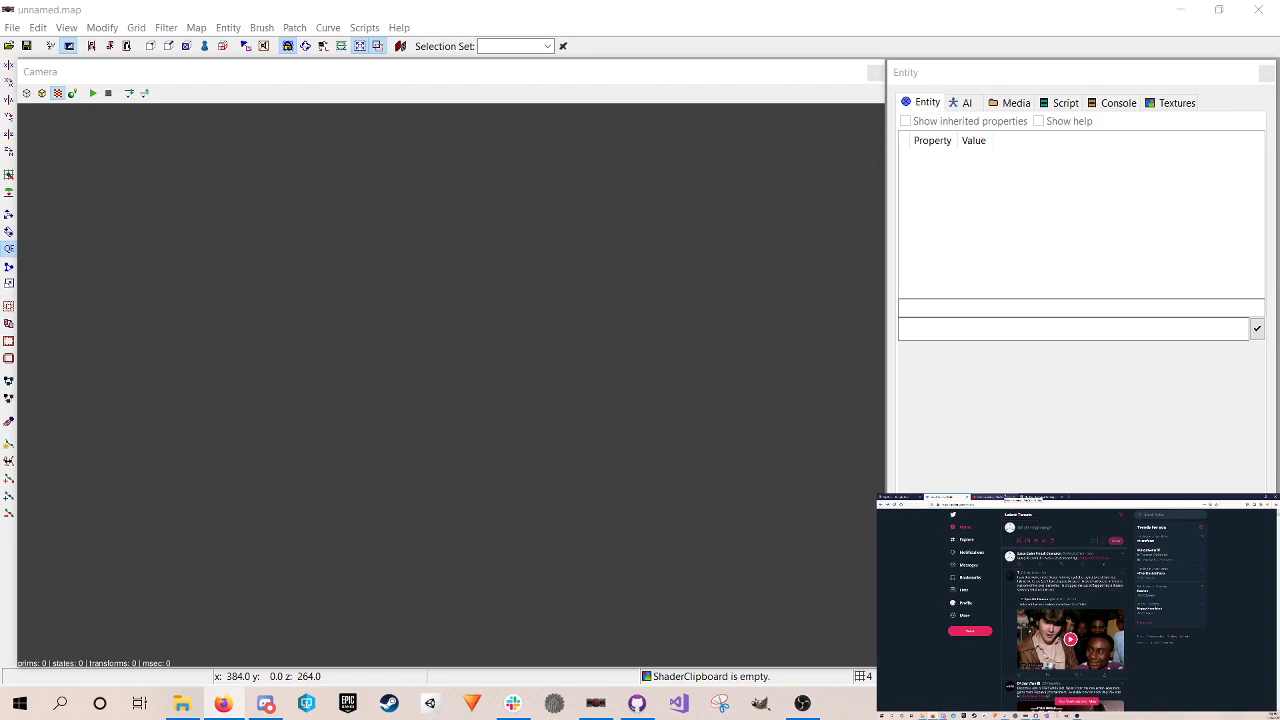
click(1005, 497)
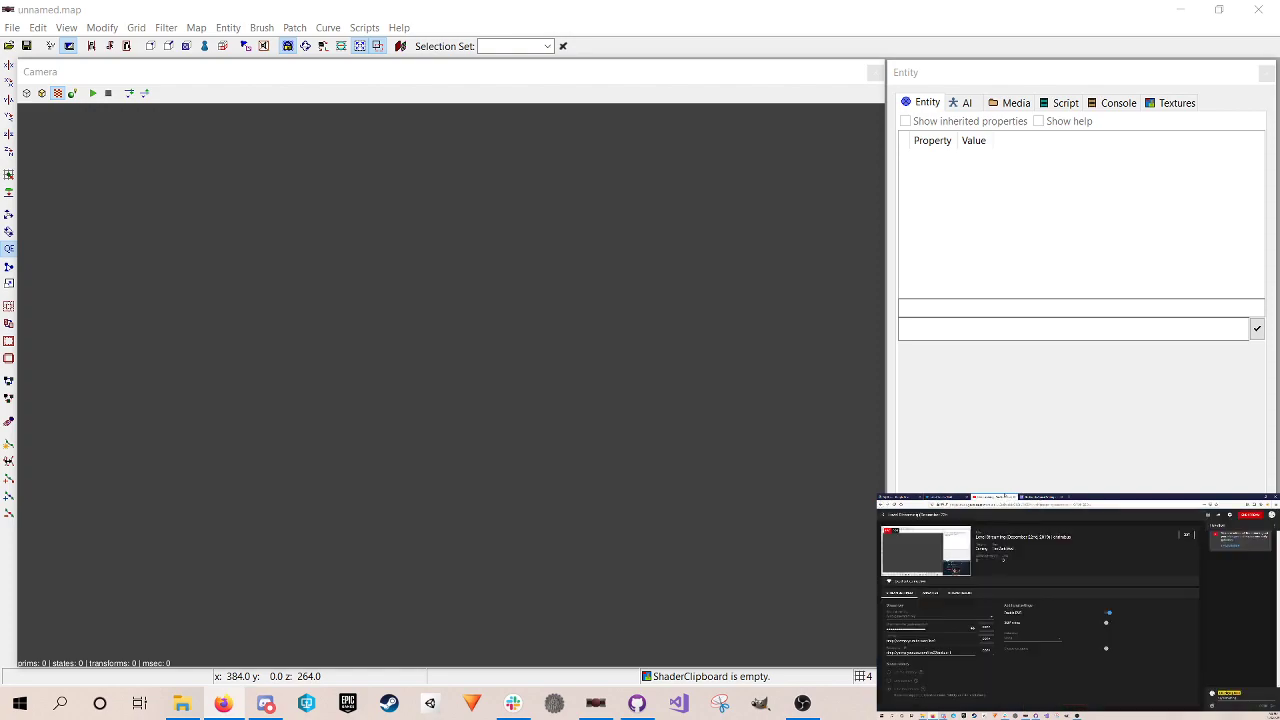
click(771, 20)
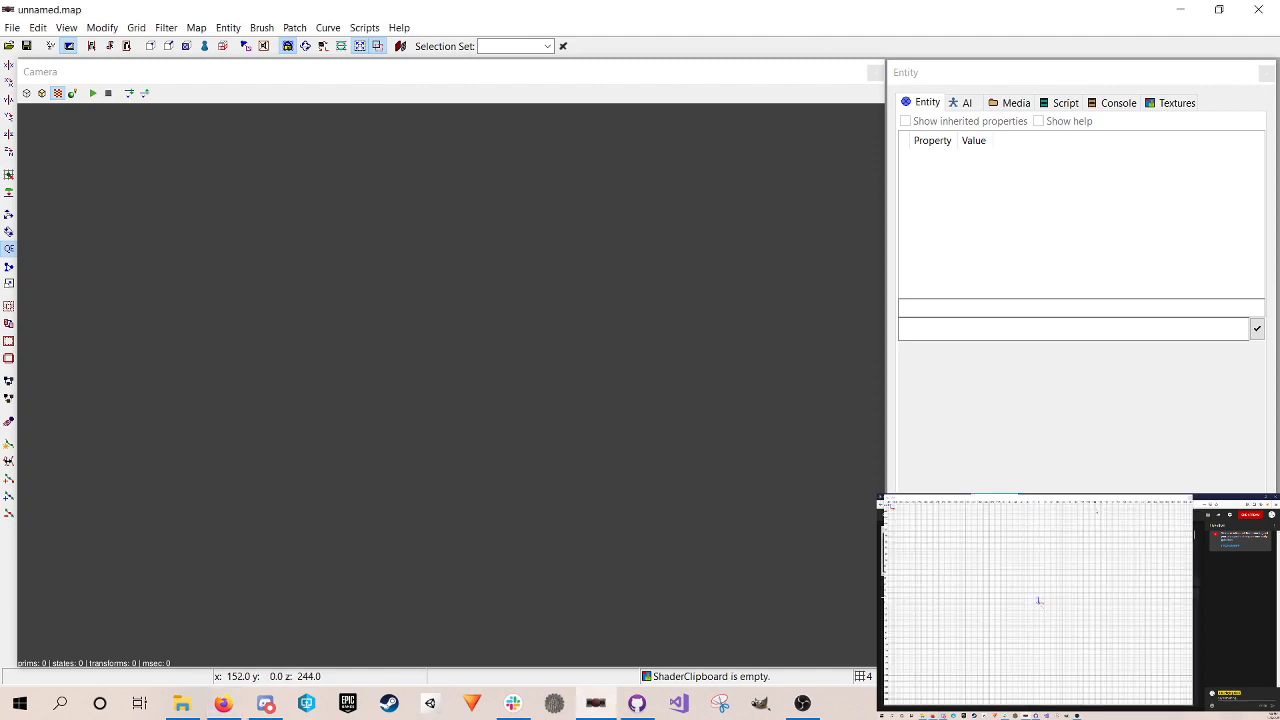
drag(1091, 498, 1089, 501)
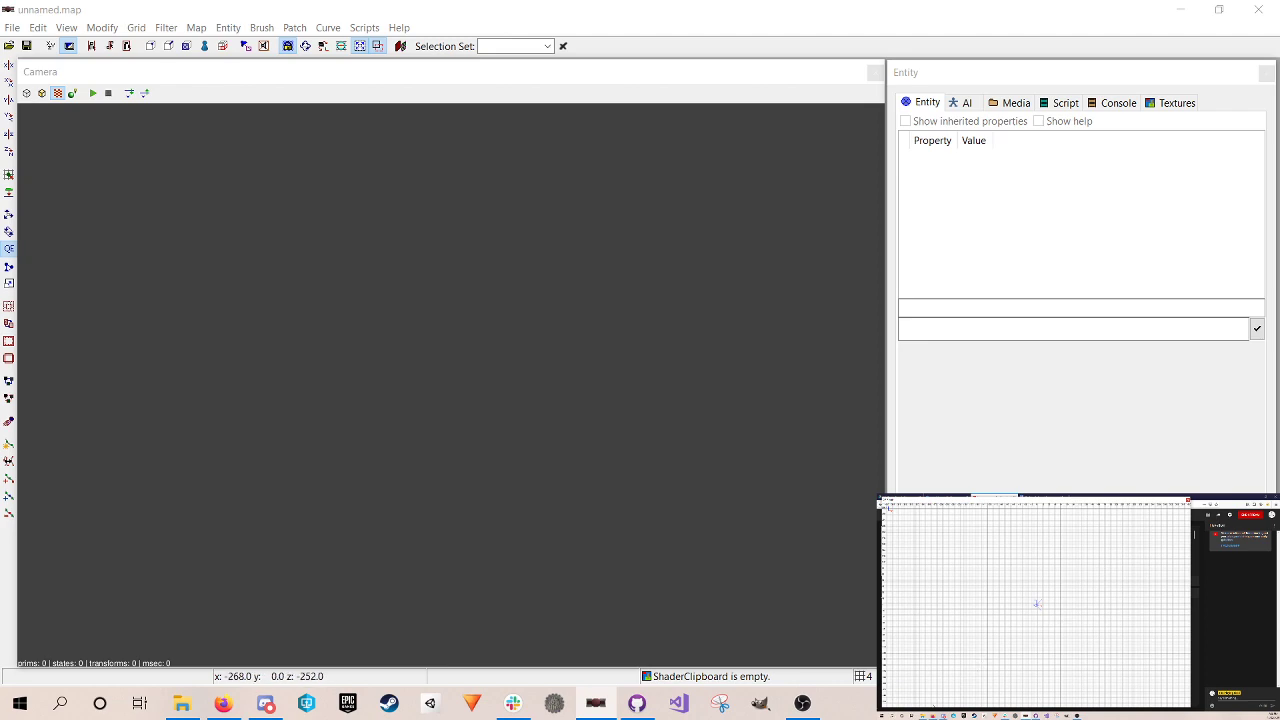
mouse_move(933, 716)
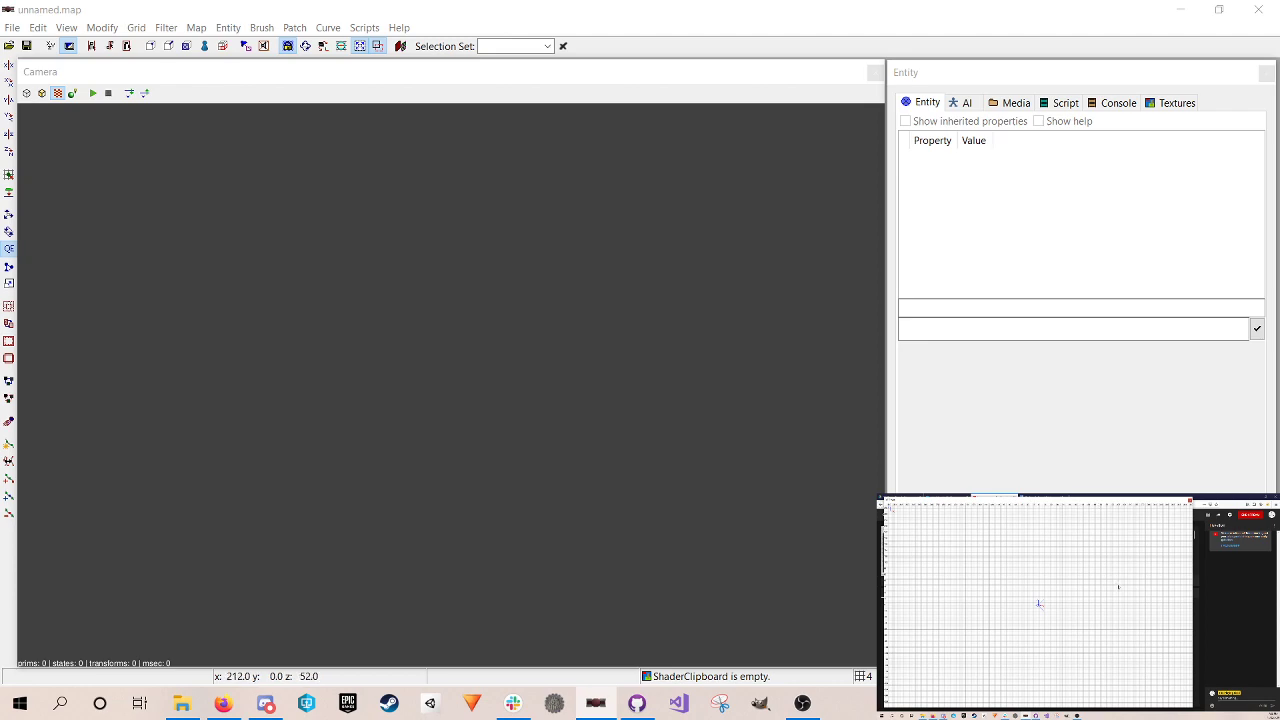
Step: Open the map canal.map from the DarkMod folder fms/stlucia/maps/LevelStreamingCanal
click(638, 9)
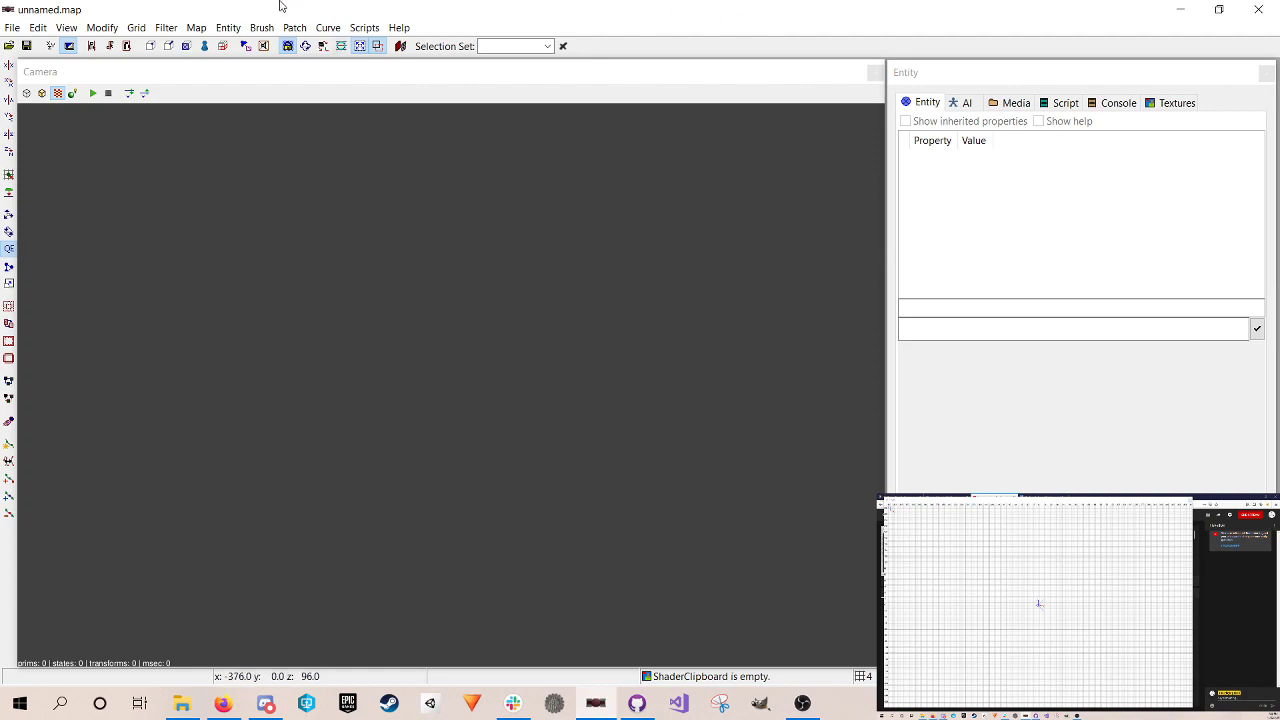
key(ctrl+o)
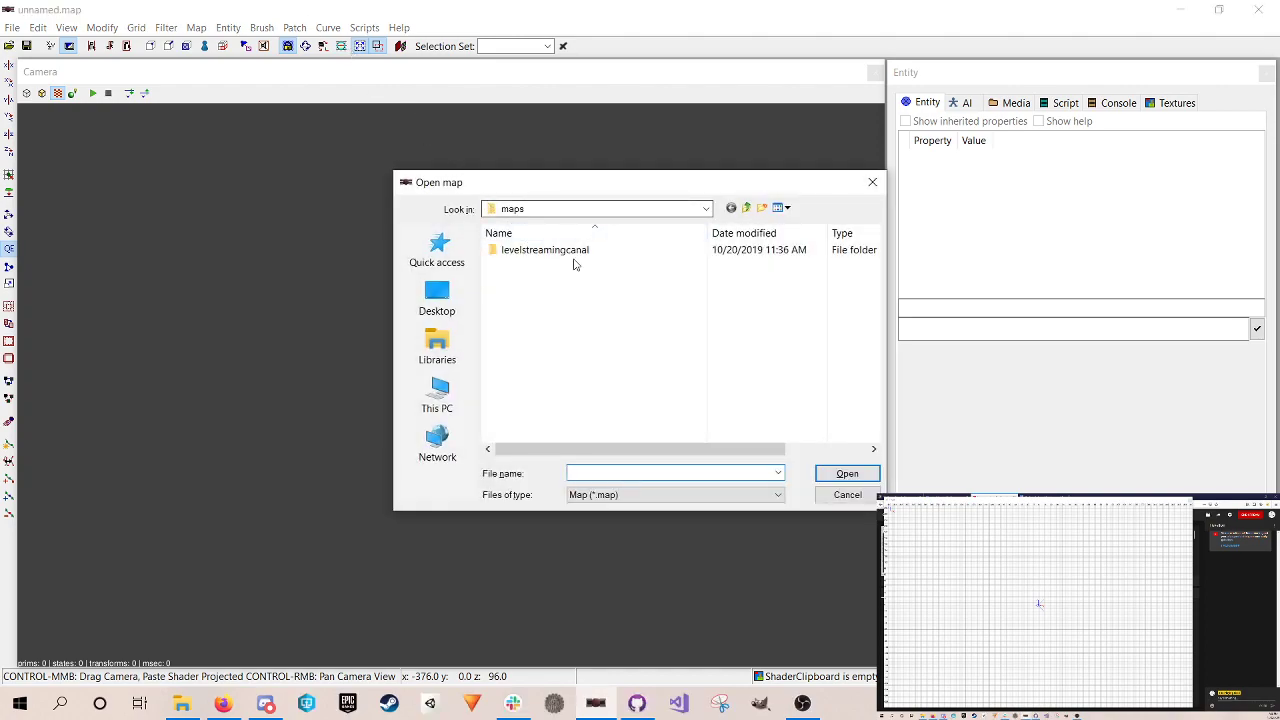
click(745, 207)
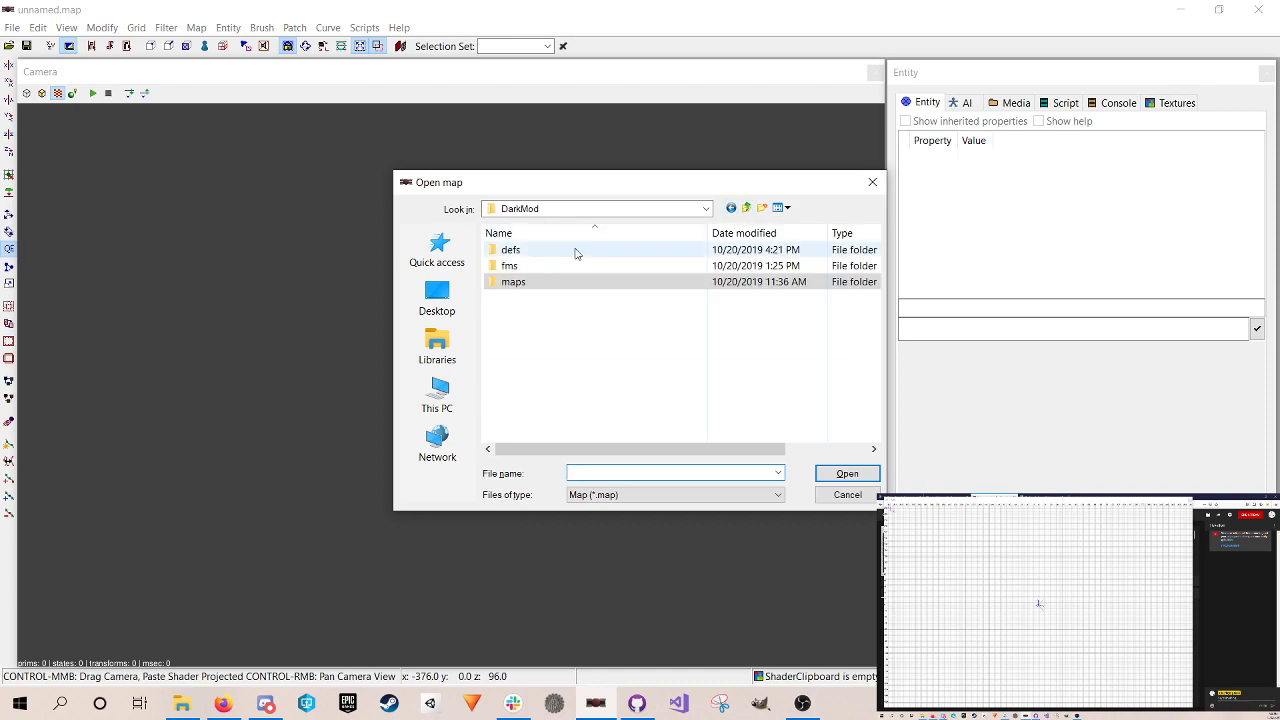
double_click(562, 268)
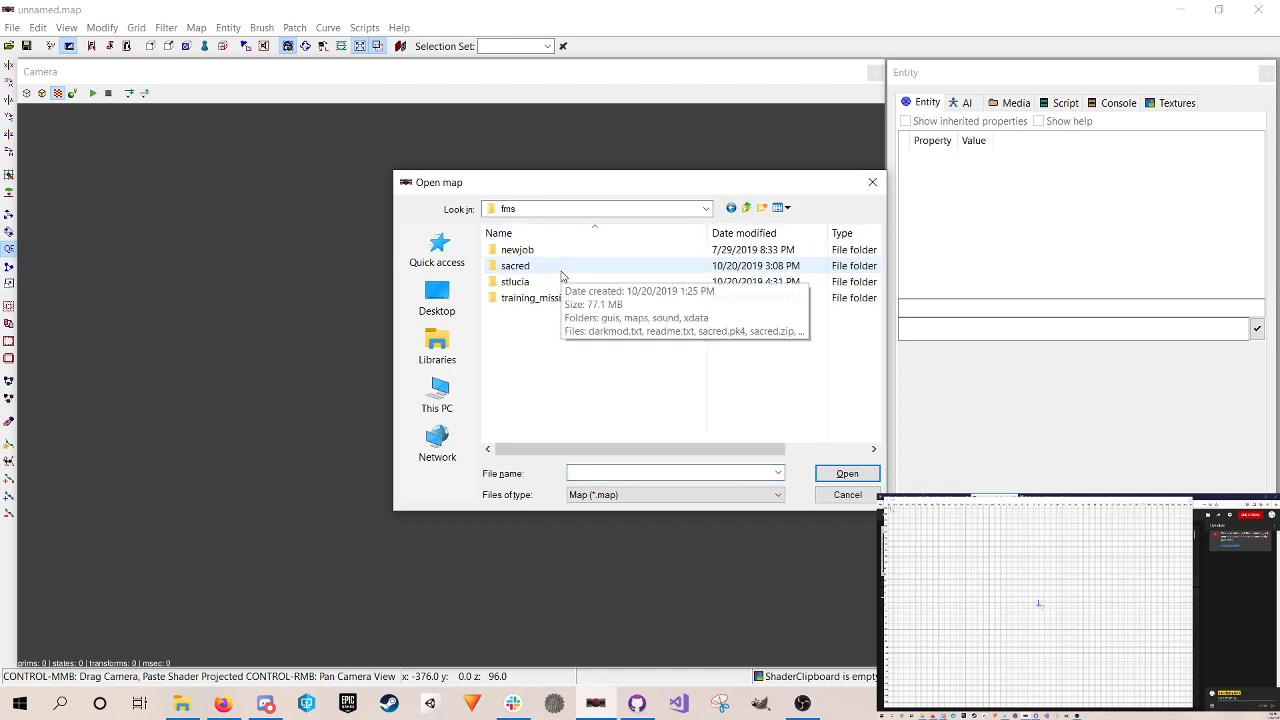
double_click(561, 282)
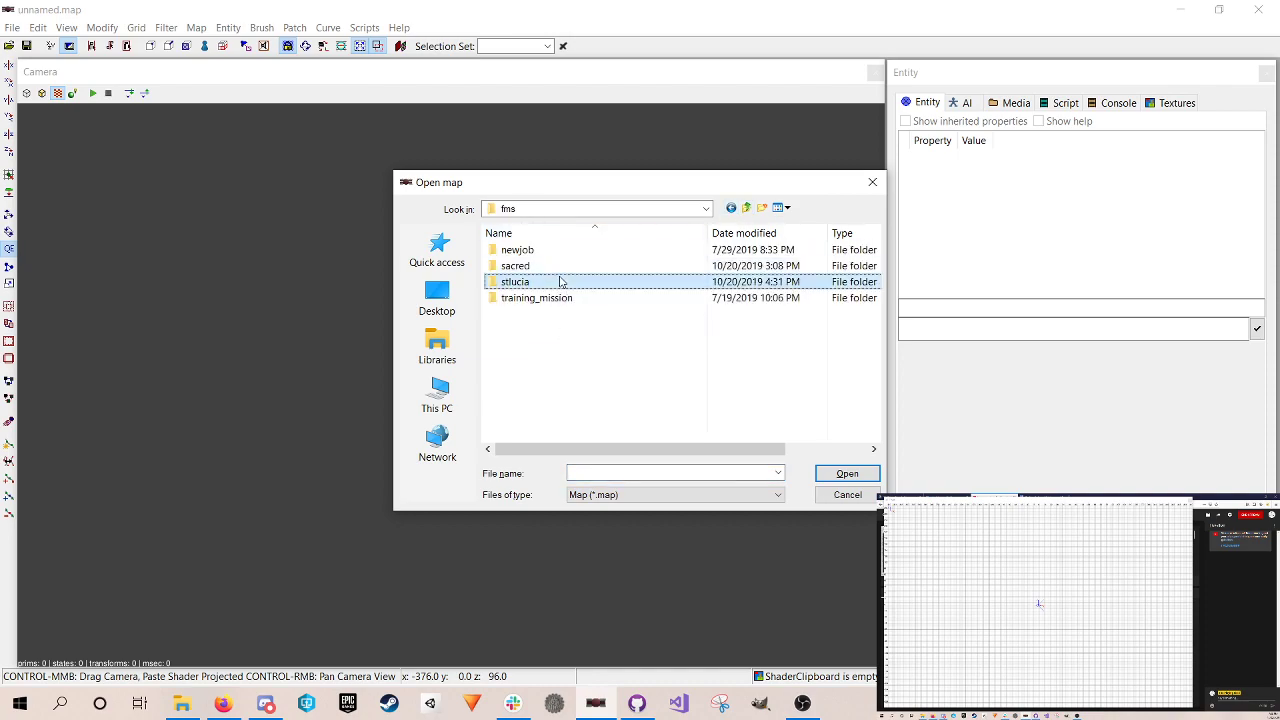
double_click(570, 251)
double_click(586, 251)
click(600, 265)
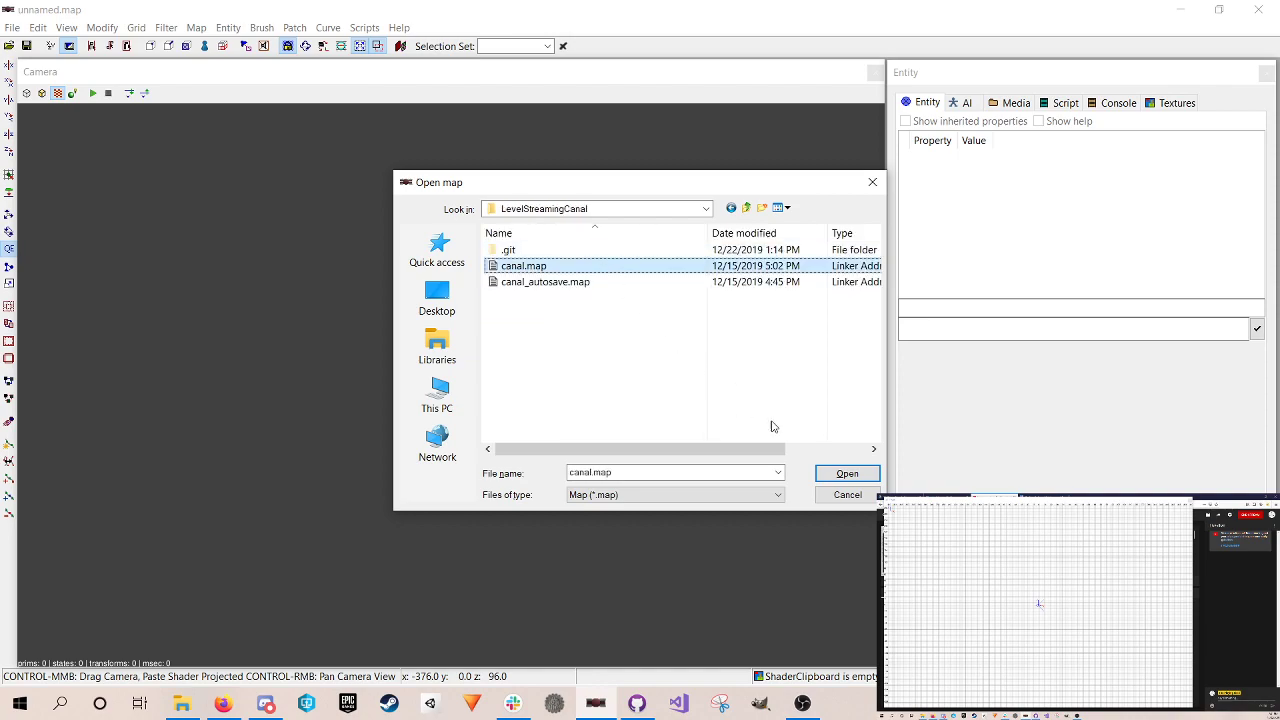
click(847, 473)
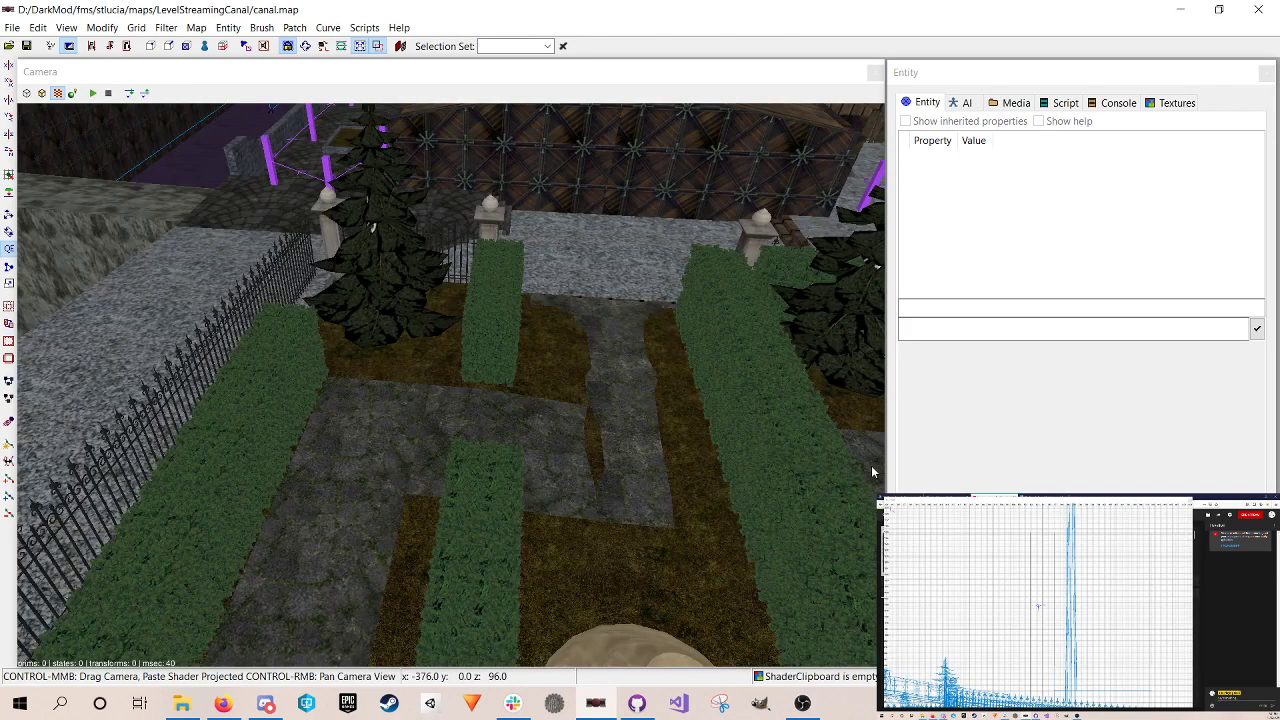
Step: Fly the camera around the fenced hedge garden, the canal beside it and the surrounding walkways to examine the level's layout
right_click(653, 377)
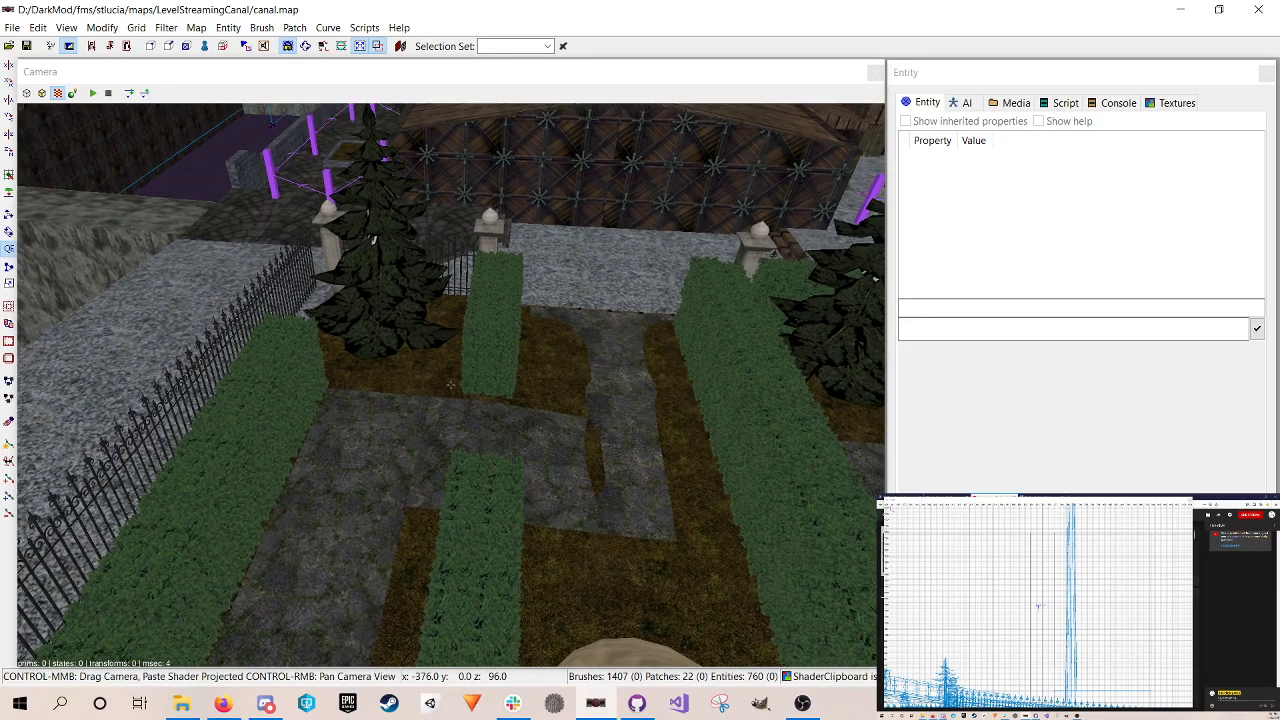
key(Up)
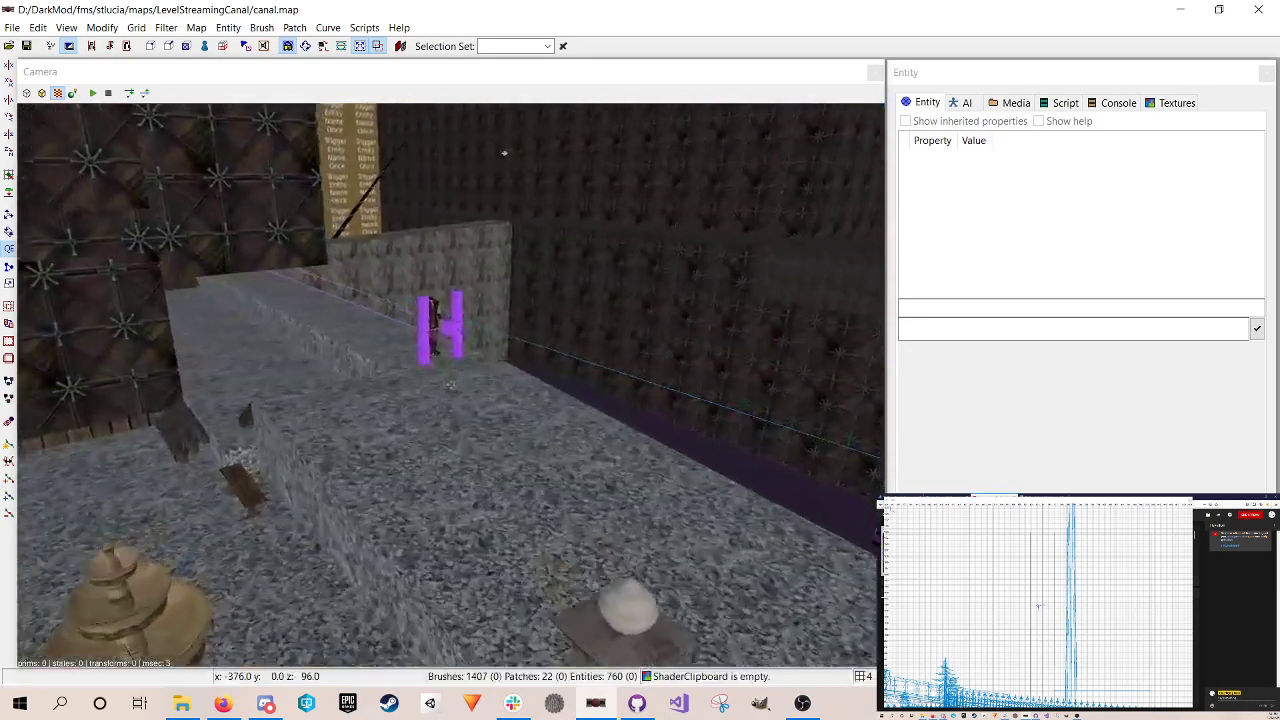
key(Down)
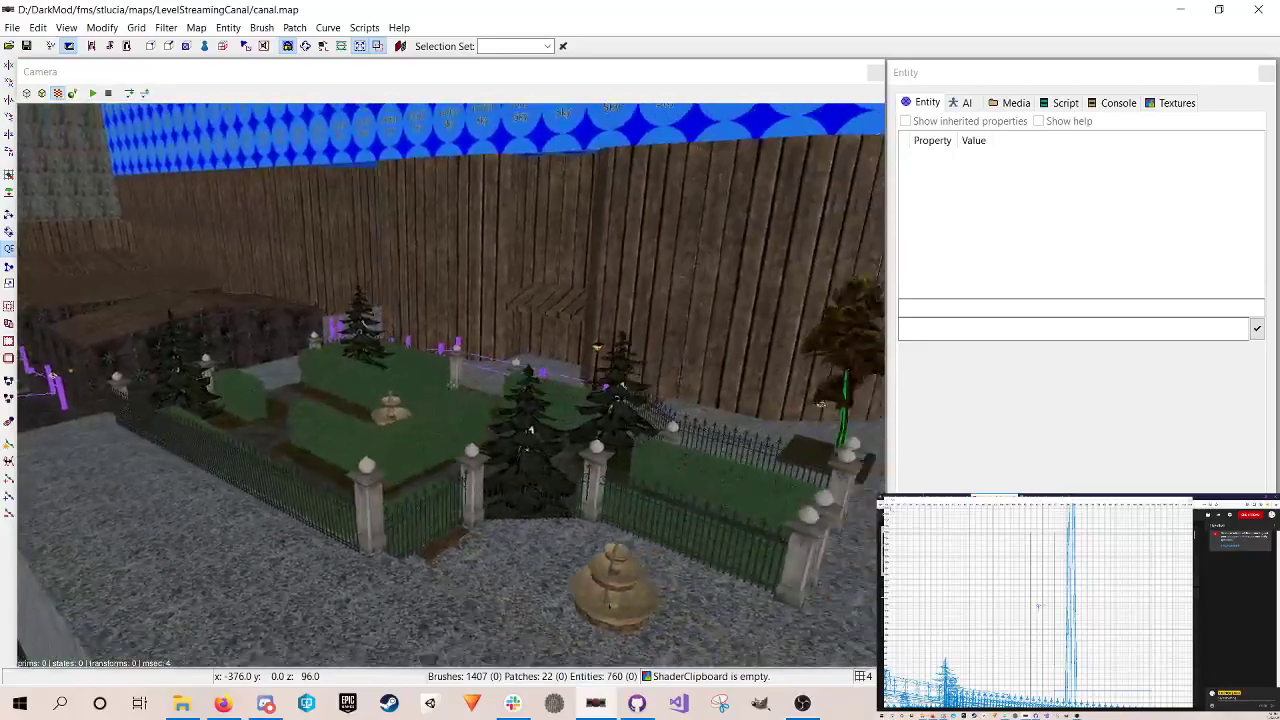
key(Up)
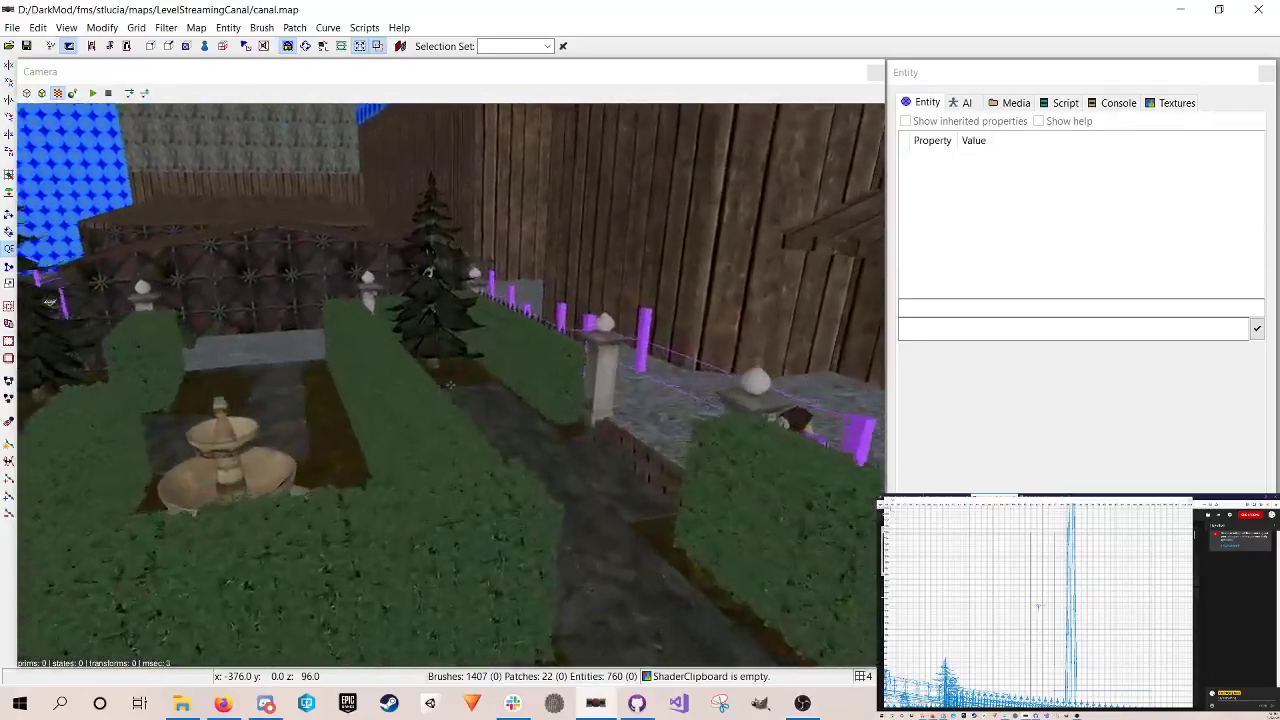
key(Down)
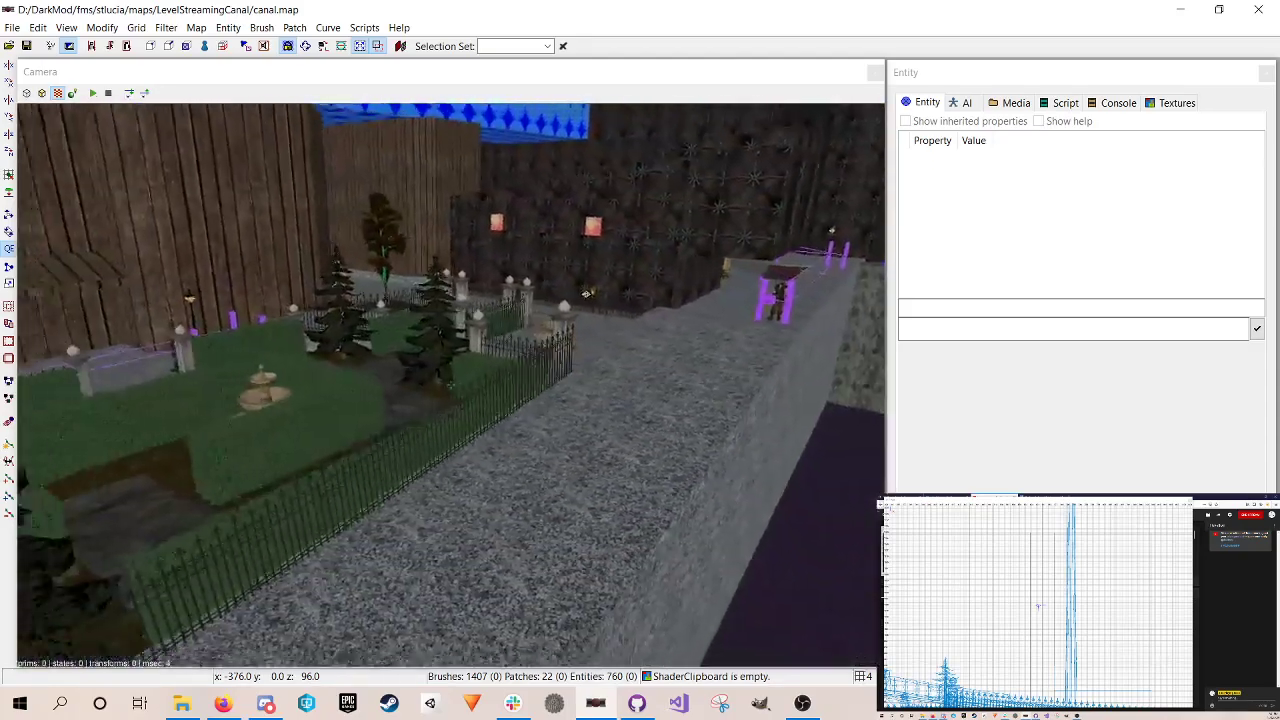
scroll(450, 384, down, 5)
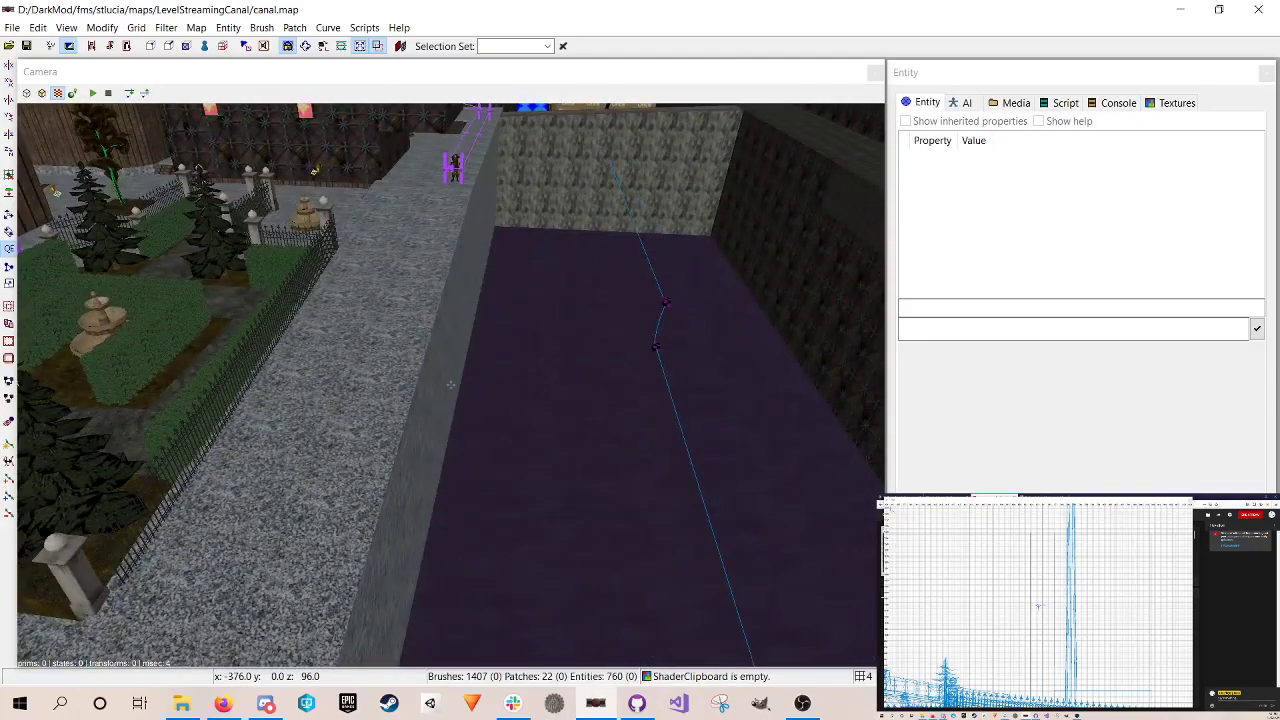
scroll(450, 384, up, 5)
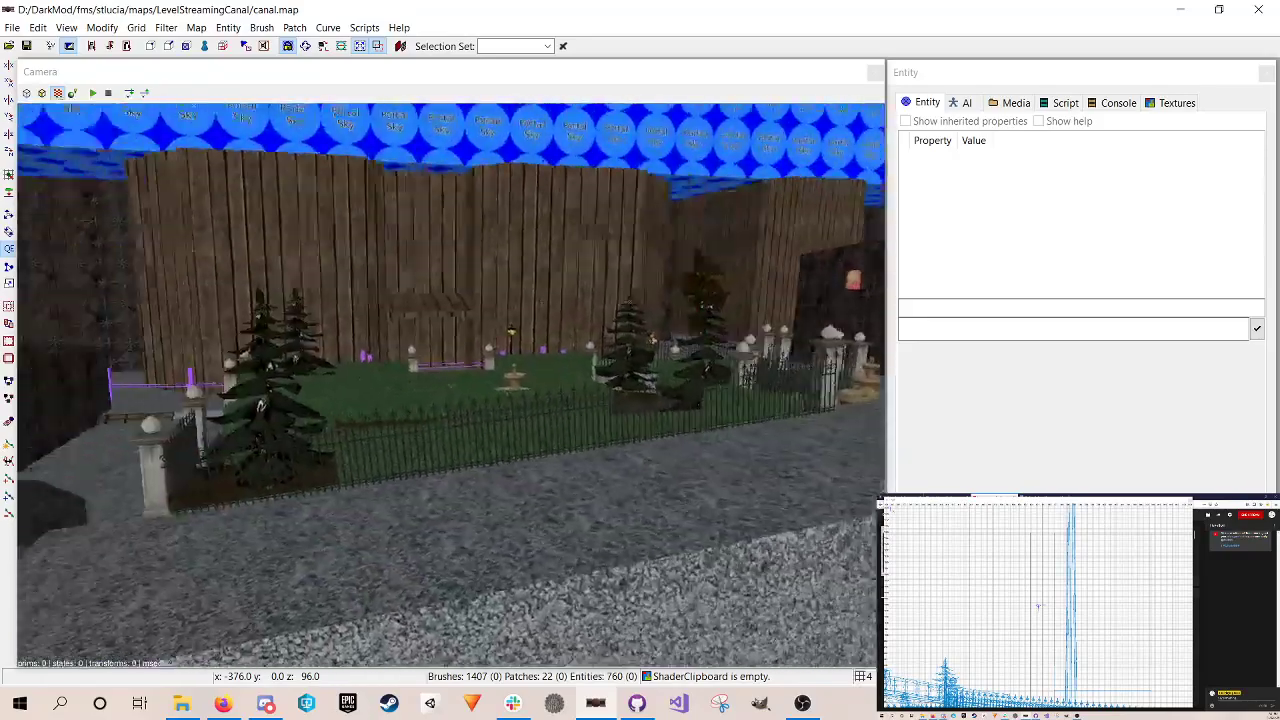
scroll(450, 384, down, 8)
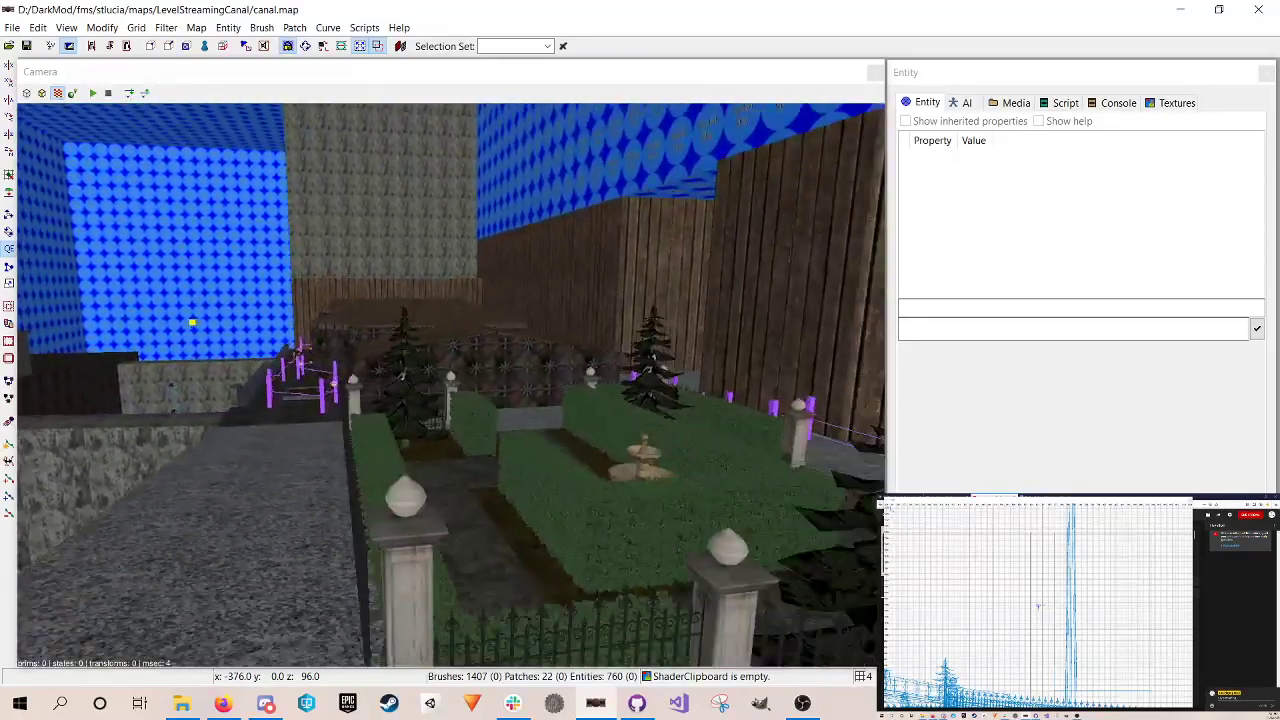
scroll(450, 384, up, 6)
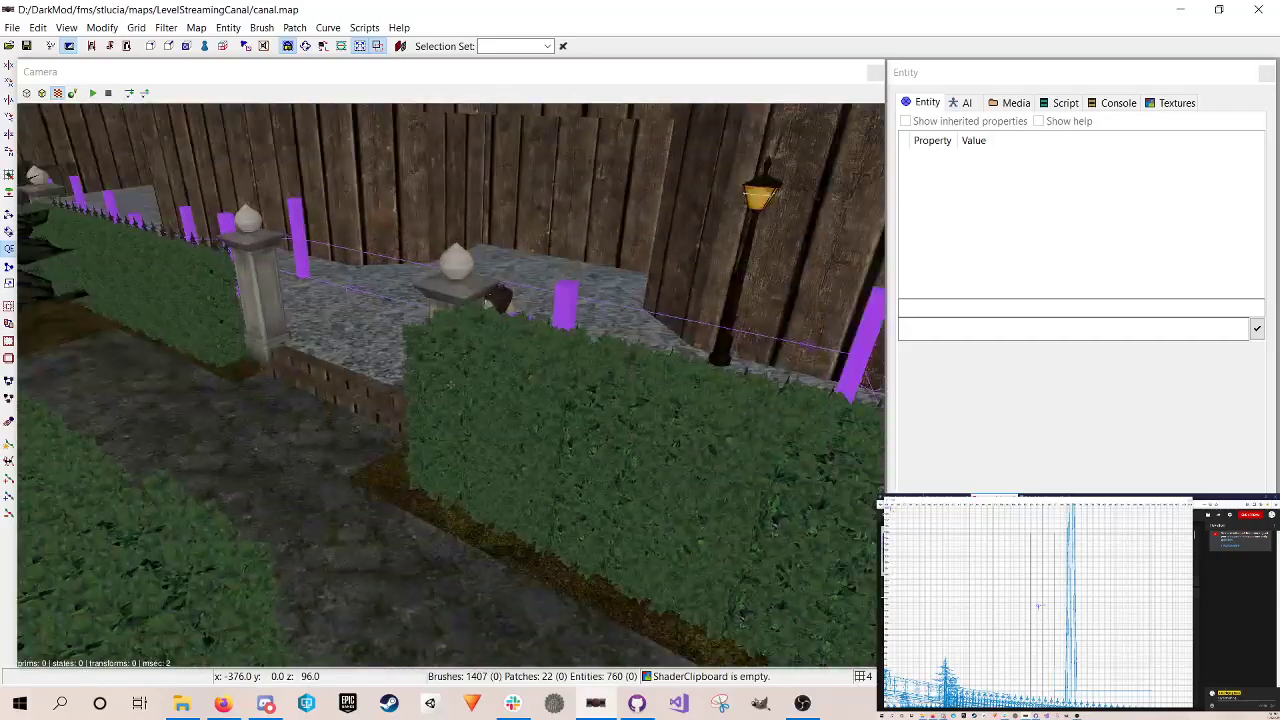
scroll(450, 384, up, 4)
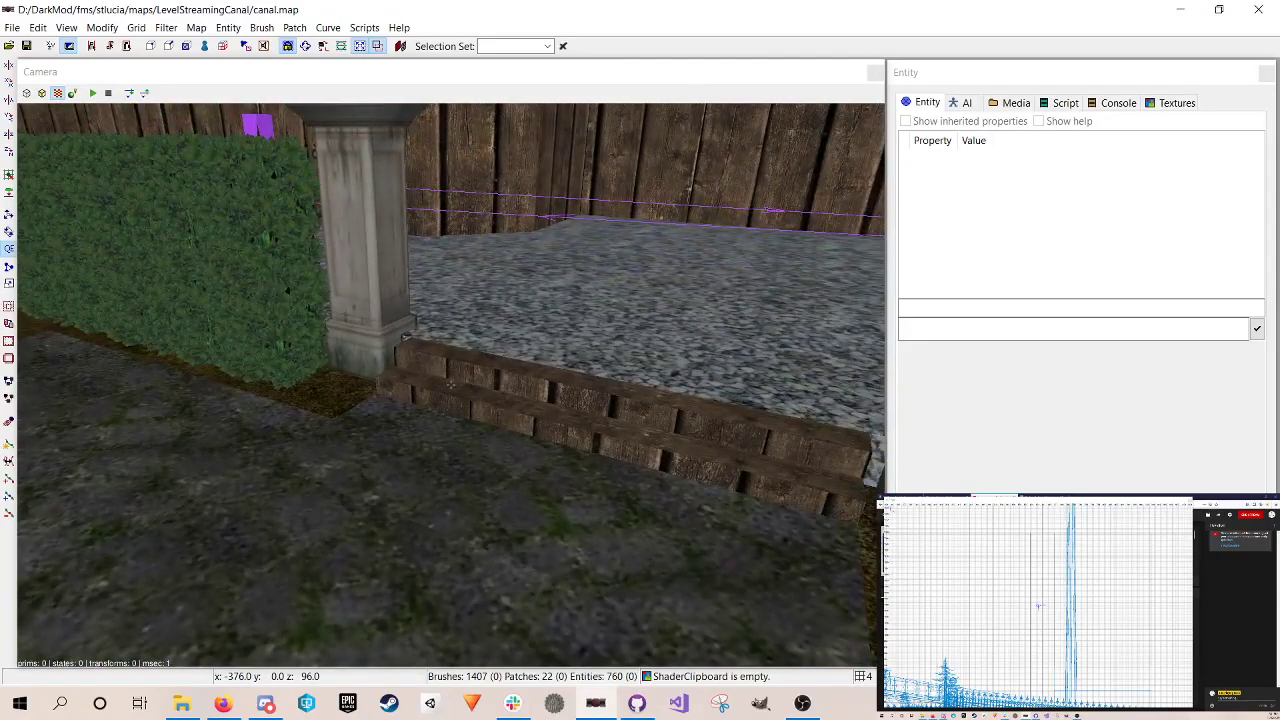
scroll(450, 384, up, 10)
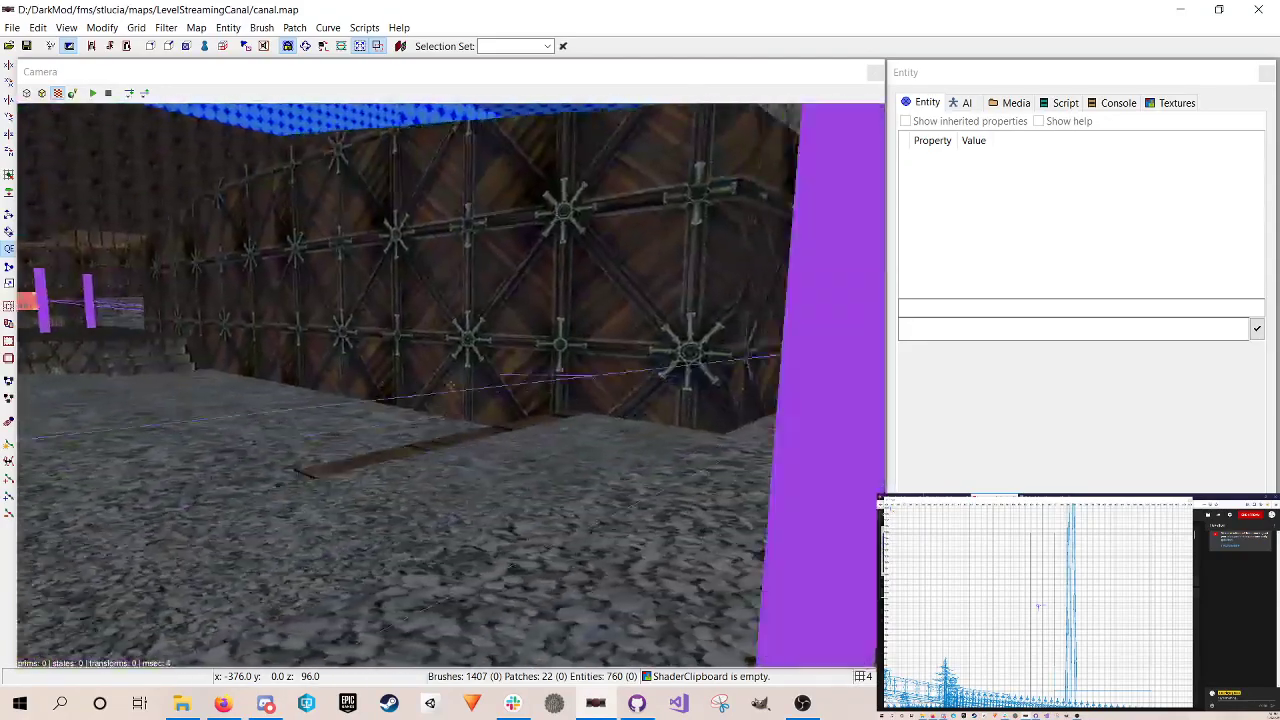
scroll(450, 384, up, 3)
scroll(450, 384, down, 4)
scroll(450, 384, up, 4)
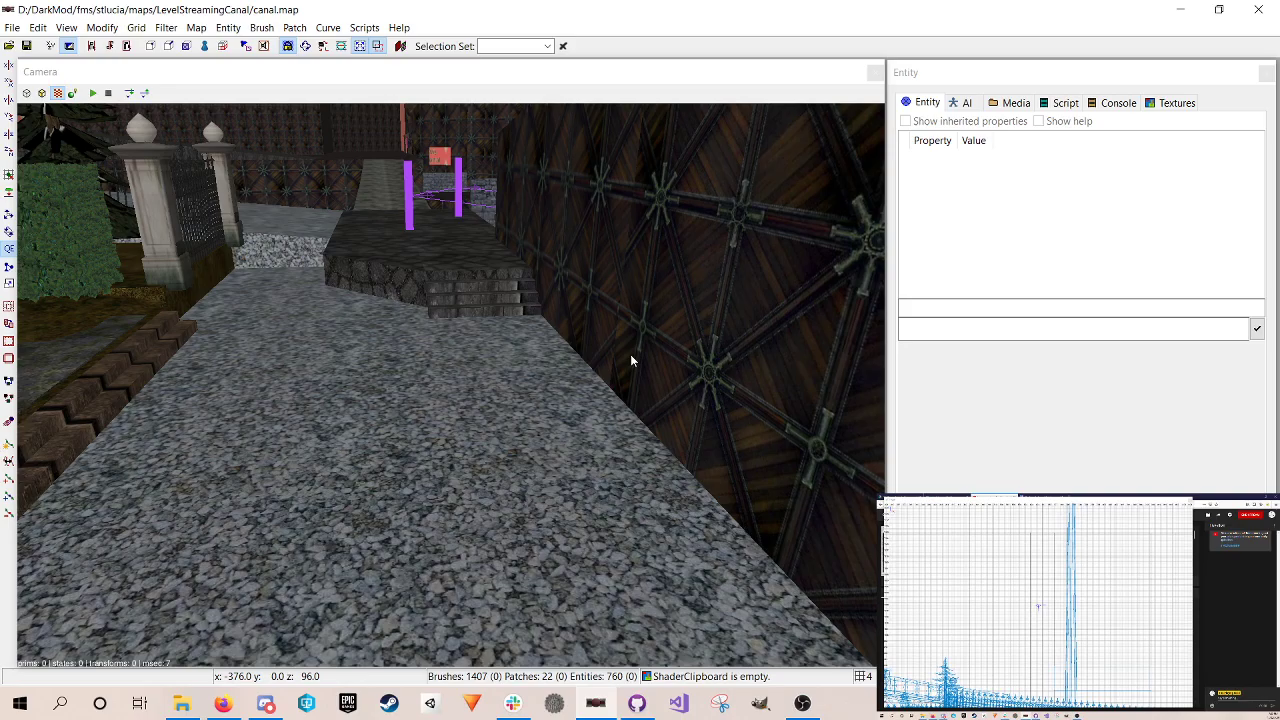
Step: Examine the gravel street, the stone steps, the wooden buildings and the alley with the lamp post in the camera view
right_click(606, 385)
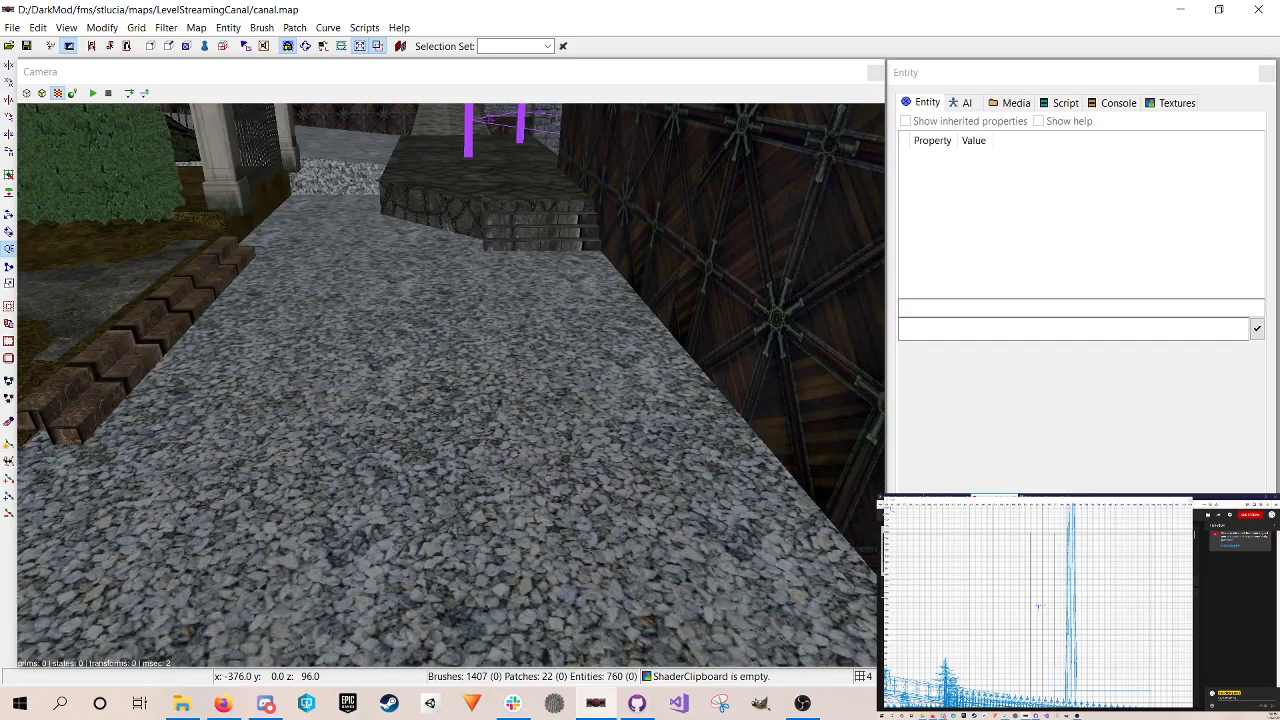
key(Up)
key(Down)
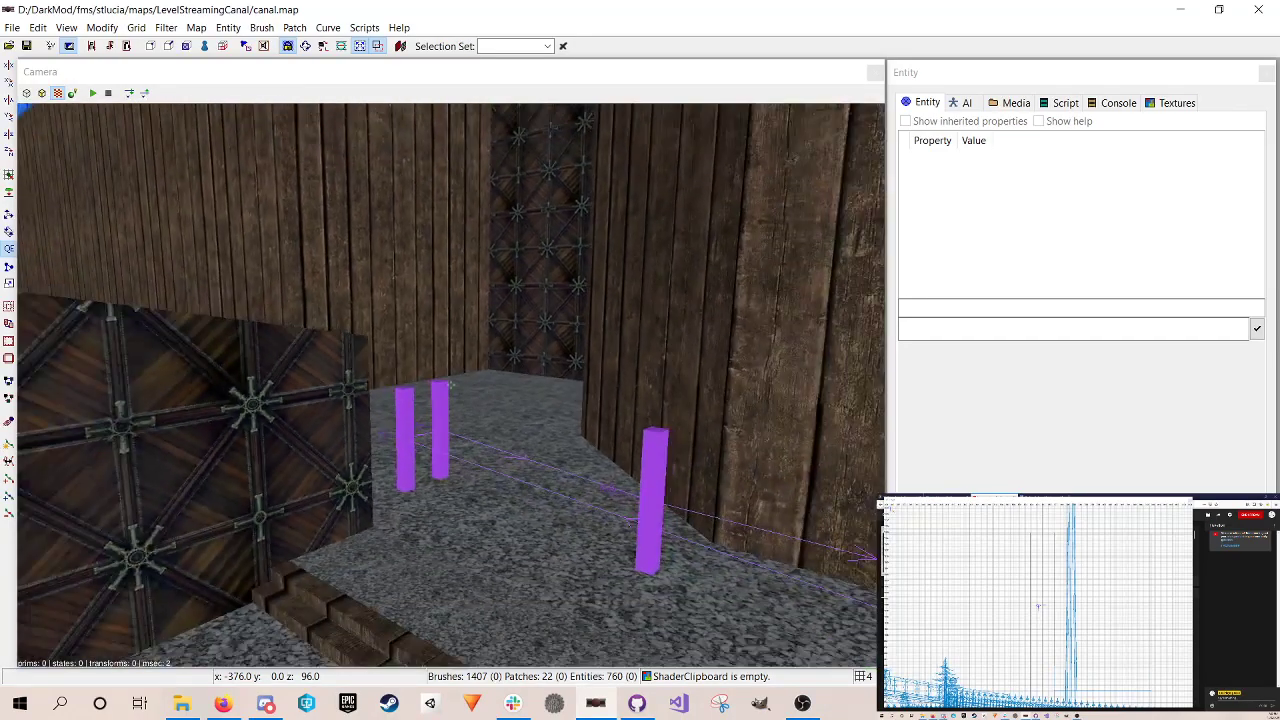
key(Right)
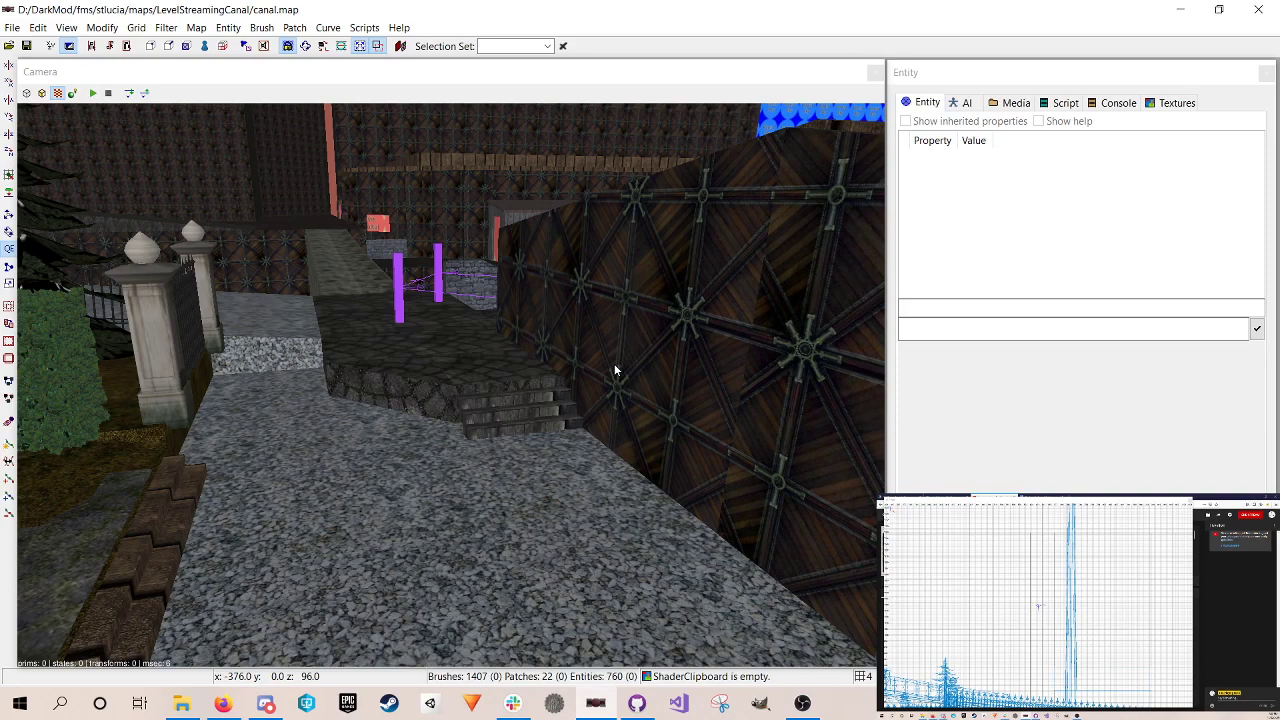
right_click(634, 368)
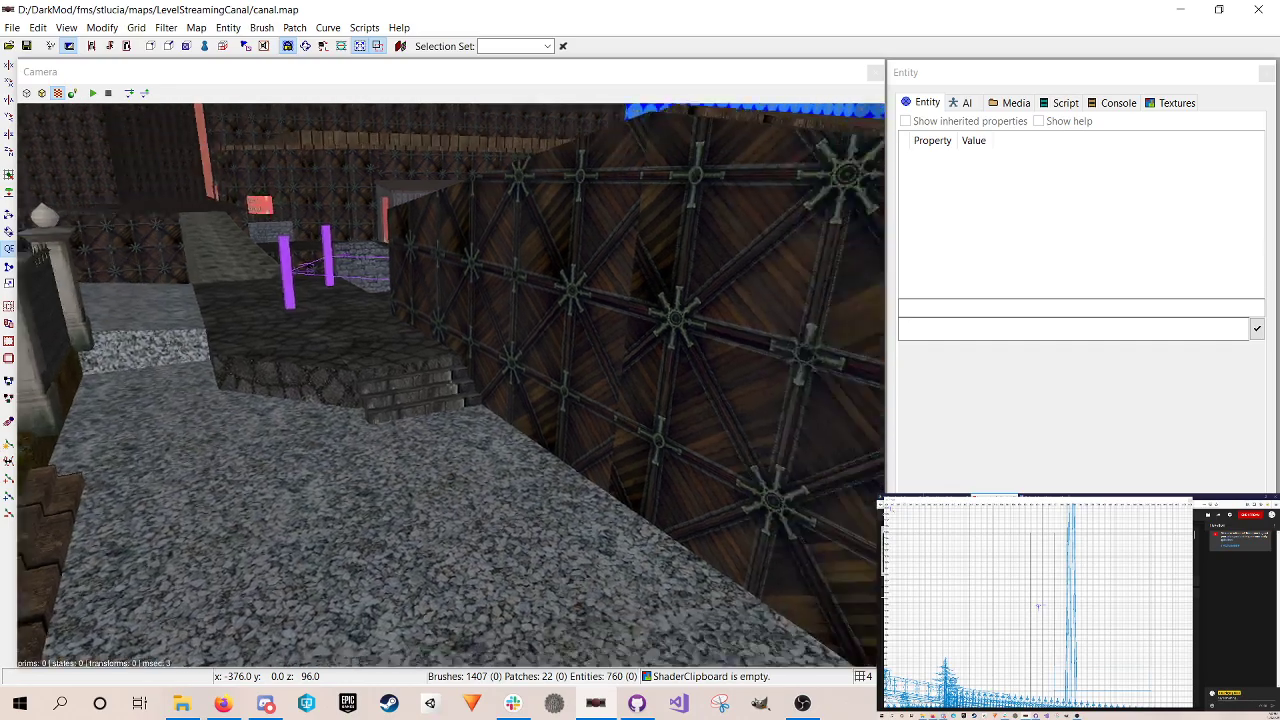
key(Right)
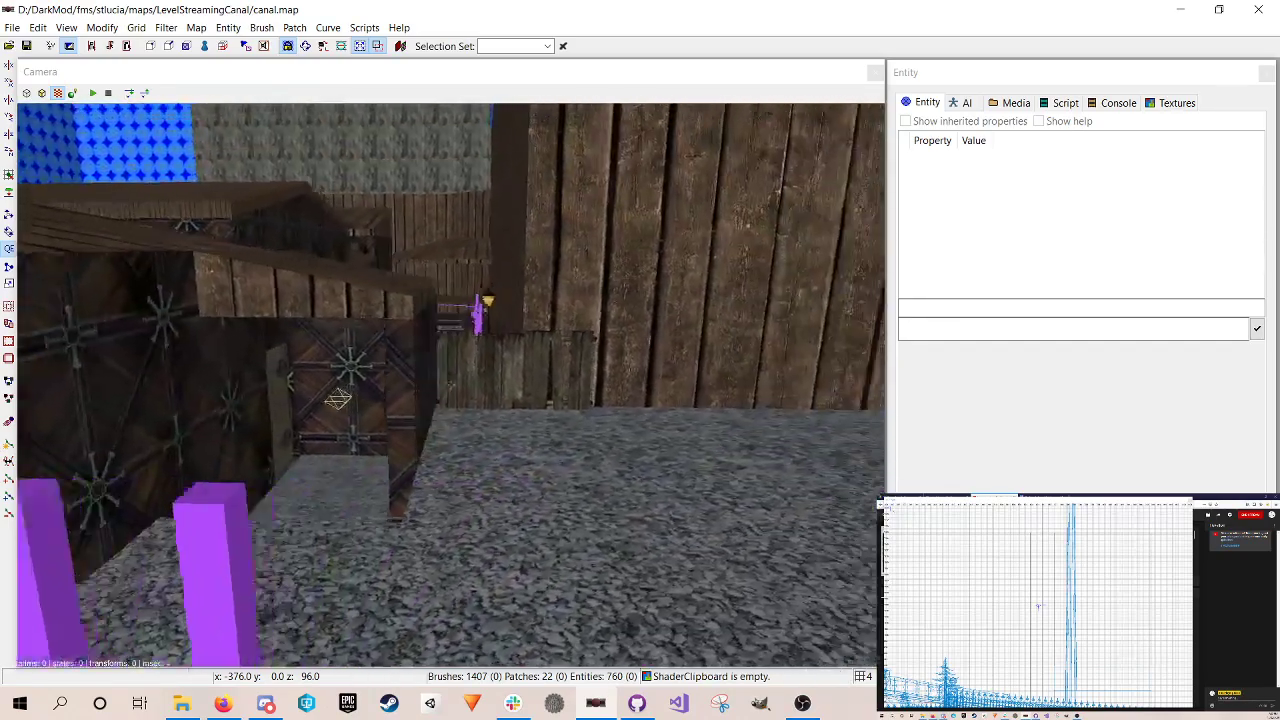
key(Left)
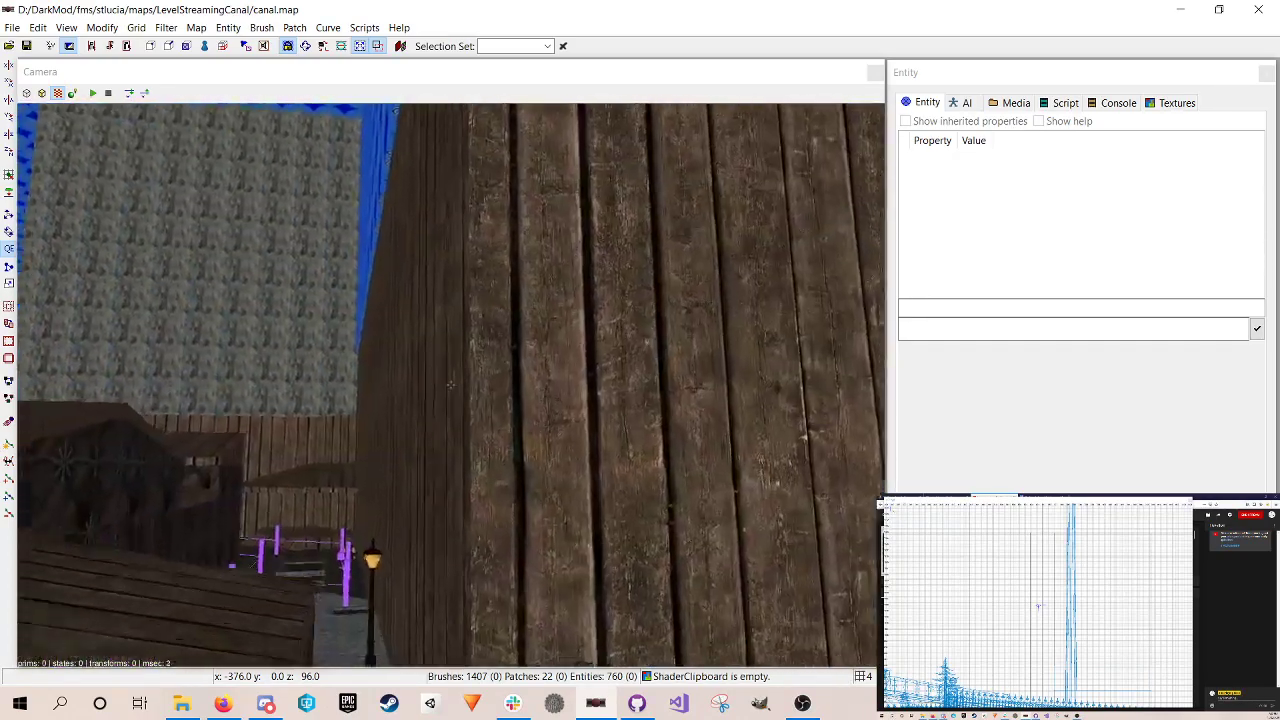
key(Up)
key(Down)
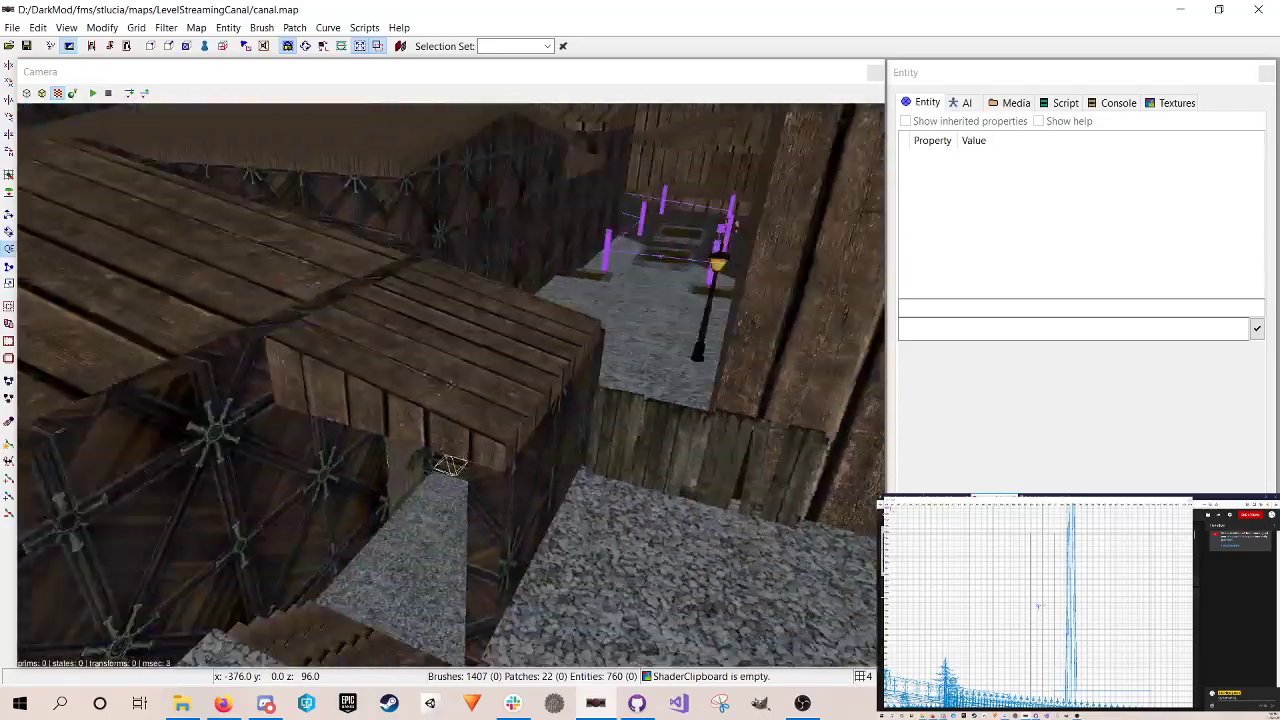
key(Up)
key(Up)
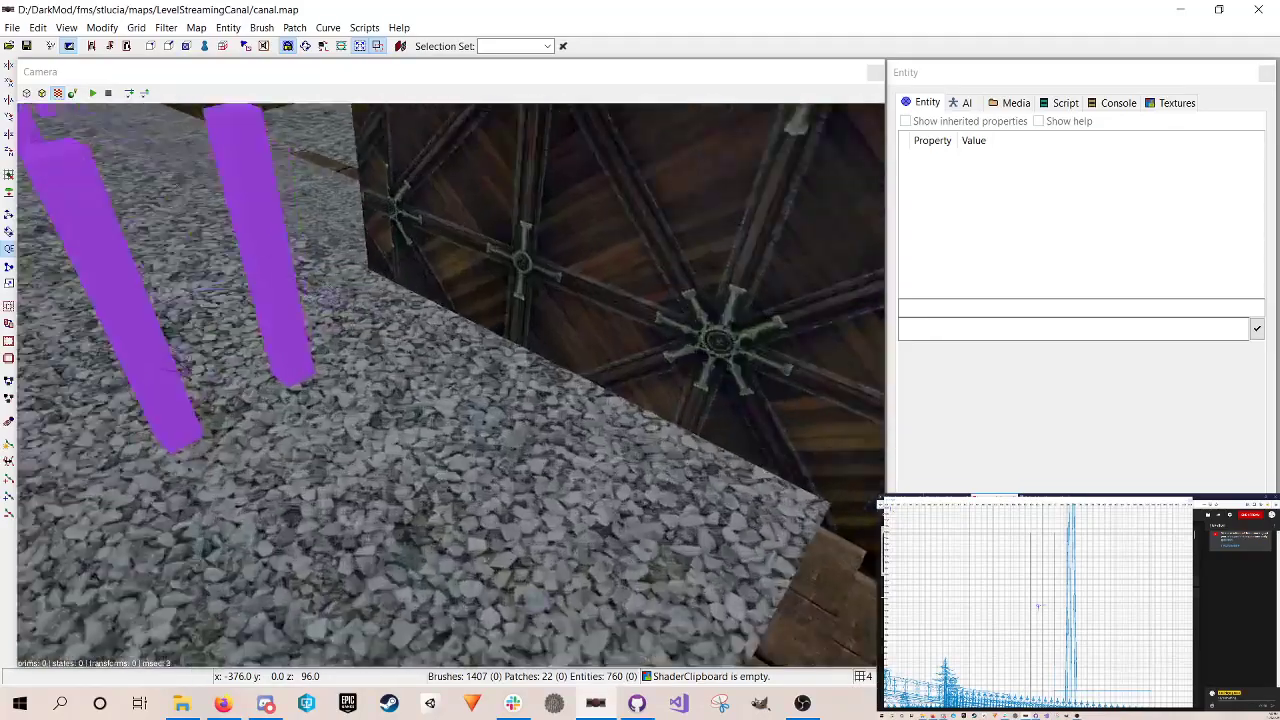
right_click(545, 367)
Step: Turn the Clip Textures filter off to show the clip brushes around the gravel street, and turn it back on
click(165, 27)
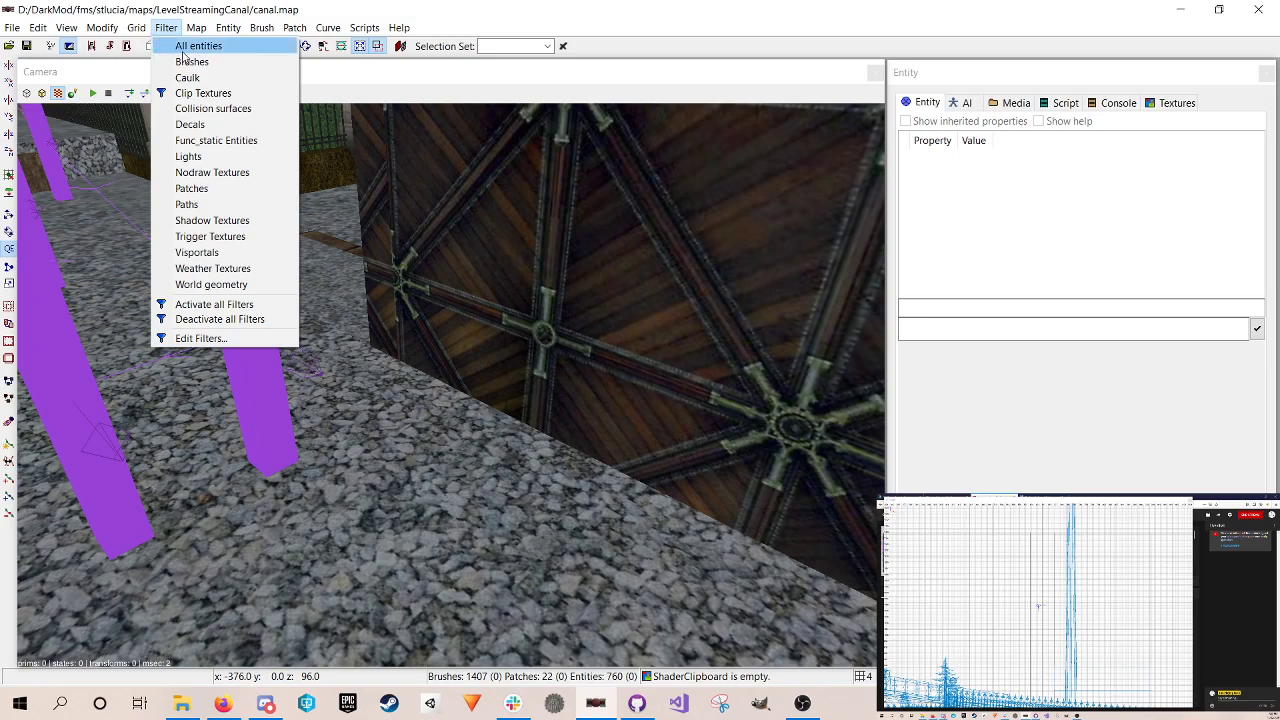
mouse_move(190, 37)
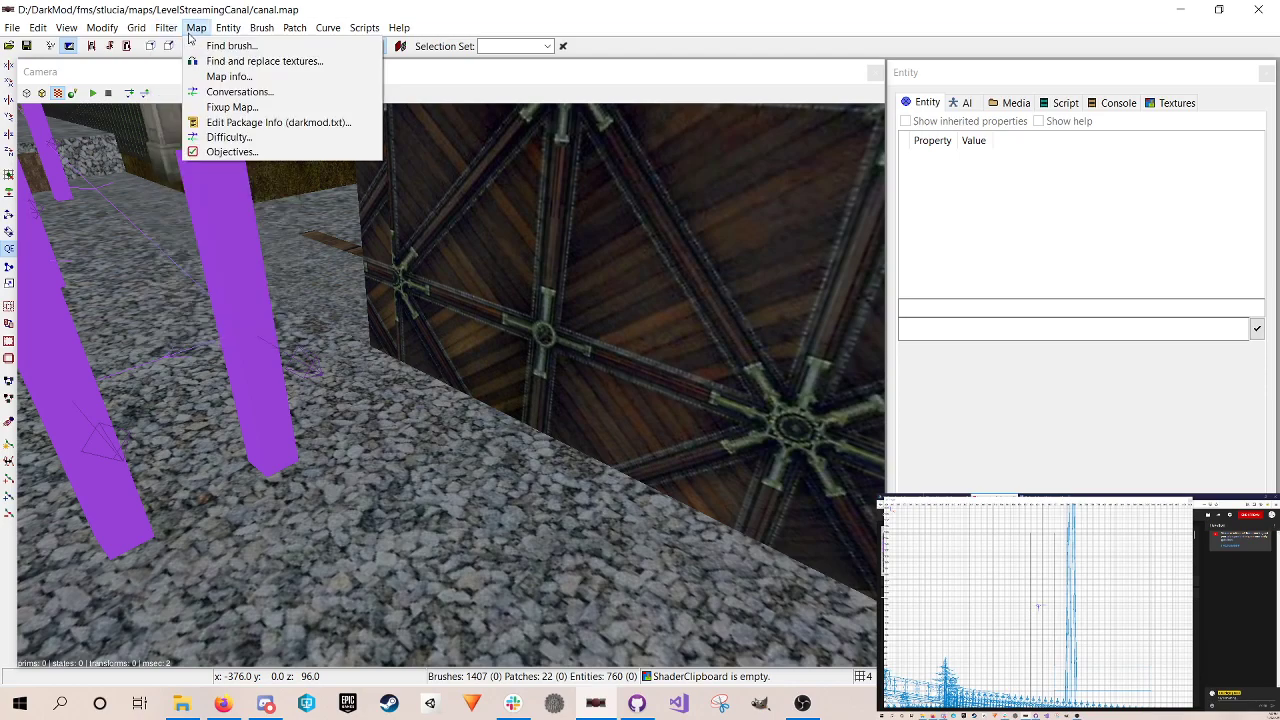
mouse_move(228, 27)
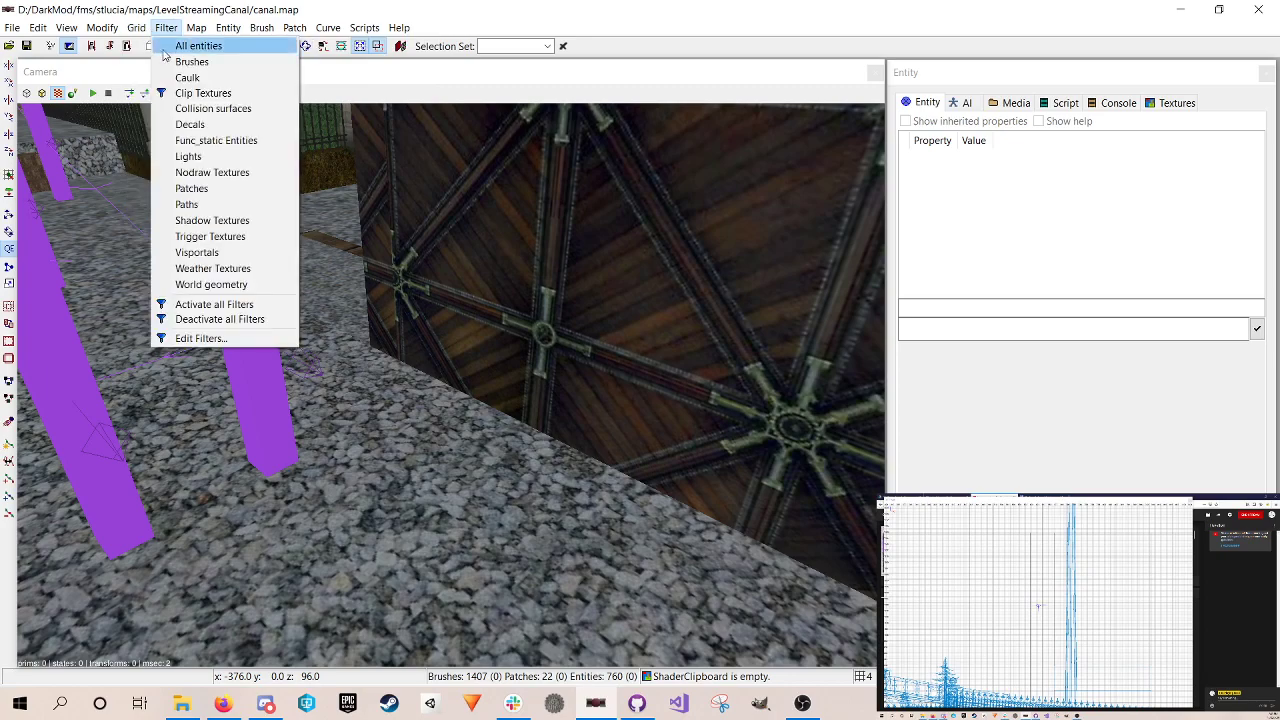
click(188, 93)
click(167, 33)
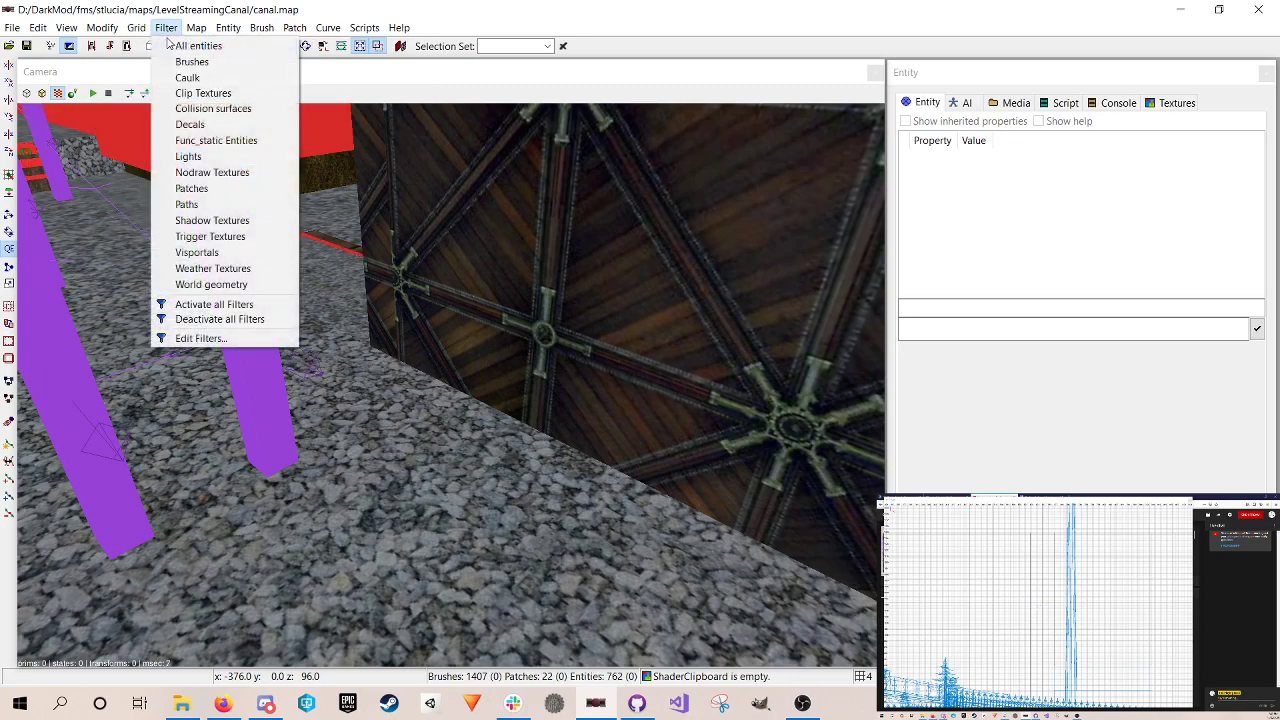
click(194, 93)
Step: Face the wooden stairs beside the gravel platform and toggle the Clip Textures filter off and on to compare their clip brushes
right_click(239, 126)
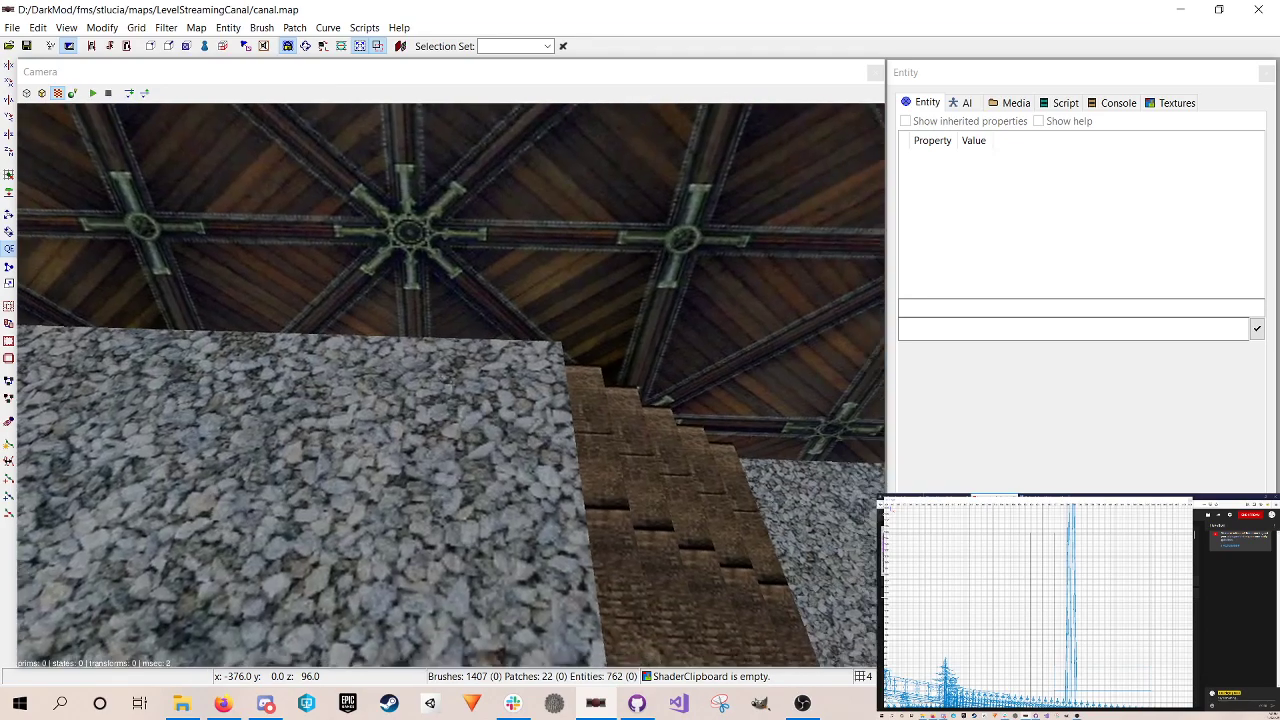
right_click(300, 172)
click(162, 30)
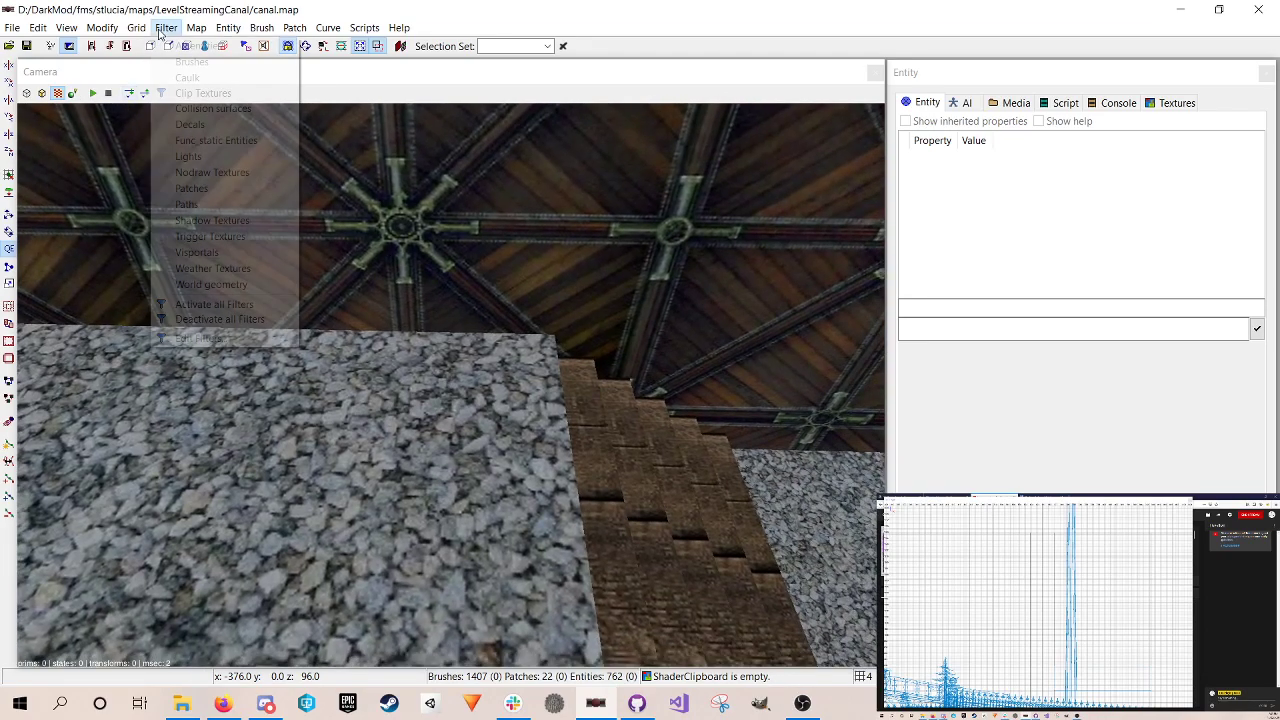
click(181, 94)
click(166, 27)
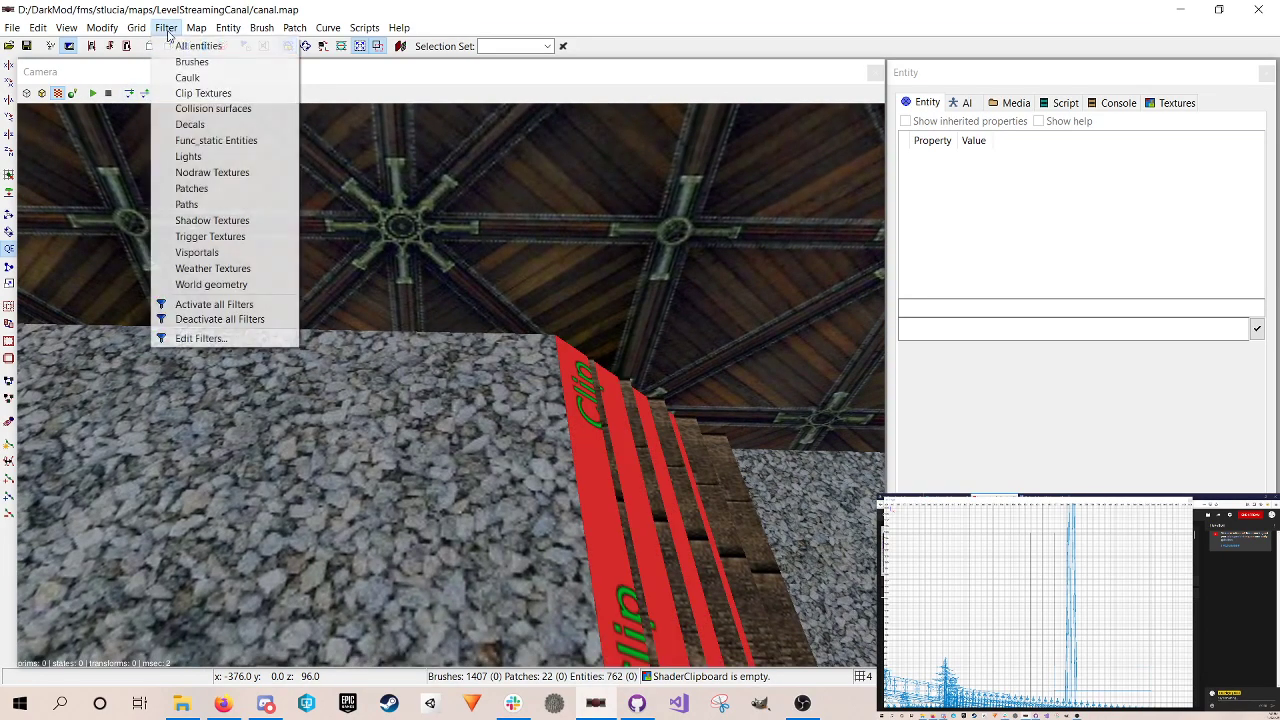
click(194, 93)
Step: Examine the wooden stairs, the rooftops of the timber buildings and the doorway alcove holding a light in the camera view
scroll(451, 385, down, 5)
scroll(451, 385, up, 8)
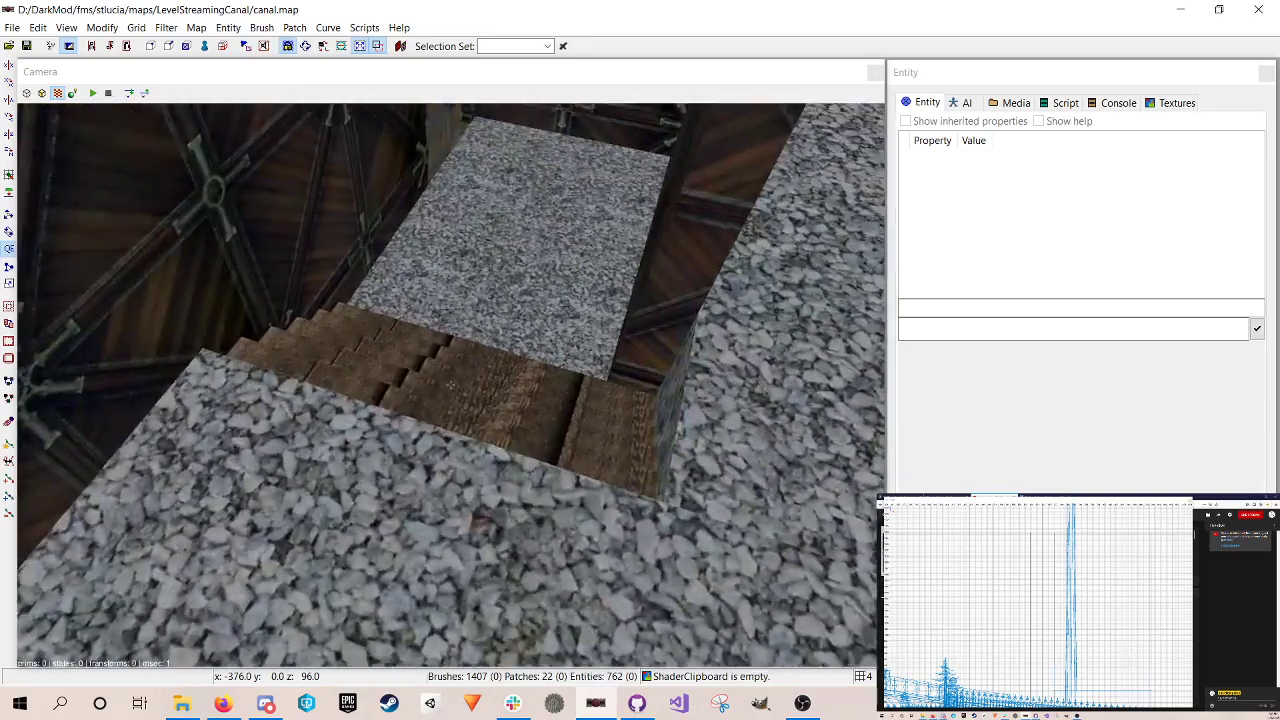
scroll(451, 385, down, 8)
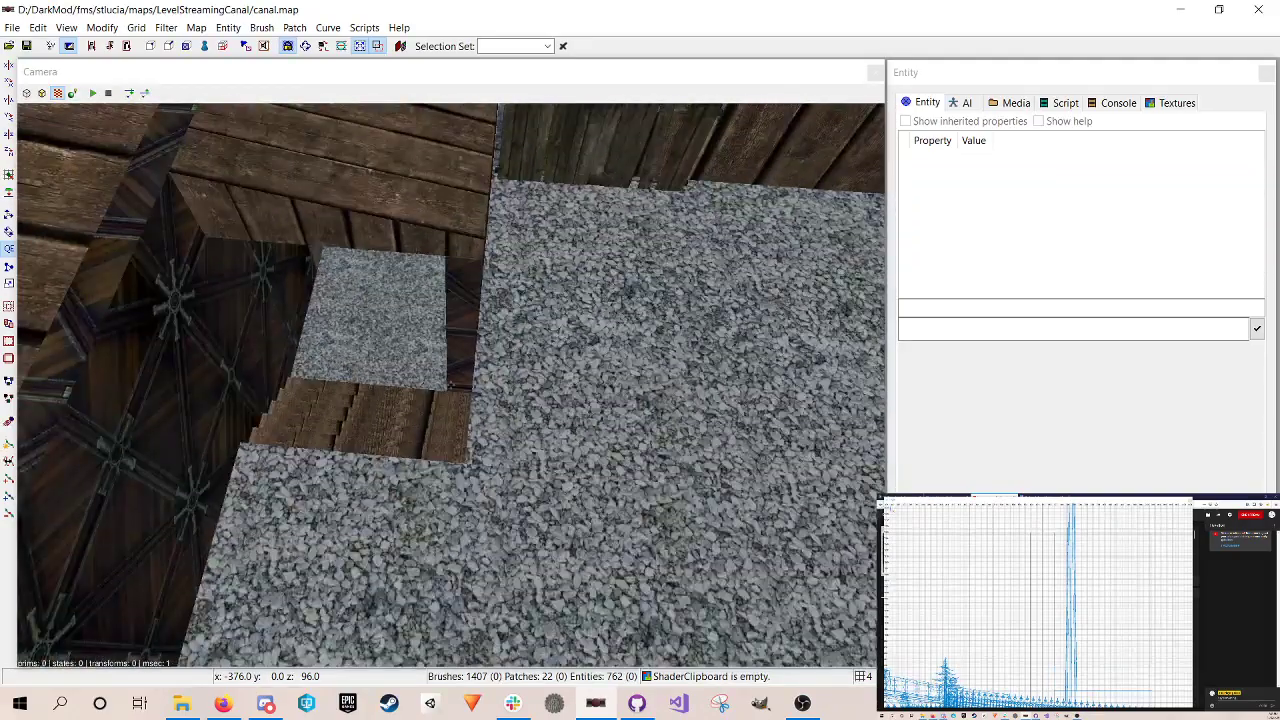
scroll(451, 385, up, 8)
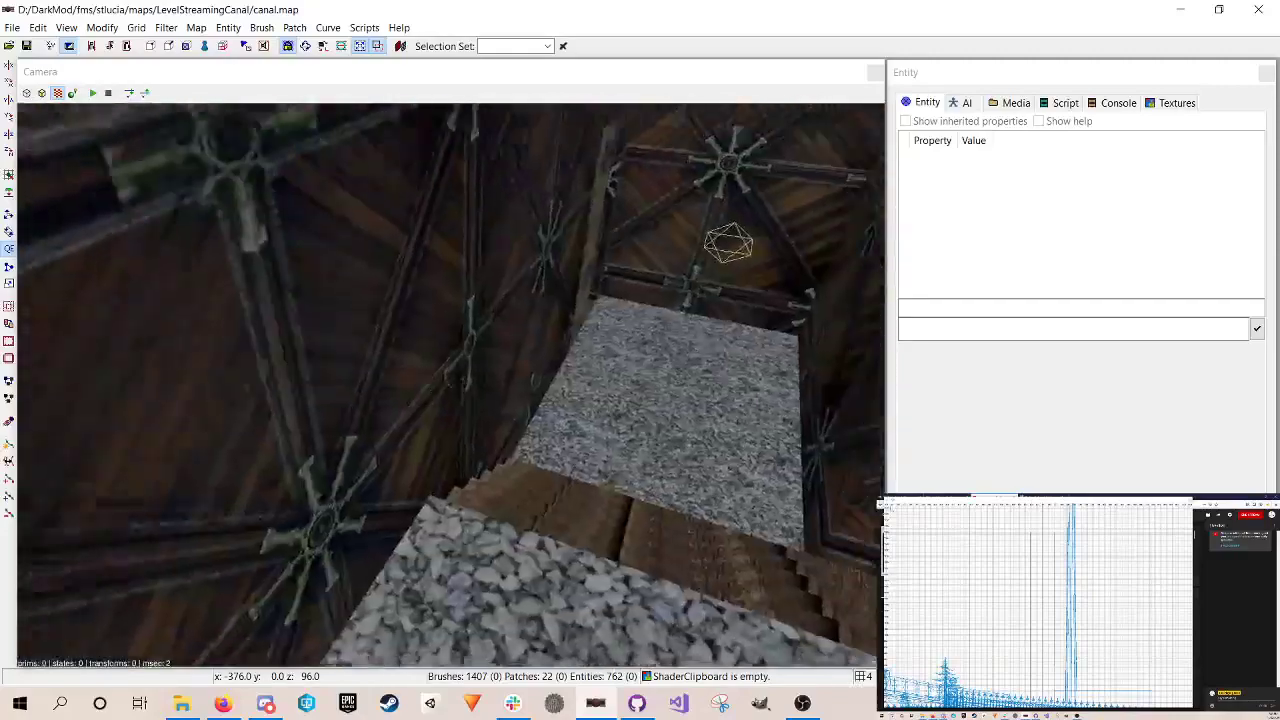
scroll(451, 385, down, 4)
key(Right)
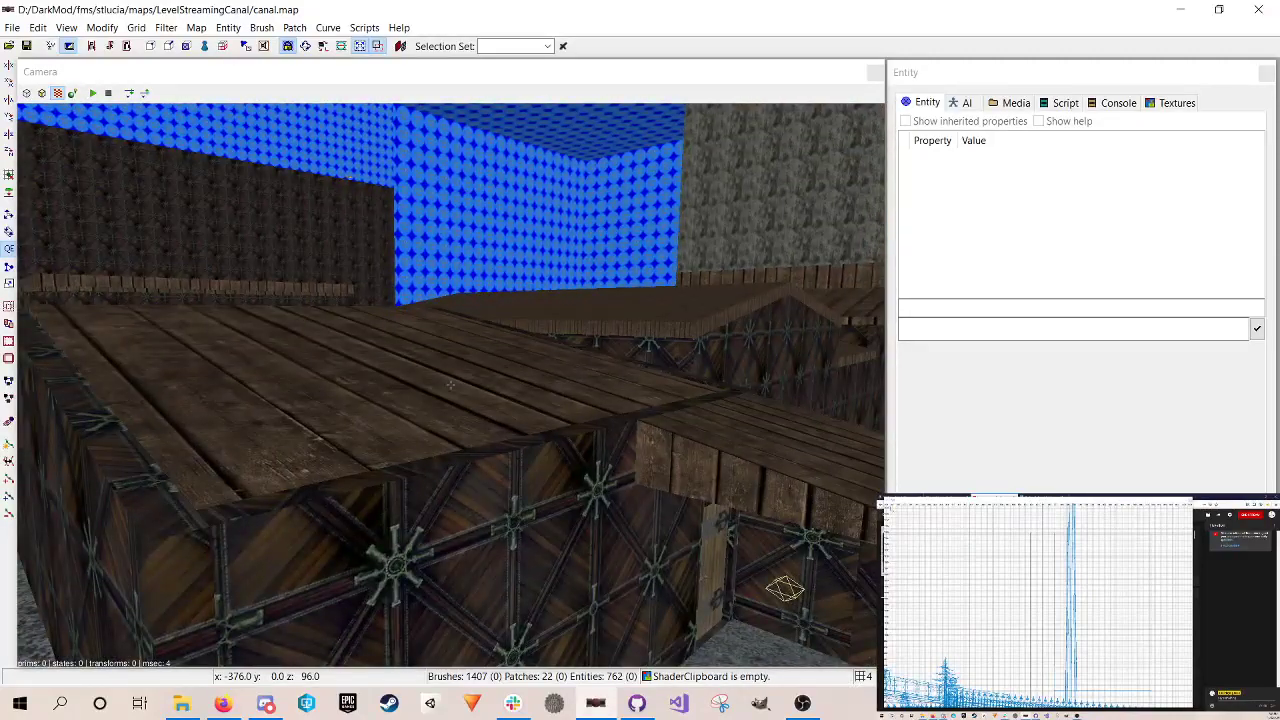
key(Down)
key(Left)
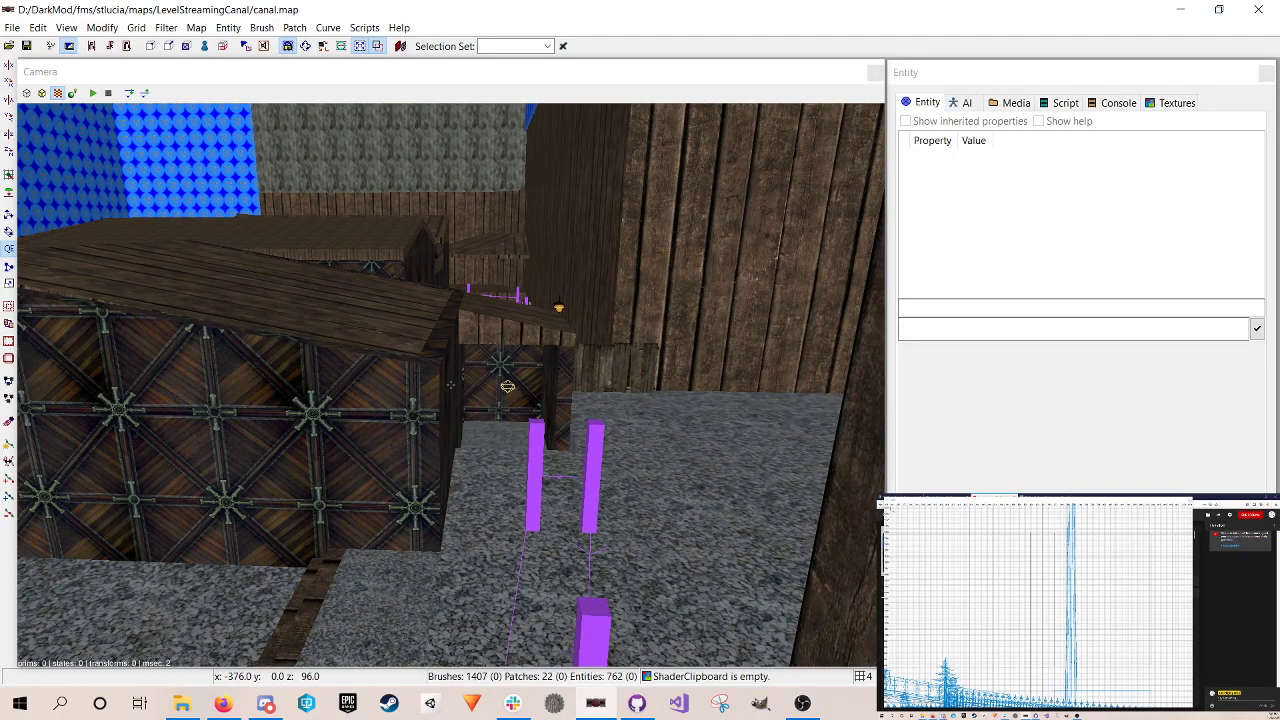
key(Up)
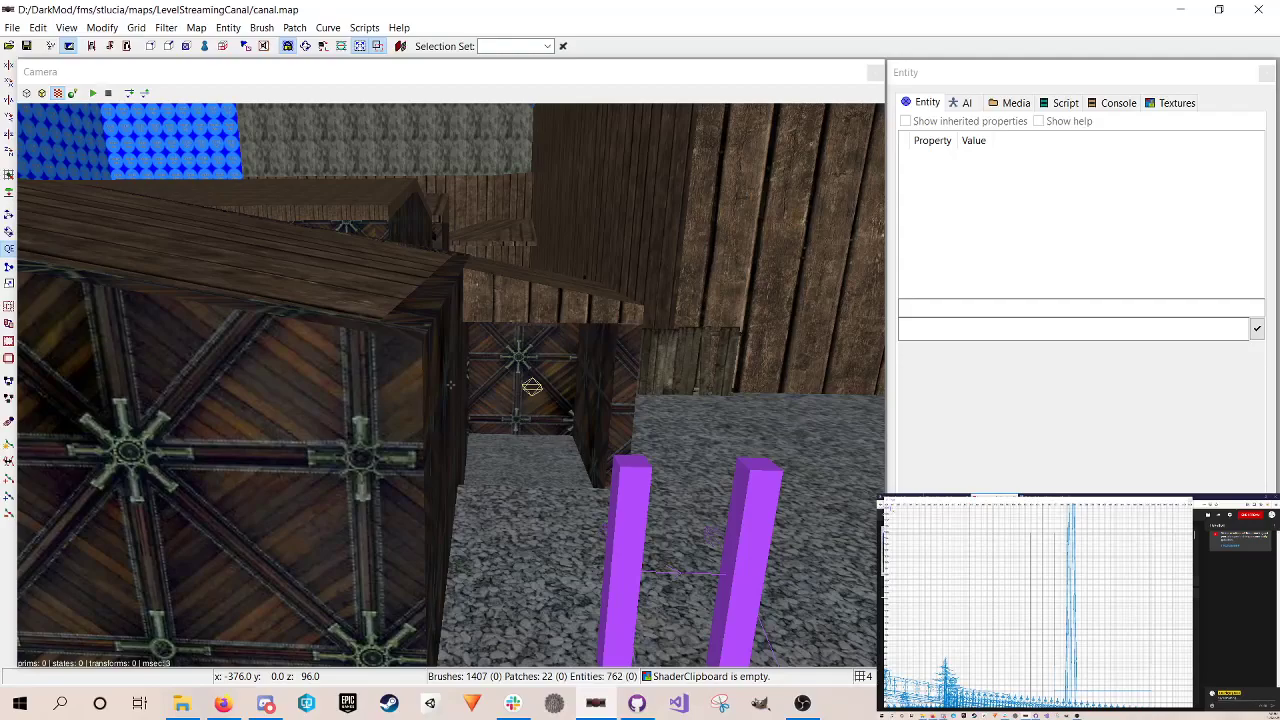
key(Up)
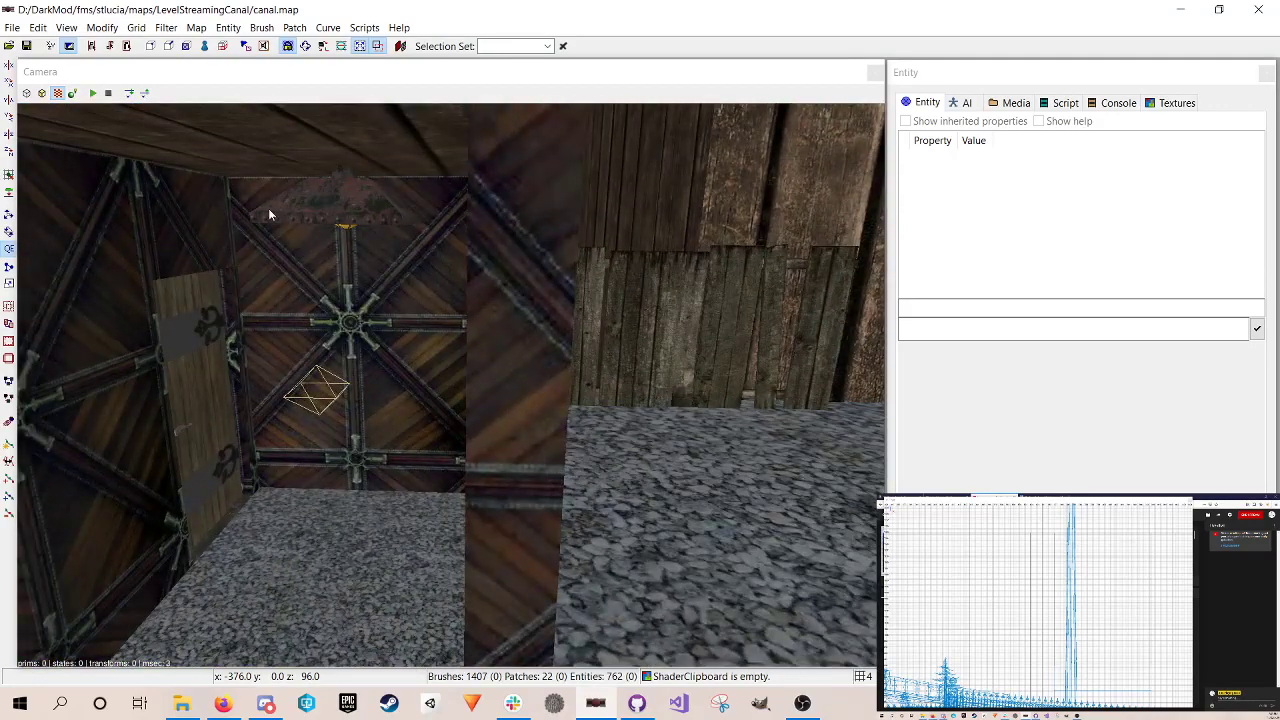
Step: Switch the camera view to lighting preview mode and examine the lit doorway alcove from a few angles
click(73, 92)
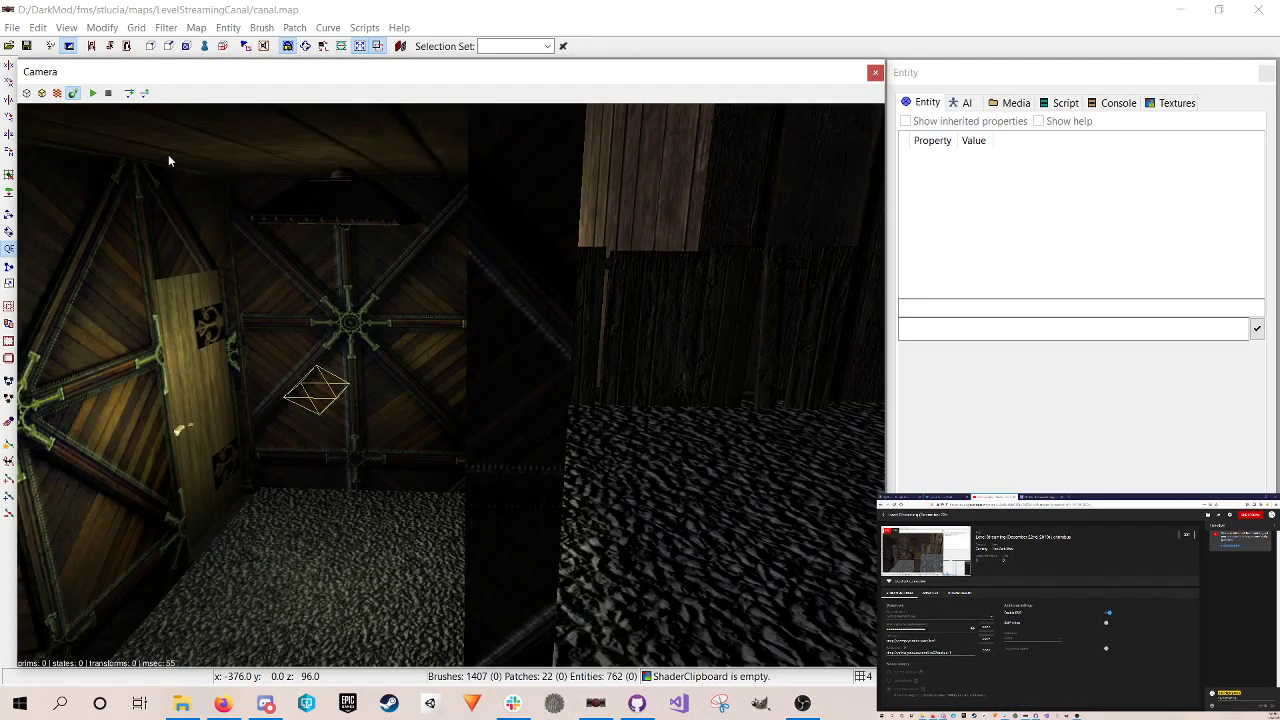
right_click(500, 424)
key(Down)
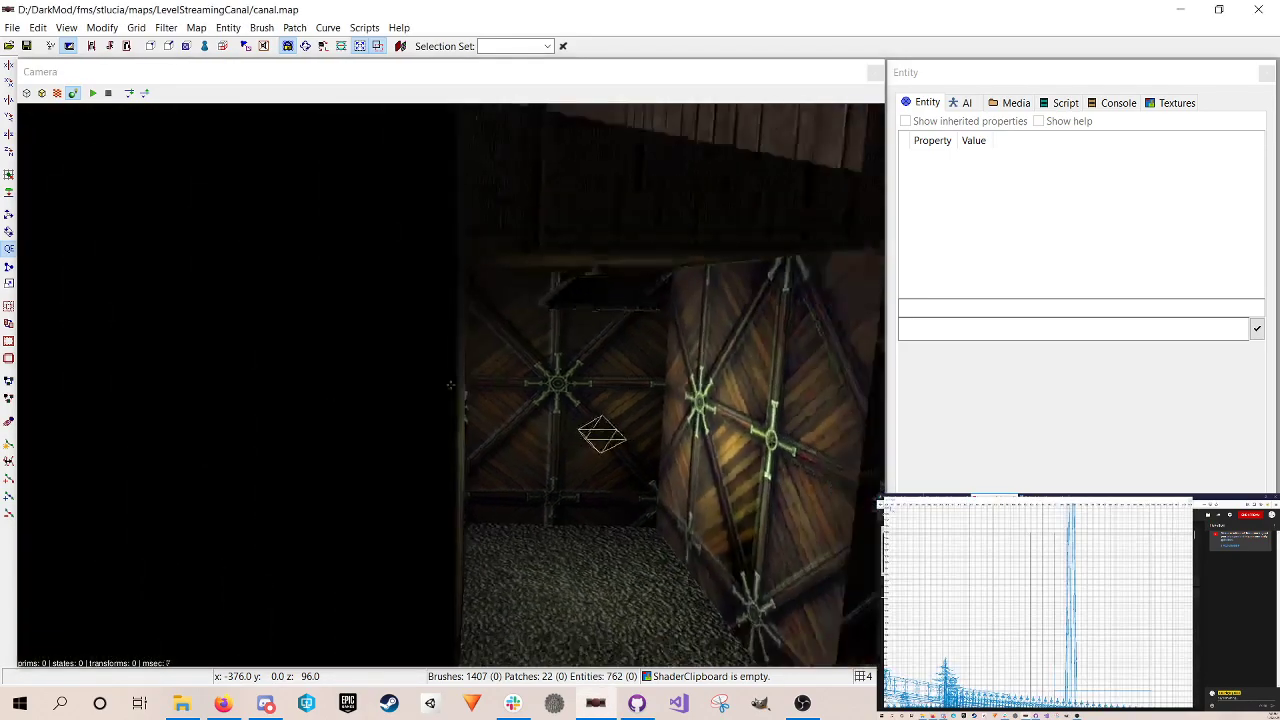
key(Up)
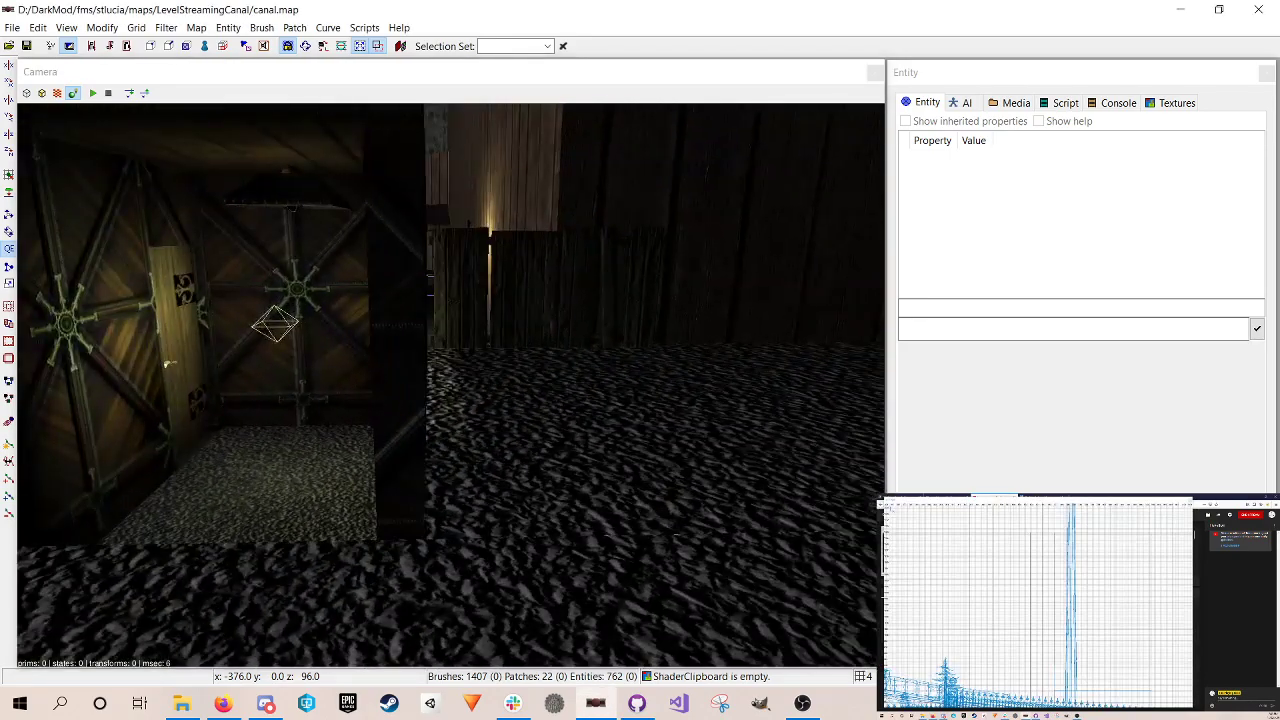
right_click(500, 427)
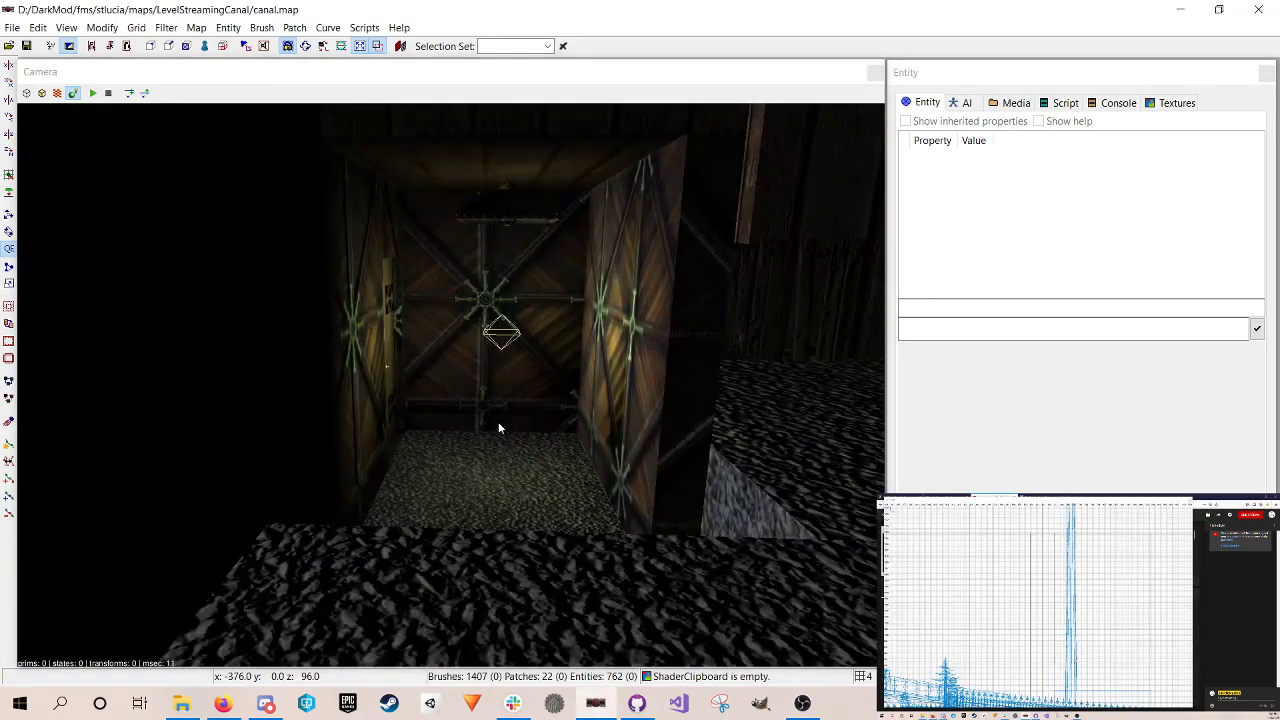
Step: Select the light entity inside the doorway alcove and examine its light volume from several camera positions
shift+click(500, 335)
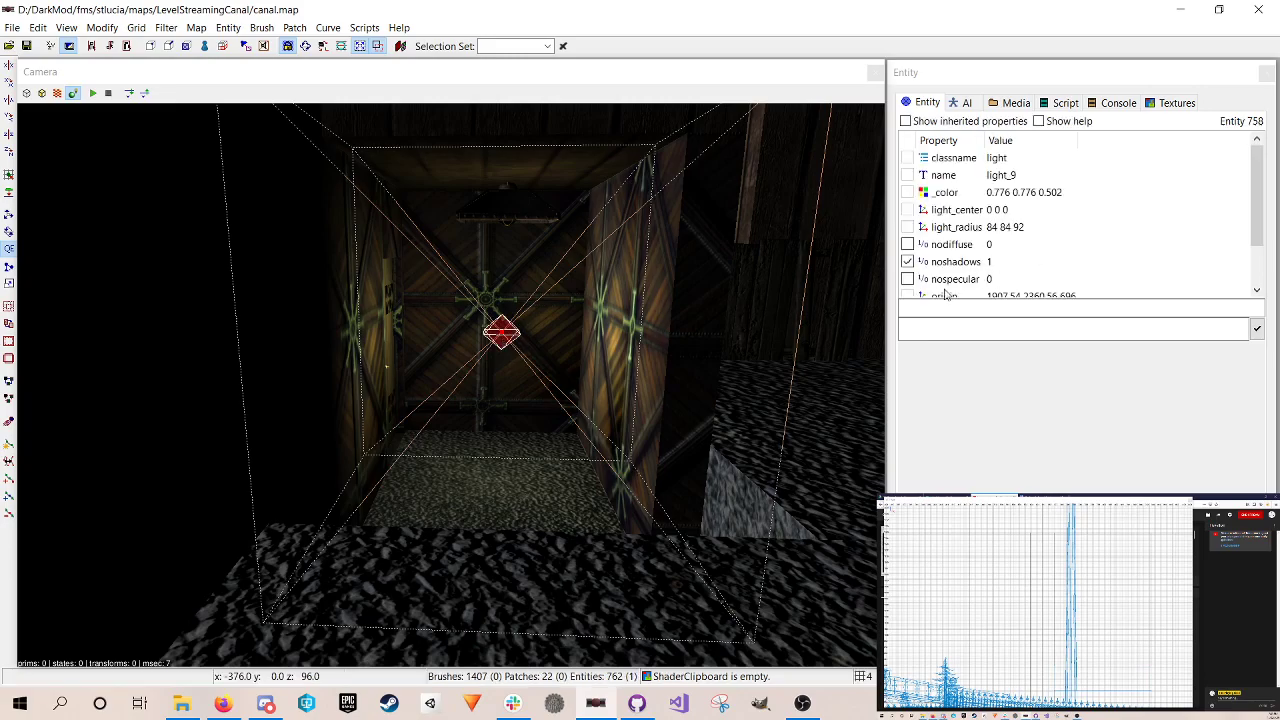
key(Down)
key(Up)
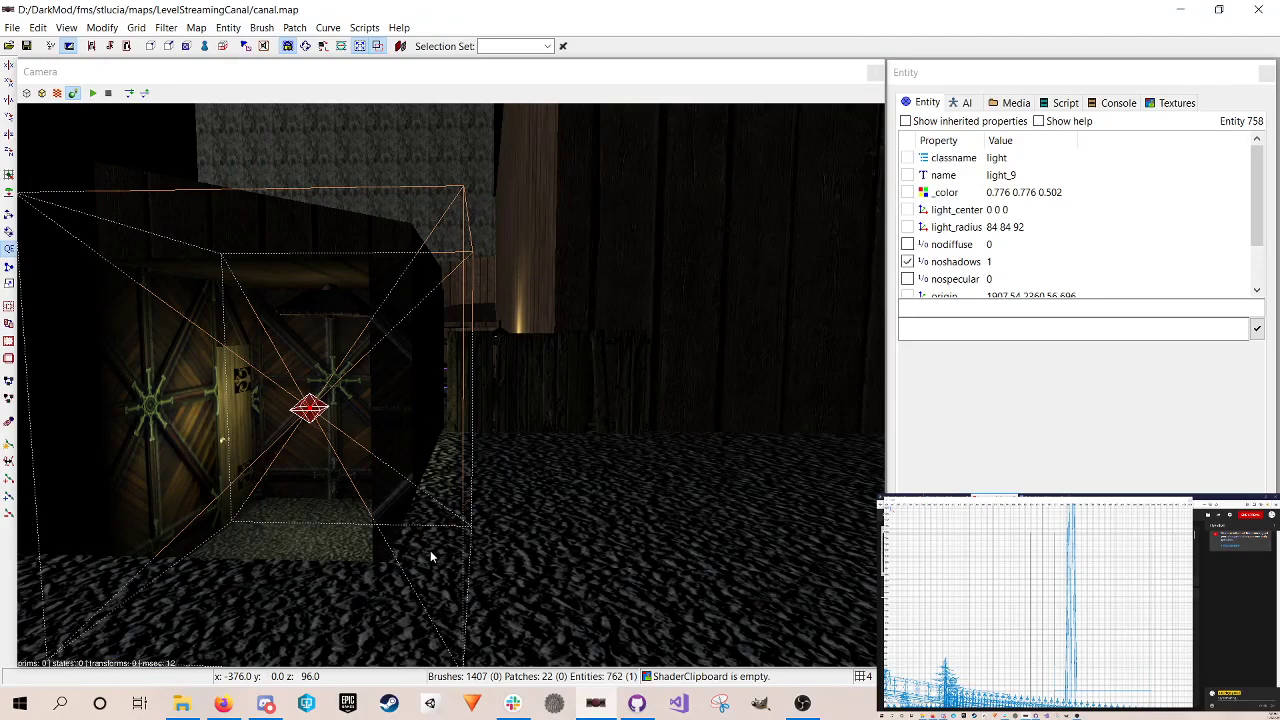
right_click(494, 533)
key(Up)
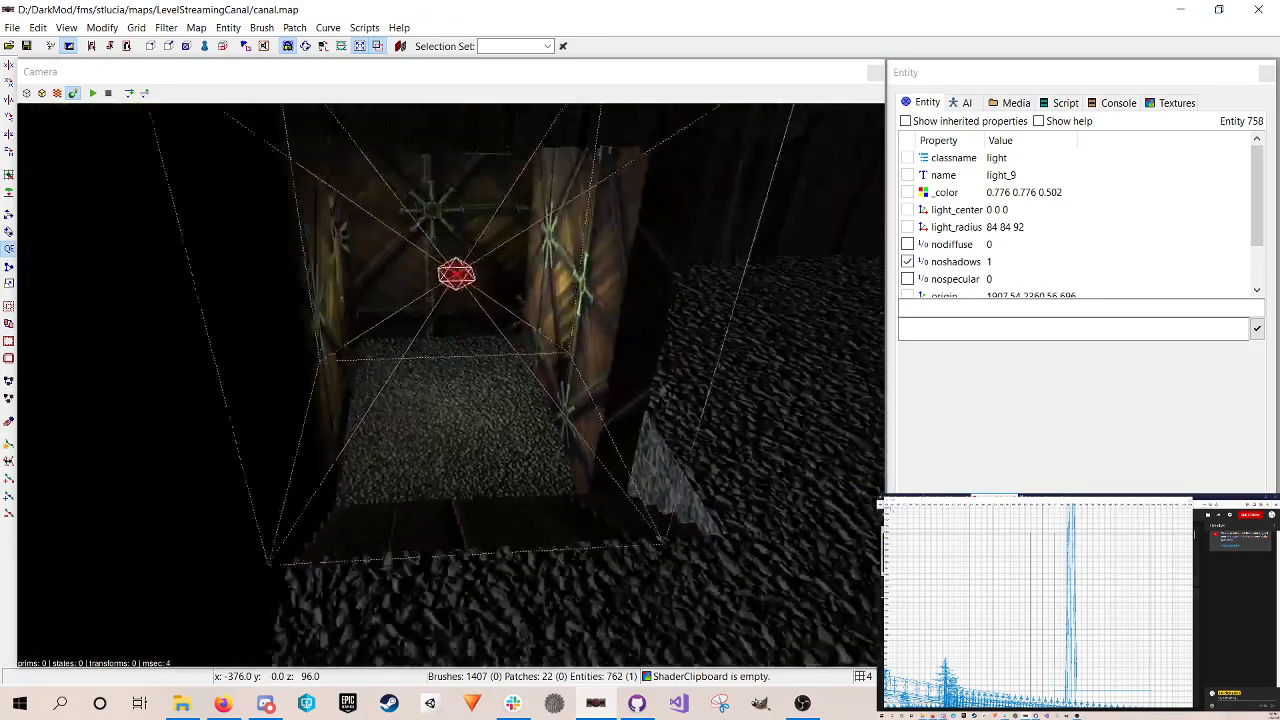
key(Down)
right_click(497, 461)
right_click(497, 461)
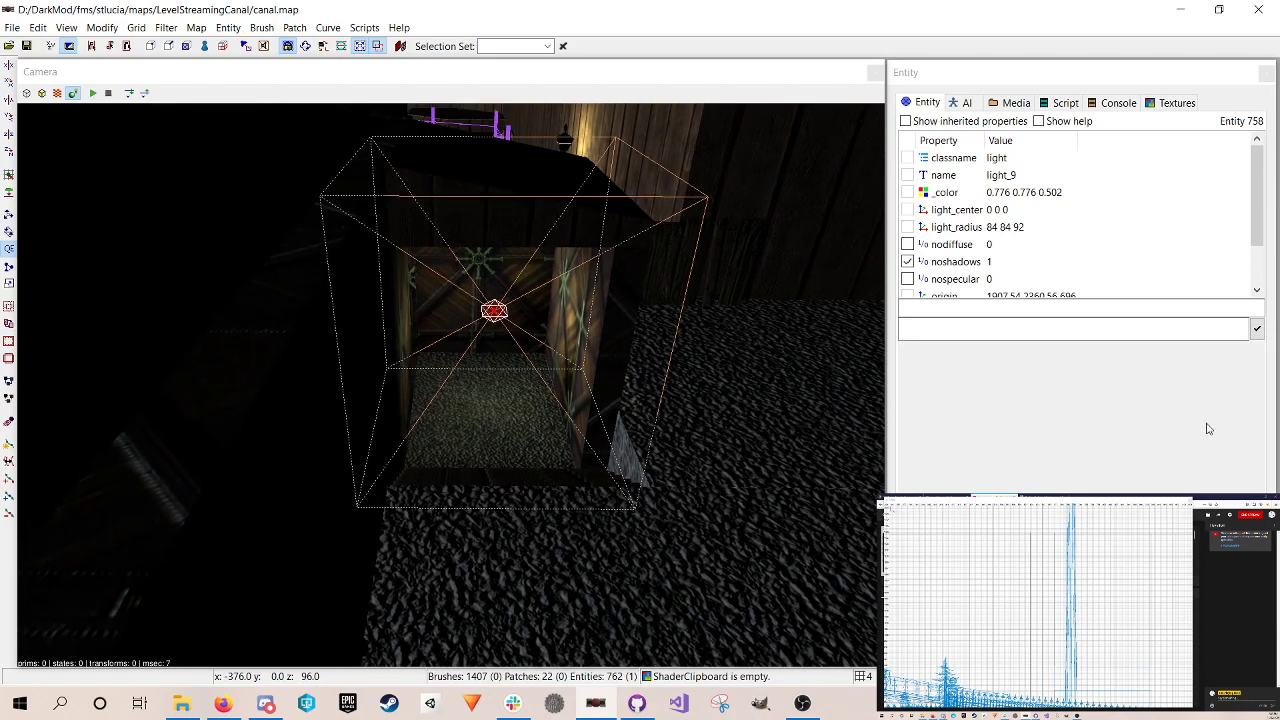
Step: Set the grid size to 8 with the selected light framed in the 2D view
scroll(978, 618, down, 3)
scroll(978, 618, up, 5)
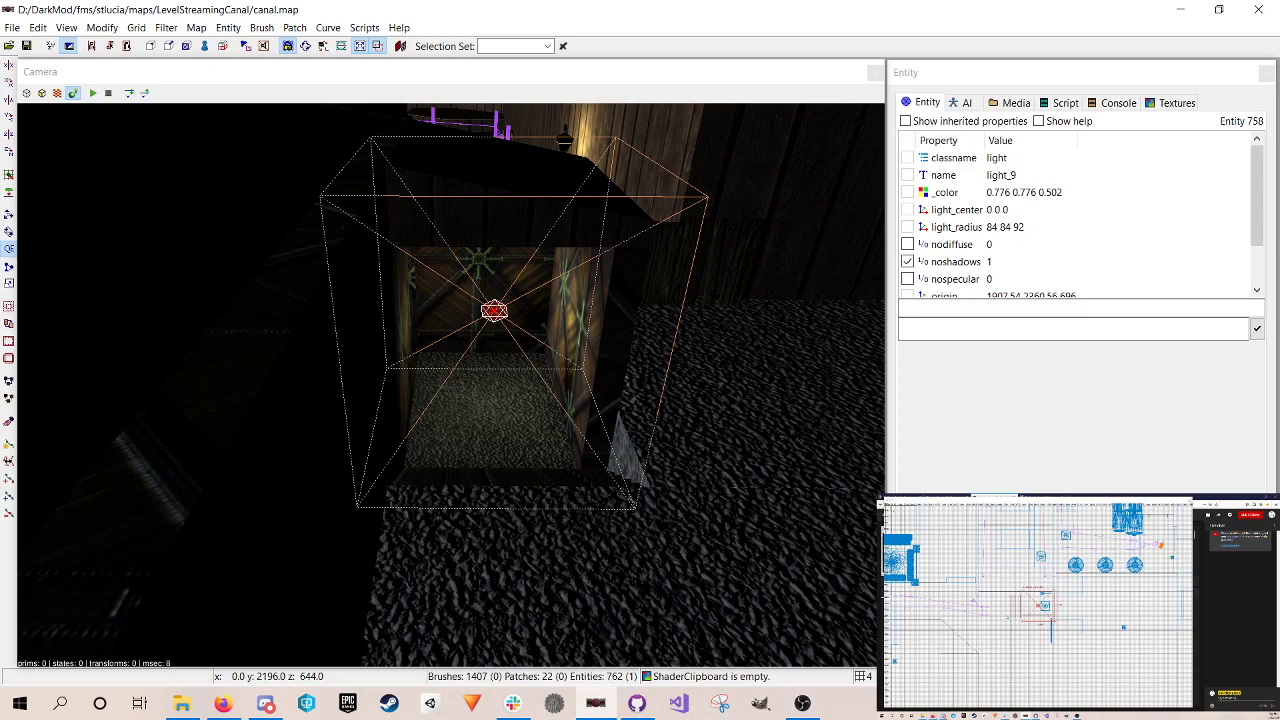
key(4)
Step: Examine the fenced garden, the gravel street, the timber buildings and the alcove from above under the lighting preview
right_click(547, 344)
key(Up)
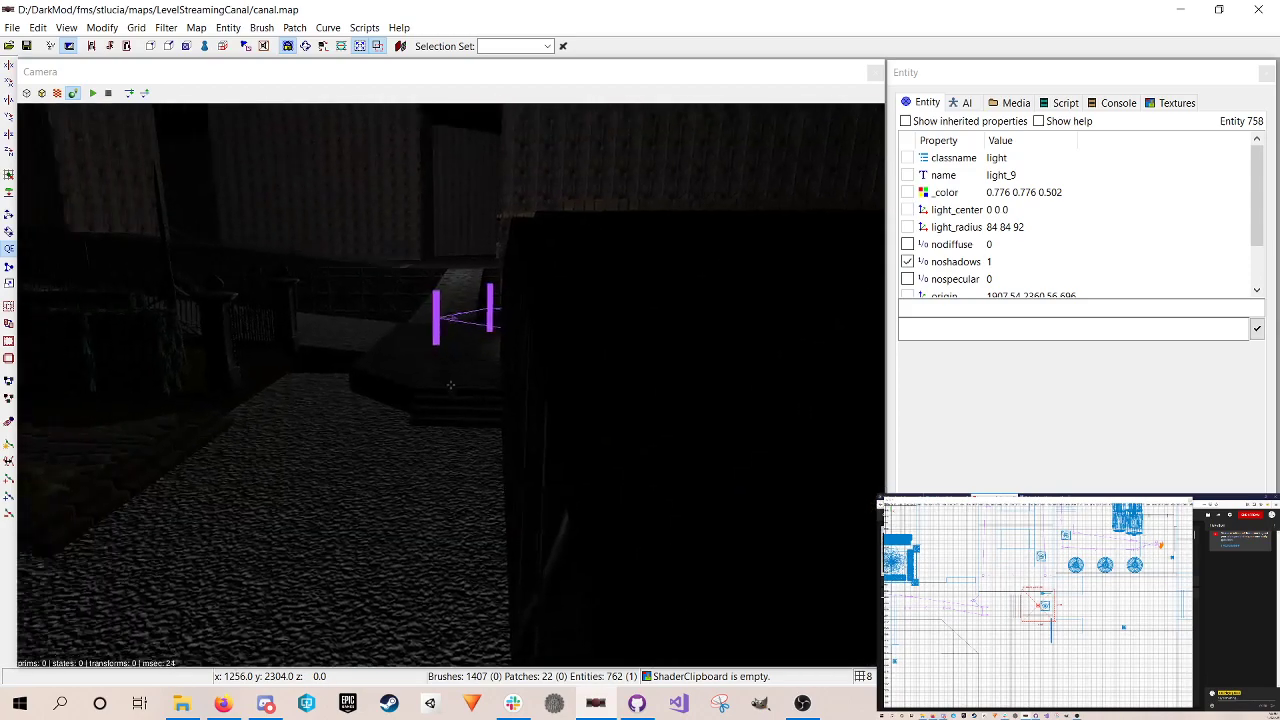
key(Down)
right_click(552, 348)
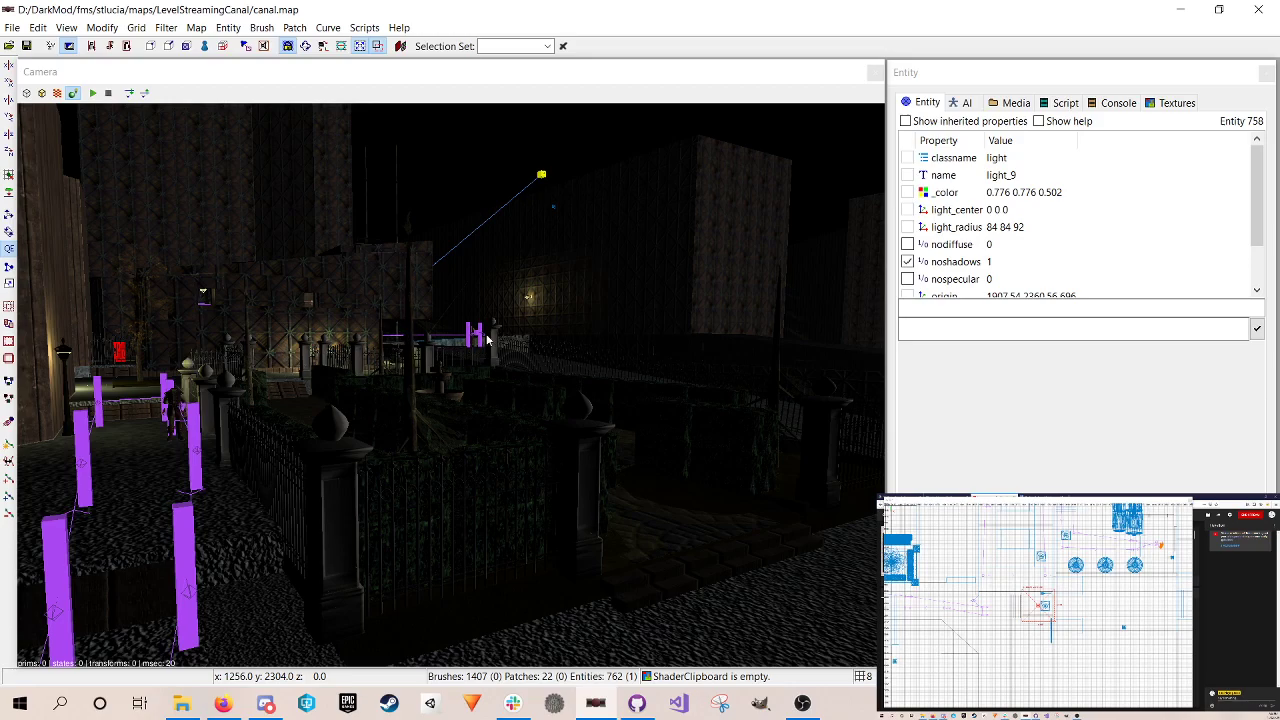
right_click(620, 544)
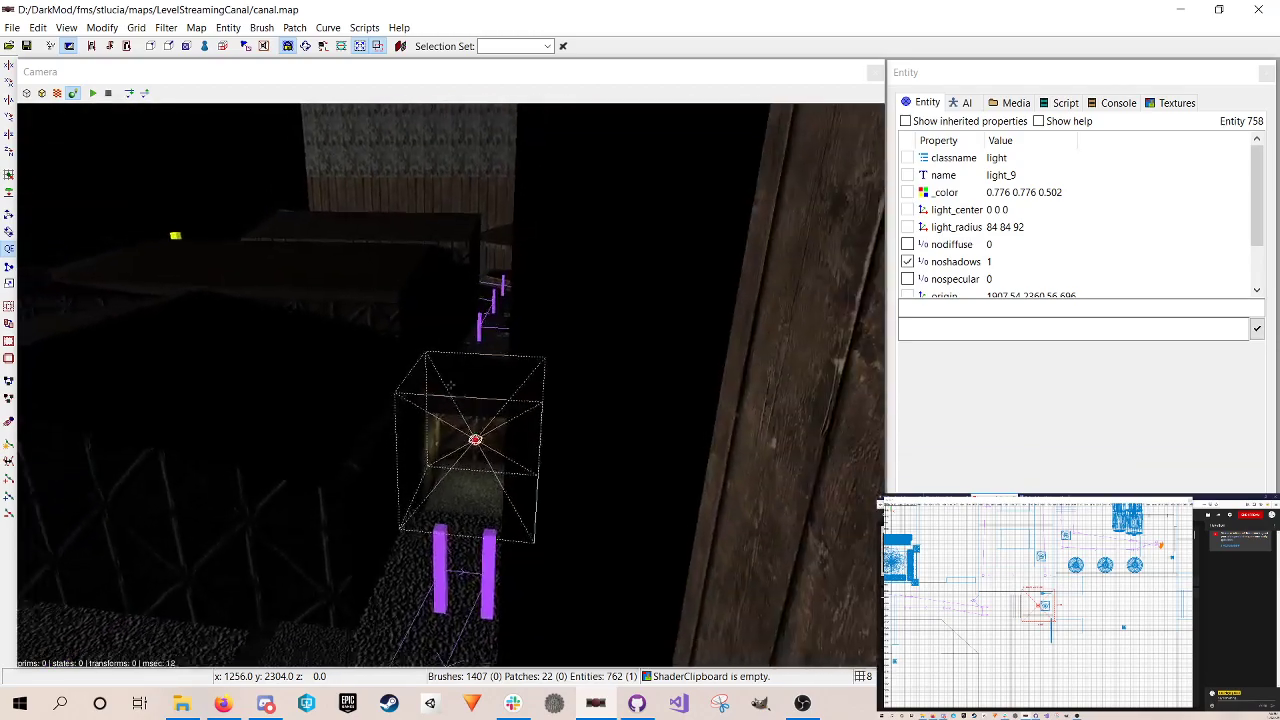
right_click(444, 414)
right_click(447, 454)
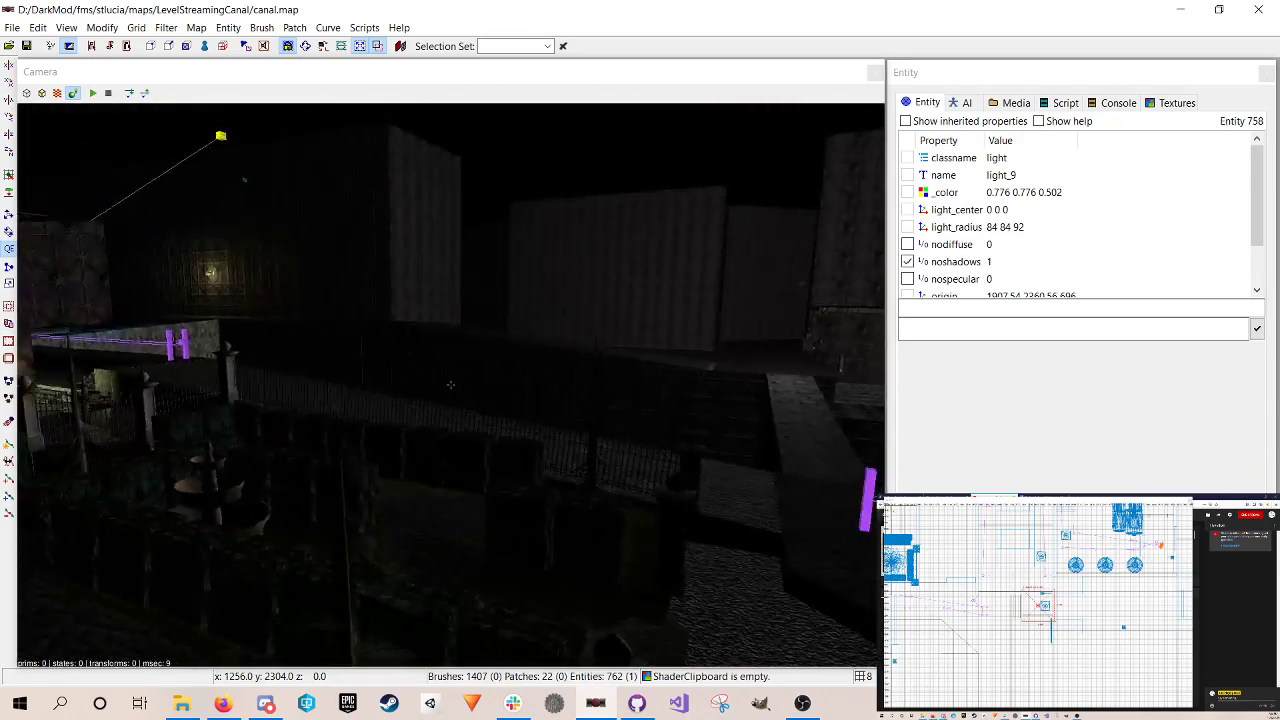
right_click(381, 308)
right_click(381, 308)
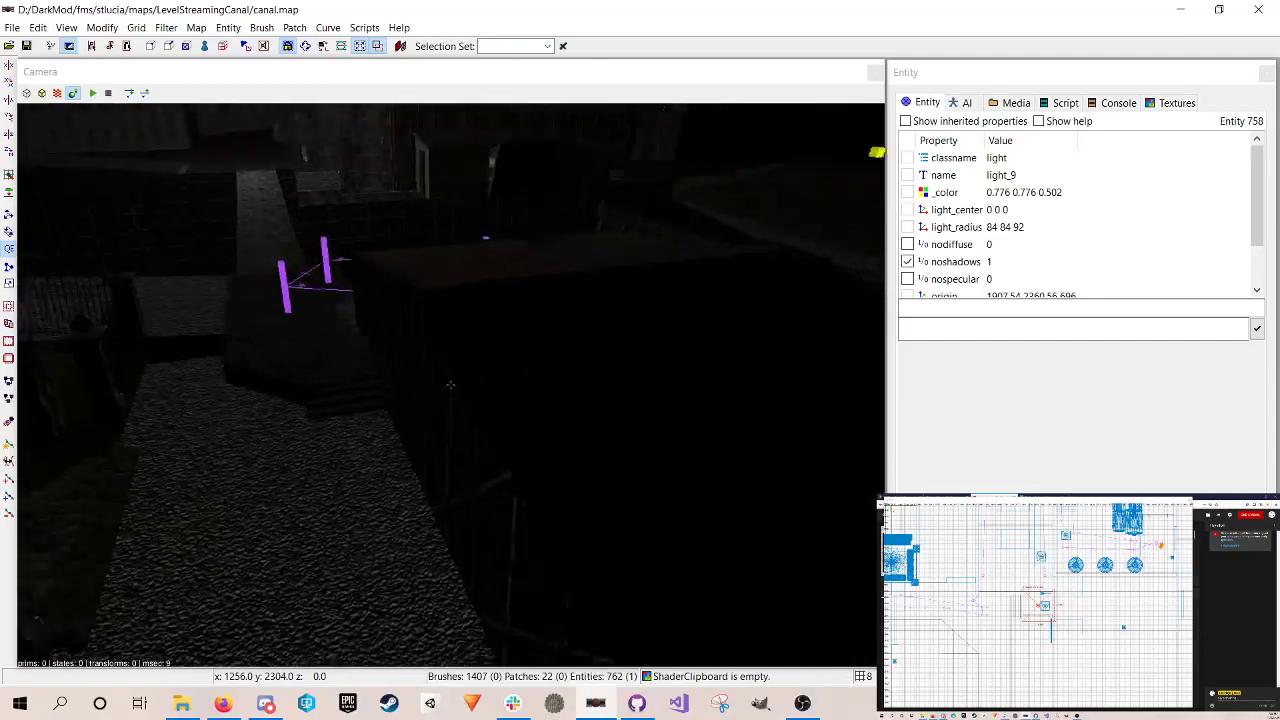
right_click(385, 326)
right_click(385, 326)
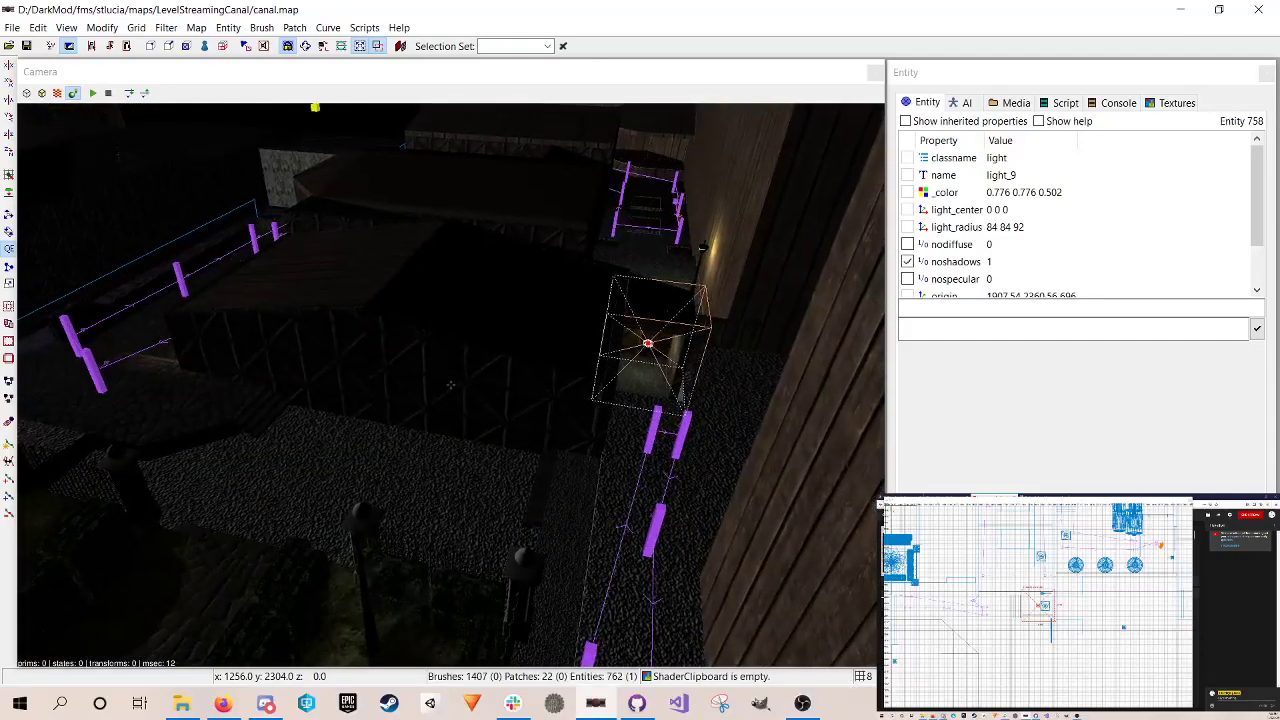
right_click(493, 315)
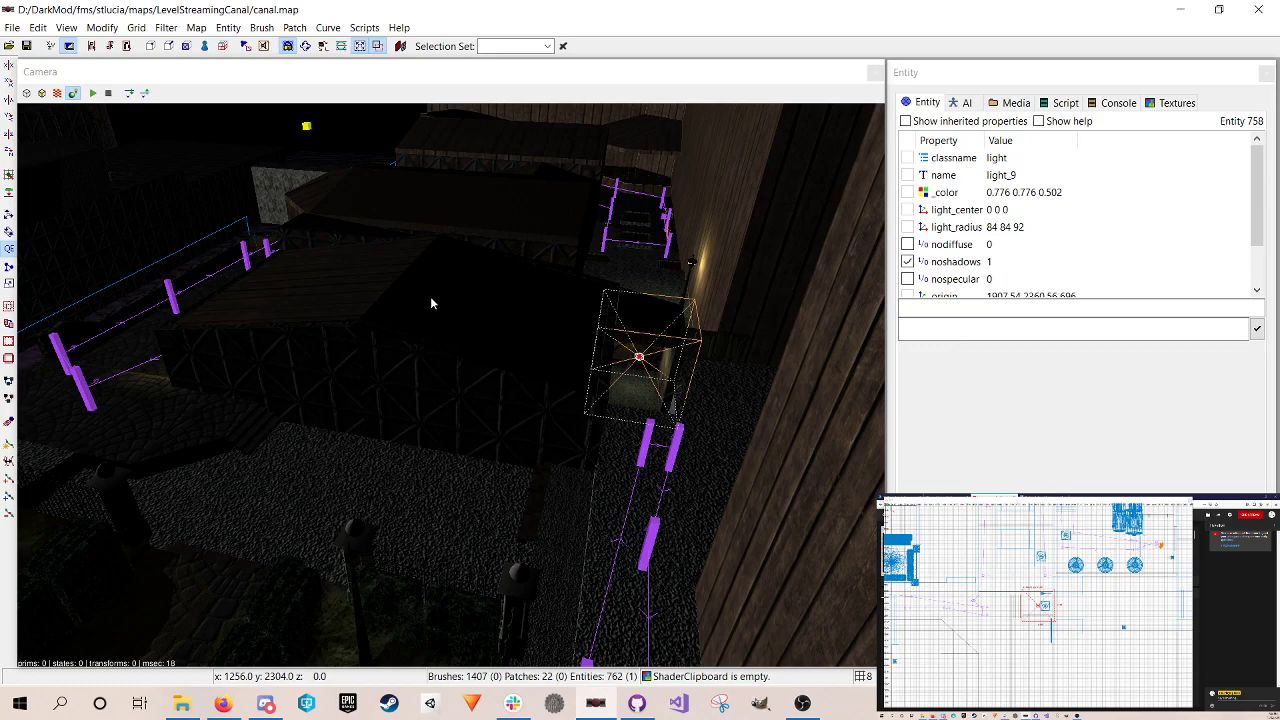
right_click(483, 271)
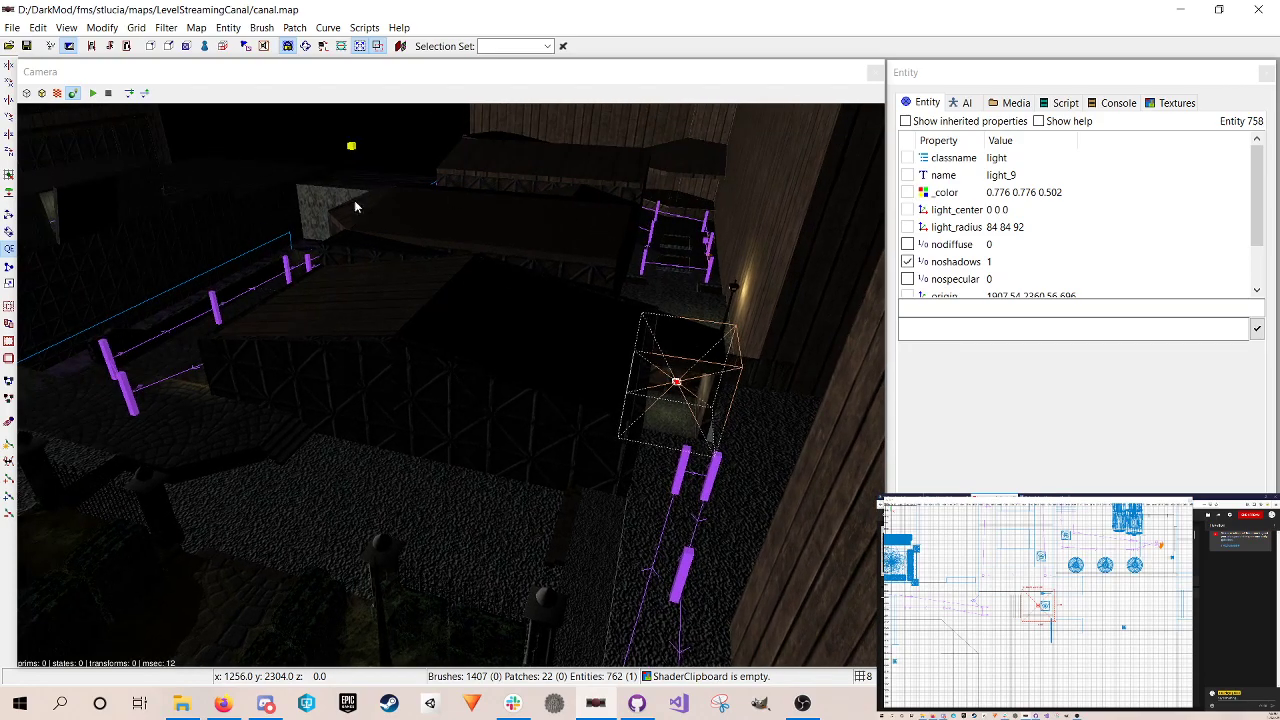
Step: Approach the selected light's alcove and switch the camera from lighting preview to textured mode and back to compare the rendering
right_click(375, 333)
key(Up)
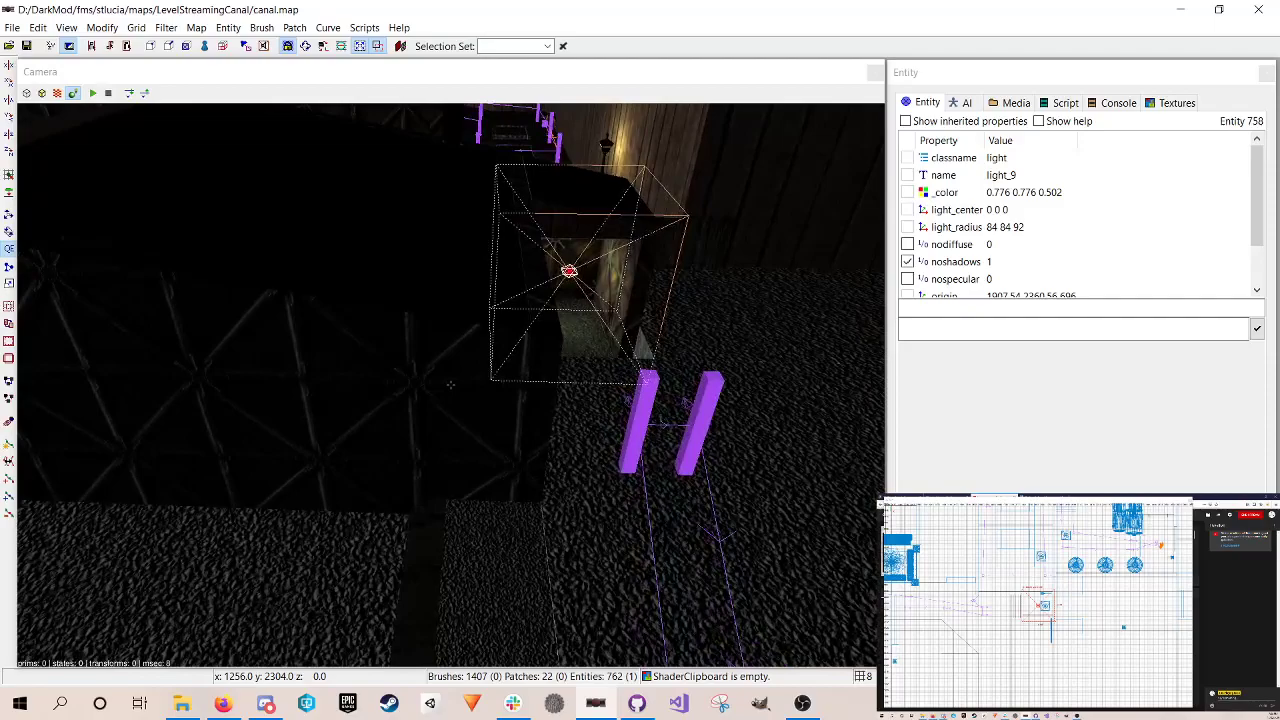
key(Right)
key(Up)
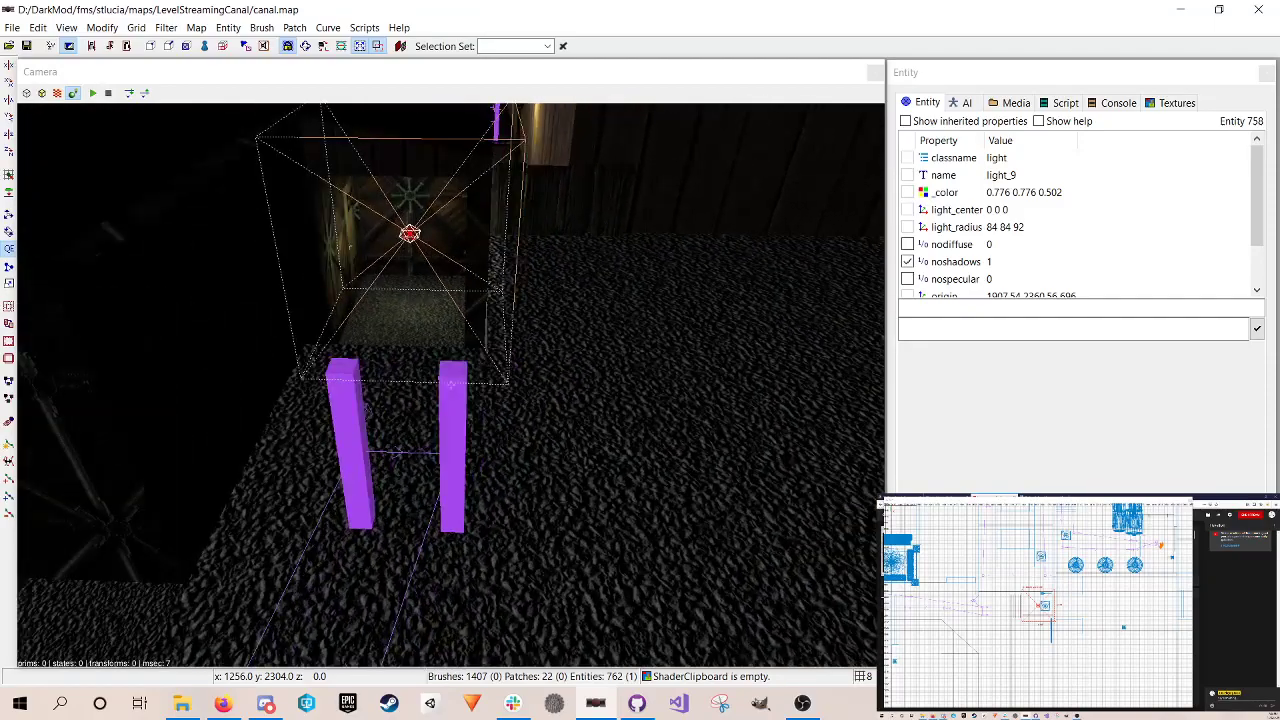
right_click(315, 269)
click(59, 98)
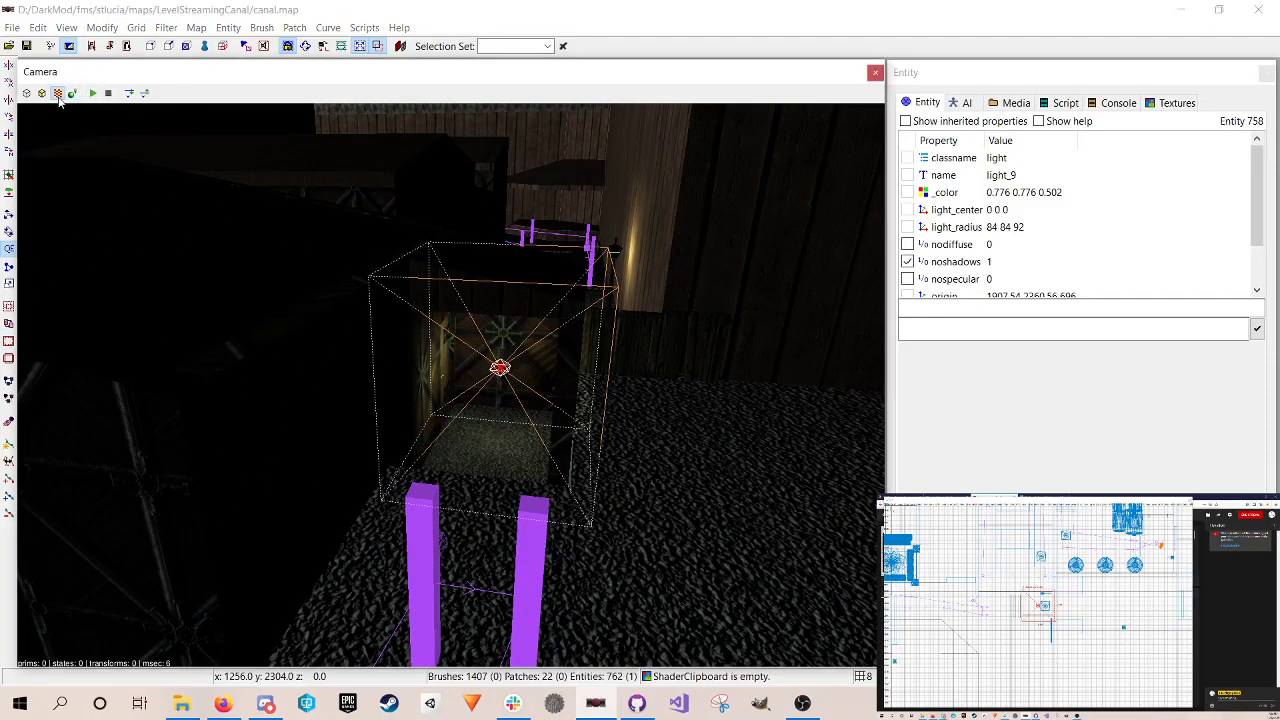
click(72, 93)
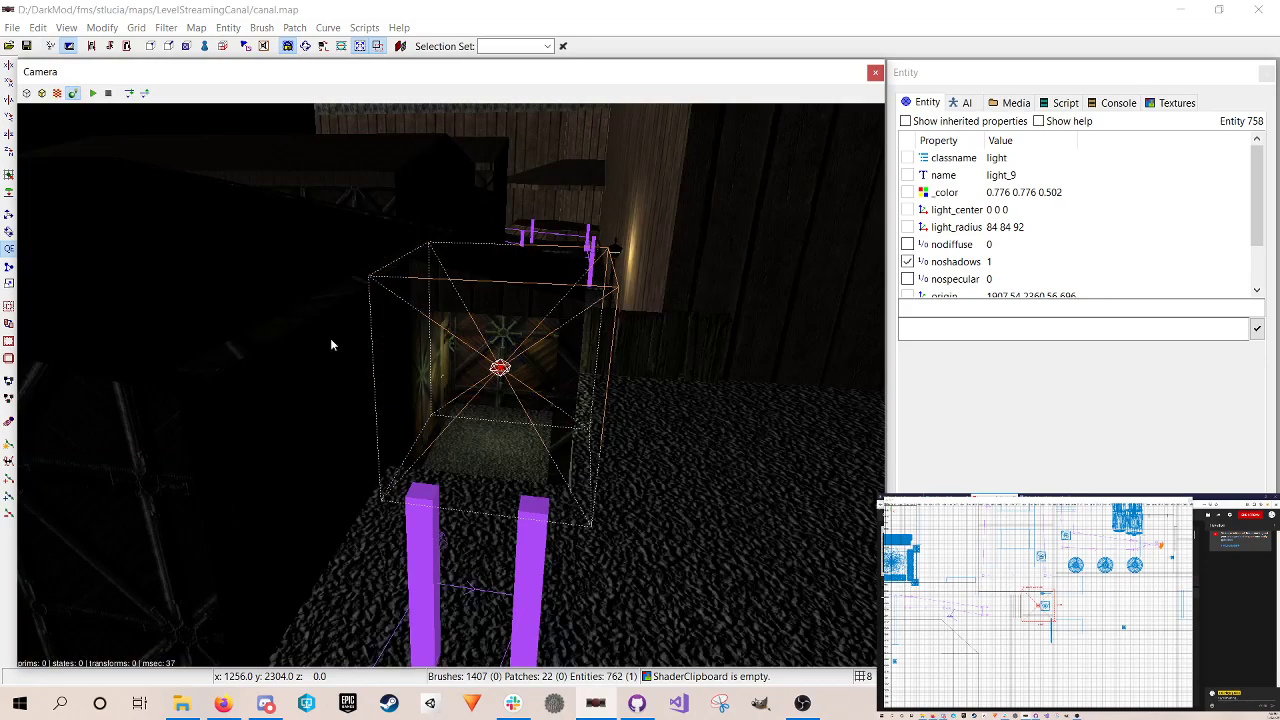
Step: Shrink the selected alcove light's volume in the top view, setting its Y radius to 68
right_click(424, 390)
key(Up)
right_click(424, 390)
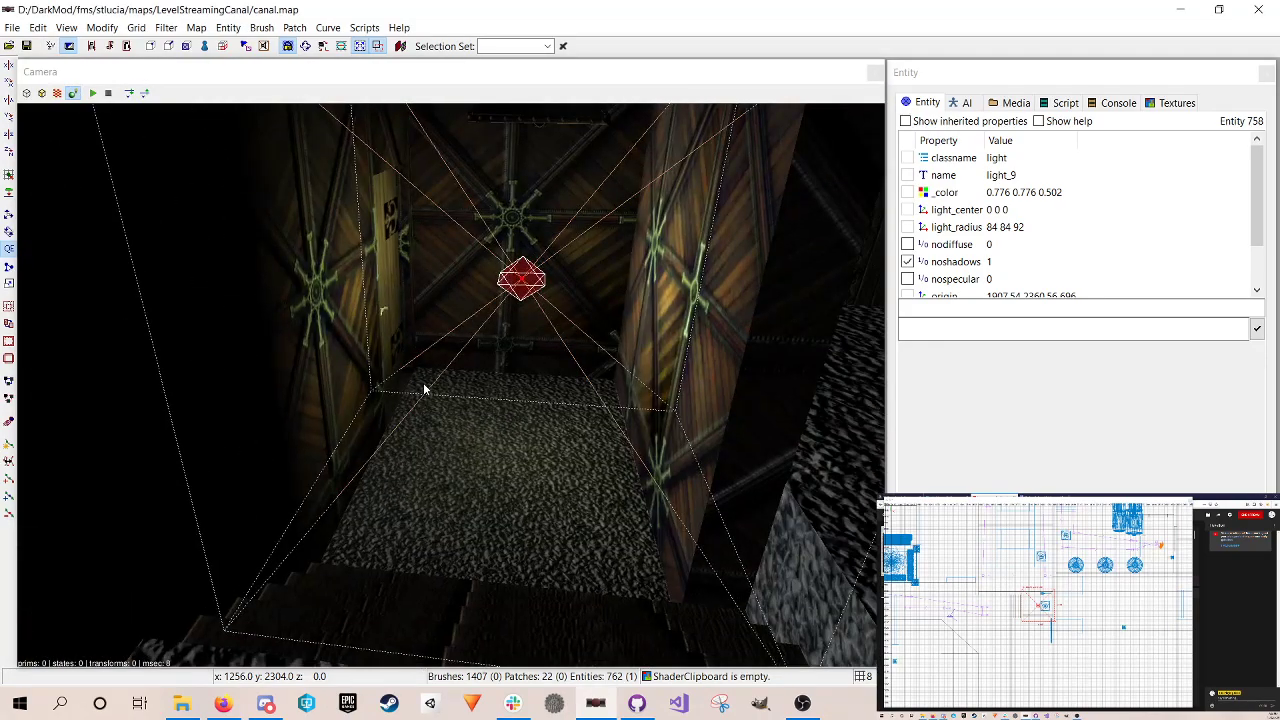
scroll(1069, 631, up, 3)
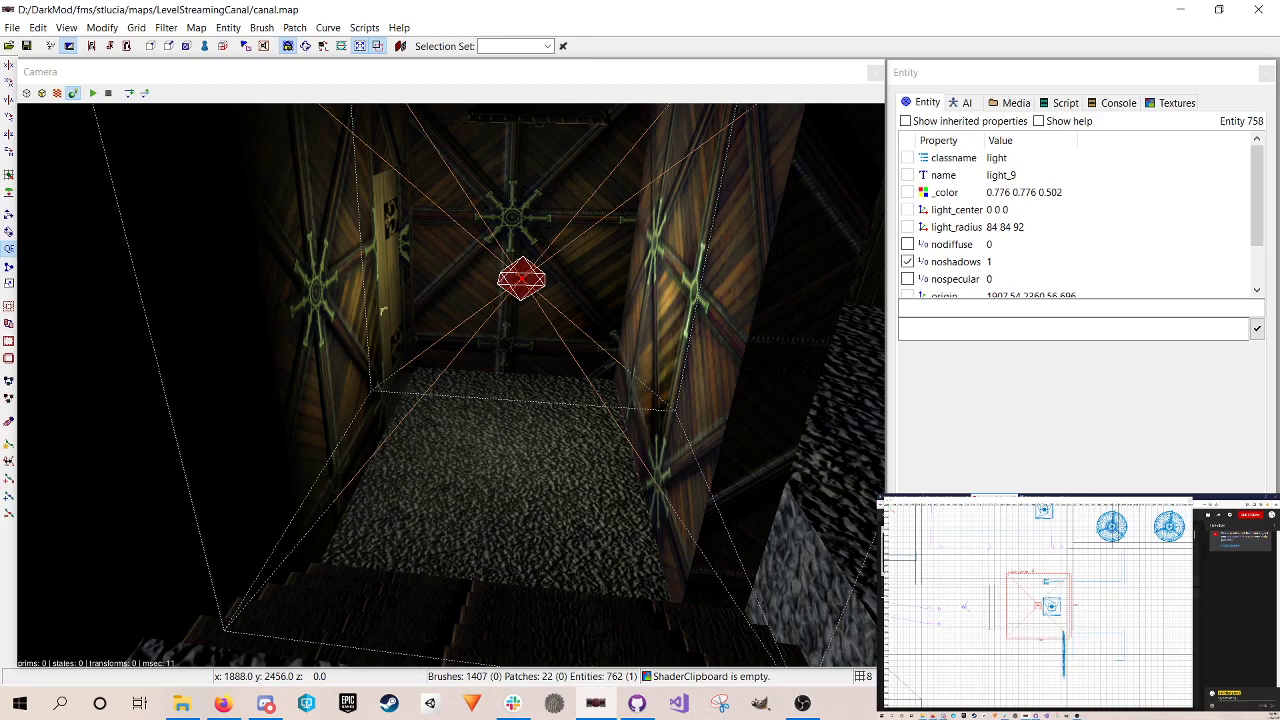
drag(1033, 571, 1033, 574)
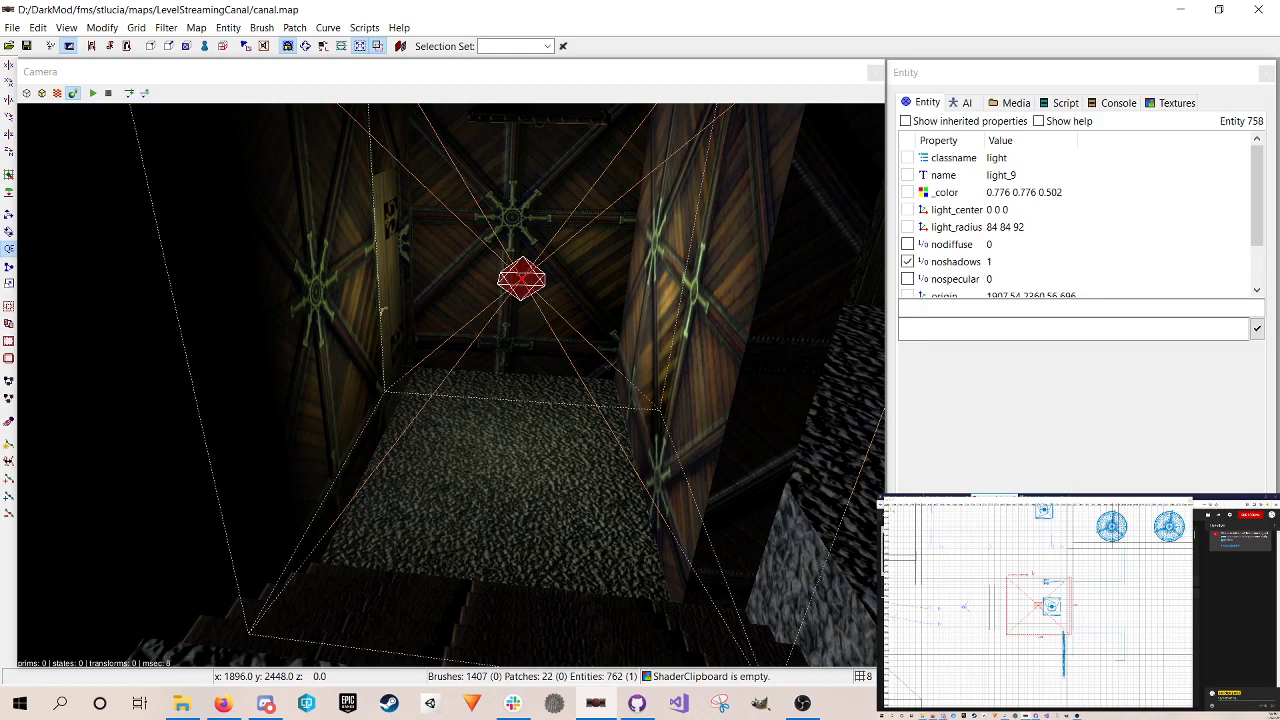
drag(1034, 575, 1033, 578)
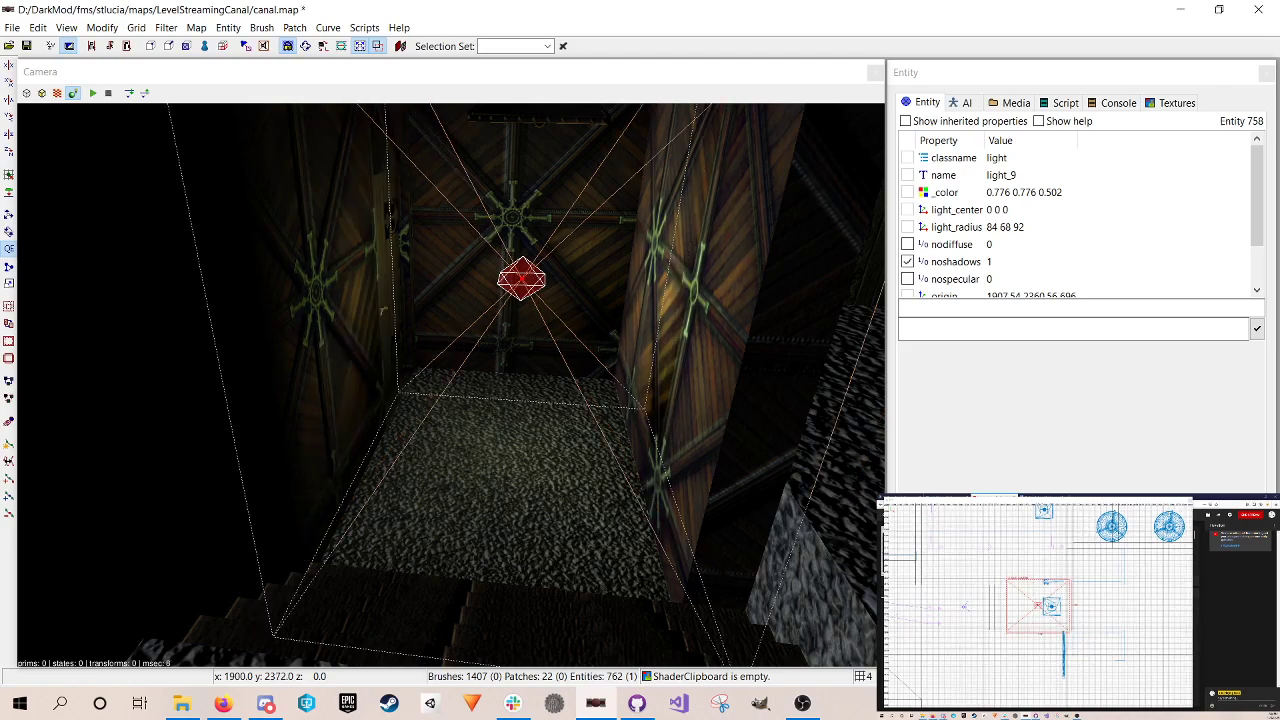
Step: Shift the light along Y to 2364.56 using grid size 4, and return the grid size to 8
key(bracketleft)
drag(1038, 606, 1038, 604)
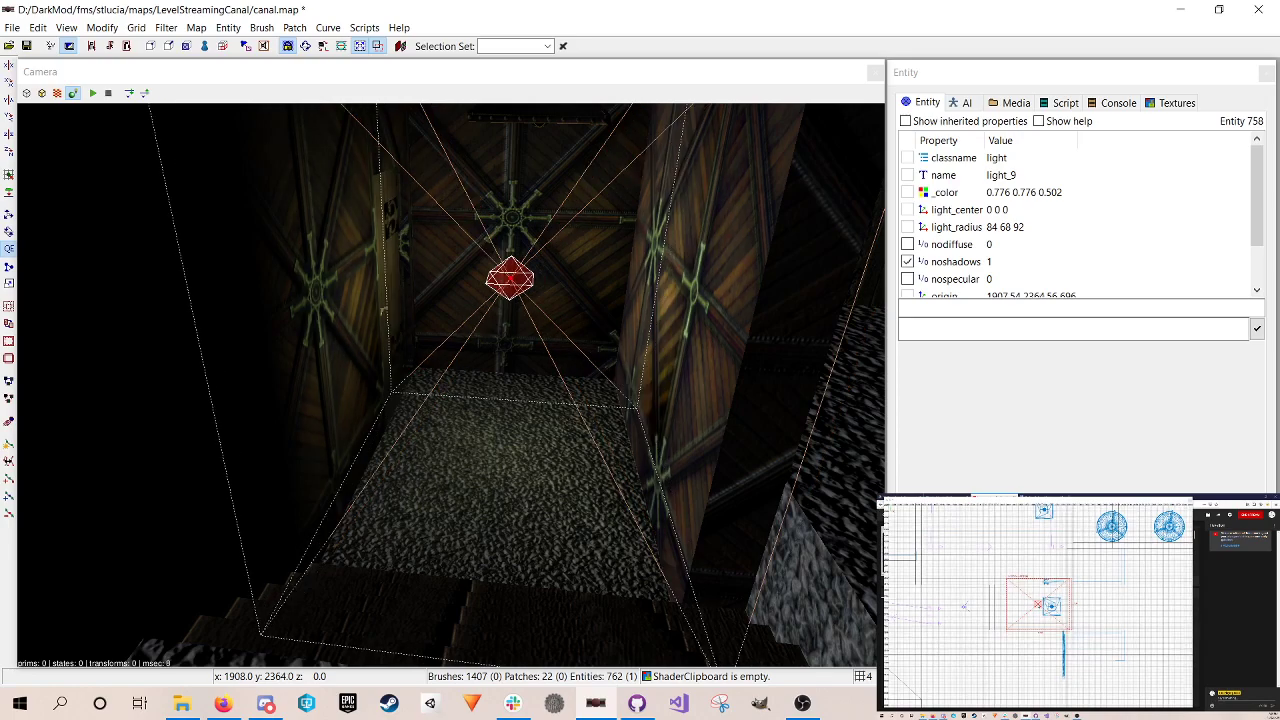
key(bracketright)
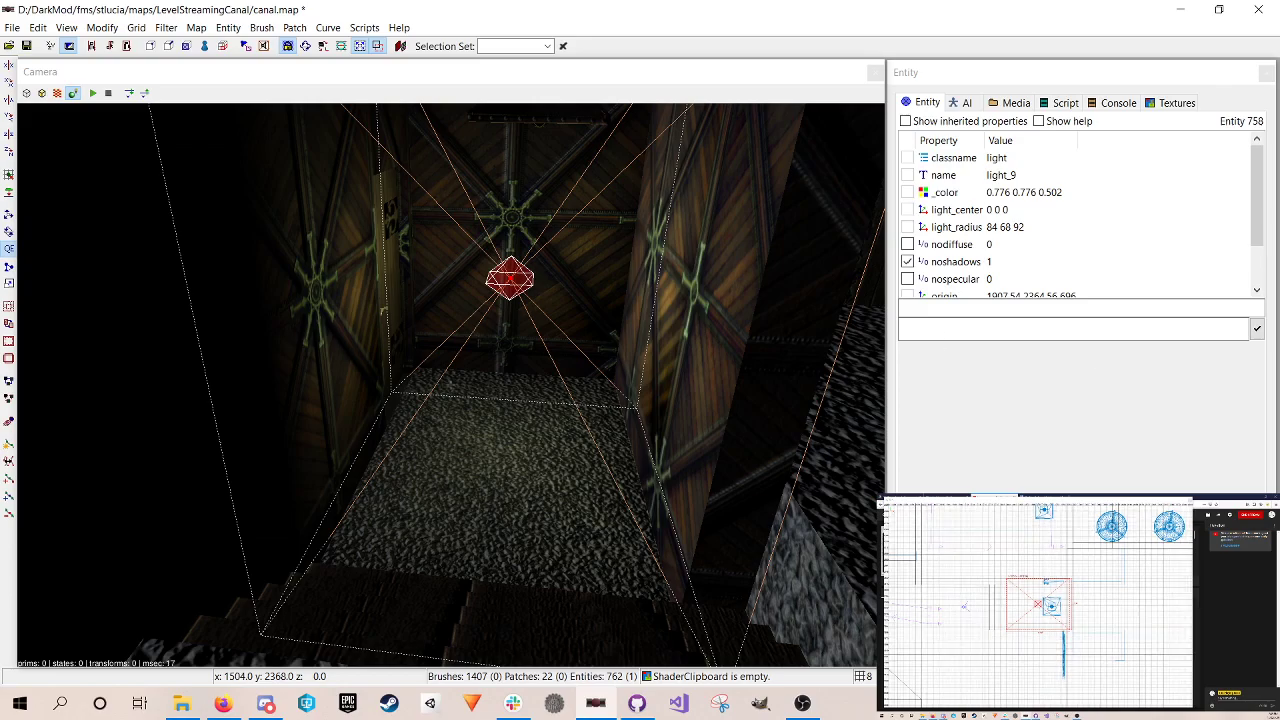
Step: Examine how the light and its volume sit inside the alcove from several distances and angles
key(Right)
key(Down)
key(Left)
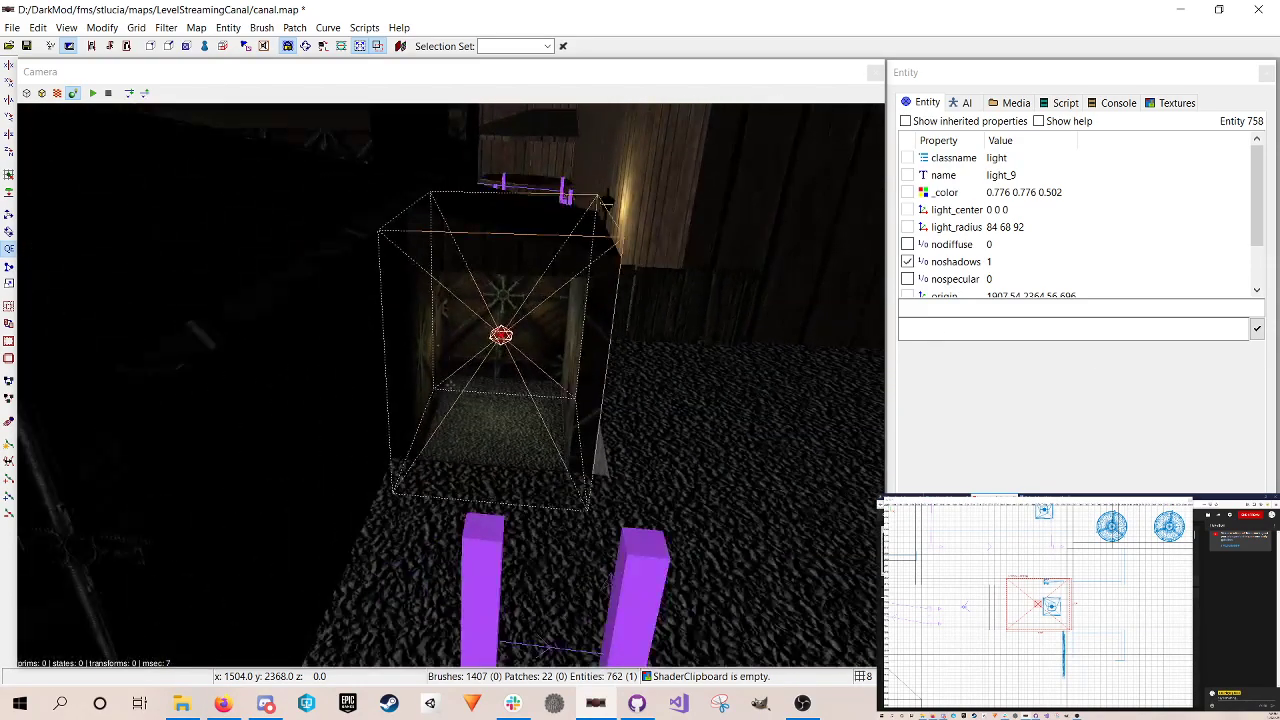
key(Up)
key(Left)
key(Down)
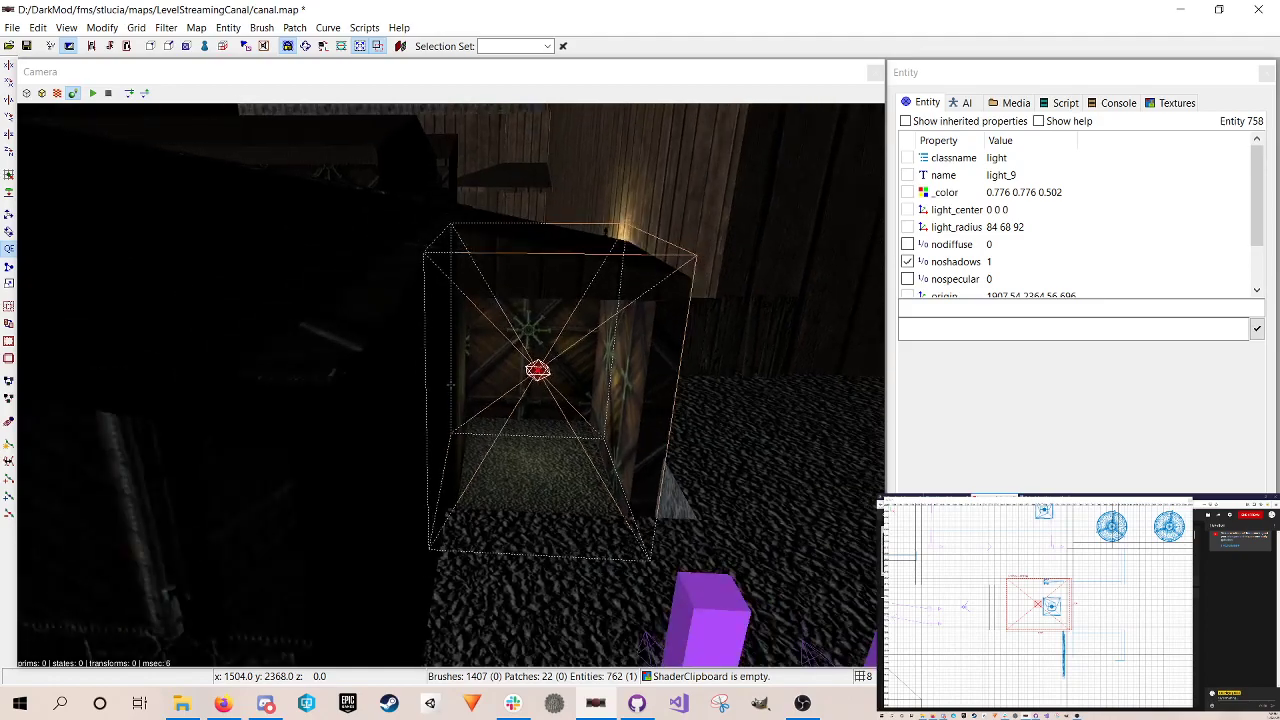
key(Up)
key(Right)
right_click(420, 327)
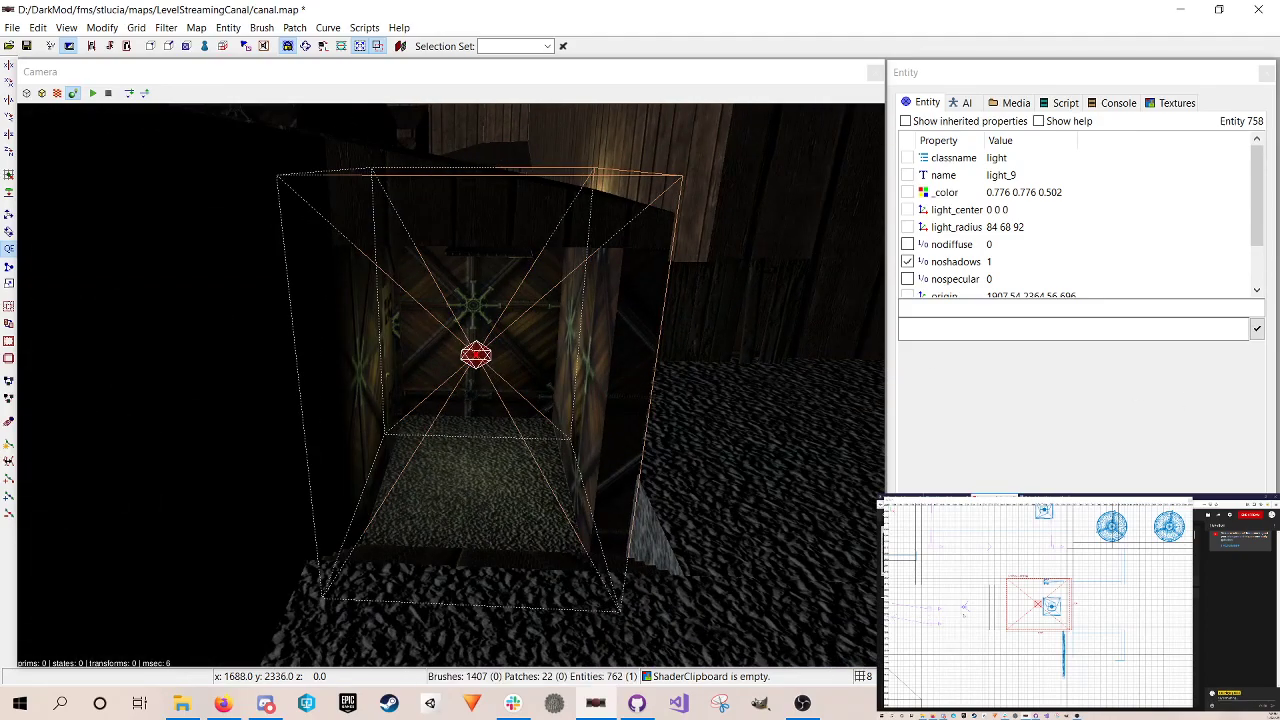
Step: Reduce the light's Y radius to 64 on grid size 4, and return the grid size to 8
key(bracketleft)
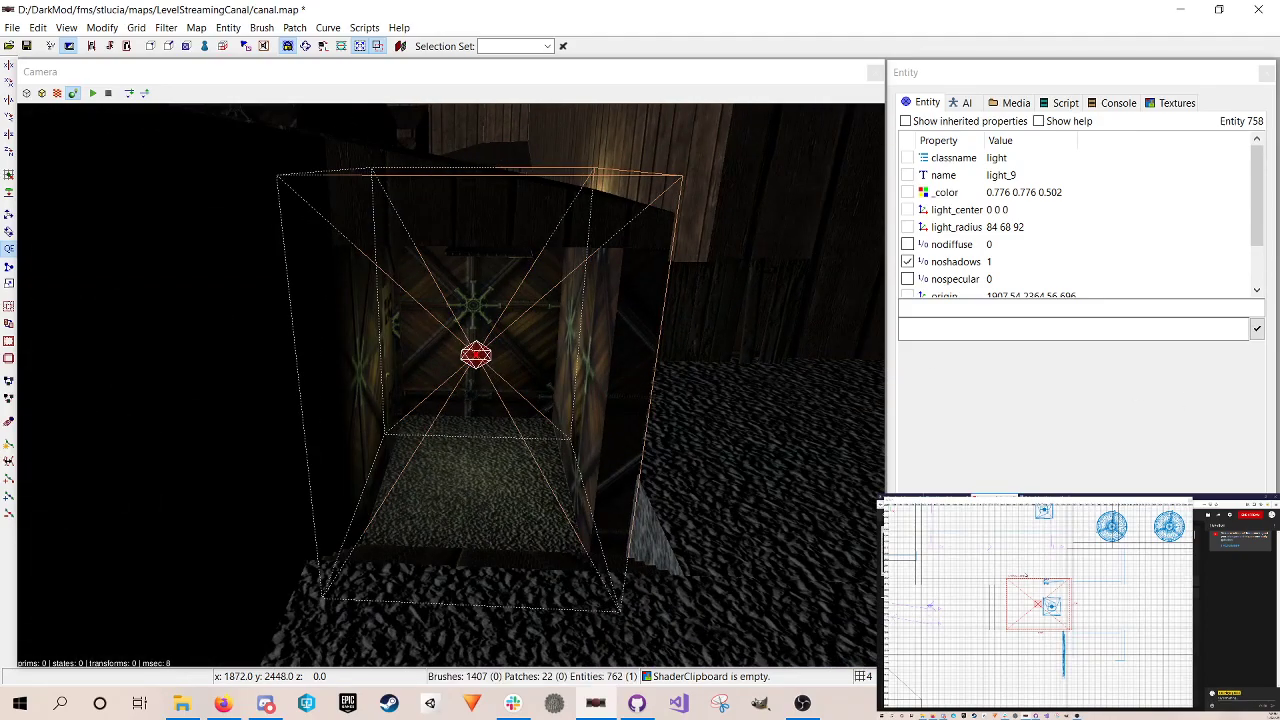
drag(1027, 575, 1027, 577)
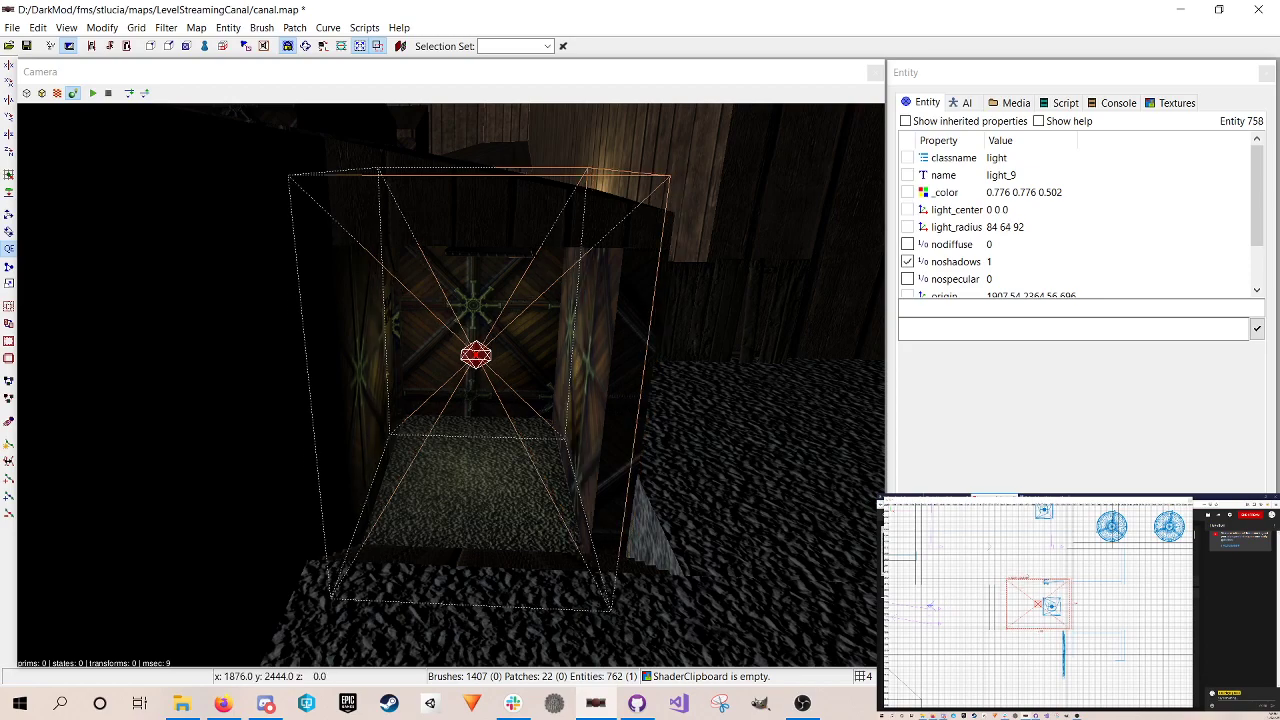
key(bracketright)
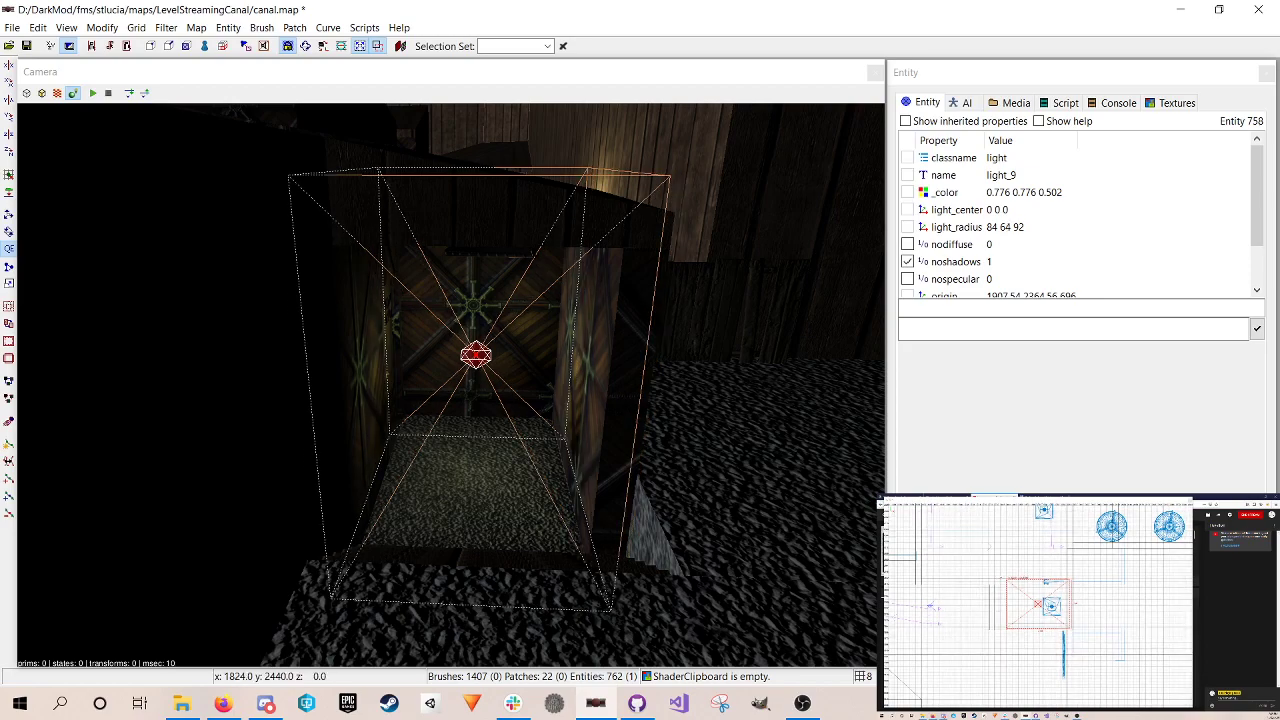
Step: Deselect the light, save the map and select the alcove light again
right_click(618, 369)
key(Escape)
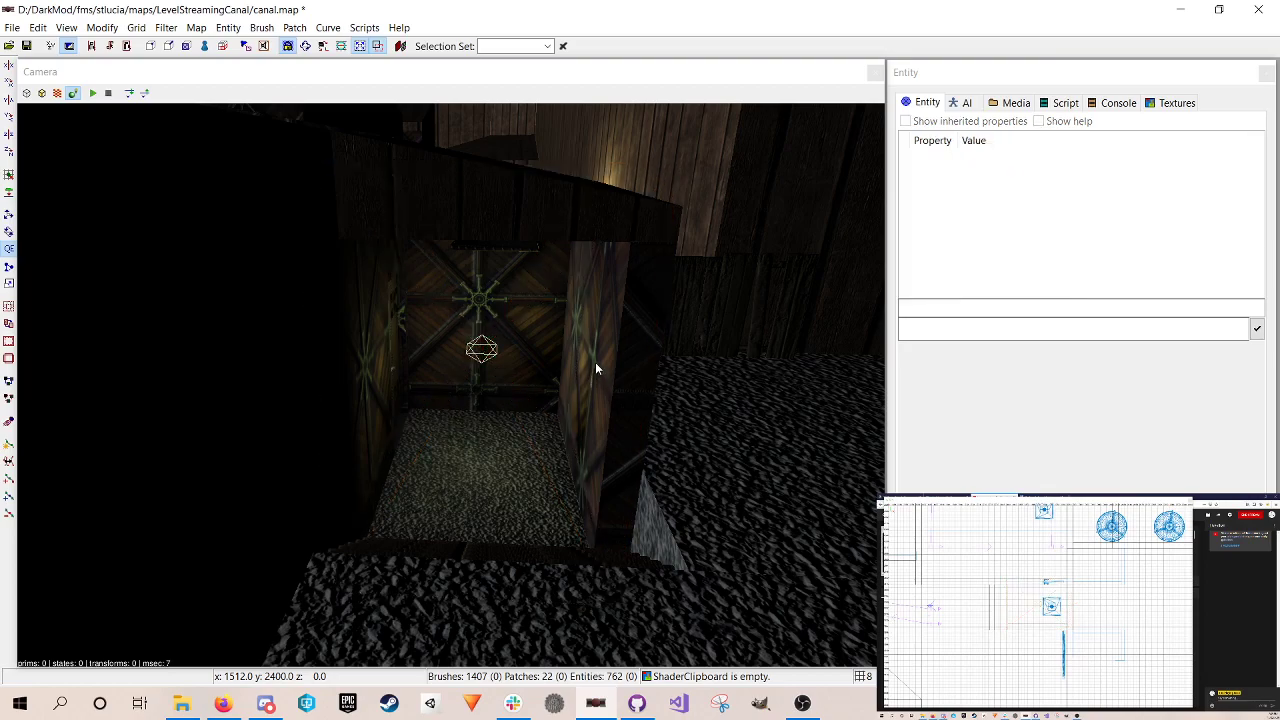
key(ctrl+s)
shift+click(486, 354)
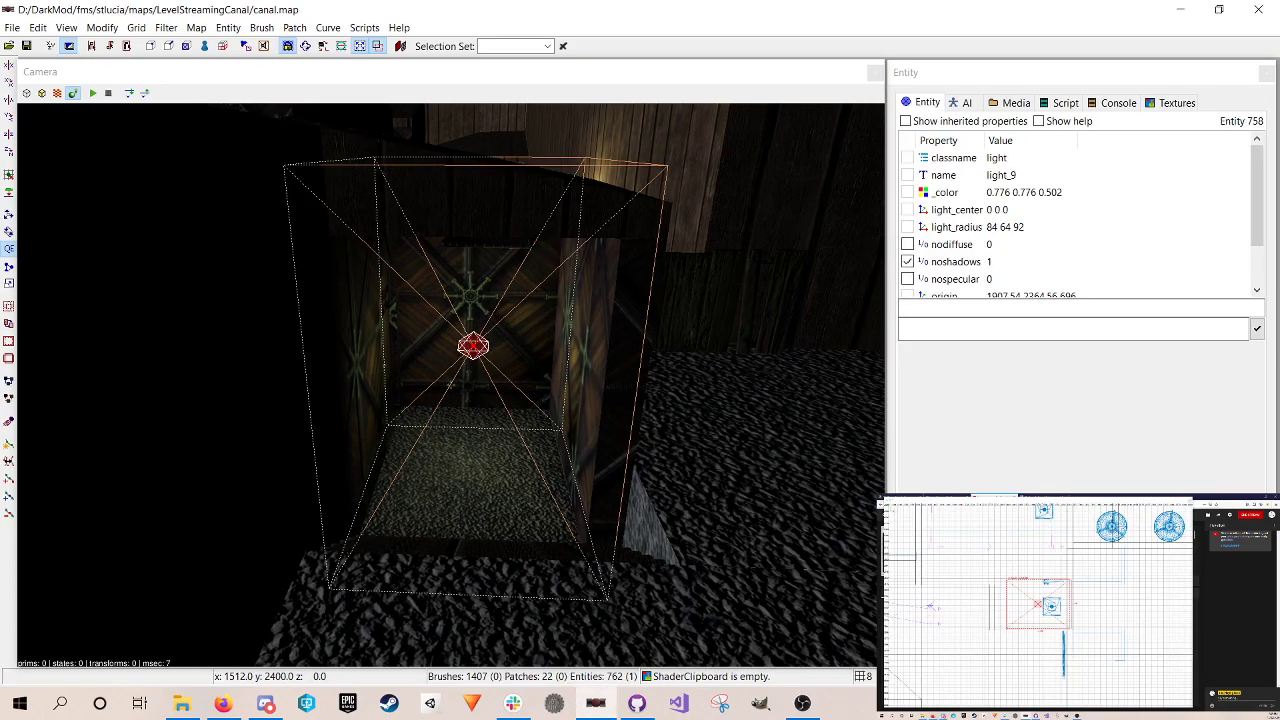
Step: Examine the alcove's lit floor, walls and roof against the light's volume from inside and outside
key(Left)
key(Right)
key(Up)
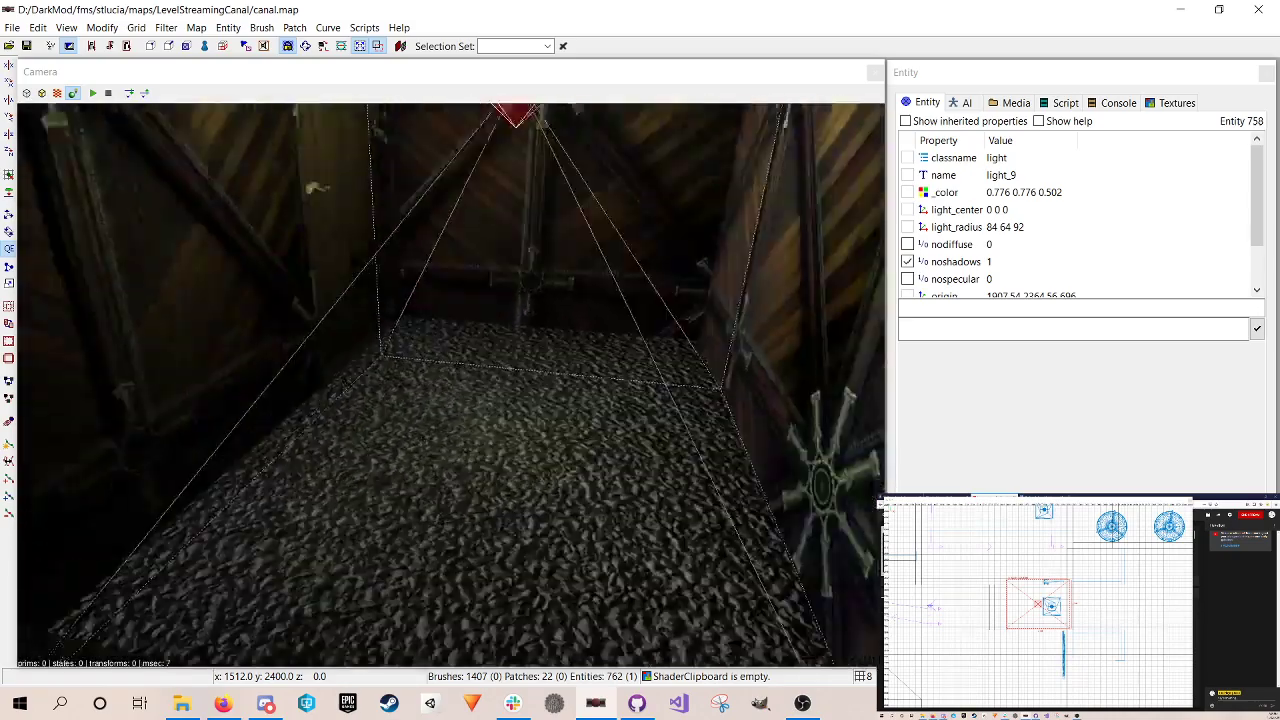
key(Down)
key(Up)
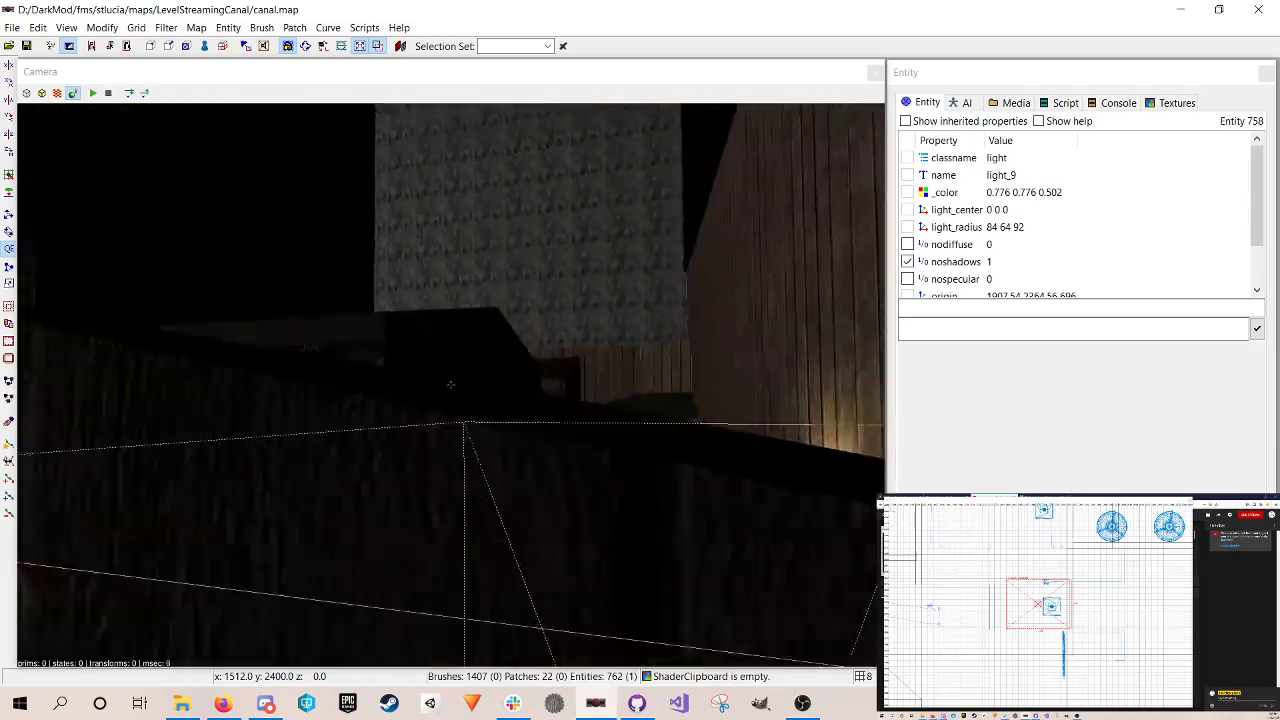
key(Down)
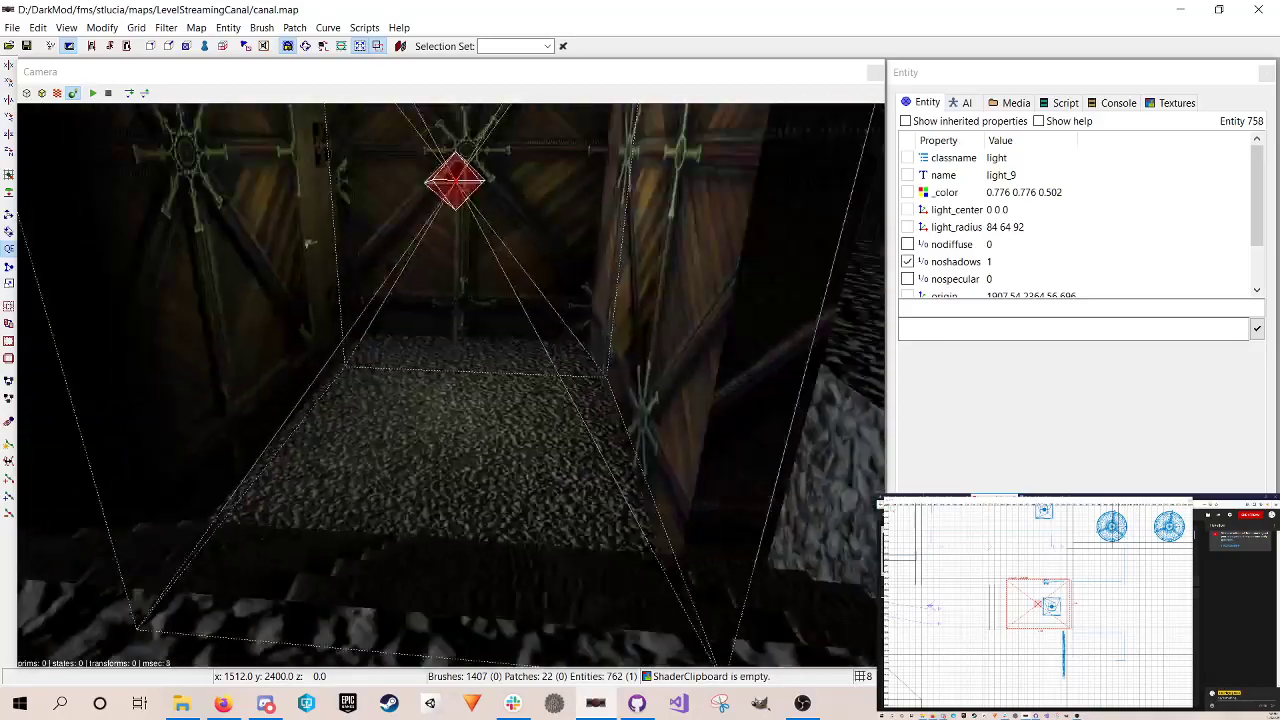
key(Down)
right_click(489, 362)
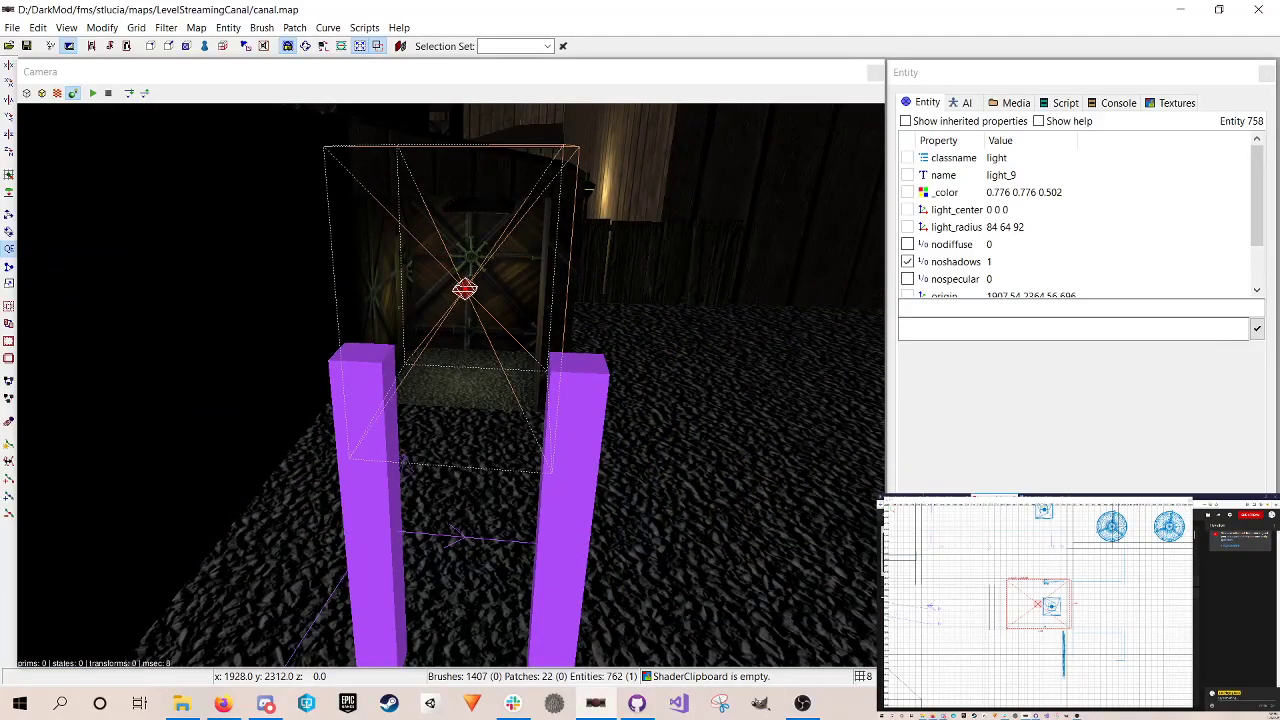
Step: Lower the light to Z 688 in the XZ view and reduce its Z radius to 84
key(ctrl+Tab)
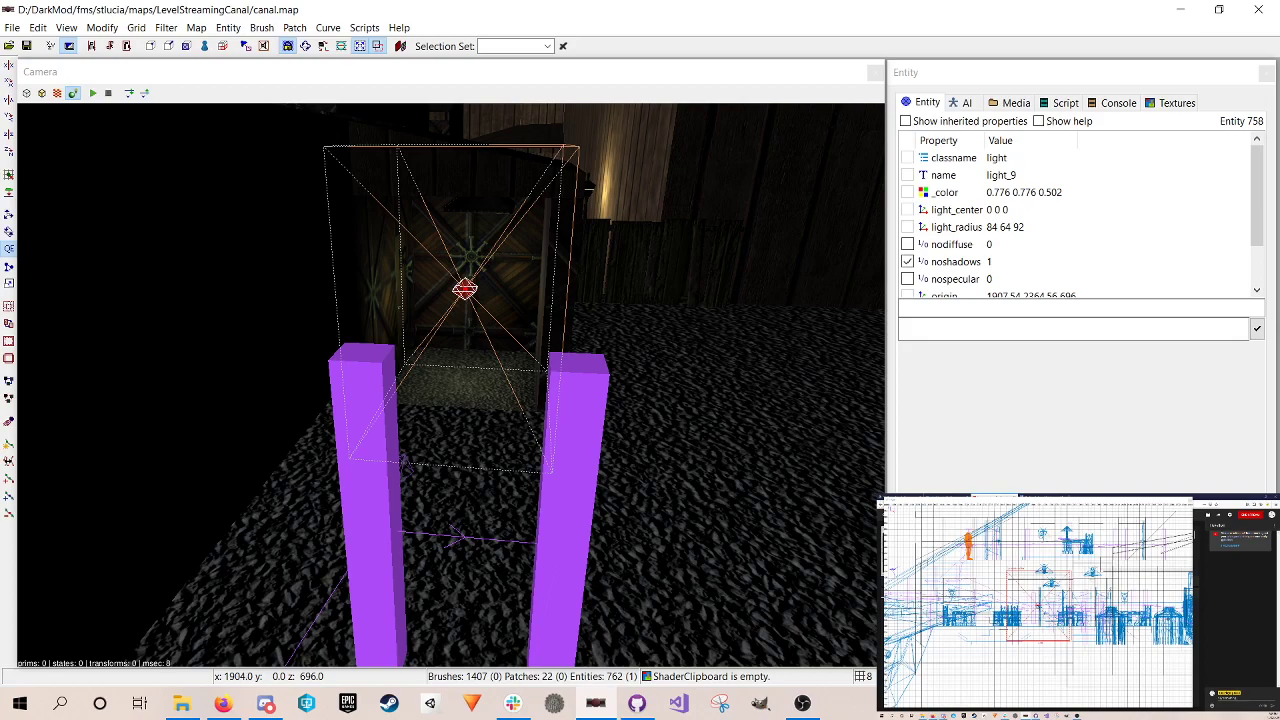
drag(1038, 606, 1038, 609)
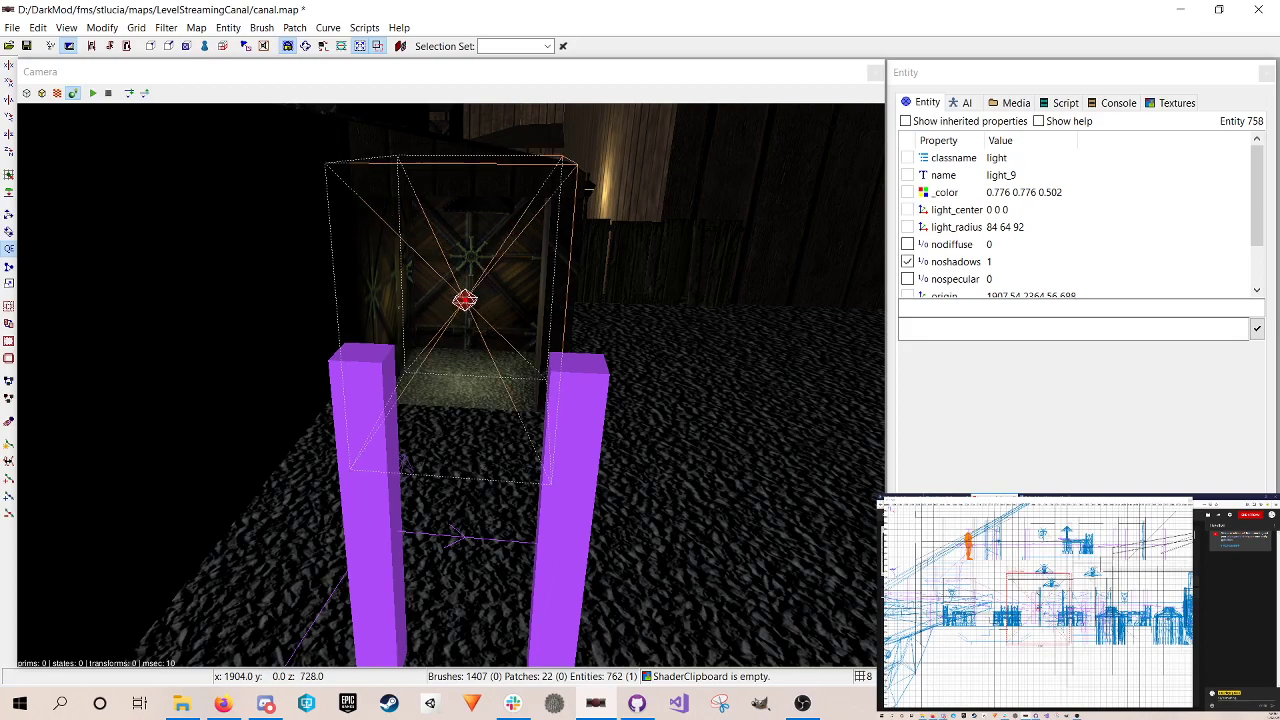
drag(1039, 570, 1039, 574)
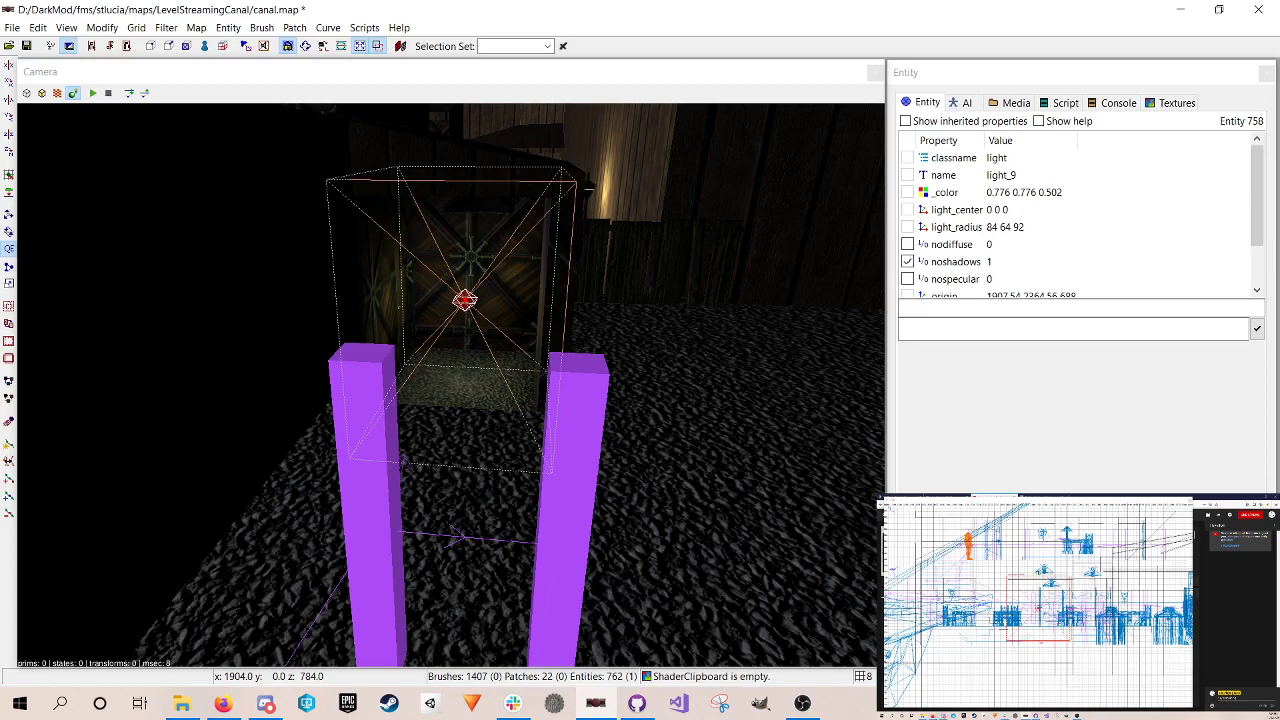
Step: Switch the camera to textured mode and examine the light's volume against the alcove's roof, walls and stairs
right_click(678, 351)
key(Up)
key(Right)
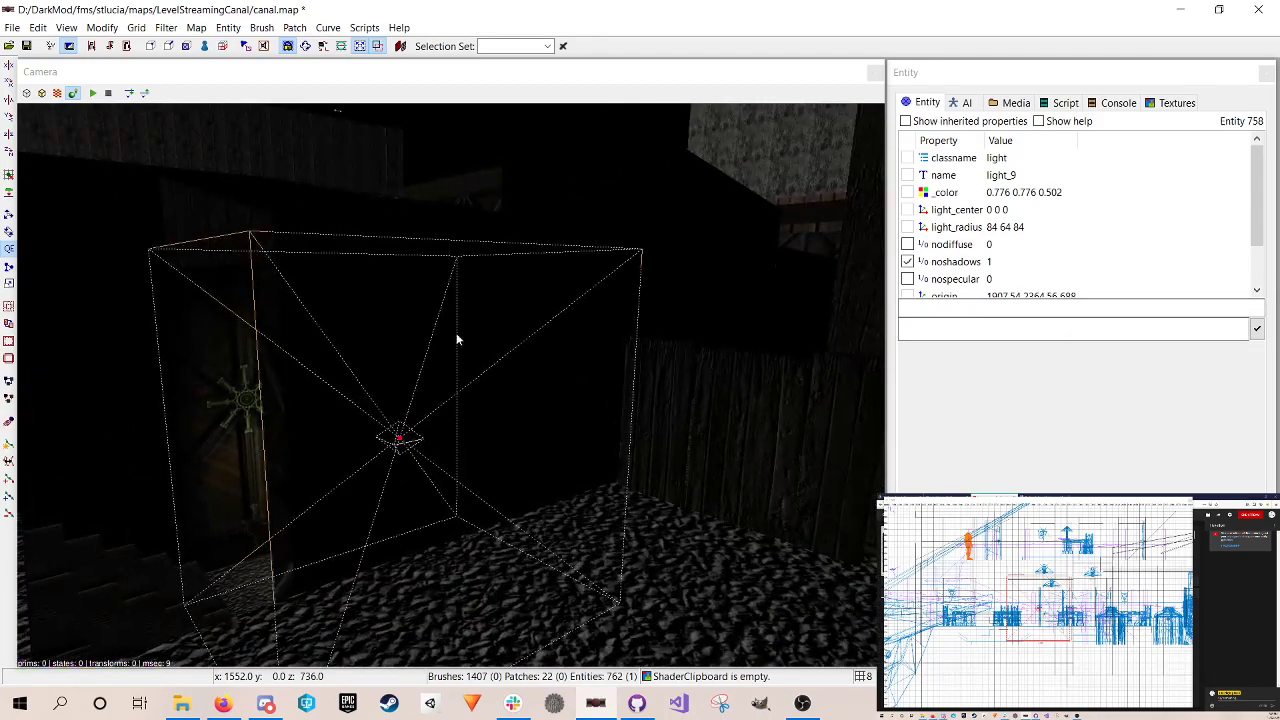
click(56, 97)
right_click(175, 142)
key(Up)
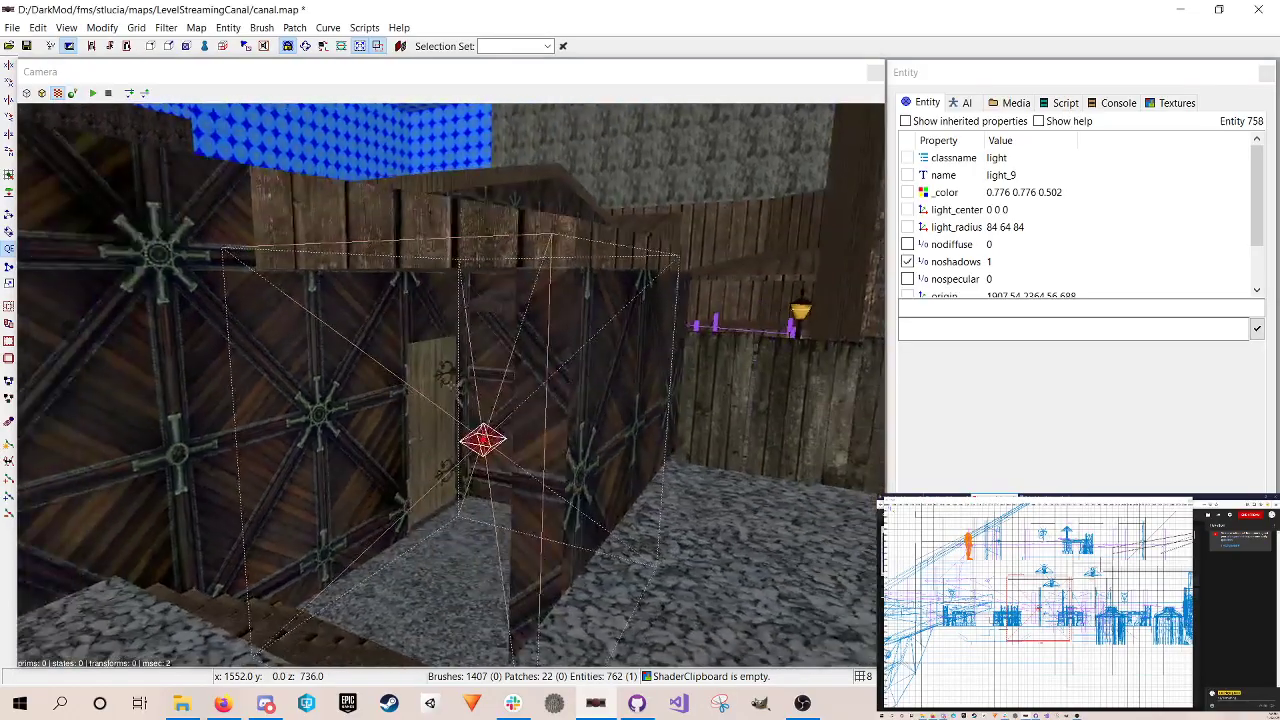
key(Down)
key(Right)
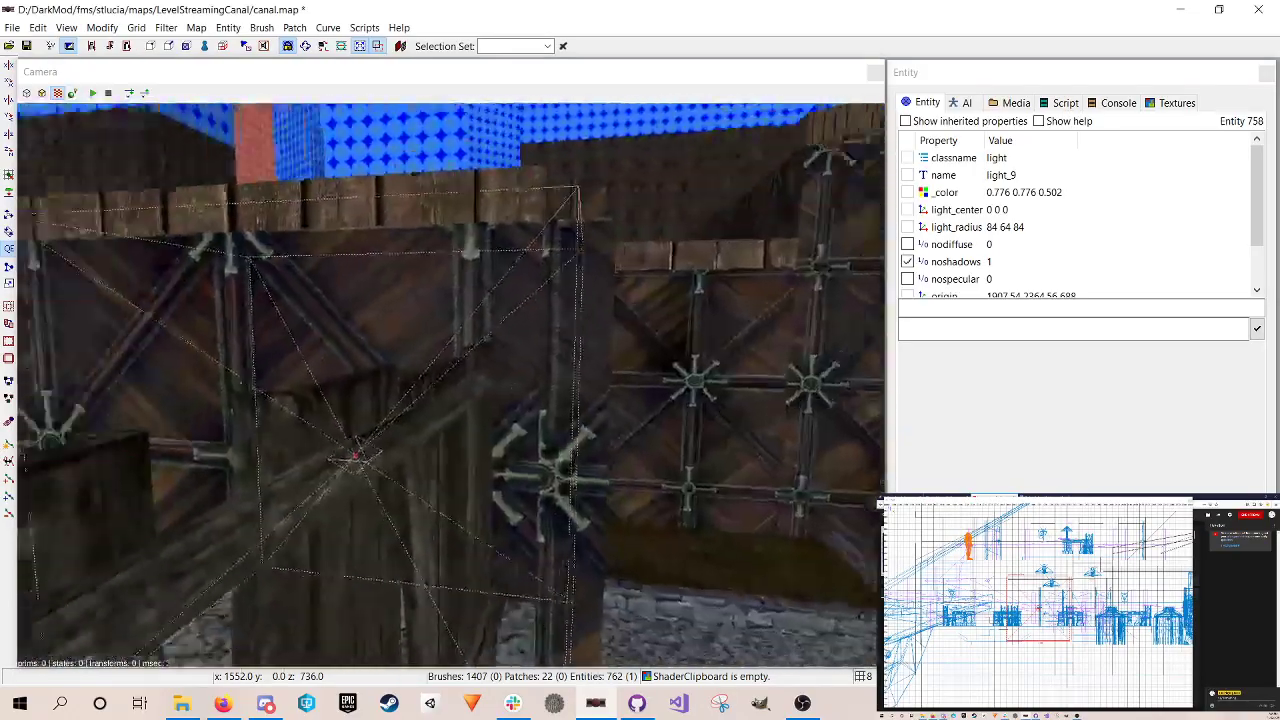
key(Up)
key(Up)
key(Down)
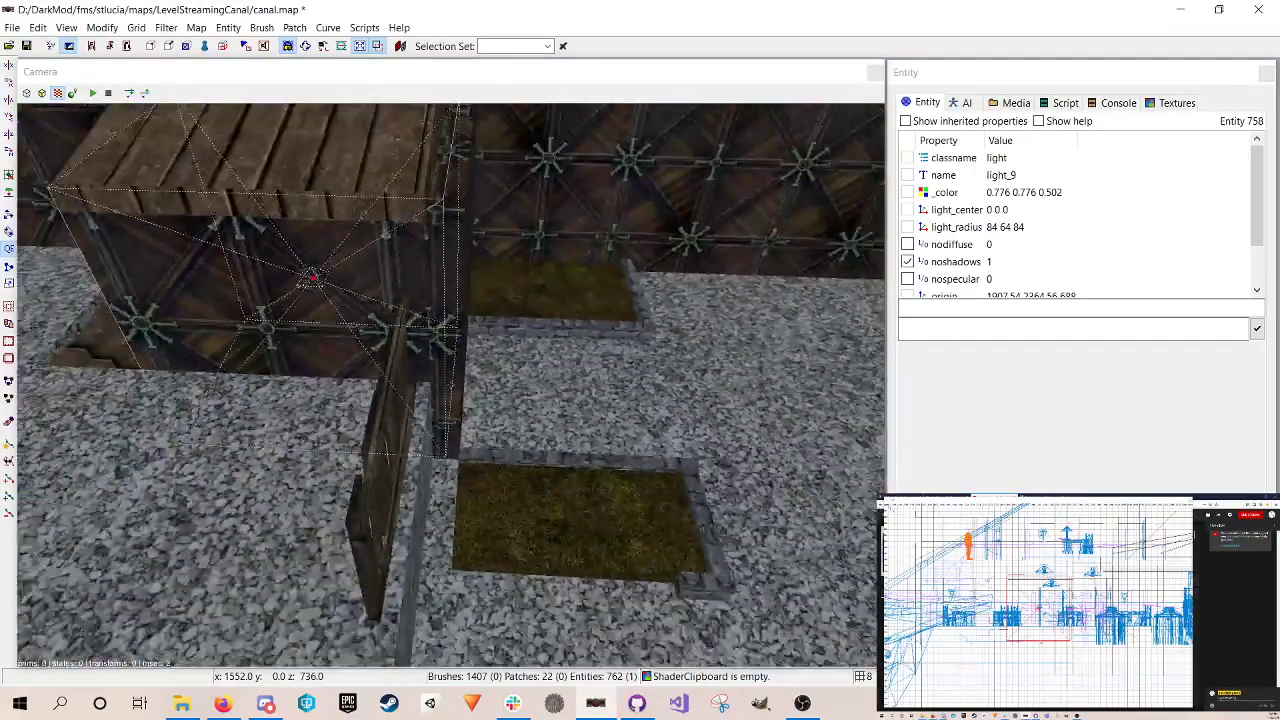
key(Down)
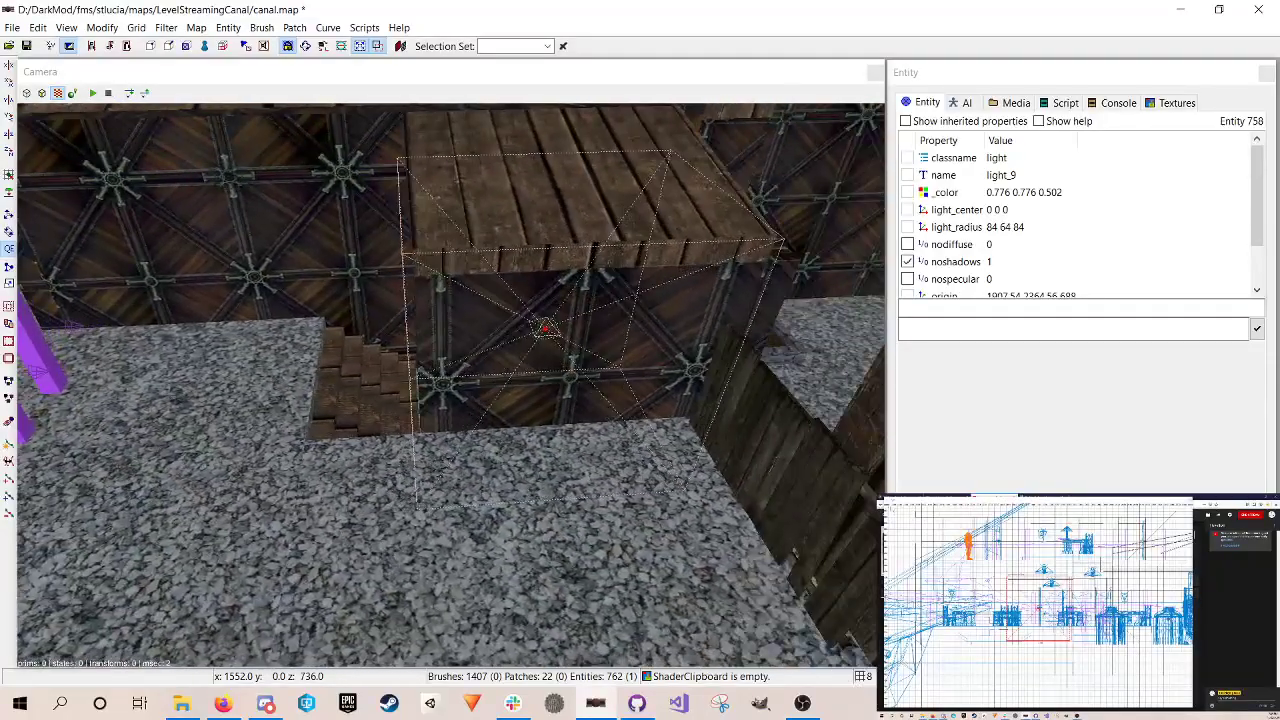
key(Up)
key(Down)
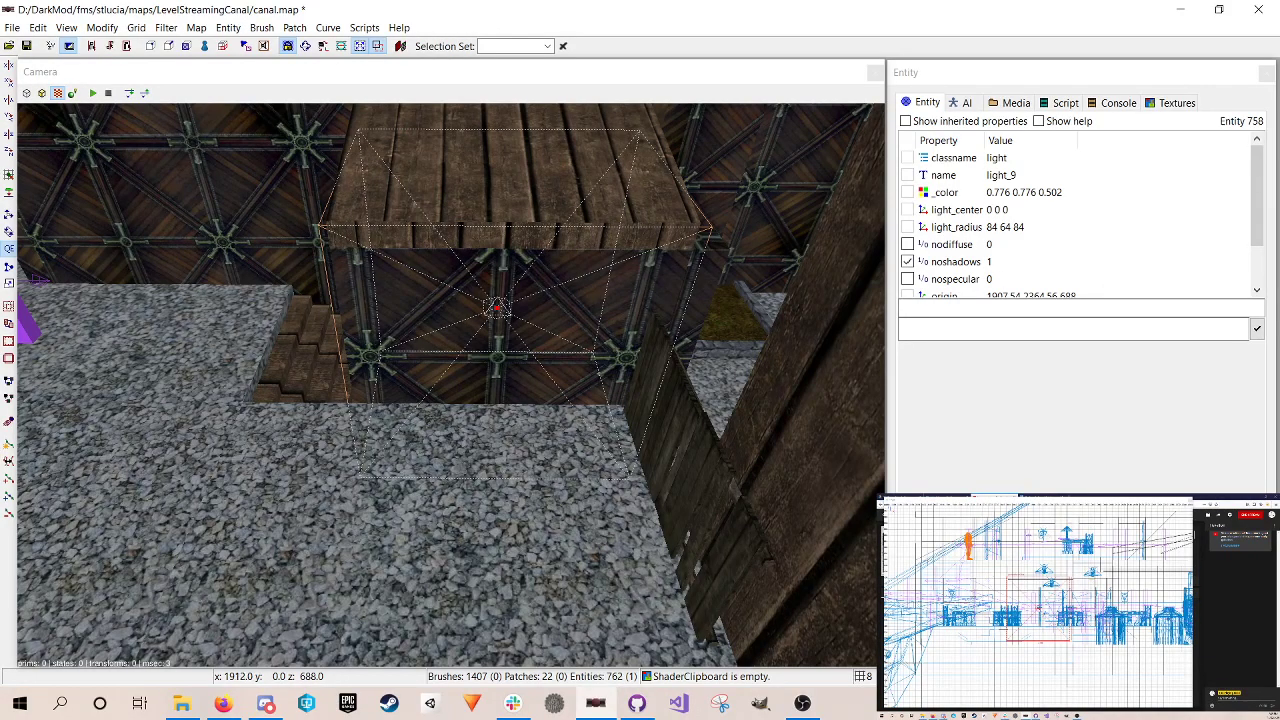
Step: Try shifting the light along X to 1891.54, check it inside the alcove and undo the move
drag(1039, 609, 1036, 609)
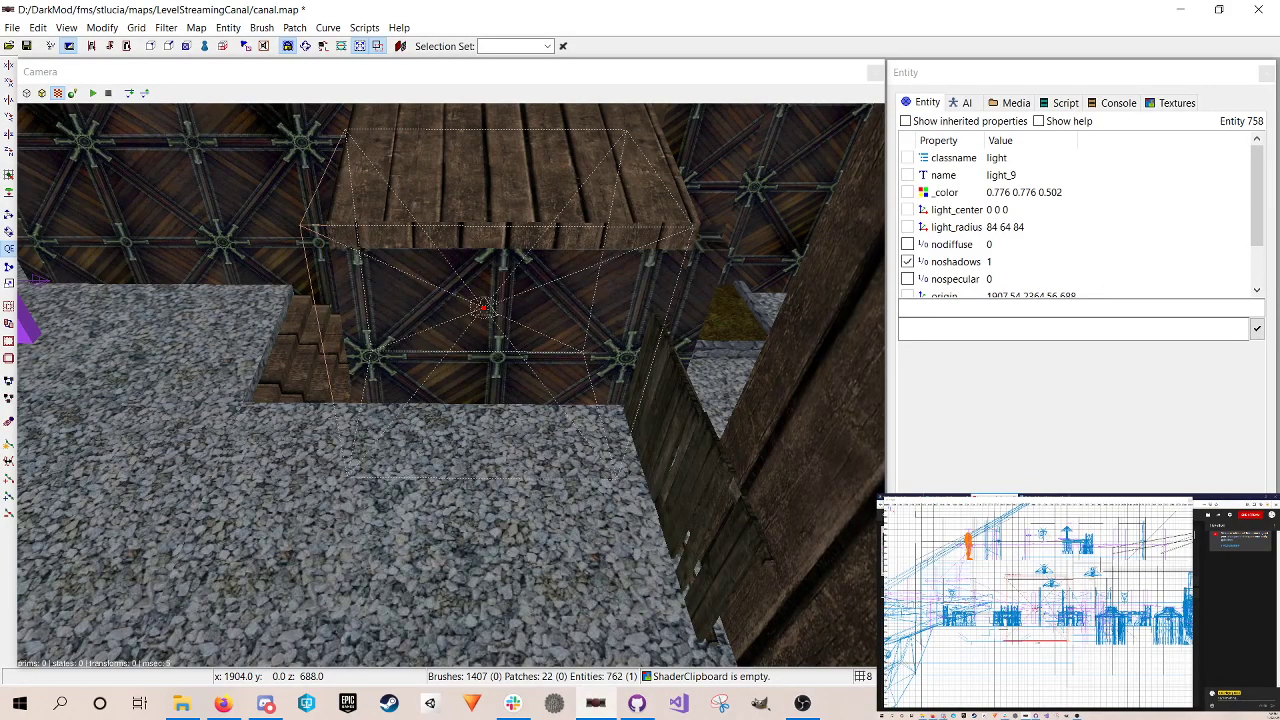
drag(1036, 609, 1032, 609)
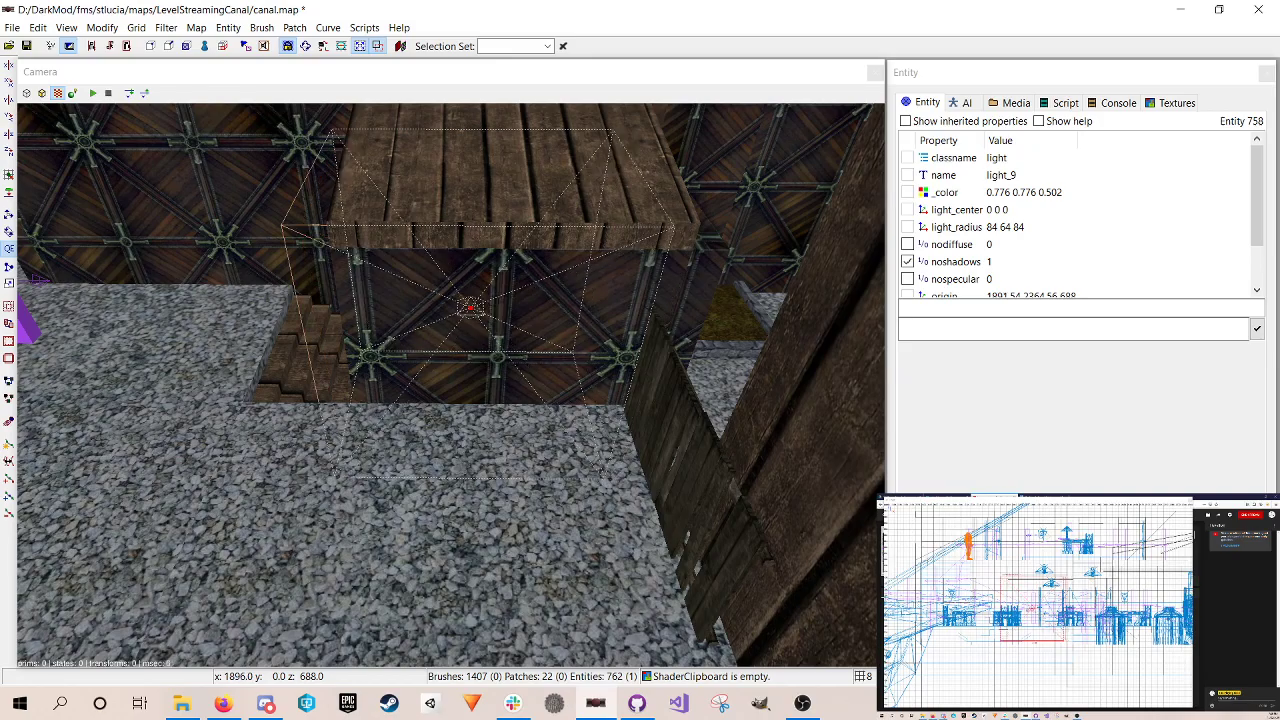
key(Up)
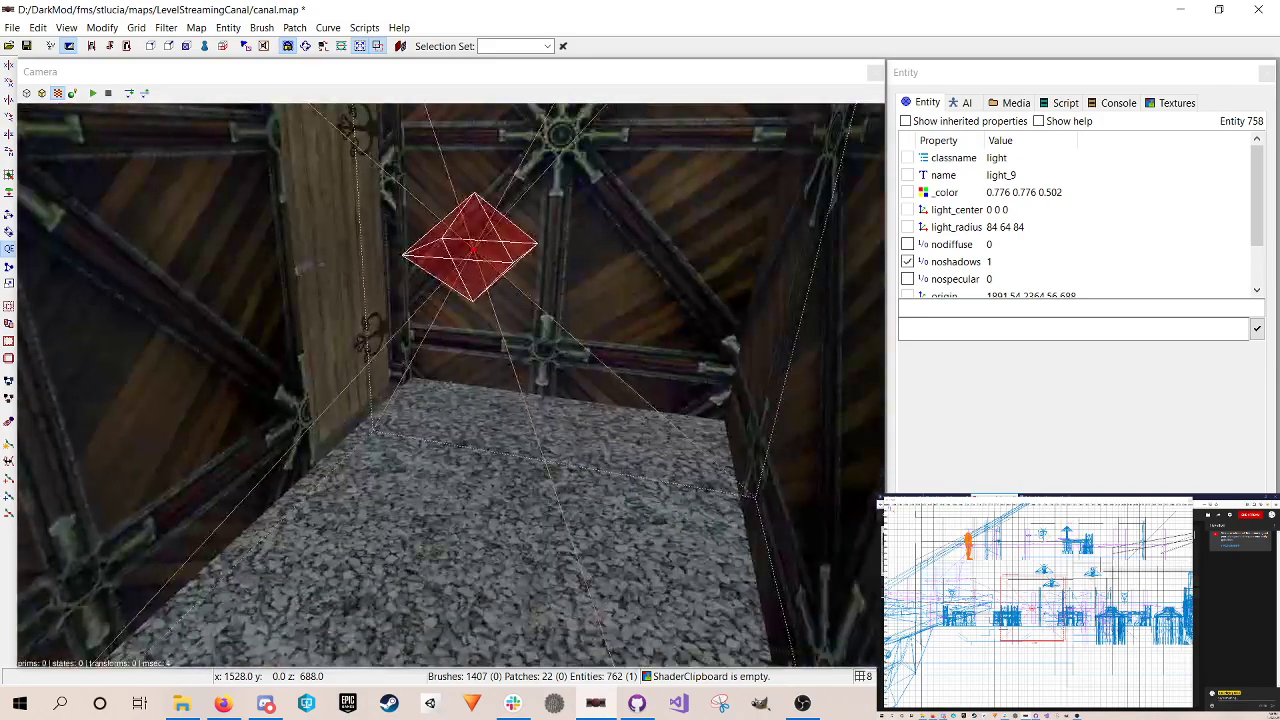
key(Down)
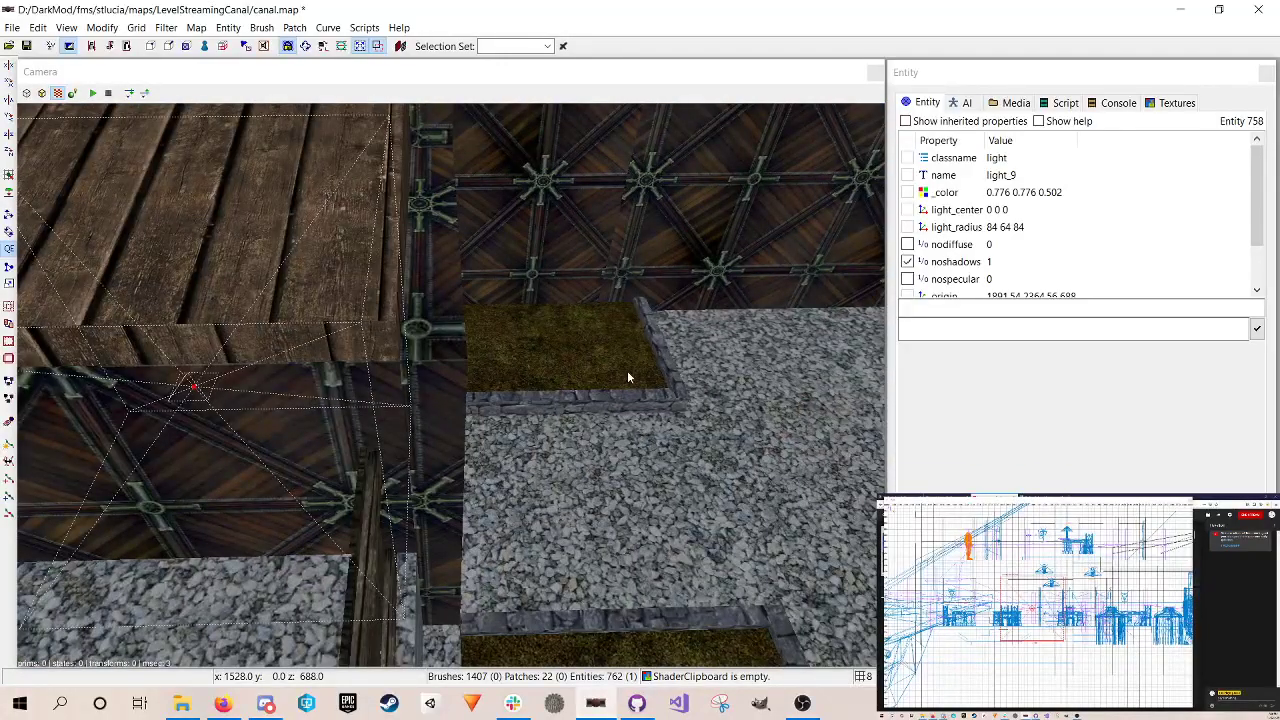
shift+click(437, 322)
shift+click(437, 322)
key(ctrl+z)
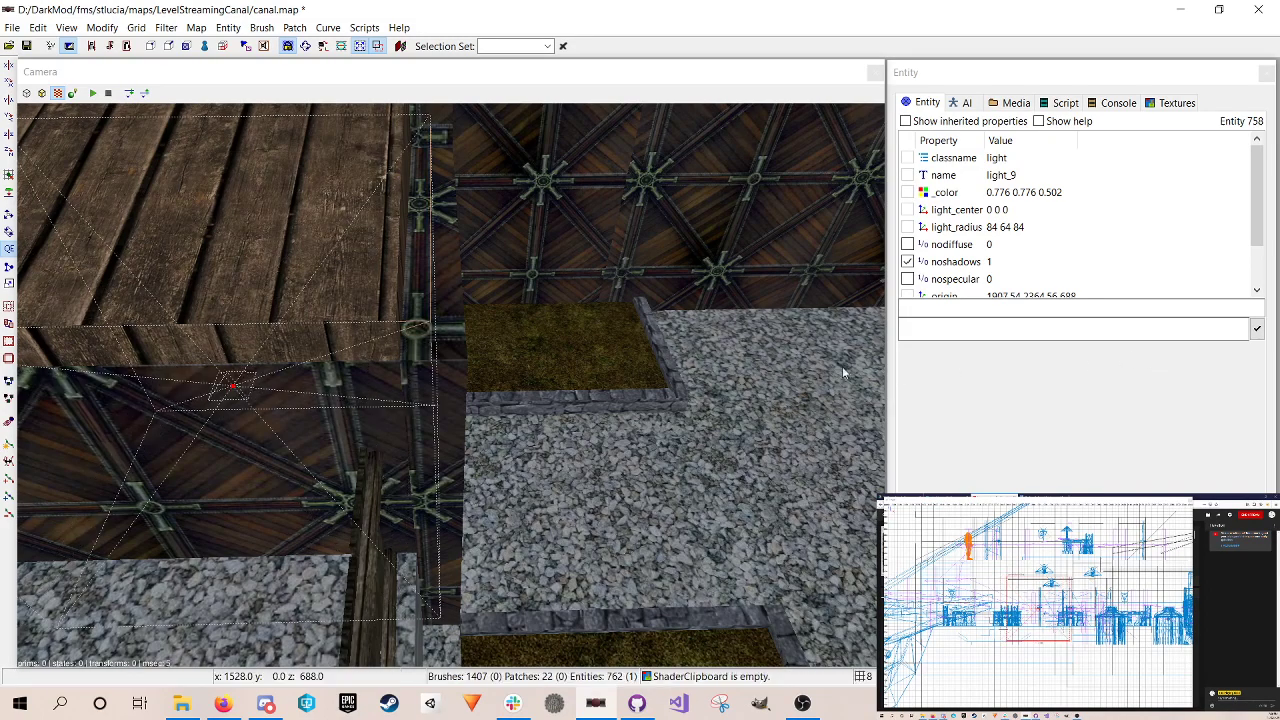
Step: Deselect the light and save the map, keeping the camera on the alcove's exterior
right_click(667, 378)
right_click(667, 375)
key(Escape)
key(ctrl+s)
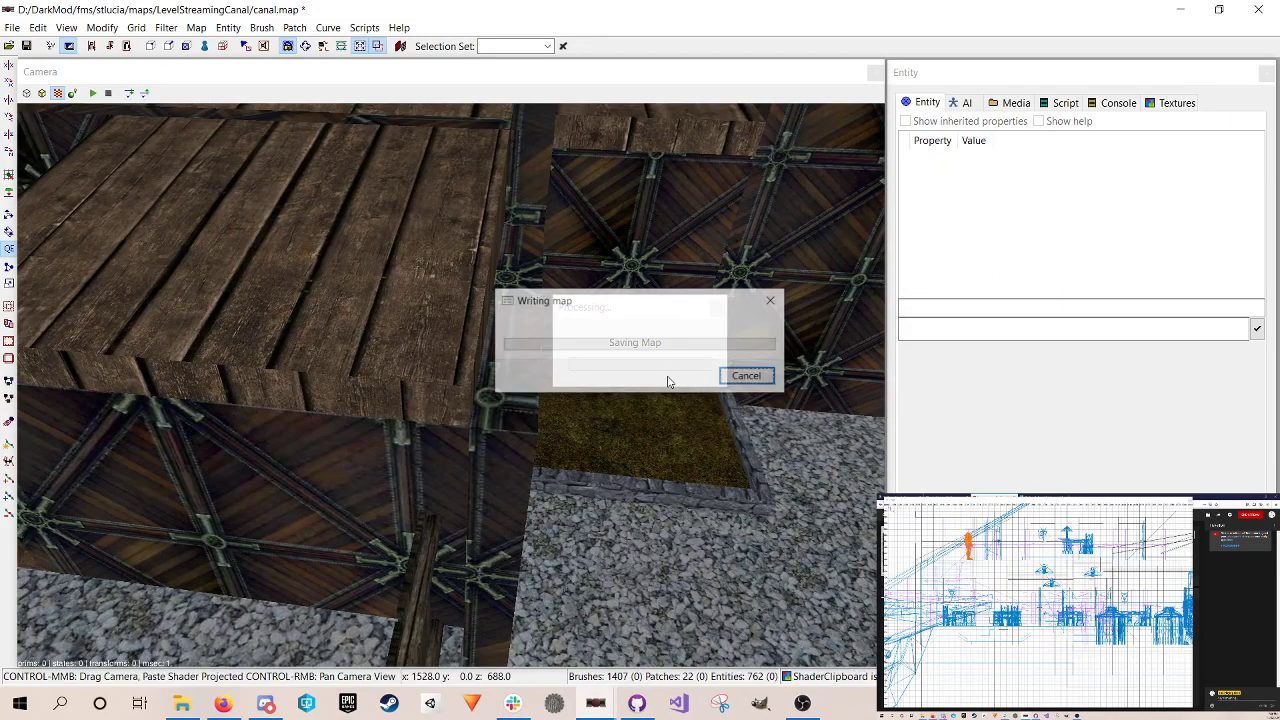
right_click(668, 381)
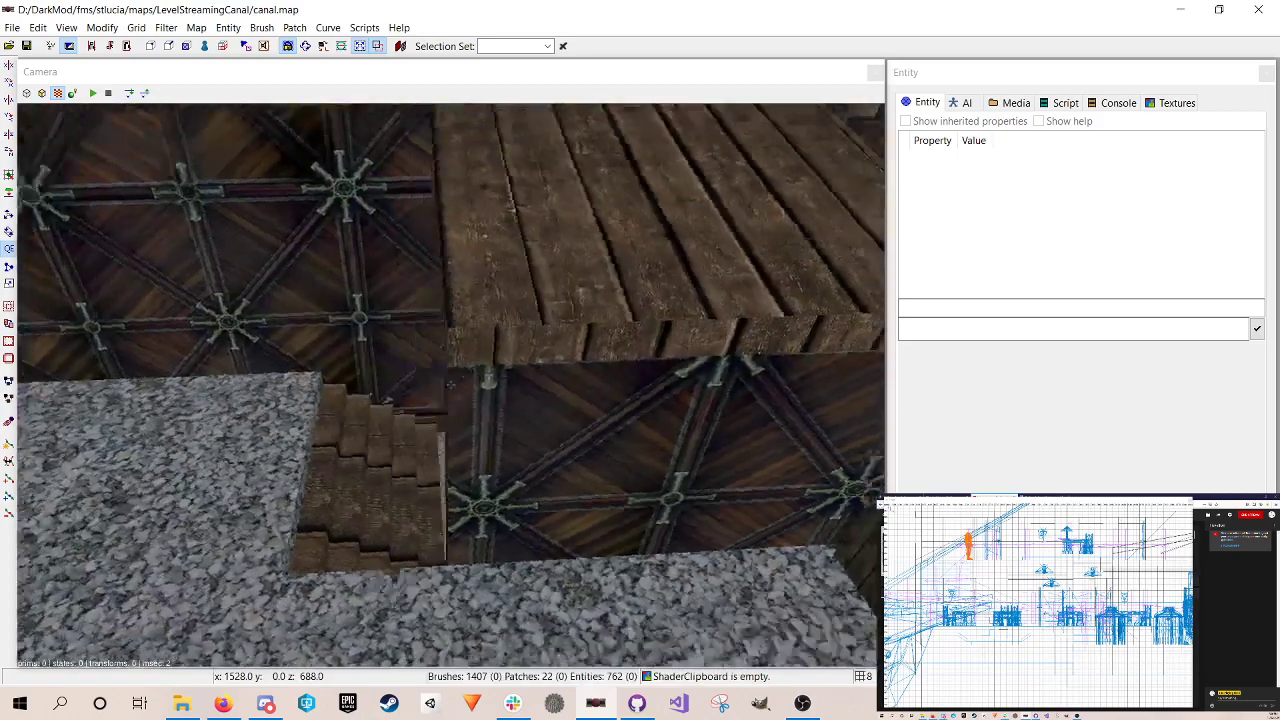
key(Right)
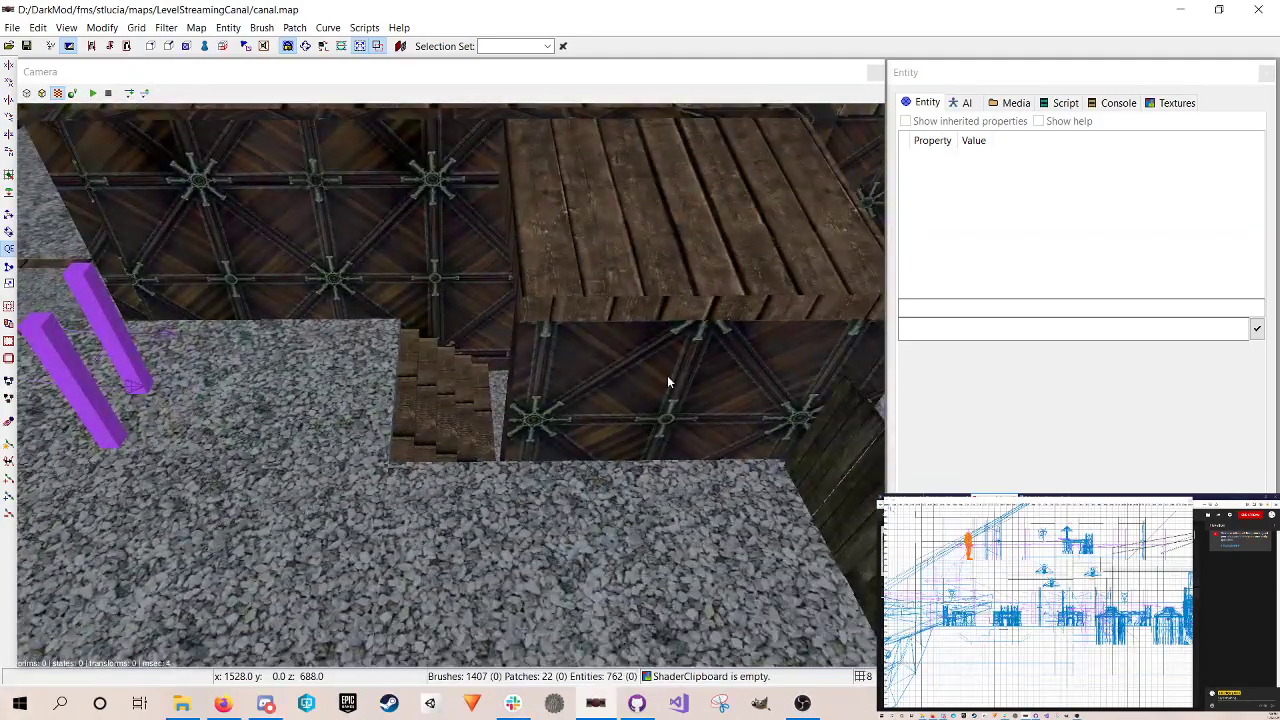
Step: Switch the camera to lighting preview and examine the lit alcove, its door and the street lamp by the wooden wall
click(72, 93)
right_click(131, 291)
key(Up)
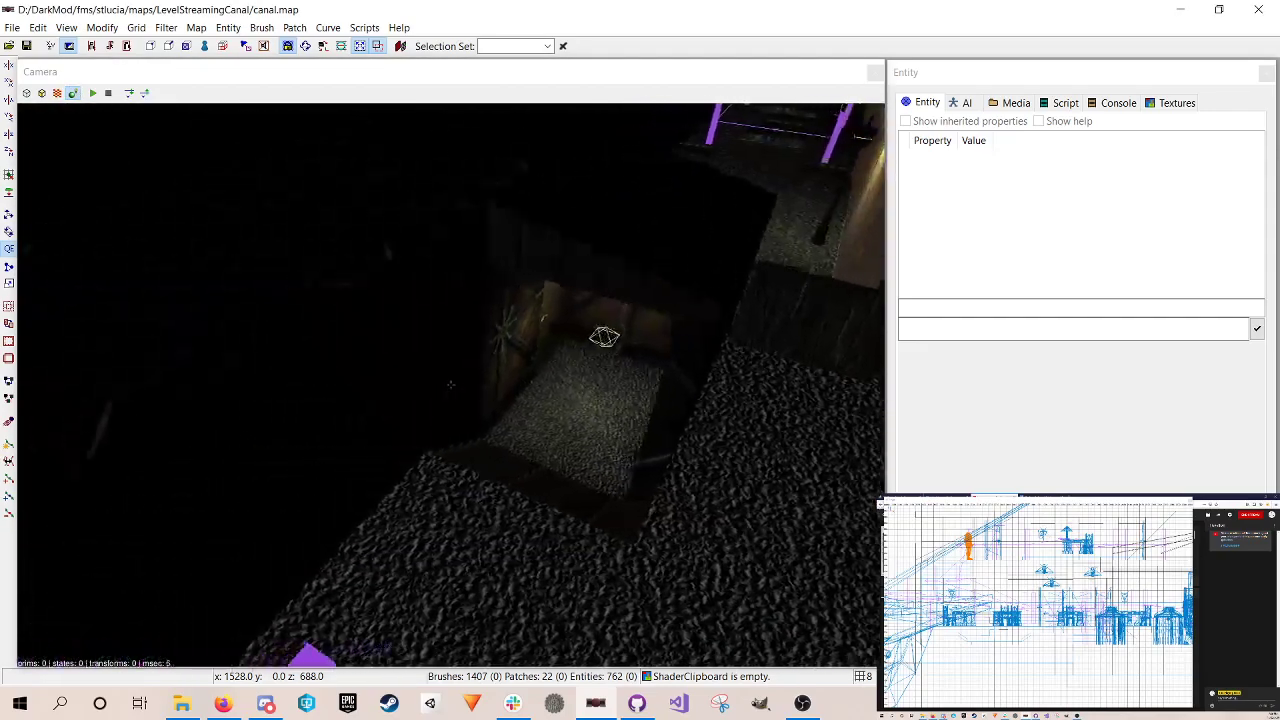
key(Up)
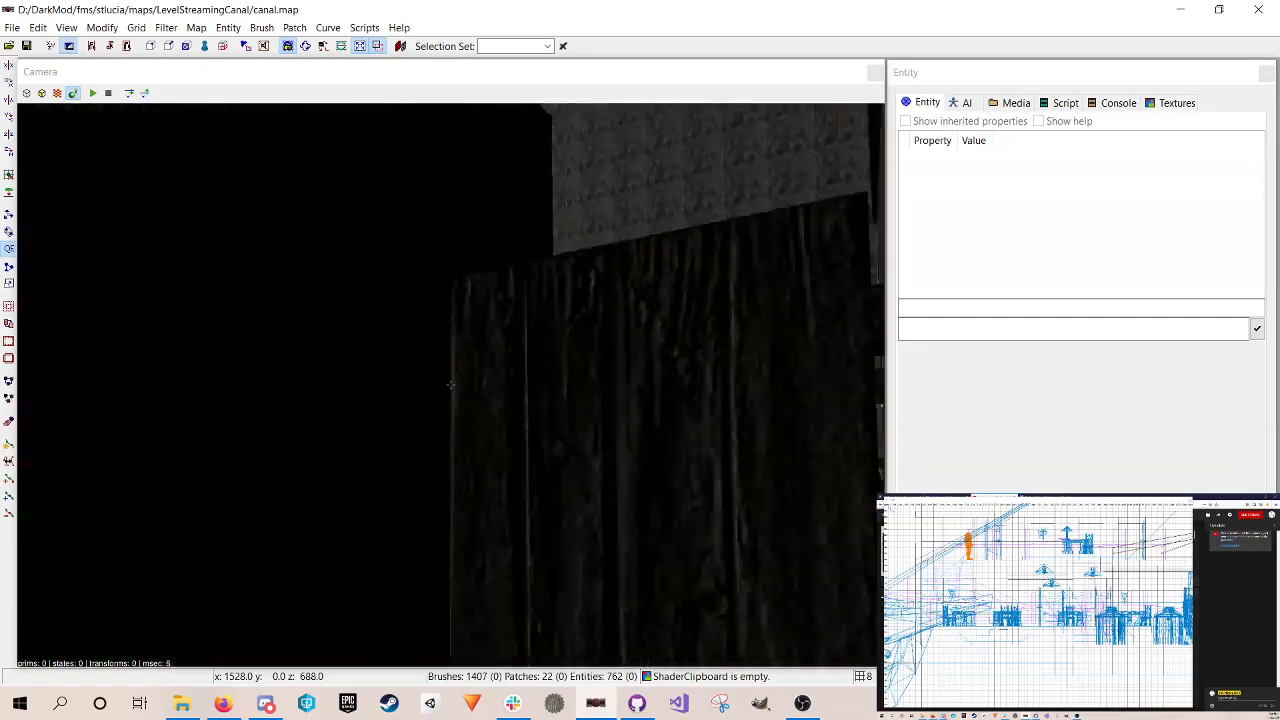
key(Up)
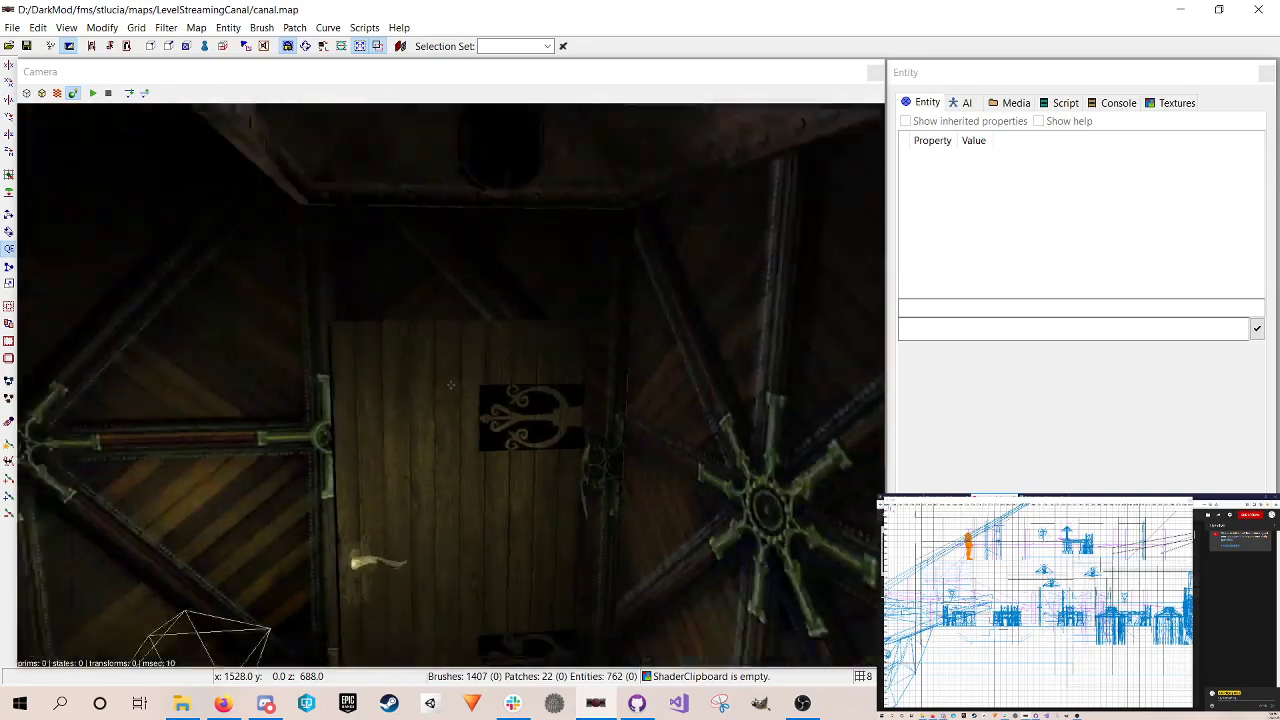
key(Up)
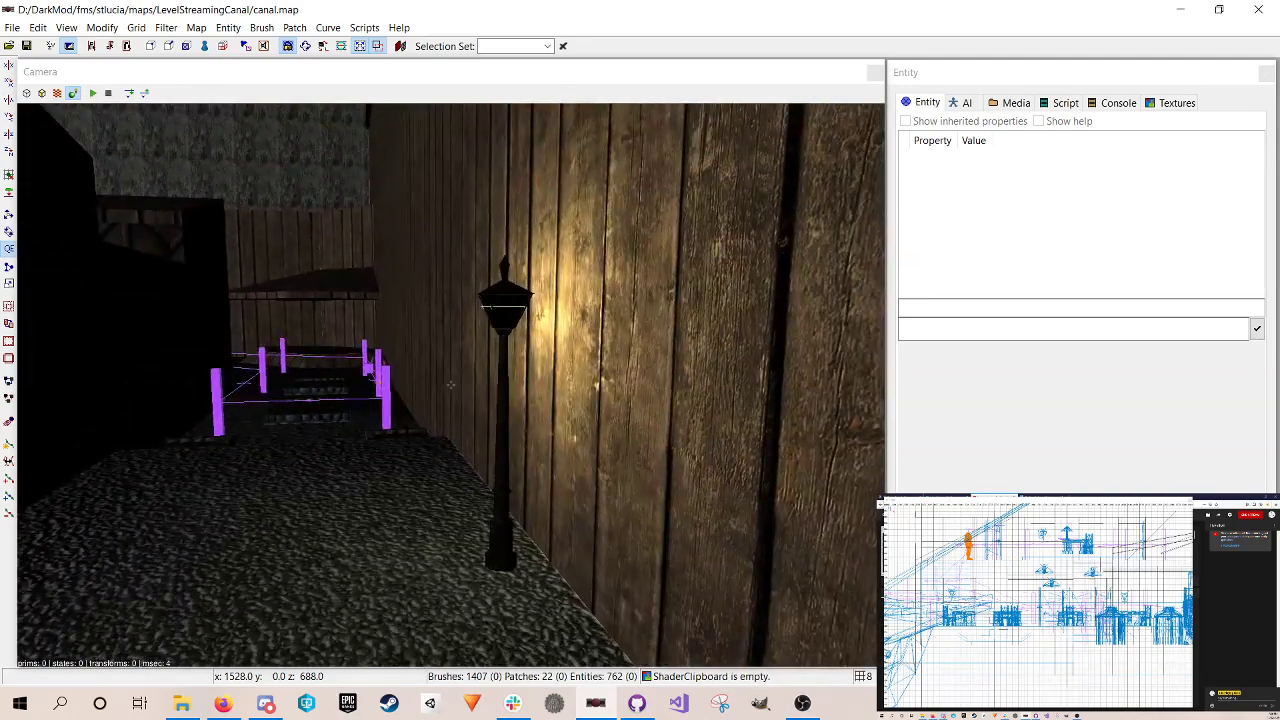
key(Up)
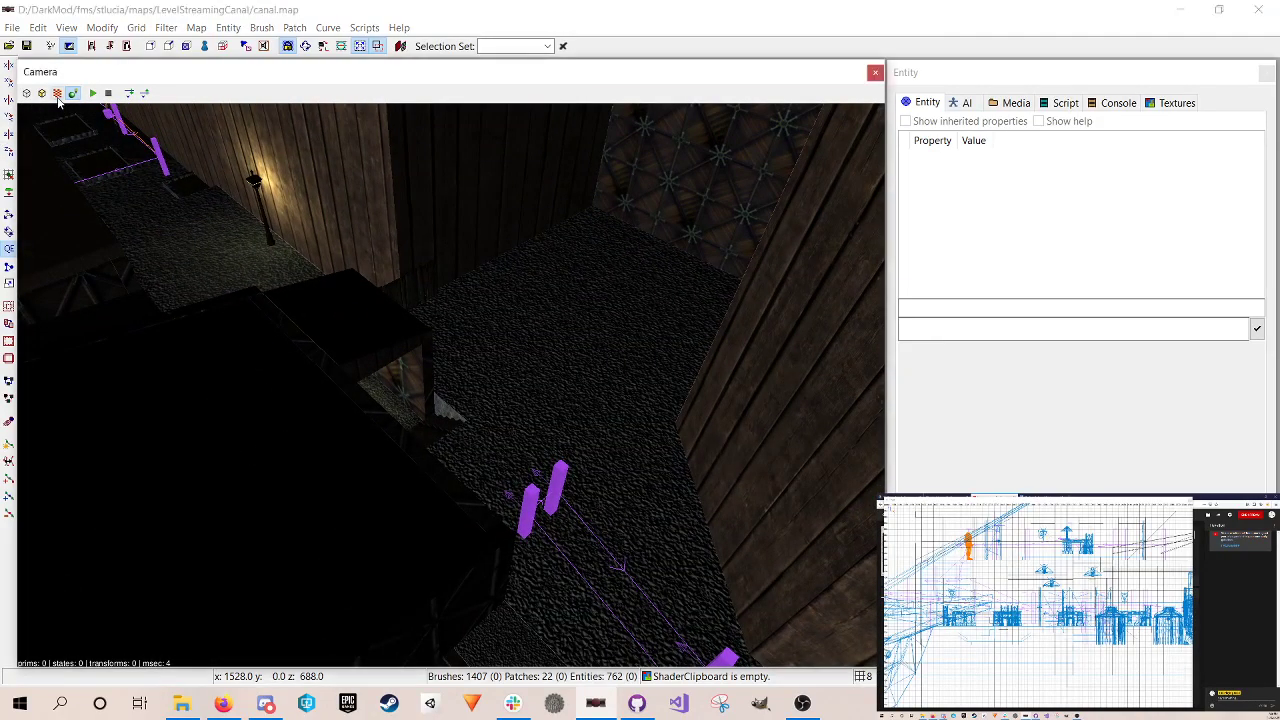
Step: Return the camera to textured mode and look over the rooftops, the tall wooden wall and the lamp alley
click(57, 94)
right_click(408, 313)
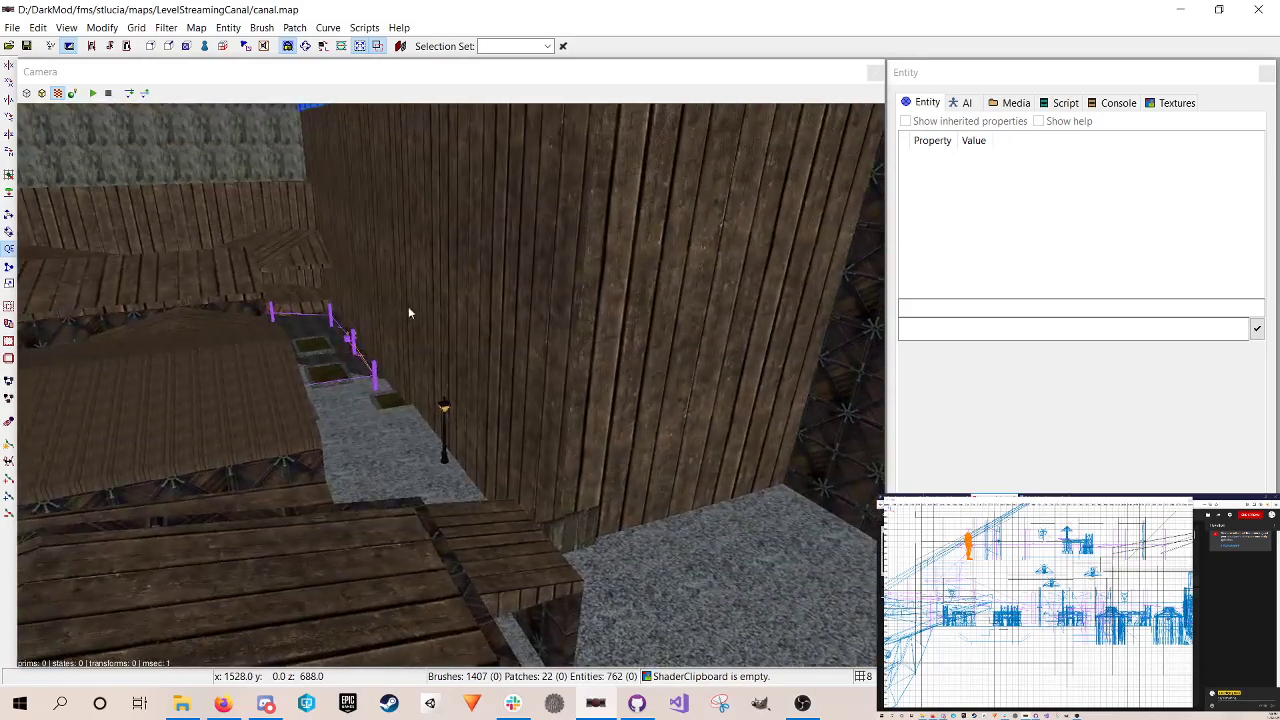
right_click(433, 432)
right_click(432, 432)
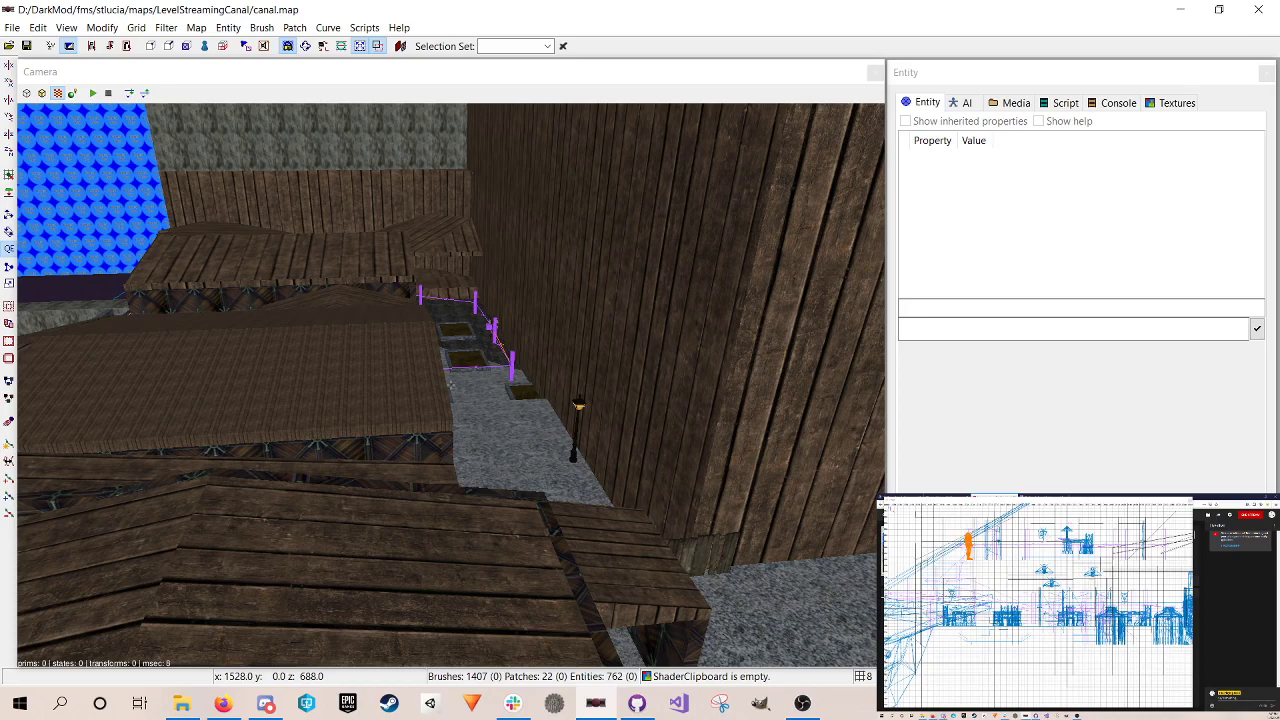
key(Left)
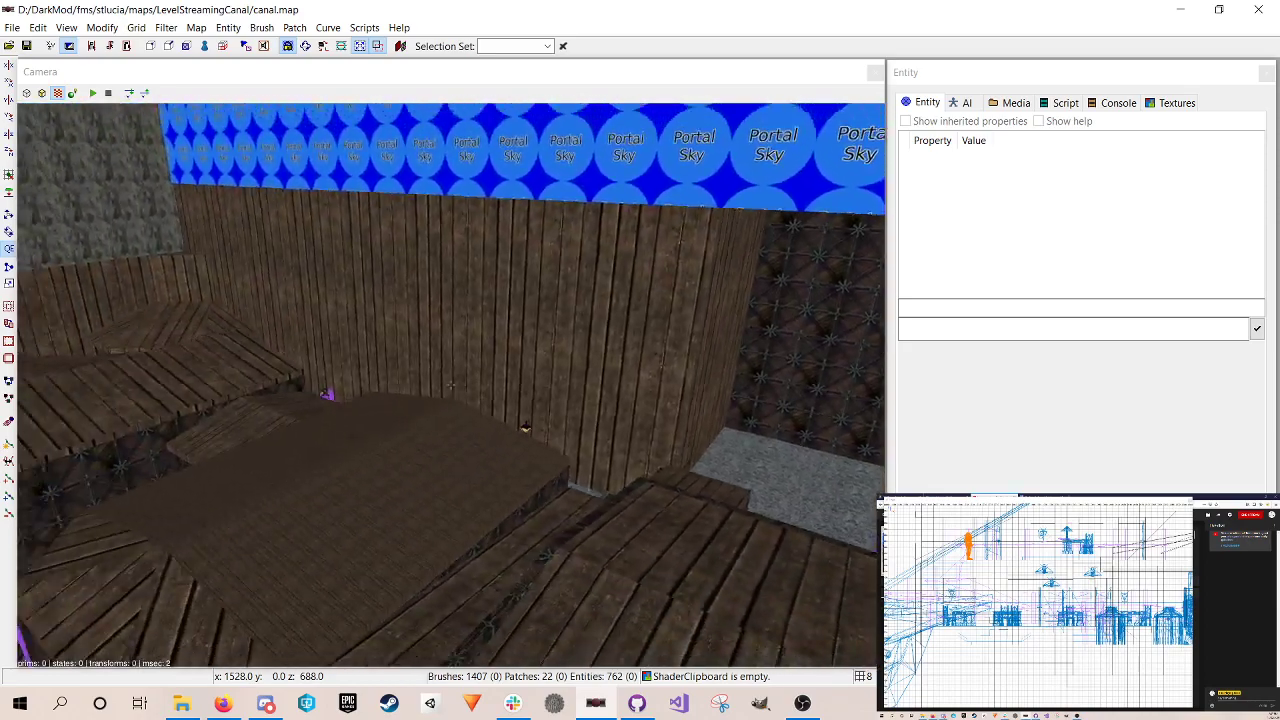
key(Up)
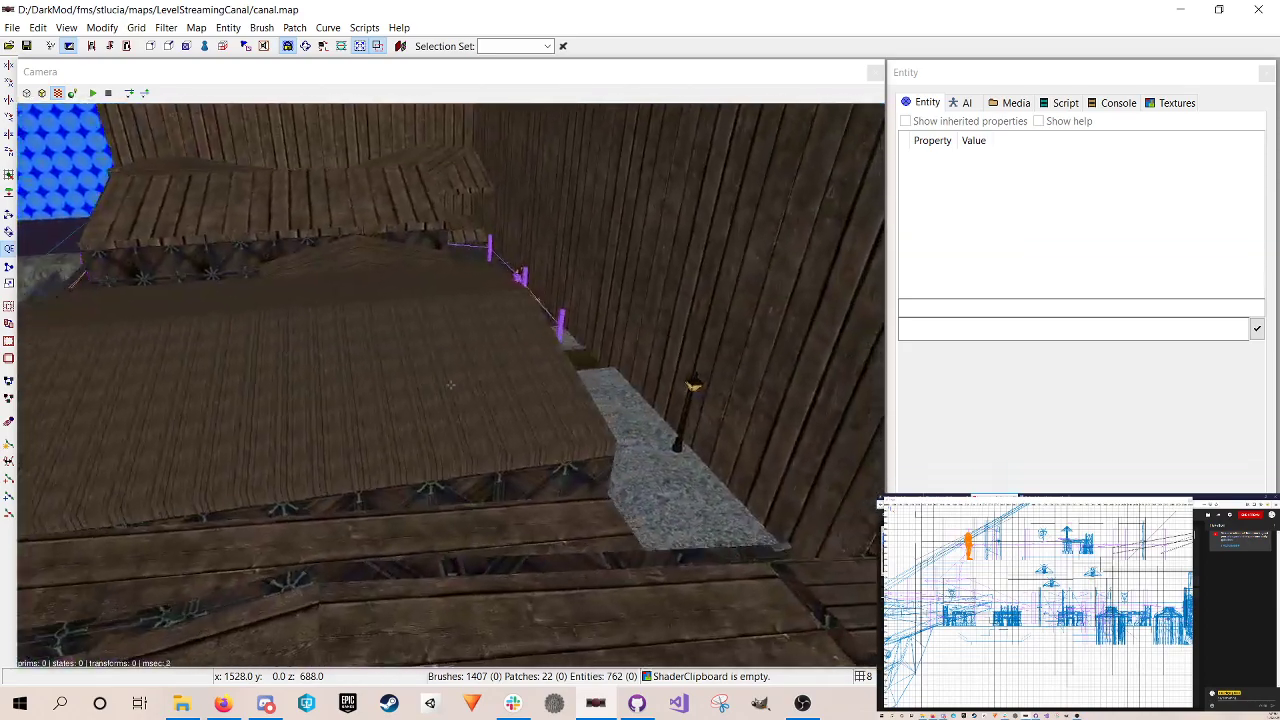
key(Right)
right_click(466, 412)
right_click(466, 412)
right_click(467, 434)
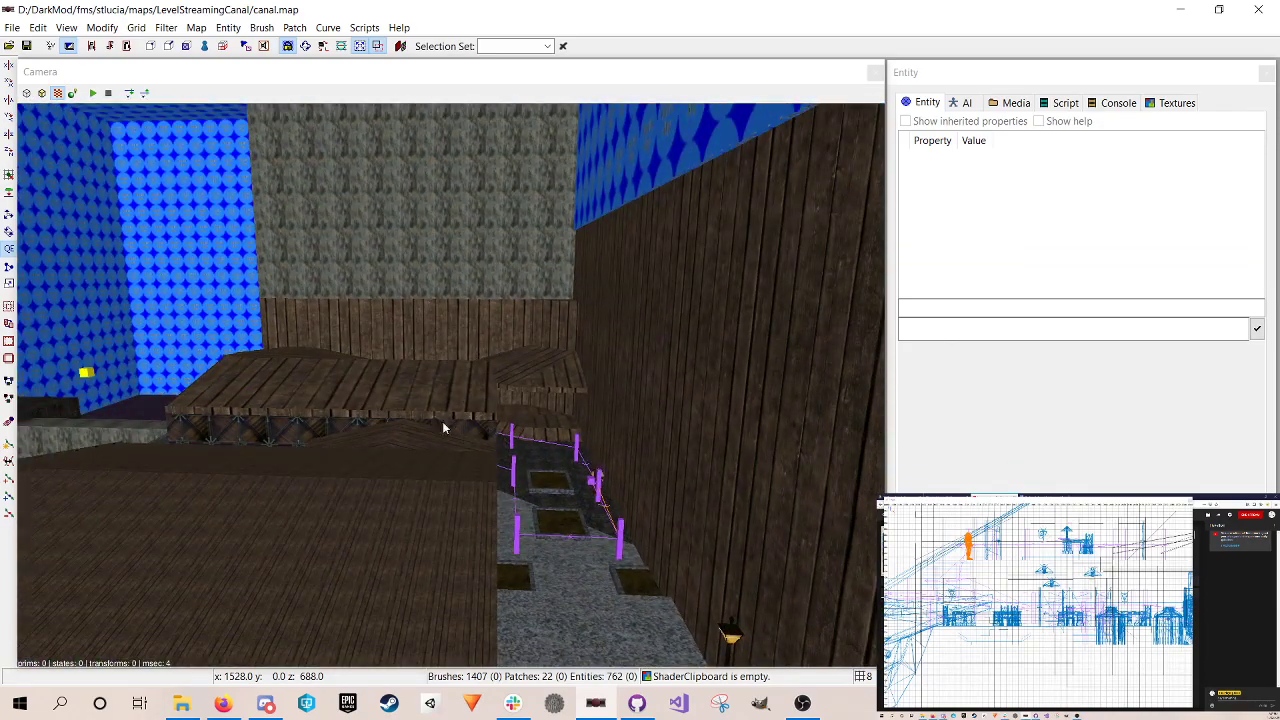
right_click(612, 575)
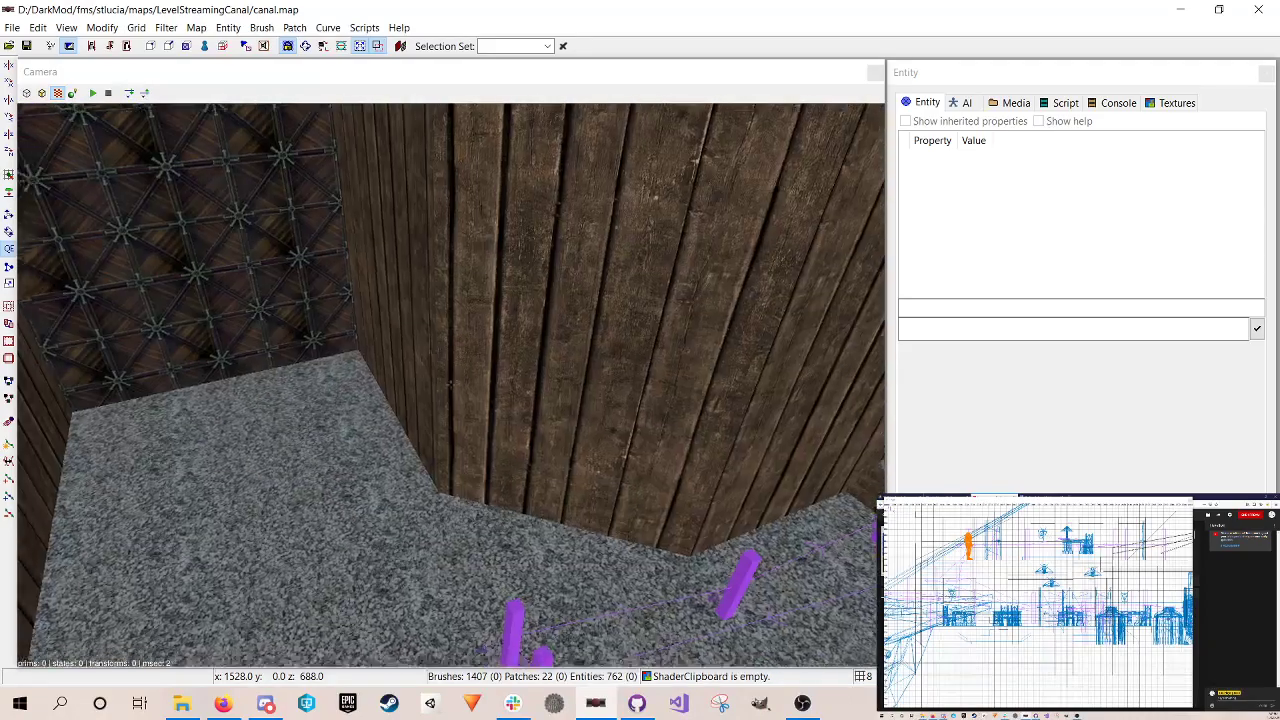
Step: Examine the cobbled street beside the fenced garden, from the purple path posts back to the alcove
scroll(450, 385, up, 2)
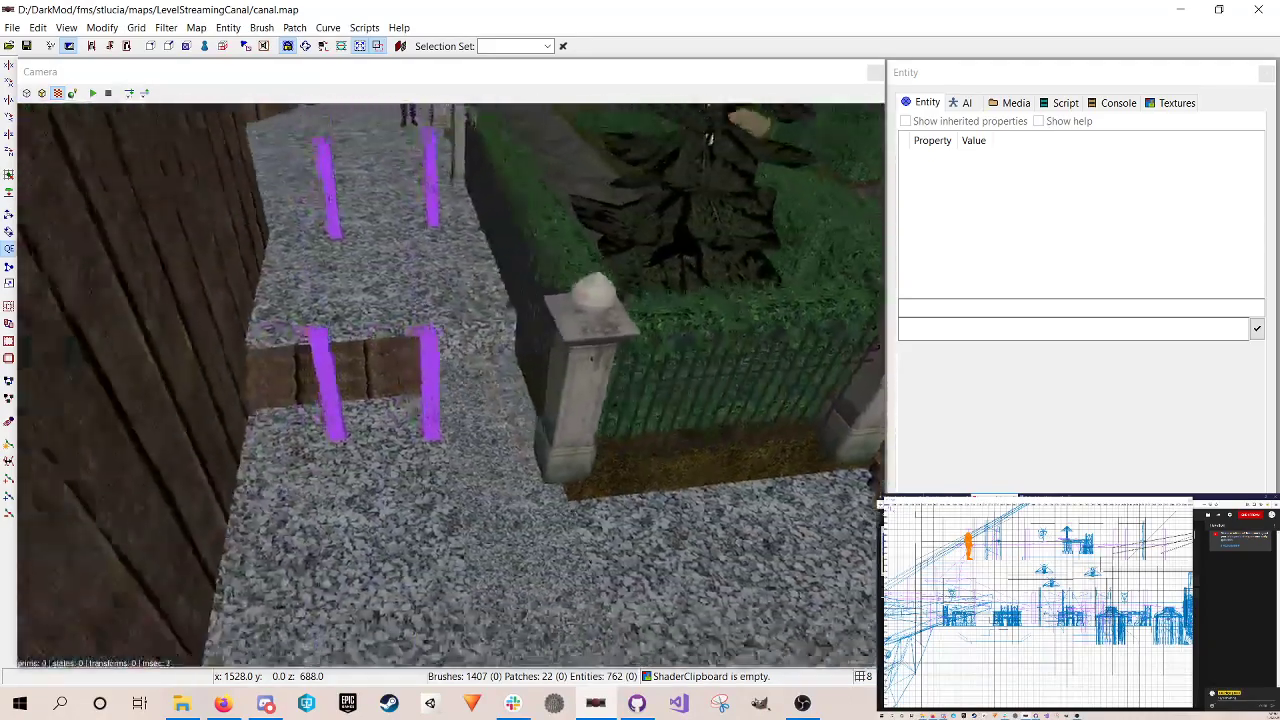
scroll(450, 385, up, 3)
scroll(450, 385, up, 4)
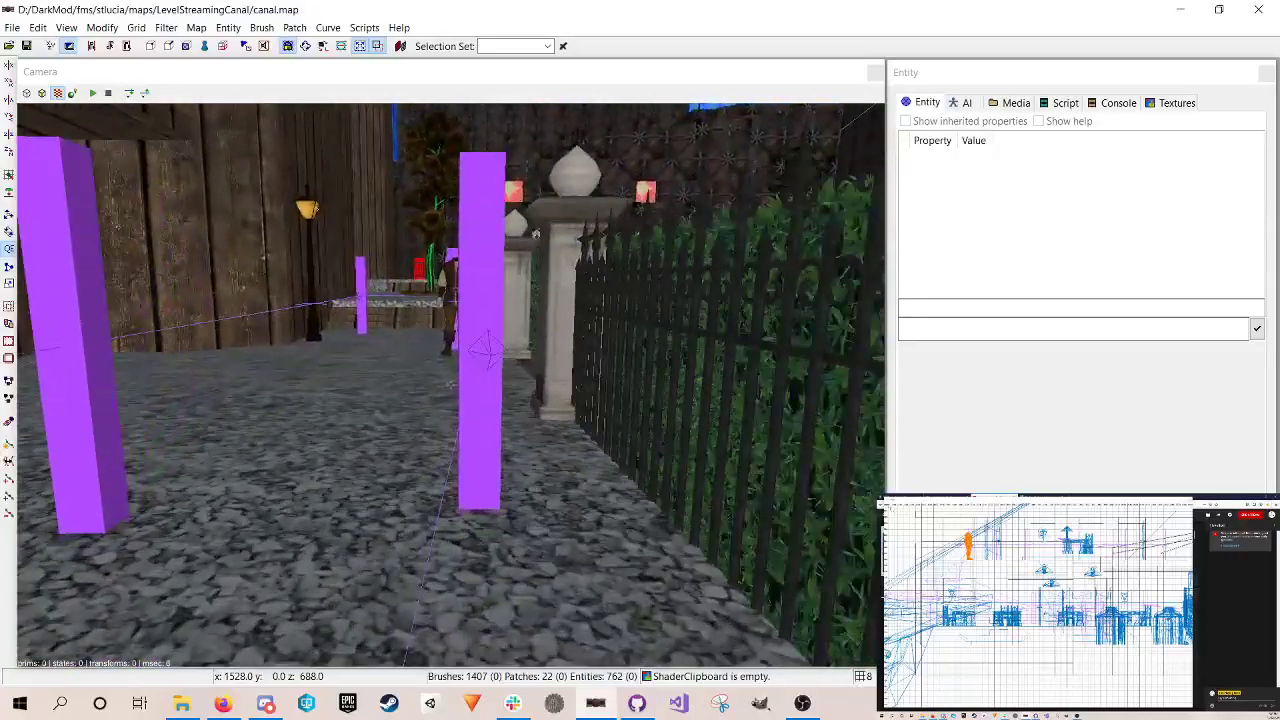
scroll(450, 385, down, 6)
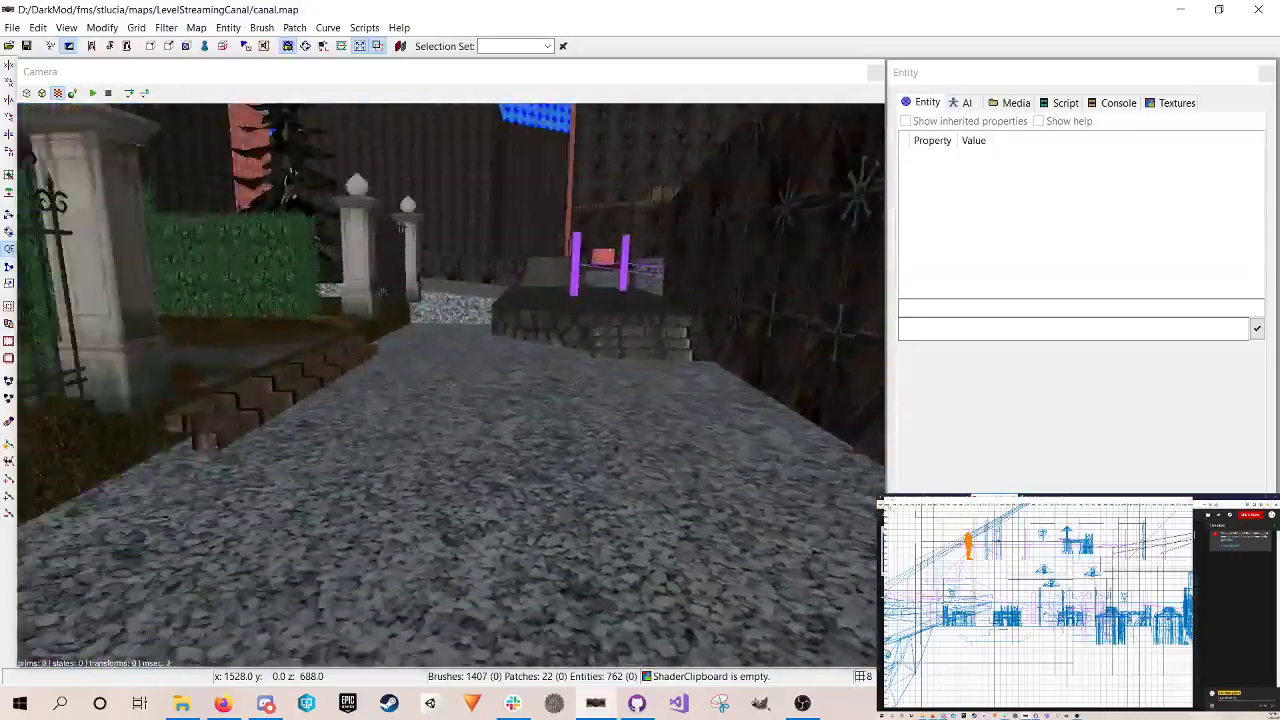
scroll(450, 385, down, 5)
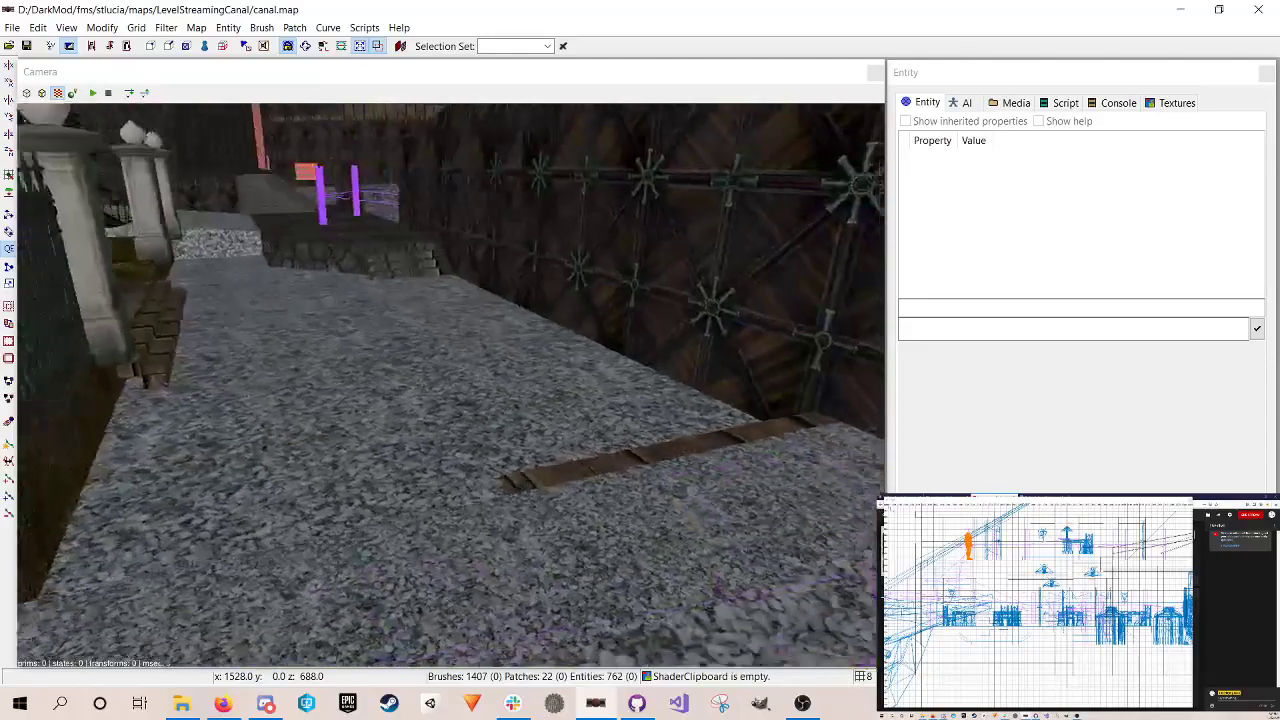
scroll(450, 385, down, 6)
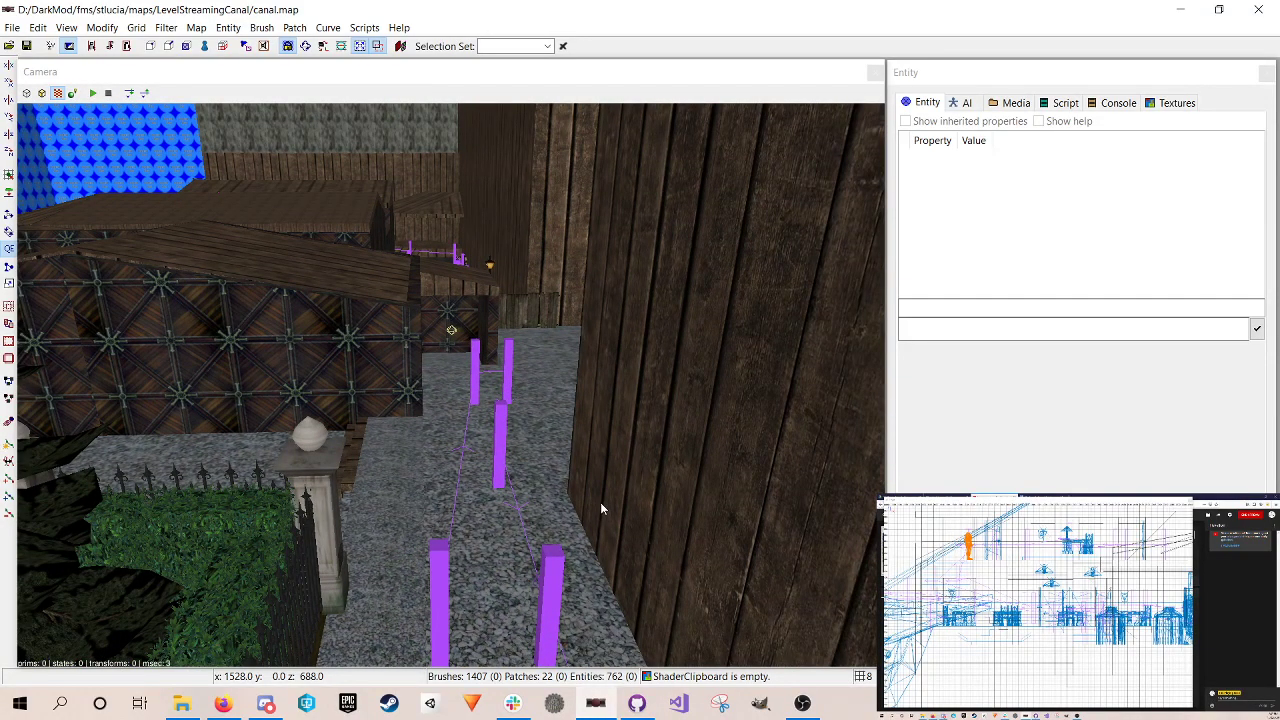
scroll(550, 445, down, 3)
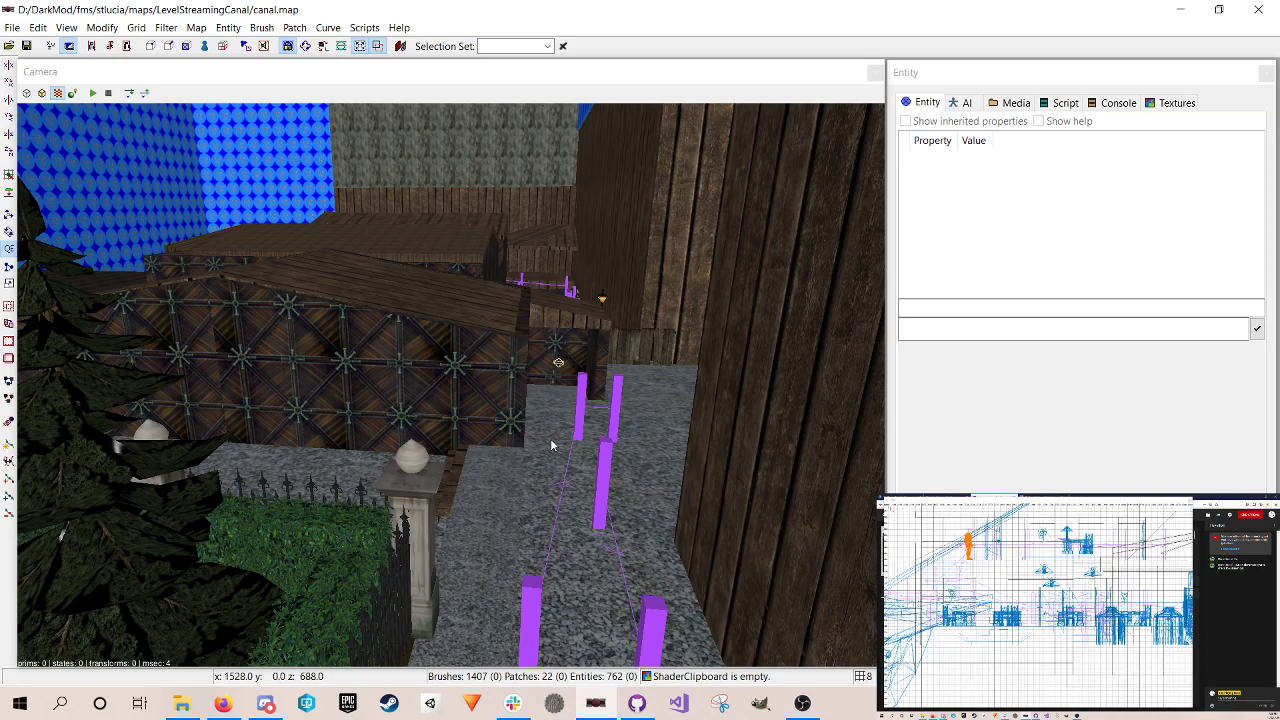
Step: Fly to the garden fountain and inspect the properties of two hedge pieces around it, one after the other
right_click(550, 438)
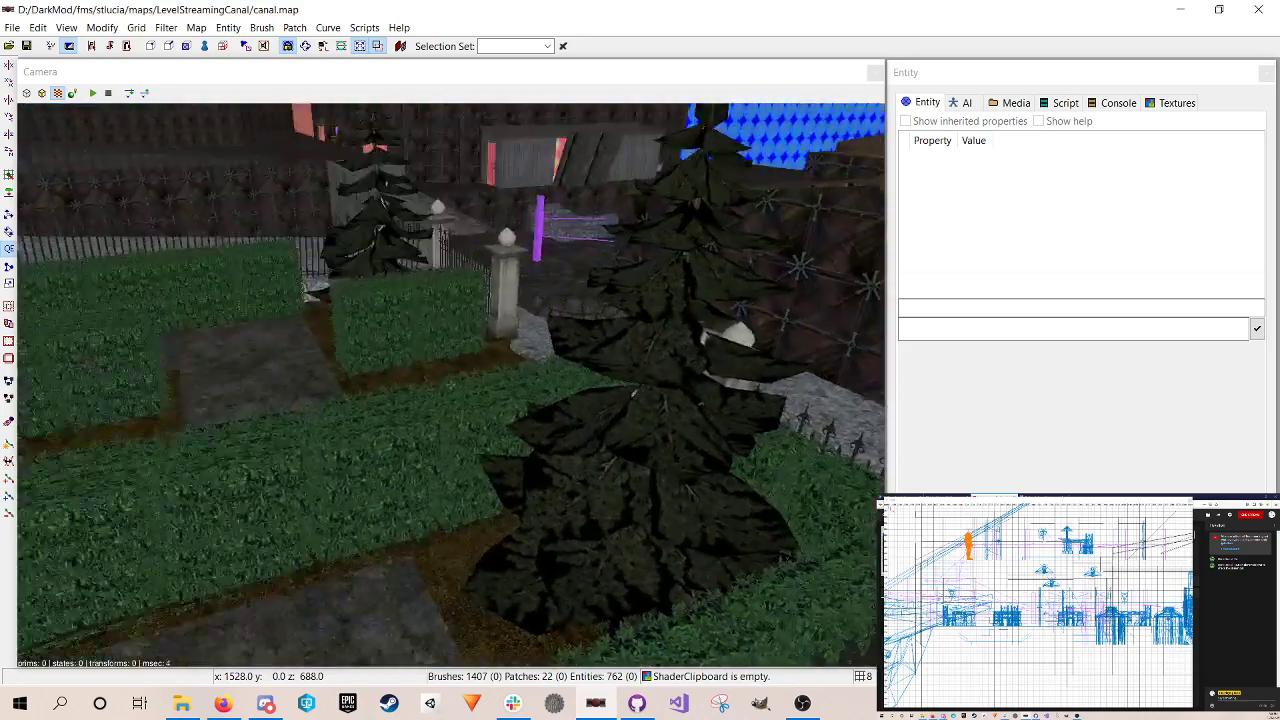
key(Up)
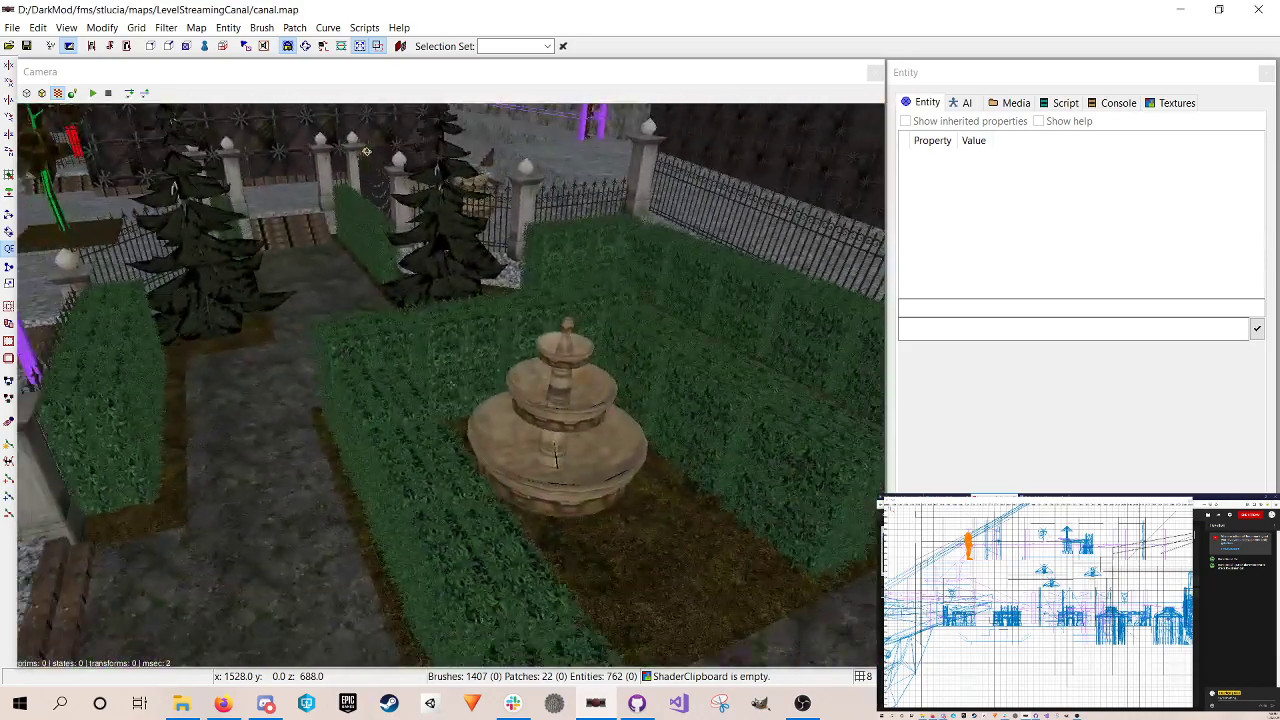
right_click(518, 437)
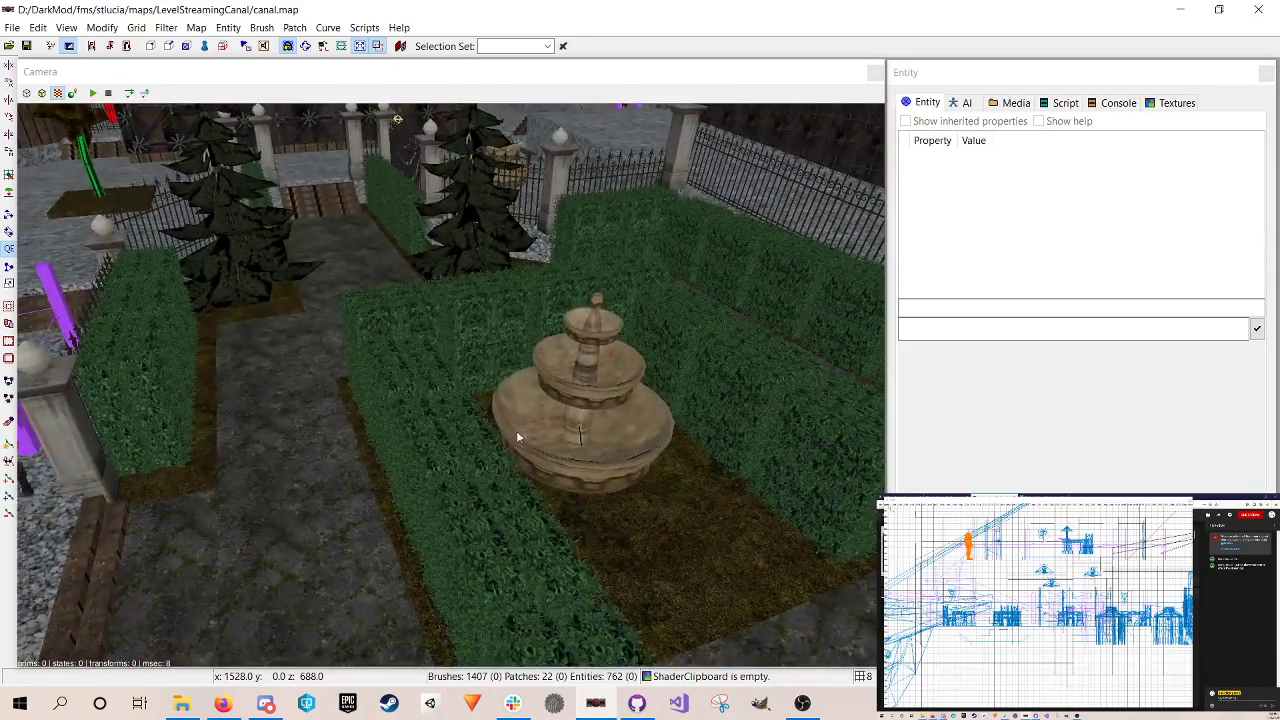
shift+click(390, 350)
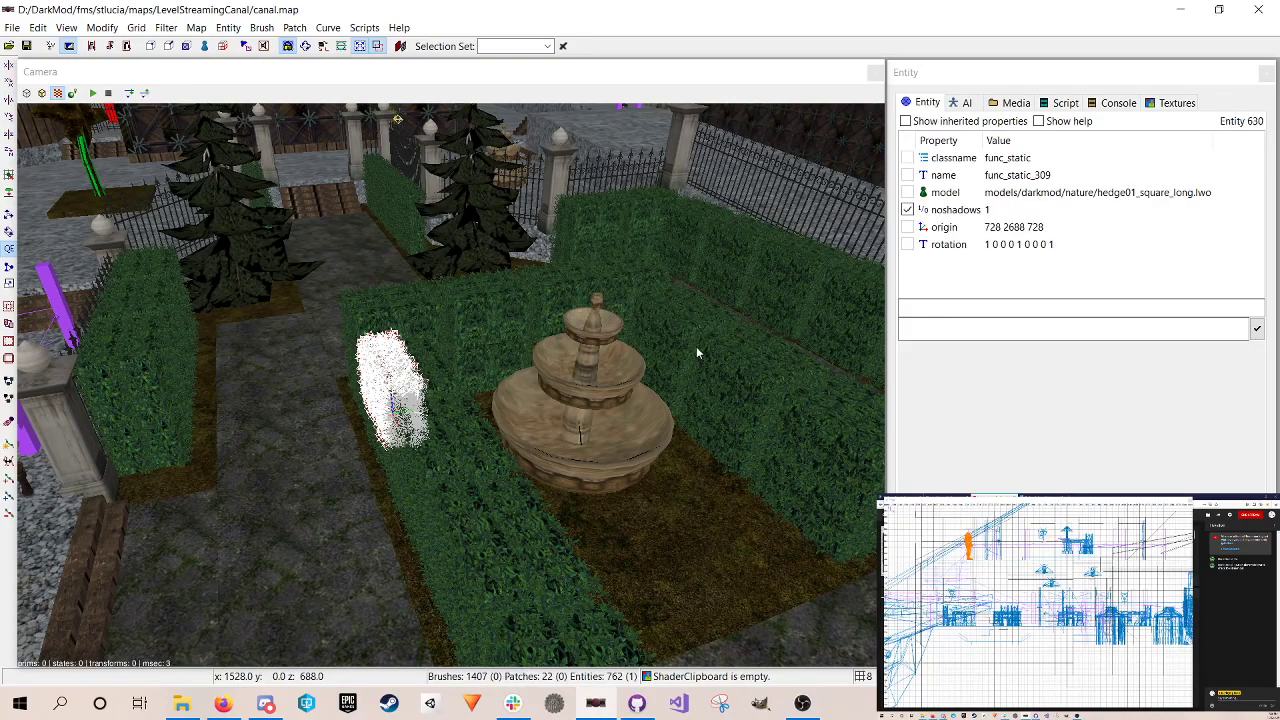
key(Escape)
shift+click(479, 304)
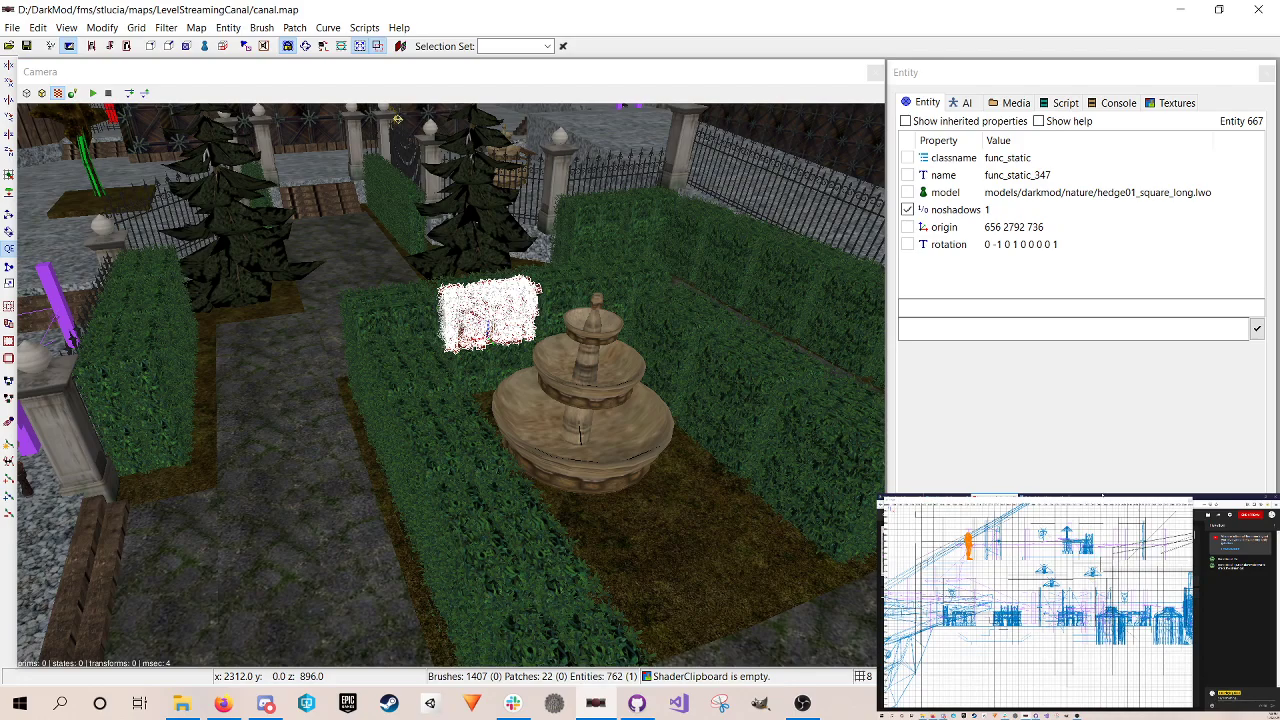
Step: Switch to the web browser and load thedarkmod.com in a new tab
click(1105, 495)
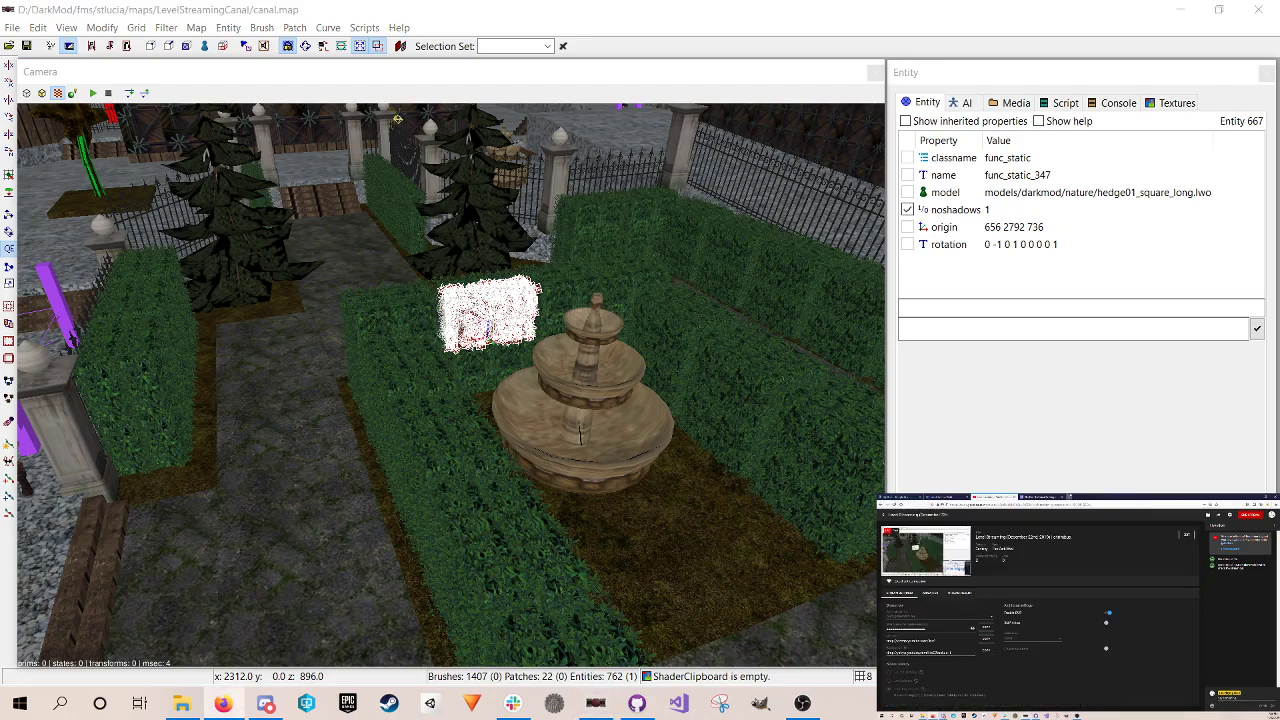
click(1069, 496)
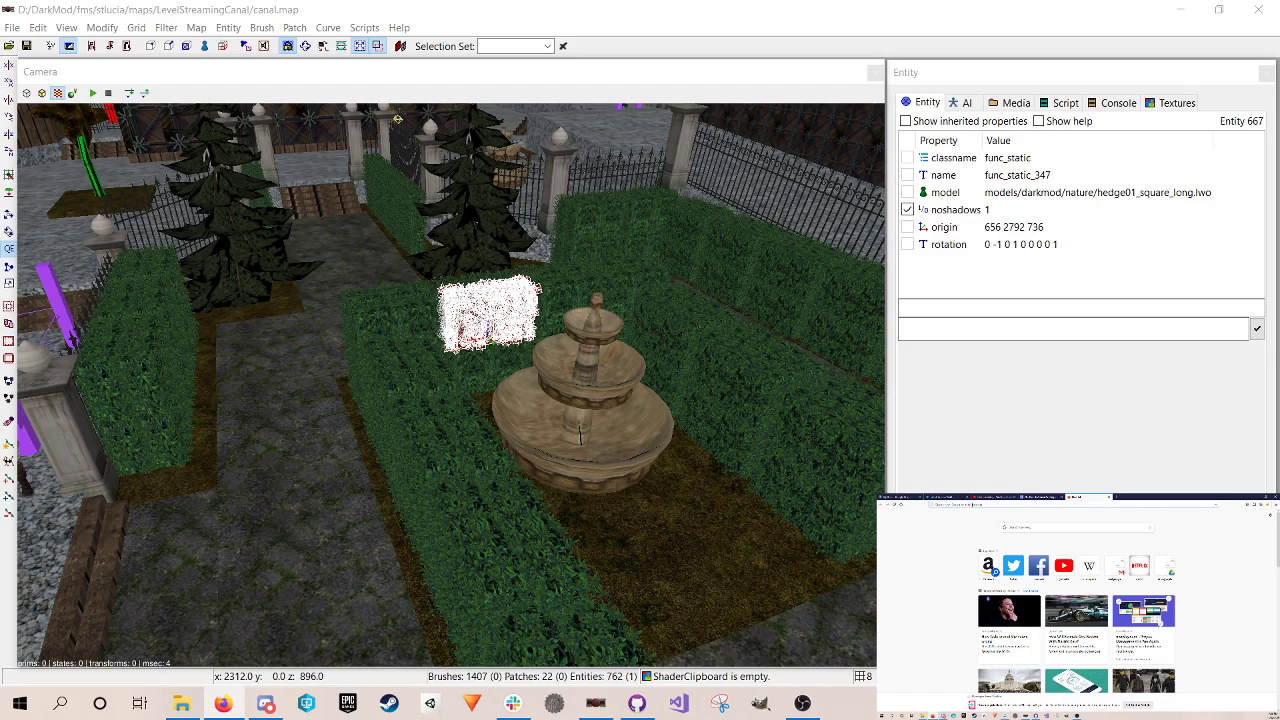
text(thedarkmod.com)
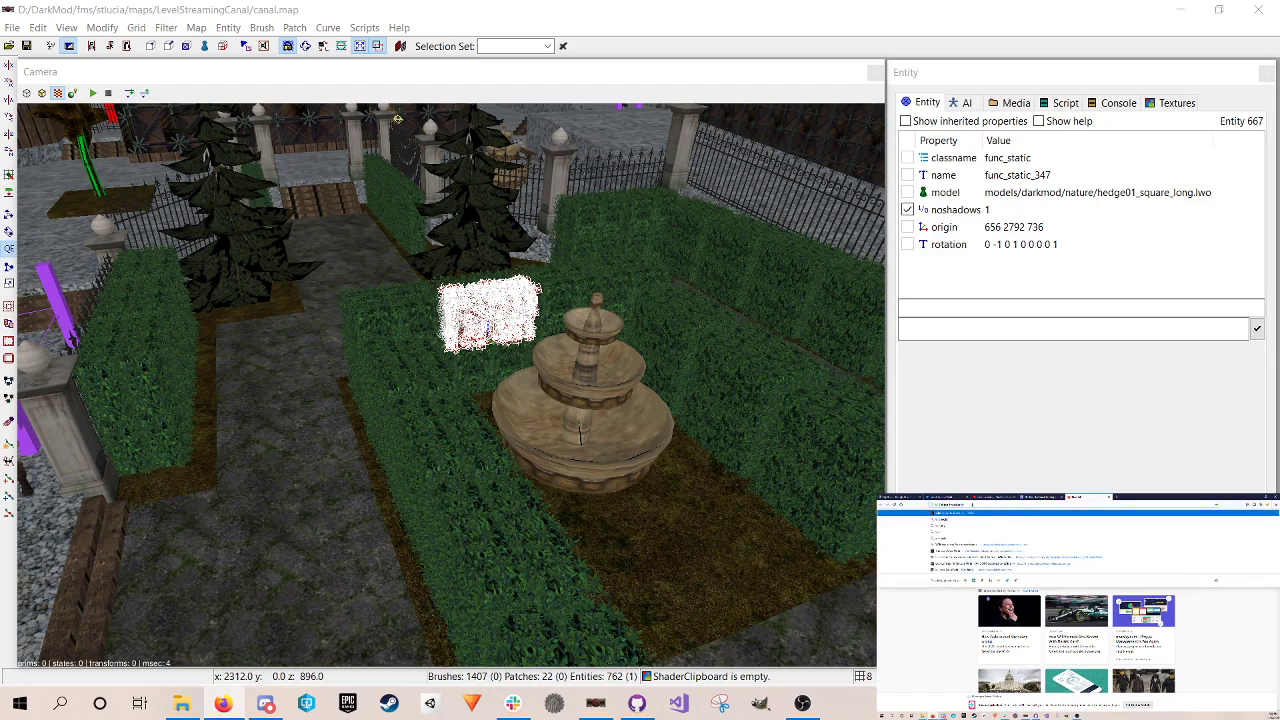
key(Return)
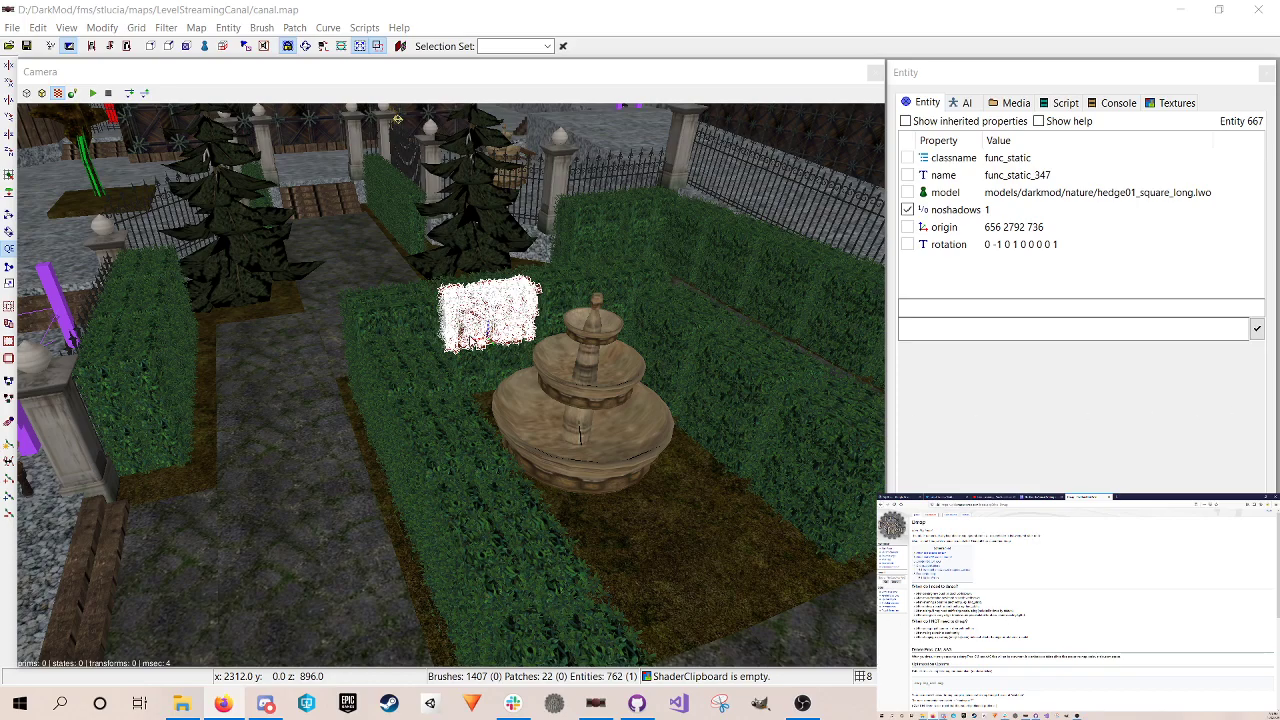
Step: Switch back to the map editor, deselect the hedge and inspect the hedge piece directly beside the fountain
right_click(469, 341)
right_click(464, 340)
key(Escape)
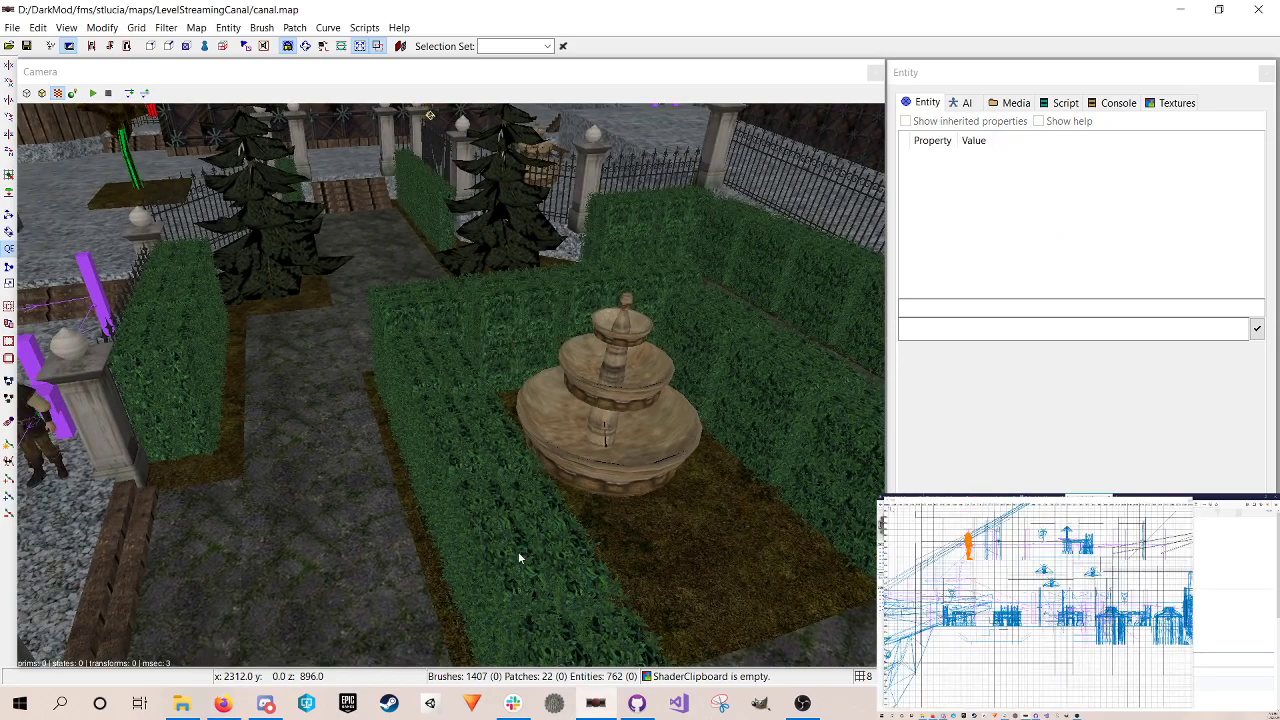
shift+click(509, 438)
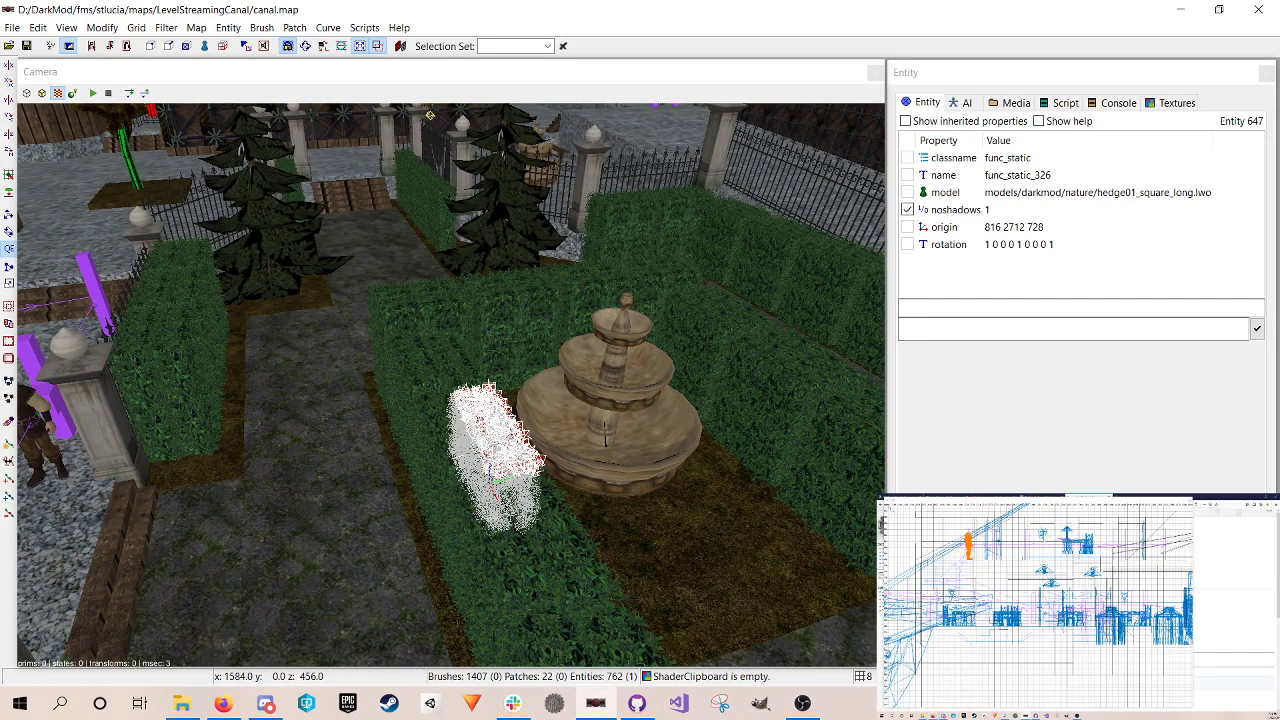
click(881, 687)
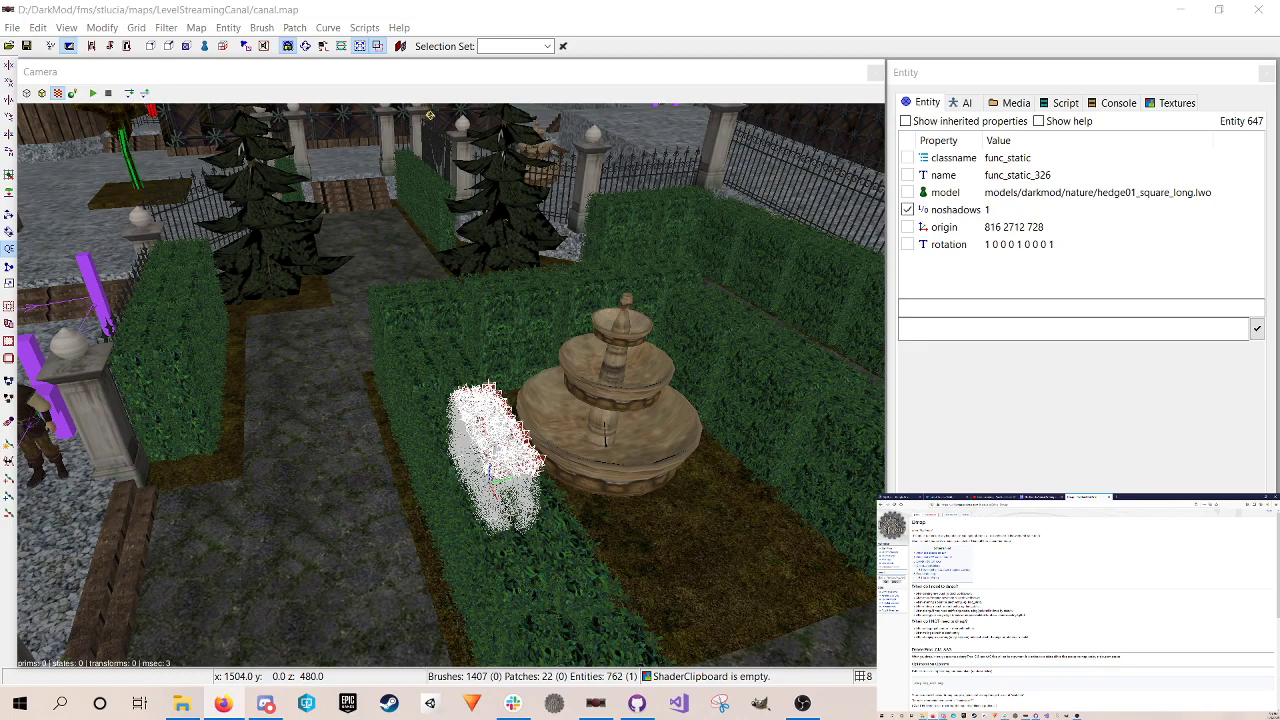
Step: View the fountain garden from closer up and deselect the hedge piece
right_click(344, 327)
right_click(471, 320)
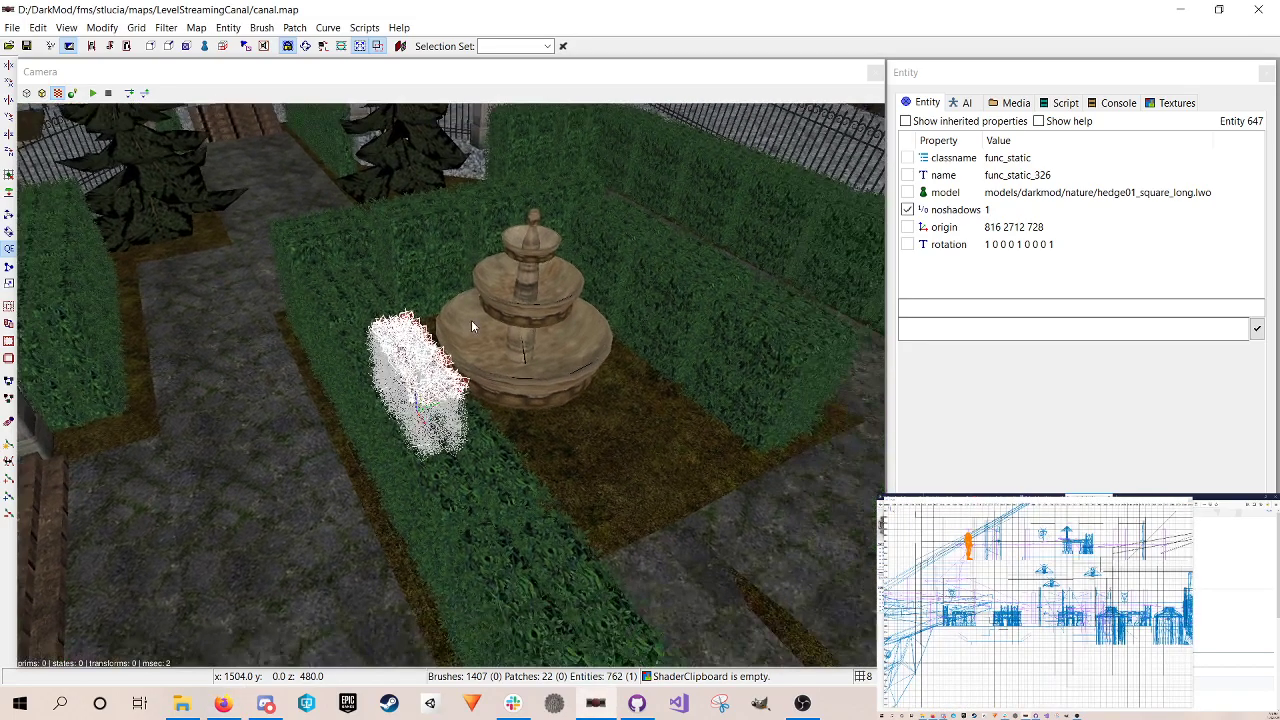
shift+click(444, 379)
shift+click(432, 368)
shift+click(437, 371)
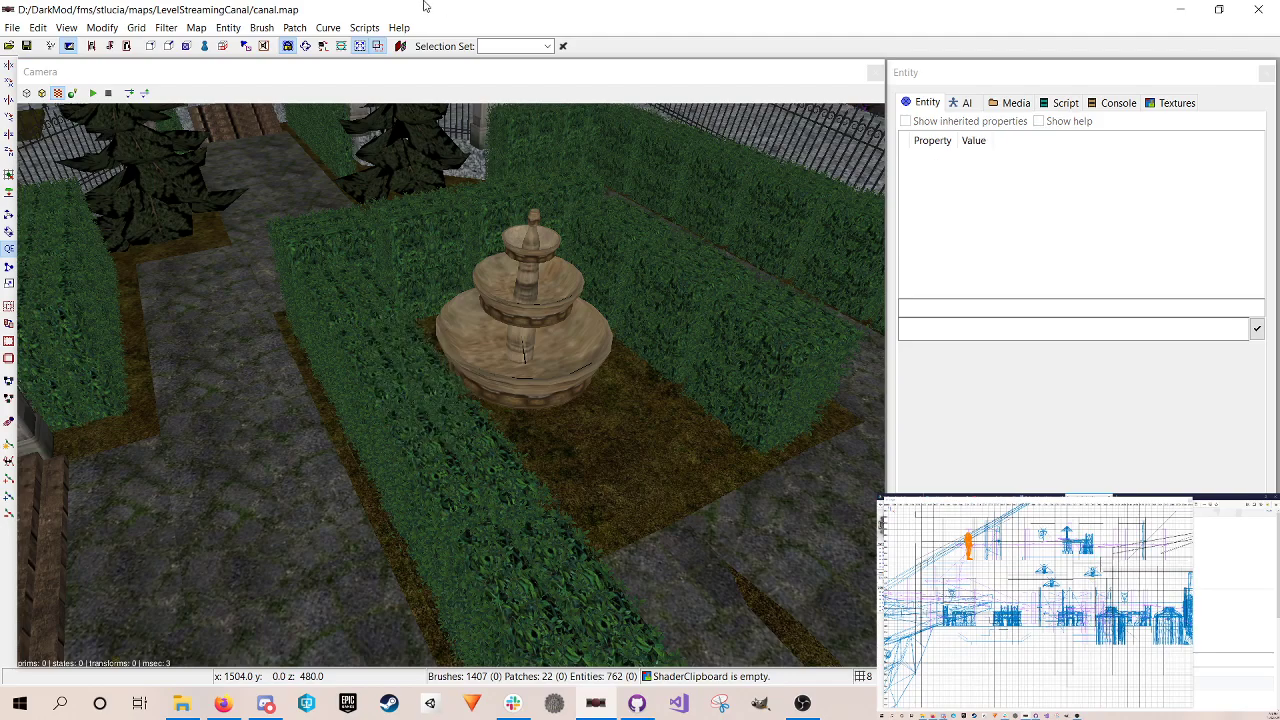
Step: Open the map Sacred.map from the maps folder of the sacred mission inside fms
click(16, 27)
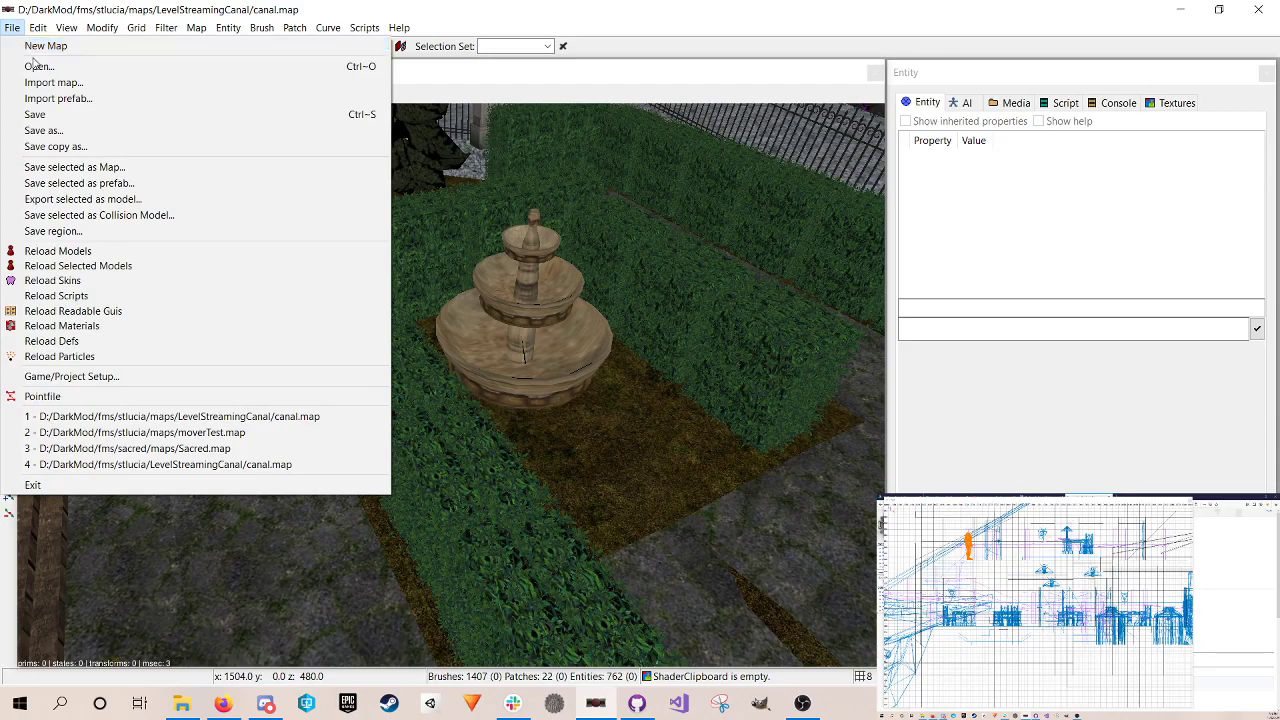
click(39, 66)
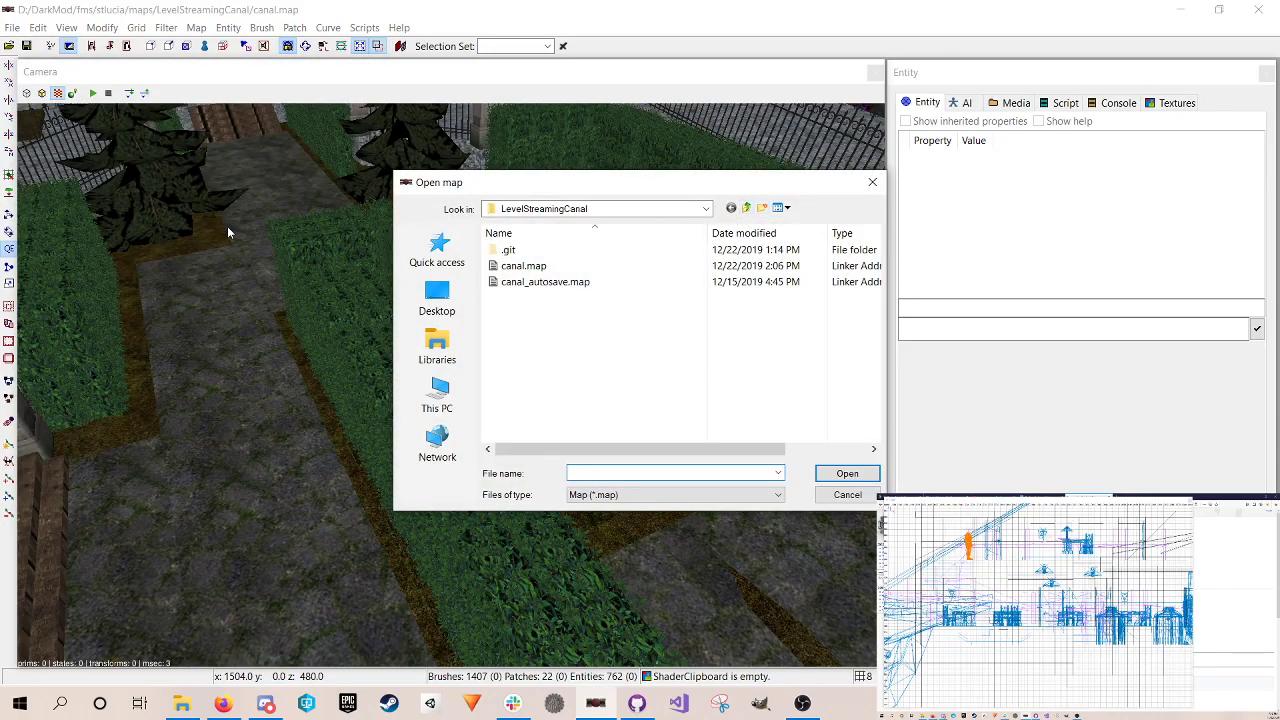
click(745, 213)
click(745, 212)
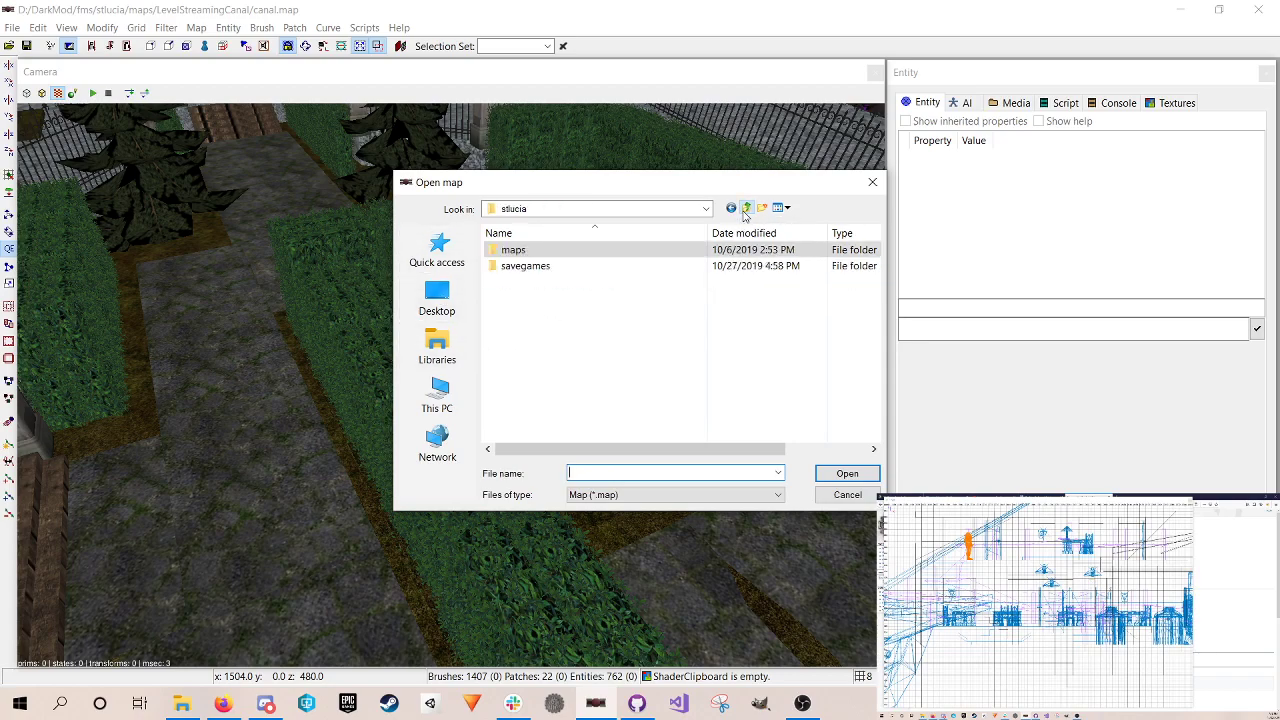
click(745, 212)
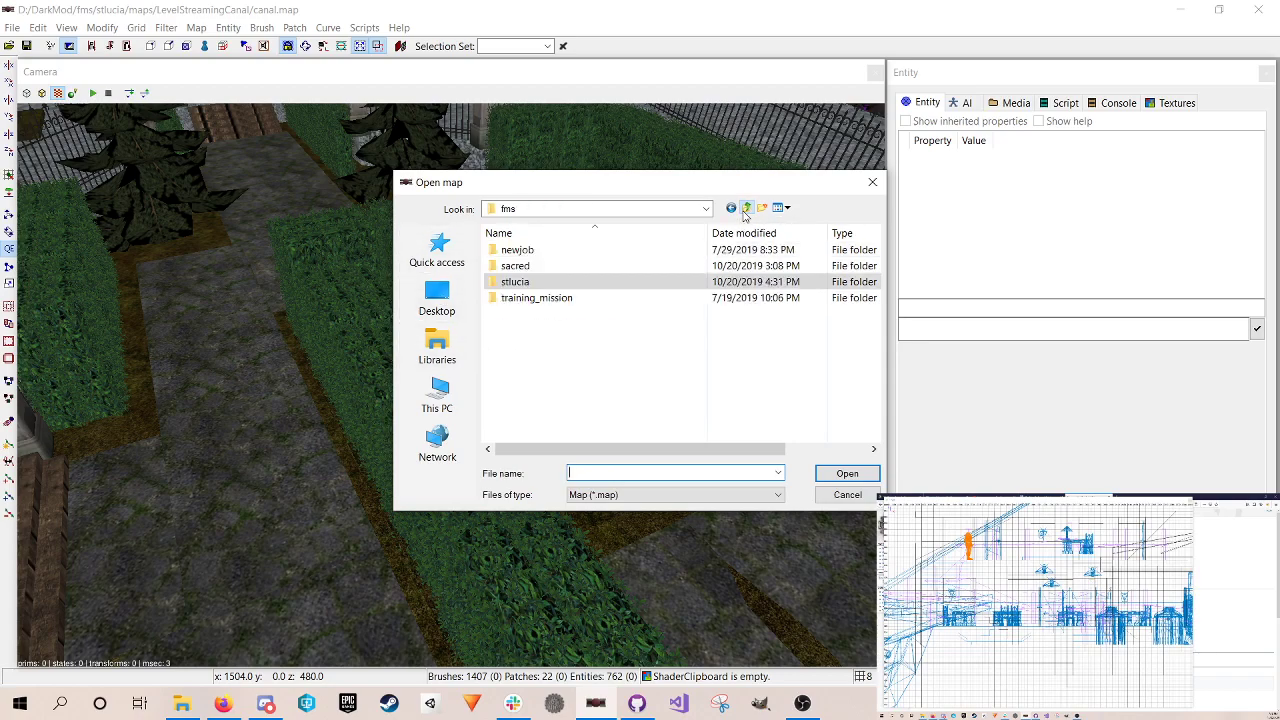
double_click(567, 268)
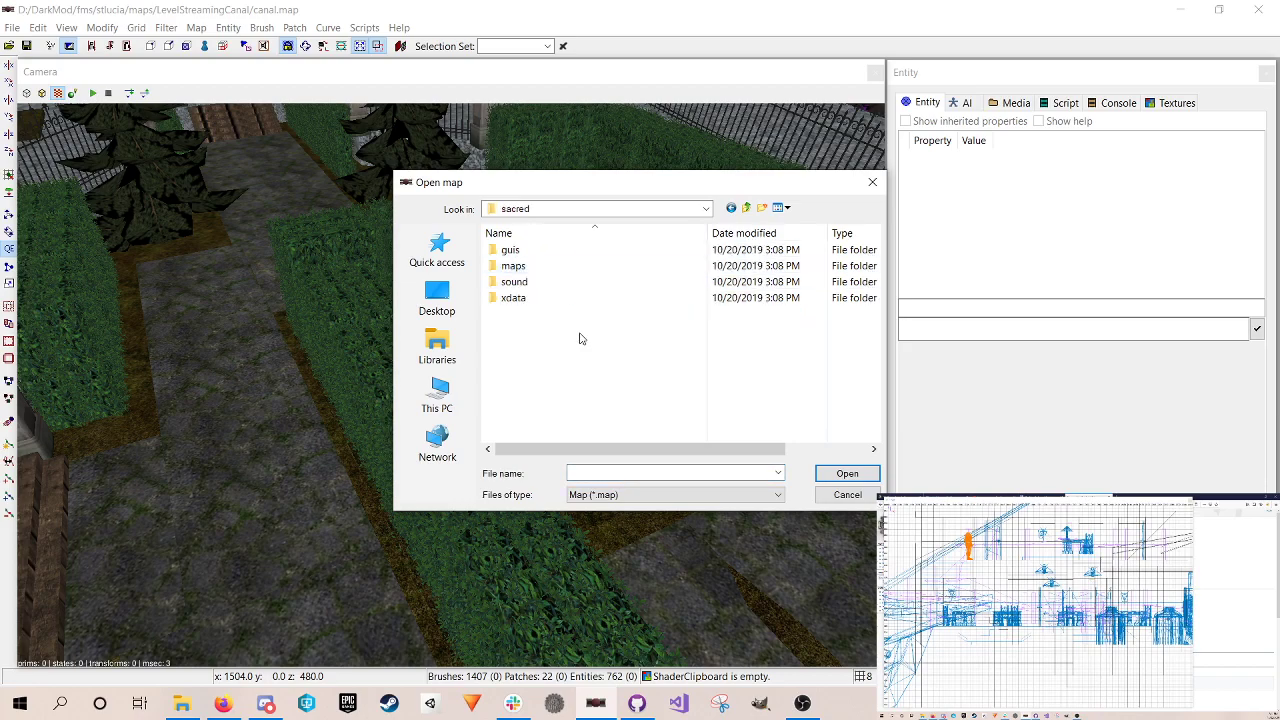
double_click(540, 267)
click(550, 252)
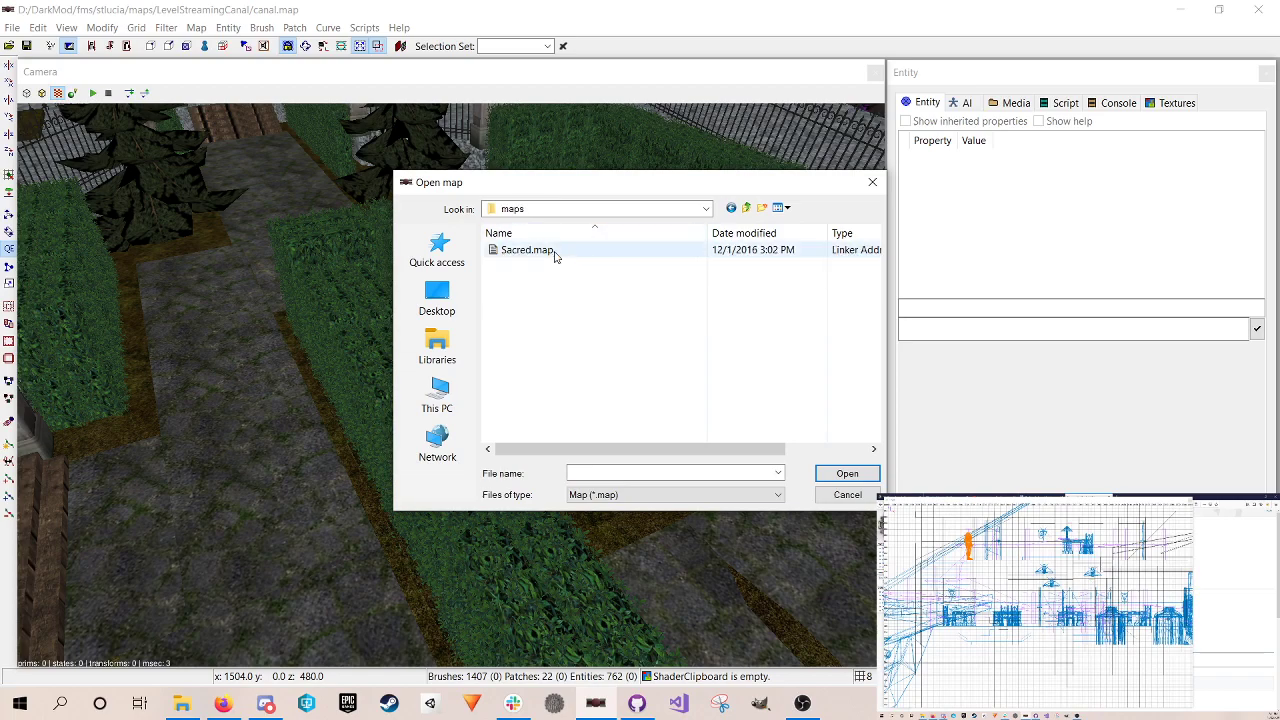
click(847, 474)
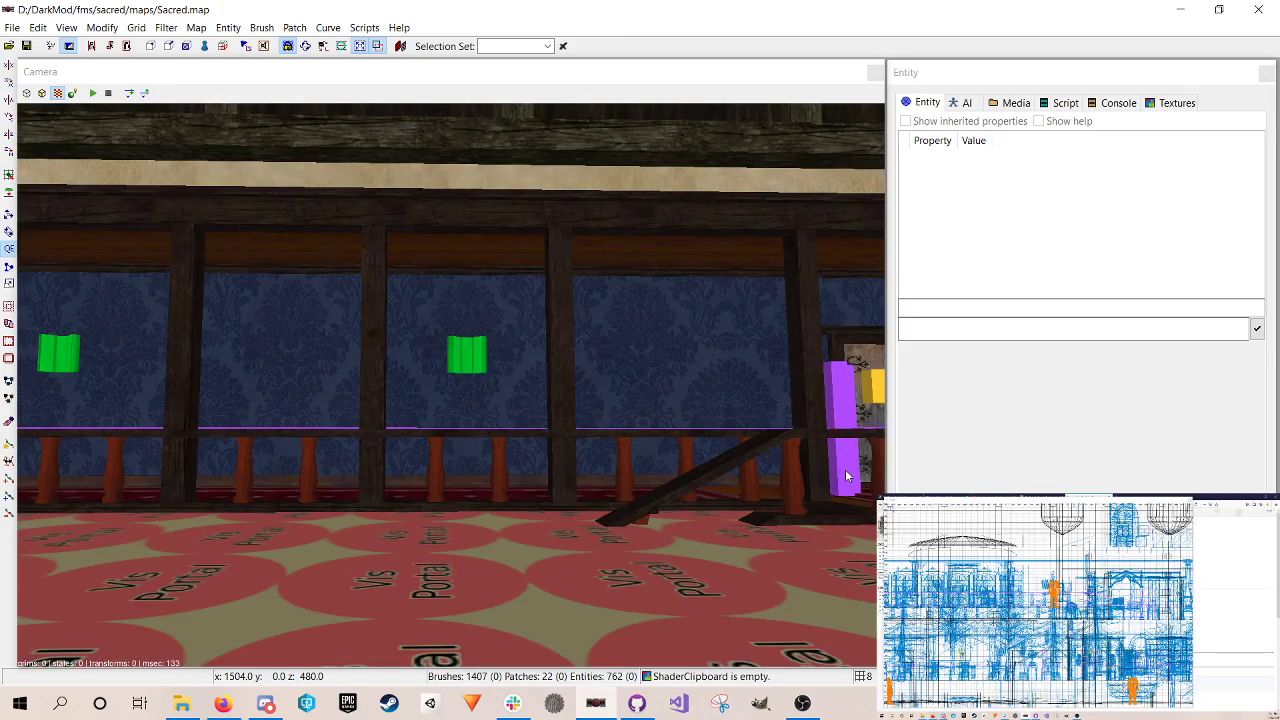
Step: Fly out of the building through the portal sky and approach the separate caulk-covered box outside the level
right_click(450, 385)
key(Up)
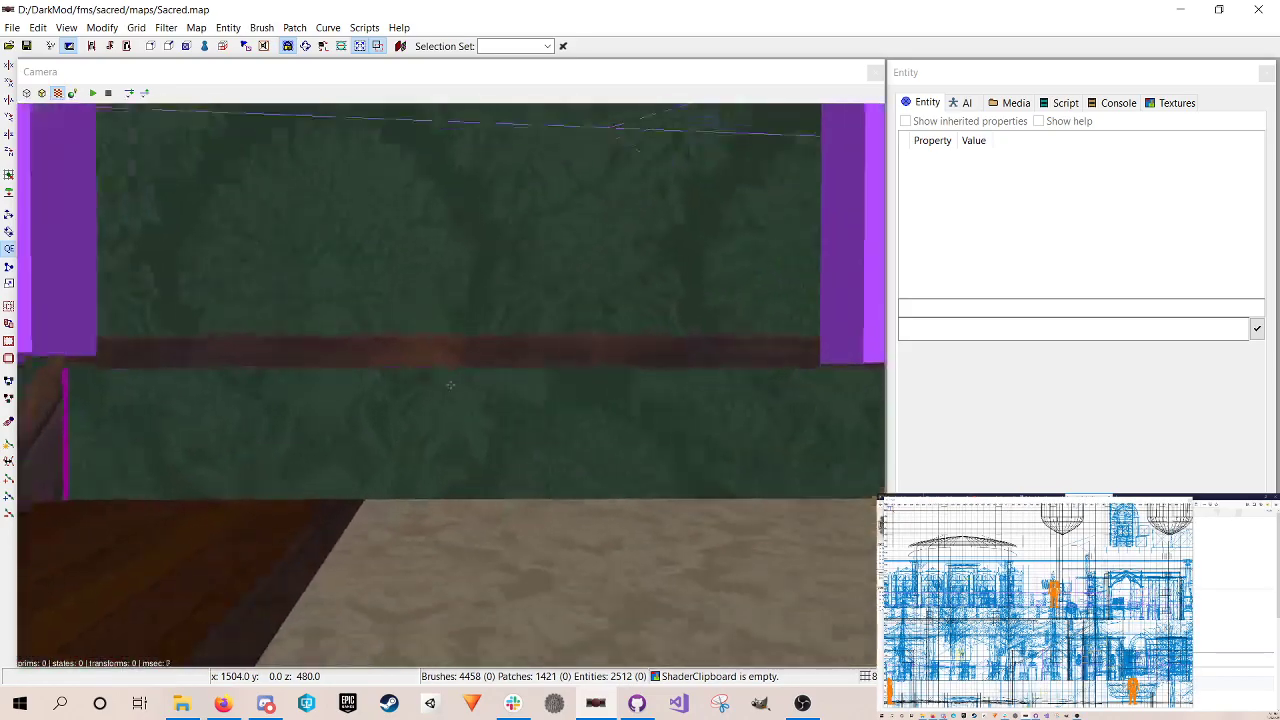
key(Up)
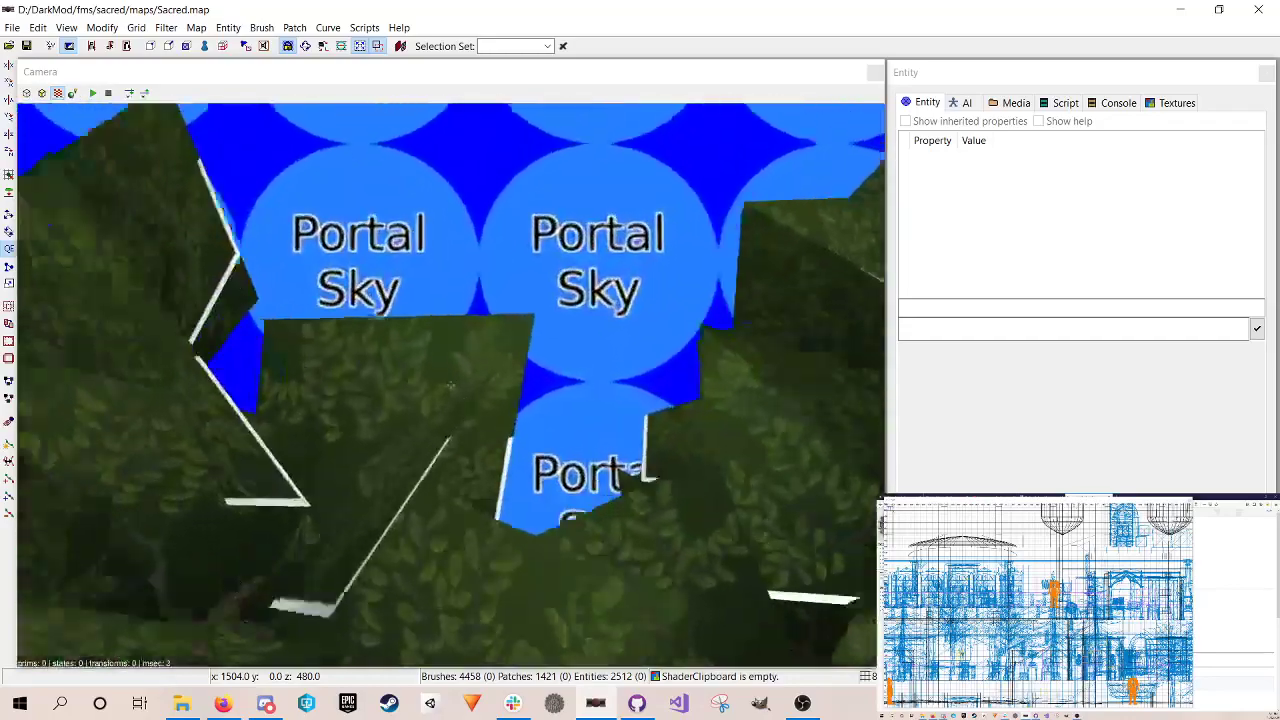
key(Down)
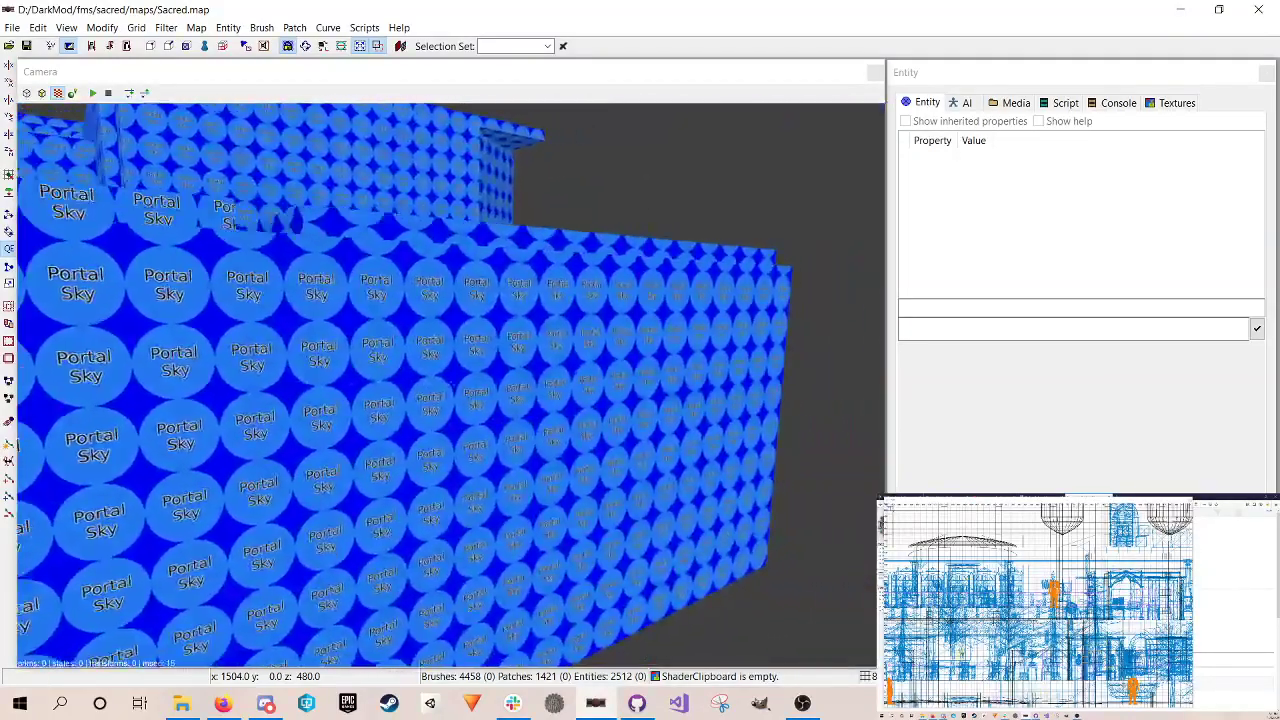
key(Up)
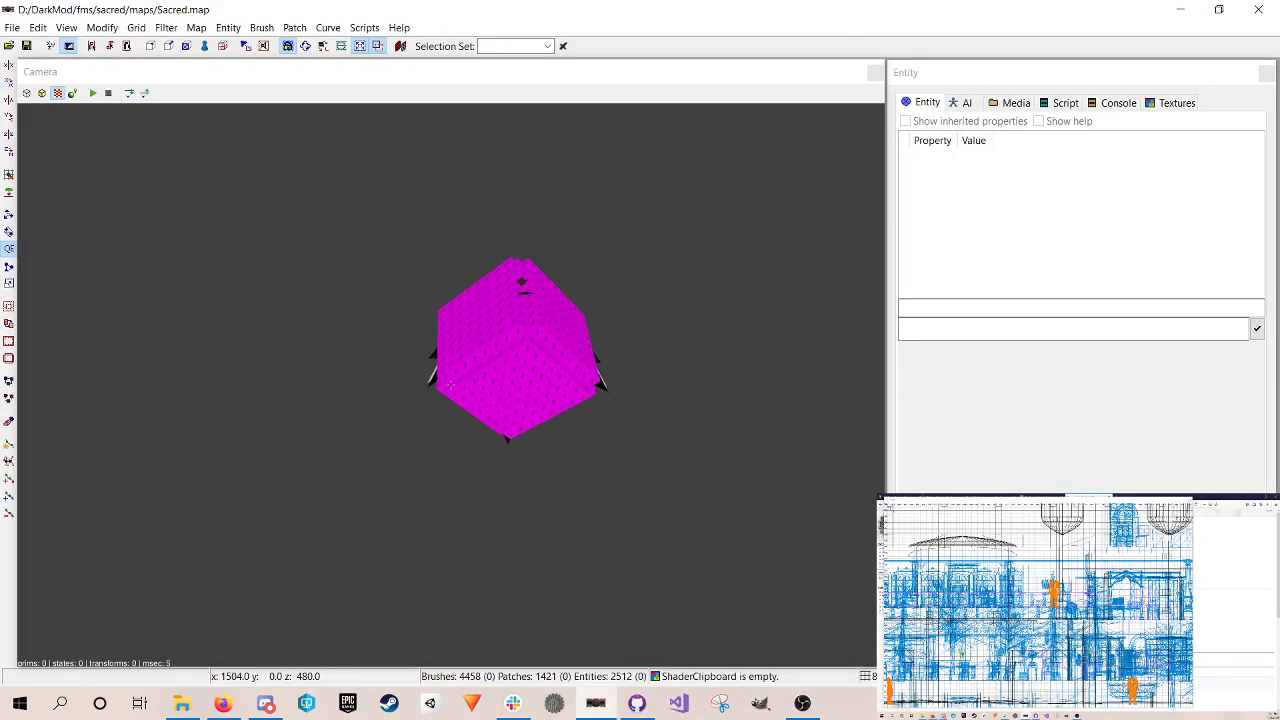
key(Up)
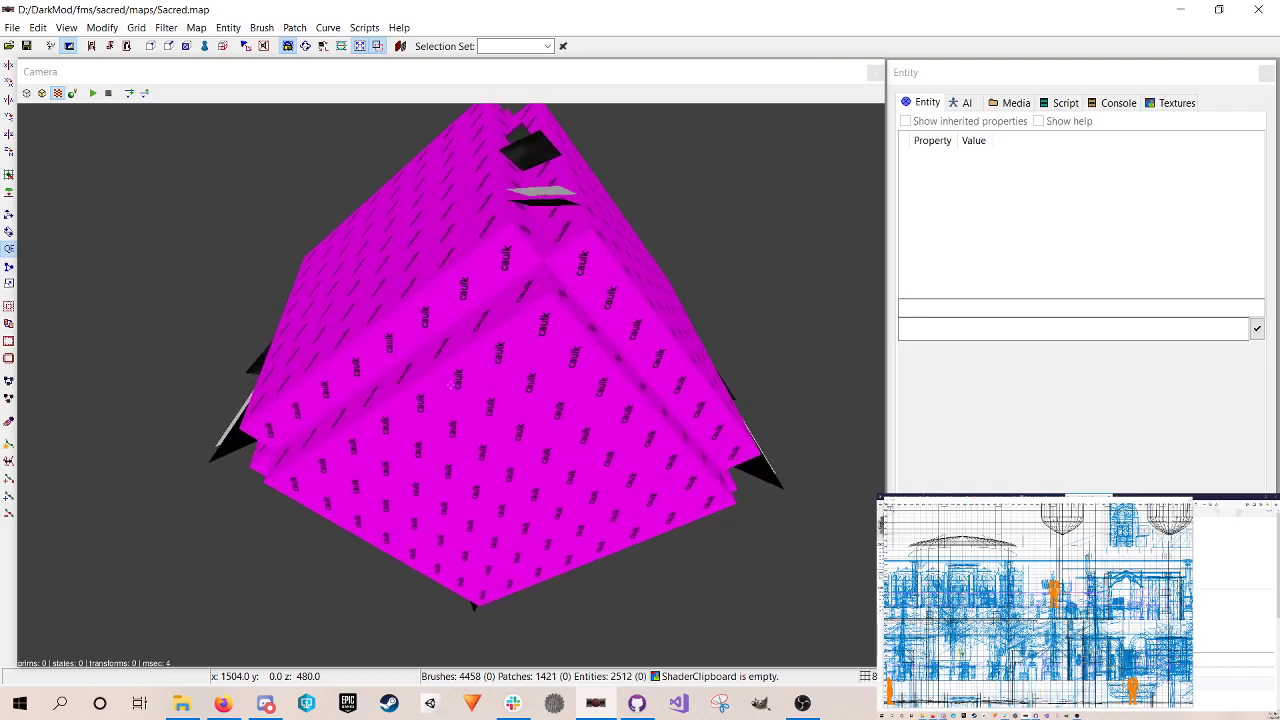
key(Up)
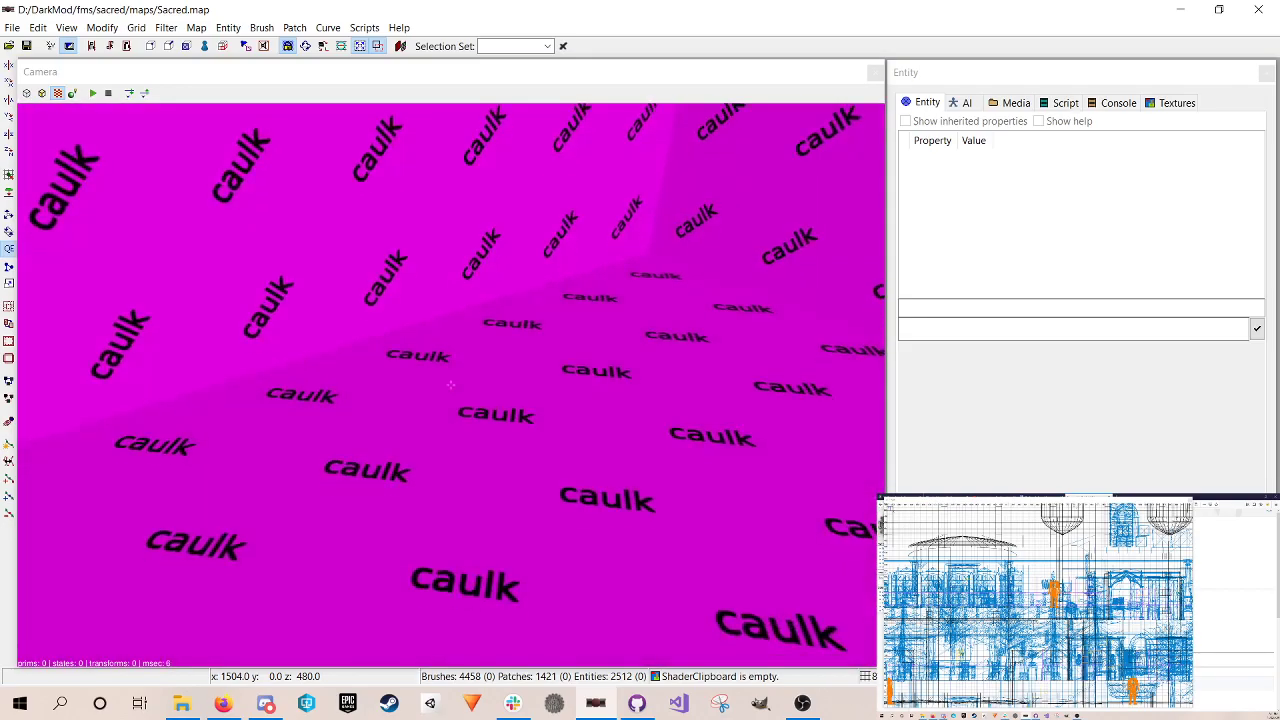
key(Down)
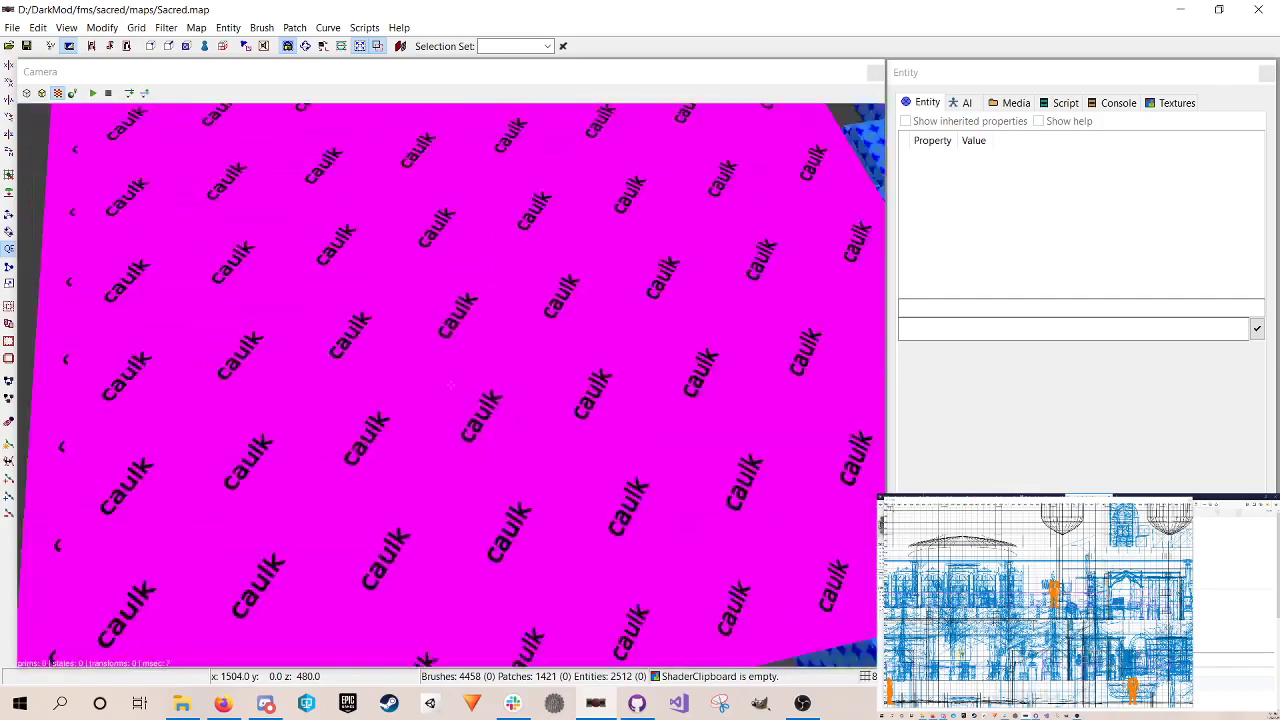
Step: Enter the caulk box, inspect the properties of a small pine tree in the miniature forest, and clear the selection
key(Up)
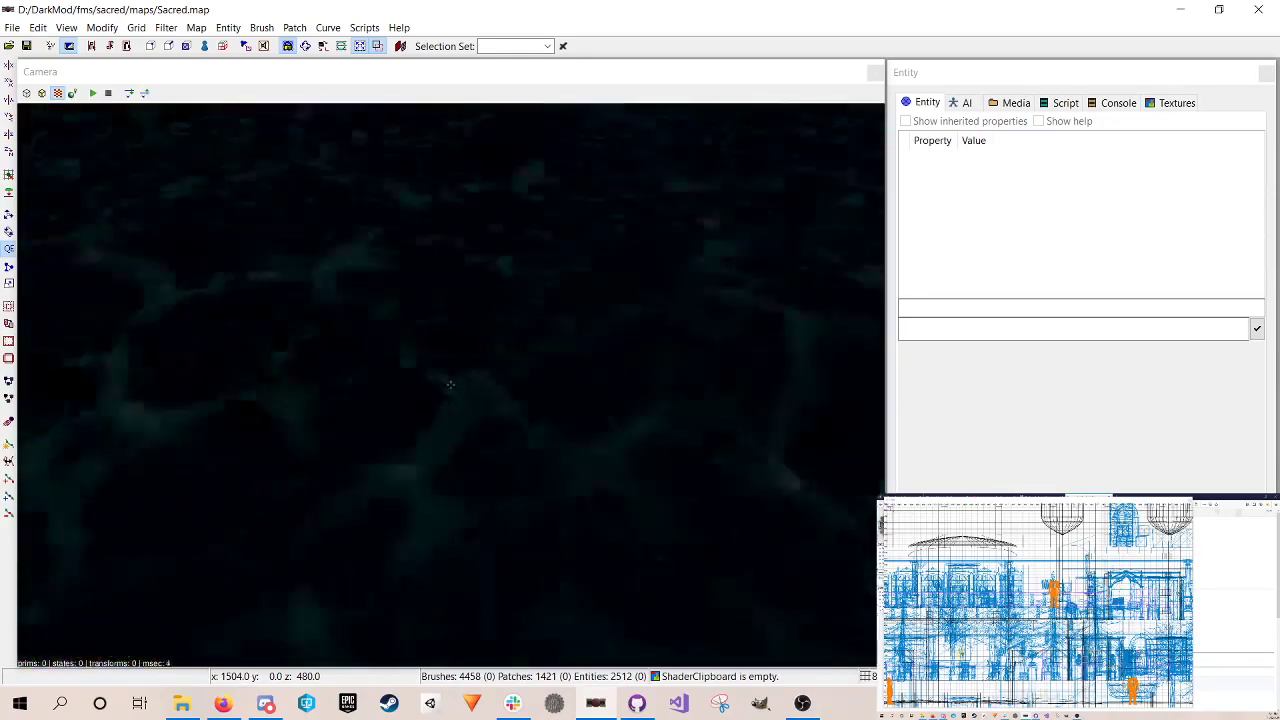
key(Down)
key(Up)
key(Up)
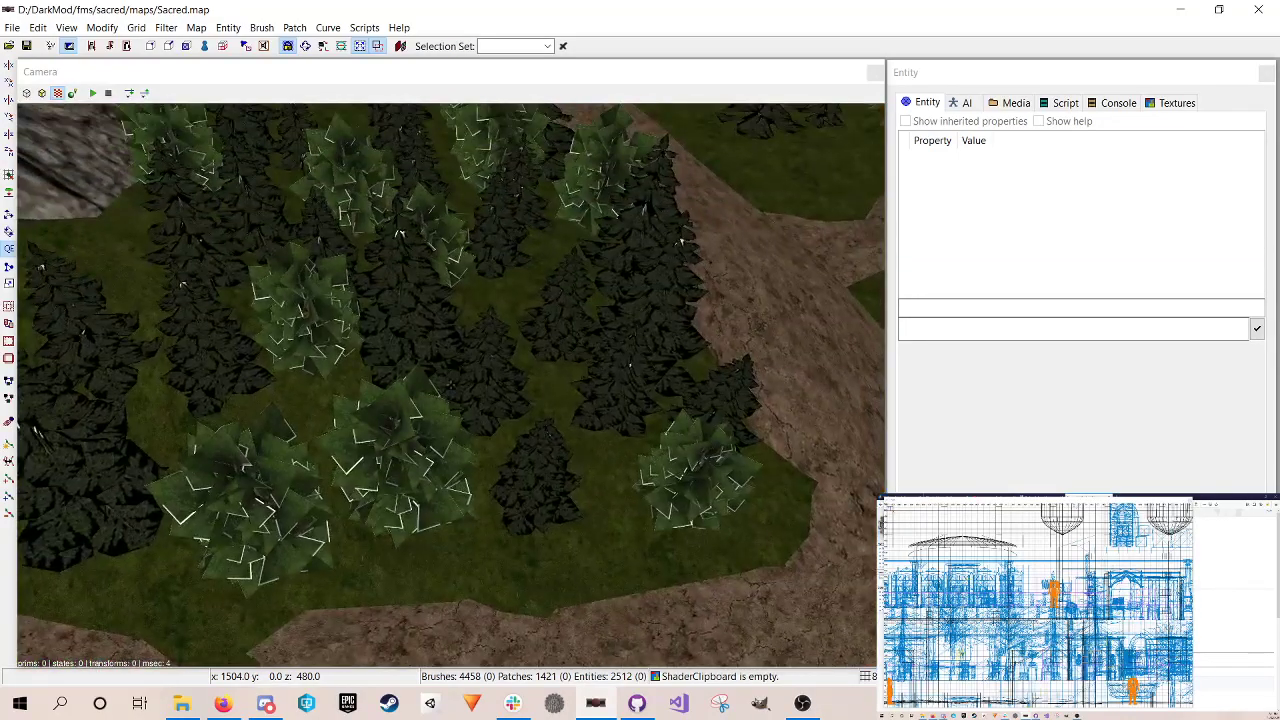
shift+click(450, 440)
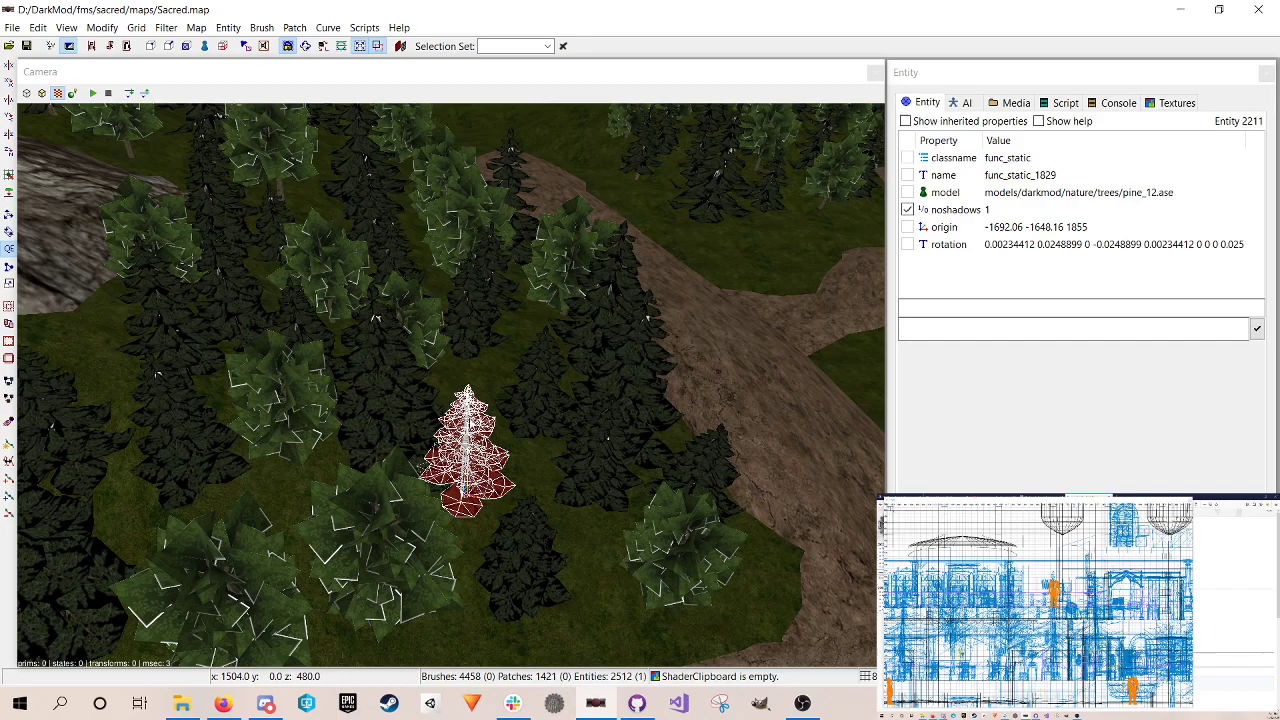
key(h)
Step: Fly around the miniature island to view its forest, the distant harbour and the large orange entity from outside
right_click(469, 417)
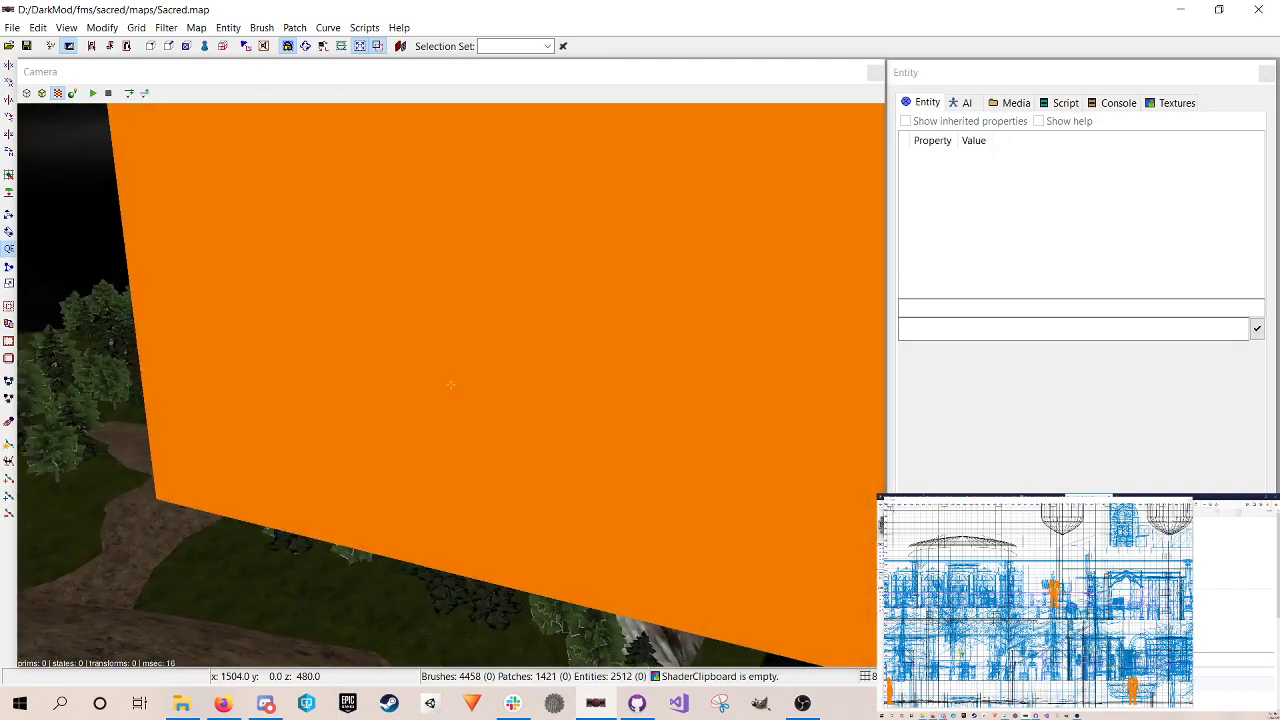
scroll(451, 385, up, 8)
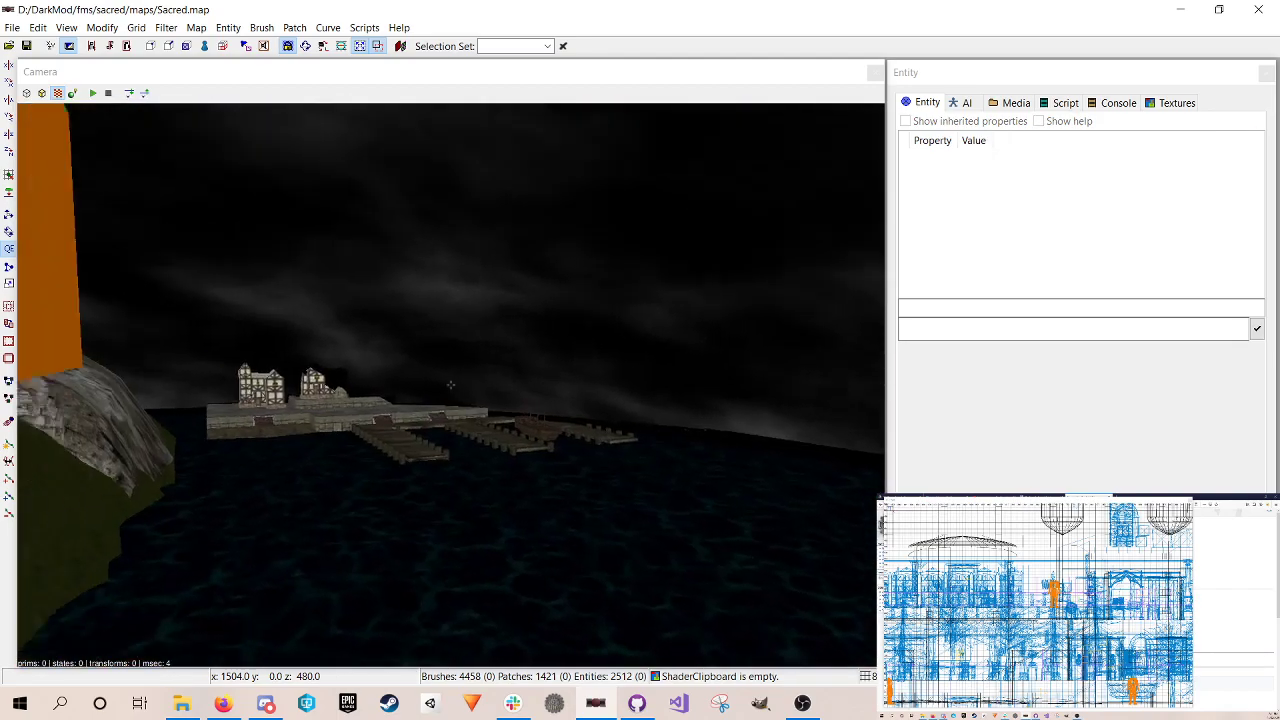
scroll(451, 385, up, 5)
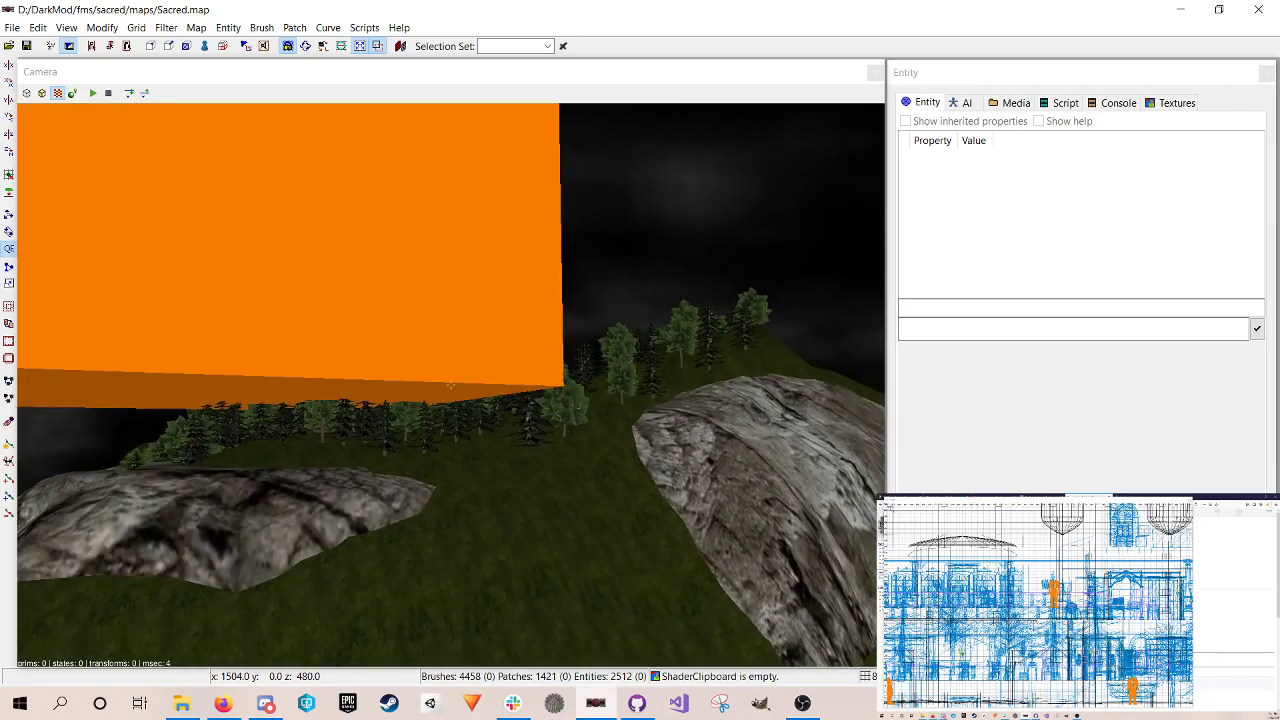
scroll(451, 385, down, 5)
scroll(451, 385, up, 3)
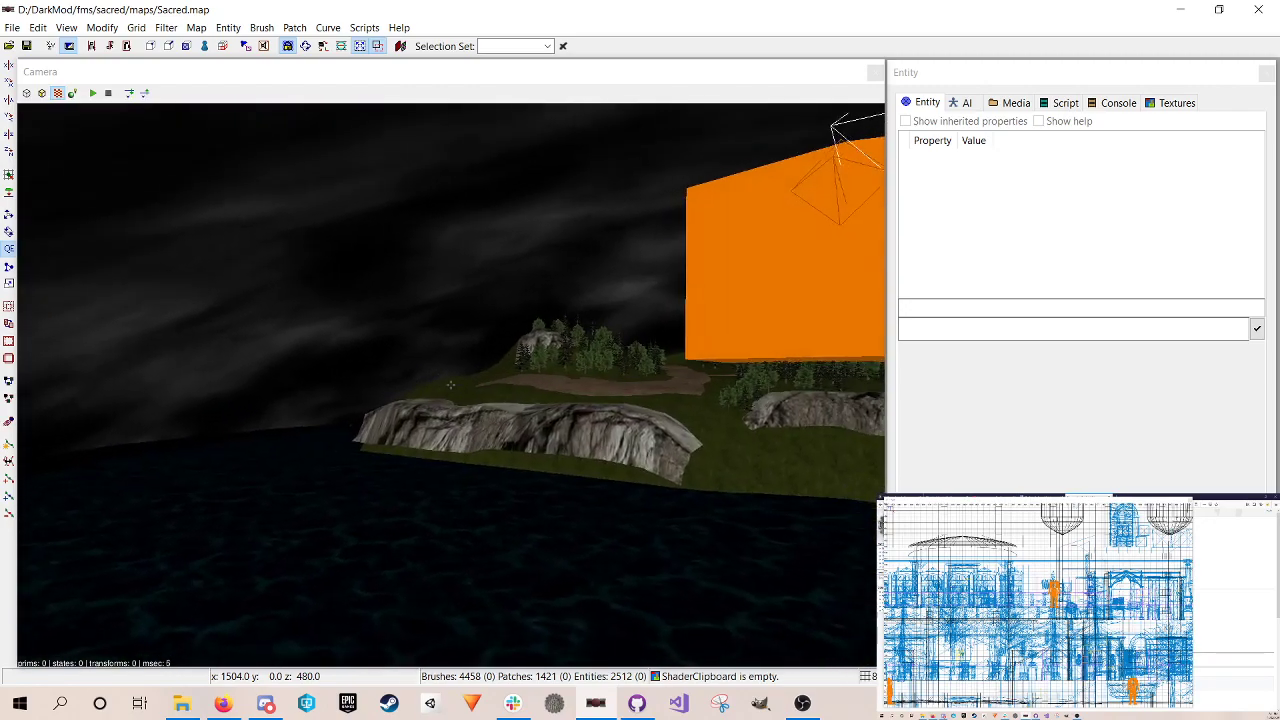
right_click(468, 417)
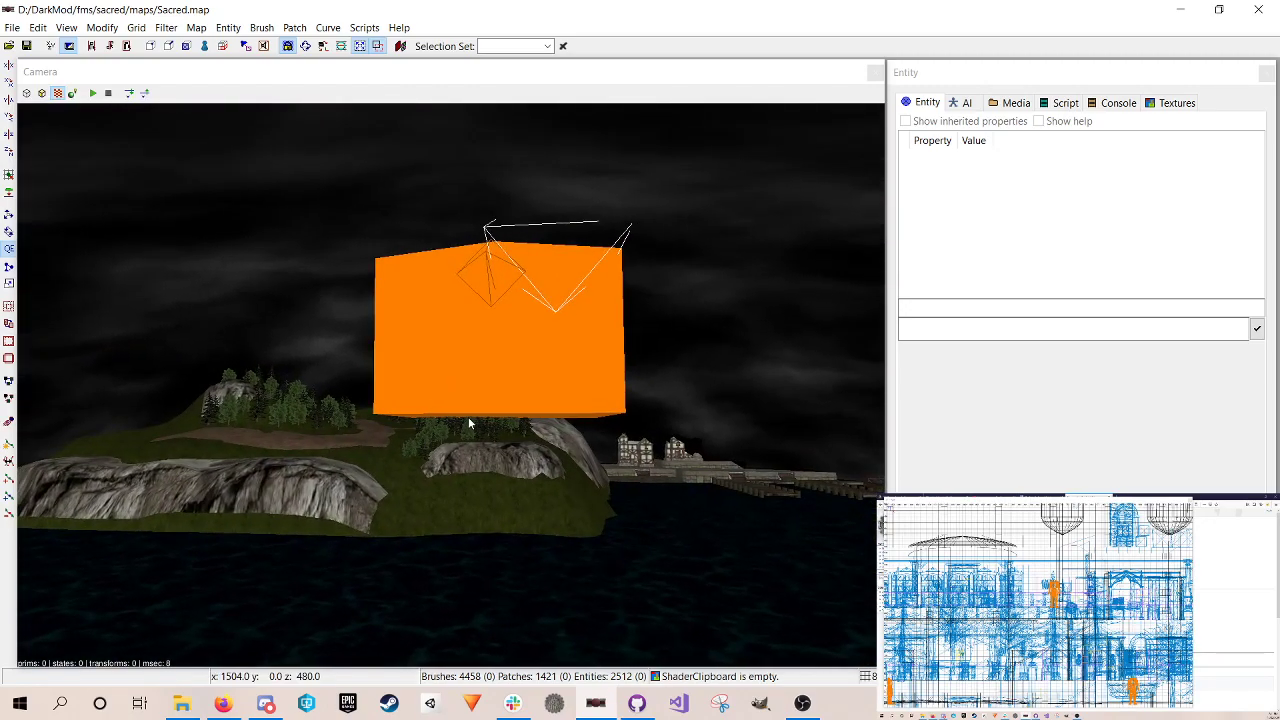
Step: Inspect the orange info_portalsky entity and the light above it, and select the info_portalsky entity again
shift+click(498, 338)
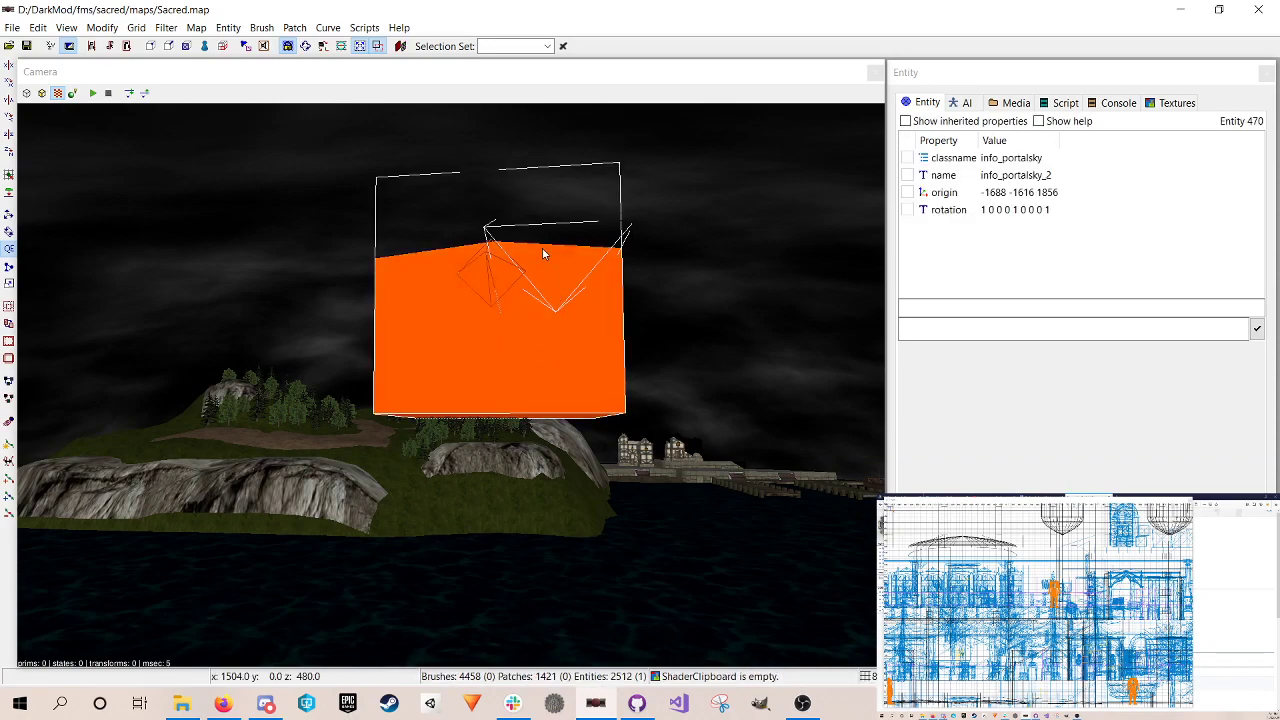
key(Escape)
shift+click(528, 225)
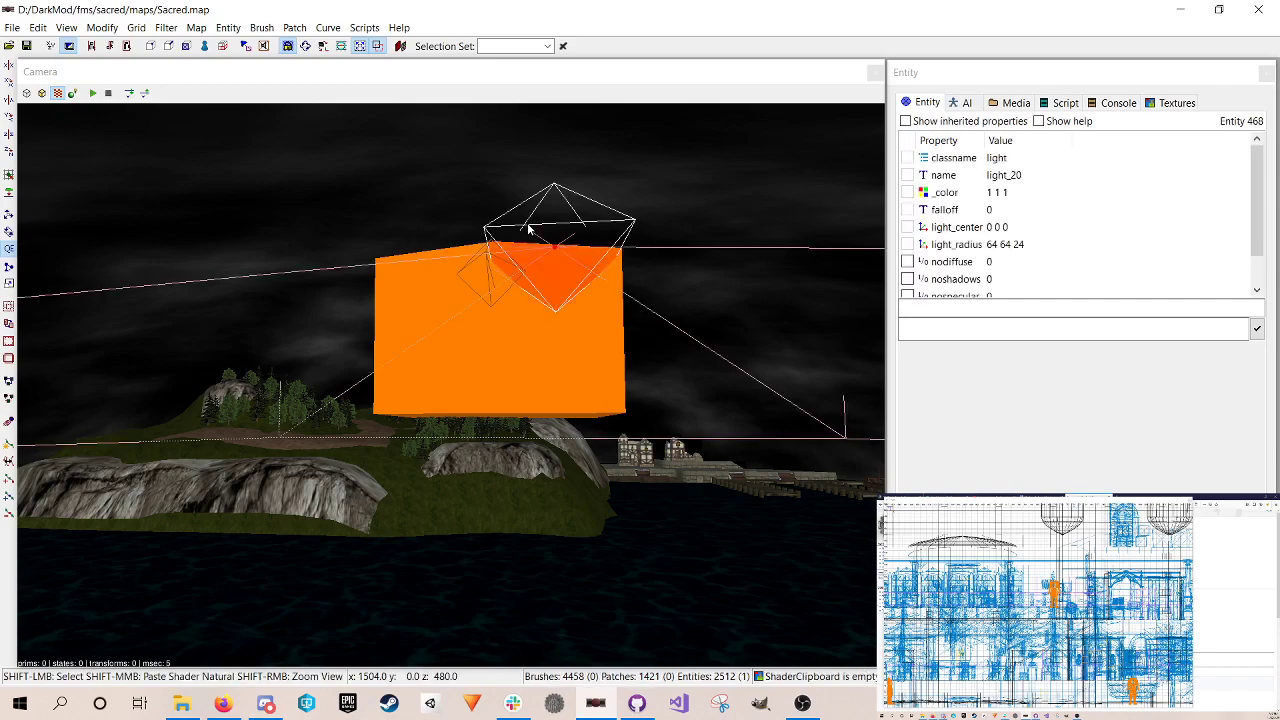
key(Escape)
shift+click(502, 367)
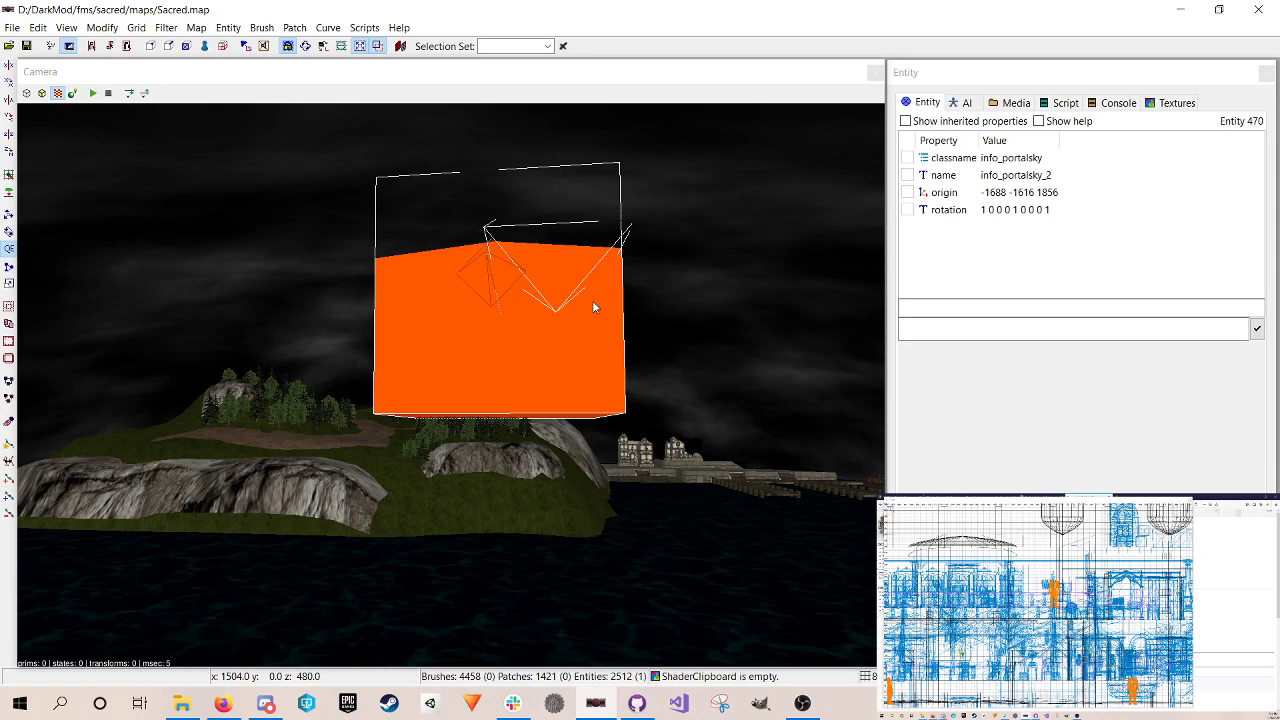
Step: View the island's forest up close and the harbour across the water from inside the info_portalsky entity
right_click(522, 358)
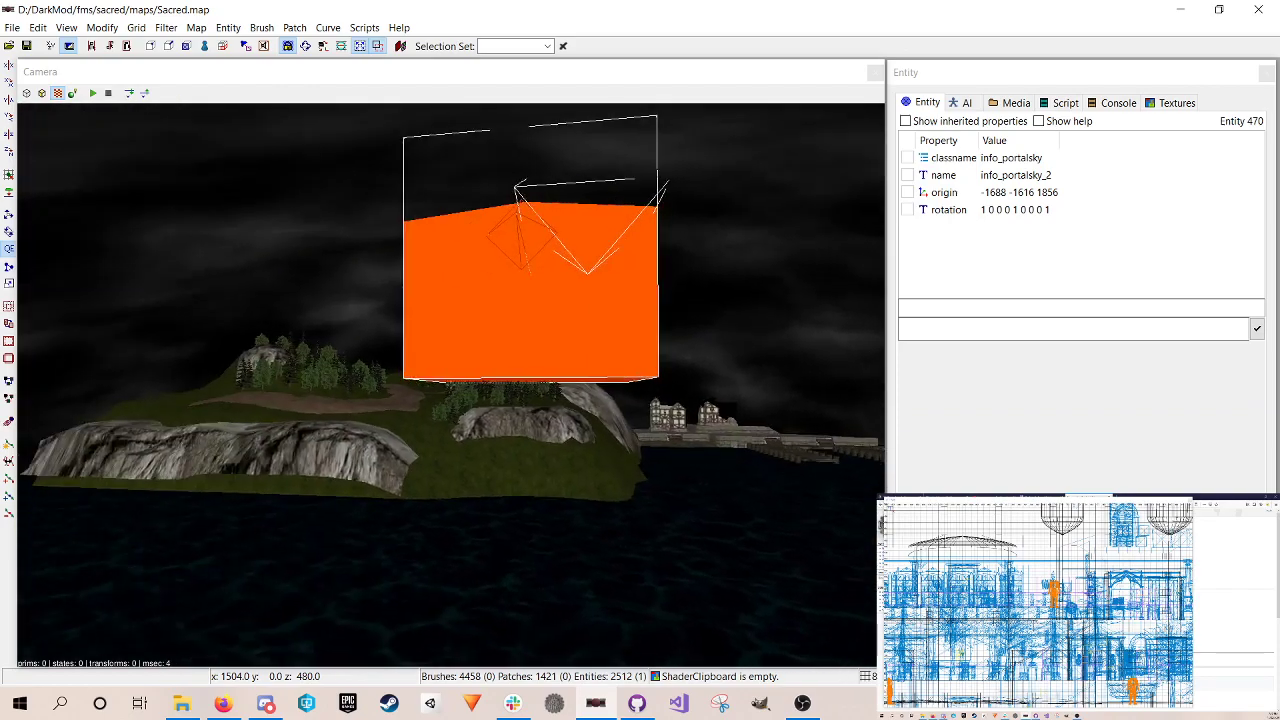
scroll(522, 358, up, 4)
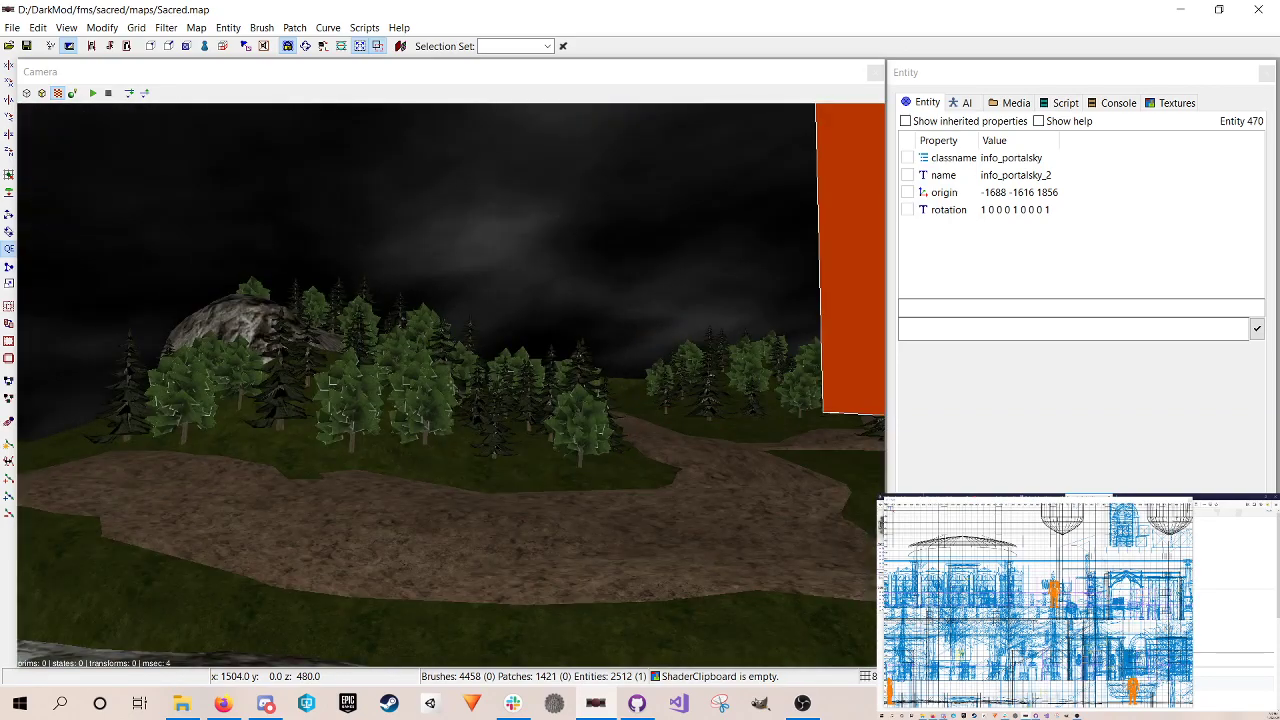
right_click(531, 397)
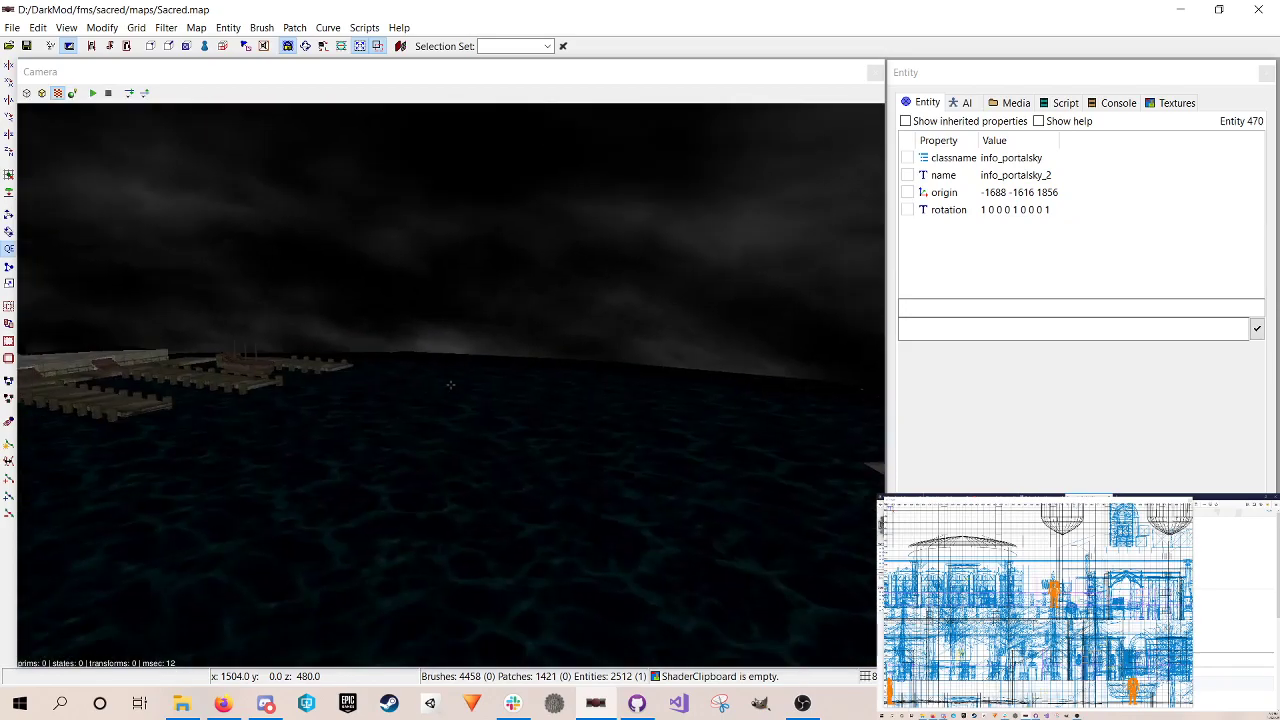
scroll(451, 385, down, 5)
scroll(451, 385, up, 3)
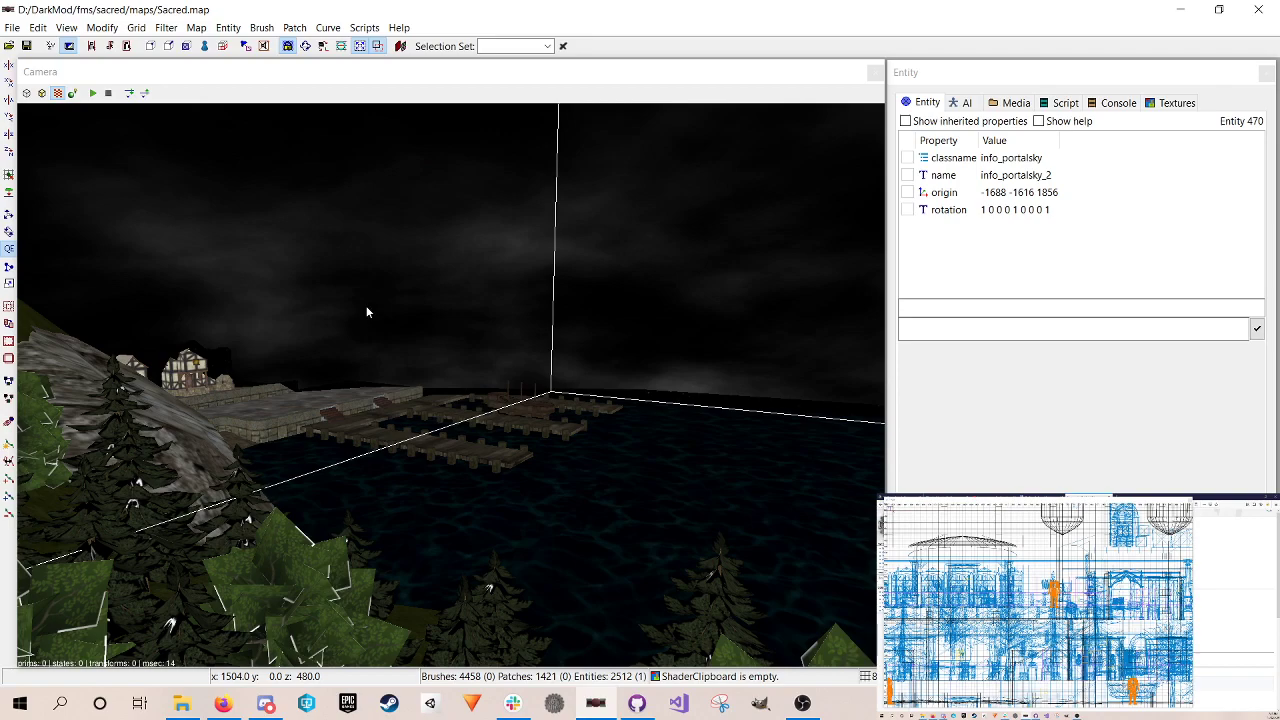
Step: Inspect the stone quay, the wooden docks and the moored ship of the miniature harbour one after another
shift+click(290, 406)
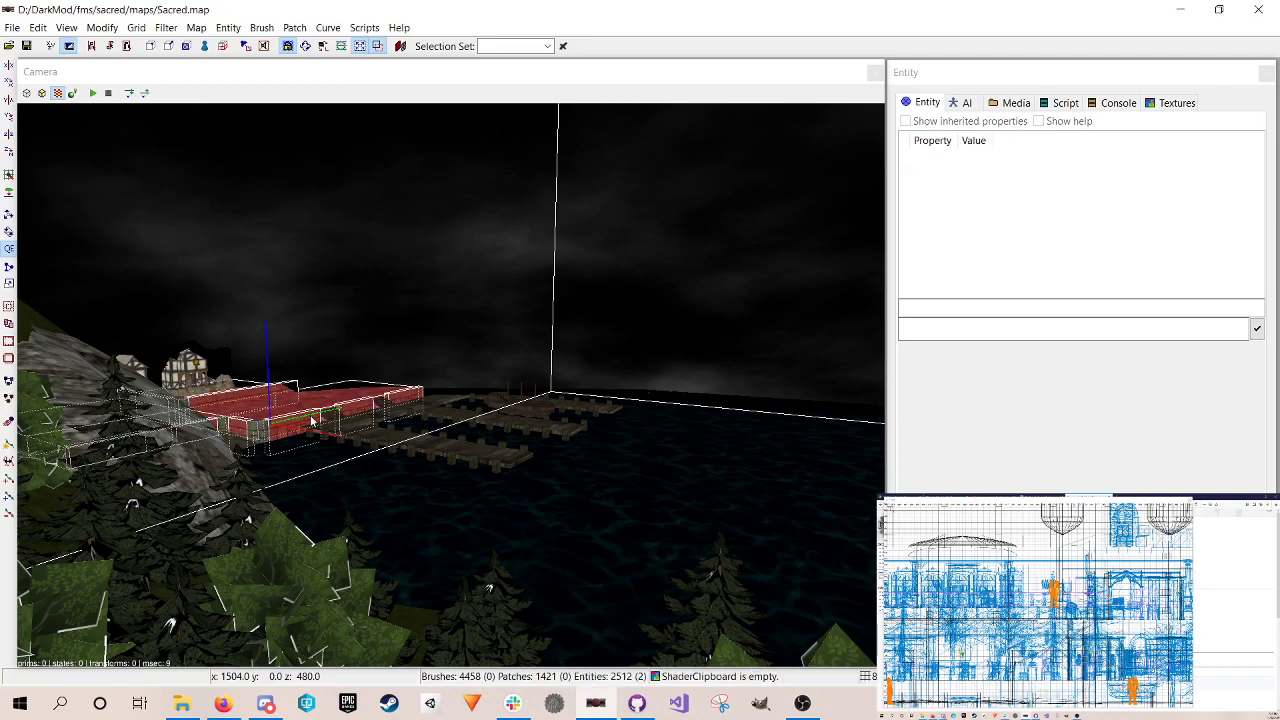
key(Escape)
shift+click(391, 439)
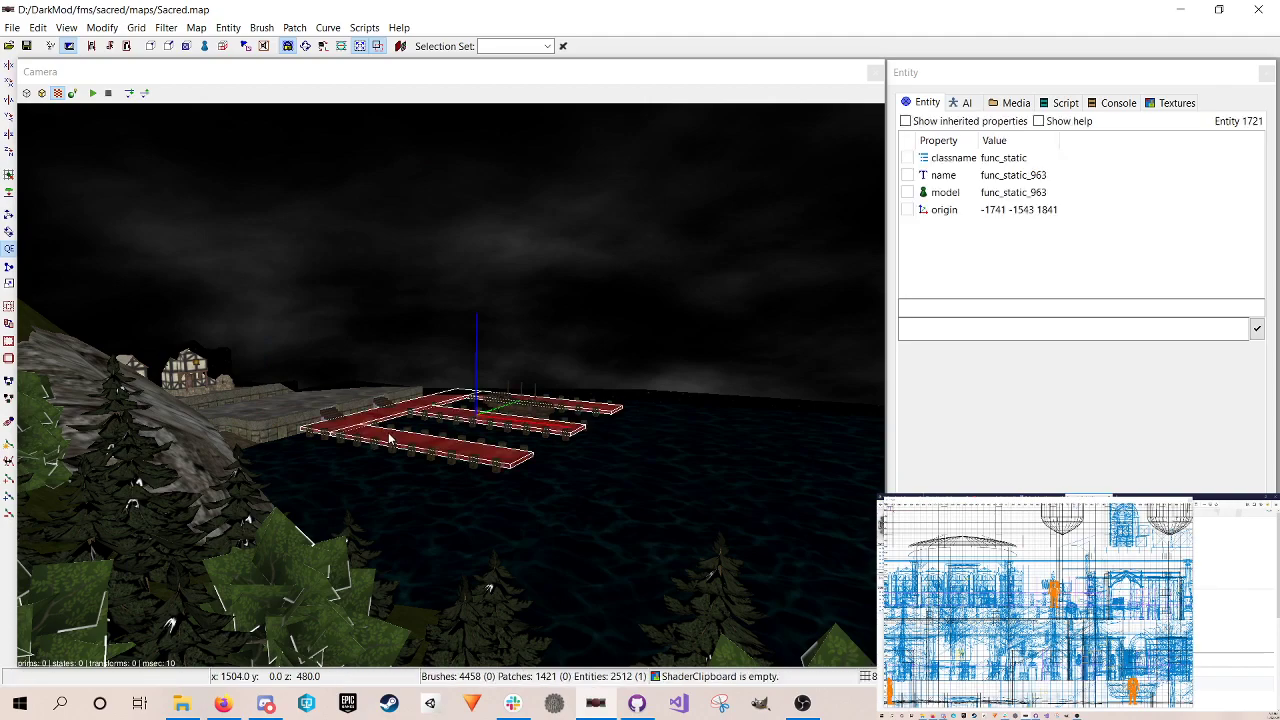
key(Escape)
shift+click(534, 405)
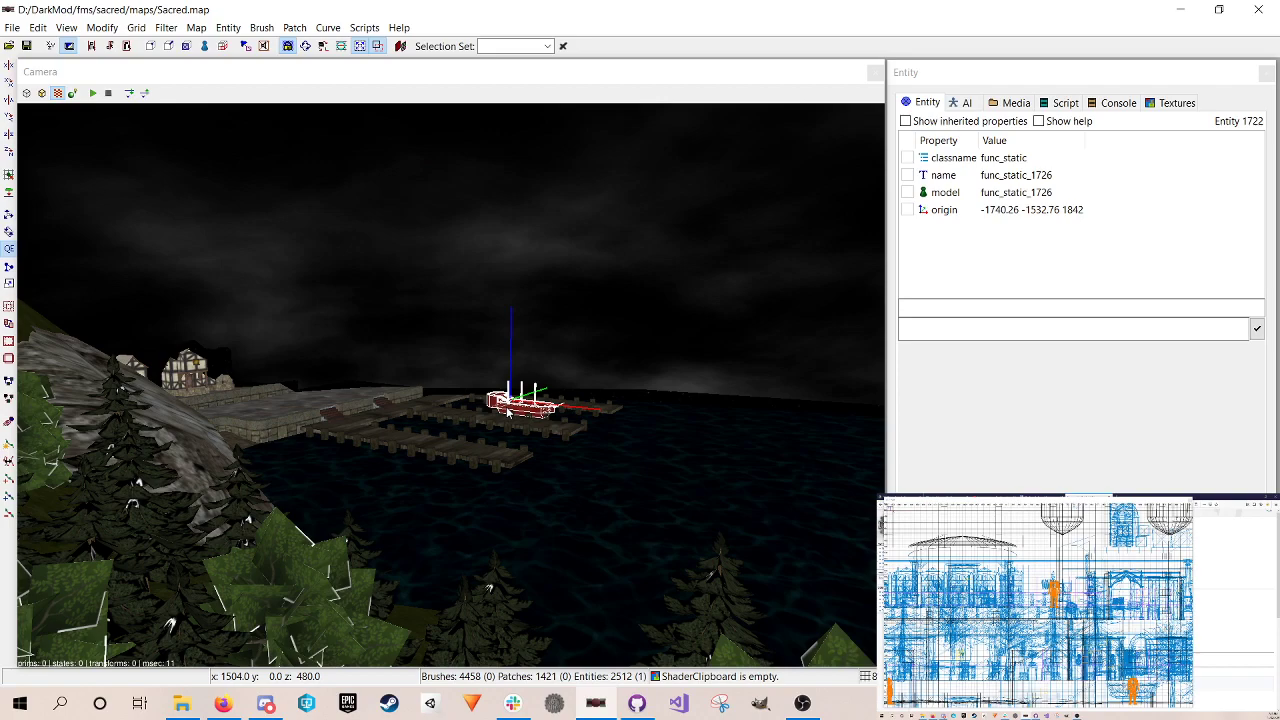
Step: Deselect the ship, look over at the lighthouse on its rock, and select the ship at the docks again
right_click(489, 368)
right_click(489, 368)
key(Escape)
right_click(482, 371)
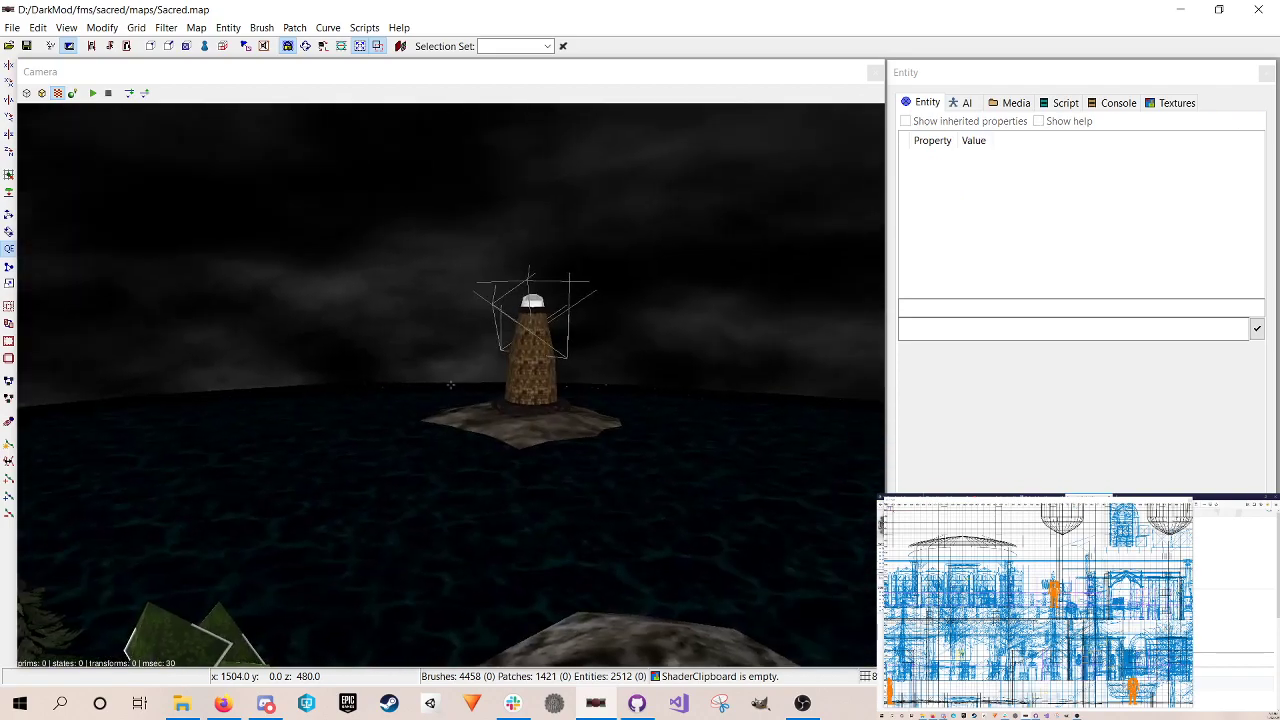
right_click(458, 390)
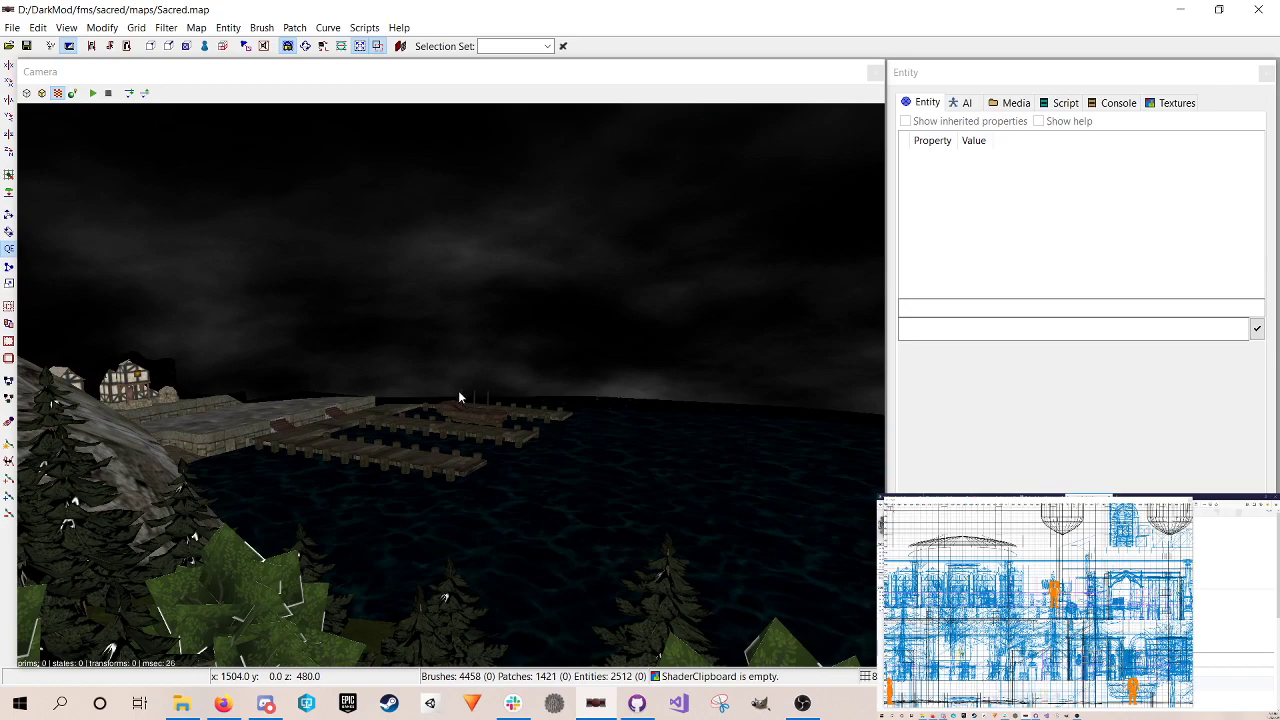
shift+click(454, 414)
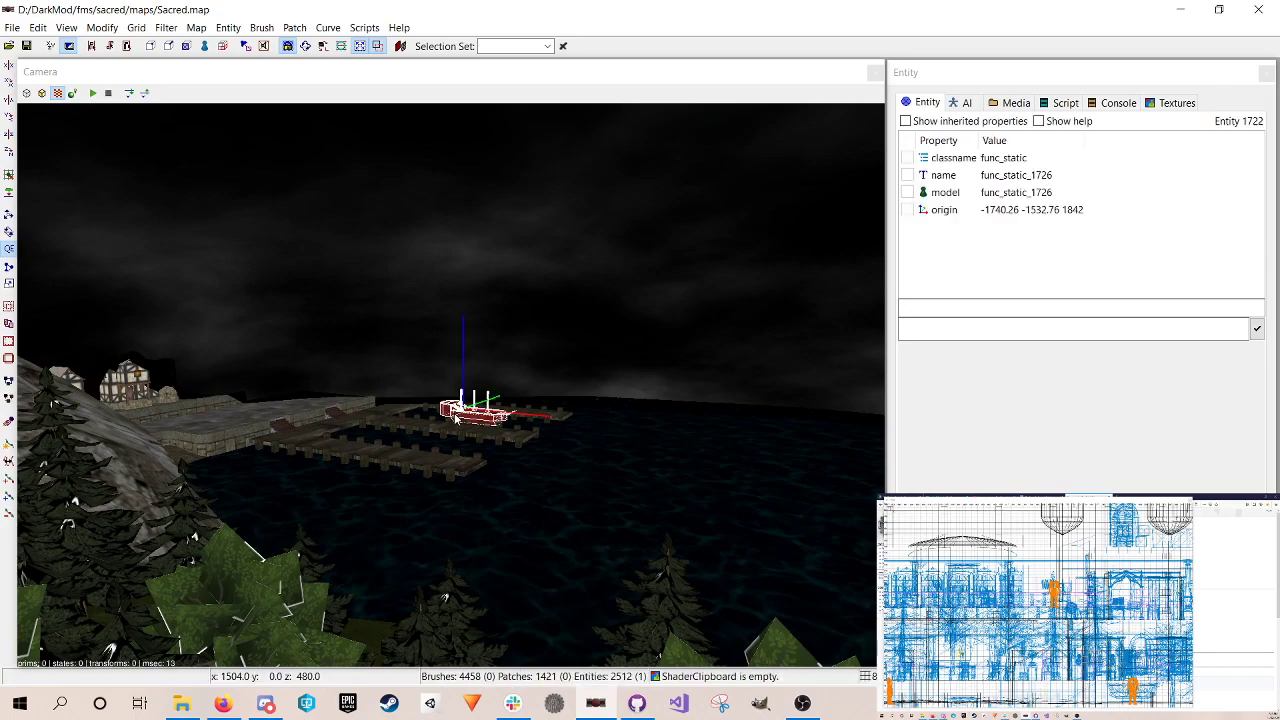
Step: Inspect the properties of the miniature house above the stone quay, and deselect it while looking over at the lighthouse
key(Escape)
shift+click(138, 386)
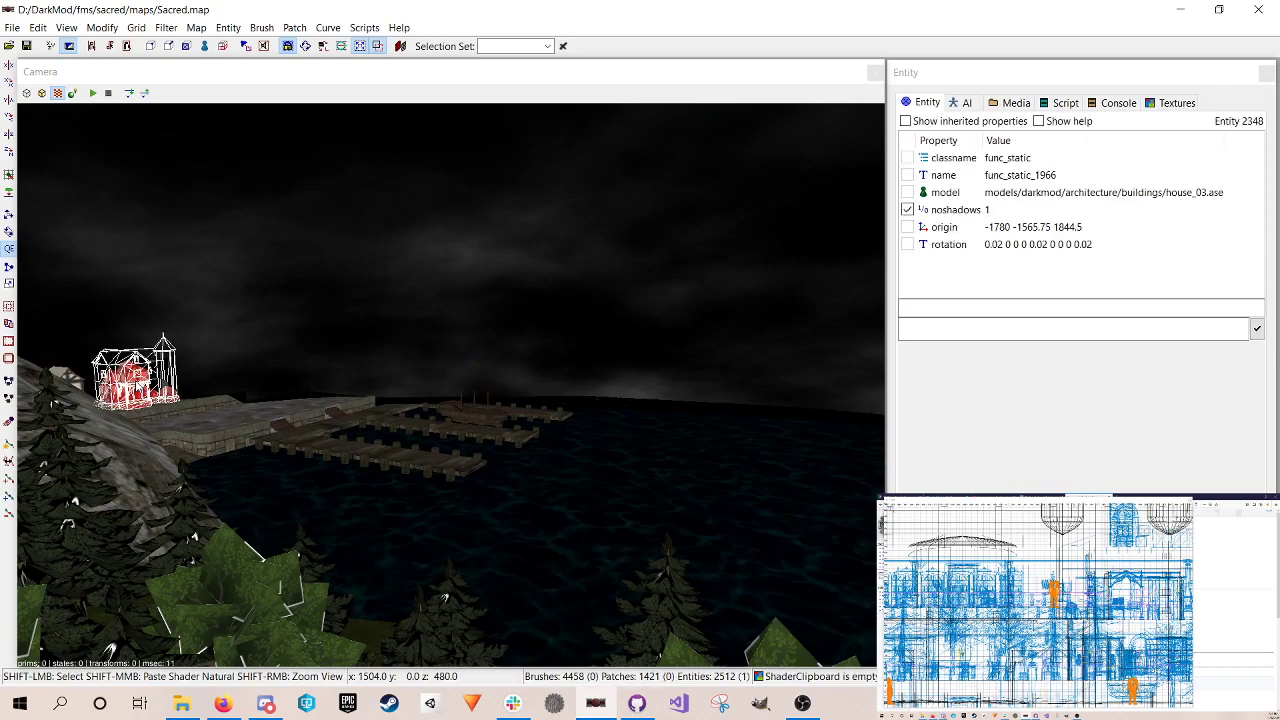
right_click(429, 372)
right_click(429, 372)
key(Escape)
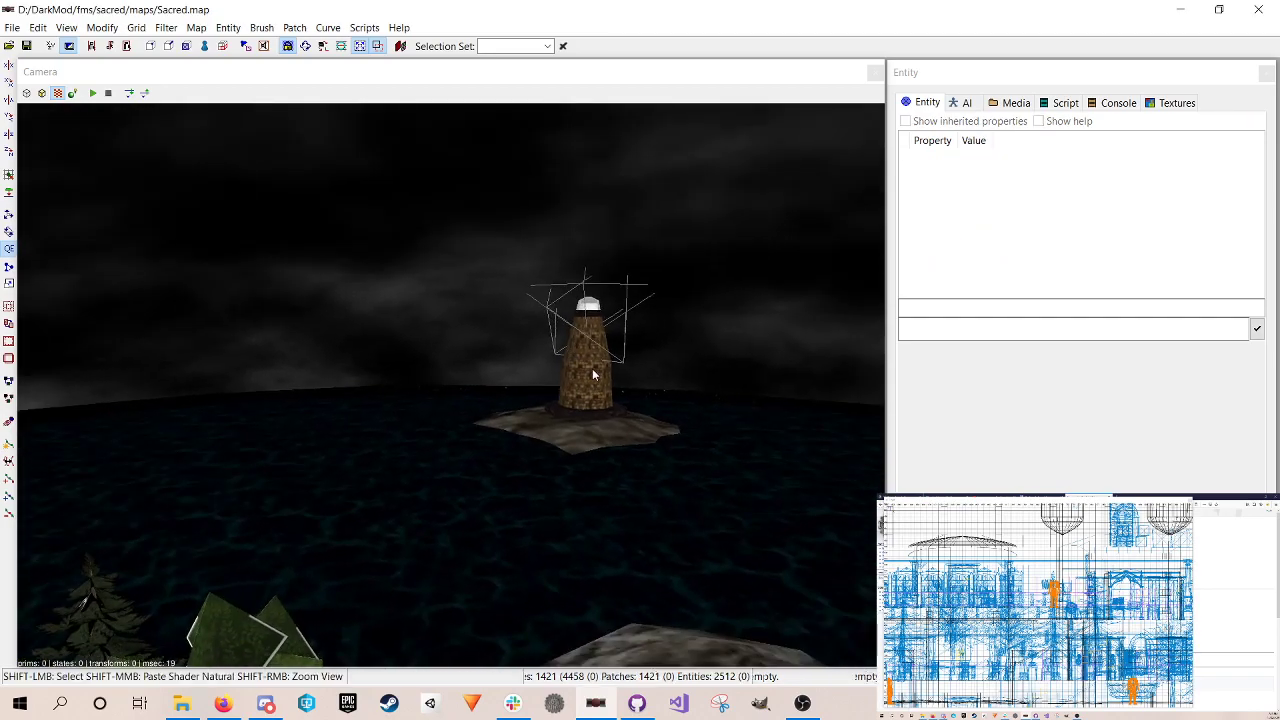
Step: Inspect the lighthouse's tower, its lamp and the rock it stands on, and clear the selection
shift+click(593, 375)
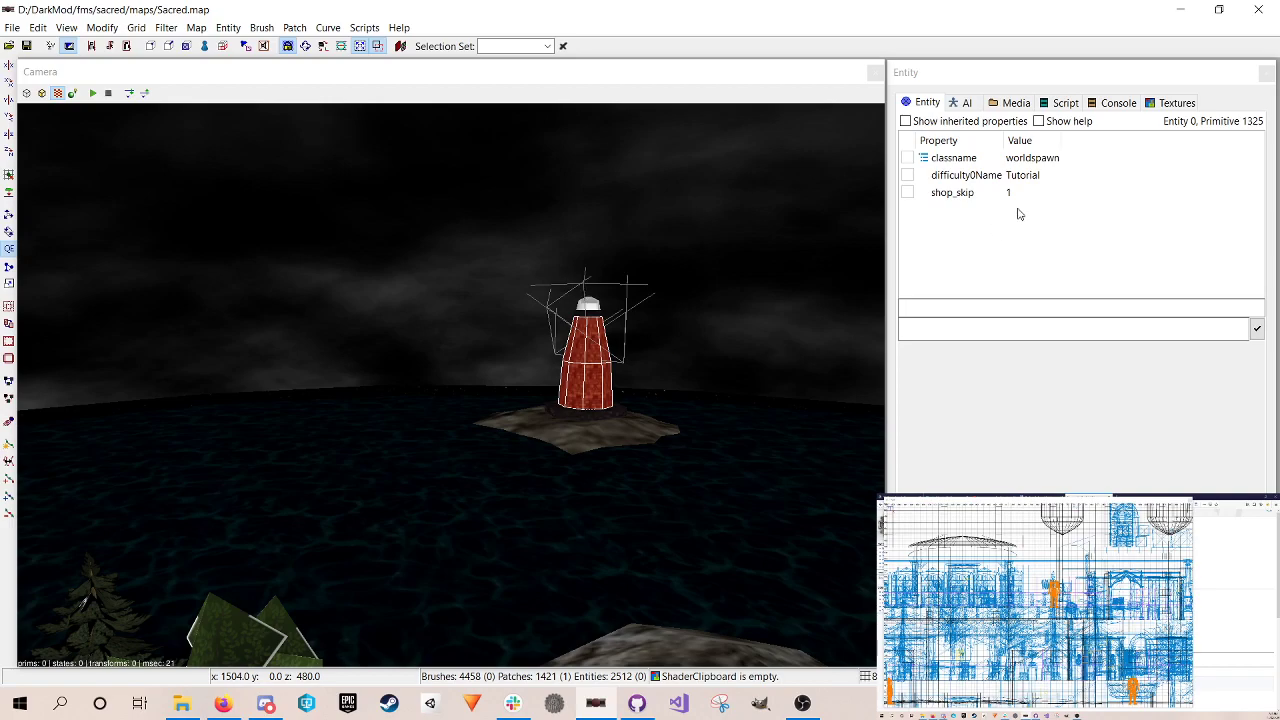
click(1016, 245)
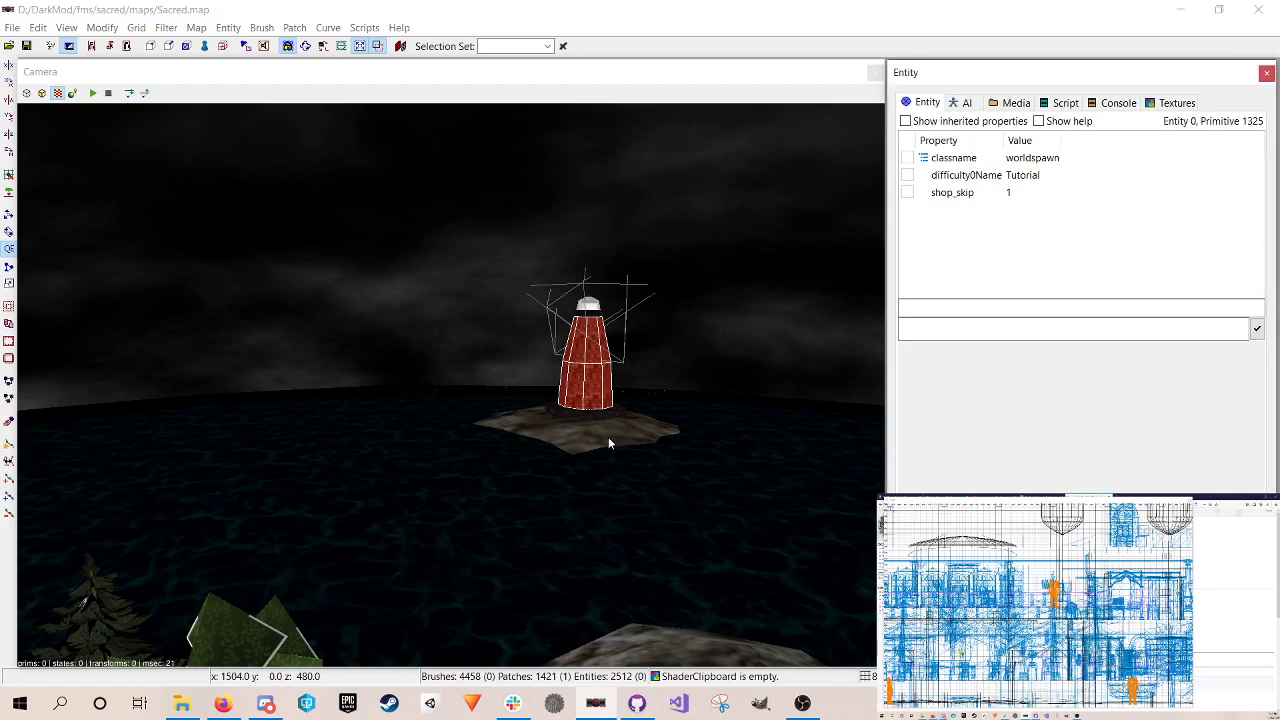
click(589, 310)
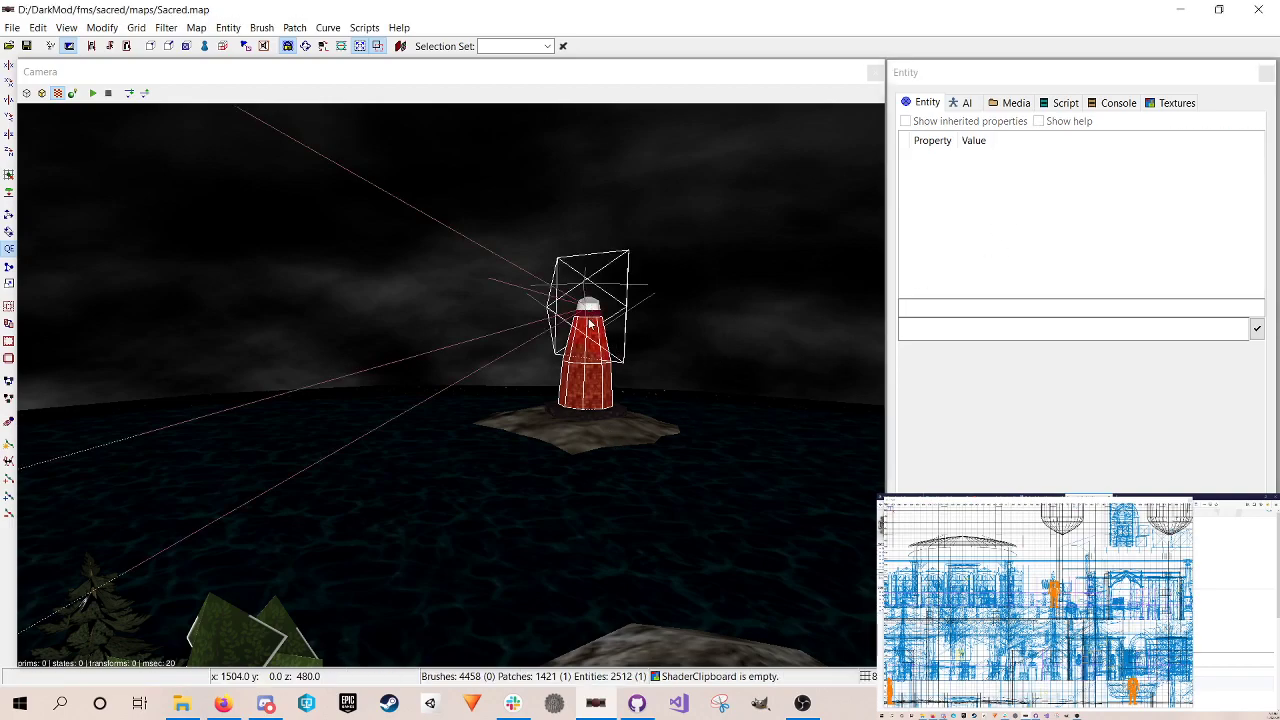
key(Escape)
click(591, 426)
key(Escape)
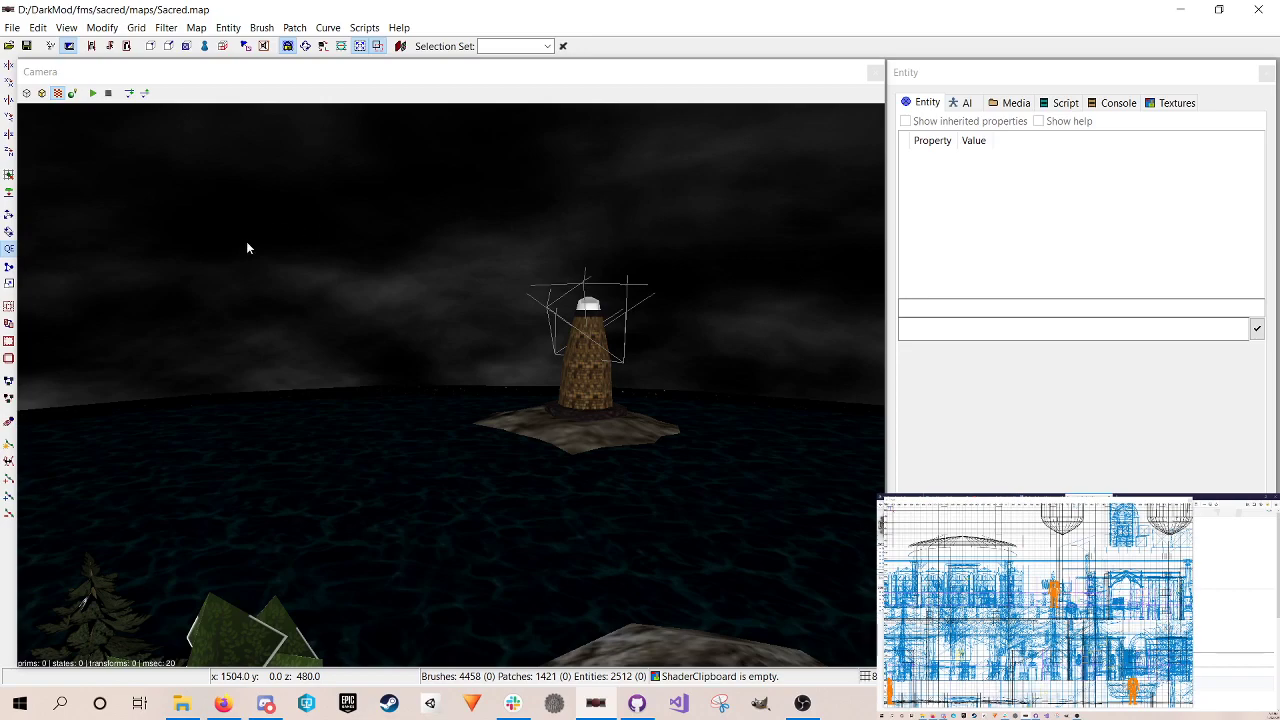
Step: View the lighthouse up close and from the far side of the orange info_portalsky entity
right_click(540, 276)
key(Up)
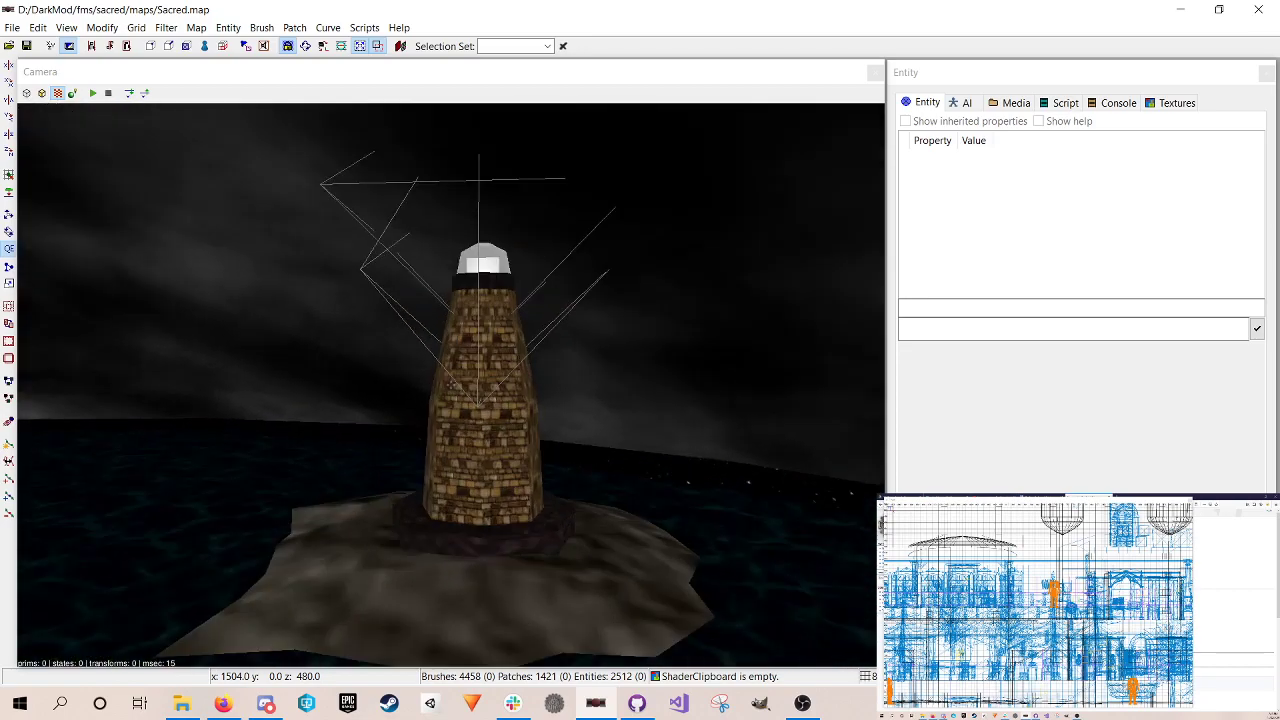
key(Up)
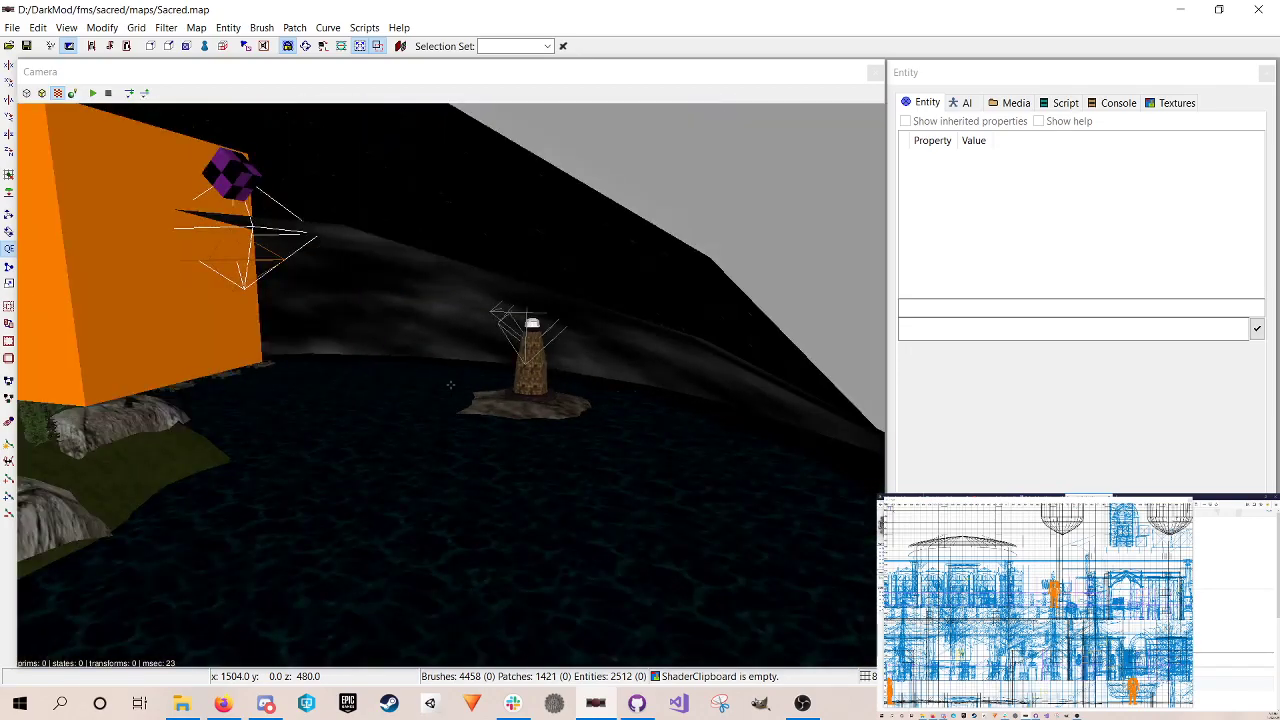
Step: Select the leafy tree just behind the large rock in the forest and inspect its rotation property
key(Up)
key(Up)
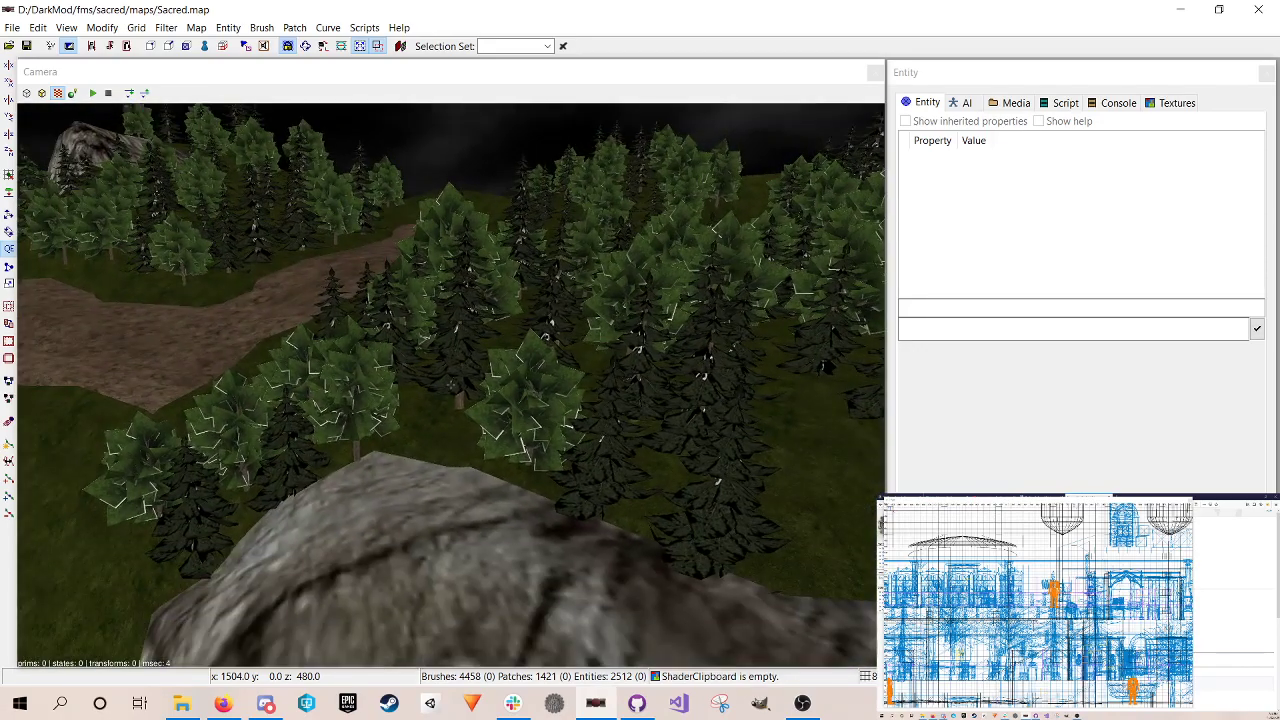
right_click(541, 280)
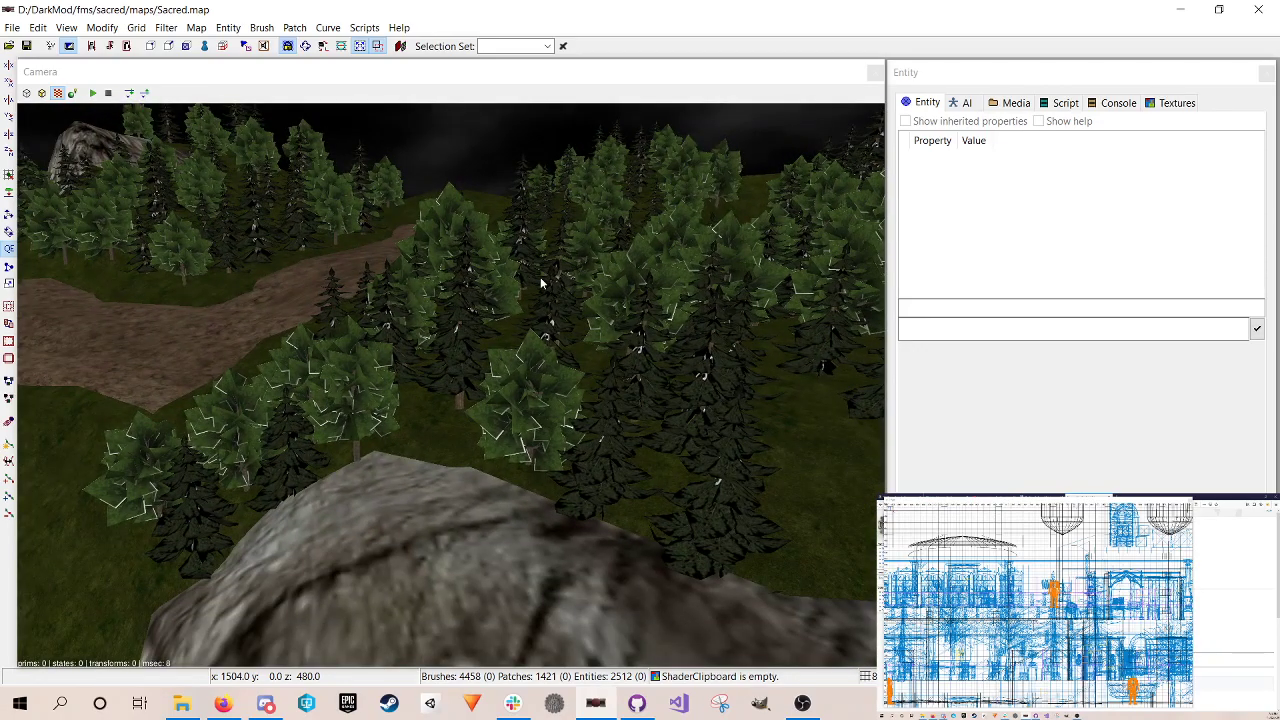
shift+click(538, 380)
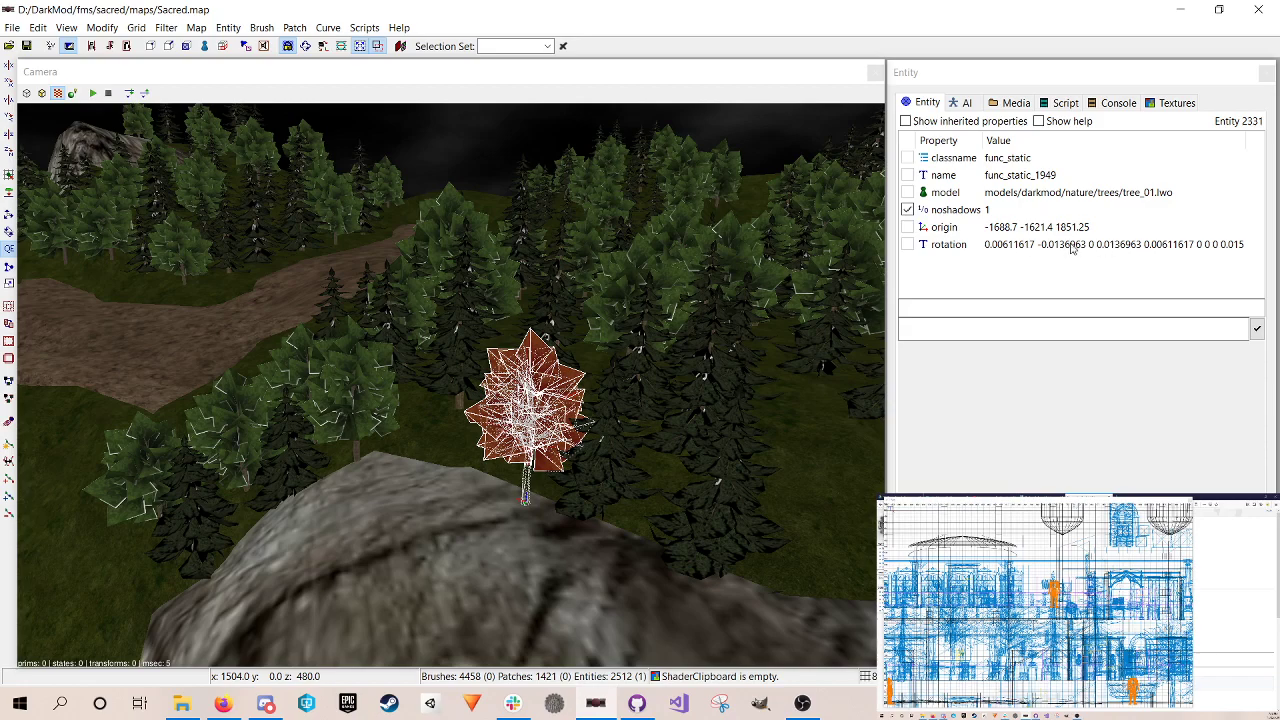
click(1234, 250)
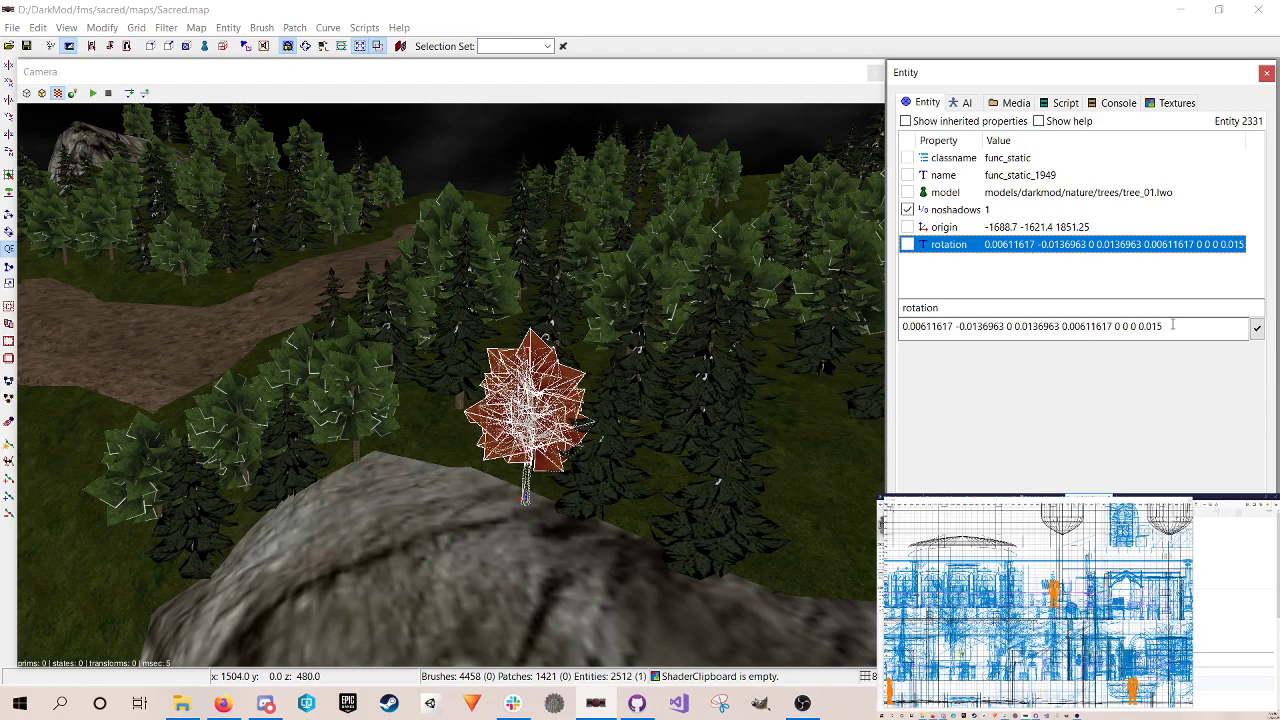
Step: View the harbour and the island from farther away, and the caulk exterior of the miniature sky box
right_click(352, 404)
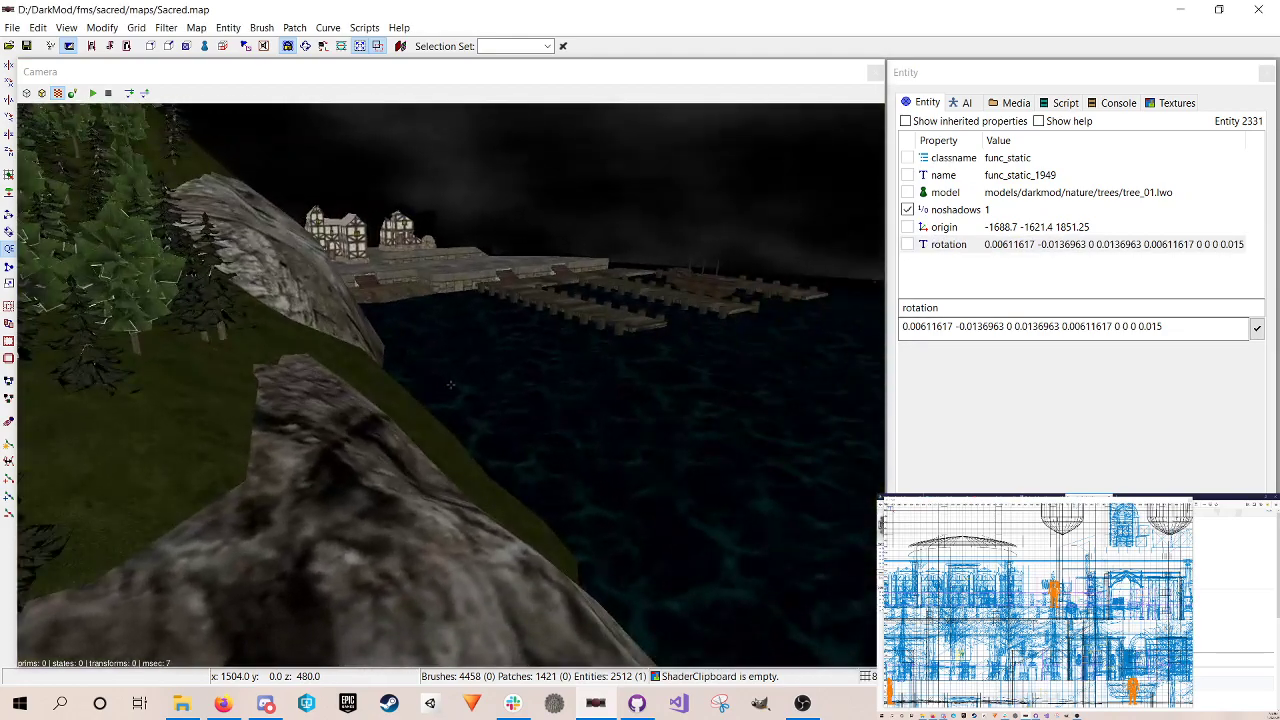
key(Up)
key(Down)
key(Up)
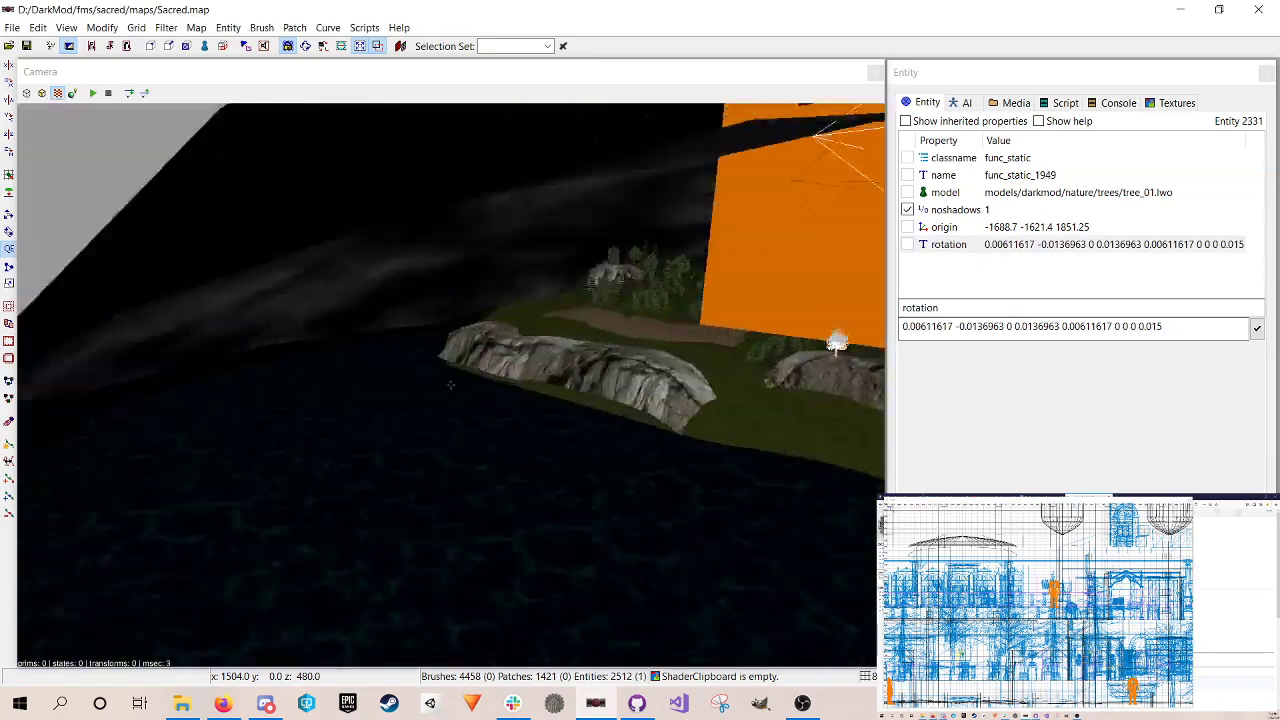
key(Up)
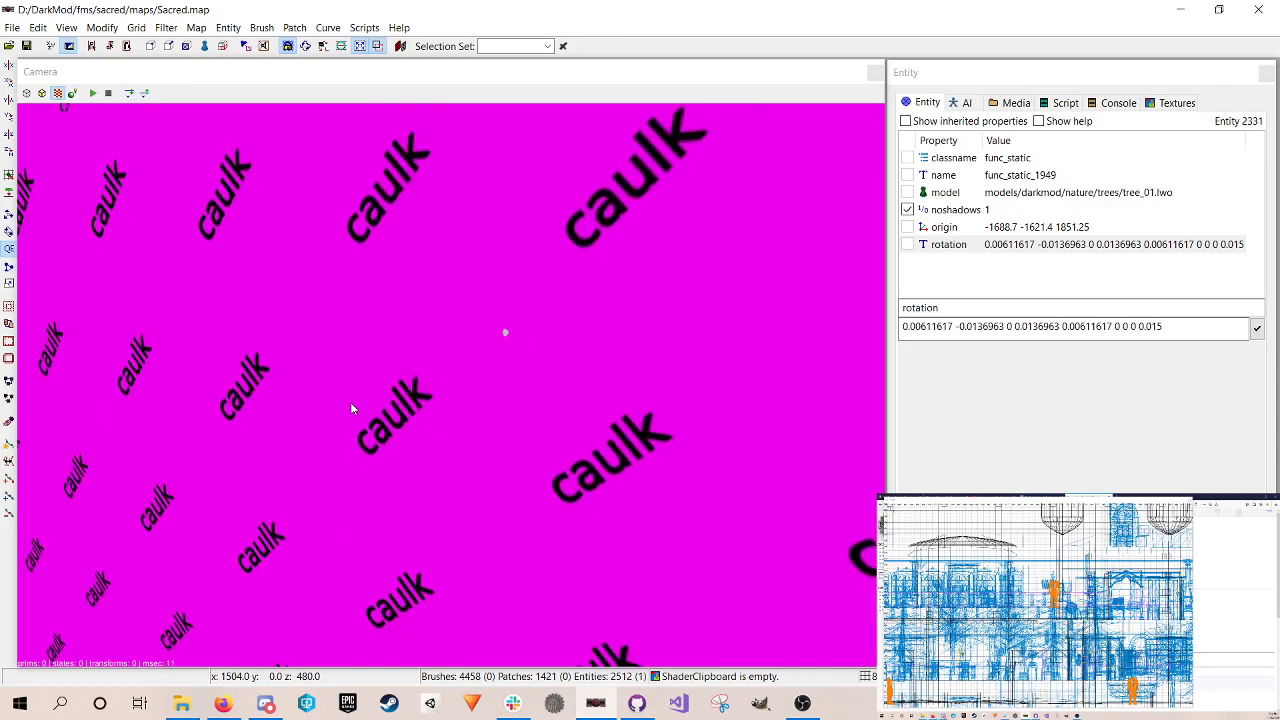
Step: Open canal.map from the LevelStreamingCanal folder in the maps of the stlucia mission
key(ctrl+o)
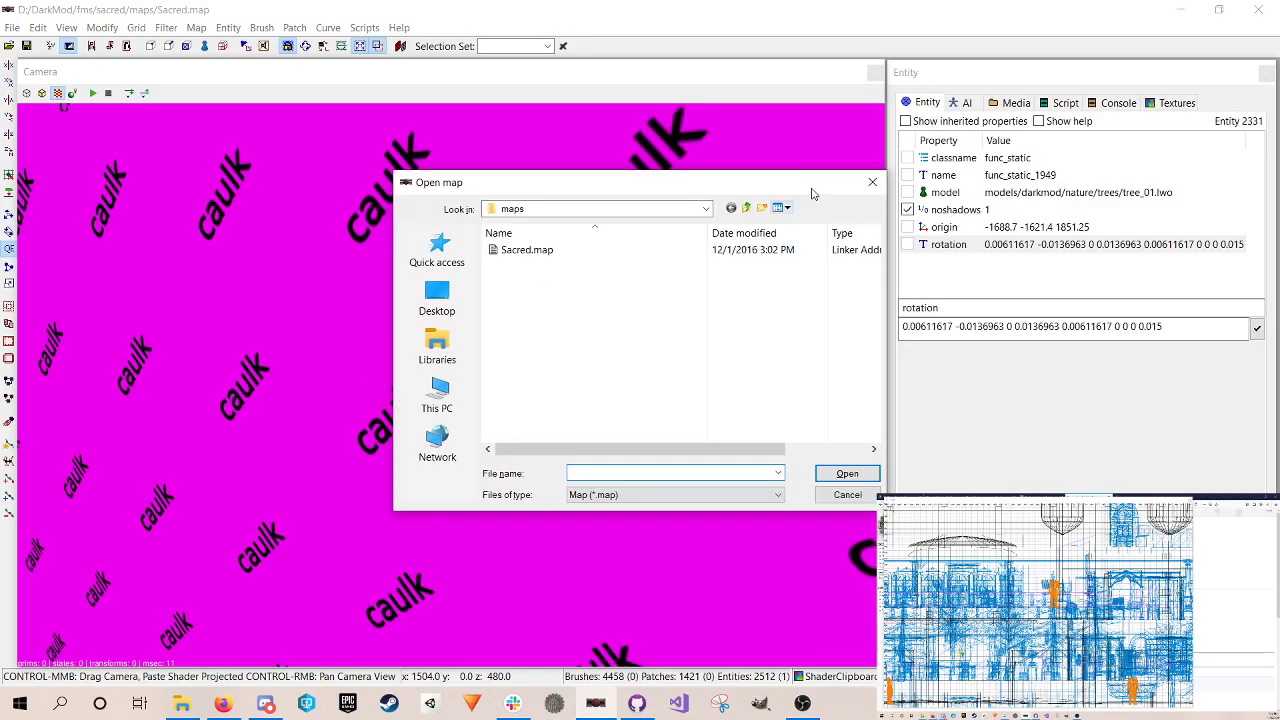
click(747, 209)
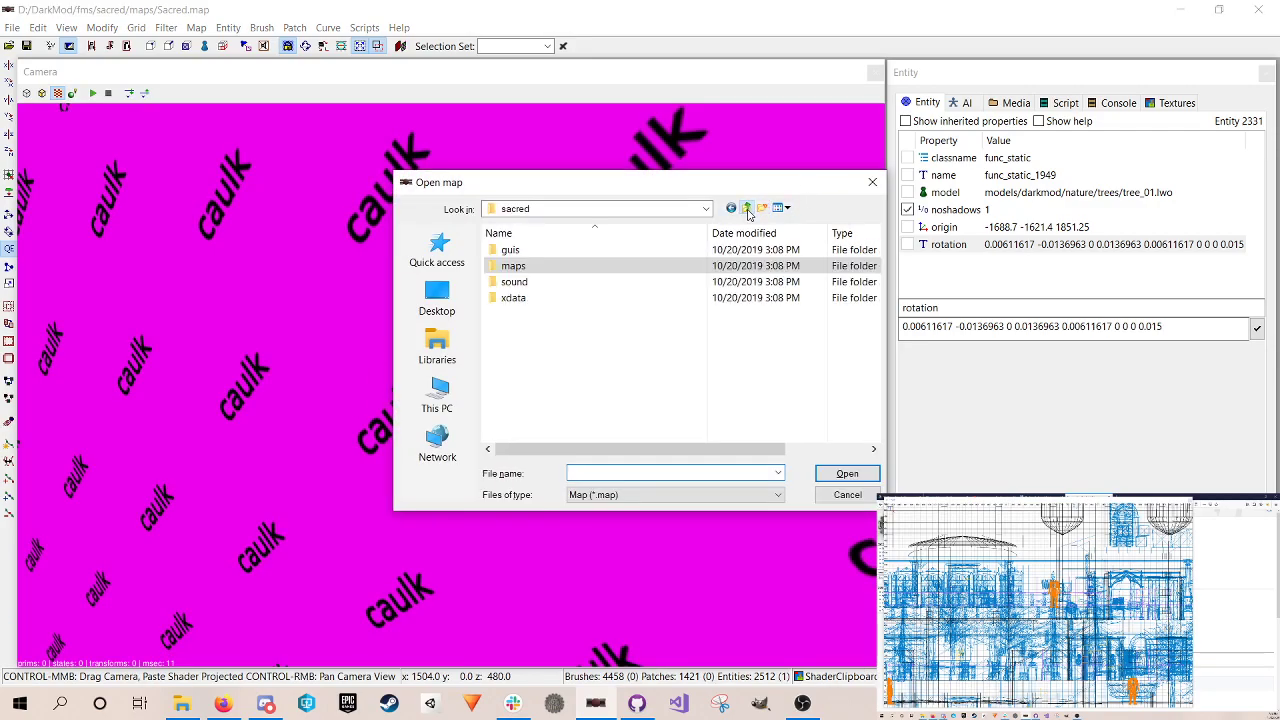
click(747, 209)
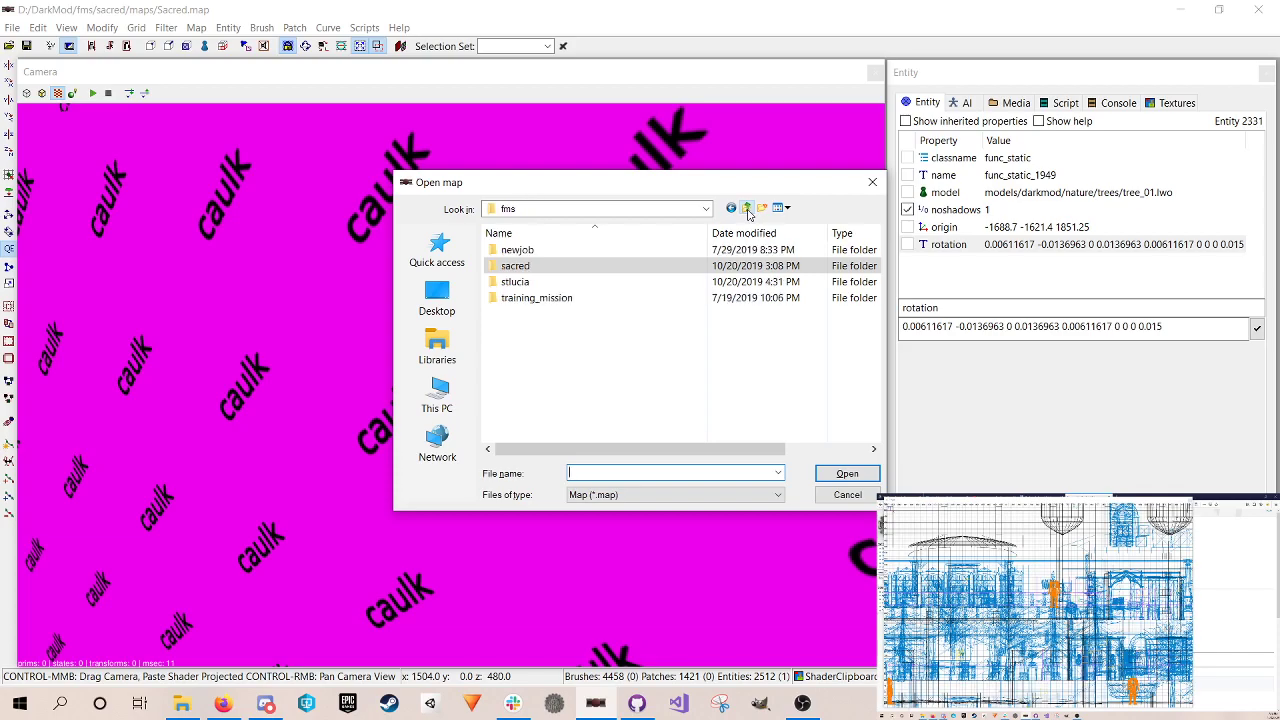
double_click(621, 287)
double_click(626, 250)
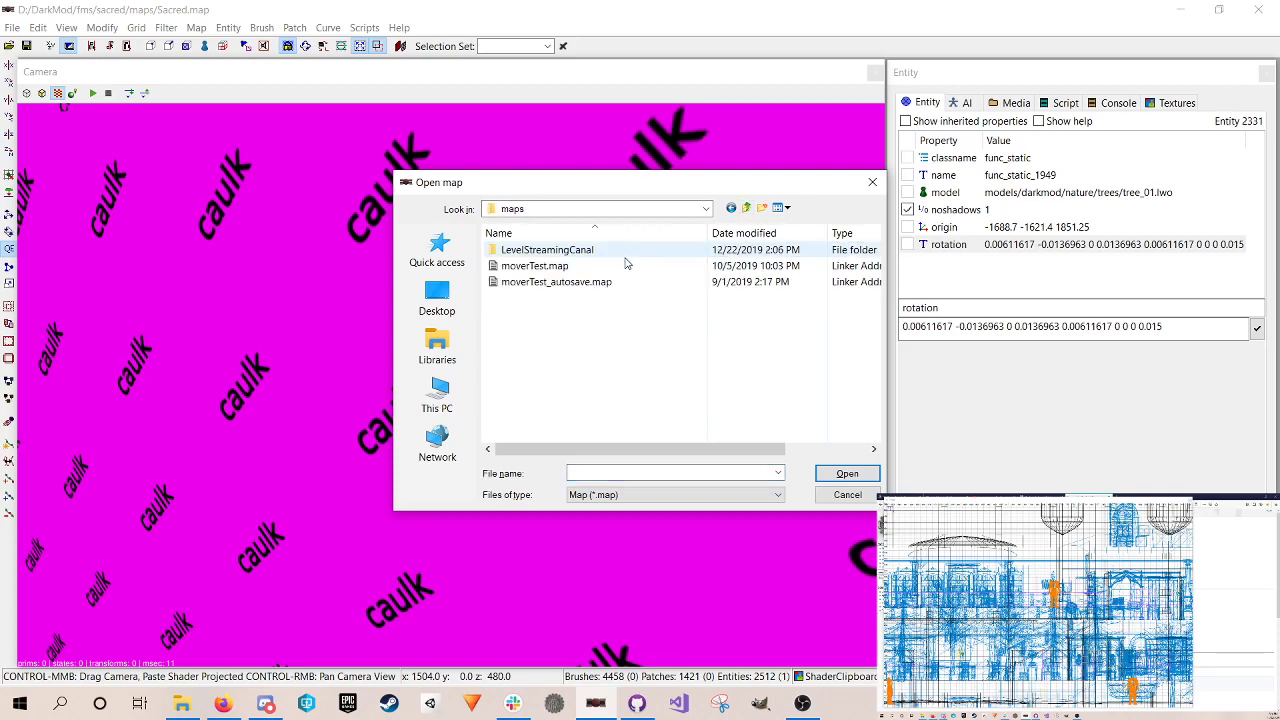
double_click(632, 250)
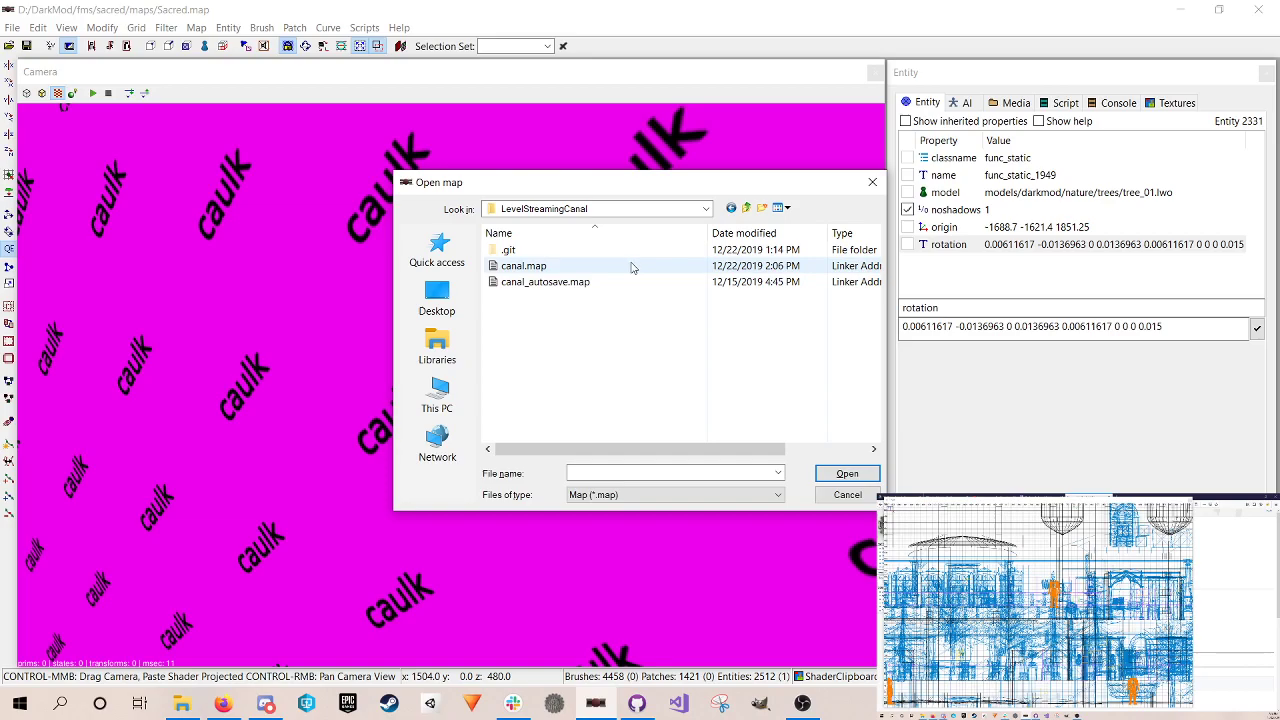
double_click(633, 265)
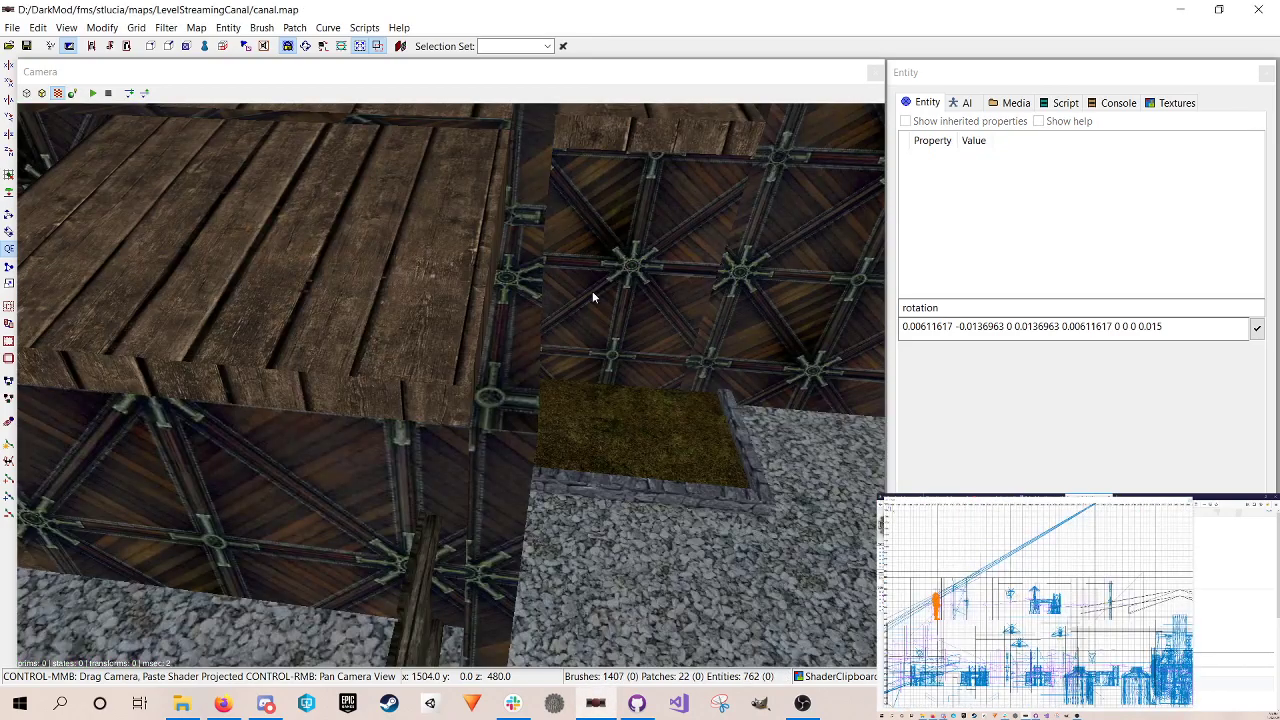
Step: Select the long square hedge segment beside the stone fountain in the garden
right_click(592, 292)
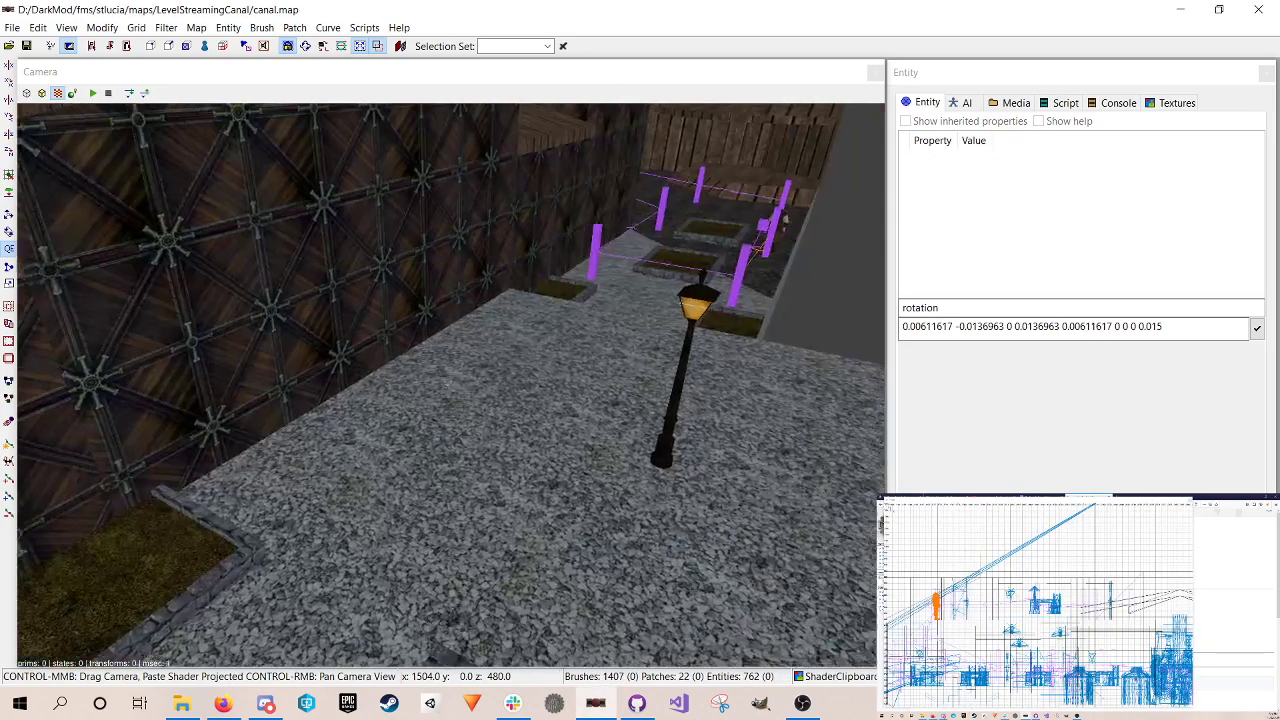
key(Up)
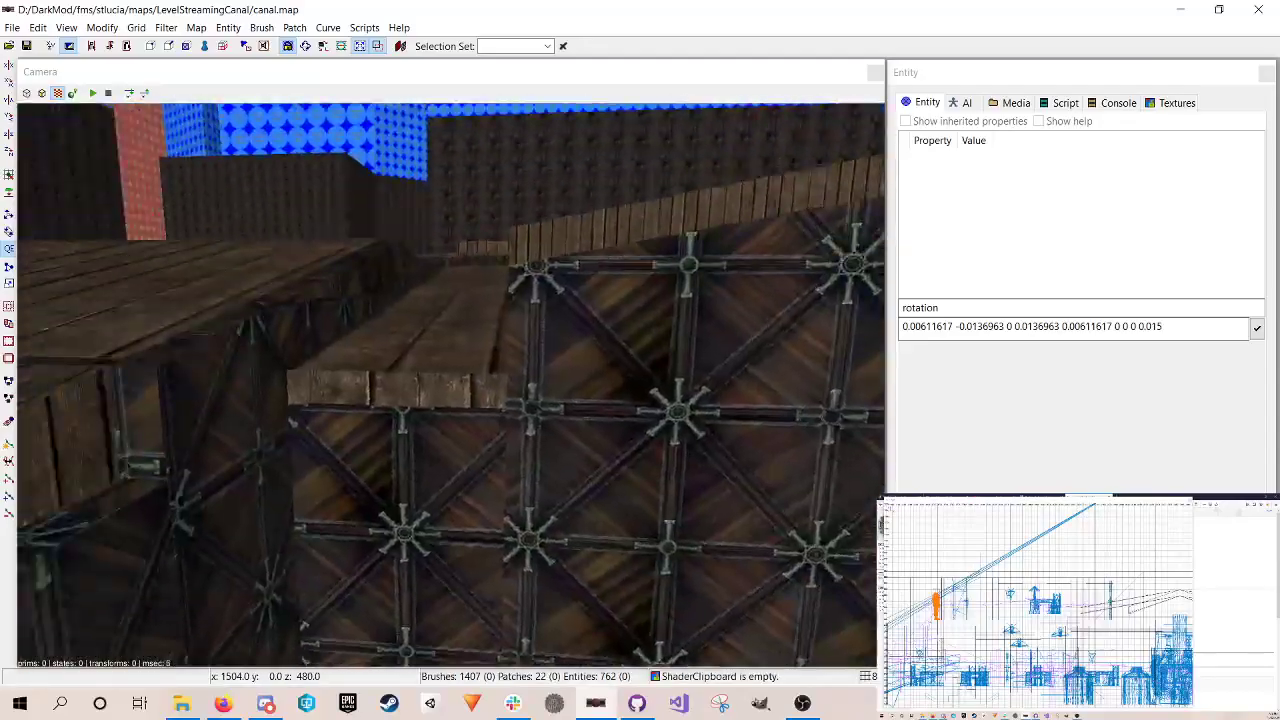
key(Up)
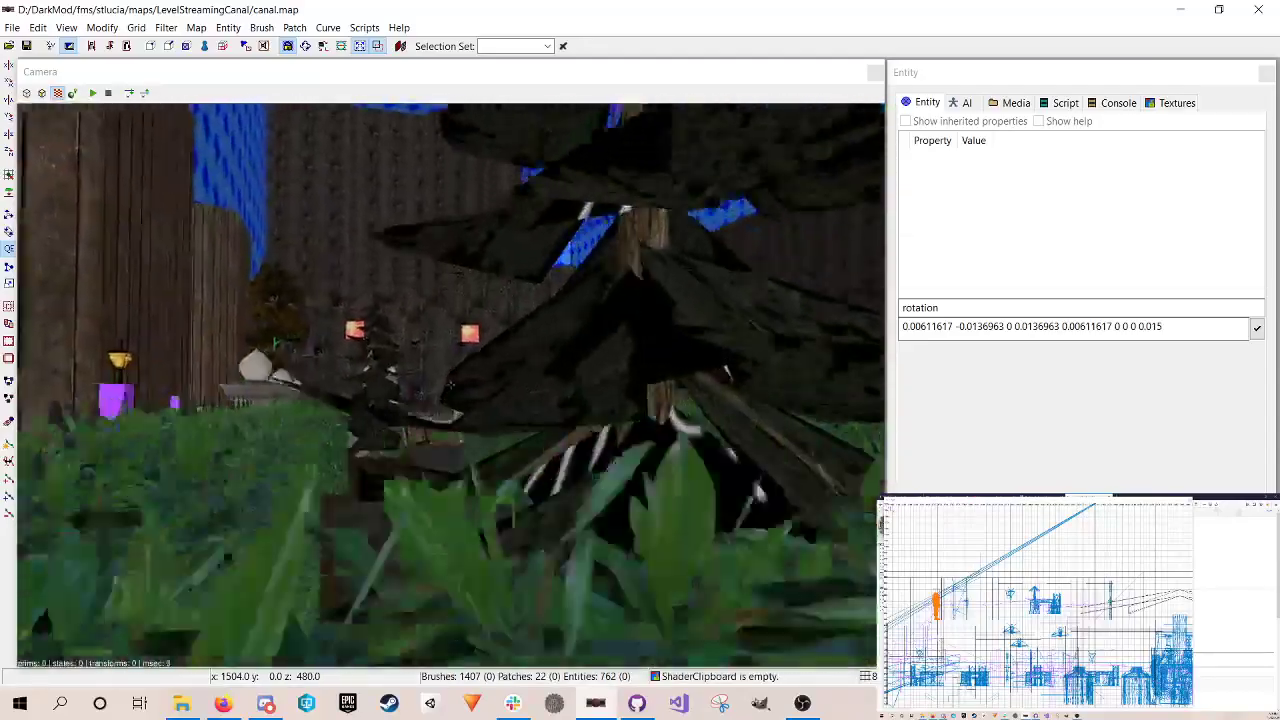
key(Down)
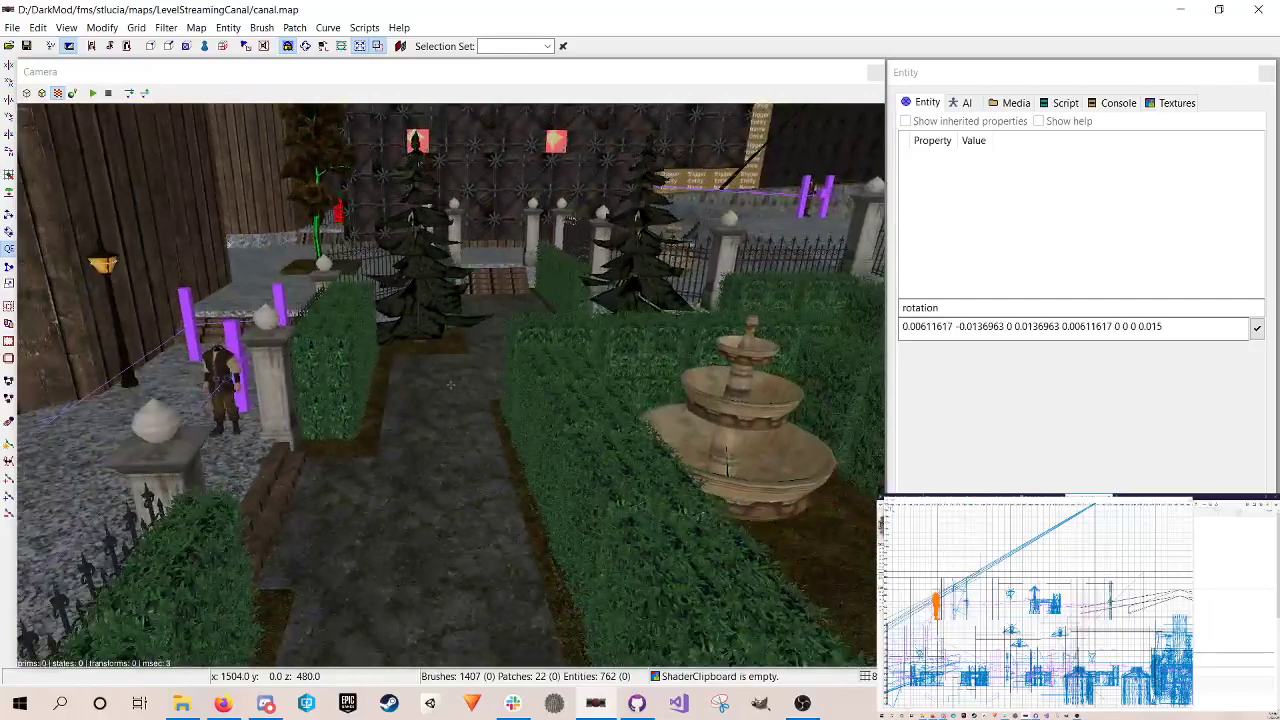
key(Up)
key(Down)
right_click(587, 294)
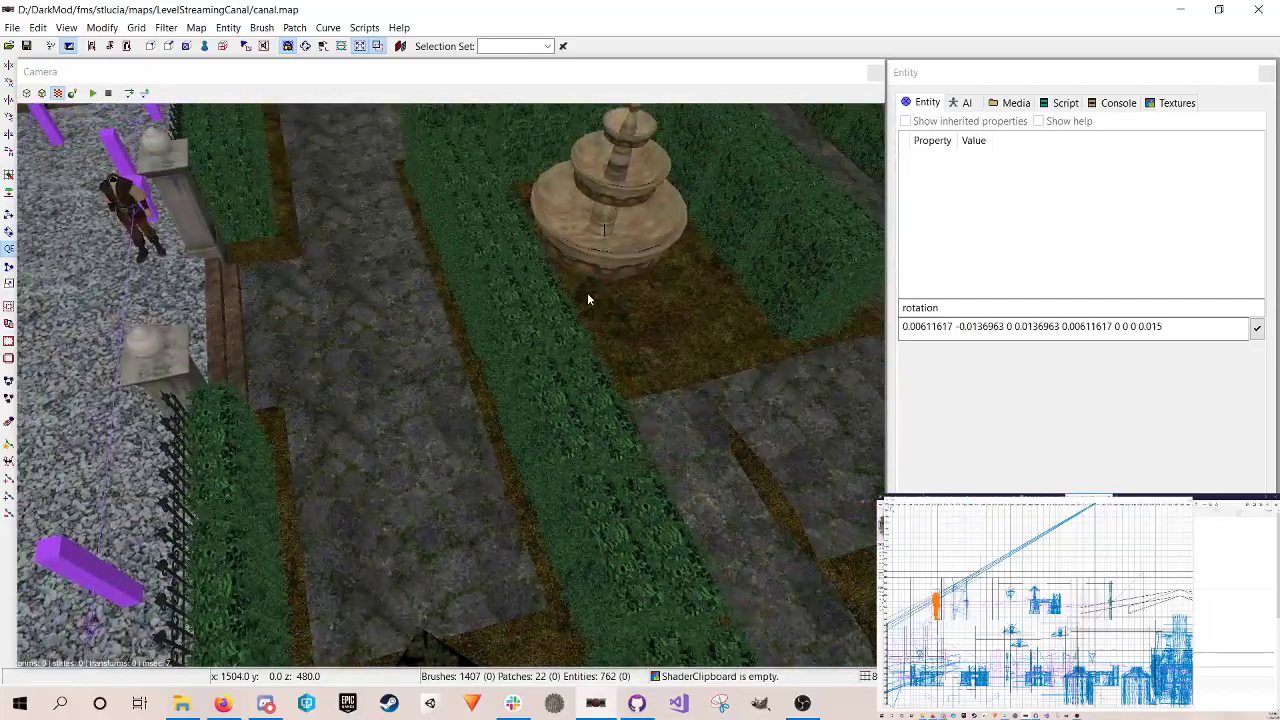
shift+click(539, 400)
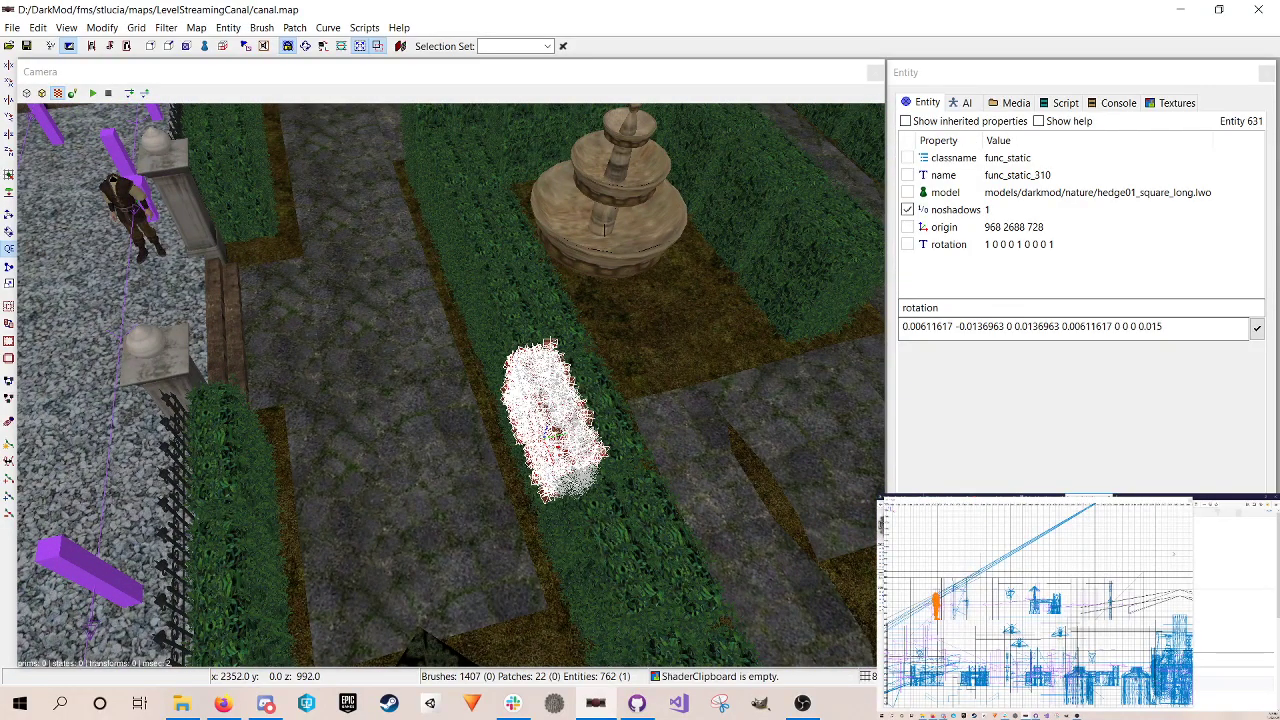
scroll(1069, 583, down, 5)
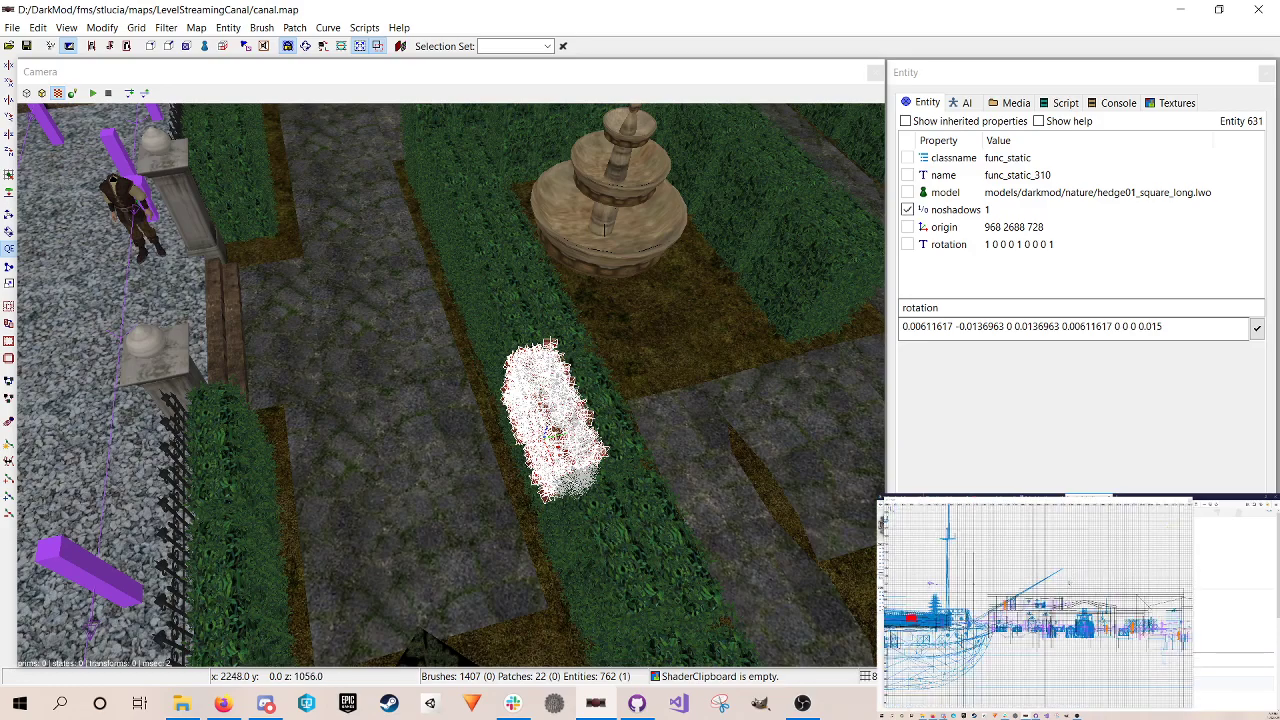
right_drag(1028, 626, 1108, 599)
key(ctrl+Tab)
key(ctrl+Tab)
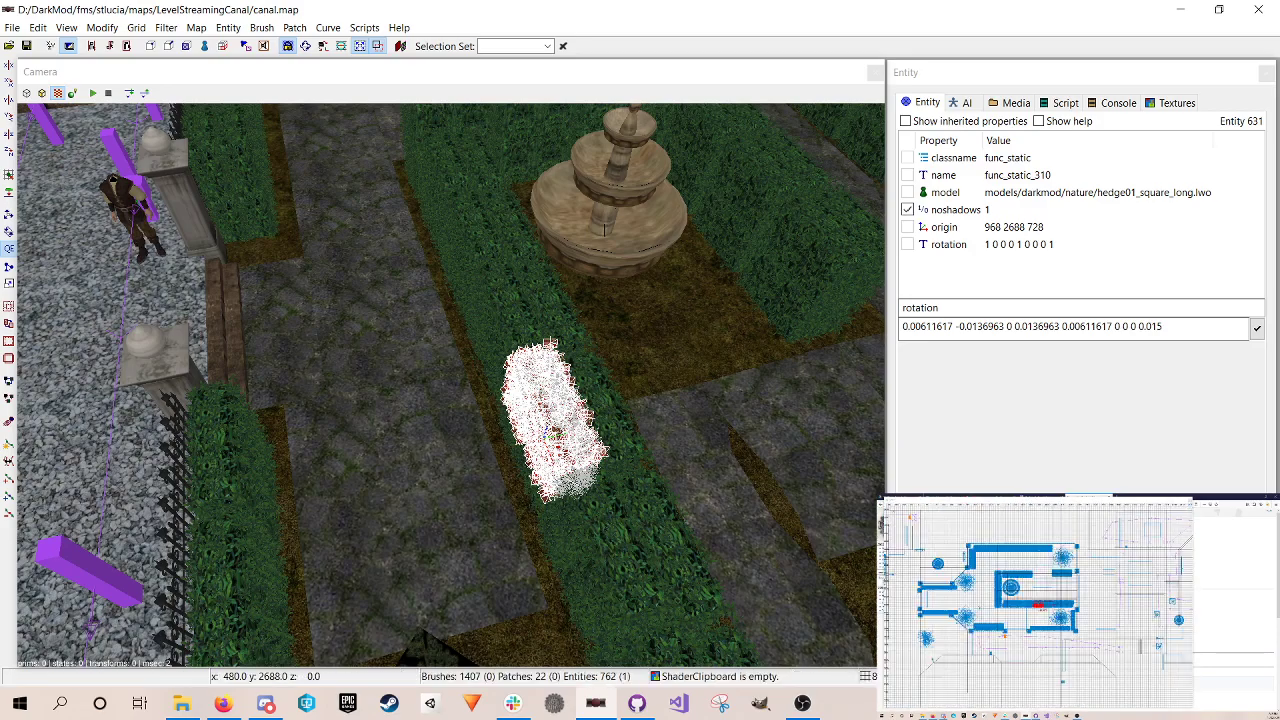
scroll(1037, 604, up, 7)
drag(1032, 602, 1027, 654)
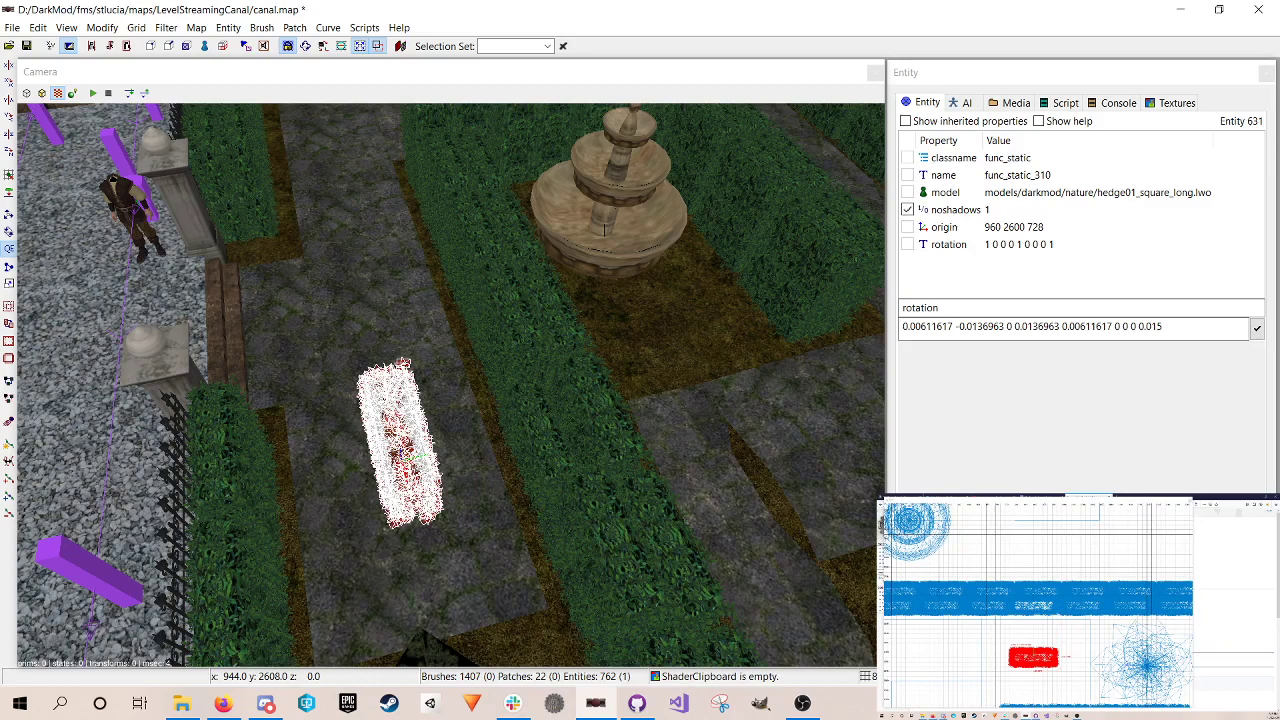
Step: Set the hedge segment's rotation to 1 0 0 0 1 0 0 0 2 to double its height
drag(1139, 326, 1228, 334)
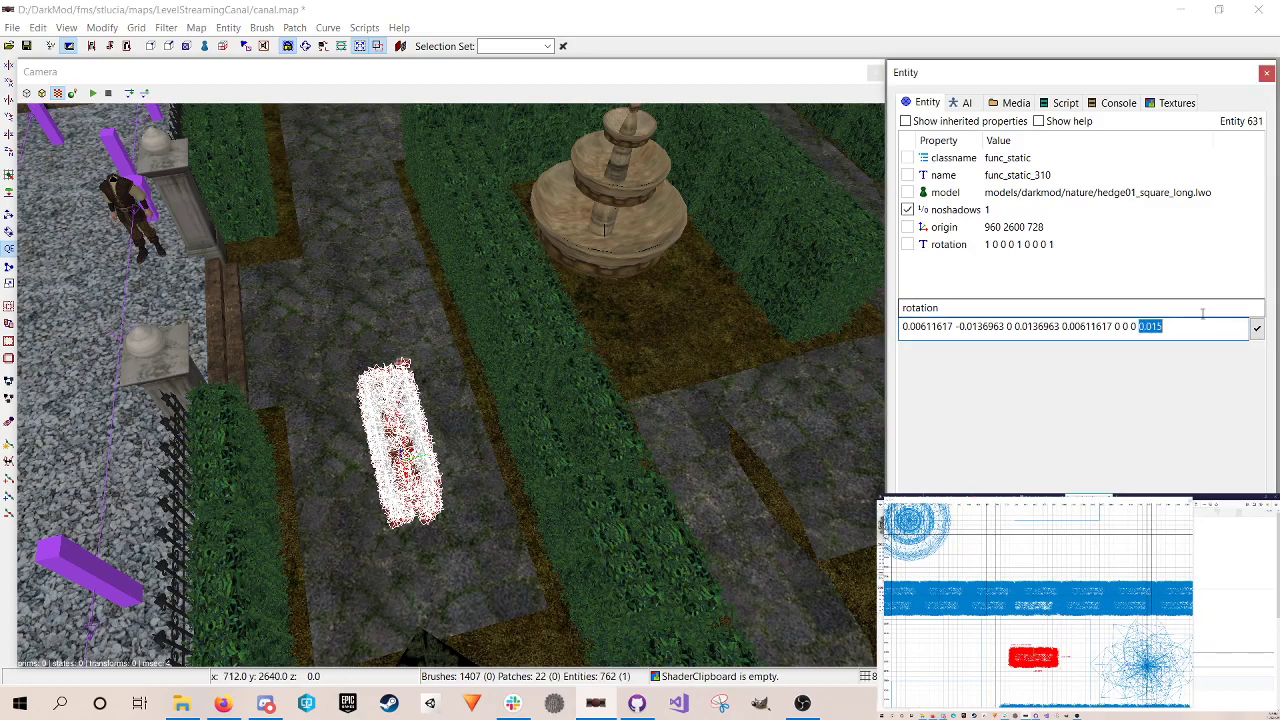
click(1034, 247)
click(1038, 332)
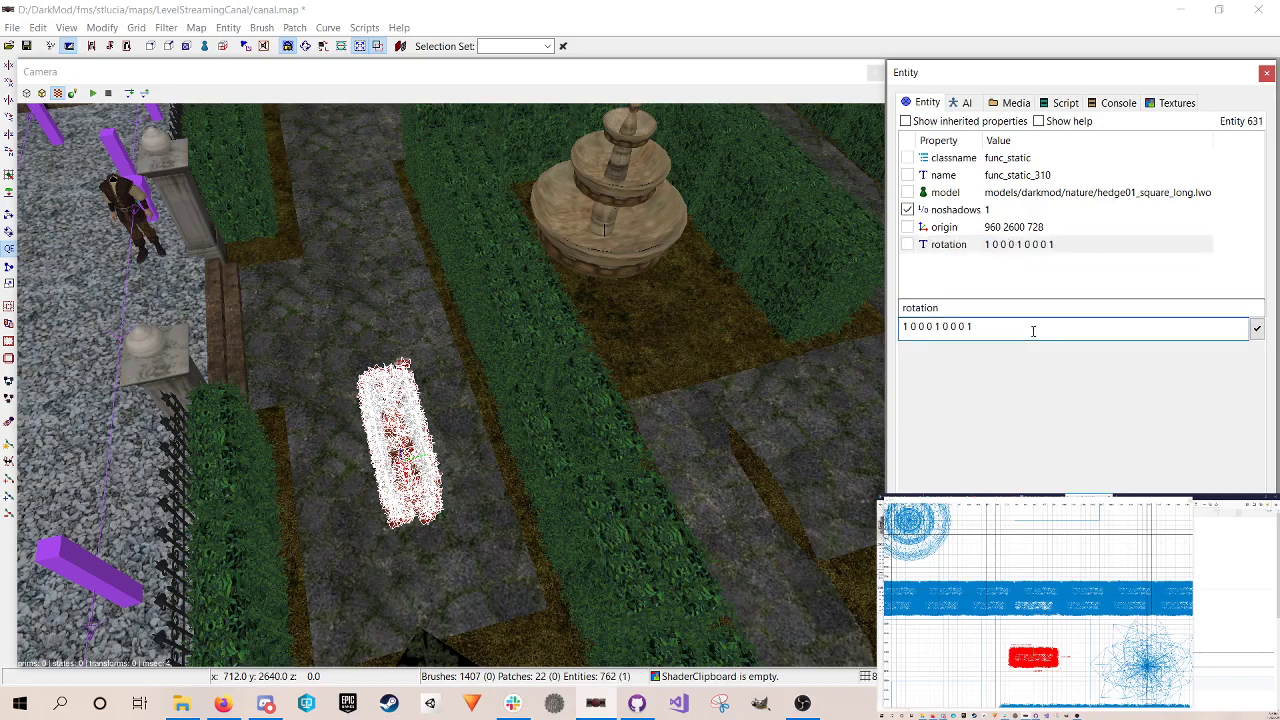
key(Return)
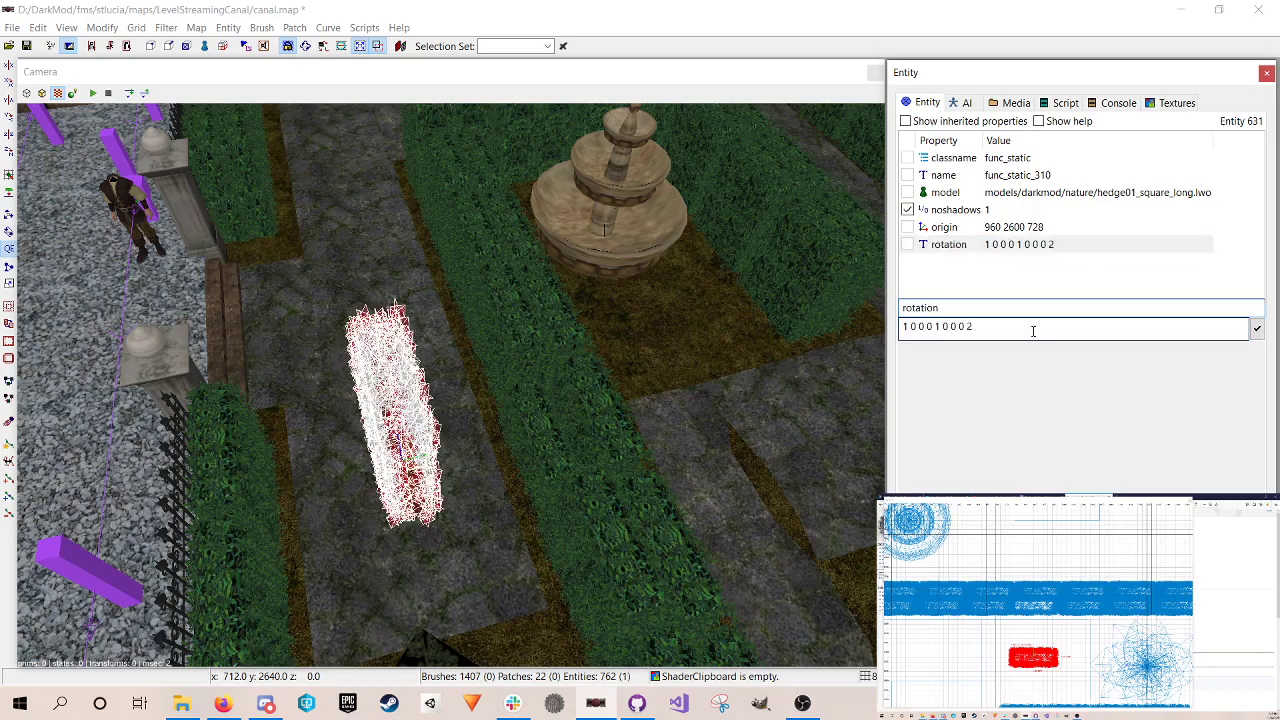
Step: View the vertically stretched hedge segment up close from the garden path
right_click(749, 273)
key(Up)
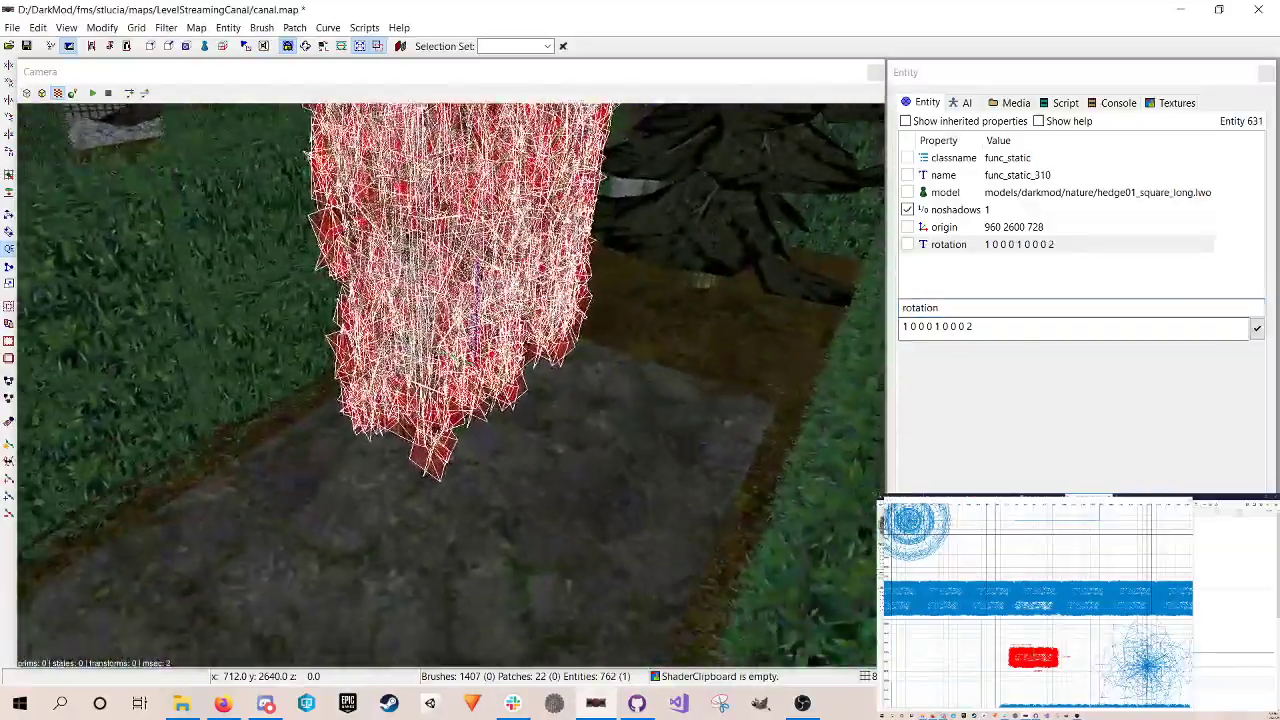
key(Up)
key(Down)
right_click(581, 299)
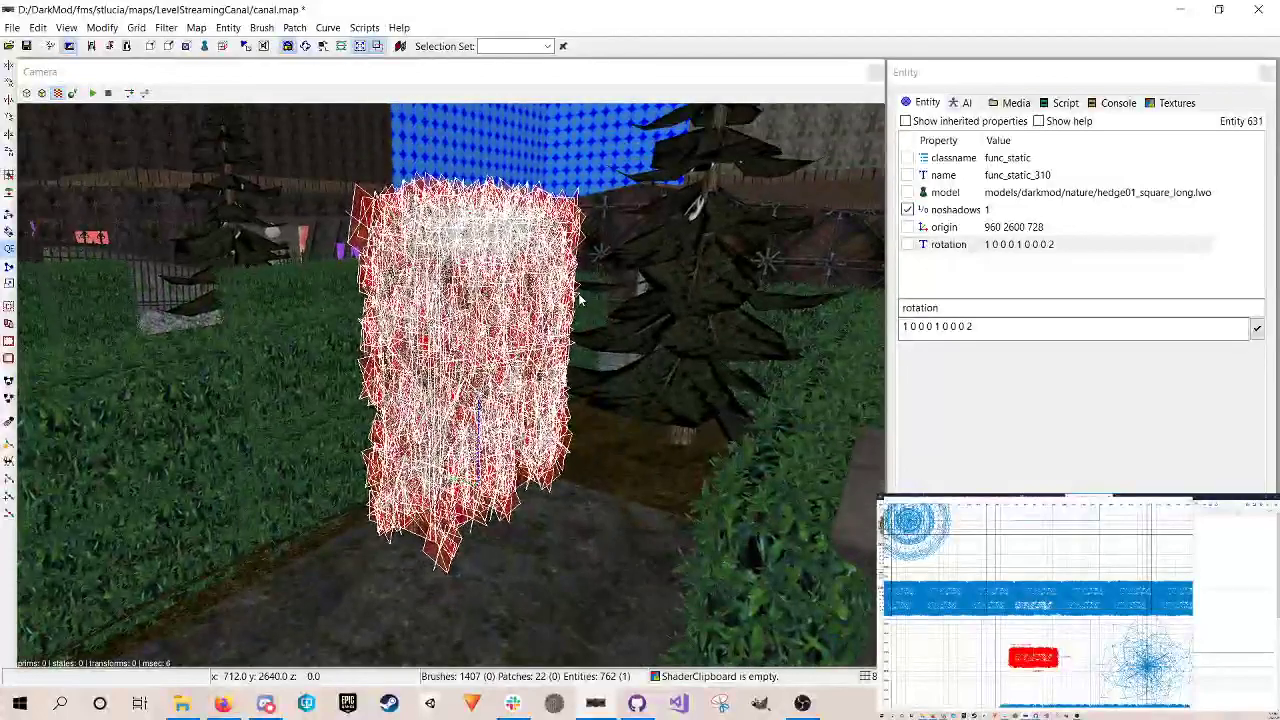
Step: Set the hedge segment's rotation to 1 0 0 0 2 0 0 0 2 to double its depth as well
click(938, 328)
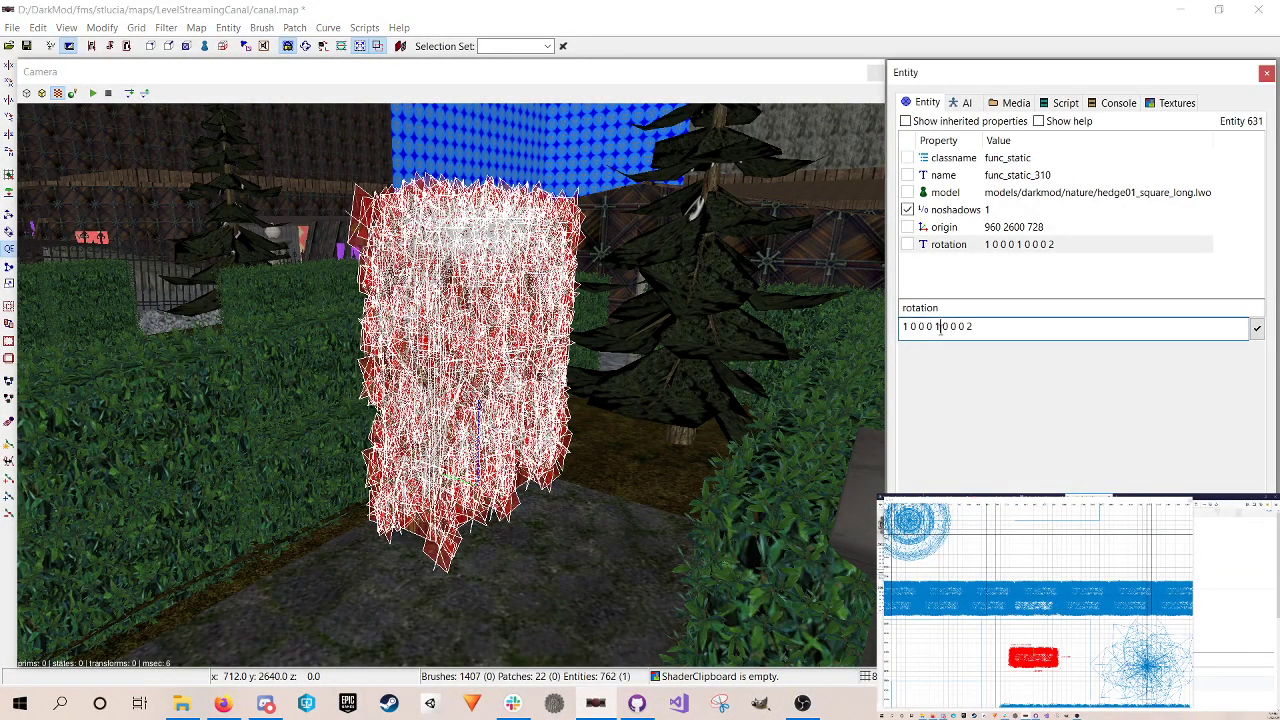
right_click(521, 344)
key(Left)
key(Left)
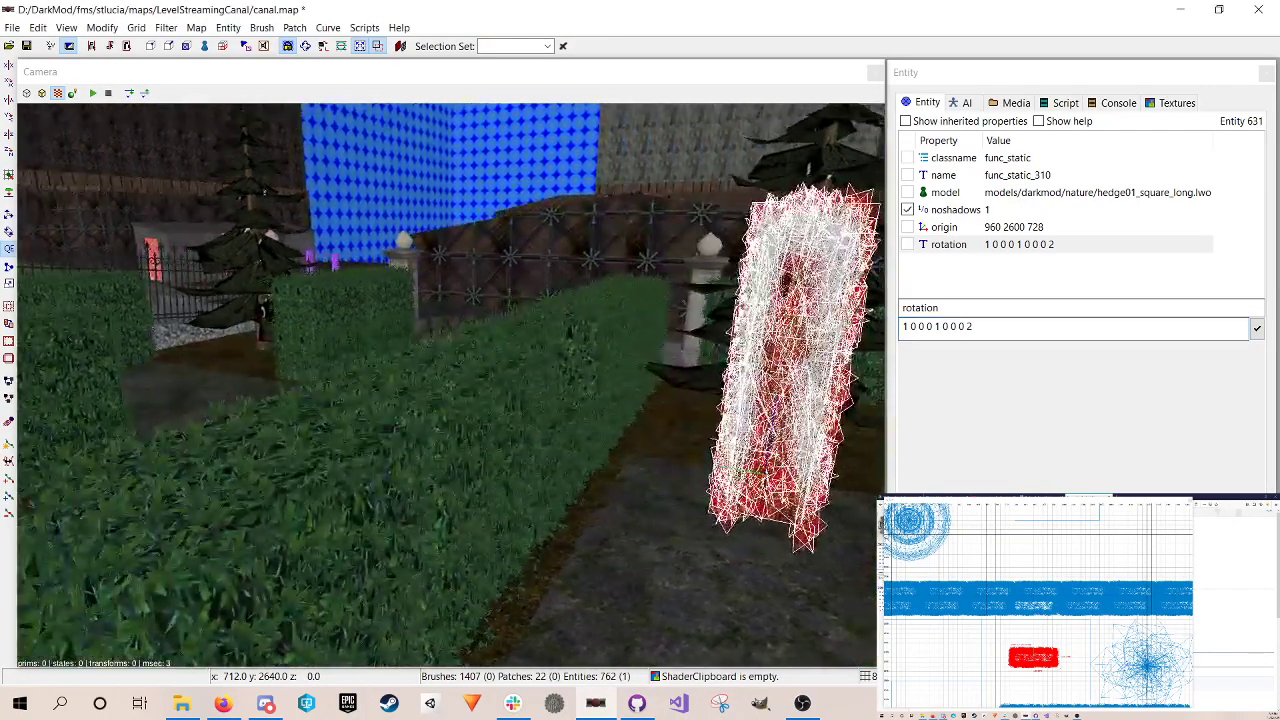
key(Up)
key(Right)
key(Down)
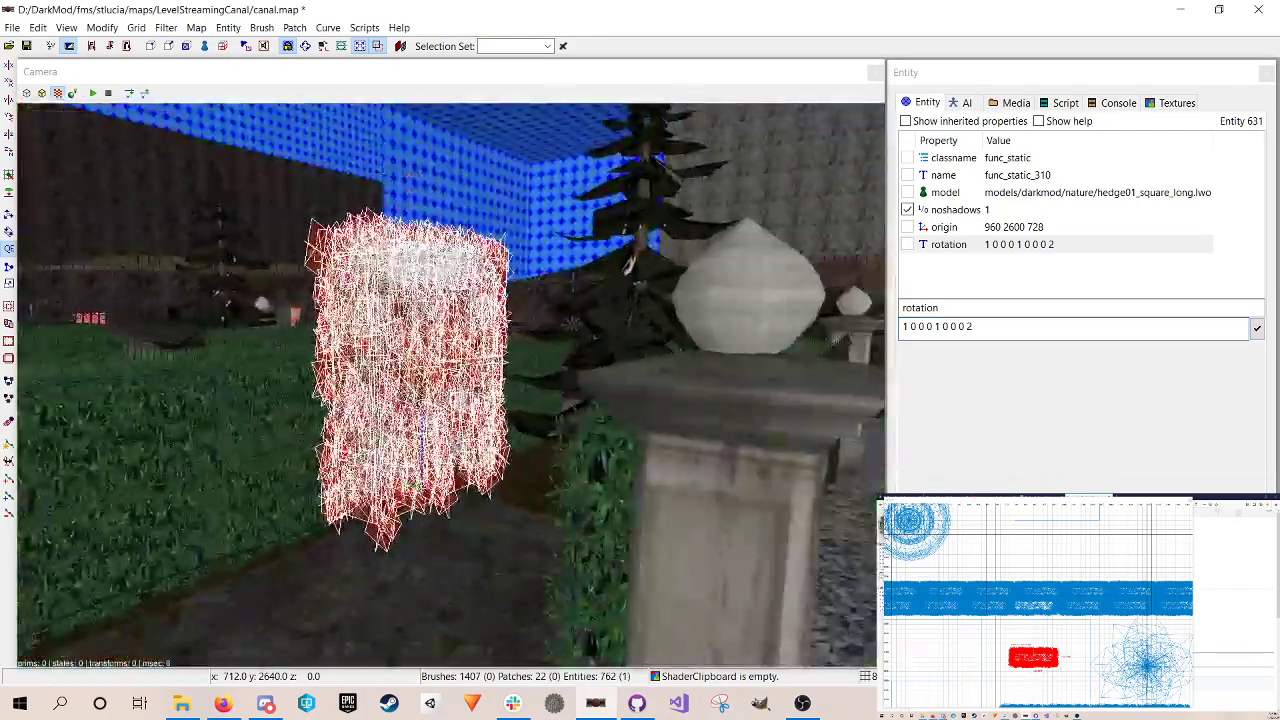
key(Up)
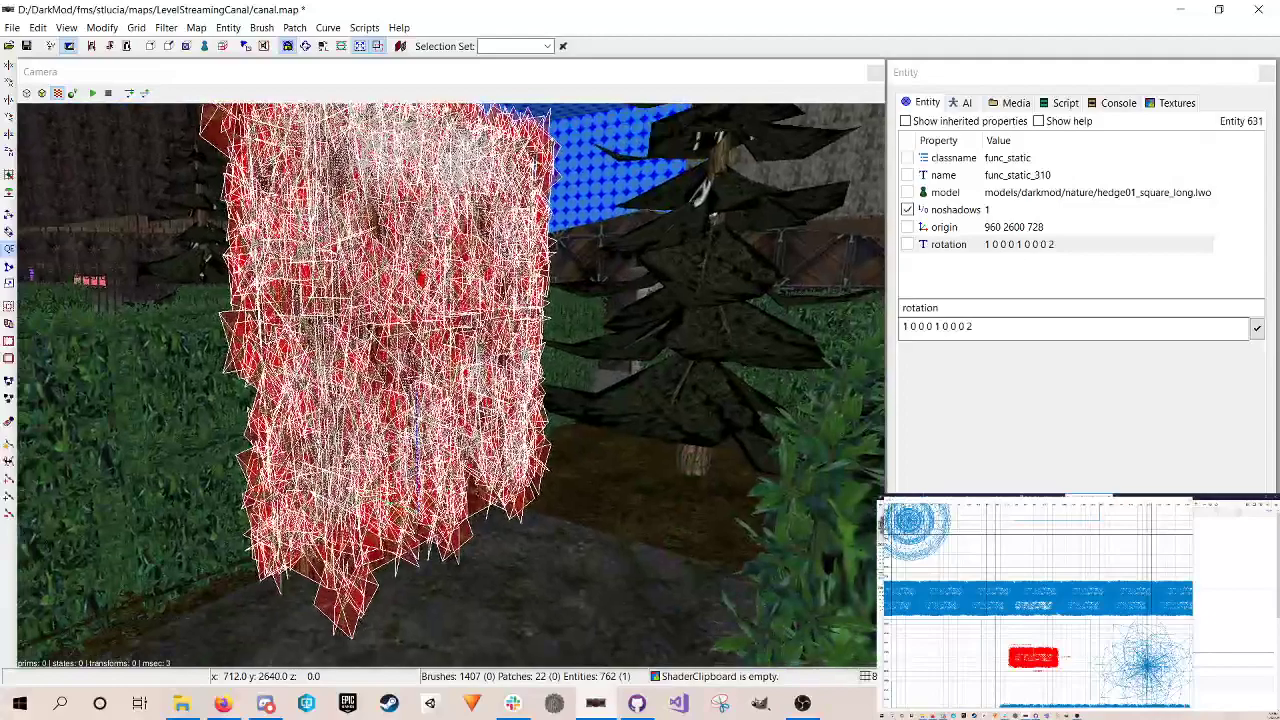
right_click(521, 344)
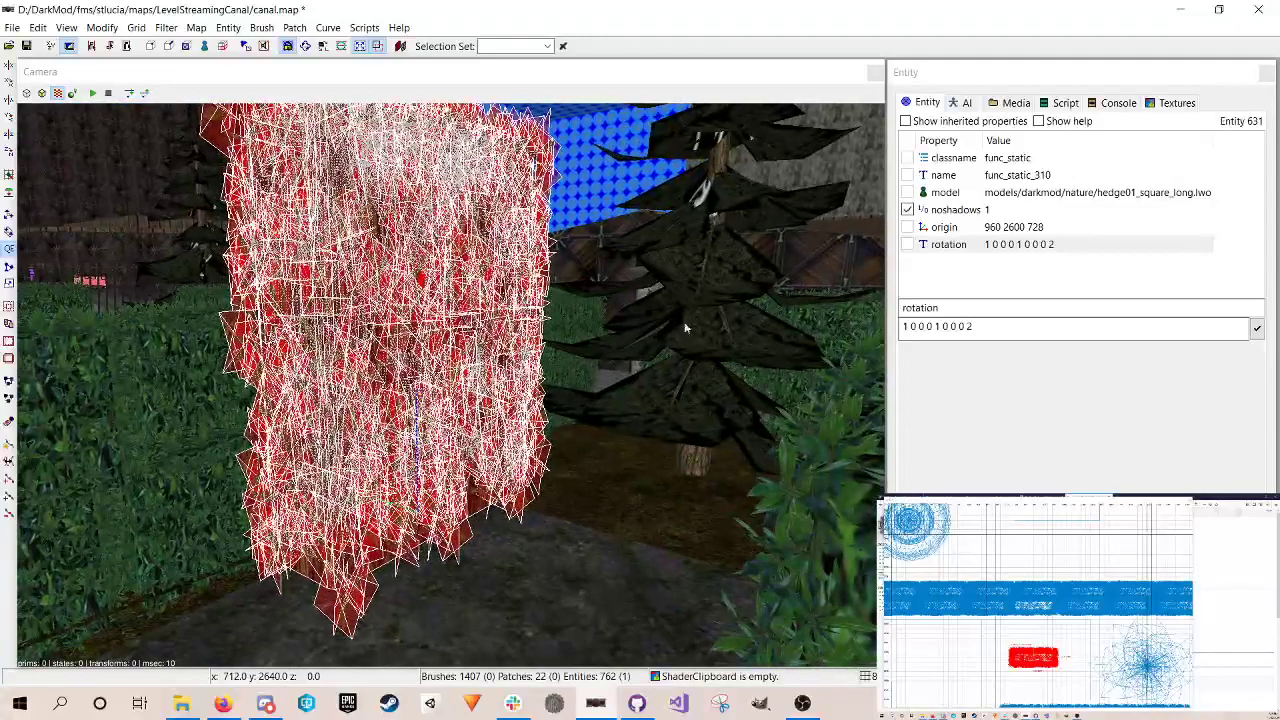
click(939, 326)
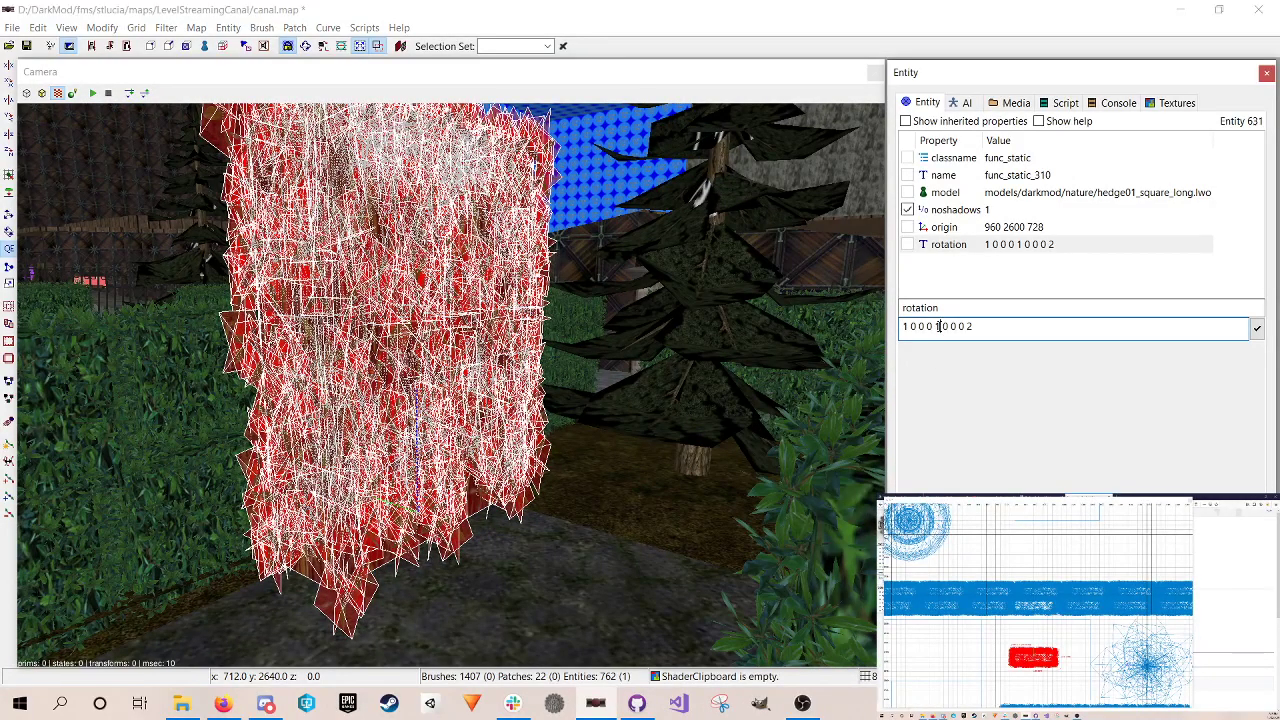
key(Delete)
text(2)
key(Return)
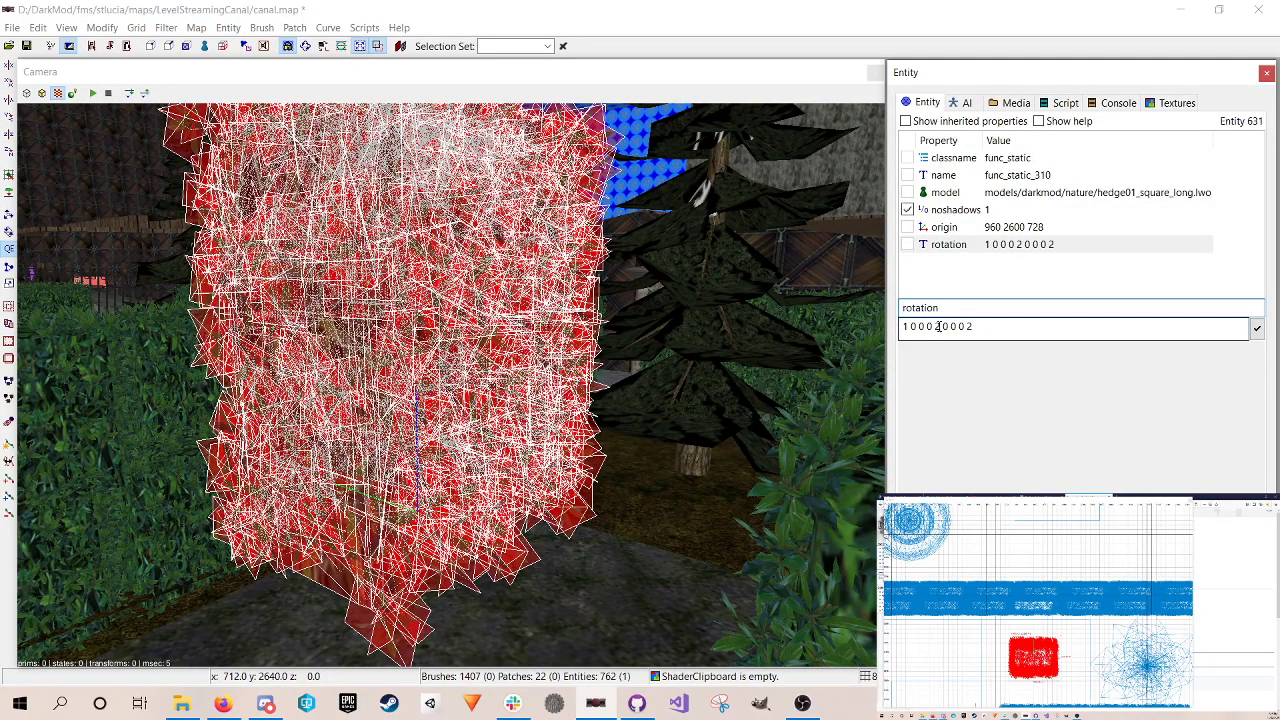
Step: Set the hedge segment's rotation to 2 0 0 0 2 0 0 0 2 to double its length too, and deselect it
click(905, 327)
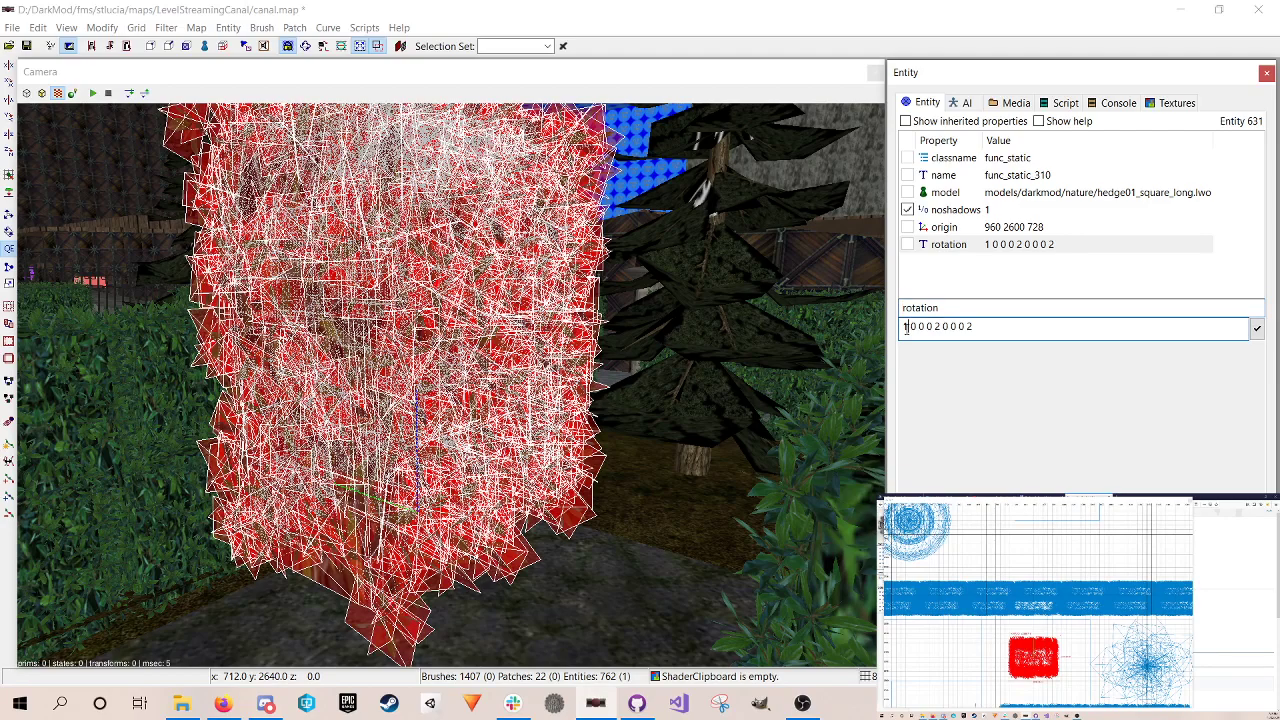
key(Delete)
text(2)
key(Return)
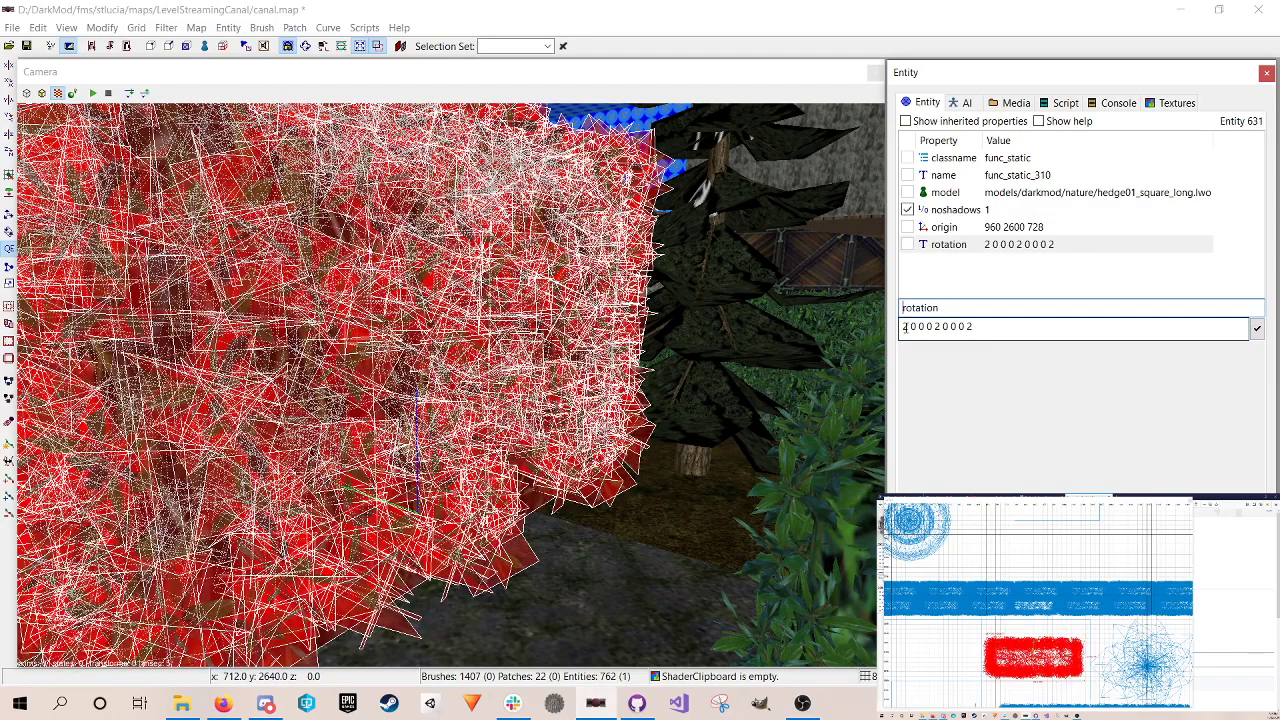
right_click(987, 276)
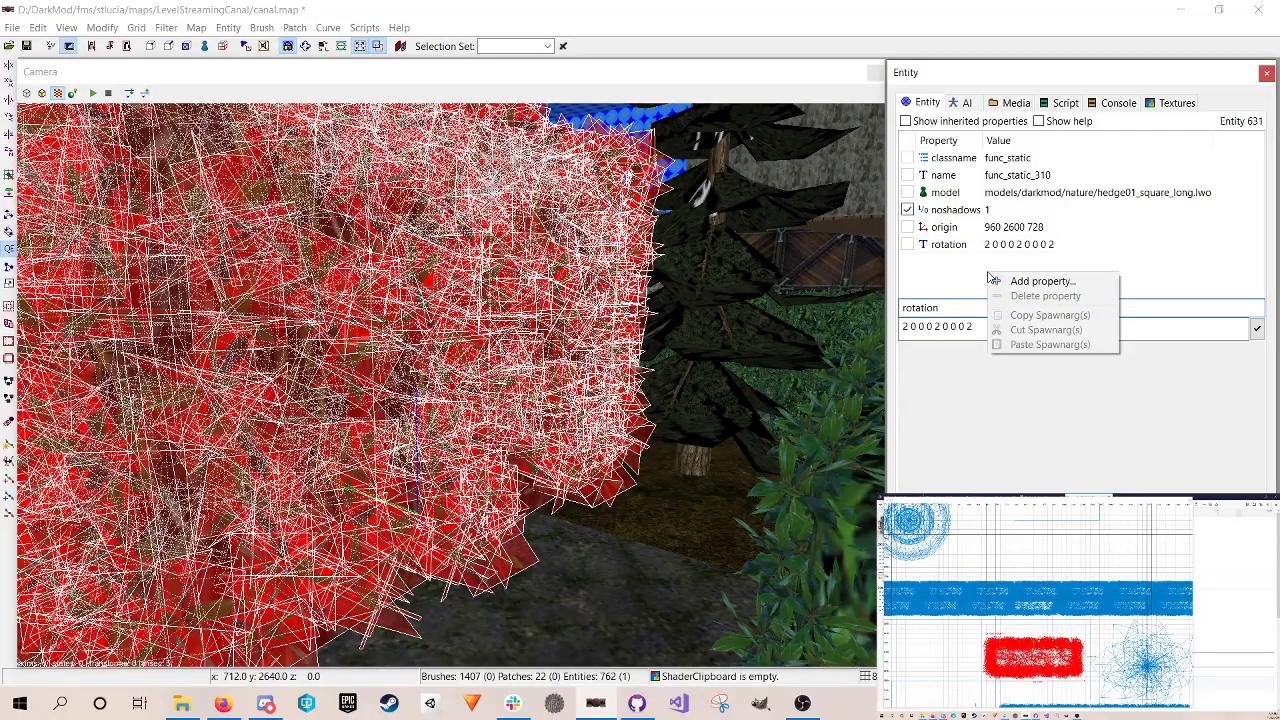
click(972, 278)
right_click(708, 329)
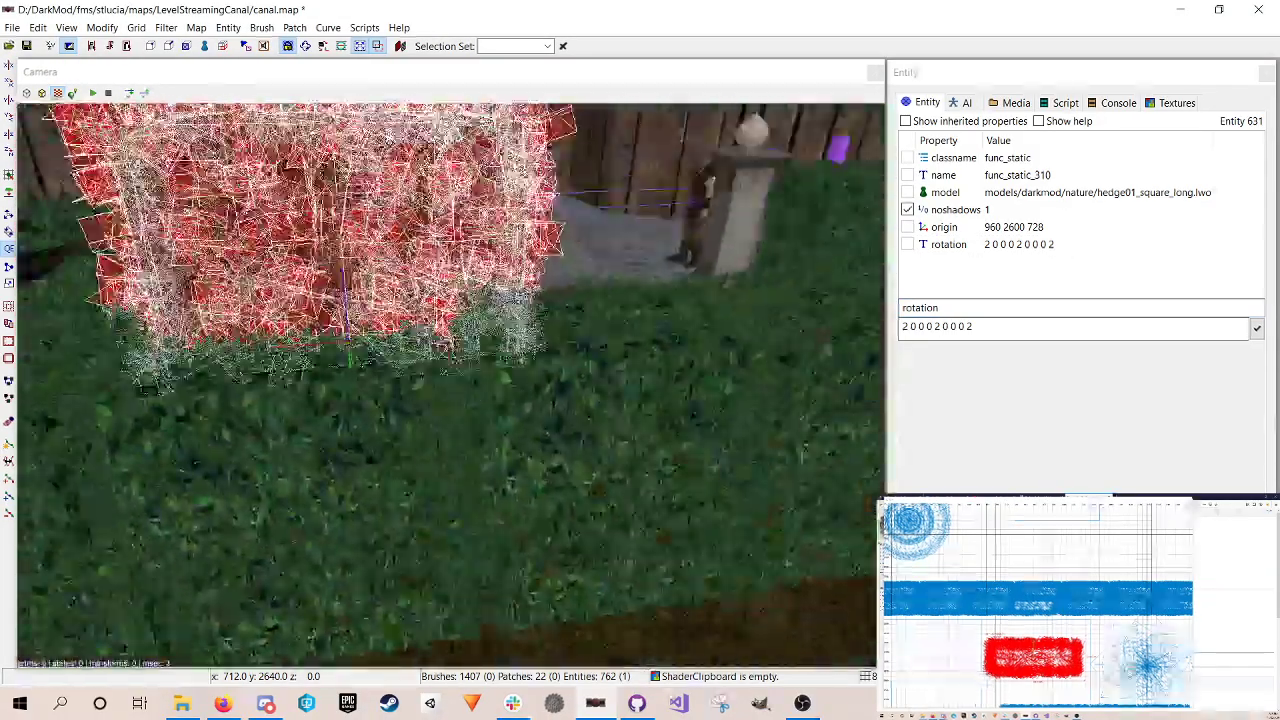
right_click(704, 328)
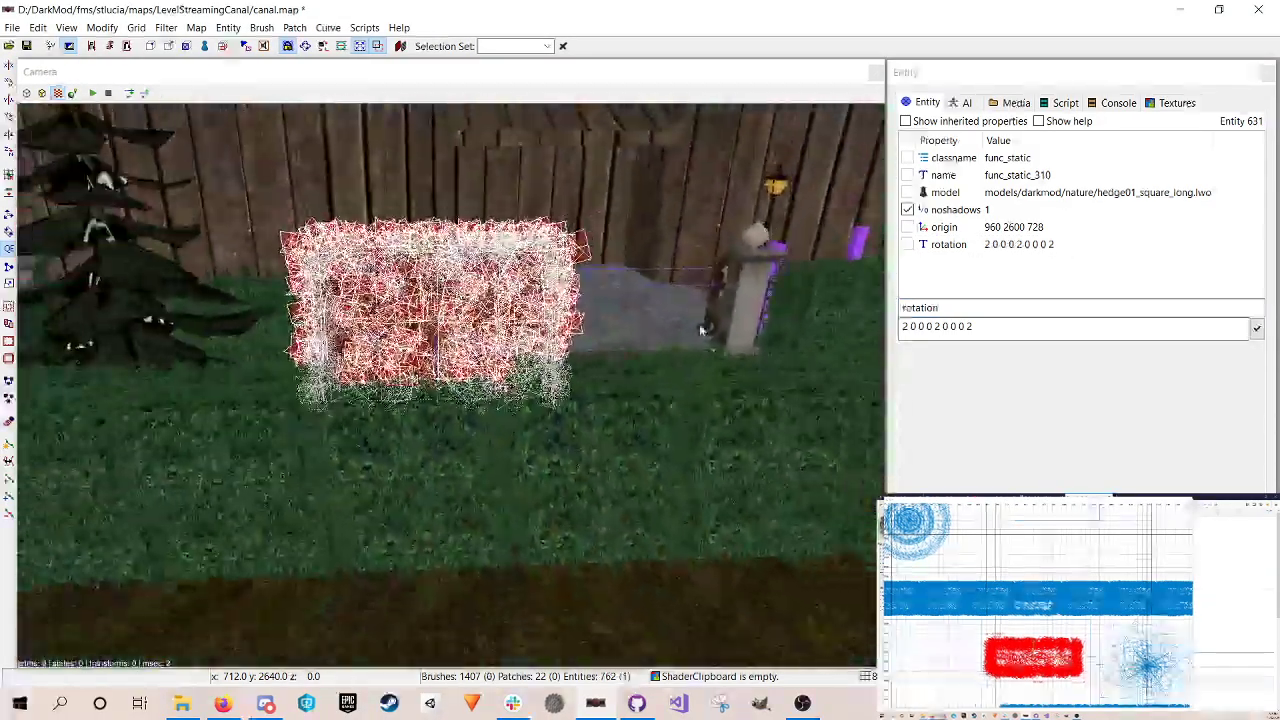
key(Escape)
Step: Delete the four small hedge segments, two wide and two high, on the near side of the row in front of the enlarged hedge
right_click(600, 334)
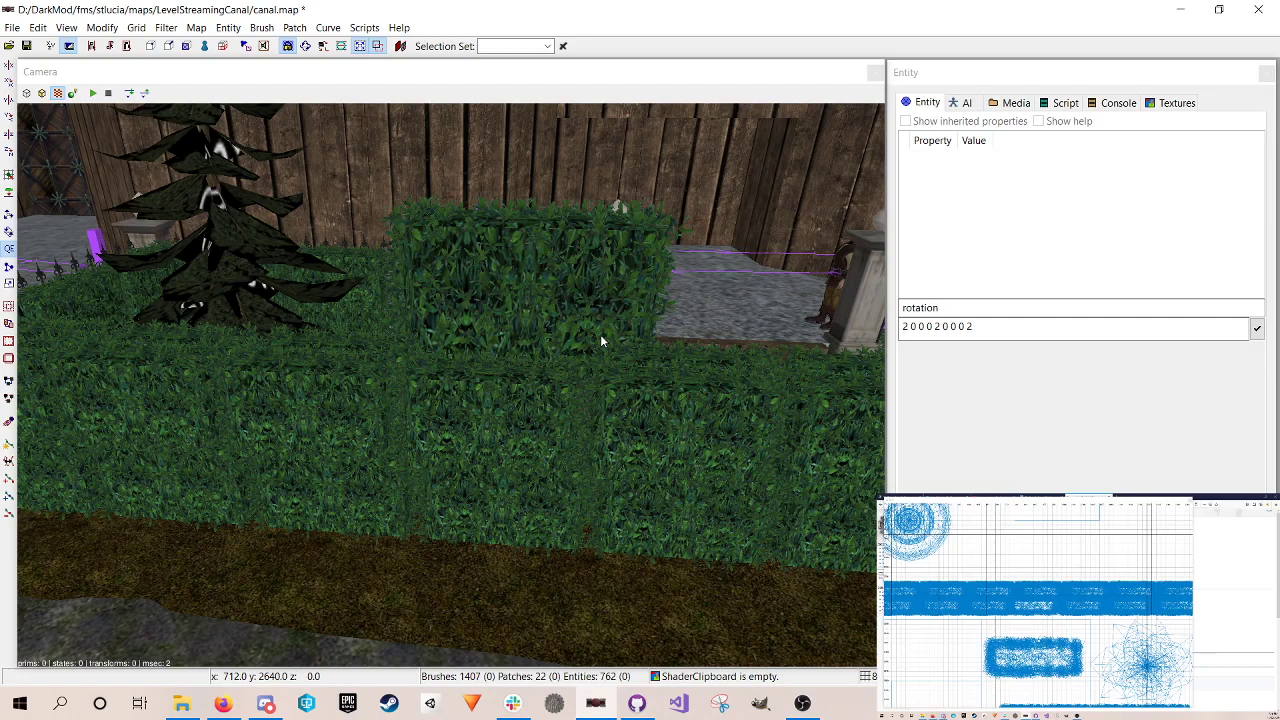
shift+click(352, 400)
shift+click(458, 422)
shift+click(458, 422)
shift+click(458, 422)
shift+click(354, 481)
shift+click(498, 498)
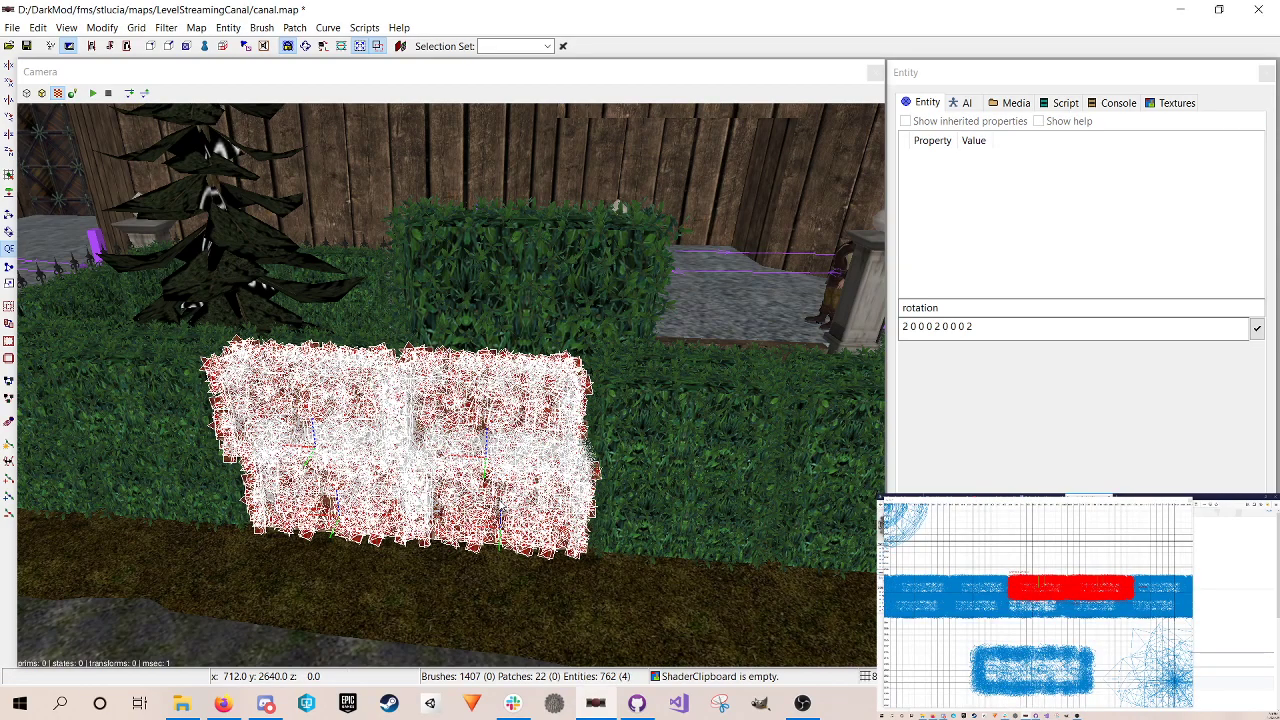
key(Delete)
Step: Delete the three small hedge segments left behind them to open a full gap in the row
shift+click(362, 393)
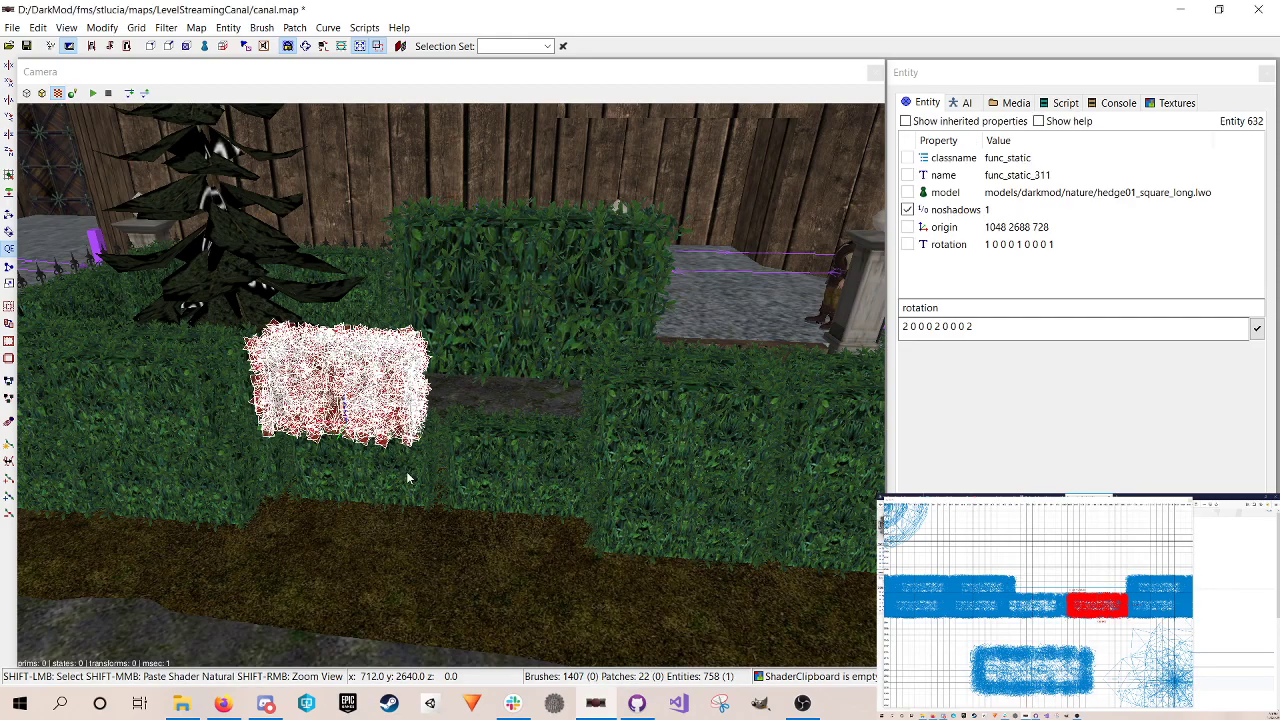
shift+click(406, 477)
shift+click(490, 470)
key(Delete)
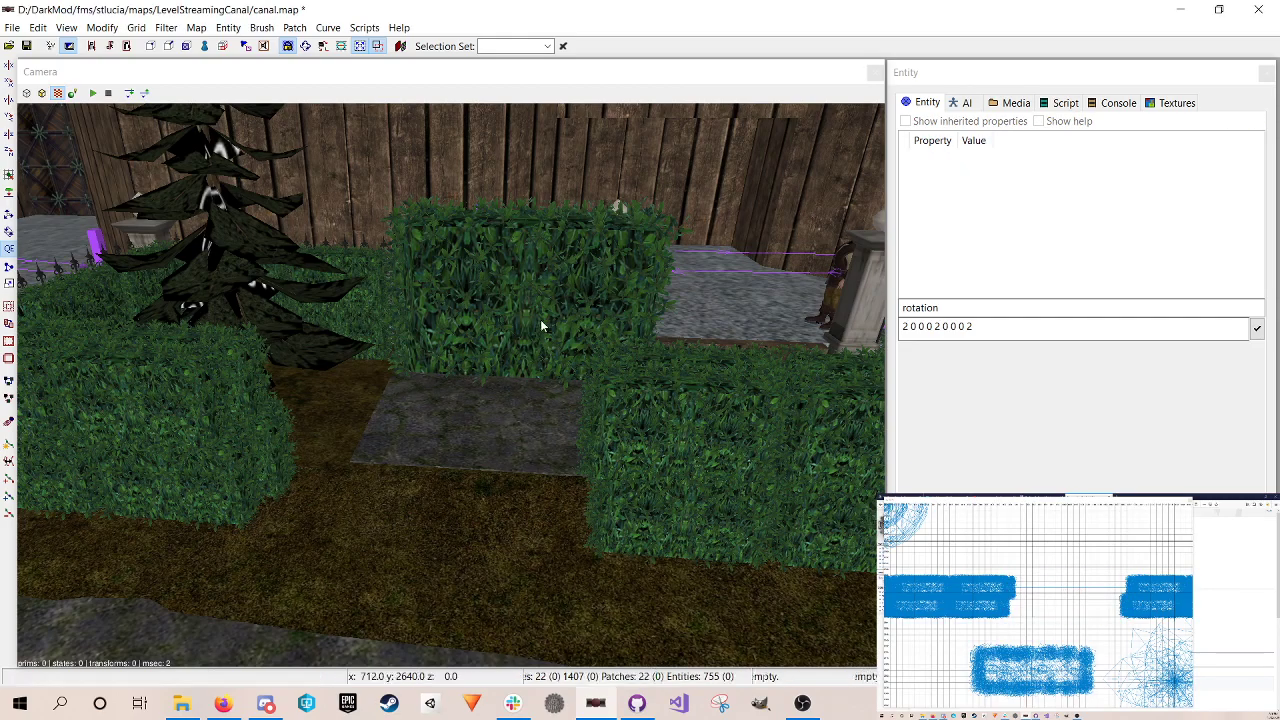
shift+click(541, 322)
drag(1036, 662, 1072, 593)
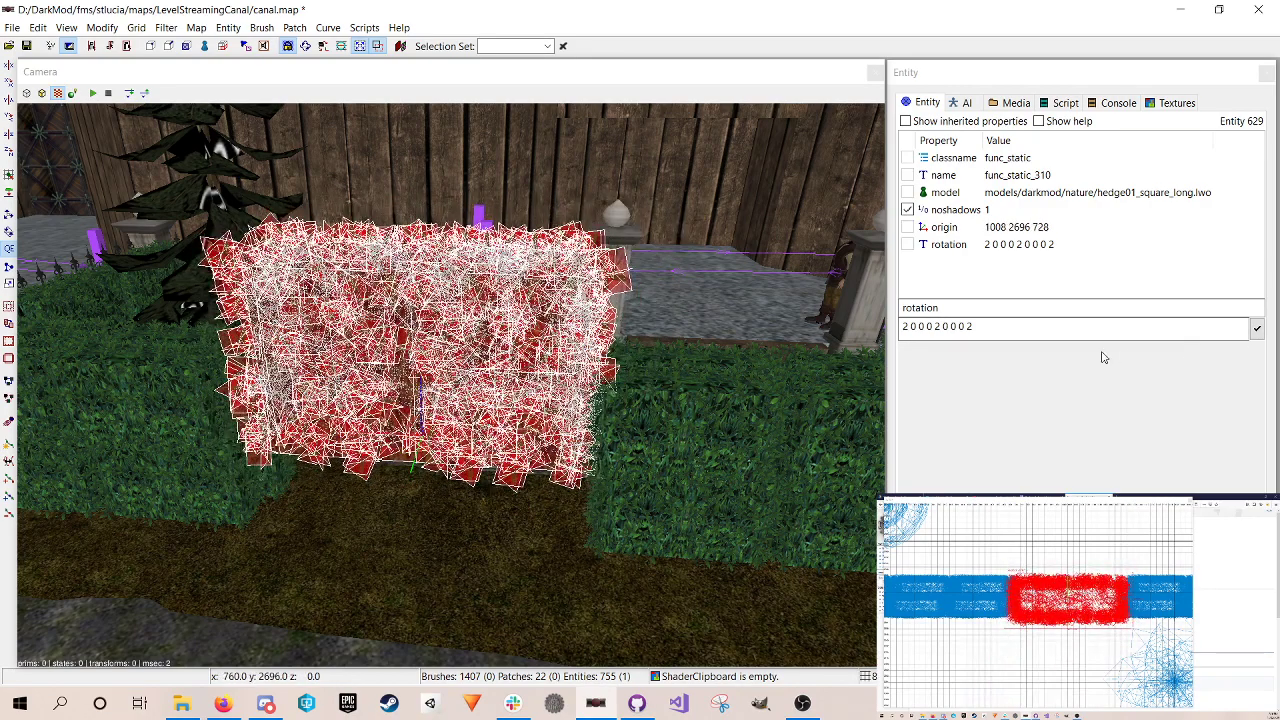
key(ctrl+Tab)
drag(1034, 629, 1034, 660)
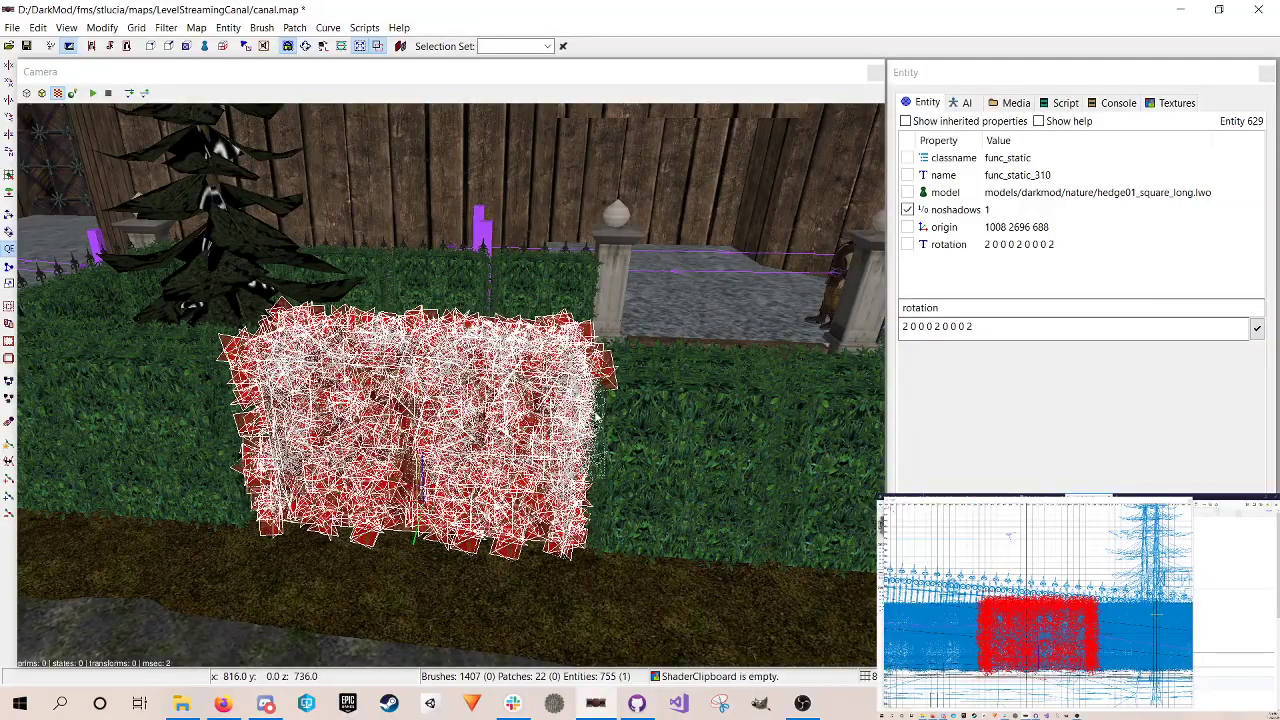
Step: Check the enlarged hedge's fit in the row, deselect it and save the map
right_click(597, 417)
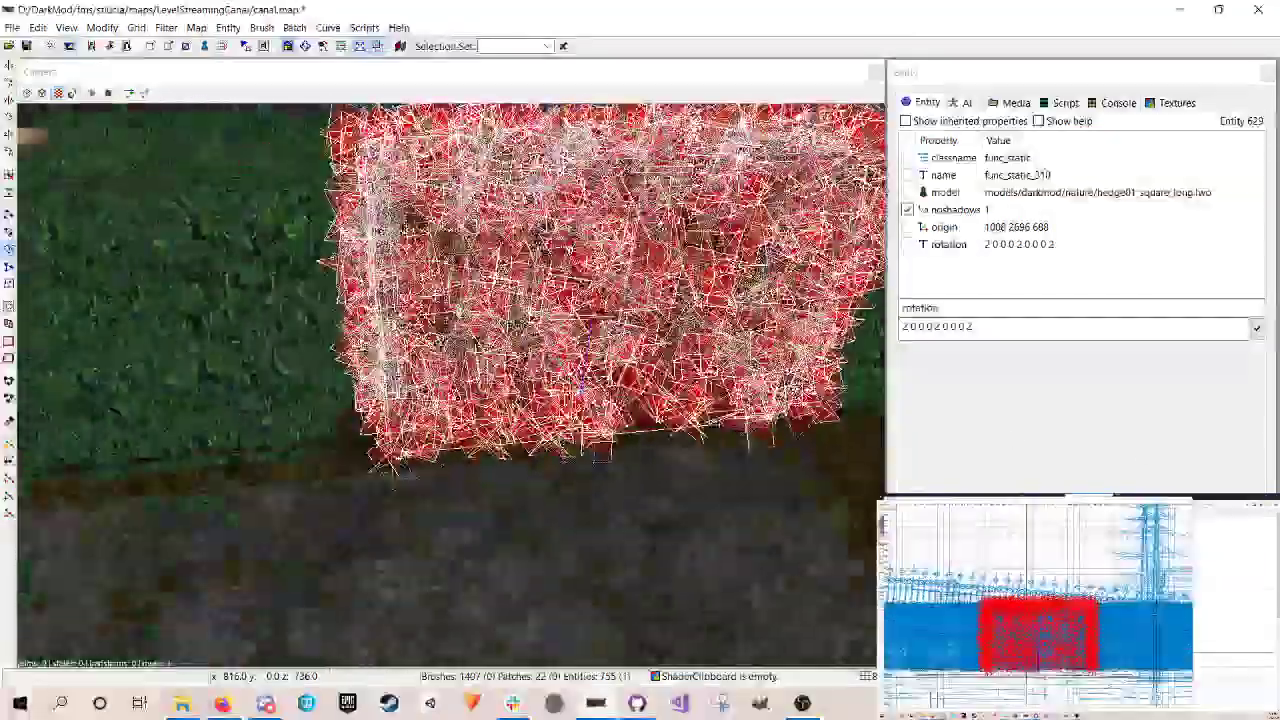
key(Up)
key(Down)
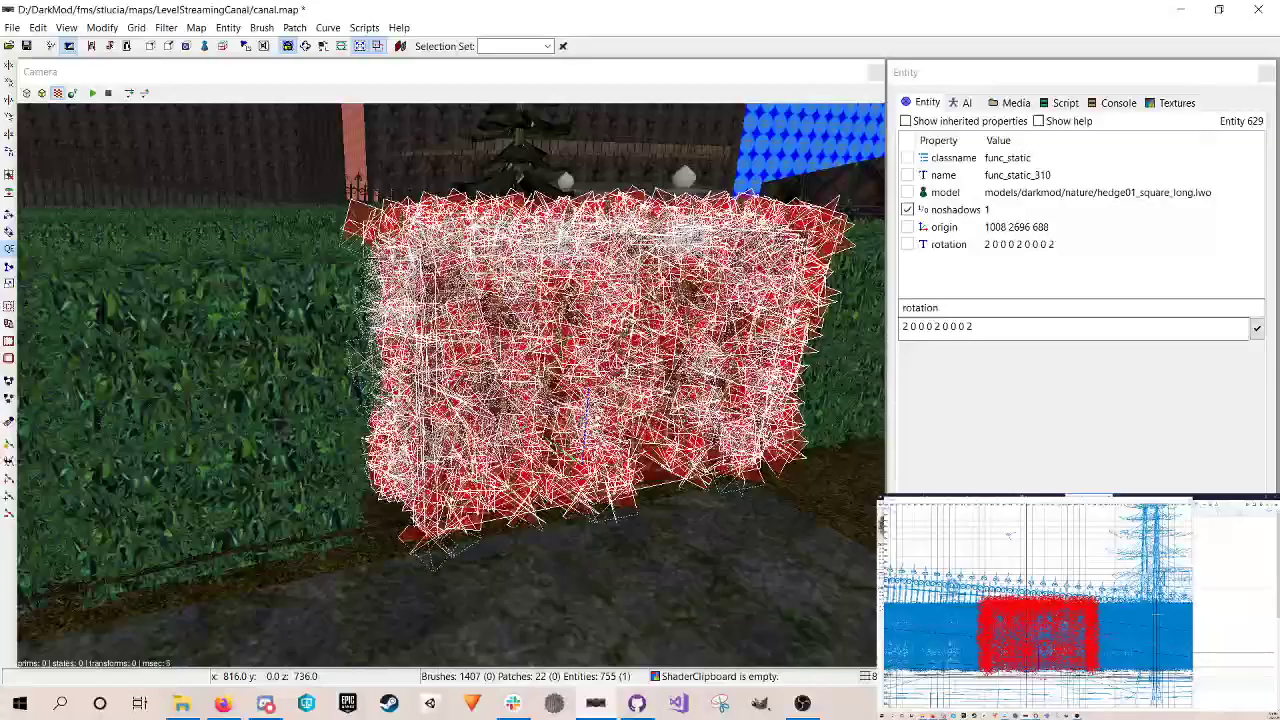
right_click(594, 417)
key(Escape)
key(ctrl+s)
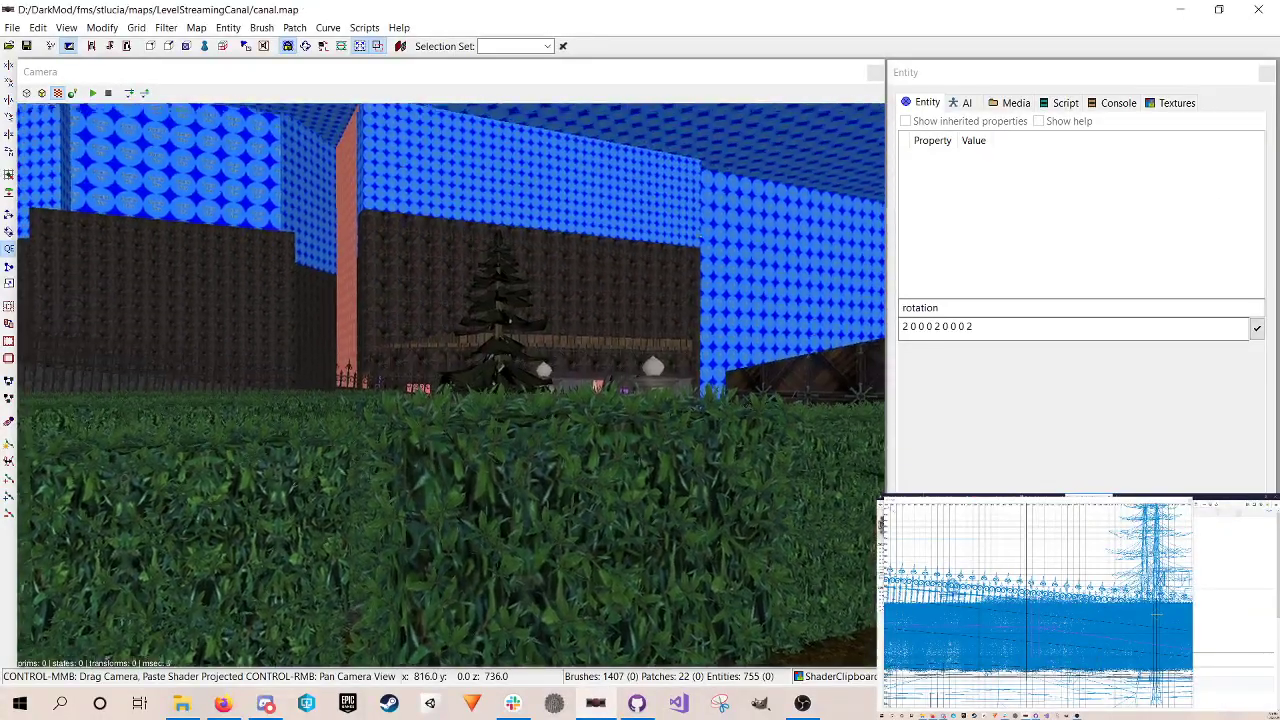
Step: Inspect the enlarged hedge from above against the small segments beside it in the row
right_click(599, 498)
key(Down)
key(Right)
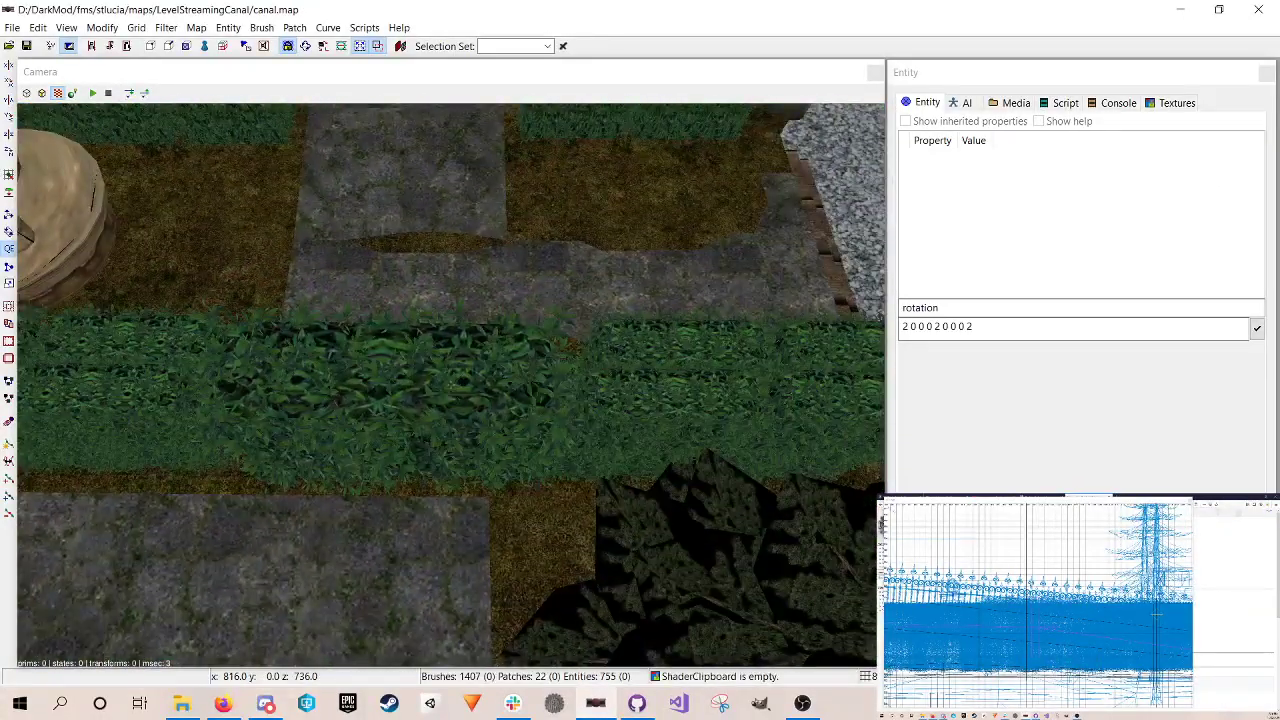
key(Left)
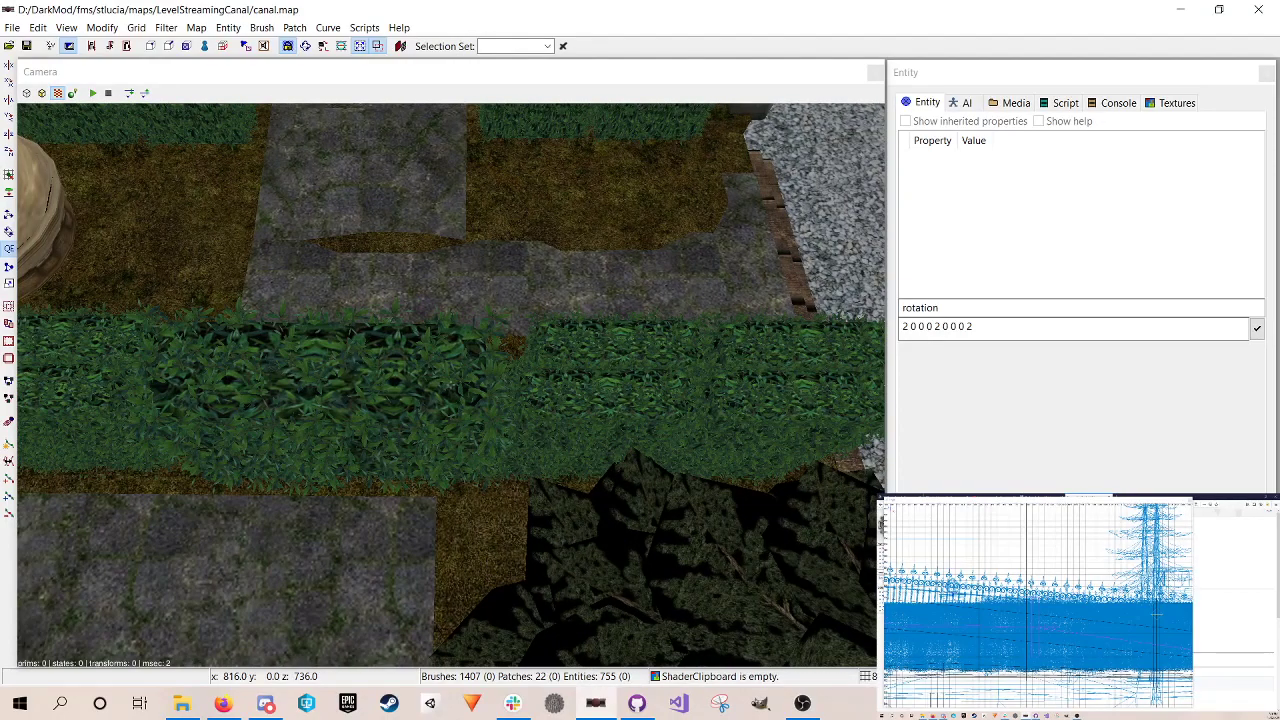
right_click(602, 493)
shift+click(438, 382)
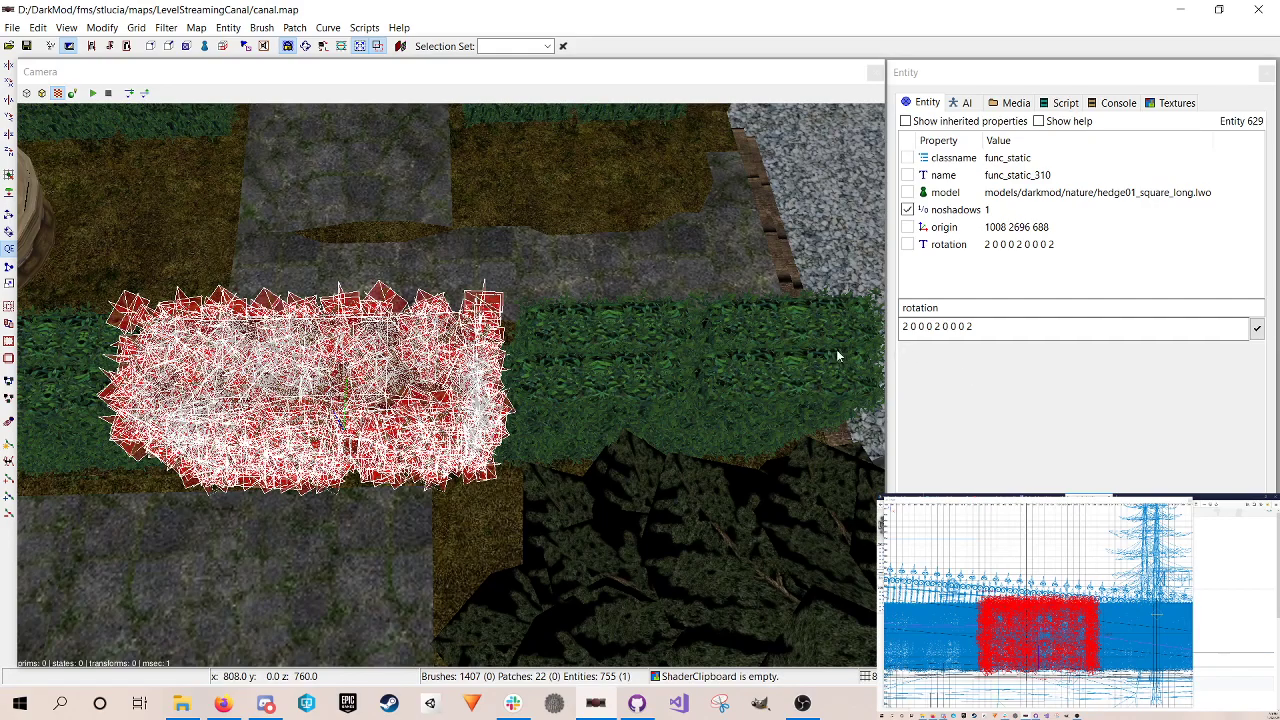
key(Escape)
Step: Delete the upper layer of four small hedge segments between the enlarged hedge and the stone pillar
right_click(740, 344)
right_click(740, 344)
shift+click(466, 368)
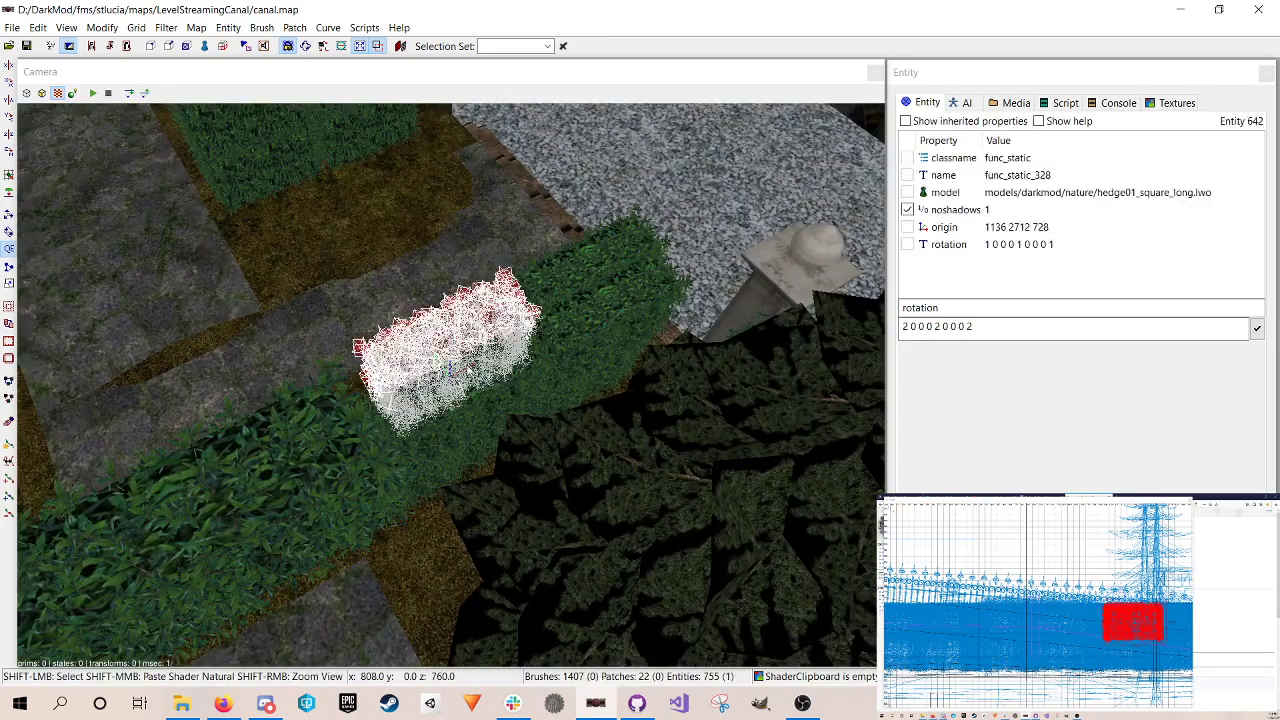
shift+click(480, 396)
shift+click(578, 304)
shift+click(592, 334)
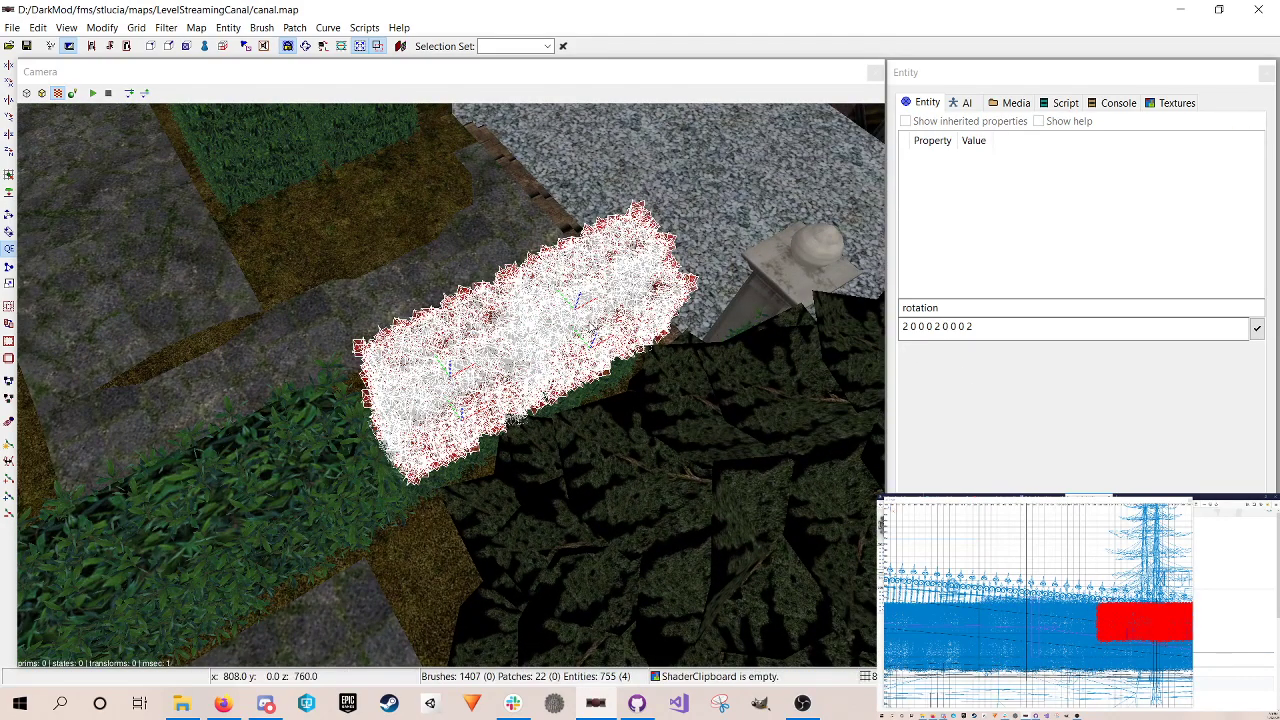
key(Delete)
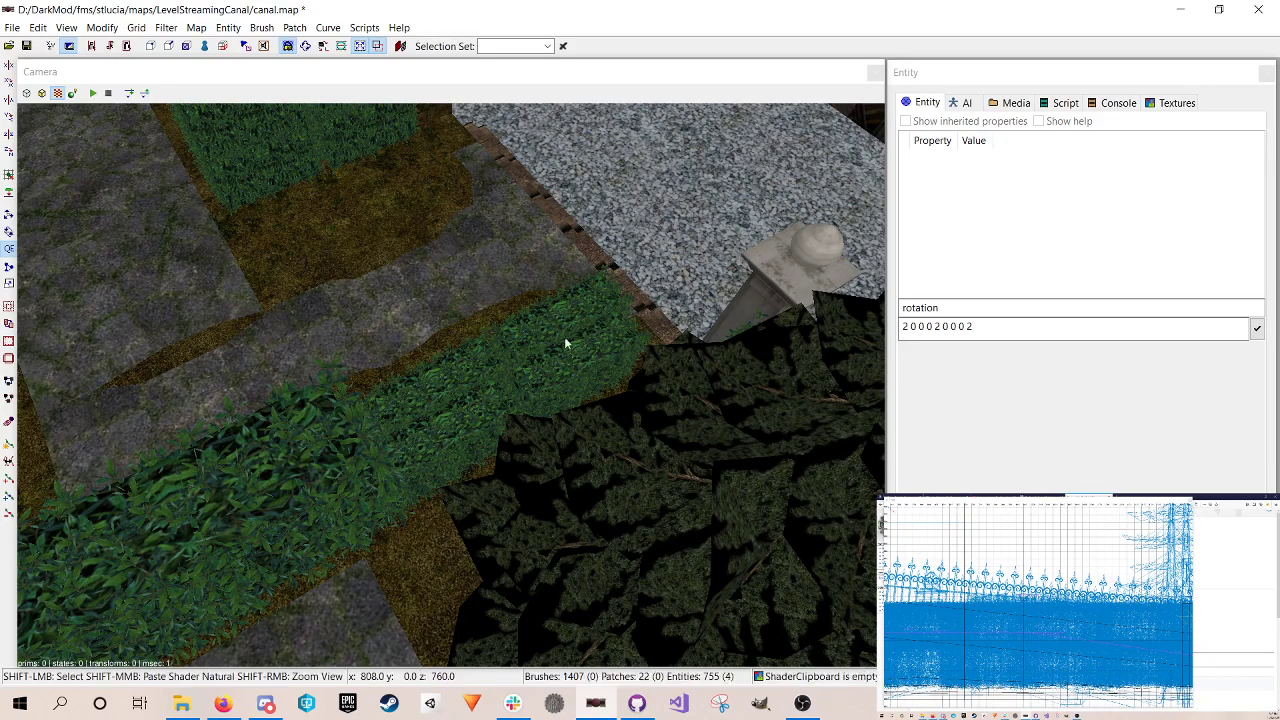
Step: Delete the lower layer of four small hedge segments between the enlarged hedge and the stone pillar
shift+click(520, 372)
shift+click(535, 369)
shift+click(560, 340)
shift+click(575, 358)
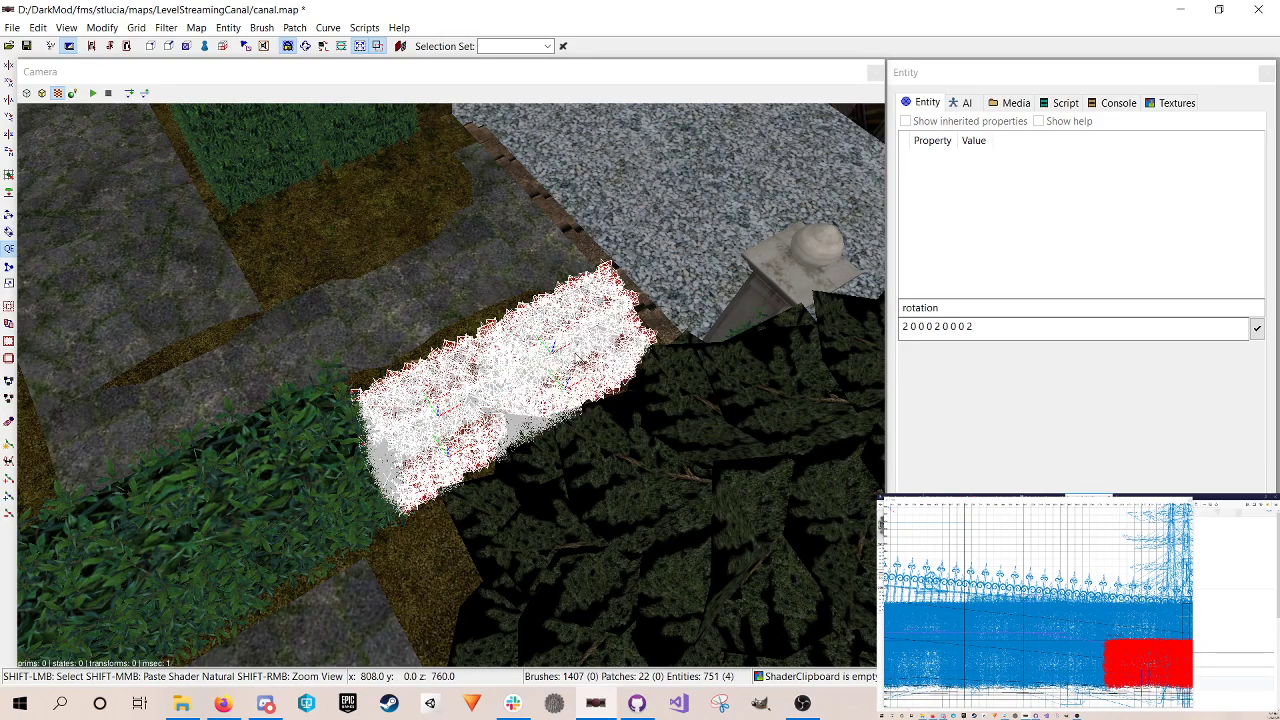
key(h)
key(Delete)
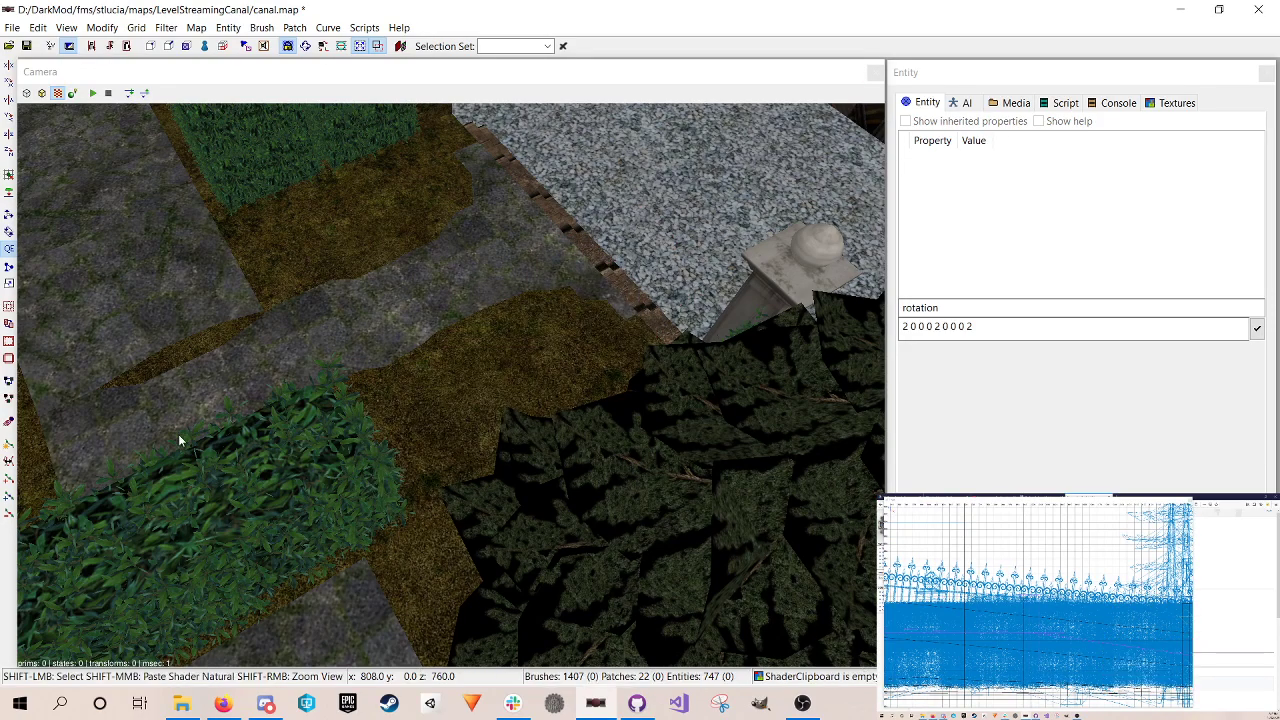
Step: Duplicate the enlarged hedge into the cleared end of the row beside the original, and save the map
shift+click(290, 474)
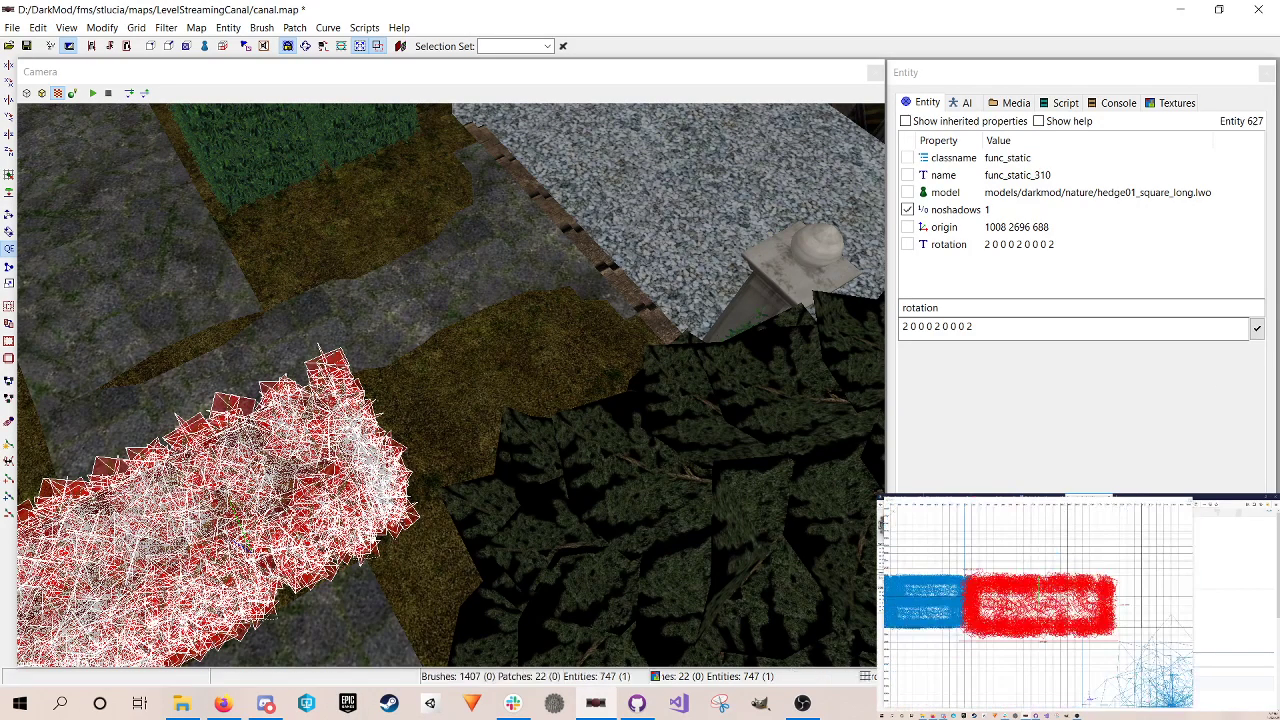
scroll(1042, 606, down, 3)
drag(1043, 607, 1121, 603)
key(space)
key(Escape)
key(ctrl+s)
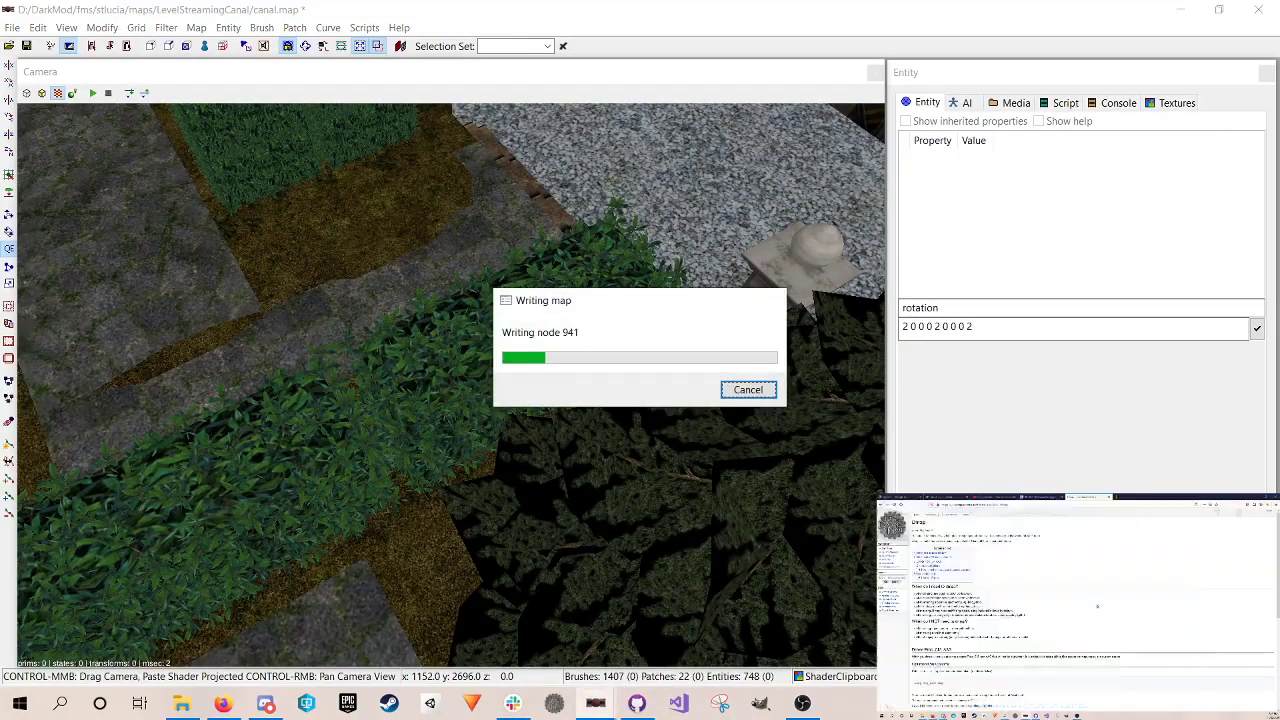
Step: Examine the joint and foliage of the two enlarged hedges up close
right_click(548, 410)
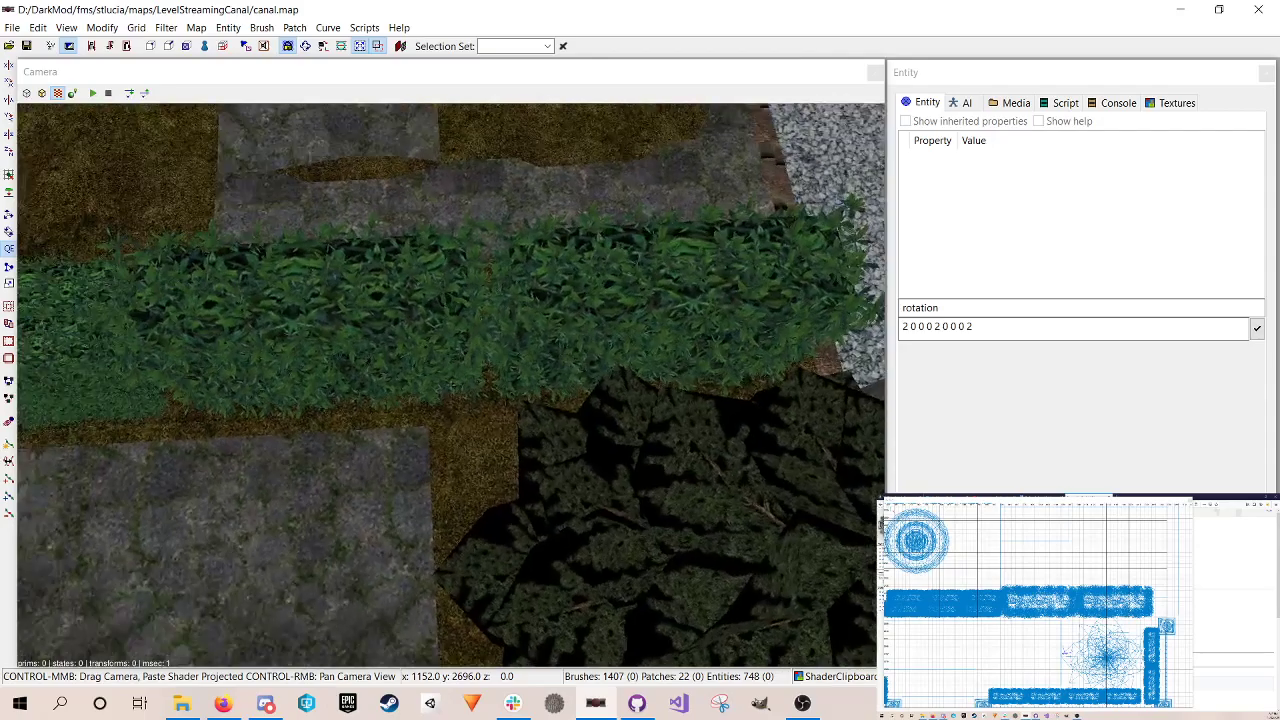
key(Up)
key(Down)
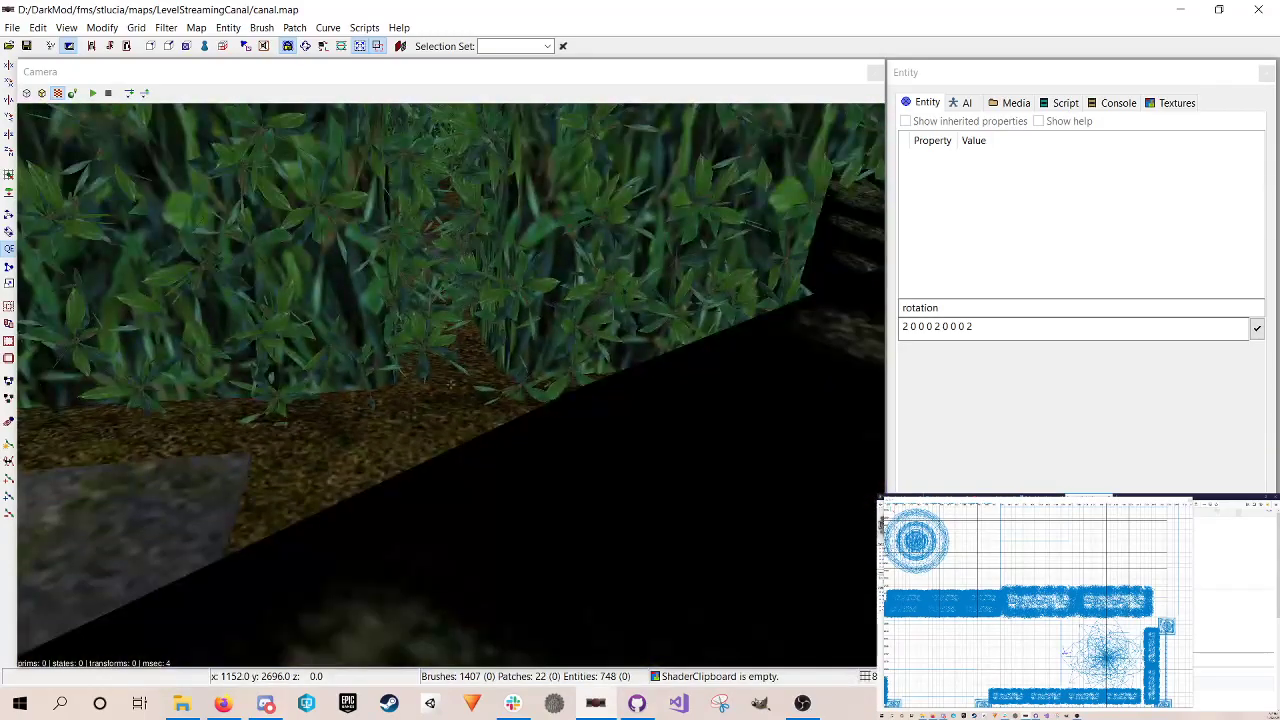
key(Up)
key(Up)
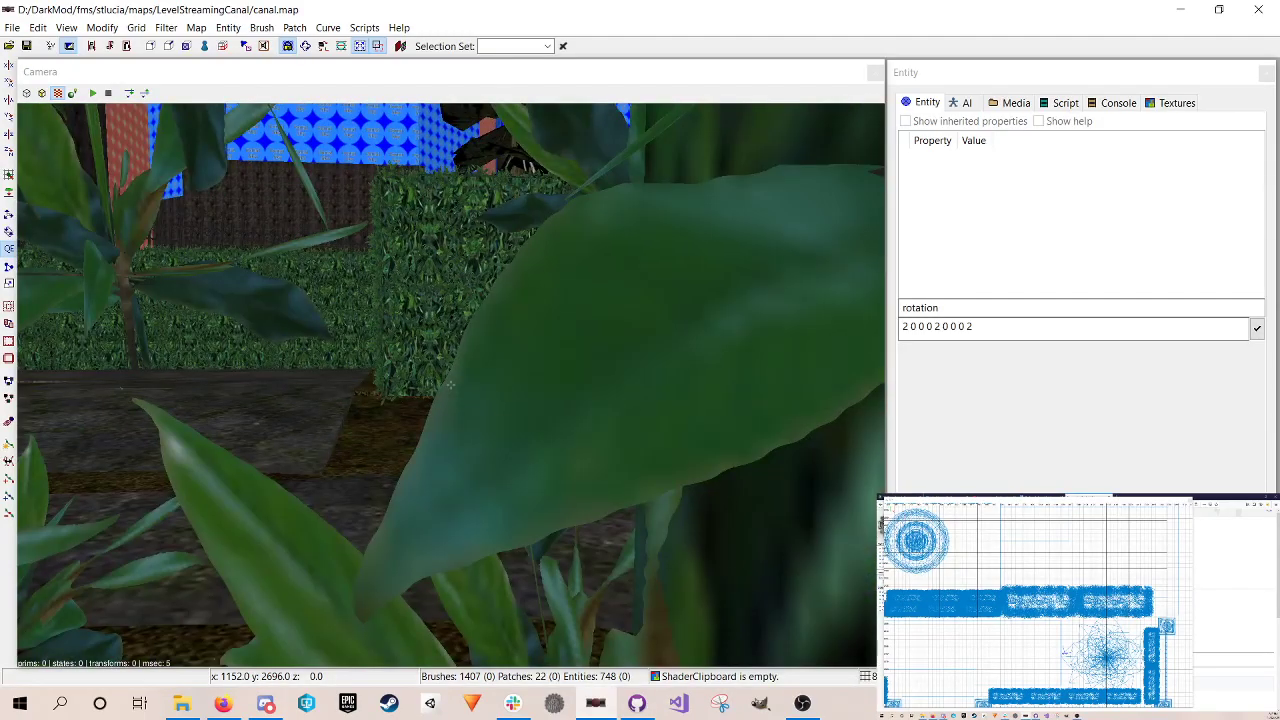
key(Down)
key(Down)
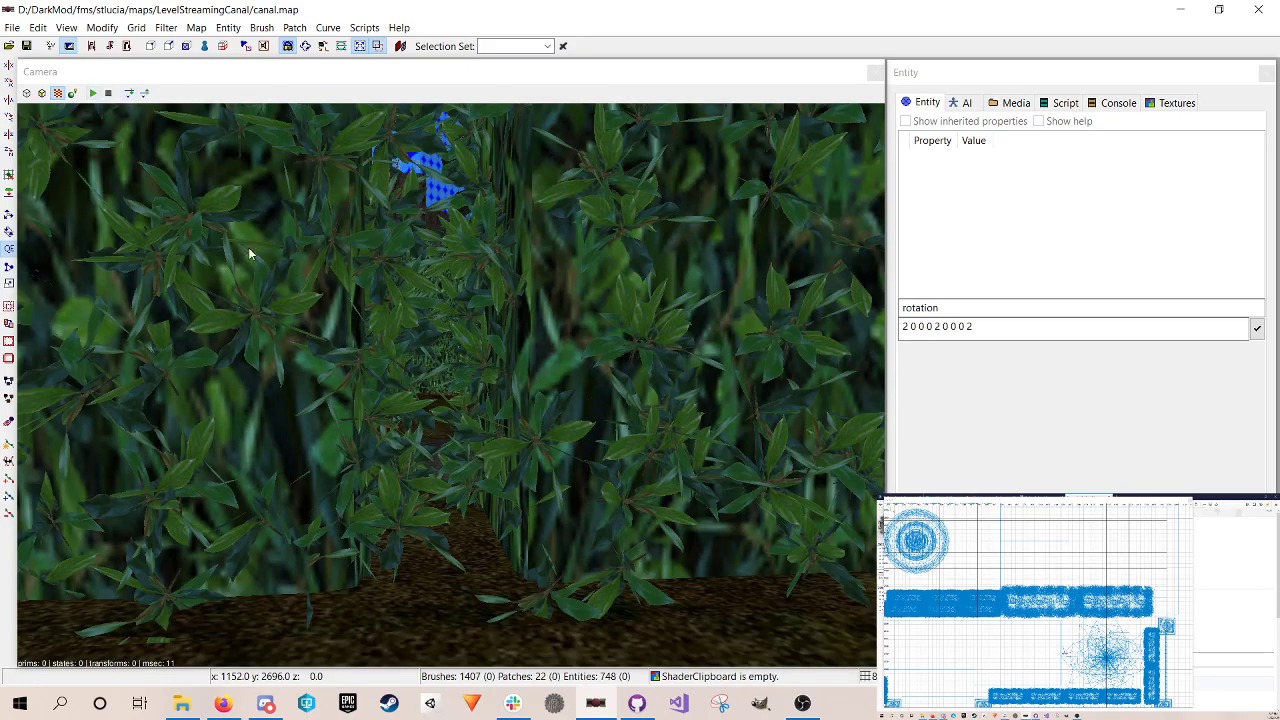
Step: Examine the hedge row from above and the side, comparing the enlarged hedges with the remaining small segments
right_click(313, 353)
key(Down)
right_click(313, 353)
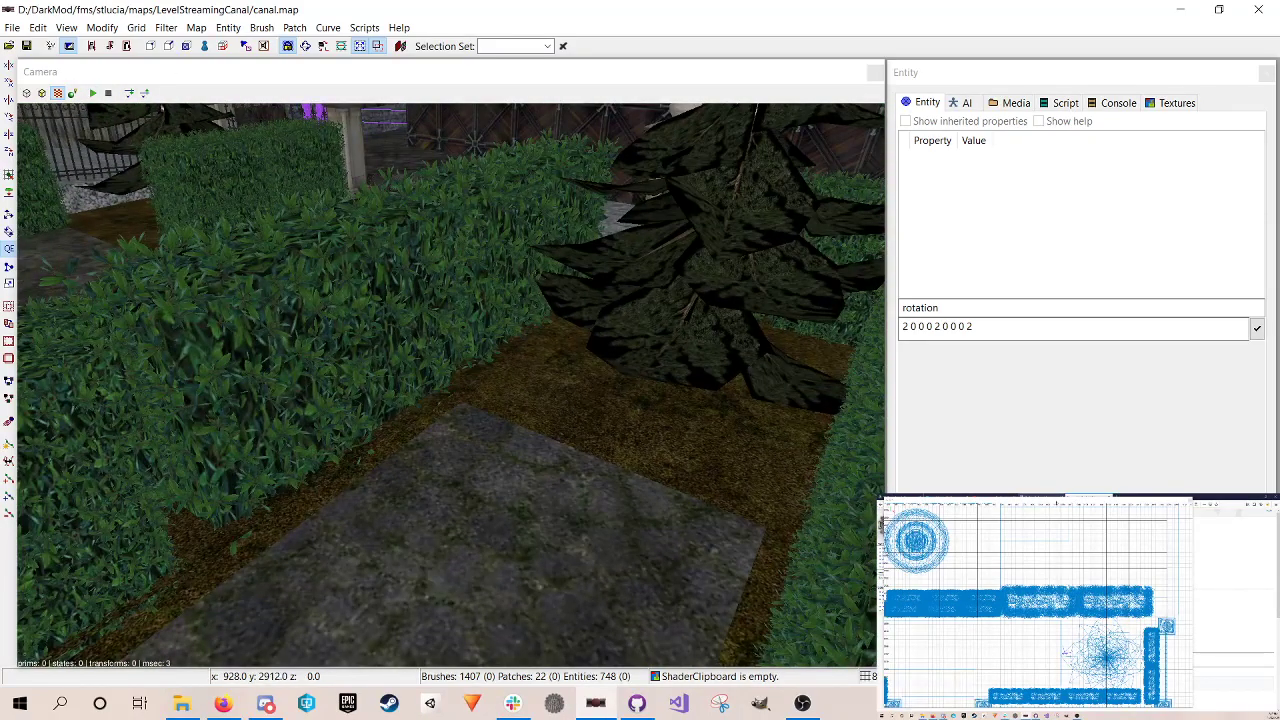
click(995, 497)
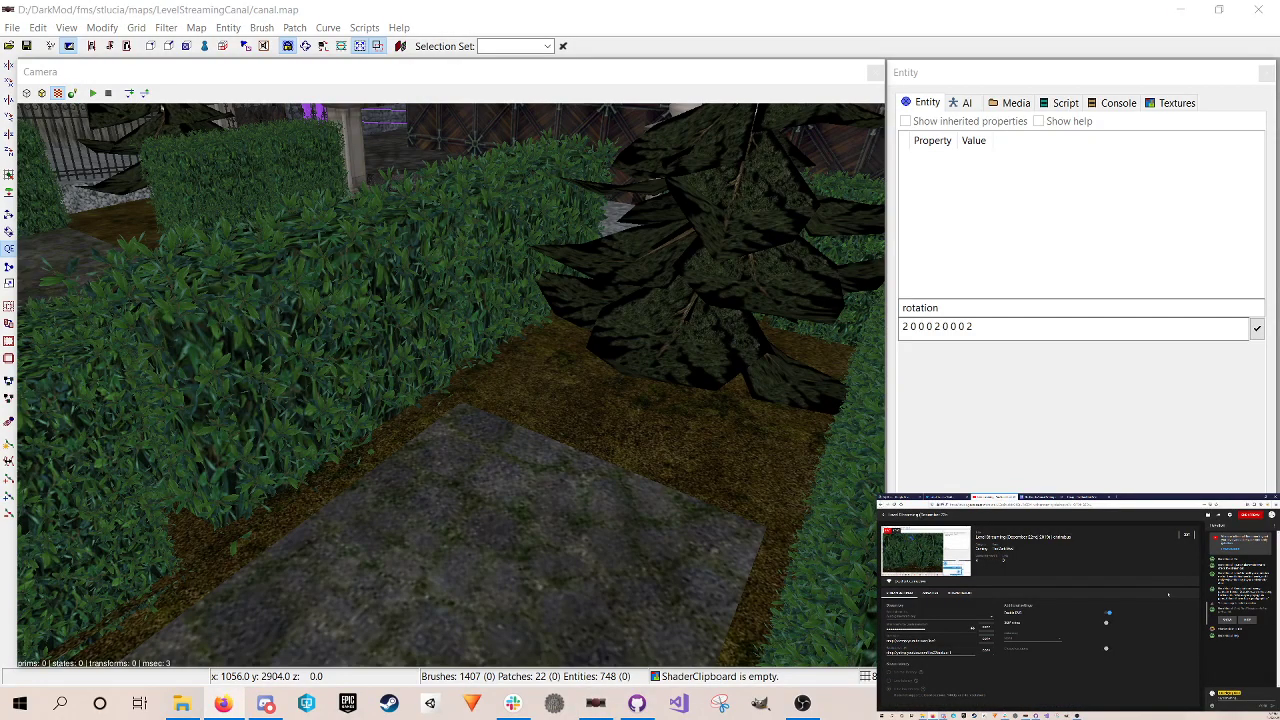
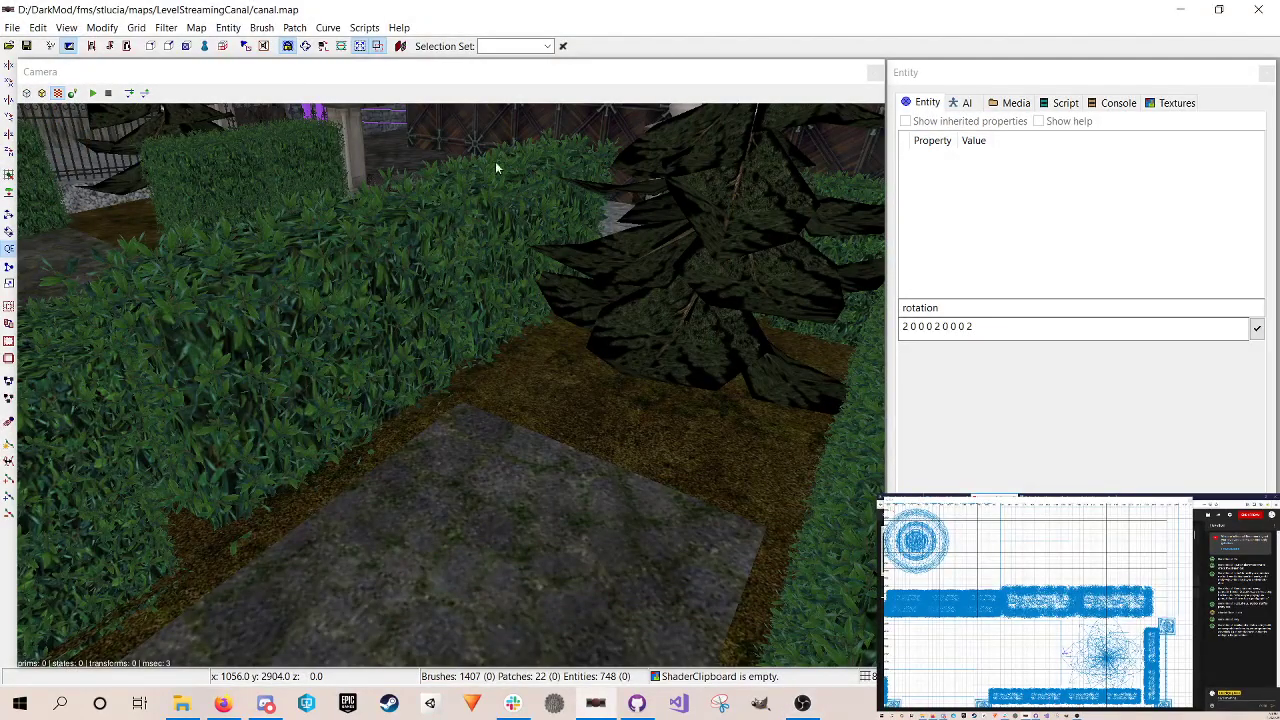
right_click(547, 123)
key(Up)
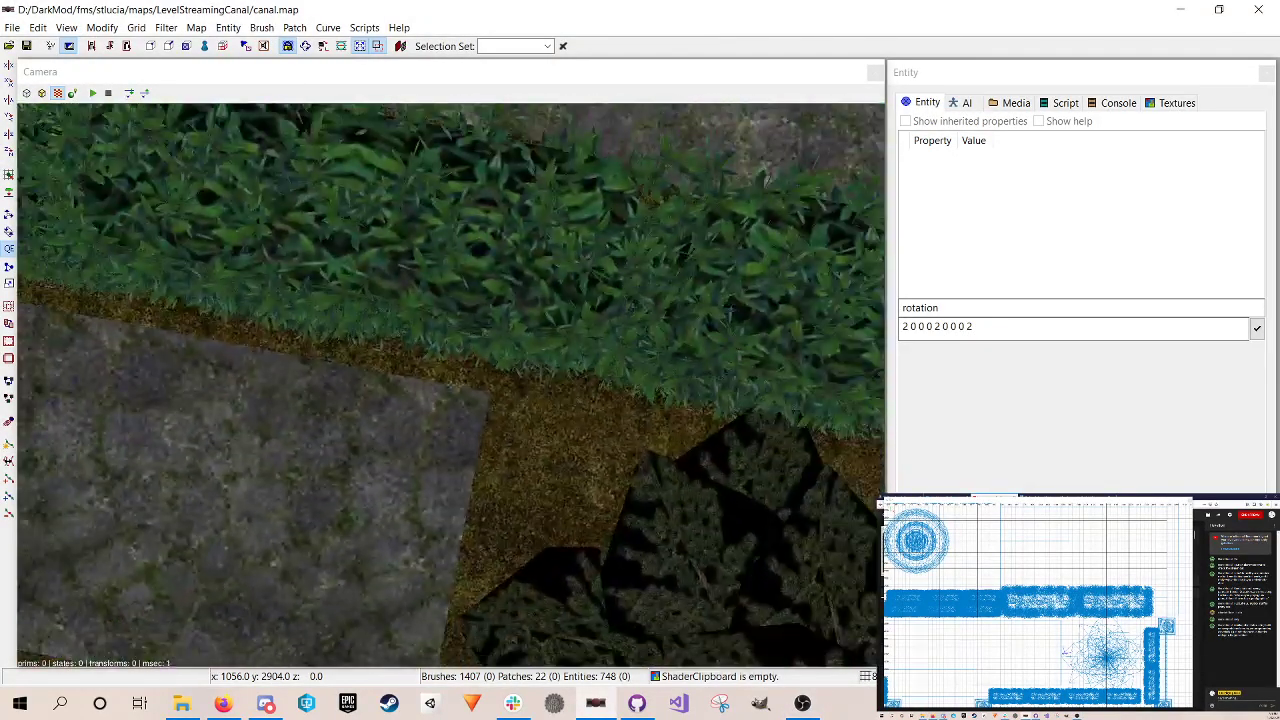
key(Up)
key(Down)
key(Up)
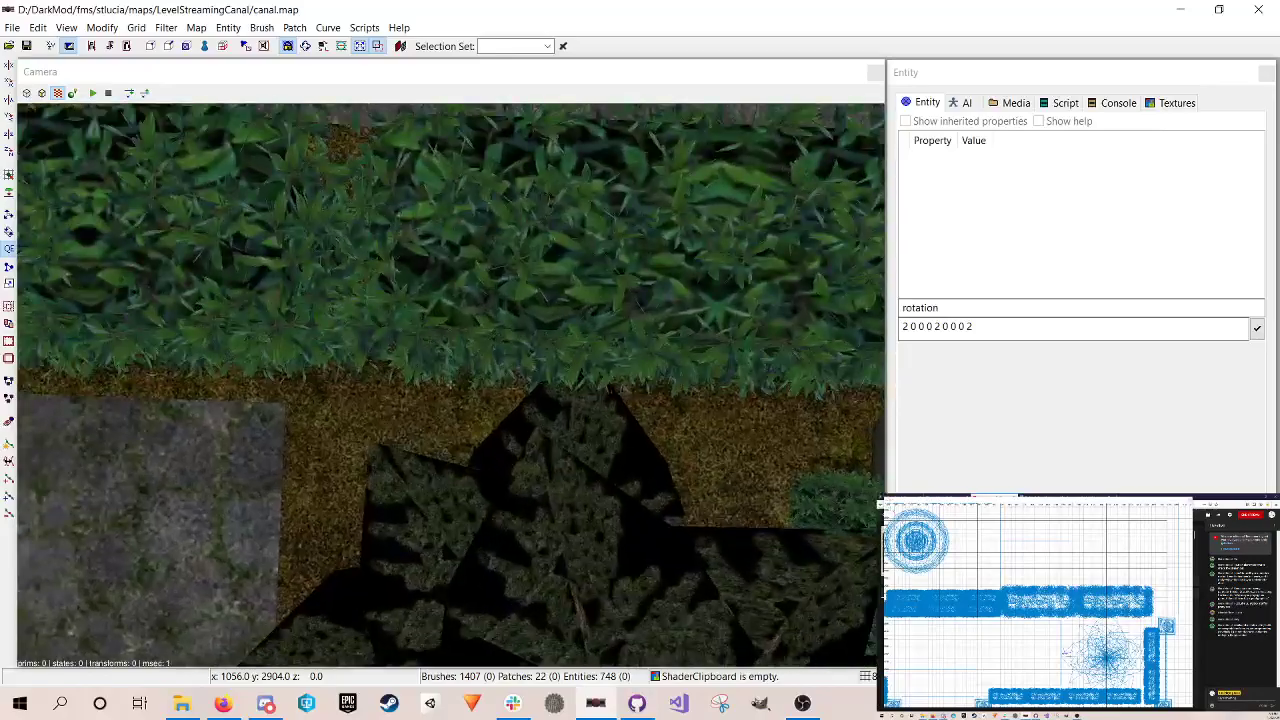
key(Down)
key(Left)
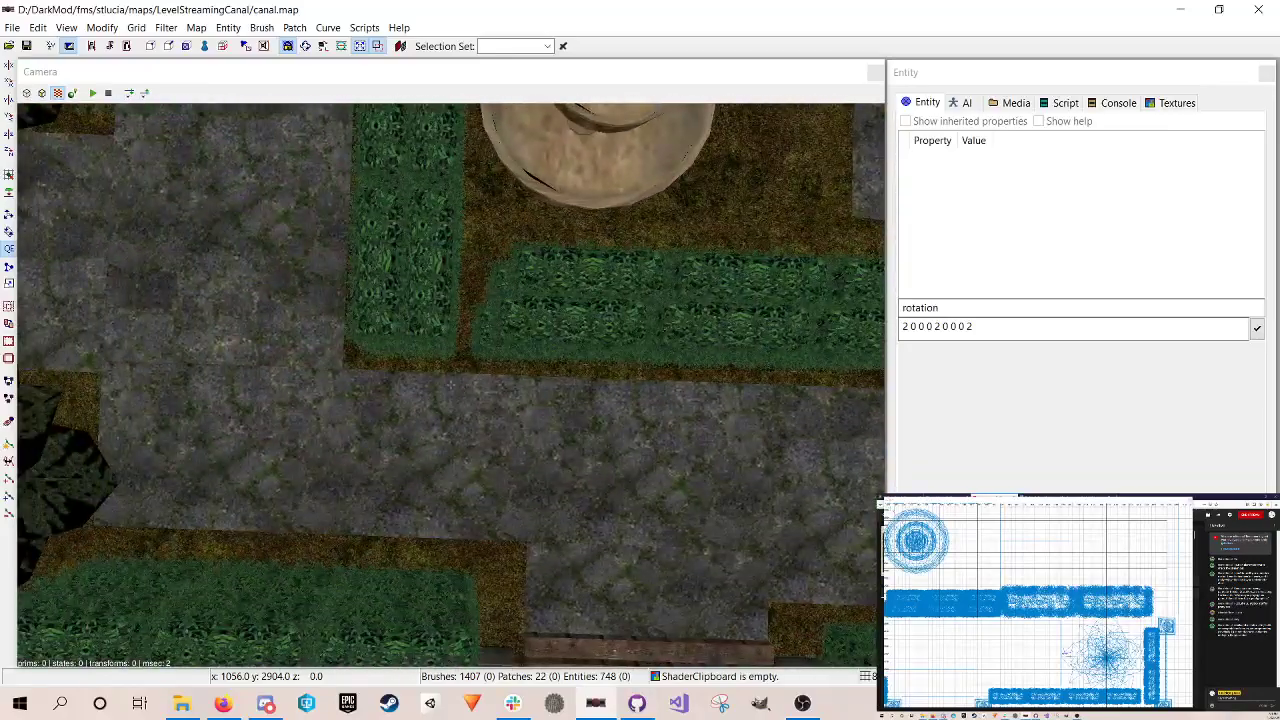
key(Right)
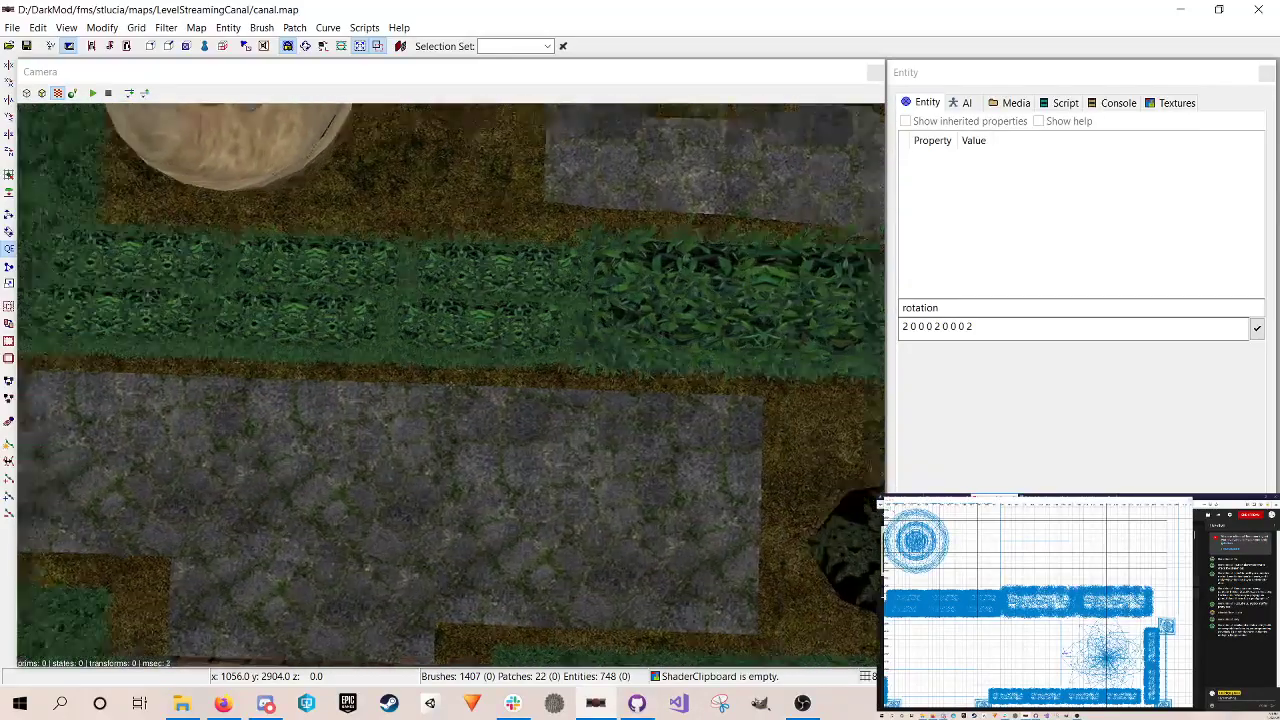
key(Up)
key(Down)
key(Up)
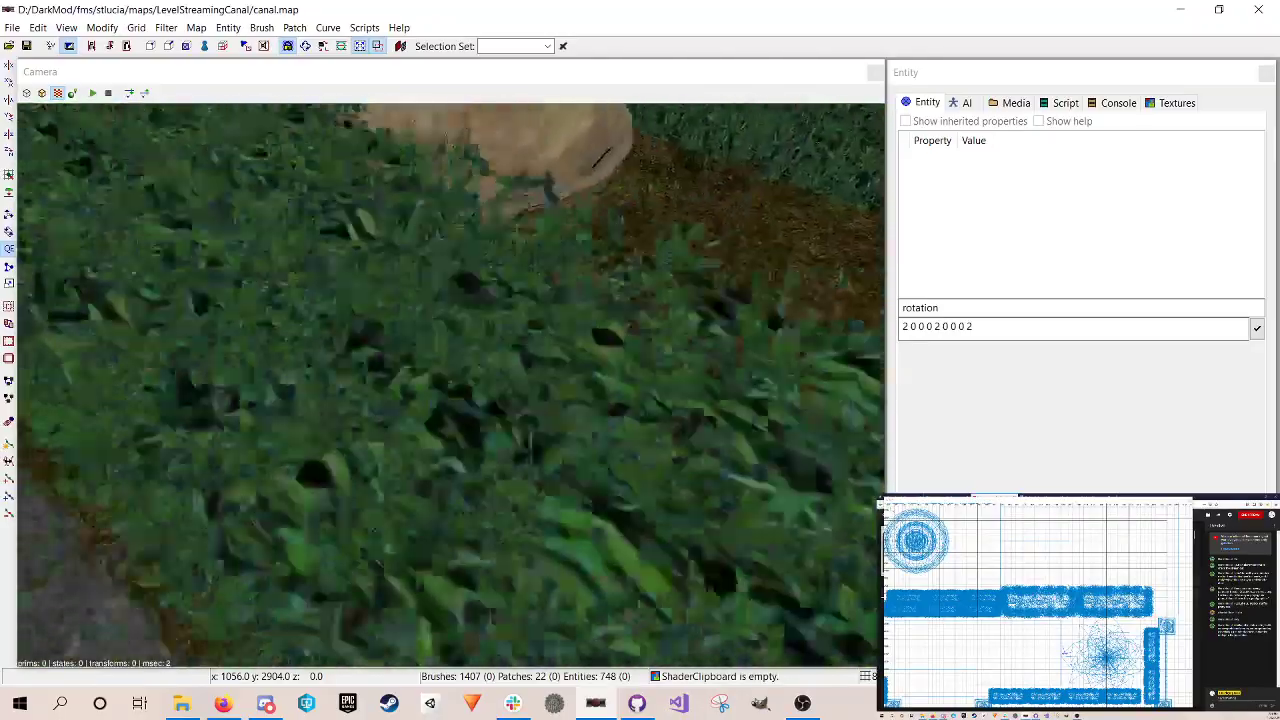
Step: Delete the eight small hedge segments, both layers and both sides of the row, directly next to the enlarged hedges
key(Down)
right_click(440, 292)
shift+click(440, 292)
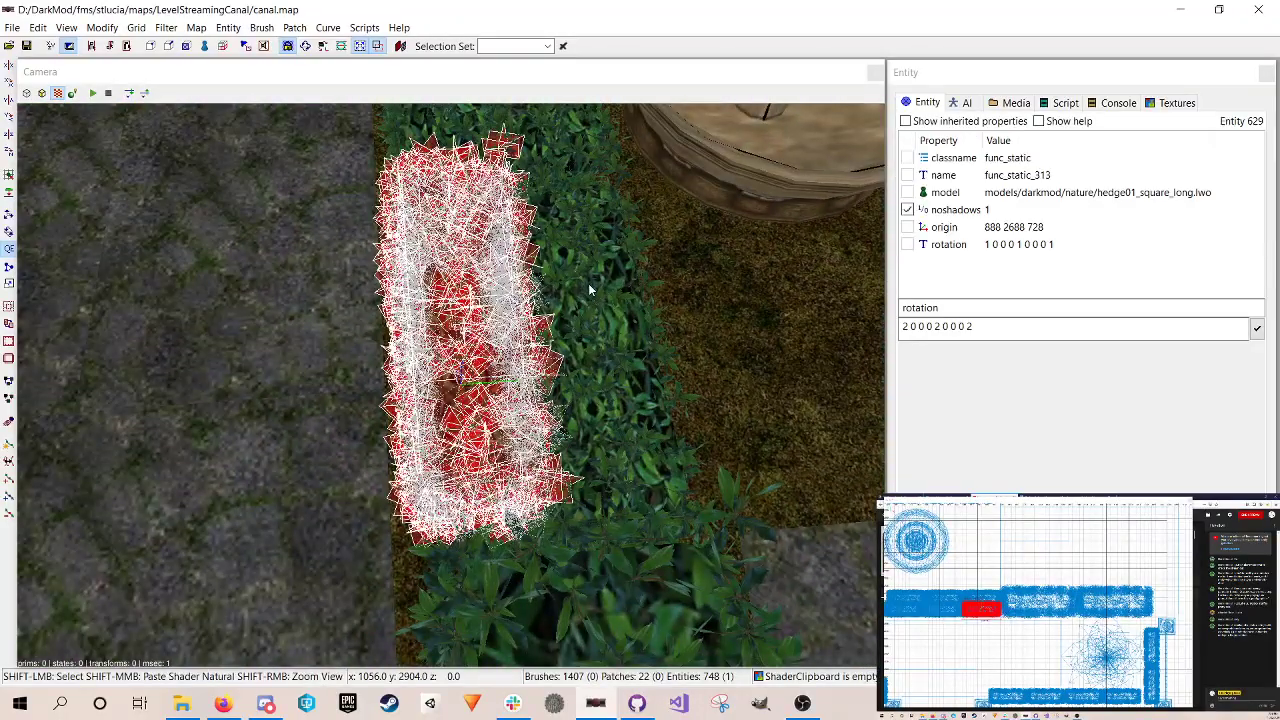
shift+click(588, 286)
right_click(588, 286)
key(Down)
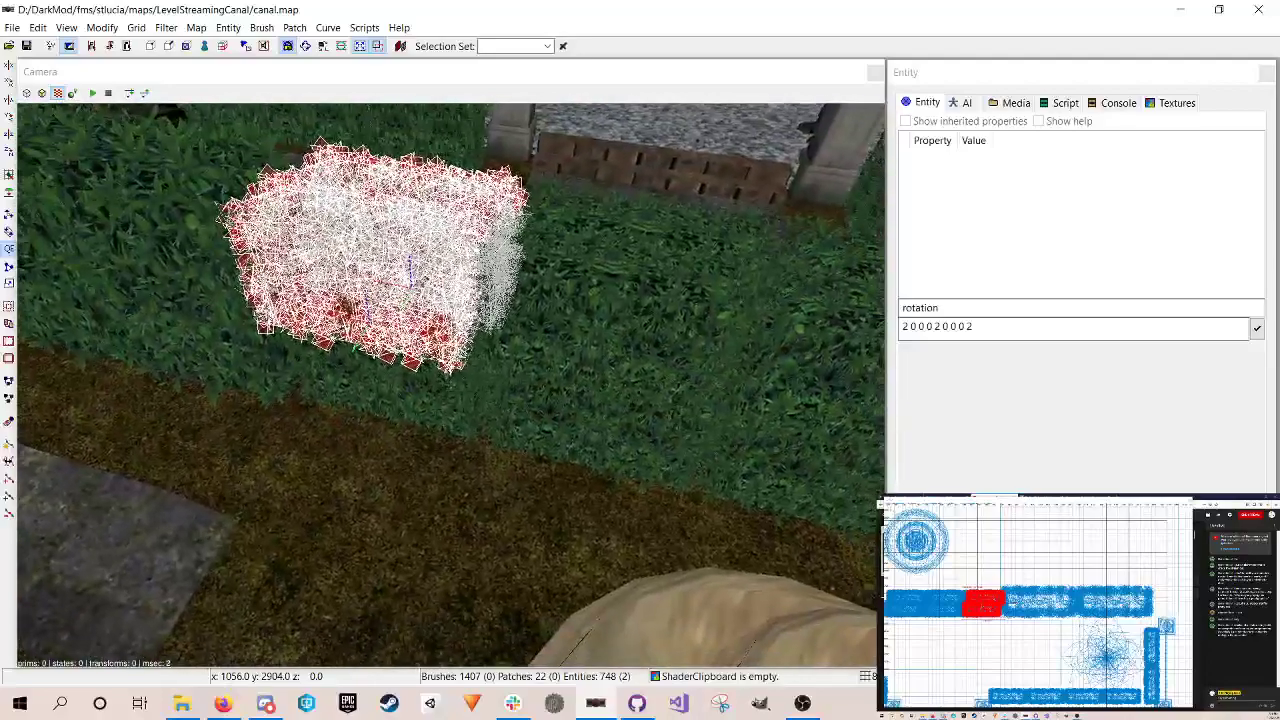
right_click(504, 350)
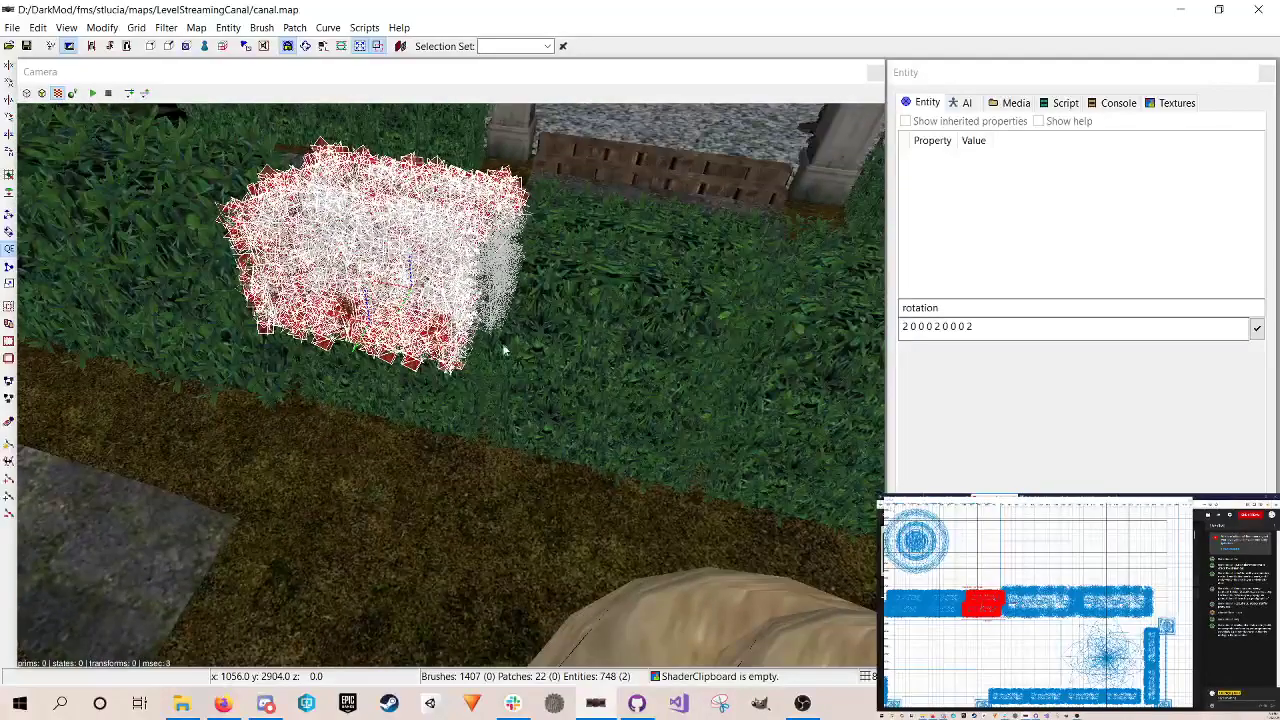
shift+click(460, 378)
shift+click(578, 270)
shift+click(613, 222)
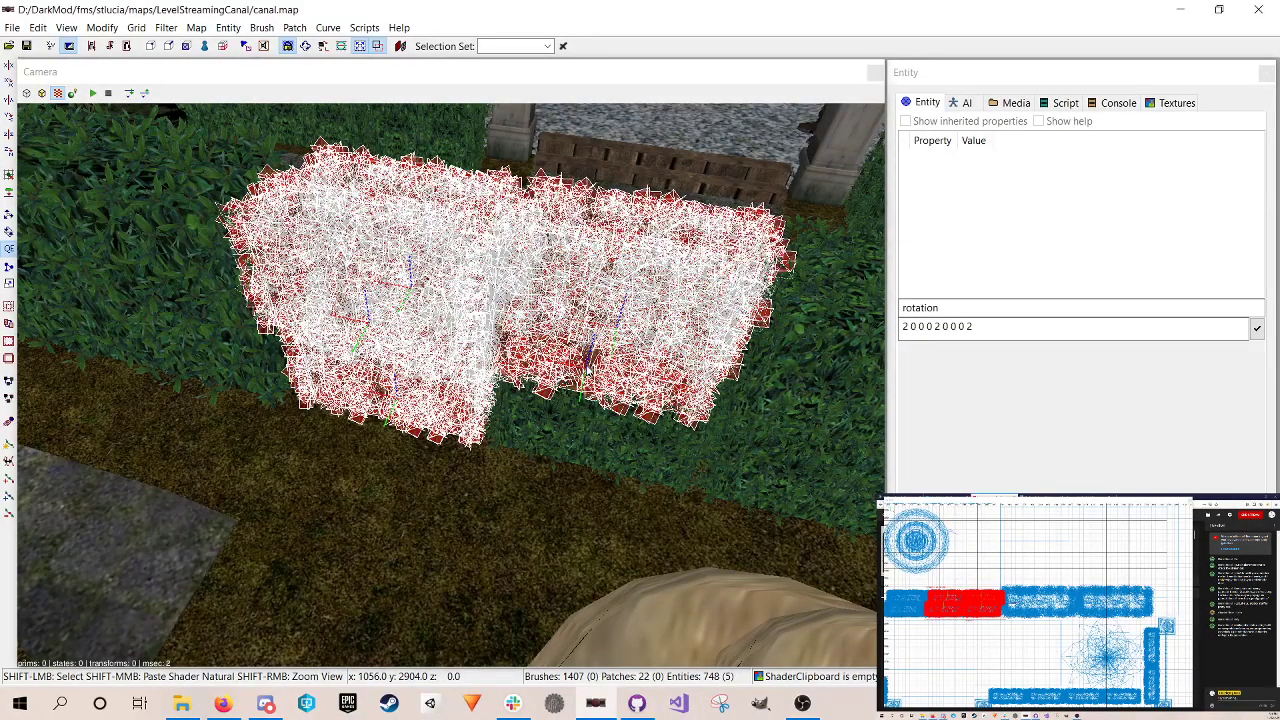
shift+click(588, 368)
right_click(376, 336)
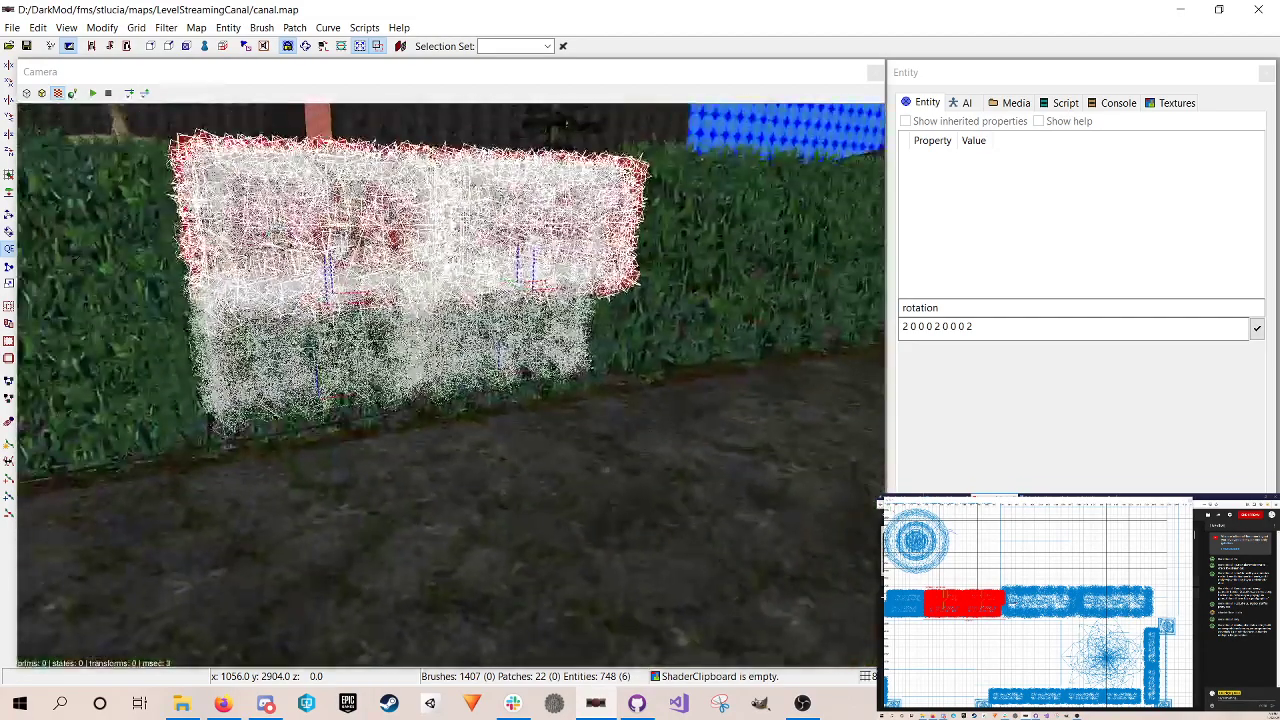
right_click(376, 336)
shift+click(362, 356)
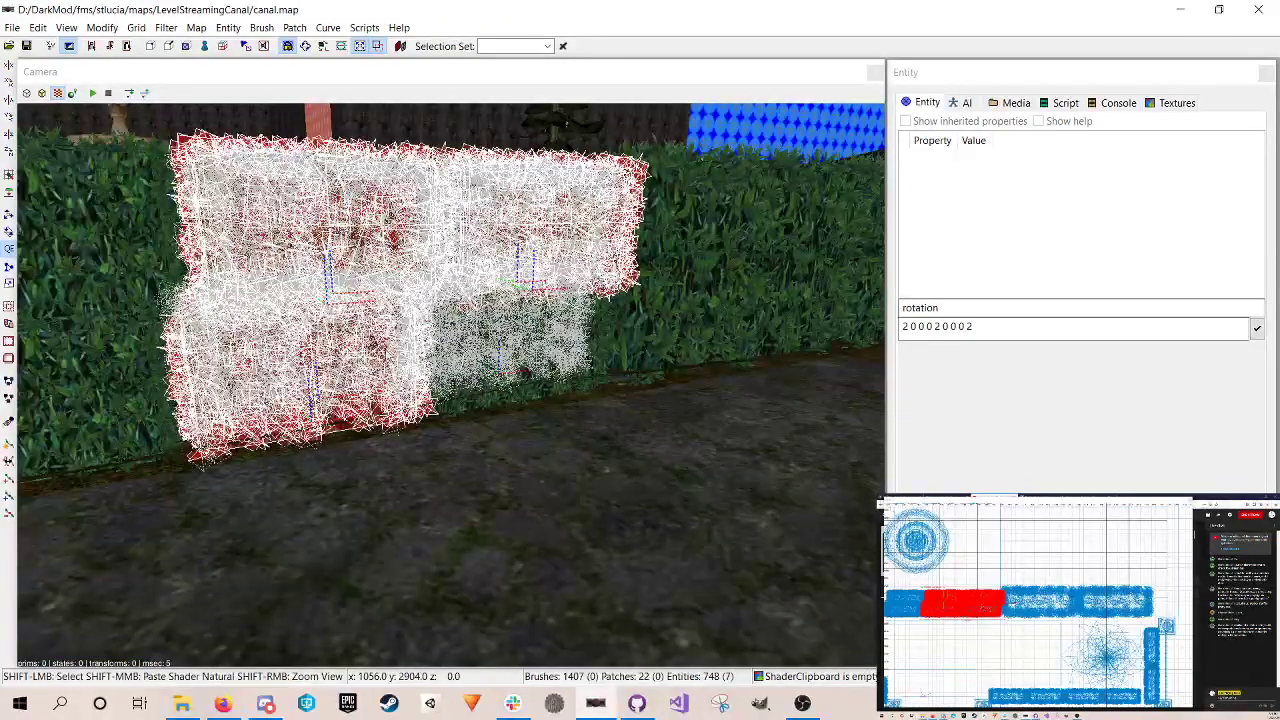
shift+click(520, 338)
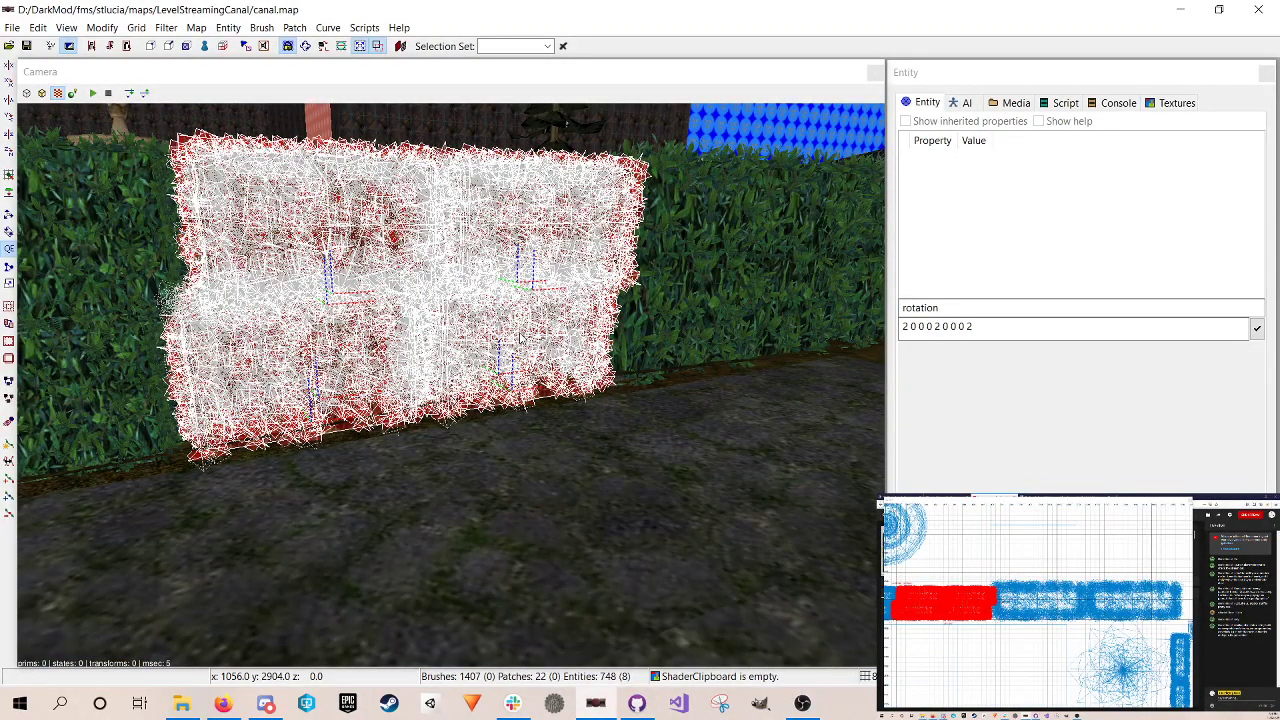
key(BackSpace)
right_click(519, 332)
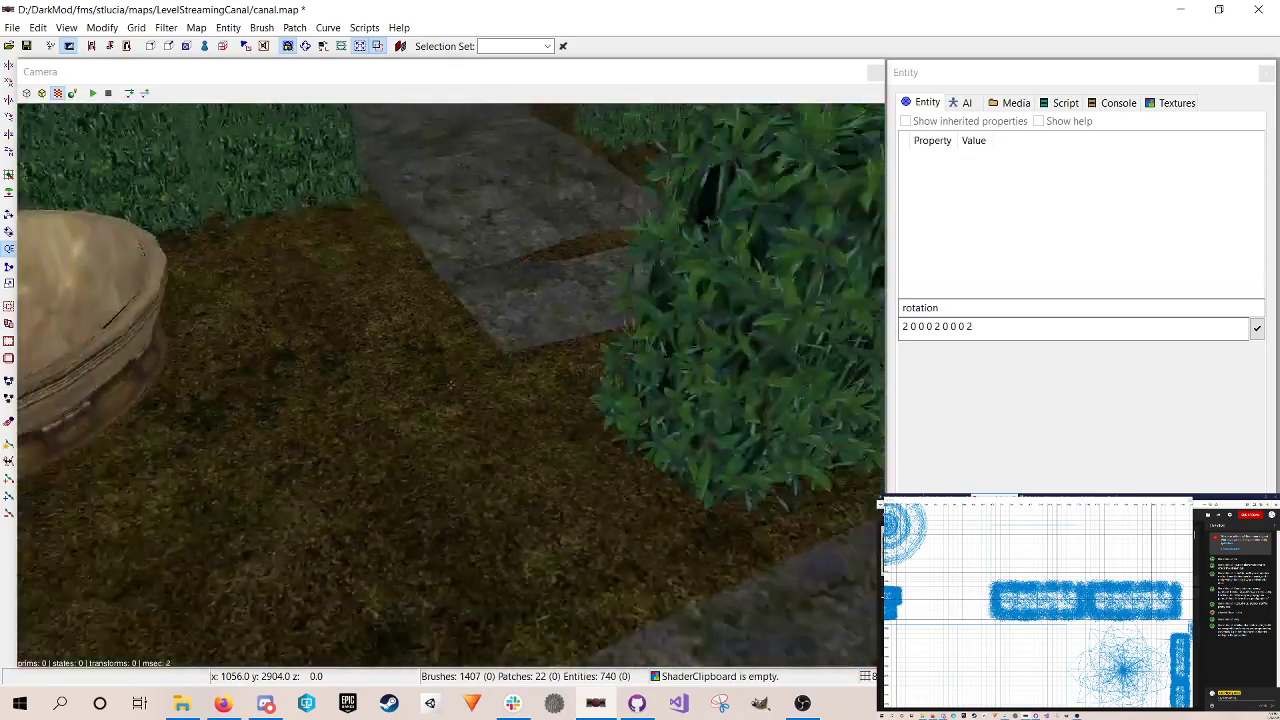
key(Down)
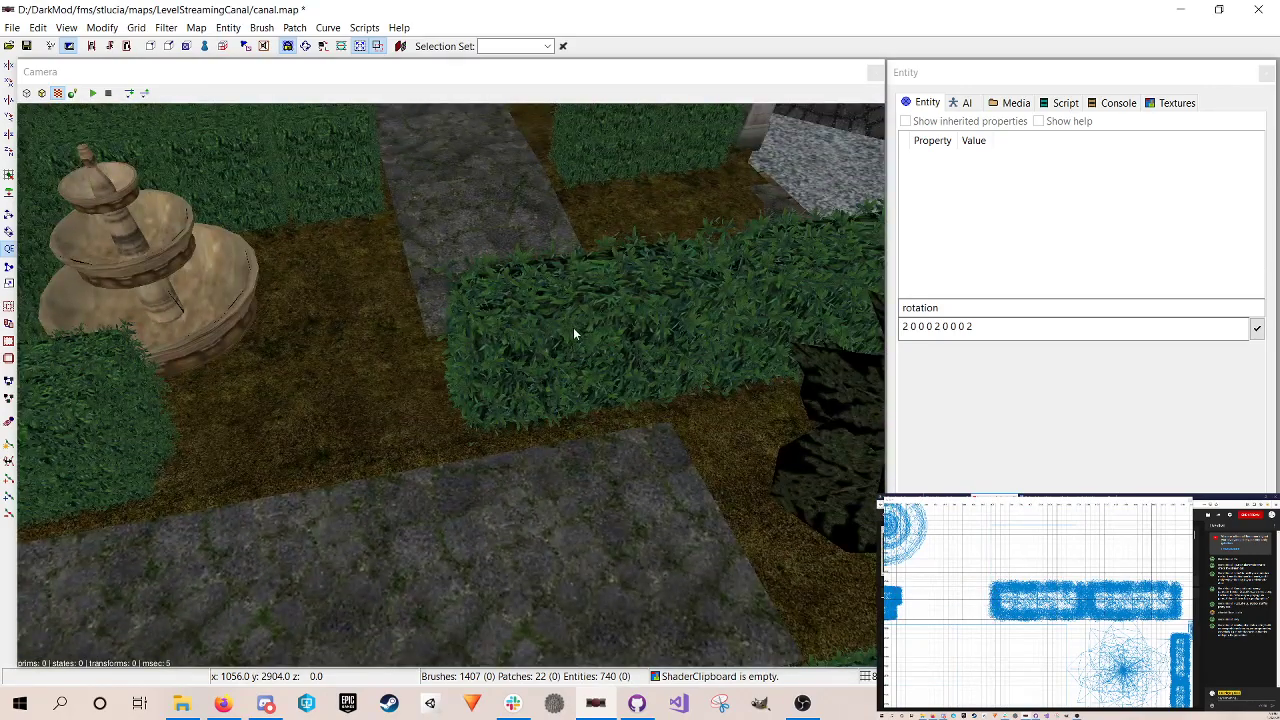
shift+click(573, 327)
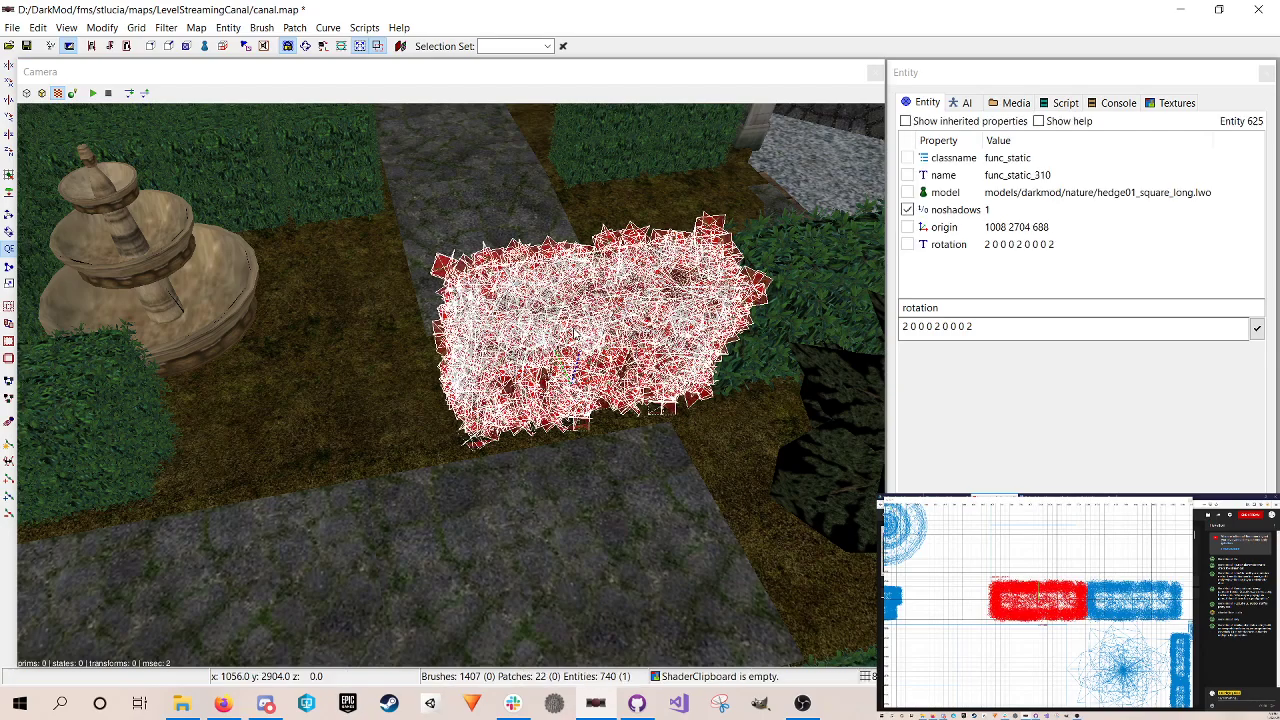
right_drag(1017, 613, 1031, 615)
key(space)
drag(1046, 605, 954, 600)
key(Escape)
key(ctrl+s)
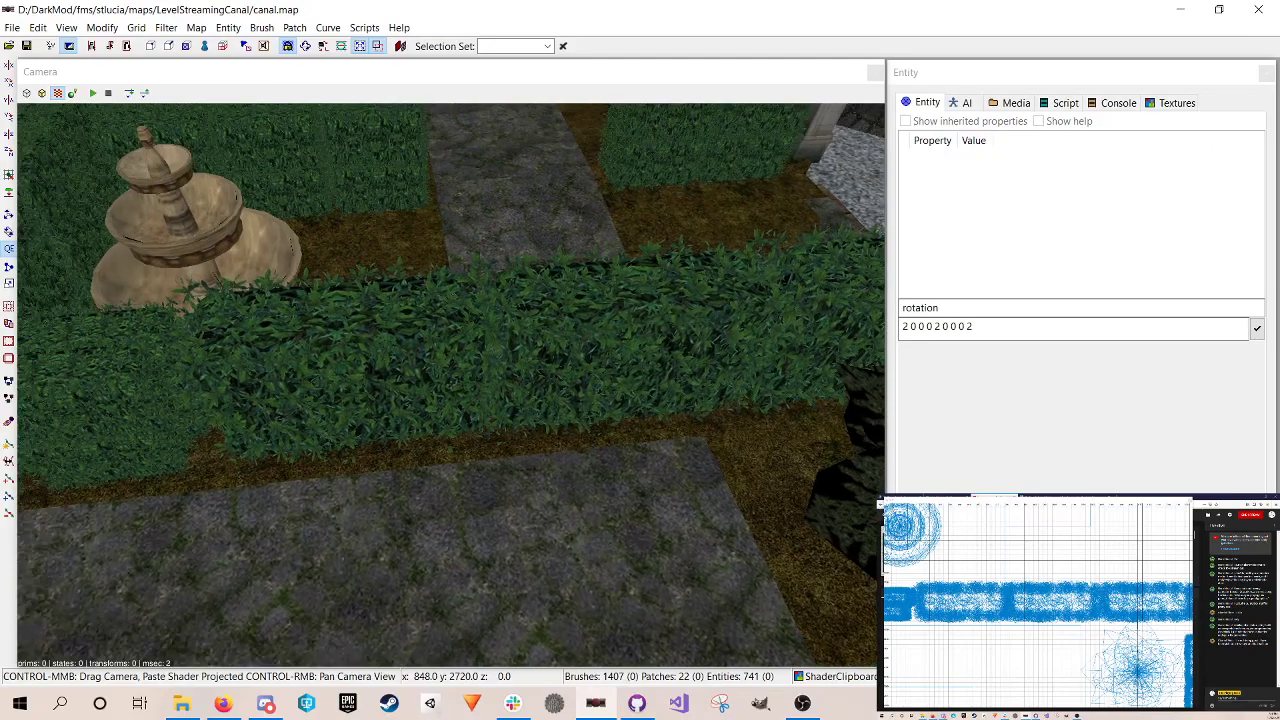
Step: Delete the four small hedge segments left between the newest enlarged hedge and the corner by the fountain
right_click(554, 402)
shift+click(333, 306)
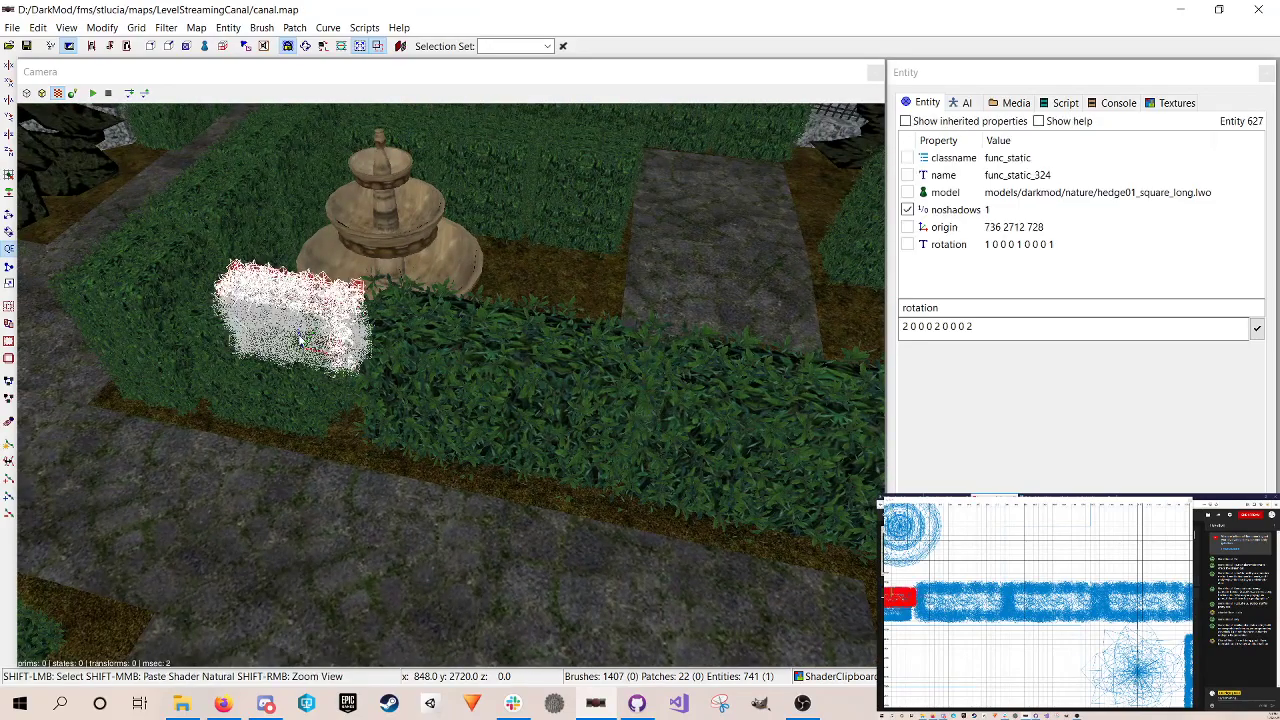
shift+click(287, 396)
shift+click(288, 410)
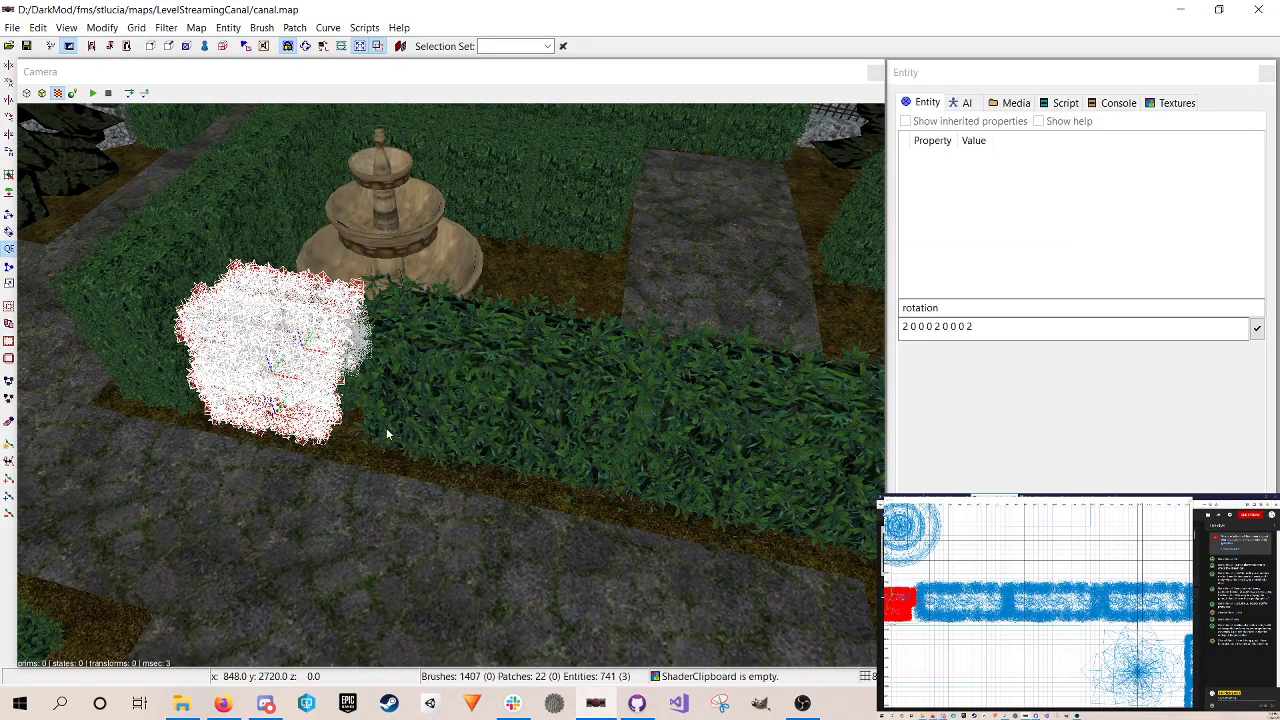
shift+click(352, 390)
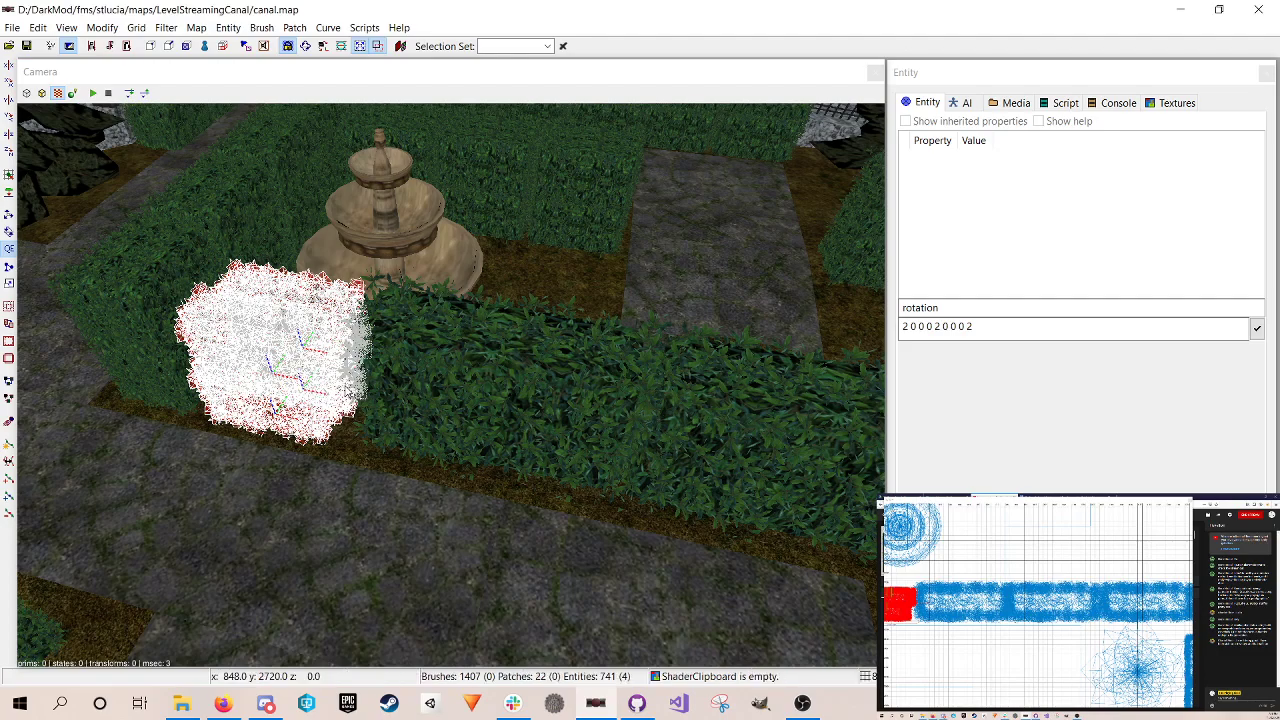
key(Delete)
click(360, 383)
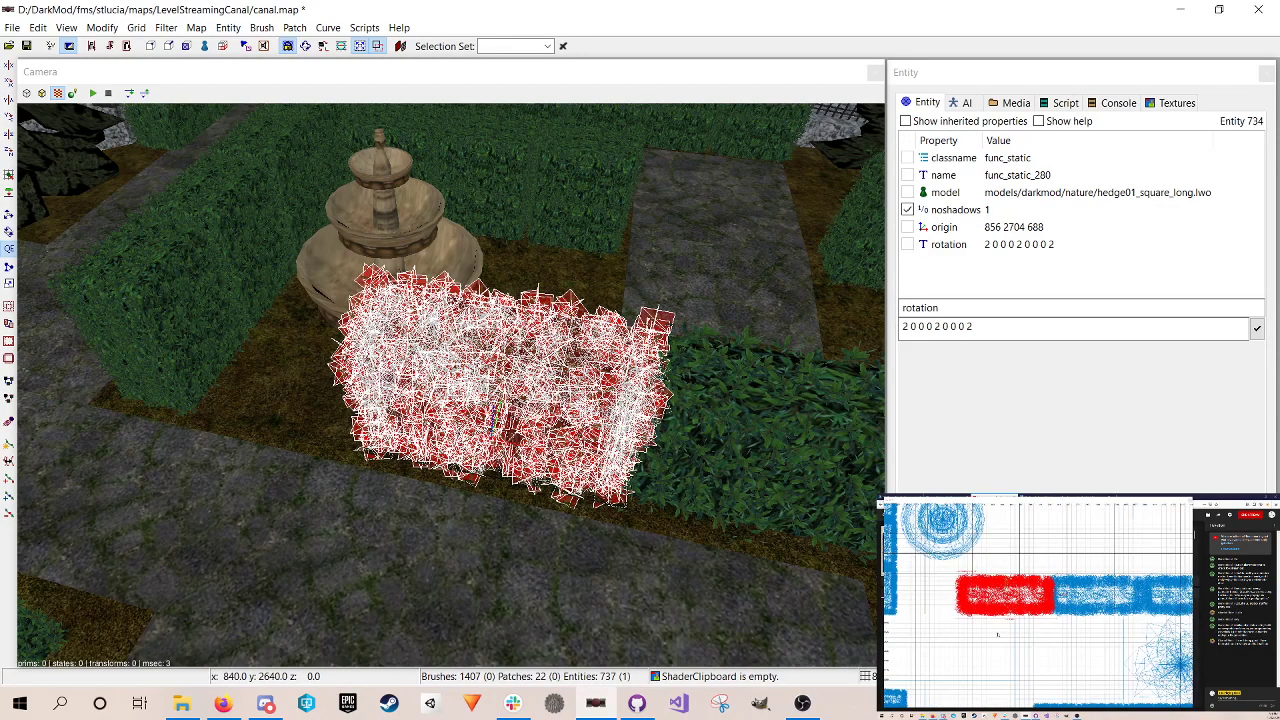
key(space)
drag(1012, 611, 948, 606)
right_drag(950, 613, 983, 609)
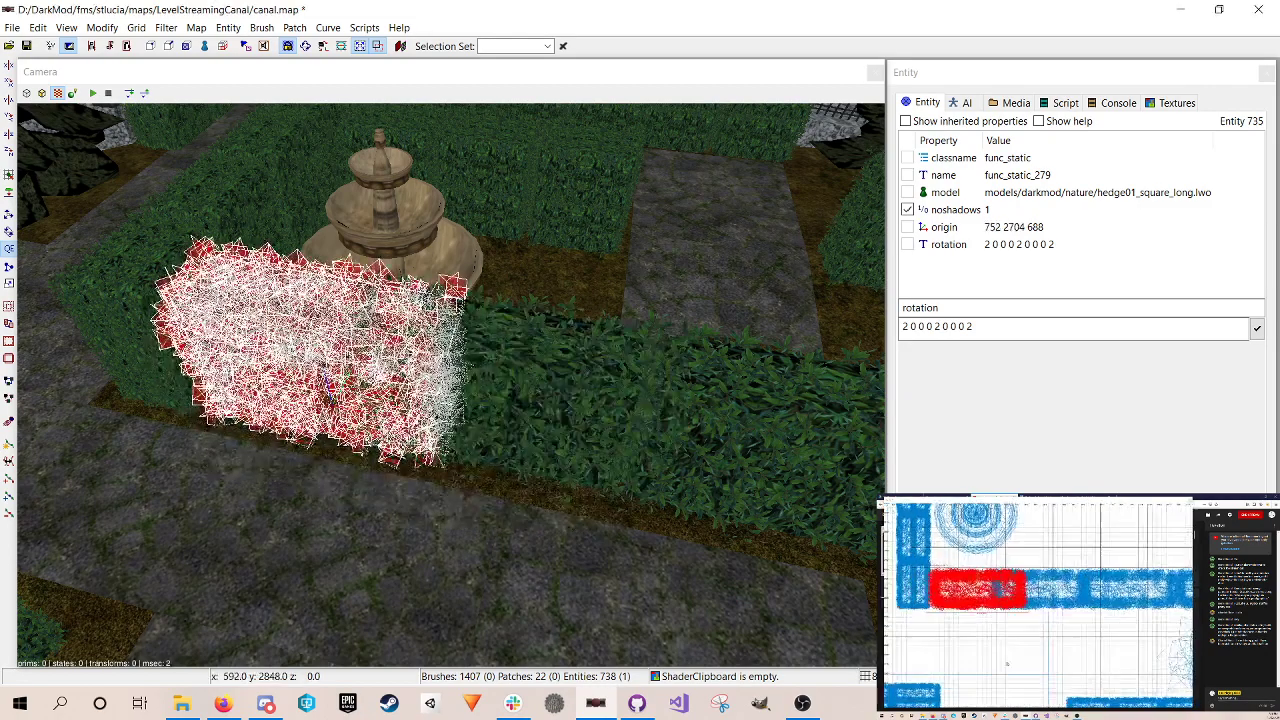
mouse_move(983, 606)
mouse_down()
mouse_move(950, 606)
mouse_move(965, 602)
mouse_up()
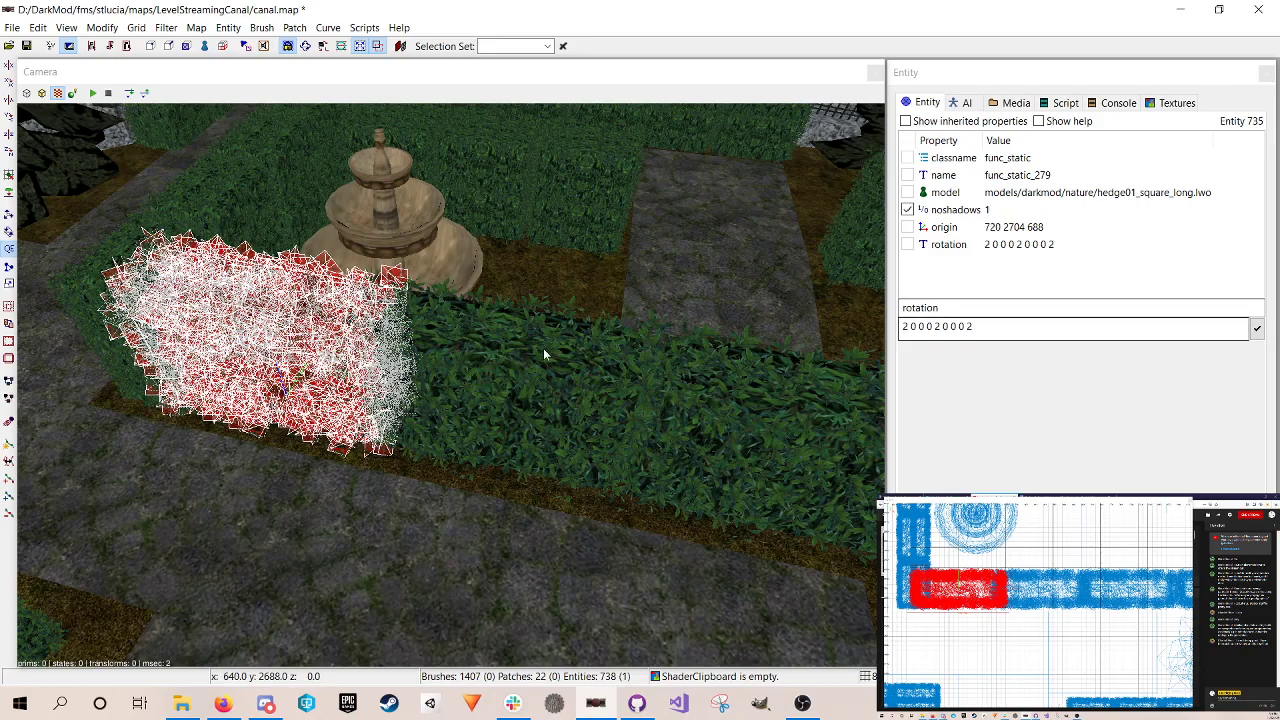
Step: Shift the enlarged hedges slightly along the row to even out their overlaps with the corner and each other, and save the map
shift+click(500, 363)
drag(985, 592, 990, 592)
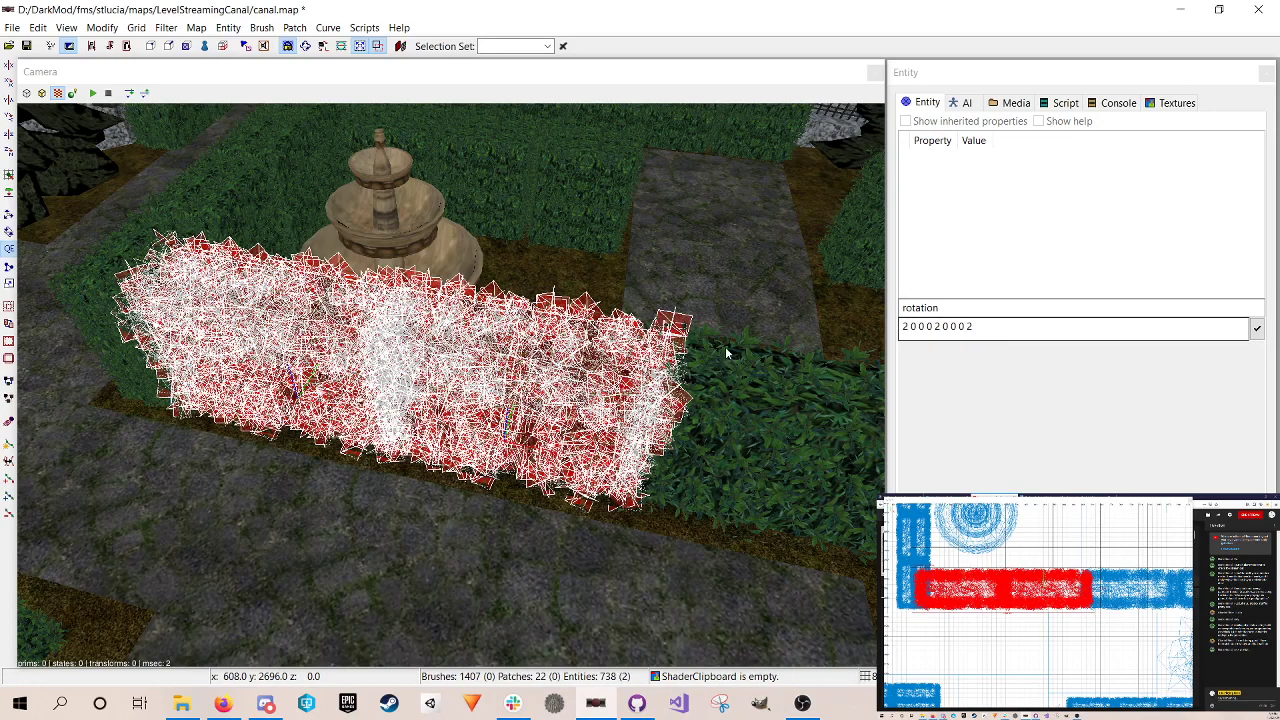
shift+click(712, 417)
right_drag(606, 479, 605, 480)
right_drag(1040, 600, 1023, 603)
drag(1033, 615, 1043, 615)
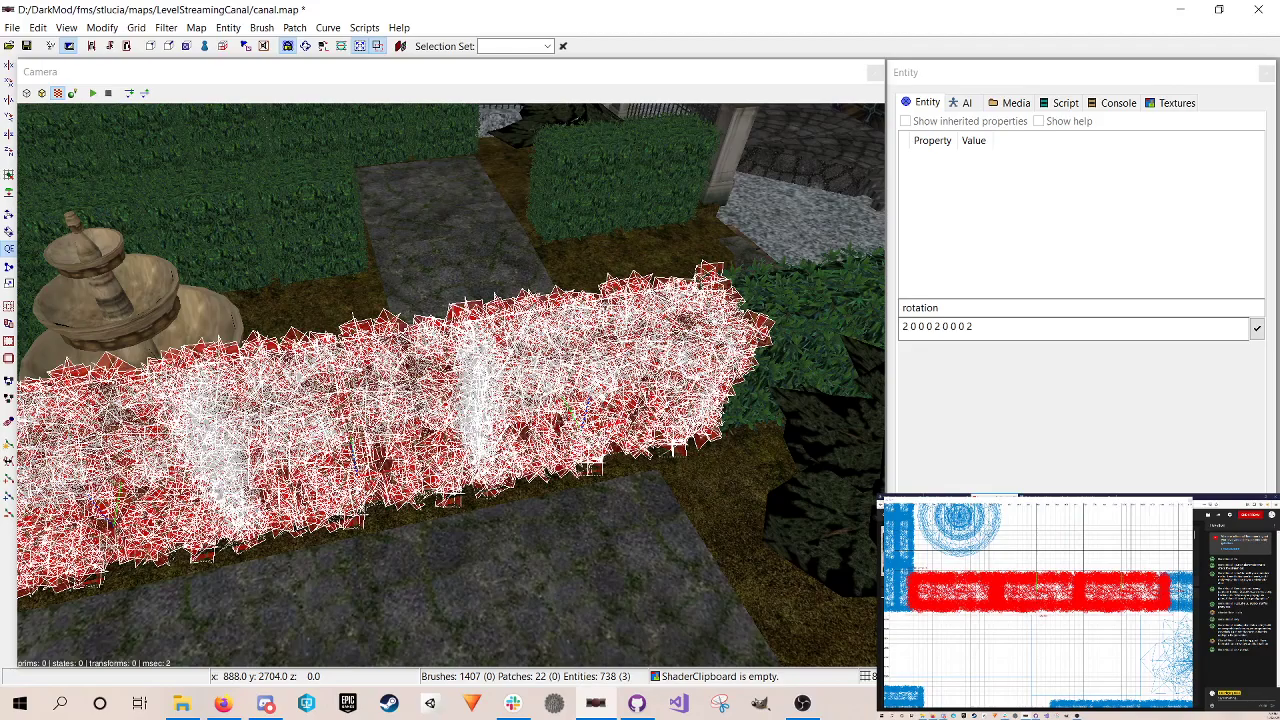
key(Escape)
key(ctrl+s)
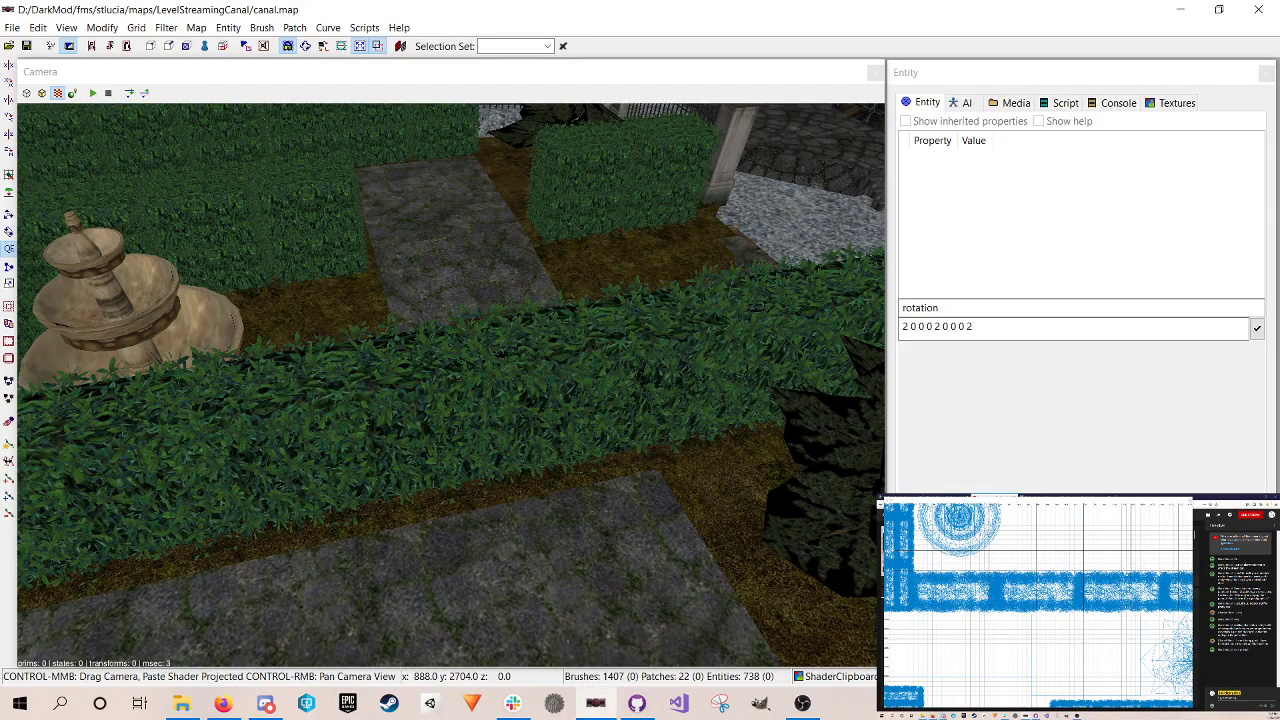
Step: Delete the four small hedge segments along the iron fence between the two stone pillars
right_drag(450, 385, 340, 375)
scroll(450, 385, up, 1)
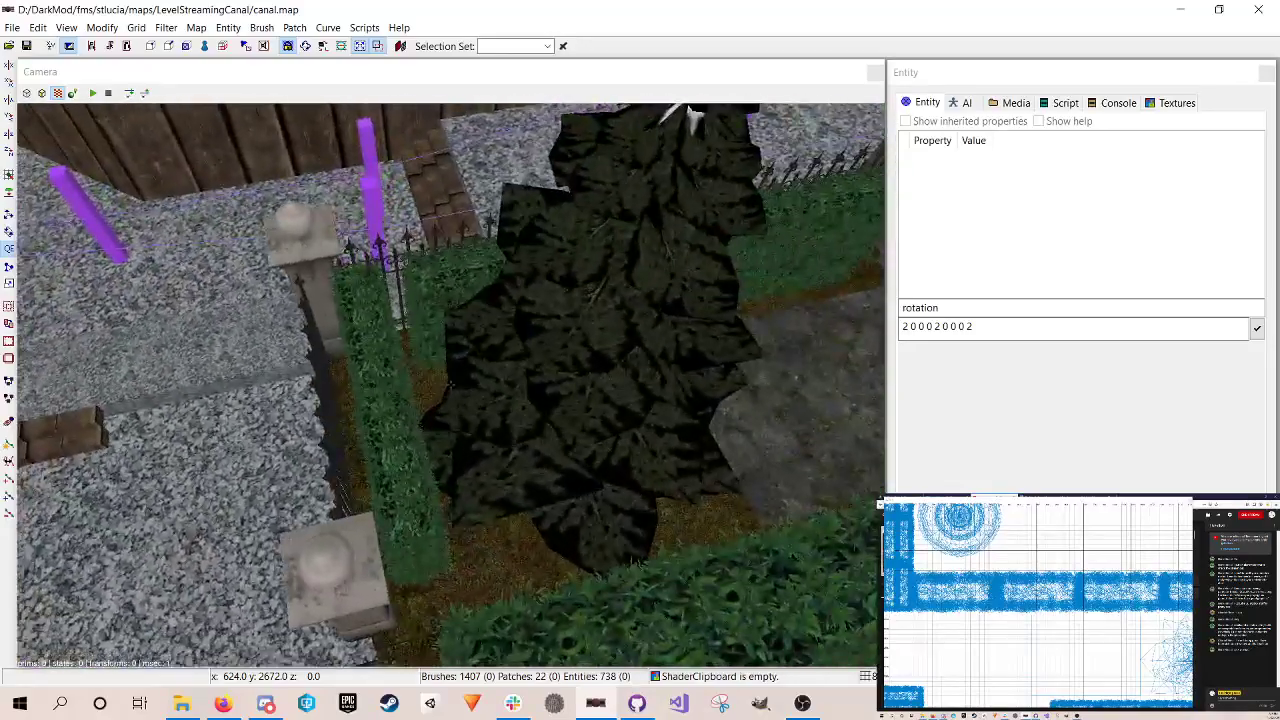
scroll(450, 385, up, 1)
right_drag(450, 385, 405, 295)
scroll(450, 385, down, 2)
scroll(450, 385, up, 2)
scroll(450, 385, up, 2)
scroll(450, 385, down, 3)
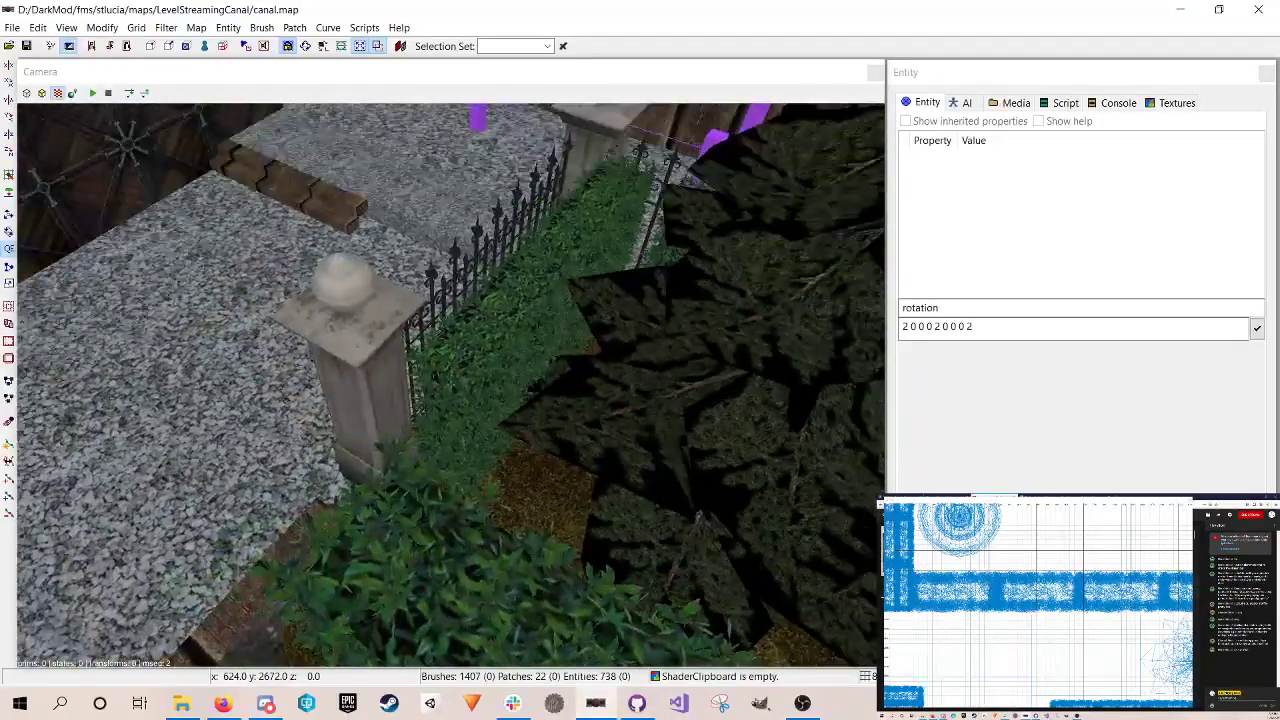
shift+click(514, 345)
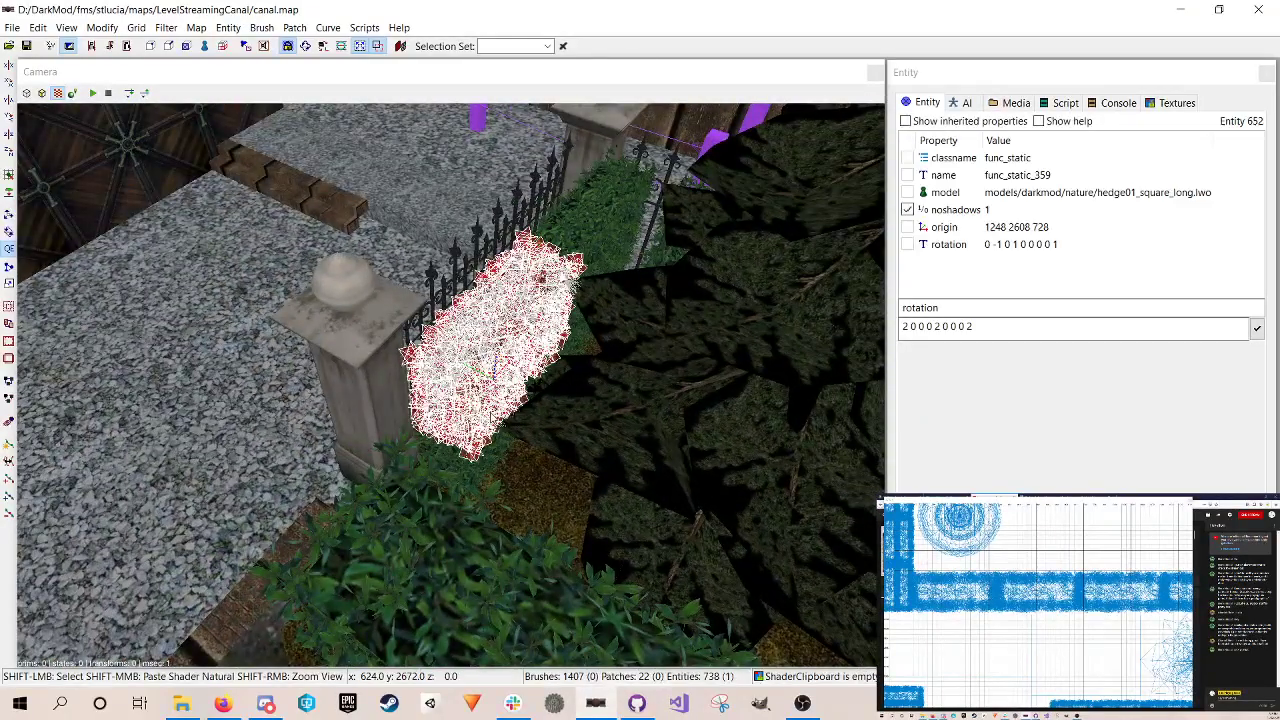
shift+click(565, 233)
shift+click(583, 333)
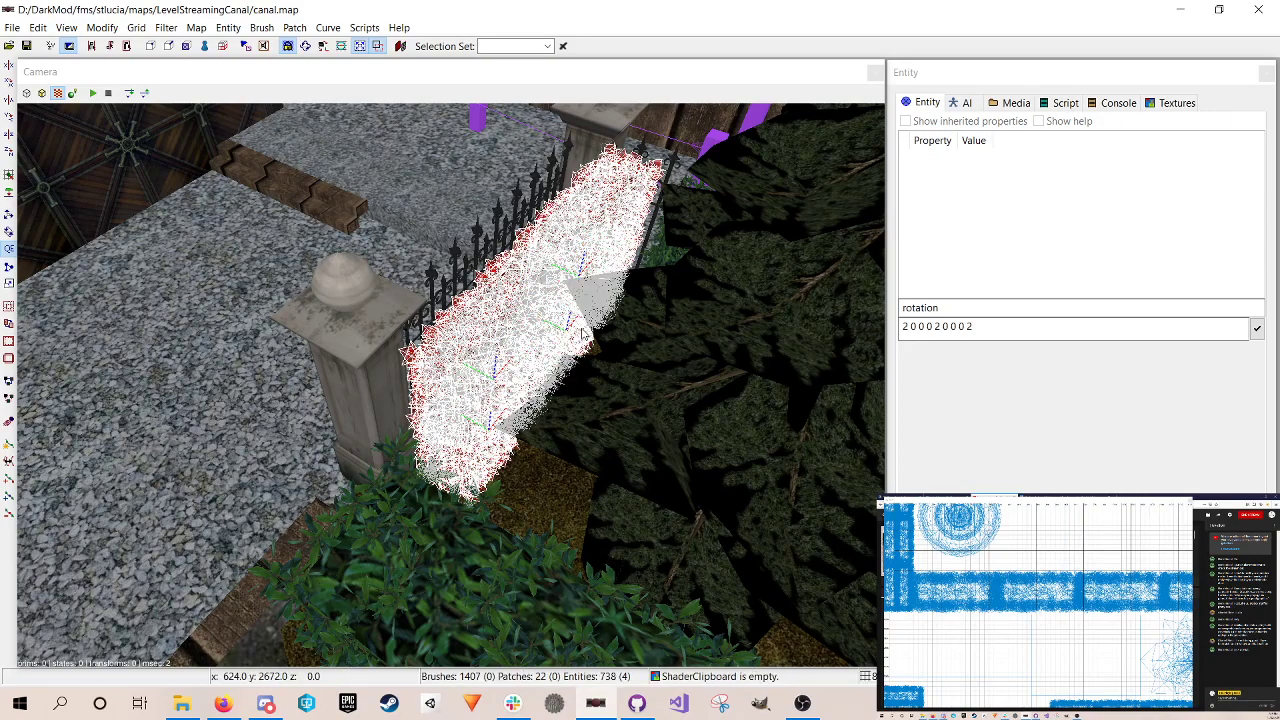
key(Delete)
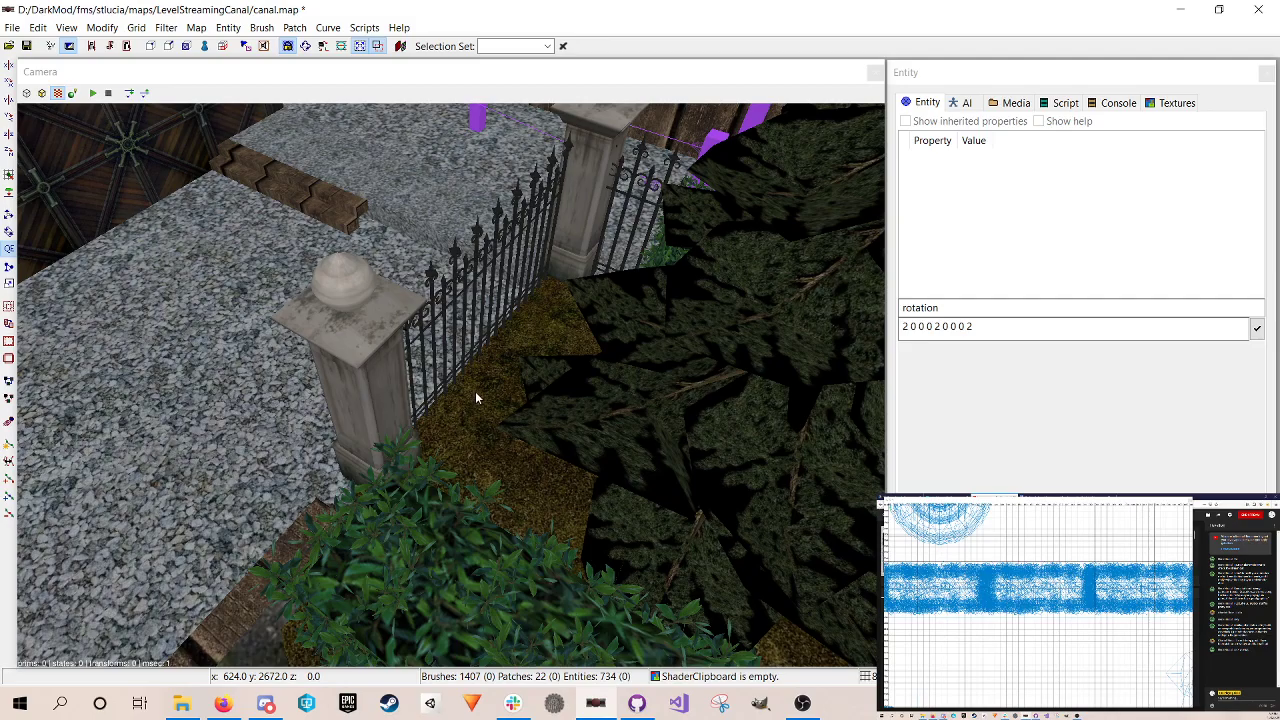
right_click(475, 398)
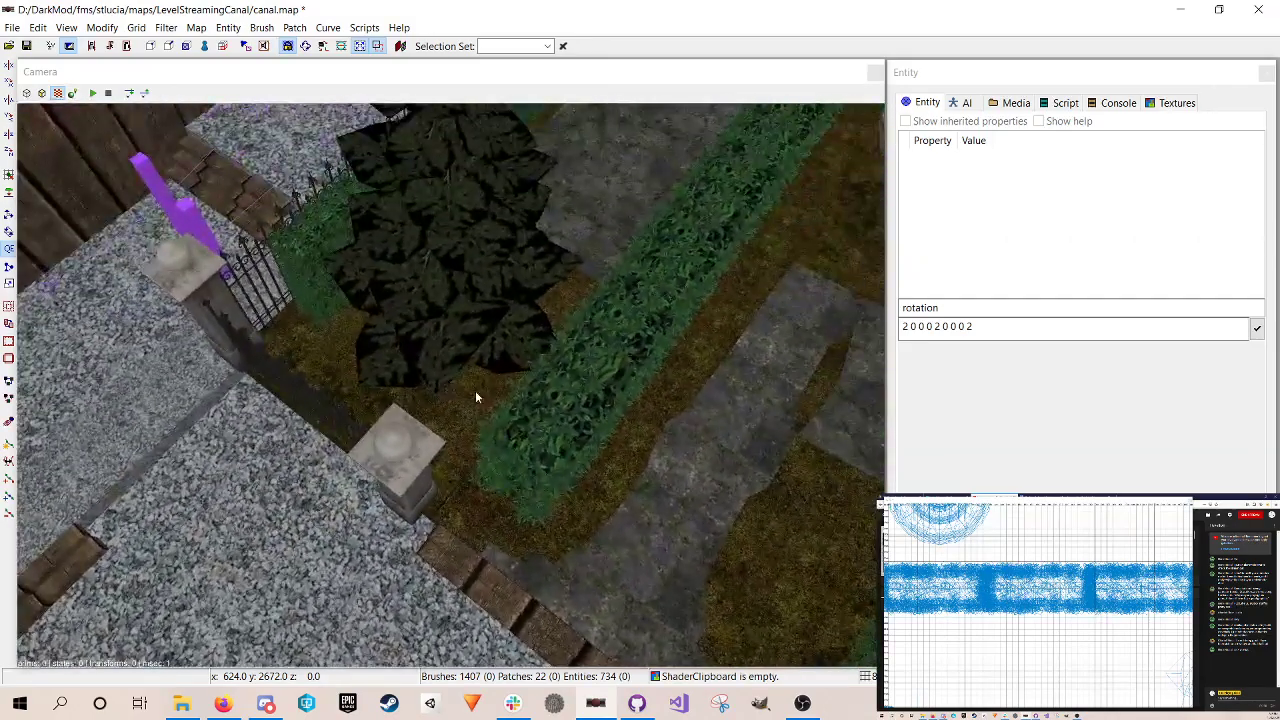
shift+click(581, 364)
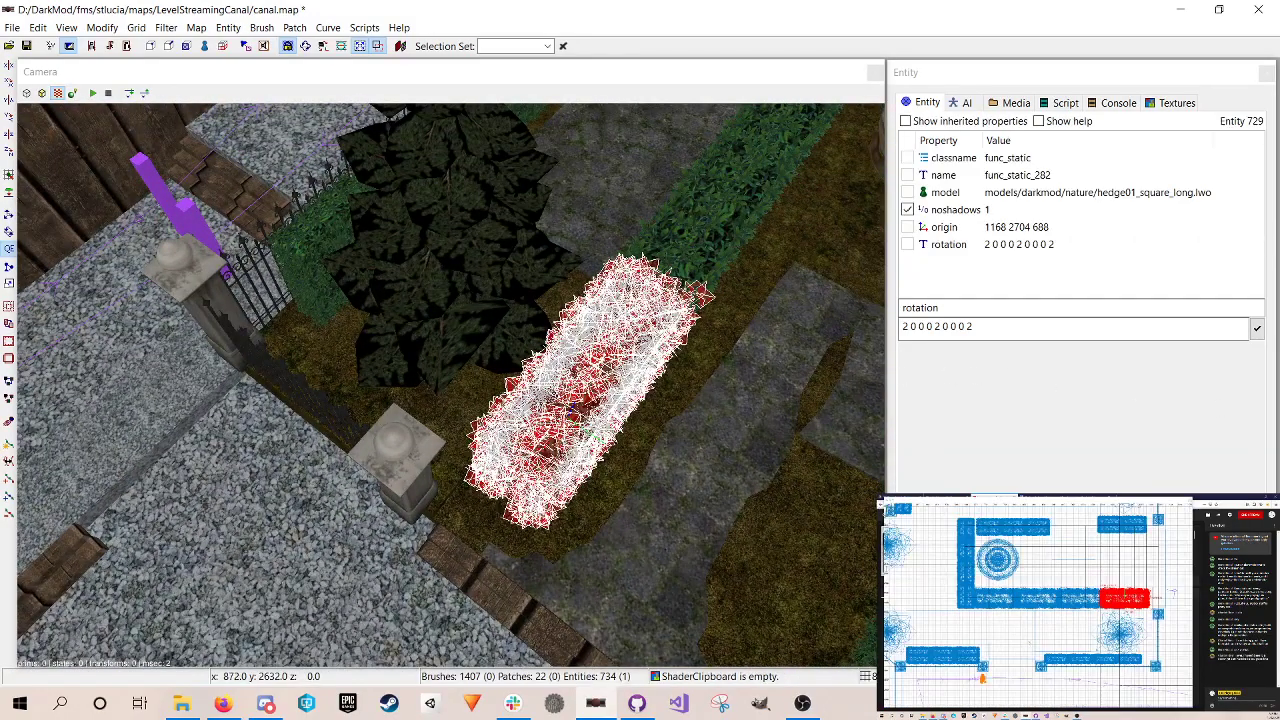
right_drag(1127, 613, 1100, 621)
scroll(1100, 621, up, 4)
scroll(1098, 622, down, 2)
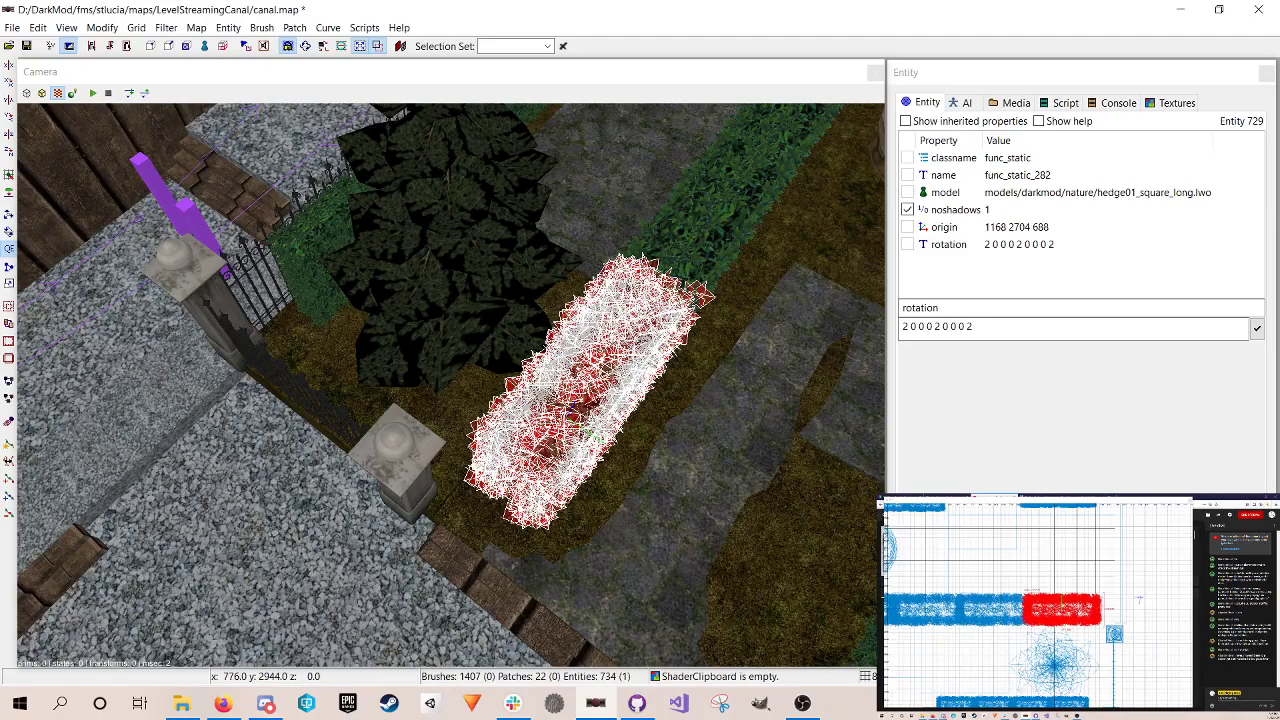
right_drag(1155, 674, 1093, 623)
key(space)
mouse_move(1004, 561)
mouse_down()
mouse_move(1051, 614)
mouse_move(1035, 617)
mouse_up()
Step: Rotate the copied hedge a quarter turn so it runs along the iron fence between the pillars, and save the map
key(r)
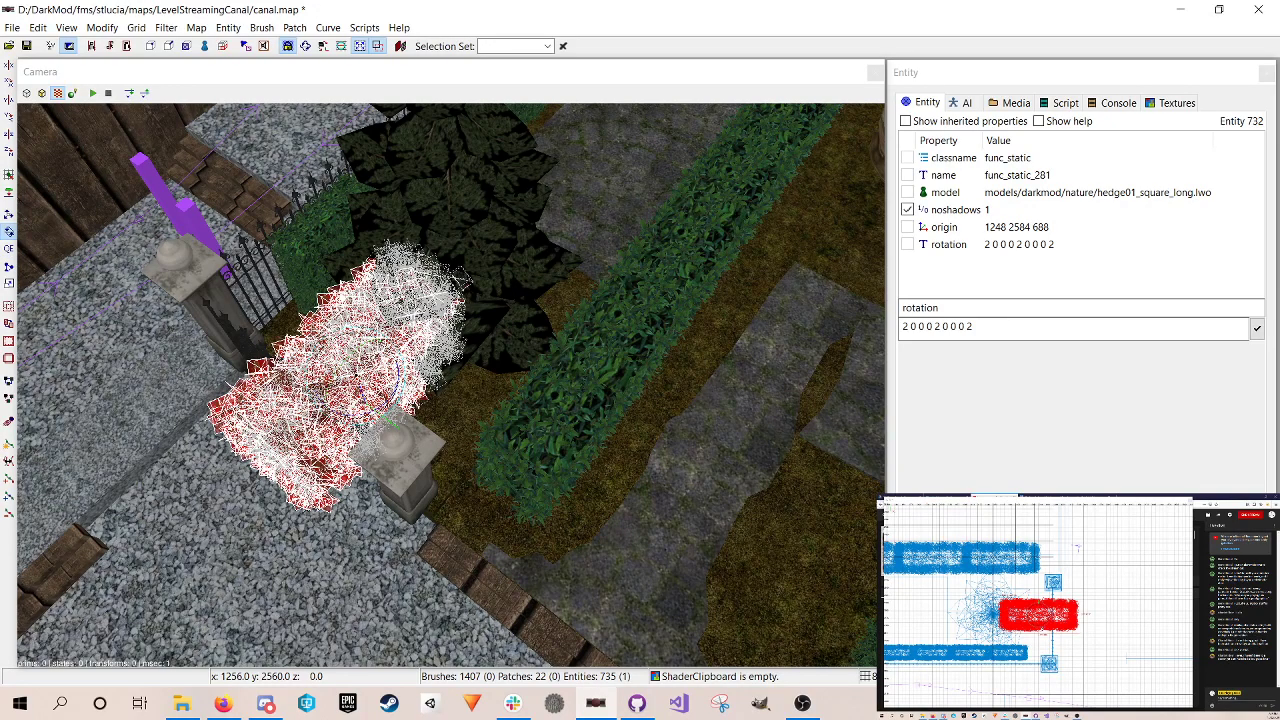
mouse_move(1051, 615)
mouse_down()
mouse_move(1038, 600)
mouse_move(1038, 611)
mouse_up()
key(r)
key(w)
key(Escape)
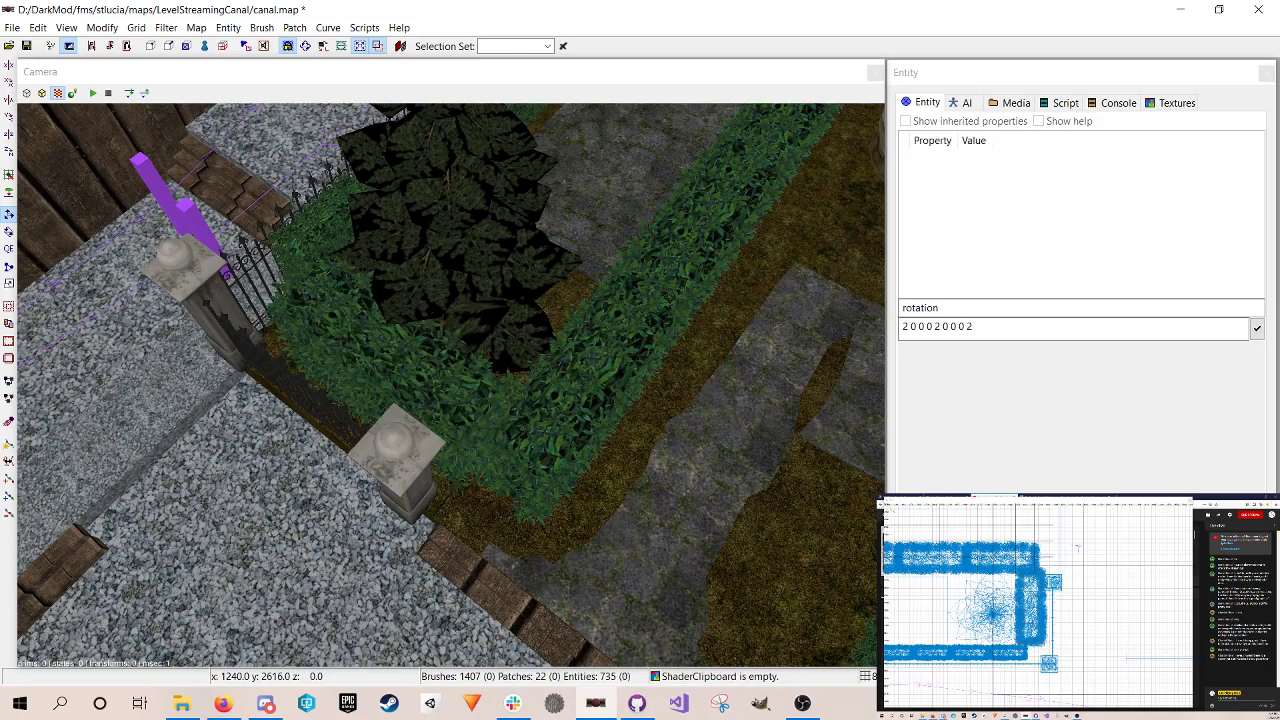
key(ctrl+s)
Step: Examine the rotated hedge at the pillar corner and the adjoining hedge row along the iron fence
right_click(617, 357)
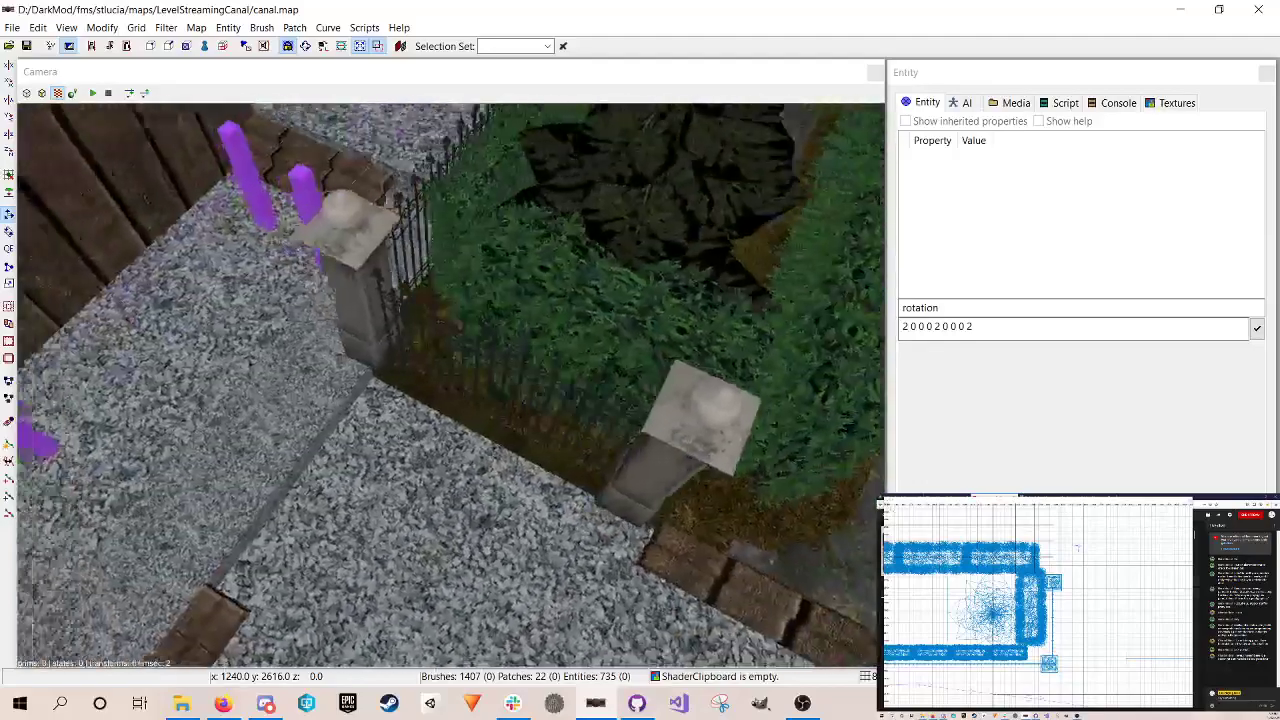
right_click(617, 357)
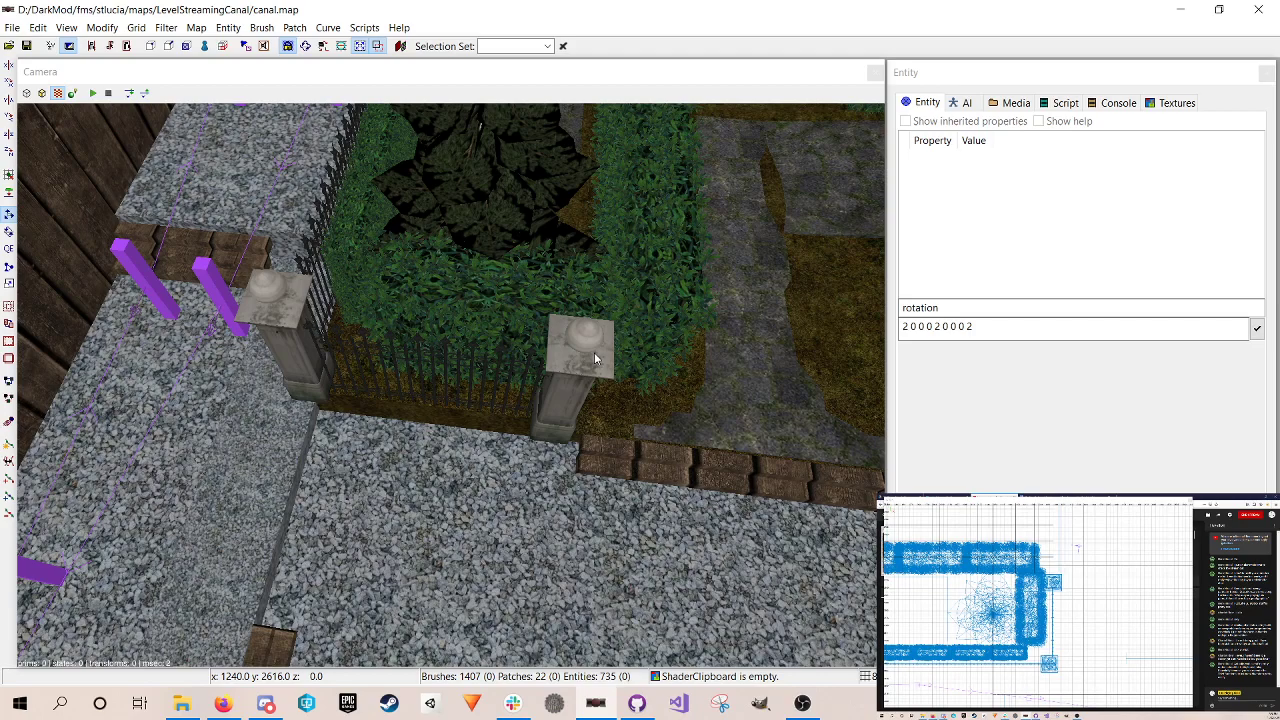
right_click(588, 390)
key(Right)
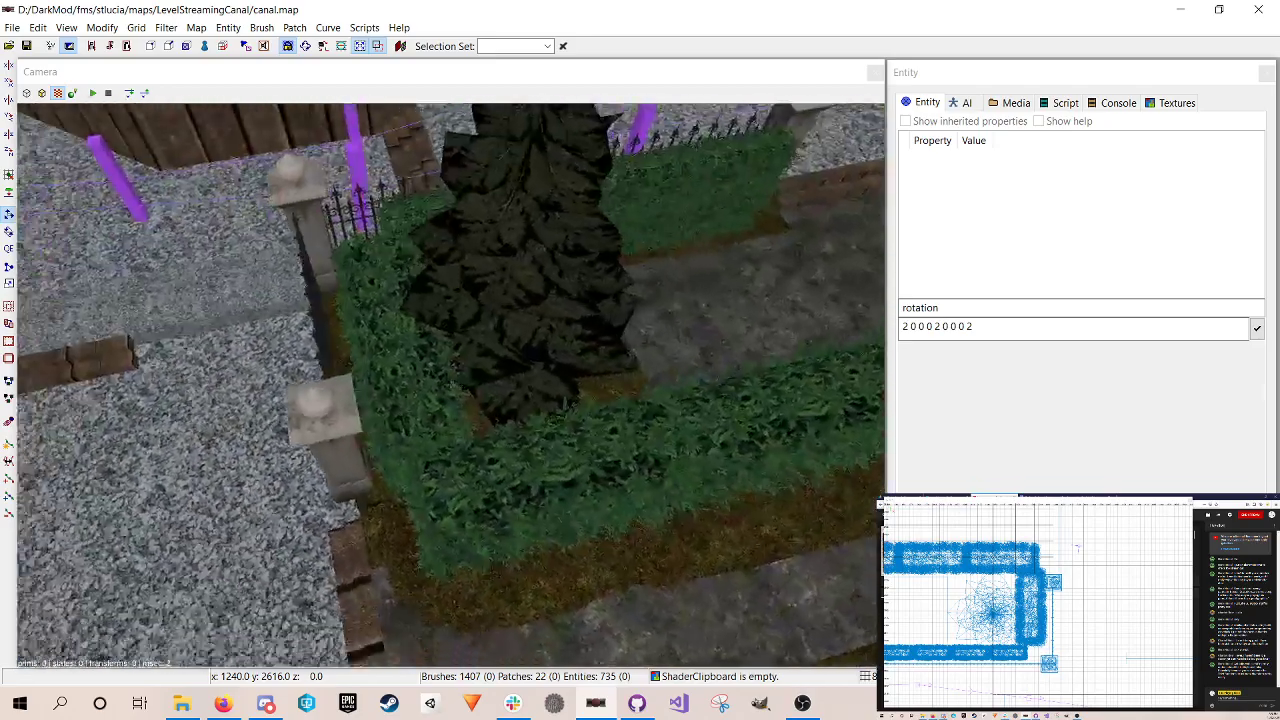
key(Up)
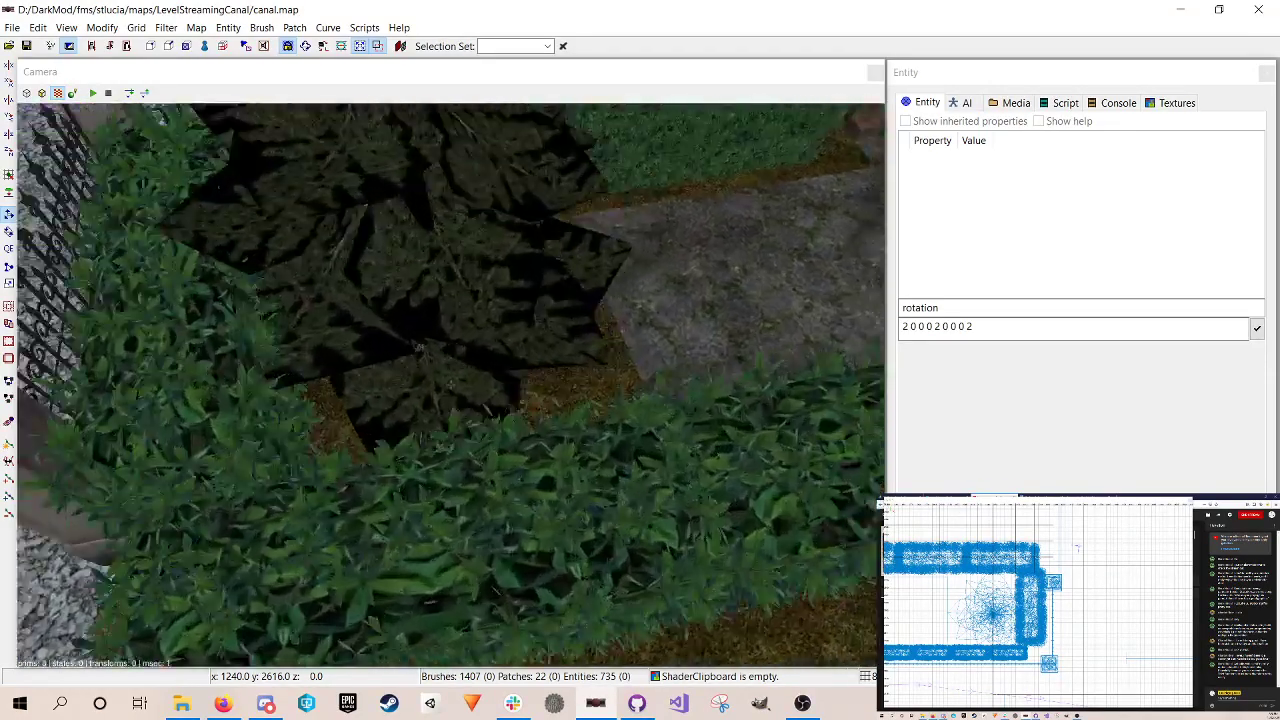
key(Down)
key(Up)
key(Up)
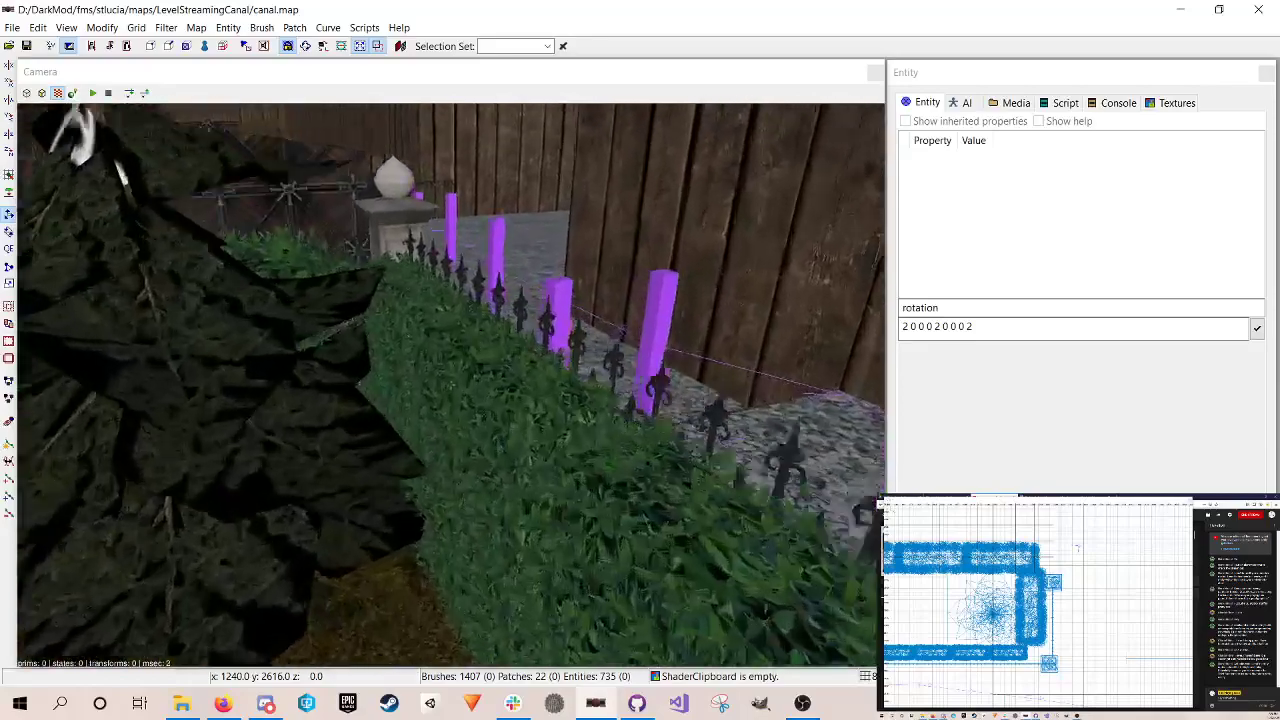
key(Down)
right_click(624, 395)
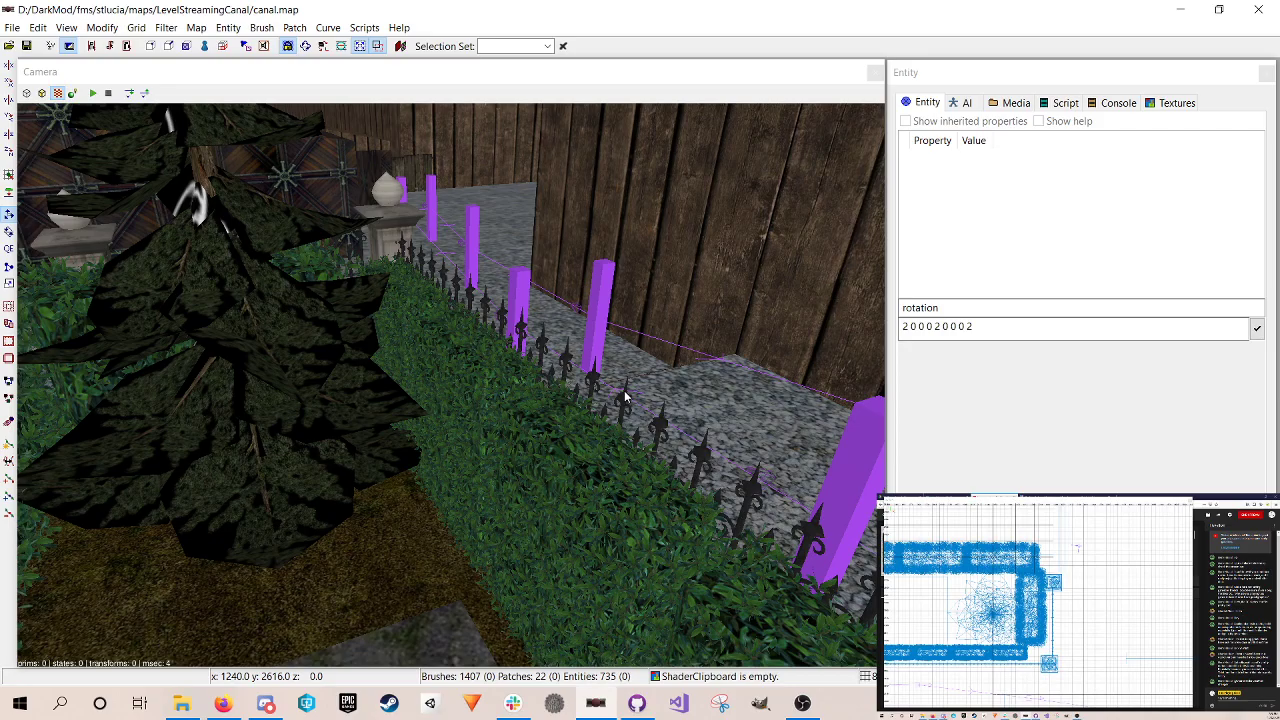
right_click(640, 402)
key(Up)
key(Down)
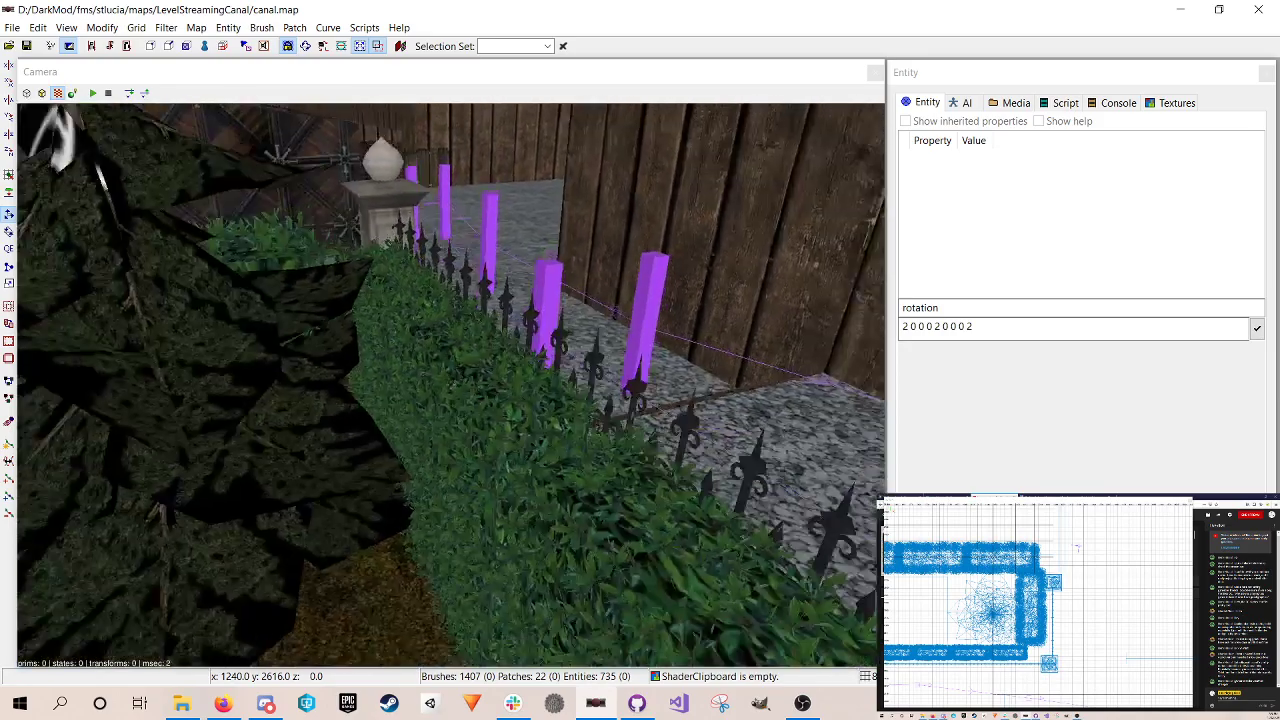
key(Down)
key(Up)
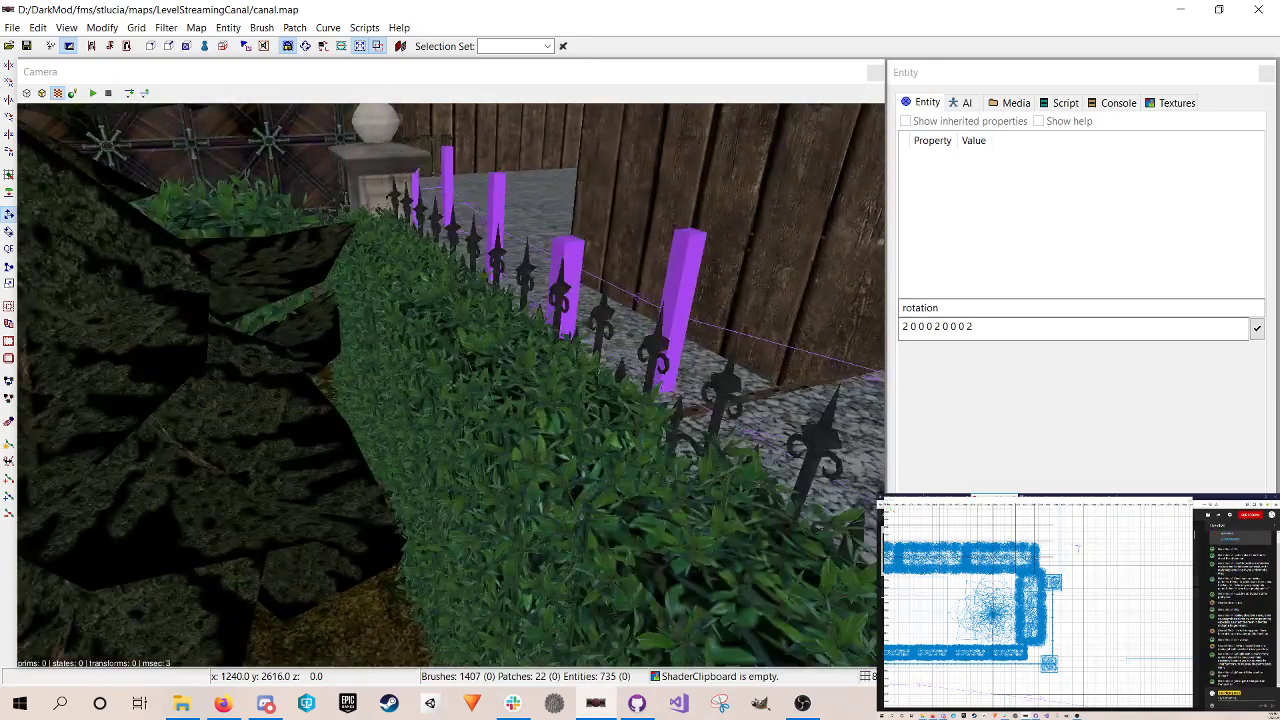
Step: Select the small segments making up the fence-side hedge row to inspect them, clear the selection, and save the map
shift+click(380, 333)
shift+click(366, 382)
shift+click(355, 422)
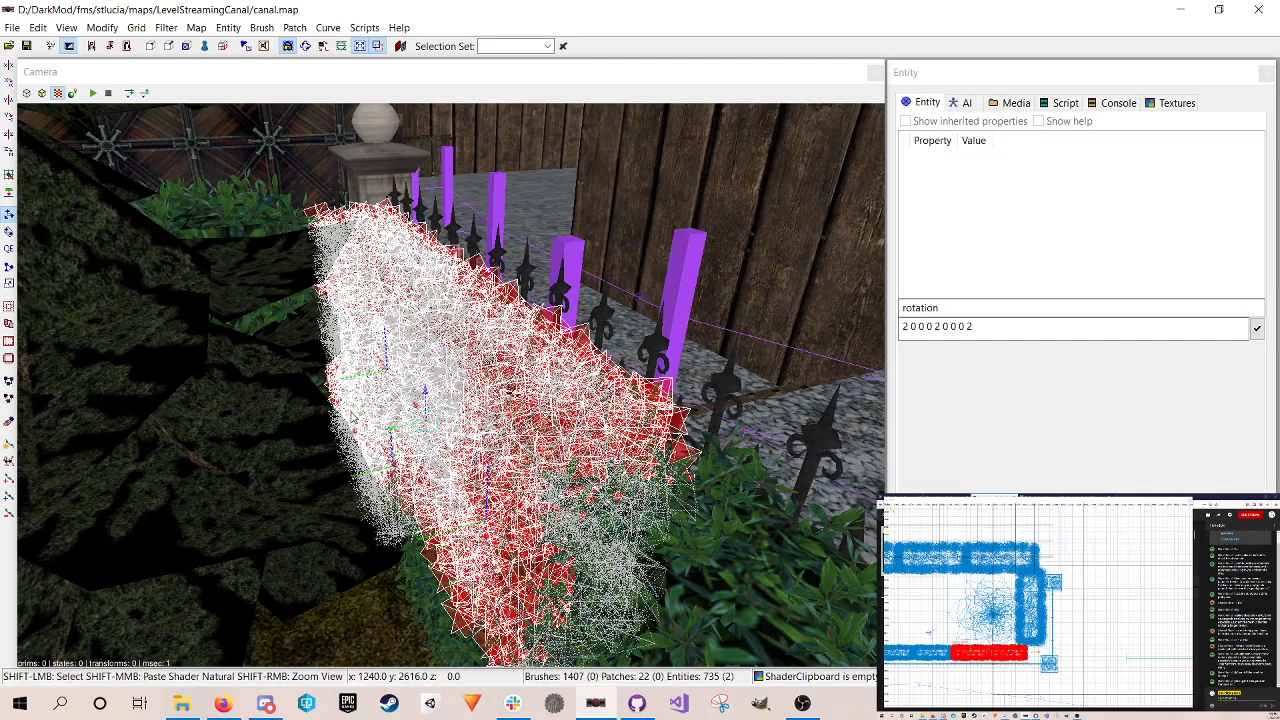
shift+click(429, 588)
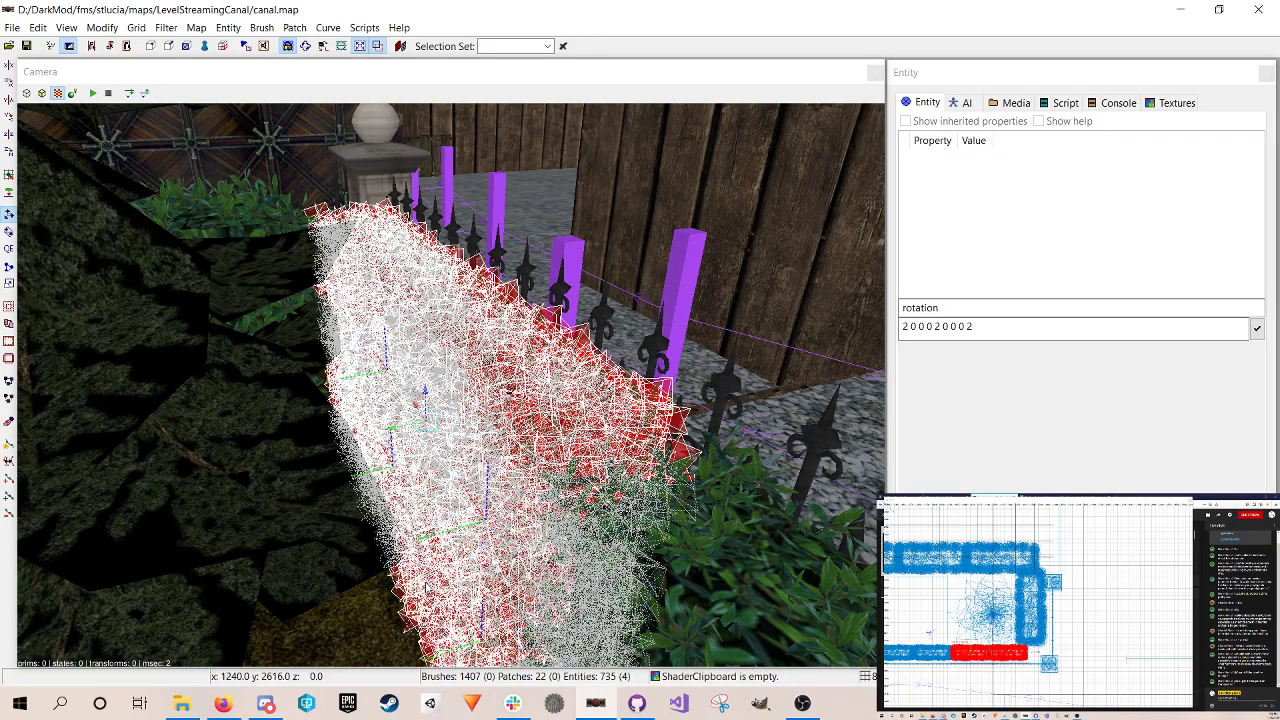
key(Escape)
key(ctrl+s)
Step: Examine the enlarged hedges around the tree at the pillar corner from above and from both sides
right_click(392, 578)
key(Up)
key(Down)
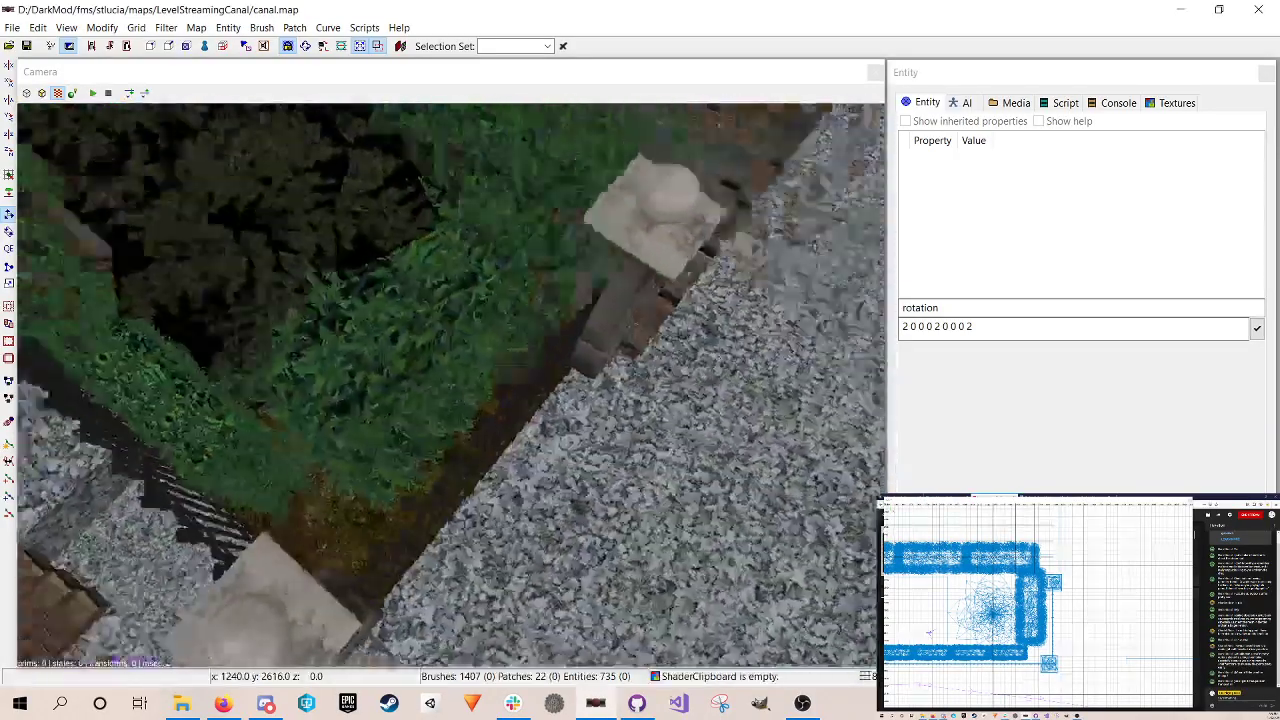
key(Up)
key(Down)
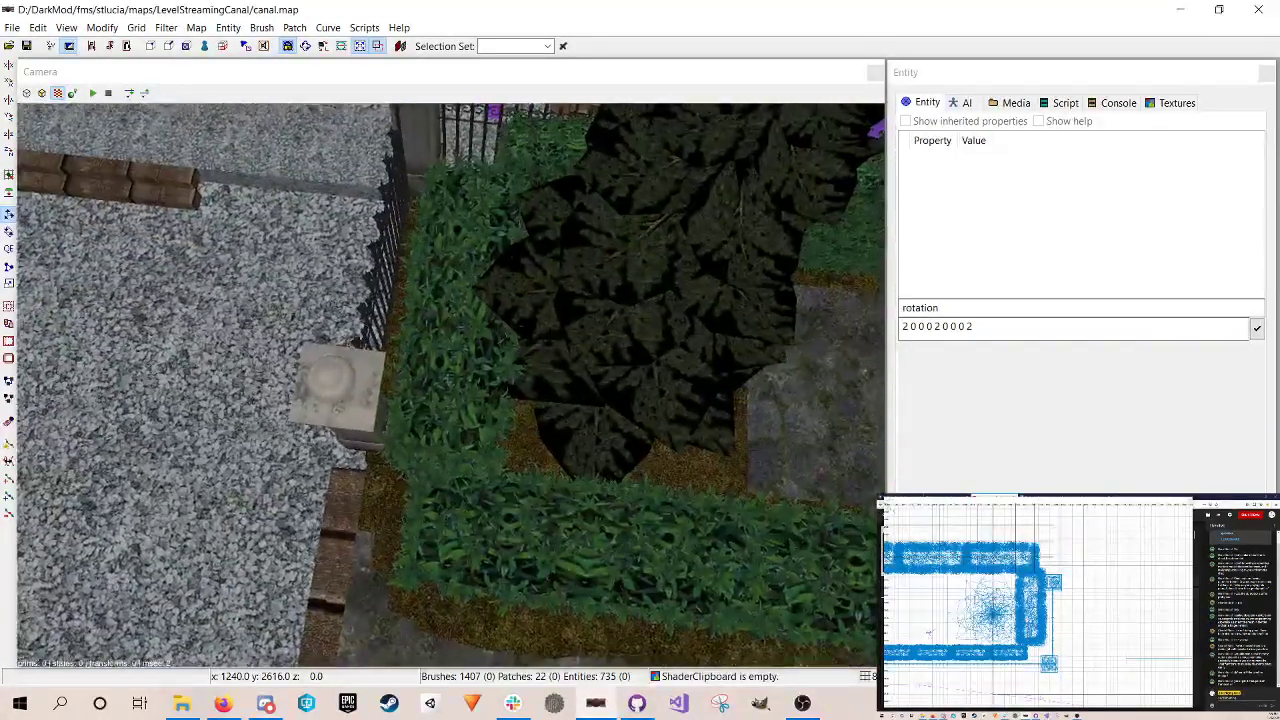
key(Down)
key(Up)
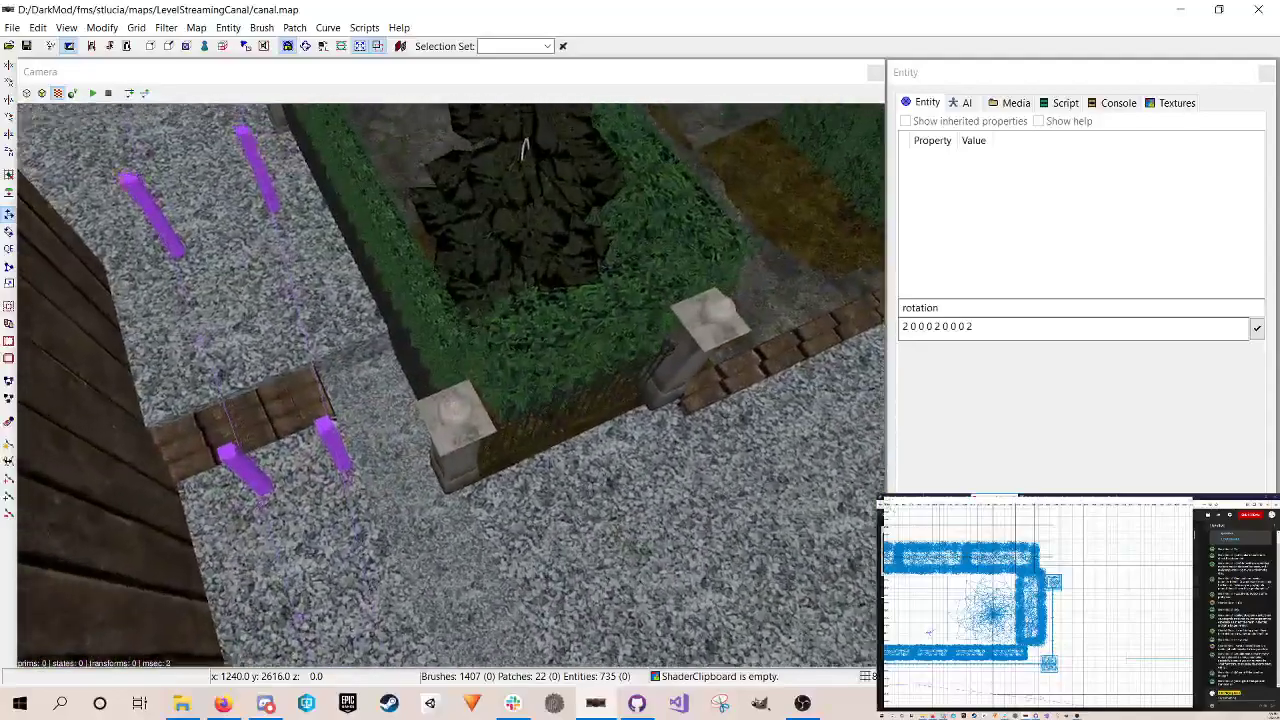
key(Up)
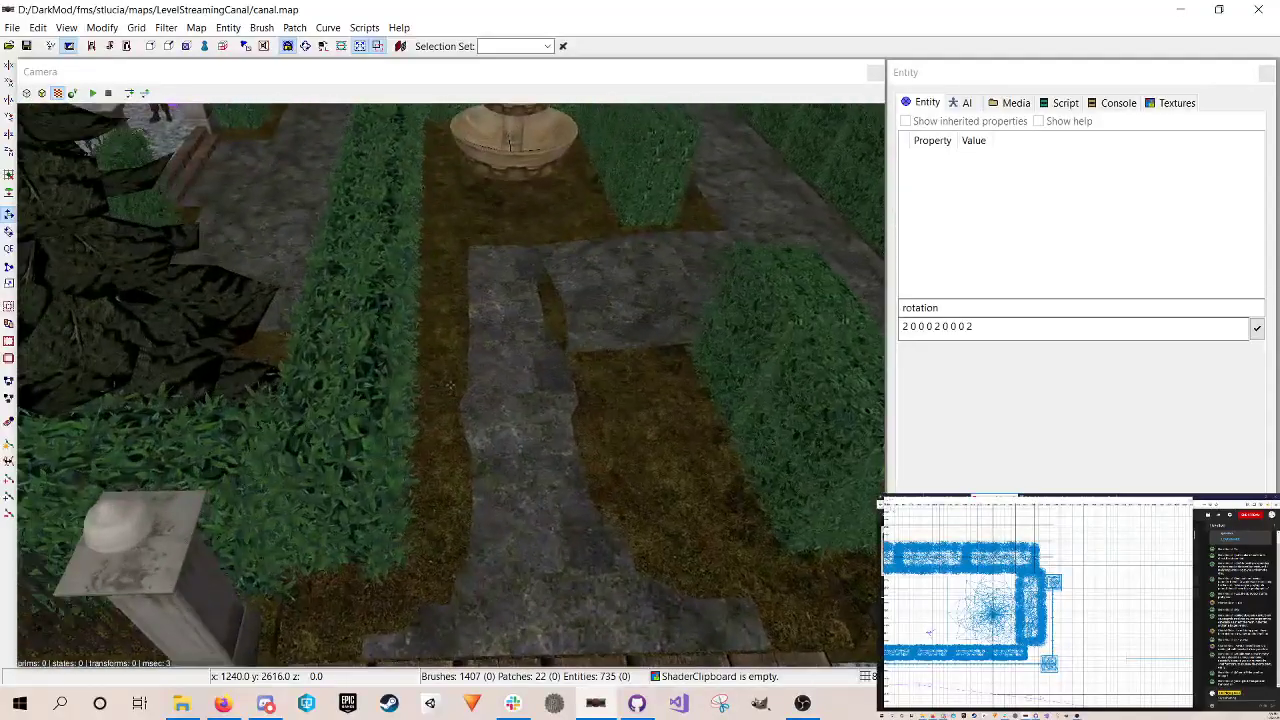
right_click(458, 394)
right_click(363, 389)
shift+click(260, 380)
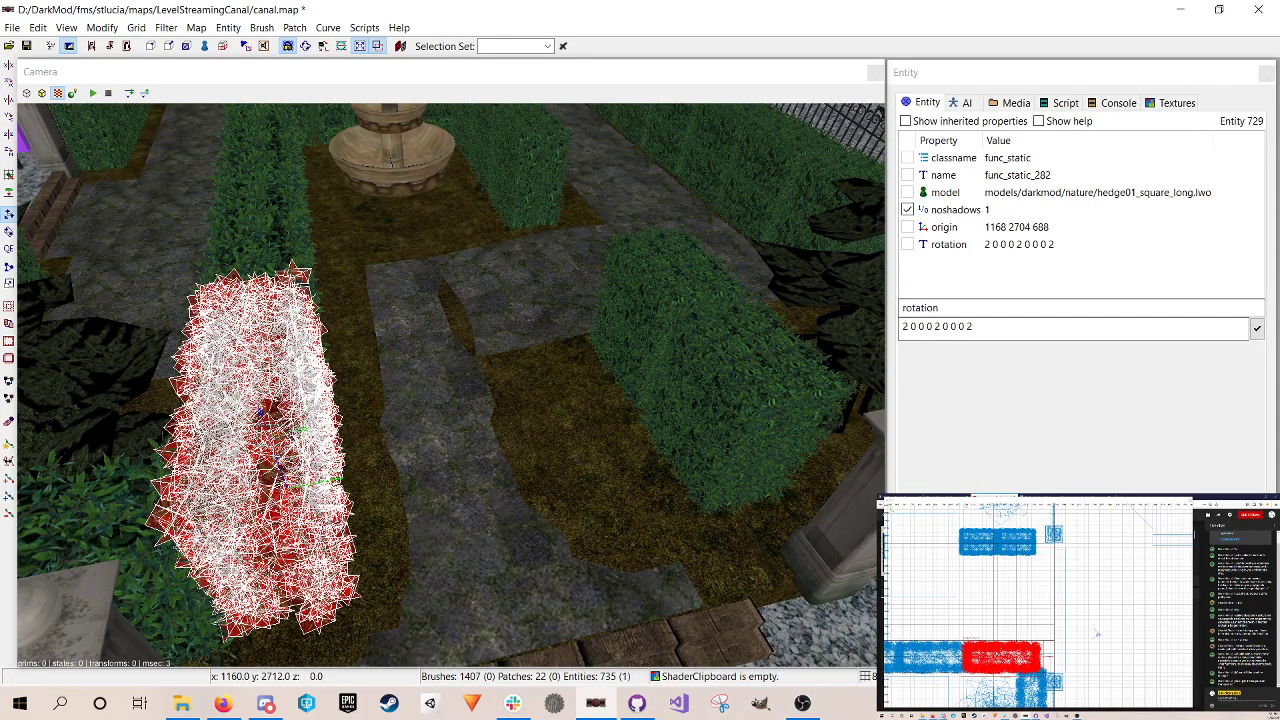
key(space)
drag(1005, 664, 1002, 580)
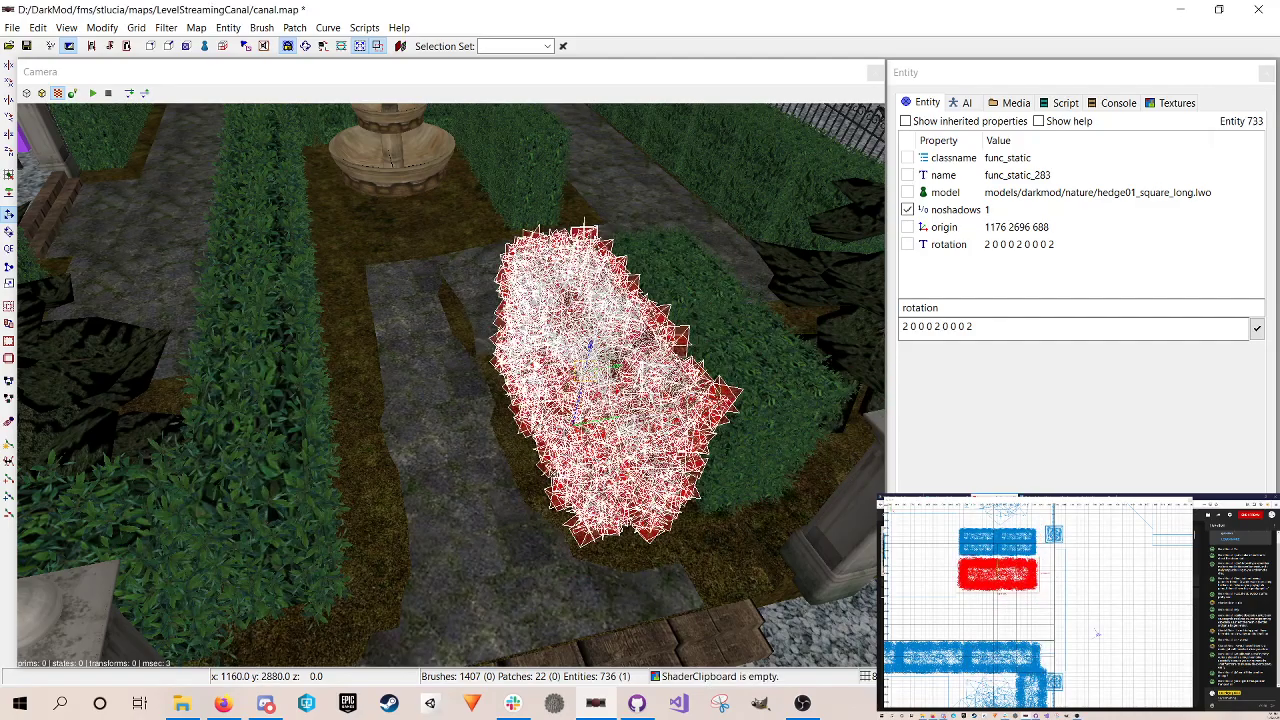
key(Escape)
Step: Delete the eight small hedge segments in the block beside the copied hedge across the path
shift+click(674, 282)
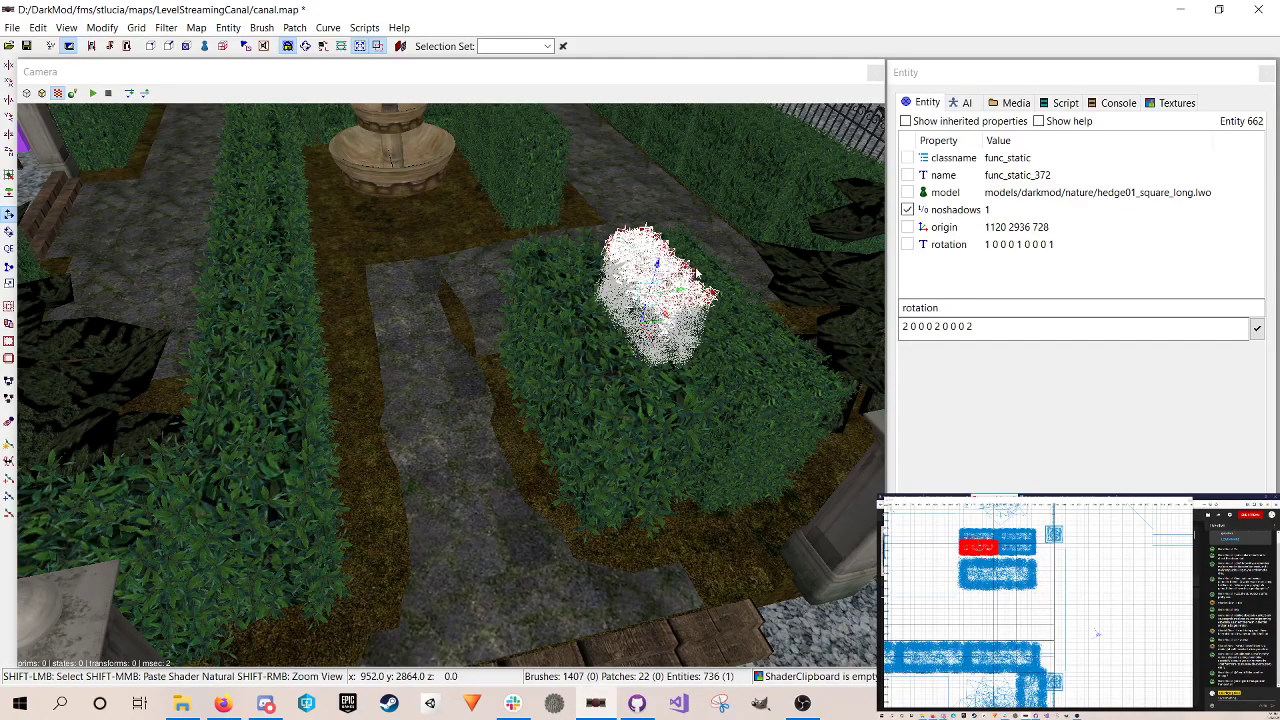
shift+click(700, 270)
shift+click(768, 378)
shift+click(745, 396)
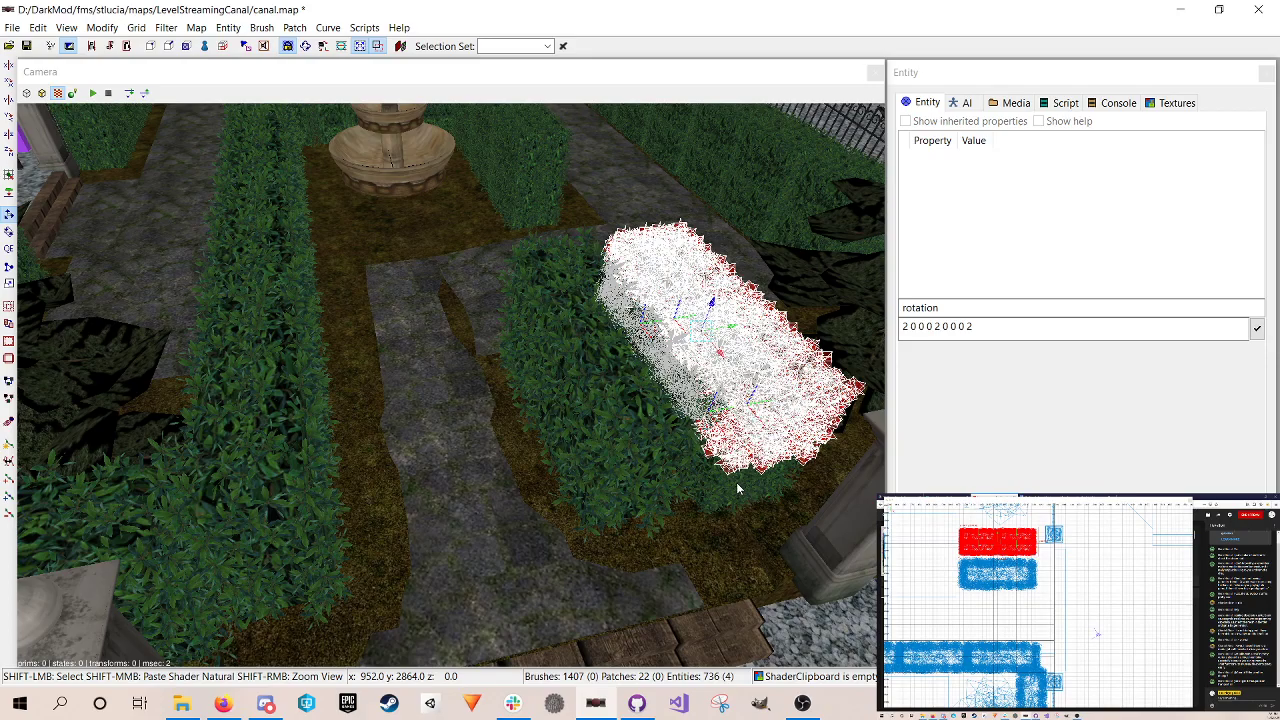
key(h)
right_click(788, 482)
key(Right)
right_click(578, 407)
shift+click(480, 350)
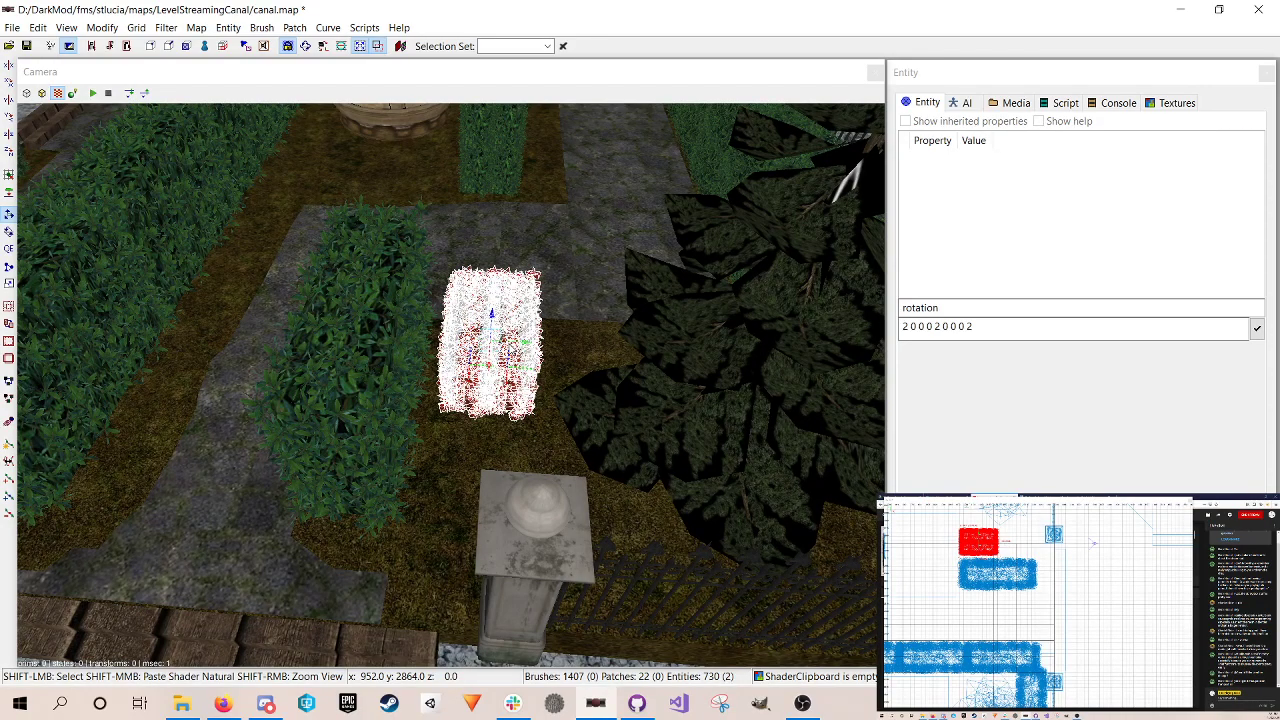
key(Delete)
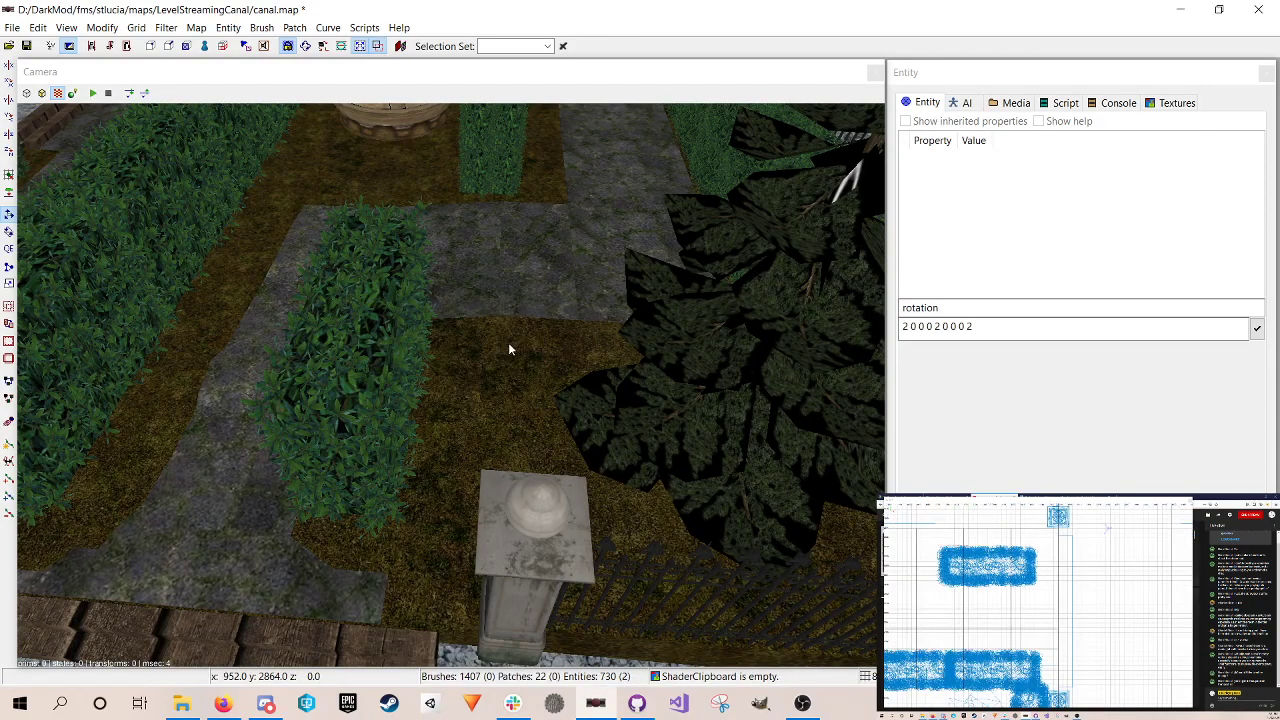
shift+click(315, 395)
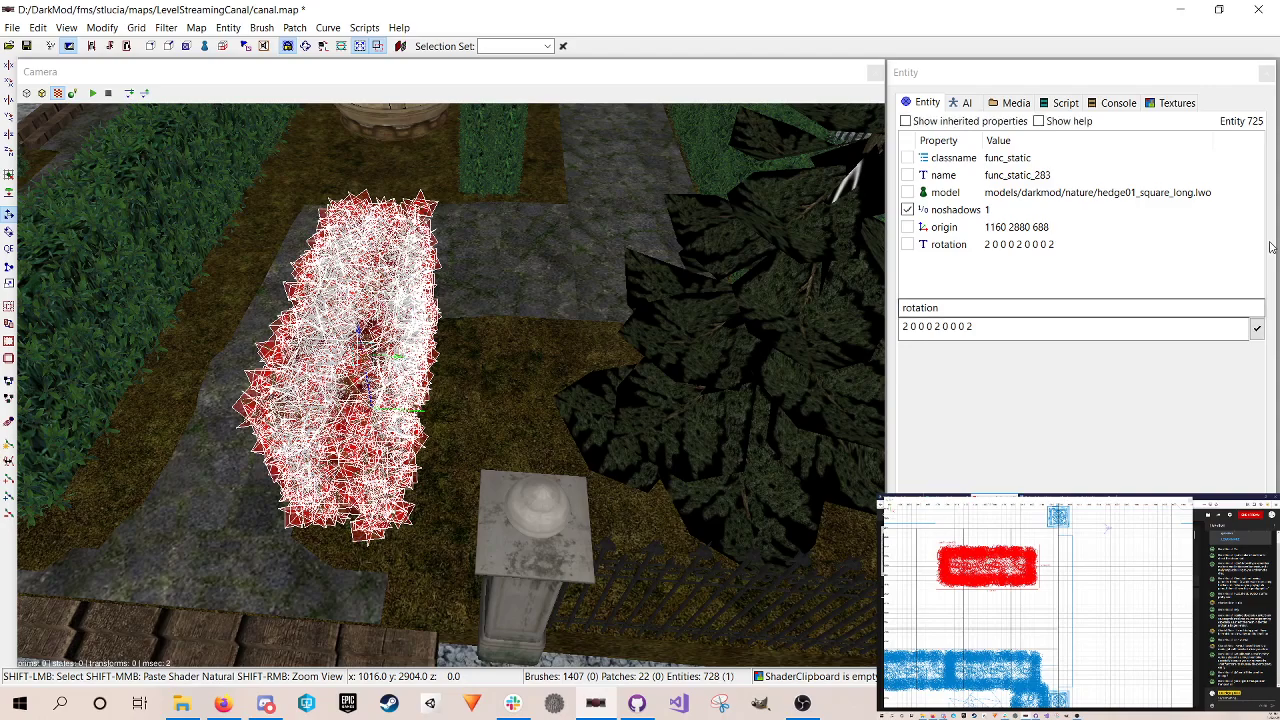
drag(1014, 628, 1018, 590)
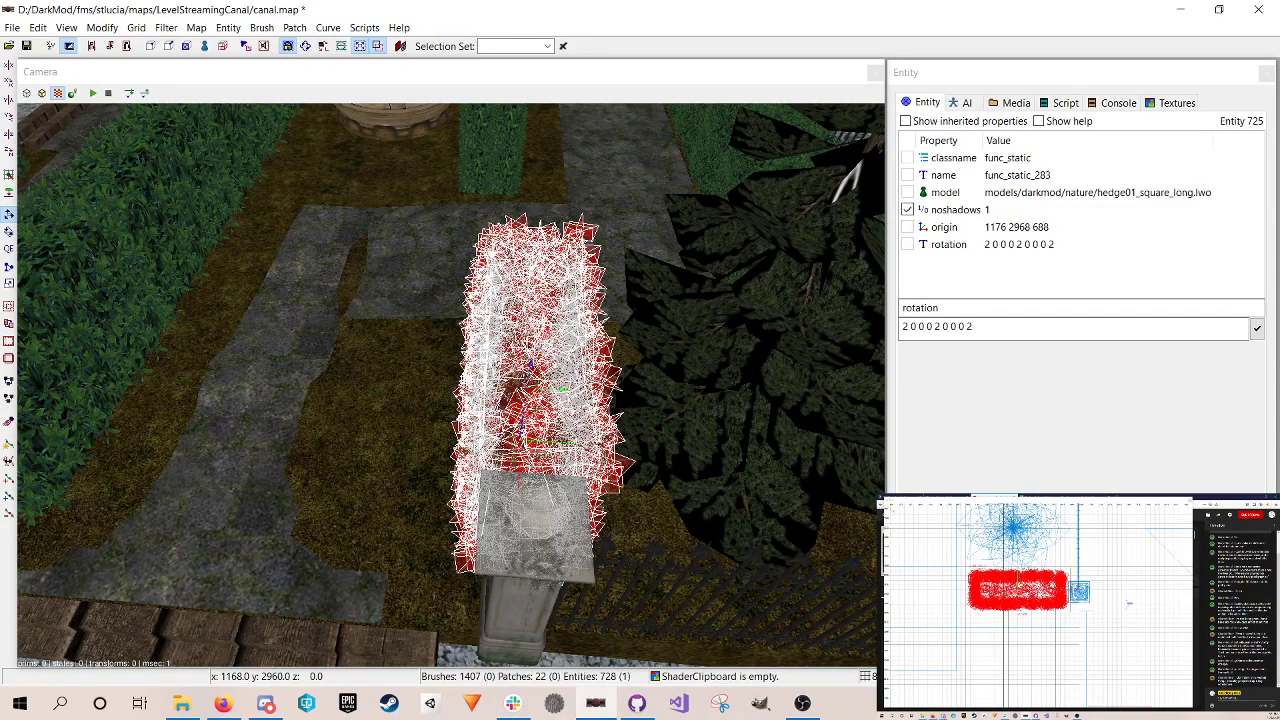
key(Escape)
key(ctrl+s)
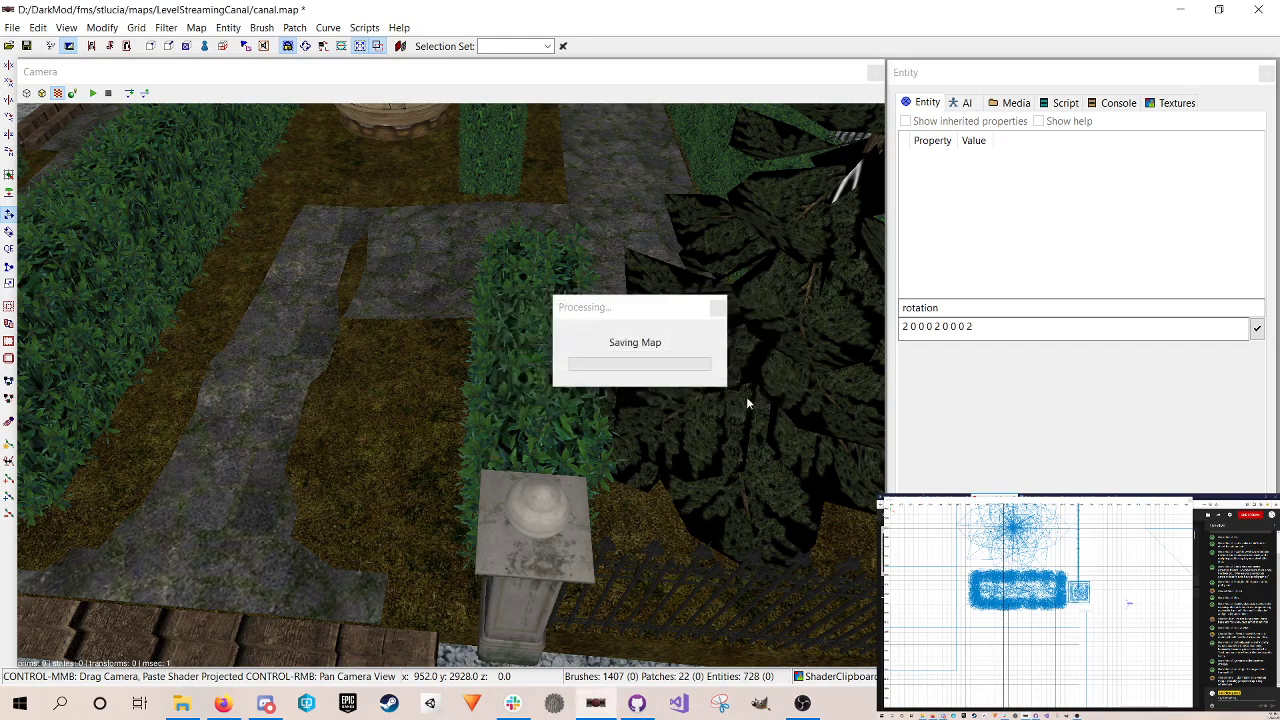
Step: Examine the remaining small-segment hedges around the fountain and along the outer garden path
right_click(501, 417)
right_click(501, 417)
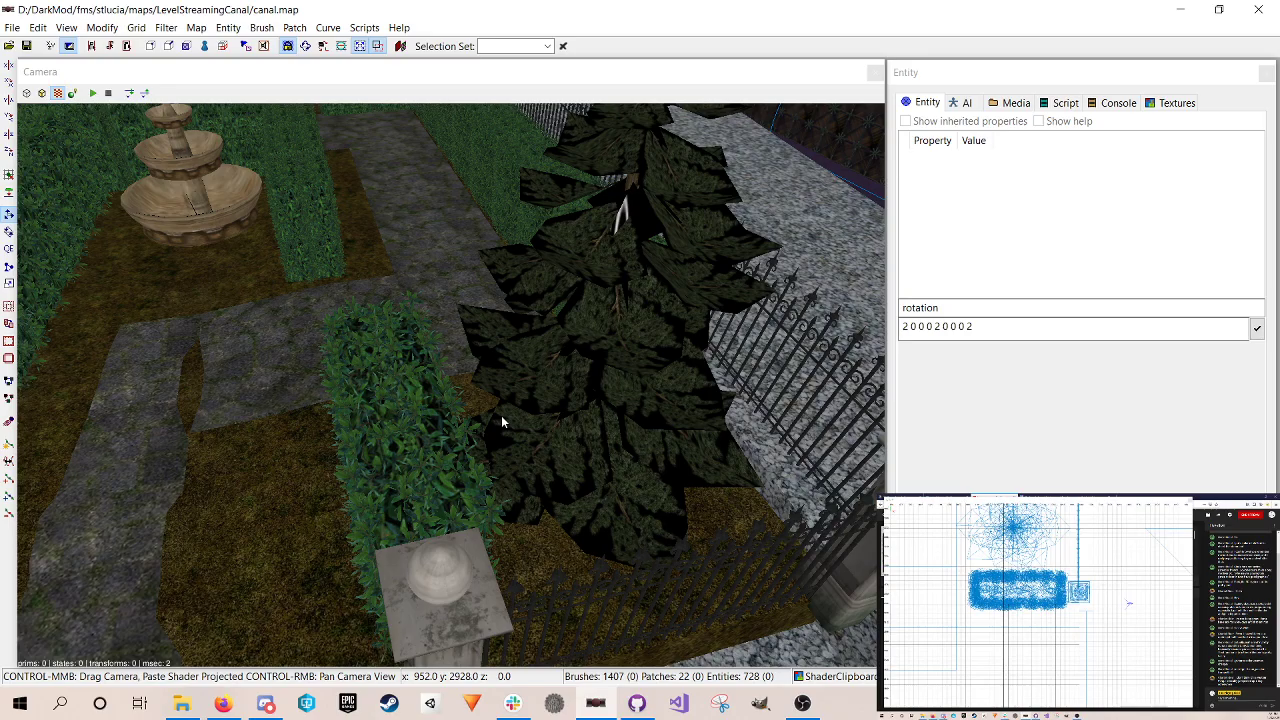
right_click(501, 415)
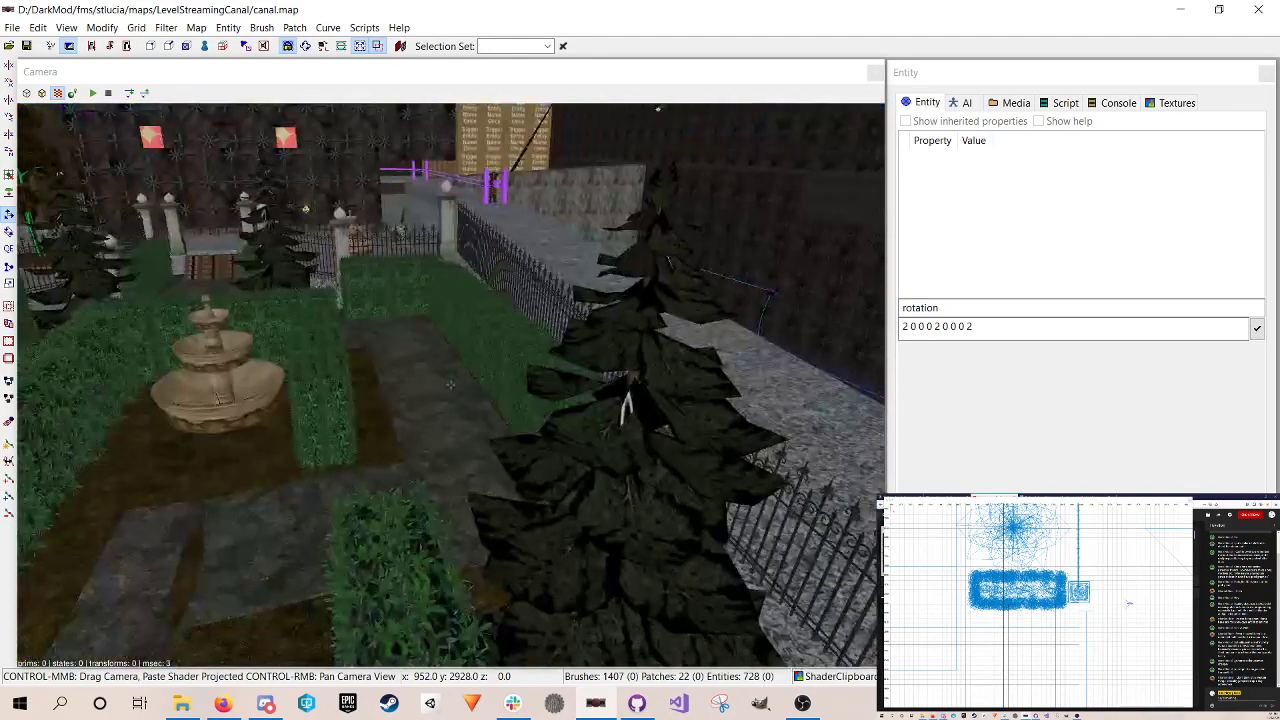
key(Up)
key(Up)
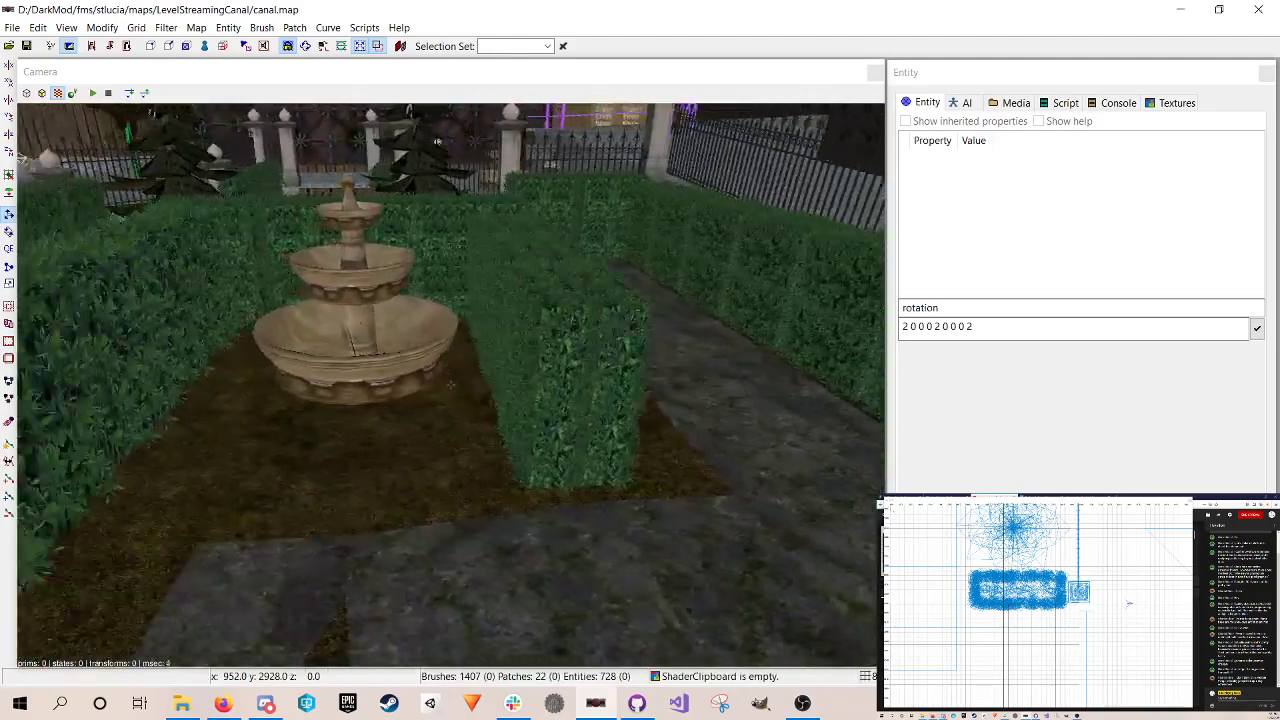
key(Up)
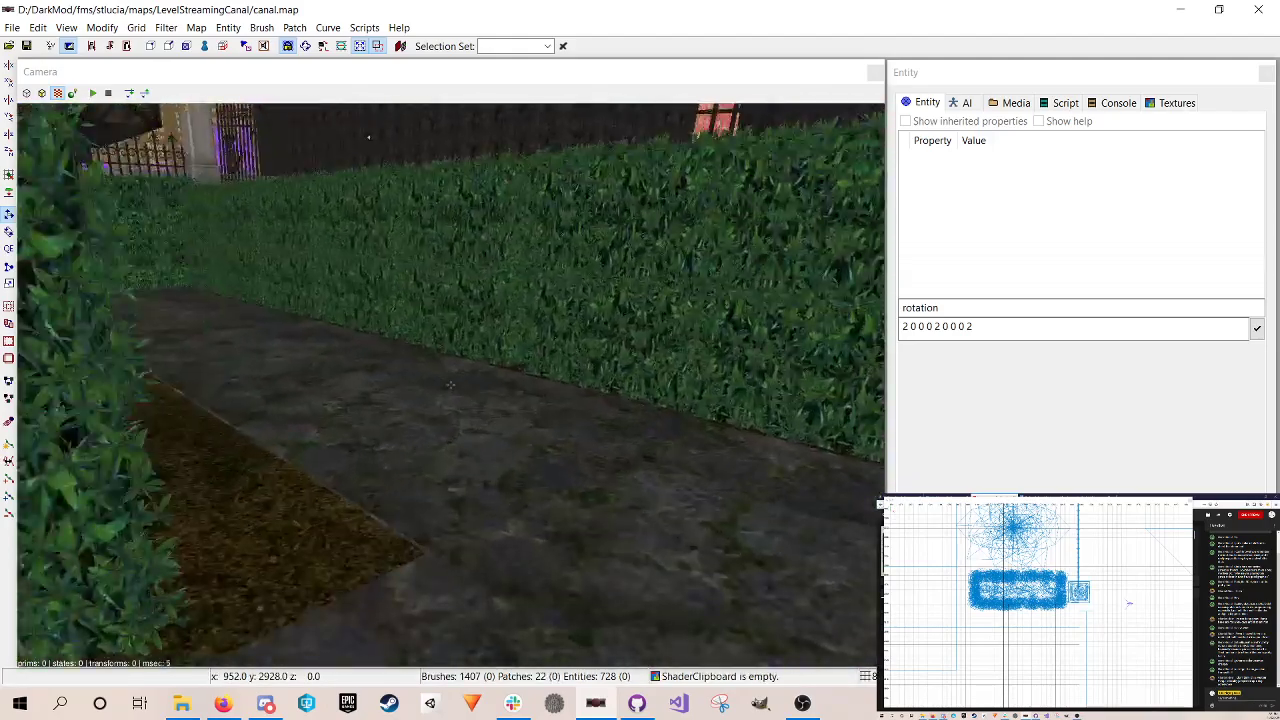
key(Down)
key(Up)
key(Down)
key(Up)
key(Down)
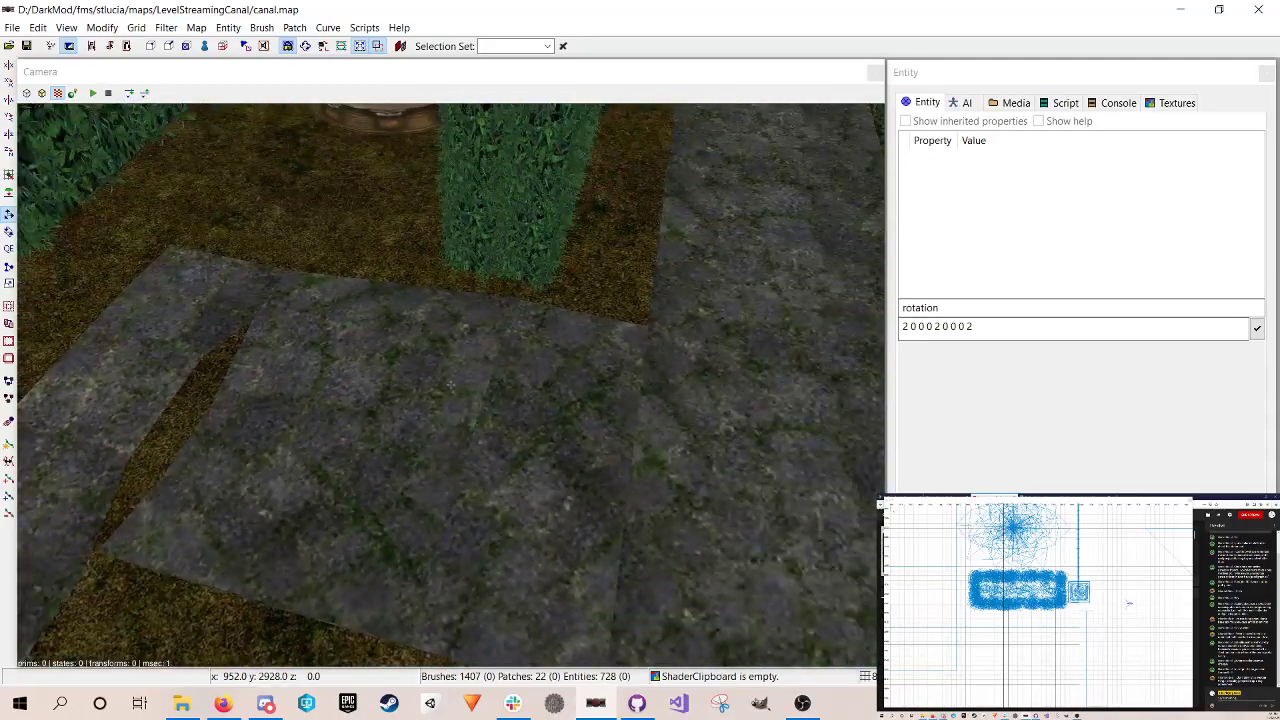
key(Up)
key(Down)
key(Up)
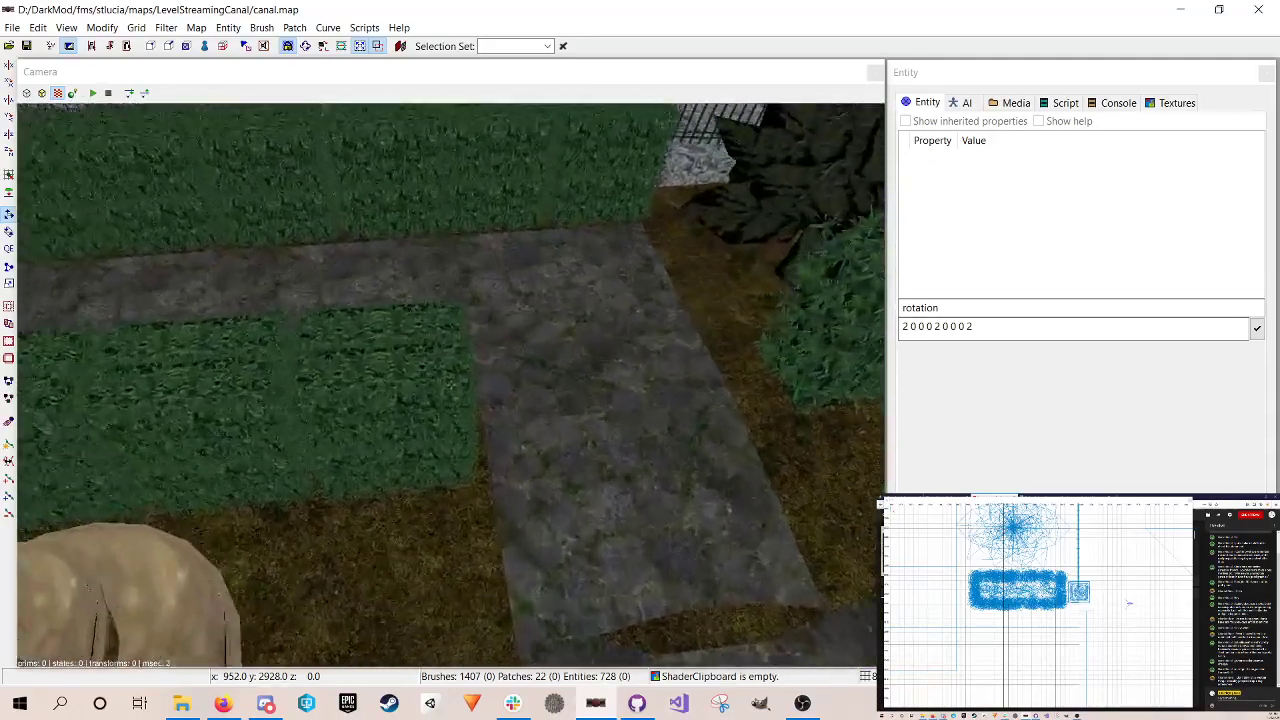
key(Up)
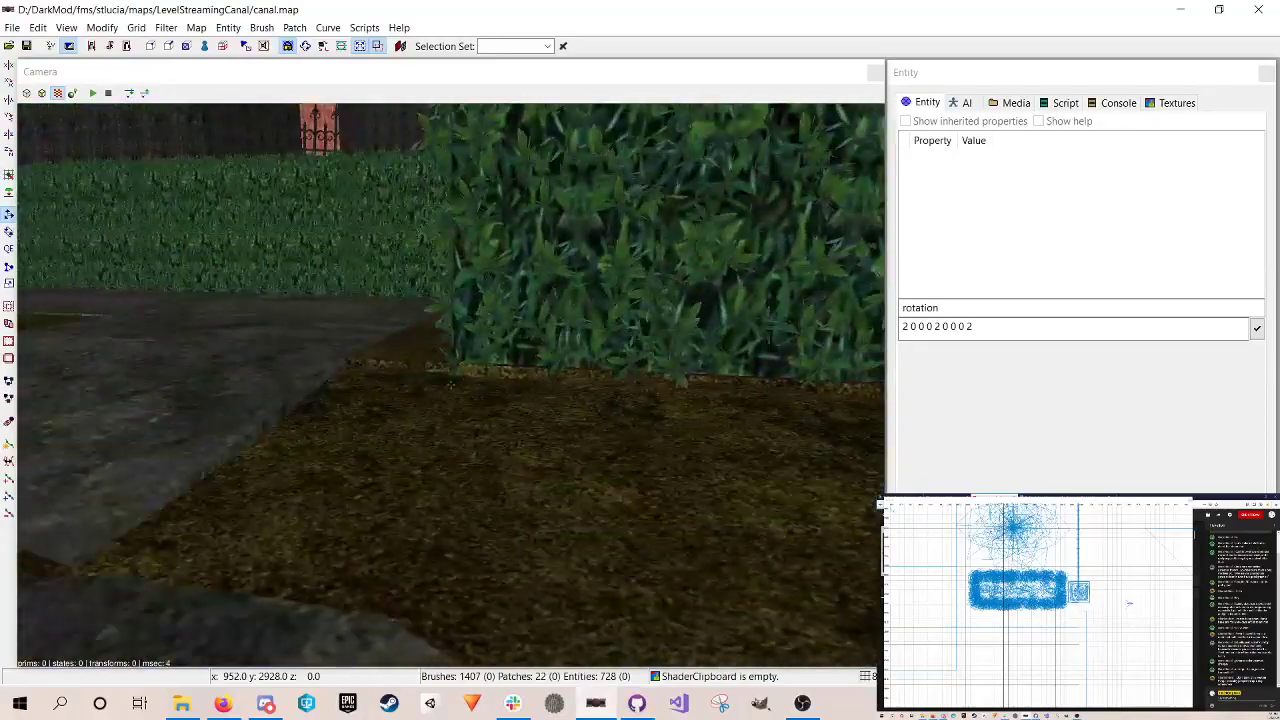
Step: Delete the four small hedge segments at the path end of the row beside the fountain
key(Up)
key(Up)
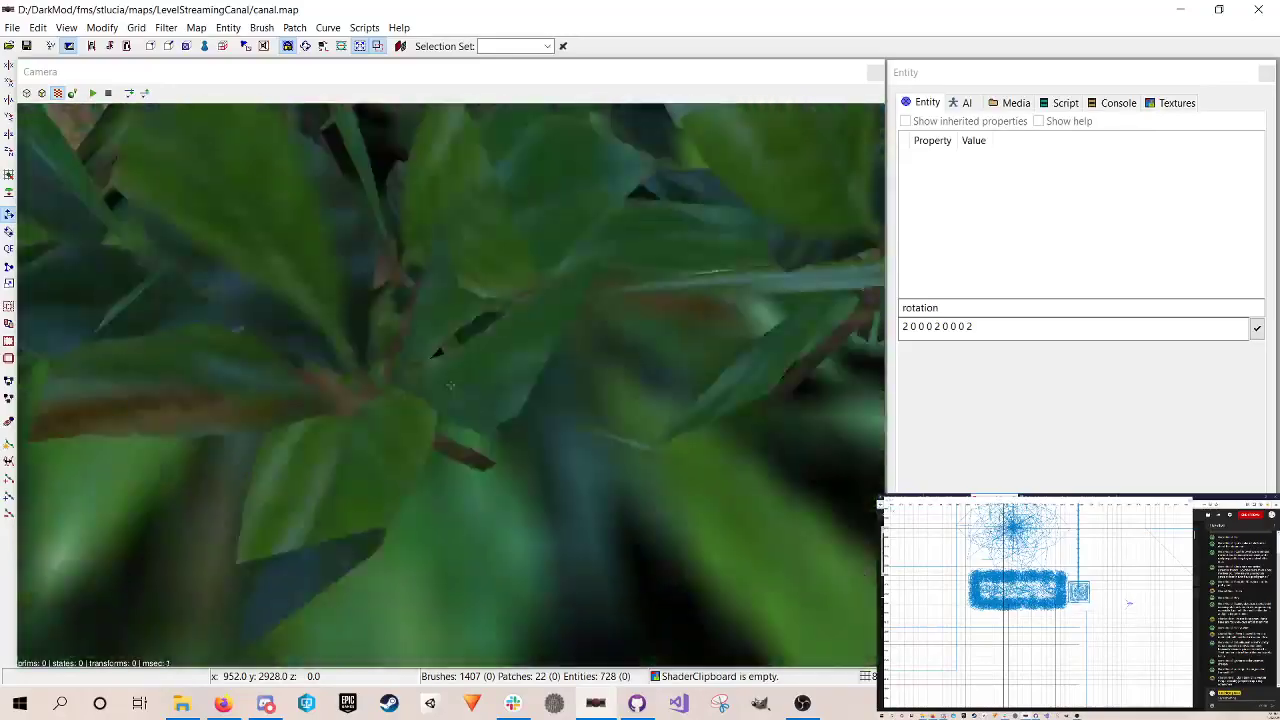
key(Down)
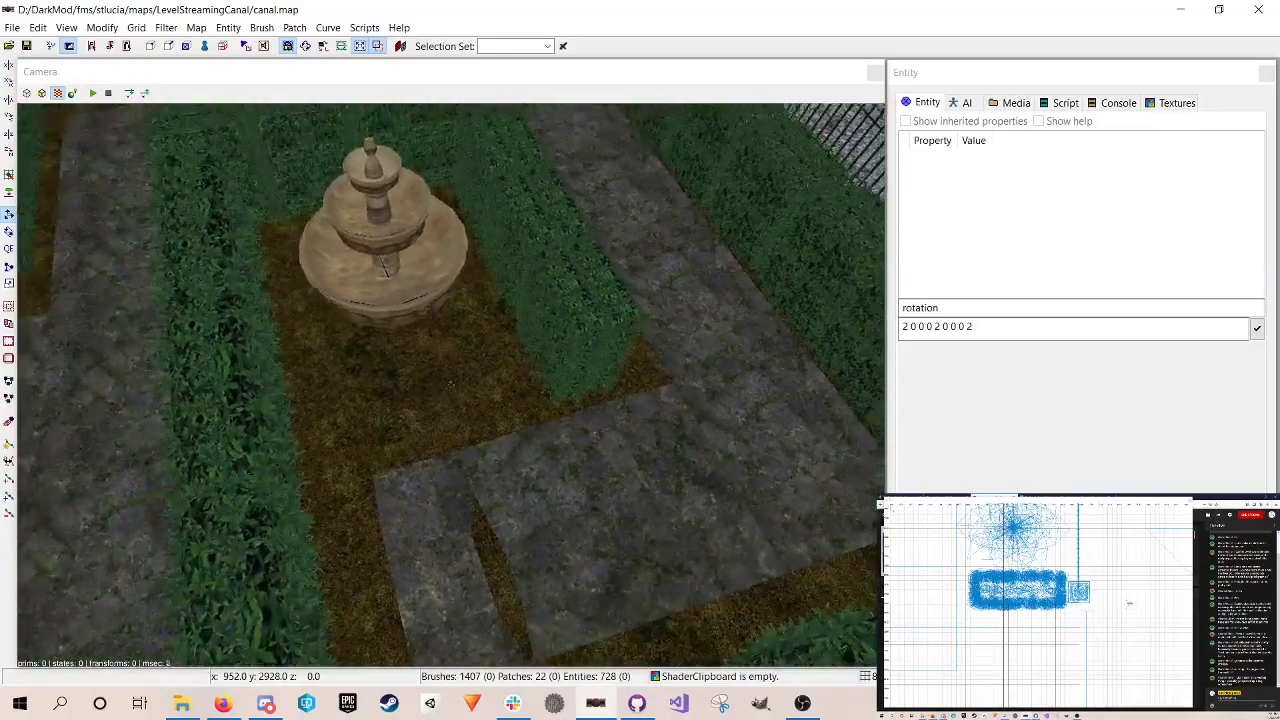
key(Up)
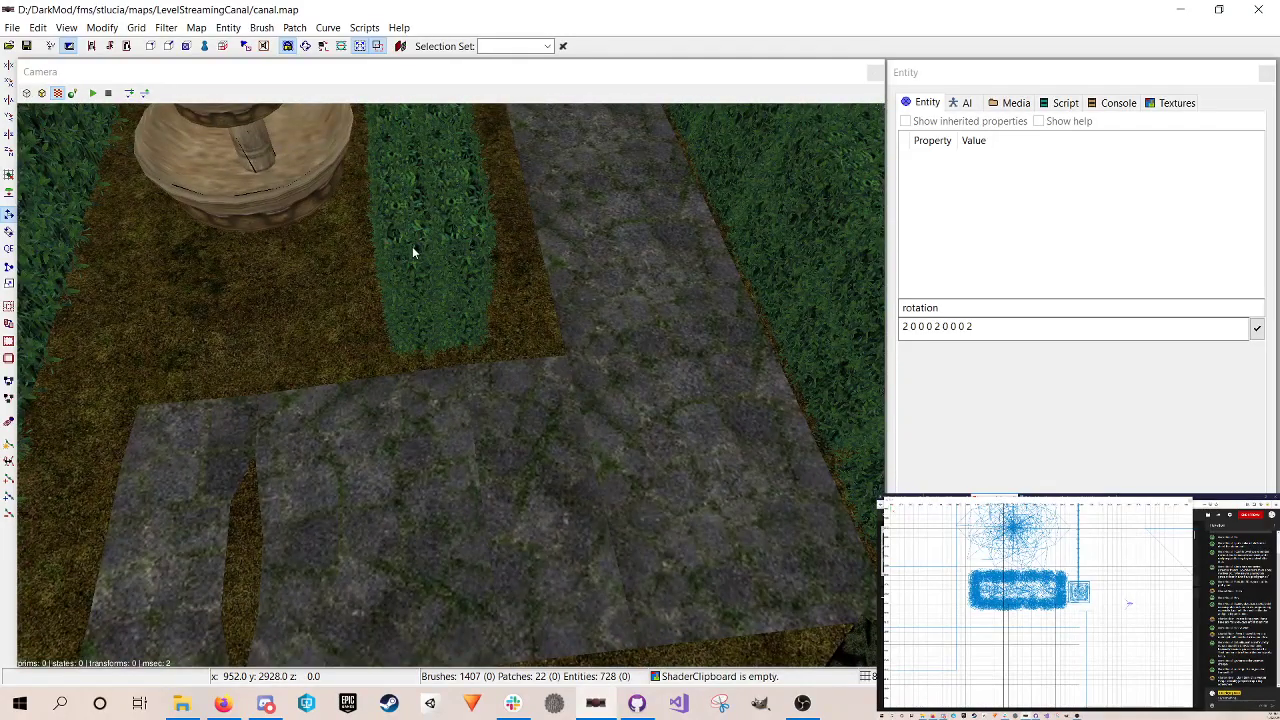
shift+click(412, 253)
shift+click(453, 250)
shift+click(432, 339)
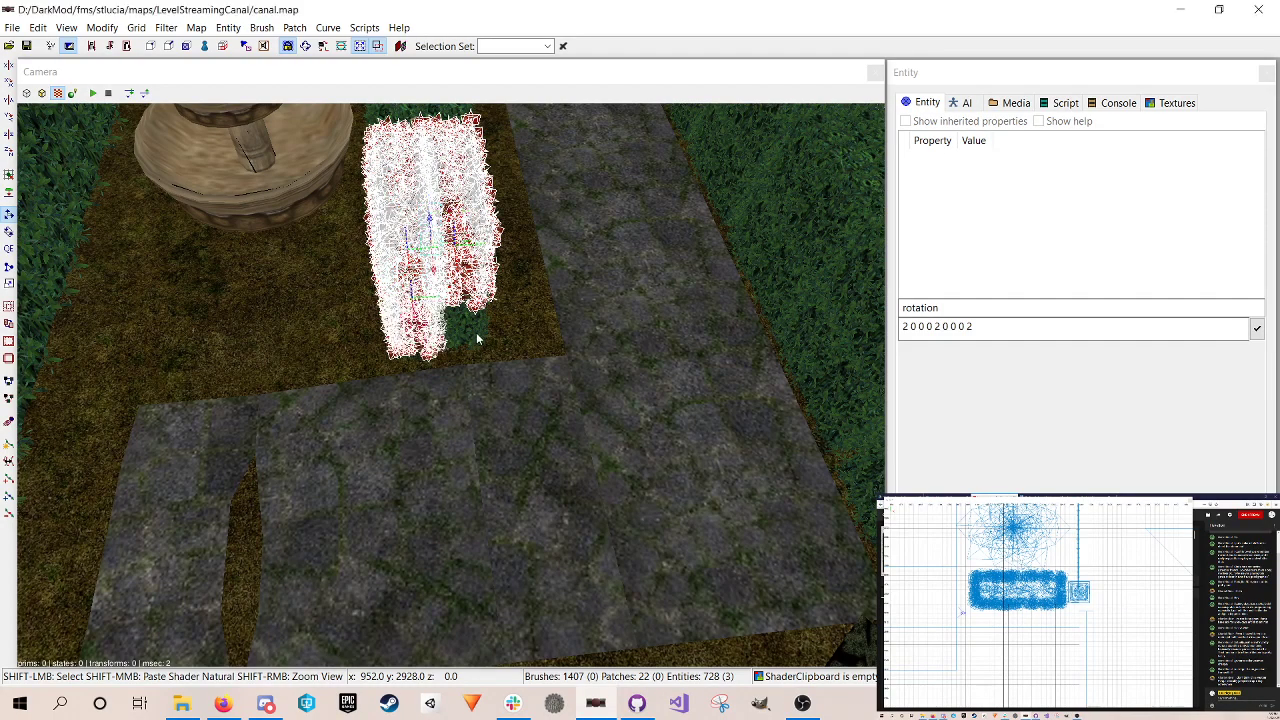
shift+click(475, 332)
key(BackSpace)
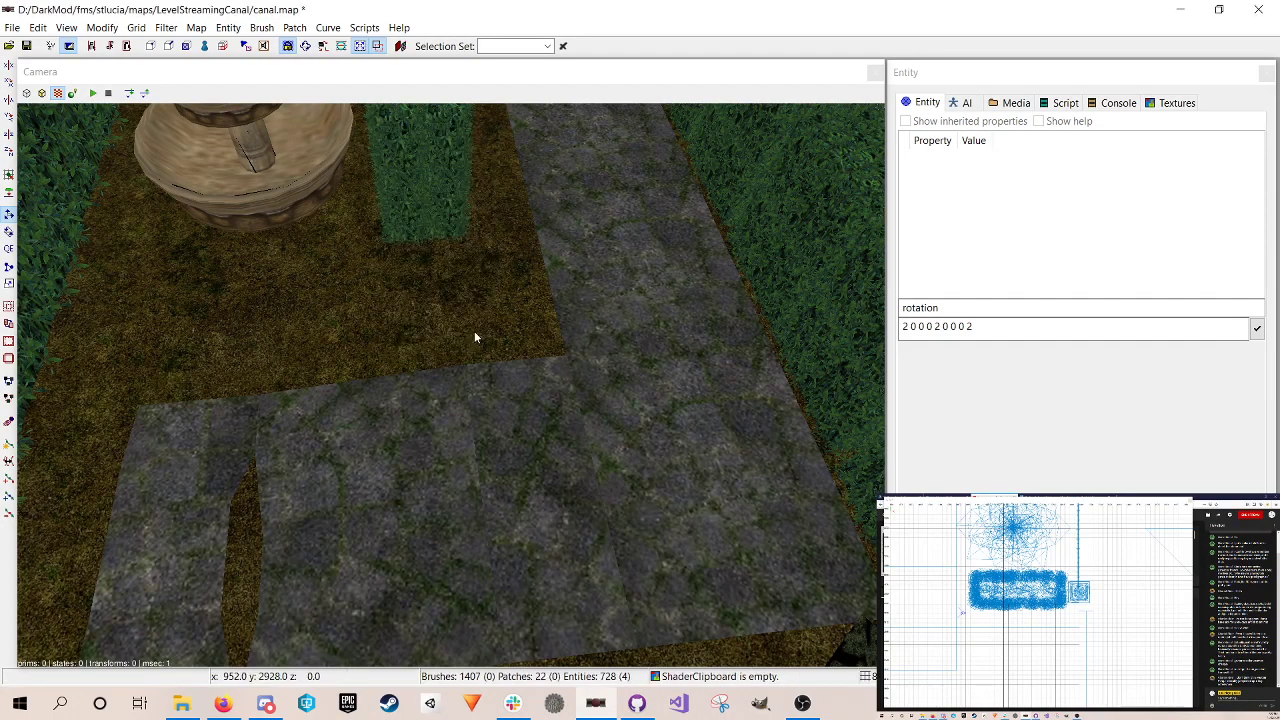
Step: Delete the next four small hedge segments in the shortened row beside the fountain
scroll(474, 331, down, 3)
shift+click(457, 307)
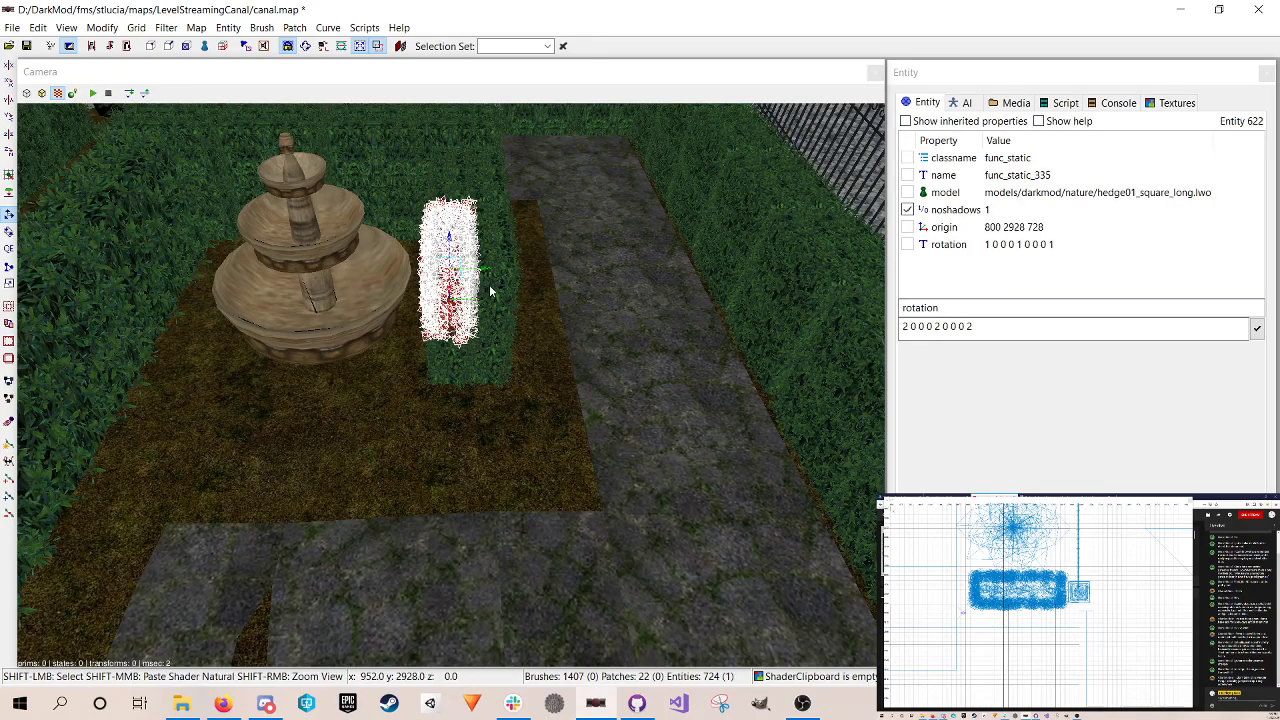
shift+click(489, 286)
shift+click(453, 354)
shift+click(485, 361)
key(BackSpace)
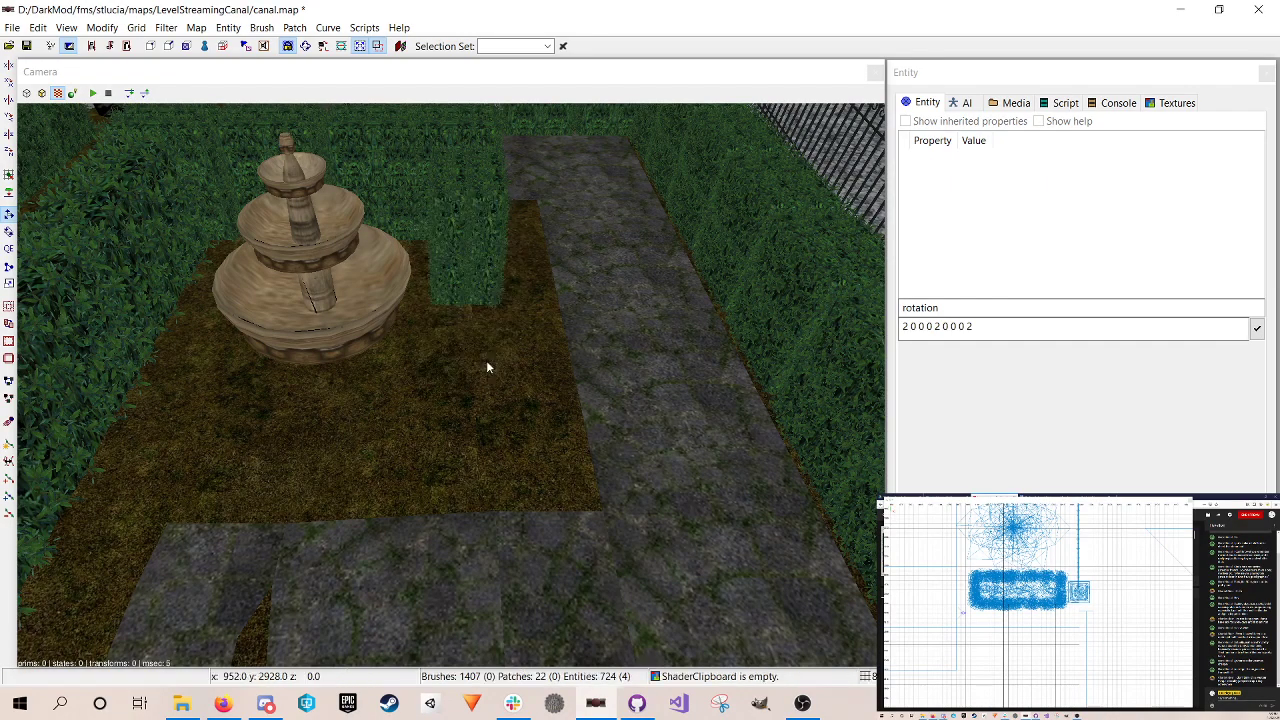
scroll(486, 360, up, 5)
shift+click(486, 362)
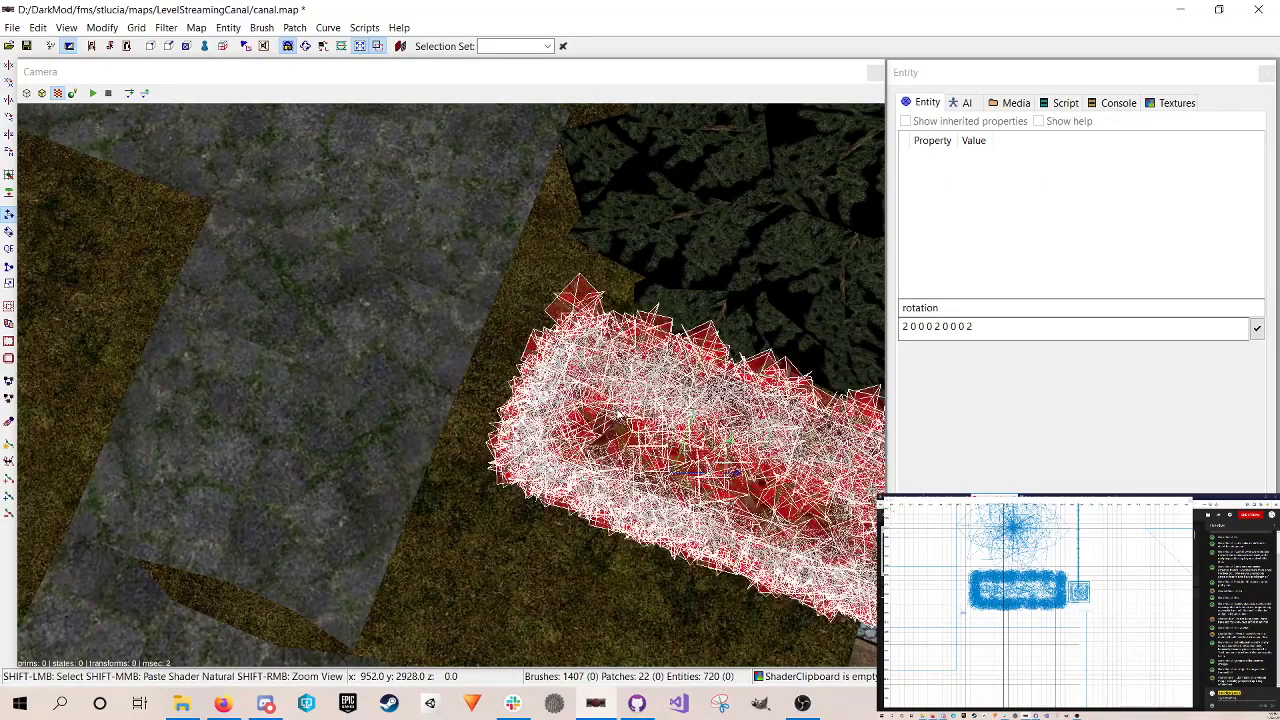
scroll(1020, 602, down, 2)
right_drag(1020, 602, 1094, 597)
key(space)
drag(1101, 594, 1003, 592)
right_click(386, 423)
right_click(390, 405)
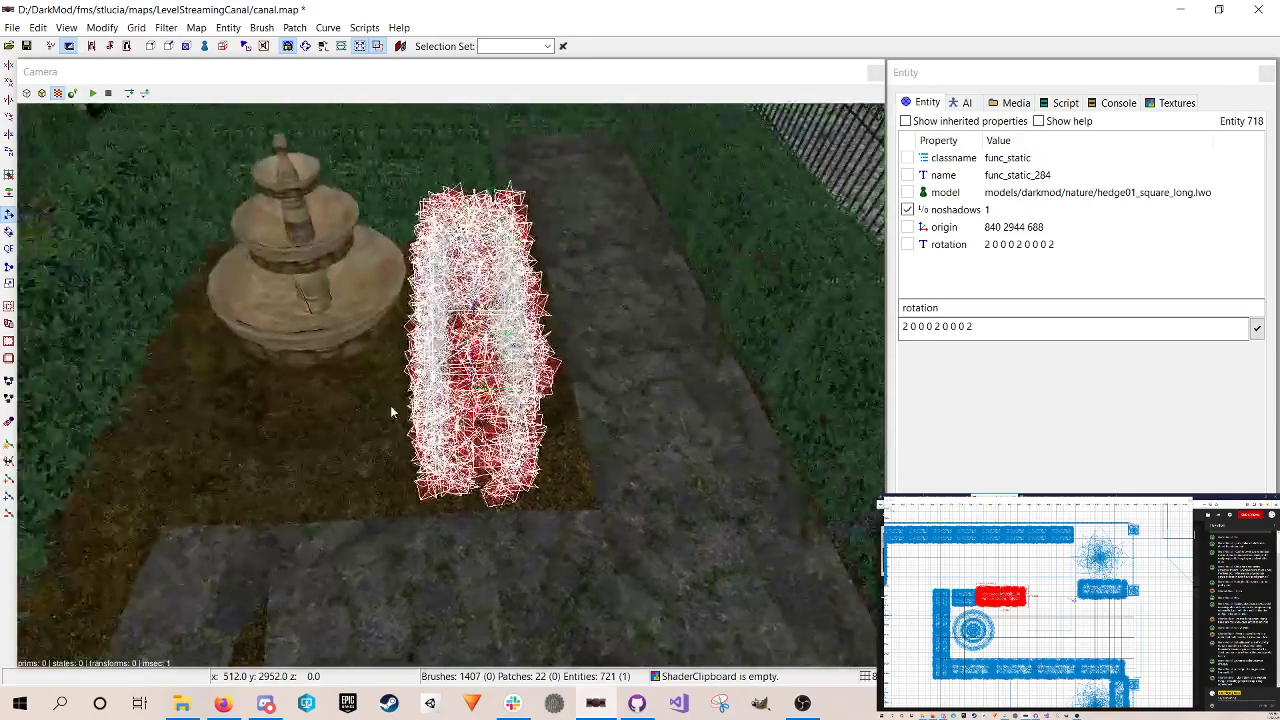
key(Escape)
key(ctrl+s)
Step: Examine the enlarged hedge beside the fountain and the small-segment row along the outer fence
right_click(406, 407)
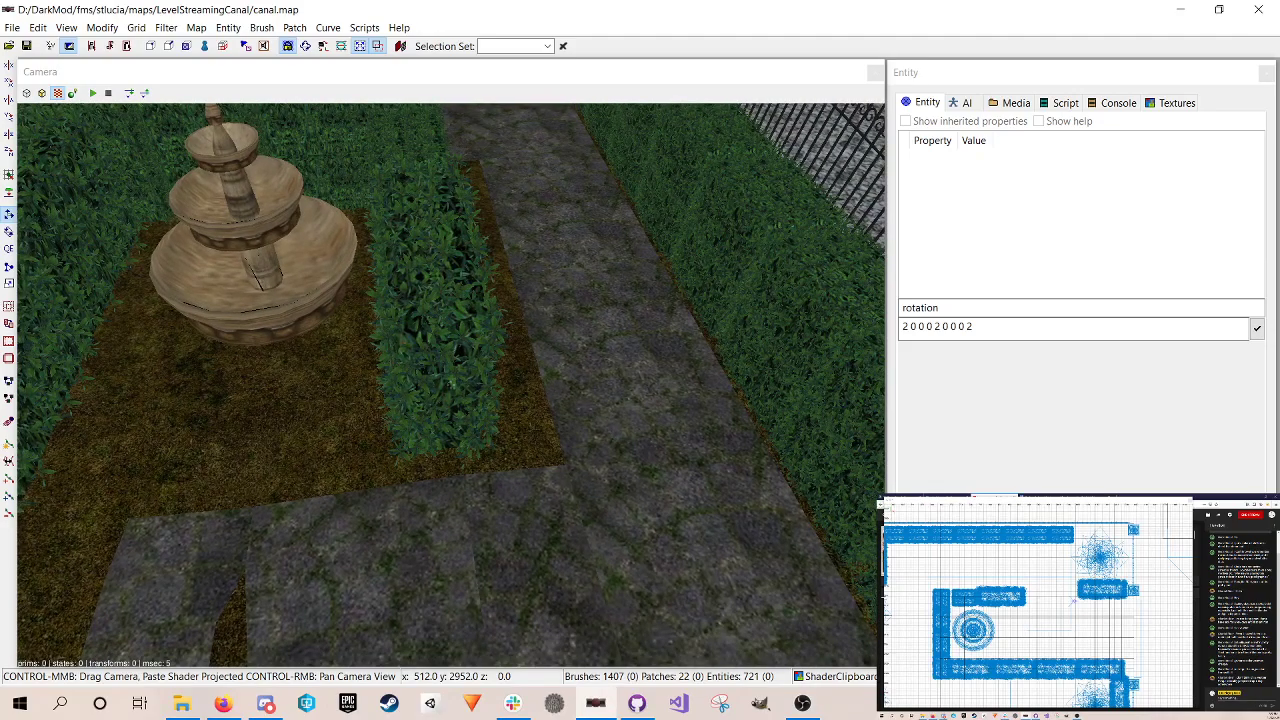
right_click(438, 404)
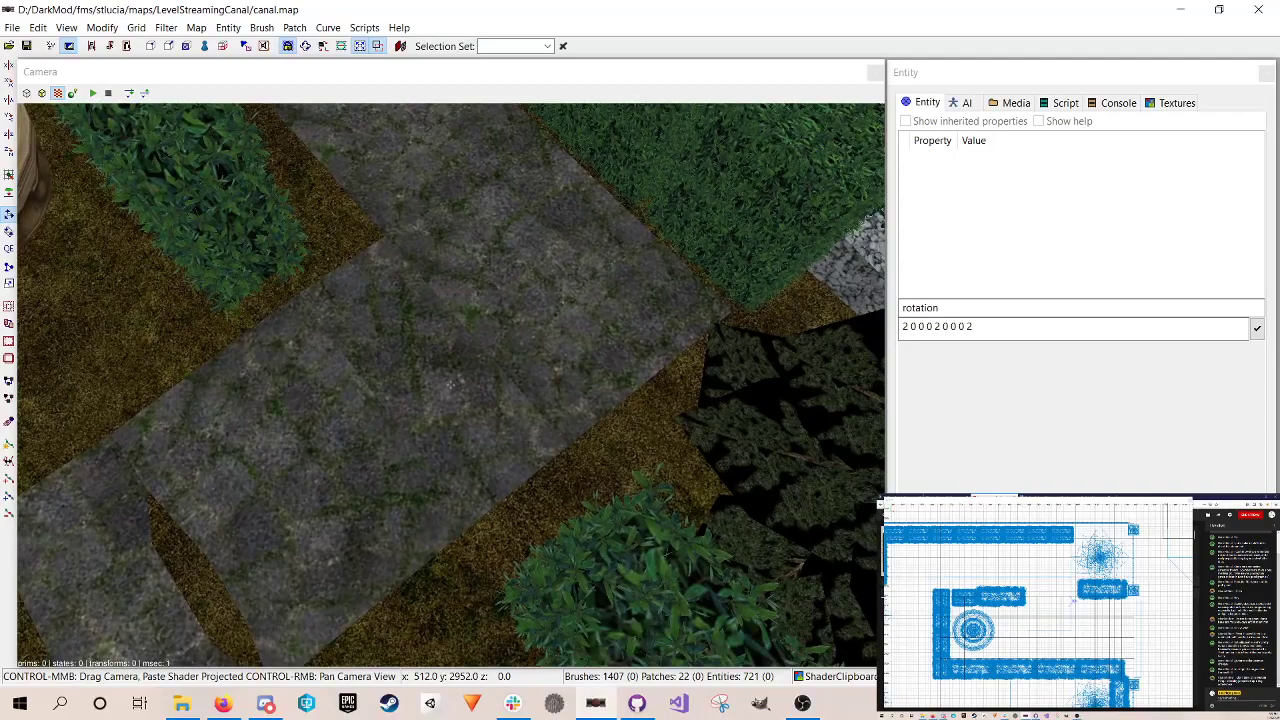
right_click(685, 364)
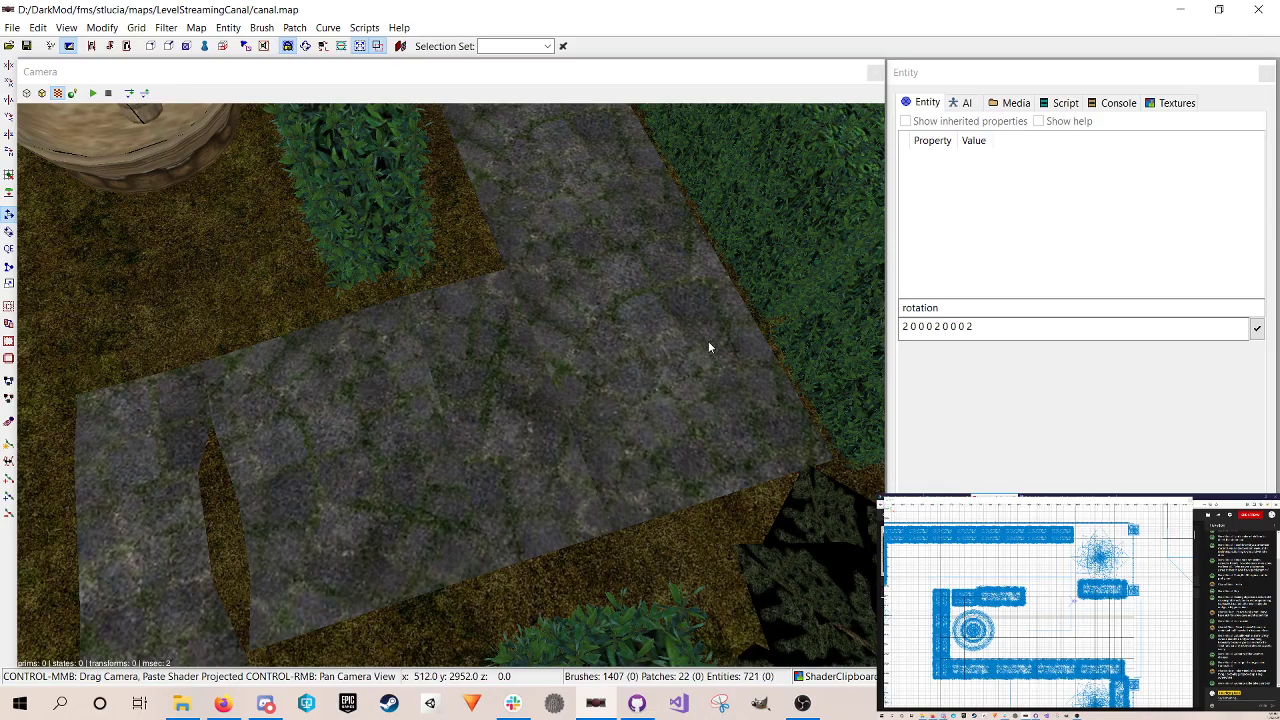
right_click(593, 367)
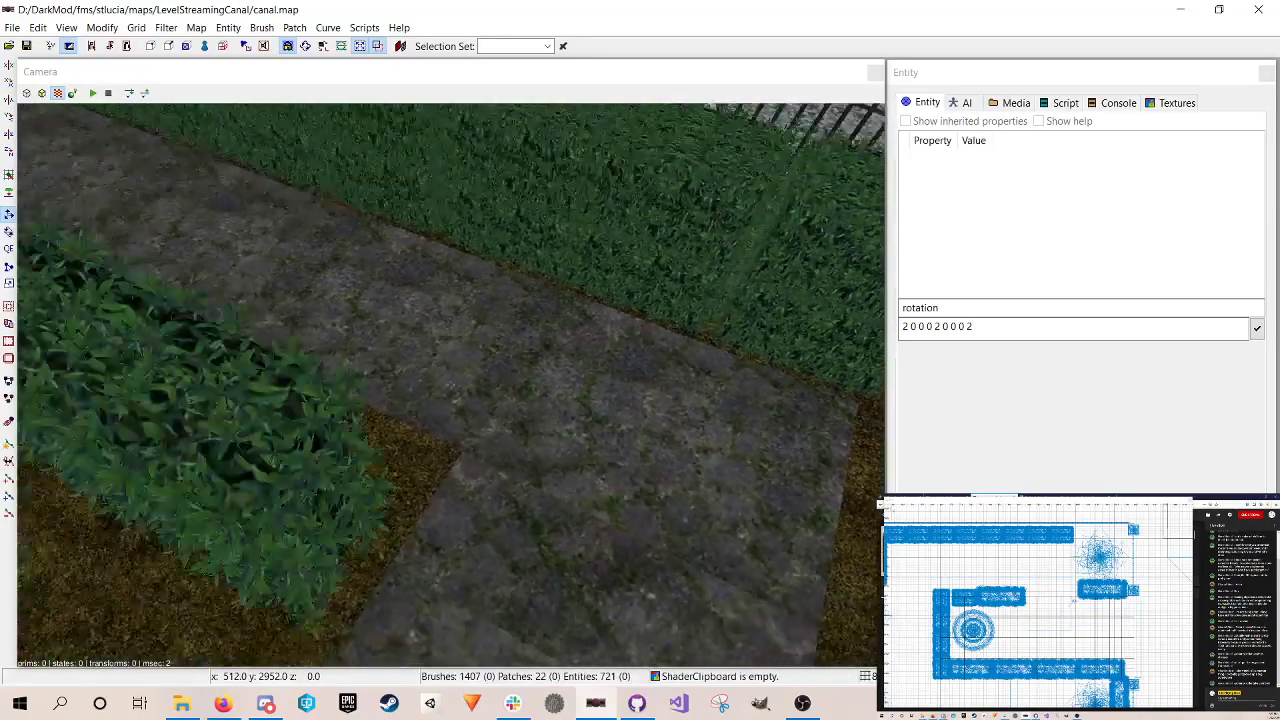
scroll(593, 366, down, 3)
scroll(593, 366, up, 2)
scroll(593, 366, down, 2)
scroll(593, 366, up, 2)
right_click(593, 366)
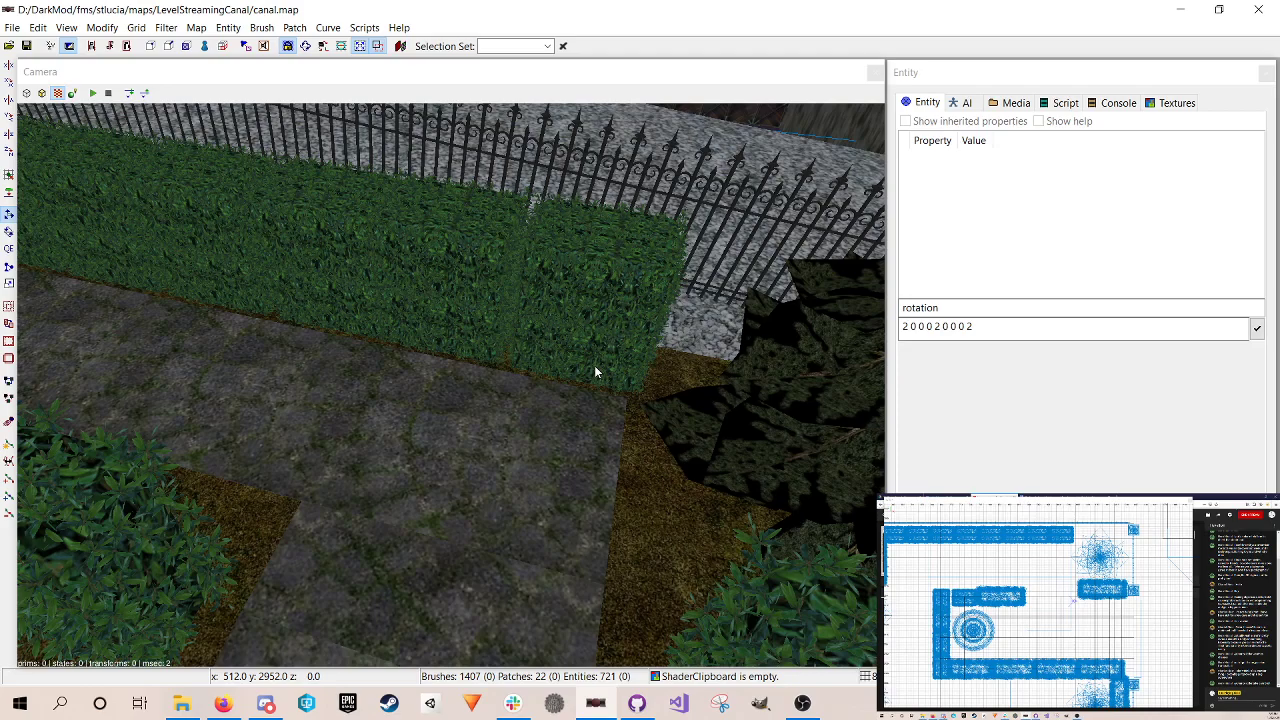
right_click(594, 366)
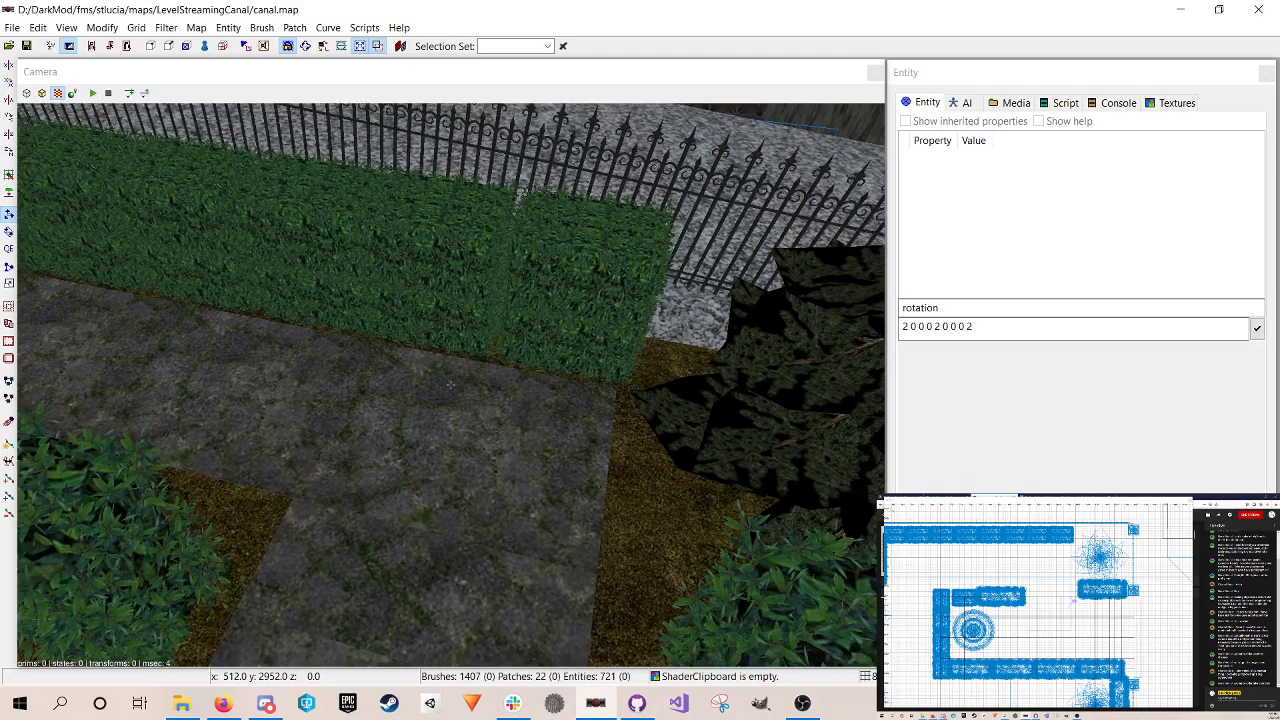
right_click(594, 366)
Step: Delete the eight small hedge segments at the tree end of the fence row and save the map
shift+click(513, 268)
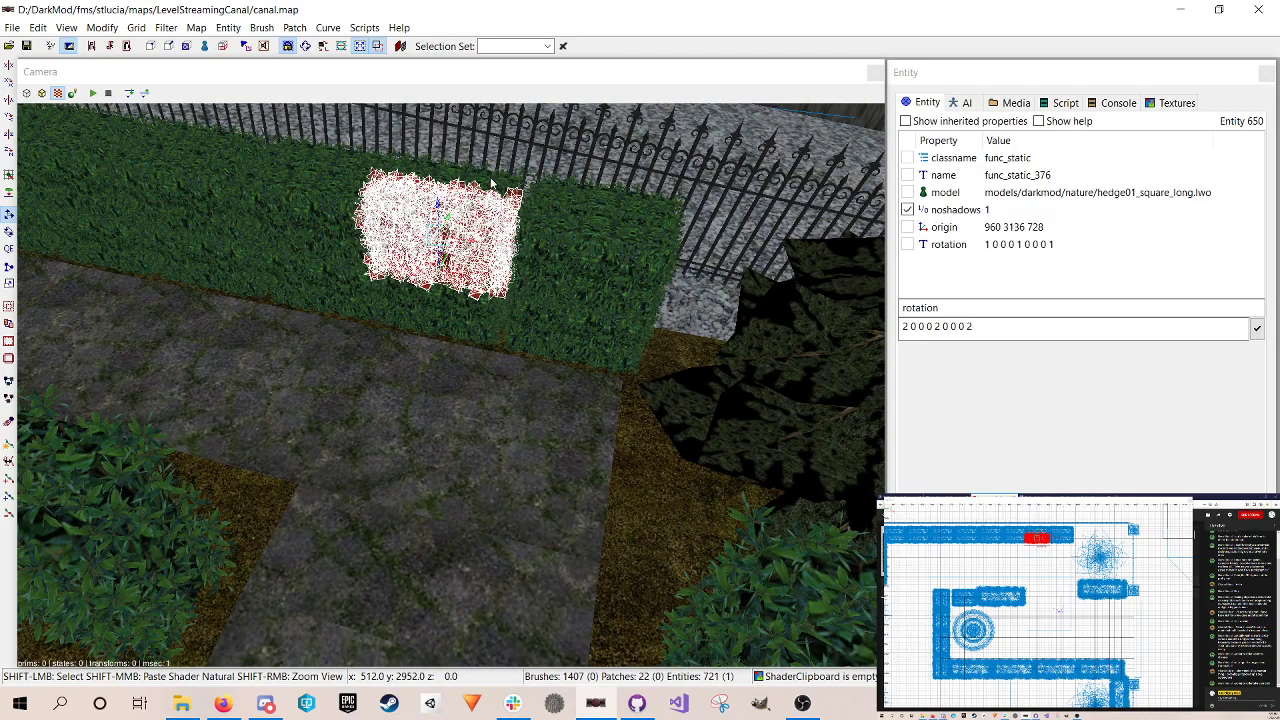
shift+click(586, 240)
shift+click(558, 342)
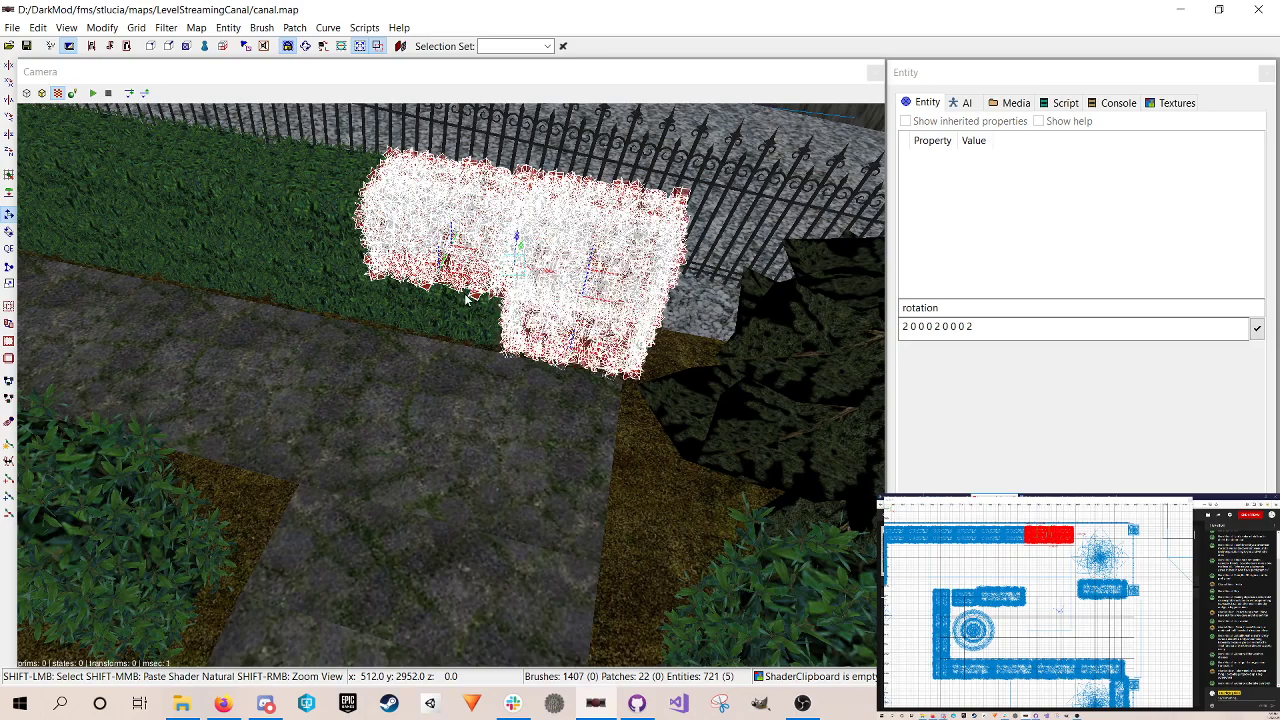
shift+click(468, 320)
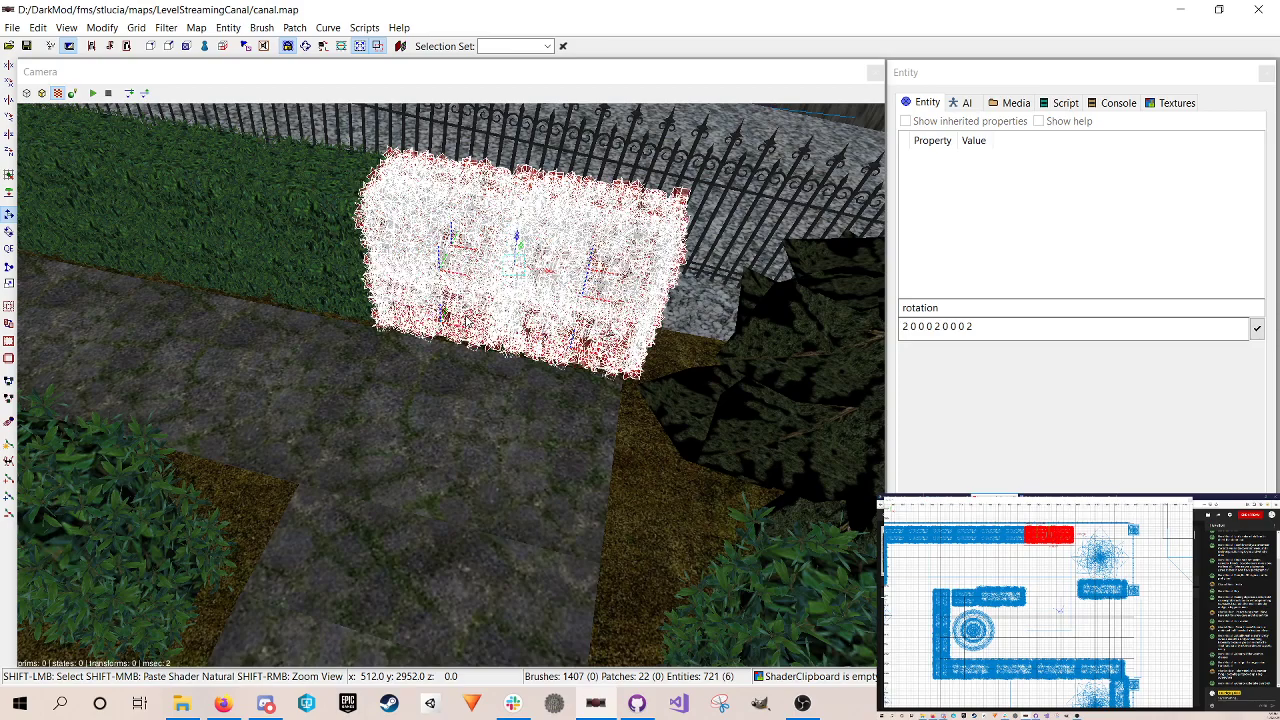
shift+click(463, 286)
shift+click(612, 300)
key(Delete)
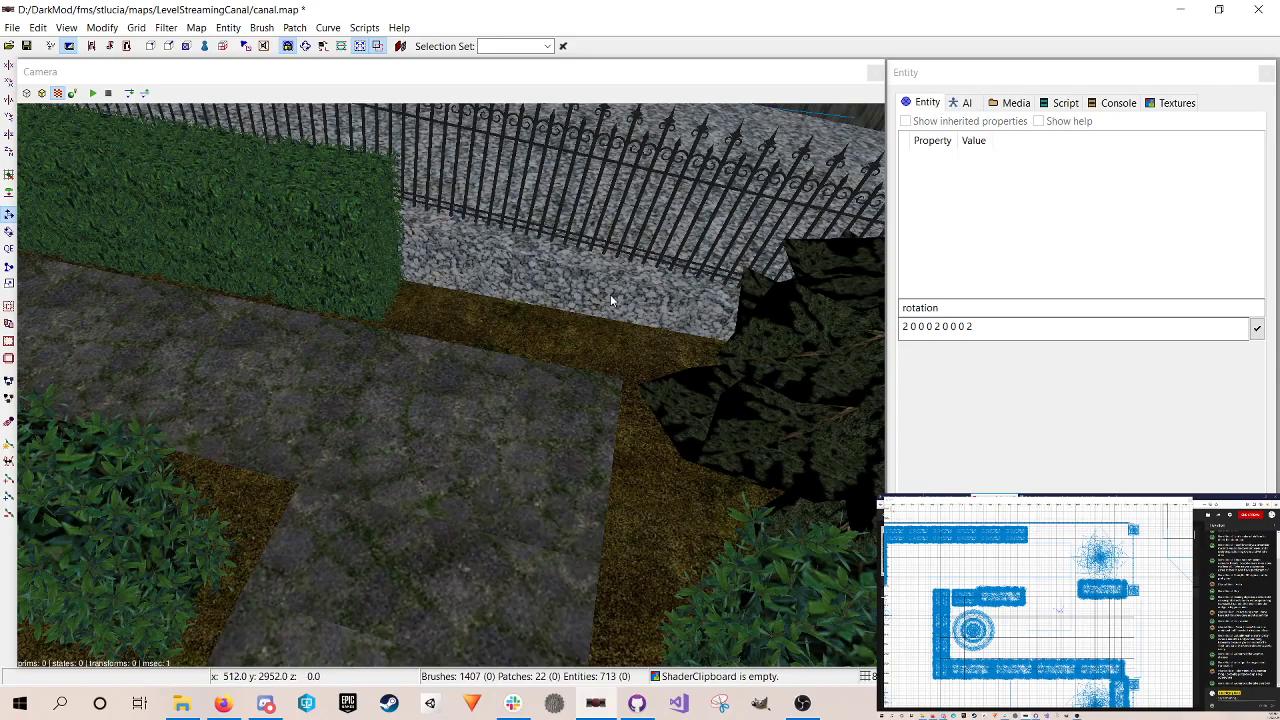
key(ctrl+s)
shift+click(162, 511)
right_drag(1046, 587, 1055, 636)
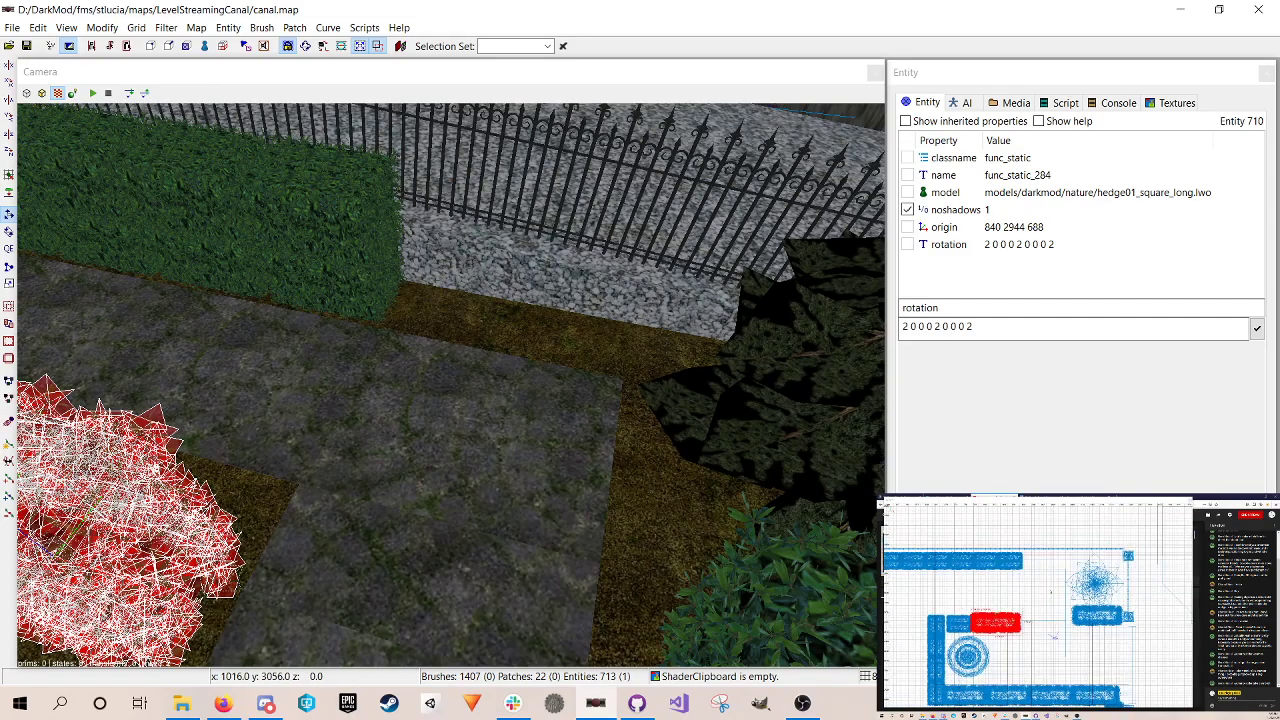
key(space)
drag(997, 625, 1044, 562)
key(Escape)
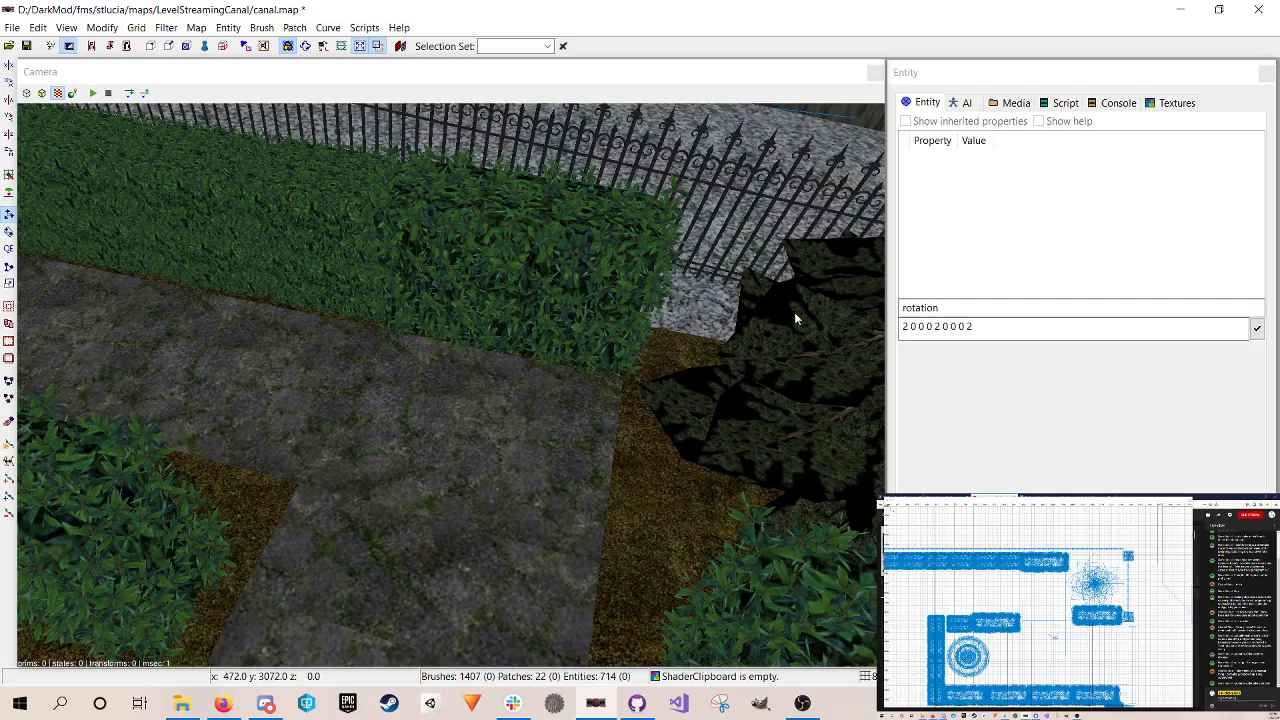
Step: Delete six of the eight small hedge segments adjoining the enlarged hedge in the fence row, leaving the two lower rear ones
right_click(456, 256)
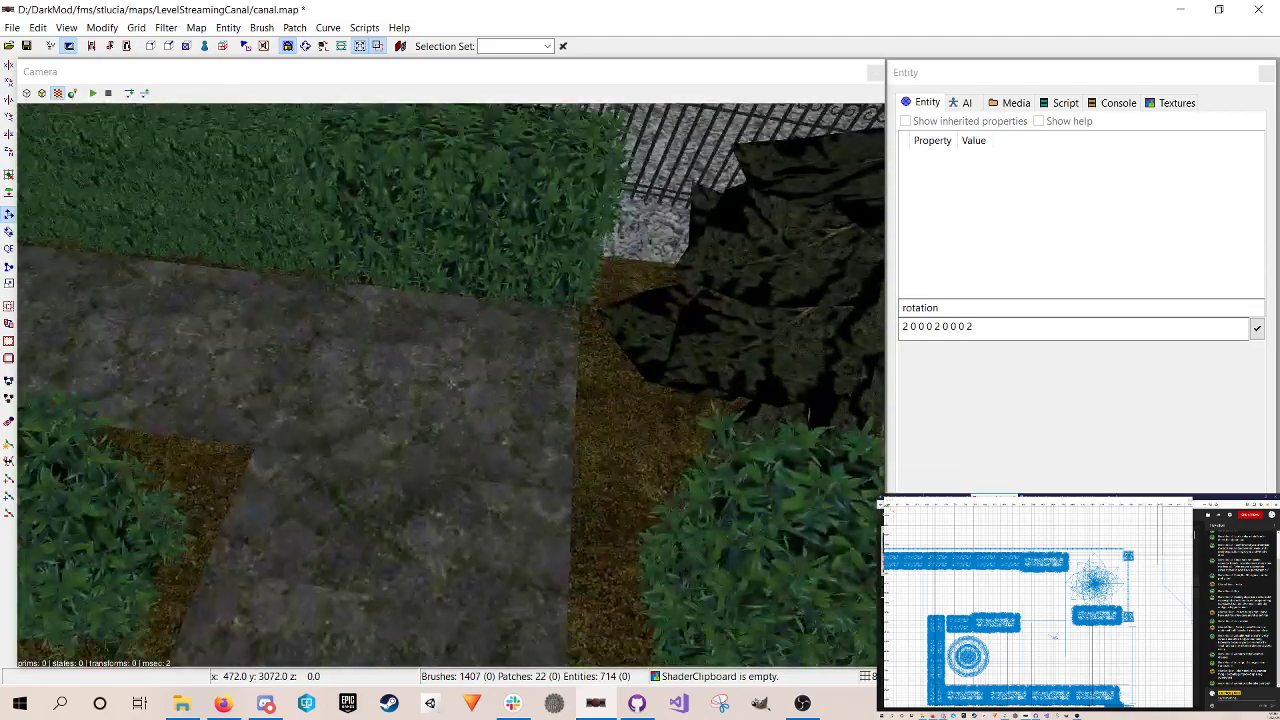
scroll(450, 384, up, 3)
scroll(450, 384, down, 3)
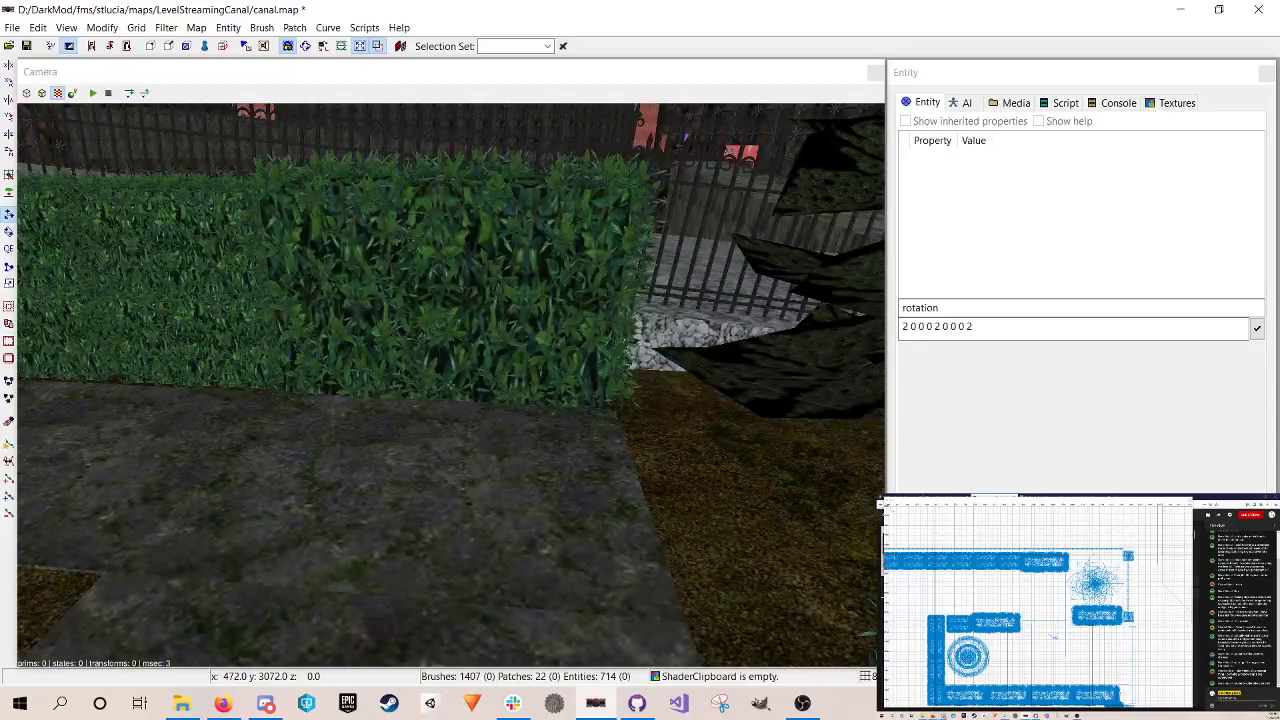
scroll(450, 384, up, 3)
scroll(450, 384, down, 3)
scroll(450, 384, down, 2)
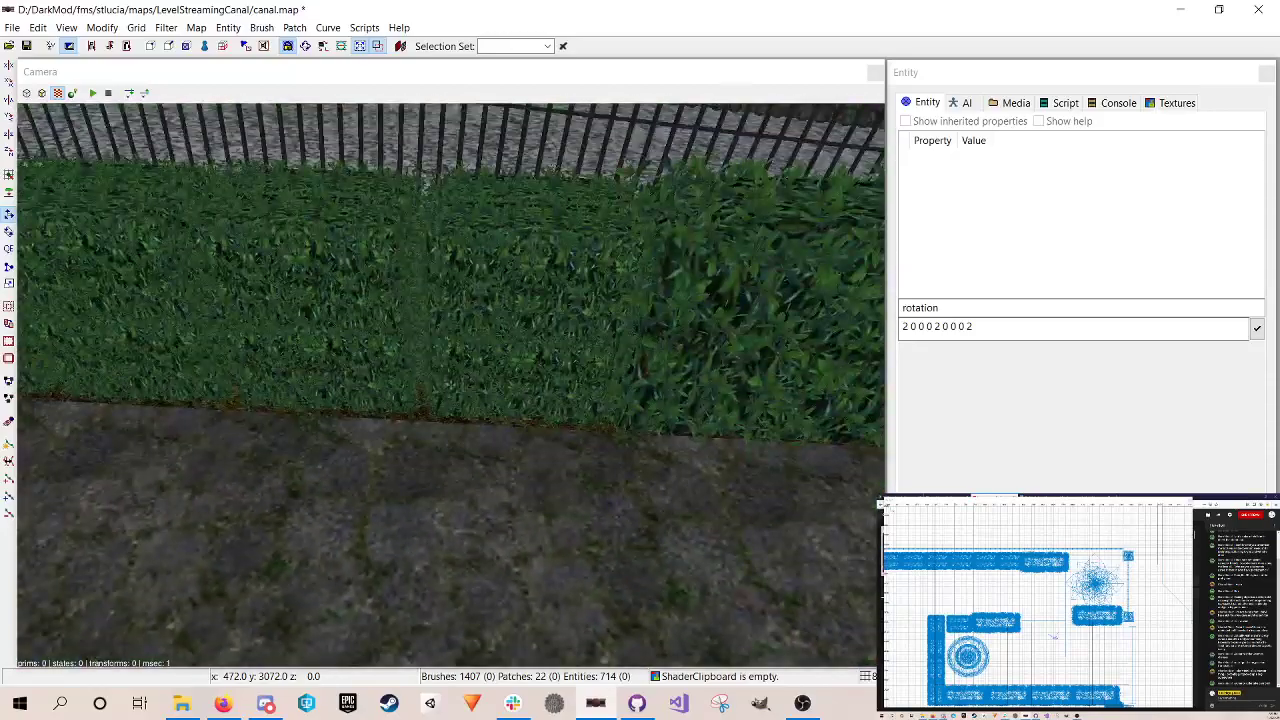
right_click(458, 273)
shift+click(458, 273)
shift+click(355, 267)
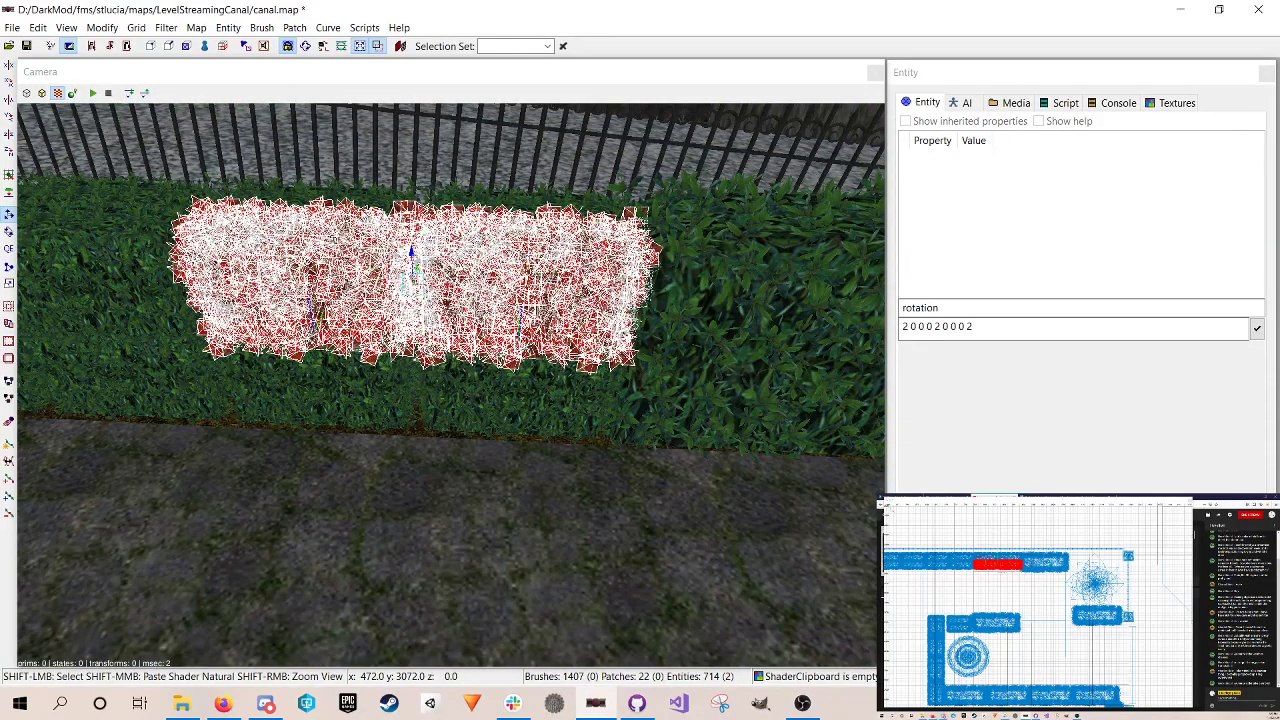
shift+click(362, 194)
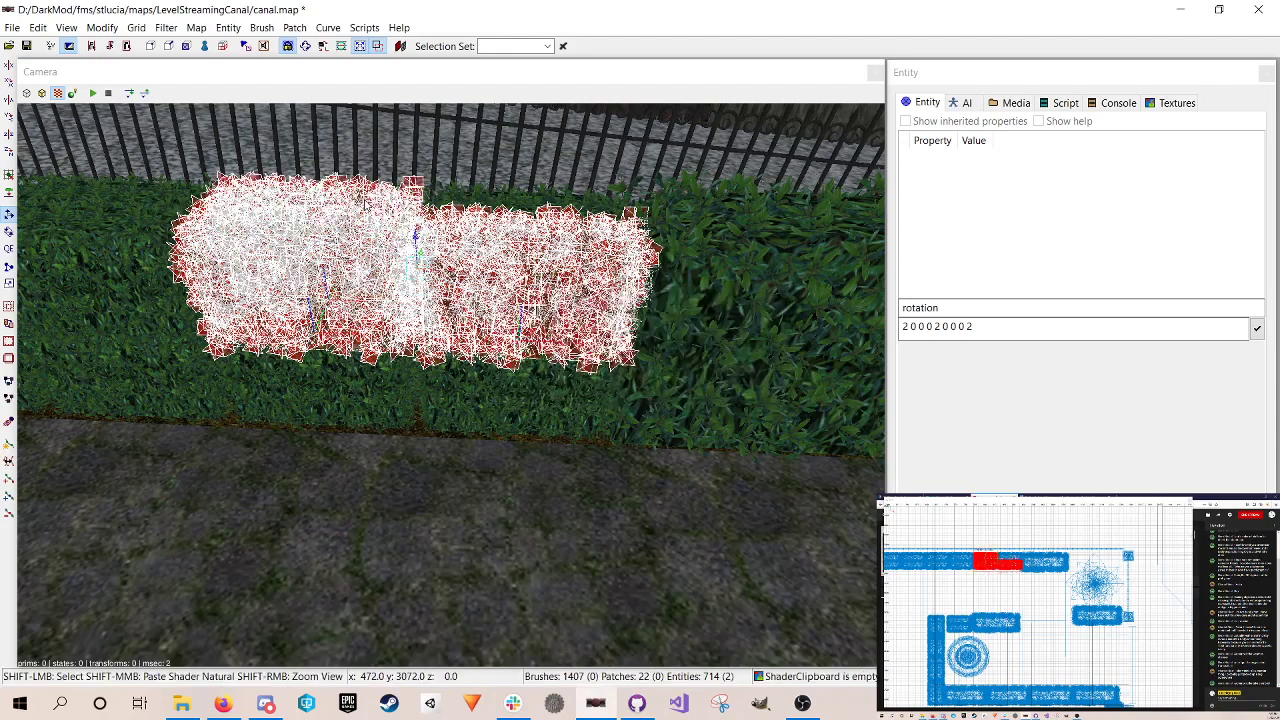
shift+click(522, 203)
shift+click(340, 376)
shift+click(486, 393)
key(h)
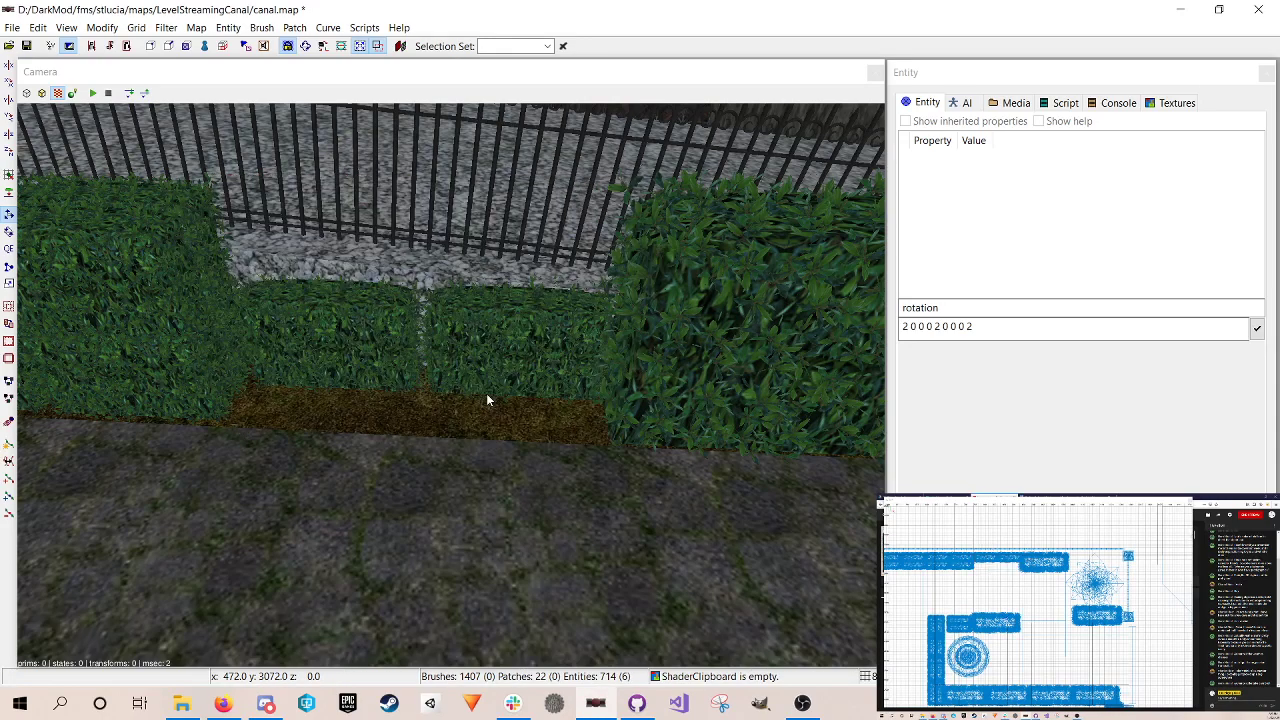
Step: Delete the two small hedge segments left in the gap against the fence wall and save the map
shift+click(336, 326)
shift+click(496, 346)
key(h)
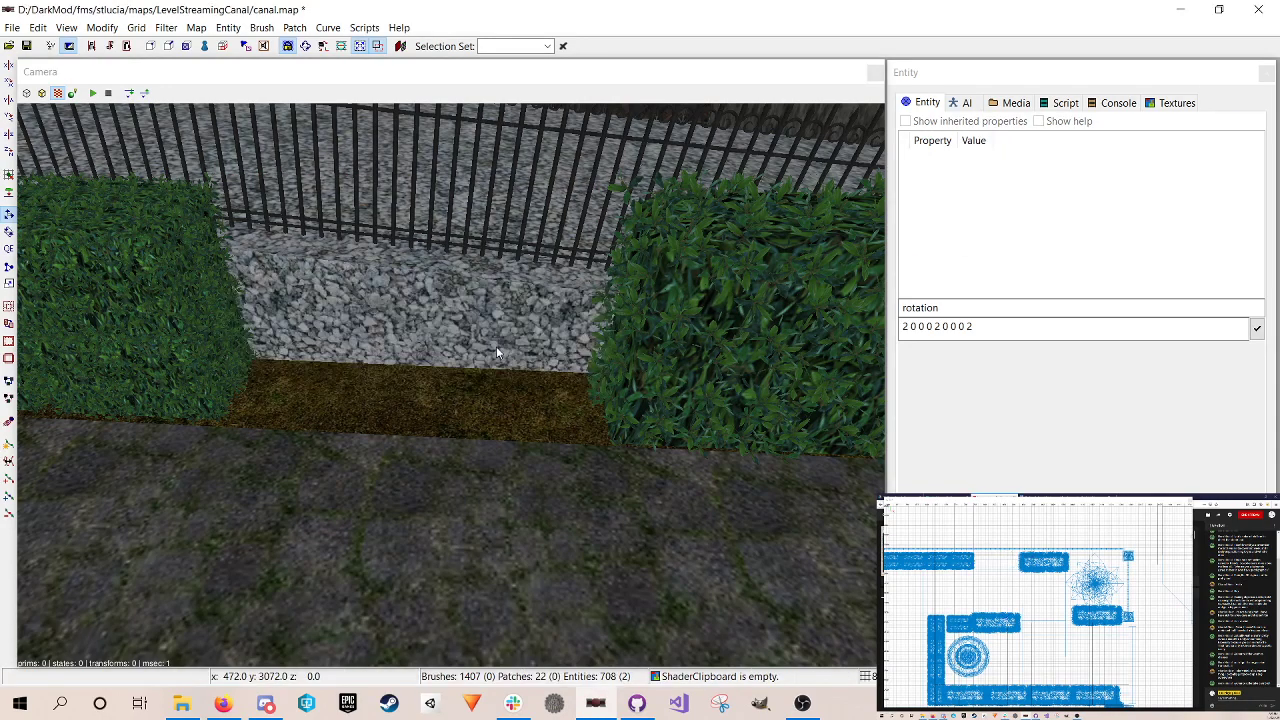
key(ctrl+s)
shift+click(668, 309)
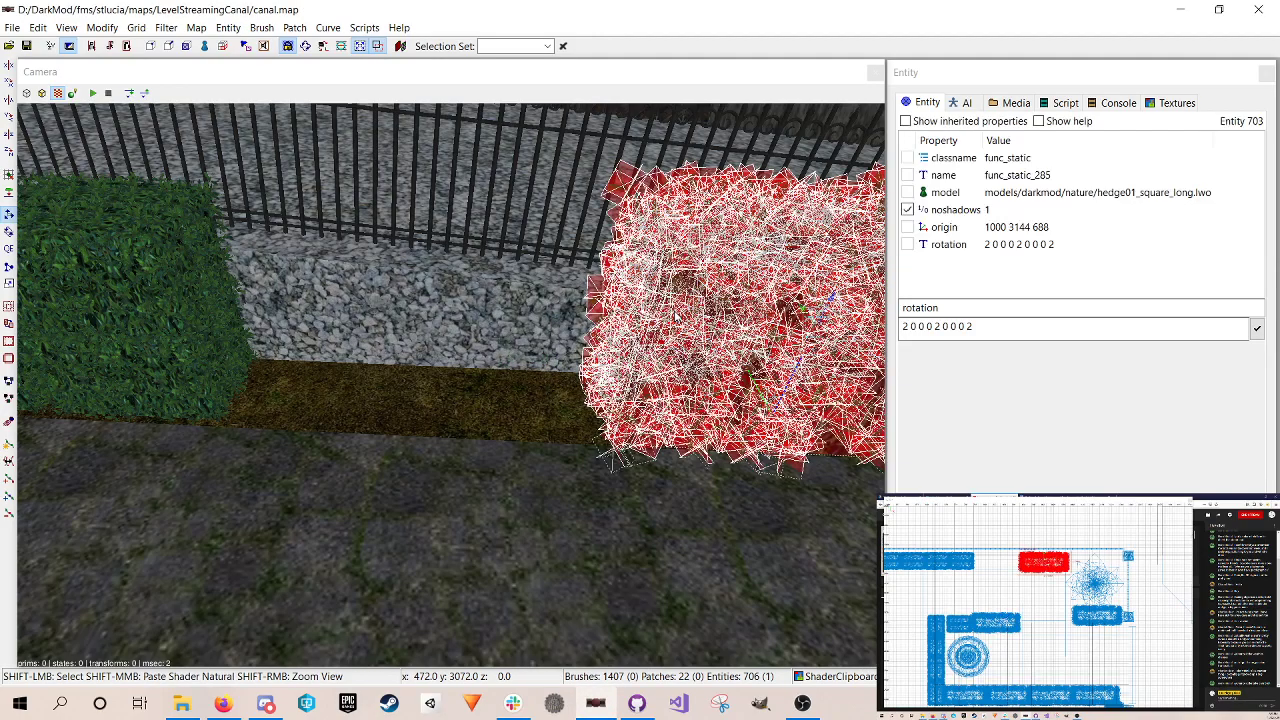
key(space)
drag(1051, 568, 1003, 566)
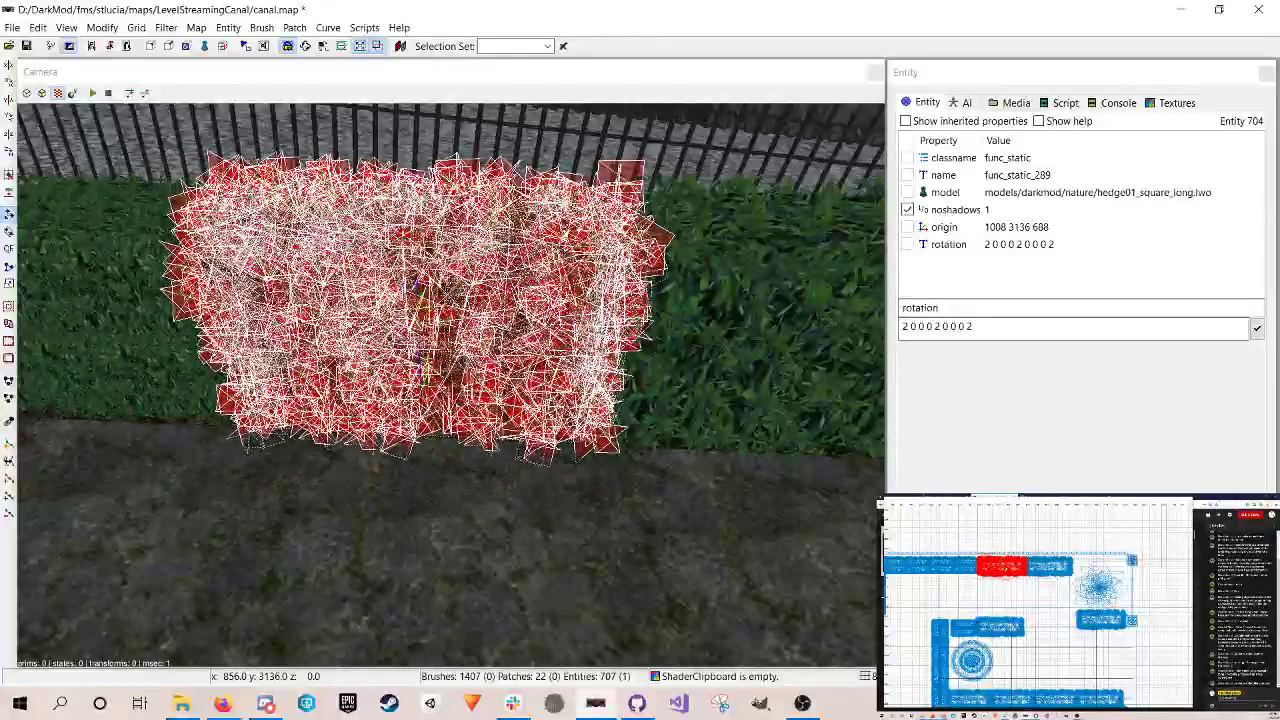
key(Escape)
Step: Delete the front and upper rear small segments, six in all, adjoining the second enlarged hedge in the fence row
right_click(575, 387)
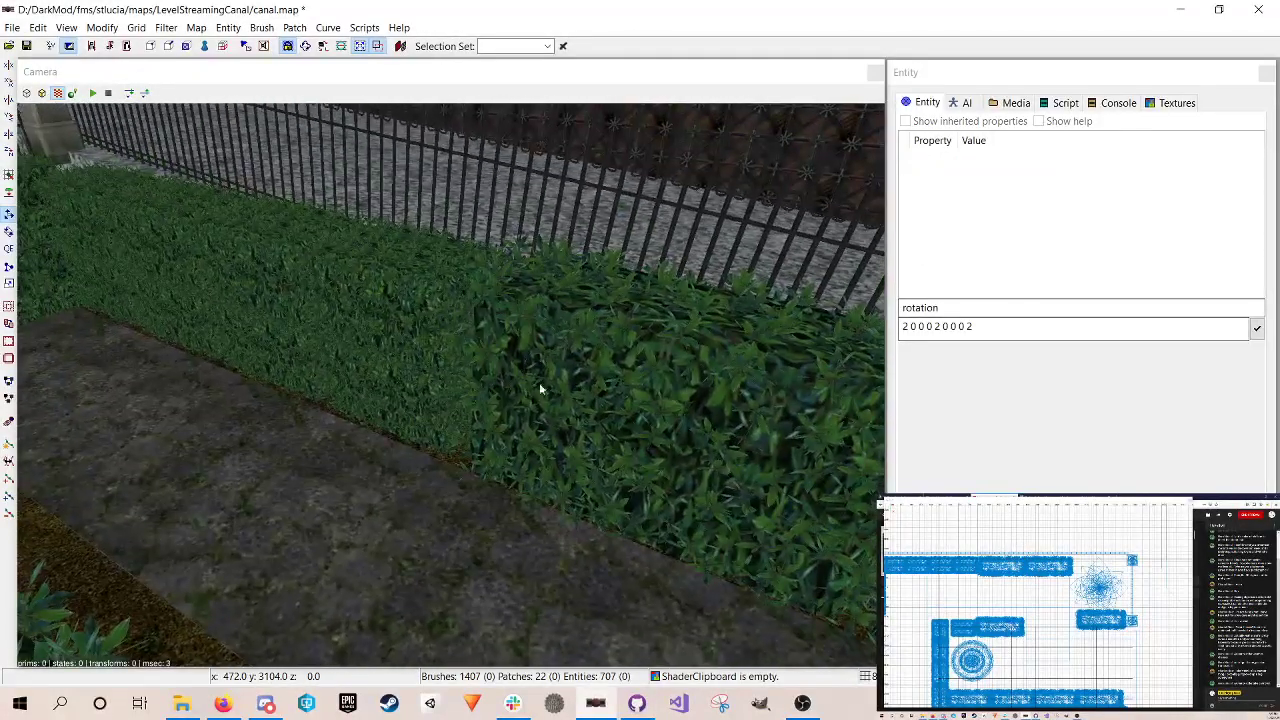
shift+click(306, 268)
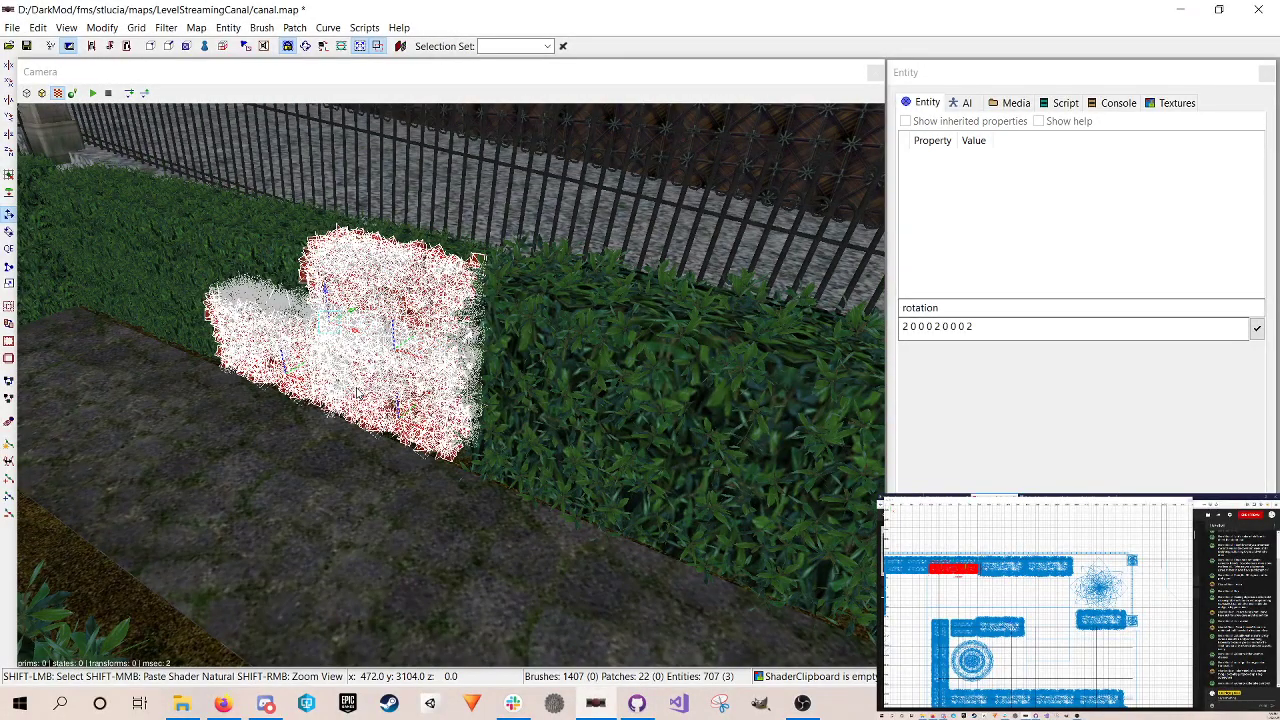
shift+click(290, 225)
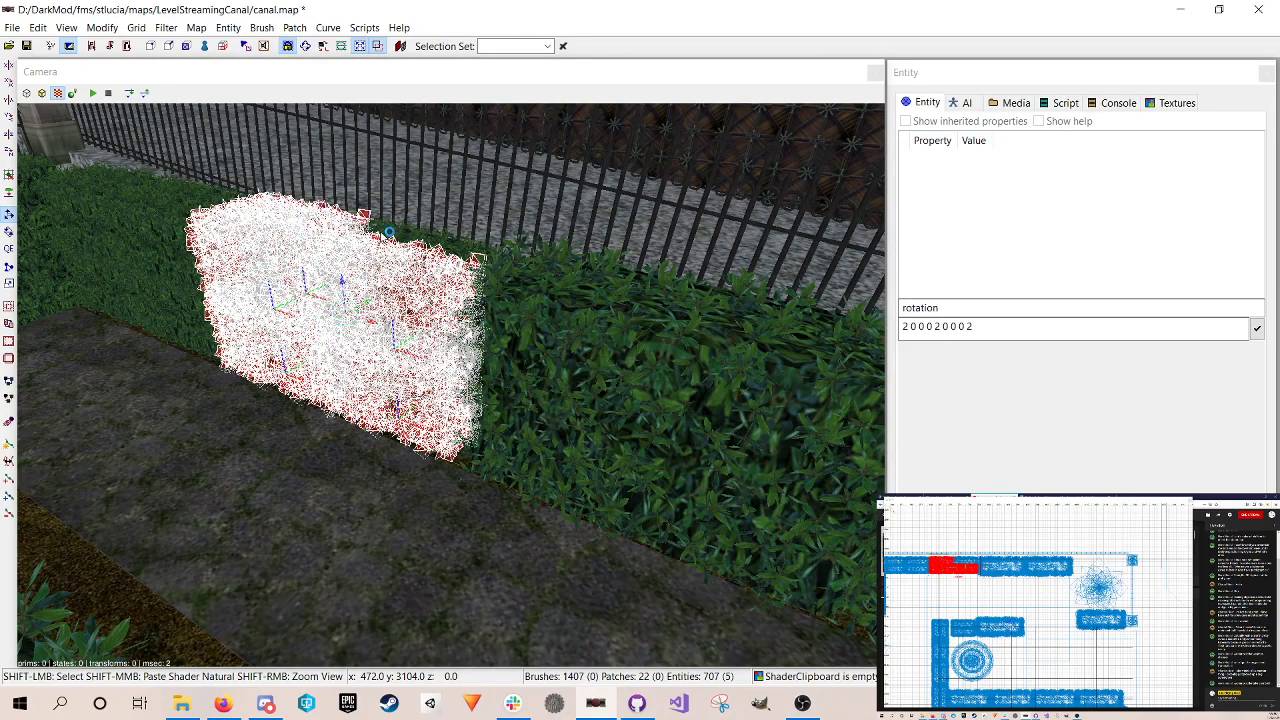
shift+click(391, 234)
key(Delete)
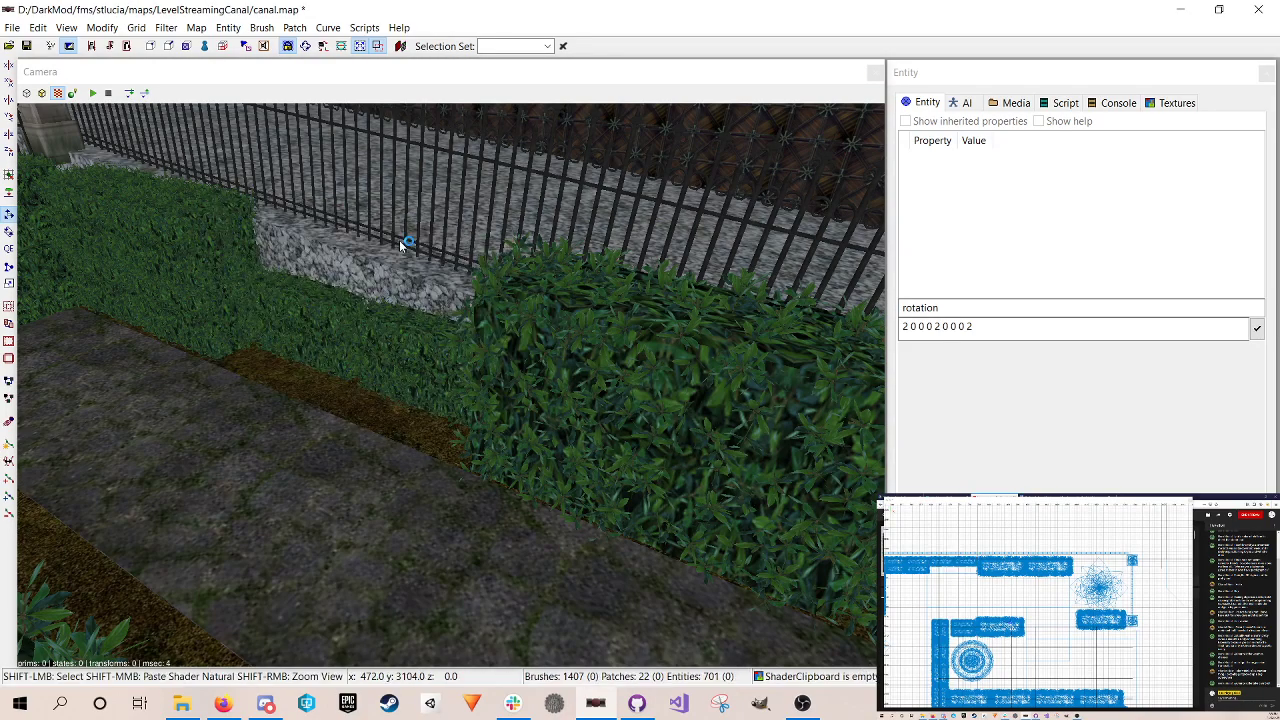
Step: Delete the two lower rear hedge segments beside the second enlarged fence hedge and save the map
shift+click(324, 294)
shift+click(406, 334)
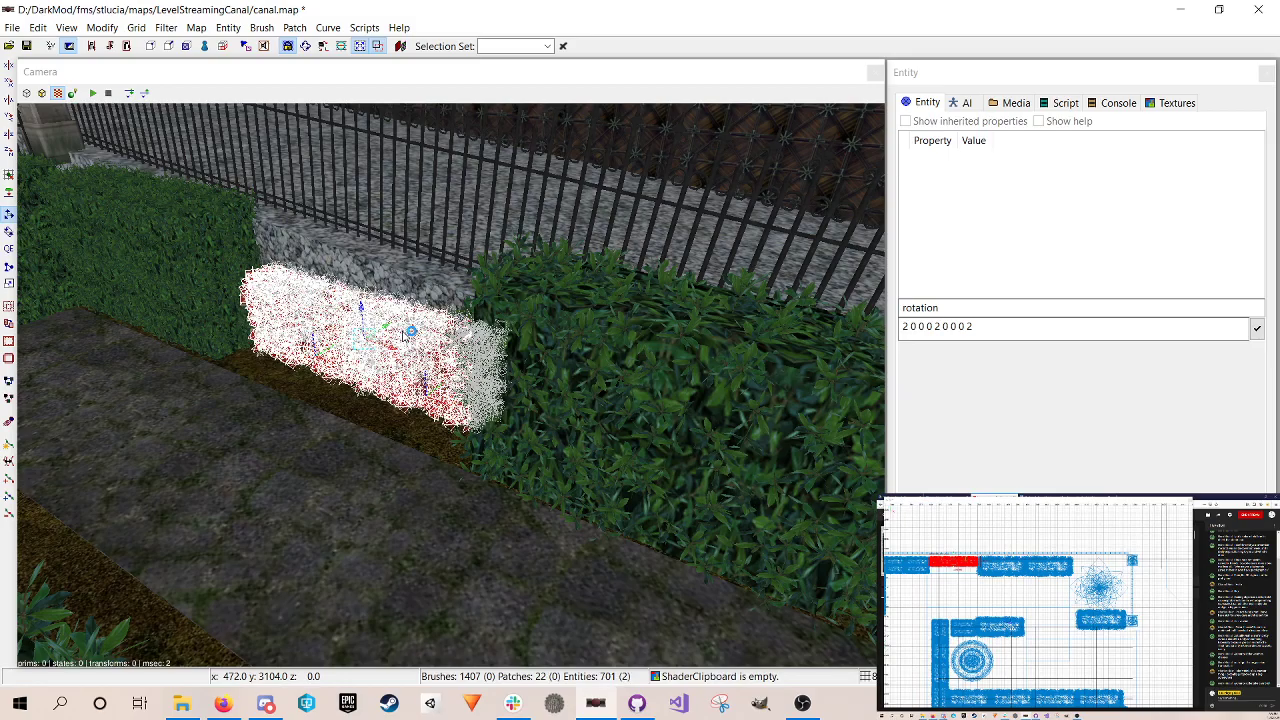
key(Delete)
key(ctrl+s)
Step: Duplicate the second enlarged fence hedge and move the copy into the cleared gap toward the garden corner
click(602, 368)
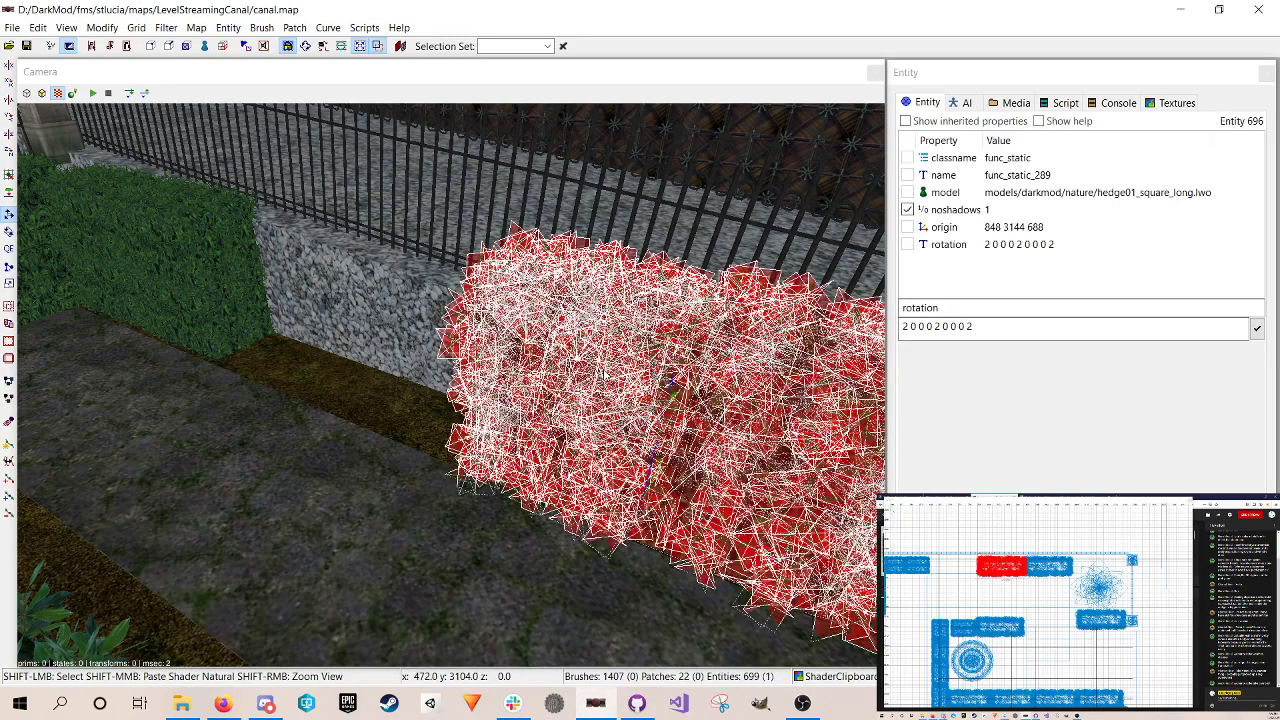
key(space)
drag(1006, 571, 959, 569)
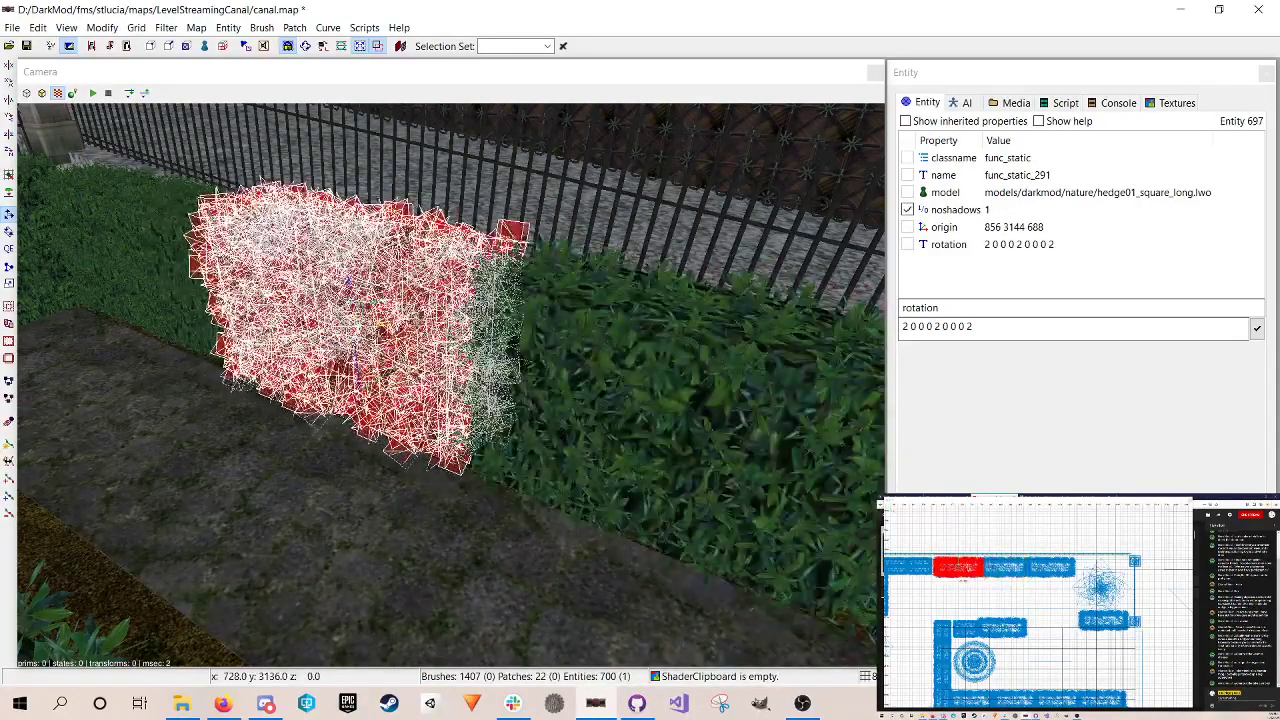
key(Escape)
right_click(492, 370)
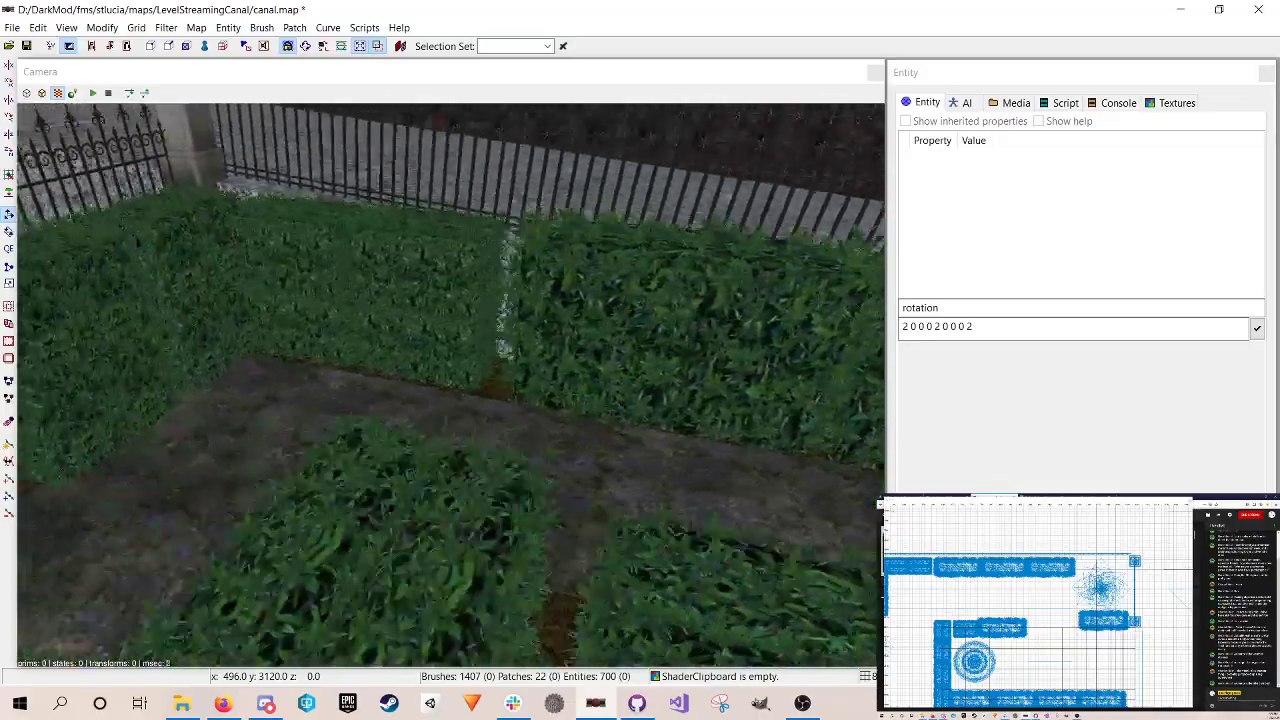
key(Down)
key(Up)
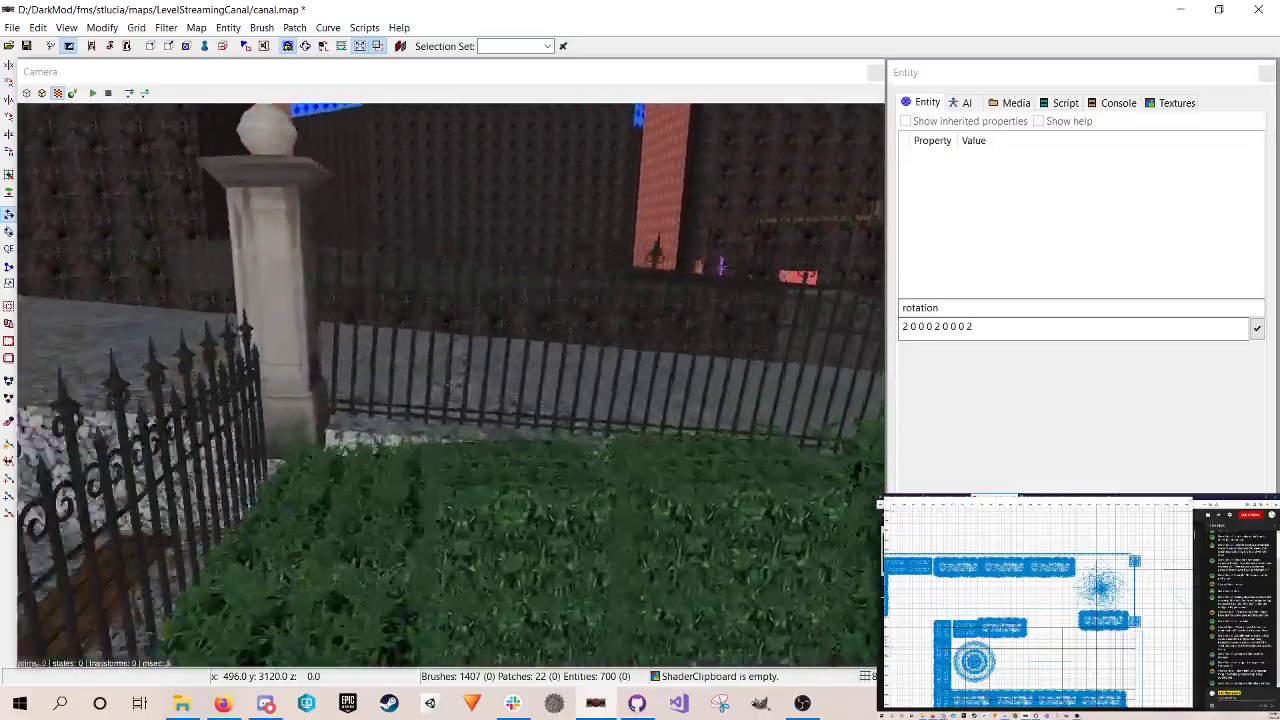
Step: Delete the upper small hedge pieces stacked in front of the long fence near the garden corner
key(Down)
key(Up)
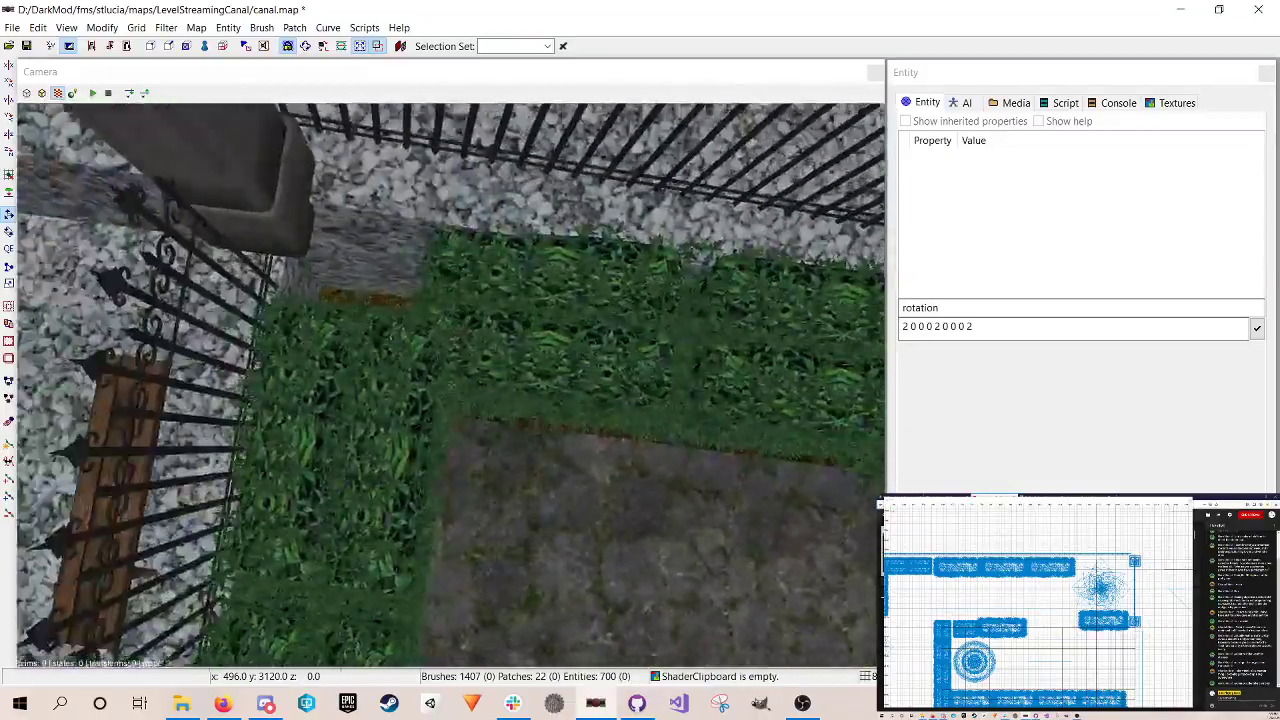
key(Down)
key(Up)
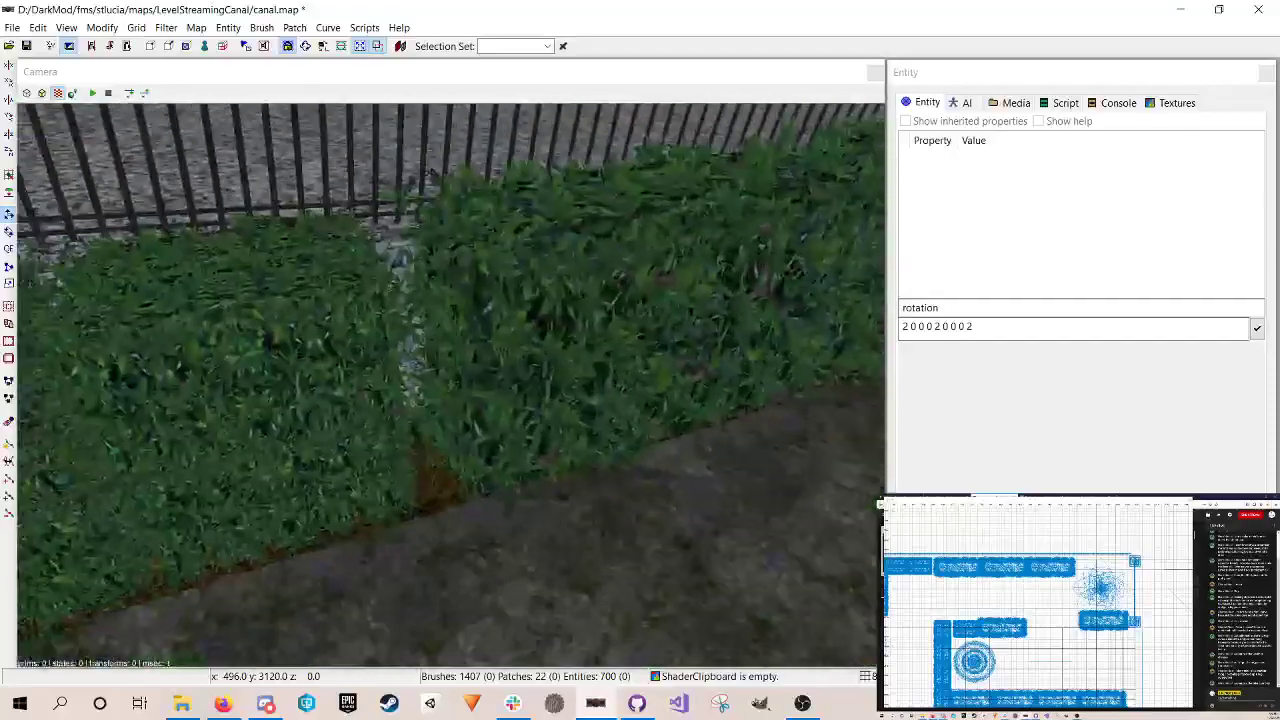
key(Down)
shift+click(329, 257)
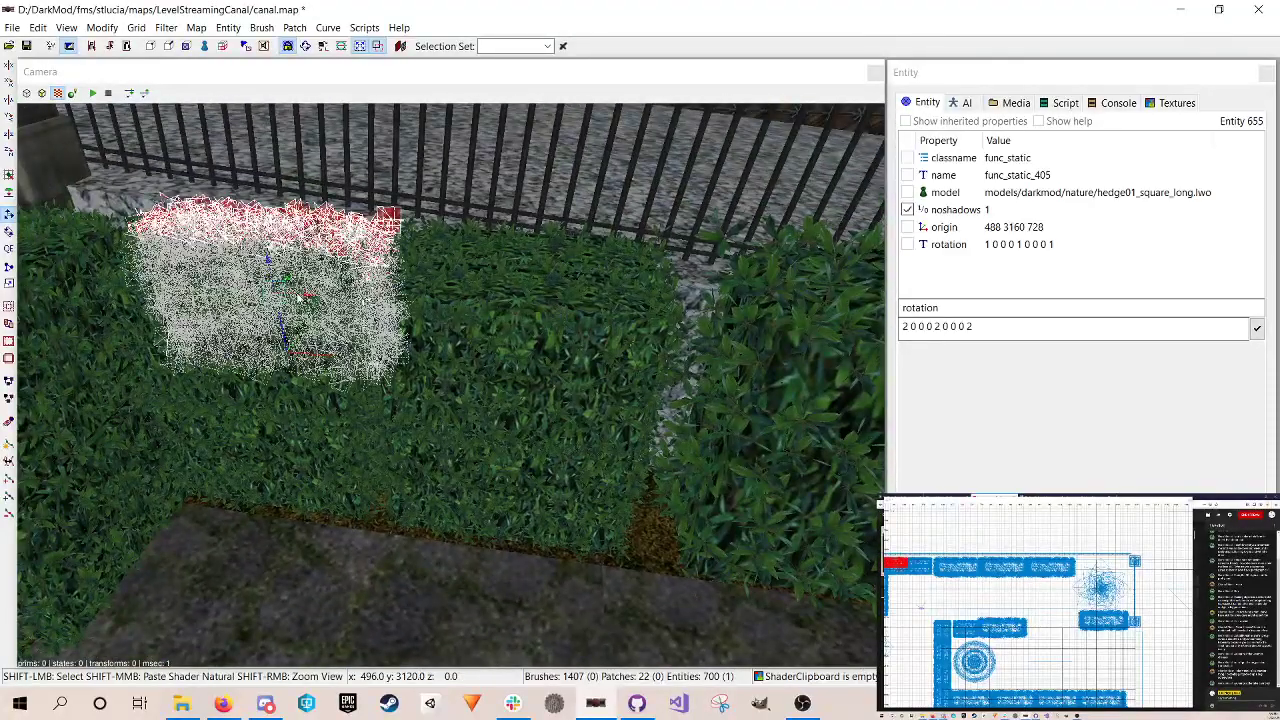
shift+click(472, 248)
shift+click(457, 347)
shift+click(305, 481)
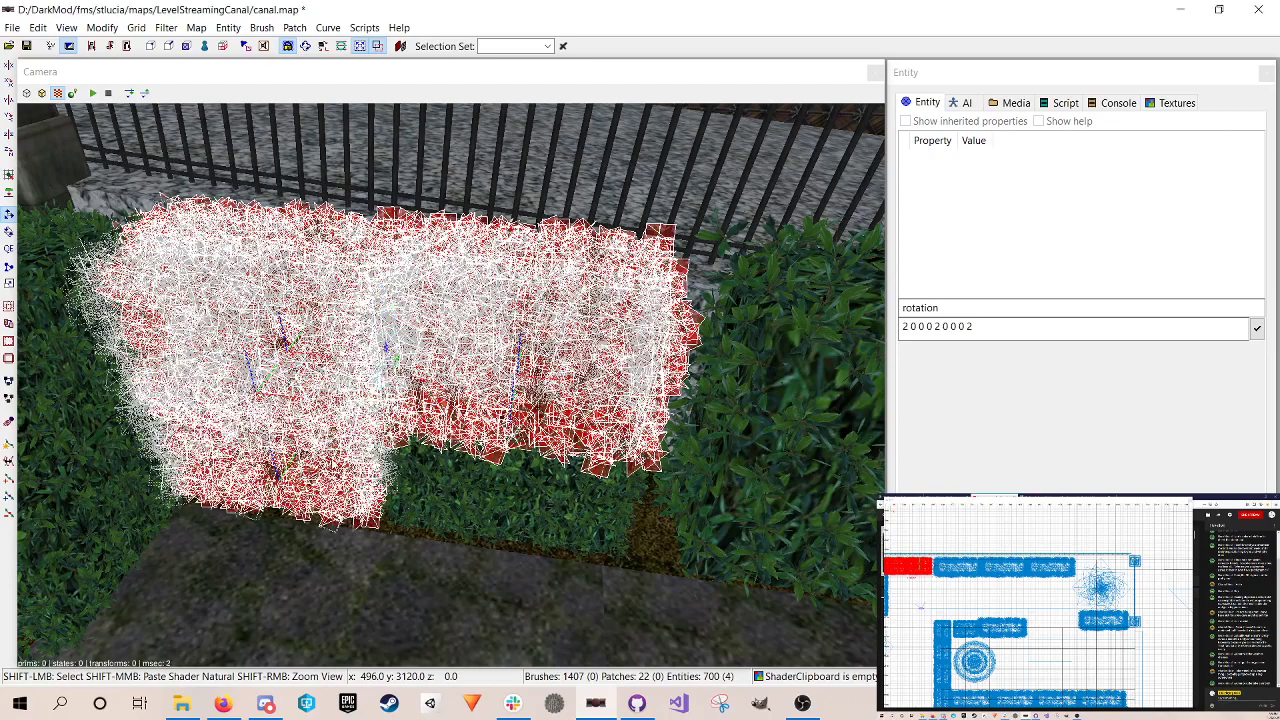
shift+click(444, 459)
key(BackSpace)
Step: Delete the two remaining small hedges in front of the long fence and save the map
shift+click(310, 400)
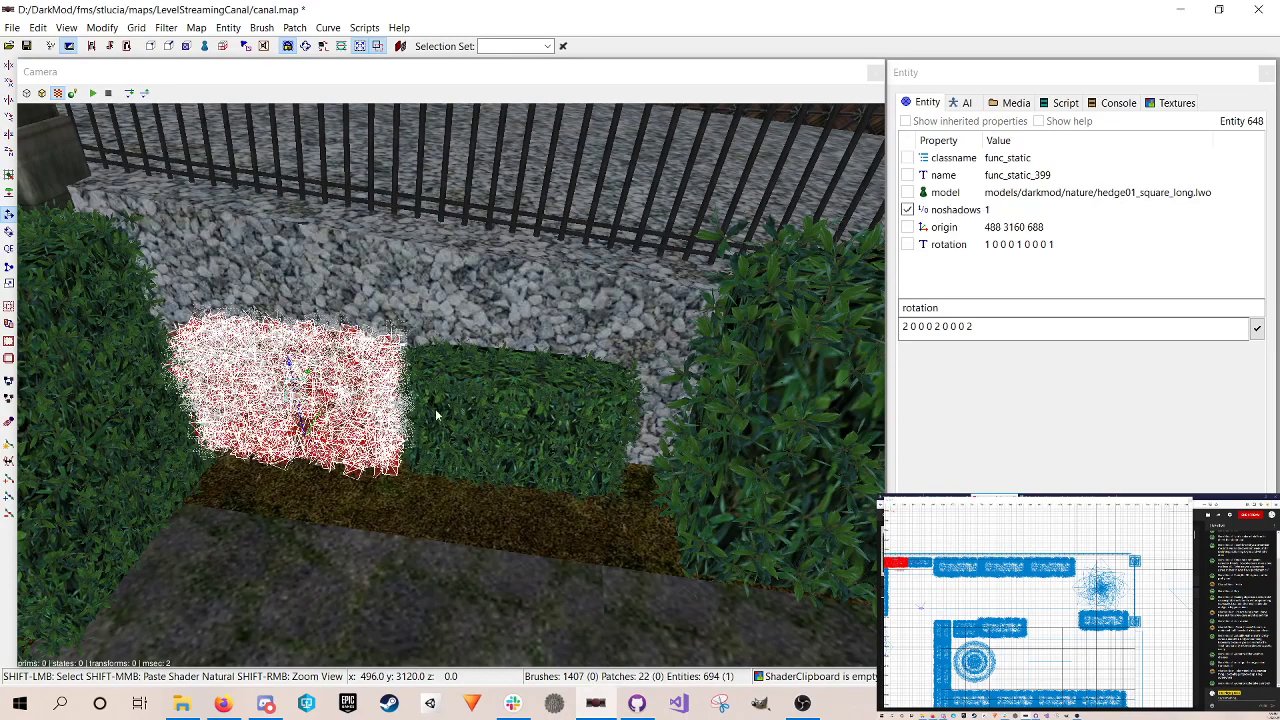
shift+click(470, 400)
key(BackSpace)
key(ctrl+s)
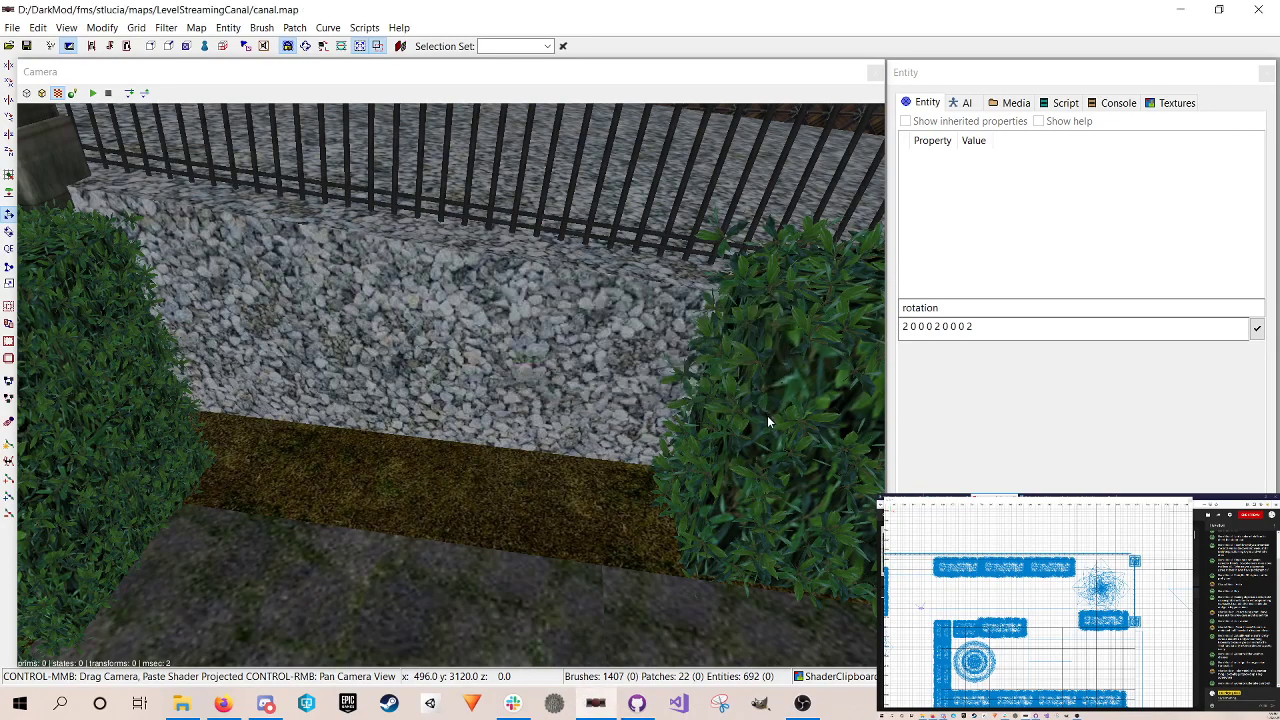
shift+click(767, 416)
key(space)
drag(1010, 569, 962, 568)
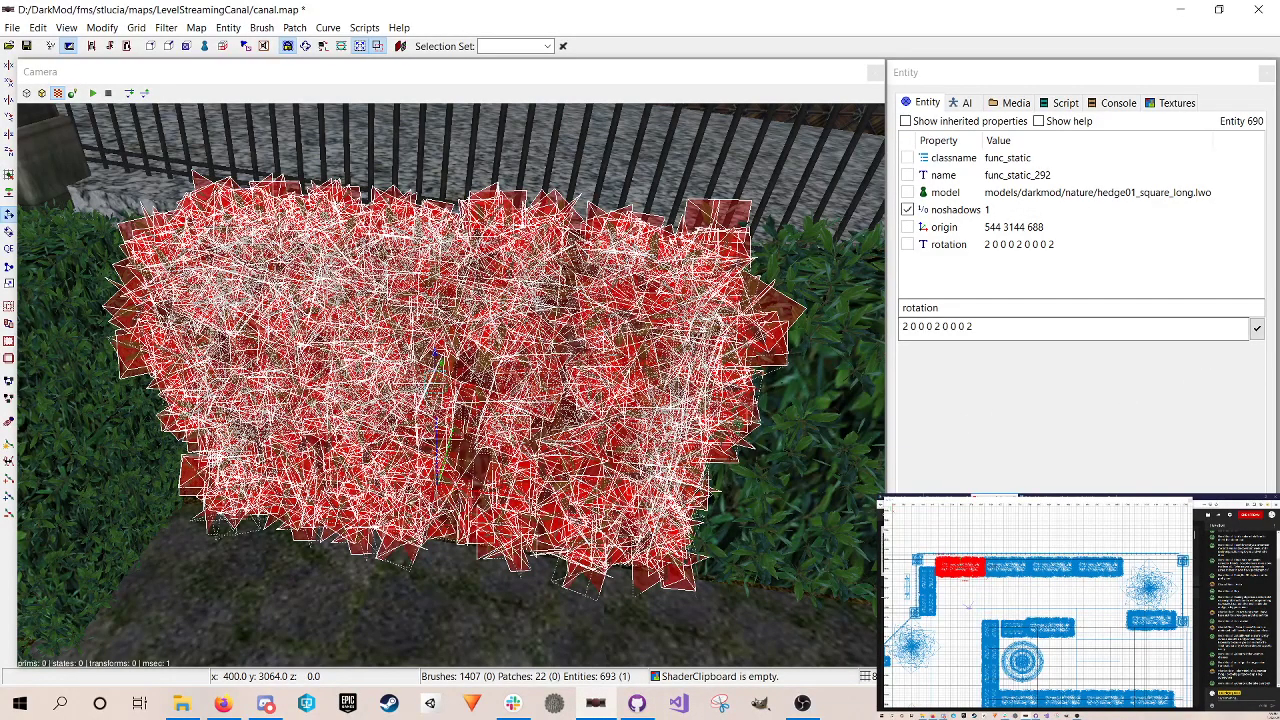
key(Escape)
key(ctrl+s)
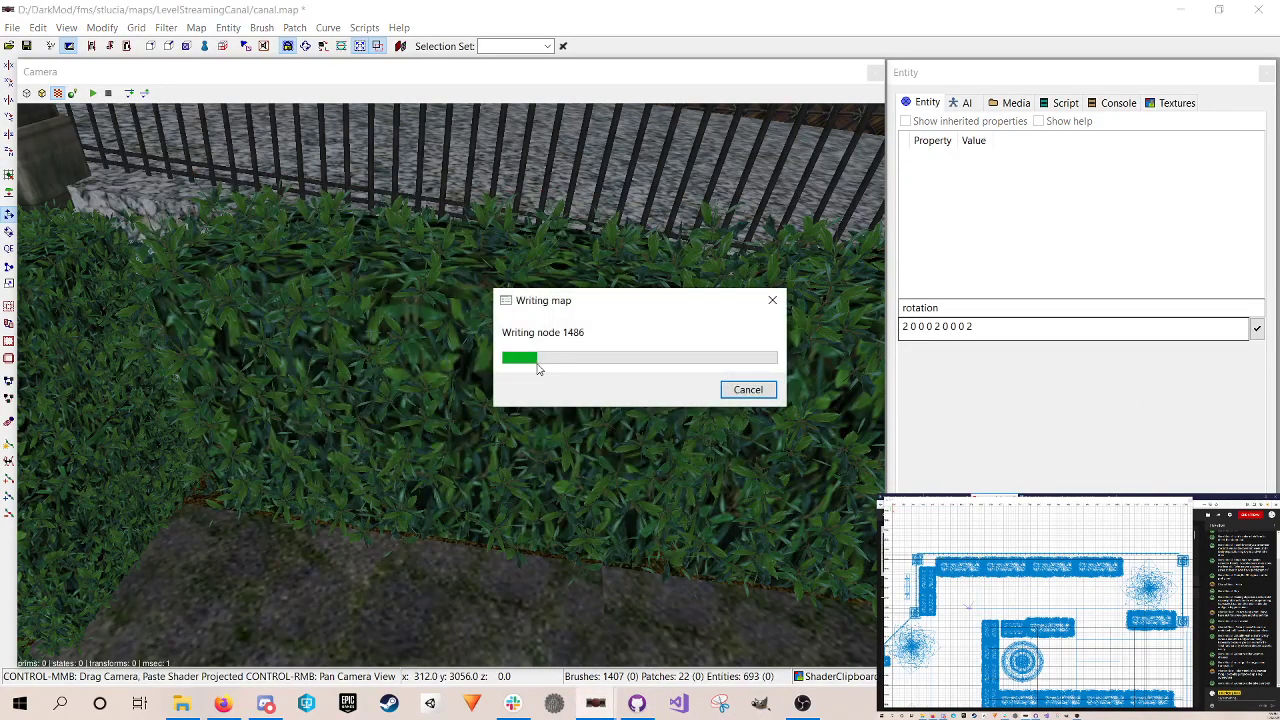
Step: Inspect the hedges around the fountain and along the fences for remaining stacks of small pieces
right_click(487, 411)
key(Down)
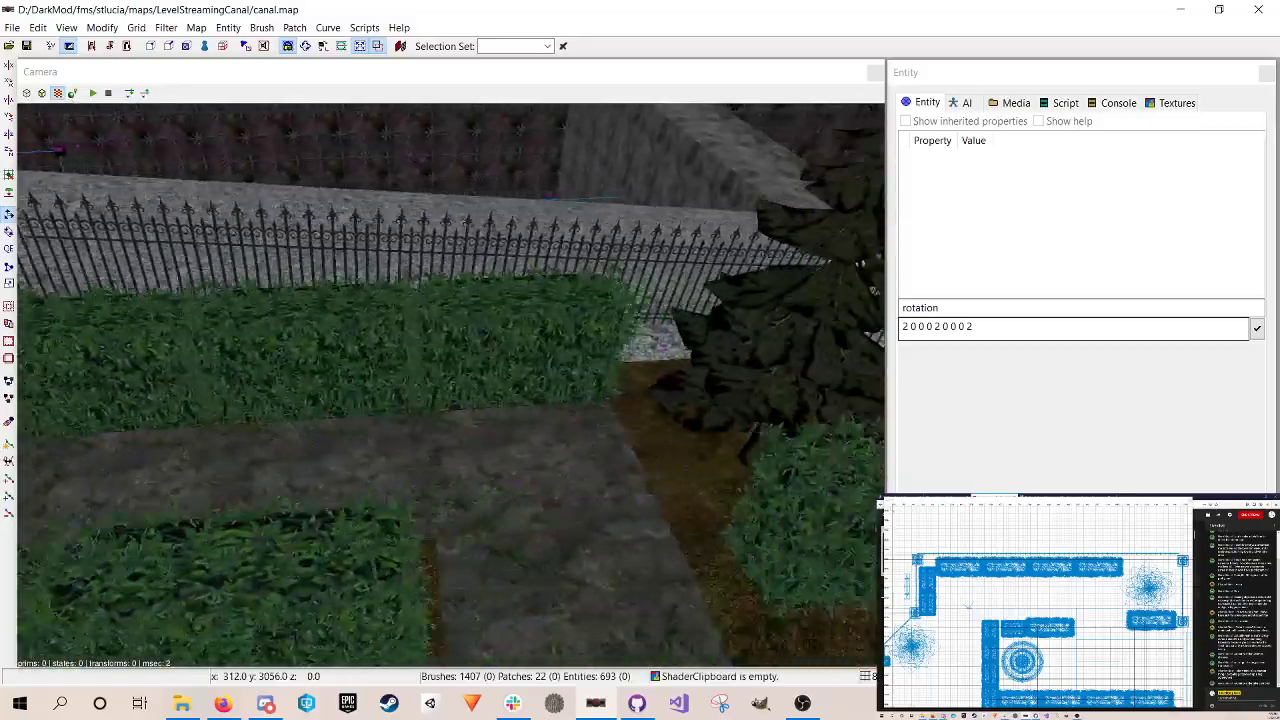
key(Left)
key(Down)
key(Up)
key(Down)
key(Down)
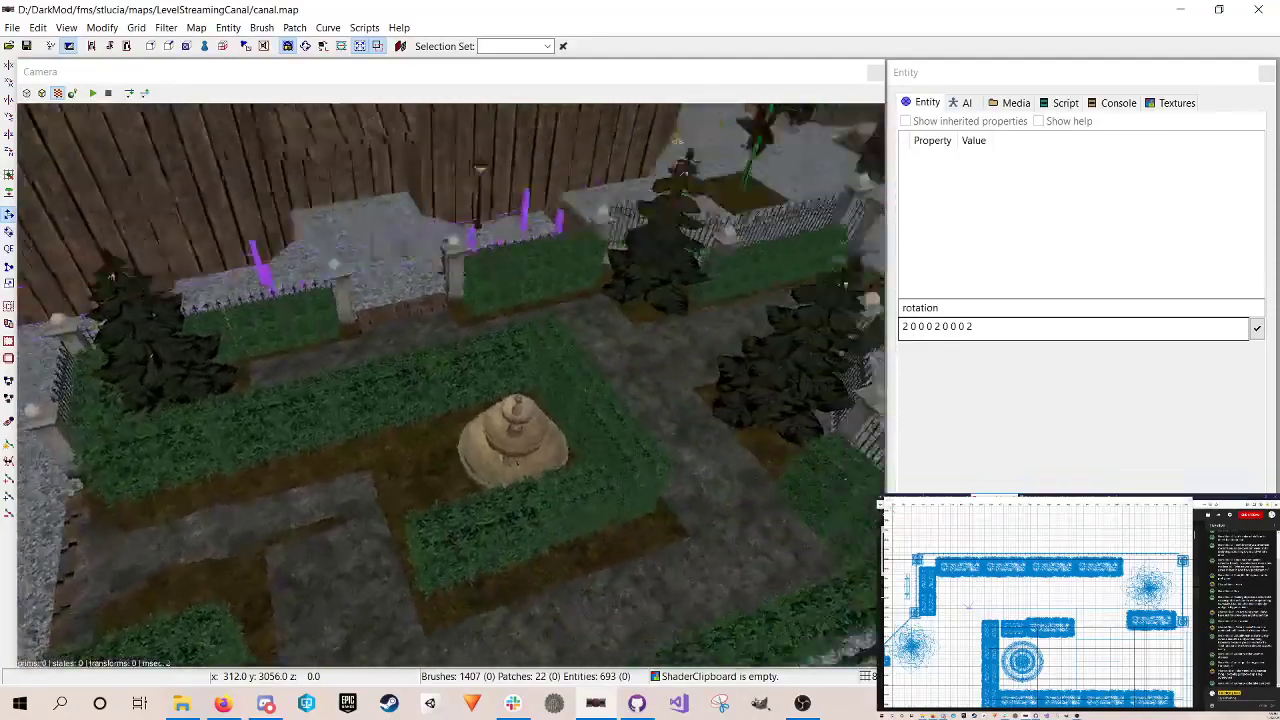
right_click(491, 424)
right_click(491, 424)
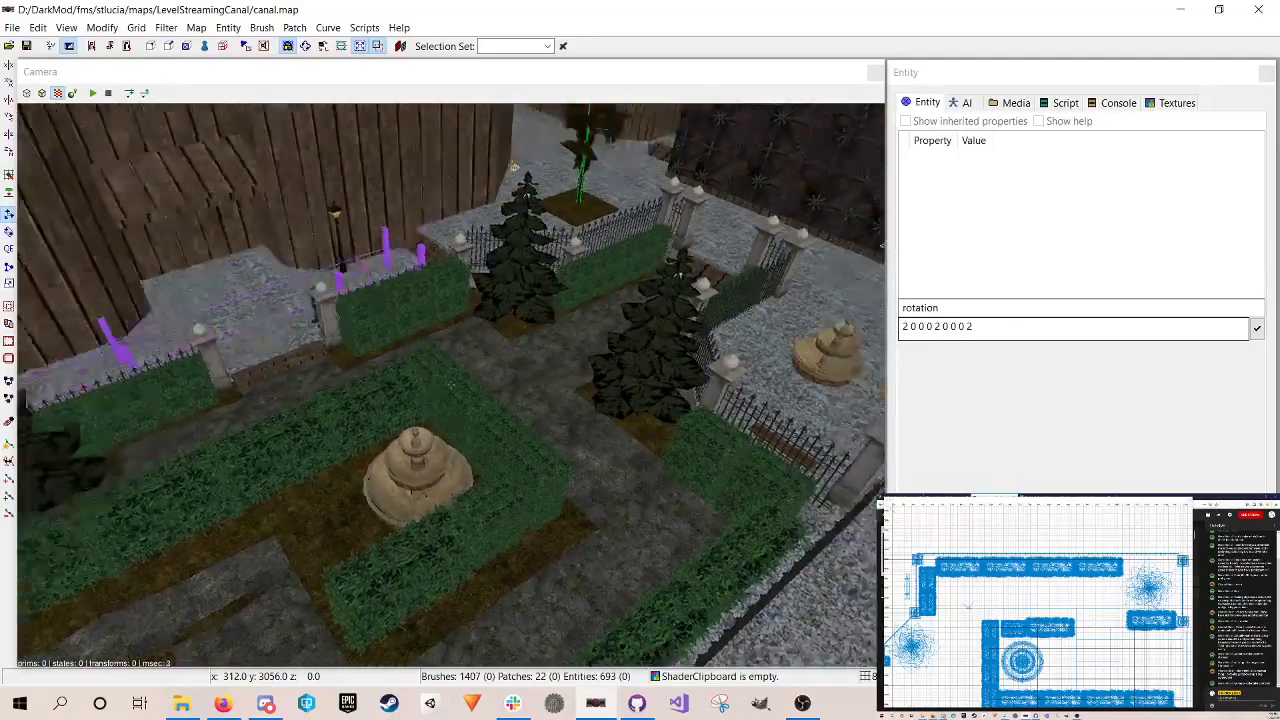
key(Up)
key(Down)
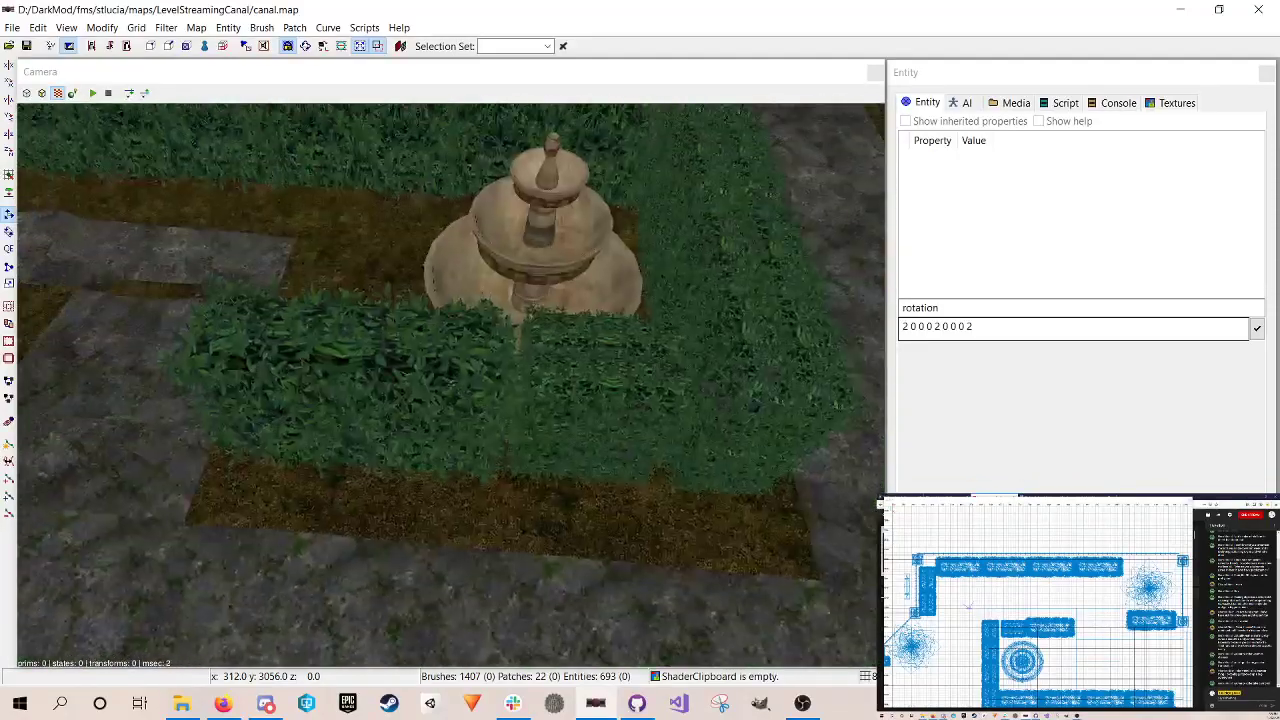
key(Left)
key(Left)
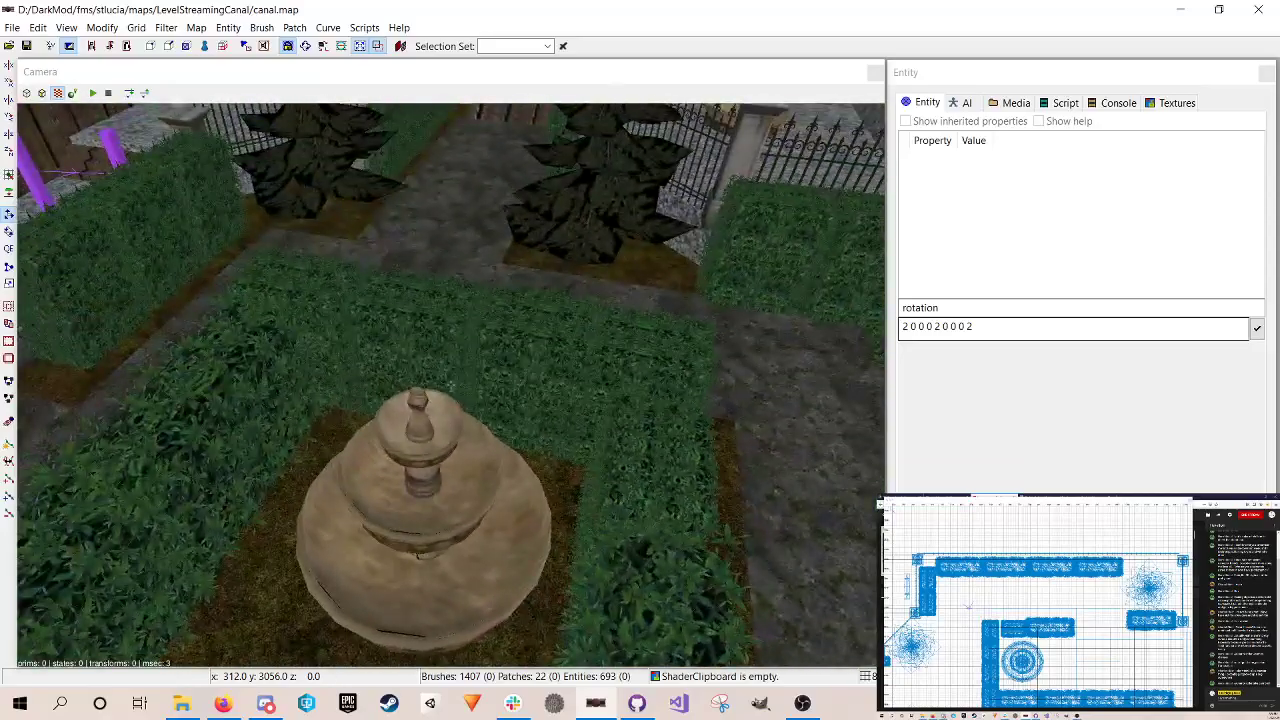
key(Right)
key(Up)
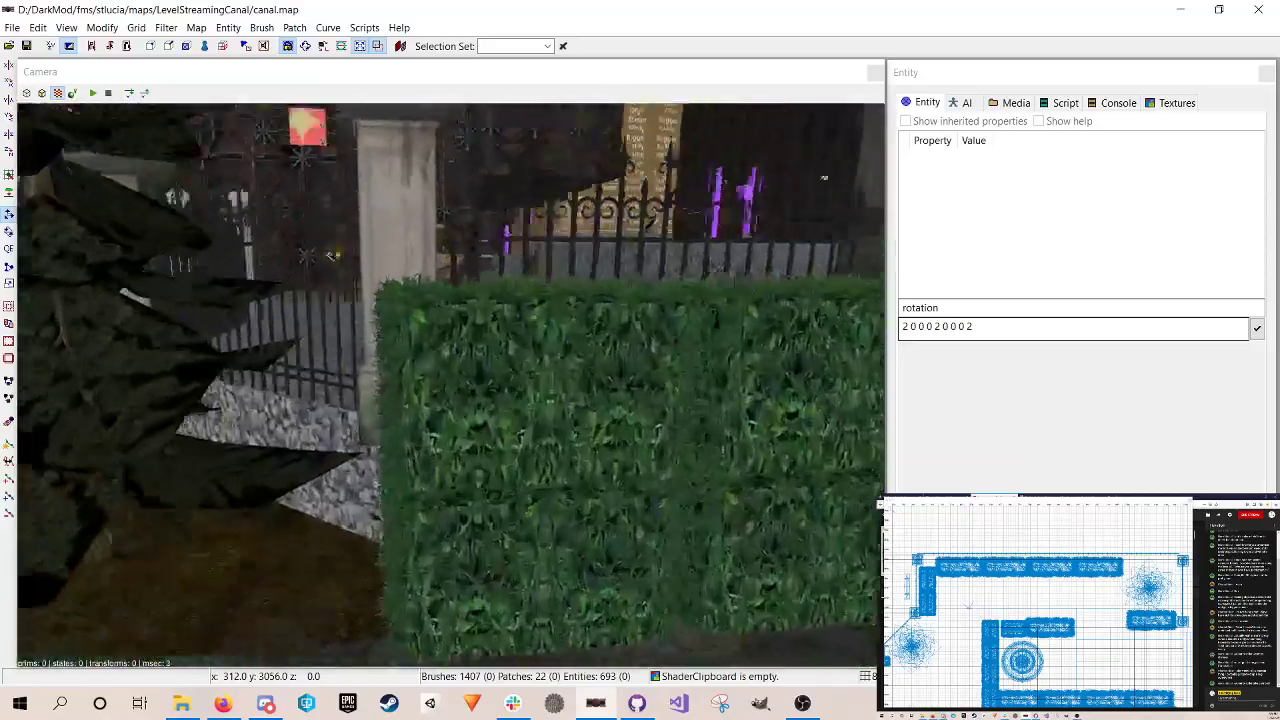
Step: Delete the upper small hedge pieces stacked along the short fence beside the bench
key(Down)
right_click(494, 423)
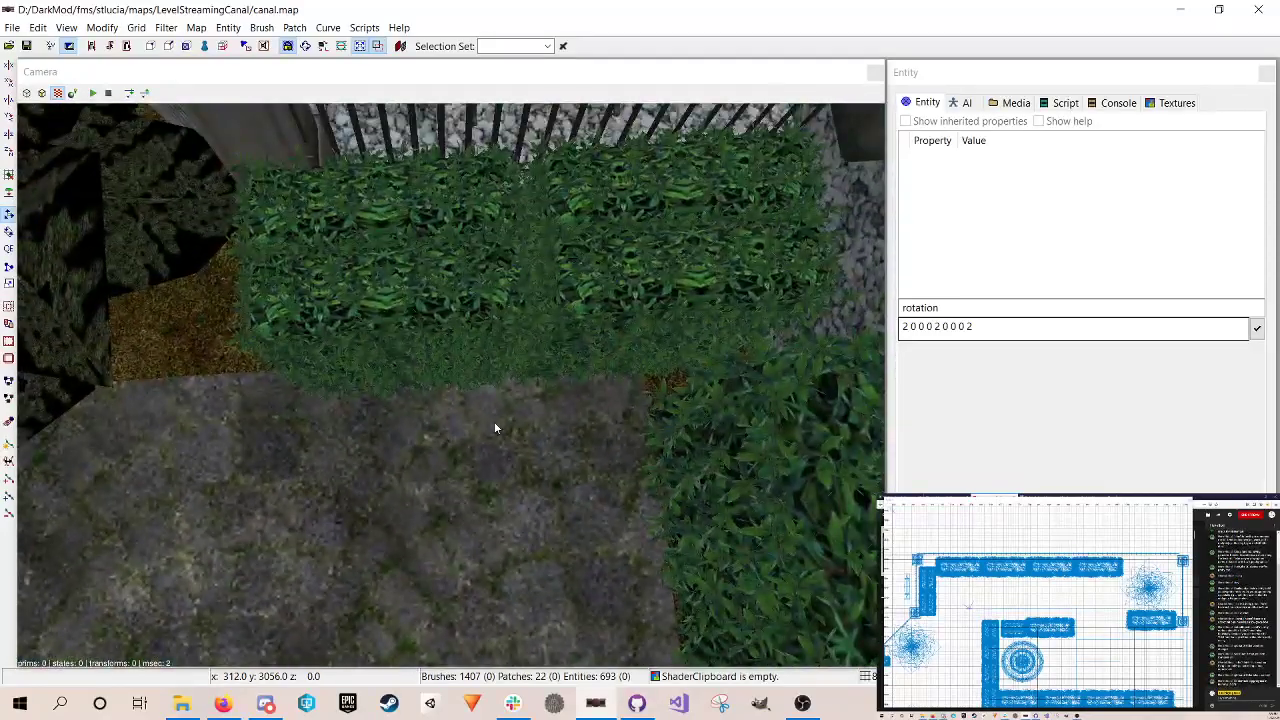
shift+click(458, 202)
shift+click(684, 264)
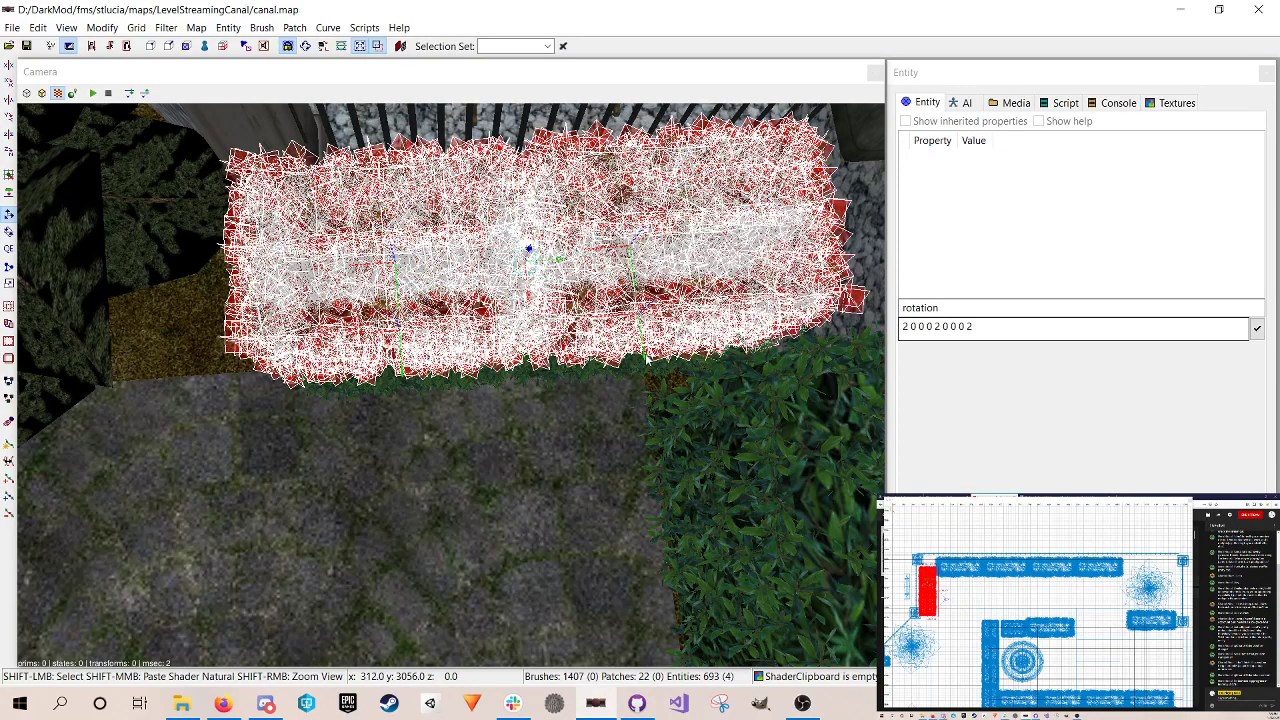
right_click(468, 377)
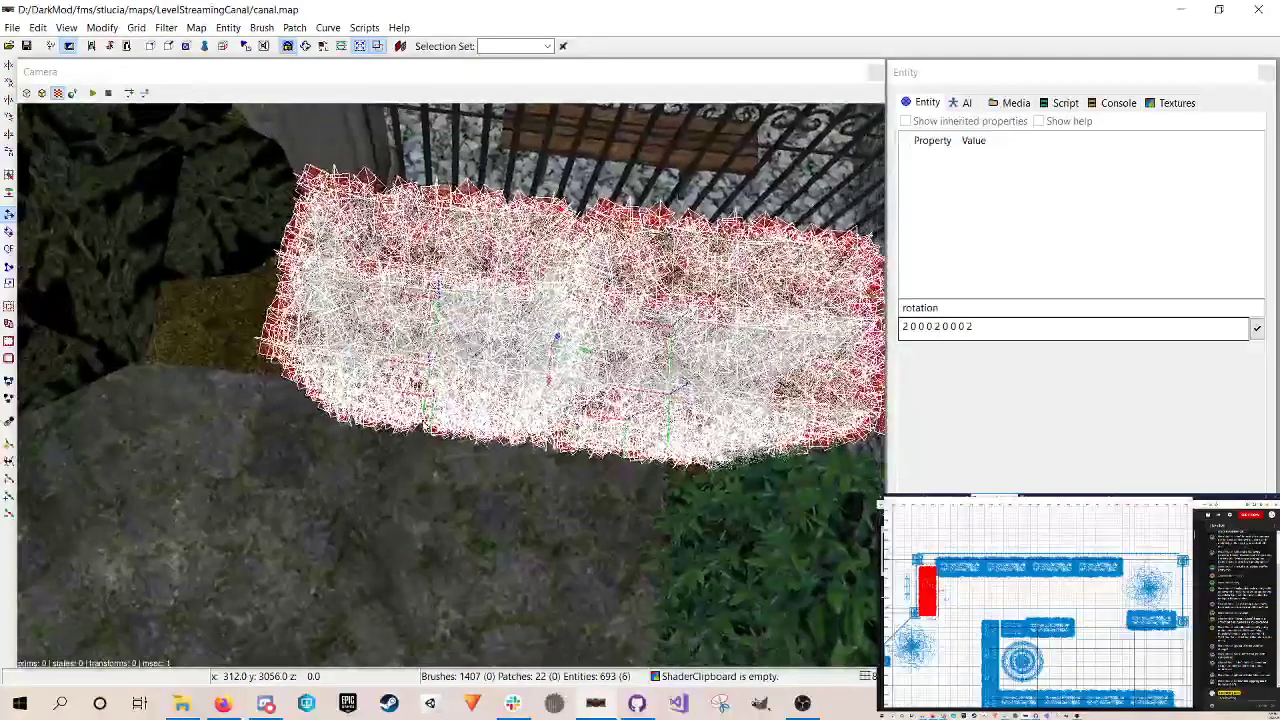
key(BackSpace)
Step: Delete the last two small hedges along the short fence beside the bench and save the map
shift+click(432, 308)
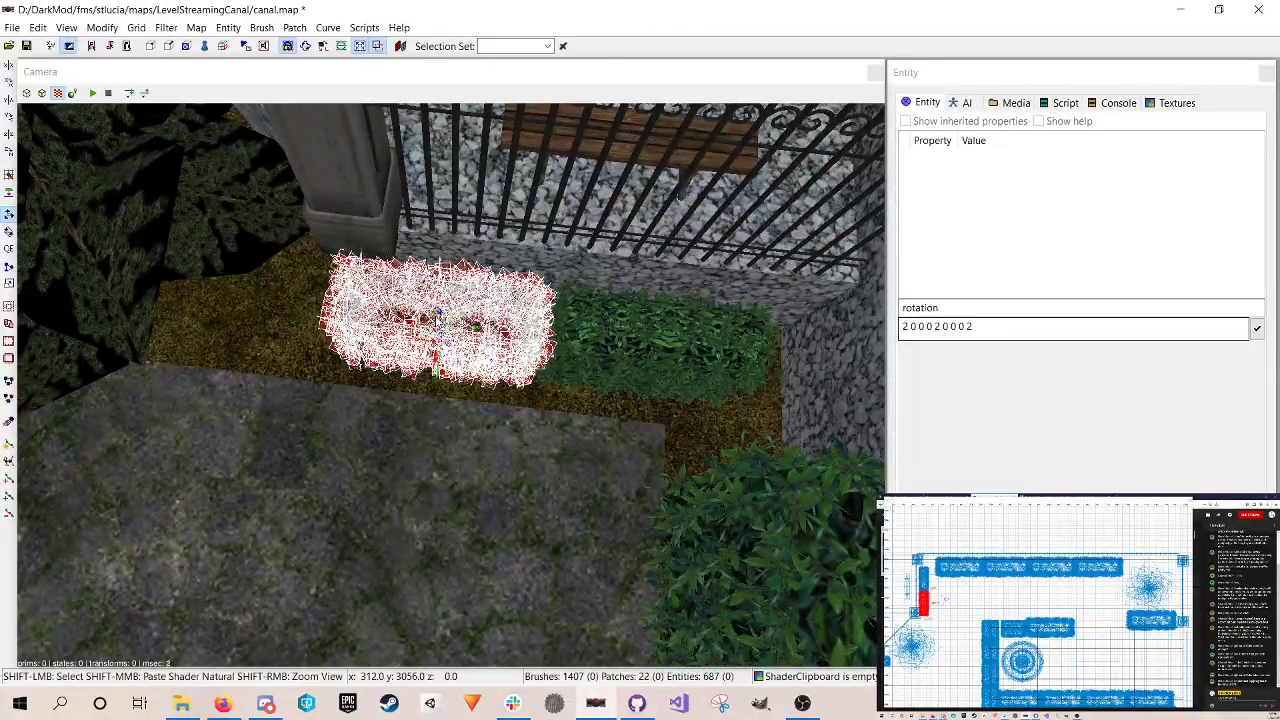
shift+click(634, 340)
key(BackSpace)
key(ctrl+s)
right_click(426, 402)
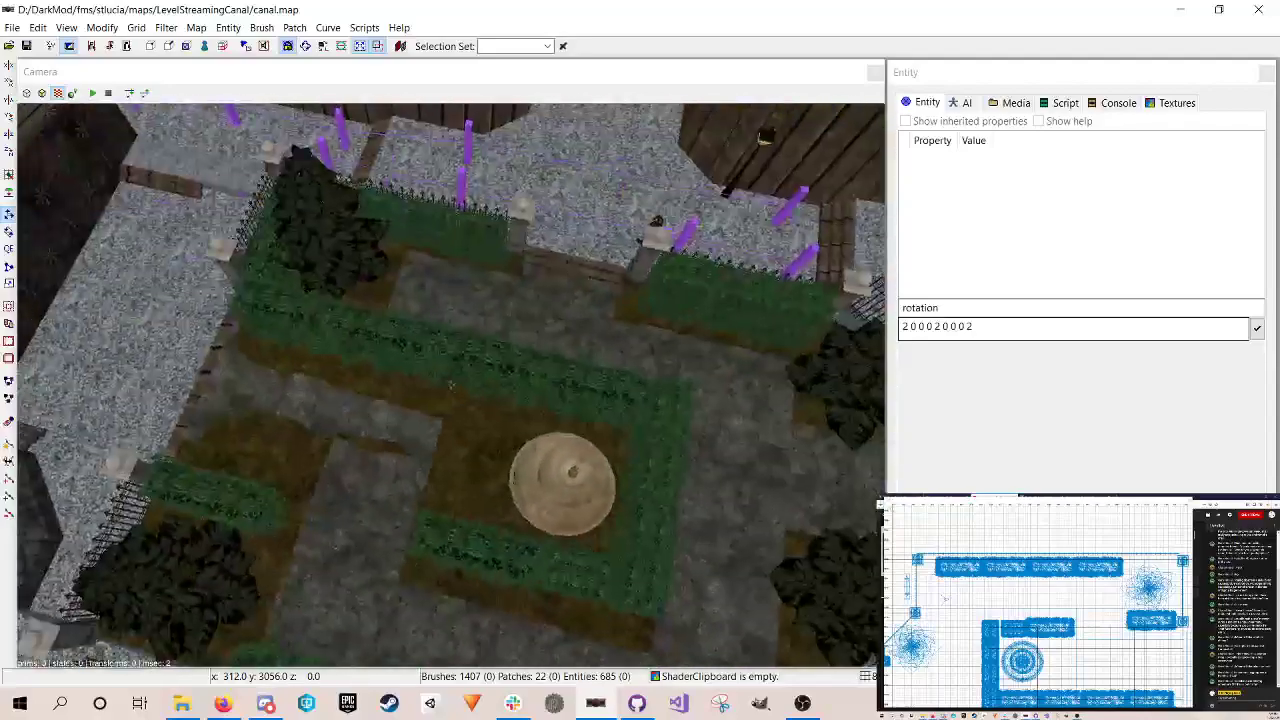
right_click(275, 326)
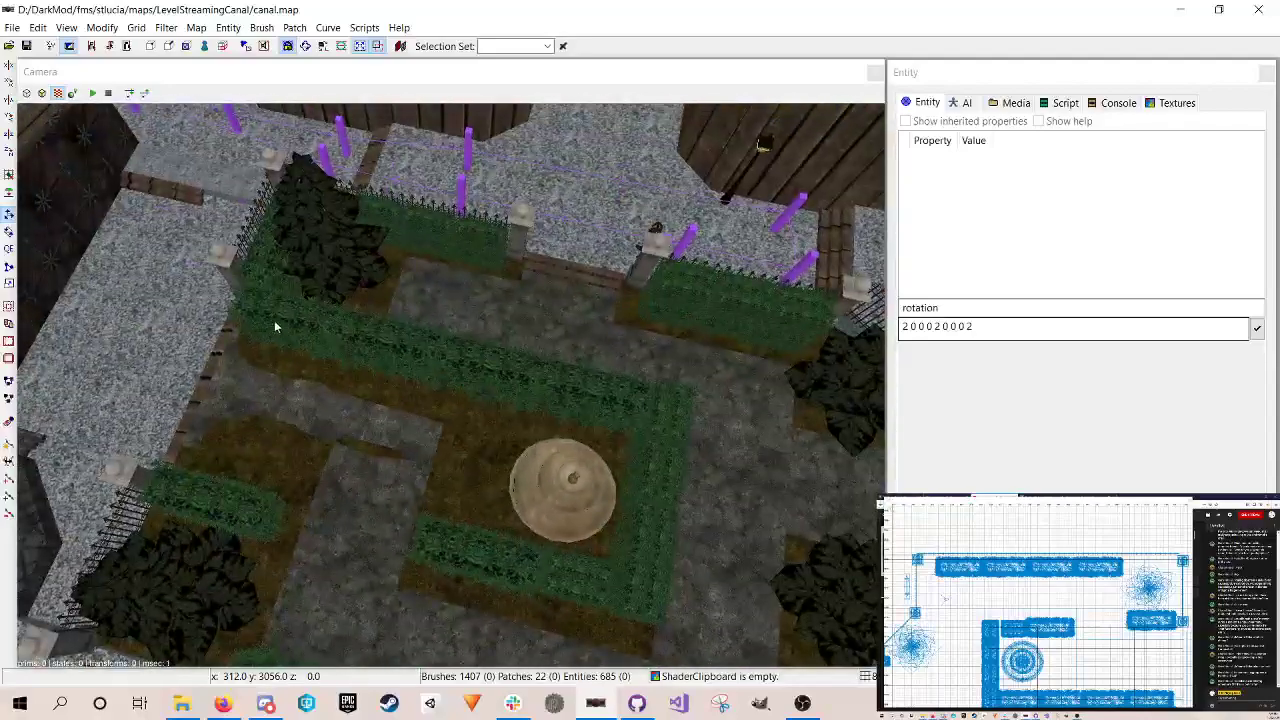
shift+click(261, 248)
right_click(261, 270)
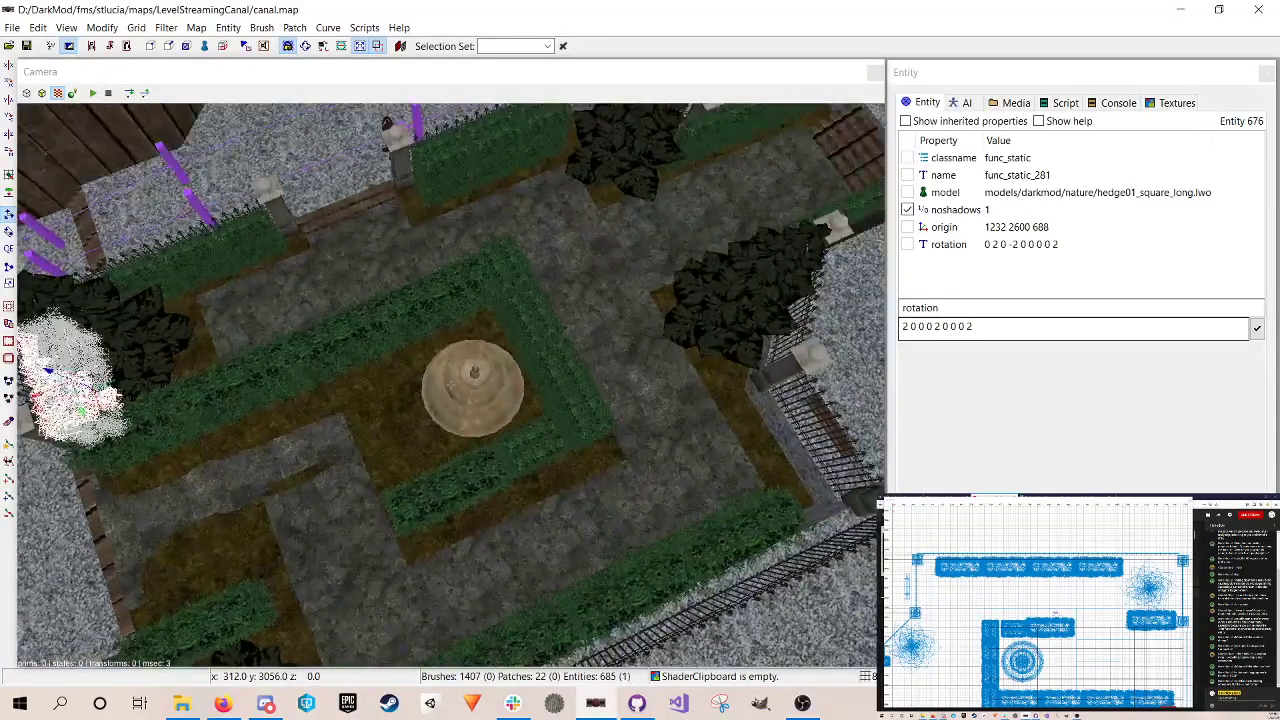
right_click(261, 270)
right_drag(963, 604, 873, 487)
drag(1081, 619, 976, 598)
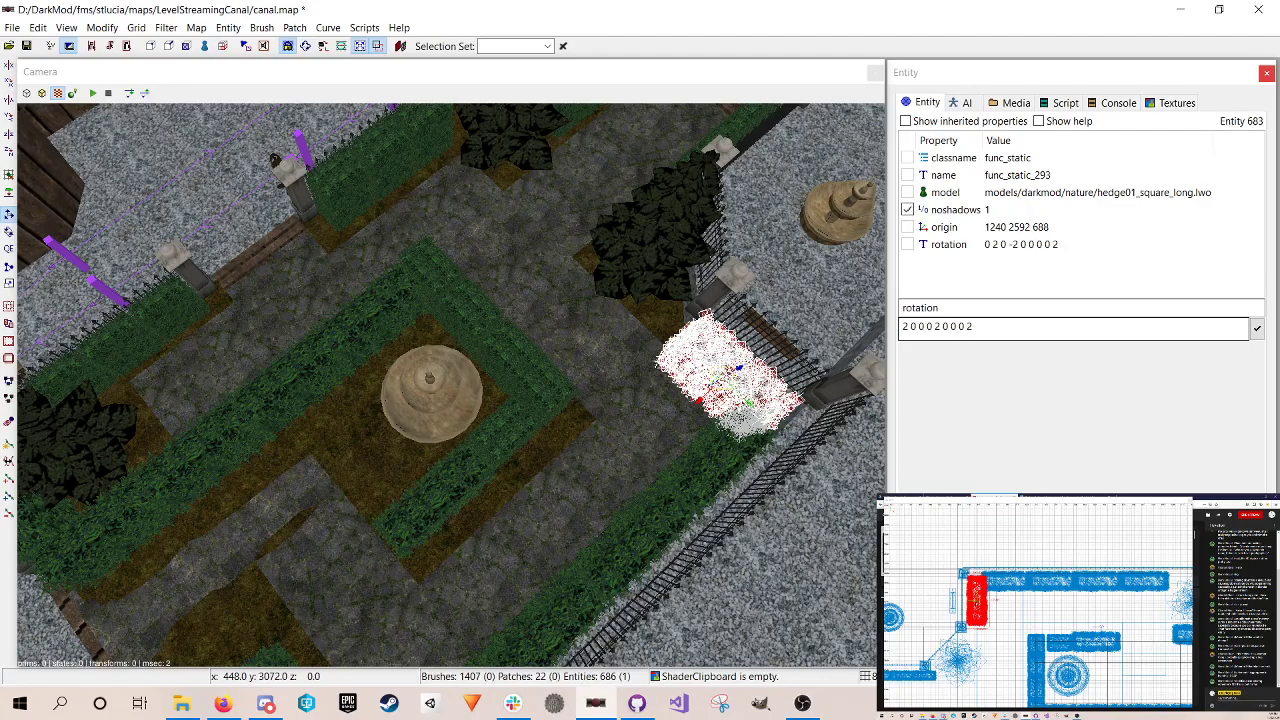
key(Escape)
Step: Nudge the new bench-side hedge closer to the fence and save the map
right_click(637, 525)
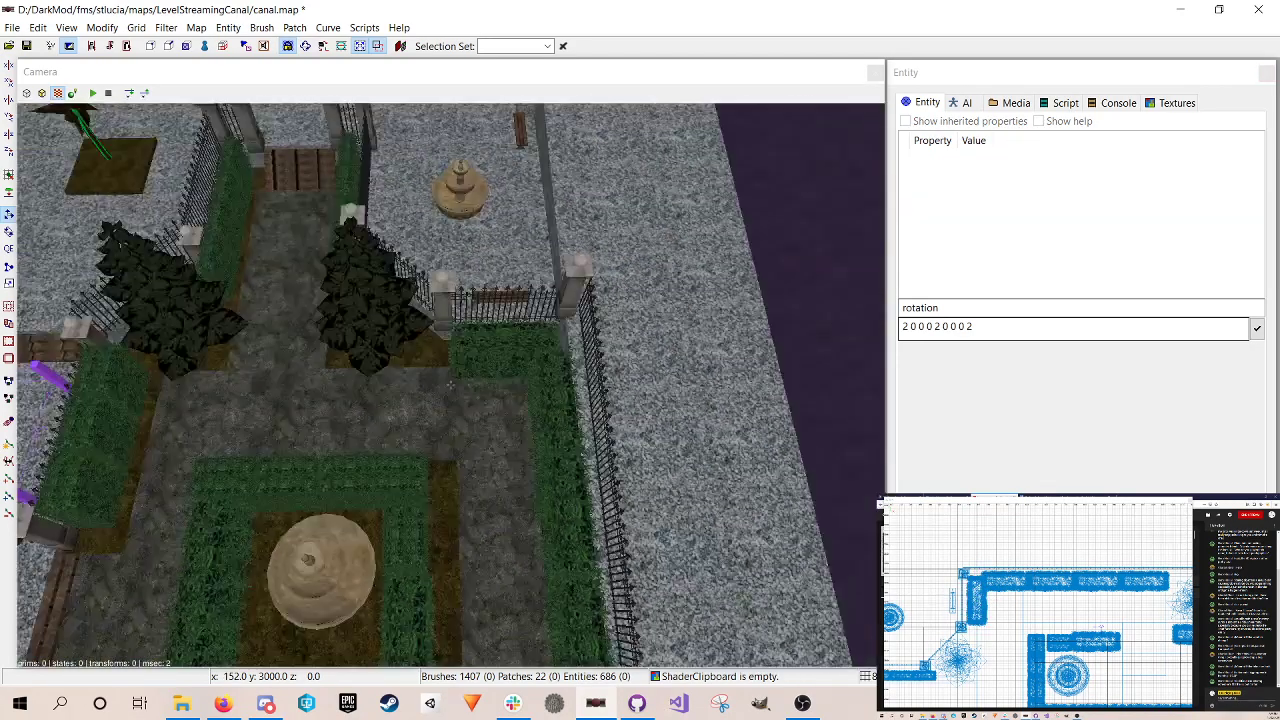
scroll(450, 385, up, 10)
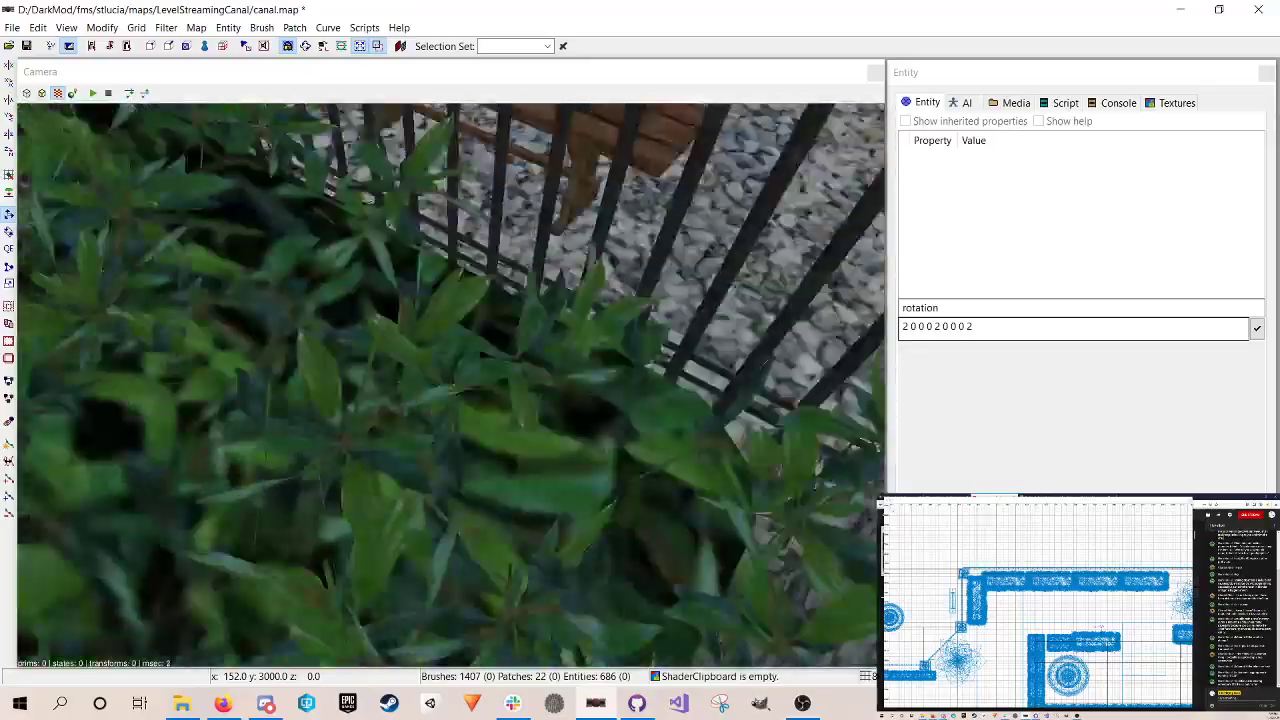
scroll(450, 385, down, 8)
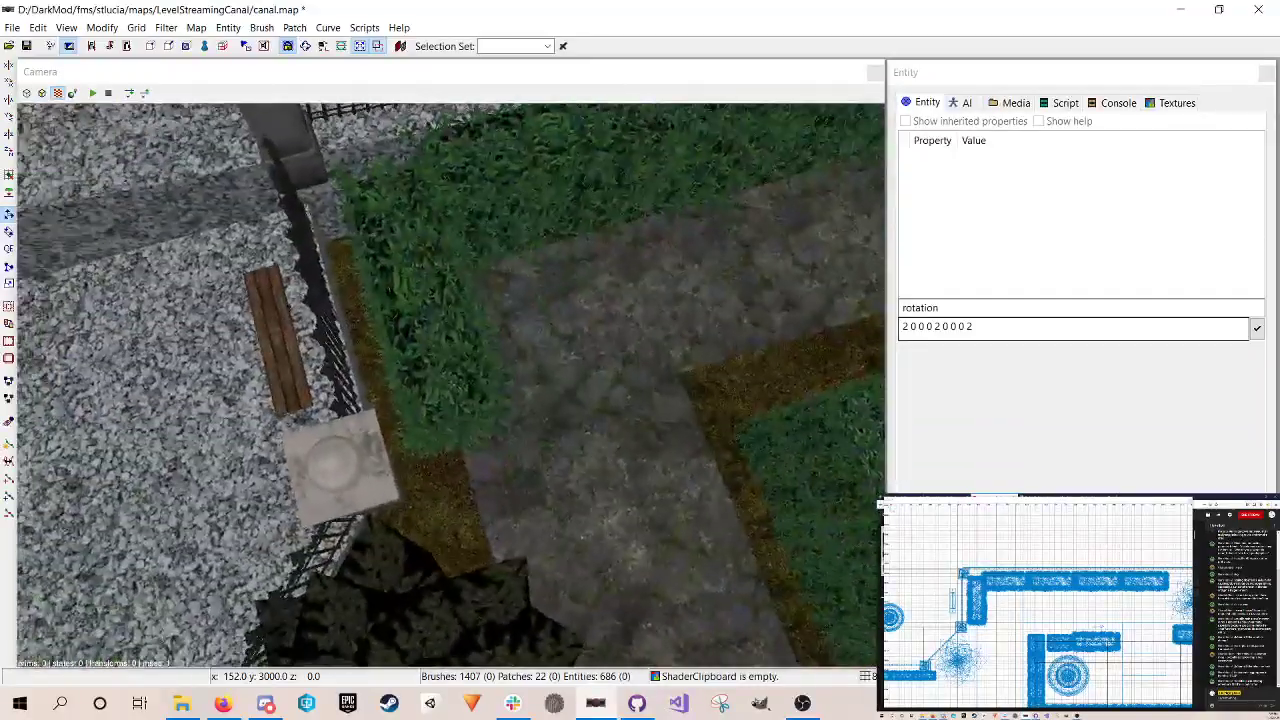
right_click(524, 453)
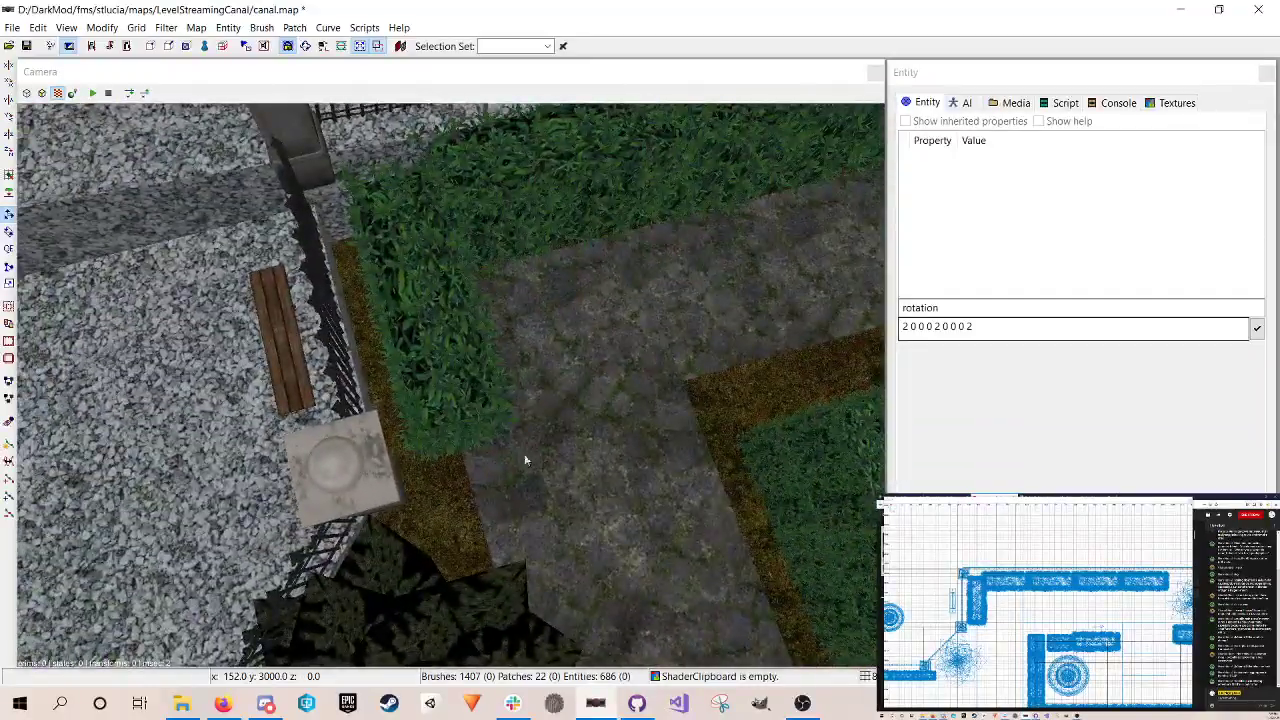
shift+click(419, 346)
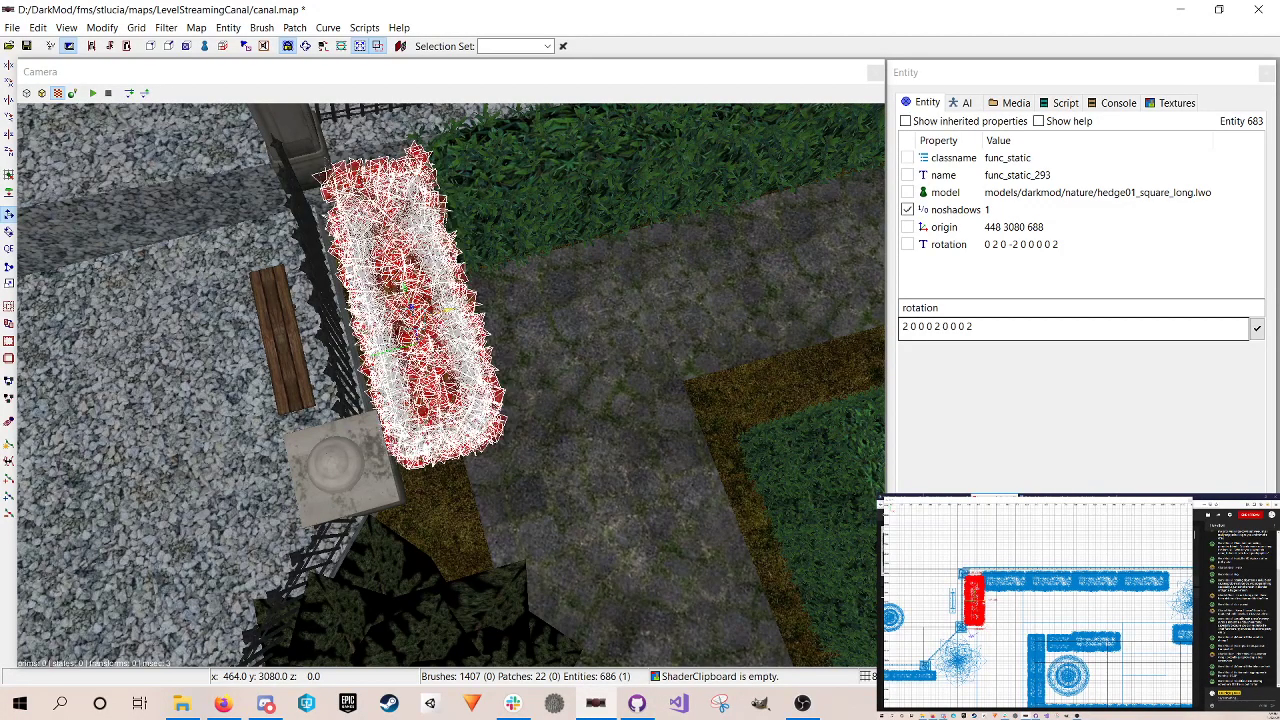
key(Escape)
key(ctrl+s)
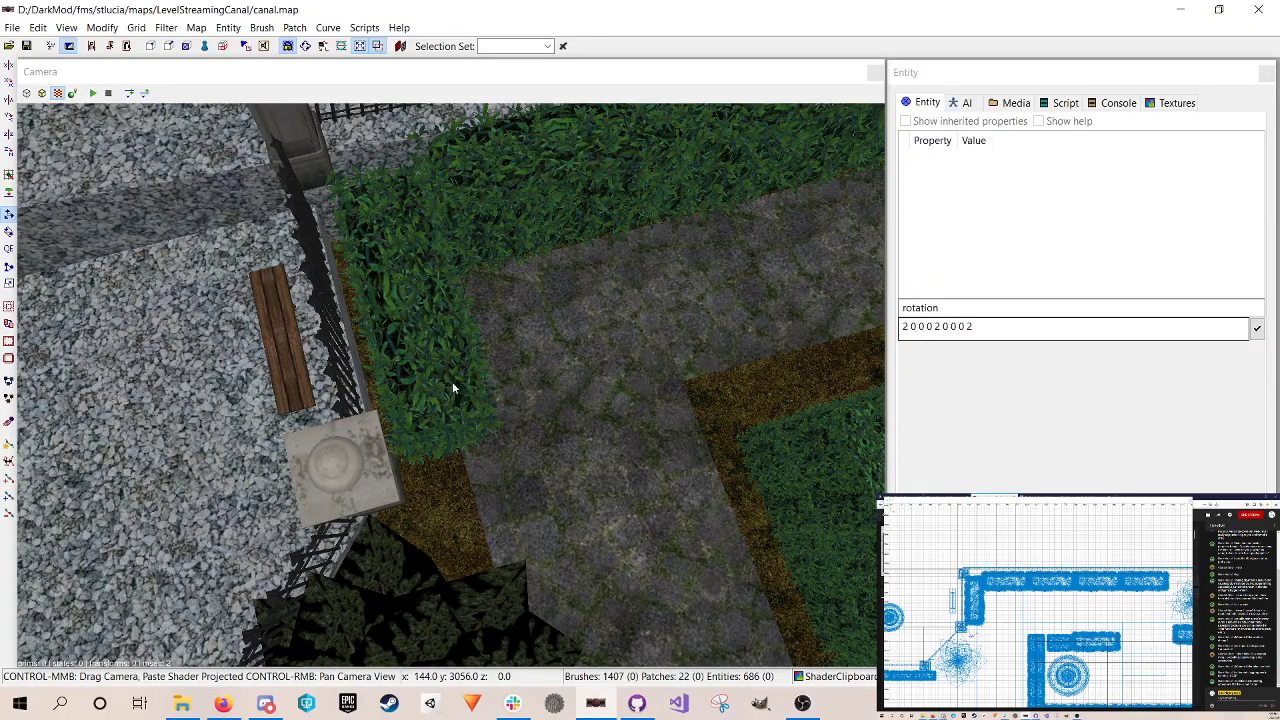
Step: Shift the four large hedges along the long fence slightly toward the bench-side corner and save the map
right_drag(450, 384, 405, 325)
right_drag(450, 384, 634, 355)
shift+click(360, 354)
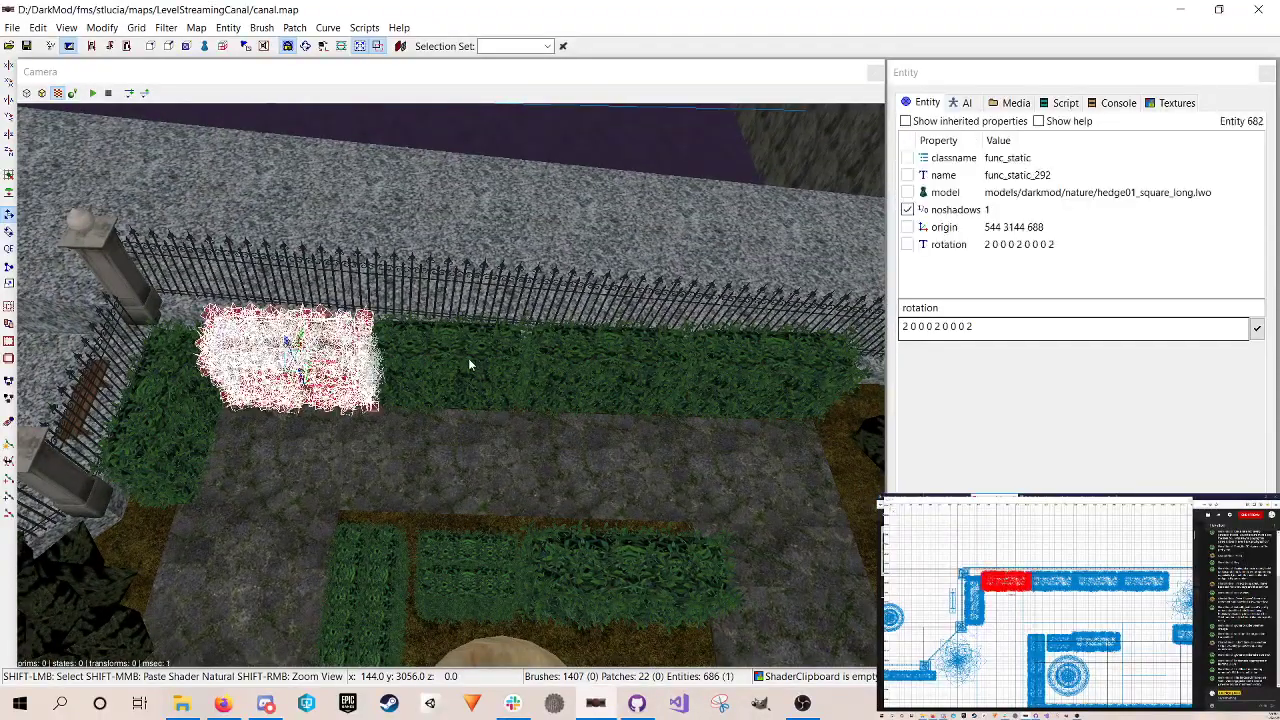
shift+click(761, 386)
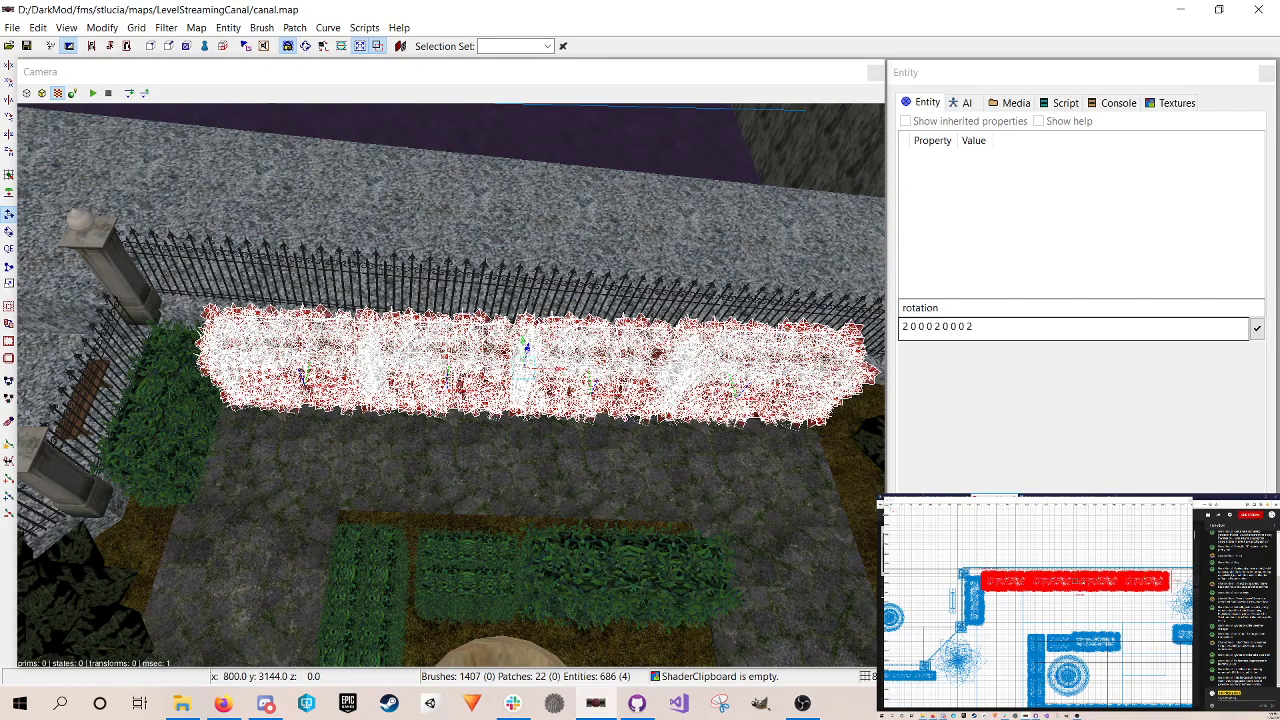
drag(1082, 581, 1077, 581)
key(Escape)
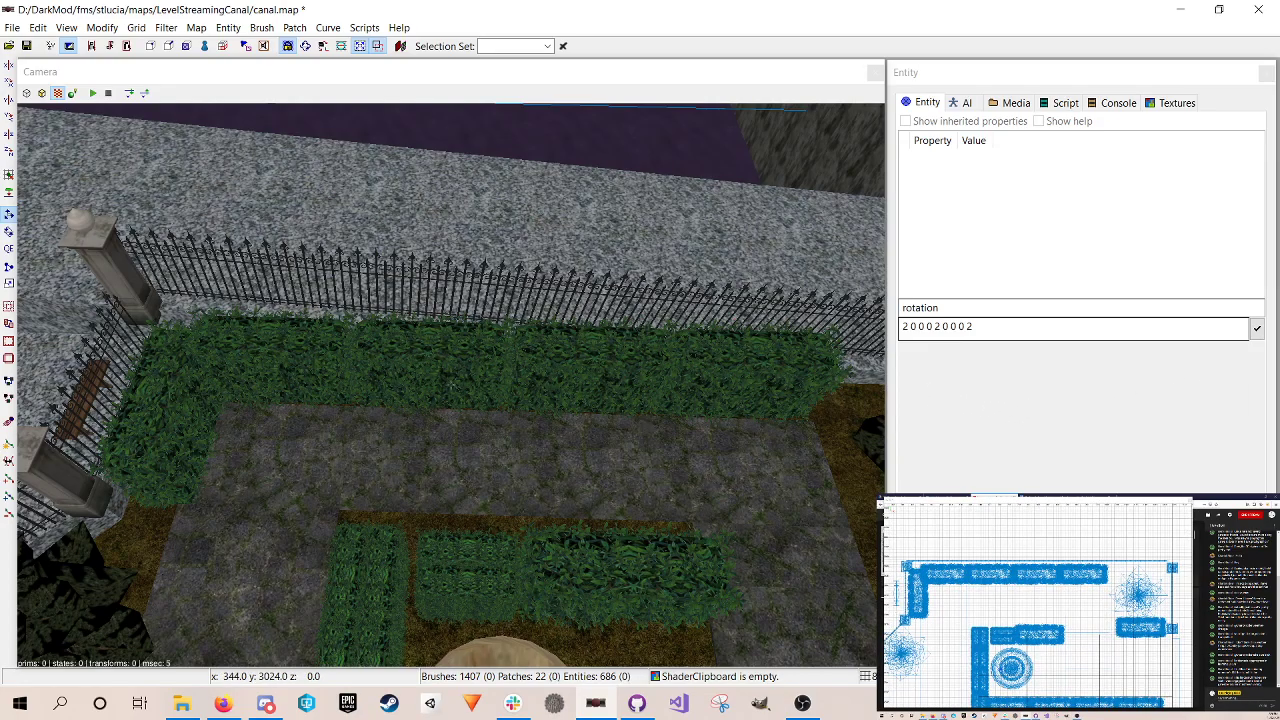
key(Right)
right_click(632, 424)
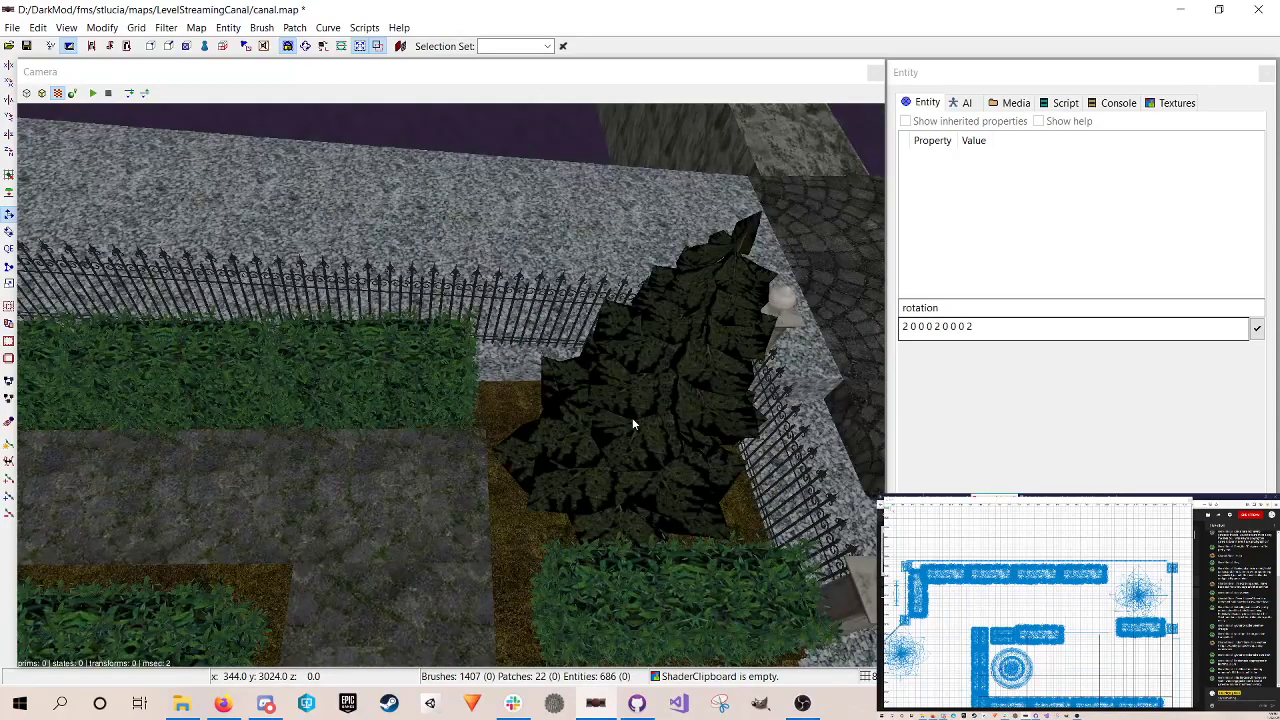
key(ctrl+s)
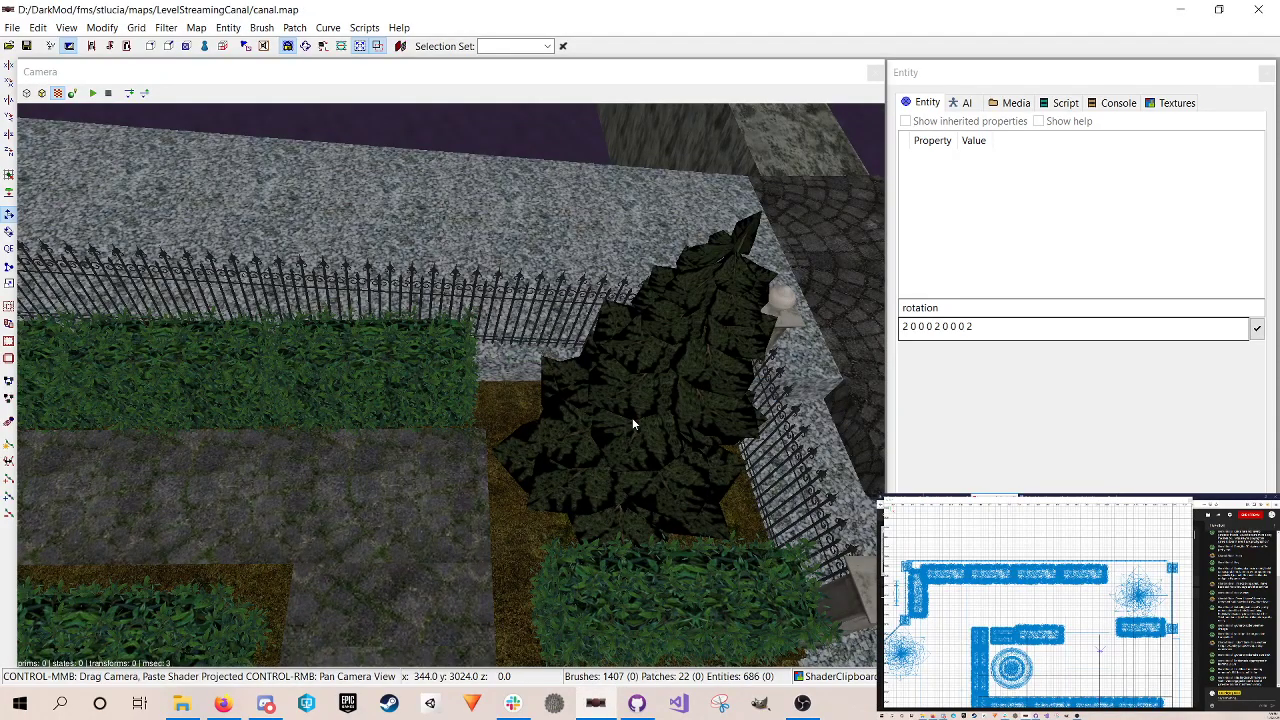
Step: Duplicate the end large hedge along the long fence, place the copy beside the pine as the row's extension, and save the map
right_click(523, 426)
shift+click(409, 372)
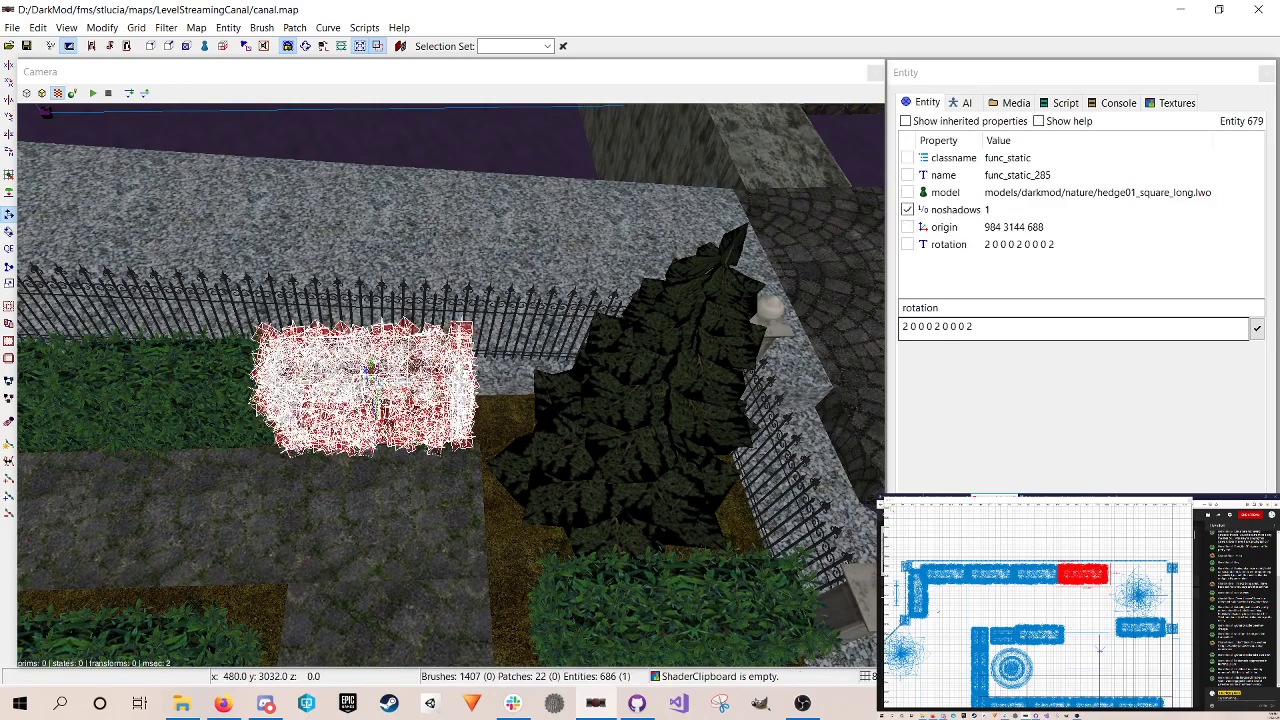
right_drag(1101, 650, 997, 670)
key(space)
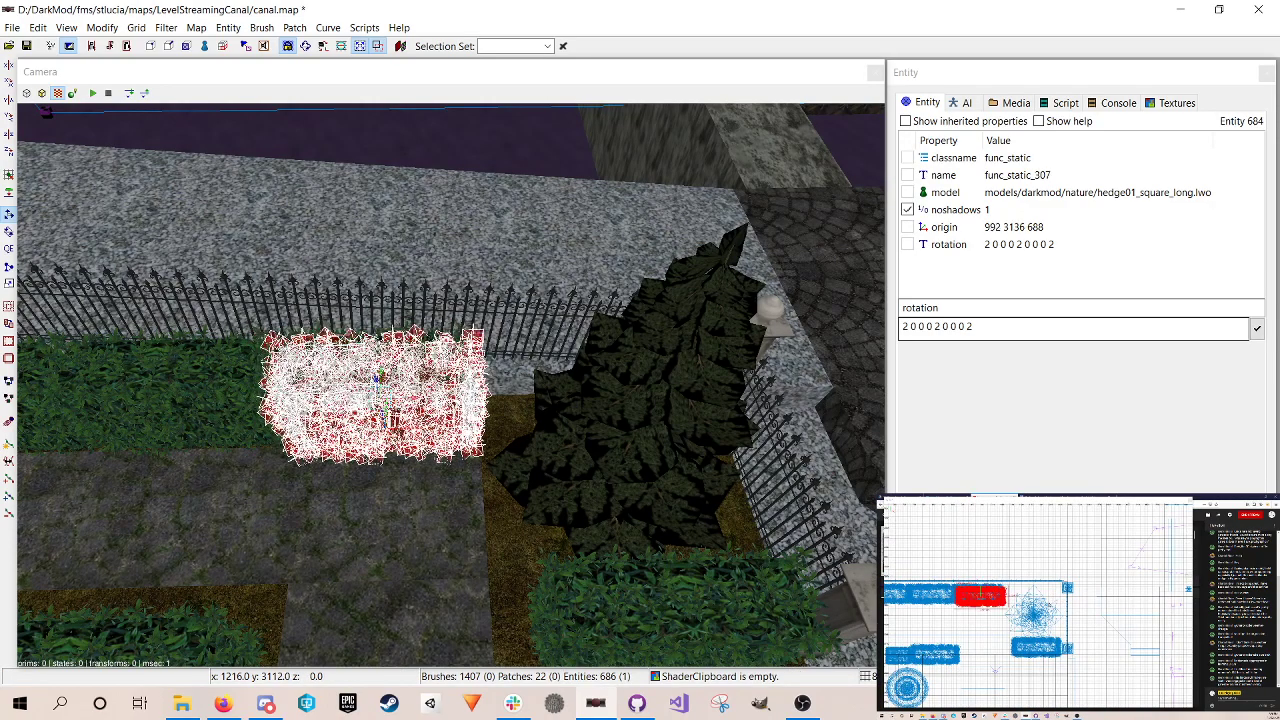
drag(981, 593, 1023, 593)
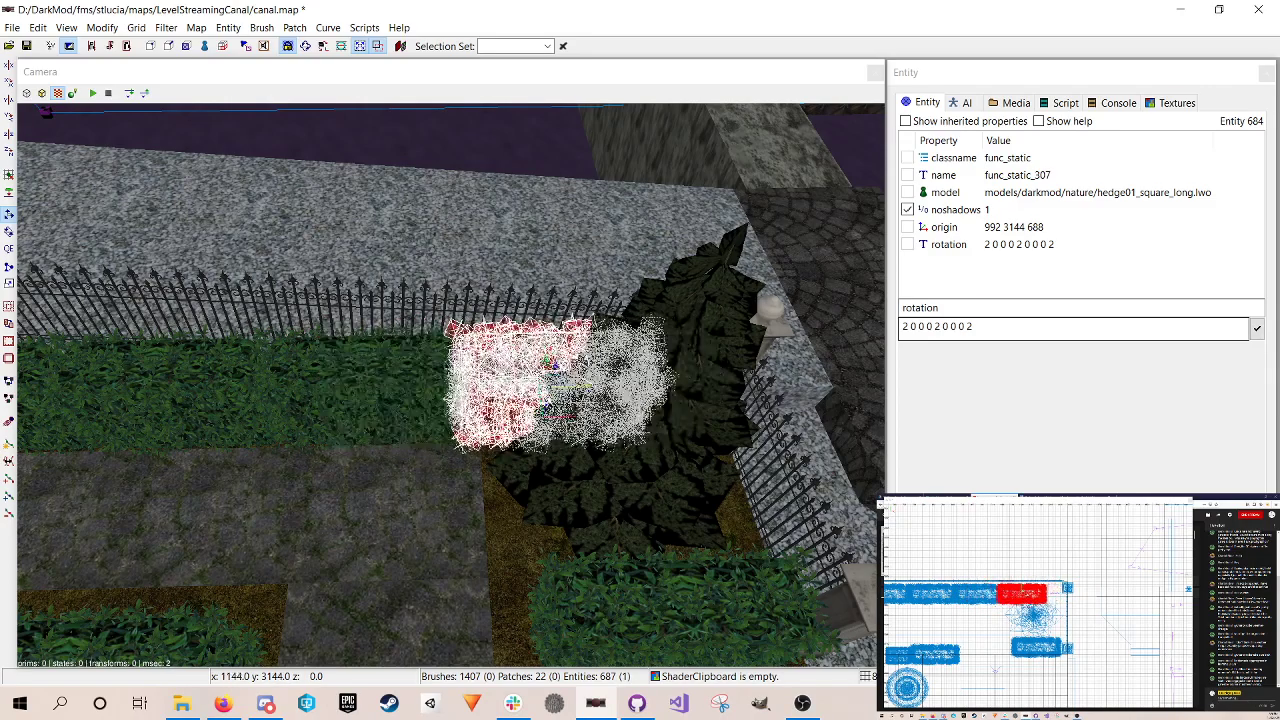
key(Escape)
key(ctrl+s)
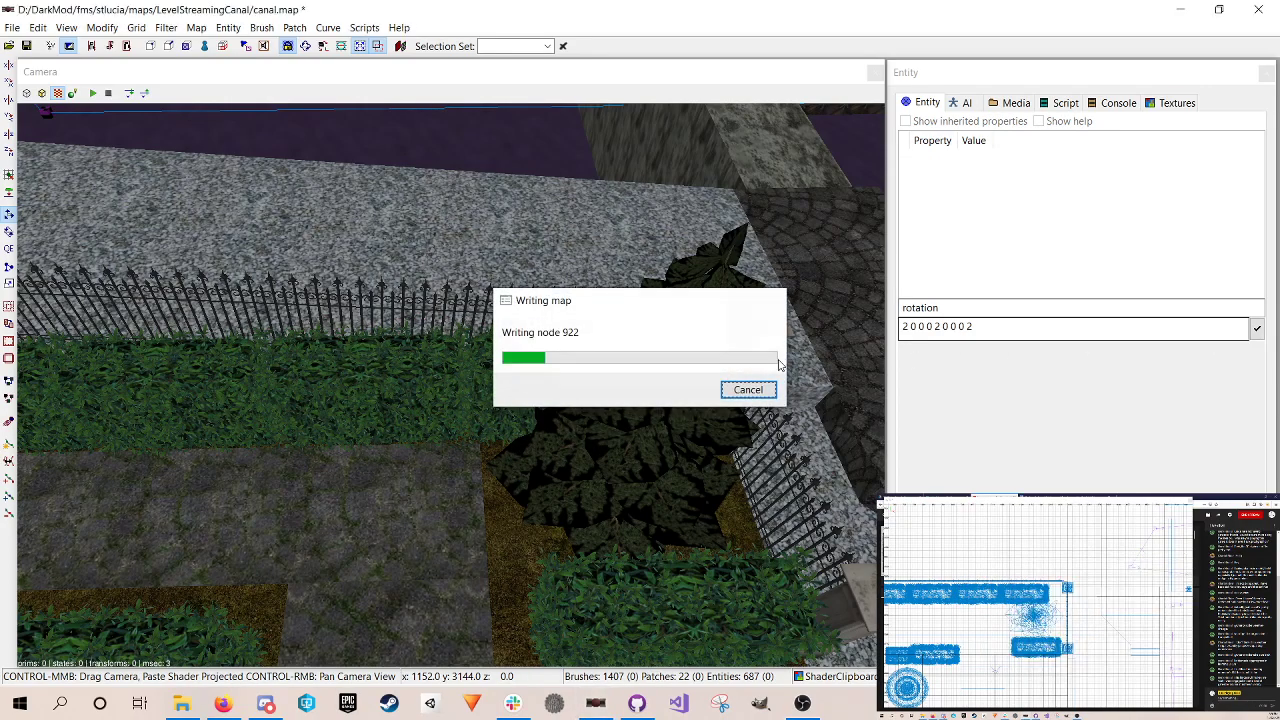
Step: Shift the pine tree in the fence corner slightly away from the extended hedge row and save the map
right_click(451, 385)
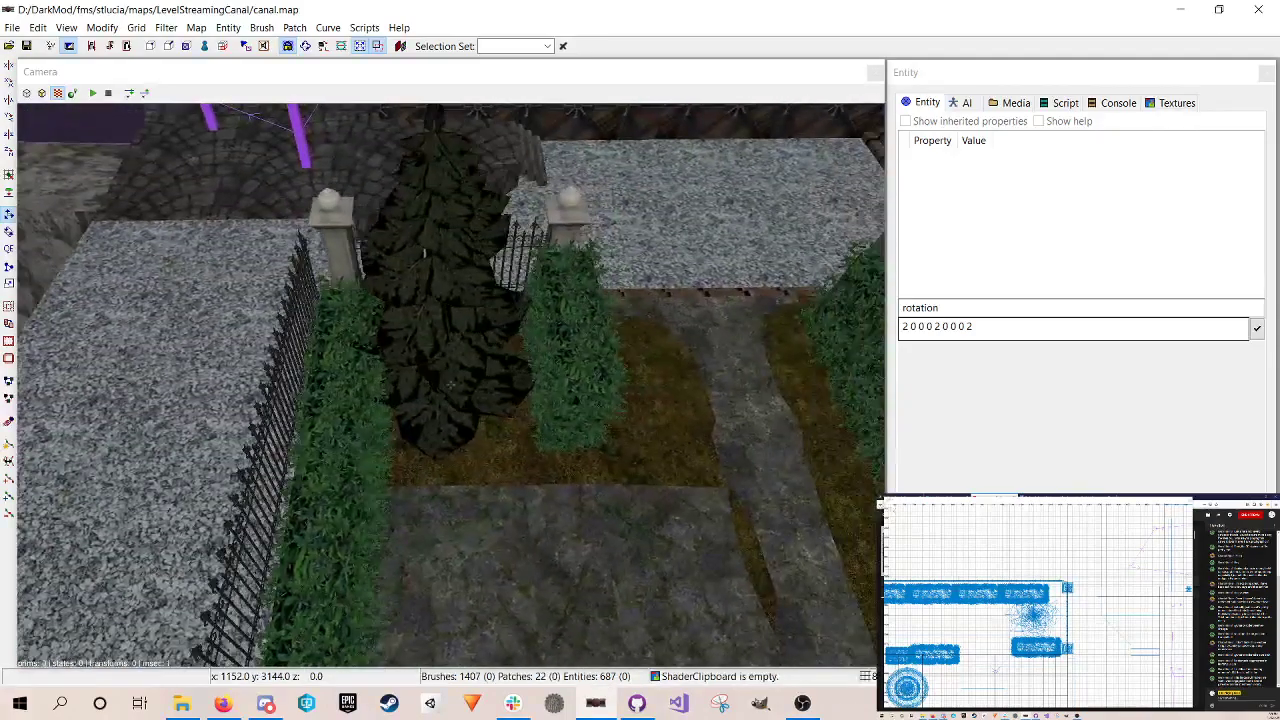
right_click(414, 397)
shift+click(470, 335)
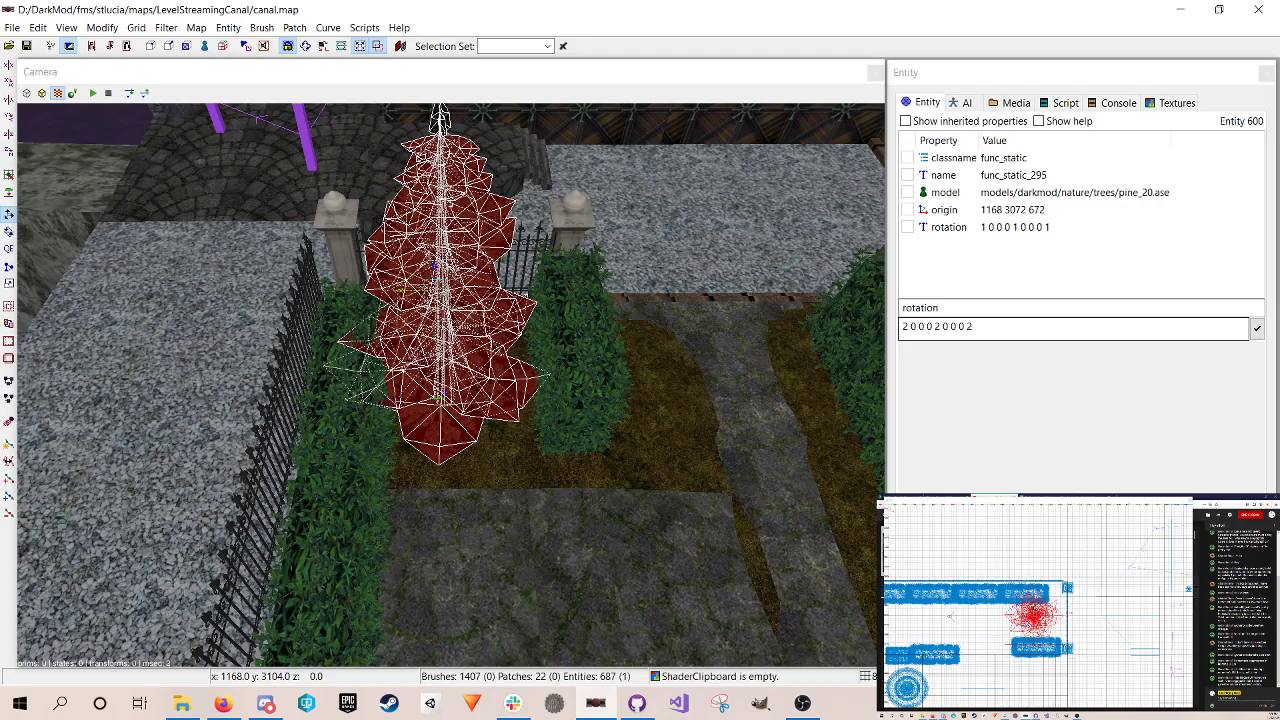
drag(1034, 614, 1034, 617)
key(Escape)
key(ctrl+s)
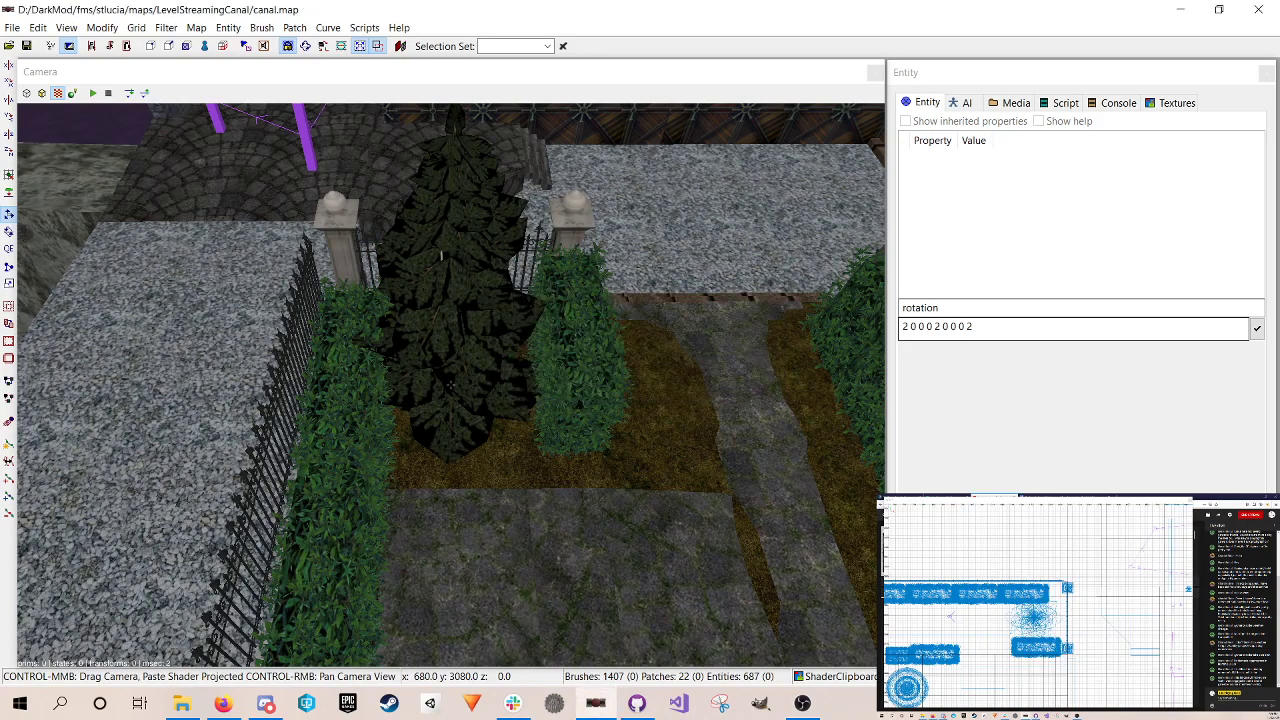
Step: Inspect the garden's hedge rows, pines, fountain and fences for remaining stacked small hedges
key(Up)
key(Left)
key(Right)
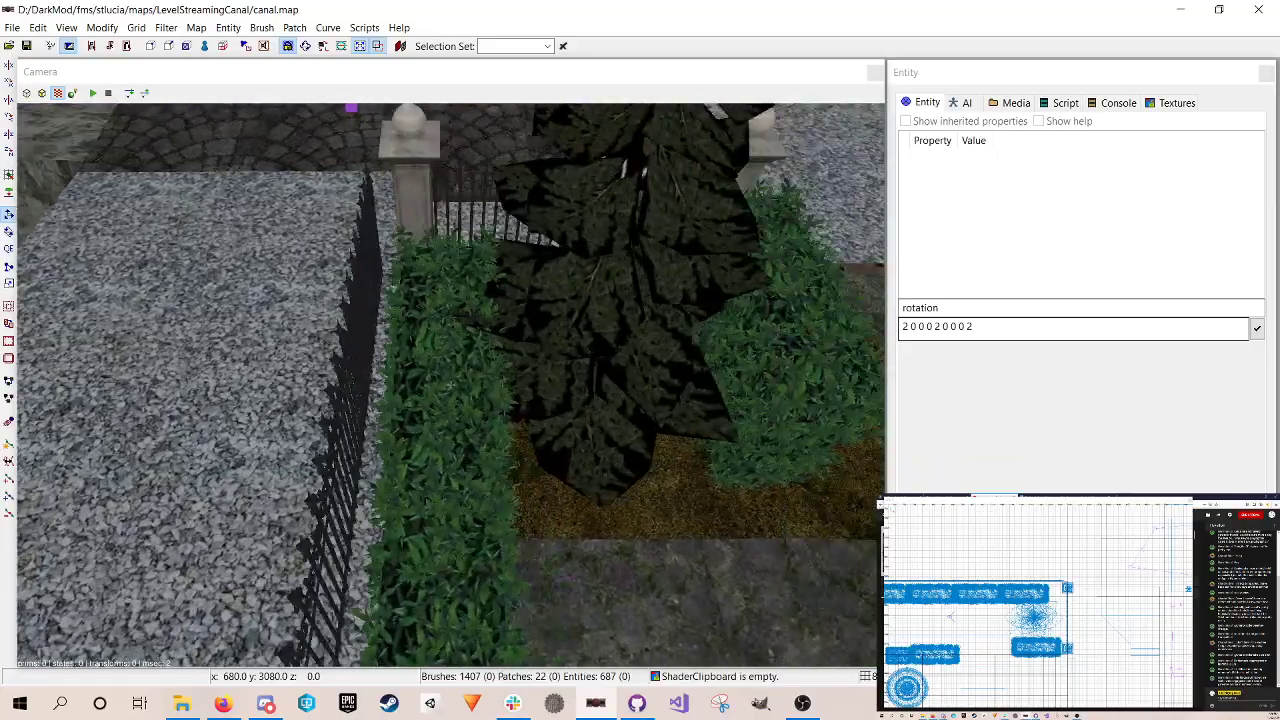
key(Up)
key(Down)
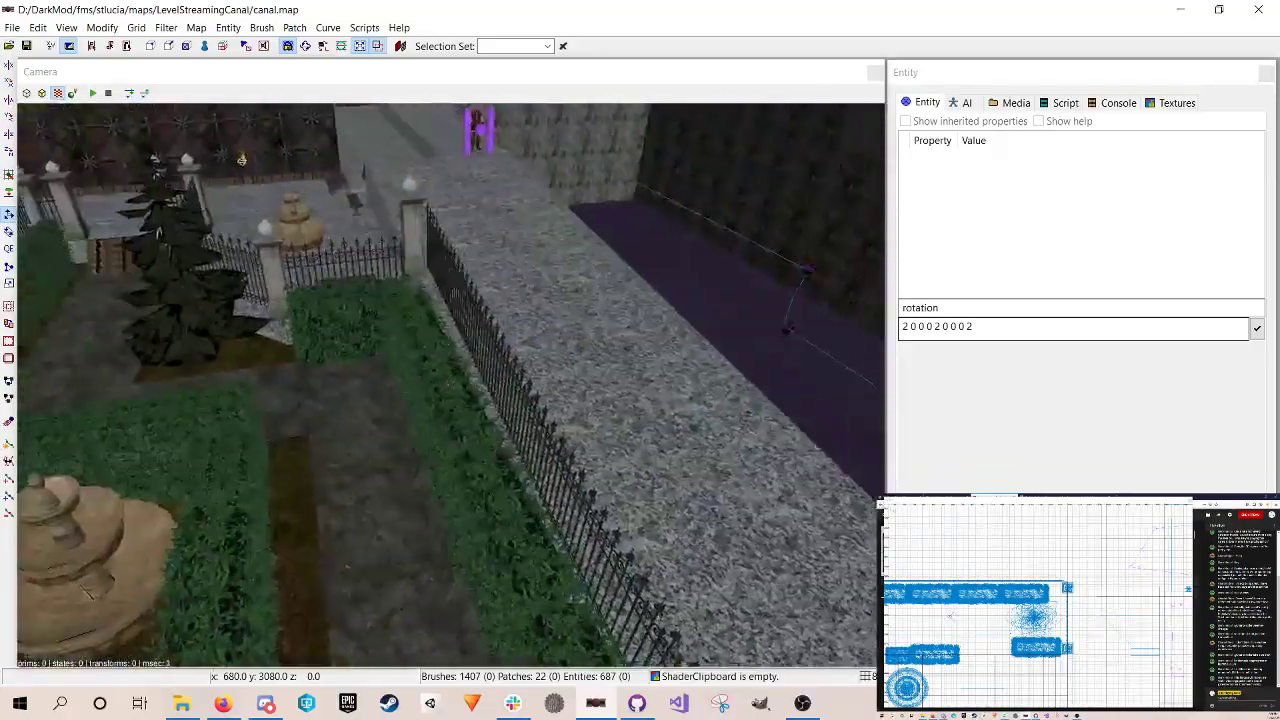
key(Up)
key(Down)
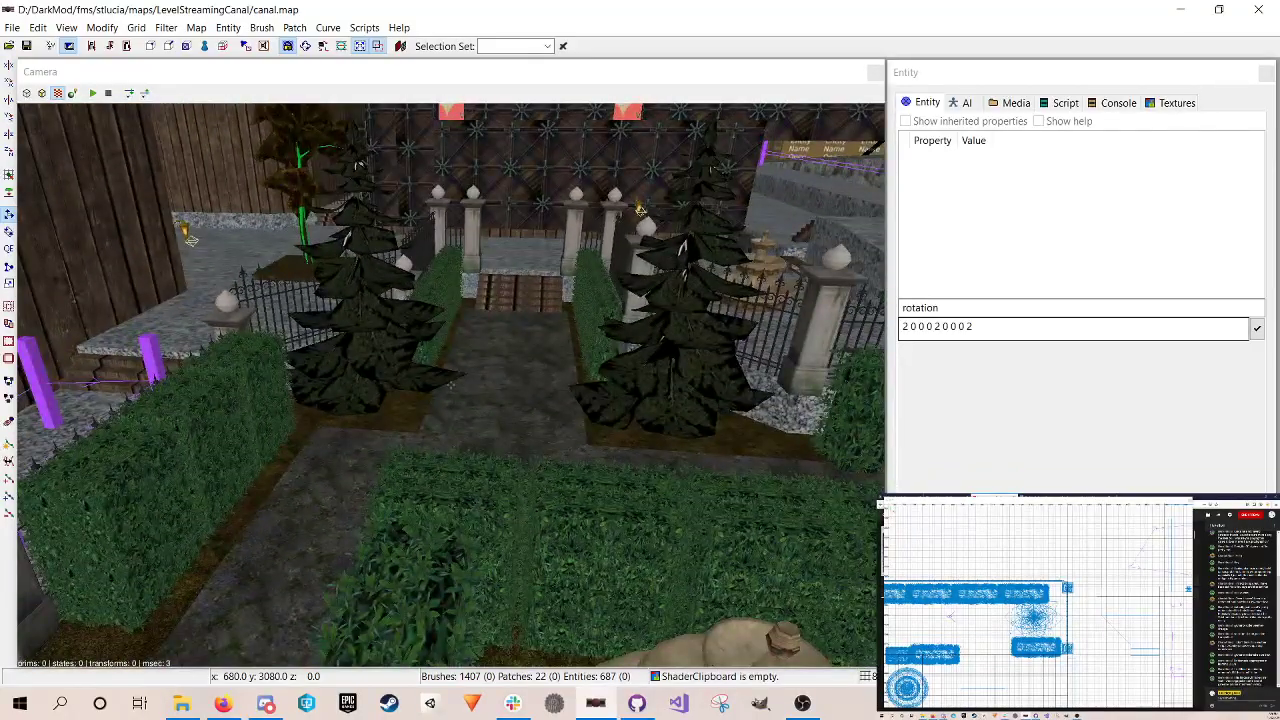
key(Down)
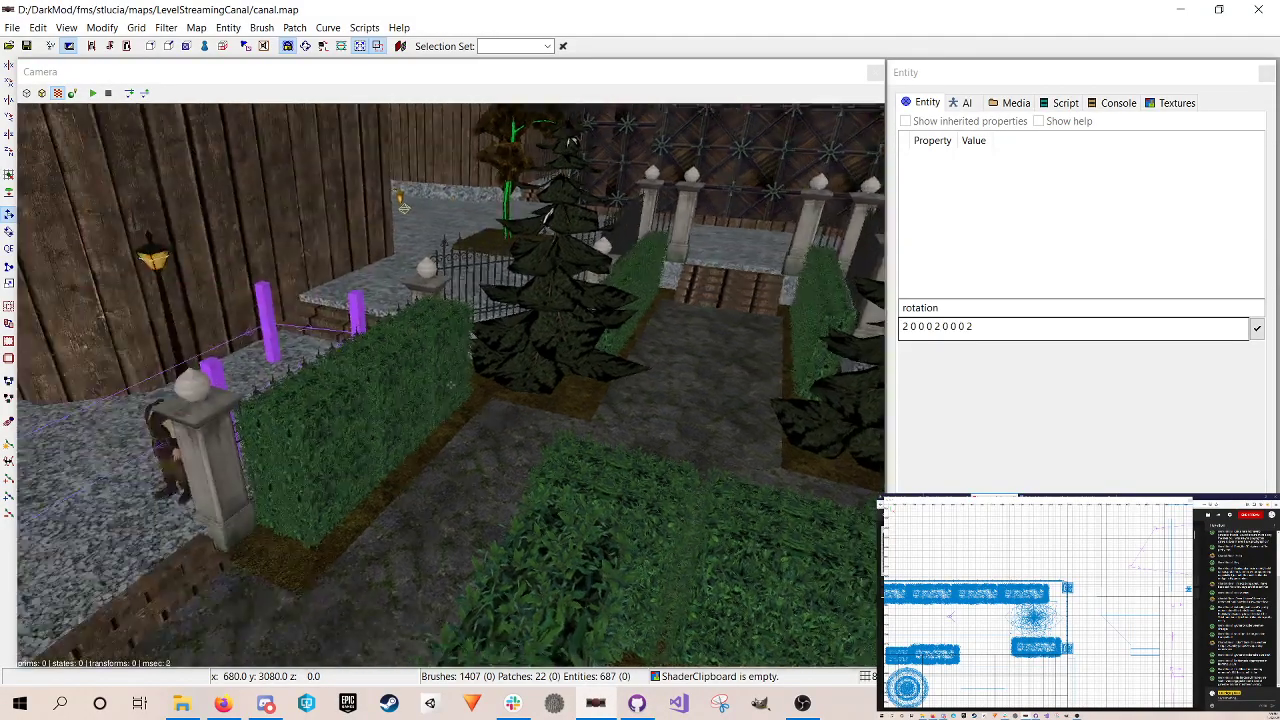
key(Up)
key(Down)
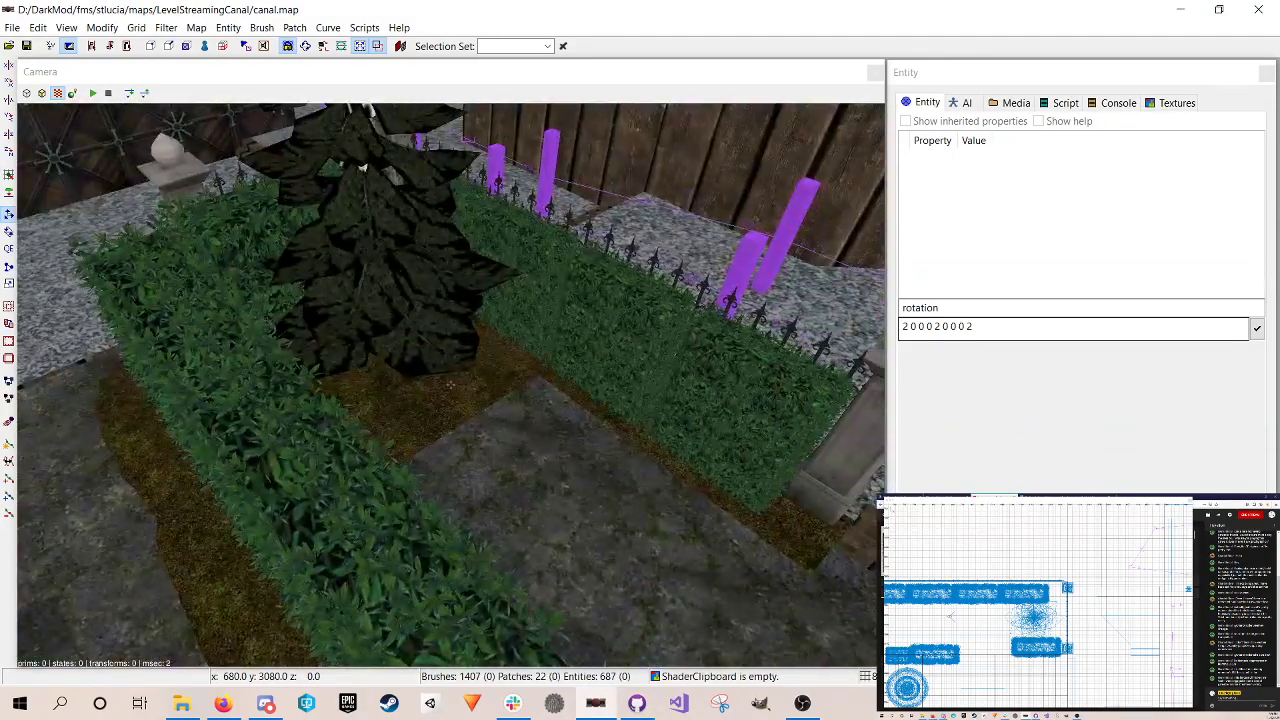
key(Down)
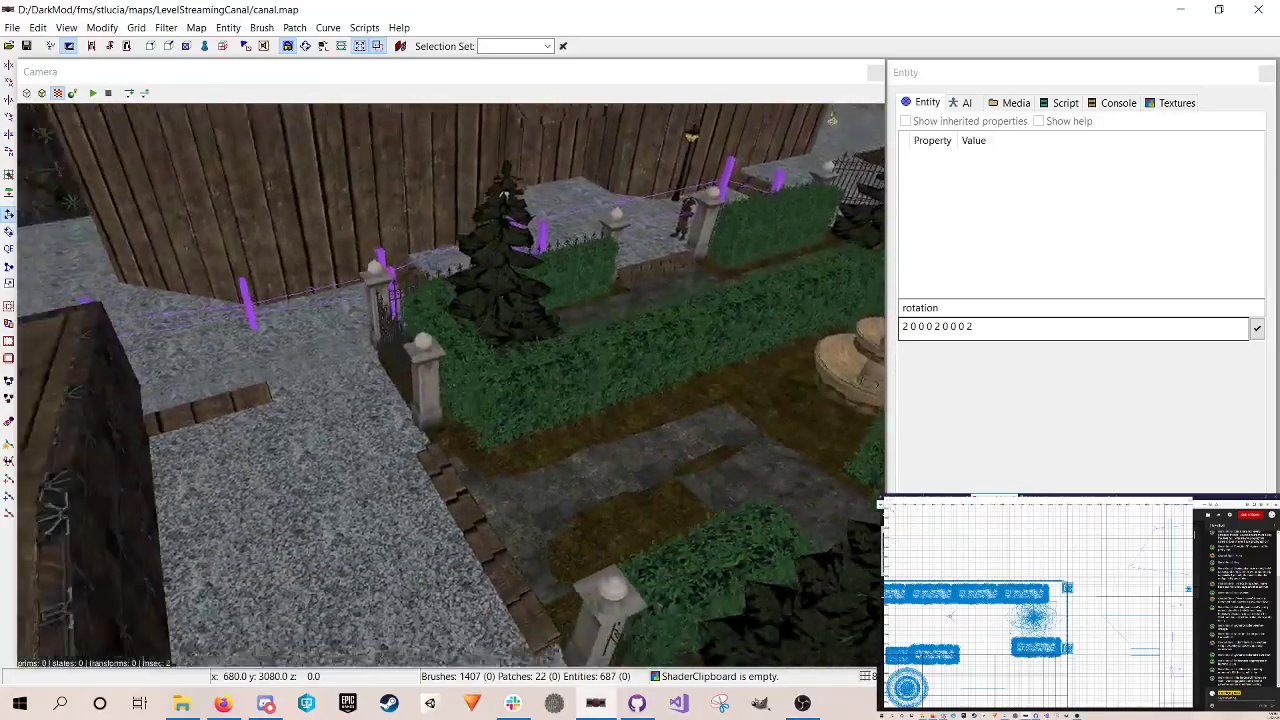
key(Up)
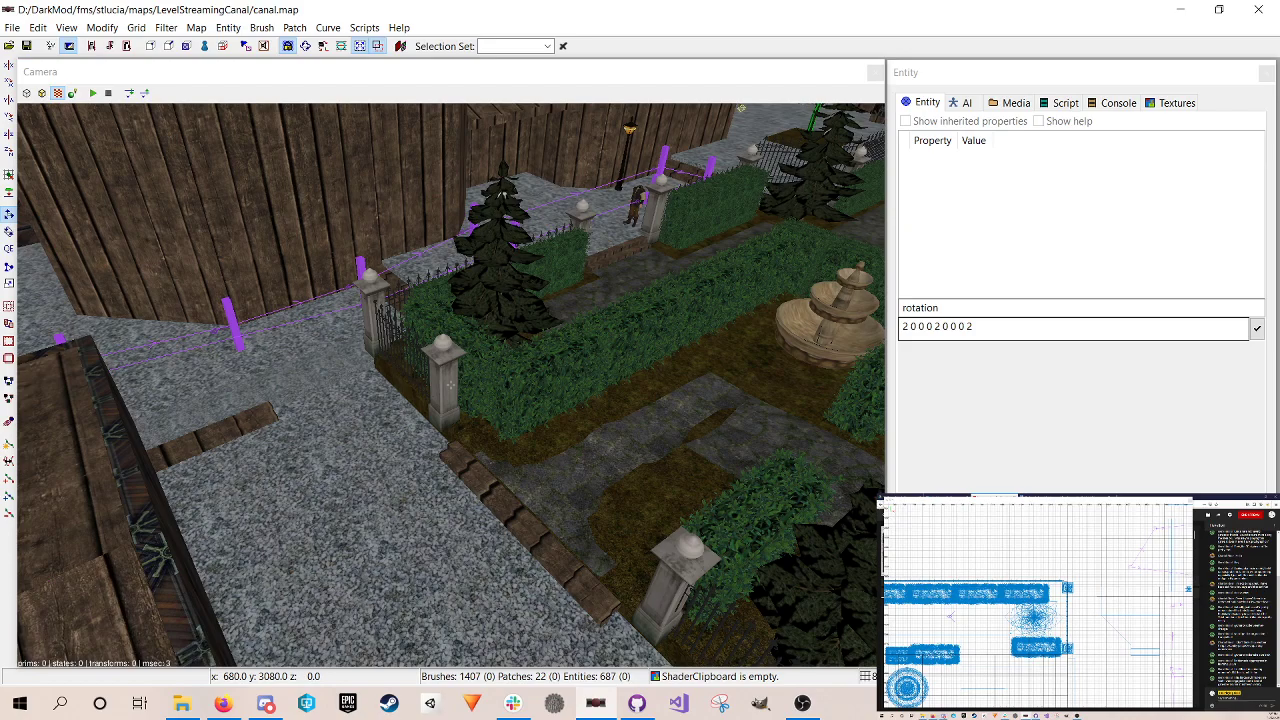
right_click(738, 421)
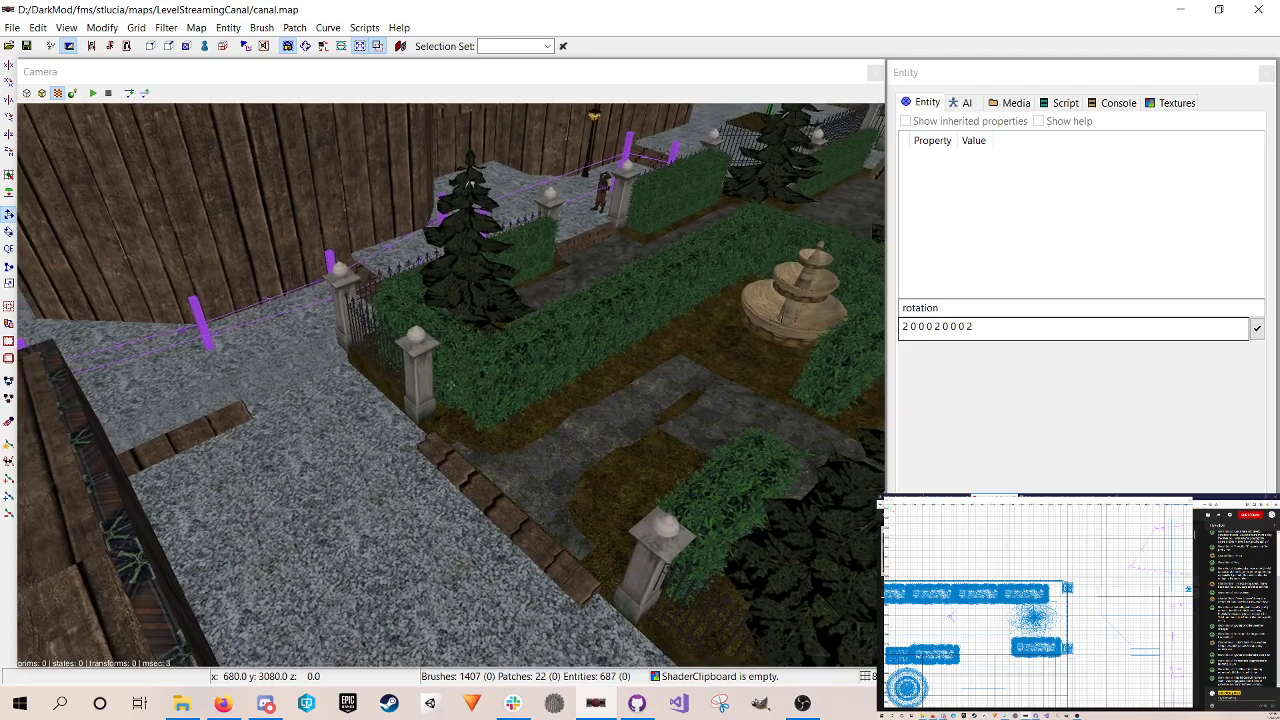
right_click(738, 421)
key(Up)
key(Up)
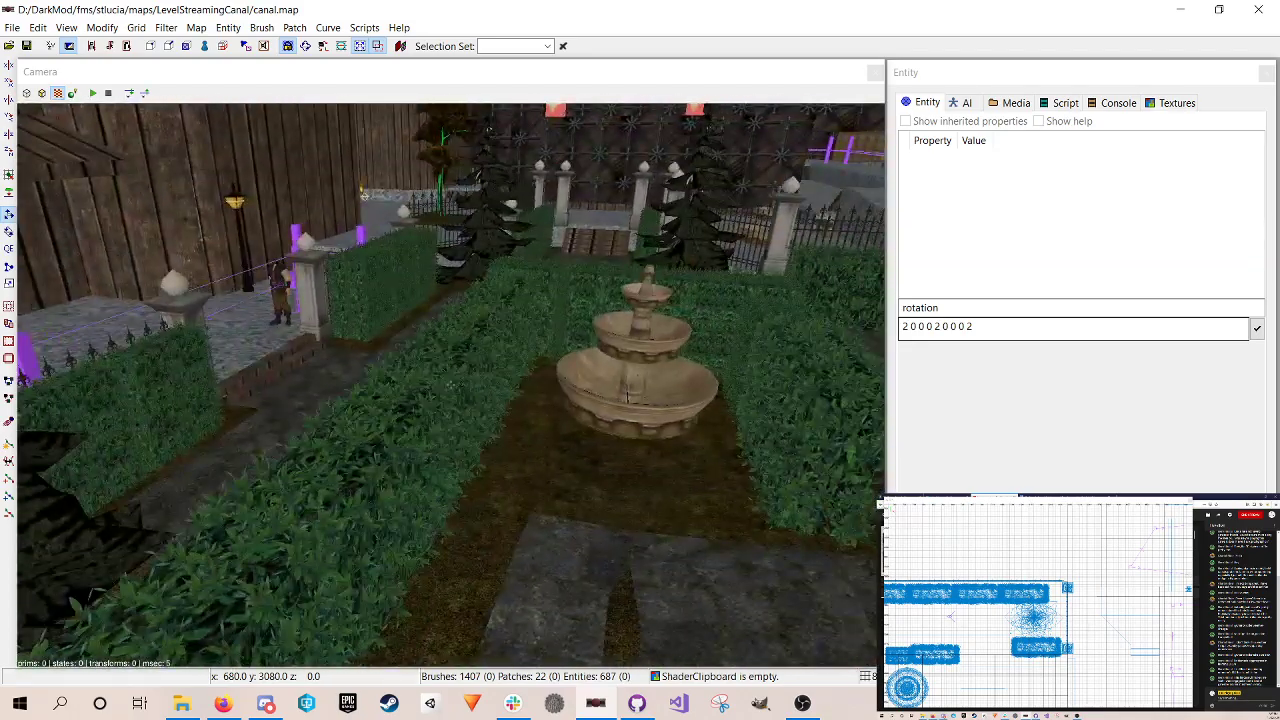
key(Down)
key(Up)
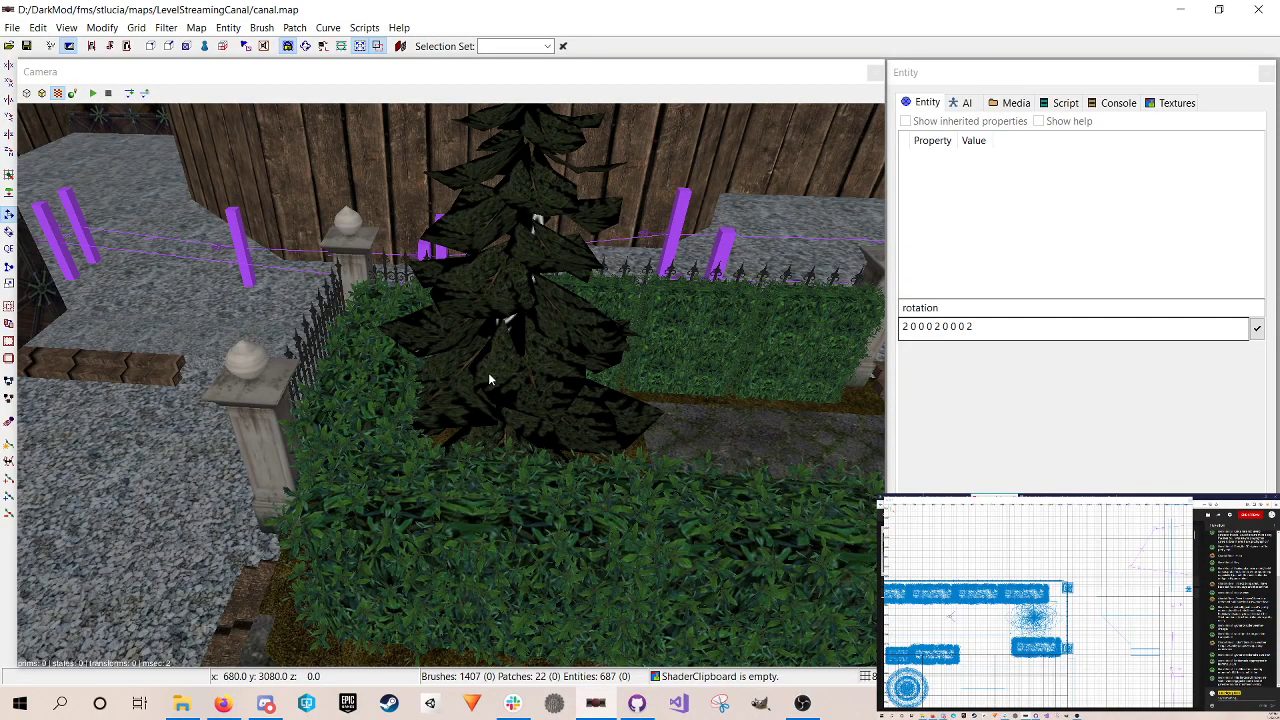
Step: Delete the four stacked small hedges beside the stone pillar next to the guard
right_click(559, 403)
key(Up)
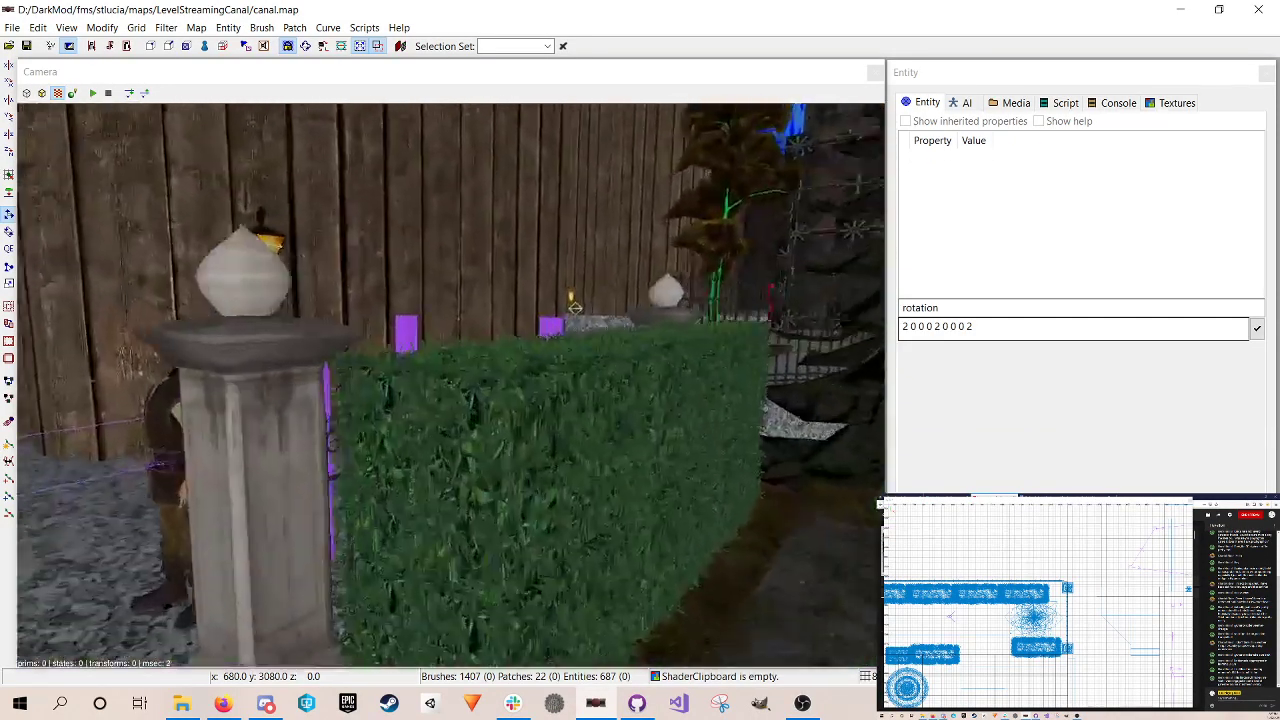
key(Down)
key(Up)
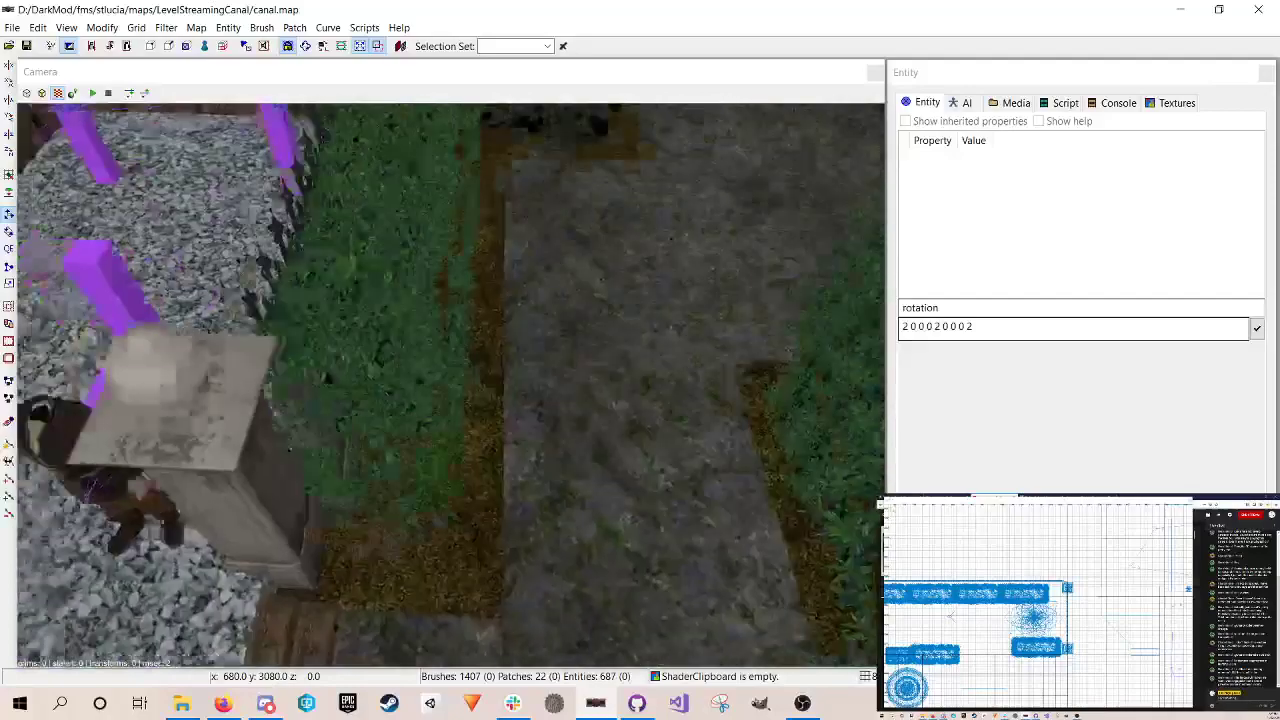
right_click(376, 395)
shift+click(324, 397)
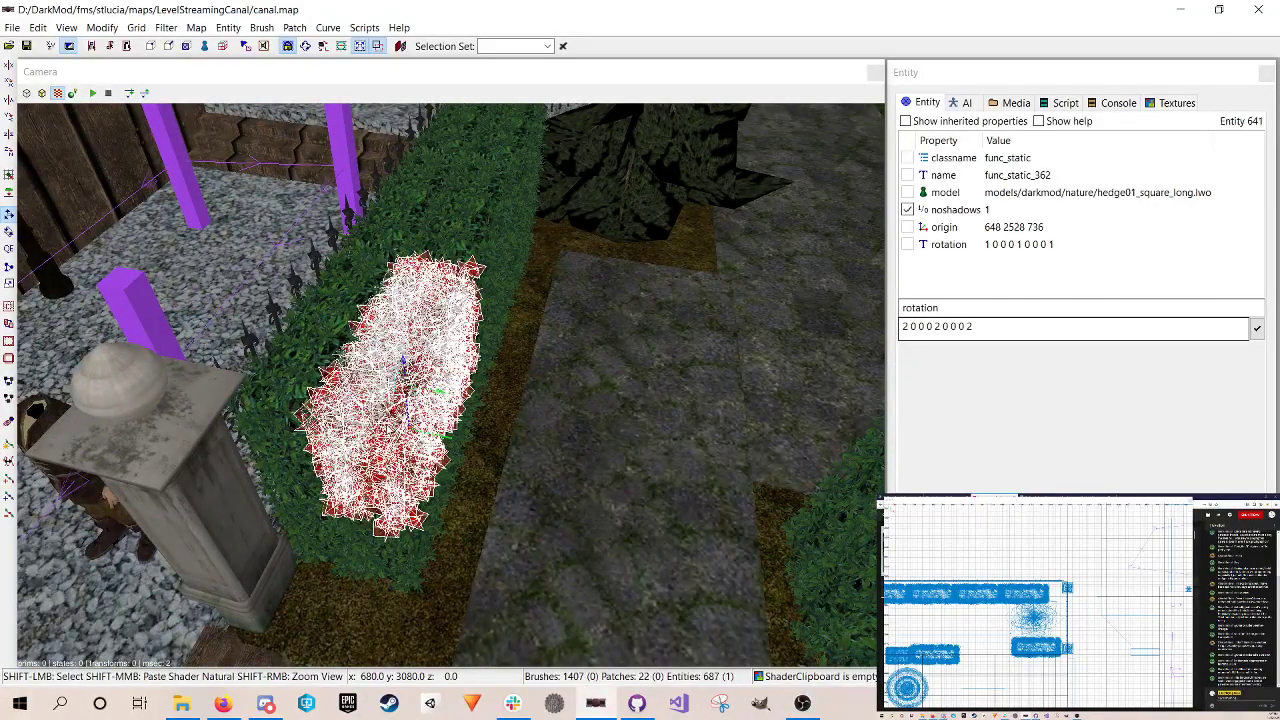
shift+click(298, 414)
drag(315, 543, 381, 550)
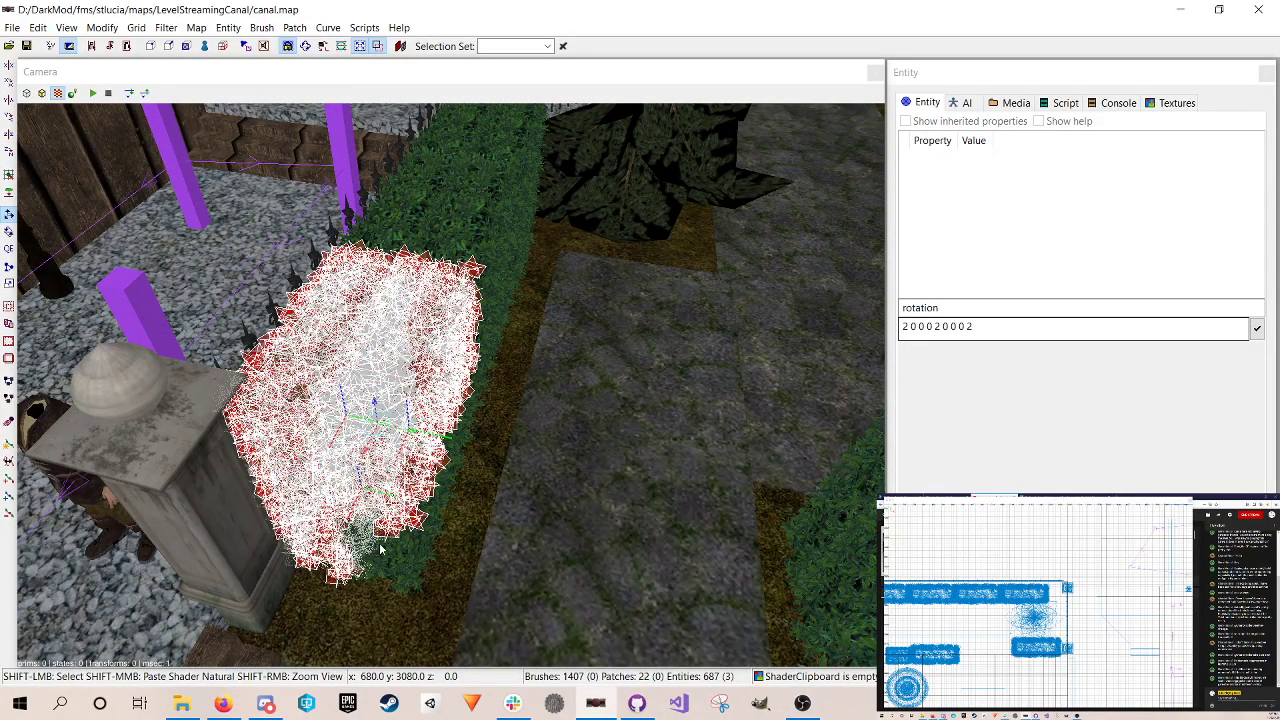
key(Escape)
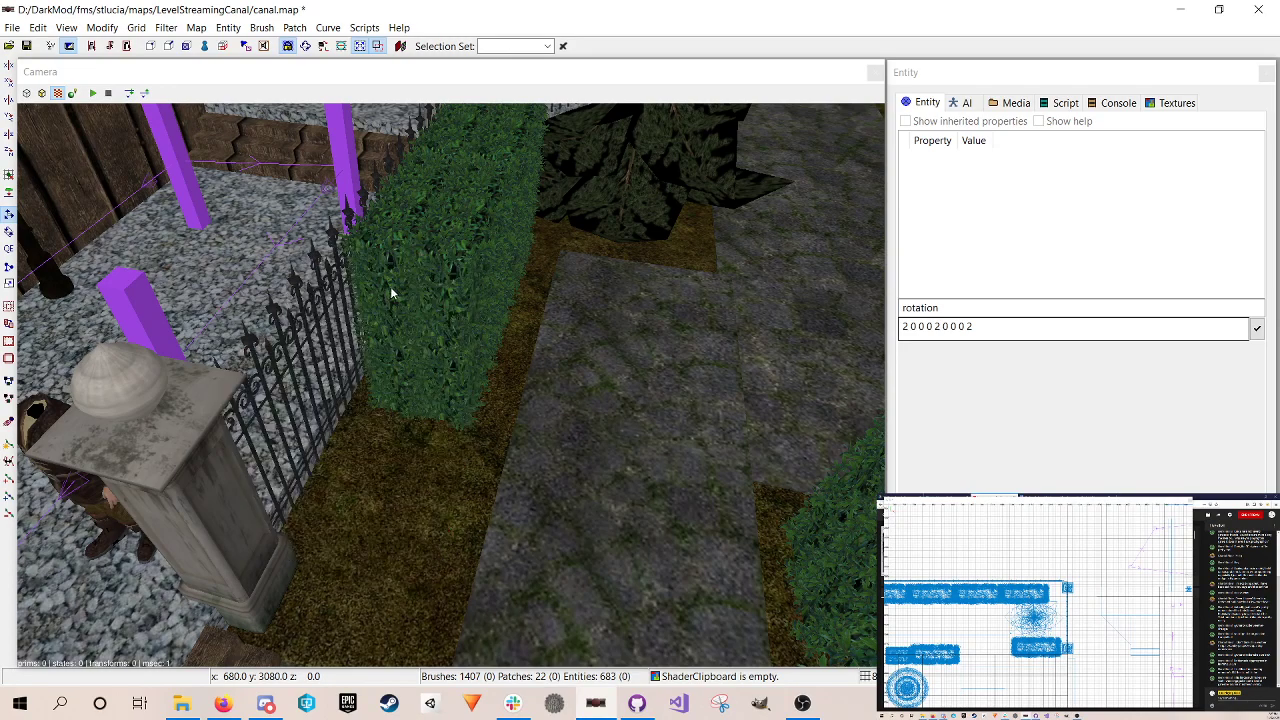
Step: Delete the next group of four small hedges along the guard-side fence
shift+click(393, 301)
shift+click(429, 348)
shift+click(446, 388)
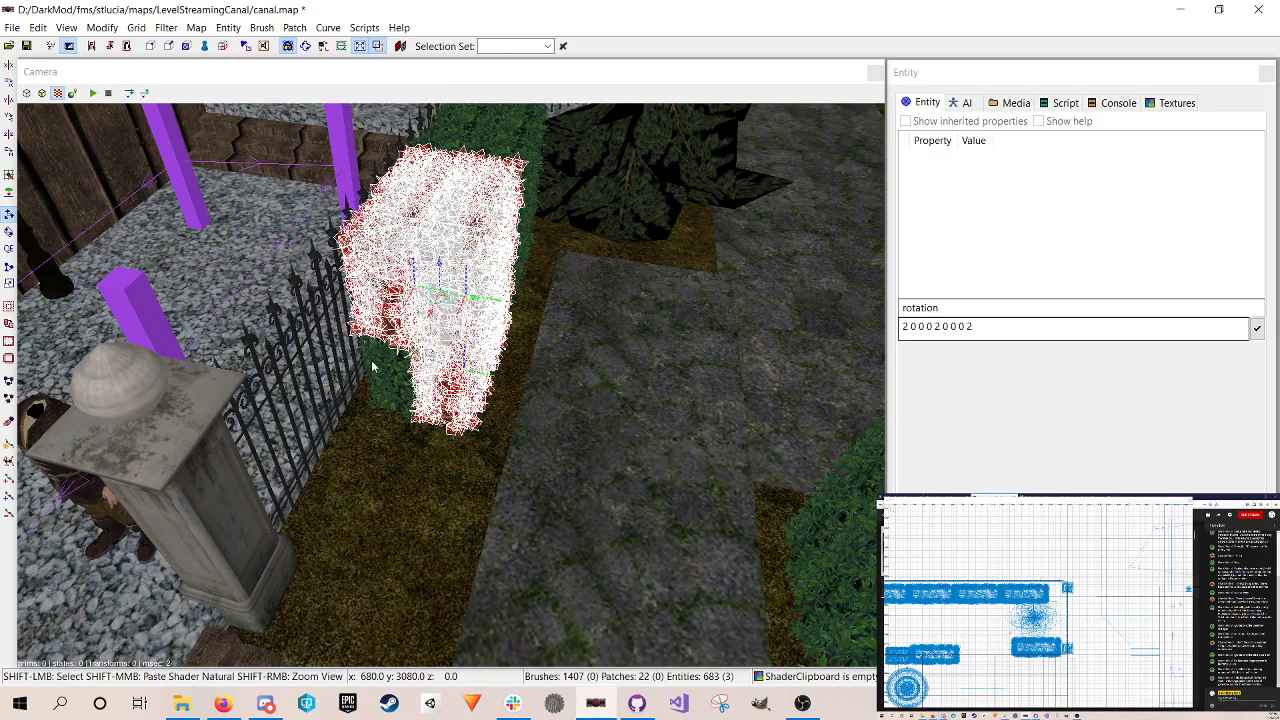
shift+click(386, 364)
key(Delete)
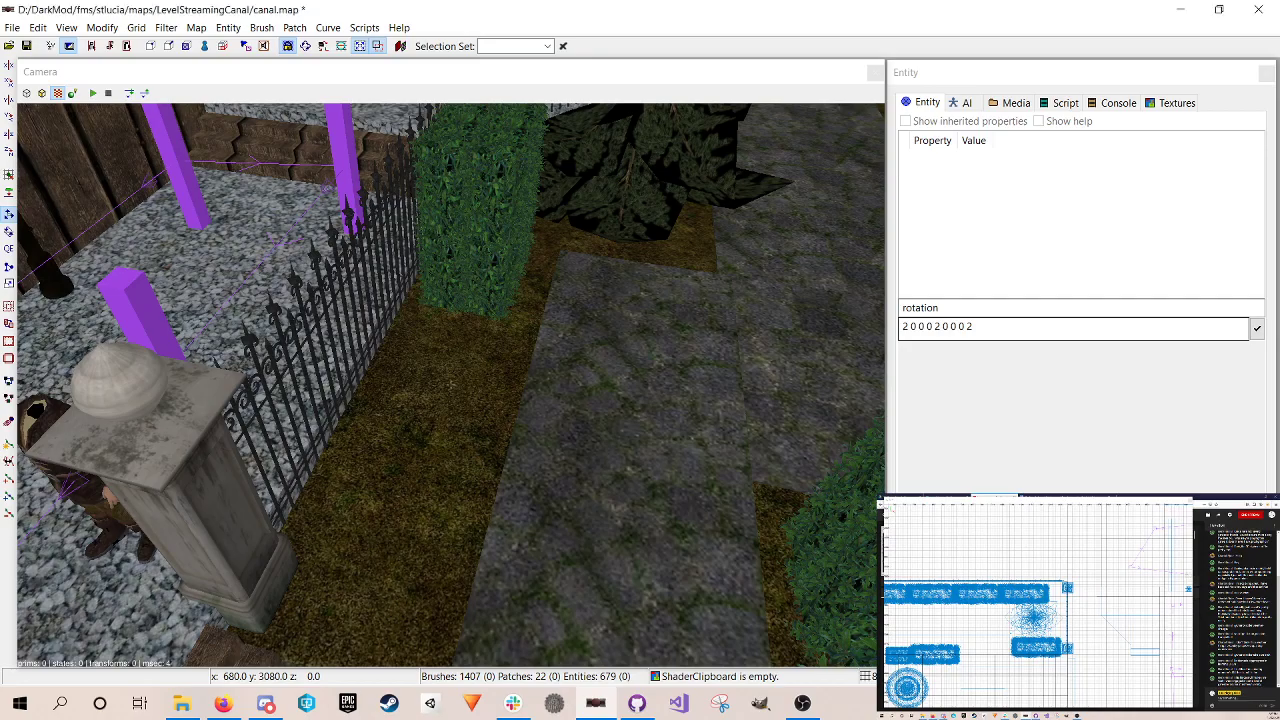
key(Down)
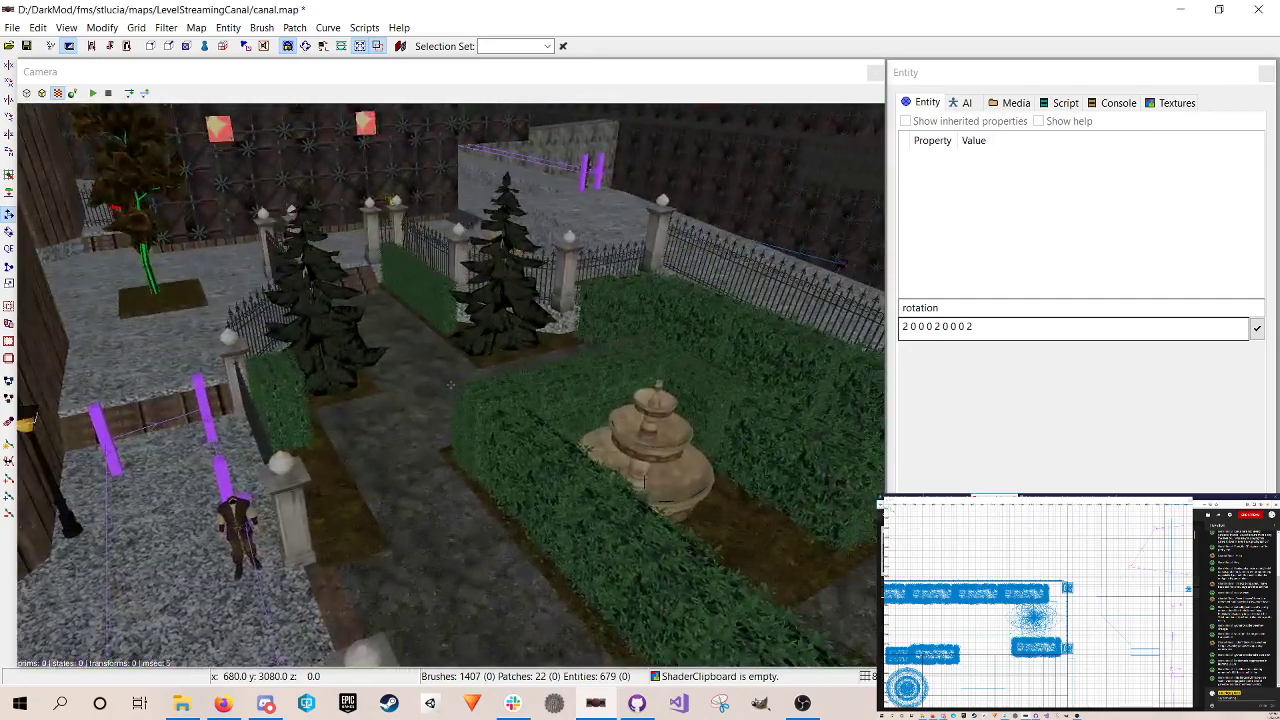
shift+click(680, 331)
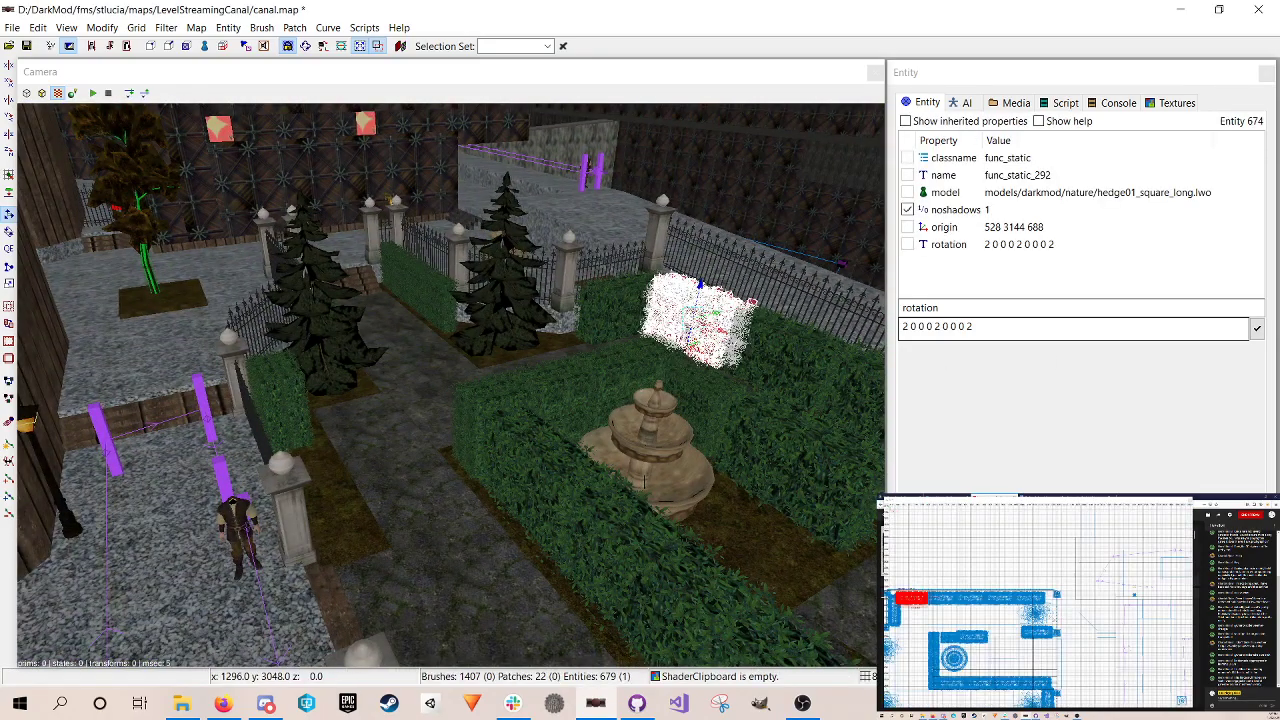
key(space)
drag(956, 540, 973, 659)
Step: Examine from several angles how the new large hedge fits against the guard-side fence, pillar and neighbouring small hedges
right_click(523, 251)
scroll(523, 251, up, 5)
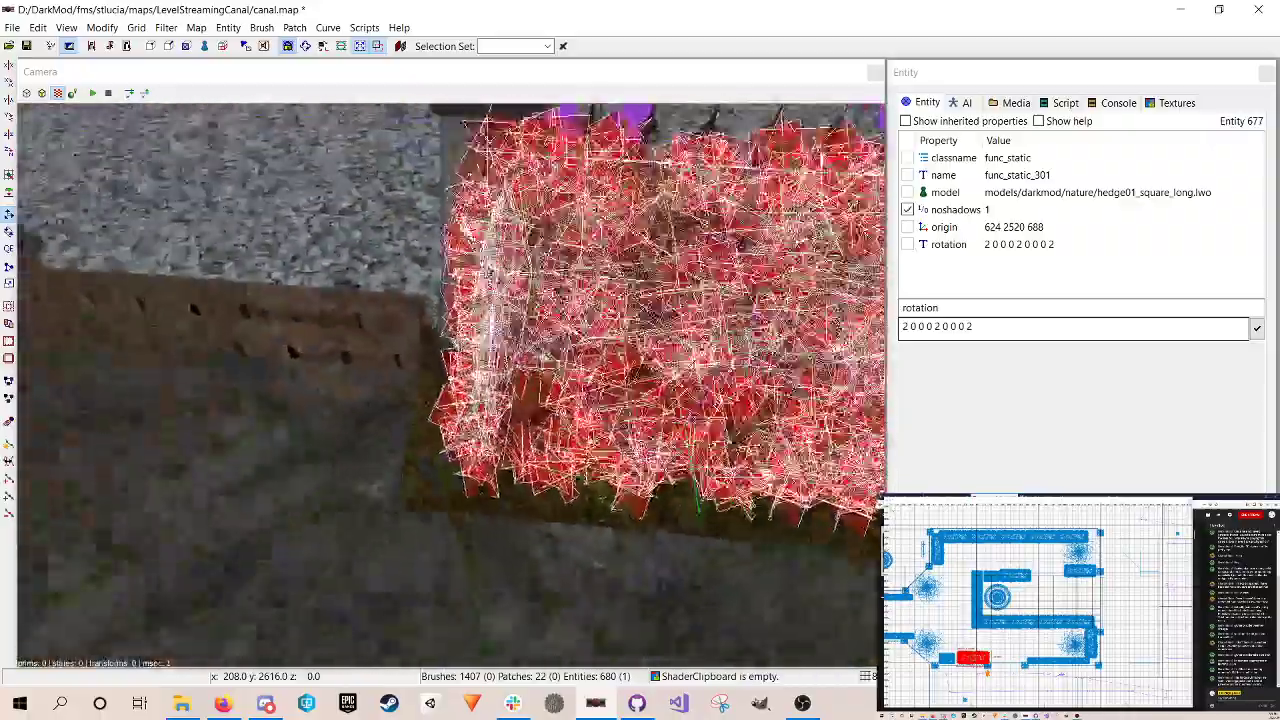
scroll(451, 385, down, 5)
scroll(451, 385, up, 4)
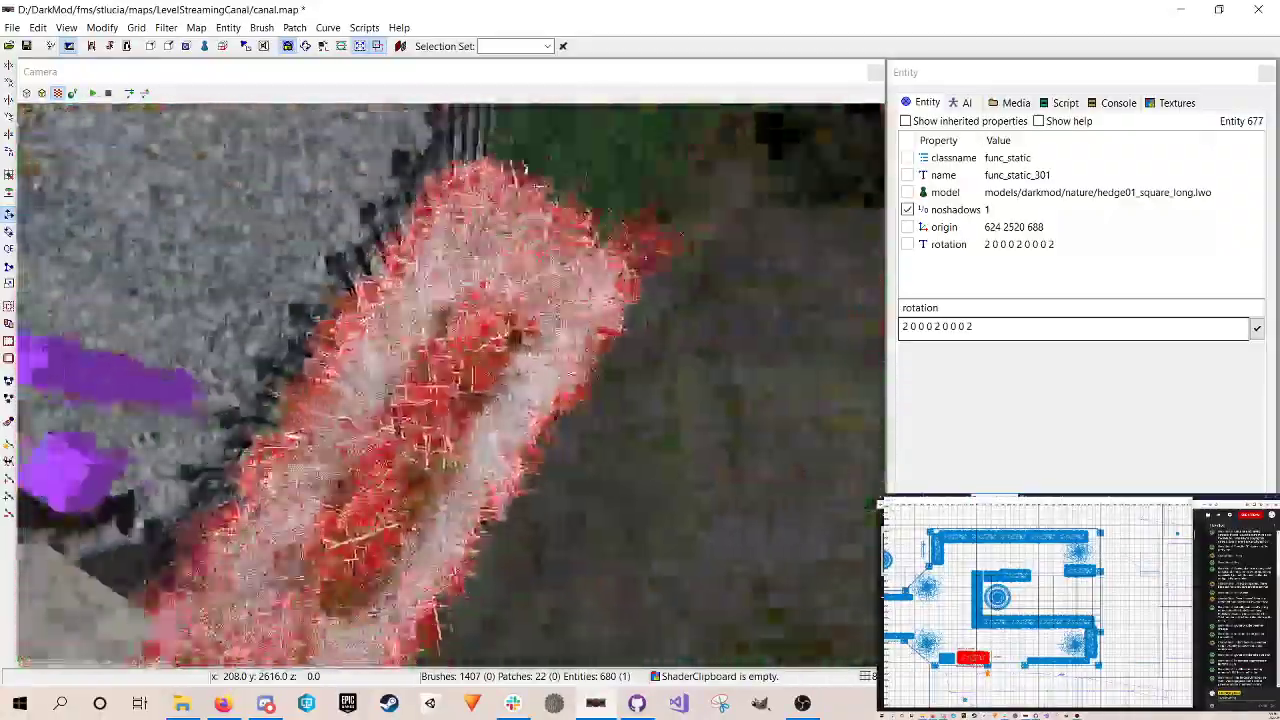
scroll(451, 385, down, 4)
scroll(451, 385, up, 4)
scroll(451, 385, down, 5)
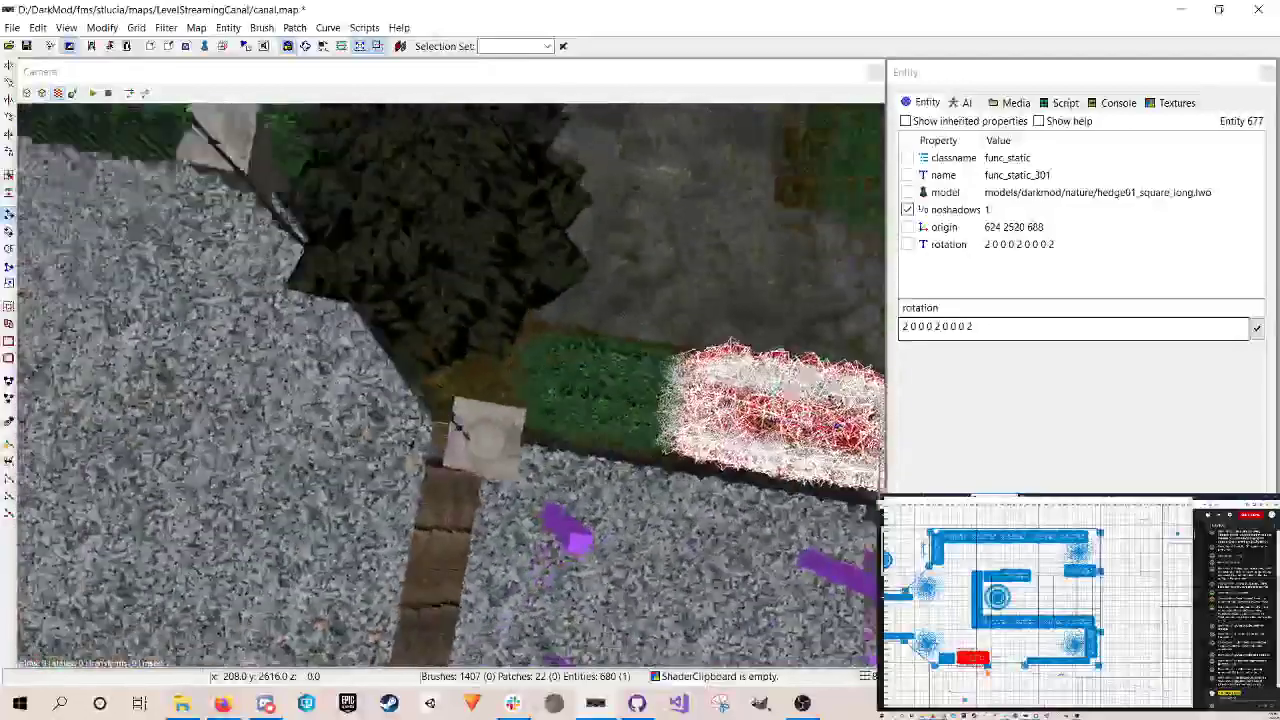
key(Right)
key(Right)
key(Left)
key(Left)
key(Left)
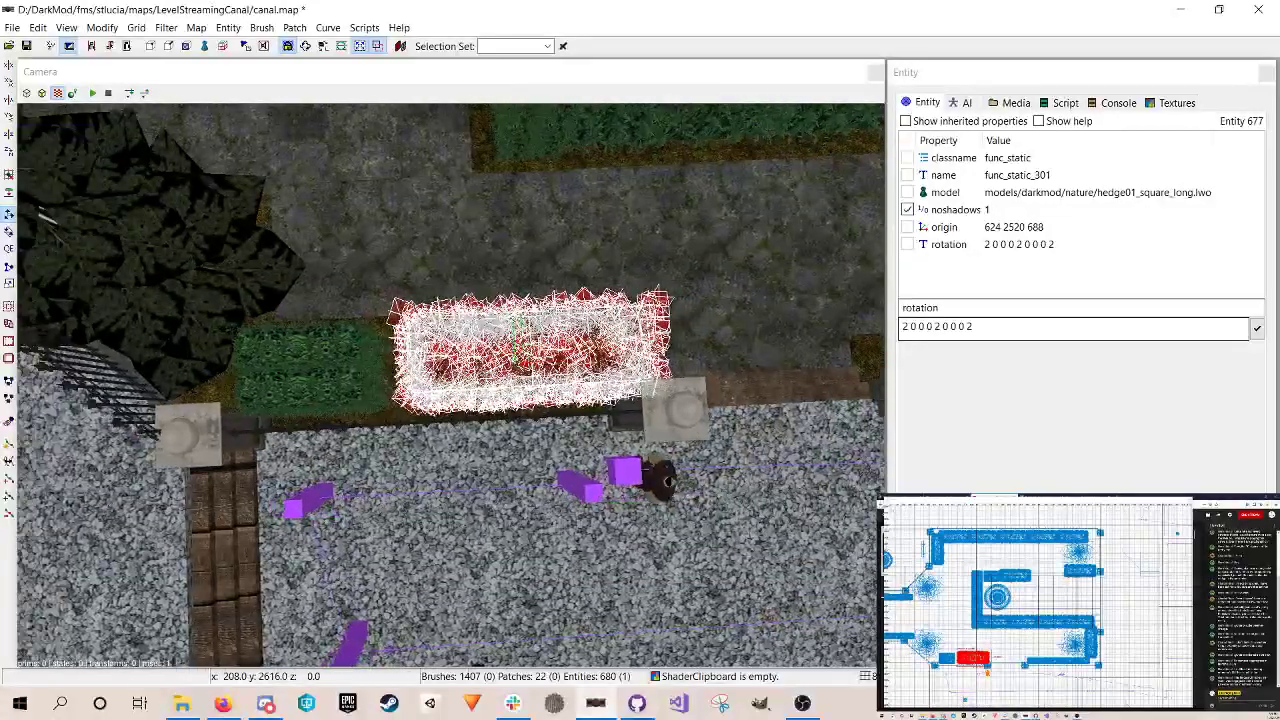
Step: Deselect the new hedge, delete the last four small hedges beside the pine on the guard-side fence, and save the map
key(Escape)
key(ctrl+s)
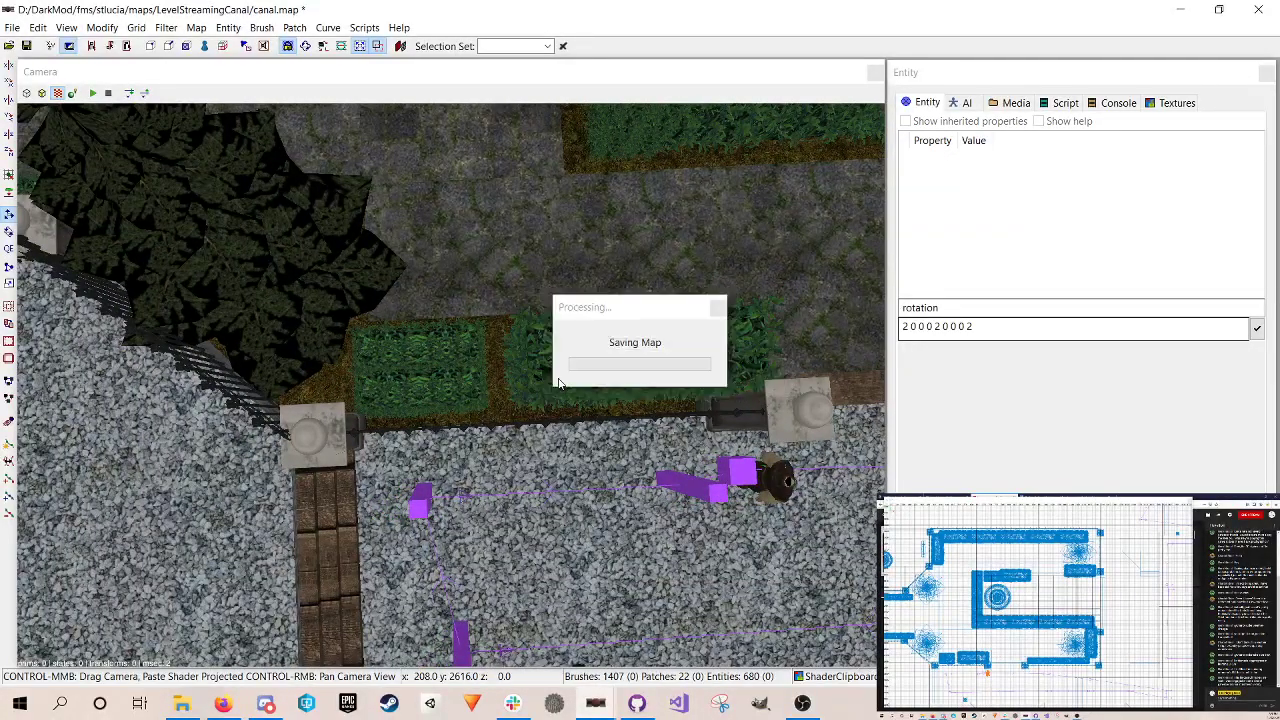
shift+click(457, 387)
shift+click(436, 347)
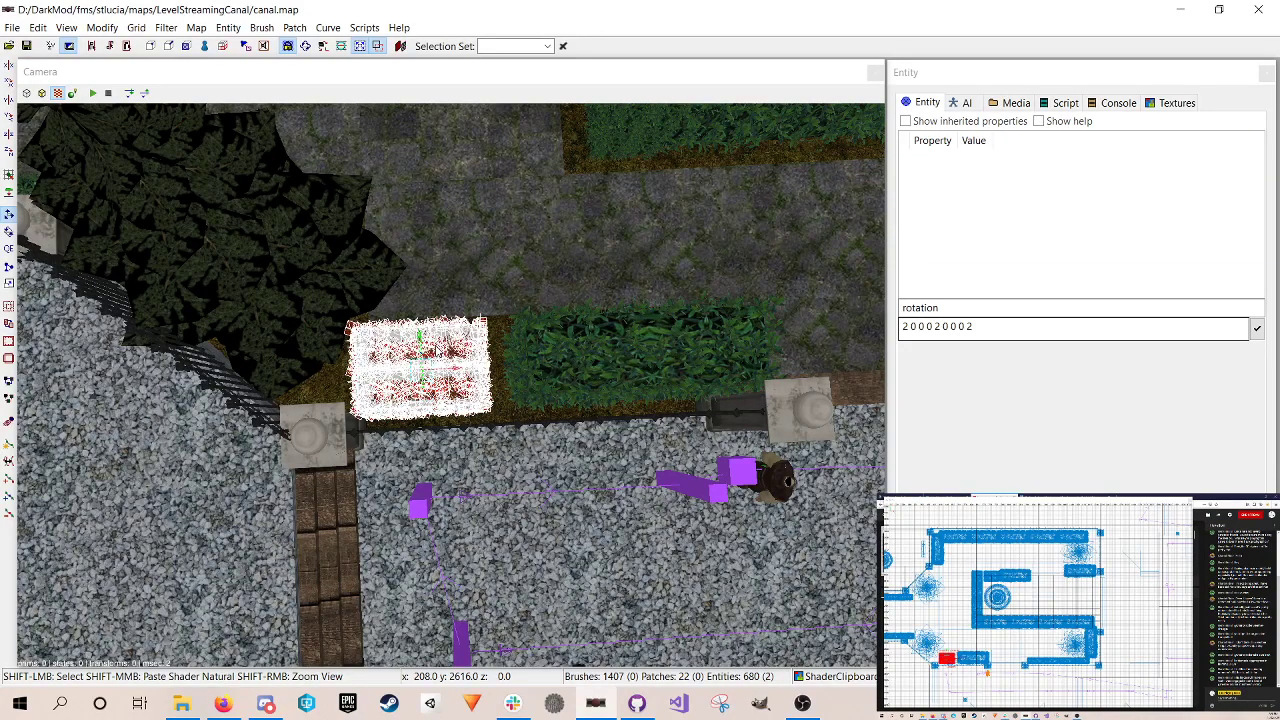
key(BackSpace)
shift+click(435, 350)
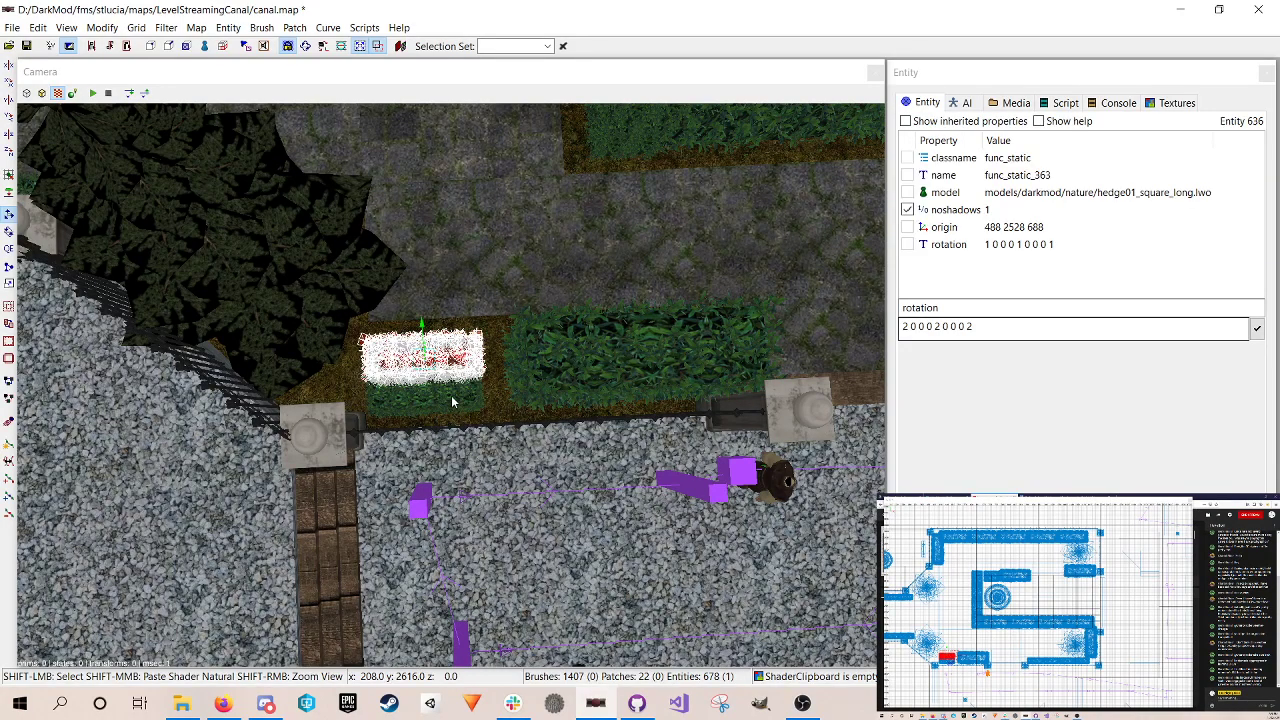
shift+click(451, 400)
key(BackSpace)
key(ctrl+s)
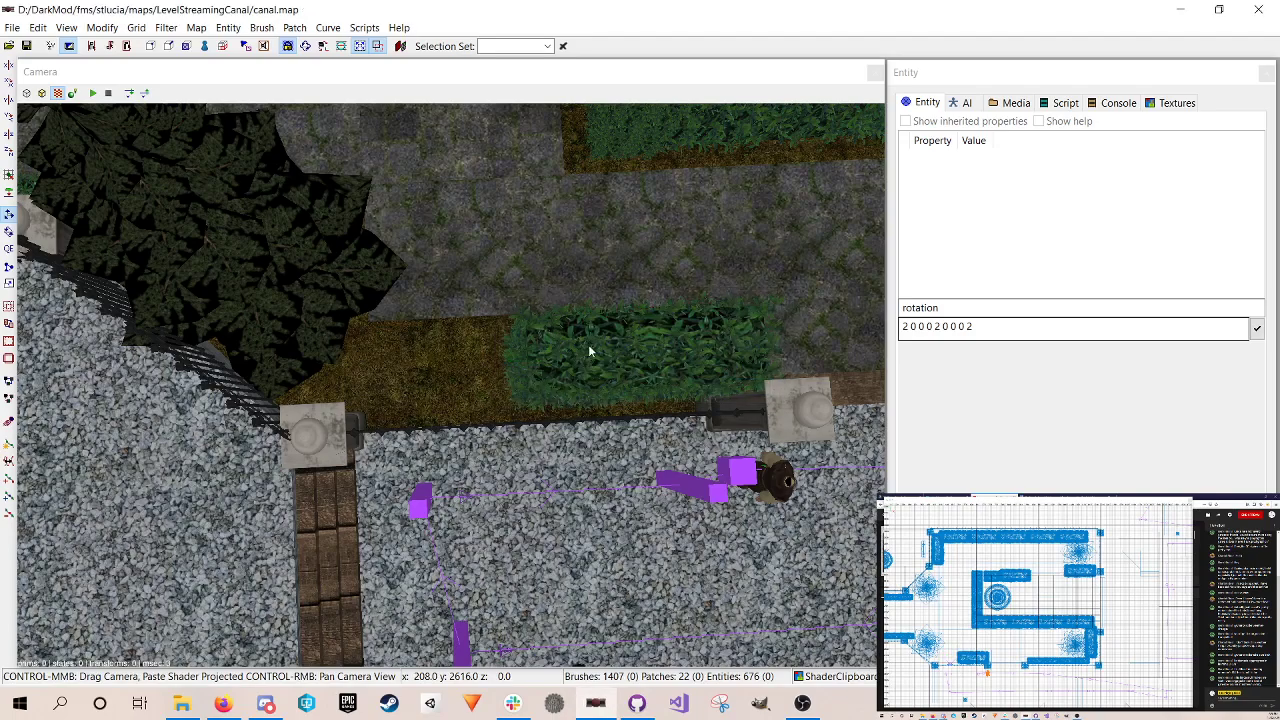
shift+click(584, 350)
right_drag(987, 663, 1023, 634)
key(space)
drag(1010, 630, 986, 628)
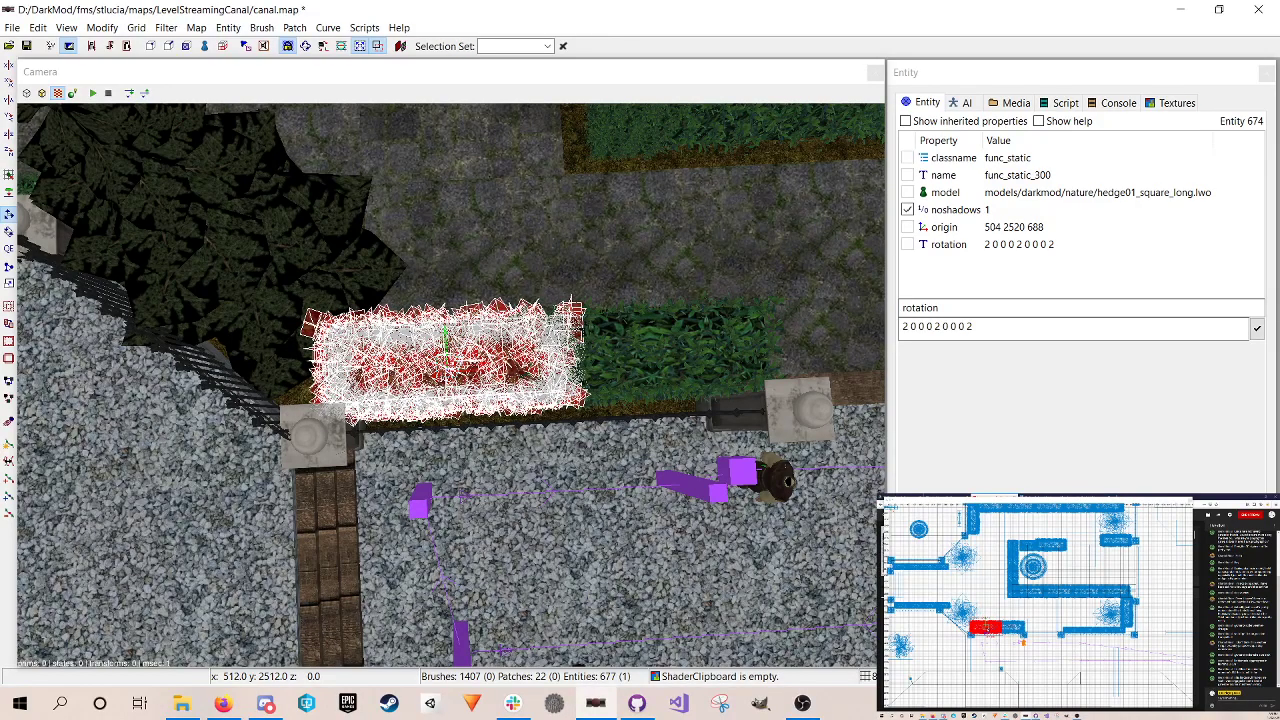
Step: Nudge the new large hedge beside the pine slightly away from the guard-side fence, deselect it, and save the map
key(Escape)
key(ctrl+s)
shift+click(472, 363)
shift+click(472, 363)
shift+click(472, 363)
scroll(985, 625, up, 5)
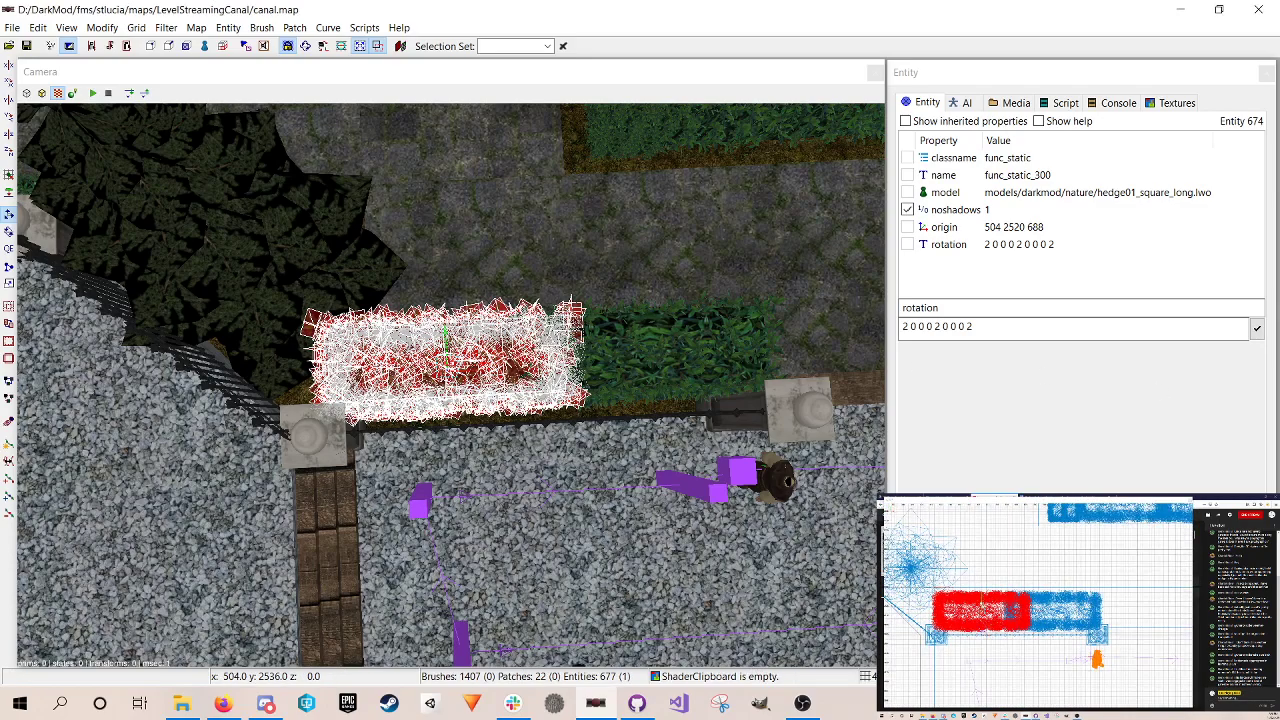
drag(1012, 612, 1012, 609)
key(Escape)
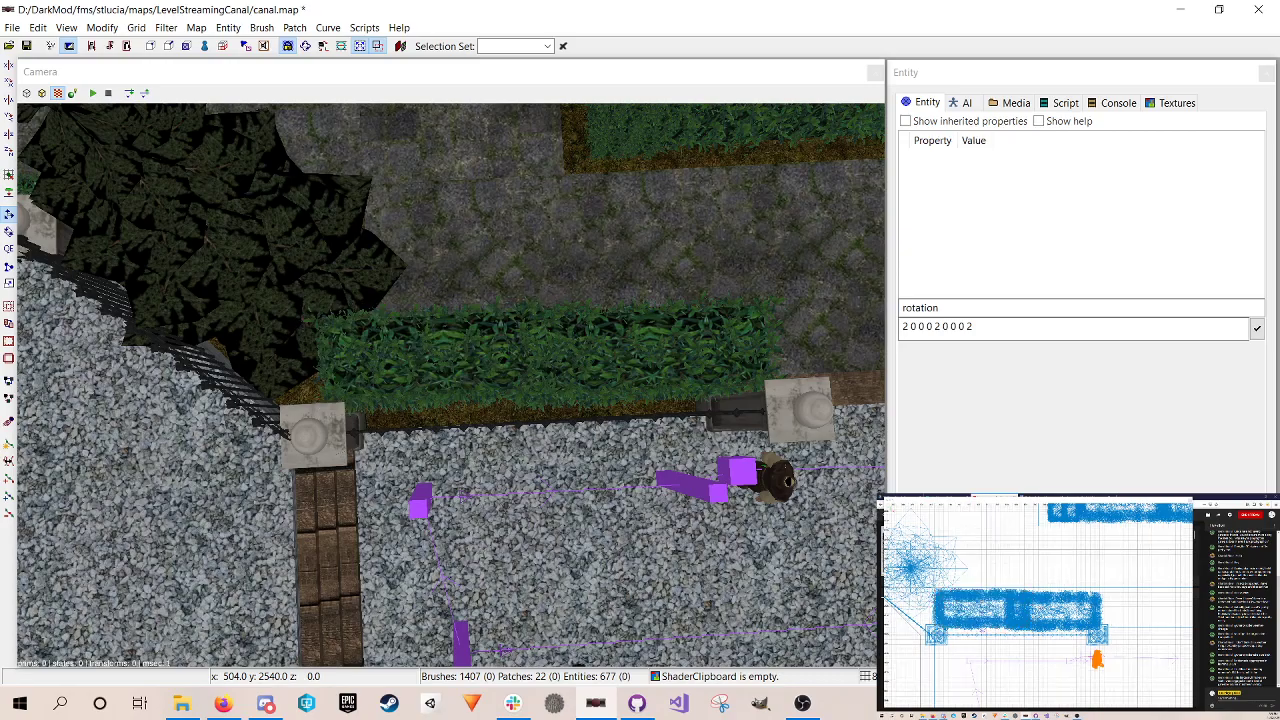
key(ctrl+s)
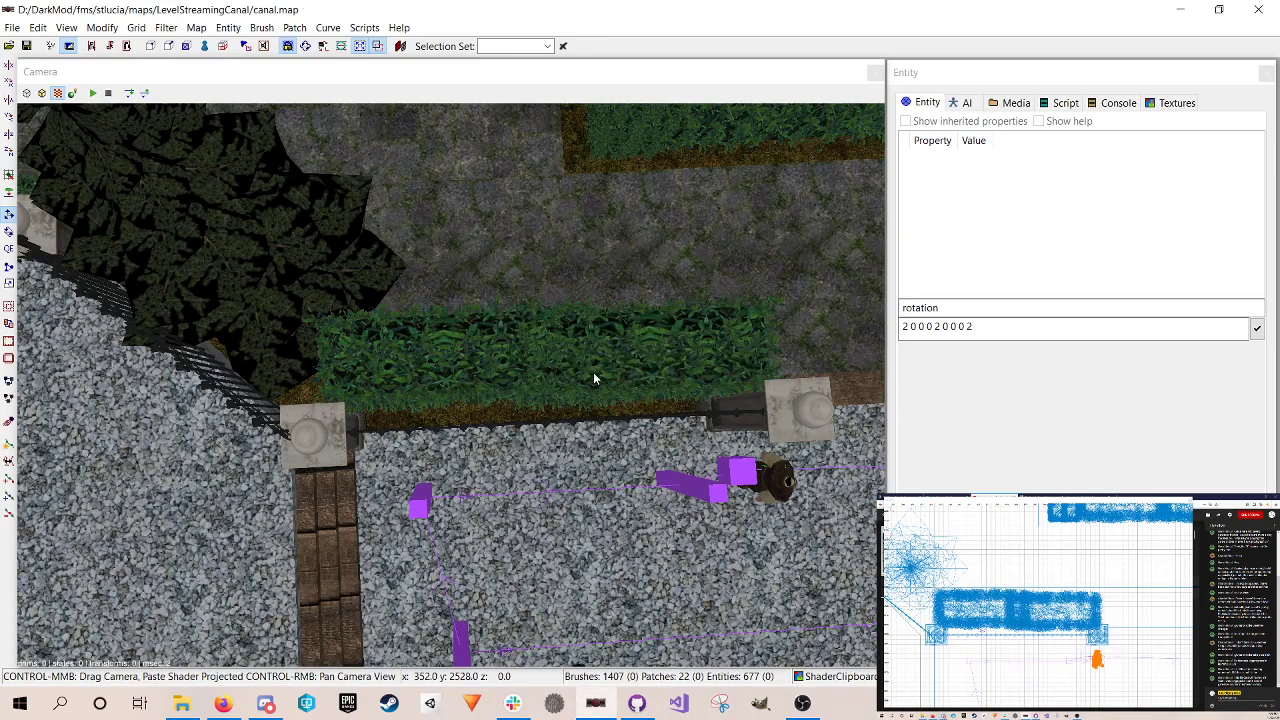
Step: Examine the garden from several angles, covering the replaced fence hedges and the hedge enclosure around the fountain
right_click(594, 378)
key(Up)
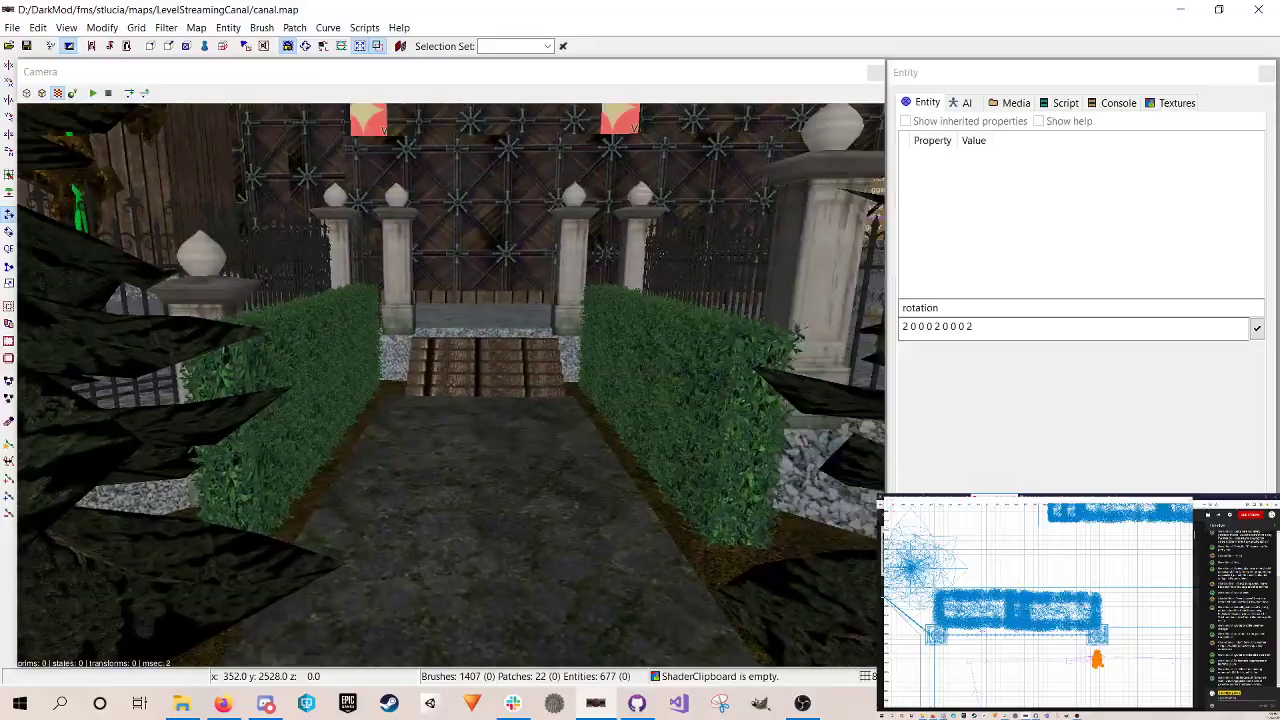
key(Up)
key(Down)
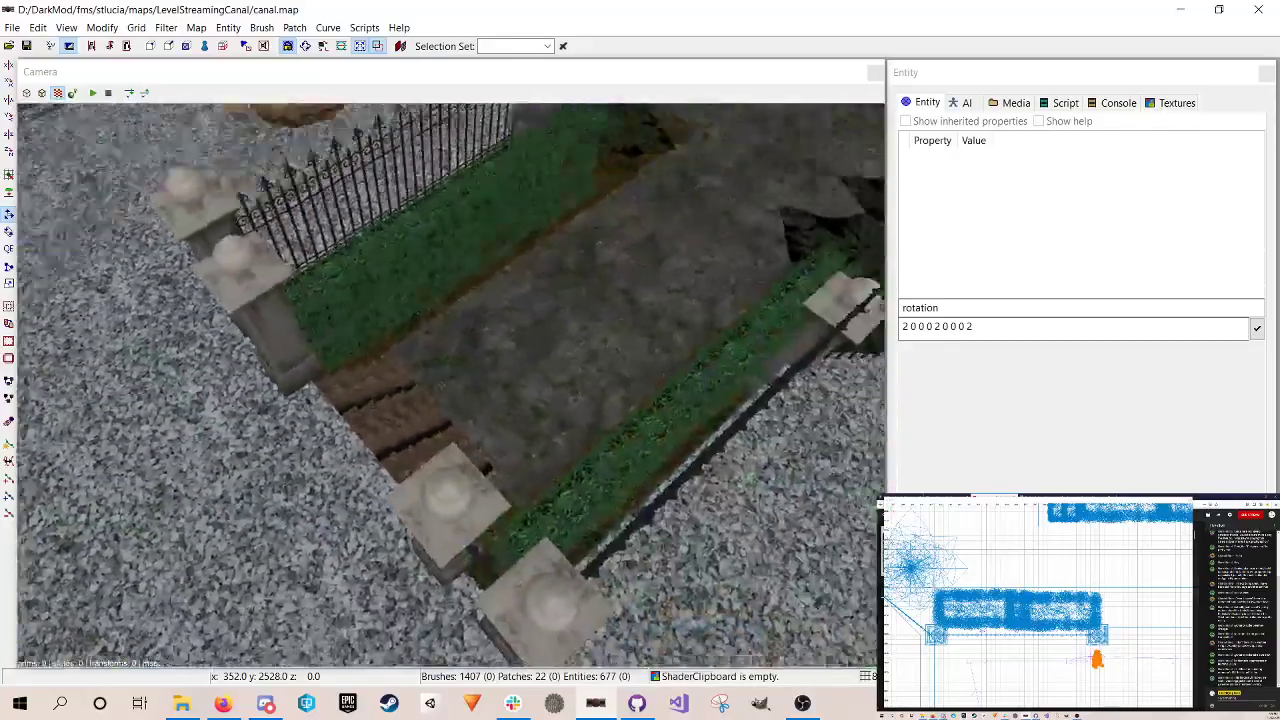
key(Up)
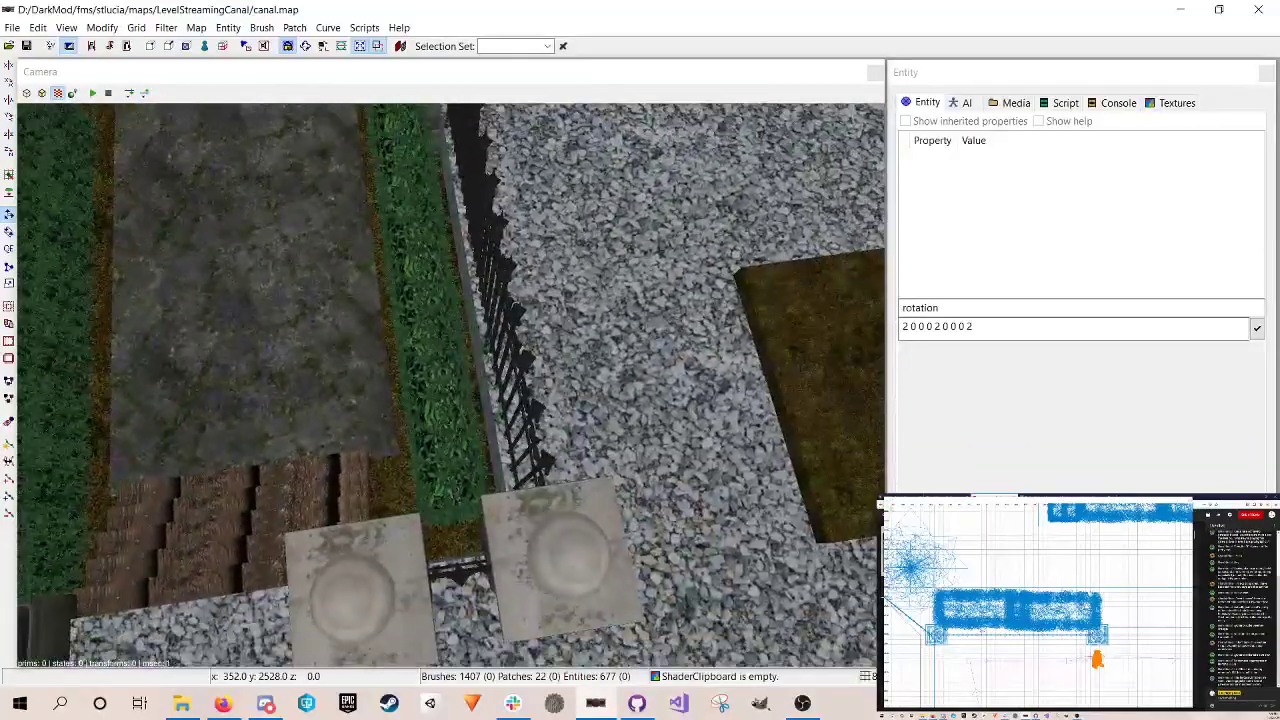
key(Down)
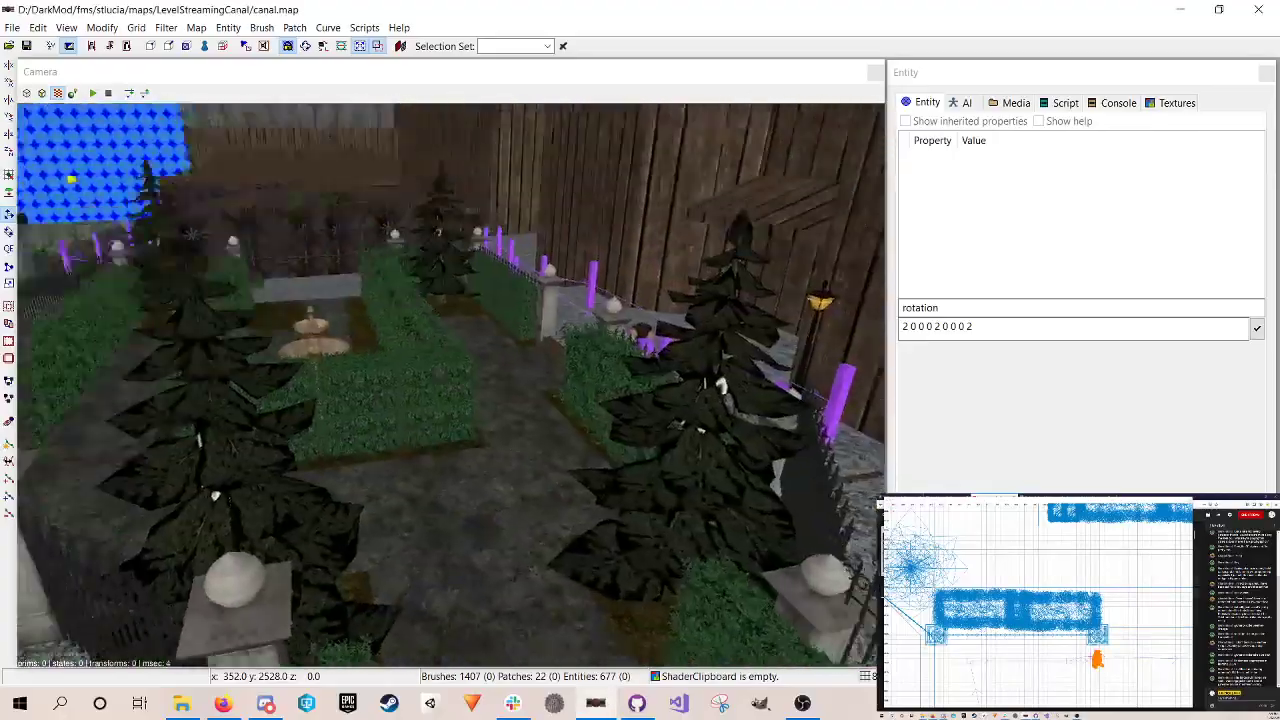
key(Up)
key(Down)
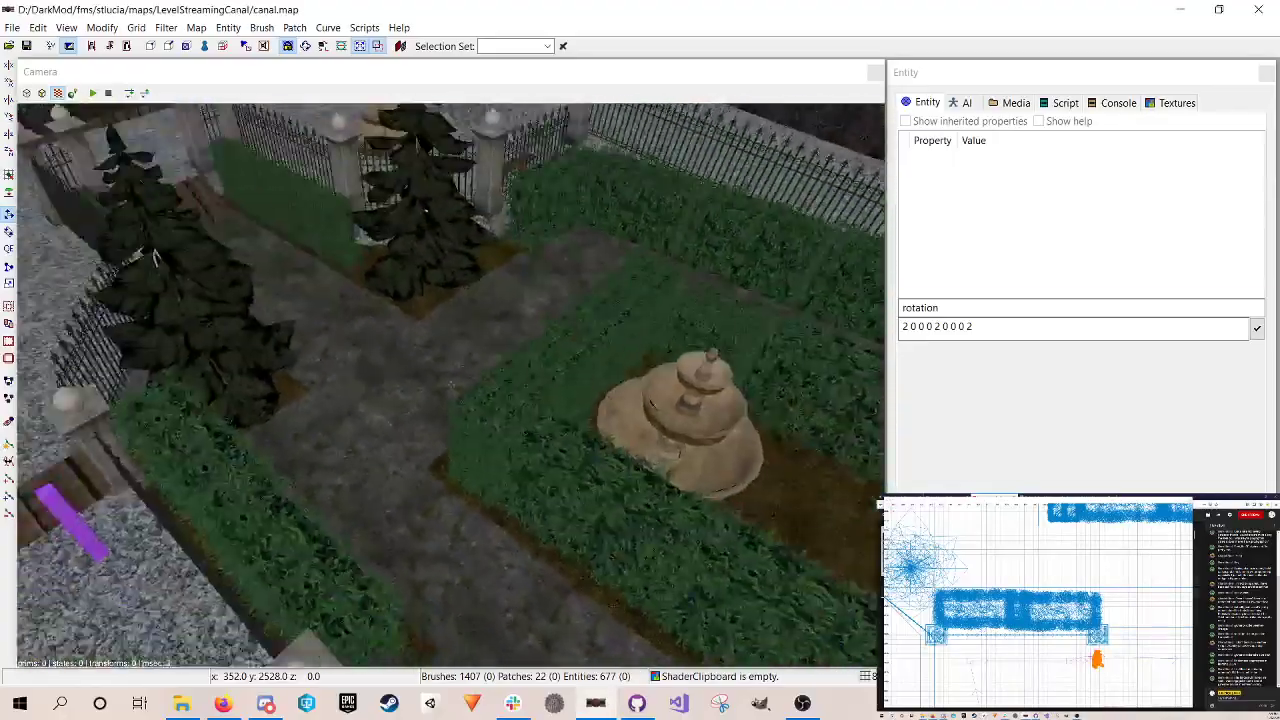
key(Right)
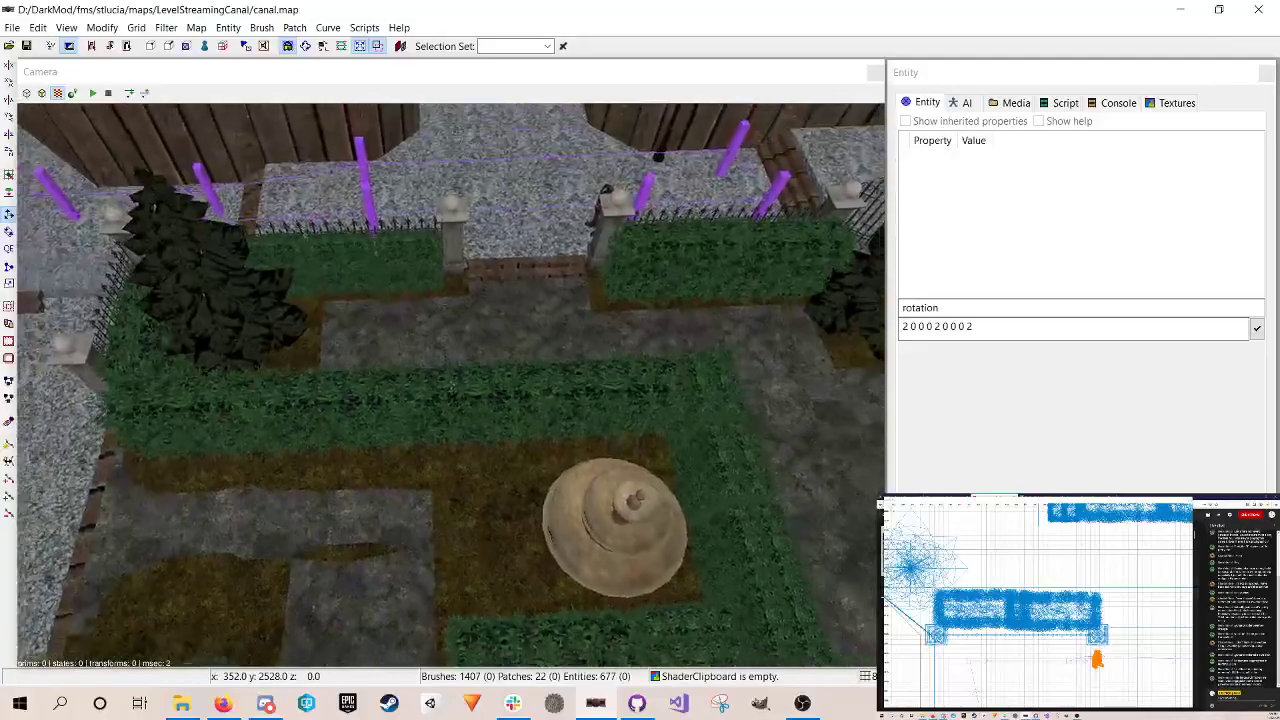
key(Left)
key(Up)
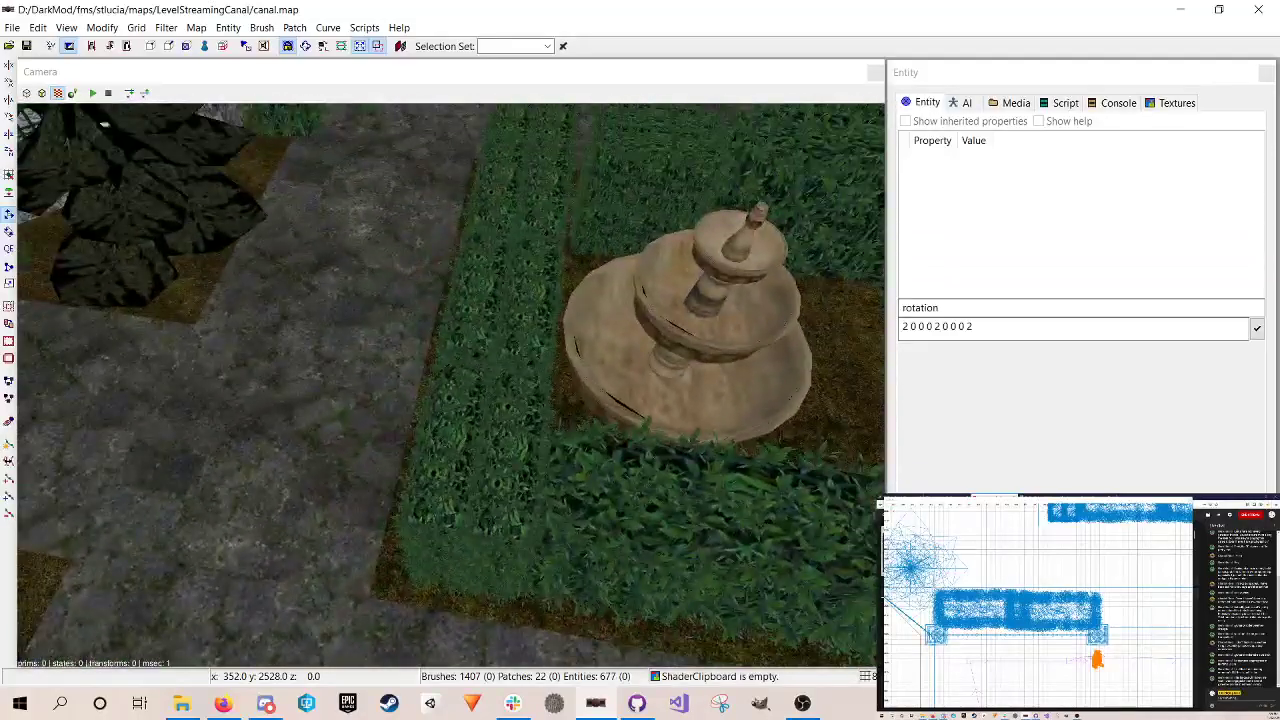
Step: Delete the eight stacked small hedges at the corner of the fountain enclosure facing the guard-side path, and save the map
shift+click(480, 440)
shift+click(510, 470)
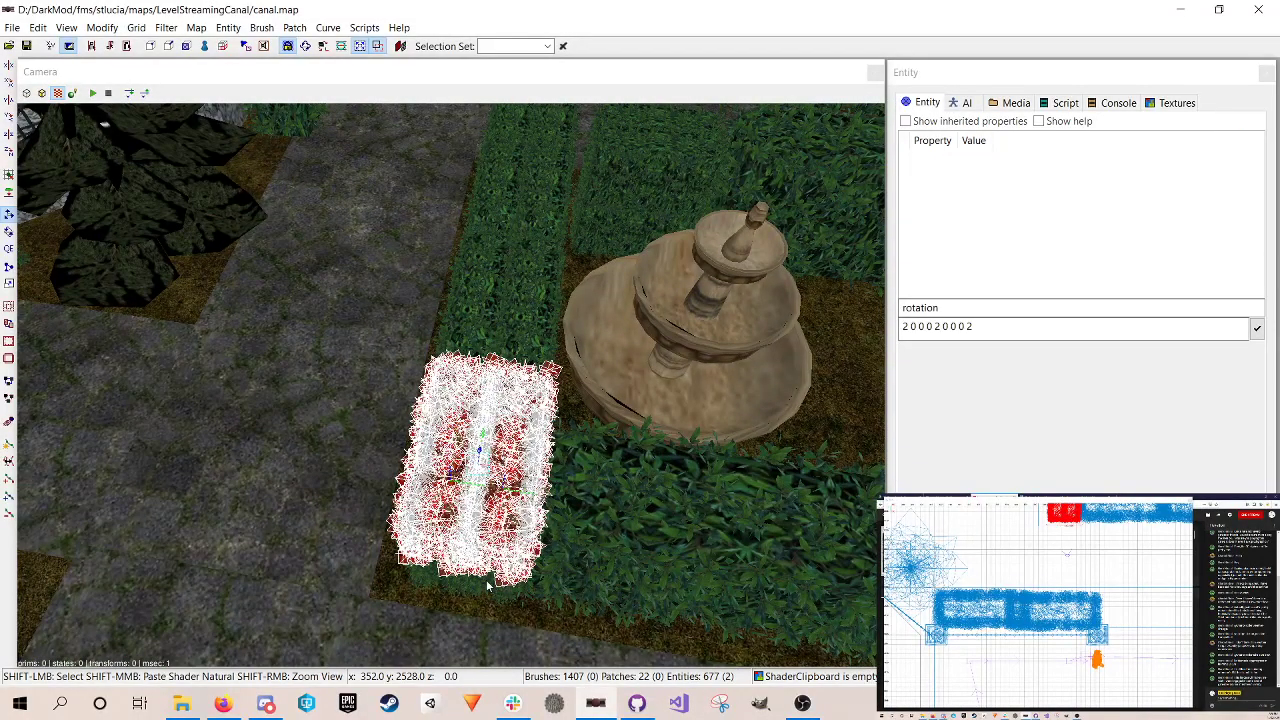
shift+click(444, 585)
shift+click(482, 585)
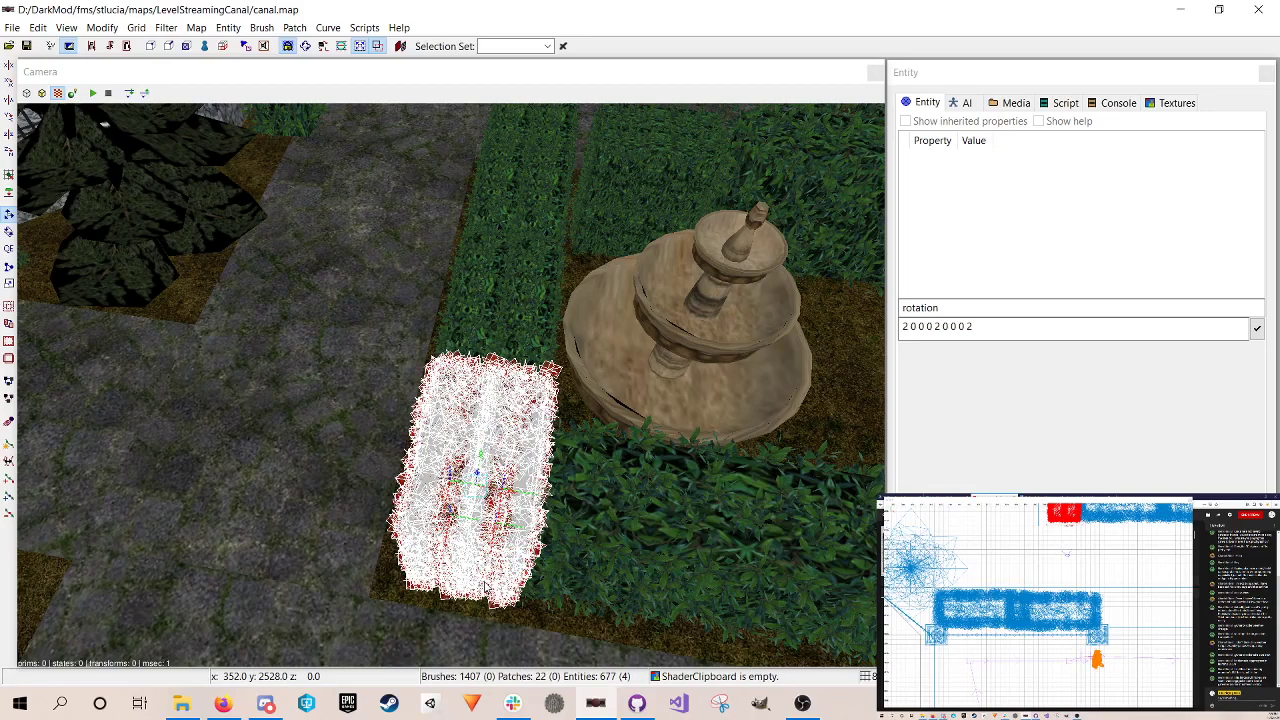
key(Delete)
shift+click(458, 345)
shift+click(505, 381)
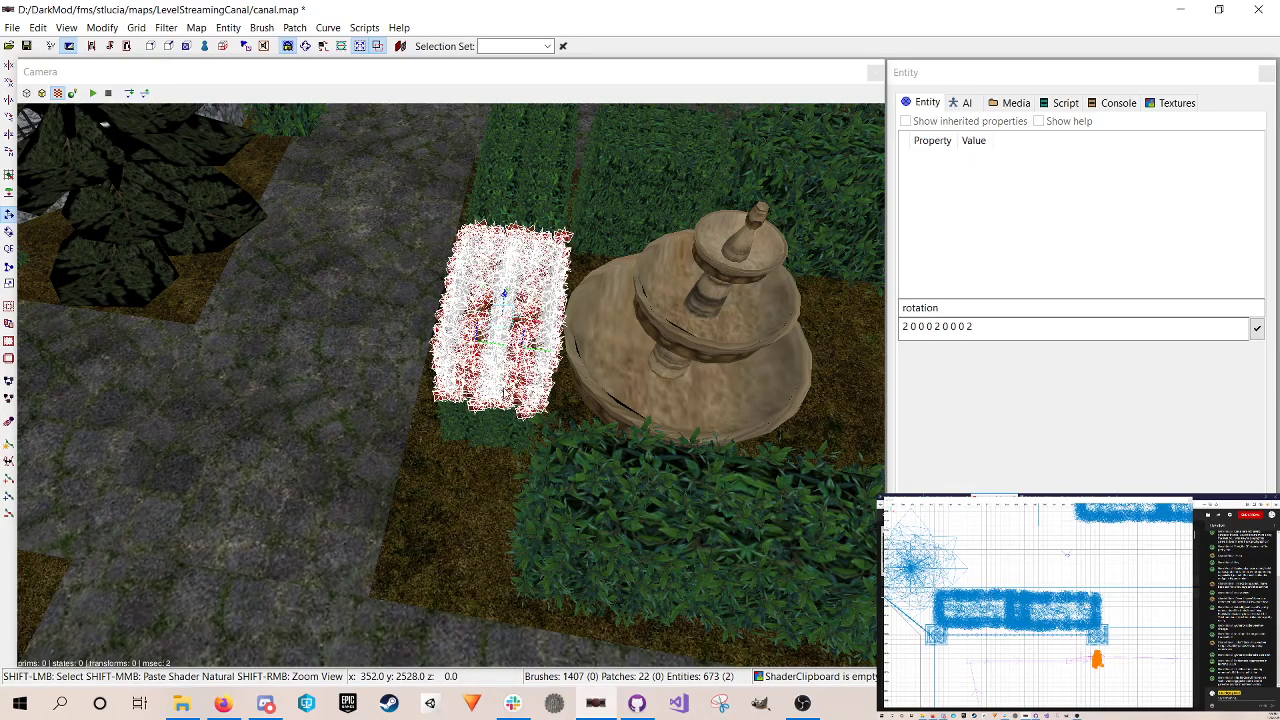
shift+click(464, 414)
shift+click(512, 430)
key(Delete)
key(ctrl+s)
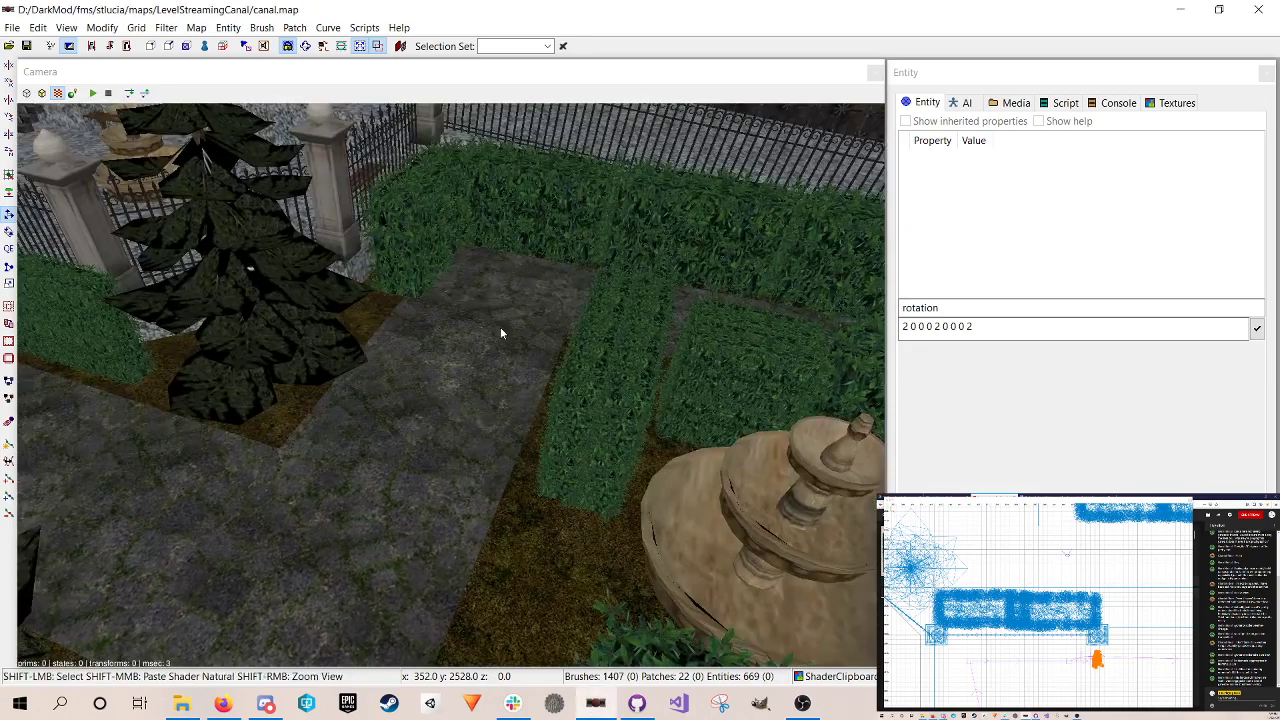
Step: Duplicate the large rotated hedge by the fence pillar, place the copy in the cleared corner of the fountain enclosure, and save the map
shift+click(435, 240)
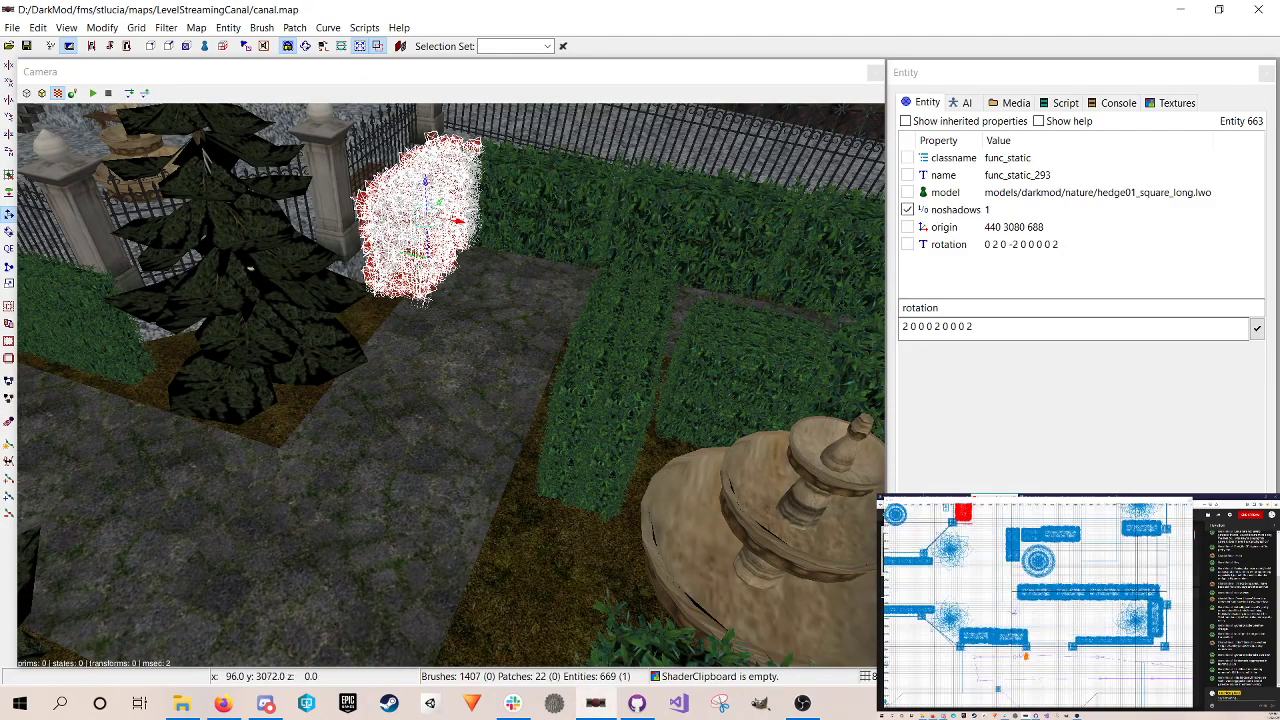
key(space)
drag(425, 225, 560, 520)
key(Escape)
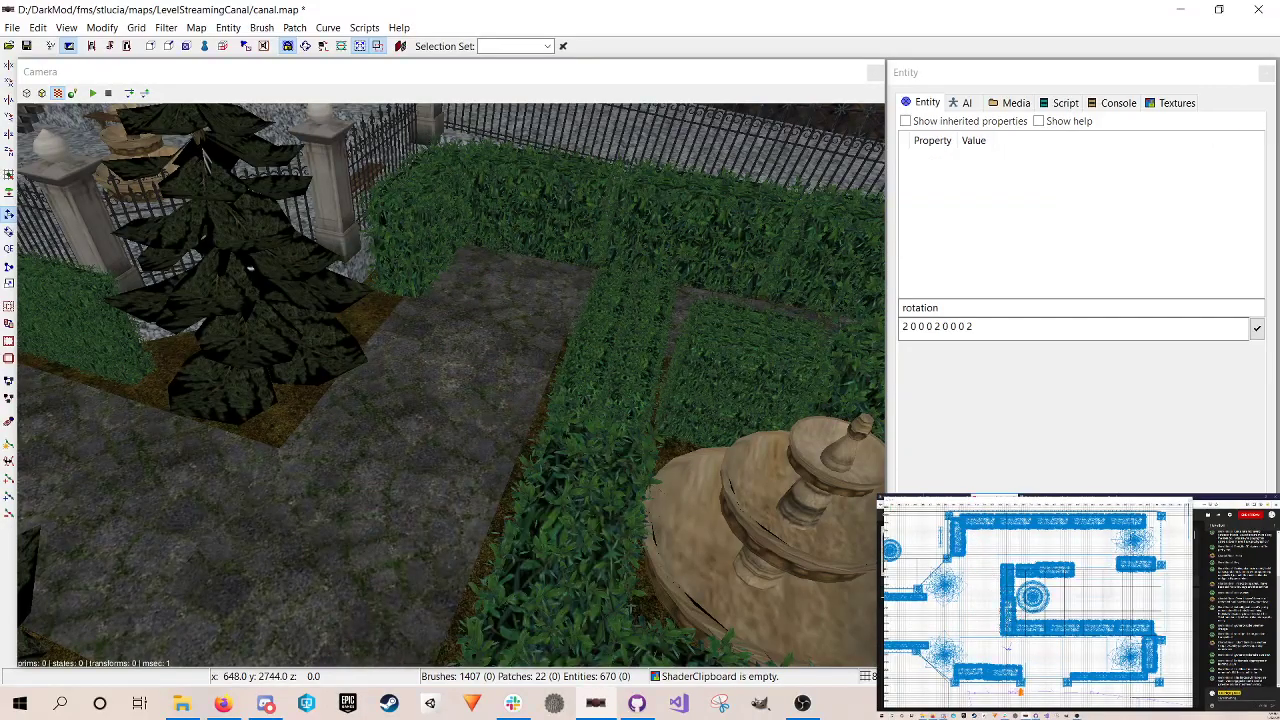
key(ctrl+s)
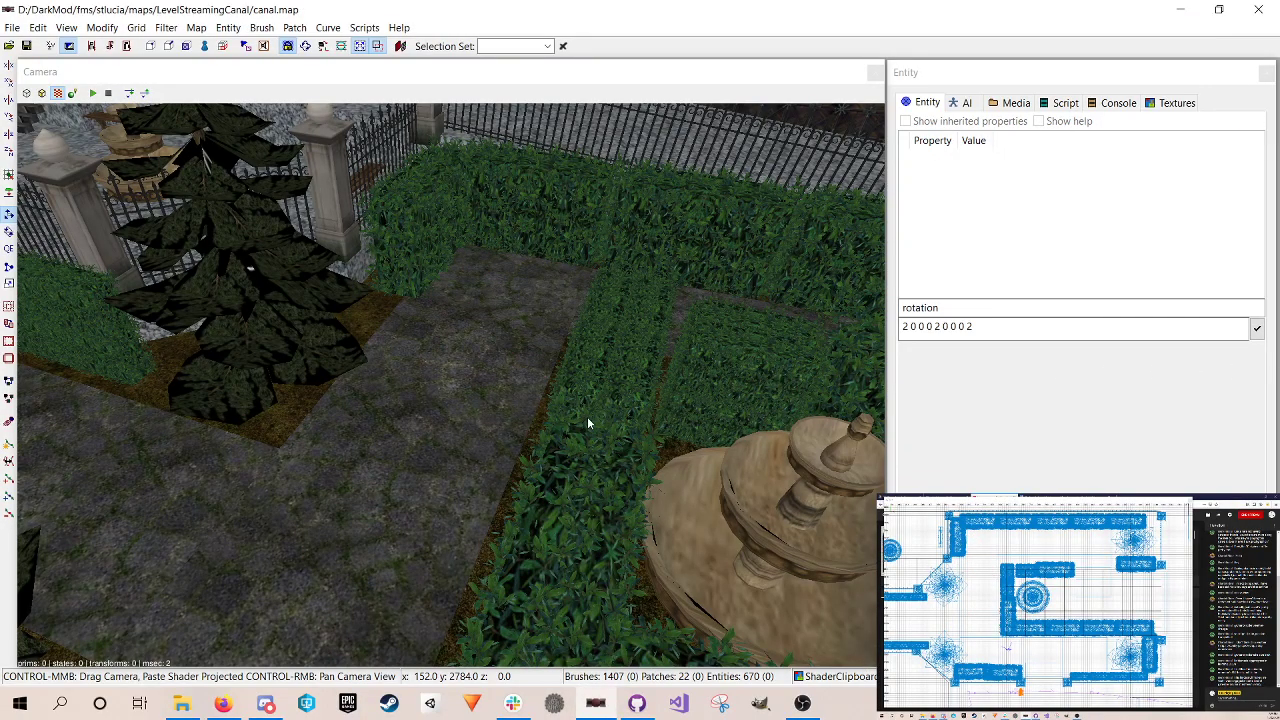
Step: Delete the remaining eight small hedges on the short side of the fountain enclosure, beside the new large hedge
right_click(588, 423)
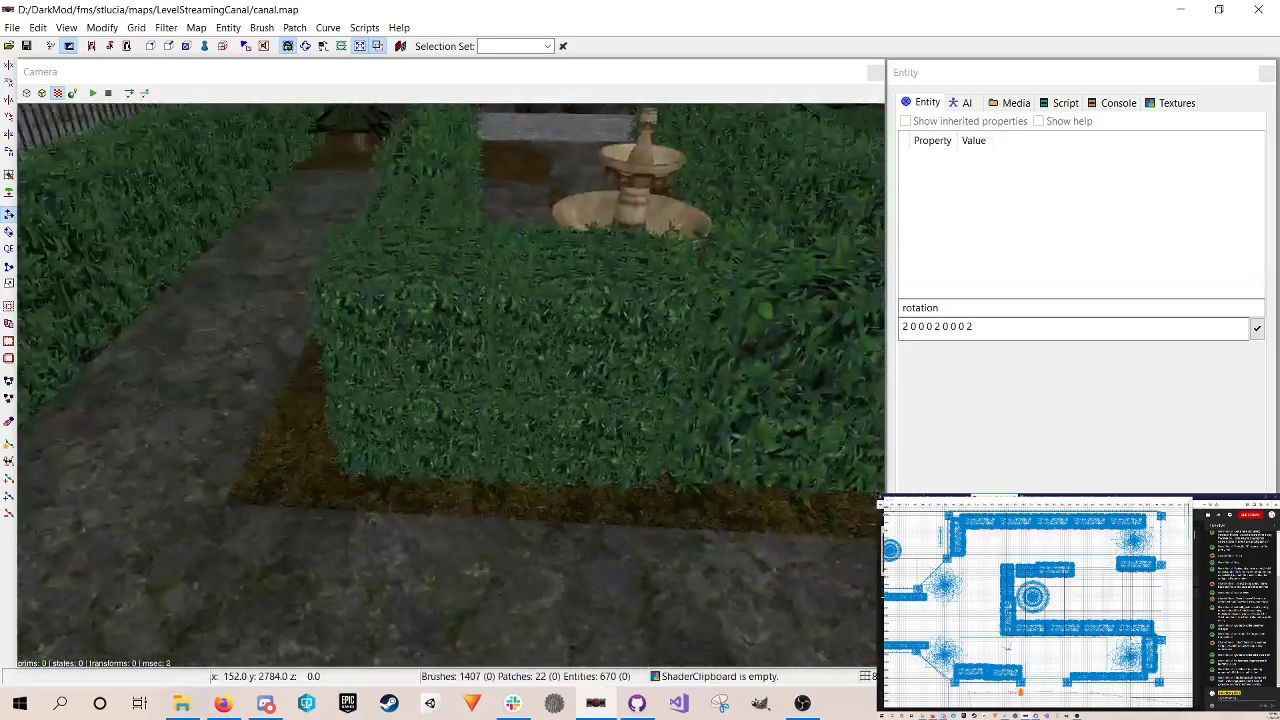
shift+click(510, 366)
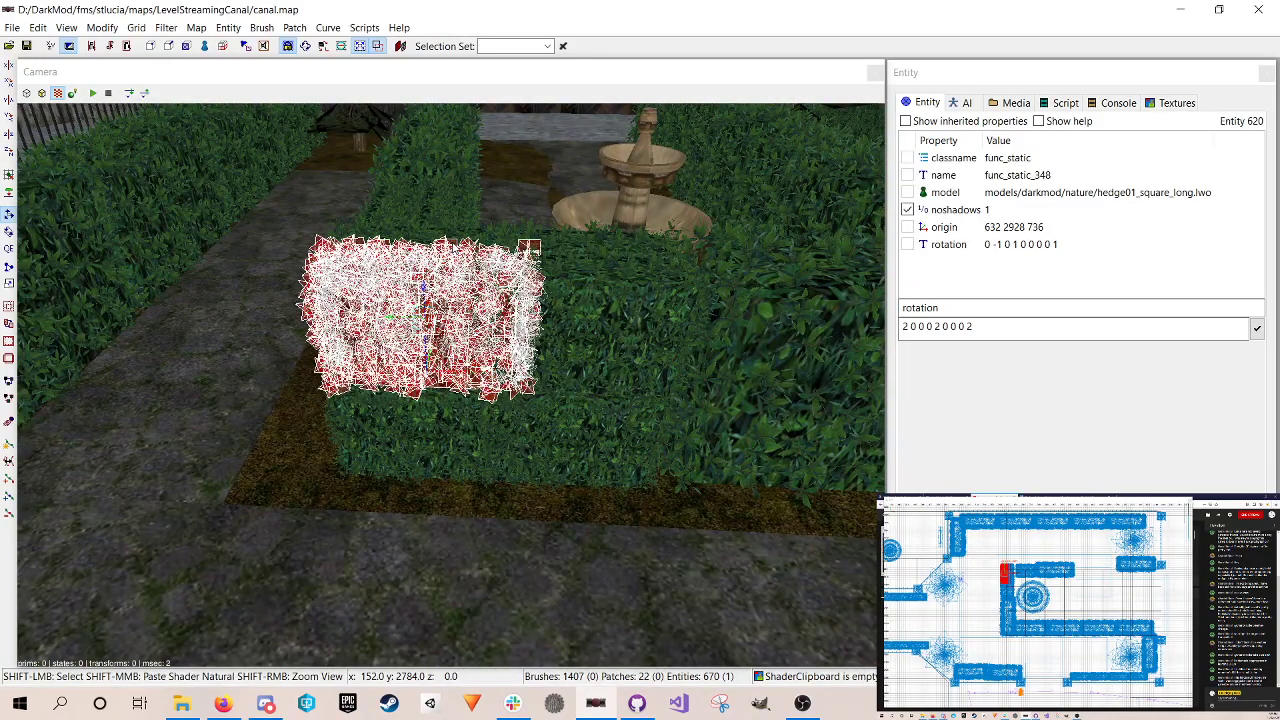
shift+click(457, 248)
shift+click(617, 232)
shift+click(617, 333)
shift+click(479, 431)
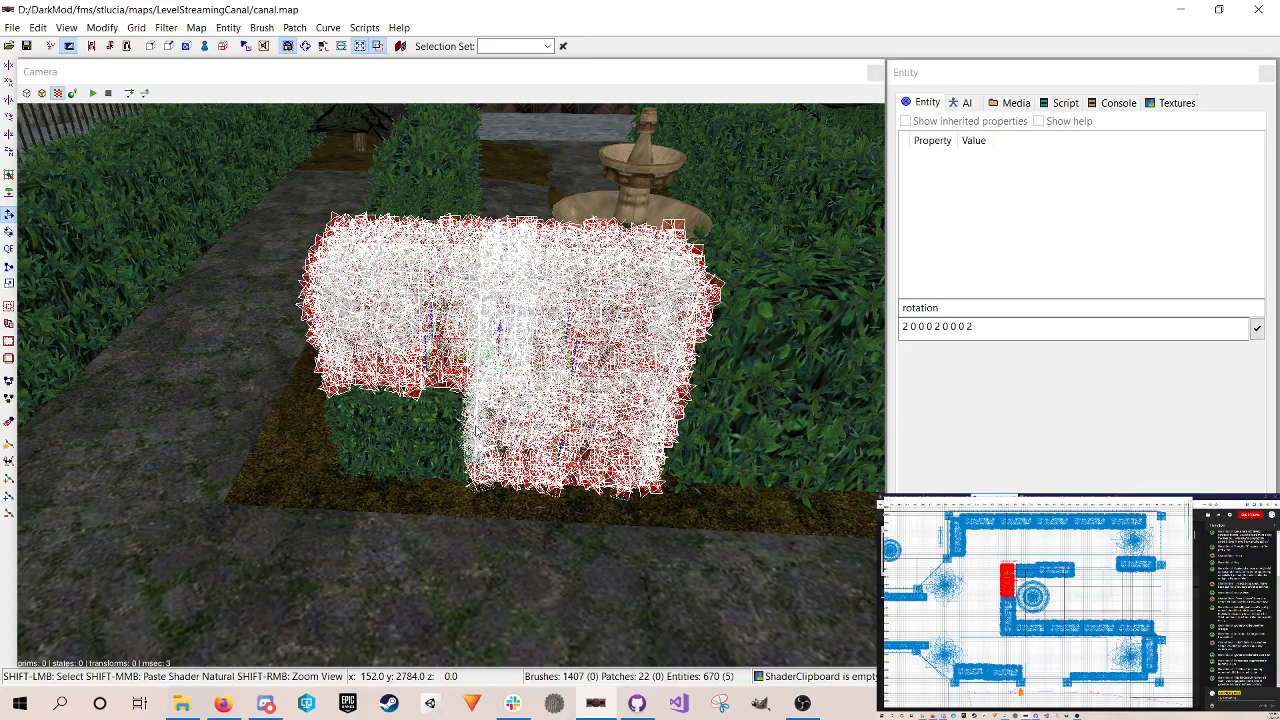
shift+click(476, 398)
key(Delete)
shift+click(423, 414)
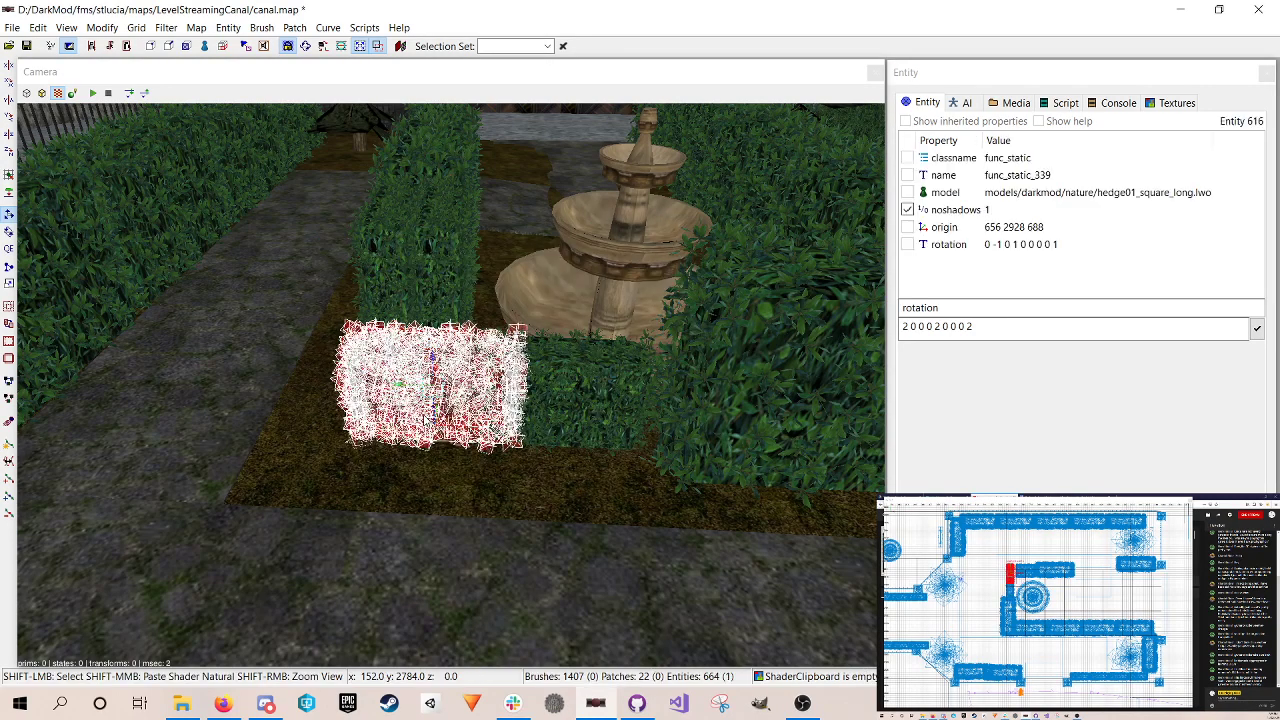
shift+click(592, 391)
key(Delete)
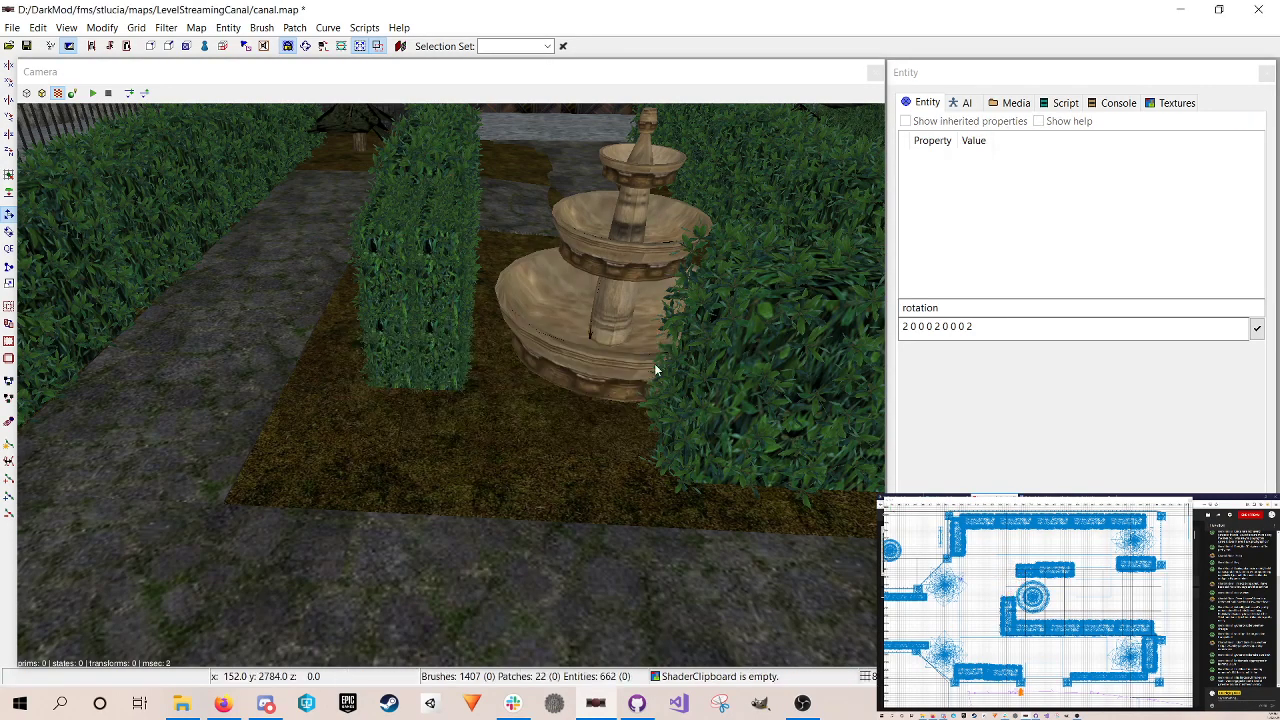
Step: Duplicate the large hedge on the enclosure's short side, place the copy in the cleared gap up to the far corner, and save the map
shift+click(654, 363)
key(space)
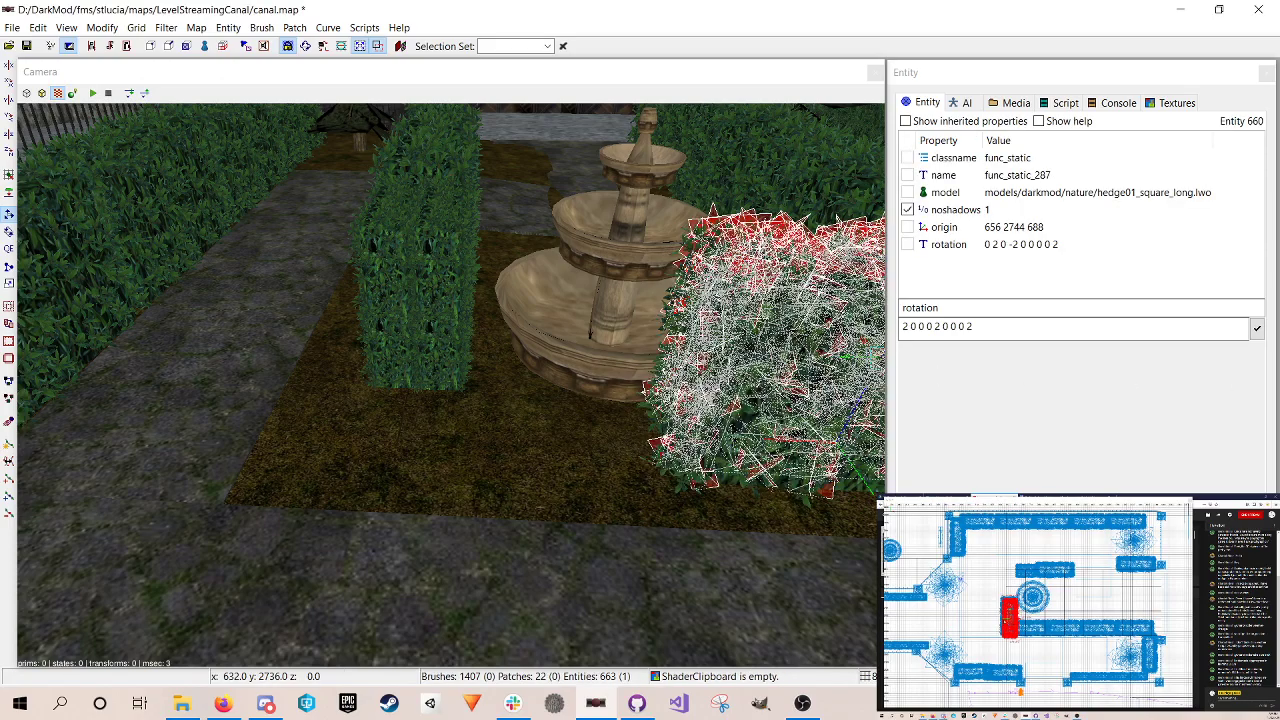
key(alt+Left)
drag(1008, 617, 1008, 583)
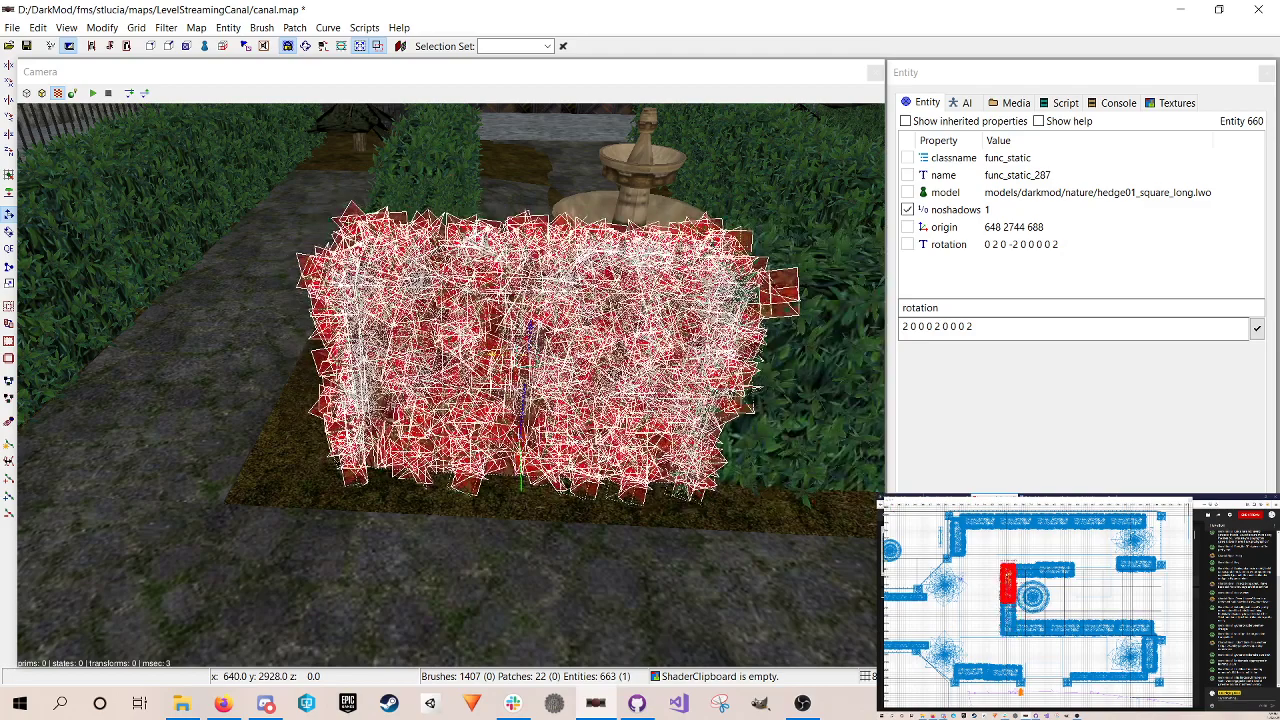
key(Escape)
key(ctrl+s)
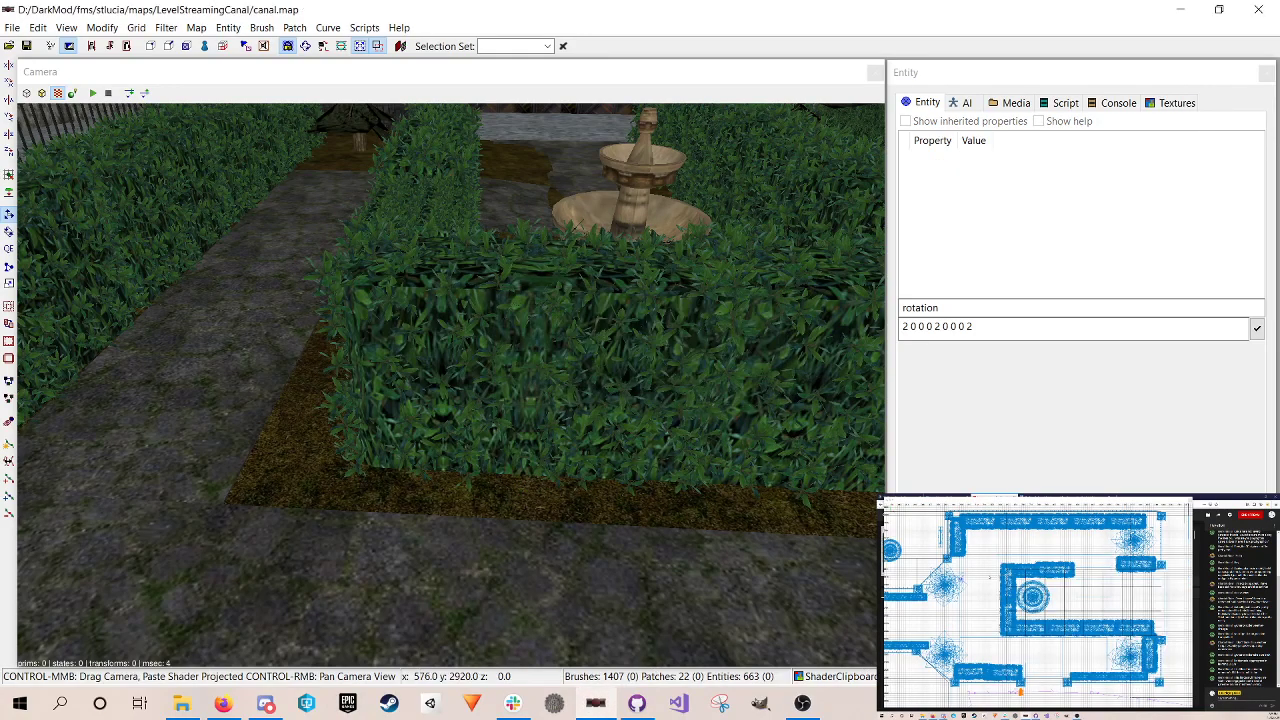
Step: Delete the four stacked small hedges between the two large hedges at the far corner of the fountain enclosure
right_click(811, 391)
key(Down)
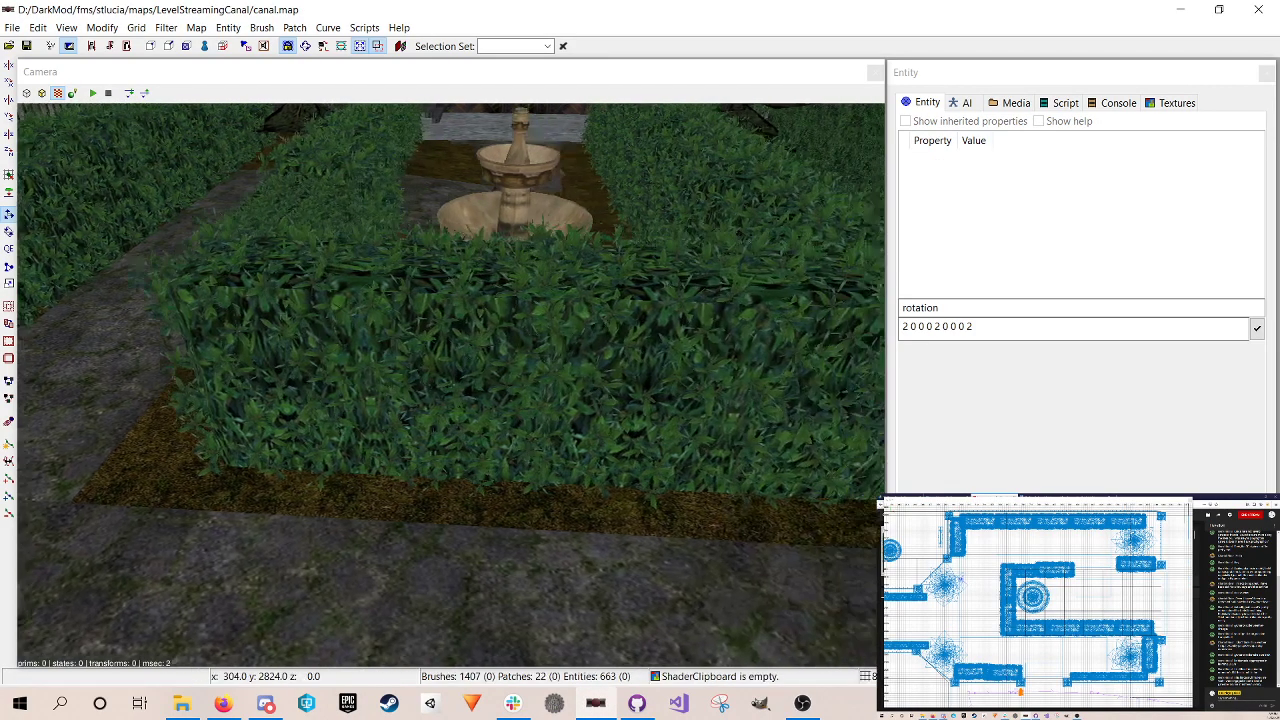
key(Up)
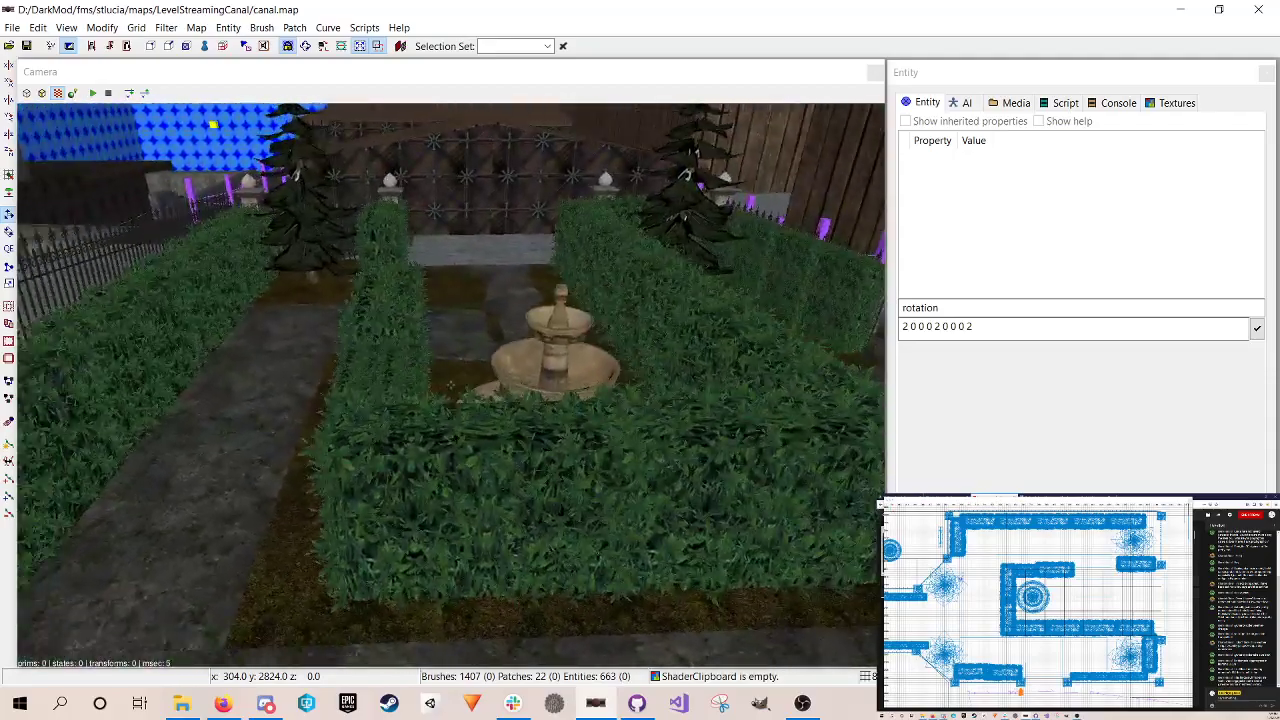
key(Down)
key(Up)
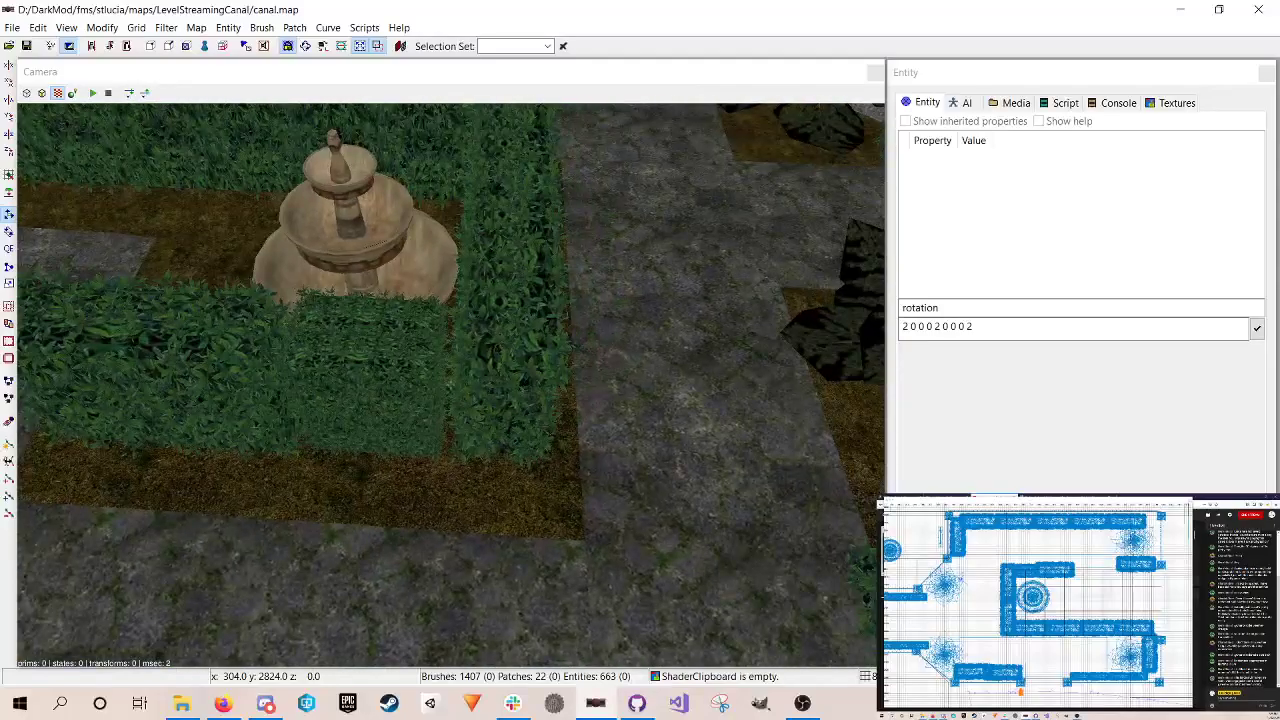
key(Down)
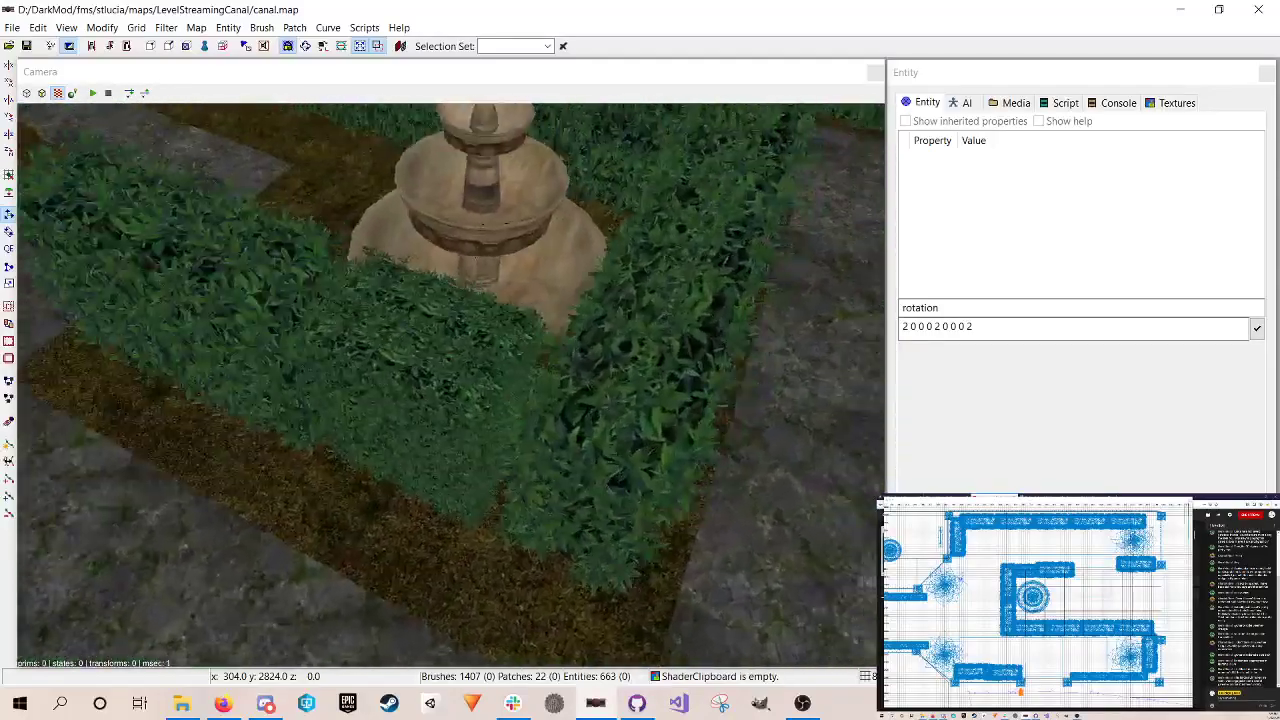
right_click(386, 366)
shift+click(386, 366)
shift+click(439, 305)
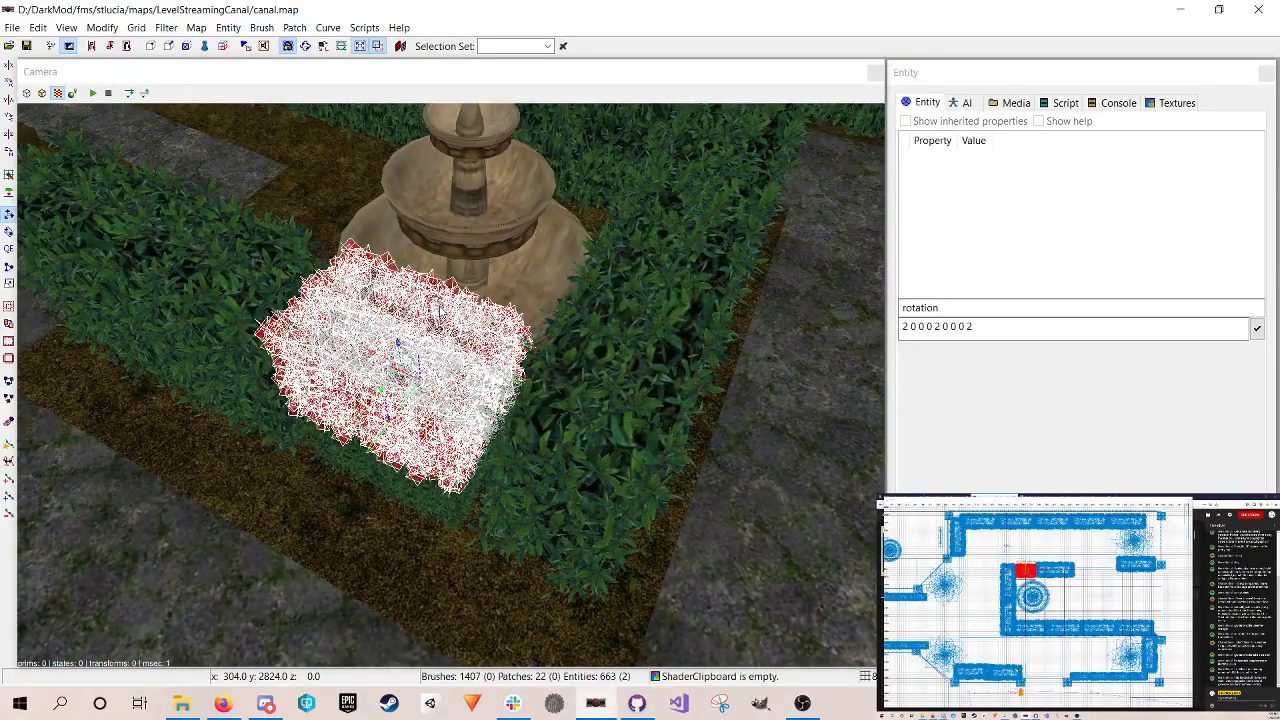
key(BackSpace)
shift+click(354, 432)
shift+click(430, 368)
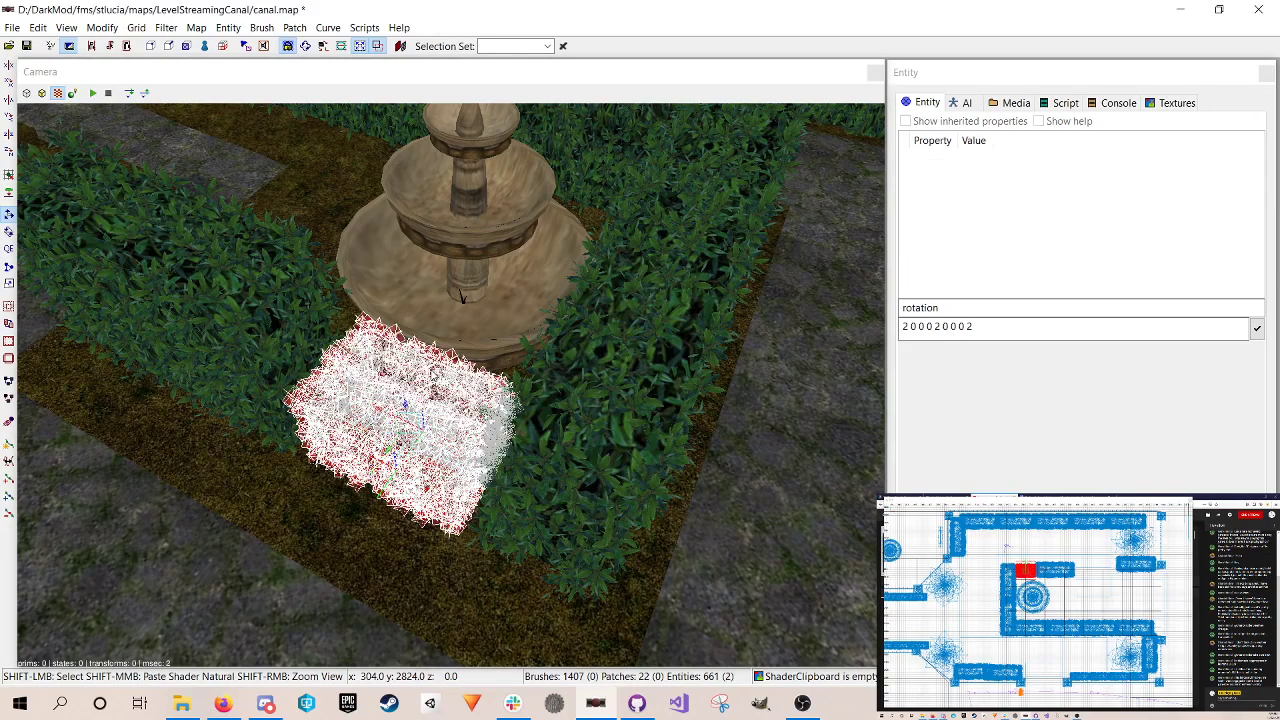
key(BackSpace)
Step: Duplicate the large hedge on the enclosure's far side, place the copy in the gap up to the corner hedge, and save the map
shift+click(270, 345)
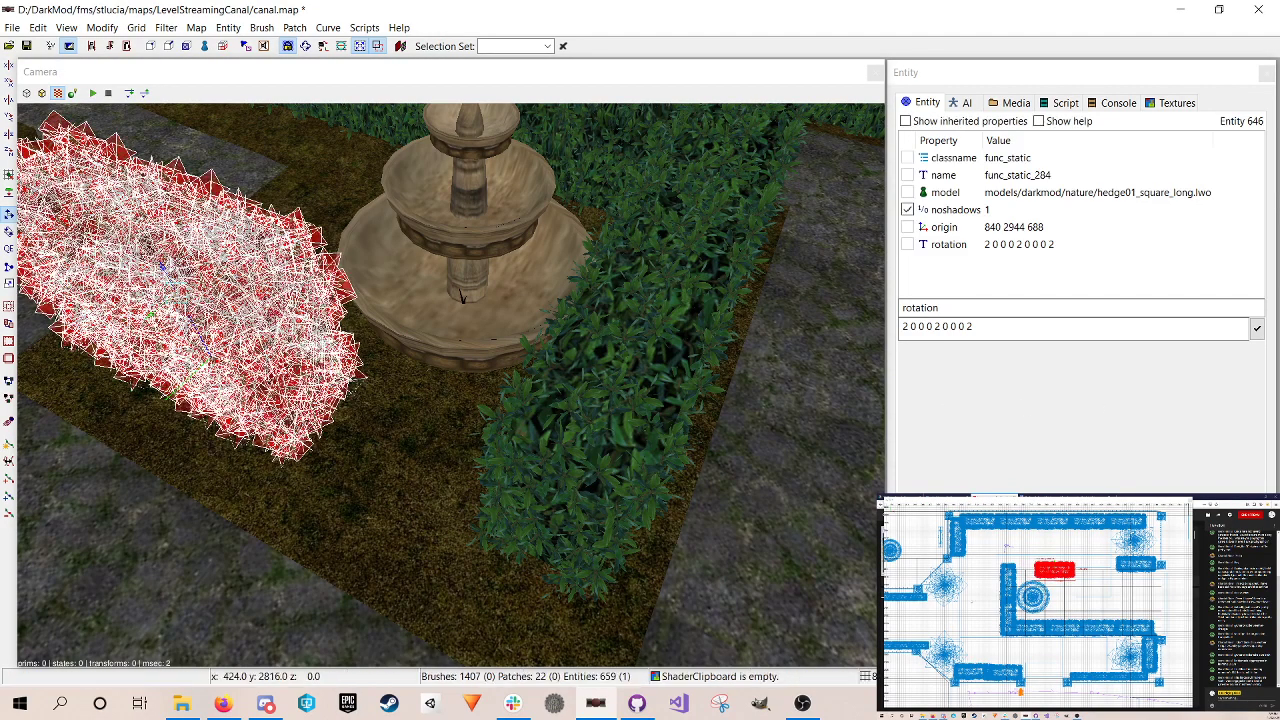
key(space)
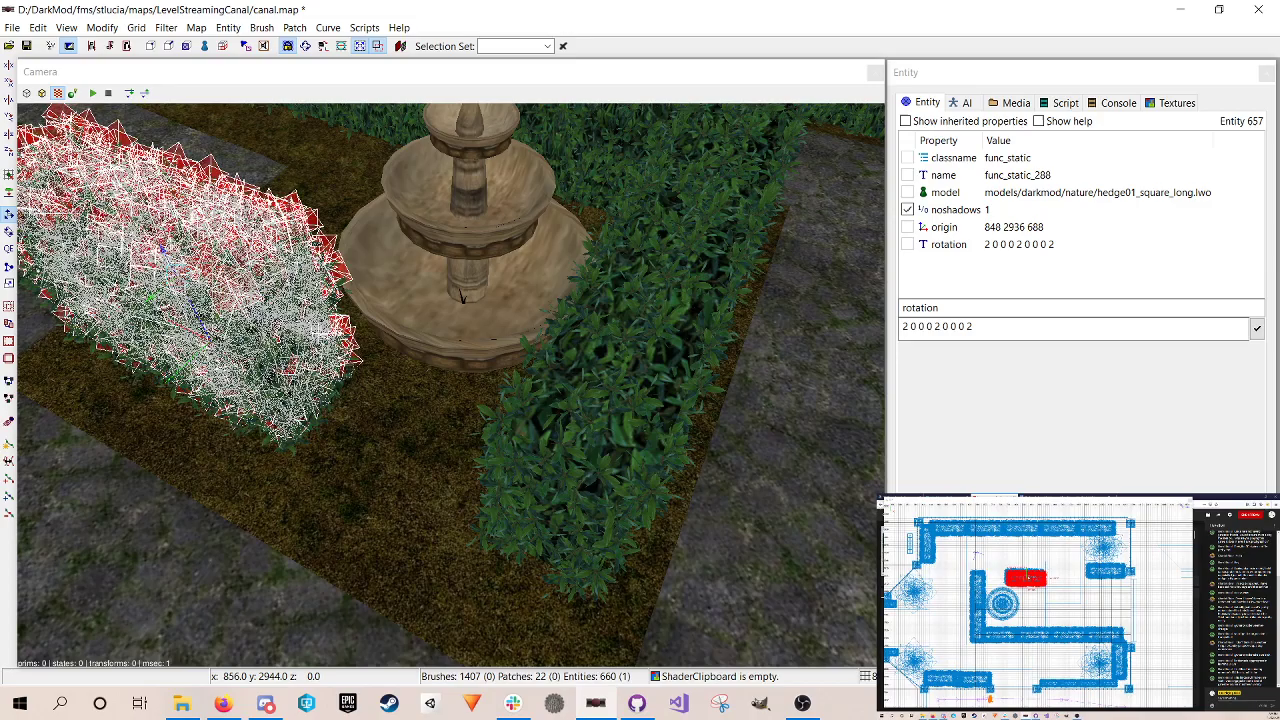
drag(1036, 579, 1007, 579)
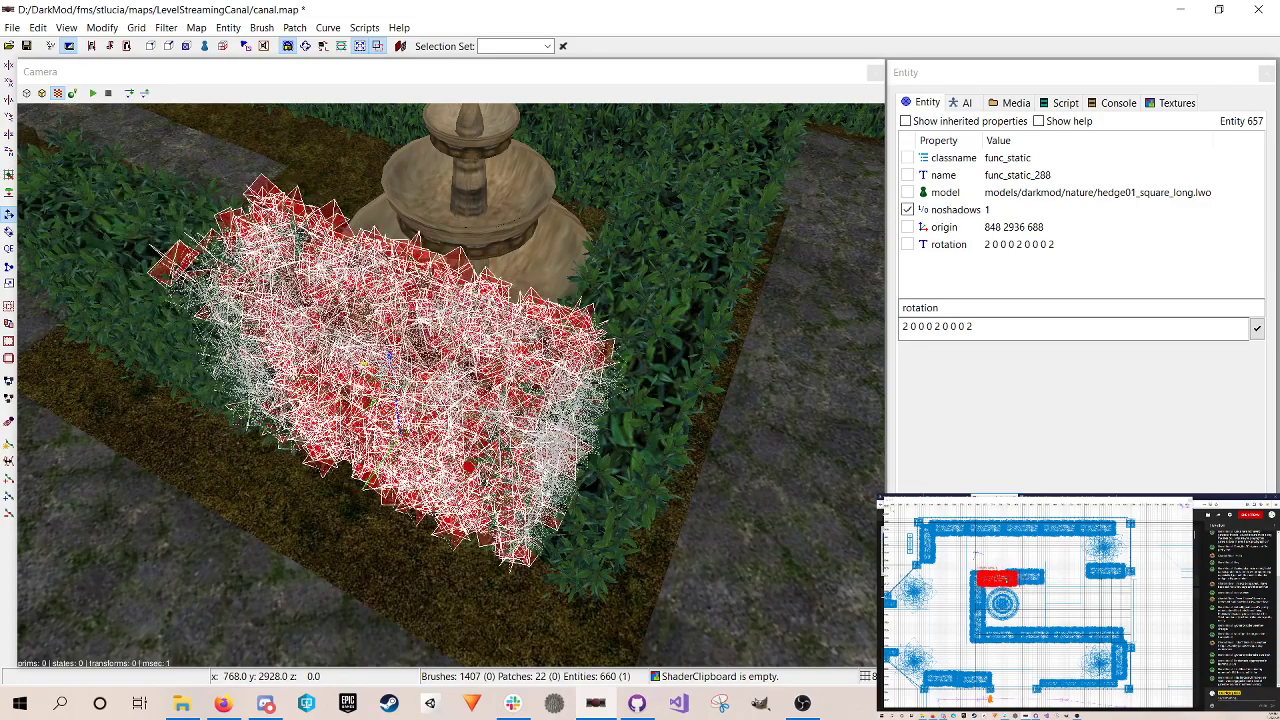
key(Escape)
key(ctrl+s)
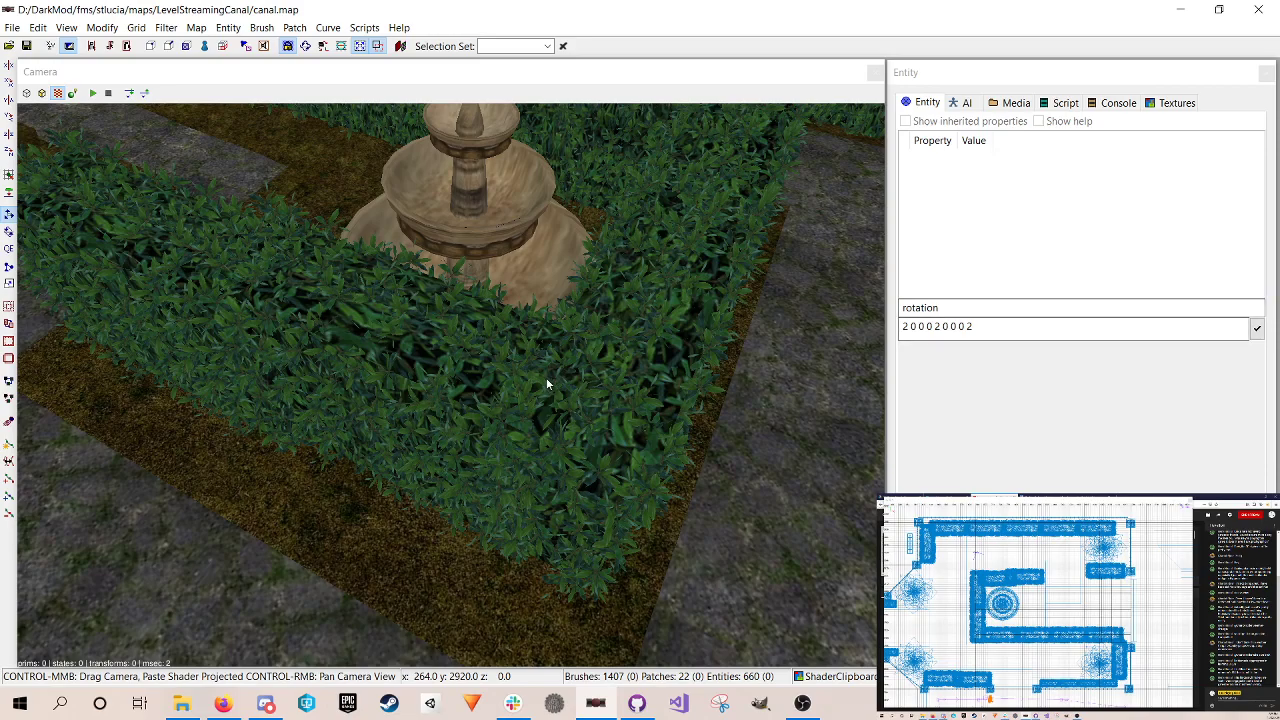
shift+click(406, 345)
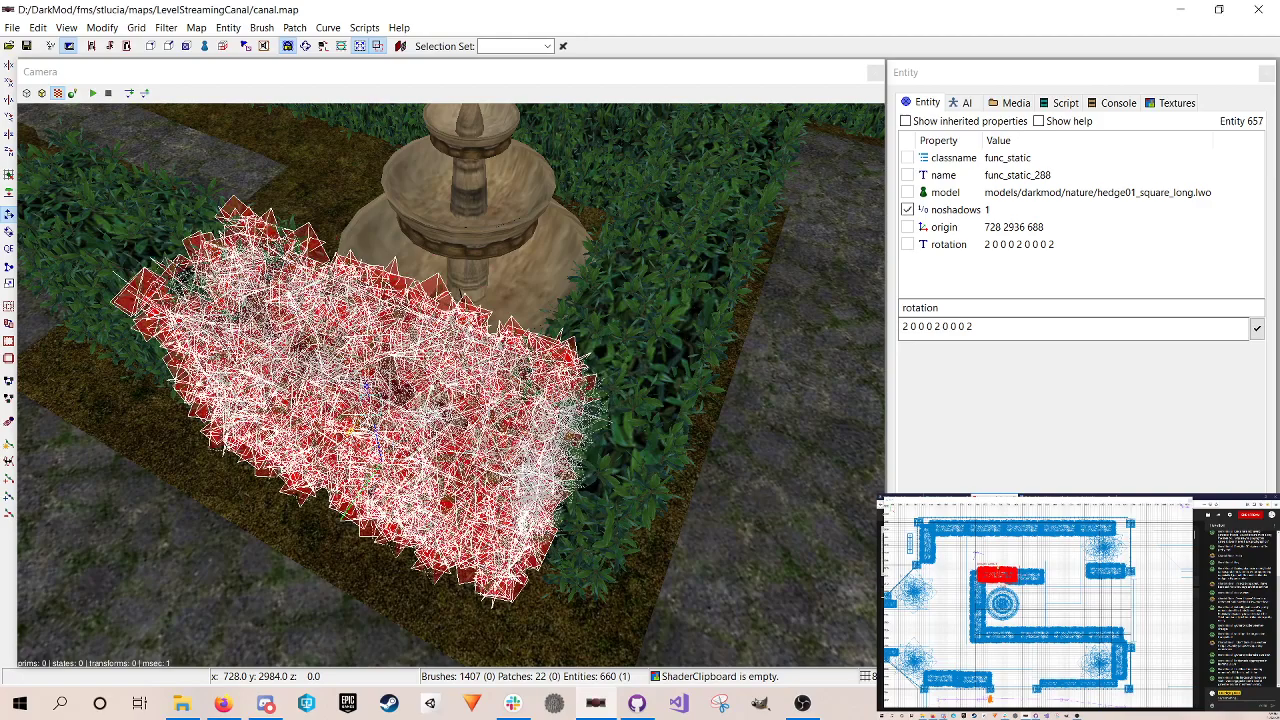
key(Delete)
key(ctrl+s)
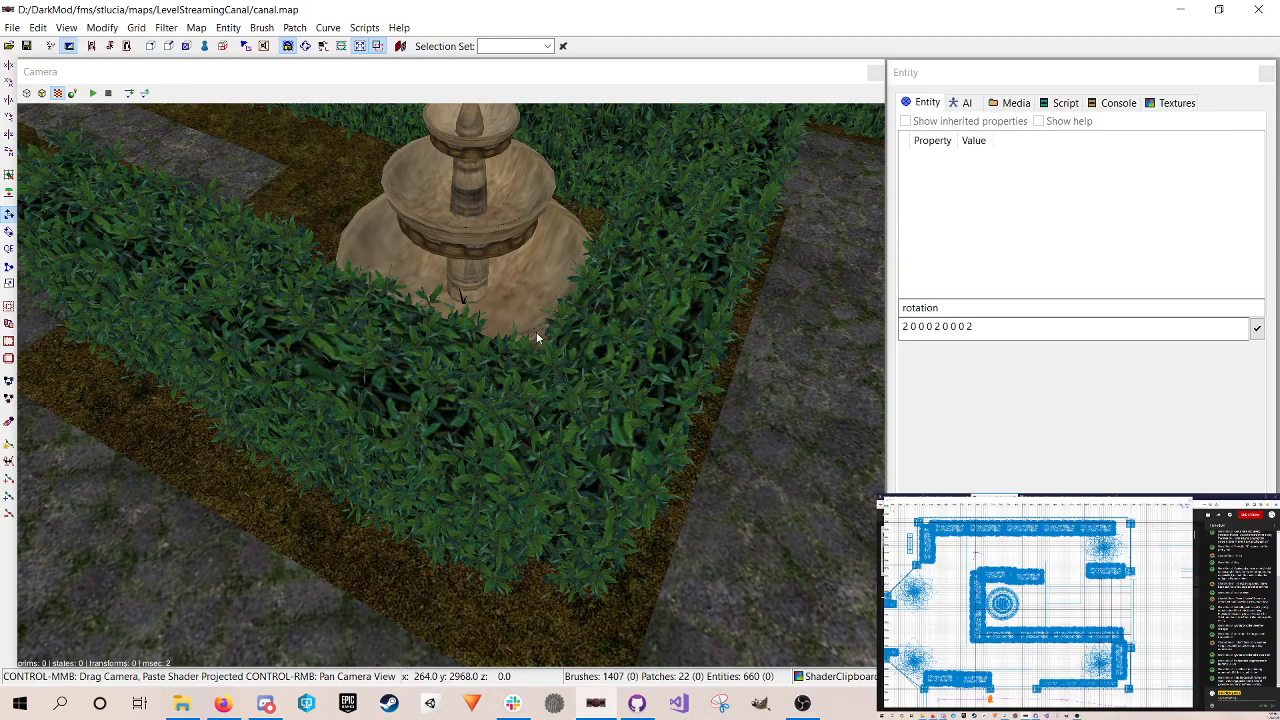
Step: Move both large hedges along that side of the enclosure together, slightly farther away from the fountain
shift+click(144, 228)
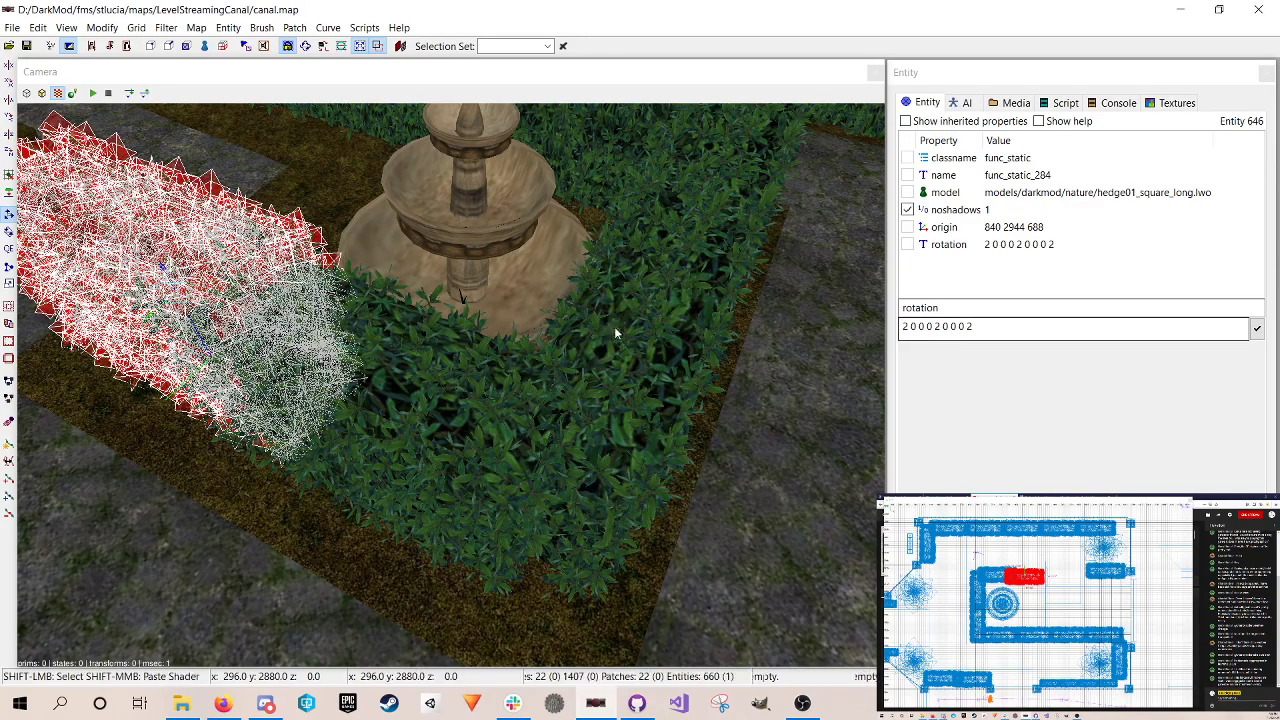
shift+click(409, 357)
drag(1011, 568, 1011, 564)
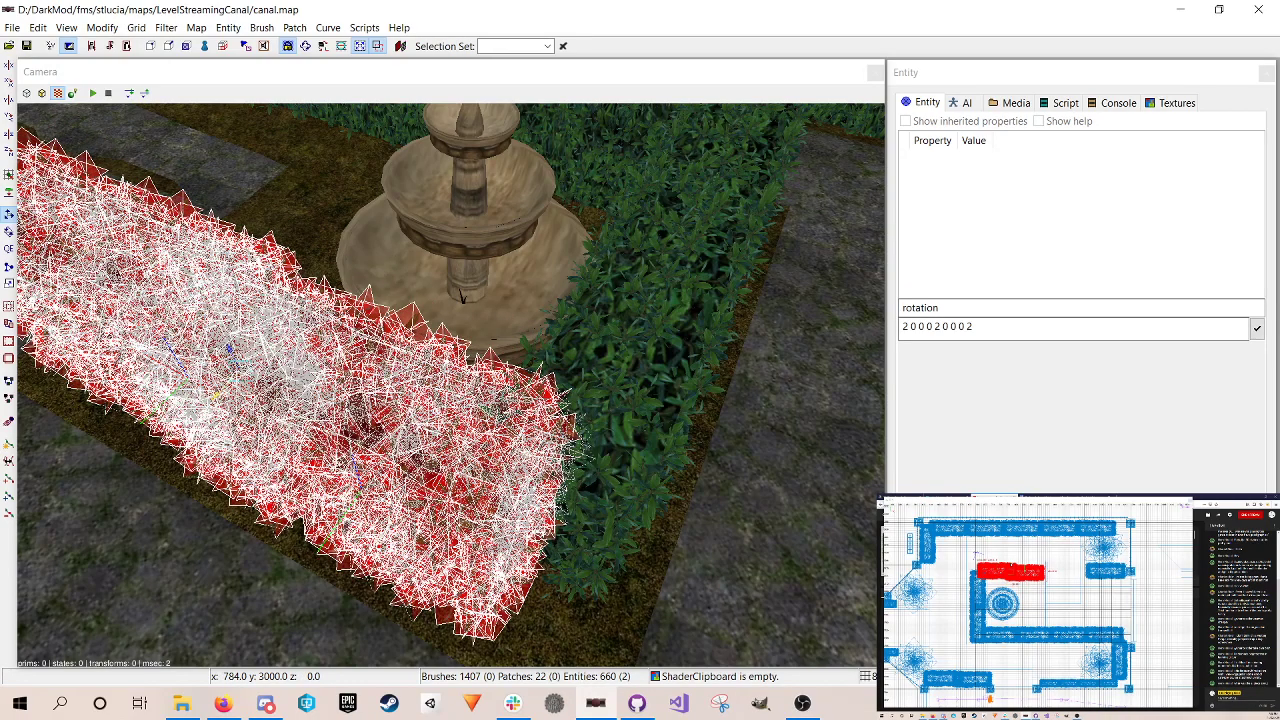
key(Escape)
right_click(617, 394)
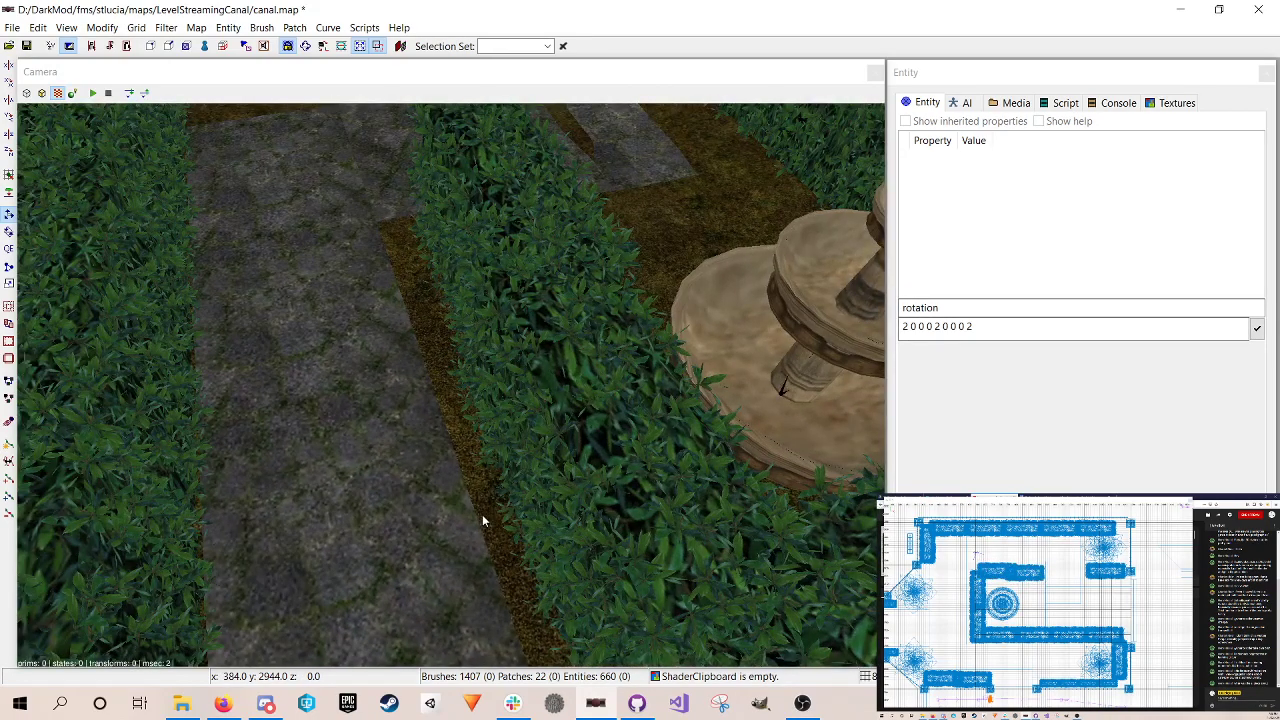
right_click(521, 318)
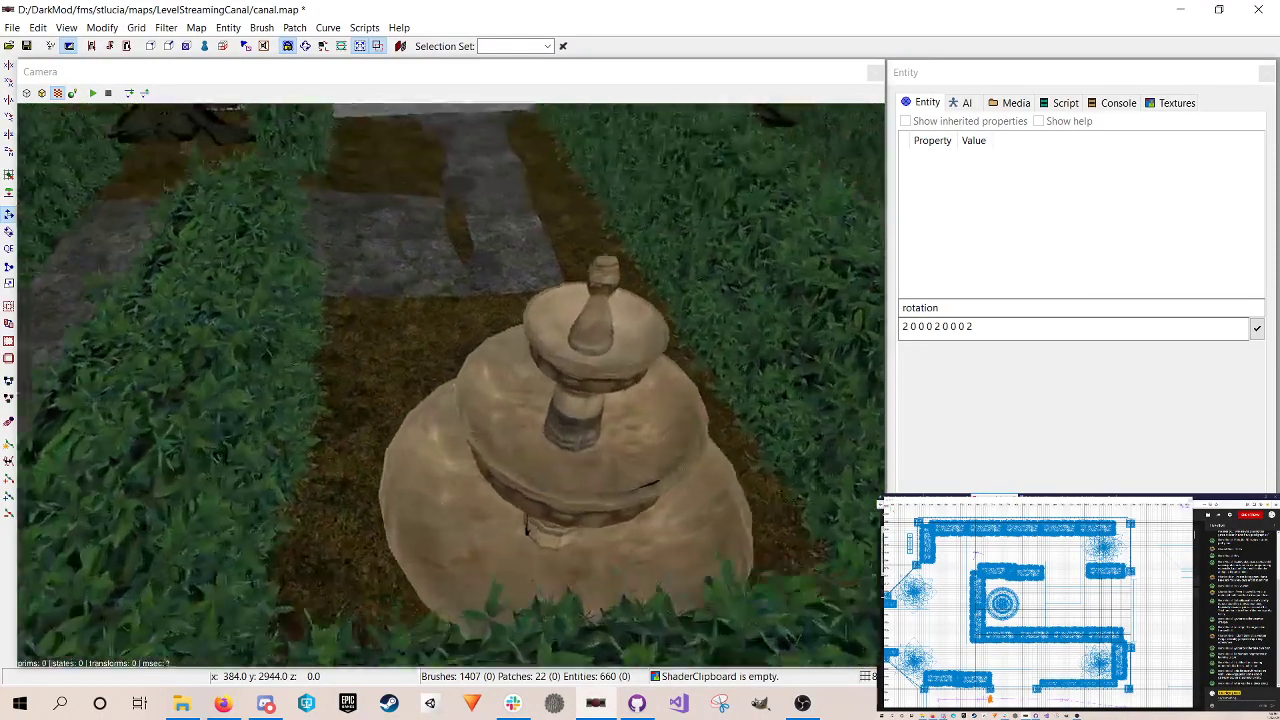
key(Down)
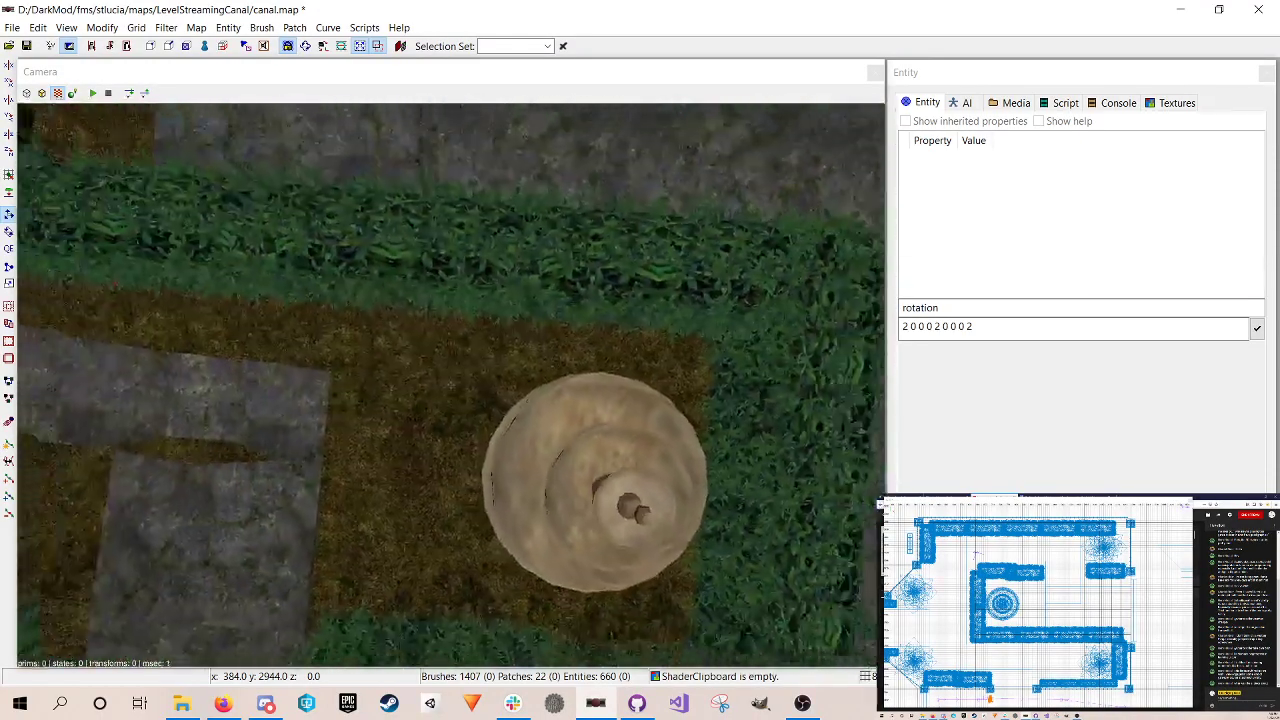
key(Up)
key(Right)
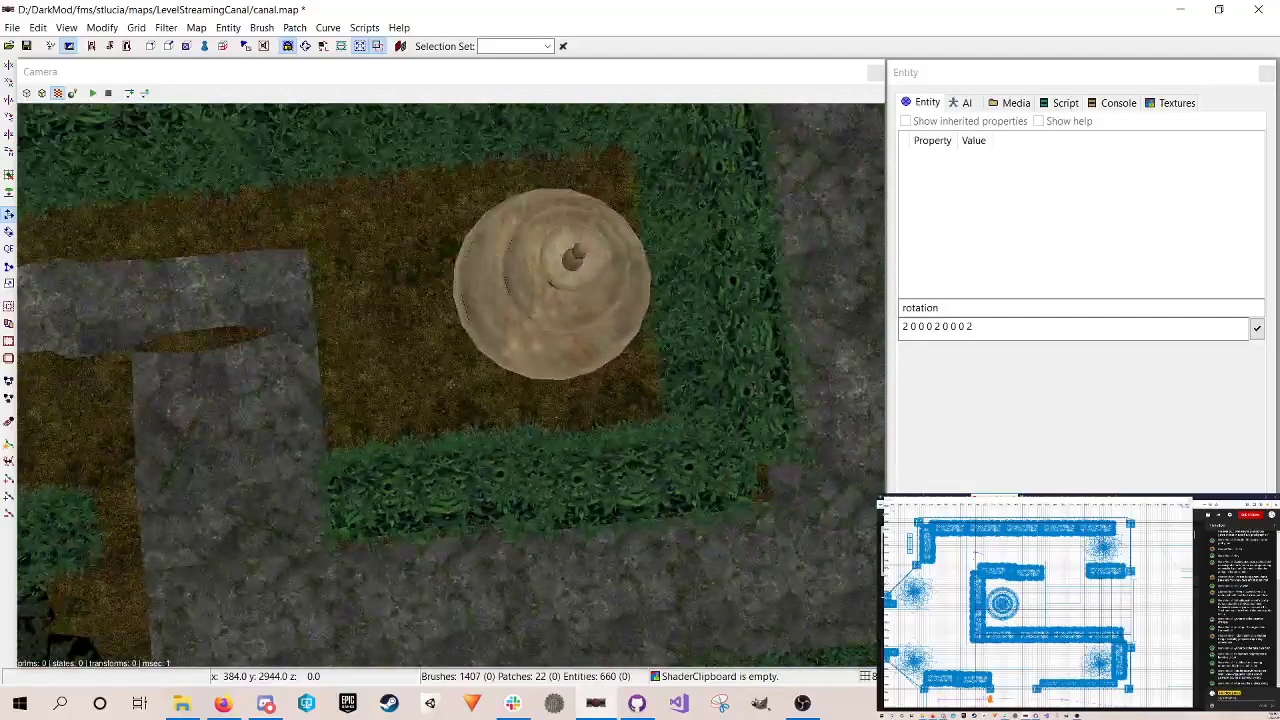
shift+click(517, 301)
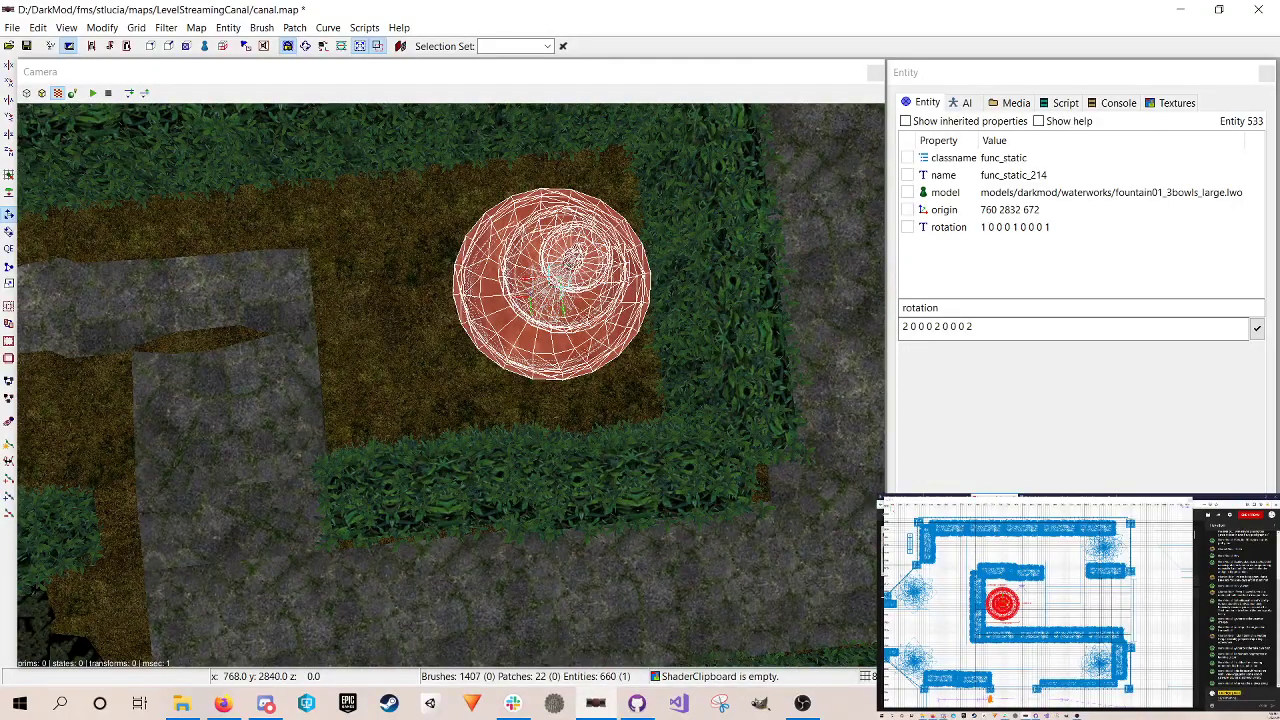
drag(1010, 604, 1021, 604)
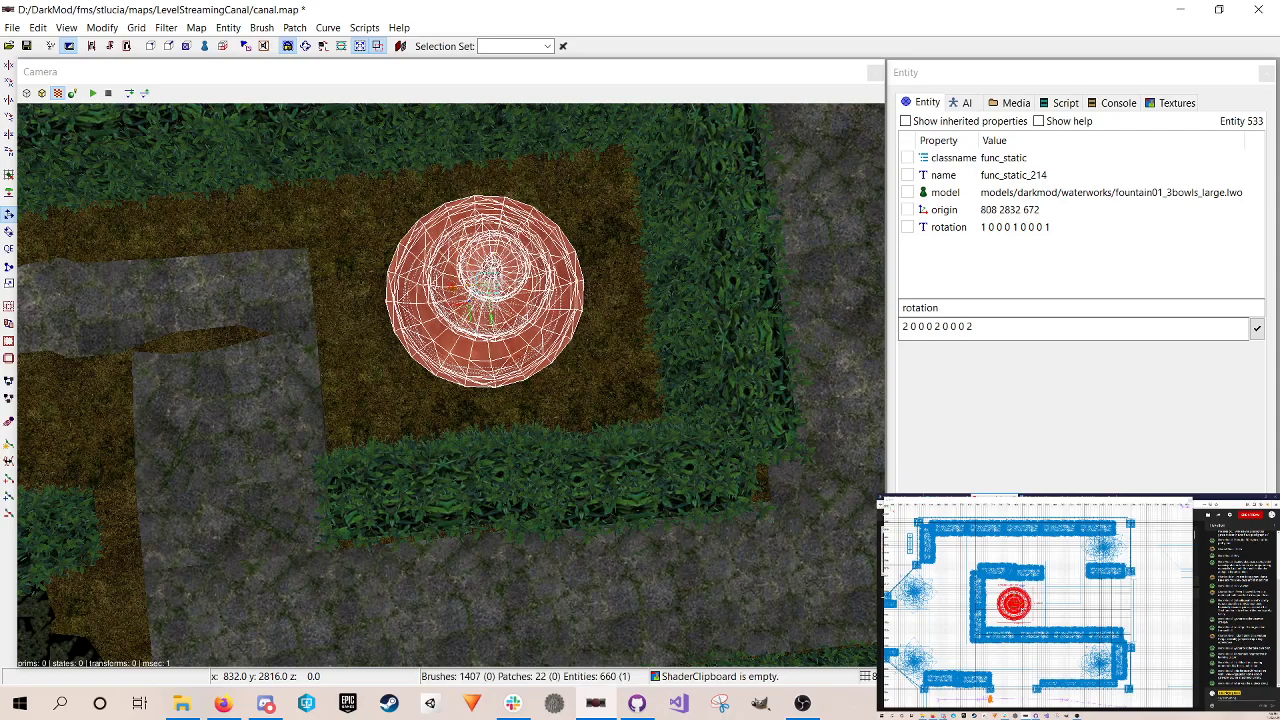
key(Escape)
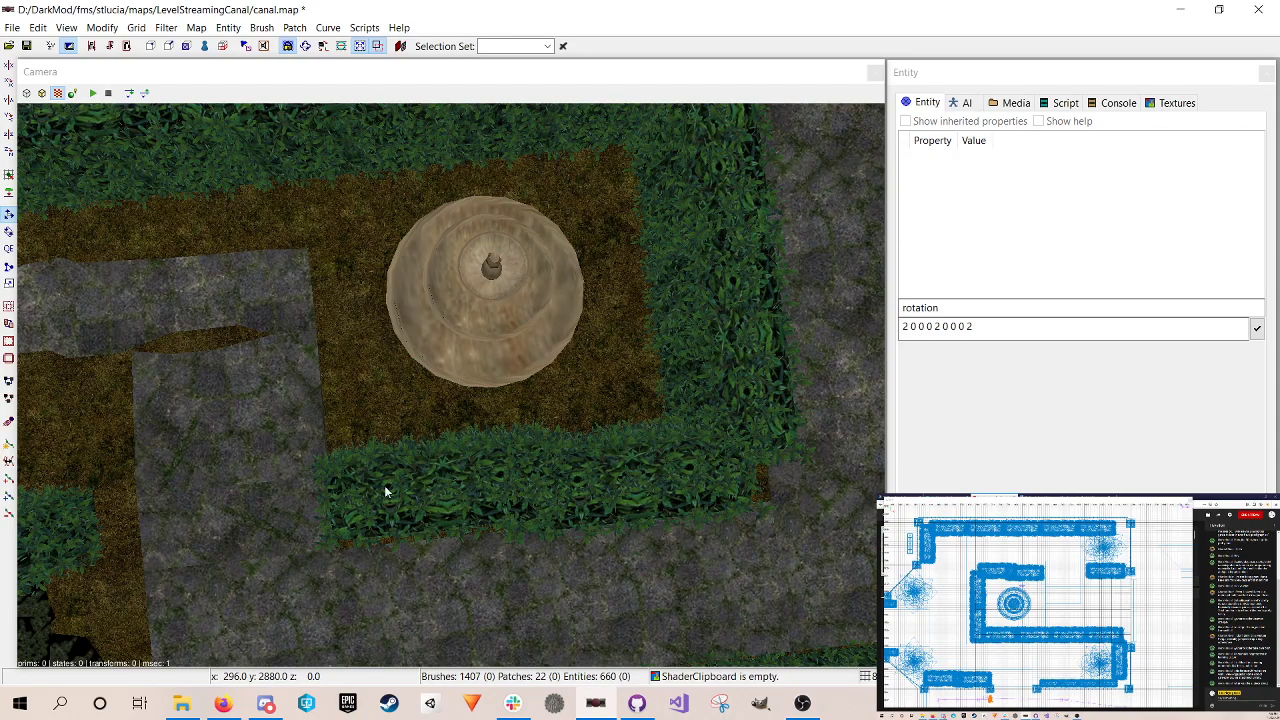
key(ctrl+s)
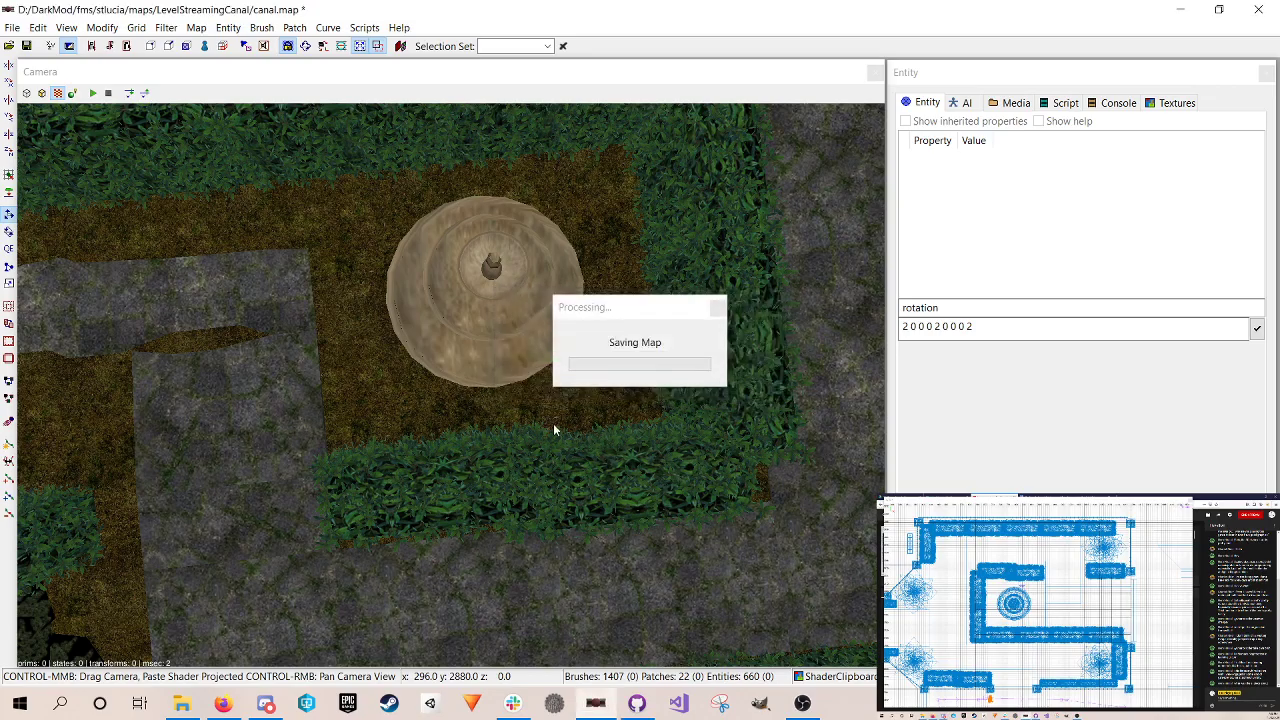
Step: Inspect the fountain enclosure, the surrounding hedges, the paths and the fenced garden corner with the pine tree from several angles
right_click(620, 363)
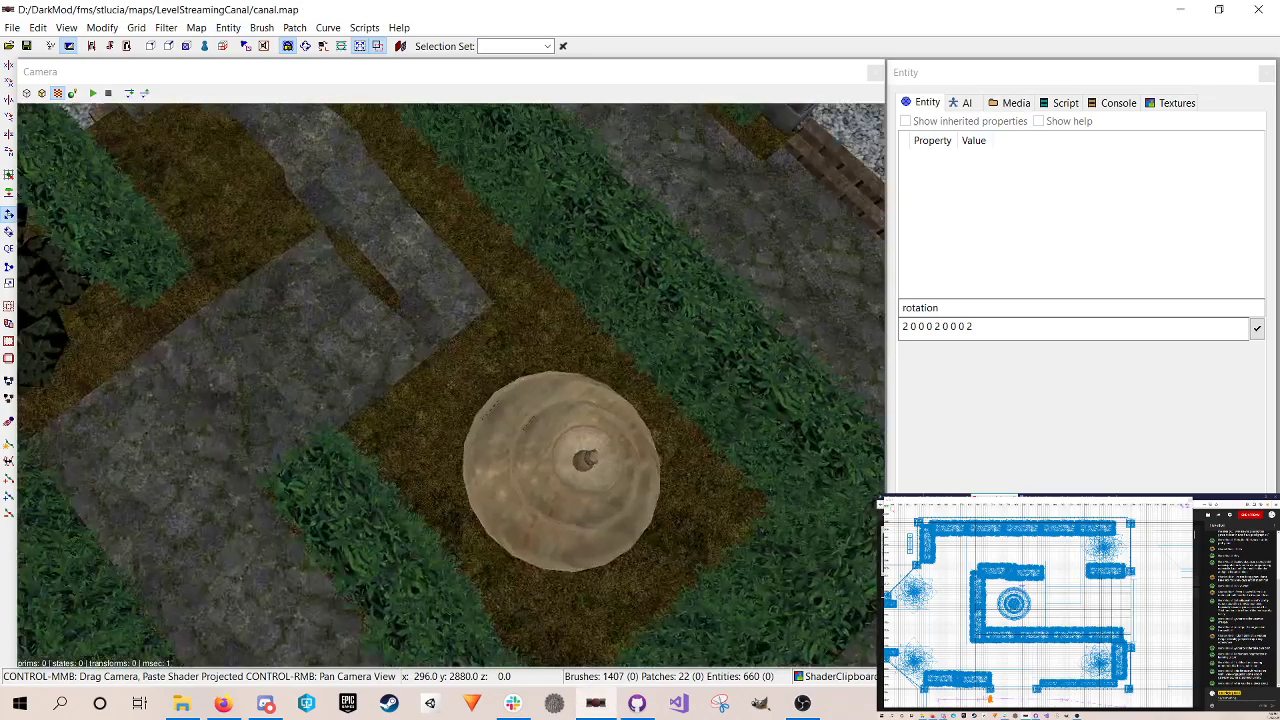
key(Left)
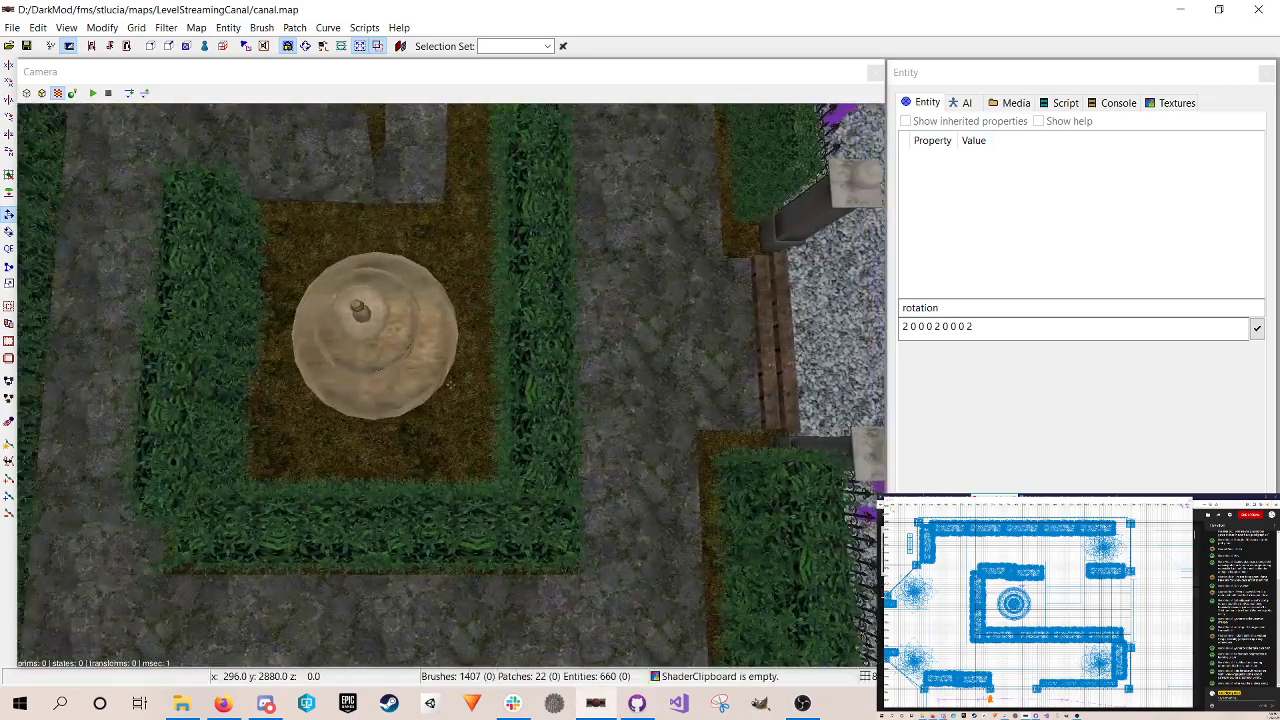
key(Up)
key(Left)
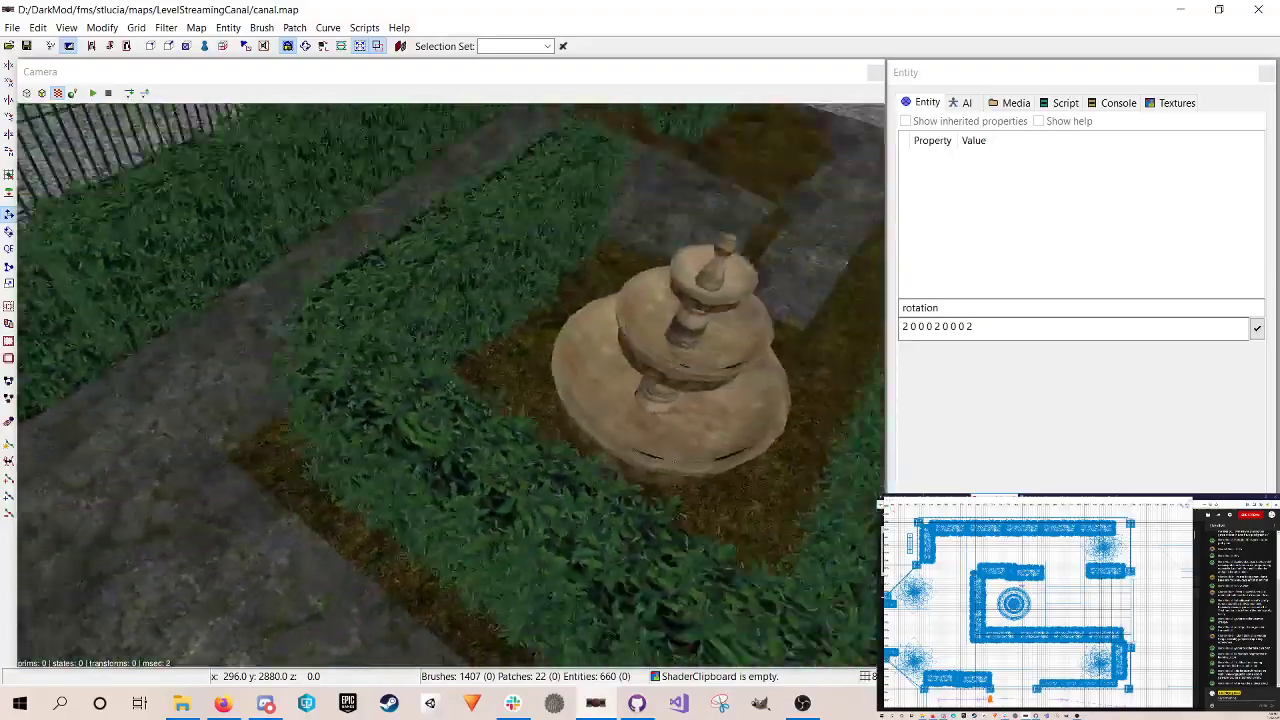
key(Down)
key(Up)
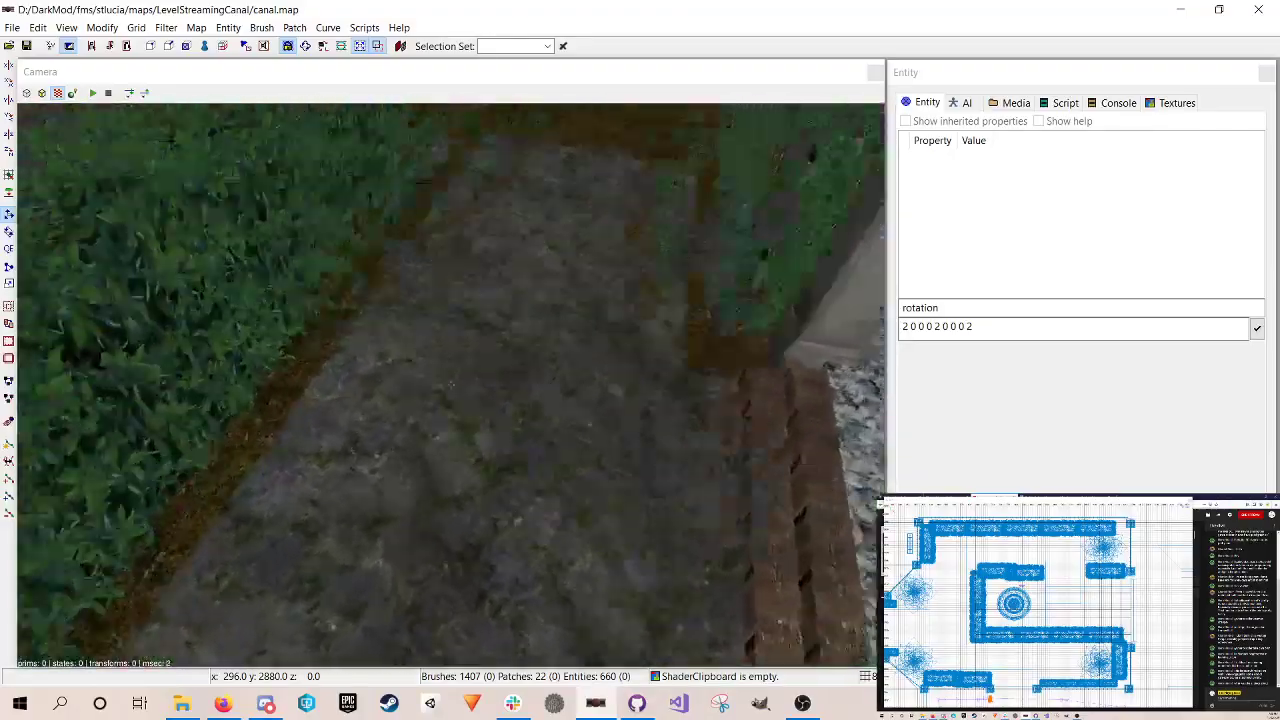
key(Up)
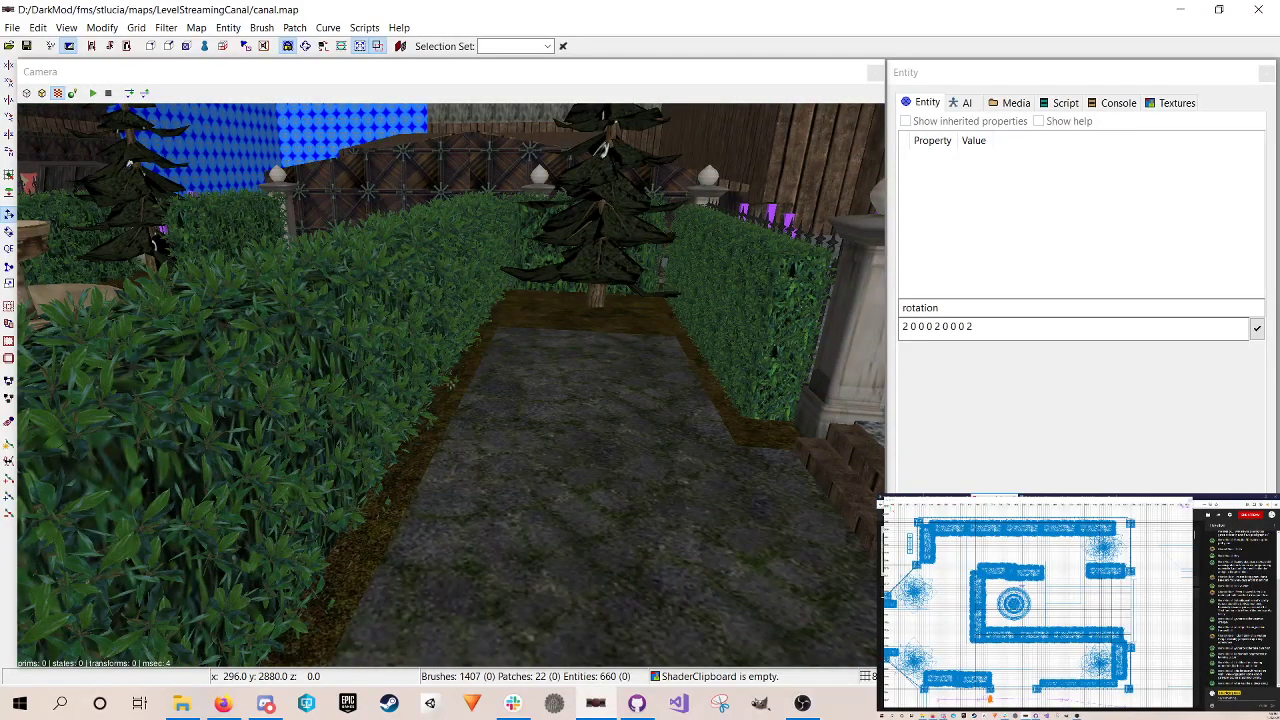
key(Left)
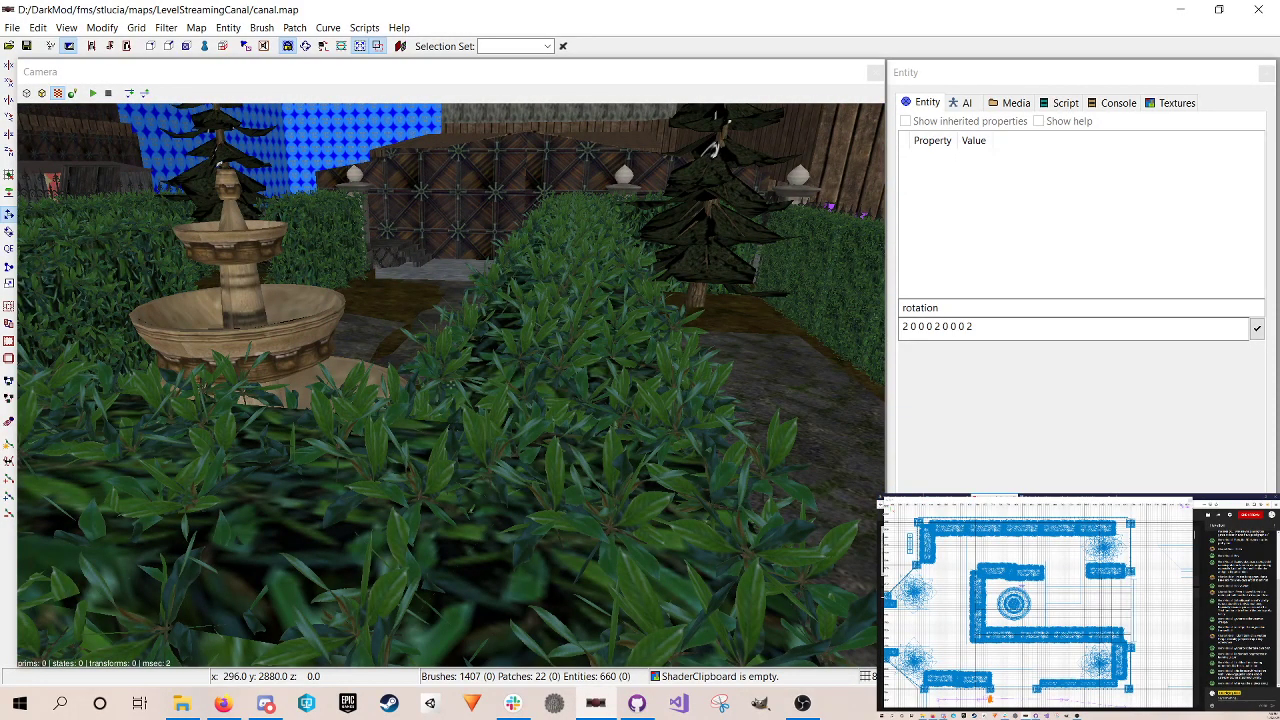
key(Right)
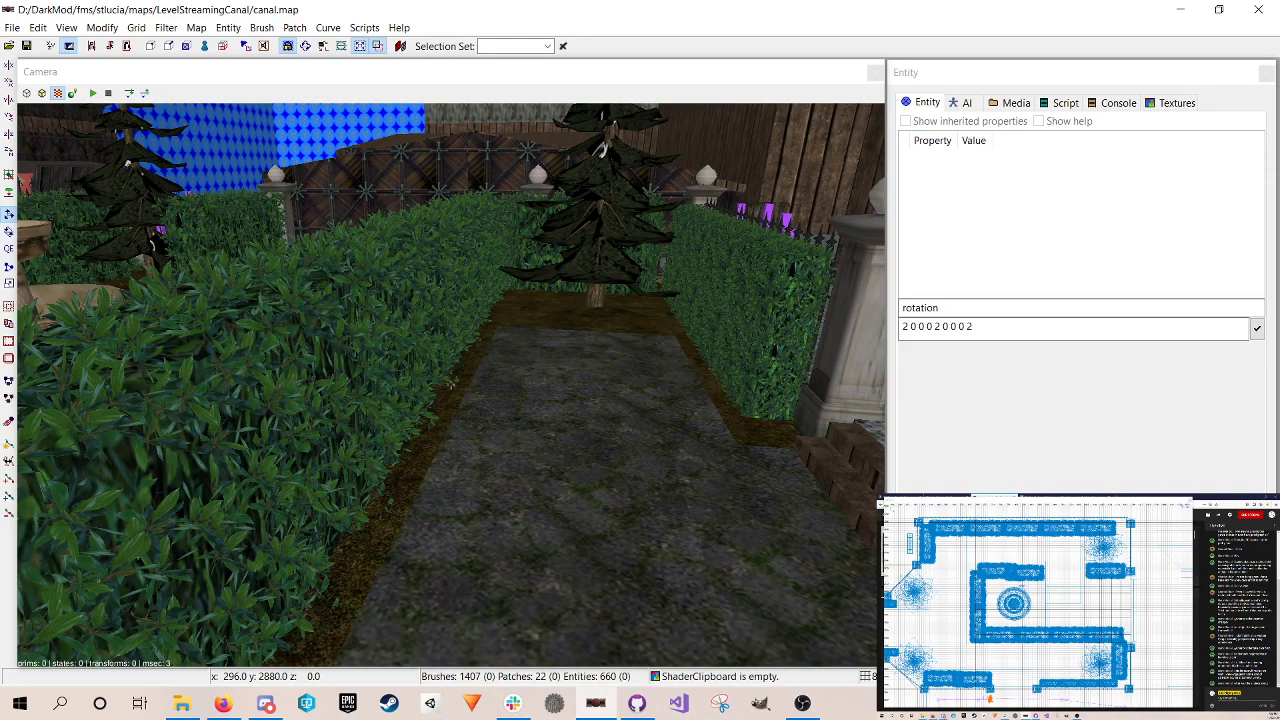
right_click(585, 321)
key(Down)
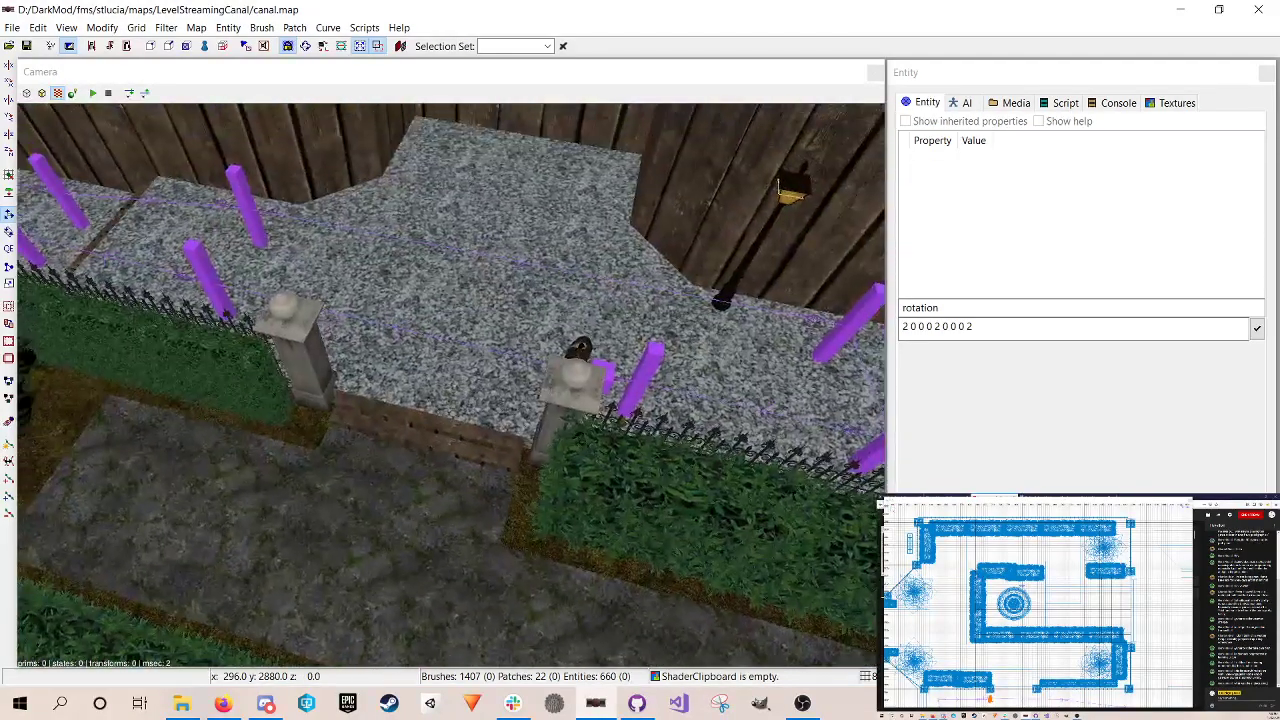
key(Left)
key(Up)
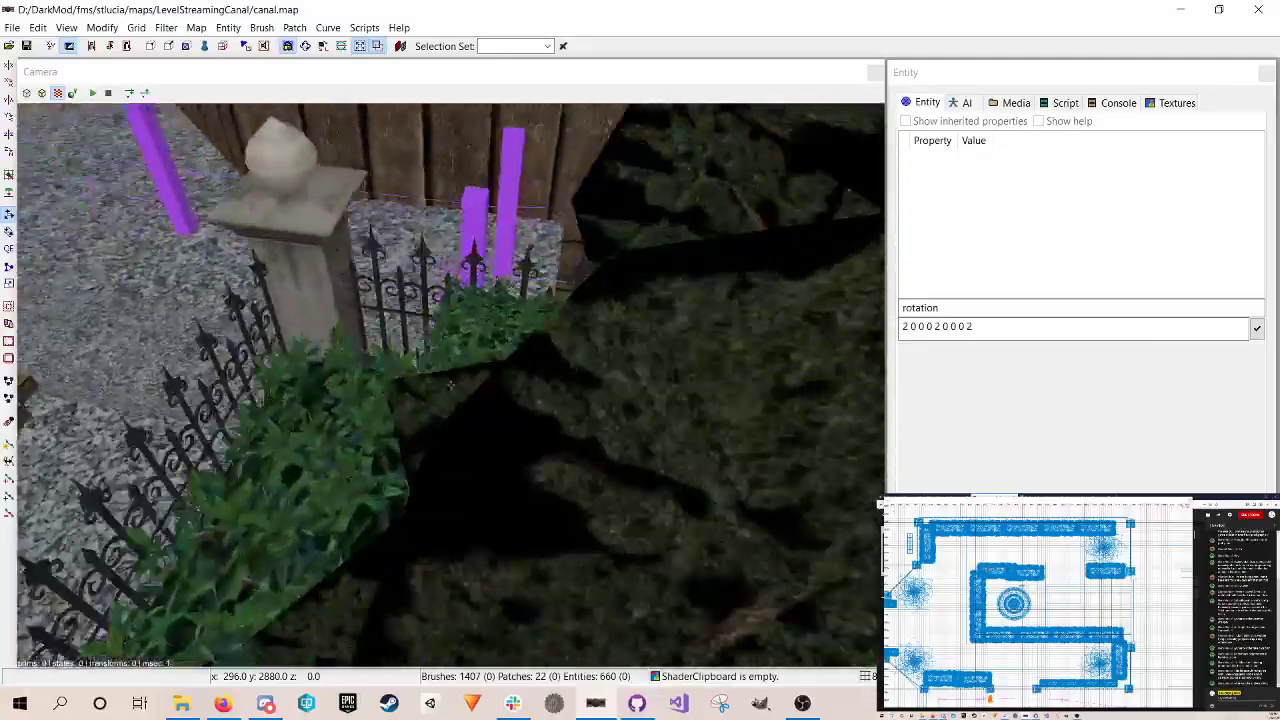
key(Down)
key(Right)
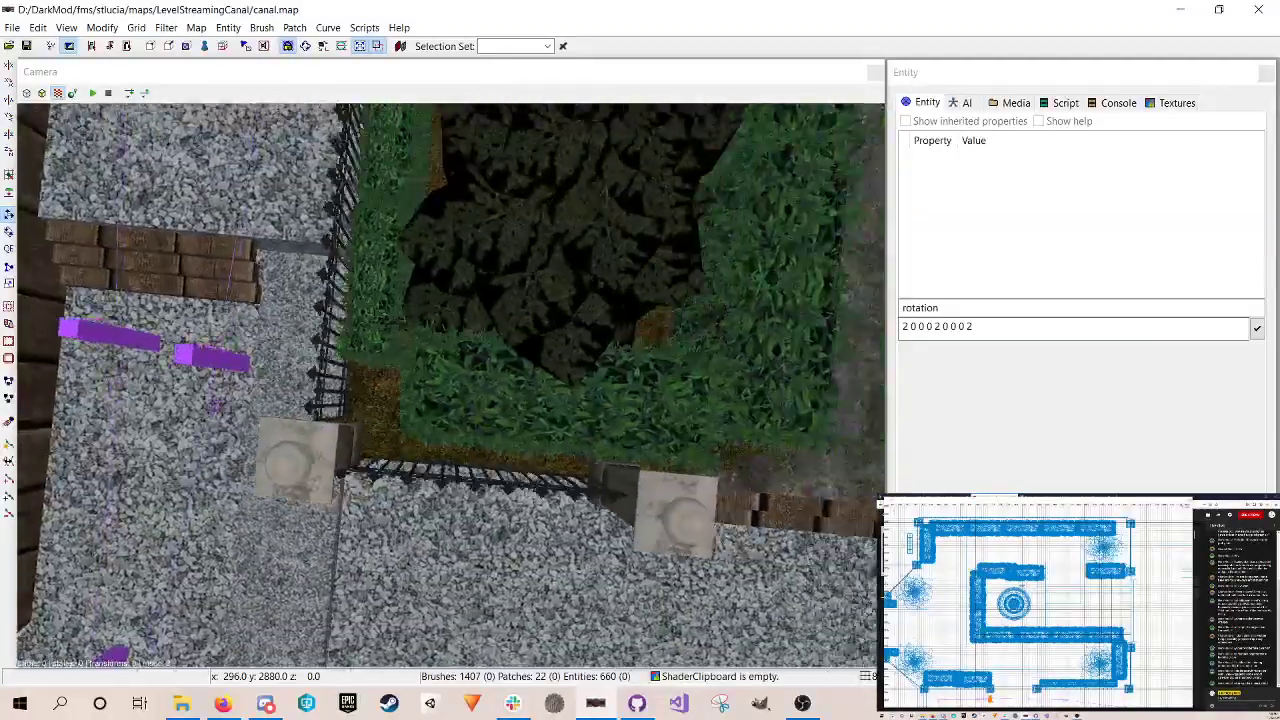
key(Down)
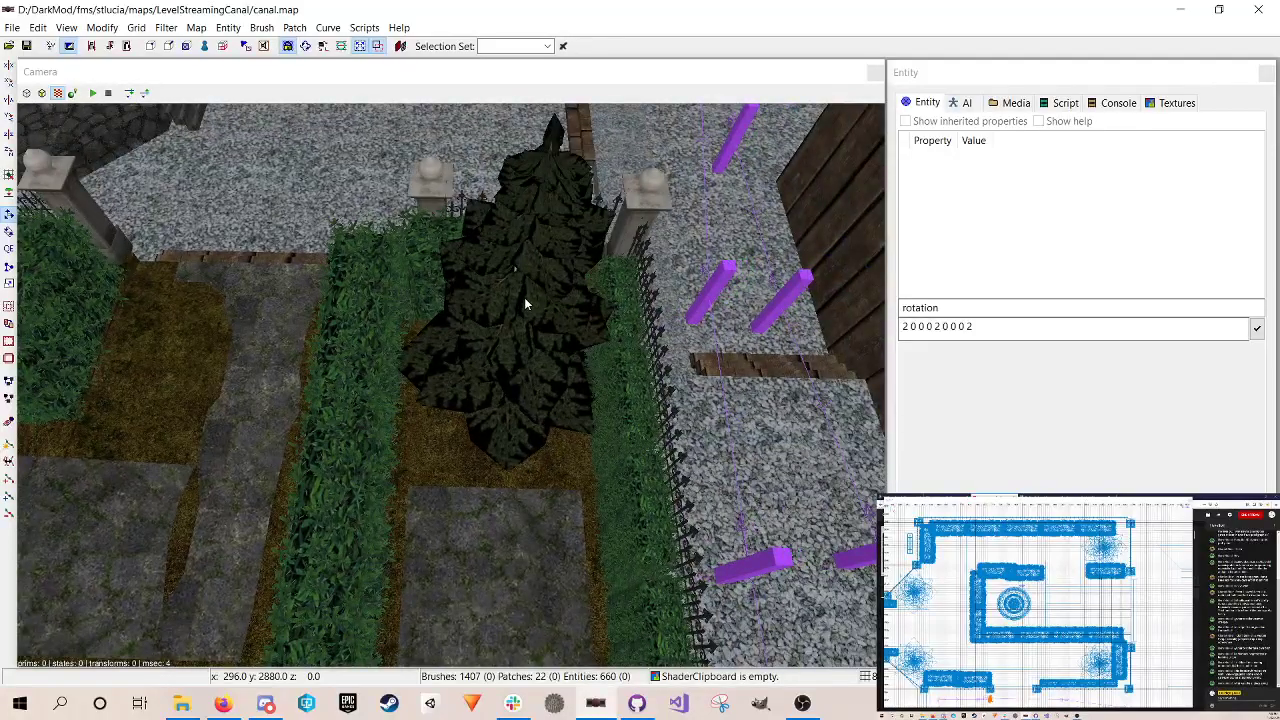
shift+click(526, 303)
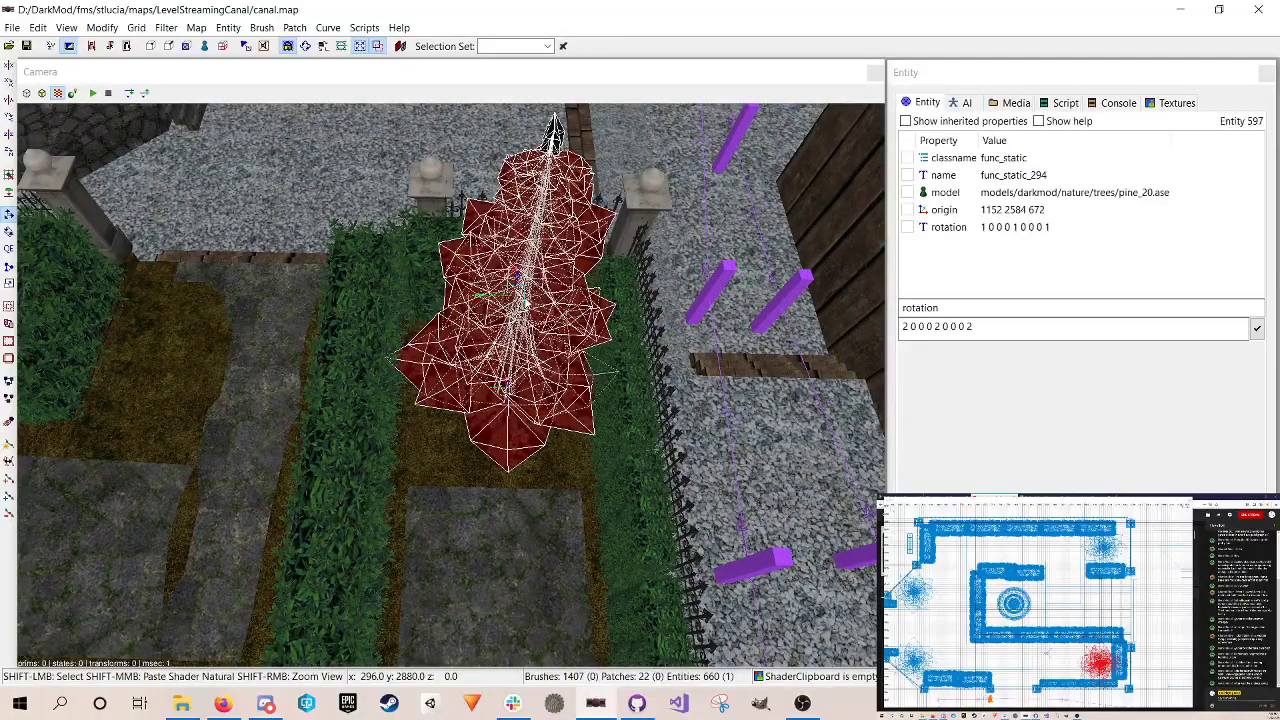
key(Escape)
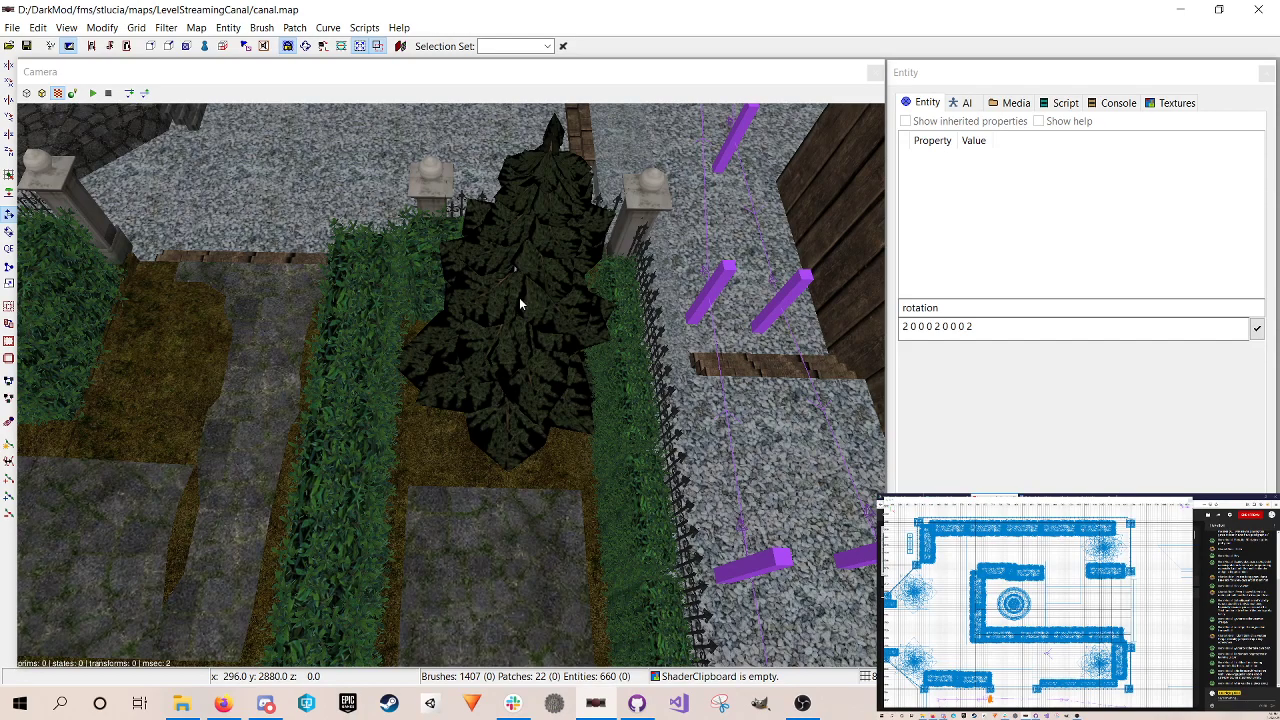
right_click(520, 276)
right_click(520, 276)
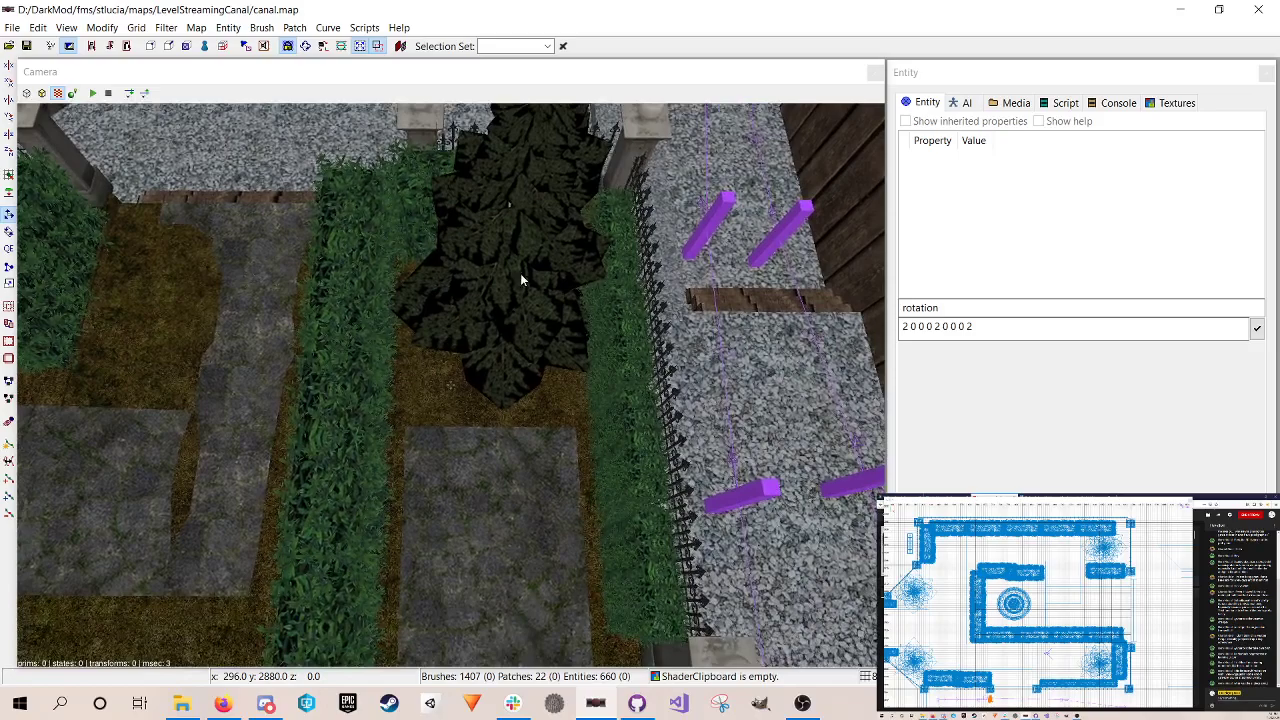
shift+click(520, 273)
shift+click(526, 267)
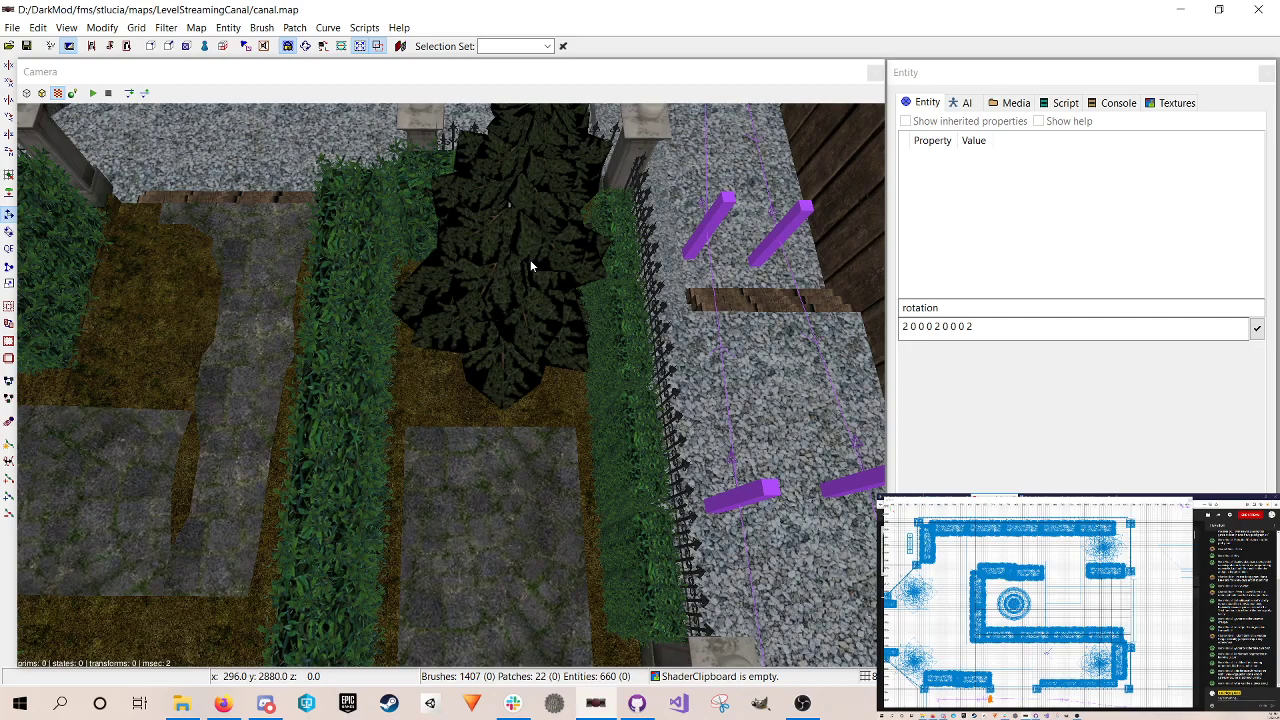
Step: Rotate the pine tree in the fenced garden corner about 24 degrees around its vertical axis and save the map
right_click(531, 265)
scroll(531, 265, up, 5)
scroll(531, 265, down, 5)
right_click(531, 265)
right_click(531, 265)
scroll(531, 265, up, 4)
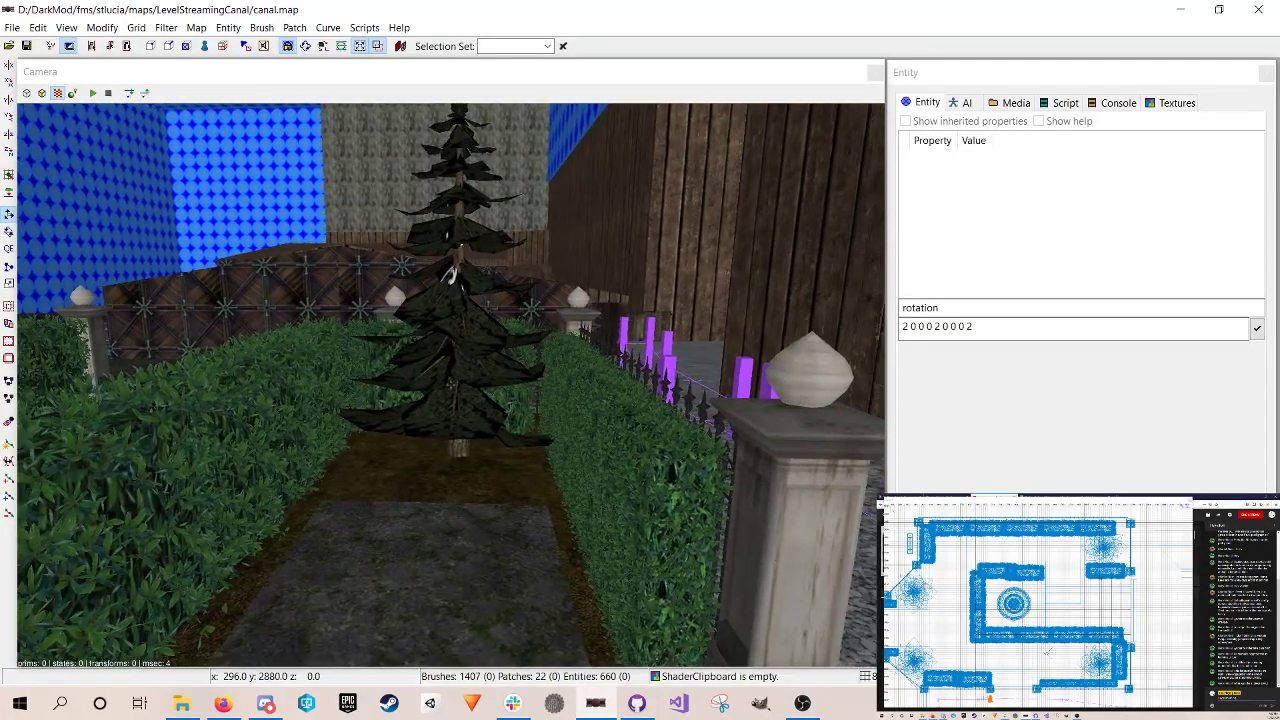
right_click(437, 357)
shift+click(437, 357)
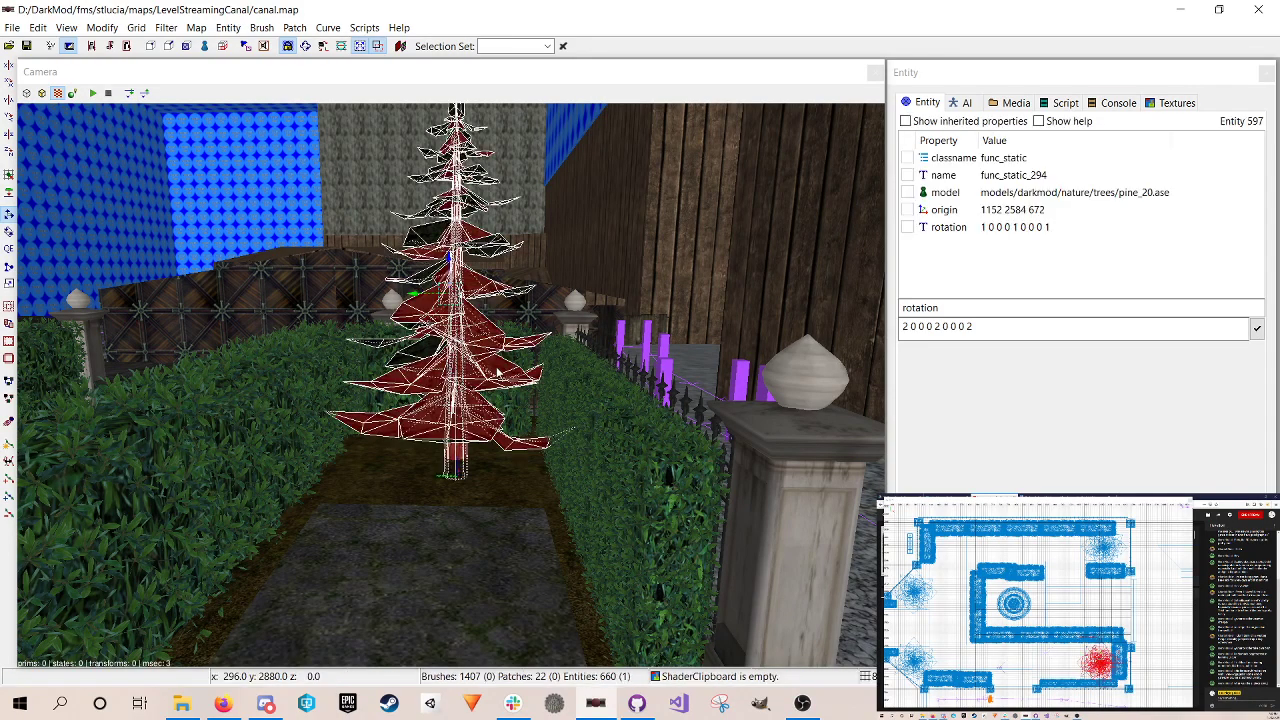
right_drag(1110, 620, 1040, 593)
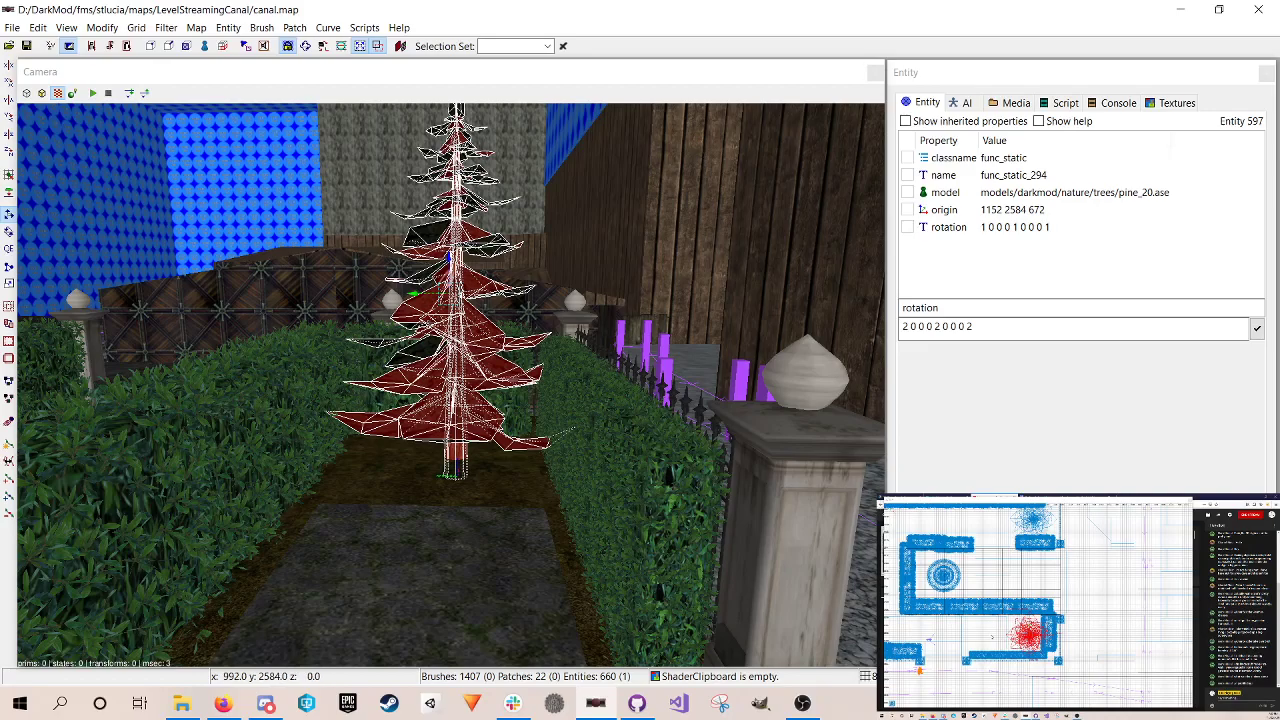
key(r)
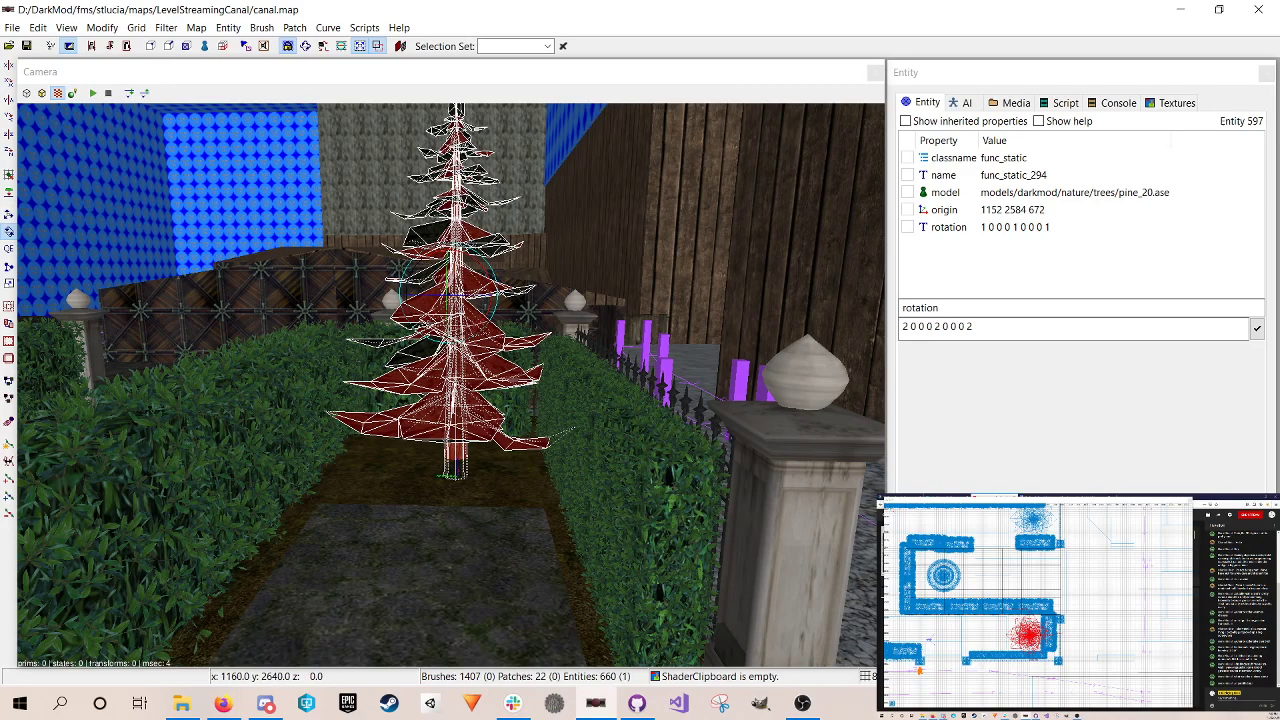
drag(1025, 621, 1033, 623)
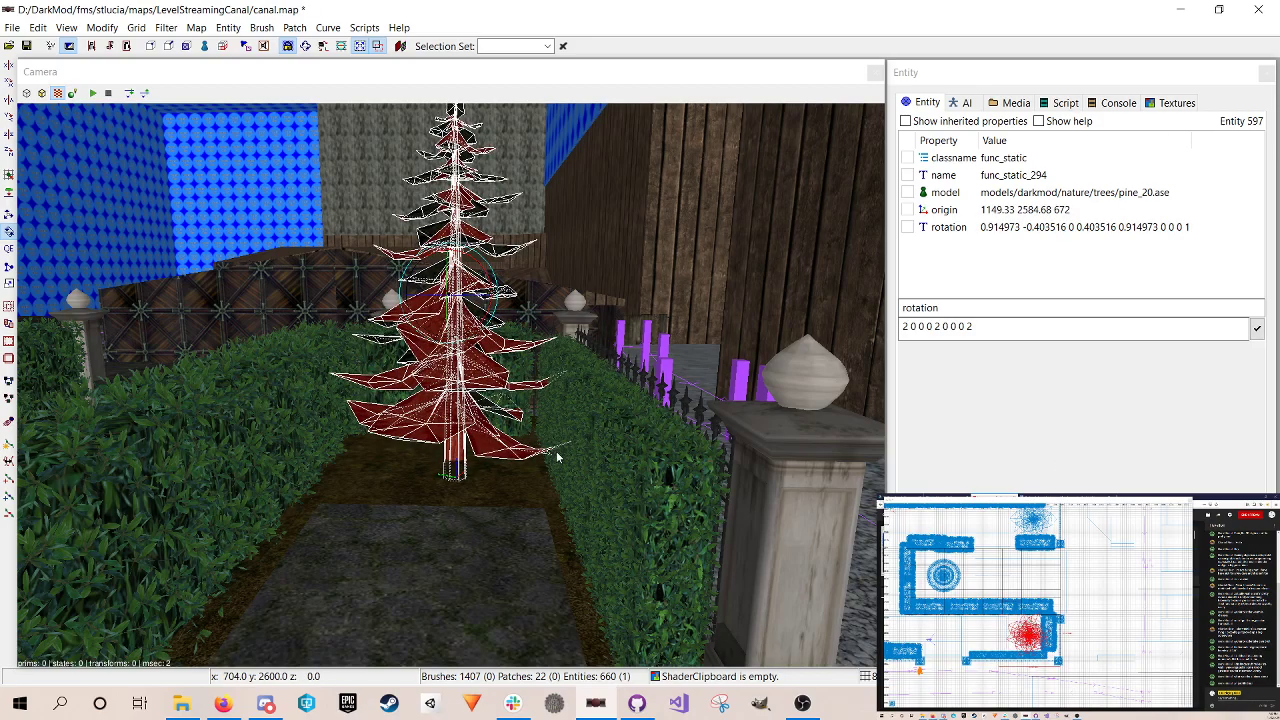
key(Escape)
key(ctrl+s)
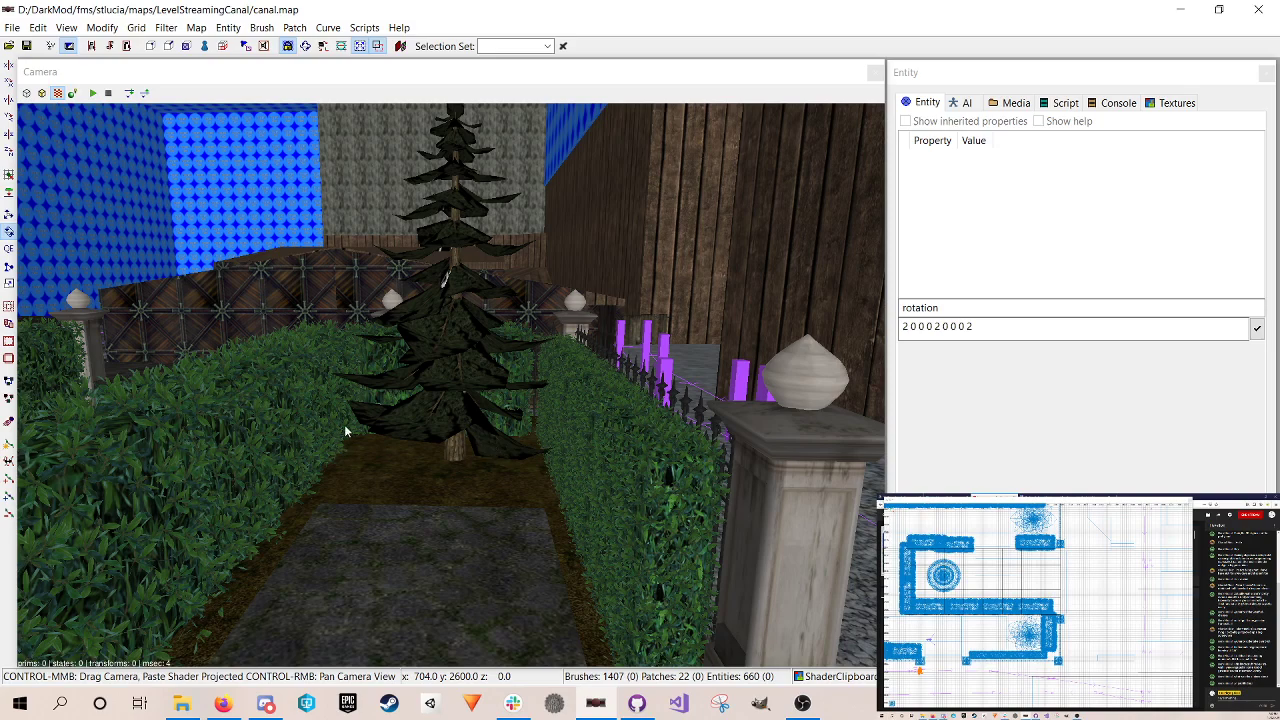
Step: Move the rotated pine tree slightly away from the corner to origin 1141.33 2592.68 672, and save the map
shift+click(450, 377)
key(w)
drag(1028, 626, 1035, 632)
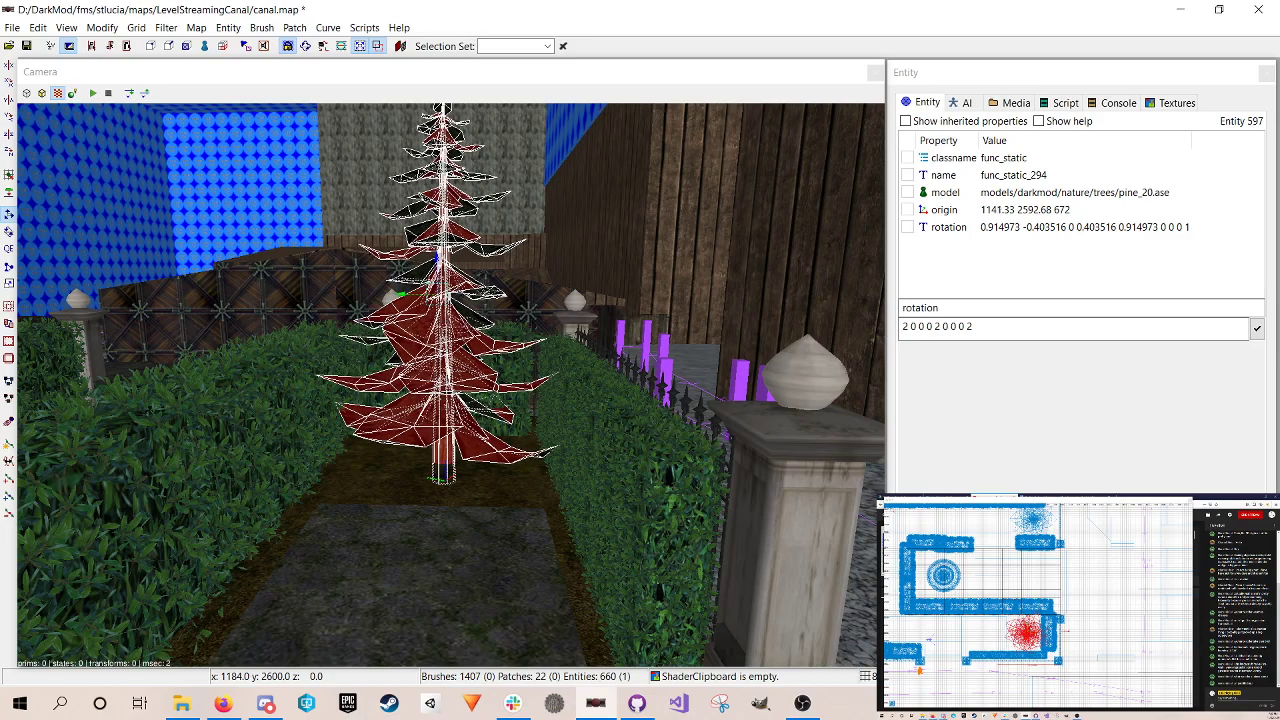
key(Escape)
key(ctrl+s)
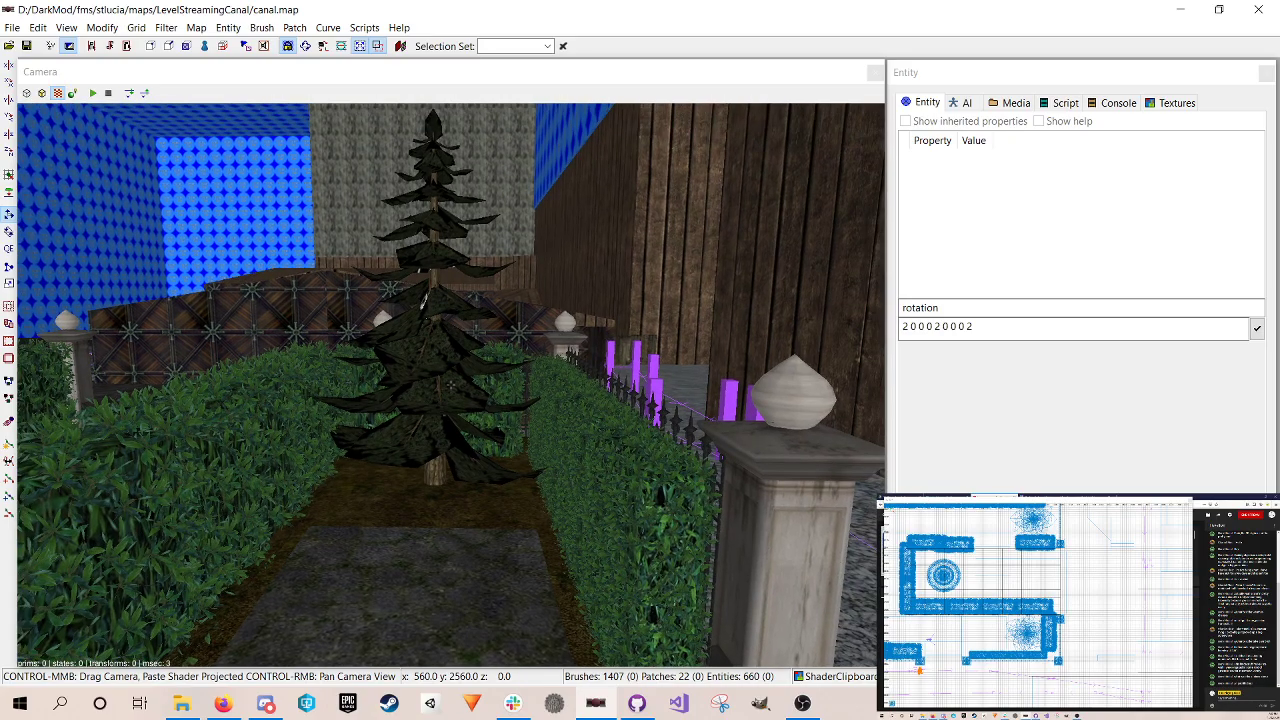
Step: Delete the four small hedge pieces between the corner pine tree and the iron fence, and save the map
scroll(451, 385, up, 8)
scroll(451, 385, down, 6)
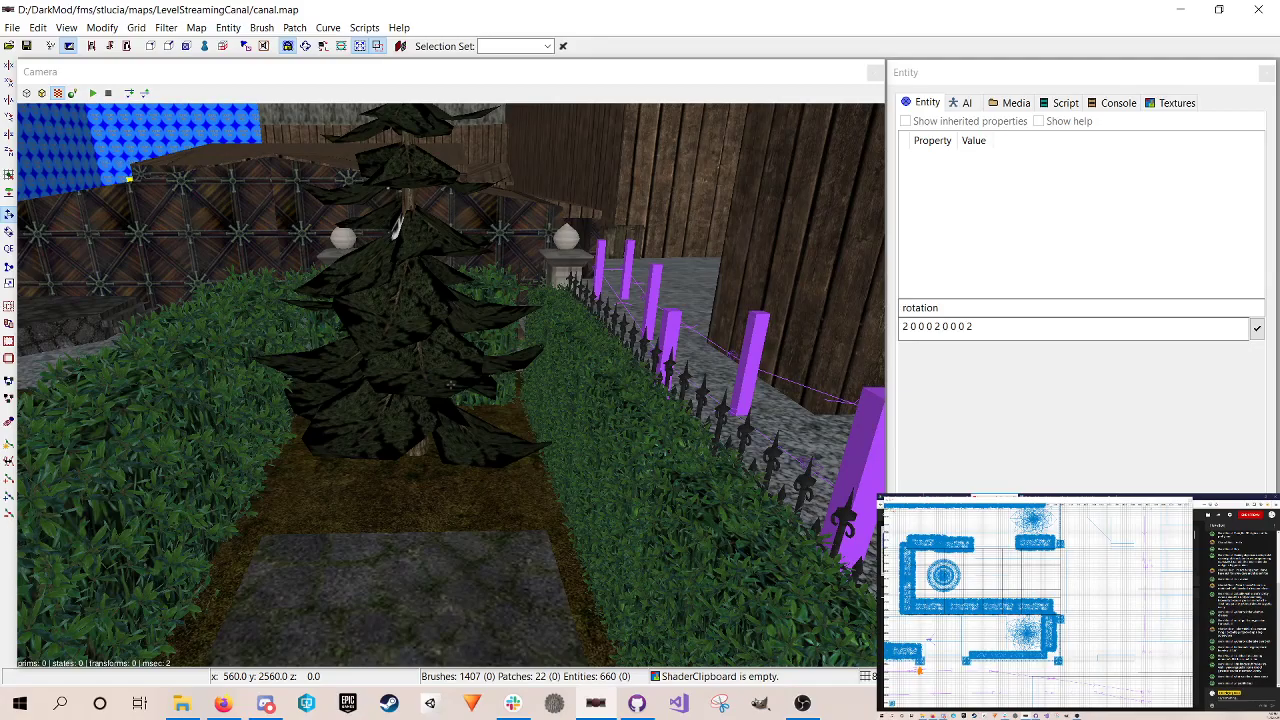
scroll(451, 385, up, 8)
scroll(451, 385, down, 6)
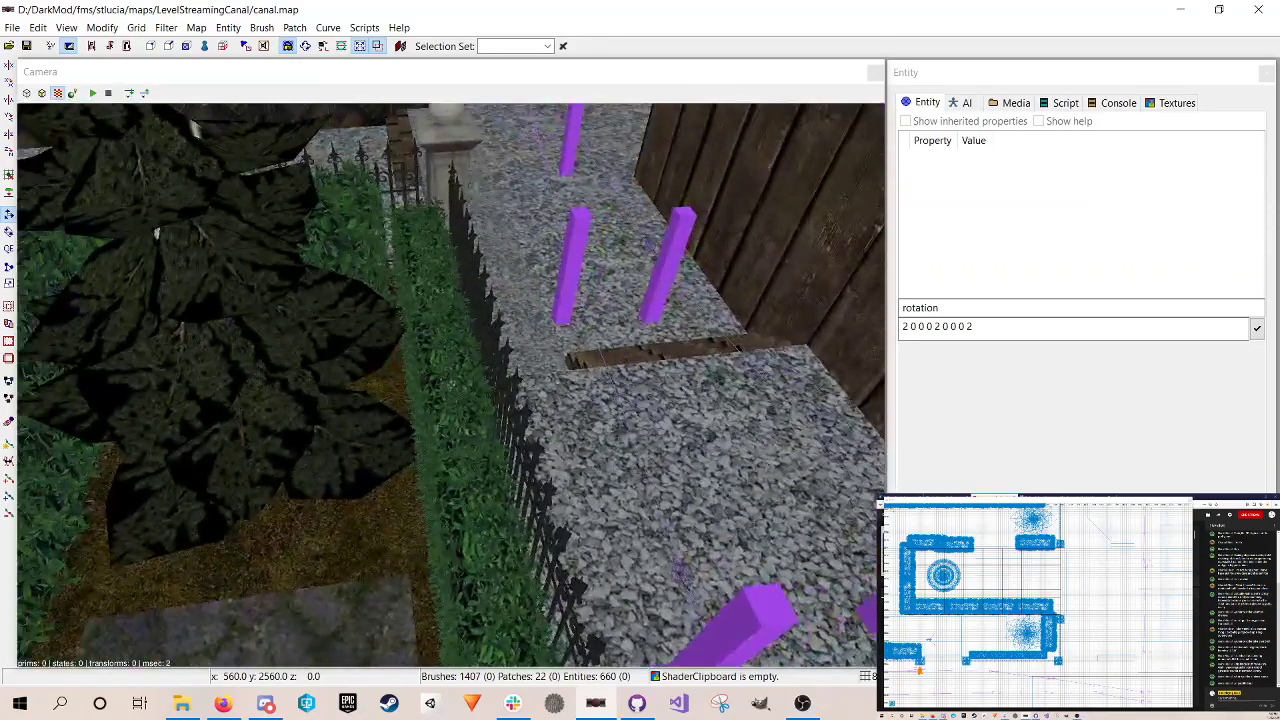
scroll(451, 385, up, 4)
right_click(682, 442)
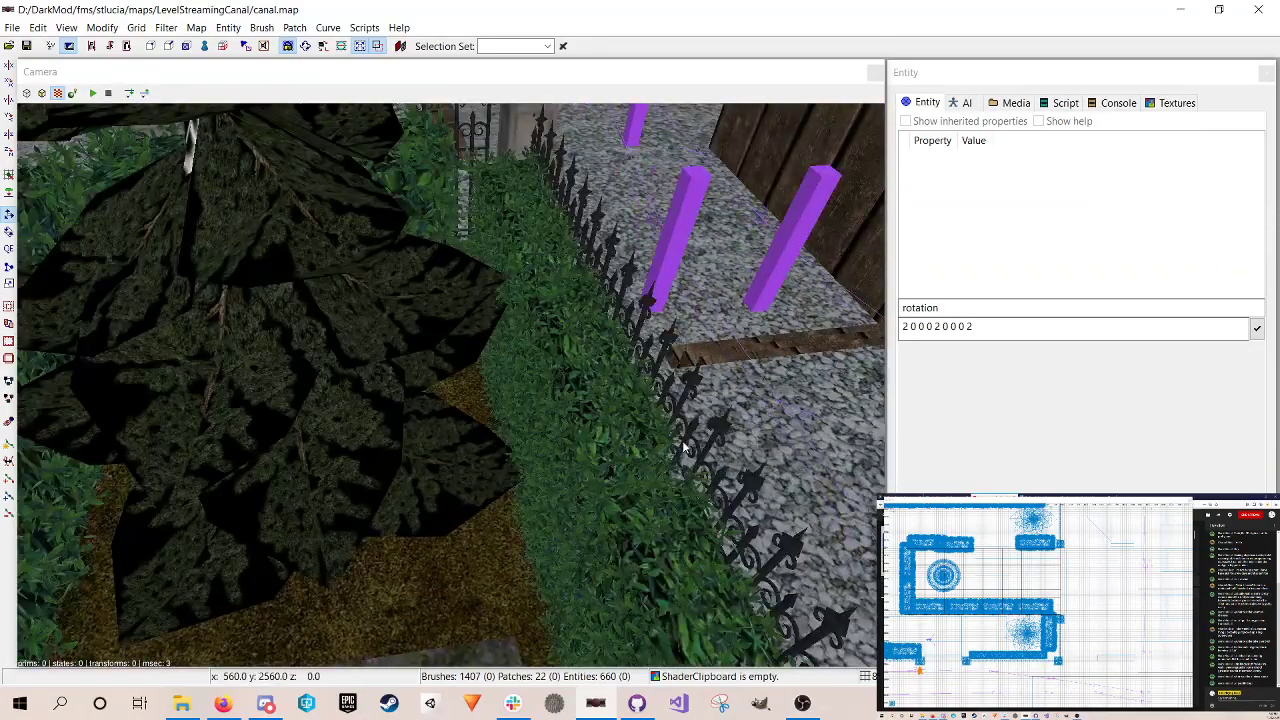
shift+click(497, 354)
shift+click(489, 366)
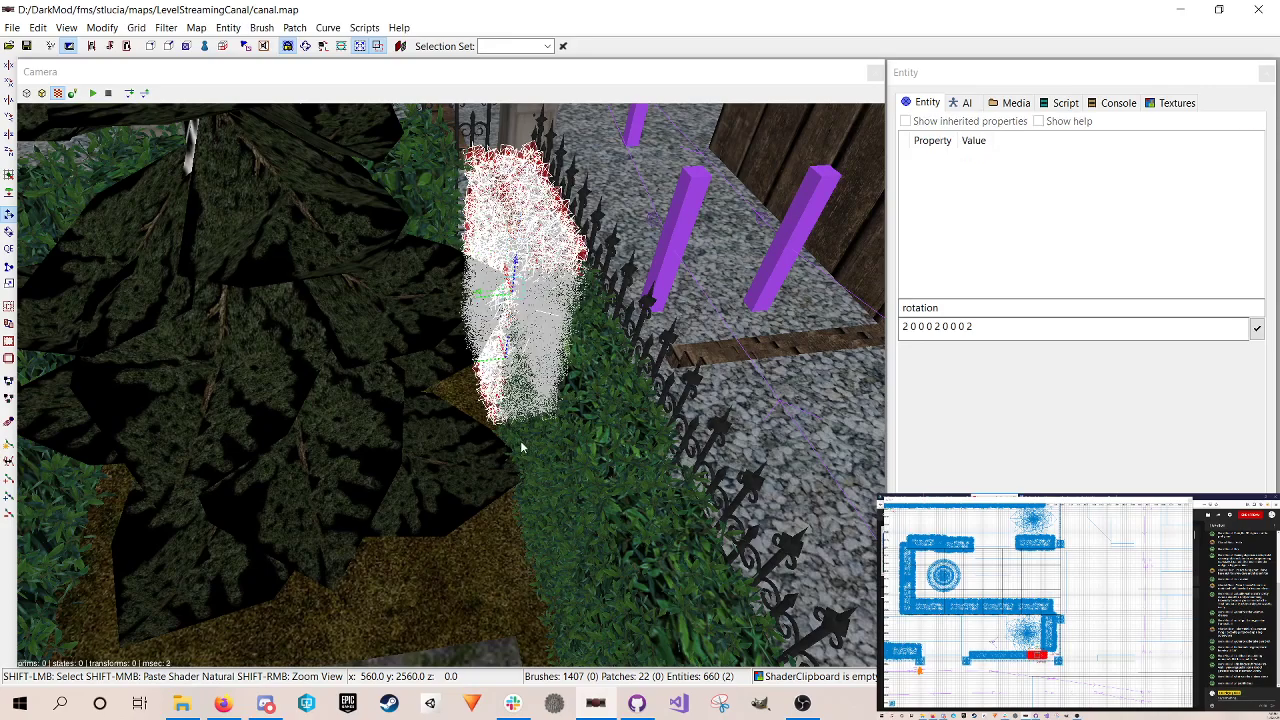
shift+click(521, 447)
shift+click(540, 545)
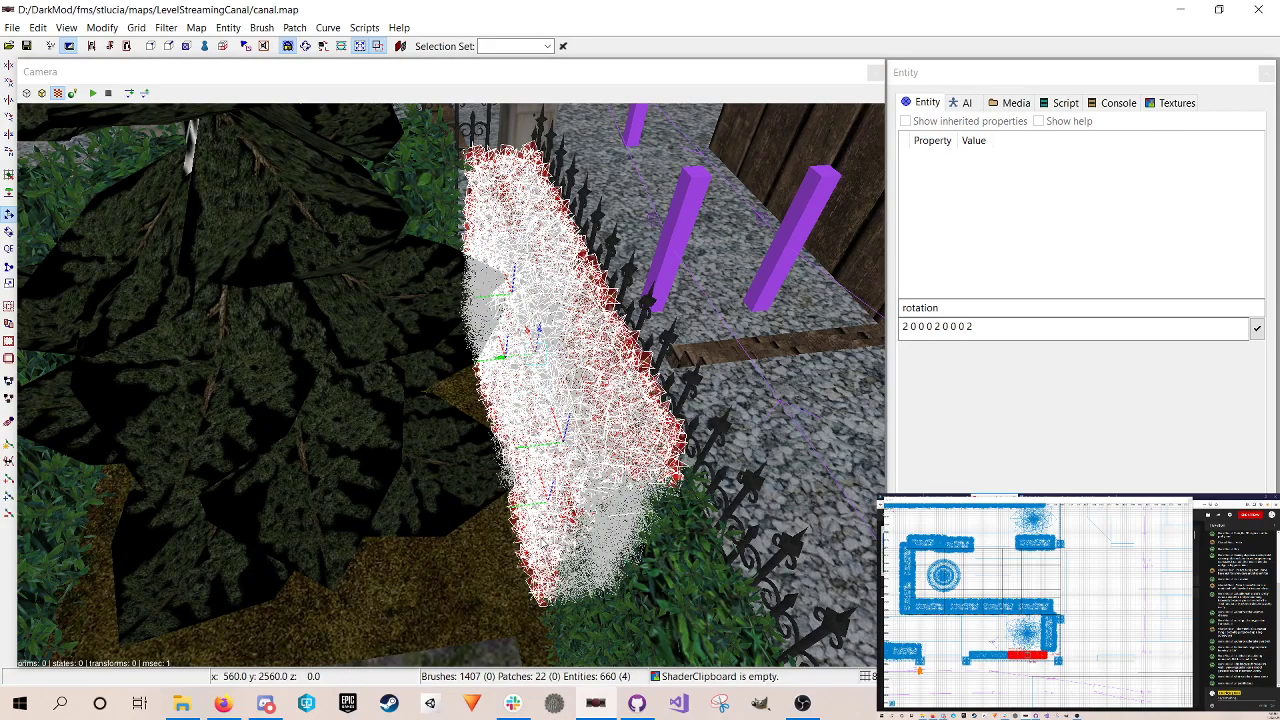
key(Delete)
key(ctrl+s)
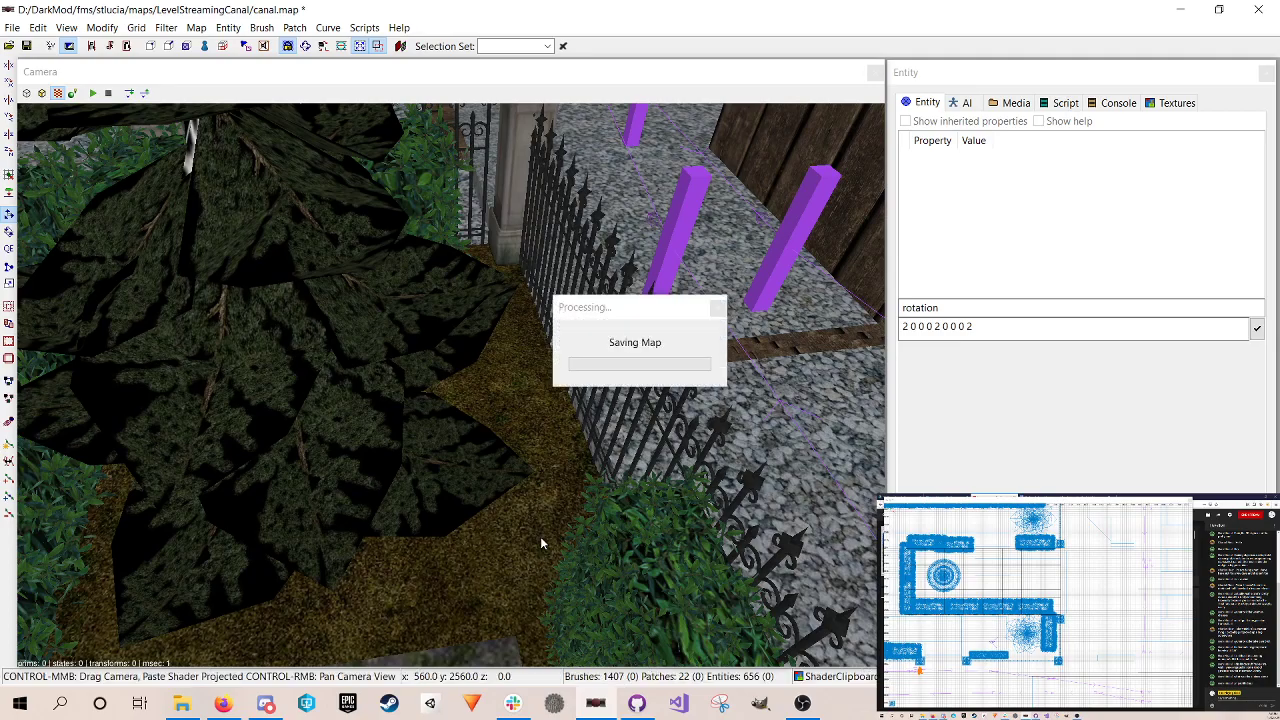
right_drag(451, 385, 418, 403)
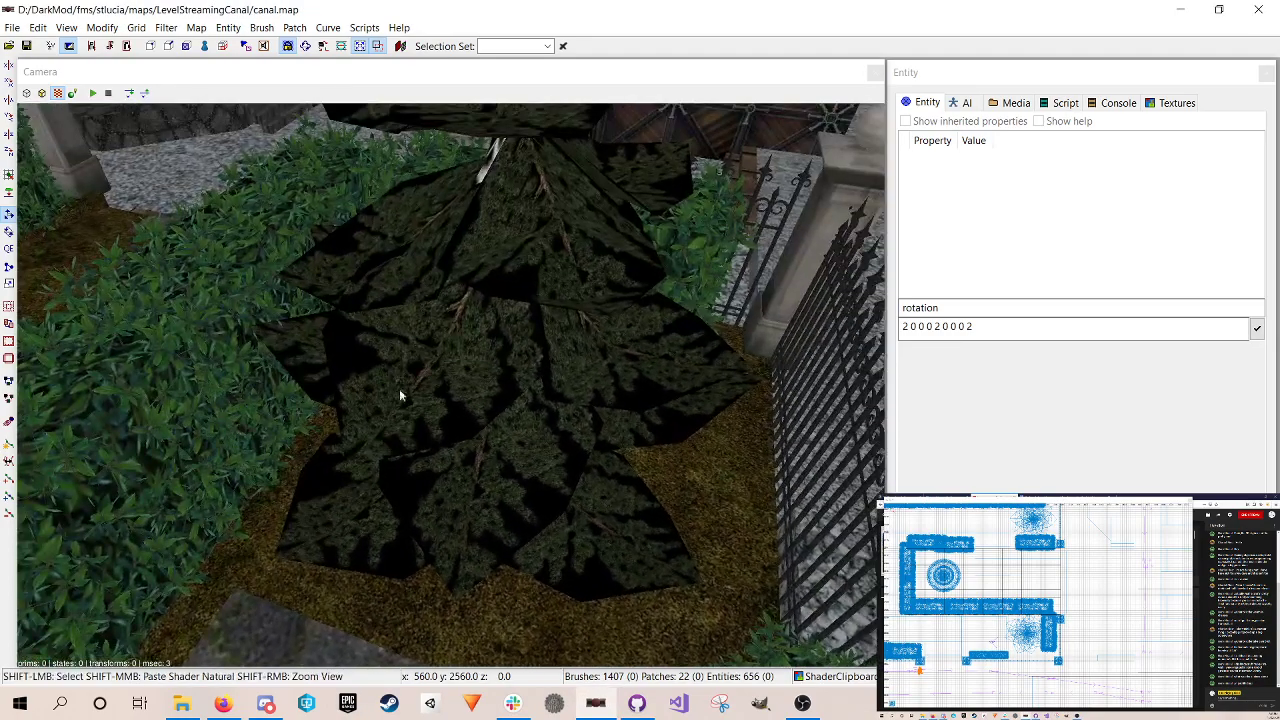
shift+click(240, 325)
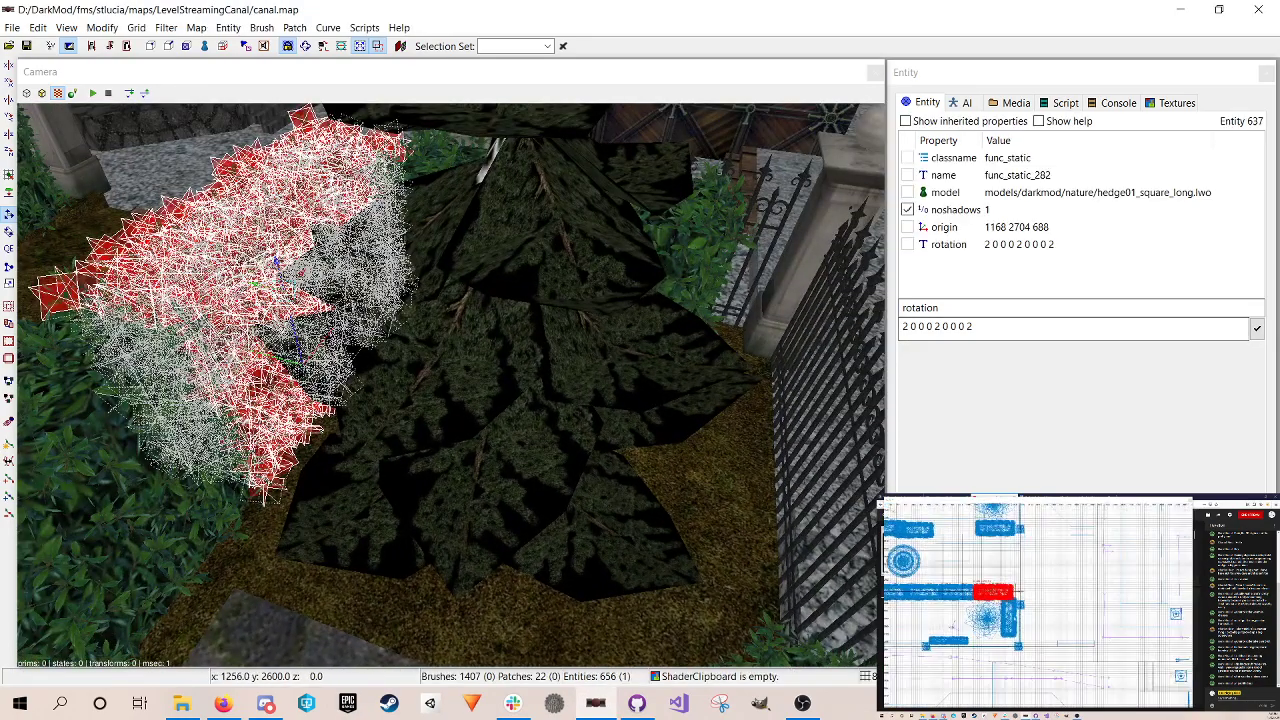
key(space)
drag(994, 592, 999, 636)
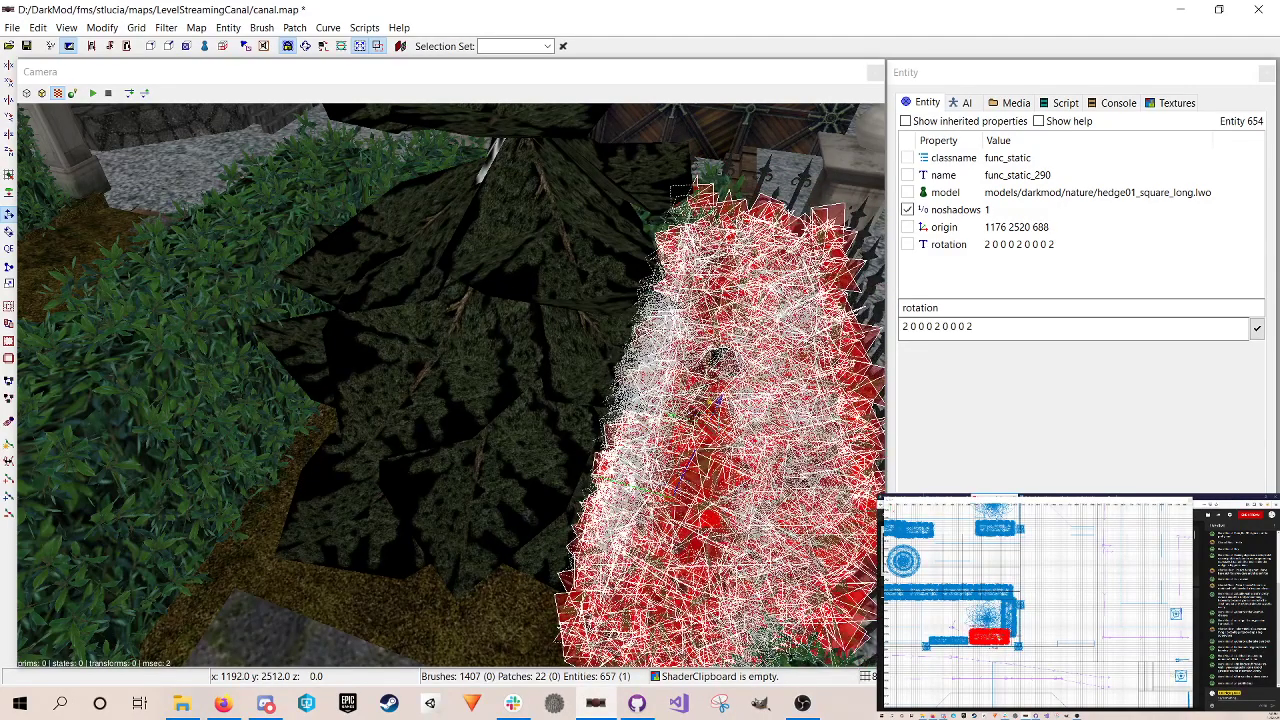
key(Escape)
key(ctrl+s)
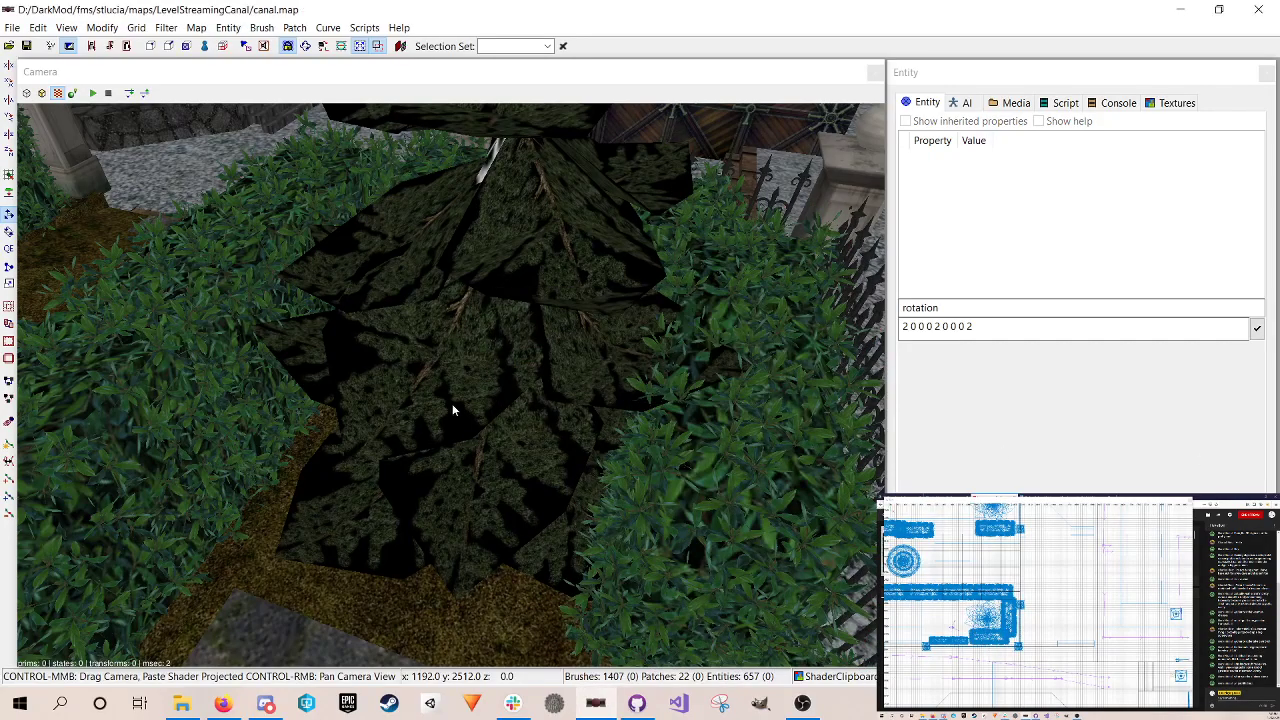
Step: Delete the remaining small hedge pieces along the fence between the new large hedge and the stone gate pillar, and save the map
right_click(452, 411)
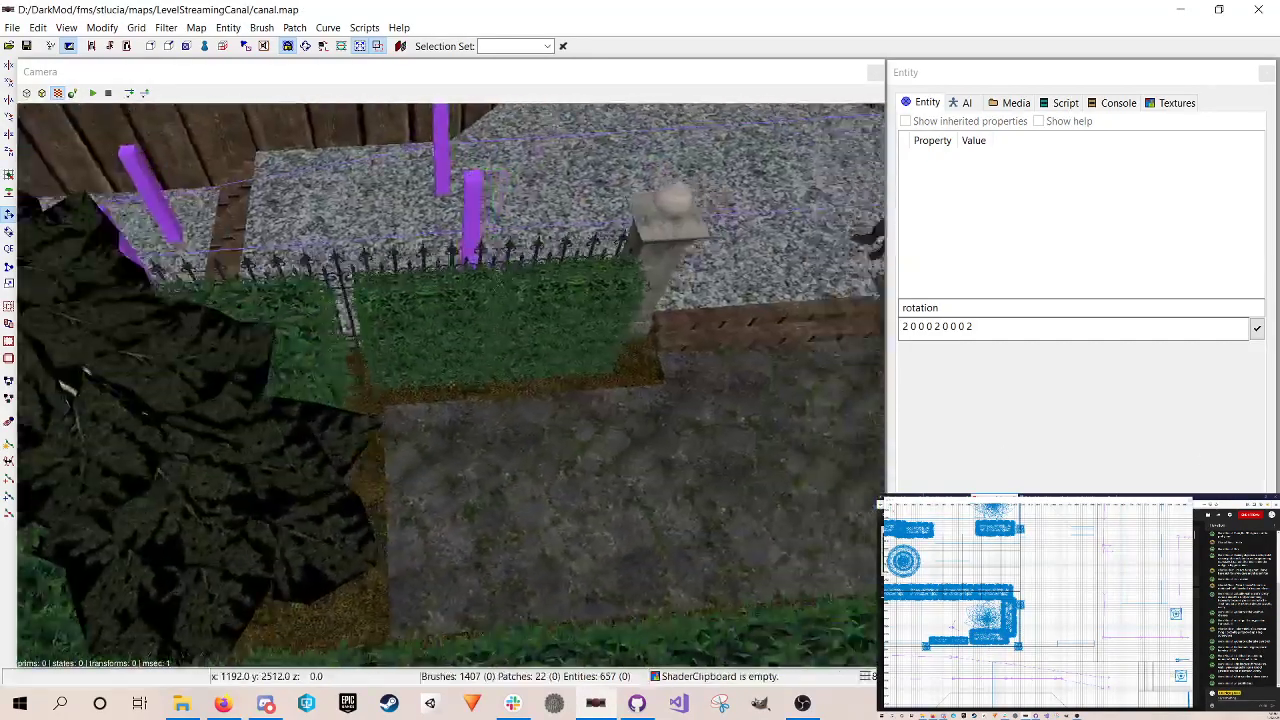
right_click(443, 393)
shift+click(448, 366)
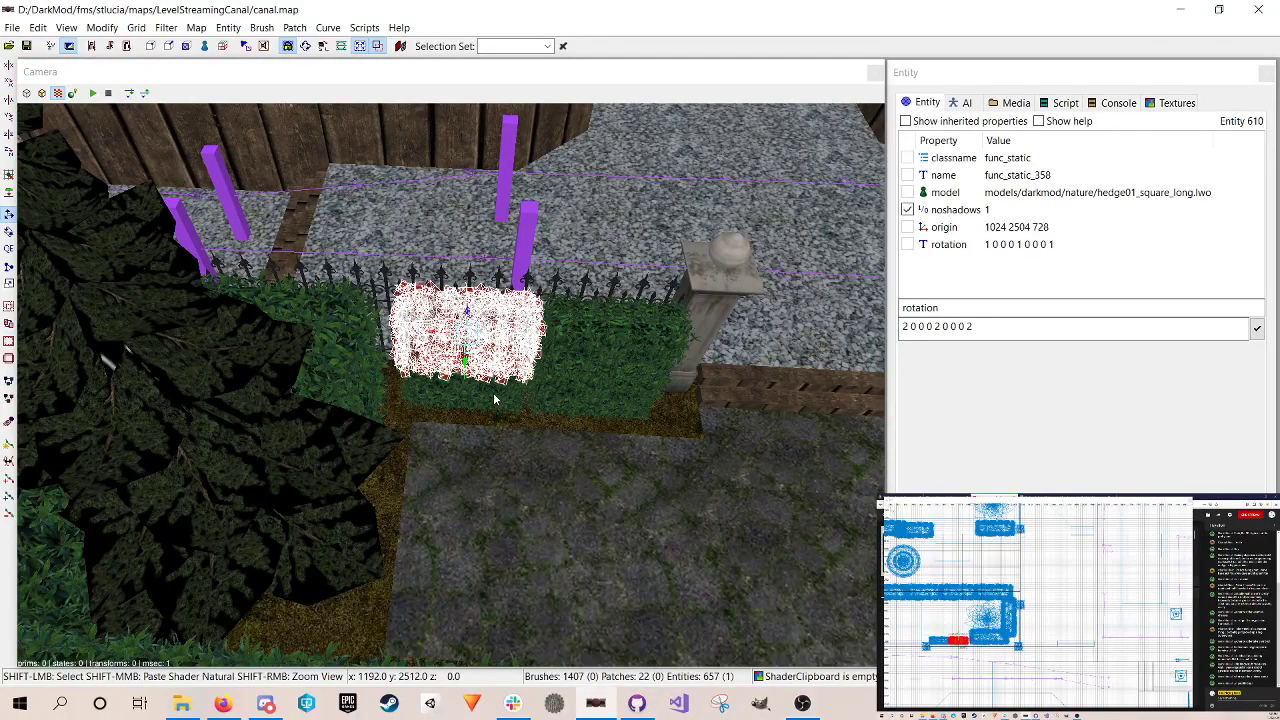
shift+click(590, 365)
key(BackSpace)
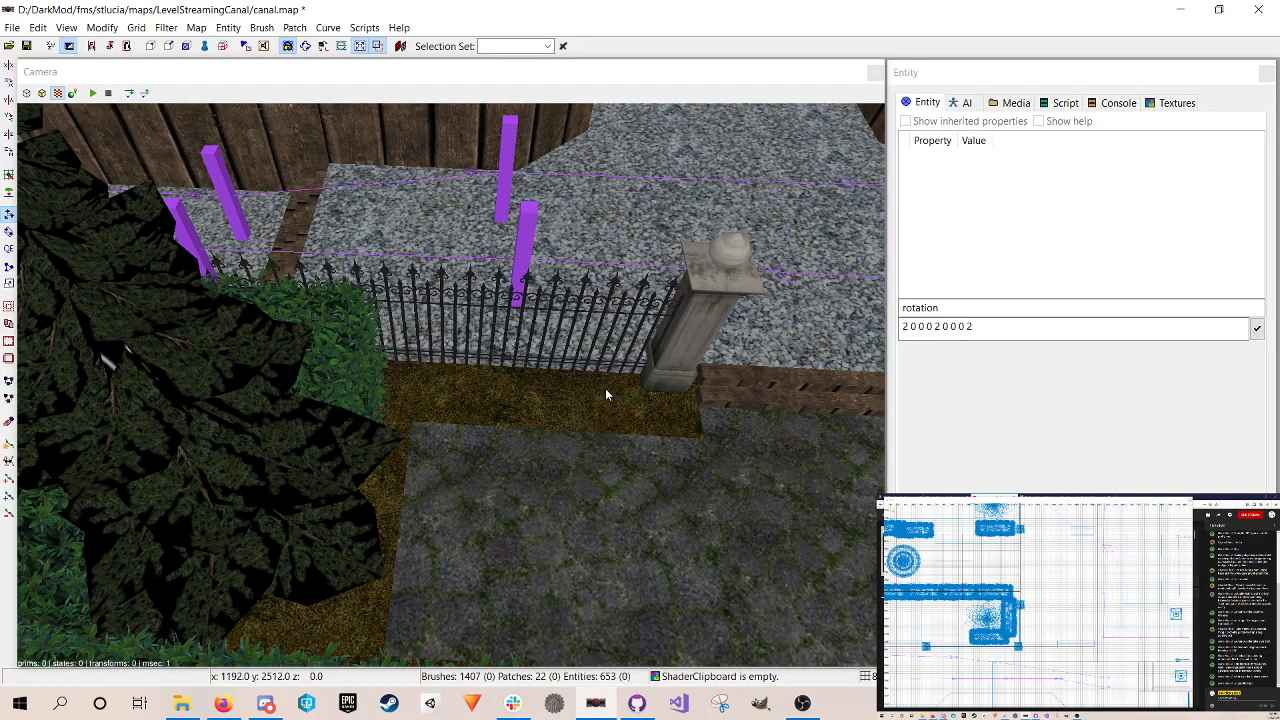
key(ctrl+s)
shift+click(360, 365)
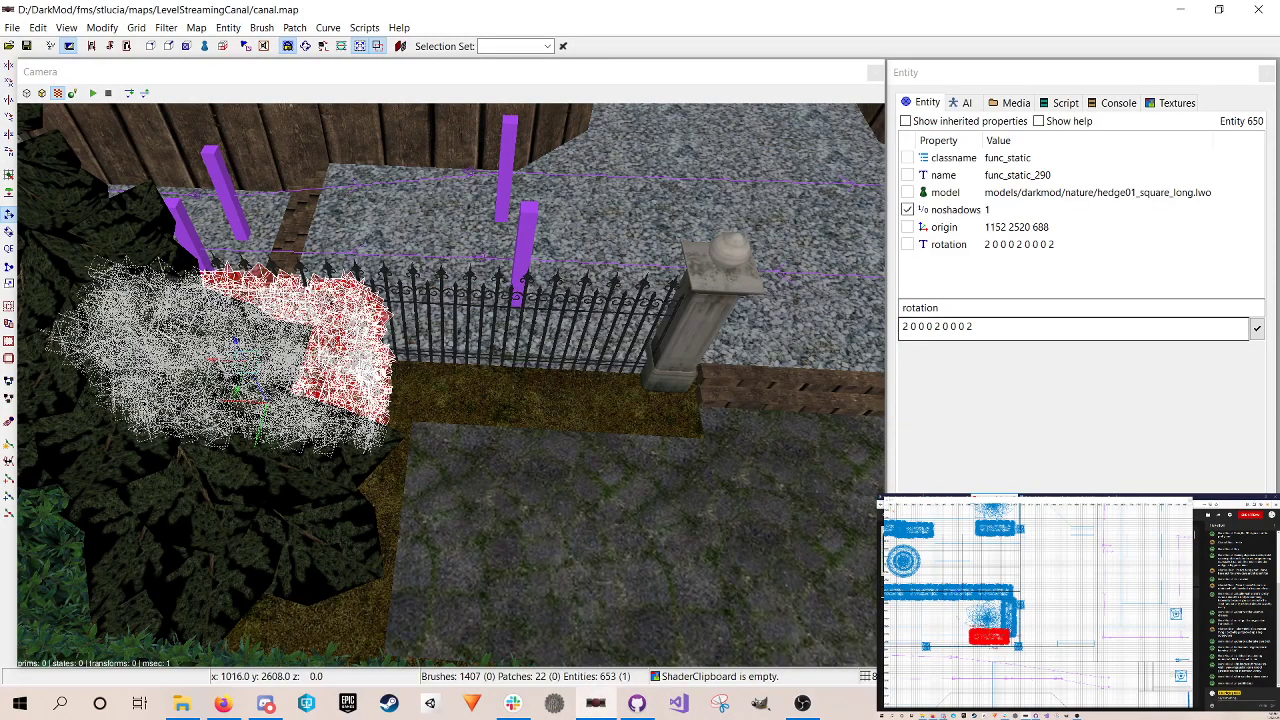
key(space)
drag(1022, 609, 968, 607)
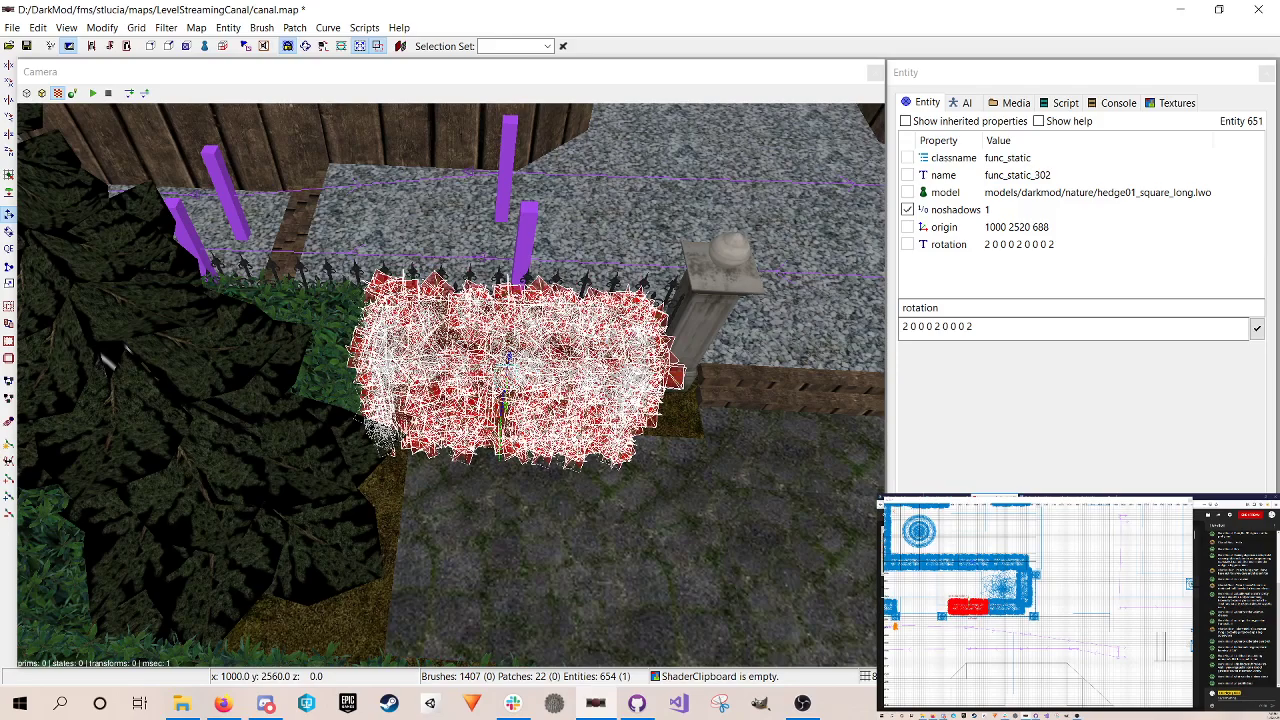
key(Escape)
key(ctrl+s)
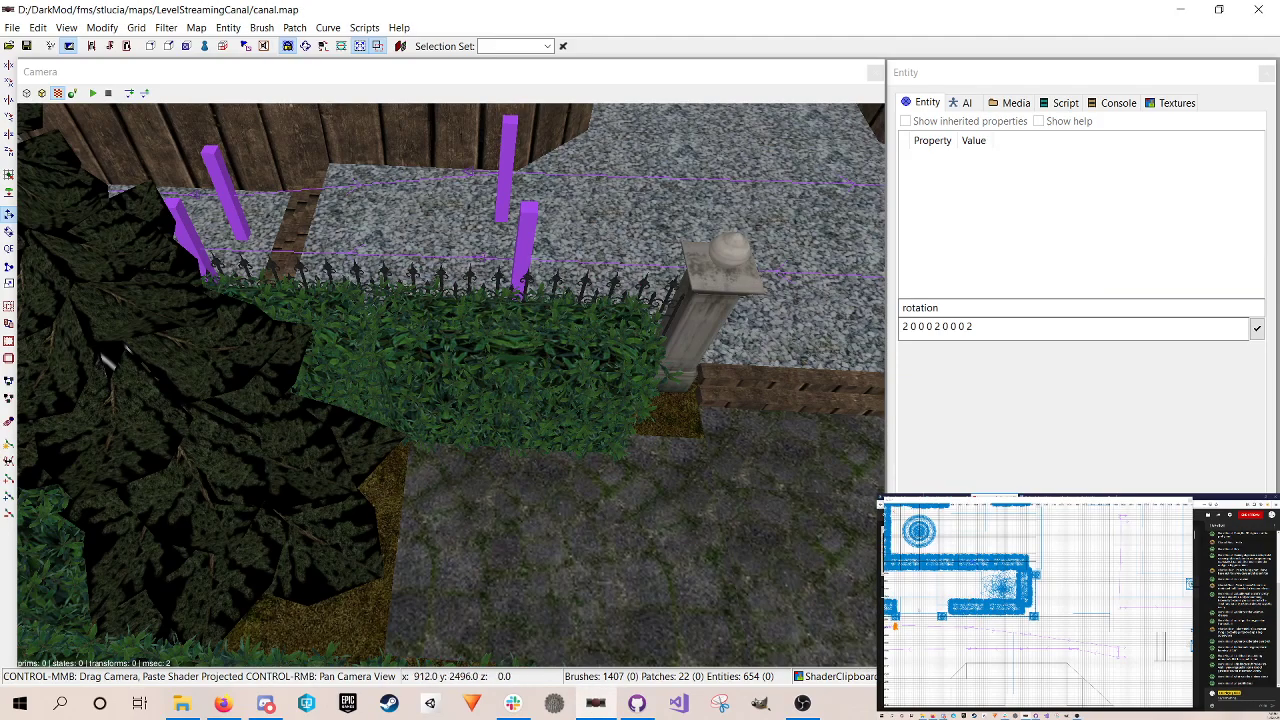
Step: Narrow the paving brush near the pine tree by pulling in its edge beside the new fence-side hedges, and save the map
right_click(446, 309)
key(Right)
key(Right)
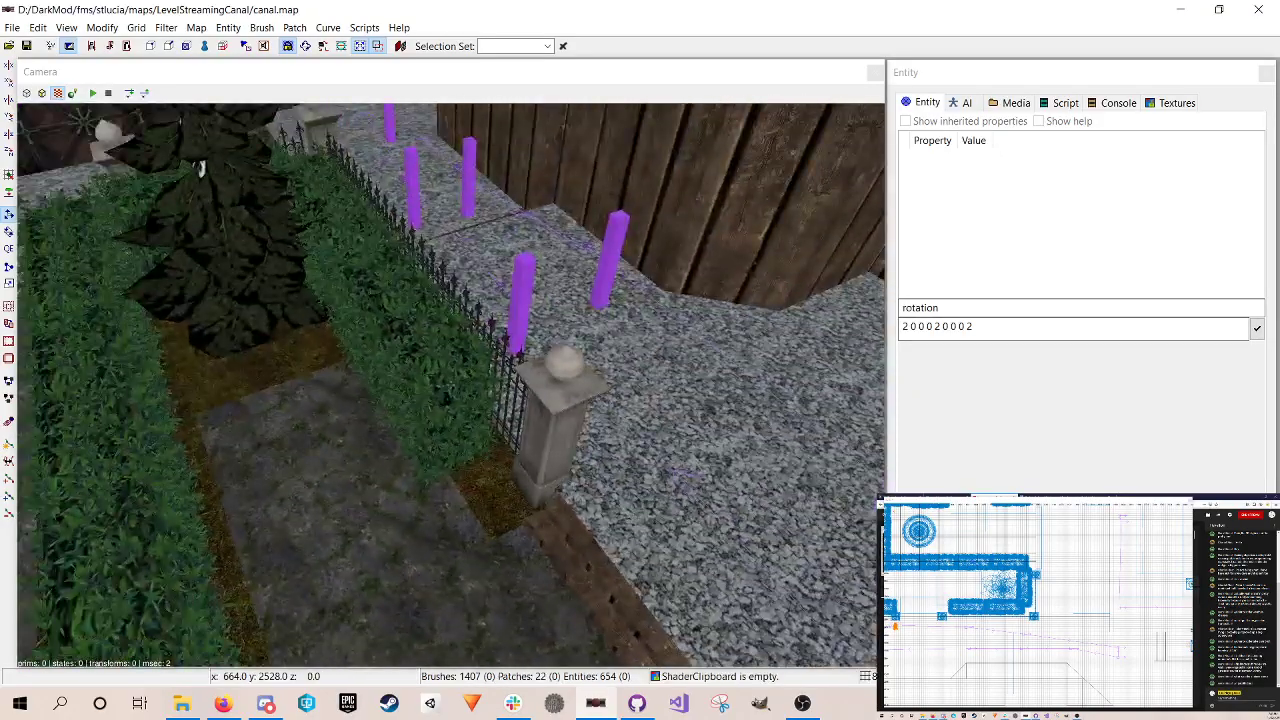
key(Up)
key(Down)
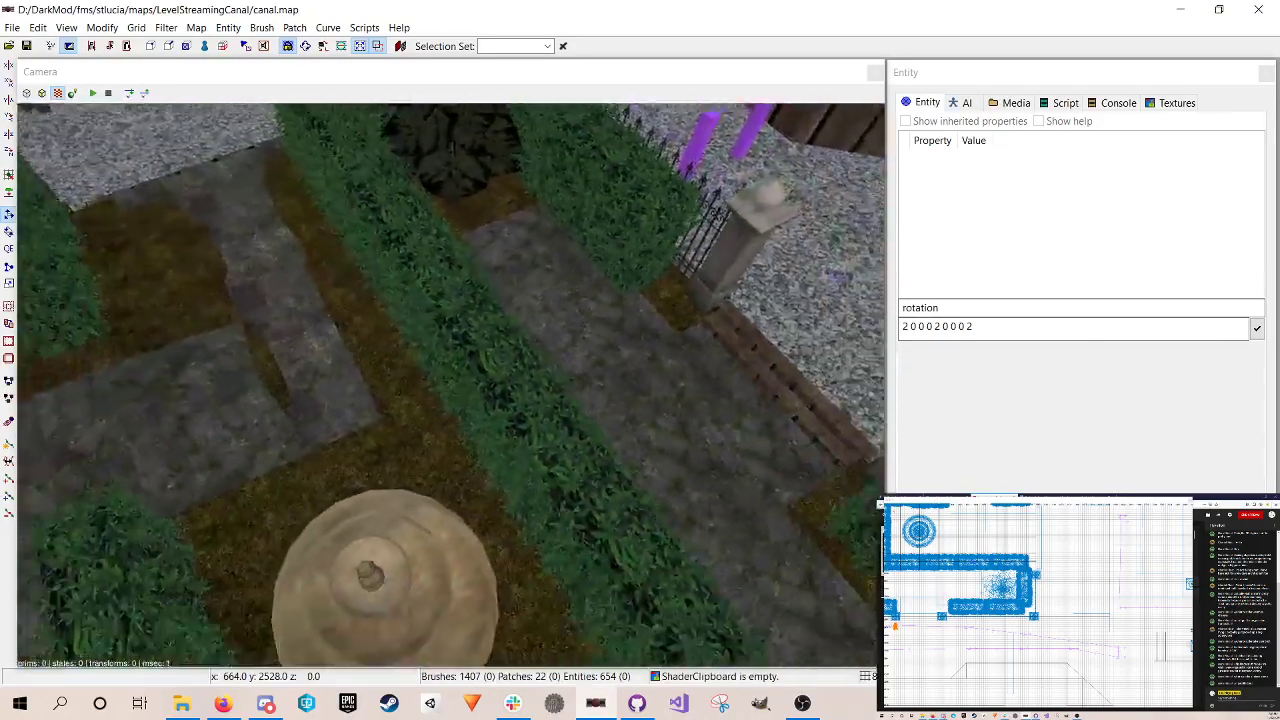
key(Up)
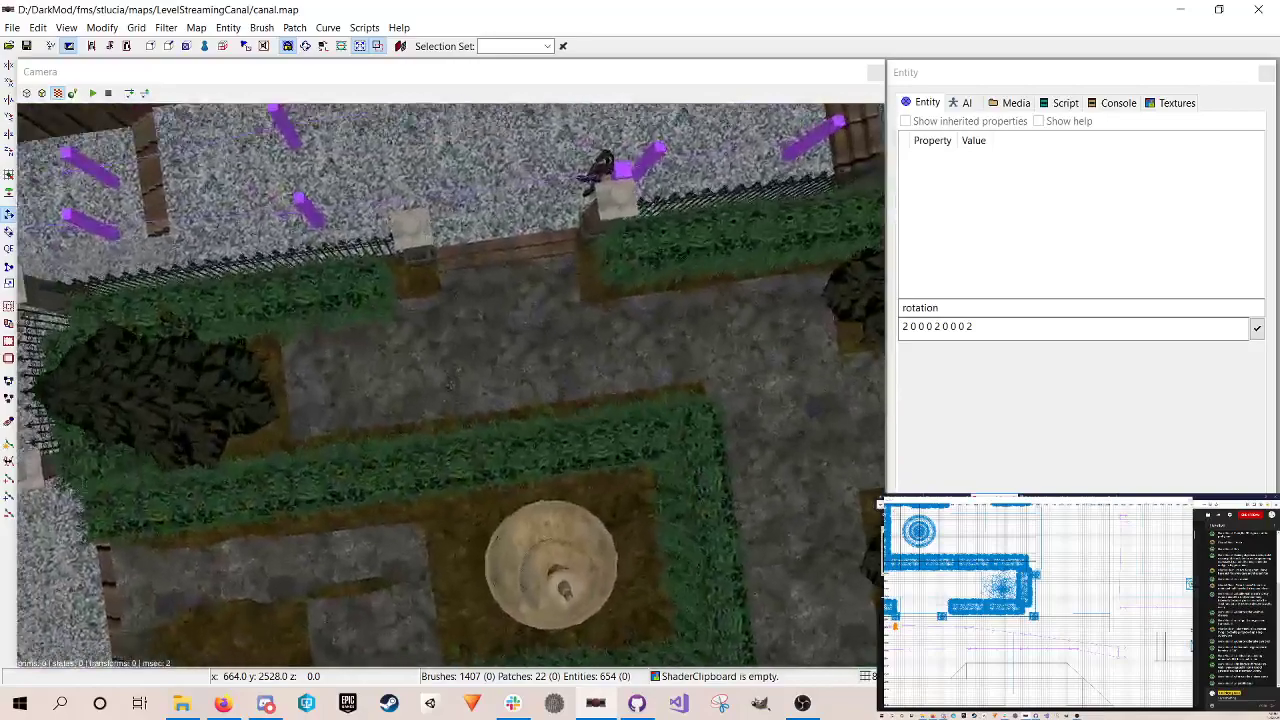
right_click(537, 352)
shift+click(390, 358)
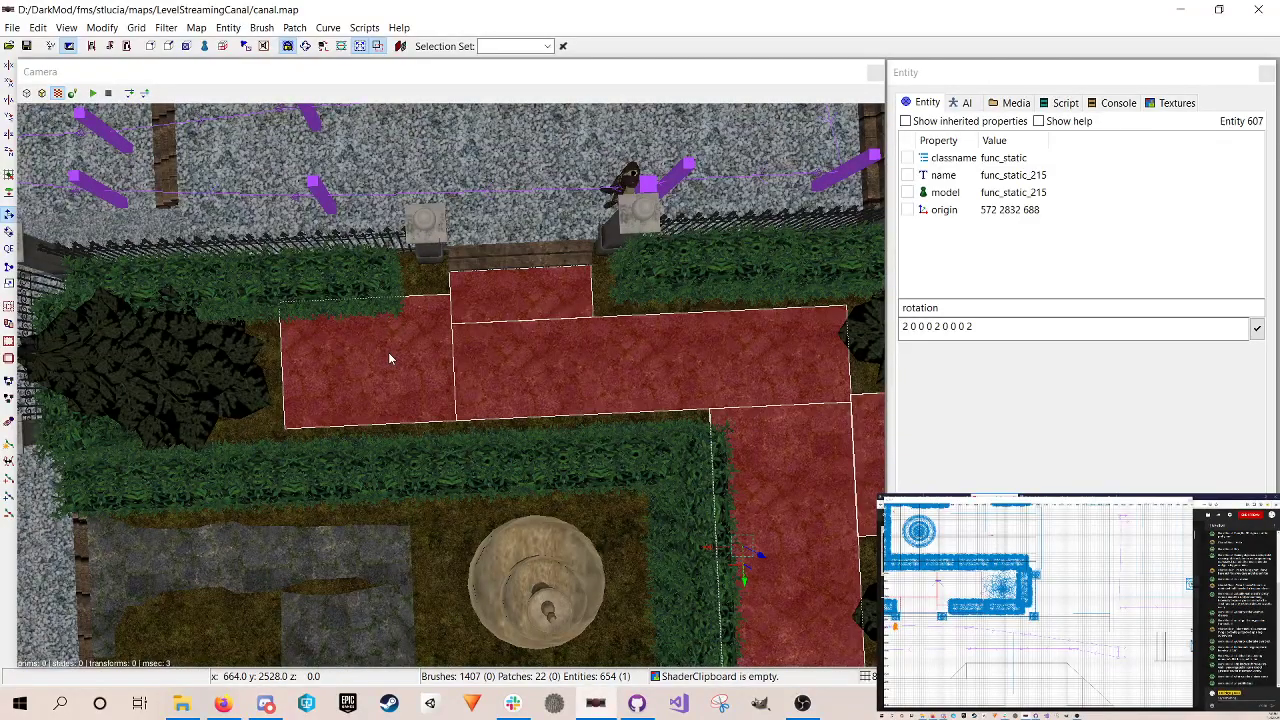
key(Tab)
key(Tab)
key(Tab)
key(Tab)
key(Tab)
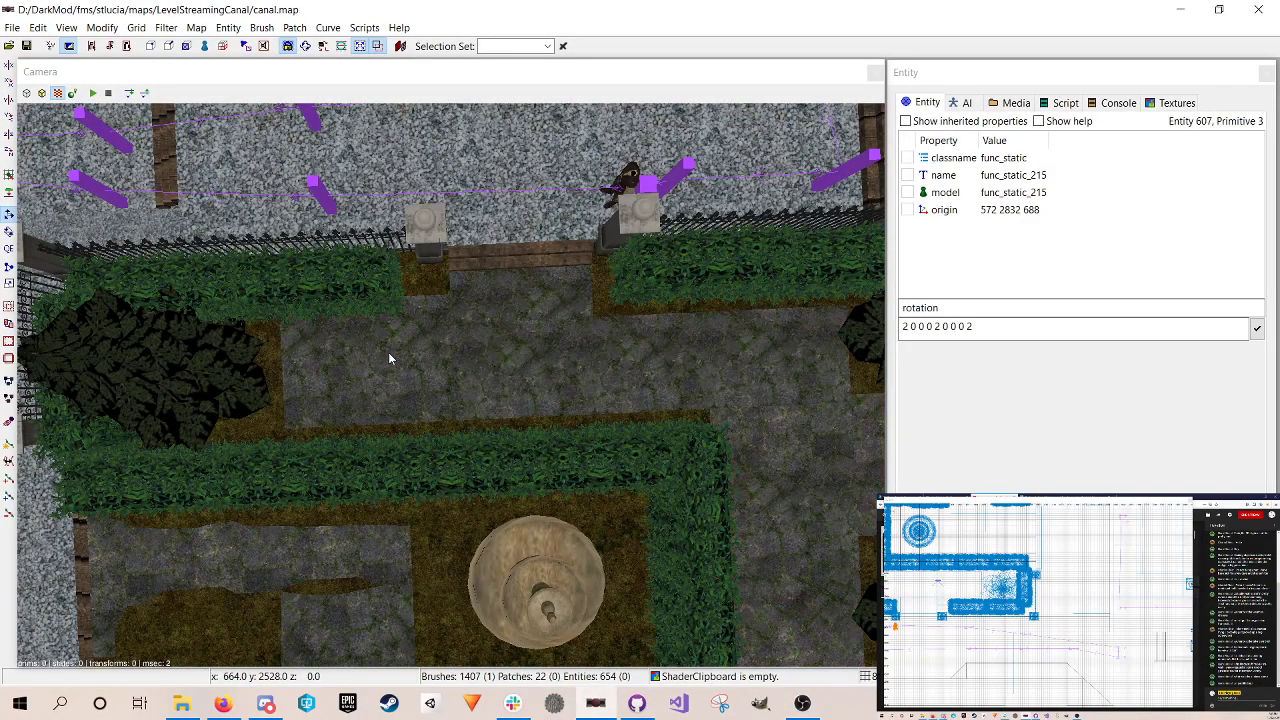
key(Tab)
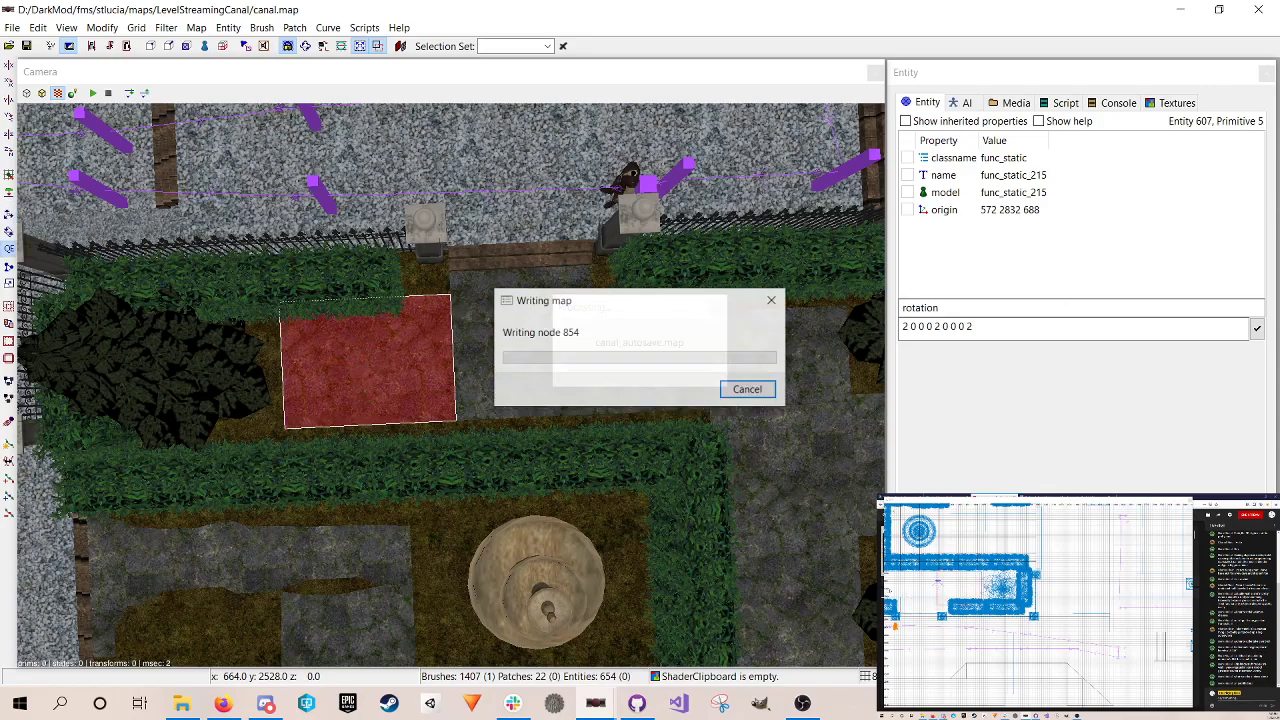
drag(953, 604, 953, 597)
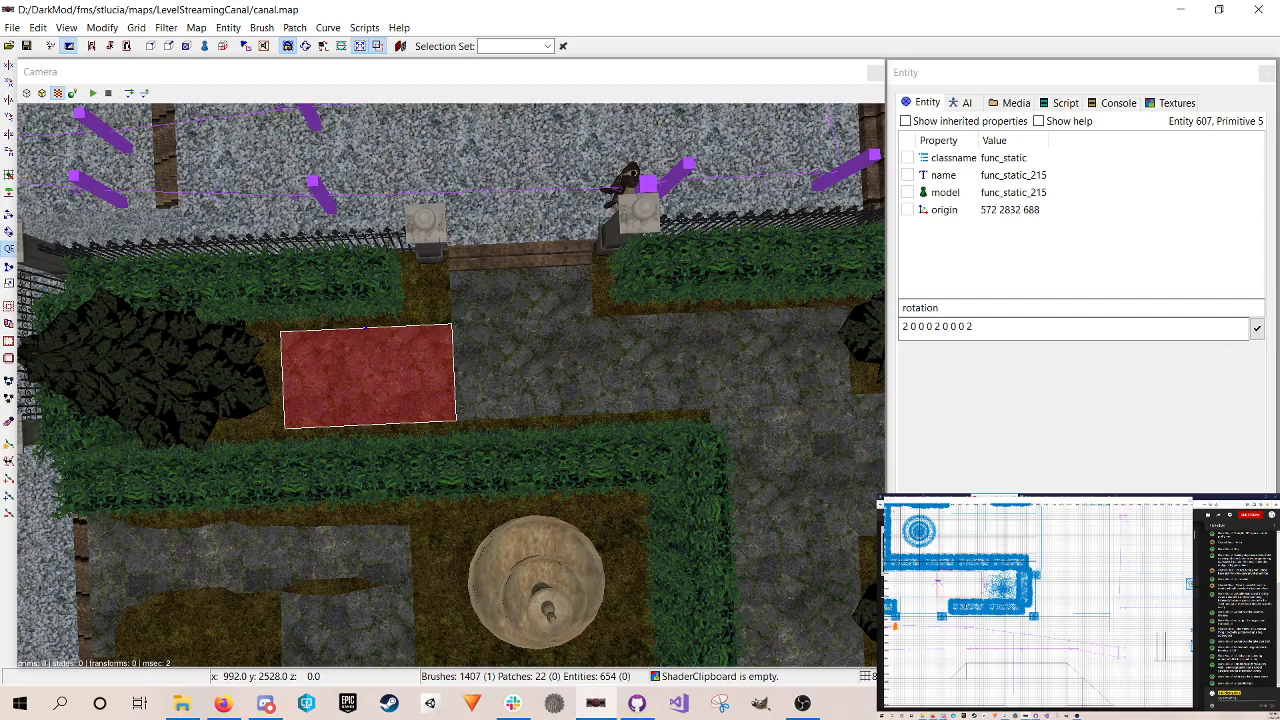
key(Escape)
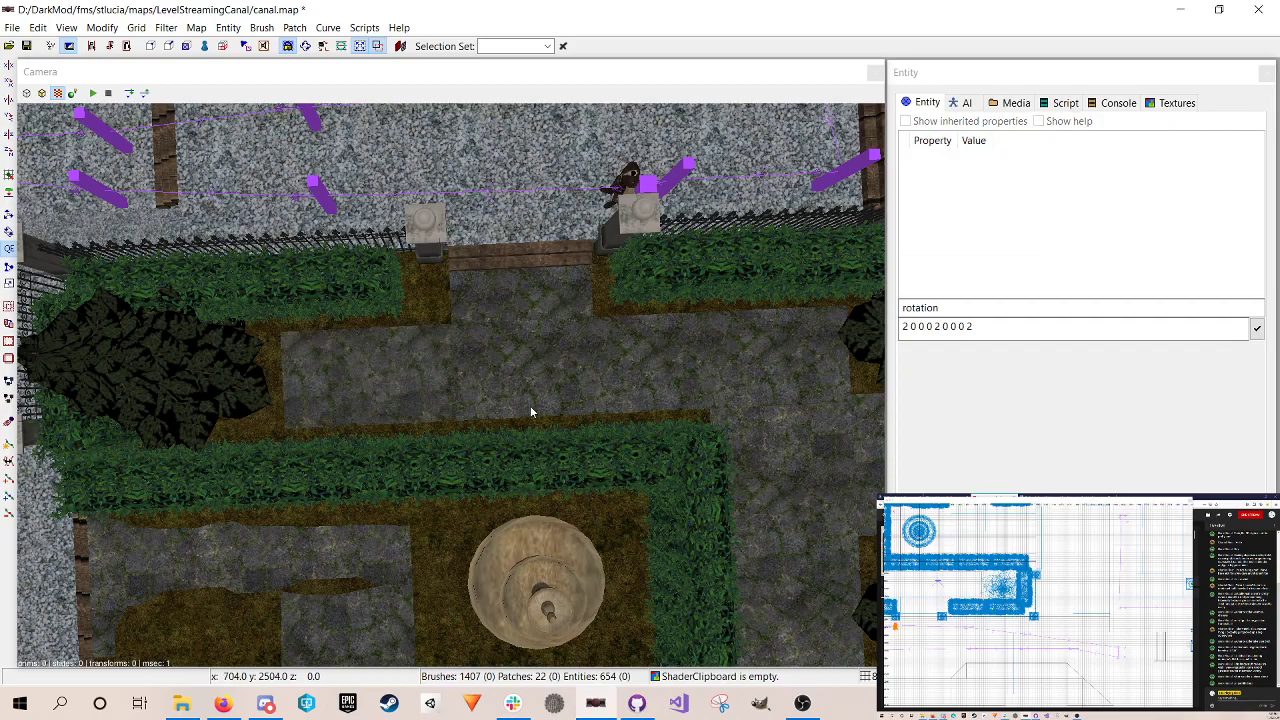
key(ctrl+s)
Step: Move the corner pine tree slightly away from the fences towards the middle of its hedge enclosure, and save the map
right_click(500, 392)
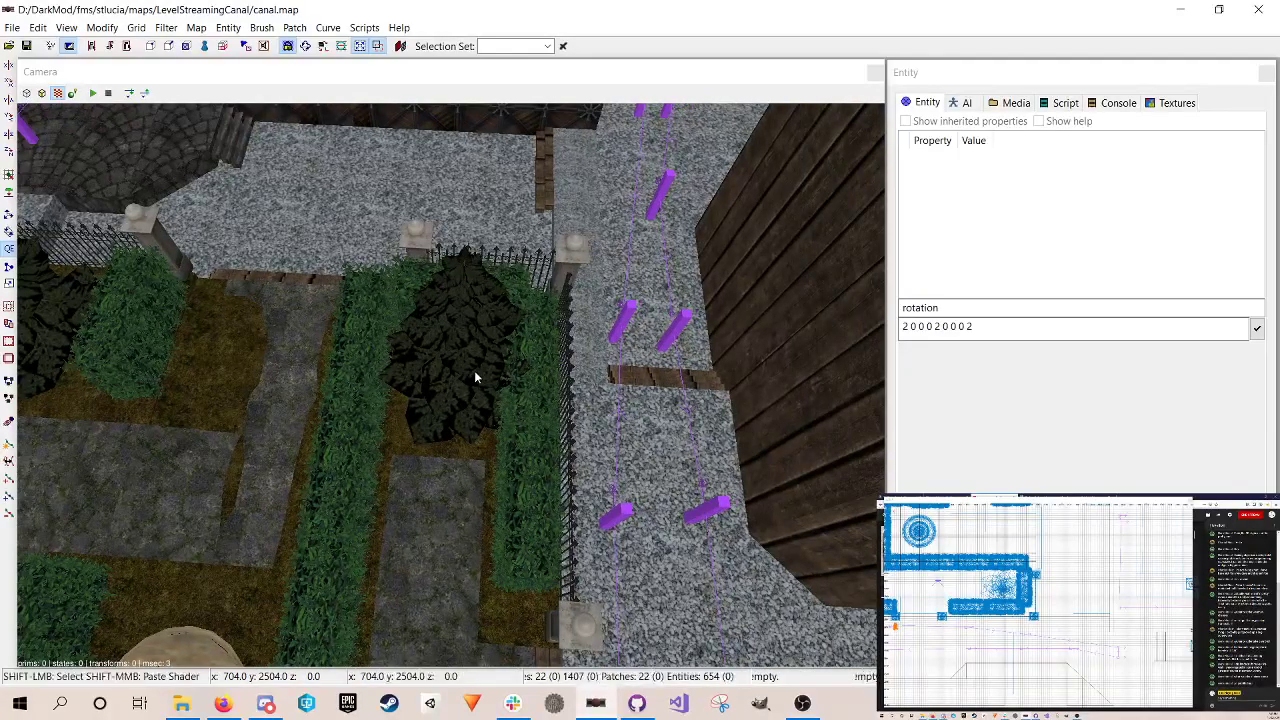
shift+click(474, 370)
drag(1002, 588, 999, 583)
key(Escape)
key(ctrl+s)
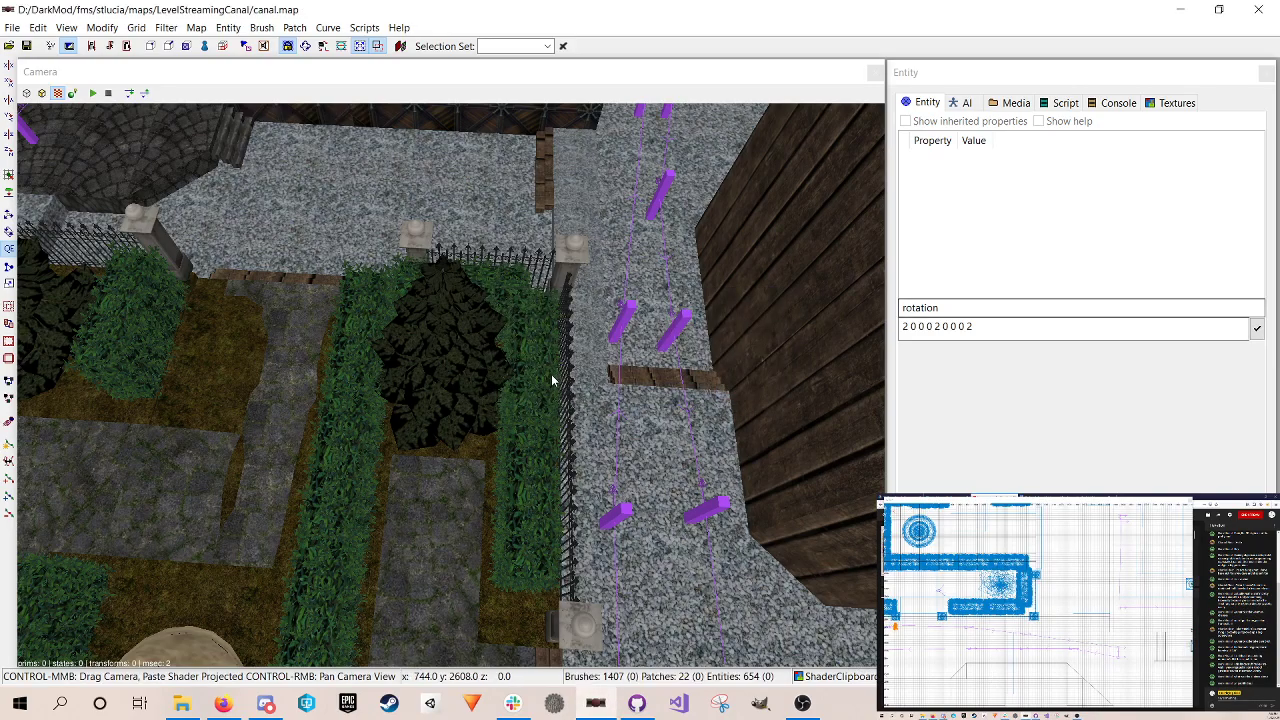
Step: Examine the garden's other pine trees, hedges, fenced corners and stepped entrance to find the small hedges still needing replacement
right_click(504, 399)
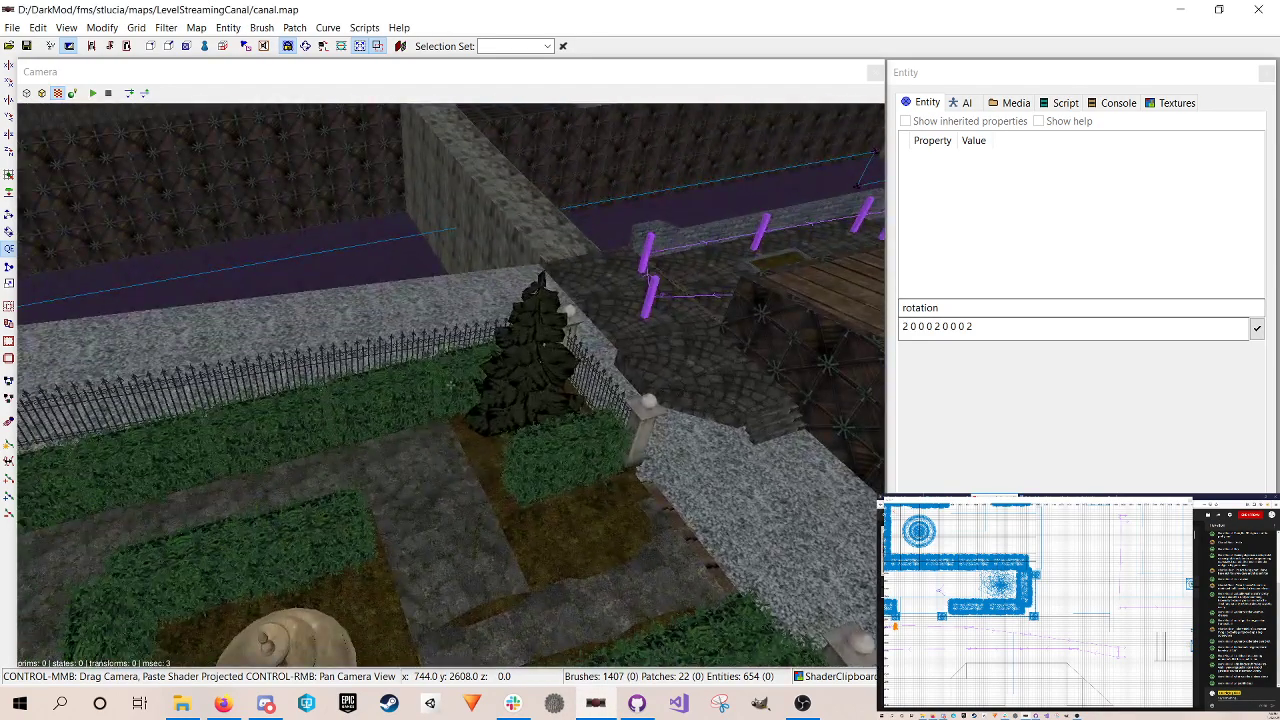
key(Up)
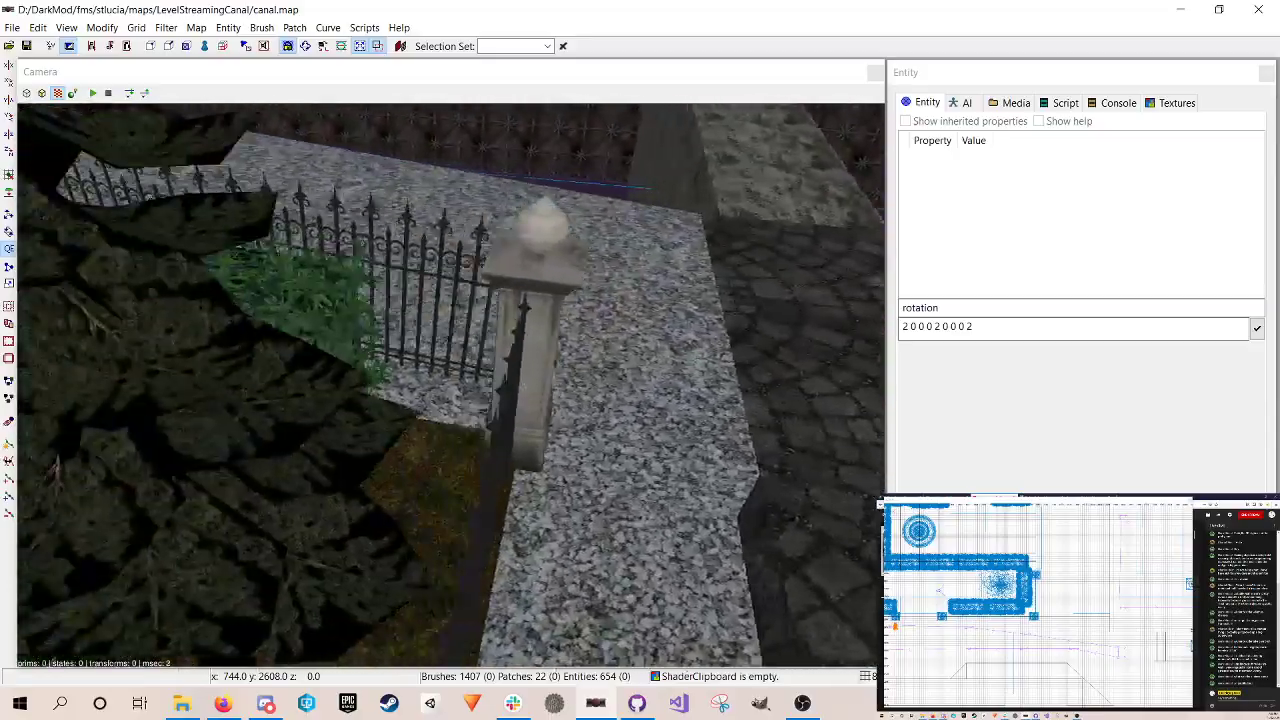
key(Left)
key(Down)
key(Up)
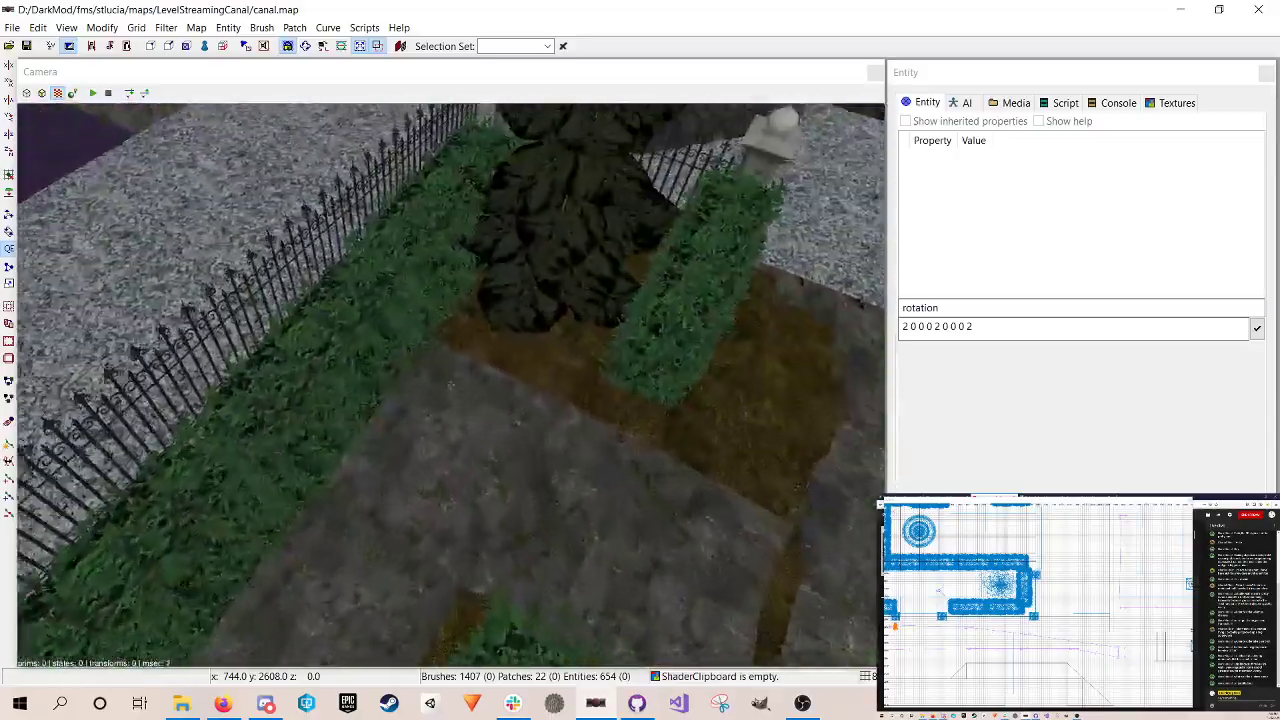
key(Down)
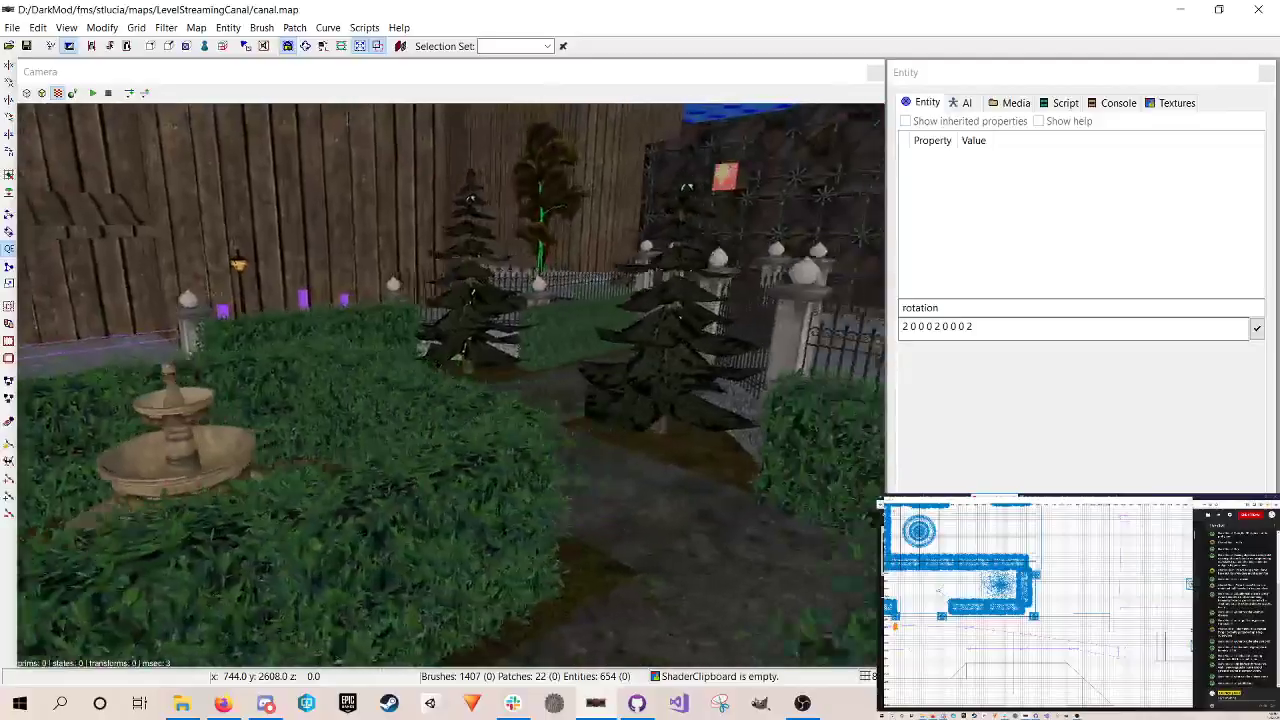
key(Up)
key(Down)
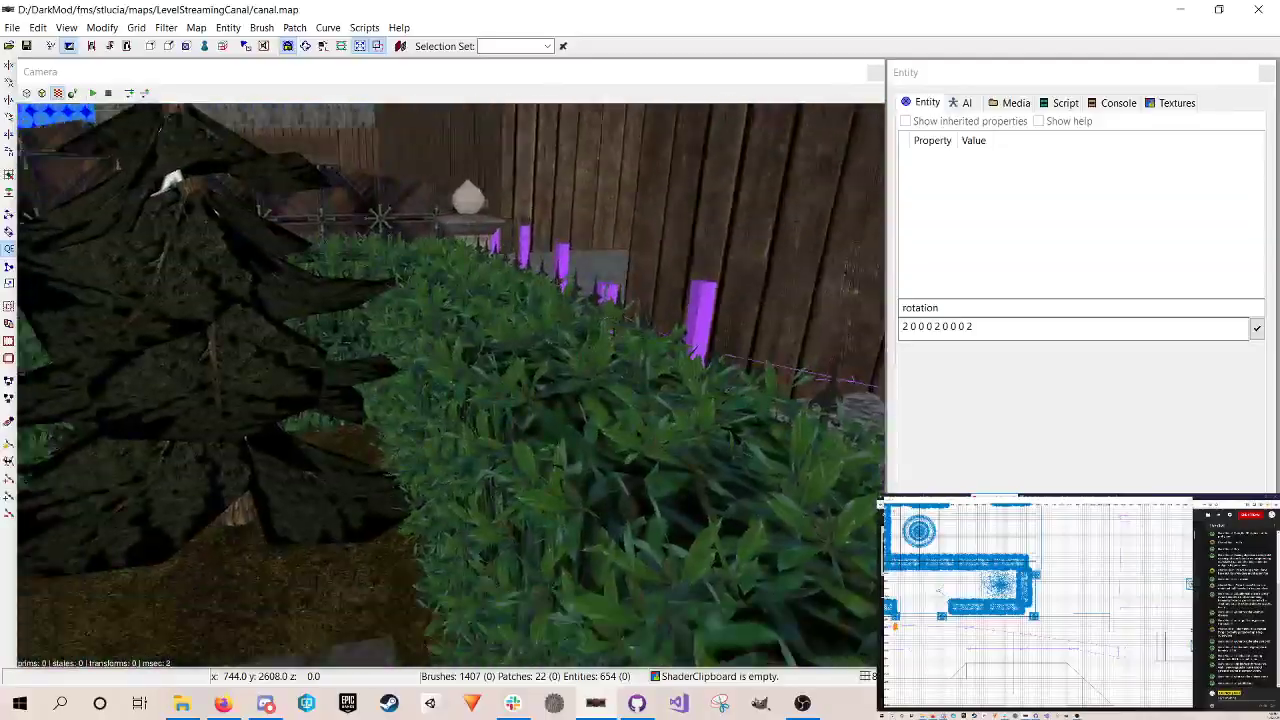
key(Down)
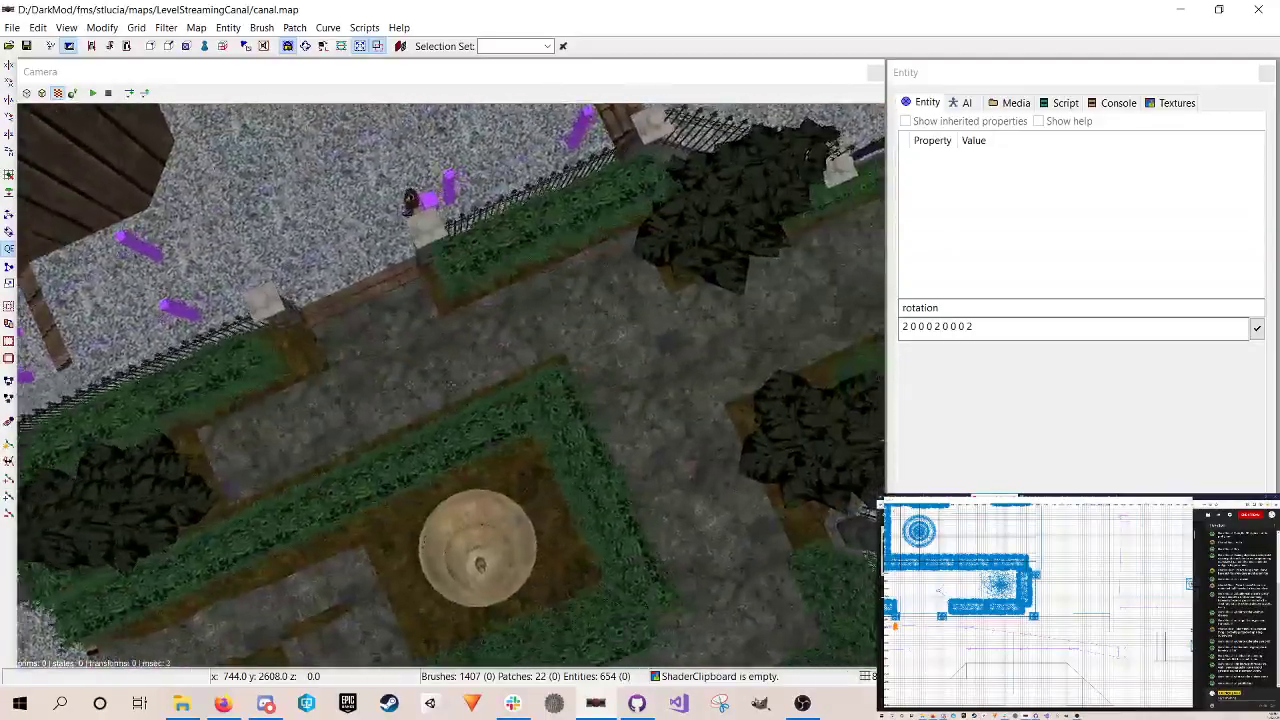
key(Up)
key(Up)
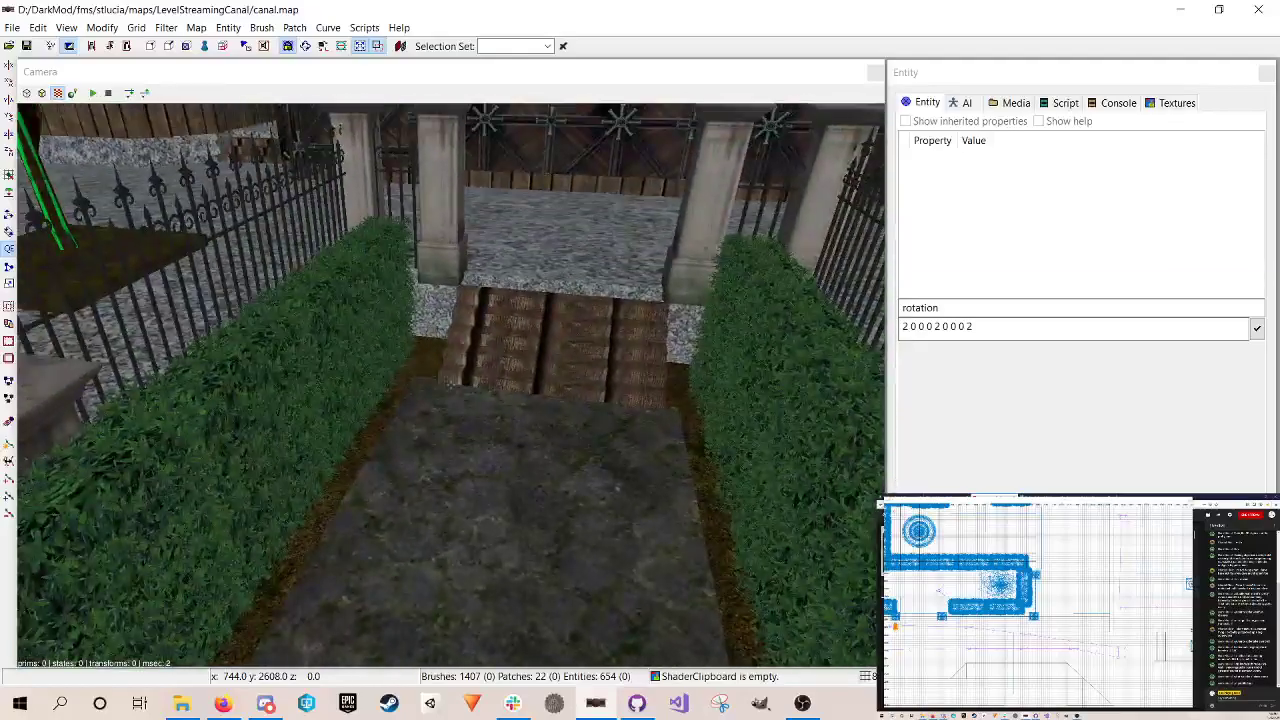
key(Down)
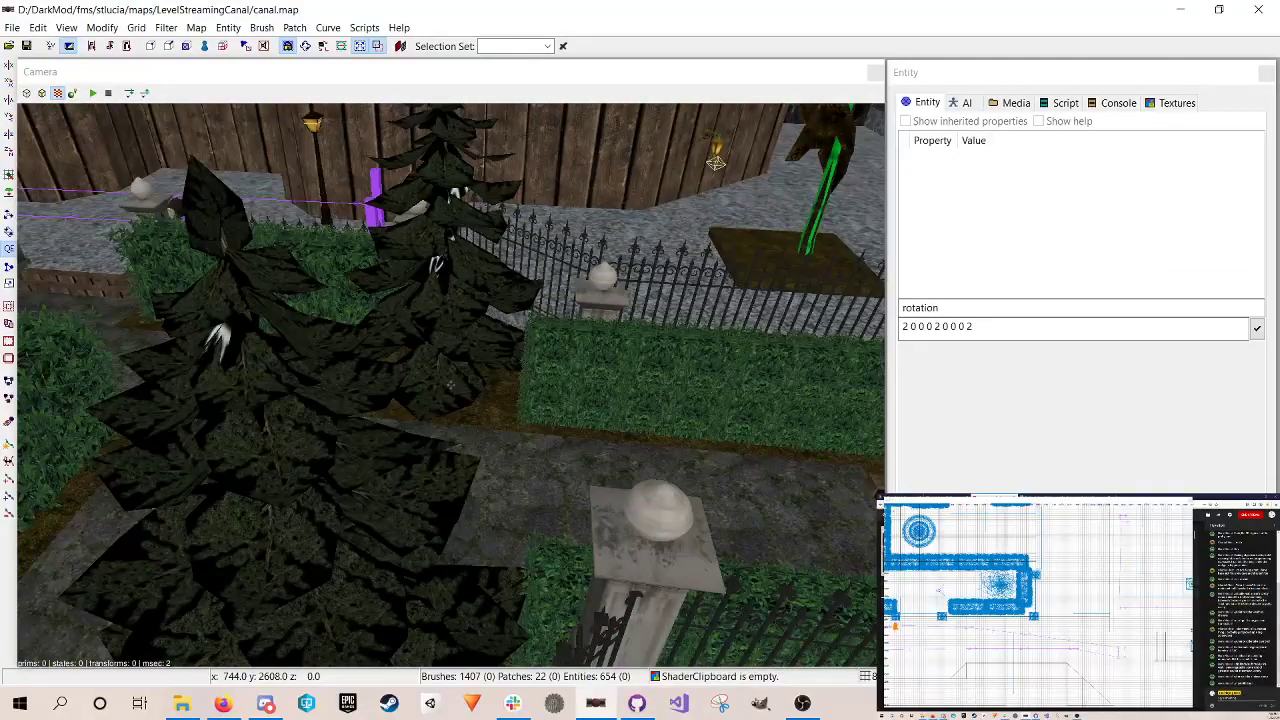
key(Up)
key(Right)
right_click(450, 385)
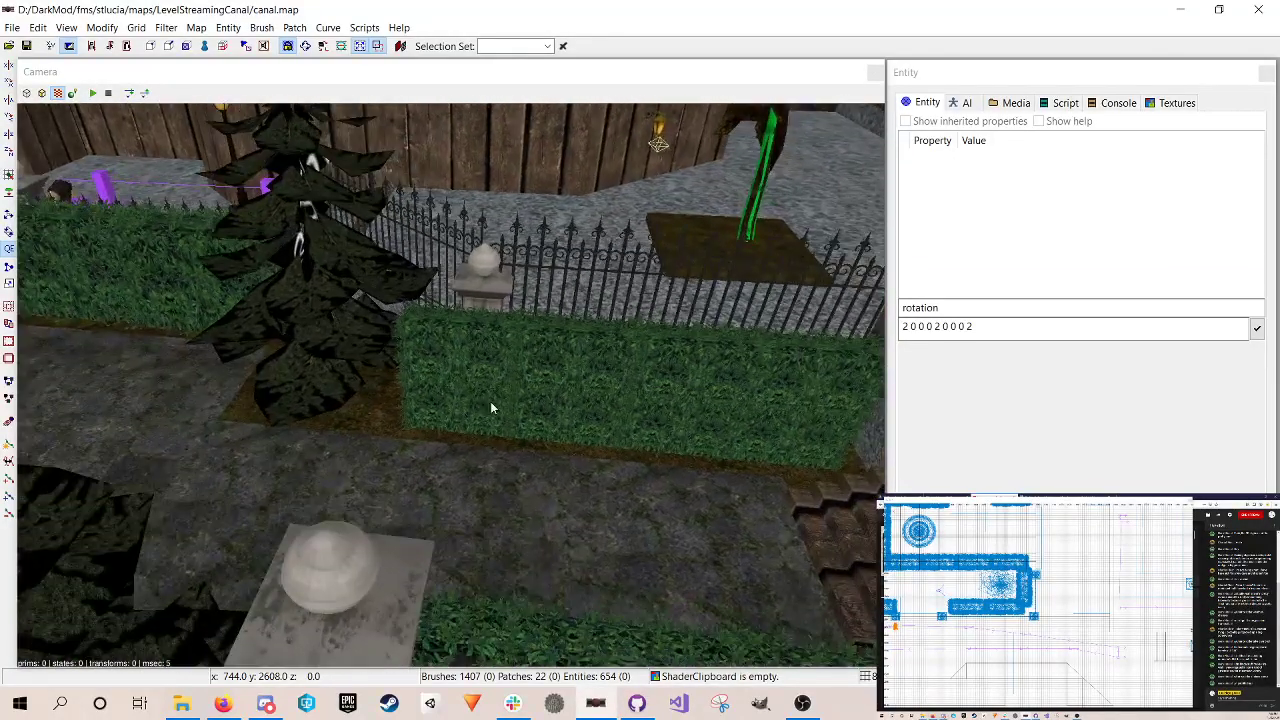
shift+click(195, 287)
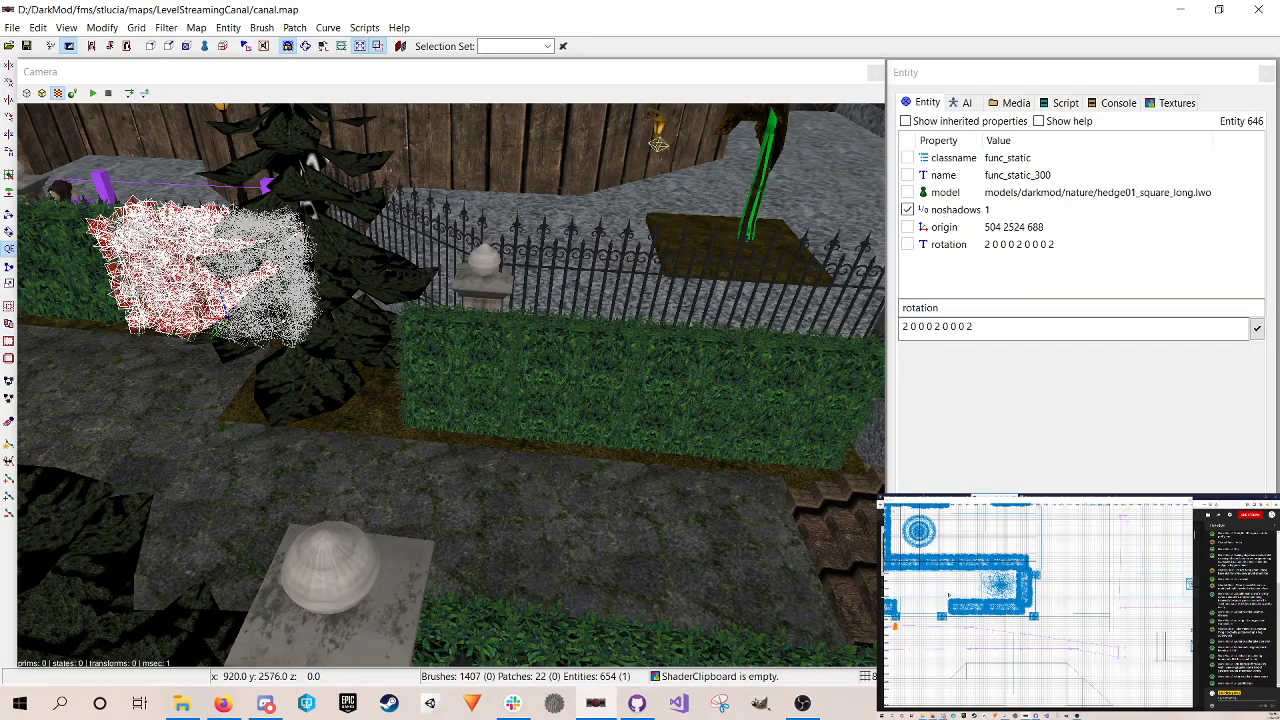
right_drag(949, 595, 1186, 620)
key(w)
right_drag(1025, 533, 999, 530)
right_drag(1062, 627, 1039, 614)
key(space)
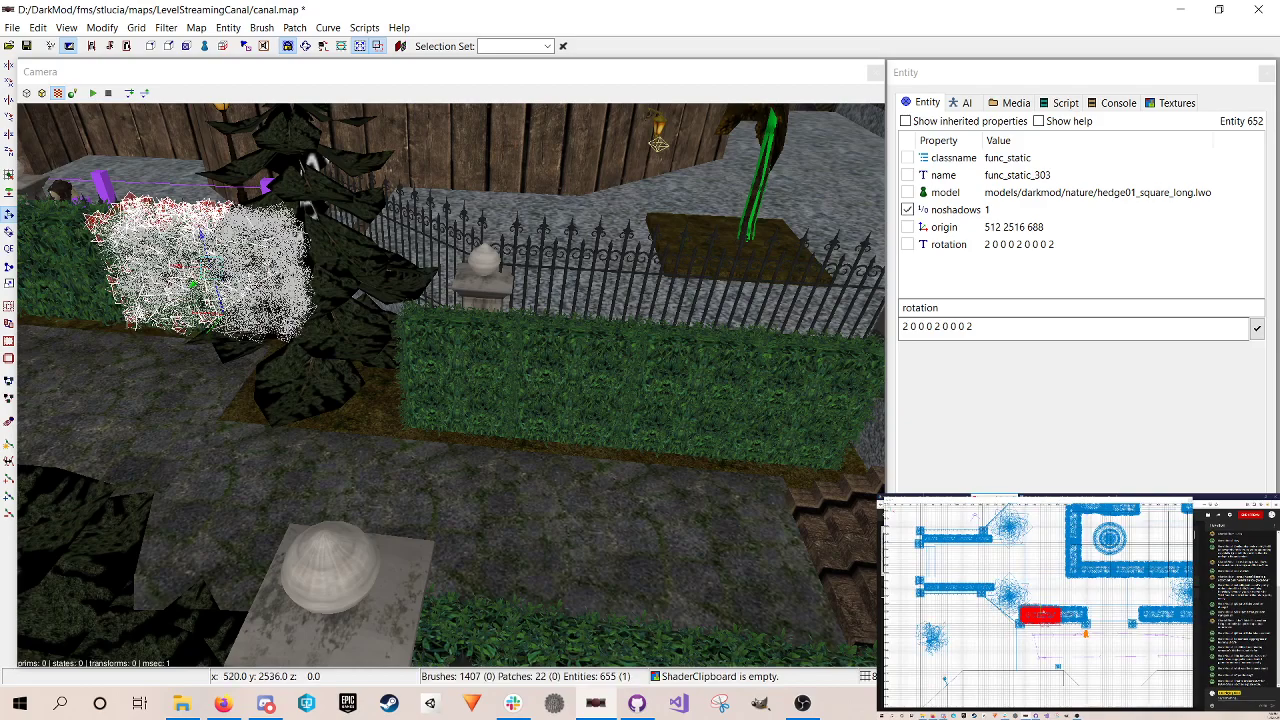
drag(1042, 615, 976, 558)
key(Escape)
right_click(548, 314)
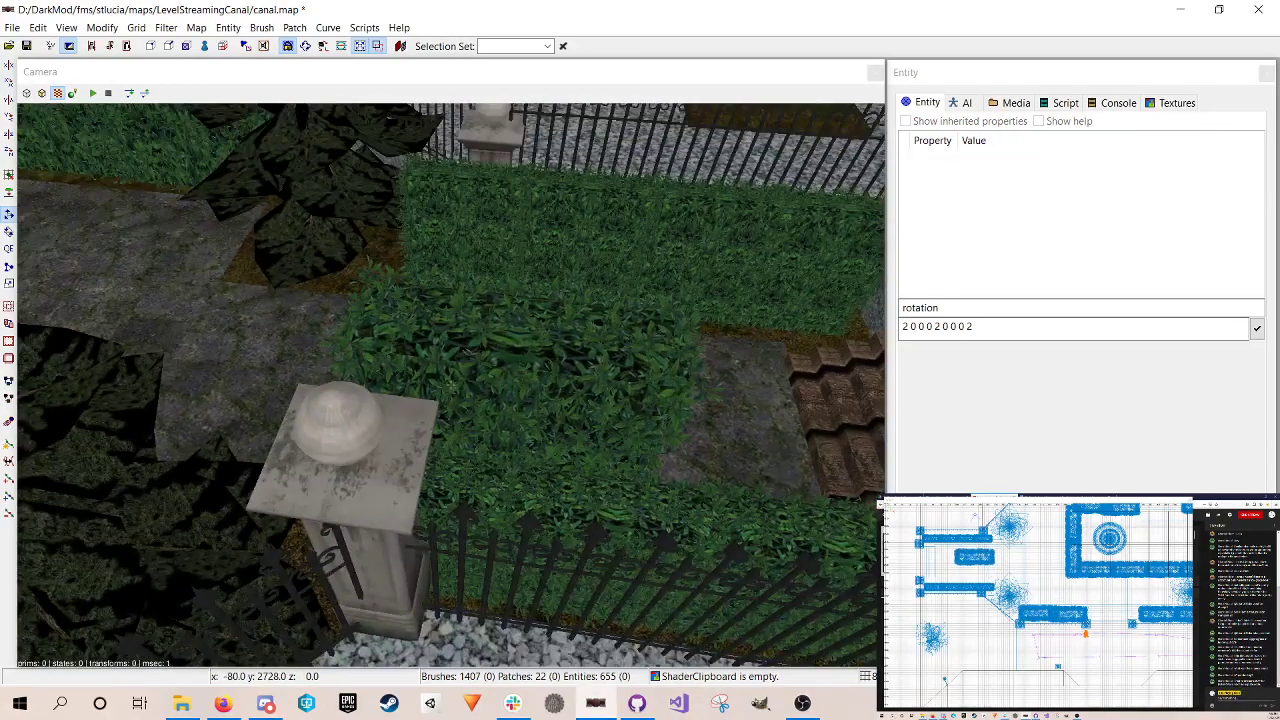
Step: Delete the four small hedges beside the corner pillar on the fountain-side fence of the stepped entrance
key(Right)
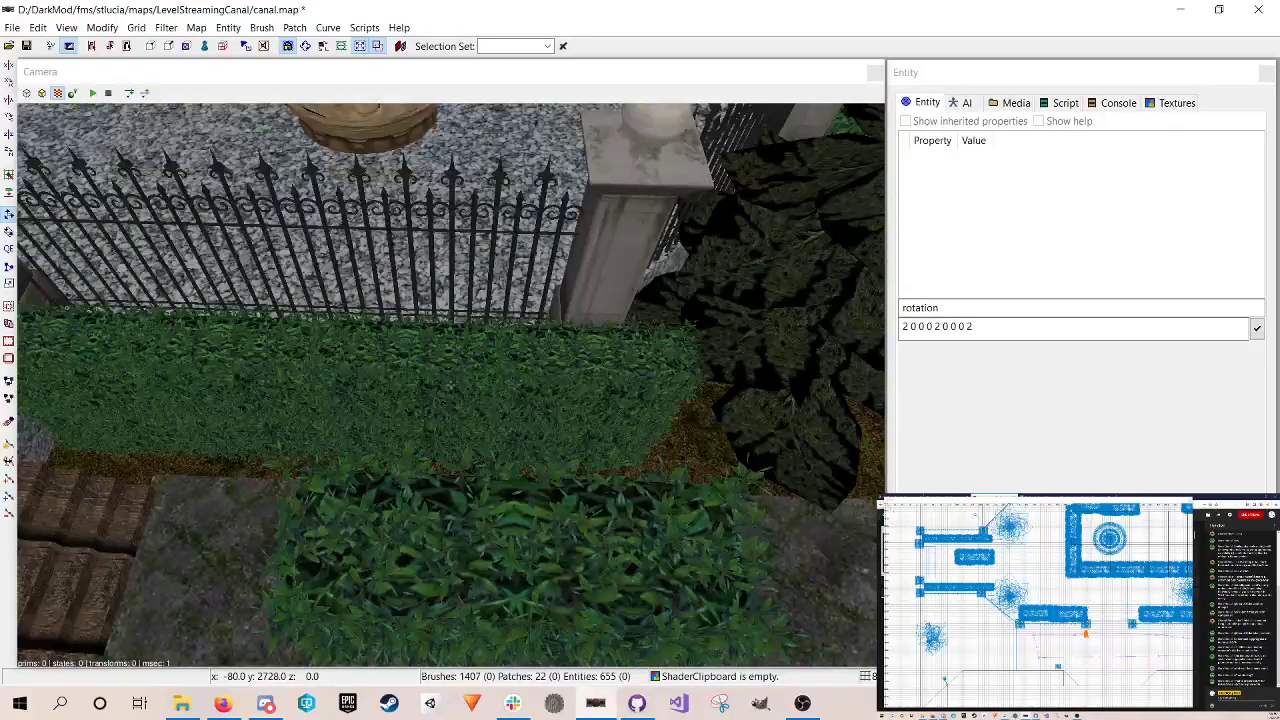
shift+click(388, 360)
shift+click(572, 376)
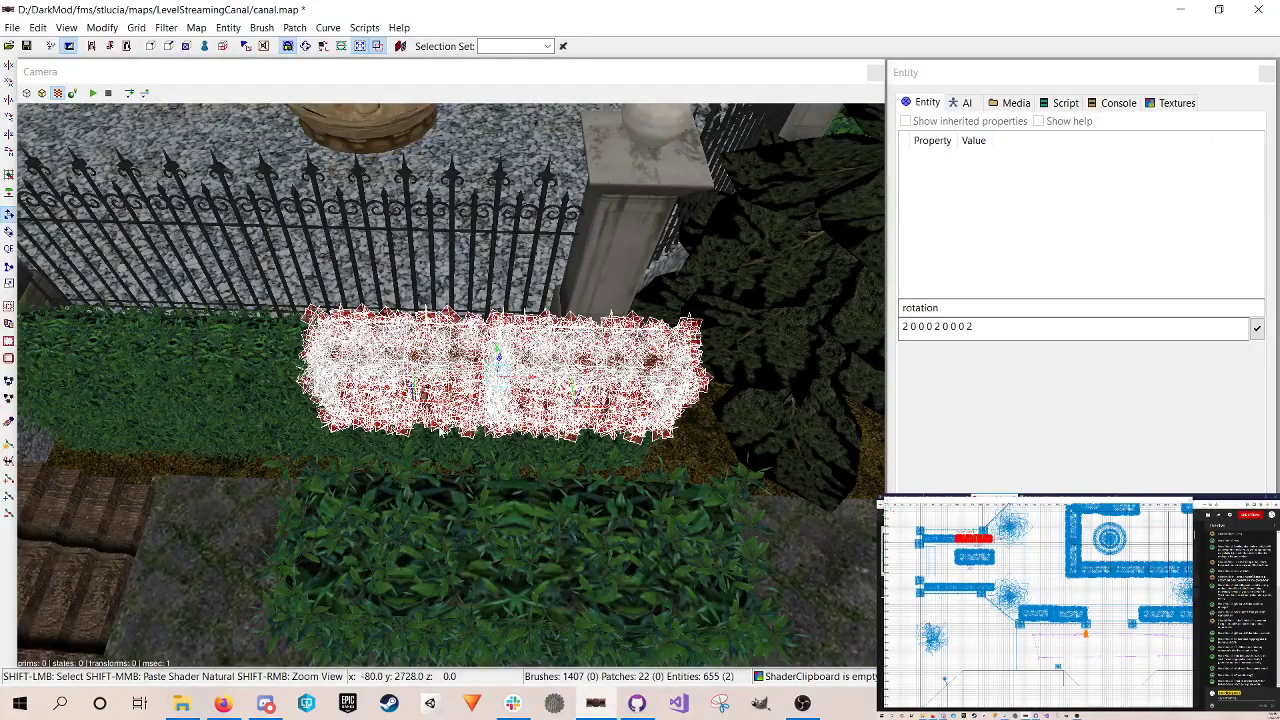
shift+click(436, 426)
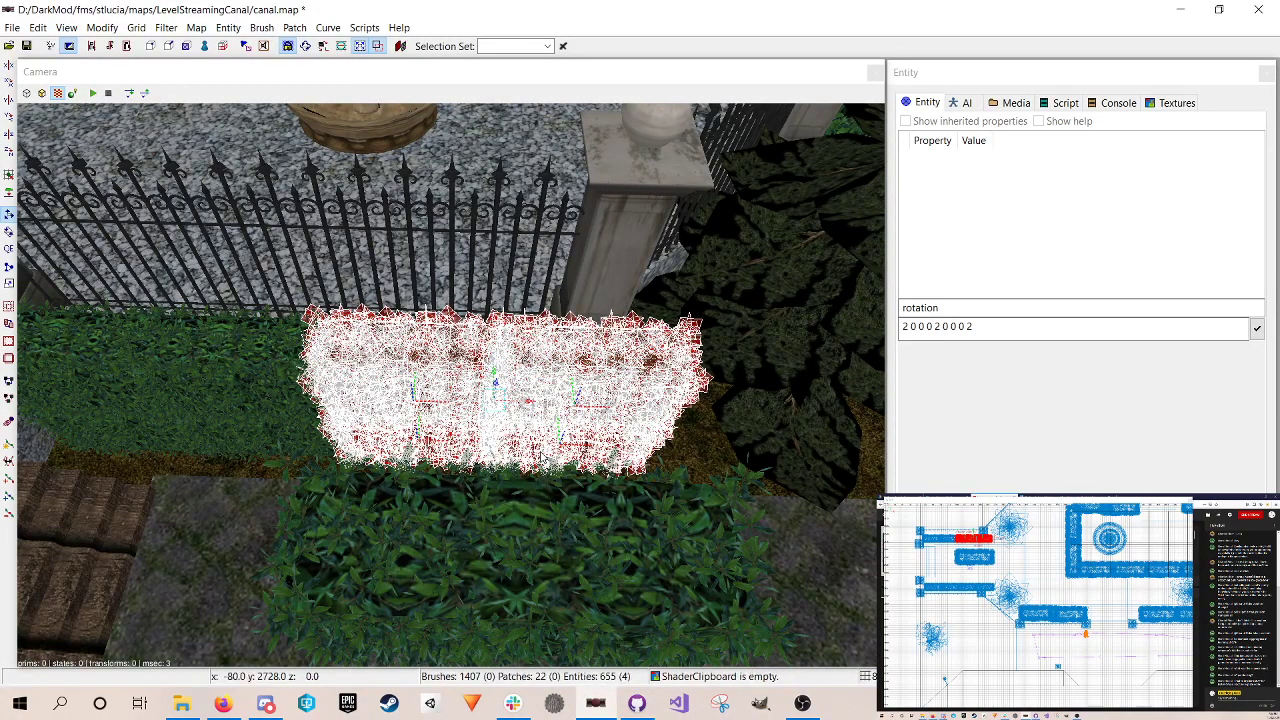
key(Delete)
shift+click(541, 558)
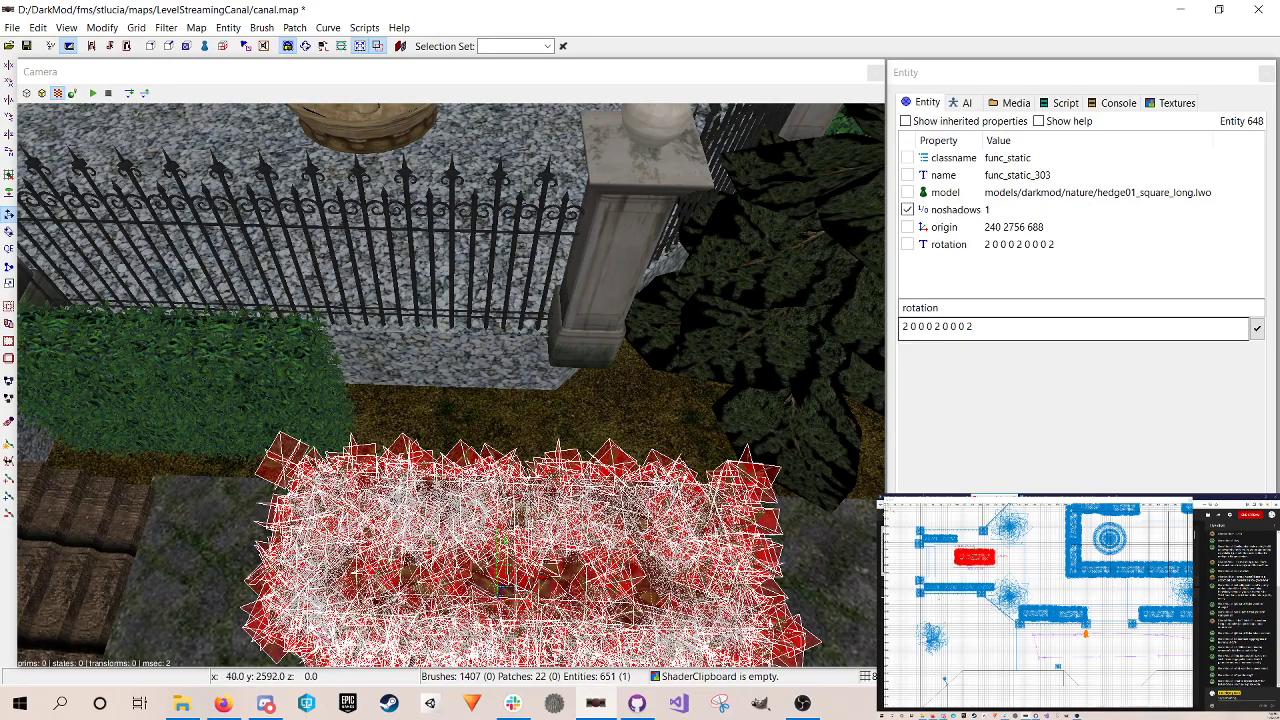
drag(974, 553, 977, 537)
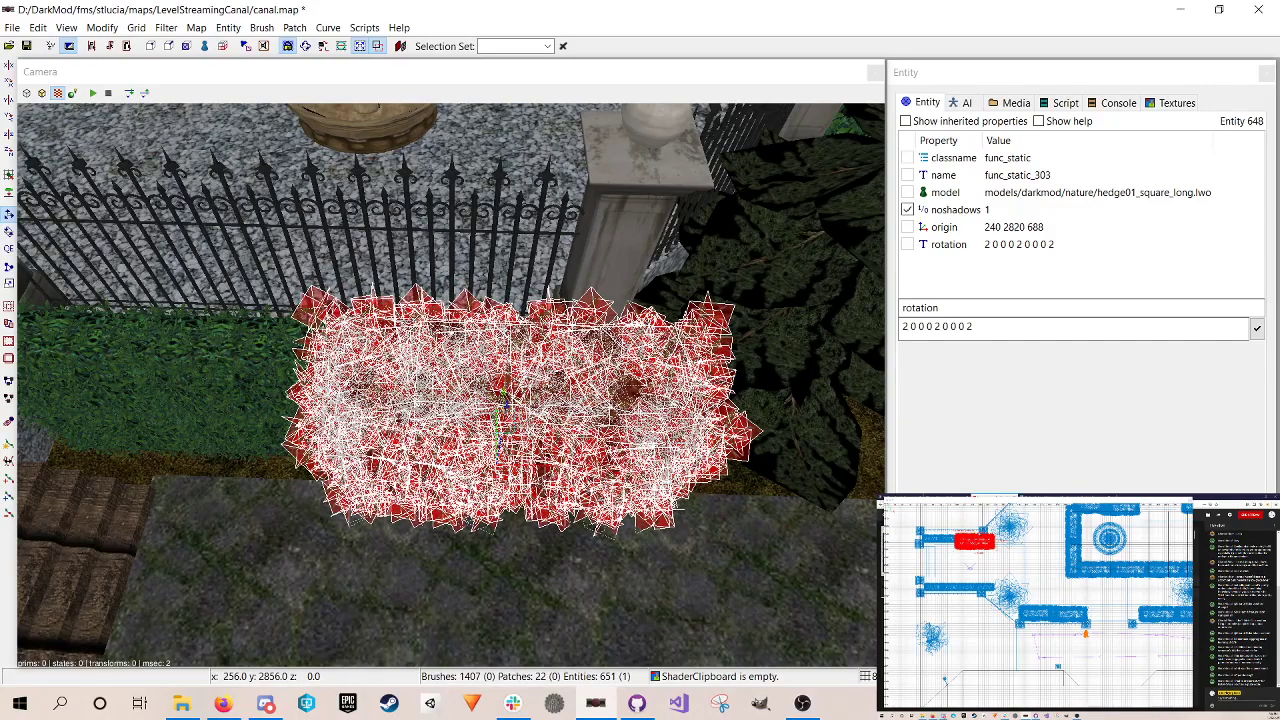
key(Escape)
Step: Delete the four remaining small hedges between the new hedge and the steps, and save the map
shift+click(284, 358)
shift+click(254, 412)
shift+click(126, 428)
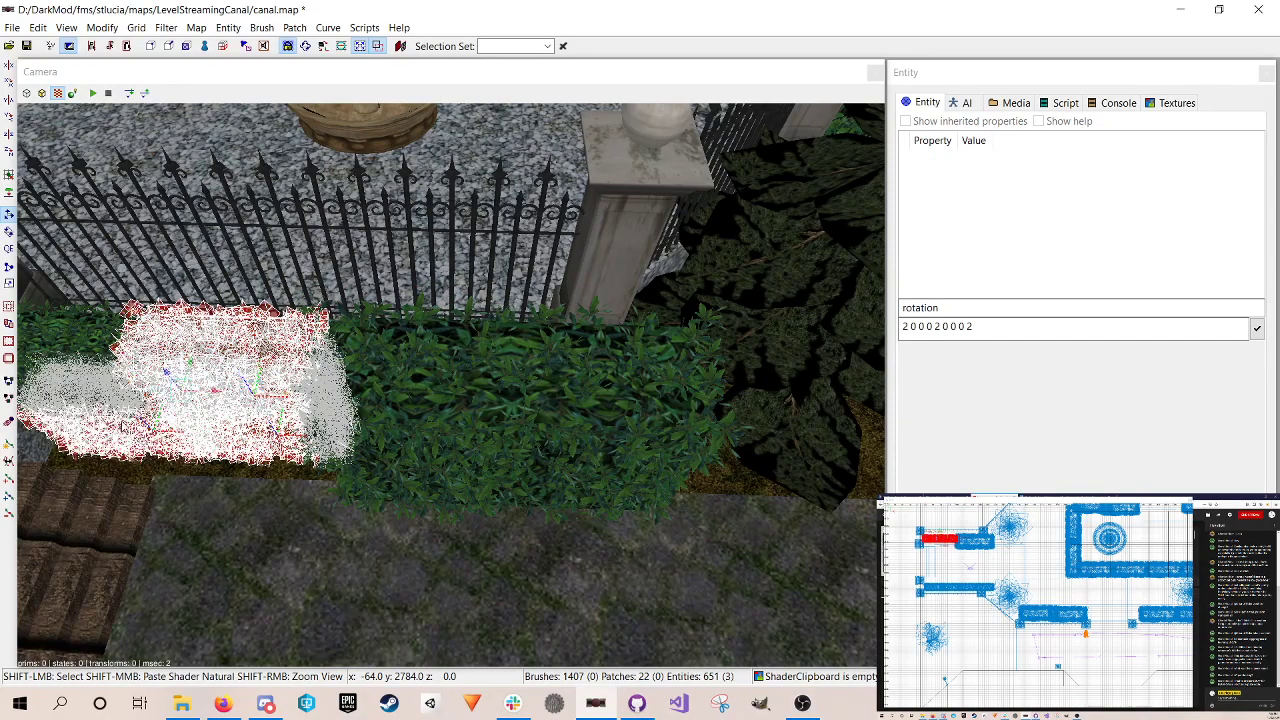
shift+click(111, 390)
key(Delete)
key(ctrl+s)
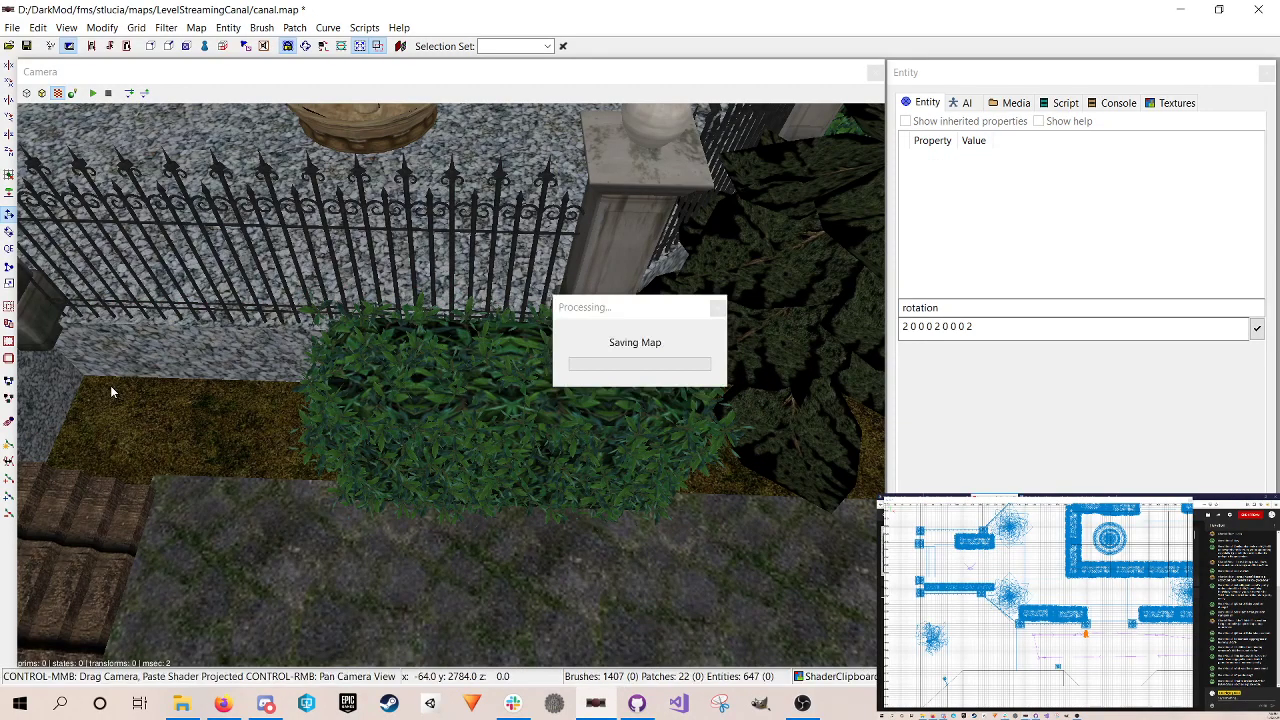
shift+click(396, 415)
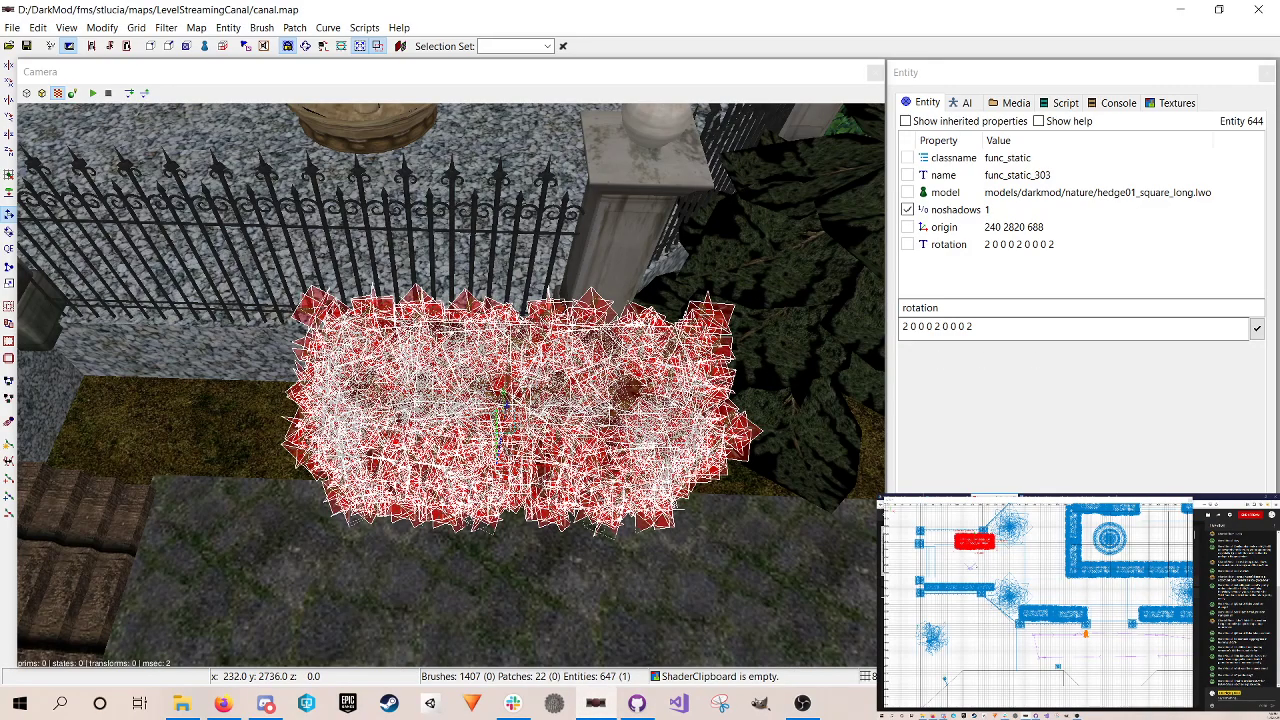
key(space)
drag(988, 566, 955, 566)
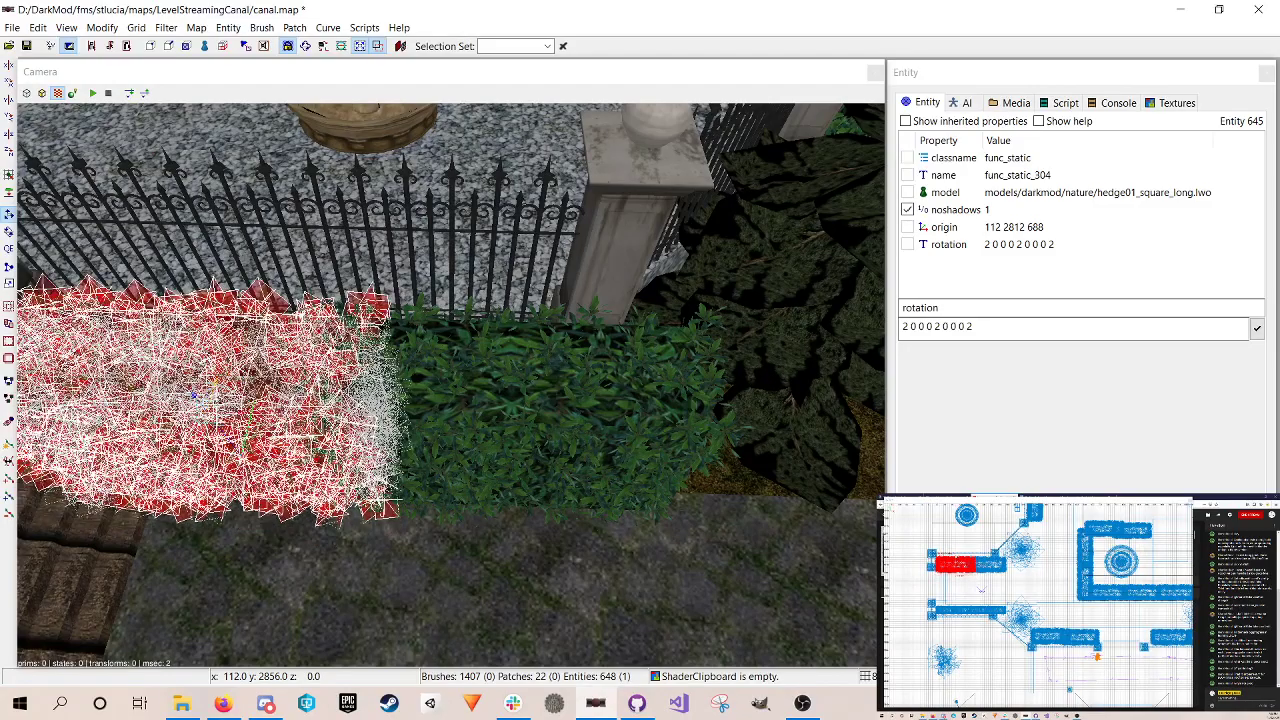
key(Escape)
key(ctrl+s)
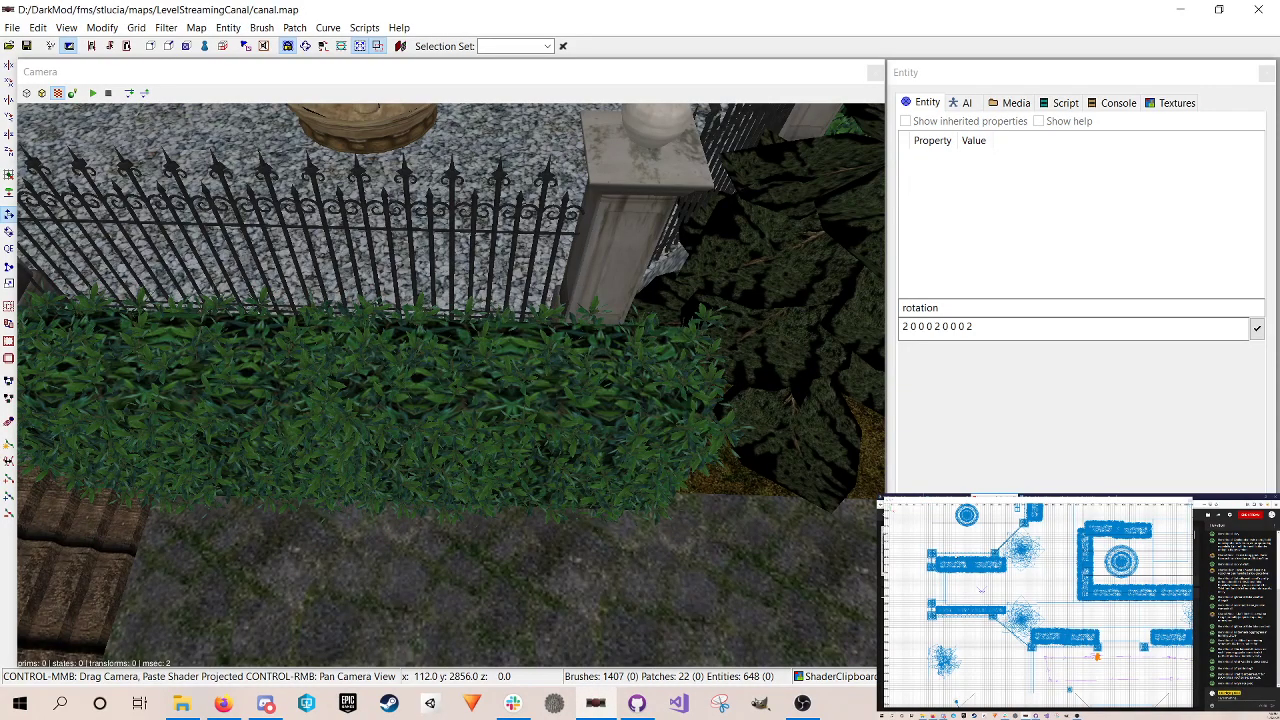
right_click(198, 362)
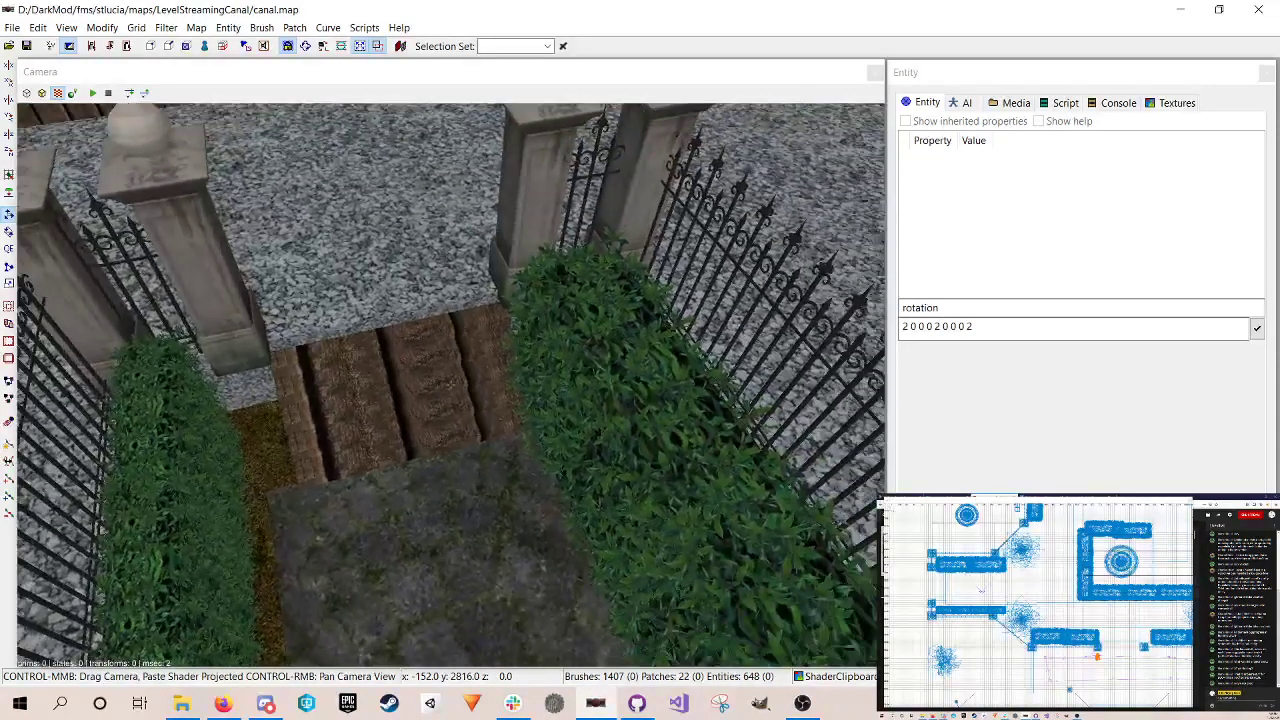
right_click(198, 364)
shift+click(582, 420)
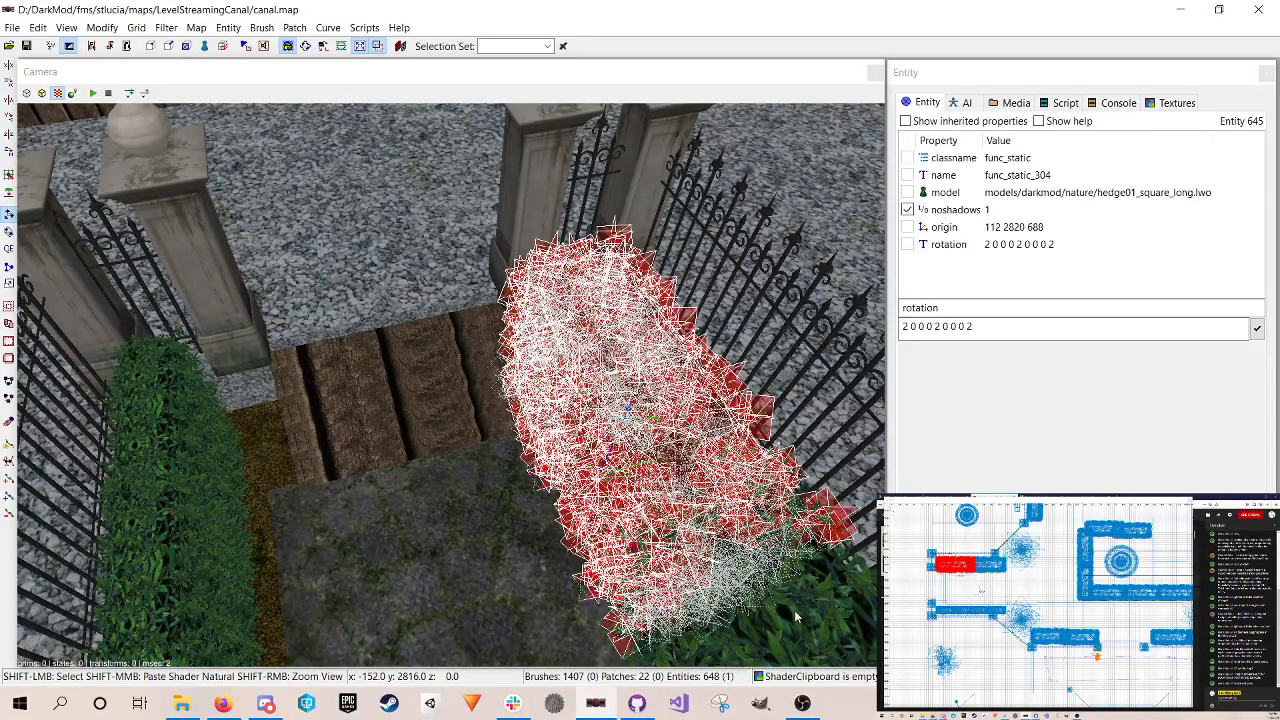
shift+click(633, 489)
key(Escape)
right_click(634, 494)
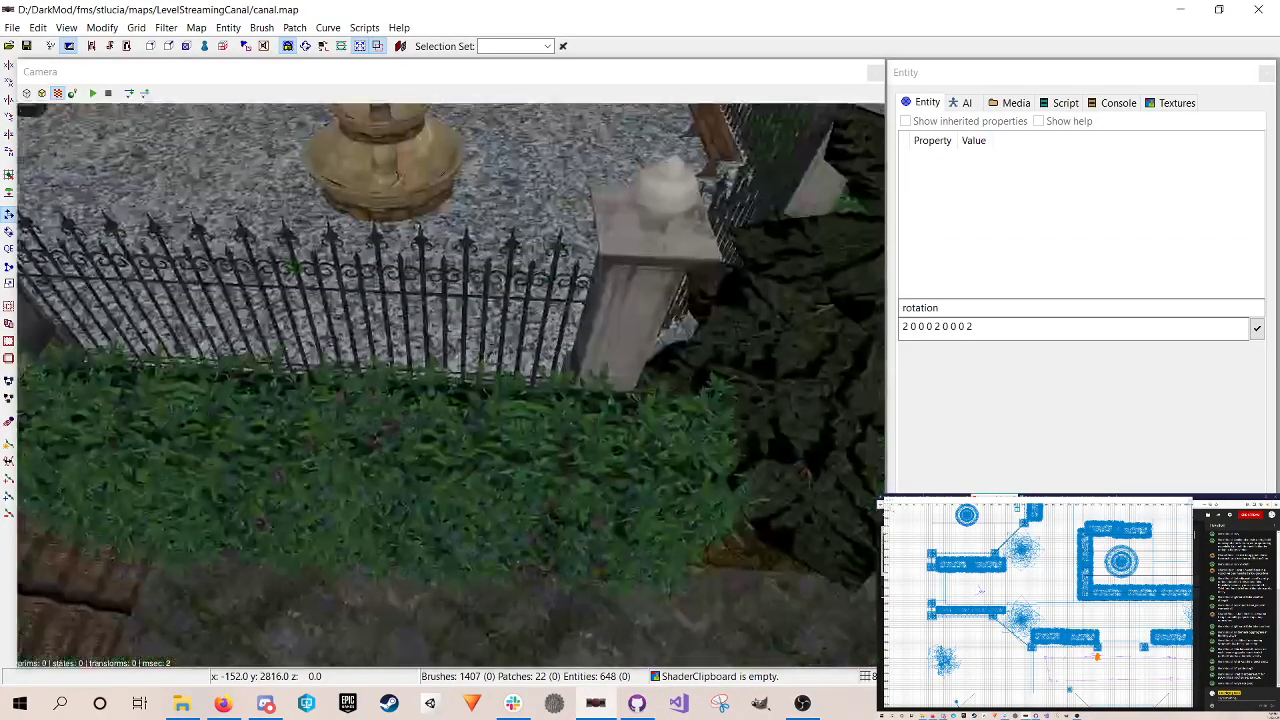
right_click(597, 447)
shift+click(656, 467)
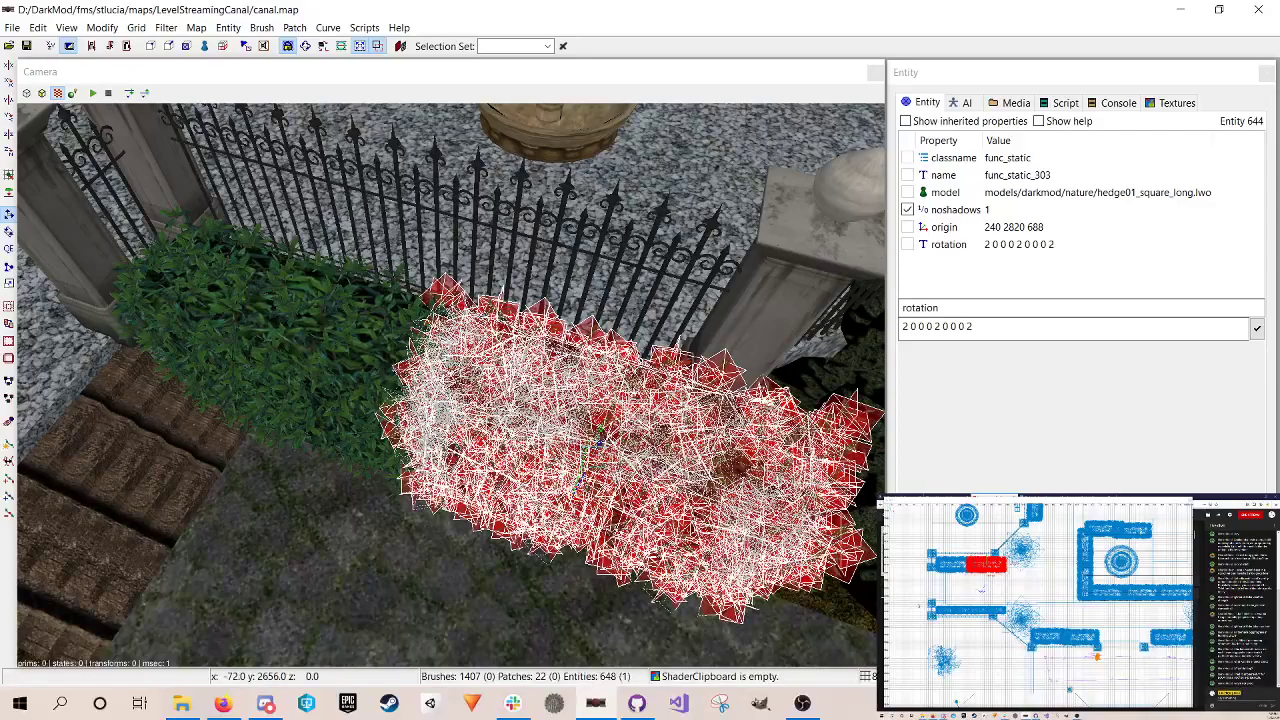
drag(996, 567, 1002, 567)
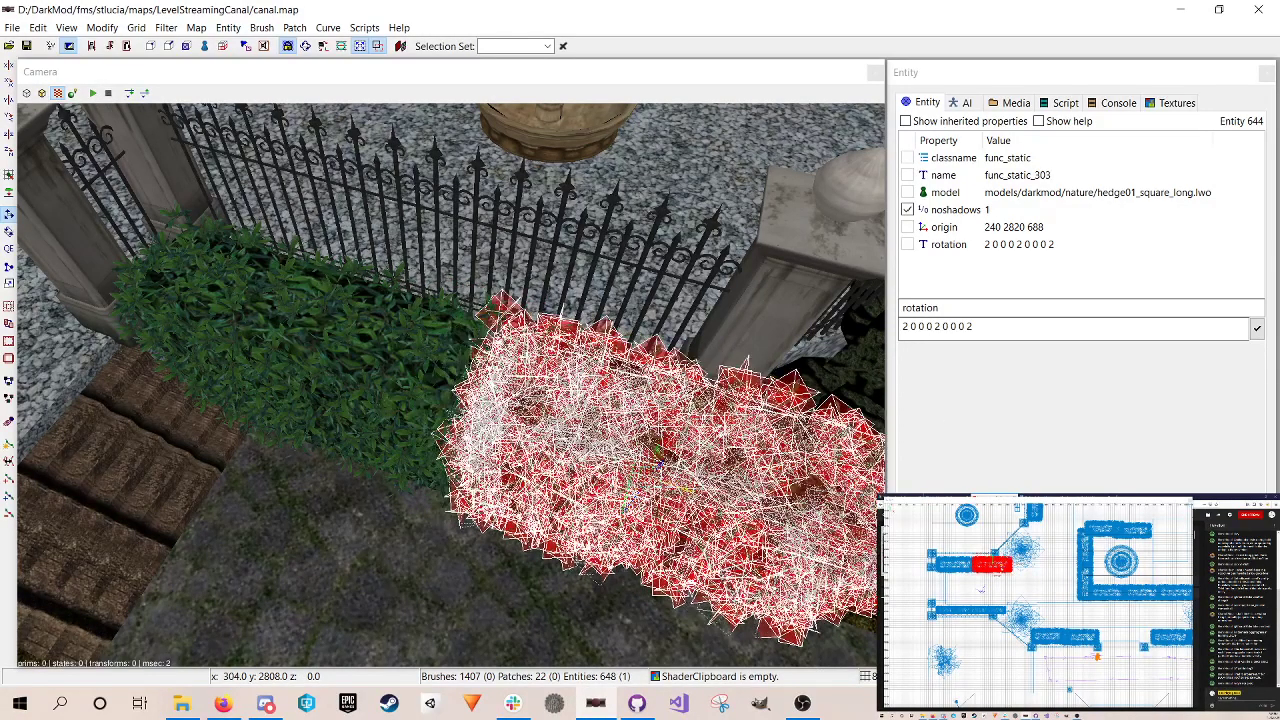
key(Delete)
key(ctrl+s)
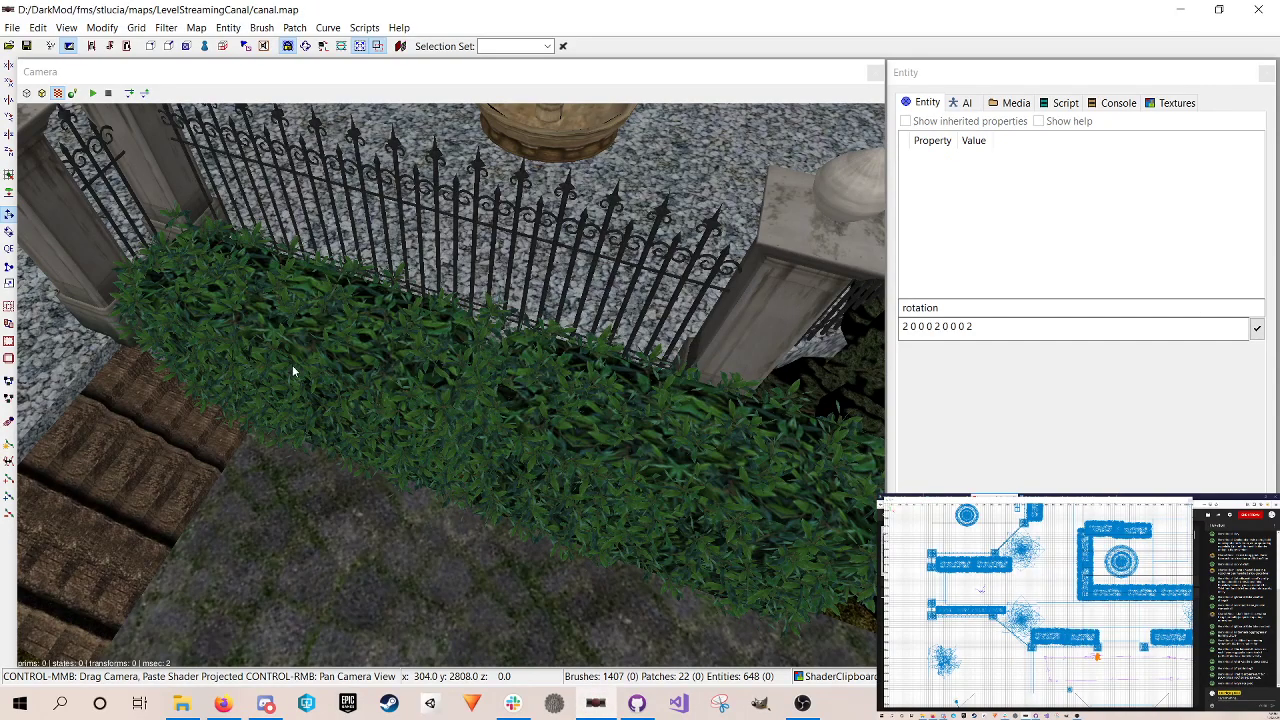
shift+click(294, 361)
key(Escape)
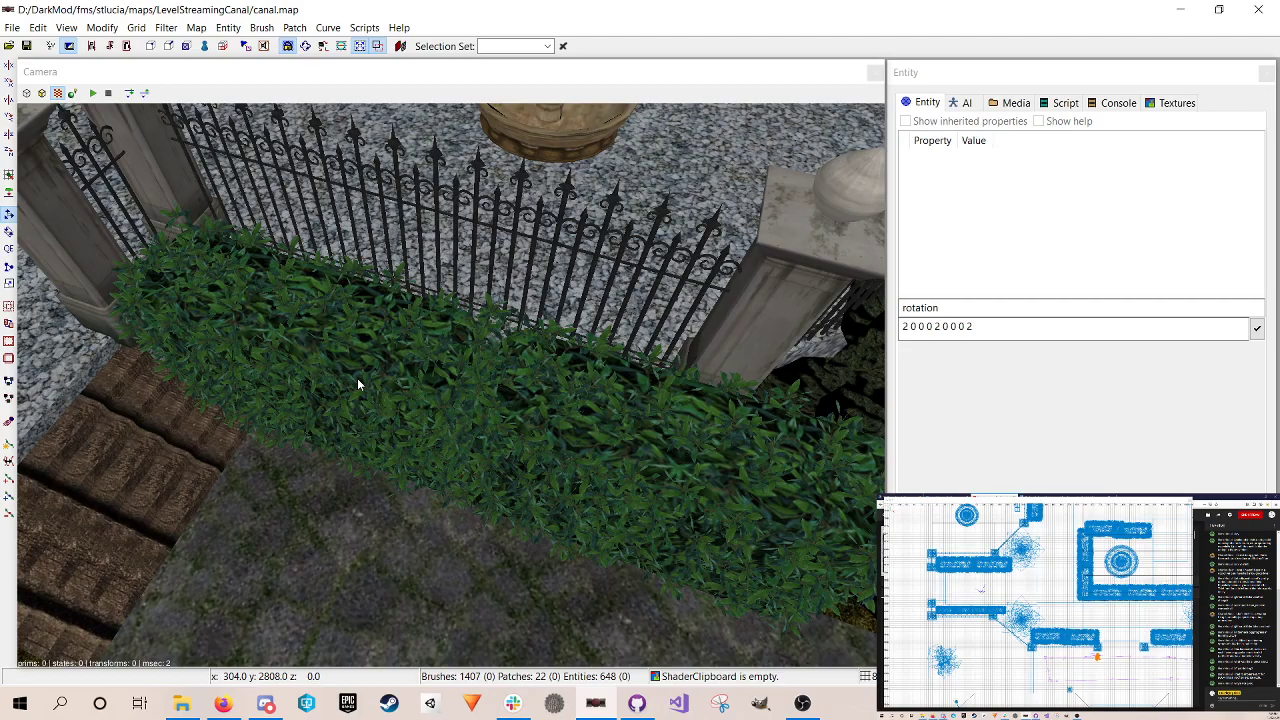
Step: Delete the eight small hedges along the opposite fence of the stepped entrance, and save the map
right_click(470, 377)
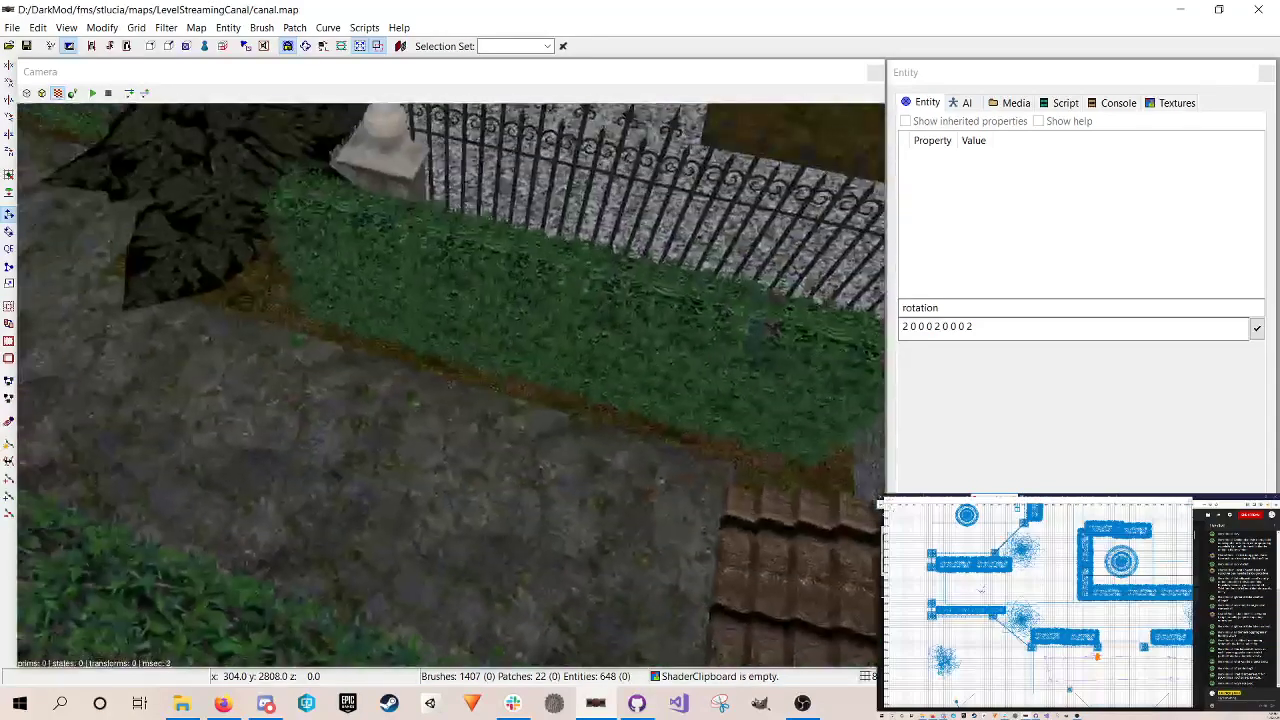
key(Down)
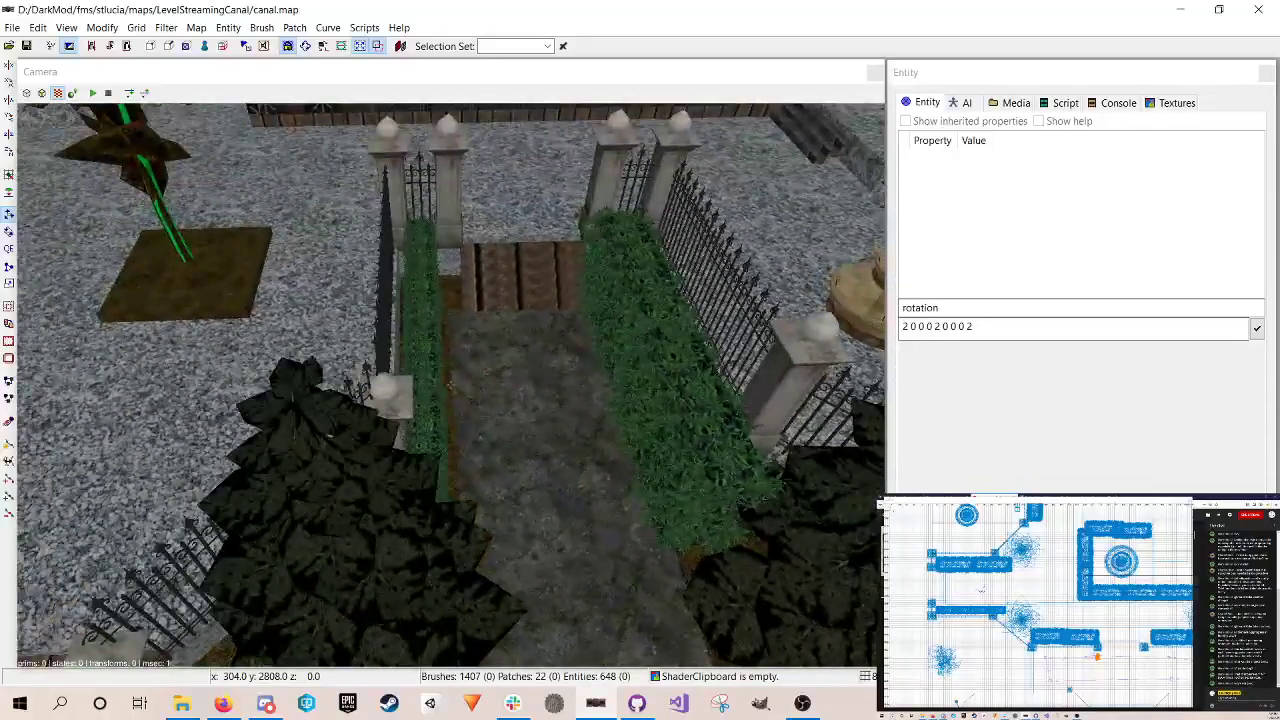
key(Up)
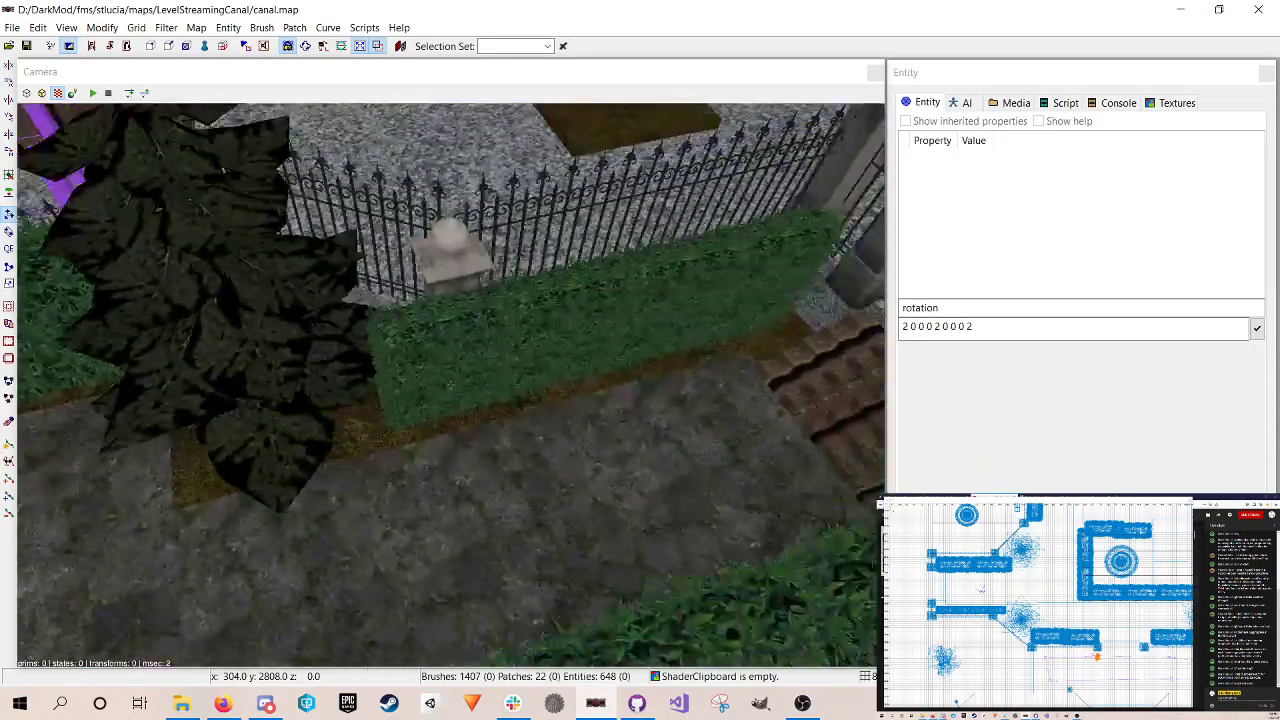
right_click(471, 374)
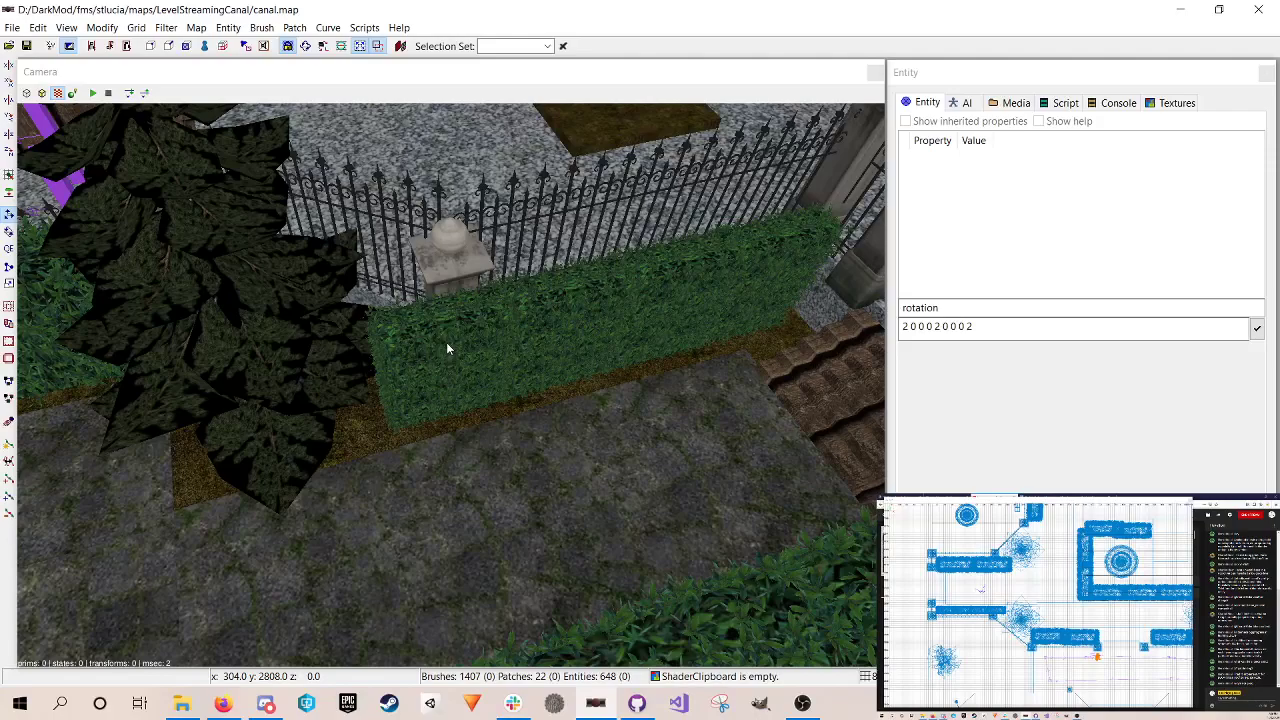
shift+click(446, 344)
shift+click(449, 390)
shift+click(590, 335)
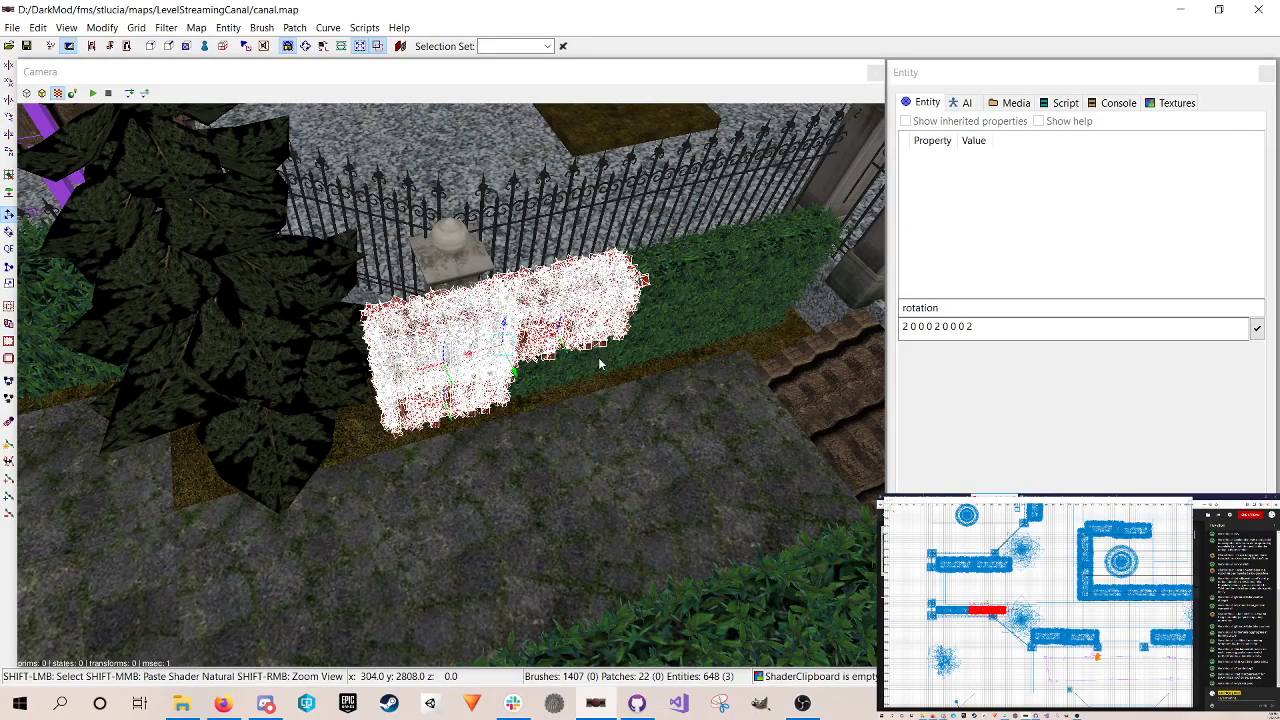
shift+click(603, 363)
shift+click(677, 300)
shift+click(688, 348)
shift+click(761, 272)
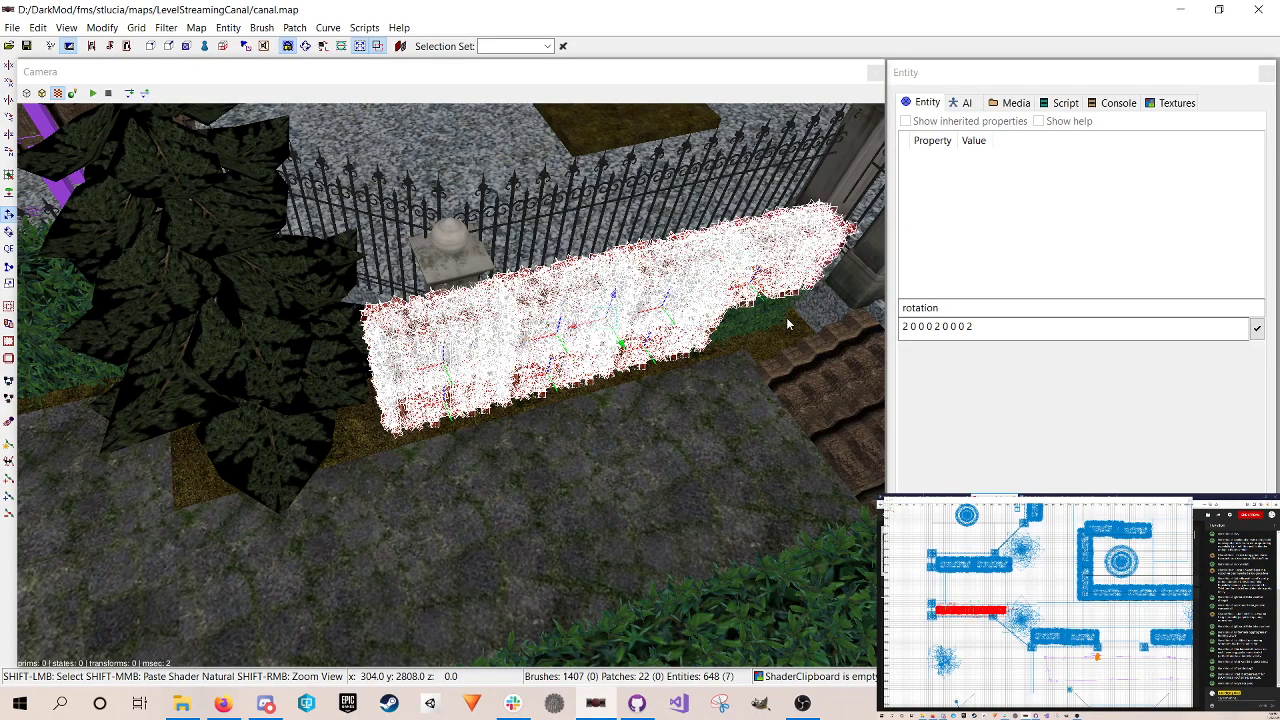
shift+click(779, 316)
key(BackSpace)
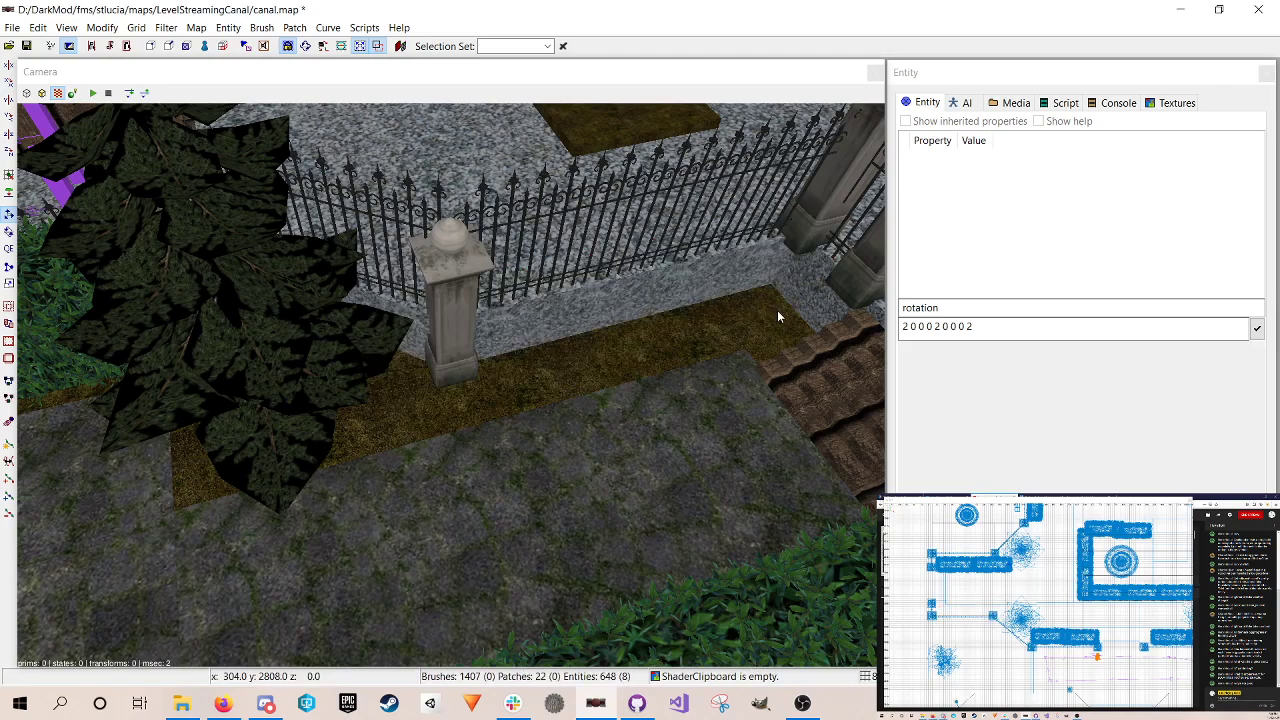
key(ctrl+s)
Step: Duplicate both scaled hedges on the fountain side, place the copies along the opposite fence across the path, and save the map
right_click(438, 401)
right_click(438, 401)
shift+click(646, 302)
shift+click(605, 478)
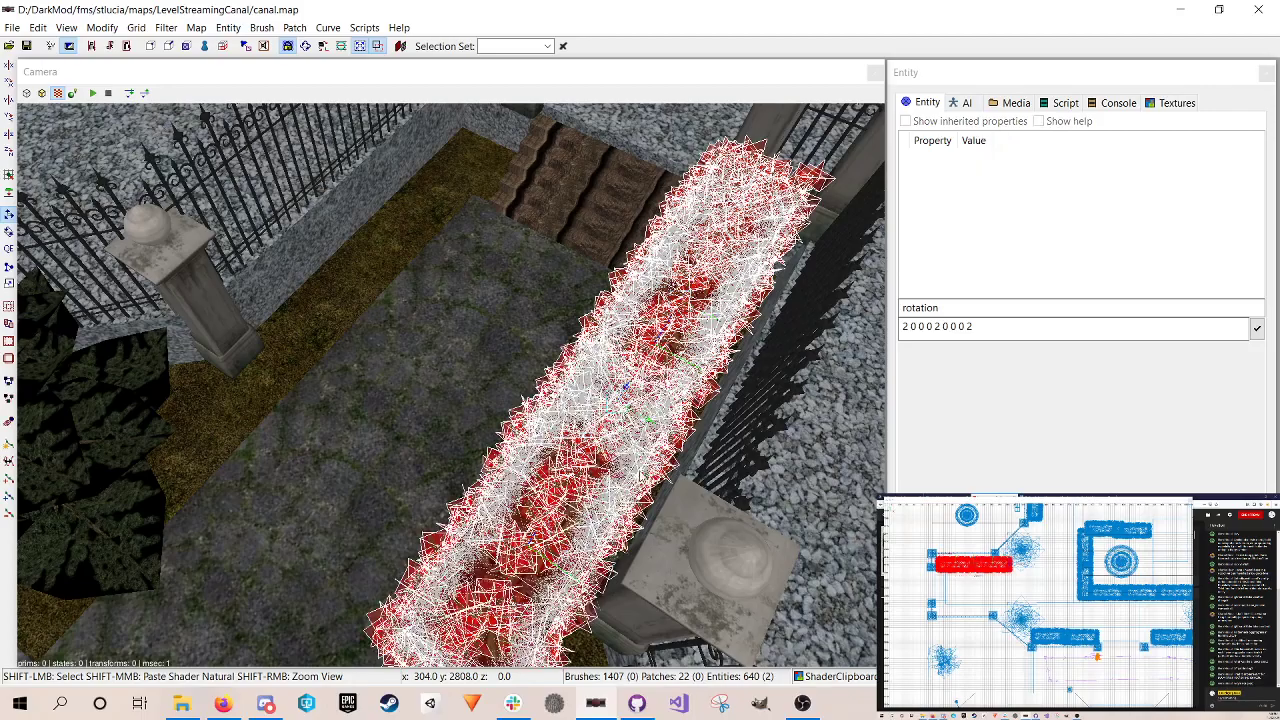
right_drag(989, 608, 988, 601)
key(q)
key(space)
drag(986, 559, 986, 599)
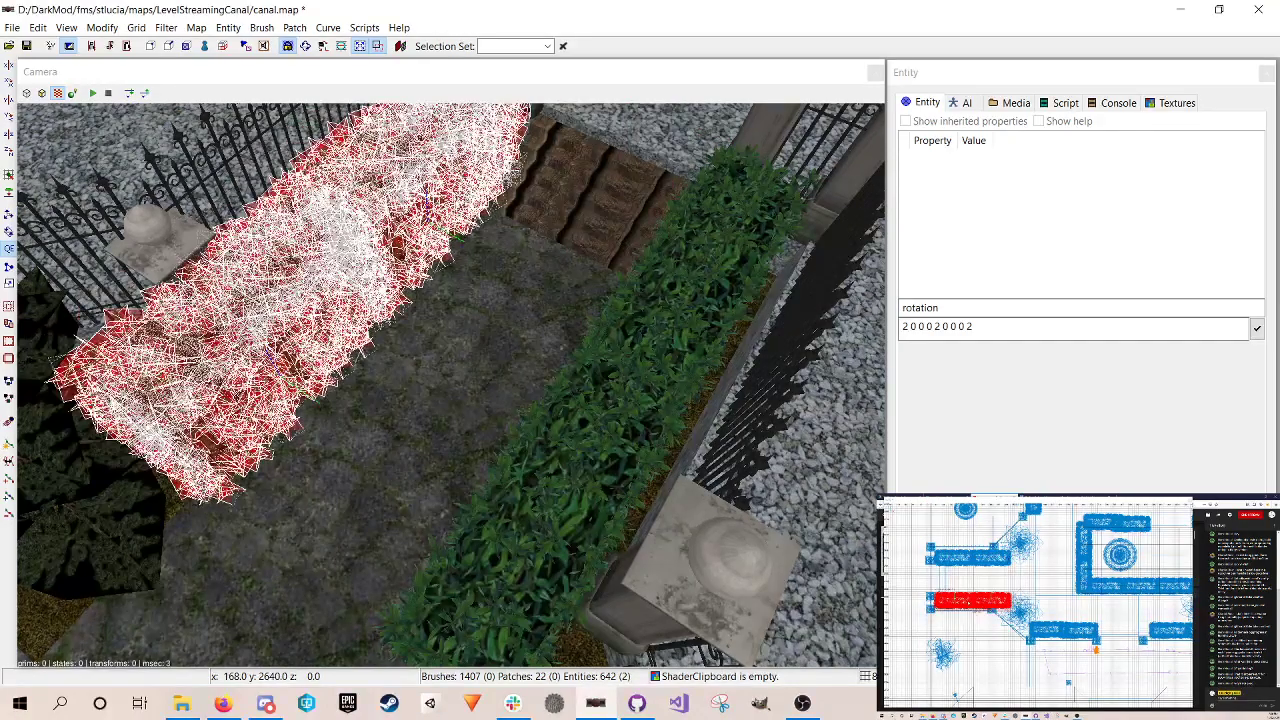
right_click(482, 353)
right_click(482, 353)
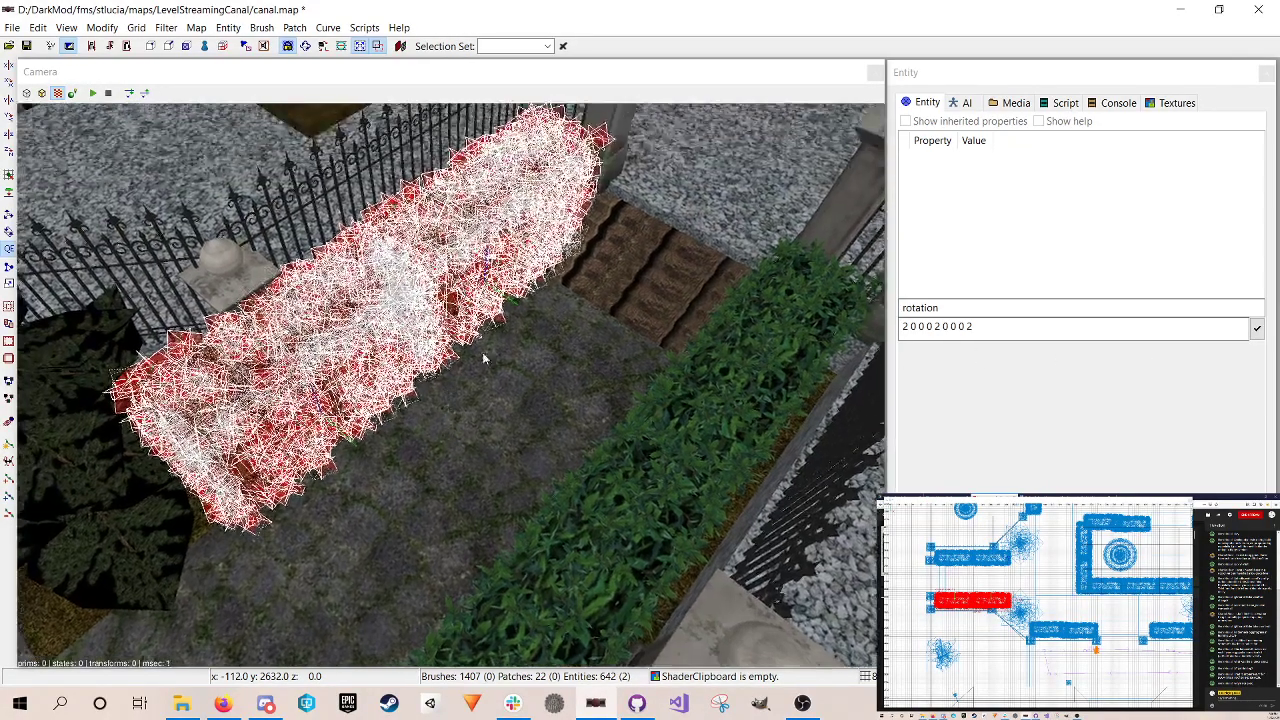
key(Escape)
key(ctrl+s)
Step: Shift both scaled hedges on the fountain side of the stepped entrance slightly closer to their fence, and save the map
right_click(498, 355)
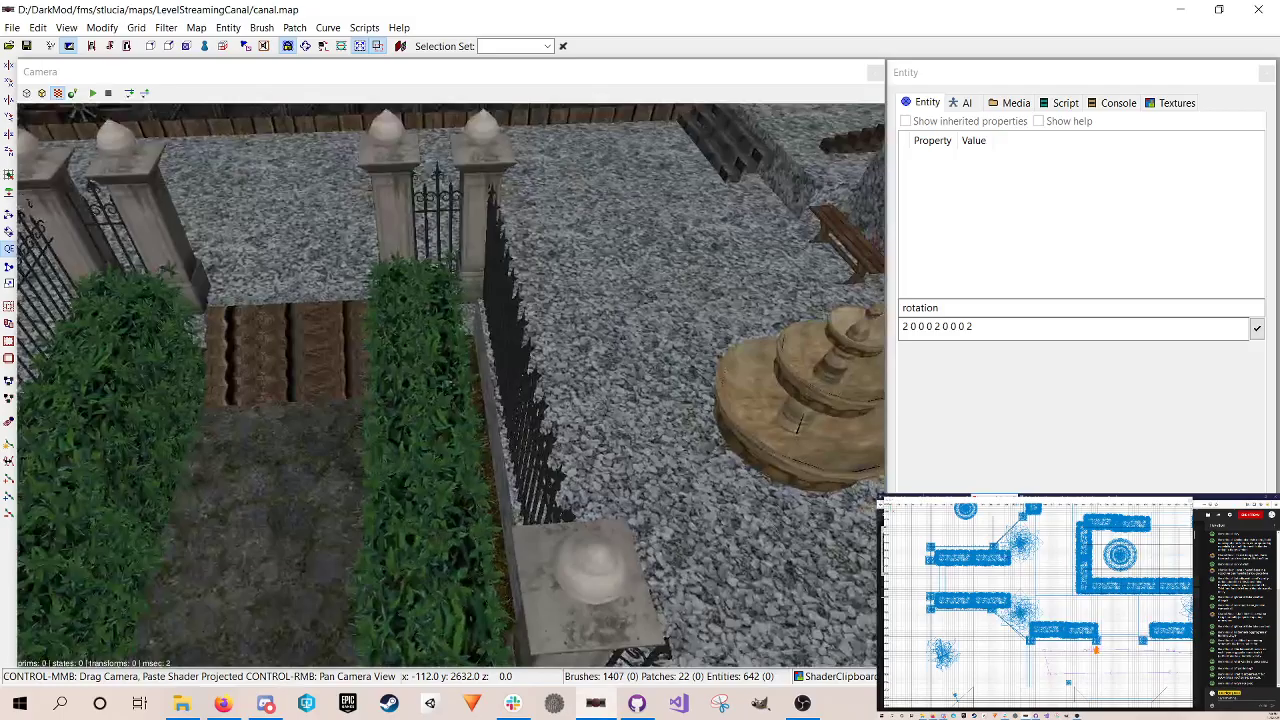
key(Left)
key(Down)
key(Right)
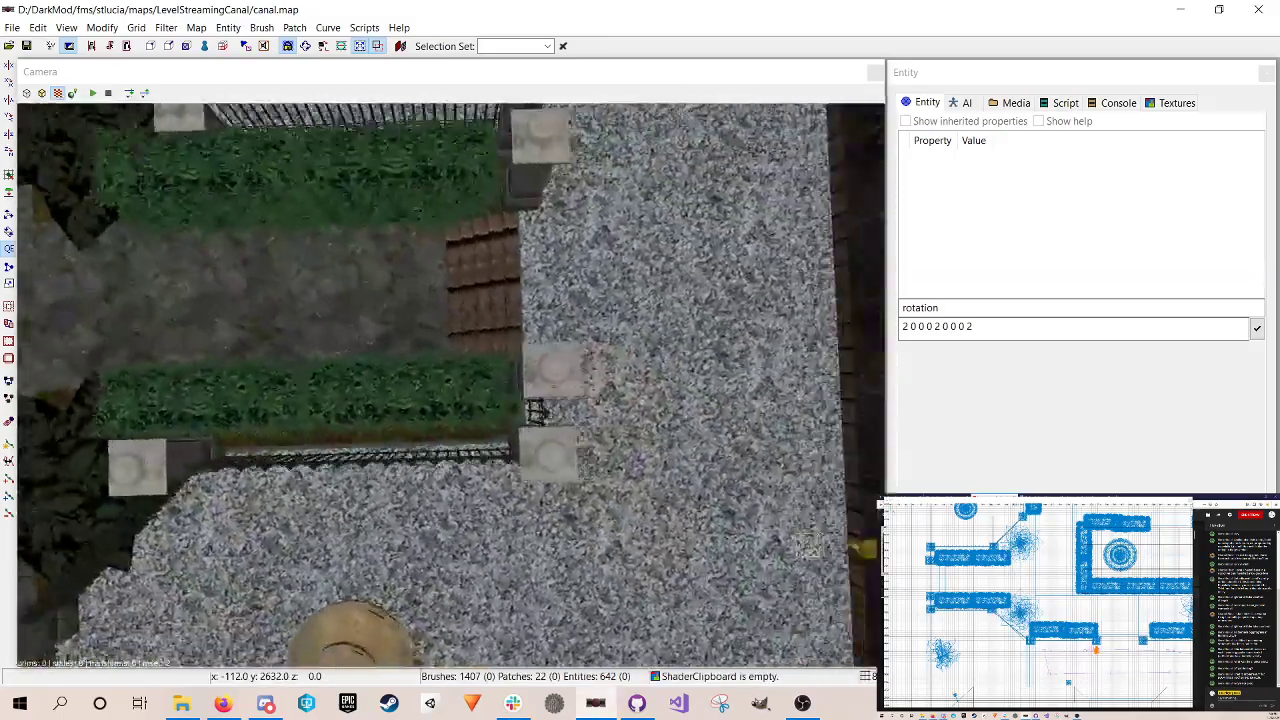
key(Left)
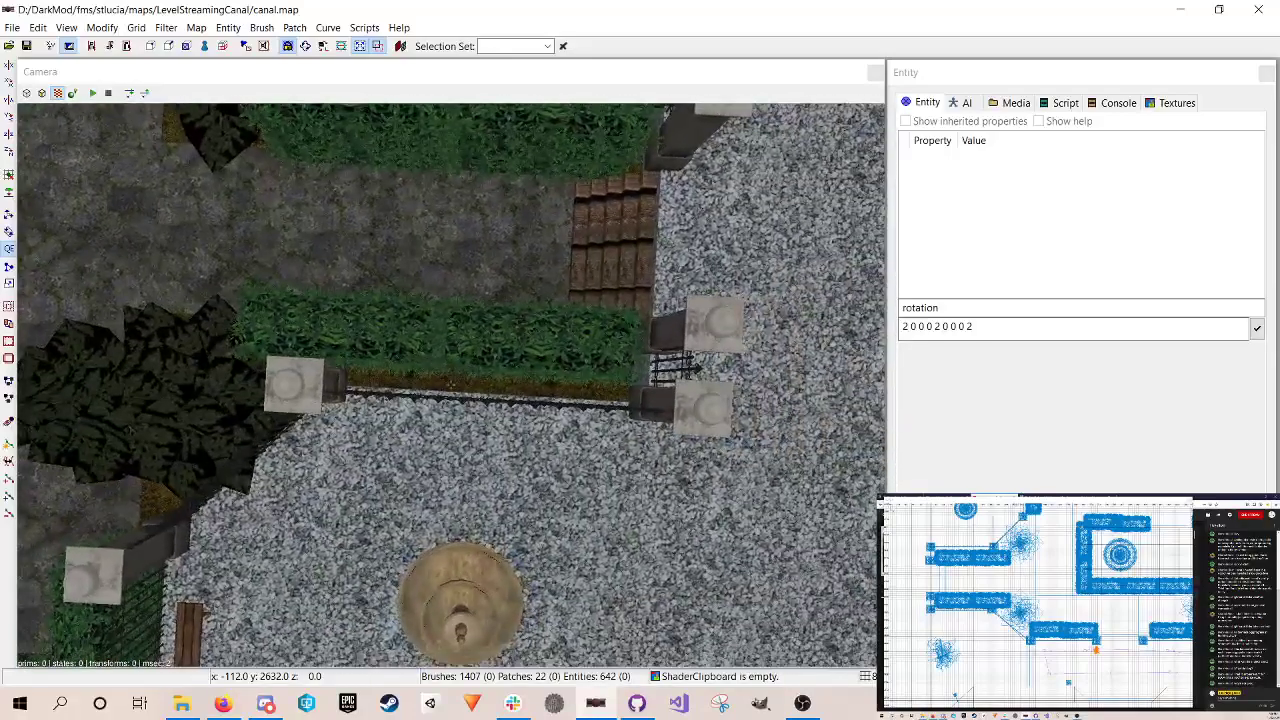
shift+click(376, 345)
shift+click(495, 342)
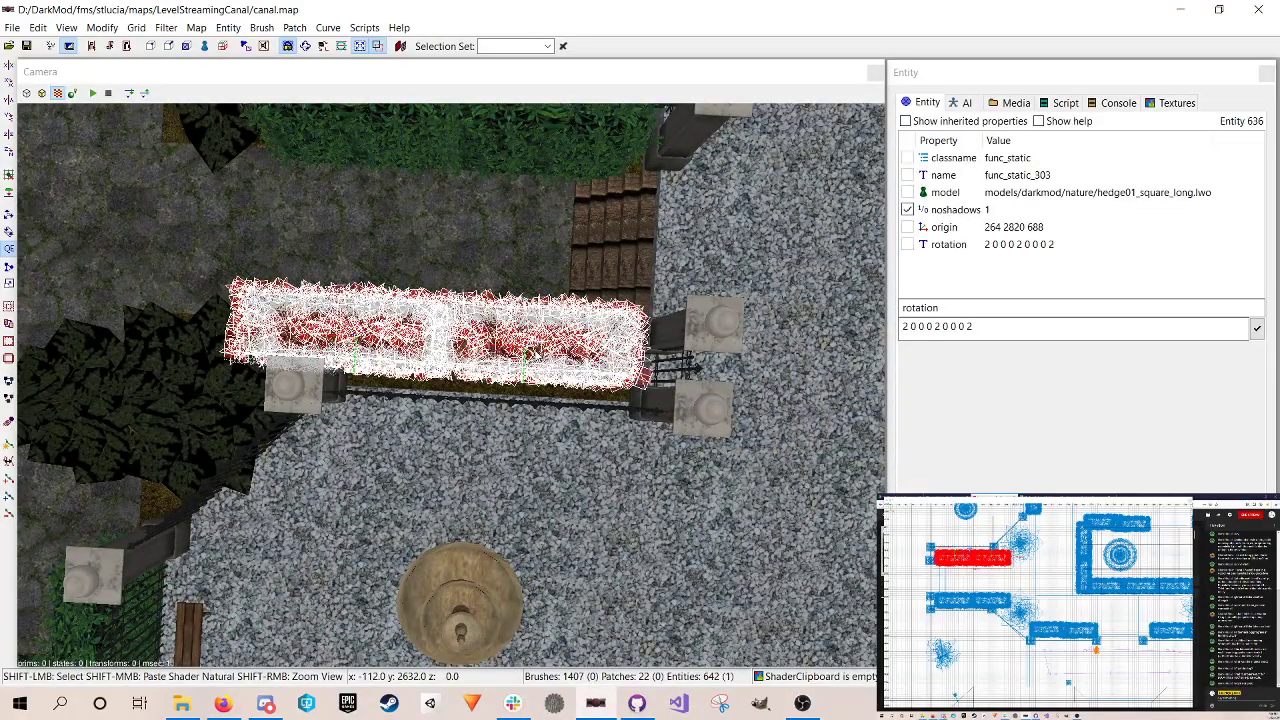
right_drag(955, 586, 951, 610)
scroll(1035, 600, up, 2)
right_drag(1035, 600, 1112, 629)
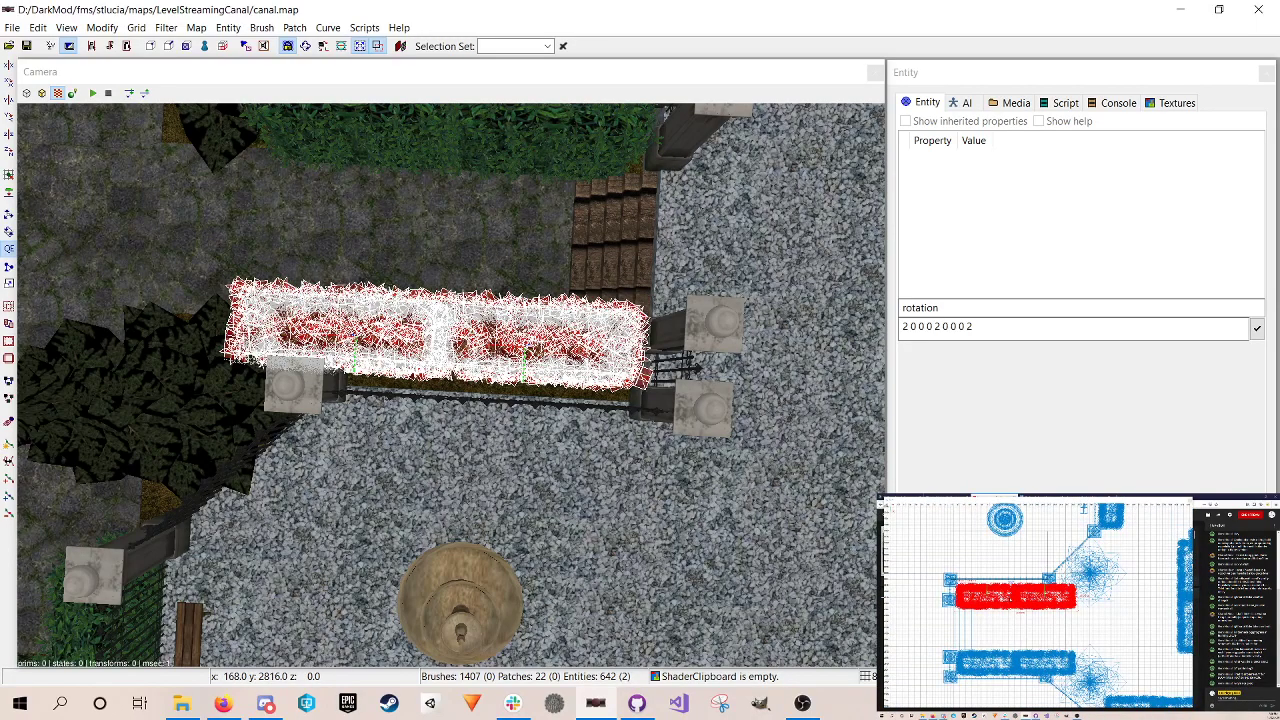
drag(1041, 599, 1040, 595)
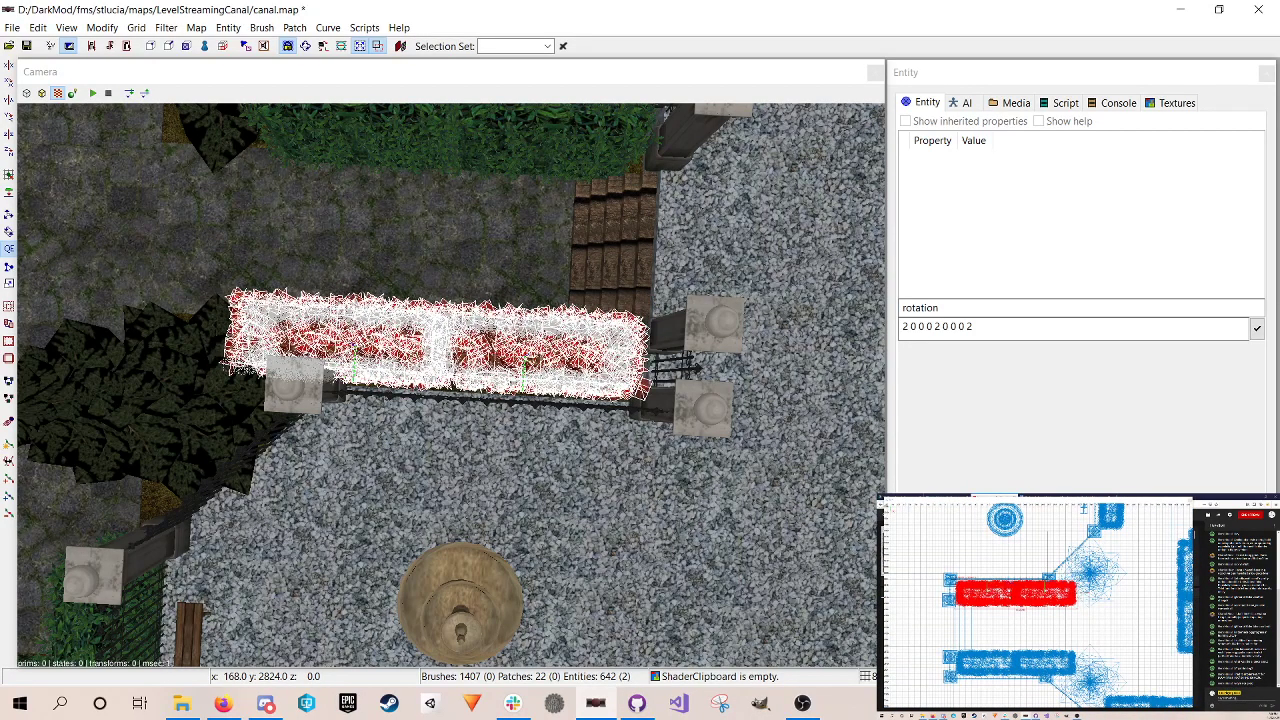
key(Escape)
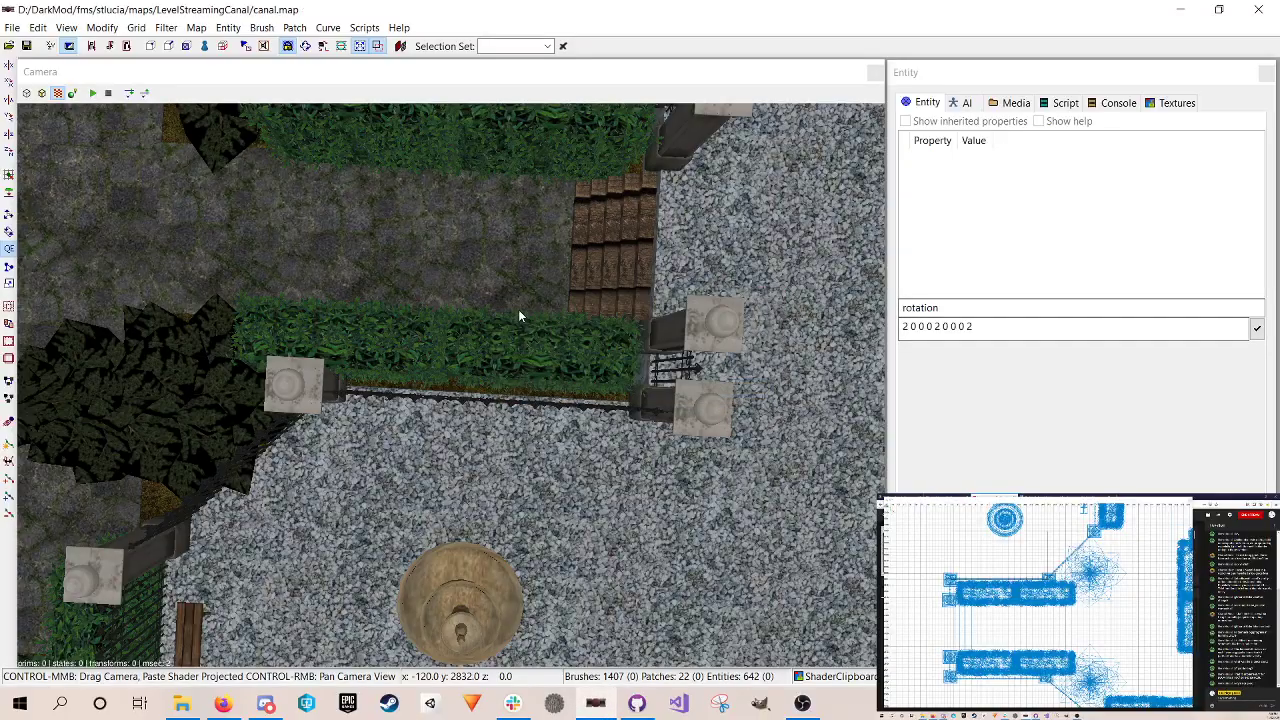
Step: Inspect the shifted hedges against the fence and pillars, and the path between the two hedge rows of the stepped entrance
right_click(519, 311)
key(Up)
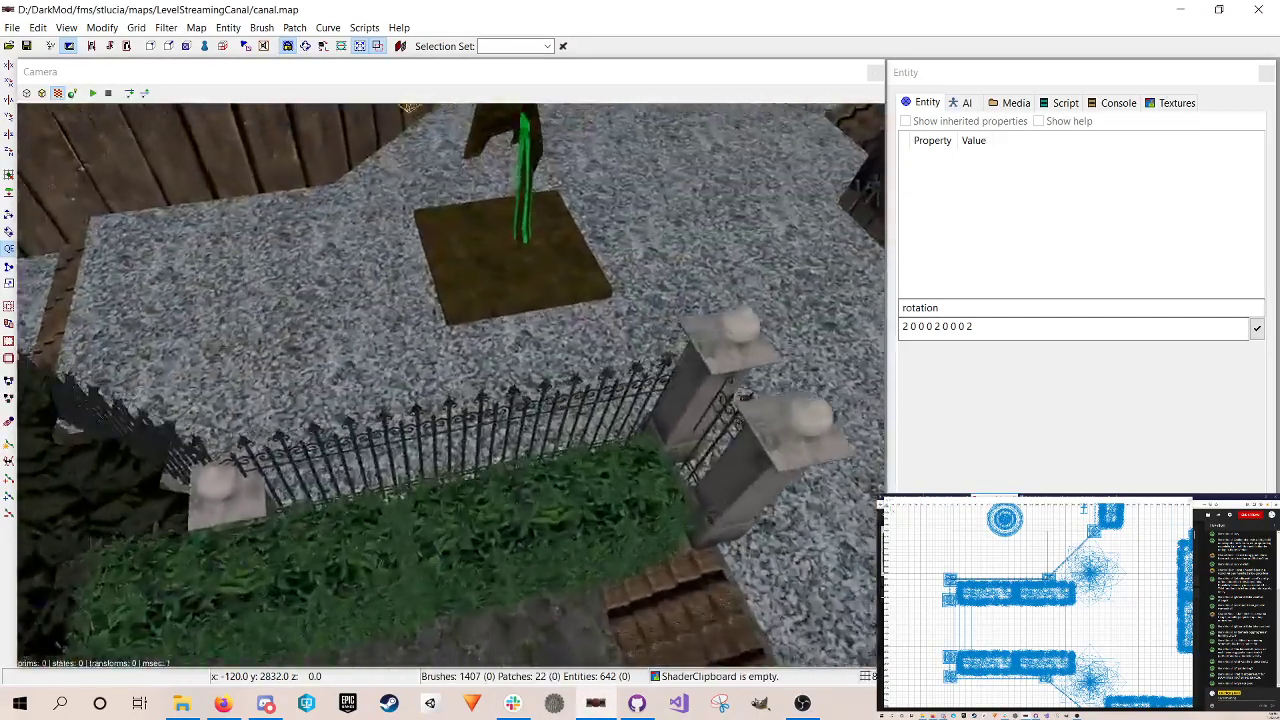
key(Down)
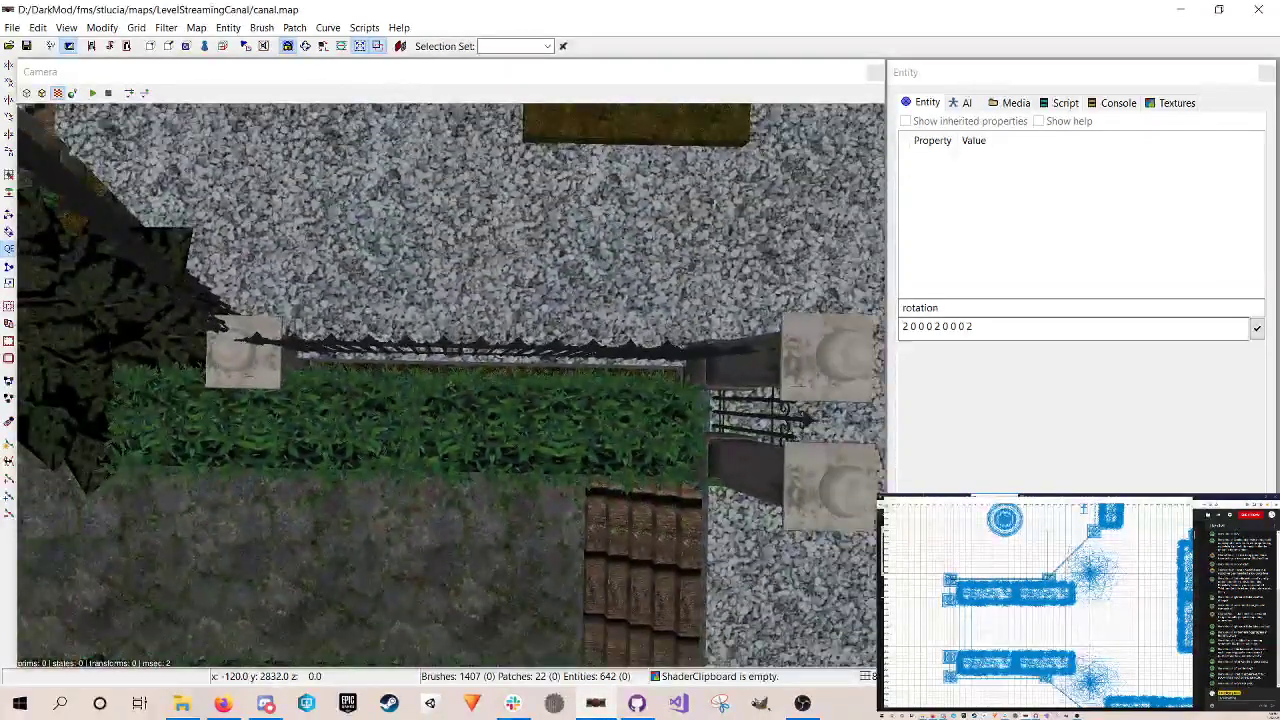
key(Right)
key(Left)
key(Right)
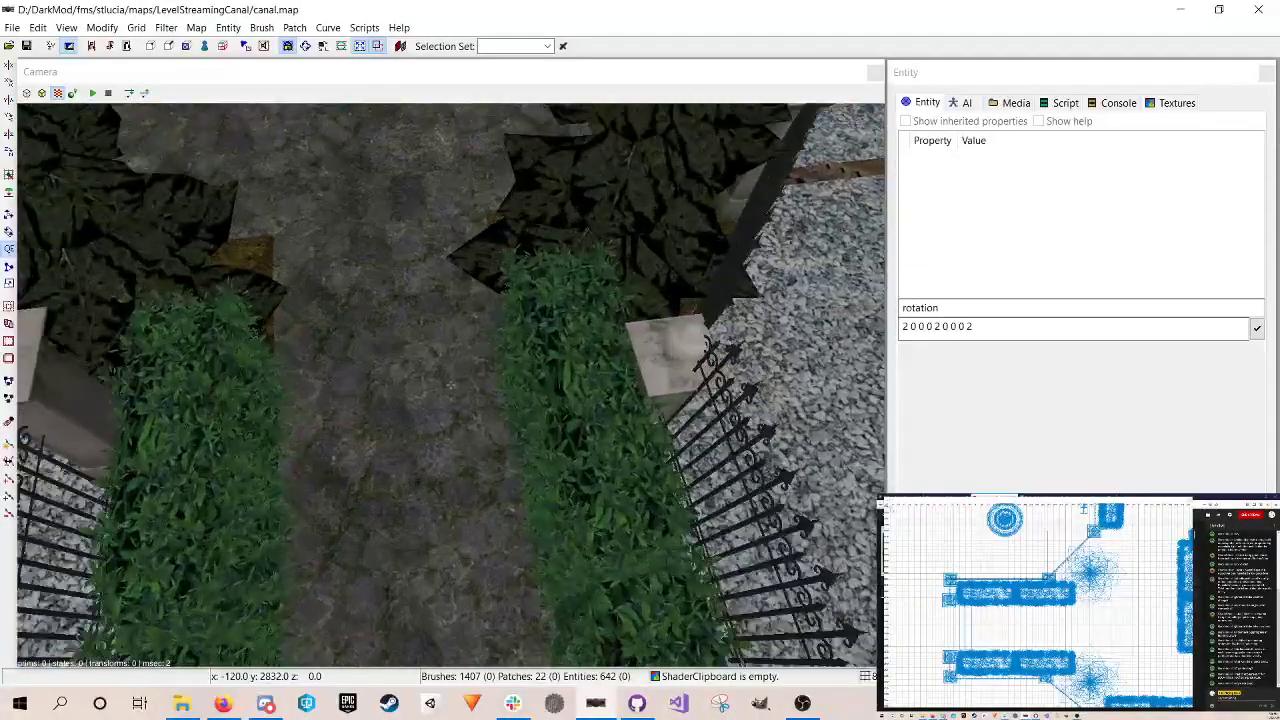
key(Down)
right_click(518, 310)
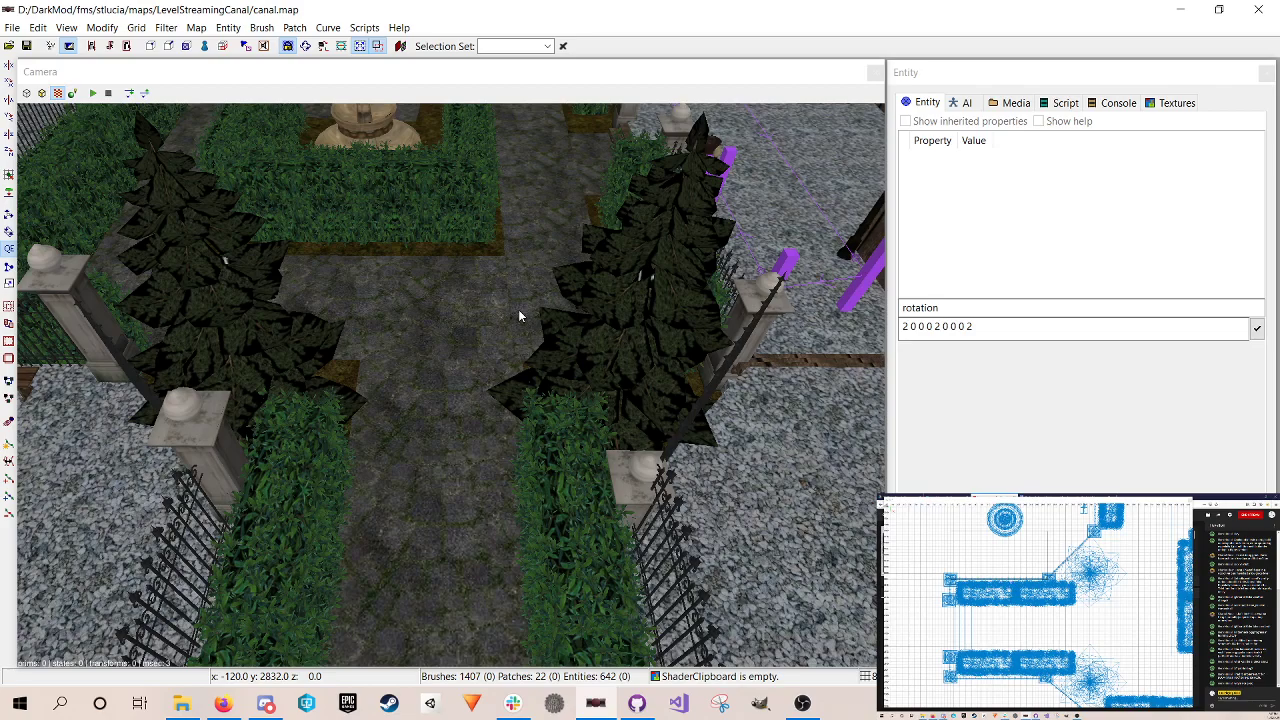
Step: Review the garden's hedges, trees and paths around the central fountain, from ground level and from above
right_click(519, 316)
scroll(519, 316, up, 5)
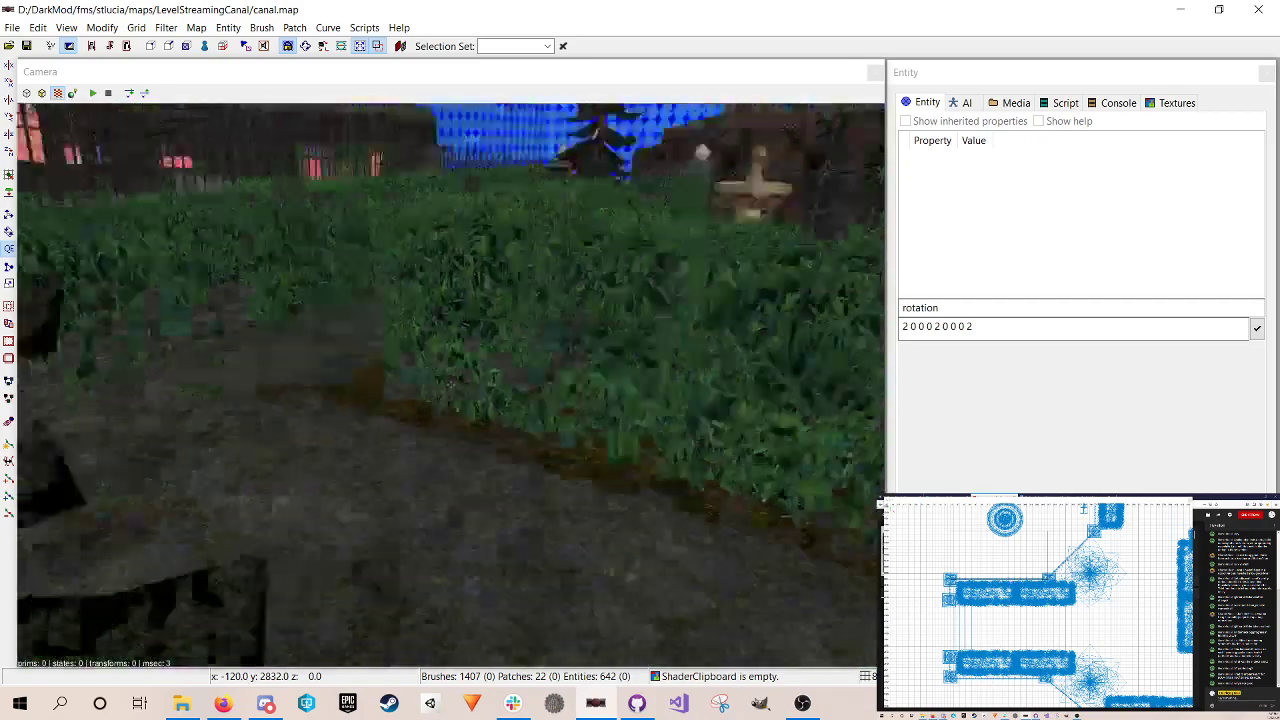
scroll(450, 384, up, 5)
scroll(450, 384, down, 5)
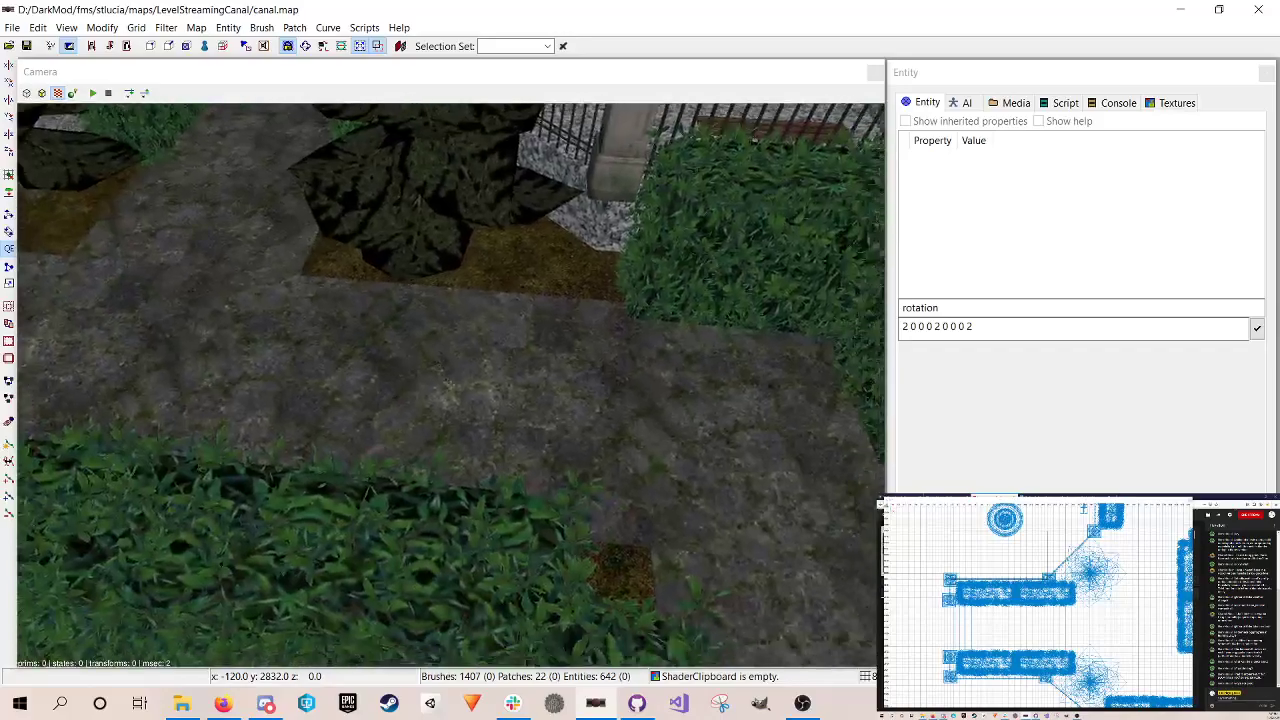
scroll(450, 384, down, 8)
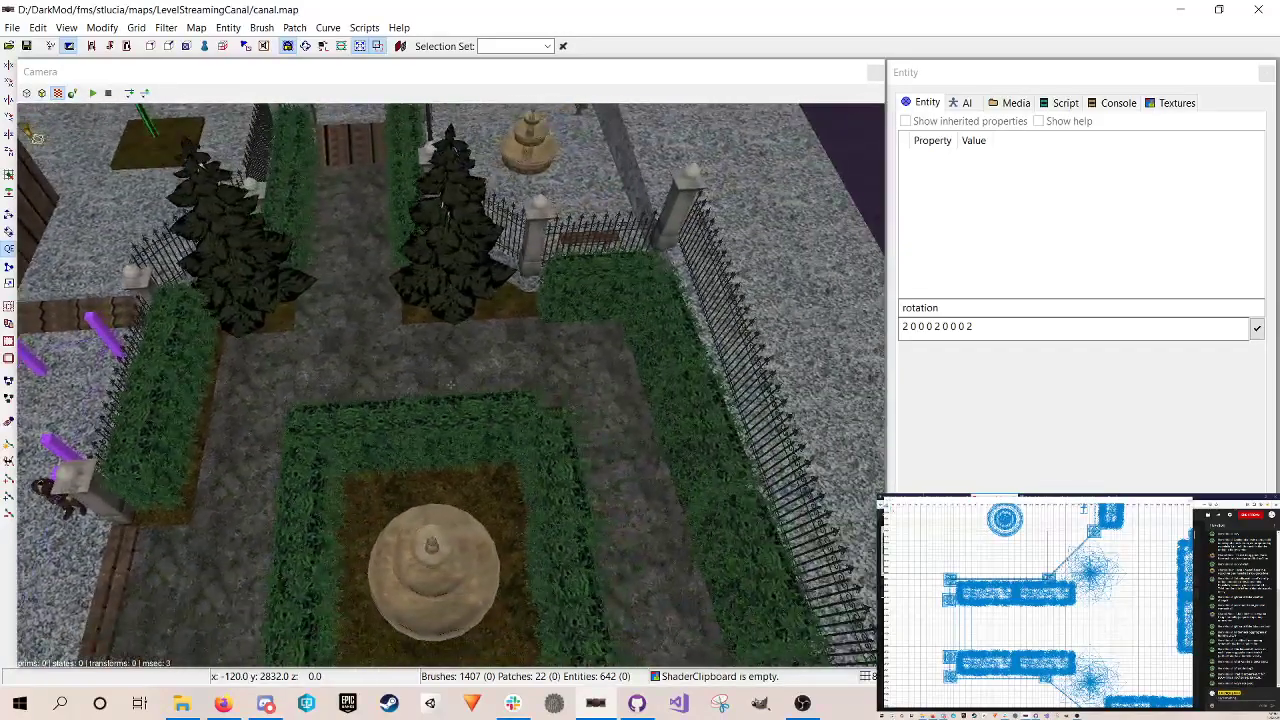
key(Right)
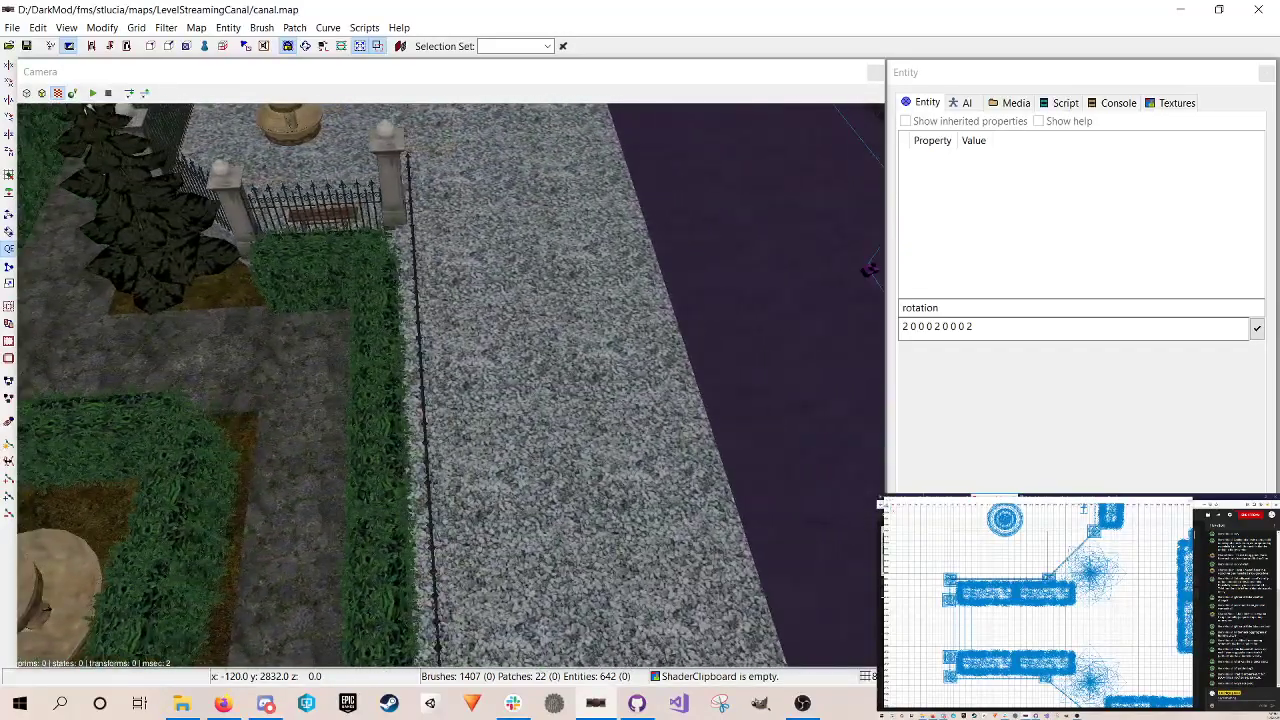
key(Left)
scroll(450, 384, up, 3)
scroll(450, 384, down, 4)
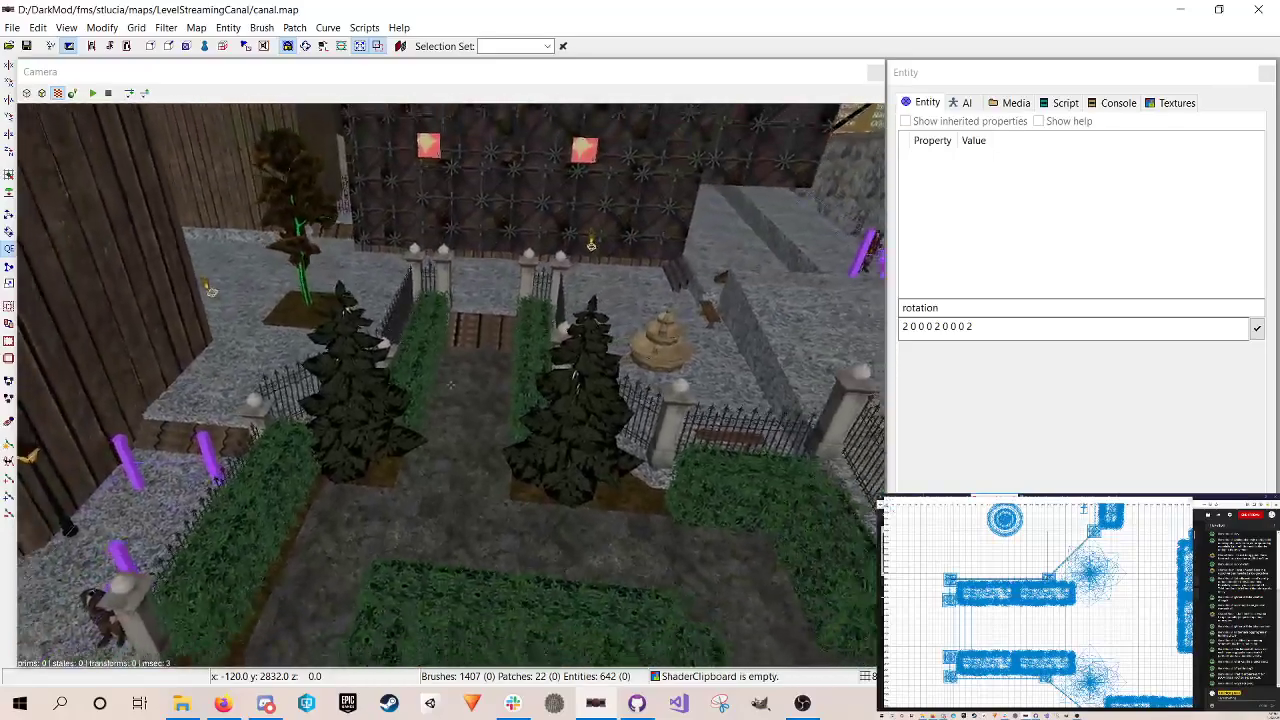
scroll(450, 384, down, 3)
right_click(519, 314)
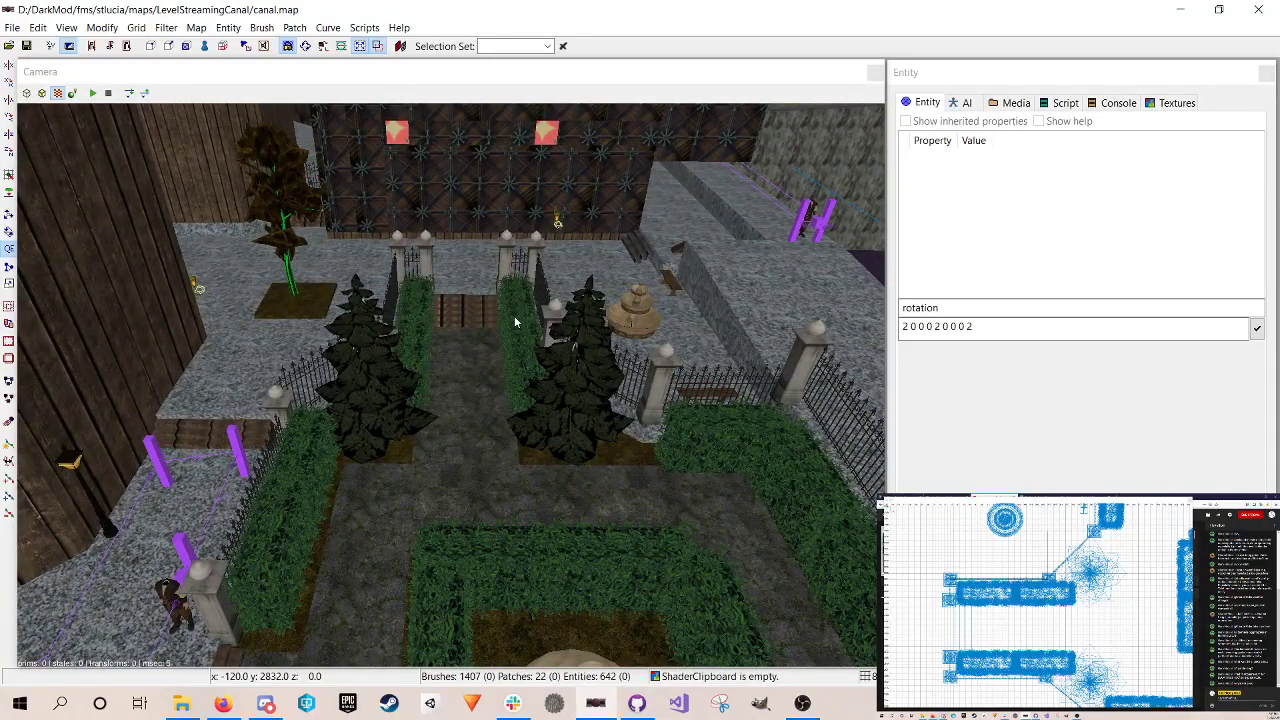
right_click(522, 354)
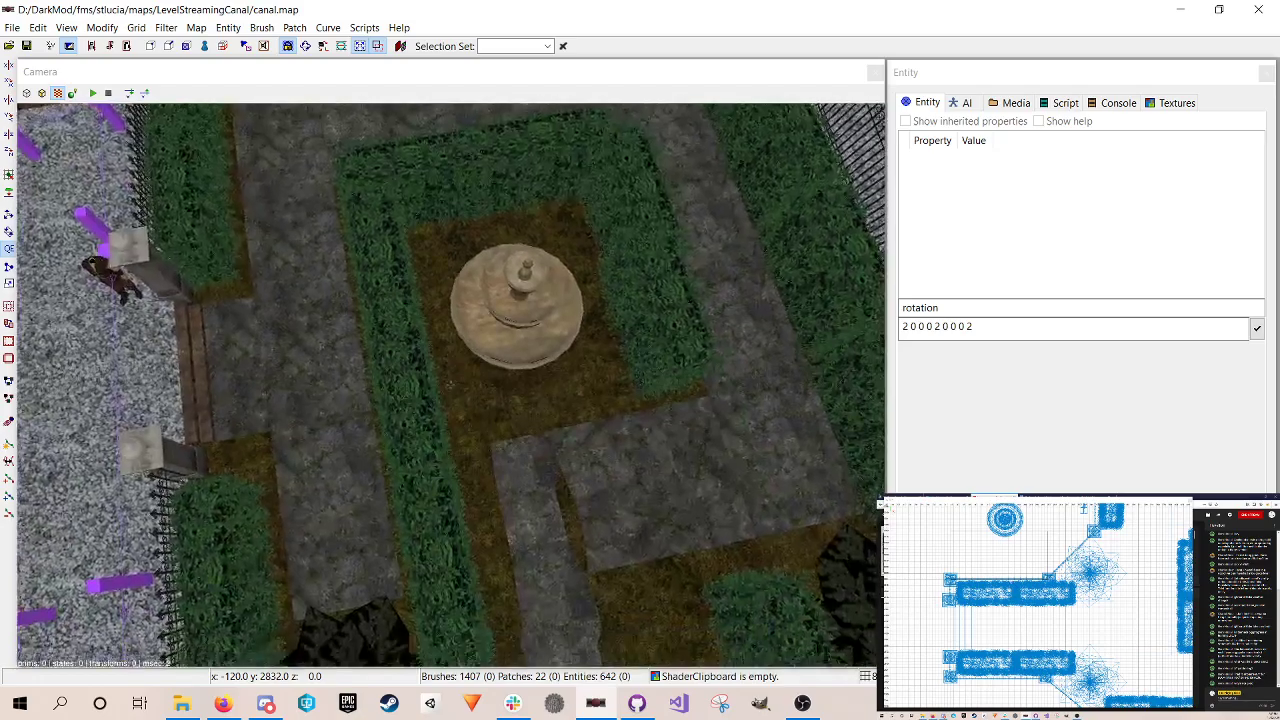
key(Left)
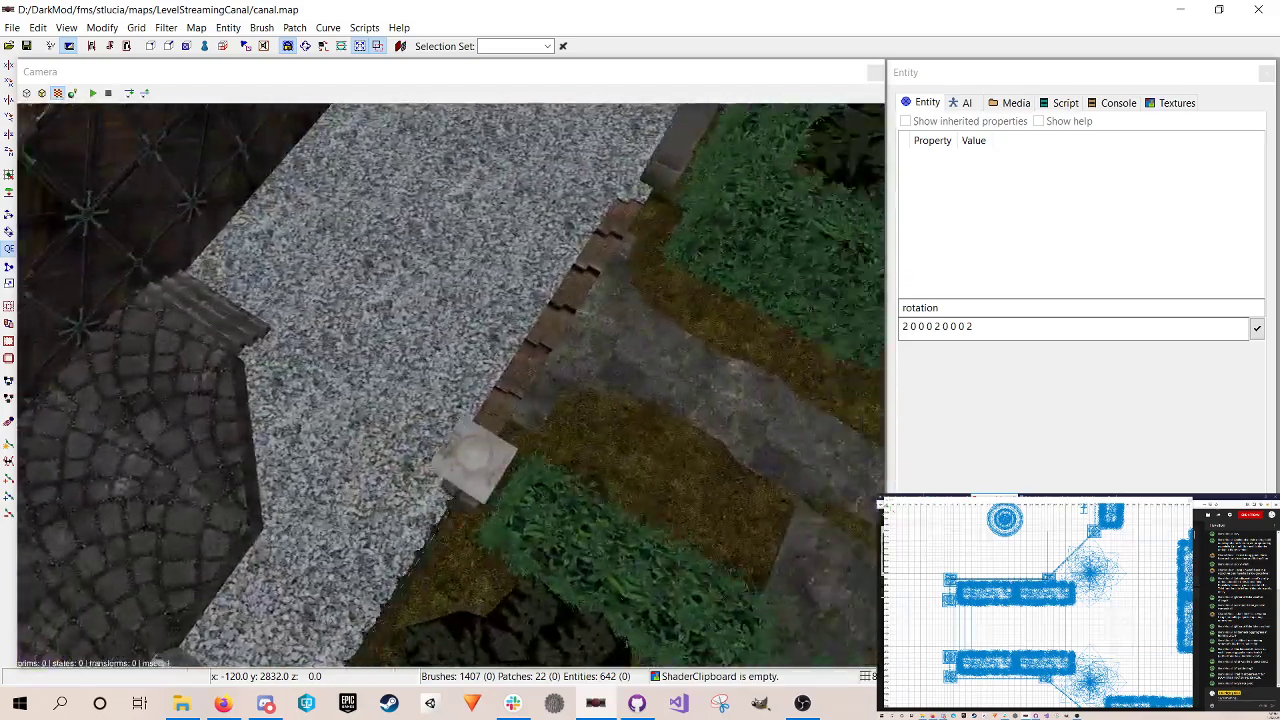
key(Right)
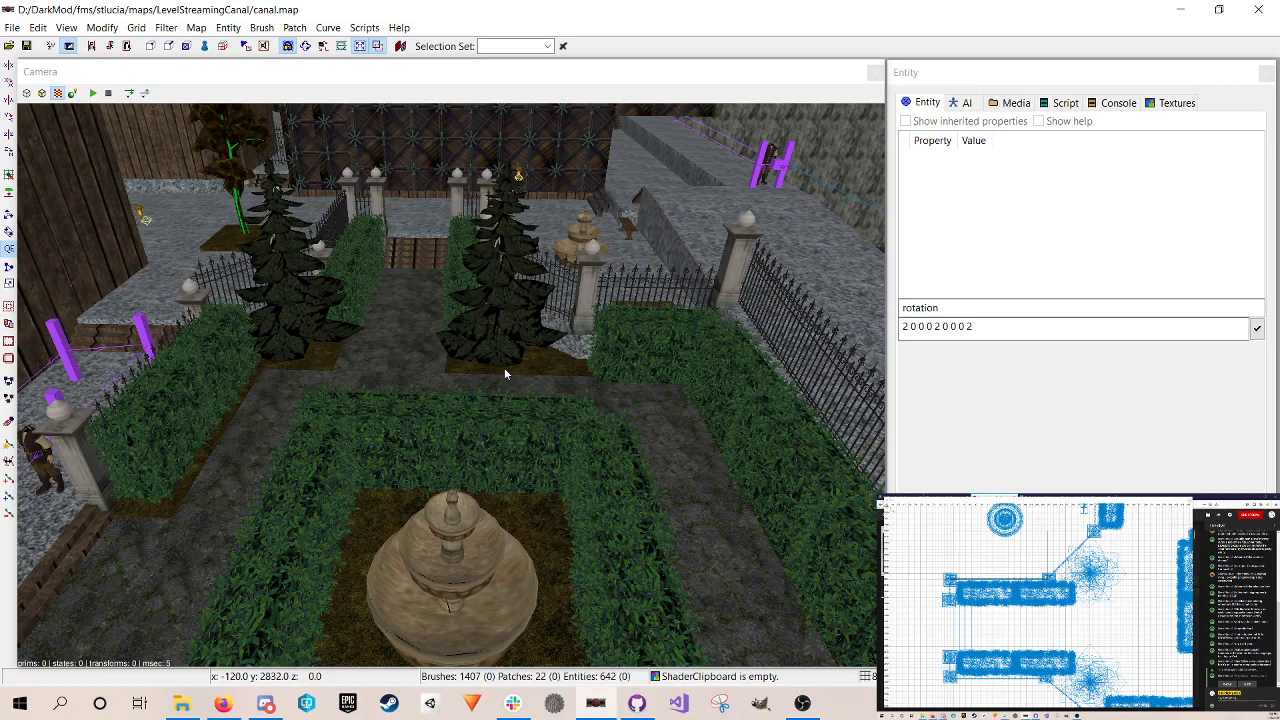
Step: Examine the unfinished end of the garden, where the narrow stone path runs from the wooden steps to the fountain
right_click(504, 369)
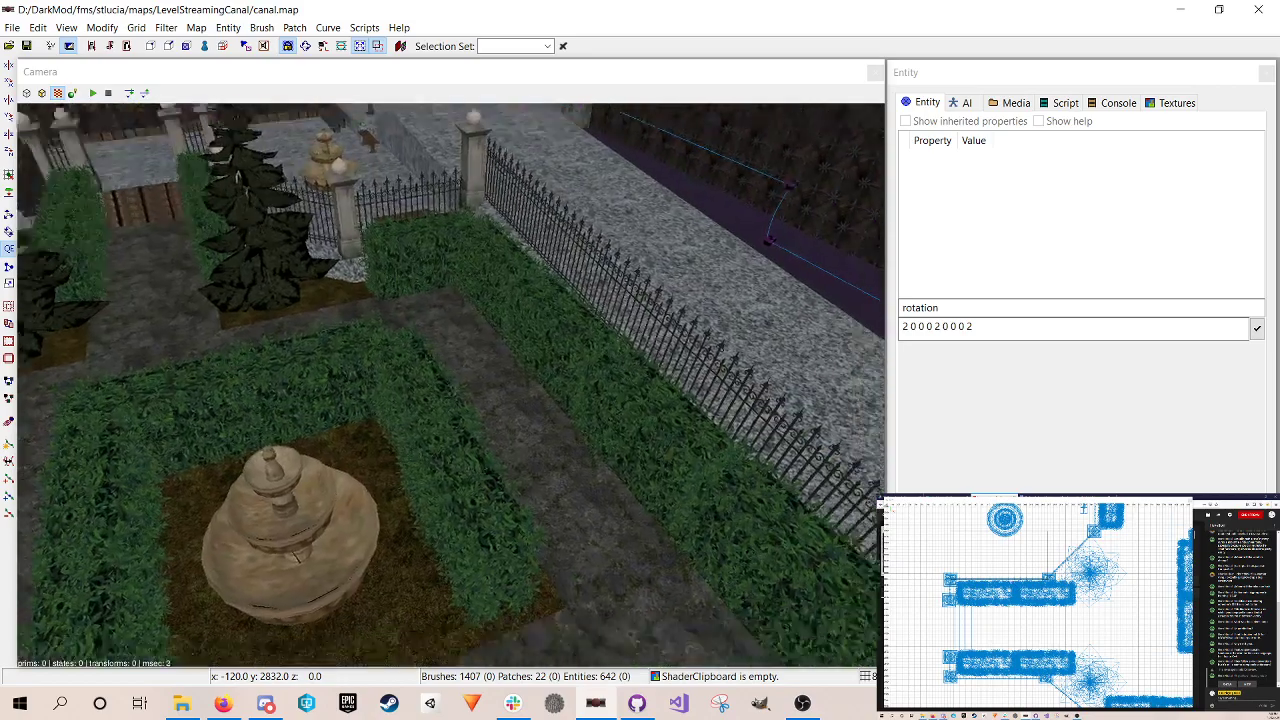
key(Right)
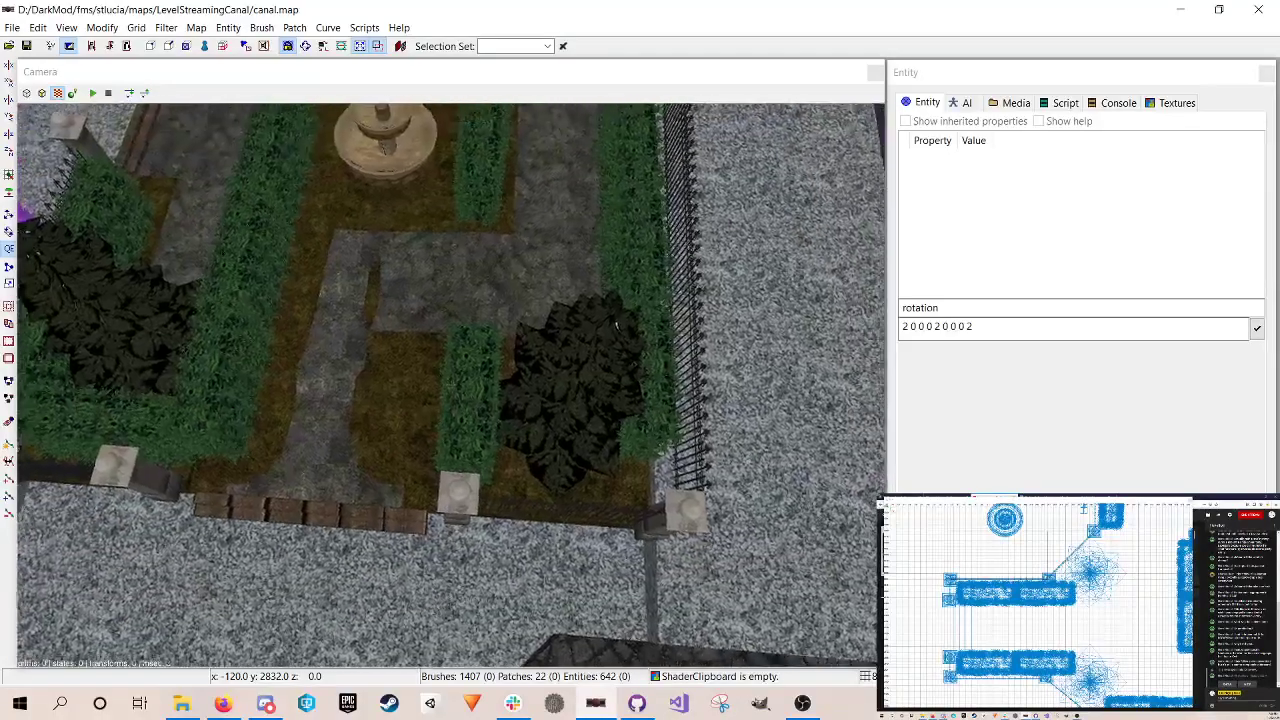
right_click(504, 368)
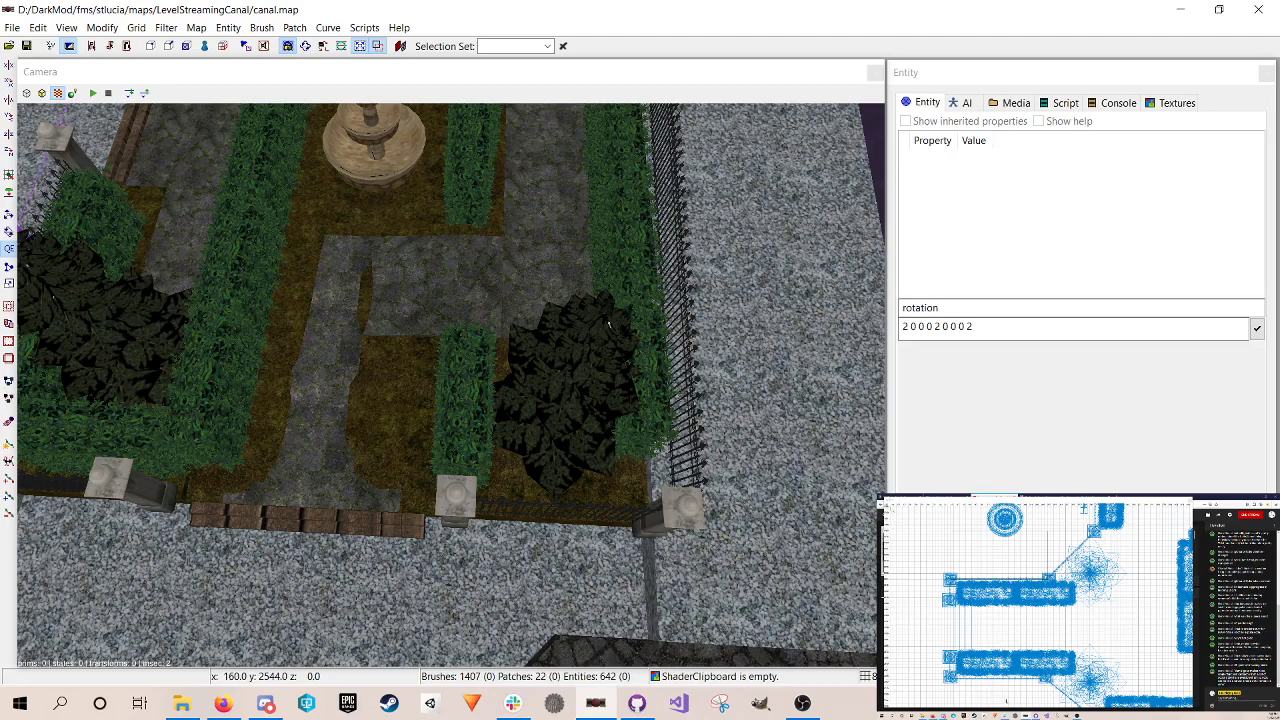
right_click(469, 234)
key(w)
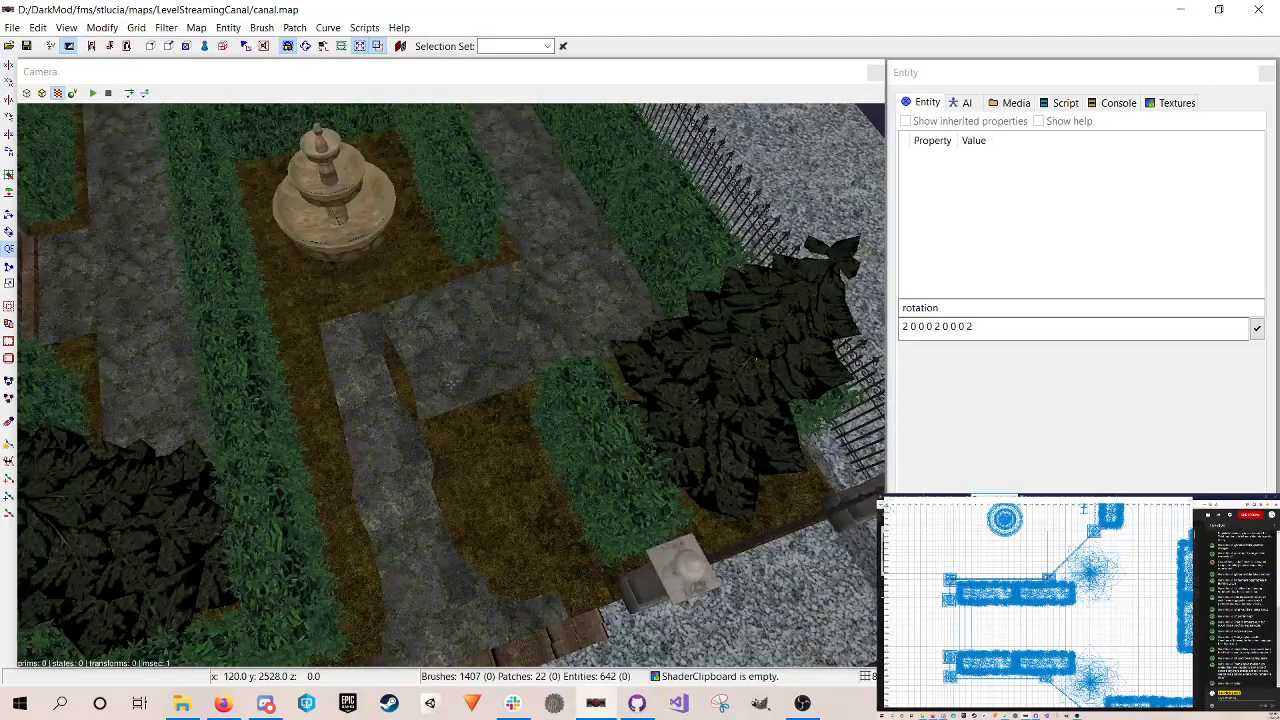
key(w)
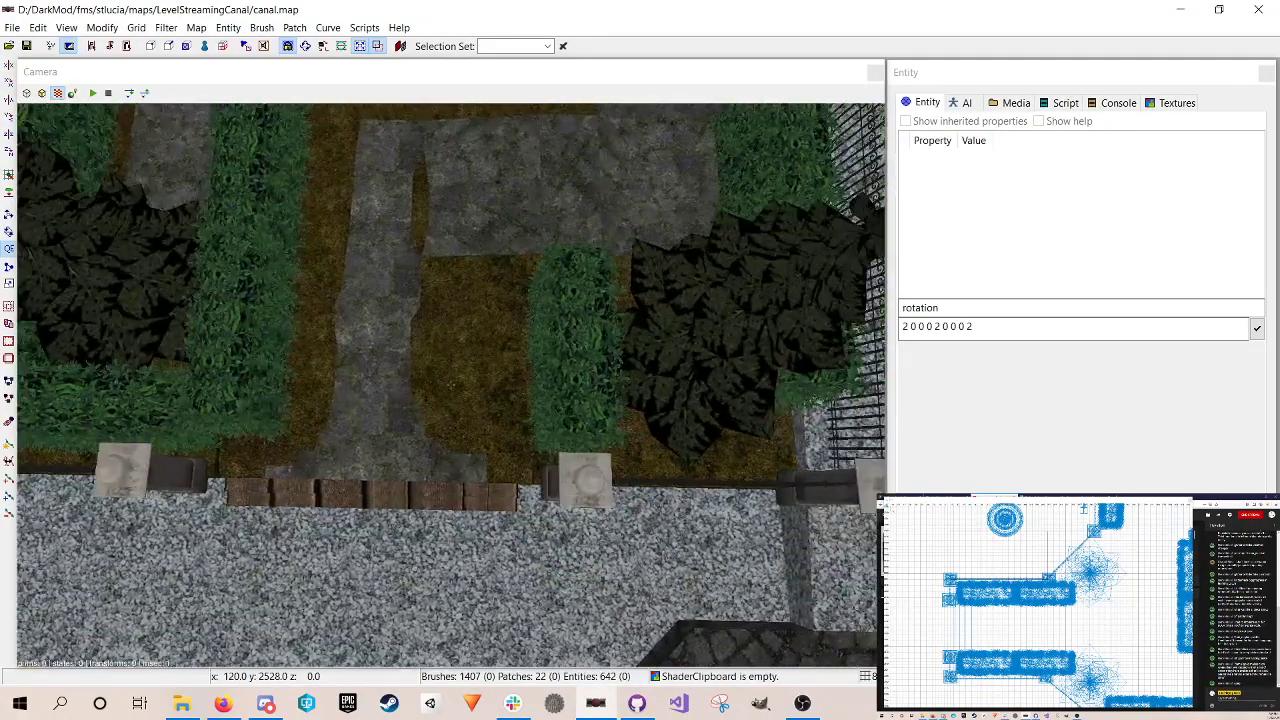
key(w)
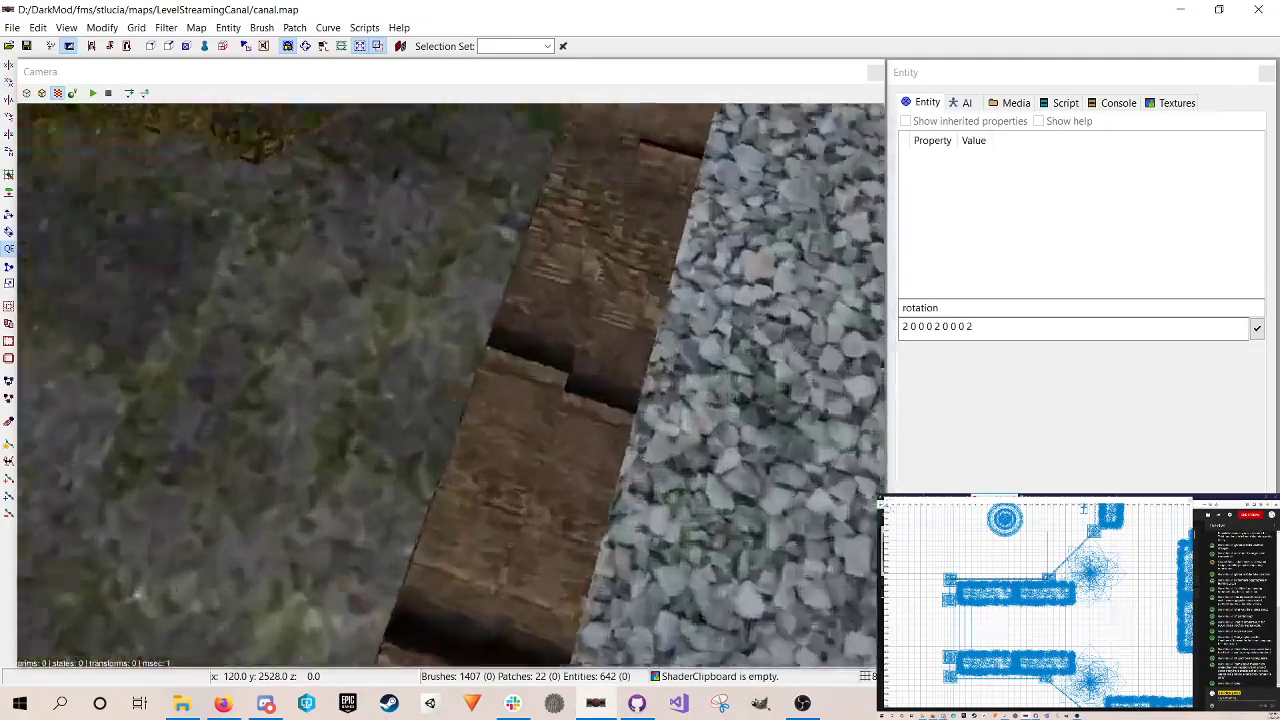
key(s)
key(w)
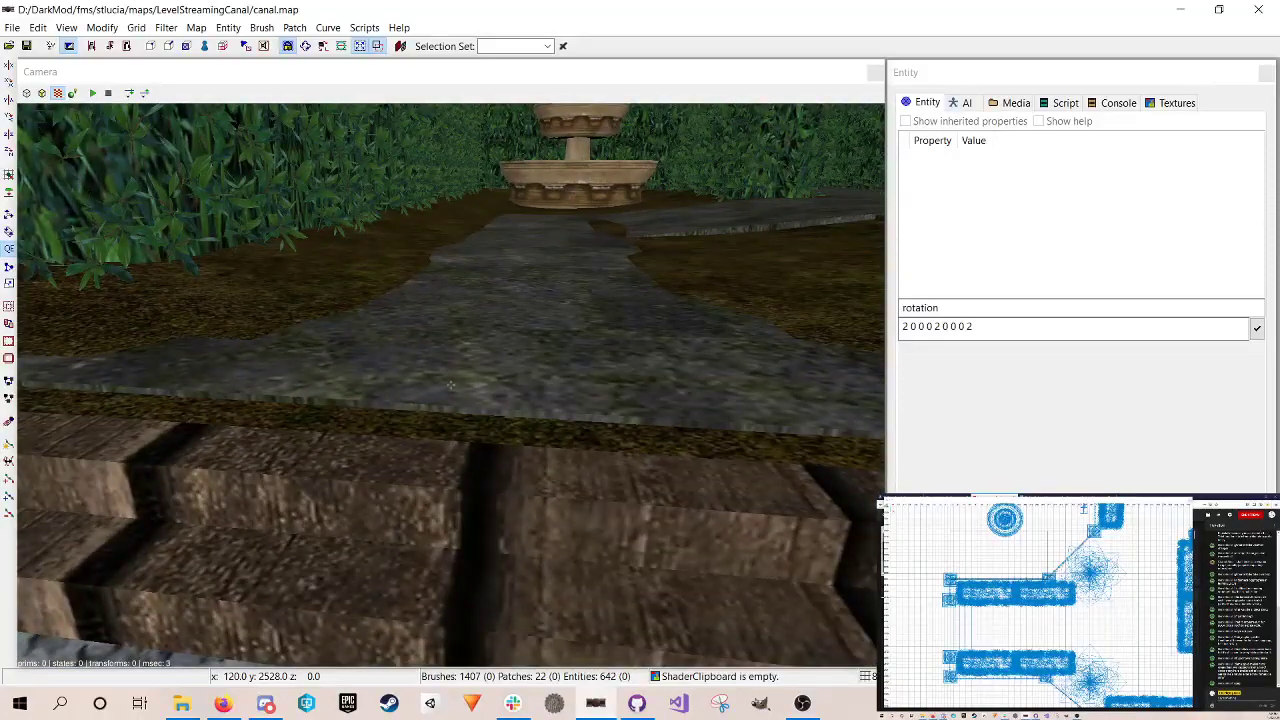
key(w)
key(a)
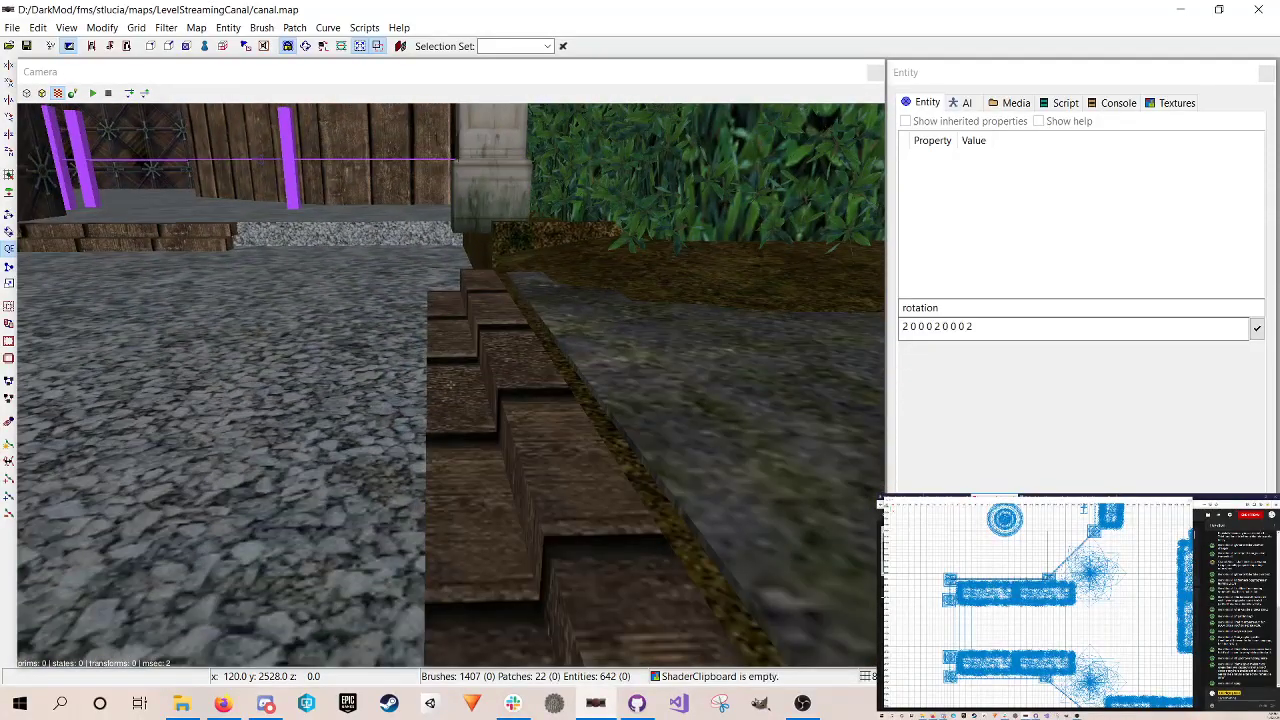
key(a)
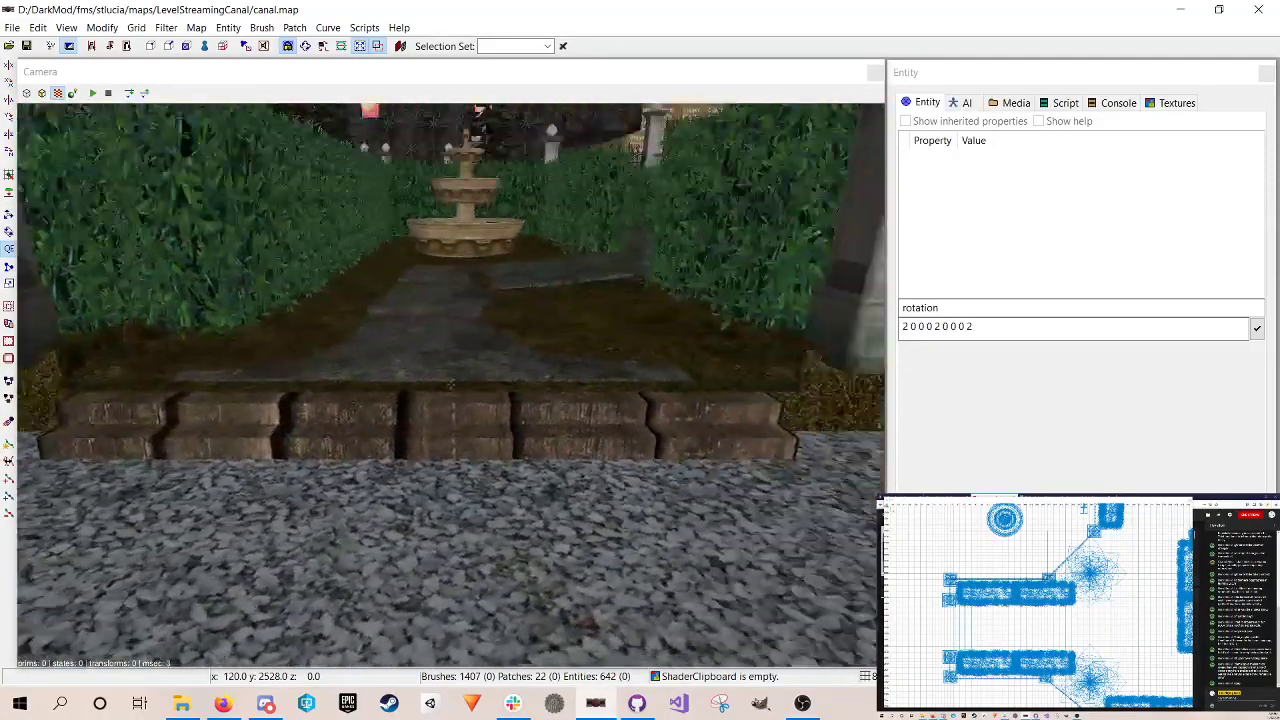
right_click(386, 370)
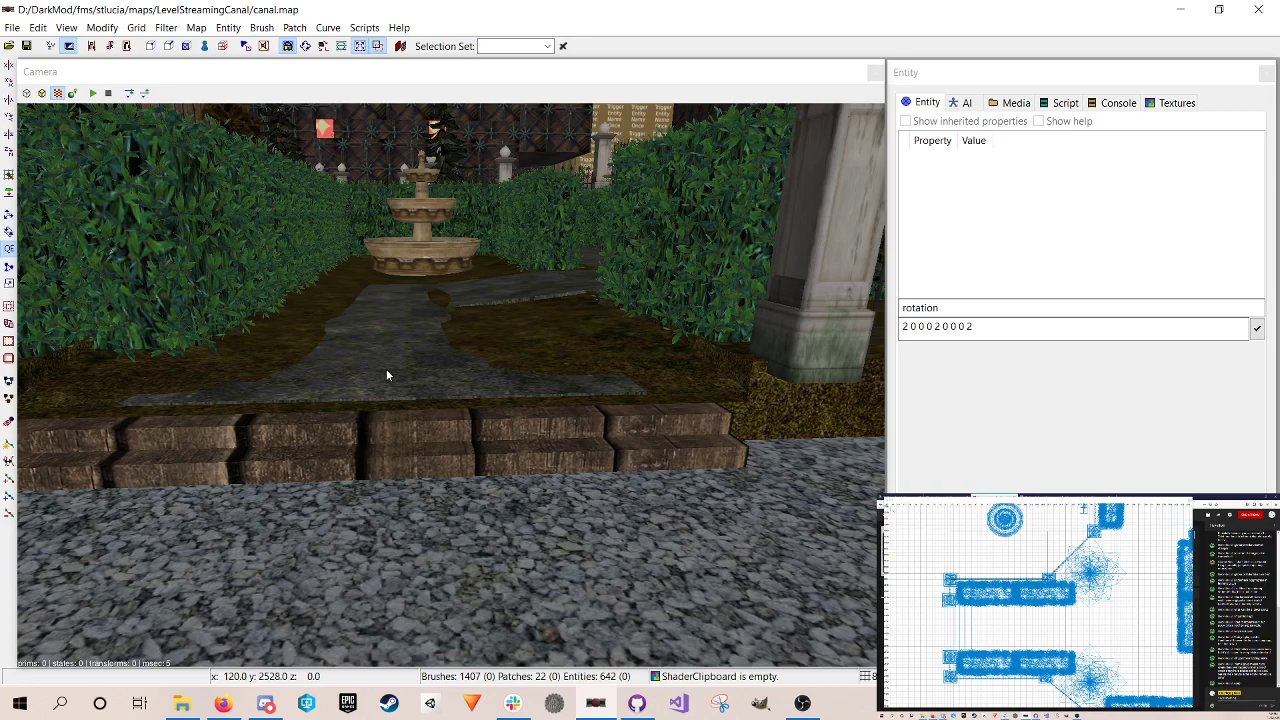
Step: Check the garden's raised edge and wooden steps from the gravel outside, and the hedge layout around the fountain from above
right_click(404, 397)
key(Up)
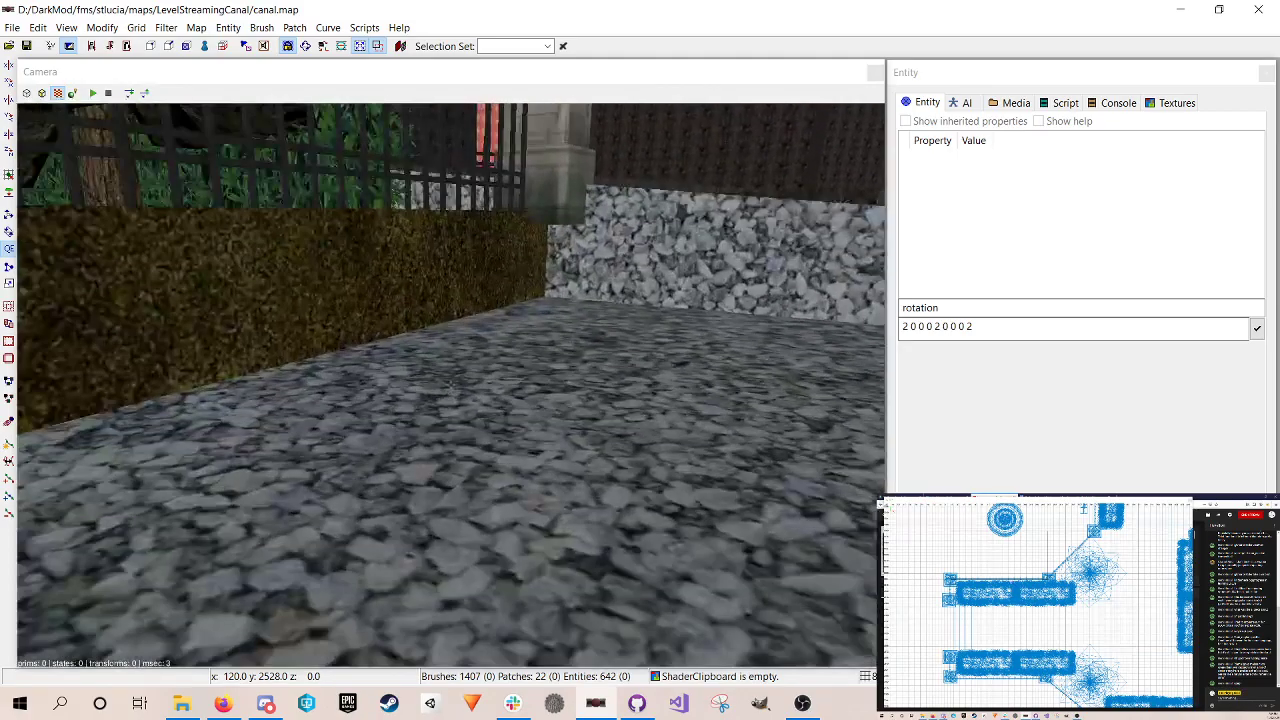
key(Up)
key(Down)
key(Up)
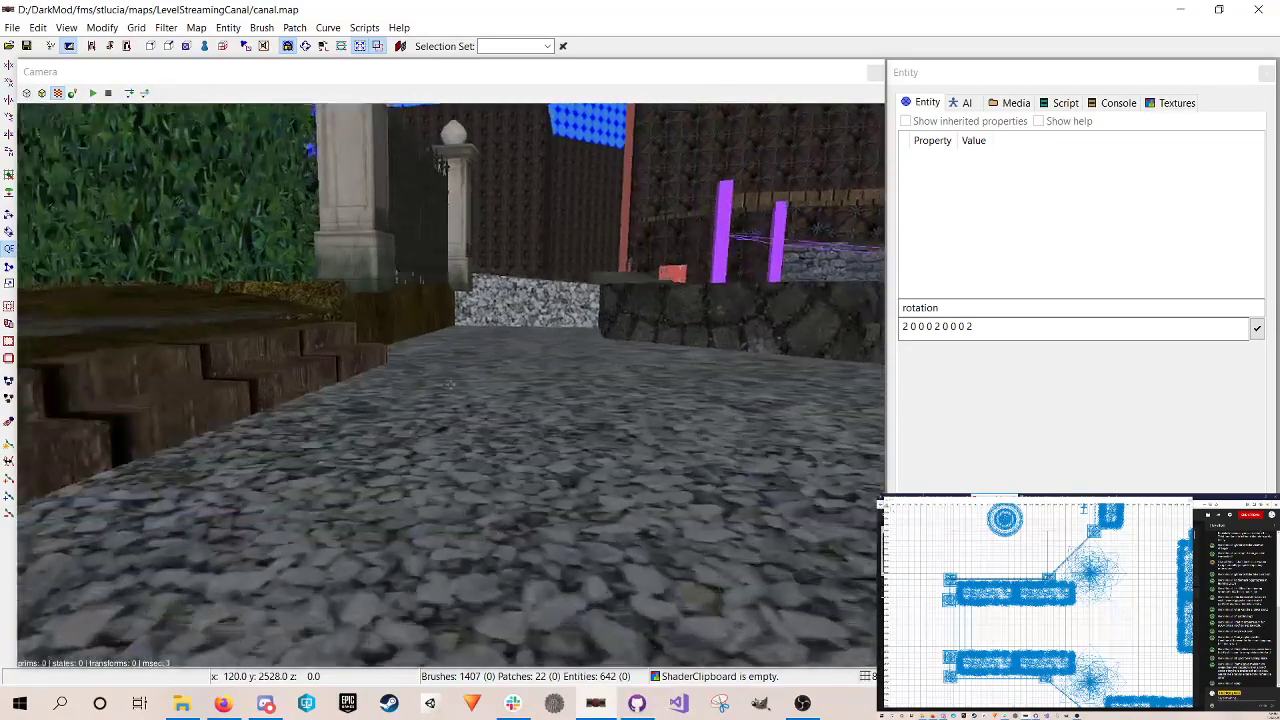
key(Up)
key(Down)
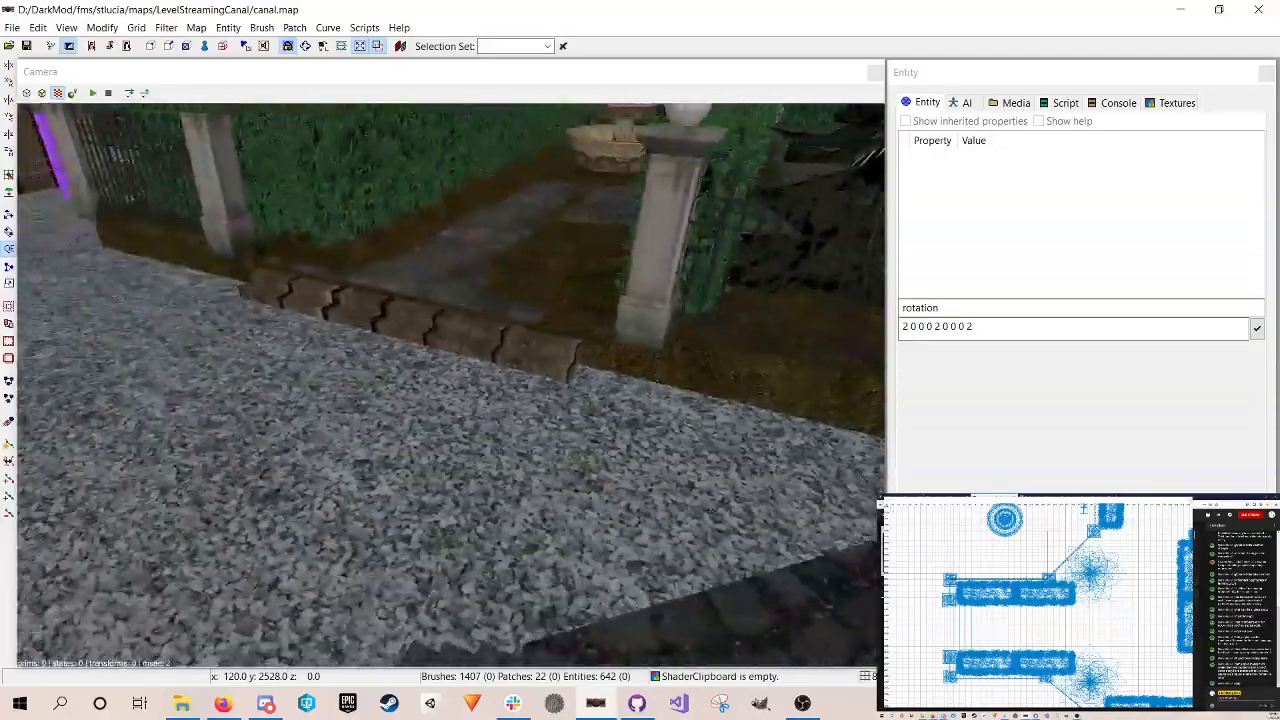
key(Up)
key(Down)
key(Down)
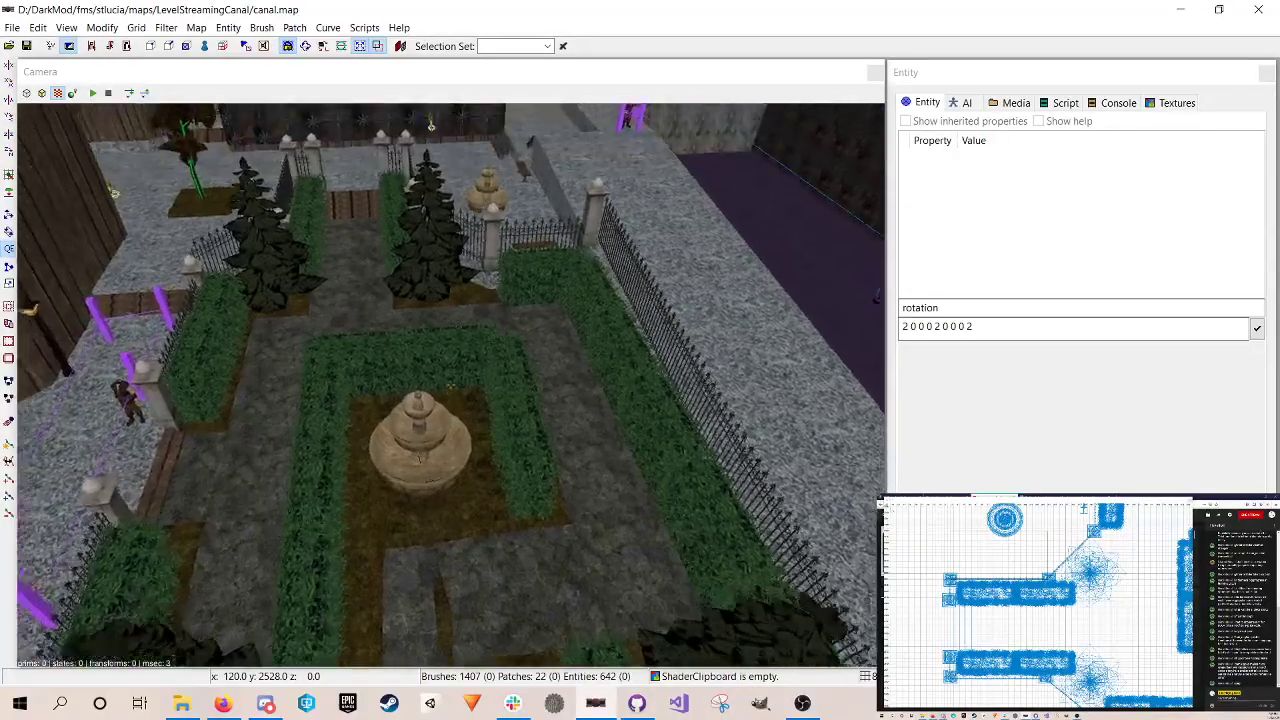
key(Up)
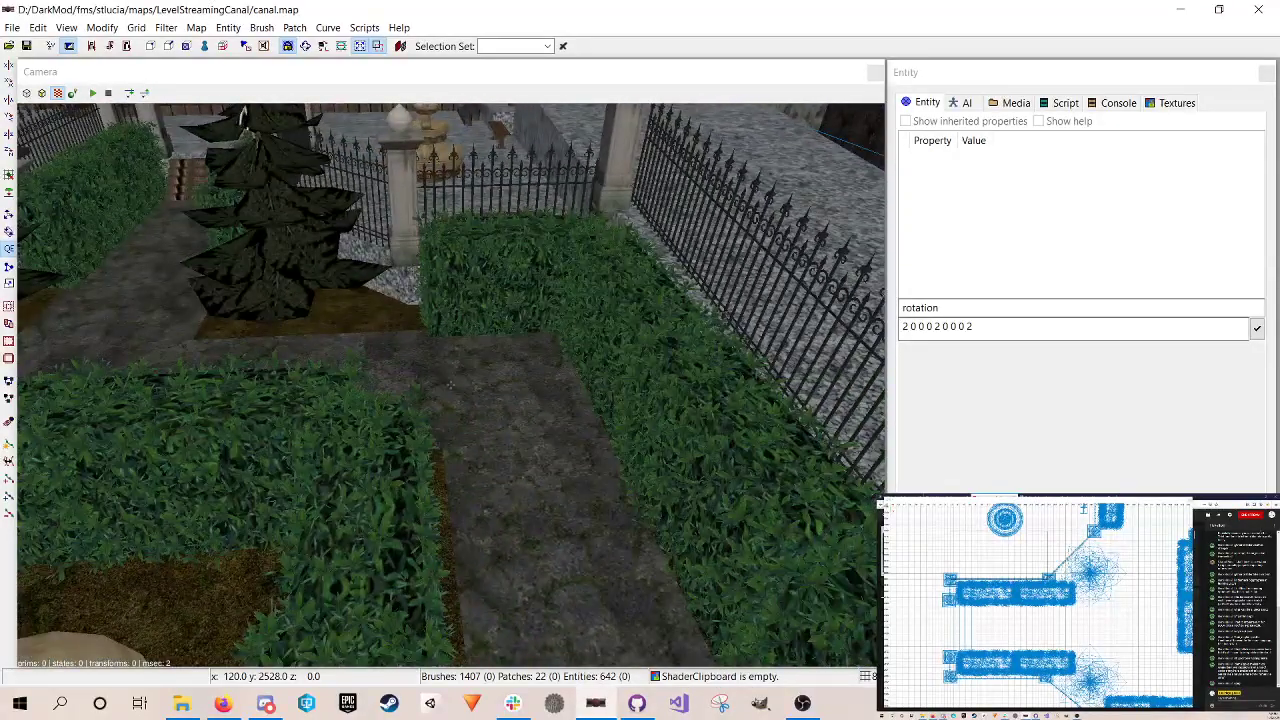
Step: Review the hedges and stone paths along the fence, and the whole fountain garden from above
key(Down)
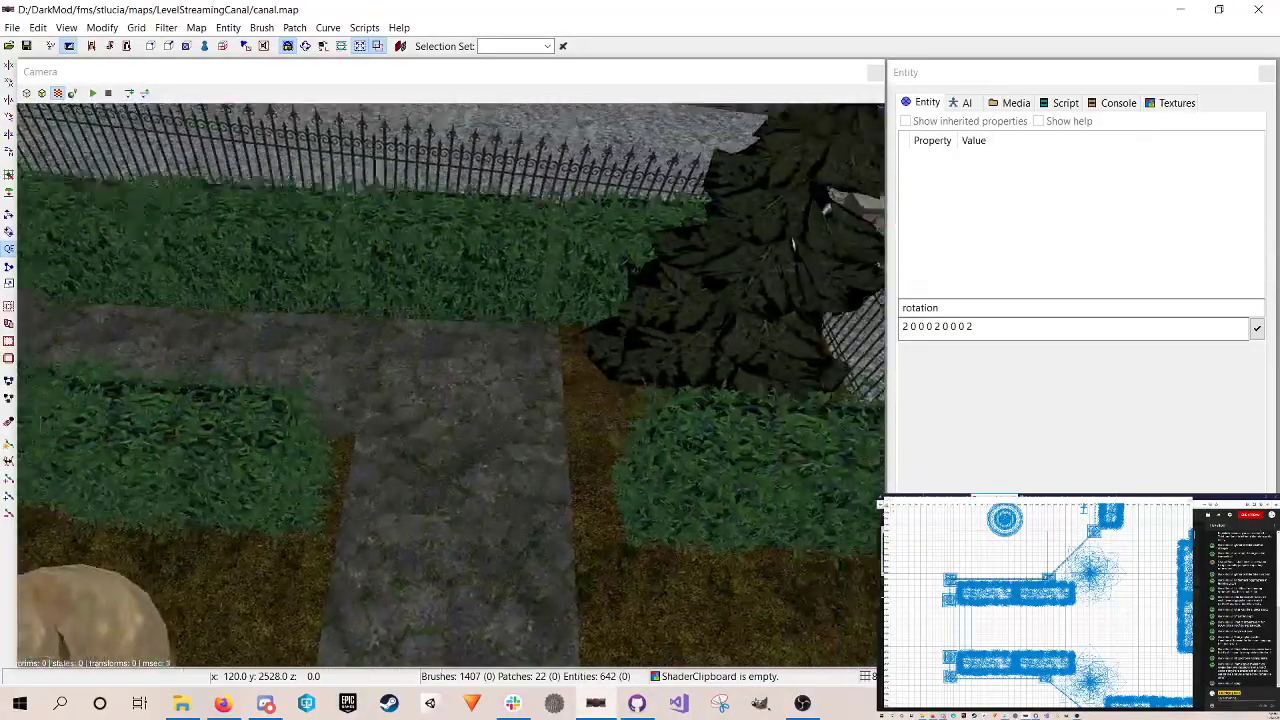
key(Up)
key(Down)
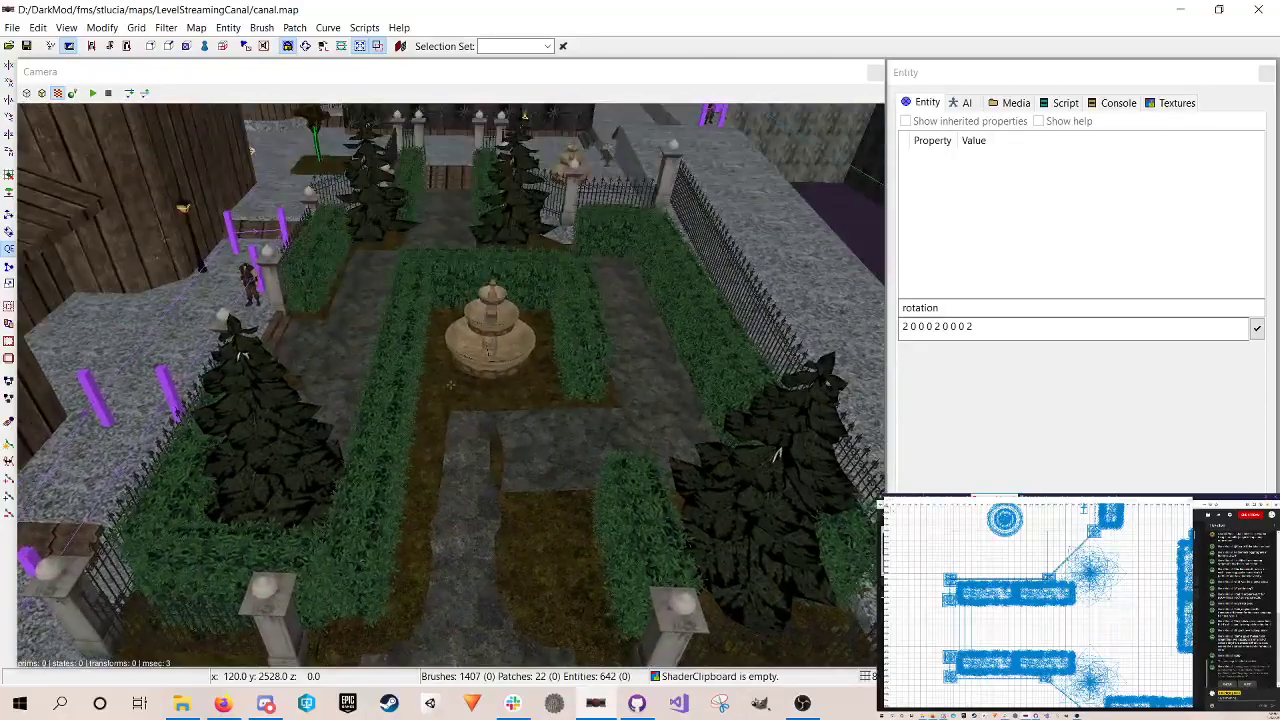
right_click(405, 398)
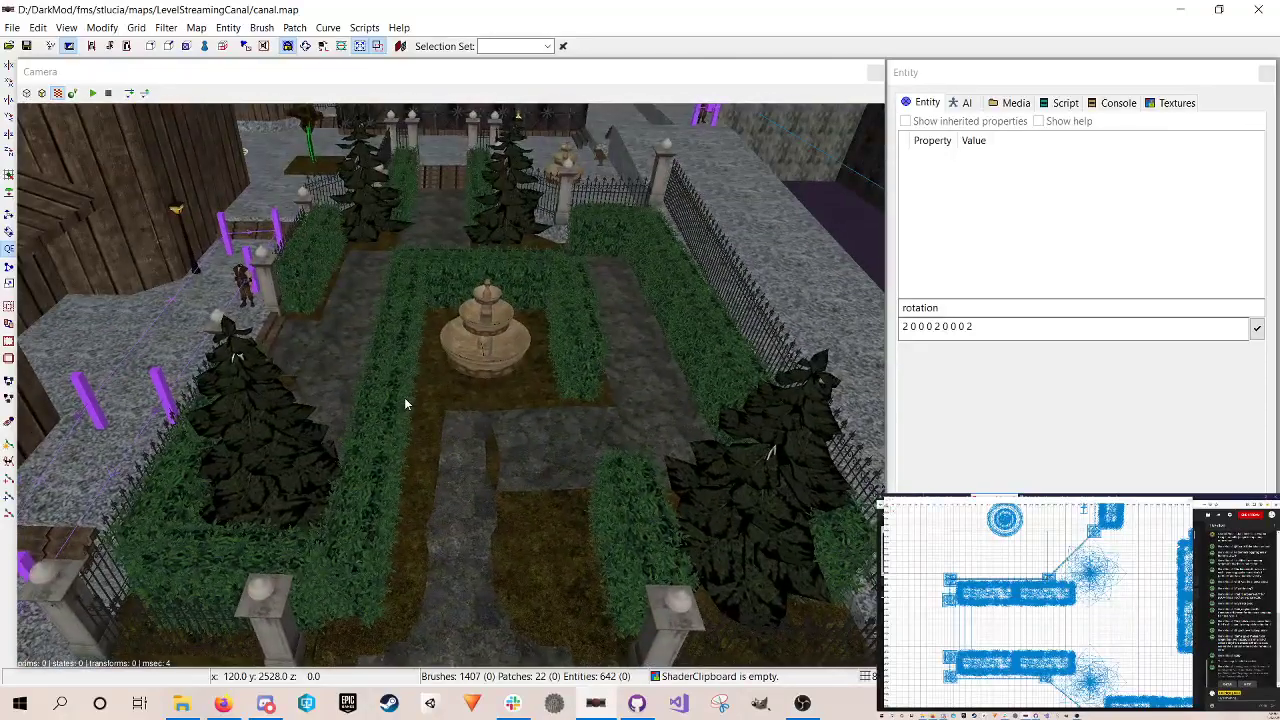
Step: Switch to The Dark Mod and compile the canal map from the game console
click(557, 704)
key(alt+Tab)
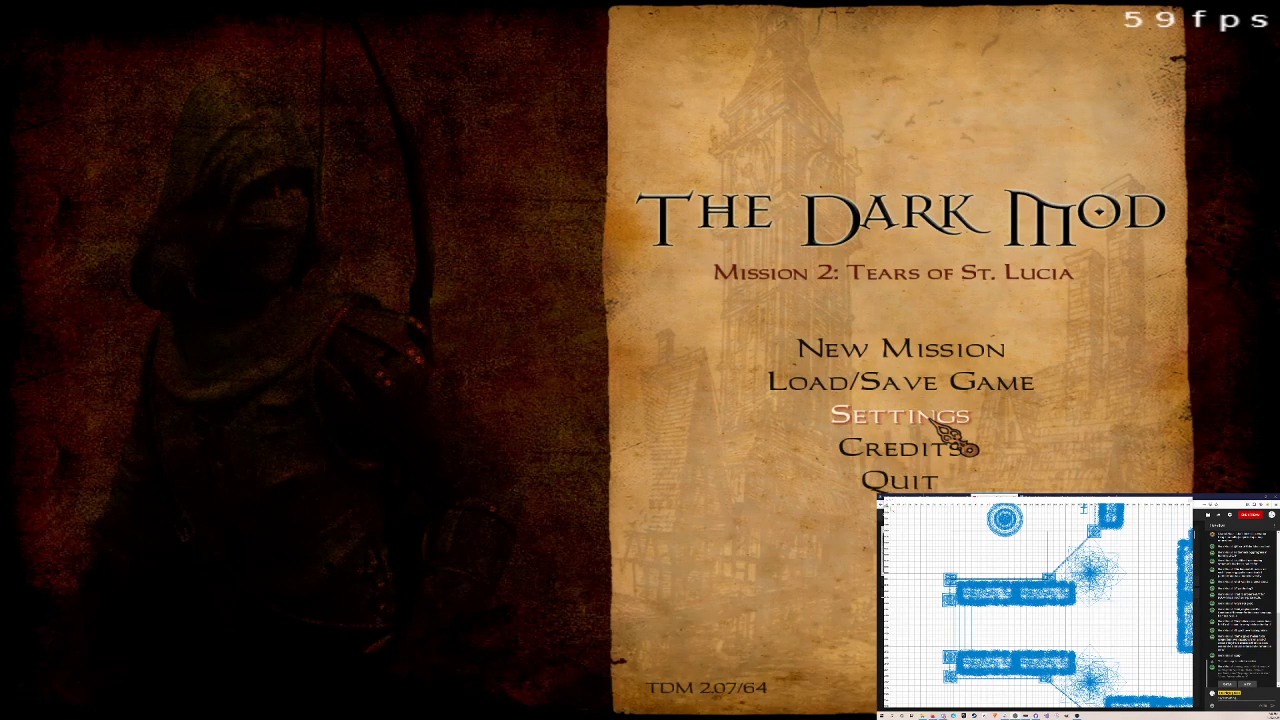
key(grave)
key(Up)
key(Up)
key(Down)
key(Return)
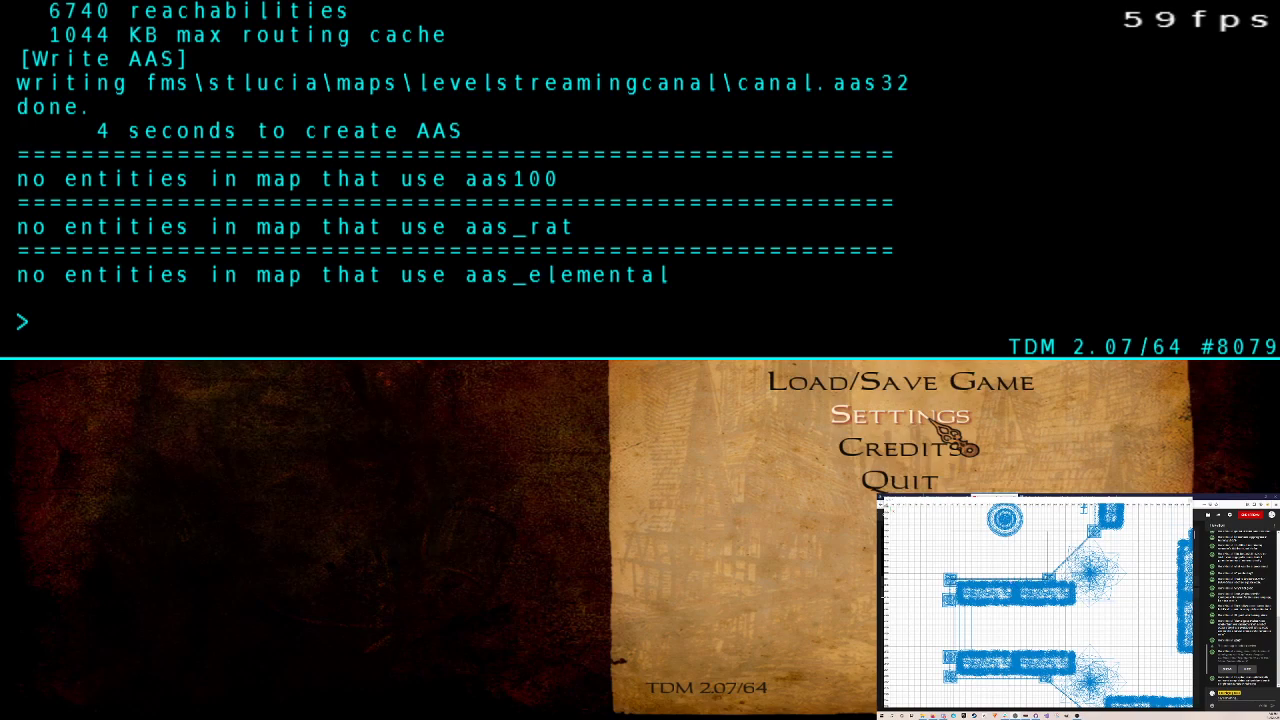
key(grave)
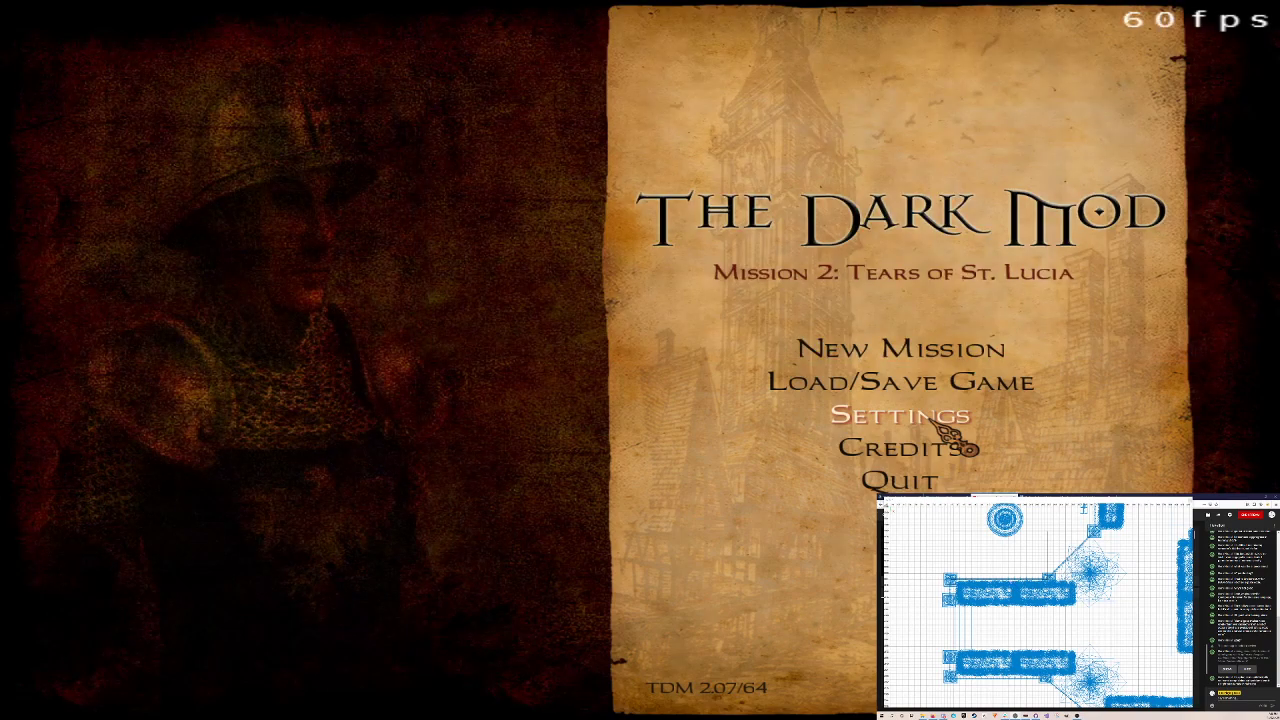
Step: Load the compiled canal map from the console and start the mission
key(grave)
key(Up)
key(Up)
key(Return)
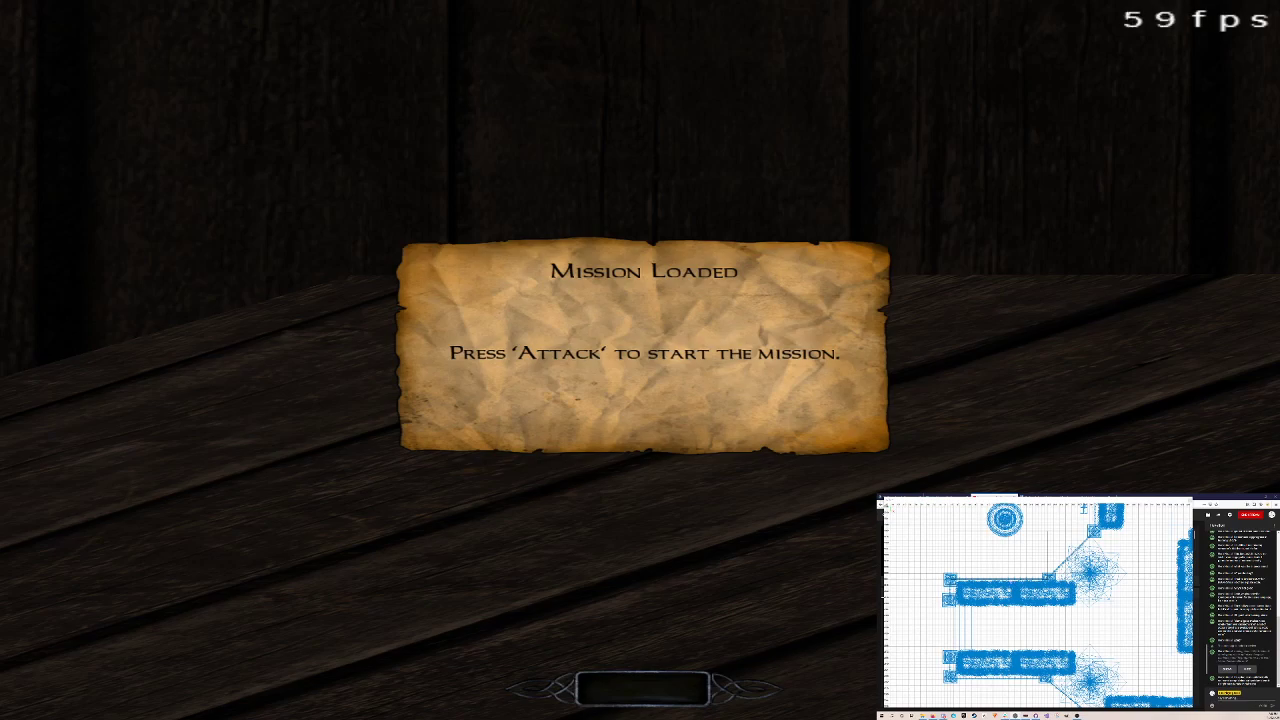
click(640, 360)
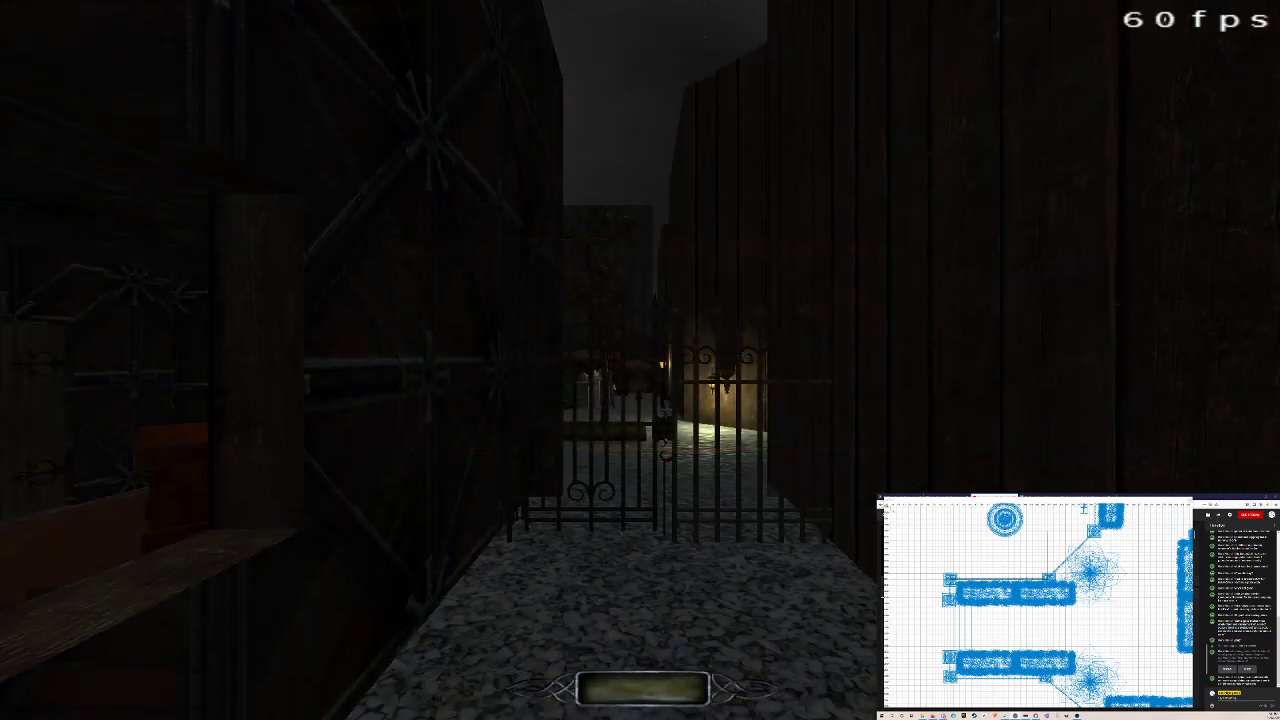
Step: Walk in game from the iron gate past the planted tree to the garden's stepped entrance to view the hedges from outside
key(w)
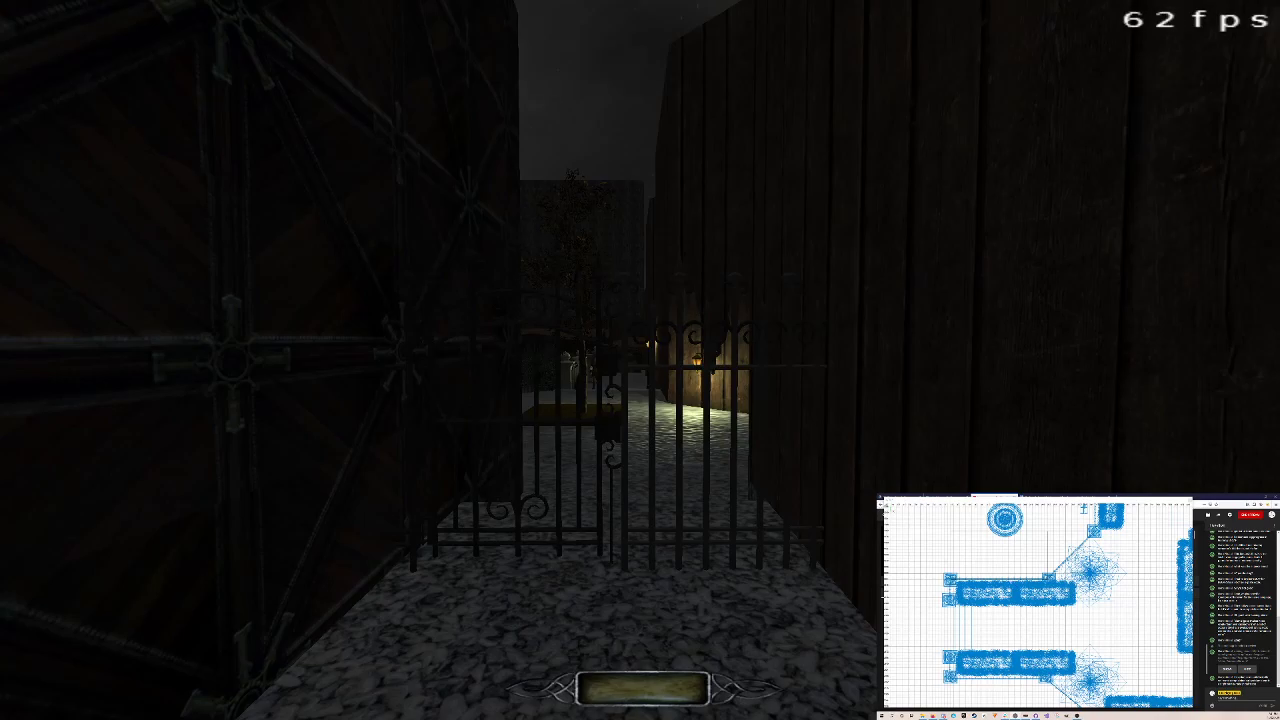
key(w)
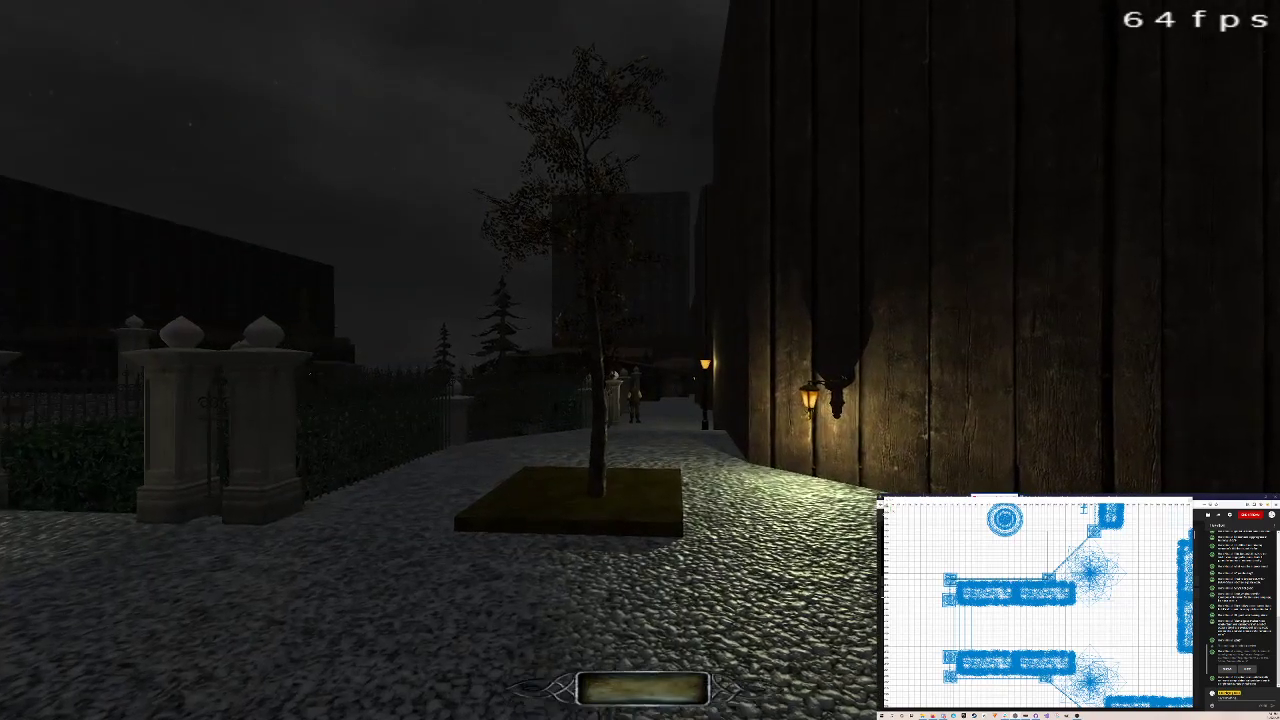
key(w)
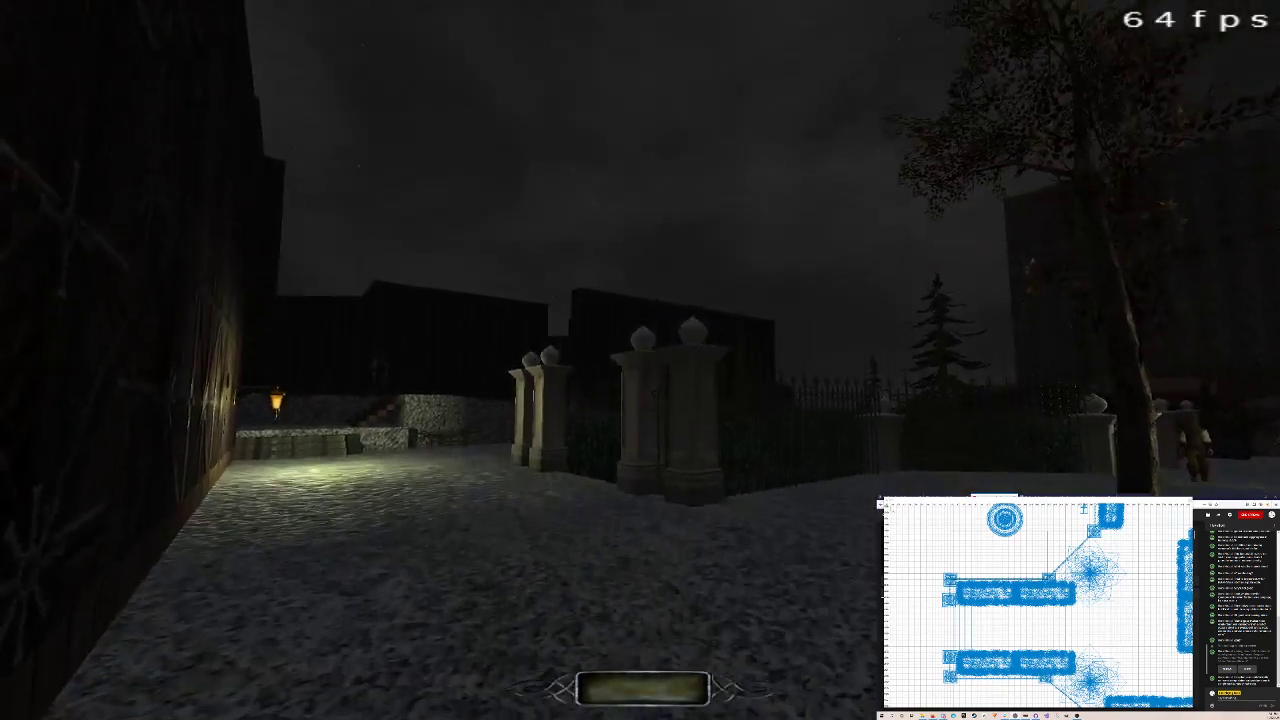
key(w)
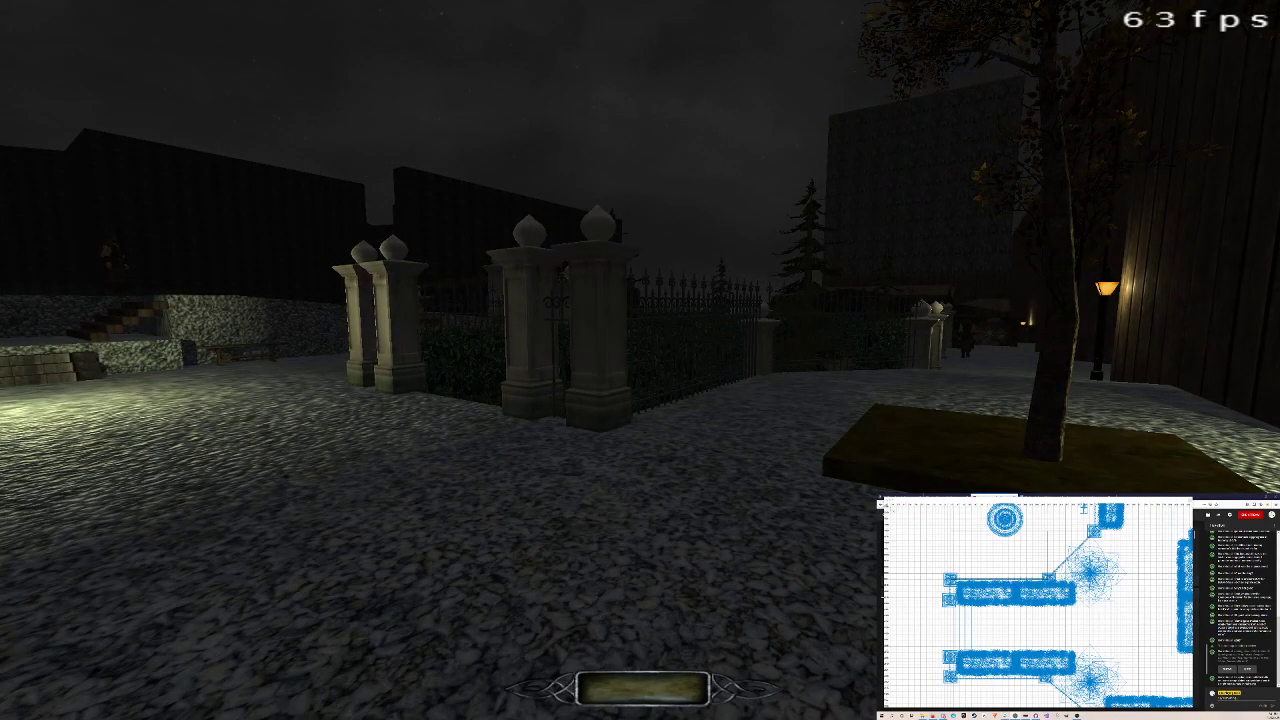
key(w)
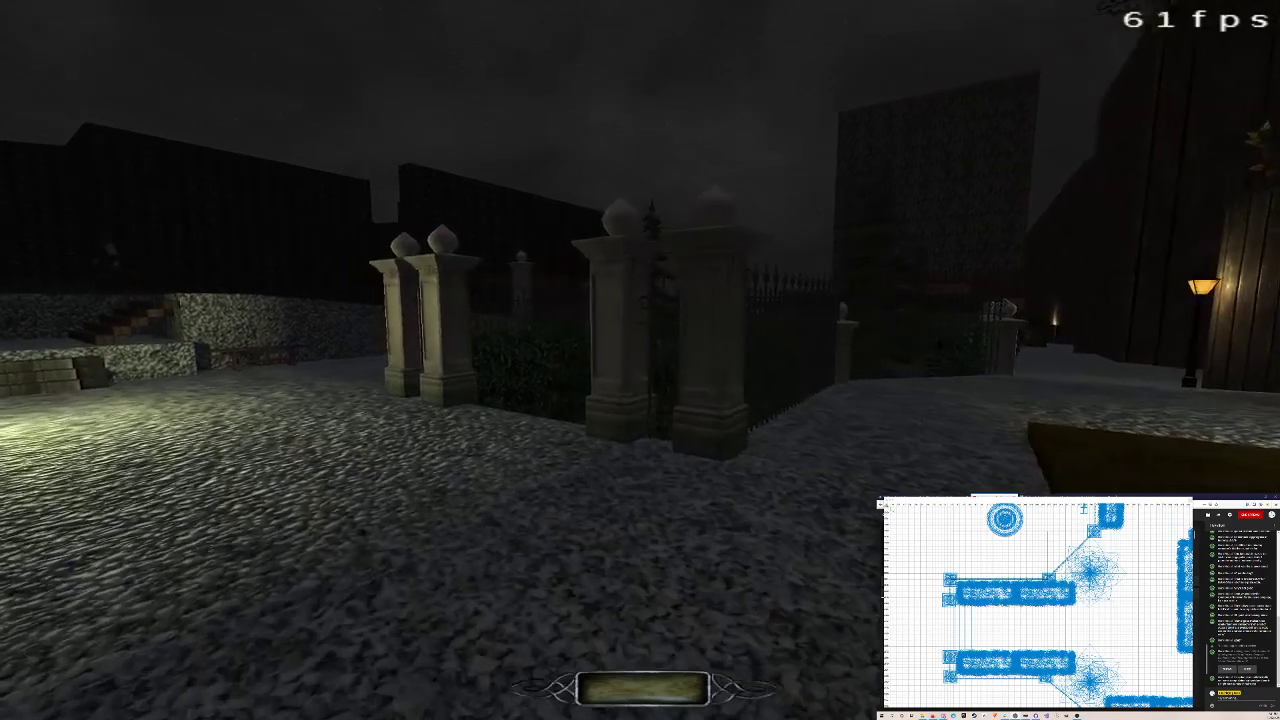
key(w)
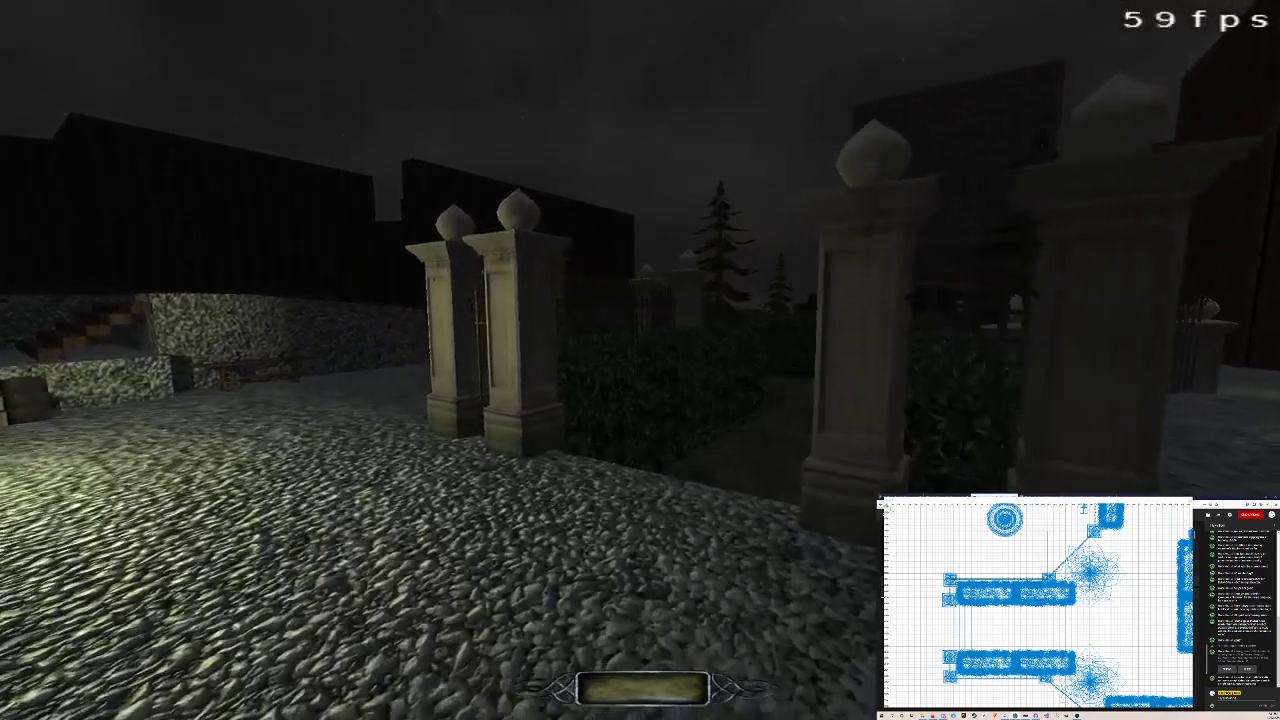
key(w)
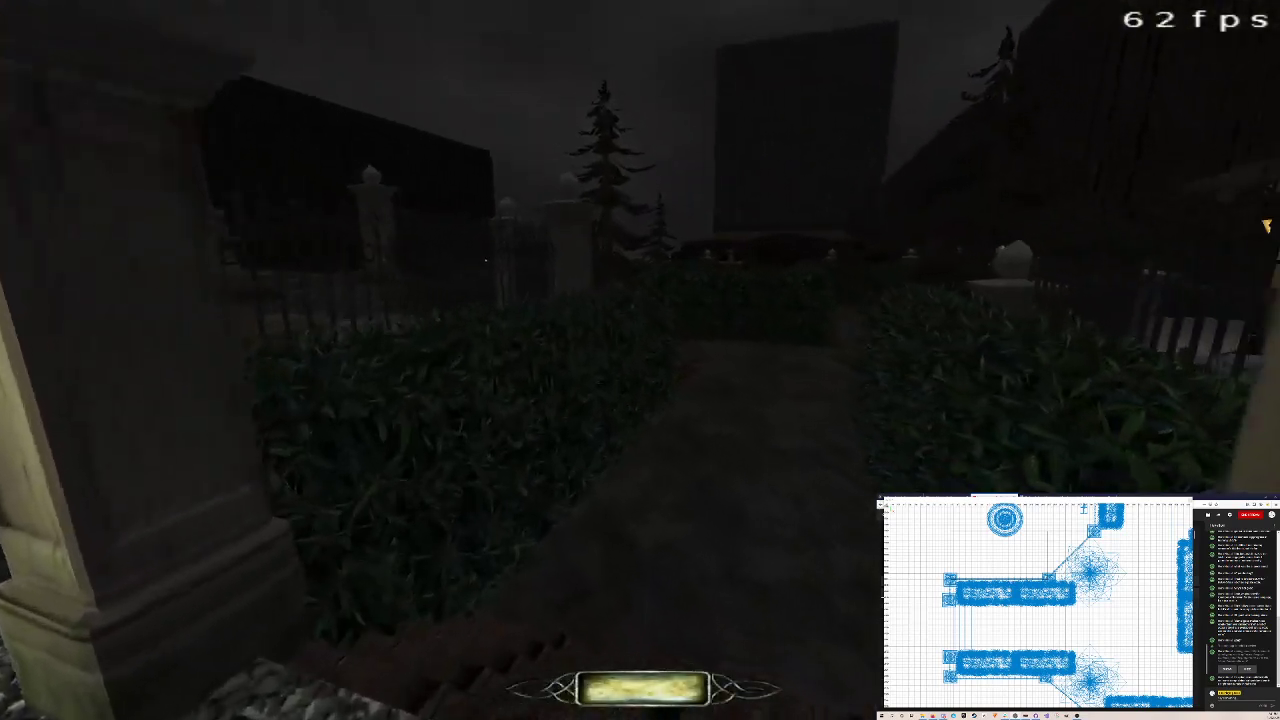
Step: Examine the two hedge rows of the stepped entrance in game while crouching and standing on the path between them
key(w)
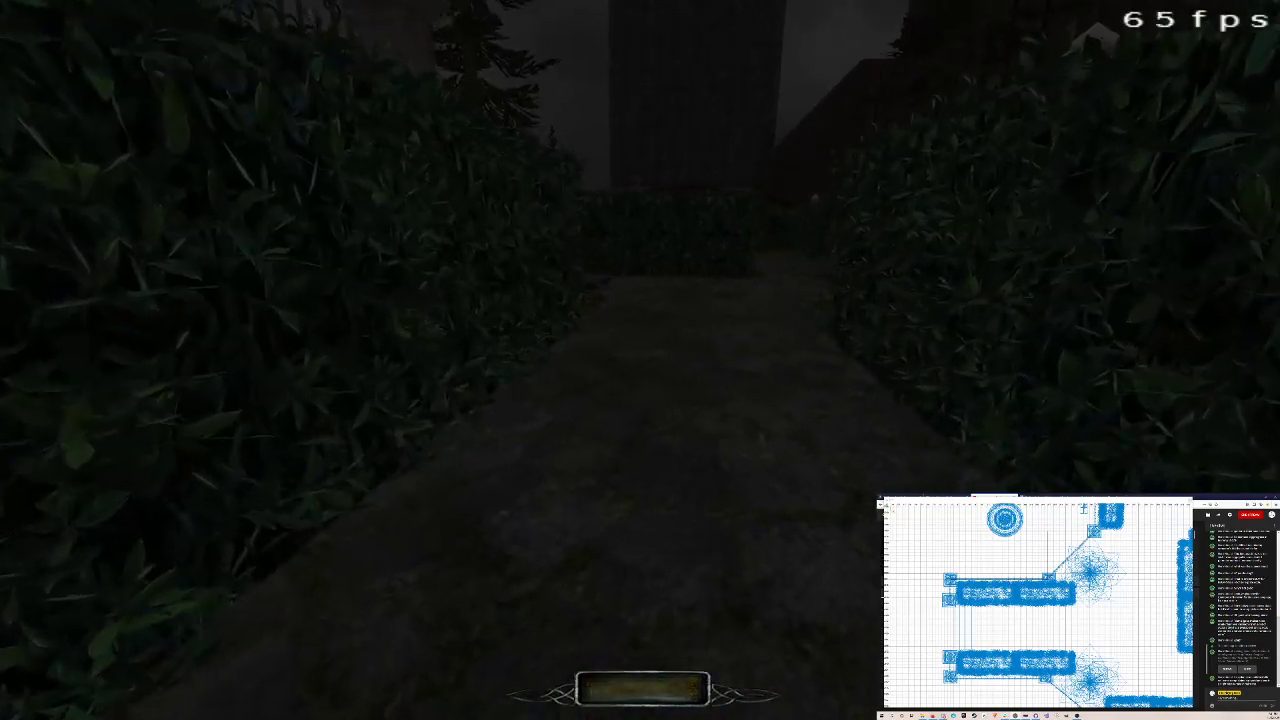
key(w)
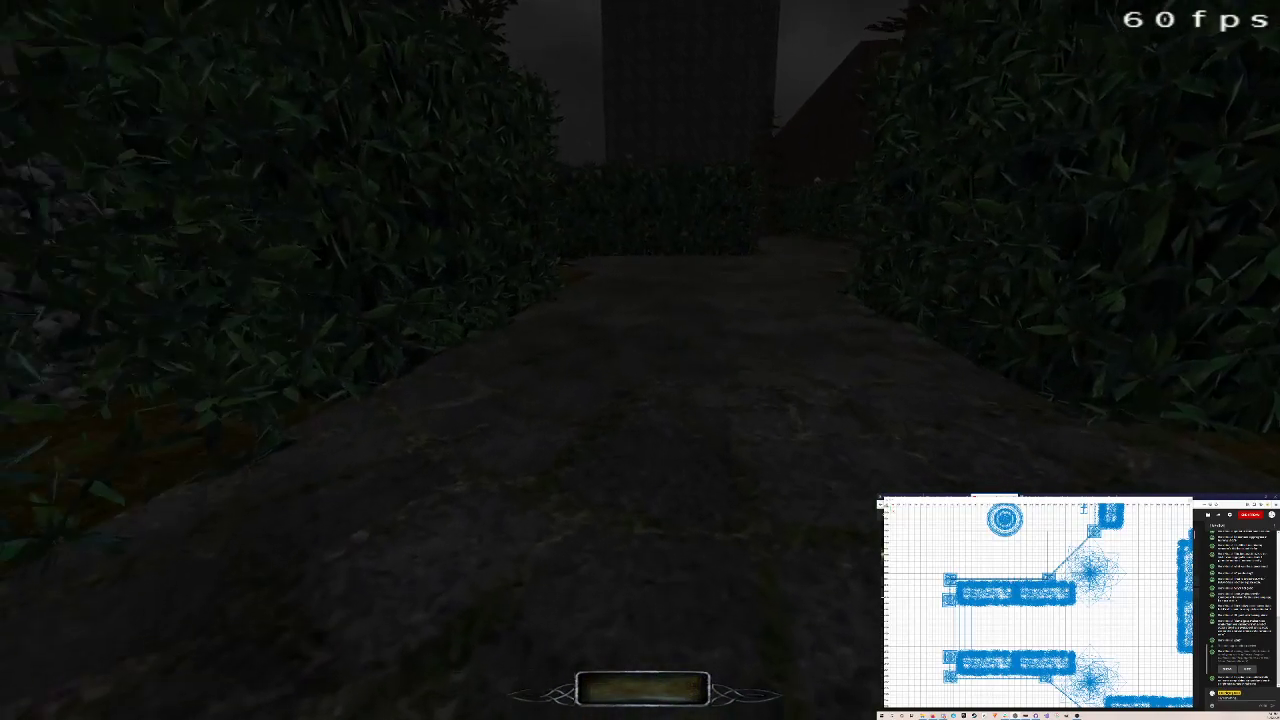
key(w)
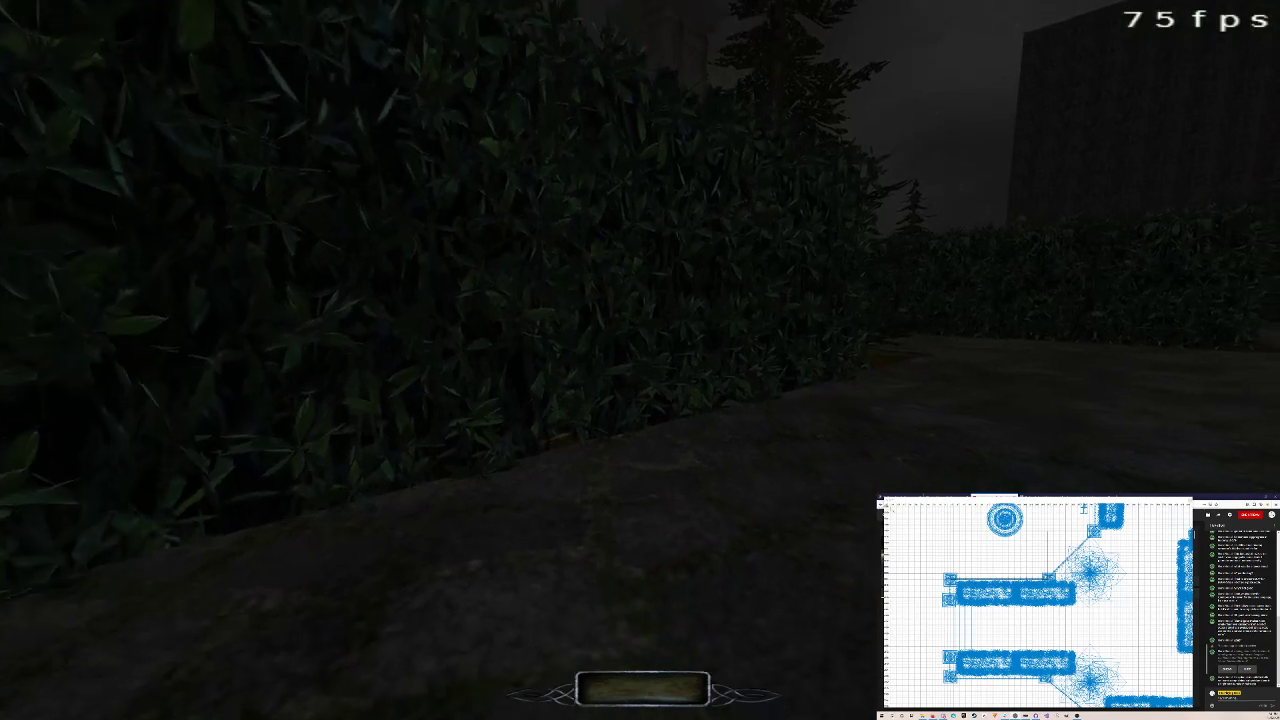
key(x)
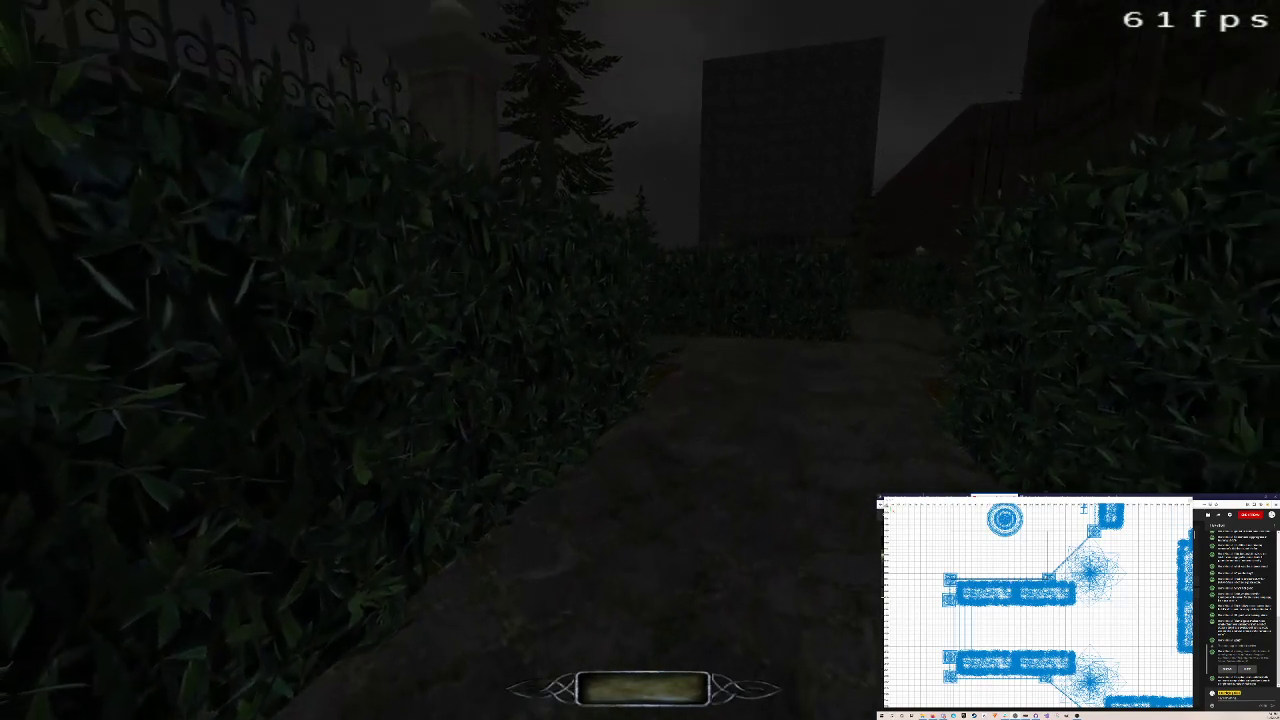
key(w)
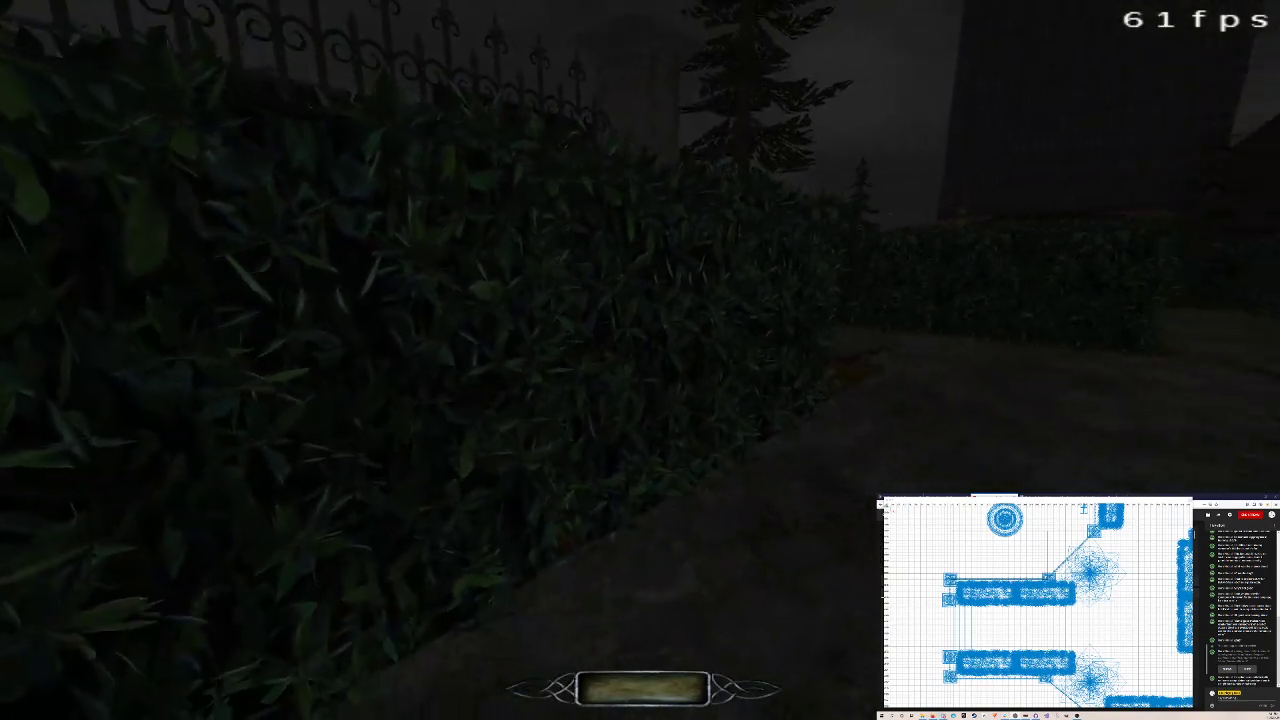
key(w)
Step: Walk past the central hedge and along the side path to check hedge heights and path width in game
key(s)
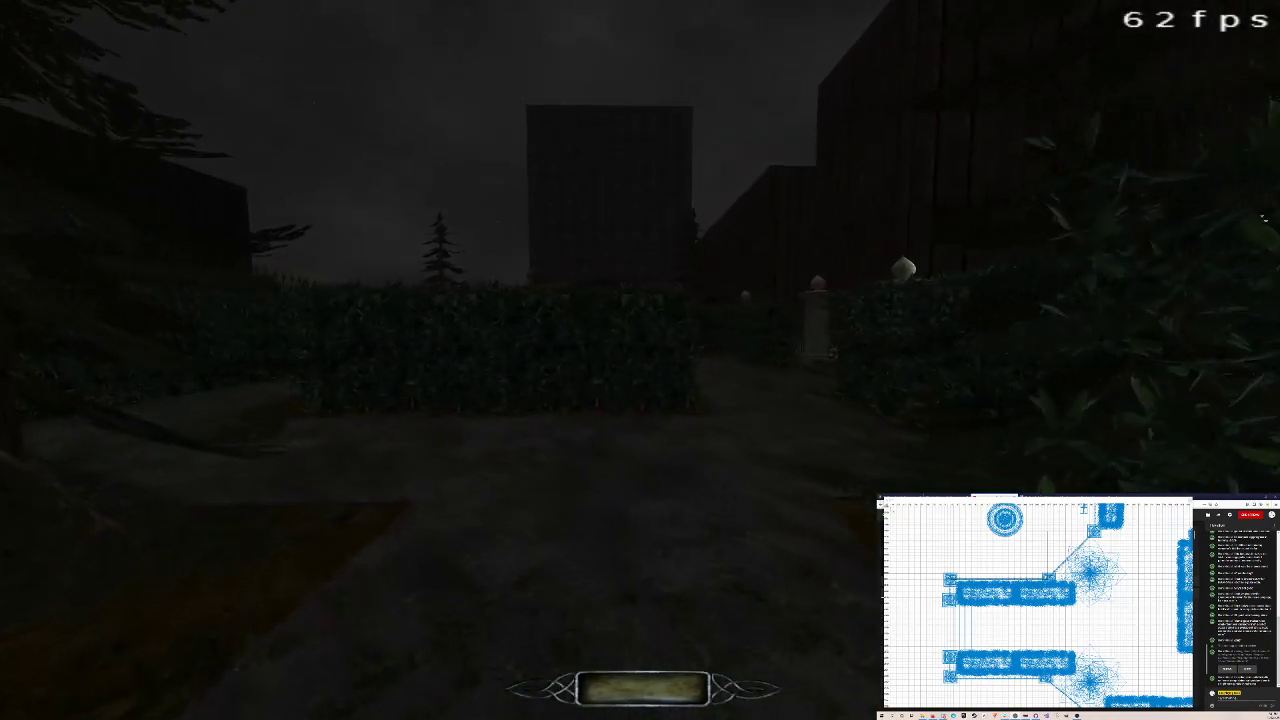
key(w)
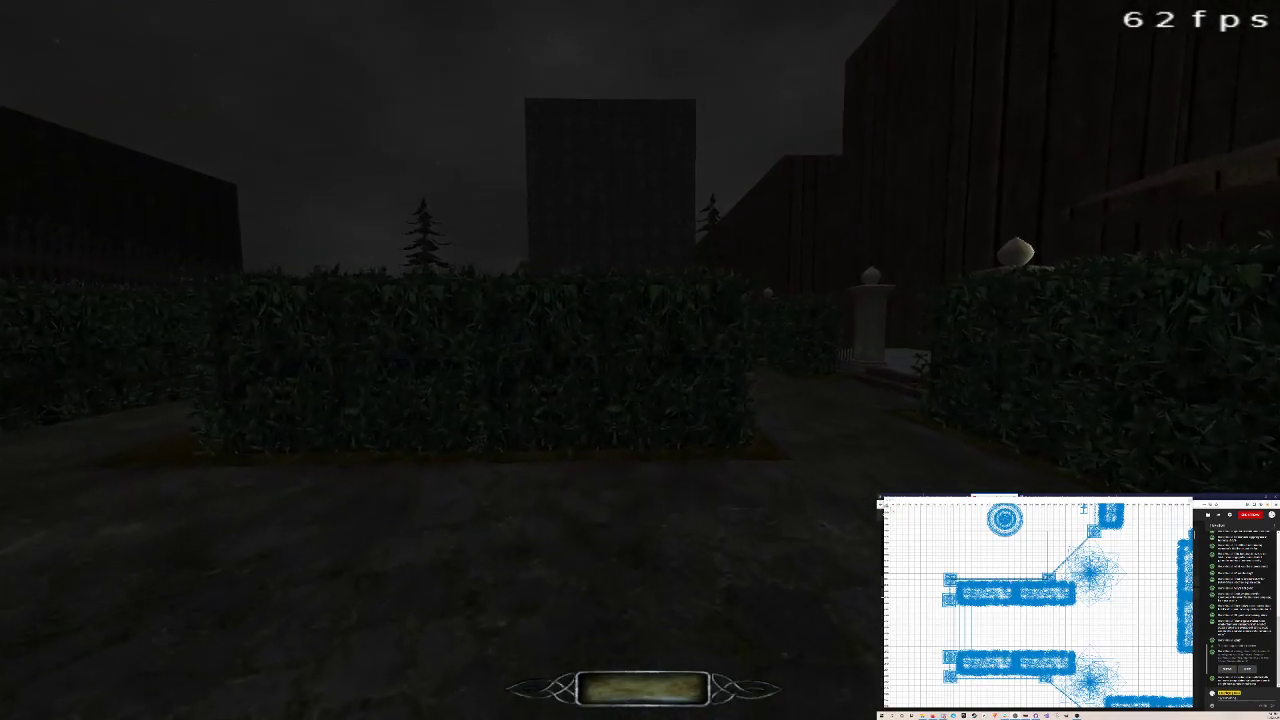
key(w)
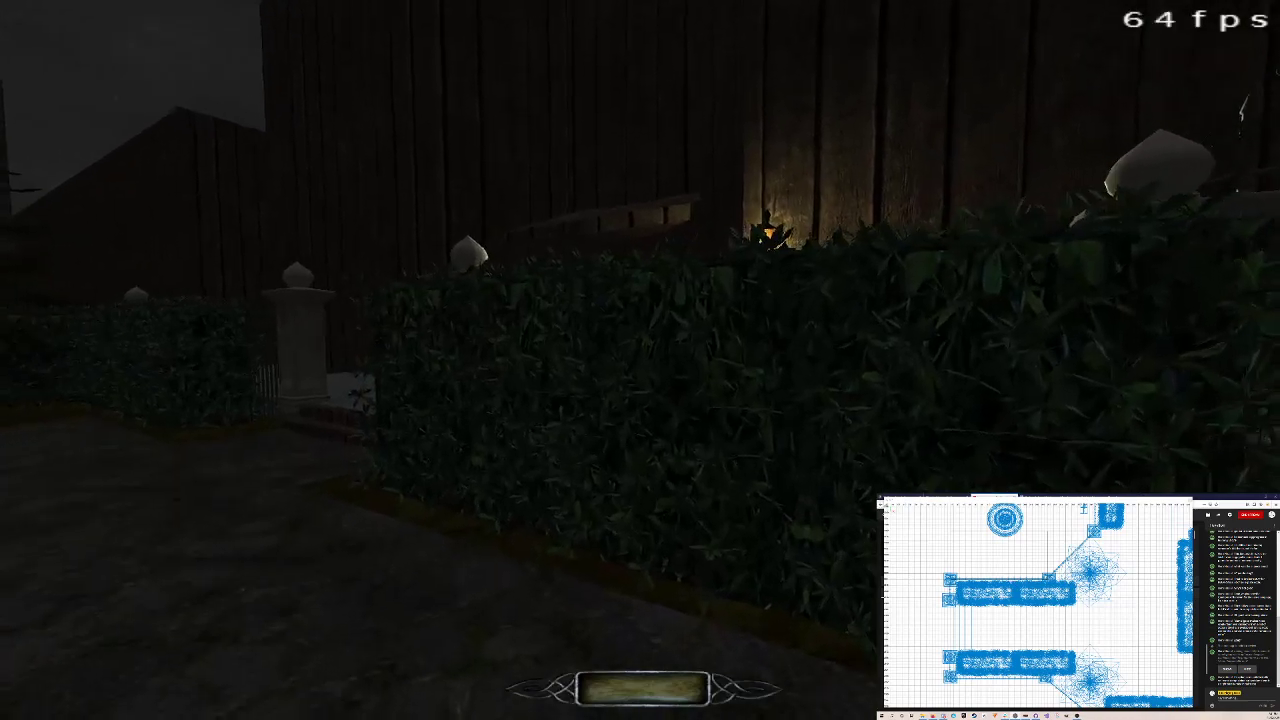
key(w)
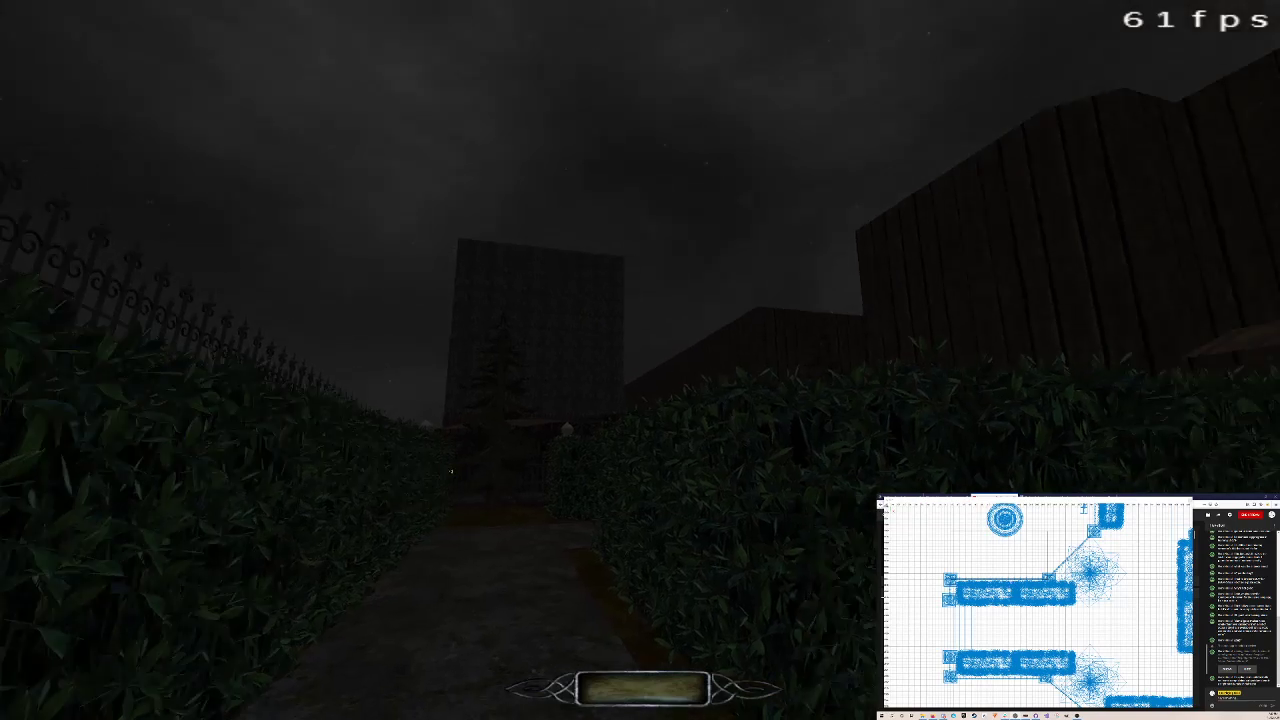
Step: Quit the mission and exit the game to return to the map editor
key(Escape)
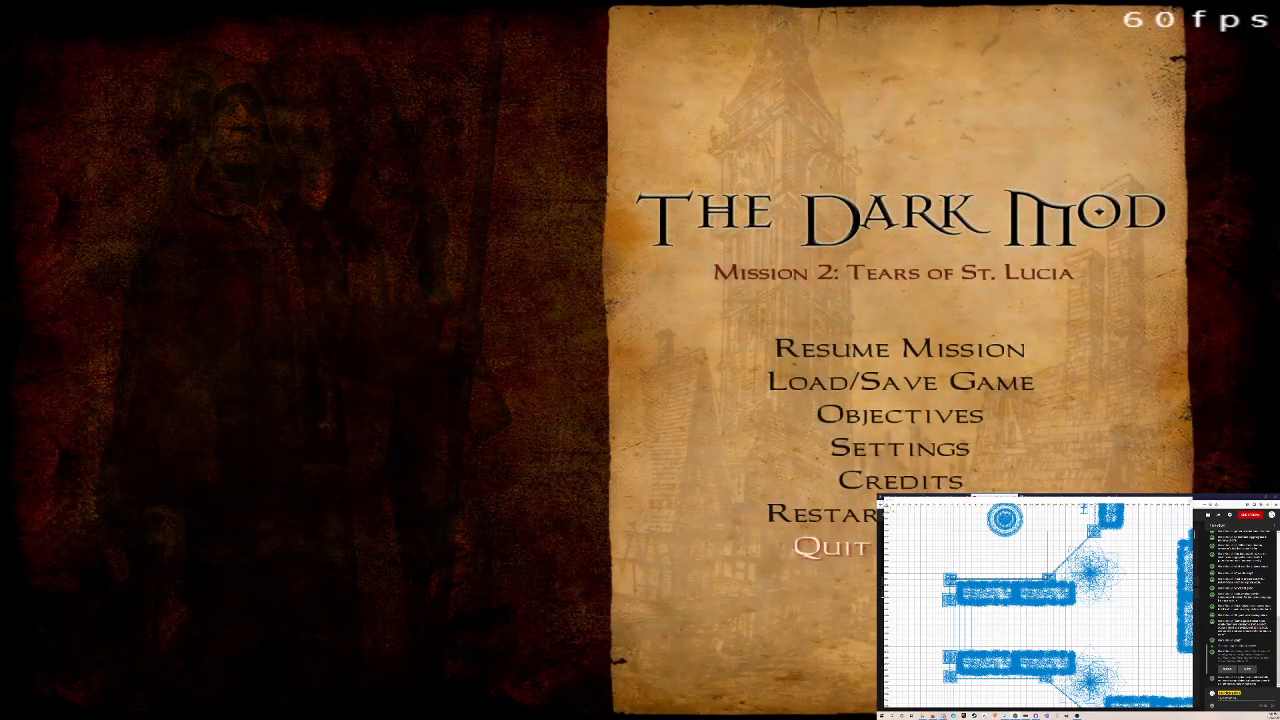
click(832, 546)
click(568, 386)
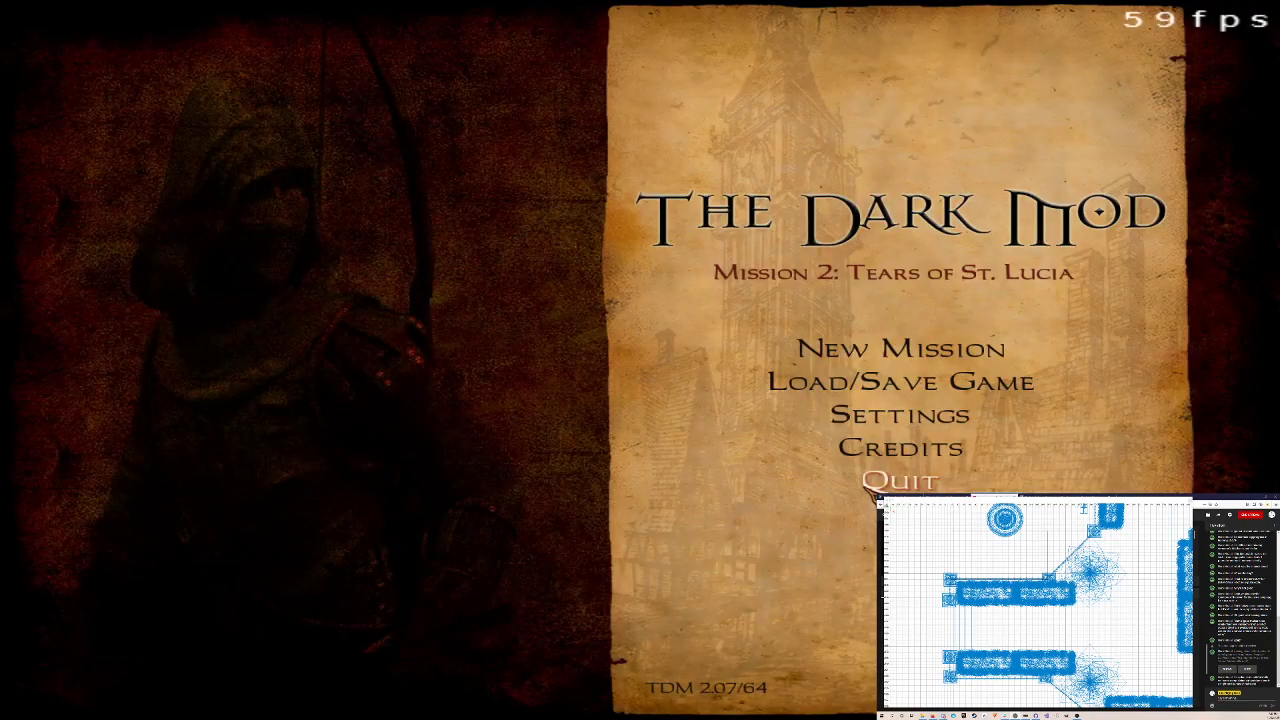
click(868, 482)
click(574, 410)
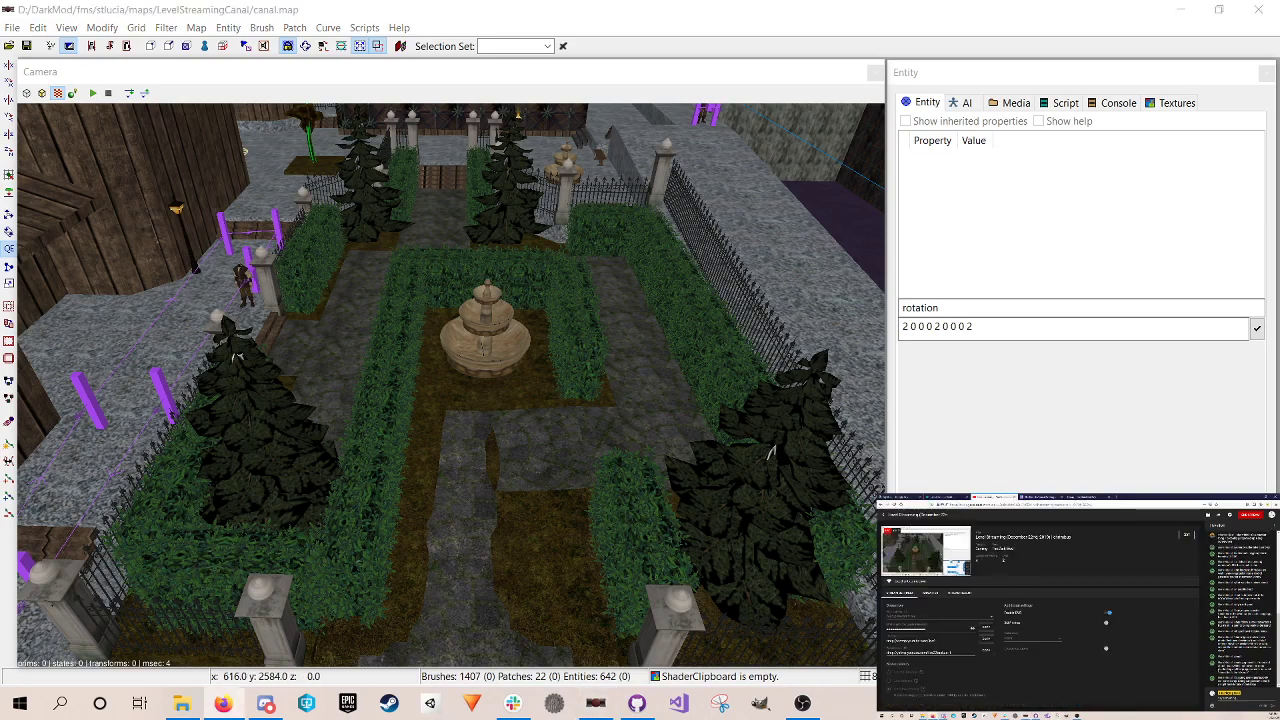
Step: Look over the garden's unfinished stepped end, the corner tree and the gravel outside the fence
click(1026, 700)
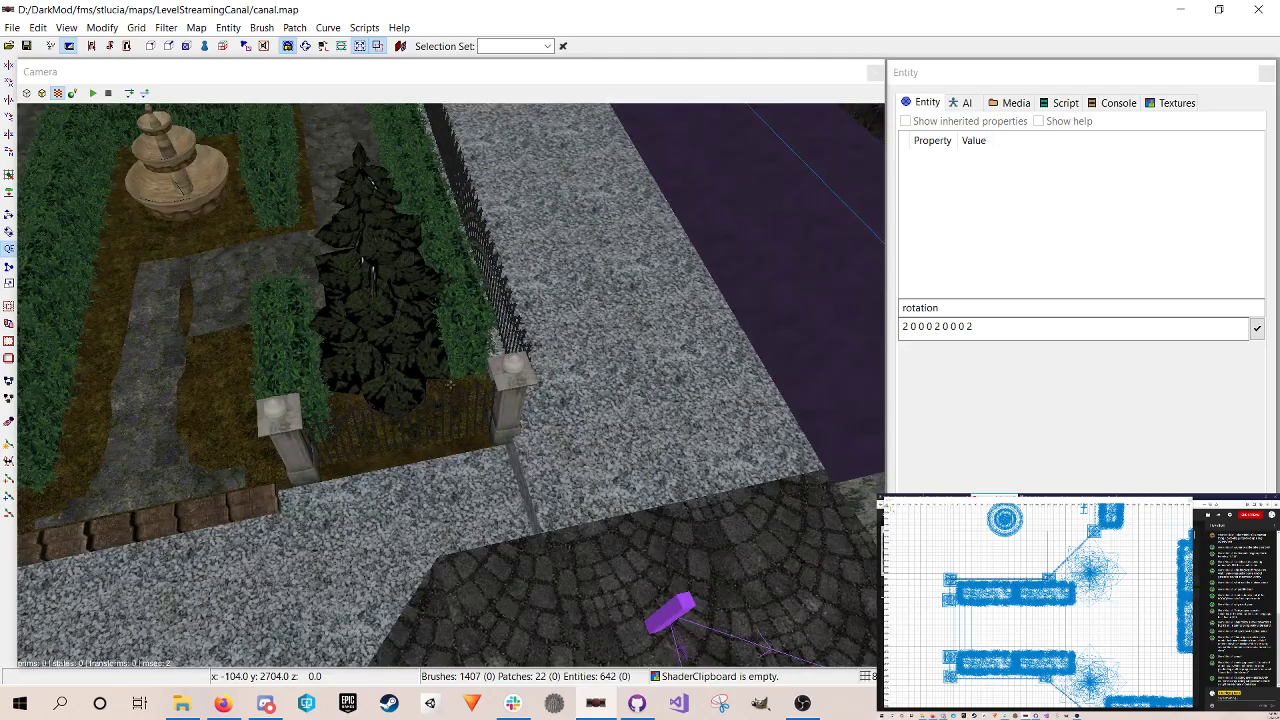
scroll(450, 384, up, 5)
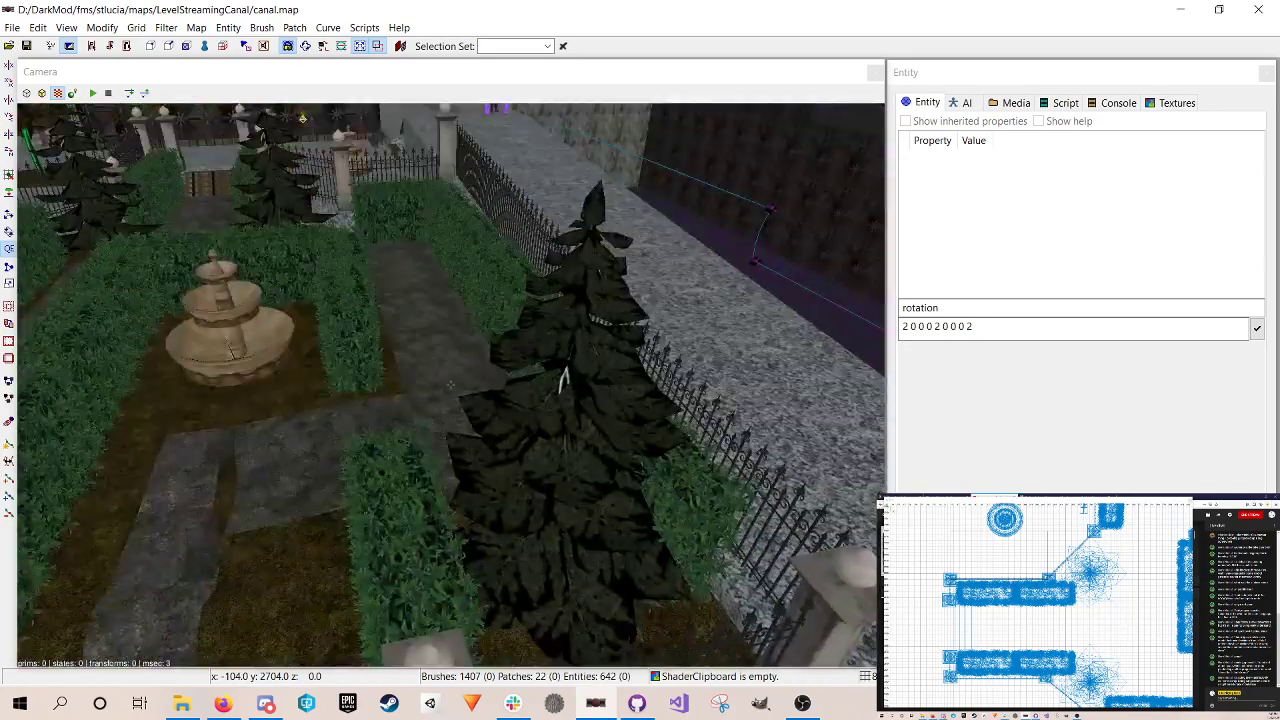
scroll(450, 384, down, 5)
scroll(450, 384, up, 3)
scroll(450, 384, up, 3)
scroll(450, 384, up, 3)
scroll(450, 384, down, 4)
scroll(450, 384, down, 3)
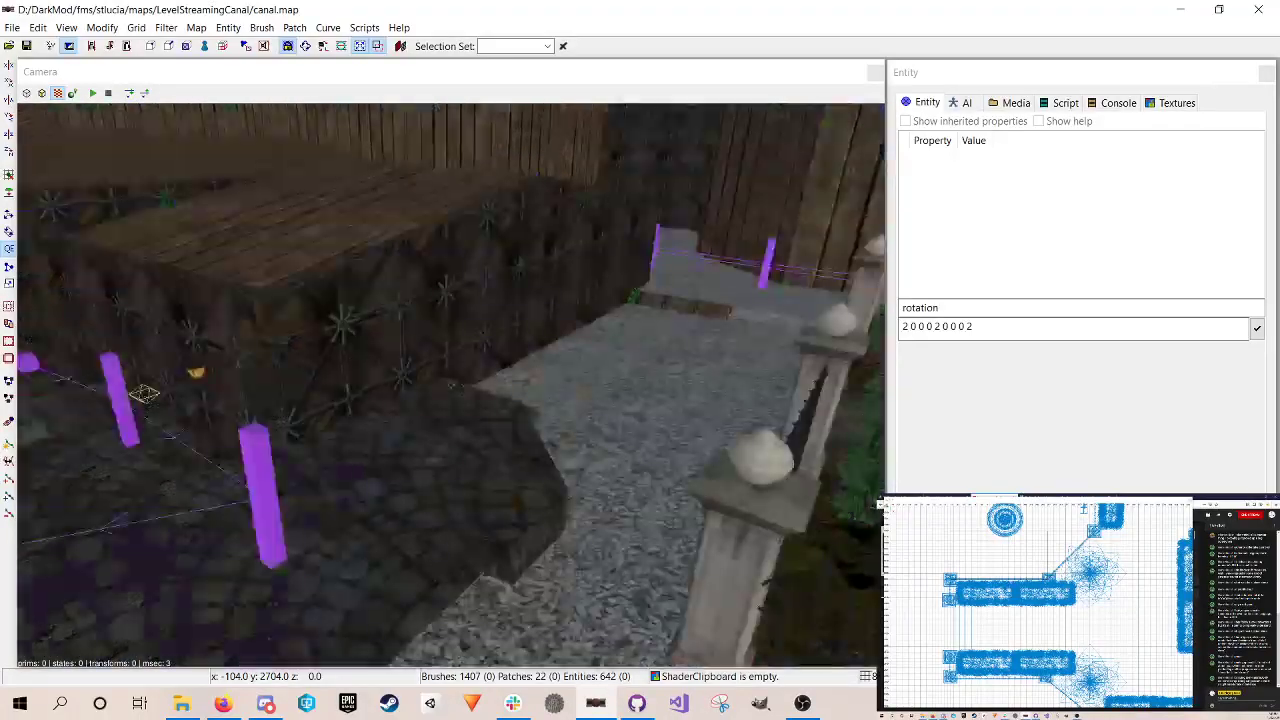
Step: Save the map while surveying the cobbled street along the canal wall, its empty planter and wooden steps
scroll(450, 384, up, 6)
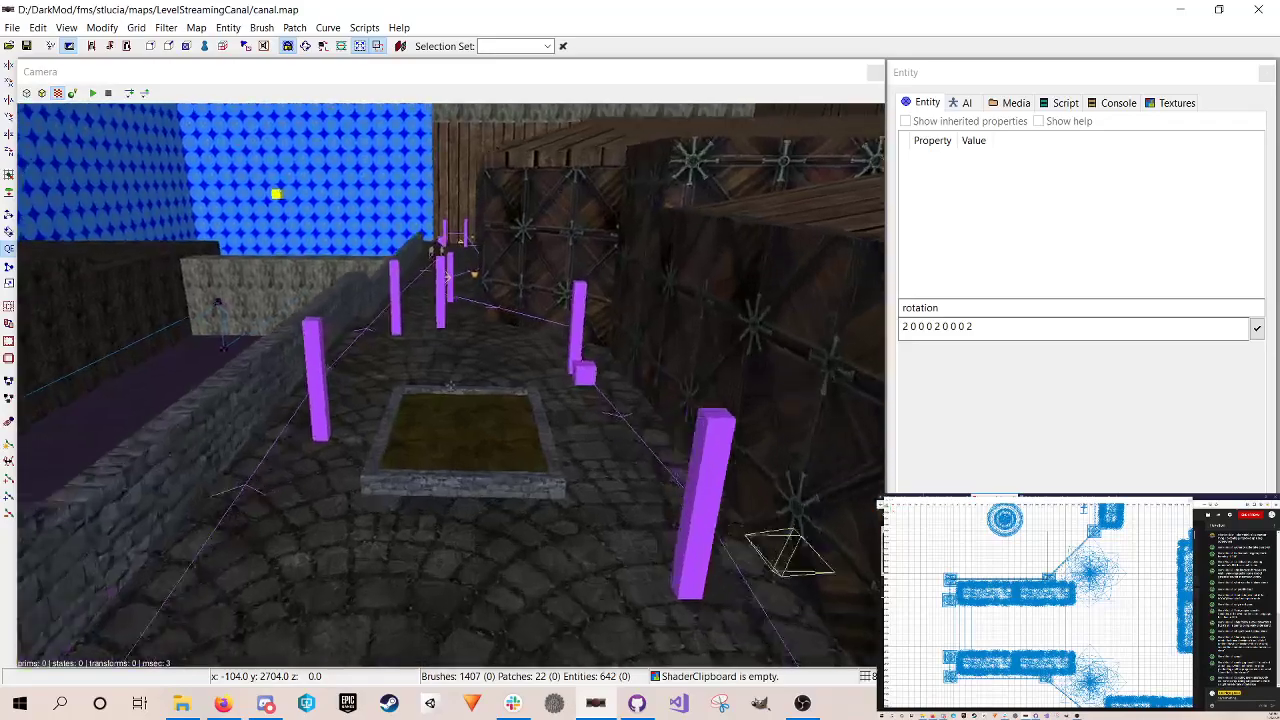
scroll(450, 384, down, 6)
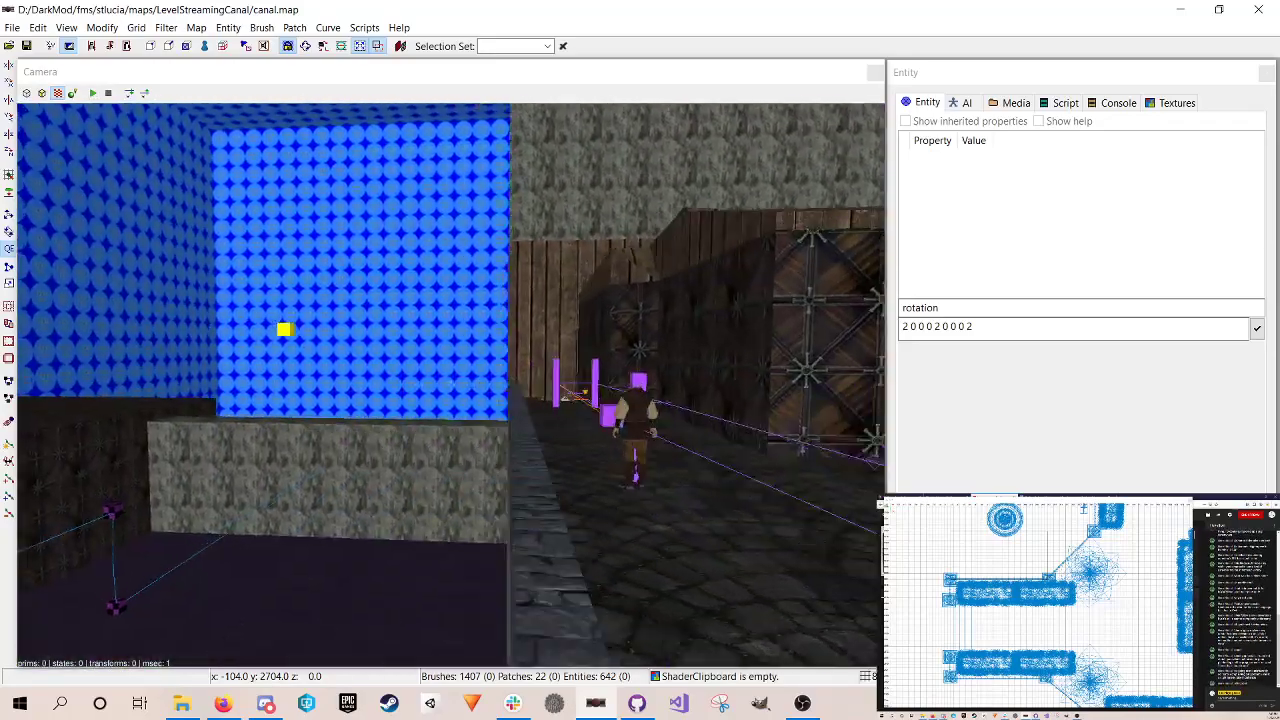
key(ctrl+s)
right_click(303, 229)
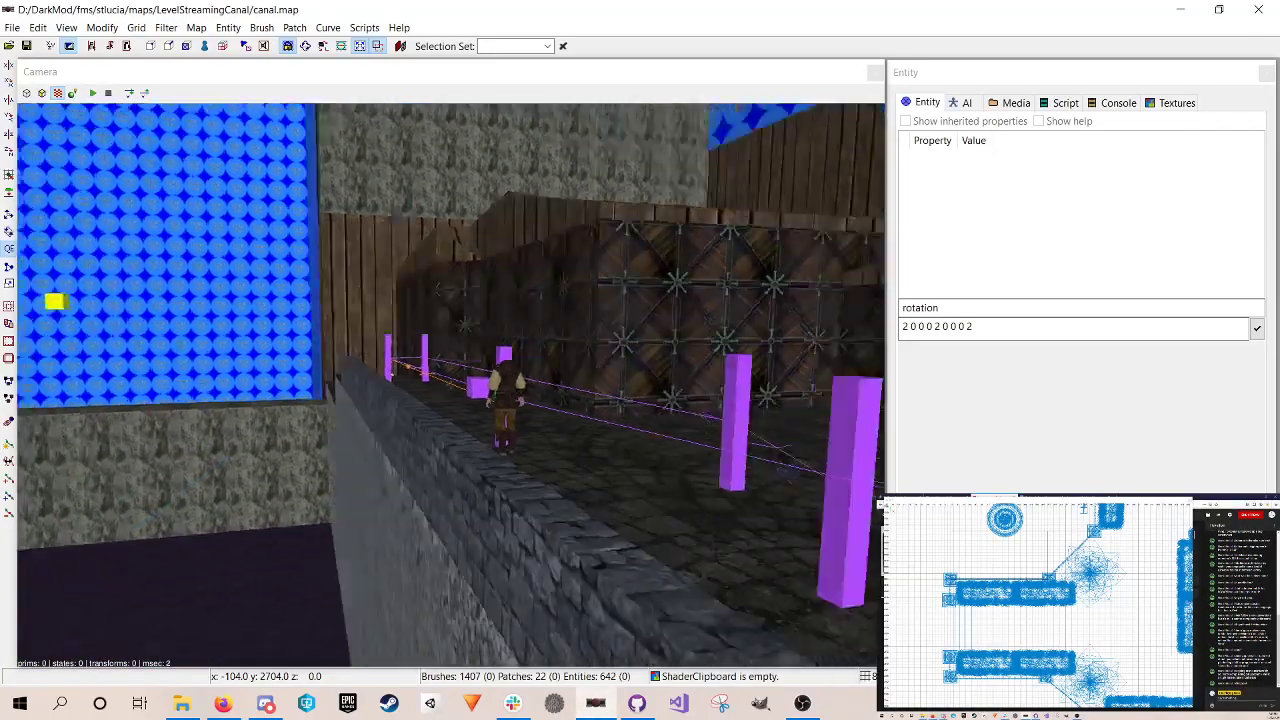
scroll(450, 384, up, 4)
scroll(450, 384, up, 3)
scroll(450, 384, down, 4)
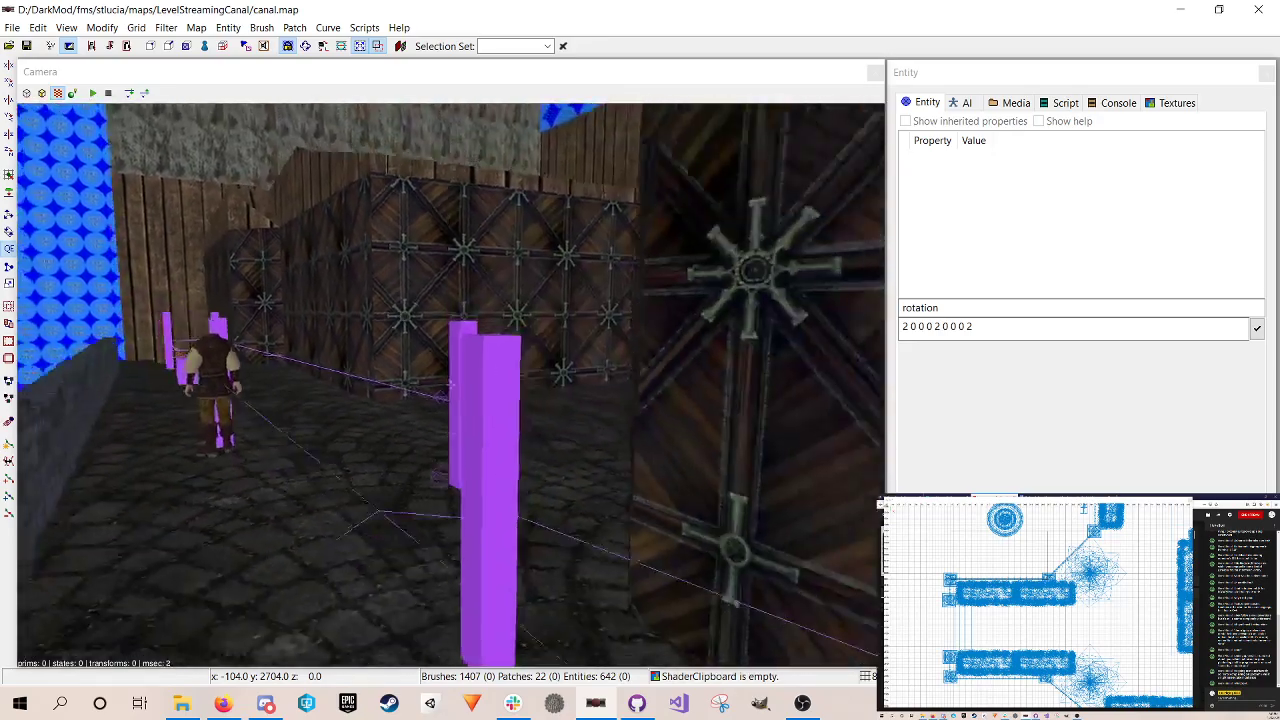
scroll(450, 384, down, 5)
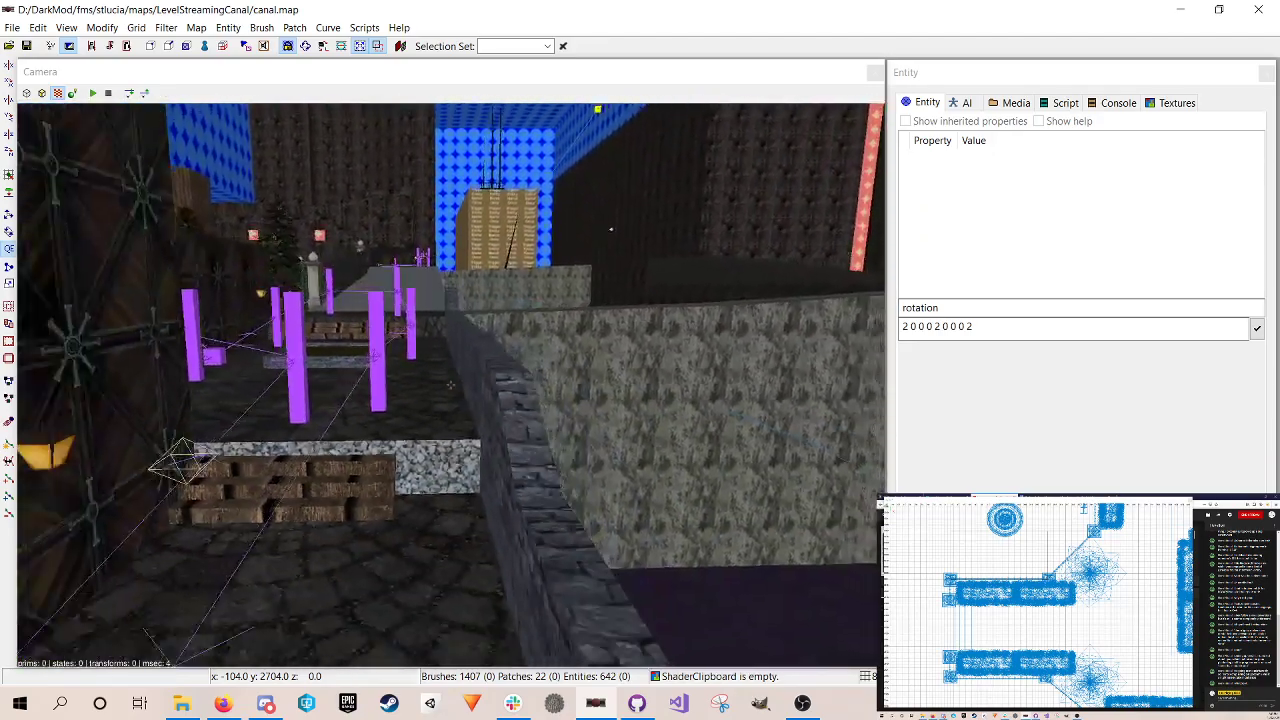
scroll(450, 384, up, 2)
scroll(450, 384, up, 2)
scroll(450, 384, down, 4)
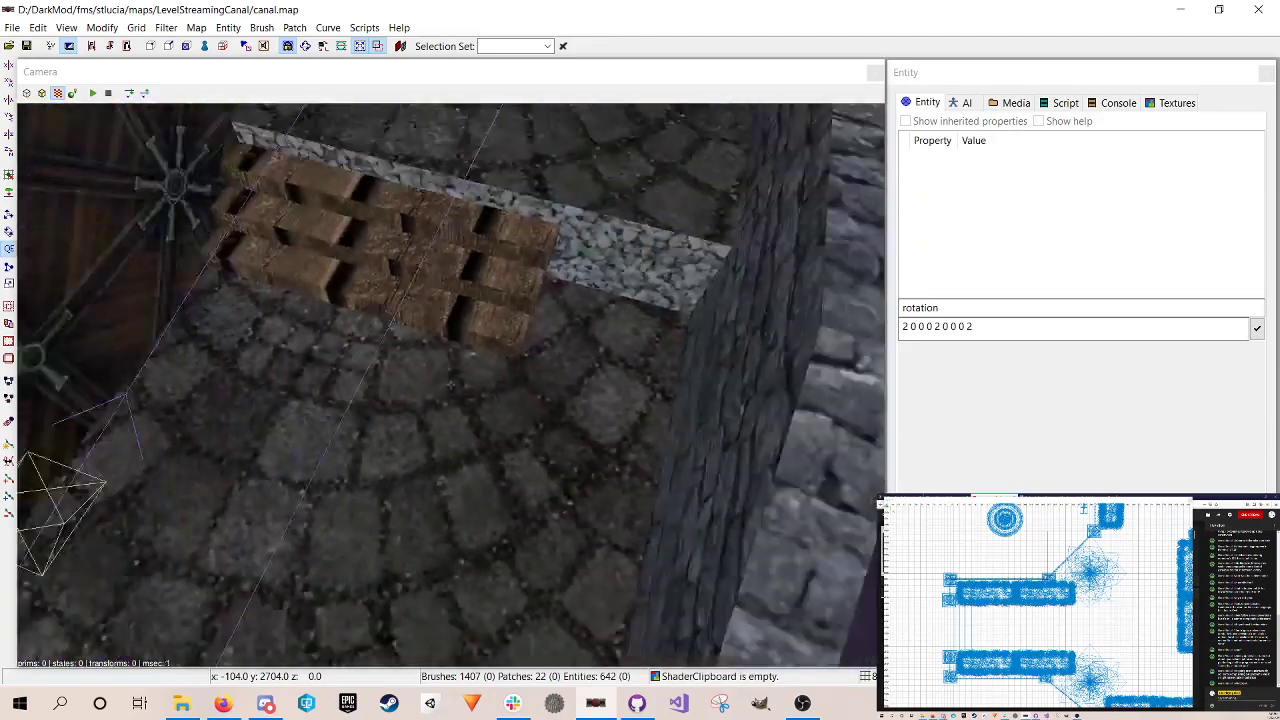
right_click(309, 252)
shift+click(368, 390)
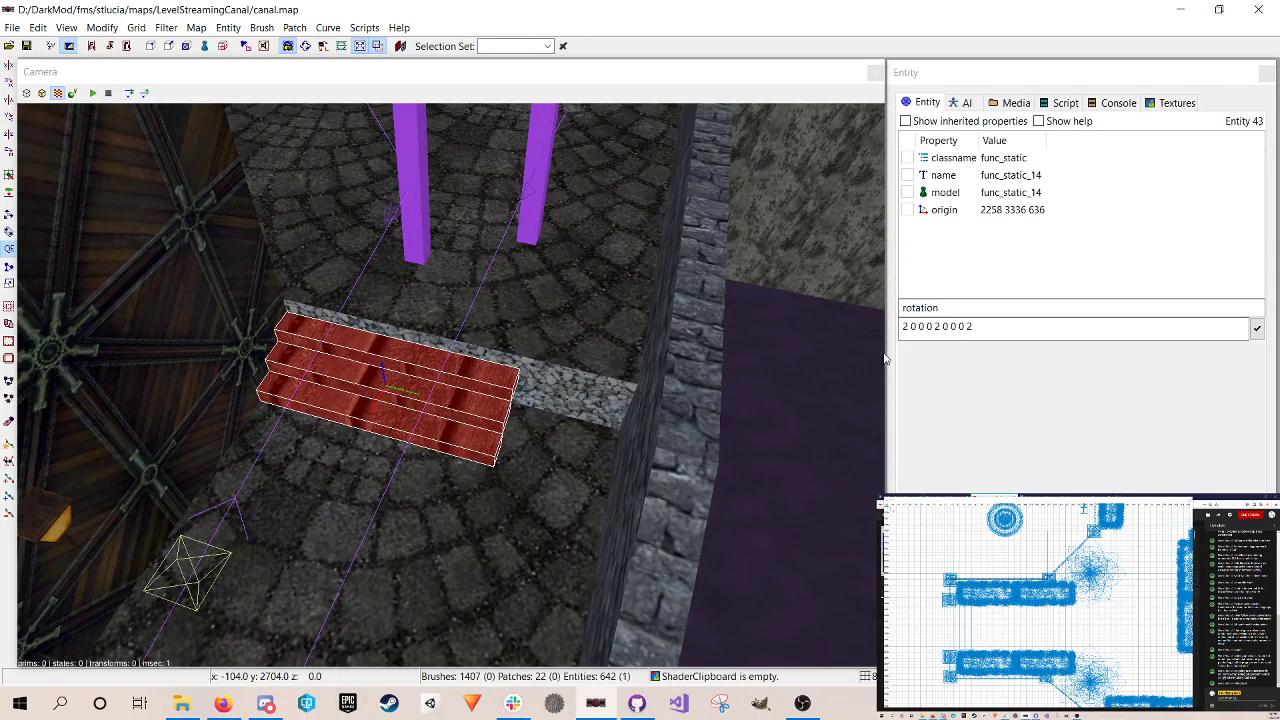
right_drag(1100, 595, 1010, 604)
scroll(1038, 605, down, 3)
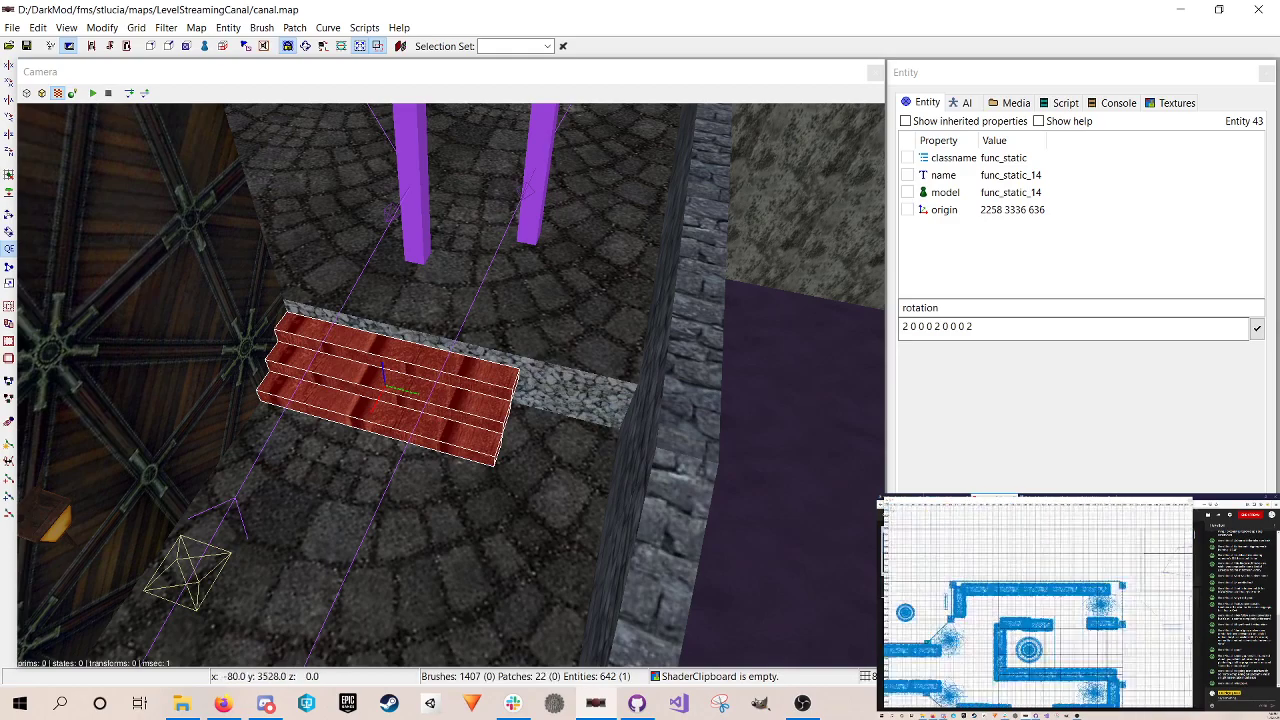
right_drag(1110, 590, 987, 626)
right_drag(1140, 610, 1002, 655)
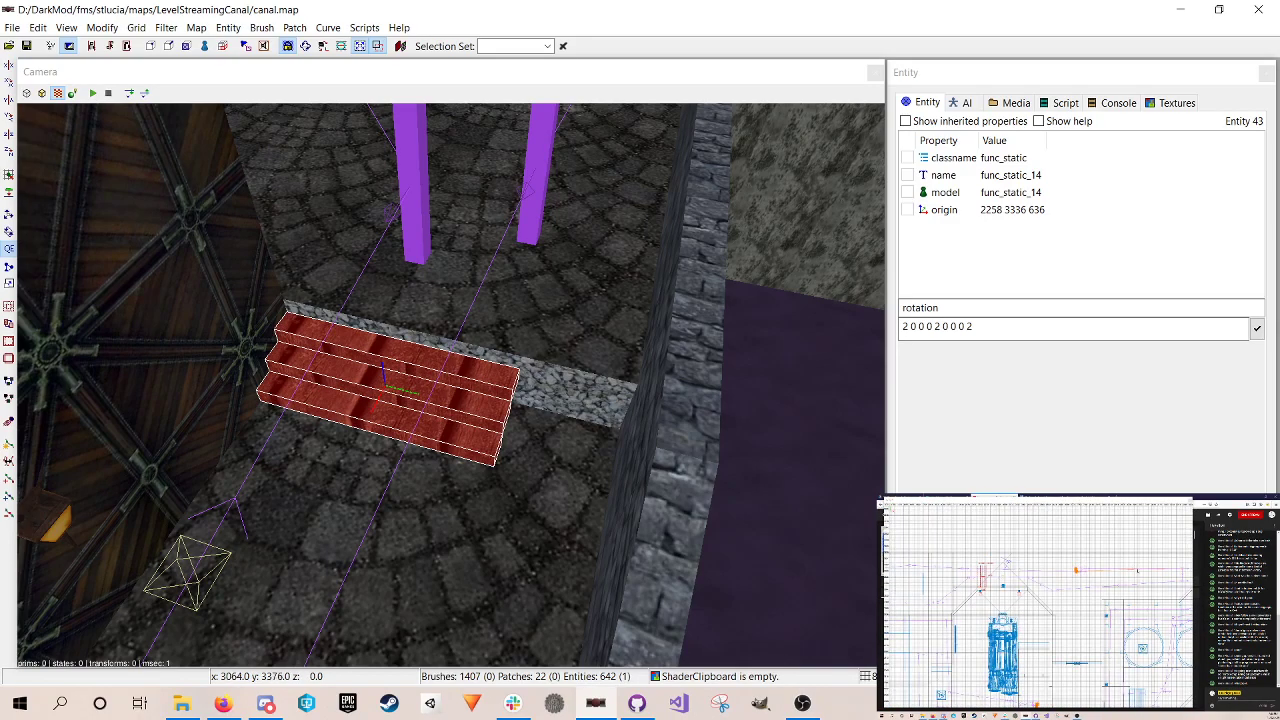
scroll(1038, 605, up, 3)
right_drag(915, 514, 965, 569)
drag(985, 609, 985, 597)
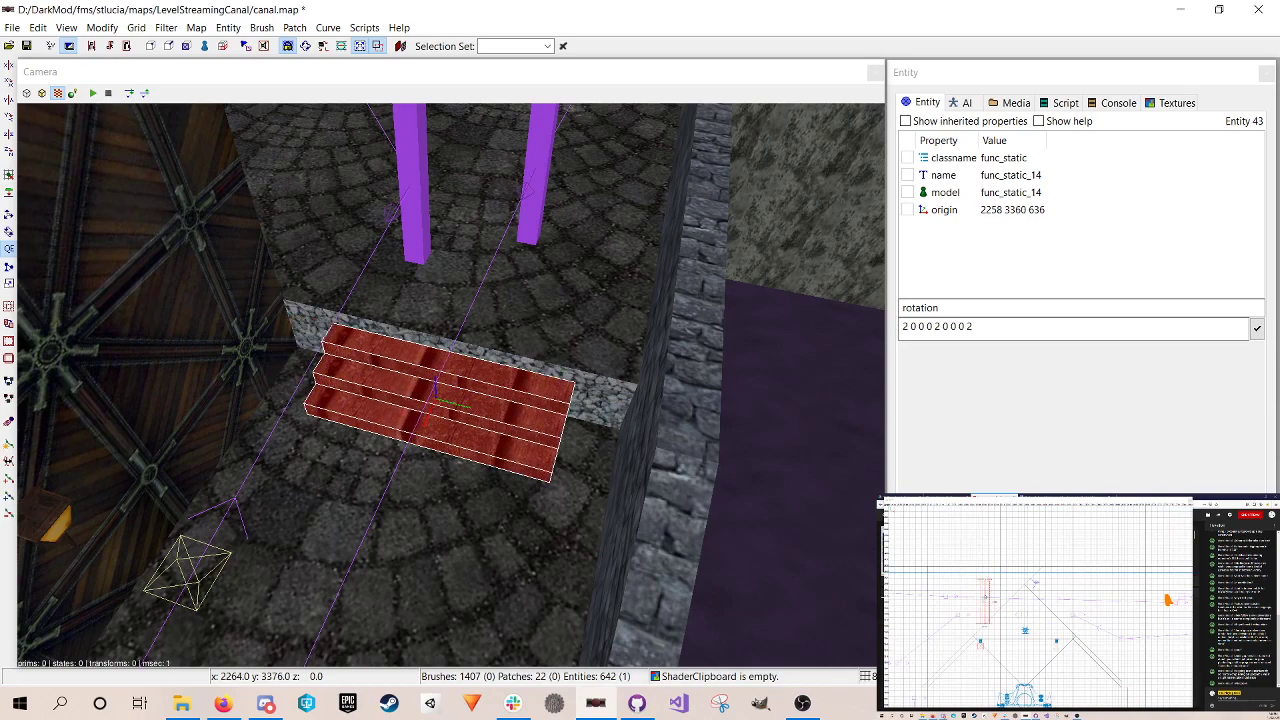
Step: Stretch the lowest wooden step at both ends so it spans from the timber building to the canal wall
key(Tab)
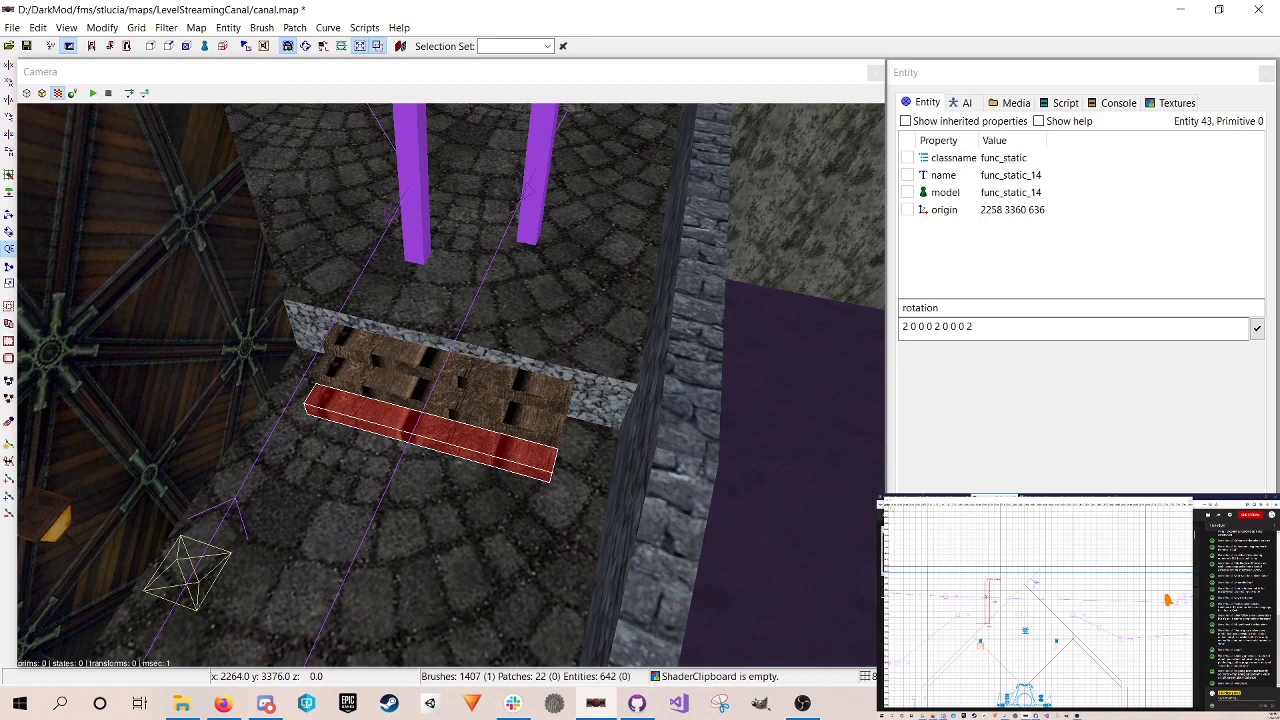
drag(991, 576, 992, 566)
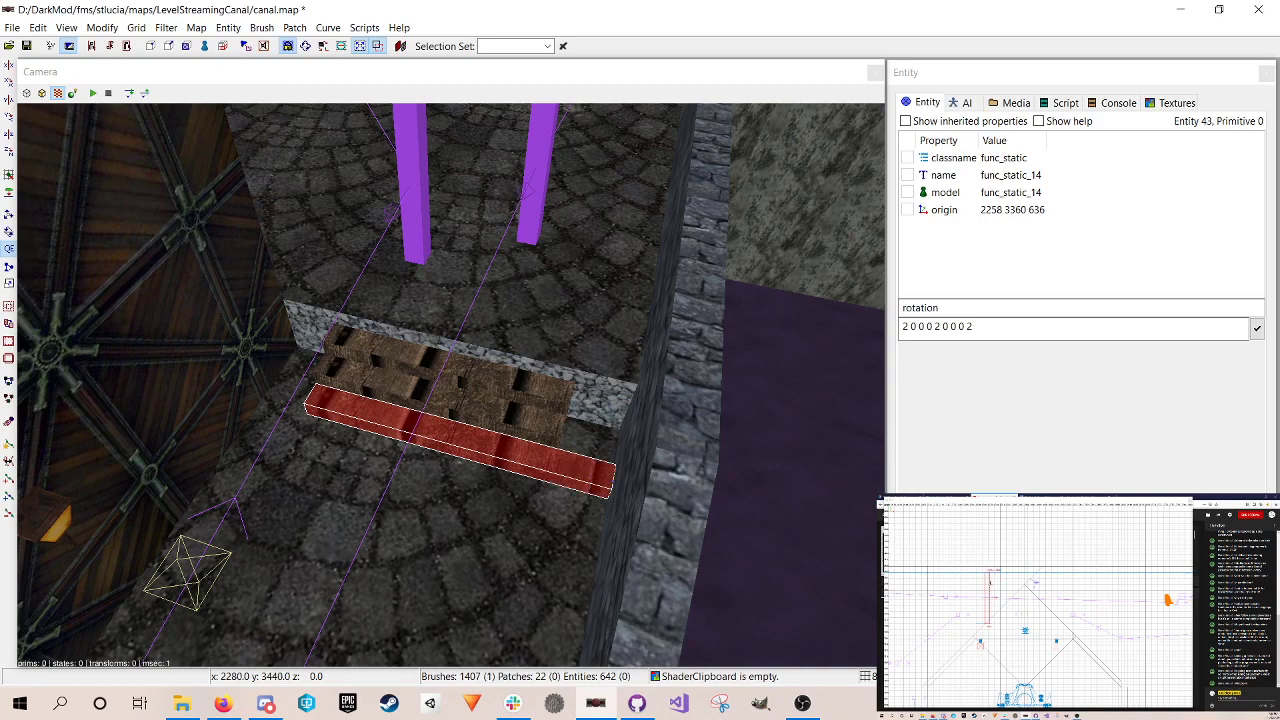
drag(989, 629, 988, 638)
Step: Stretch the upper two wooden steps to the same full street width and save the map
key(Tab)
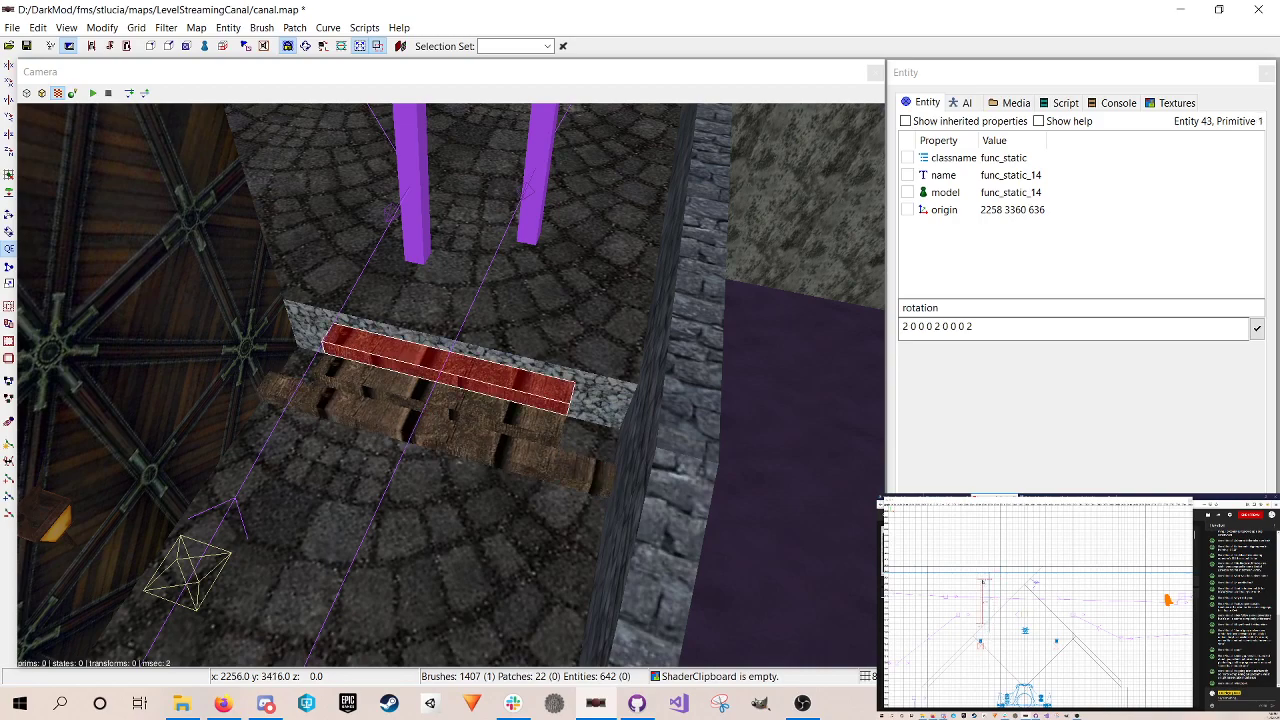
drag(986, 576, 986, 568)
key(Tab)
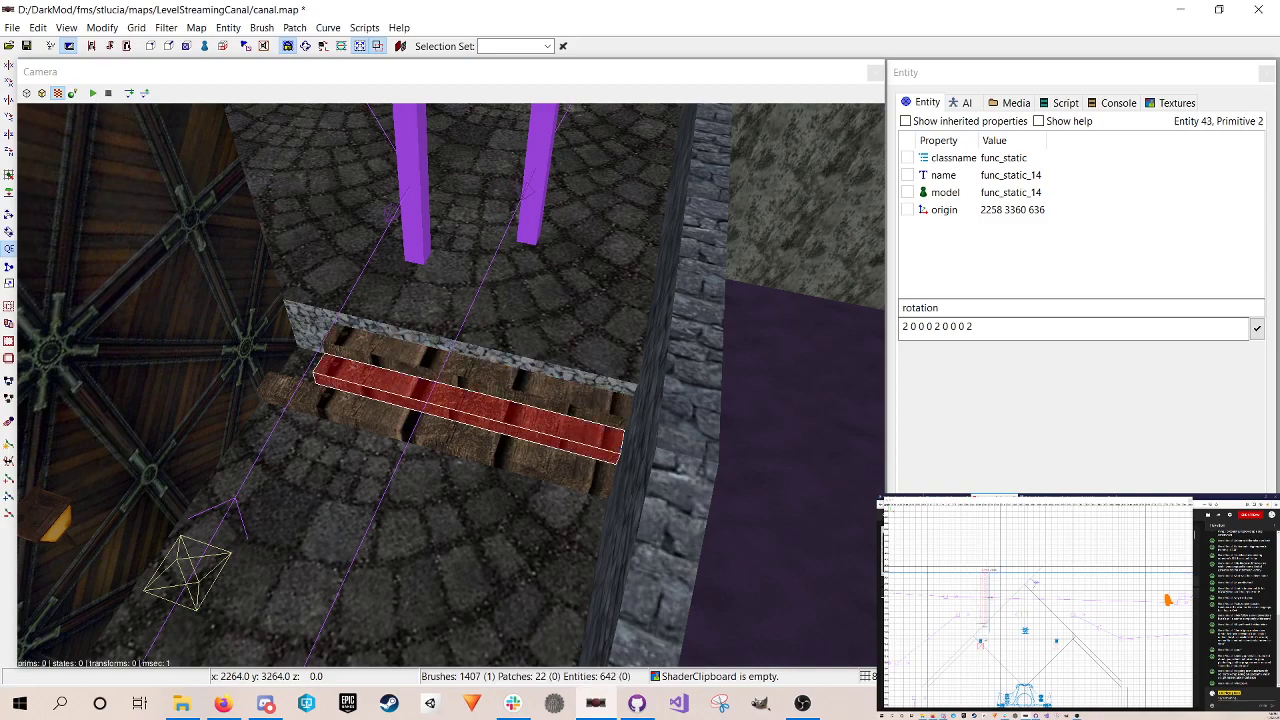
key(Tab)
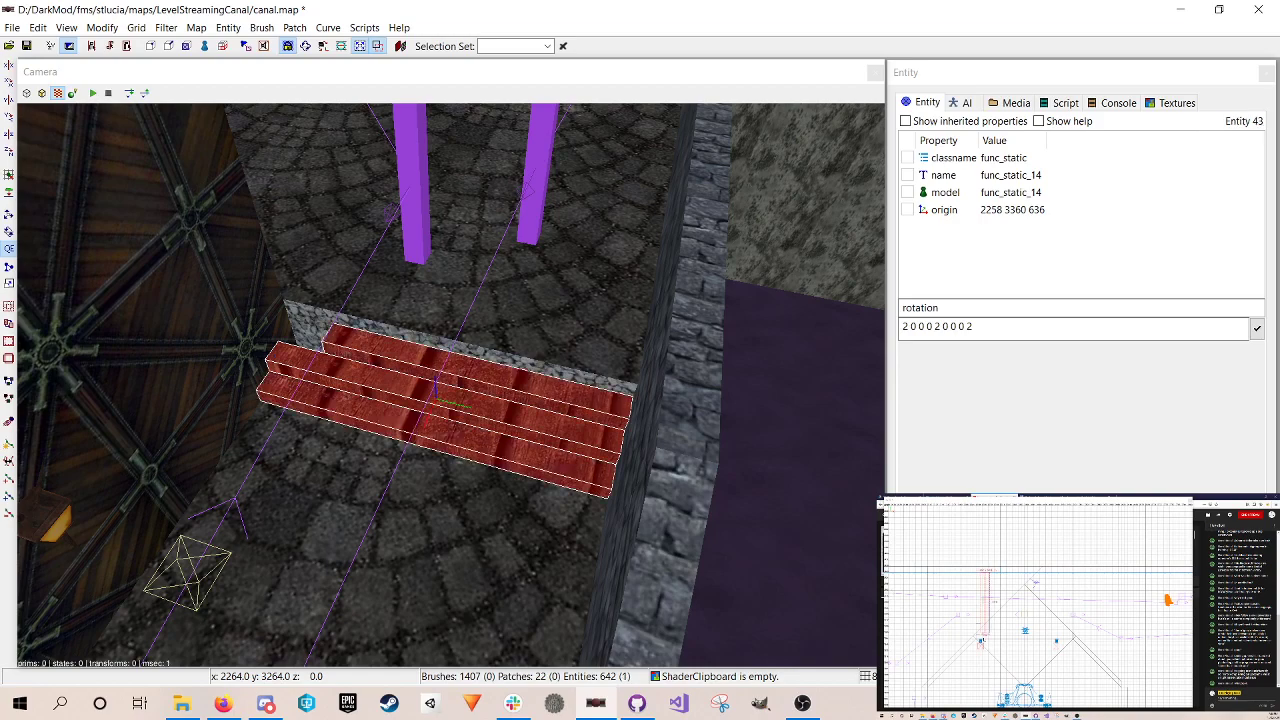
key(Tab)
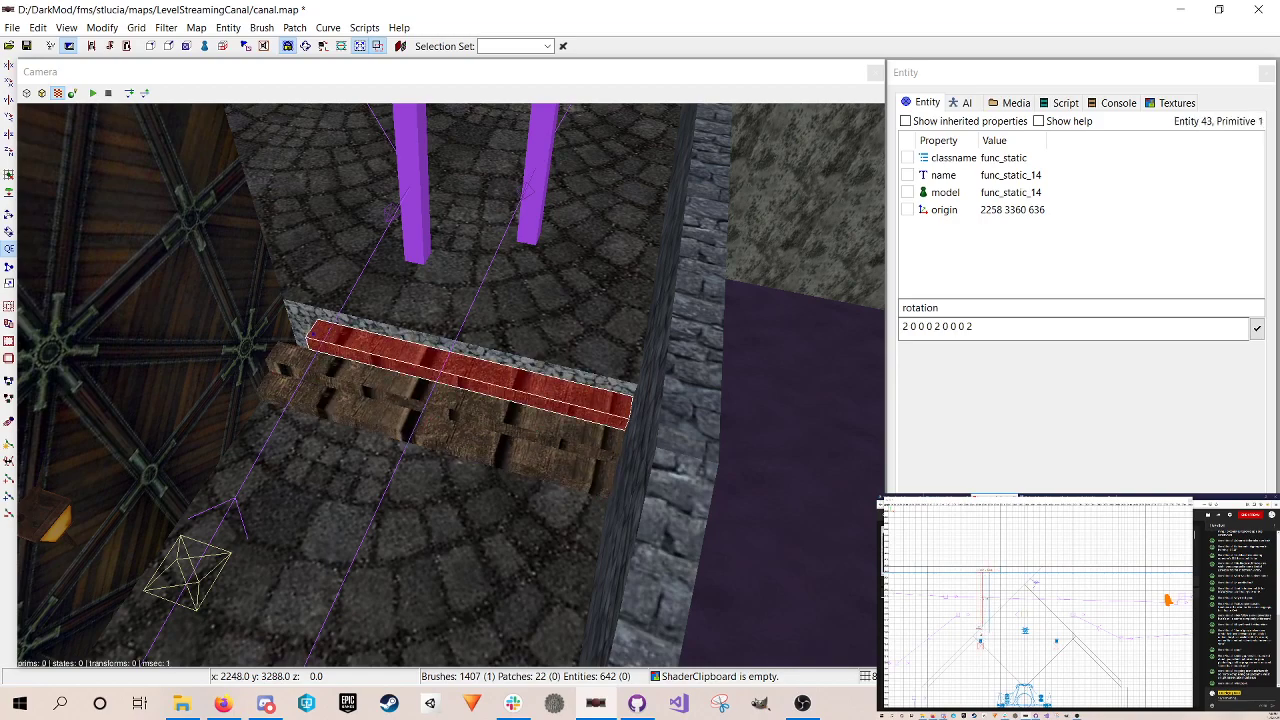
key(Tab)
key(Tab)
key(Tab)
key(Tab)
key(Tab)
key(Tab)
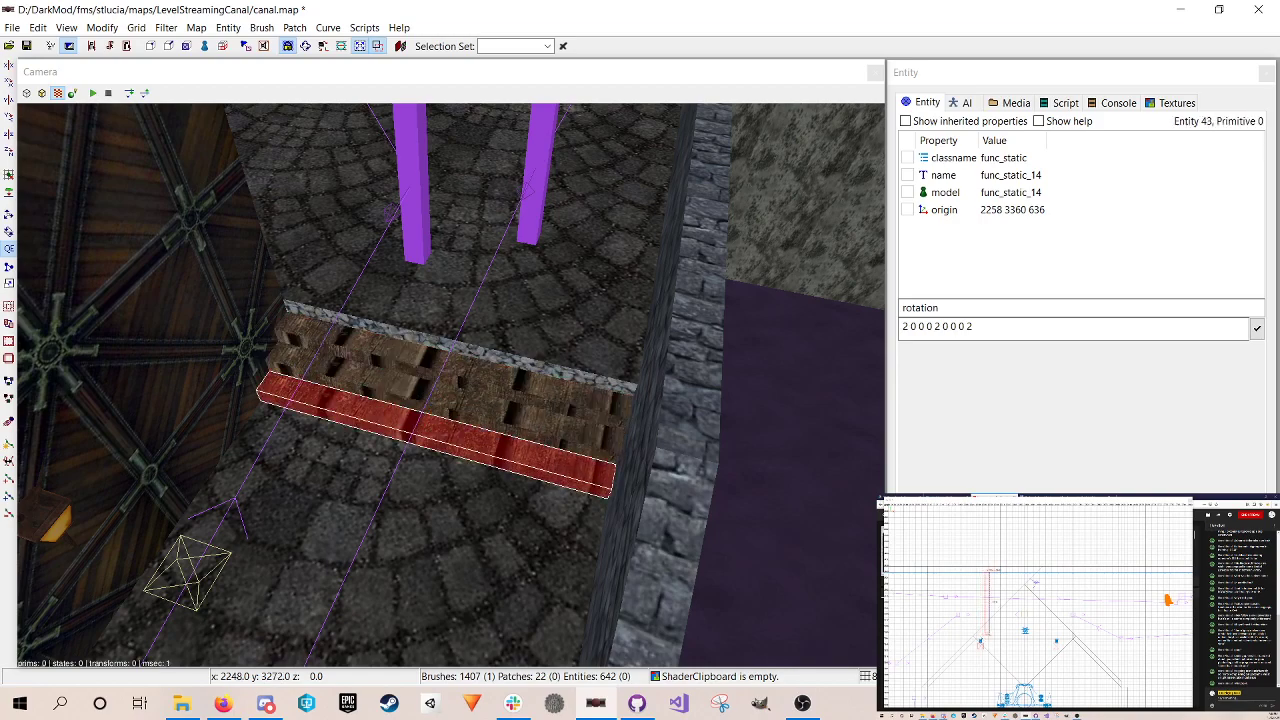
key(Escape)
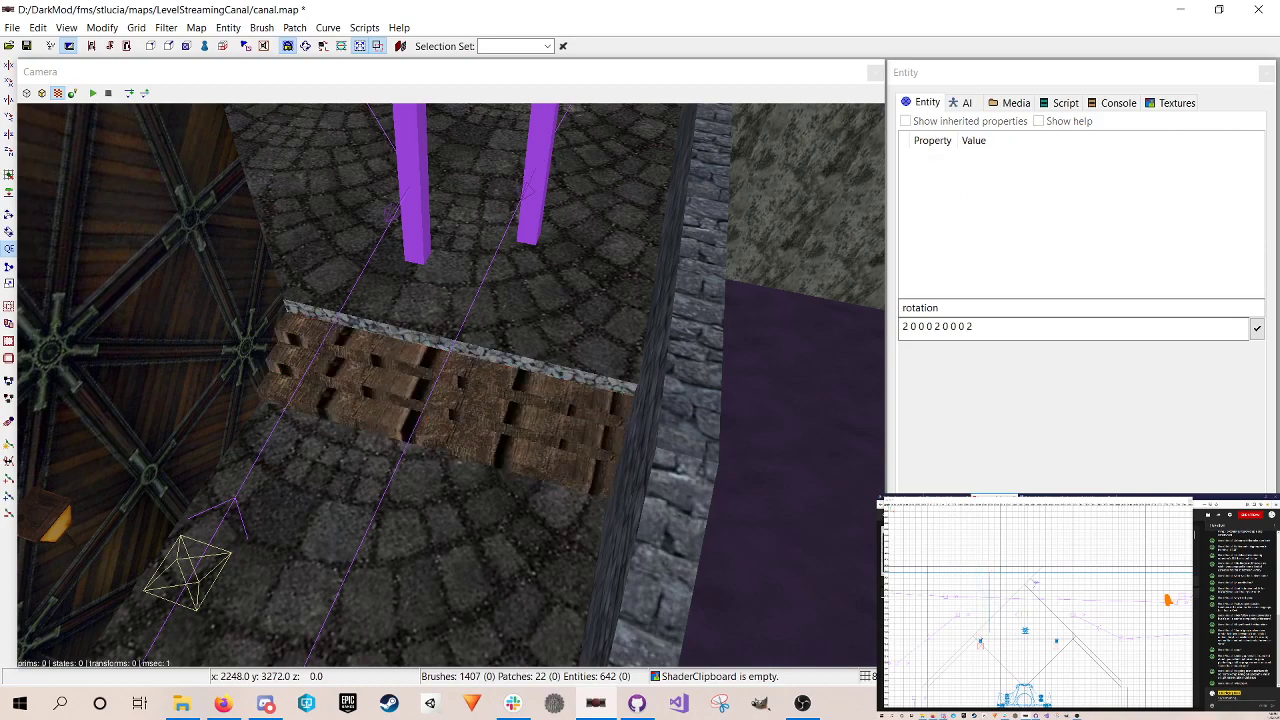
key(ctrl+s)
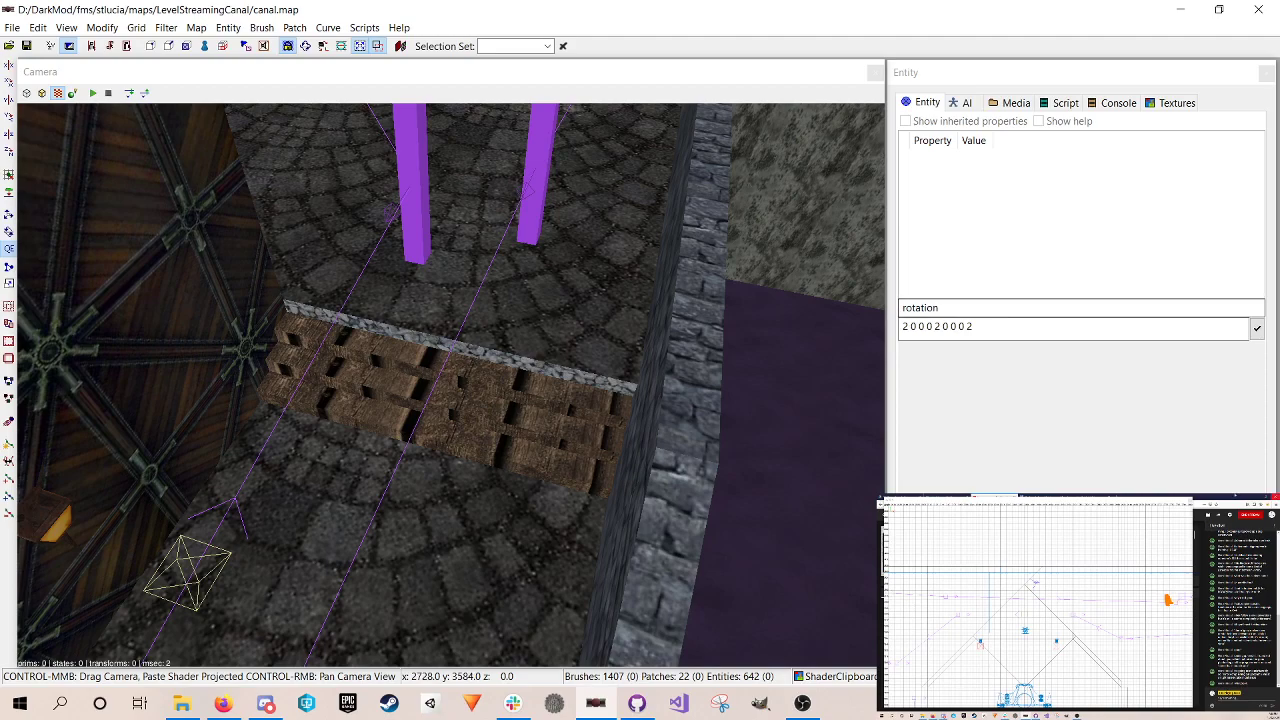
Step: Switch to Firefox, search for "artificial intelligence for games", and open the first book cover in the image results
click(1145, 496)
click(1117, 497)
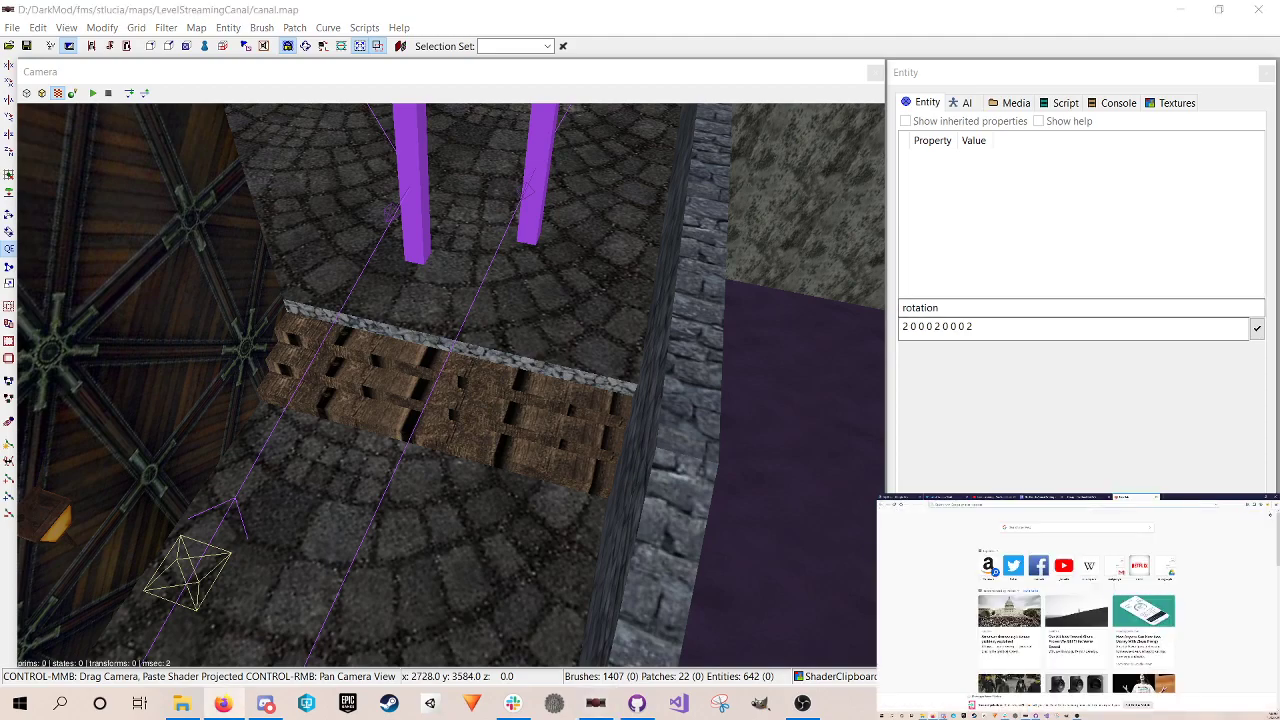
text(arx fa)
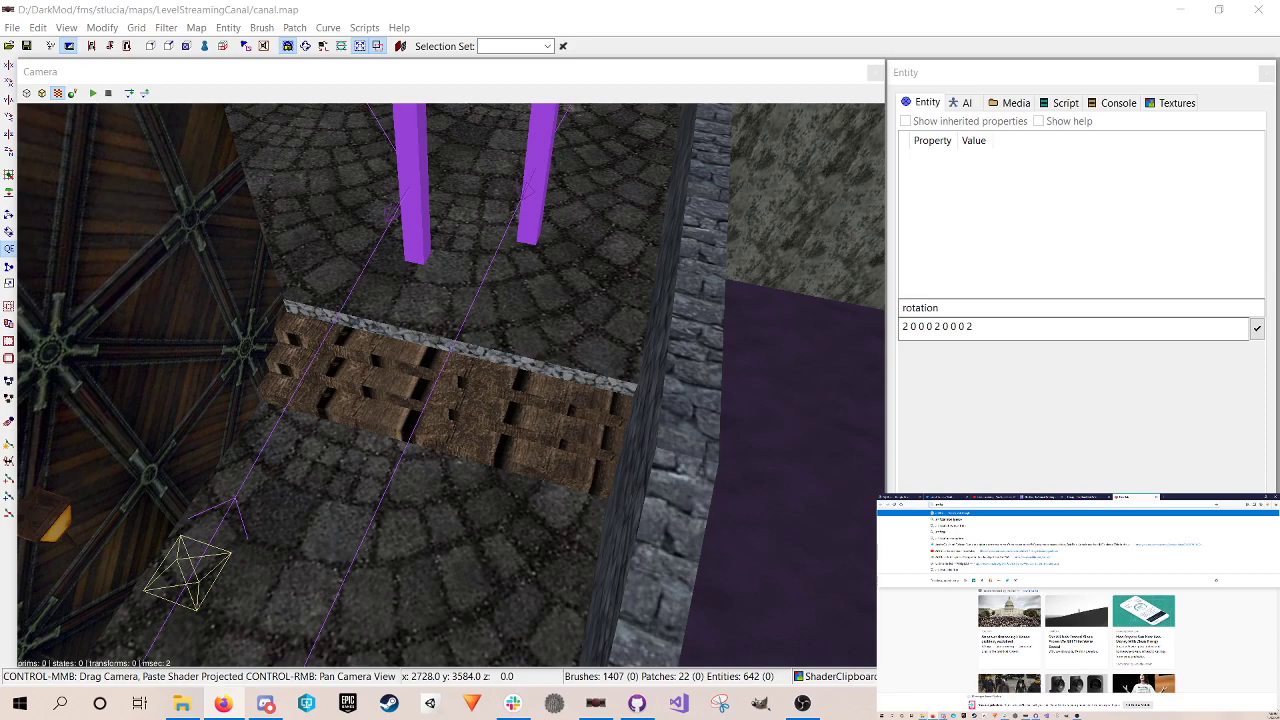
text(ial intelligence for)
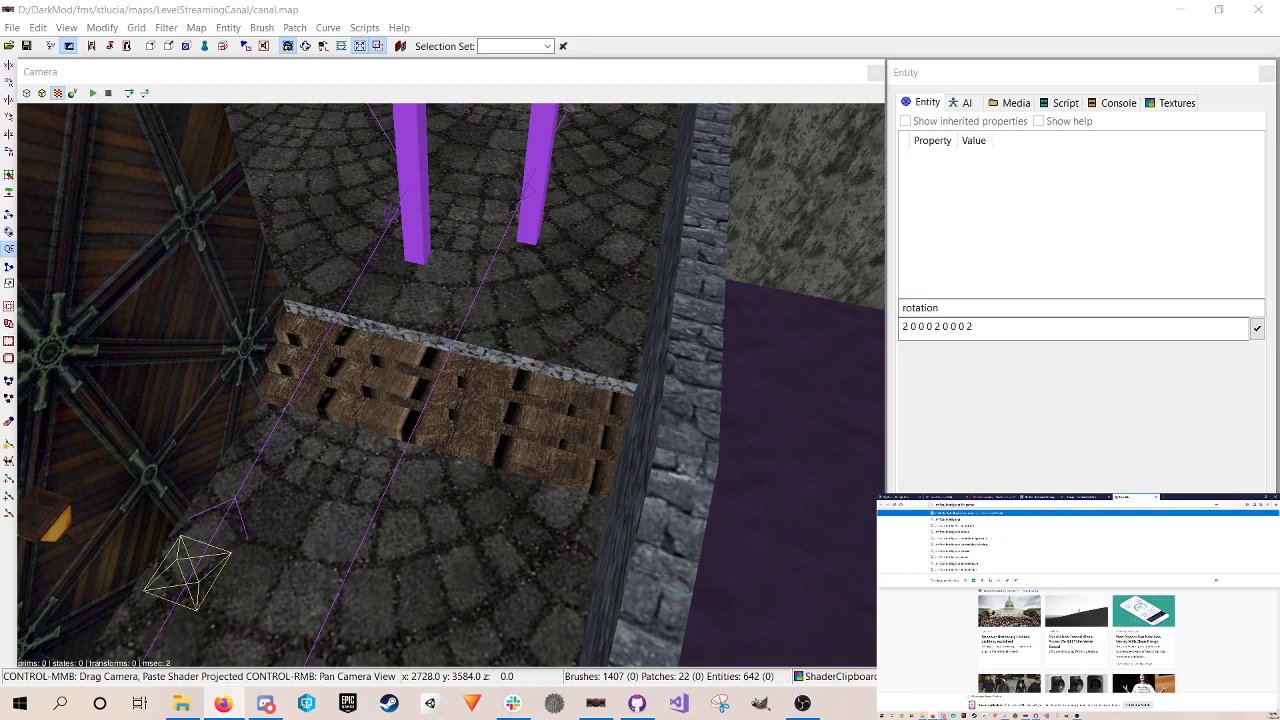
key(Return)
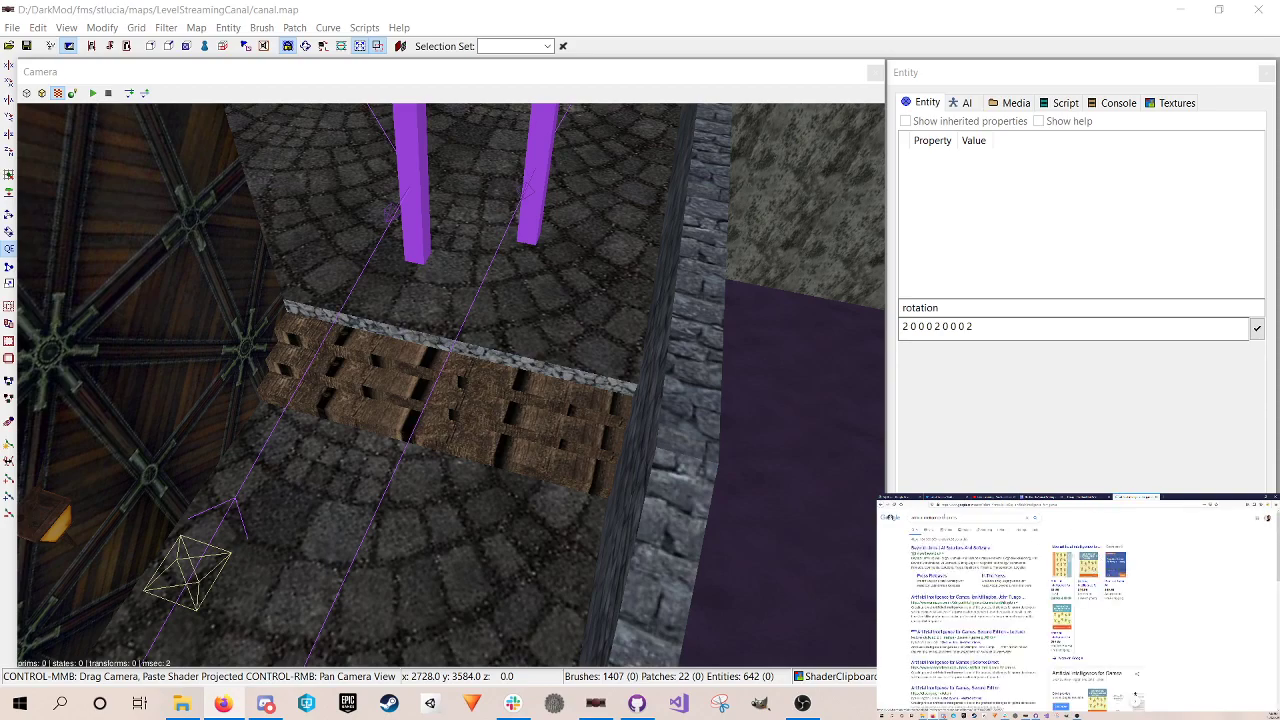
click(967, 530)
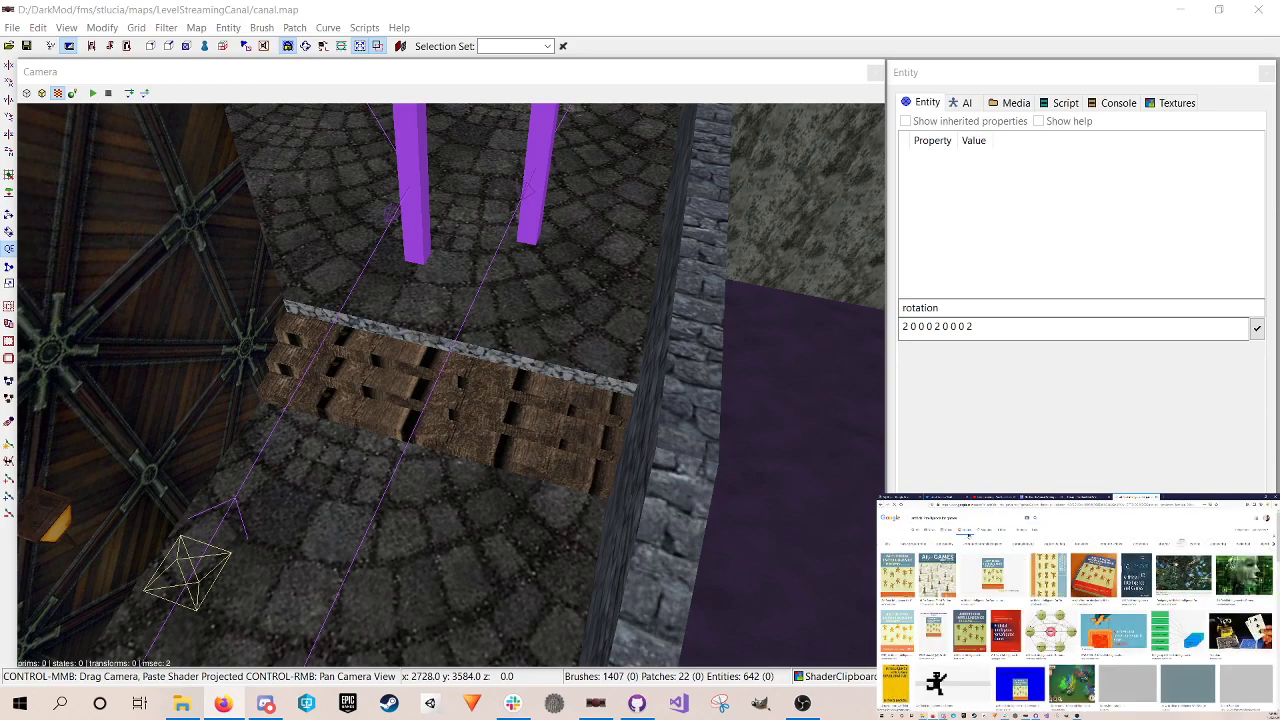
click(902, 577)
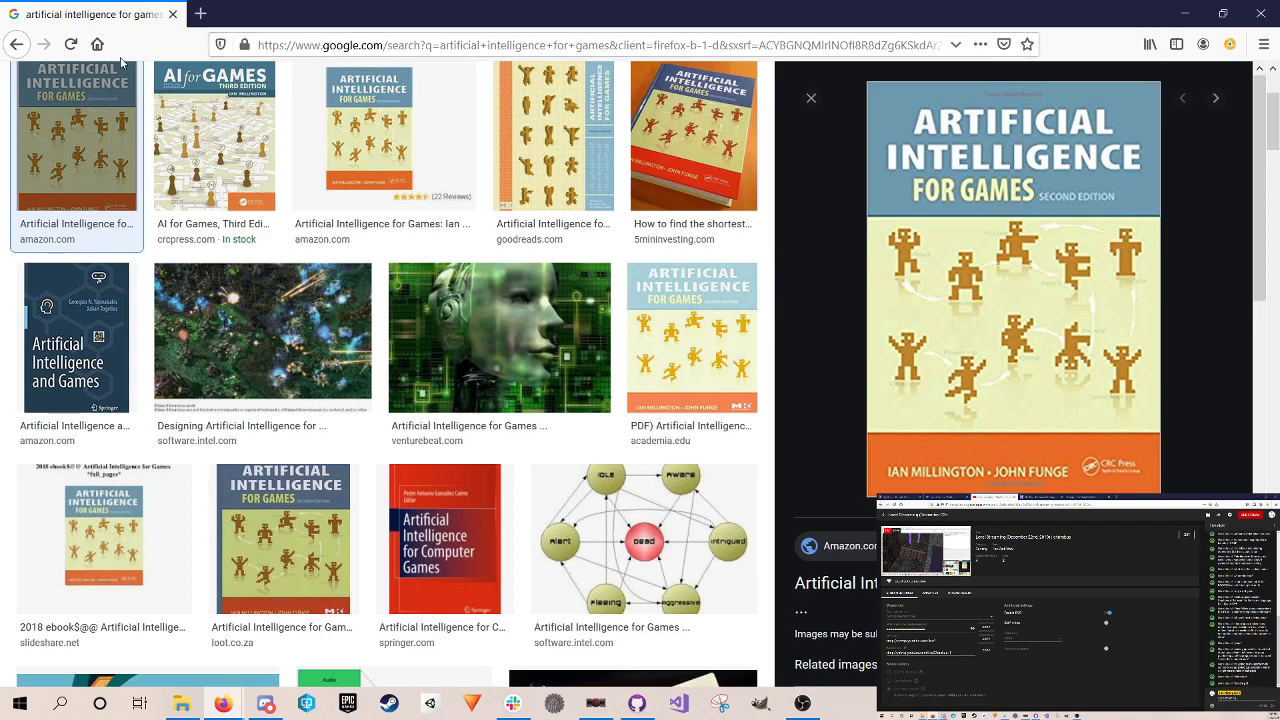
Step: Look through the book cover image results, close the browser window, and return to the map editor
scroll(293, 140, down, 4)
scroll(287, 160, up, 6)
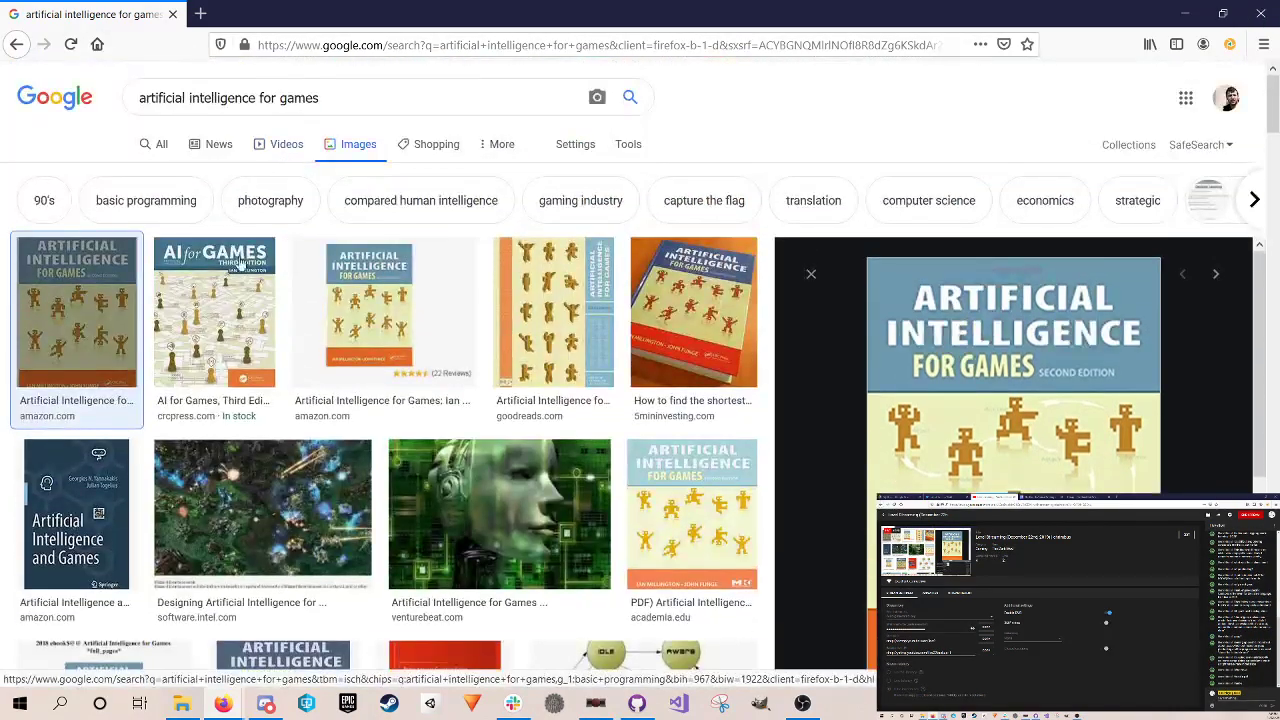
click(1261, 14)
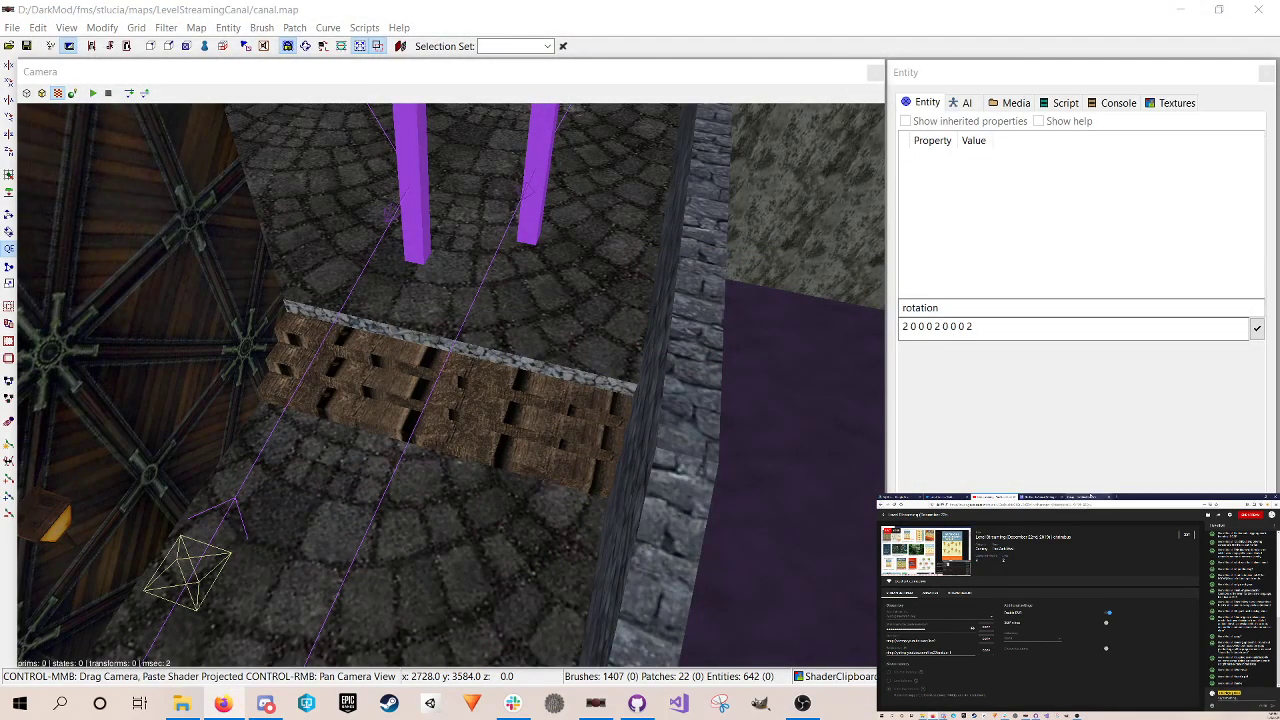
click(855, 21)
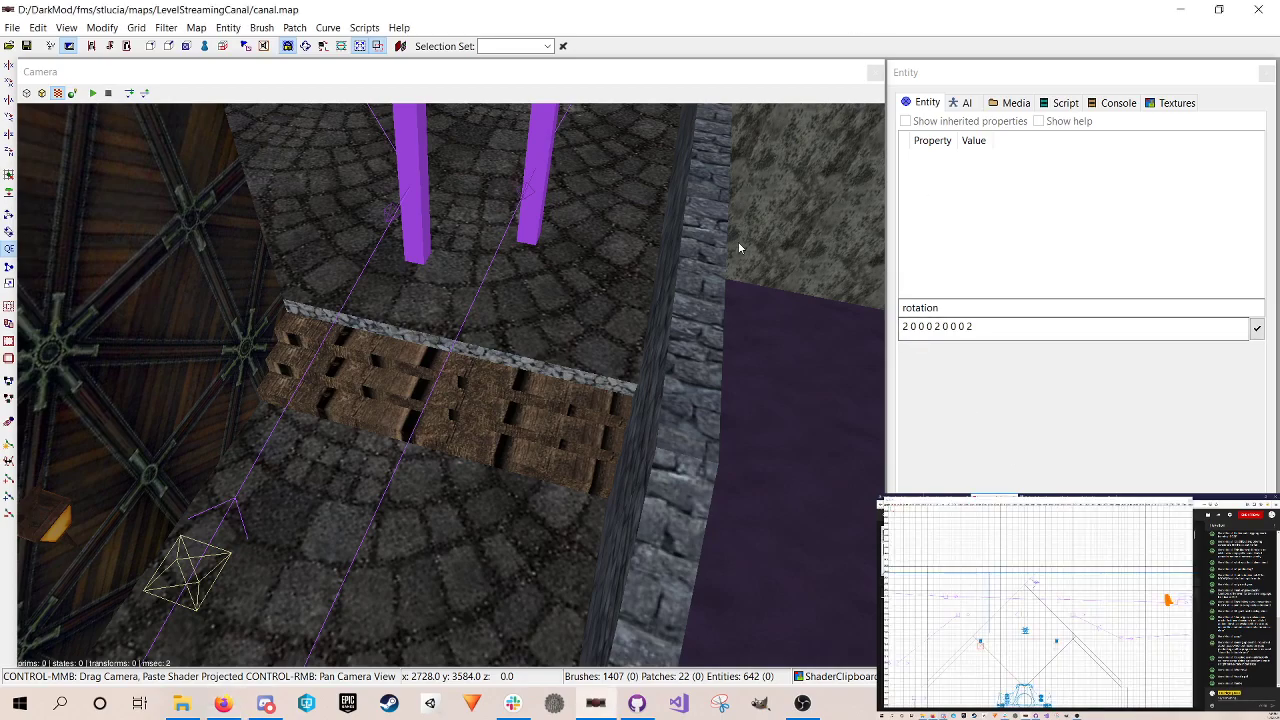
Step: Show the clip textures in the map around the widened wooden steps
right_click(456, 318)
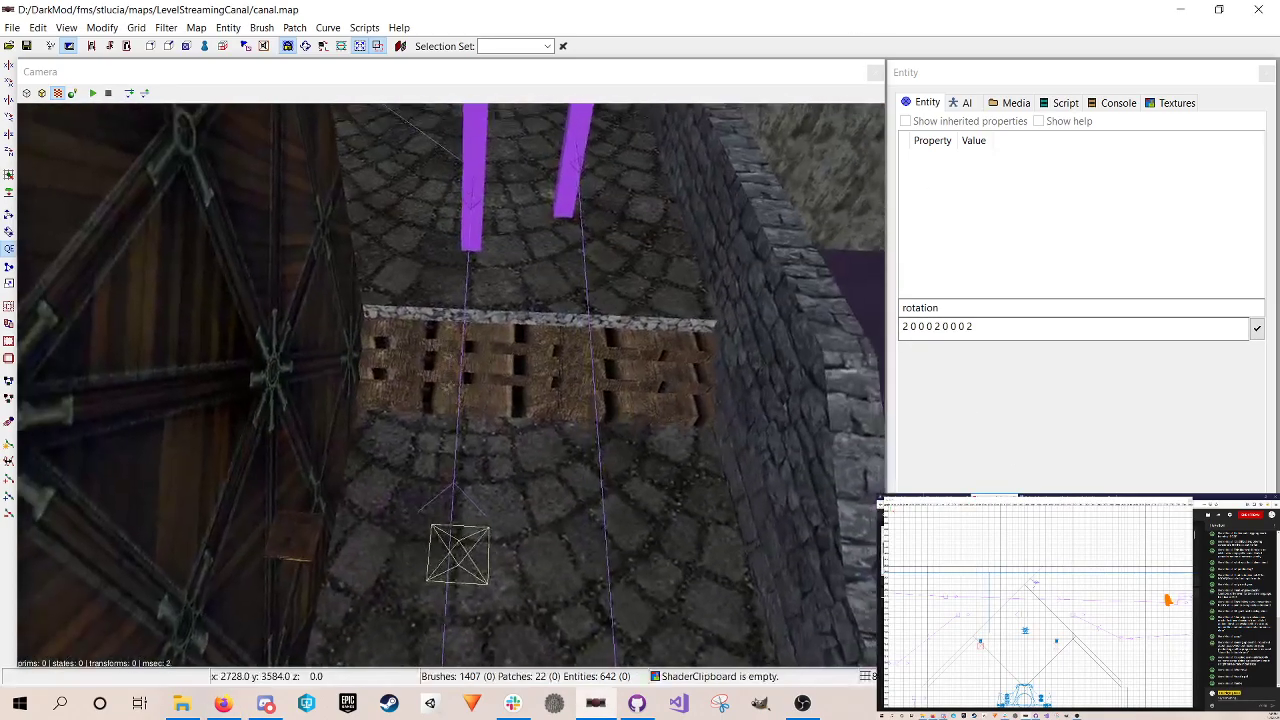
right_click(458, 316)
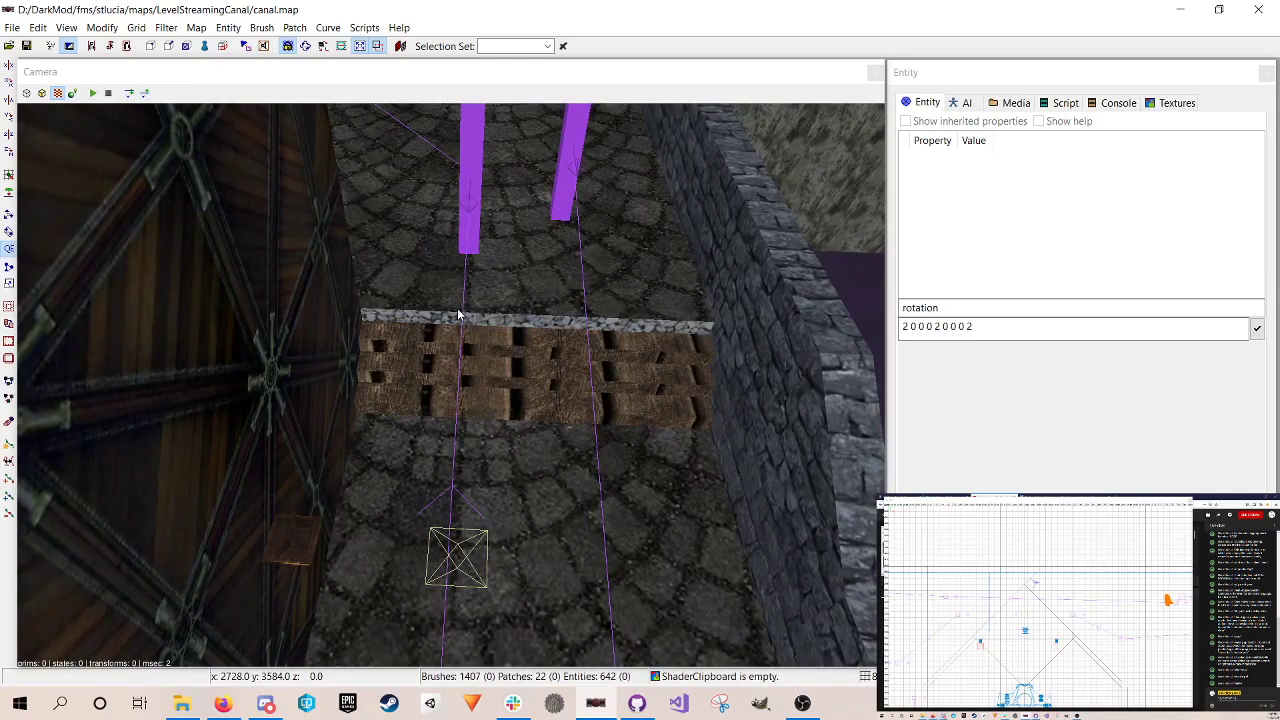
click(294, 27)
mouse_move(166, 27)
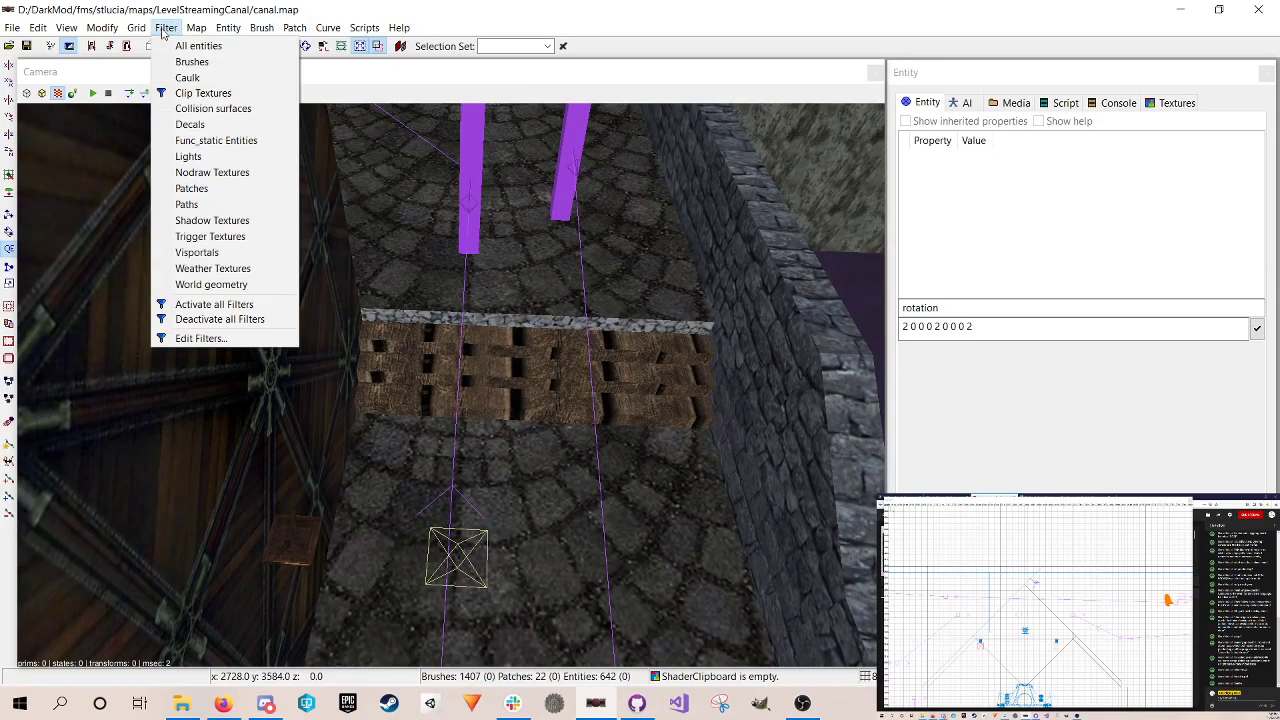
click(211, 97)
Step: Stretch the clip brush over the wooden steps across to the canal wall and save the map
shift+click(421, 329)
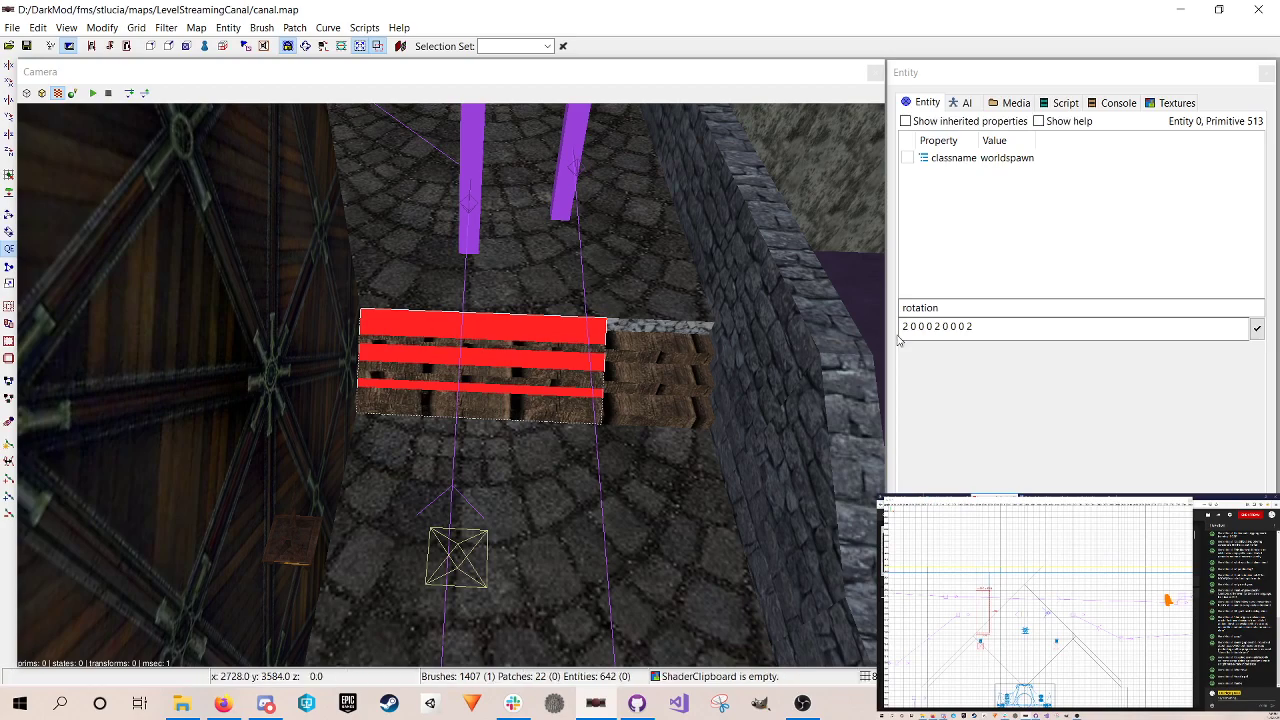
drag(985, 584, 987, 565)
key(Escape)
key(ctrl+s)
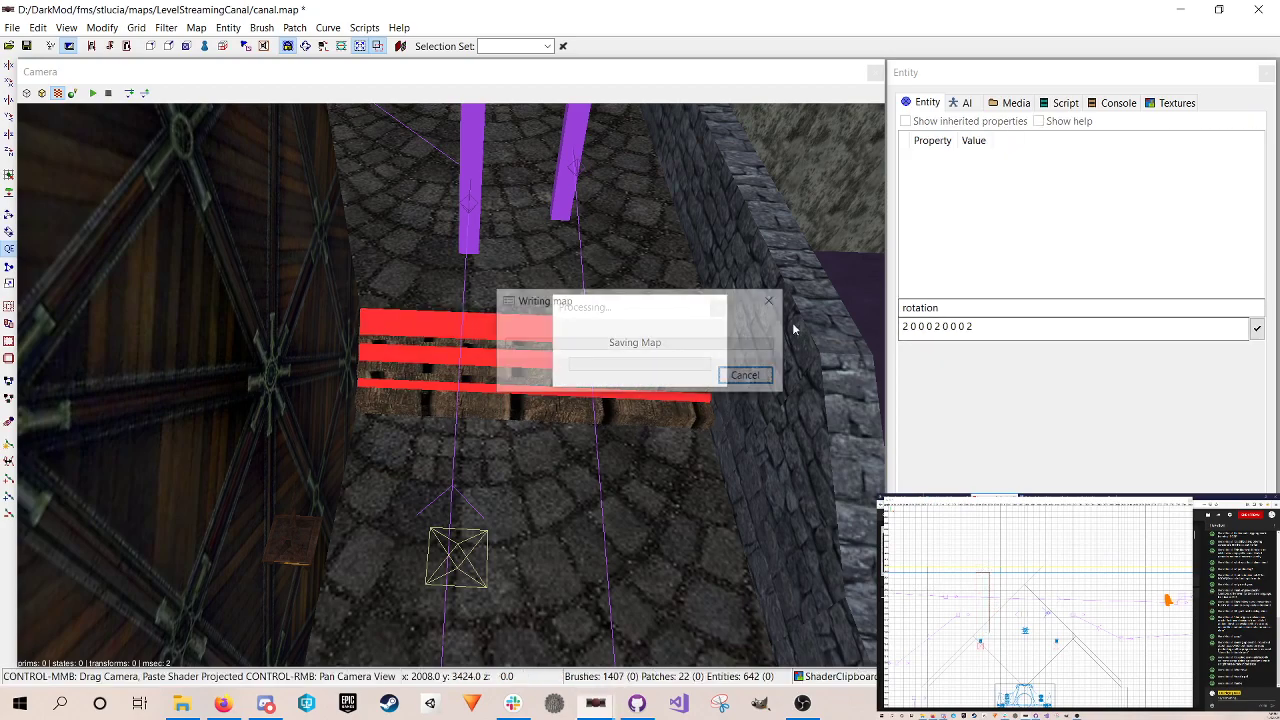
Step: Look over the clip brushes on the street's other steps and around the timber building
right_click(462, 288)
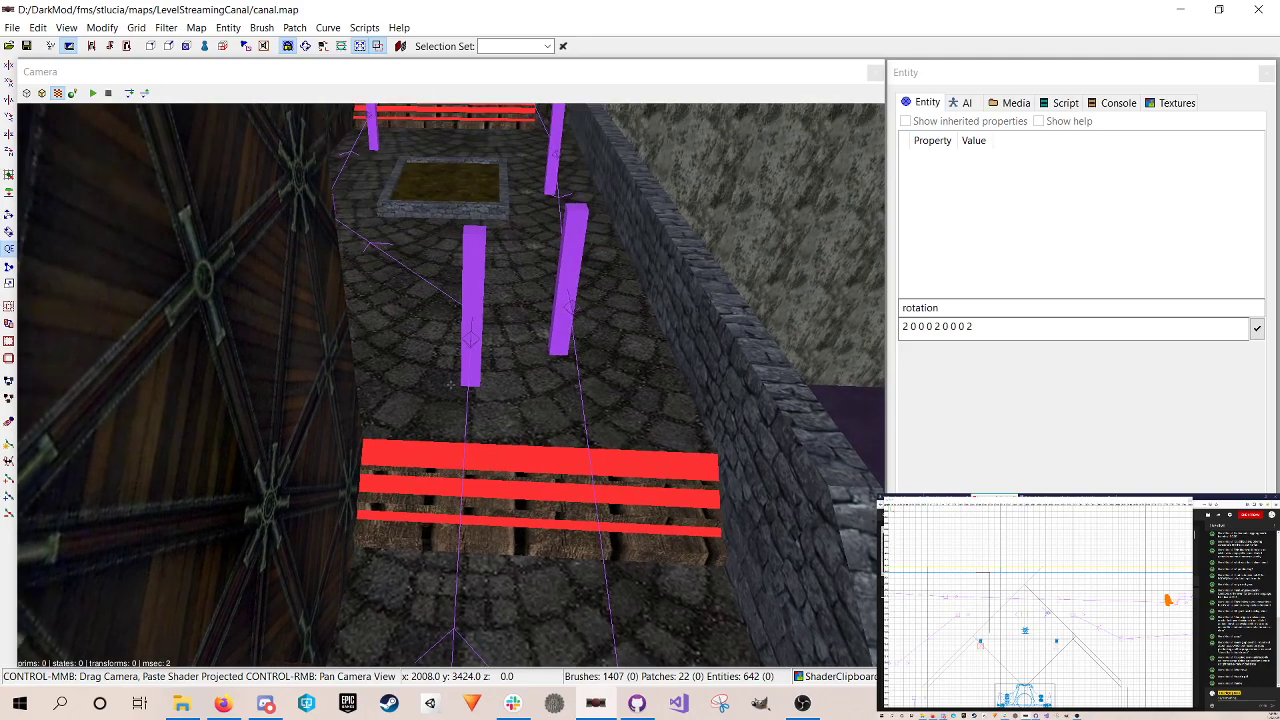
key(Up)
key(Right)
key(Up)
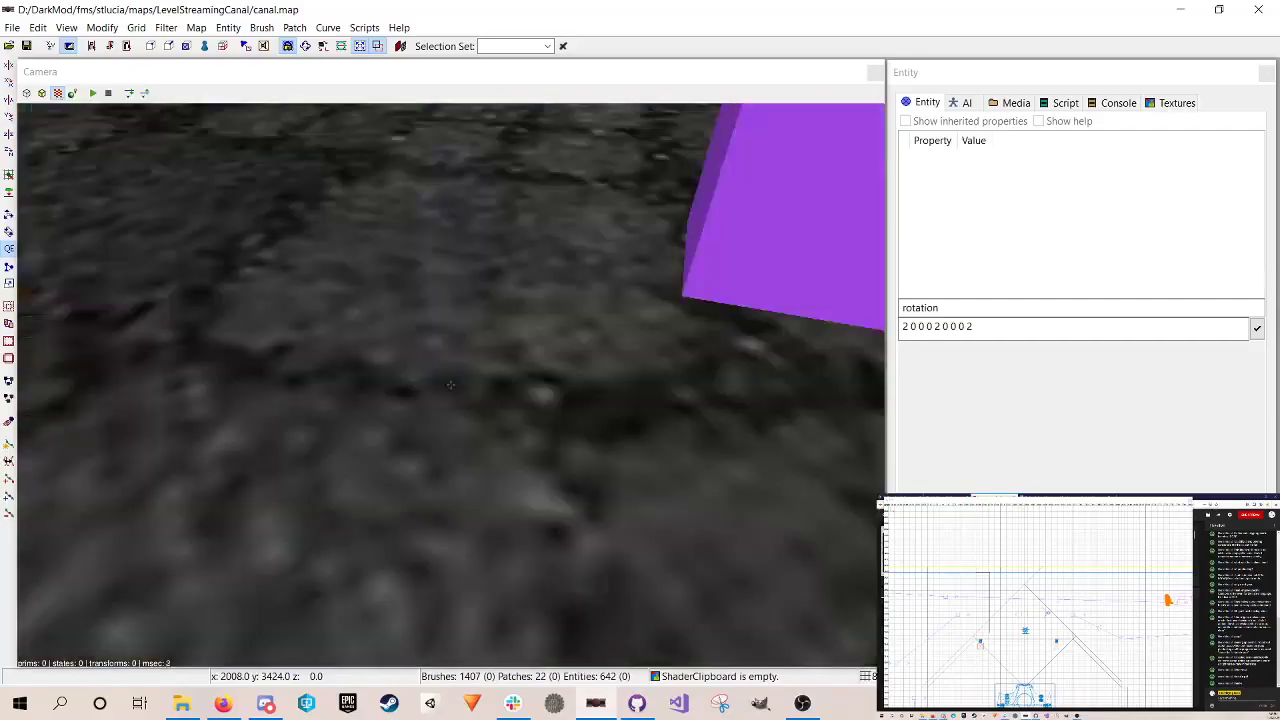
key(Down)
key(Down)
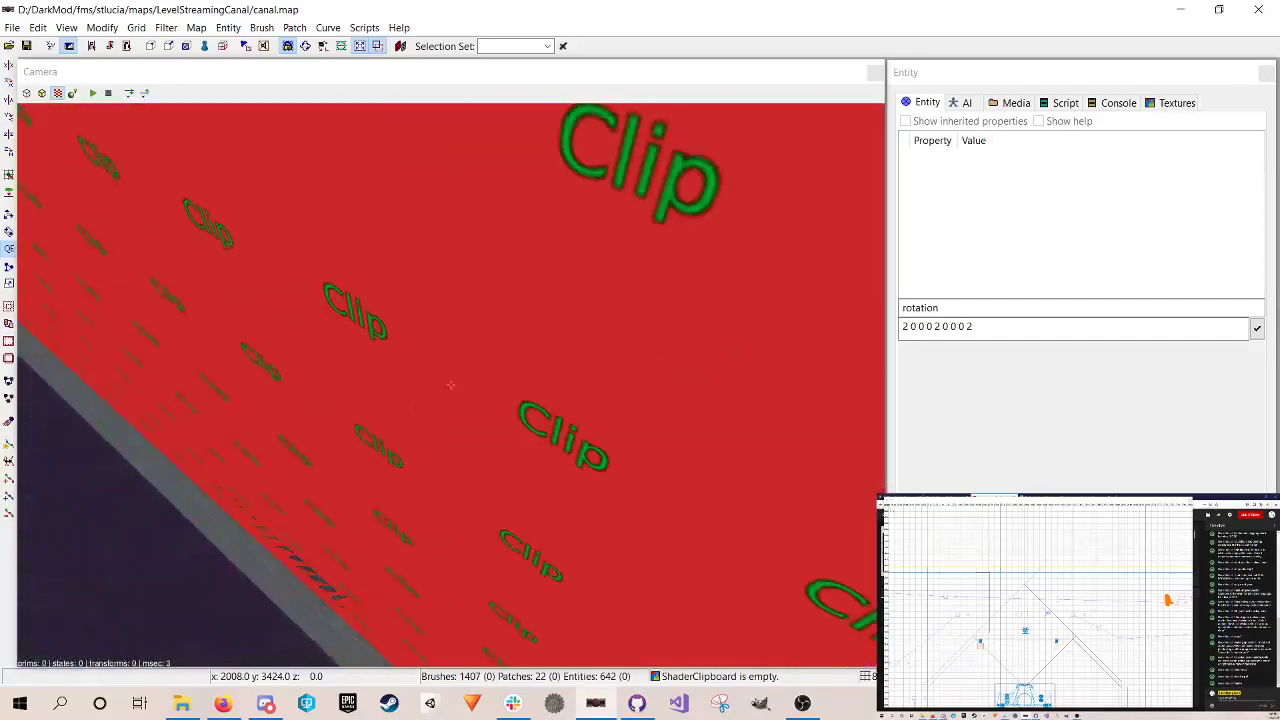
key(Up)
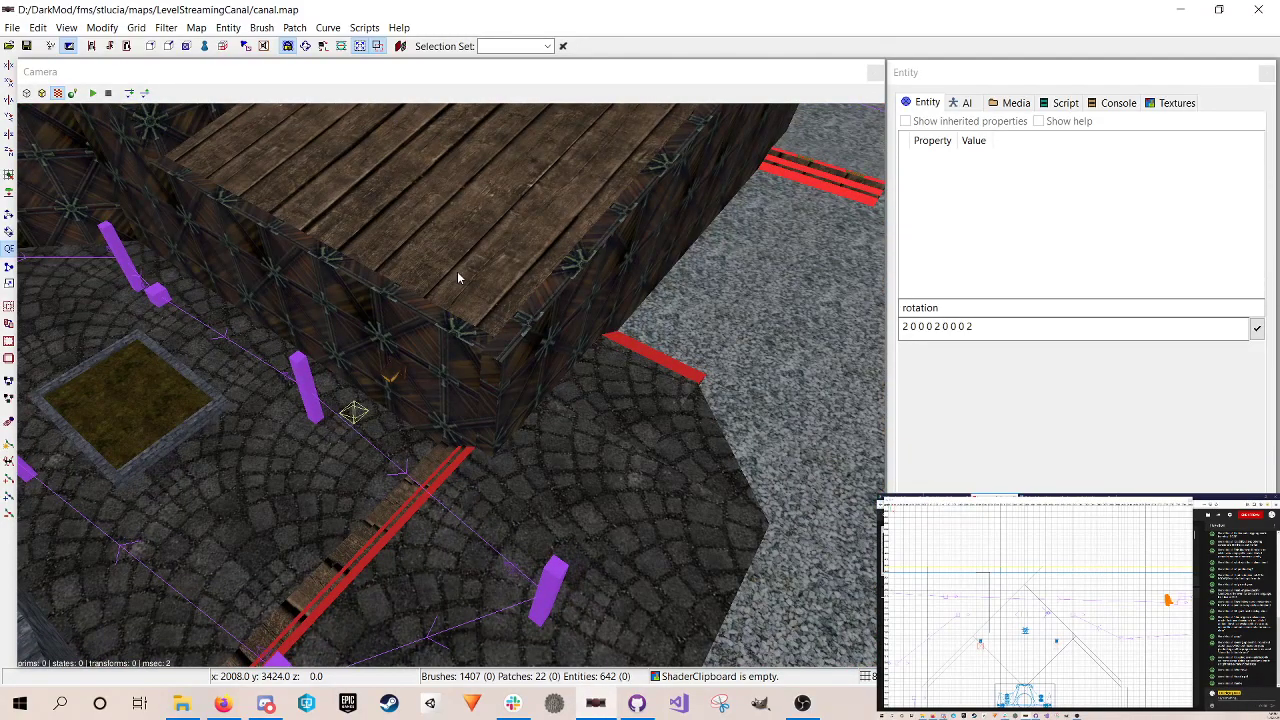
Step: Hide the clip textures again and save the map
click(166, 27)
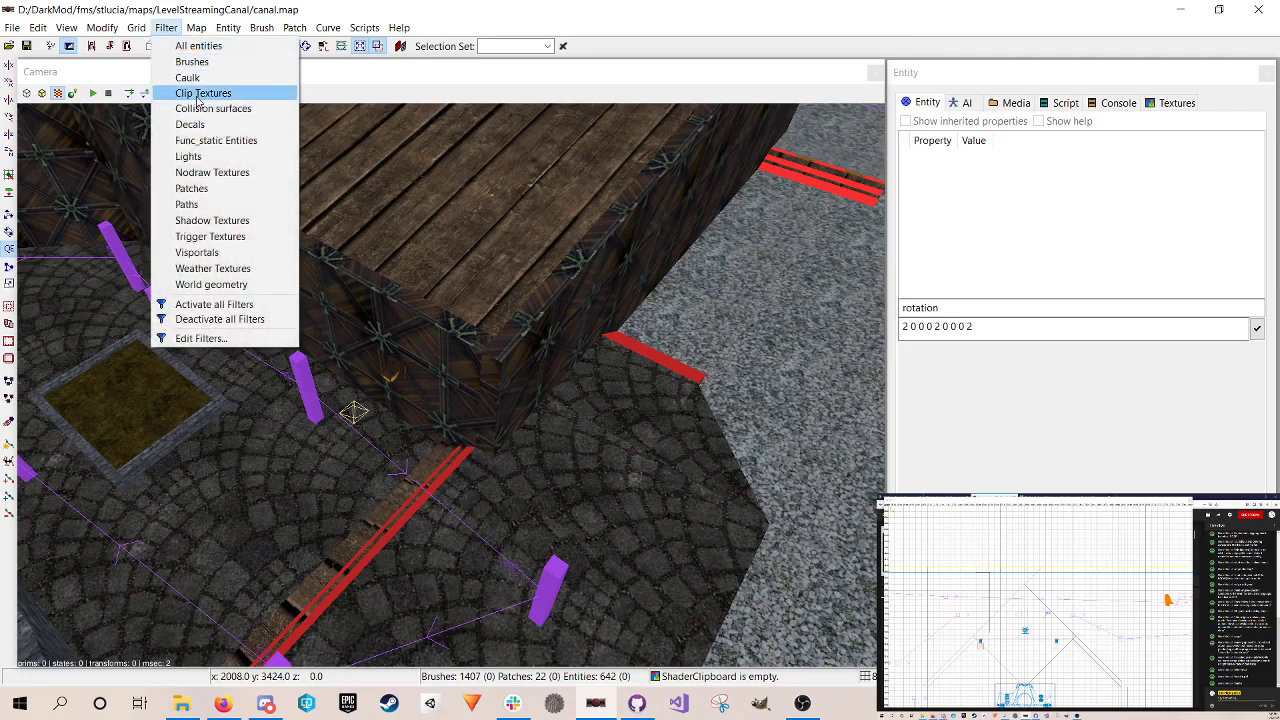
click(198, 95)
right_click(290, 308)
key(ctrl+s)
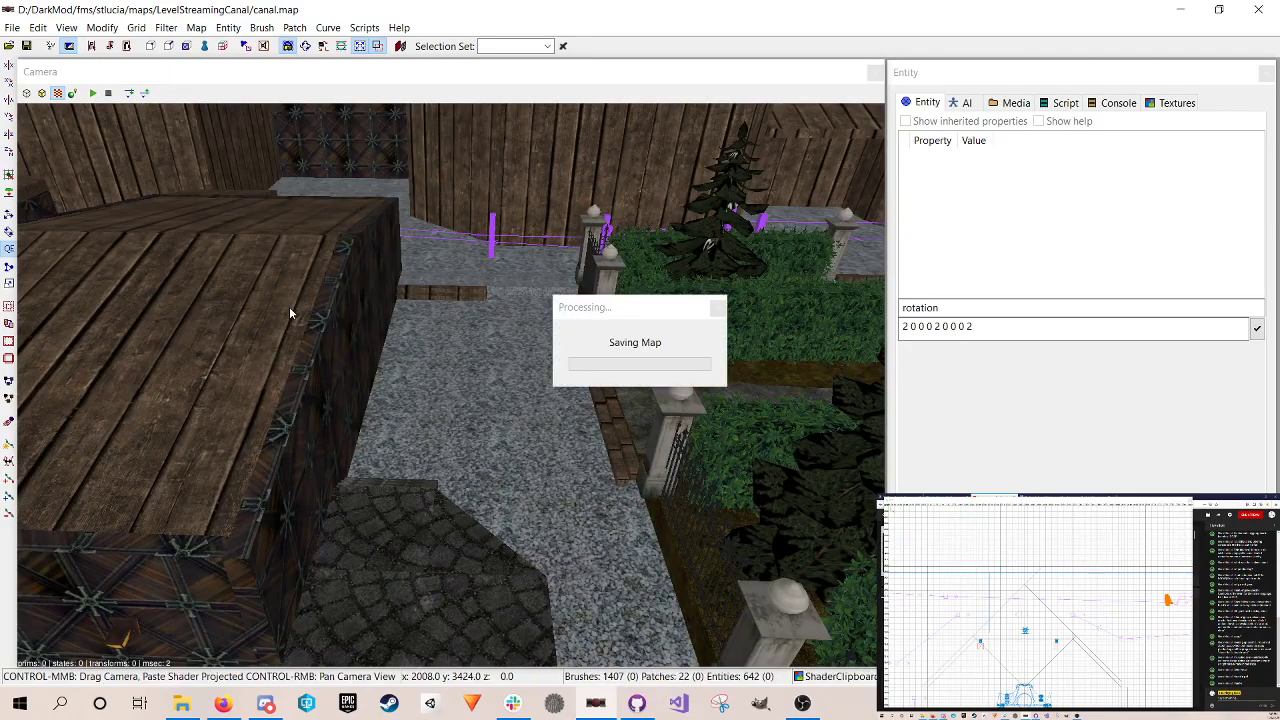
right_click(408, 404)
key(Up)
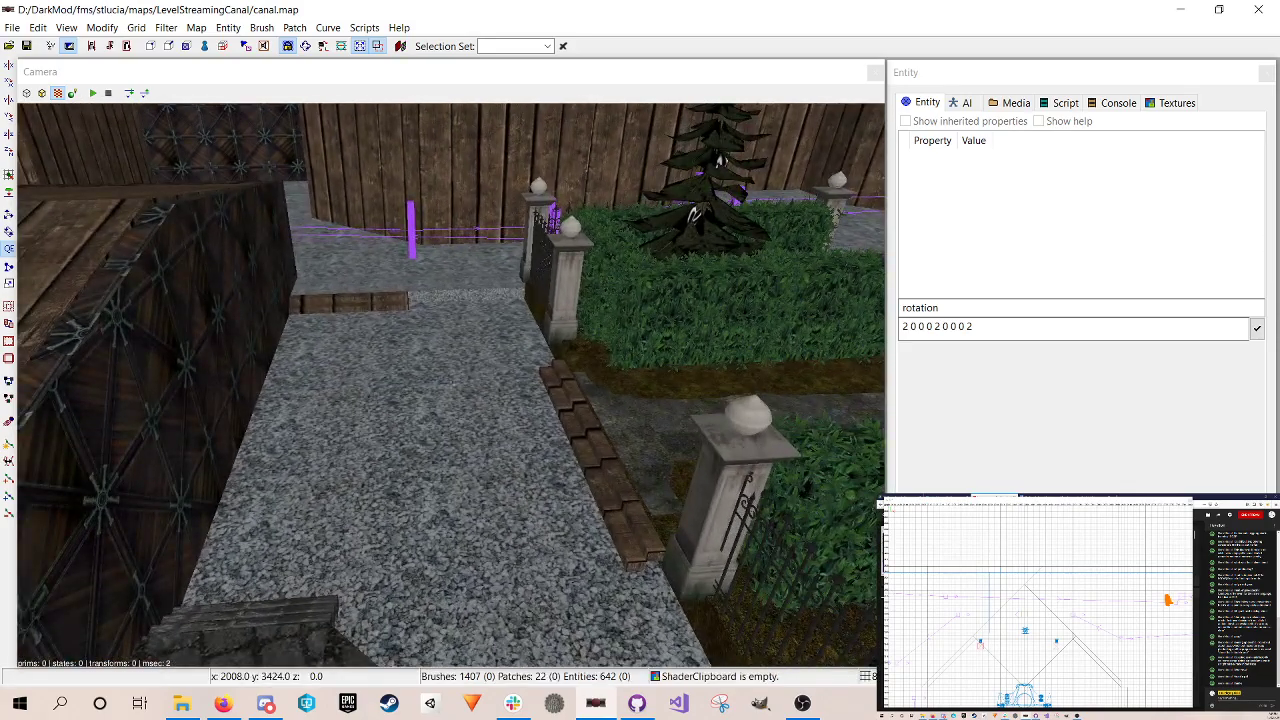
Step: Look over the paved street around the wooden steps and the hedge garden with its fountain
key(Up)
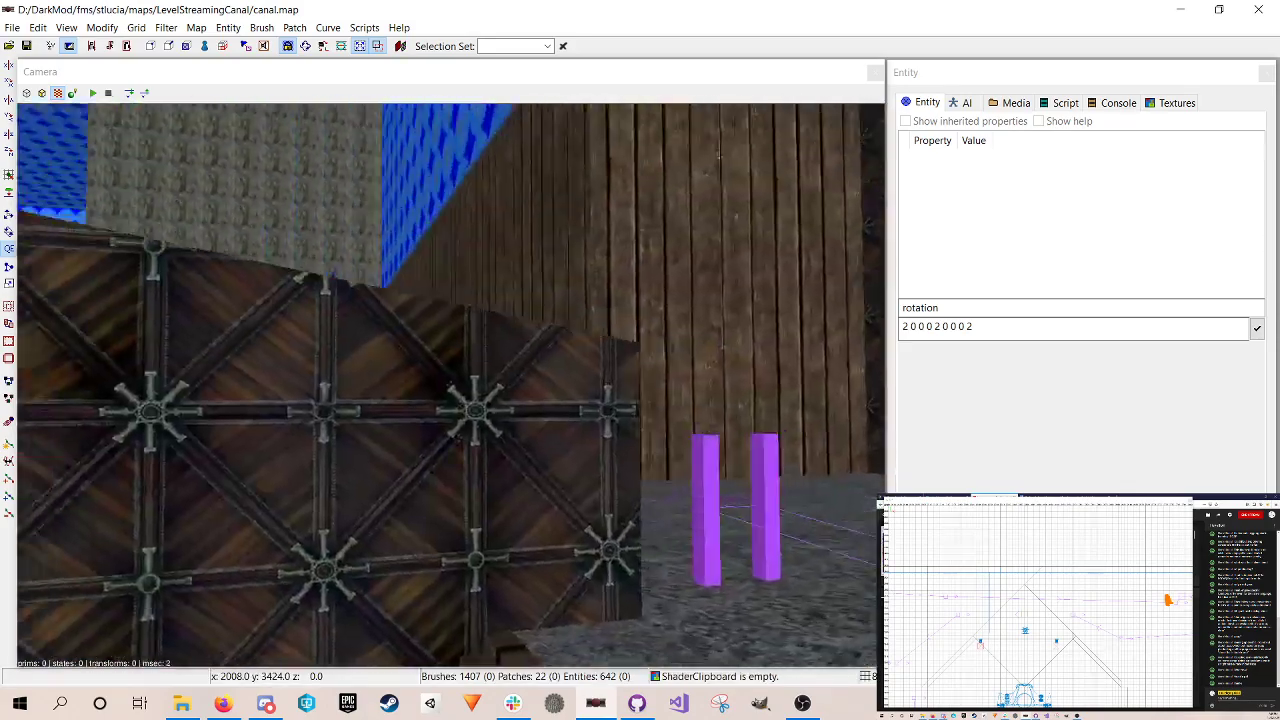
key(Up)
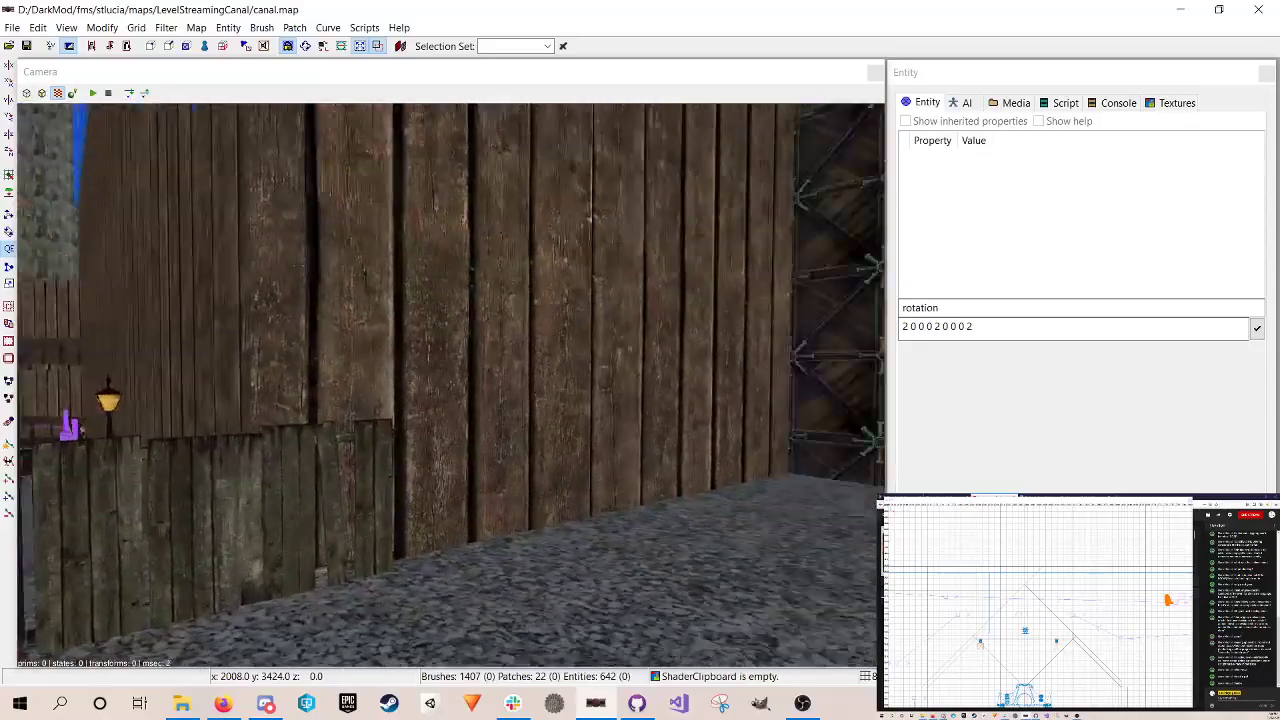
key(Up)
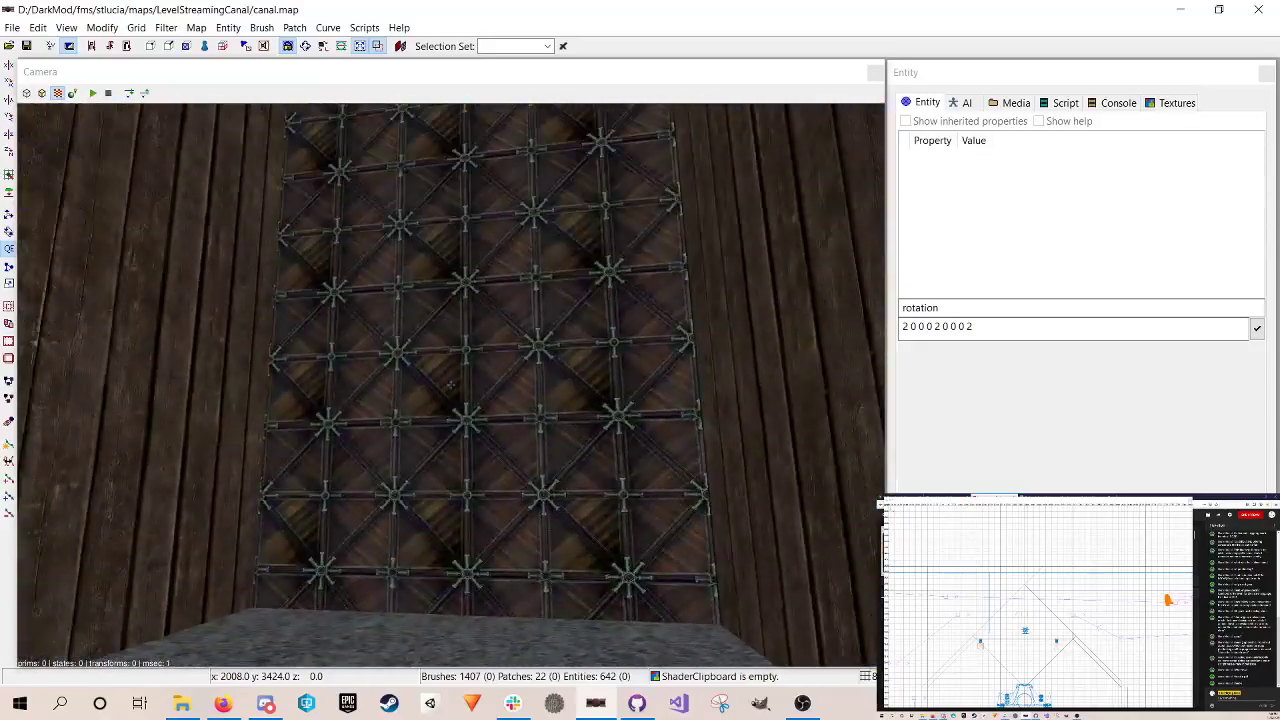
key(Up)
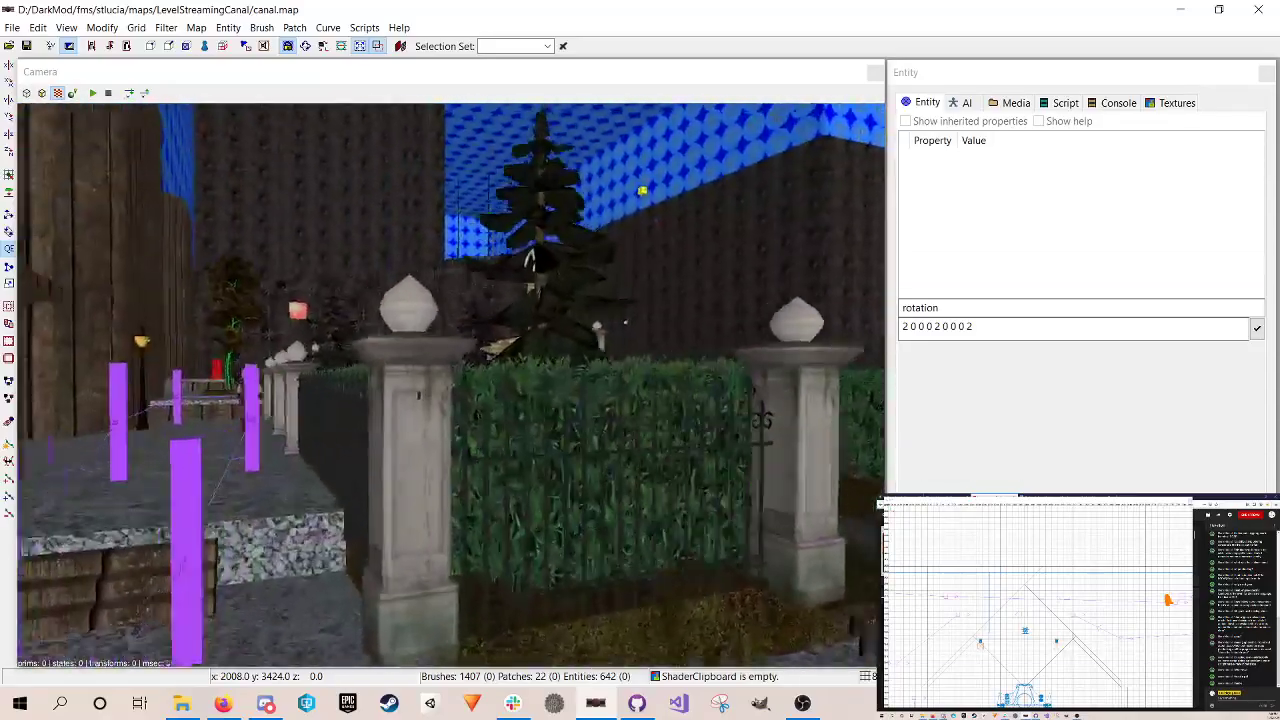
key(Up)
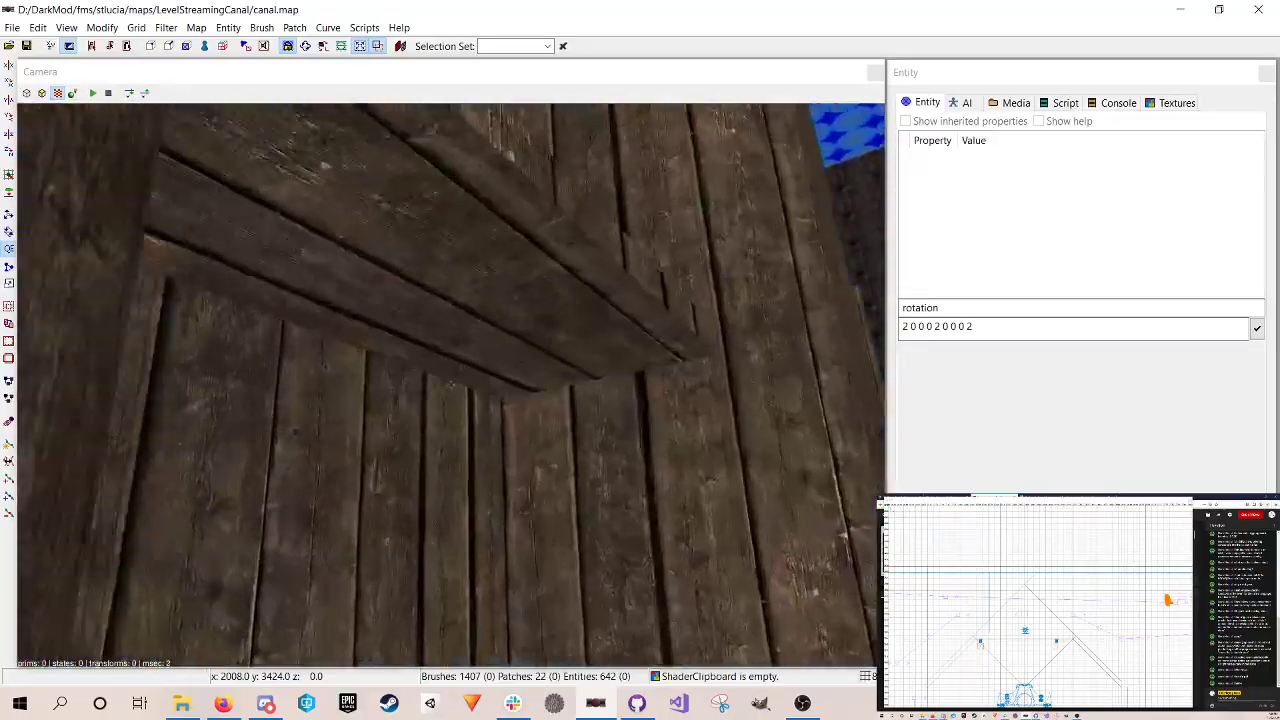
key(Down)
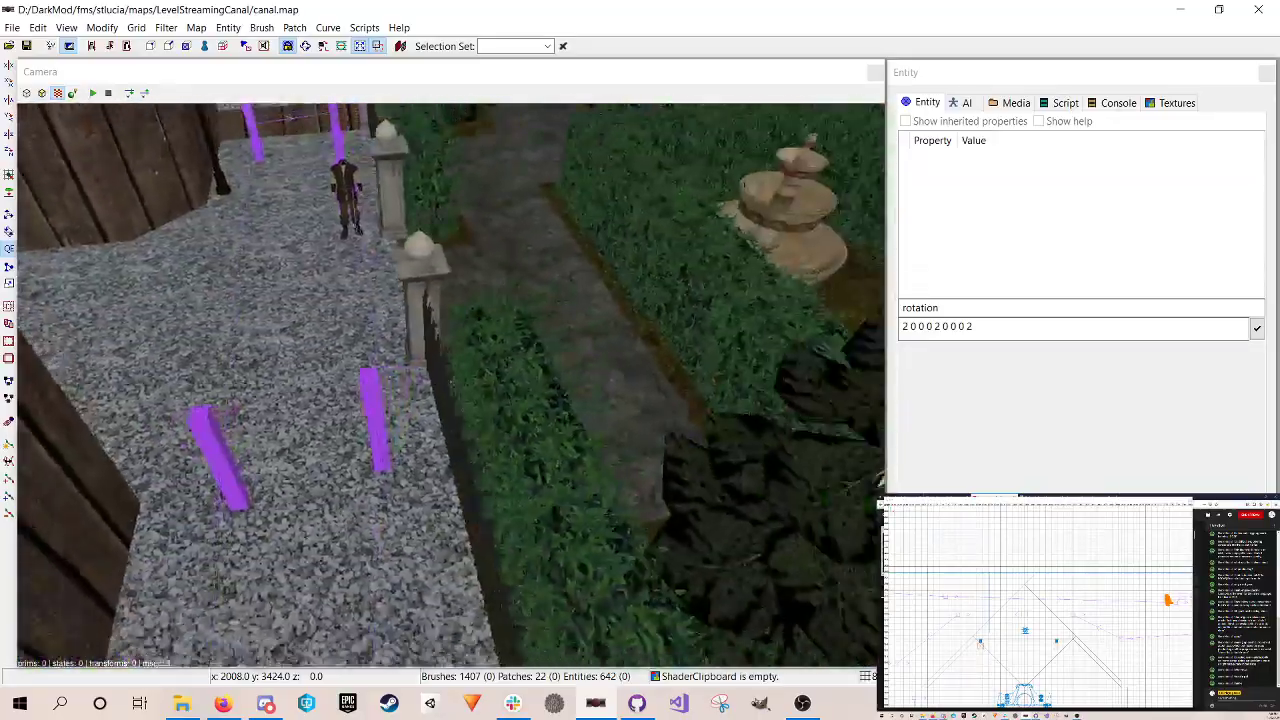
key(Up)
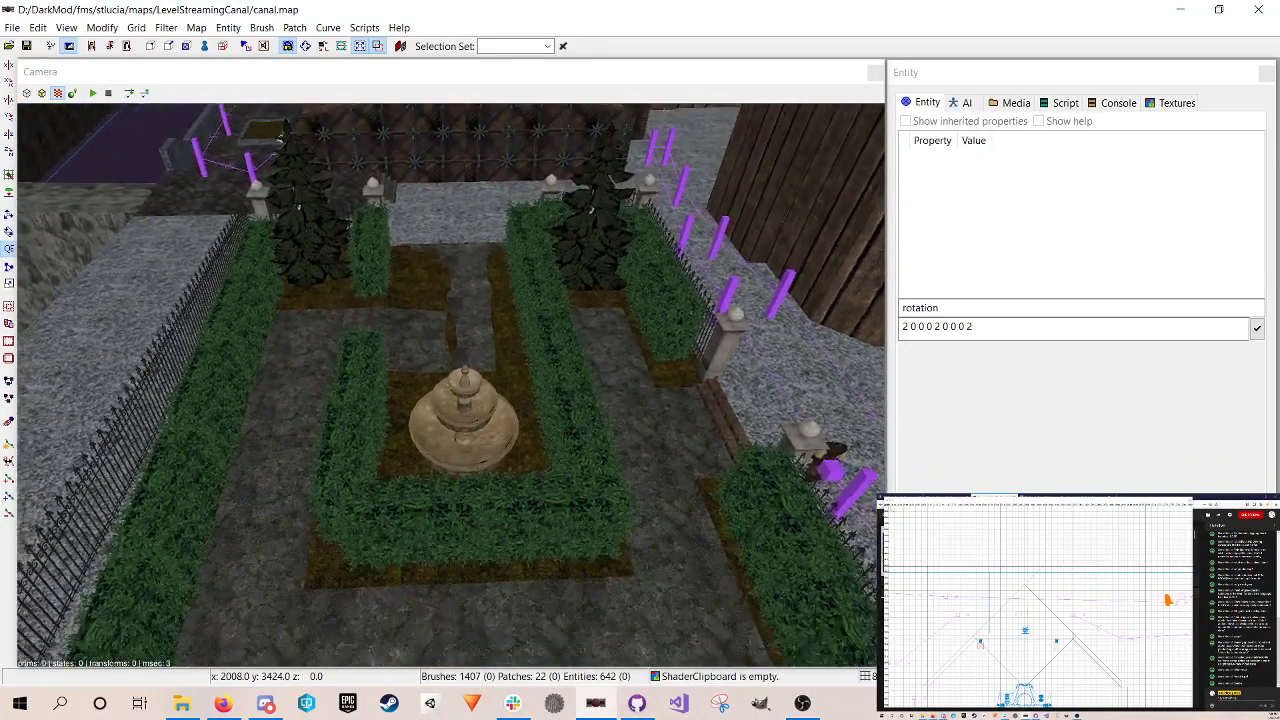
key(Up)
key(Right)
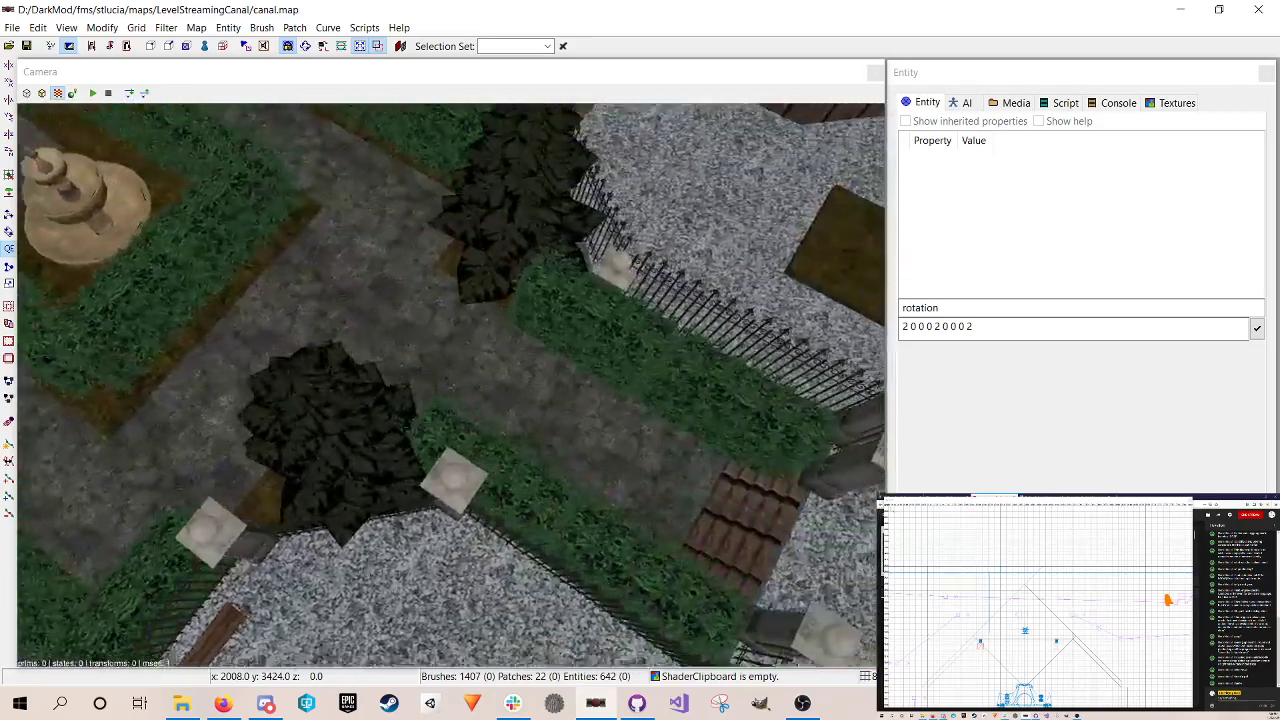
key(Down)
key(Right)
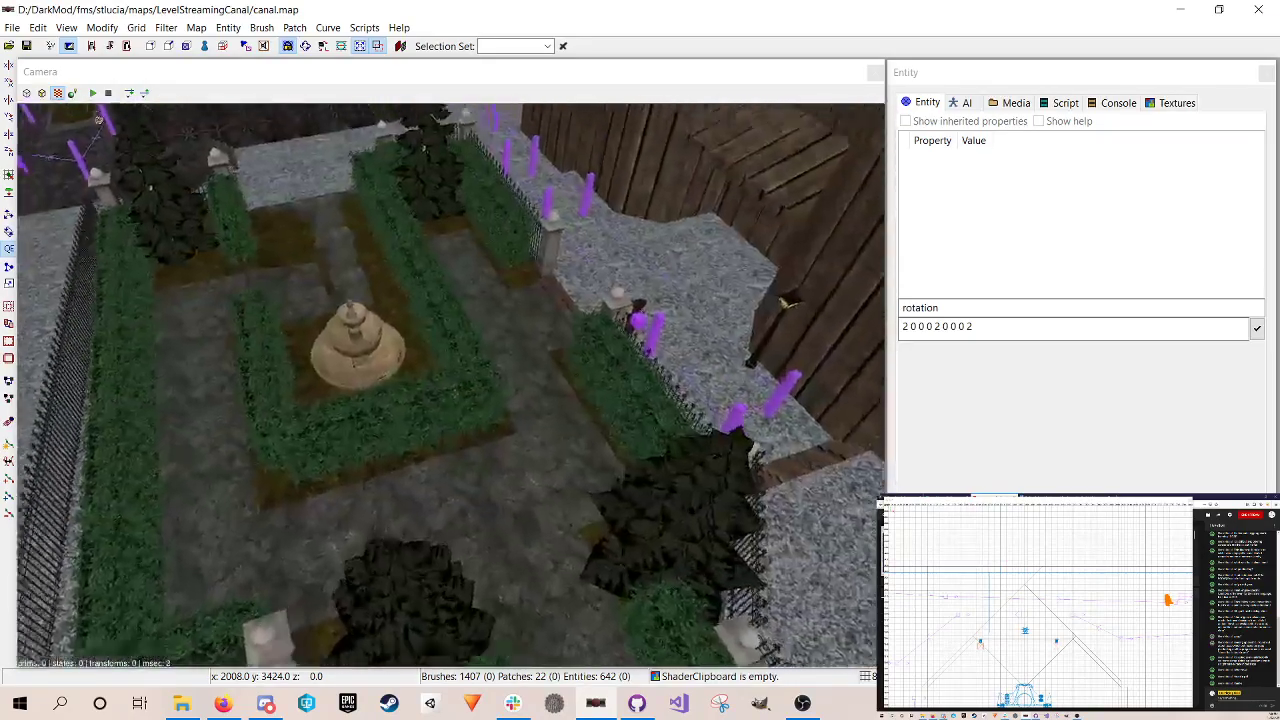
Step: Look over the timber buildings along the canal walkway, including the wooden platforms and door inside
key(Up)
key(Up)
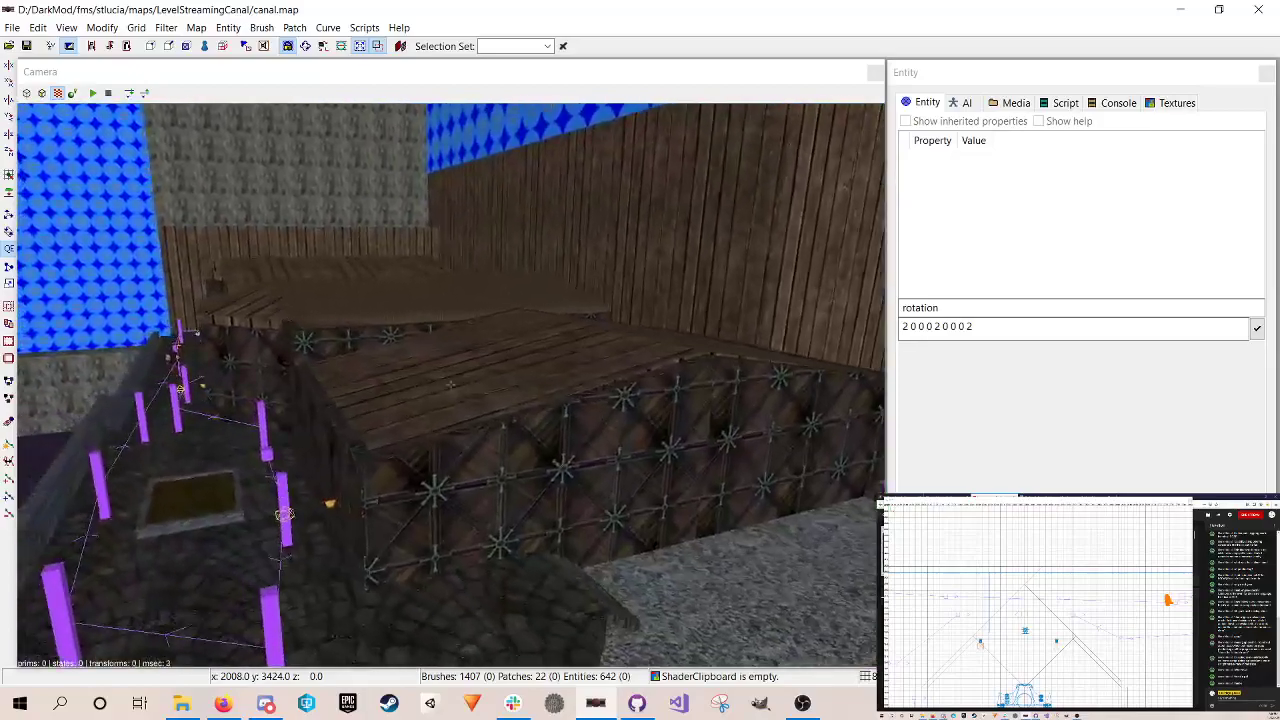
key(Up)
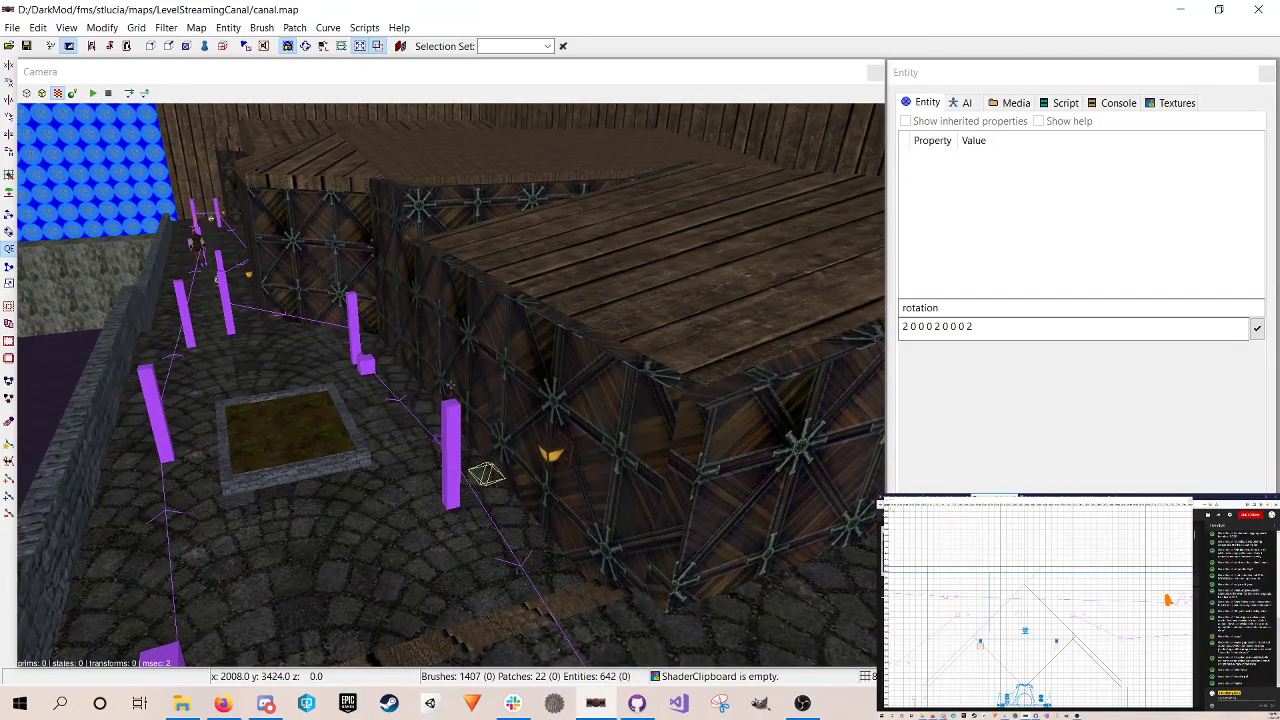
key(Down)
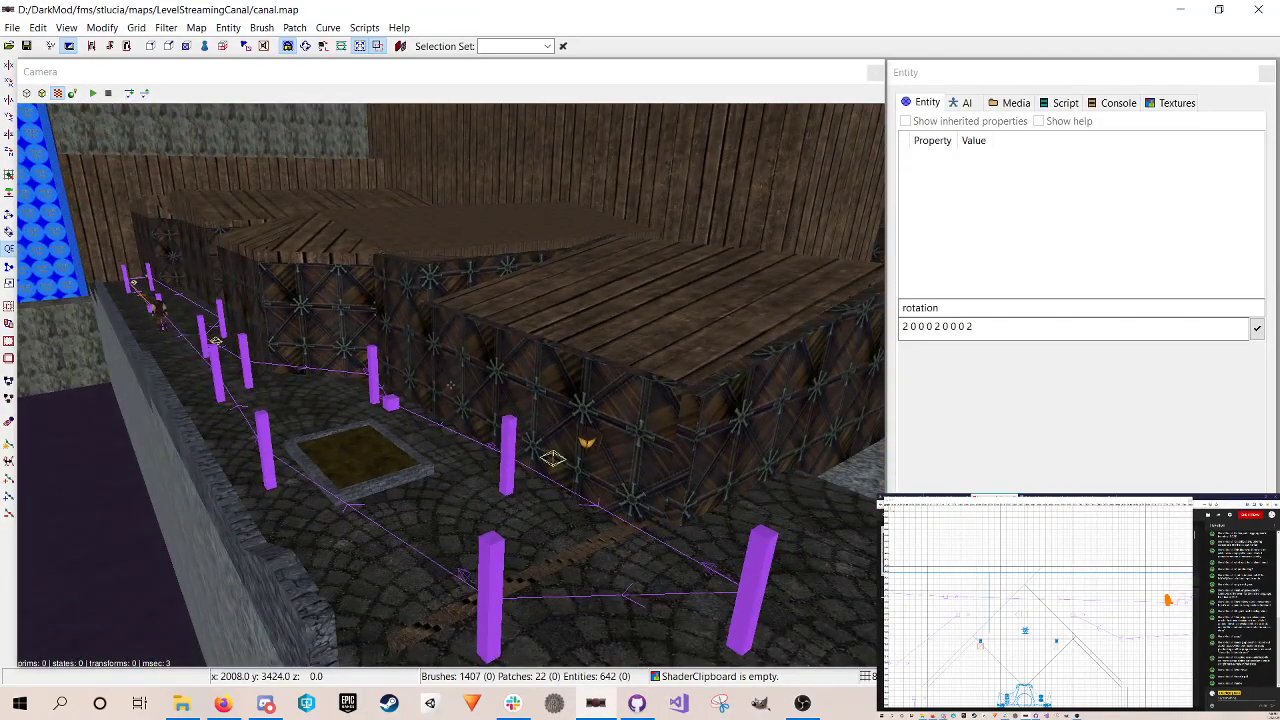
key(Up)
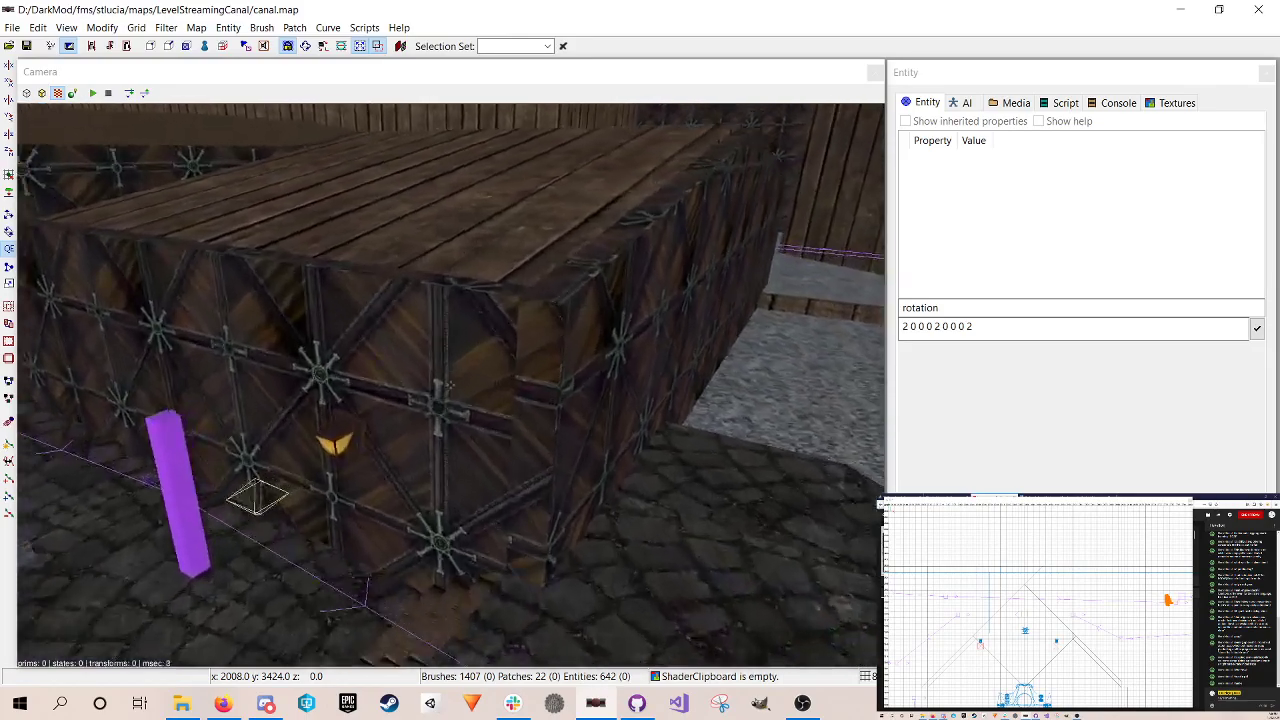
key(Up)
key(Up)
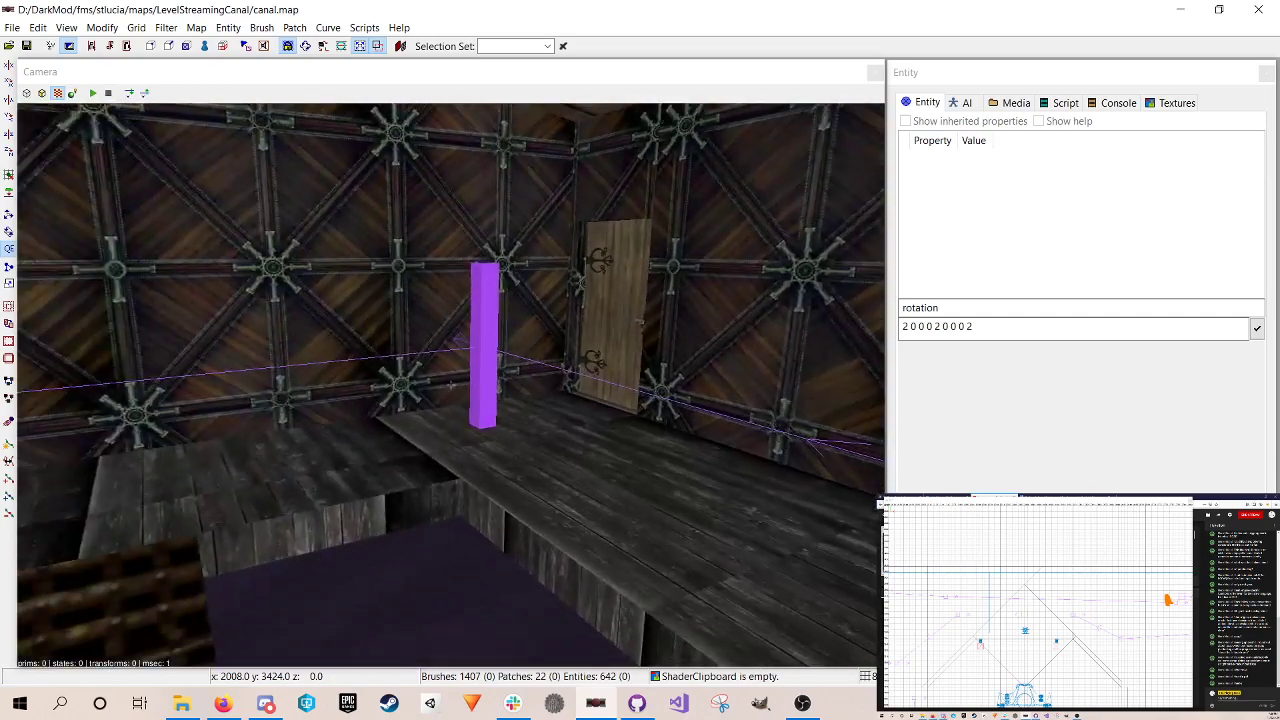
right_click(415, 402)
key(Down)
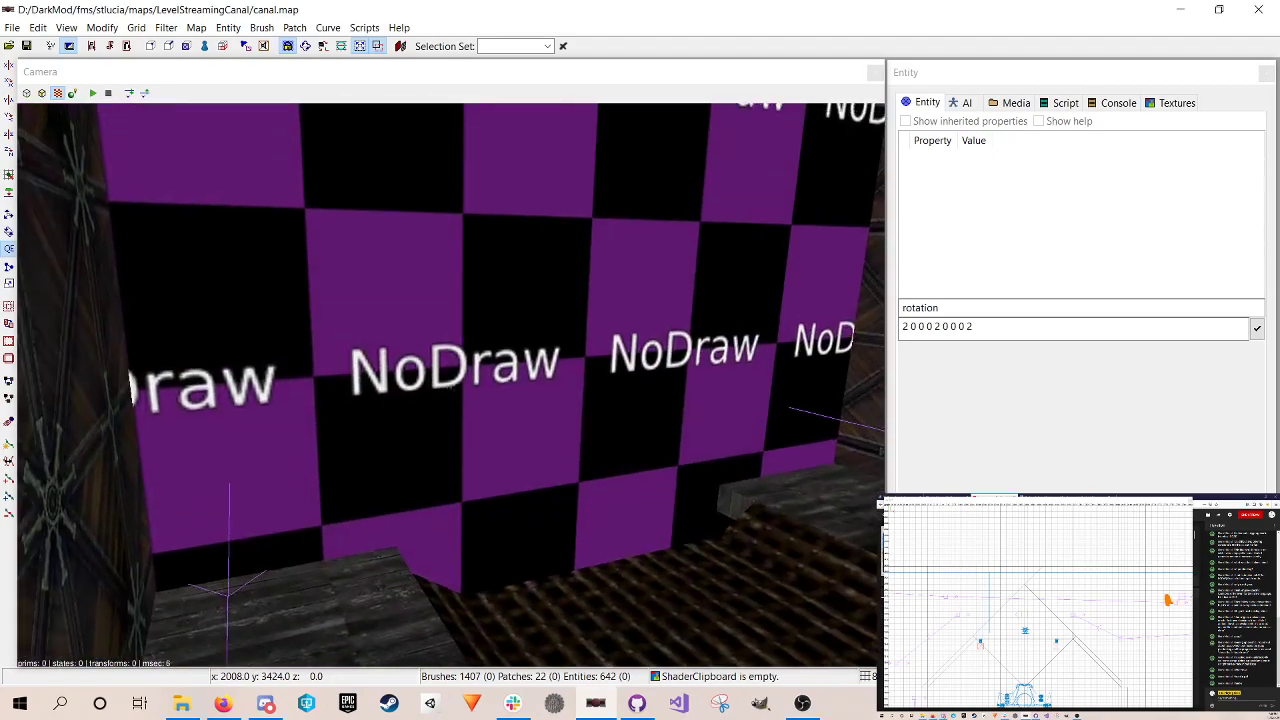
key(Up)
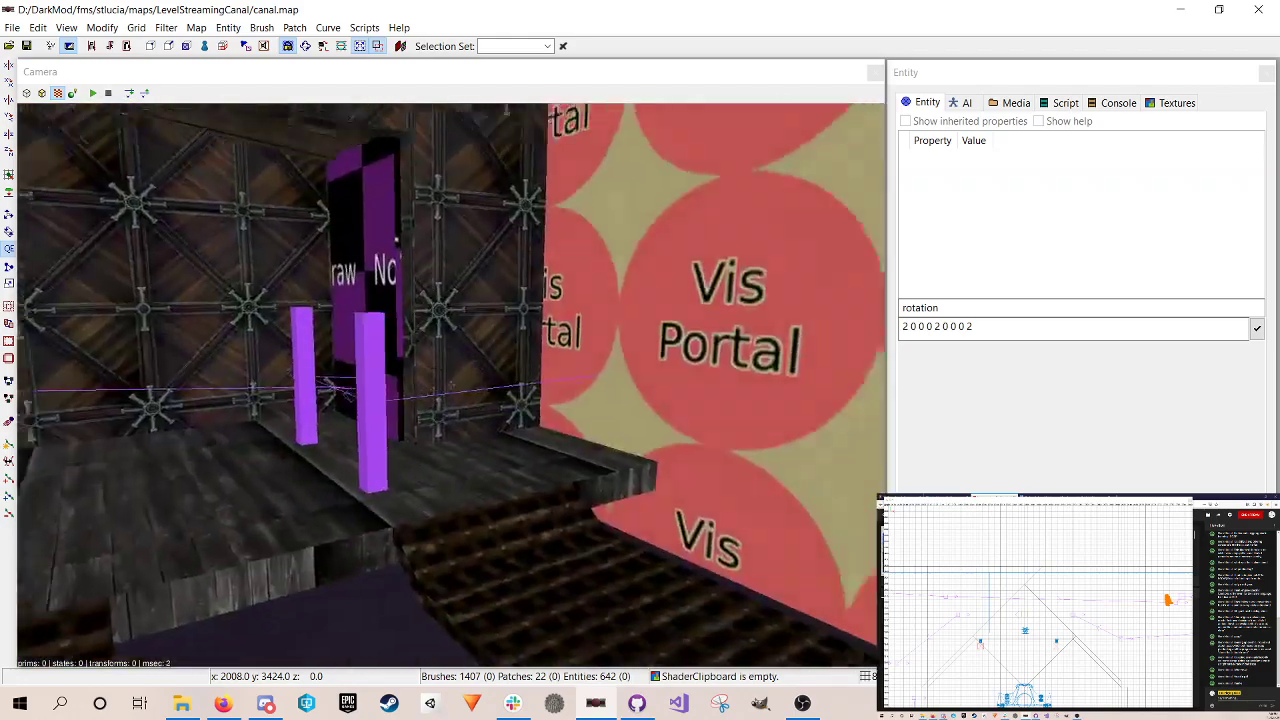
right_click(417, 405)
right_click(417, 405)
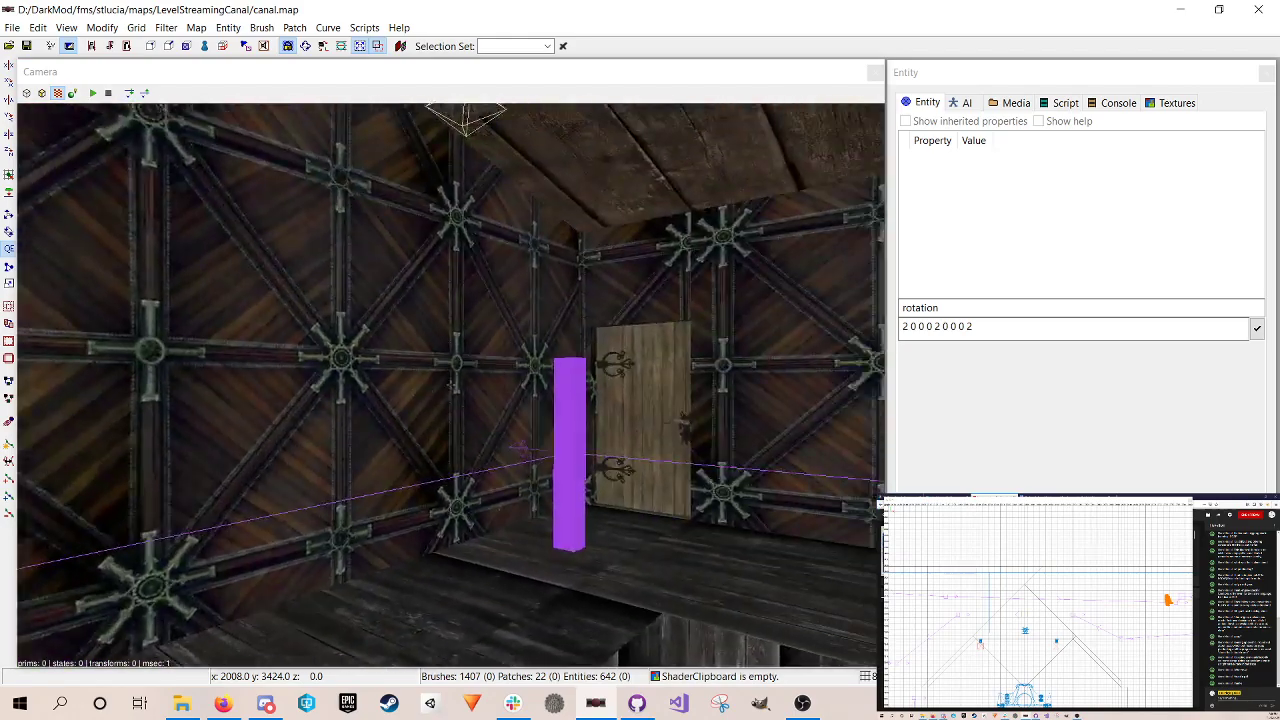
right_click(417, 403)
right_click(694, 380)
right_click(436, 426)
right_click(607, 476)
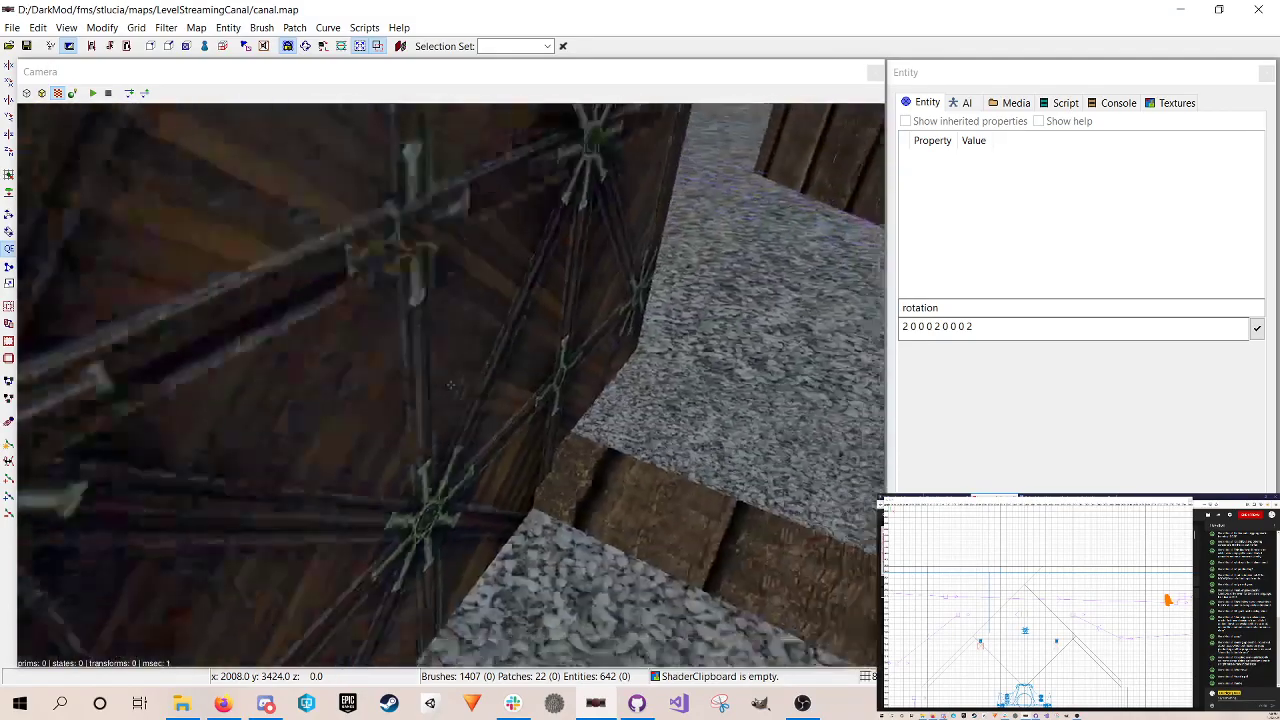
Step: Examine the street beside the timber building, its roofs, the covered doorway and the plank fence for climbing routes
key(Down)
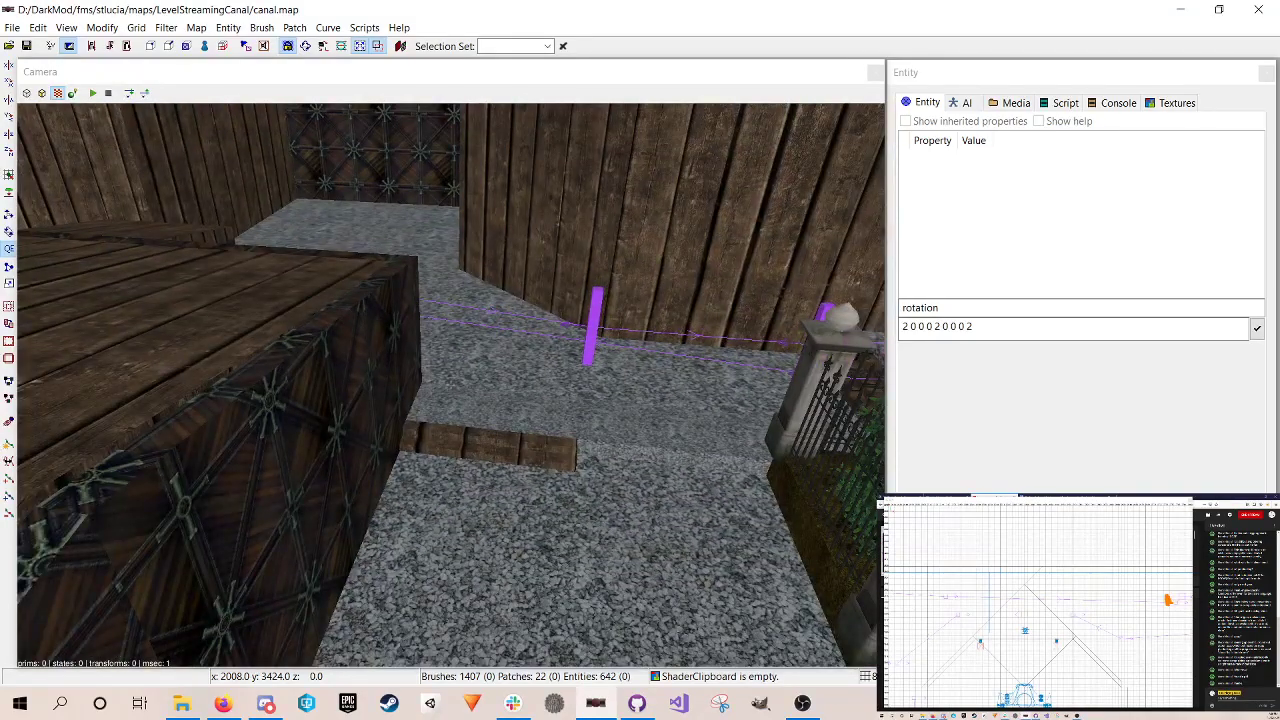
key(Up)
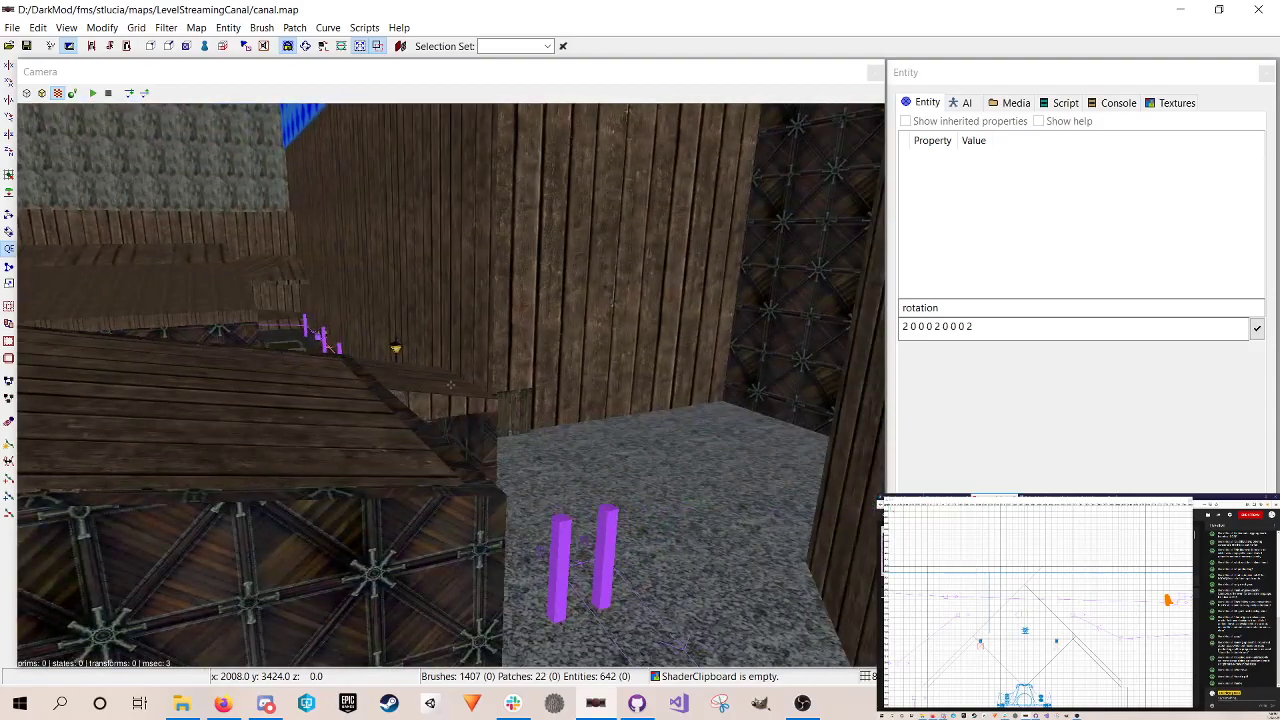
key(Up)
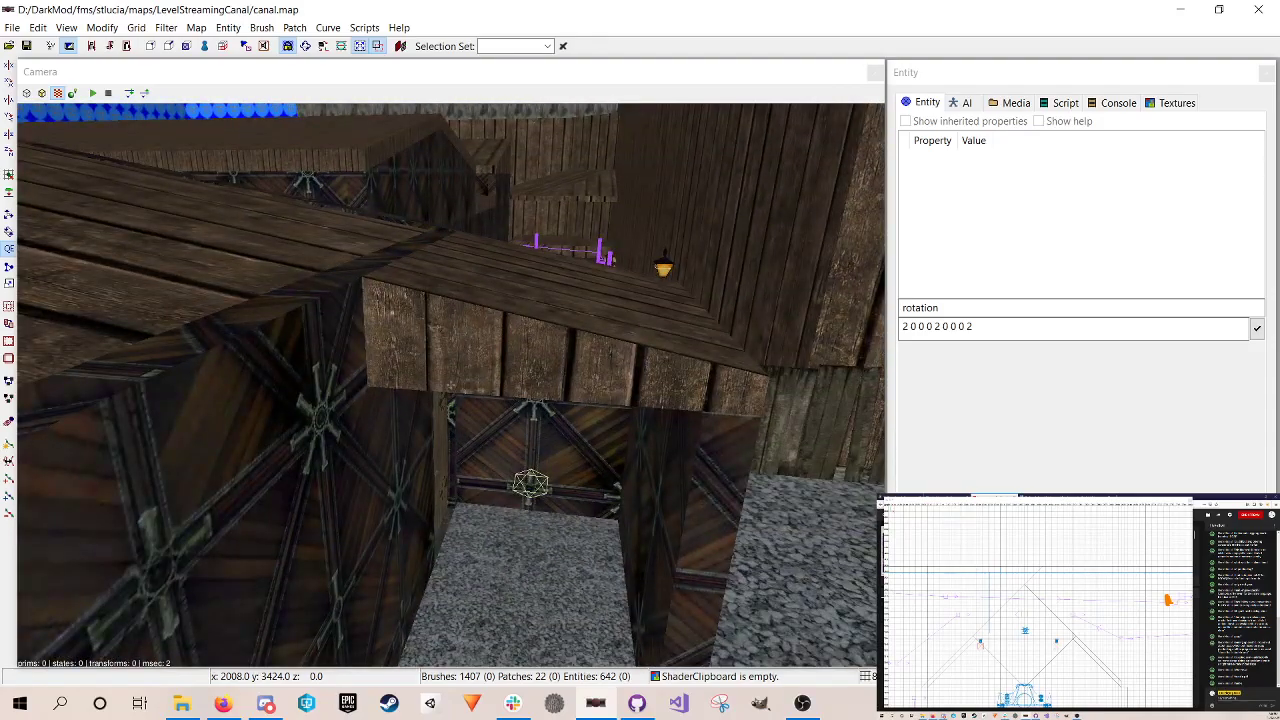
key(Up)
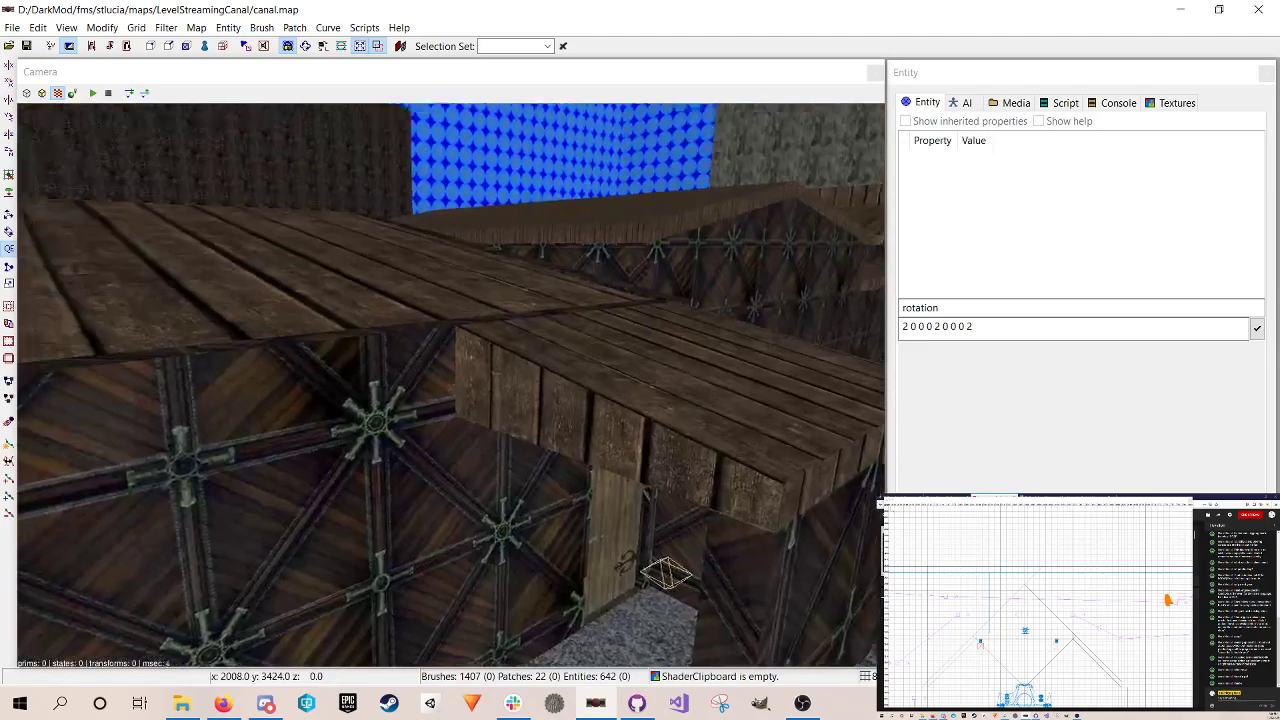
right_click(598, 517)
right_click(700, 381)
key(Down)
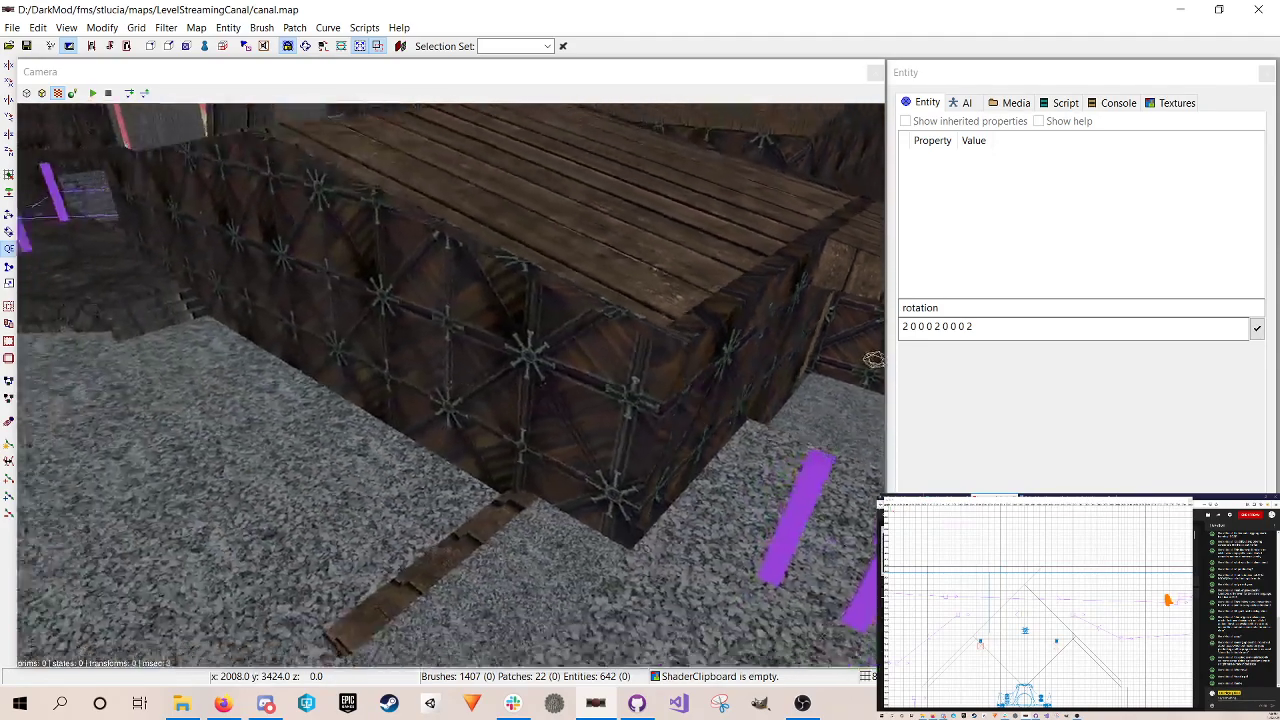
right_click(700, 381)
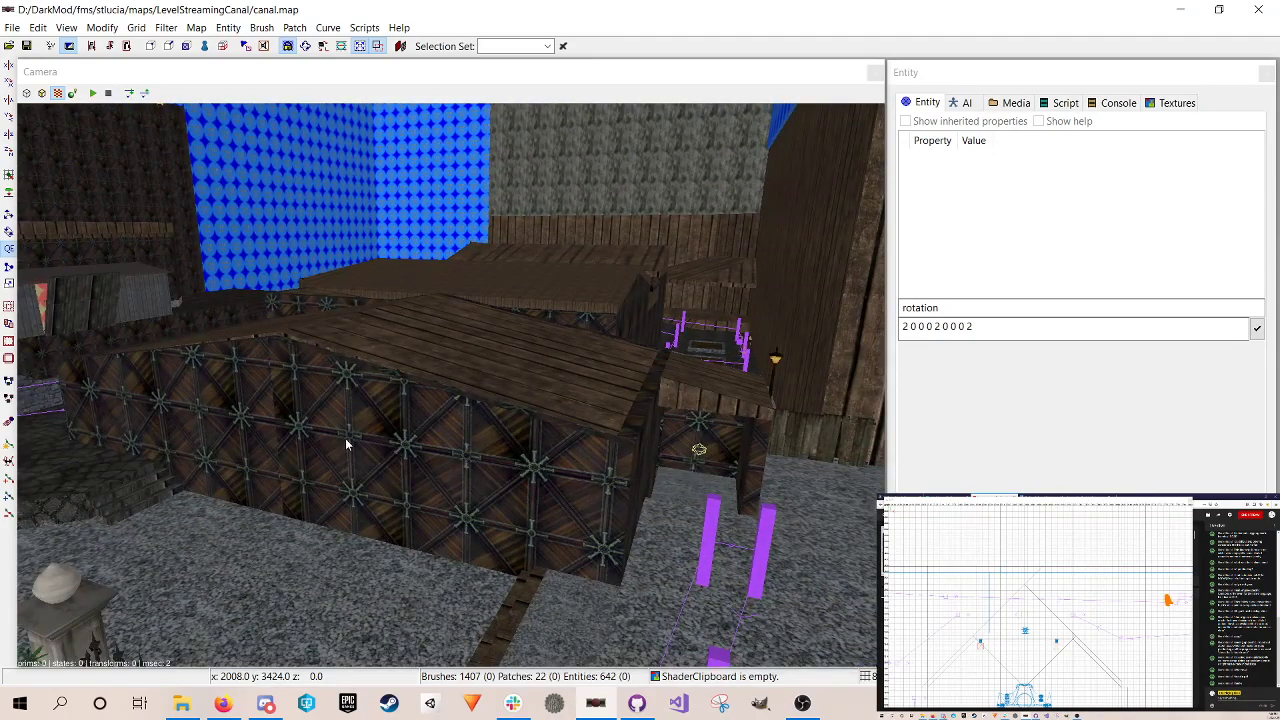
right_click(503, 346)
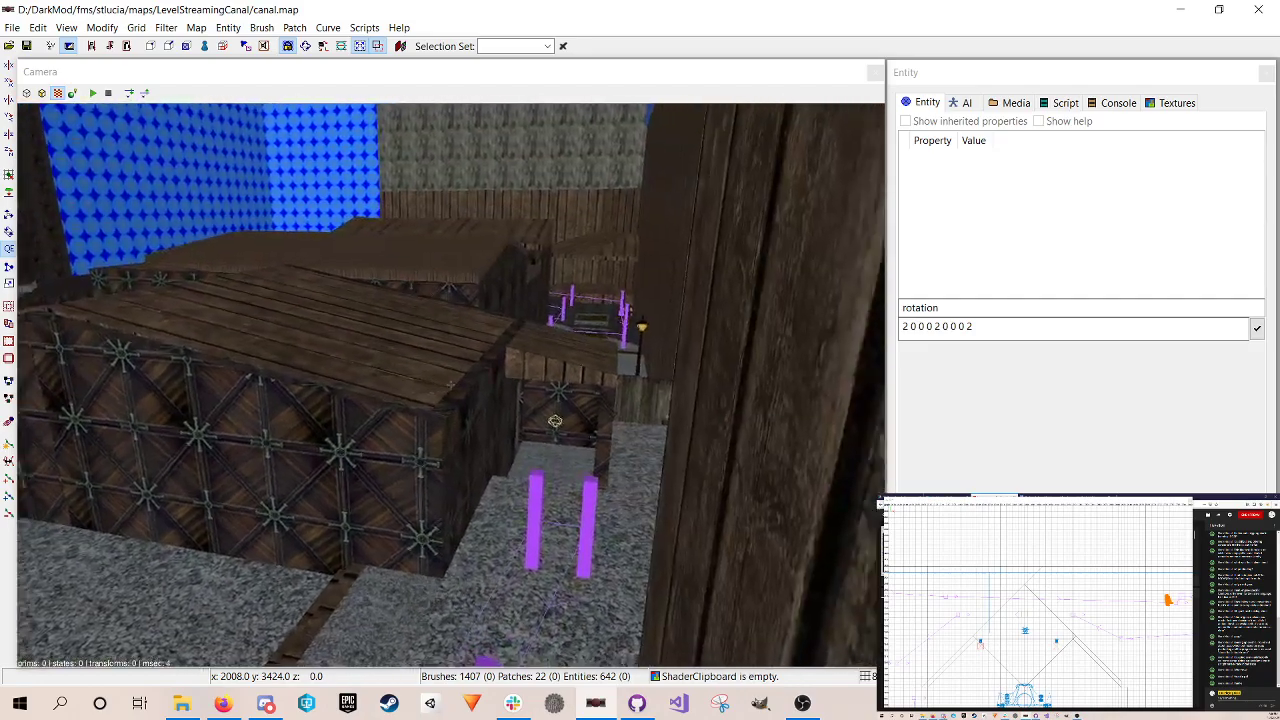
key(Down)
right_click(503, 346)
right_click(503, 346)
right_click(503, 346)
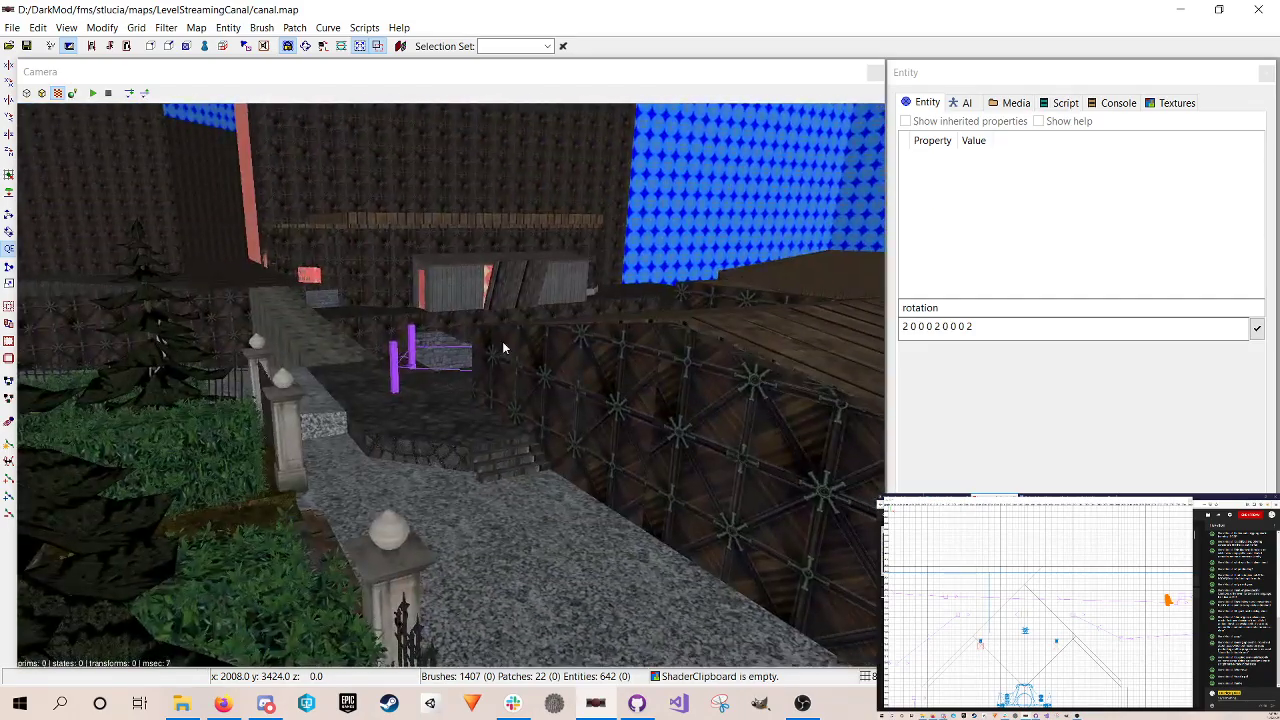
right_click(363, 369)
right_click(363, 369)
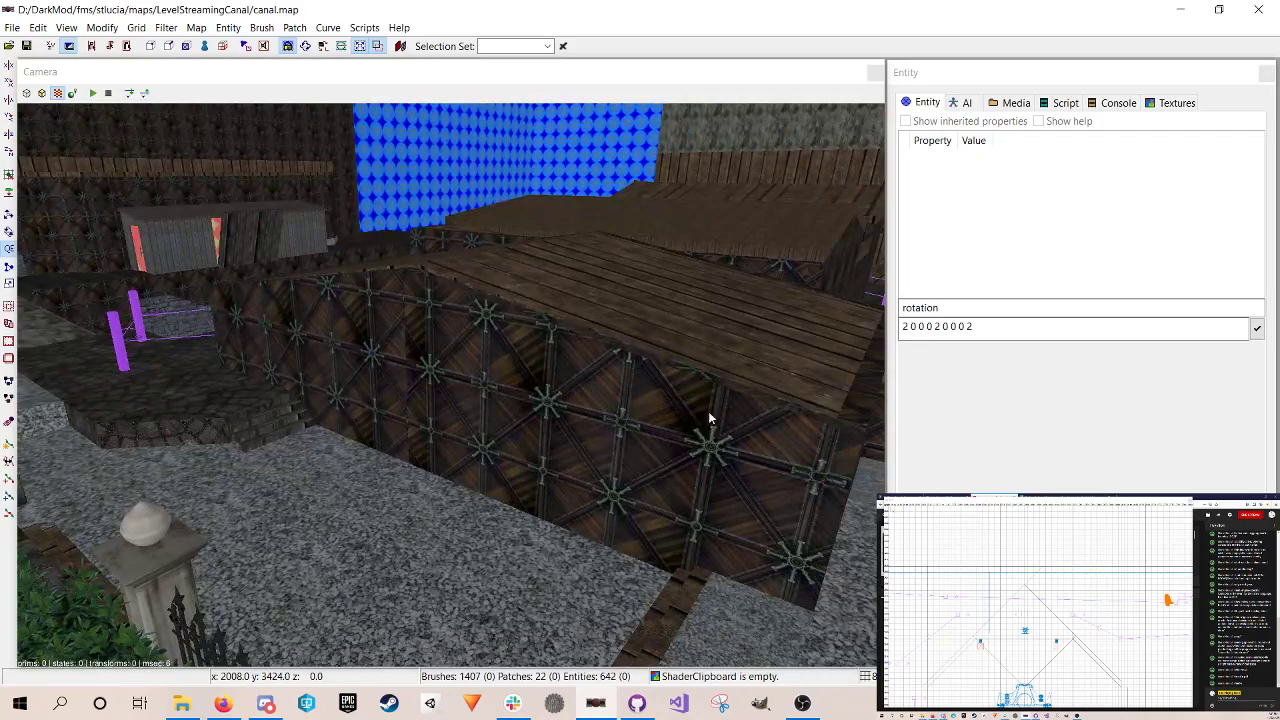
right_click(563, 411)
right_click(563, 411)
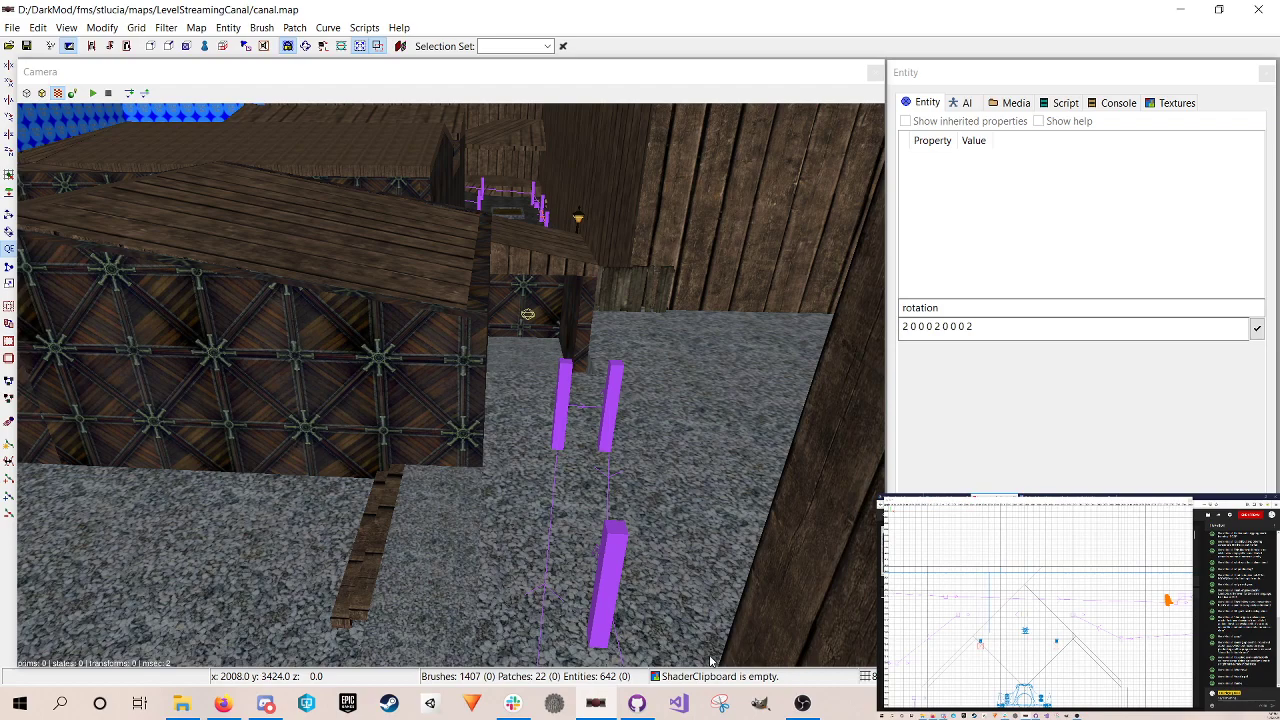
right_click(650, 480)
right_click(650, 480)
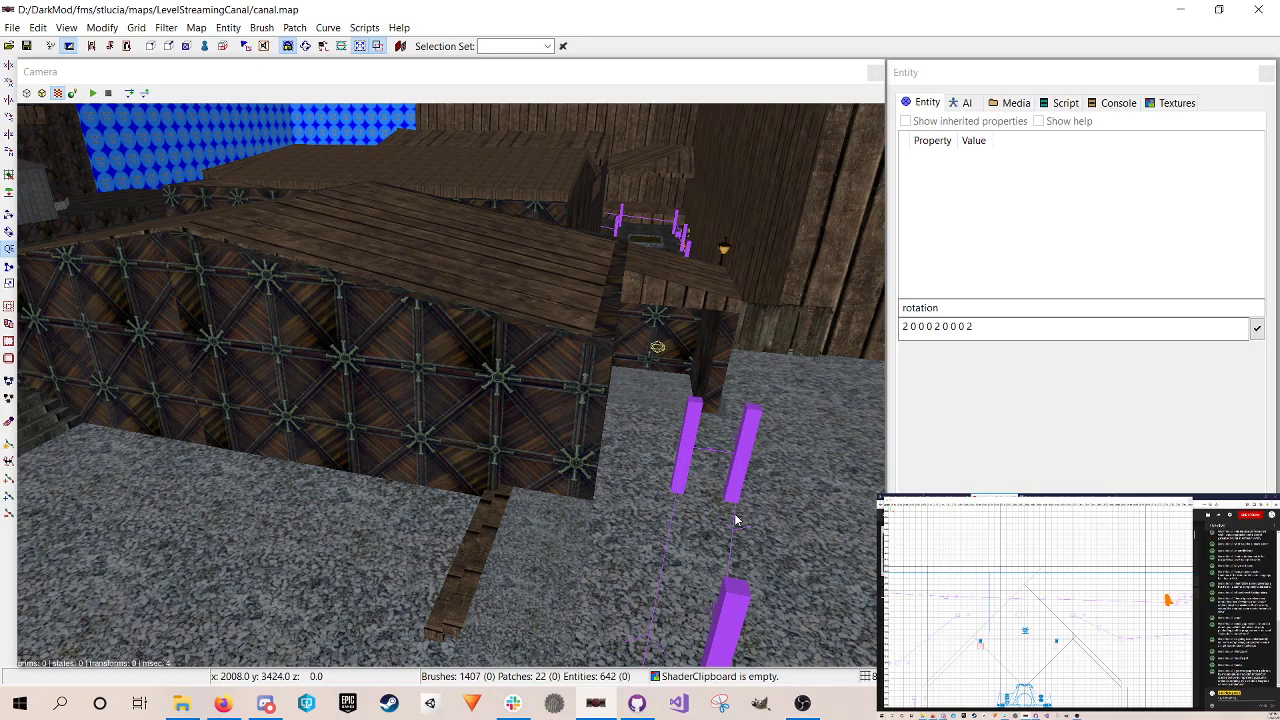
right_click(671, 305)
right_click(671, 305)
Step: Show the clip textures in the map around the plank fence beside the covered doorway
click(166, 27)
click(197, 97)
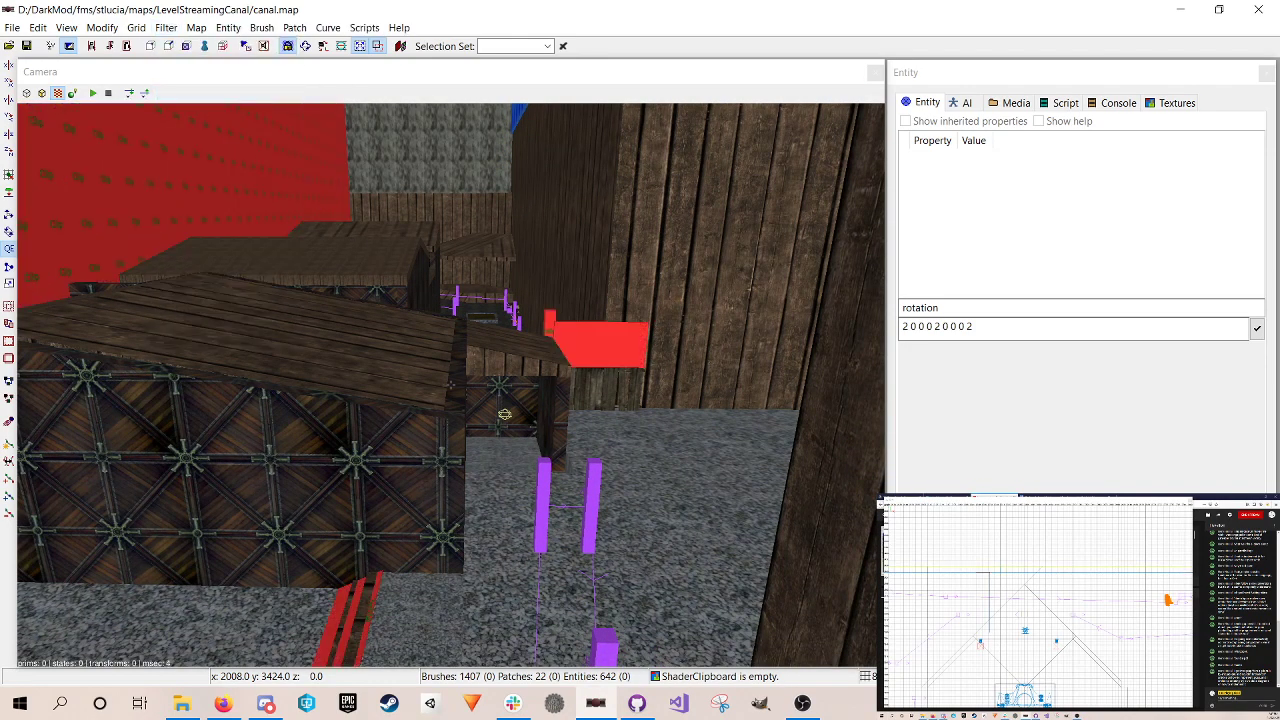
right_click(366, 428)
key(Up)
right_click(366, 428)
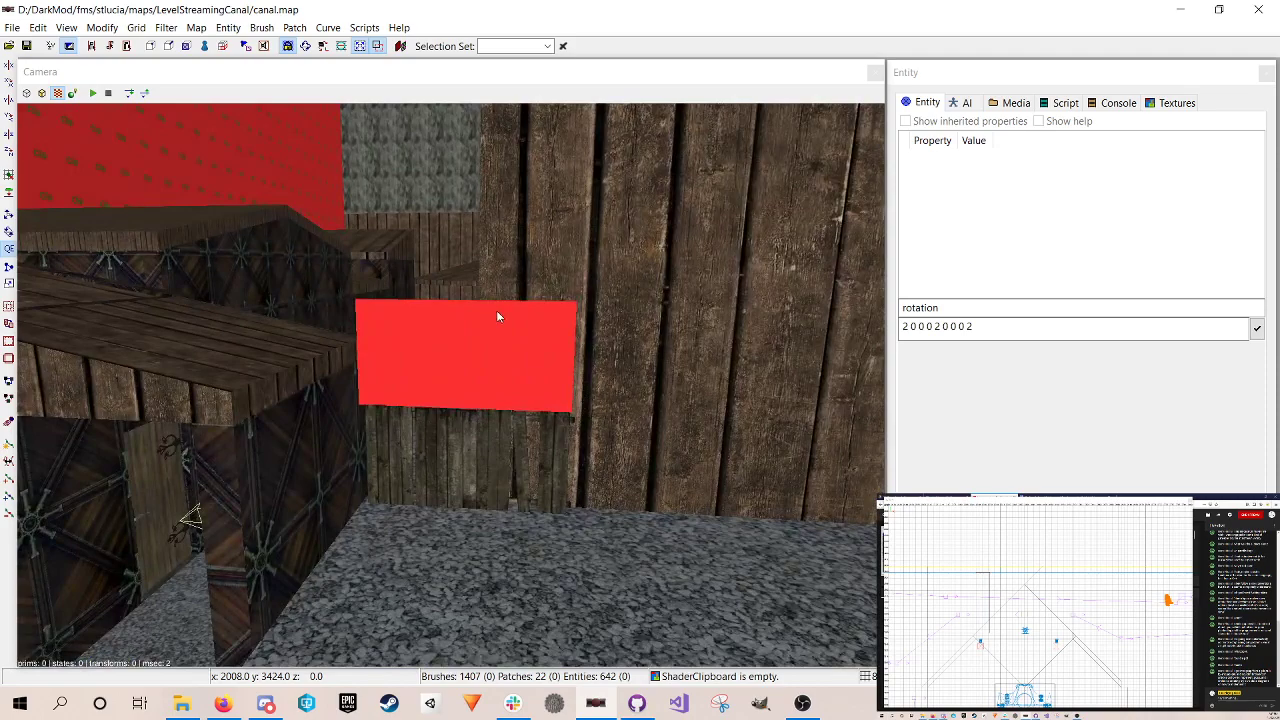
Step: Extend the clip brush above the plank fence higher up the wooden wall and save the map
shift+click(396, 338)
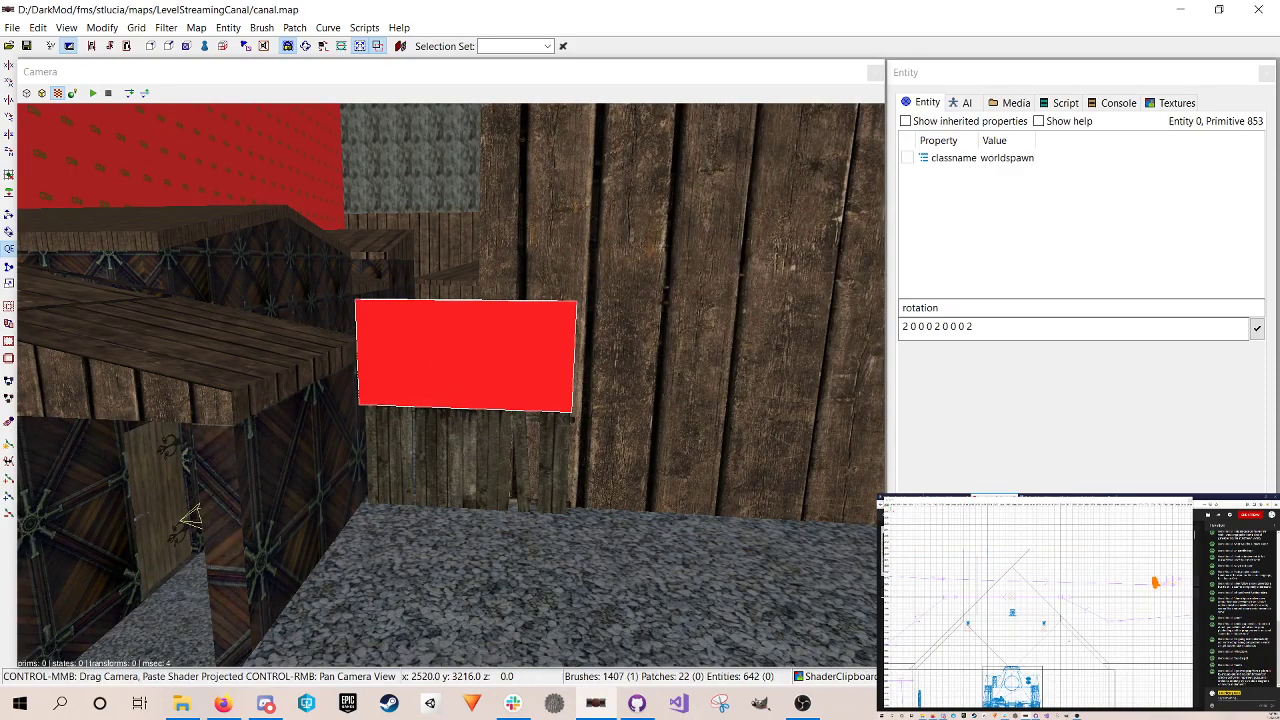
key(ctrl+Tab)
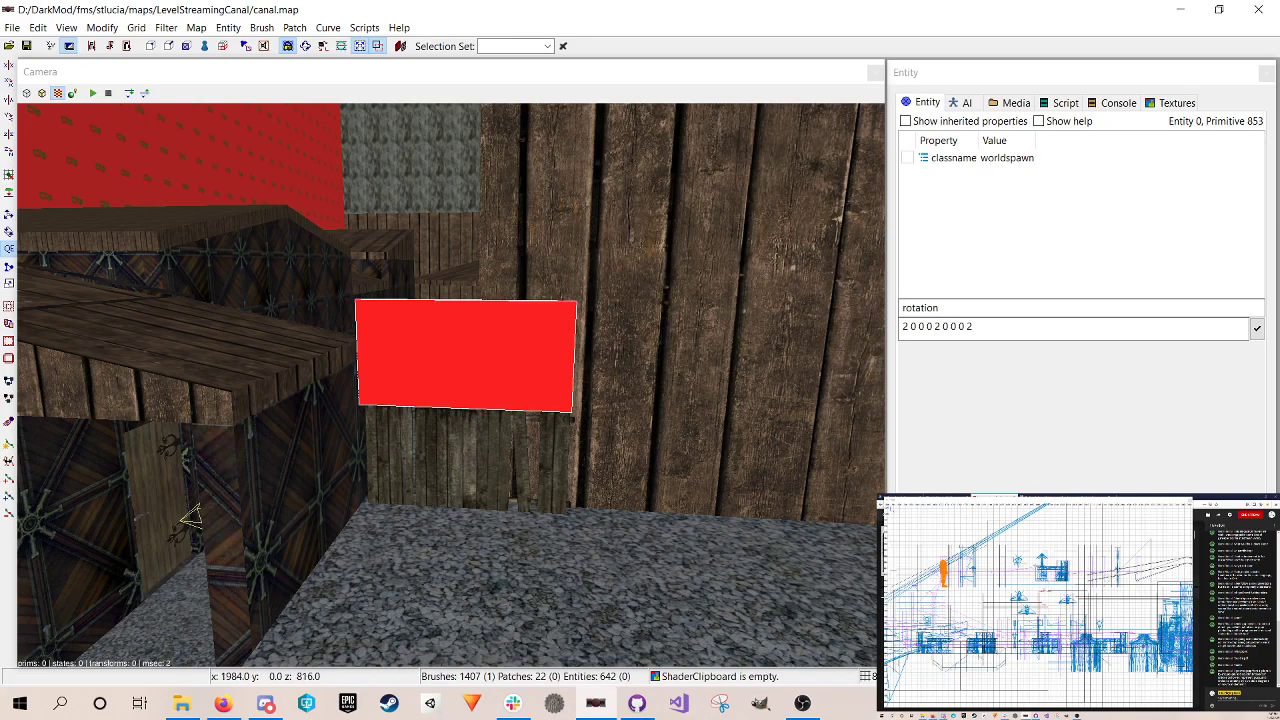
drag(1044, 590, 1044, 585)
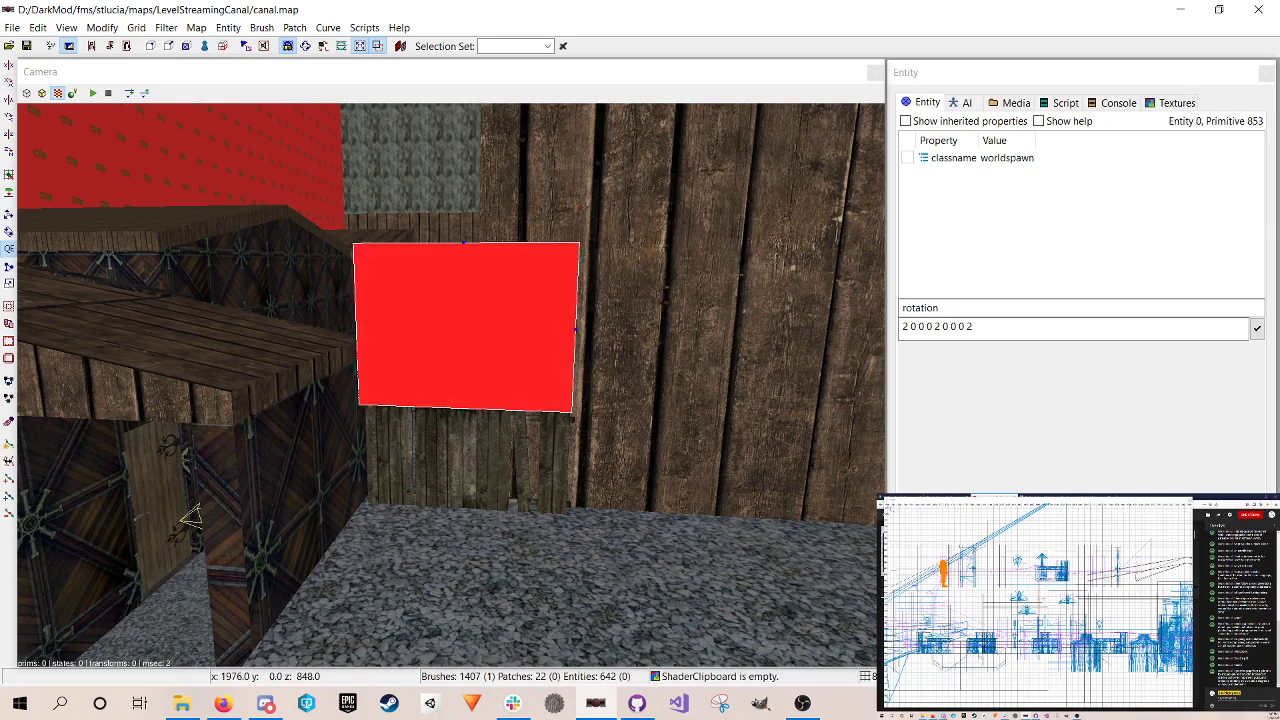
key(Escape)
key(ctrl+s)
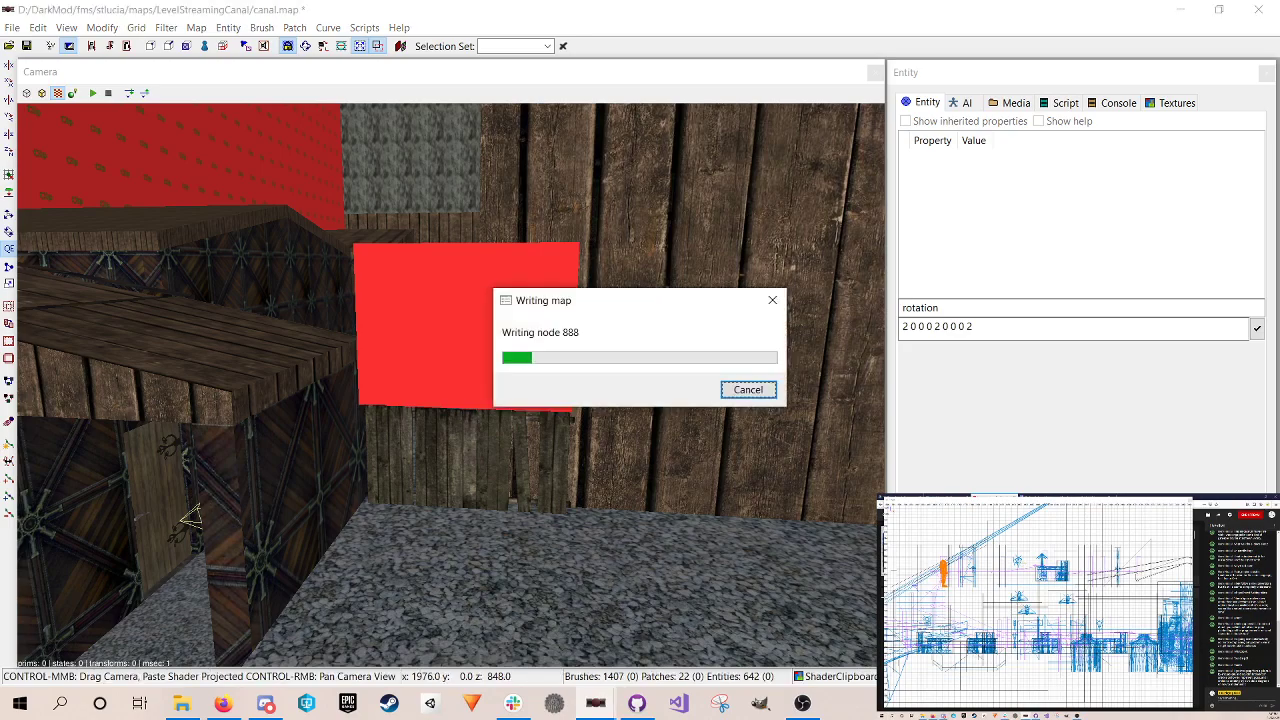
Step: Inspect the red brush on the wooden wall and the neighbouring plank-roofed building in the camera view
shift+click(447, 321)
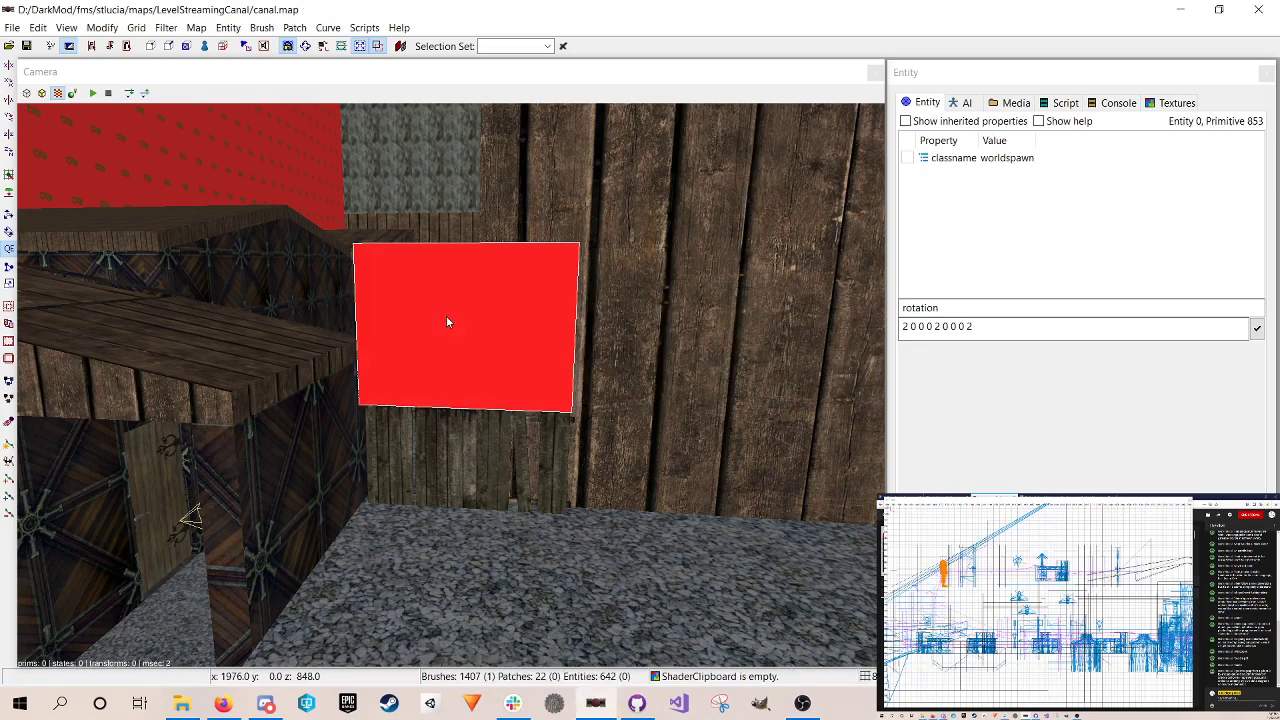
key(Escape)
right_click(411, 356)
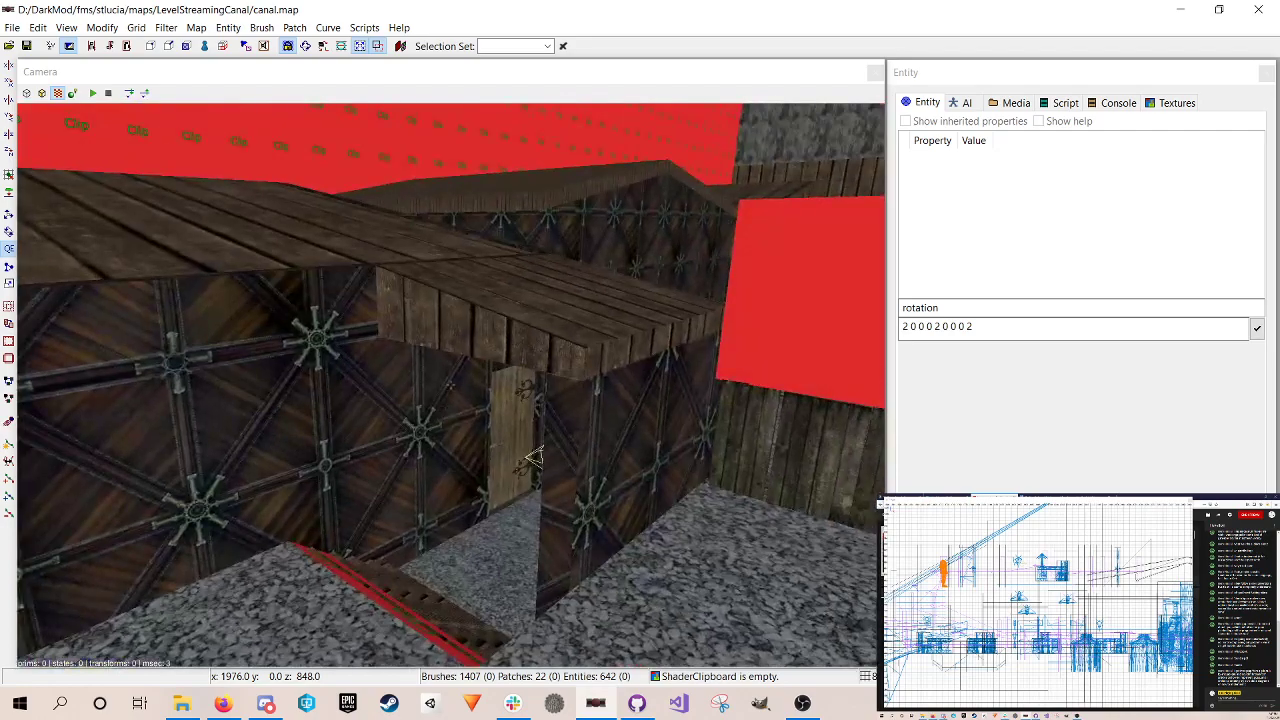
right_click(391, 351)
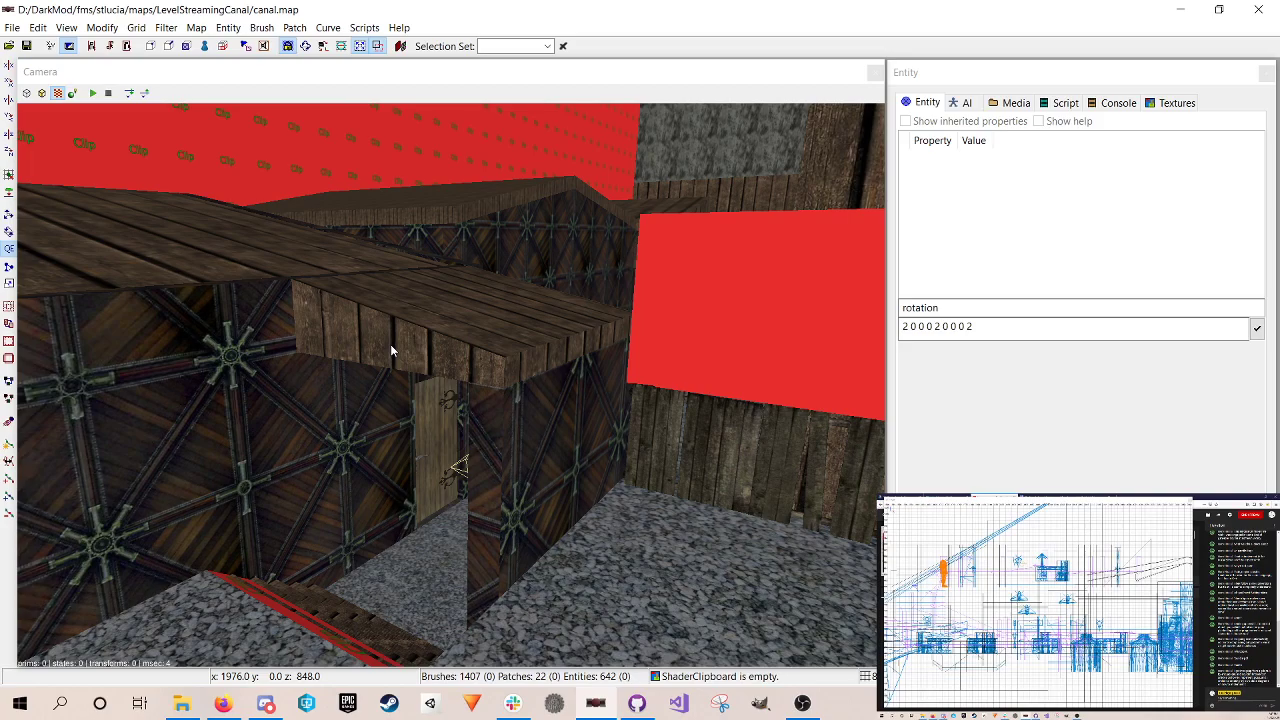
right_click(443, 361)
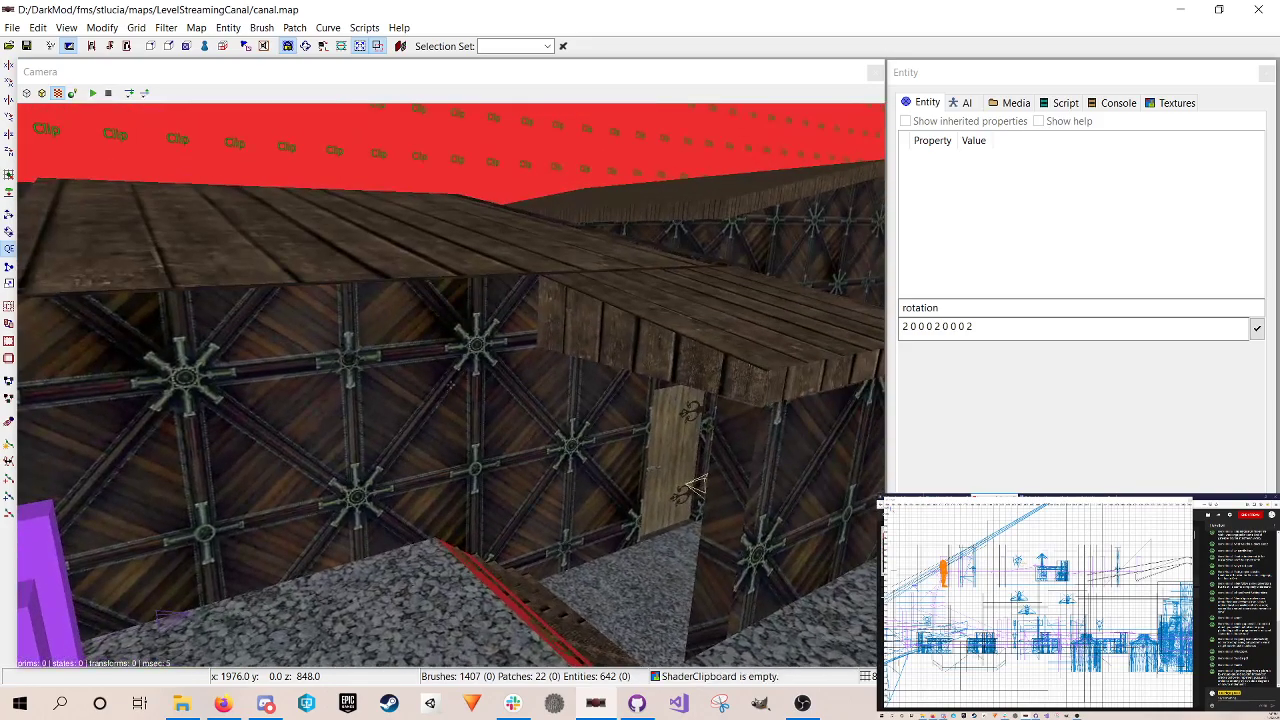
right_click(443, 364)
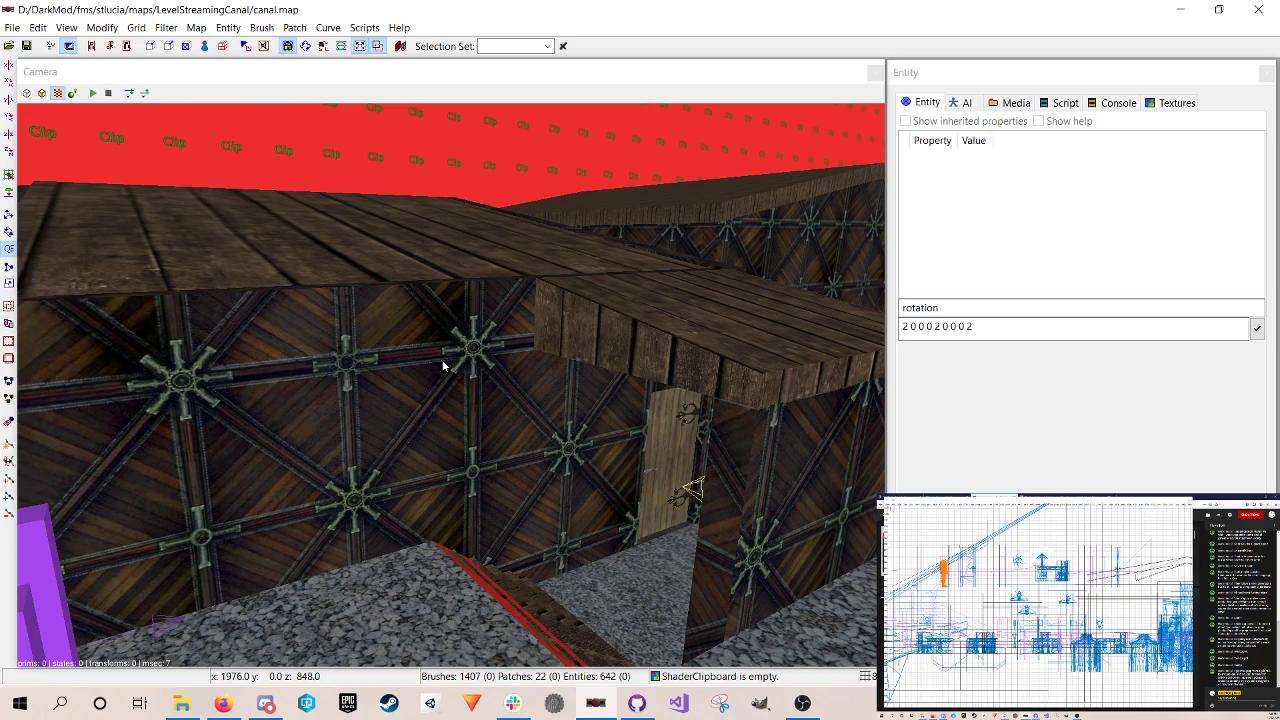
right_click(443, 364)
right_click(443, 364)
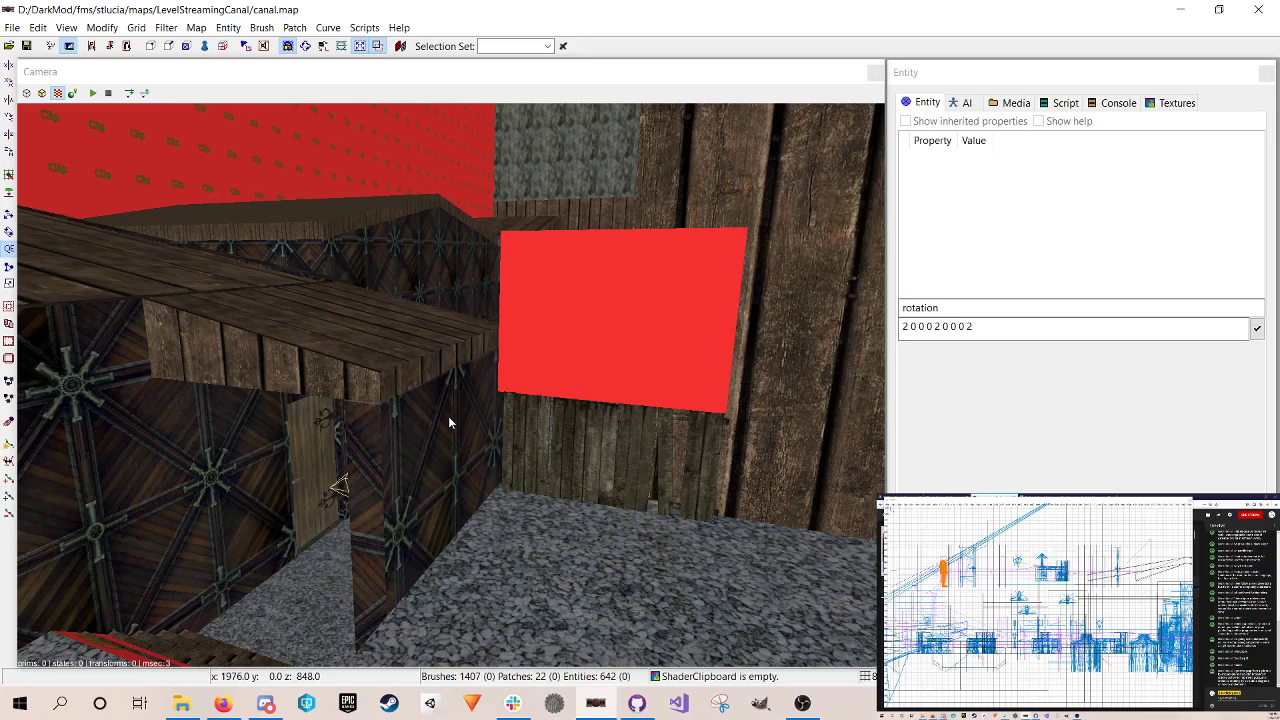
Step: Switch to The Dark Mod and rerun the earlier compile command for the canal map in the game console
click(566, 706)
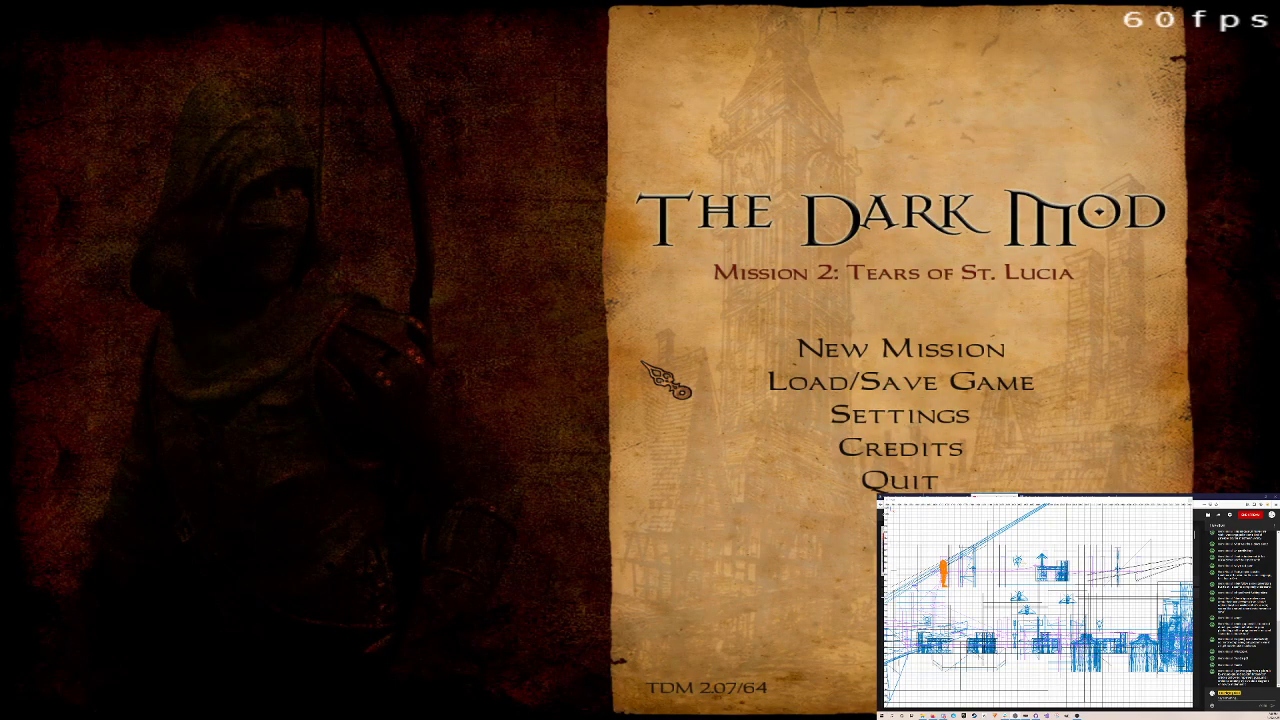
key(grave)
key(Up)
key(Up)
key(Return)
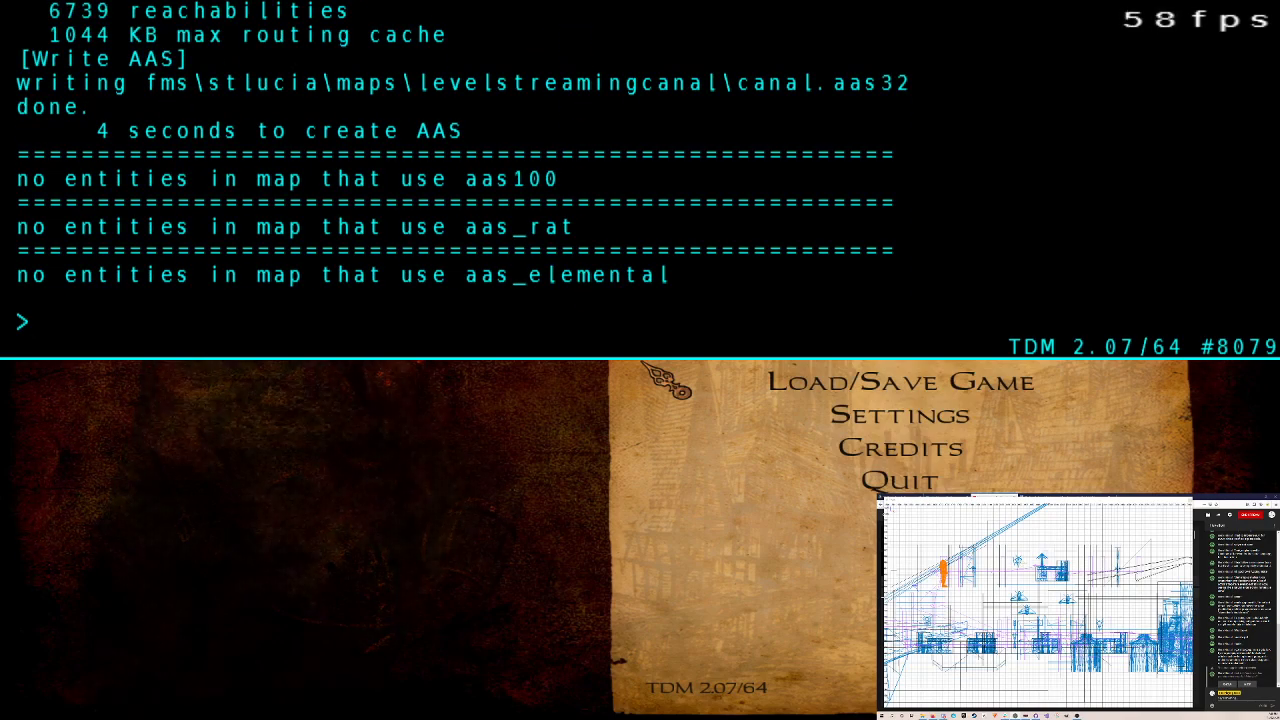
Step: Load the compiled canal map by reusing the earlier console command and start the mission
key(Up)
key(Up)
key(Return)
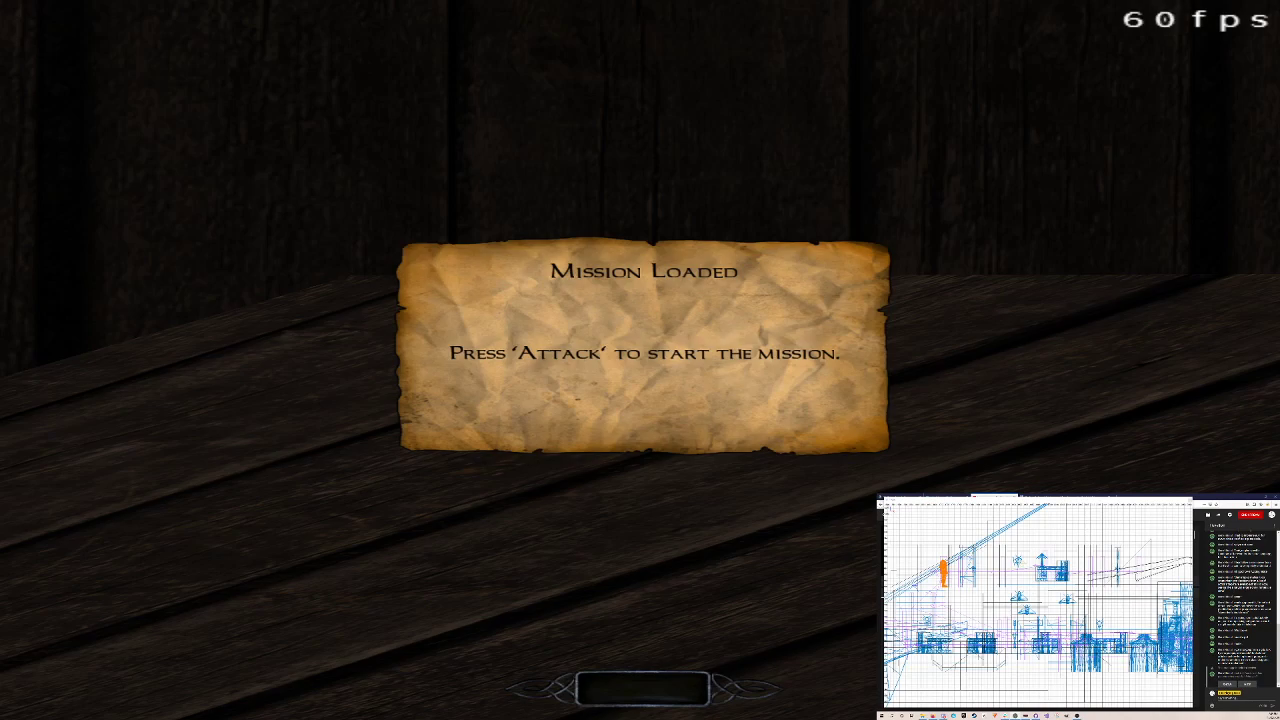
click(640, 360)
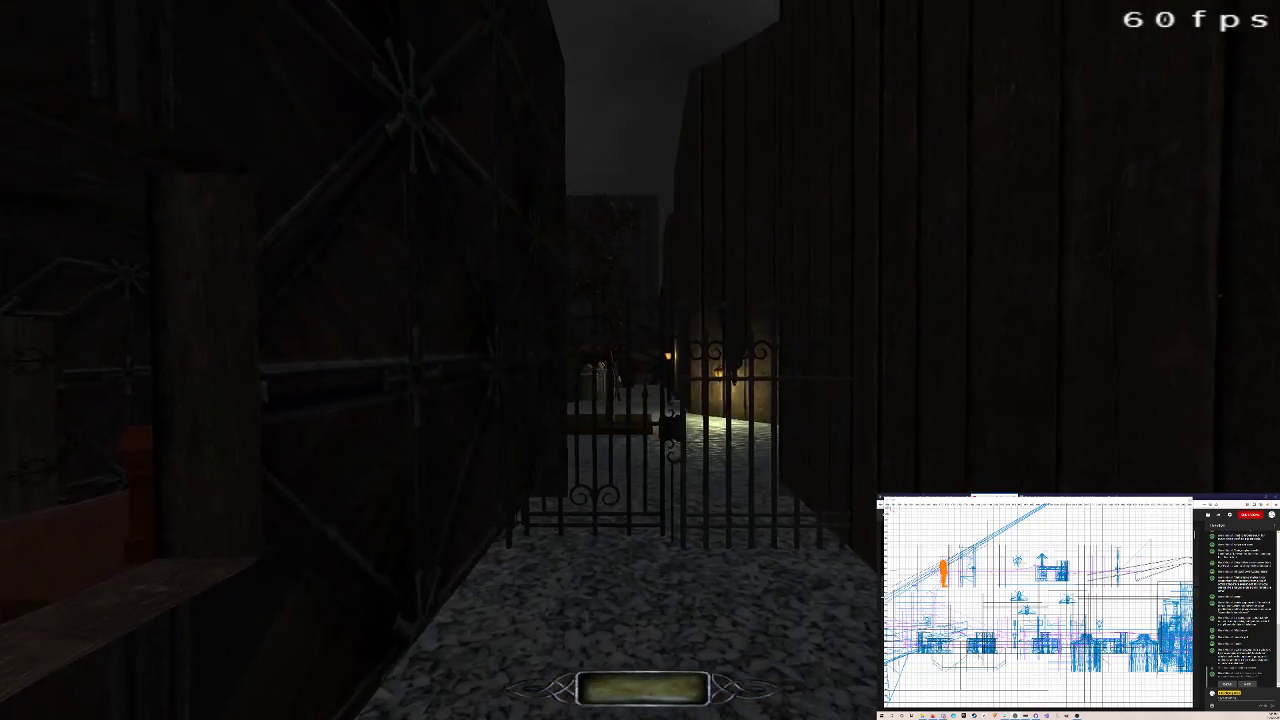
Step: Walk in-game from the starting gate past the tree and along the fenced hedge to the low wooden building to examine the street
key(w)
key(w)
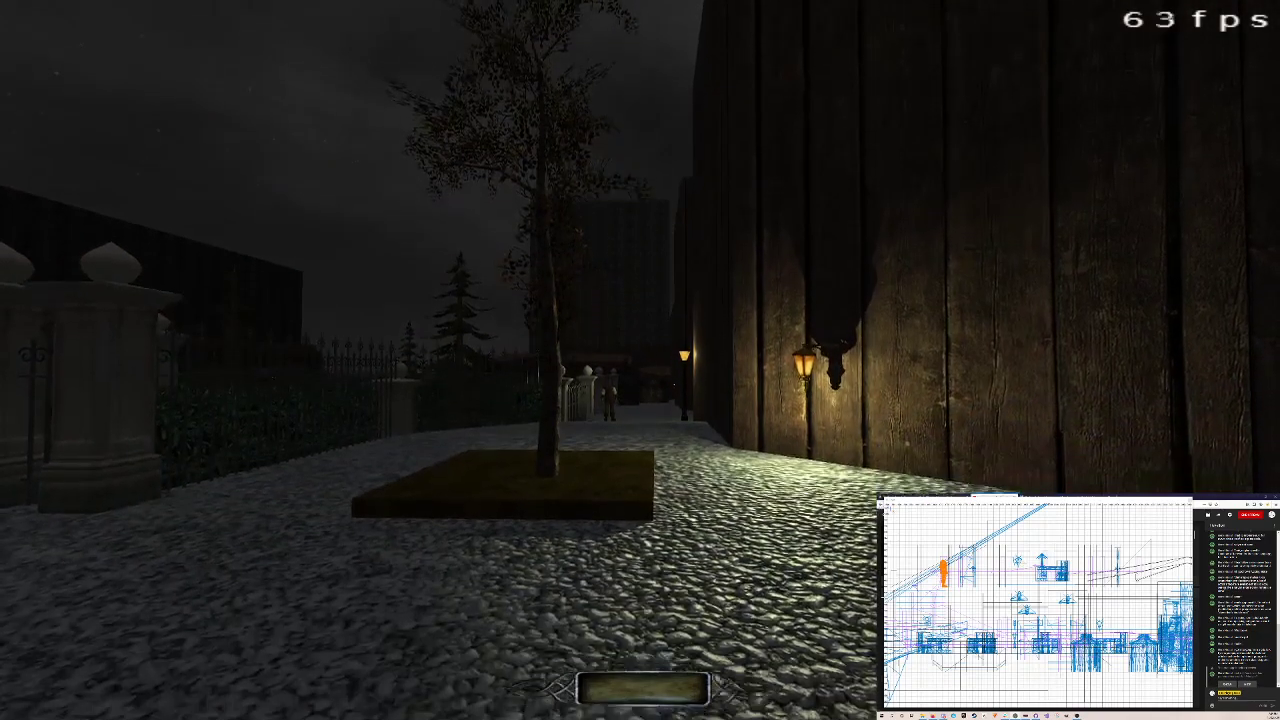
key(w)
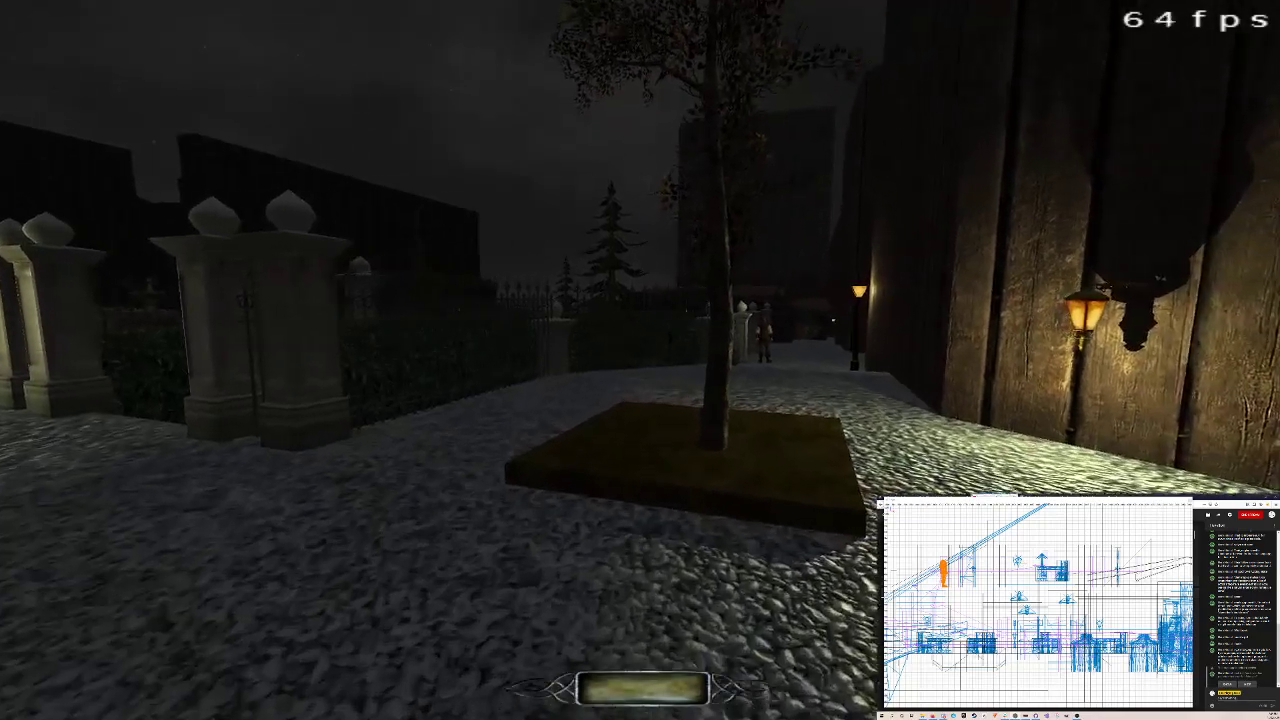
key(w)
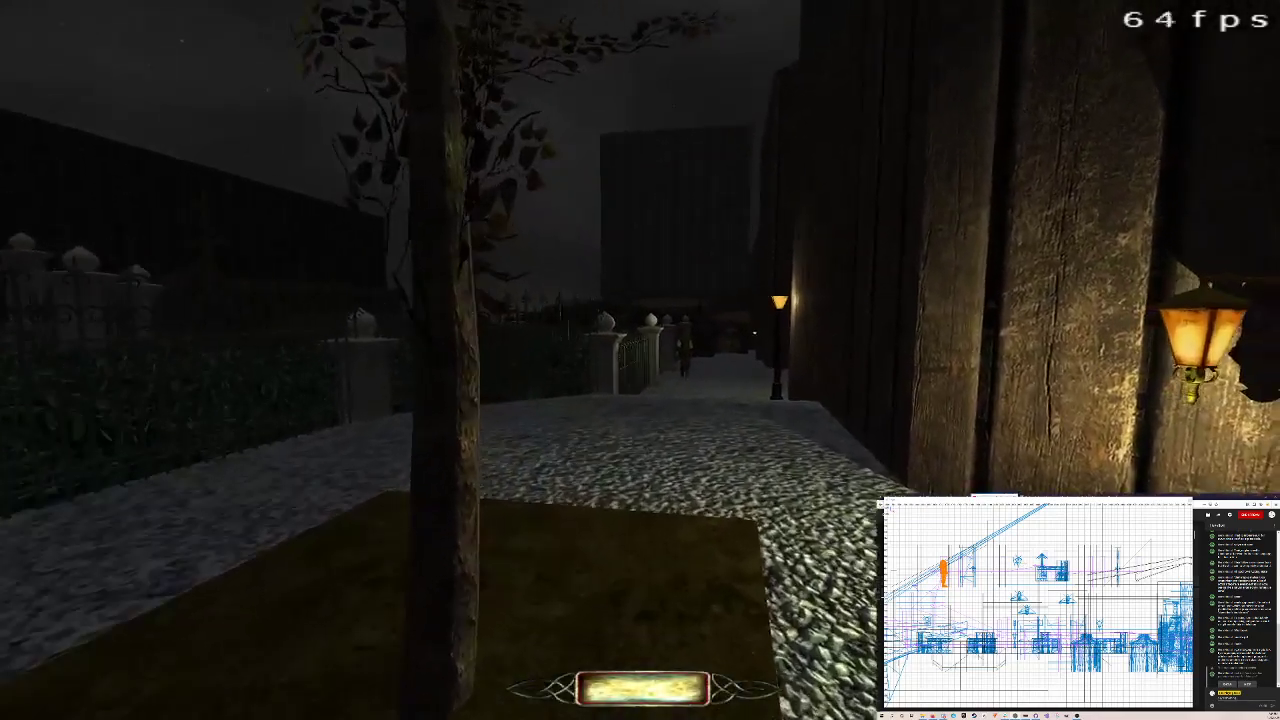
key(w)
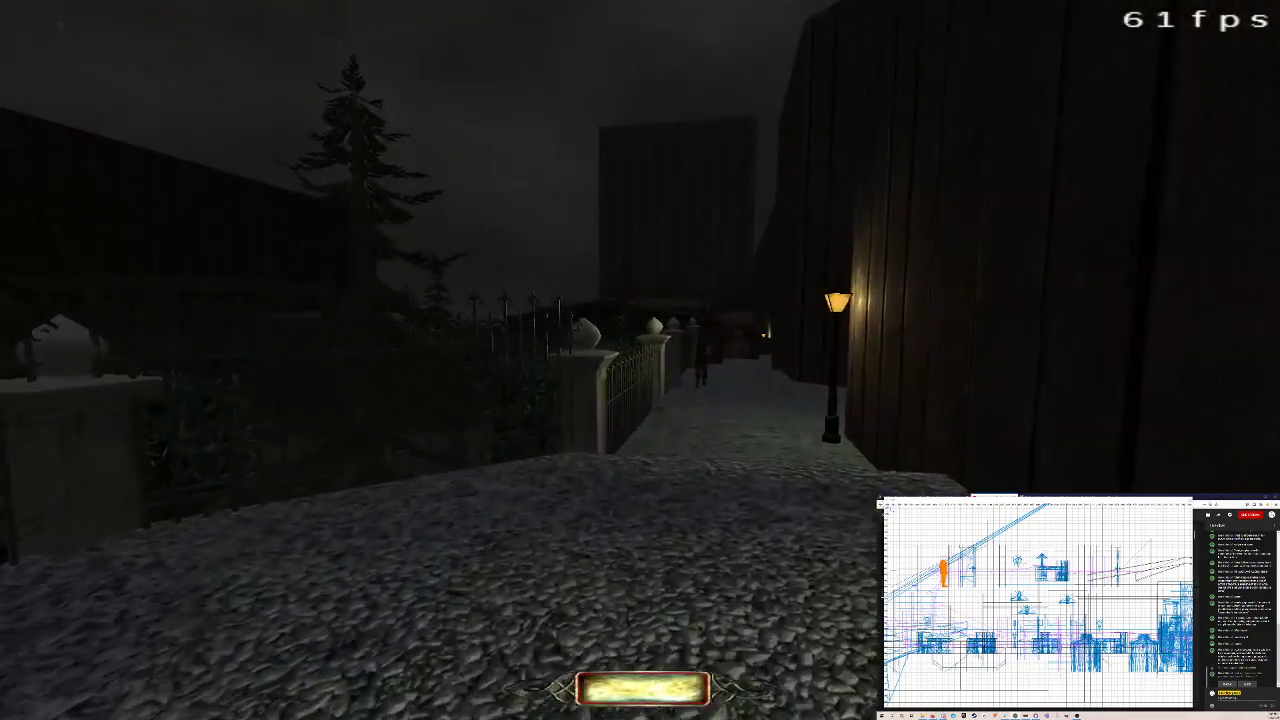
key(w)
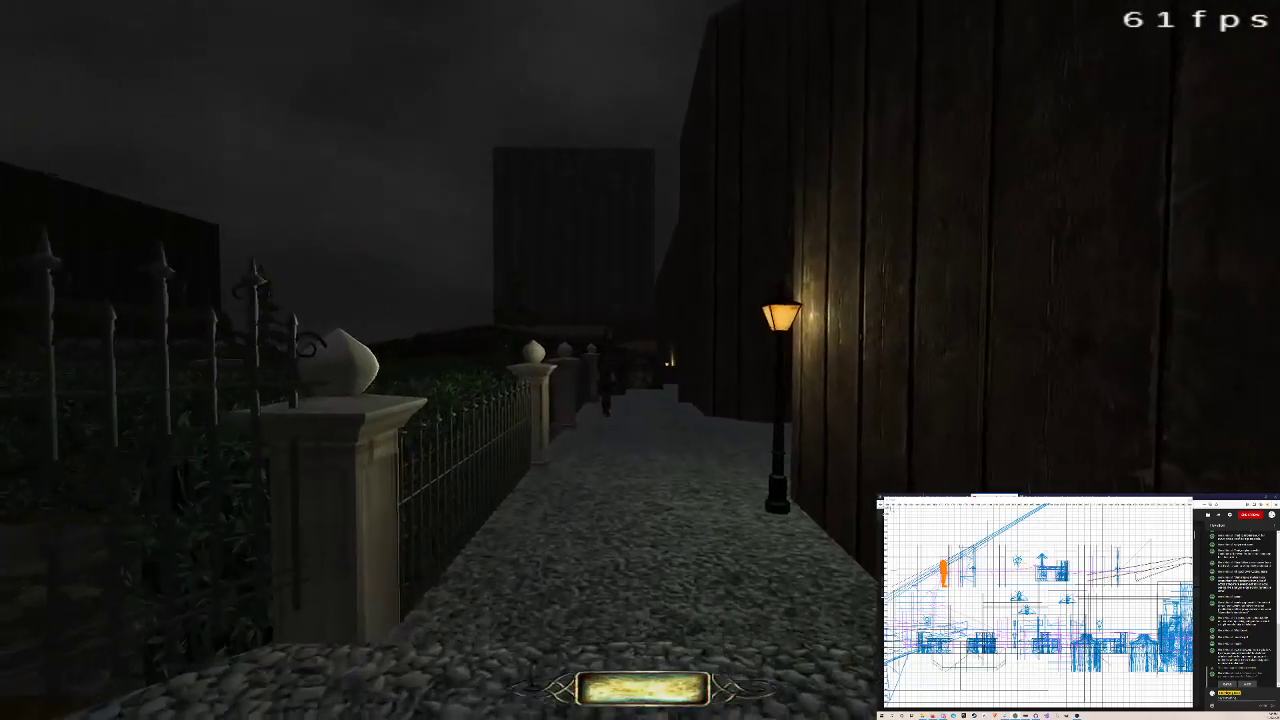
key(w)
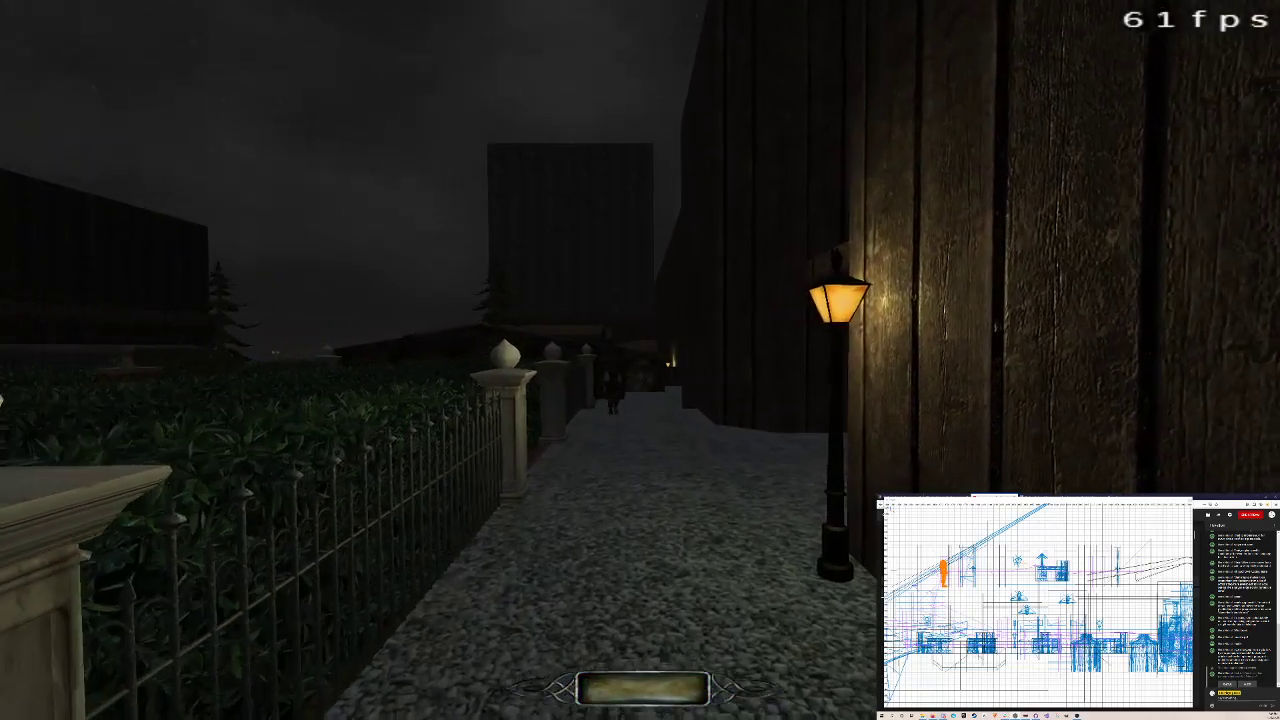
key(w)
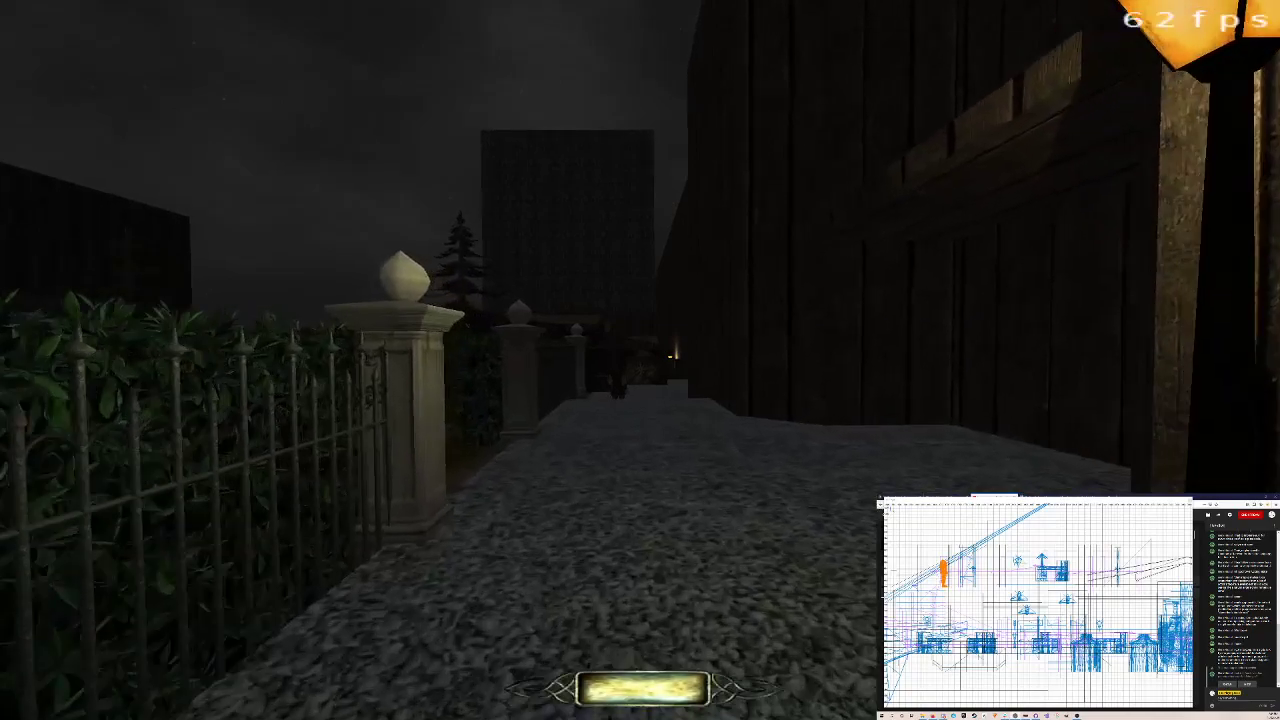
key(w)
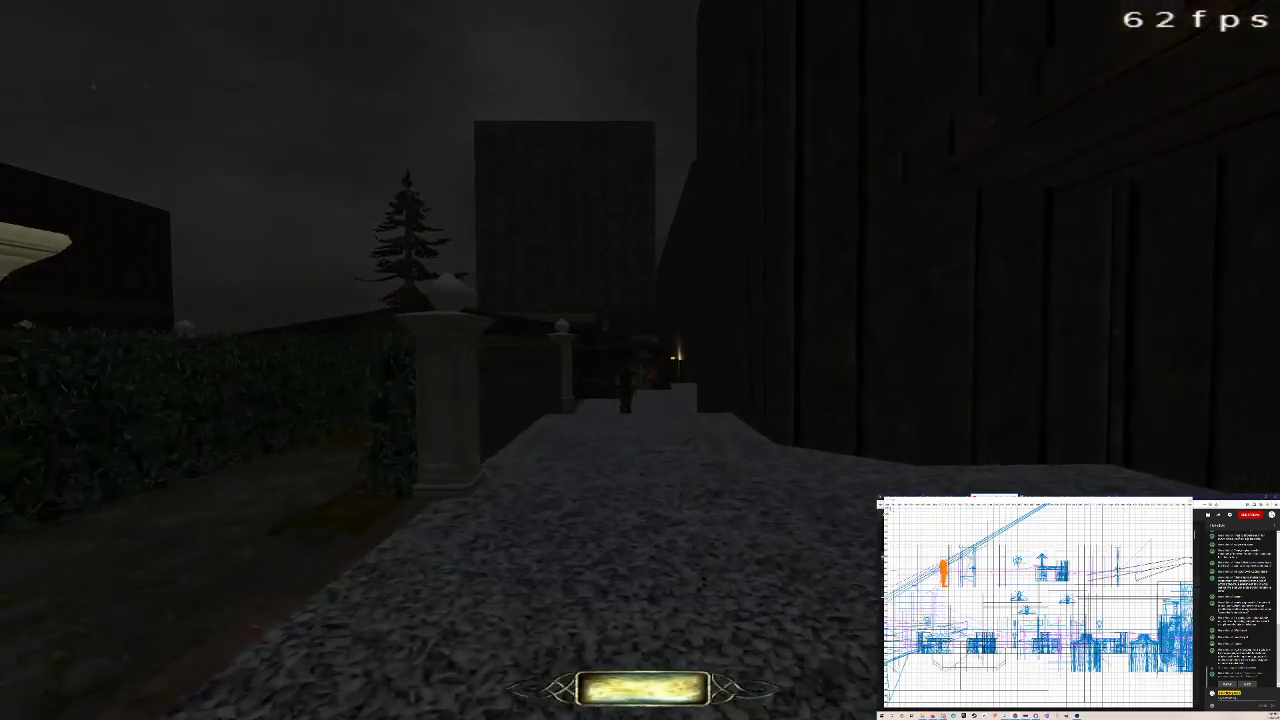
key(w)
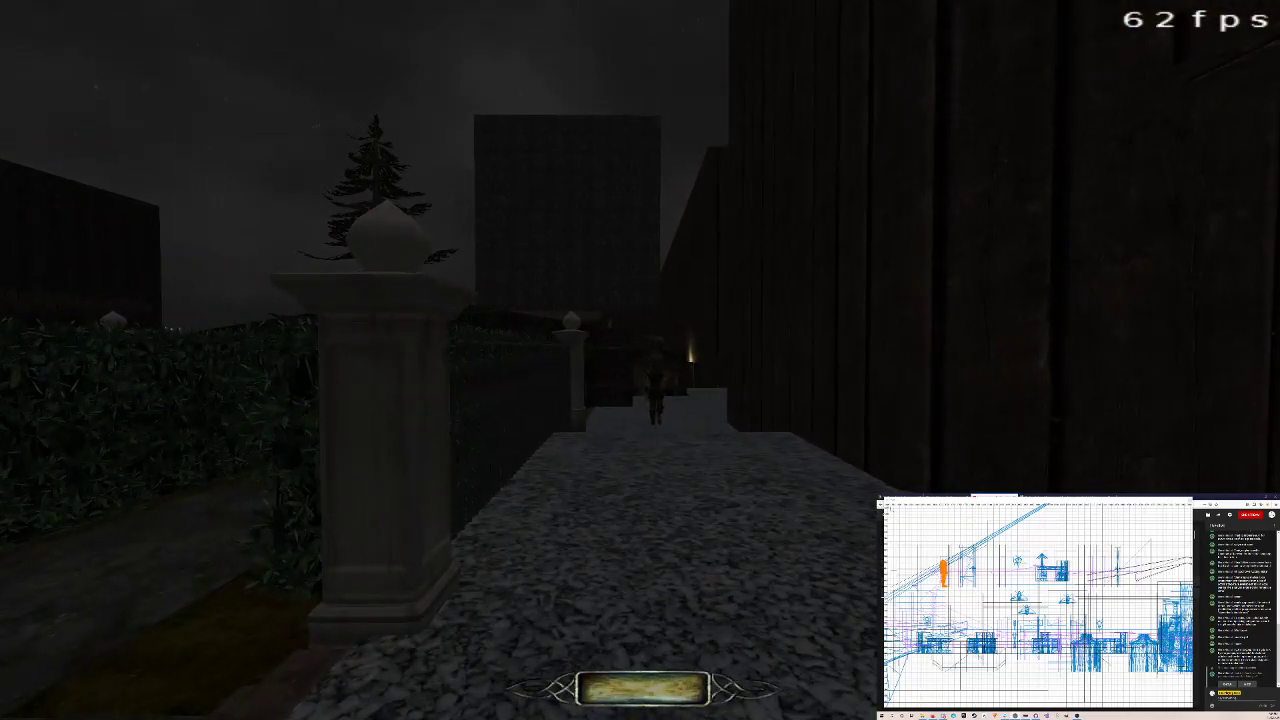
key(w)
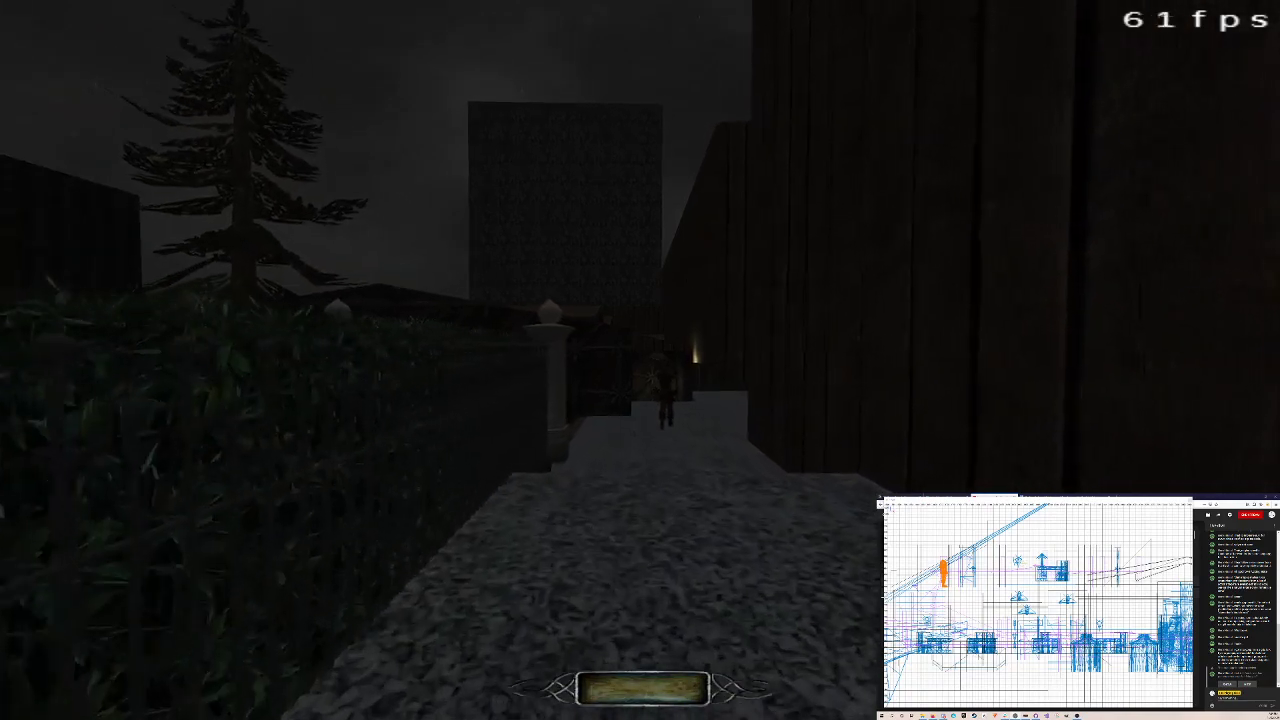
key(w)
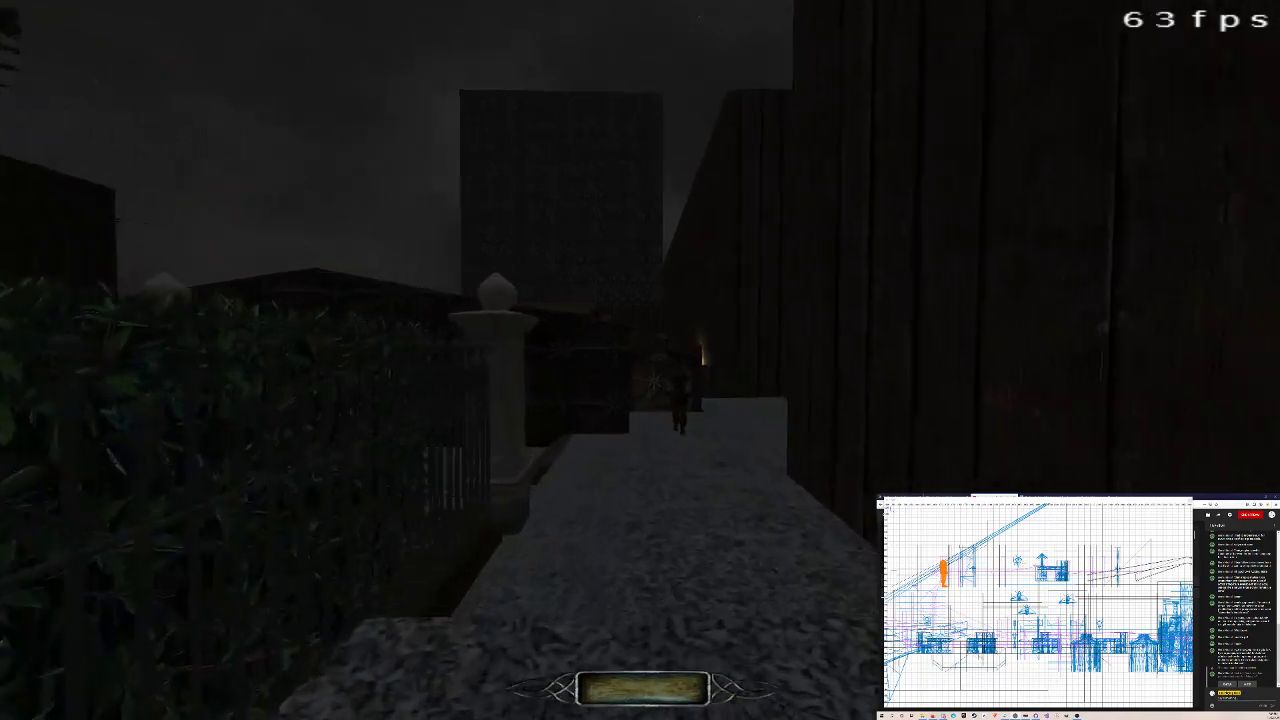
key(w)
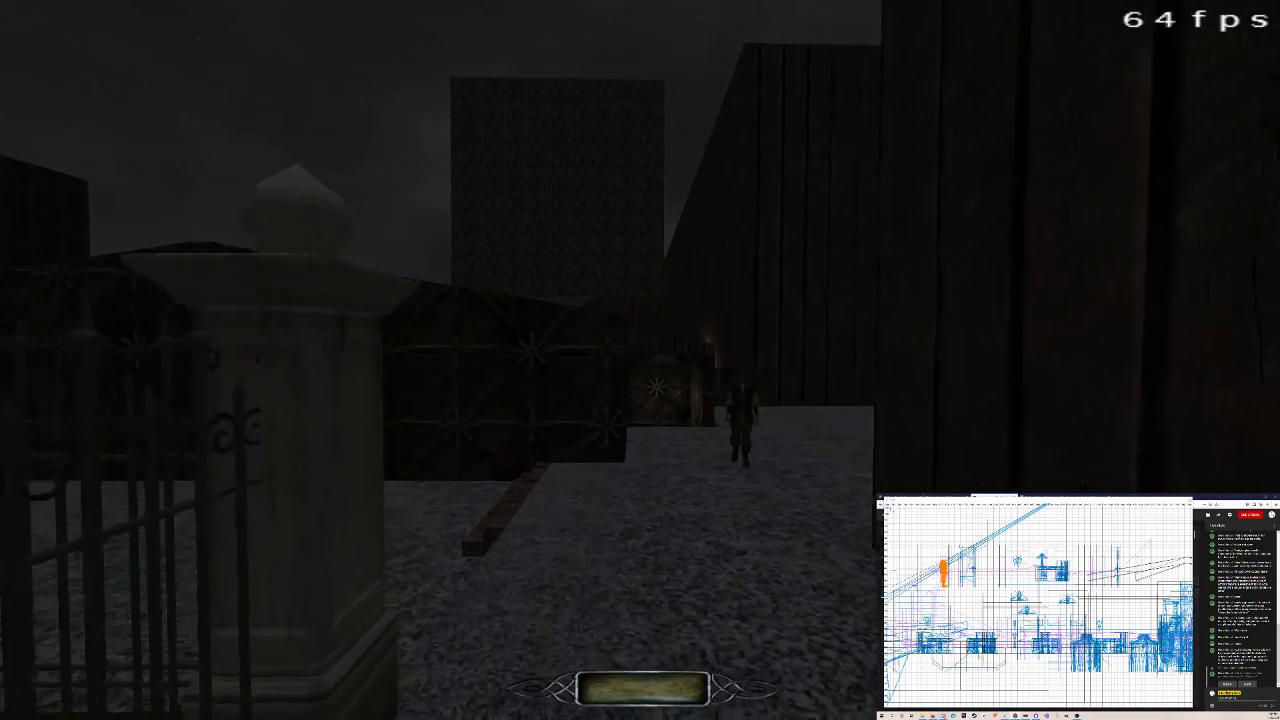
key(w)
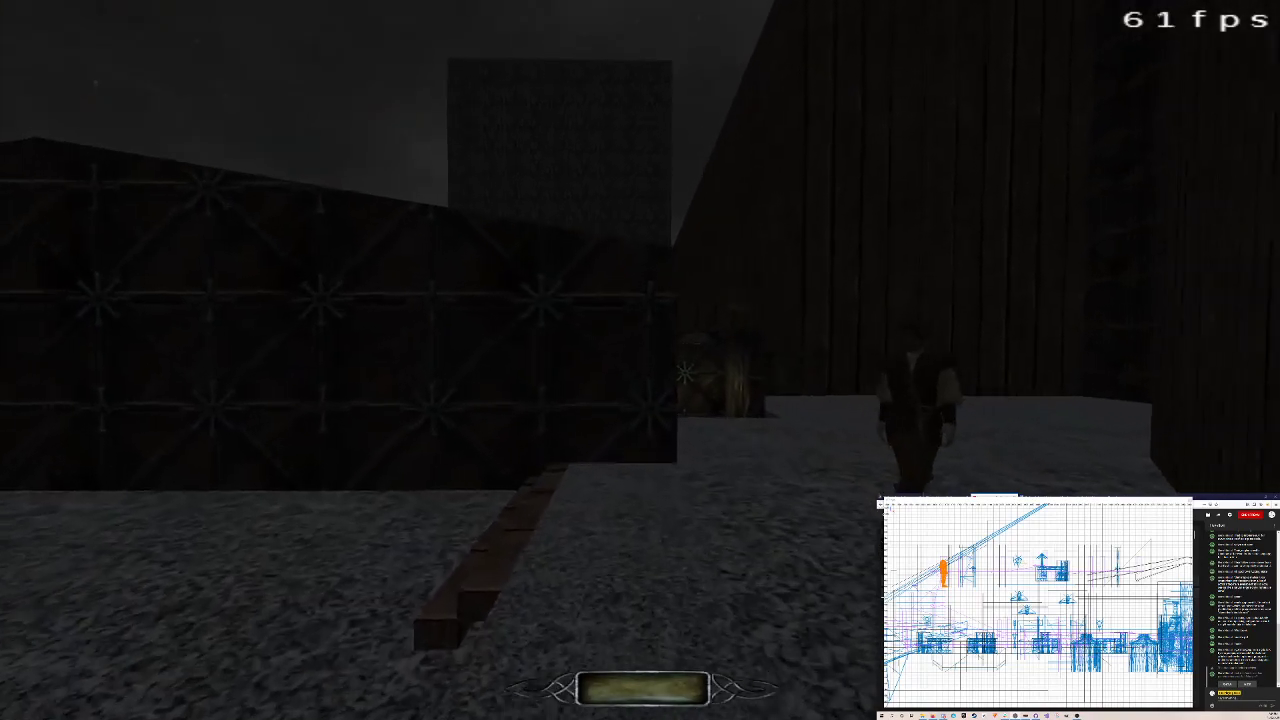
key(w)
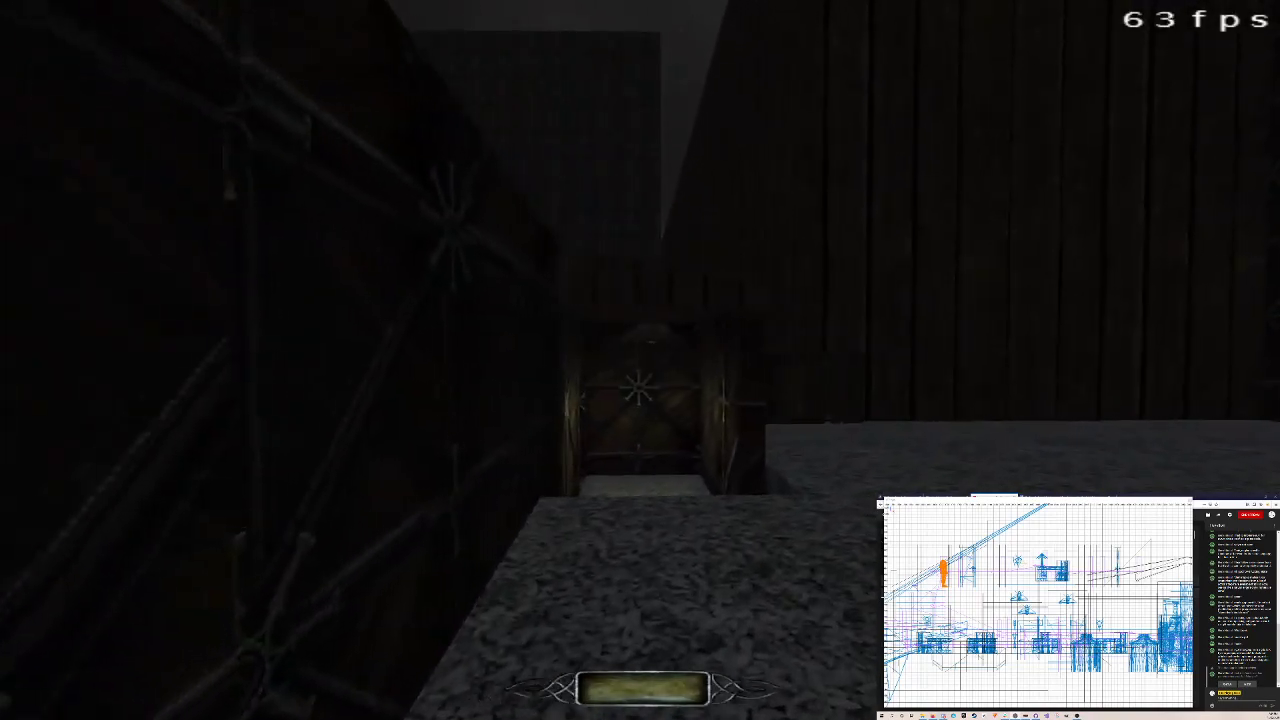
key(w)
key(d)
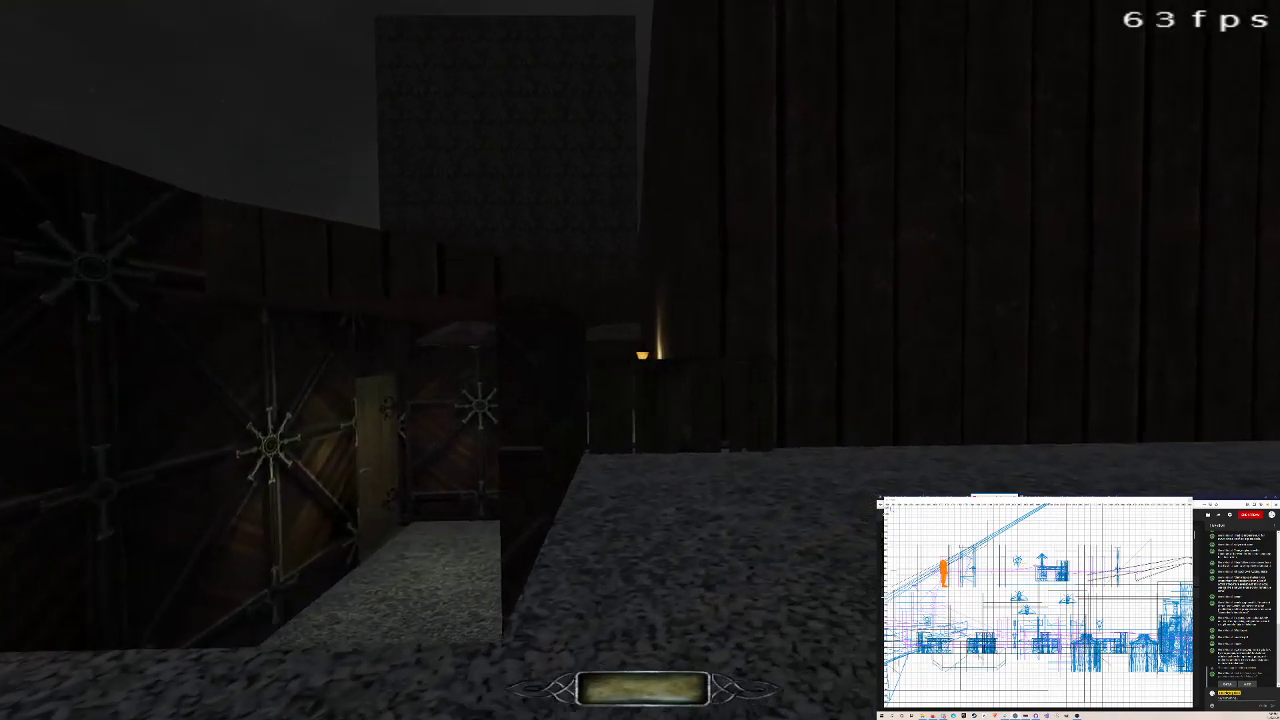
Step: Climb onto the low building's plank roof and cross to its far edge to examine the surrounding rooftops and canal wall
key(w)
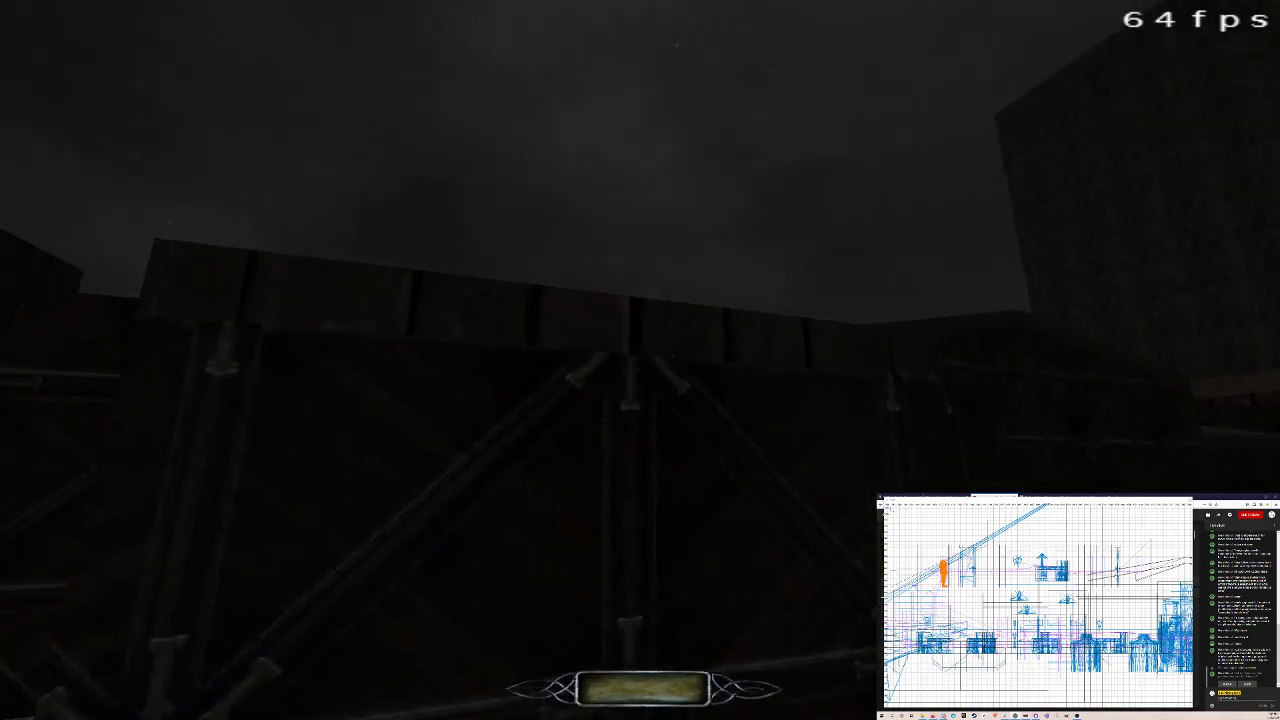
key(space)
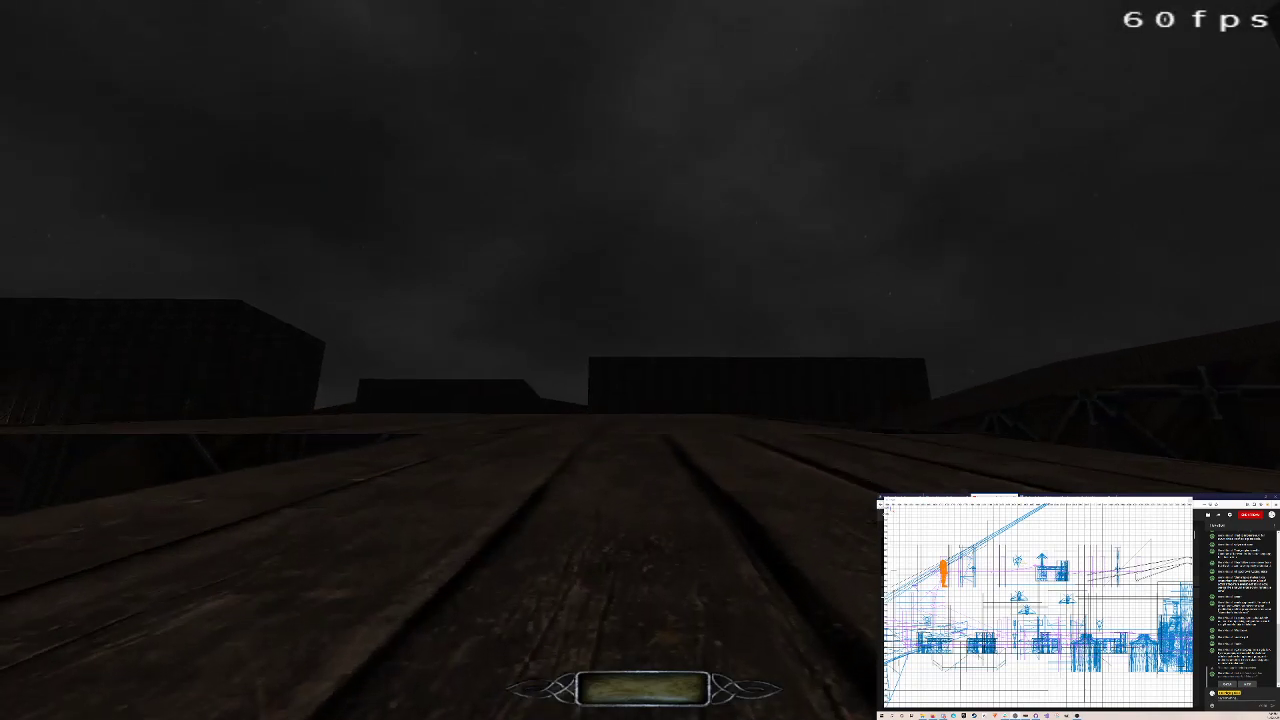
key(w)
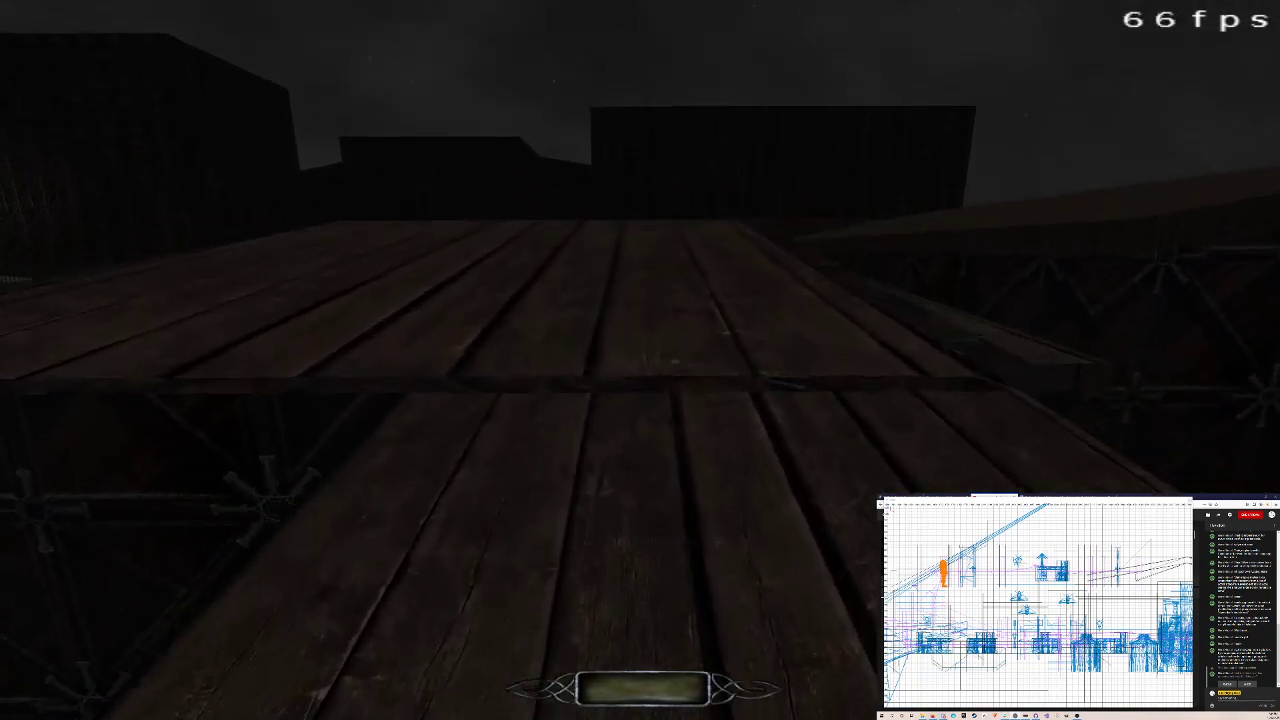
key(w)
key(w)
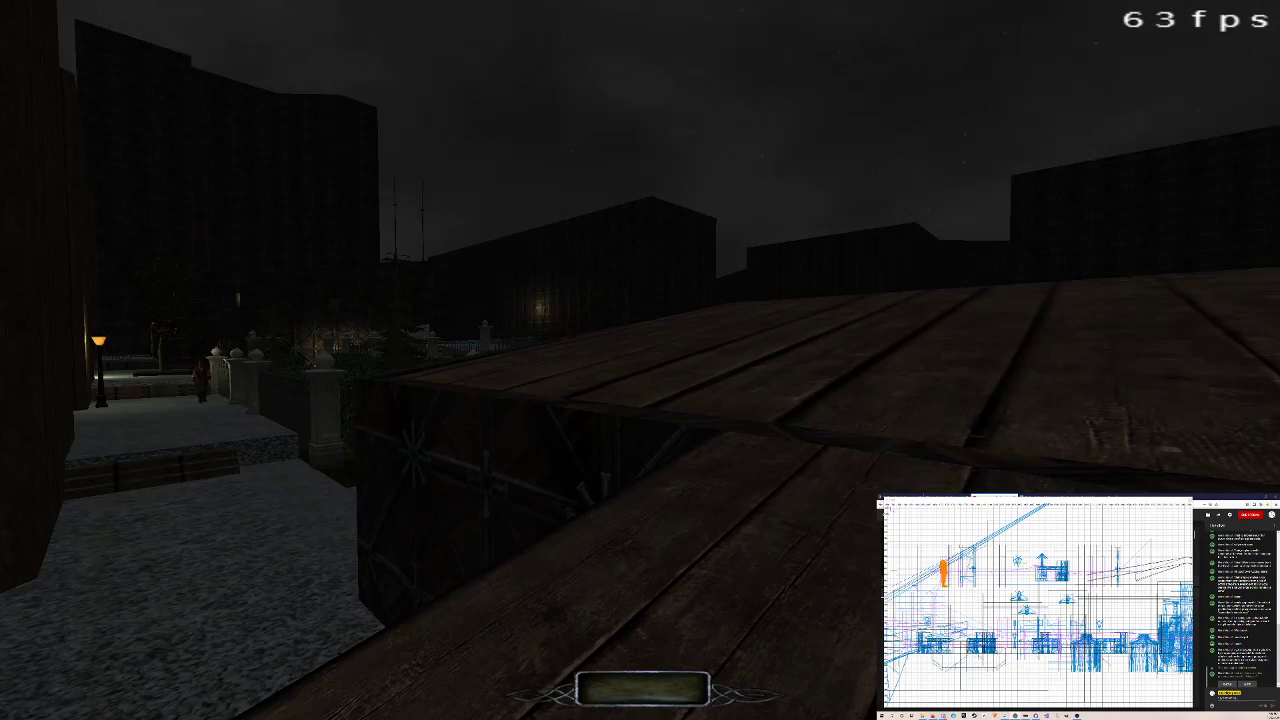
key(w)
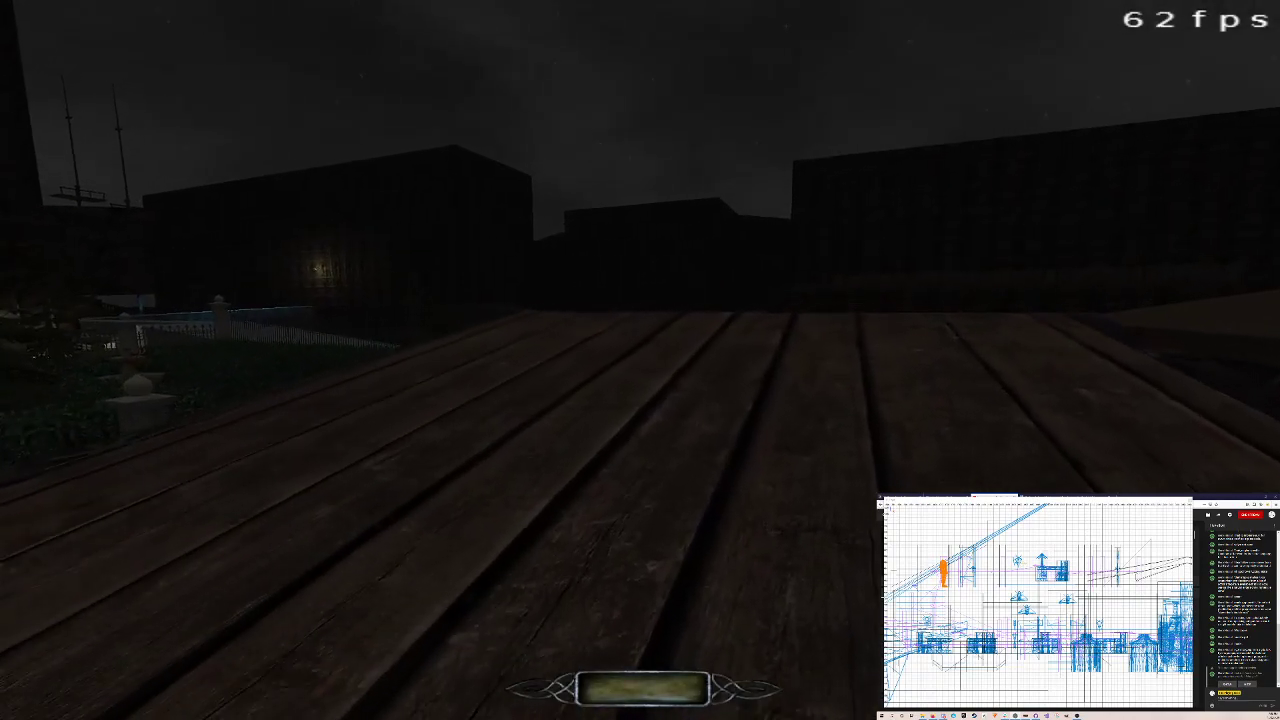
key(w)
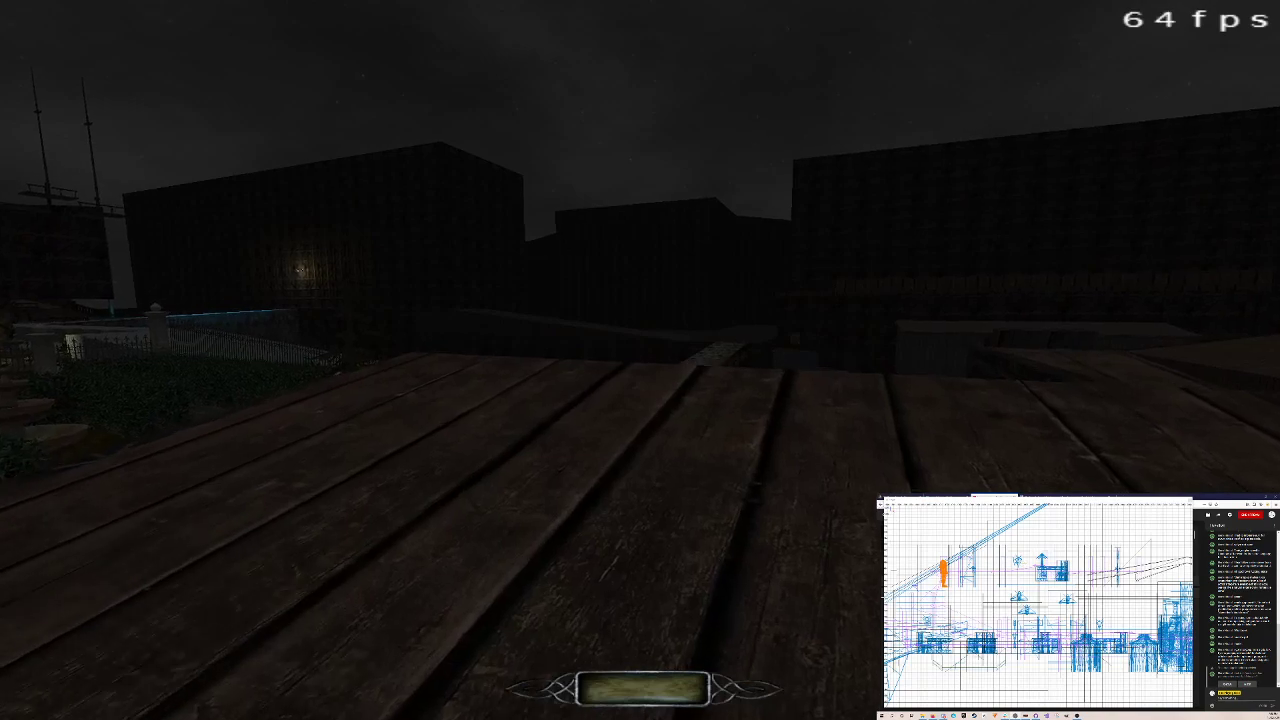
key(w)
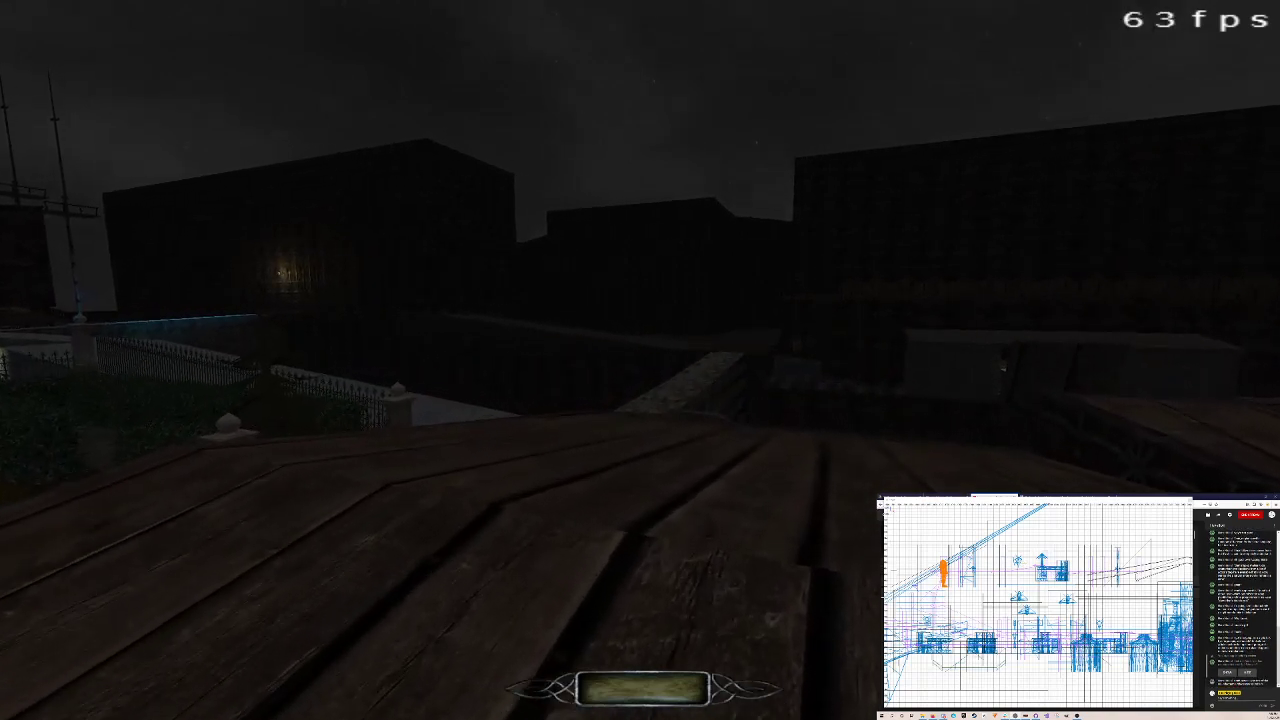
key(w)
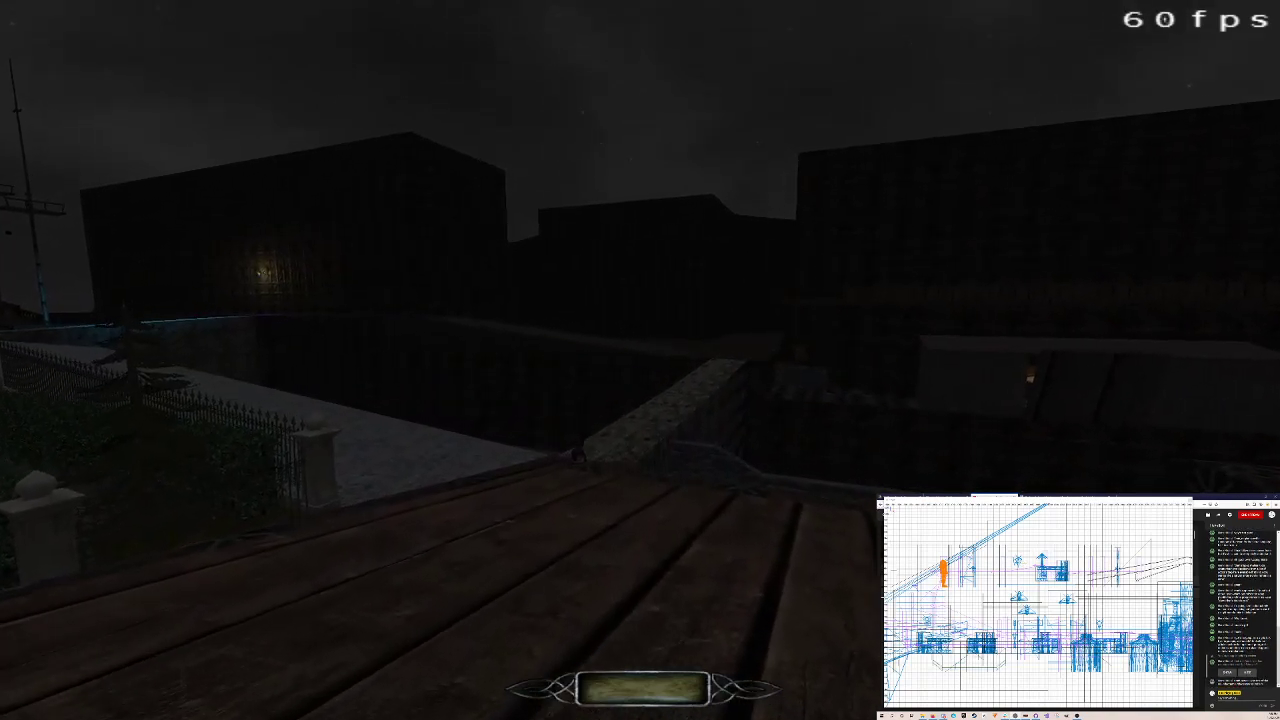
key(w)
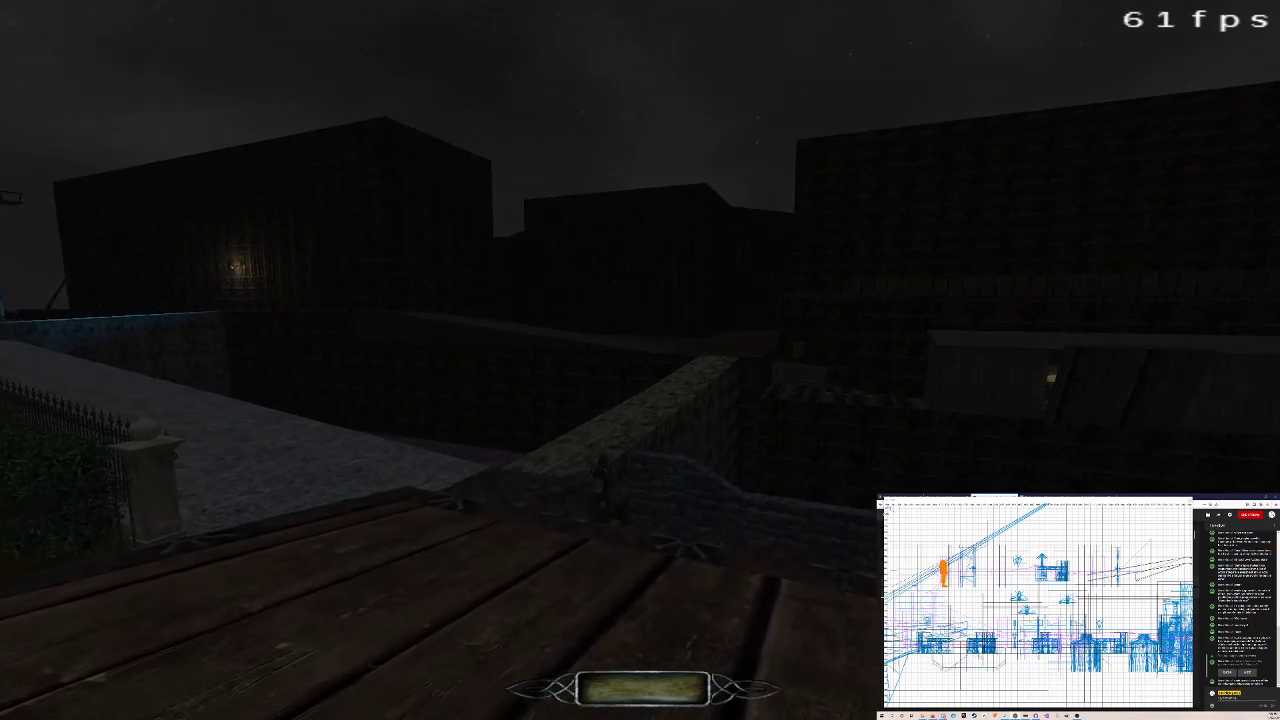
key(w)
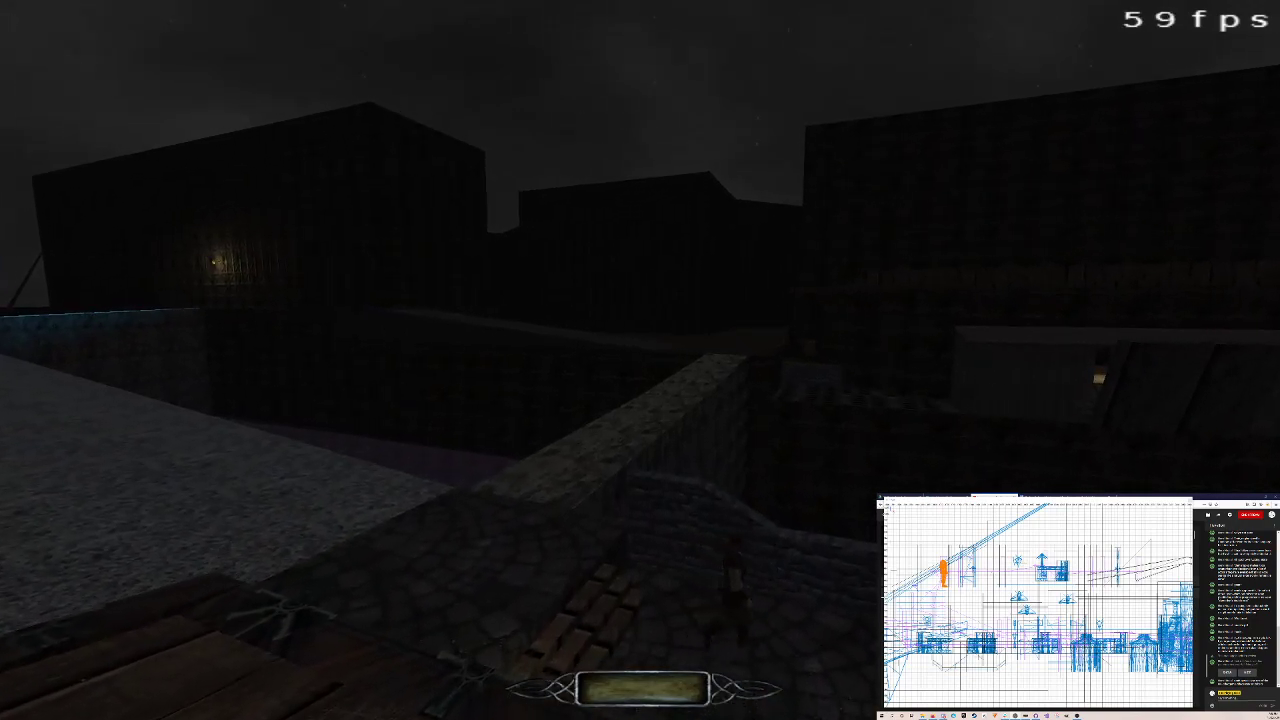
Step: Walk along the plank roof to examine the cobbled street below and the gap to the higher neighbouring wooden roof
key(w)
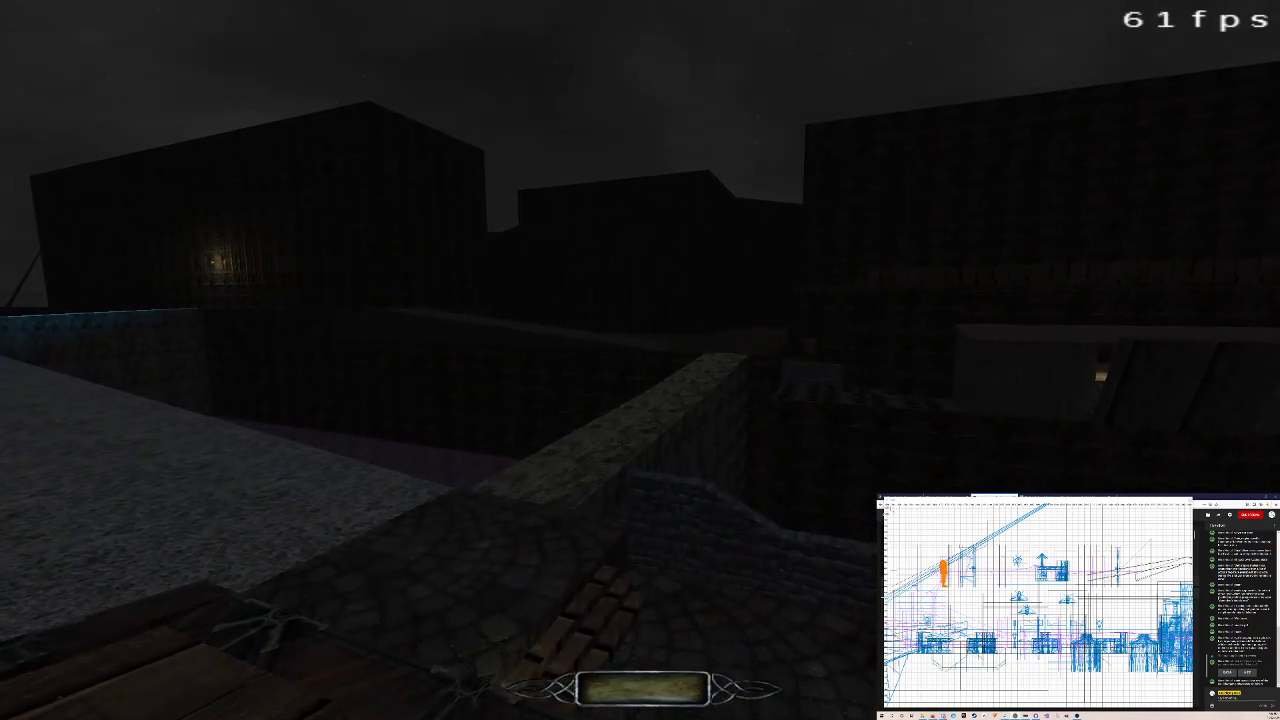
key(s)
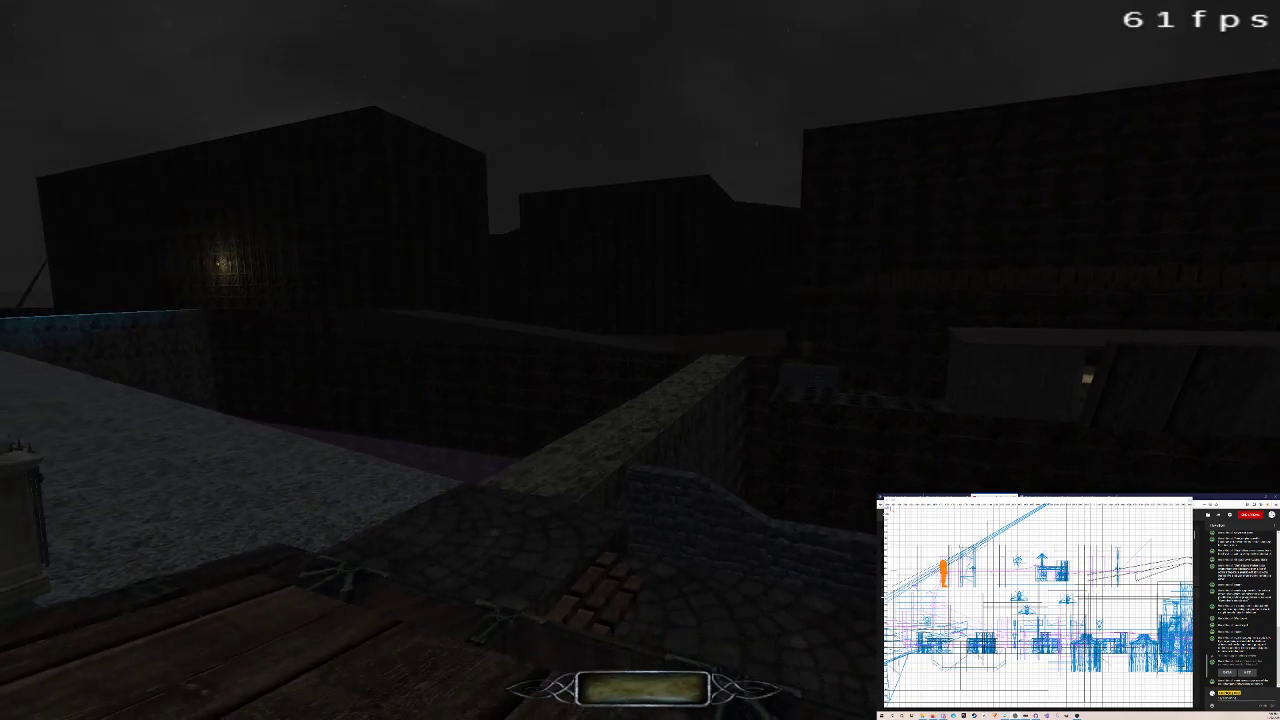
key(s)
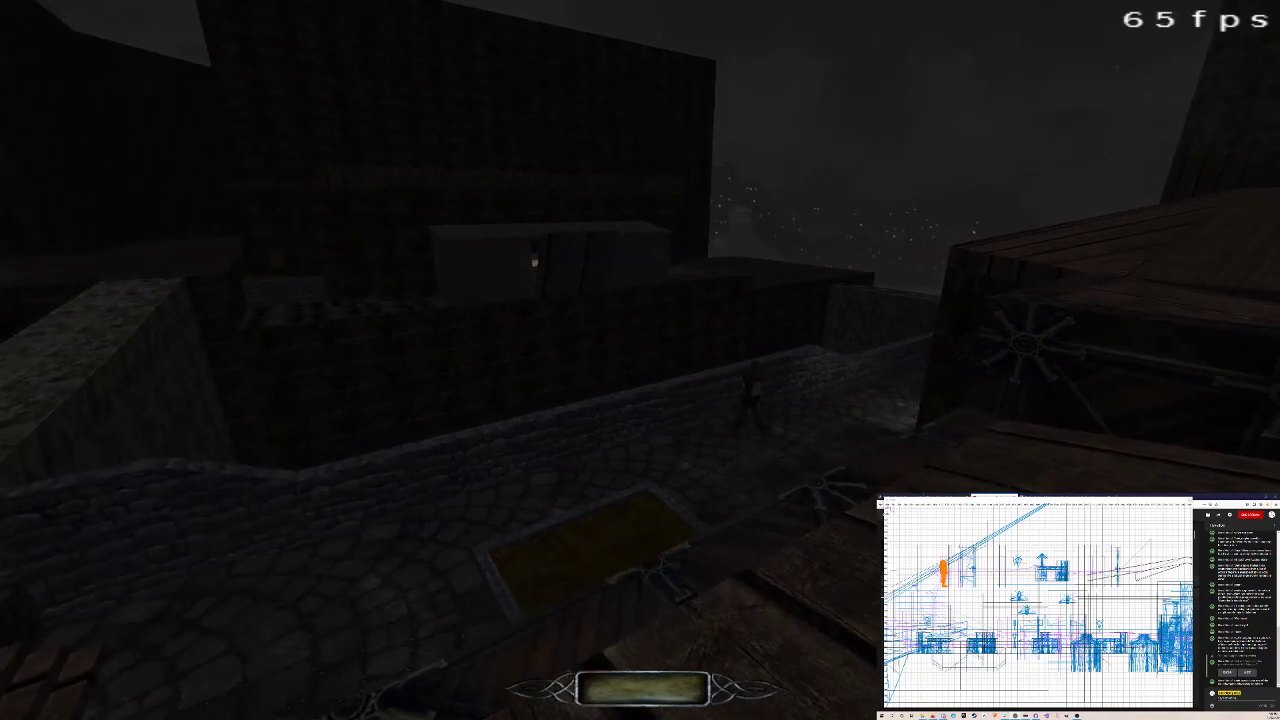
key(w)
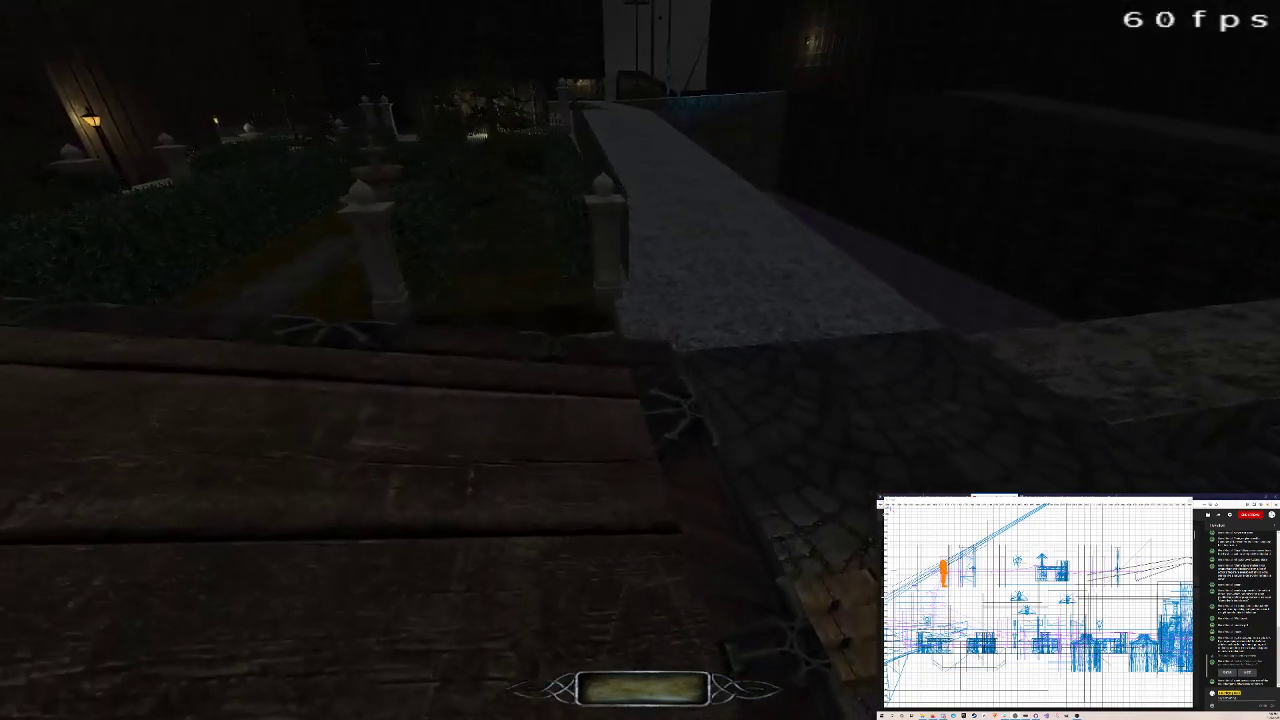
key(d)
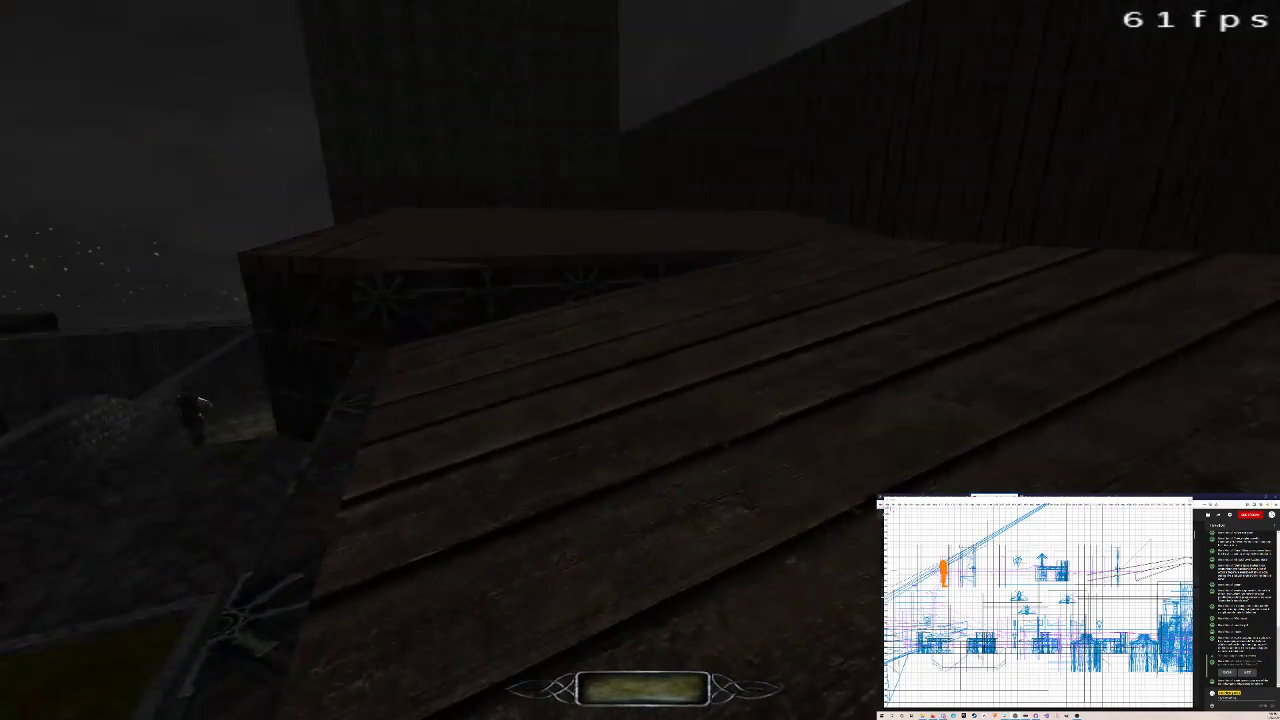
key(w)
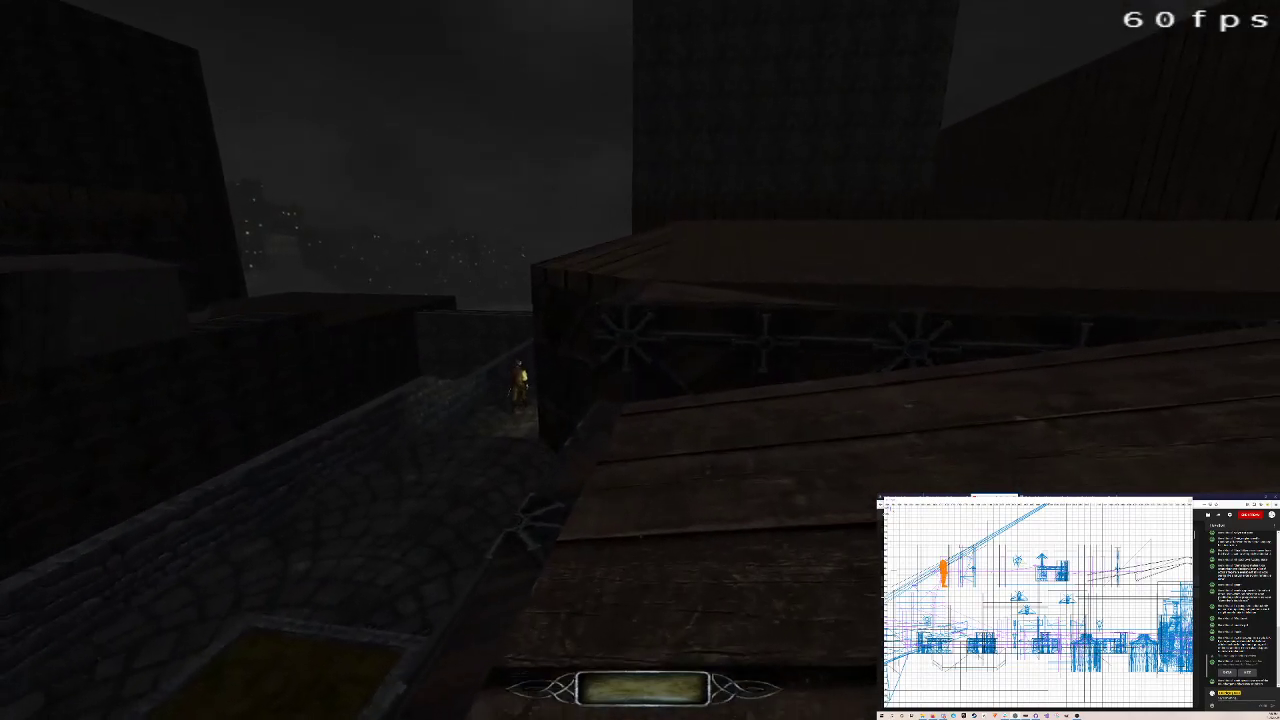
key(w)
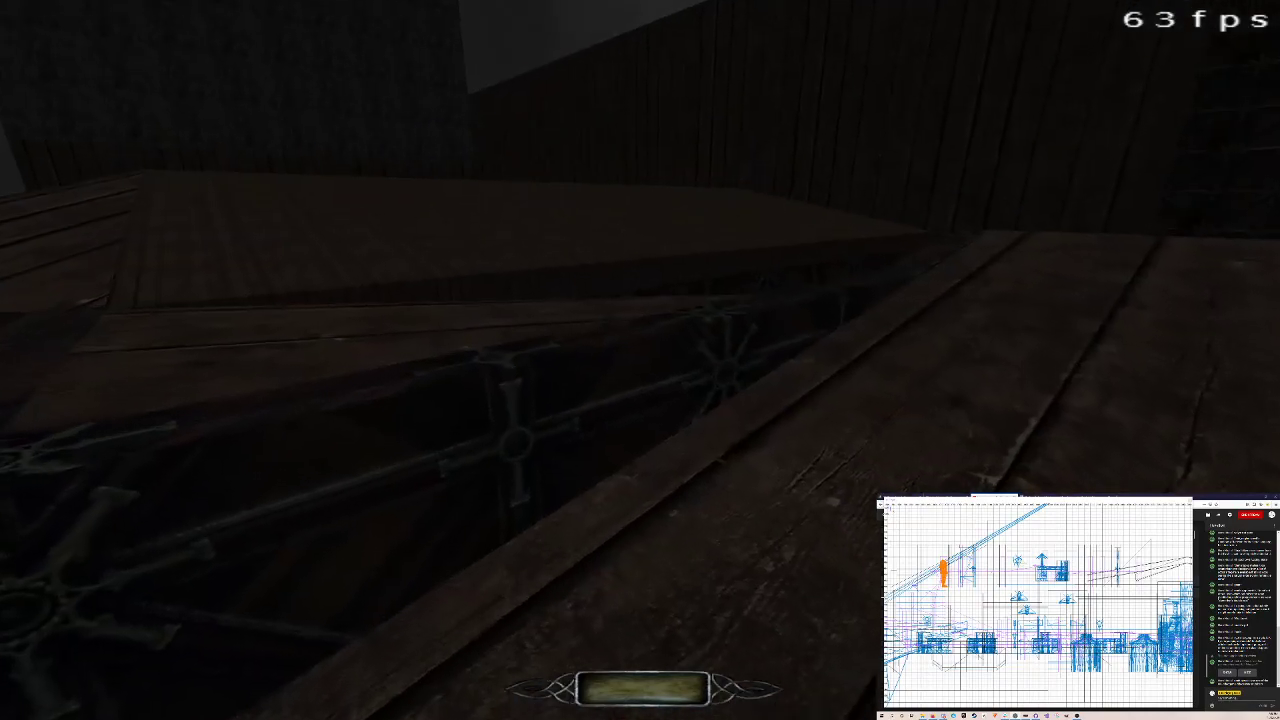
key(w)
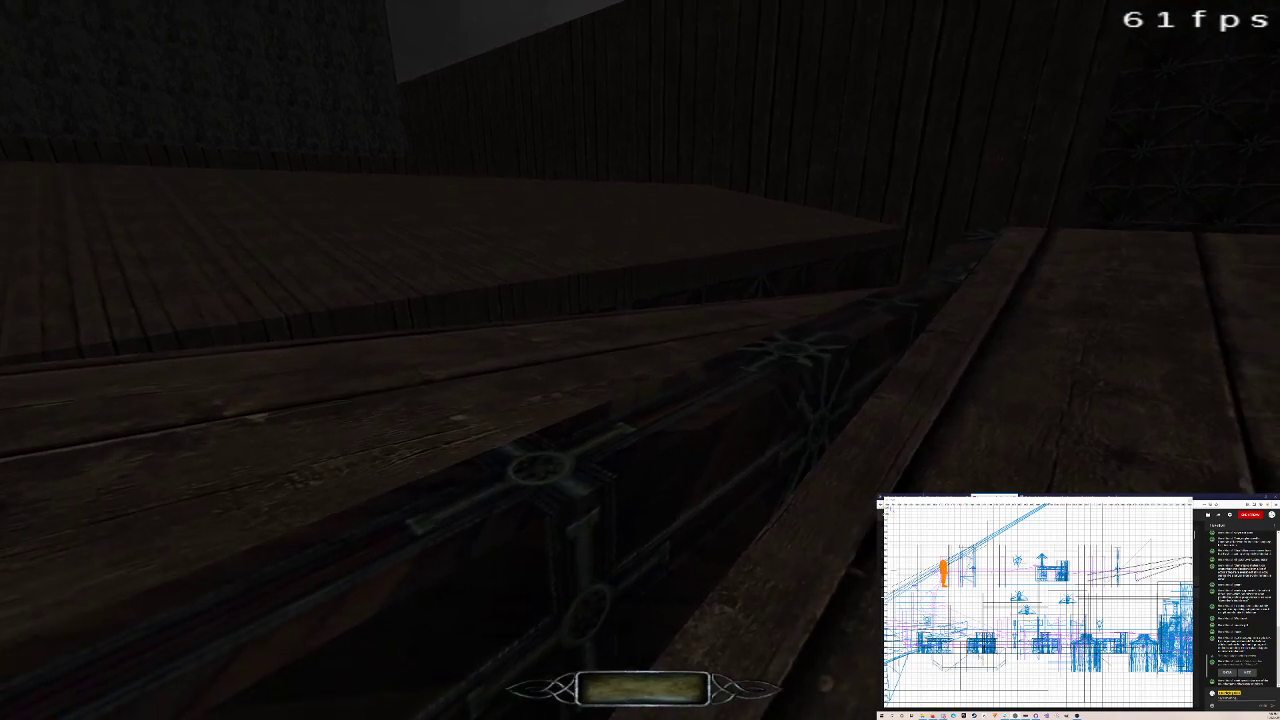
key(w)
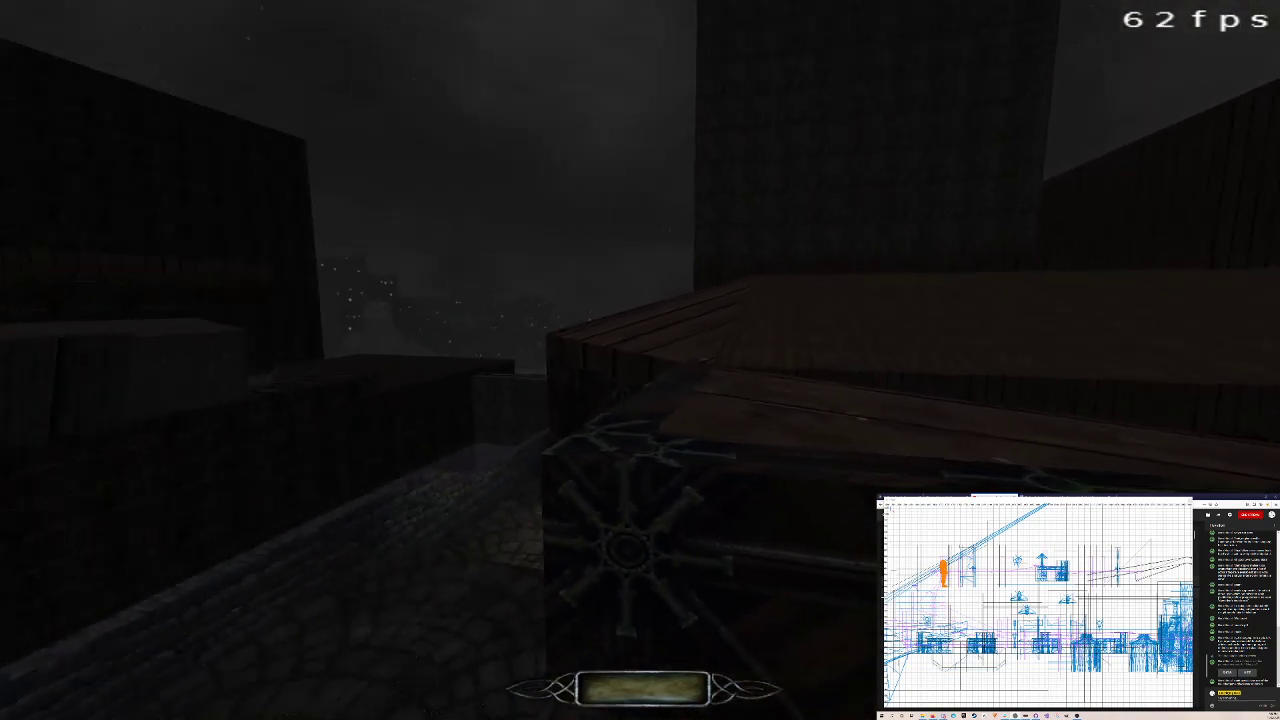
Step: Return to the roof's canal-side corner to examine the stone wall, brick pile and view across the canal
key(w)
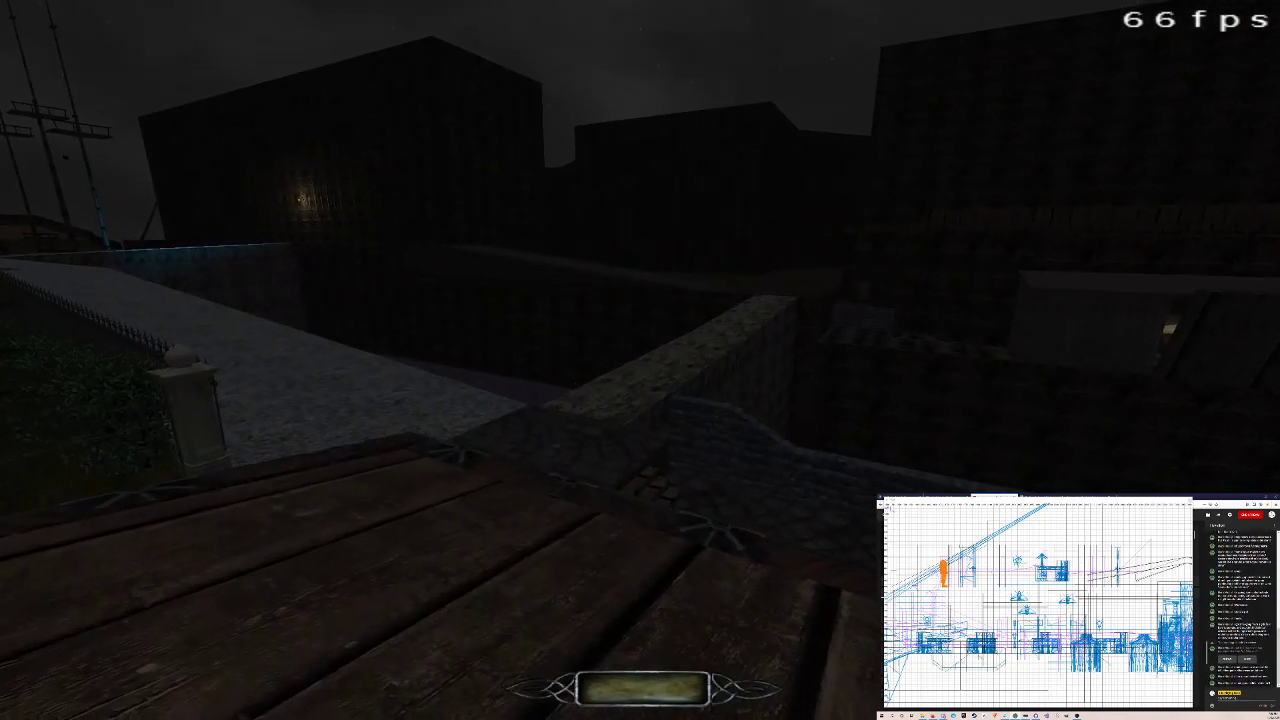
key(w)
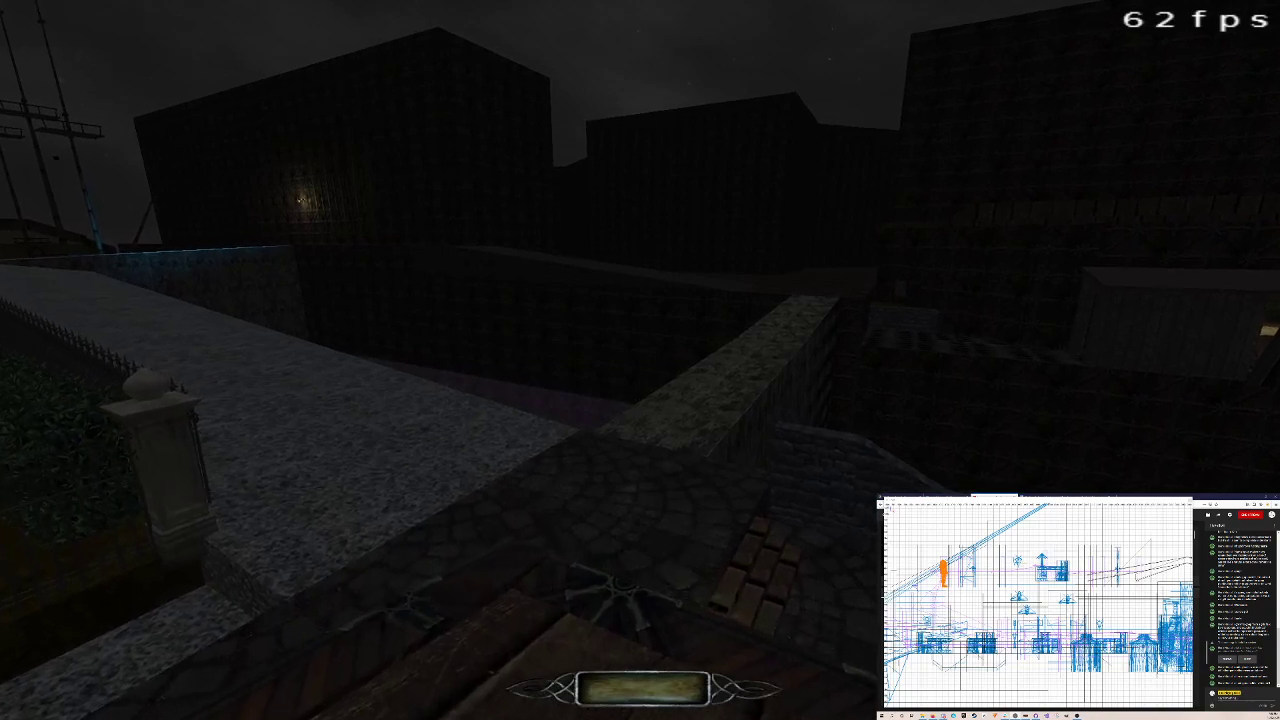
key(w)
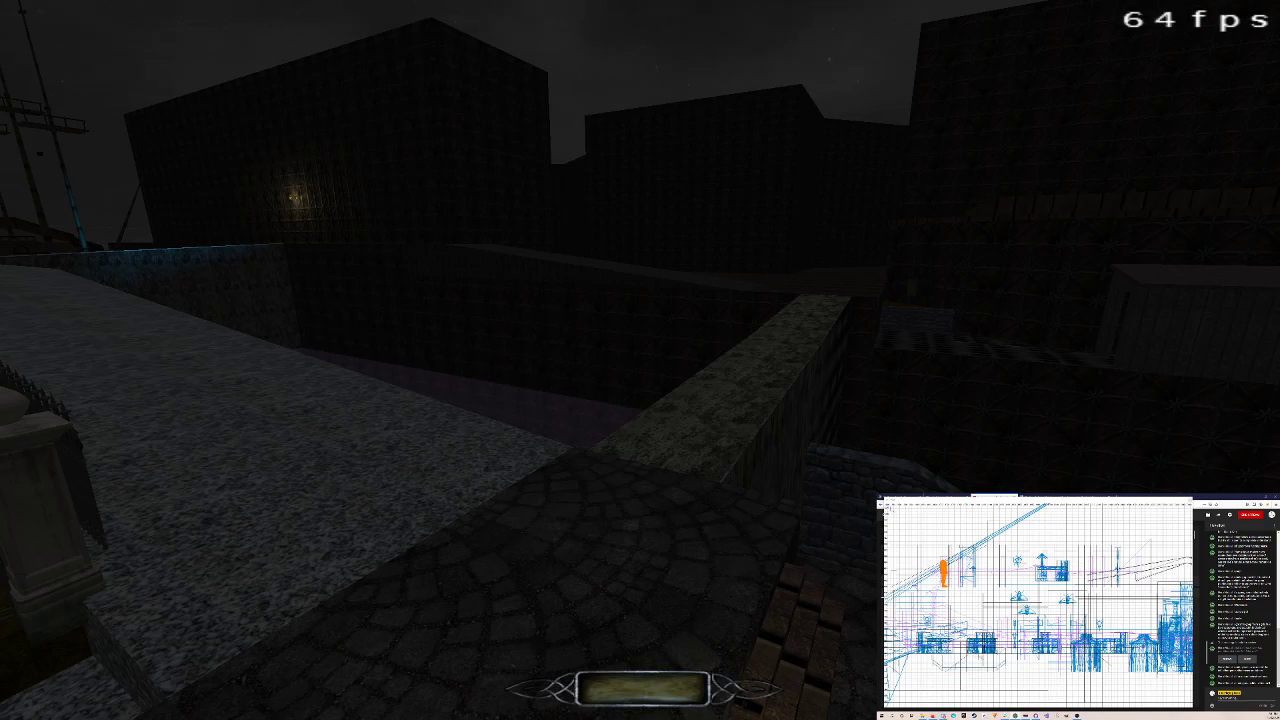
key(w)
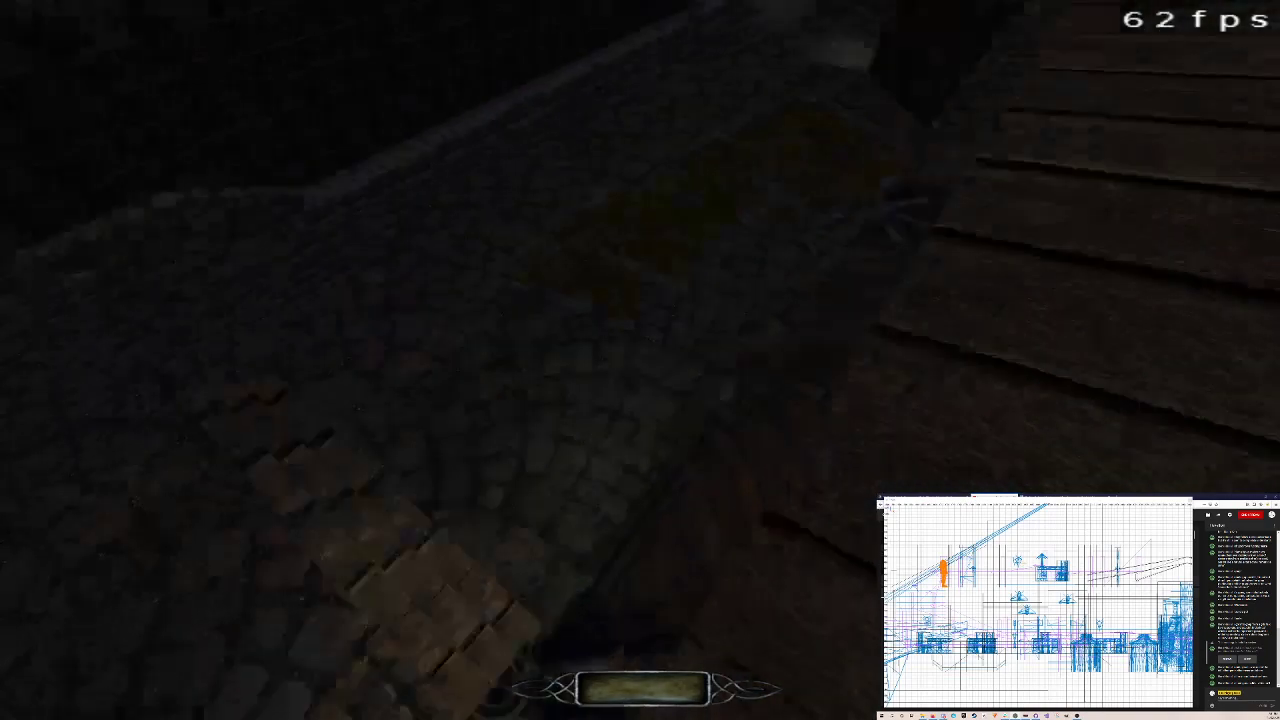
key(w)
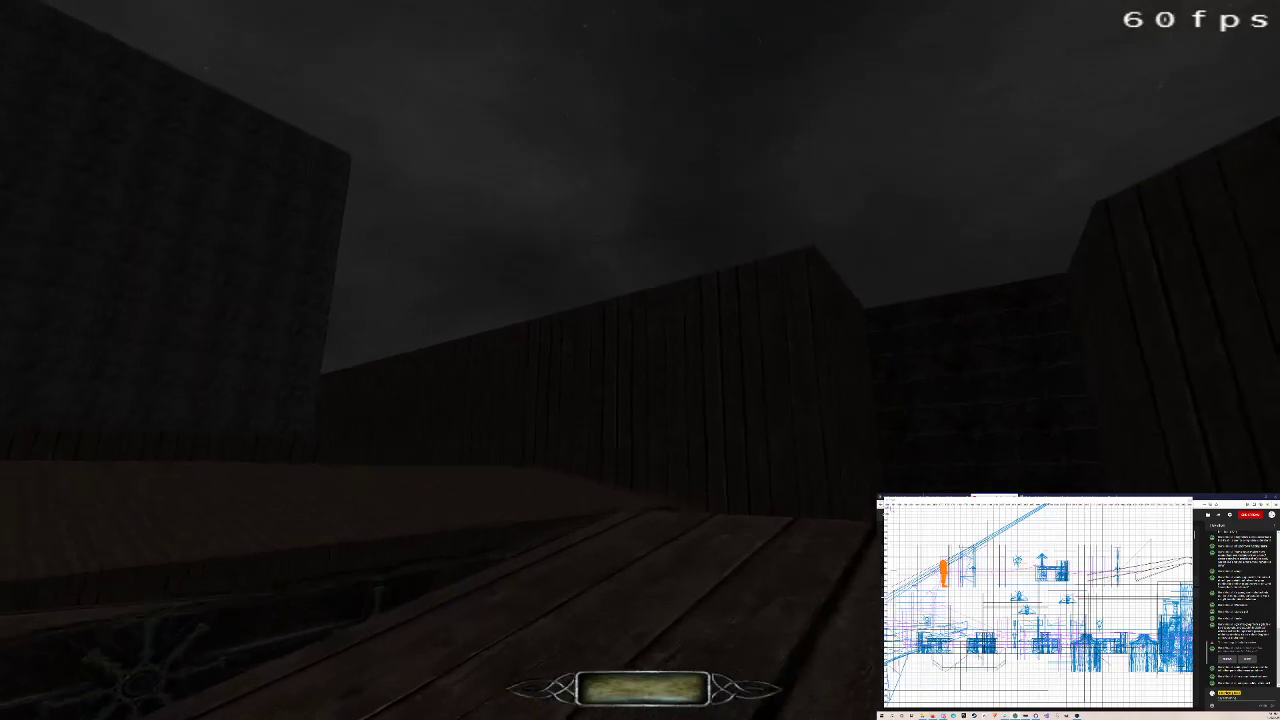
key(w)
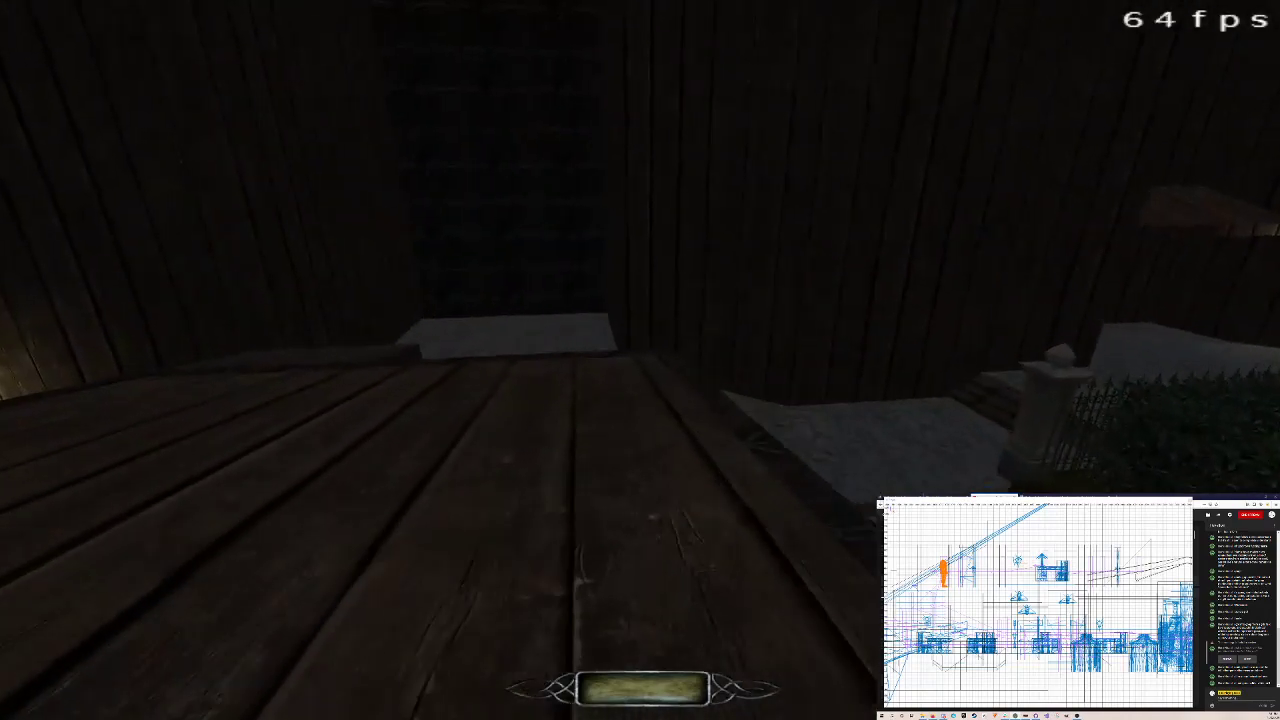
key(w)
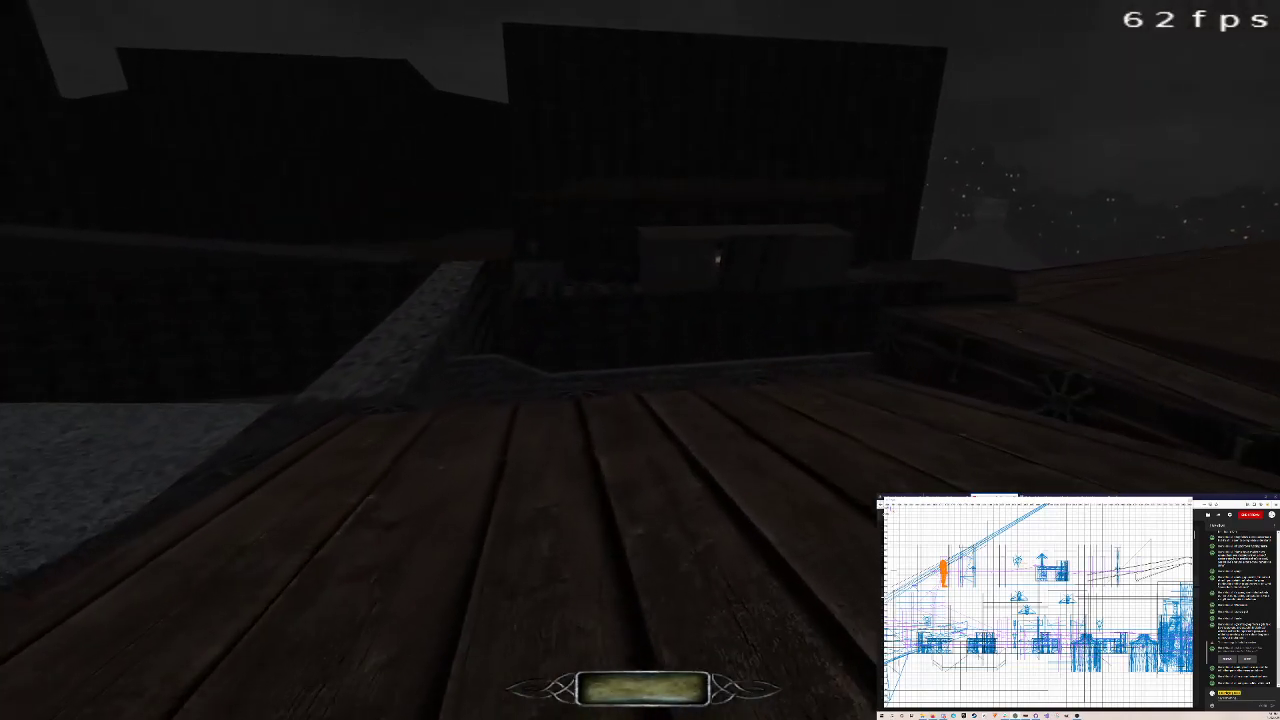
key(w)
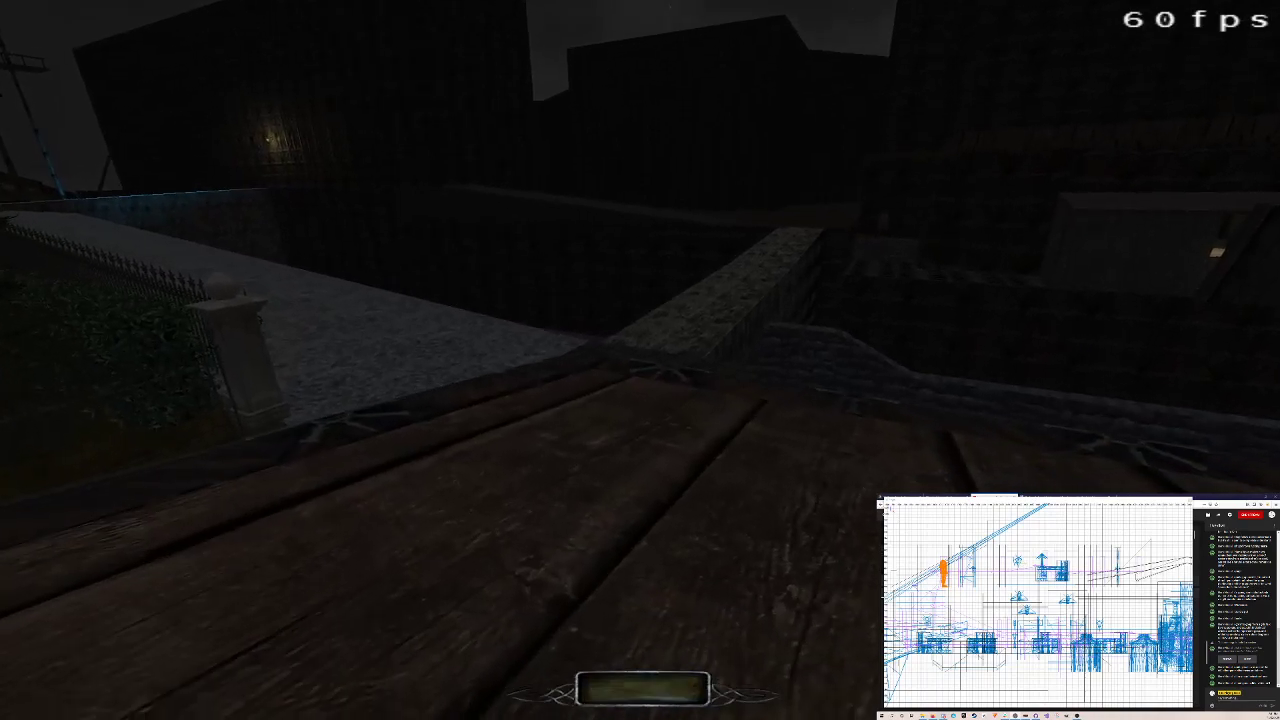
key(w)
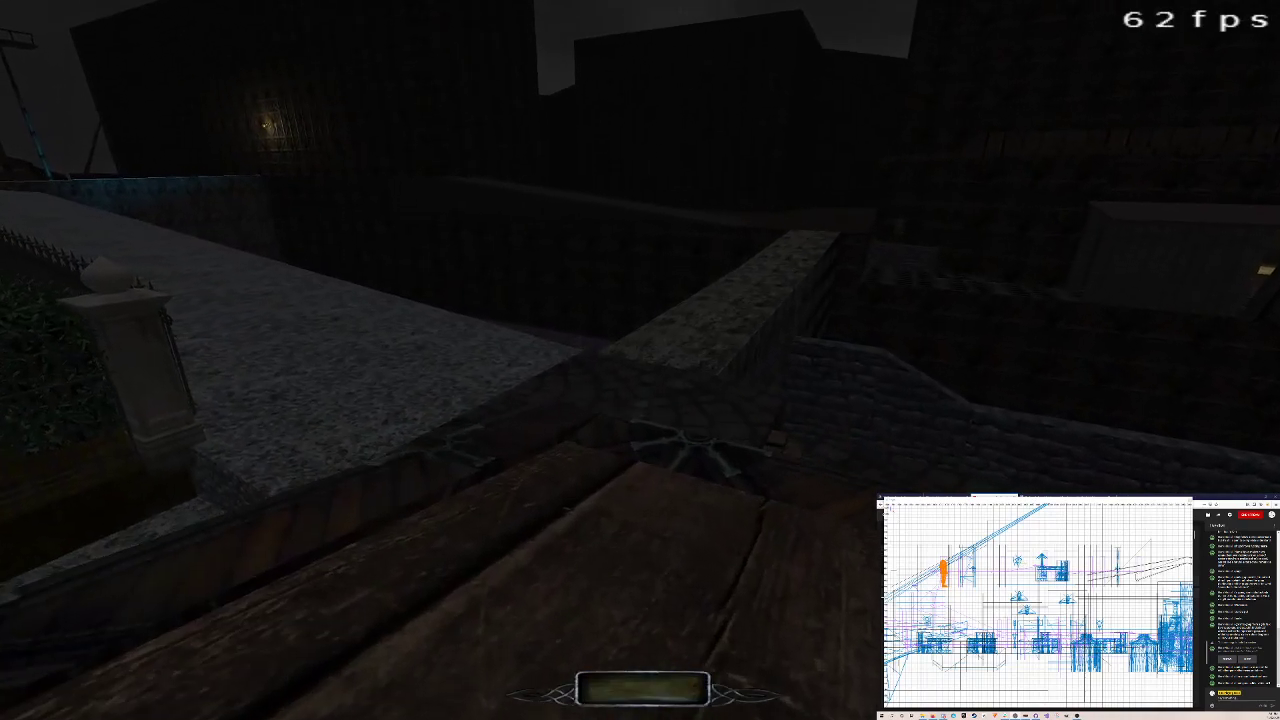
Step: Cross to the opposite end of the plank roof to examine the gravel street and the recess between the tall wooden buildings
key(w)
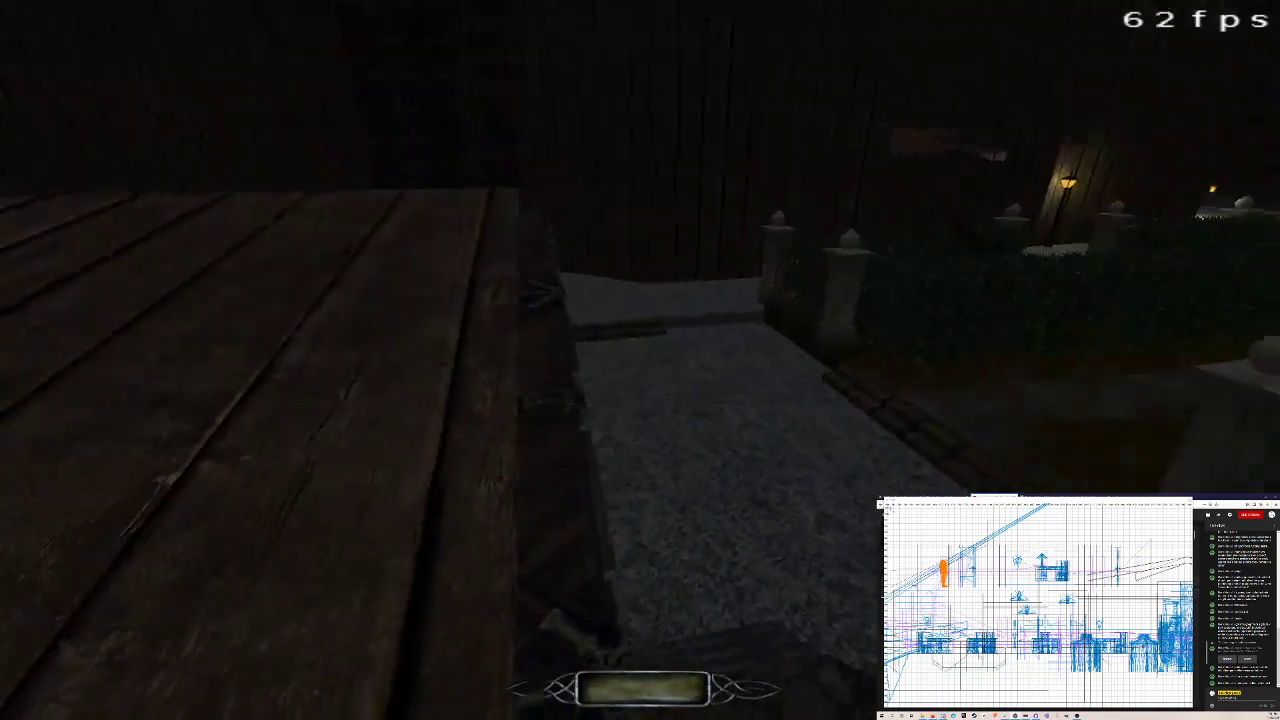
key(w)
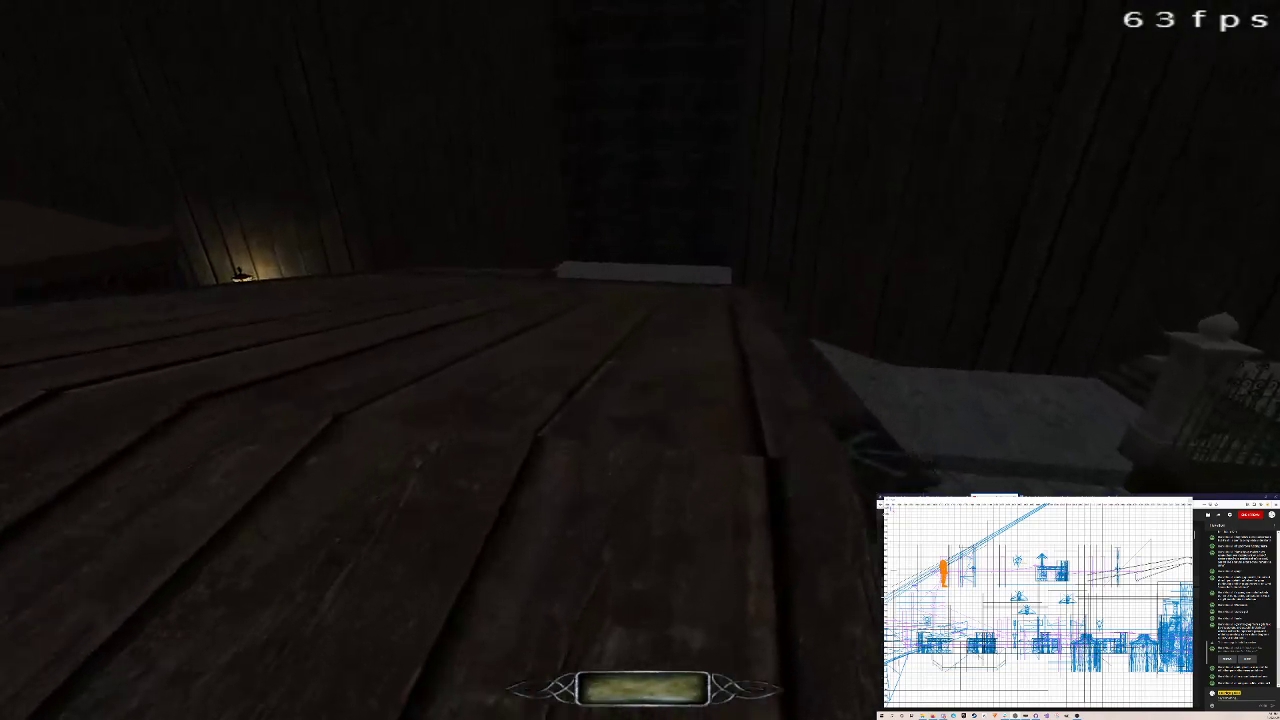
key(w)
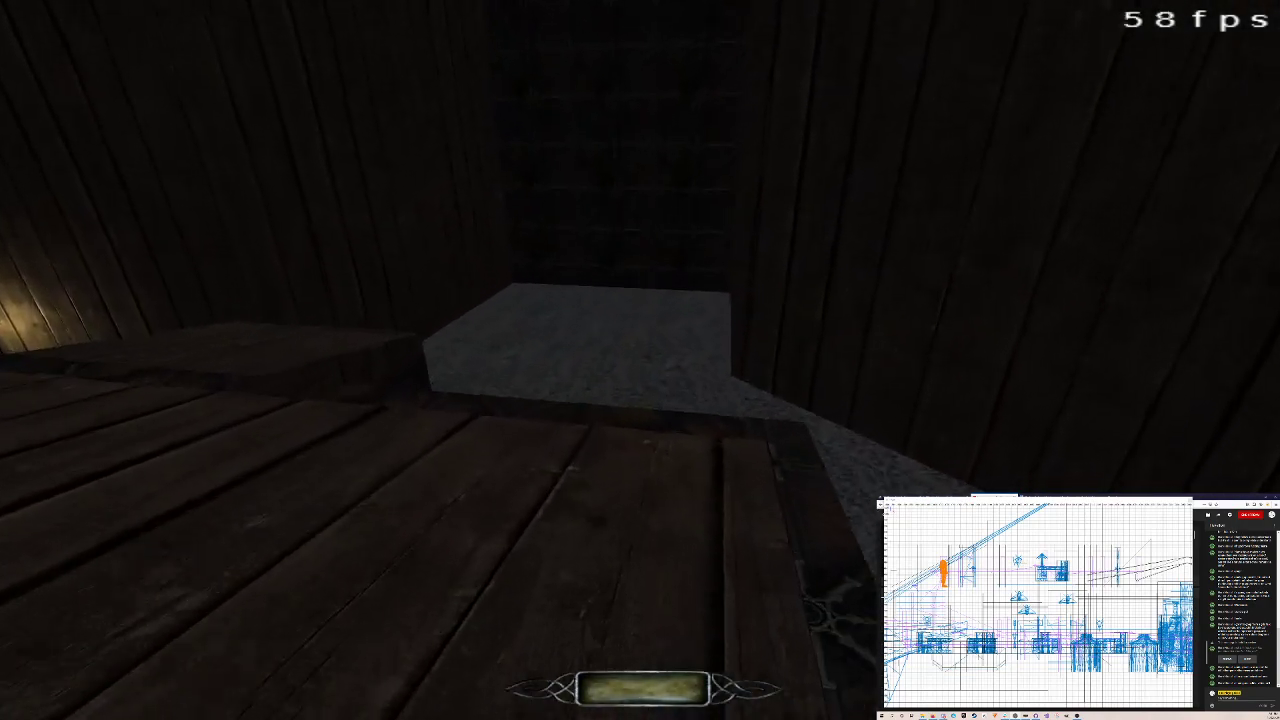
key(w)
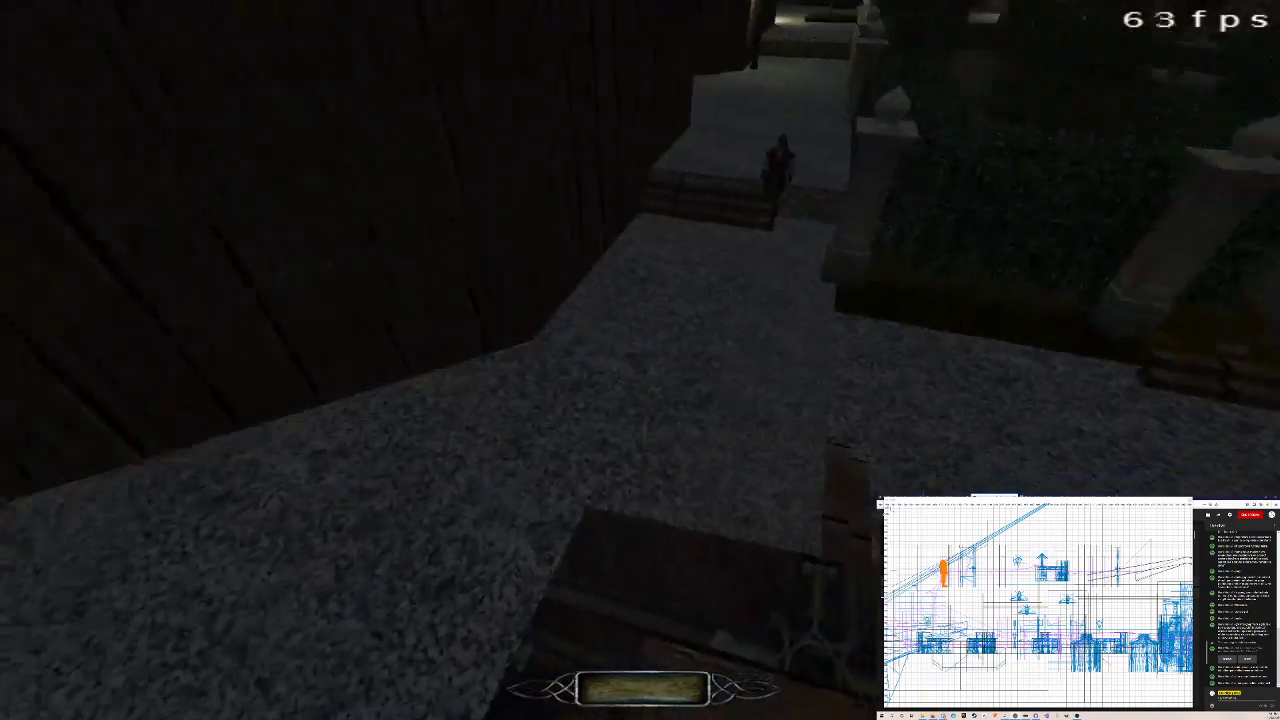
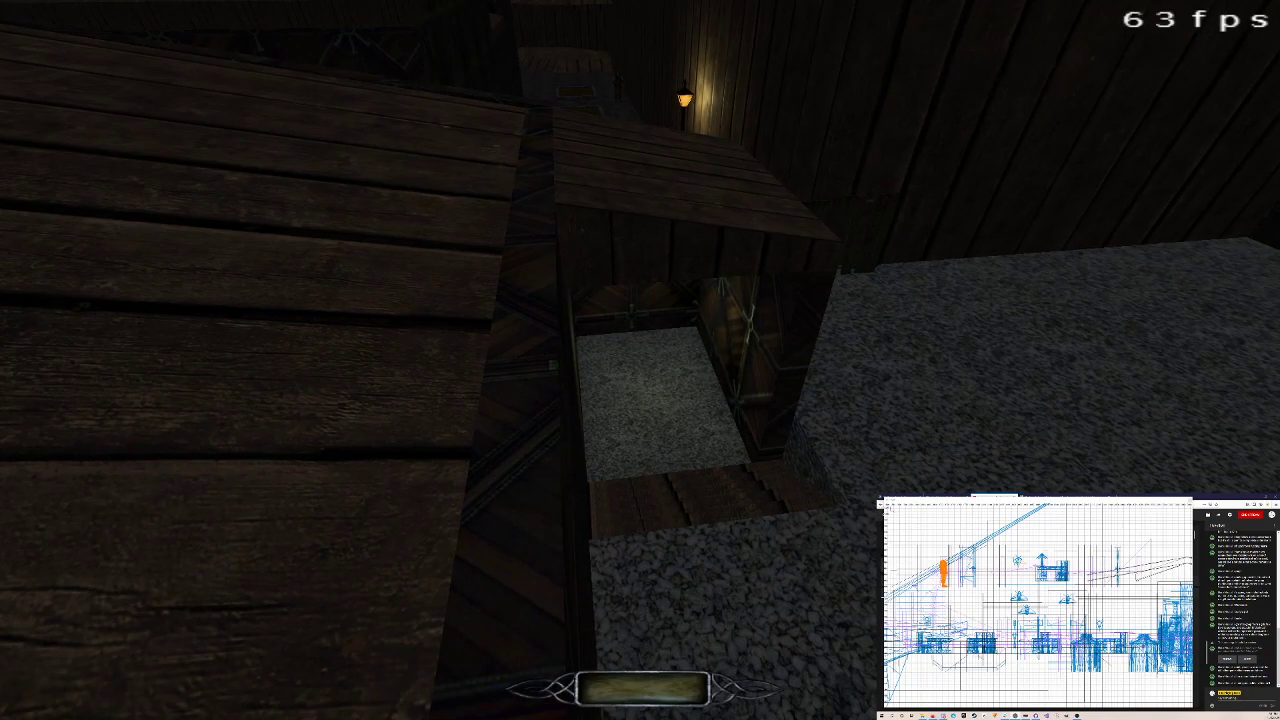
Step: Quit the mission and exit The Dark Mod to return to the level editor with canal.map
key(Escape)
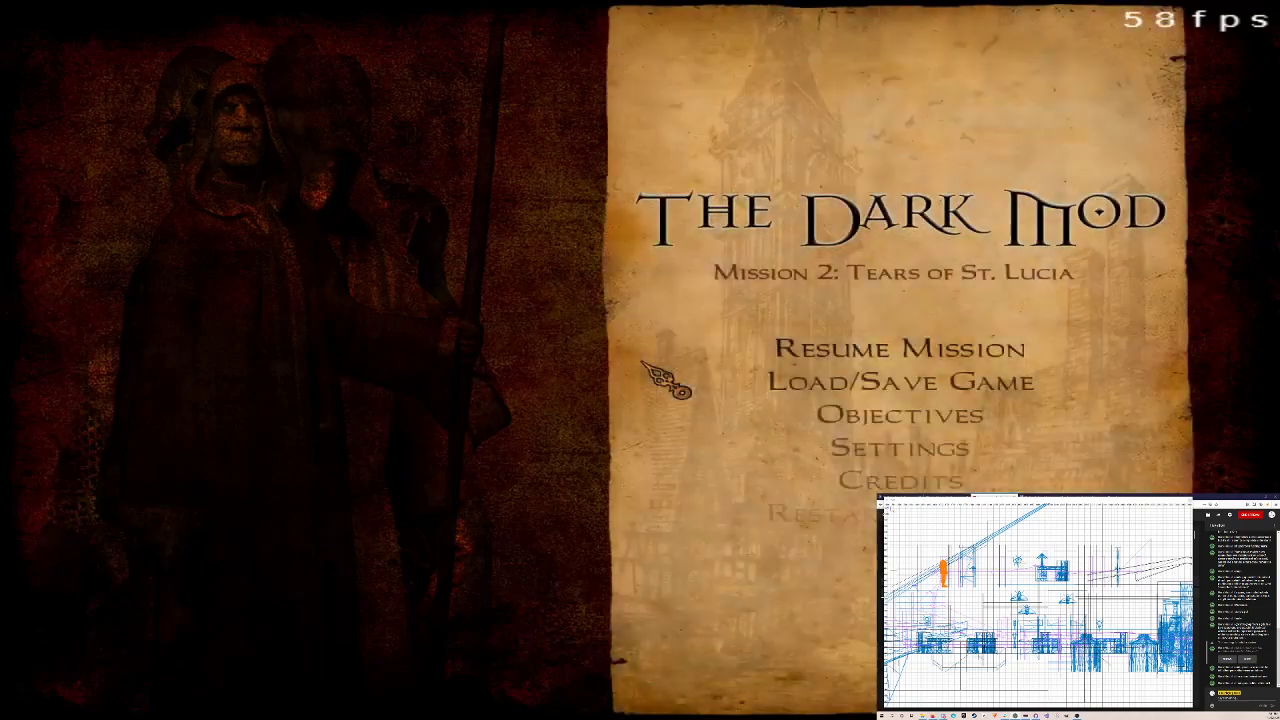
click(848, 546)
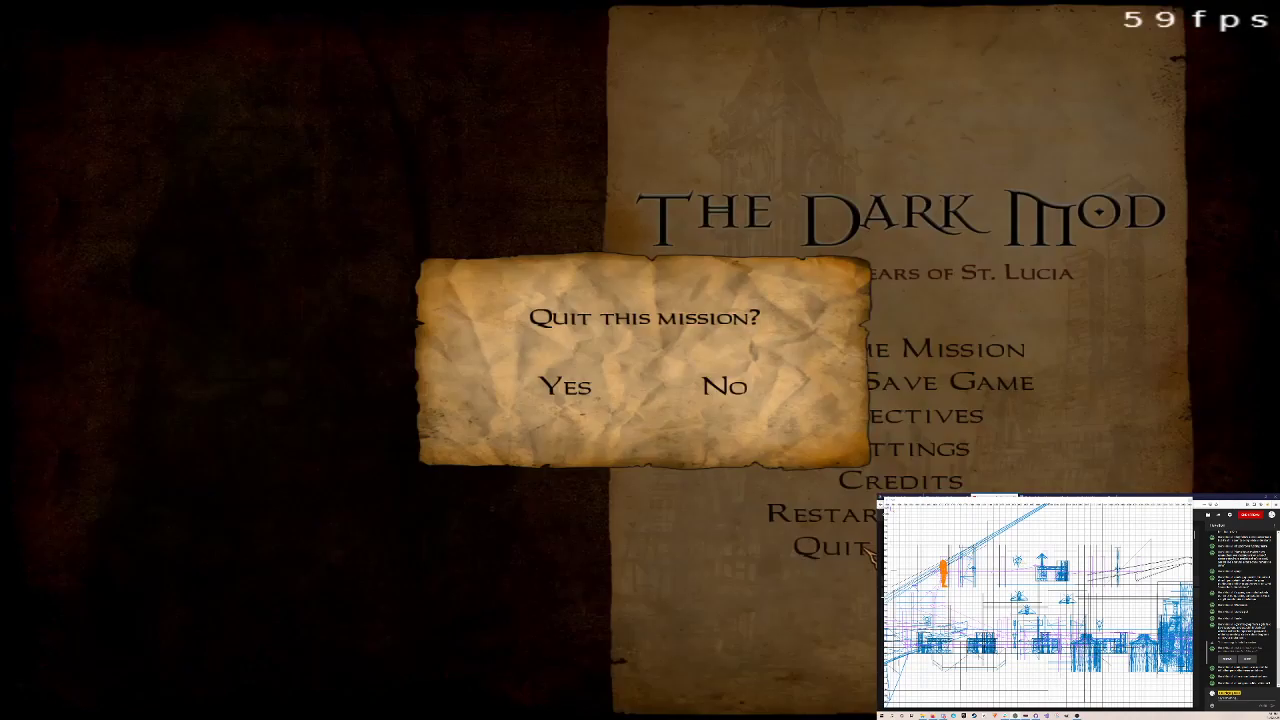
click(598, 391)
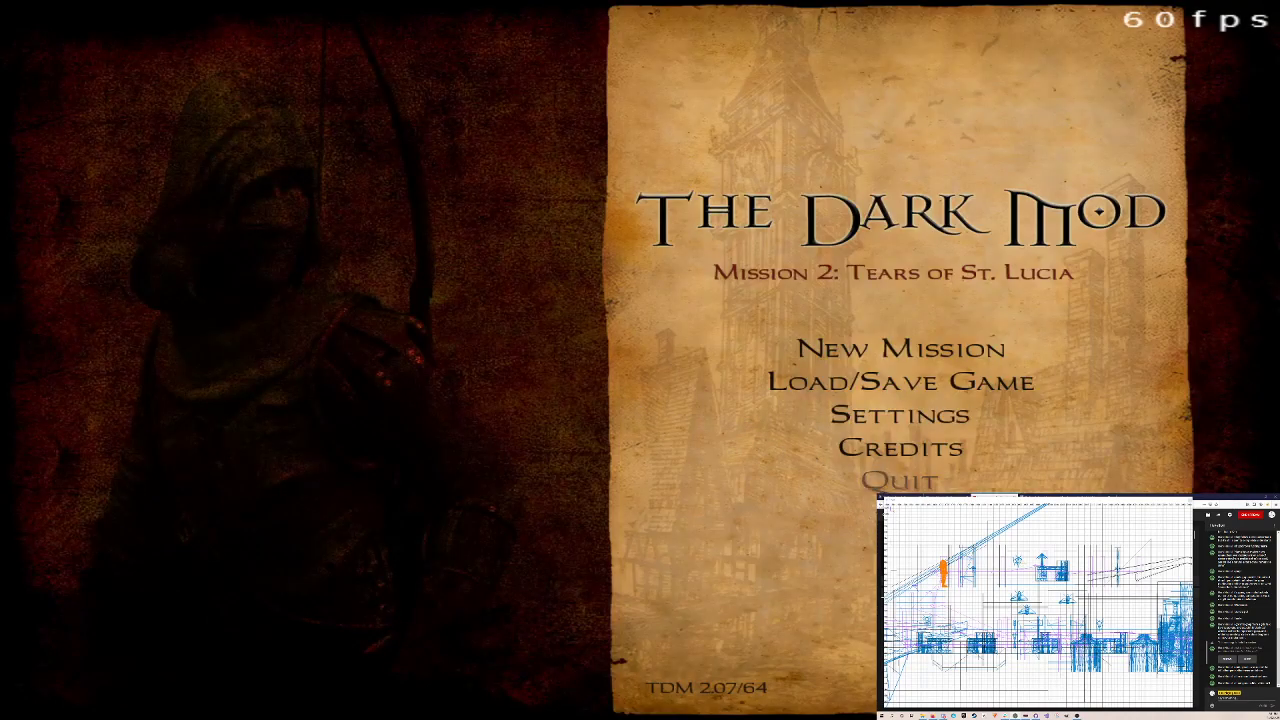
click(890, 480)
click(592, 405)
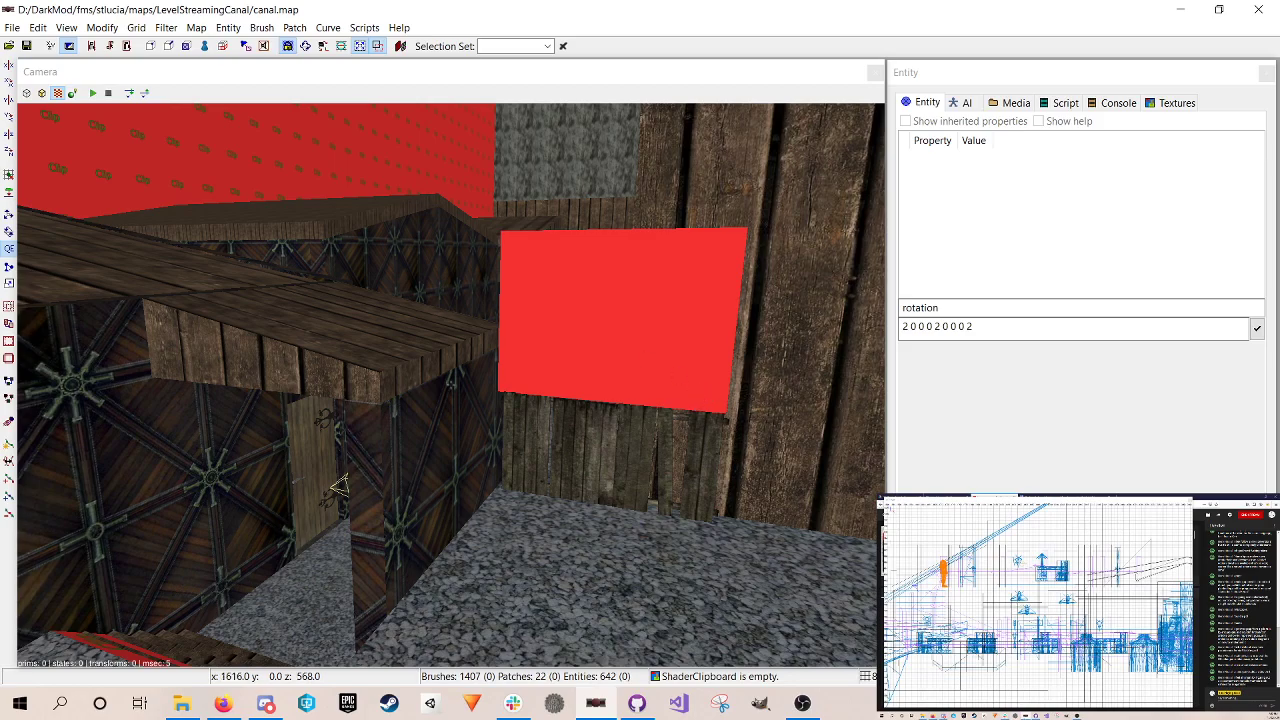
Step: Filter out the clip textures so the street around the low wooden building can be seen in the camera view
key(Up)
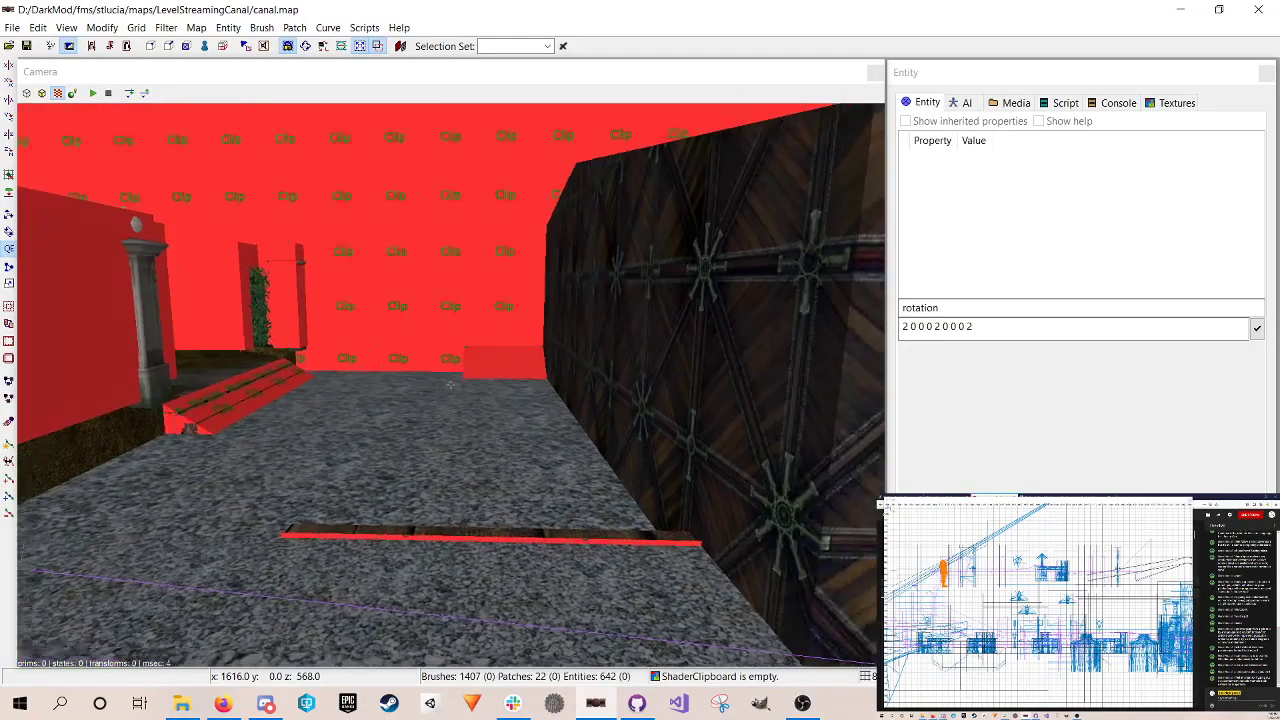
right_click(645, 356)
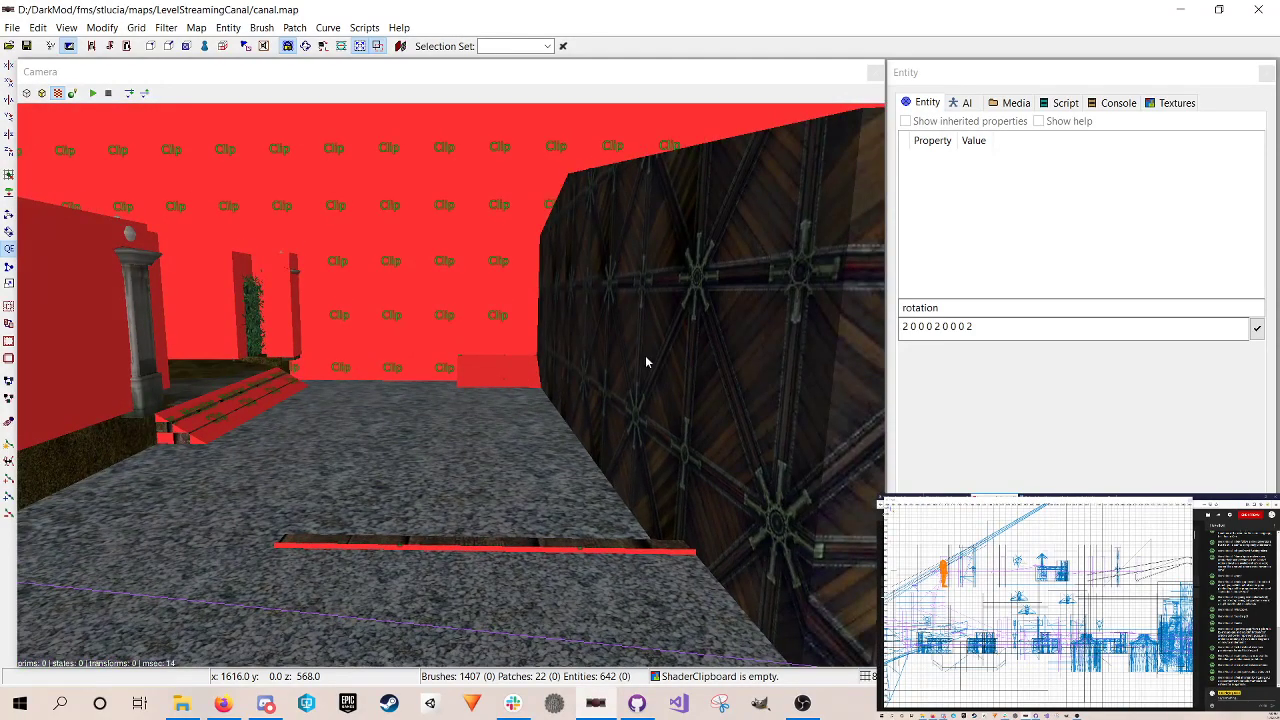
click(166, 27)
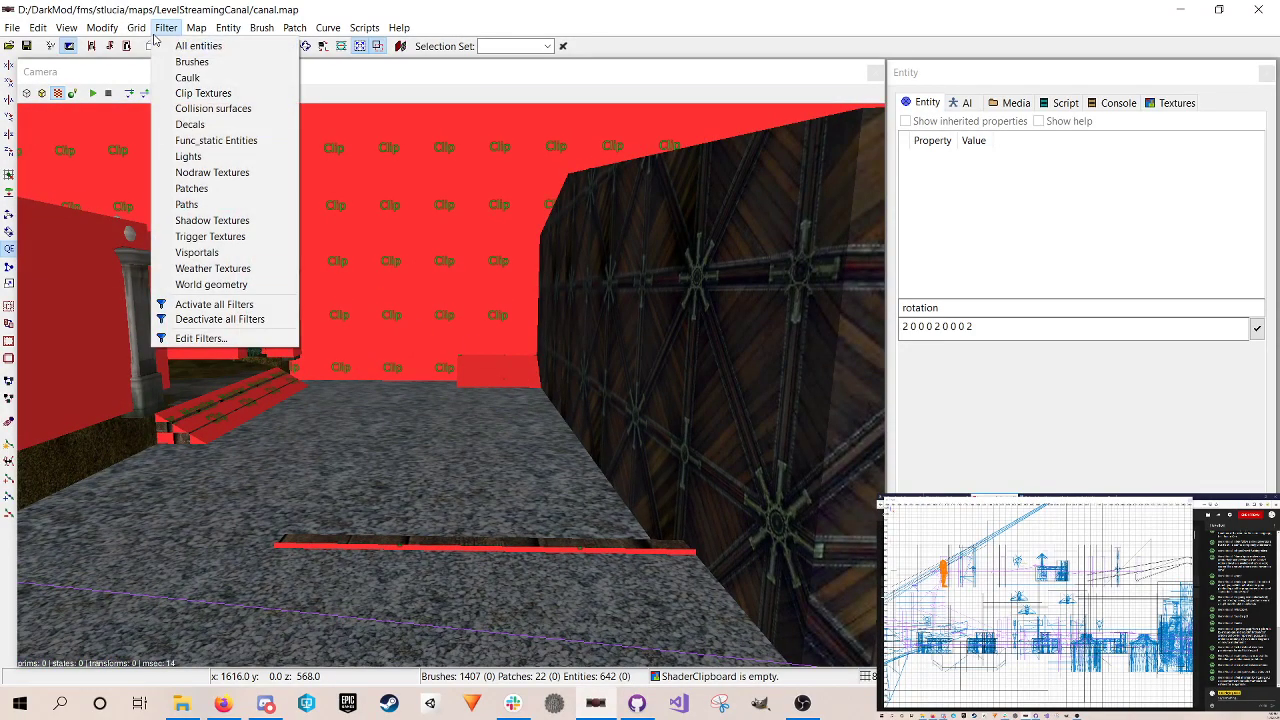
click(200, 92)
Step: Examine the low wooden building's covered doorway and the gravel street with its purple path markers, up close and from above
key(Up)
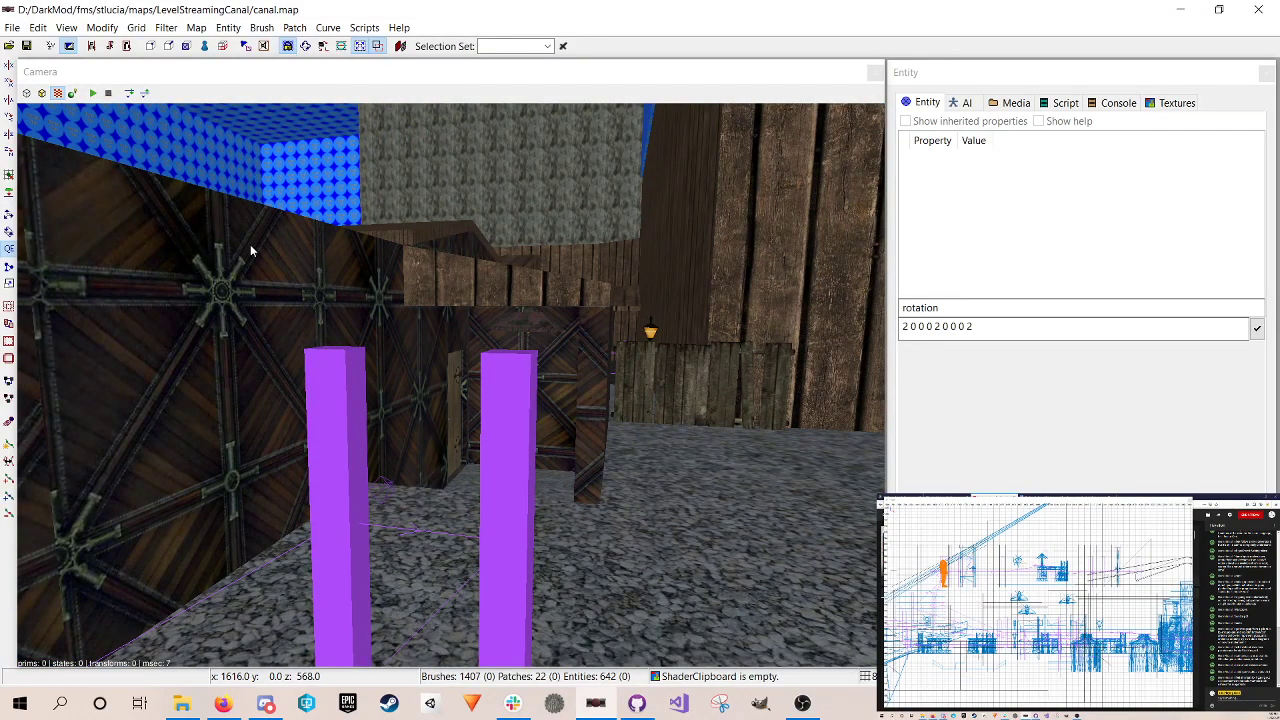
right_click(381, 249)
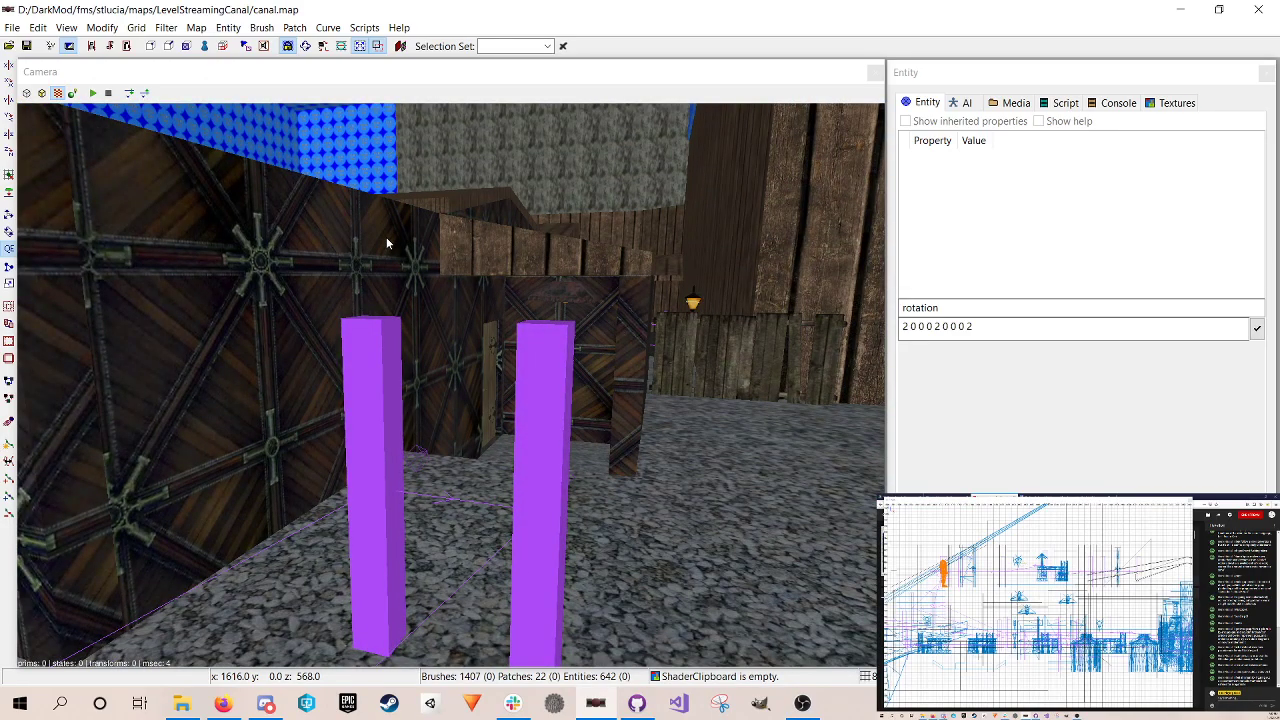
scroll(451, 385, up, 5)
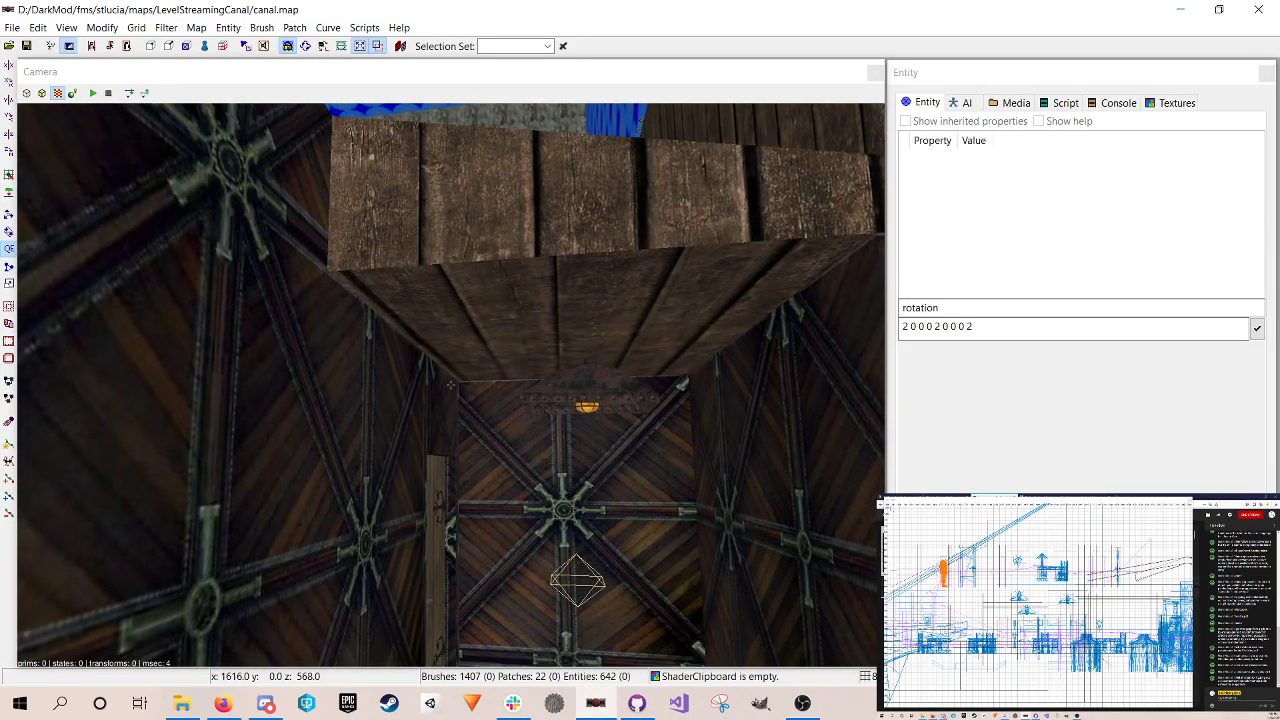
scroll(451, 385, down, 3)
scroll(451, 385, down, 4)
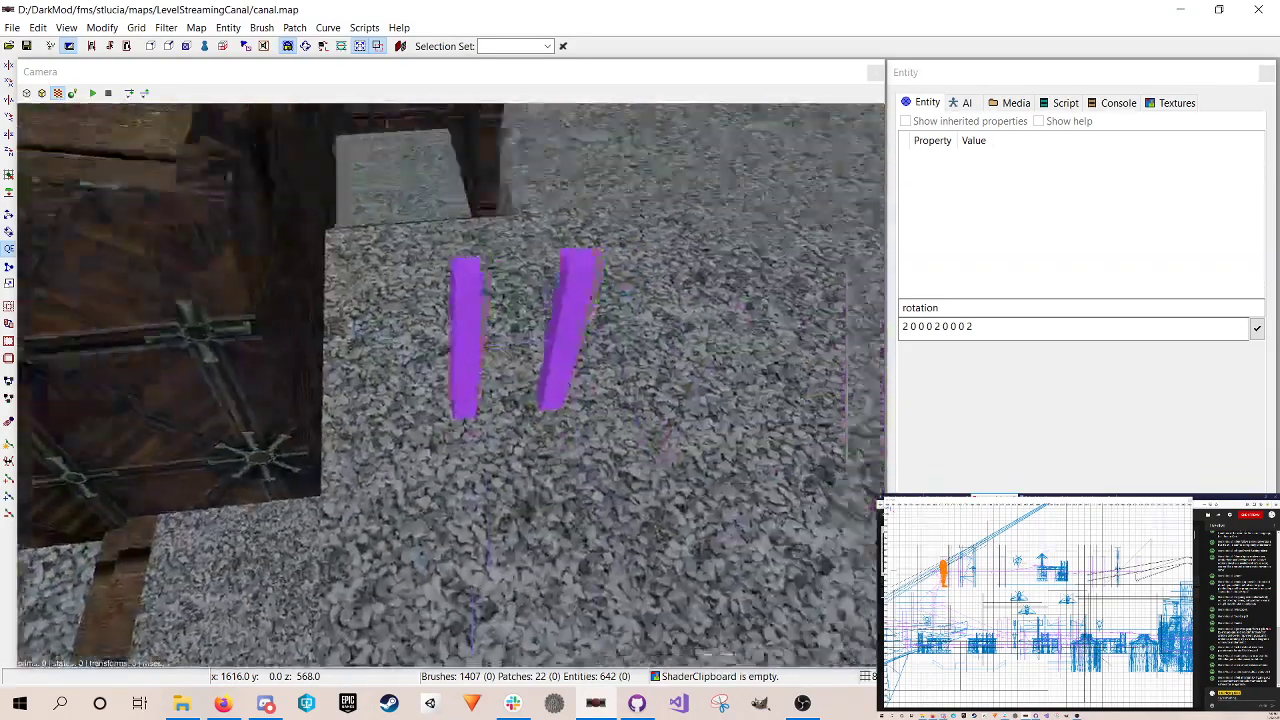
scroll(451, 385, up, 2)
scroll(451, 385, down, 3)
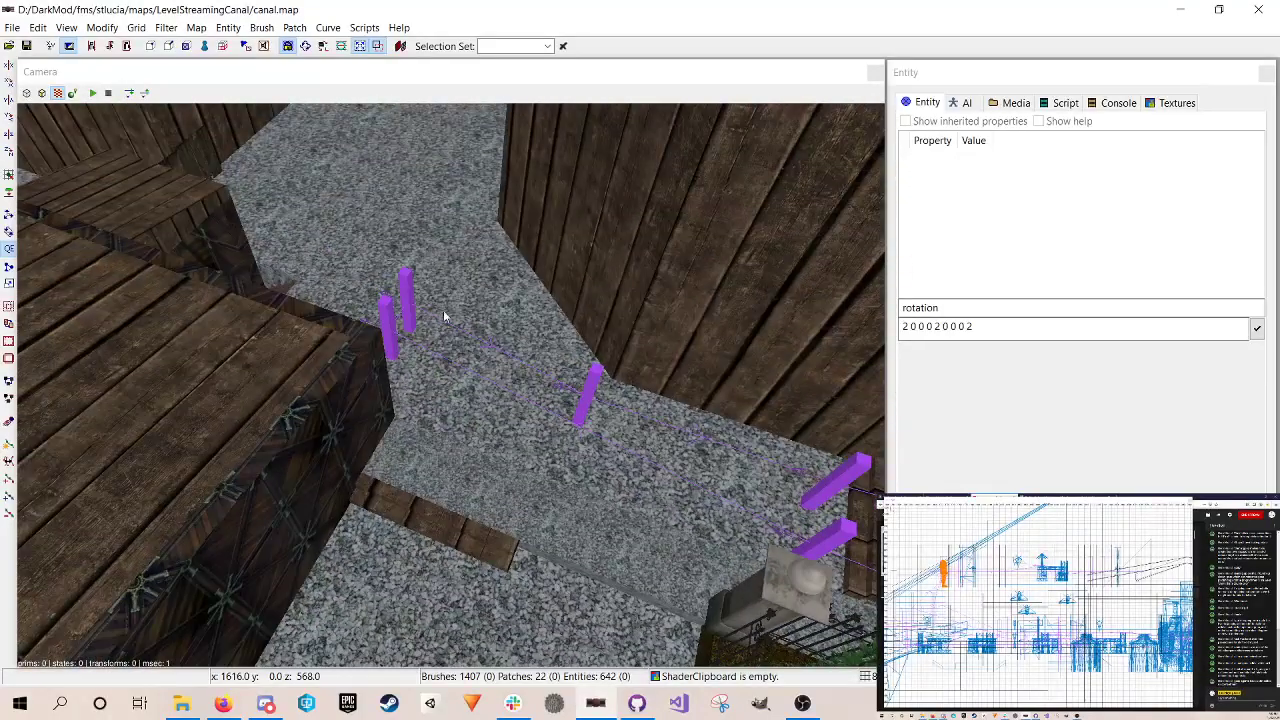
Step: Highlight the gravel street brushes between the wooden buildings to examine their extents from above, clearing the selection each time
shift+click(347, 276)
shift+click(296, 177)
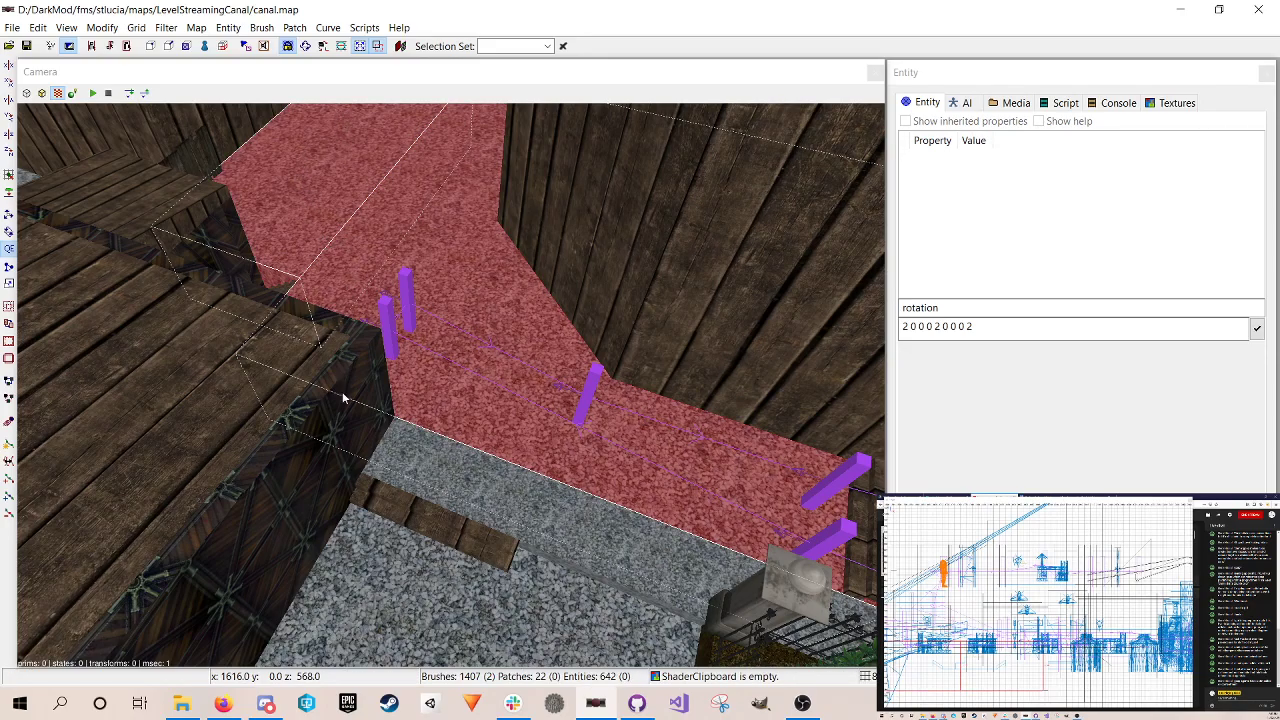
right_click(319, 440)
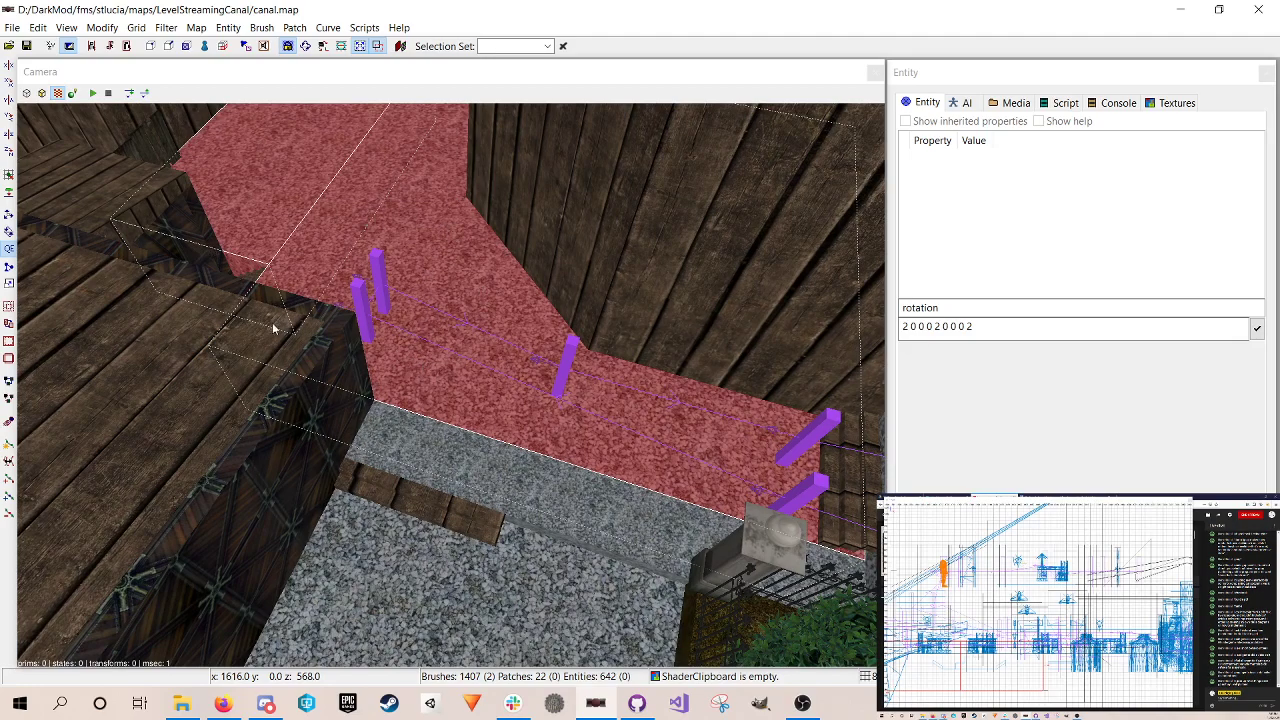
key(Escape)
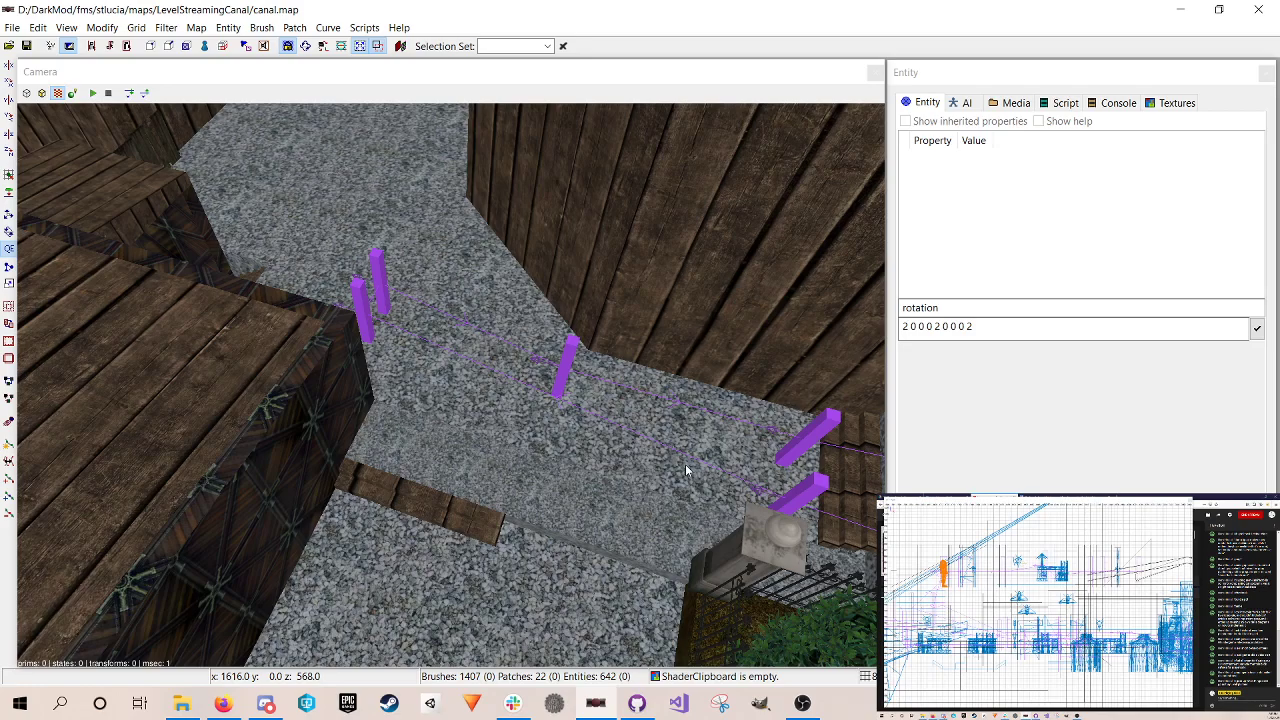
right_click(641, 423)
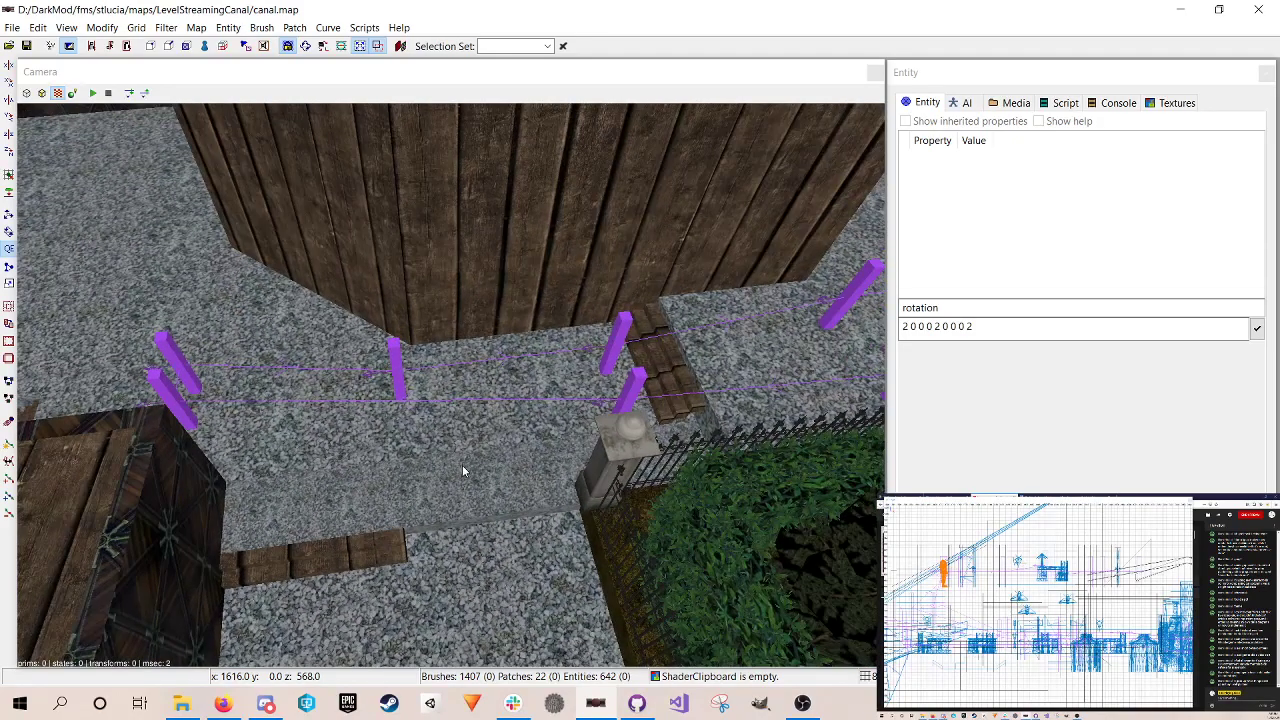
shift+click(116, 254)
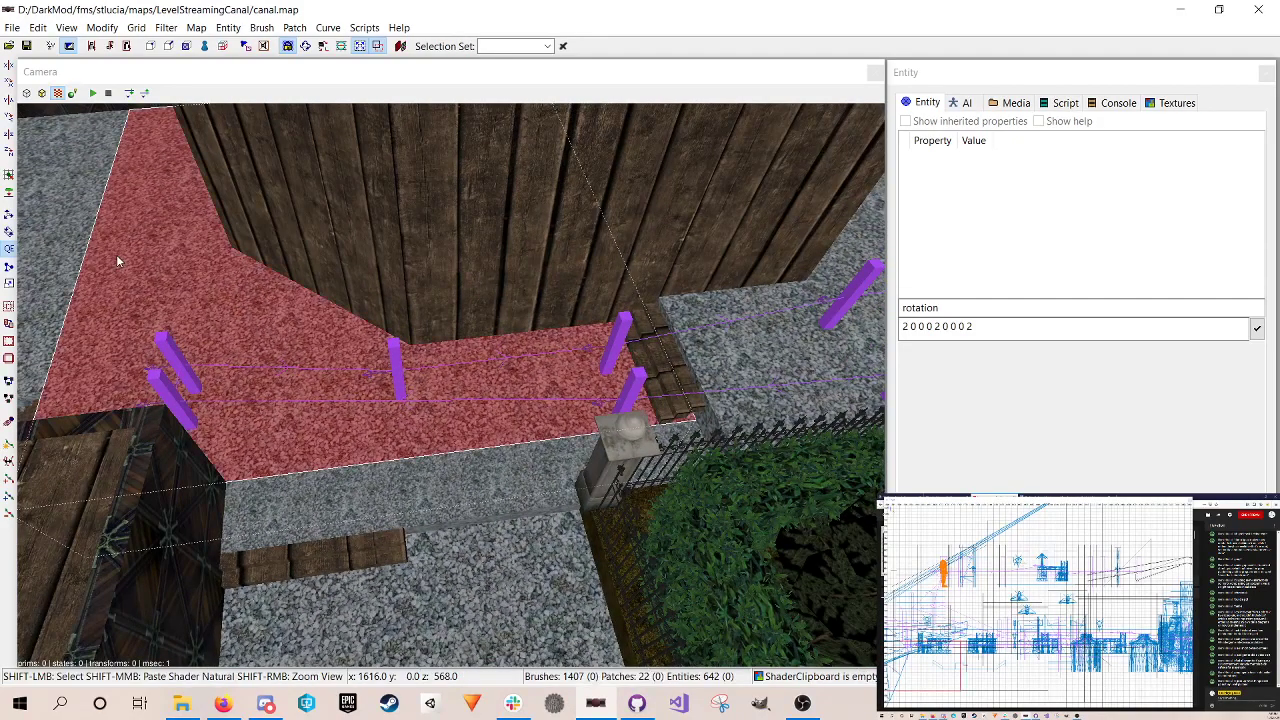
shift+click(334, 504)
shift+click(34, 275)
right_click(81, 291)
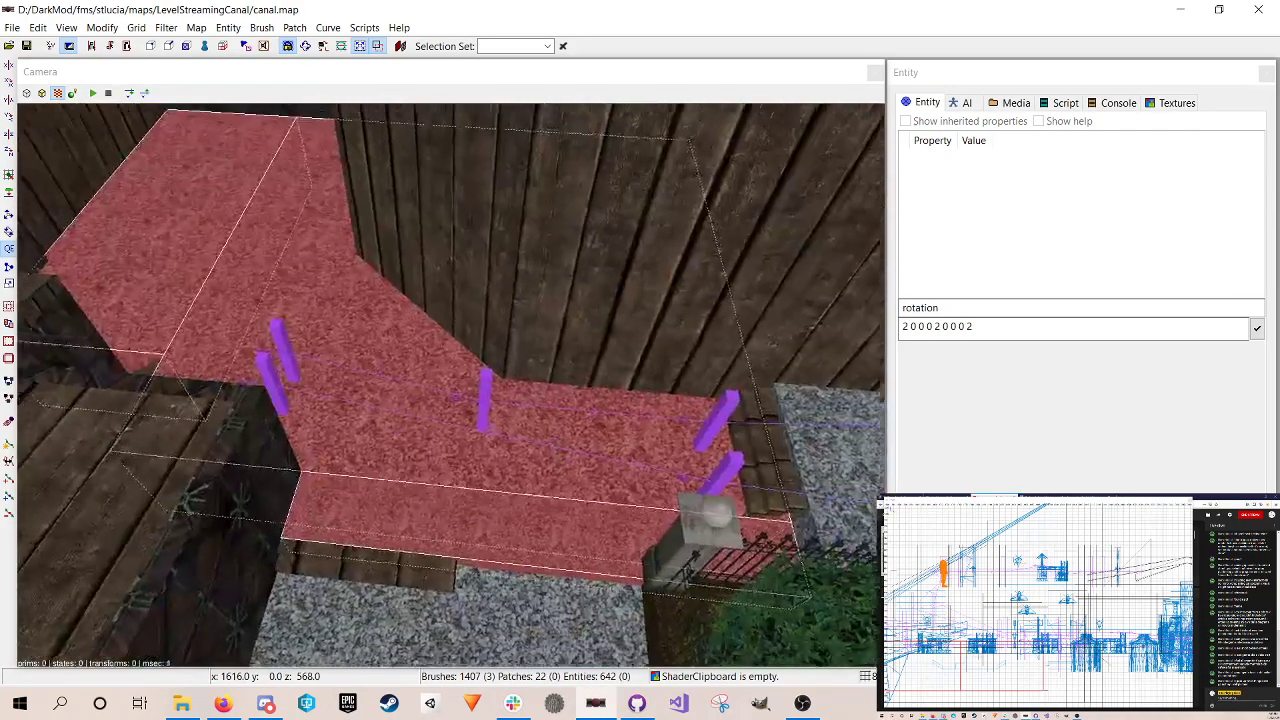
right_click(294, 151)
right_drag(360, 447, 384, 444)
key(Escape)
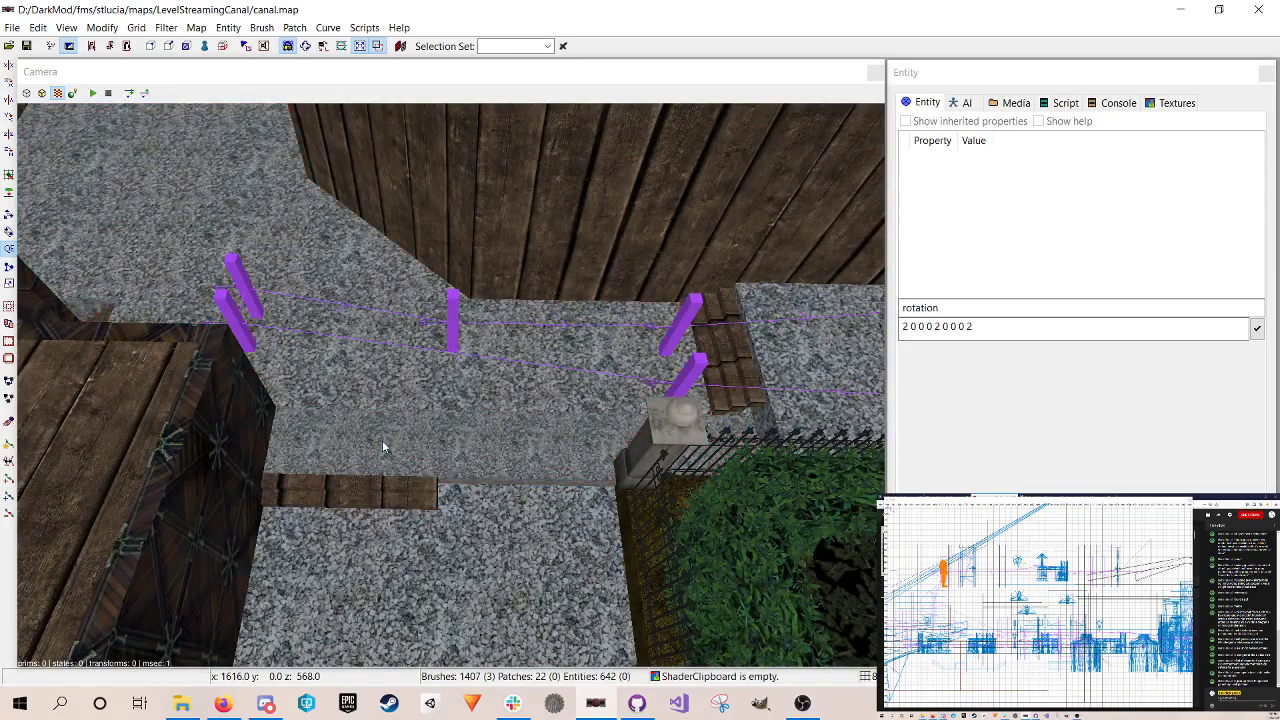
Step: Examine the area around the gravel street, from the fenced fountain garden to the small wooden steps beside the low building
right_drag(640, 444, 600, 450)
right_drag(450, 384, 530, 330)
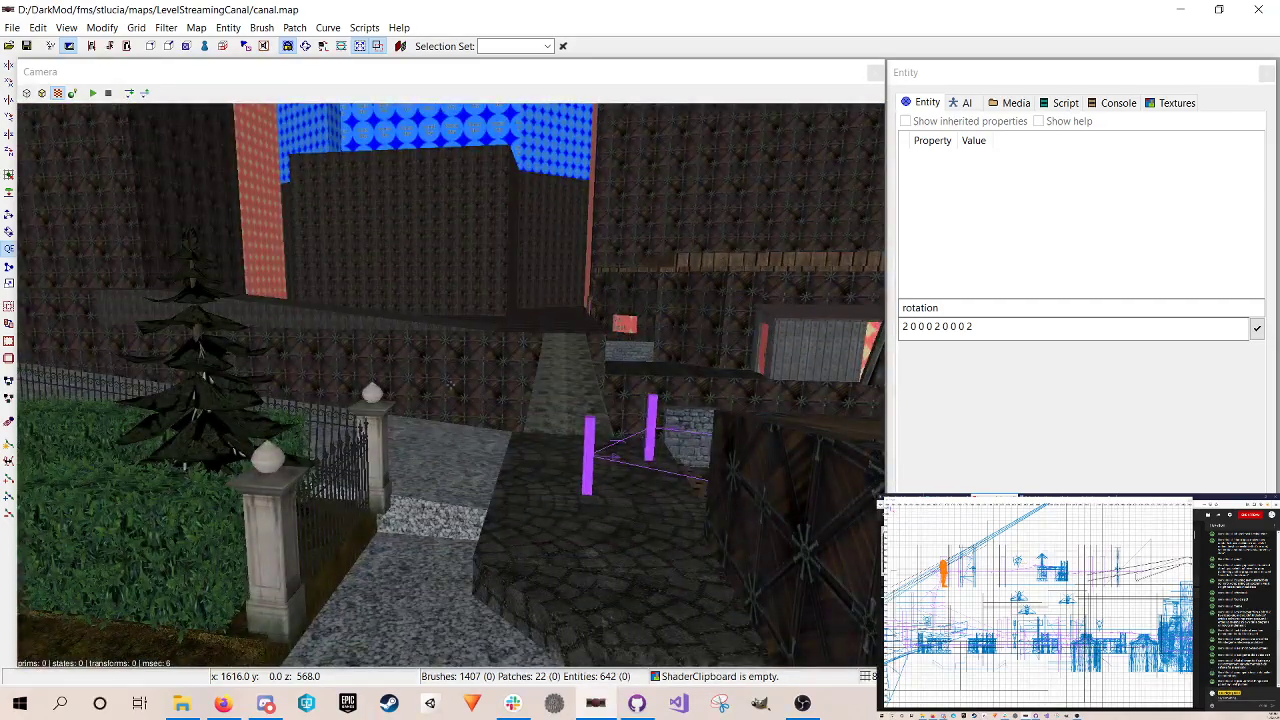
right_drag(450, 384, 290, 380)
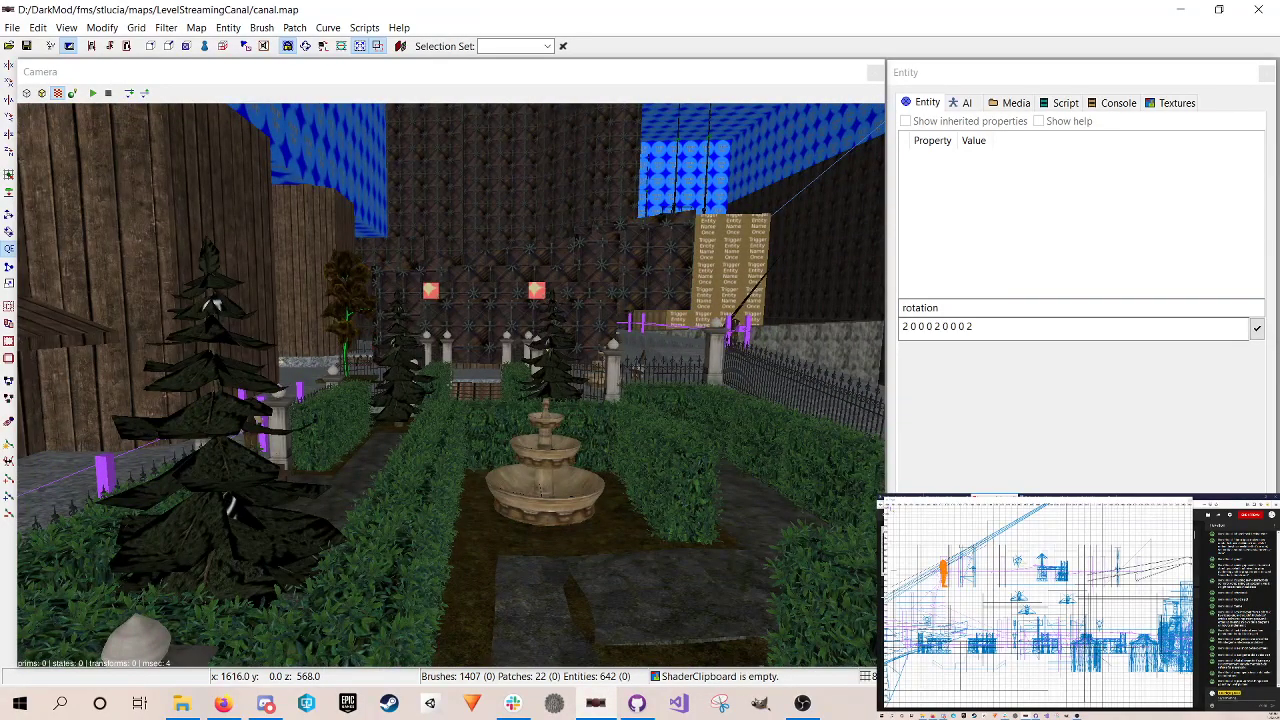
right_drag(450, 384, 640, 408)
right_drag(450, 384, 870, 384)
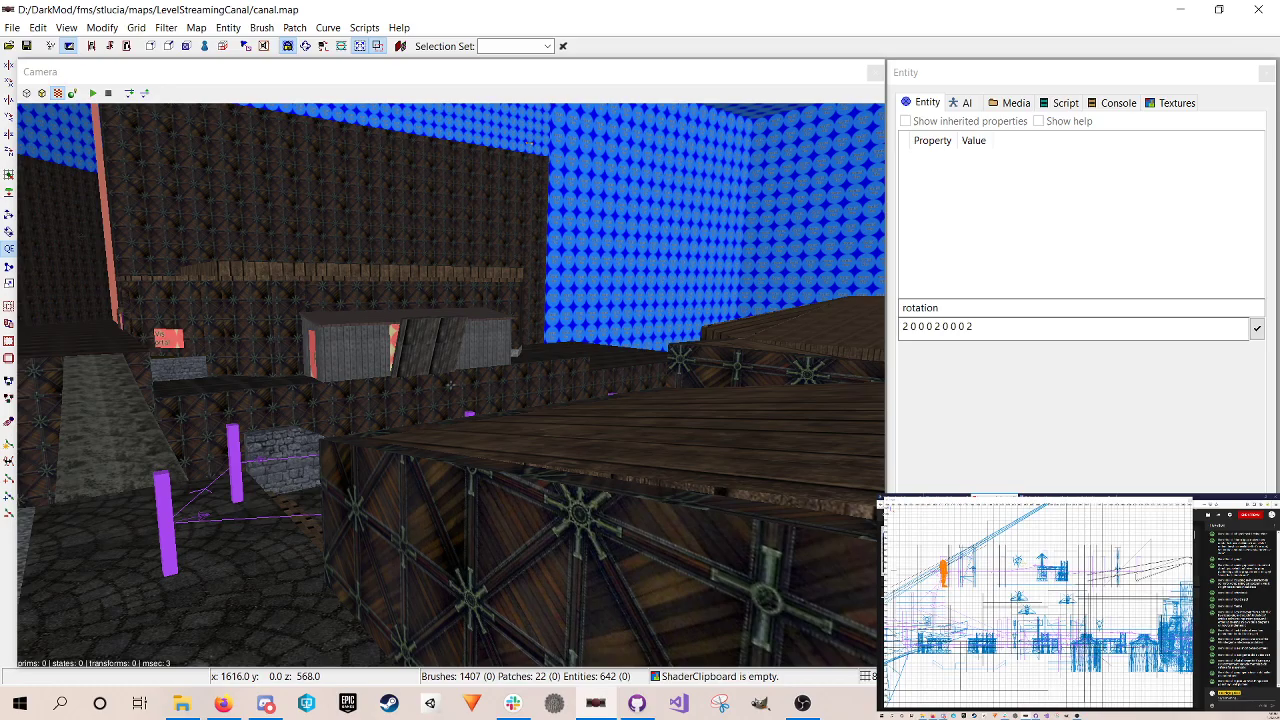
scroll(450, 384, up, 5)
right_drag(450, 384, 450, 410)
scroll(609, 436, down, 5)
right_drag(609, 436, 690, 480)
scroll(609, 436, up, 3)
right_drag(609, 436, 540, 480)
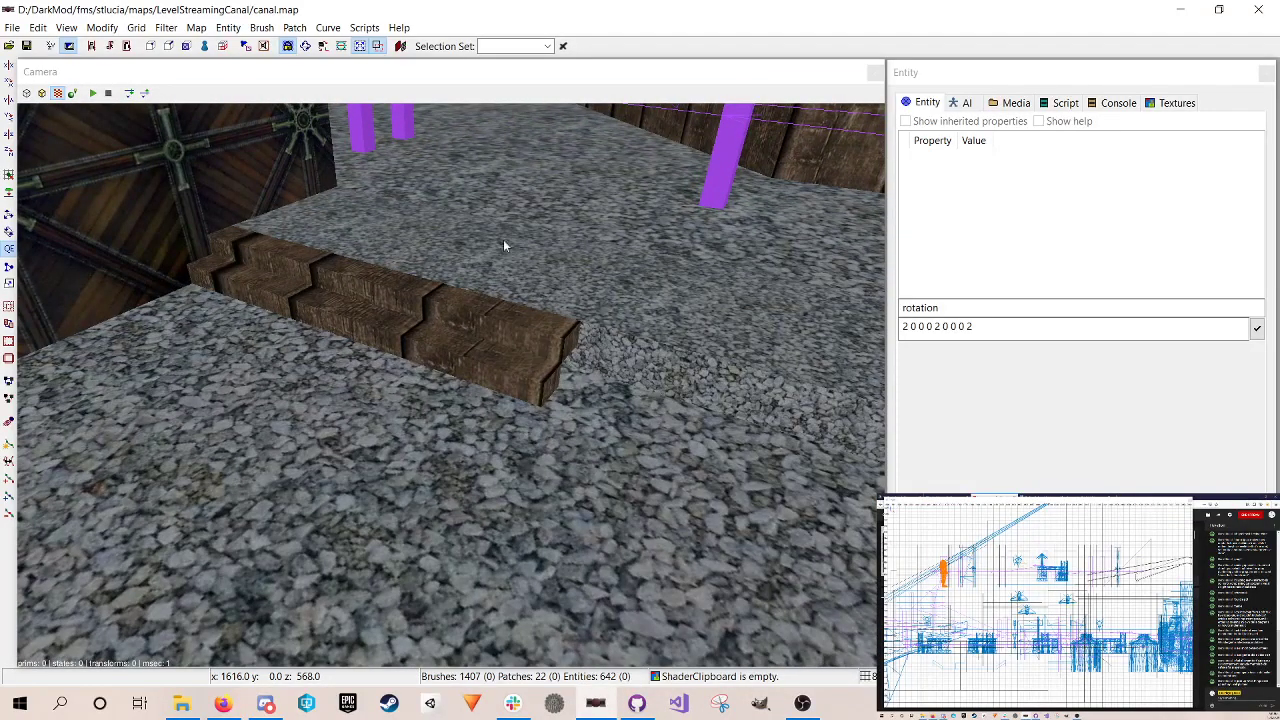
Step: Show the clip textures again around the small wooden steps
click(236, 30)
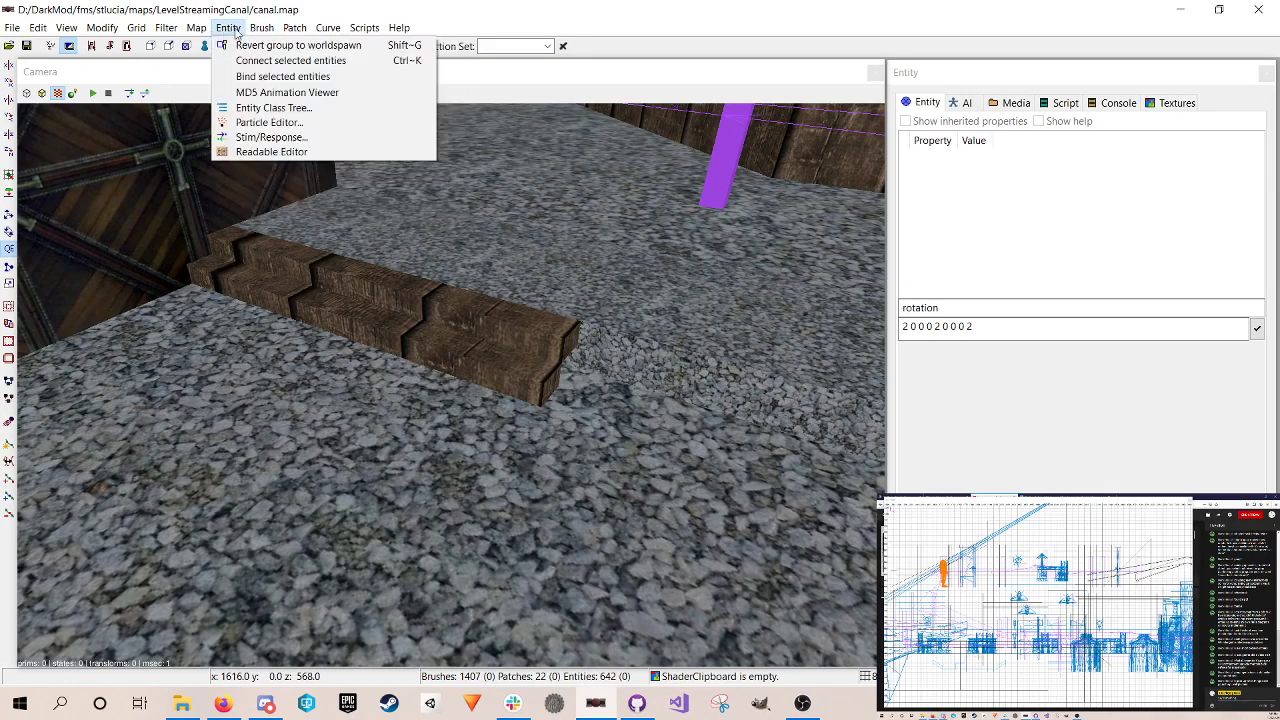
click(240, 92)
scroll(294, 277, up, 4)
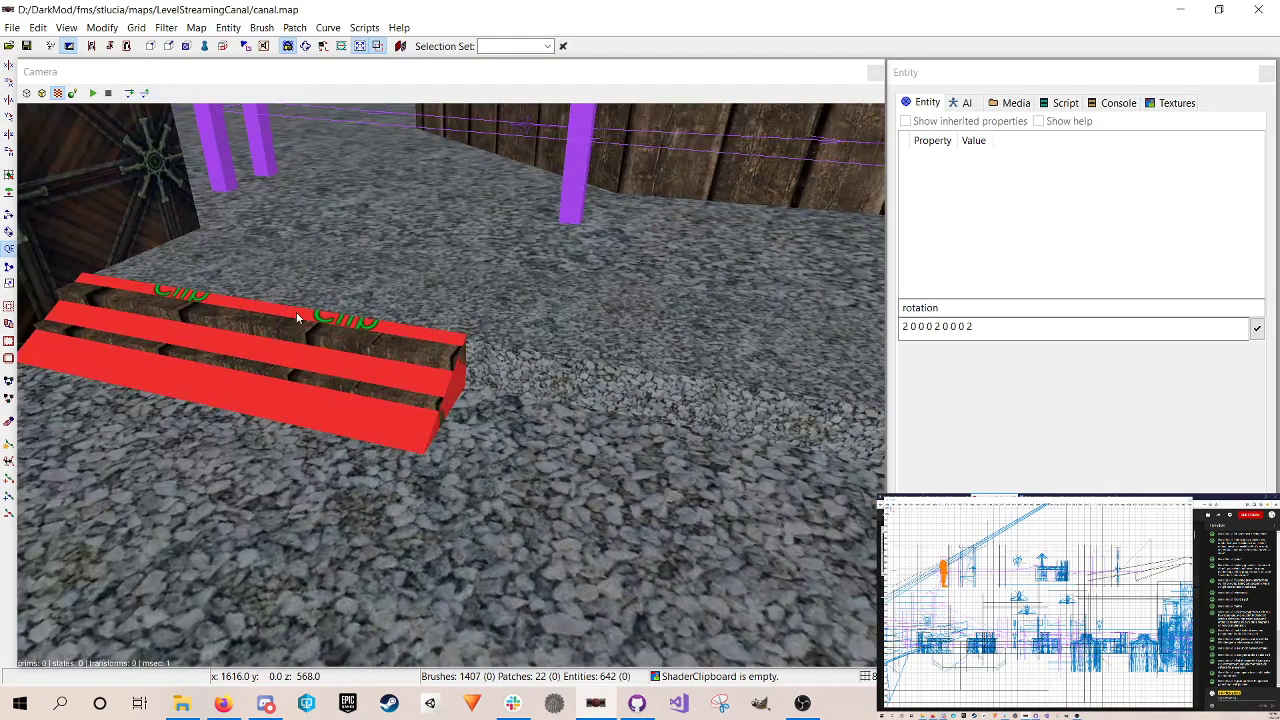
Step: Delete the narrow raised gravel strip brush behind the small wooden steps
shift+click(540, 308)
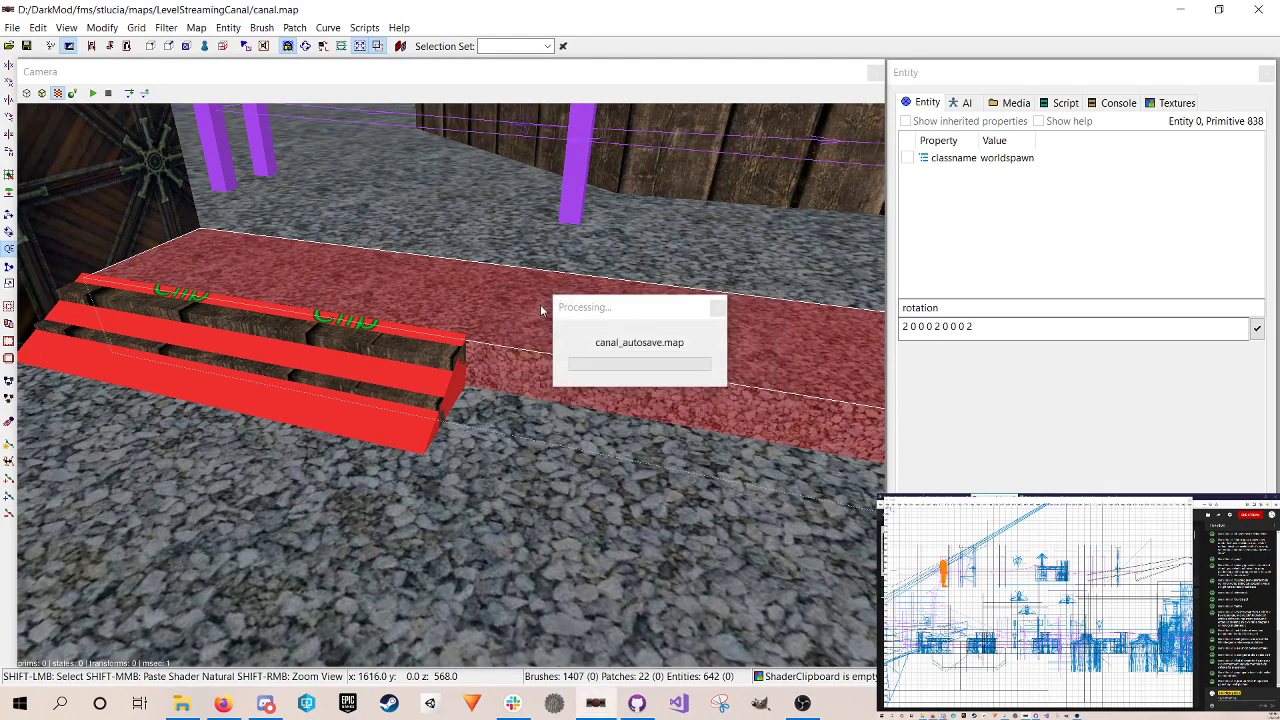
shift+click(540, 304)
shift+click(530, 323)
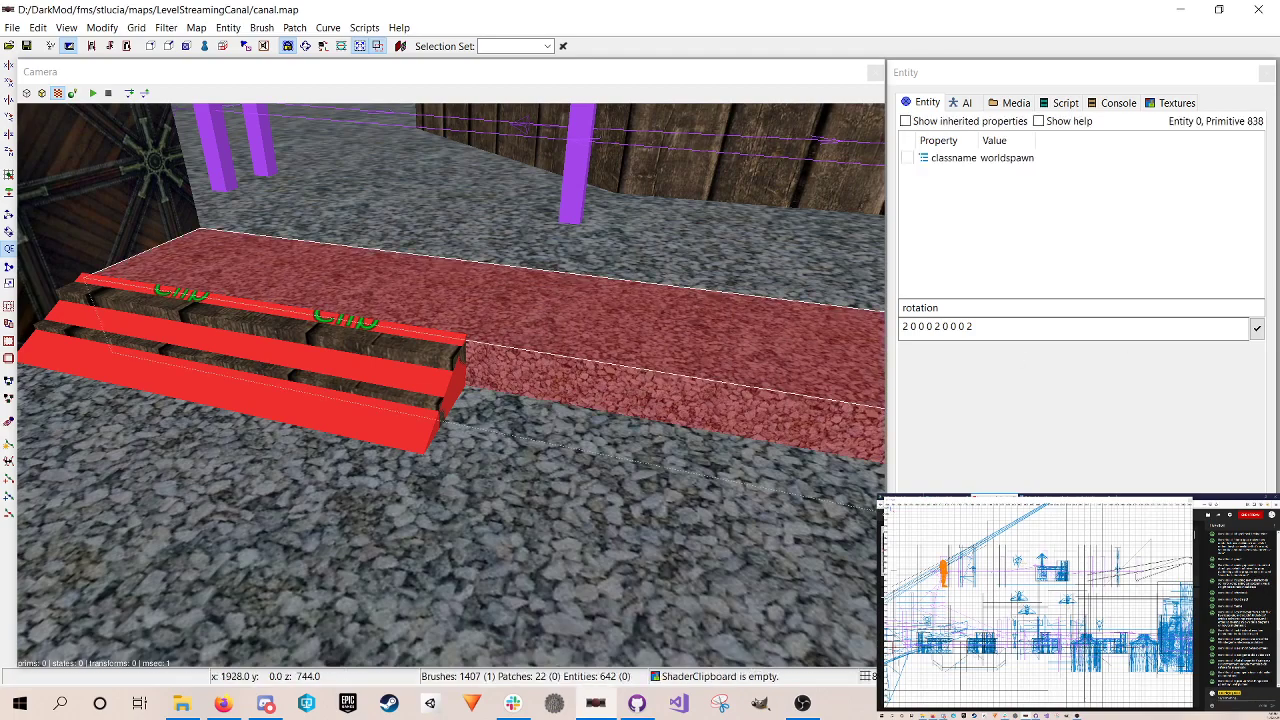
scroll(1038, 605, down, 3)
scroll(1038, 605, up, 1)
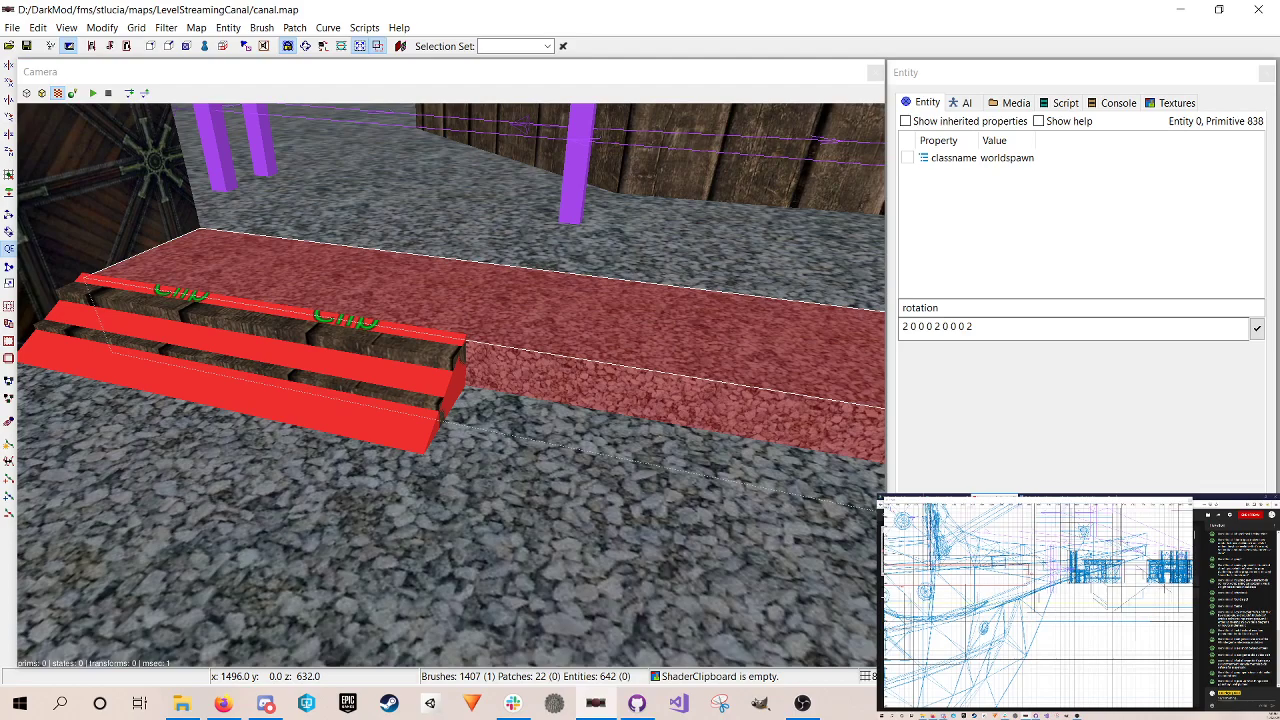
right_click(334, 340)
right_click(334, 340)
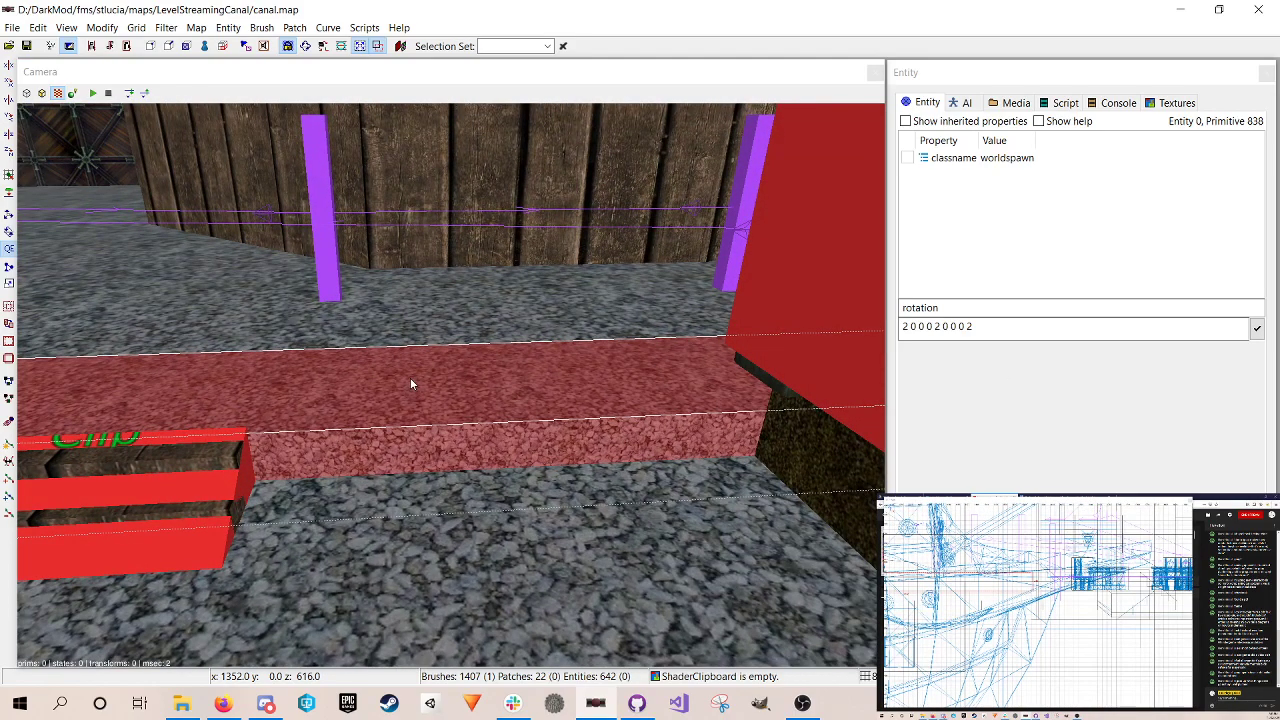
key(Delete)
Step: Try deleting the large raised gravel street brush beside the tall wooden building
shift+click(410, 349)
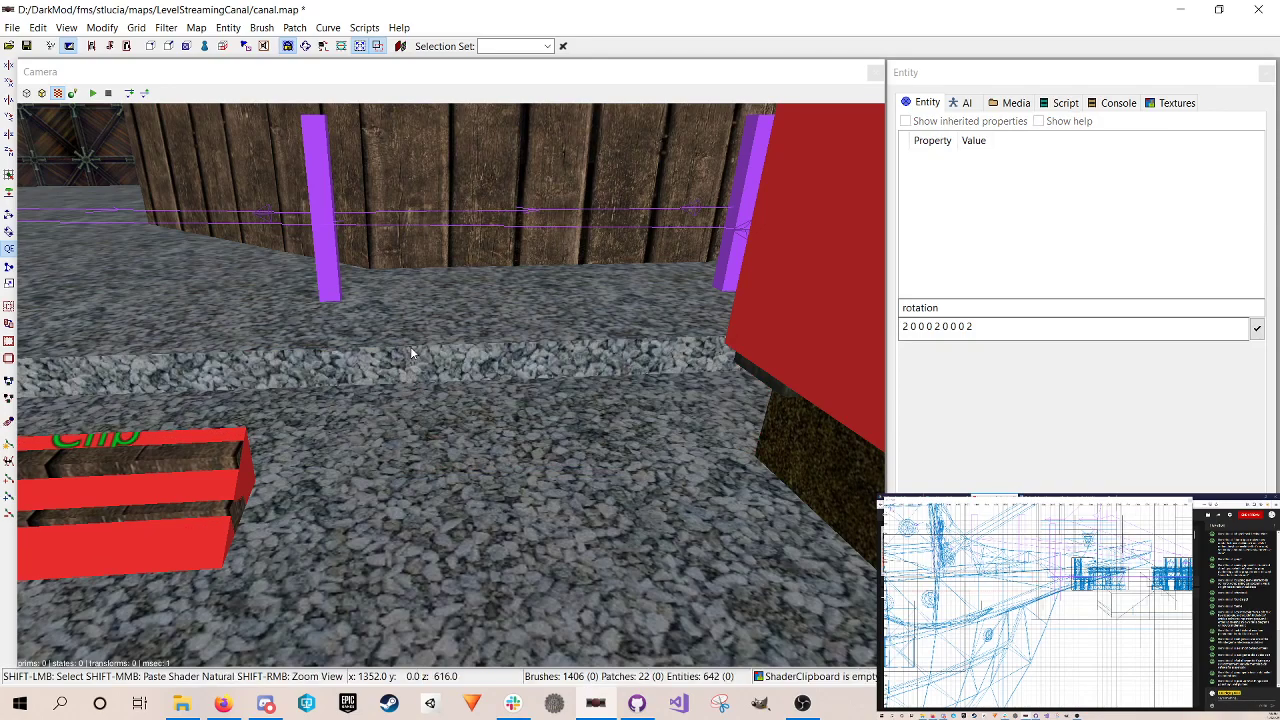
key(Delete)
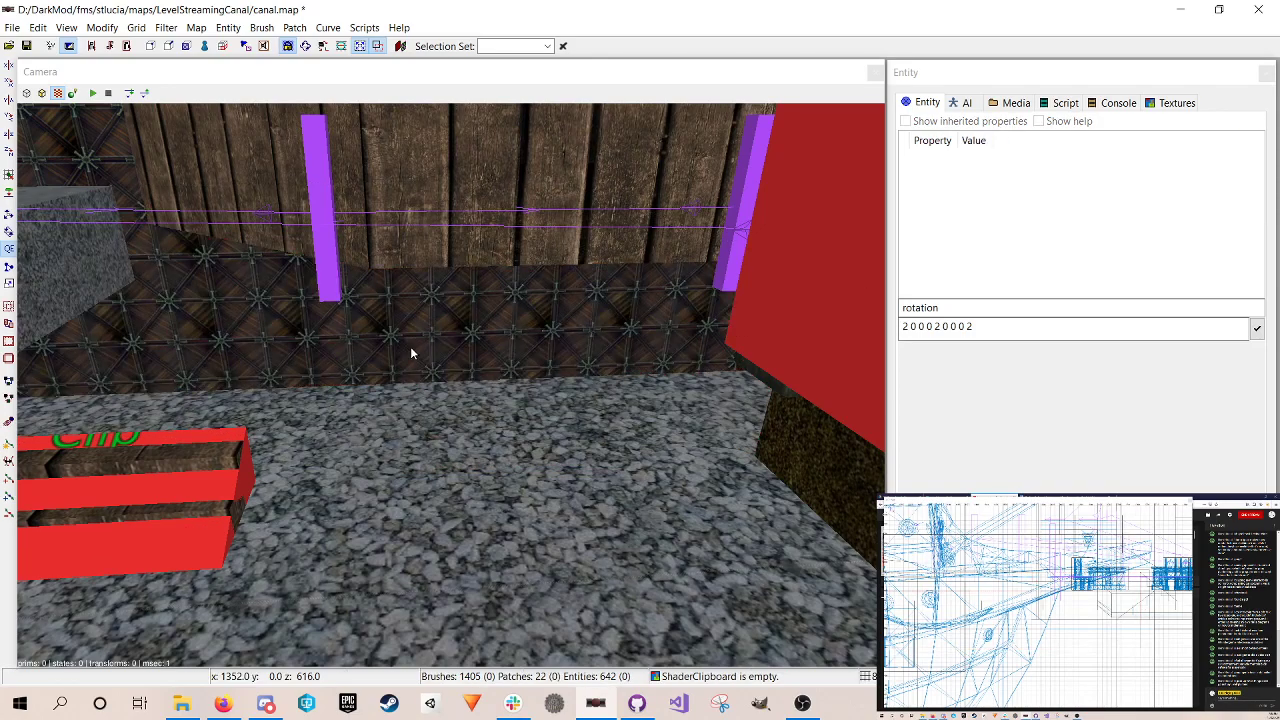
key(ctrl+z)
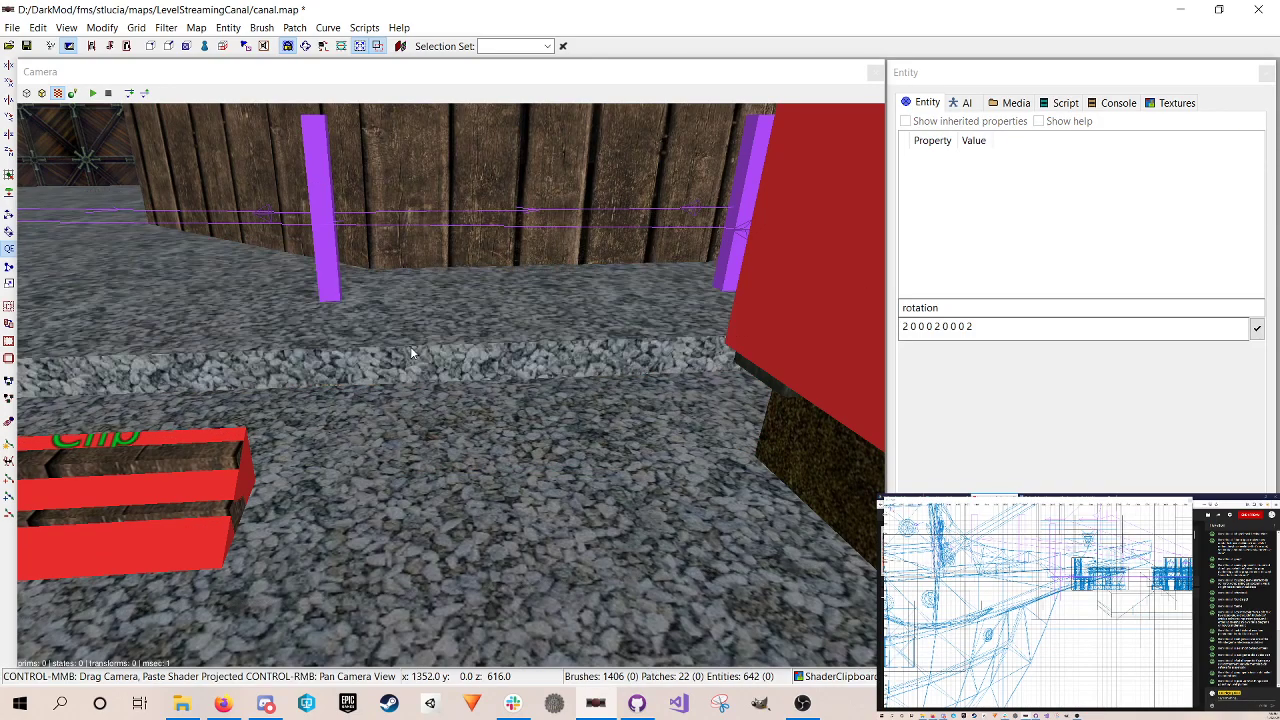
Step: Highlight the lower gravel floor brush around the wooden steps and examine its extent up close and from above
shift+click(479, 415)
key(Escape)
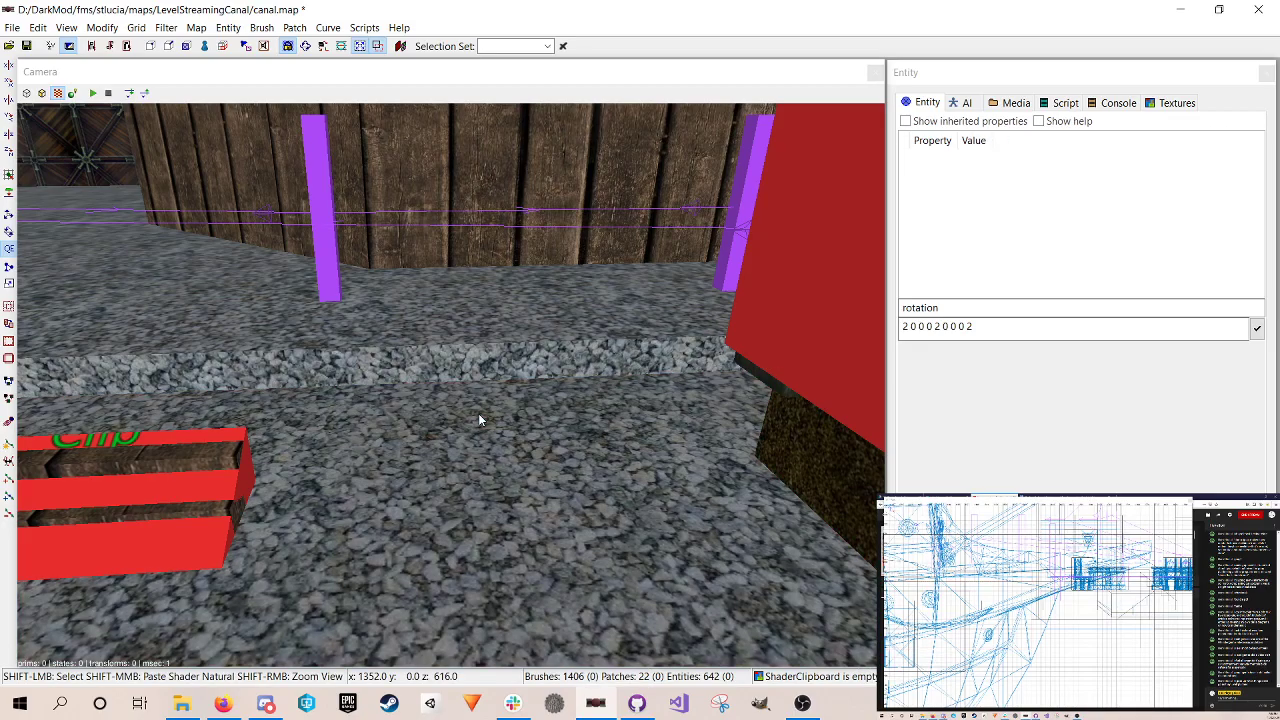
shift+click(448, 432)
right_click(448, 432)
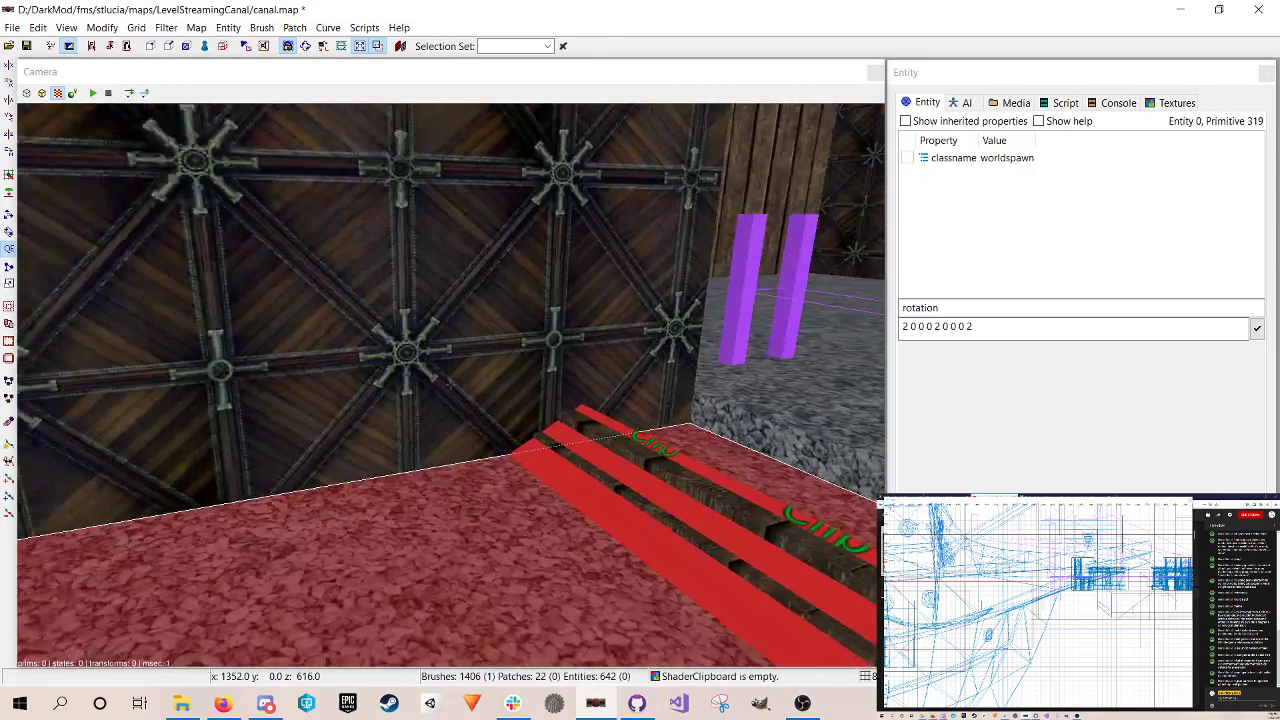
key(Down)
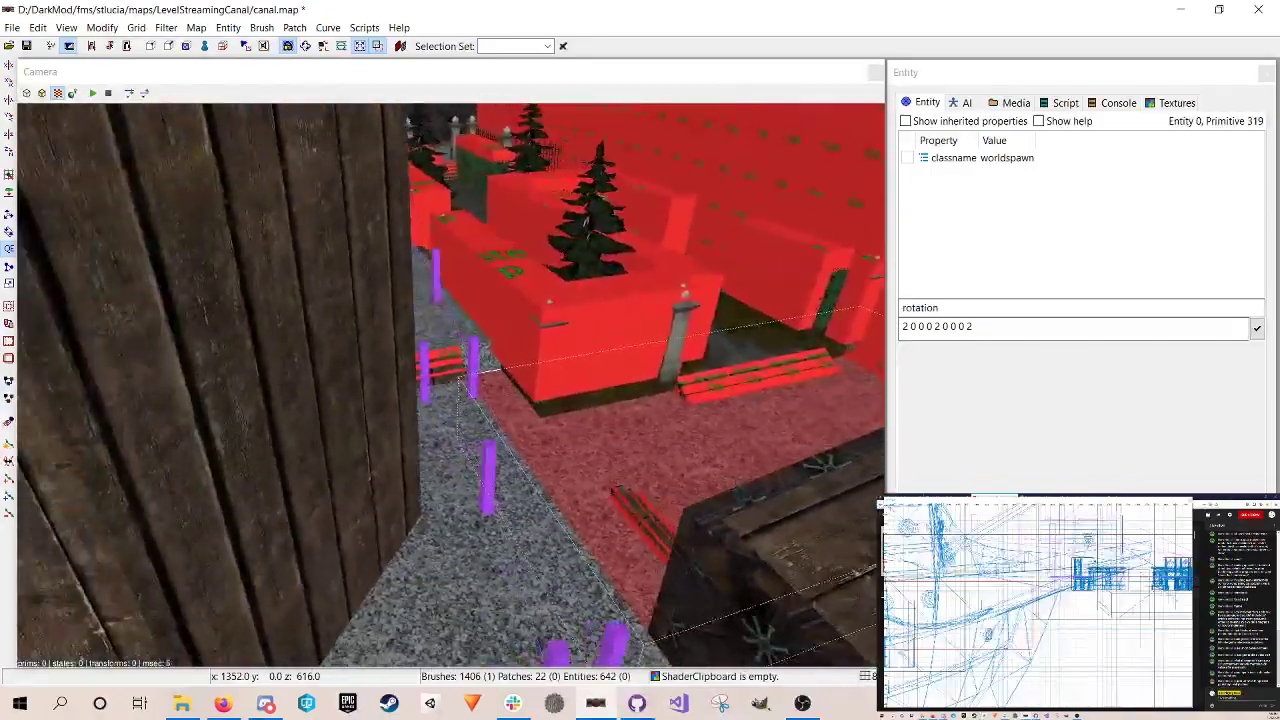
key(Up)
key(Down)
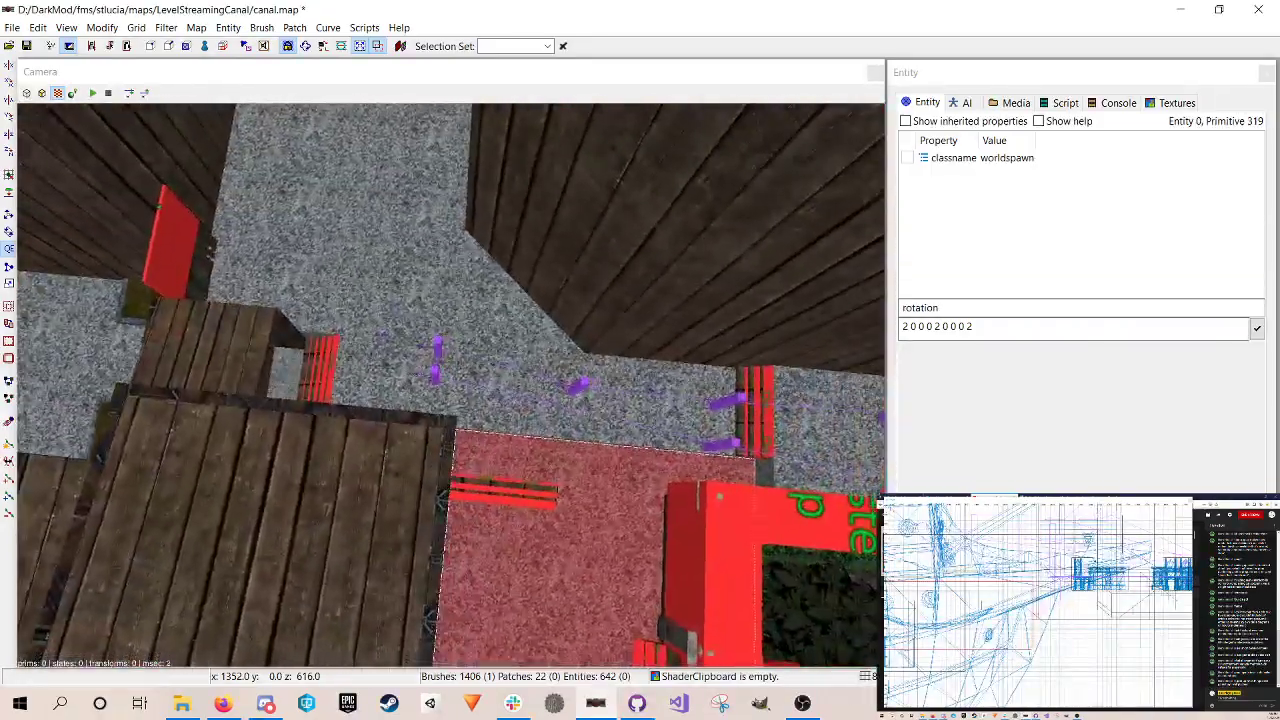
right_click(448, 432)
key(Escape)
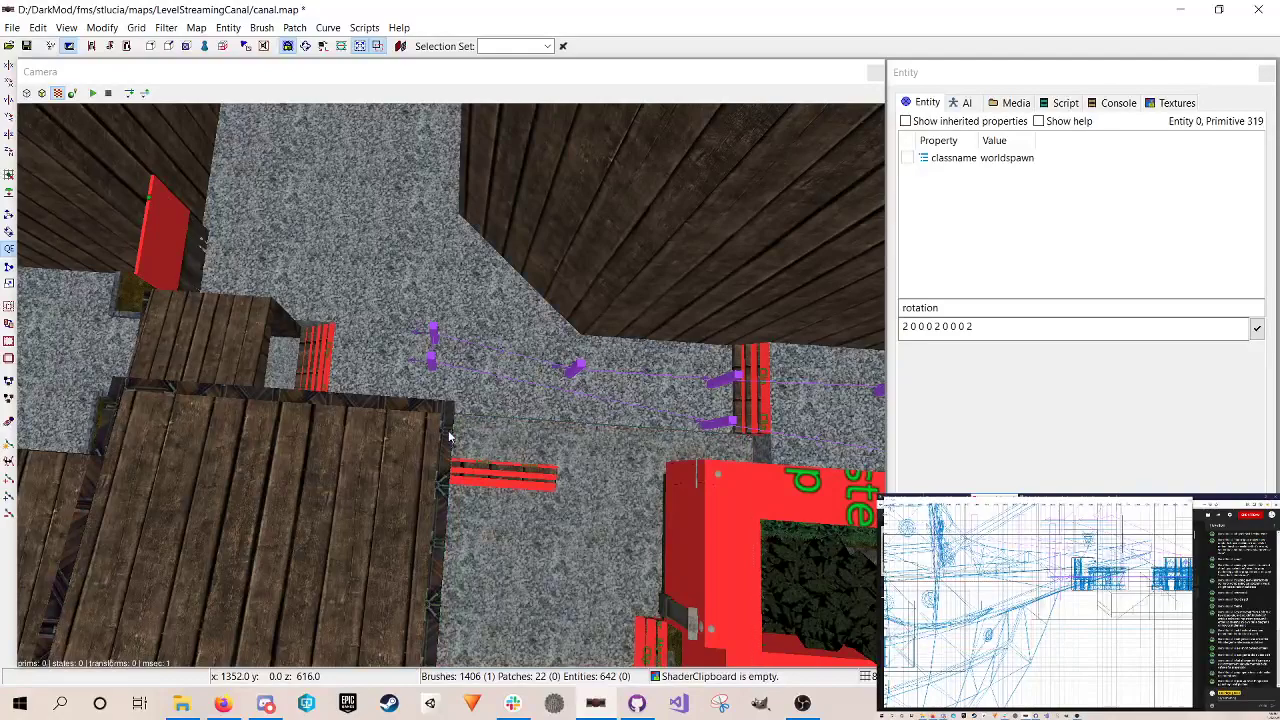
Step: Lower the top of the large raised gravel street brush flush with the lower gravel floor and check the joint up close
shift+click(481, 404)
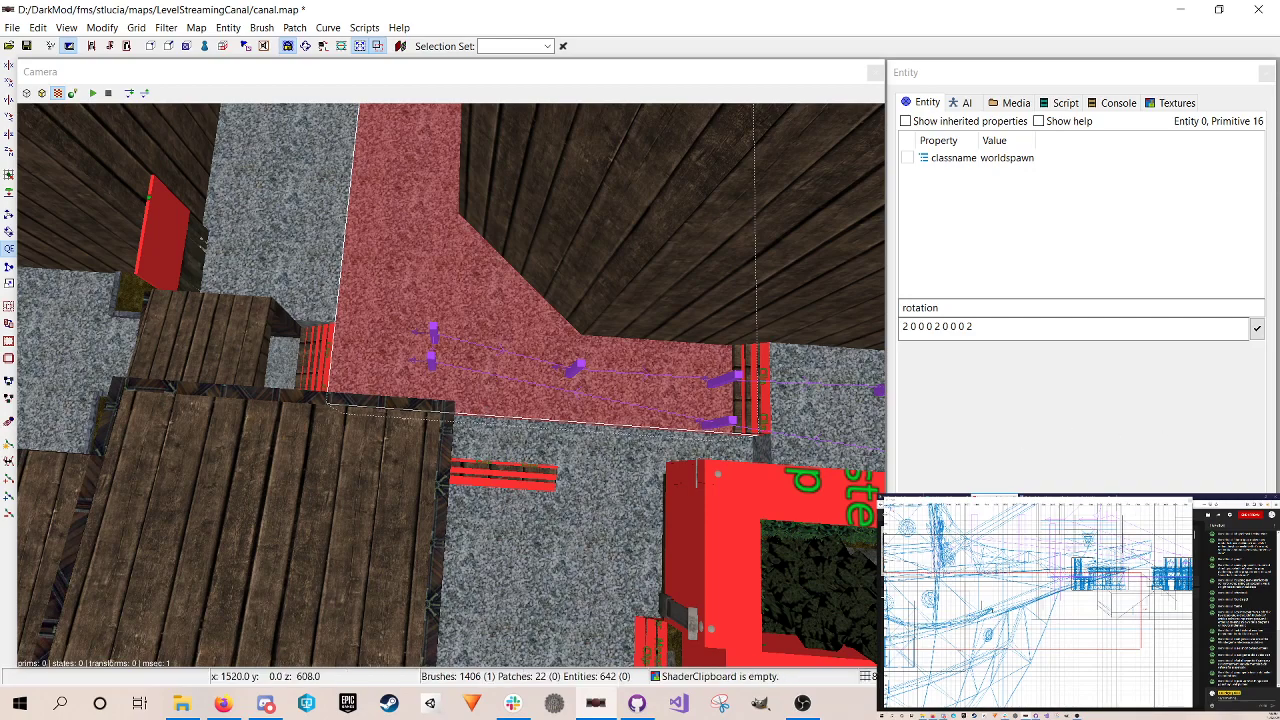
drag(1020, 558, 1020, 562)
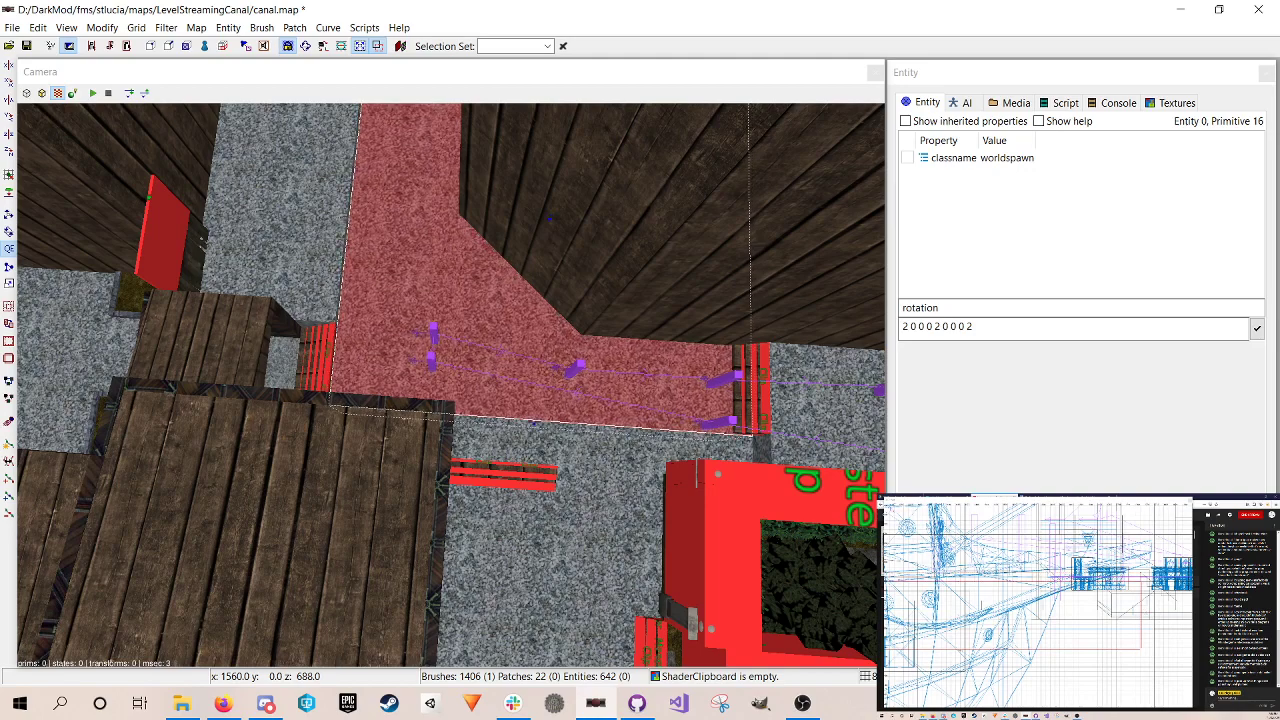
shift+click(629, 479)
shift+click(629, 479)
shift+click(628, 475)
shift+click(628, 475)
right_click(629, 477)
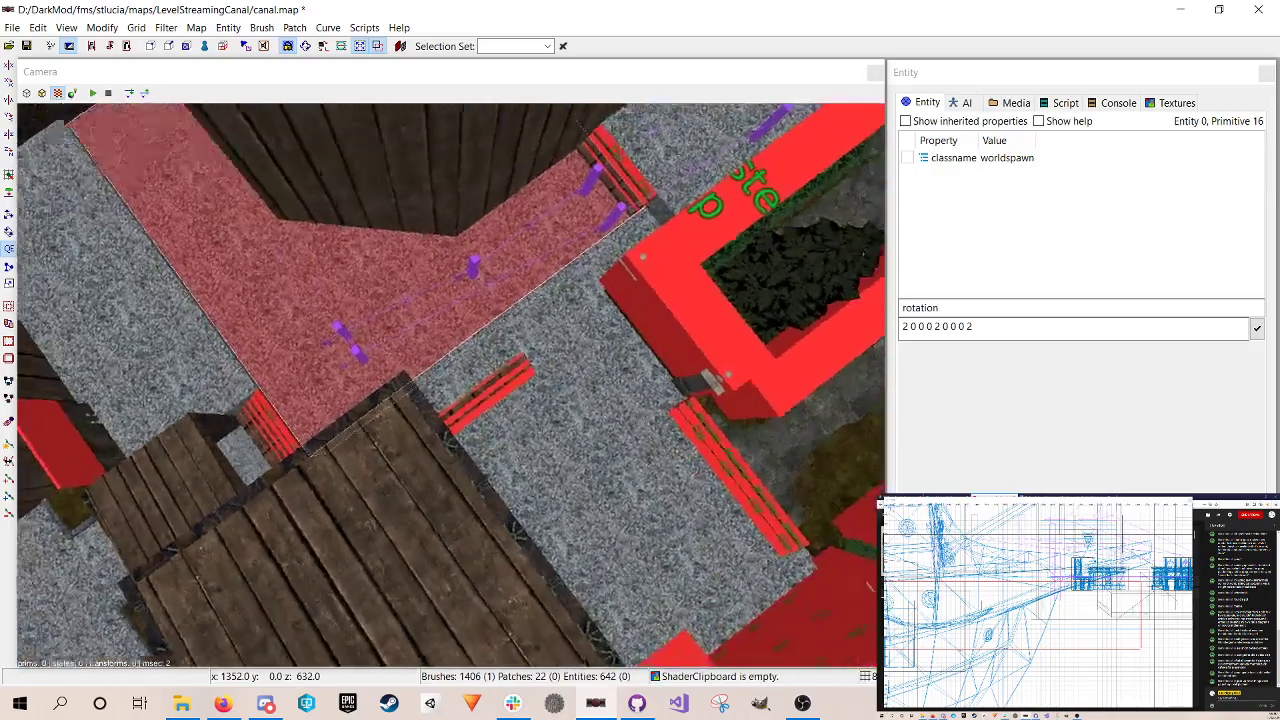
key(Up)
key(Up)
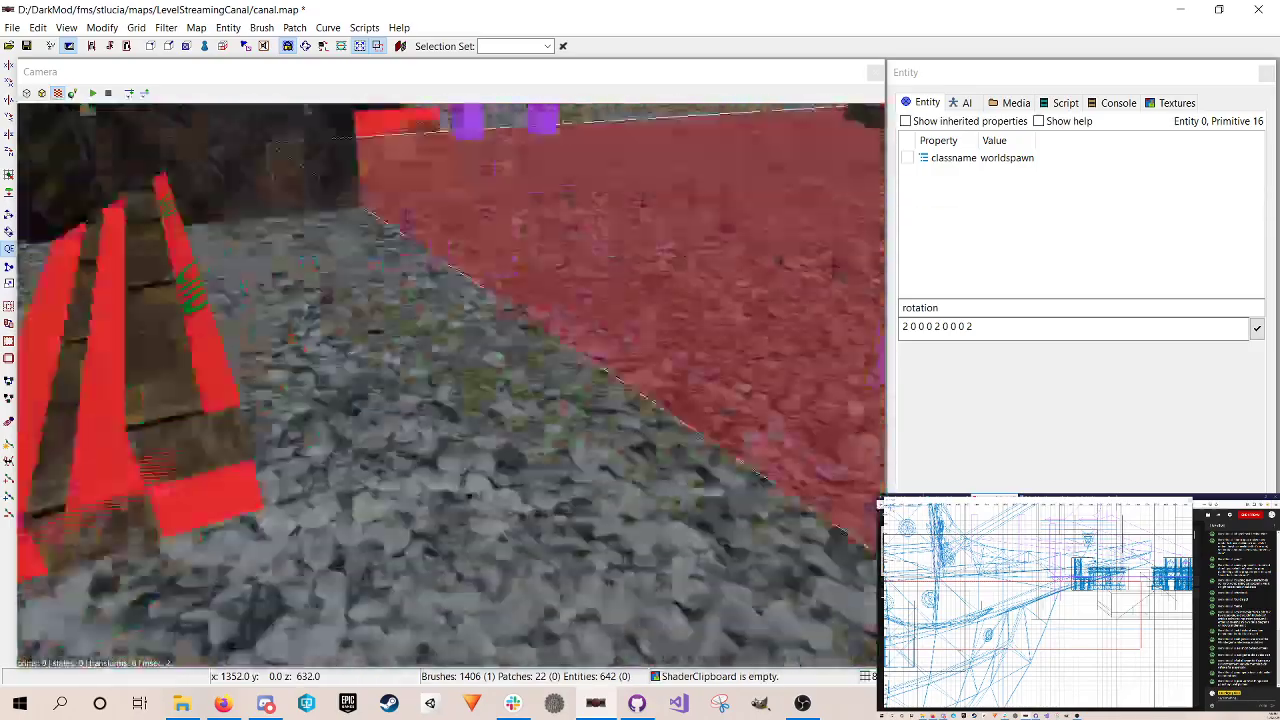
key(Down)
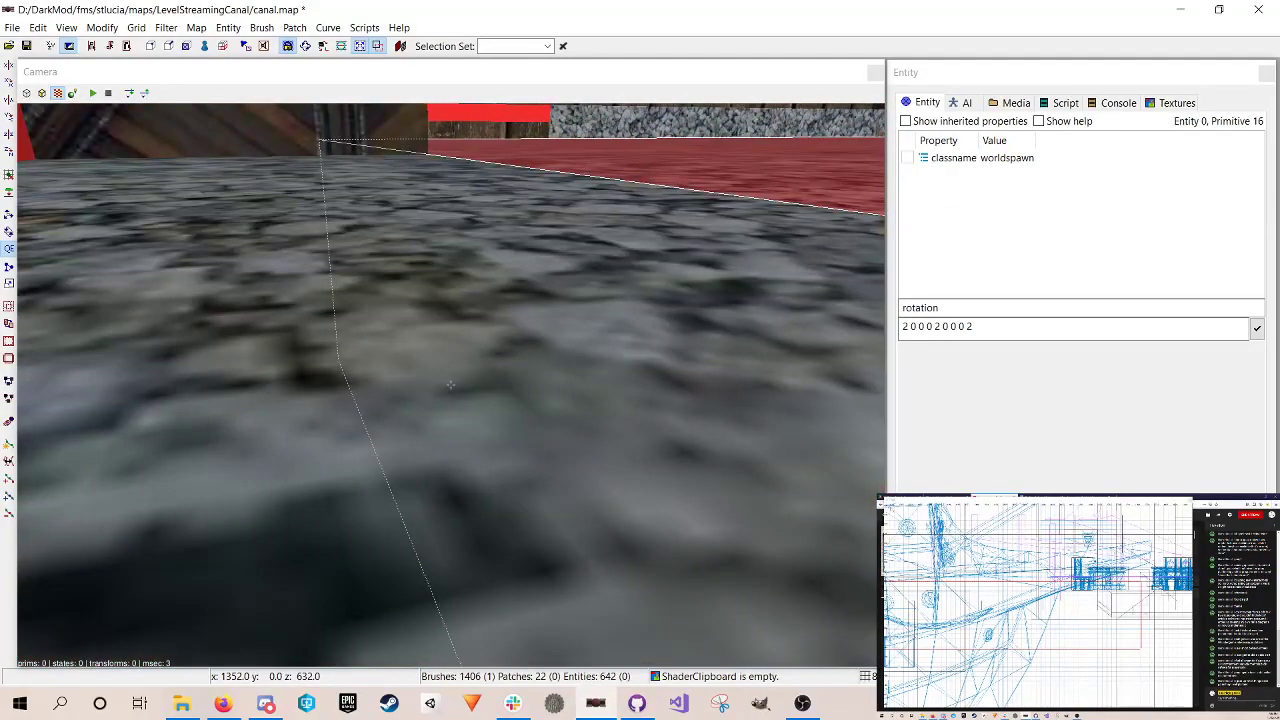
right_click(623, 481)
key(Escape)
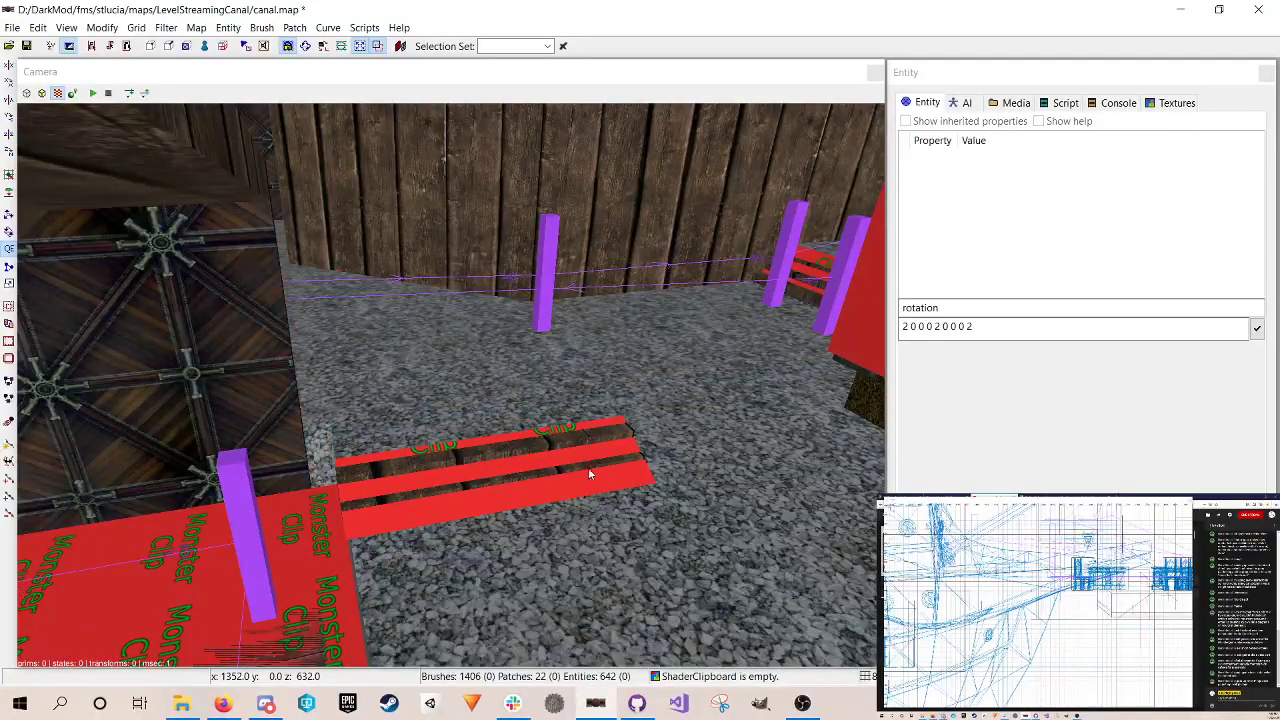
Step: Delete the small wooden steps beside the low building together with their clip brushes and save canal.map
shift+click(544, 440)
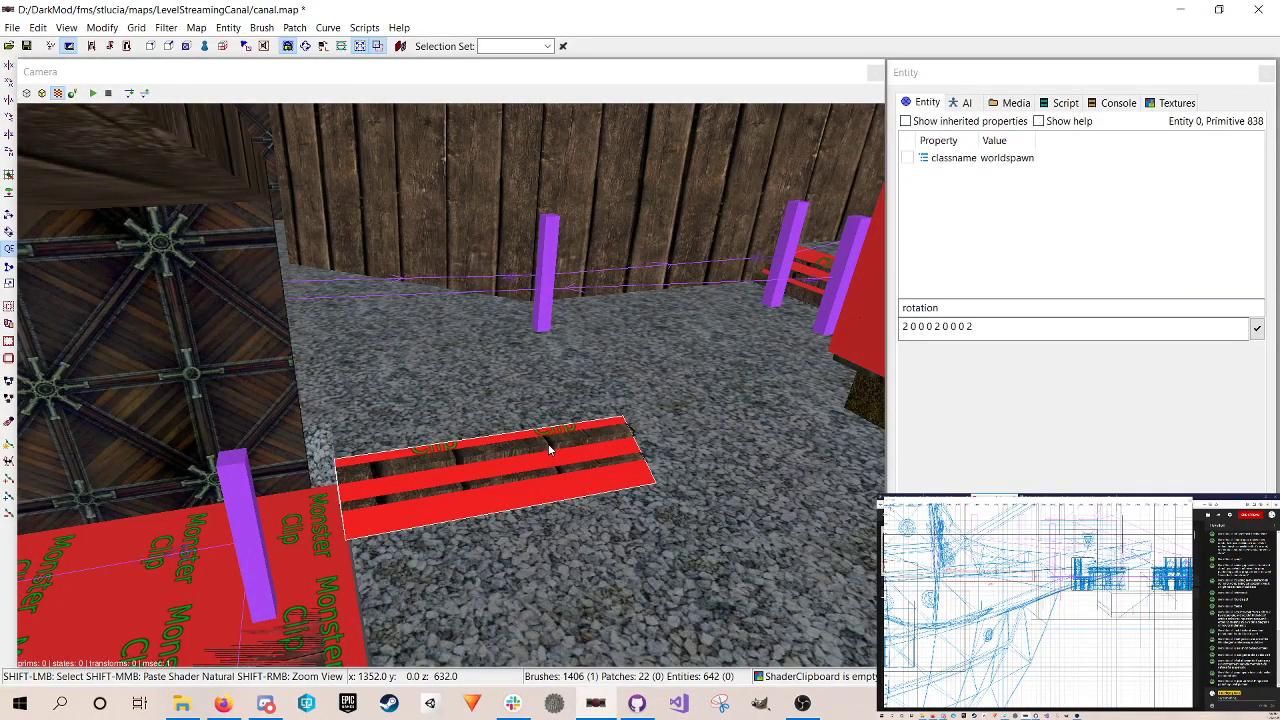
key(Delete)
key(ctrl+s)
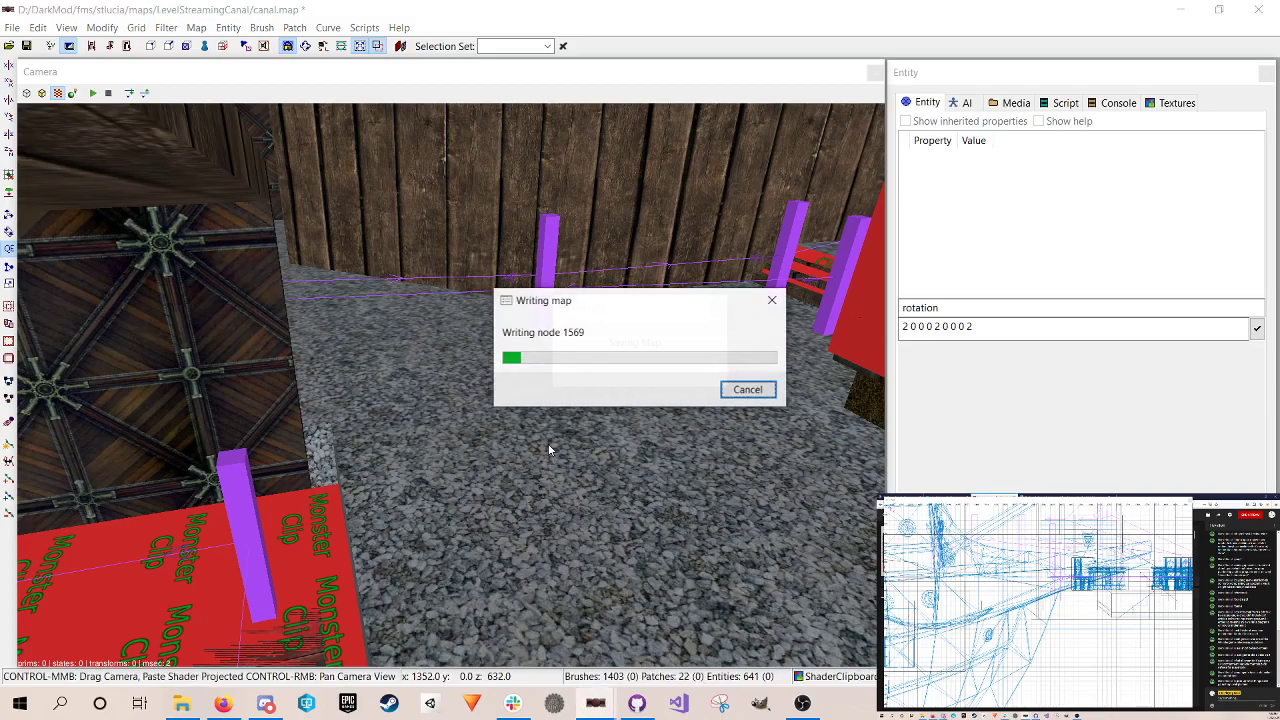
Step: Lower the top of the raised gravel brush along the tall wooden wall flush with the surrounding street and save canal.map
right_click(487, 461)
key(Up)
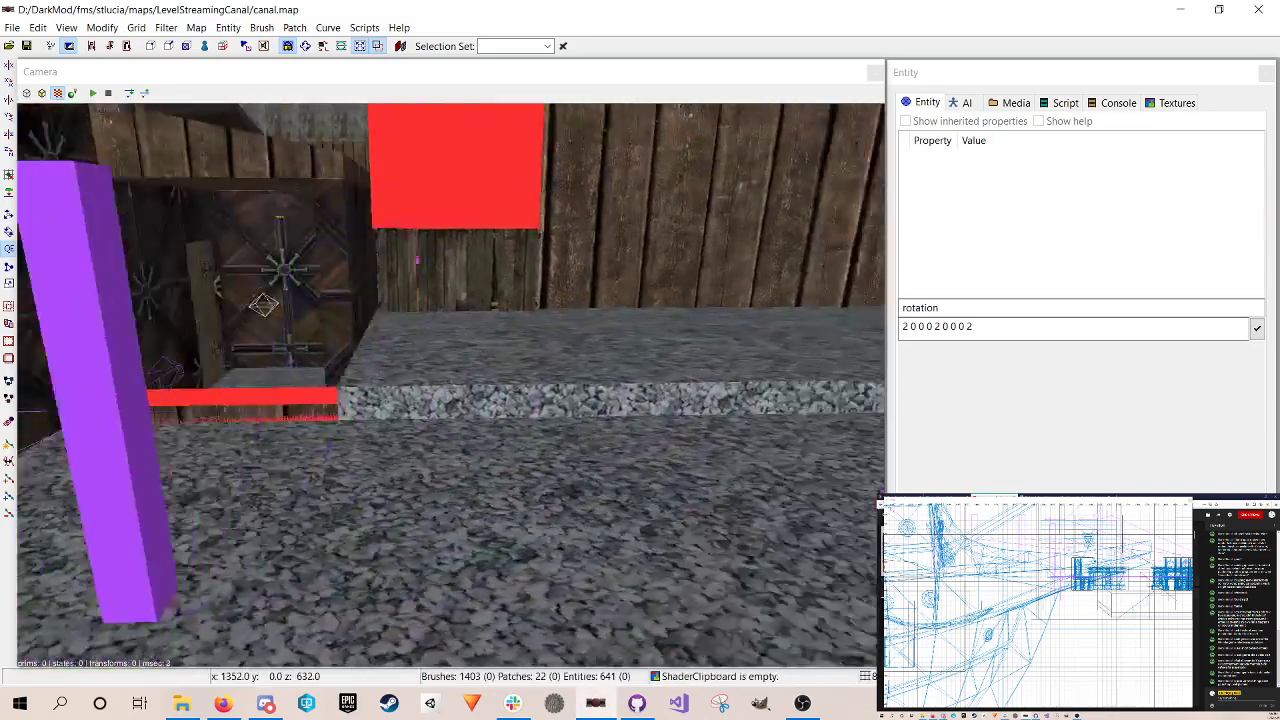
right_click(487, 461)
key(Right)
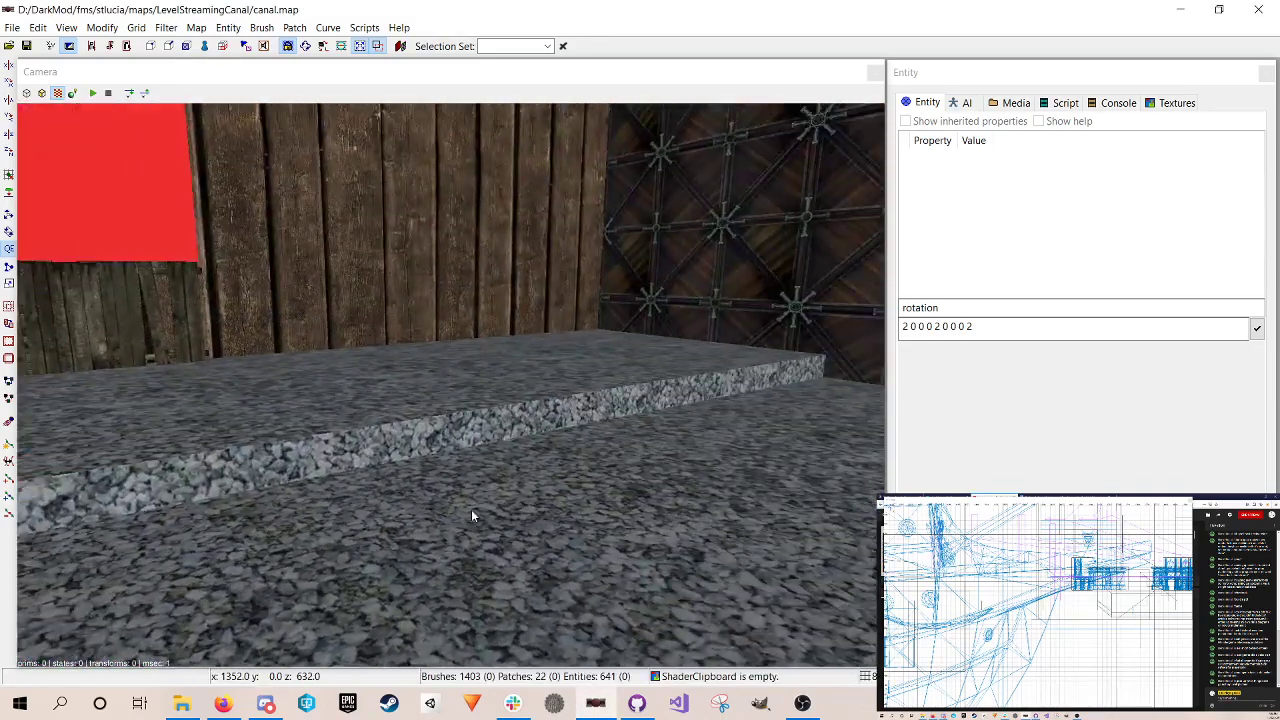
shift+click(422, 426)
key(ctrl+Tab)
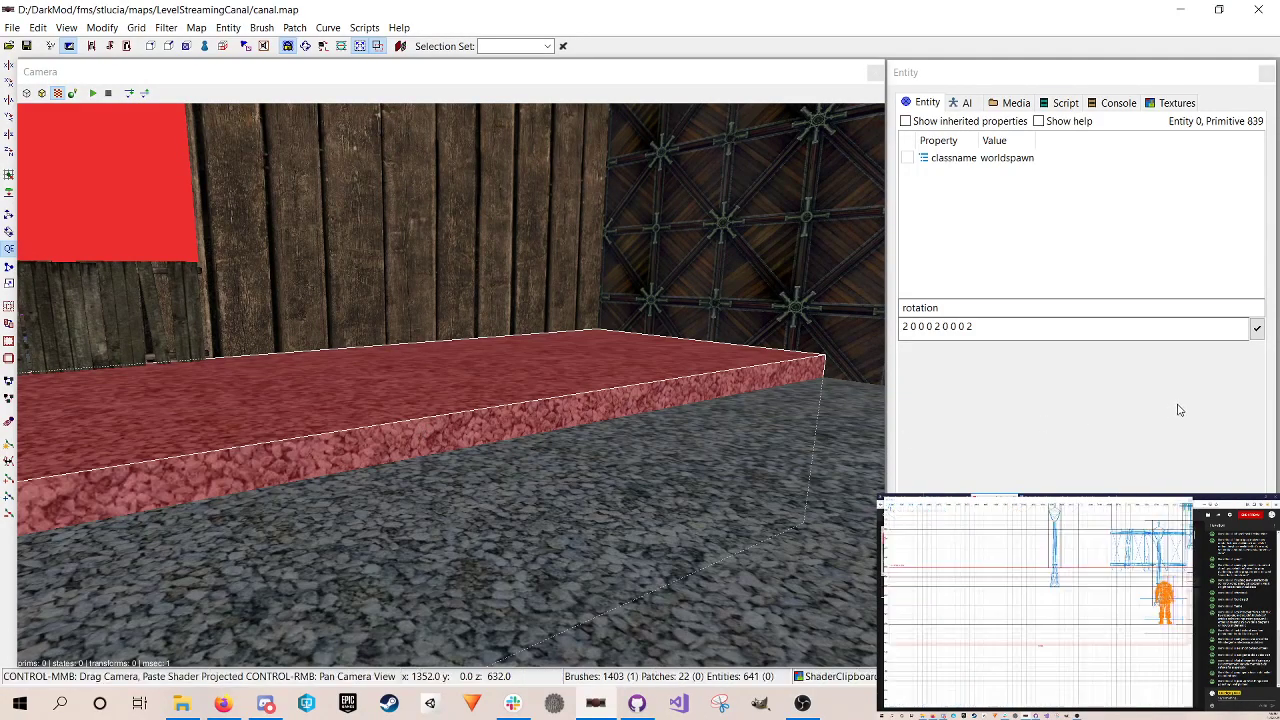
drag(958, 555, 958, 555)
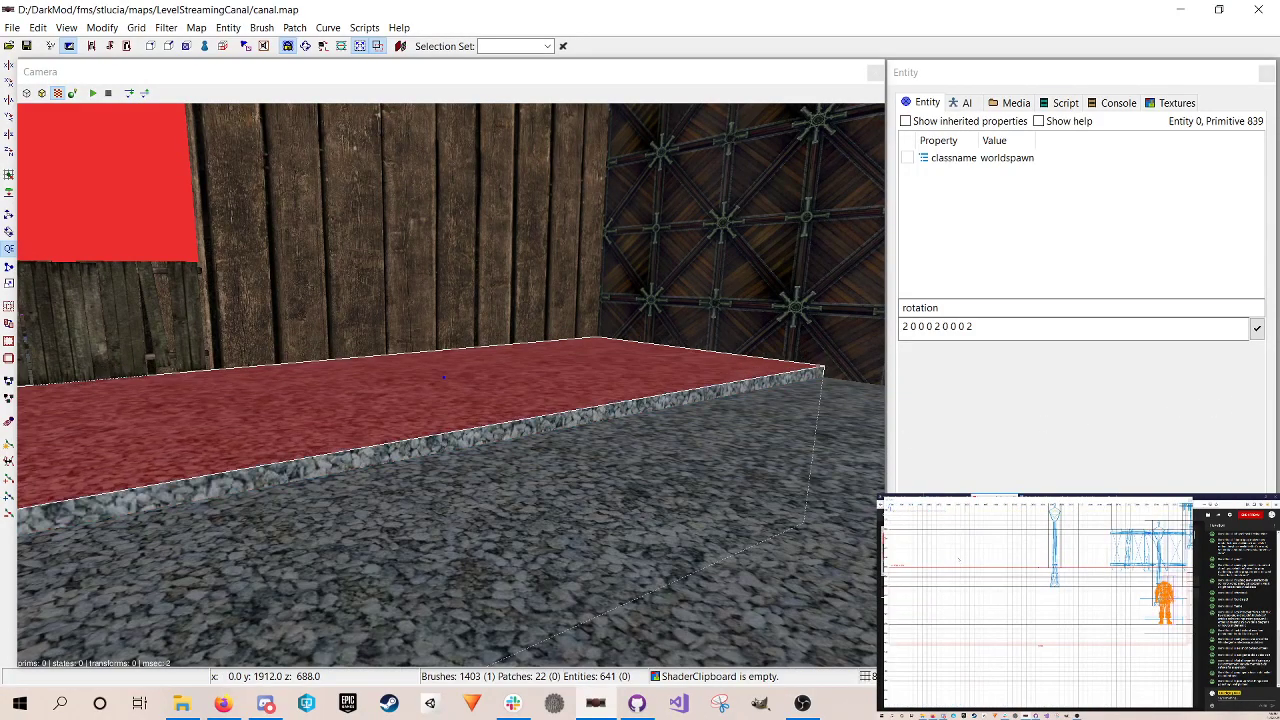
key(Delete)
key(ctrl+s)
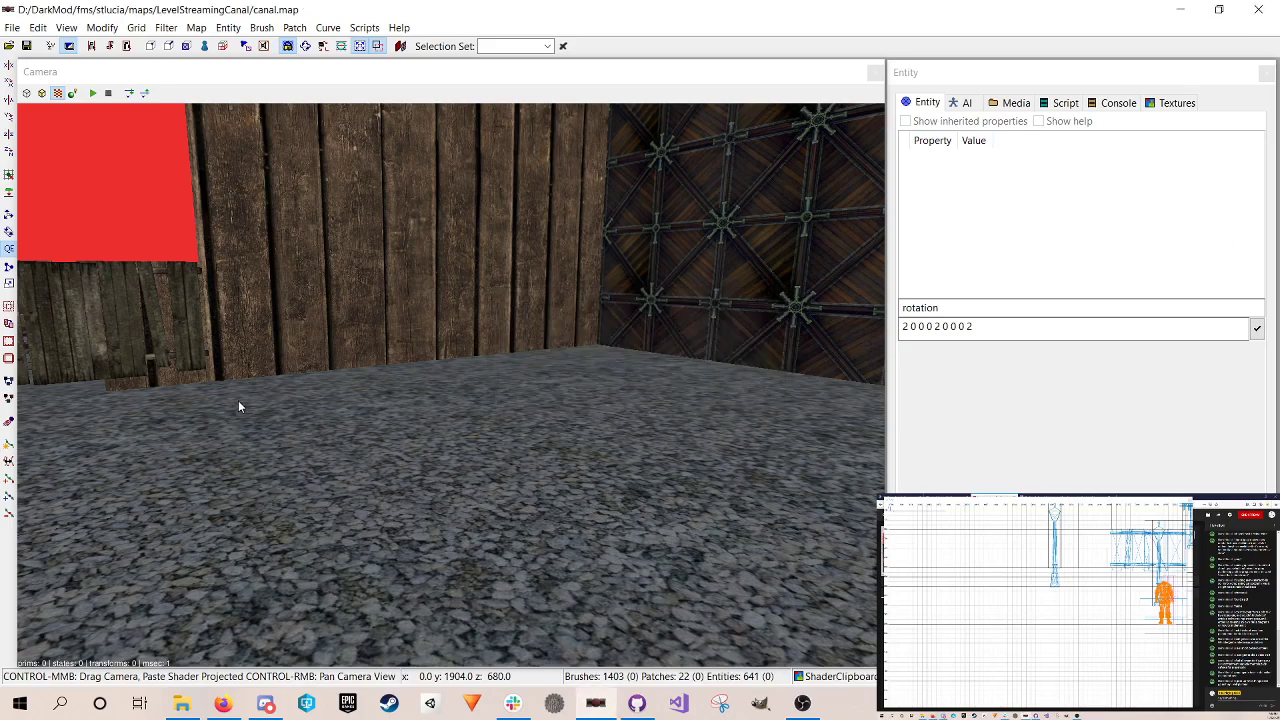
Step: Move the wooden fence between the low and tall buildings down onto the lowered gravel street and save the map
right_click(239, 407)
right_click(364, 403)
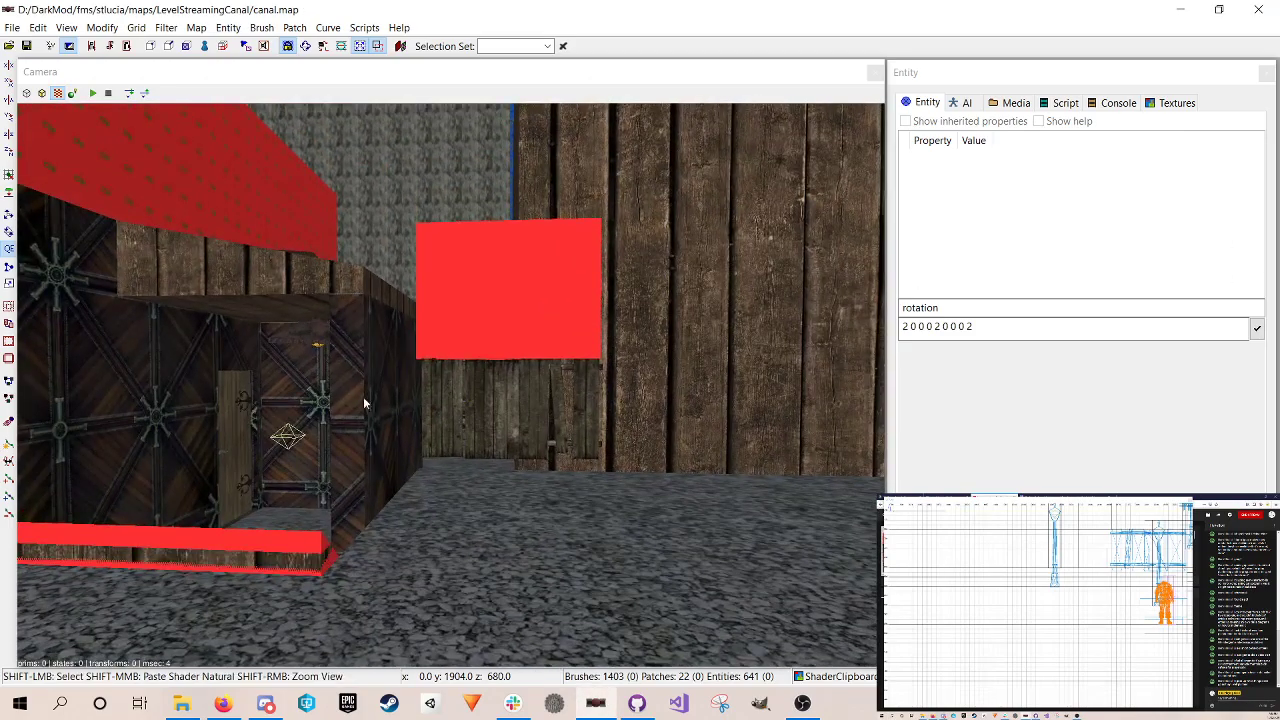
shift+click(432, 407)
shift+click(506, 285)
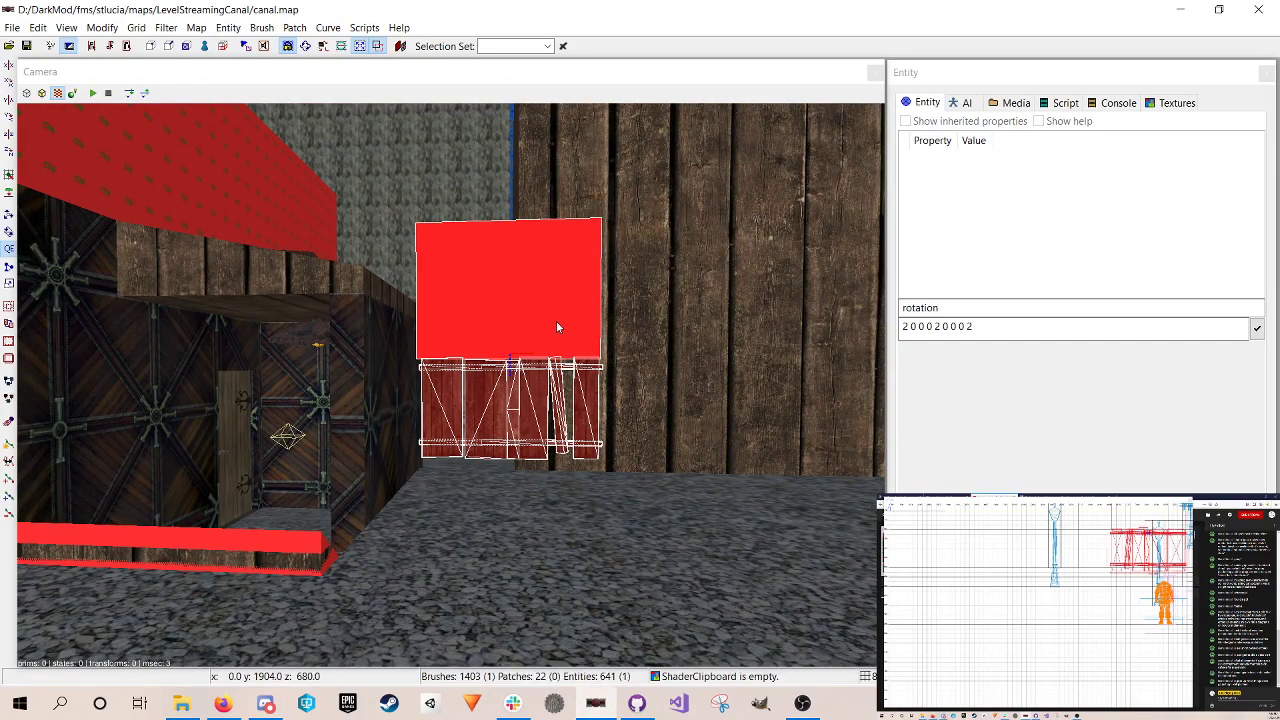
scroll(1100, 590, down, 3)
right_drag(1100, 590, 1059, 619)
drag(1054, 607, 1054, 612)
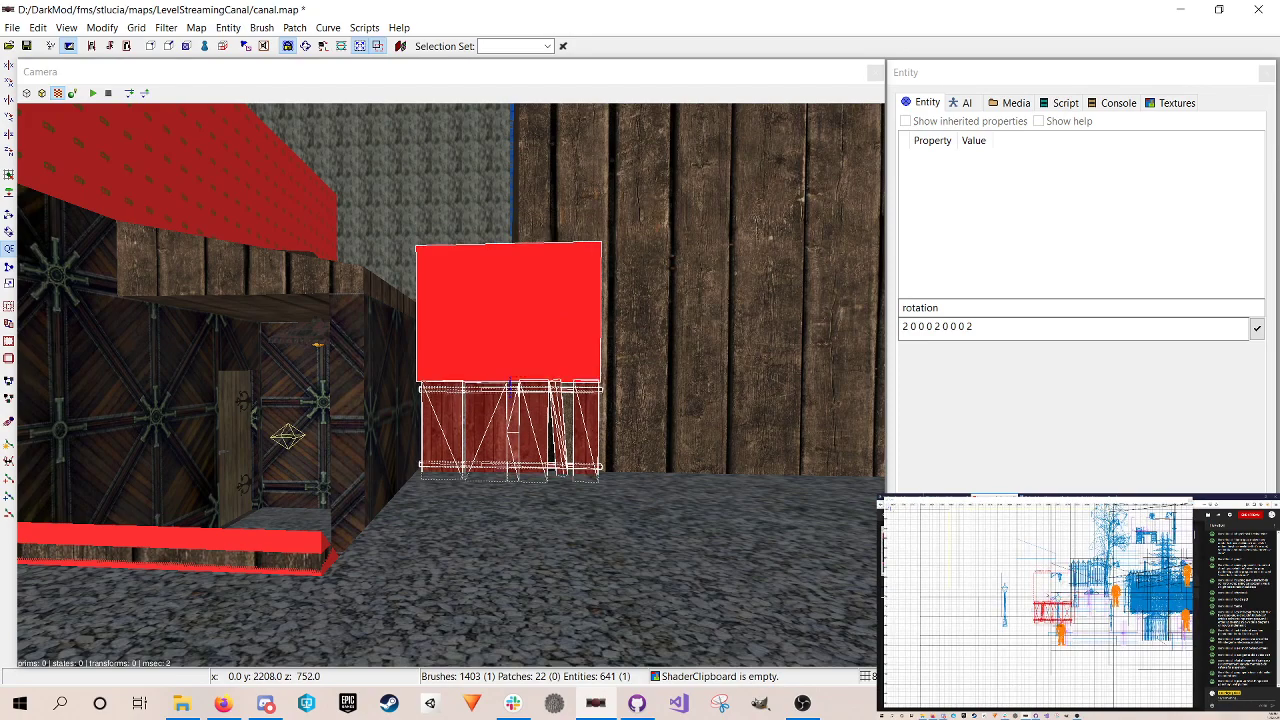
key(Escape)
key(ctrl+s)
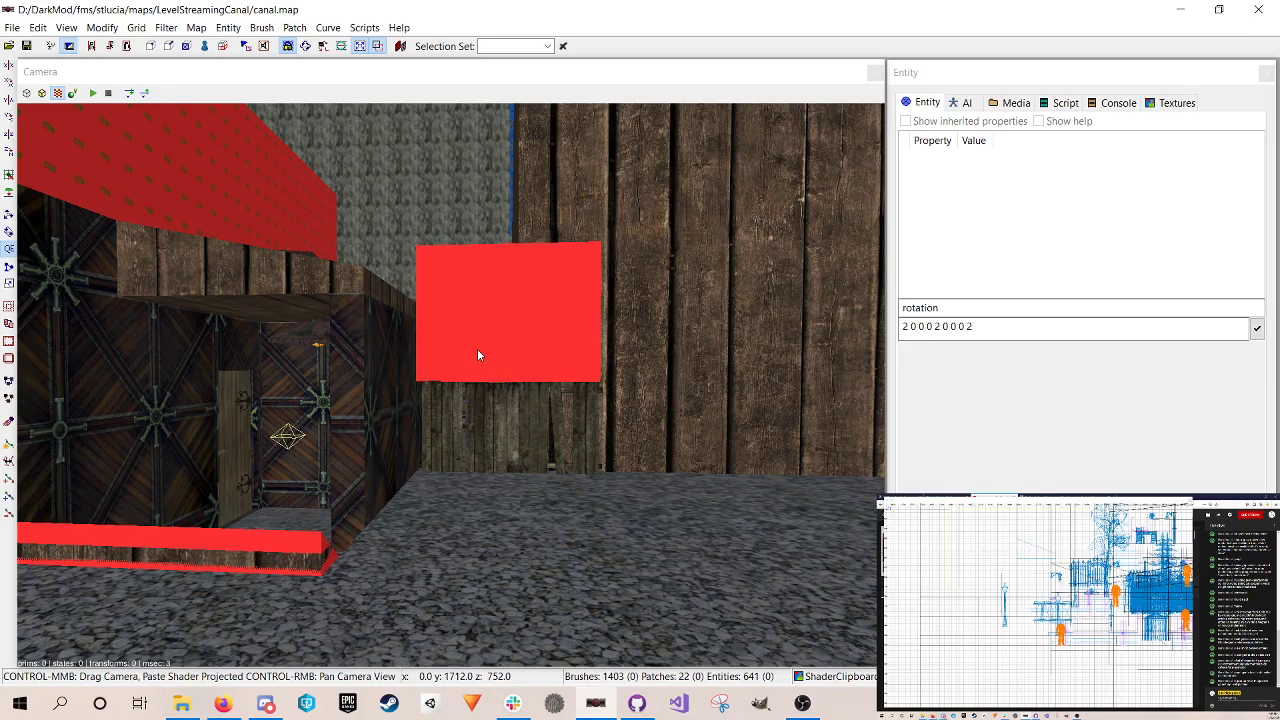
Step: Examine the leveled street around the low wooden building and the sunken wooden steps leading to its door
right_click(477, 350)
key(Up)
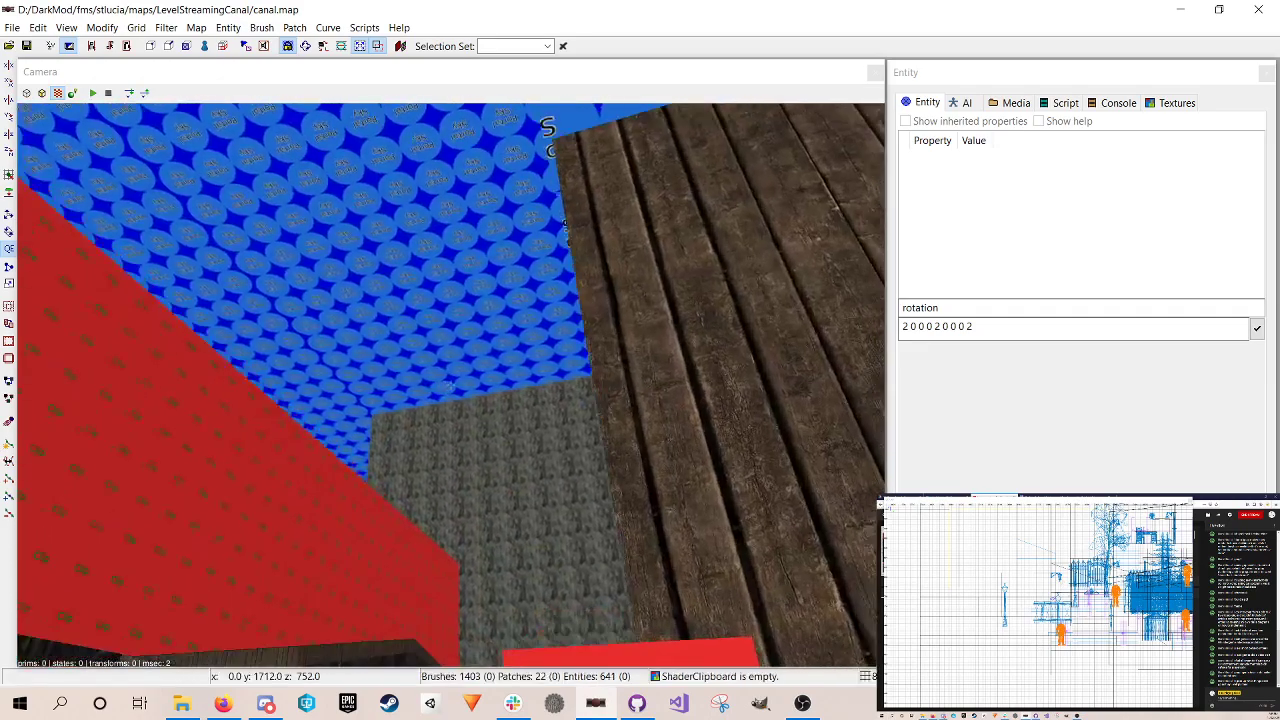
key(Up)
key(Down)
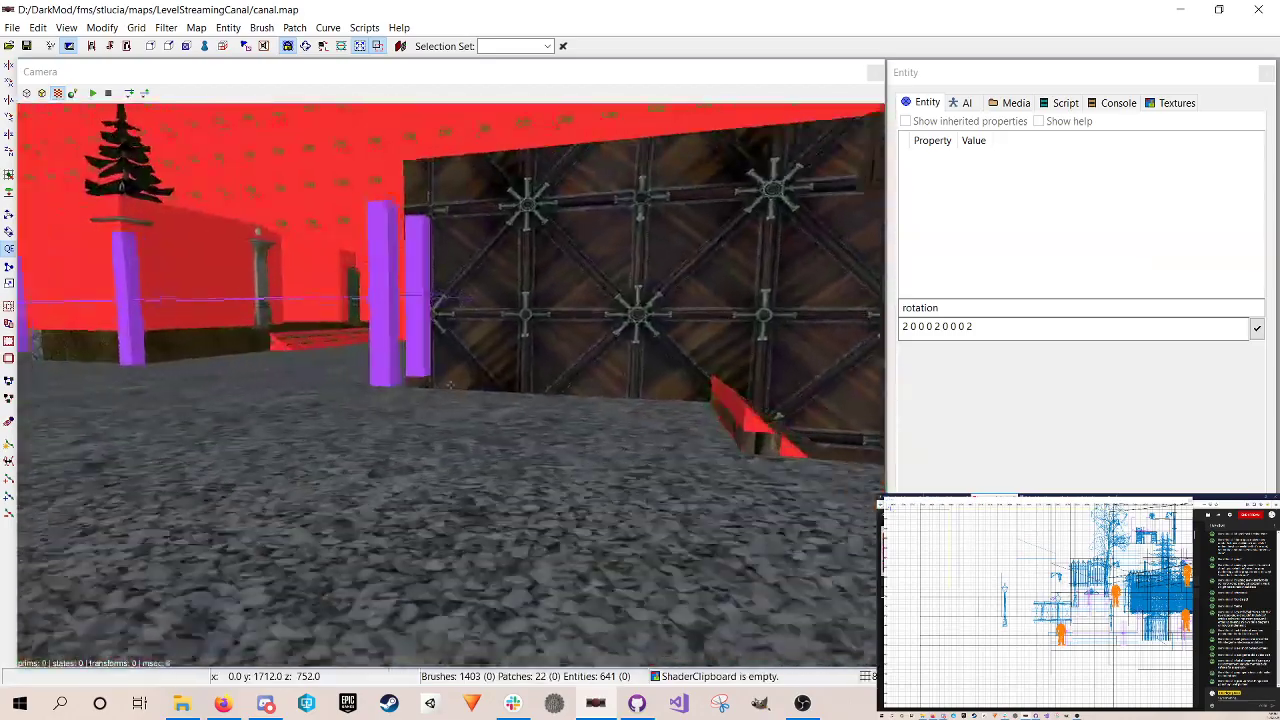
key(Up)
key(Up)
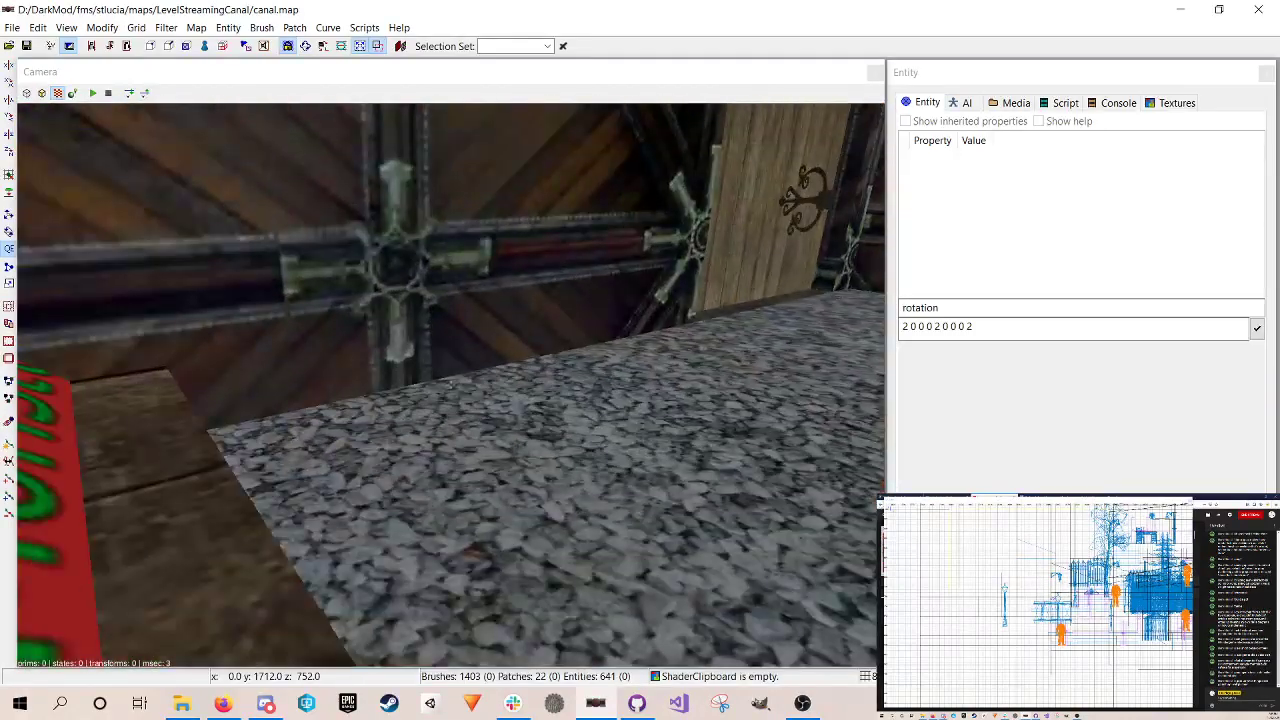
key(Up)
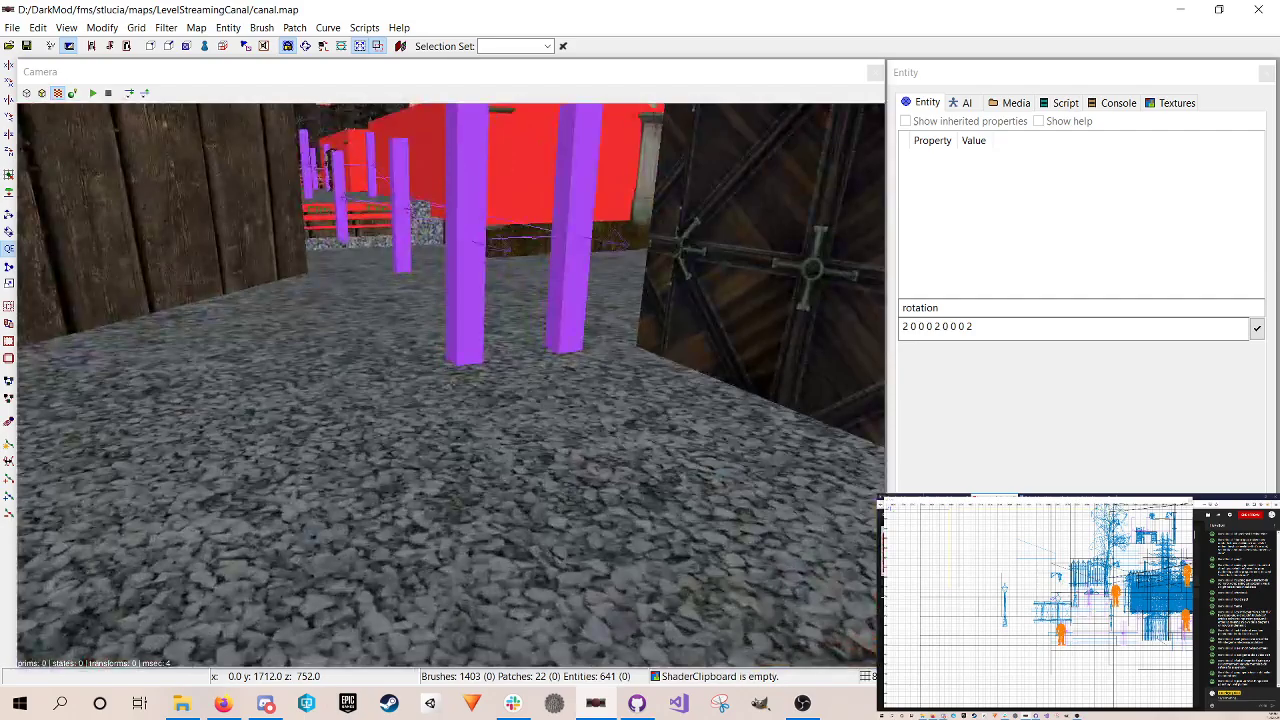
key(Down)
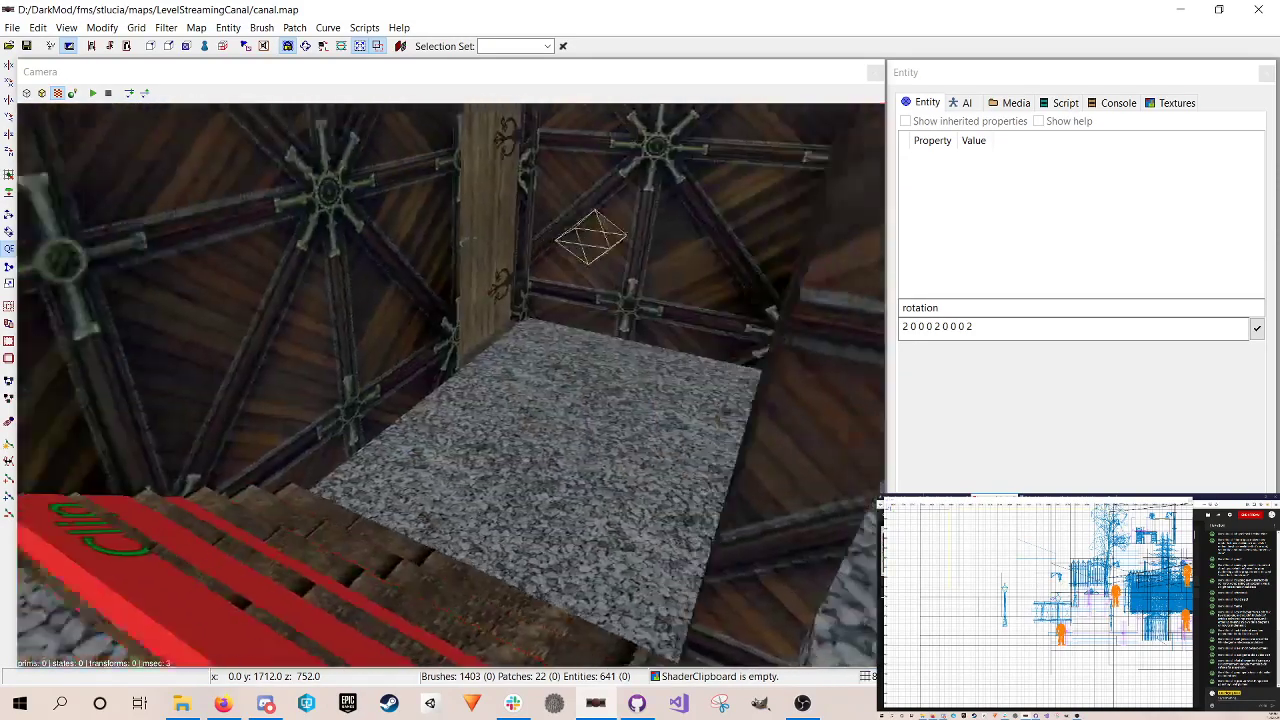
key(Down)
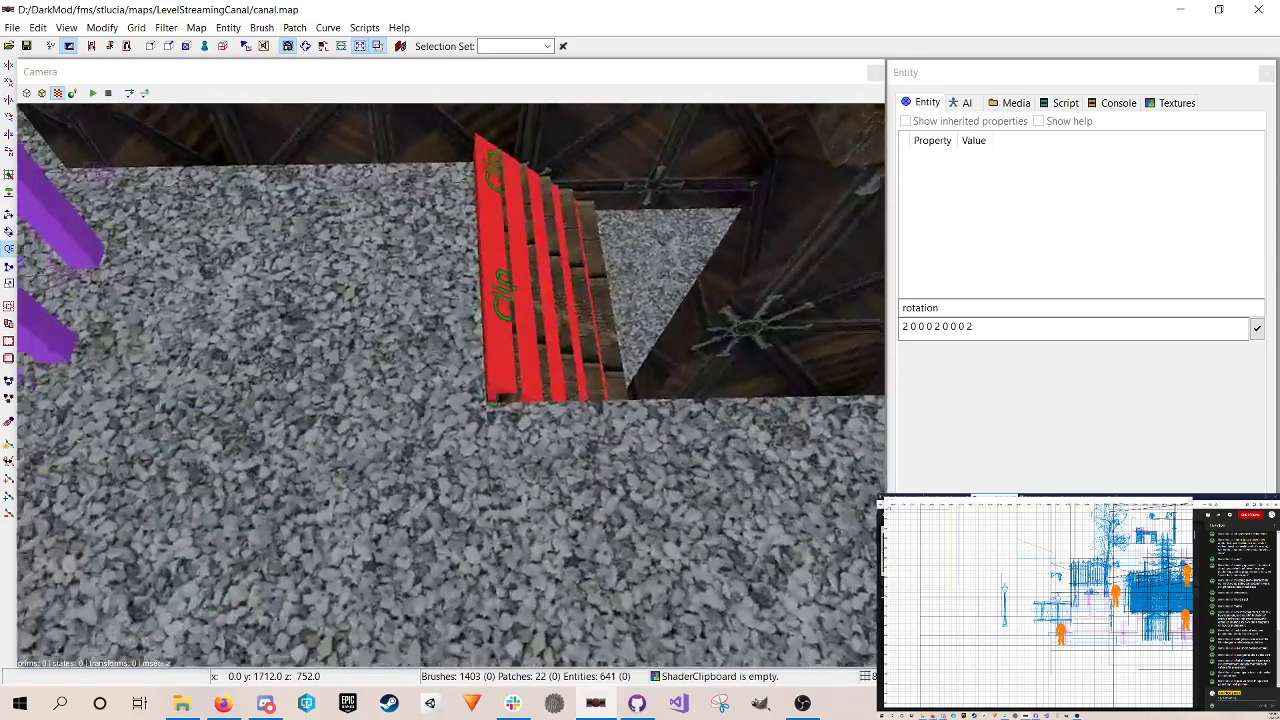
key(Up)
key(Up)
key(Down)
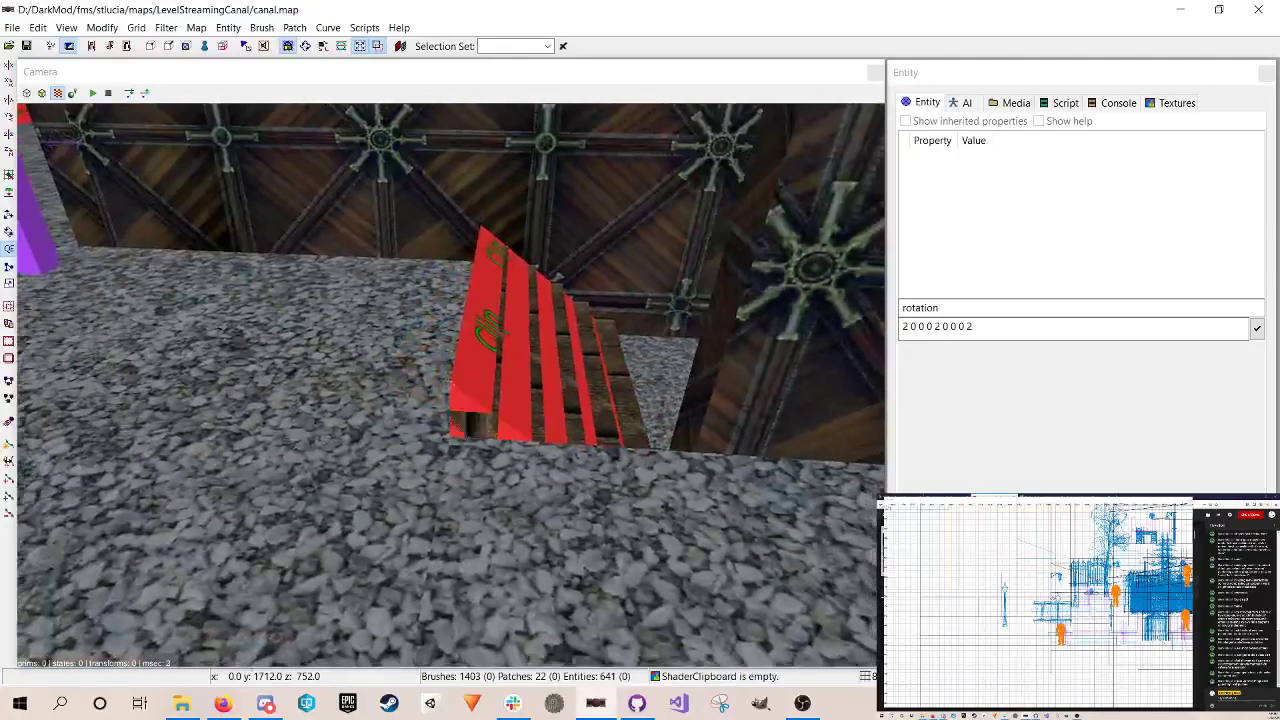
right_click(596, 321)
Step: Delete the uppermost wooden step of the stairs leading down to the low building's door
shift+click(564, 368)
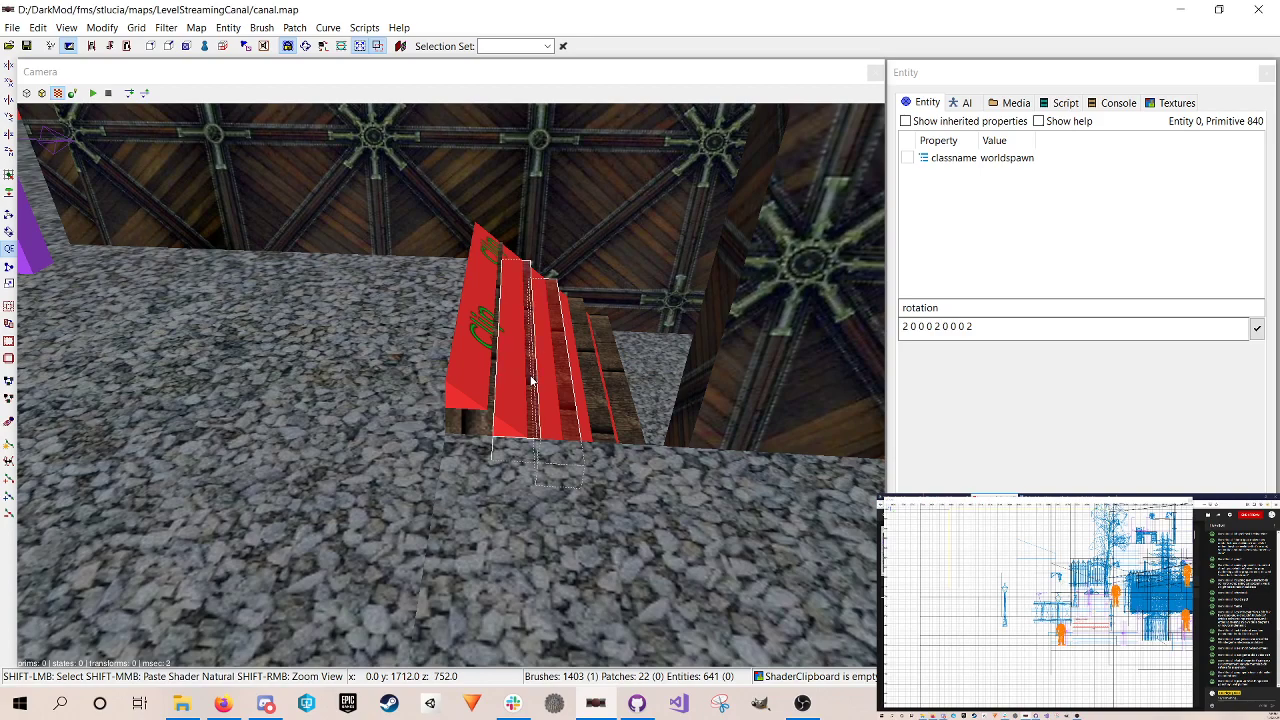
shift+click(530, 380)
shift+click(484, 421)
key(Escape)
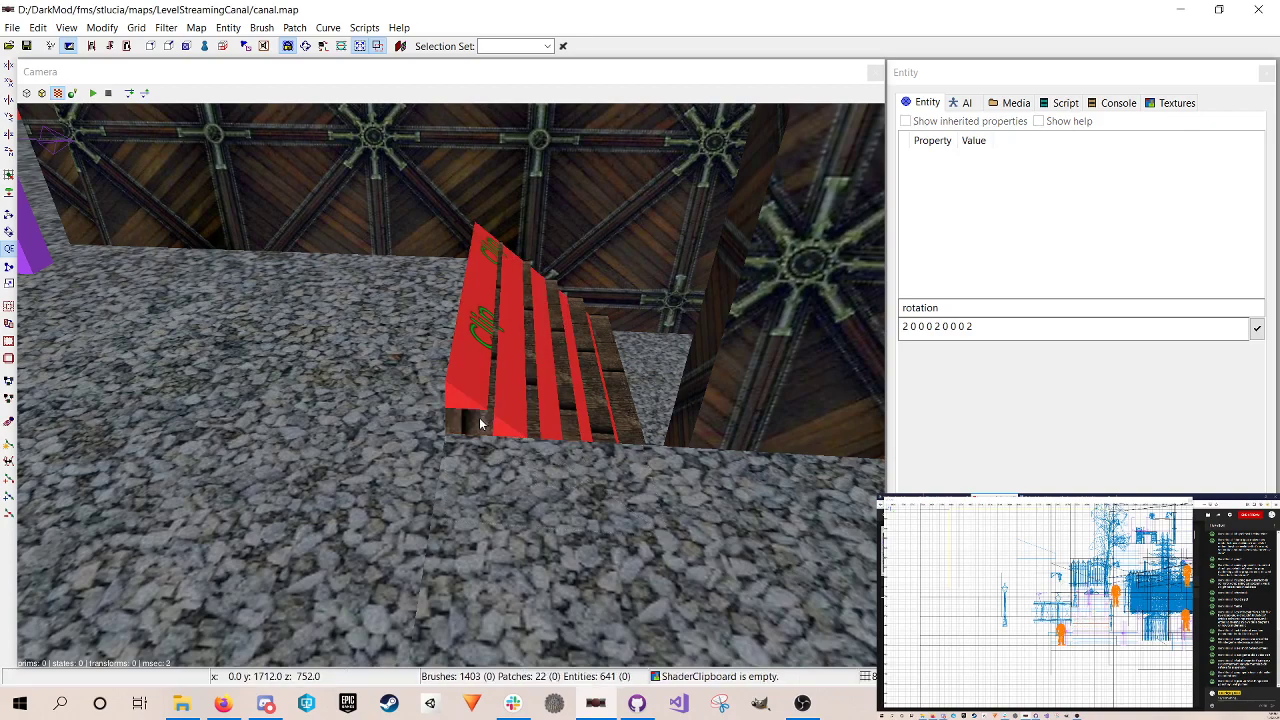
shift+click(491, 409)
key(Delete)
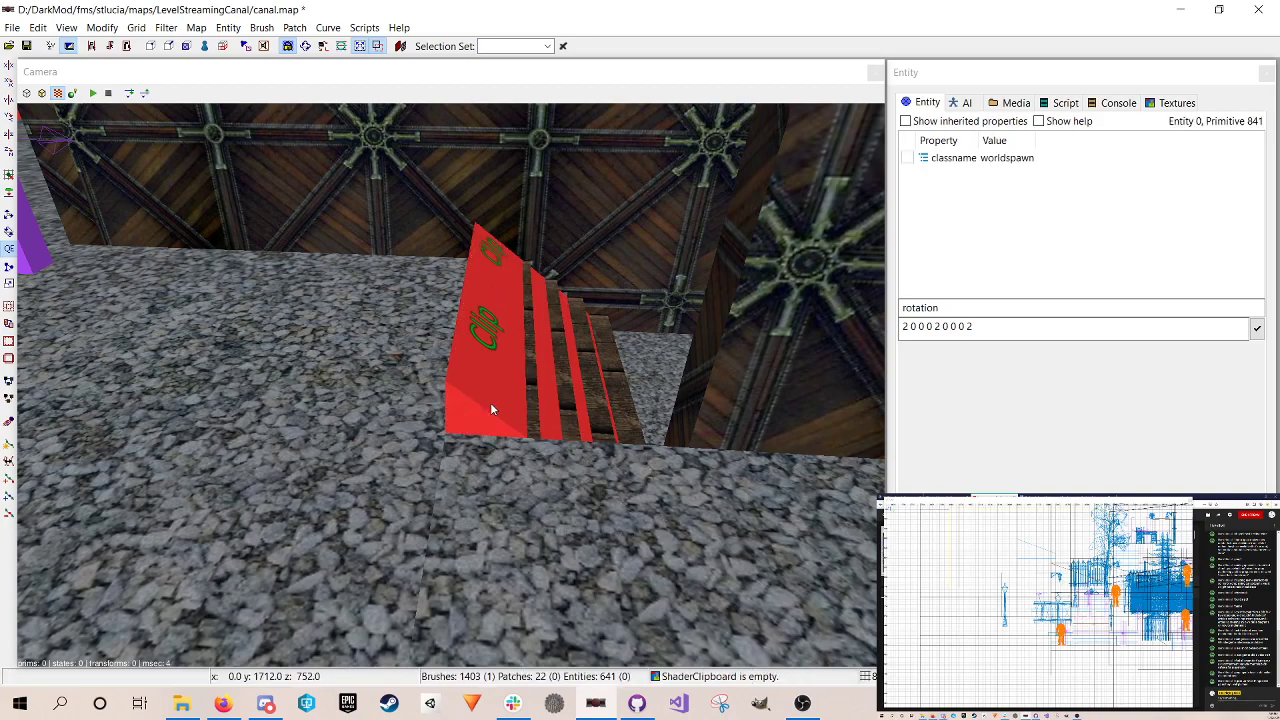
shift+click(508, 447)
key(Escape)
Step: Shorten the clip ramp over the sunken stairs from its upper end to line up with the highest remaining step
shift+click(492, 379)
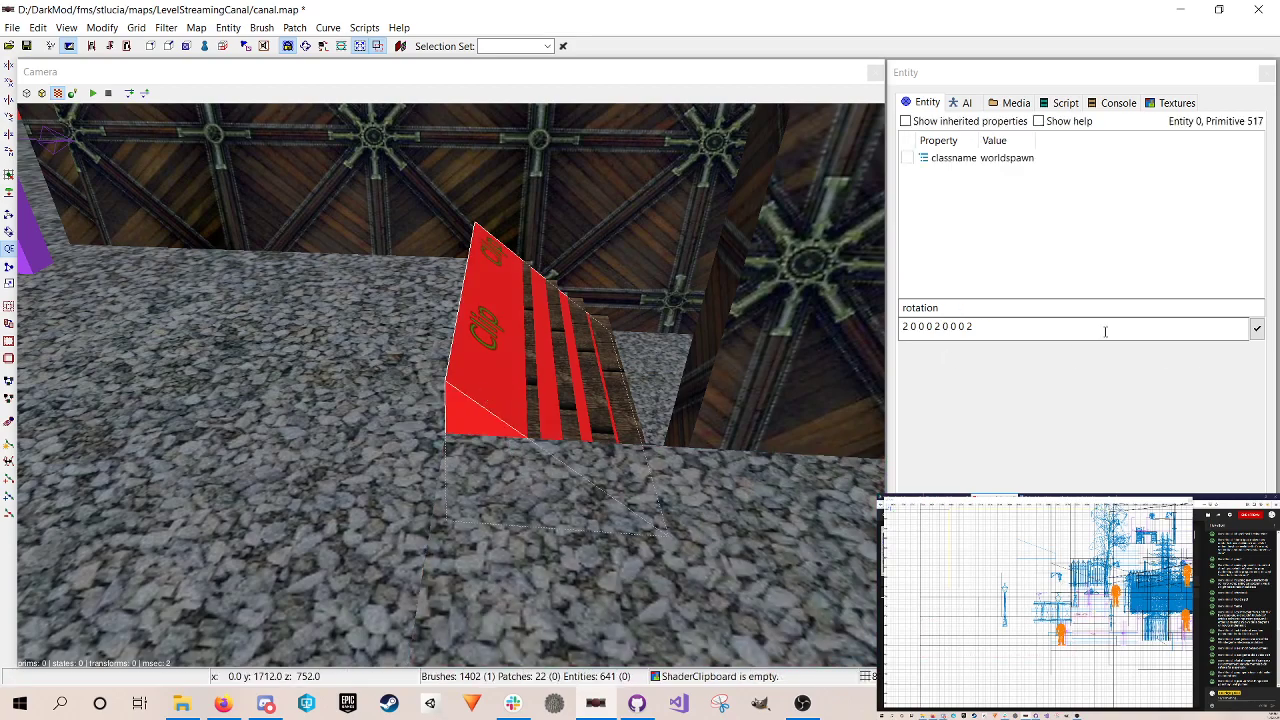
key(ctrl+Tab)
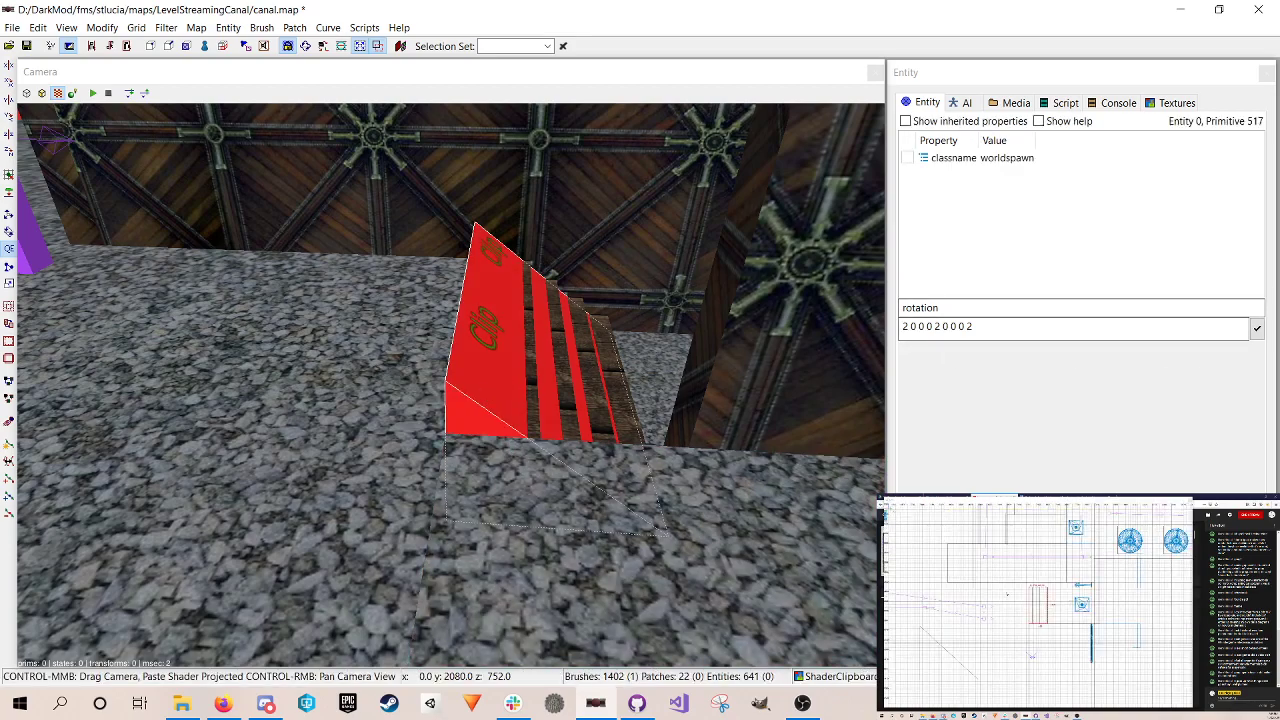
key(ctrl+Tab)
scroll(1040, 618, up, 2)
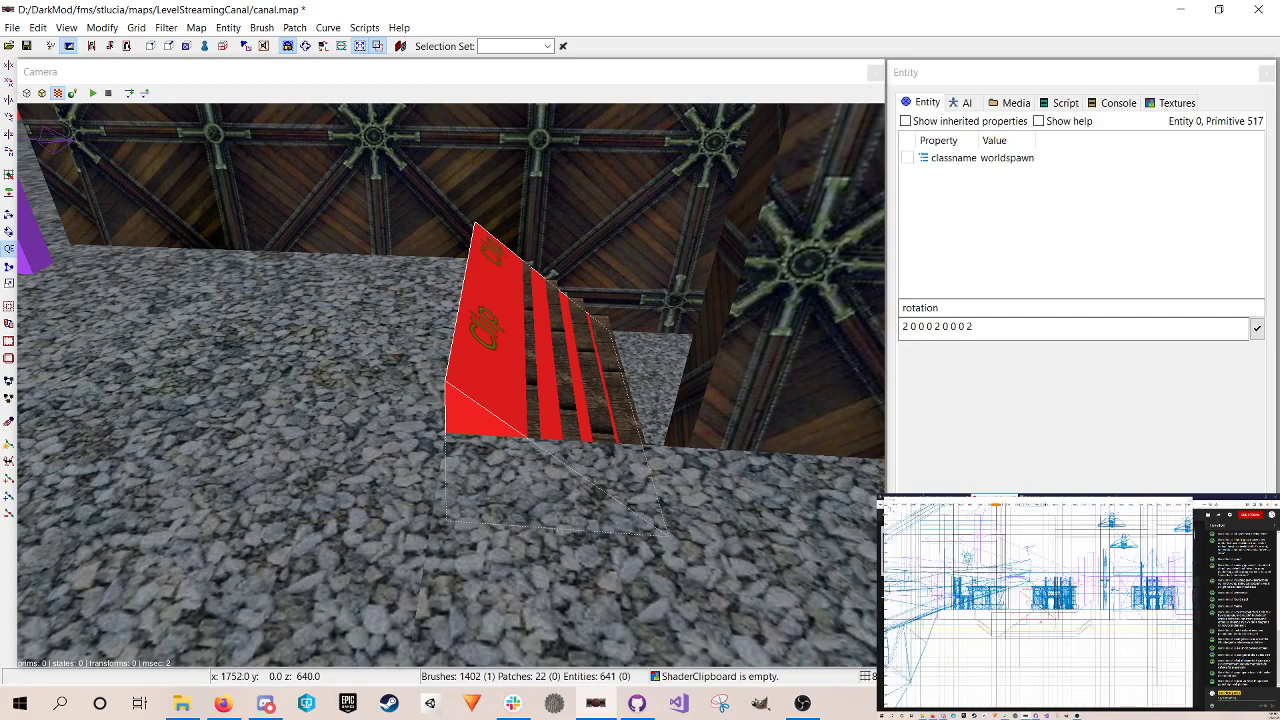
drag(1040, 620, 1043, 622)
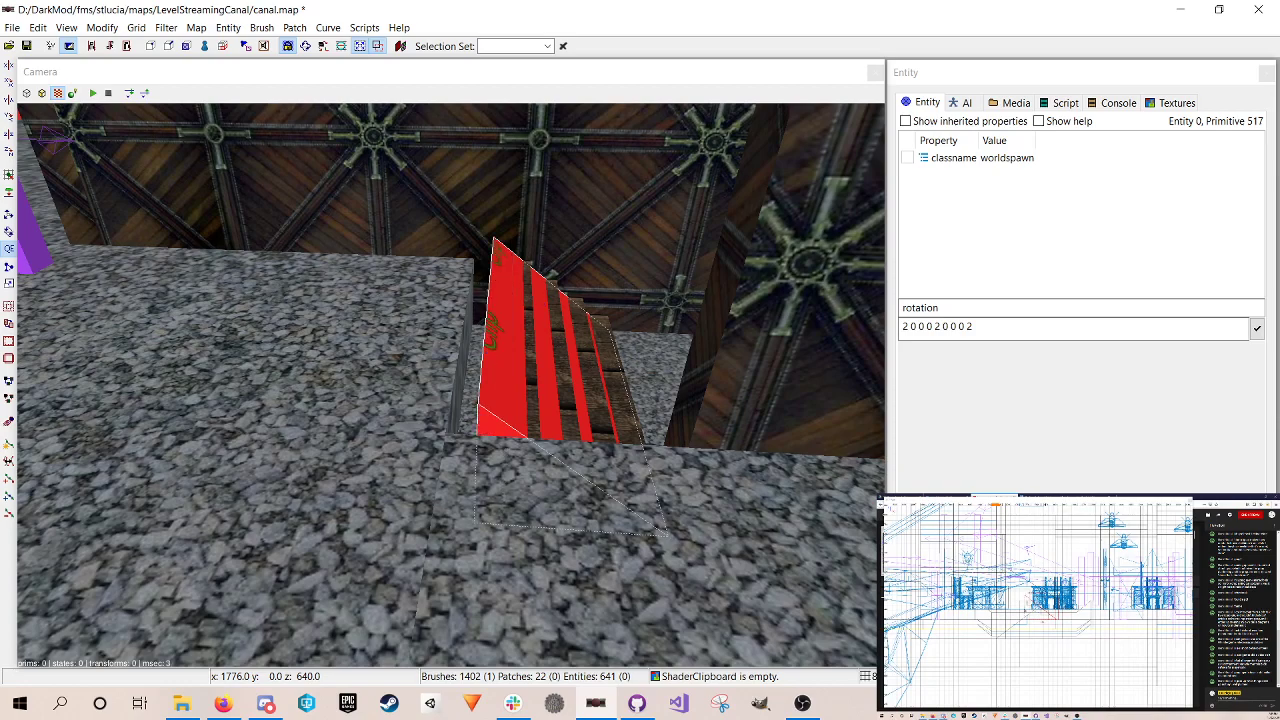
scroll(1043, 620, up, 2)
scroll(1030, 618, up, 4)
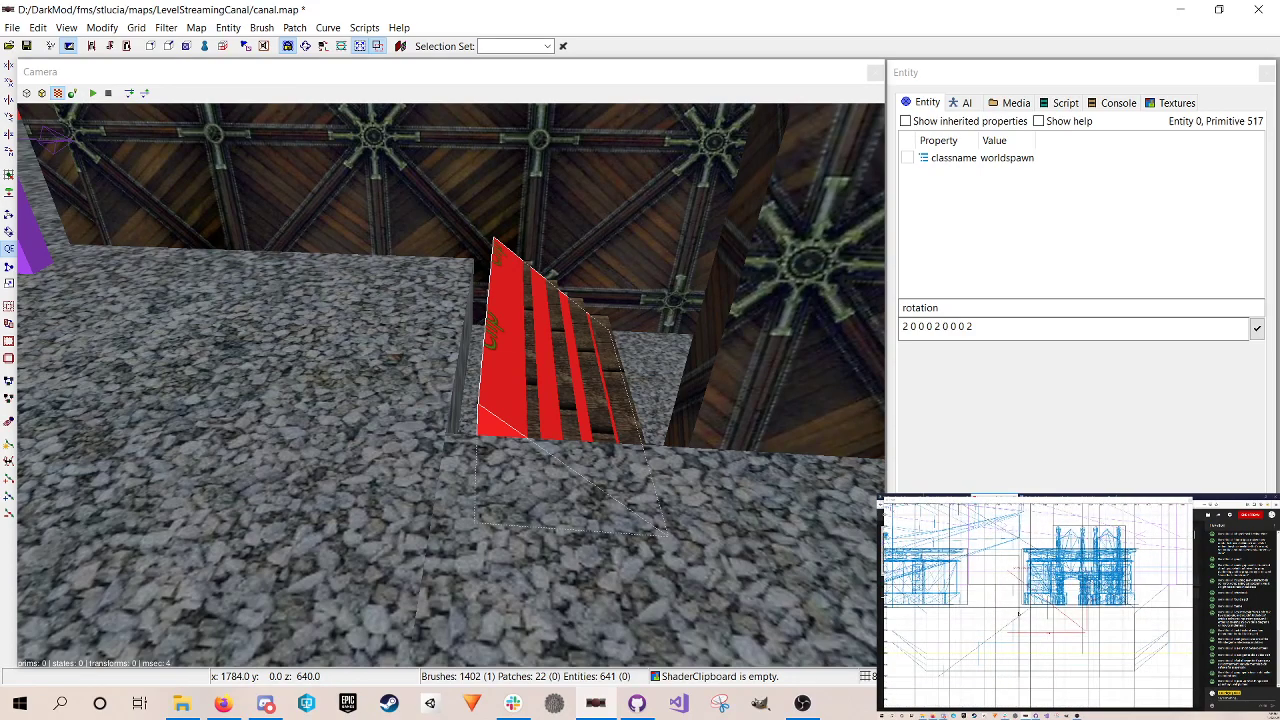
drag(1004, 606, 1010, 606)
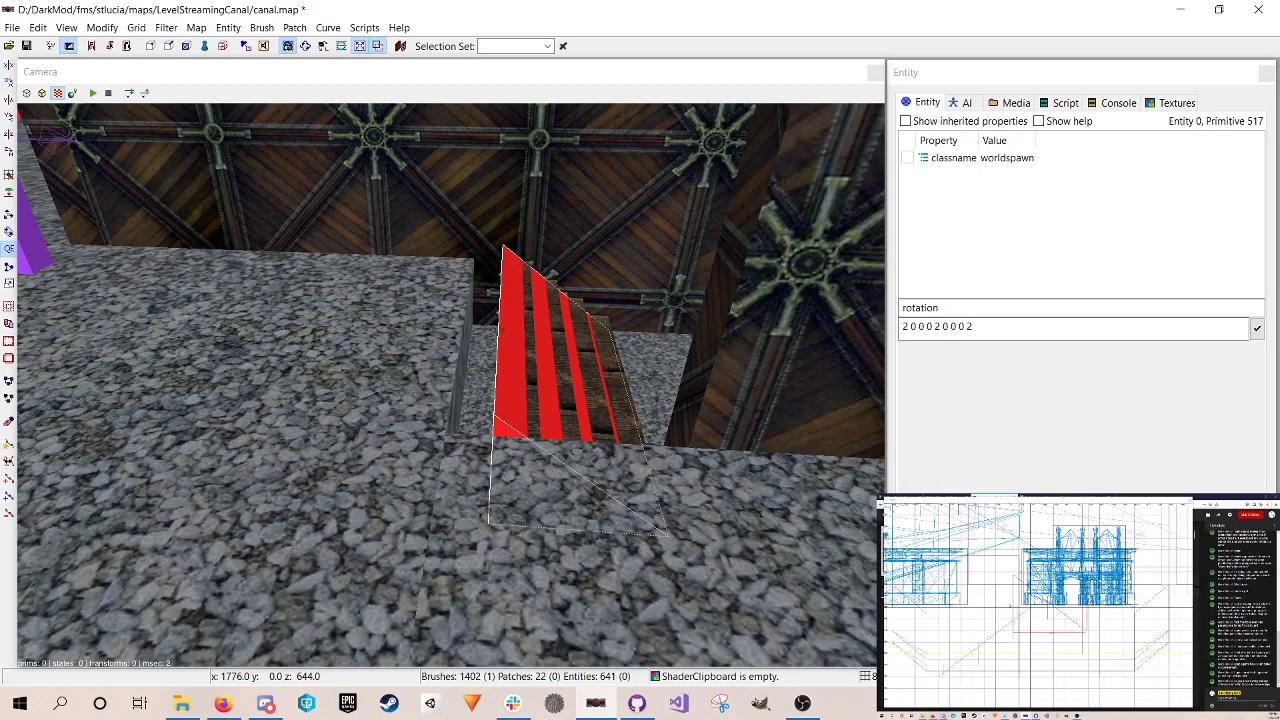
Step: Lower the upper edge of the clip ramp in edge mode until its slope follows the remaining steps, and save the map
key(r)
key(e)
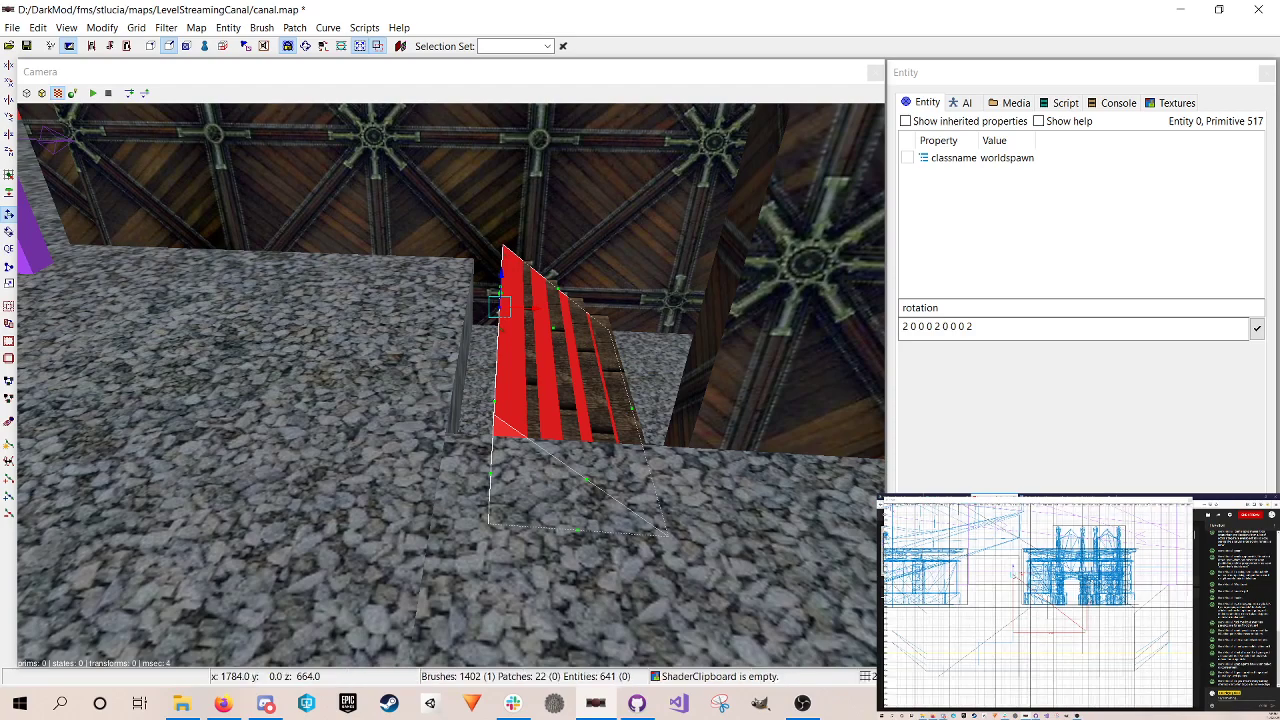
mouse_move(498, 307)
mouse_down()
mouse_move(490, 363)
mouse_move(499, 296)
mouse_move(498, 322)
mouse_up()
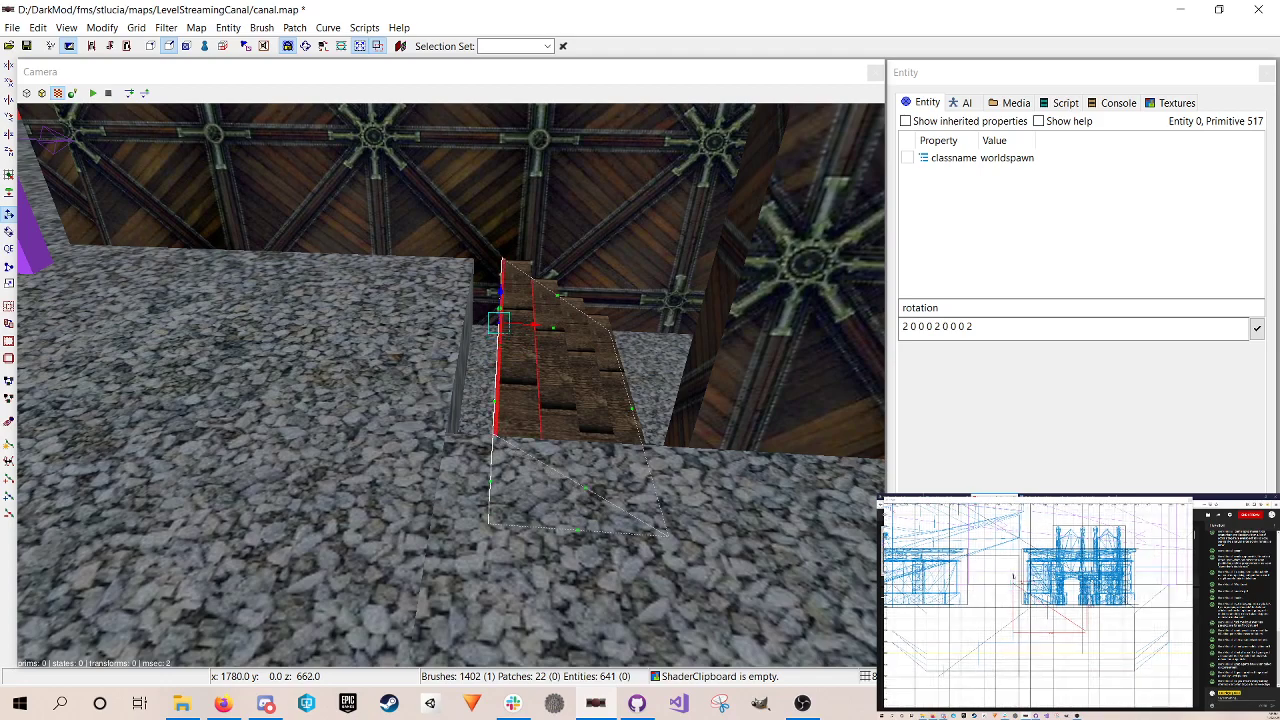
key(Escape)
key(ctrl+s)
key(Escape)
Step: Convert the four remaining wooden step brushes of the sunken stairs into a single static entity and save canal.map
shift+click(530, 380)
shift+click(560, 362)
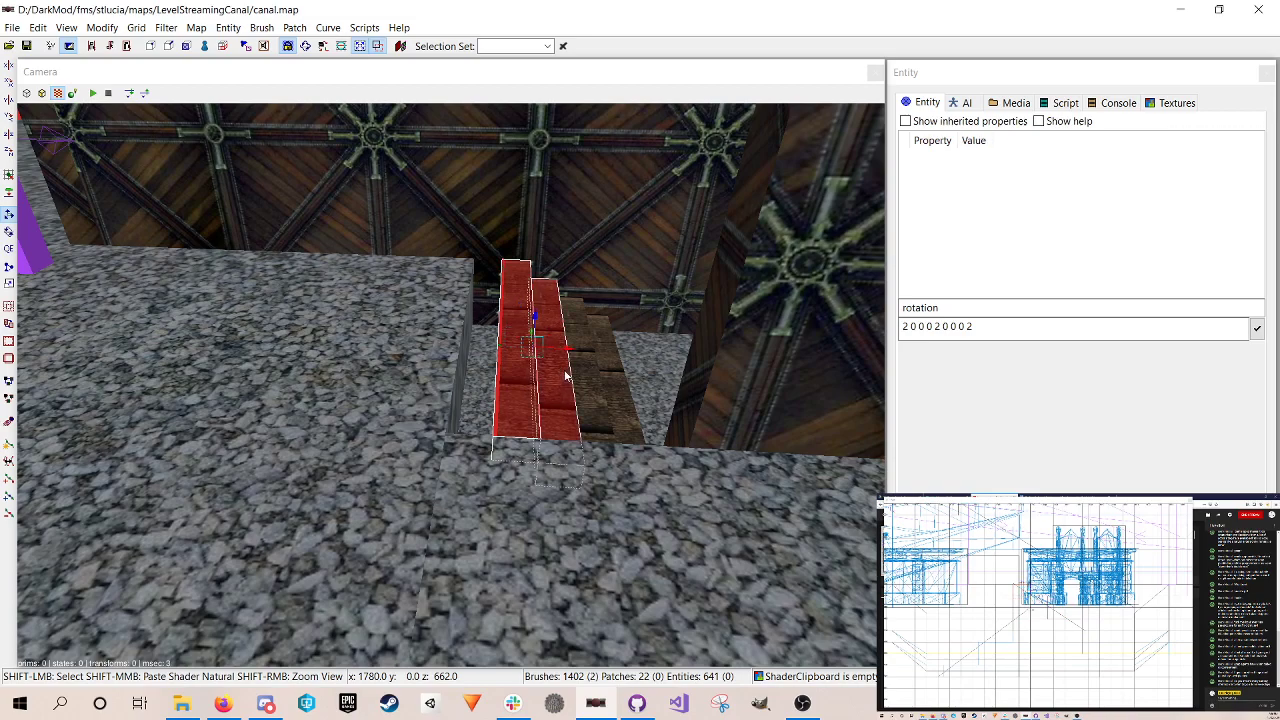
shift+click(591, 382)
shift+click(620, 405)
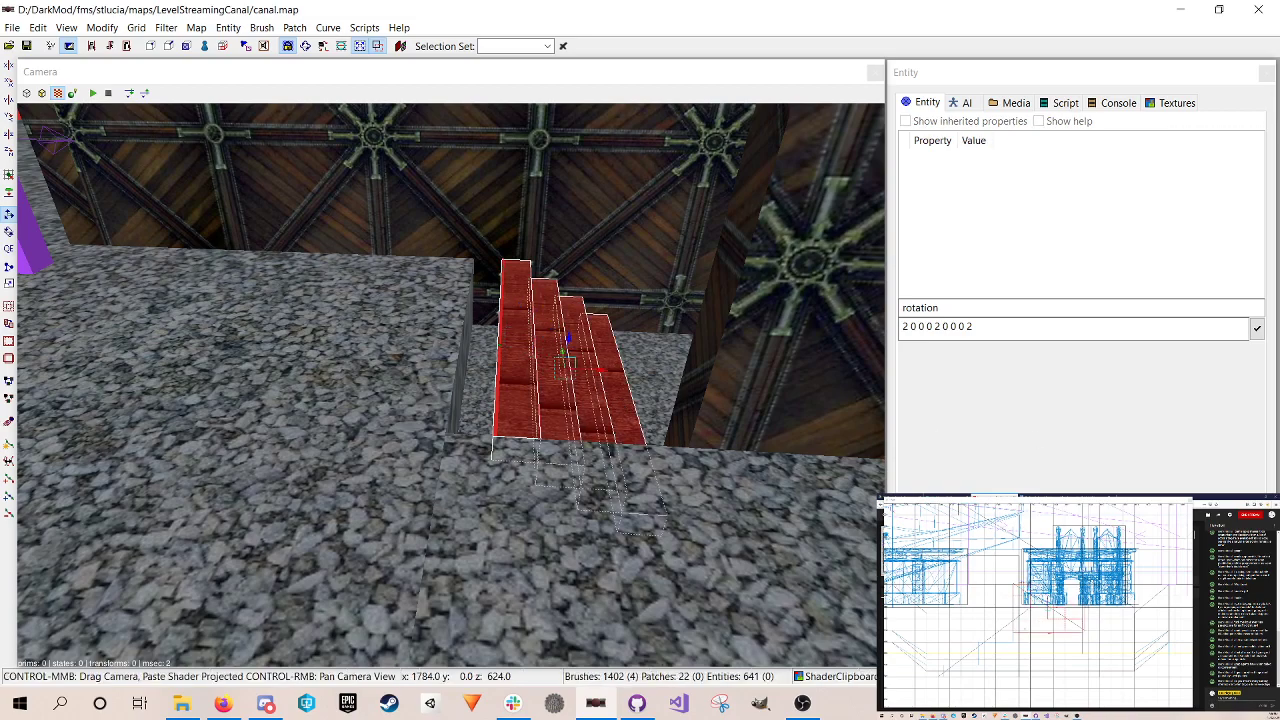
right_click(1053, 561)
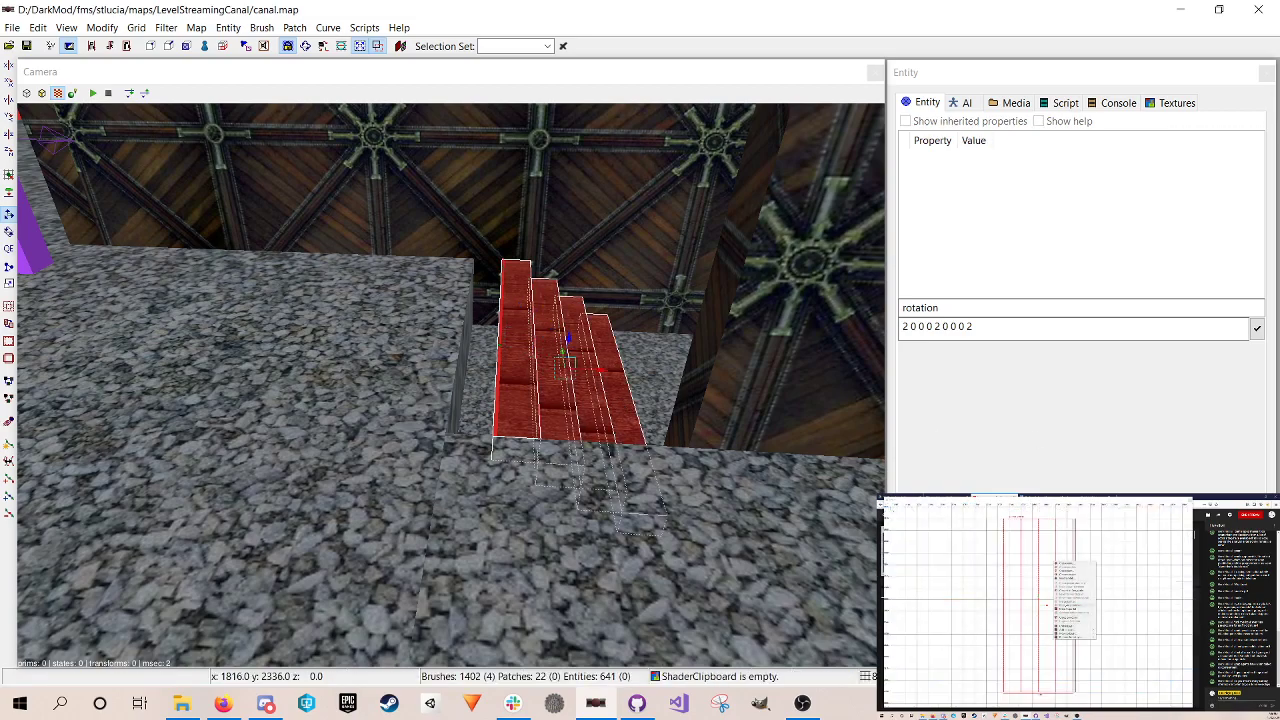
click(1065, 591)
key(Escape)
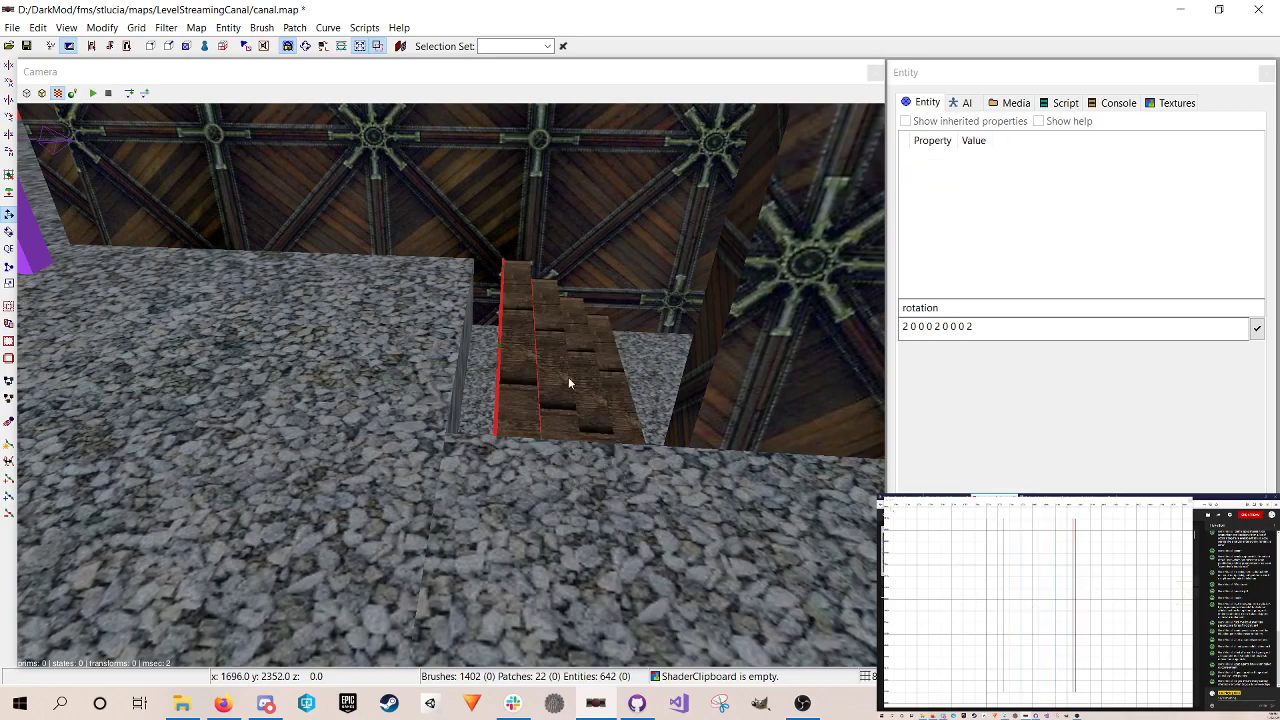
key(ctrl+s)
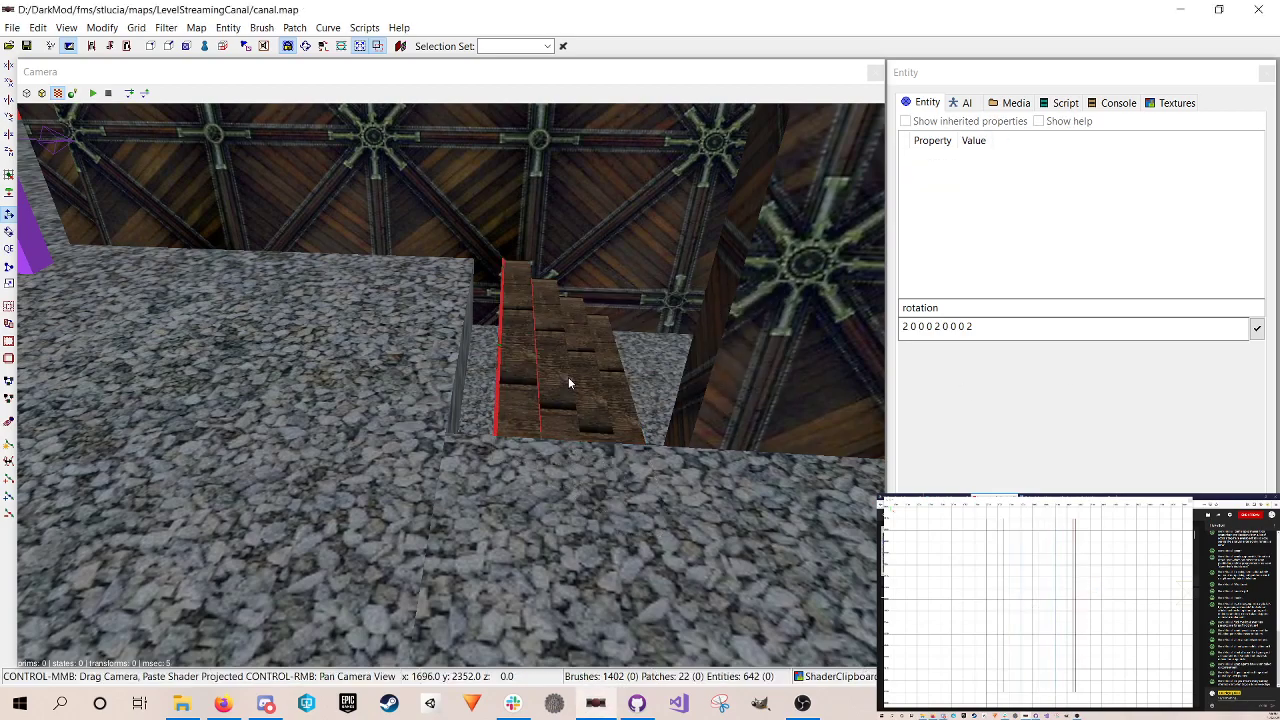
Step: Move the sunken wooden steps together with their clip ramp flush against the gravel edge at their upper end, and save canal.map
shift+click(515, 365)
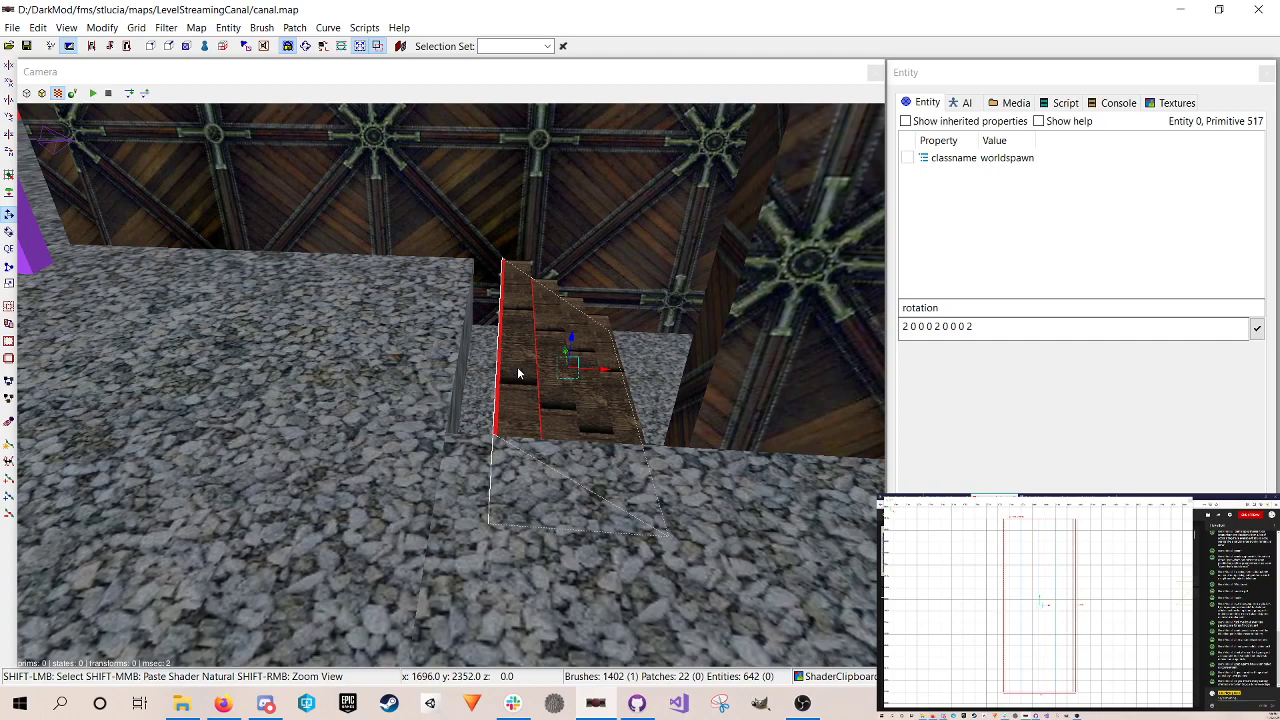
scroll(973, 602, down, 4)
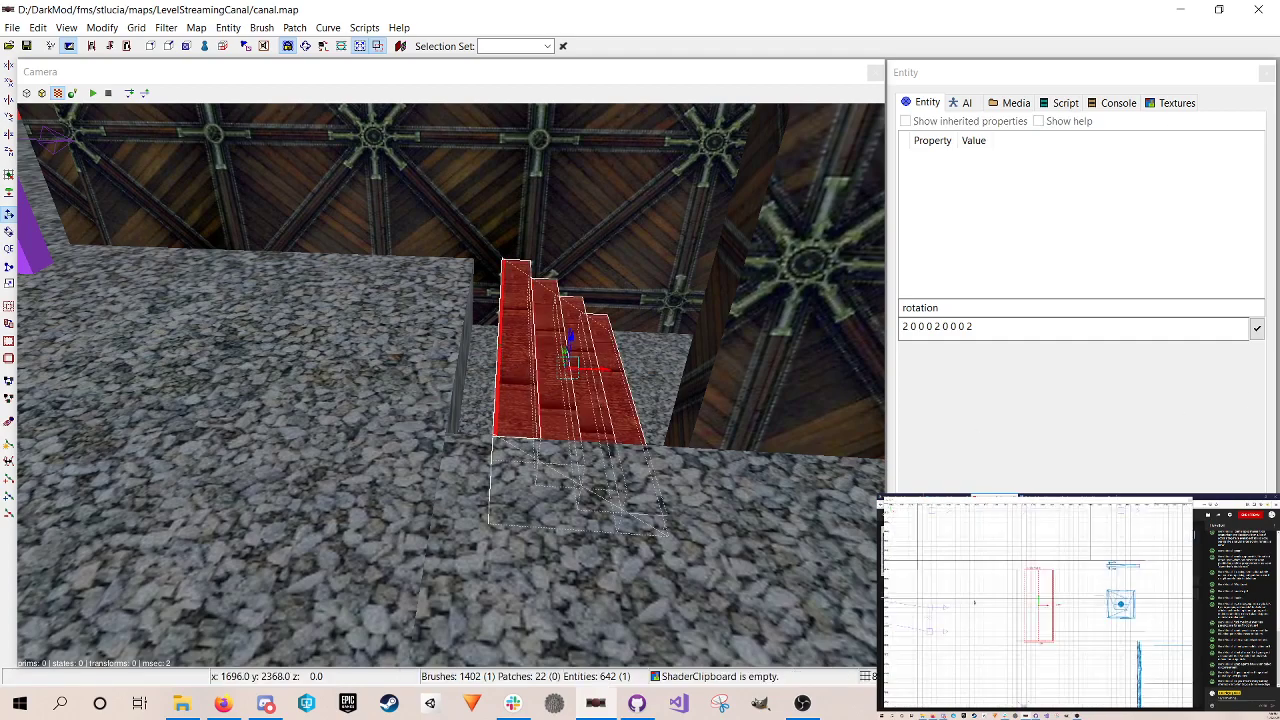
drag(1048, 606, 1043, 606)
key(bracketleft)
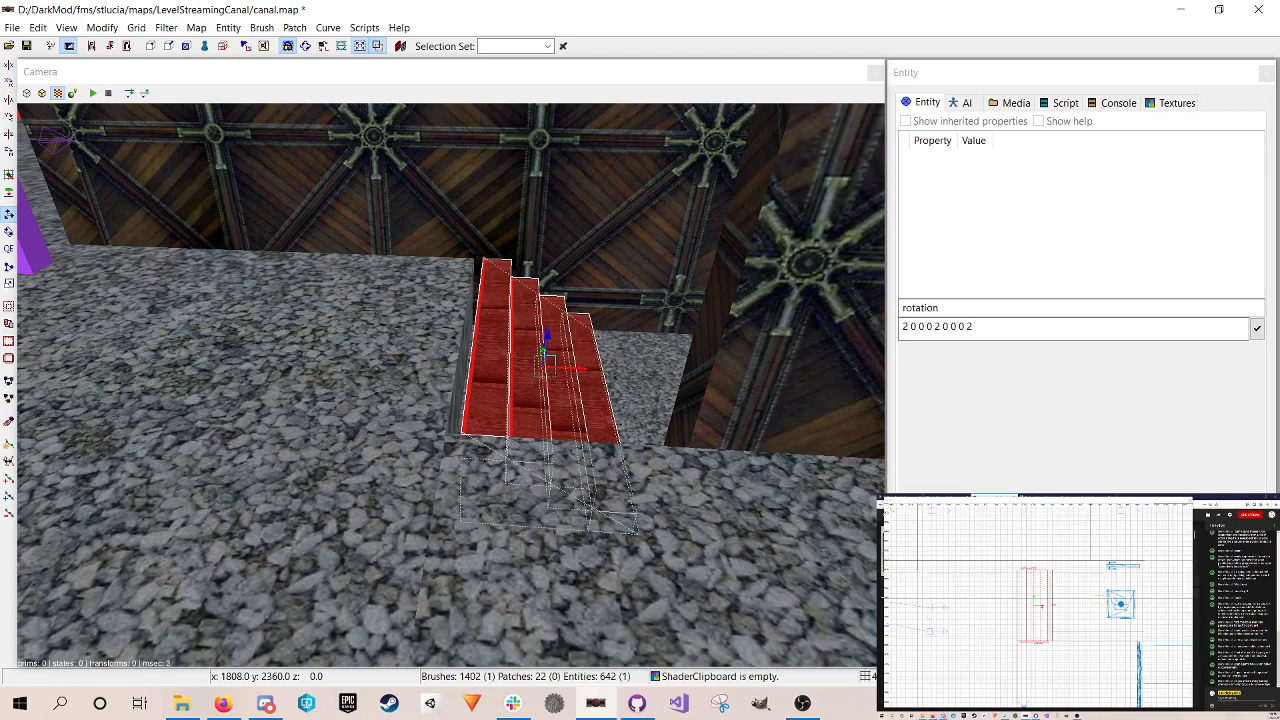
drag(1042, 606, 1040, 606)
key(Escape)
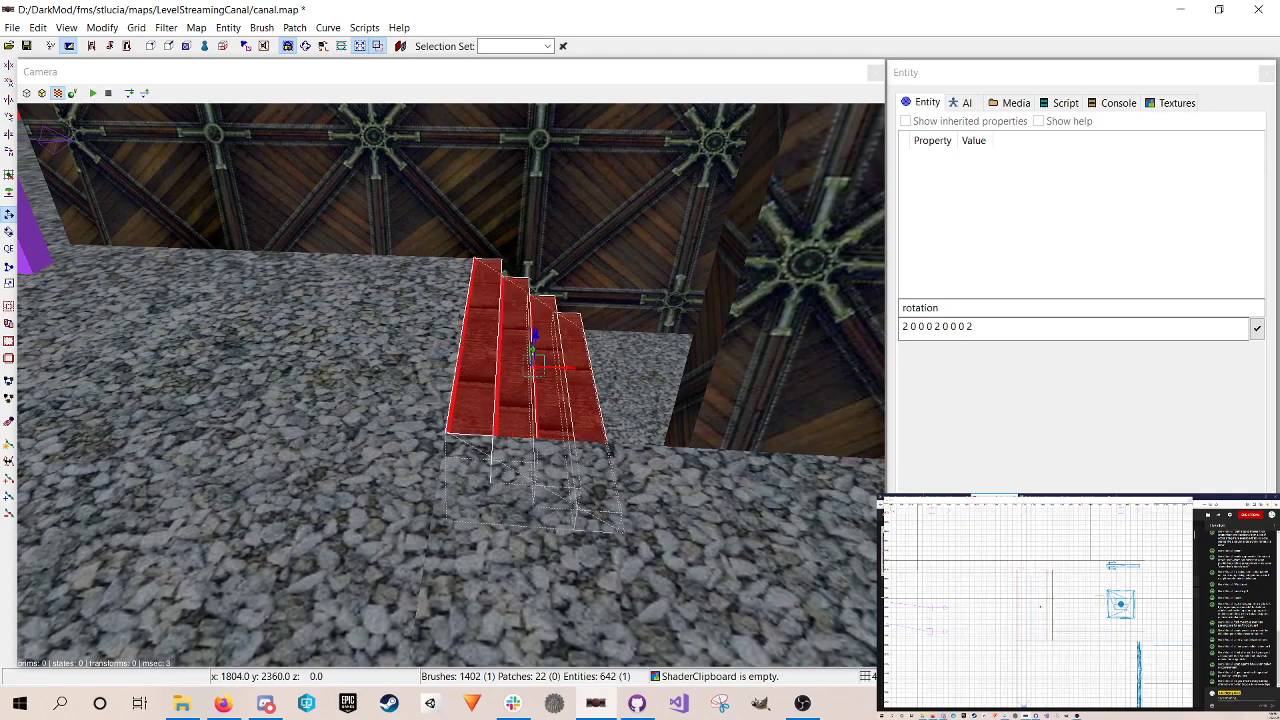
key(ctrl+s)
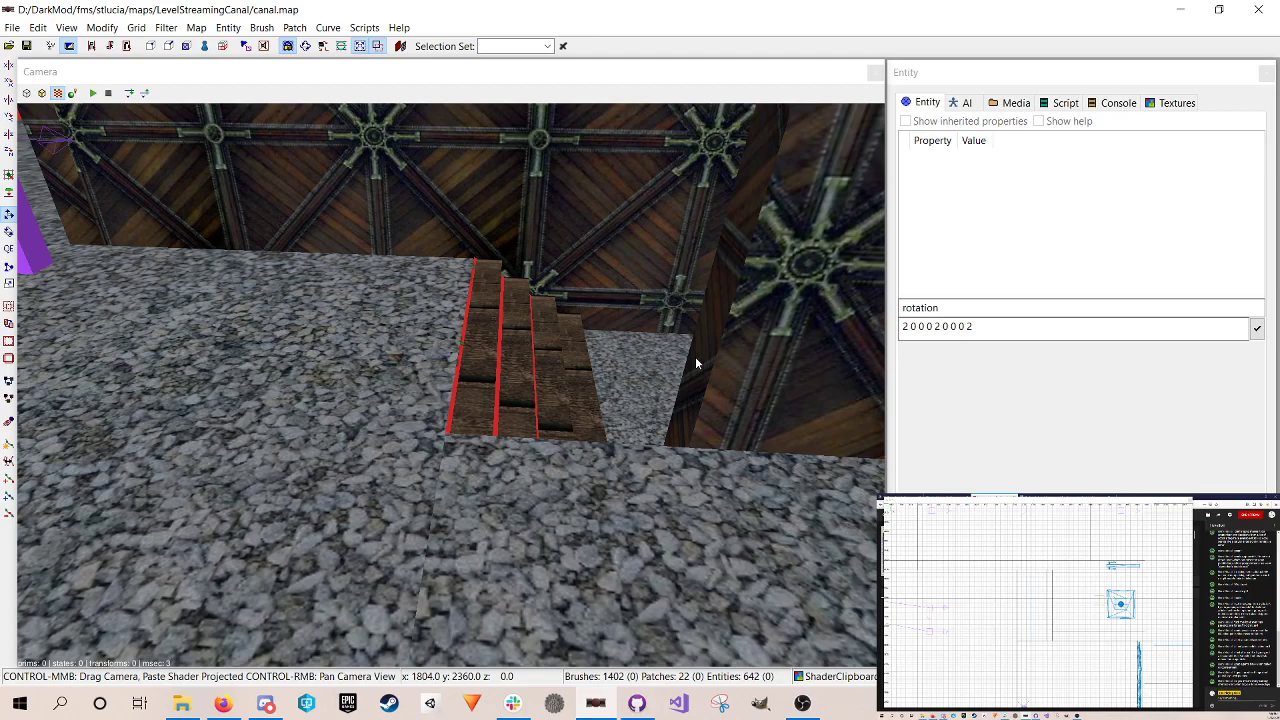
Step: Examine the wooden street steps, their clip ramp and the neighbouring raised gravel ledge from several sides
right_click(538, 375)
scroll(450, 384, up, 4)
scroll(450, 384, down, 4)
key(Up)
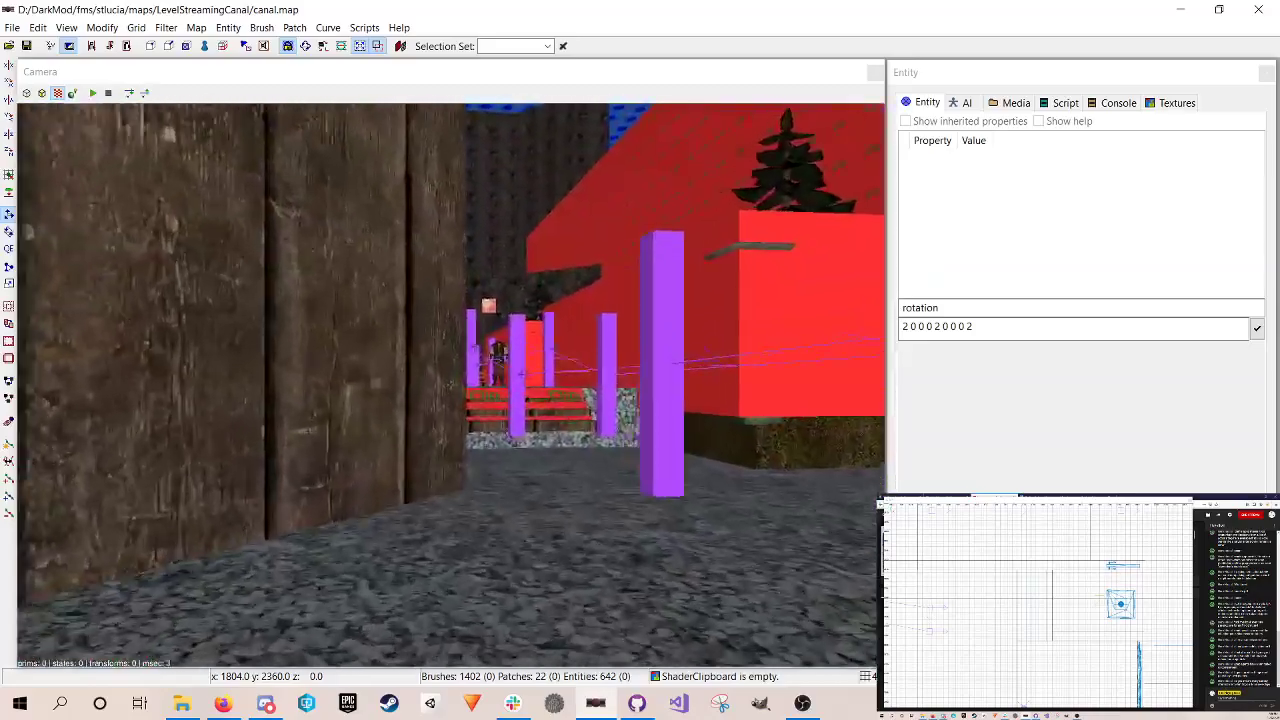
key(Up)
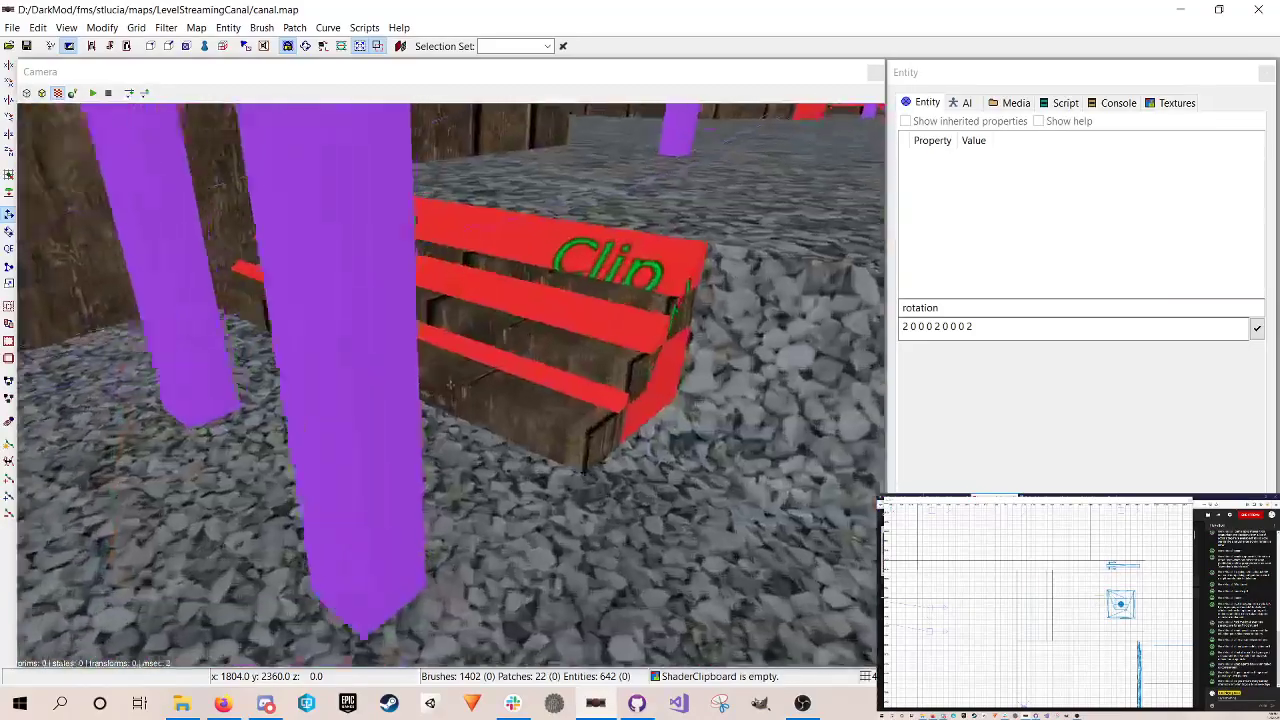
shift+click(630, 335)
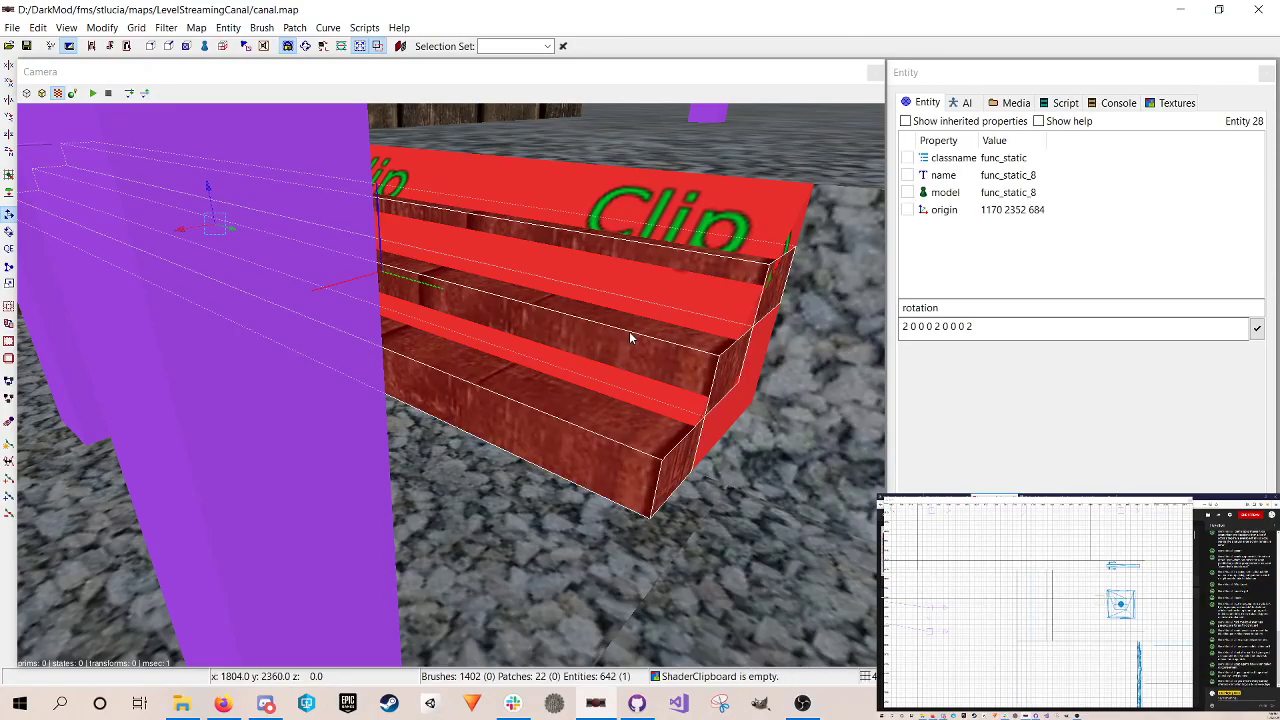
key(Up)
key(Down)
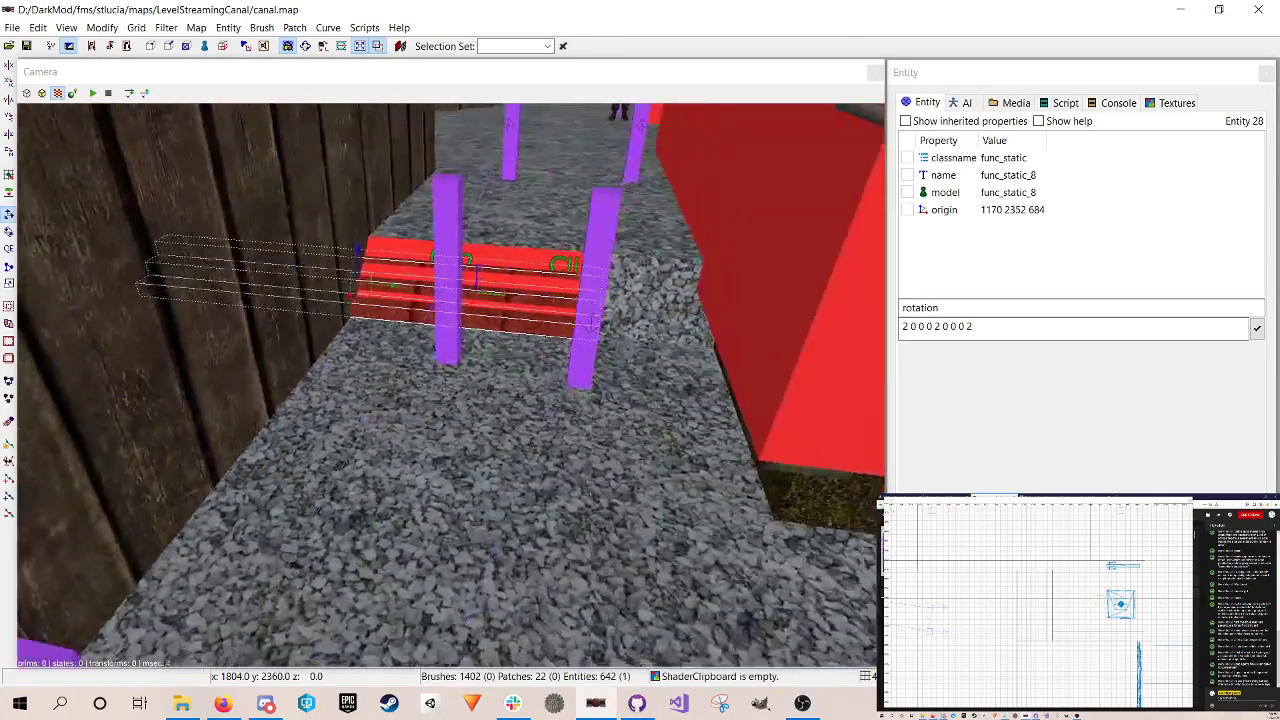
key(Left)
key(Up)
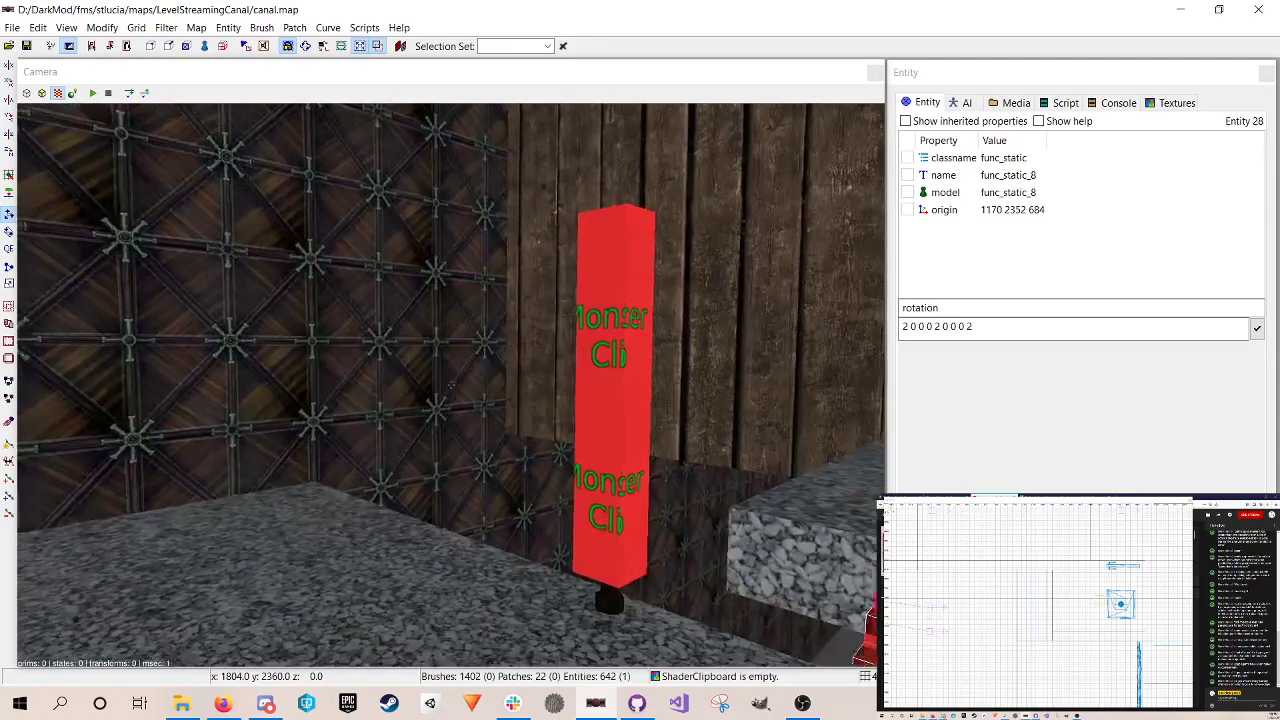
right_click(630, 346)
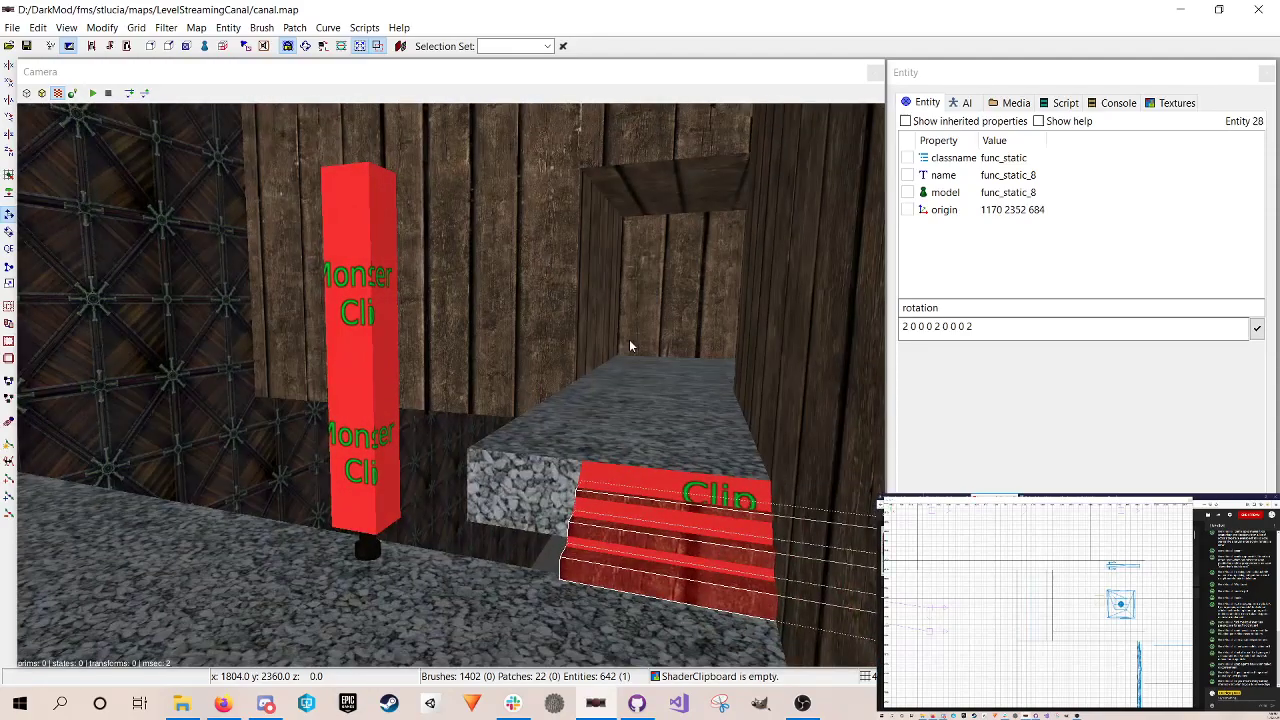
key(Escape)
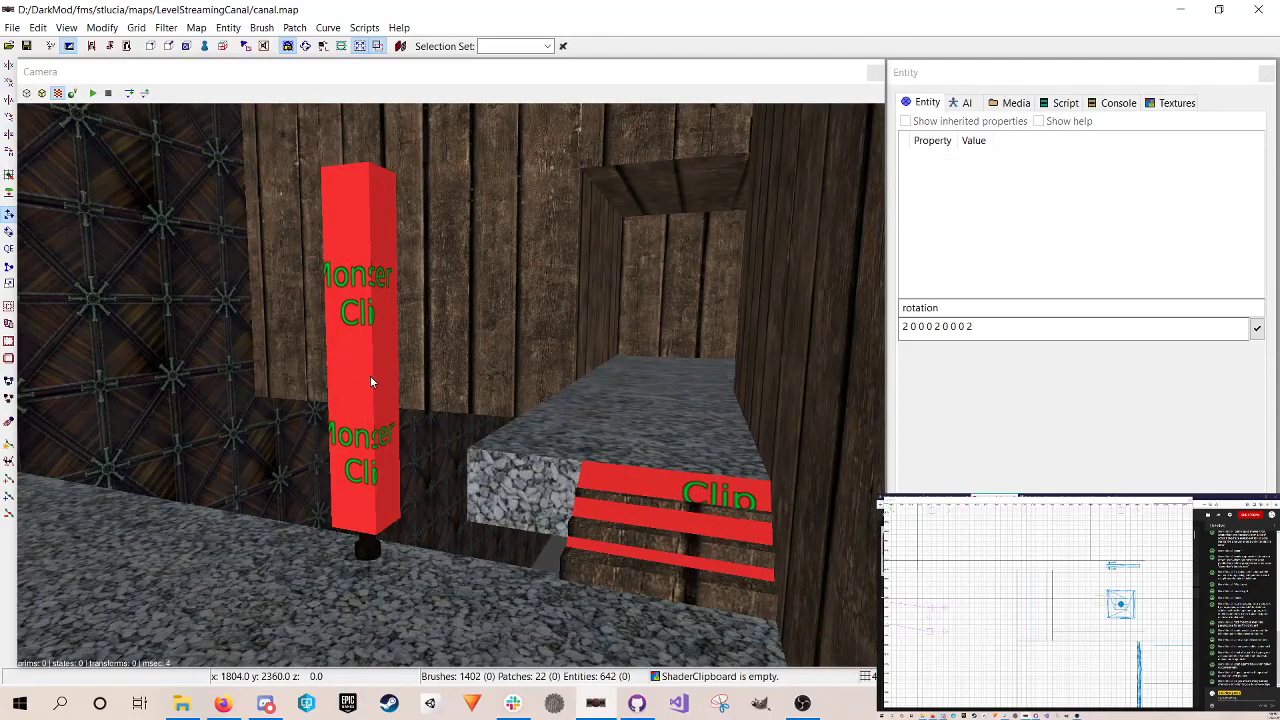
Step: Delete the lamp post with its monster clip brush and its light beside the steps, and save the map
shift+click(367, 556)
key(Delete)
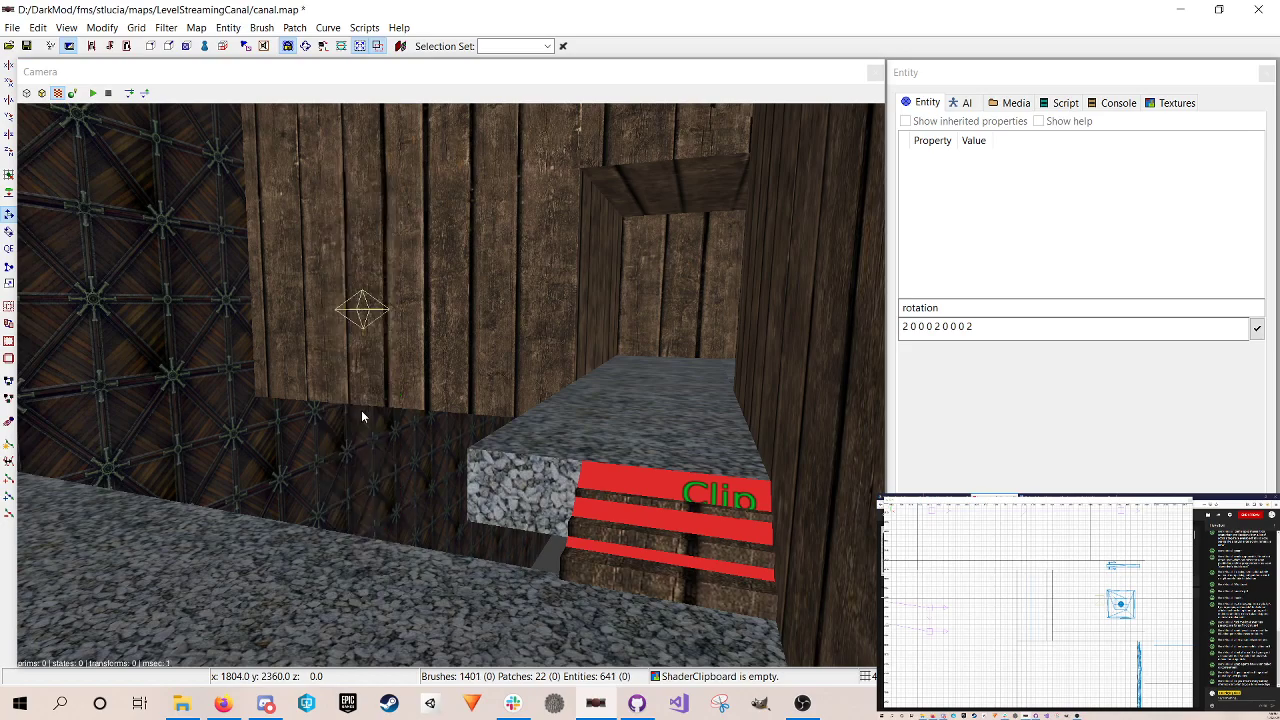
shift+click(362, 311)
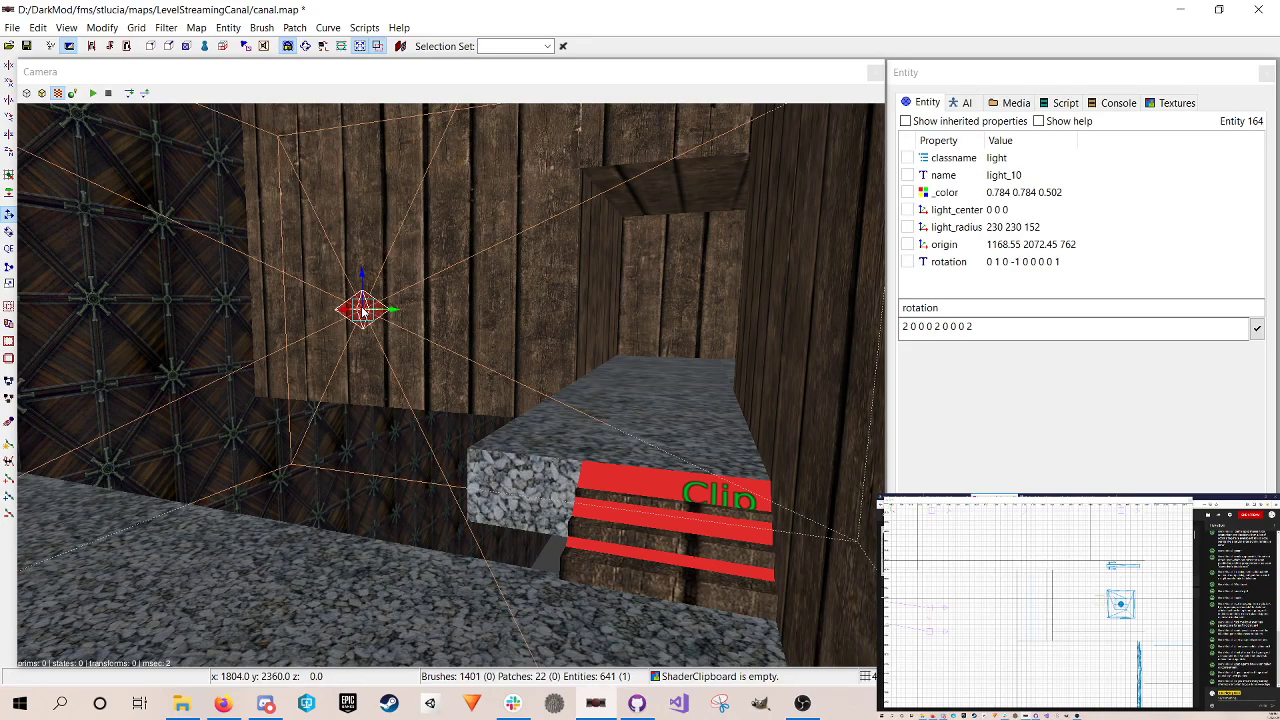
key(Delete)
key(ctrl+s)
Step: Examine the bottom edge of the wooden wall along the gravel street for gaps above the floor
right_click(361, 306)
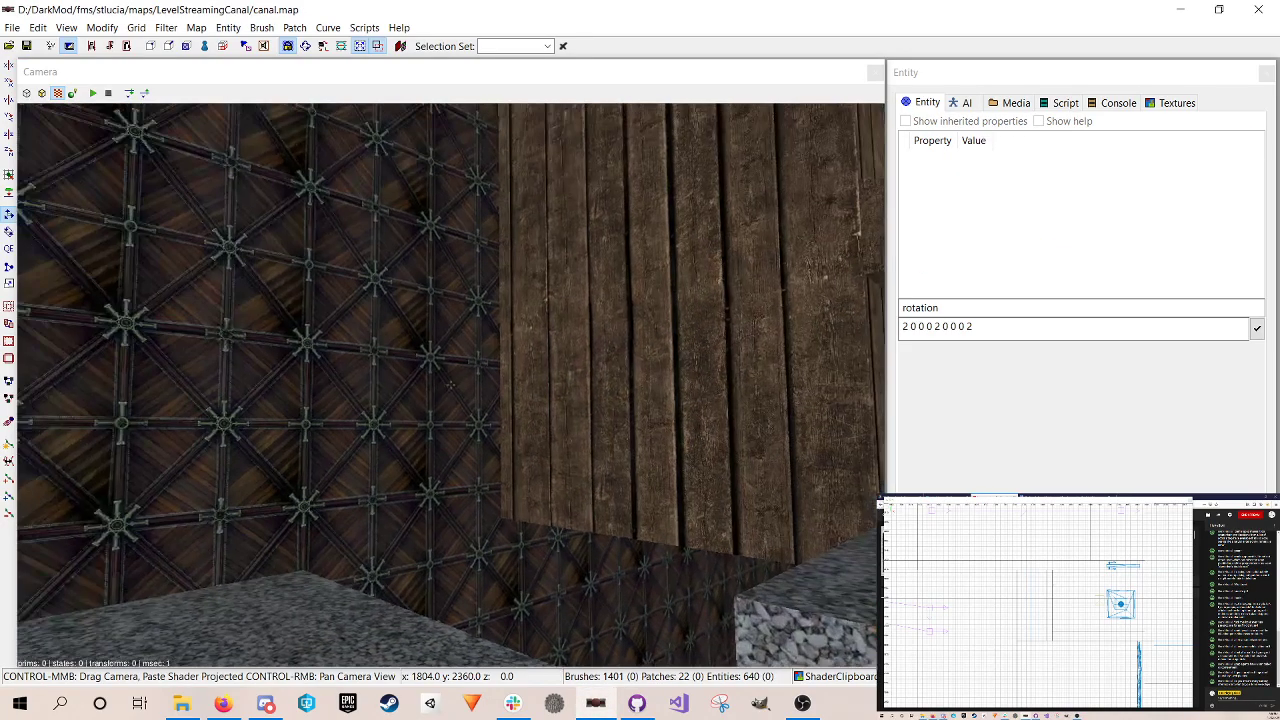
key(Up)
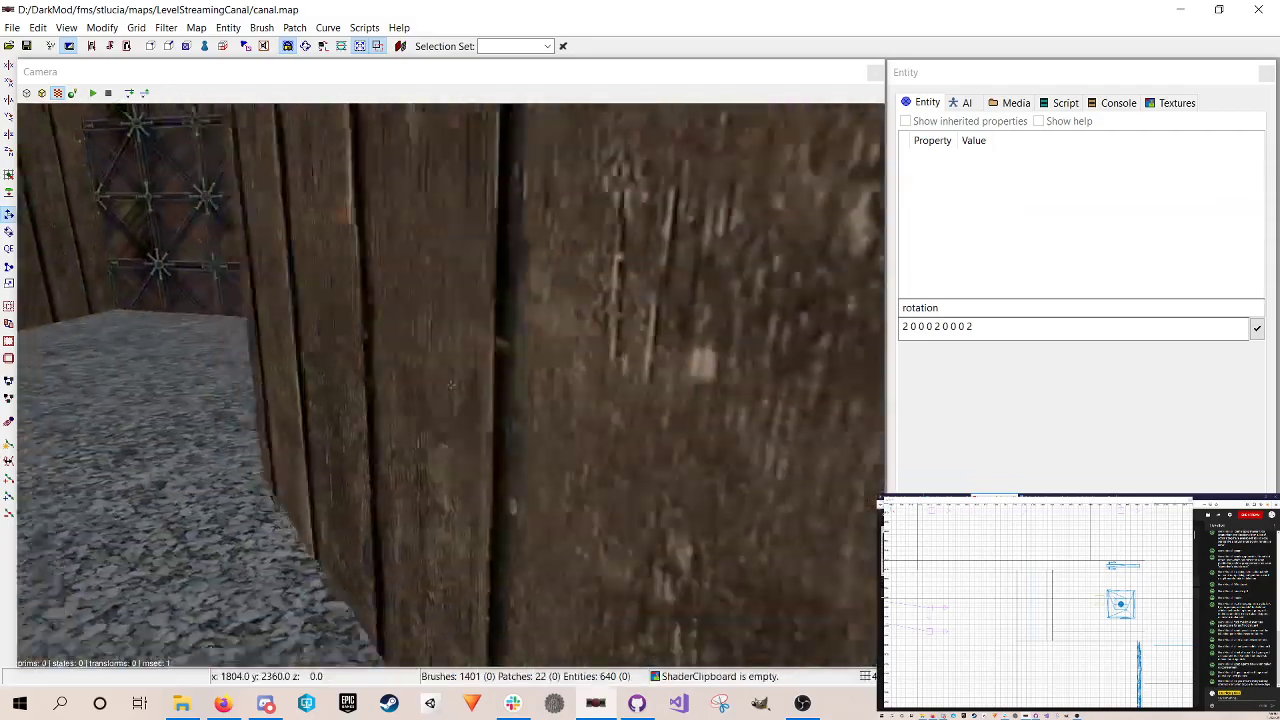
key(Up)
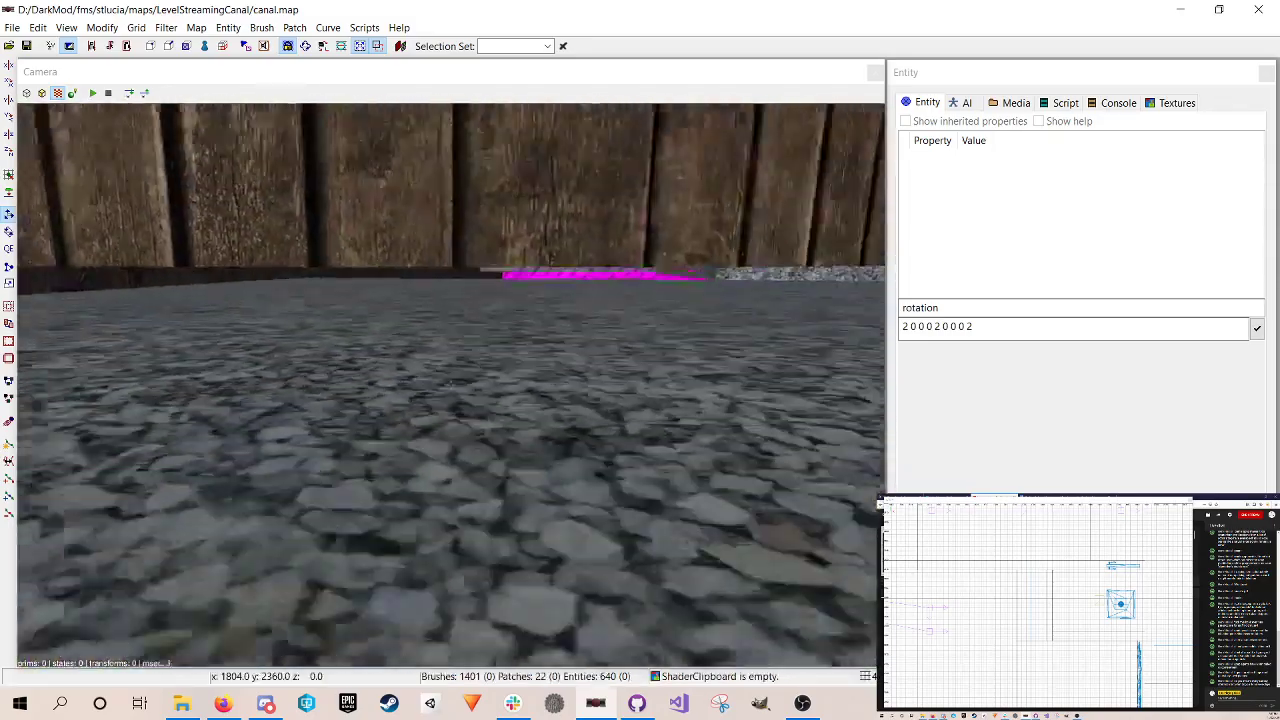
key(Down)
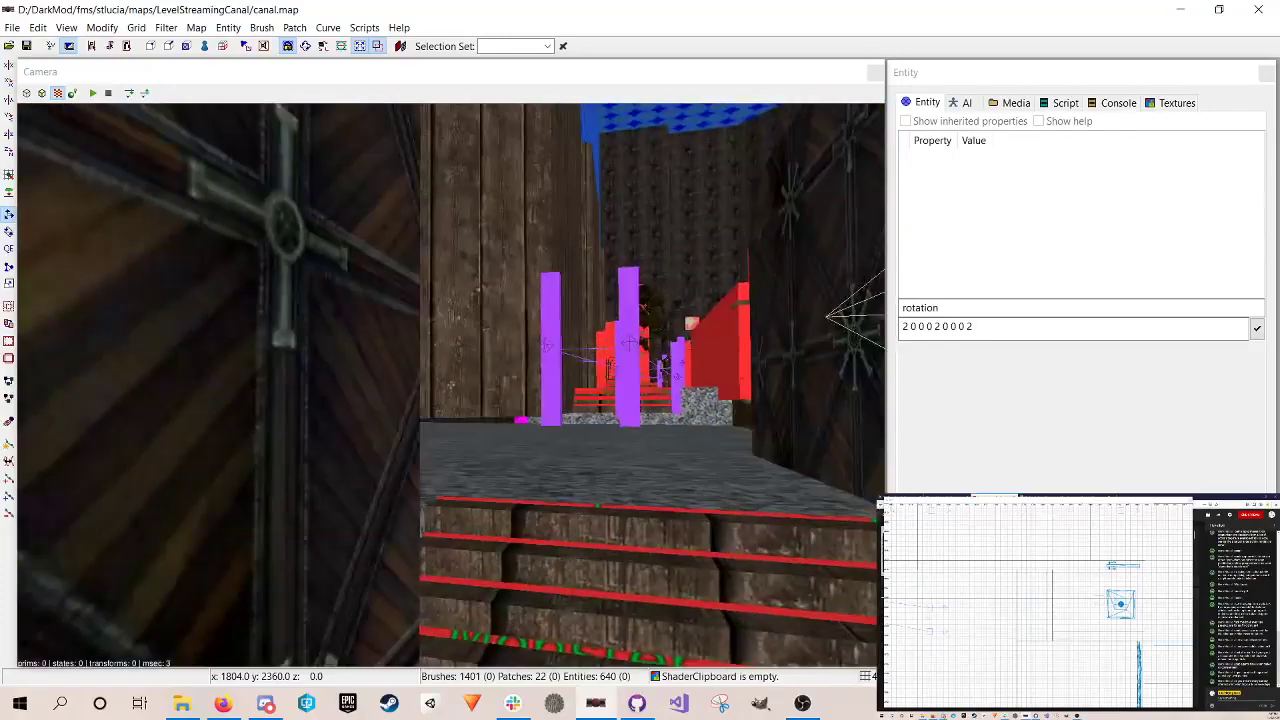
key(Up)
key(Up)
right_click(355, 401)
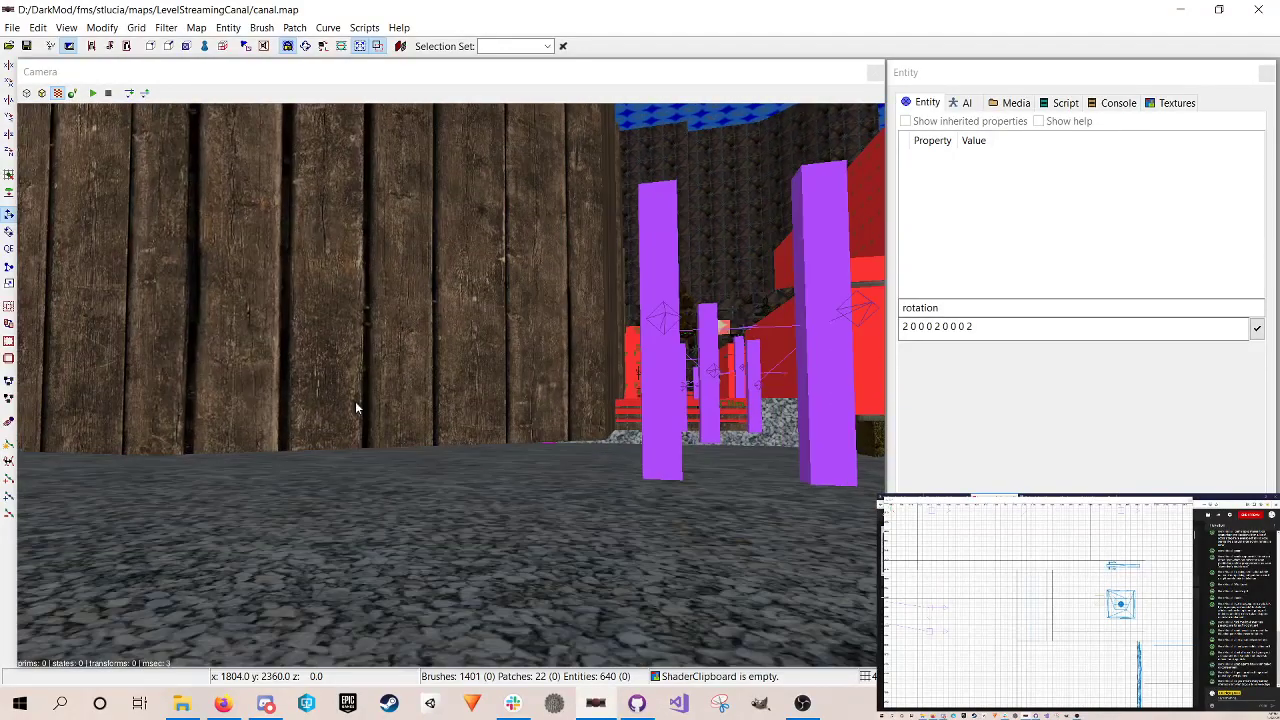
Step: Extend the bottom faces of the three wooden wall brushes along the street downward below the gravel surface
shift+click(238, 348)
shift+click(124, 357)
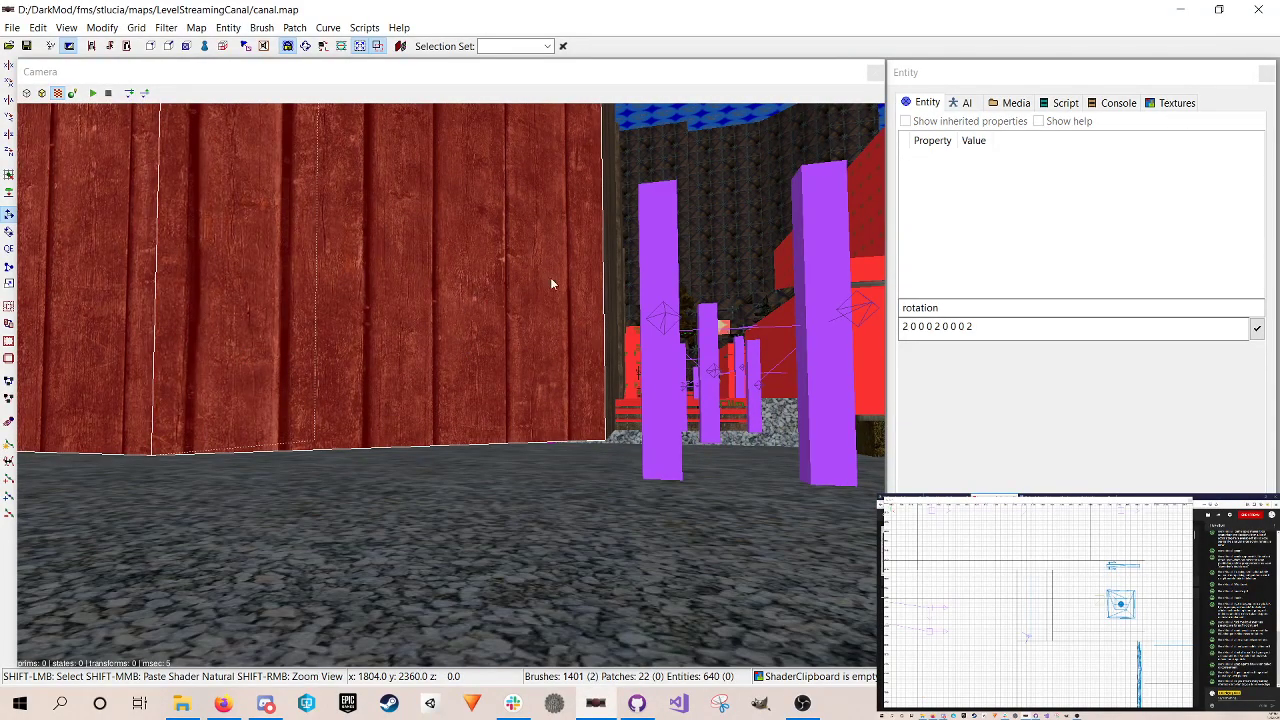
shift+click(605, 288)
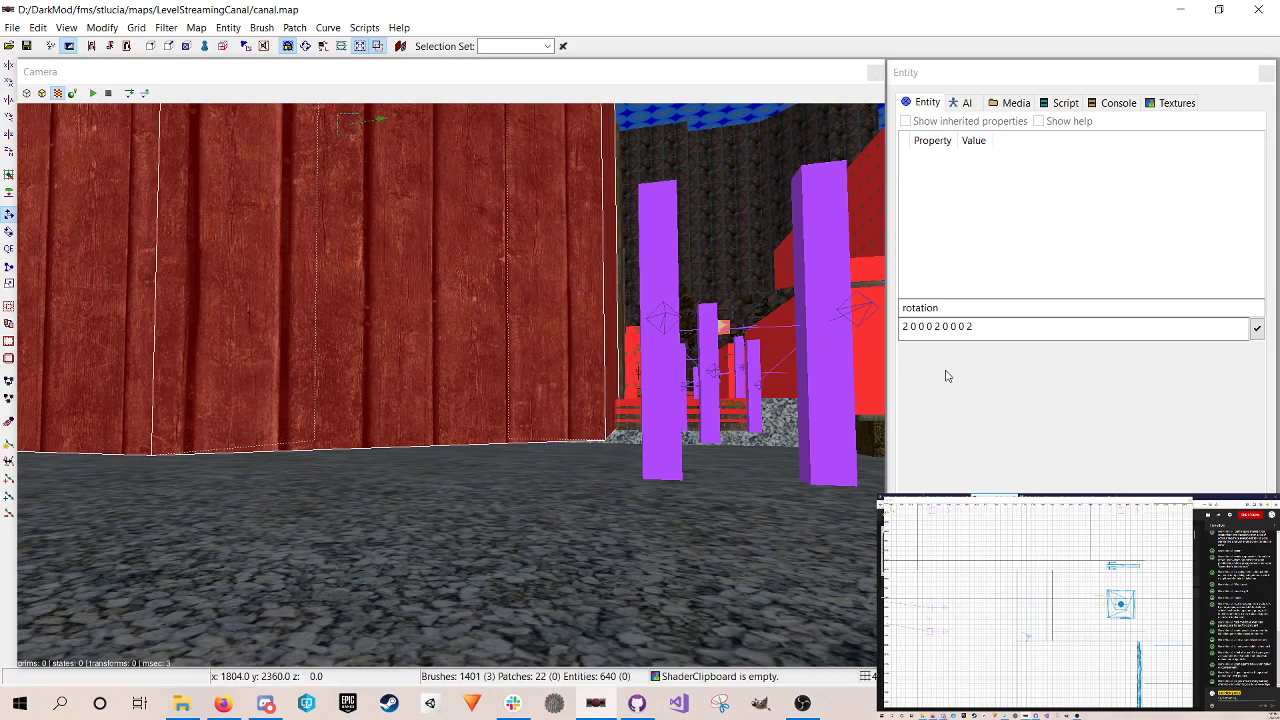
key(ctrl+c)
key(ctrl+Tab)
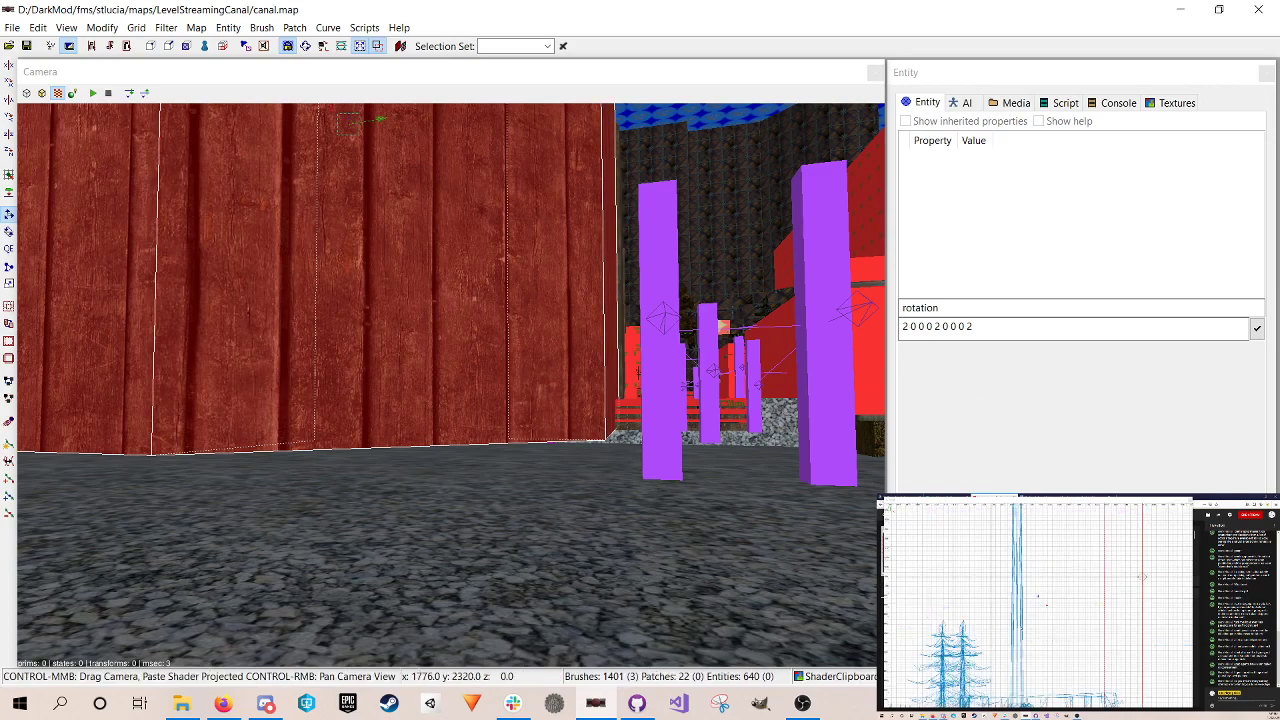
scroll(1021, 562, down, 7)
scroll(1021, 562, up, 4)
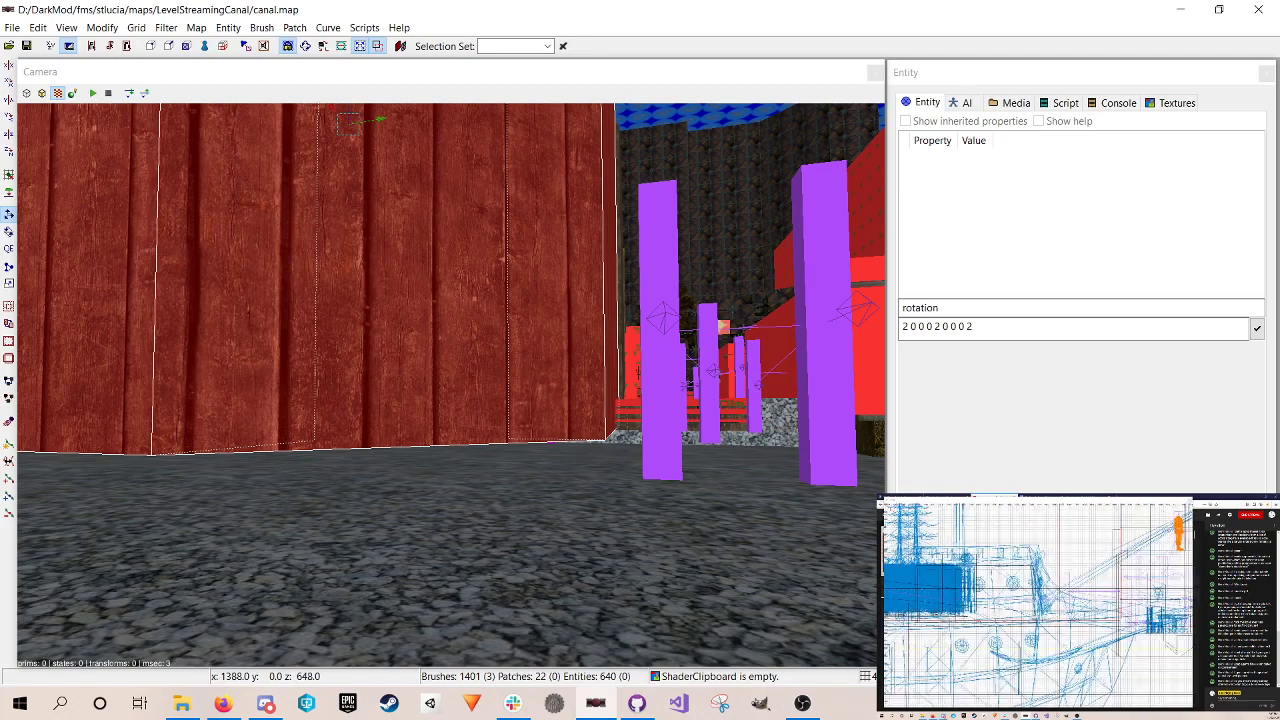
scroll(1021, 562, up, 2)
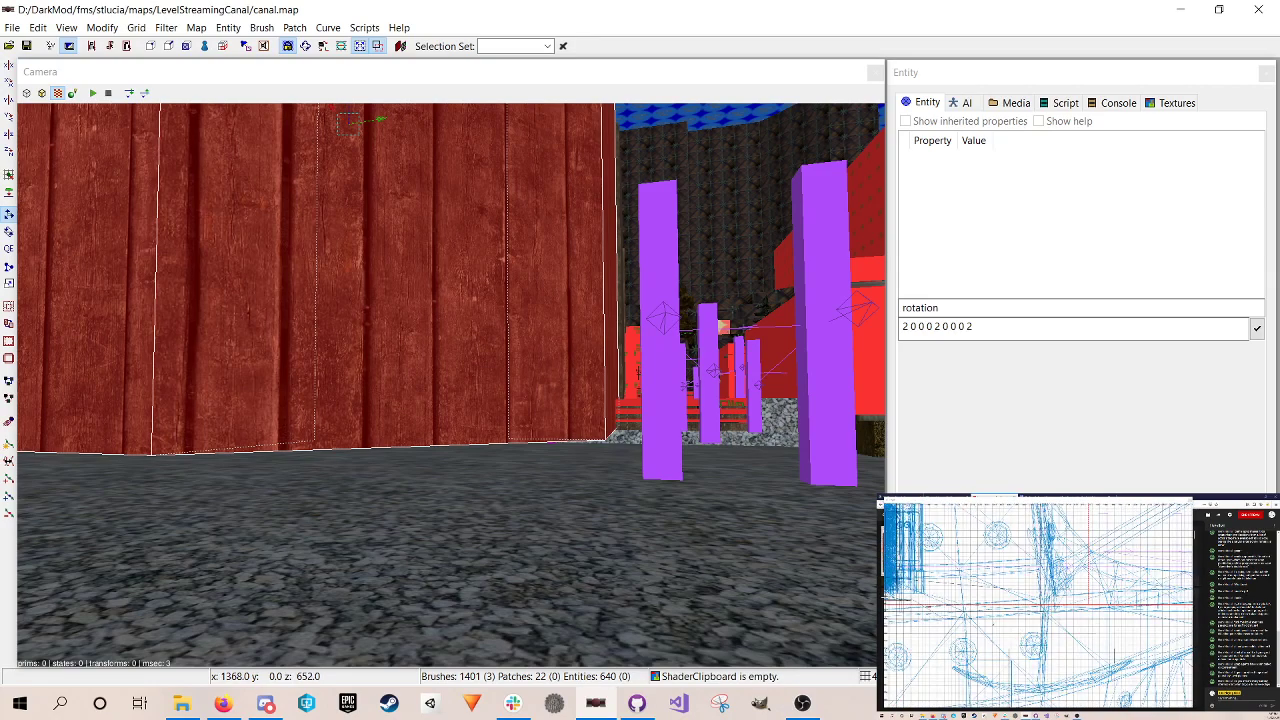
key(q)
key(f)
drag(994, 613, 995, 624)
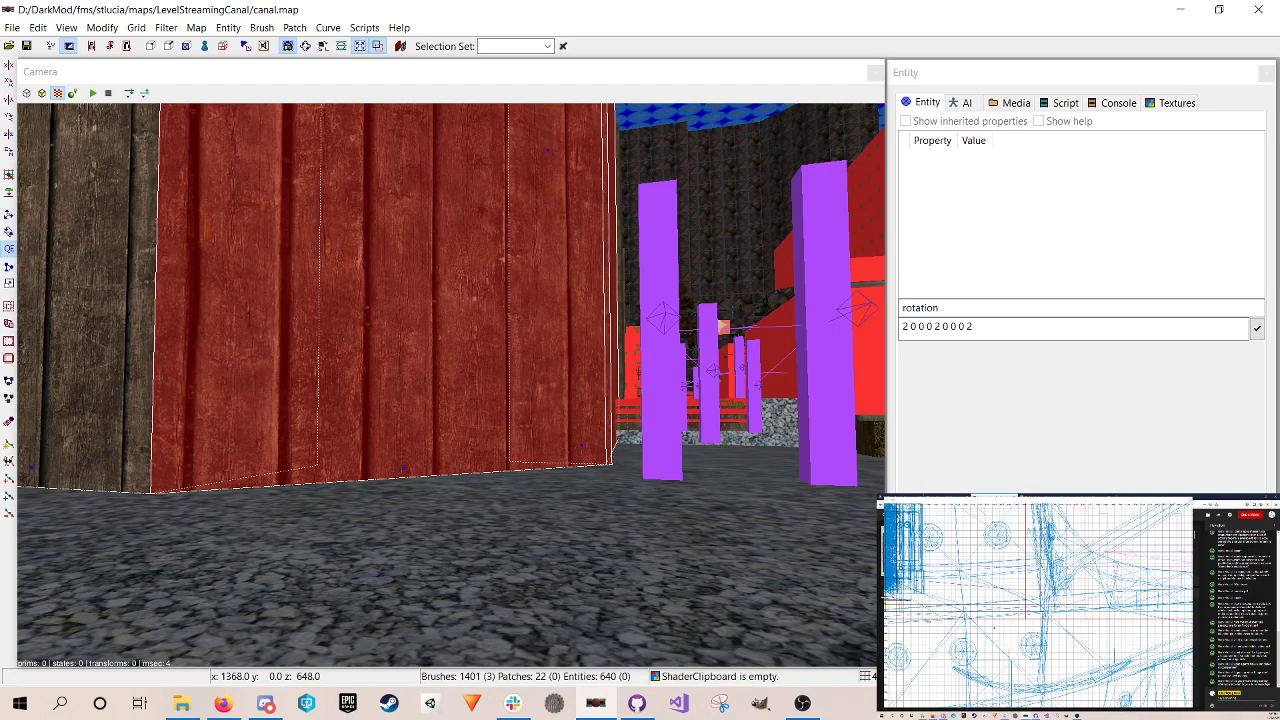
drag(991, 626, 989, 627)
key(Escape)
Step: Check the extended wooden wall against the gravel from below and along the street, and save canal.map
right_click(434, 474)
scroll(450, 387, up, 2)
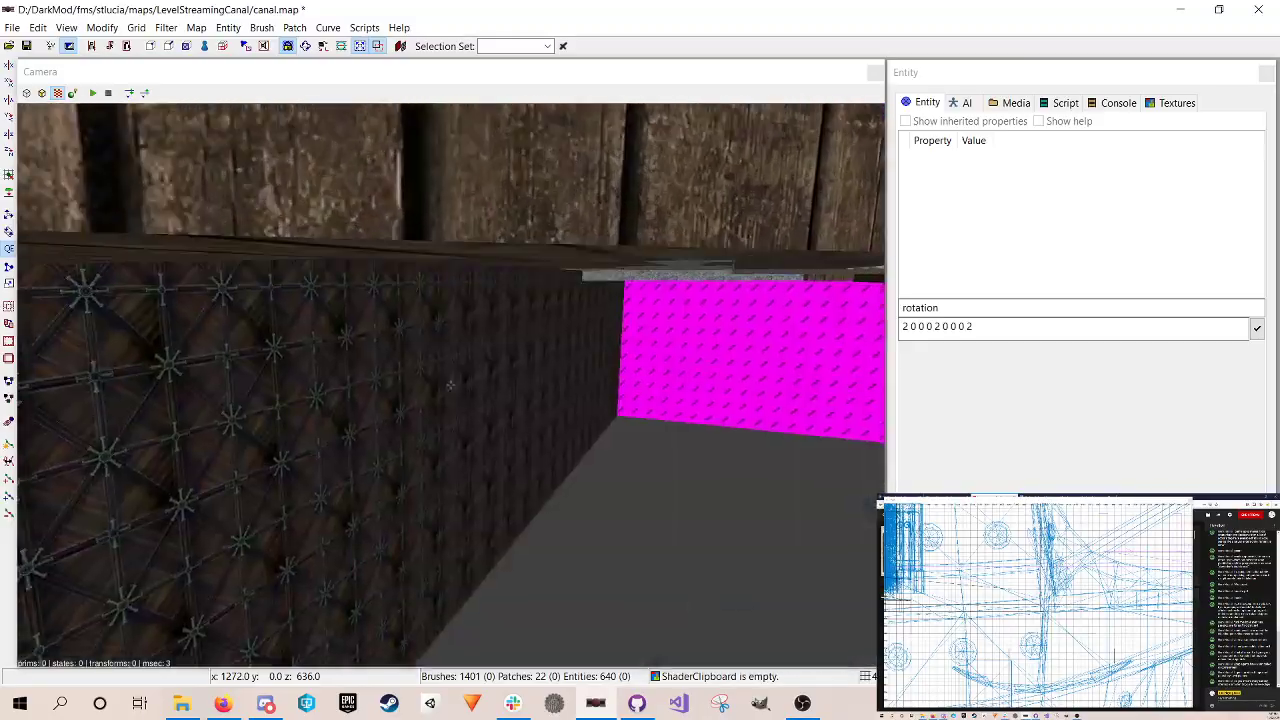
scroll(450, 387, down, 1)
scroll(450, 387, up, 2)
scroll(450, 387, up, 2)
scroll(450, 387, down, 3)
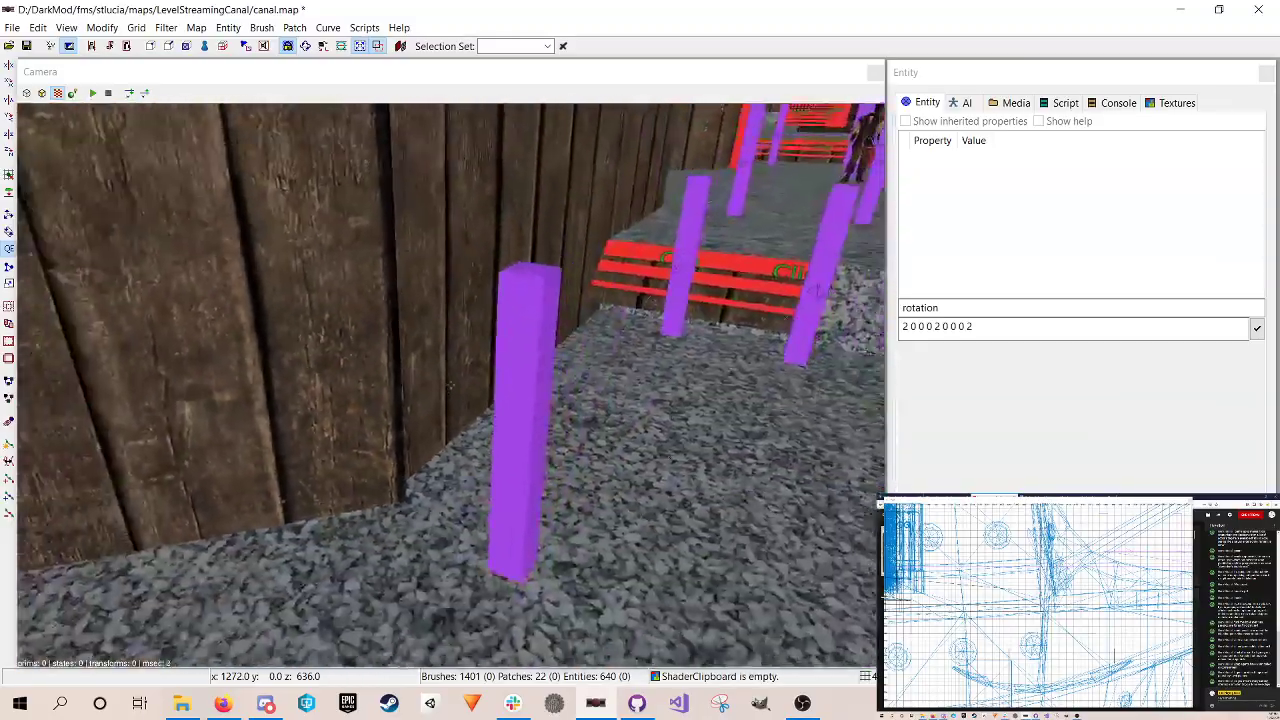
scroll(450, 387, up, 3)
scroll(450, 385, down, 2)
scroll(450, 385, up, 4)
scroll(450, 385, down, 2)
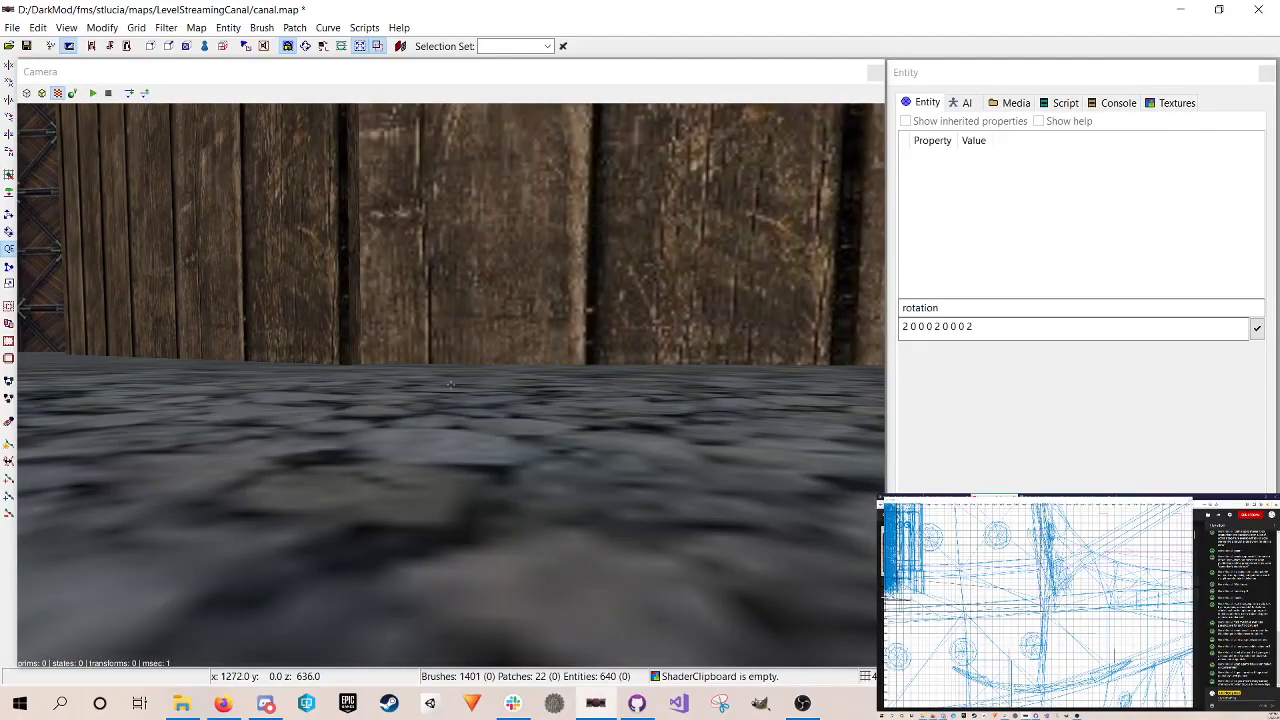
scroll(450, 385, down, 4)
right_click(474, 486)
key(ctrl+s)
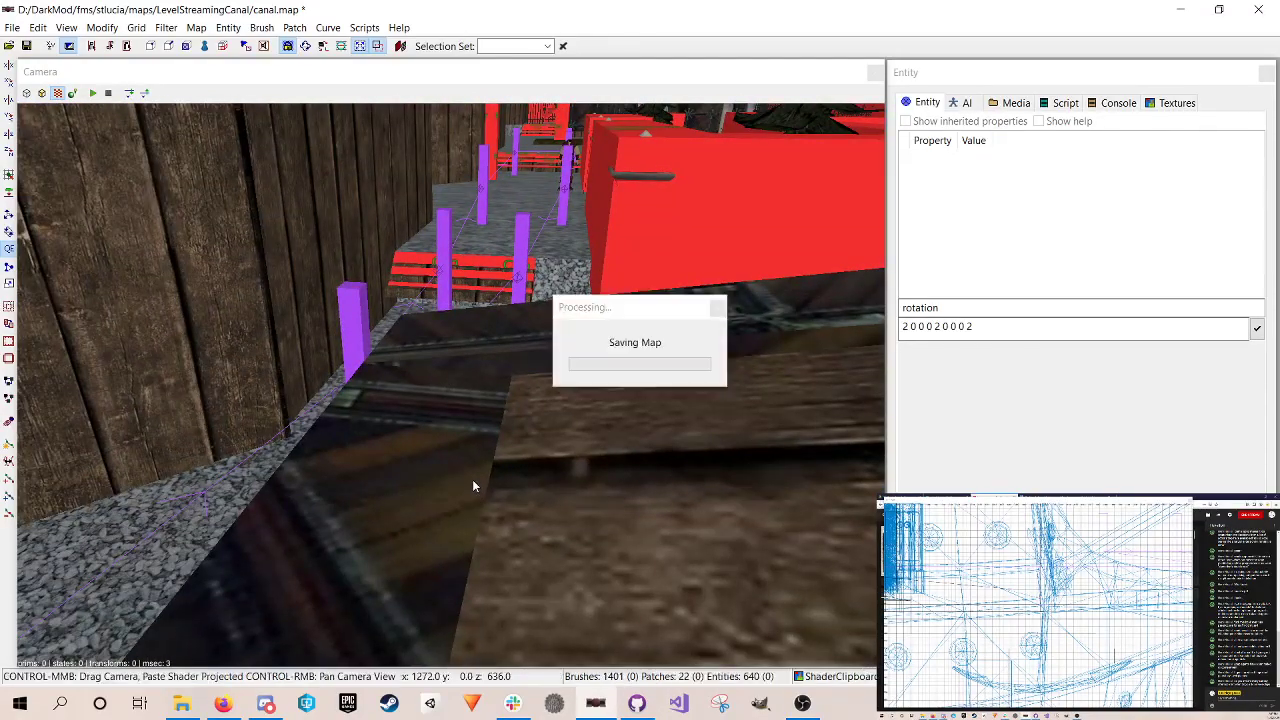
Step: Shift the wooden street steps and their clip ramp sideways away from the wall to cover the exposed gravel face beside them
right_click(469, 483)
scroll(450, 385, up, 3)
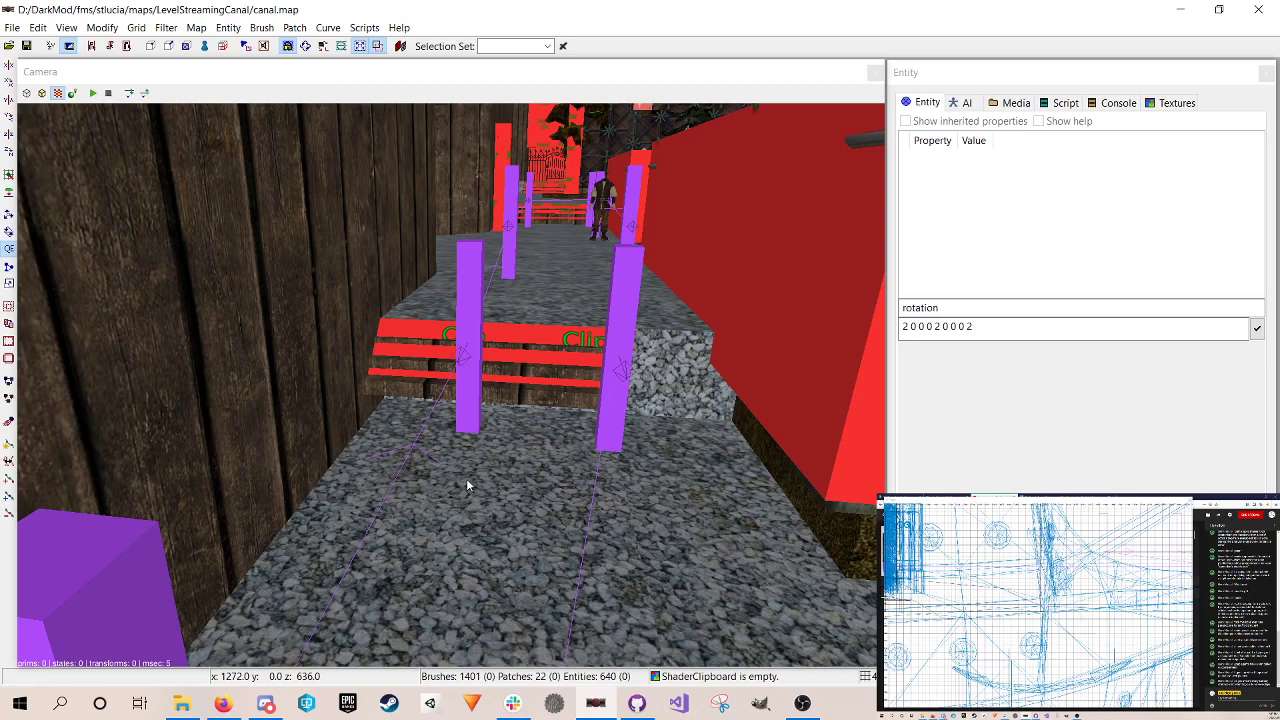
shift+click(534, 336)
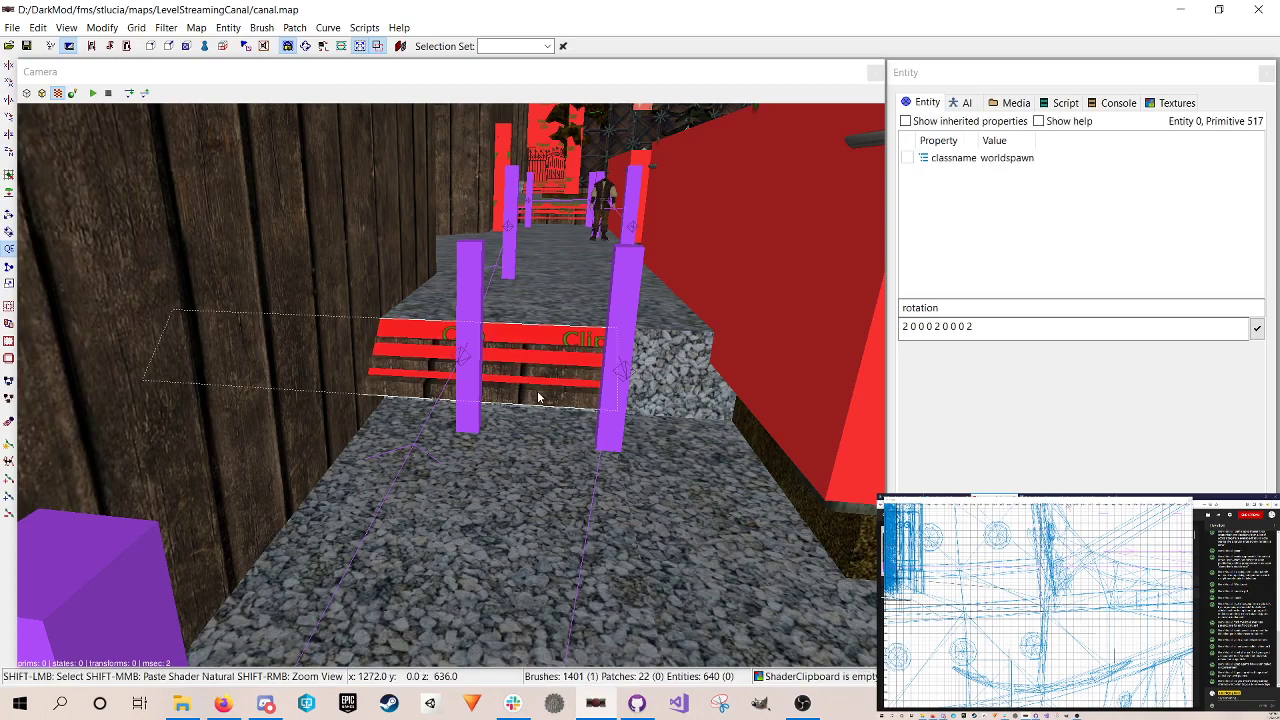
shift+click(577, 402)
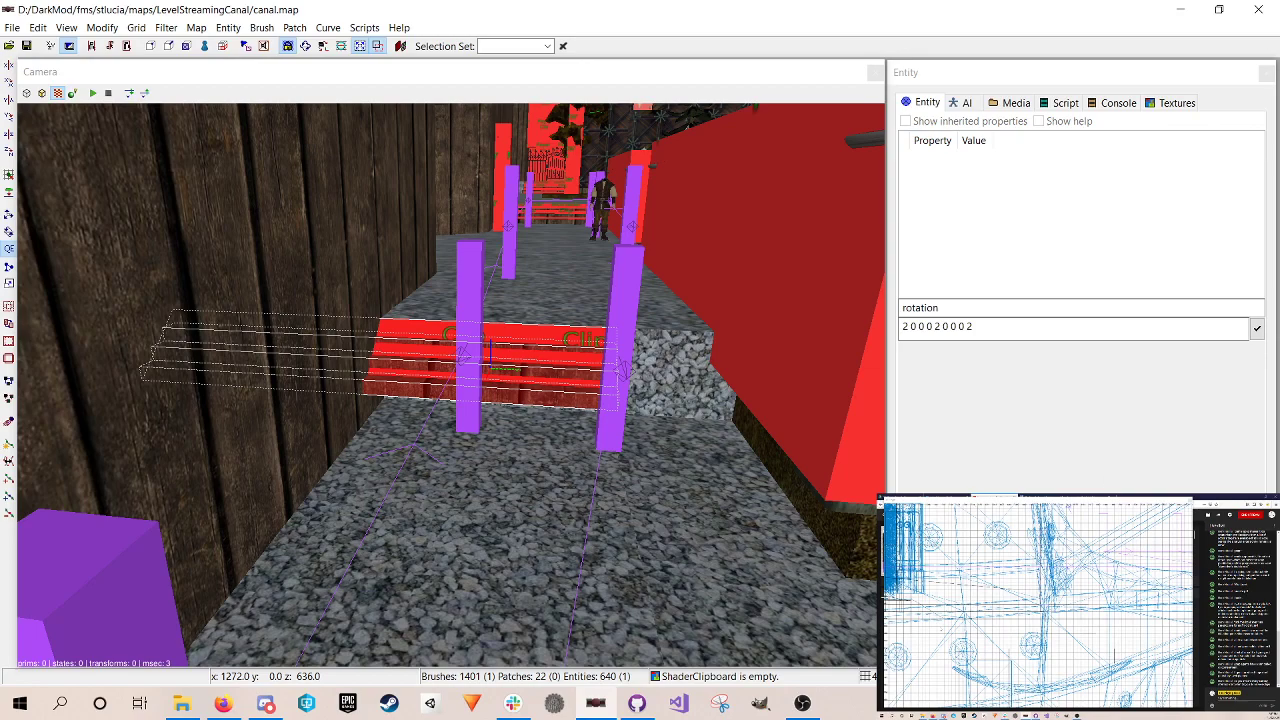
scroll(1002, 629, down, 6)
key(ctrl+Tab)
key(ctrl+Tab)
scroll(1009, 627, up, 6)
key(ctrl+Tab)
key(bracketleft)
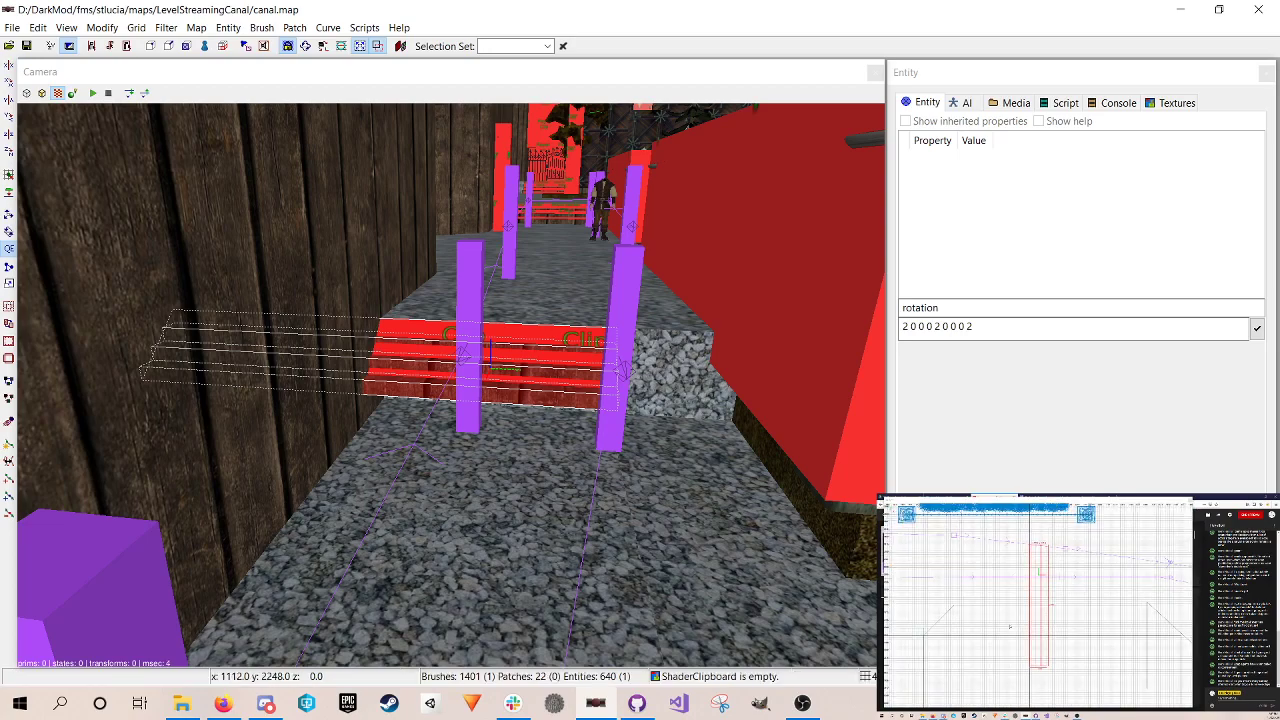
right_drag(1010, 625, 1012, 627)
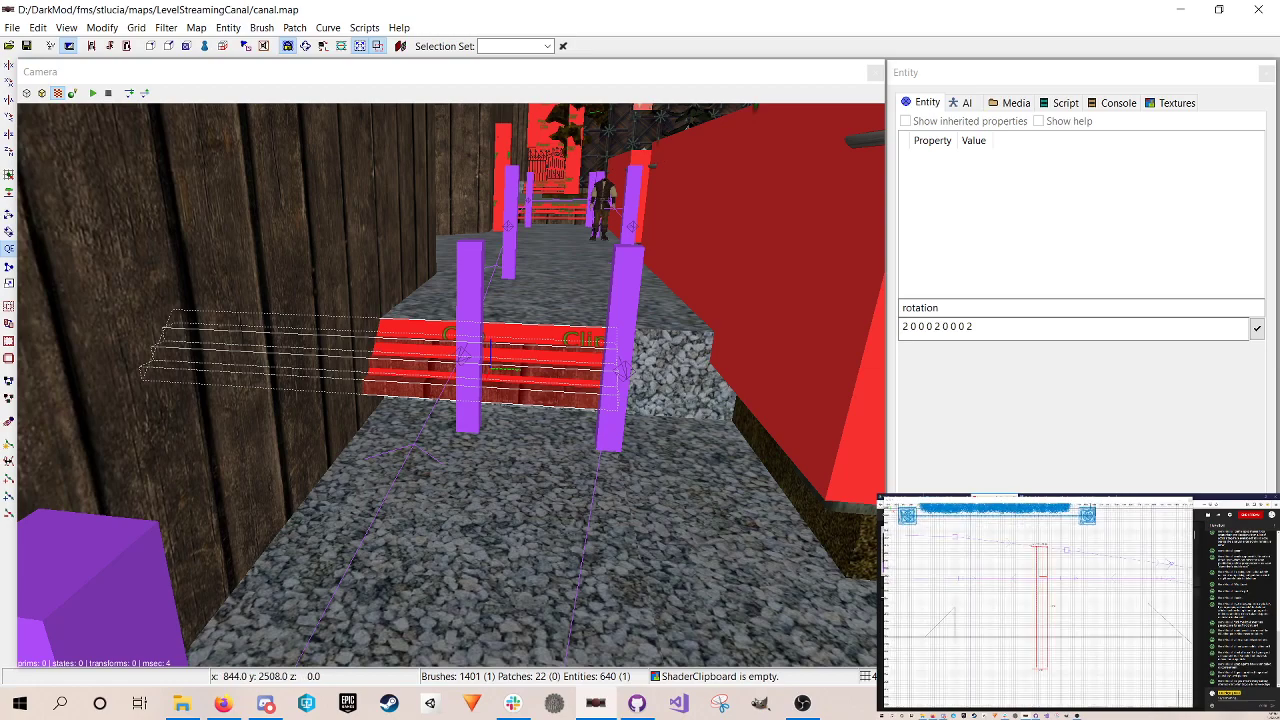
right_drag(1035, 579, 1022, 600)
drag(1022, 600, 1022, 578)
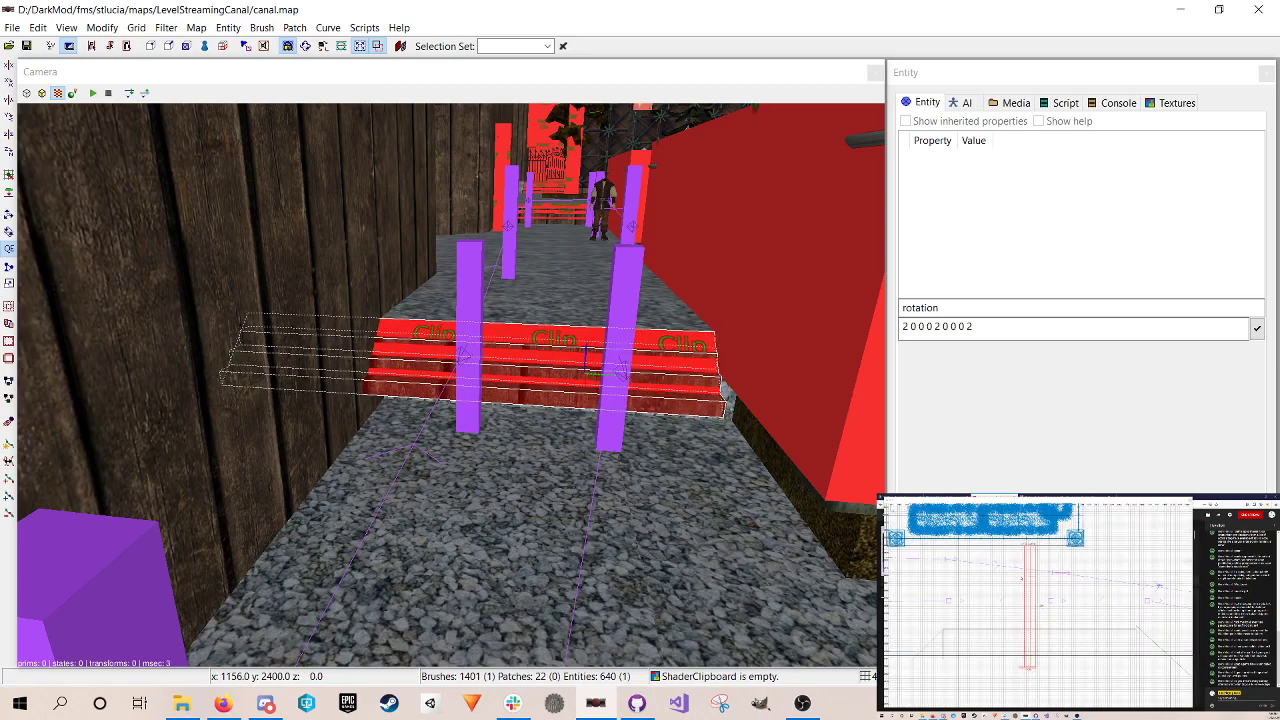
Step: Save canal.map and shorten the three wooden street steps at the end that pokes through the wooden wall
key(Escape)
key(ctrl+s)
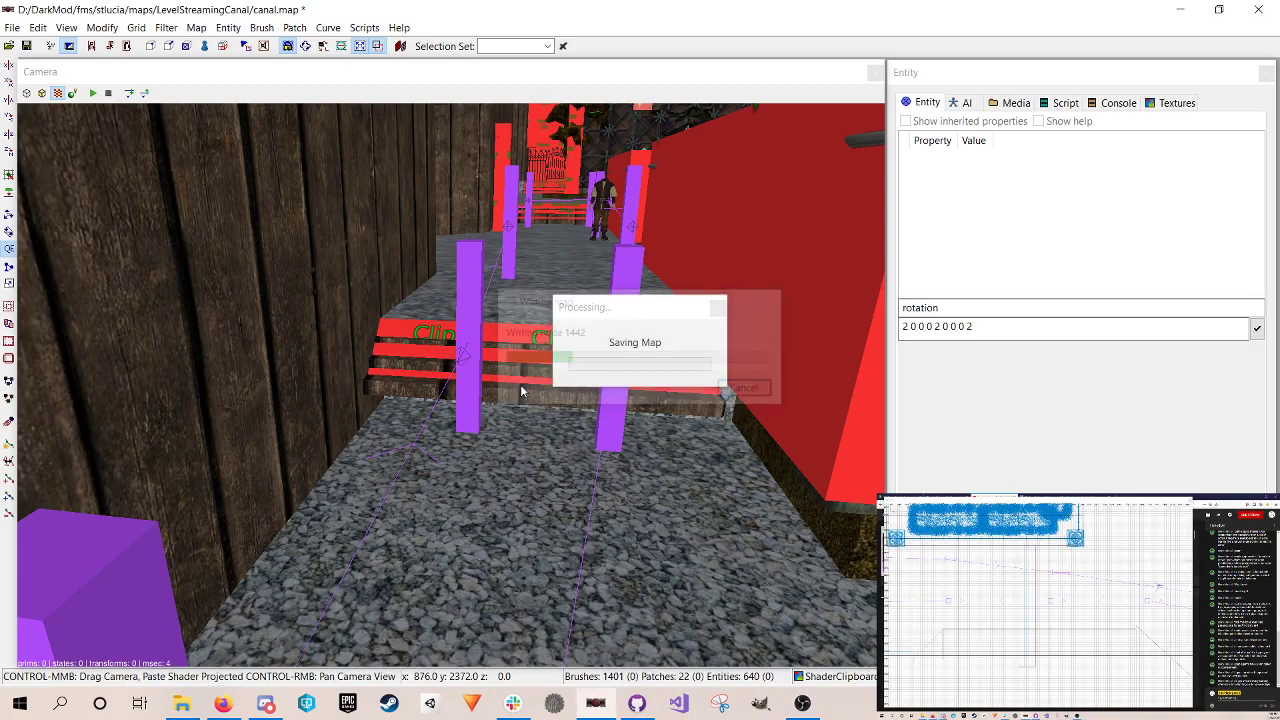
shift+click(522, 400)
alt+shift+click(523, 400)
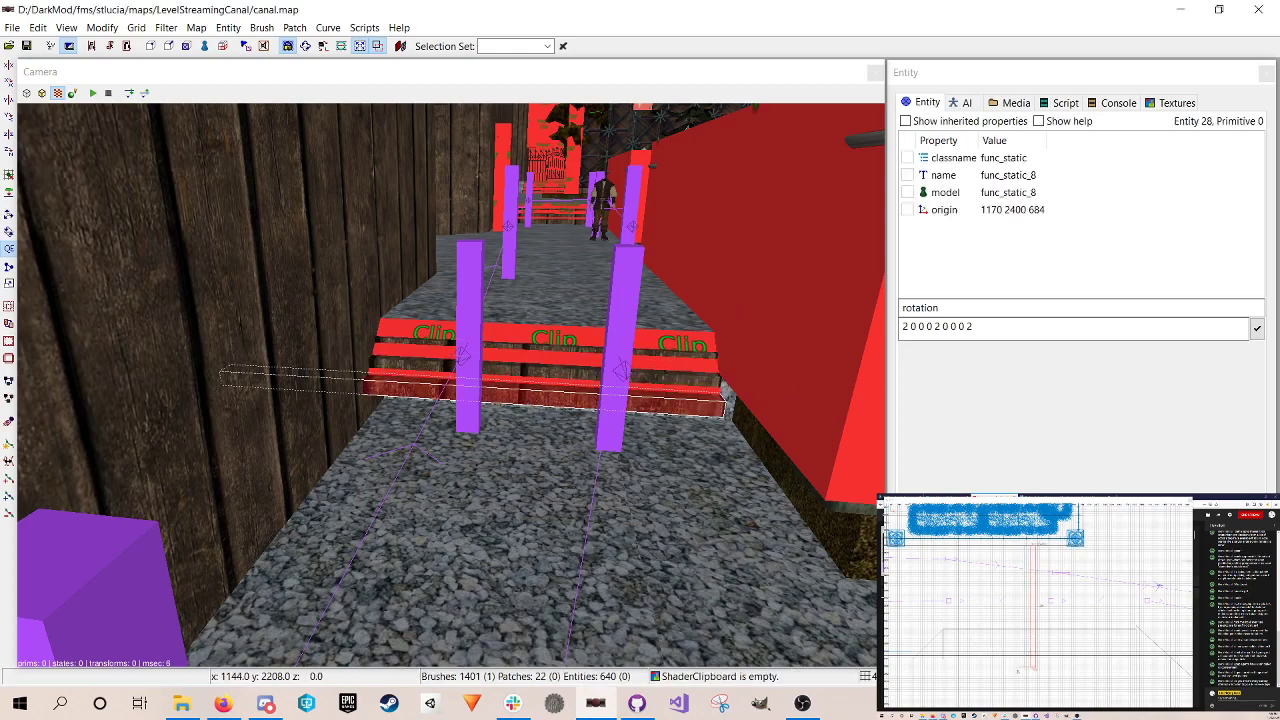
drag(1035, 674, 1028, 636)
key(Tab)
key(Tab)
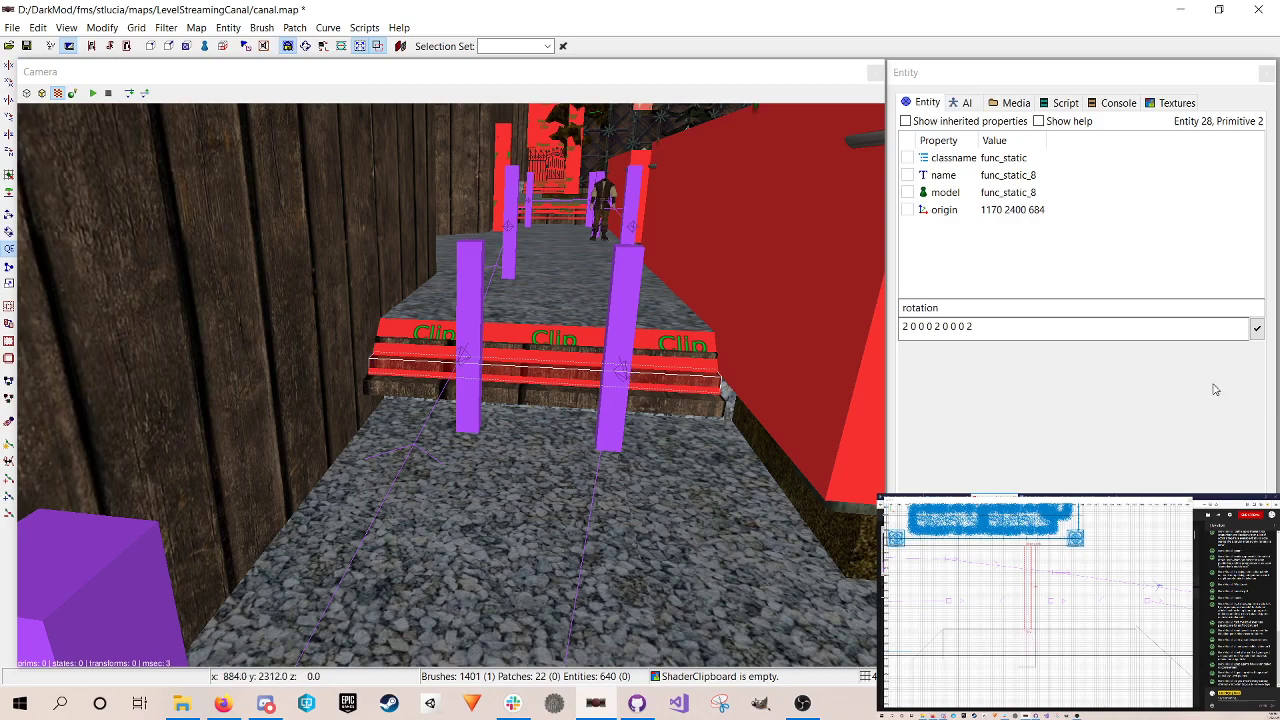
Step: Shorten the clip ramp over the street steps at its wall end to match the steps, and save canal.map
key(Escape)
shift+click(588, 337)
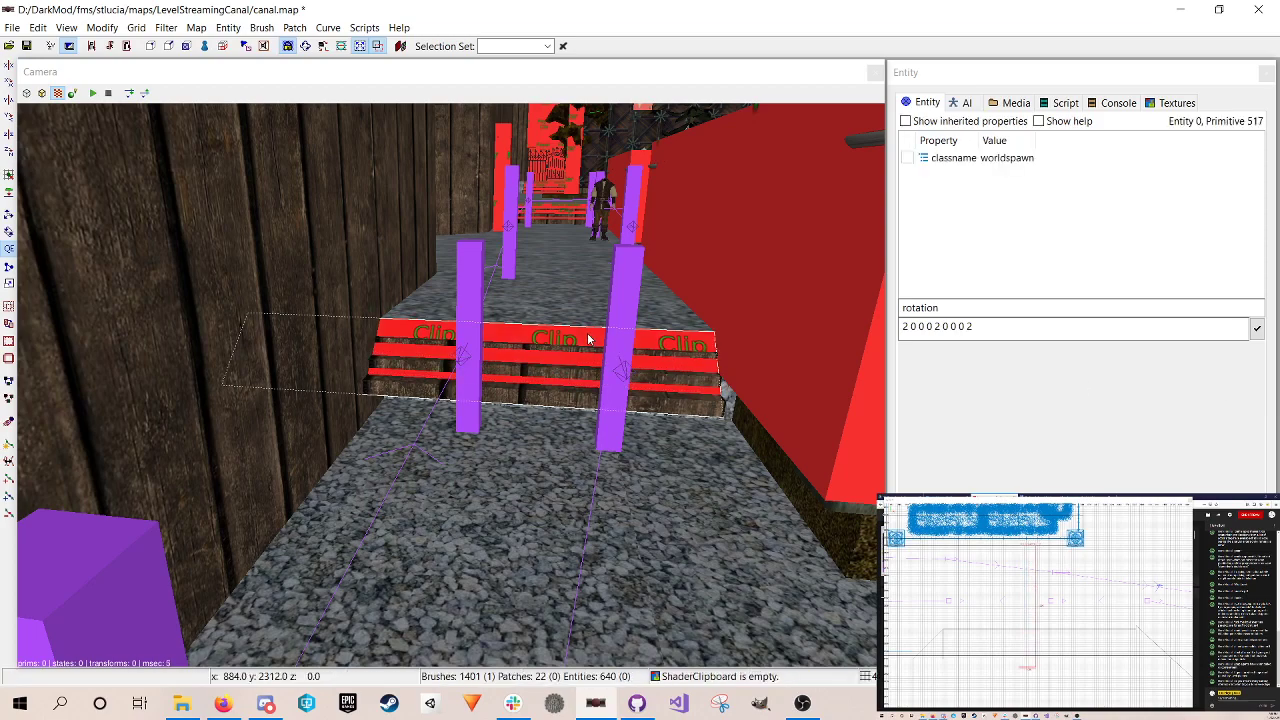
drag(1027, 672, 1027, 628)
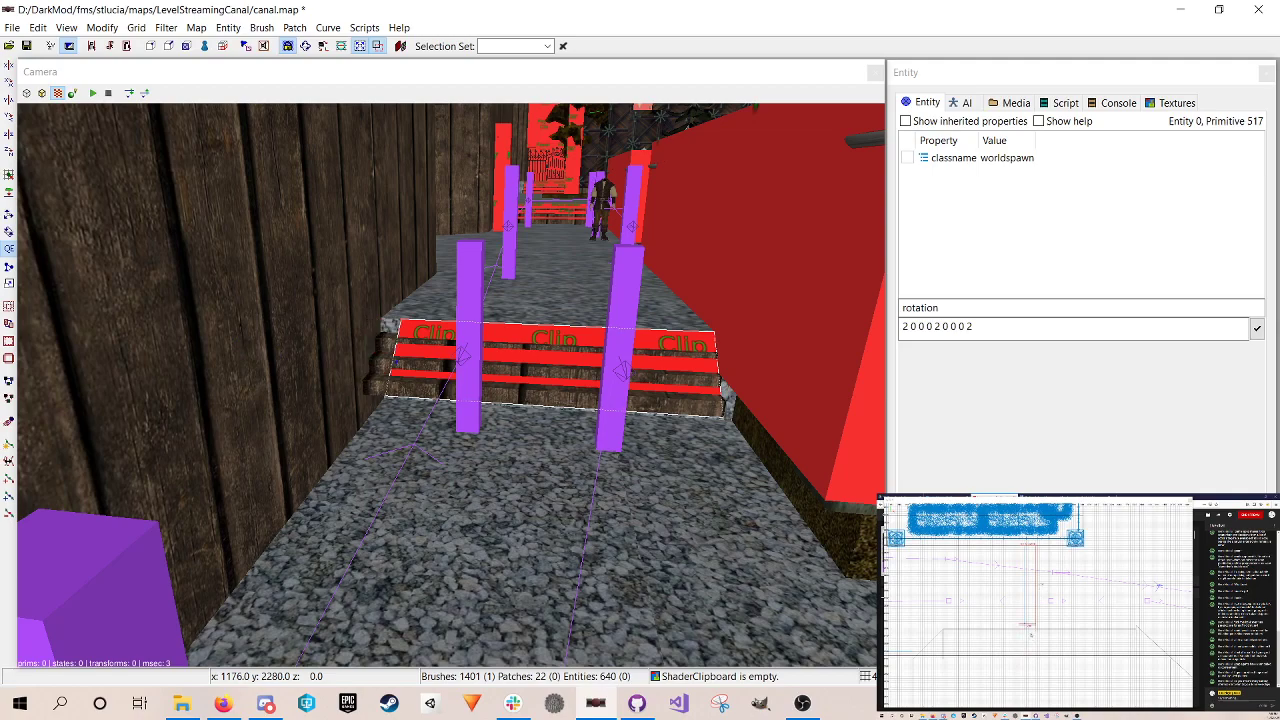
key(Escape)
key(ctrl+s)
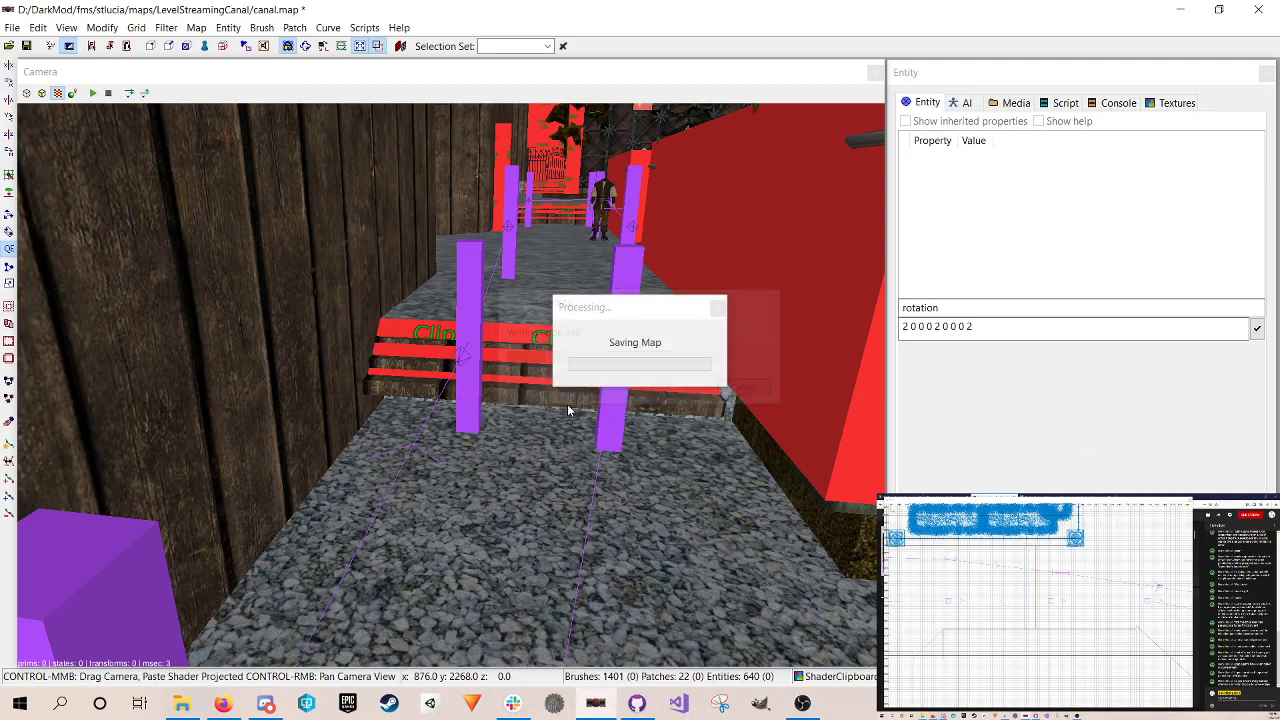
shift+click(545, 342)
key(Escape)
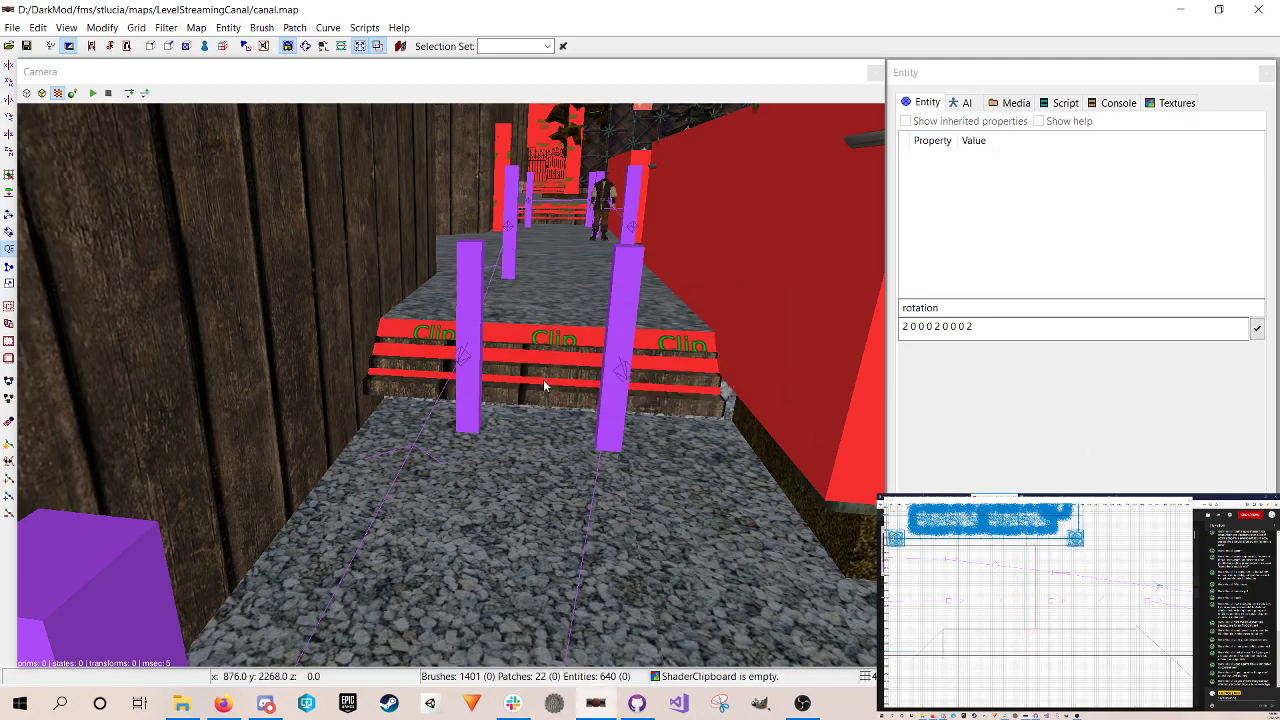
Step: Duplicate the lowest wooden step and place the copy one tread in front of and one step below it
shift+click(547, 375)
key(Tab)
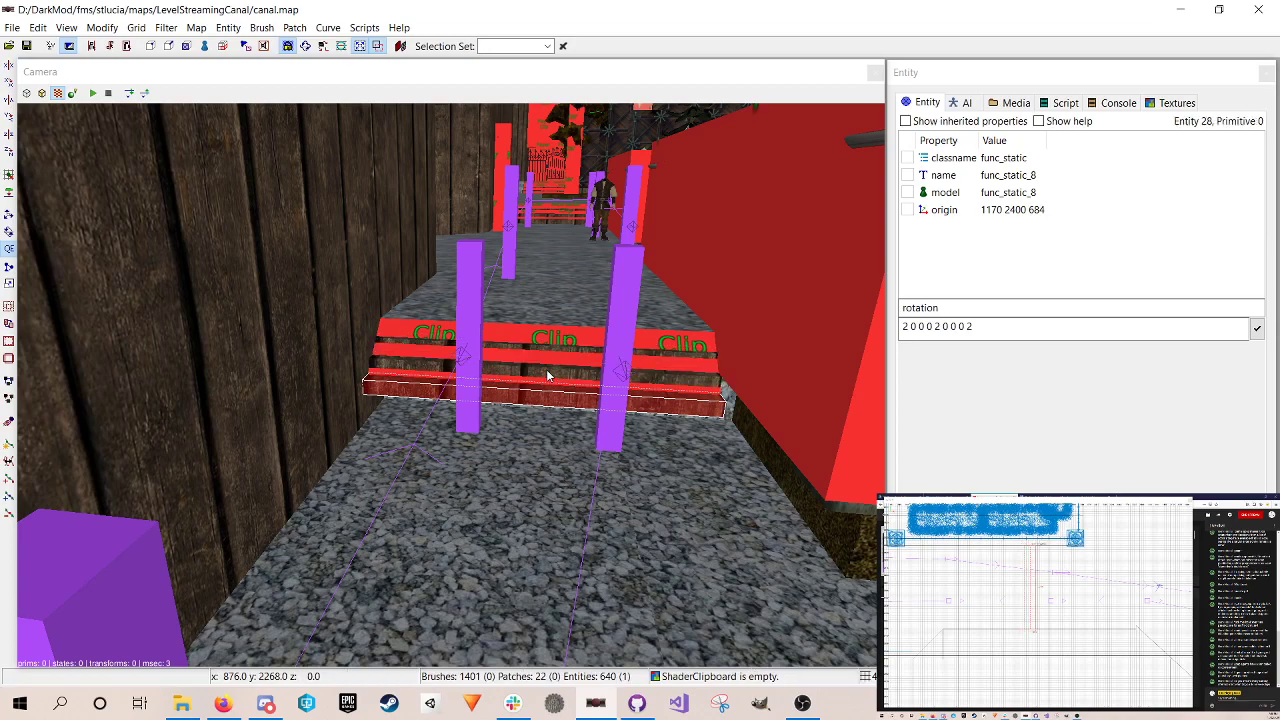
right_drag(1010, 633, 994, 628)
drag(991, 628, 1026, 597)
key(ctrl+Tab)
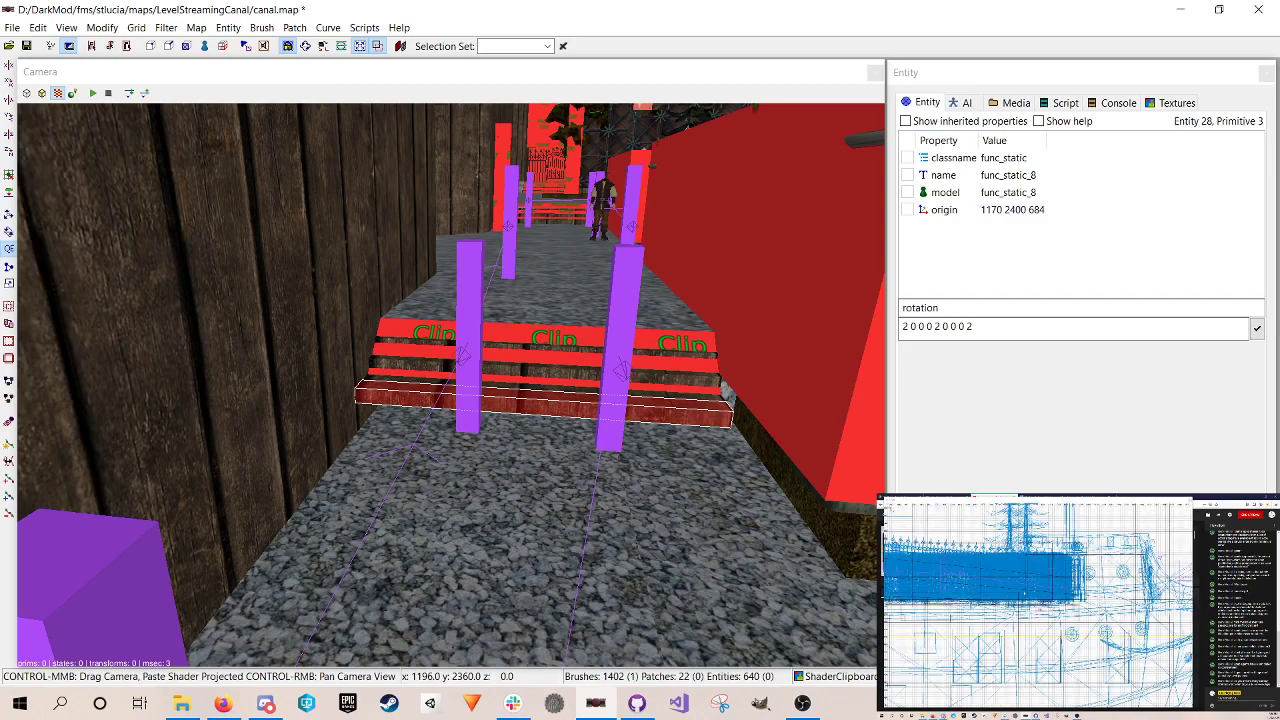
scroll(1036, 613, down, 2)
drag(1037, 611, 1040, 620)
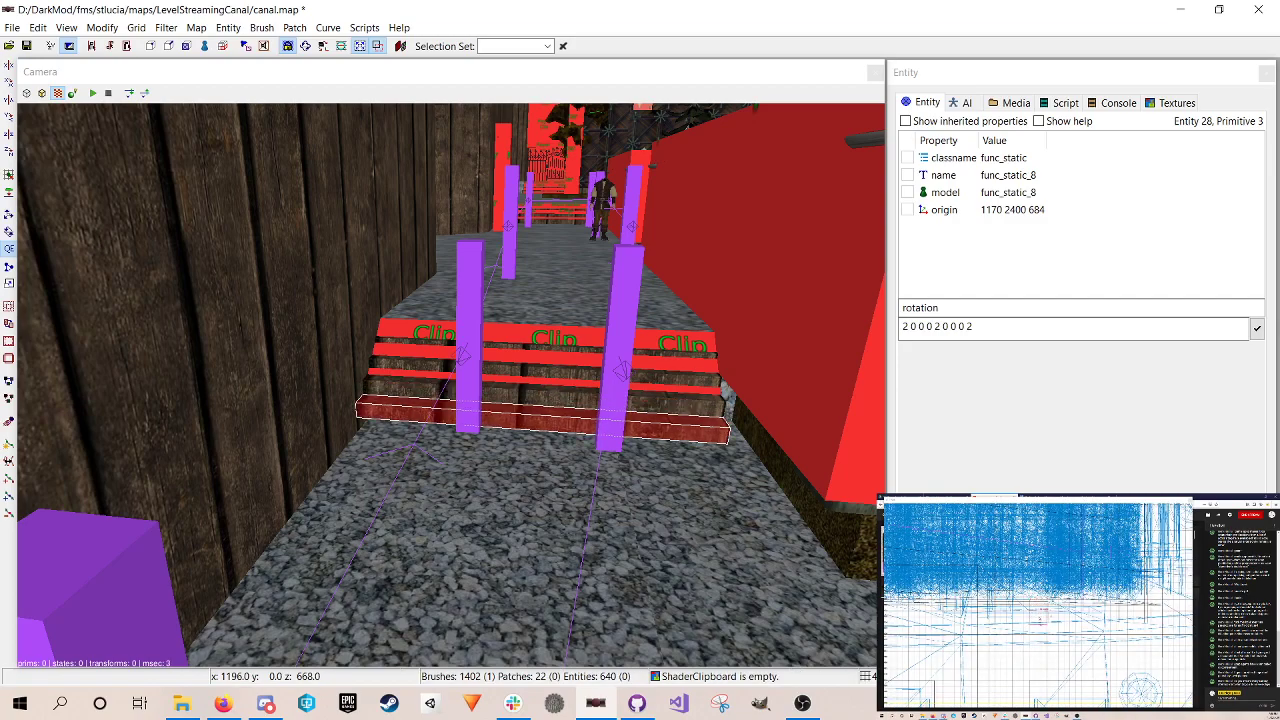
Step: Duplicate the new bottom step once more and place the copy in front and below, covering the exposed gravel face down to the street
scroll(1038, 605, up, 5)
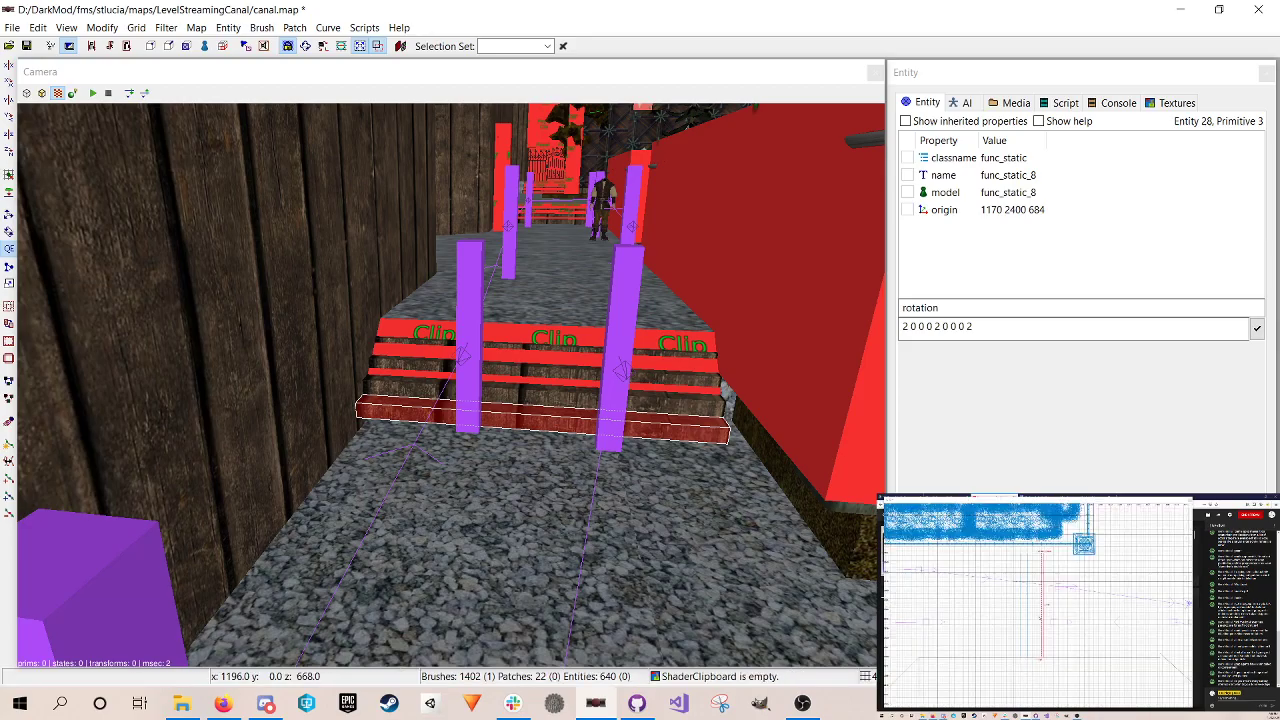
right_click(516, 480)
scroll(516, 480, up, 5)
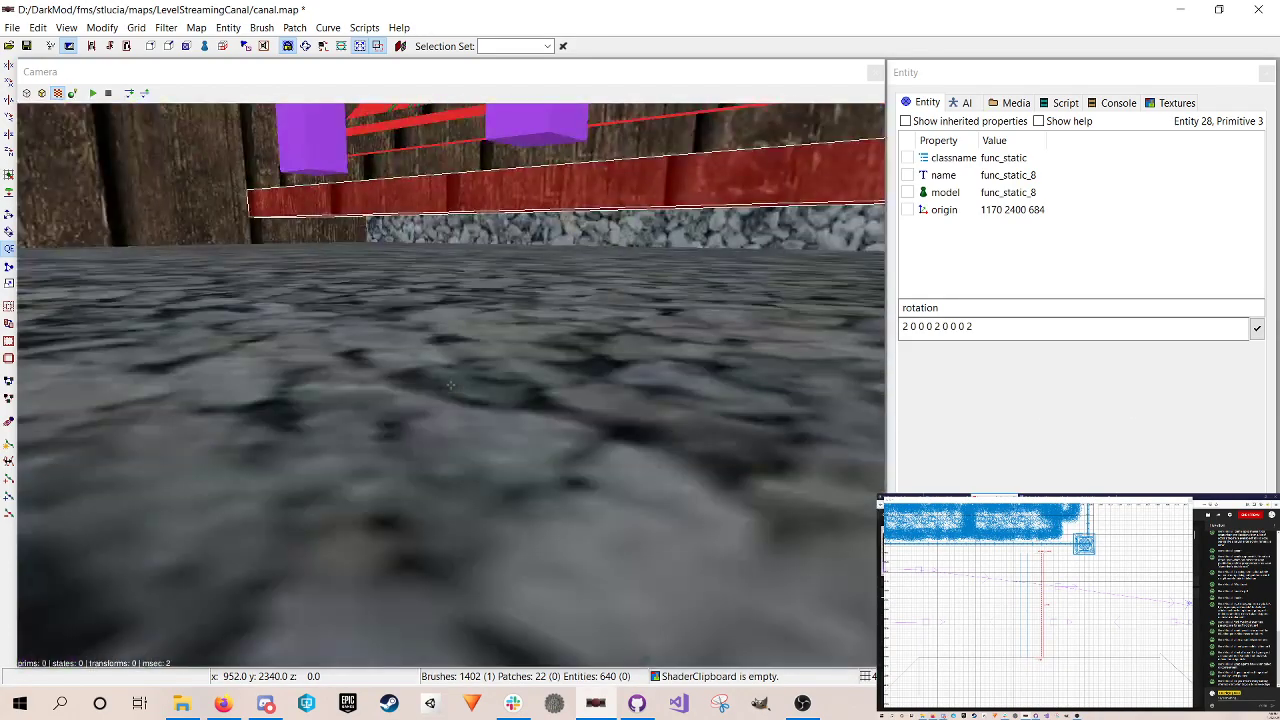
right_click(517, 483)
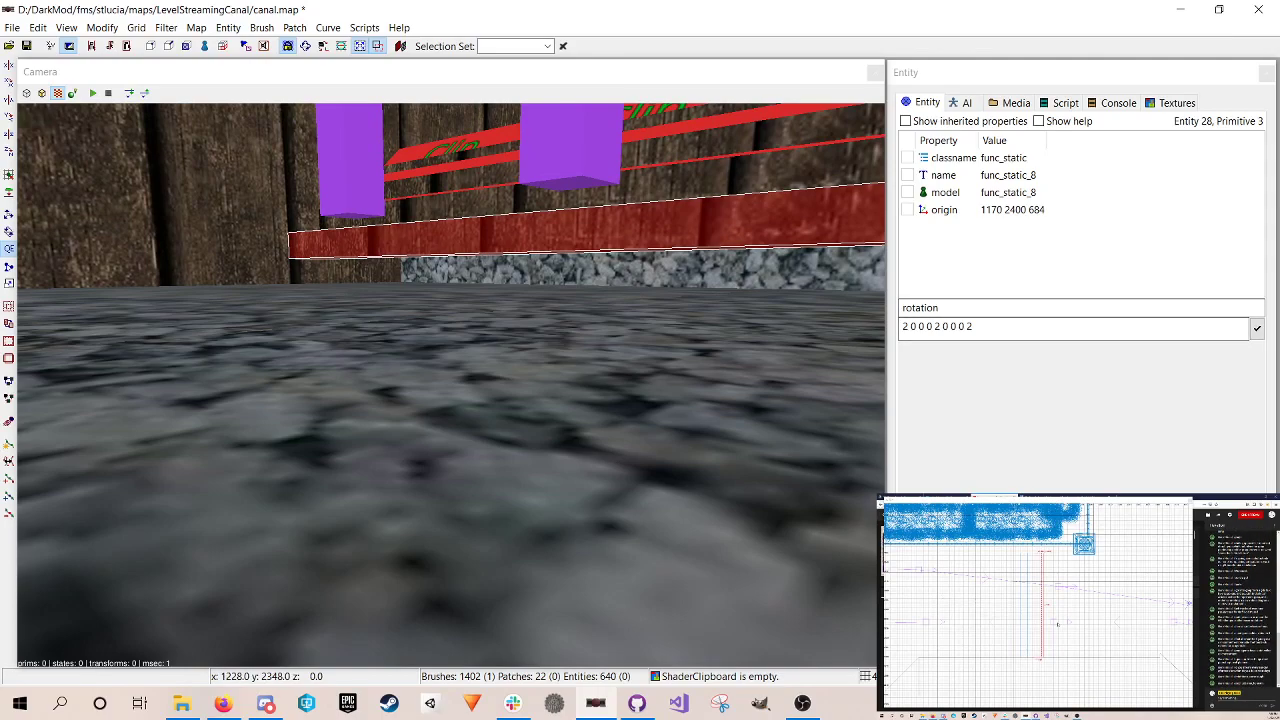
key(ctrl+Tab)
key(ctrl+Tab)
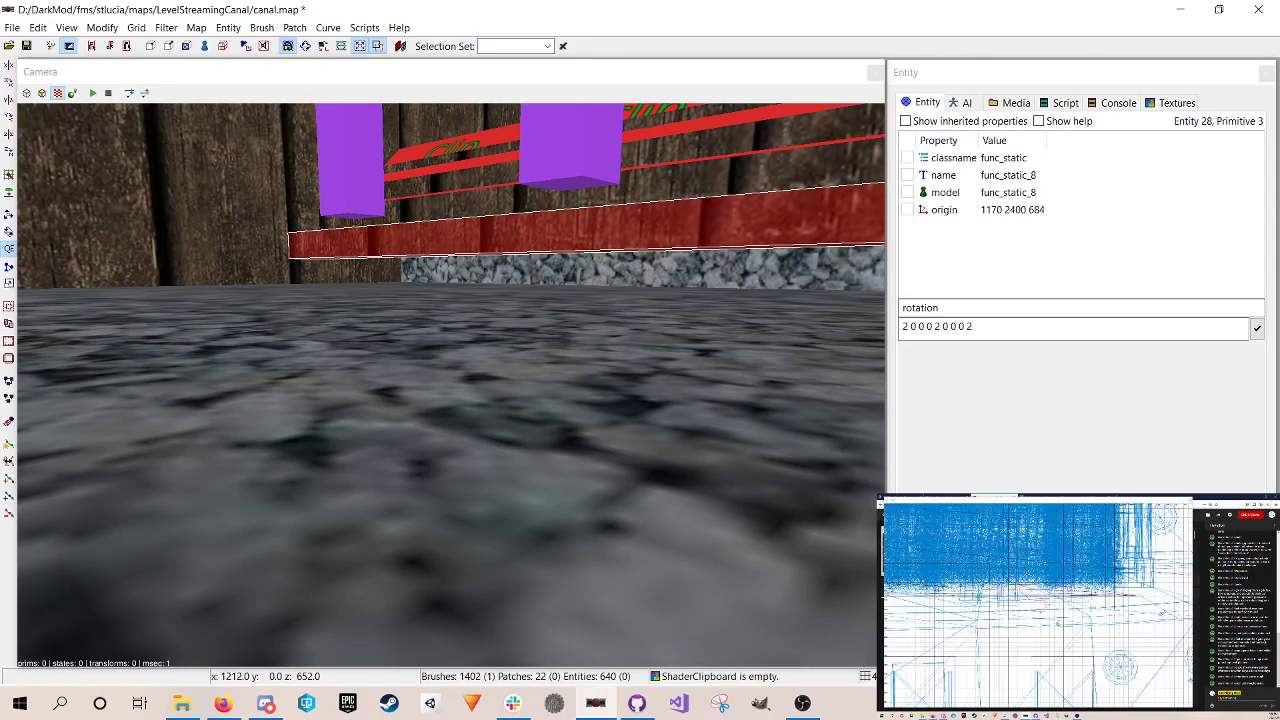
key(space)
drag(1045, 604, 1052, 615)
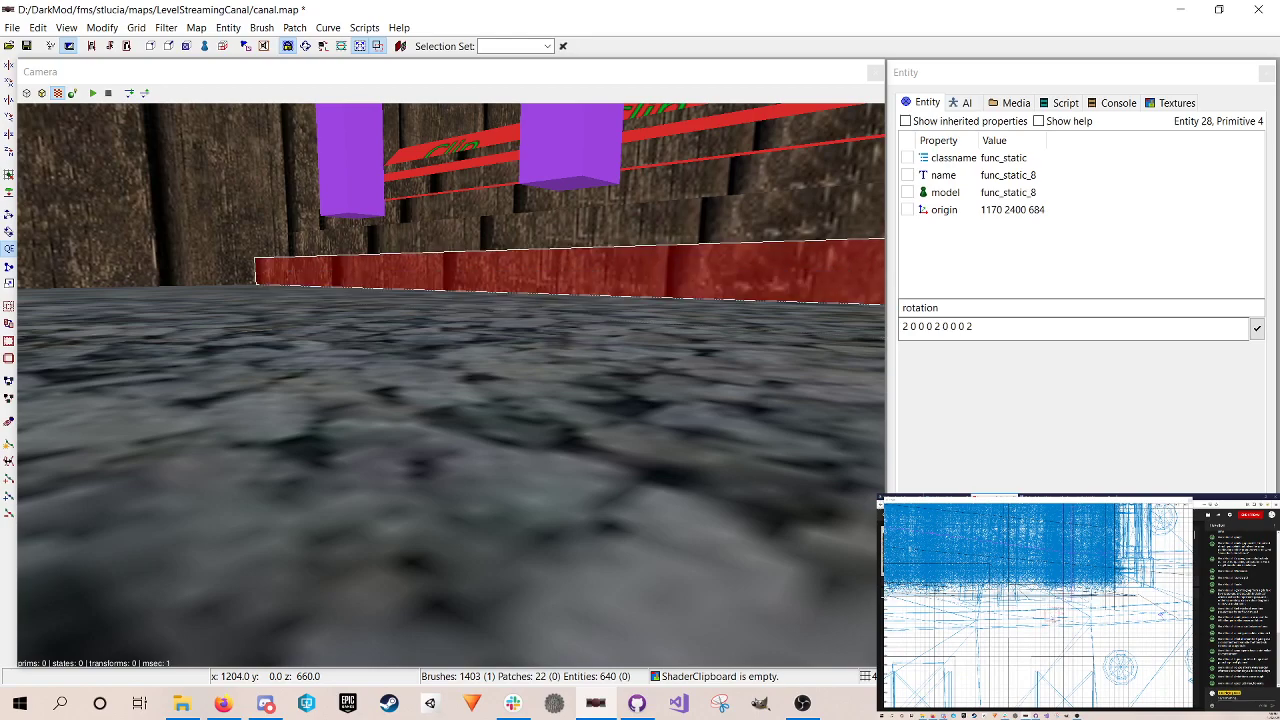
Step: Extend the bottom face of the clip ramp downward to the base of the added wooden steps
key(Escape)
shift+click(638, 247)
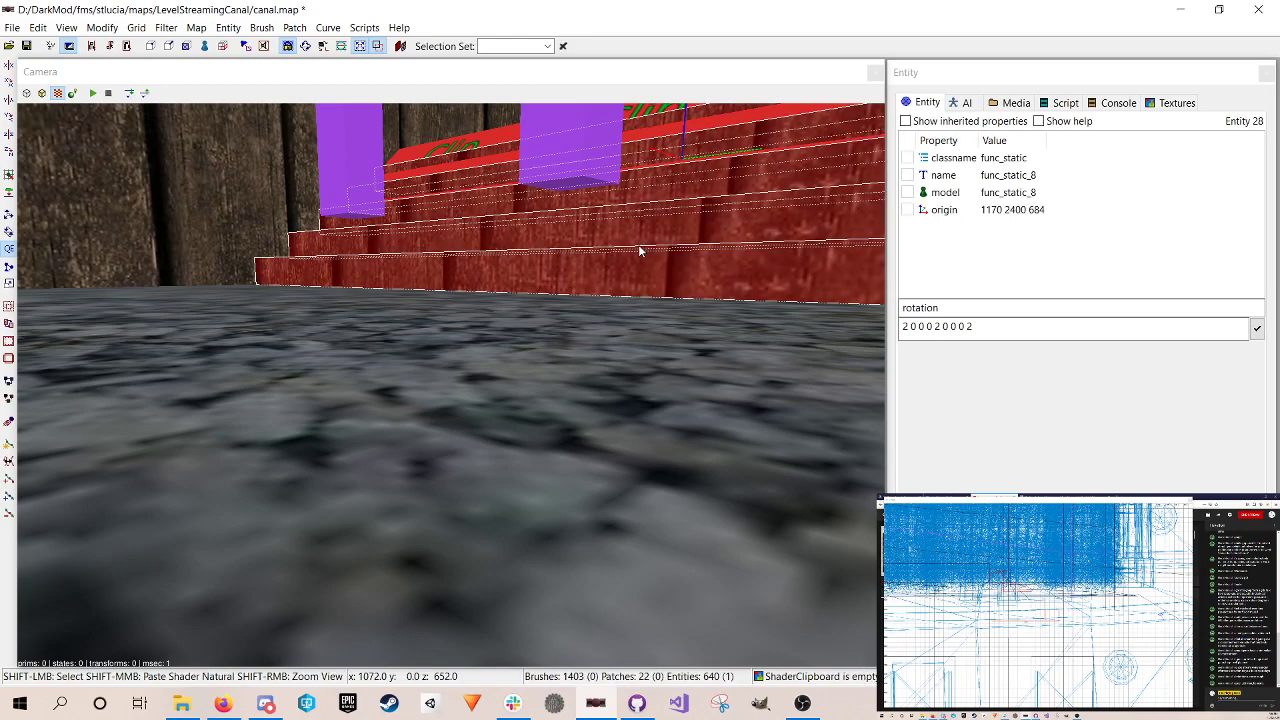
key(Escape)
right_click(586, 296)
key(Up)
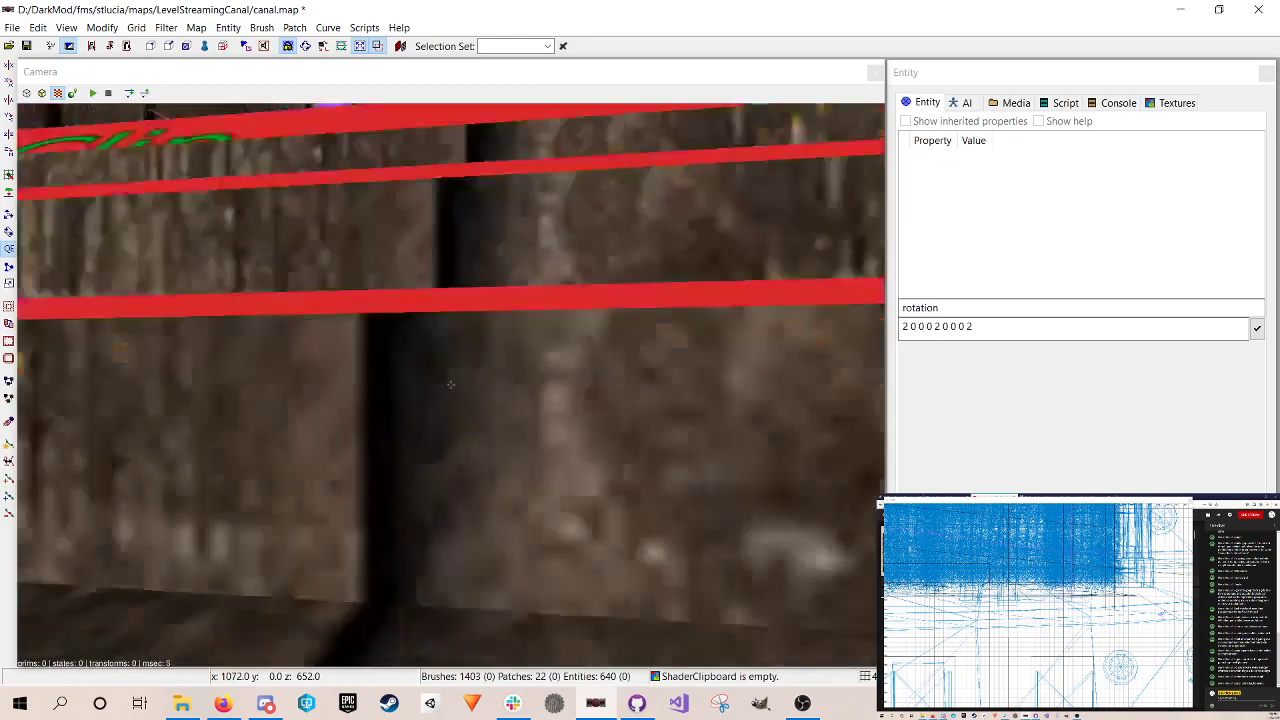
key(ctrl+s)
key(Down)
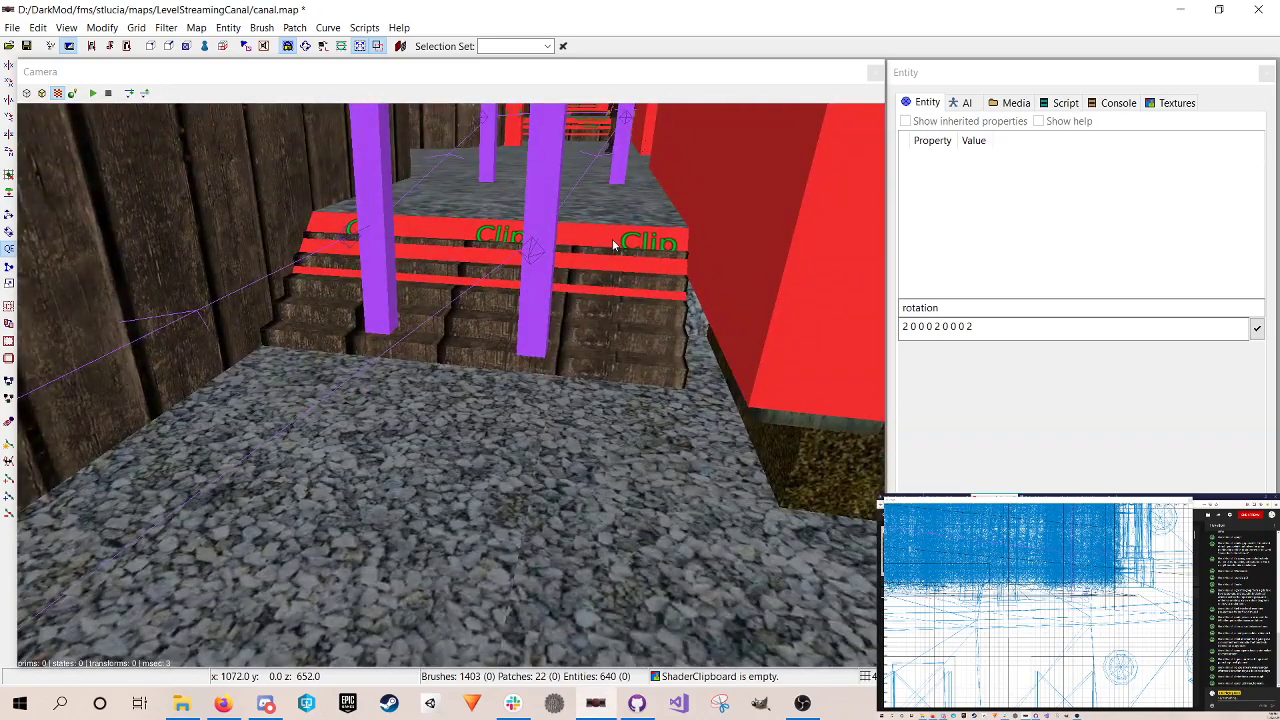
shift+click(613, 243)
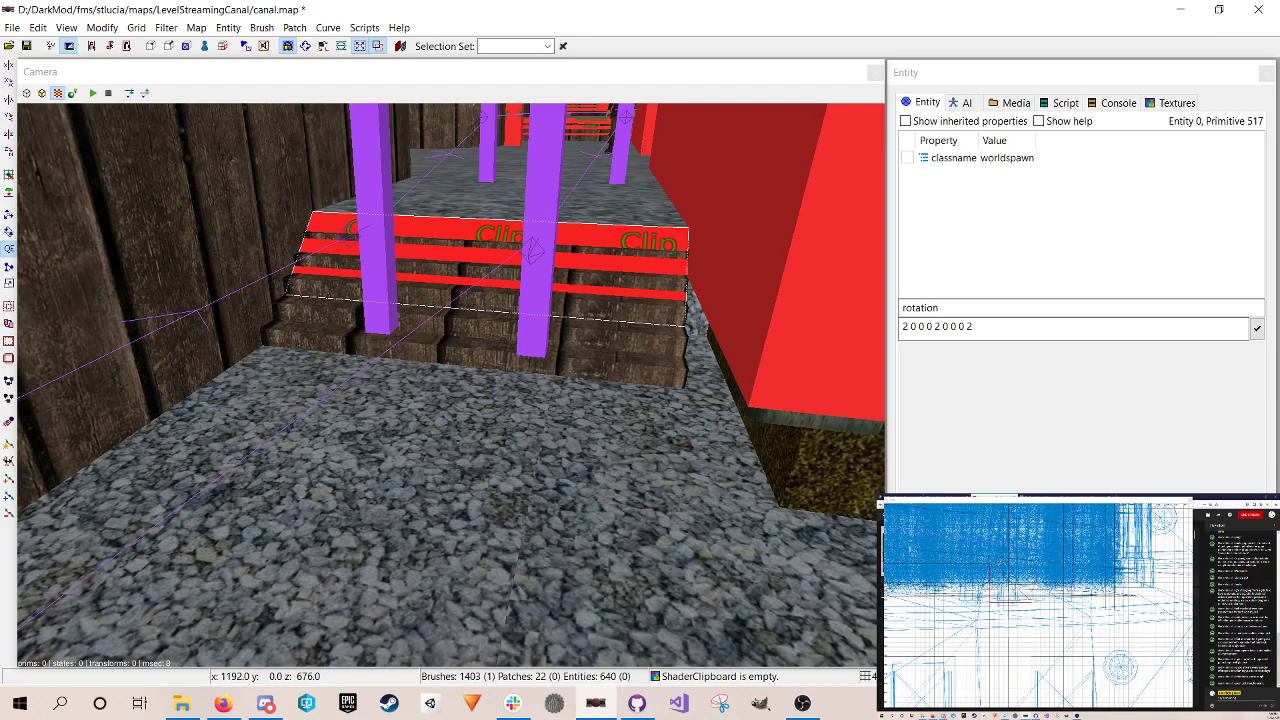
drag(1010, 612, 1012, 630)
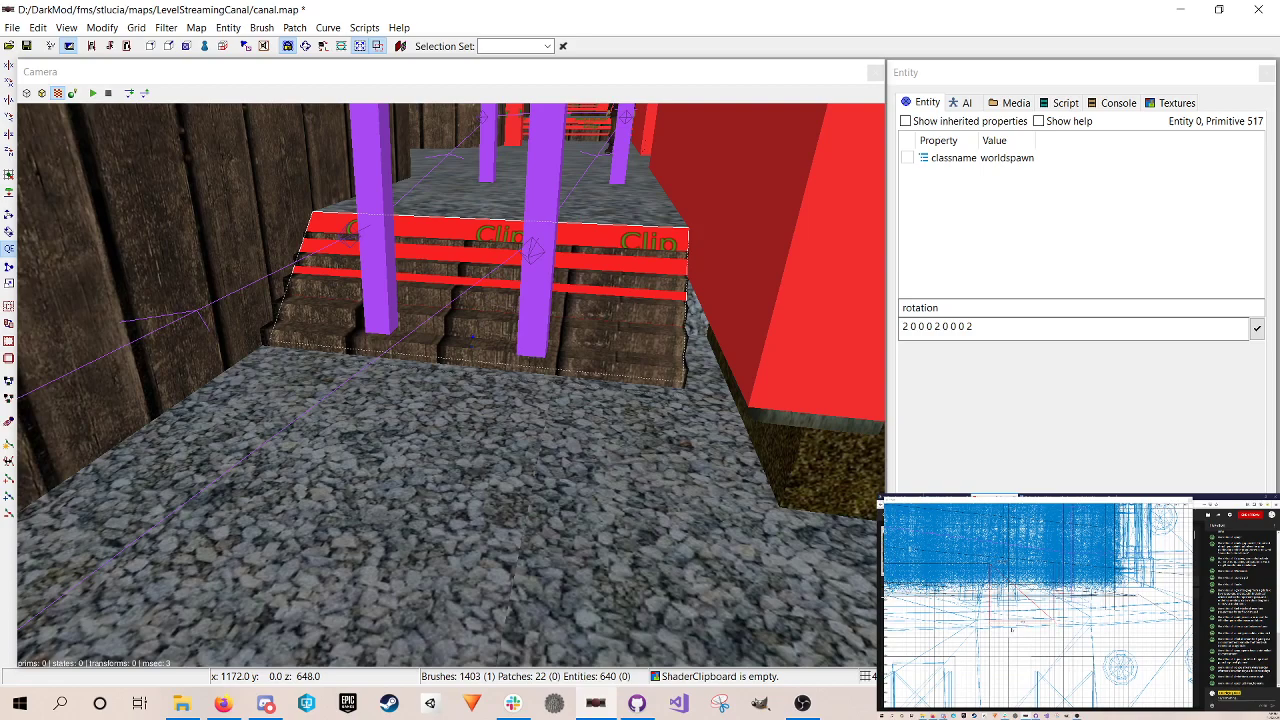
Step: Pull the clip ramp's lower front edge outward until its slope covers all the wooden steps, and save canal.map
shift+click(608, 420)
shift+click(608, 420)
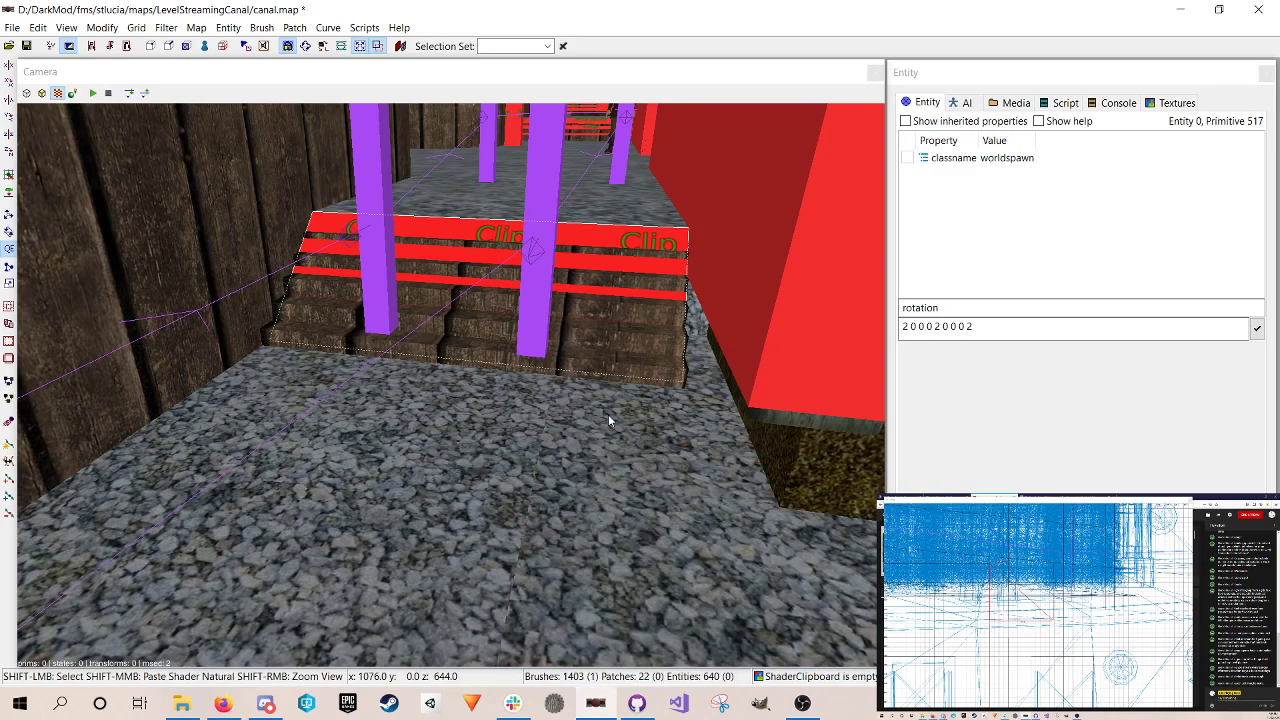
key(w)
key(v)
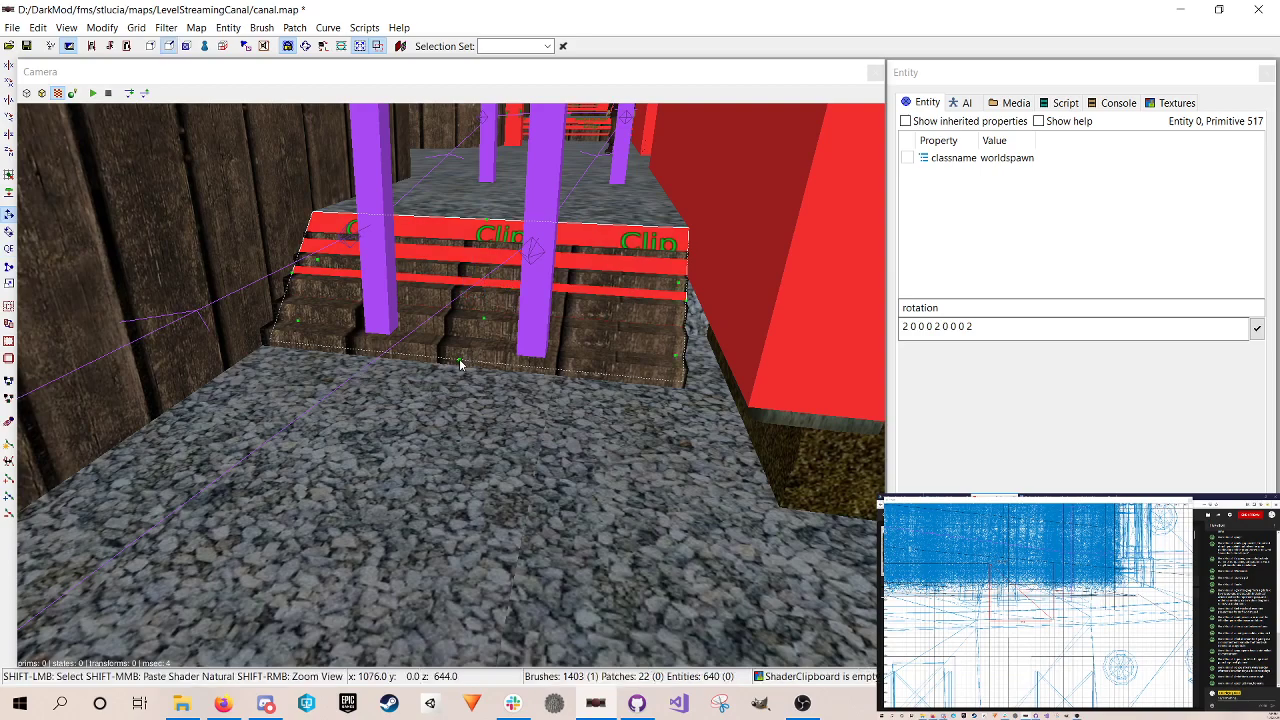
shift+click(459, 362)
drag(450, 377, 446, 390)
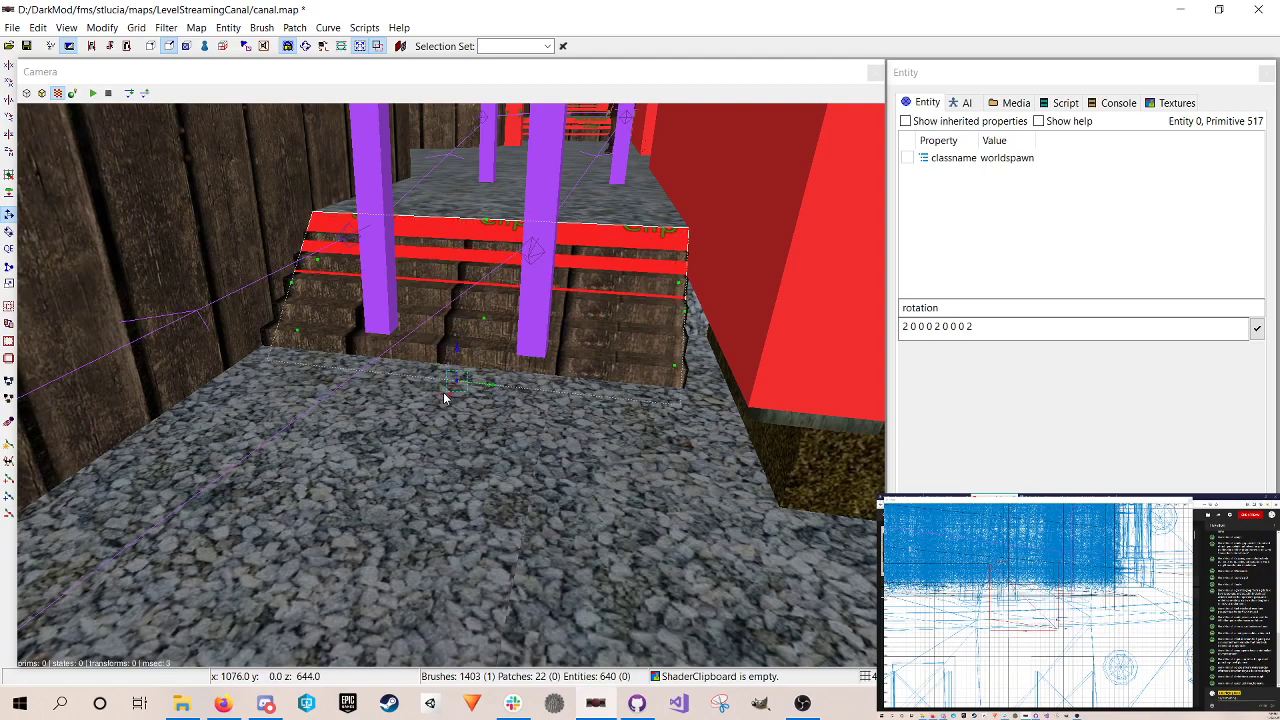
key(ctrl+z)
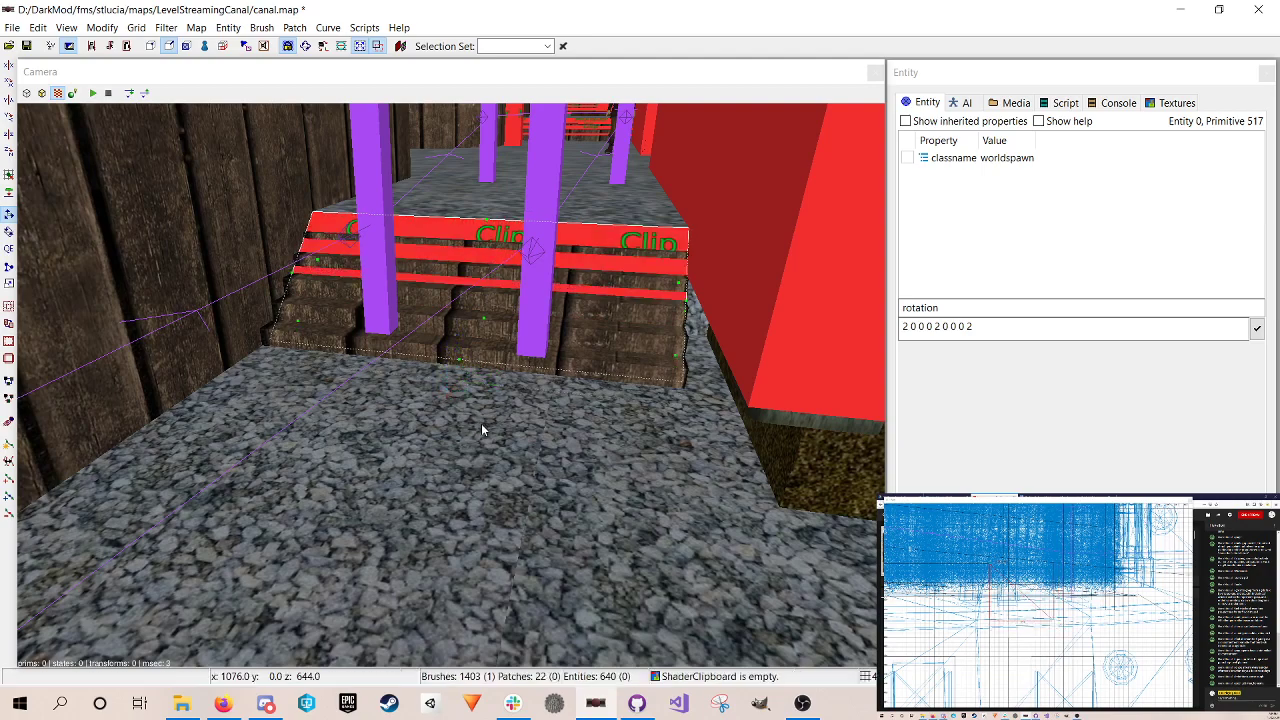
shift+click(459, 362)
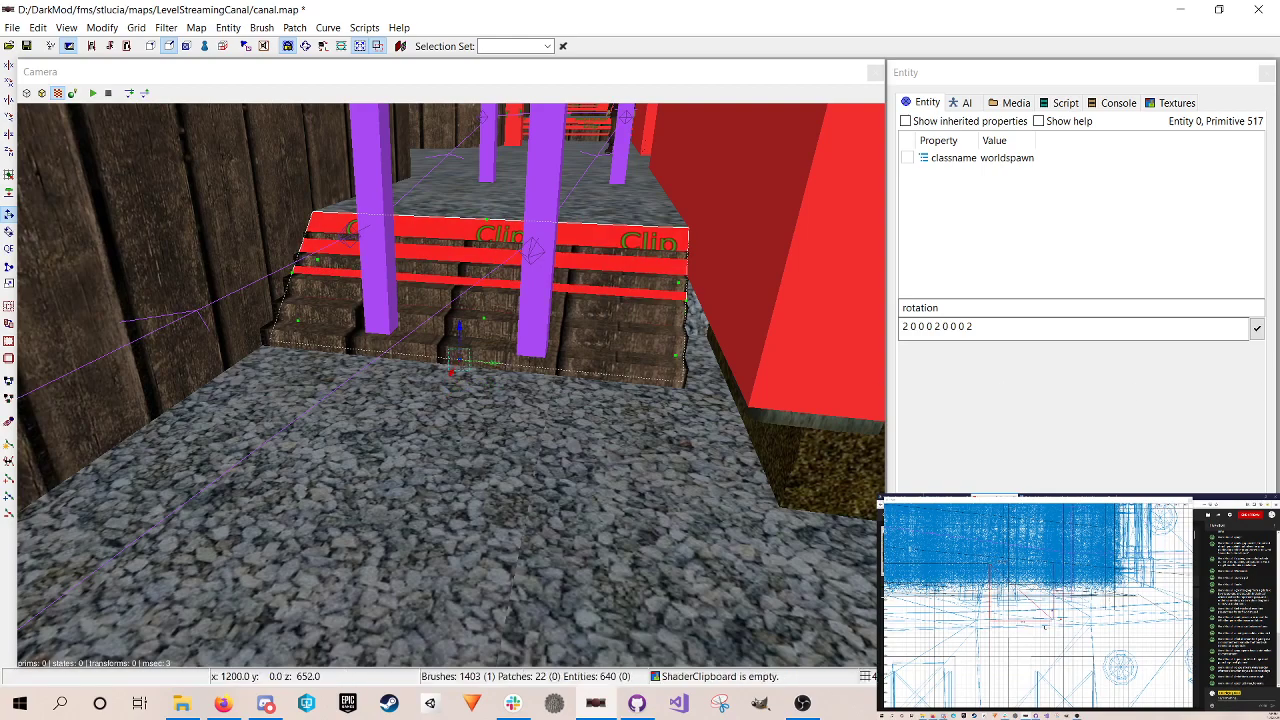
drag(452, 372, 447, 378)
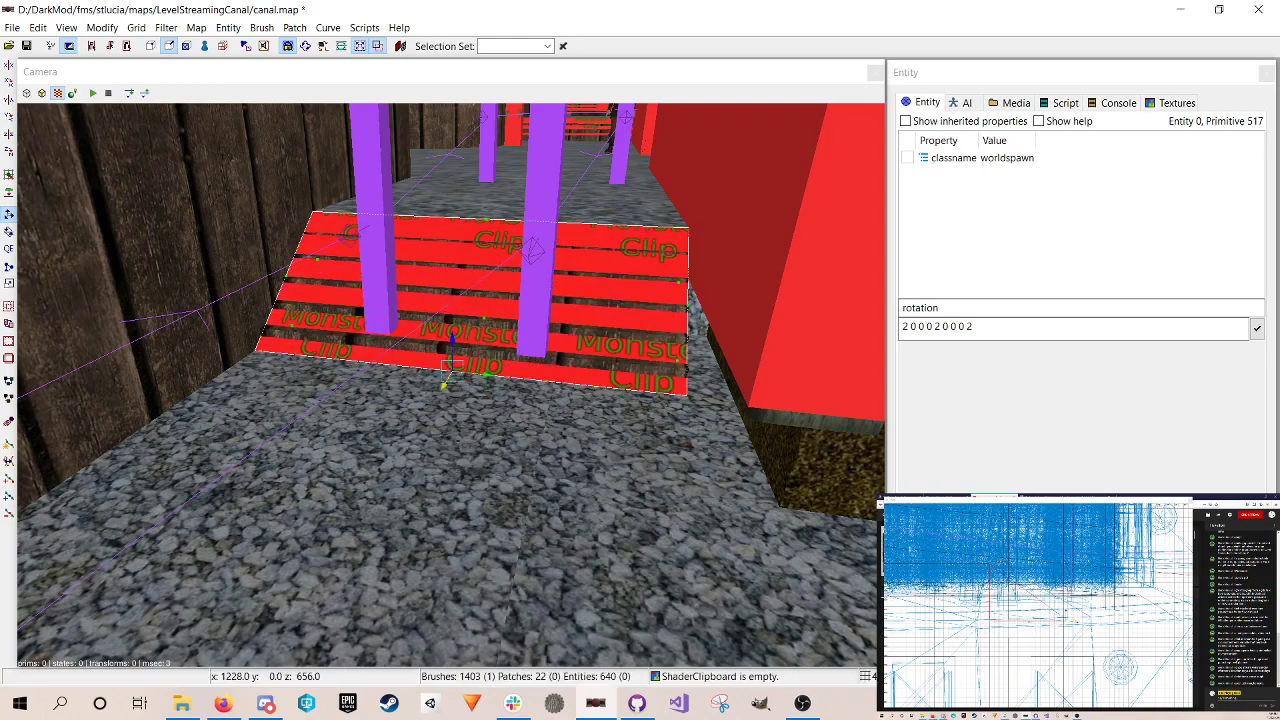
drag(446, 380, 444, 386)
key(Escape)
key(ctrl+s)
scroll(518, 449, down, 3)
key(ctrl+s)
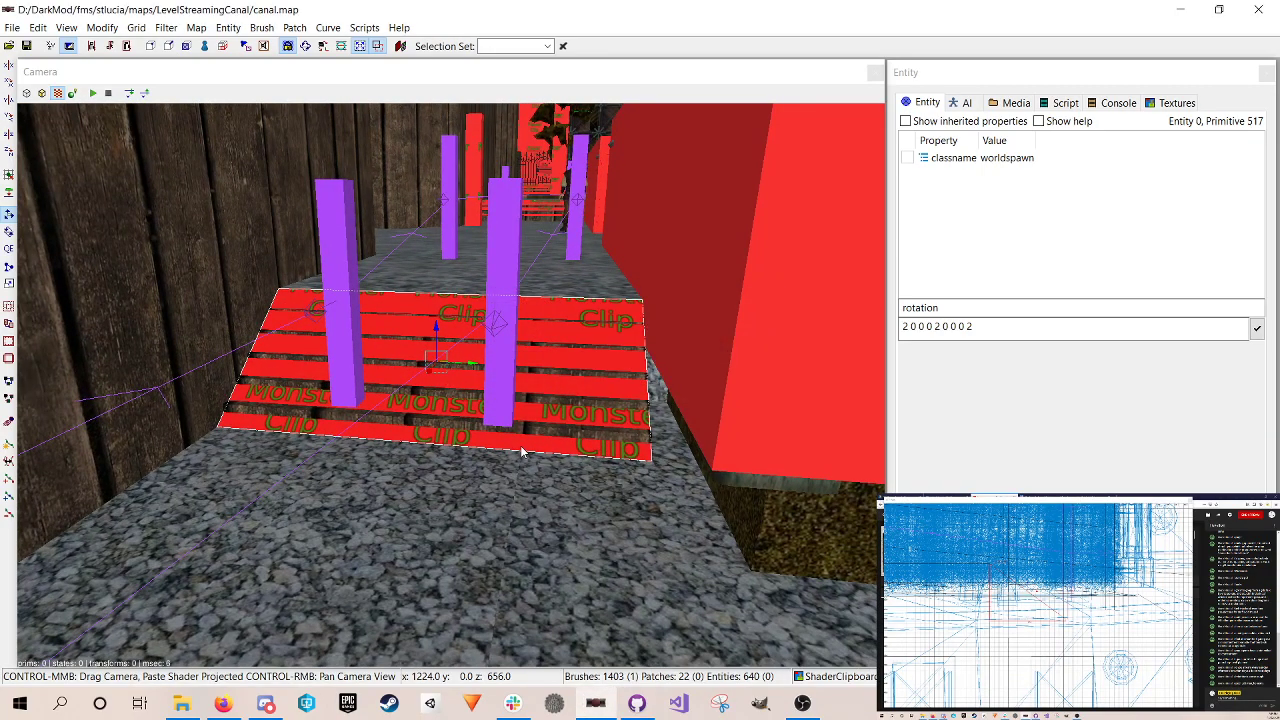
Step: Extend the clip ramp's end away from the wooden wall across the uncovered gravel strip beside the iron fence
right_click(730, 364)
right_click(730, 364)
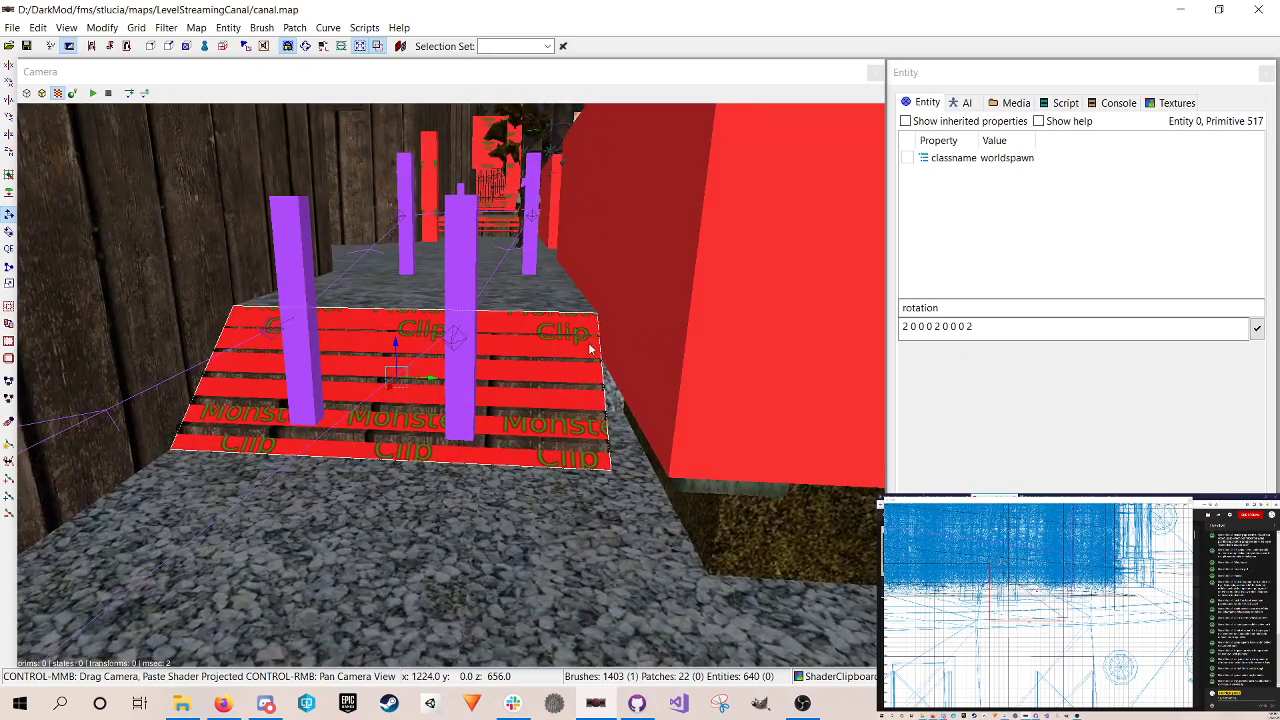
scroll(1033, 568, up, 10)
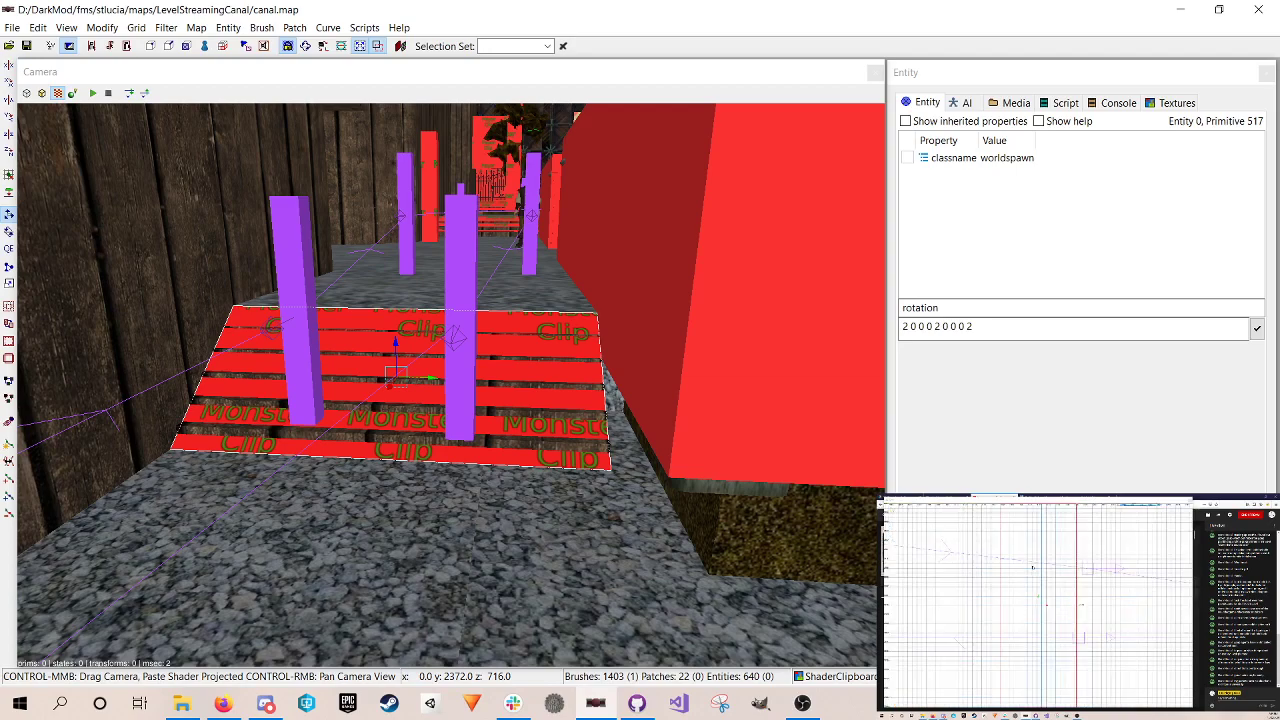
scroll(1033, 567, down, 5)
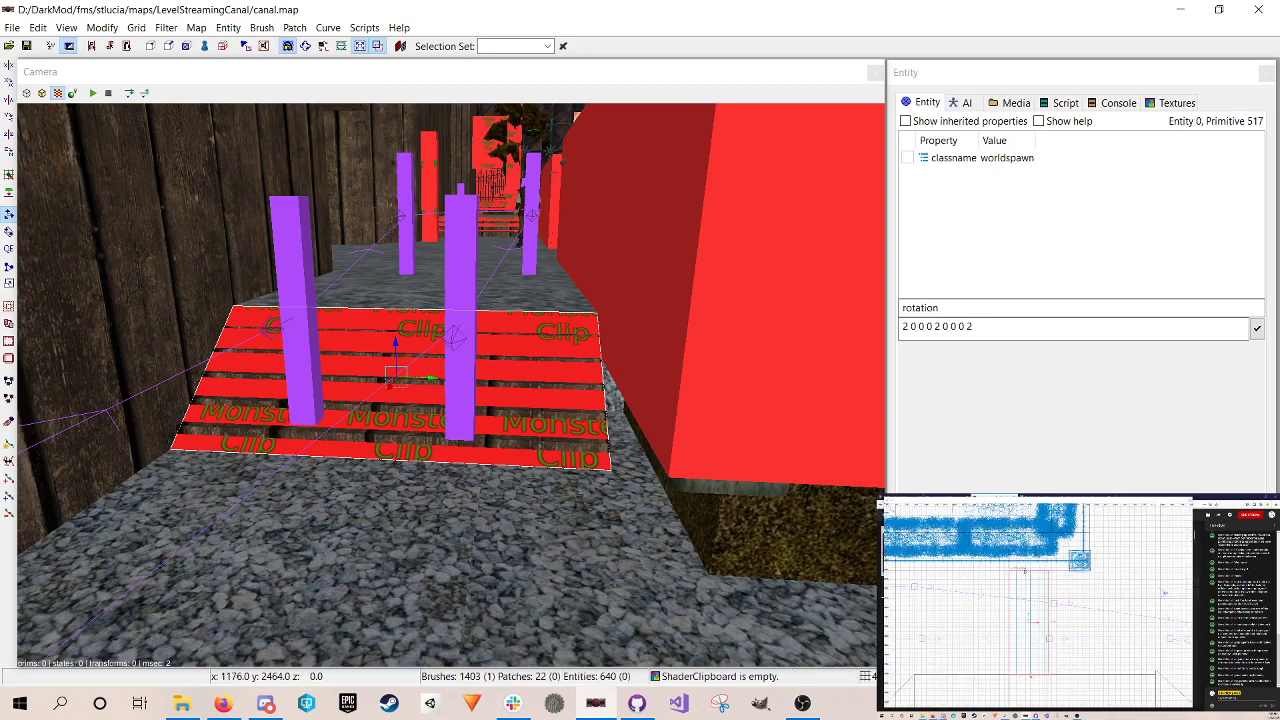
shift+click(697, 518)
shift+click(697, 518)
right_click(697, 516)
scroll(450, 385, up, 3)
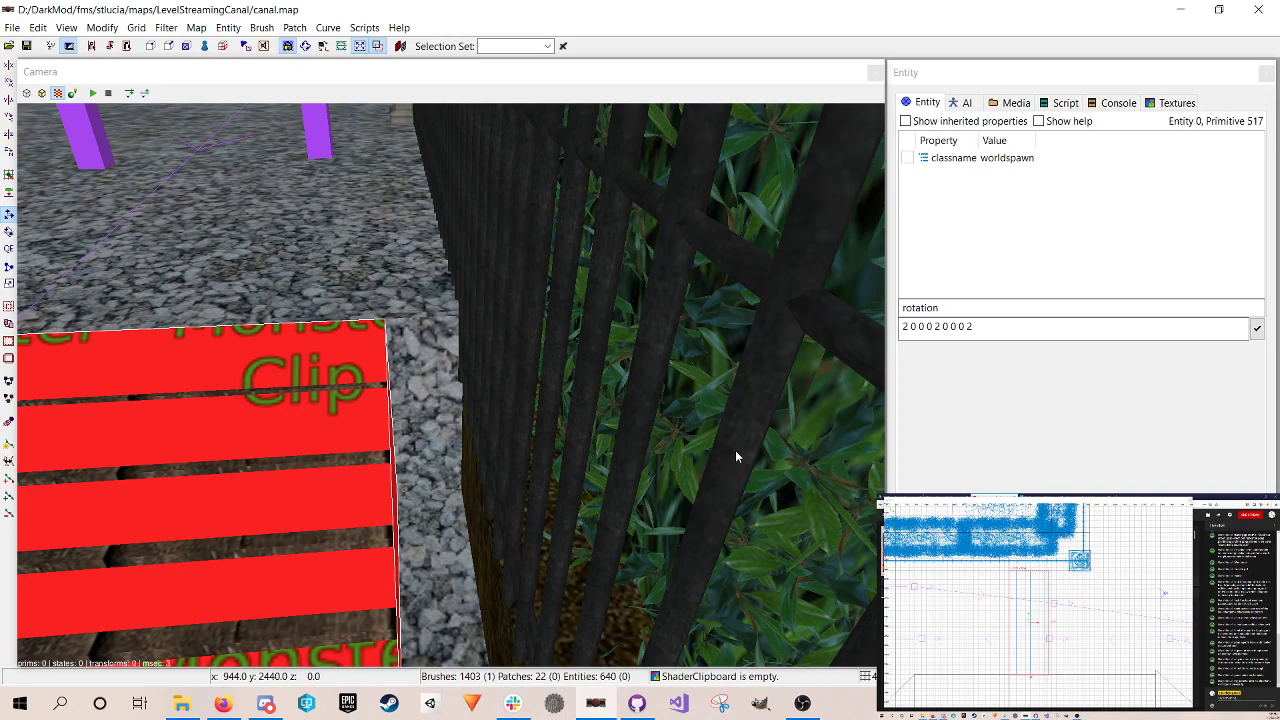
right_drag(1060, 598, 1056, 607)
key(x)
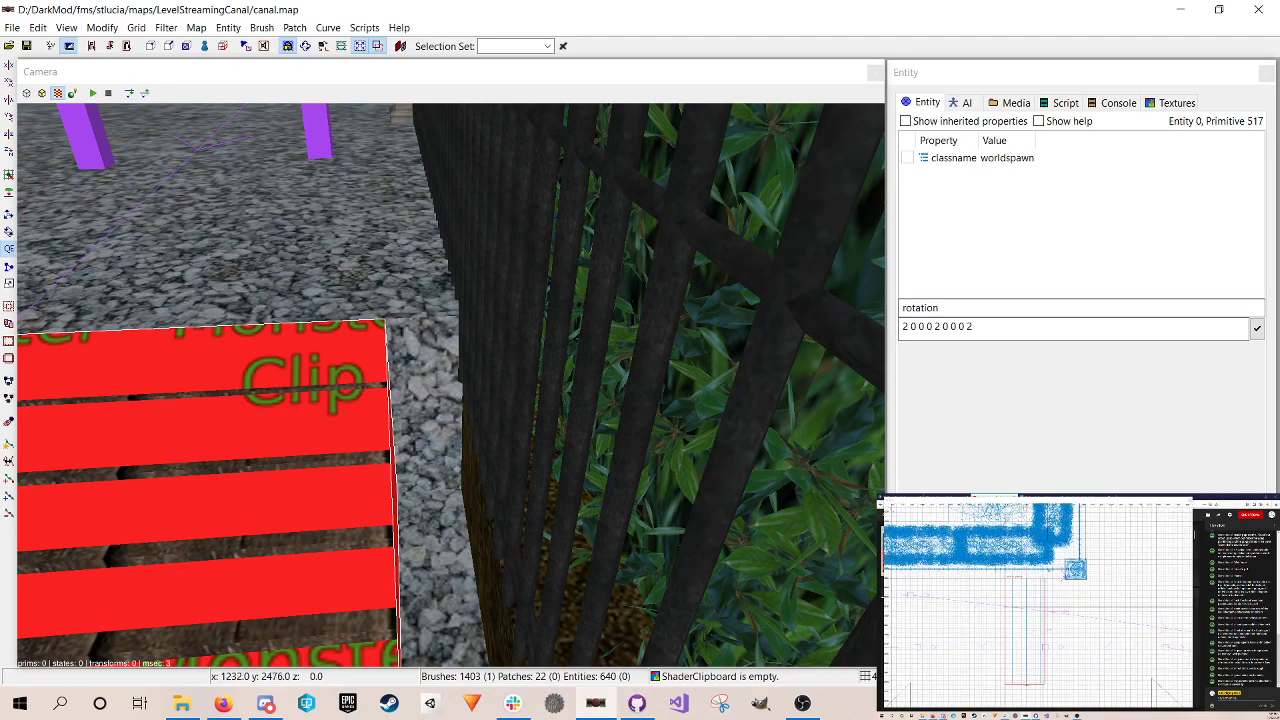
drag(1022, 575, 1025, 567)
key(Escape)
Step: Select individual brushes of the wooden step group and extend the first step's end toward the iron fence
right_click(623, 377)
right_click(623, 377)
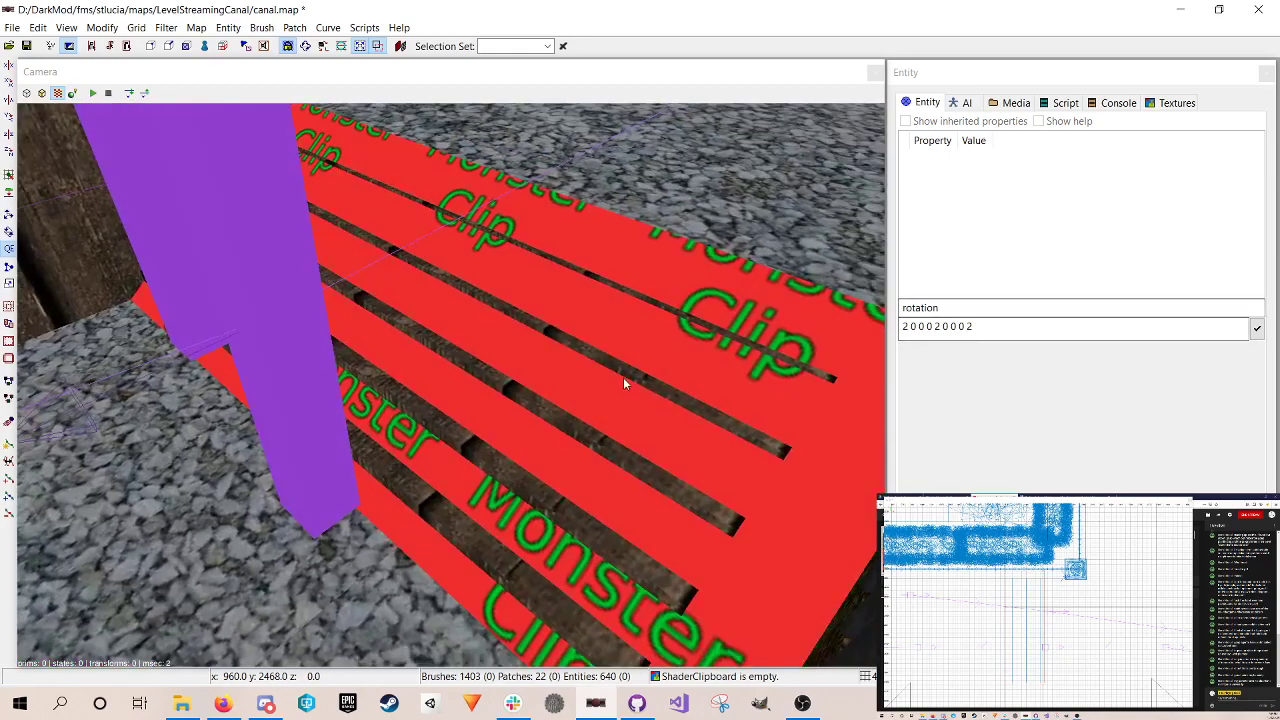
shift+click(573, 428)
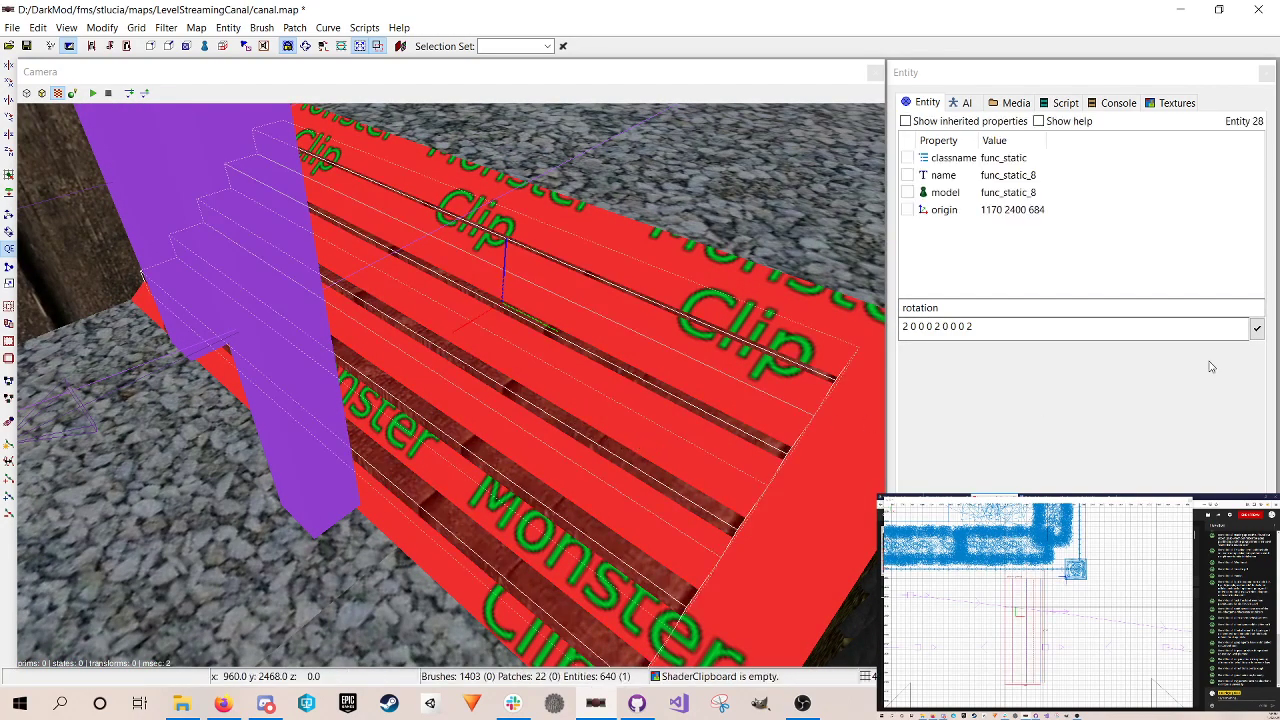
key(Tab)
right_drag(975, 586, 970, 597)
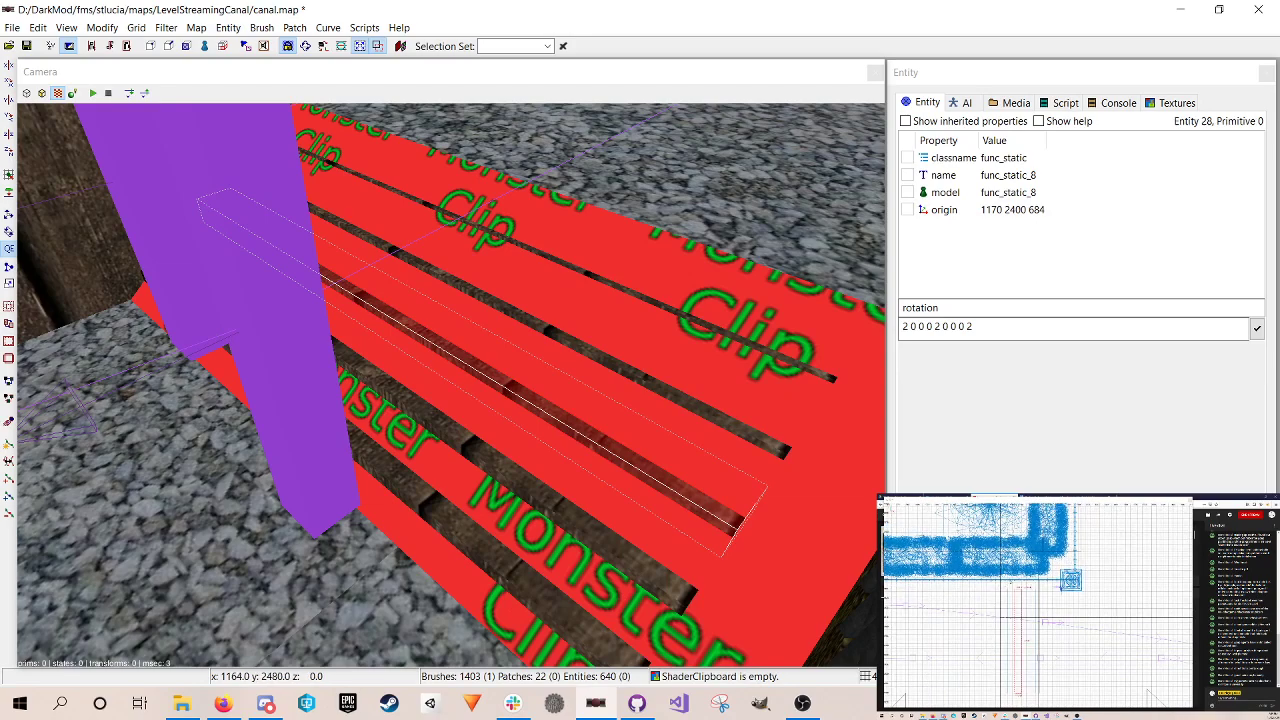
drag(1019, 587, 1019, 582)
drag(1019, 582, 1012, 578)
Step: Extend the remaining wooden steps' ends one by one to the iron fence, and save canal.map
key(Escape)
shift+click(1006, 584)
key(Escape)
shift+click(1013, 584)
key(Escape)
shift+click(1028, 582)
drag(1029, 583, 1030, 578)
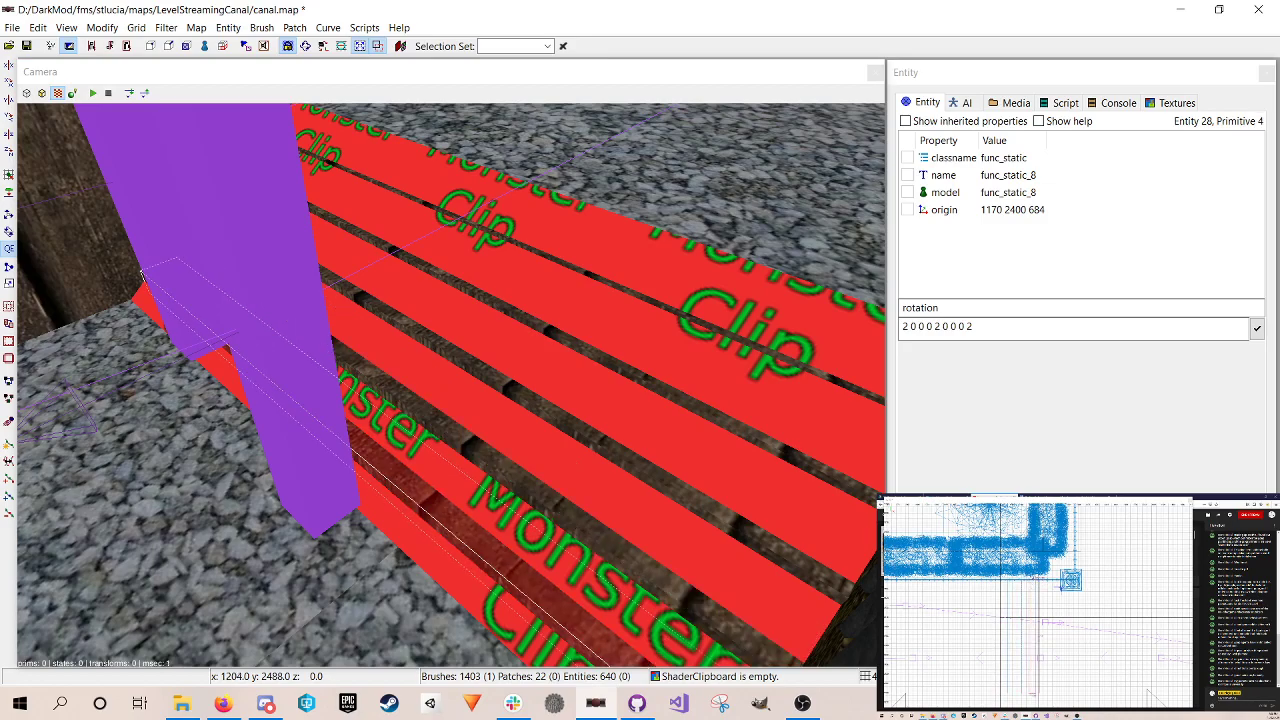
key(Escape)
key(ctrl+s)
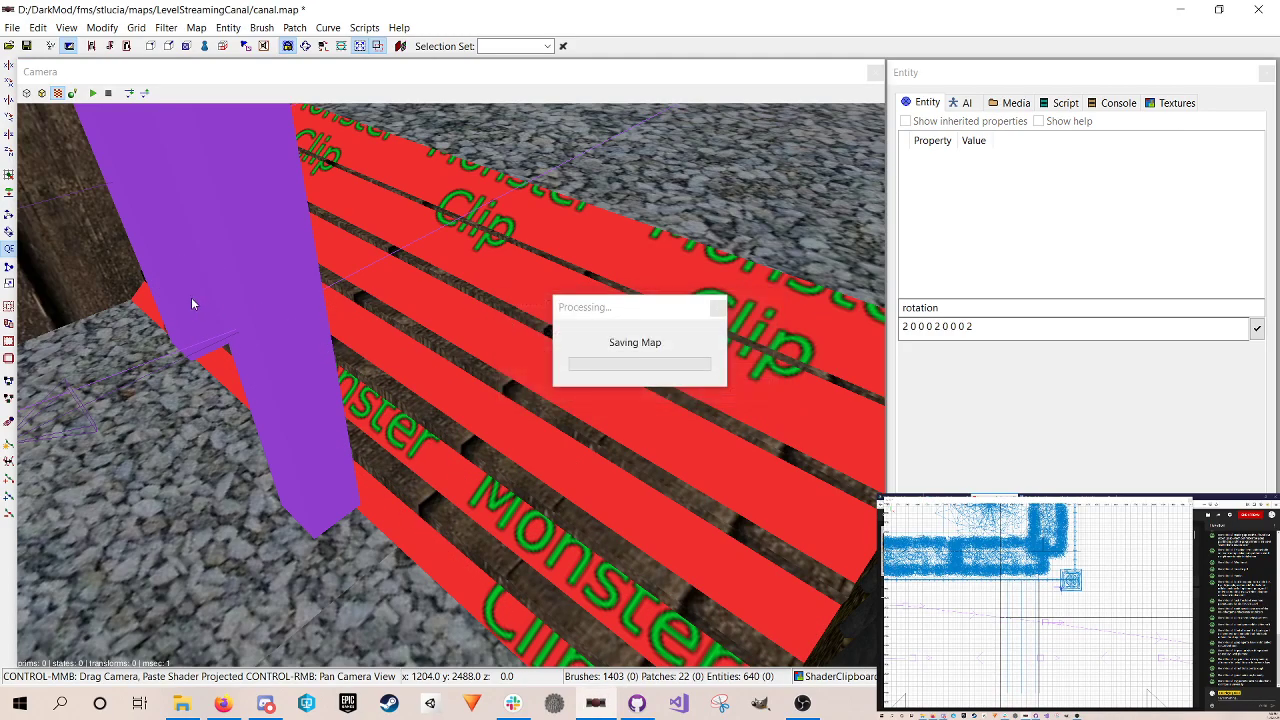
Step: Pull the long fence clip brush's face beside the gravel walkway inward so it no longer overlaps the wooden steps
key(Down)
key(Up)
right_click(409, 313)
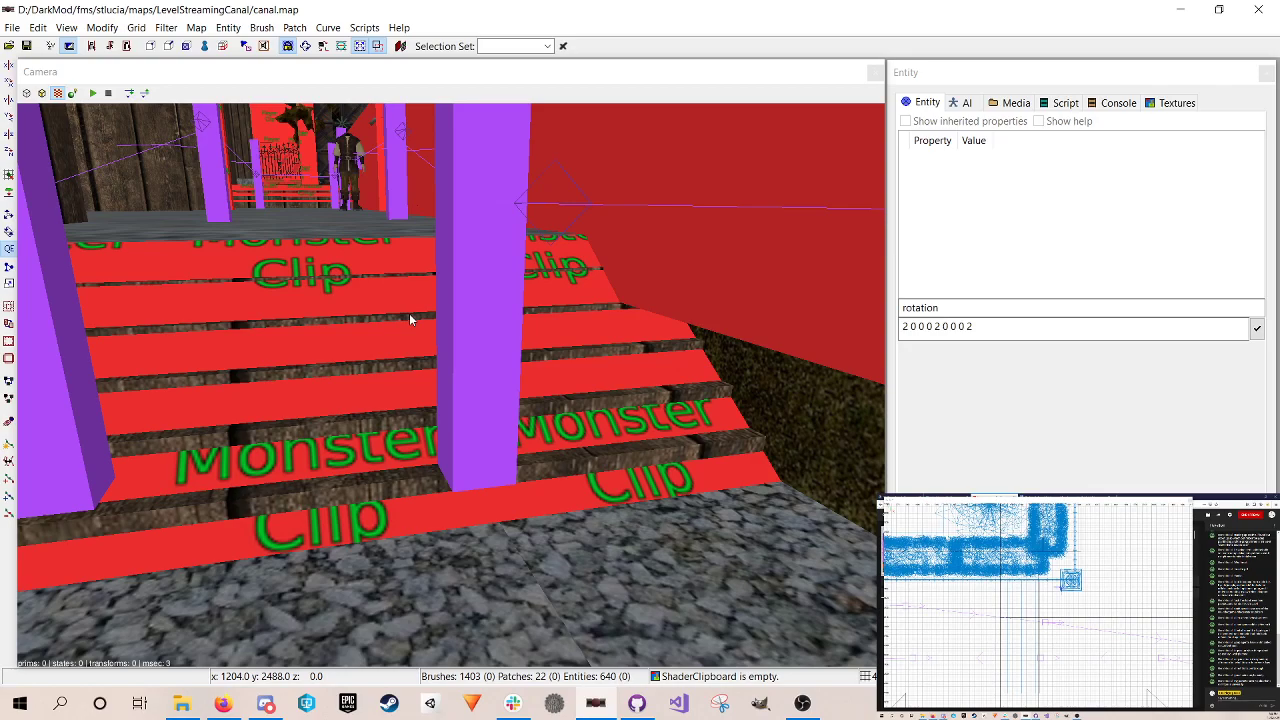
right_click(363, 366)
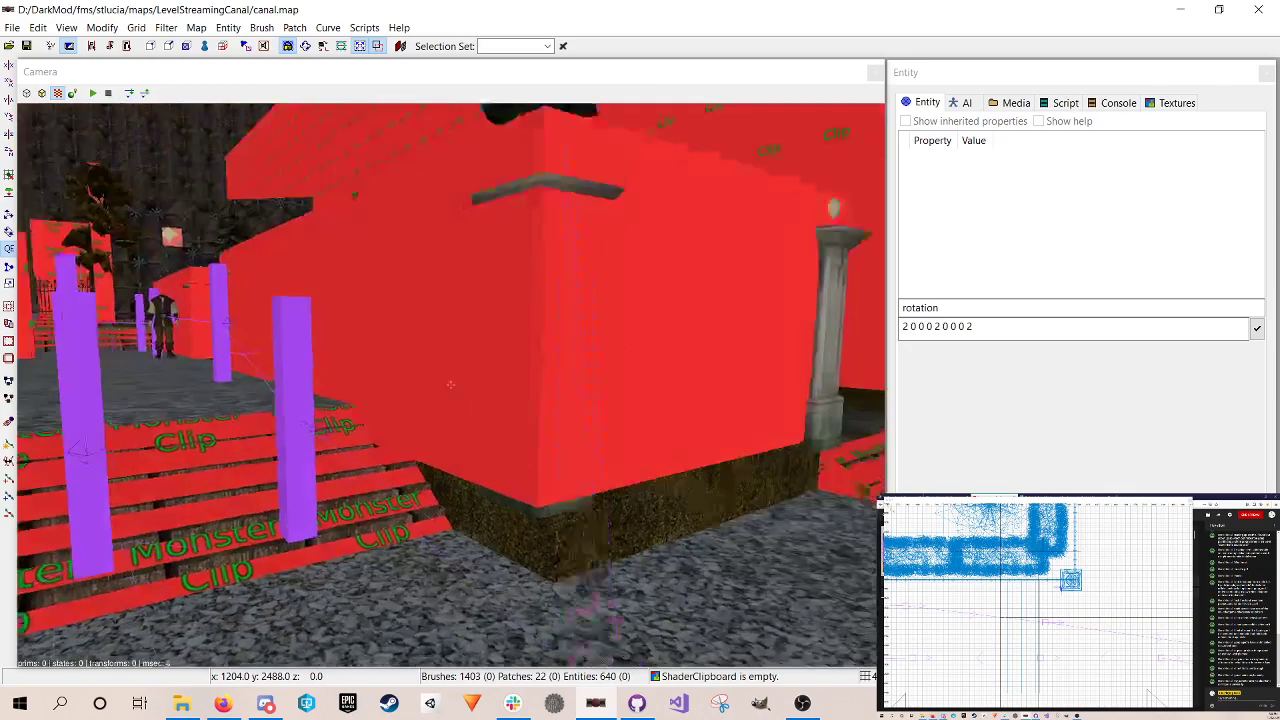
key(Up)
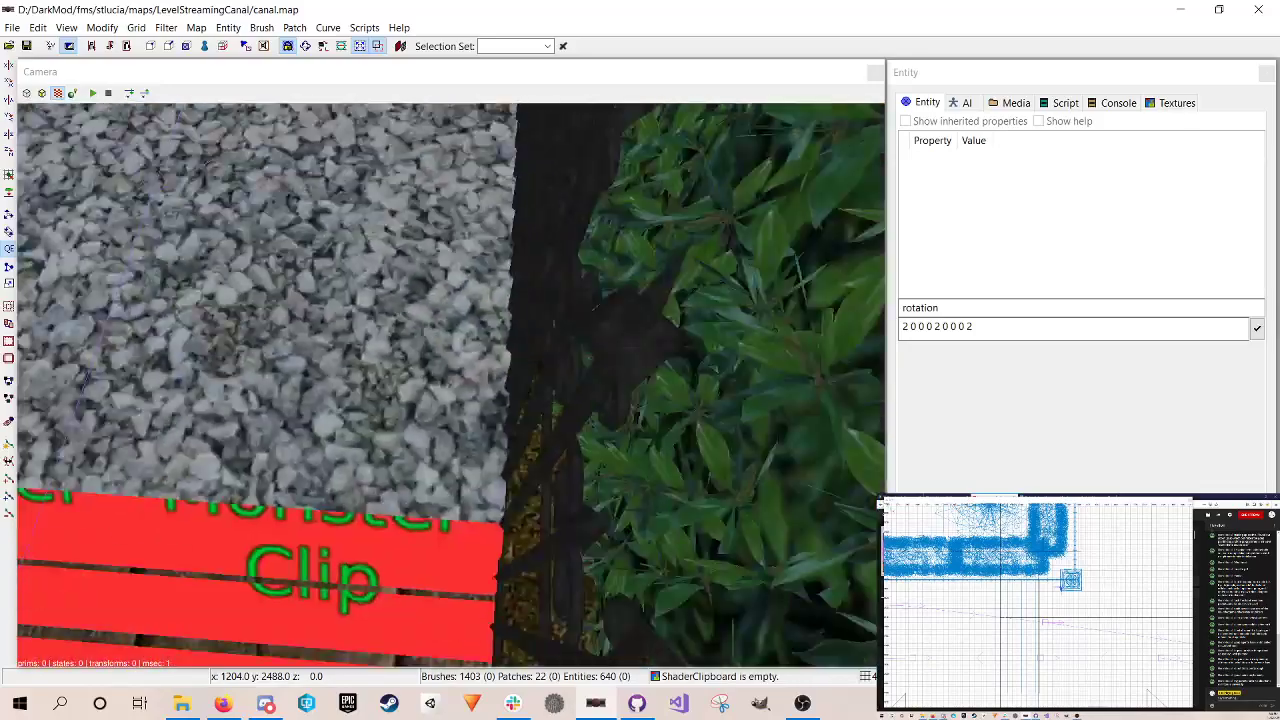
key(Down)
key(Up)
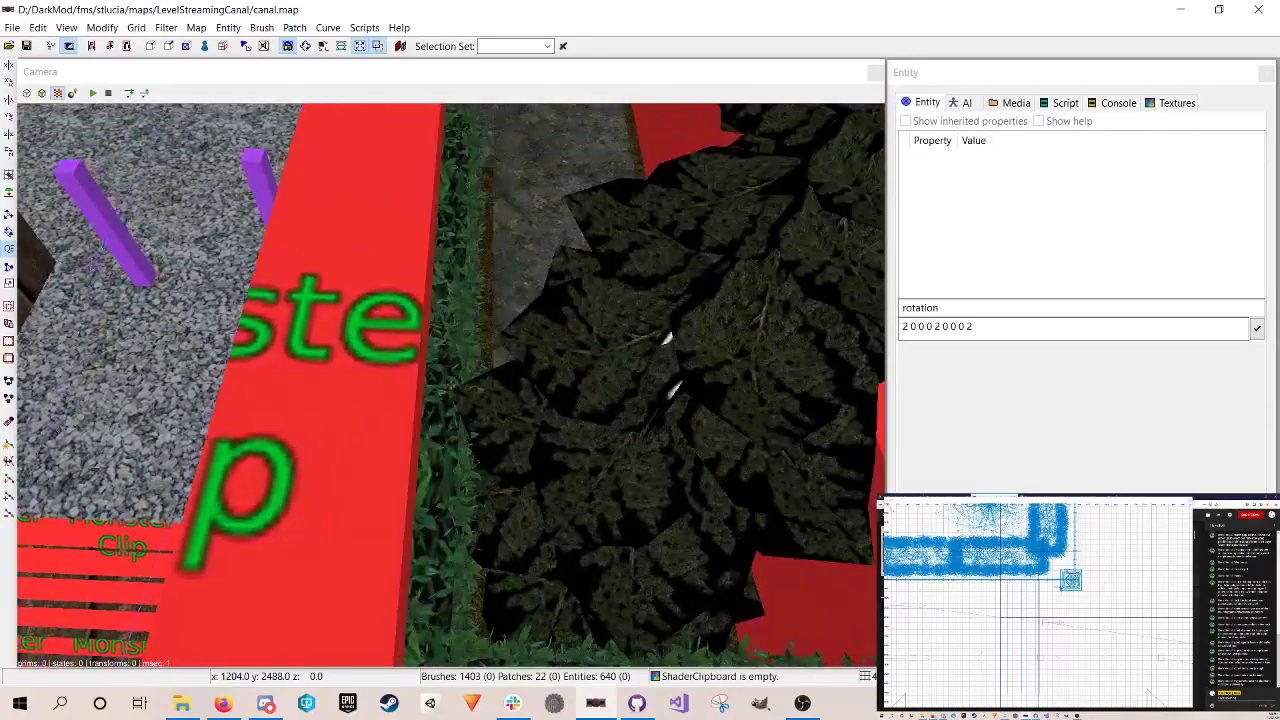
key(Left)
right_click(362, 362)
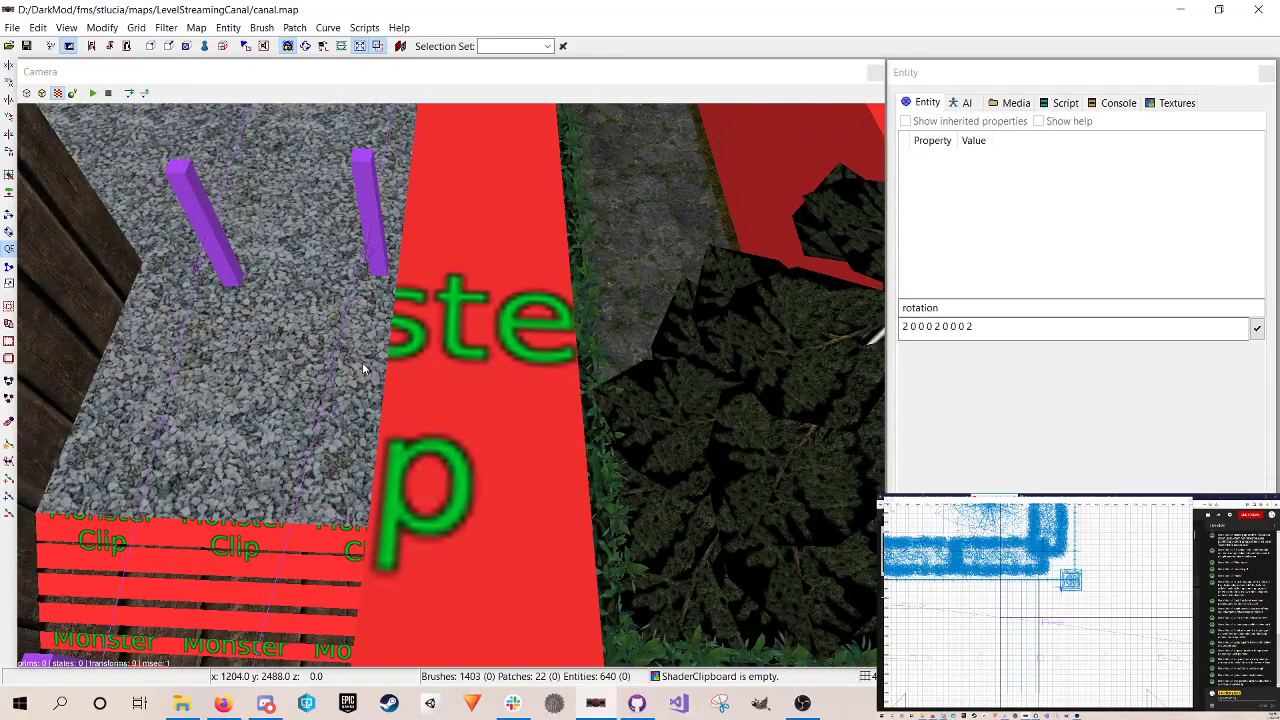
shift+click(519, 330)
right_drag(1030, 600, 1072, 596)
right_drag(963, 608, 983, 625)
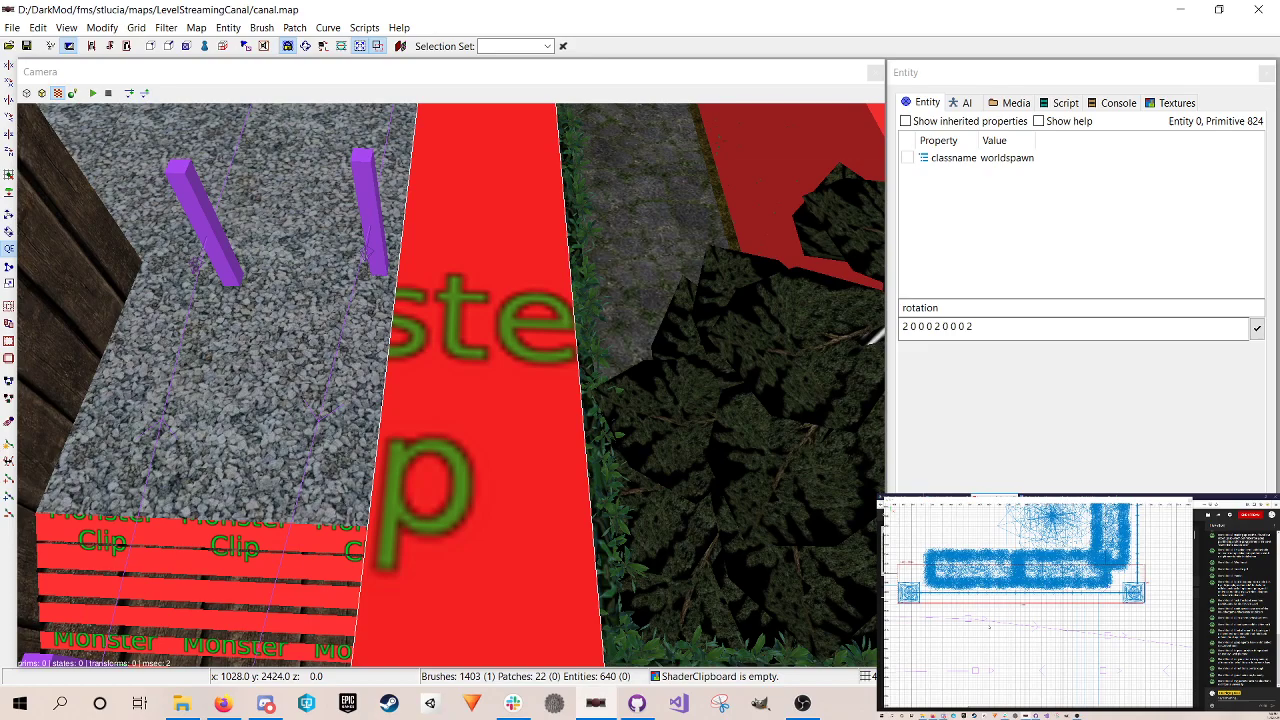
drag(988, 626, 987, 619)
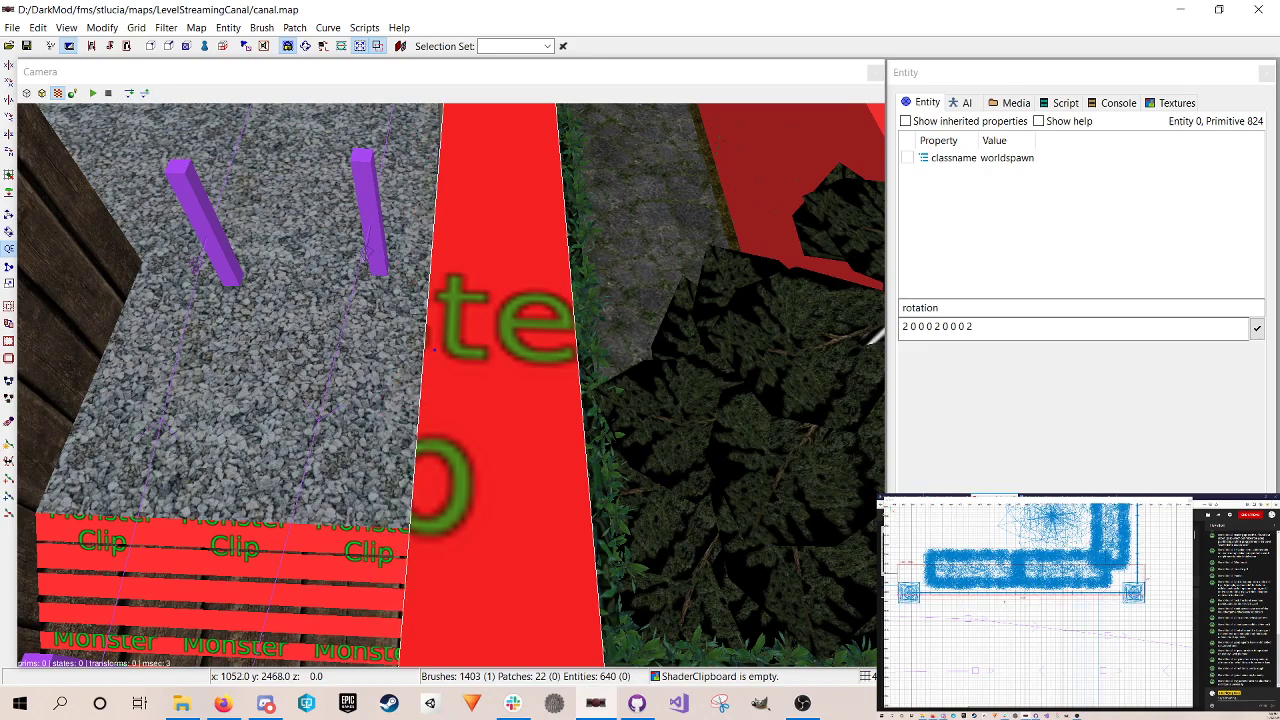
Step: Shorten the long fence clip brush at the corner end, leaving the stone pillar outside it
right_click(509, 312)
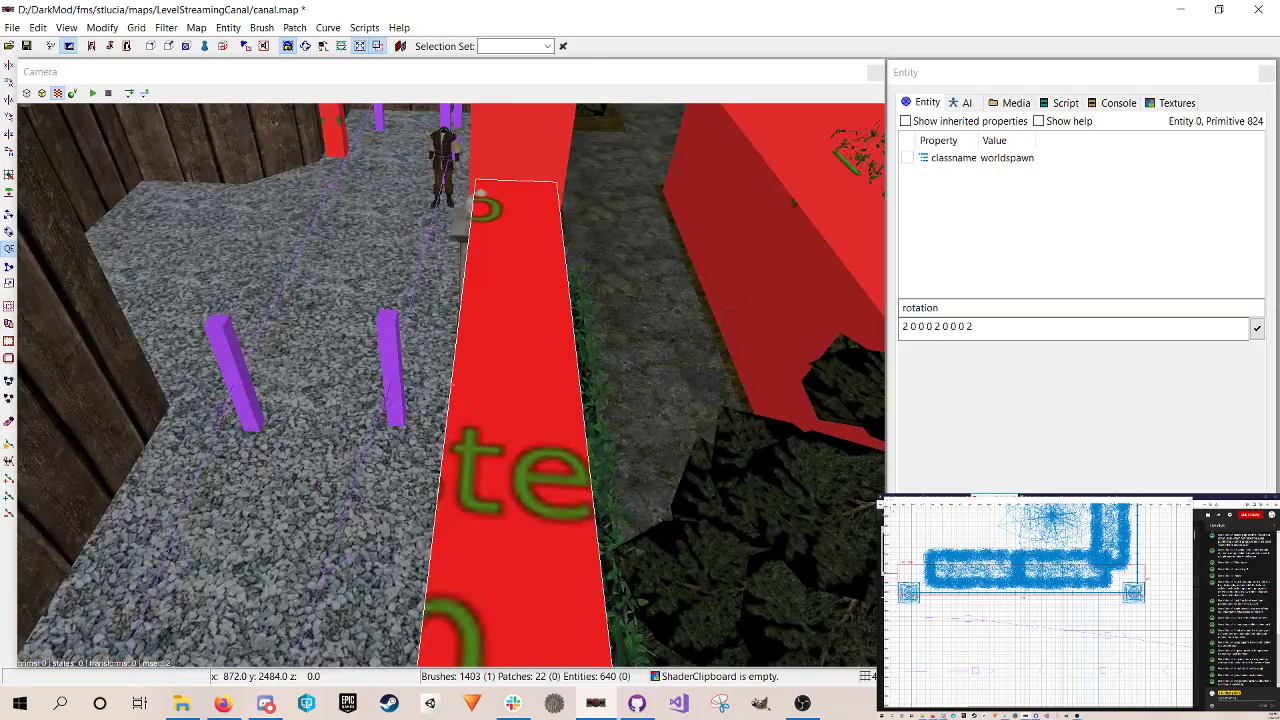
key(Left)
key(Up)
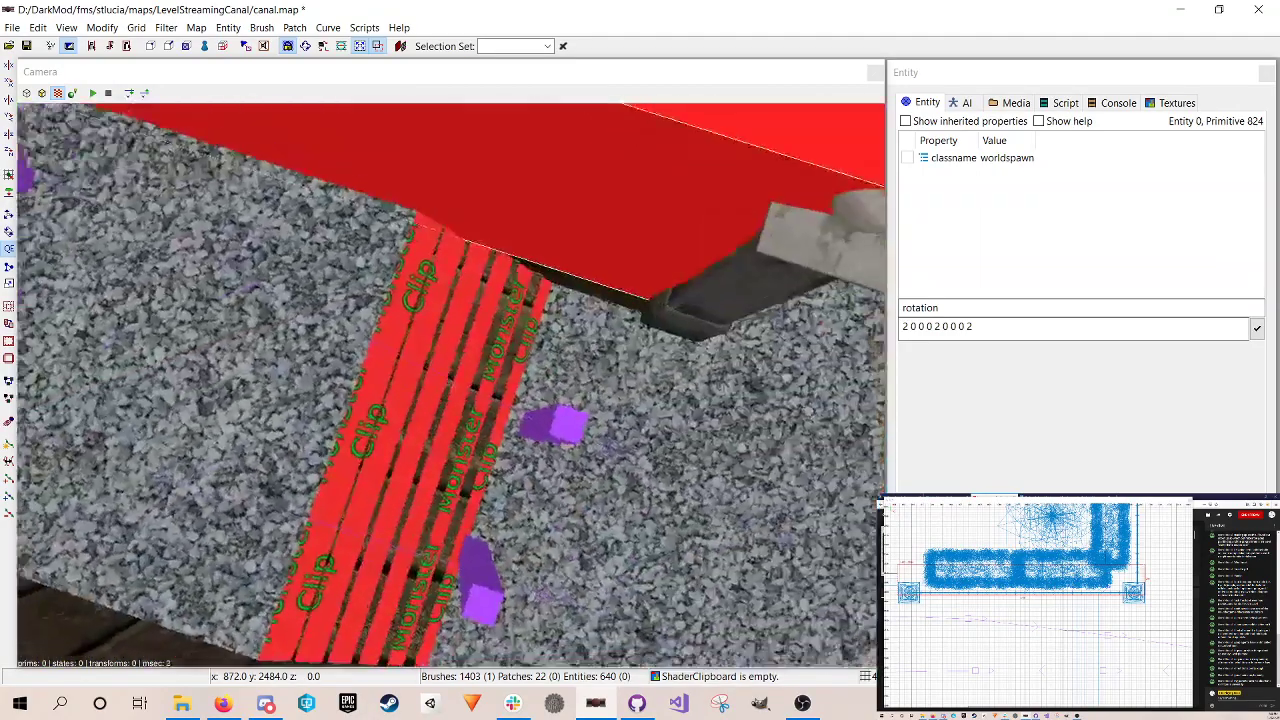
key(Right)
key(Up)
key(Down)
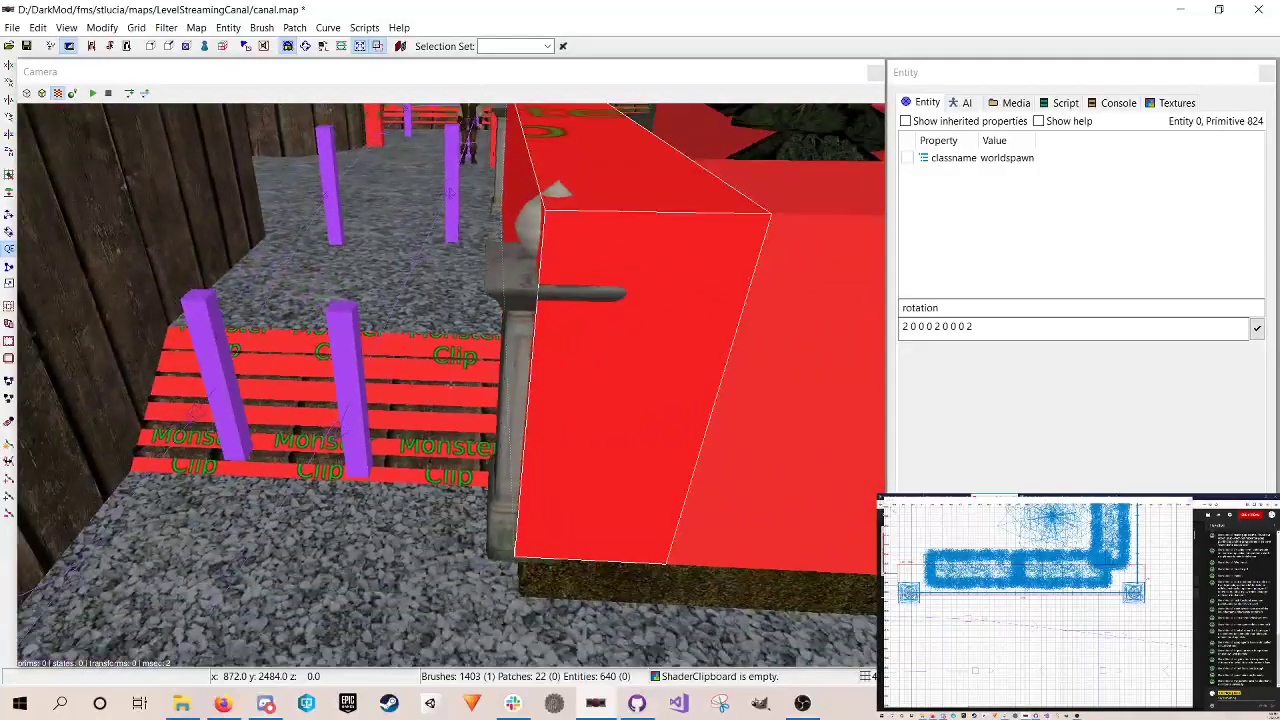
key(Left)
key(Up)
key(Down)
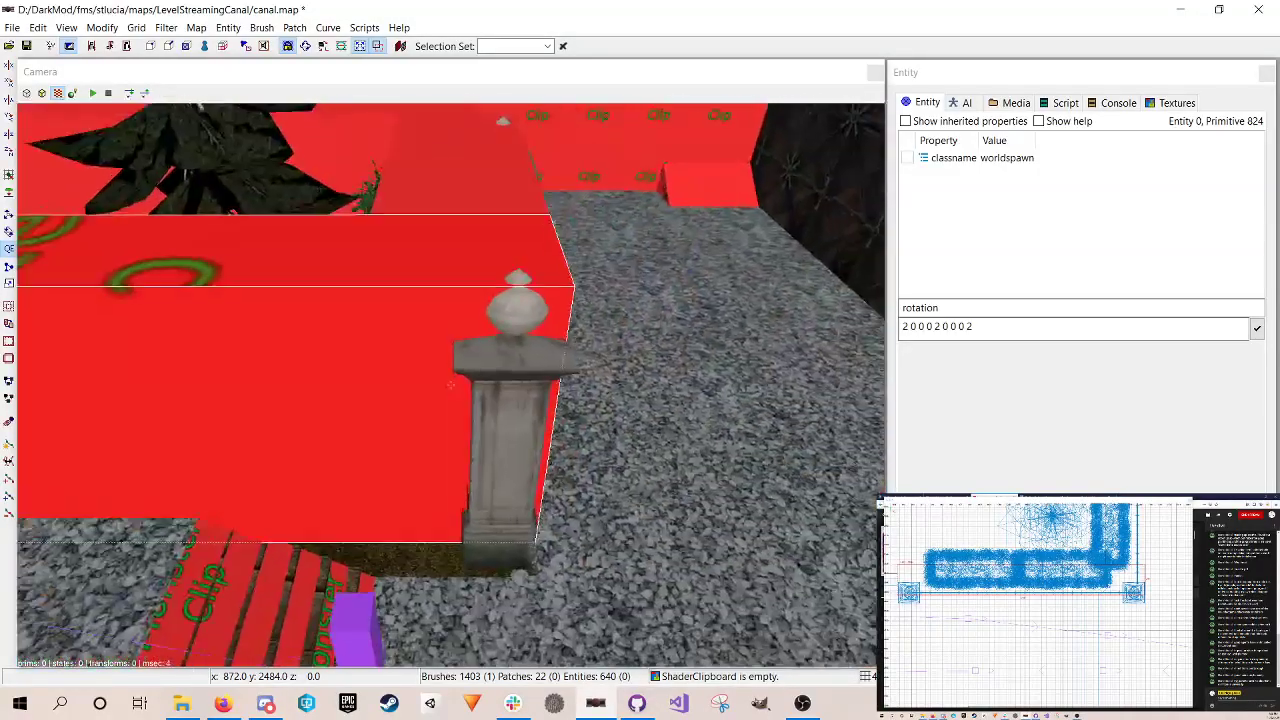
right_click(516, 348)
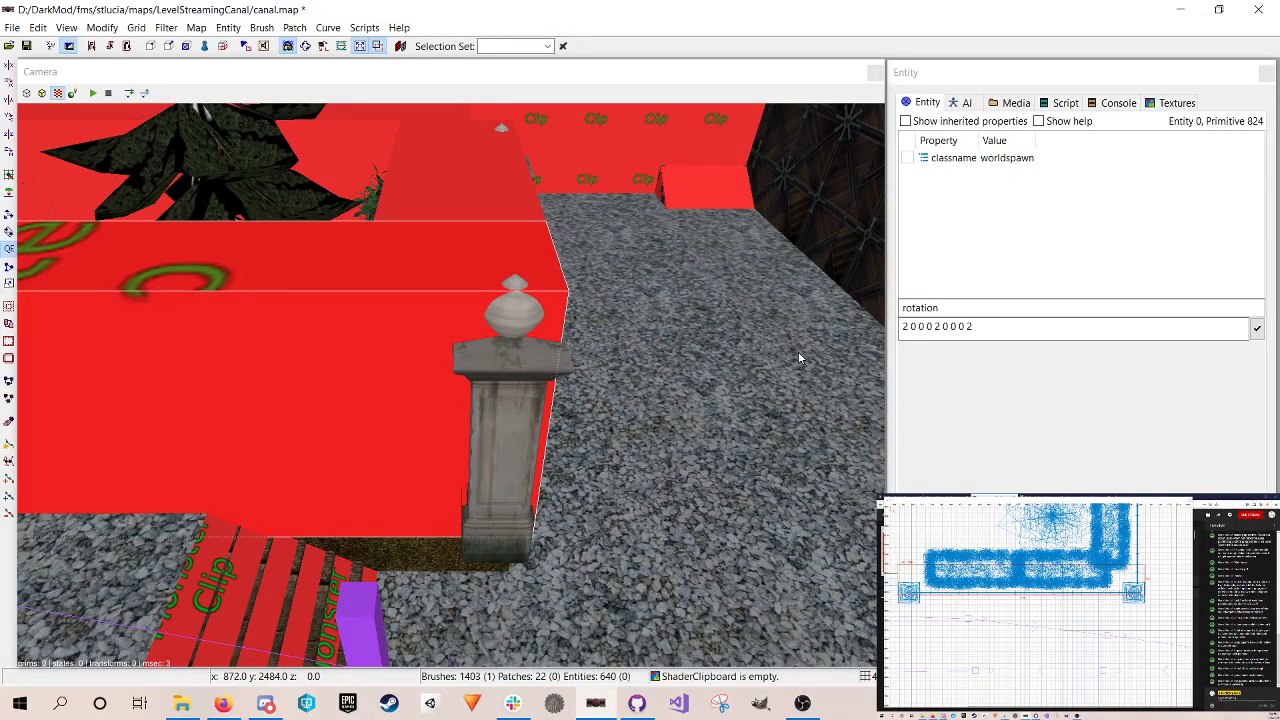
right_drag(1090, 610, 1013, 636)
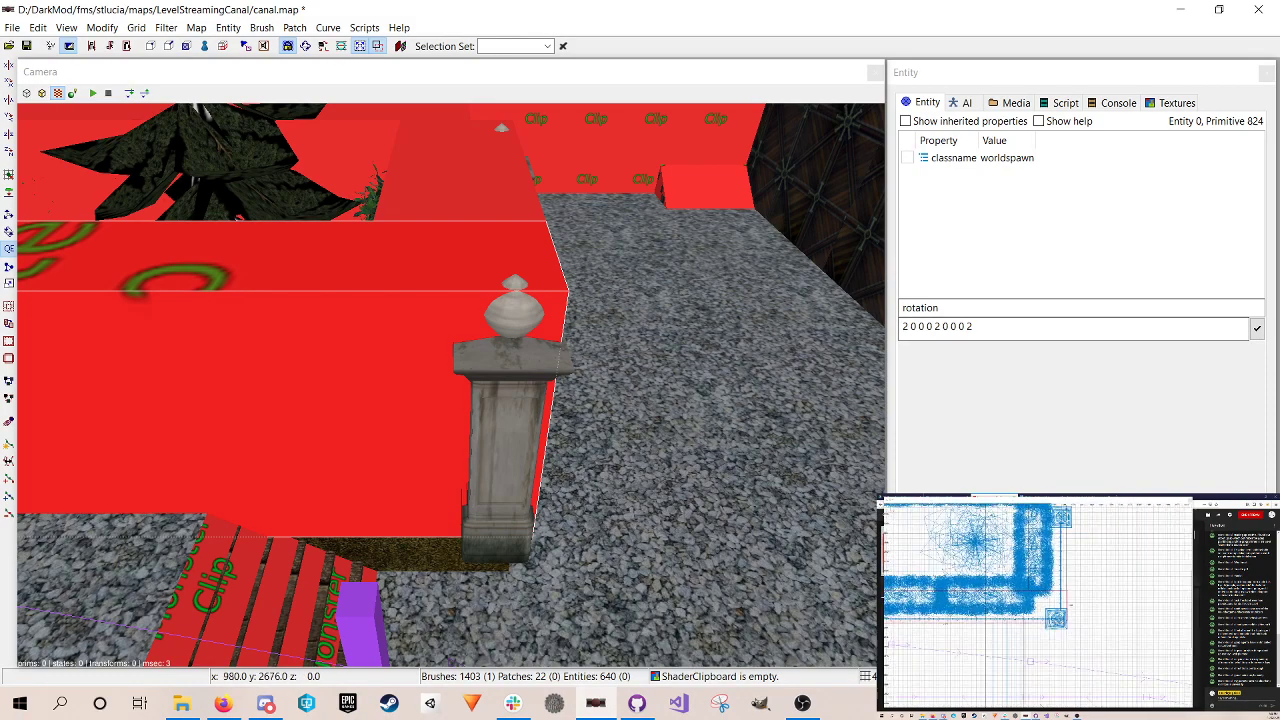
drag(1088, 606, 1053, 606)
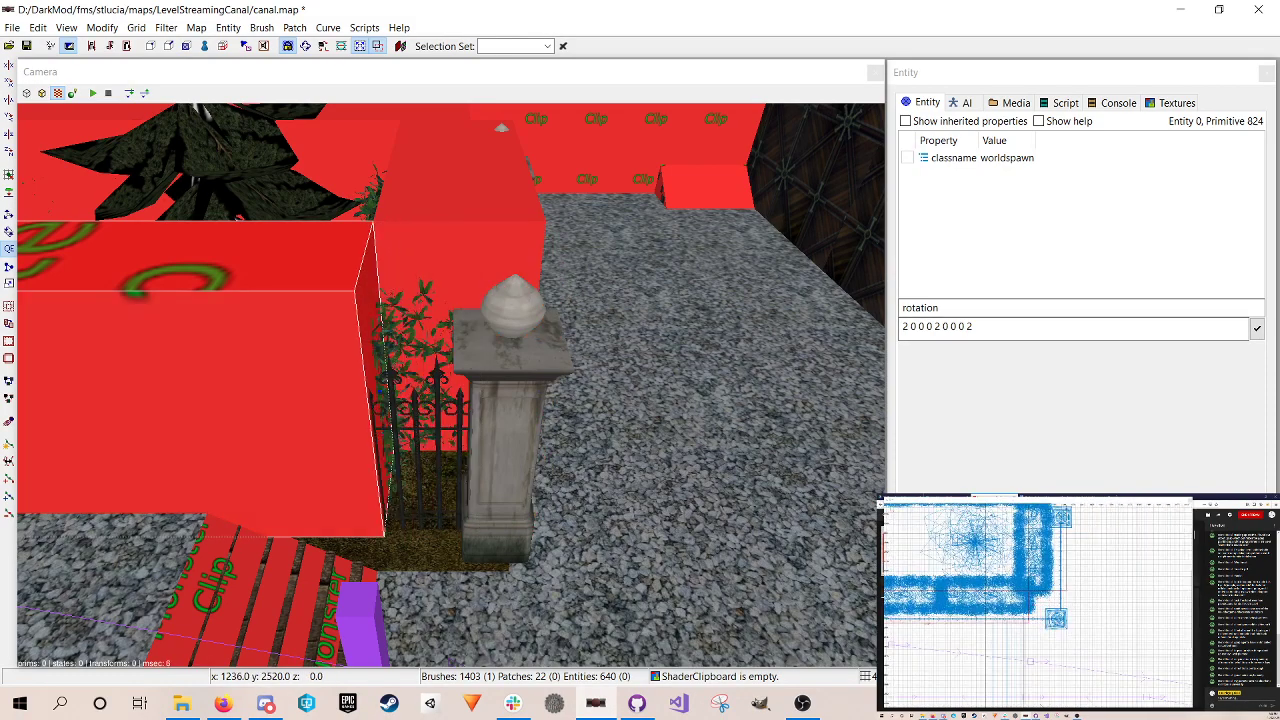
Step: Extend the adjoining street-side clip brush over the corner stone pillar, and save canal.map
key(Escape)
shift+click(450, 243)
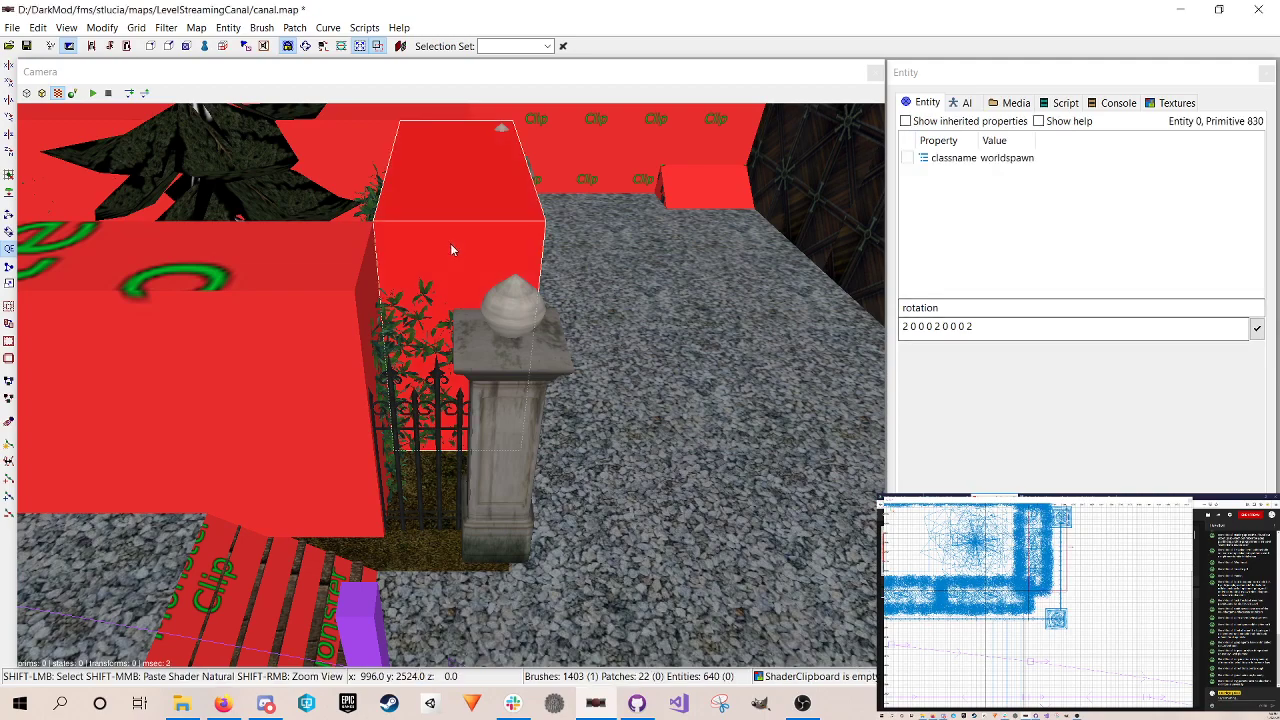
drag(1050, 598, 1055, 634)
key(Escape)
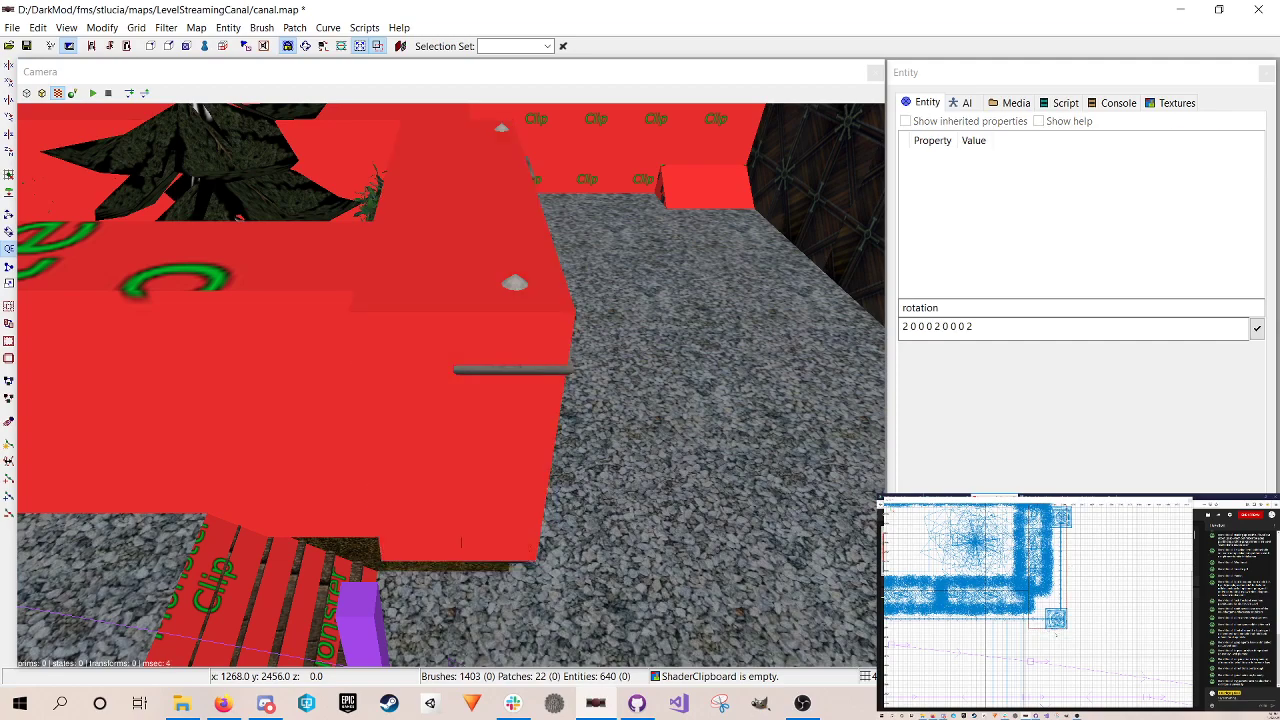
key(ctrl+s)
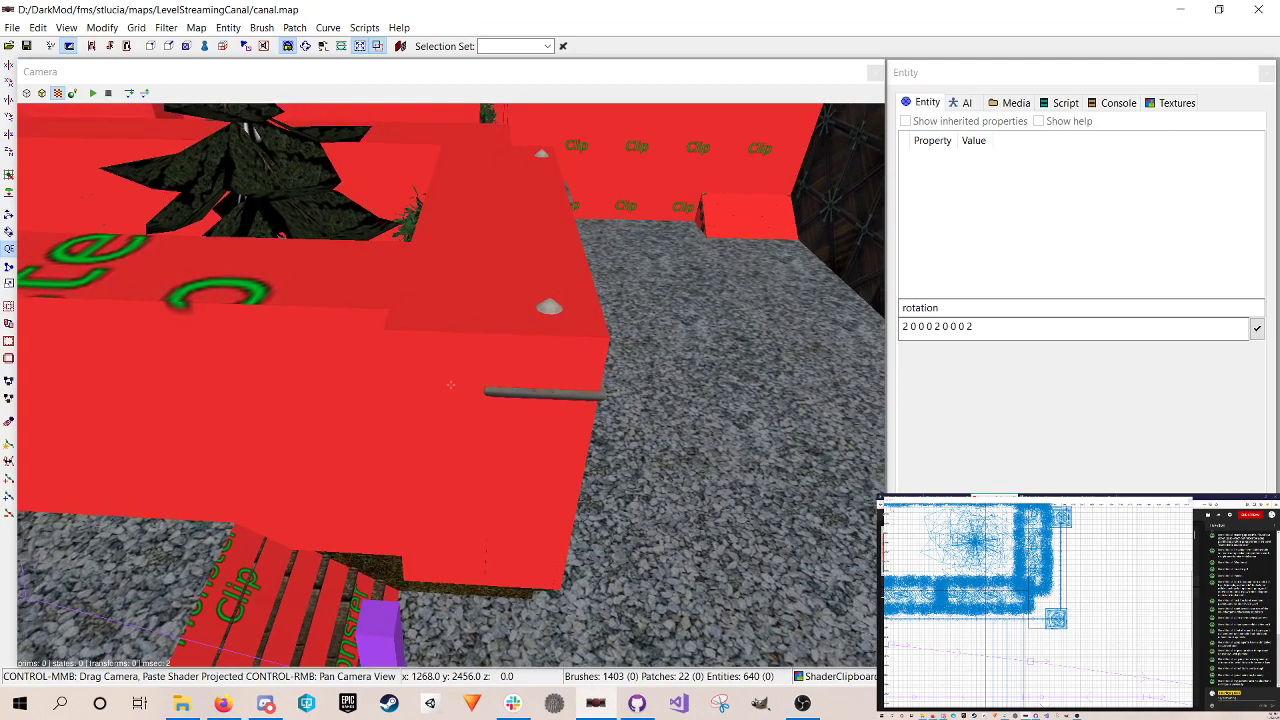
Step: Lower the bottom face of the corner pillar's clip brush to the gravel street, and save canal.map
key(Right)
right_click(594, 377)
right_click(594, 377)
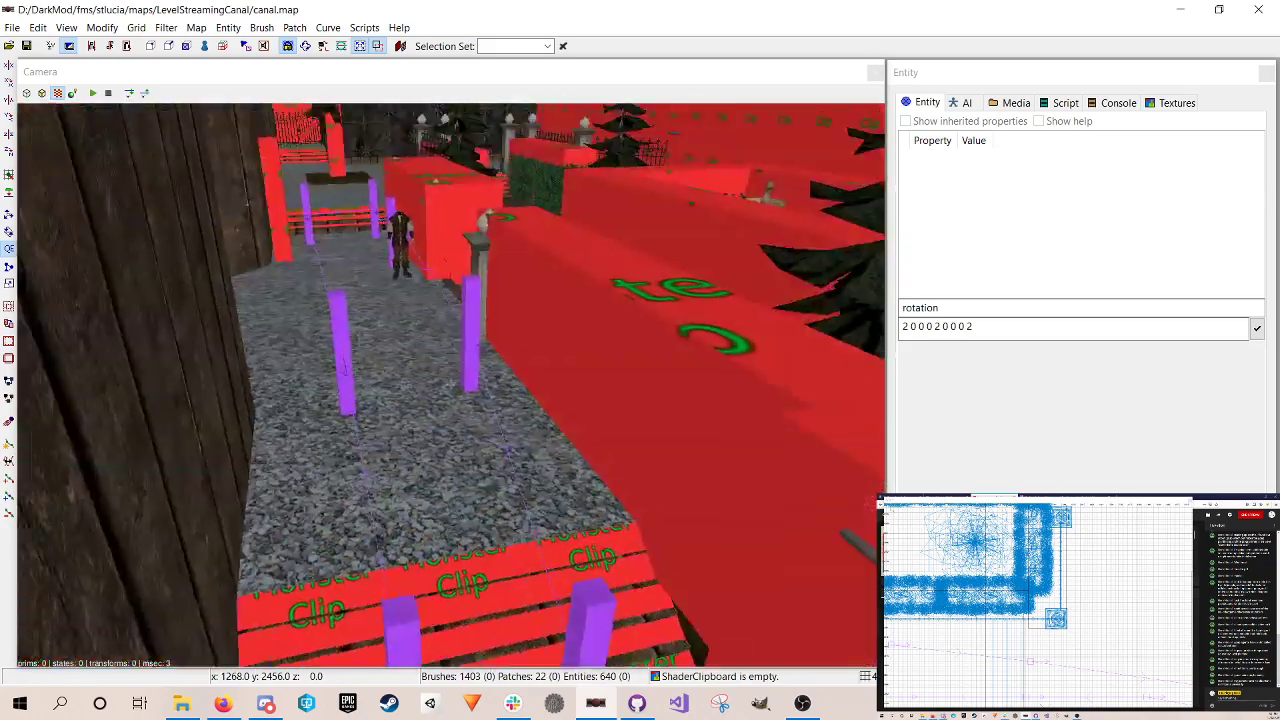
key(Up)
key(Down)
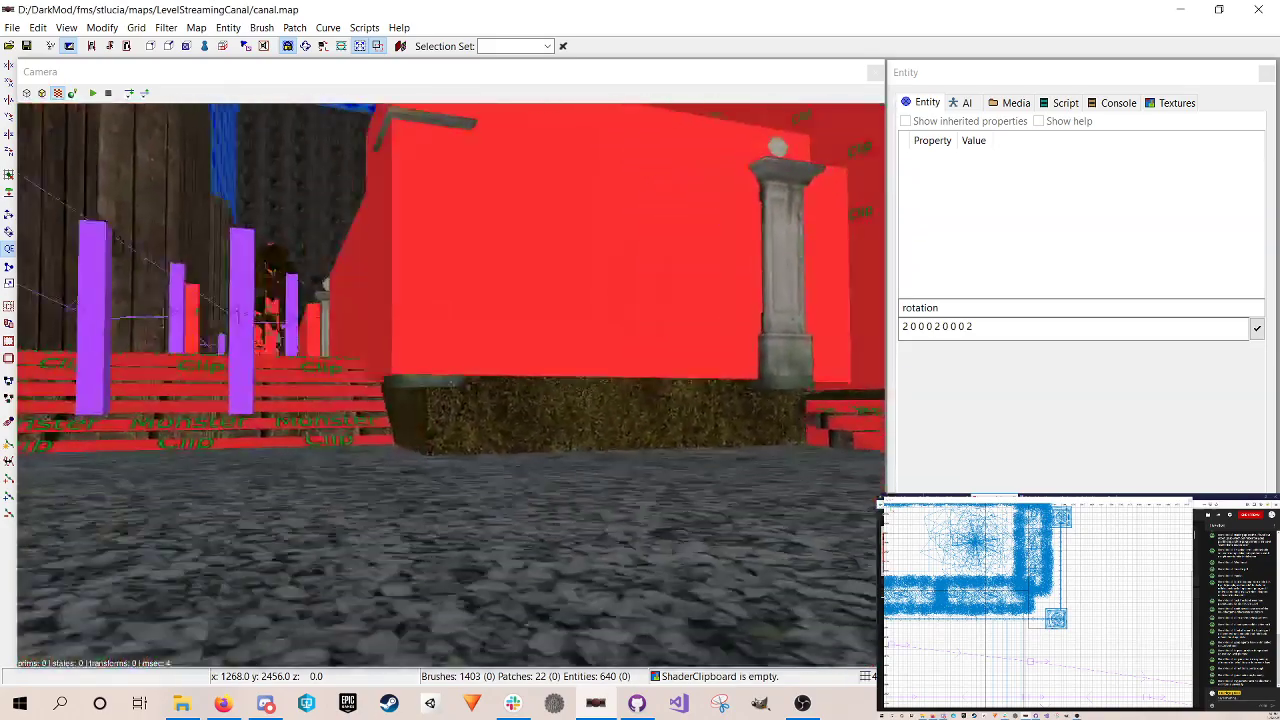
key(Up)
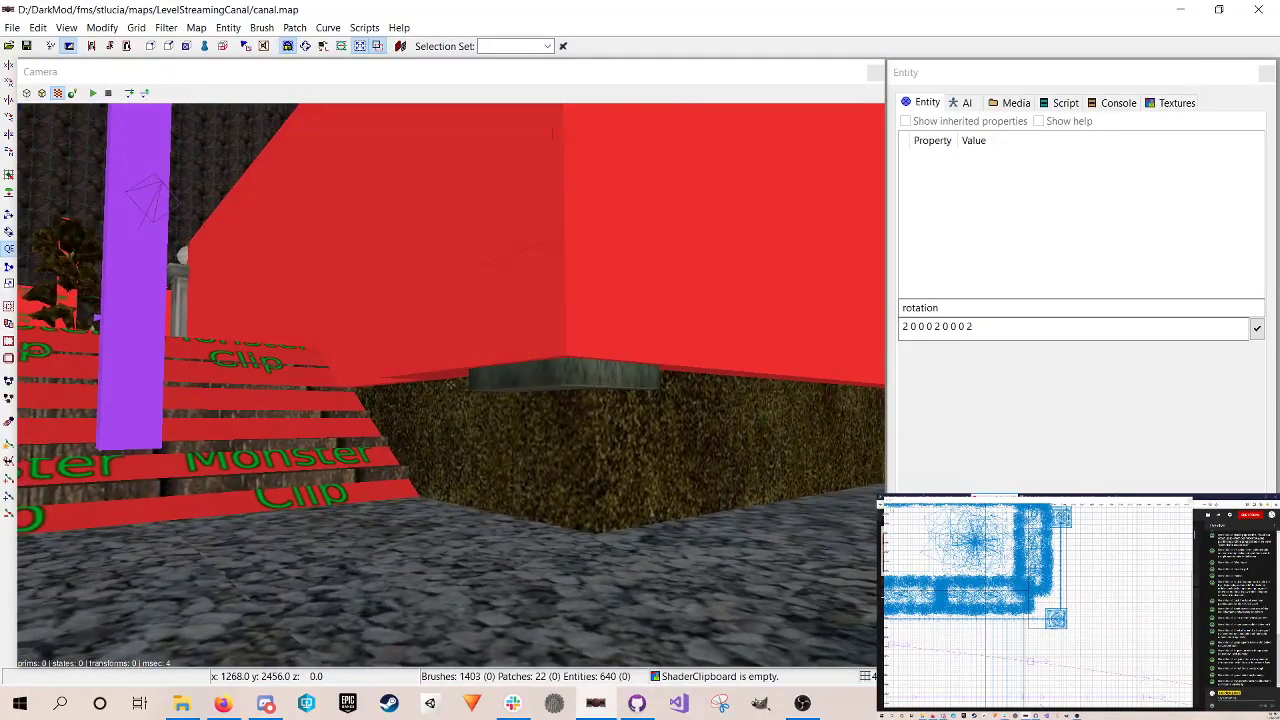
right_click(543, 336)
shift+click(540, 332)
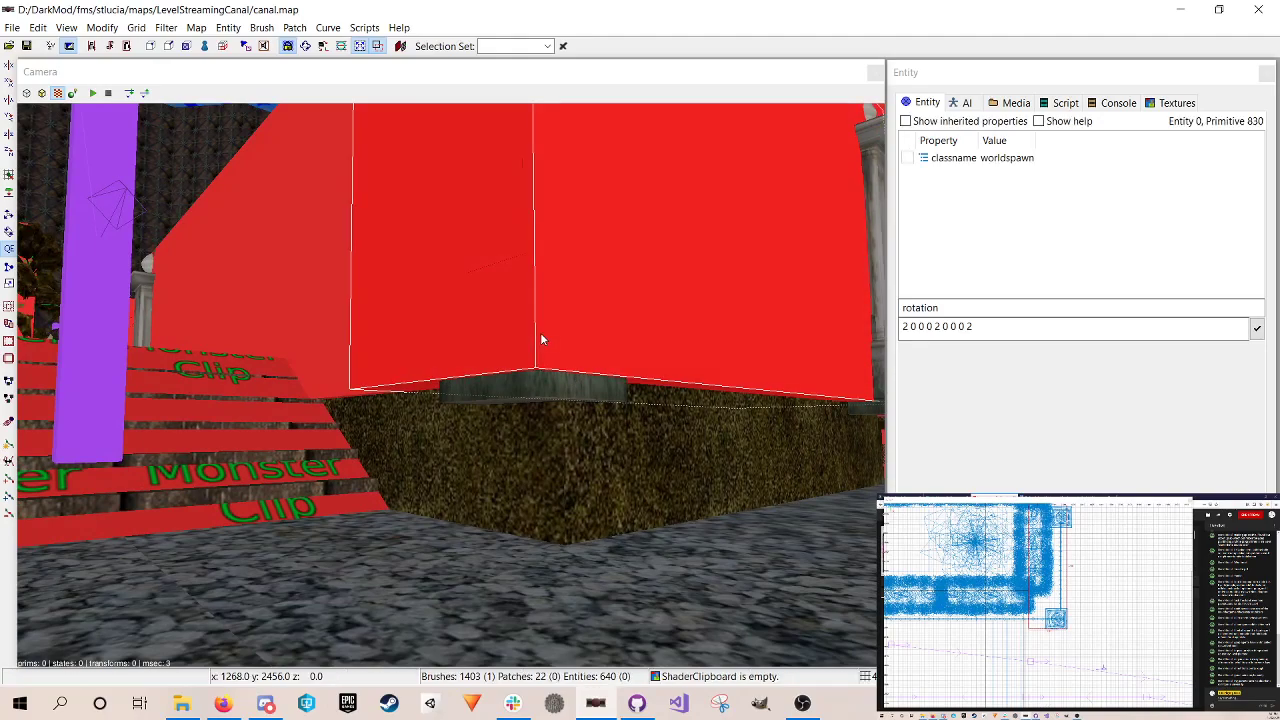
key(ctrl+Tab)
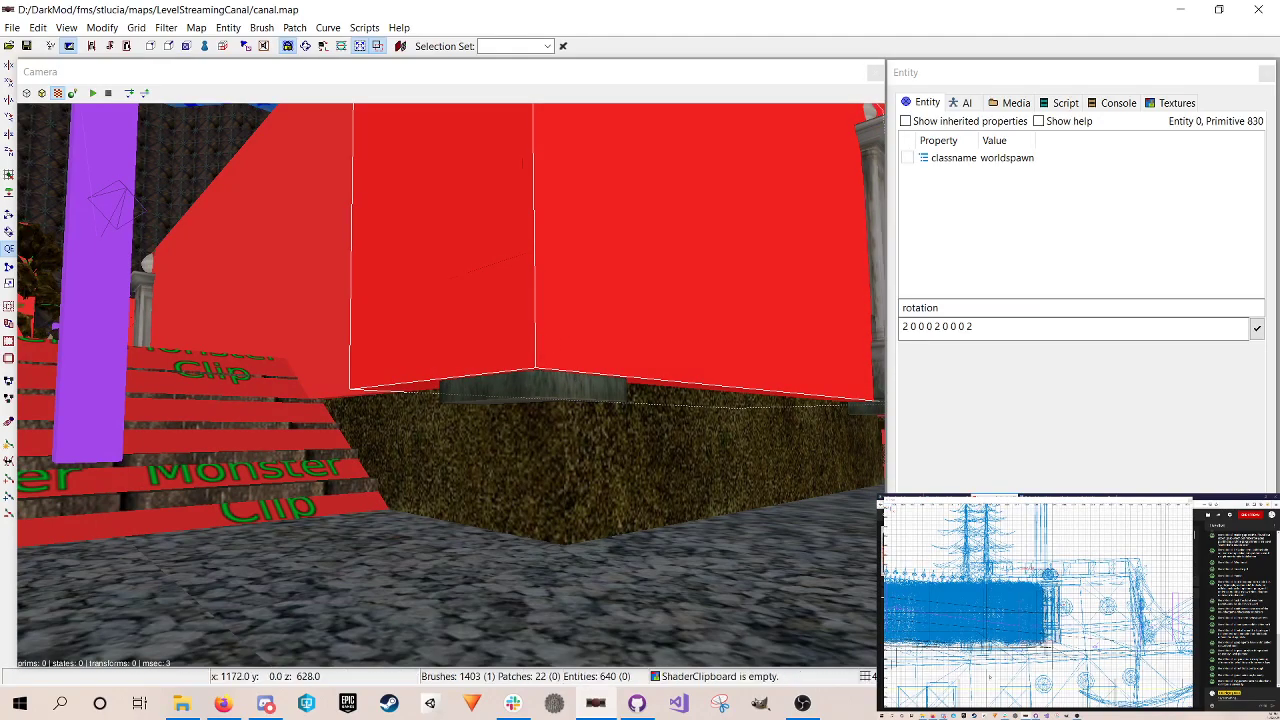
drag(1041, 646, 1041, 656)
right_drag(1015, 627, 1010, 582)
drag(1034, 610, 1034, 617)
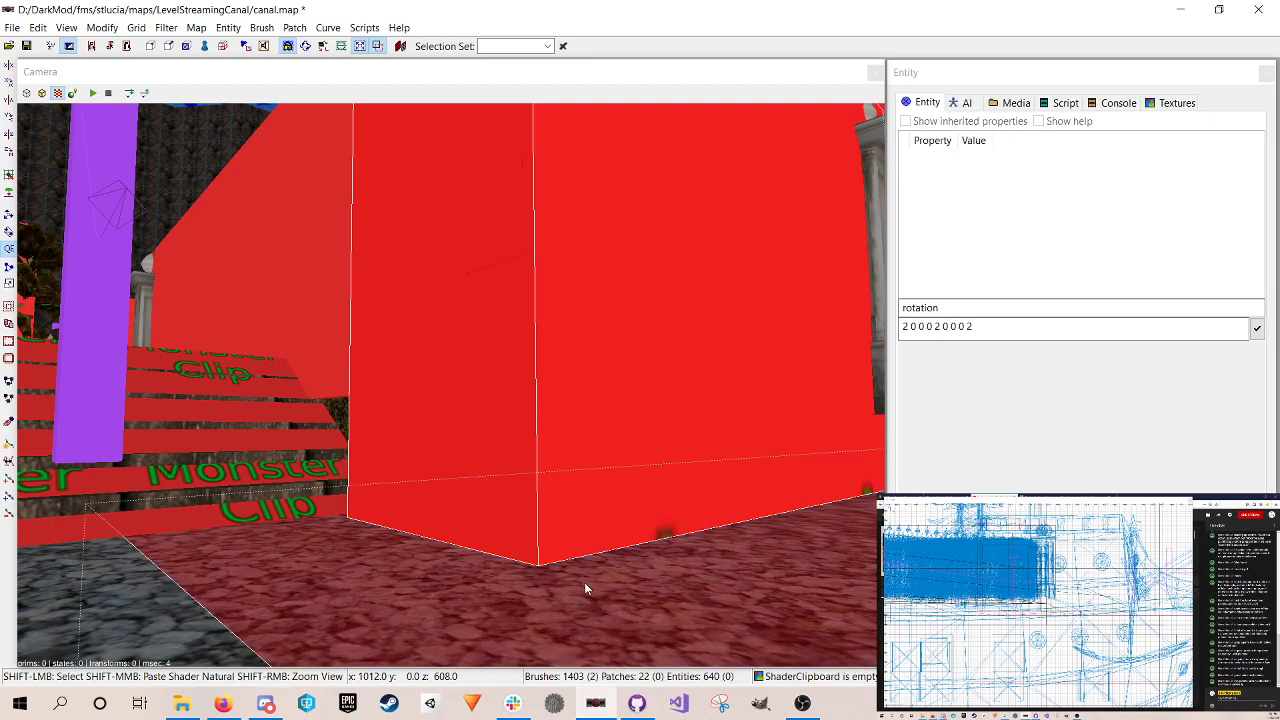
key(Escape)
key(ctrl+s)
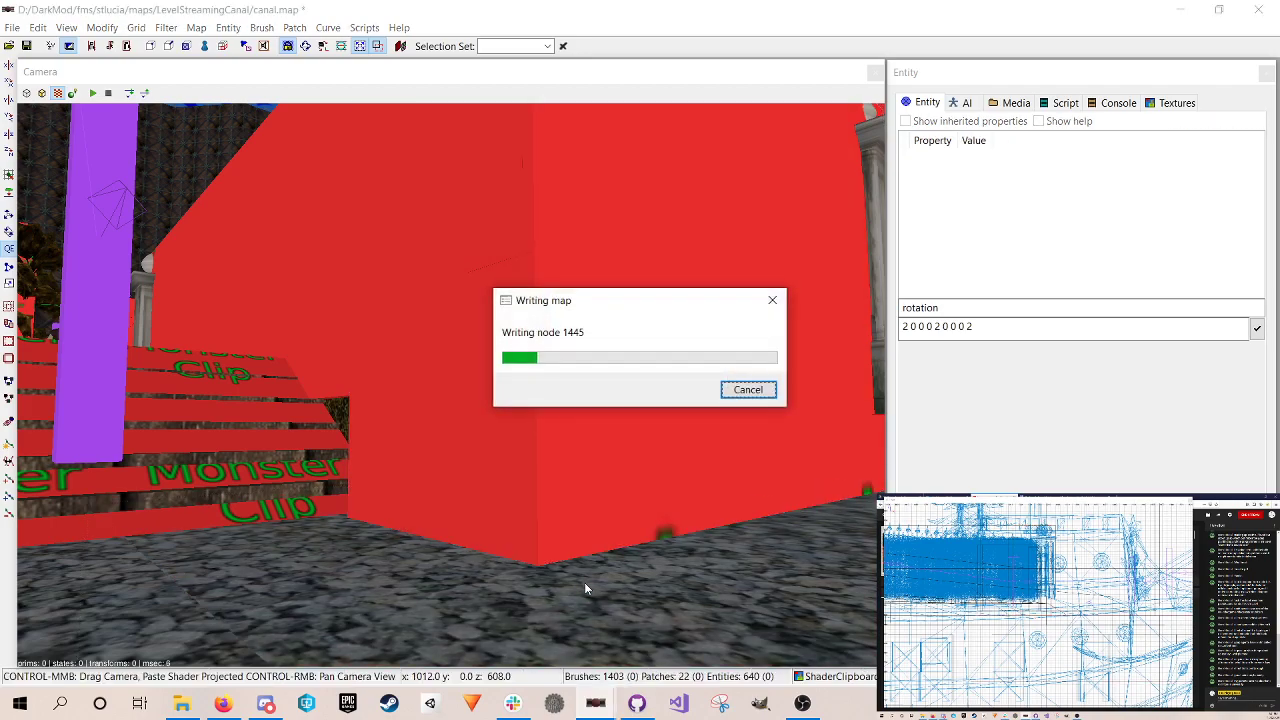
Step: Lower the bottom face of the ivy wall's clip brush beside the fountain garden entrance to the ground, and save canal.map
right_click(137, 476)
key(Up)
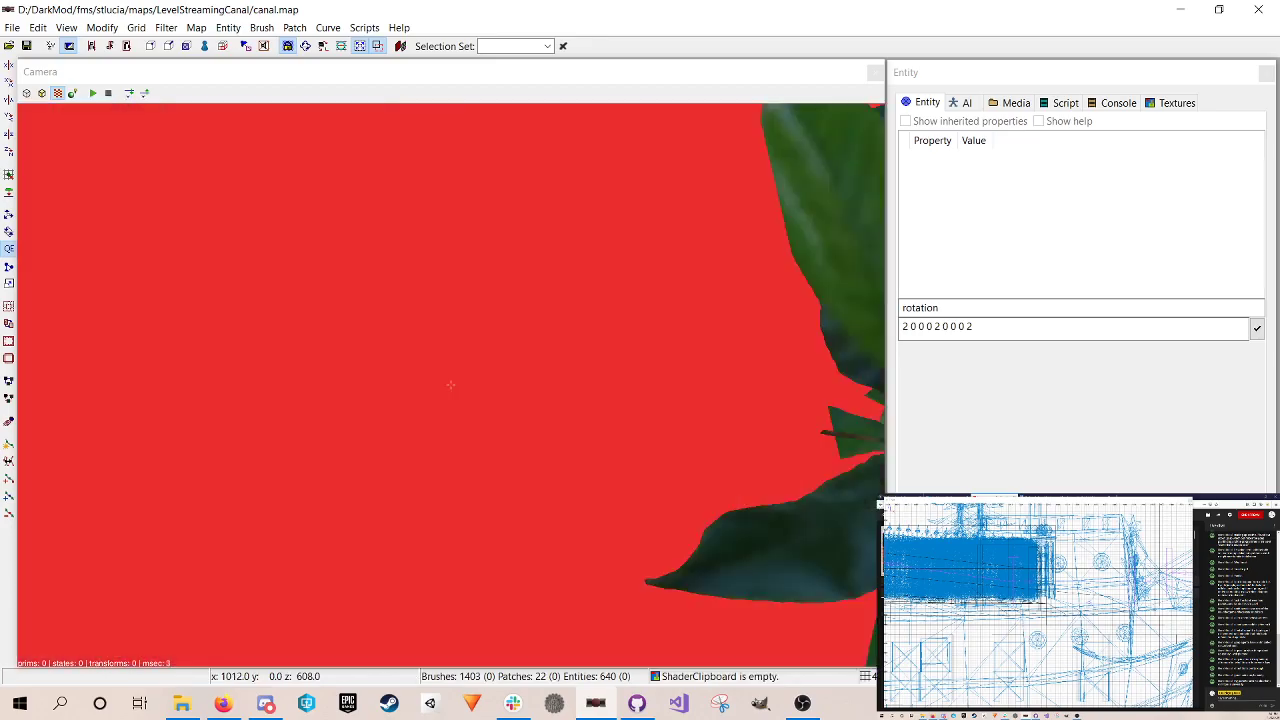
key(Down)
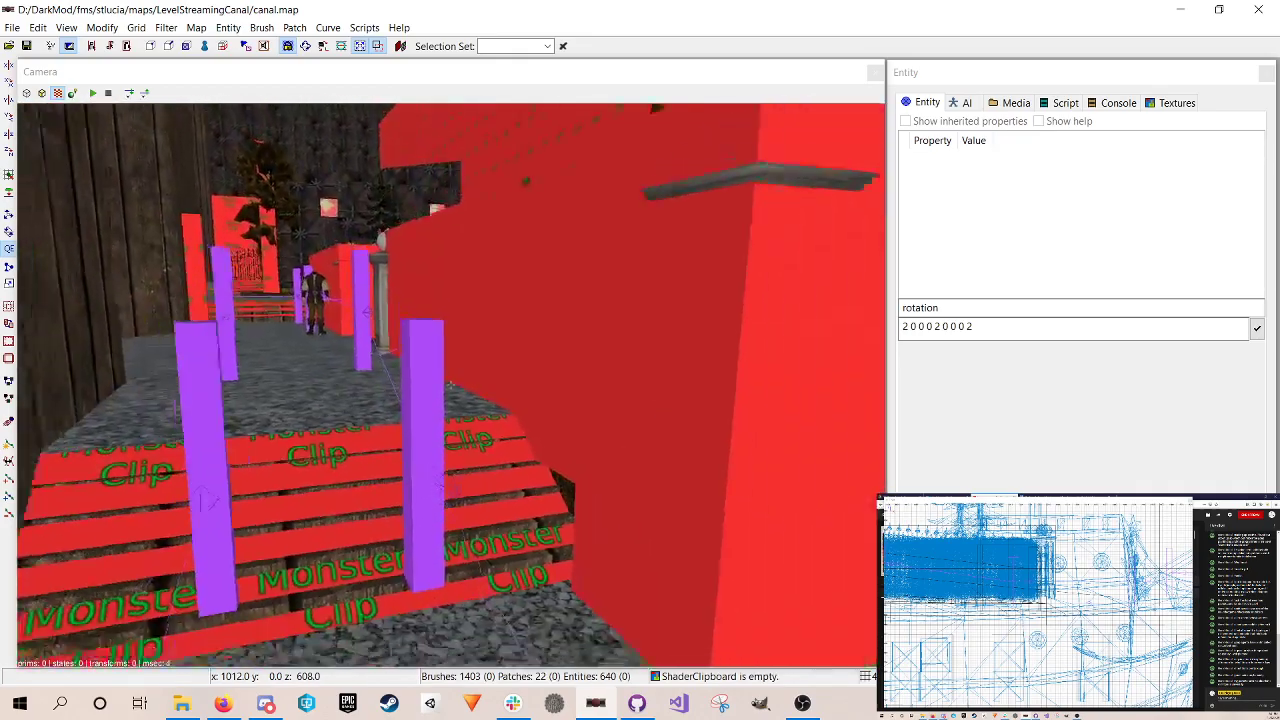
key(Up)
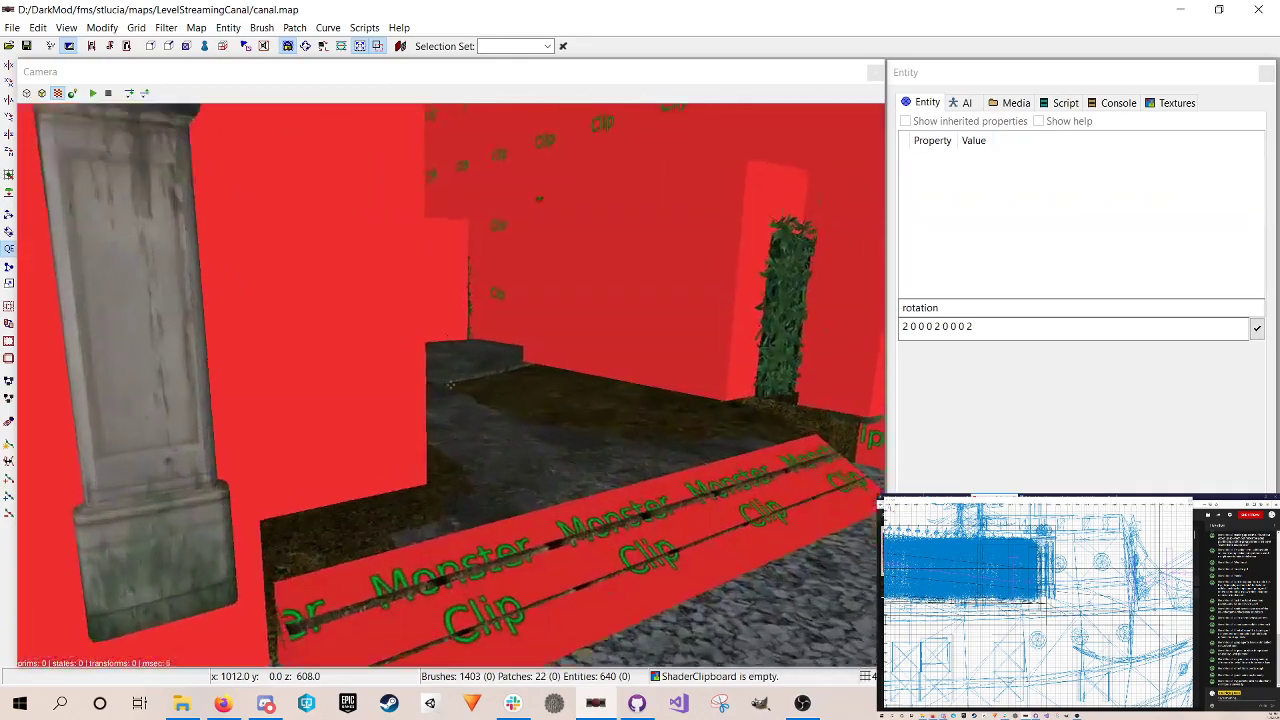
key(Down)
key(Up)
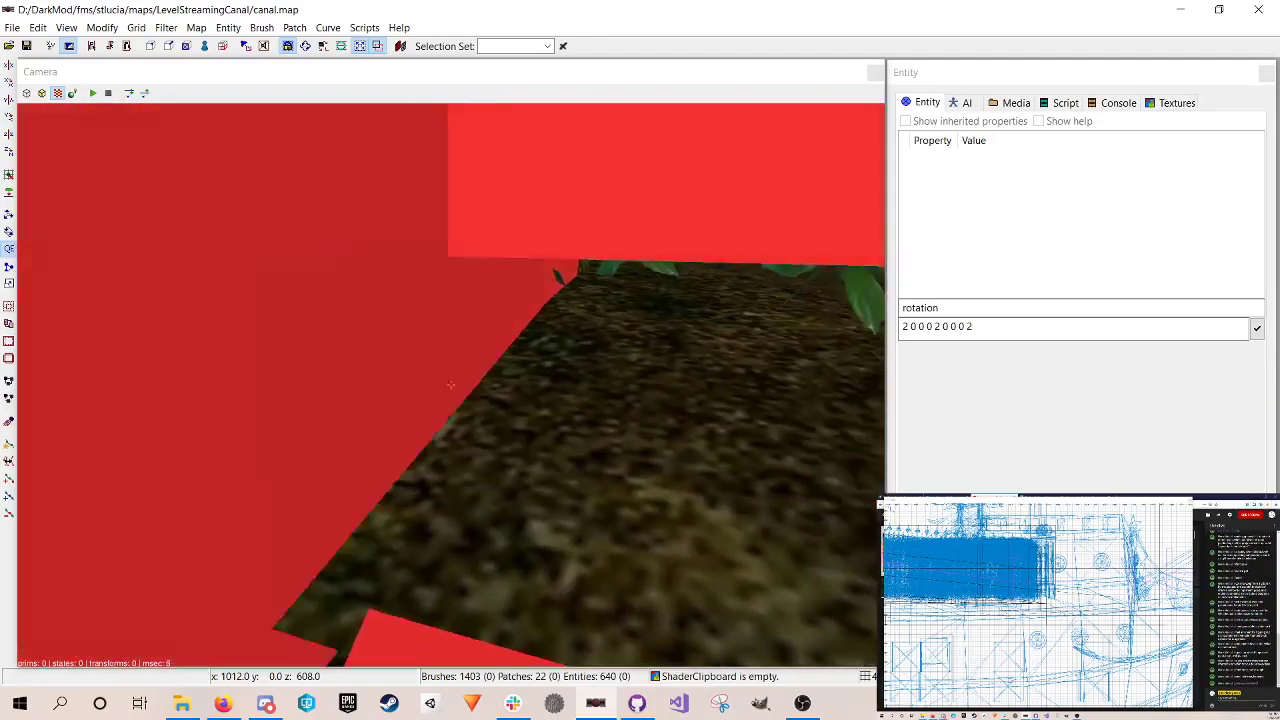
key(Down)
key(Down)
right_click(387, 421)
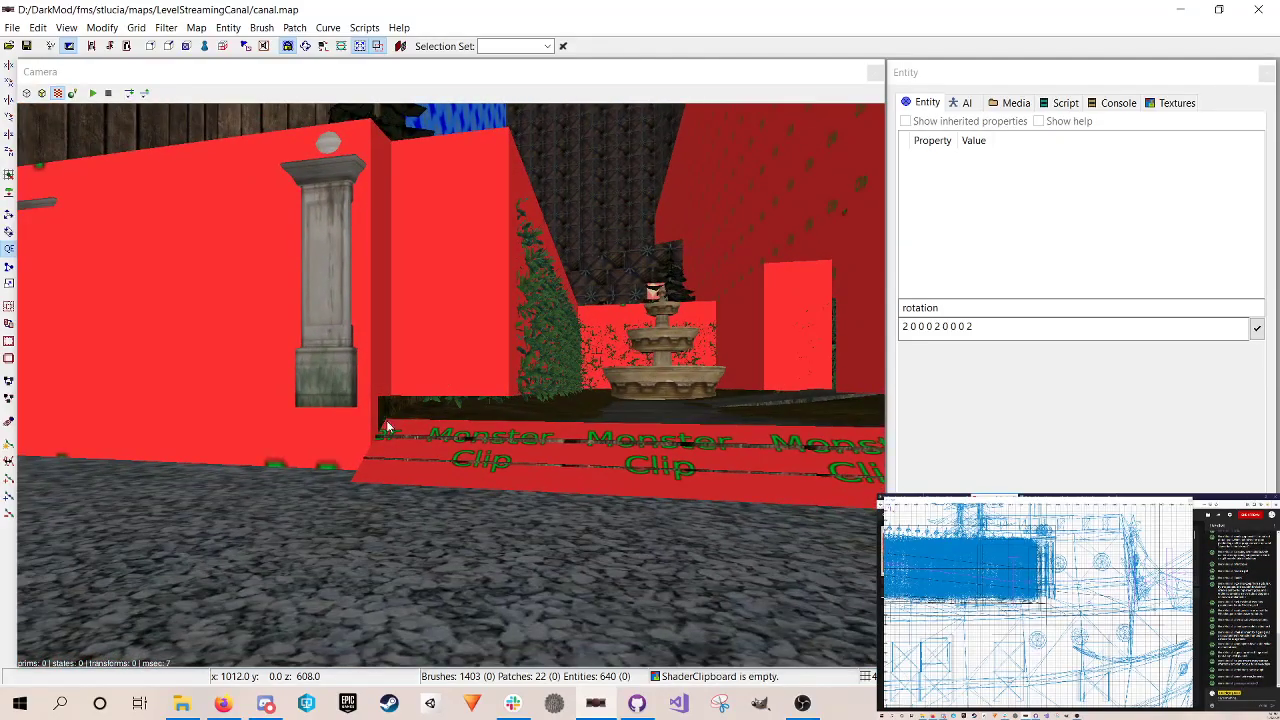
shift+click(505, 318)
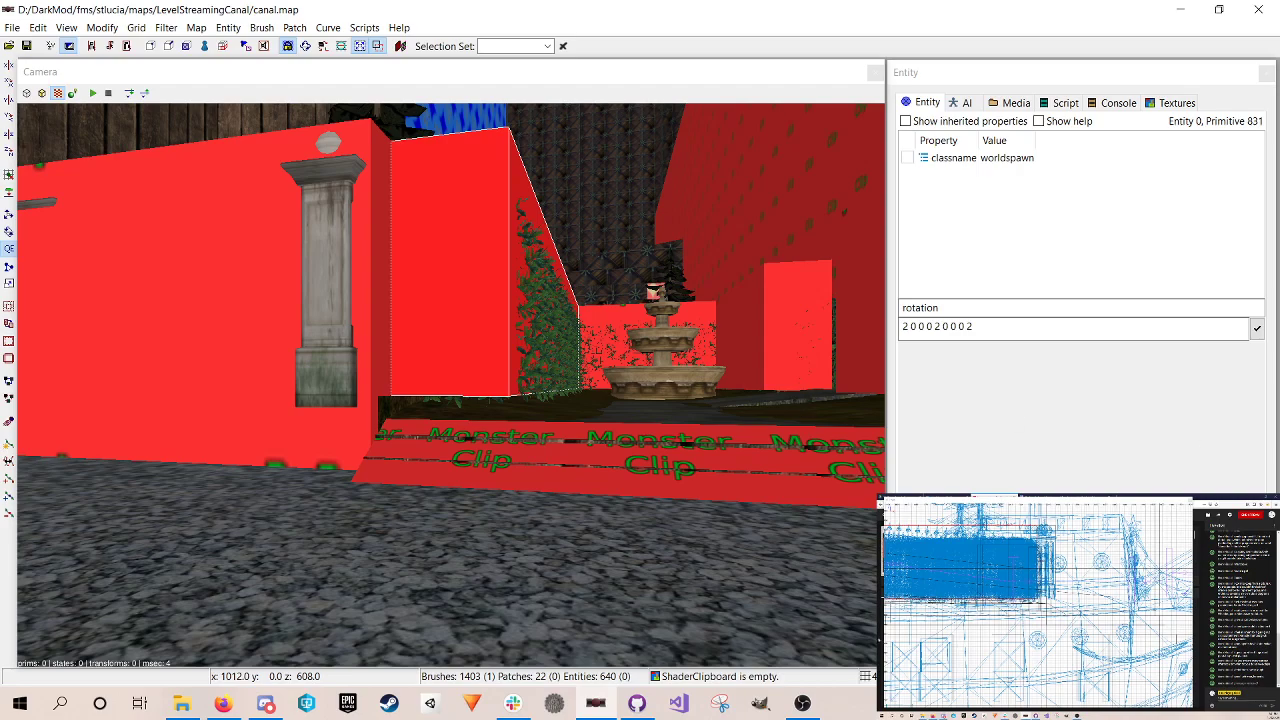
right_drag(984, 646, 1089, 648)
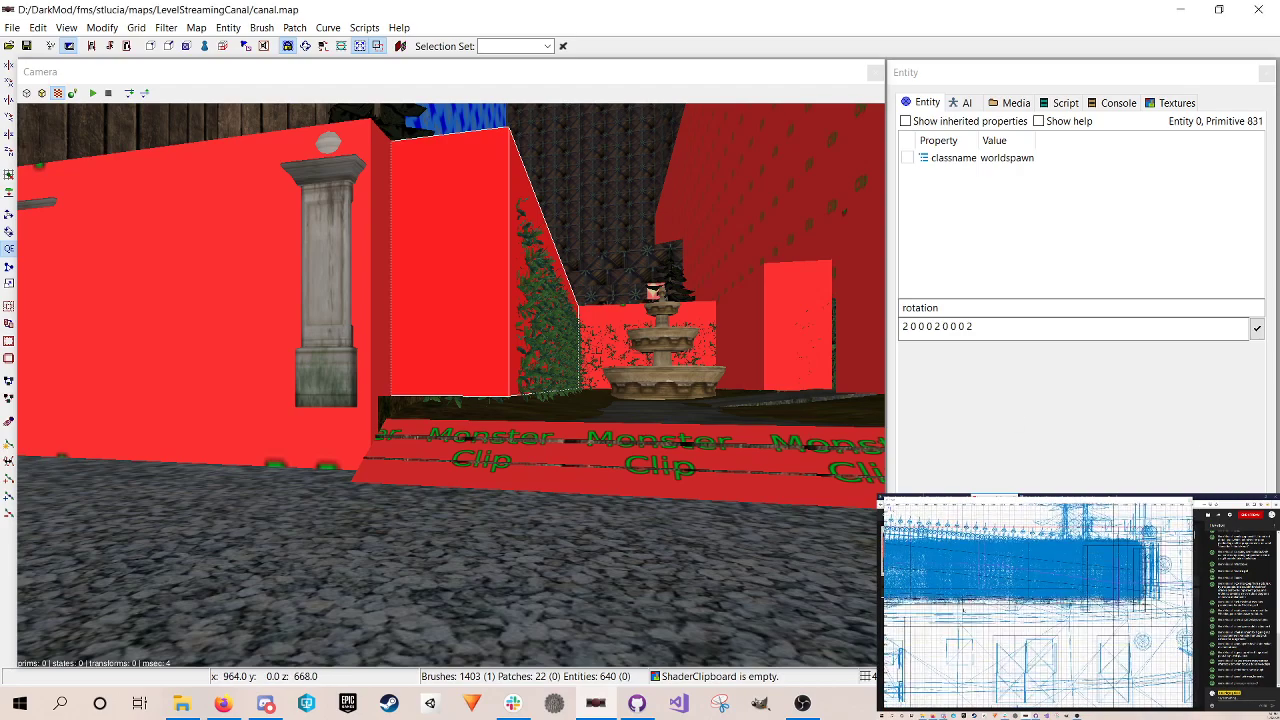
drag(1040, 602, 1040, 611)
key(Escape)
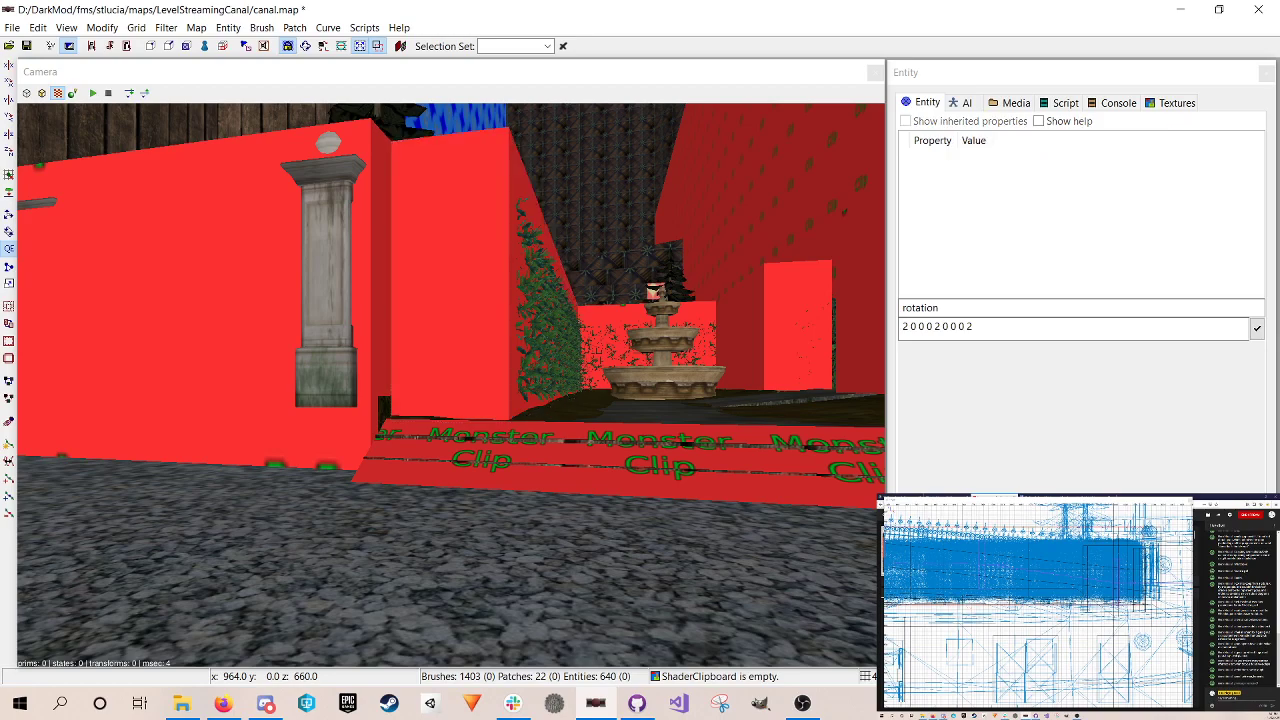
key(ctrl+s)
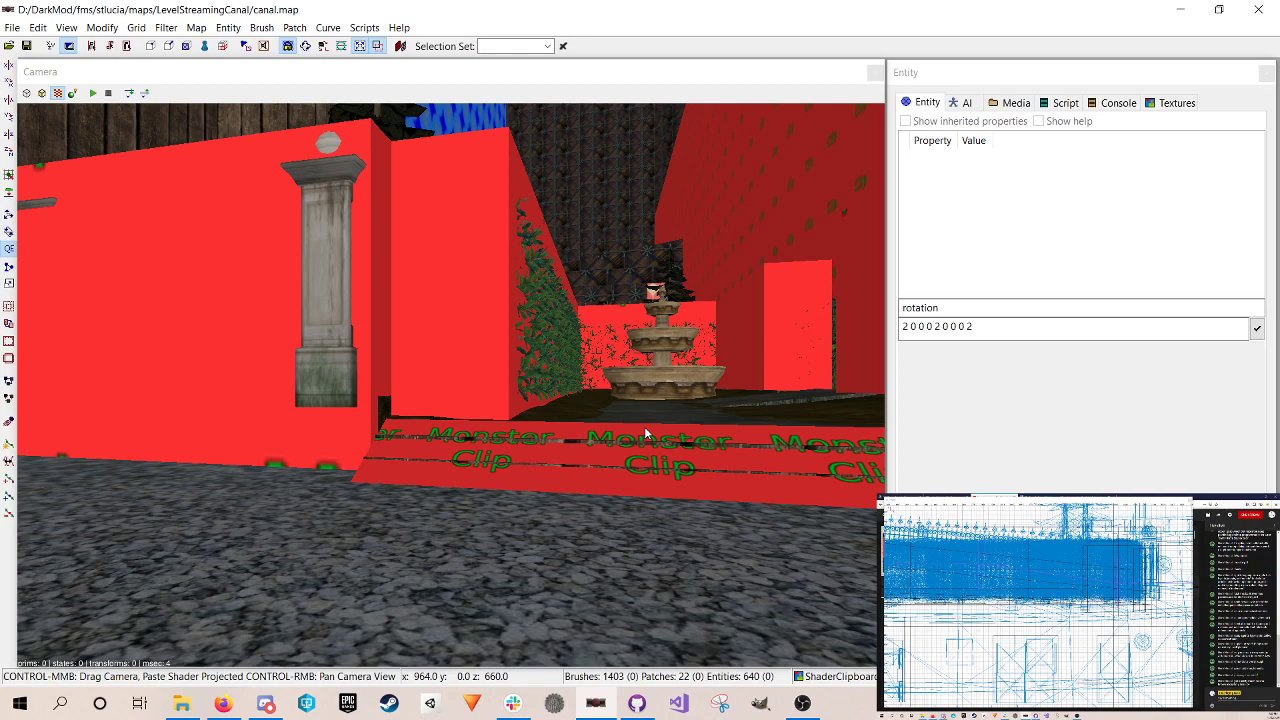
Step: Examine the clip brushes around the fountain garden entrance, including the pillars and walls behind the wooden steps
right_click(541, 429)
key(Up)
key(Down)
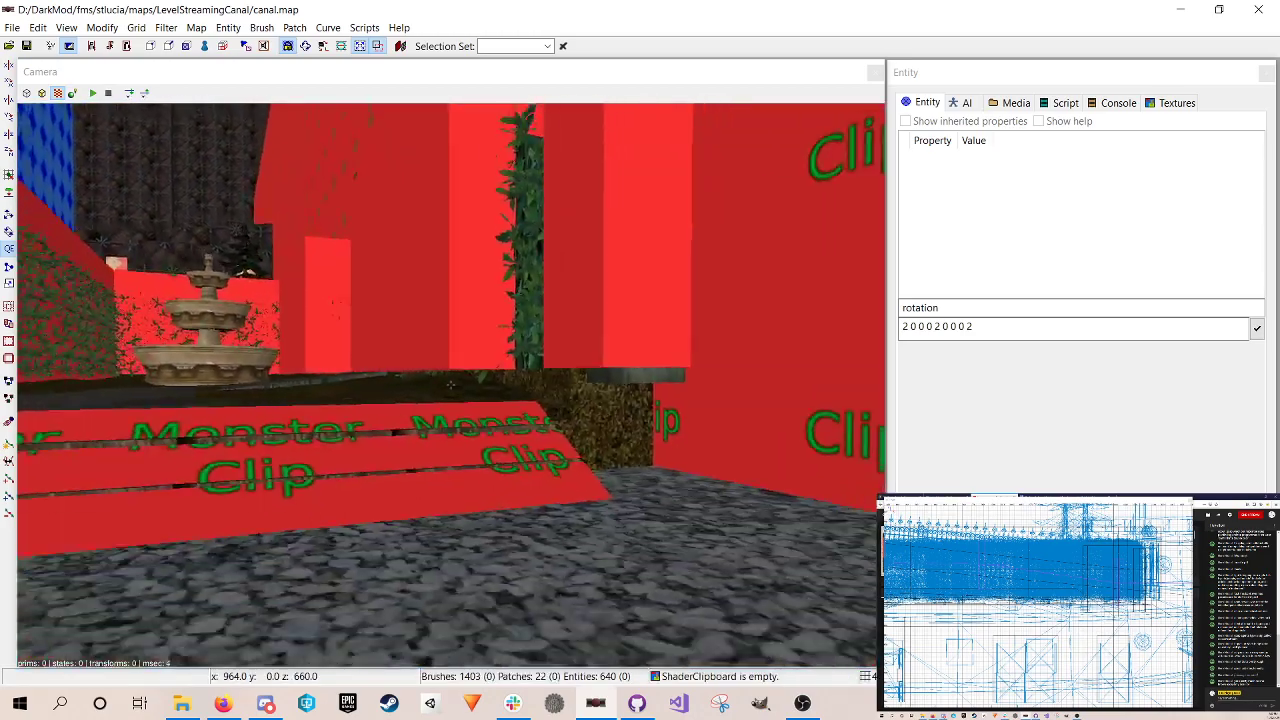
right_click(587, 374)
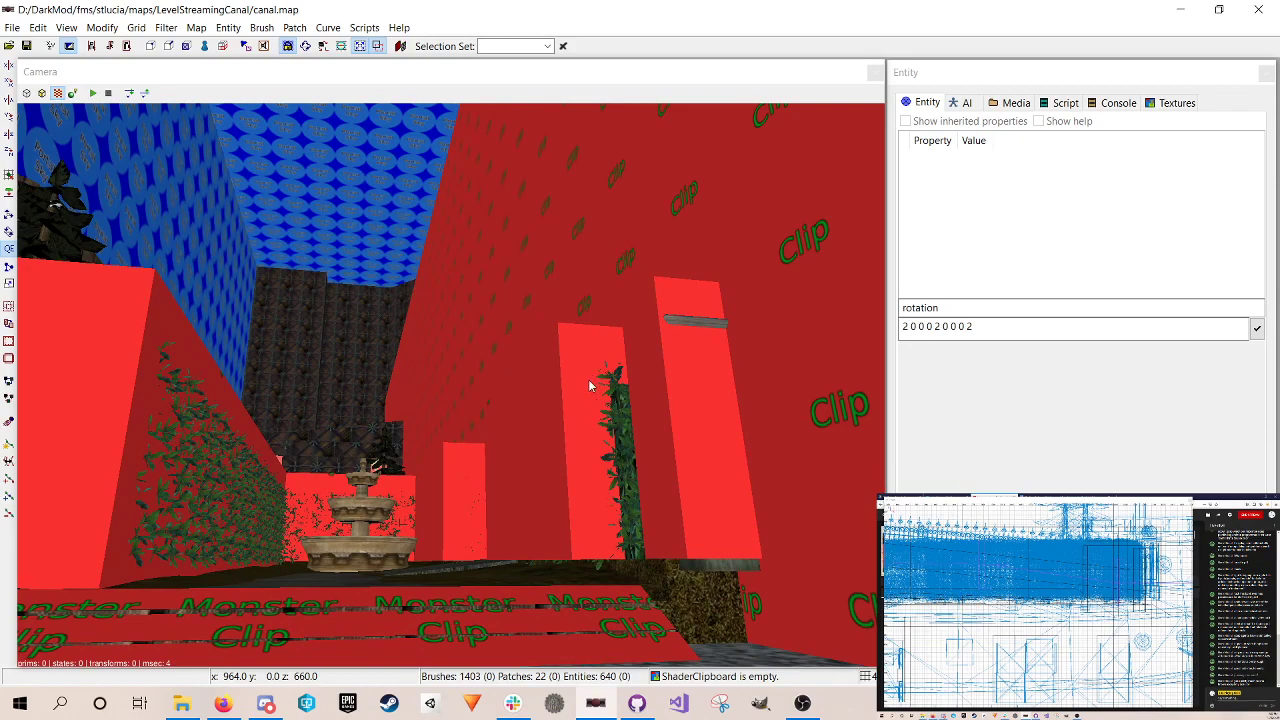
right_click(570, 392)
key(Up)
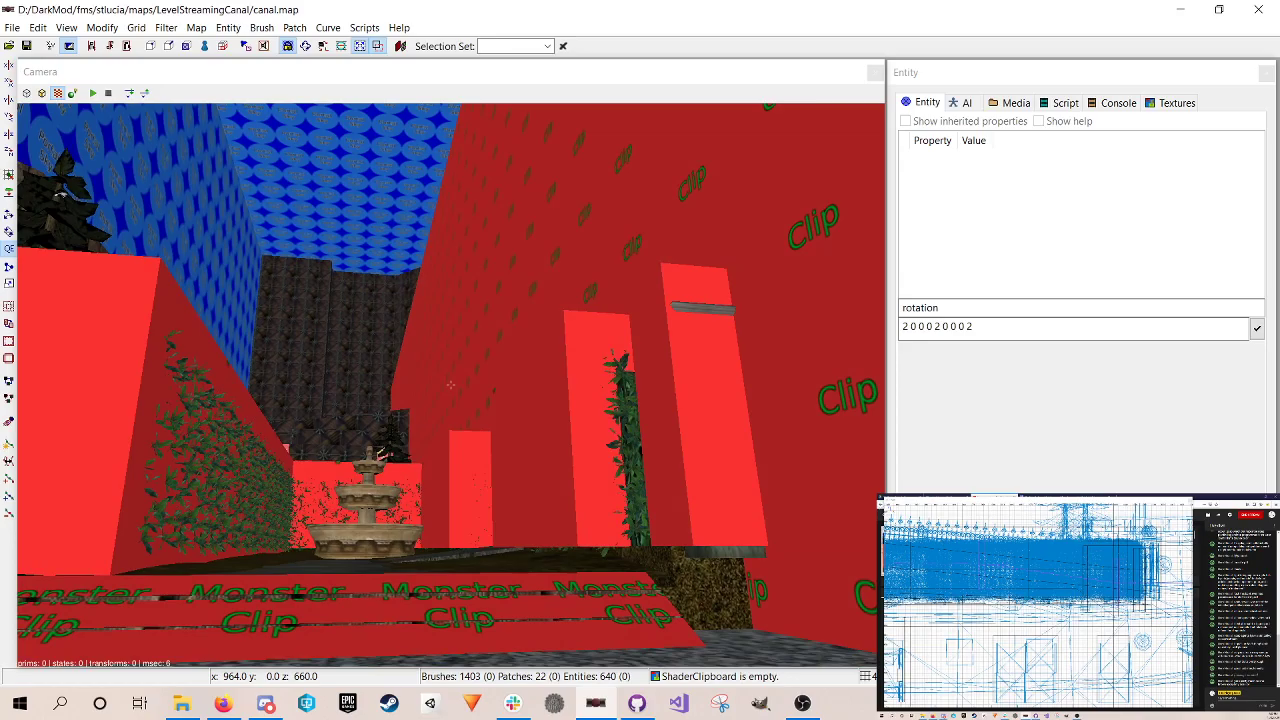
key(Up)
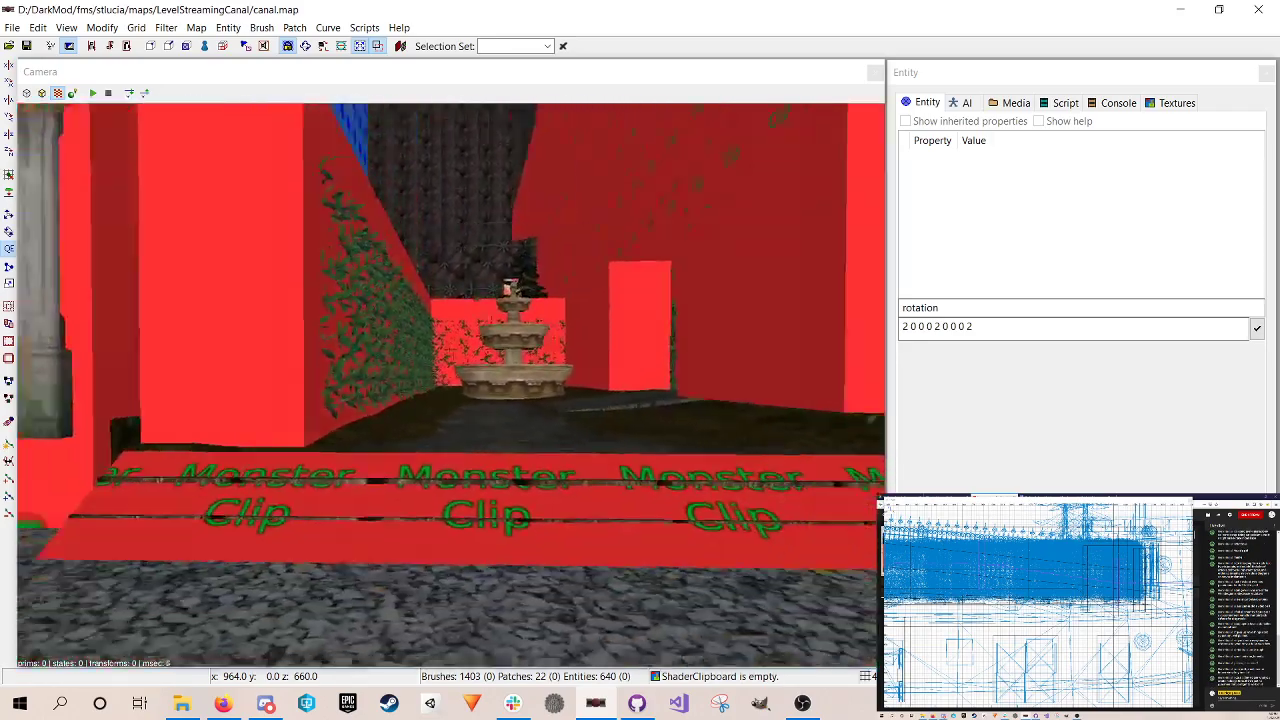
key(Down)
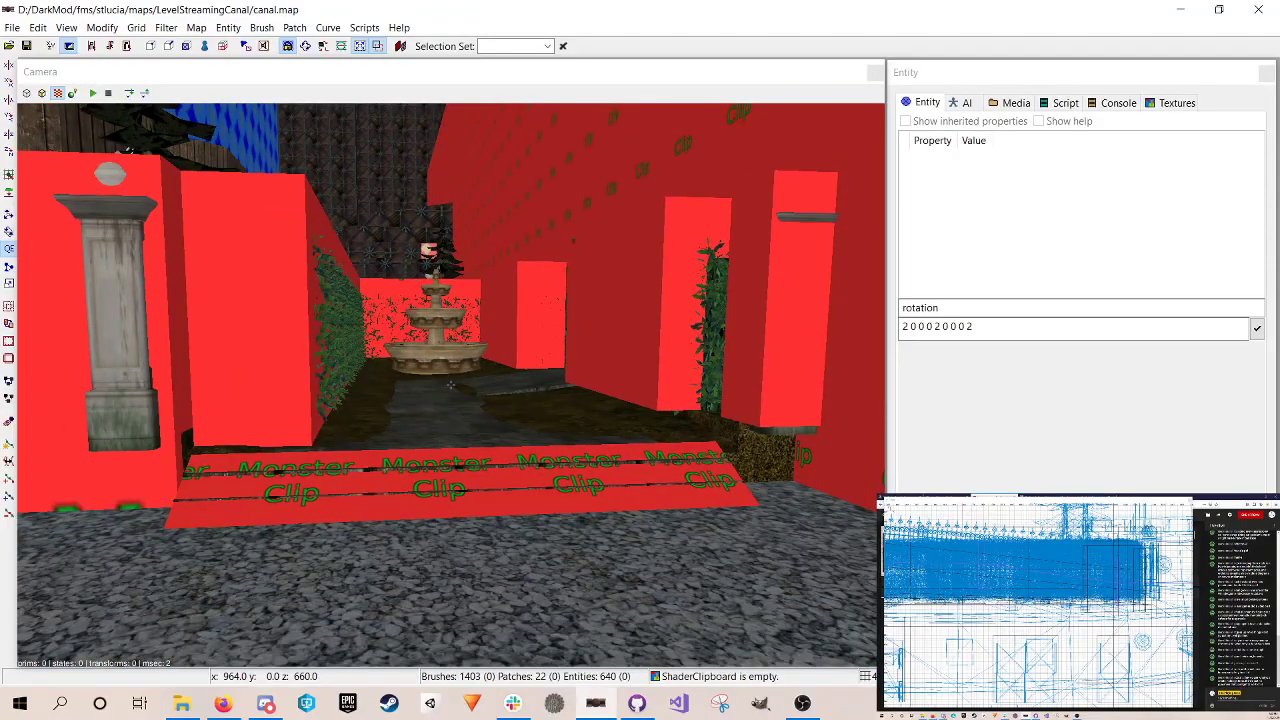
right_click(545, 392)
key(Left)
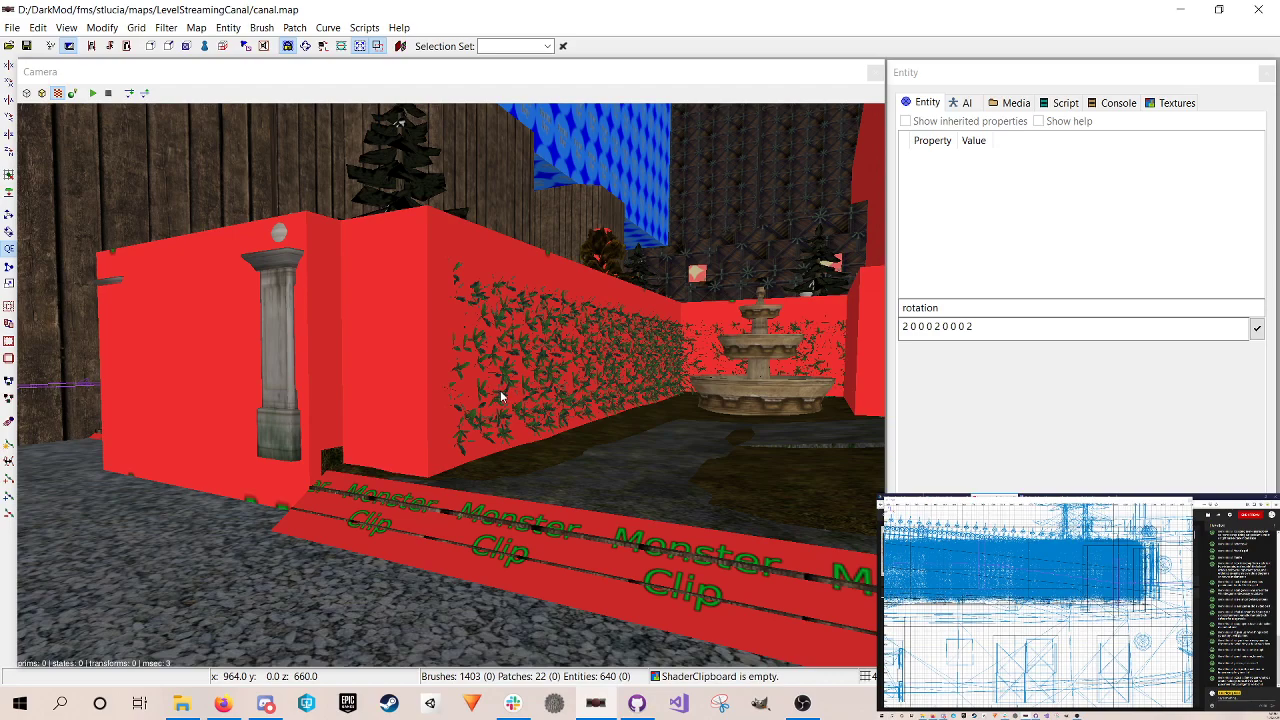
Step: Lower the top faces of the ivy wall, rear wall and adjoining pillar clip brushes around the fountain together, and save canal.map
shift+click(540, 322)
key(Escape)
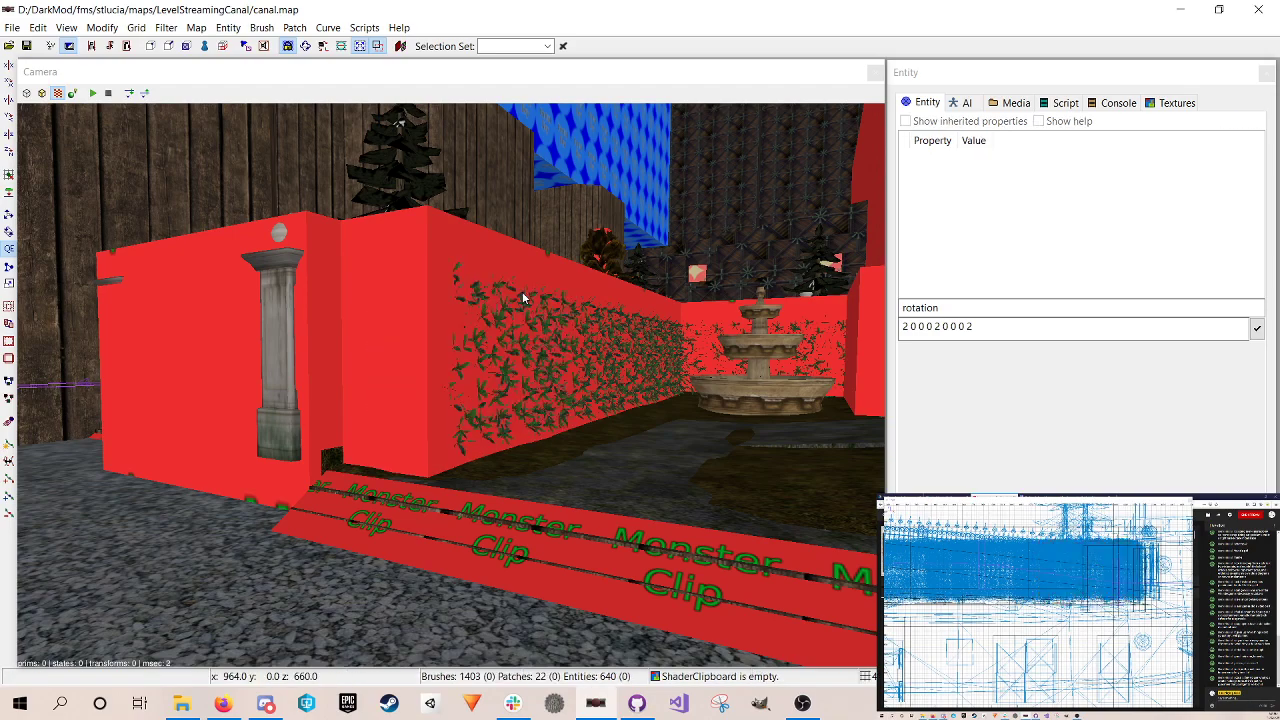
shift+click(549, 246)
shift+click(700, 321)
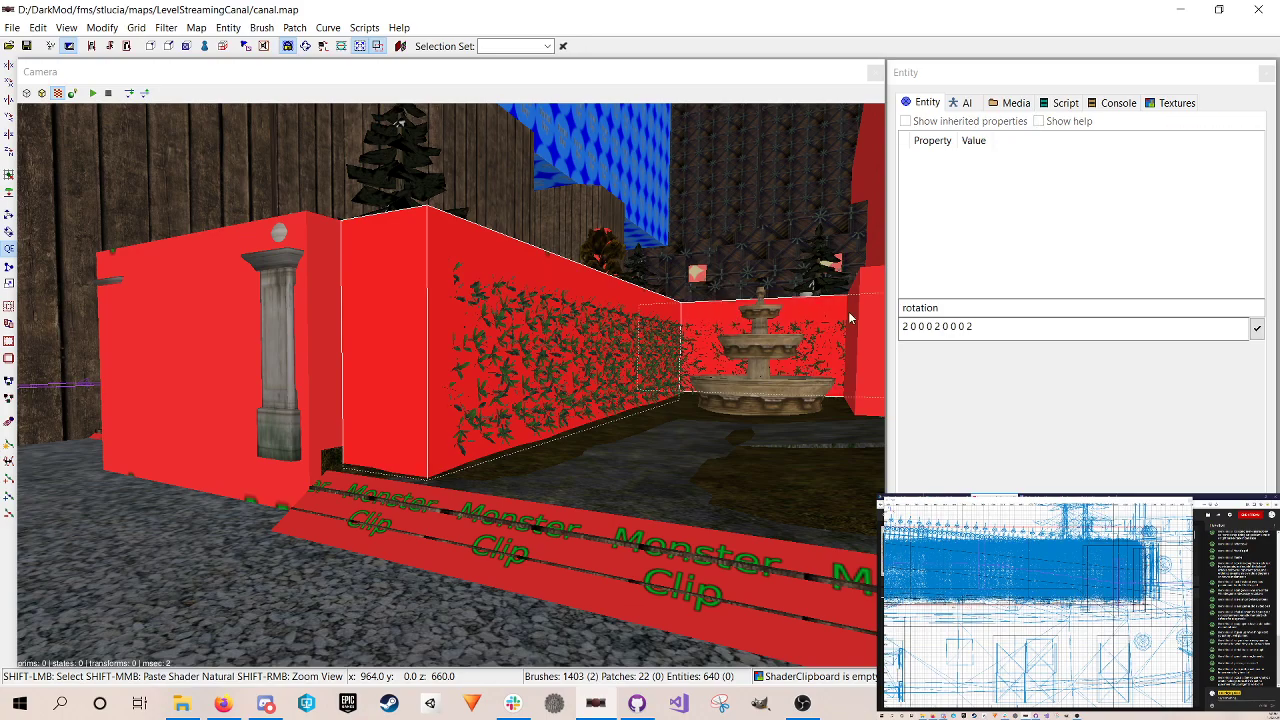
shift+click(852, 320)
right_click(681, 353)
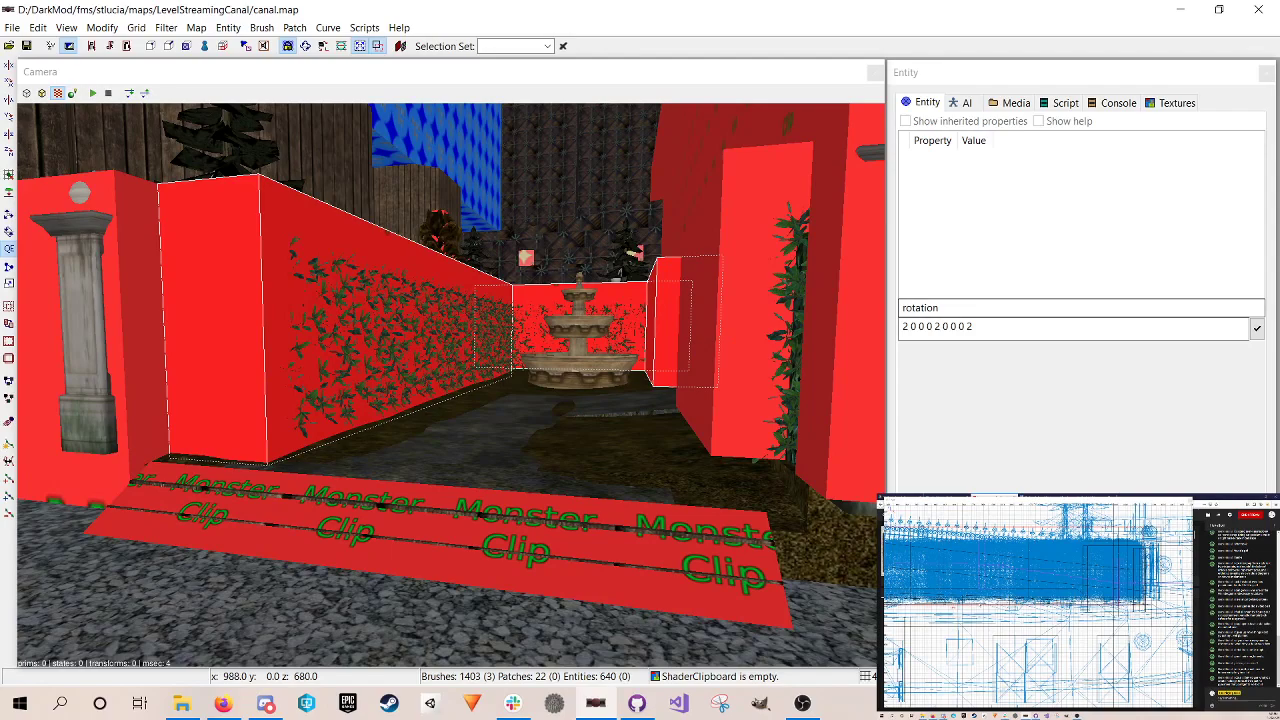
scroll(1038, 600, down, 1)
right_drag(960, 590, 1142, 585)
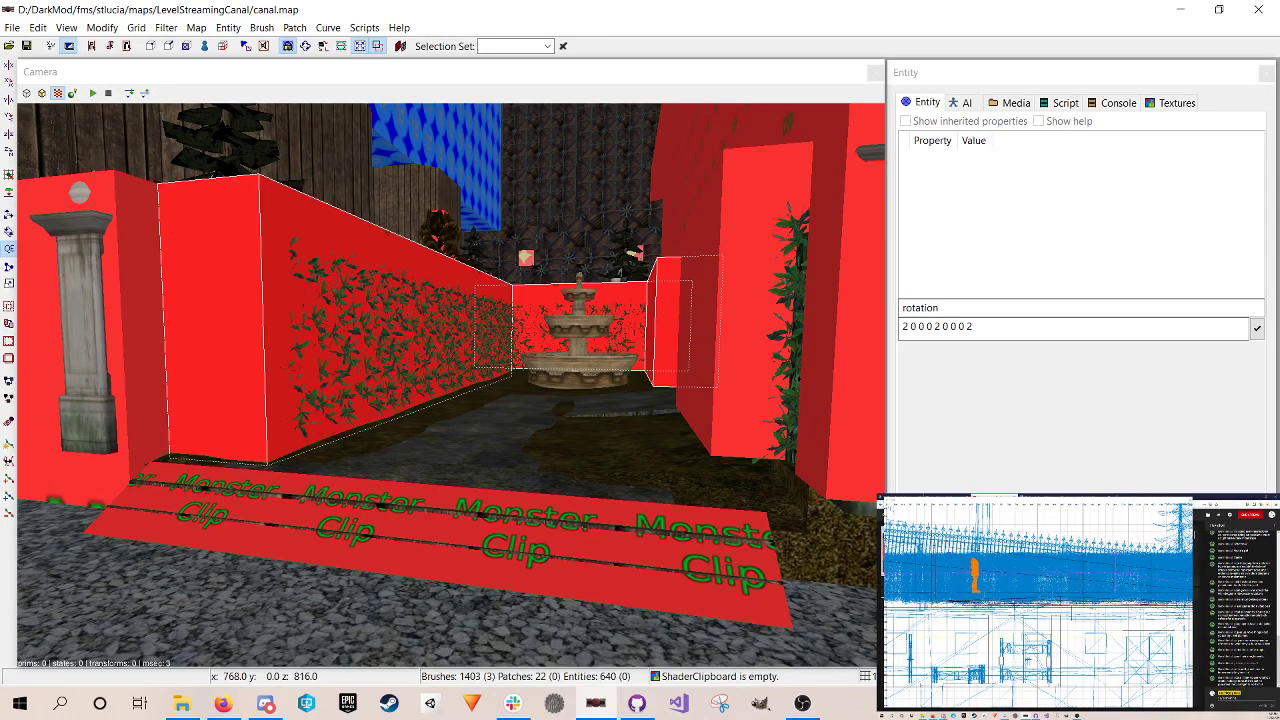
key(f)
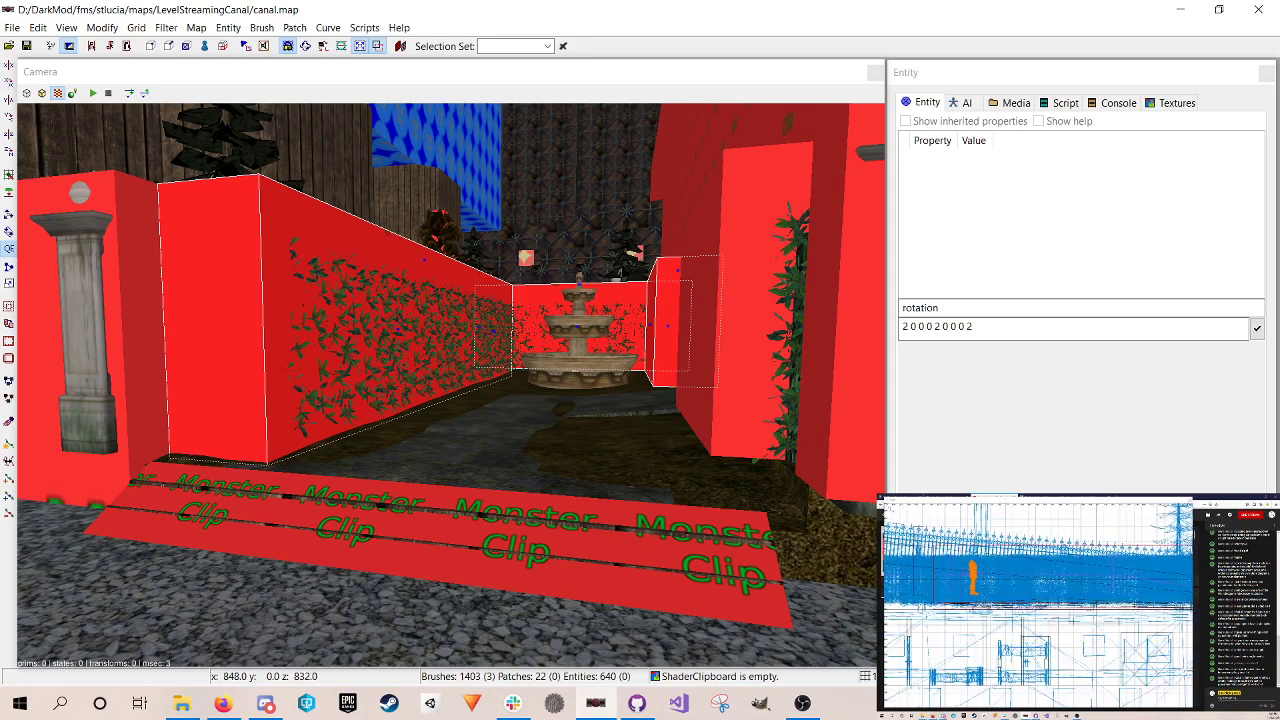
drag(1032, 552, 1032, 558)
key(Escape)
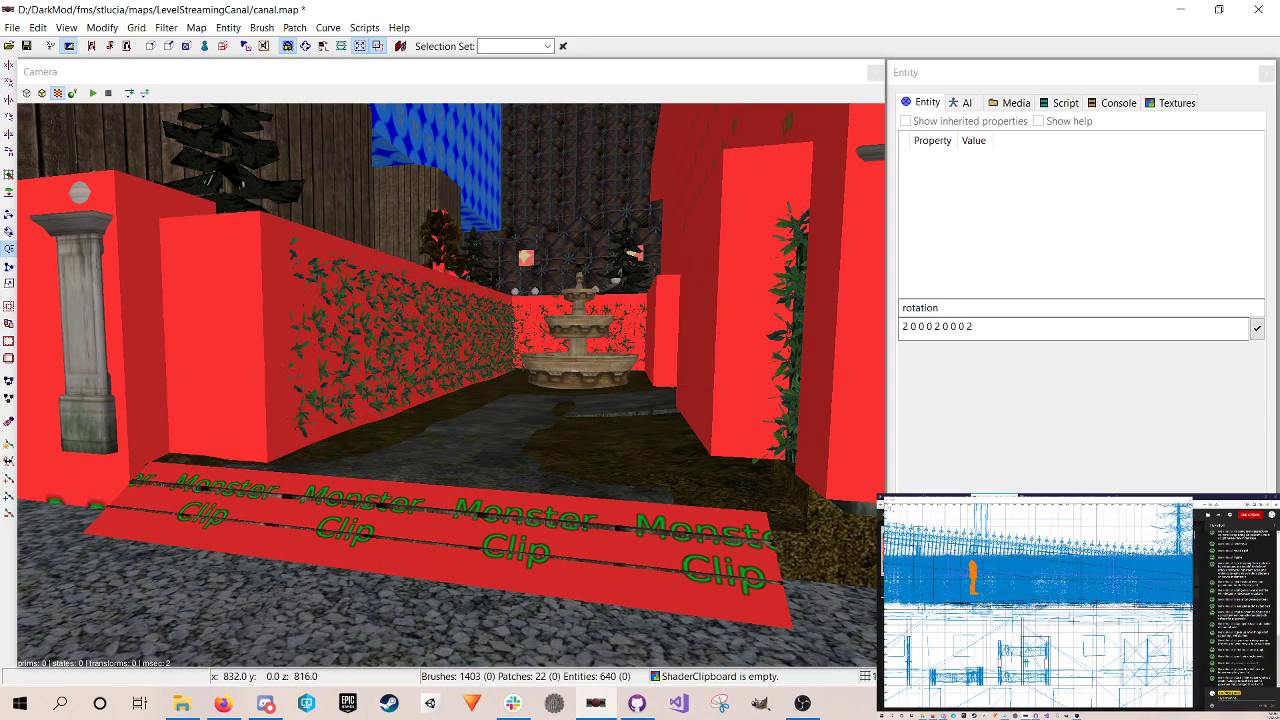
key(ctrl+s)
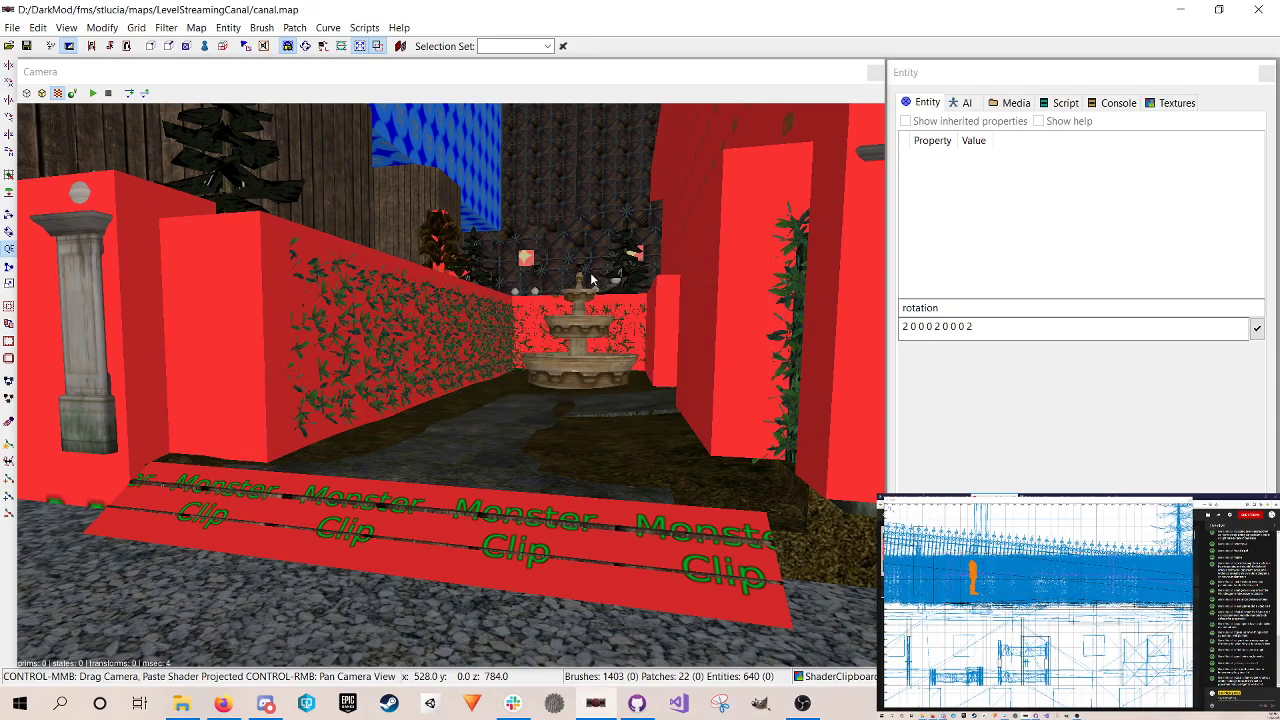
Step: Lower the top face of the street-side corner clip brush so the pillars' round finials stand above it, and save canal.map
right_click(591, 278)
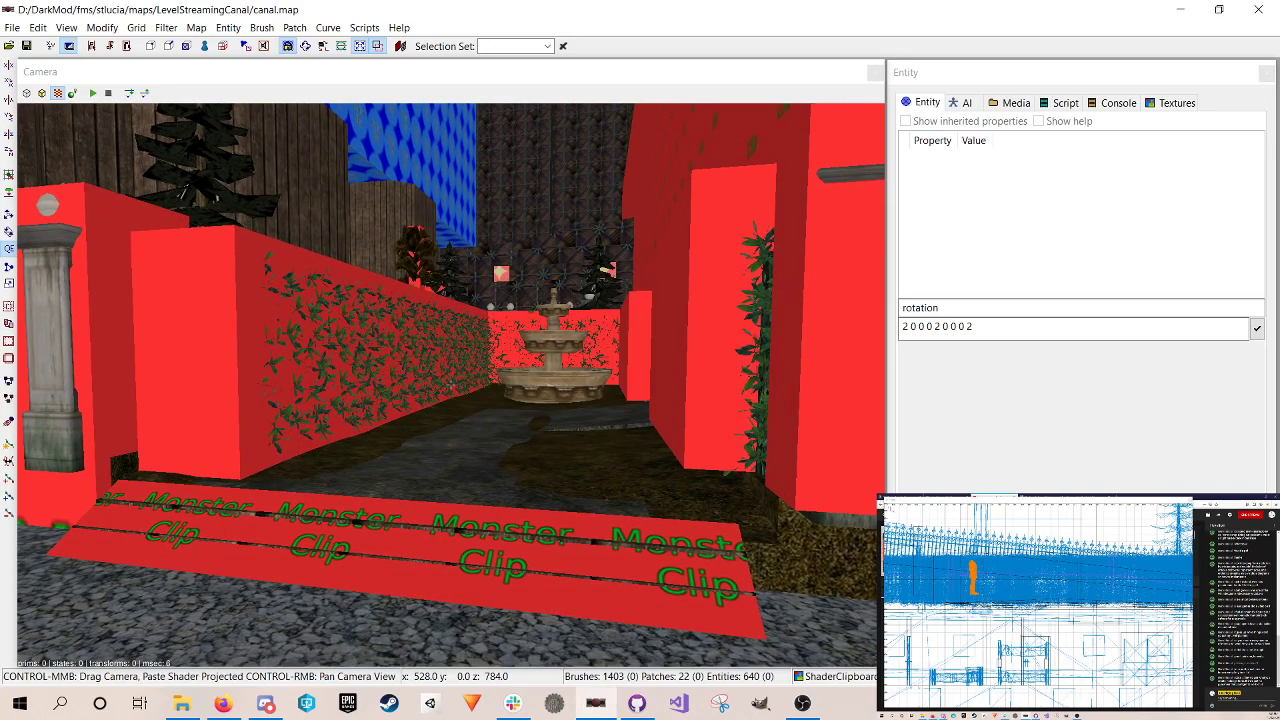
key(Left)
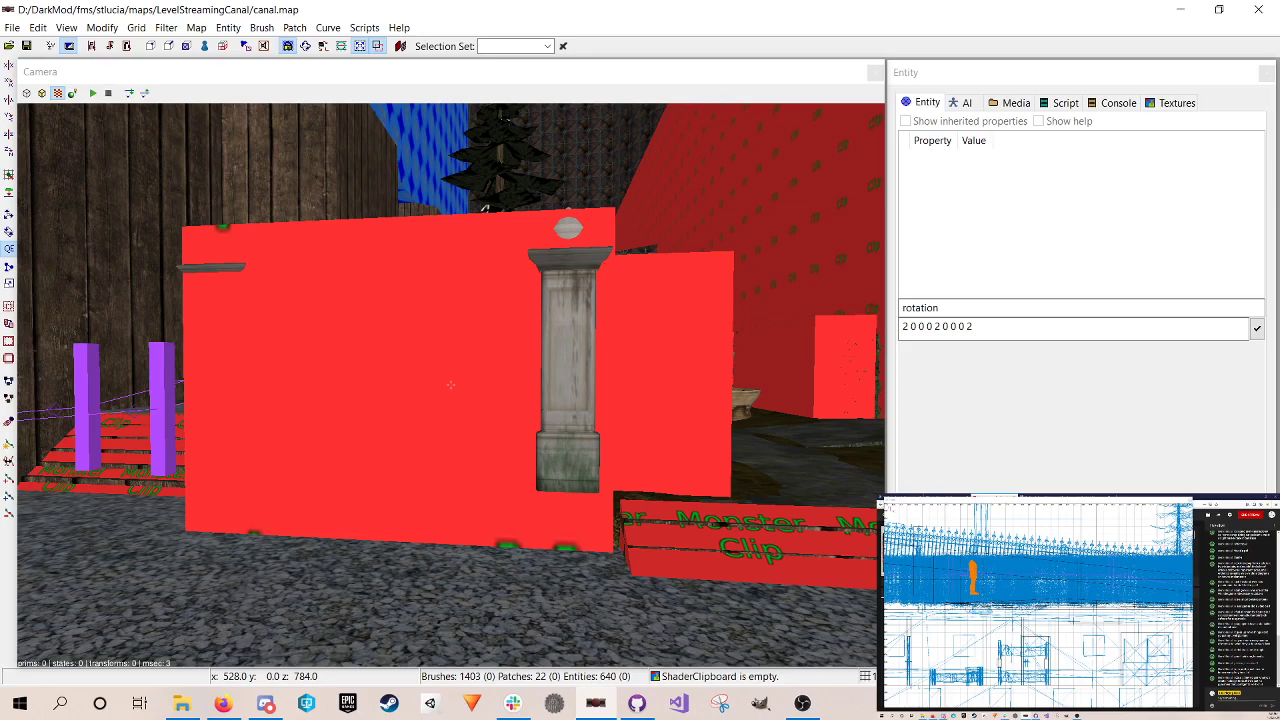
key(Up)
key(Right)
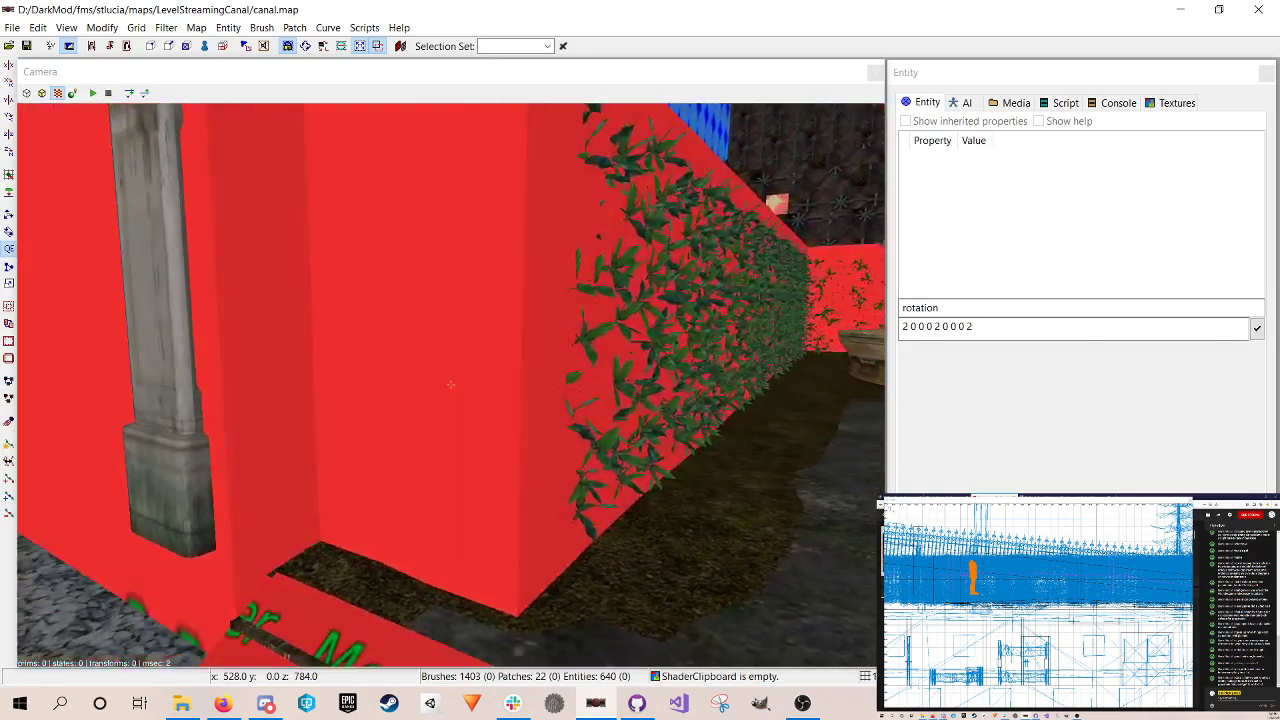
key(Down)
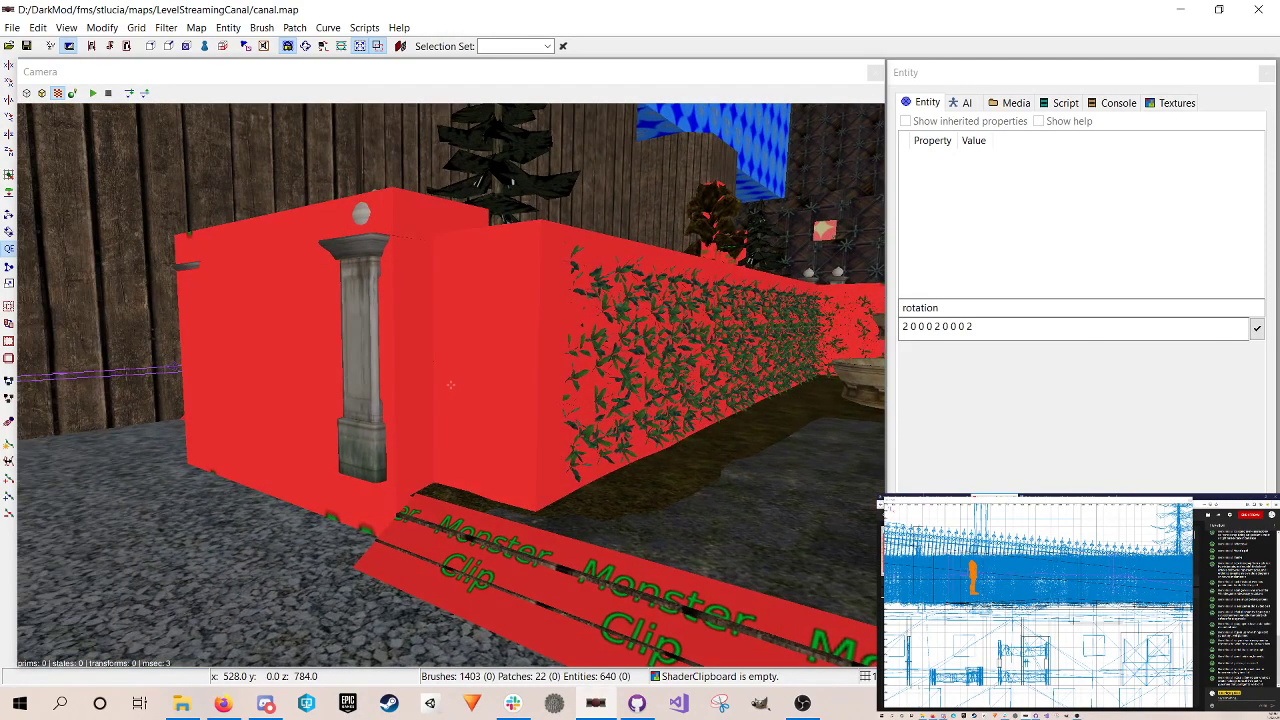
right_click(543, 301)
shift+click(364, 280)
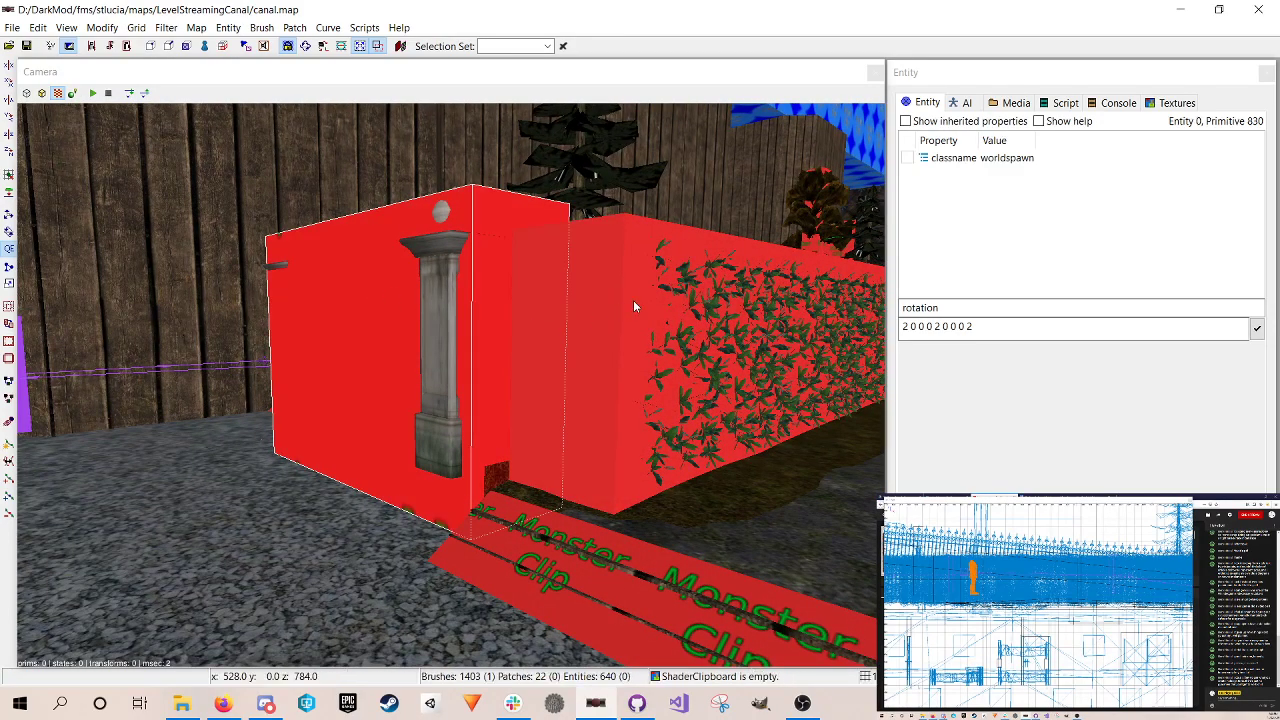
scroll(1121, 580, down, 2)
right_drag(1120, 582, 1030, 589)
scroll(1074, 598, up, 3)
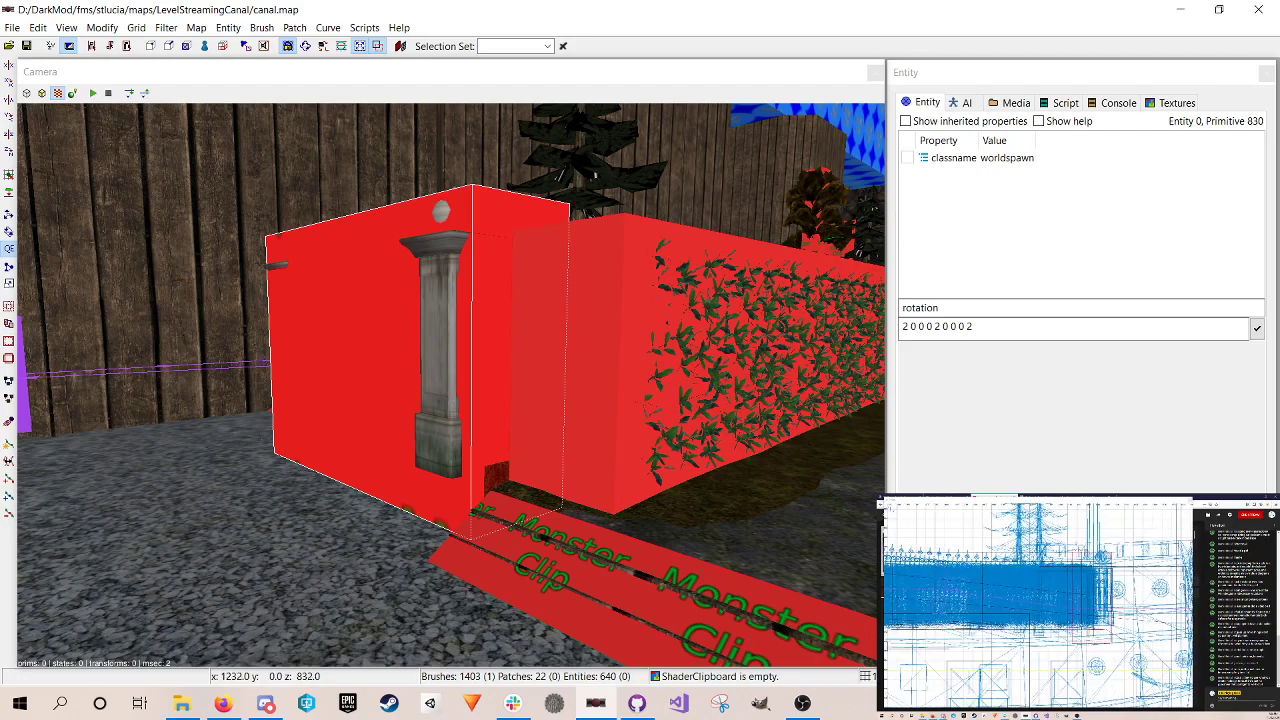
drag(1077, 548, 1077, 556)
key(Escape)
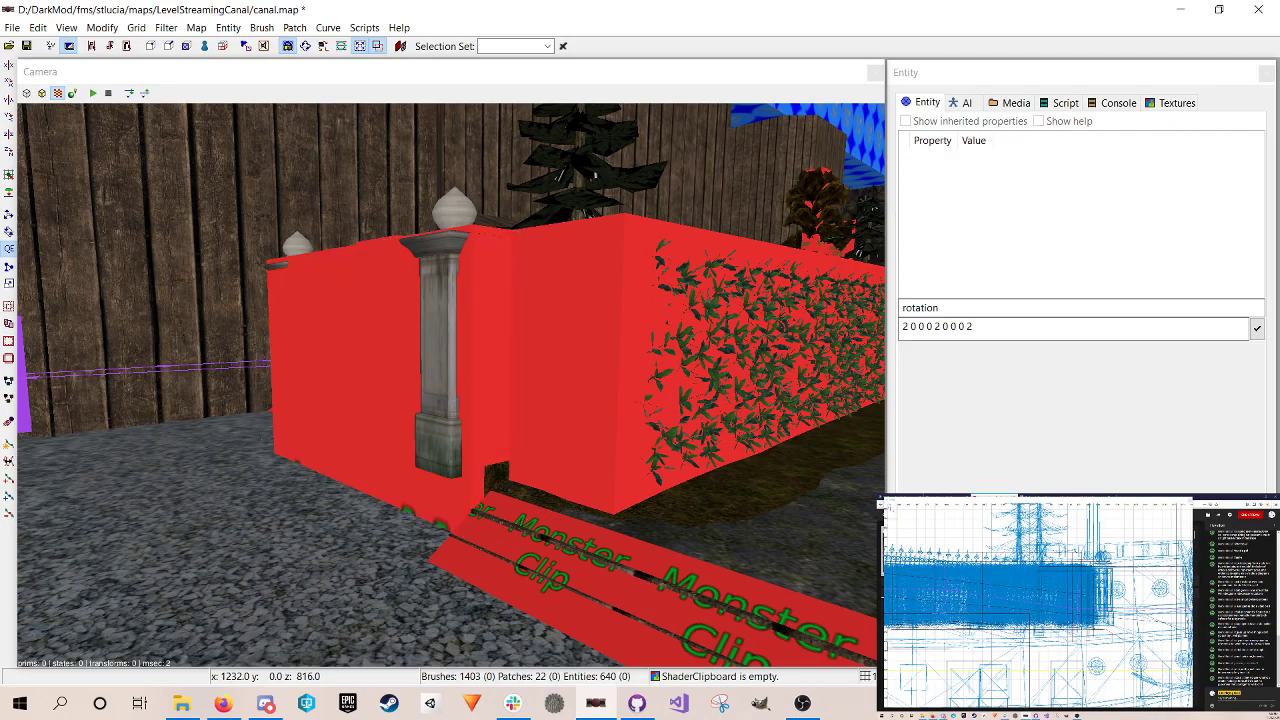
key(ctrl+s)
Step: Lower the top of the long fence clip brush beside the gravel walkway to match the corner clip brush, and save canal.map
right_click(476, 384)
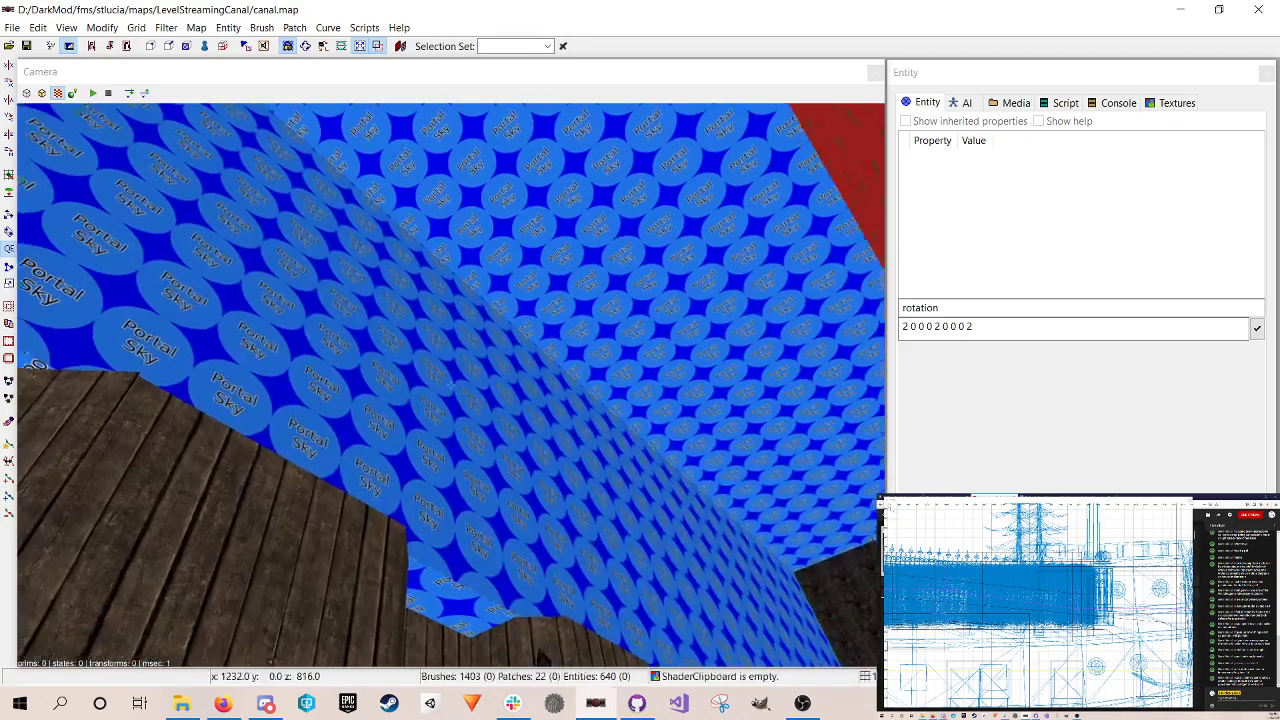
scroll(476, 384, up, 5)
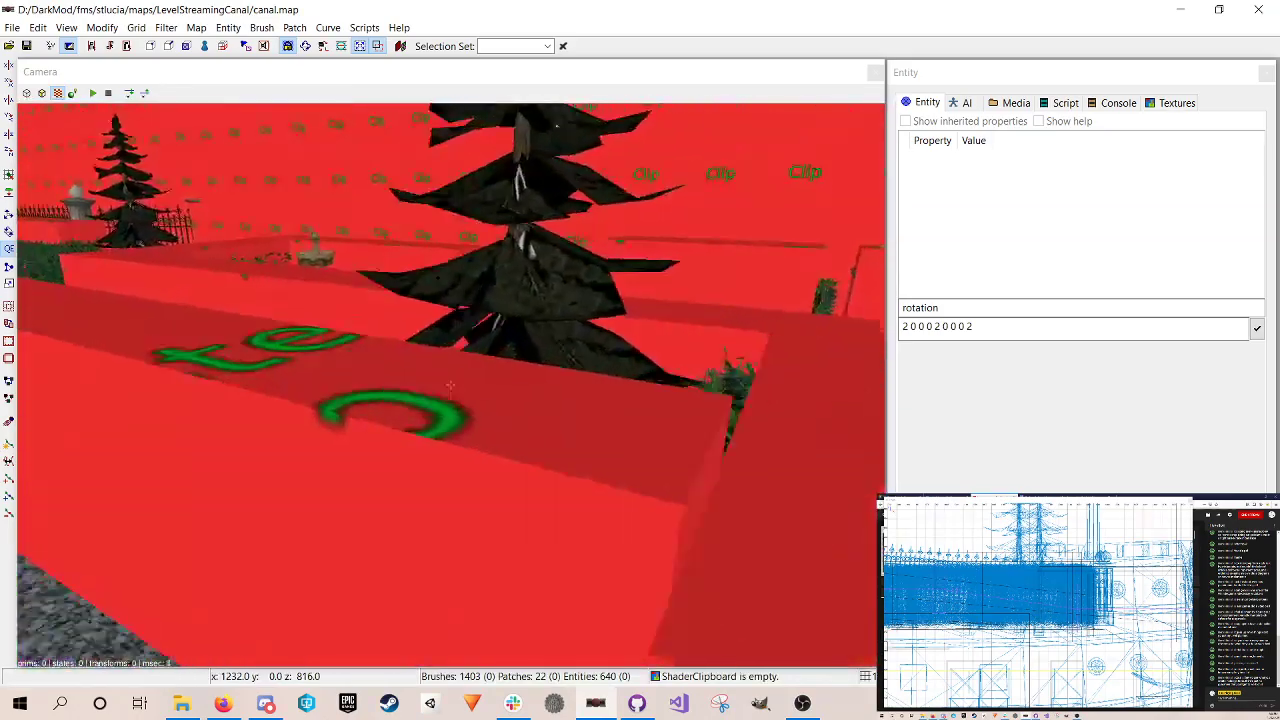
scroll(475, 386, down, 5)
right_click(475, 386)
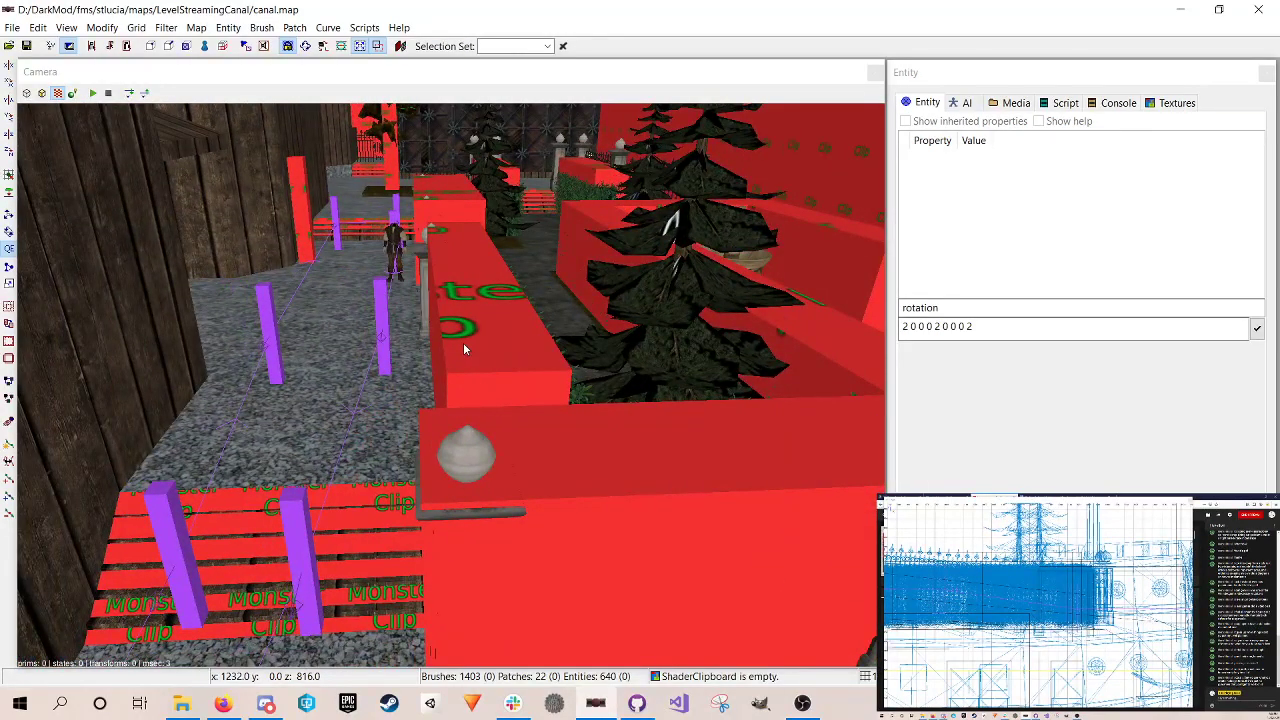
shift+click(463, 342)
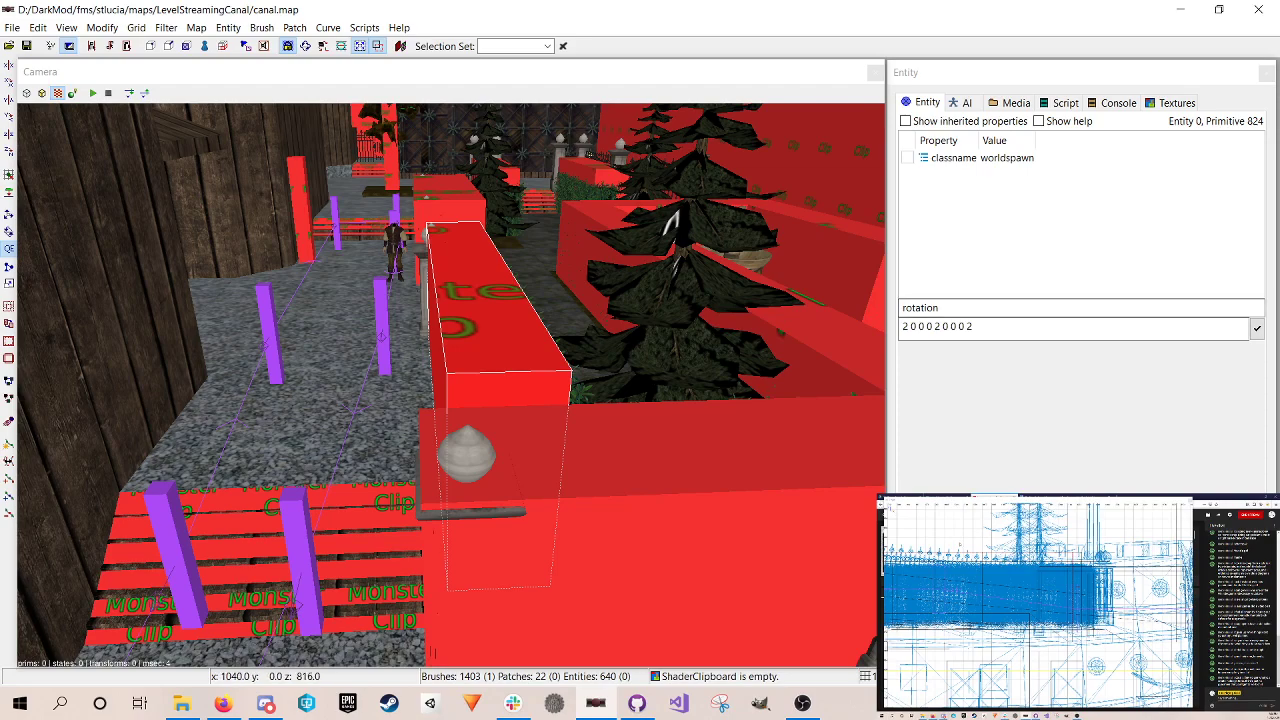
key(BackSpace)
key(ctrl+s)
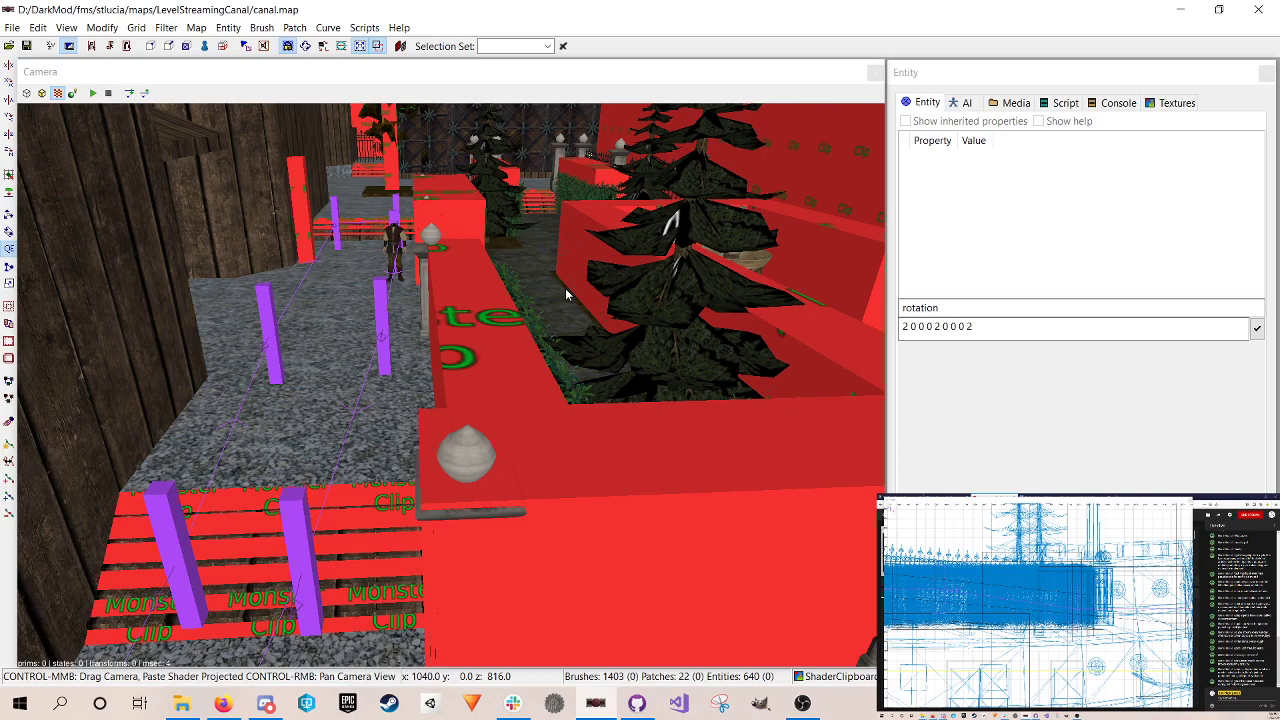
right_click(565, 288)
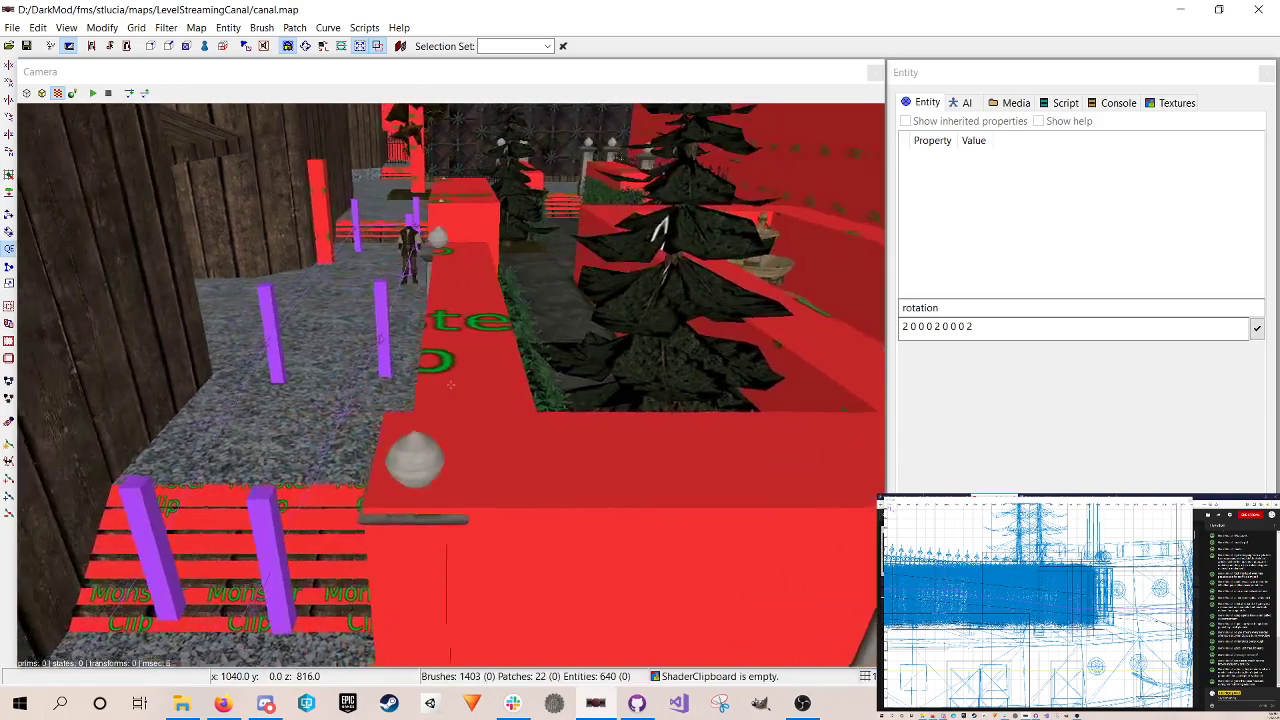
Step: Fit the clip brush beside the gravel walkway to its hedge by trimming the far end and widening it toward the garden
scroll(565, 288, down, 2)
right_click(555, 292)
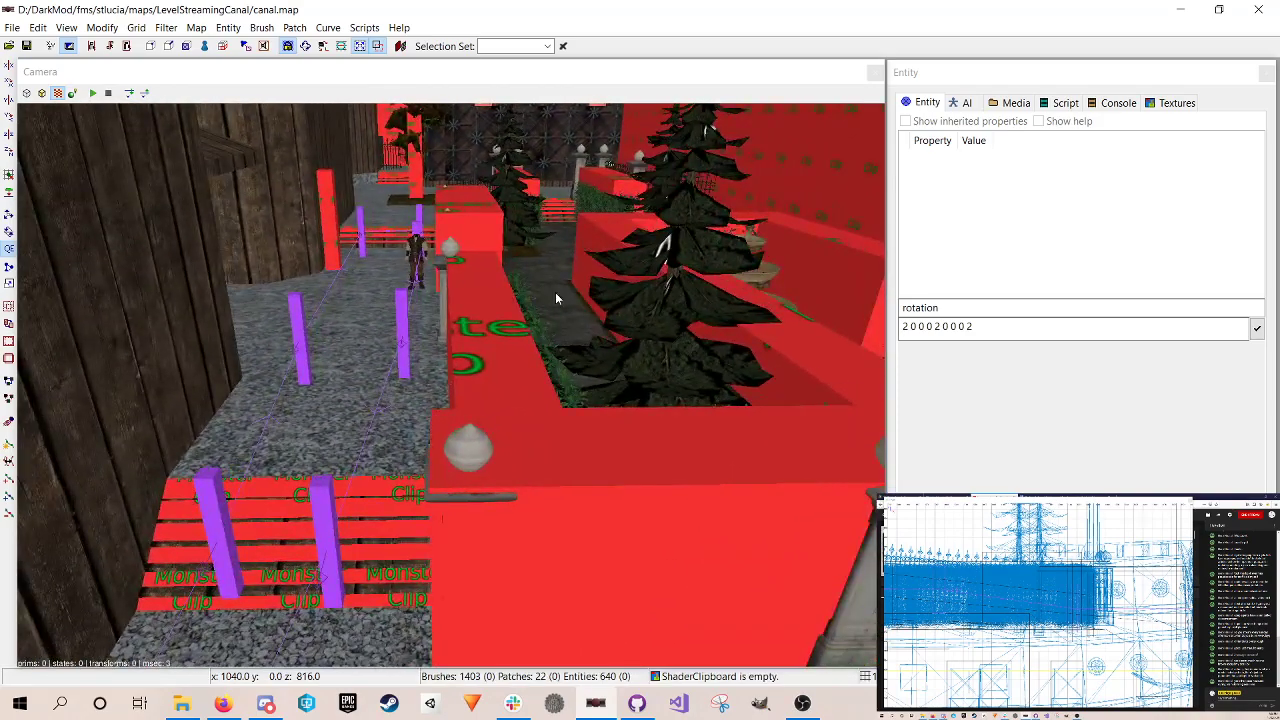
shift+click(478, 339)
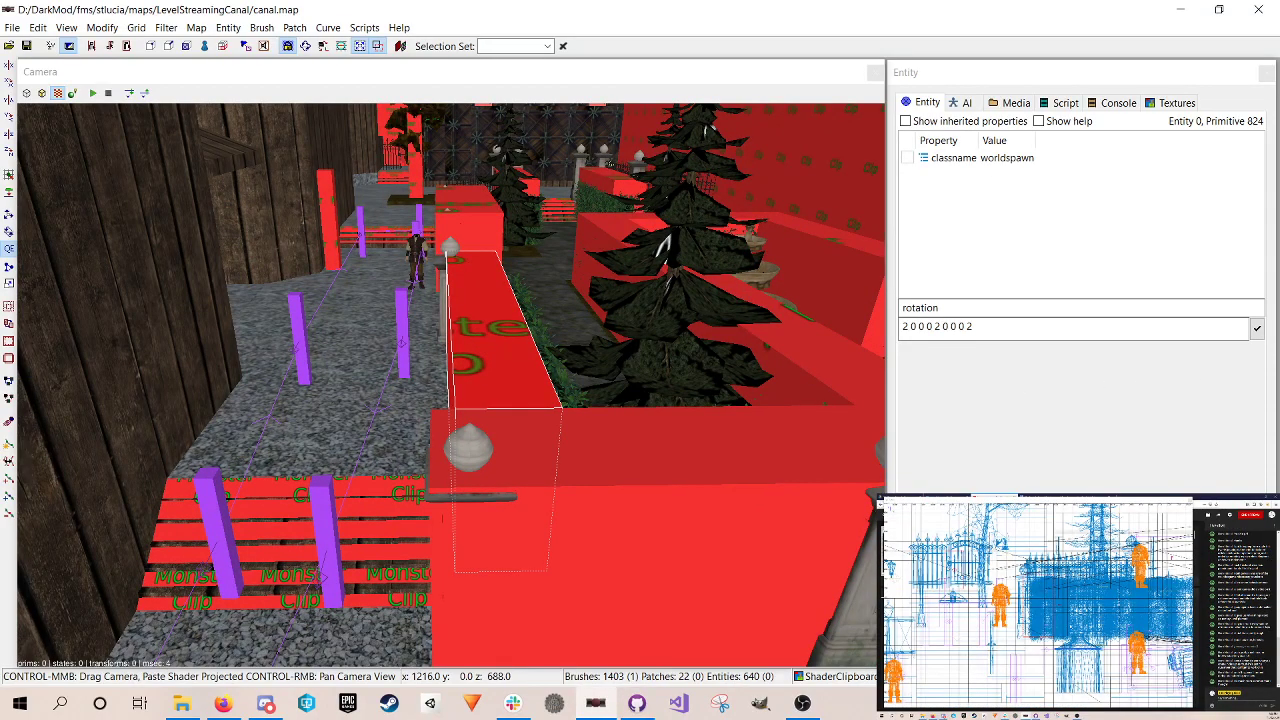
key(ctrl+Tab)
key(ctrl+Tab)
scroll(1038, 604, up, 2)
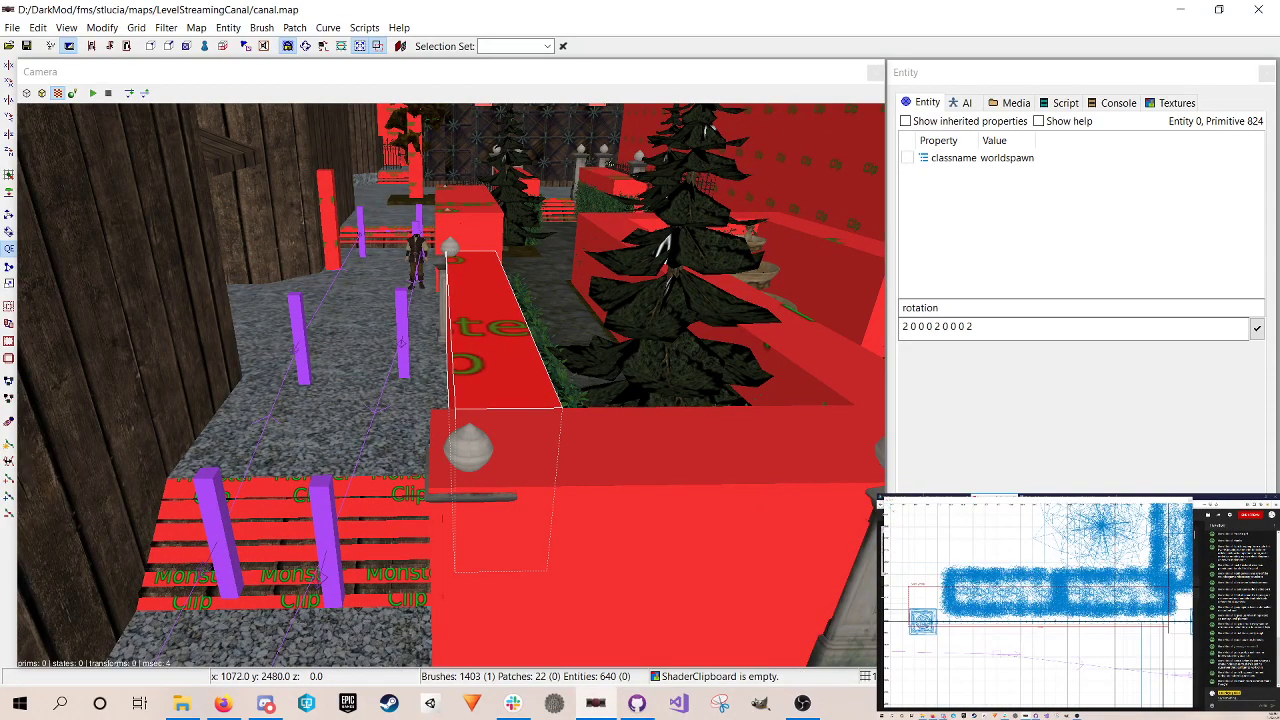
scroll(1038, 604, down, 1)
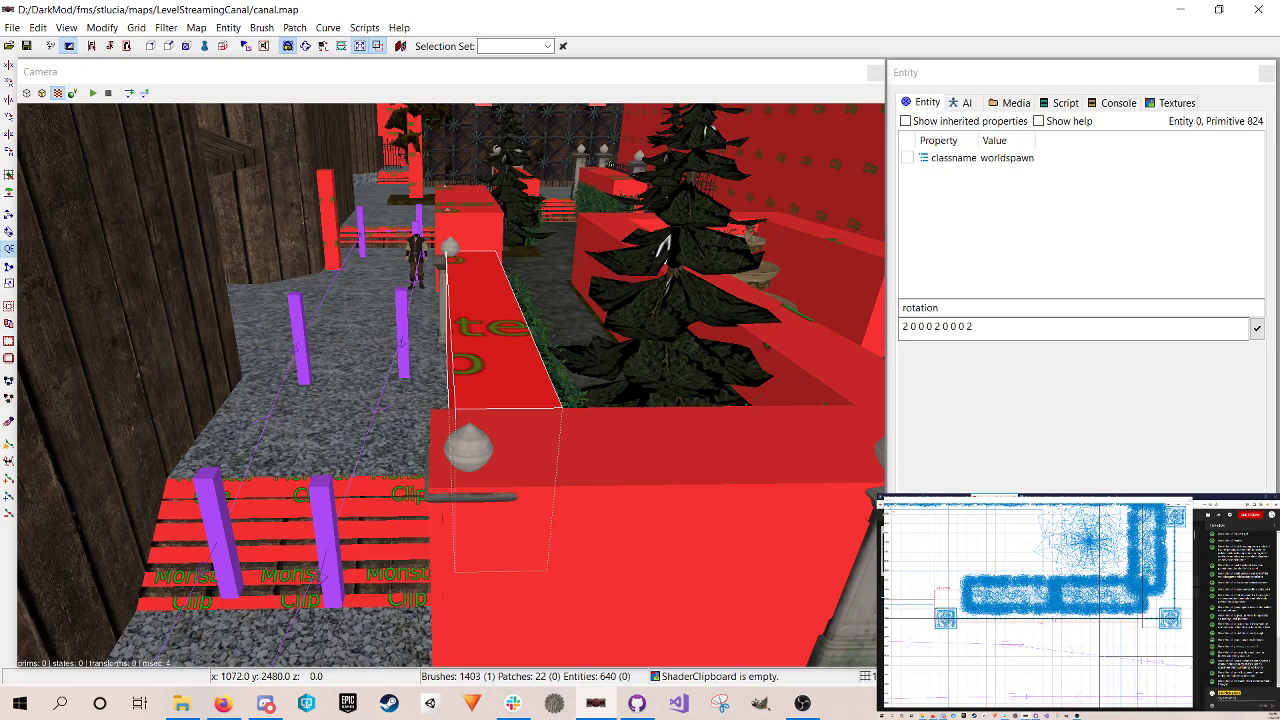
drag(975, 618, 962, 616)
key(ctrl+z)
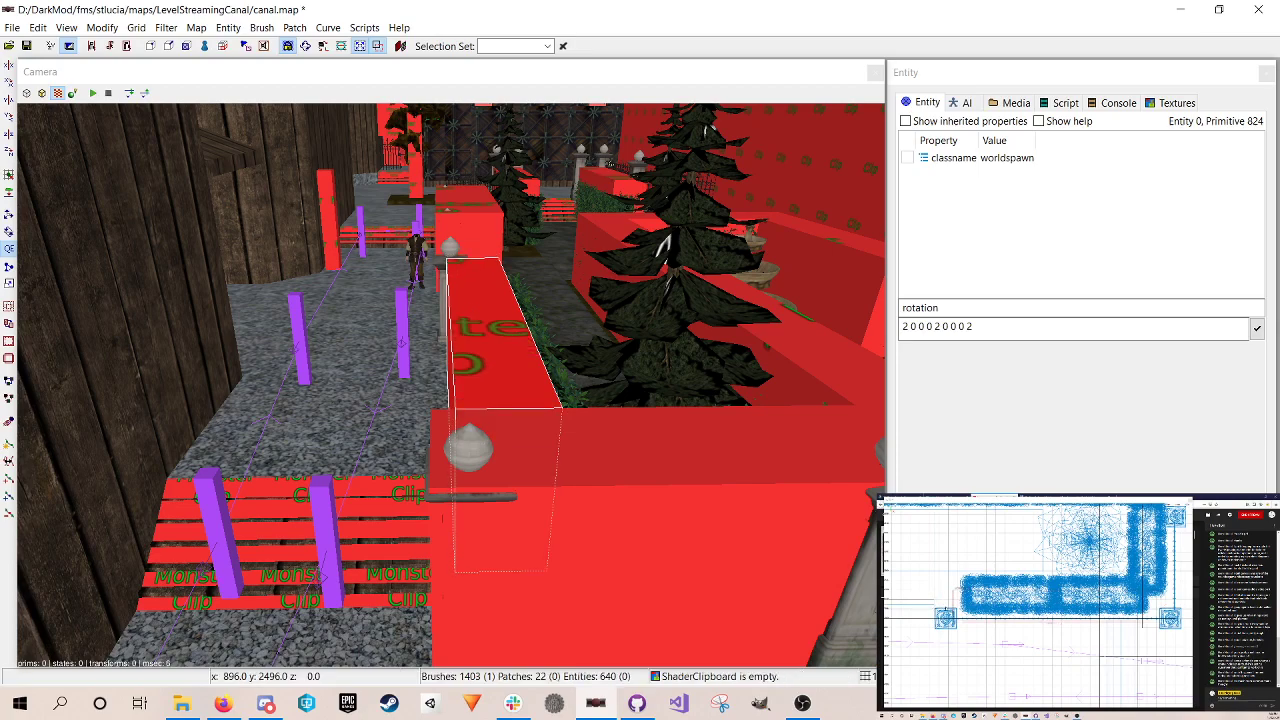
drag(949, 616, 953, 616)
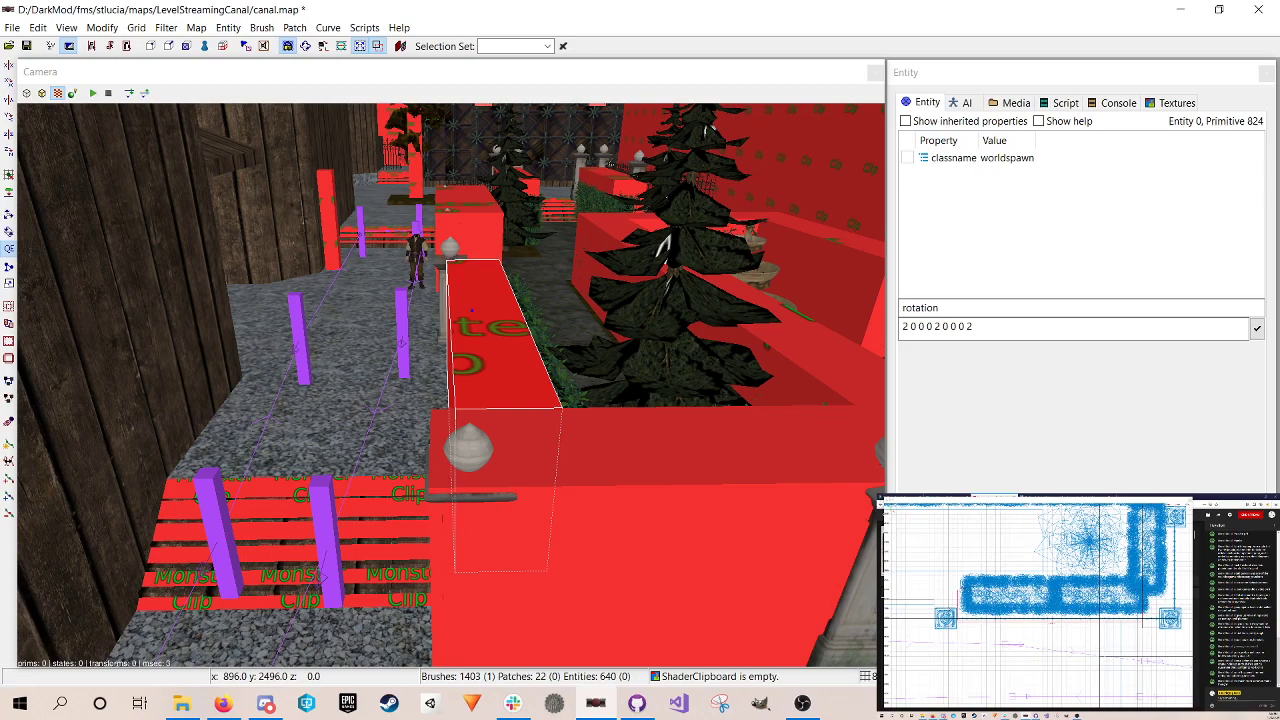
drag(992, 573, 992, 563)
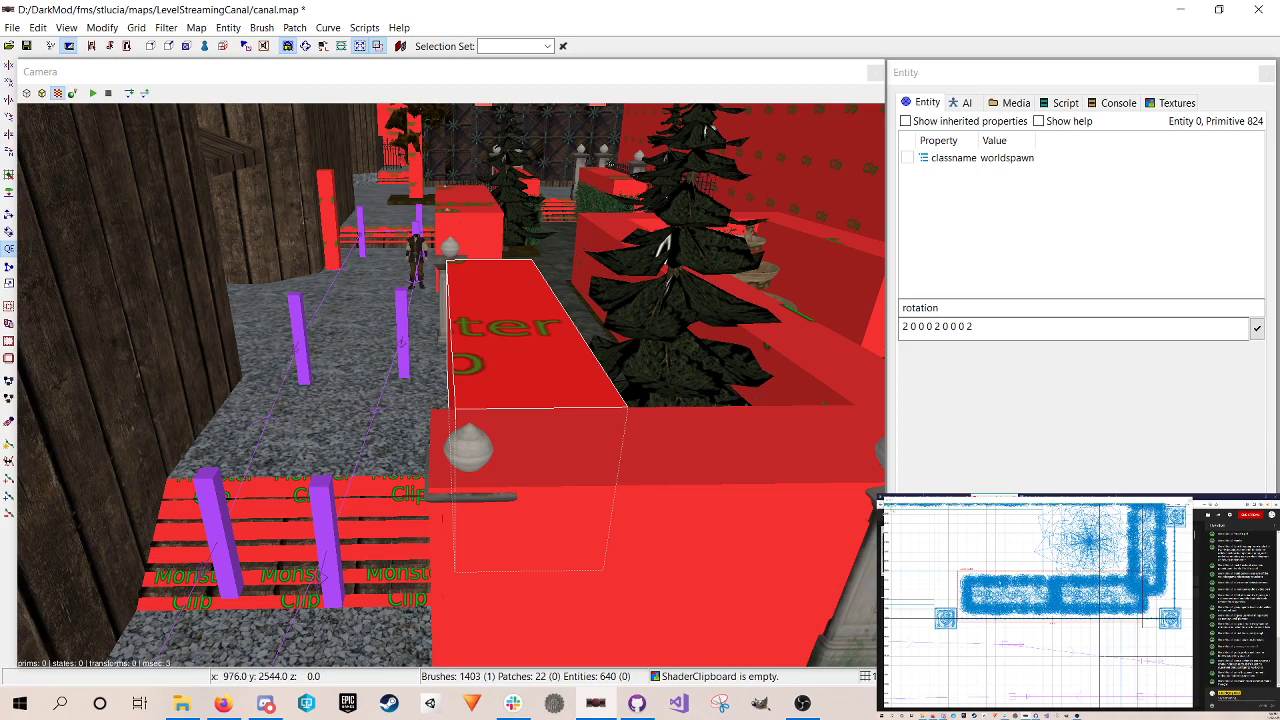
Step: Duplicate the widened hedge clip brush and shrink the copy around the stone pillar at the hedge's far end
right_drag(999, 580, 1022, 570)
key(space)
drag(1006, 594, 974, 618)
drag(1143, 620, 984, 622)
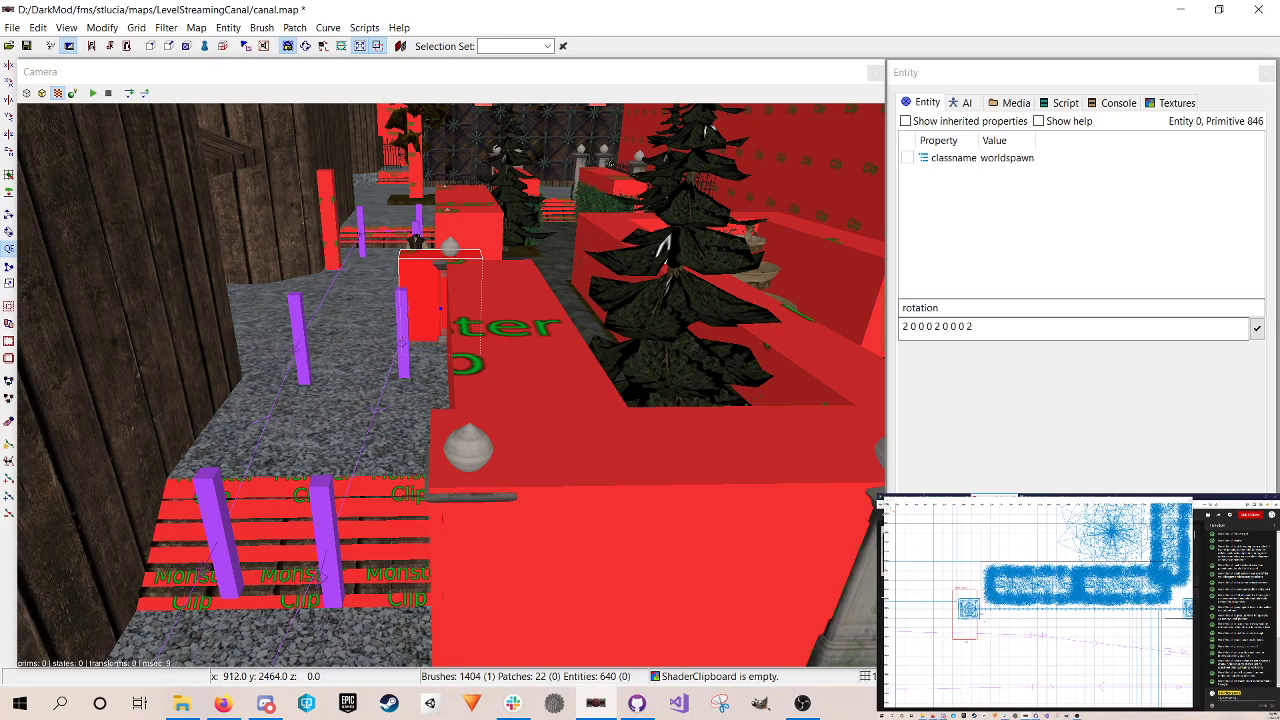
Step: Trim the duplicated clip brush to the pillar's footprint beside the walkway hedge, deselect it and save canal.map
key(4)
key([)
key(])
key(])
drag(977, 628, 982, 628)
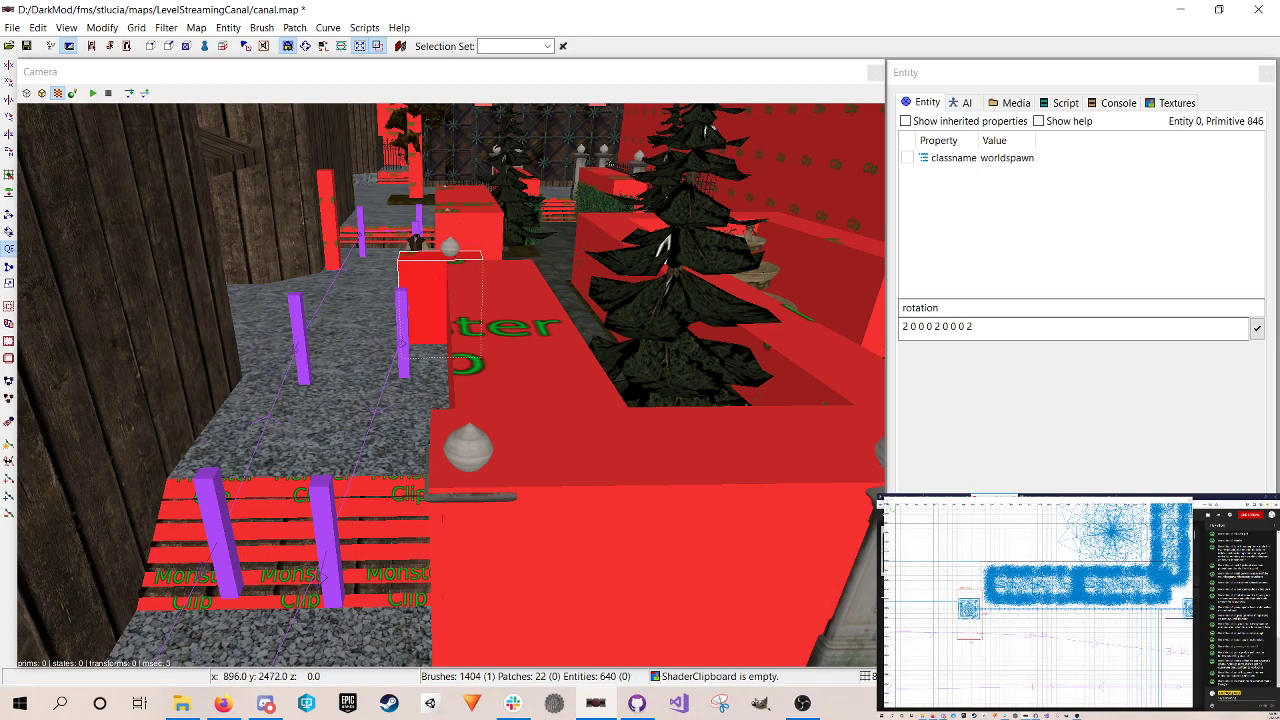
drag(982, 624, 968, 626)
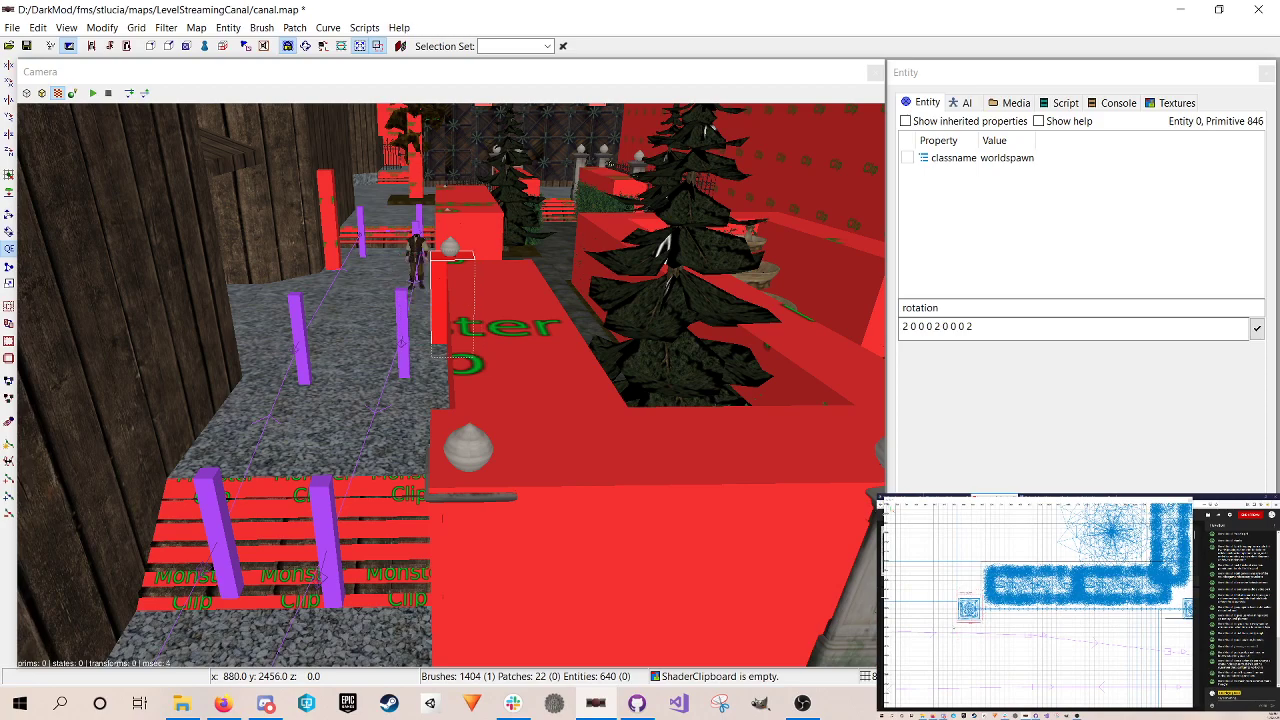
right_click(607, 403)
right_click(607, 403)
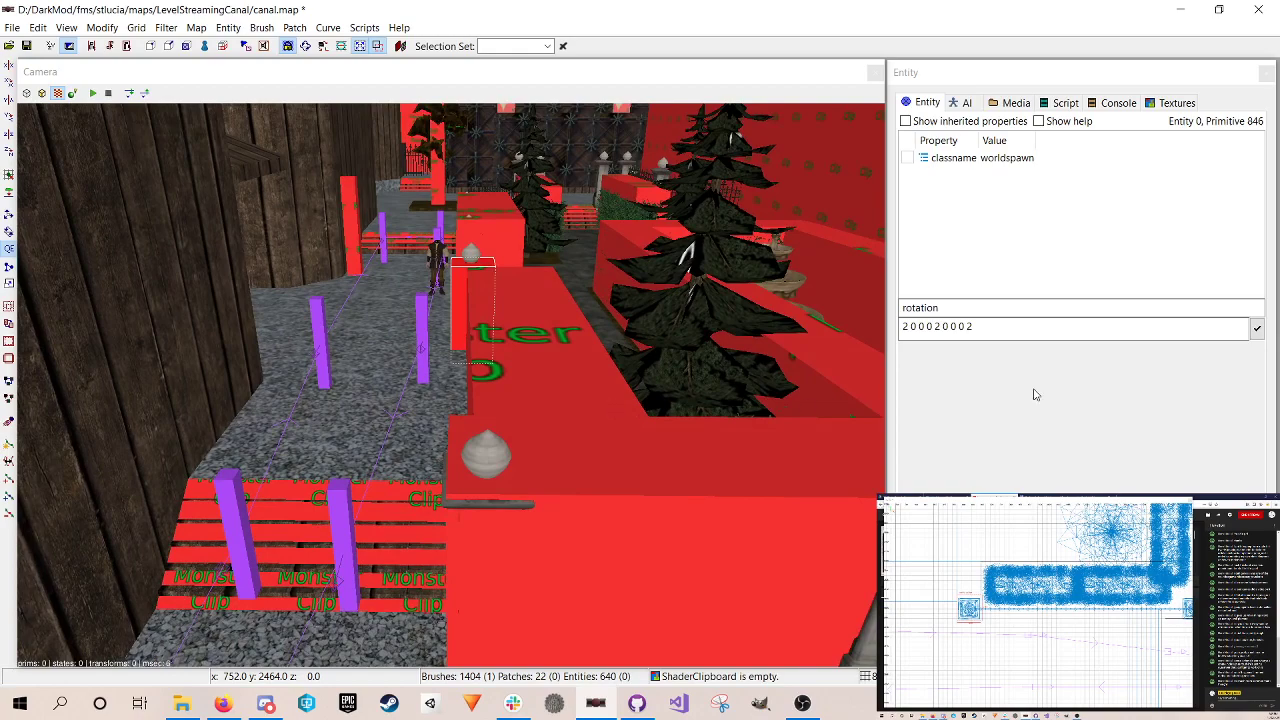
key(ctrl+Tab)
key(ctrl+Tab)
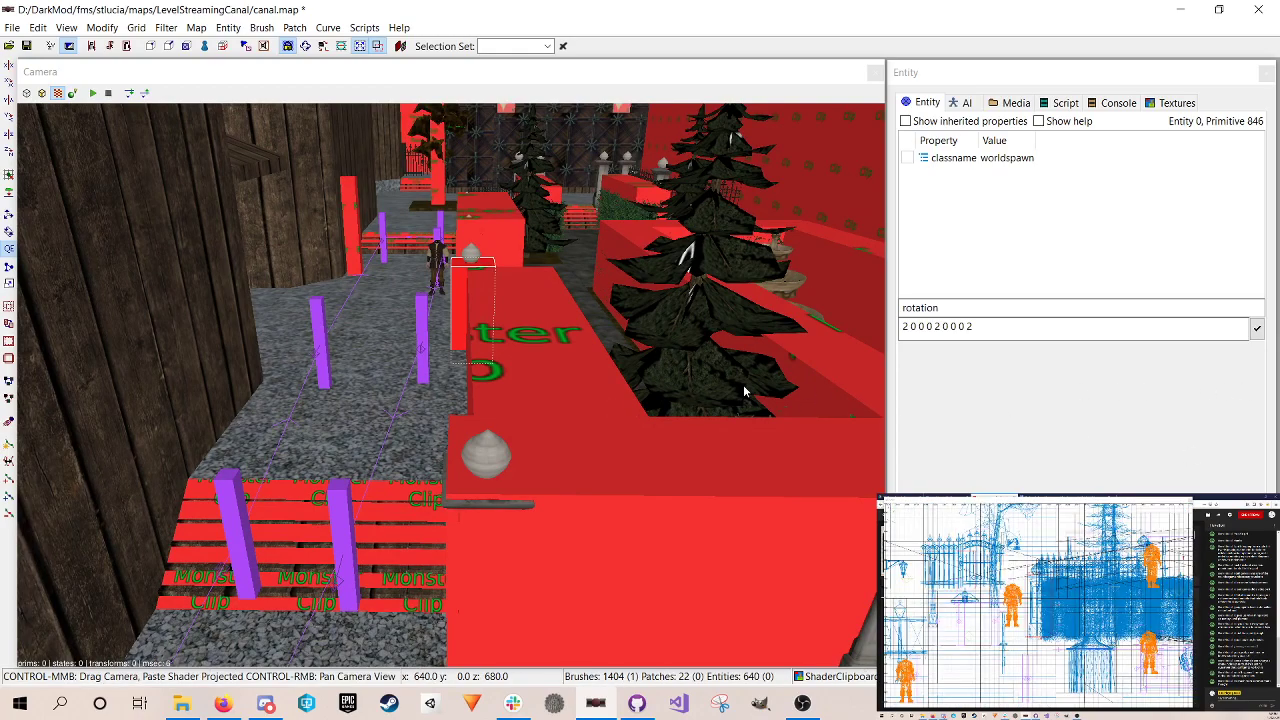
key(ctrl+Tab)
key(Escape)
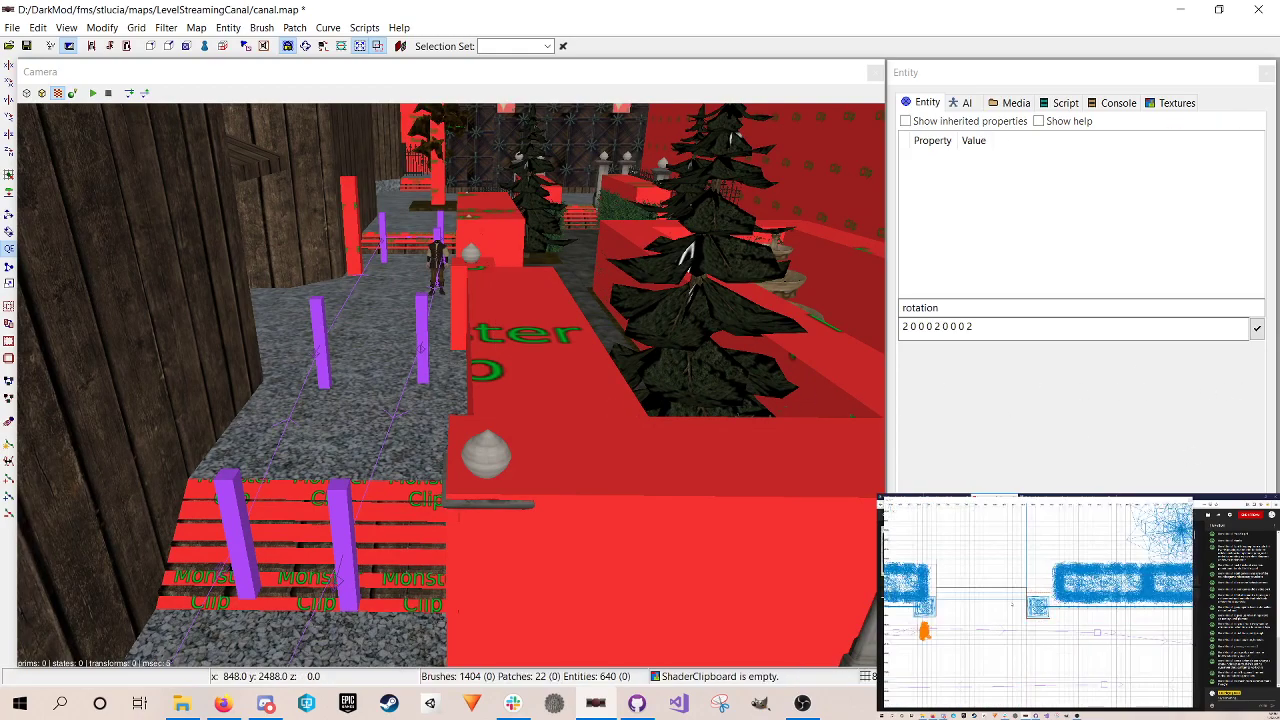
key(ctrl+s)
Step: Examine the clip brushes around the garden's hedges, pillars, fountain and wooden steps for gaps and exposed ivy
right_click(640, 370)
key(Up)
key(Up)
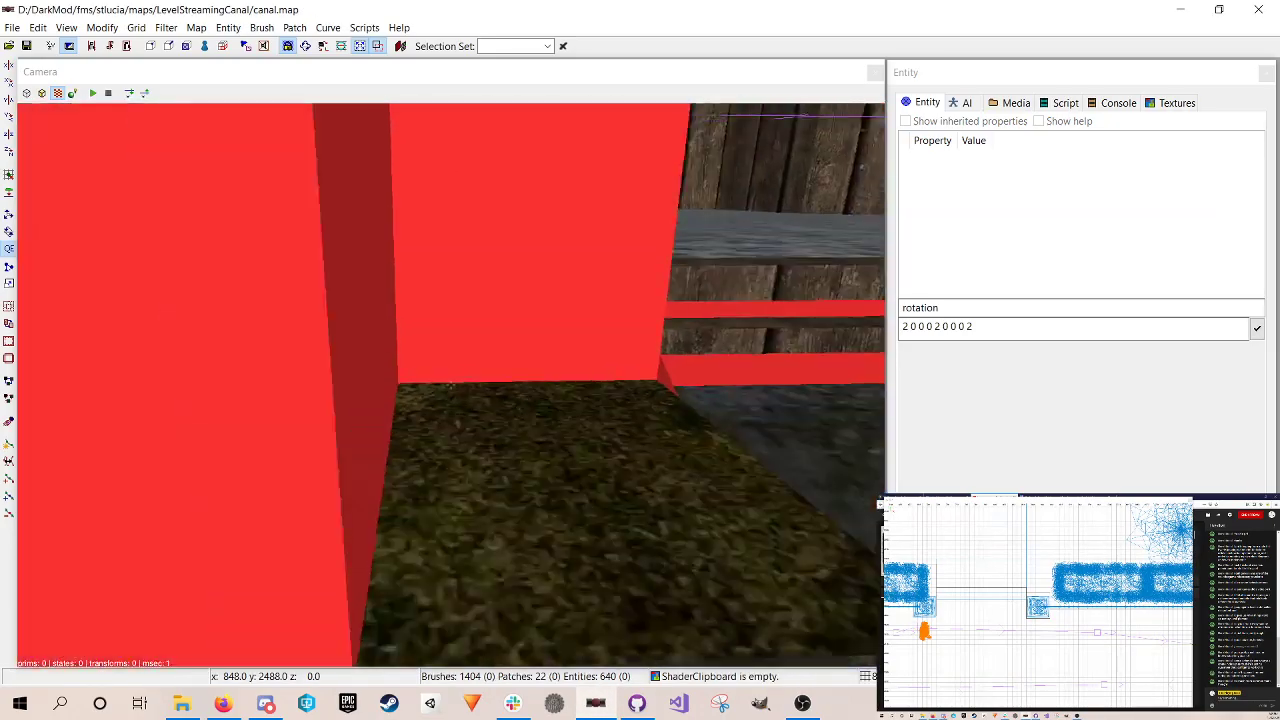
key(Down)
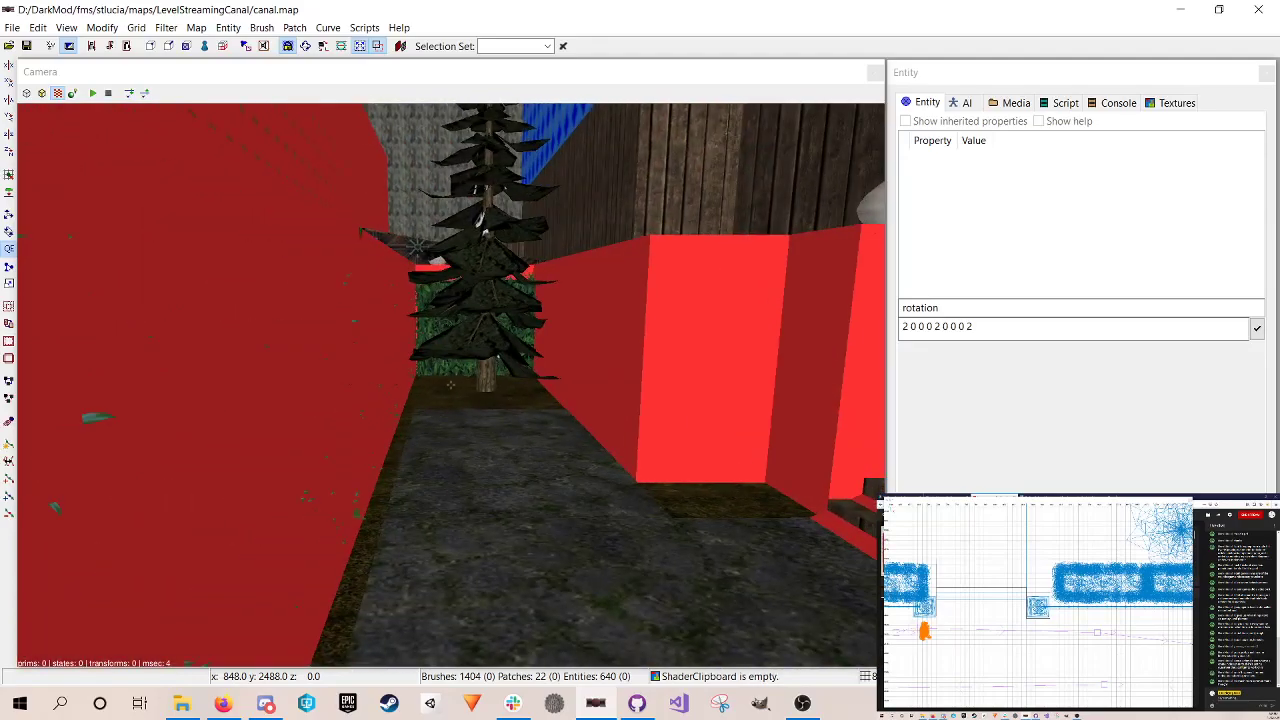
key(Up)
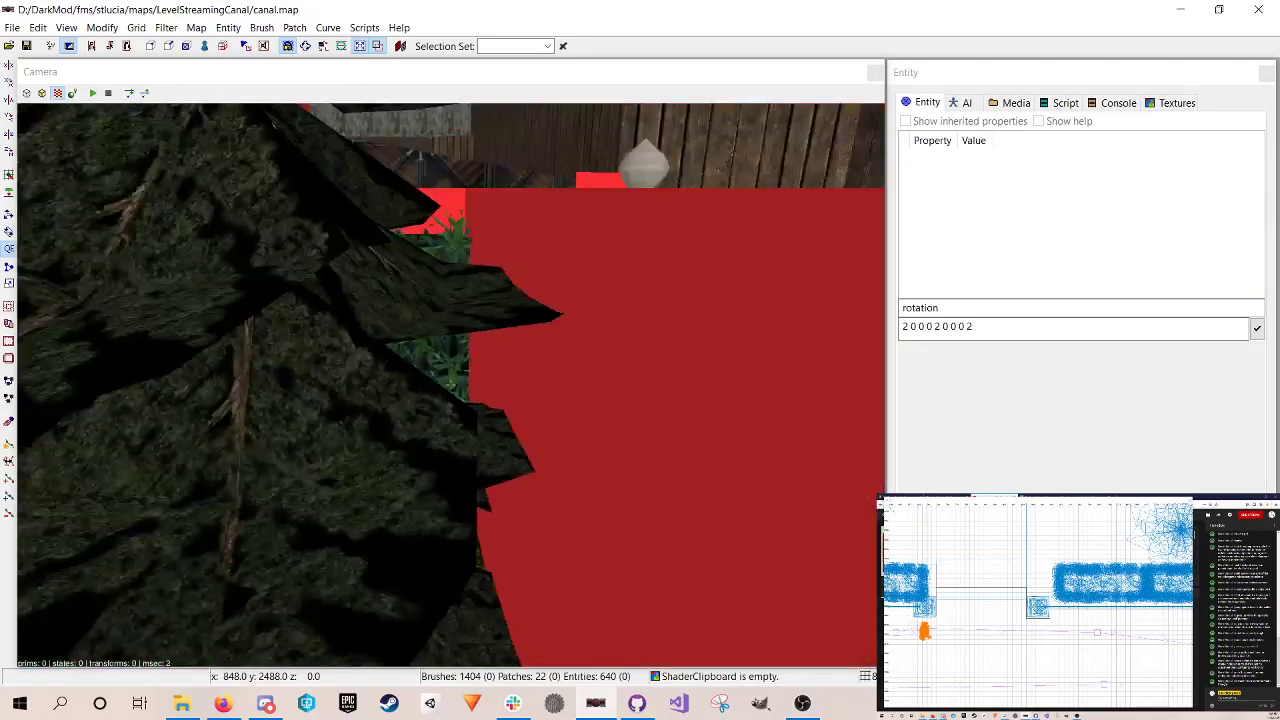
key(Down)
key(Down)
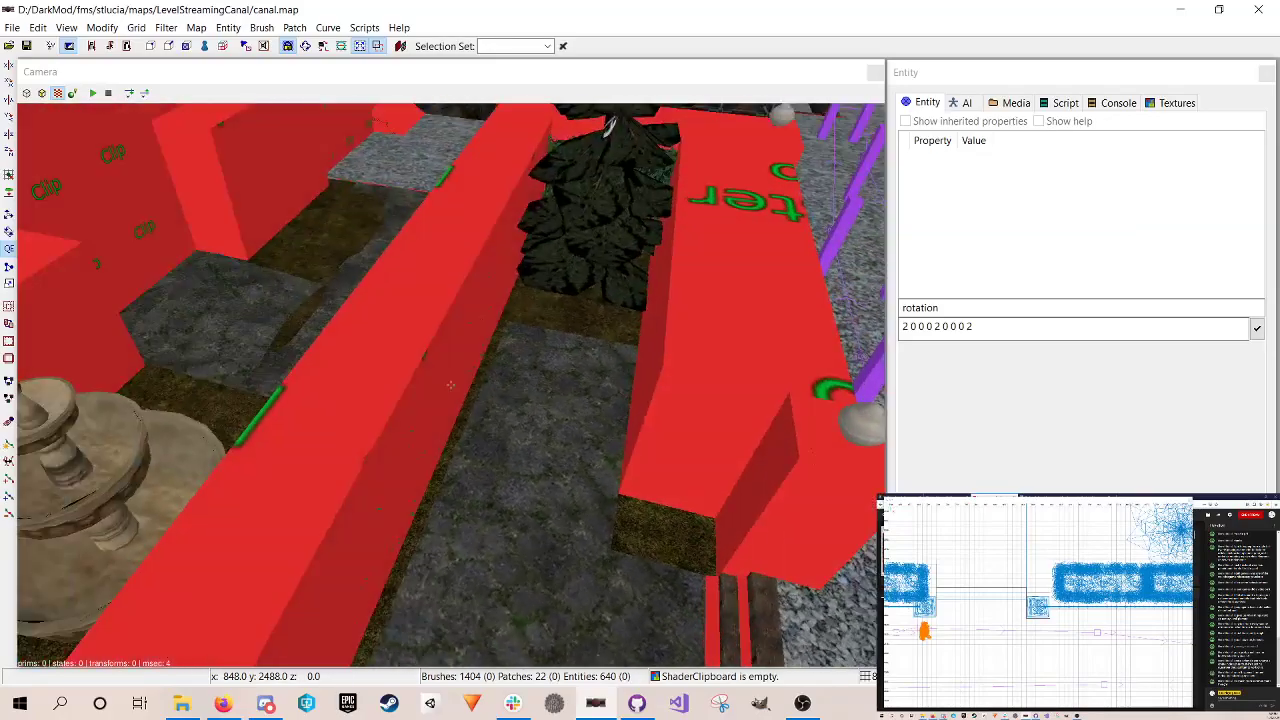
key(Down)
key(Up)
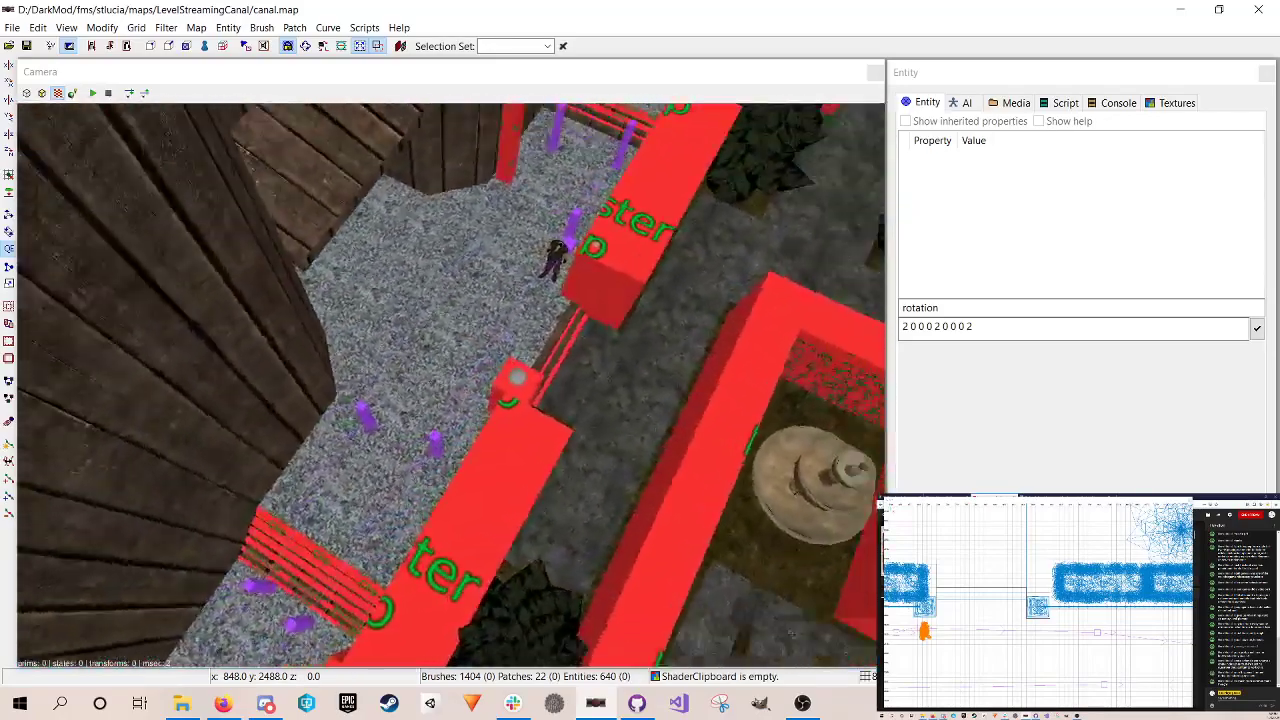
key(Up)
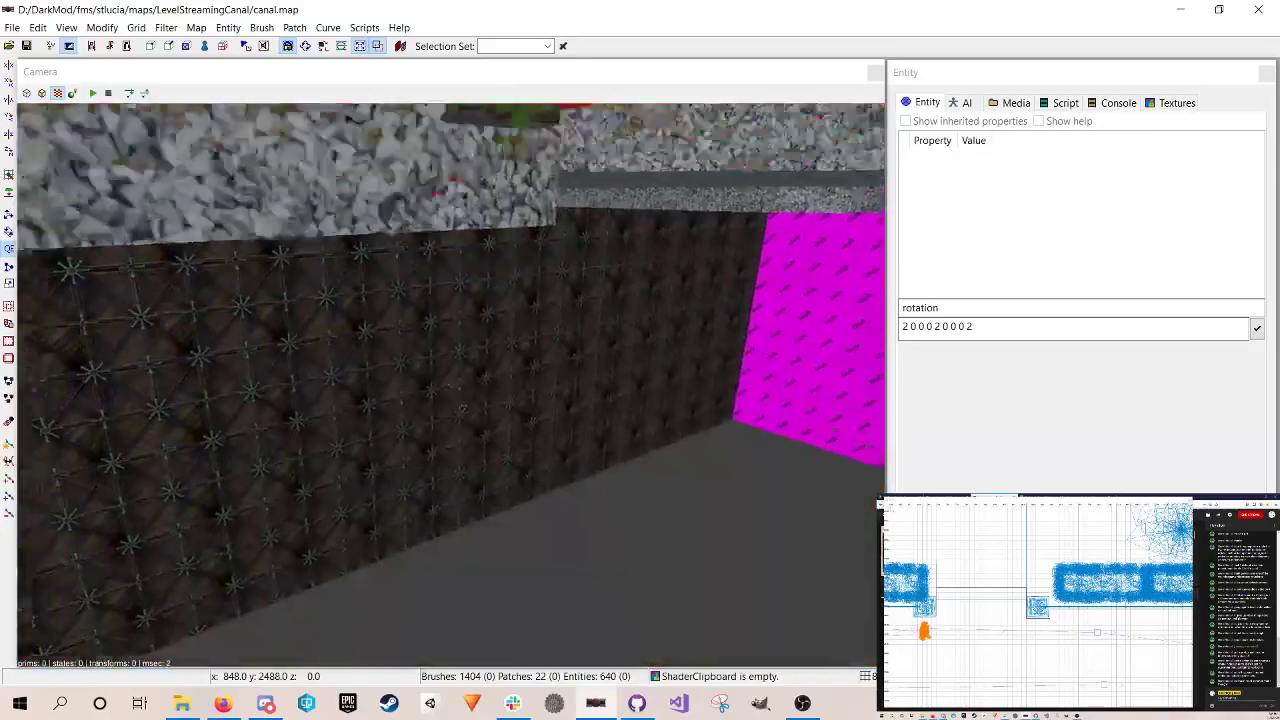
key(Down)
key(Down)
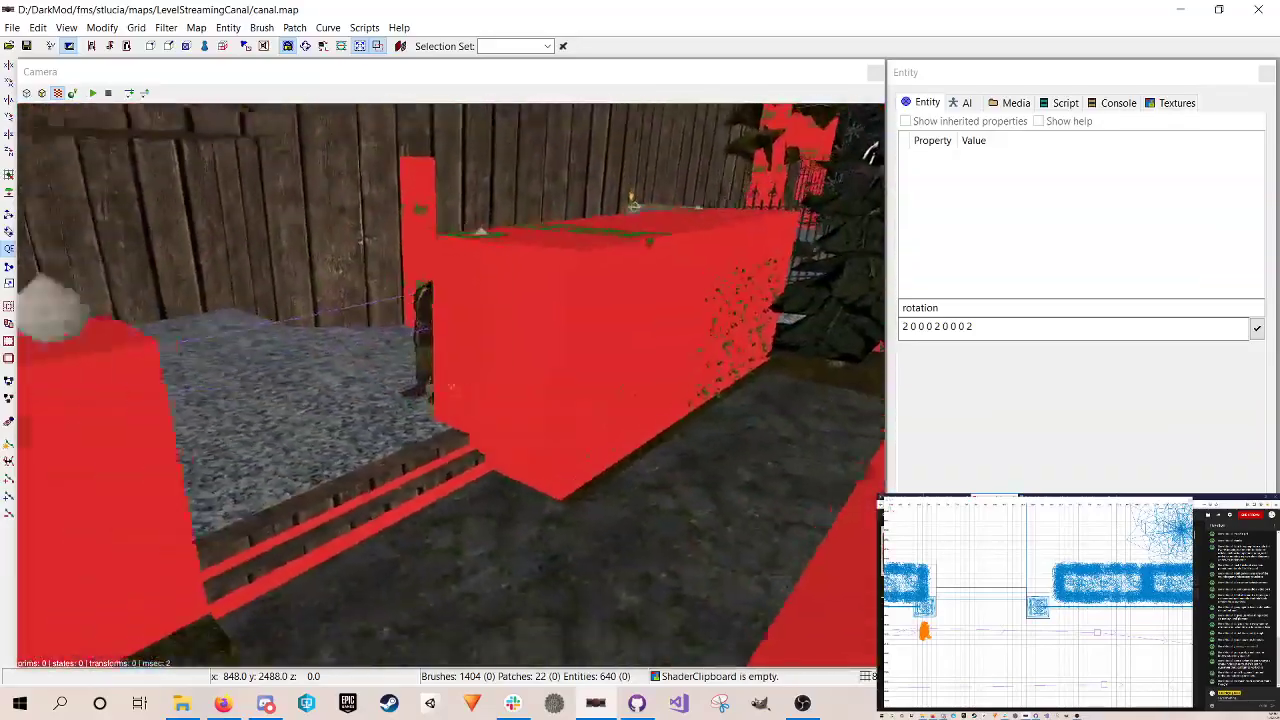
key(Down)
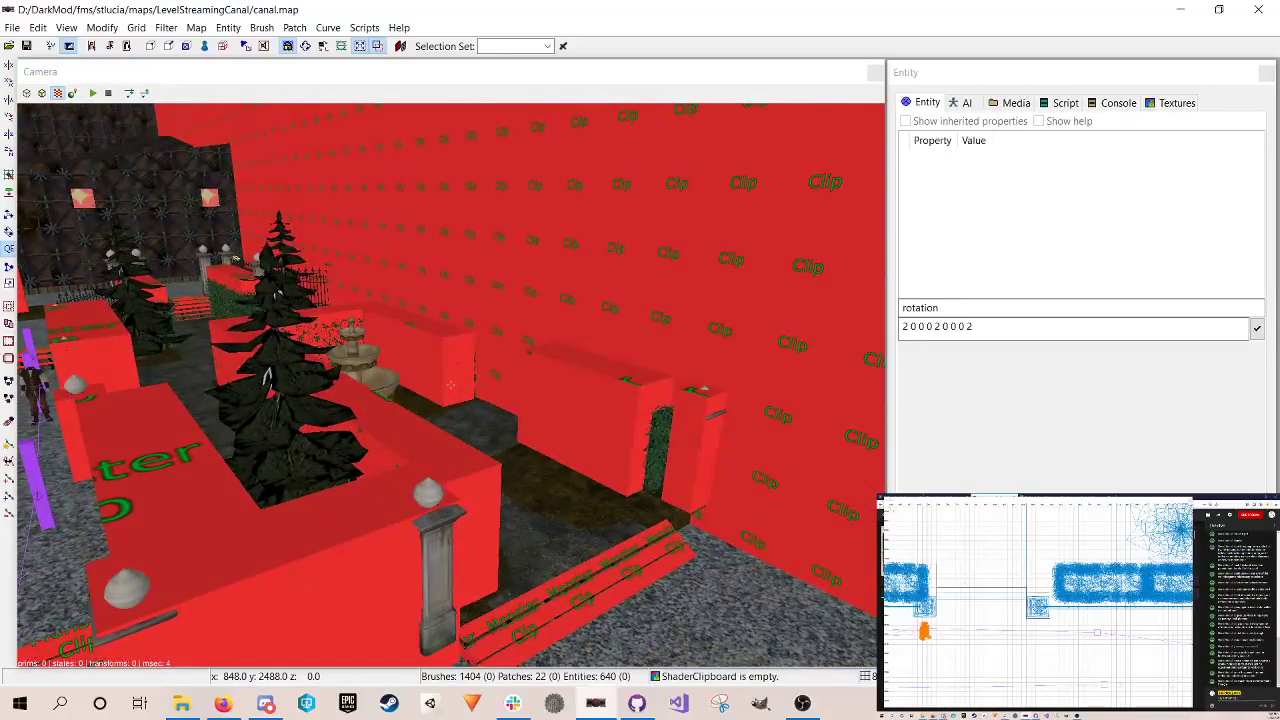
key(Up)
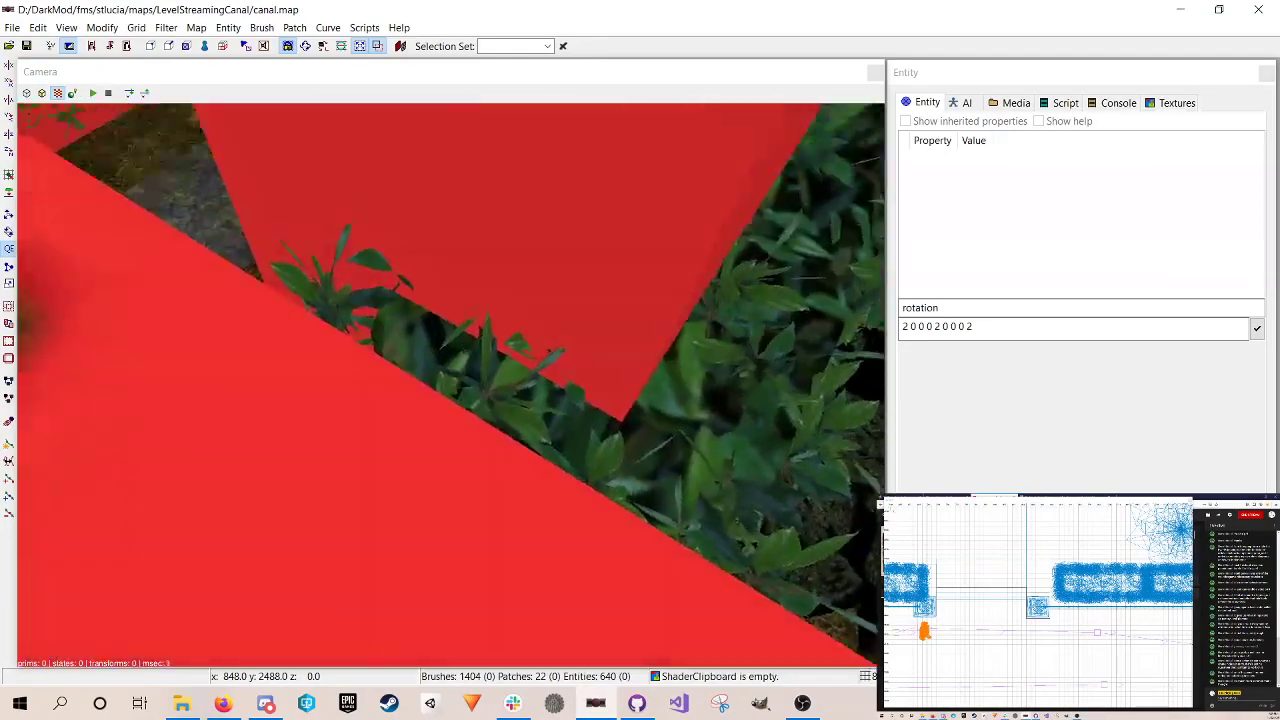
key(Down)
Step: Widen the hedge clip brush near the street-side steps over the whole hedge, extend it to the pillar's clip brush and save canal.map
right_click(546, 338)
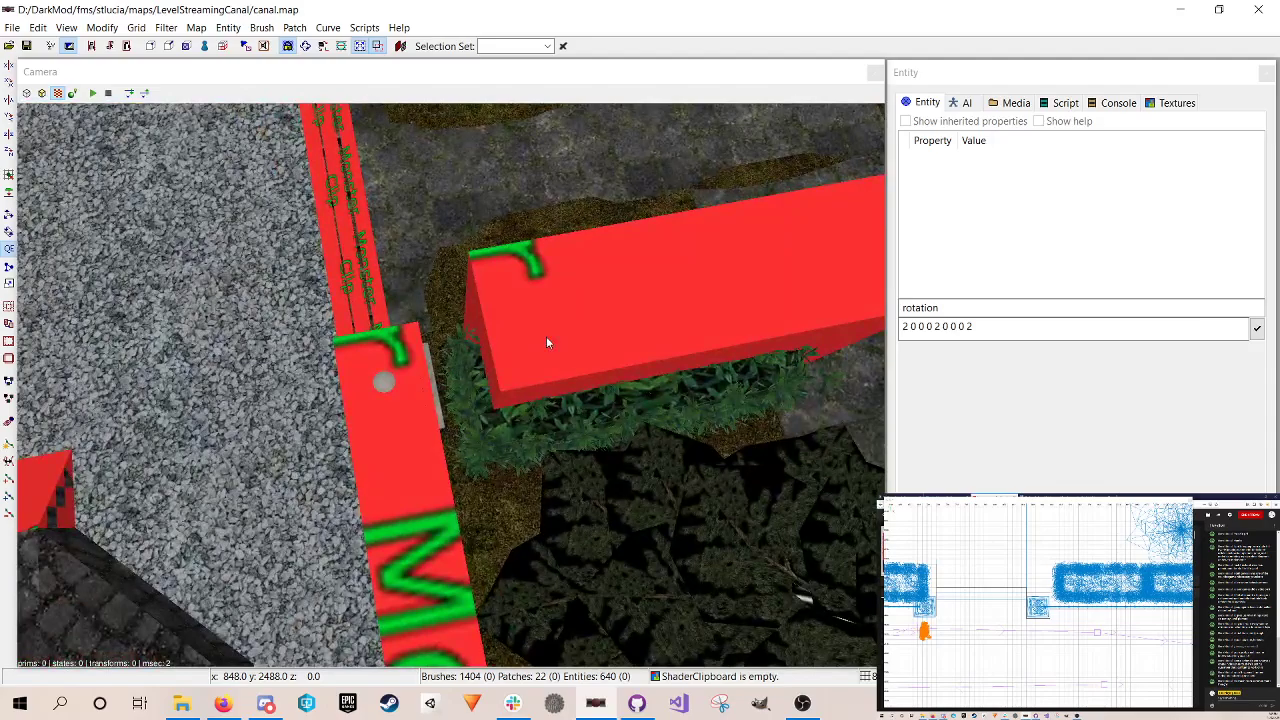
shift+click(546, 342)
mouse_move(1038, 606)
right_down()
mouse_move(1013, 608)
mouse_move(1037, 653)
right_up()
scroll(1038, 606, down, 4)
scroll(1040, 606, up, 2)
drag(1000, 560, 1006, 538)
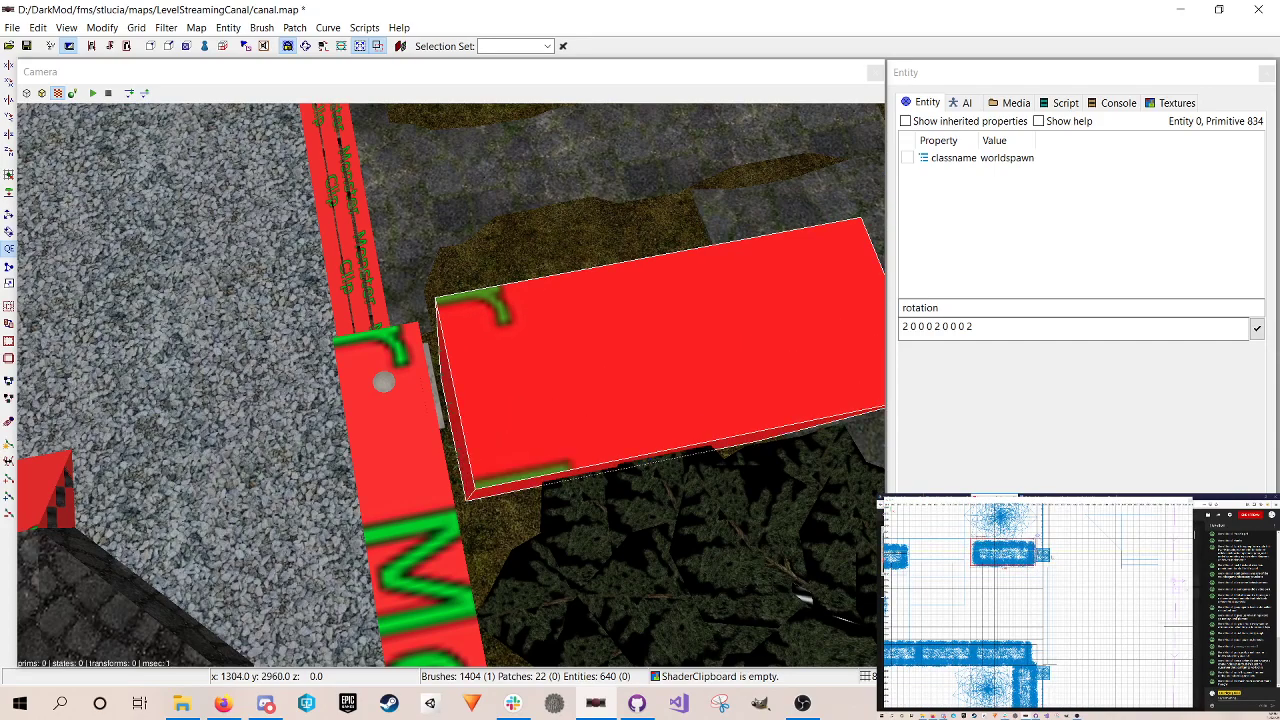
drag(1038, 538, 1040, 539)
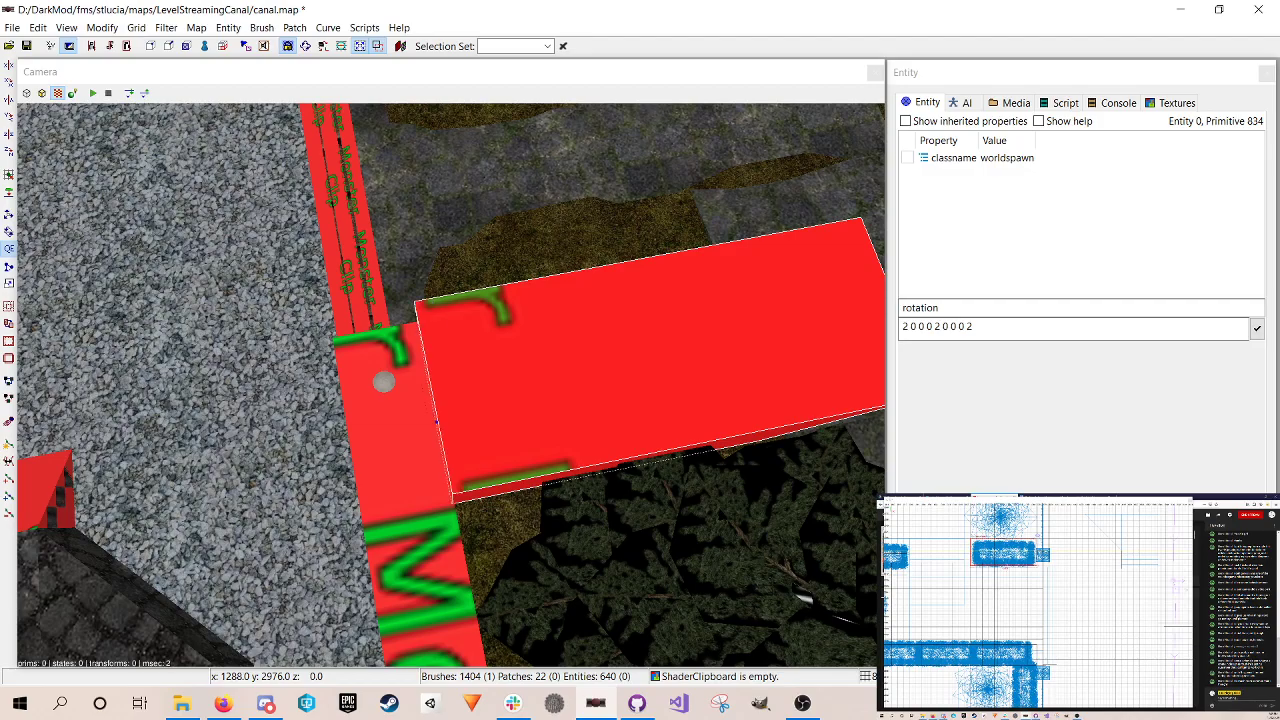
key(Escape)
key(ctrl+s)
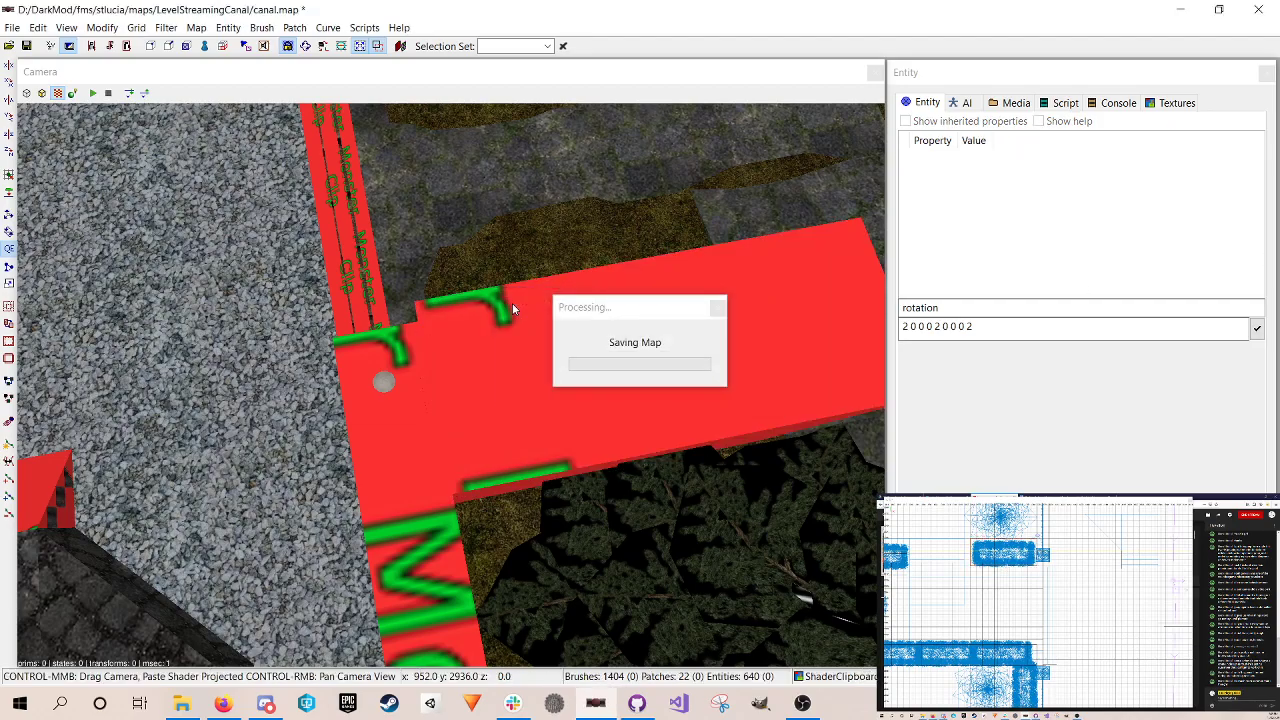
Step: Shift the short hedge clip brush beside the fountain outward and widen it over the ivy facing the paved path
right_click(512, 303)
key(Up)
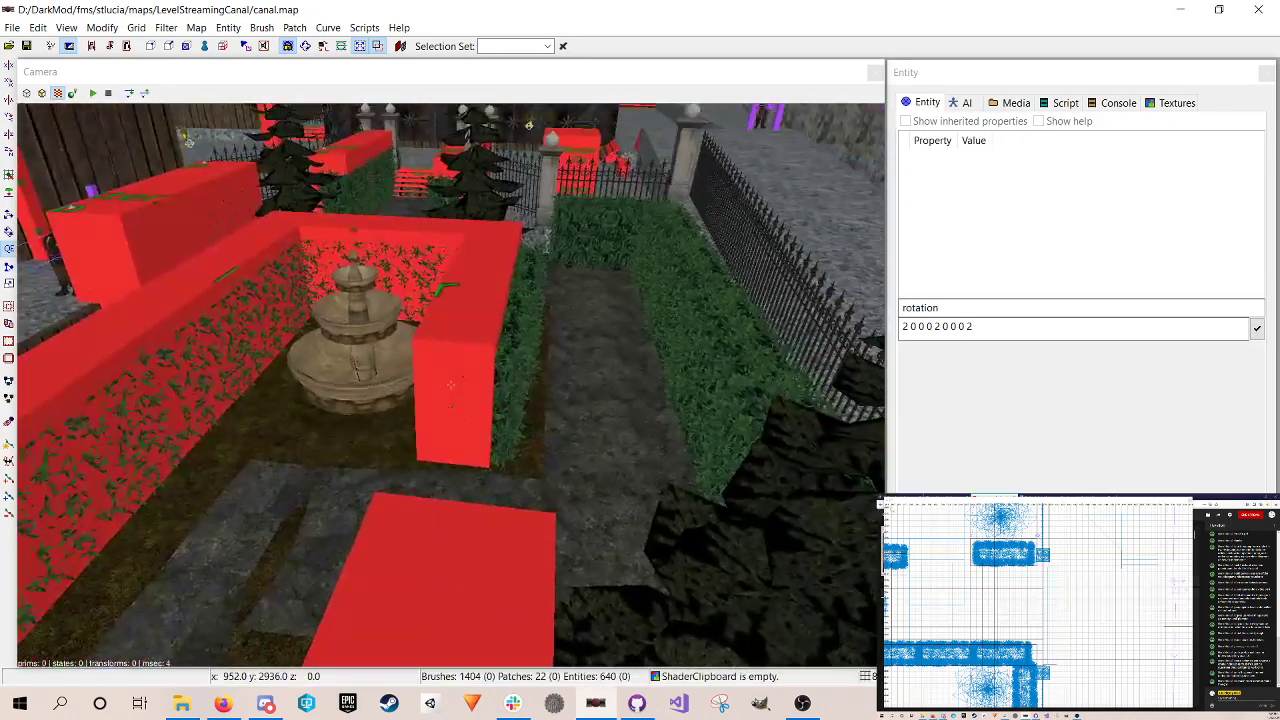
right_click(510, 302)
shift+click(495, 296)
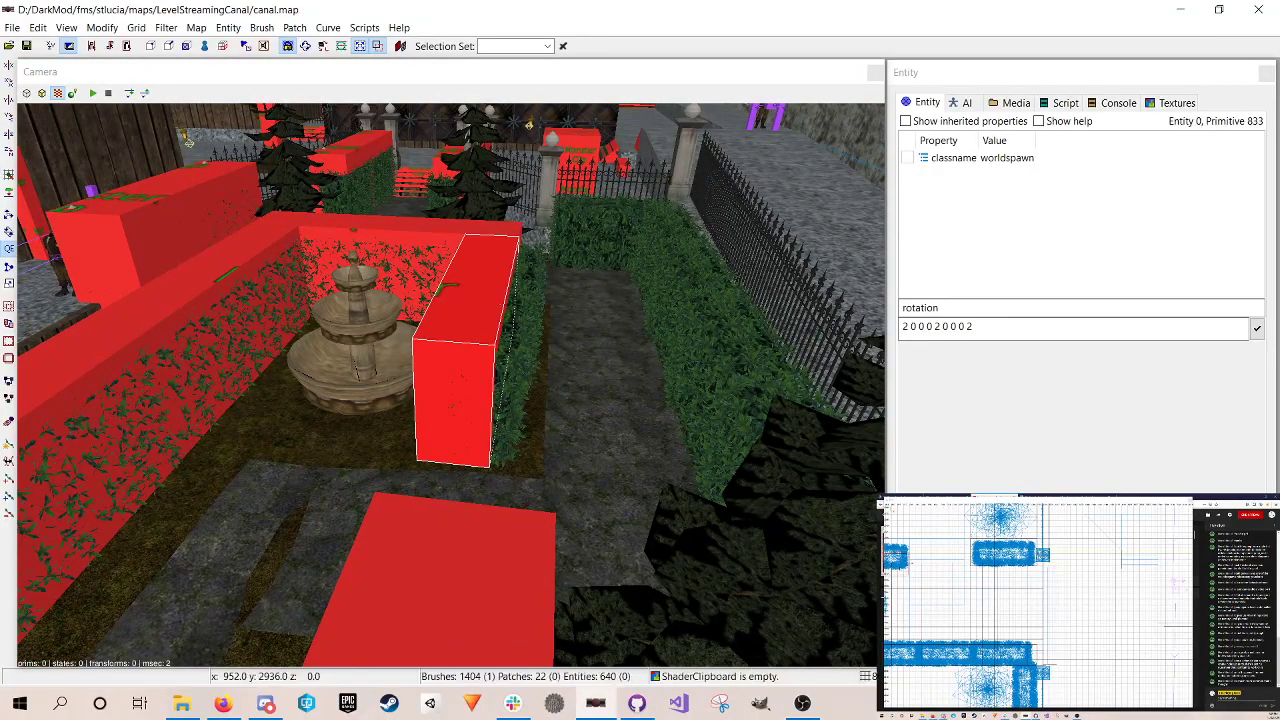
right_drag(911, 565, 1055, 572)
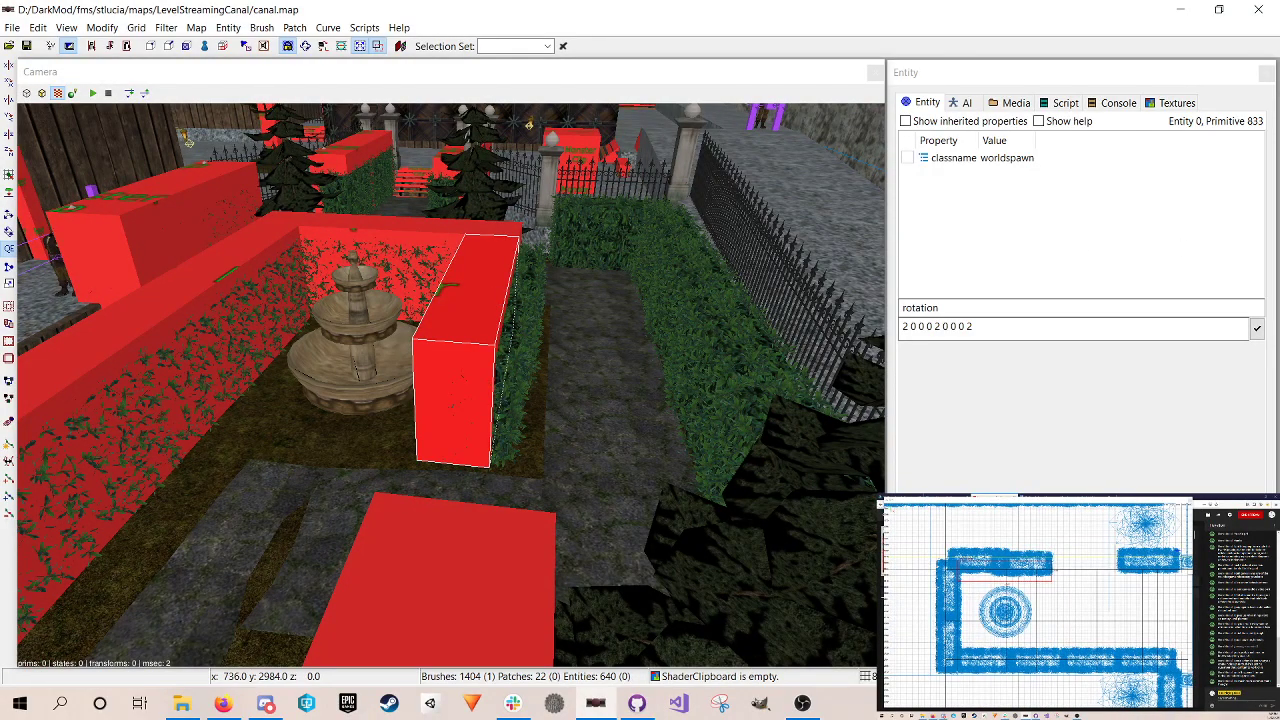
drag(1008, 570, 1008, 566)
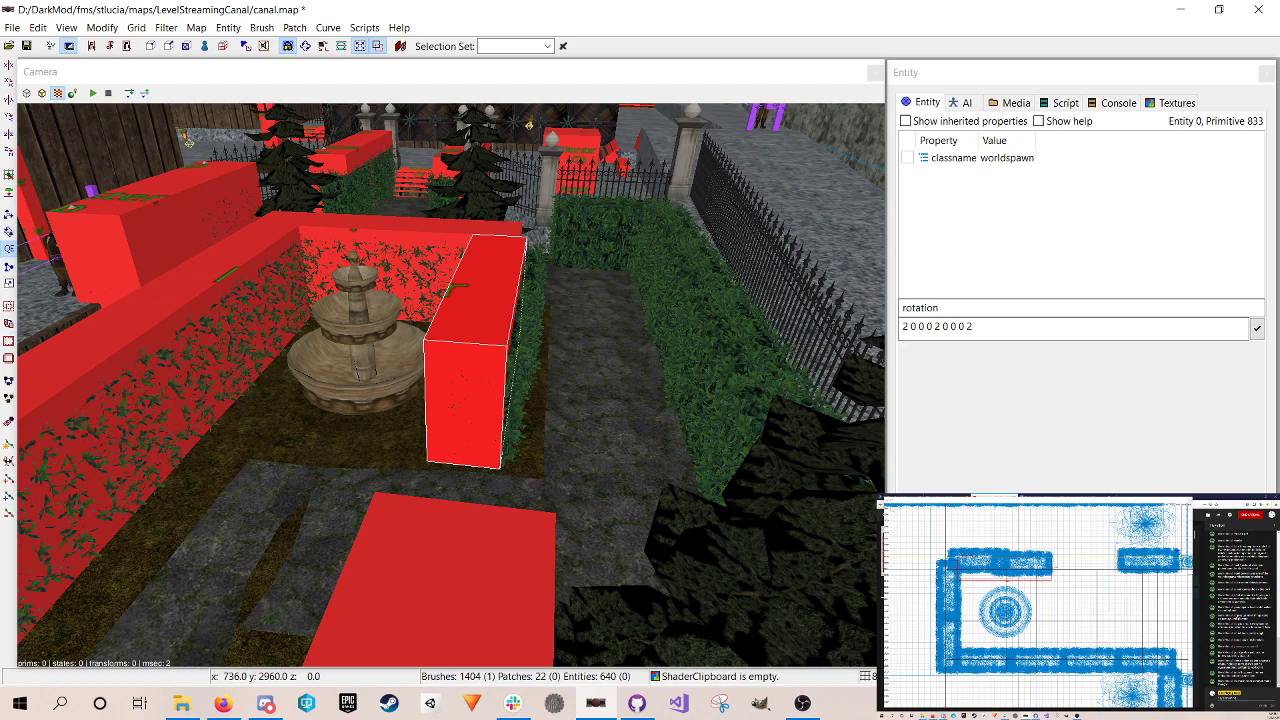
drag(1008, 558, 1008, 546)
key(Escape)
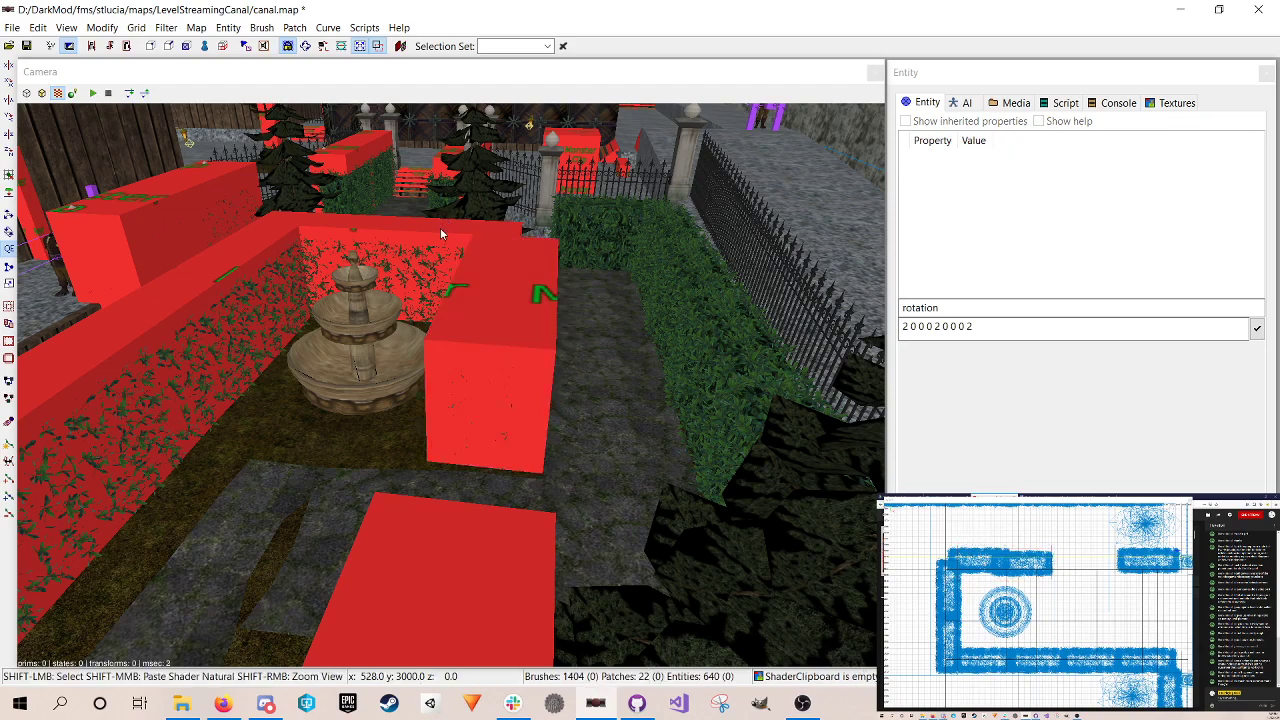
Step: Extend the fountain's adjoining rear hedge clip brush to line up with the widened one, and save canal.map
shift+click(440, 227)
key(Escape)
key(ctrl+s)
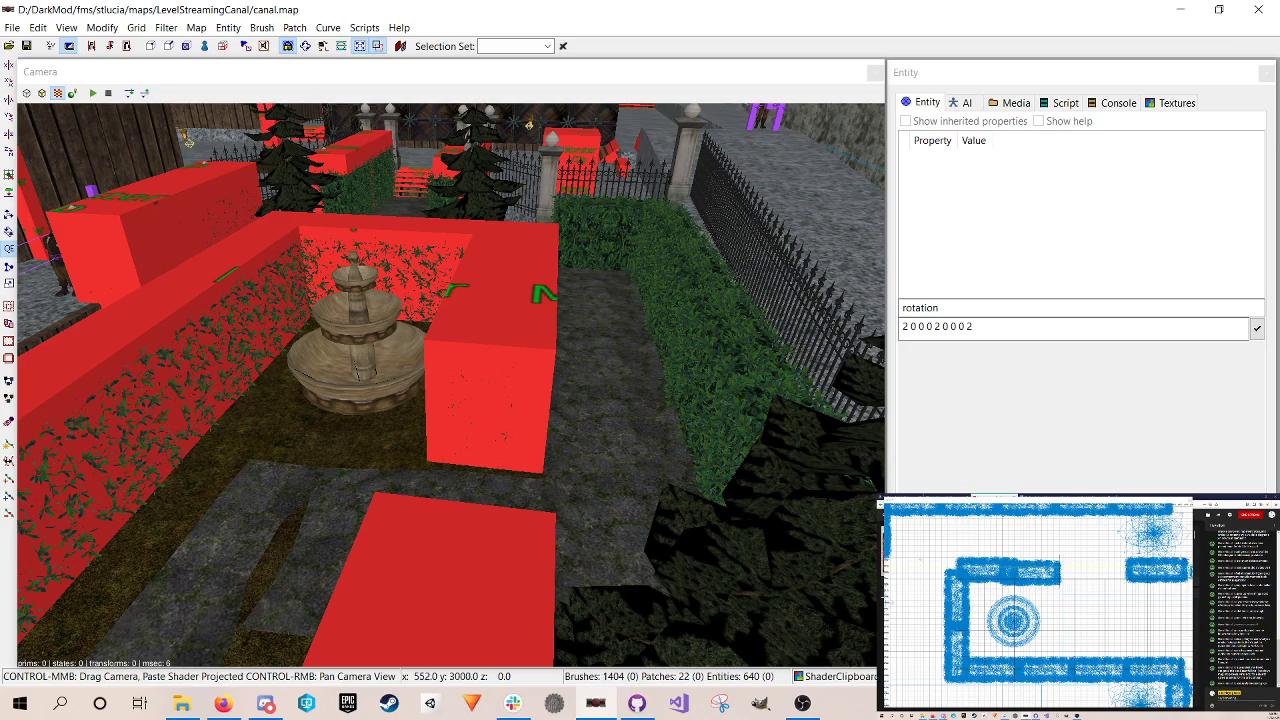
Step: Examine the garden entrance, the street beside the low wooden building and the canal edge for clip brush coverage
key(Up)
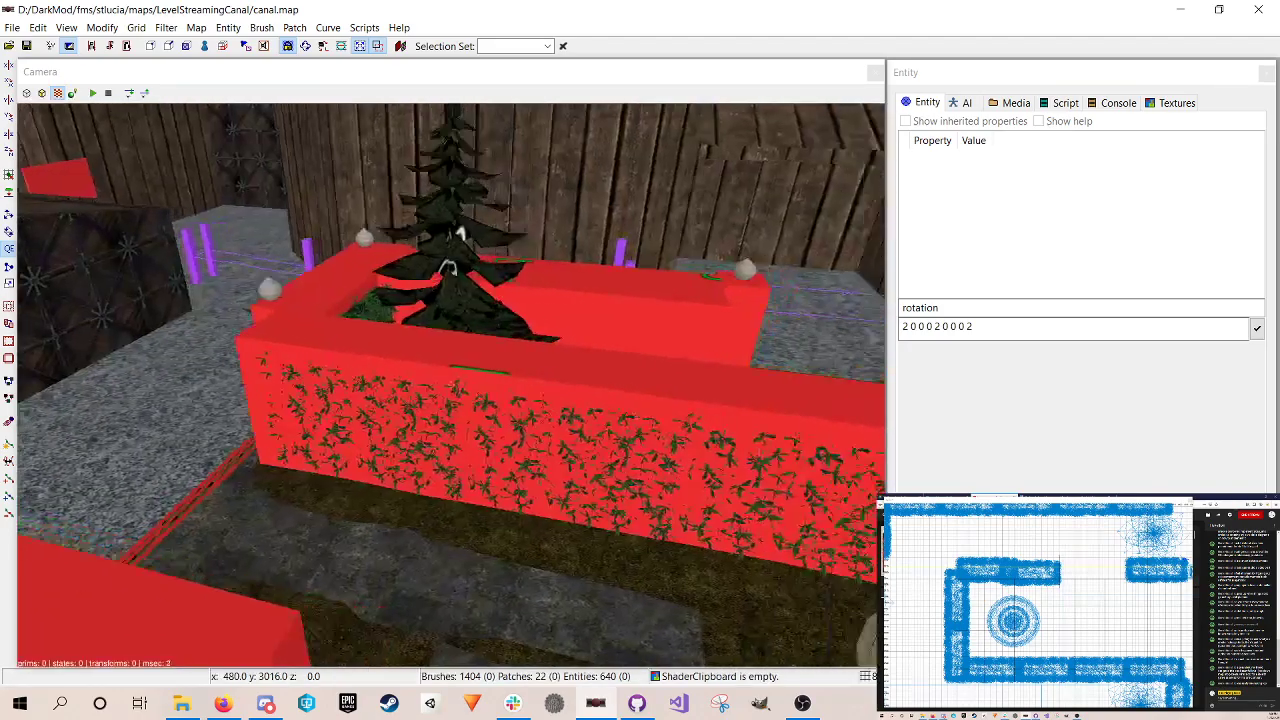
key(Down)
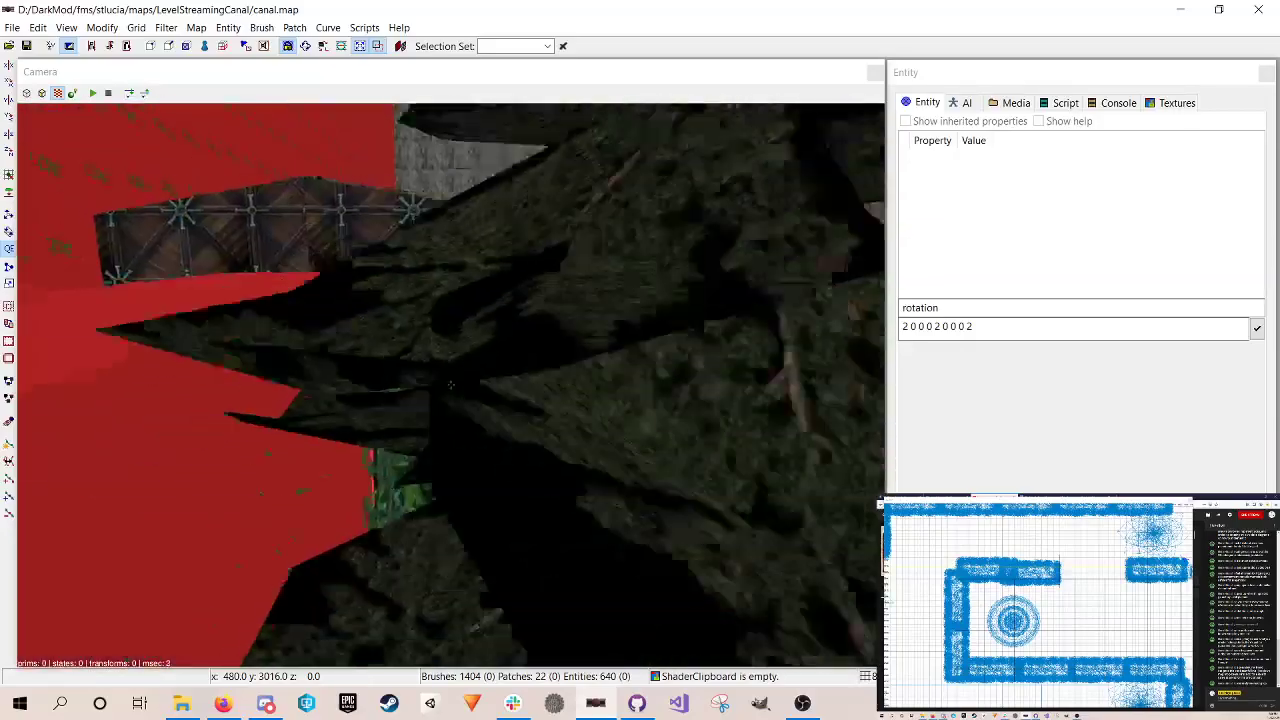
key(Up)
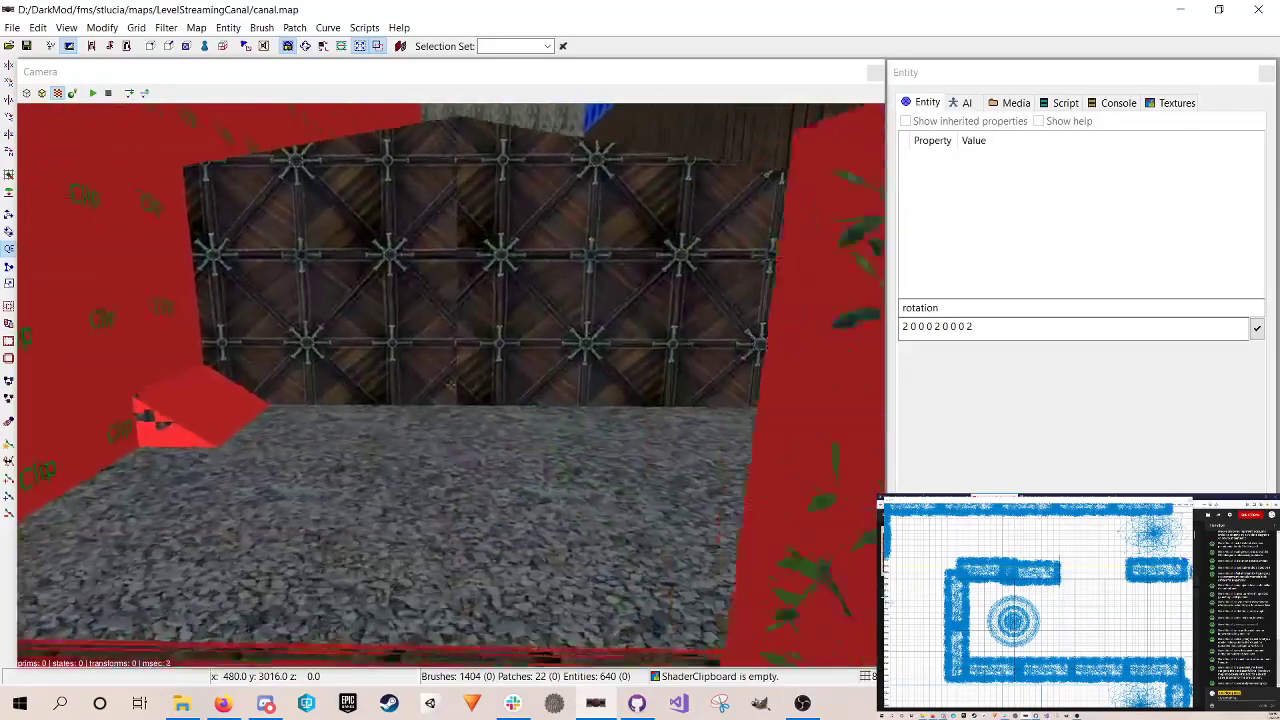
key(Up)
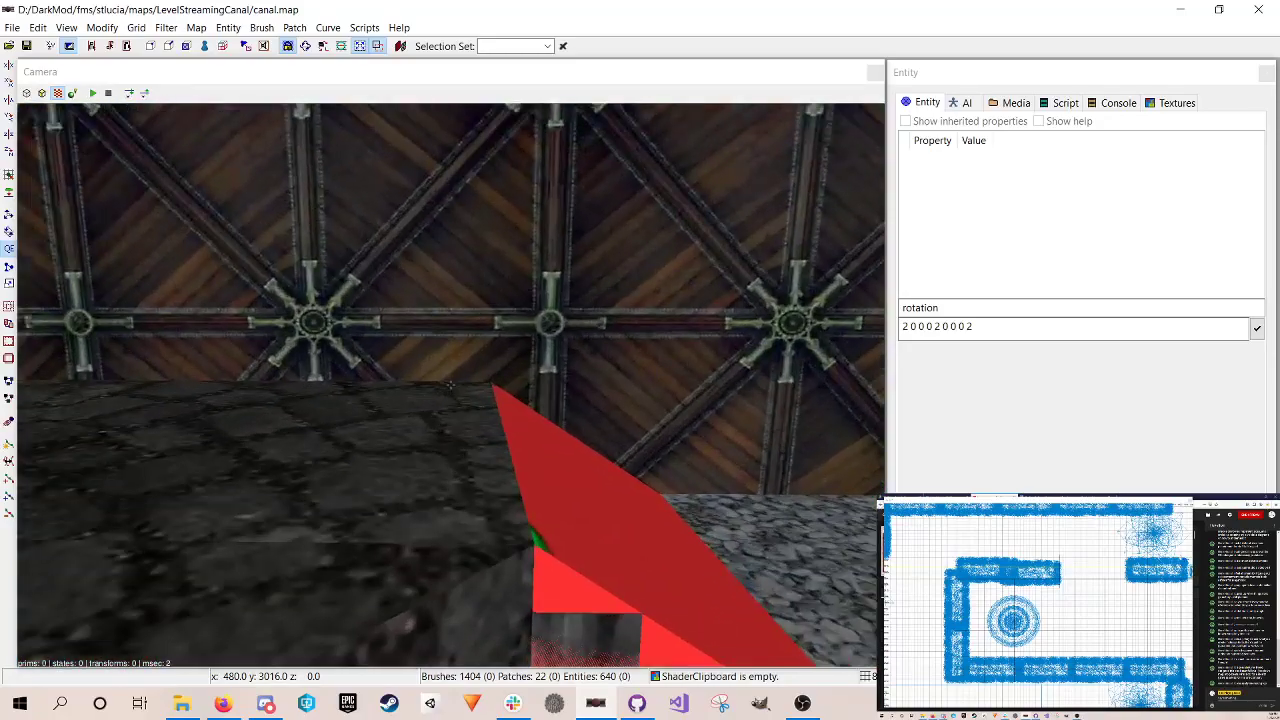
key(Up)
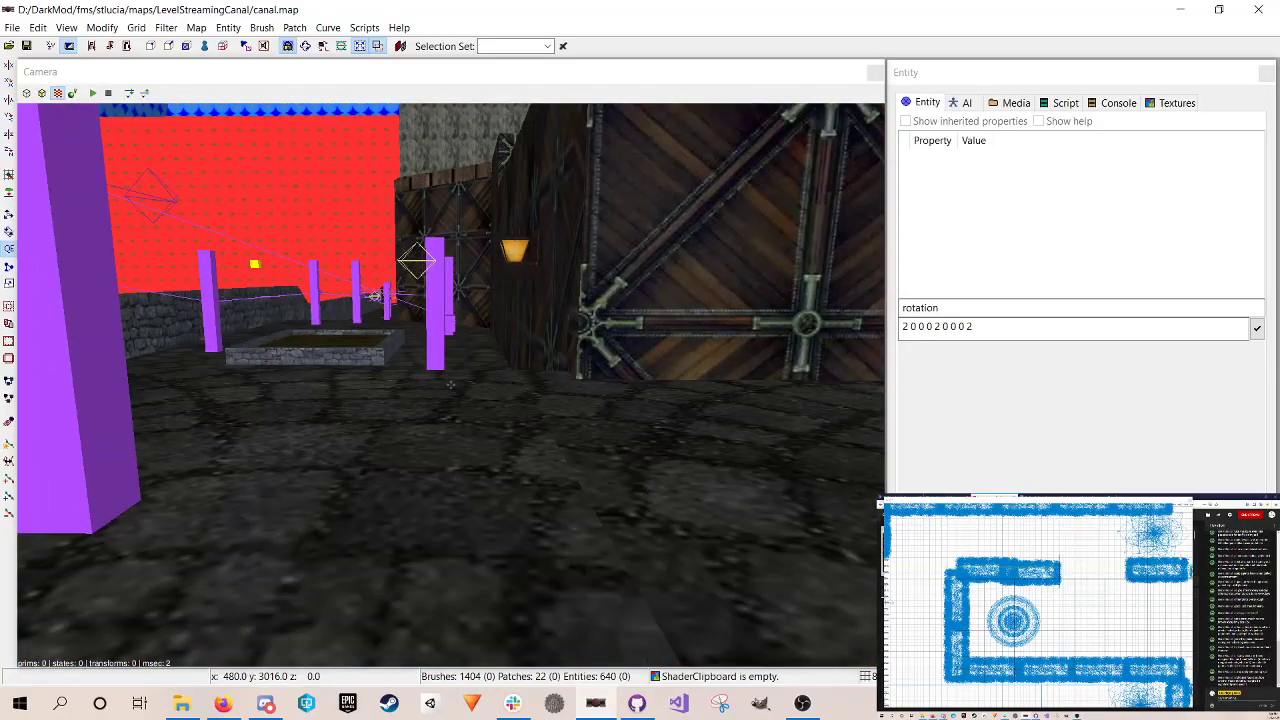
key(Down)
key(Down)
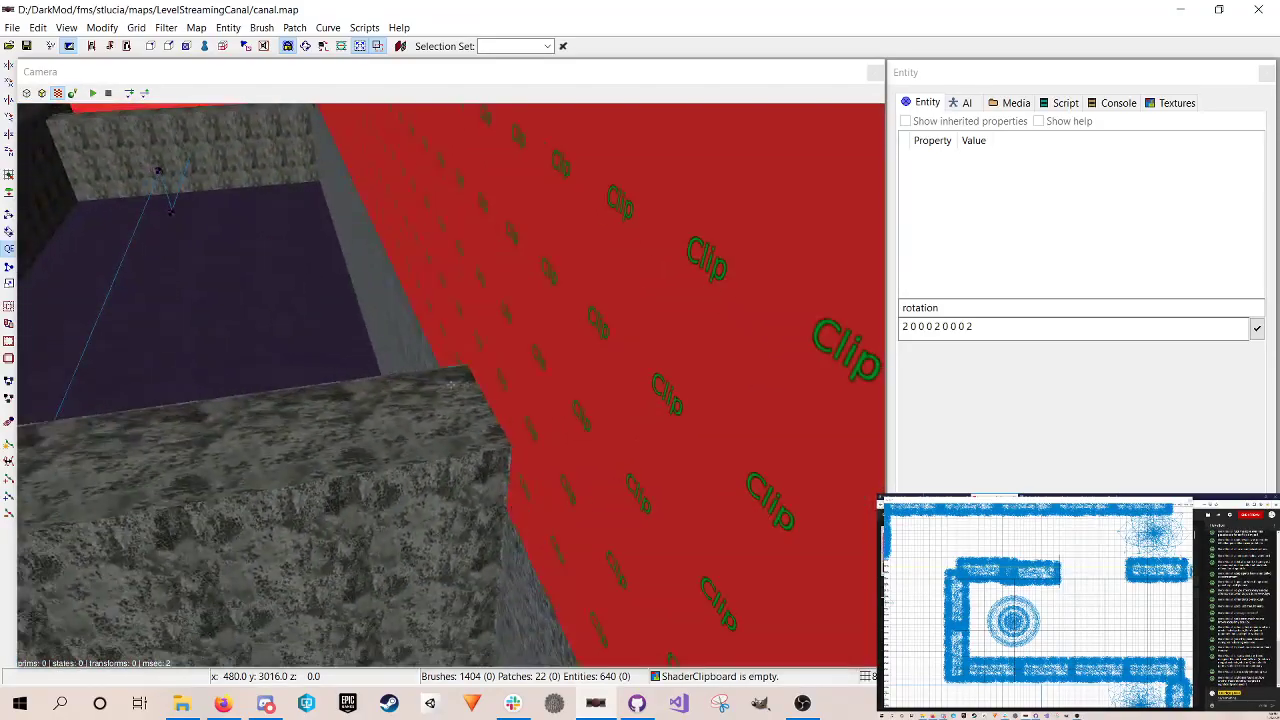
key(Up)
key(Up)
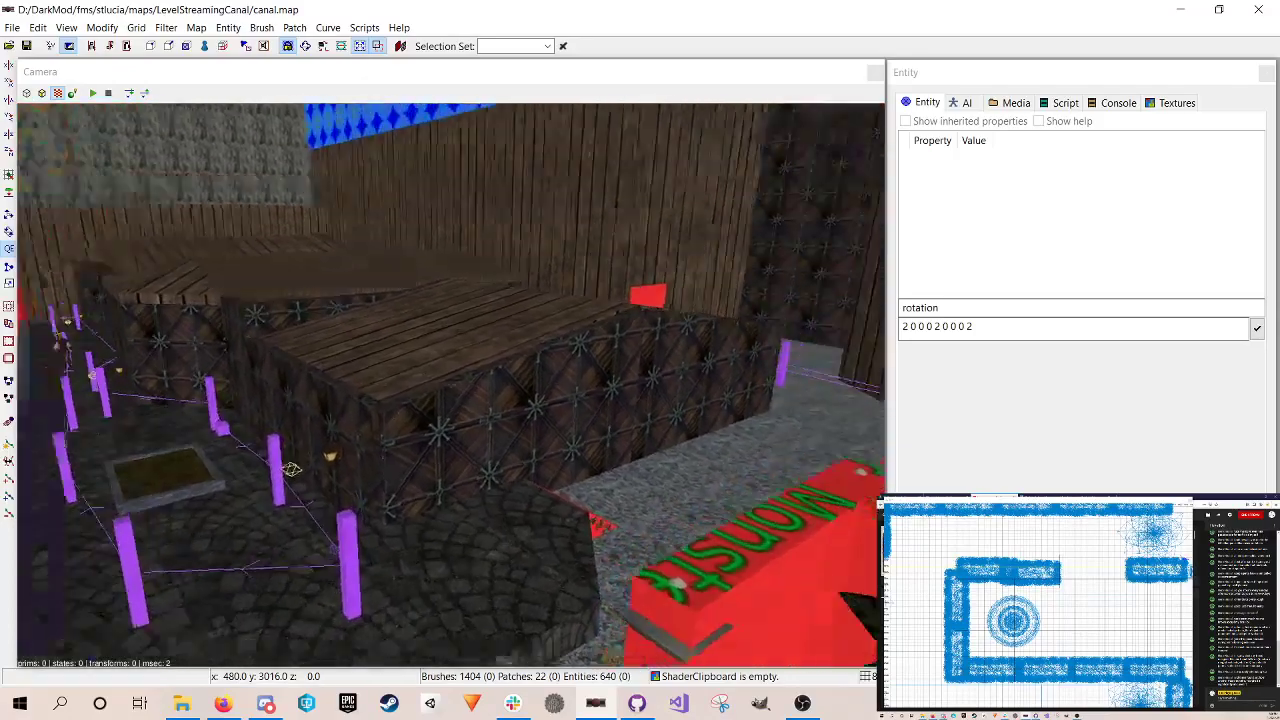
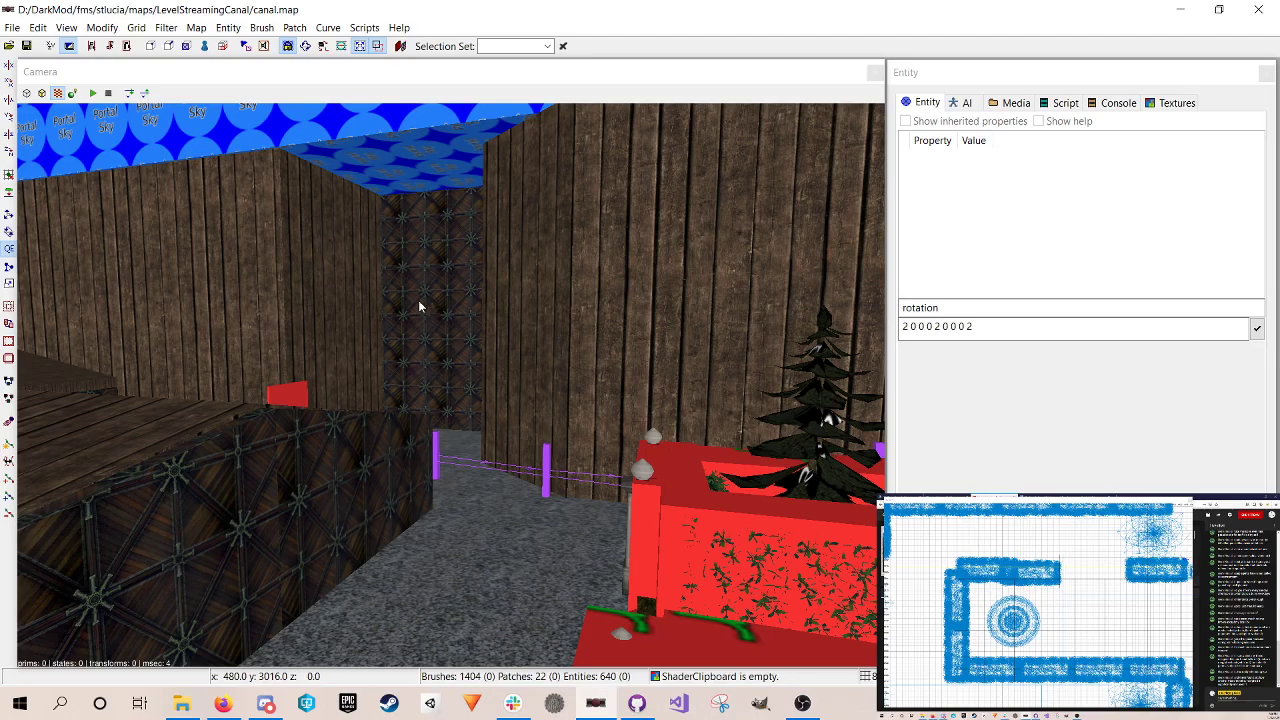
Step: Examine the garden's steps, pillars and fence-side hedges from several angles for hedges lacking clip brushes
key(Up)
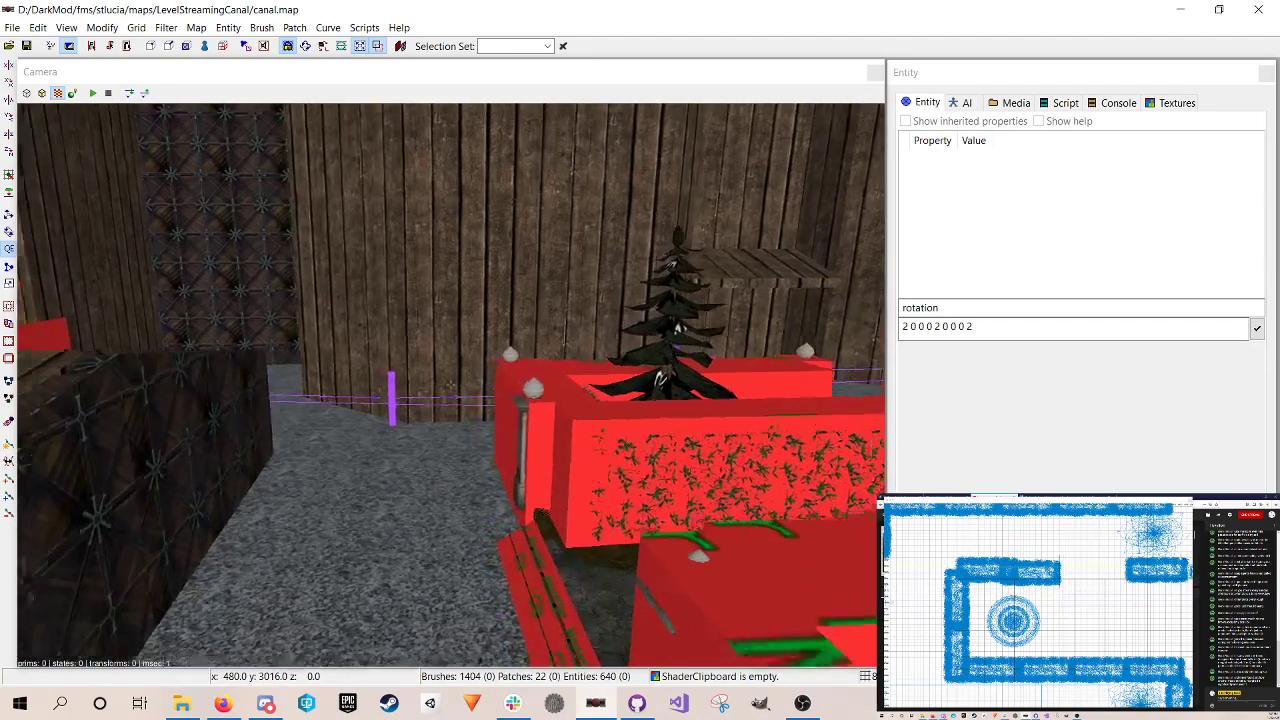
key(Left)
key(Down)
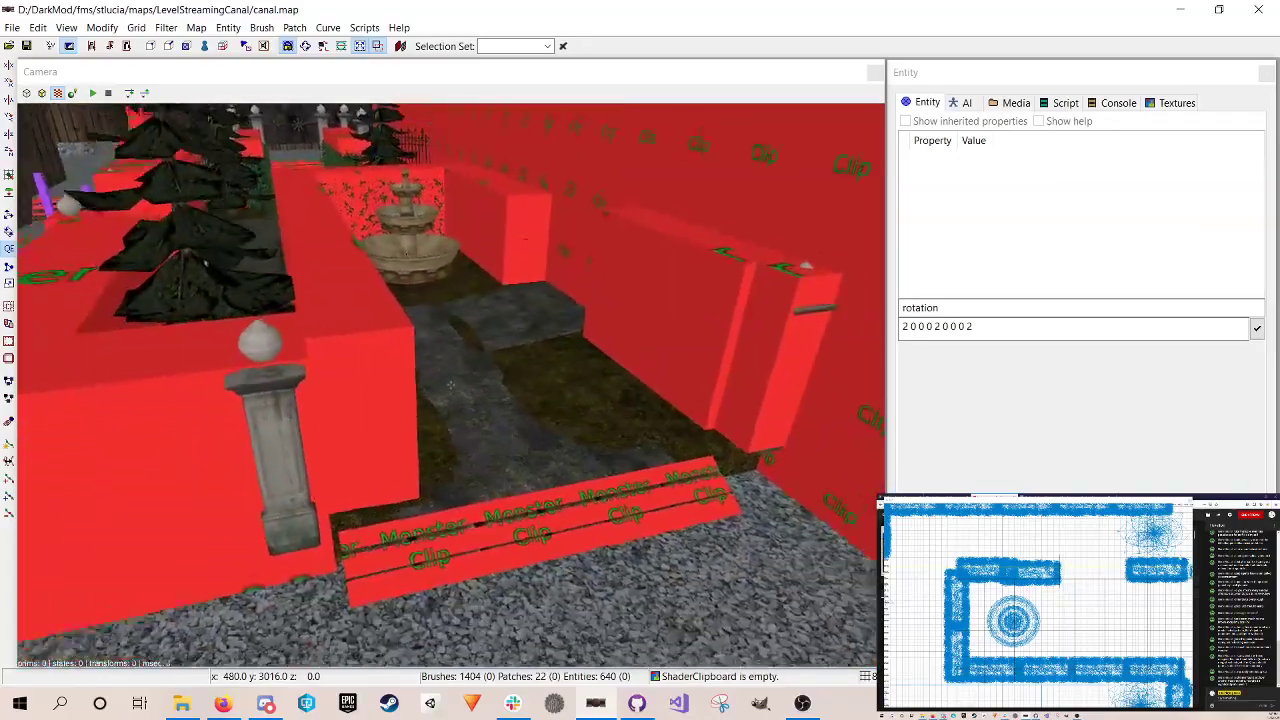
key(Right)
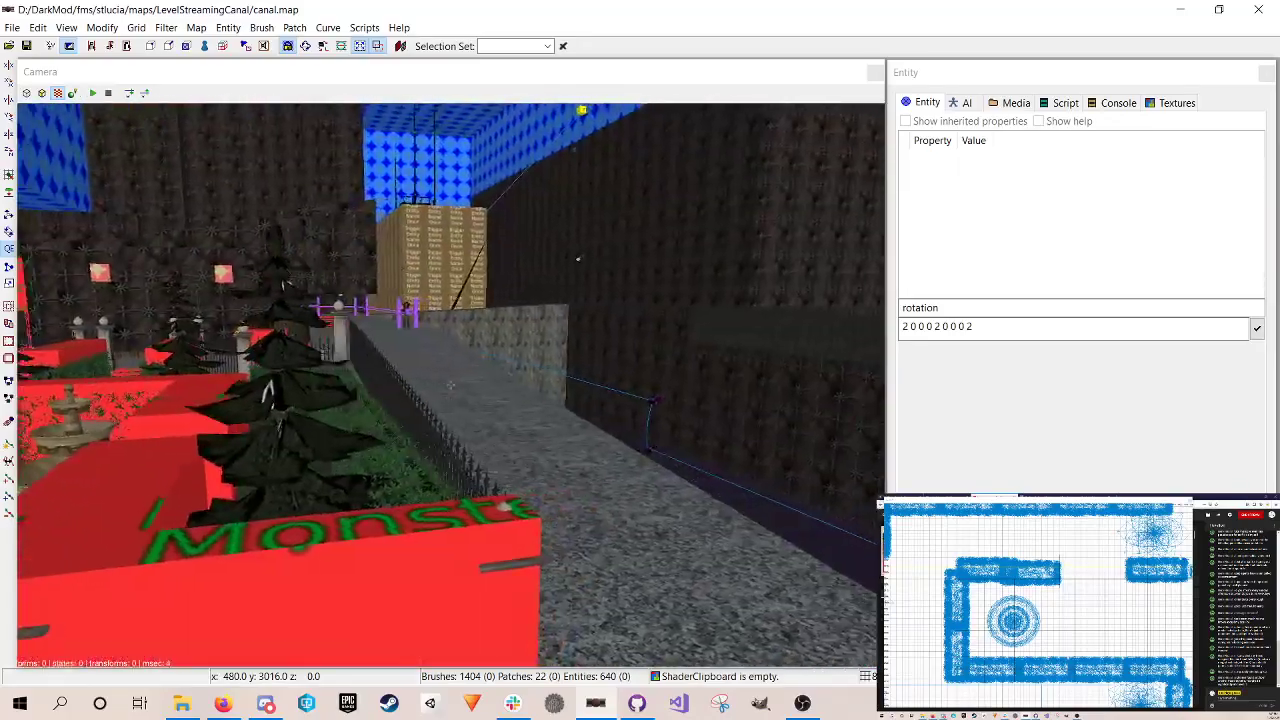
key(Up)
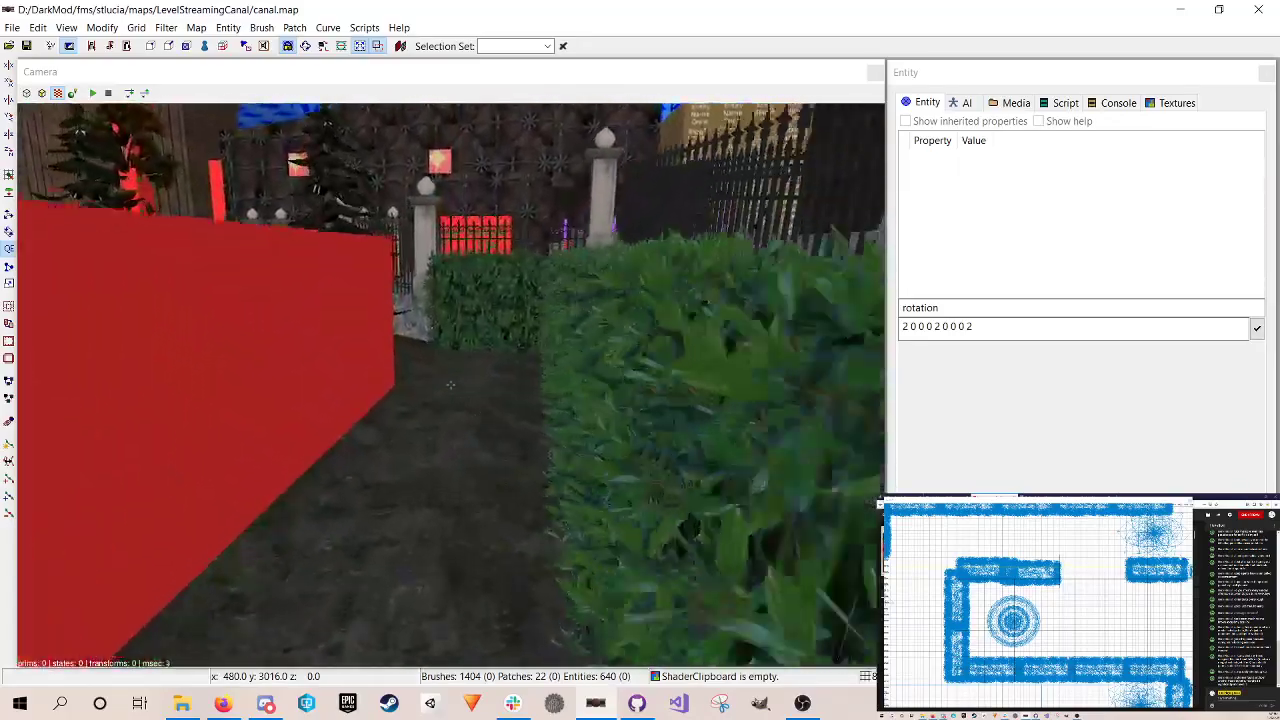
key(Down)
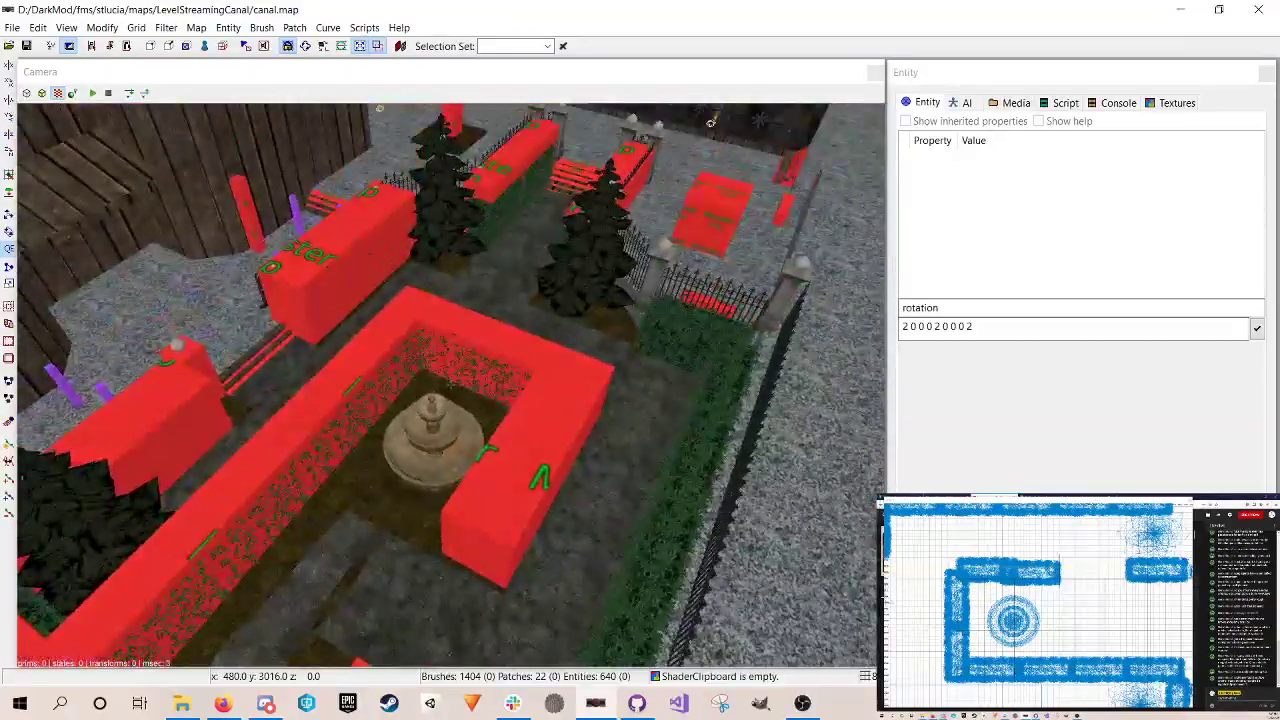
key(Up)
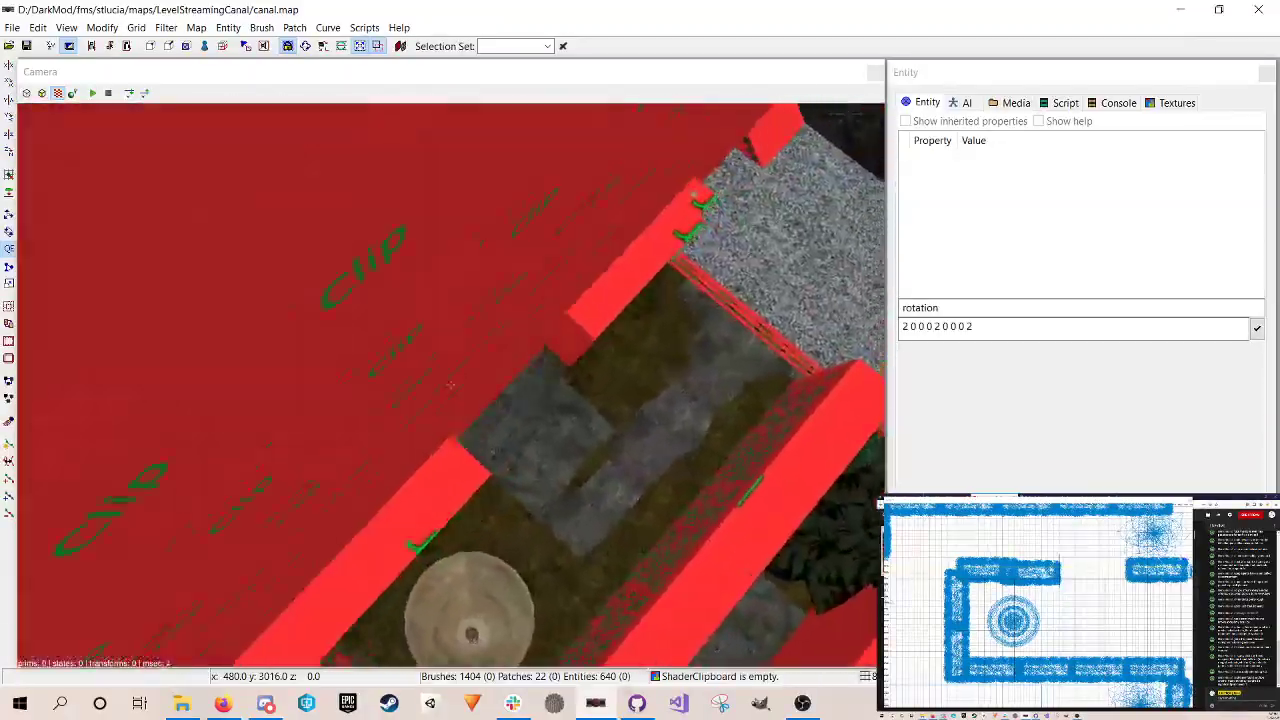
key(Down)
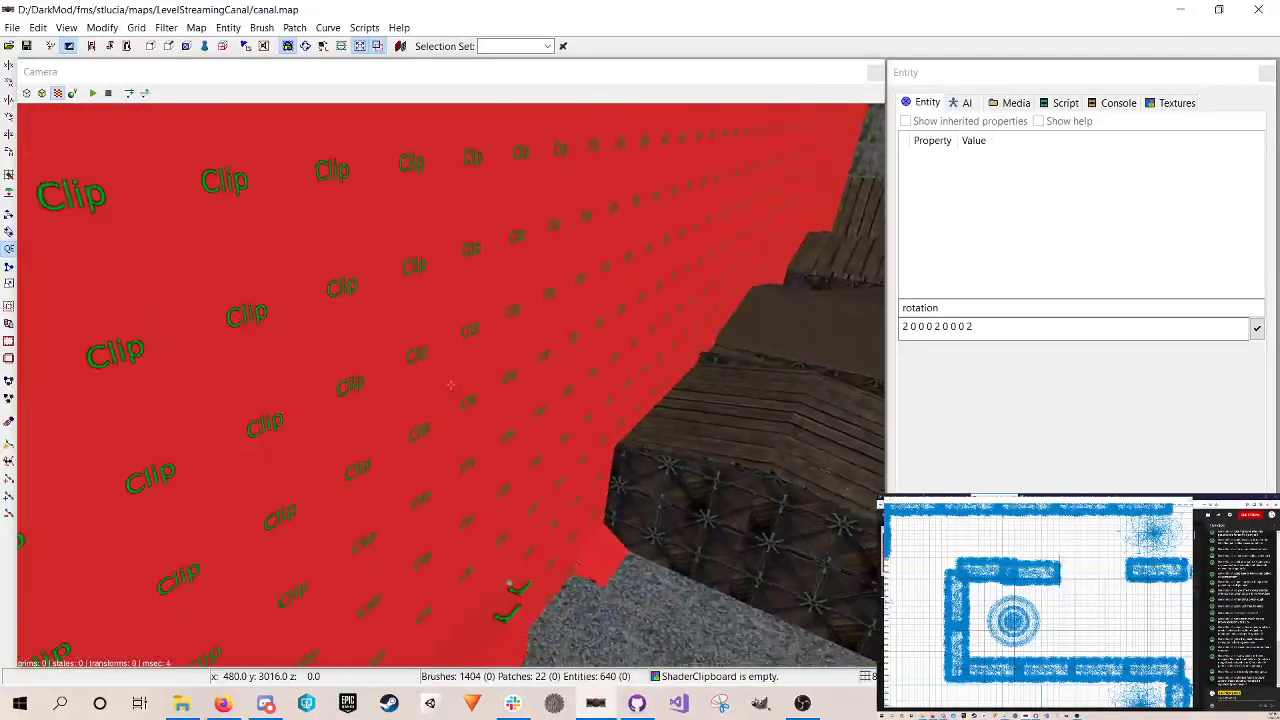
shift+click(445, 342)
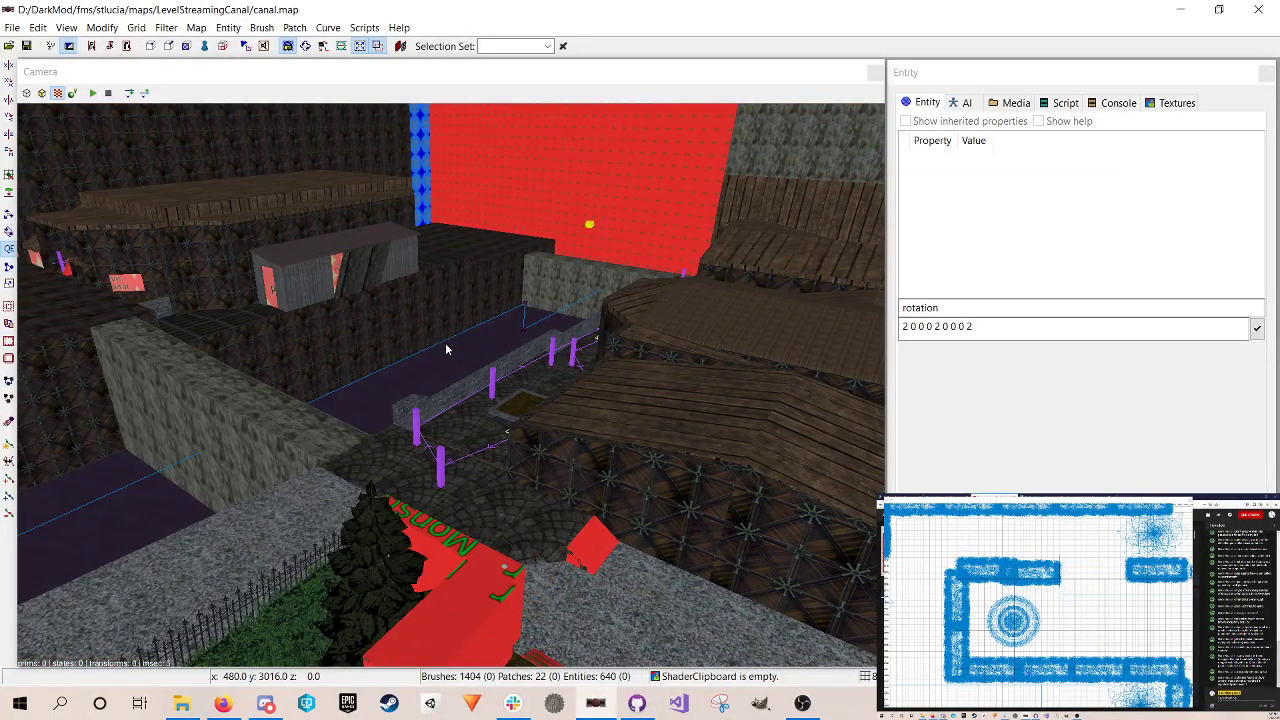
right_click(446, 344)
right_click(446, 344)
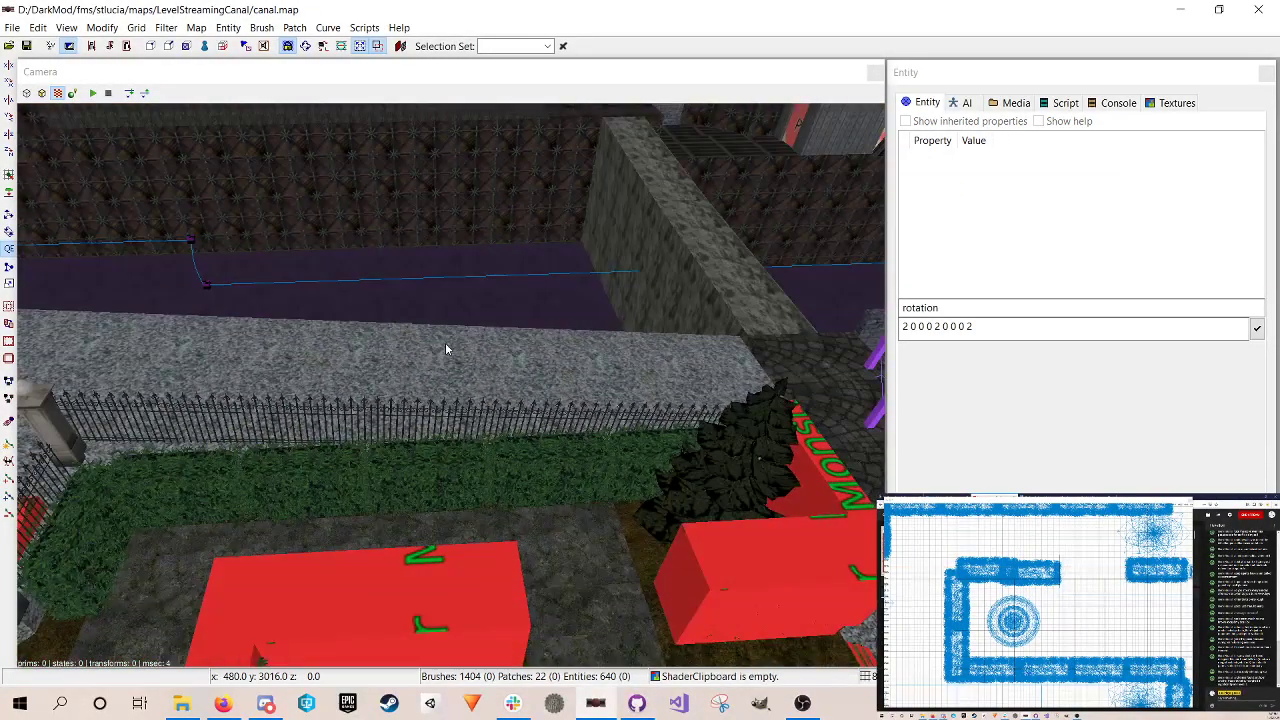
Step: Duplicate the short hedge clip brush beside the garden steps and move the copy over beside the fence-side hedge
shift+click(834, 459)
key(Escape)
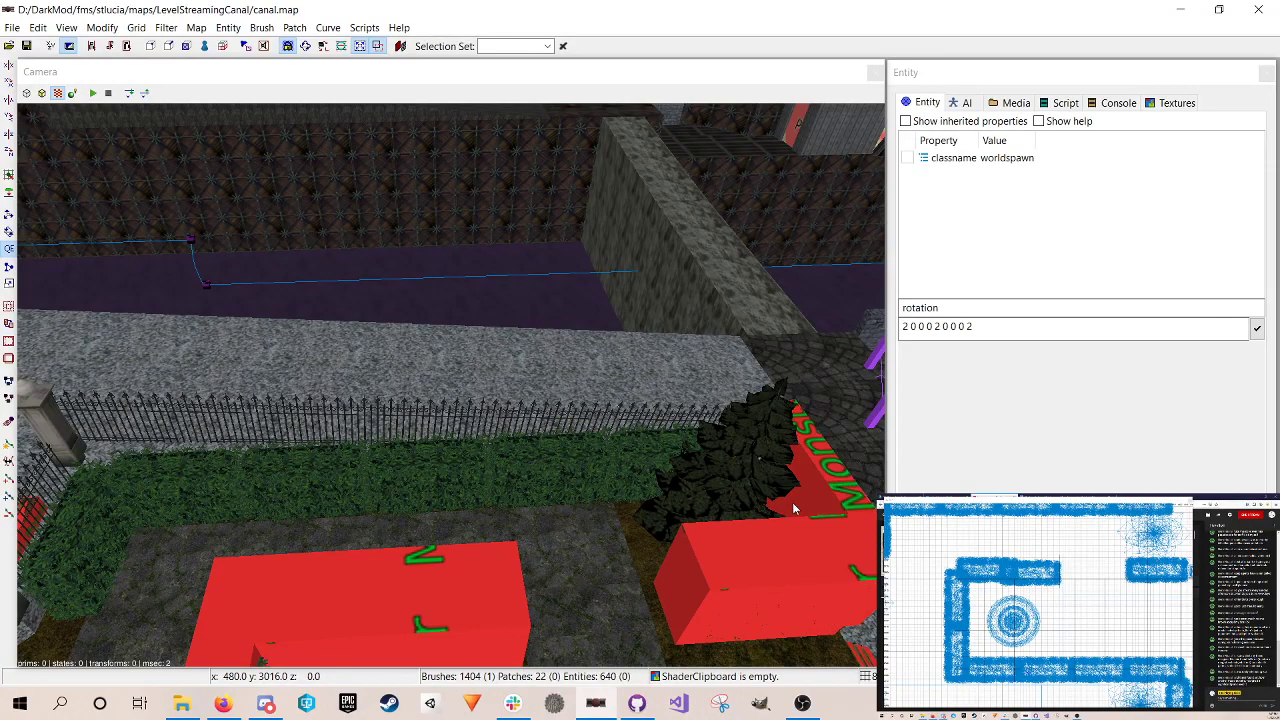
shift+click(750, 562)
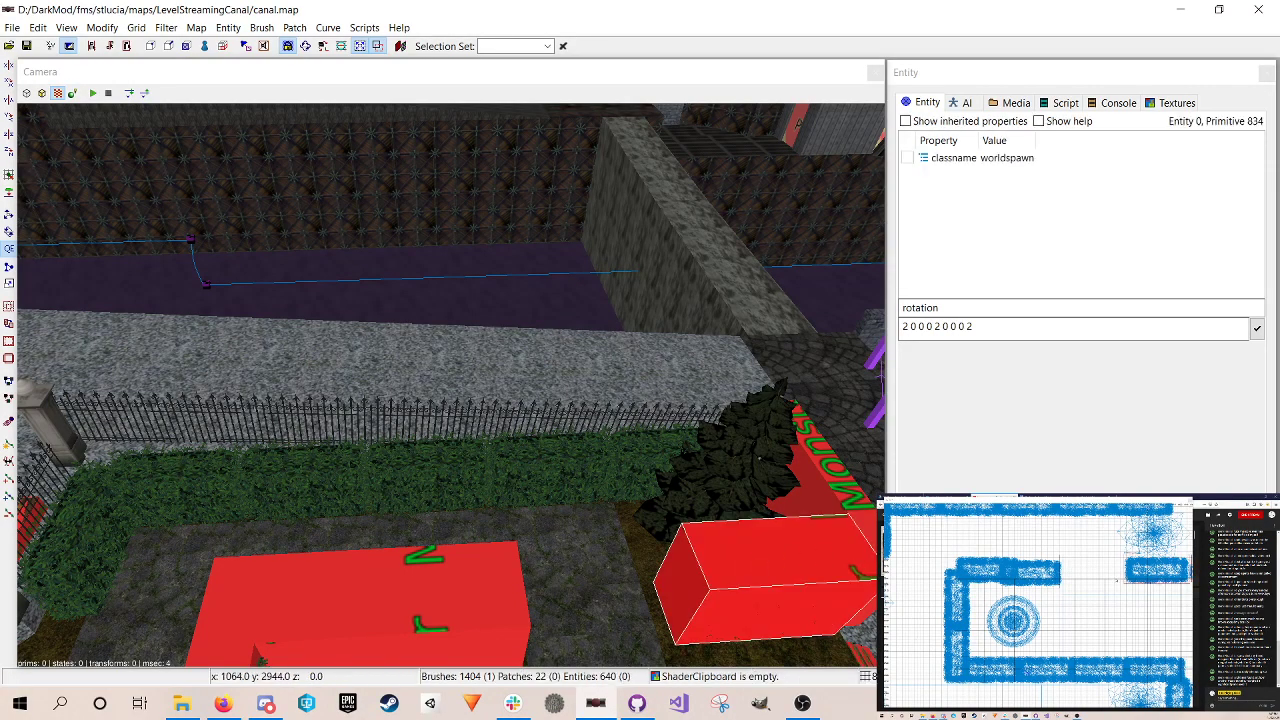
key(space)
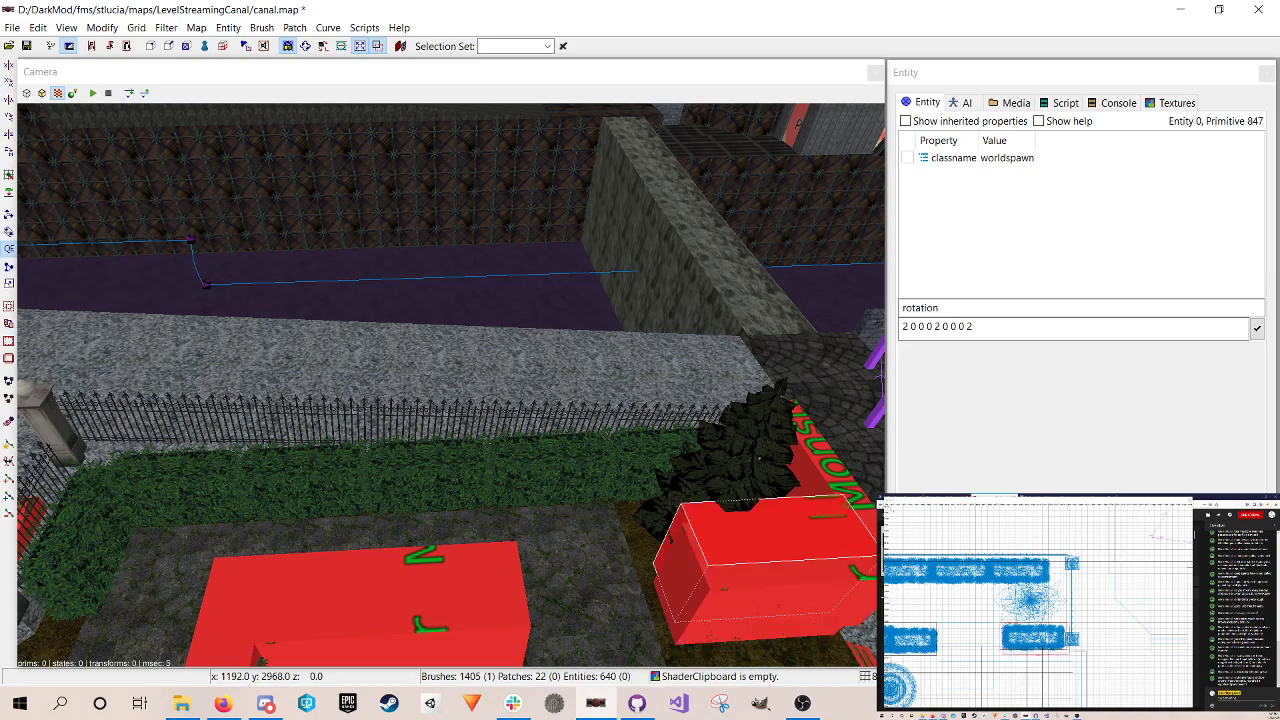
drag(1037, 649, 1037, 588)
scroll(1038, 605, up, 2)
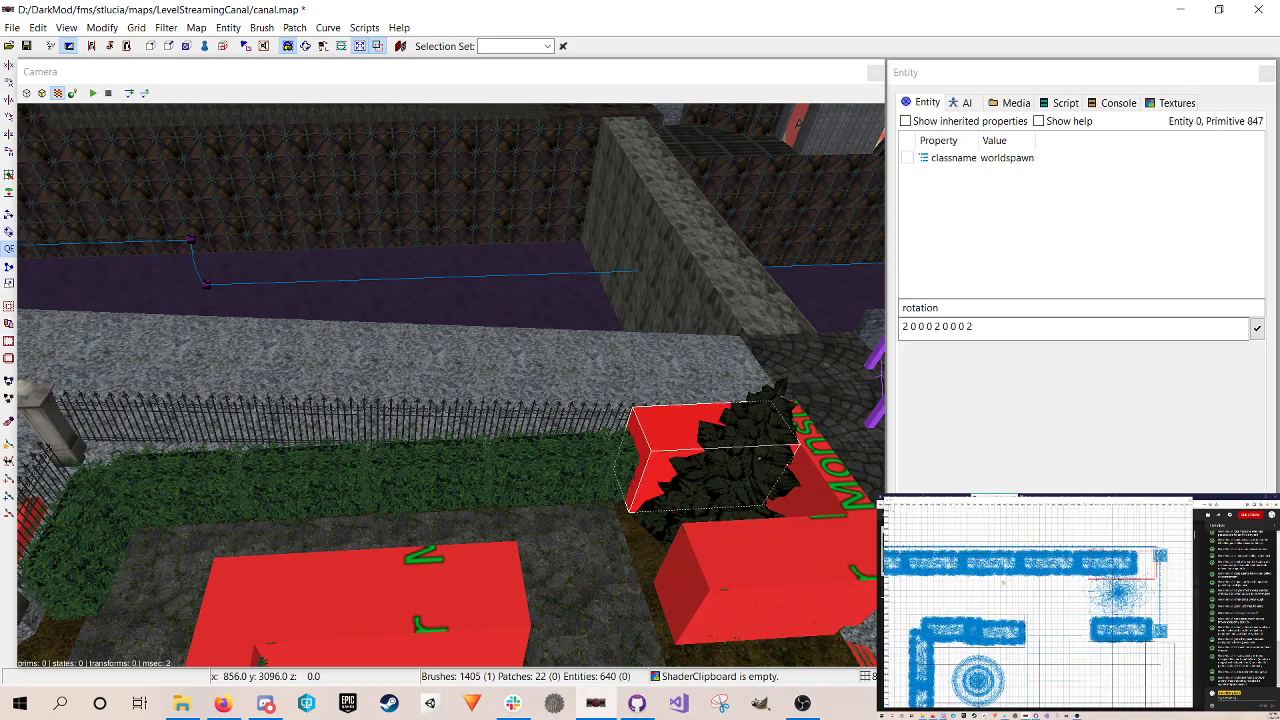
Step: Stretch the copied clip brush along the whole fence-side hedge to the corner pillar
drag(1052, 558, 987, 556)
right_drag(1028, 553, 1110, 551)
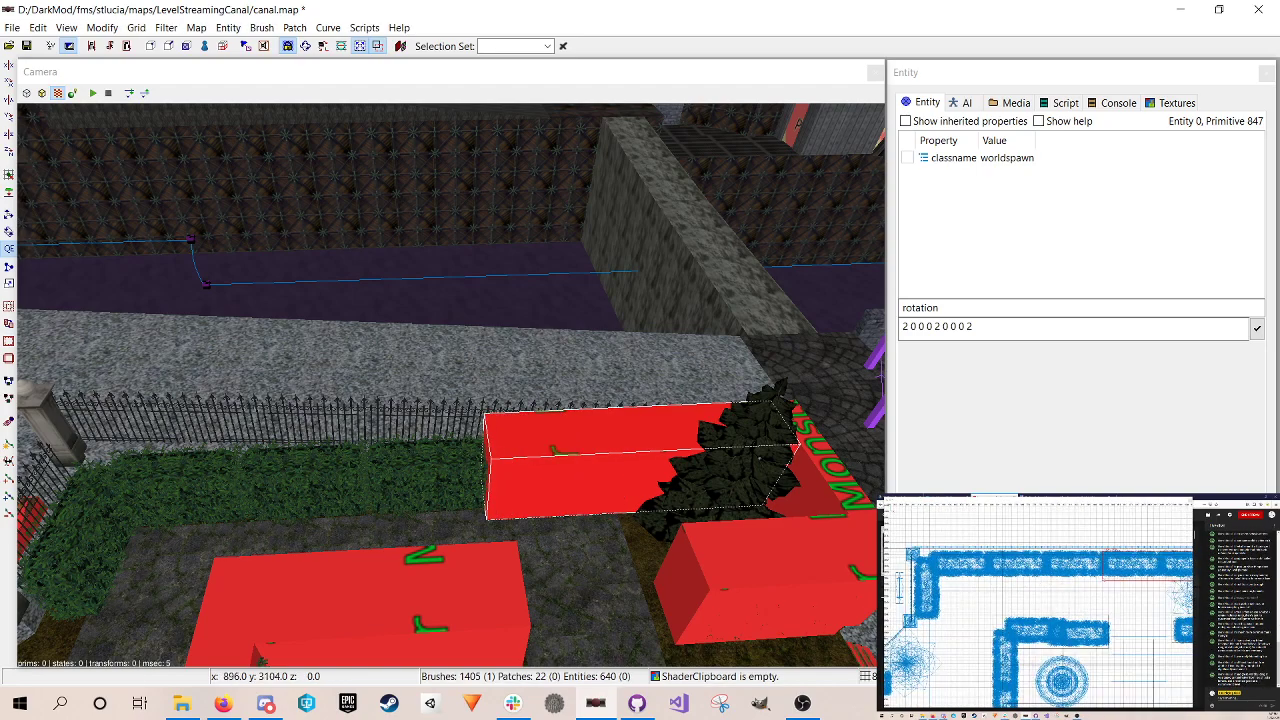
drag(1099, 564, 1097, 564)
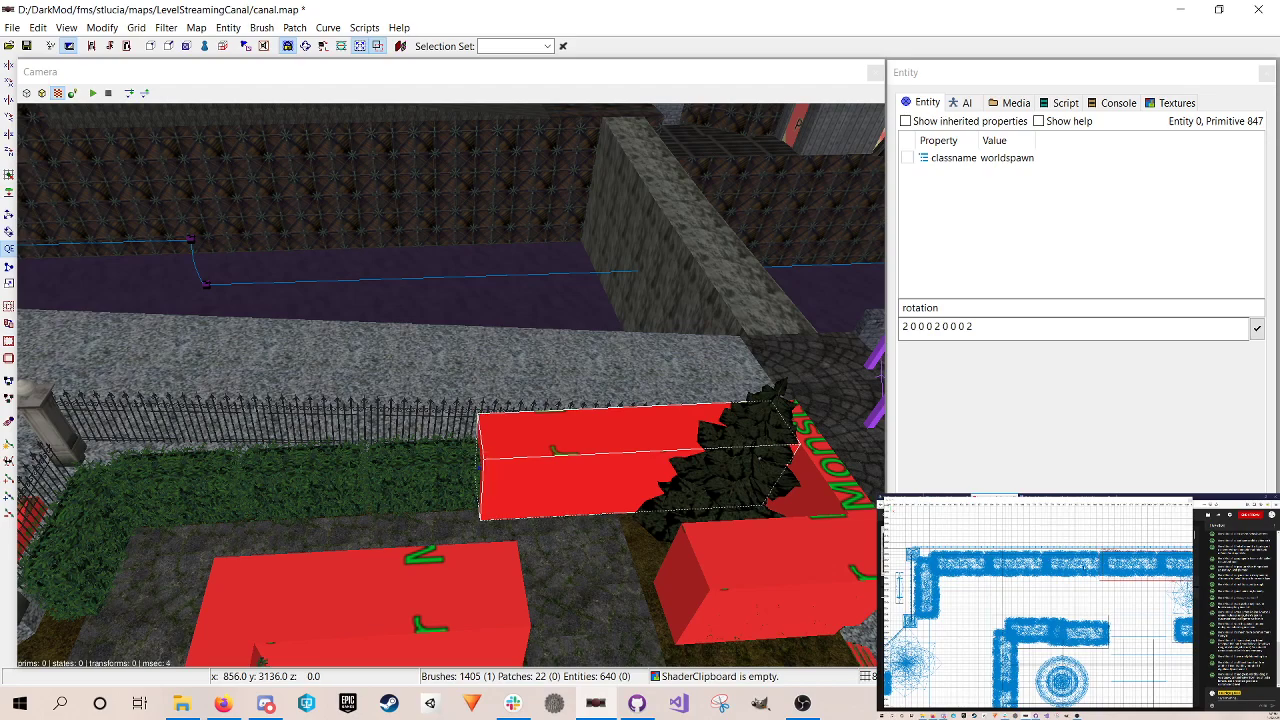
drag(1097, 564, 910, 552)
Step: Lower the top of the fence-side clip brush to just above the hedge in a side view, and save canal.map
right_click(504, 329)
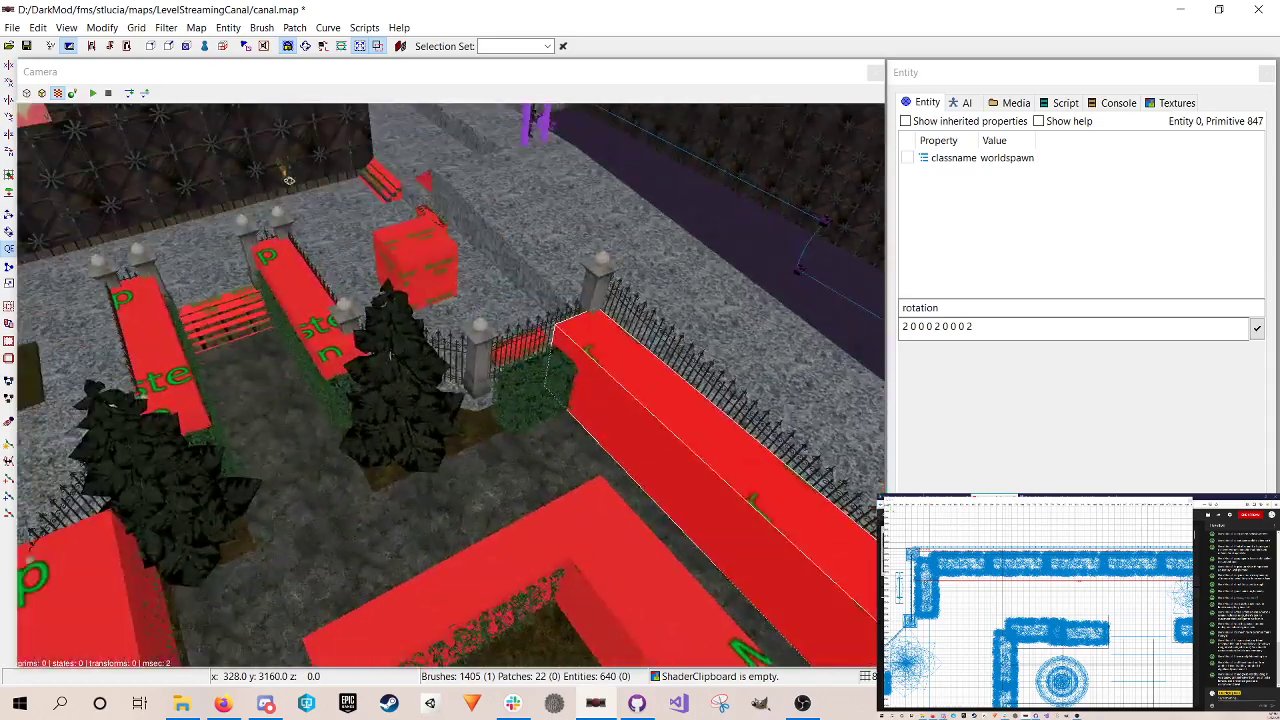
scroll(451, 385, up, 2)
scroll(451, 385, up, 2)
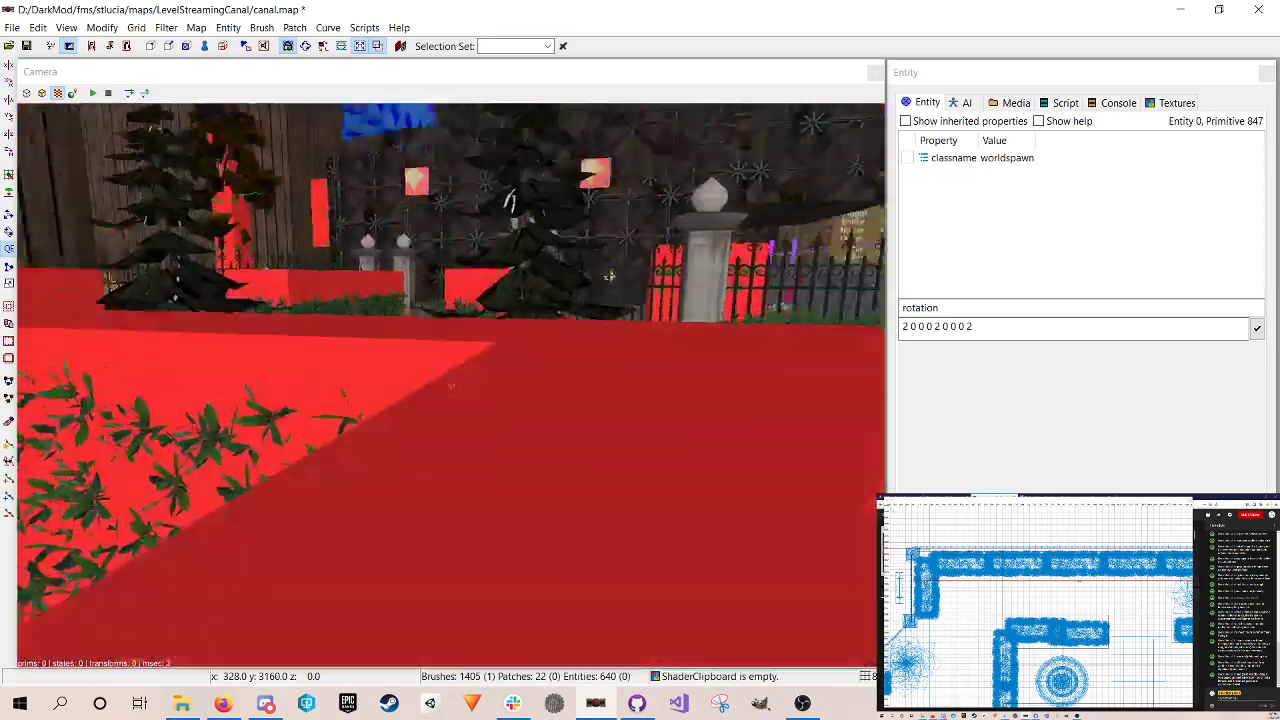
scroll(451, 385, down, 3)
scroll(451, 385, up, 5)
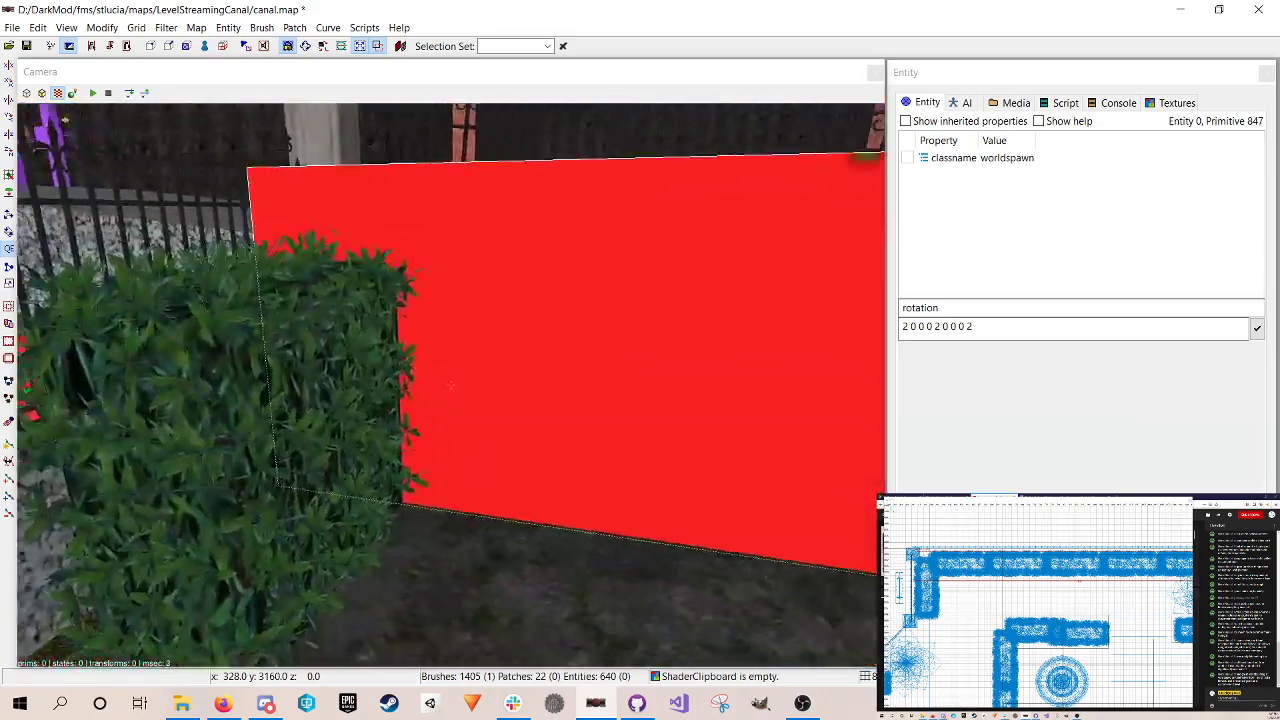
right_click(495, 335)
key(ctrl+Tab)
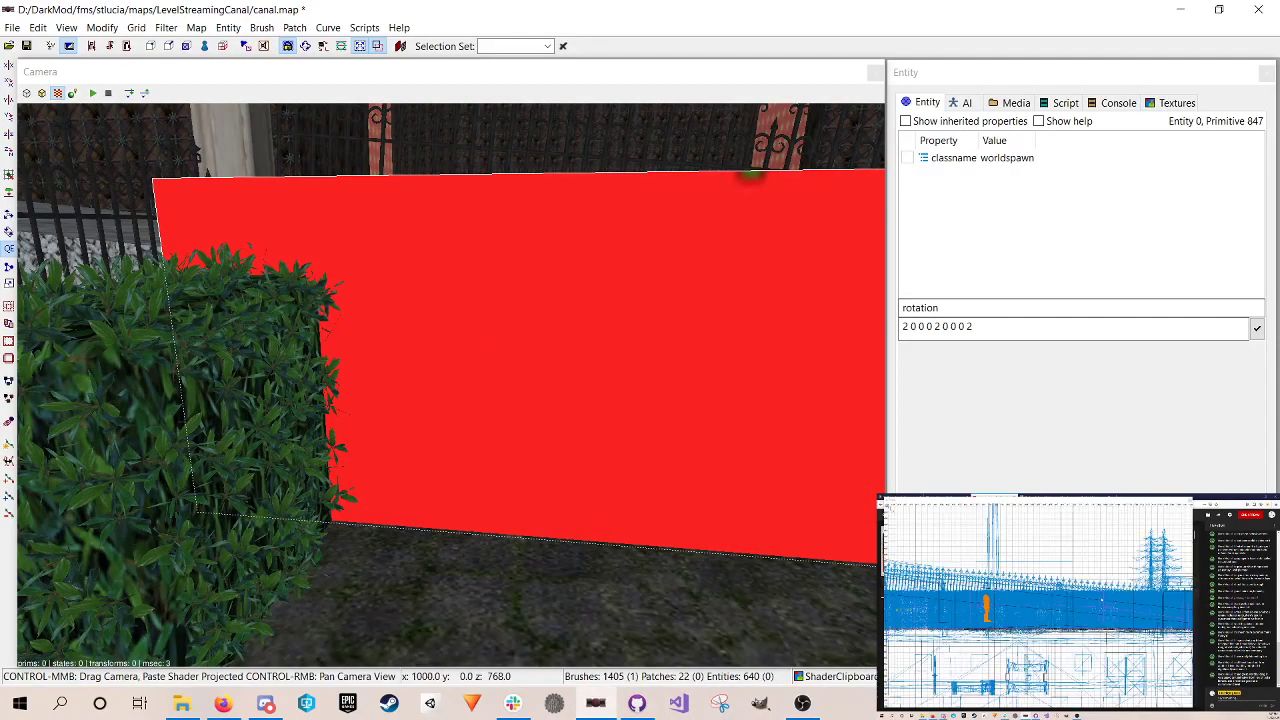
drag(1072, 581, 1072, 587)
key(Escape)
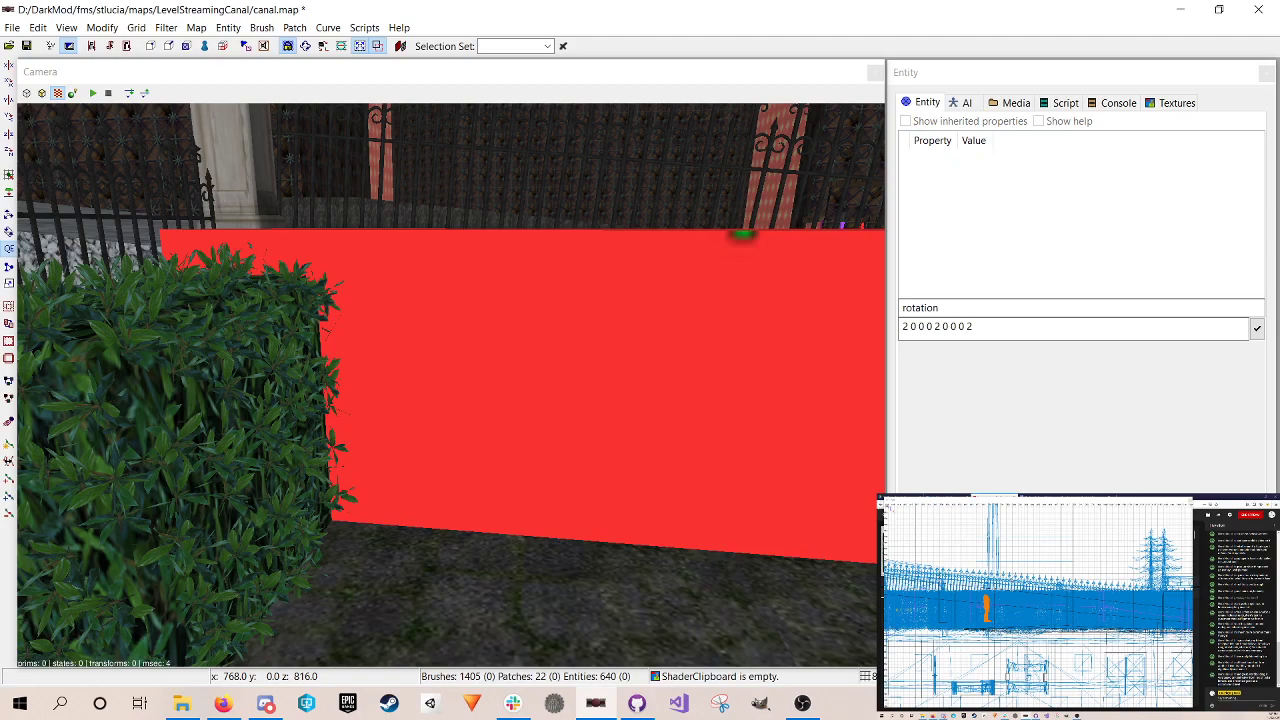
key(ctrl+s)
Step: Duplicate the long fence-side clip brush and shift the copy over the short hedge at the fence corner
shift+click(407, 332)
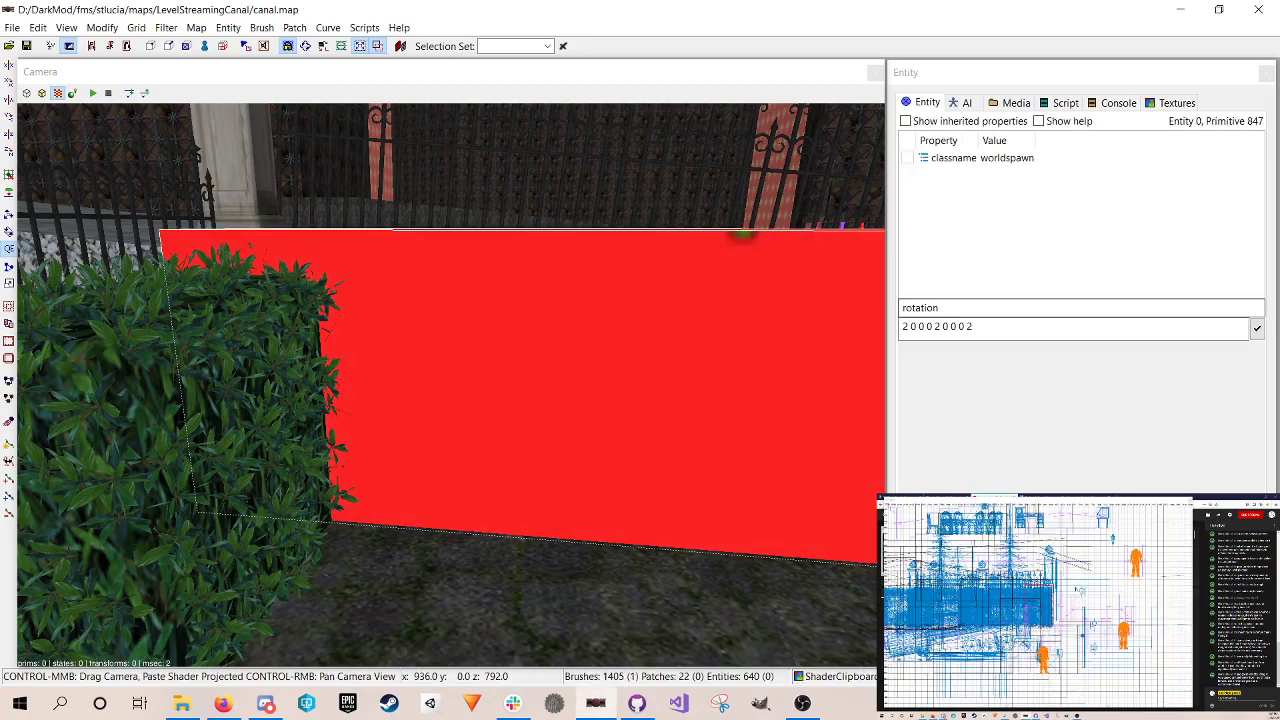
key(ctrl+Tab)
right_drag(925, 633, 999, 605)
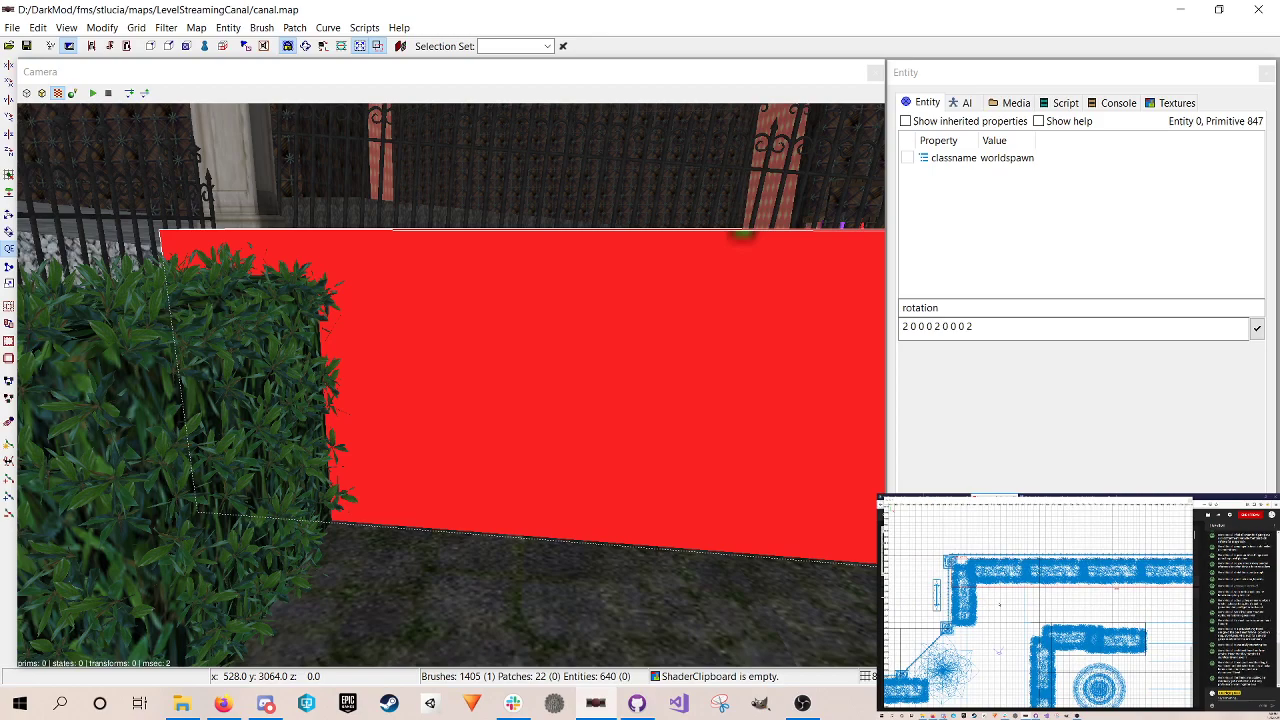
key(space)
drag(980, 587, 974, 610)
scroll(976, 609, down, 1)
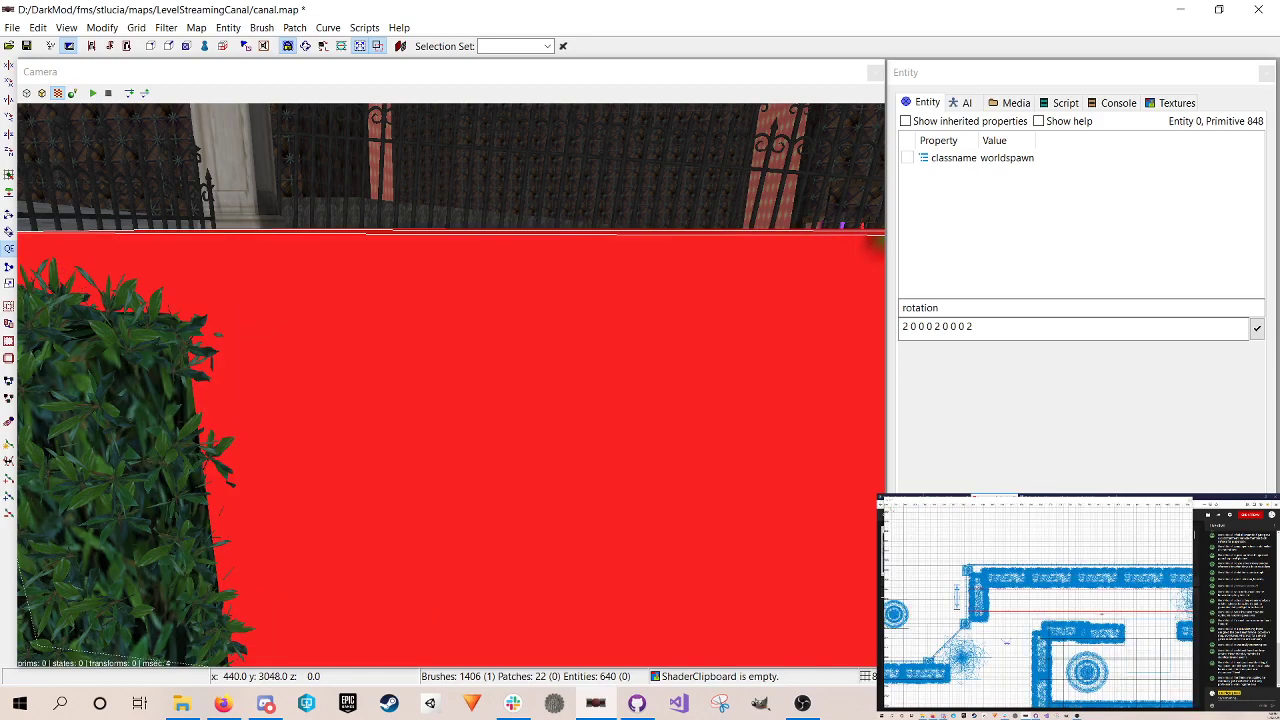
Step: Shorten the copied clip brush to the corner hedge's width, extend it over the hedge's full length, and save canal.map
right_drag(976, 609, 927, 607)
mouse_move(1185, 601)
mouse_down()
mouse_move(925, 598)
mouse_move(955, 598)
mouse_move(936, 612)
mouse_up()
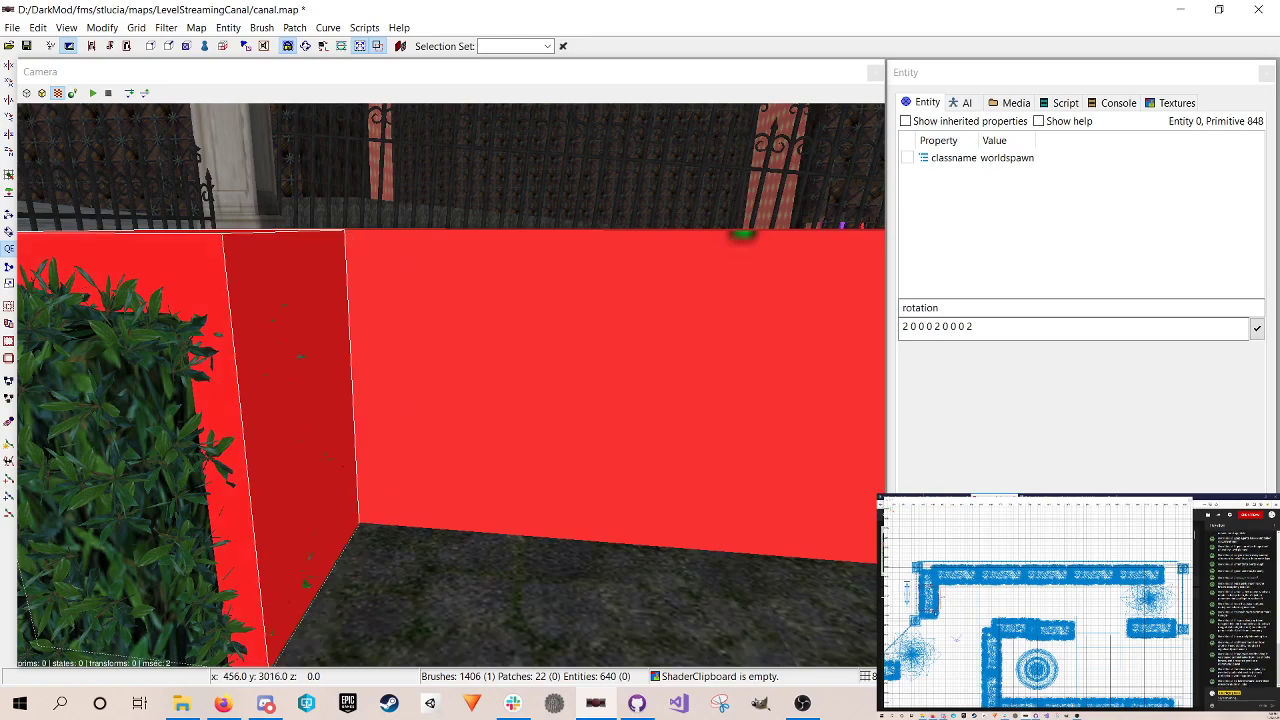
drag(936, 612, 942, 624)
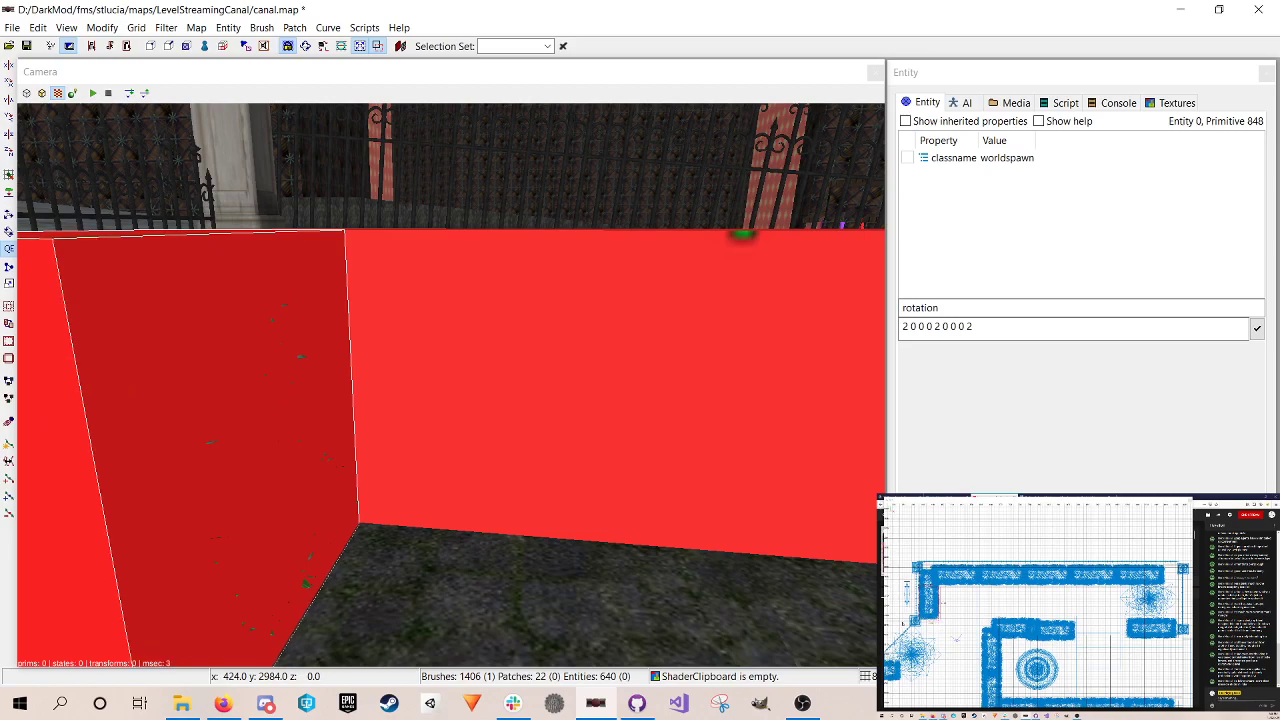
right_click(519, 386)
right_click(519, 386)
key(Escape)
key(ctrl+s)
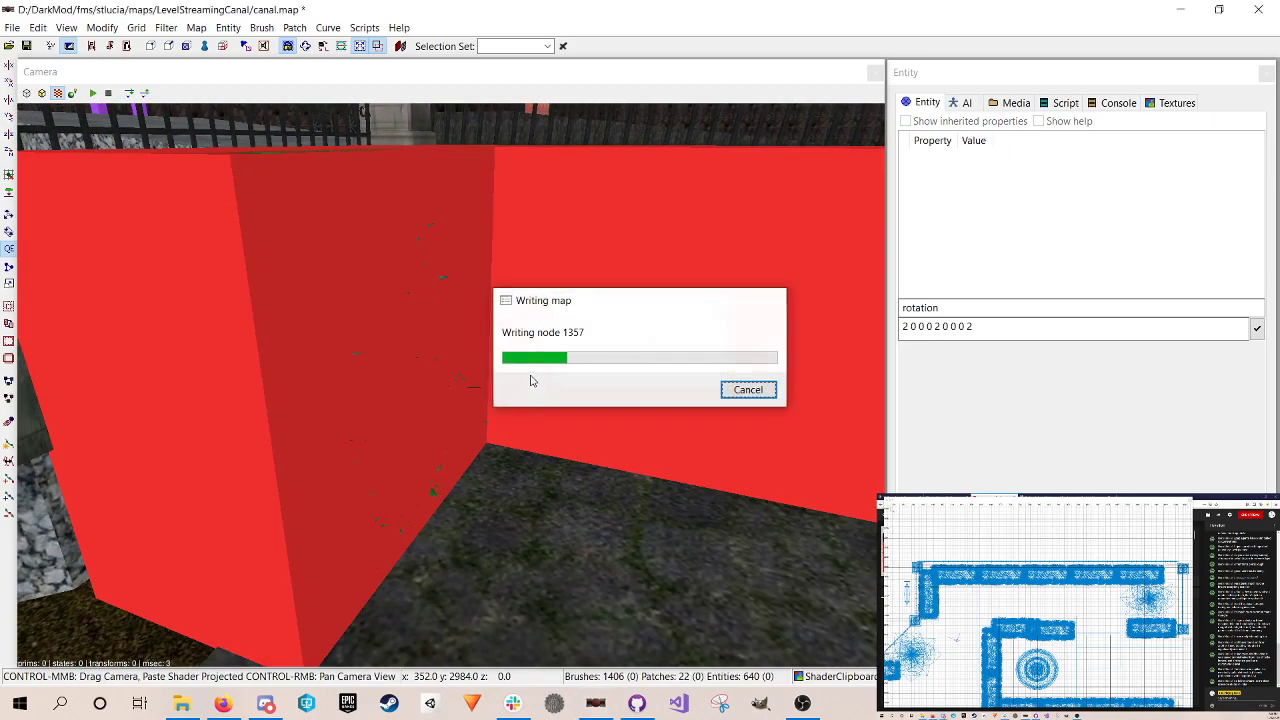
right_click(532, 381)
key(Down)
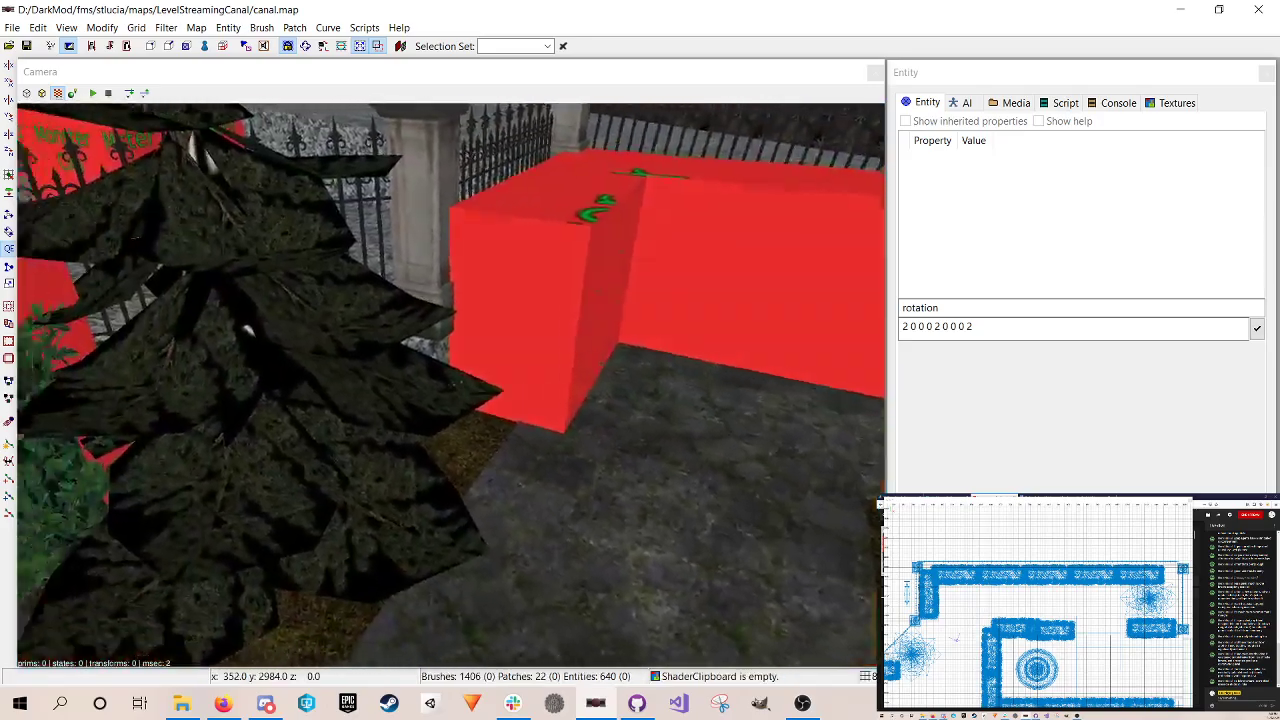
Step: Lower the tops of both clip brushes flanking the path to the steps to just above their hedges, and save canal.map
key(Down)
key(Down)
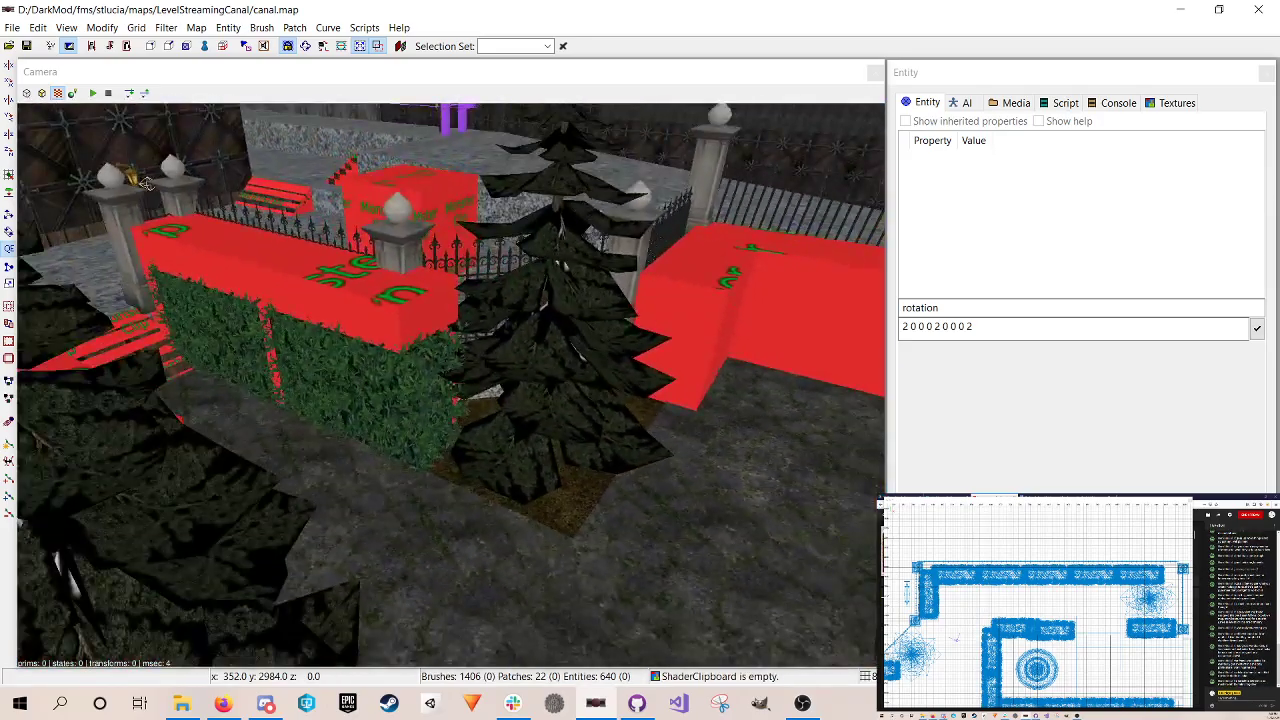
key(Left)
key(Up)
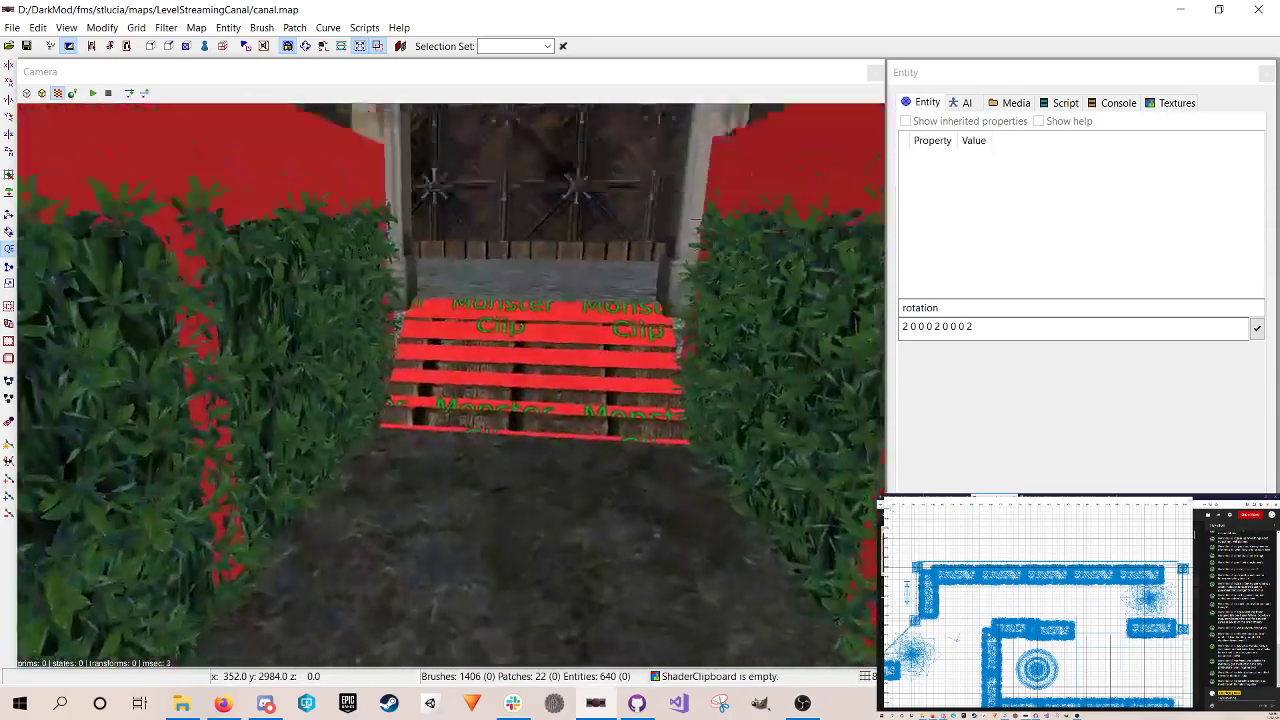
key(Down)
key(Up)
key(Down)
right_click(575, 405)
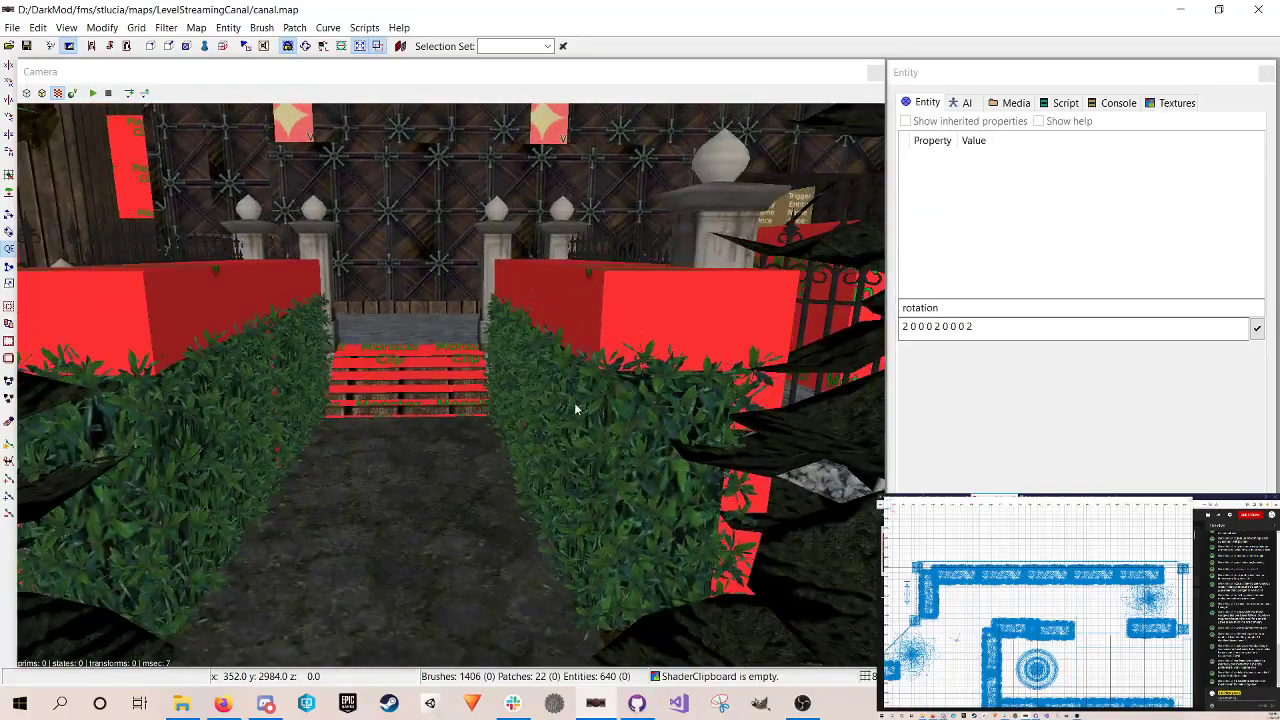
shift+click(600, 333)
shift+click(167, 289)
key(ctrl+Tab)
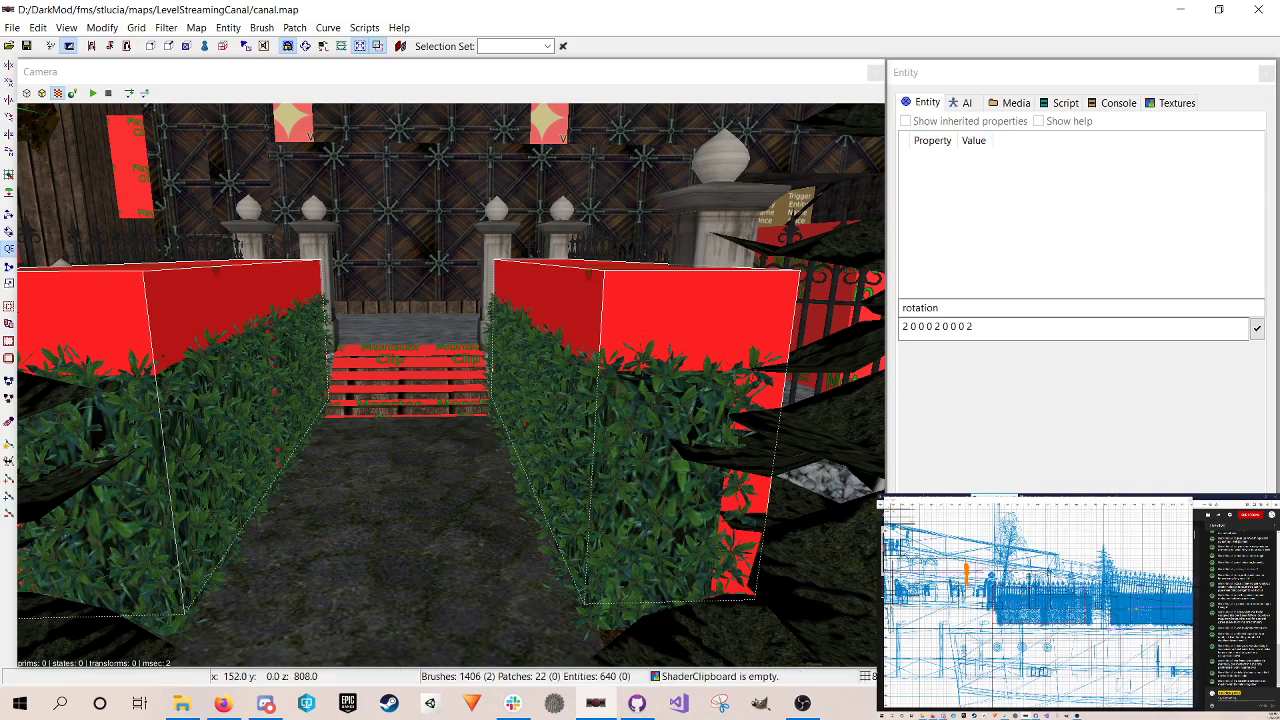
drag(1008, 579, 1008, 590)
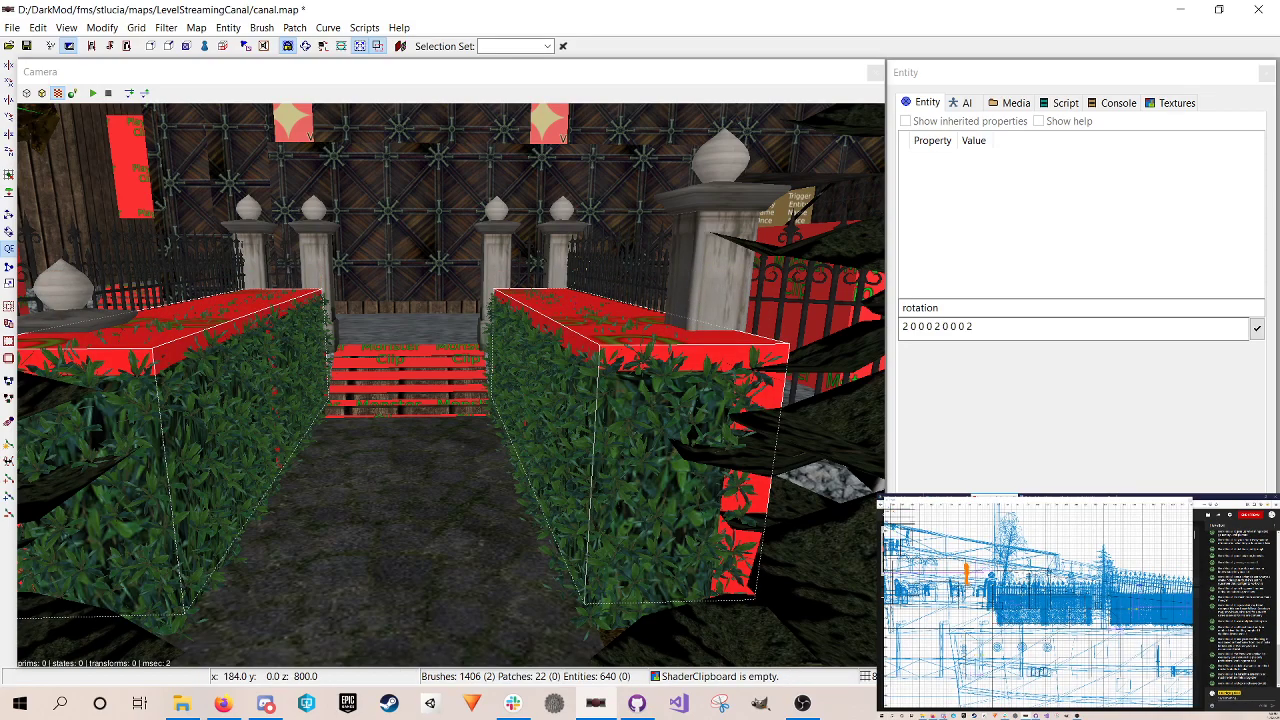
key(Escape)
key(ctrl+s)
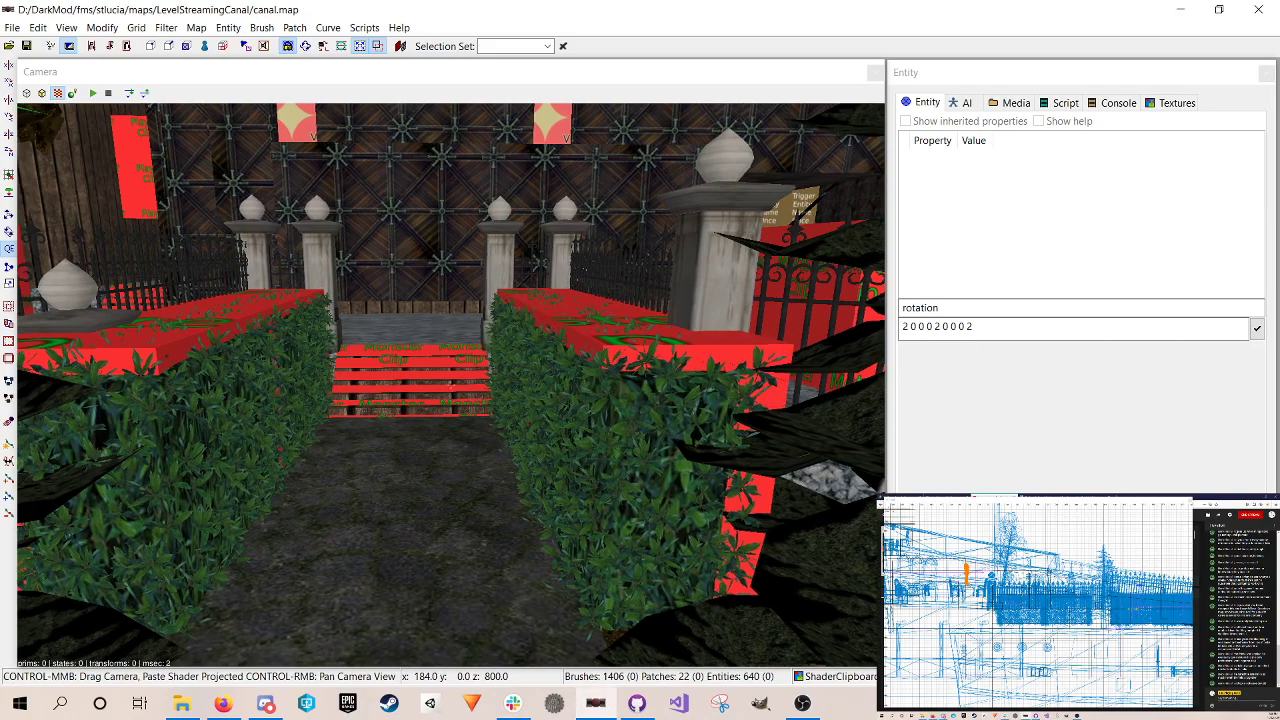
Step: Inspect the clip brushes over the hedges beside the steps and around the neighbouring paved area from above, and save canal.map
right_click(451, 386)
right_click(736, 373)
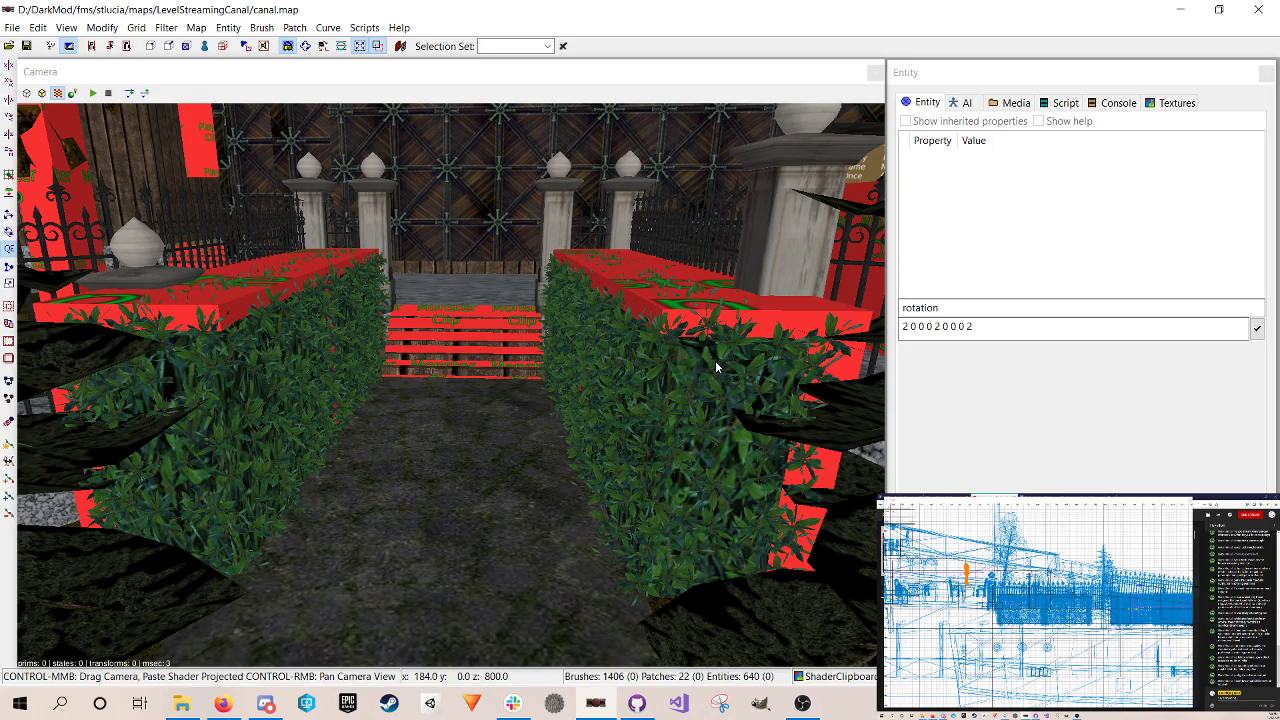
scroll(450, 384, up, 5)
scroll(450, 384, down, 6)
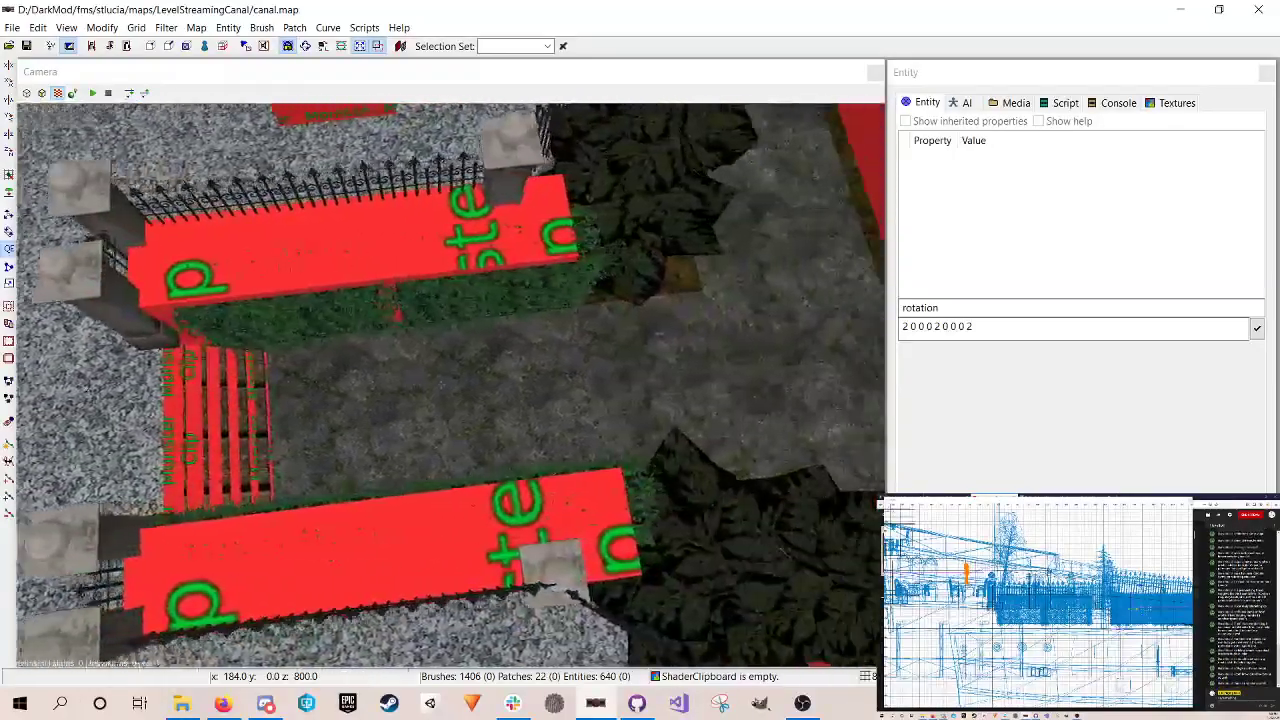
right_click(582, 308)
key(ctrl+s)
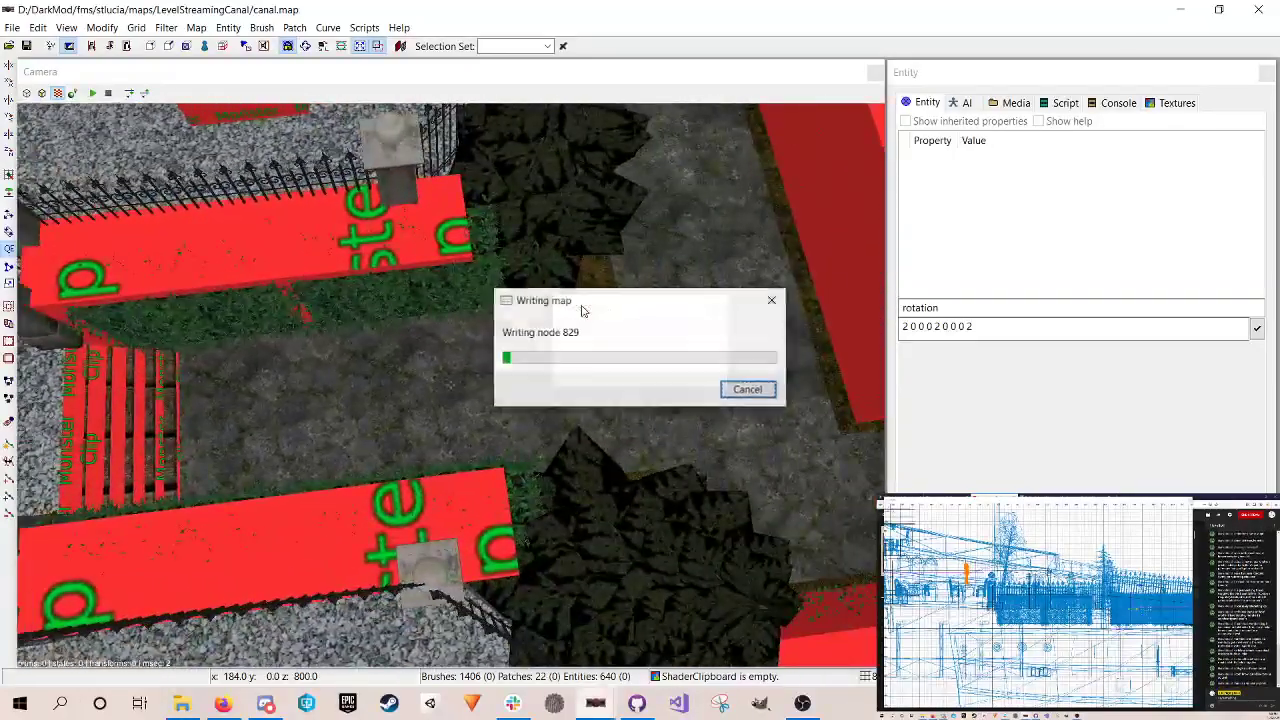
right_click(441, 299)
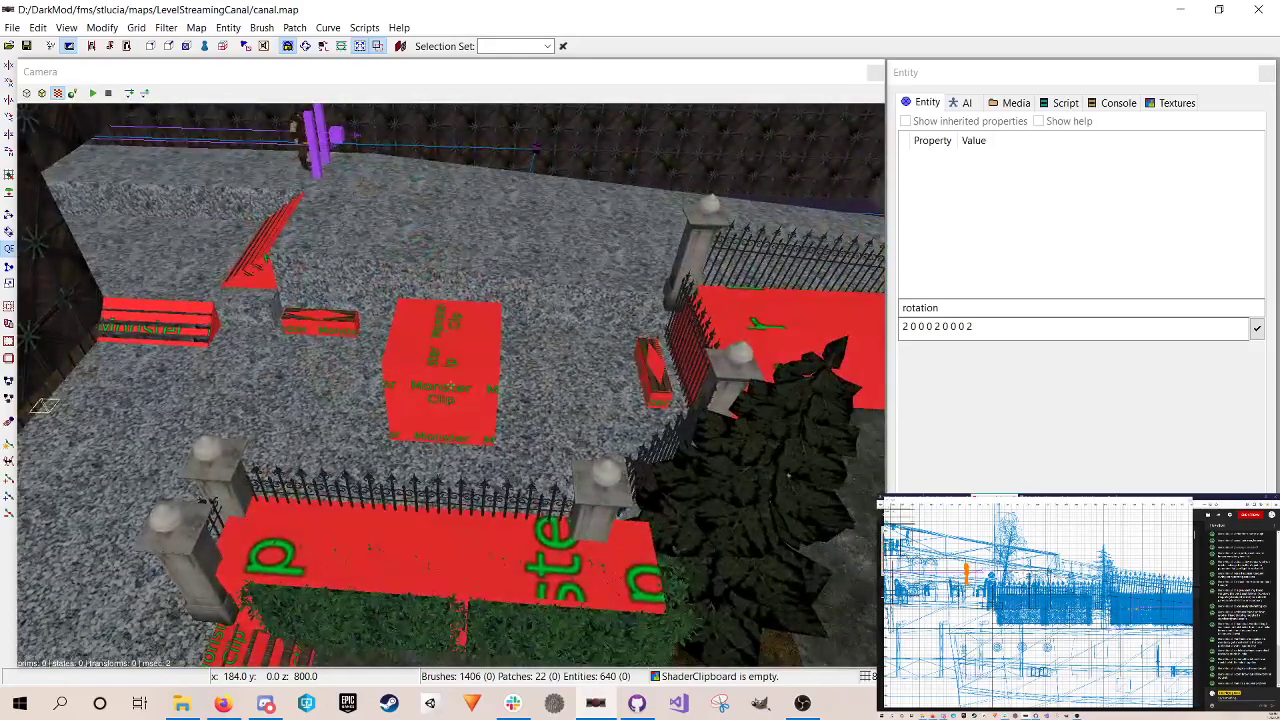
scroll(450, 384, up, 3)
right_click(441, 299)
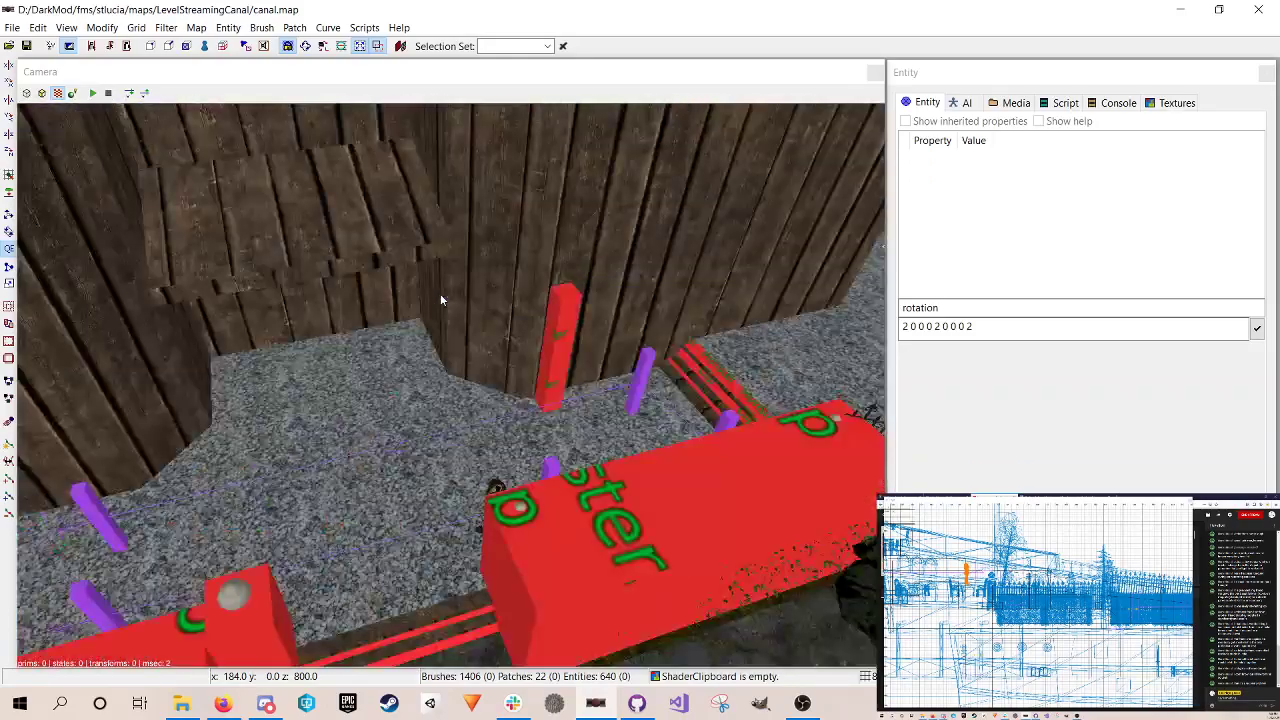
Step: Inspect the fenced garden, its monster clip brushes and the surrounding canal walls in the 3D view
right_click(447, 300)
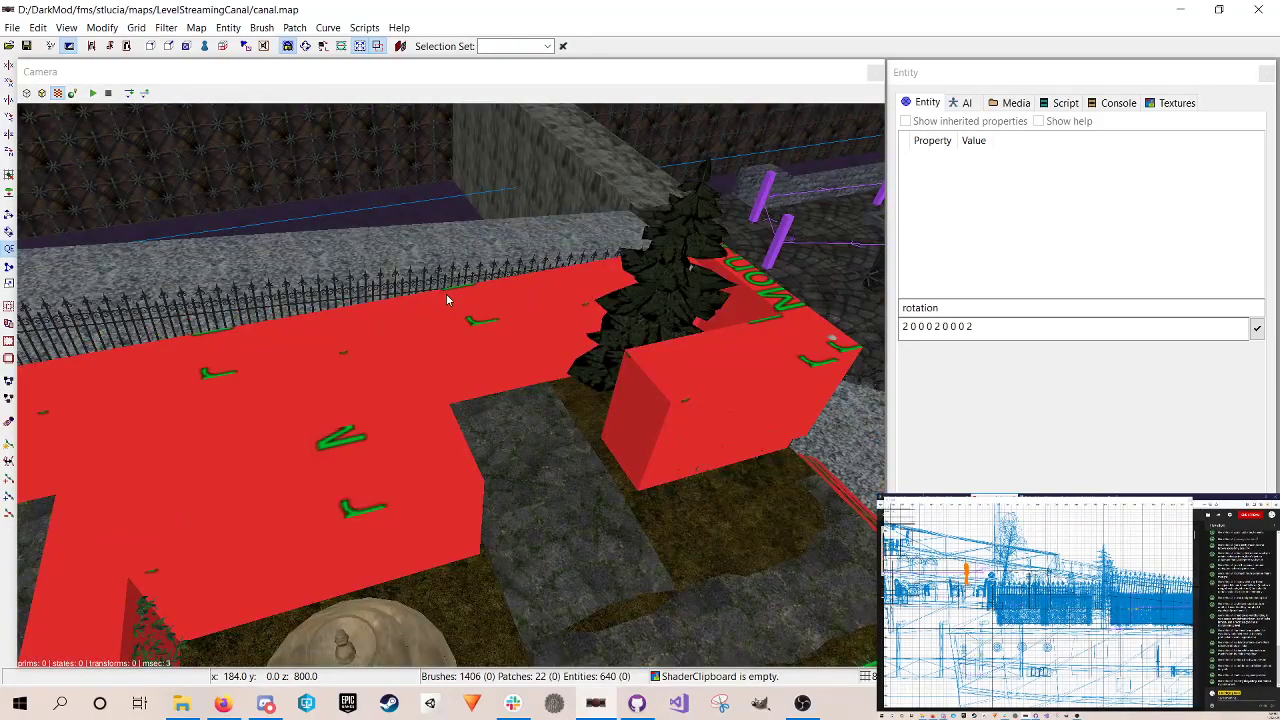
right_click(446, 293)
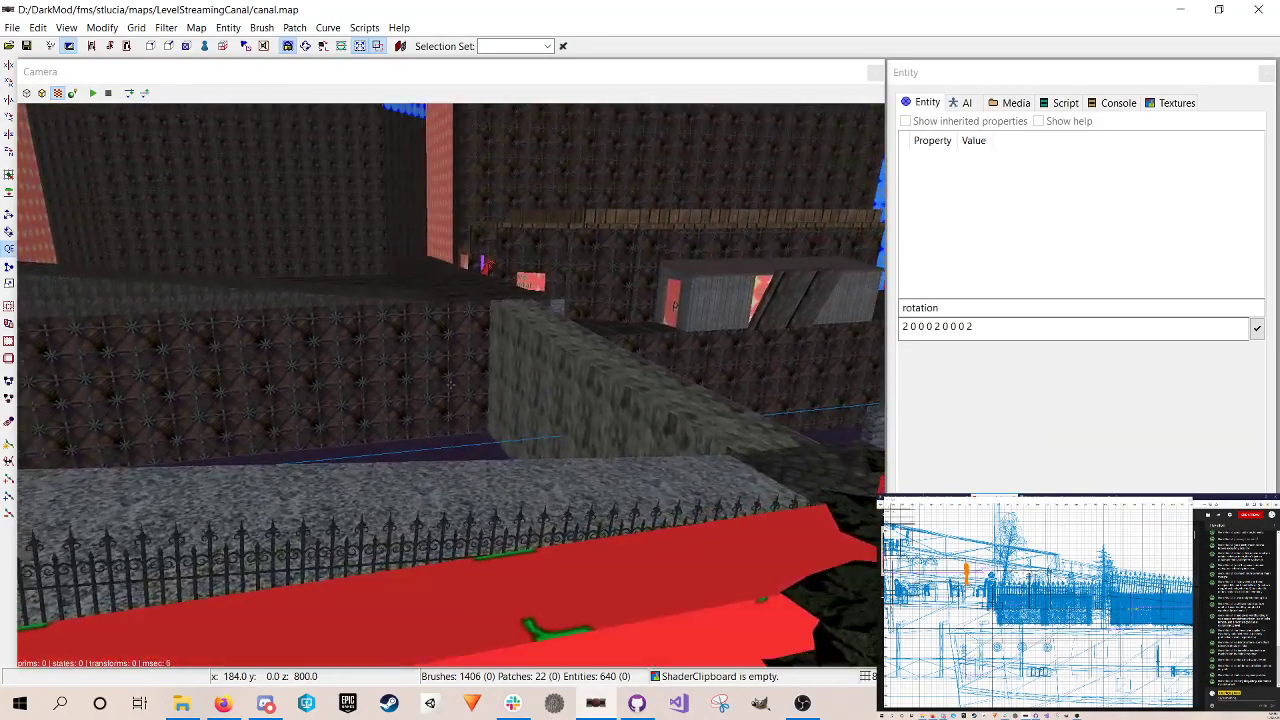
key(Right)
right_click(447, 300)
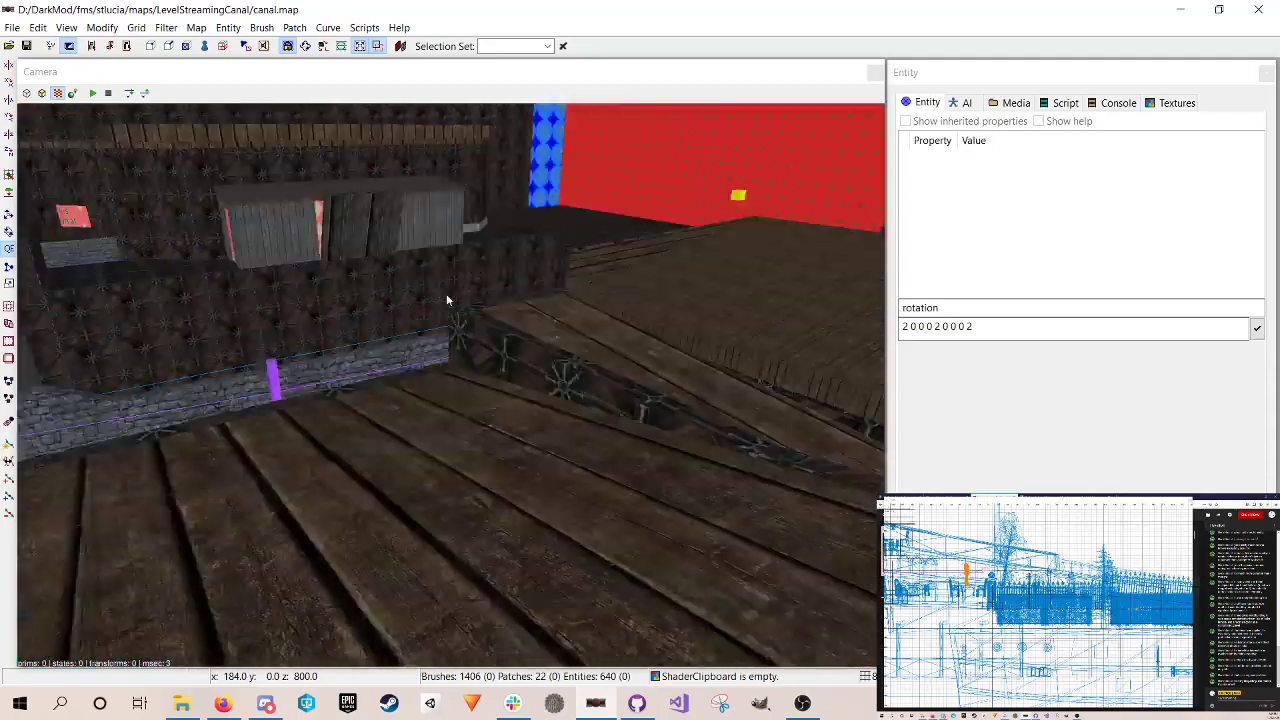
right_click(447, 300)
key(Up)
right_click(447, 298)
right_click(447, 298)
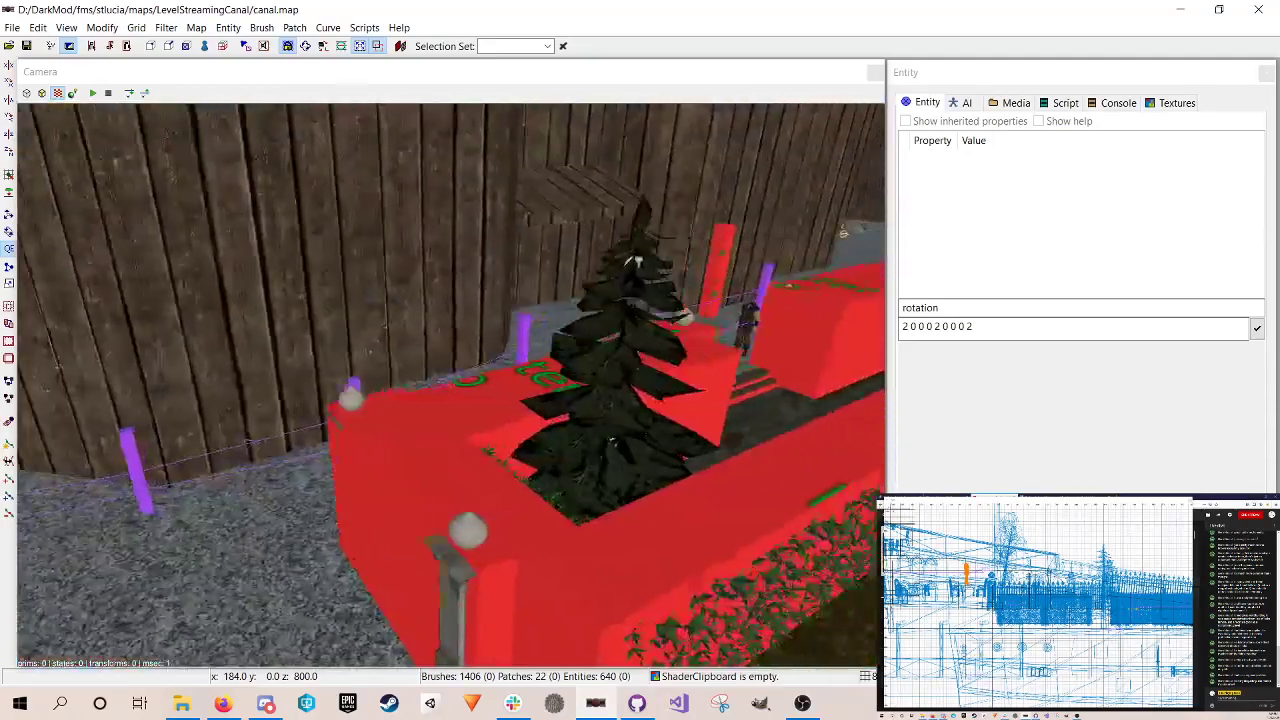
key(Right)
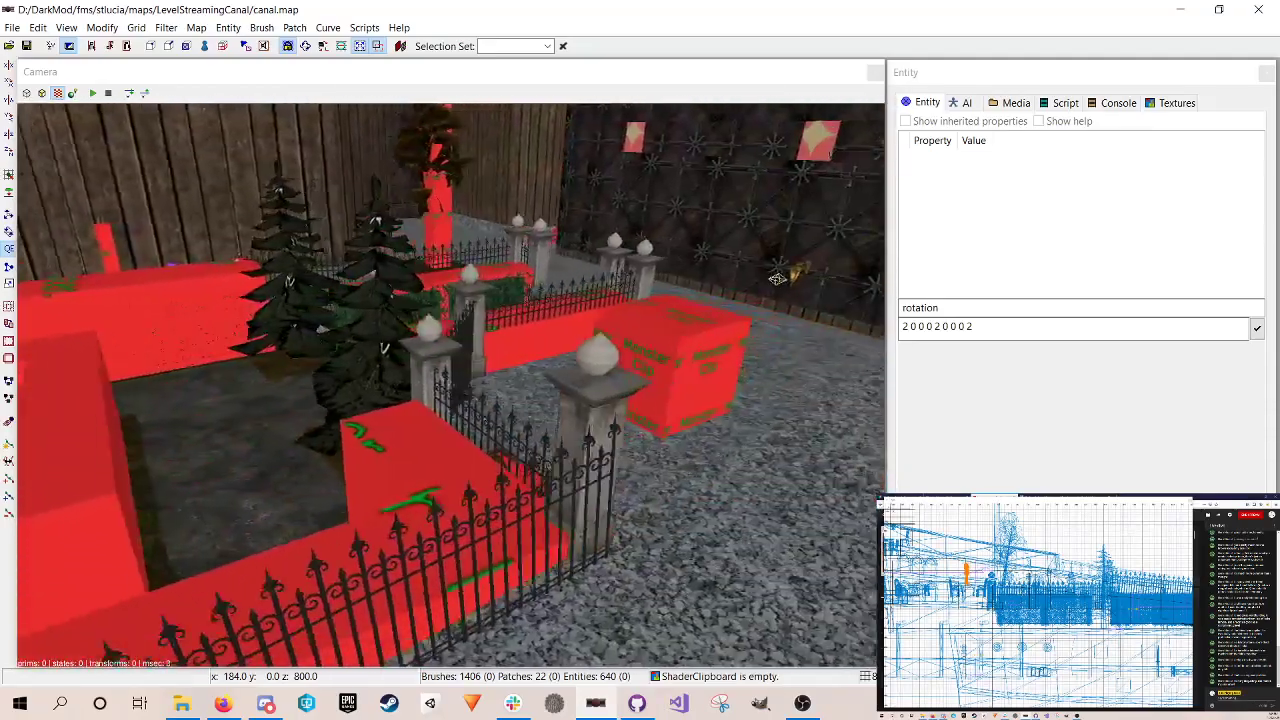
key(Right)
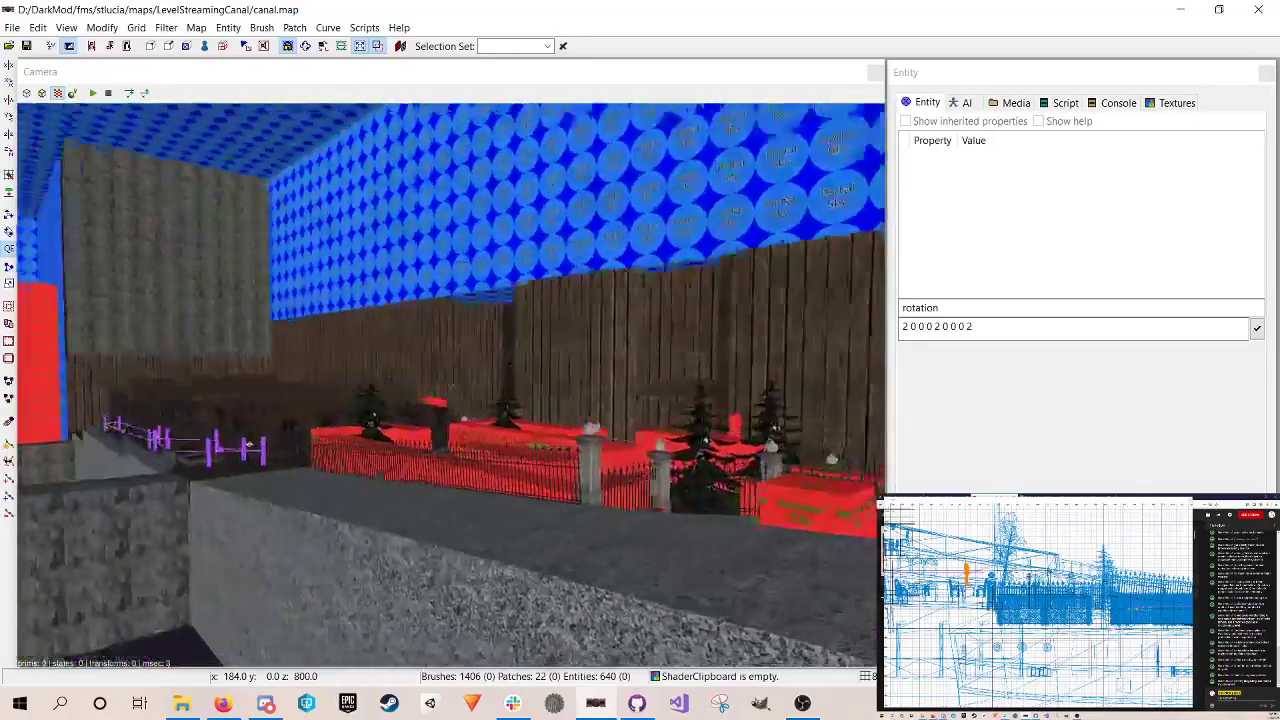
key(Right)
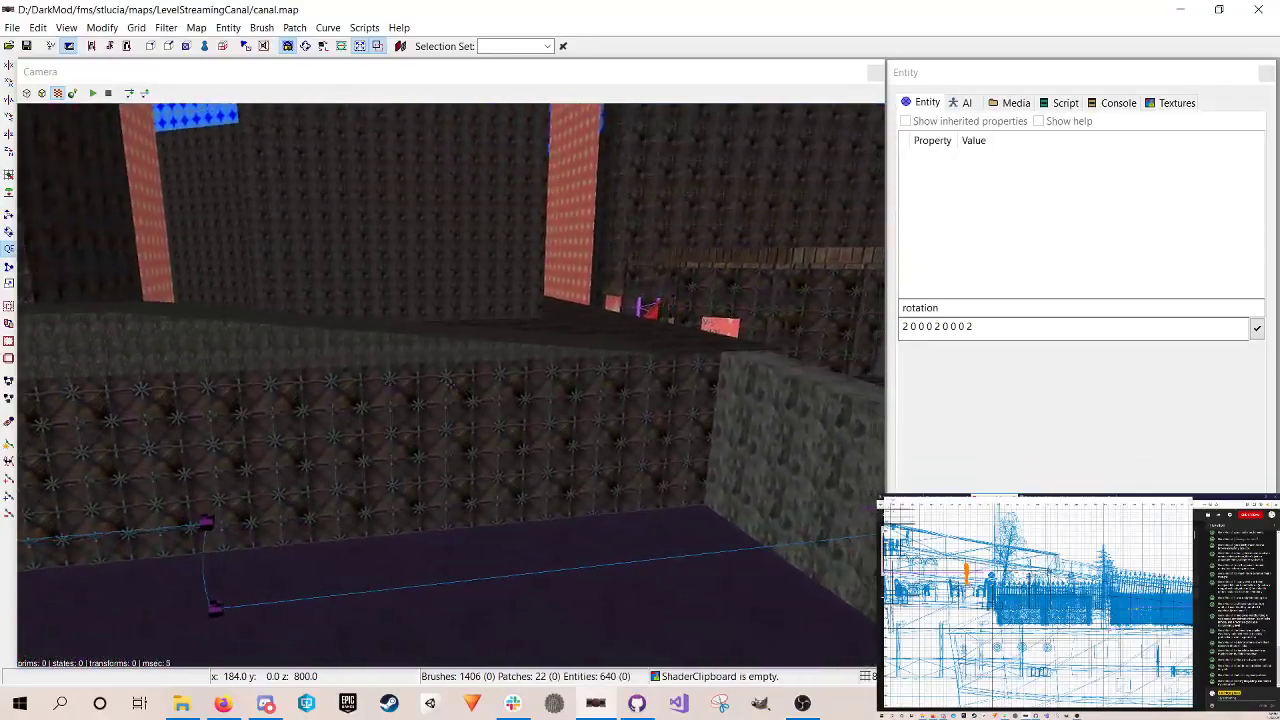
key(Right)
right_click(447, 300)
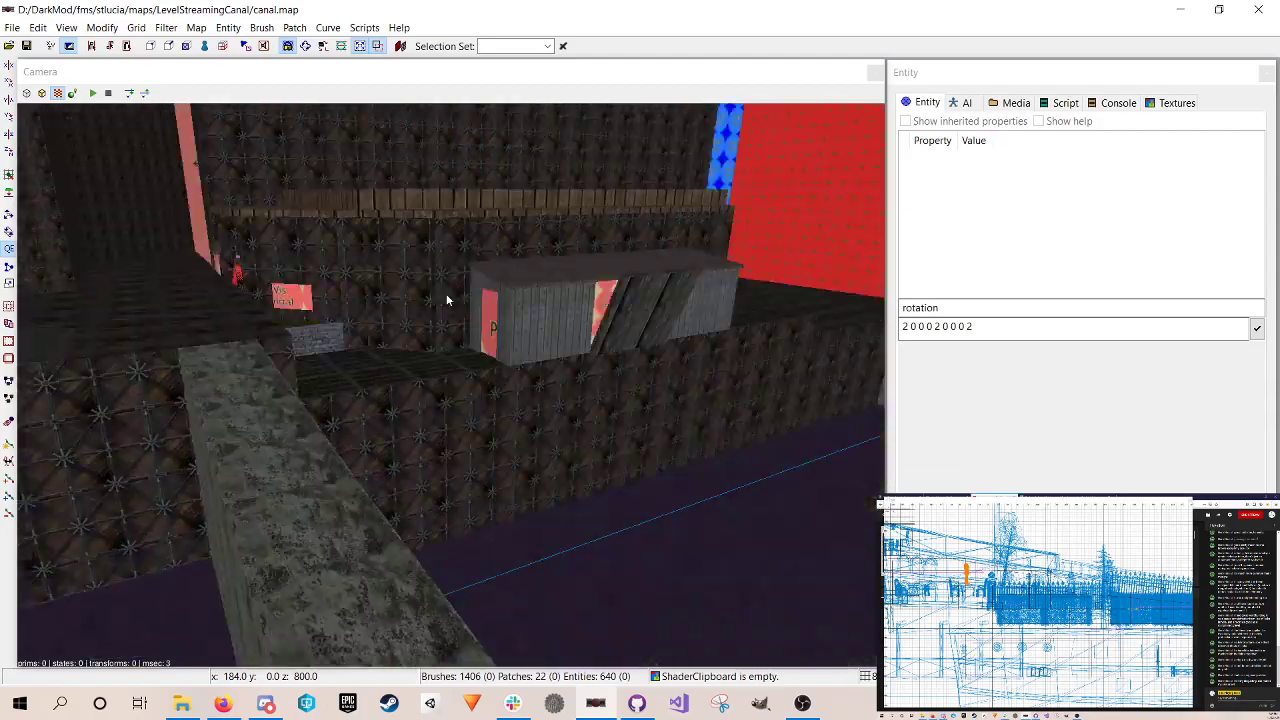
key(Left)
right_click(447, 300)
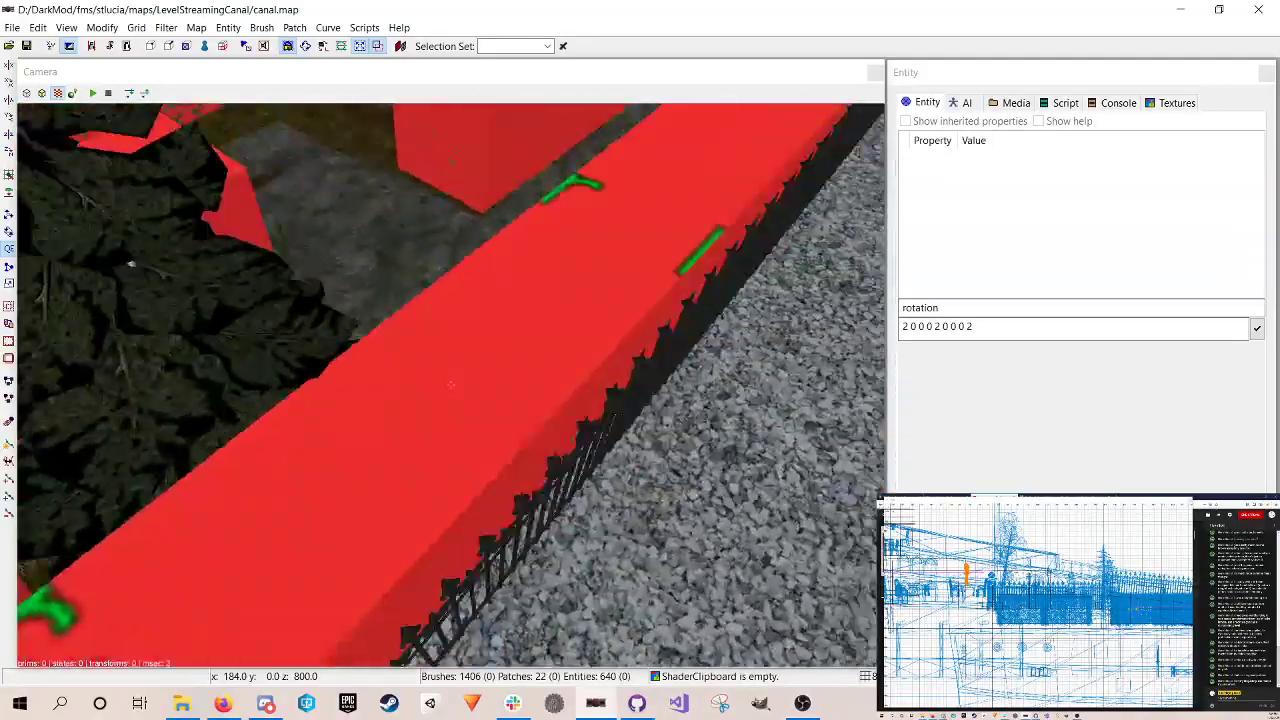
Step: Examine how the monster clip brushes cover the garden's iron fences and stone pillars along the gravel path
key(Right)
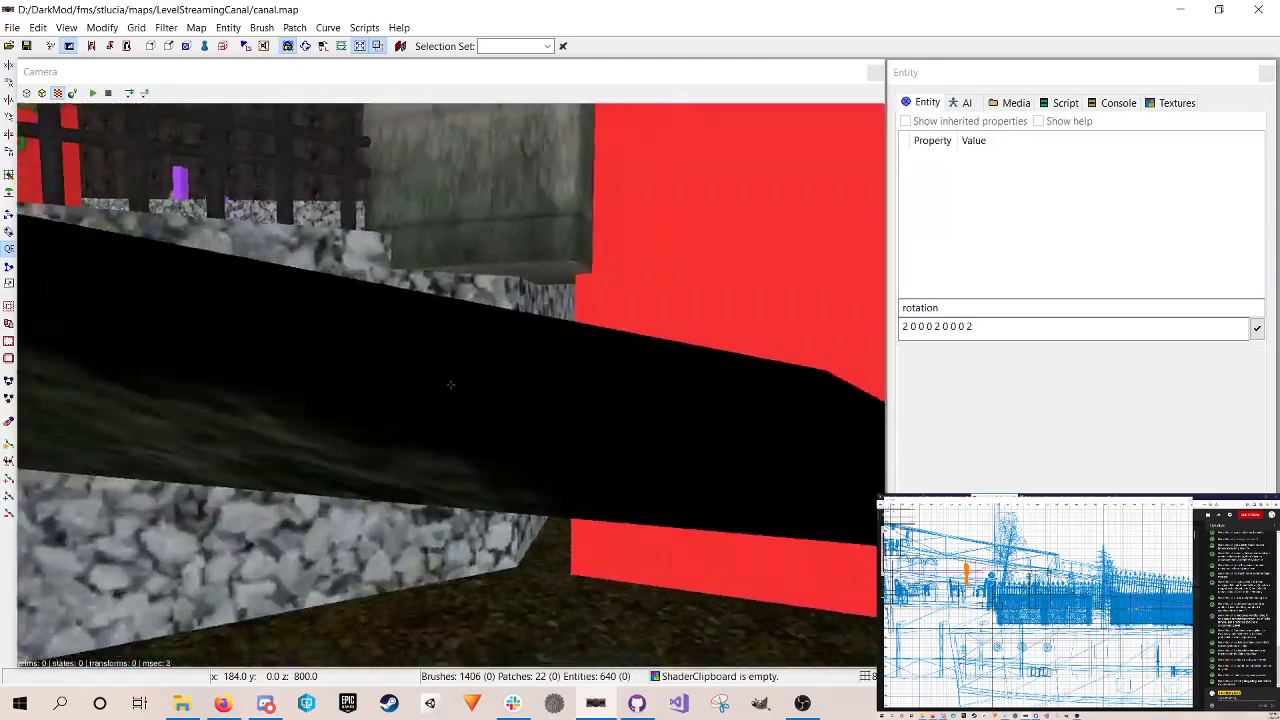
key(Up)
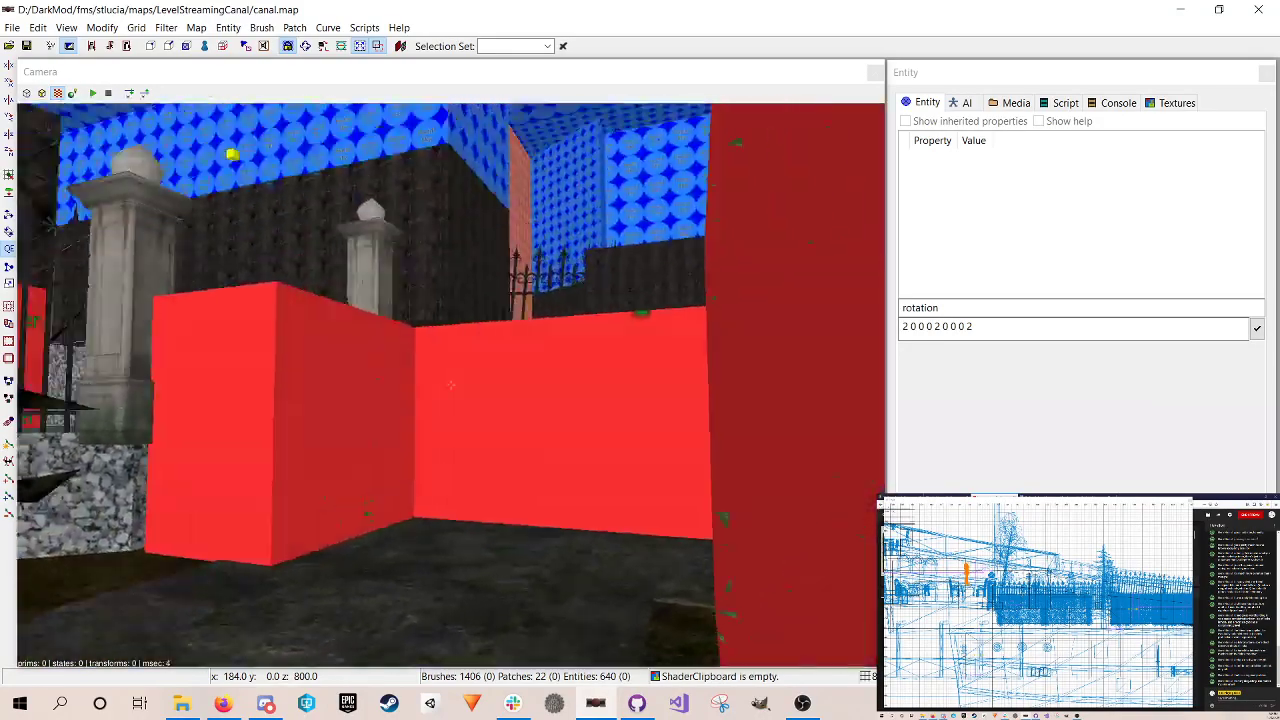
key(Down)
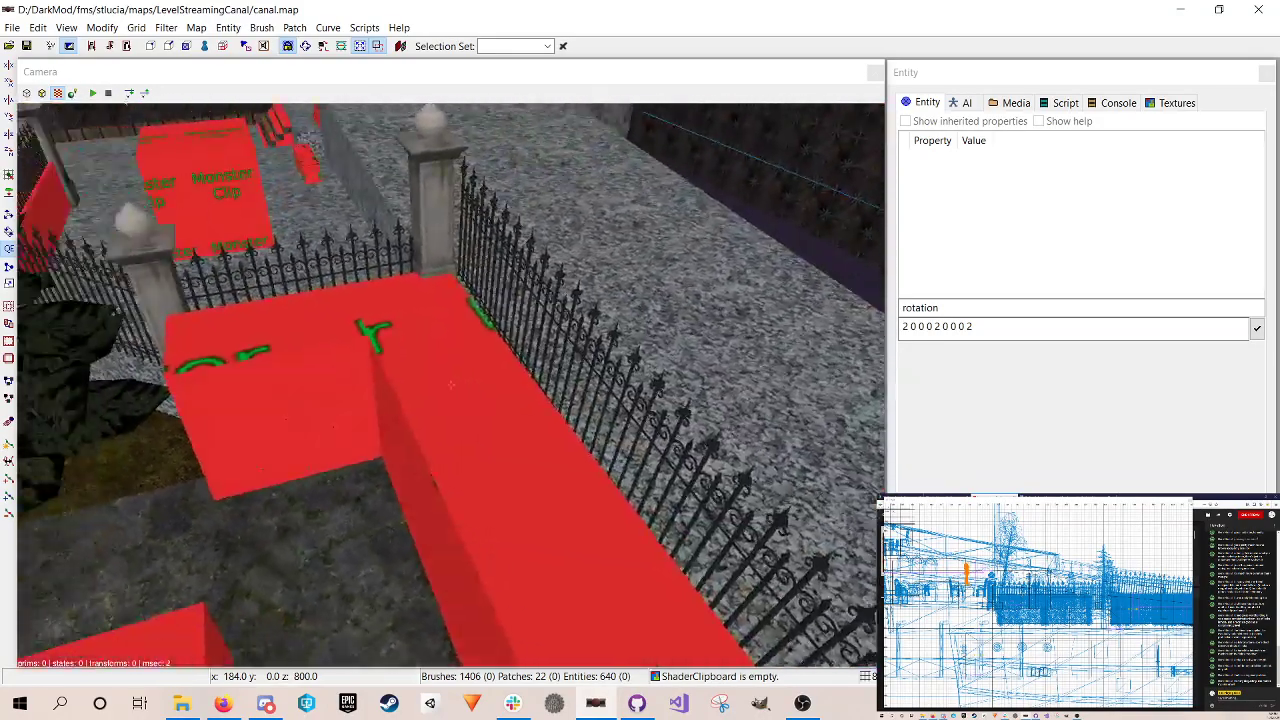
key(Up)
key(Up)
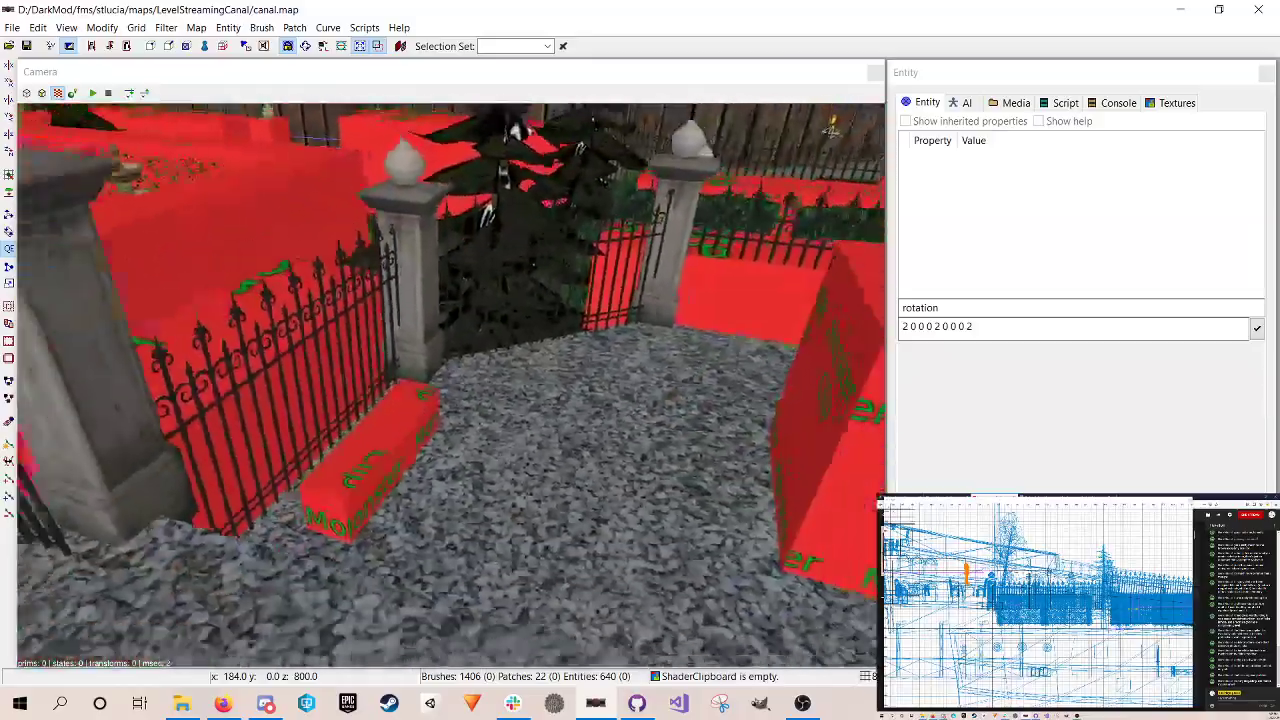
key(Down)
key(Left)
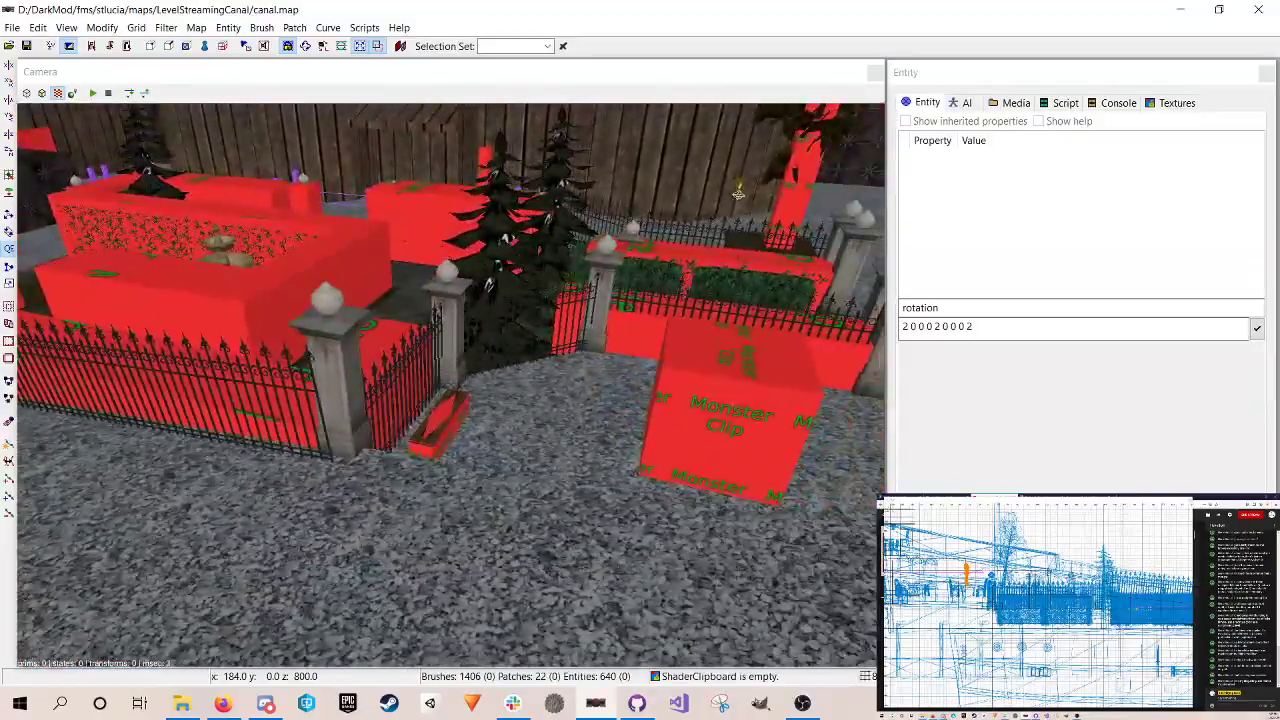
key(Left)
key(Left)
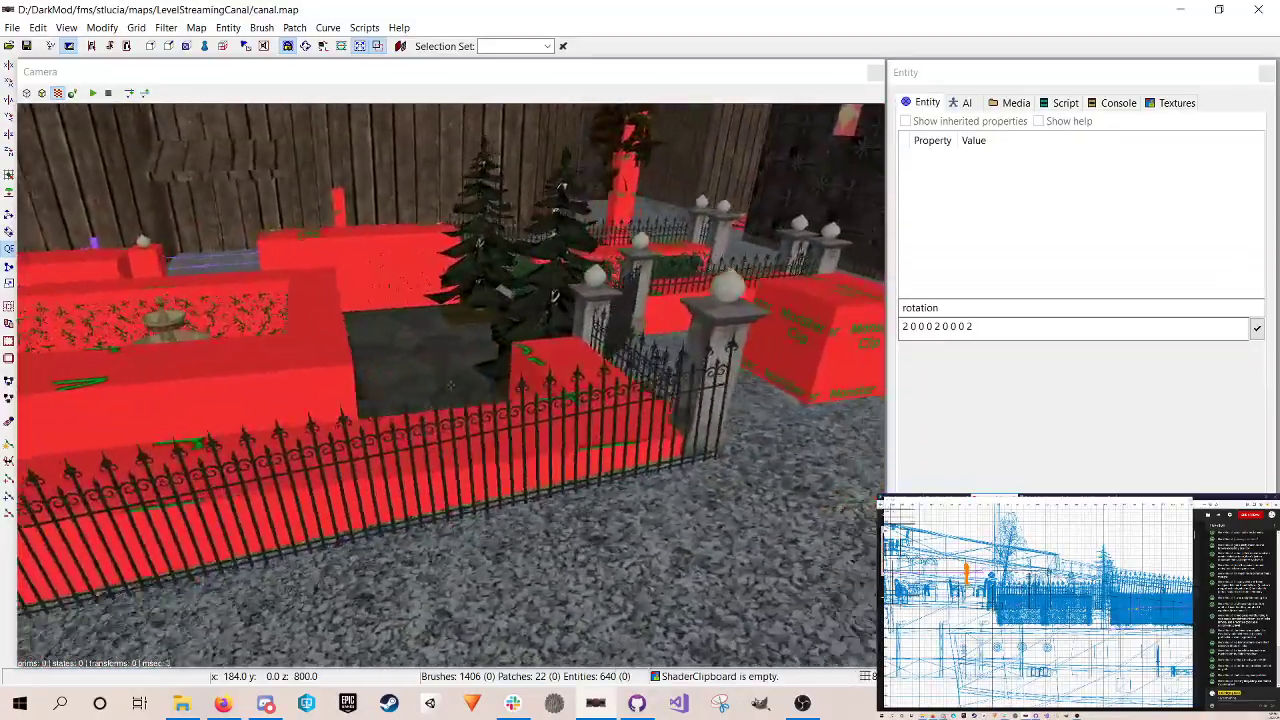
key(Right)
key(Right)
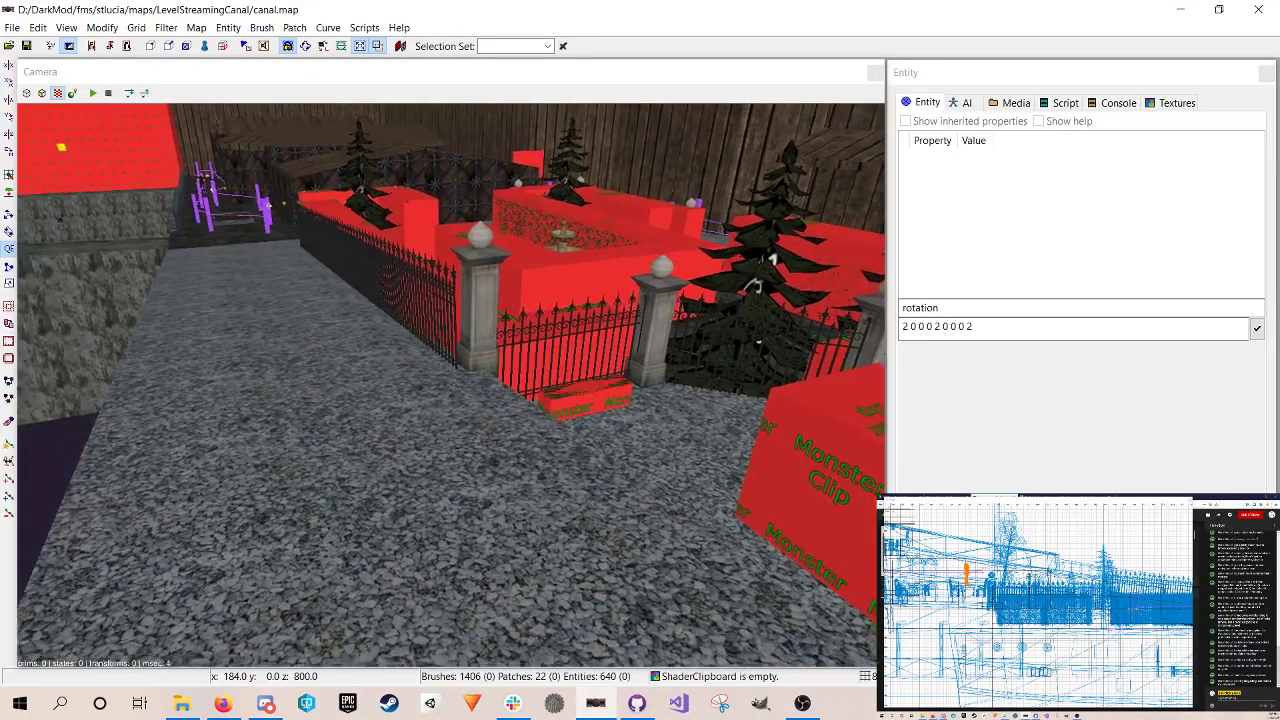
Step: Duplicate the long monster clip brush beside the canal-side fence and narrow the copy to a thin strip outside the fence
key(Up)
key(Right)
key(Left)
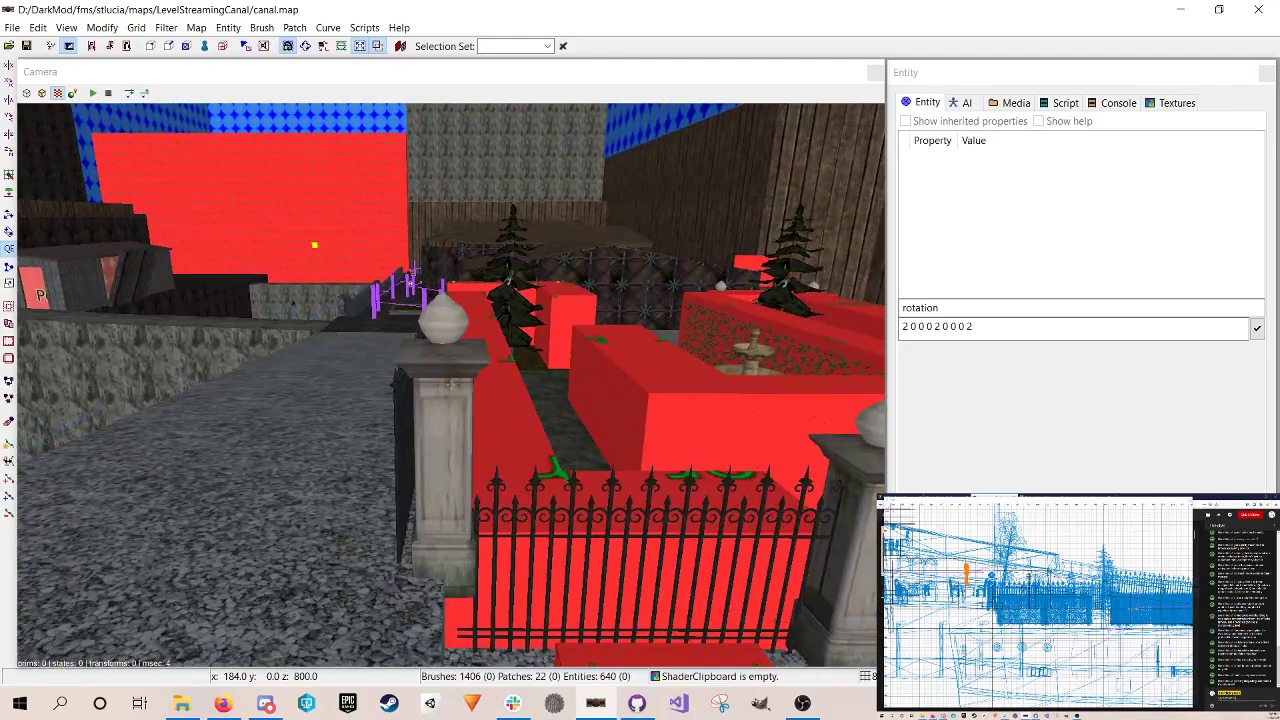
shift+click(503, 354)
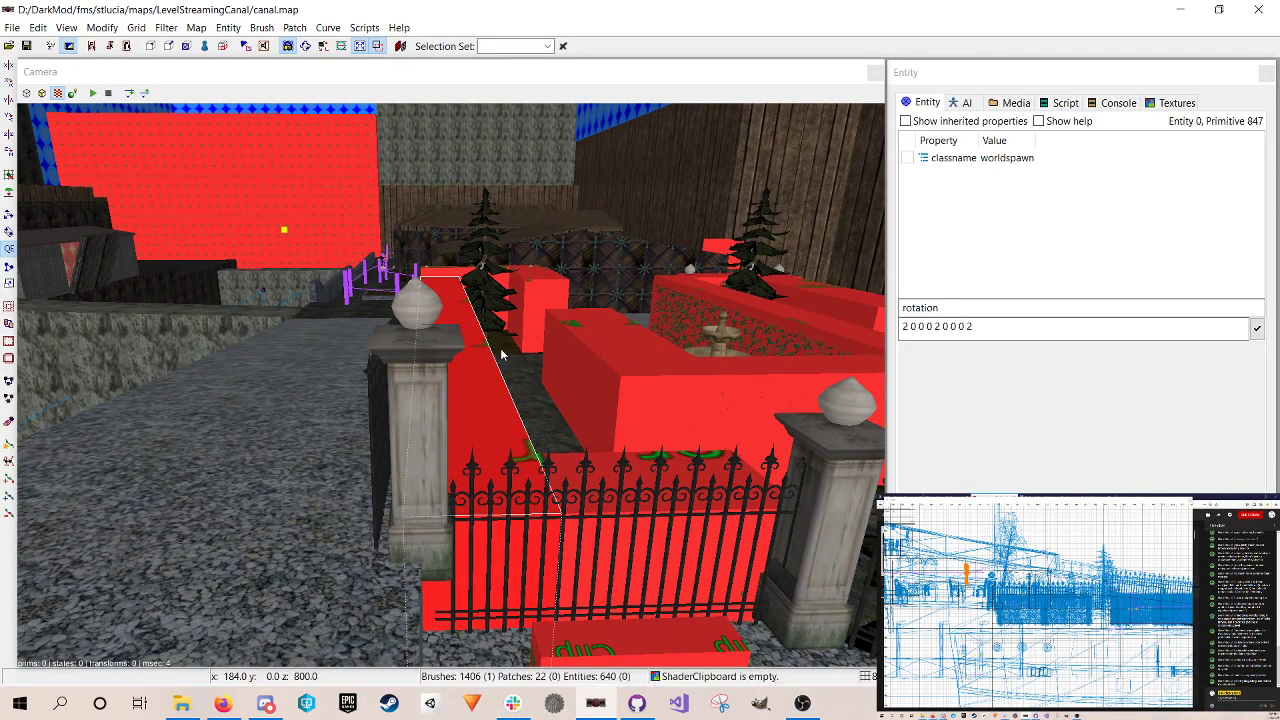
key(ctrl+Tab)
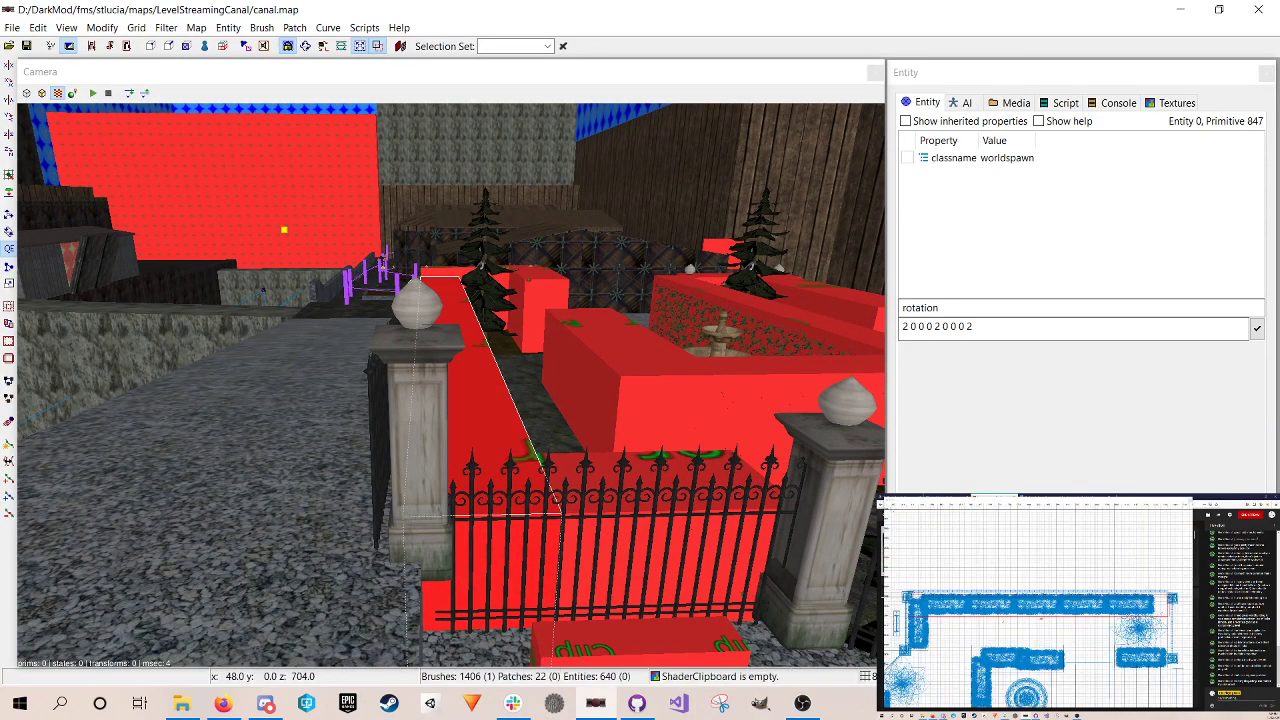
key(space)
drag(1004, 611, 1000, 591)
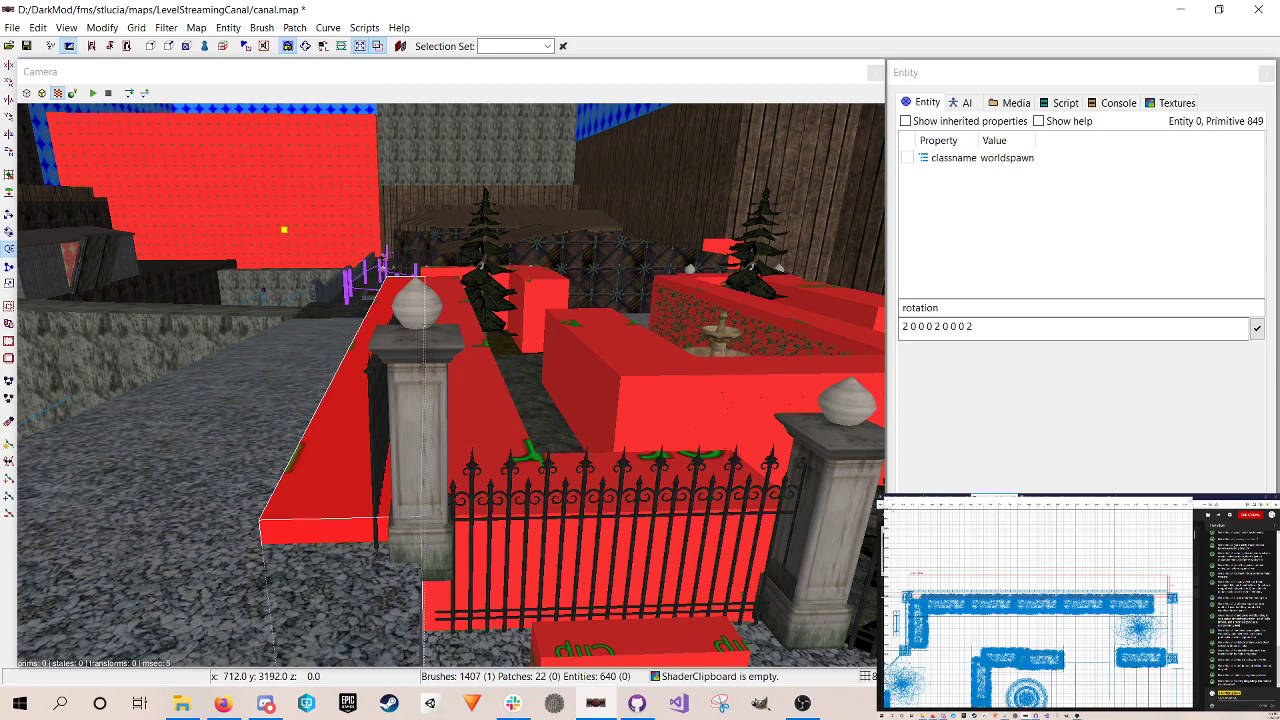
drag(988, 570, 990, 582)
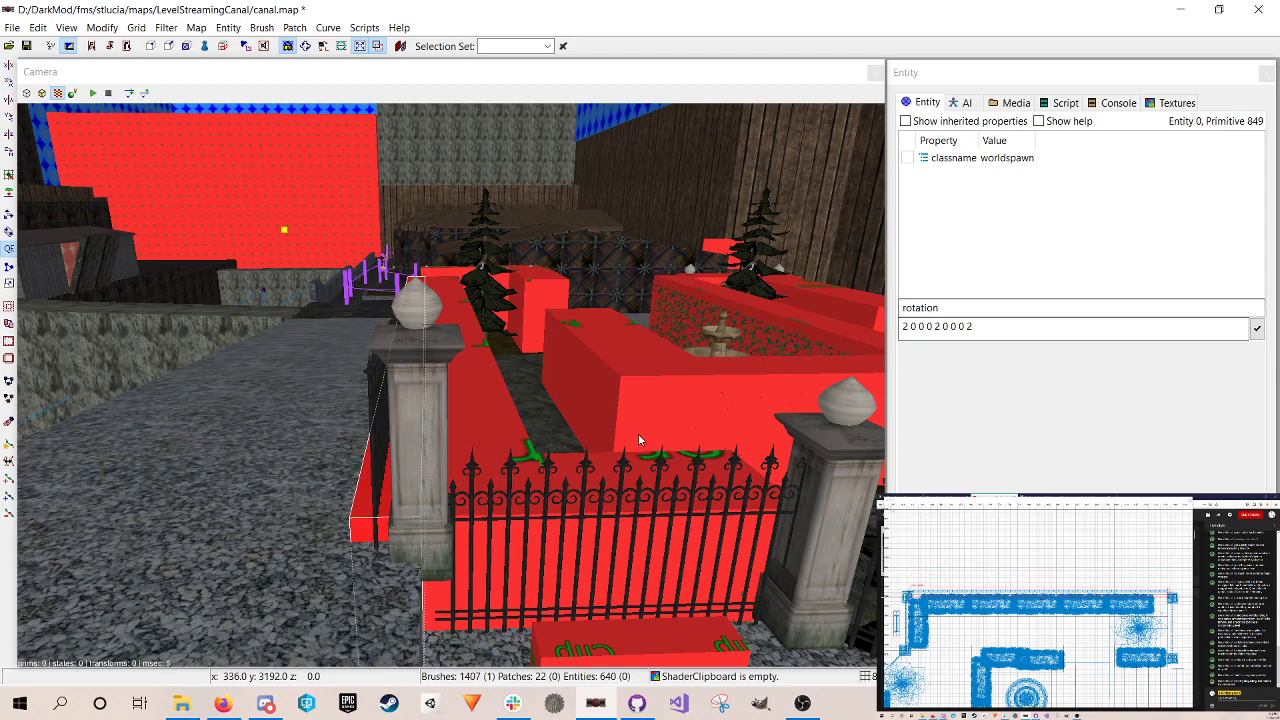
Step: Raise the new clip strip to cover the canal-side fence, lower its top slightly, and save the map
right_drag(606, 432, 572, 500)
key(e)
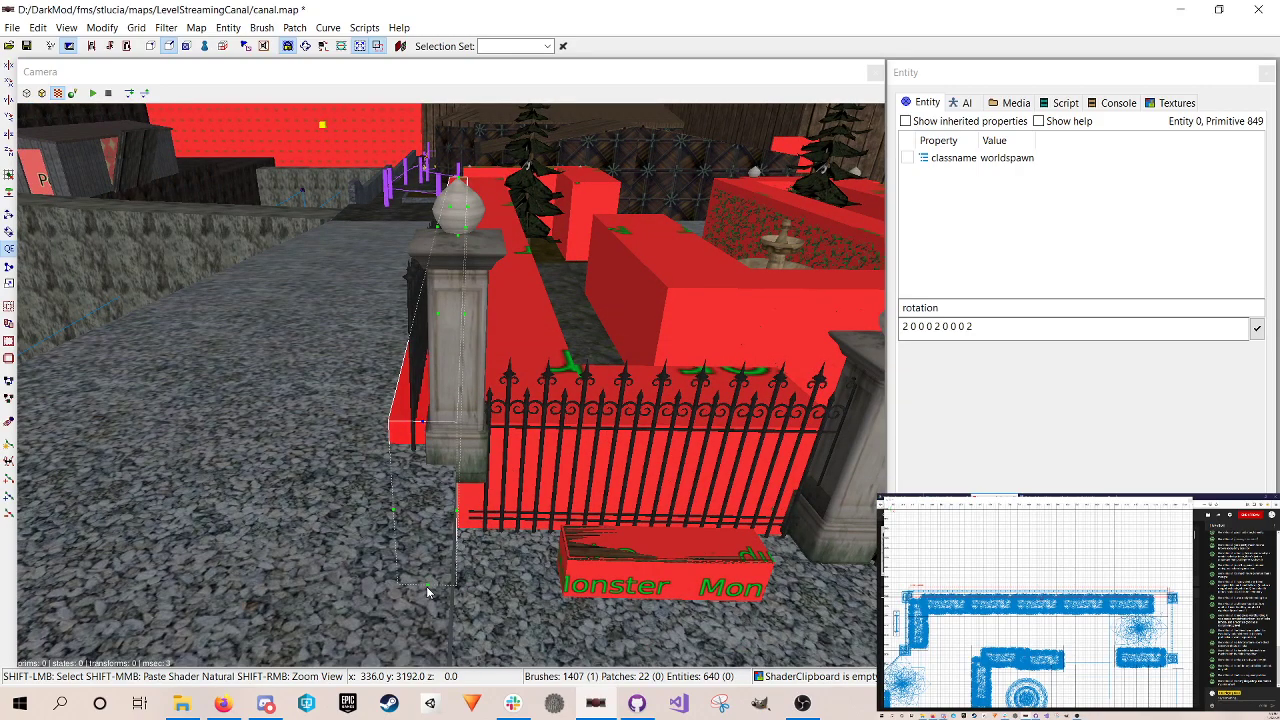
key(w)
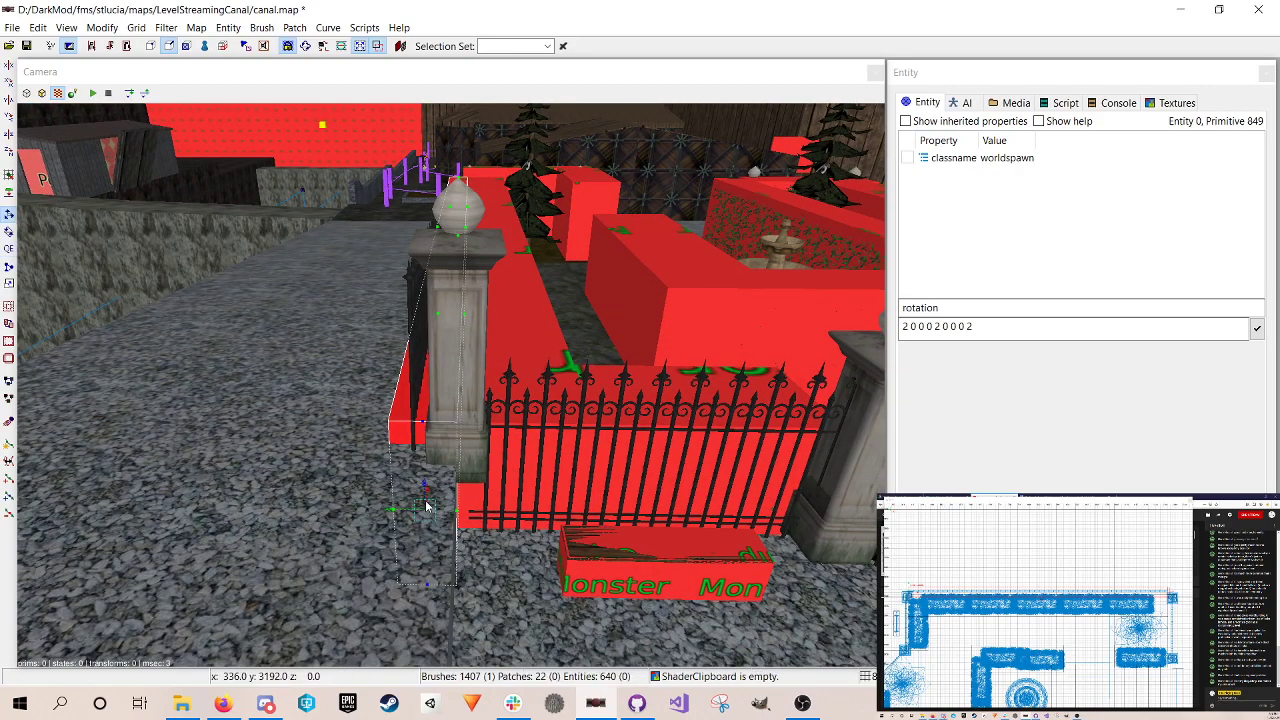
drag(424, 488, 424, 295)
key(e)
key(q)
key(ctrl+Tab)
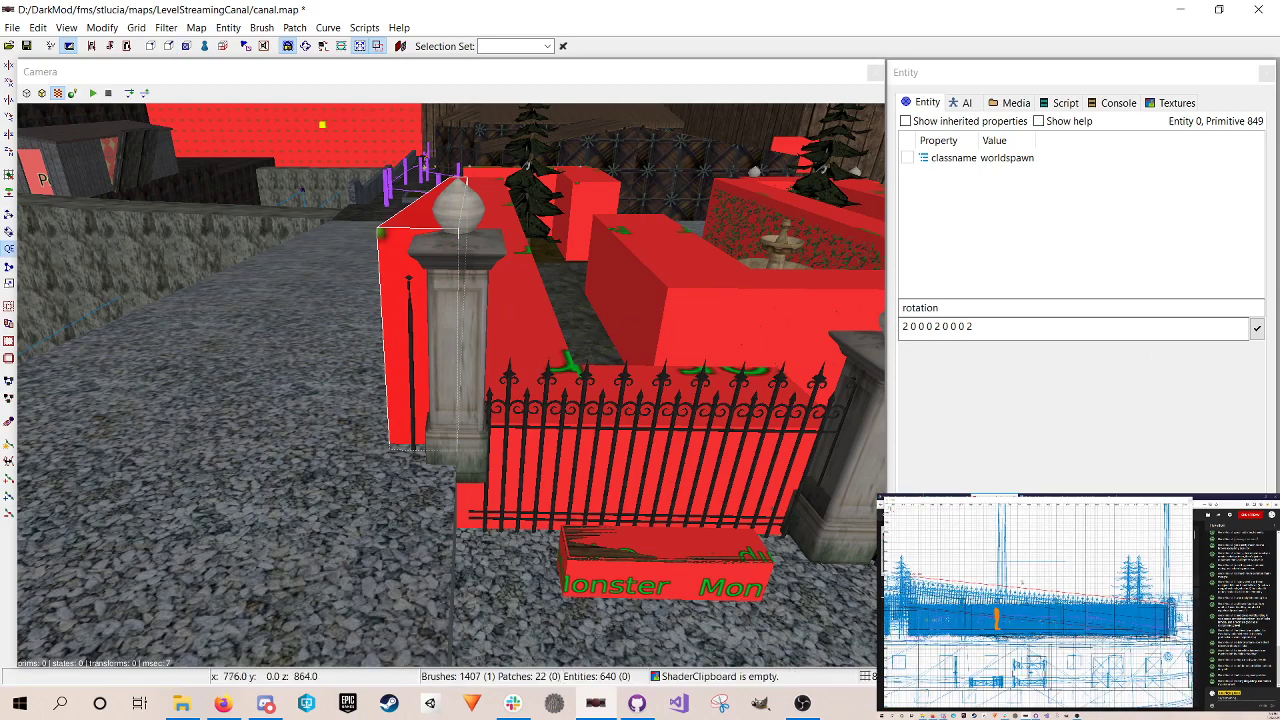
drag(1024, 583, 1025, 586)
key(Escape)
key(ctrl+s)
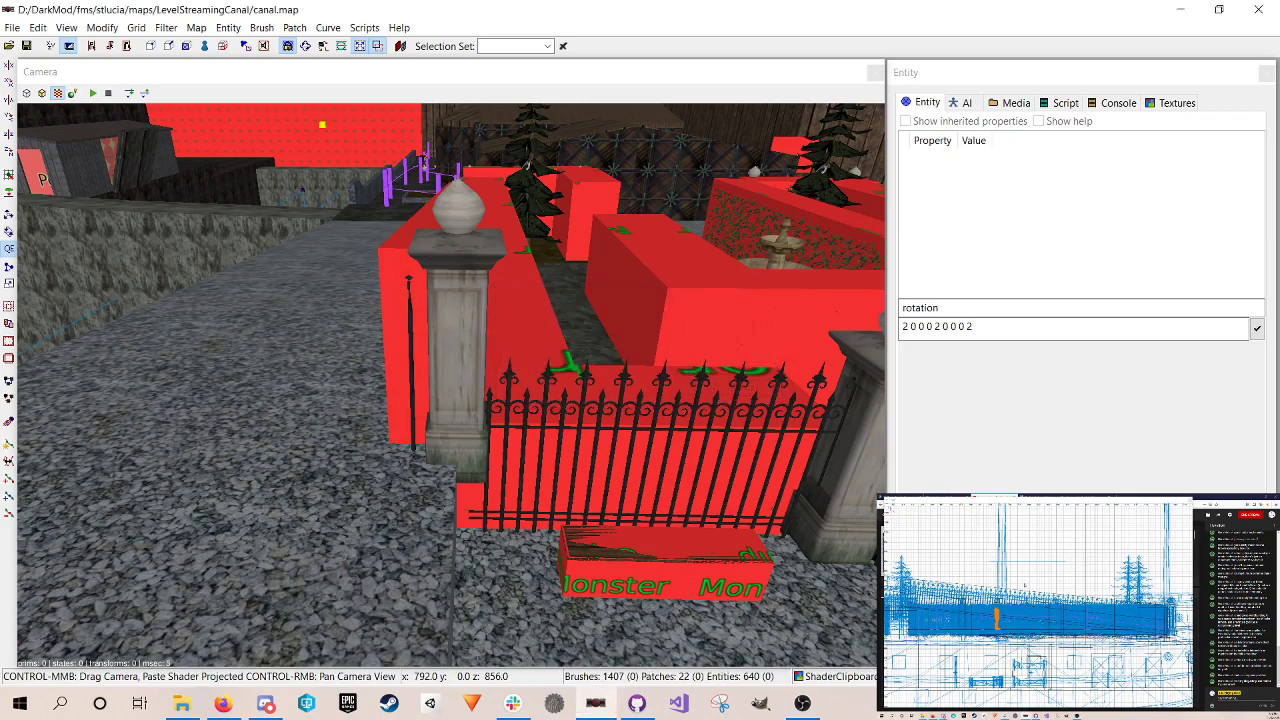
Step: Extend the monster clip brush at the garden's far end outward to enclose the corner beside the canal-side fence, and save the map
right_click(495, 378)
key(Left)
key(Left)
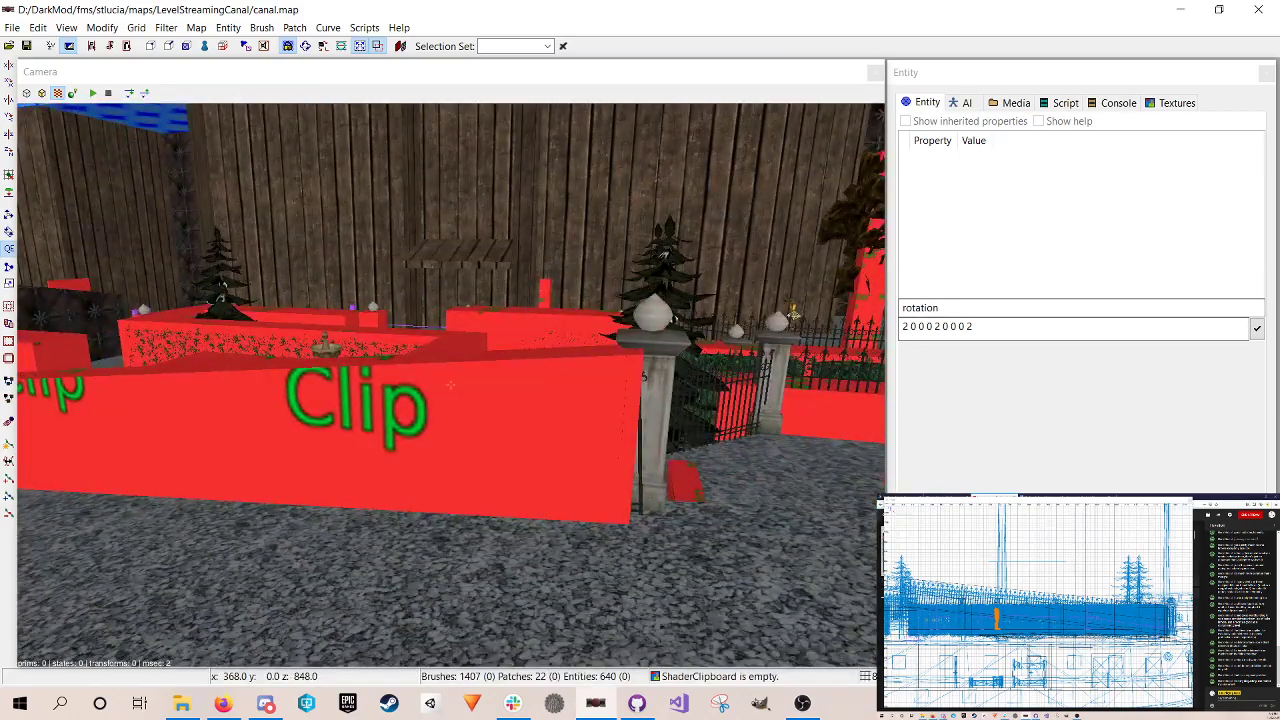
key(Left)
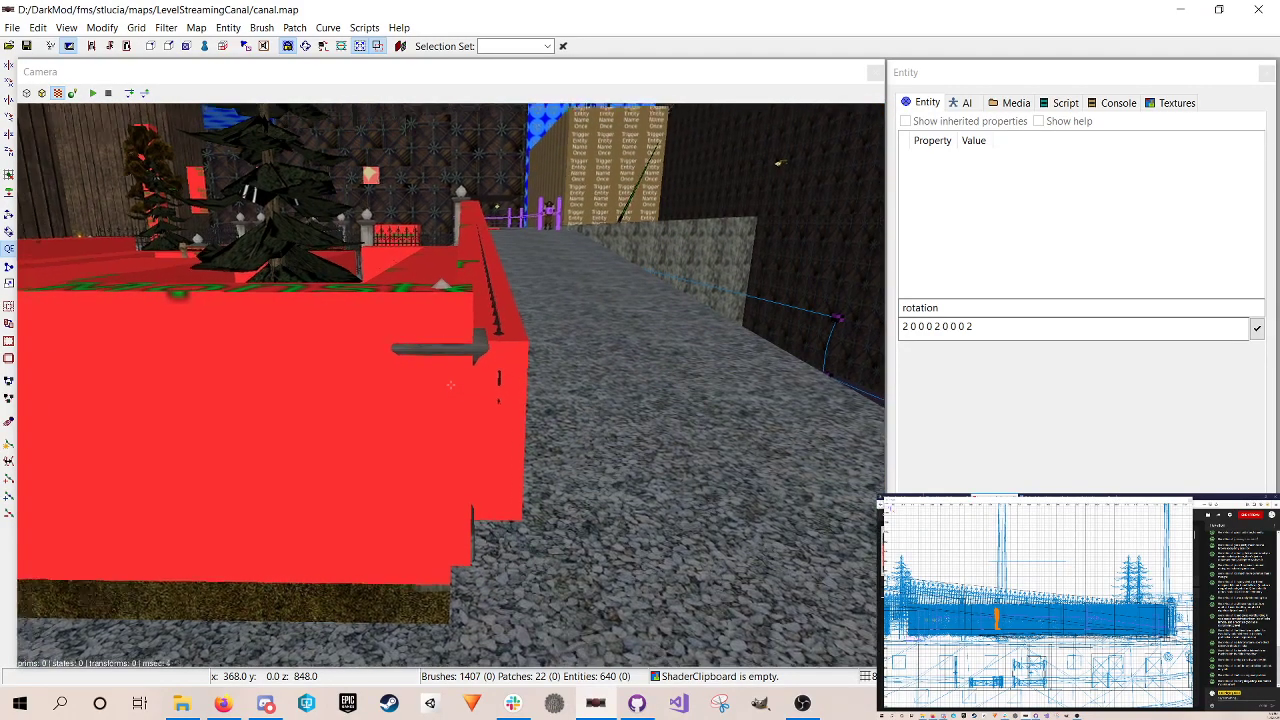
right_click(450, 385)
shift+click(503, 368)
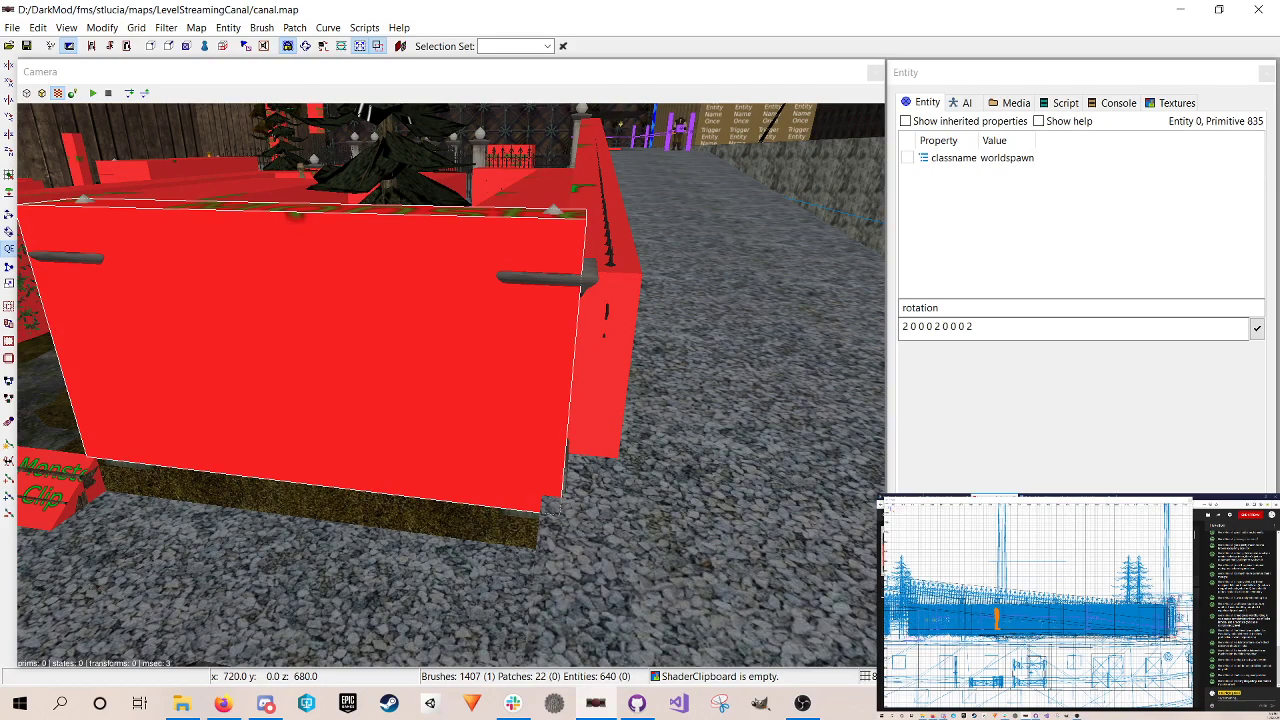
key(ctrl+Tab)
key(ctrl+Tab)
scroll(1051, 622, down, 1)
scroll(1051, 622, up, 4)
right_drag(1051, 622, 1043, 638)
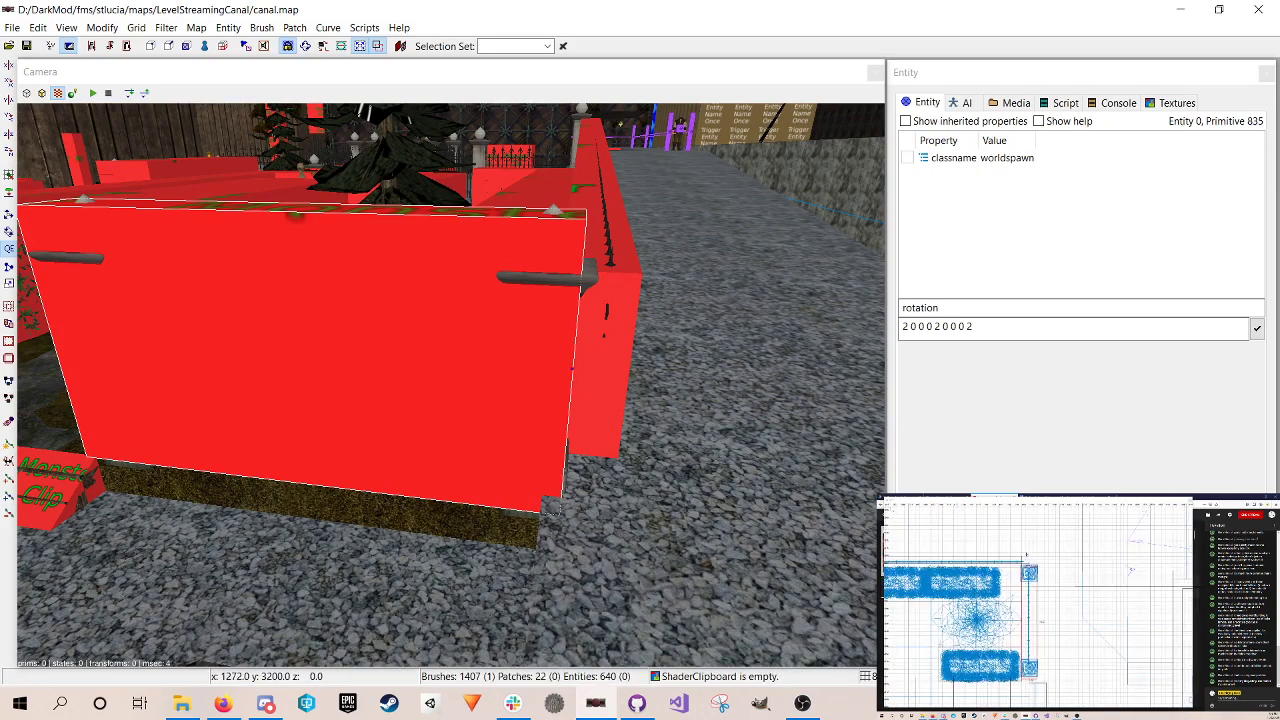
drag(1026, 558, 1035, 556)
key(Escape)
key(ctrl+s)
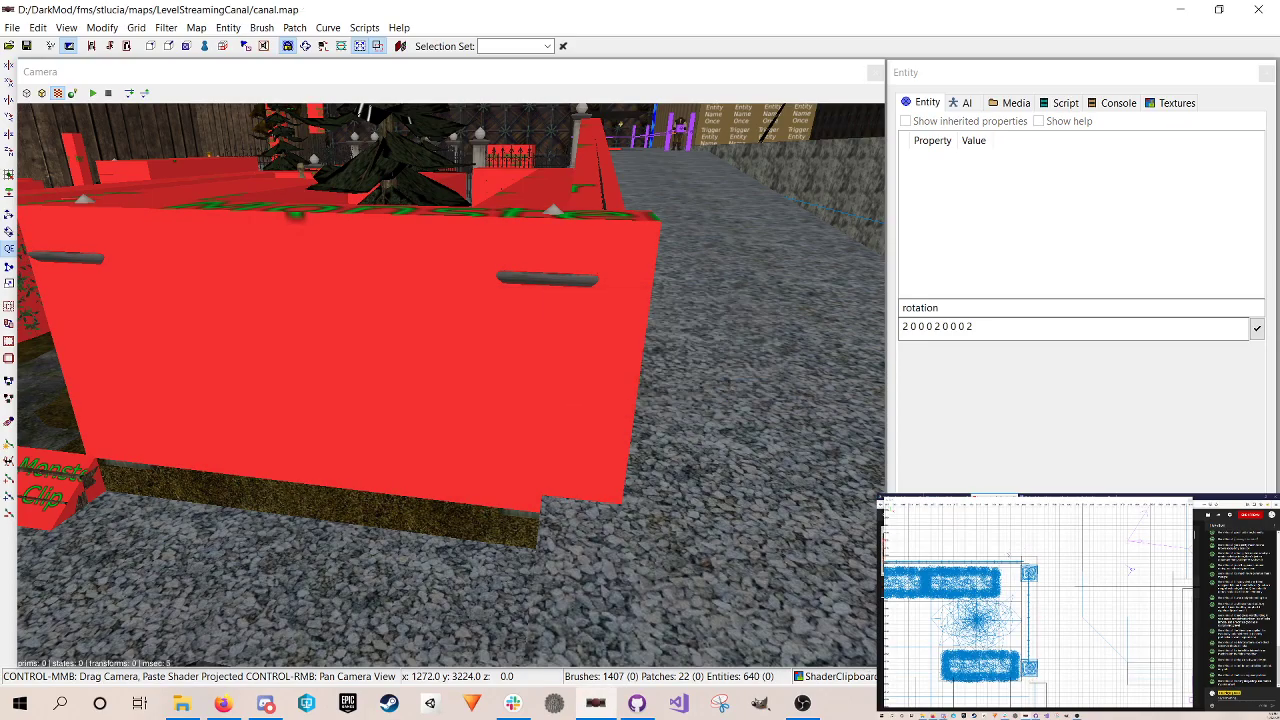
Step: Extend the underside of the garden's end monster clip brush down to the gravel and save the map
right_click(552, 380)
key(Up)
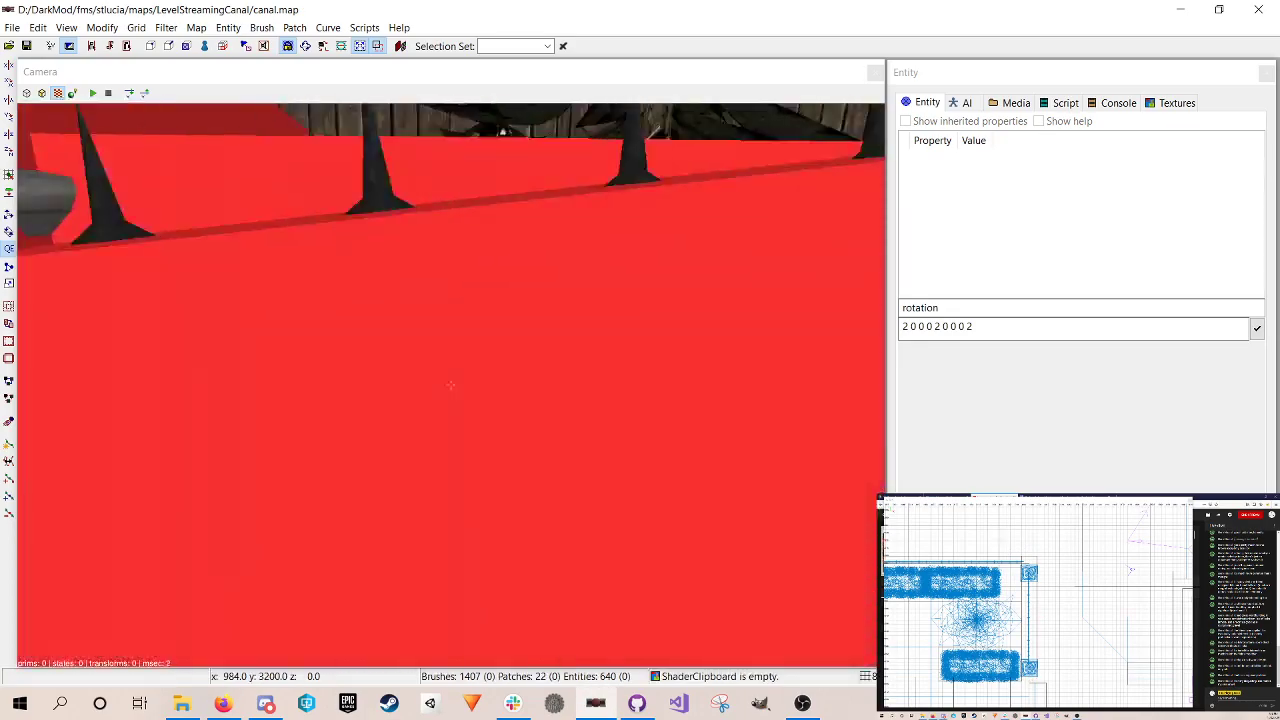
key(Up)
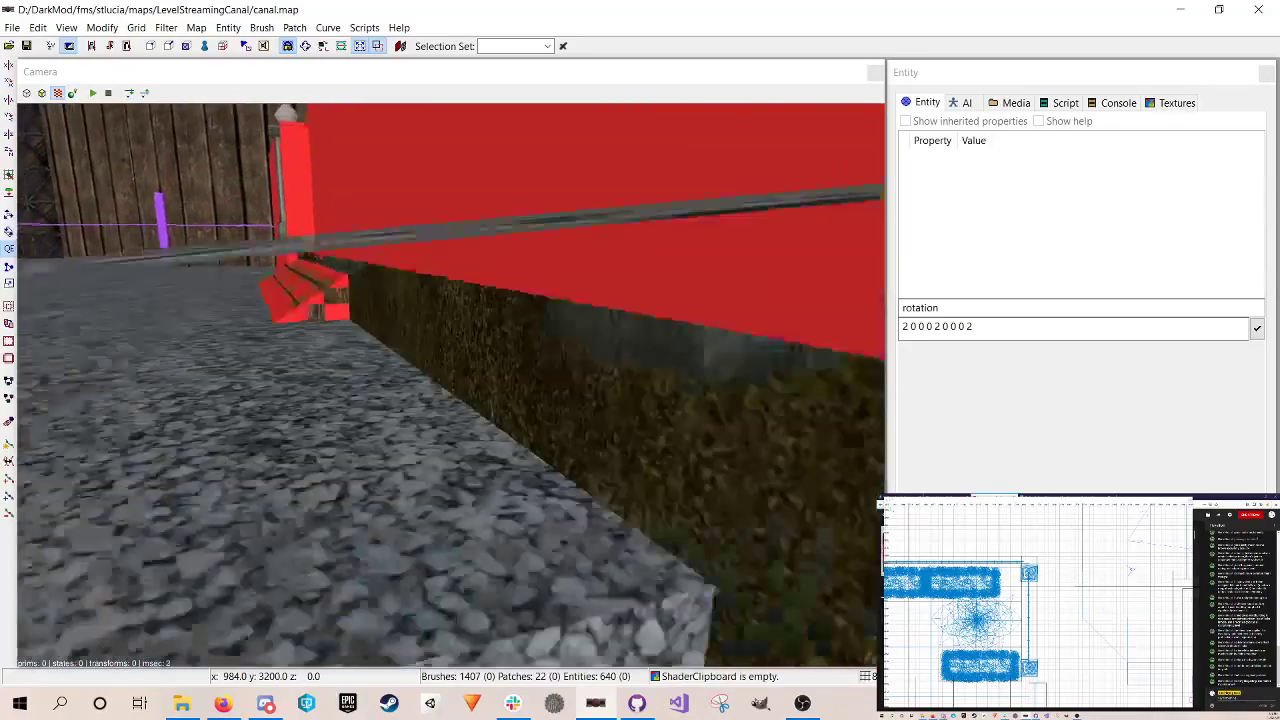
key(Down)
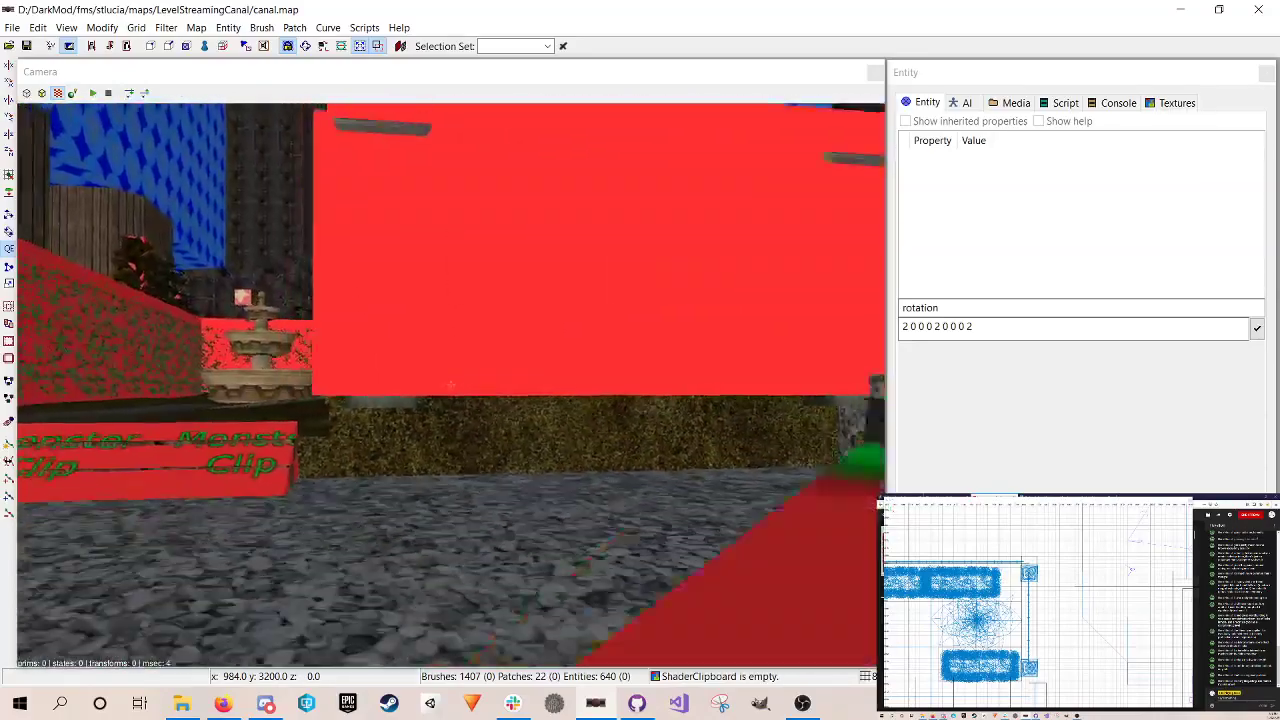
shift+click(560, 323)
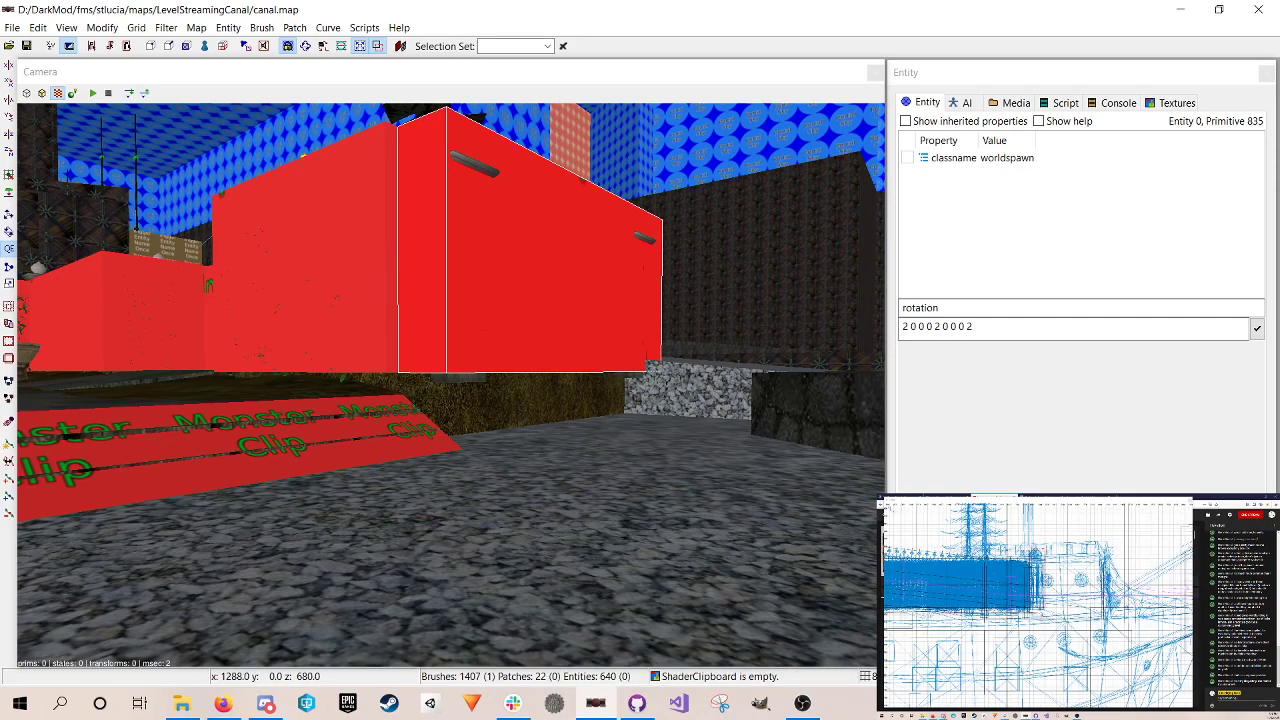
key(Escape)
key(ctrl+s)
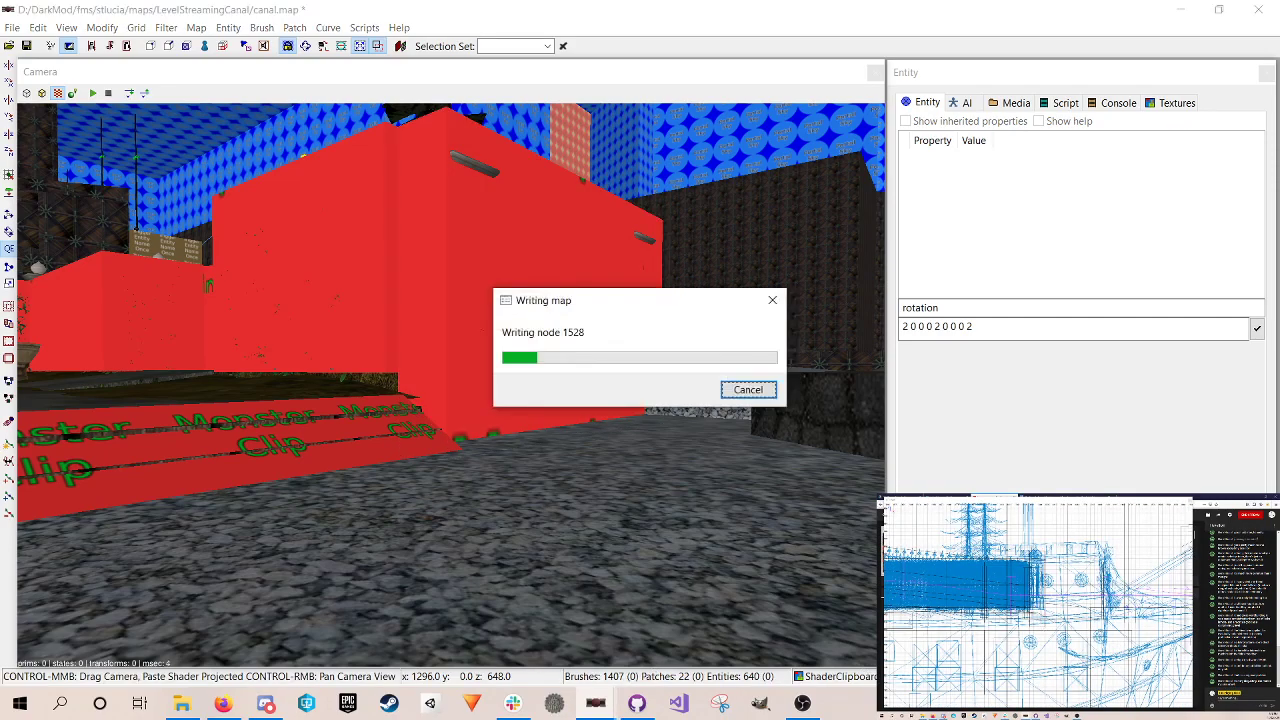
Step: Examine the monster clip brushes around the garden fences and the canal bank from several sides
right_click(838, 377)
scroll(451, 385, up, 4)
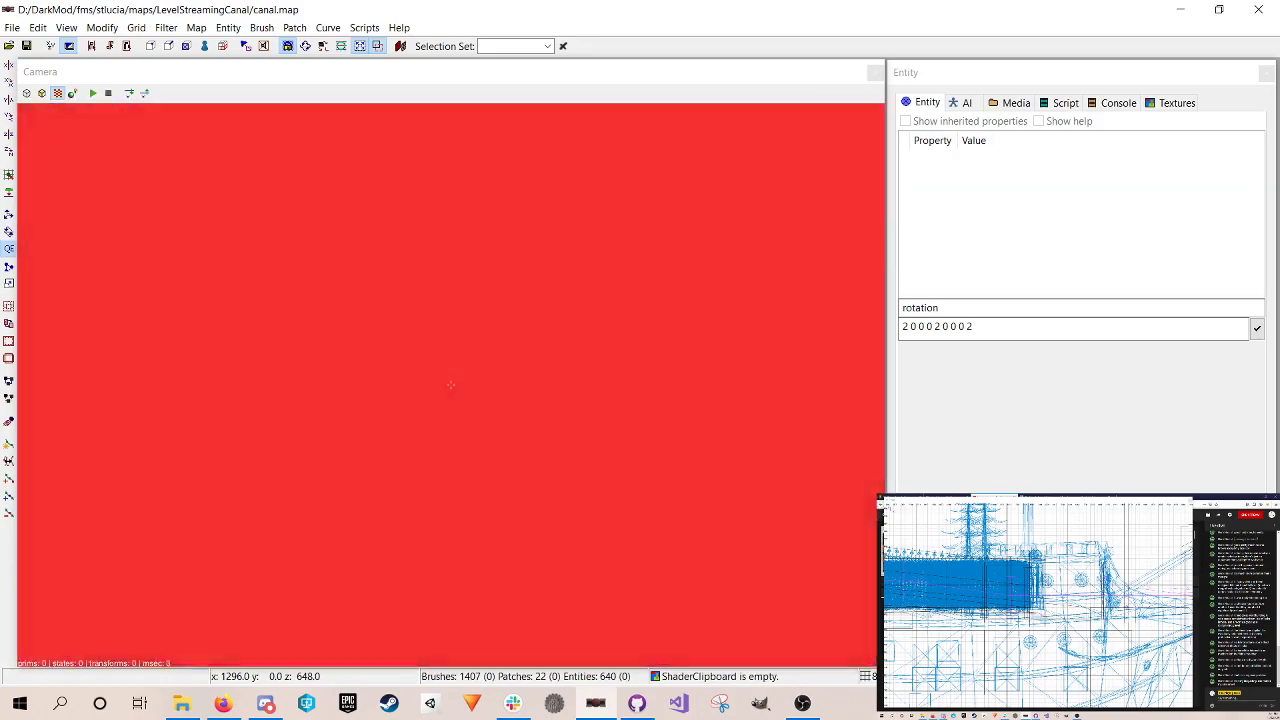
scroll(451, 385, down, 6)
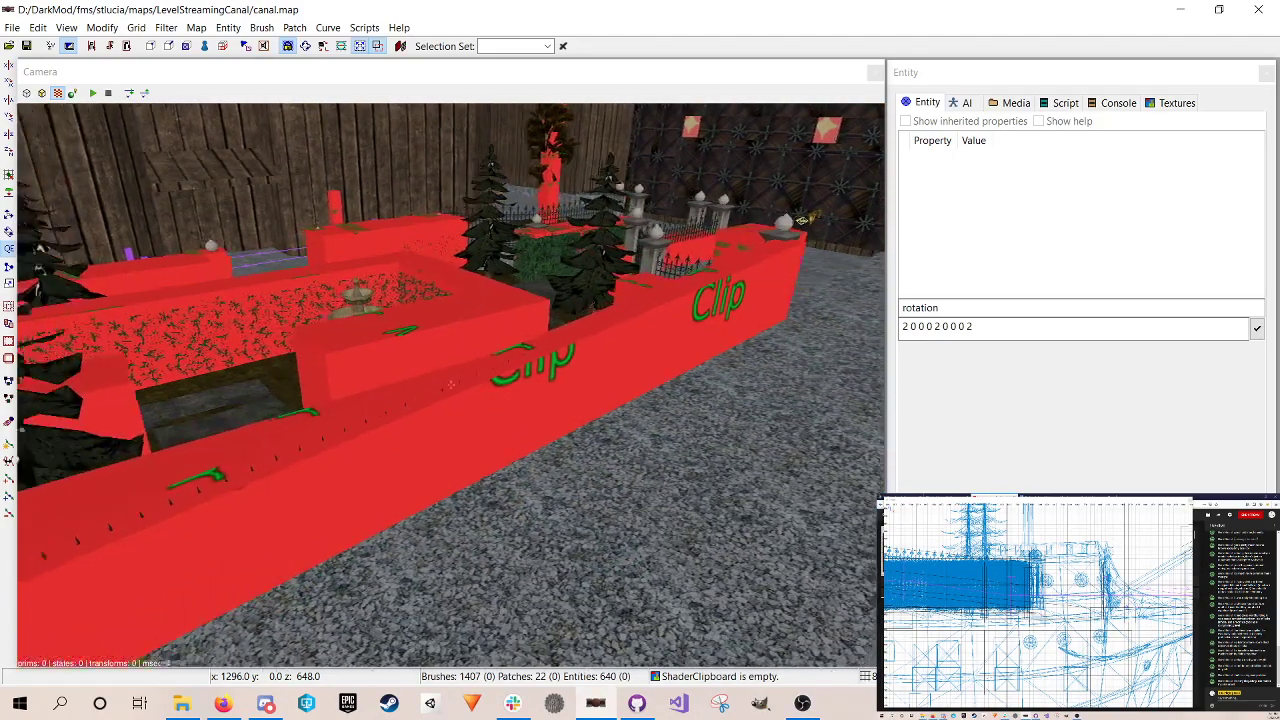
scroll(451, 385, up, 5)
scroll(451, 385, down, 5)
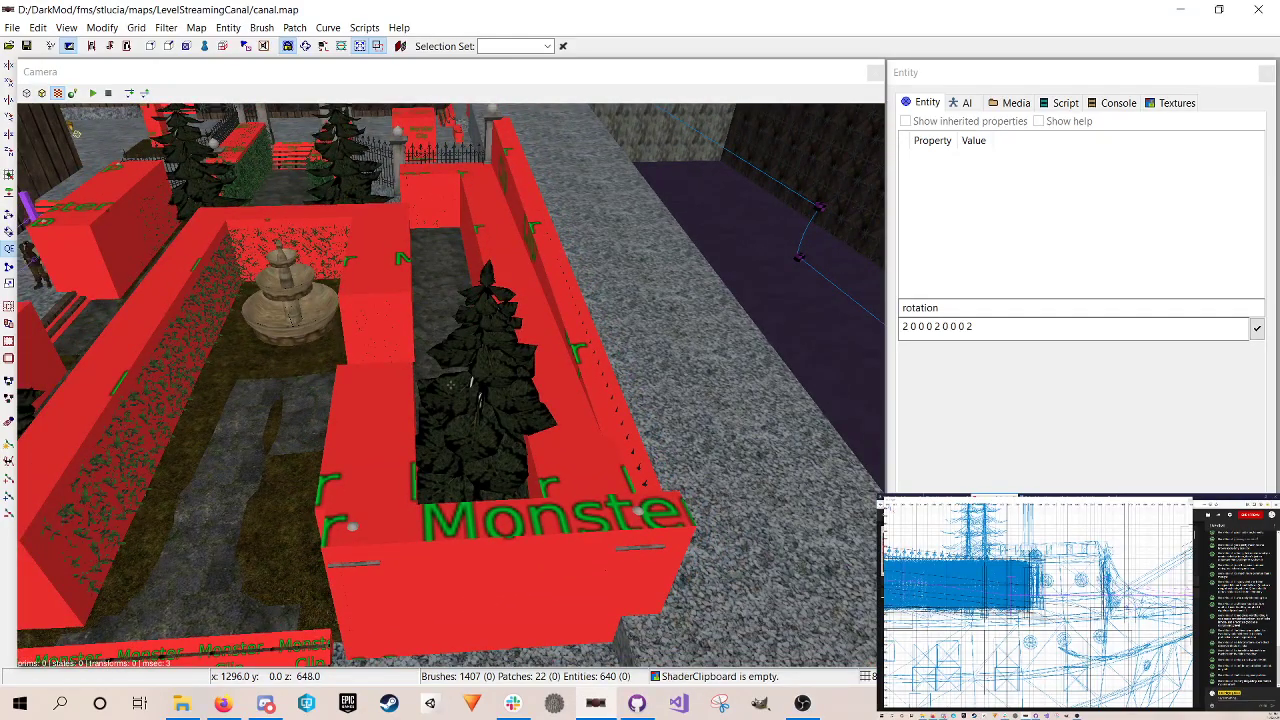
scroll(451, 385, up, 5)
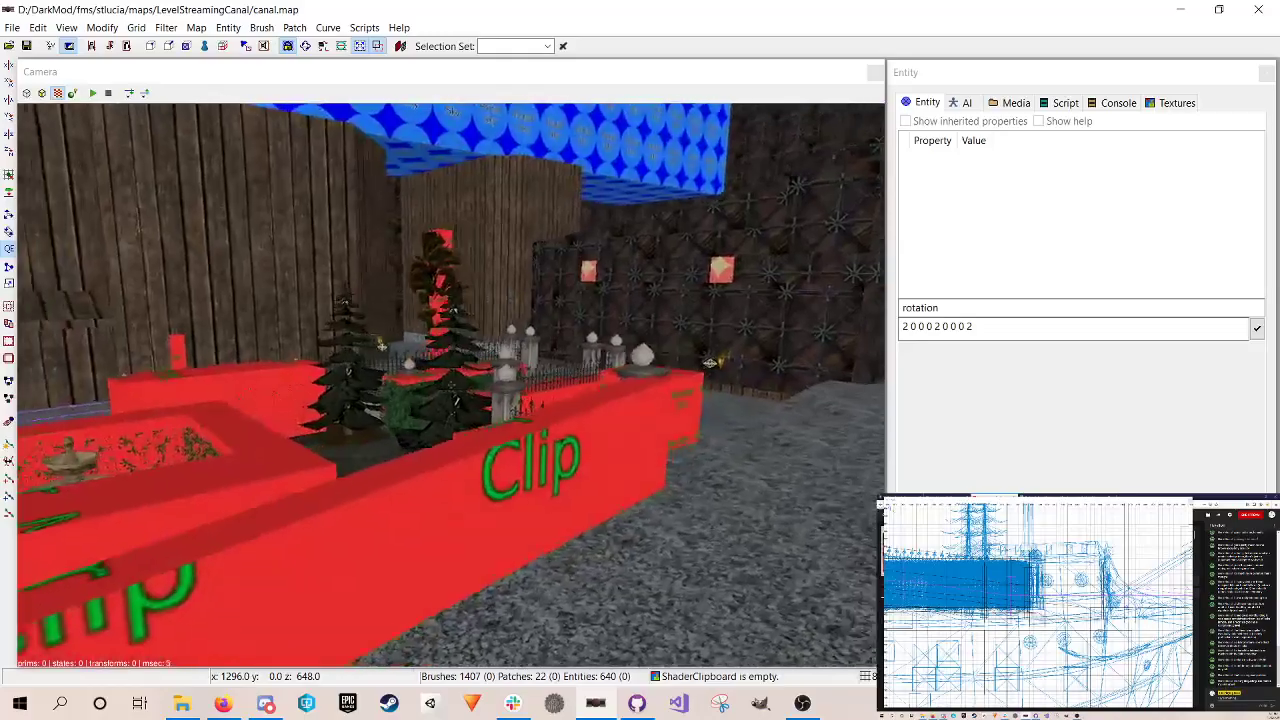
scroll(451, 385, up, 5)
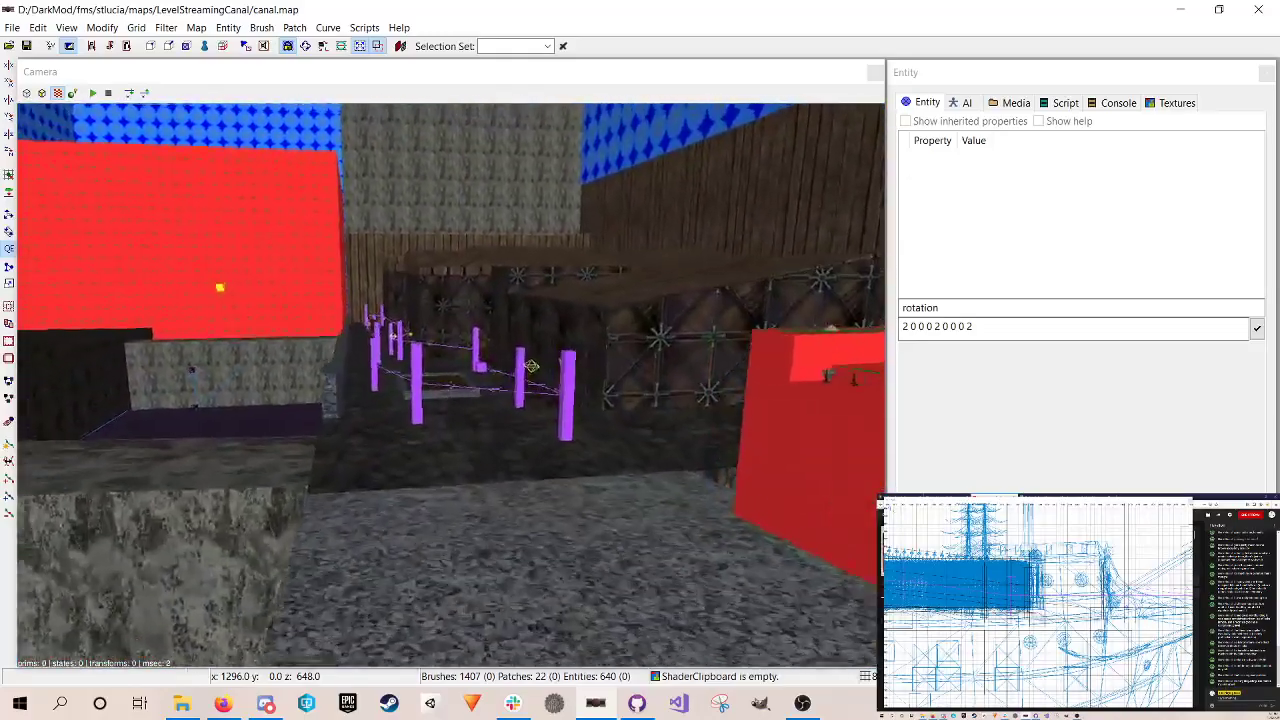
scroll(451, 385, up, 4)
scroll(451, 385, down, 6)
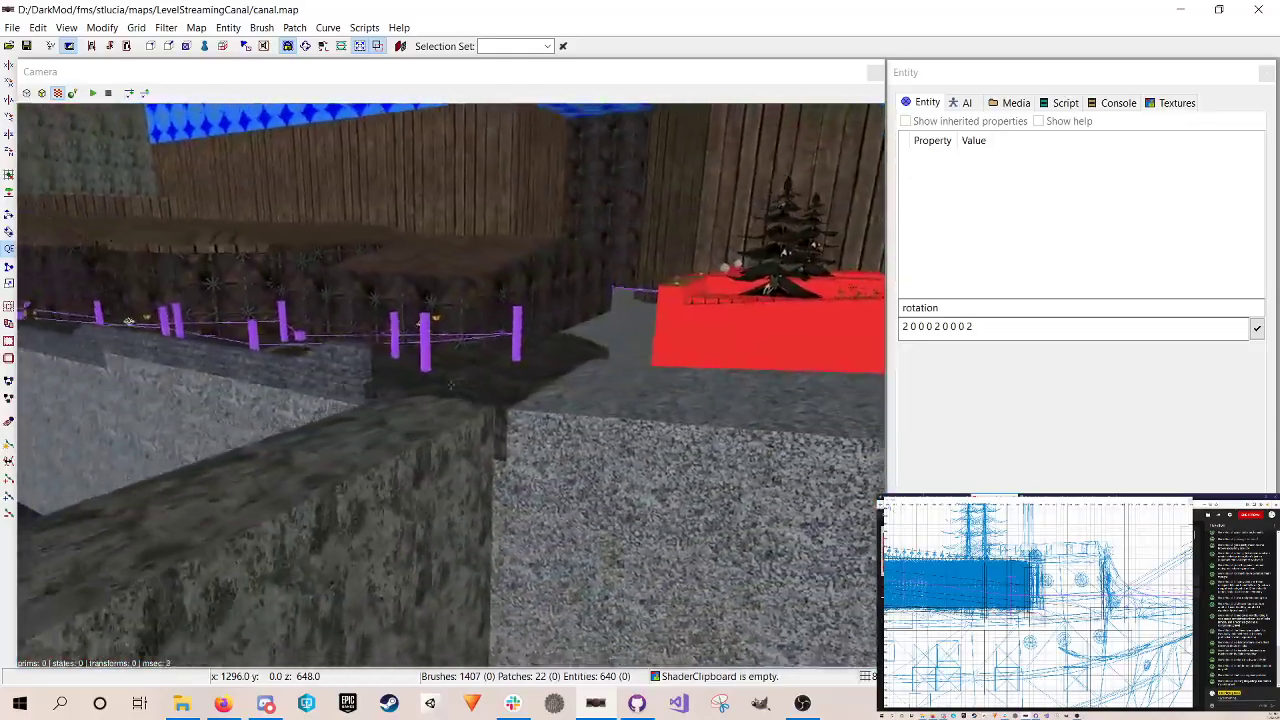
Step: Examine the monster clip brushes, stairs and vis portals inside the wooden canal-side building
scroll(451, 385, down, 3)
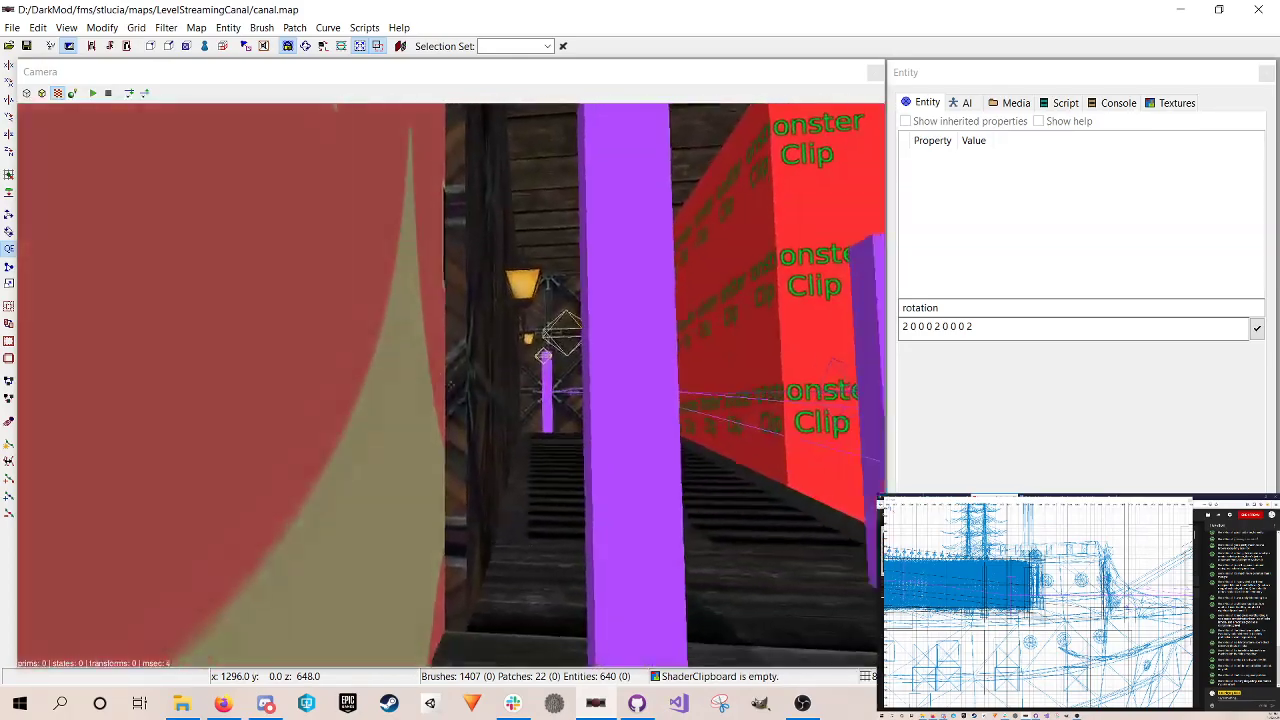
key(Up)
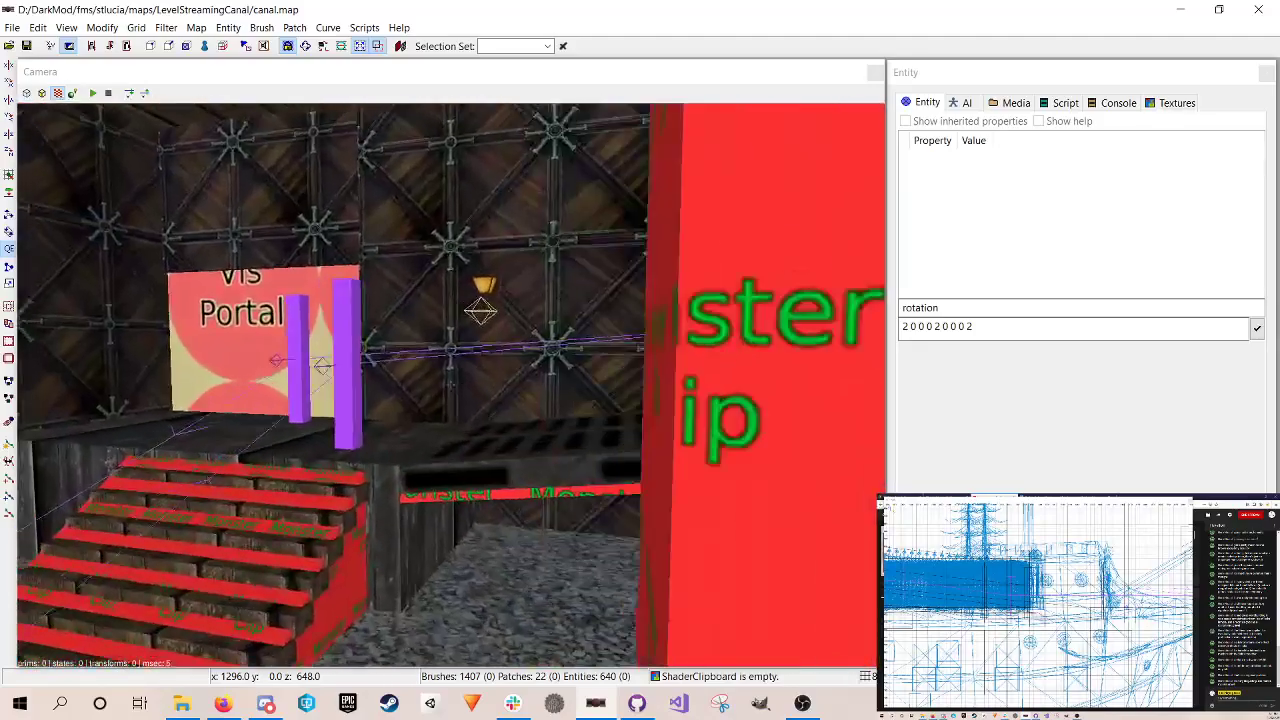
key(Up)
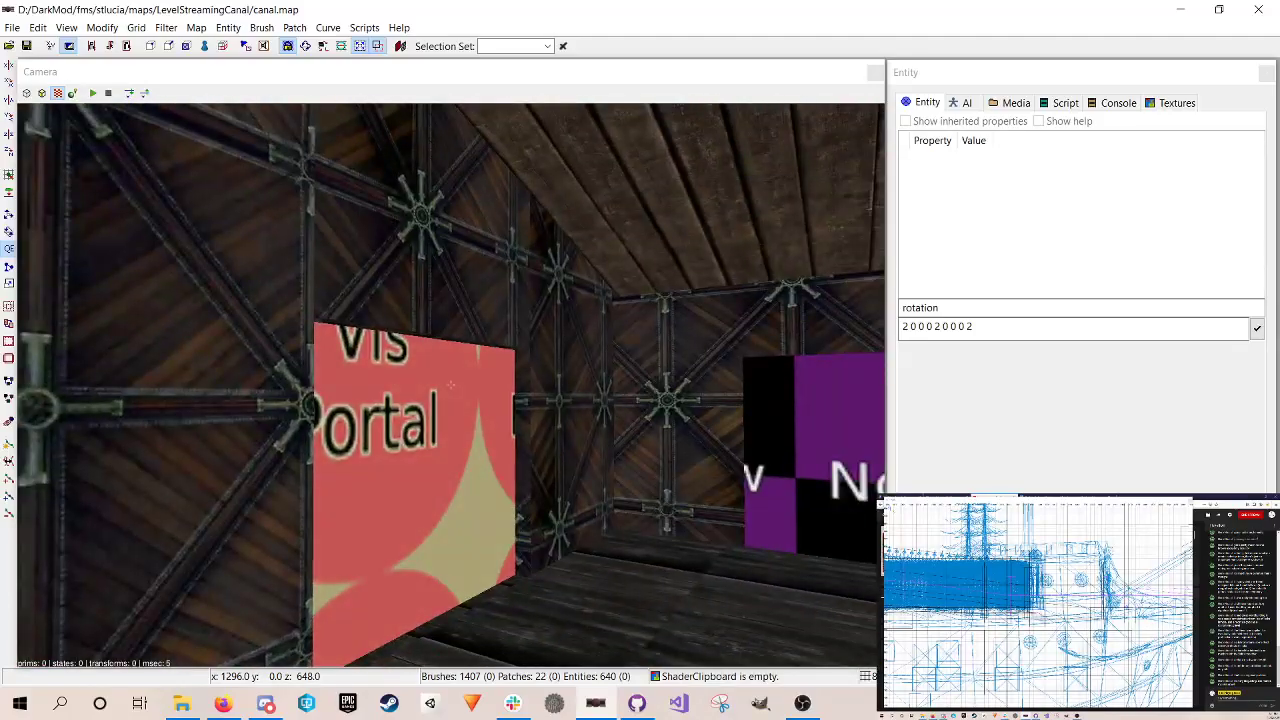
key(Up)
key(Down)
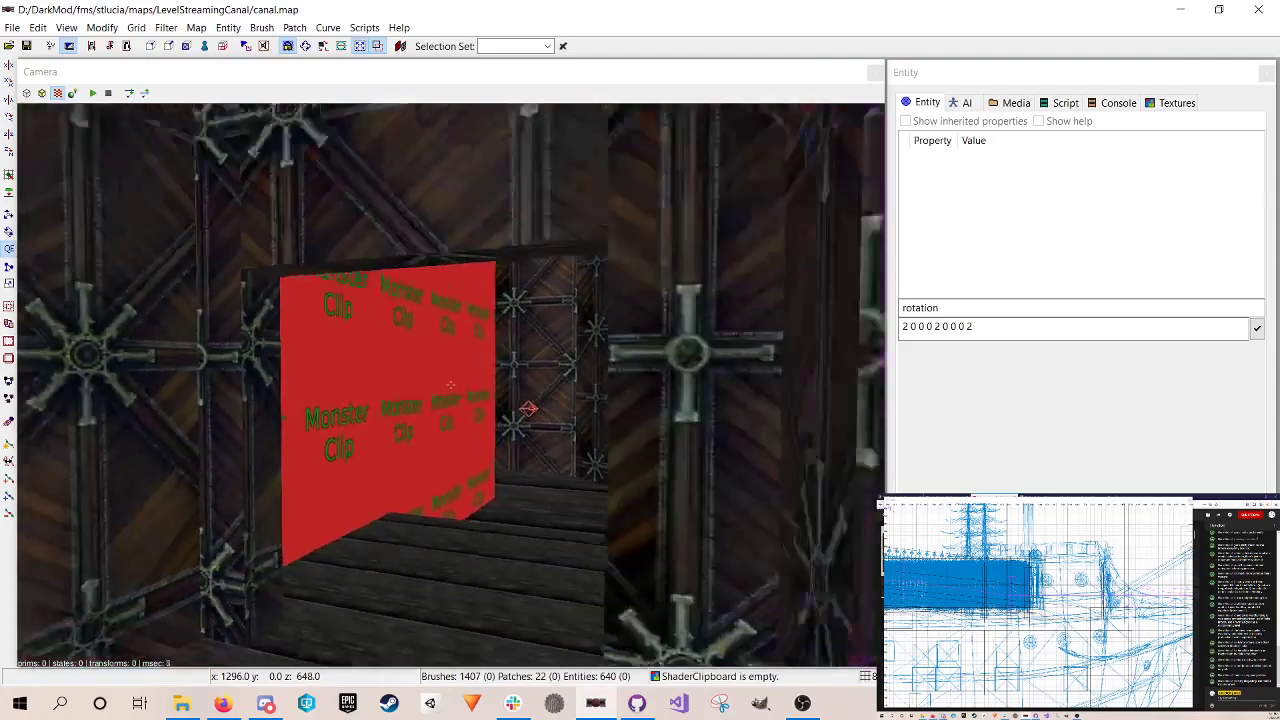
key(Up)
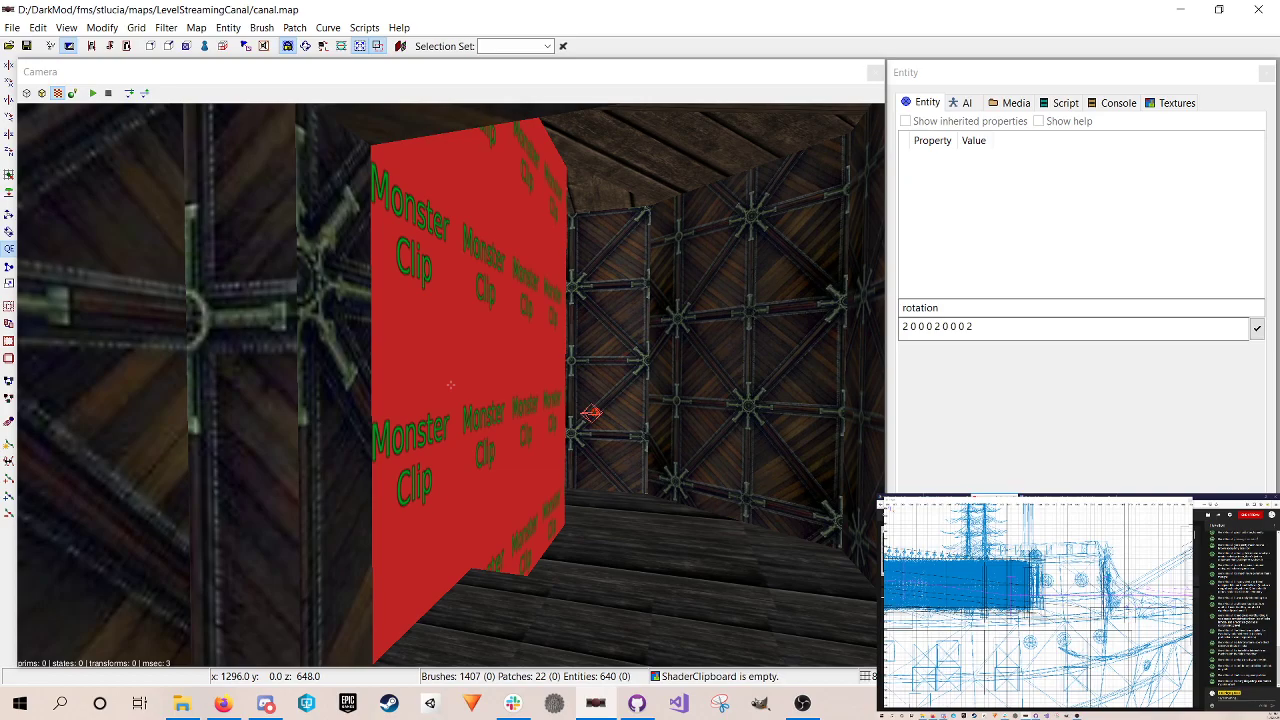
key(Up)
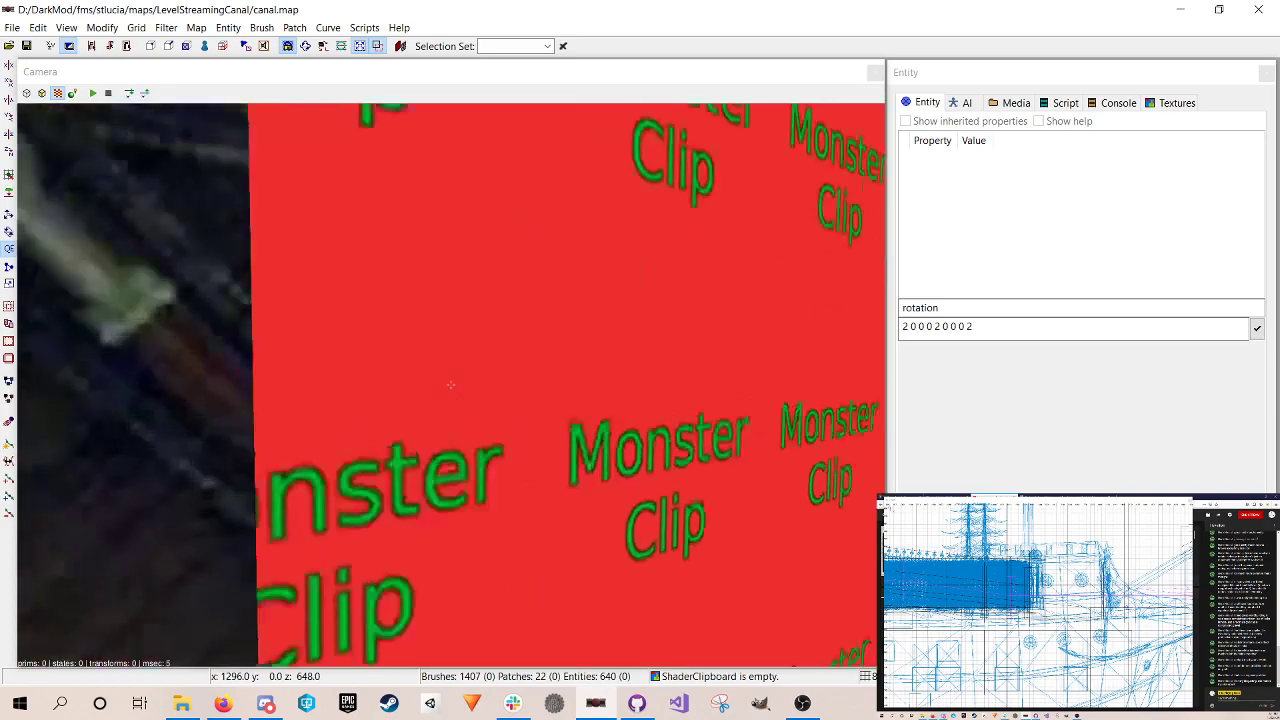
key(Down)
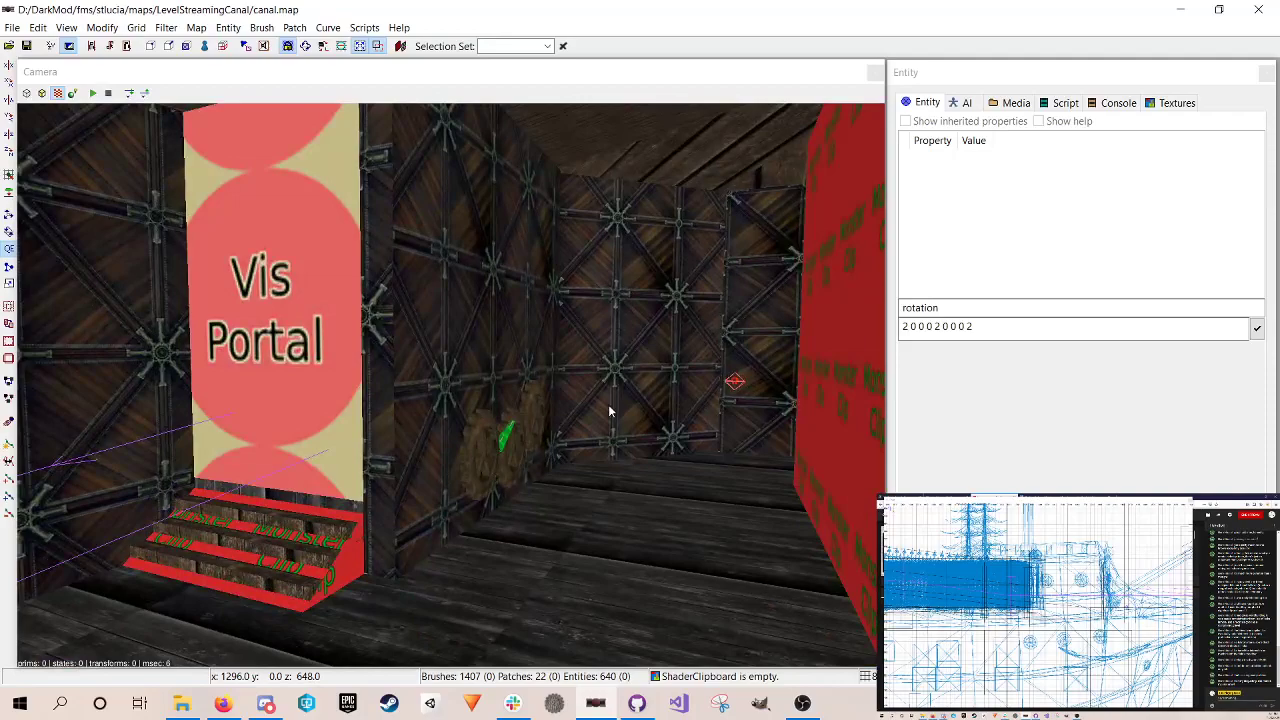
Step: Filter the clip brushes out of the view and save the map
click(166, 27)
click(222, 96)
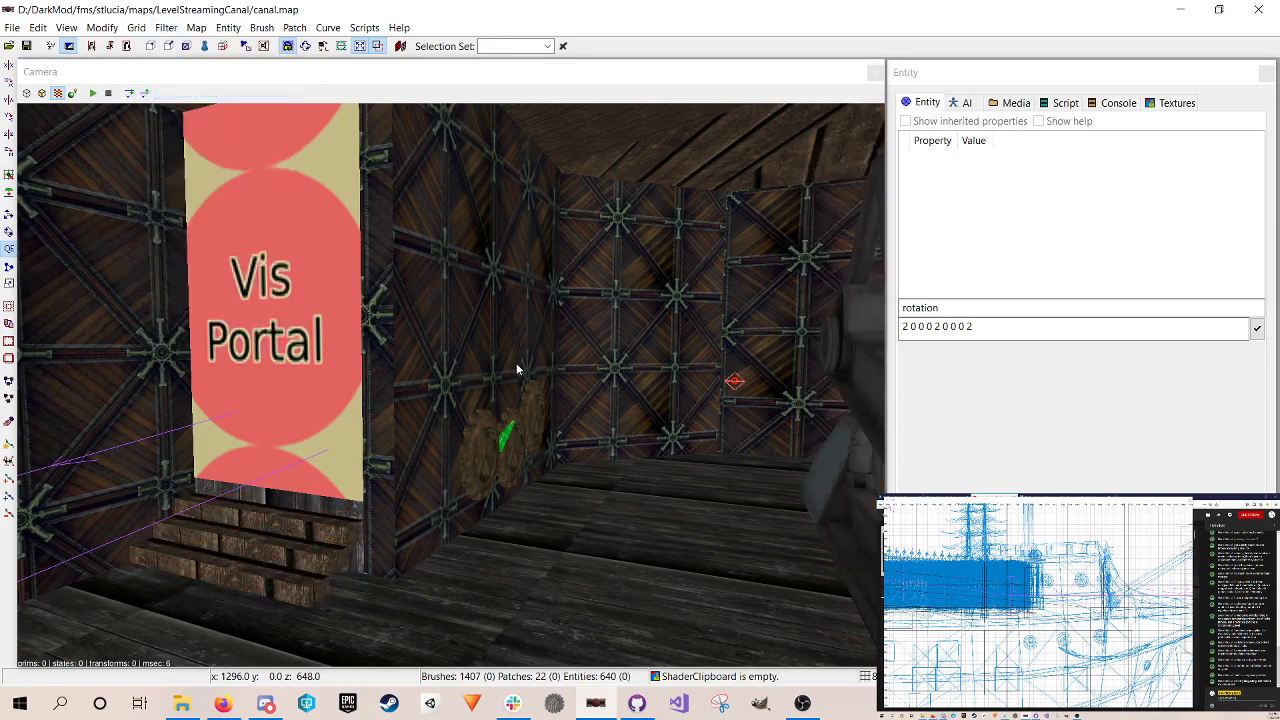
right_click(516, 364)
key(ctrl+s)
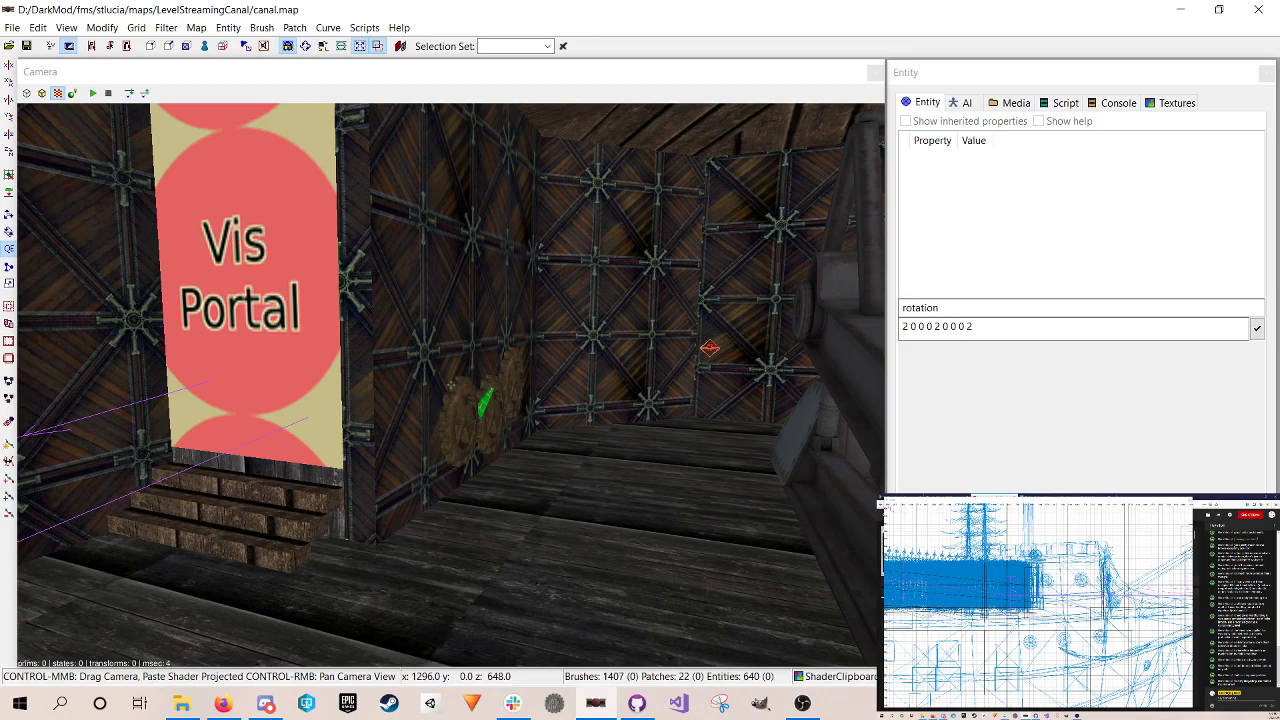
Step: Inspect the wooden gears on the building's interior wall, selecting the middle gear and clearing the selection
right_click(466, 349)
scroll(466, 349, up, 5)
right_click(466, 349)
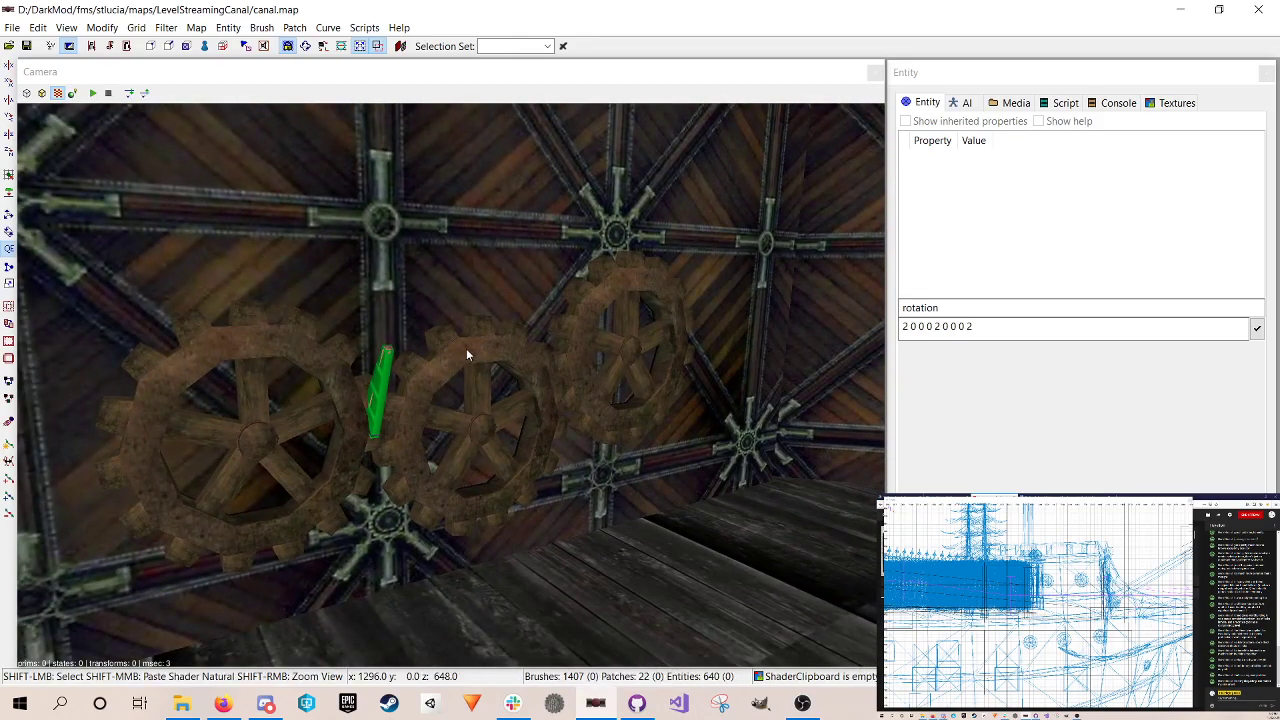
shift+click(466, 353)
key(Escape)
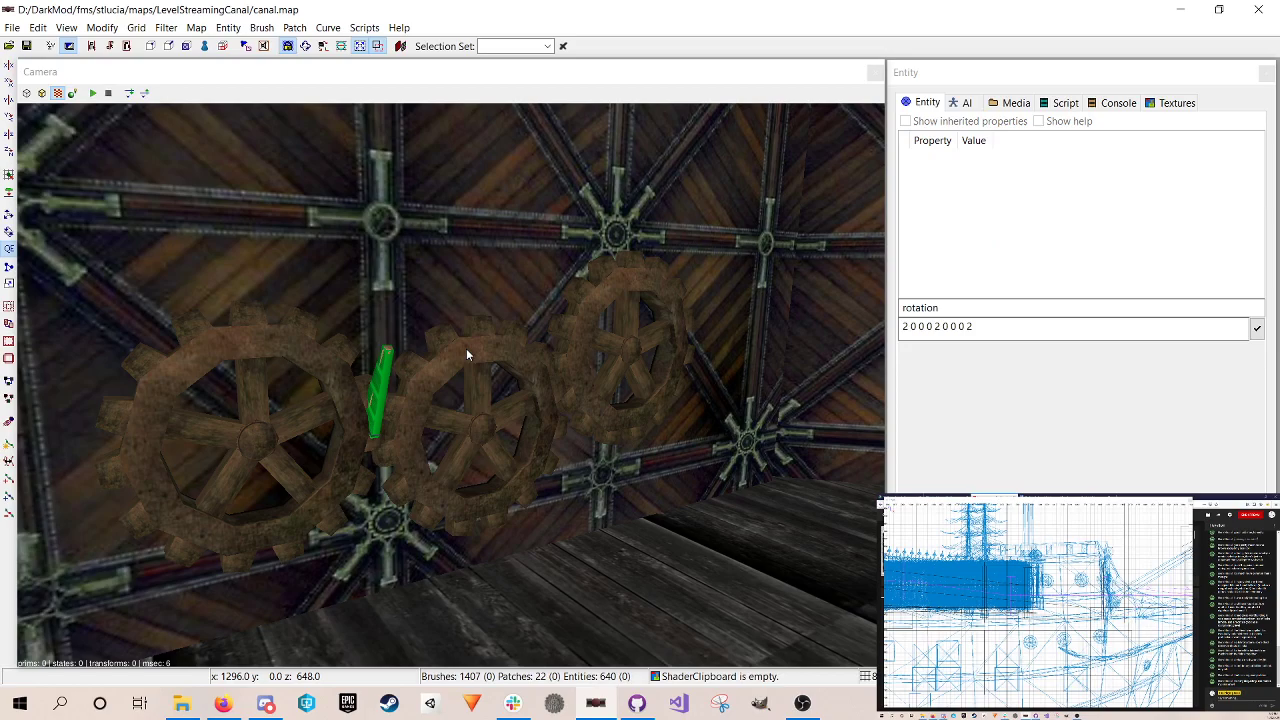
Step: Examine the stone walkway, its path nodes and the canal walls outside the building
right_click(494, 461)
scroll(494, 461, up, 5)
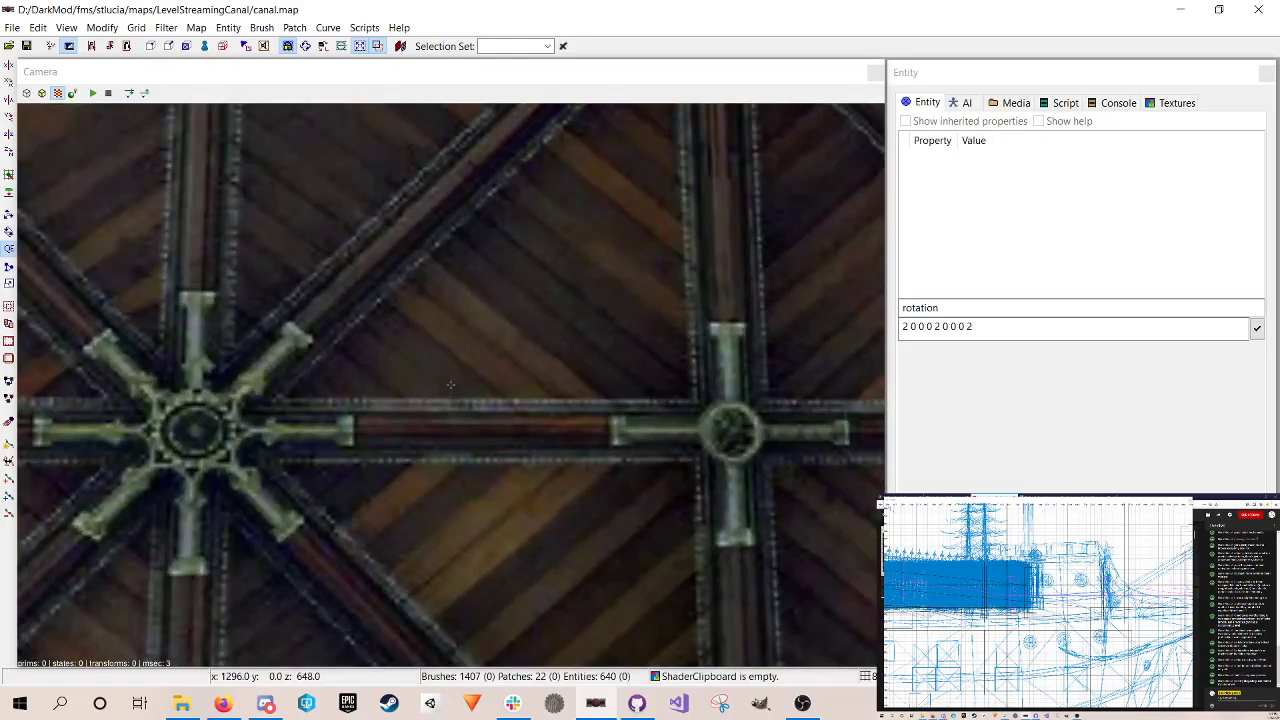
scroll(451, 385, up, 4)
scroll(451, 385, down, 6)
scroll(451, 385, up, 4)
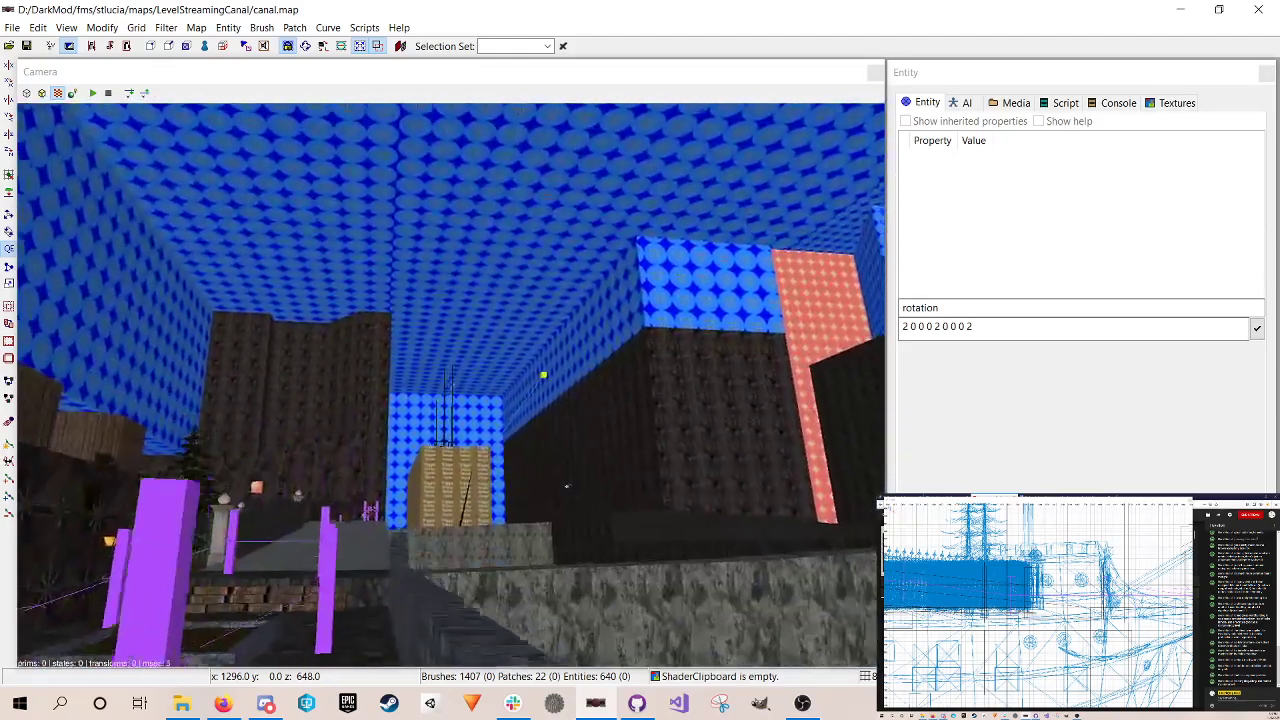
scroll(450, 385, down, 7)
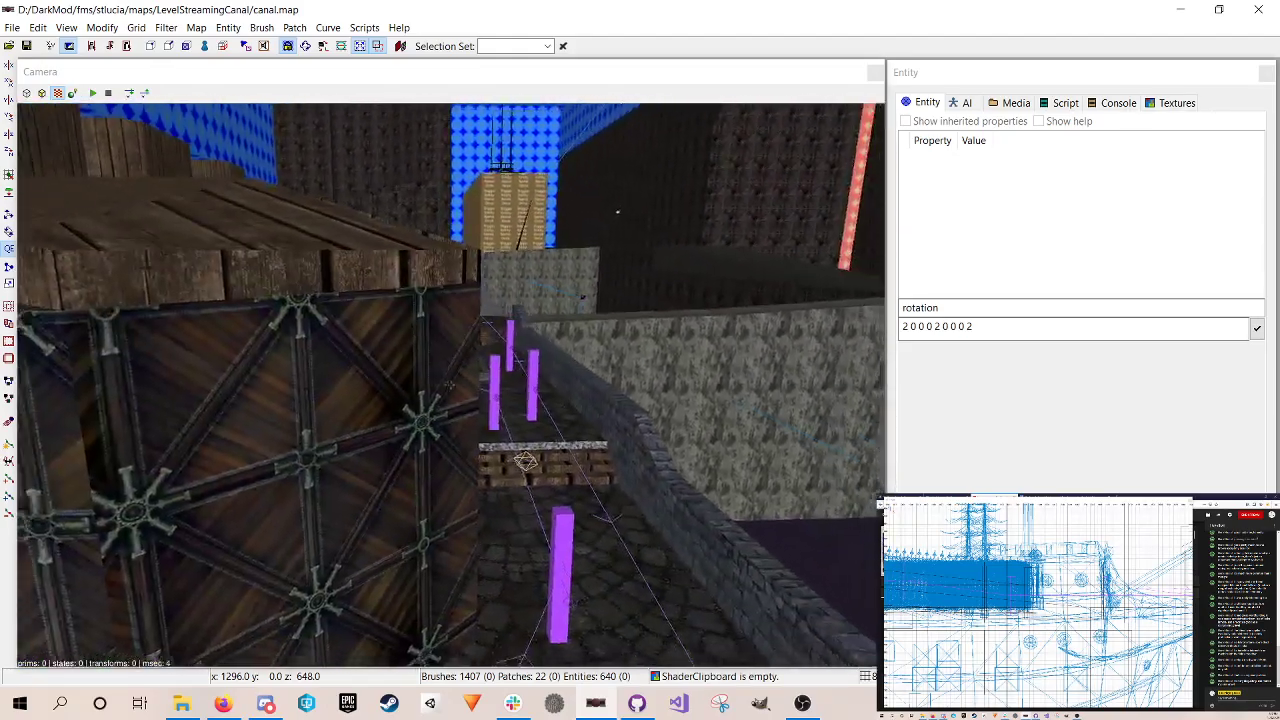
right_click(498, 466)
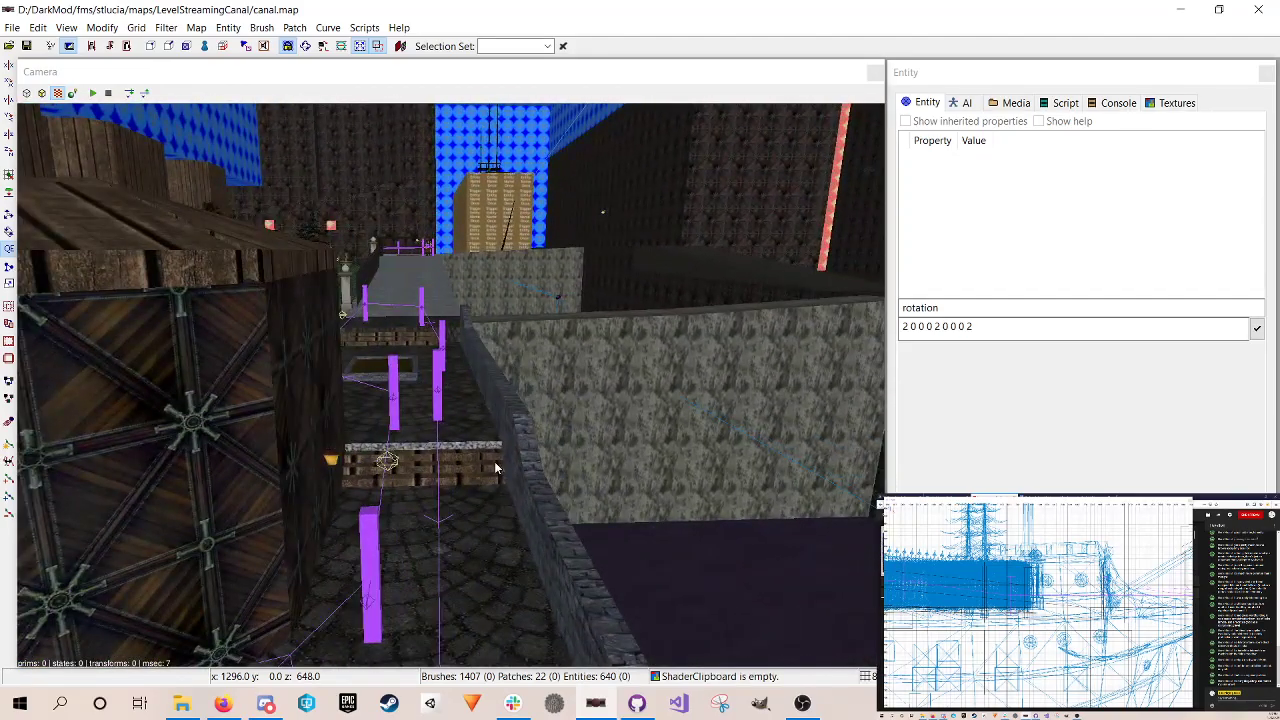
right_click(490, 305)
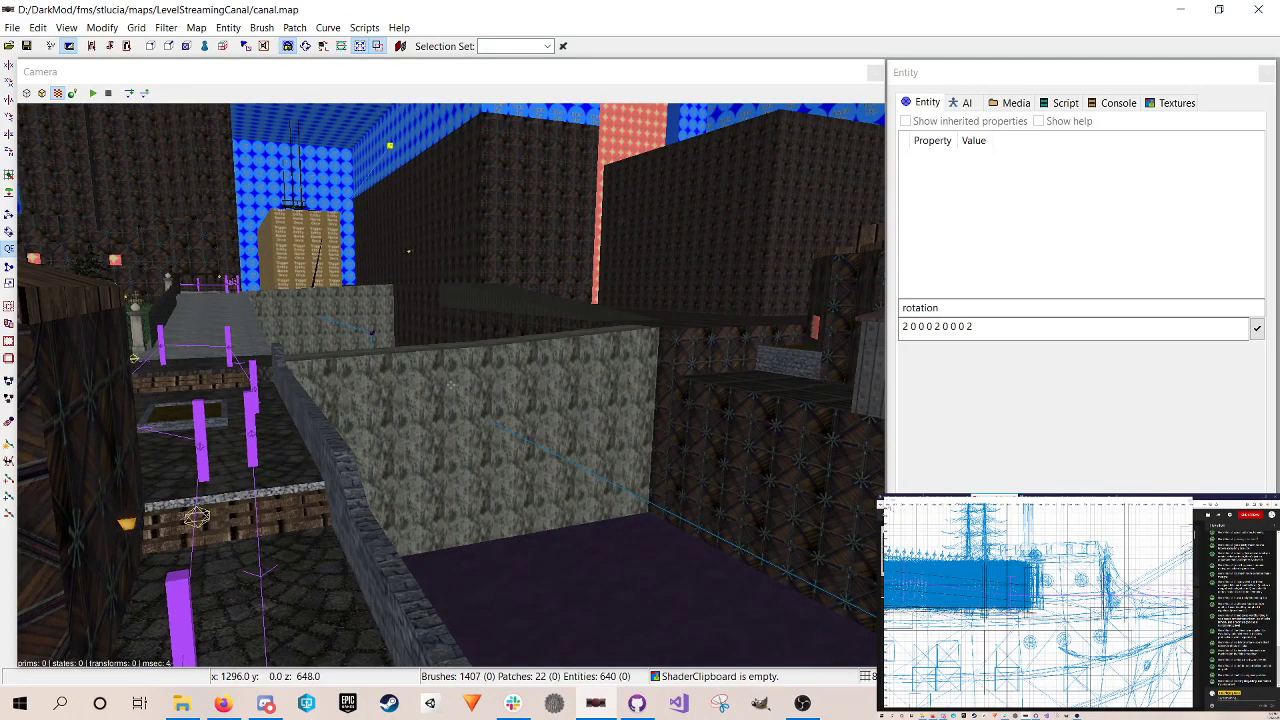
key(Up)
key(Right)
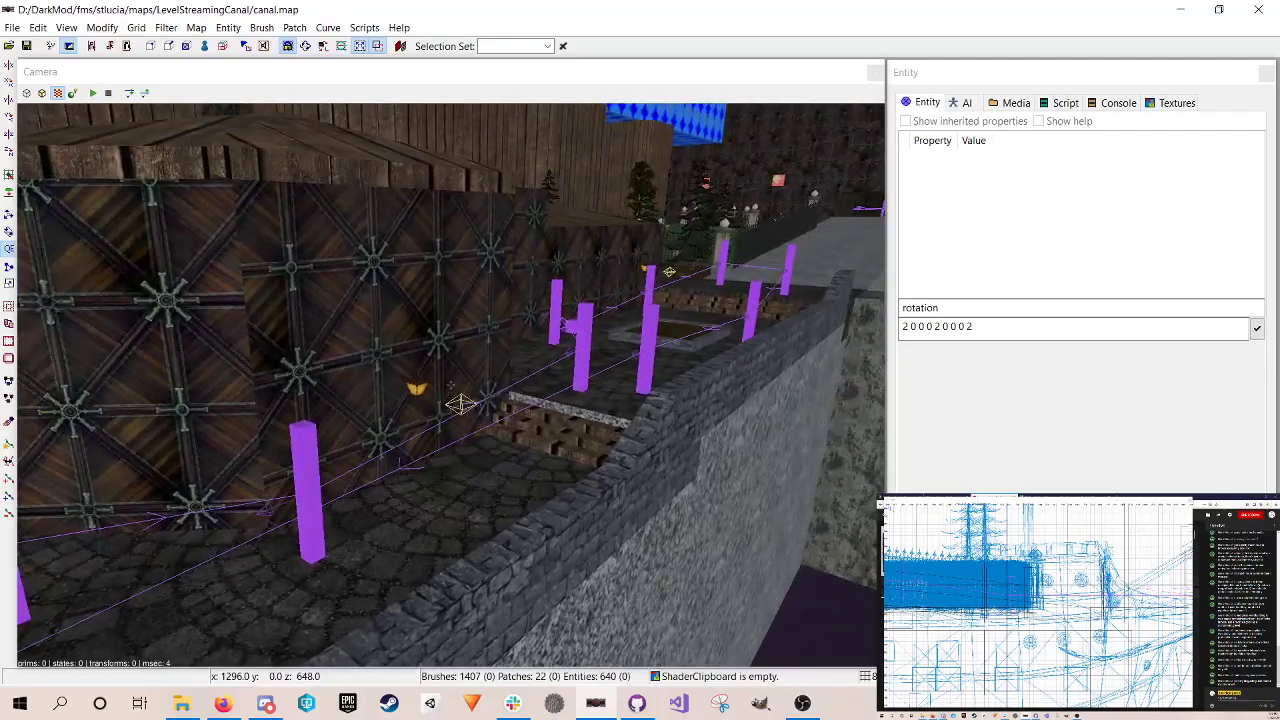
Step: Examine the building's interior around the wall gears, the large machine and the vis portal doorway
key(Up)
key(Left)
key(Up)
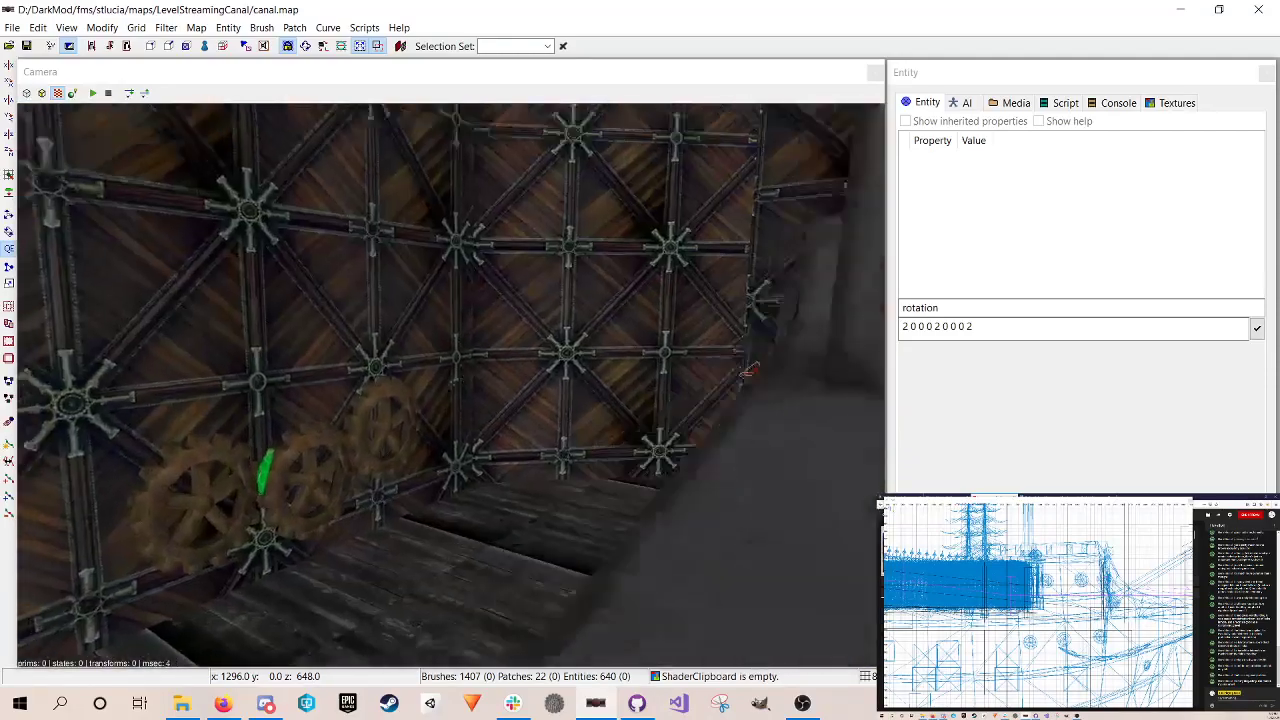
right_click(494, 304)
right_click(346, 377)
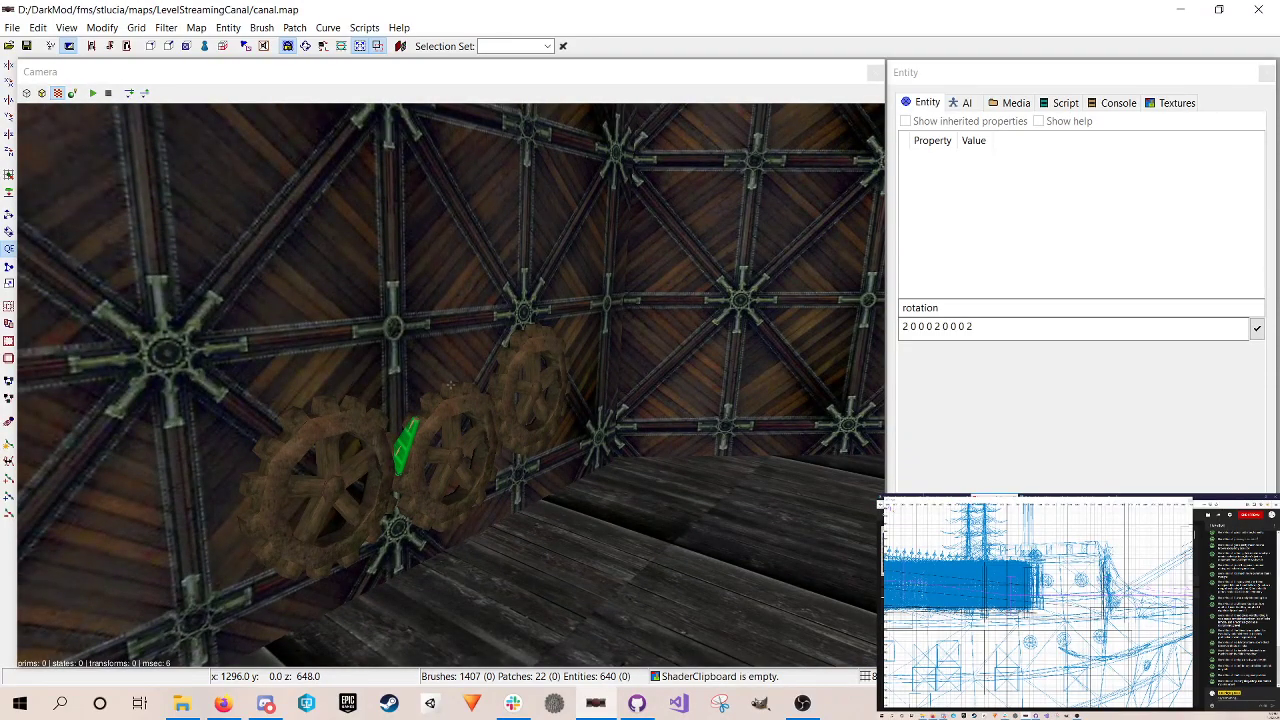
key(Down)
key(Up)
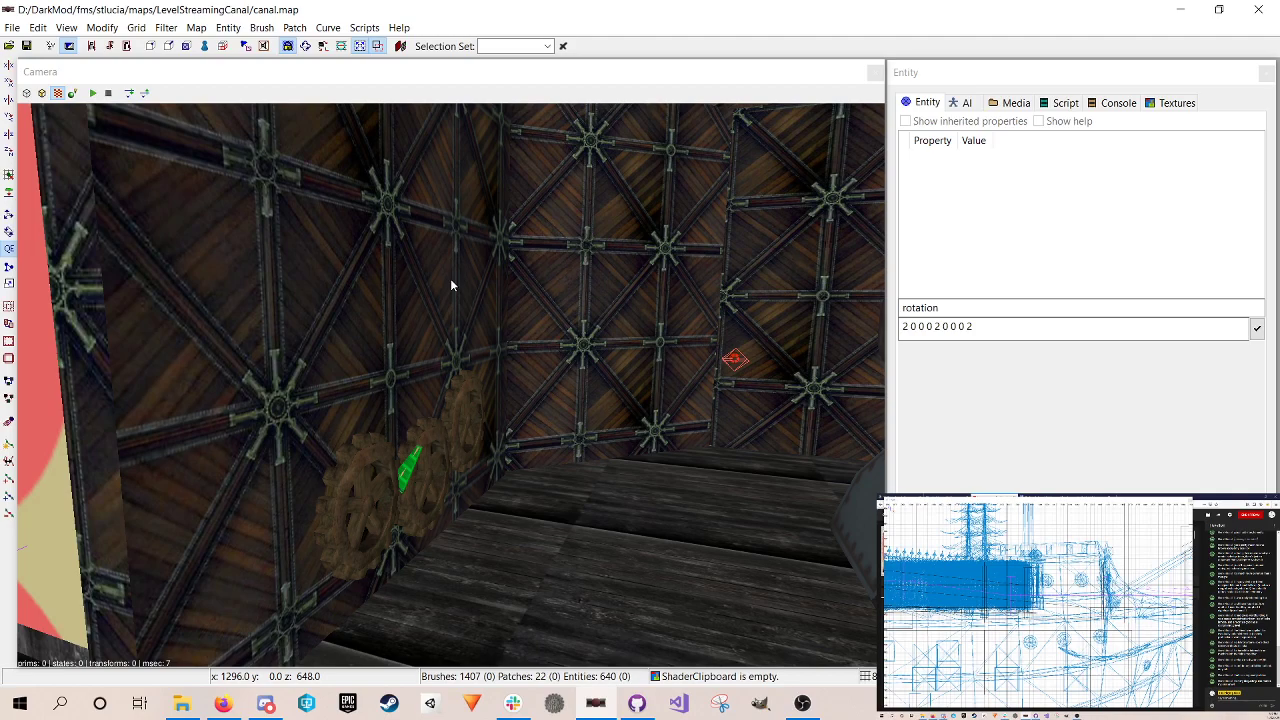
right_click(468, 252)
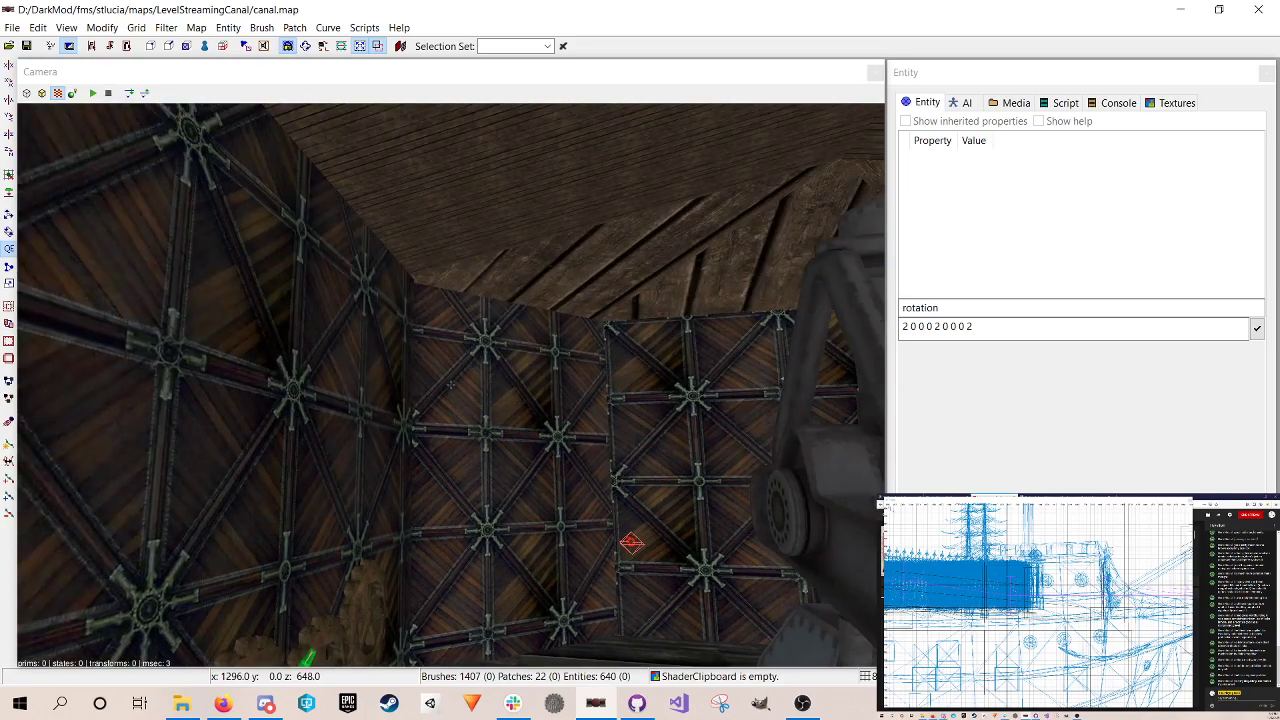
scroll(451, 385, down, 5)
right_click(468, 258)
right_click(395, 352)
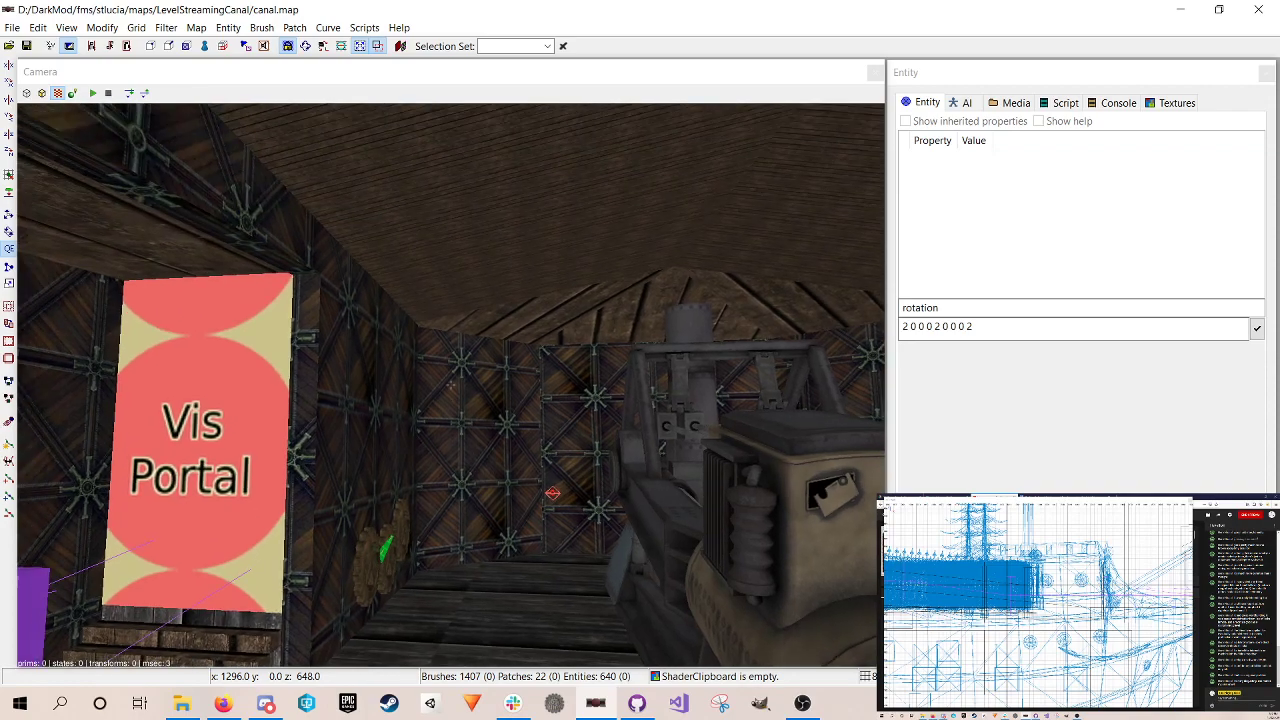
scroll(451, 385, up, 2)
right_click(397, 358)
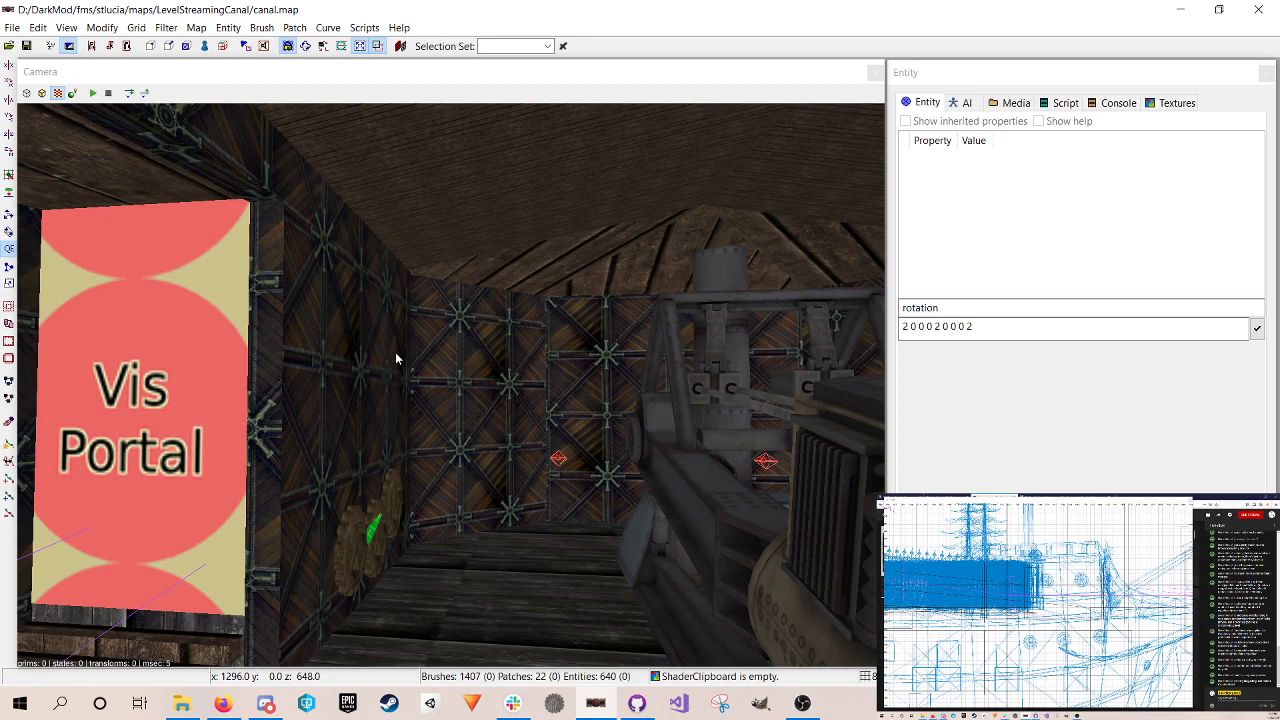
right_click(395, 505)
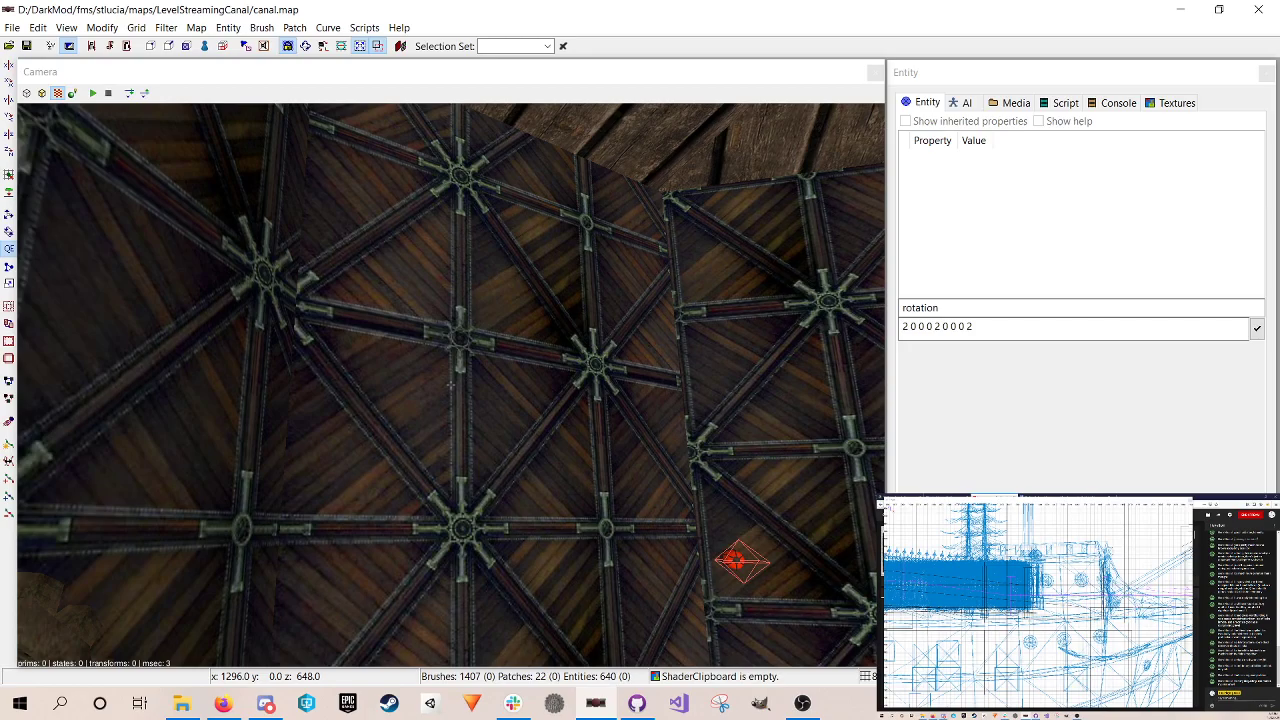
Step: Review the canal basin, walkway and garden from above the building roofs
key(Down)
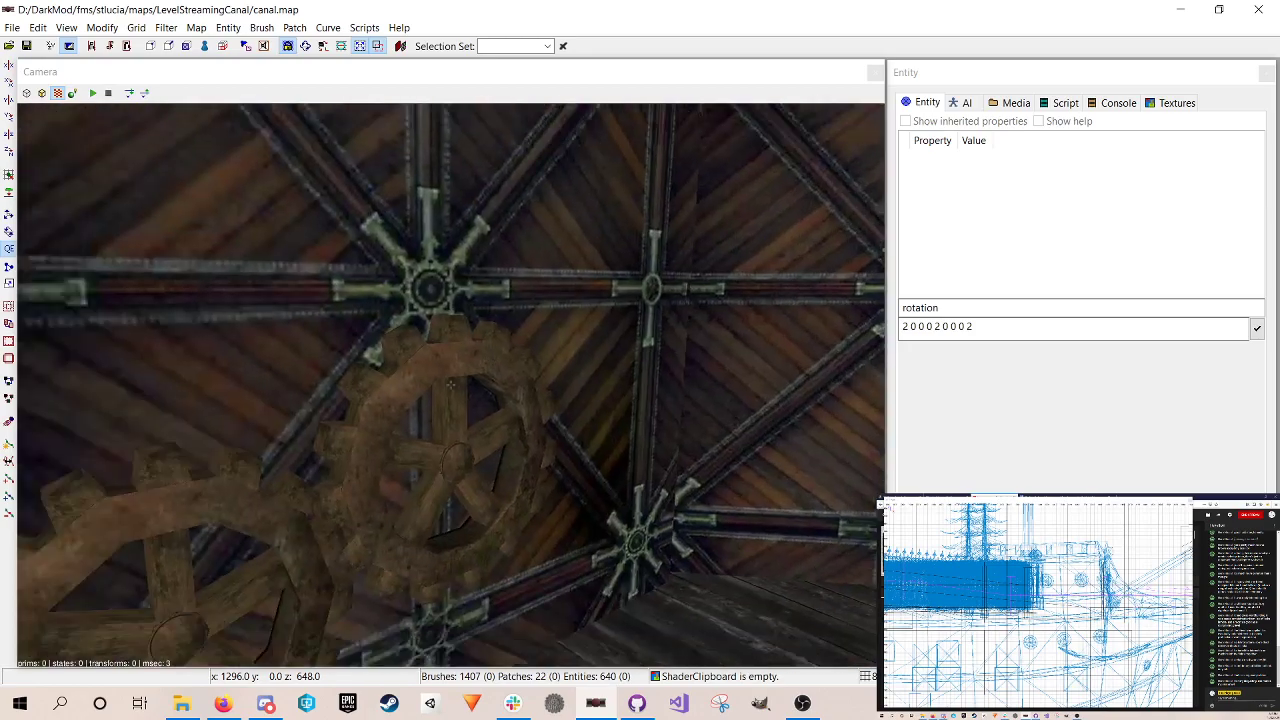
key(Down)
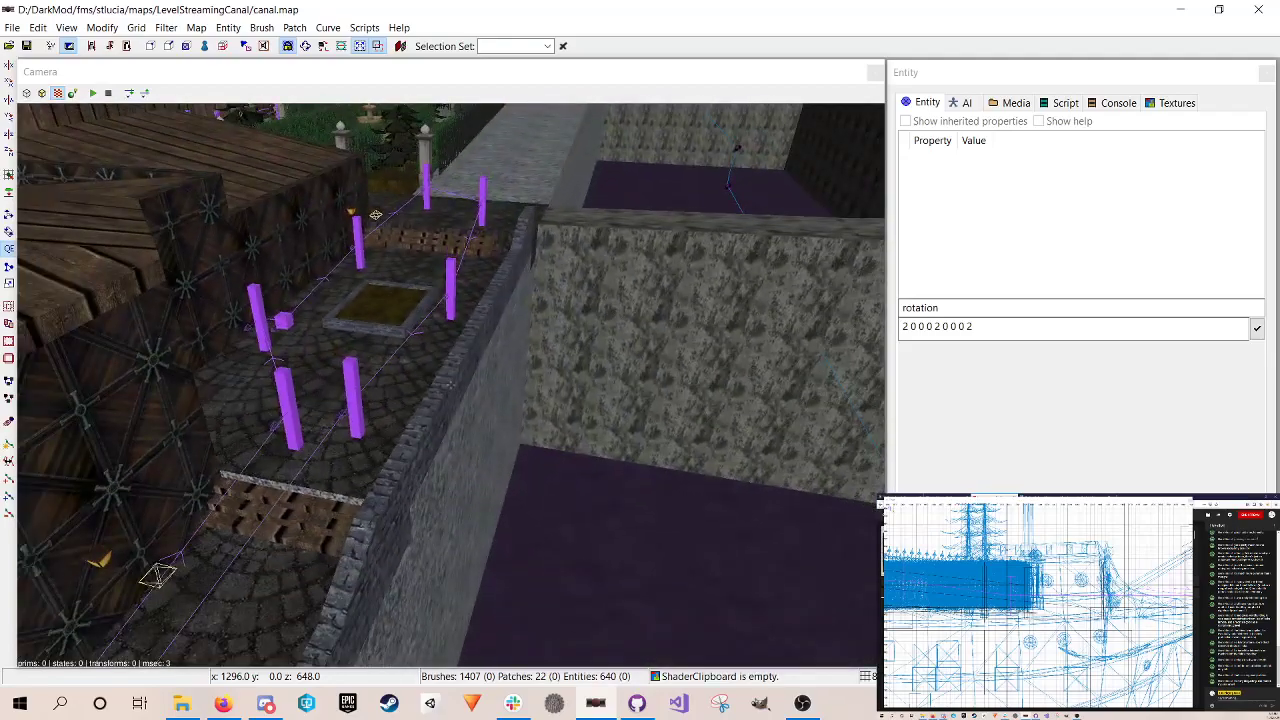
key(Right)
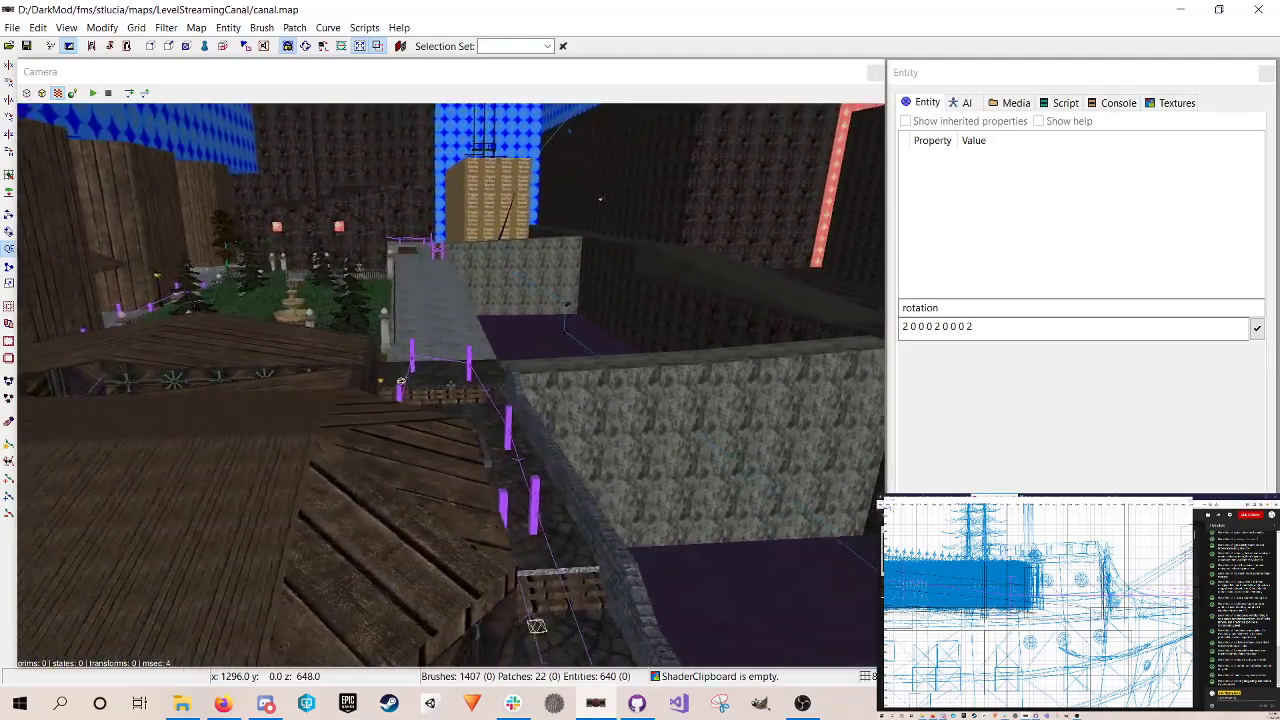
right_click(400, 506)
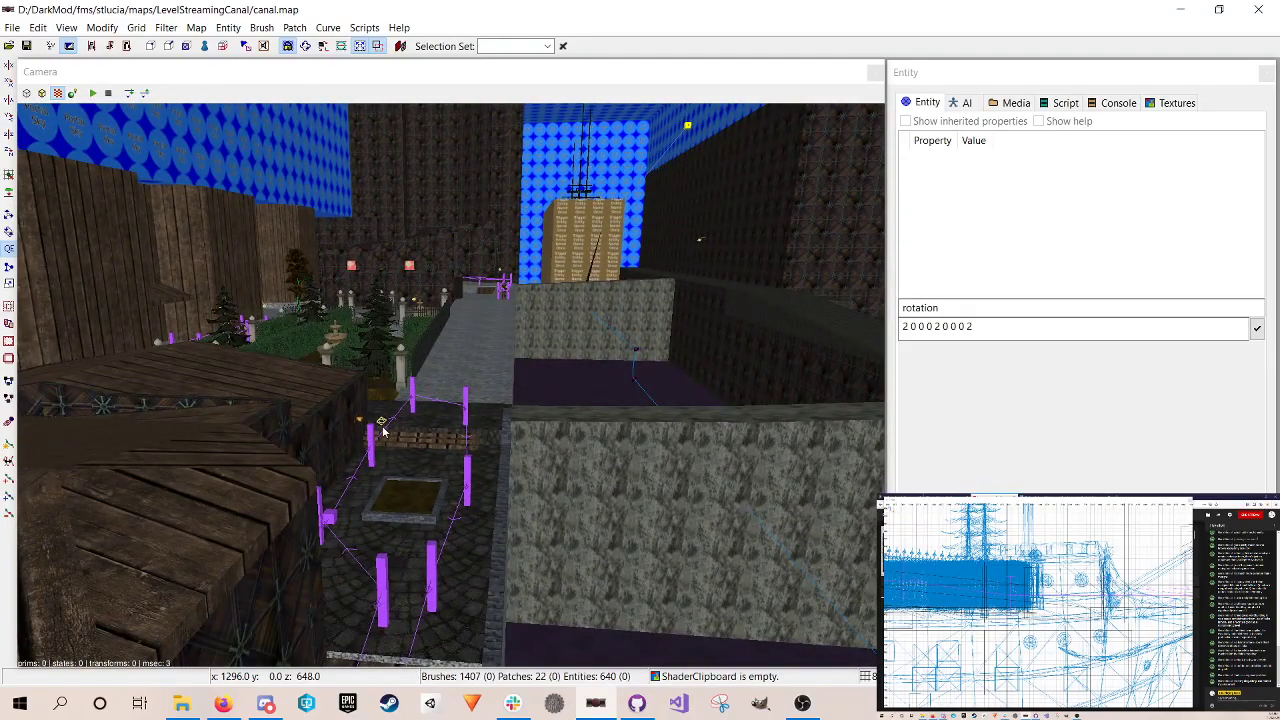
right_click(575, 426)
key(Down)
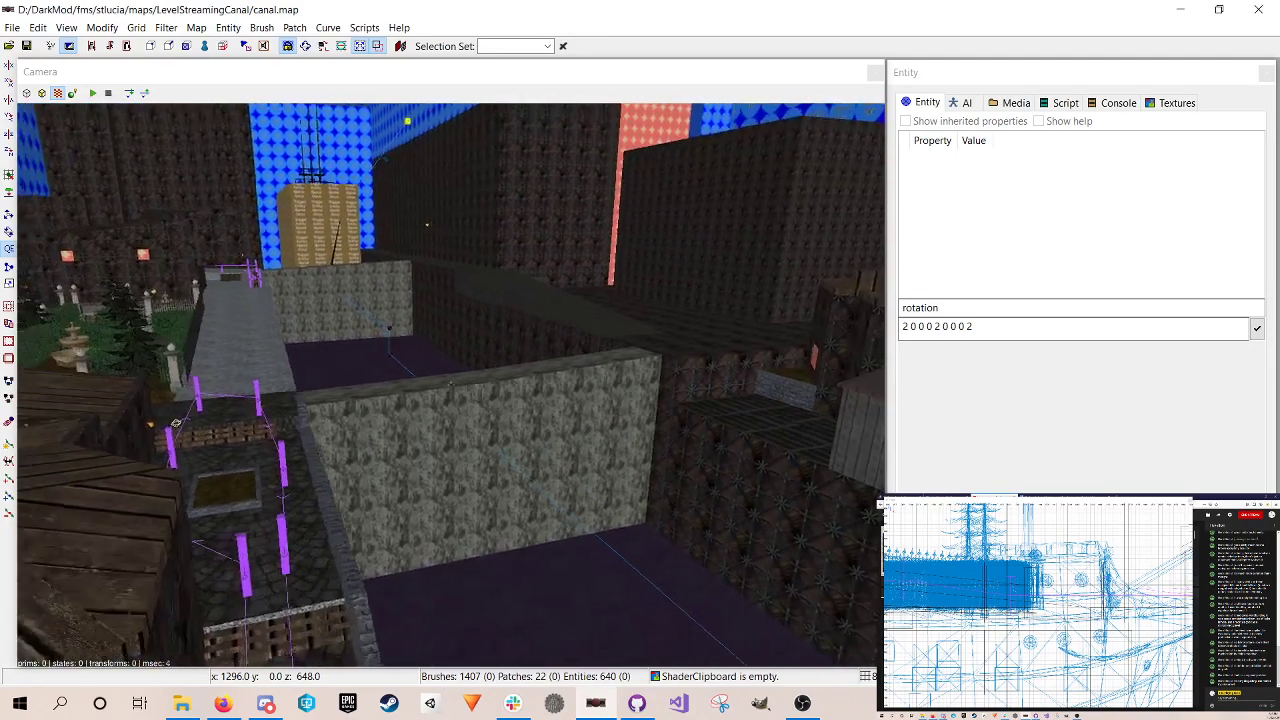
Step: Examine the stone dividing walls across the canal and the path nodes beside them from above the wooden roofs
right_click(577, 428)
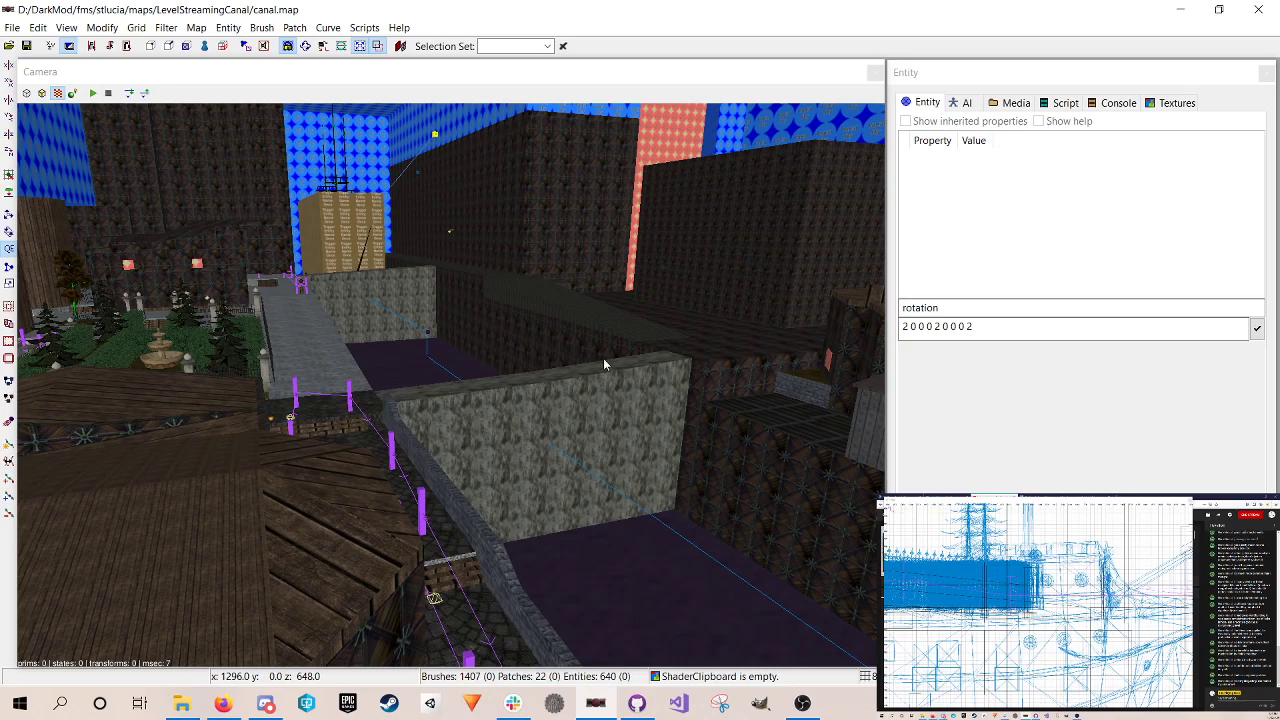
right_click(449, 438)
right_click(548, 526)
right_click(315, 393)
right_click(313, 396)
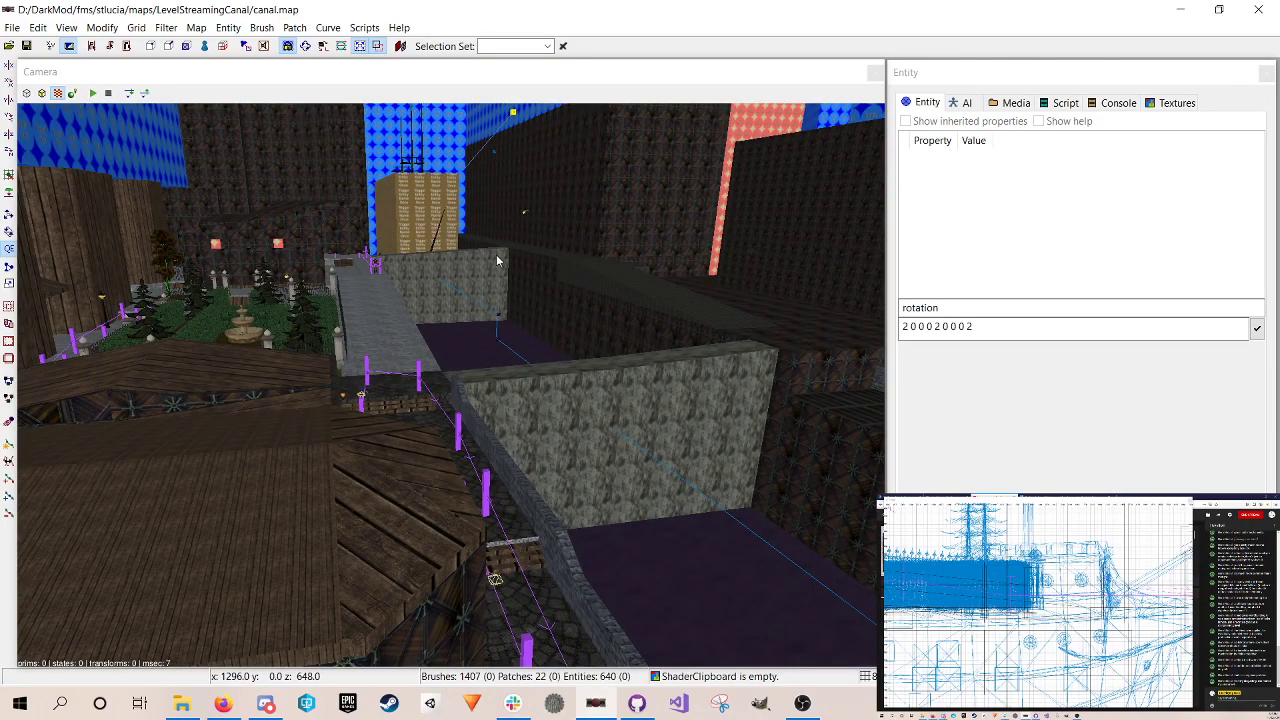
right_click(424, 379)
right_click(424, 379)
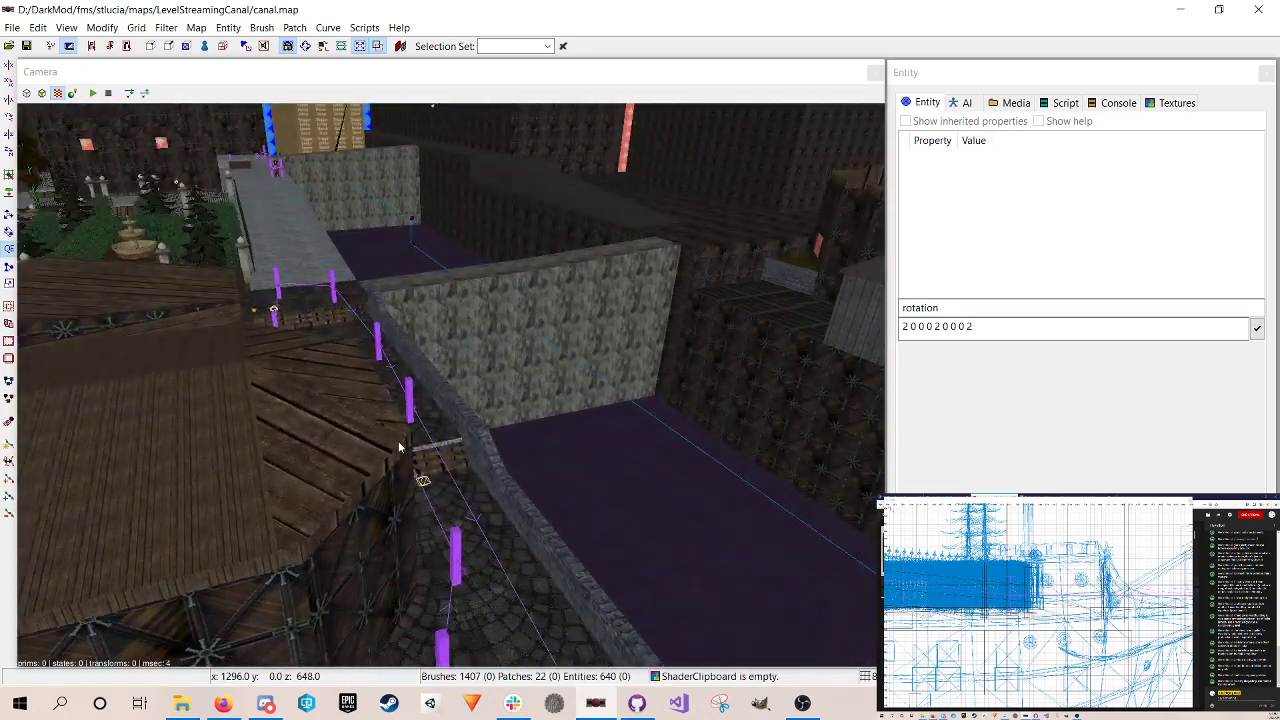
right_click(680, 376)
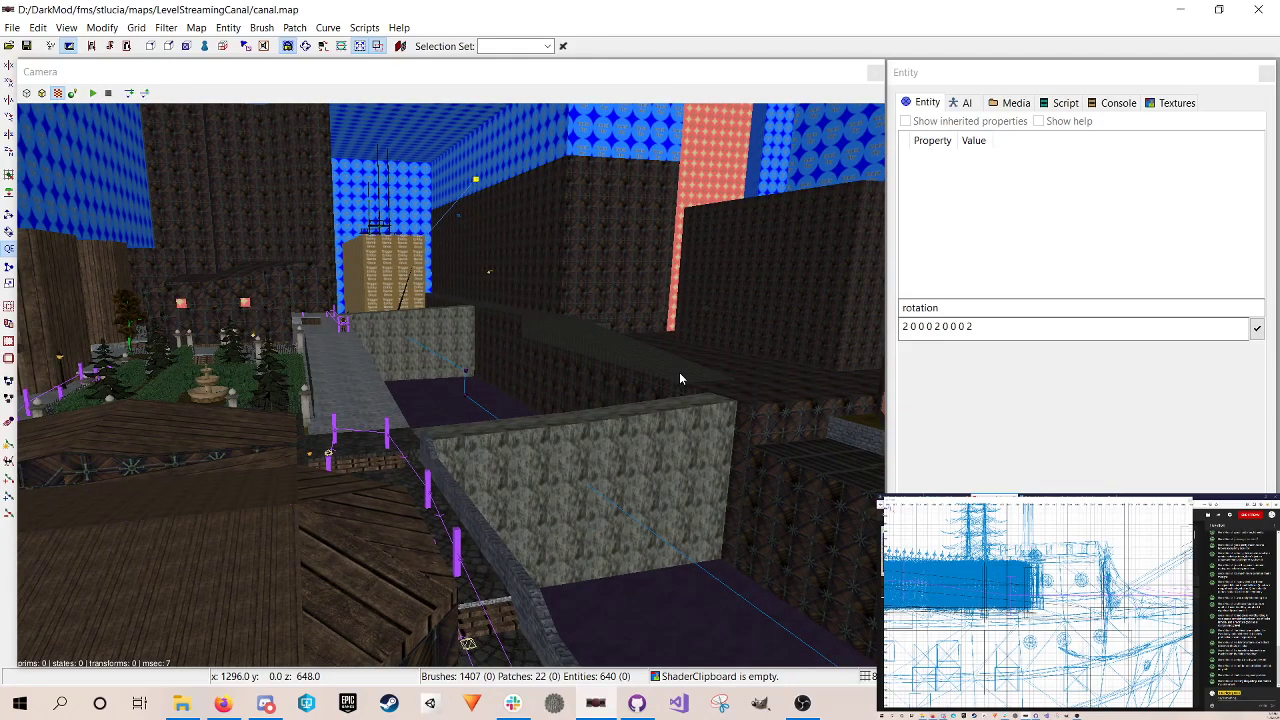
right_click(680, 379)
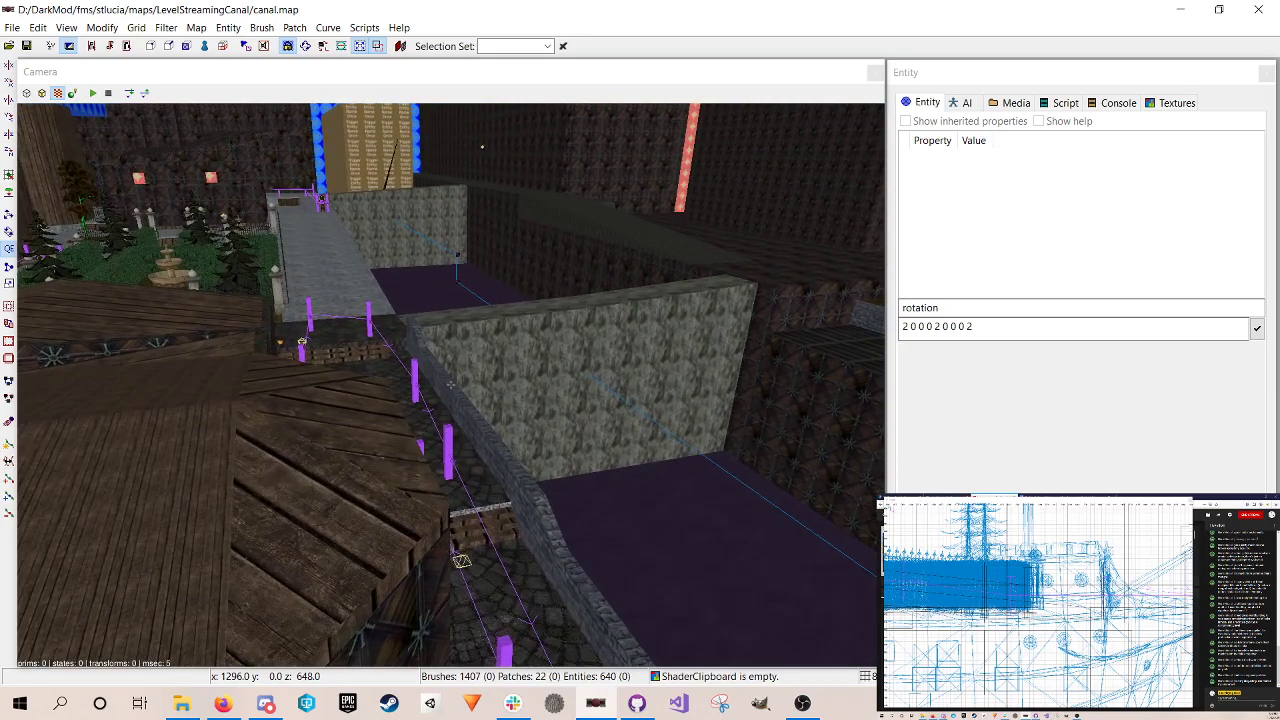
Step: Examine the canal-side buildings' outer walls, stepped wooden roofs and recessed double door along the cobbled walkway
key(Up)
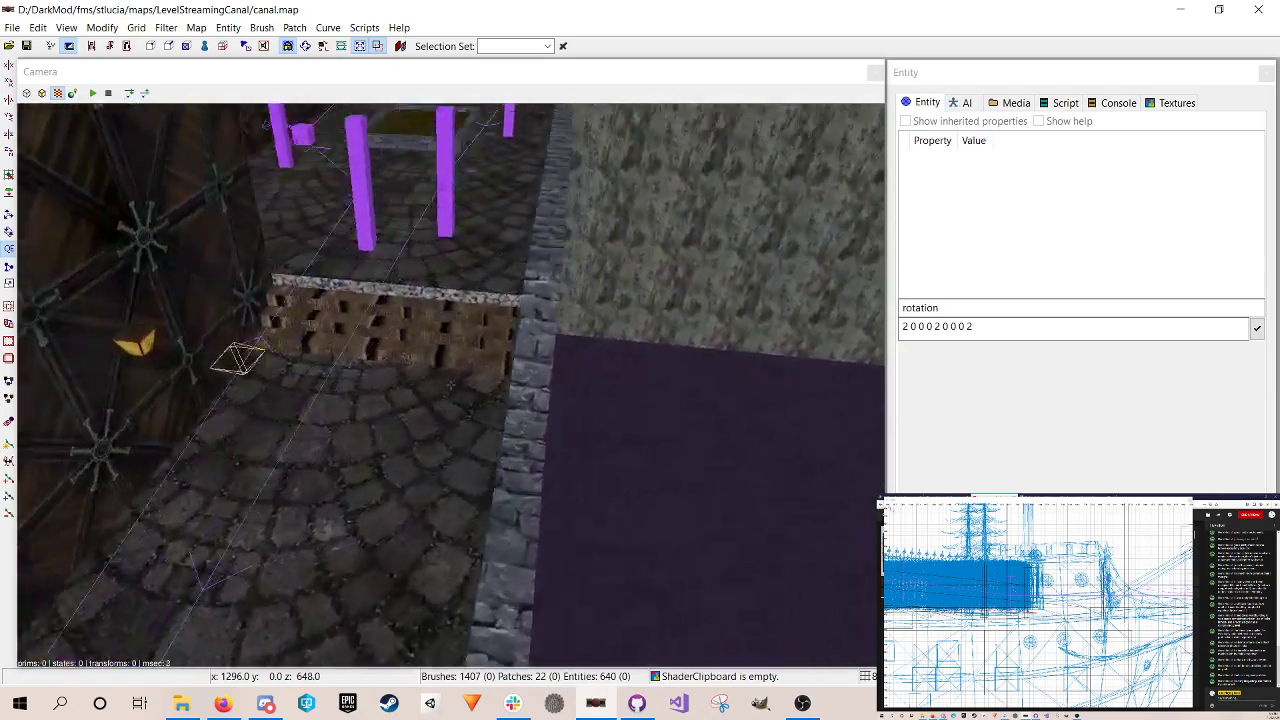
key(Down)
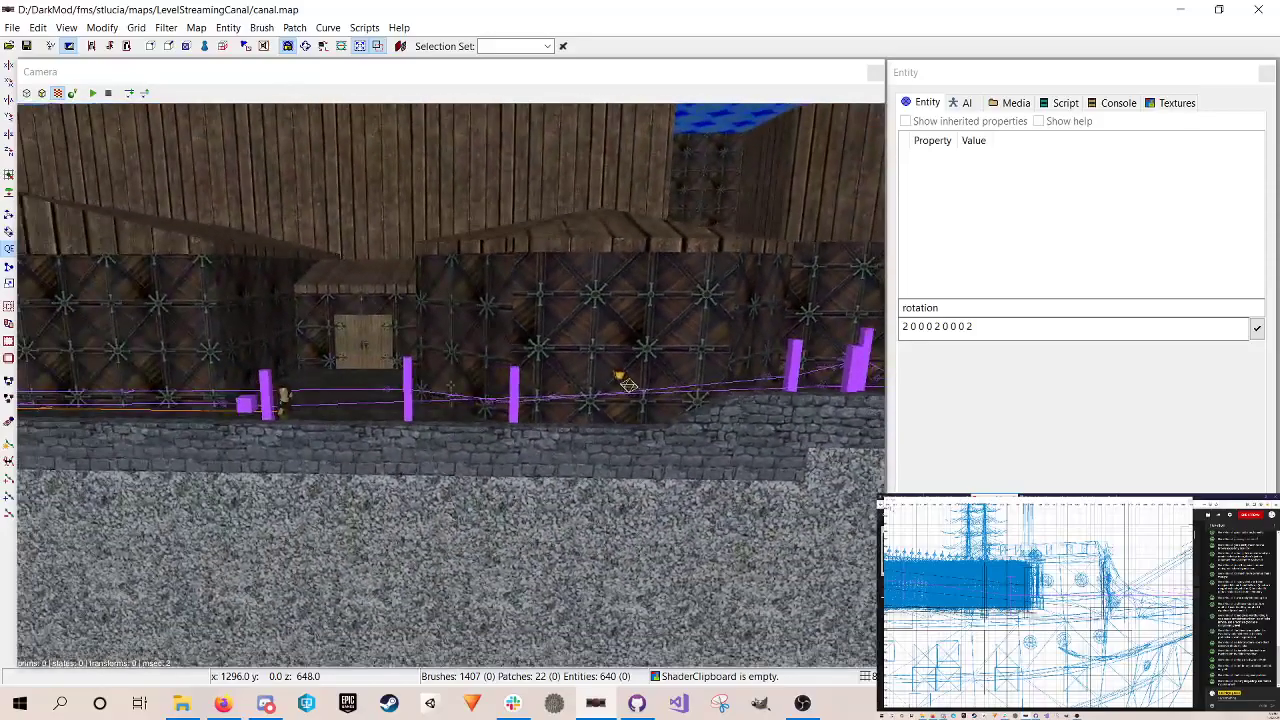
key(Right)
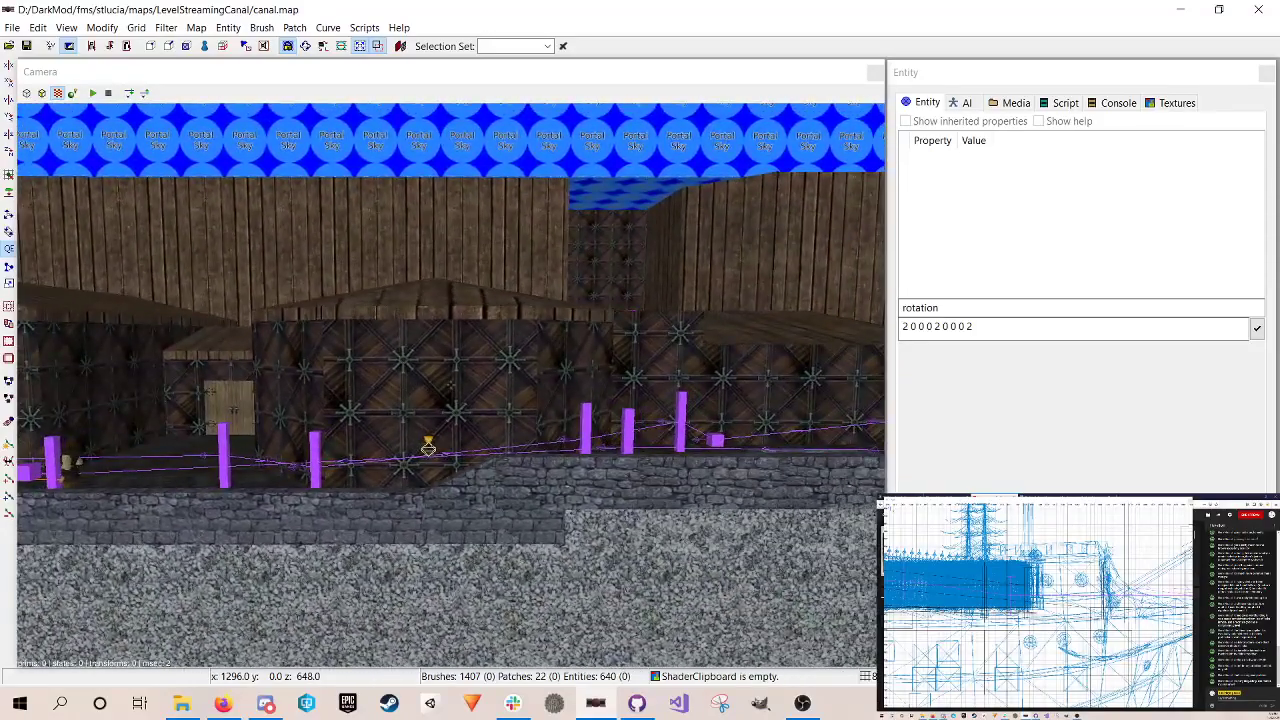
key(Up)
key(Up)
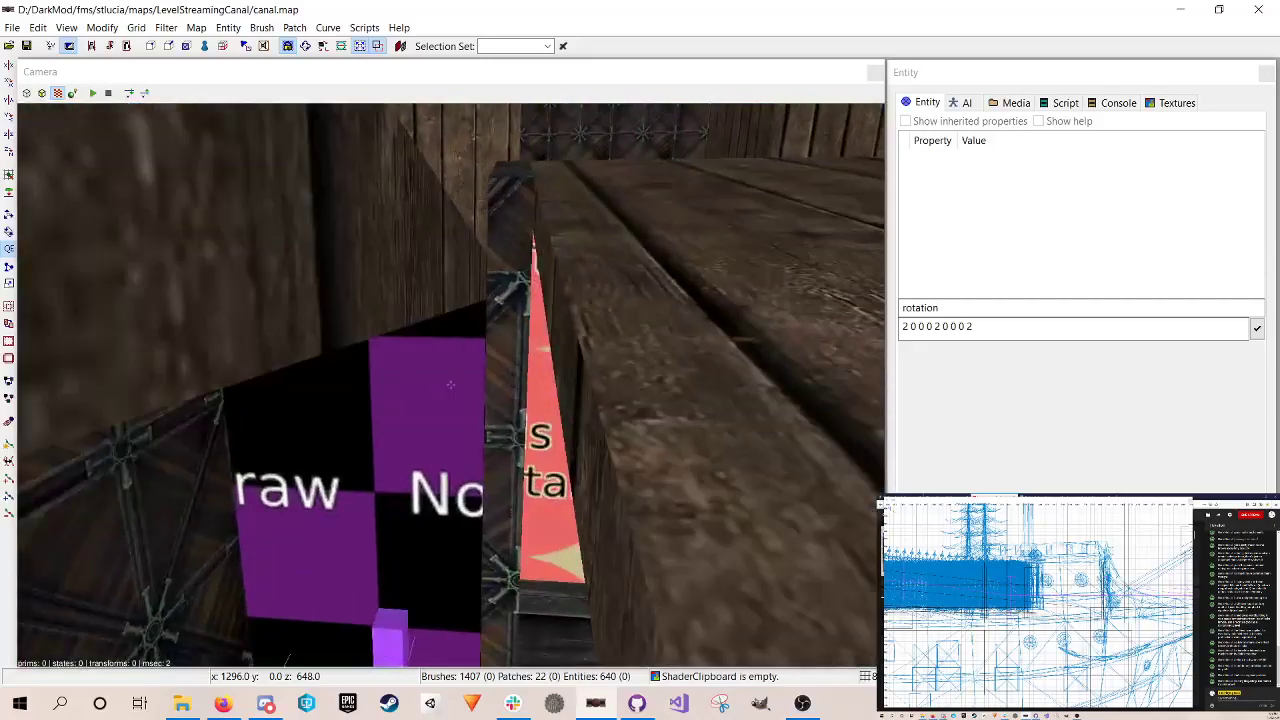
key(Down)
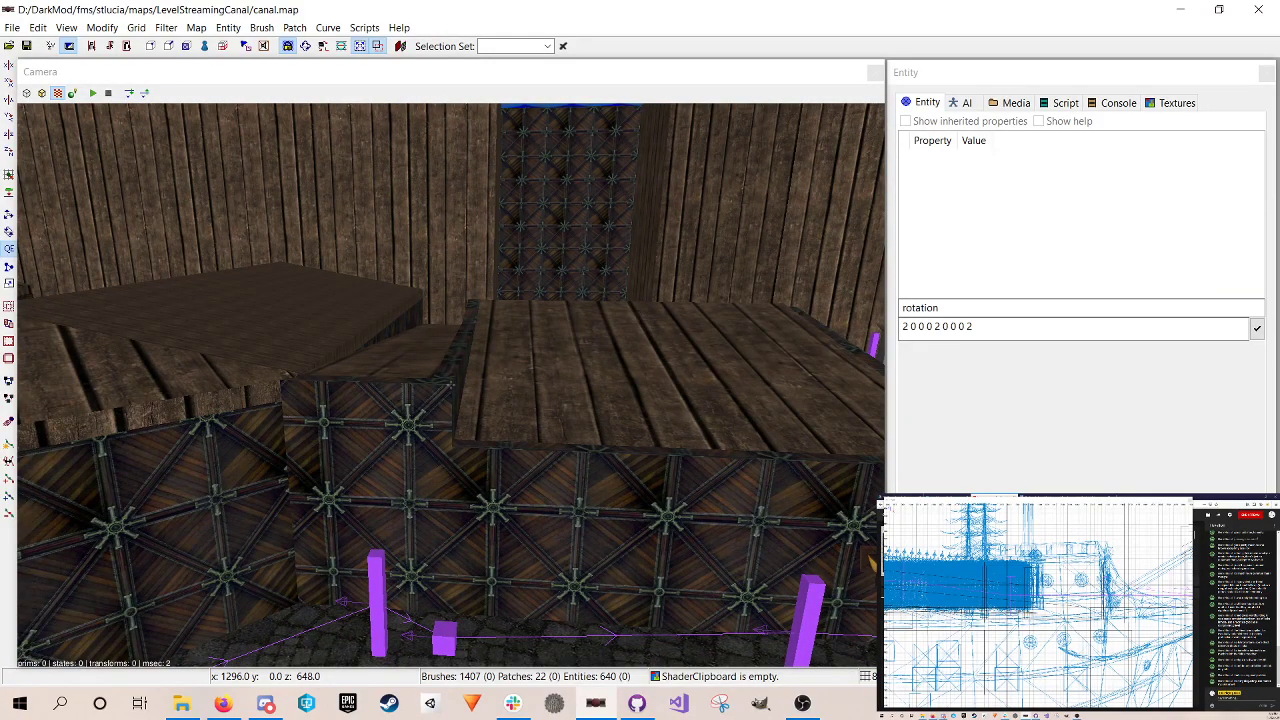
key(Down)
key(Up)
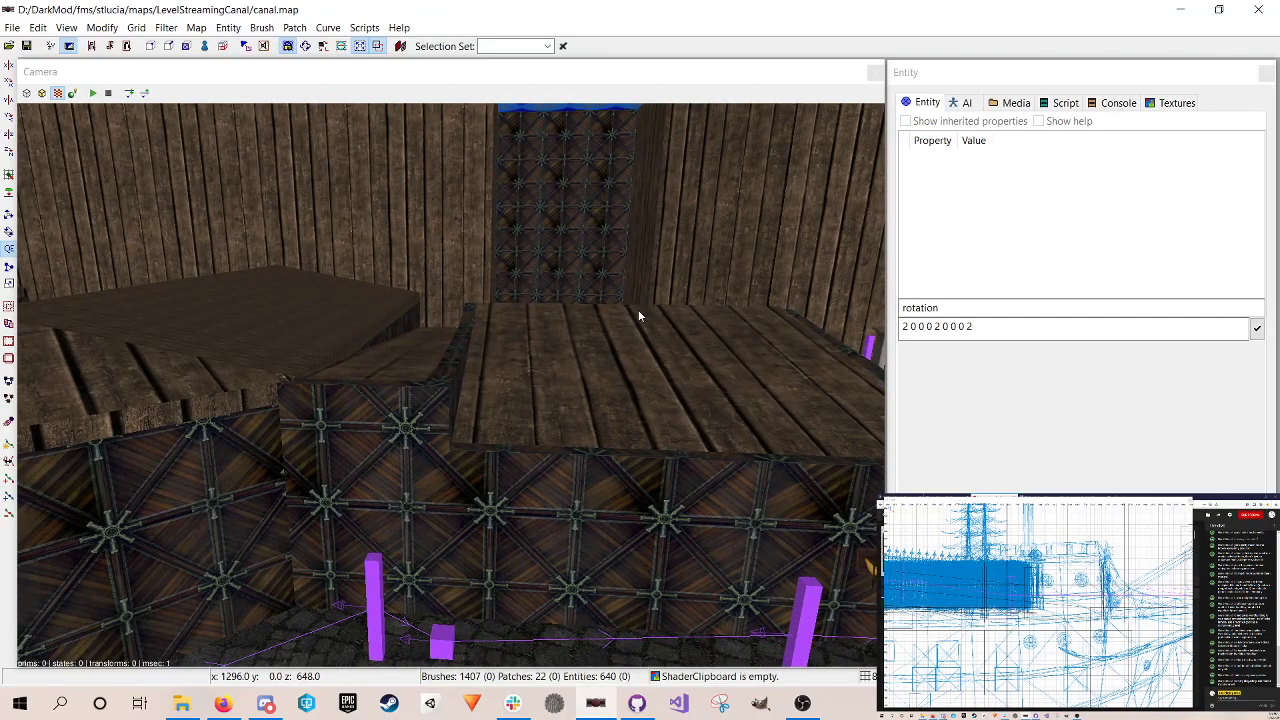
key(Down)
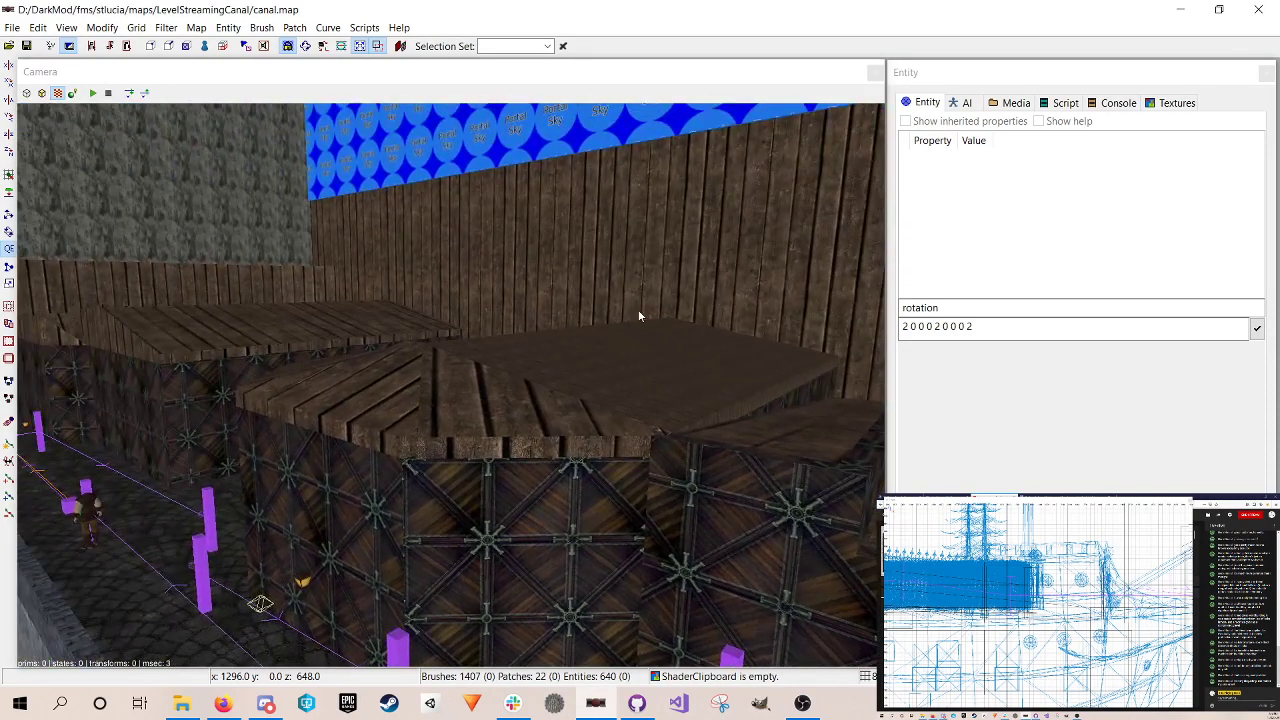
right_click(625, 313)
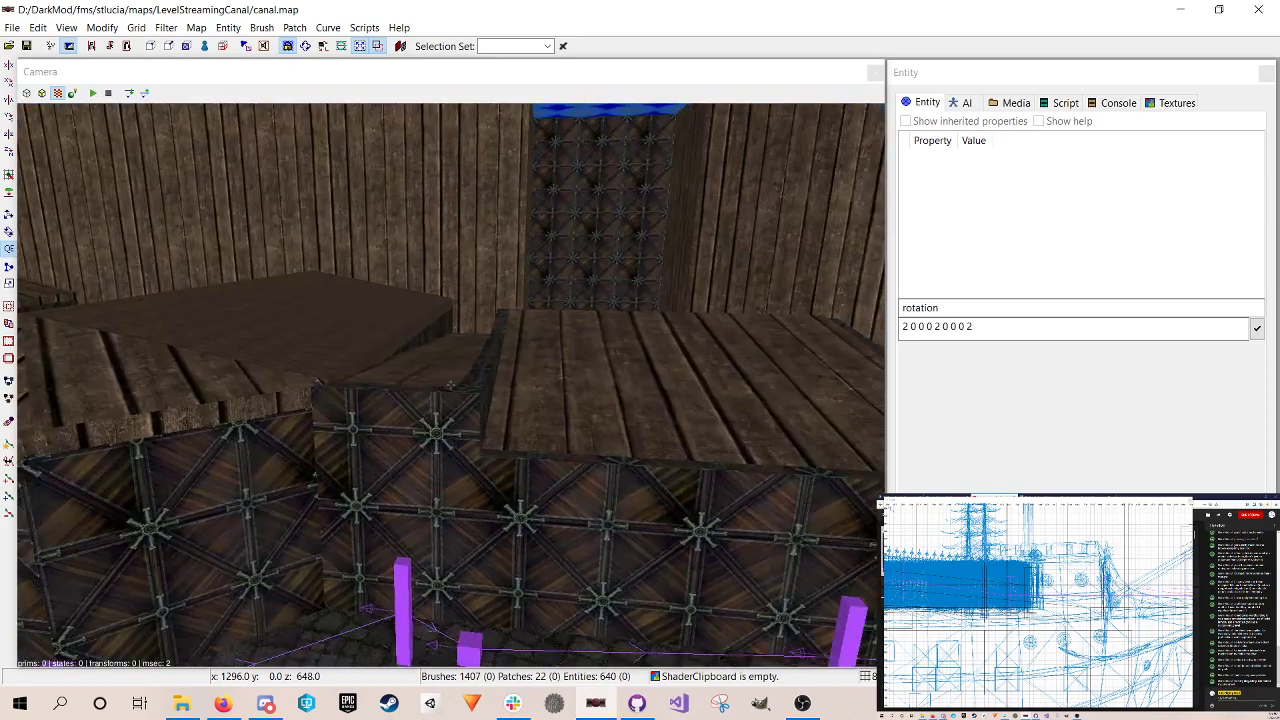
key(Down)
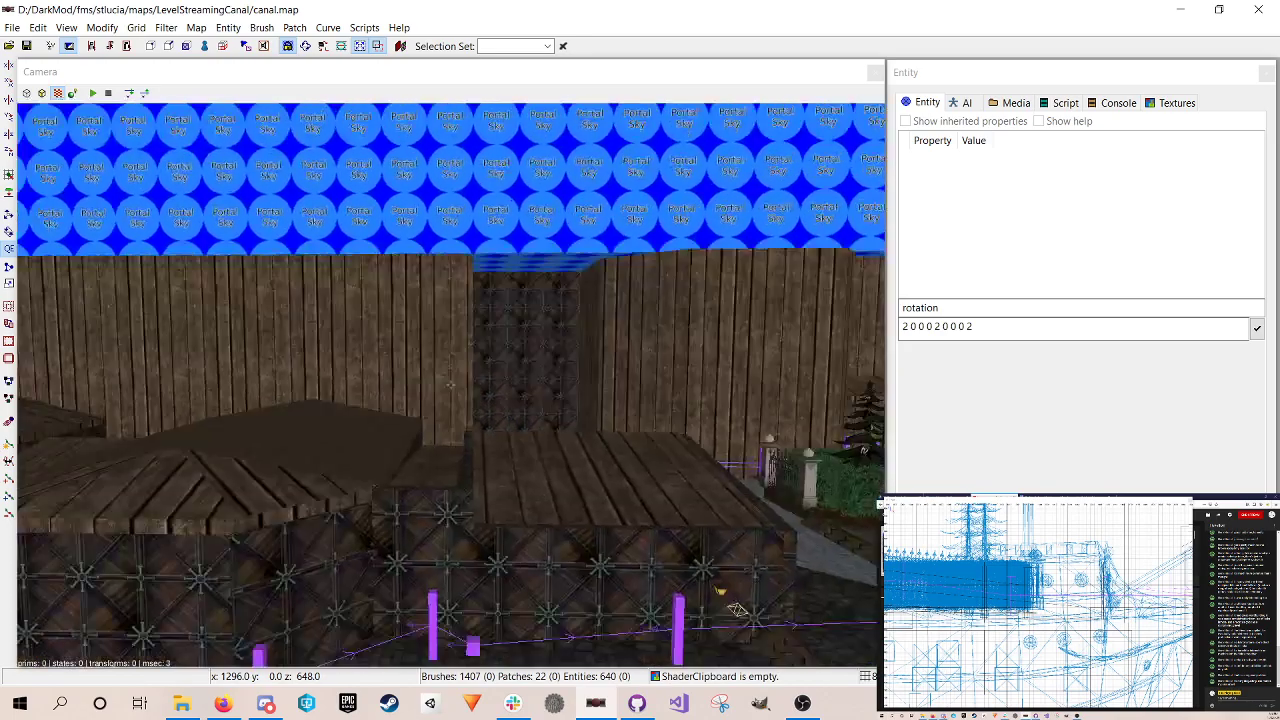
key(Up)
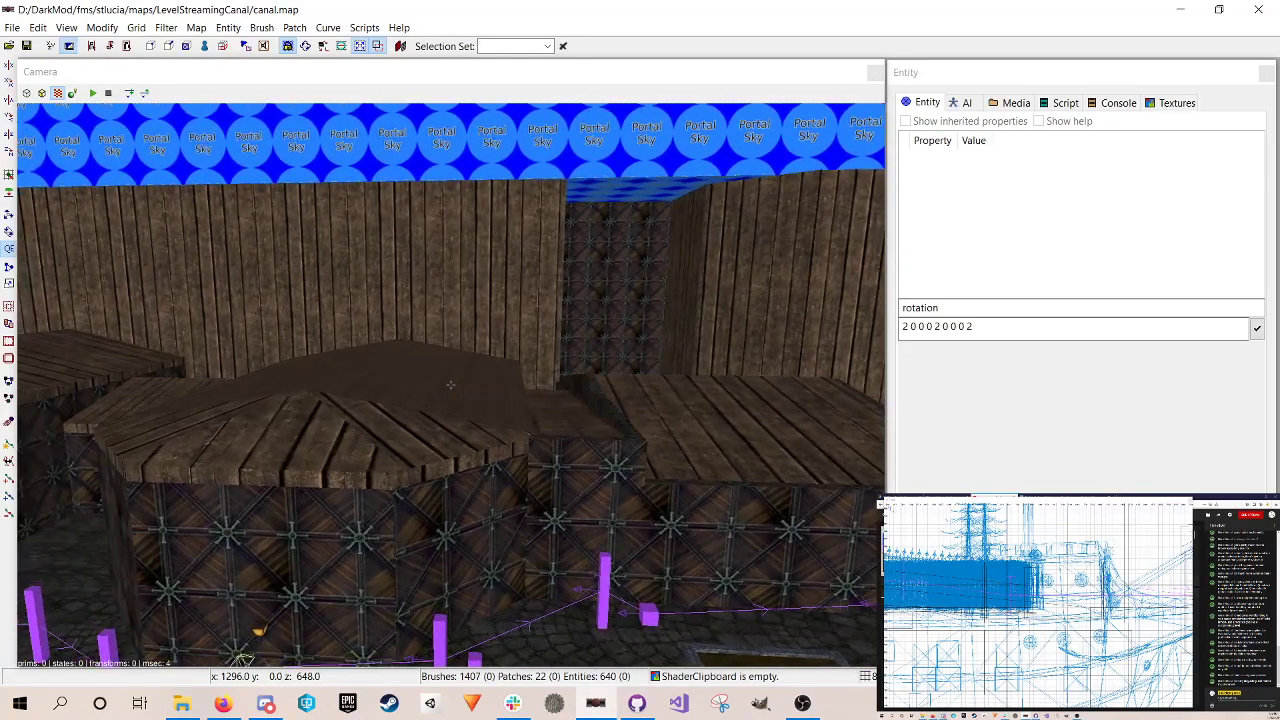
key(Down)
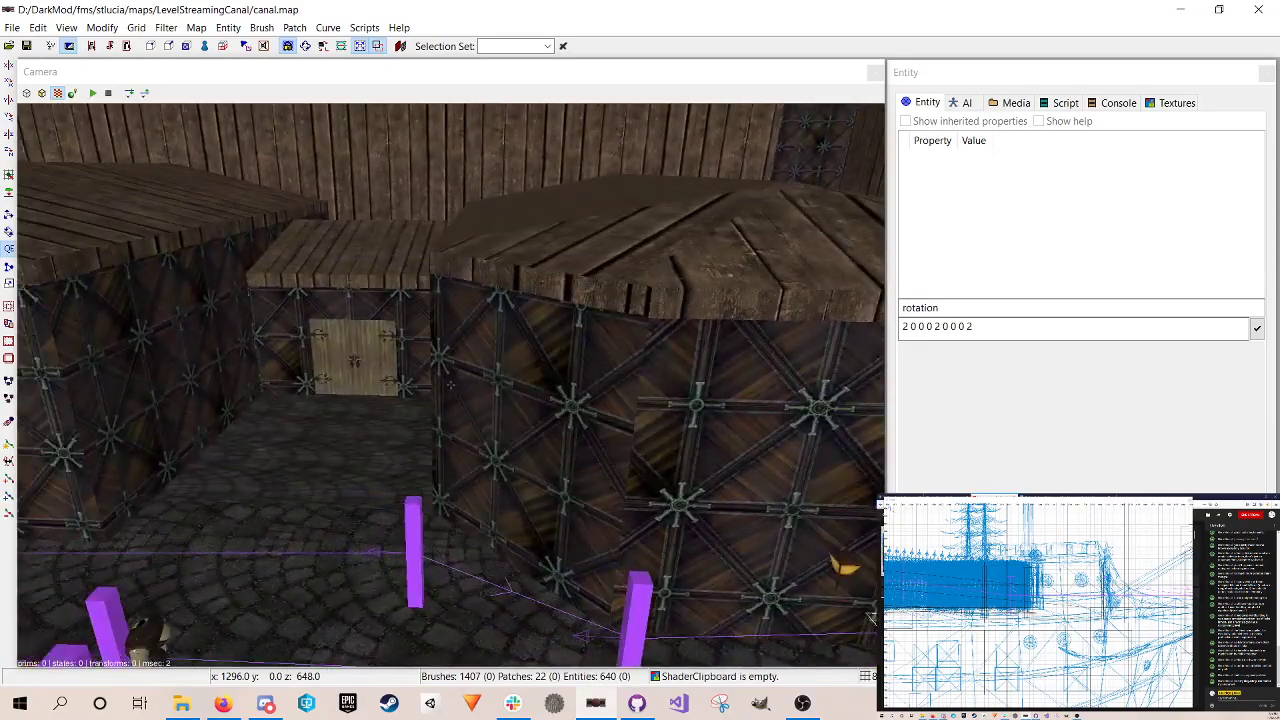
key(Up)
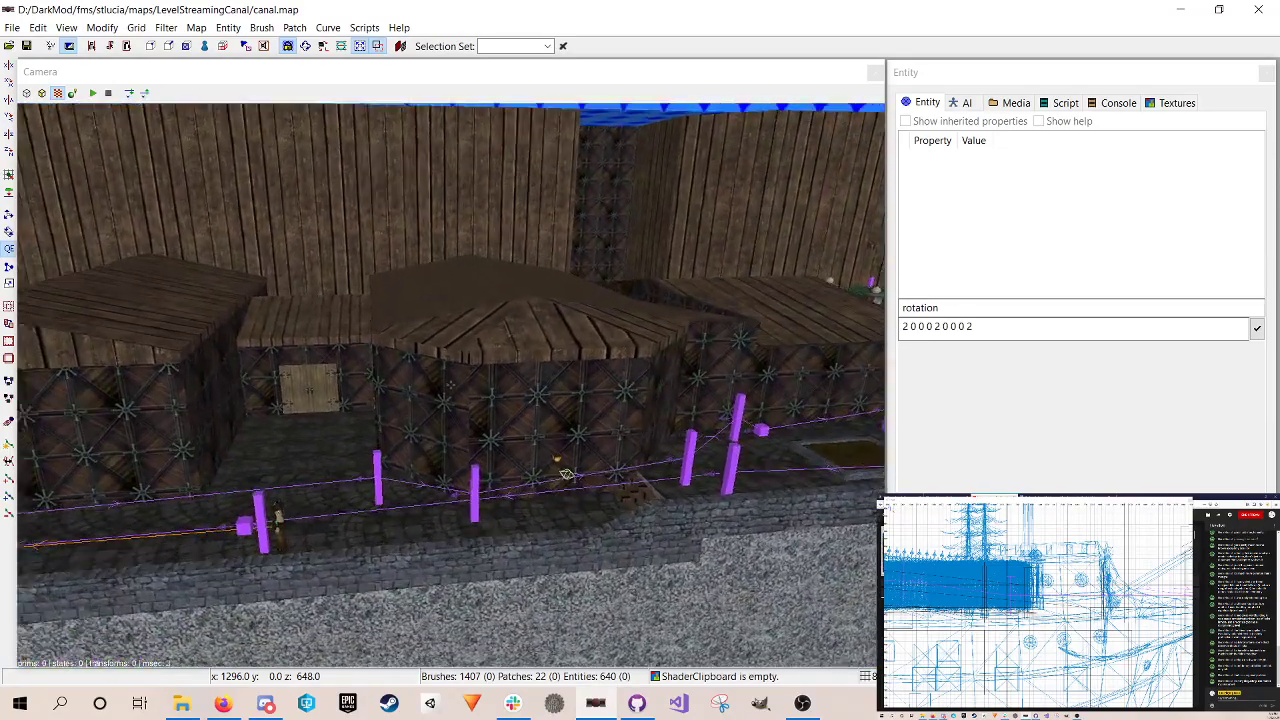
key(Up)
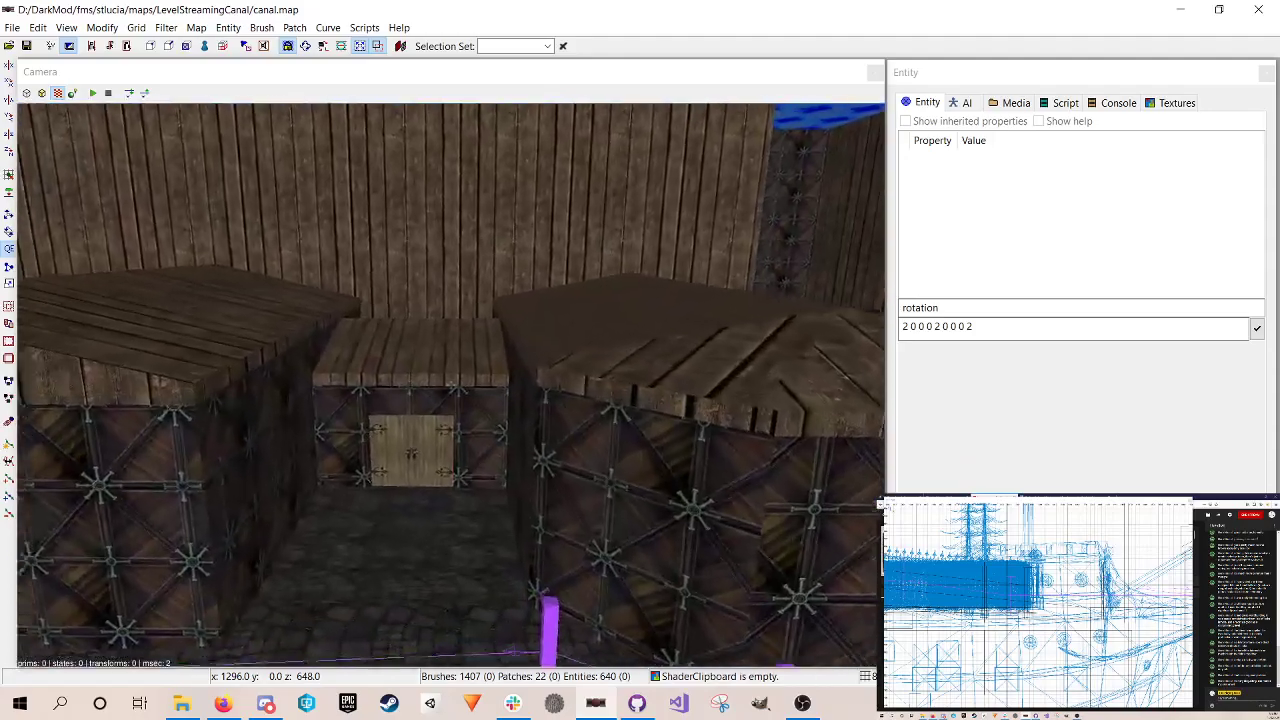
Step: Inspect the large machine inside the building and the joints where the panelled walls meet the wooden ceiling
key(Up)
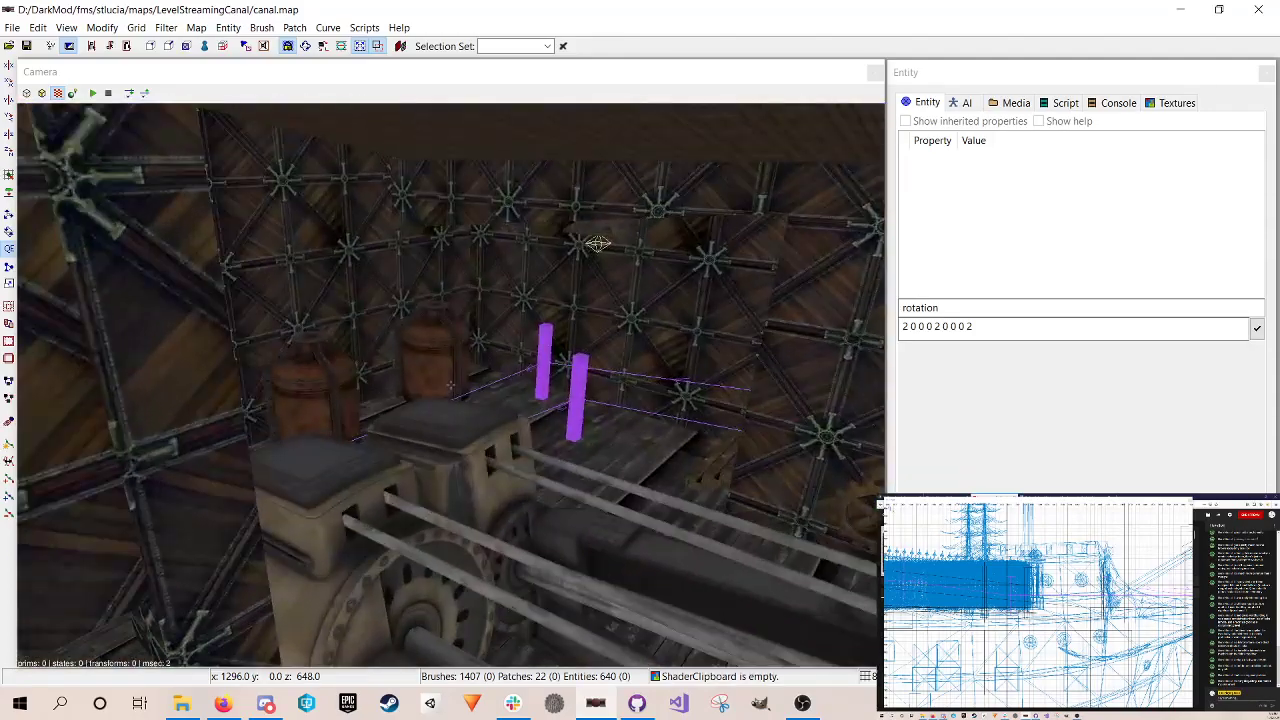
key(Up)
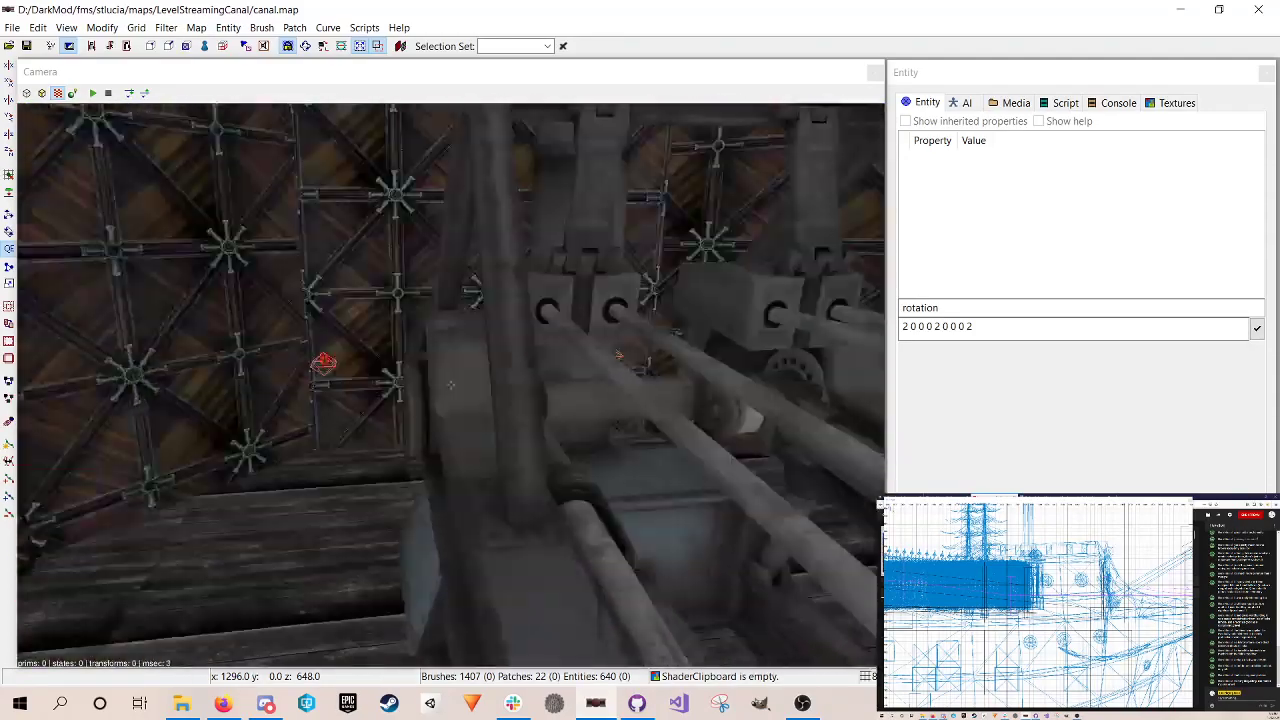
key(Down)
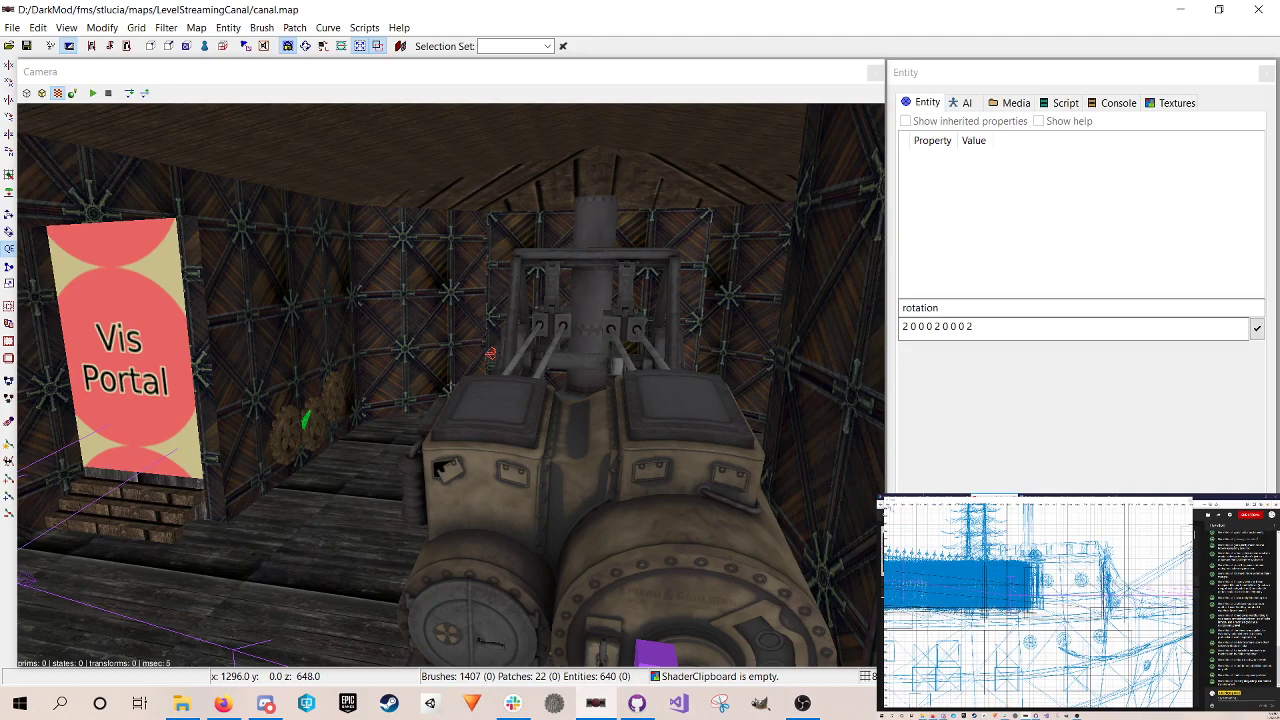
key(Up)
right_click(576, 405)
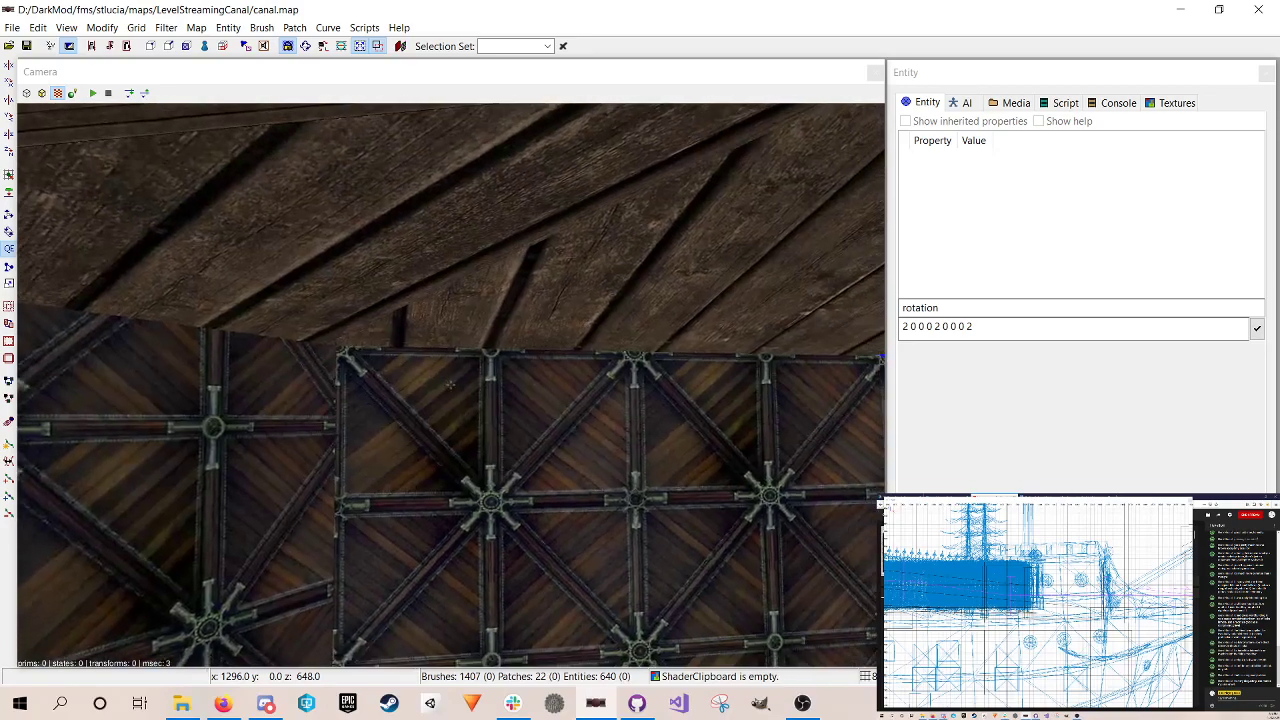
right_click(517, 467)
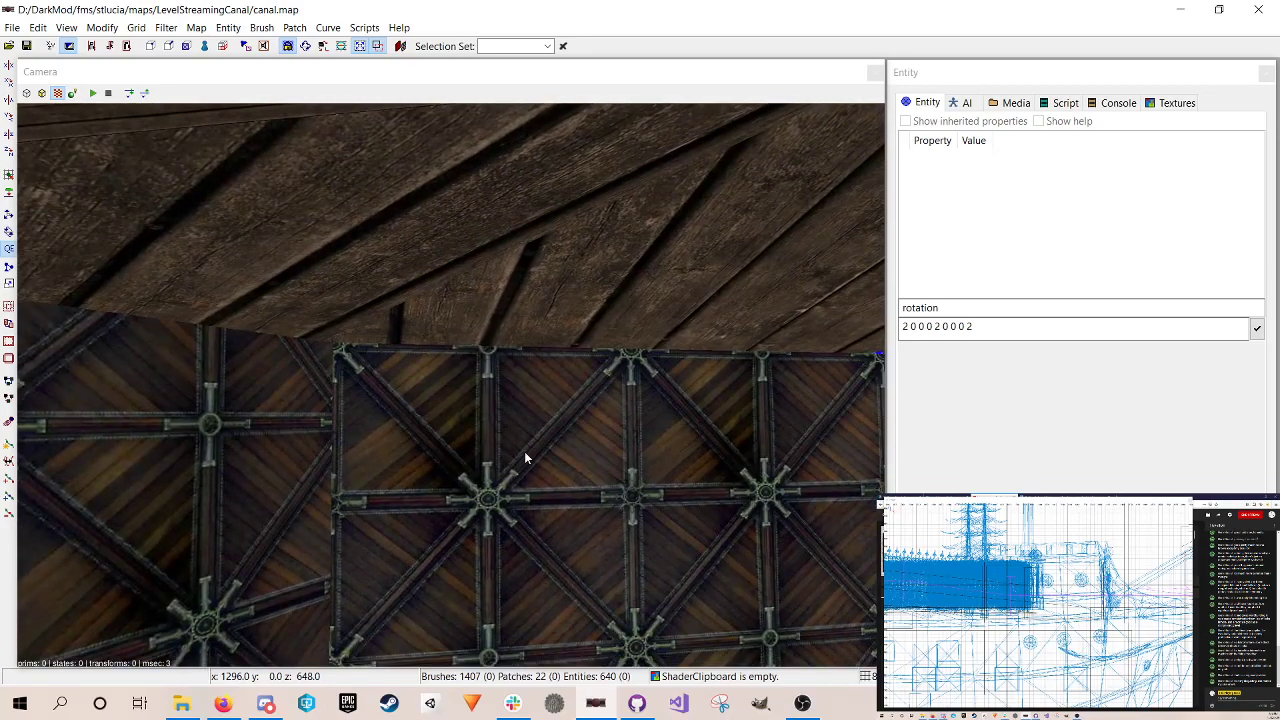
right_click(340, 352)
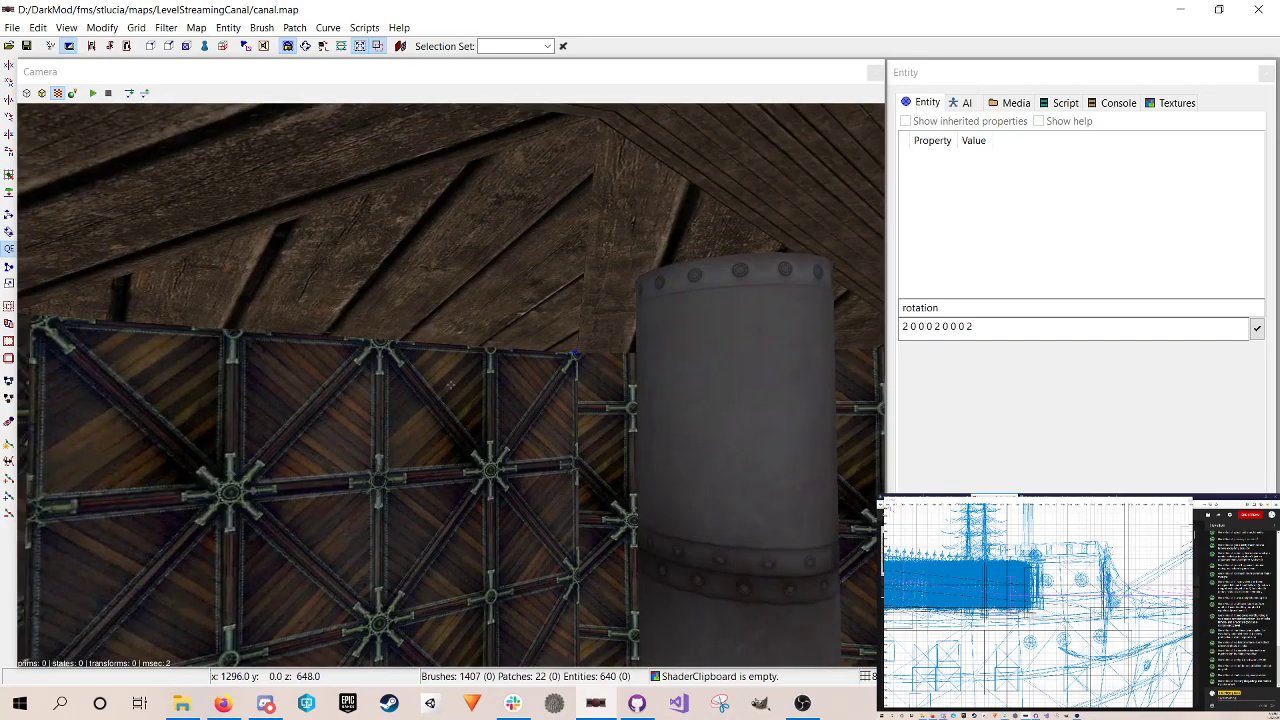
key(Up)
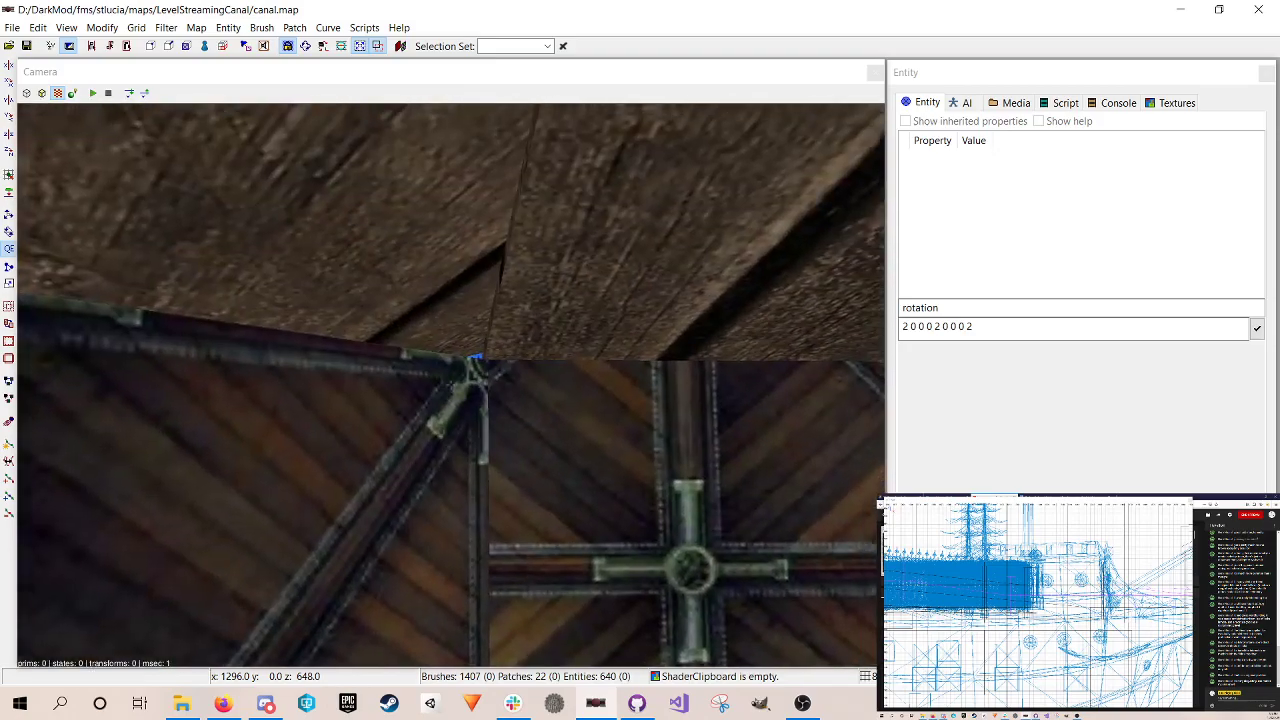
key(Up)
key(Down)
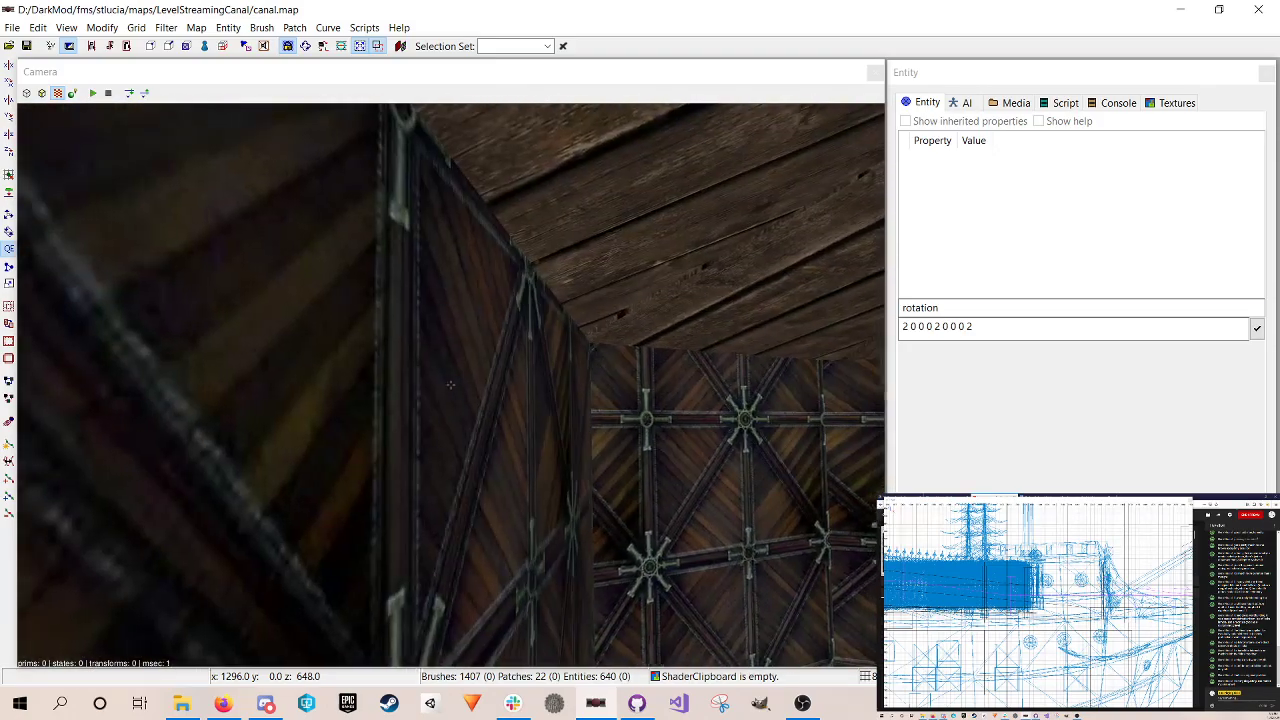
key(Up)
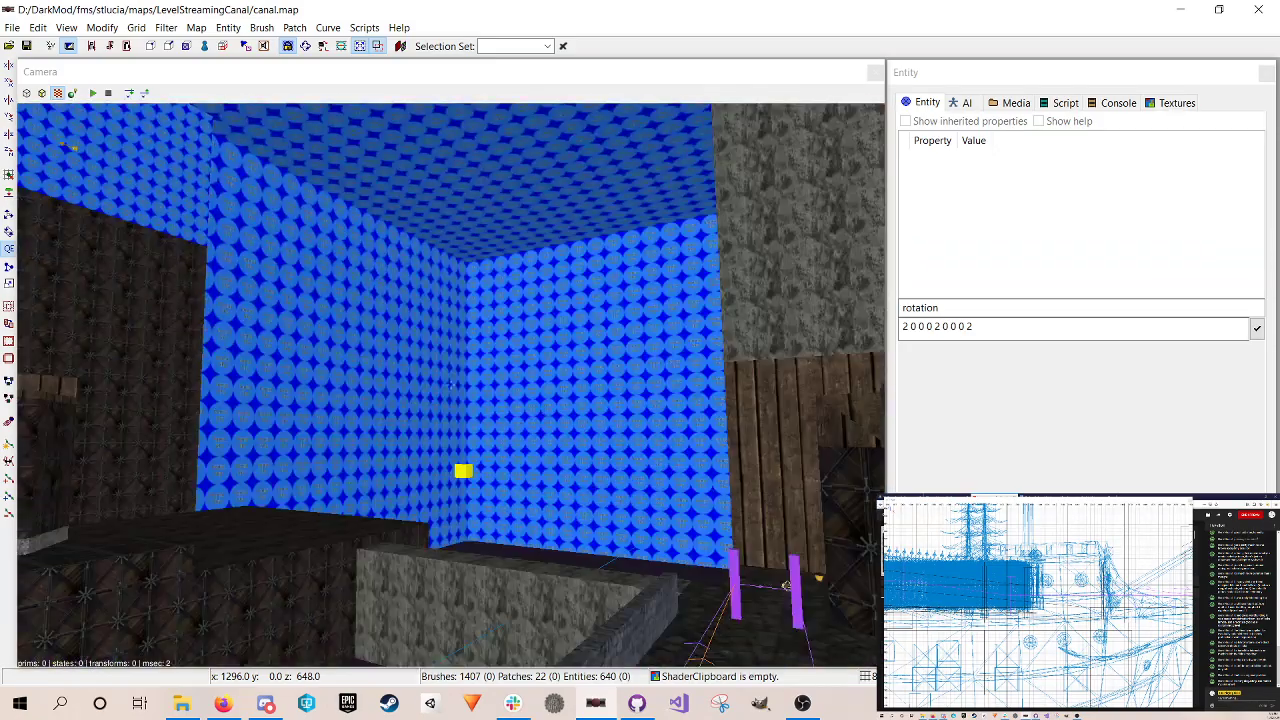
key(Up)
key(Down)
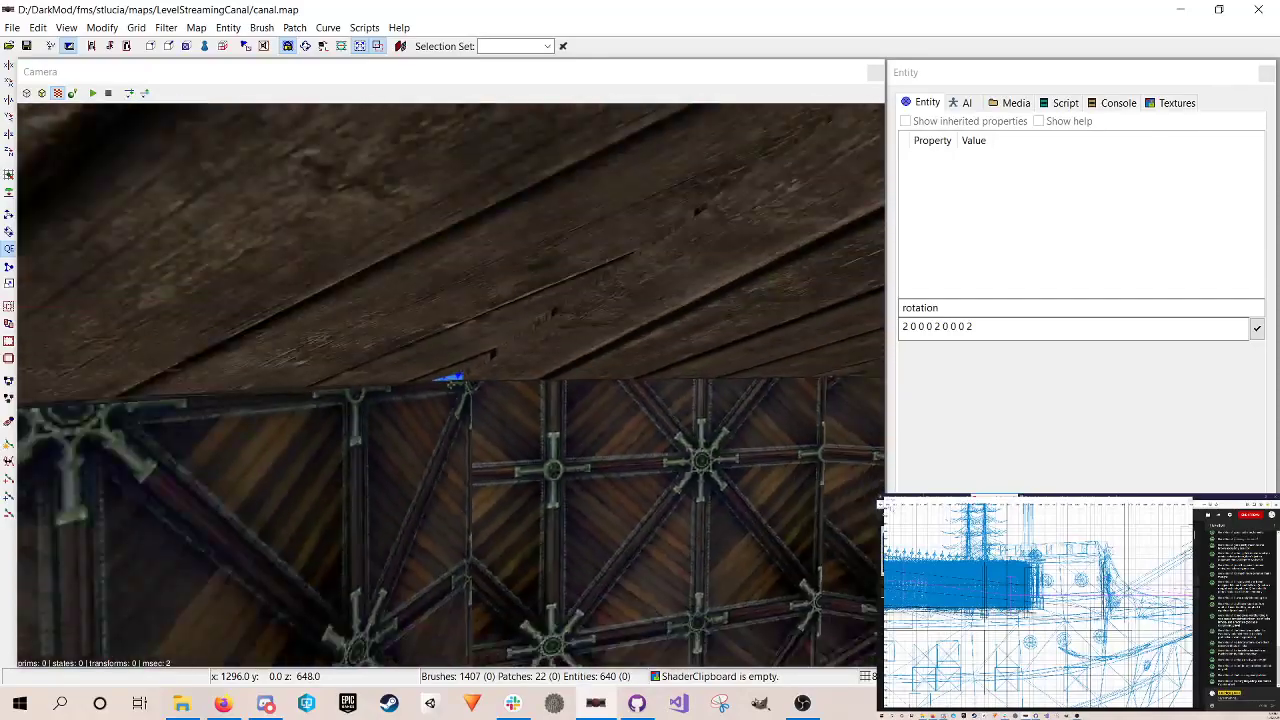
Step: Look over the machine room's vis portal doorway, sloped ceiling and the opposite doorway with the standing character
key(Up)
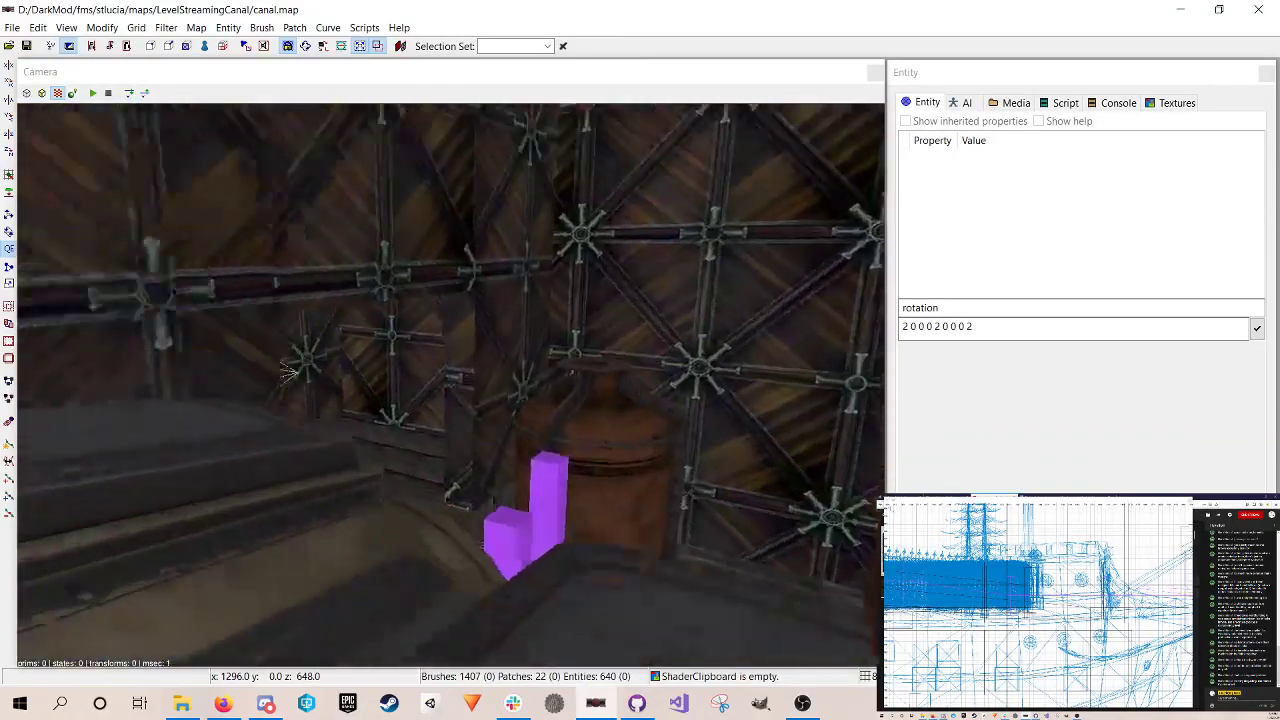
key(Down)
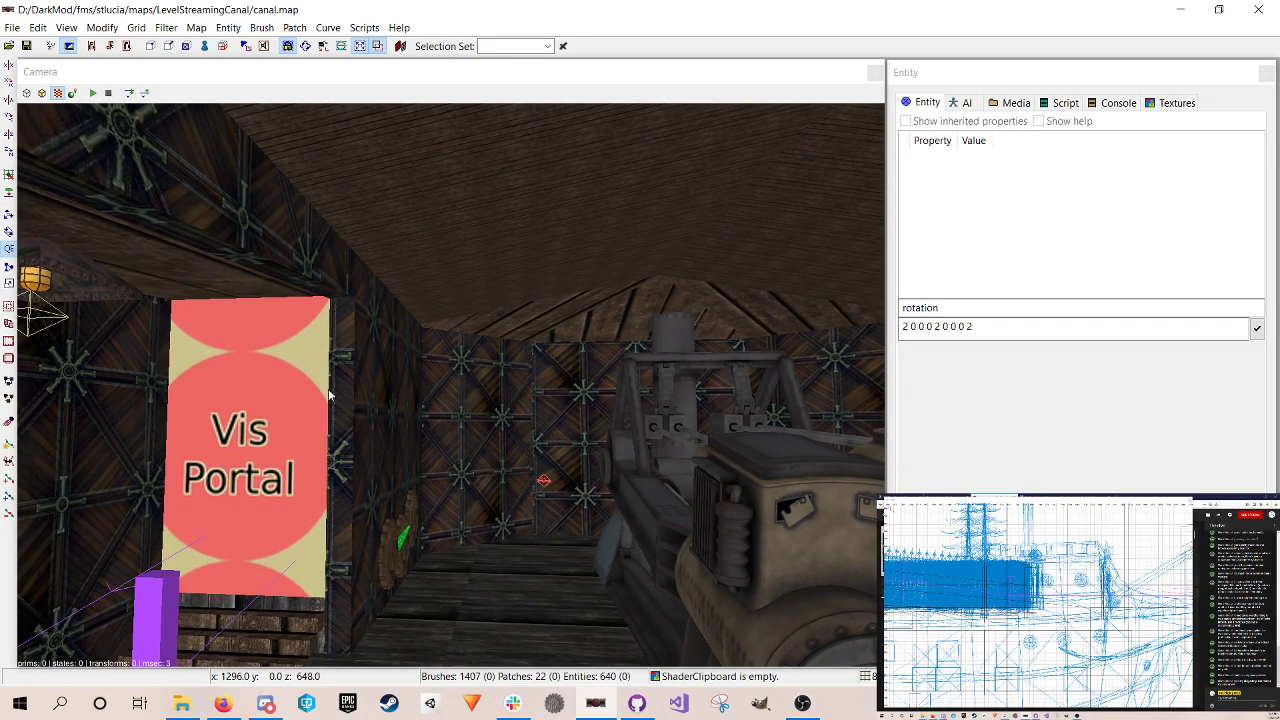
right_click(506, 451)
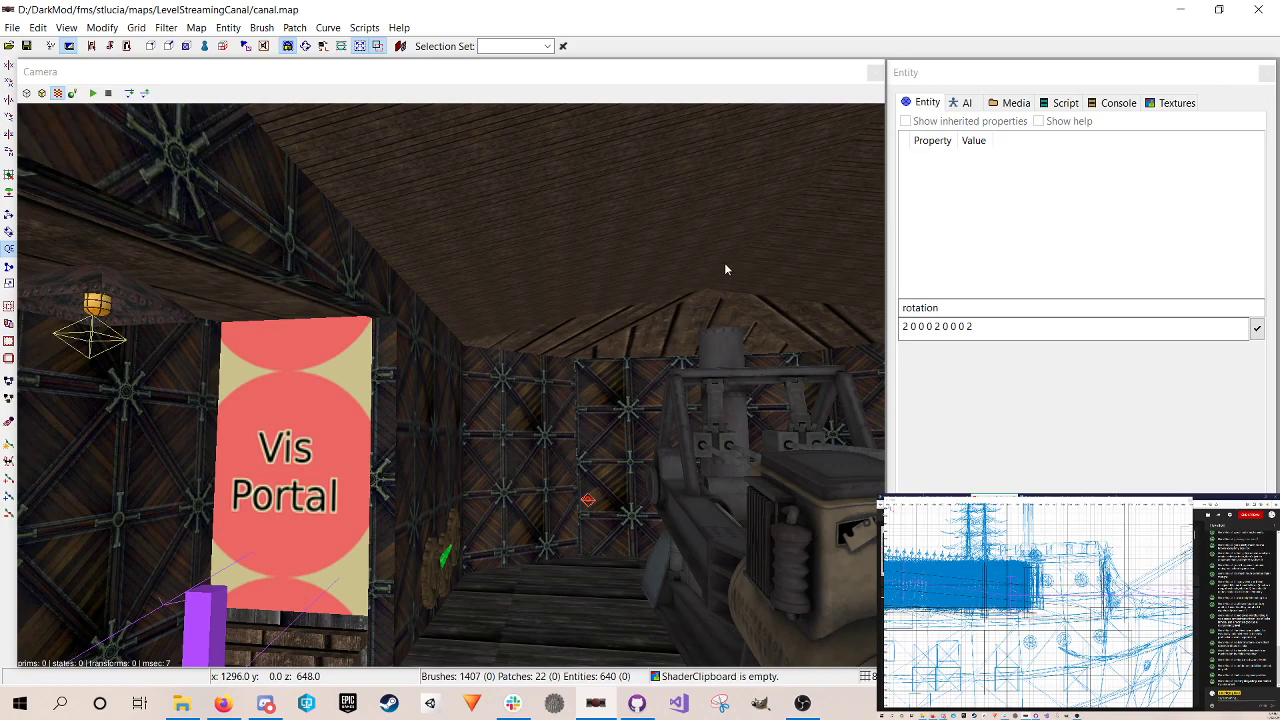
right_click(440, 368)
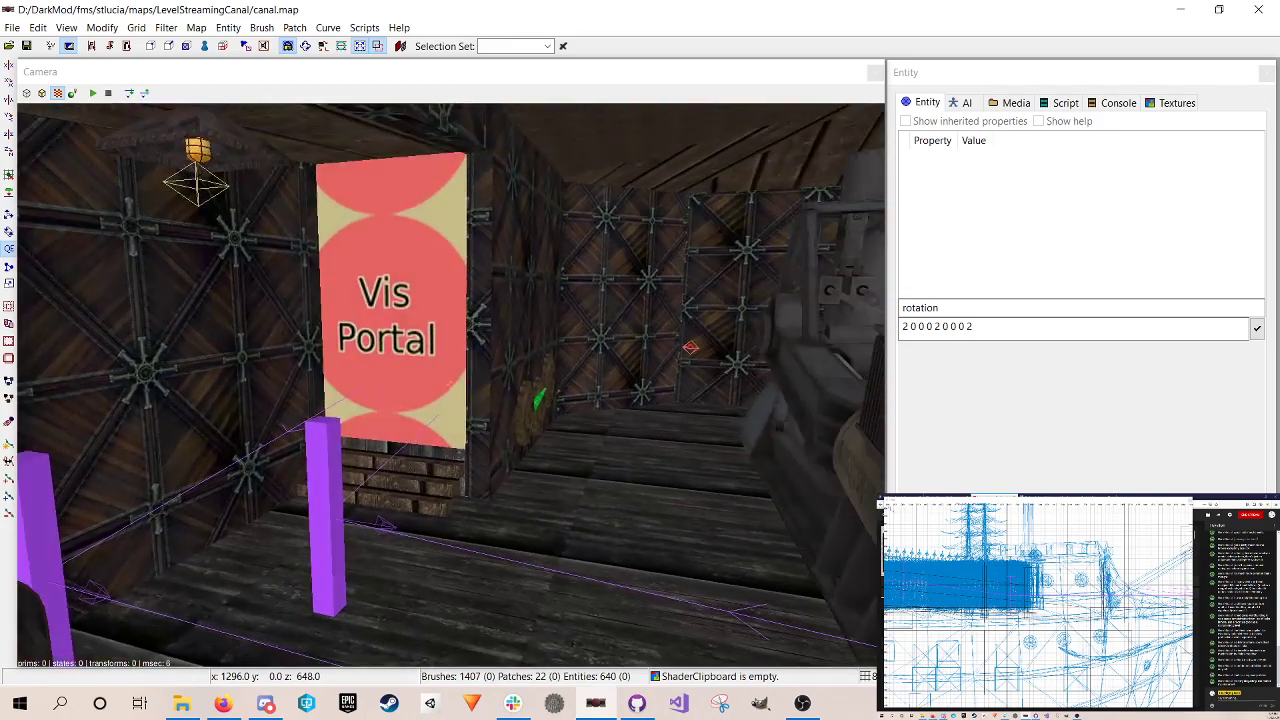
scroll(441, 374, up, 2)
scroll(441, 374, down, 2)
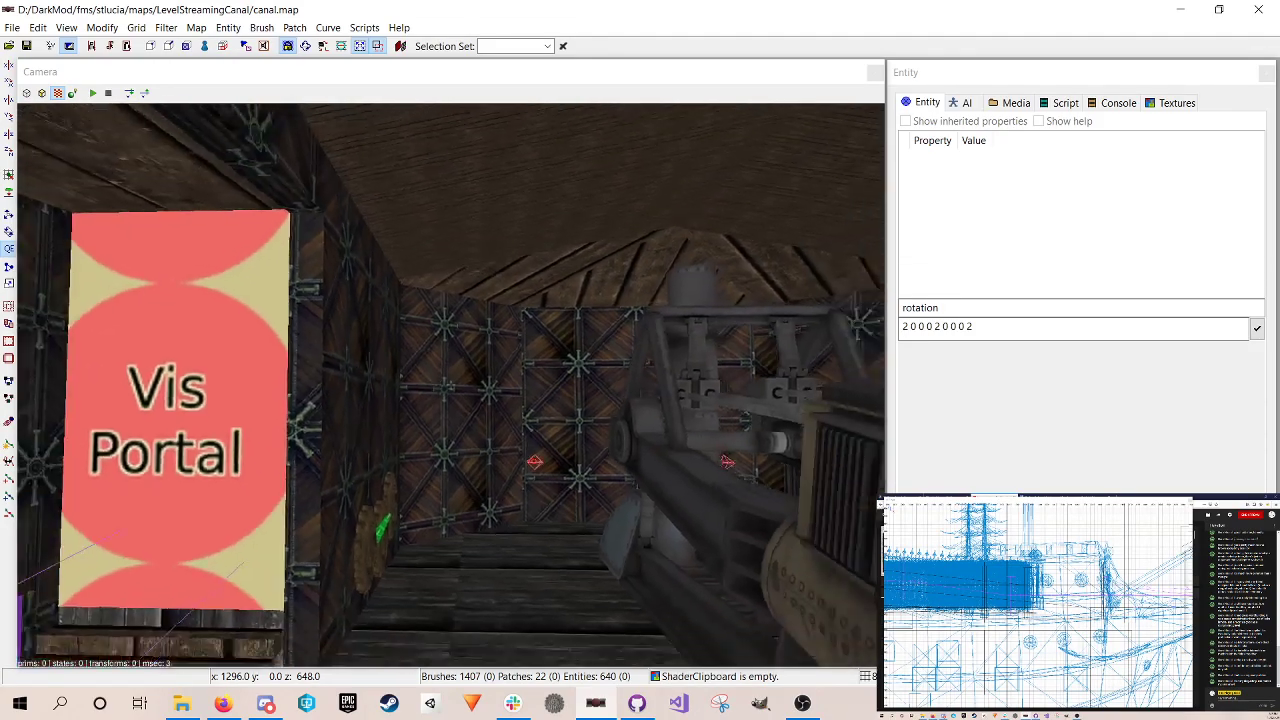
right_click(441, 374)
right_click(441, 374)
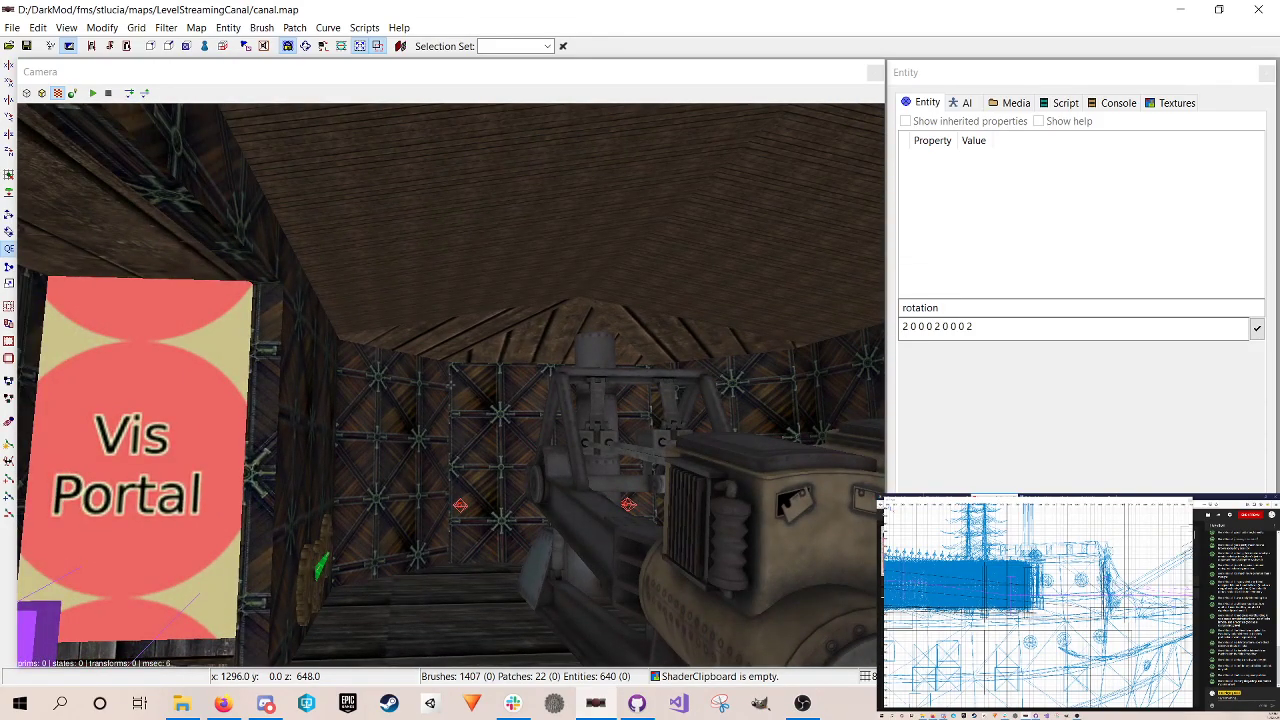
scroll(441, 374, up, 1)
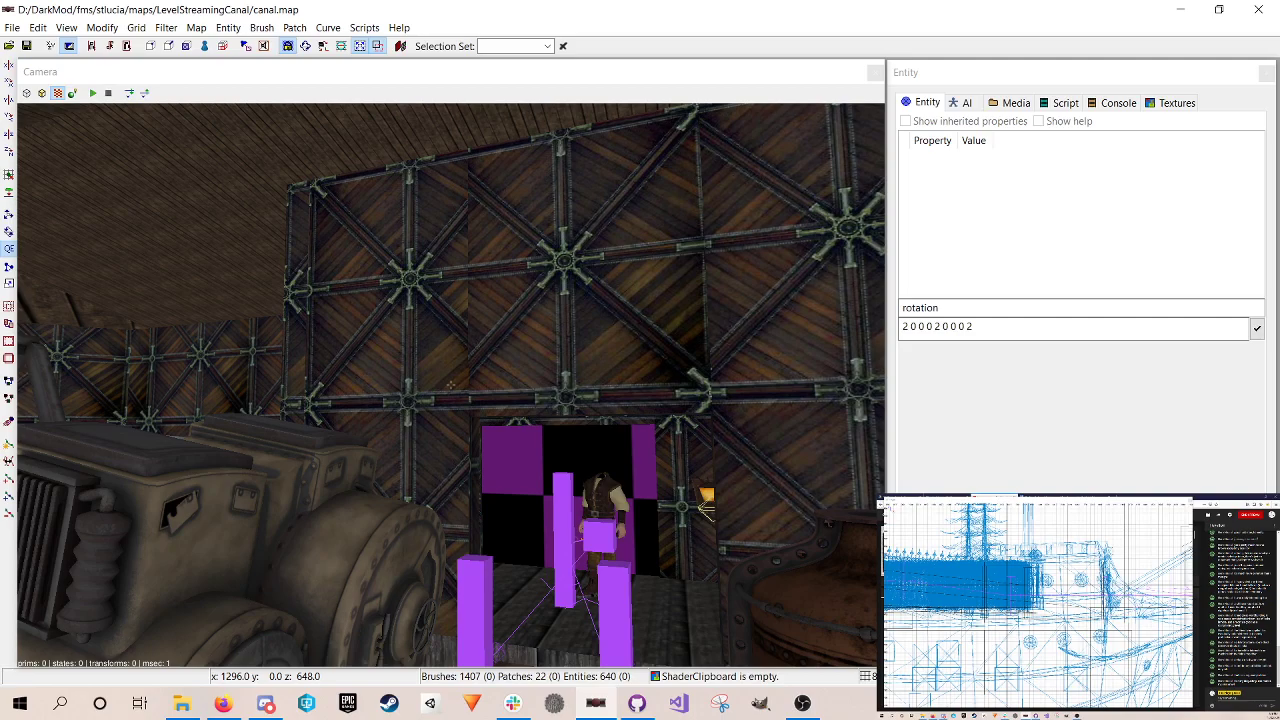
Step: Examine the machine room's panelled walls, ceiling, vis portal opening, boilers and path nodes around the large machine
key(Down)
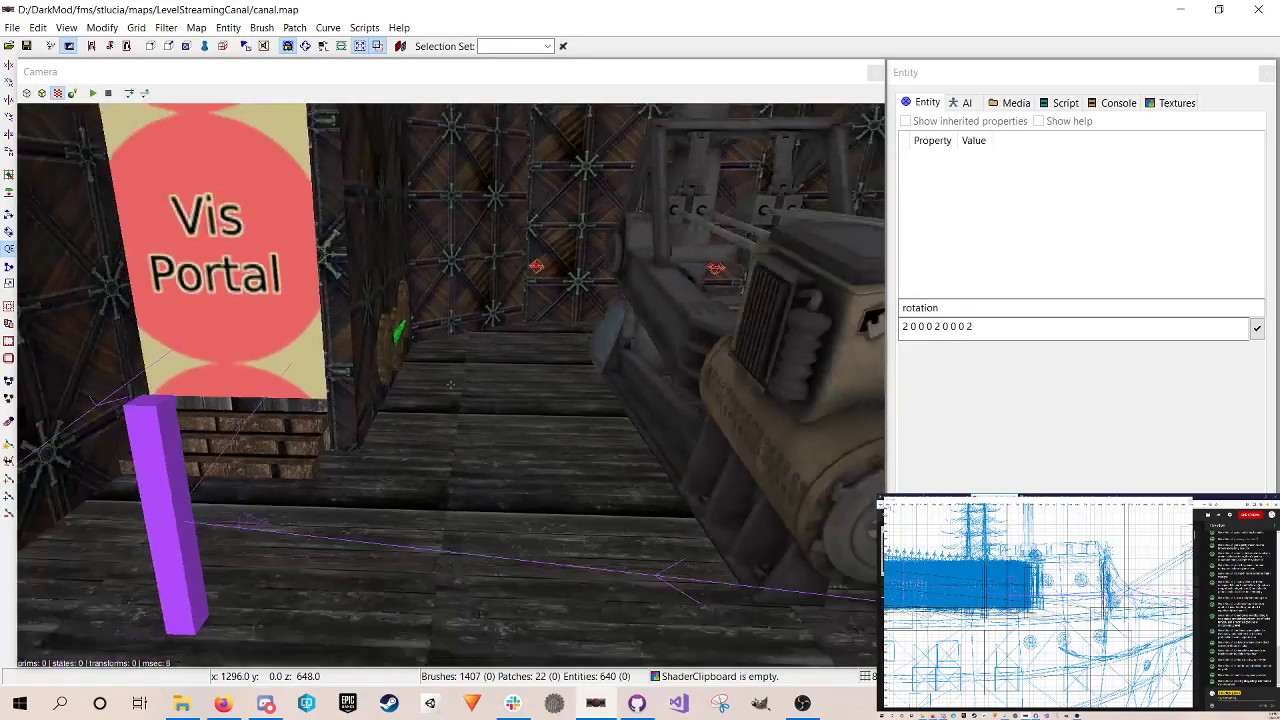
key(Up)
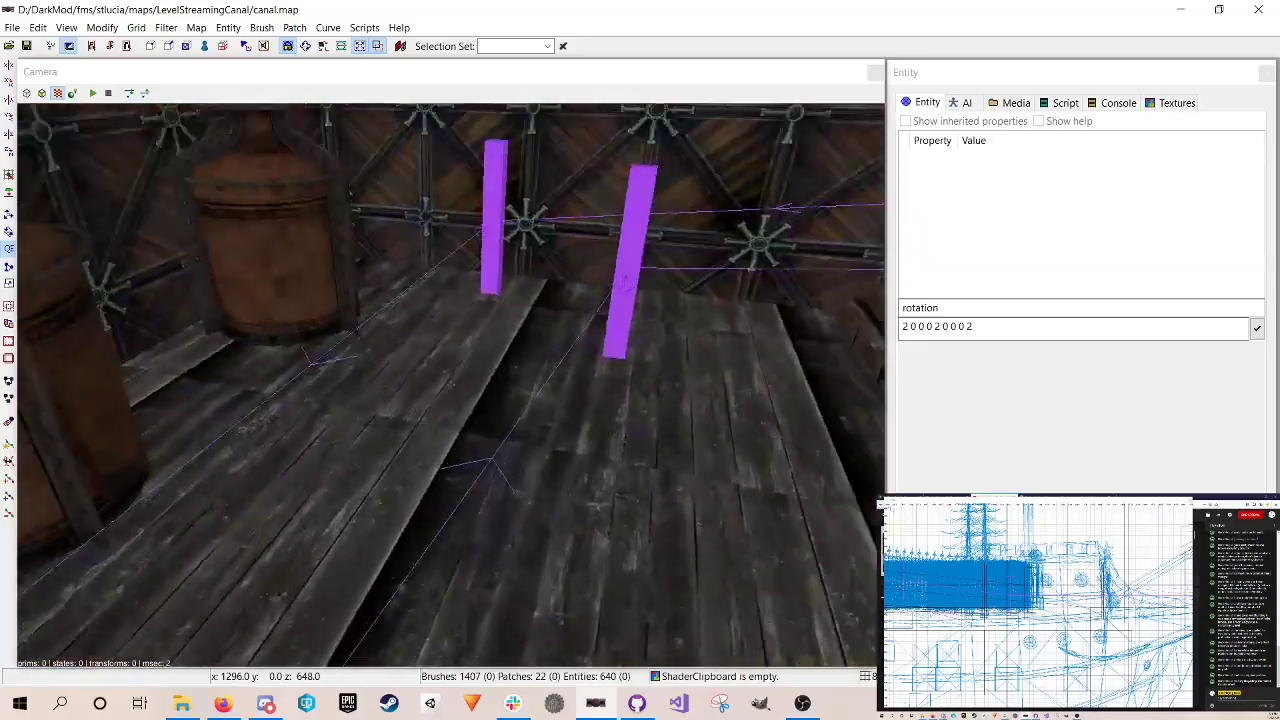
key(Down)
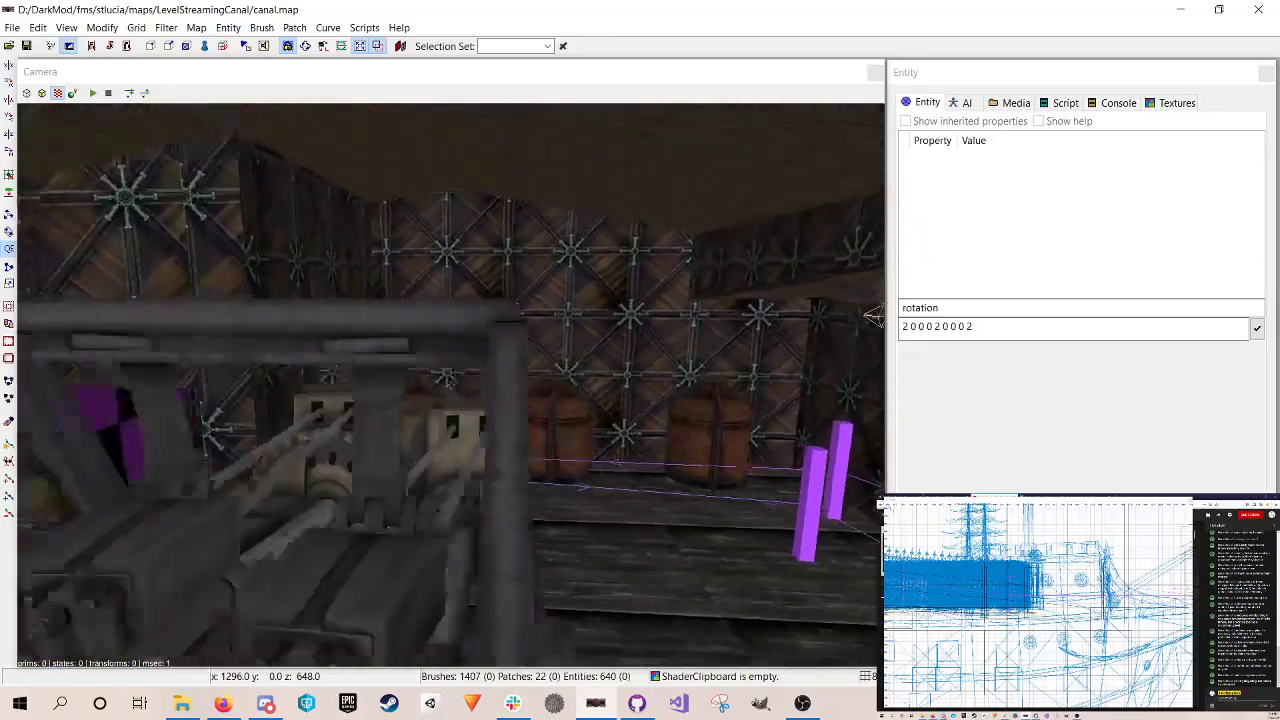
key(Up)
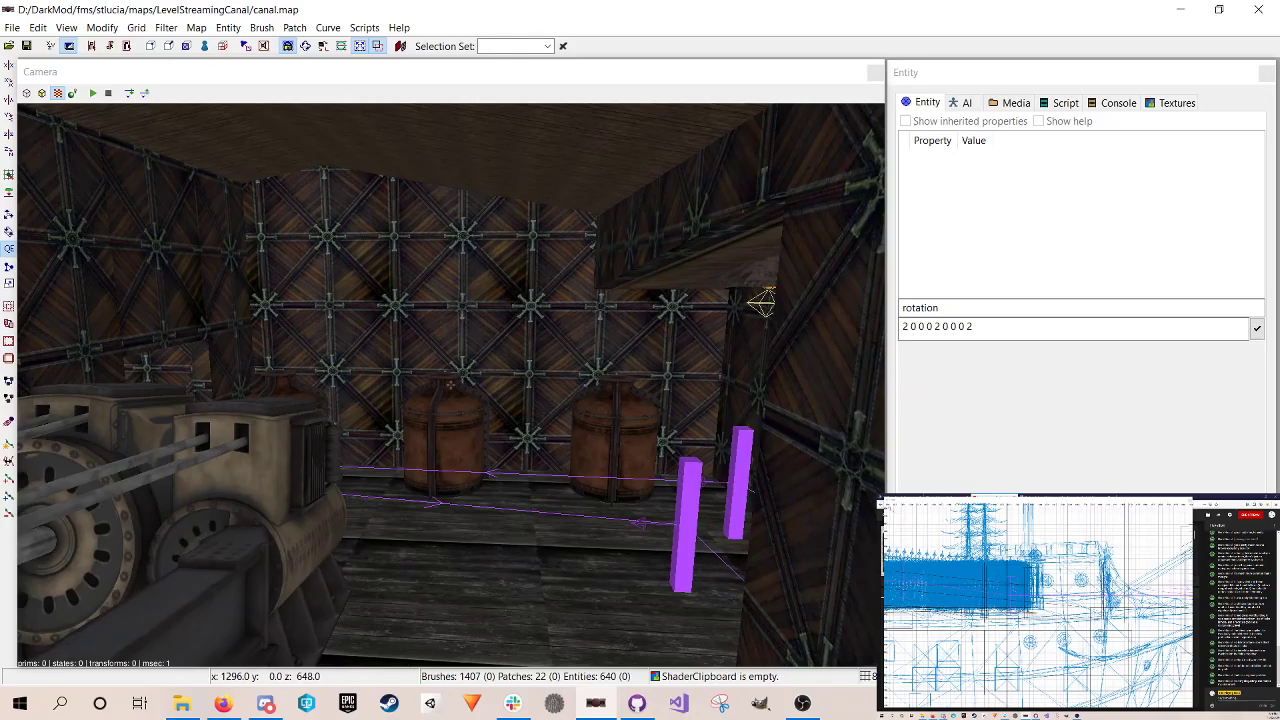
key(Up)
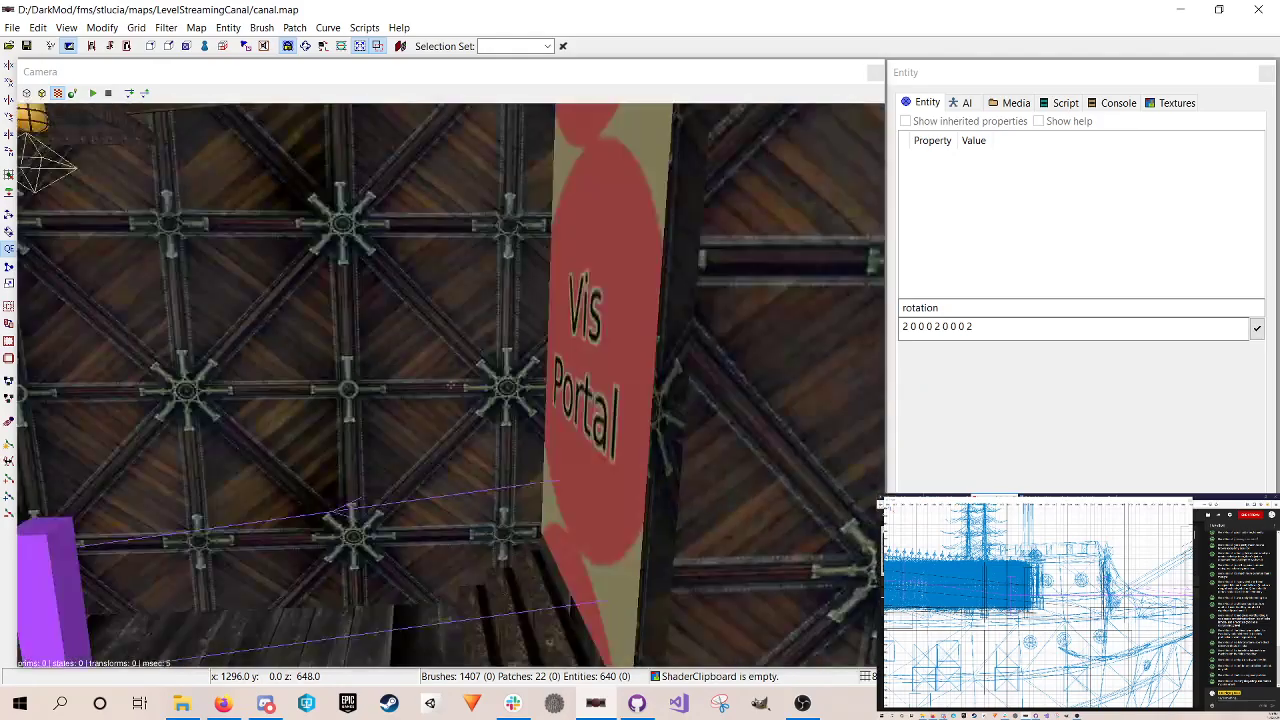
key(Down)
key(Up)
key(Down)
key(Up)
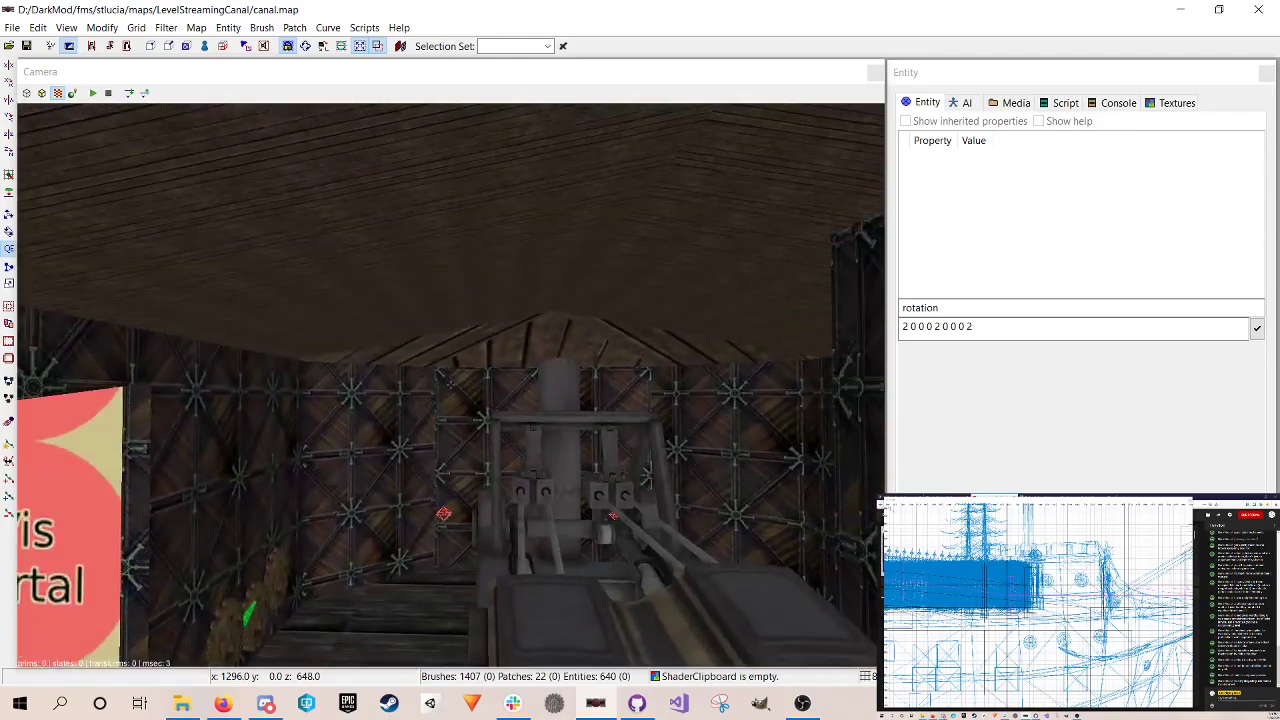
Step: Select the brushes that form the sloped wooden roof over the machine room
shift+click(556, 284)
shift+click(595, 350)
shift+click(656, 341)
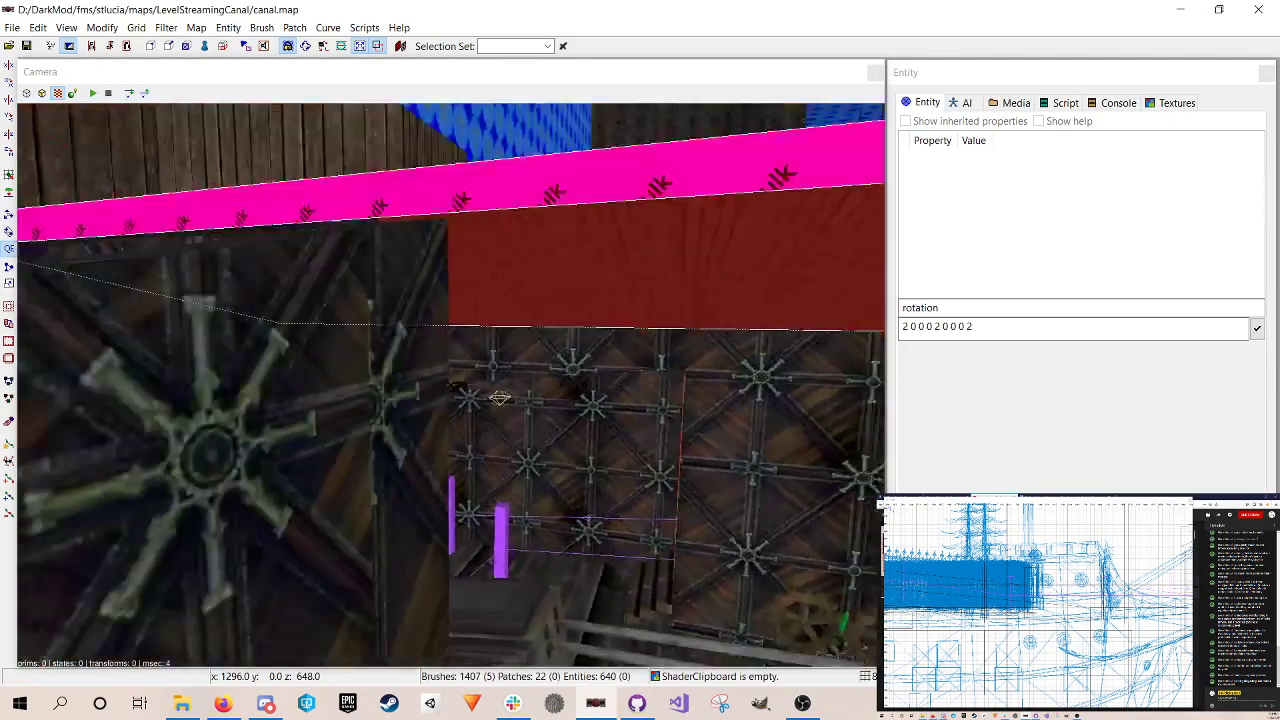
Step: Examine the selected roof from outside, including its overlapping corner joint and the edges along the panelled walls
key(Down)
key(Right)
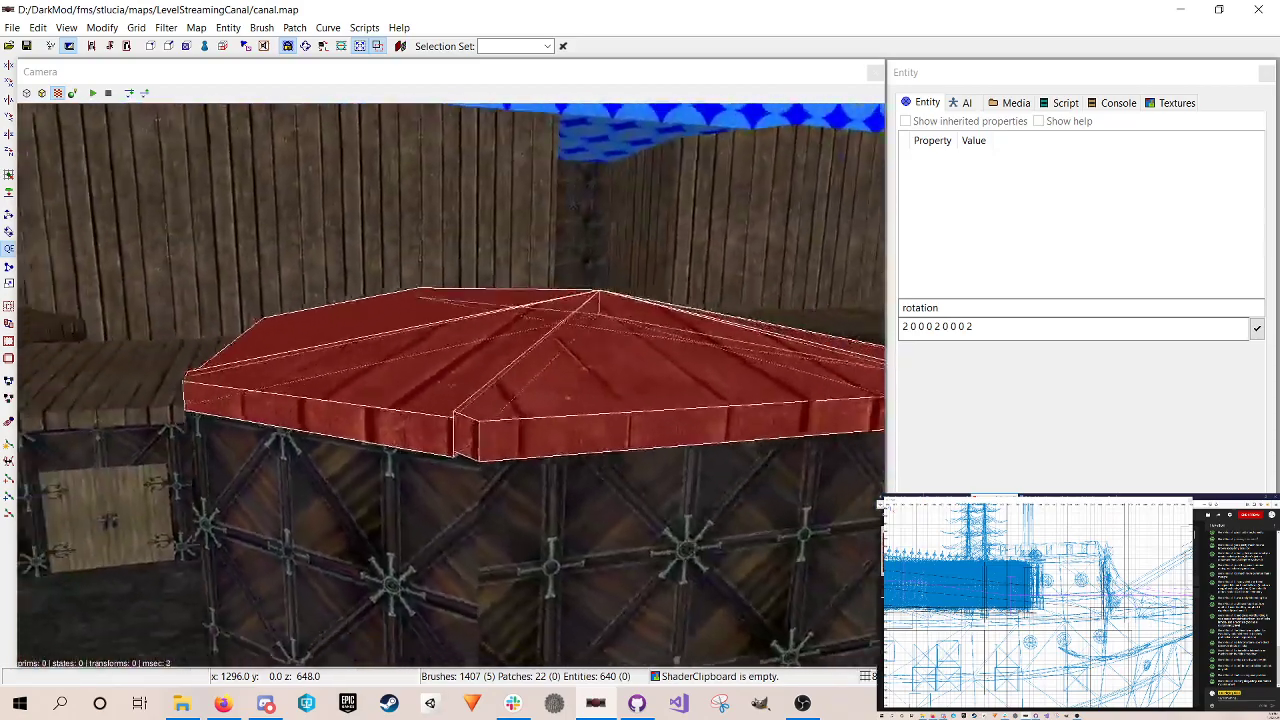
key(Right)
key(Down)
key(Left)
key(Up)
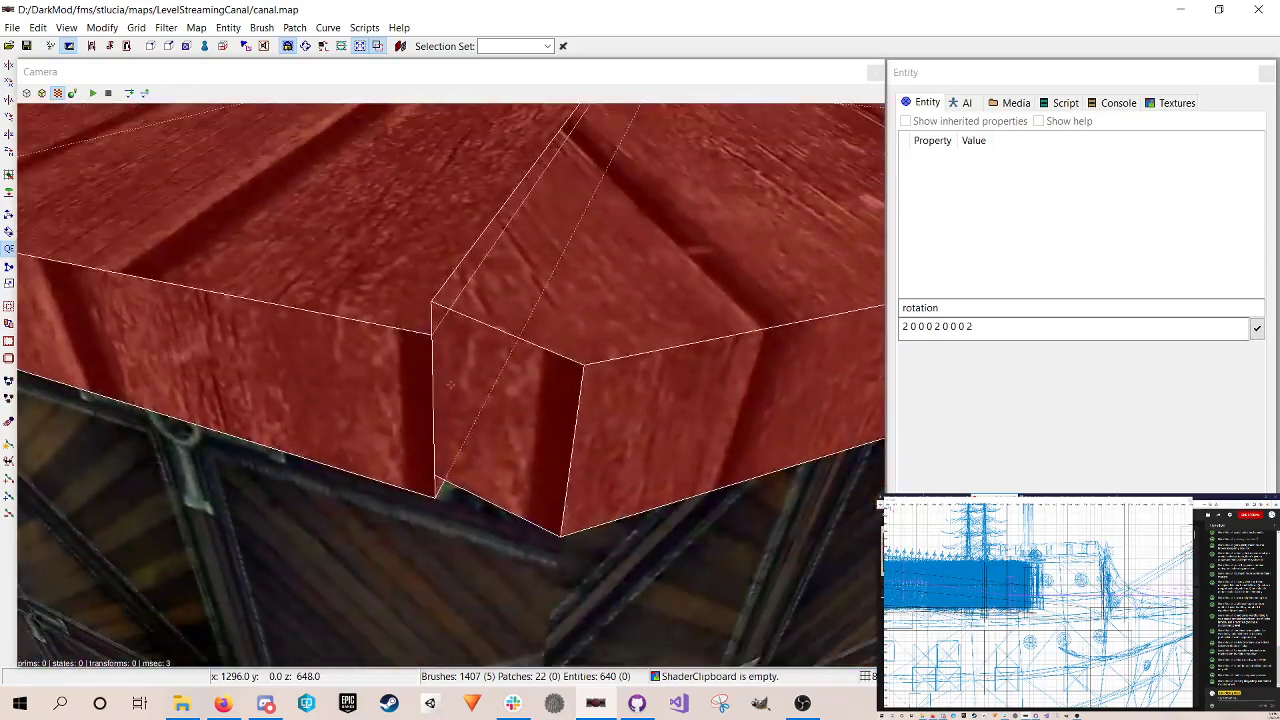
key(Down)
key(Up)
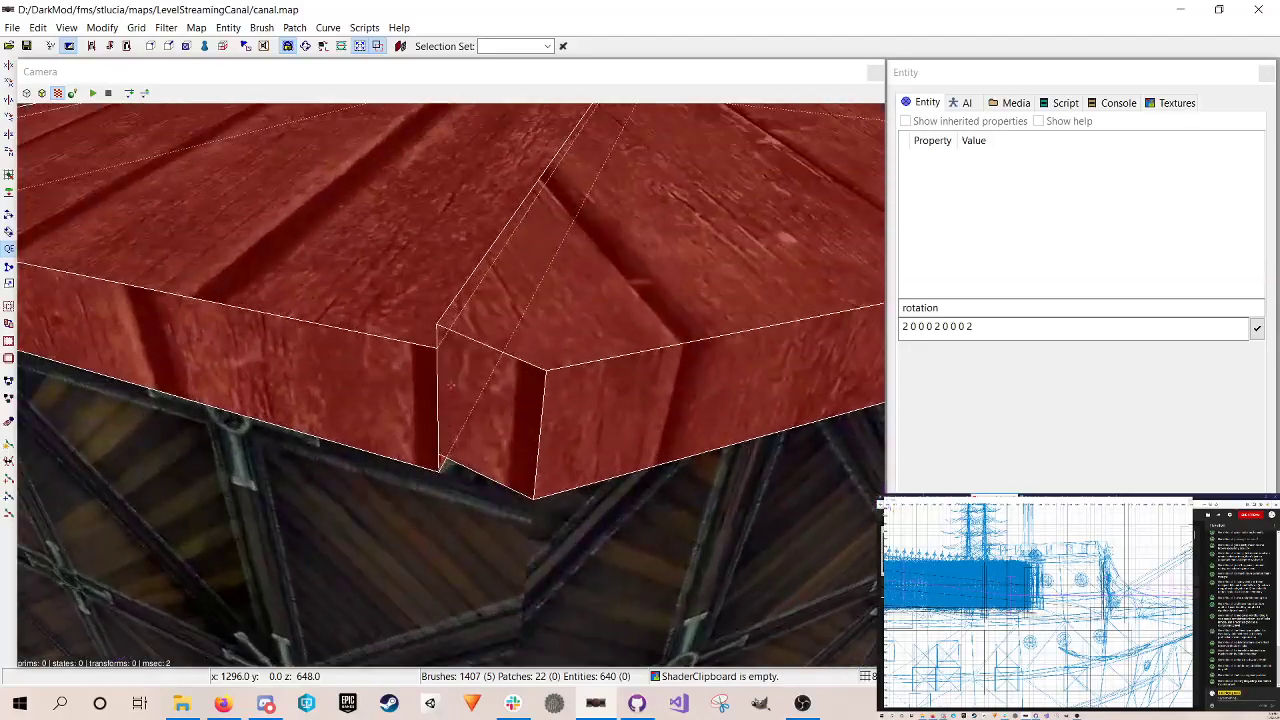
key(Down)
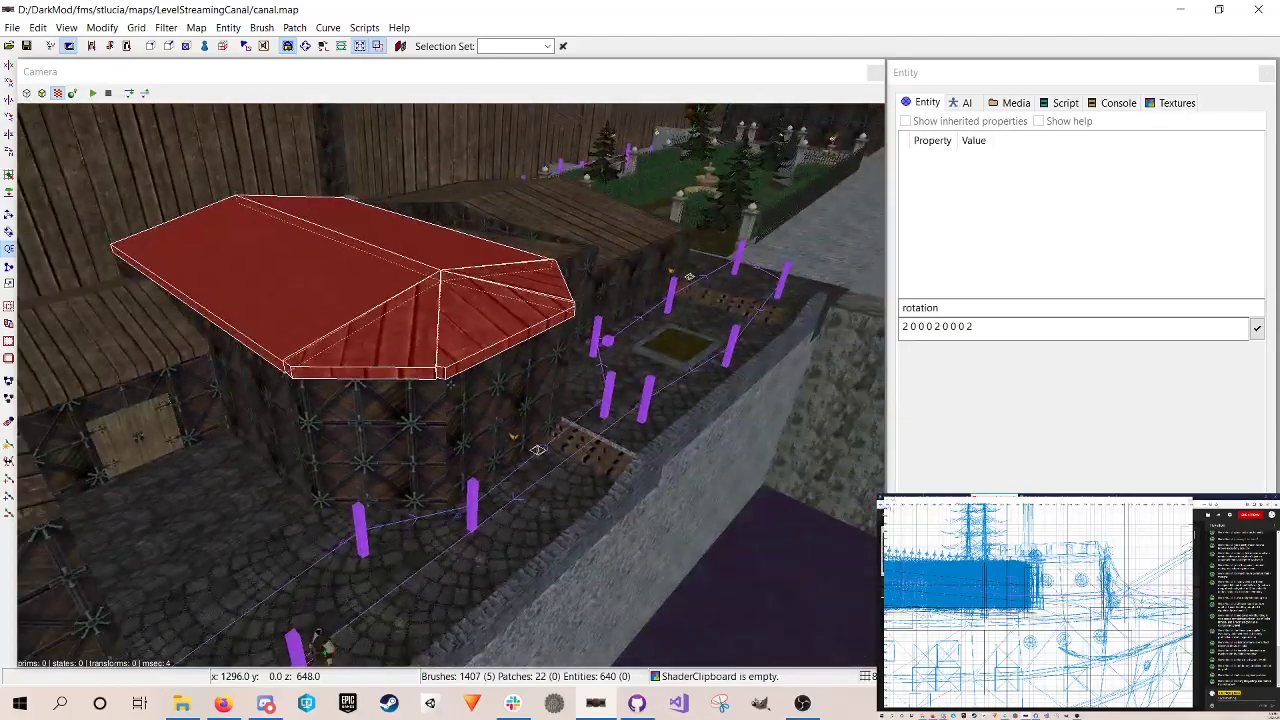
key(Up)
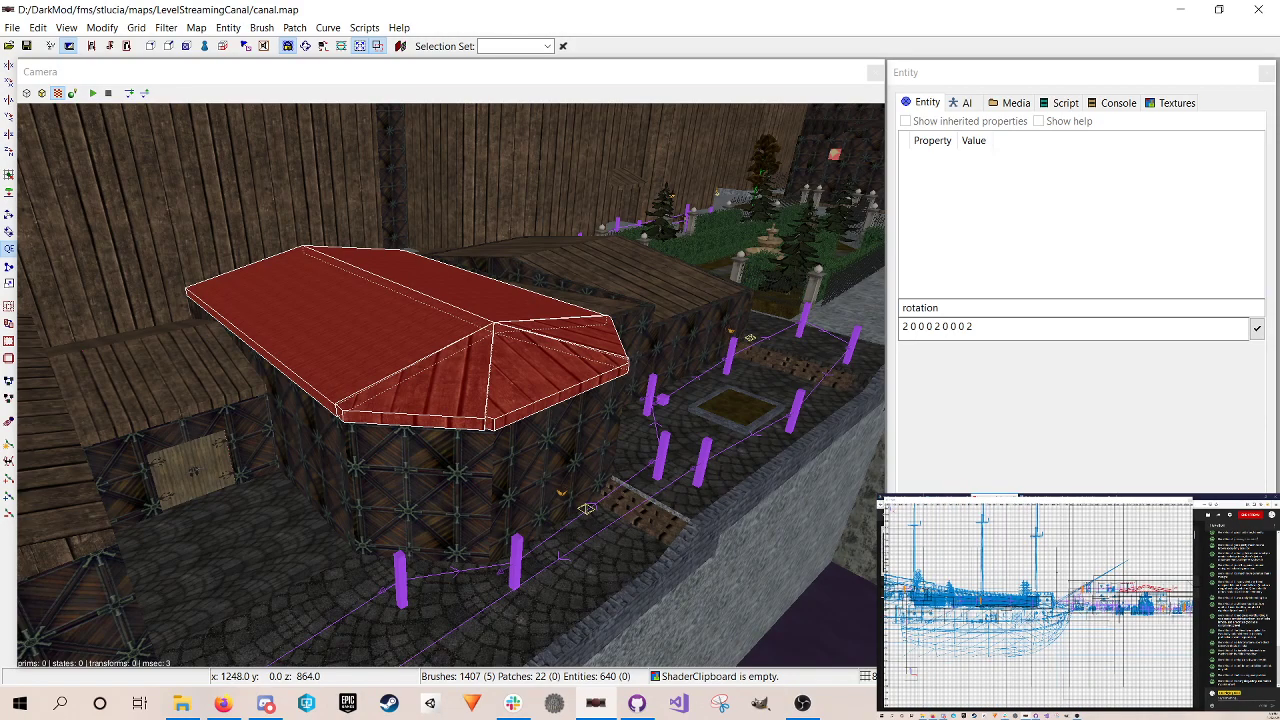
Step: Raise the selected machine room roof vertically by about 64 units above its walls
scroll(1038, 606, up, 1)
scroll(1038, 606, up, 1)
right_drag(1110, 590, 941, 625)
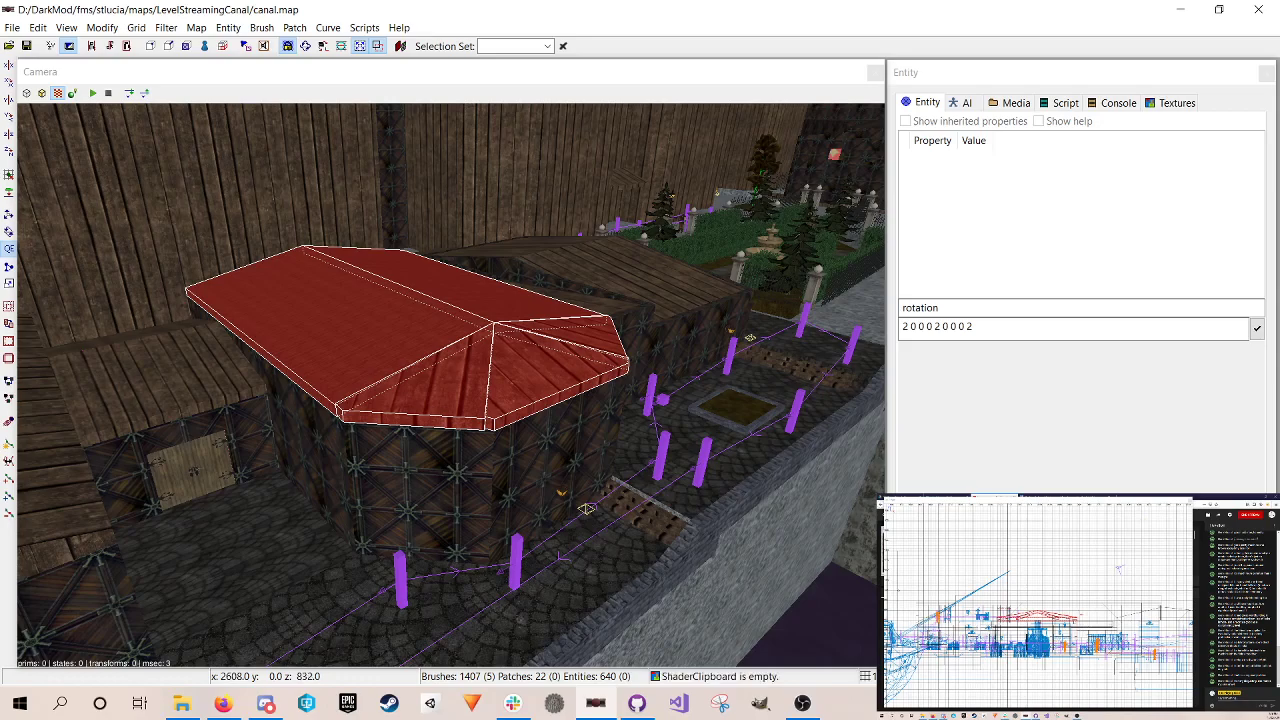
key(w)
scroll(1118, 566, up, 2)
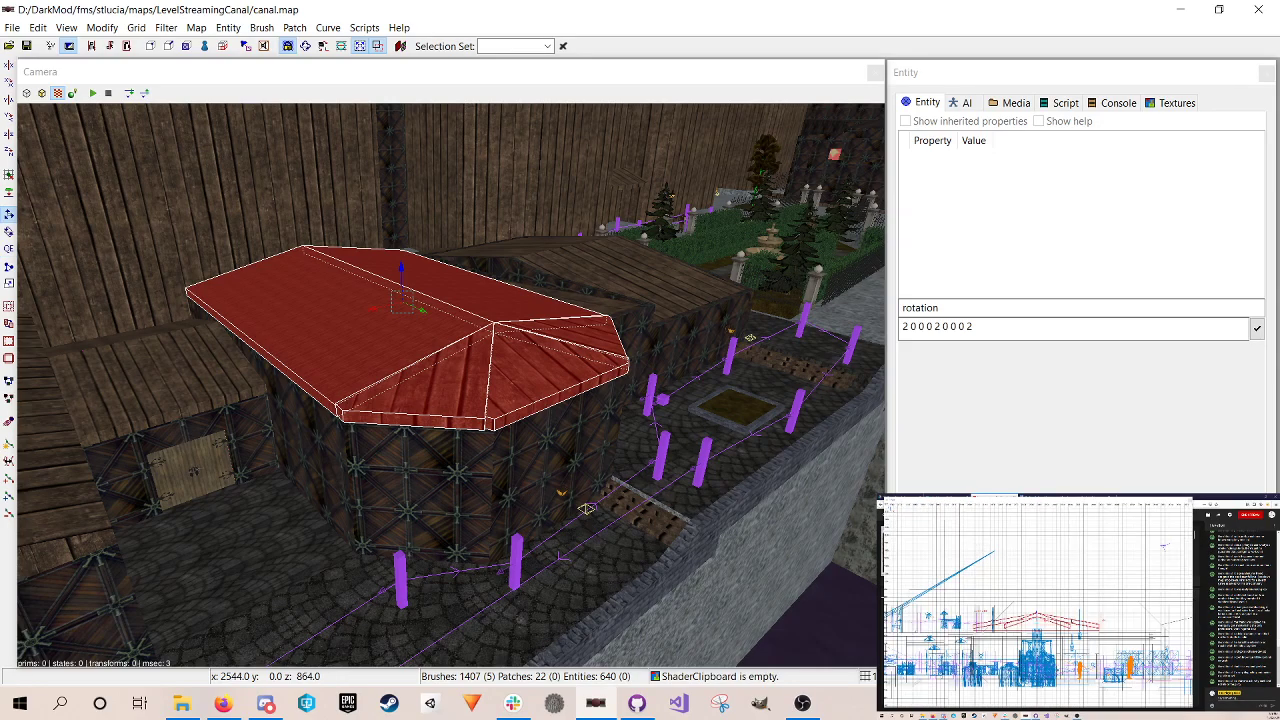
right_drag(1118, 568, 1118, 564)
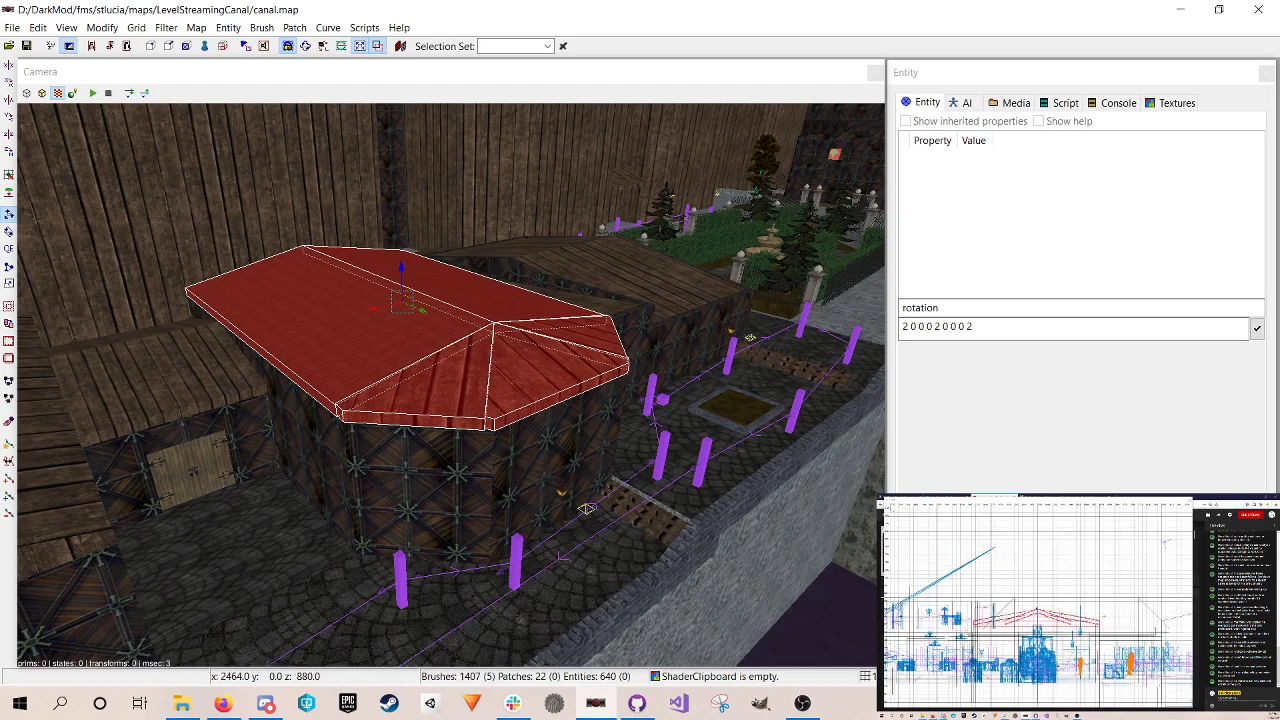
key(t)
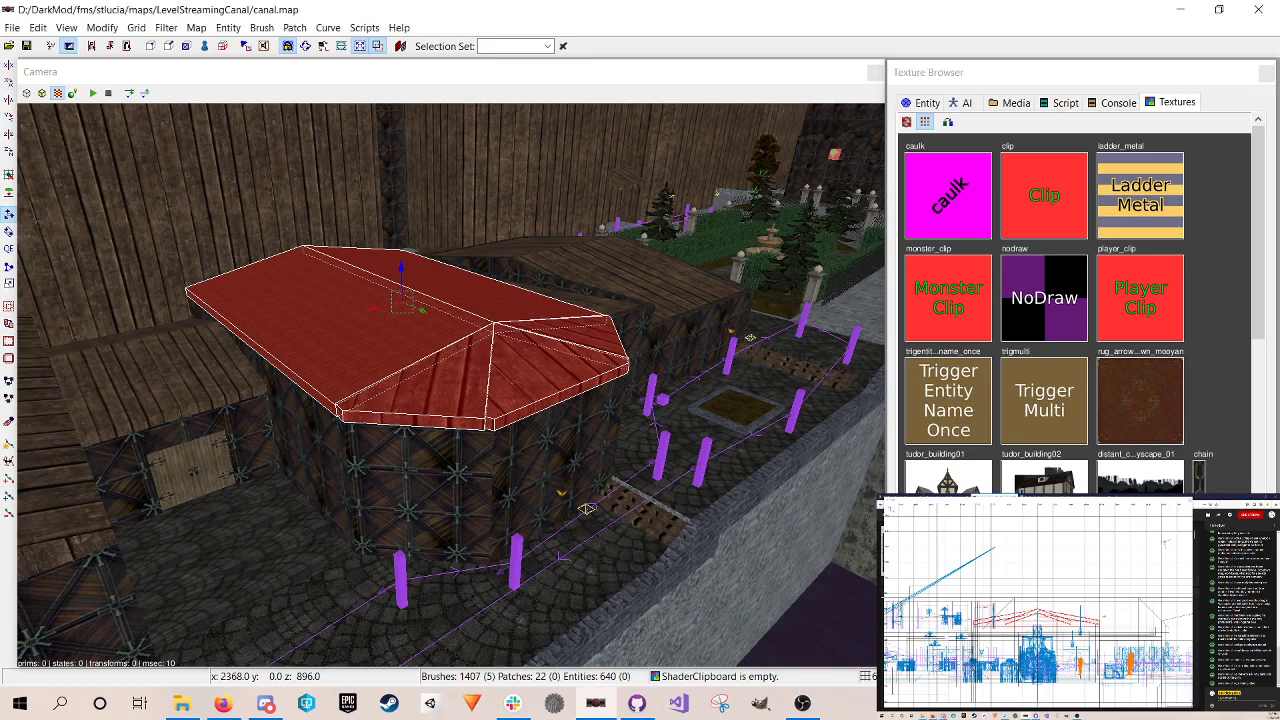
drag(401, 270, 400, 232)
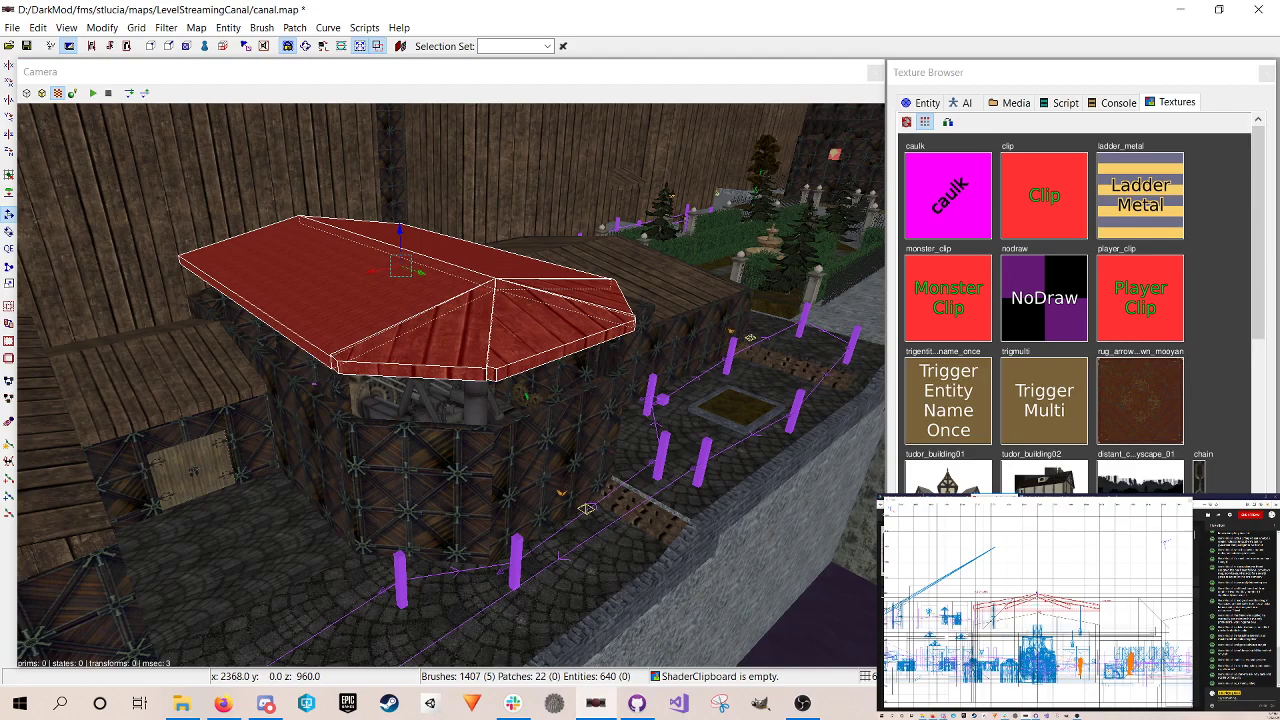
Step: Inspect the gap between the raised roof and the machine room walls from several sides of the building
right_click(723, 413)
key(Right)
key(Up)
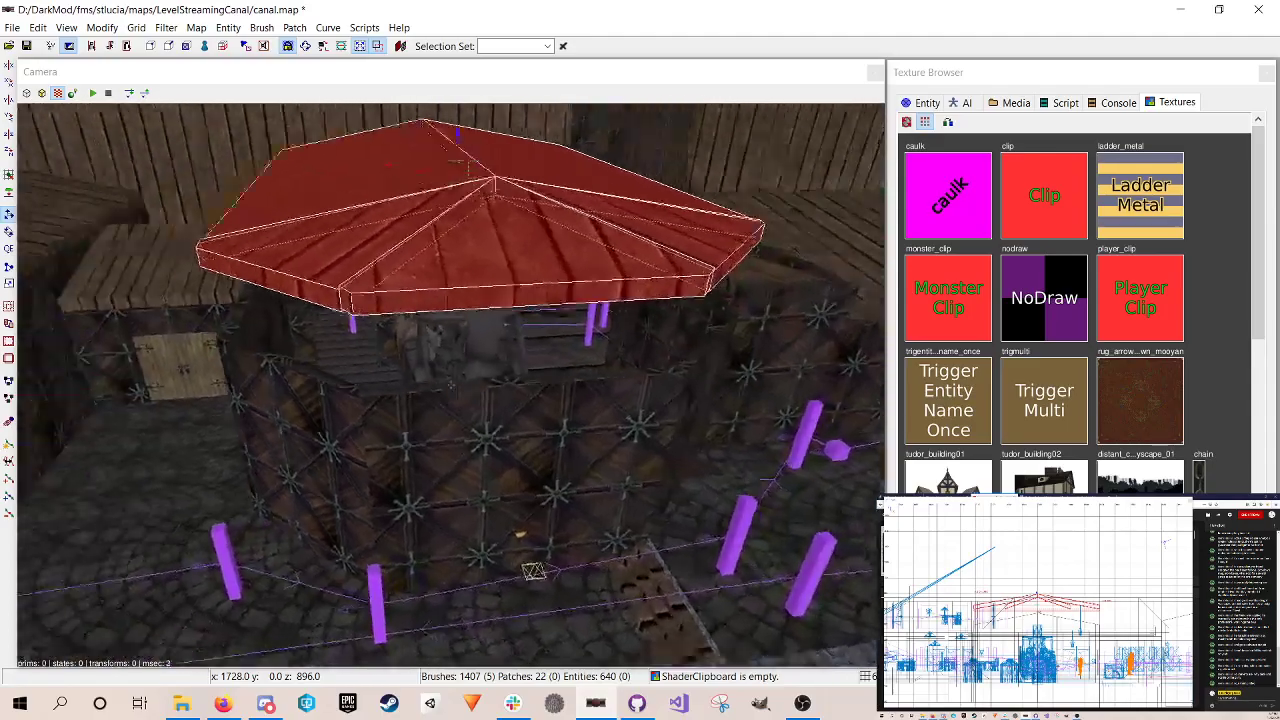
key(Up)
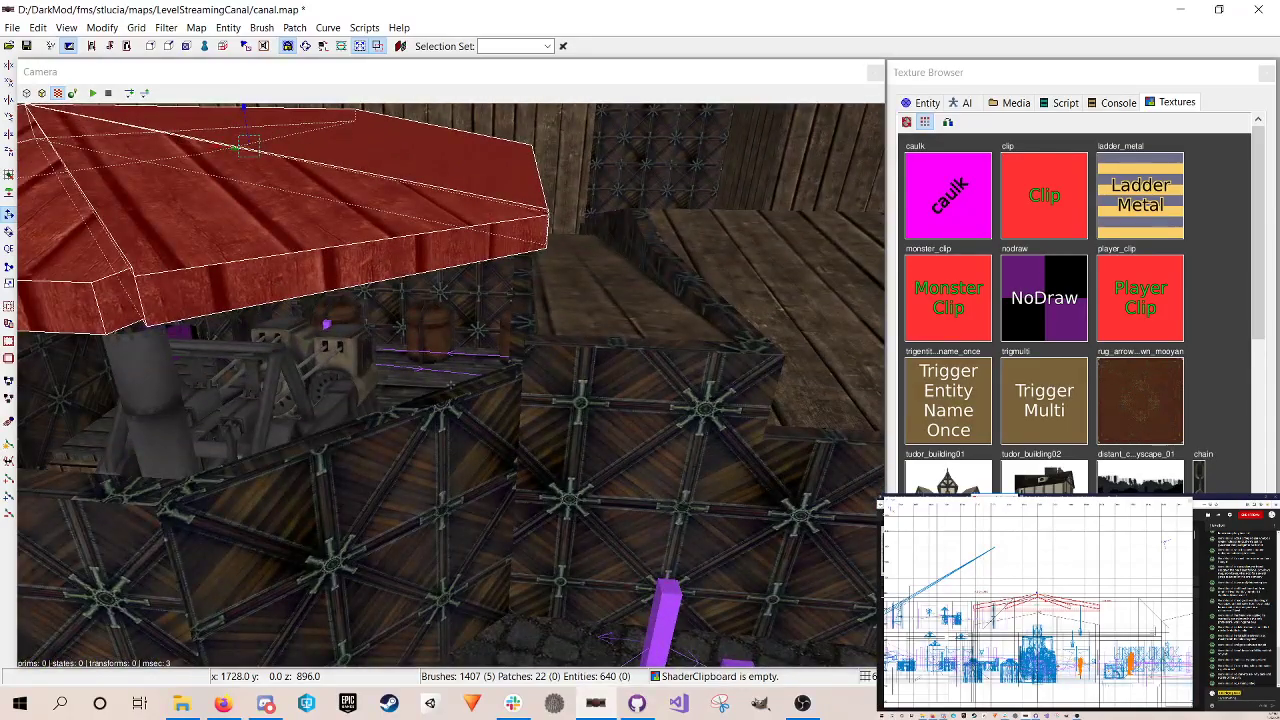
key(Up)
key(Down)
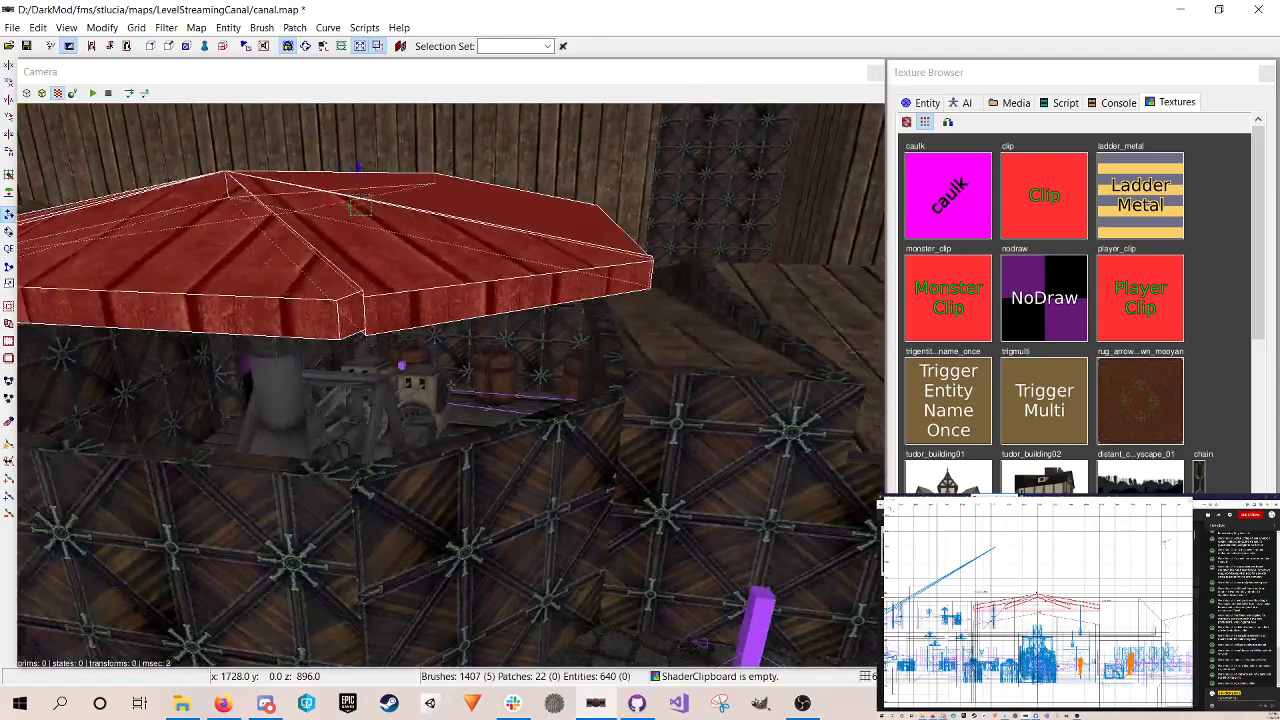
key(Up)
key(Down)
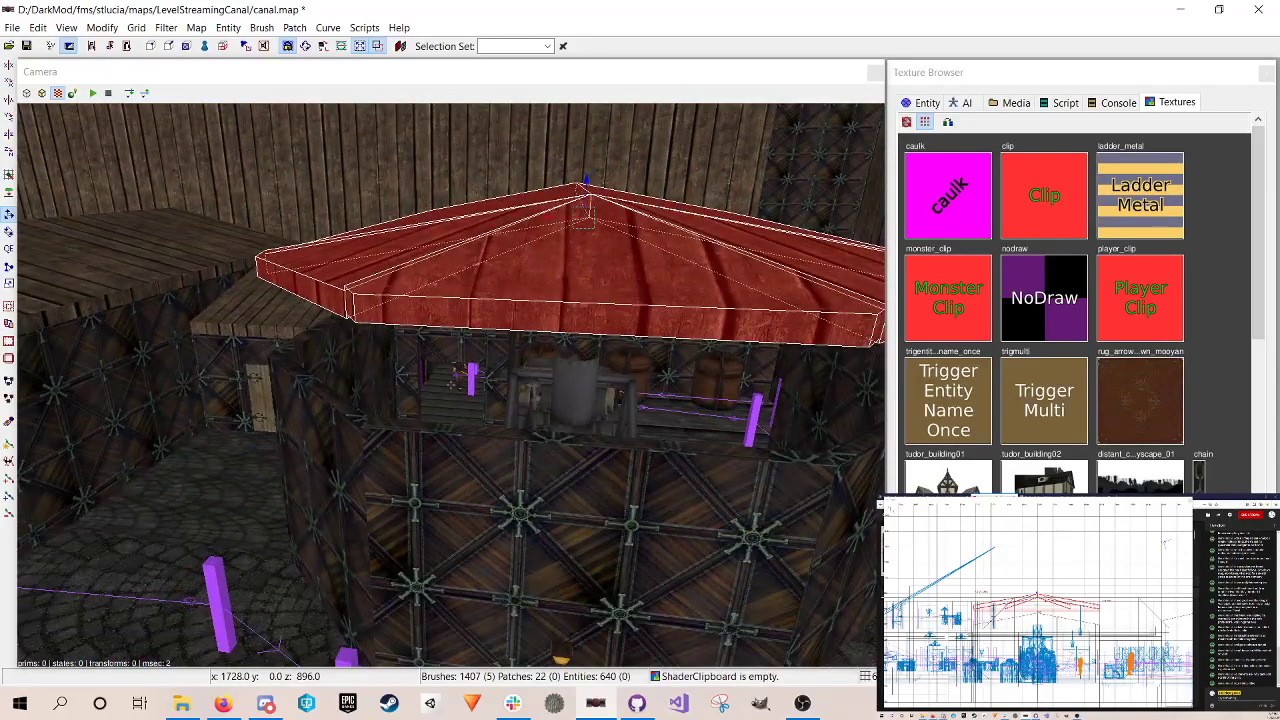
key(Up)
key(Left)
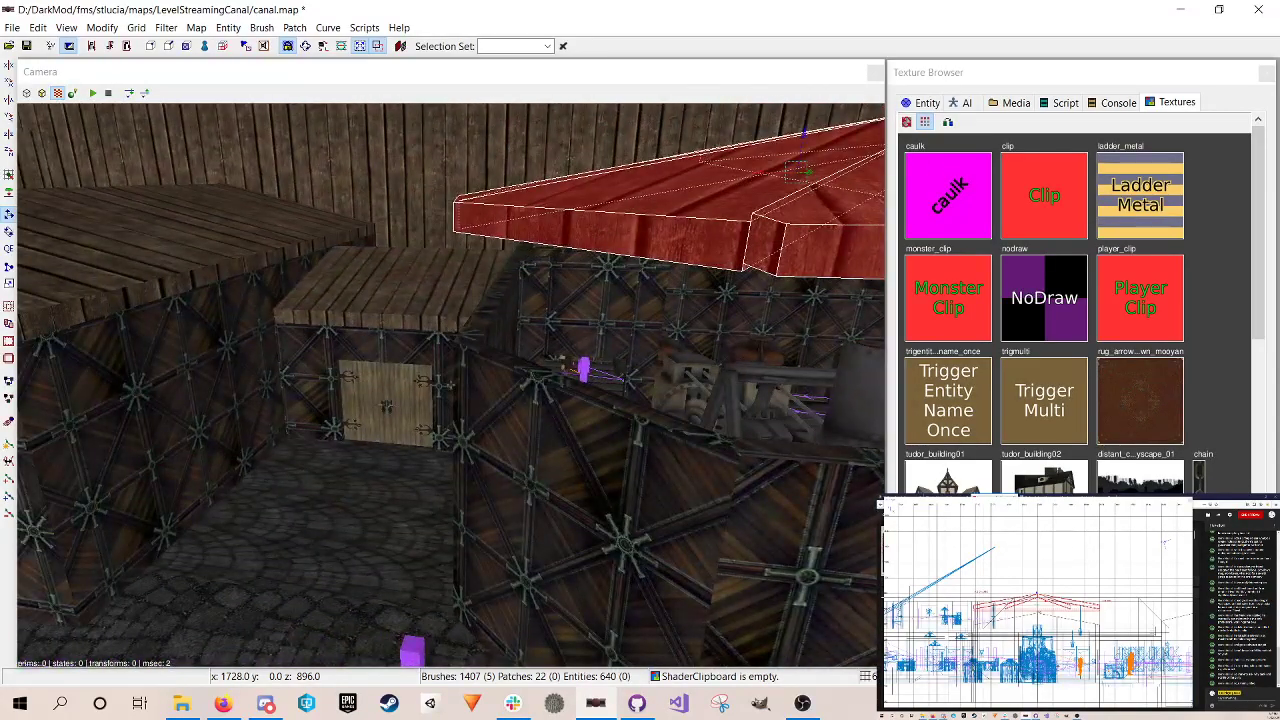
key(Down)
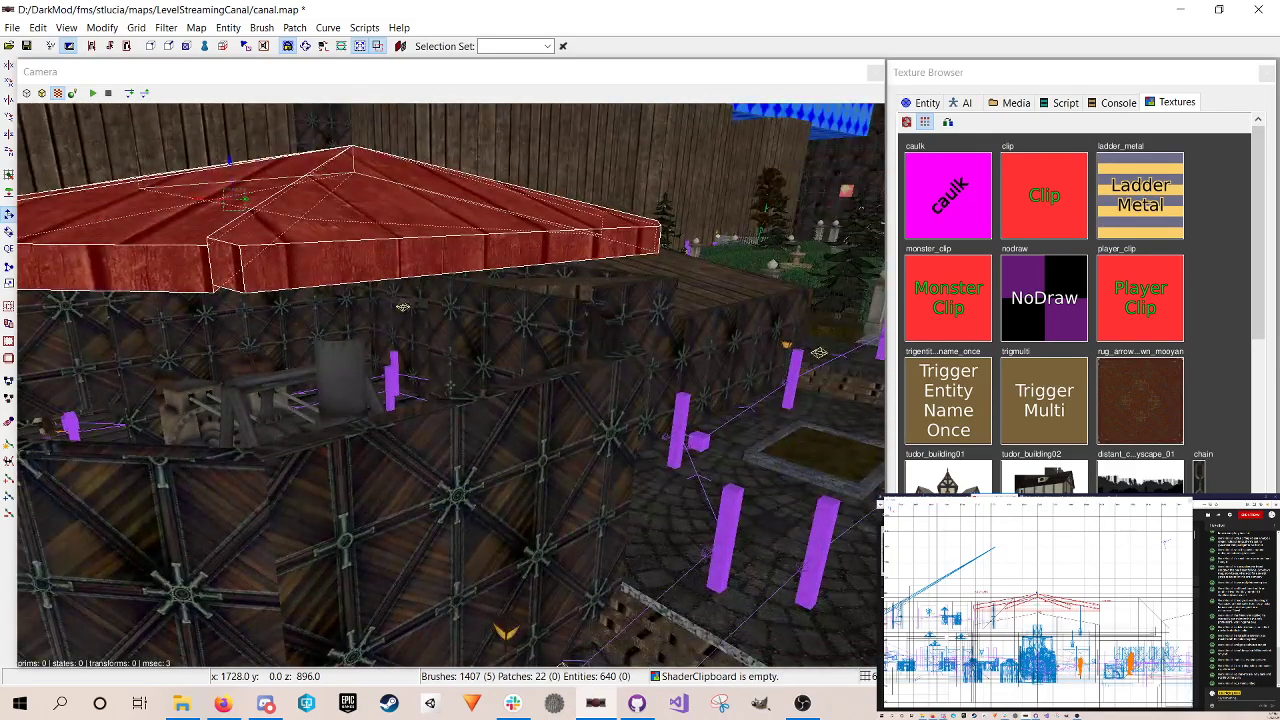
key(Up)
key(Down)
right_click(722, 412)
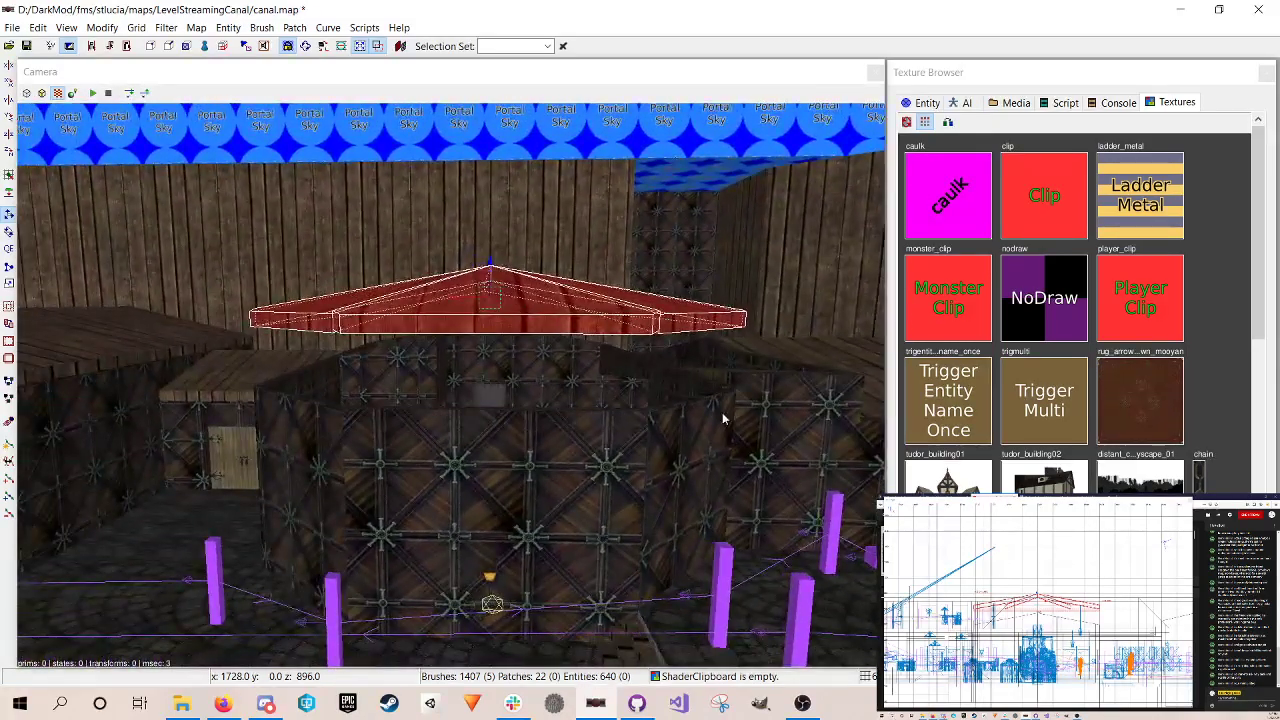
Step: Raise the selected roof by about another 64 units so it sits higher above the machine room walls
mouse_move(491, 258)
mouse_down()
mouse_move(491, 227)
mouse_move(499, 256)
mouse_up()
right_click(697, 341)
key(Left)
key(Right)
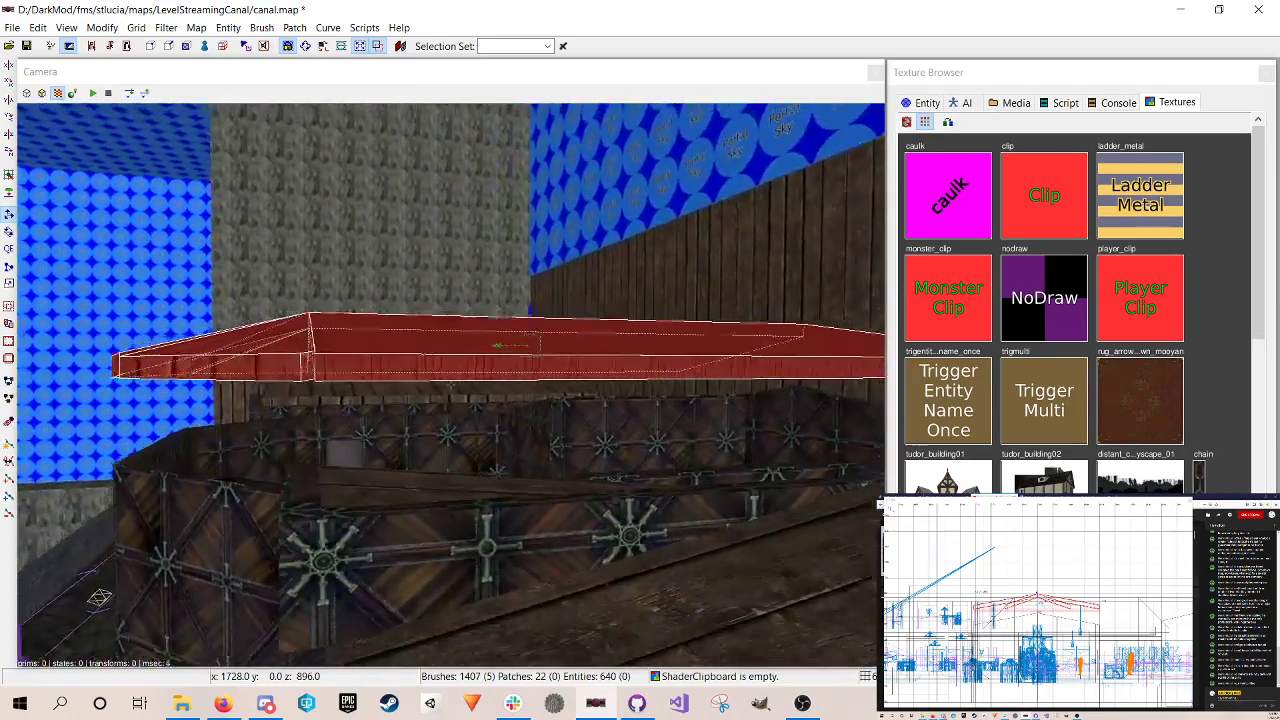
right_click(694, 343)
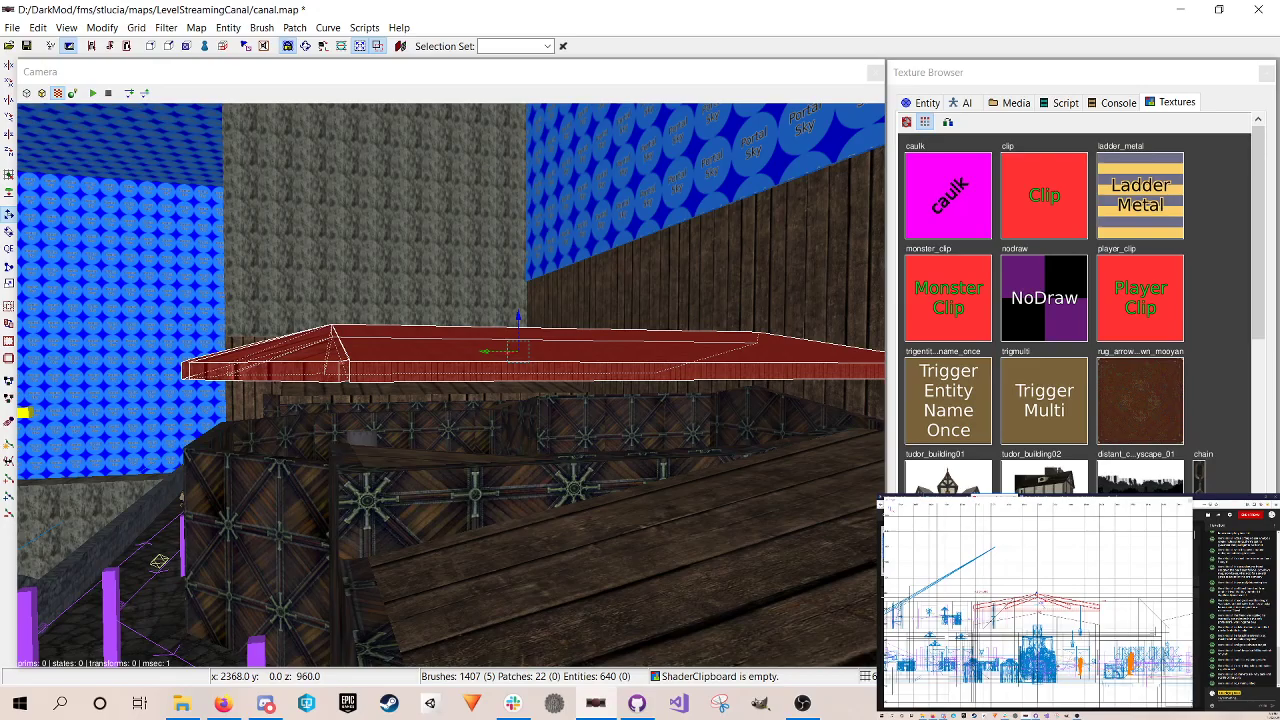
drag(1037, 594, 1037, 578)
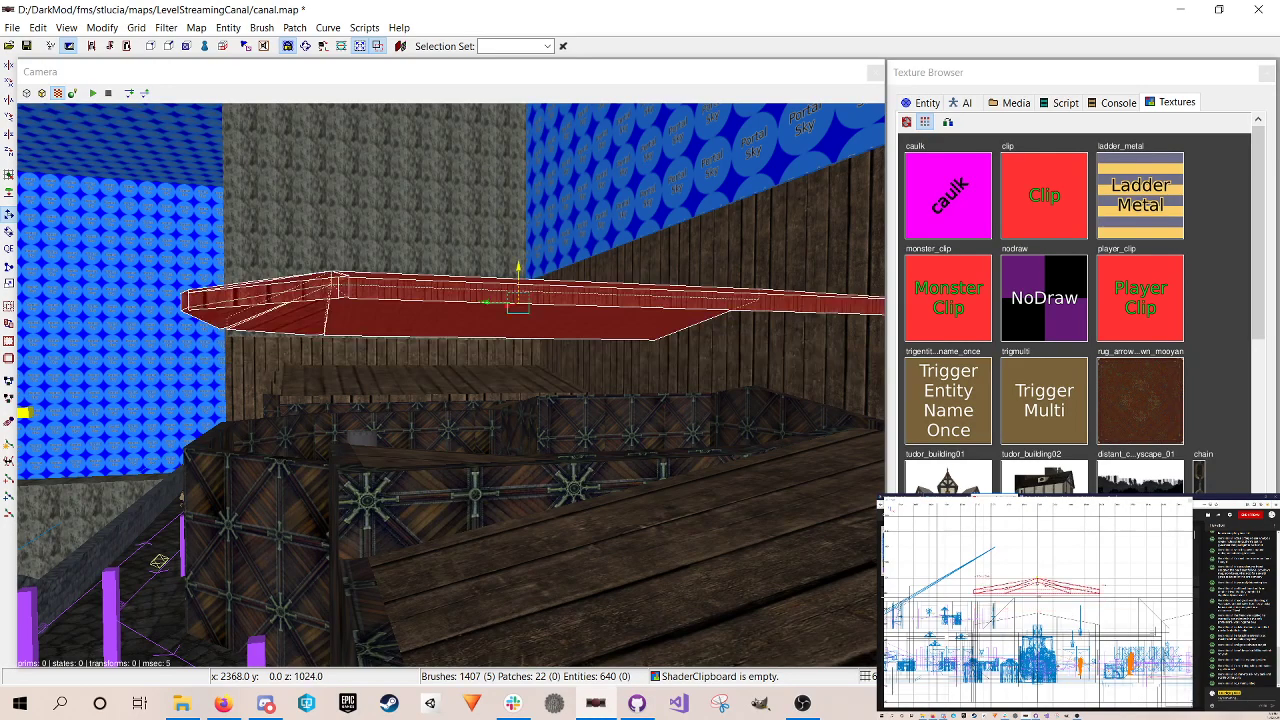
Step: Check the raised roof from the canal side, deselect its brushes and save the map
right_click(746, 341)
key(Left)
key(Left)
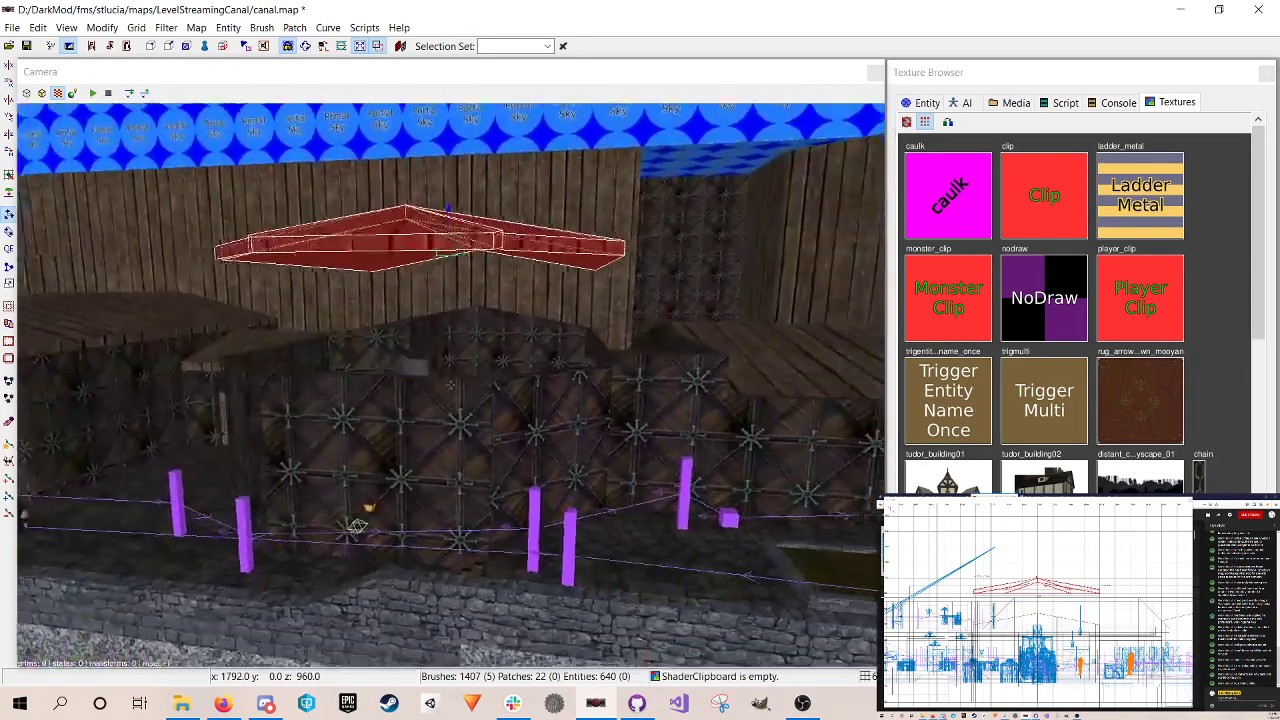
key(Up)
right_click(531, 366)
key(Escape)
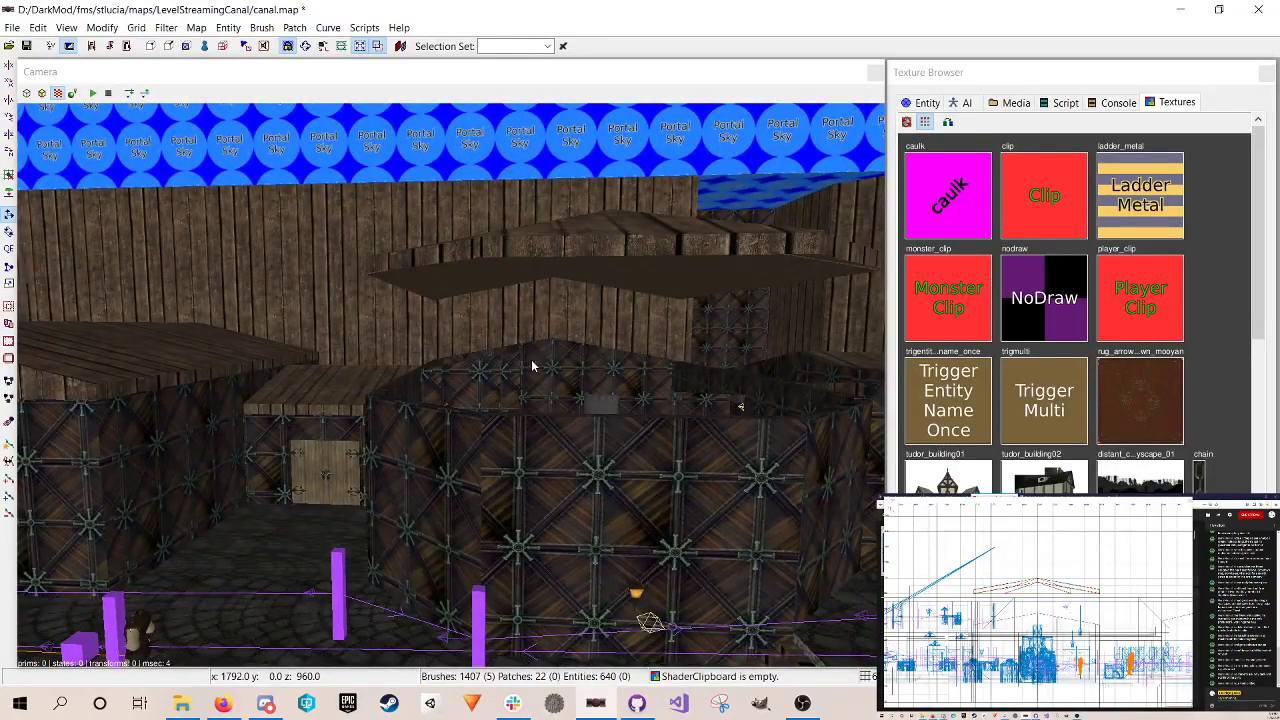
key(ctrl+s)
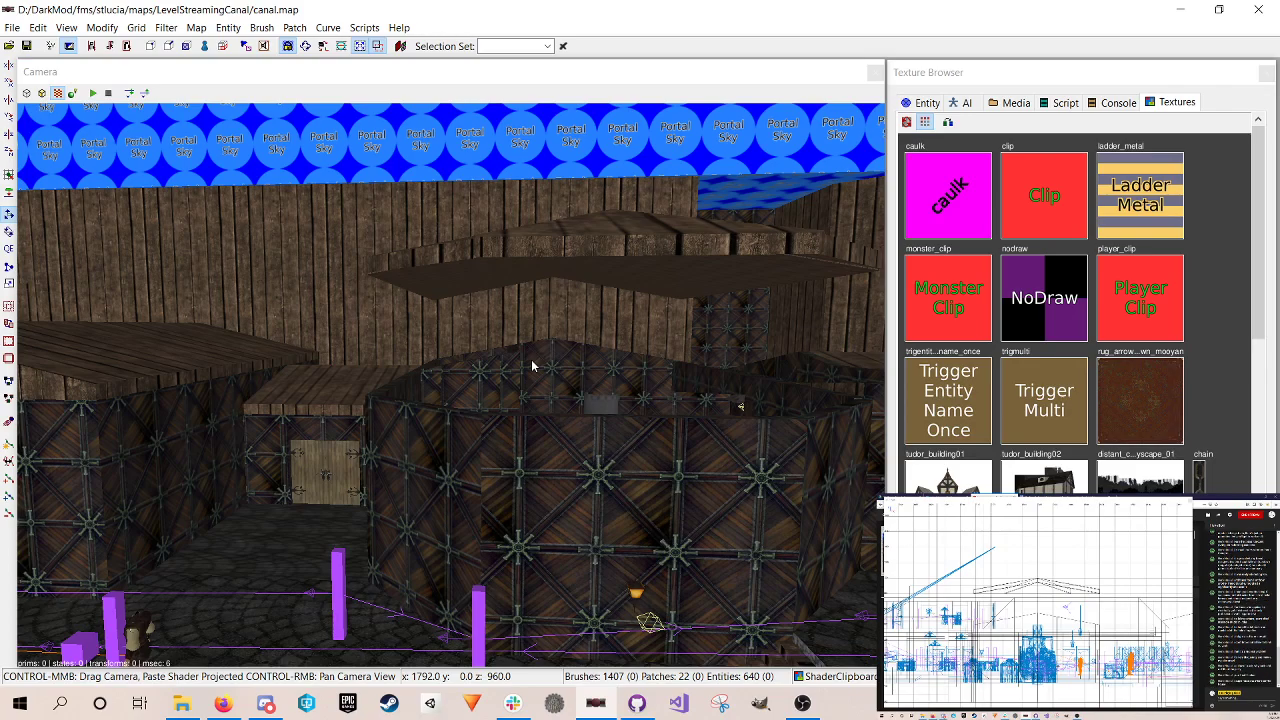
Step: Select the machine room's rear wall brushes beneath the raised roof, including the short sections beside the gable, and save the map
right_click(523, 330)
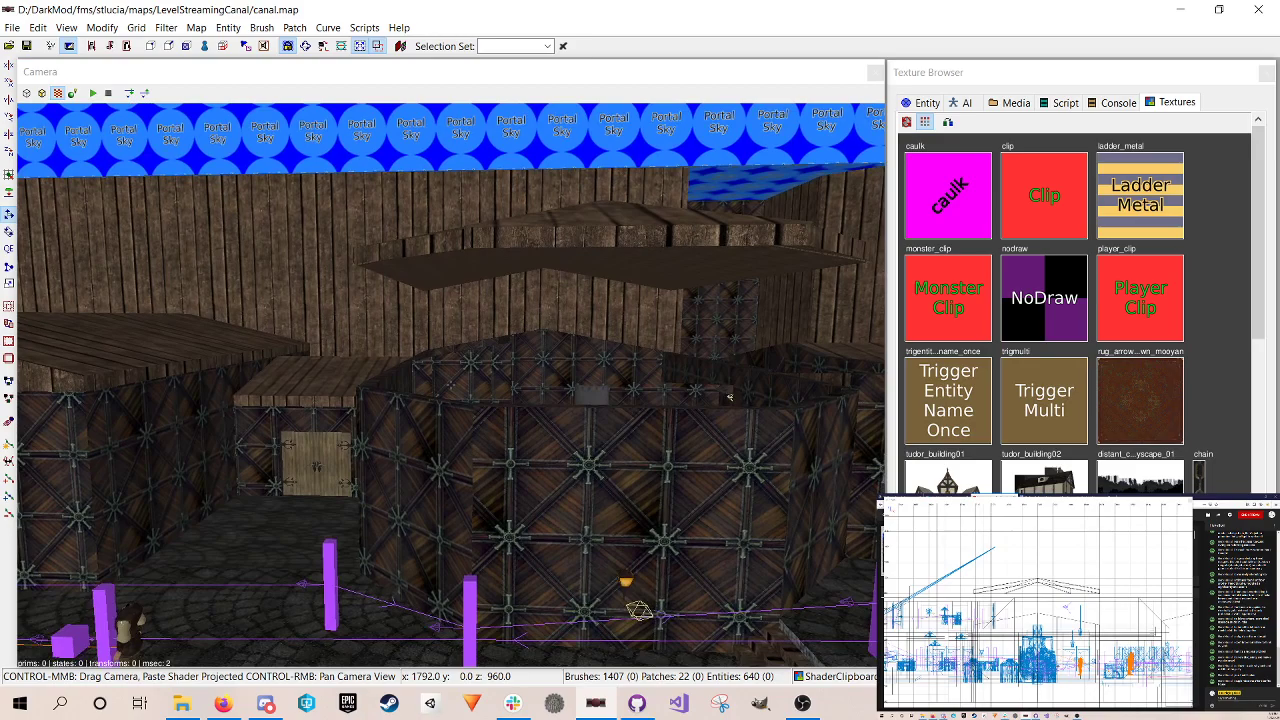
key(Up)
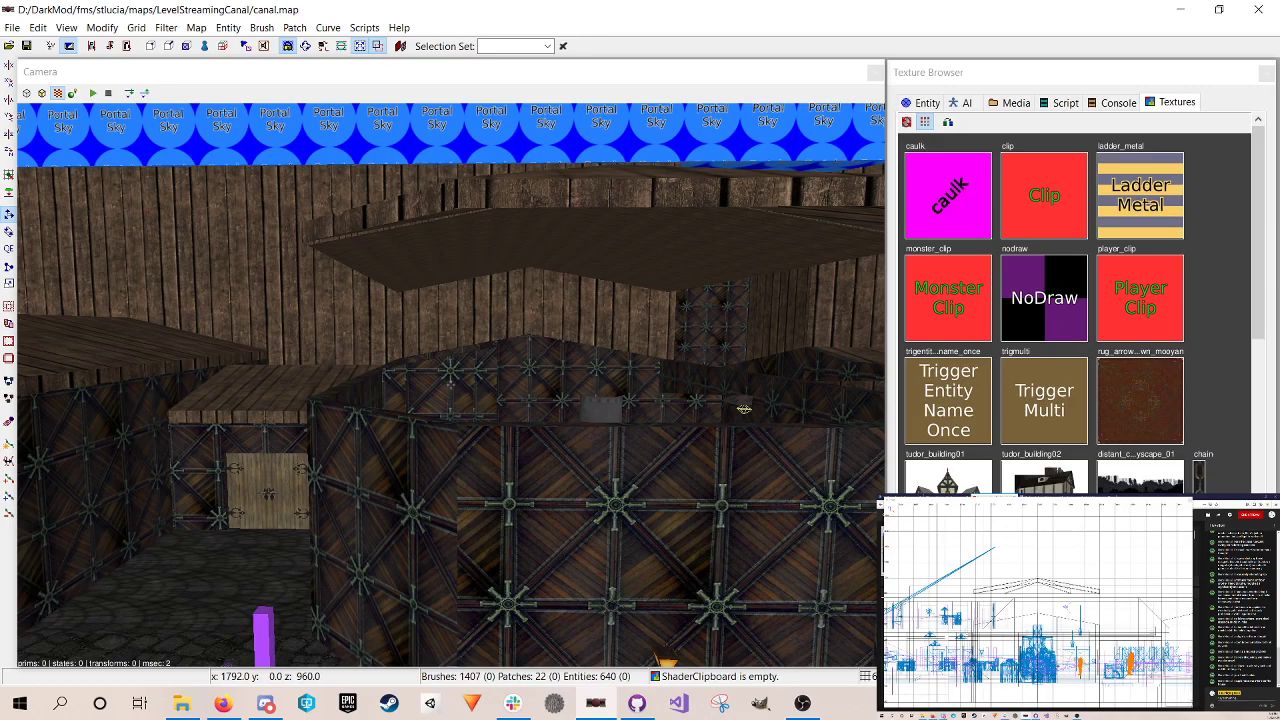
key(Right)
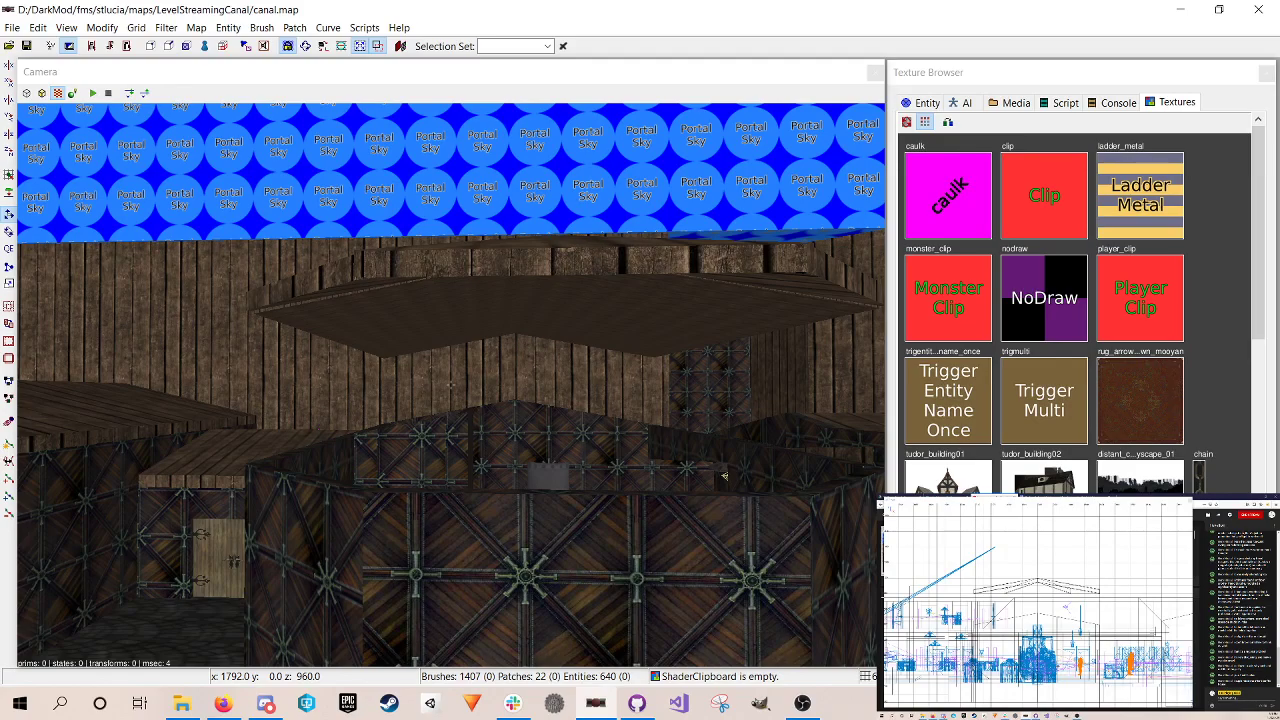
key(Up)
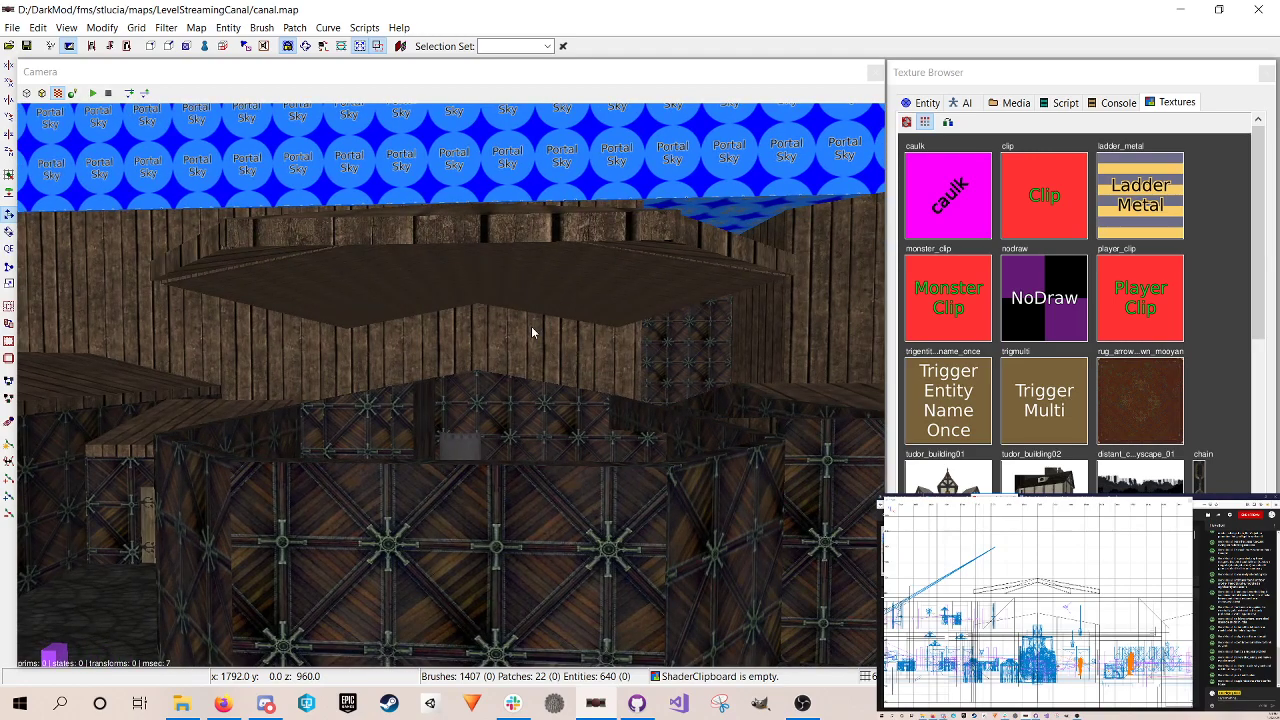
shift+click(404, 405)
shift+click(378, 412)
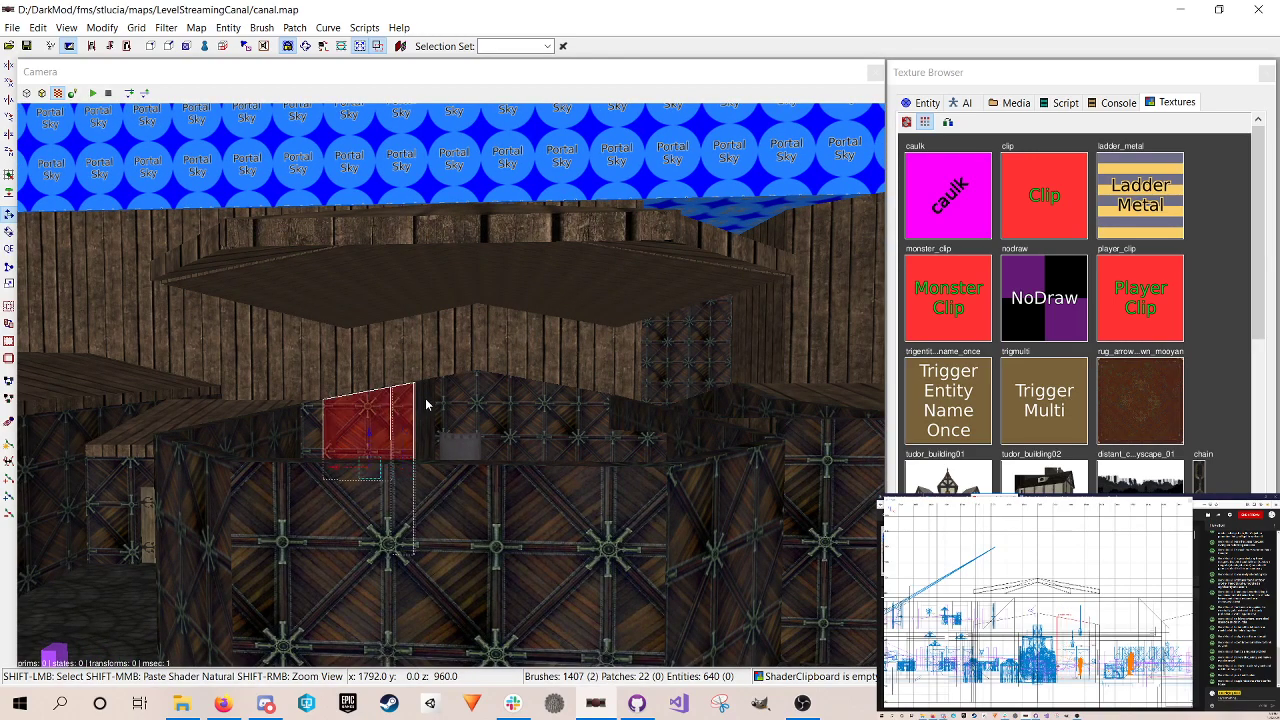
shift+click(430, 401)
shift+click(461, 389)
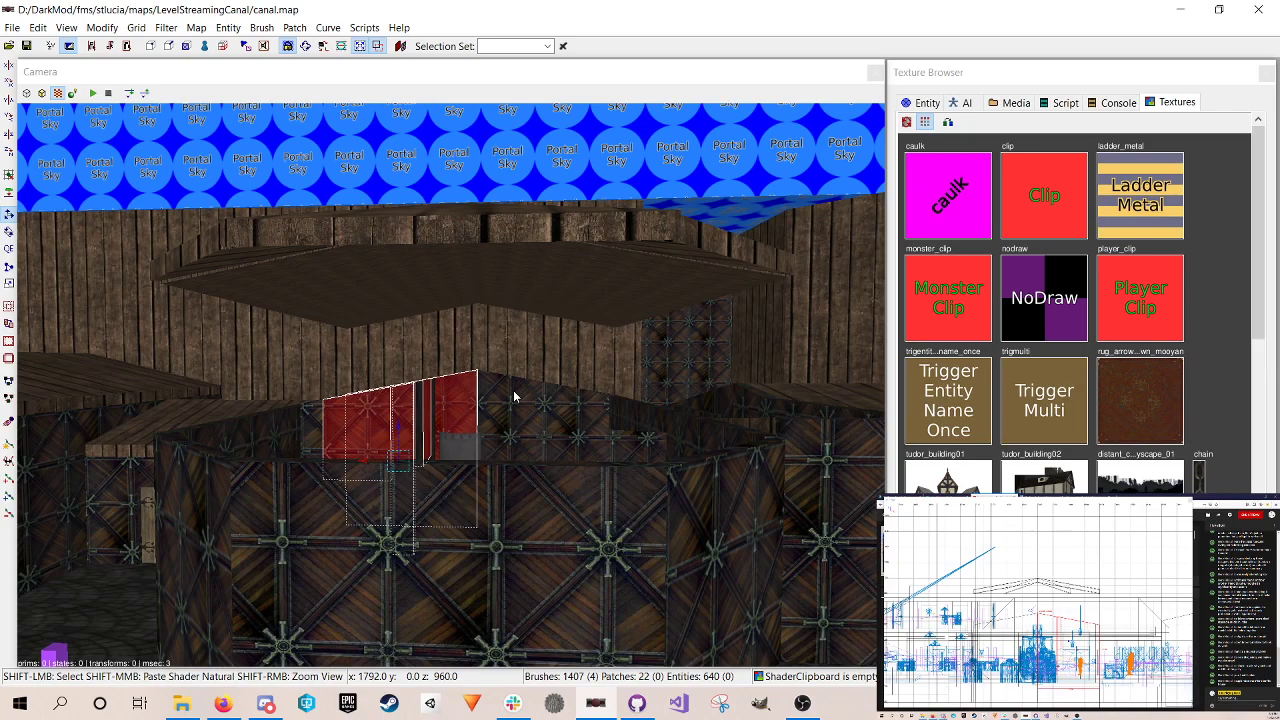
shift+click(513, 392)
shift+click(419, 398)
shift+click(316, 422)
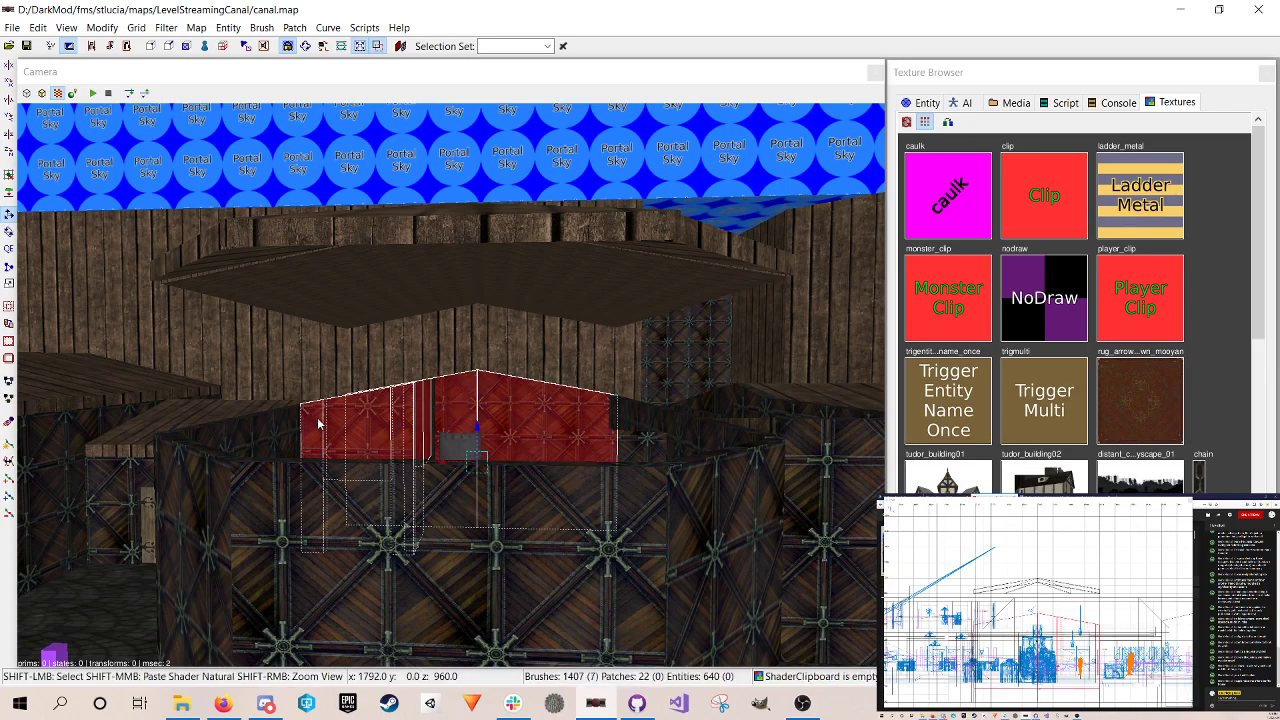
shift+click(616, 421)
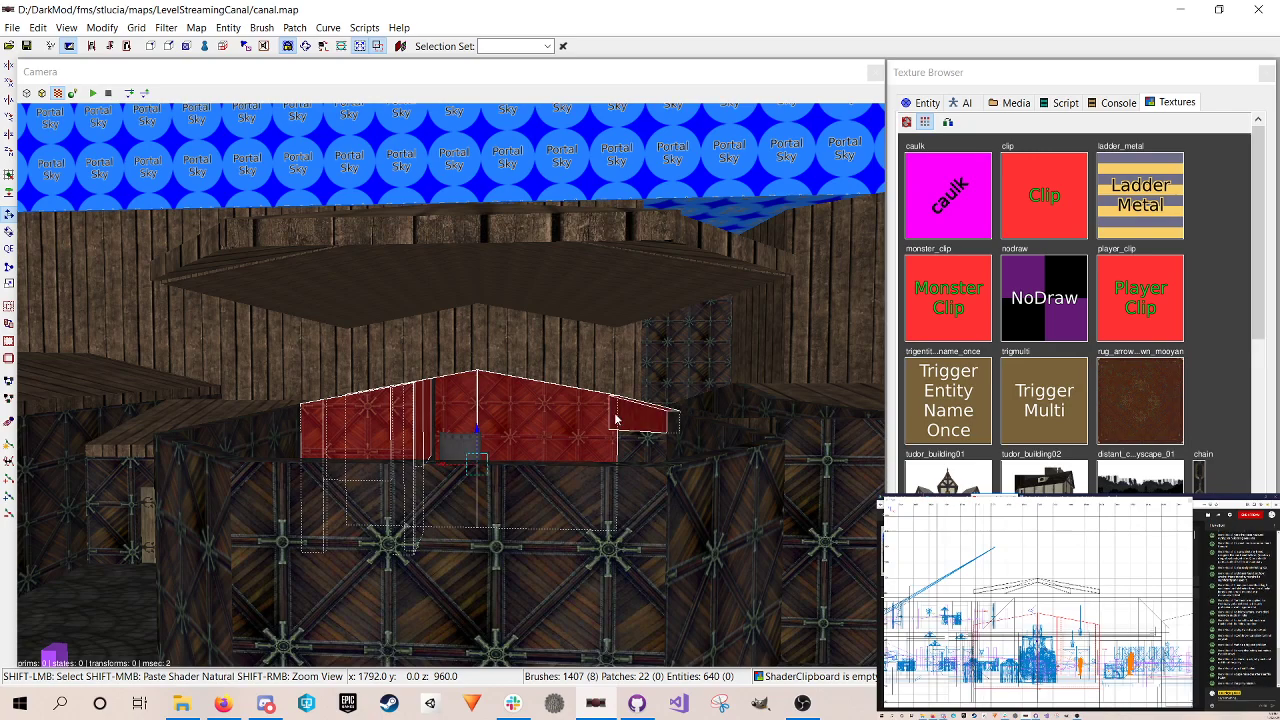
key(ctrl+s)
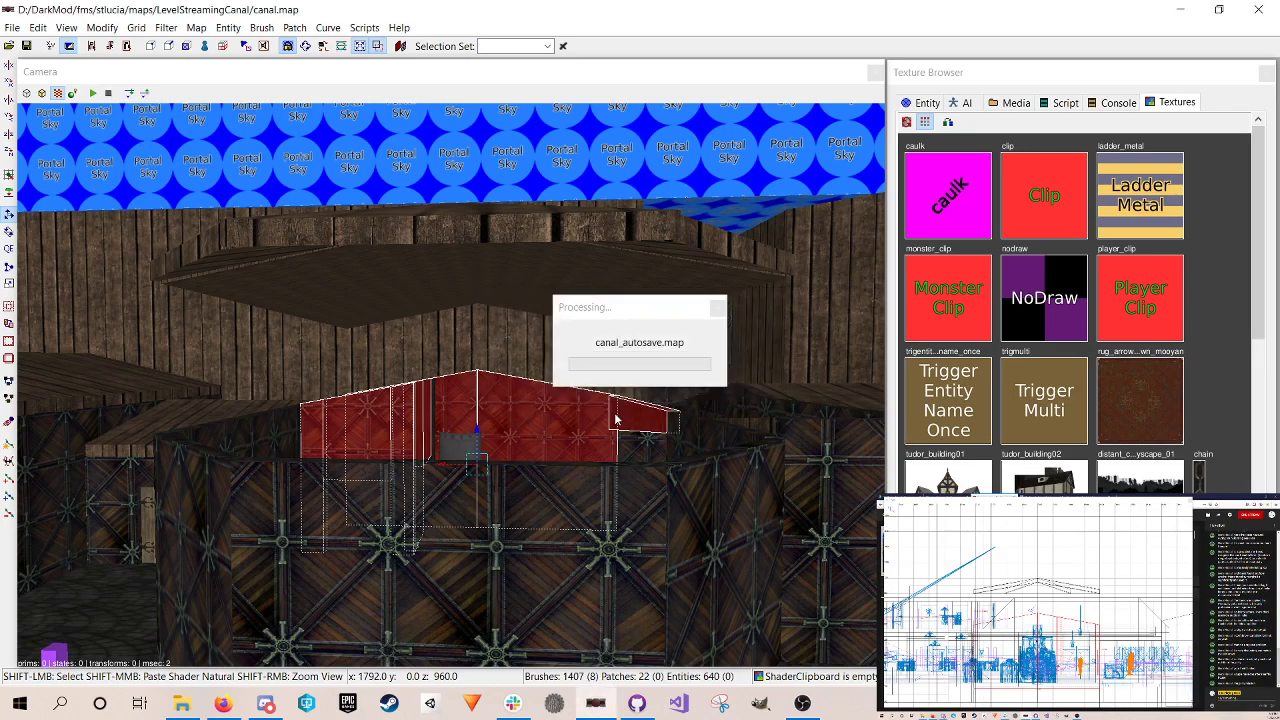
Step: Add the machine room's side and canal-facing front wall brushes to the selection
shift+click(287, 437)
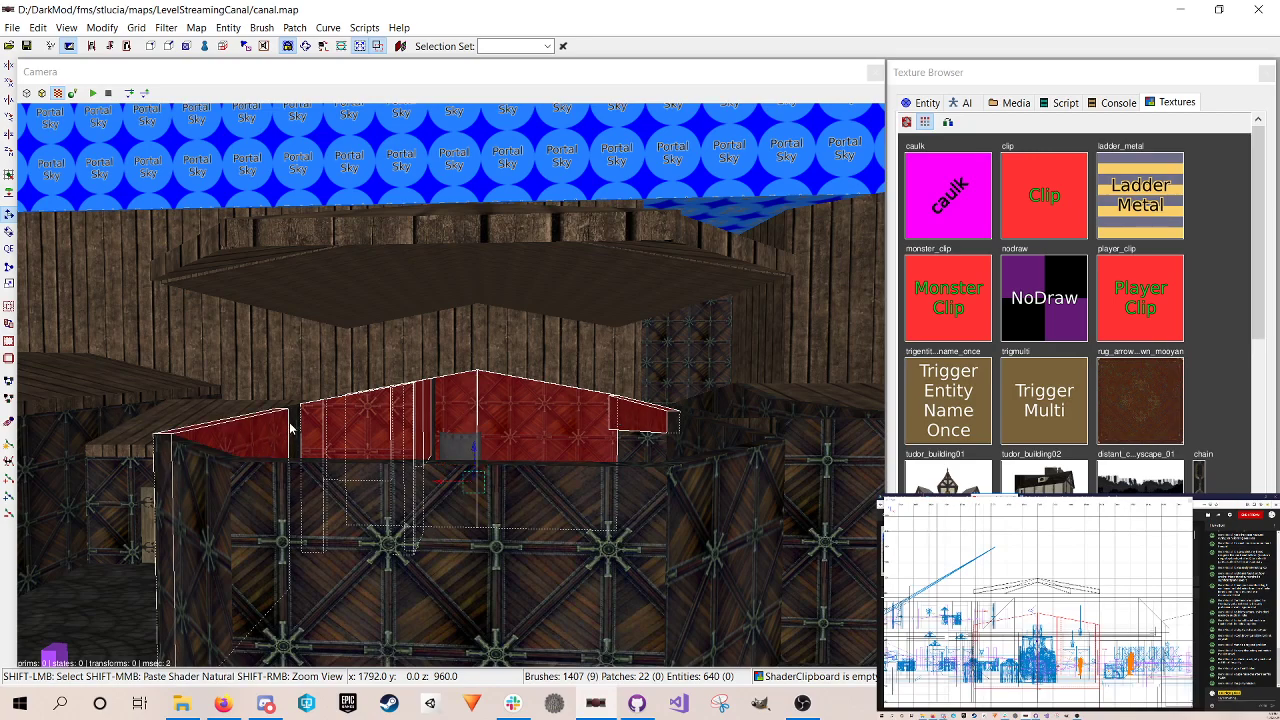
shift+click(296, 424)
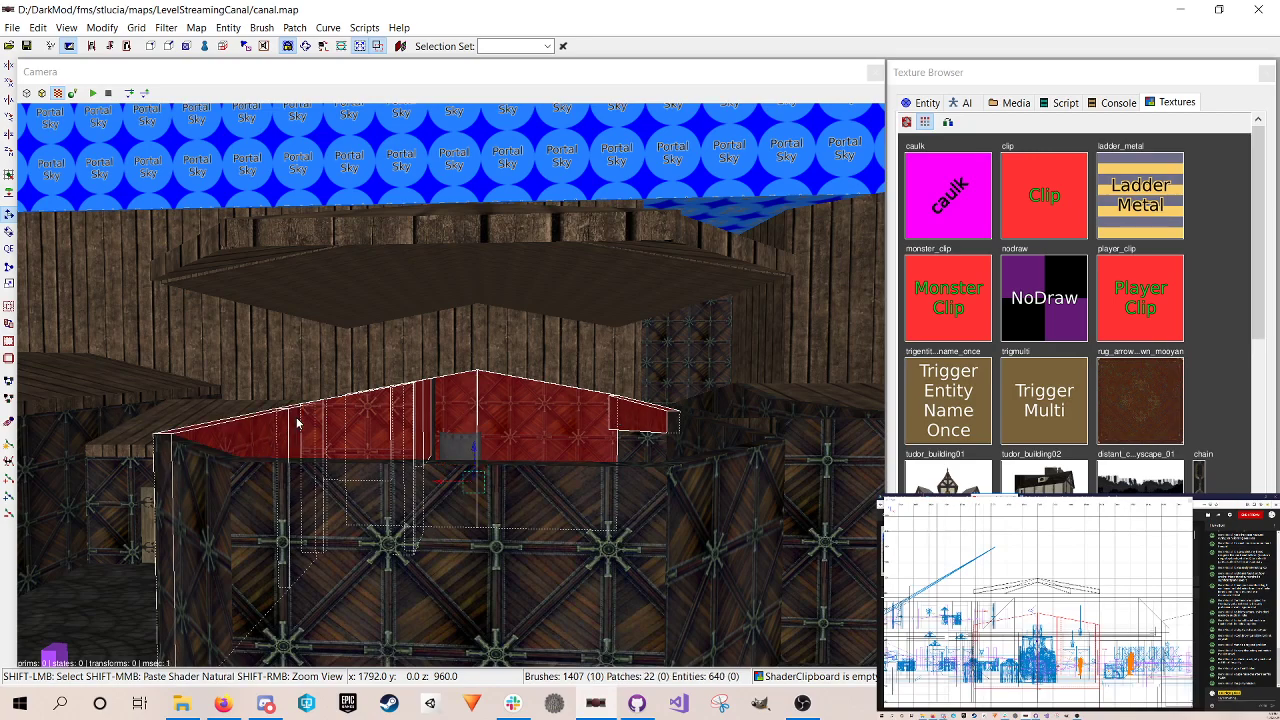
shift+click(179, 490)
shift+click(392, 516)
shift+click(736, 487)
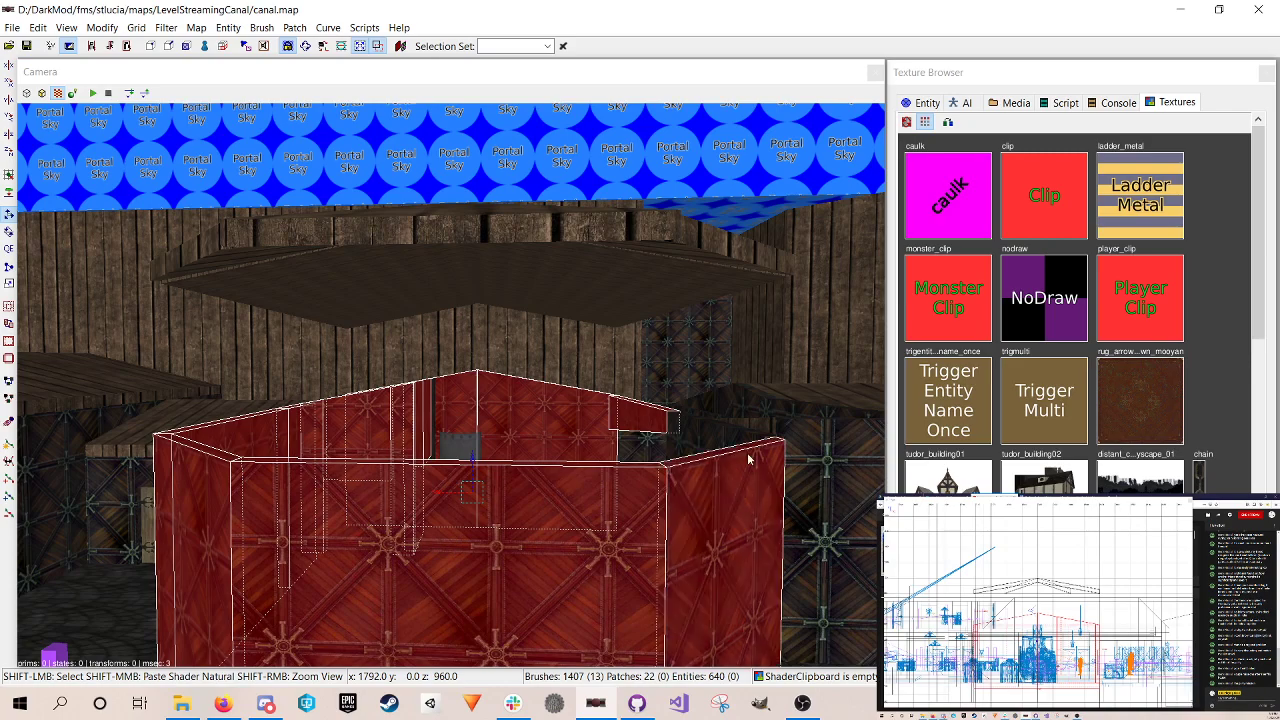
shift+click(720, 443)
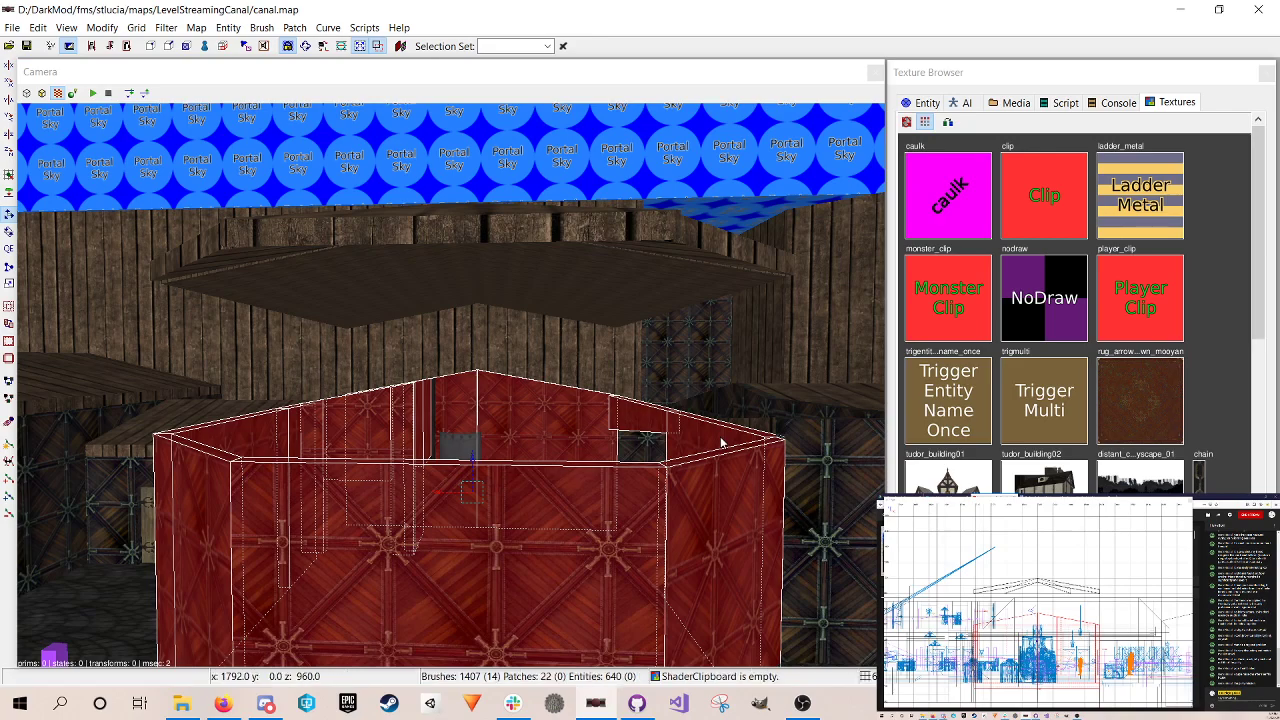
Step: Add the remaining unselected wall sections inside the machine room and at its outer corner to the selection
right_click(650, 416)
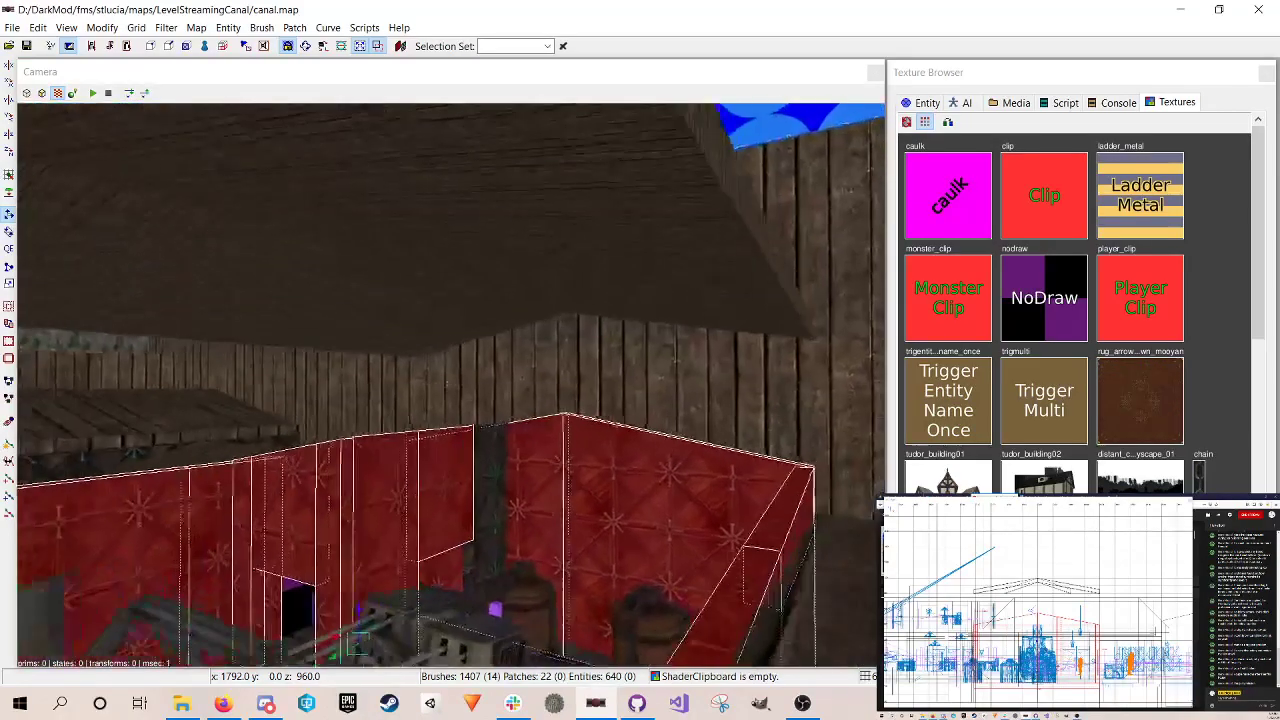
right_click(588, 450)
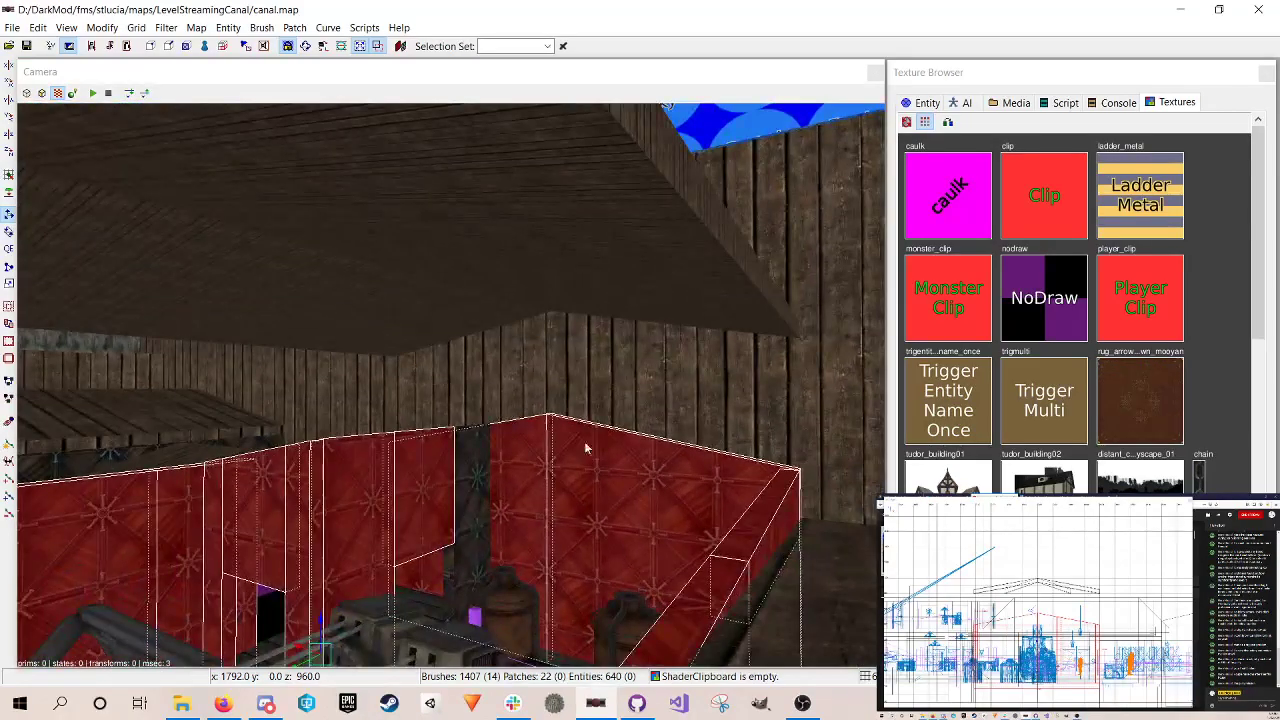
shift+click(475, 463)
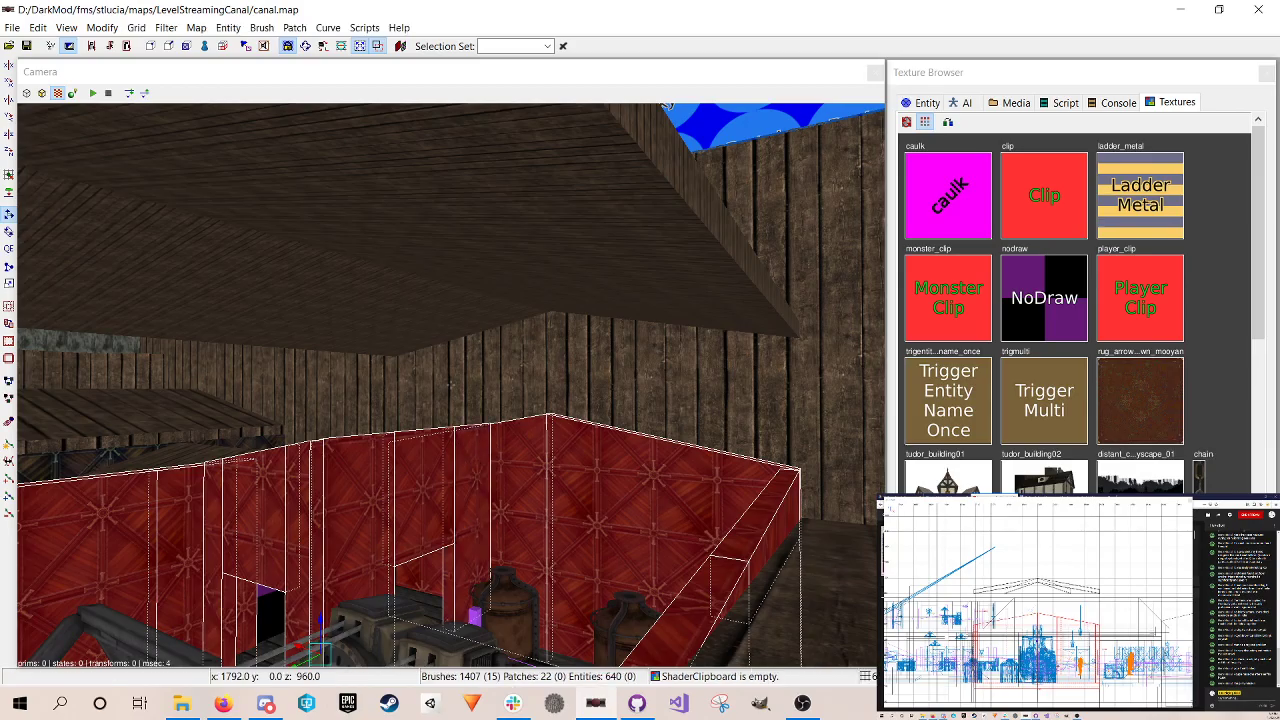
key(Down)
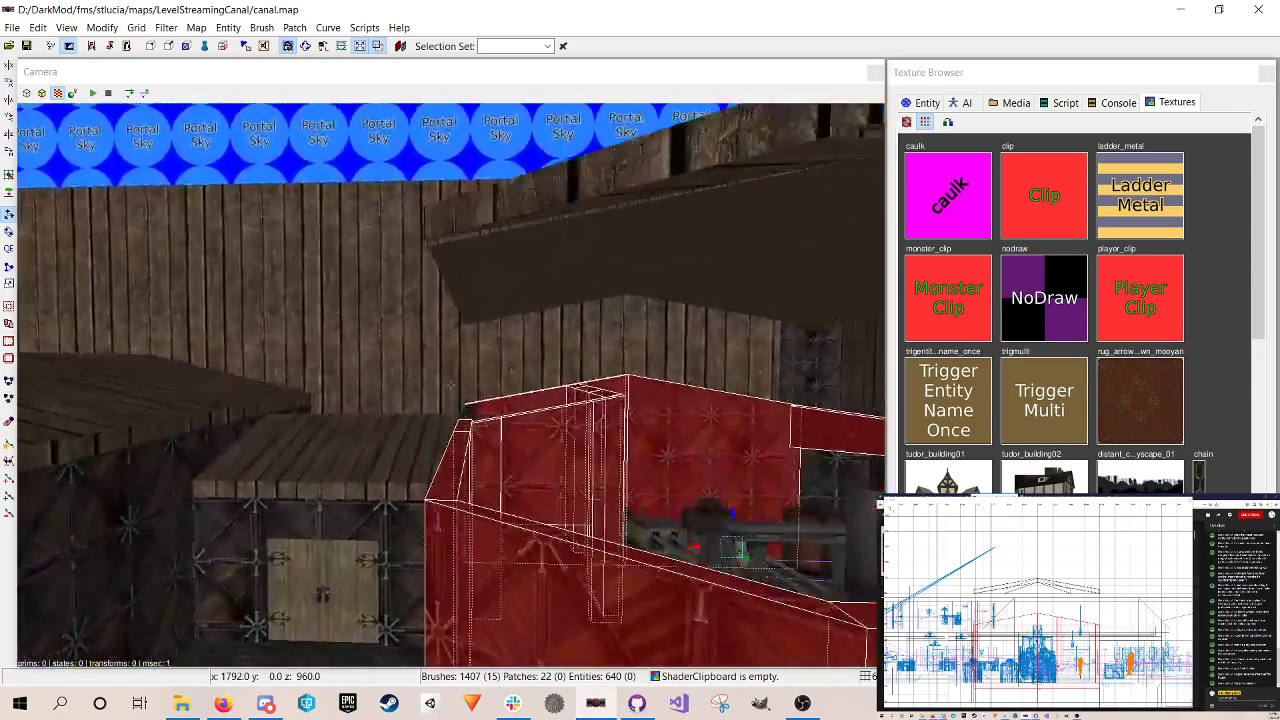
key(Up)
right_click(475, 463)
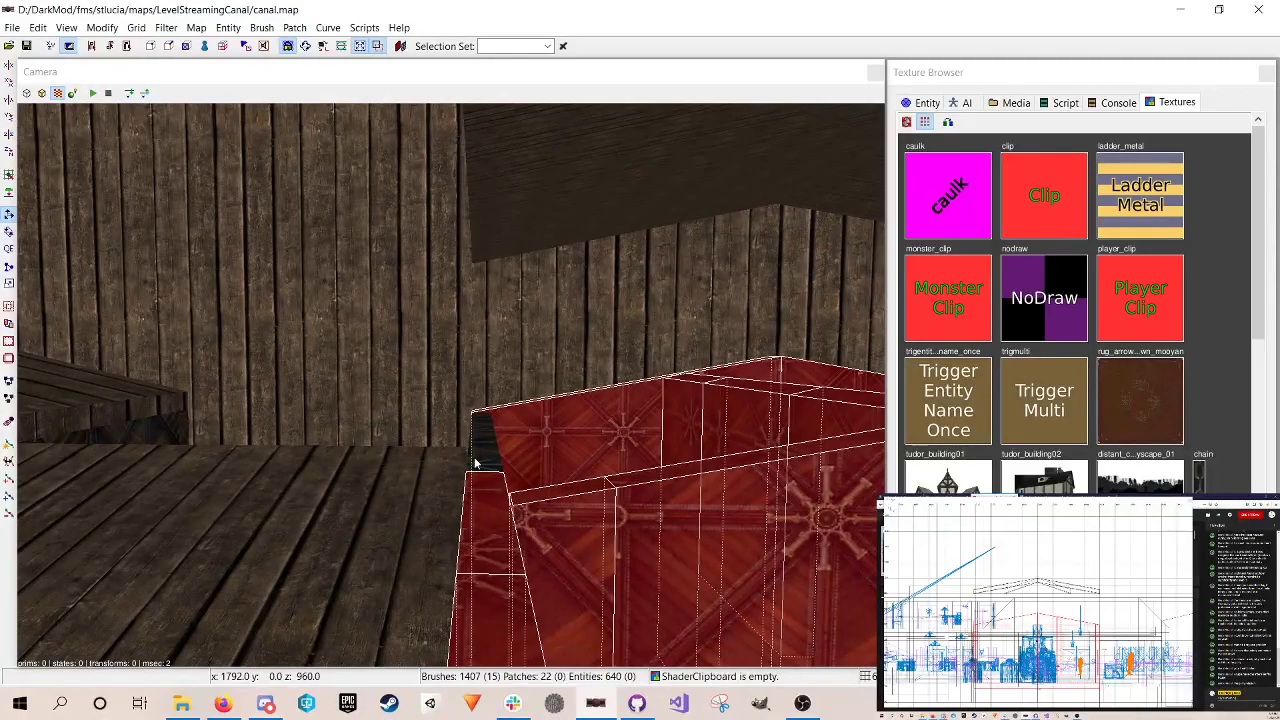
shift+click(489, 450)
shift+click(483, 429)
right_click(483, 429)
key(Down)
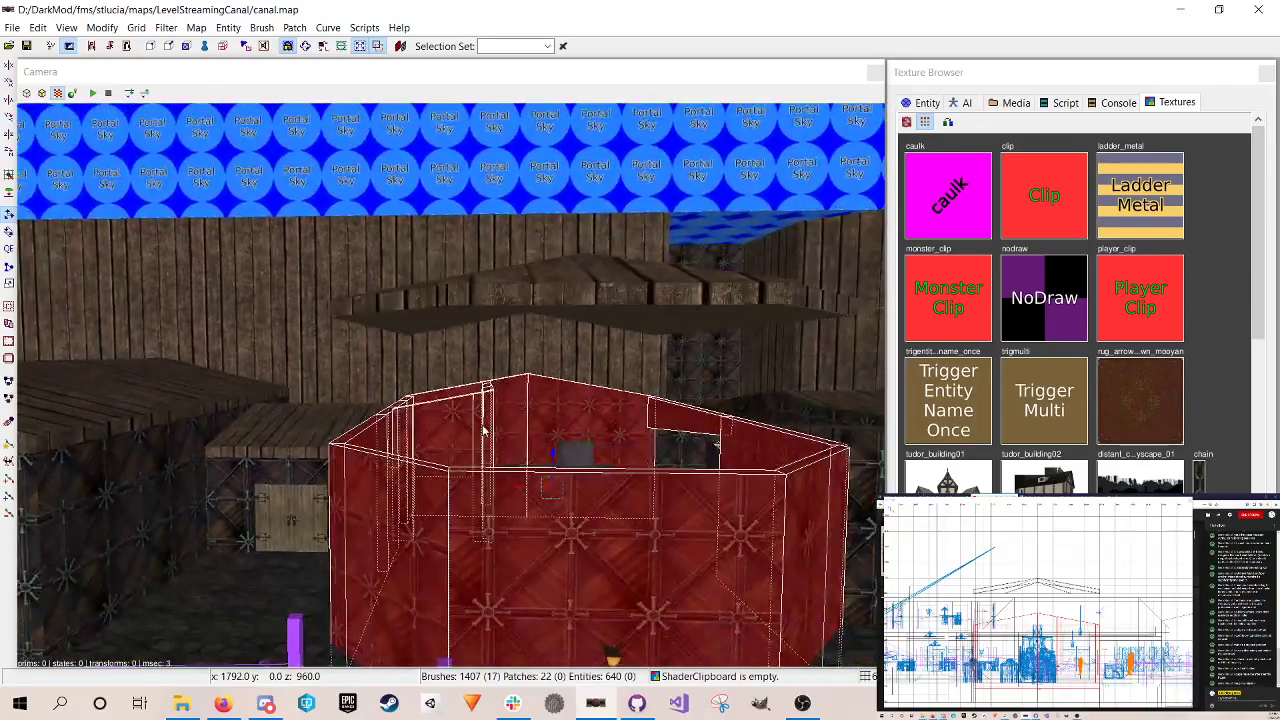
Step: Stretch the tops of the selected machine room walls up to the raised roof, deselect them and save the map
right_click(483, 429)
key(q)
drag(1048, 604, 1048, 572)
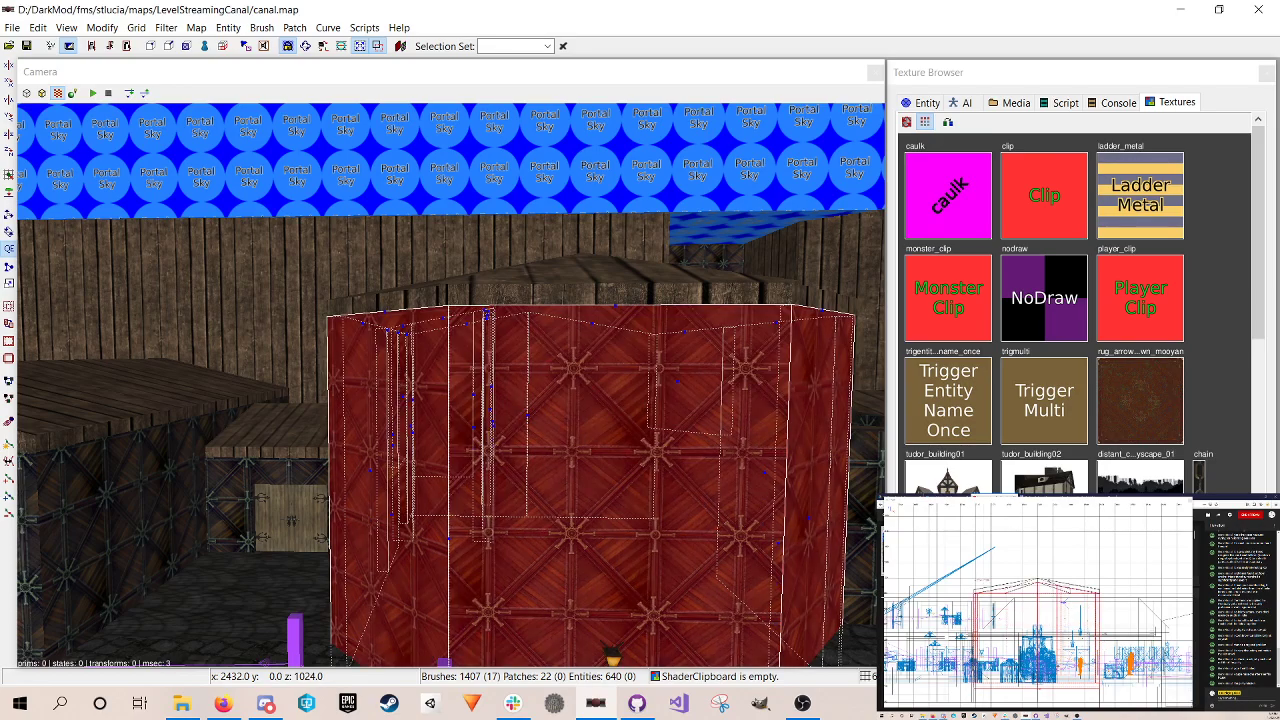
key(Escape)
key(ctrl+s)
Step: Examine the heightened machine room walls from inside under the roof and from the canal side
right_click(857, 380)
scroll(450, 385, up, 8)
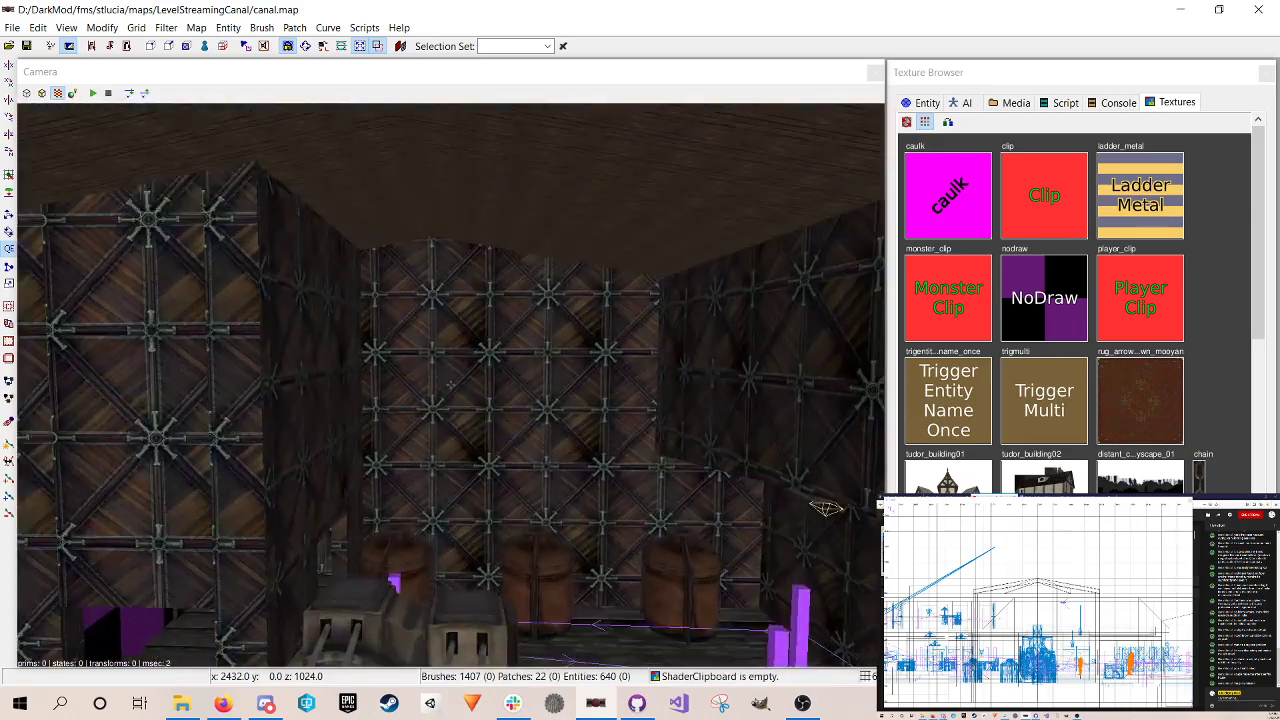
scroll(450, 385, up, 4)
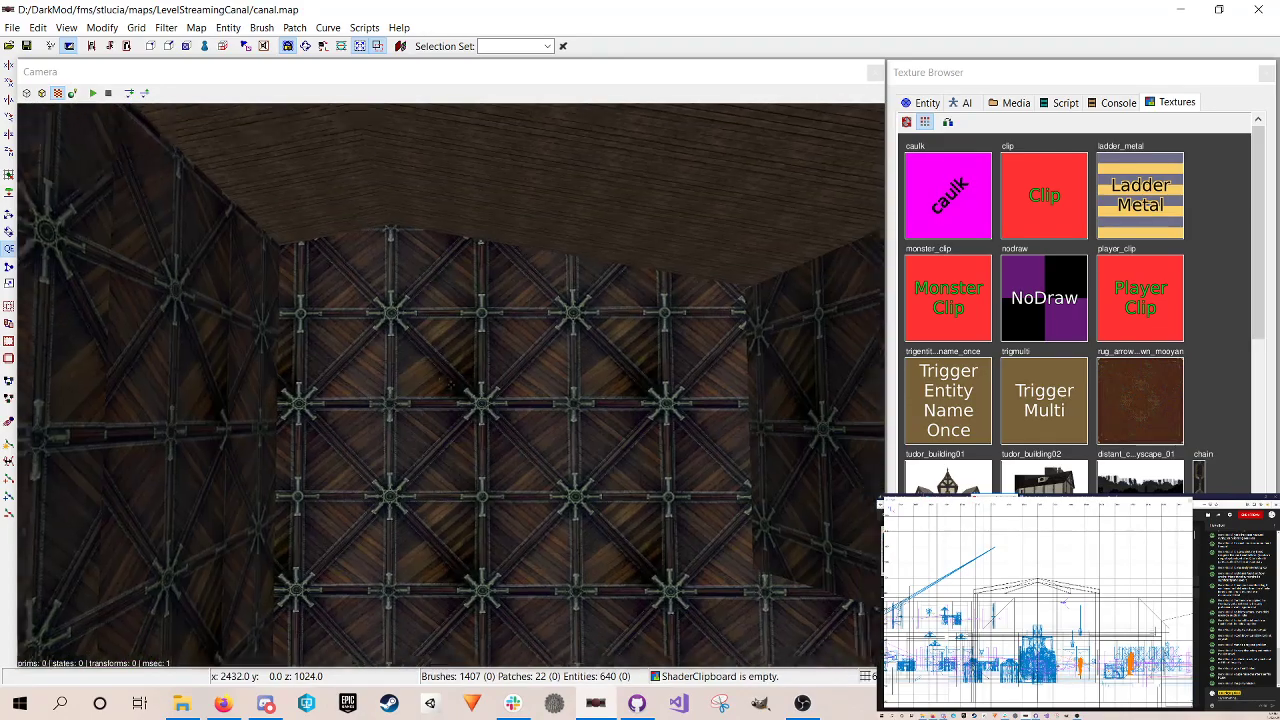
scroll(450, 385, down, 4)
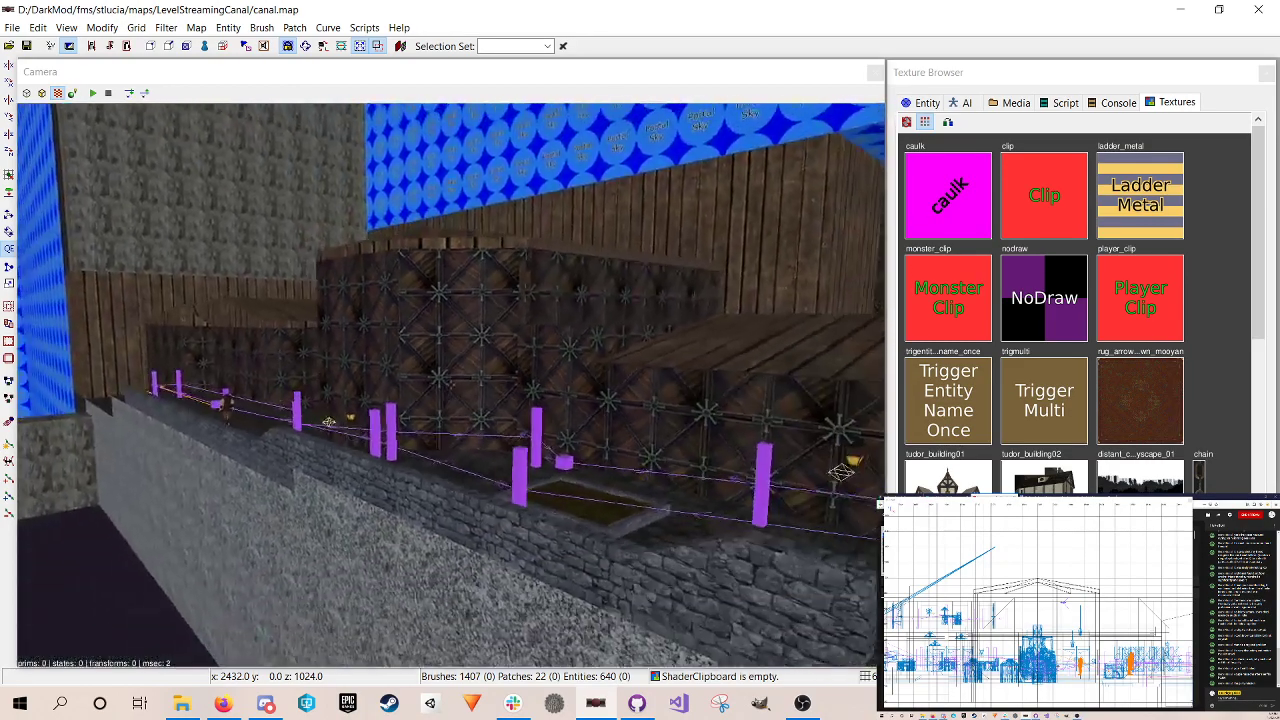
right_click(836, 386)
right_click(592, 423)
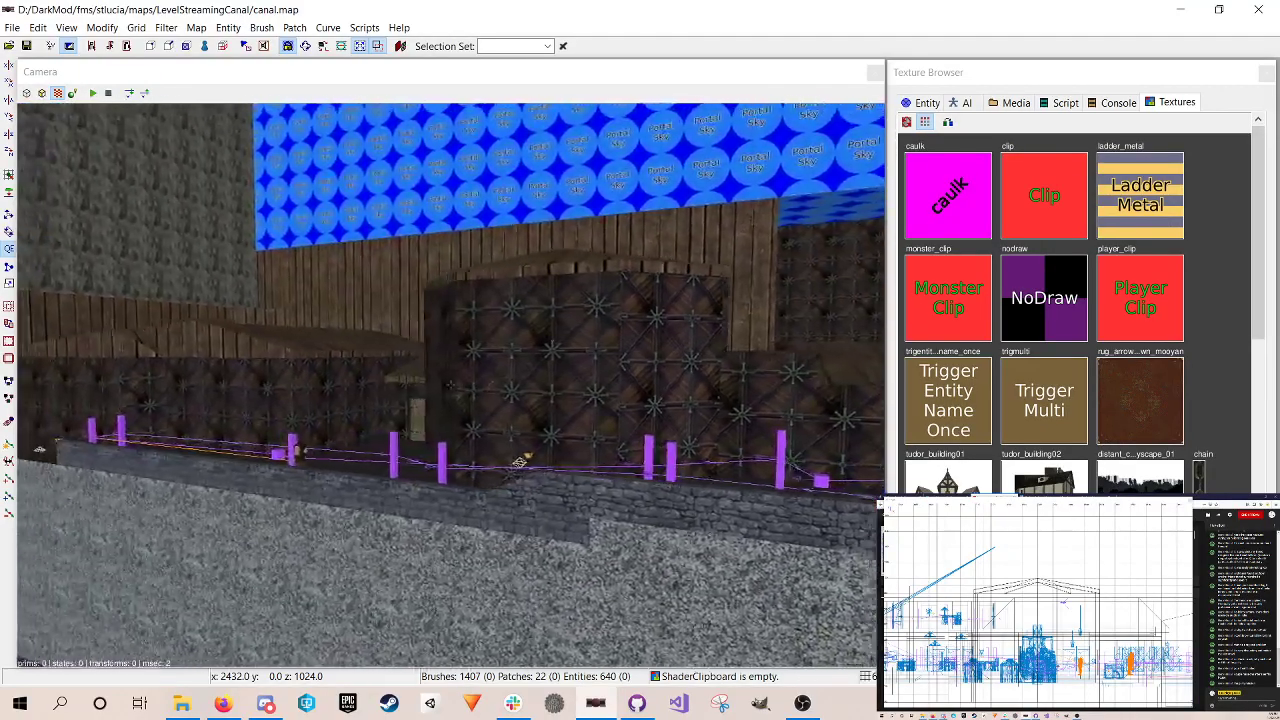
right_click(537, 374)
right_click(553, 384)
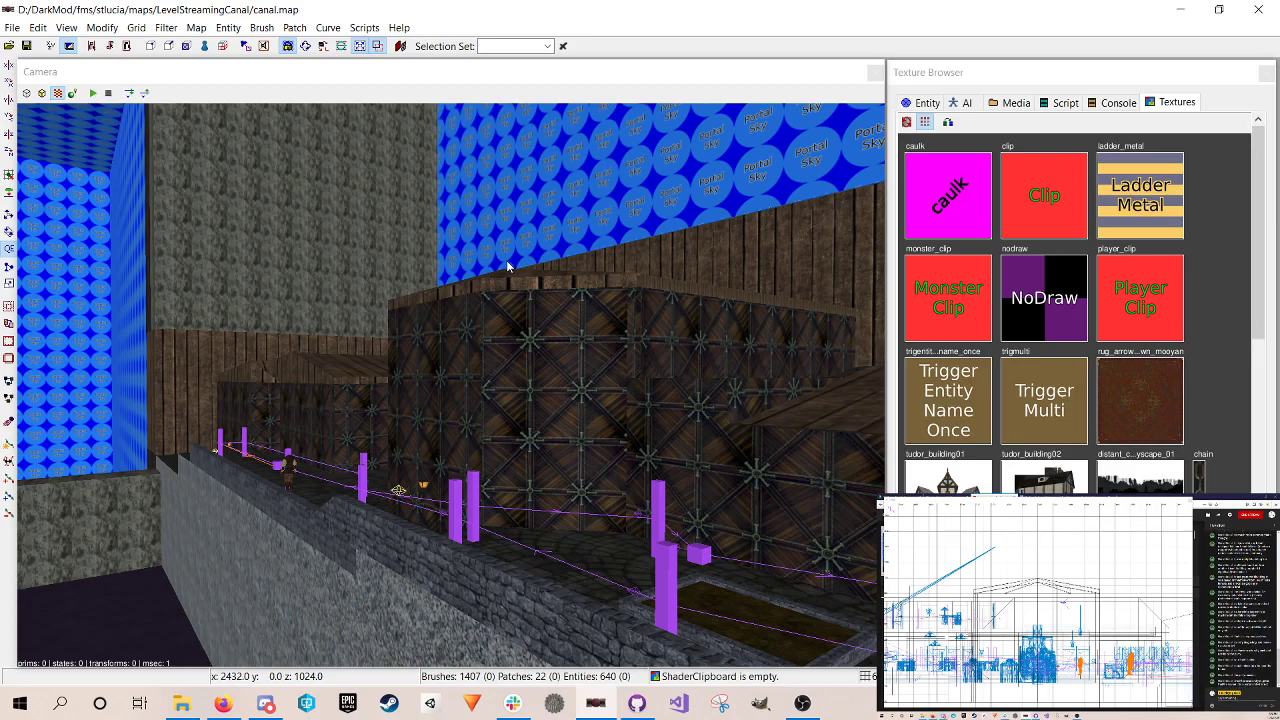
right_click(507, 260)
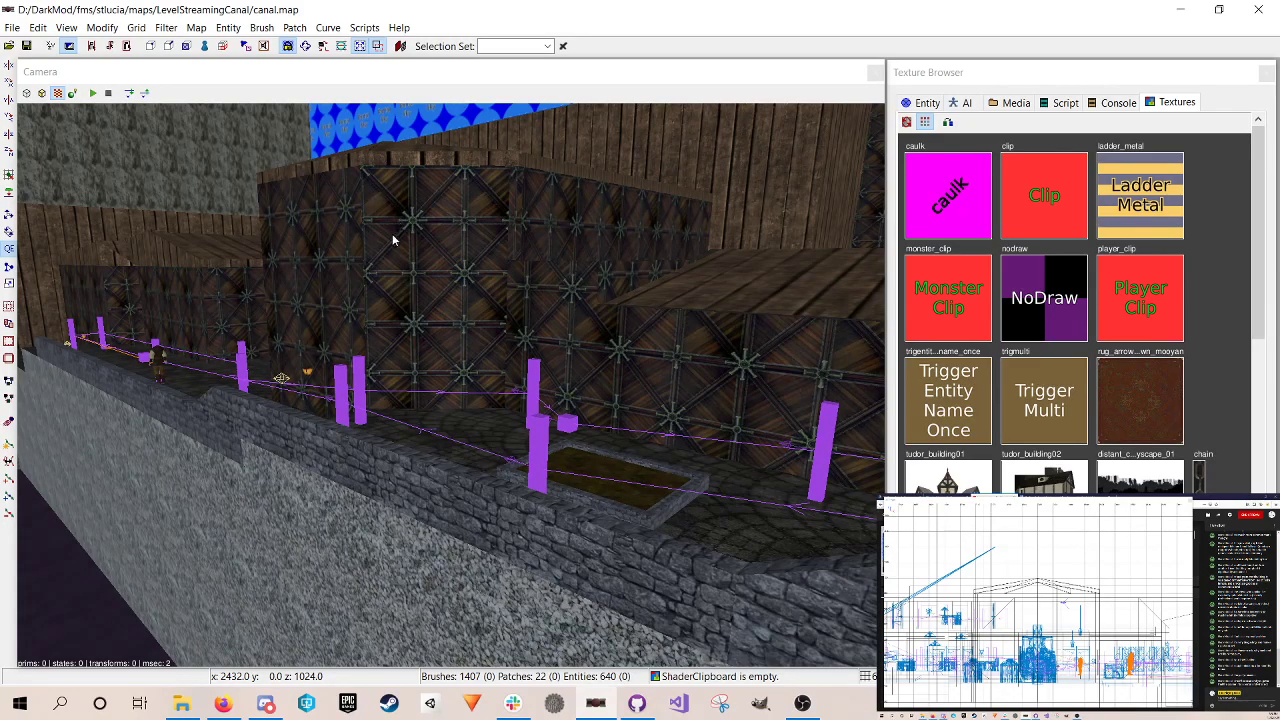
right_click(481, 264)
Step: Inspect how the neighbouring building's lower roof pieces meet the taller machine room wall, close up and from several angles
key(Up)
key(Up)
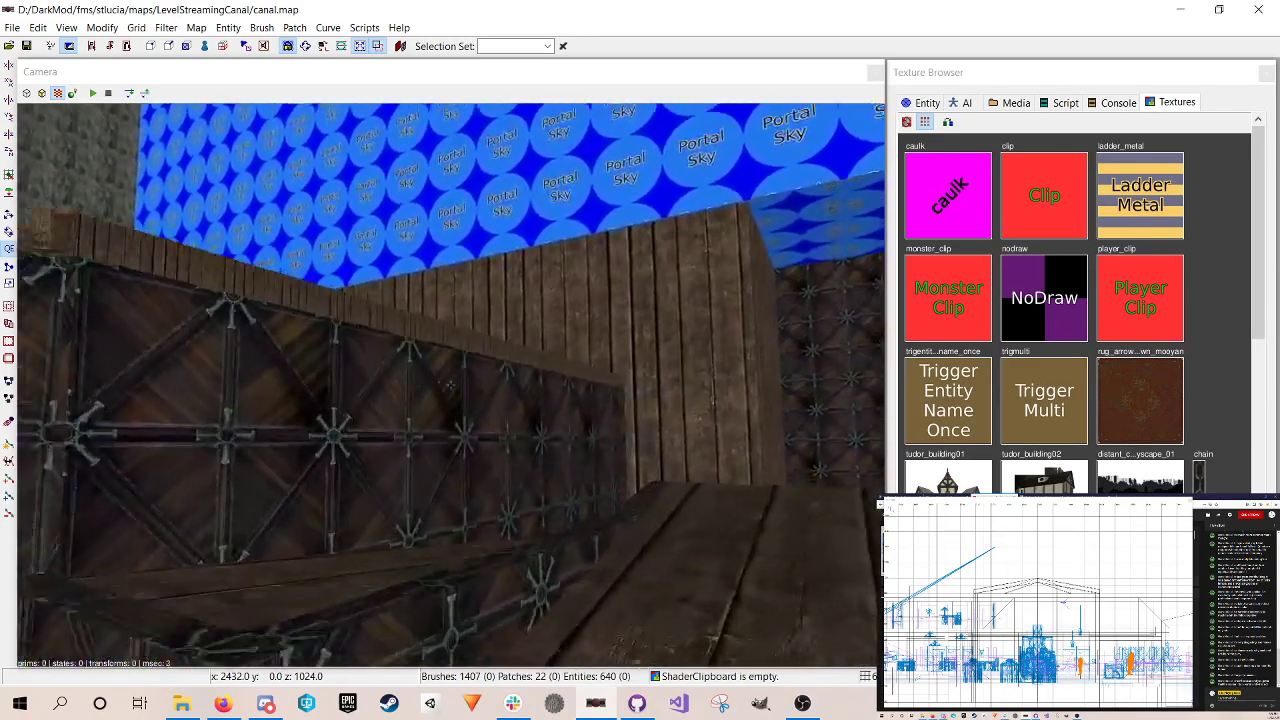
key(Up)
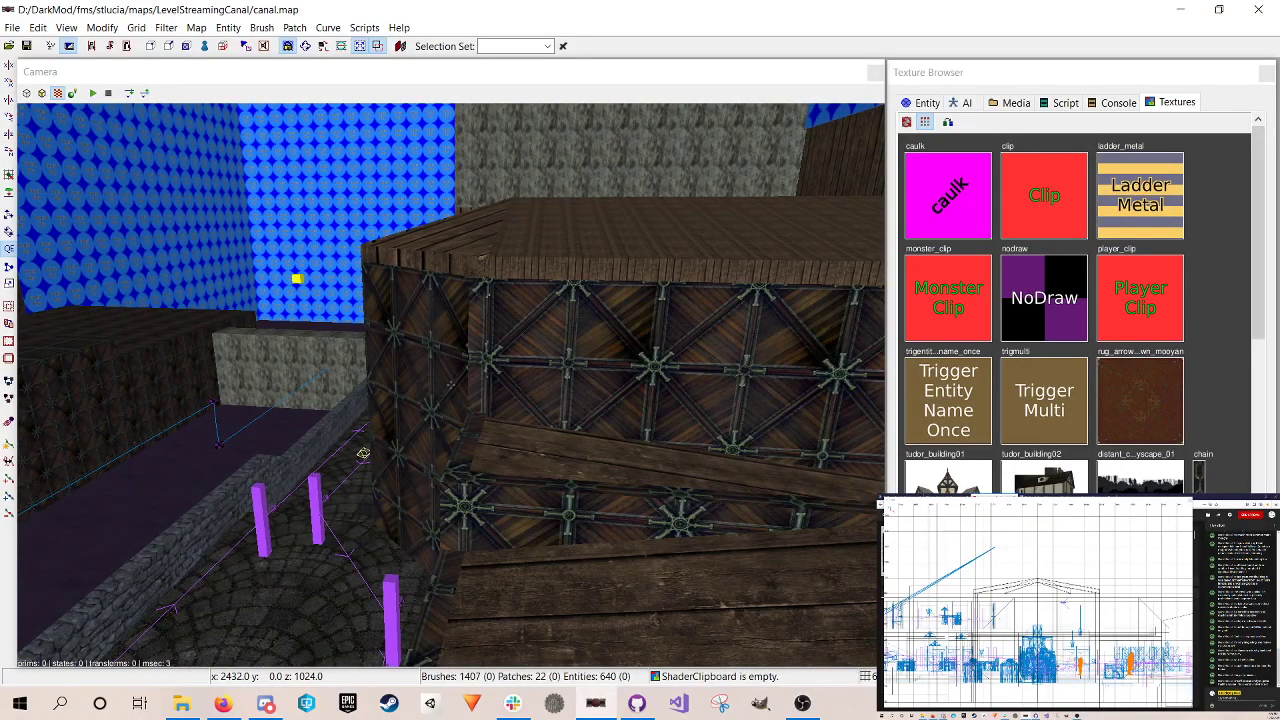
key(Up)
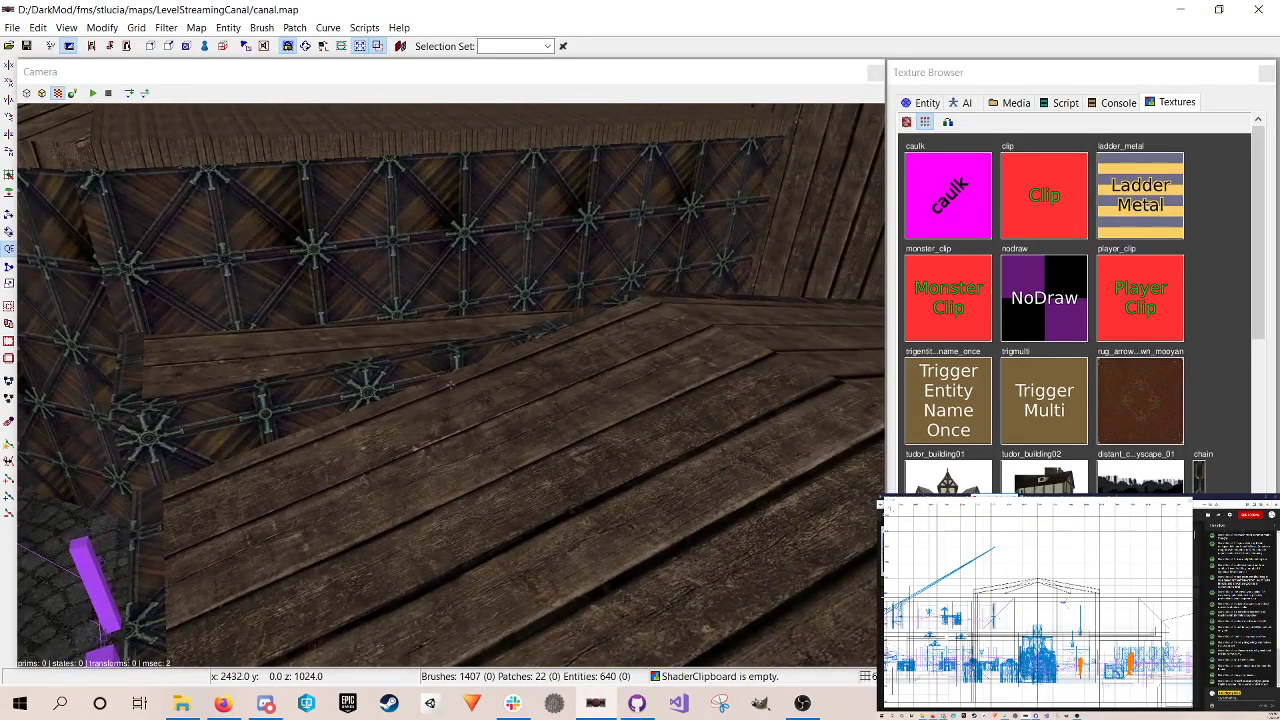
right_click(486, 258)
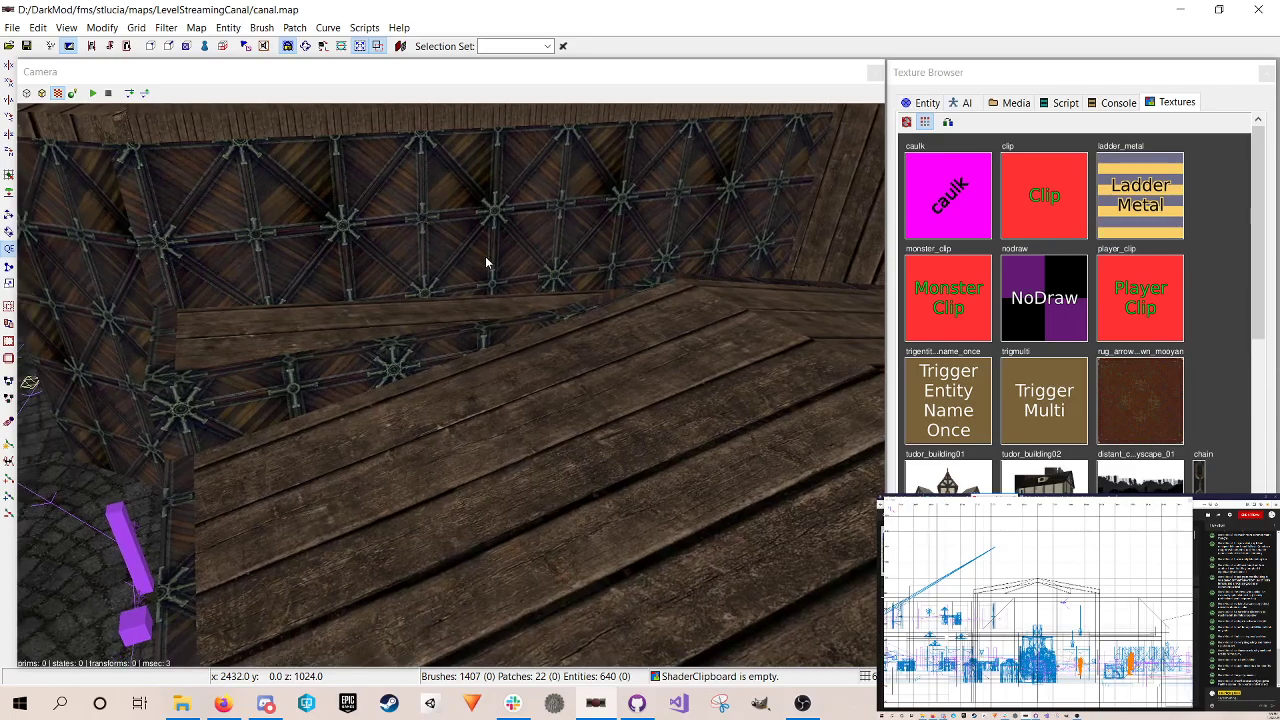
right_click(502, 264)
key(Left)
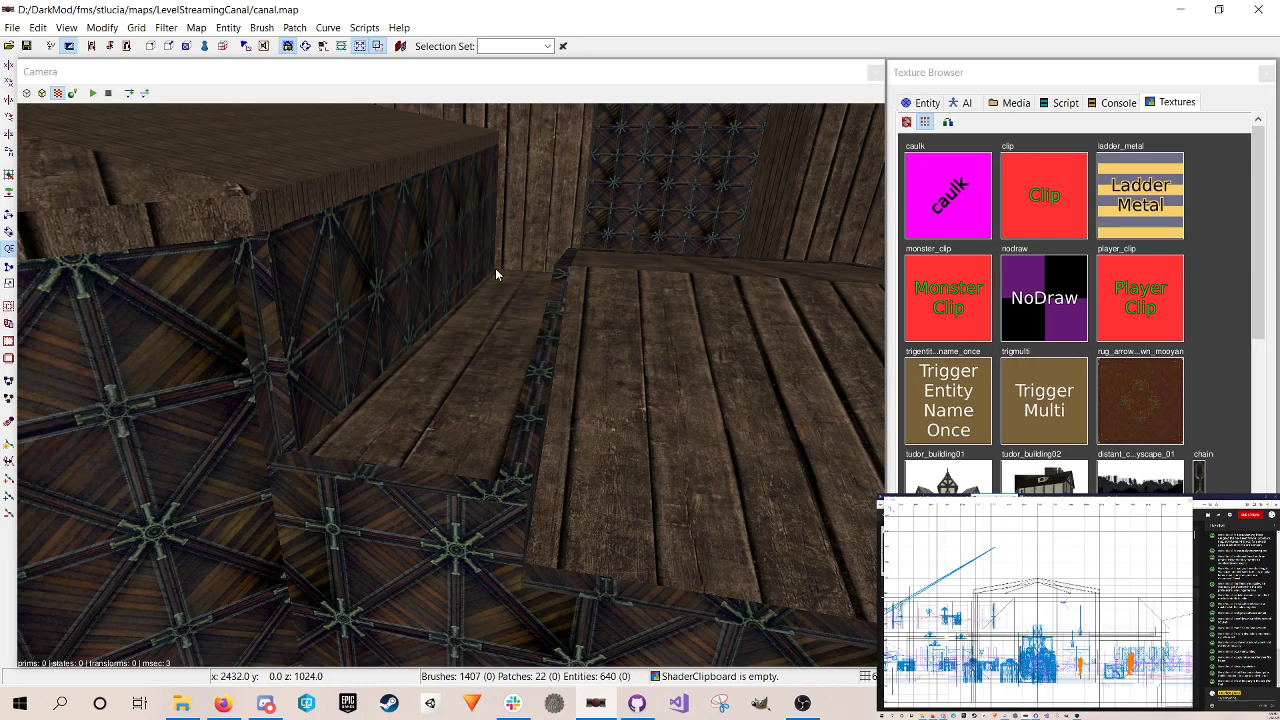
right_click(521, 281)
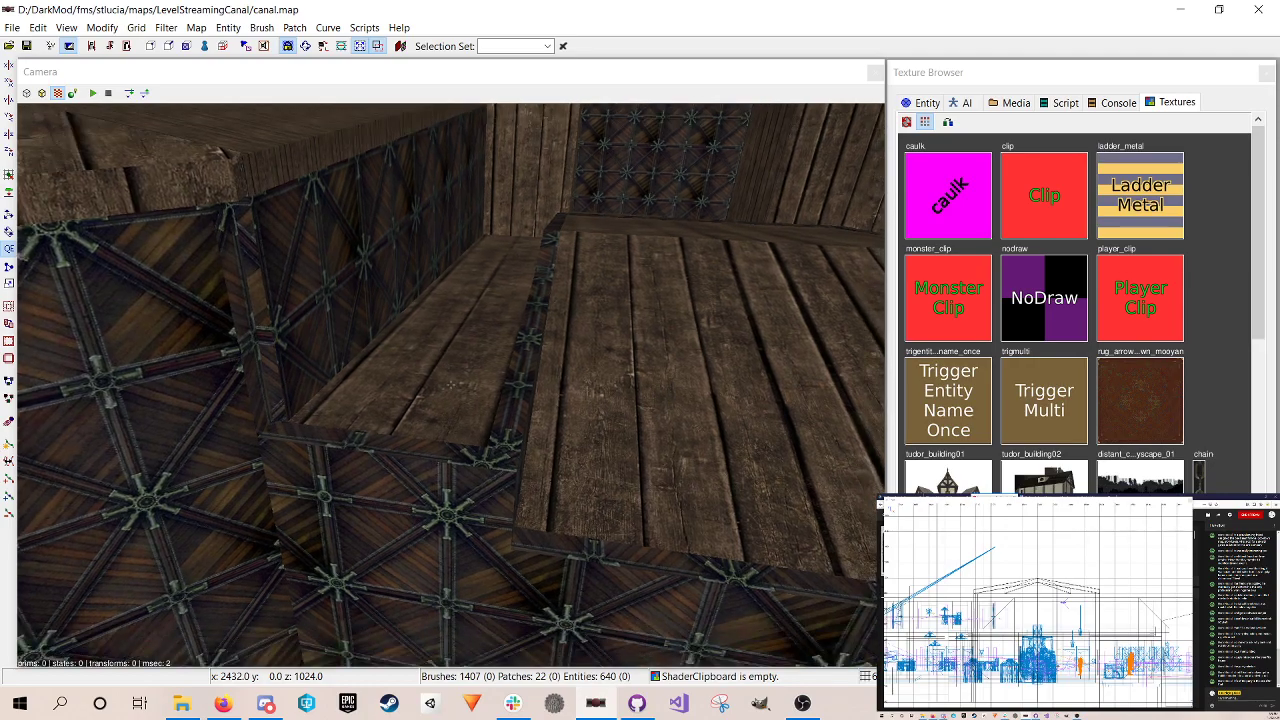
key(Up)
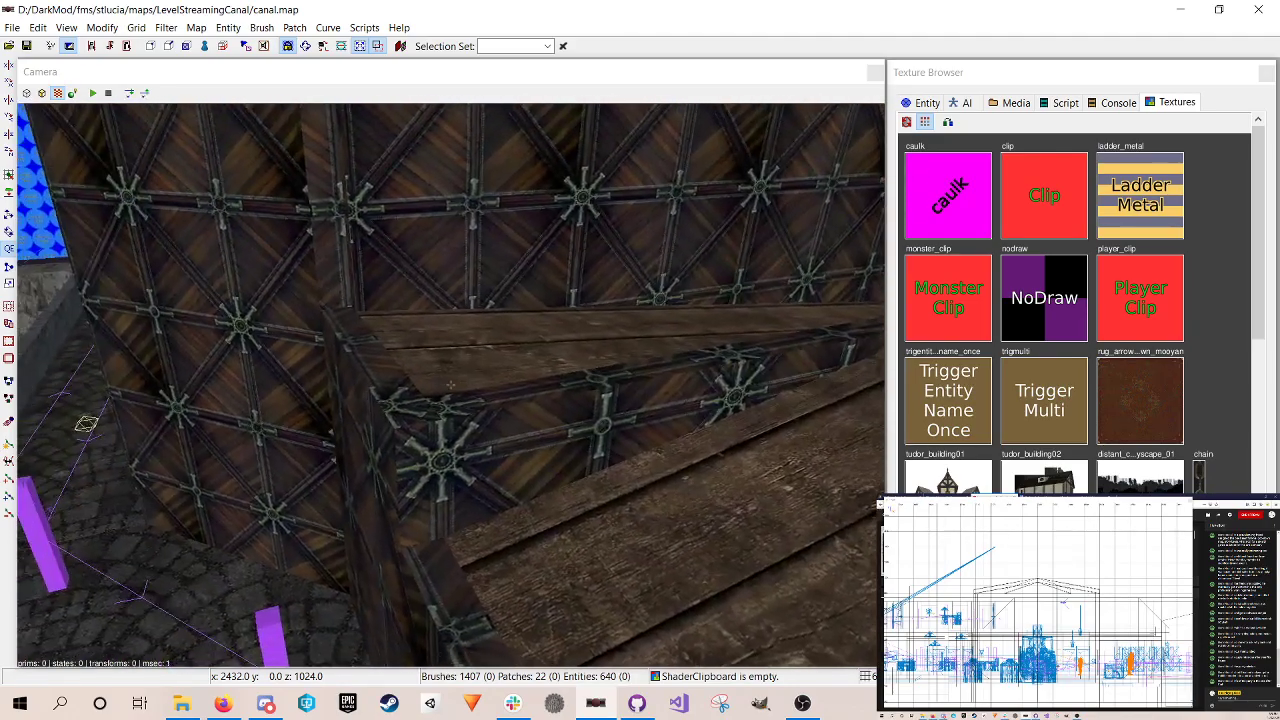
key(Up)
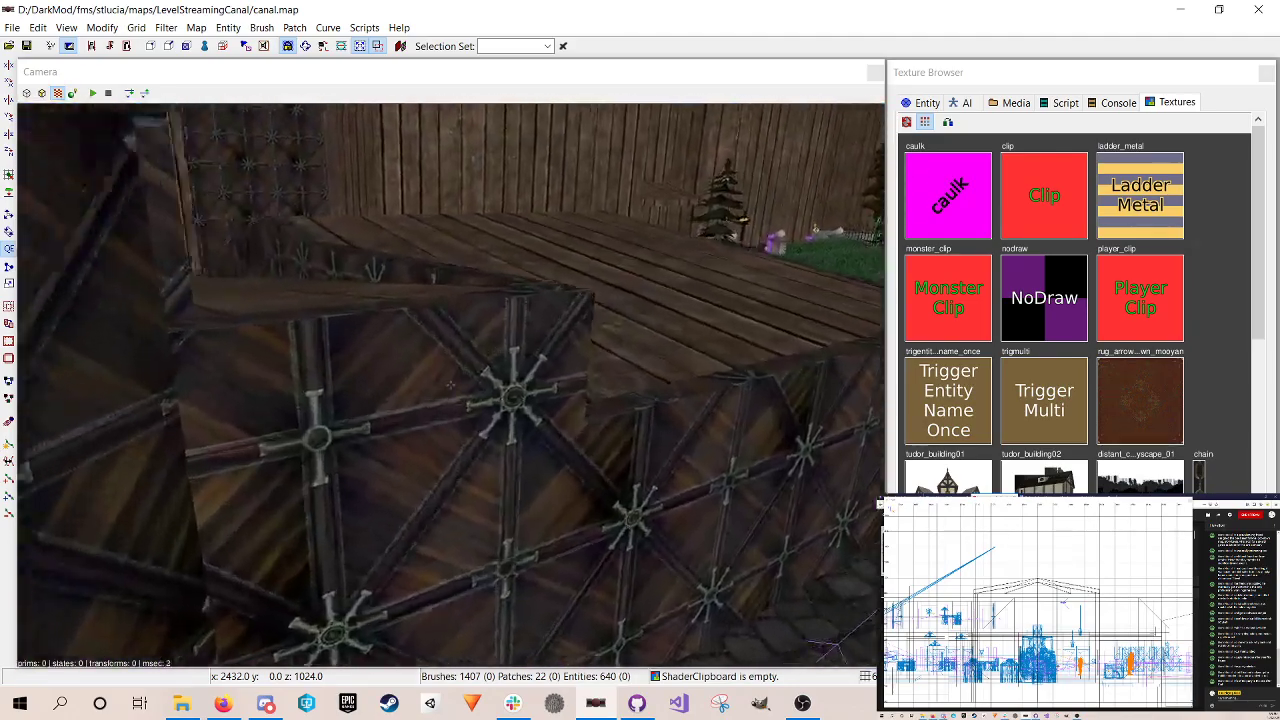
key(Up)
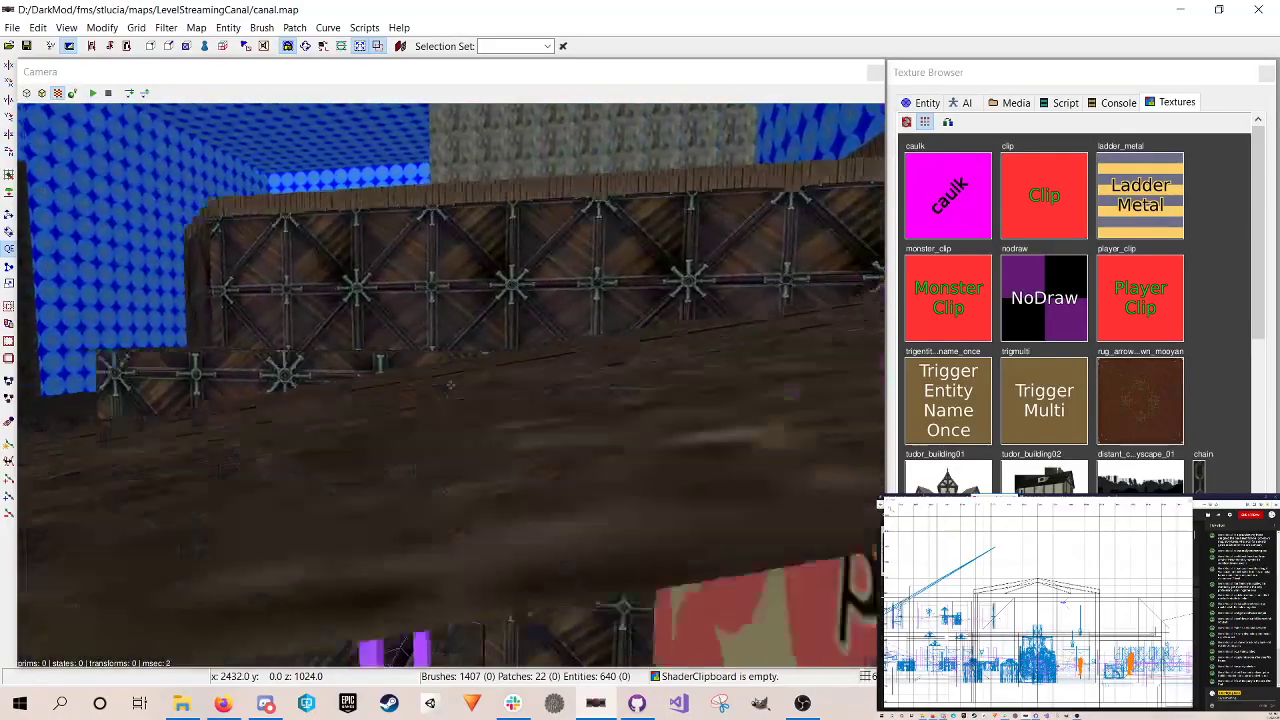
Step: Examine the machine room's interior and the gap between its outer wall and the neighbouring building's lower roof
key(Up)
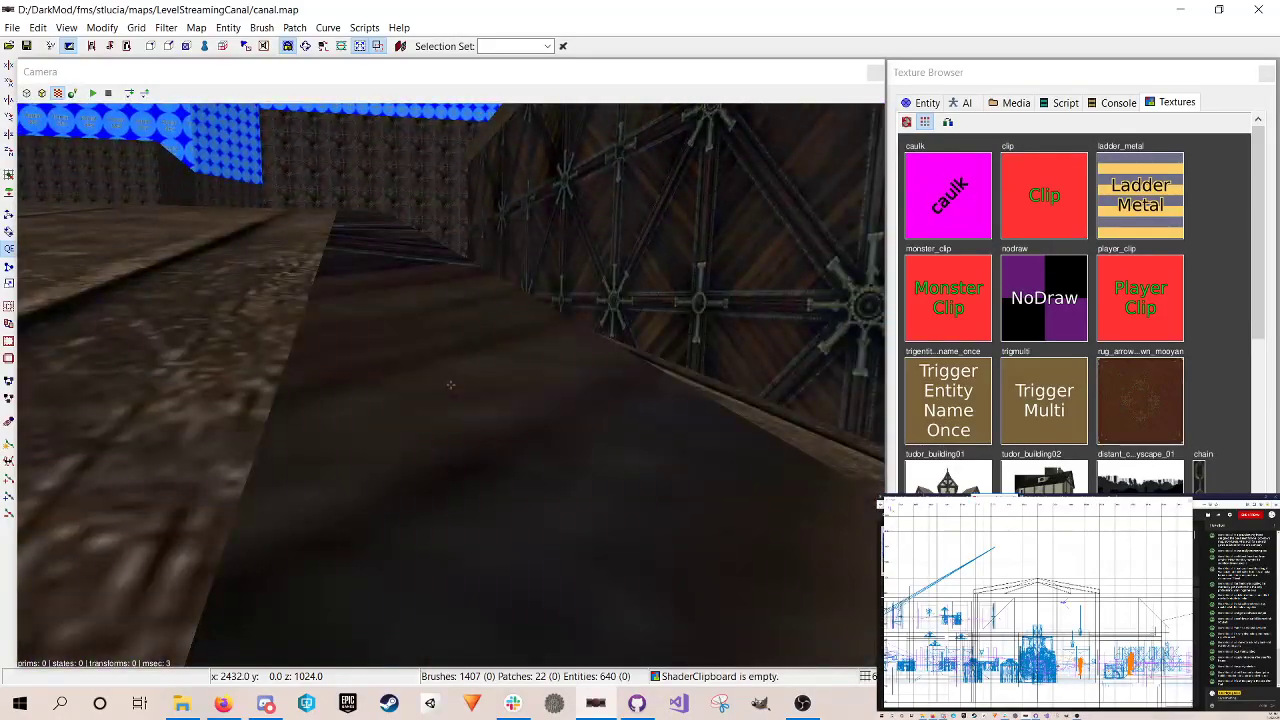
key(Up)
key(Up)
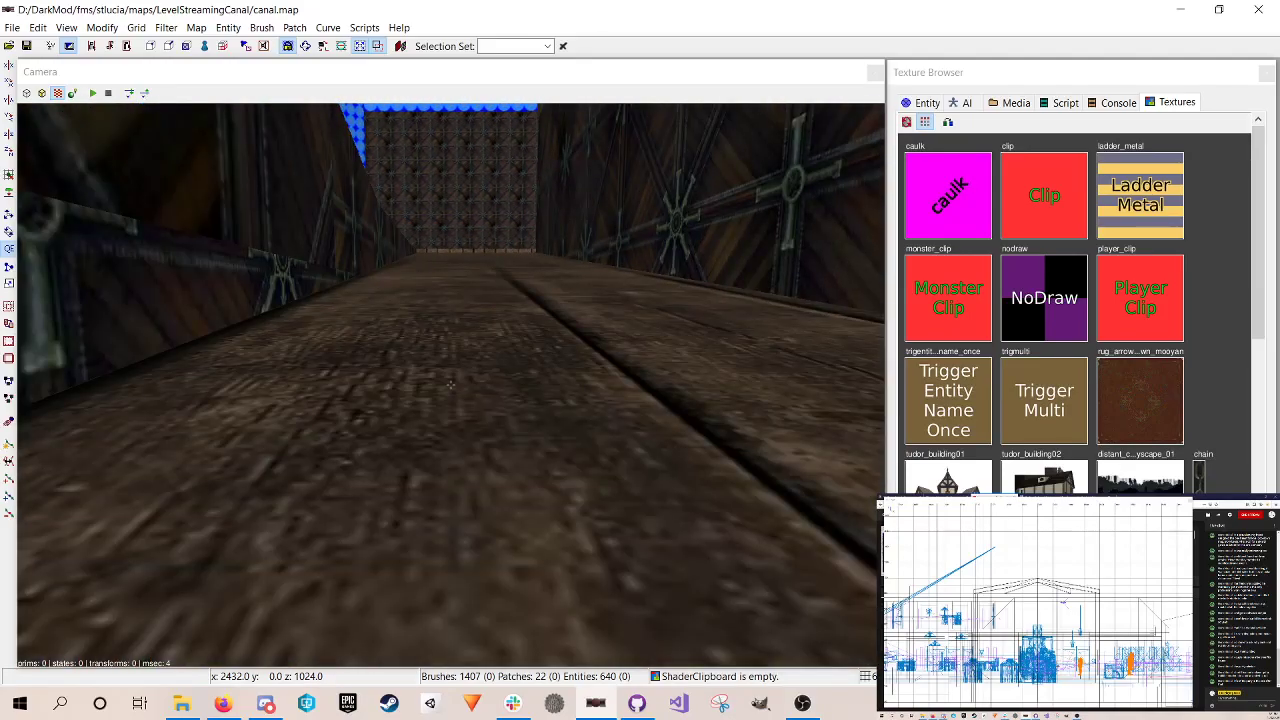
key(Down)
key(Up)
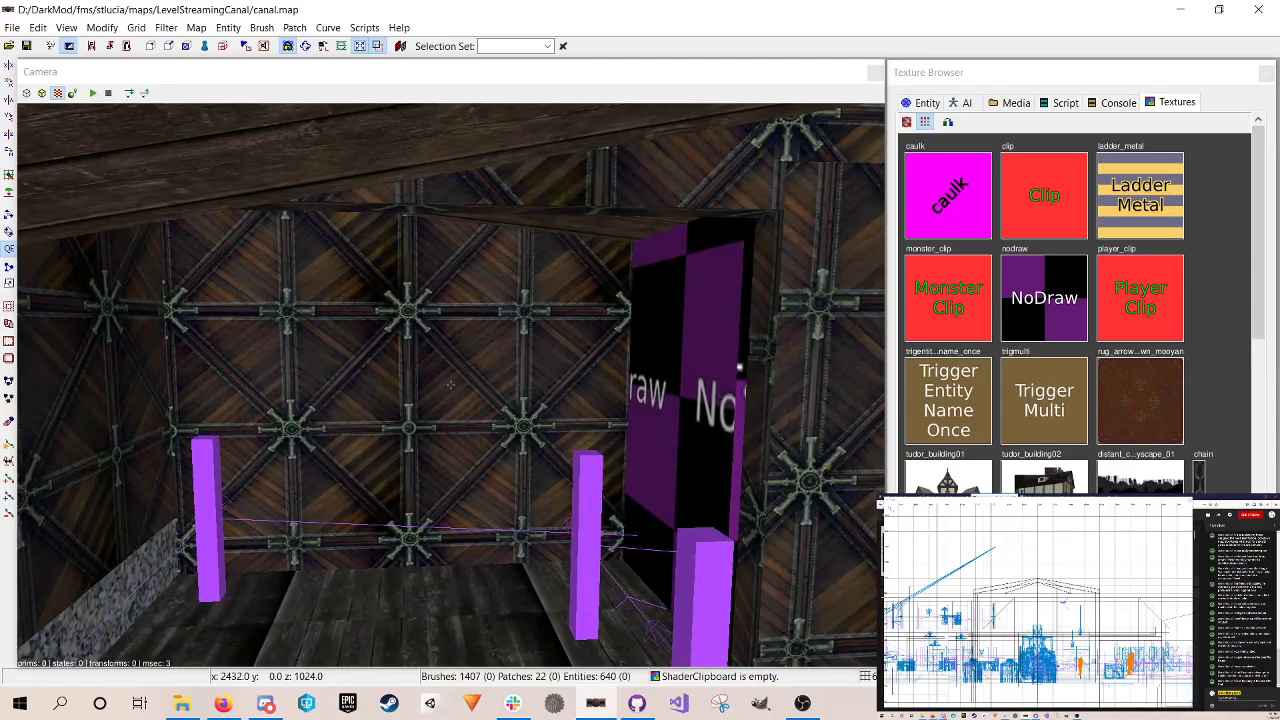
key(Up)
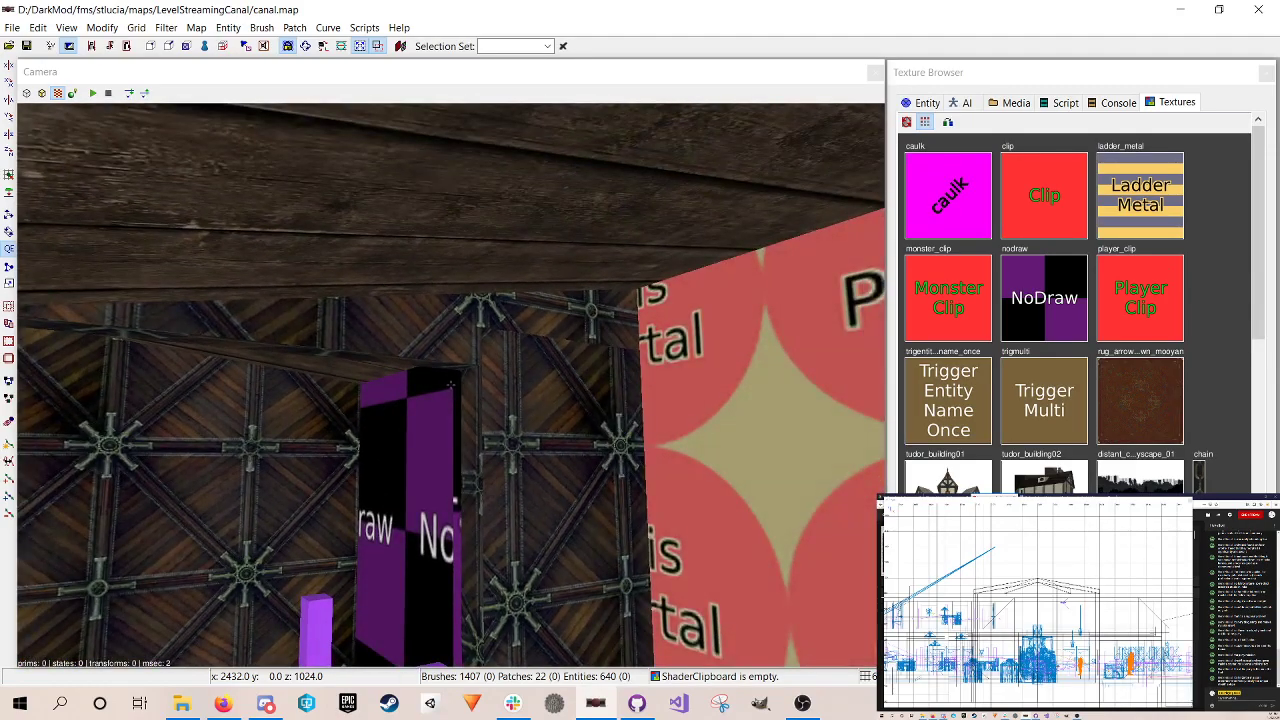
key(Up)
key(Down)
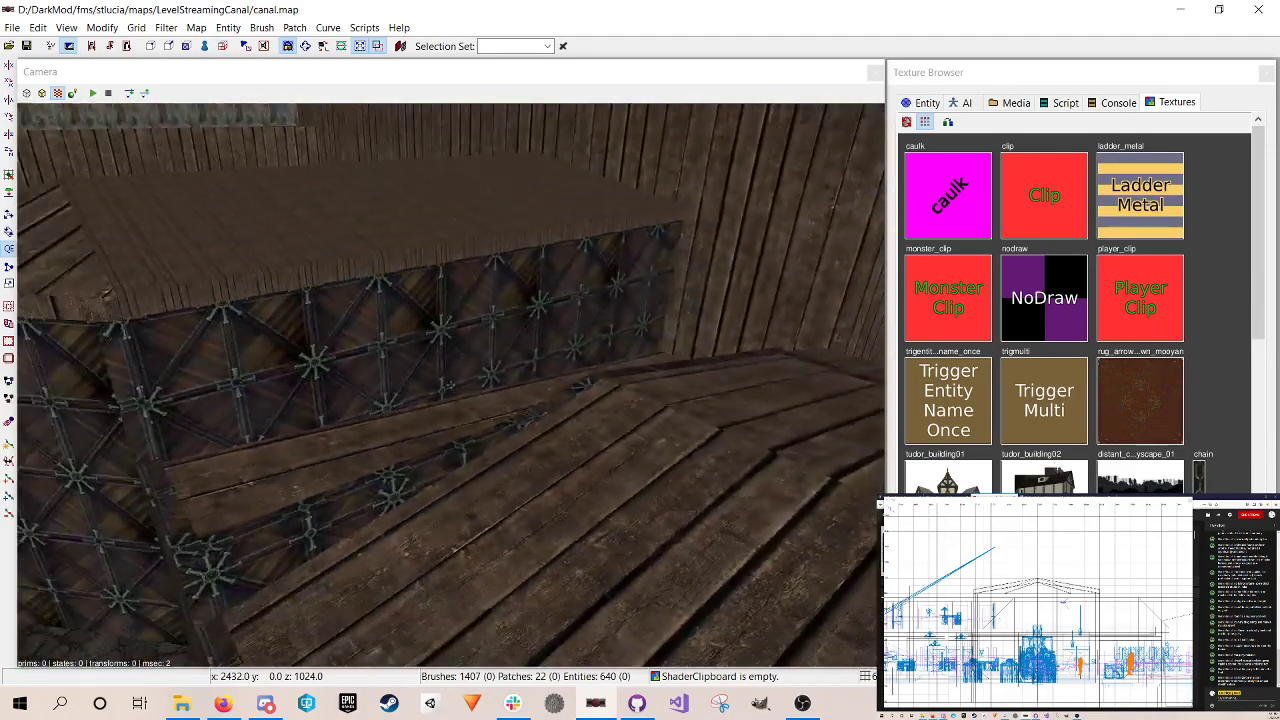
key(Up)
key(Down)
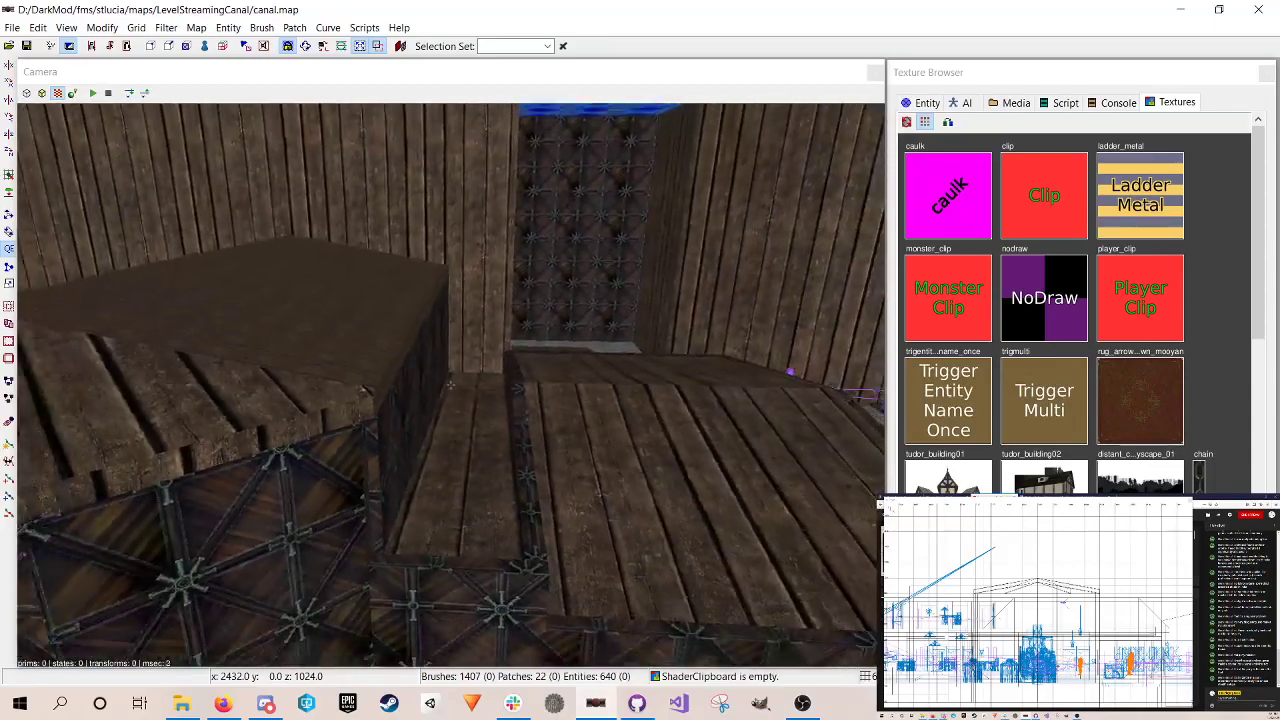
Step: Check which pieces form the narrow roof strip and its end wall by highlighting them, and clear the selection
right_click(522, 284)
ctrl+shift+click(434, 450)
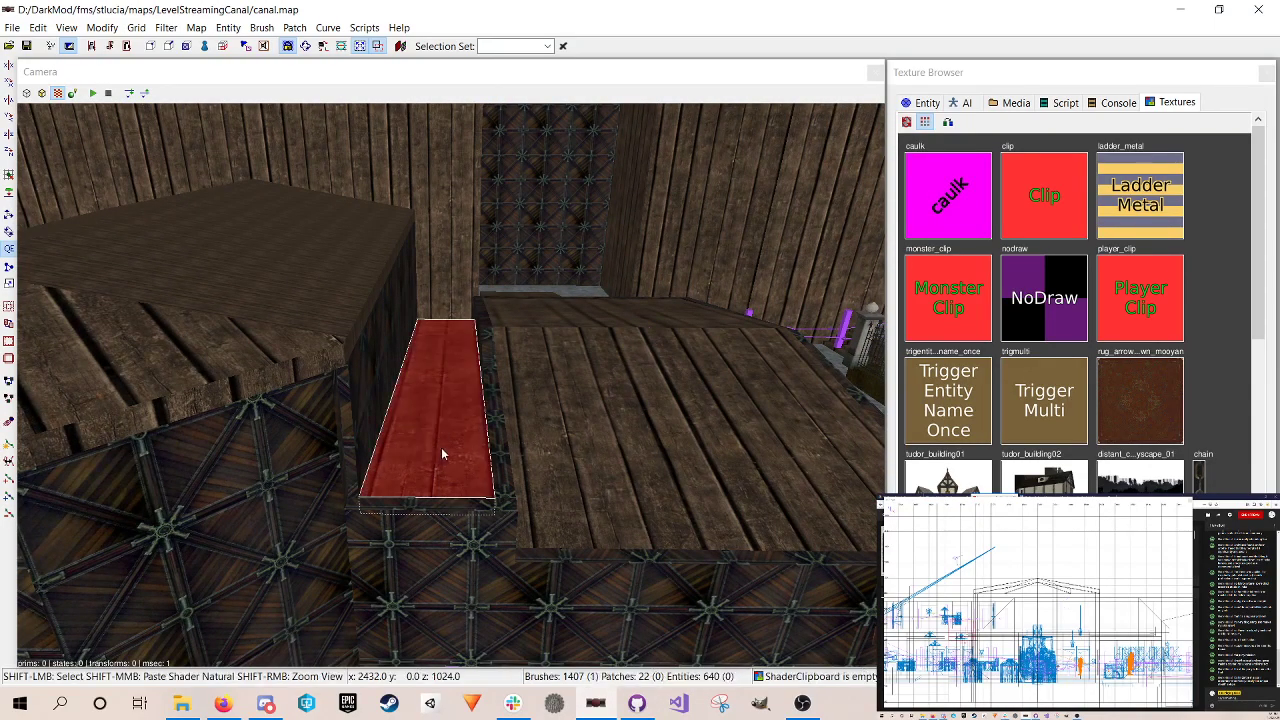
ctrl+shift+click(445, 517)
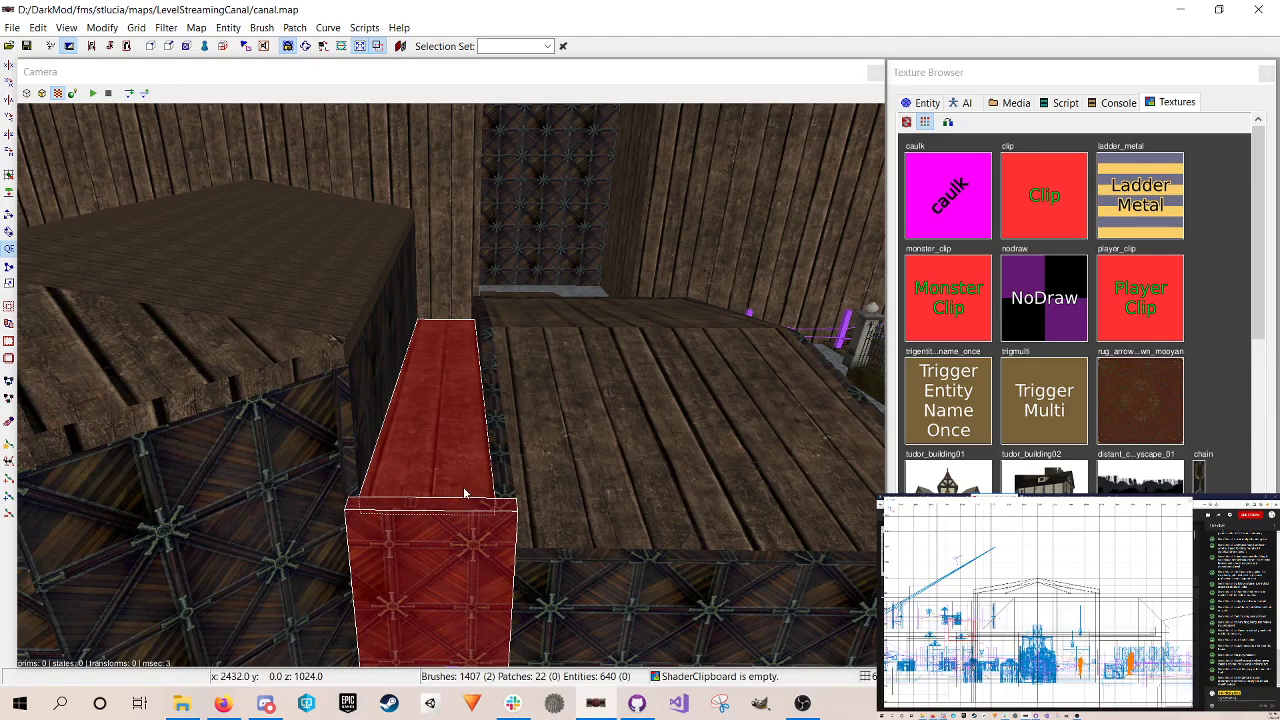
key(Escape)
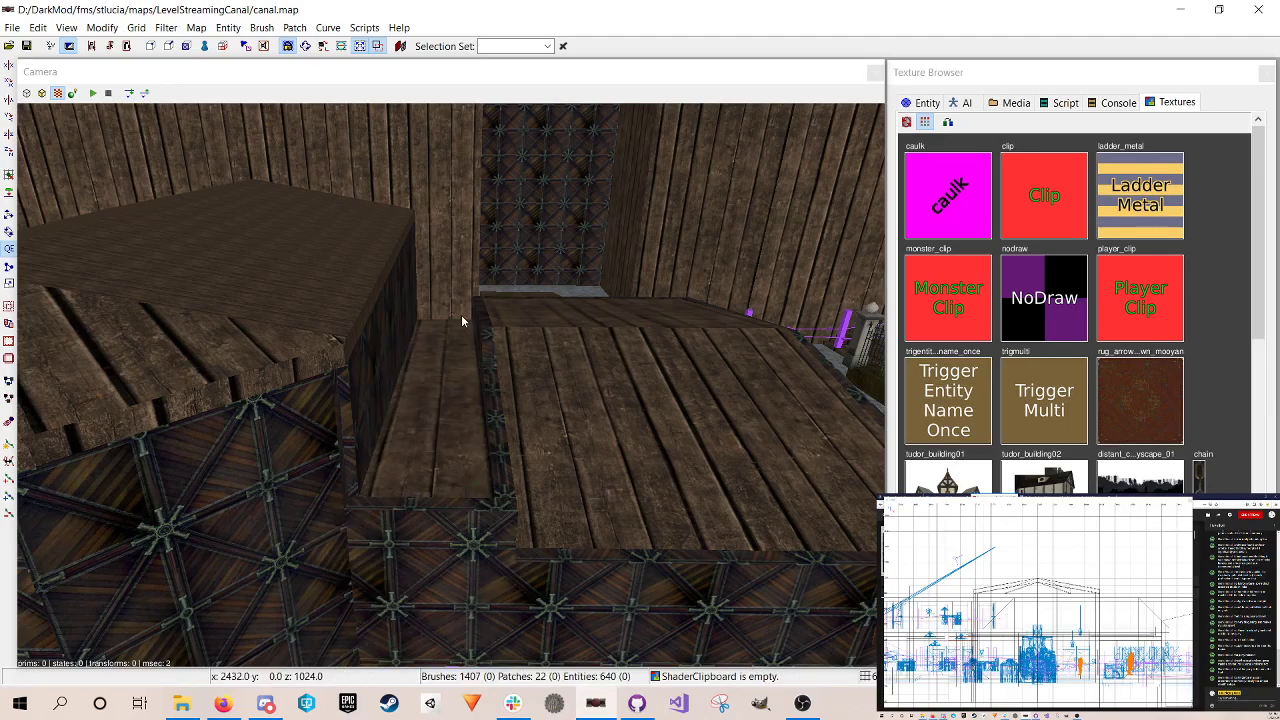
Step: Inspect the narrow building's street-side end wall and roof strip by selecting both and viewing them from several angles, and deselect them
right_click(601, 437)
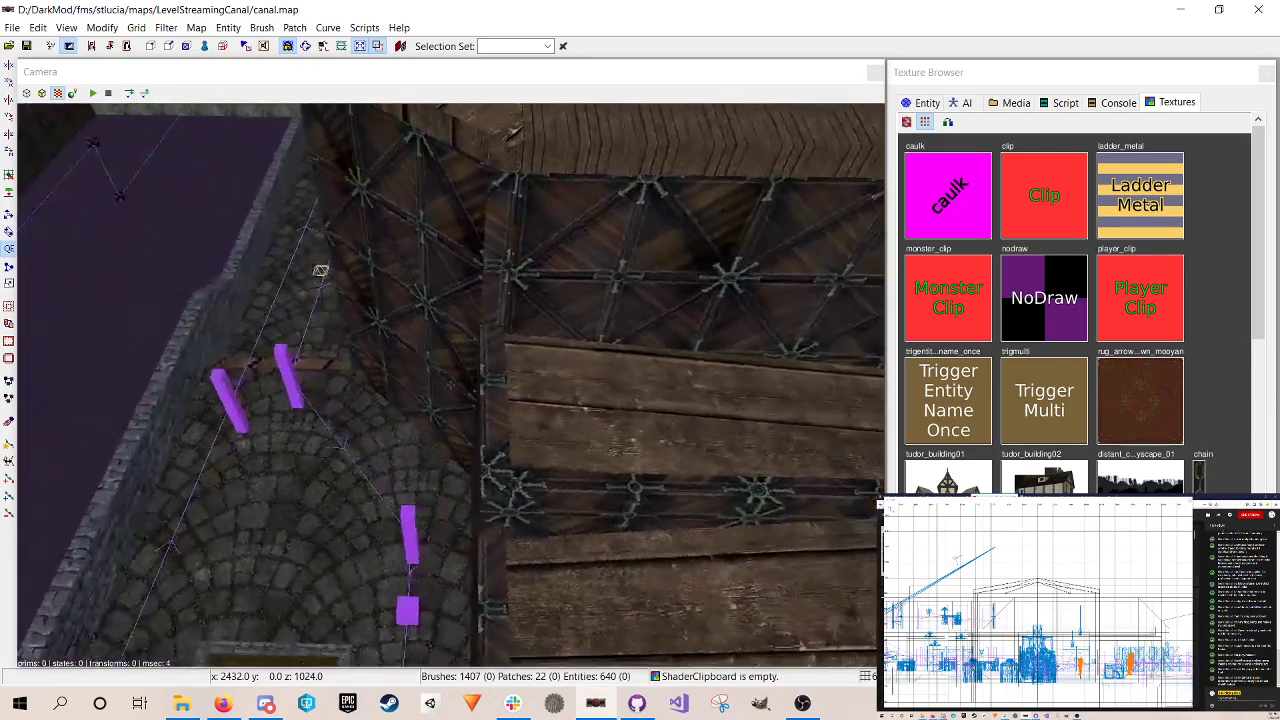
right_click(601, 437)
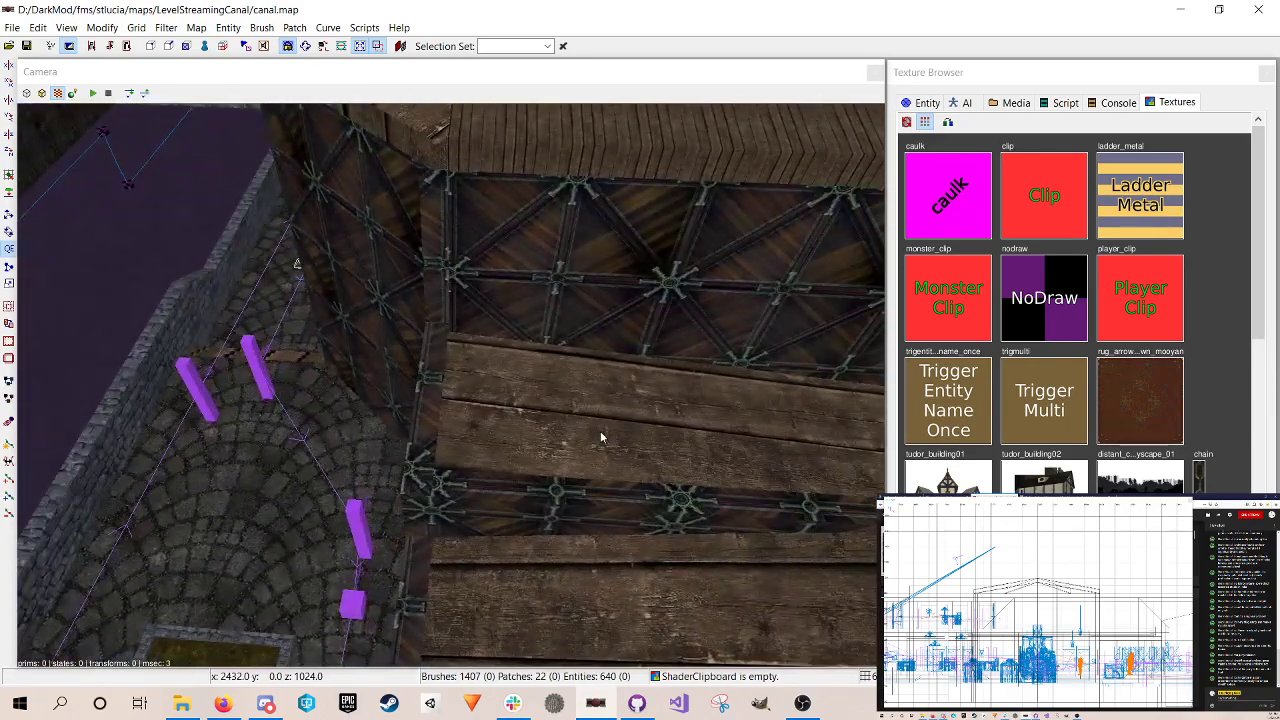
shift+click(427, 398)
right_click(427, 398)
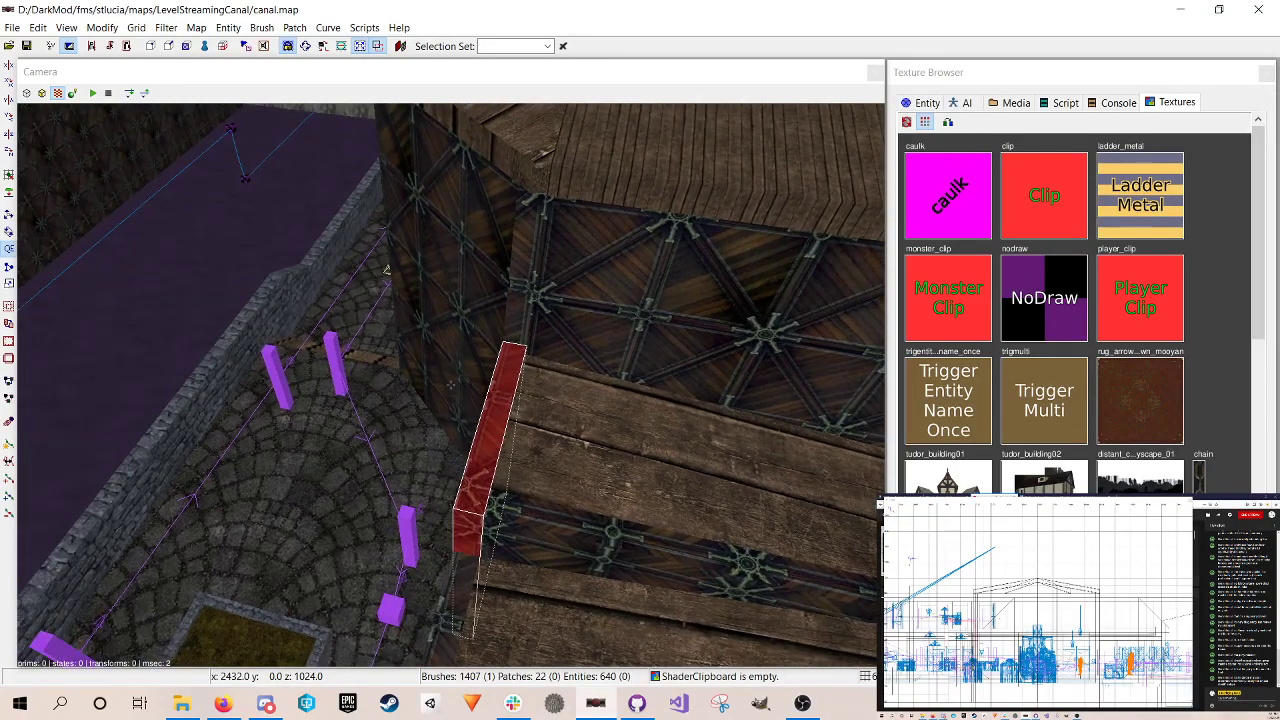
scroll(450, 385, down, 6)
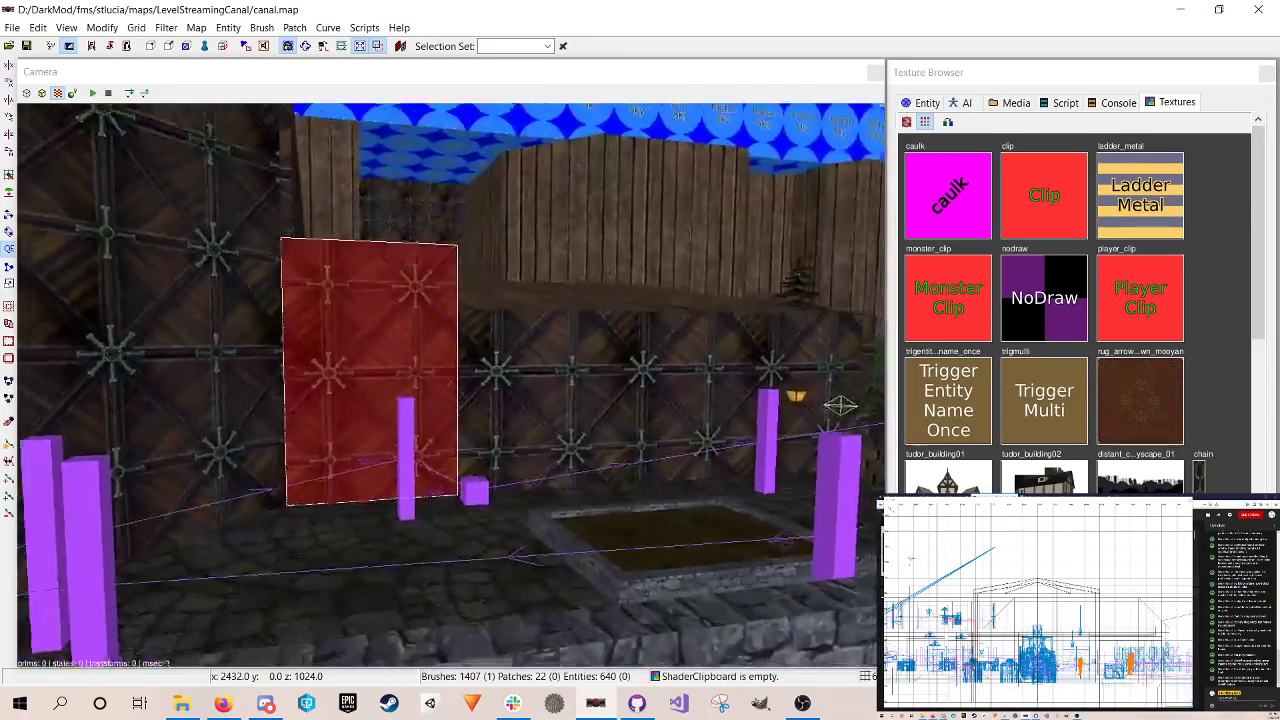
scroll(452, 385, down, 5)
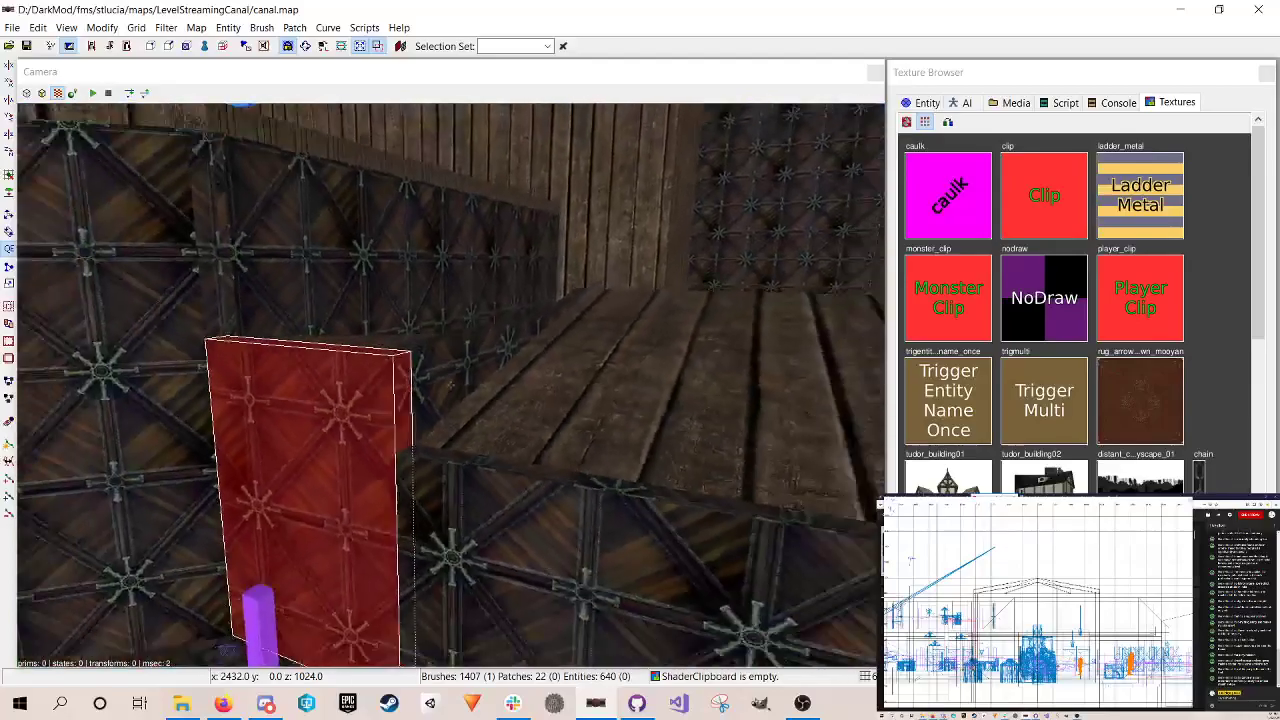
scroll(452, 385, up, 5)
scroll(452, 385, up, 2)
scroll(452, 385, down, 4)
right_click(428, 399)
right_click(631, 436)
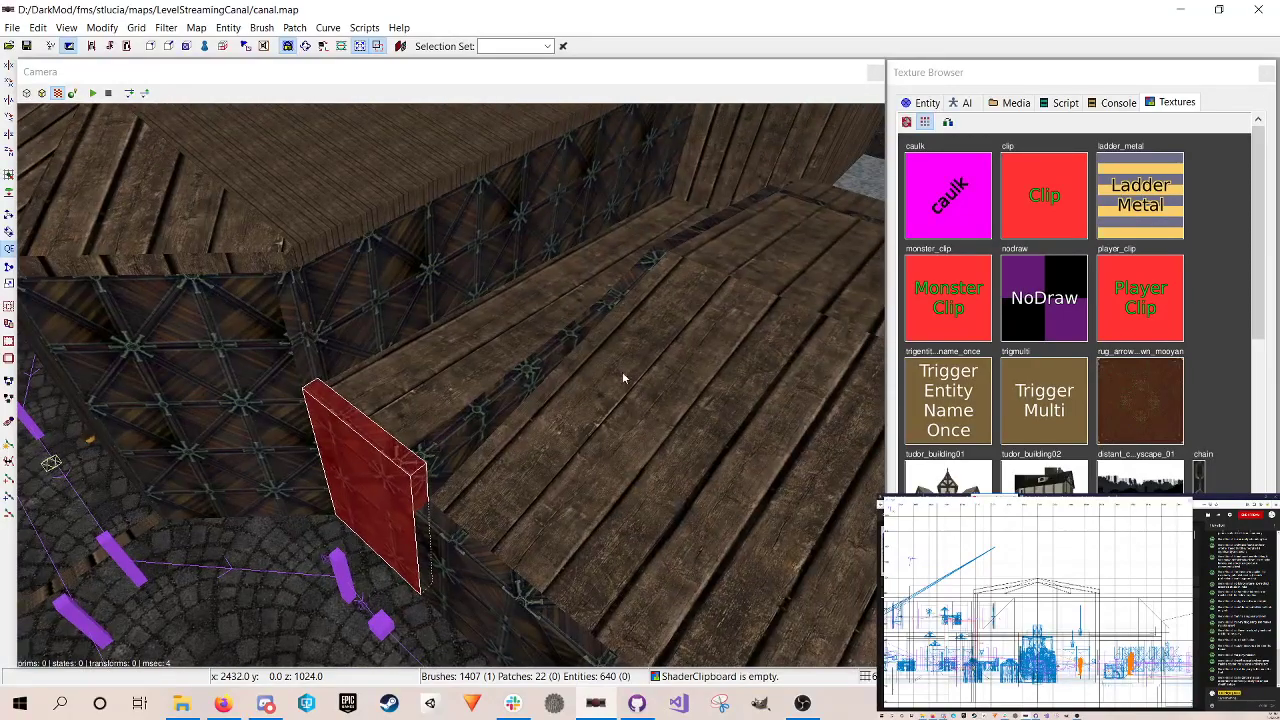
shift+click(572, 304)
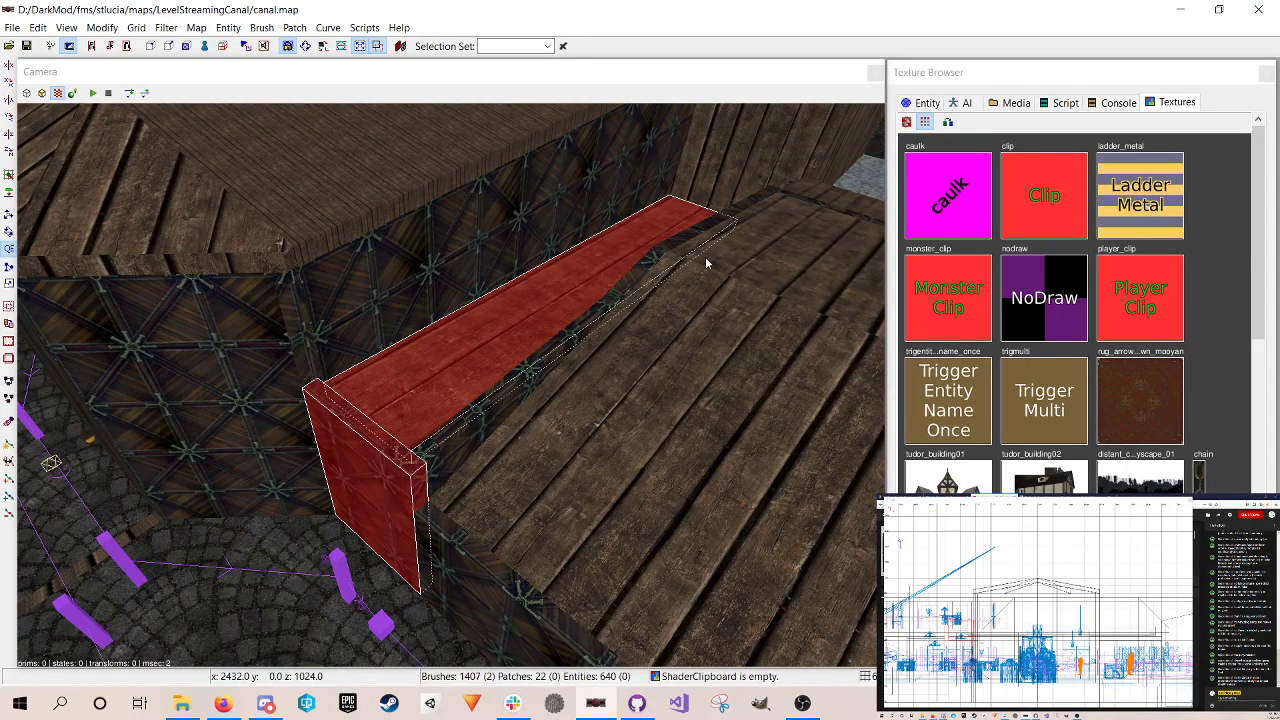
key(Escape)
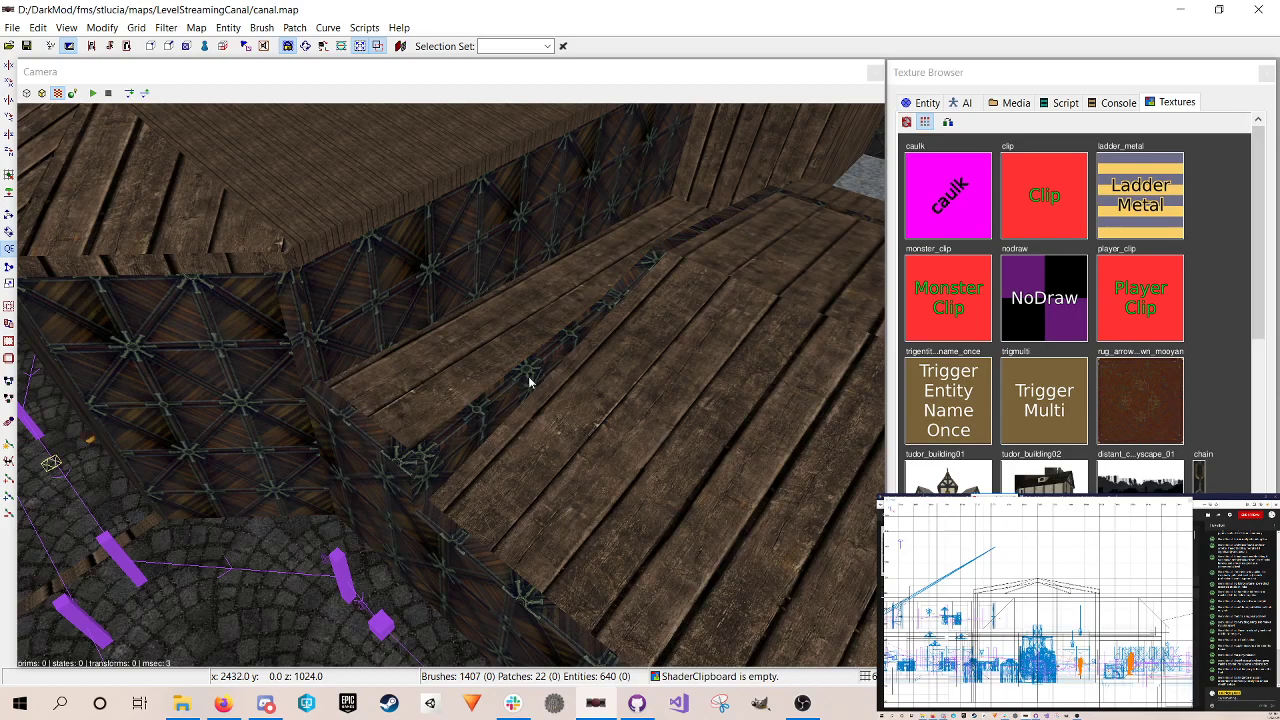
Step: Select the narrow street-side end wall again and examine how it meets the adjacent walls from street level
shift+click(336, 433)
right_click(548, 430)
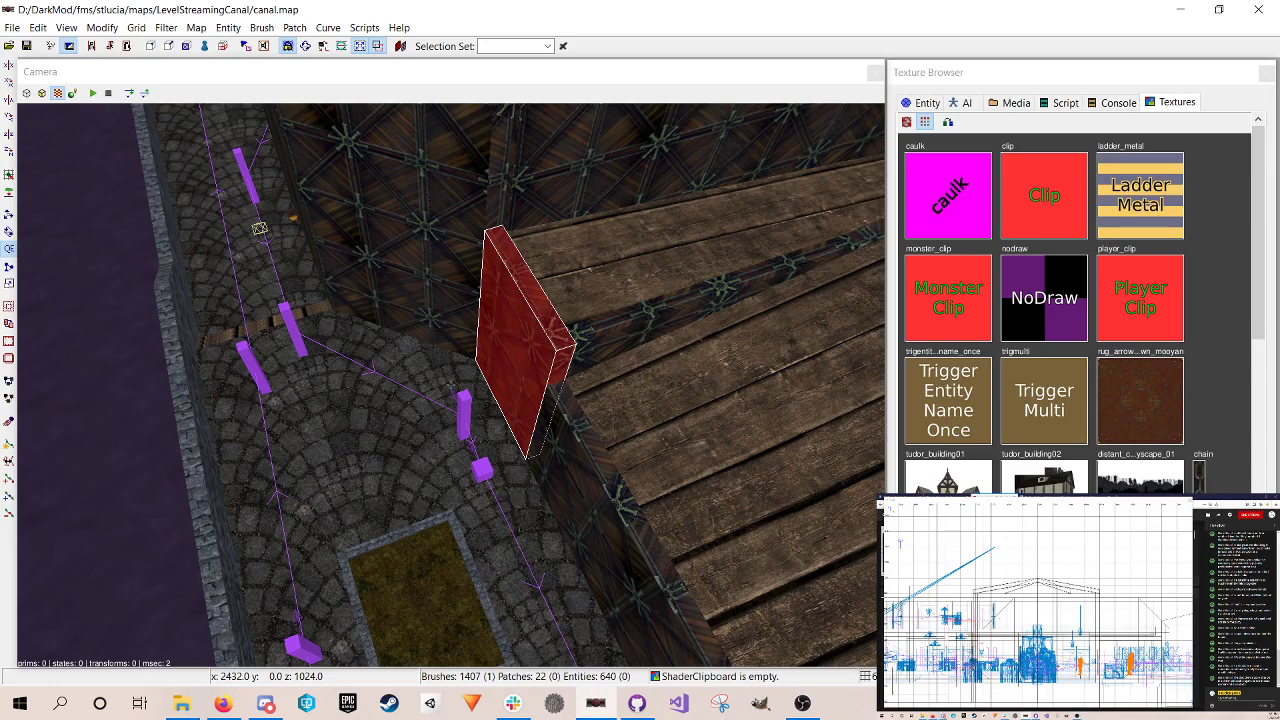
key(Up)
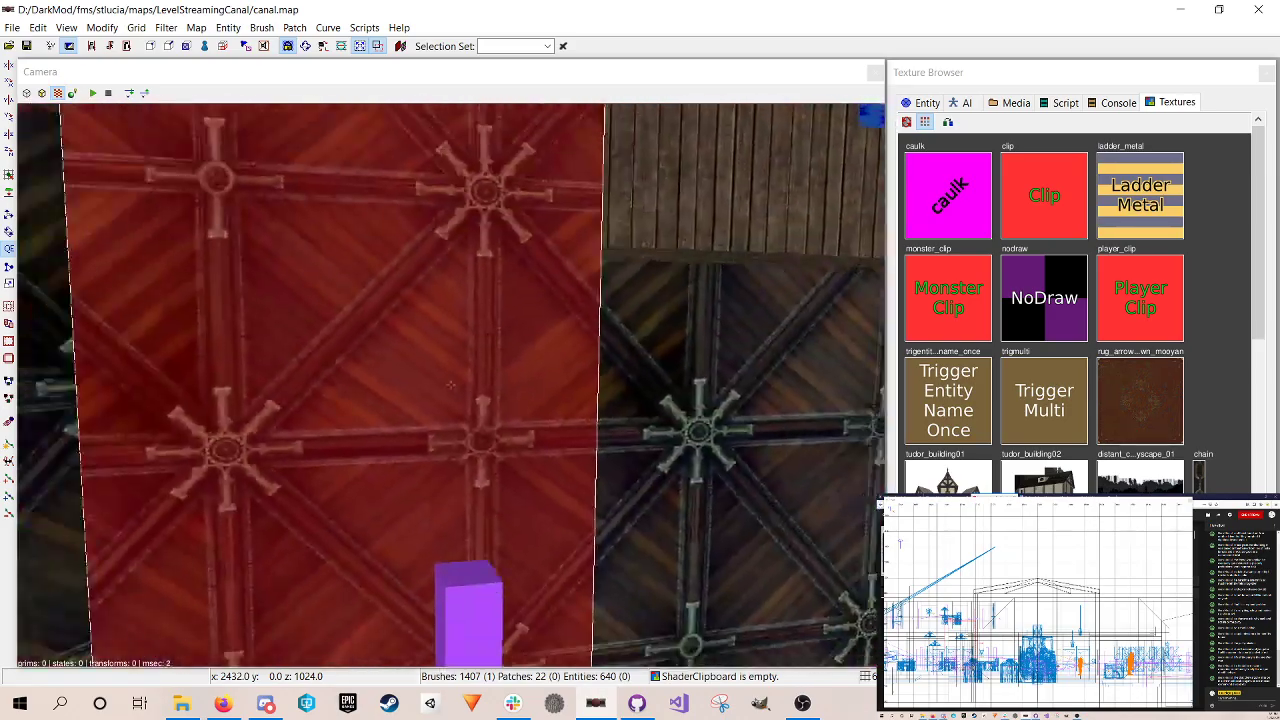
key(Down)
right_click(557, 438)
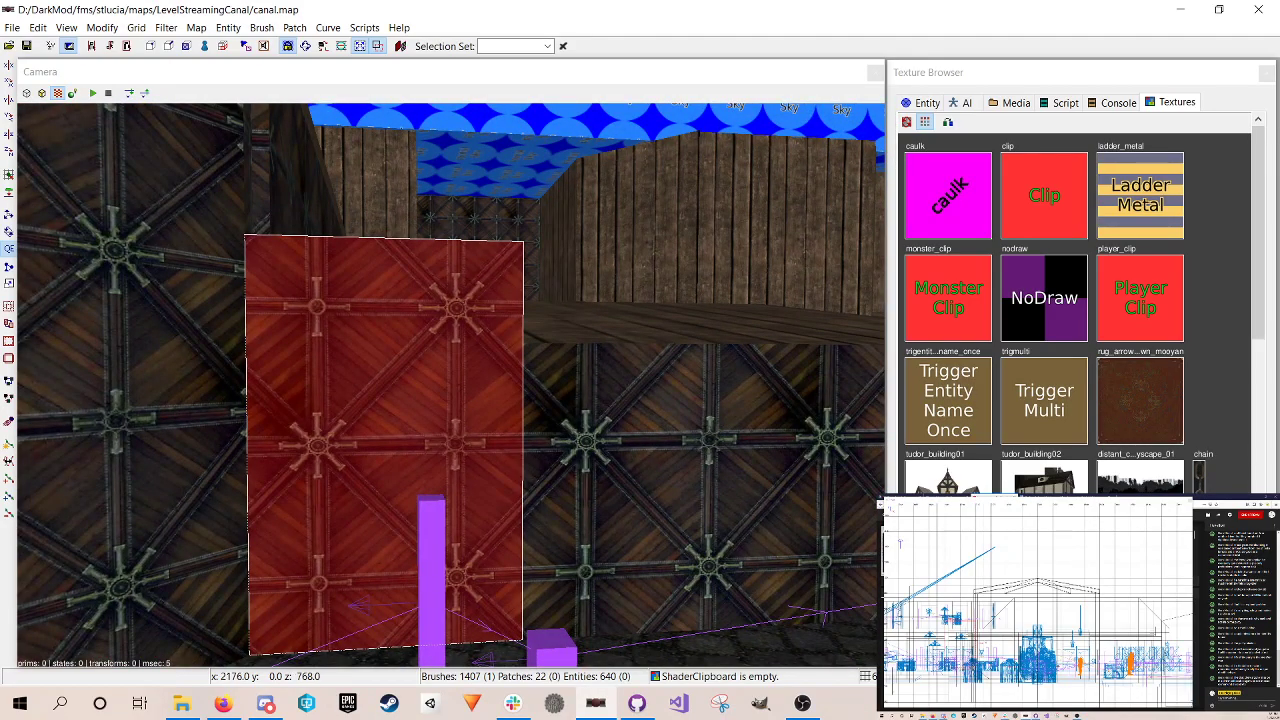
Step: Make the grid finer in the orthographic side view and deselect the end wall
right_drag(1040, 622, 1036, 598)
key([)
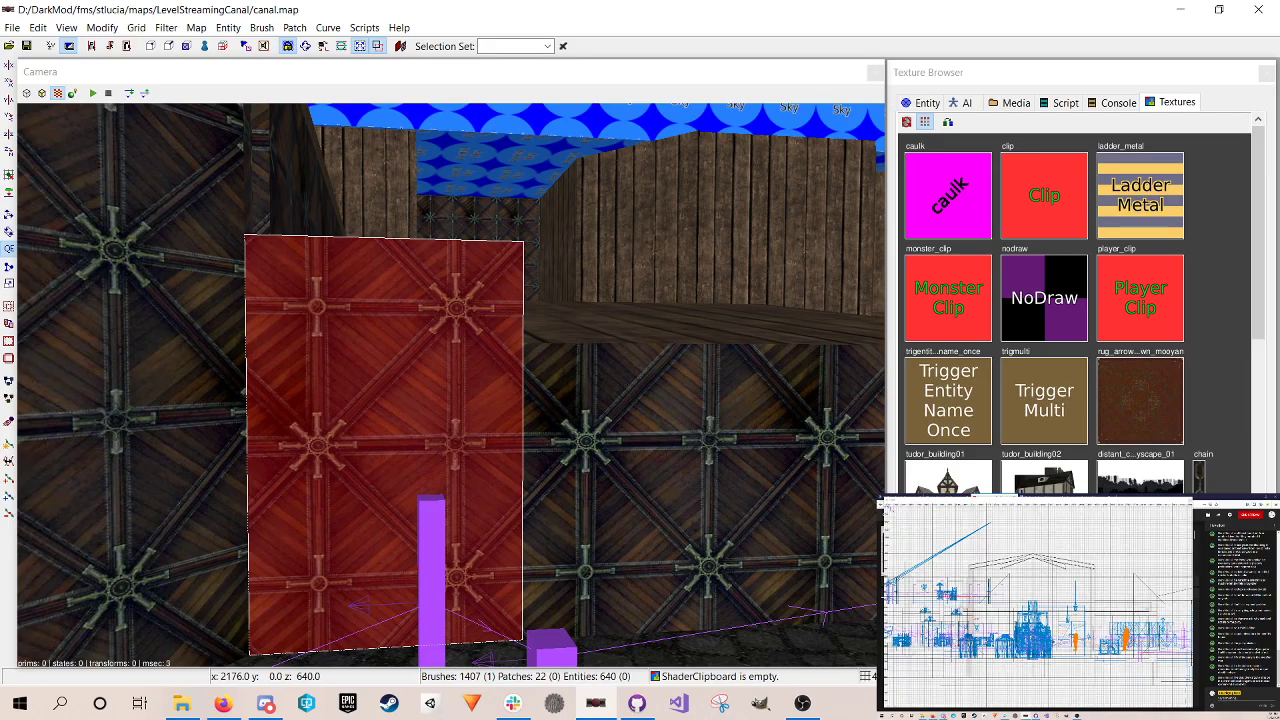
key(])
key(])
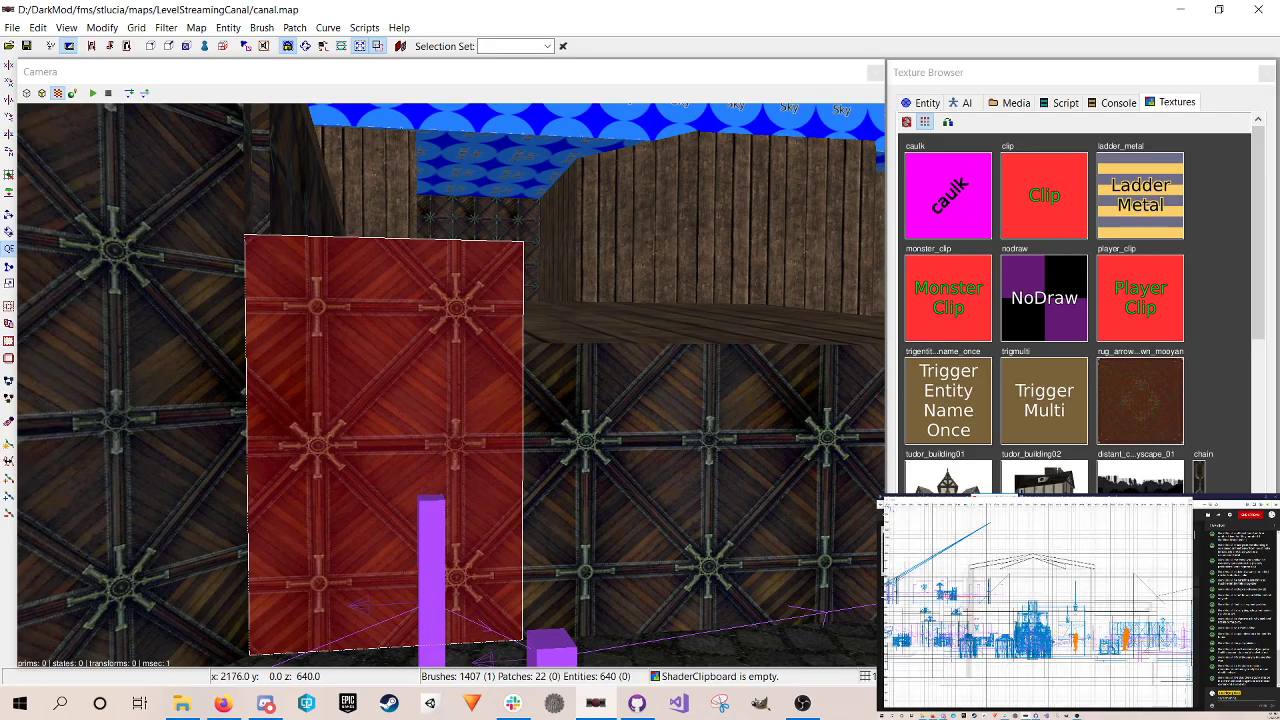
key(Escape)
Step: Select the top face of the narrow roof strip and switch the orthographic view to a top view zoomed in around it
right_click(637, 486)
key(Up)
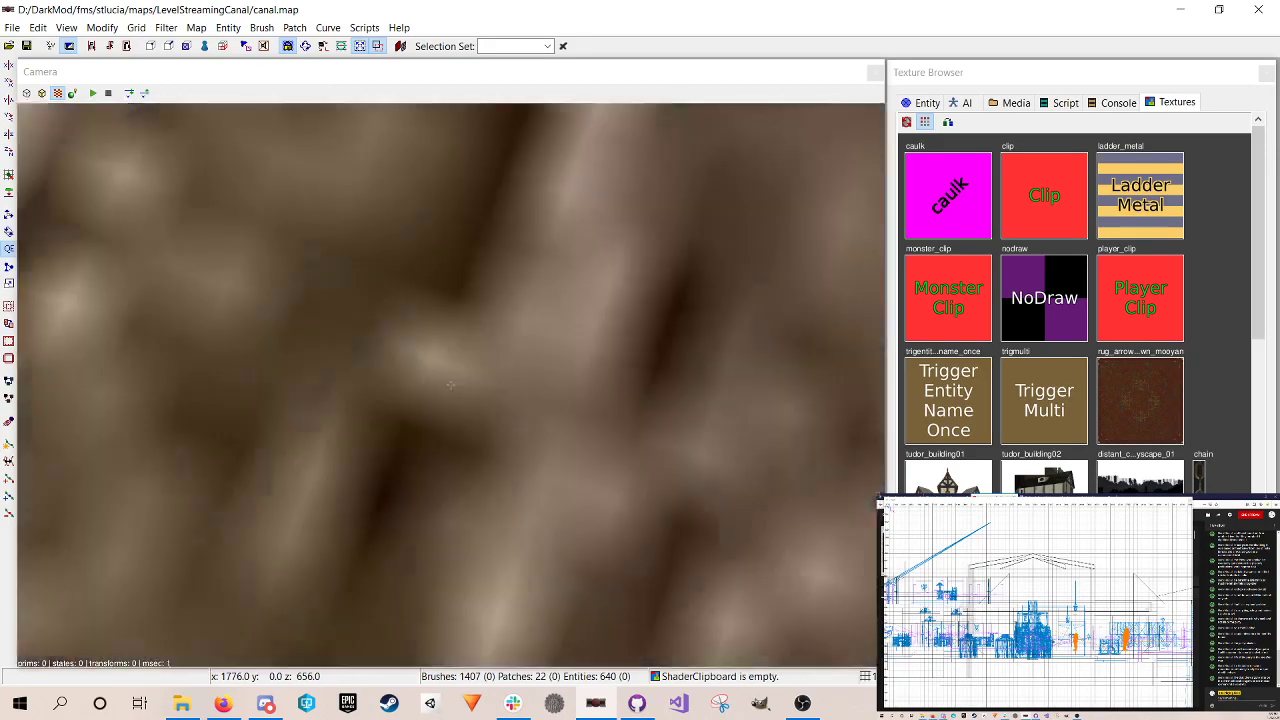
right_click(540, 441)
ctrl+shift+click(419, 363)
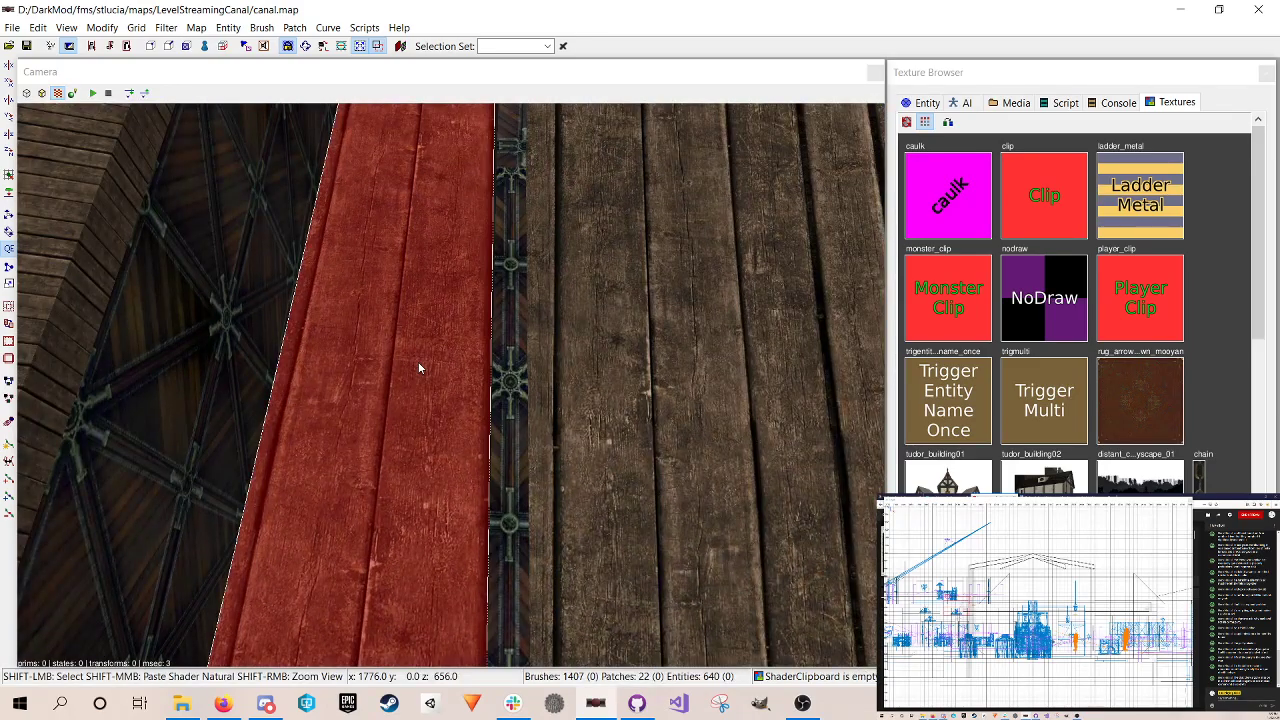
key(ctrl+Tab)
key(ctrl+Tab)
scroll(1038, 605, up, 3)
scroll(1038, 605, up, 3)
scroll(1038, 605, down, 4)
scroll(1038, 605, up, 1)
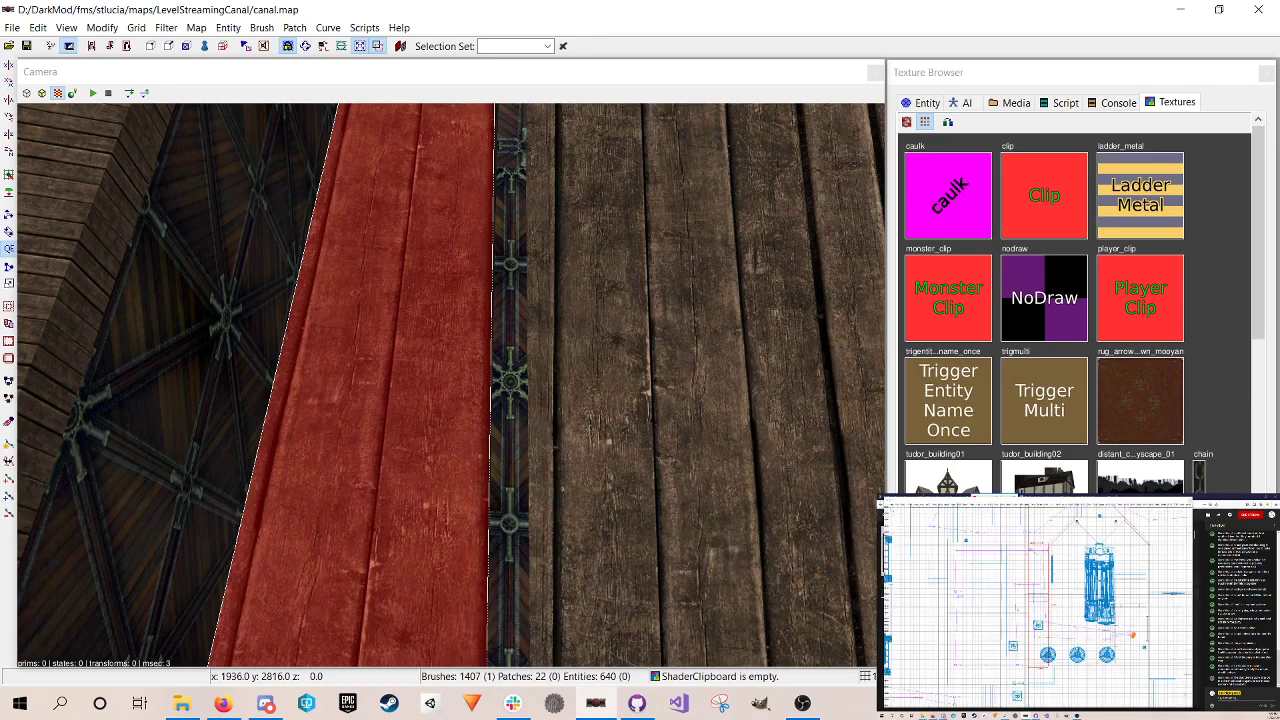
scroll(1038, 605, up, 3)
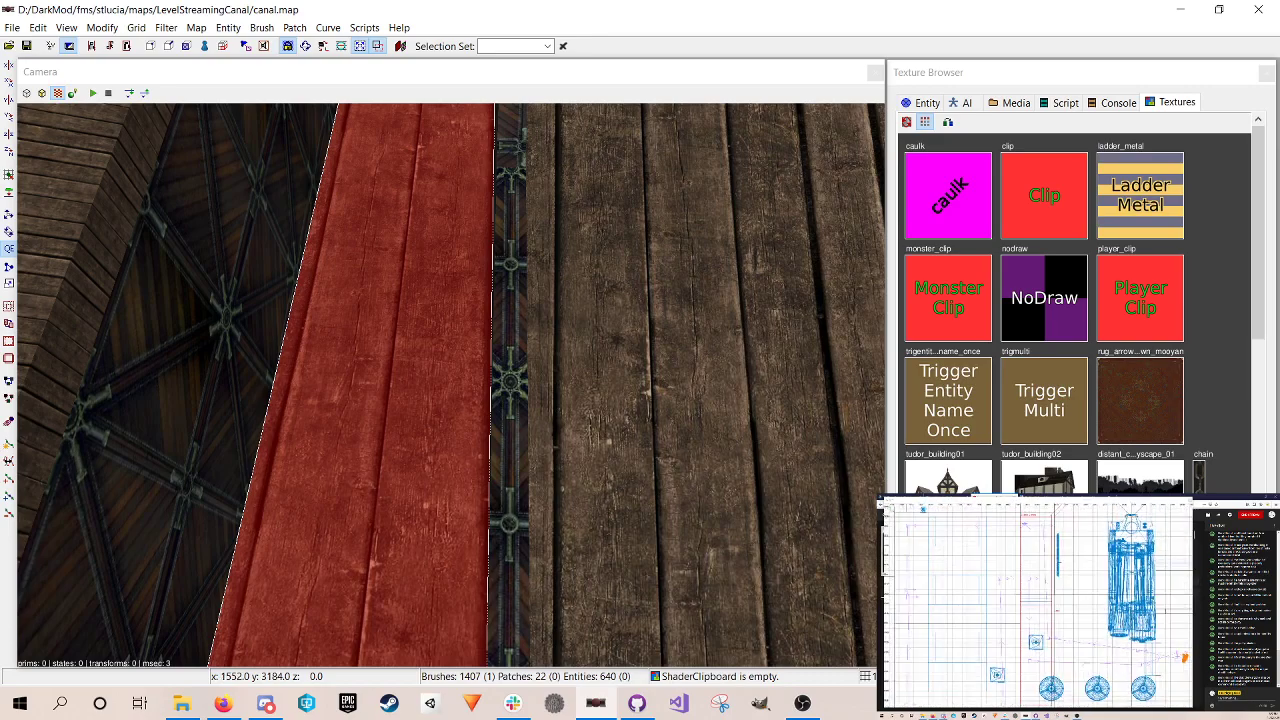
right_drag(1038, 605, 1033, 595)
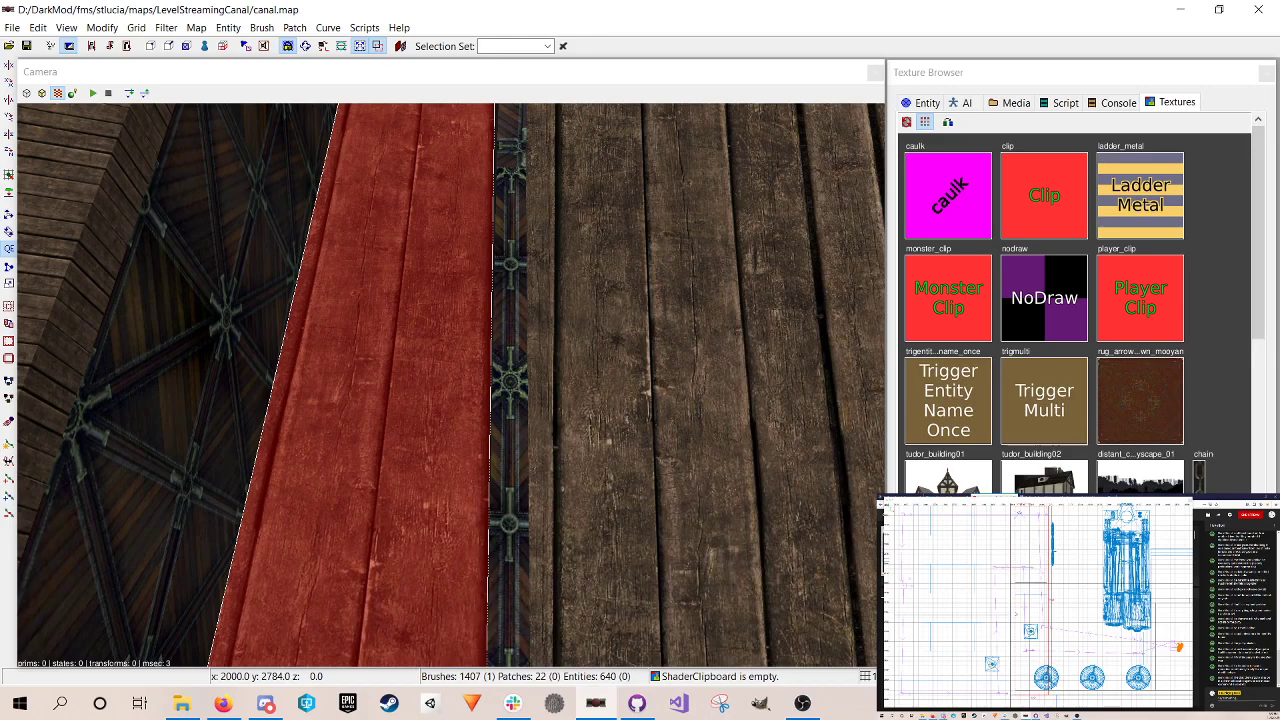
Step: Examine the selected roof strip and the adjoining roofs from directly above, along to the strip's far end
key(w)
key(q)
right_click(755, 404)
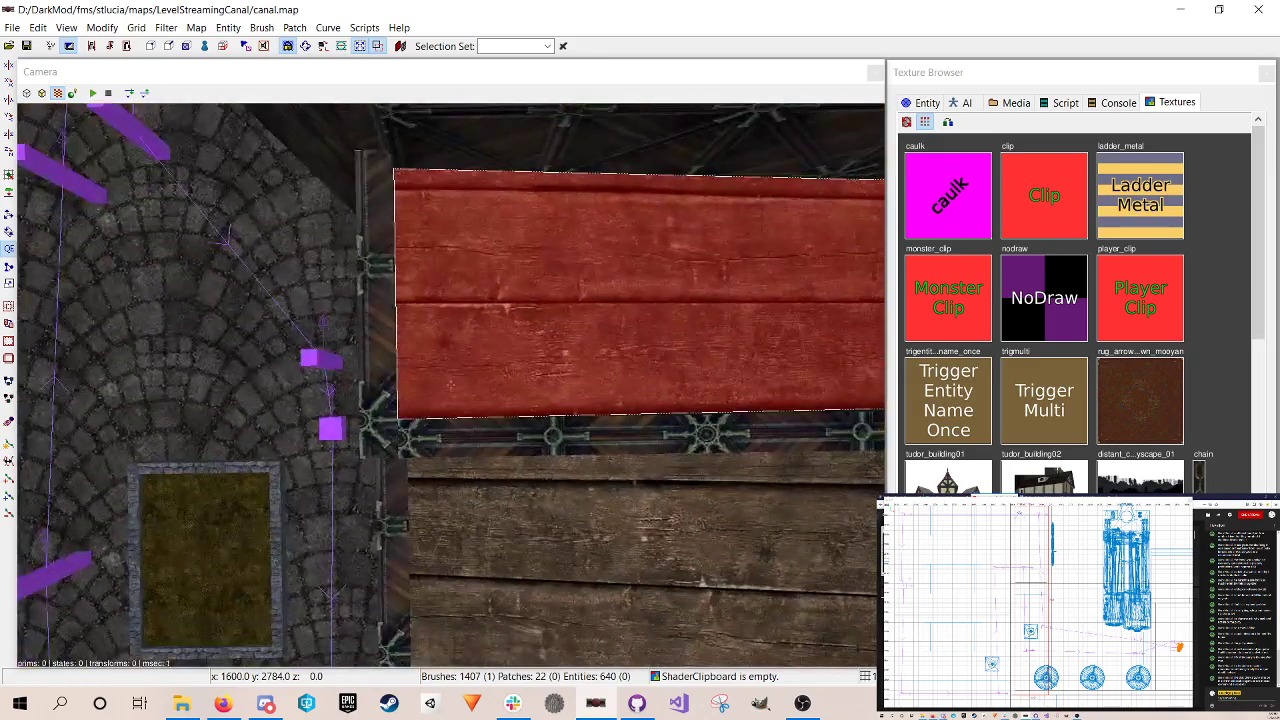
scroll(451, 384, down, 6)
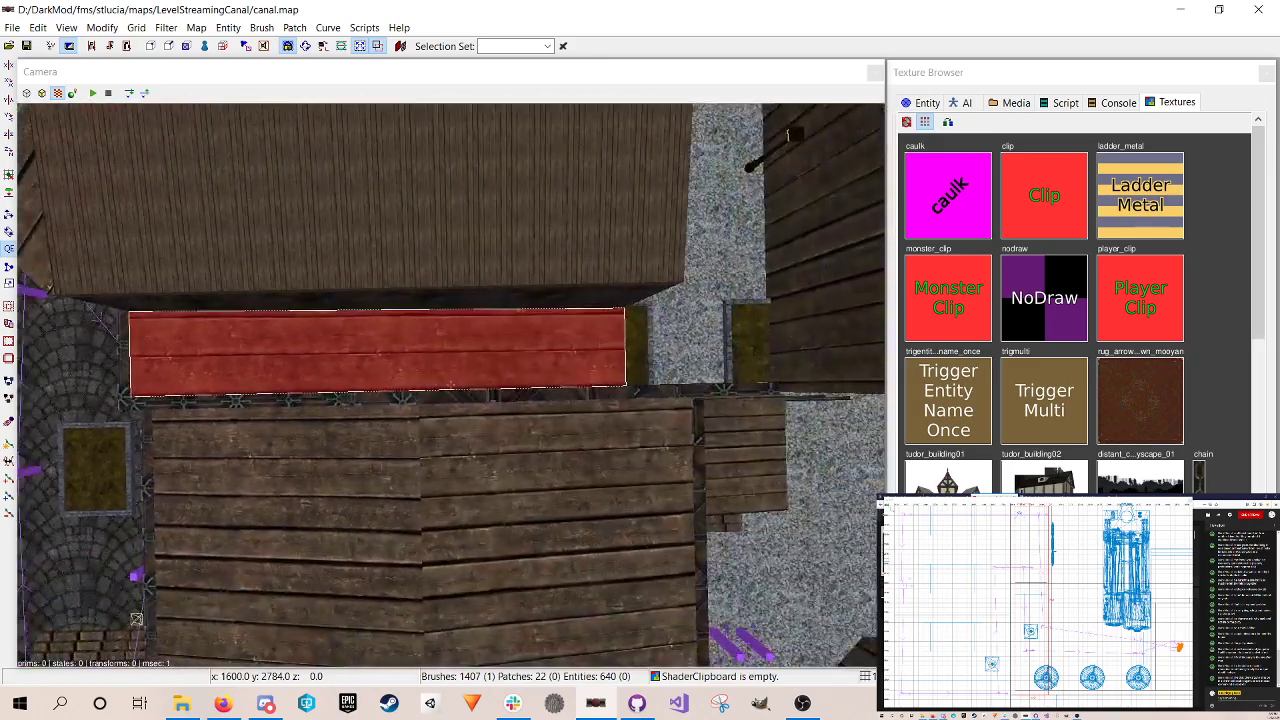
key(Right)
key(Left)
key(Right)
right_click(673, 391)
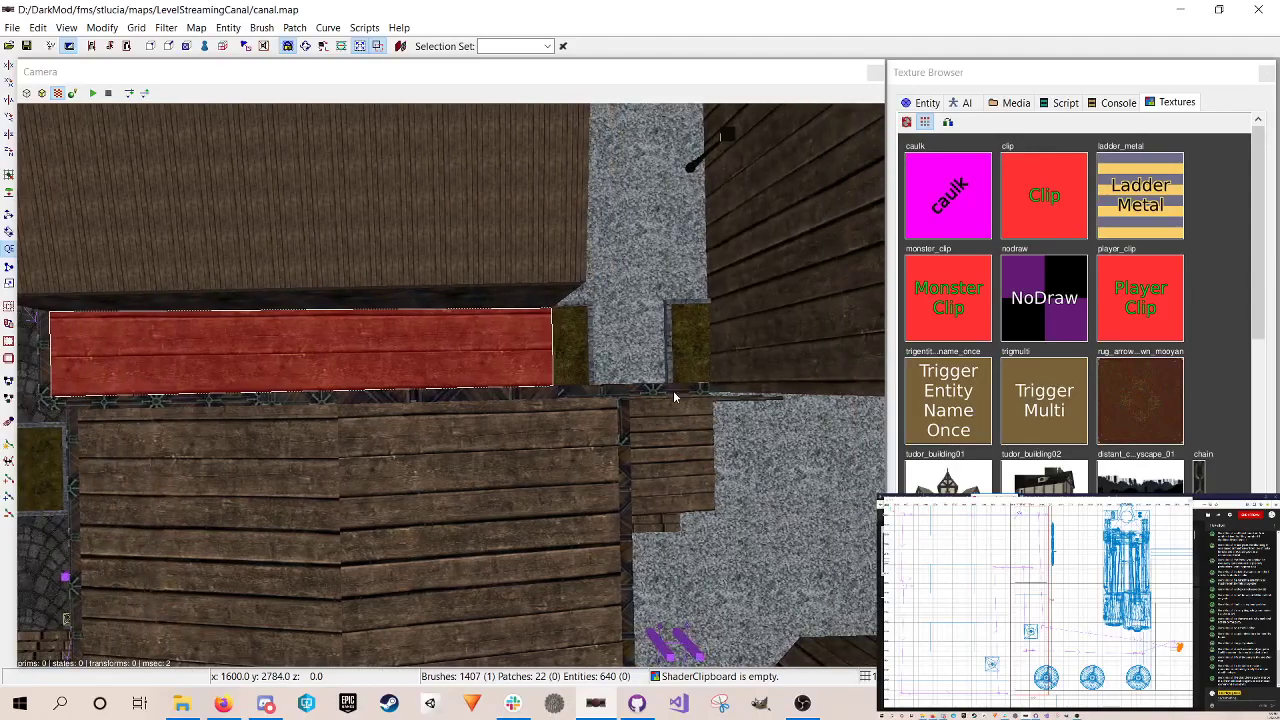
right_drag(1045, 640, 1039, 571)
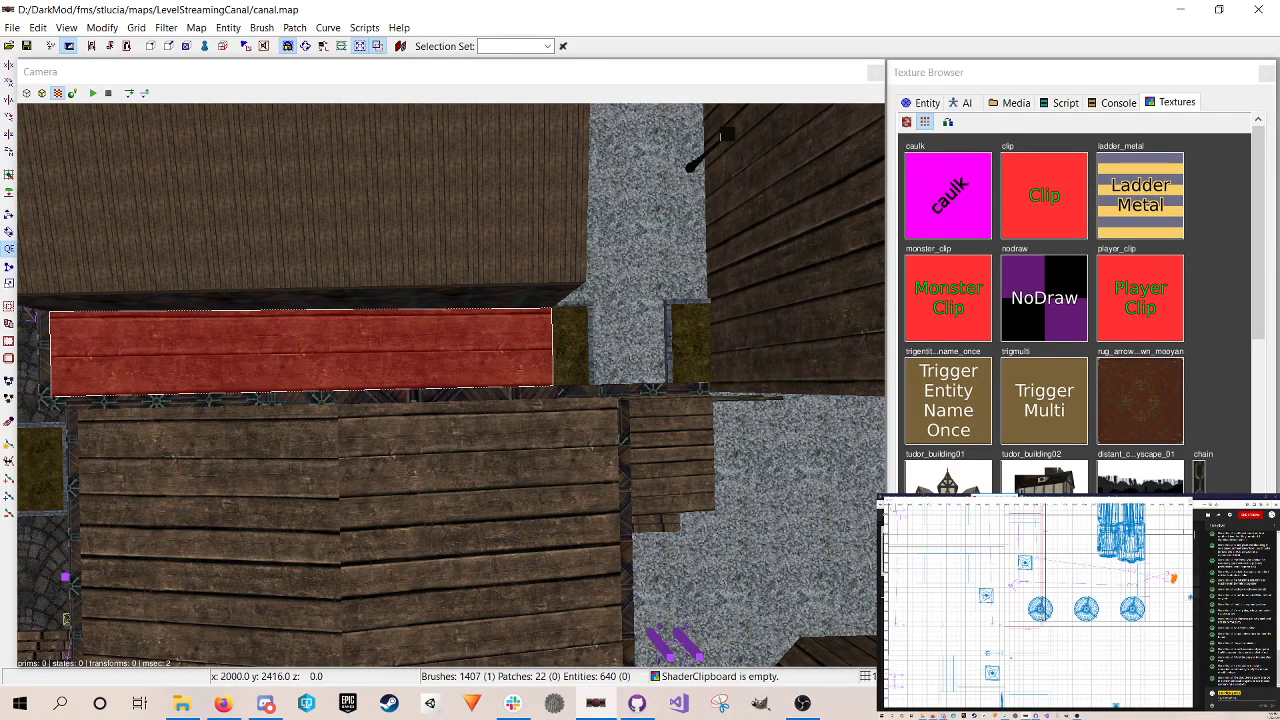
key(Escape)
drag(1010, 653, 1027, 628)
key(BackSpace)
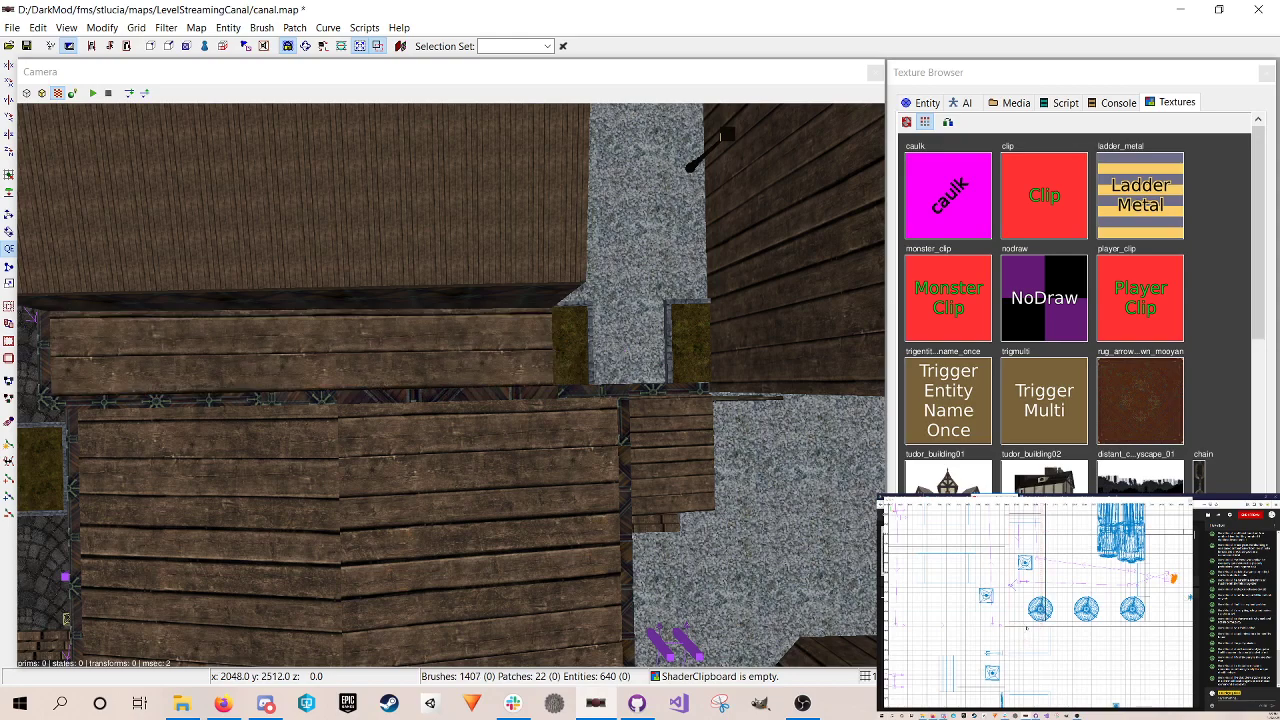
Step: Split the narrow roof strip crosswise into two segments at about y 2824 with the clipper, deselect it and save the map
shift+click(262, 329)
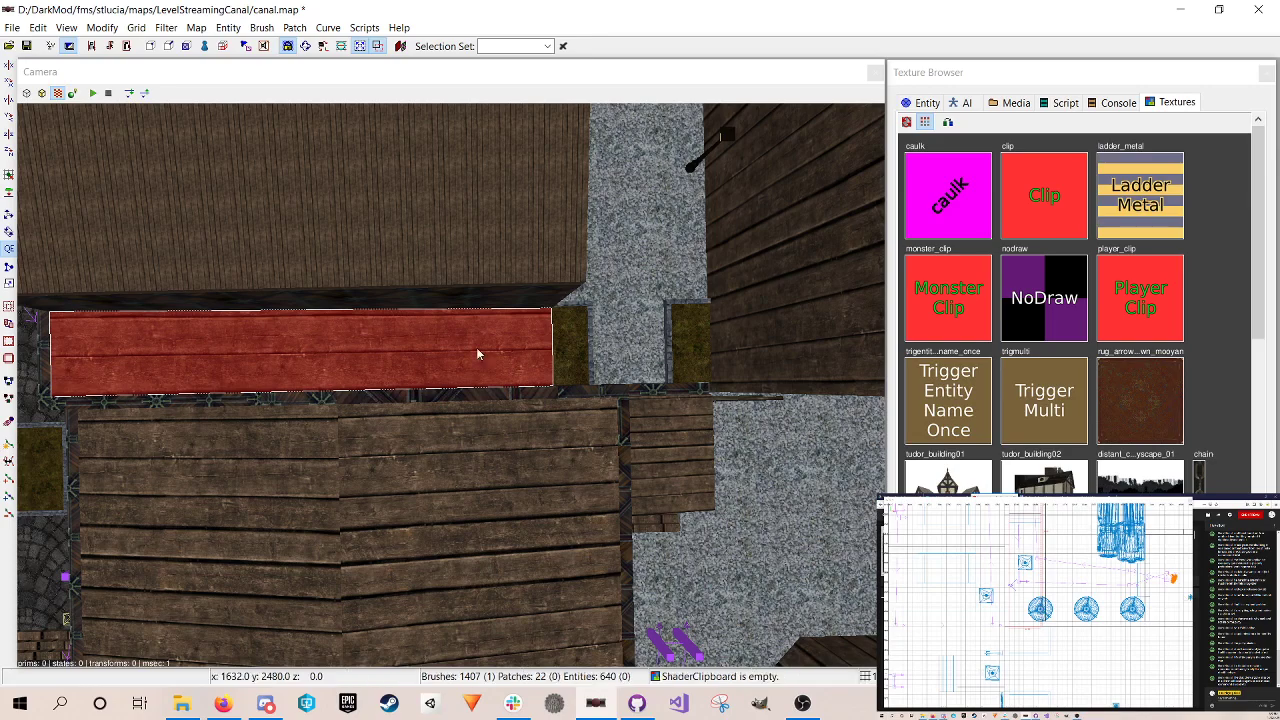
right_drag(994, 579, 1000, 692)
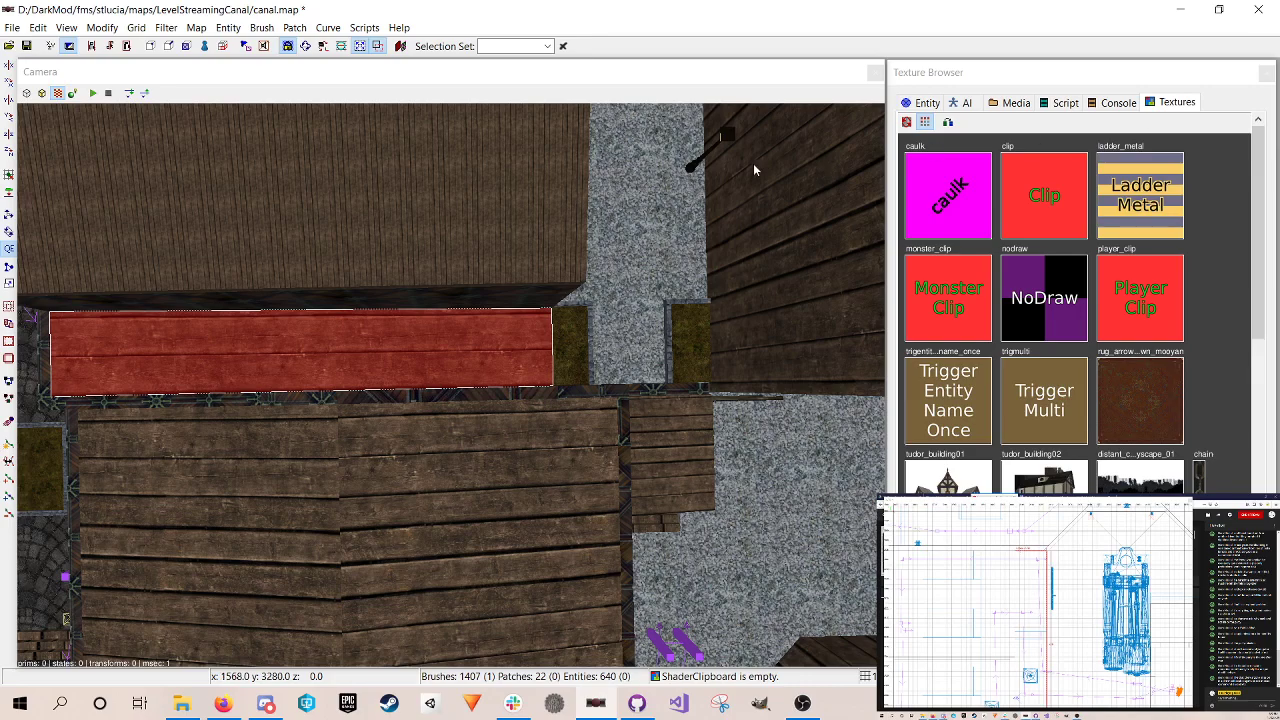
right_click(298, 418)
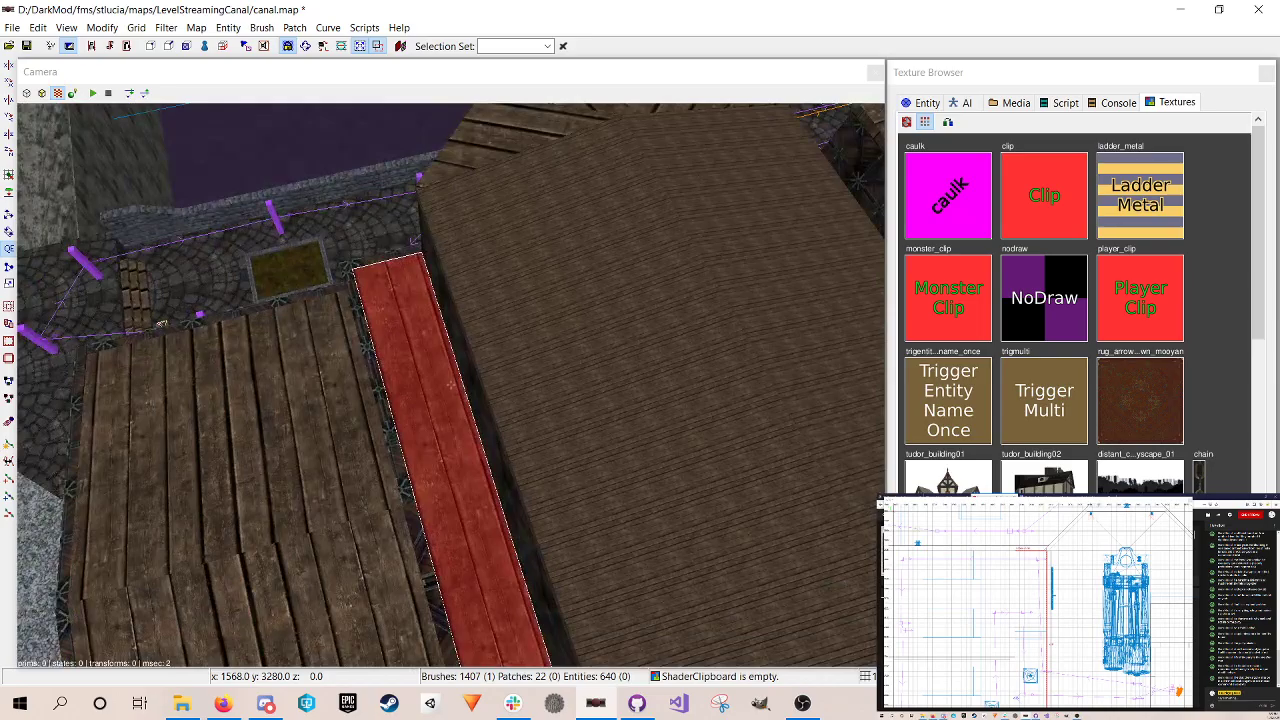
key(Up)
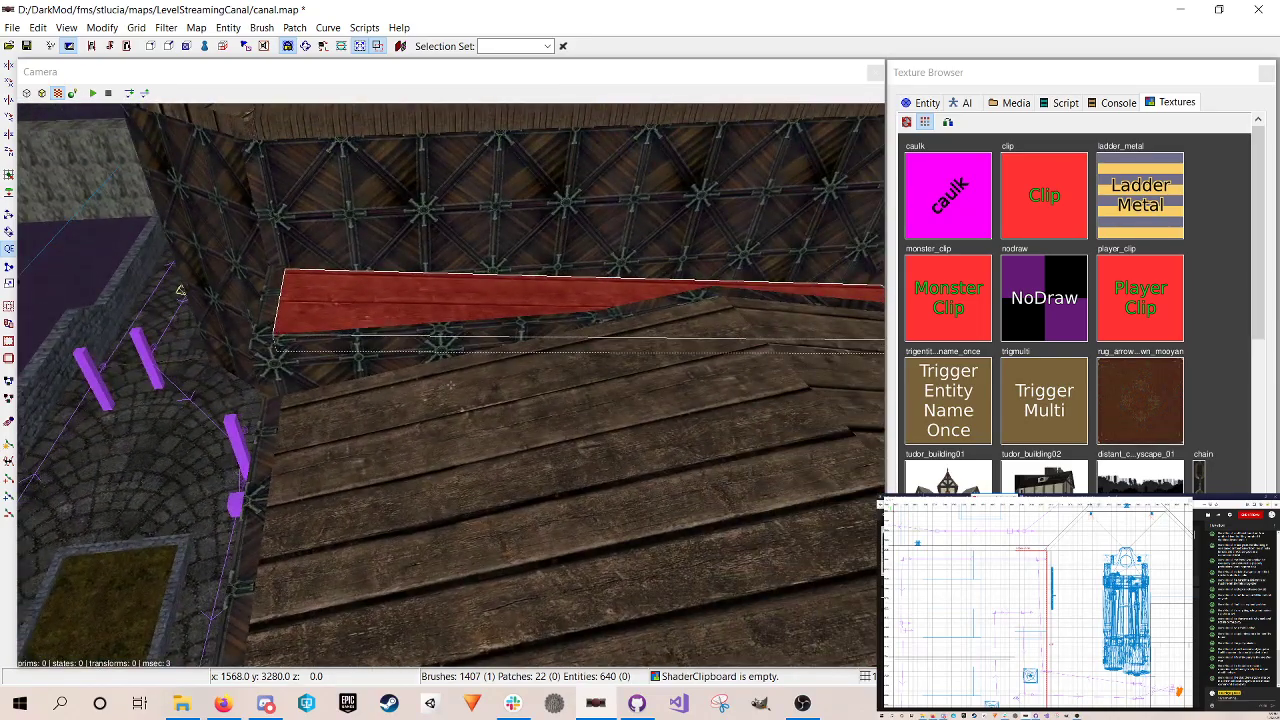
right_click(297, 418)
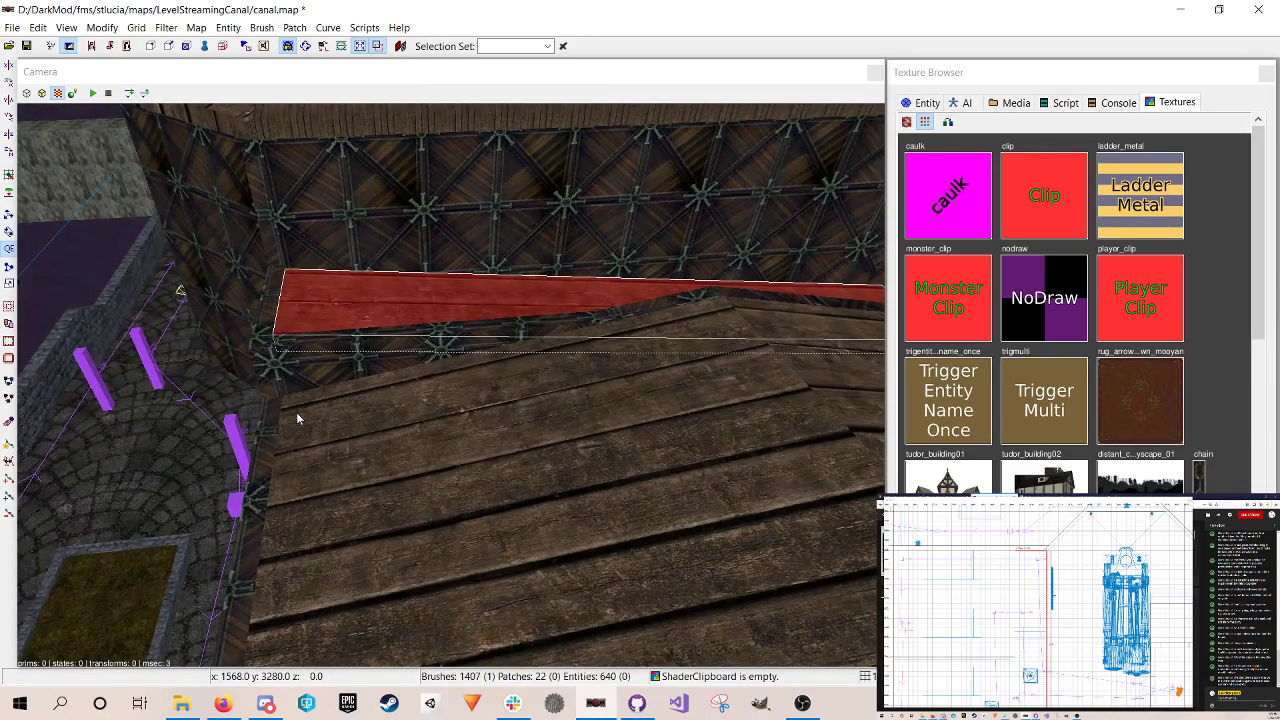
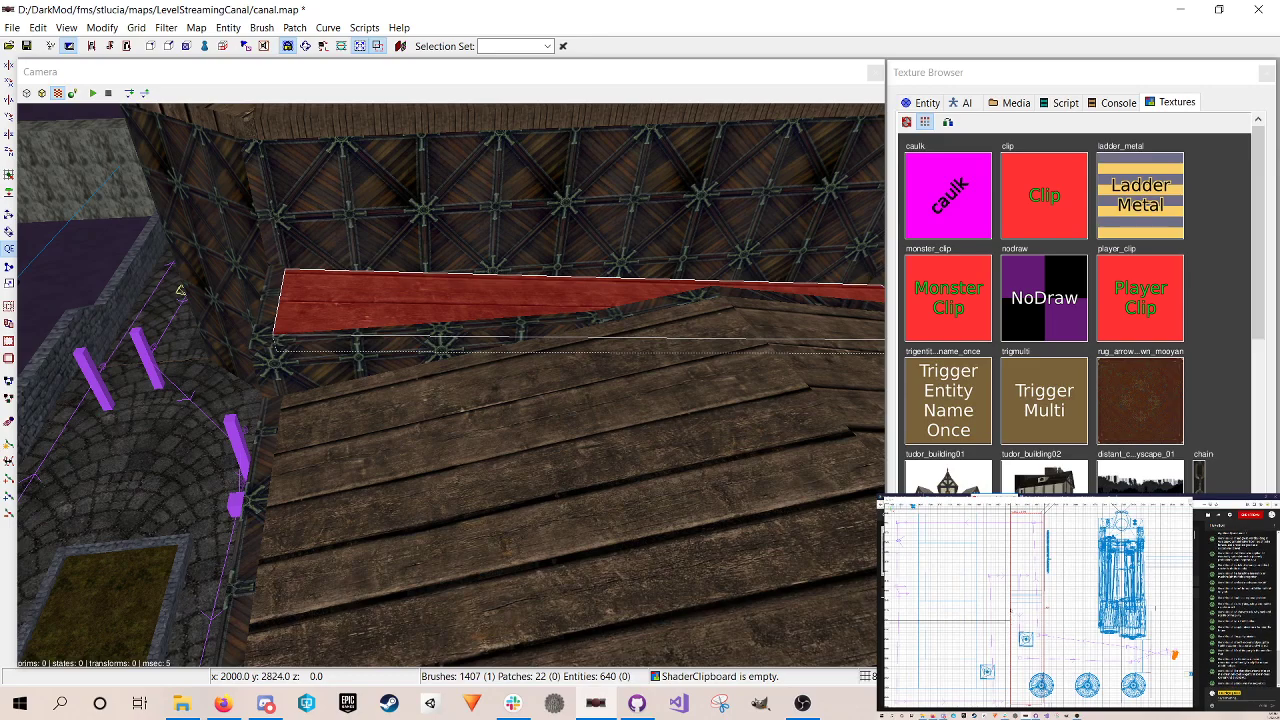
key(x)
click(1010, 609)
click(1042, 609)
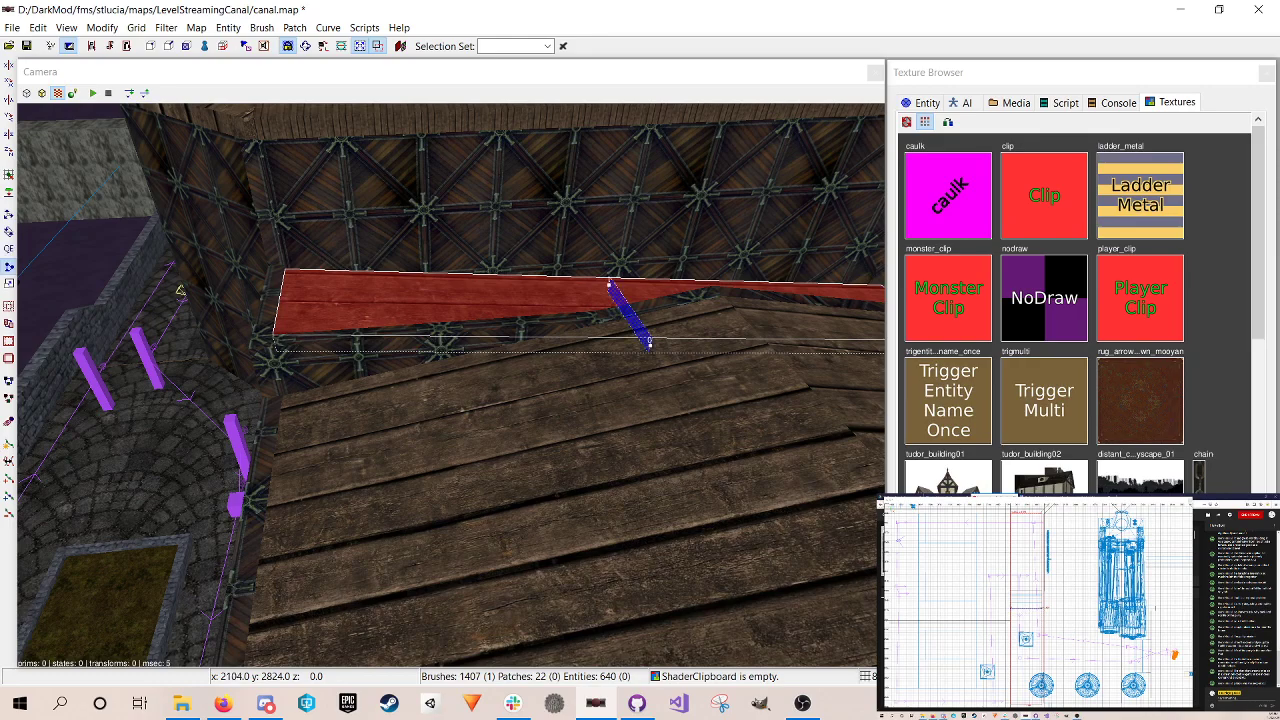
key(shift+Return)
right_click(634, 419)
key(Escape)
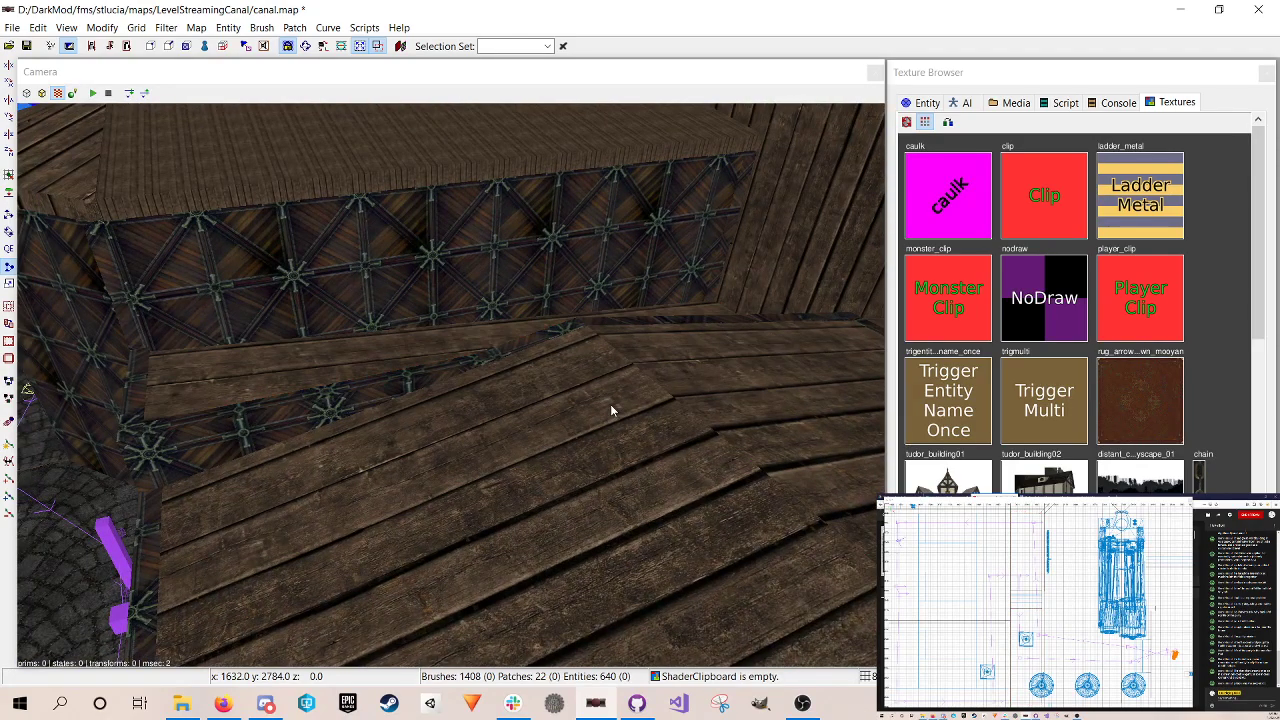
key(ctrl+s)
shift+click(280, 364)
key(e)
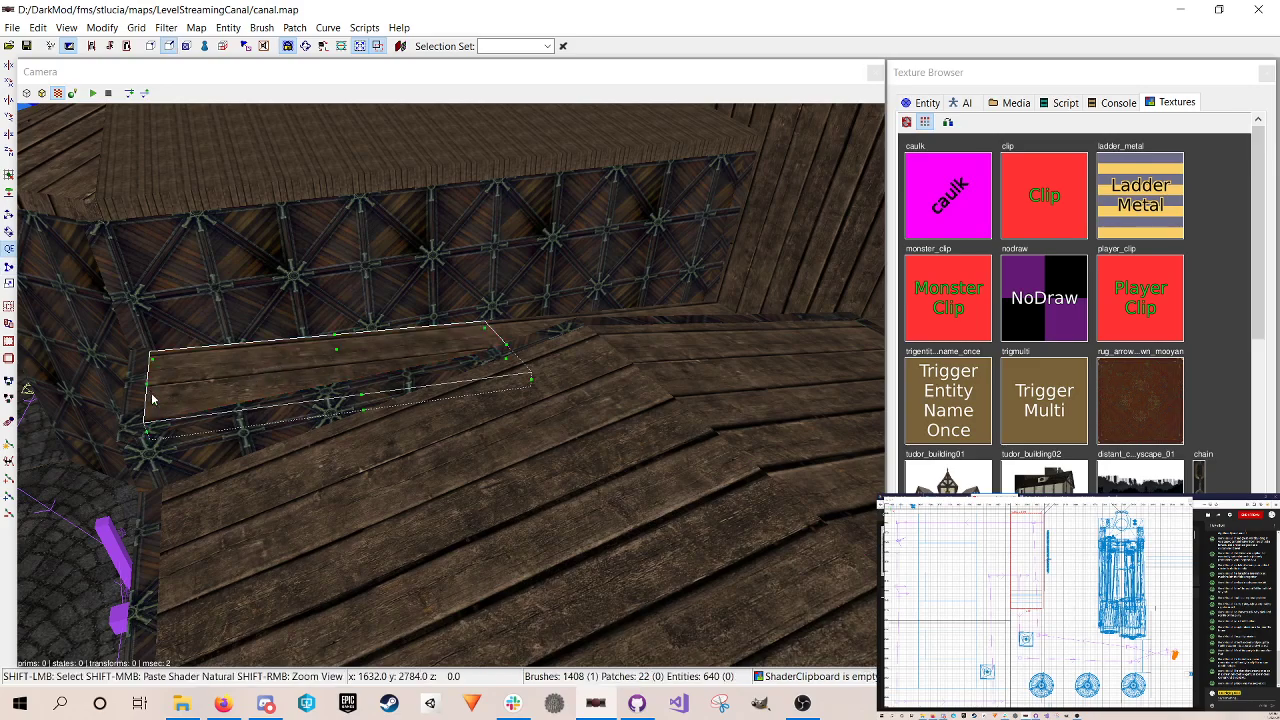
key(Escape)
key(Escape)
Step: Select the roof strip's inner segment, switch the orthographic view to a side view around it and clear the selection
shift+click(531, 329)
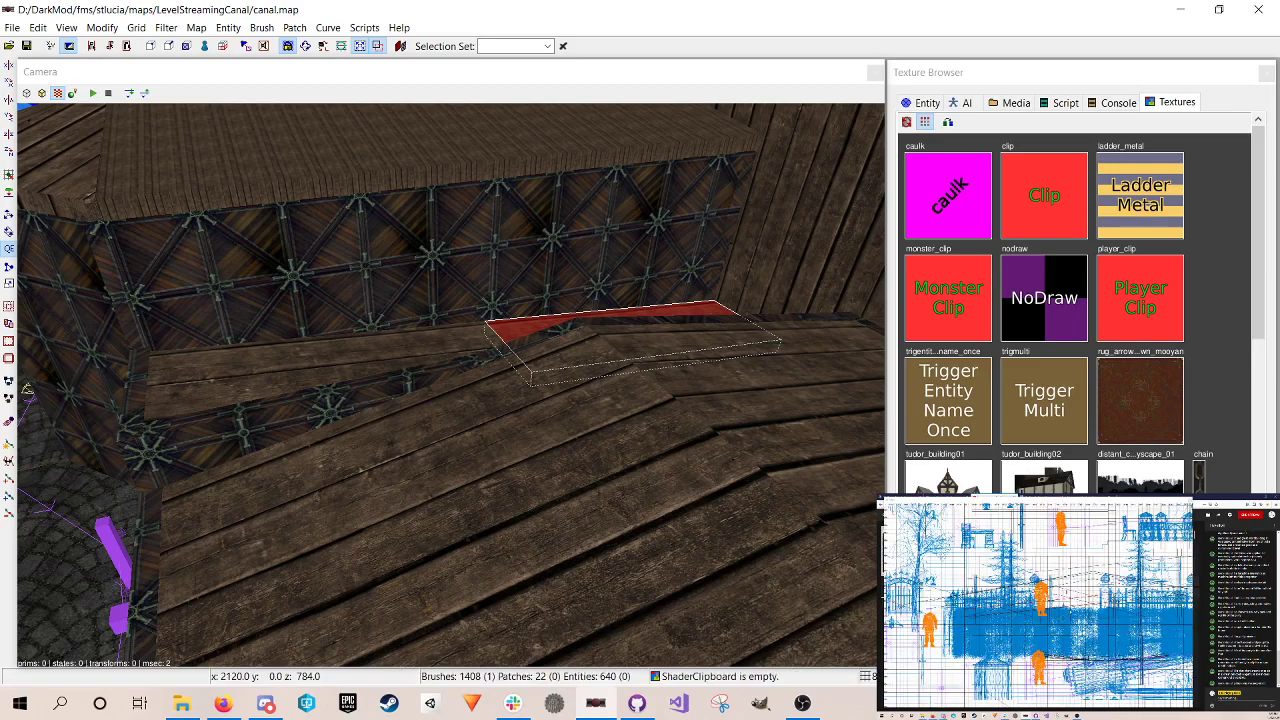
scroll(1040, 610, up, 3)
key(ctrl+Tab)
key(ctrl+Tab)
key(ctrl+Tab)
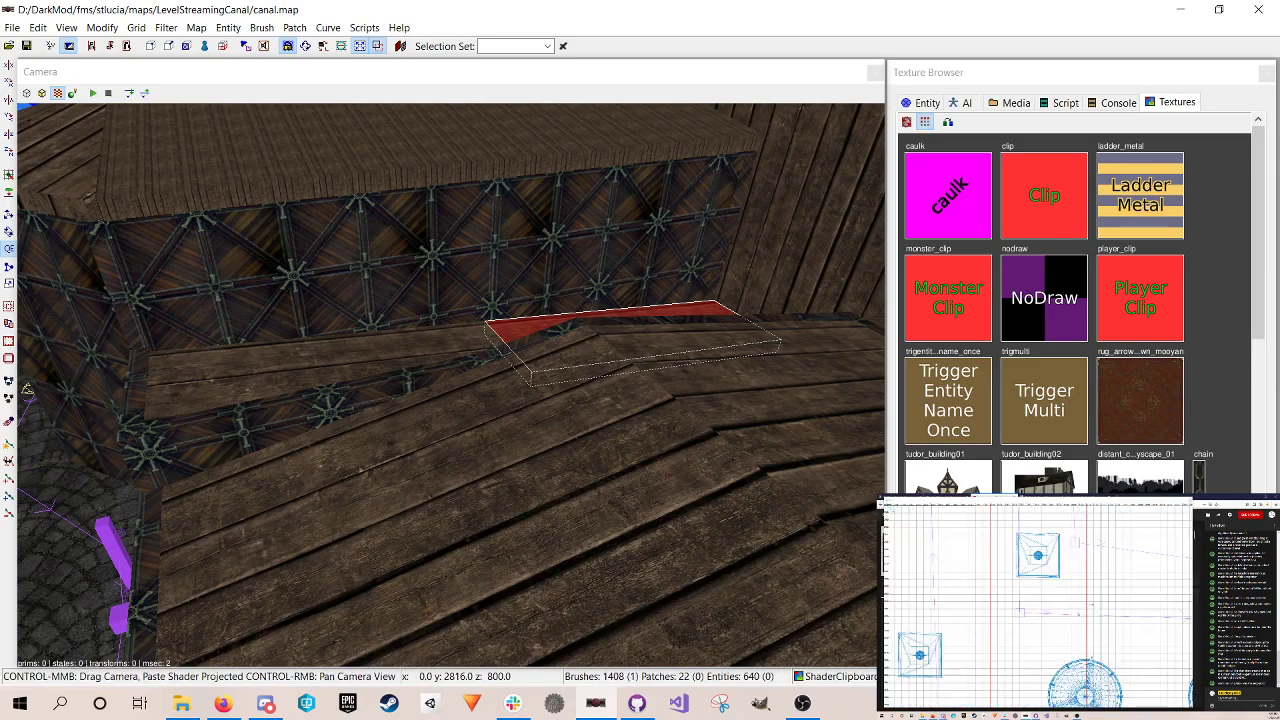
key(Escape)
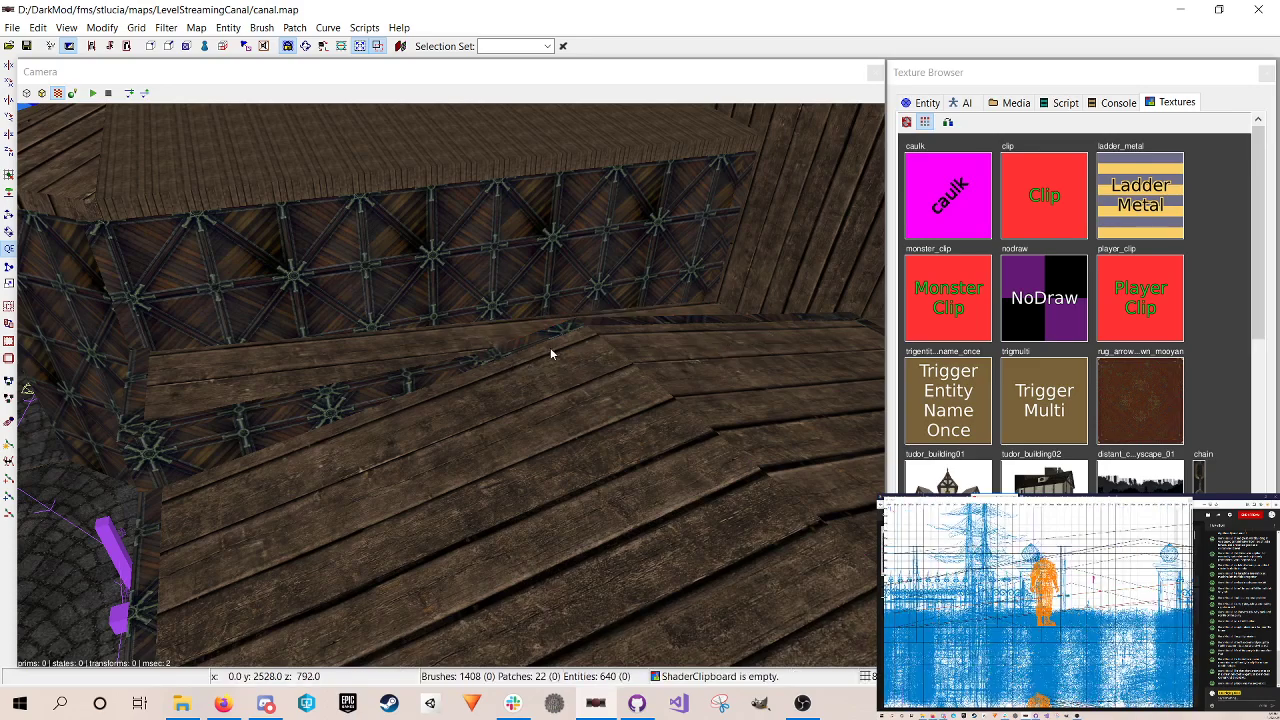
Step: Lower the street-end edge of the roof strip's outer segment so it slopes down towards the street, and save the map
shift+click(278, 354)
scroll(1040, 605, down, 4)
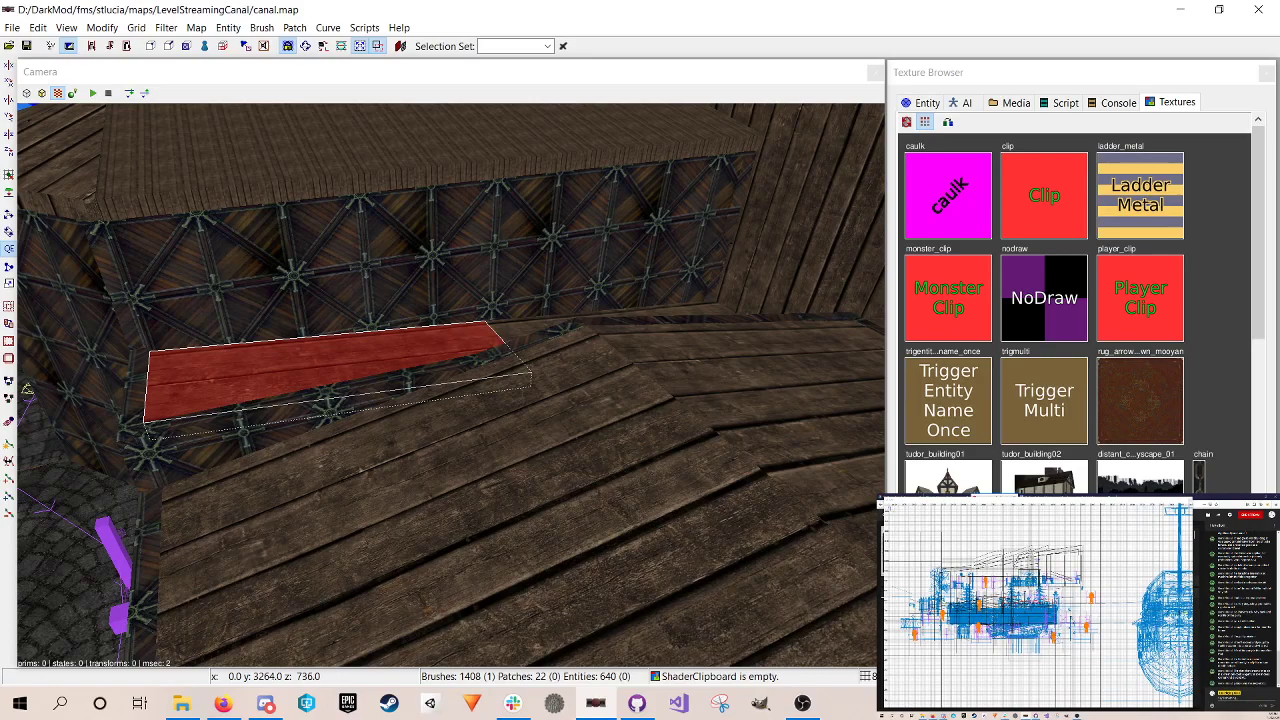
scroll(1040, 605, up, 4)
key(e)
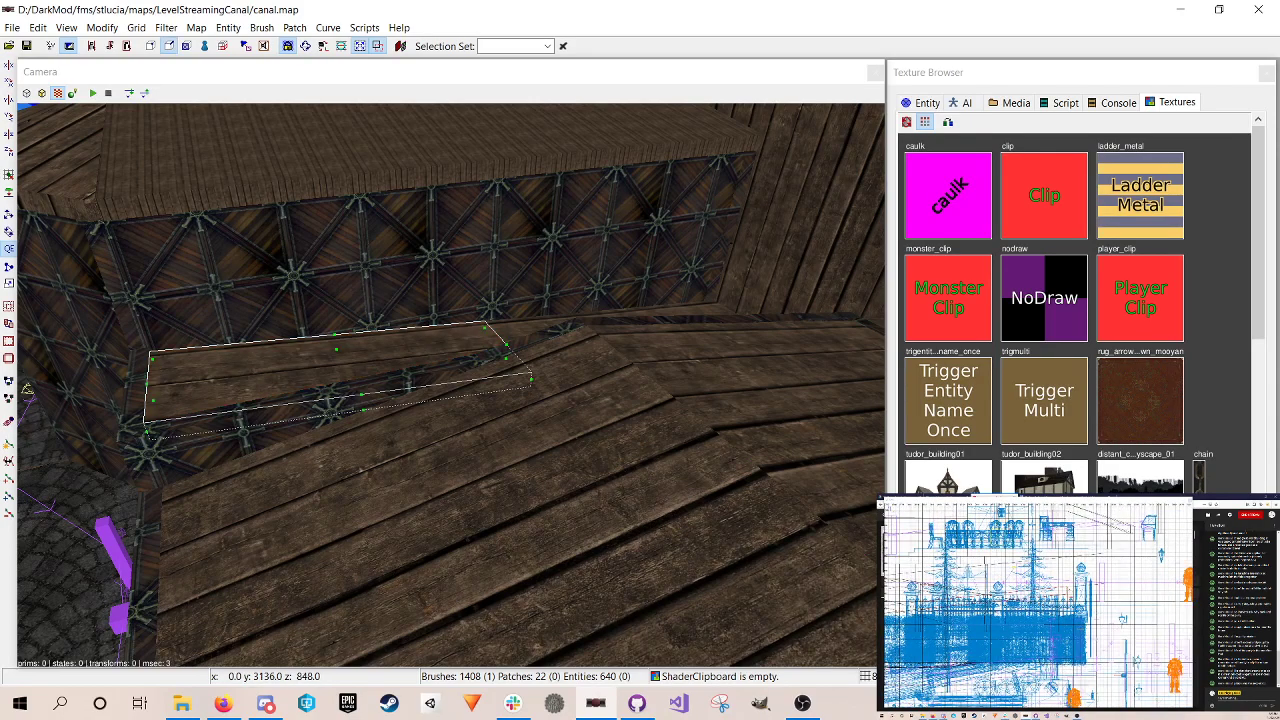
shift+click(147, 383)
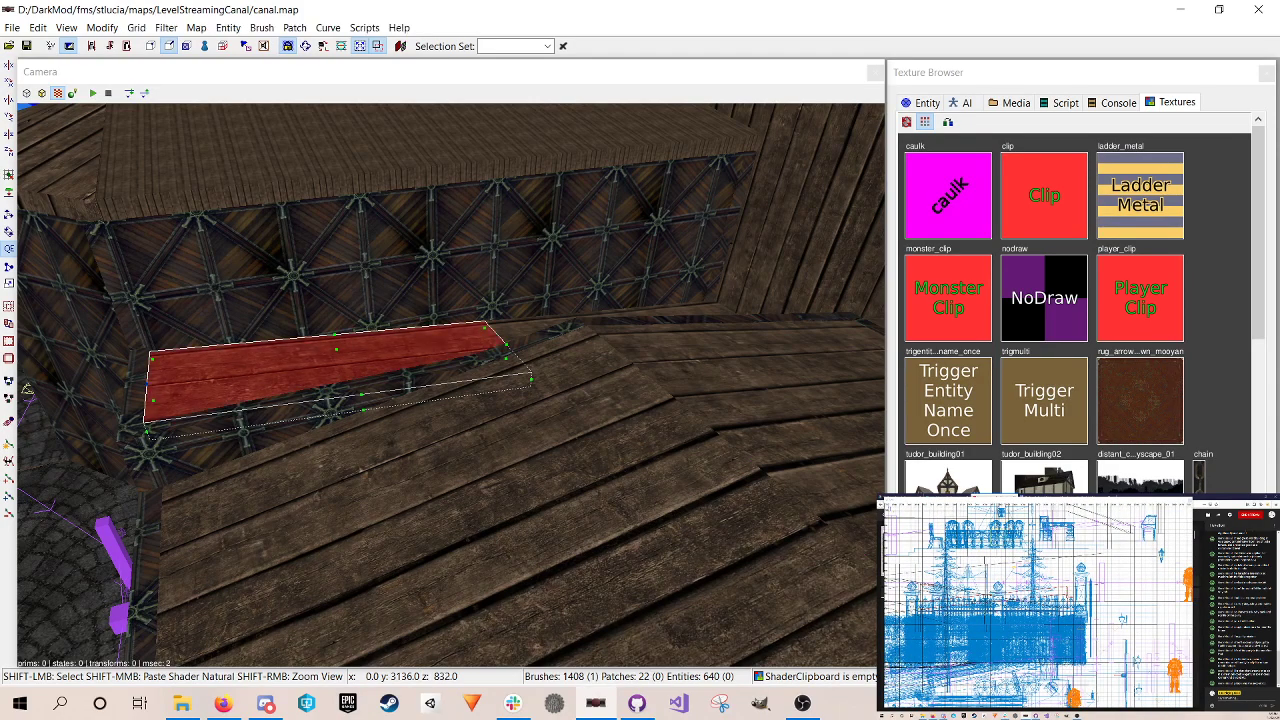
key(w)
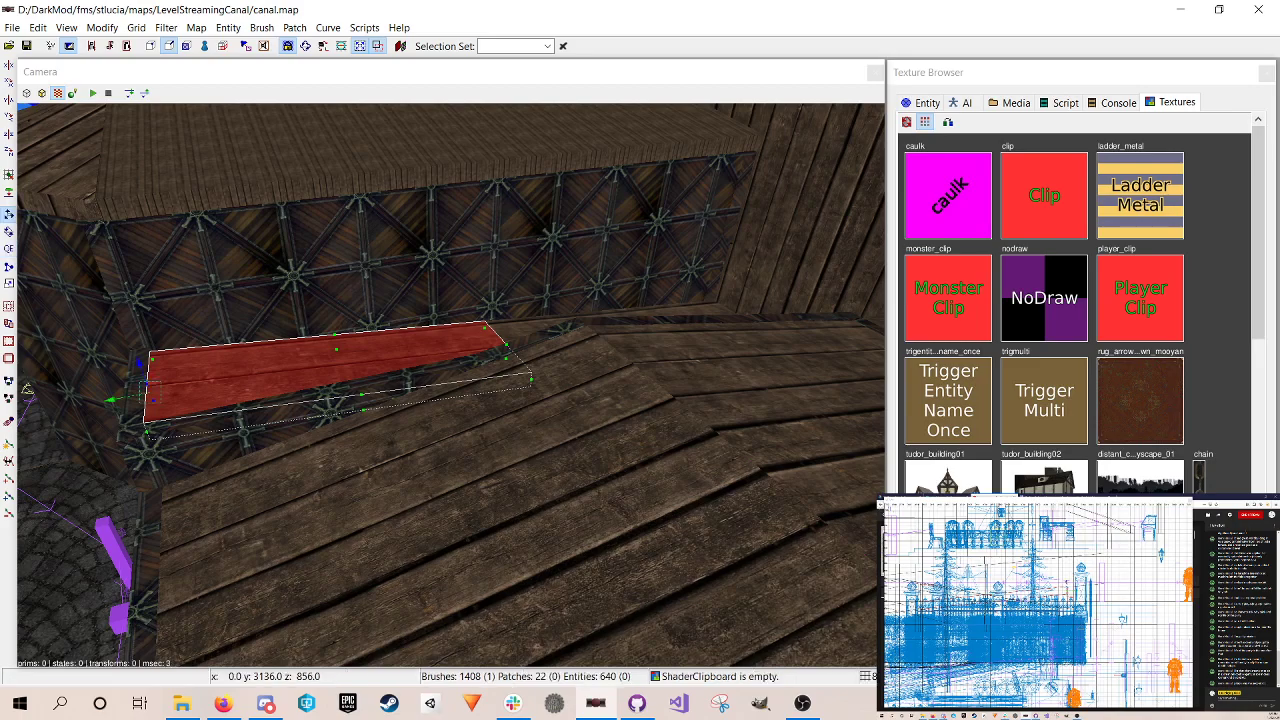
drag(140, 362, 162, 427)
key(Escape)
key(Escape)
key(Escape)
key(ctrl+s)
Step: Examine the sloped roof segment from underneath and from the street, including how it meets the end wall and neighbouring roof, saving the map
right_click(418, 379)
key(Up)
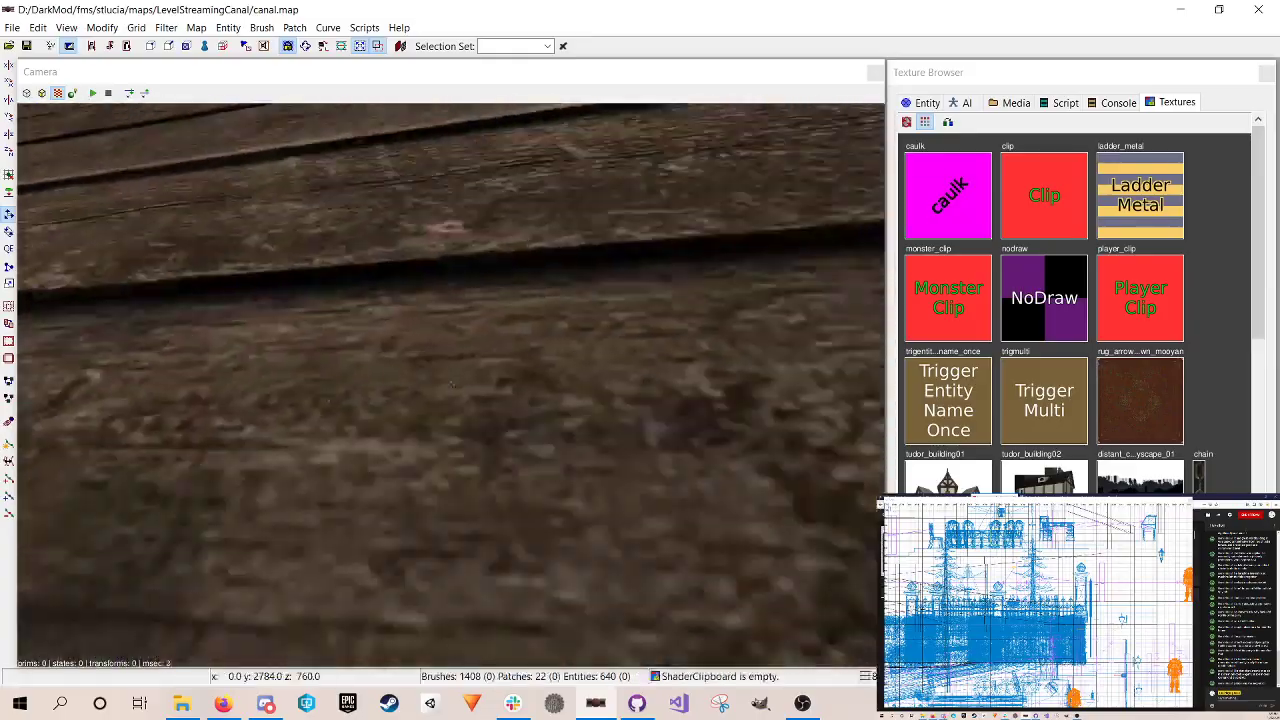
key(Up)
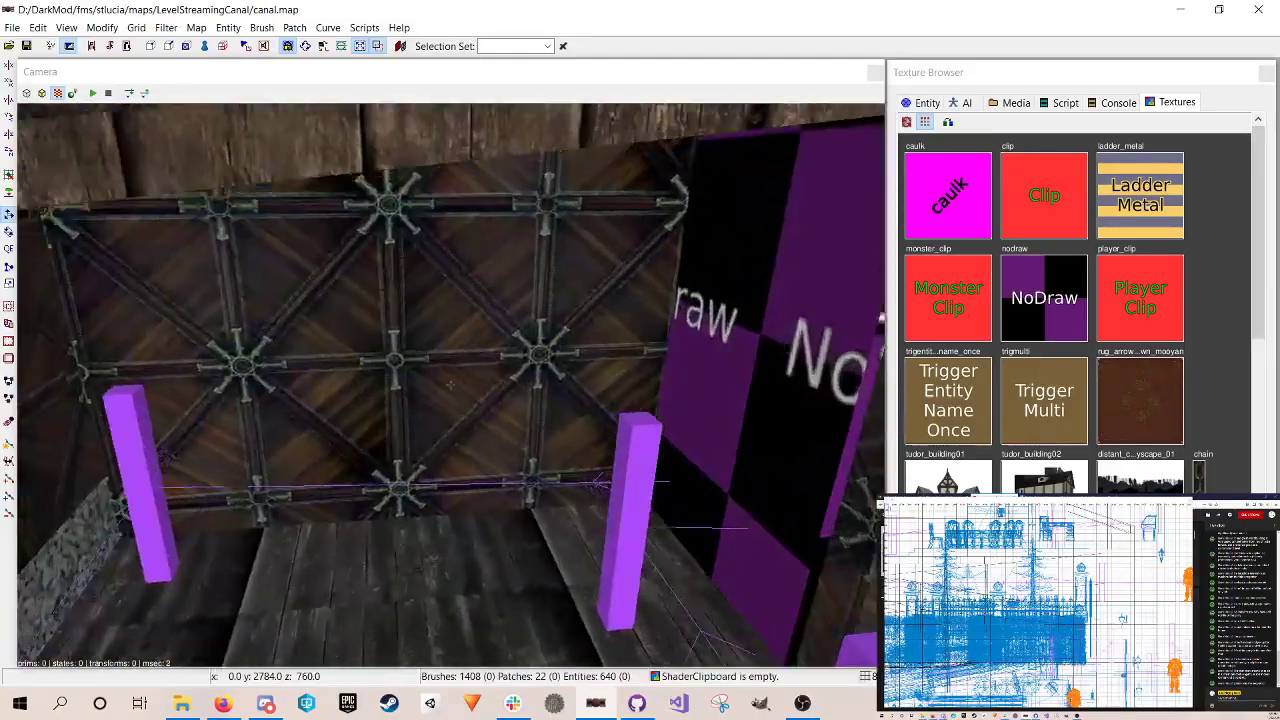
key(Down)
key(Up)
key(Down)
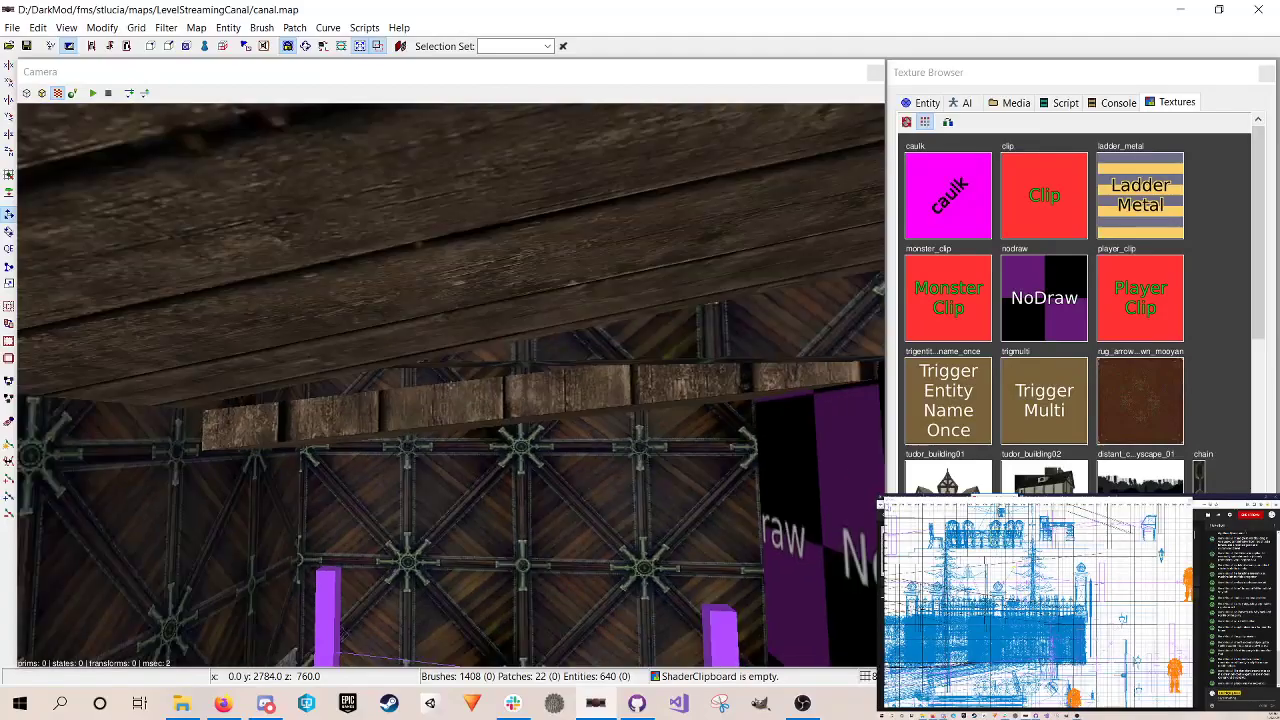
key(ctrl+s)
right_click(410, 451)
key(Up)
key(Down)
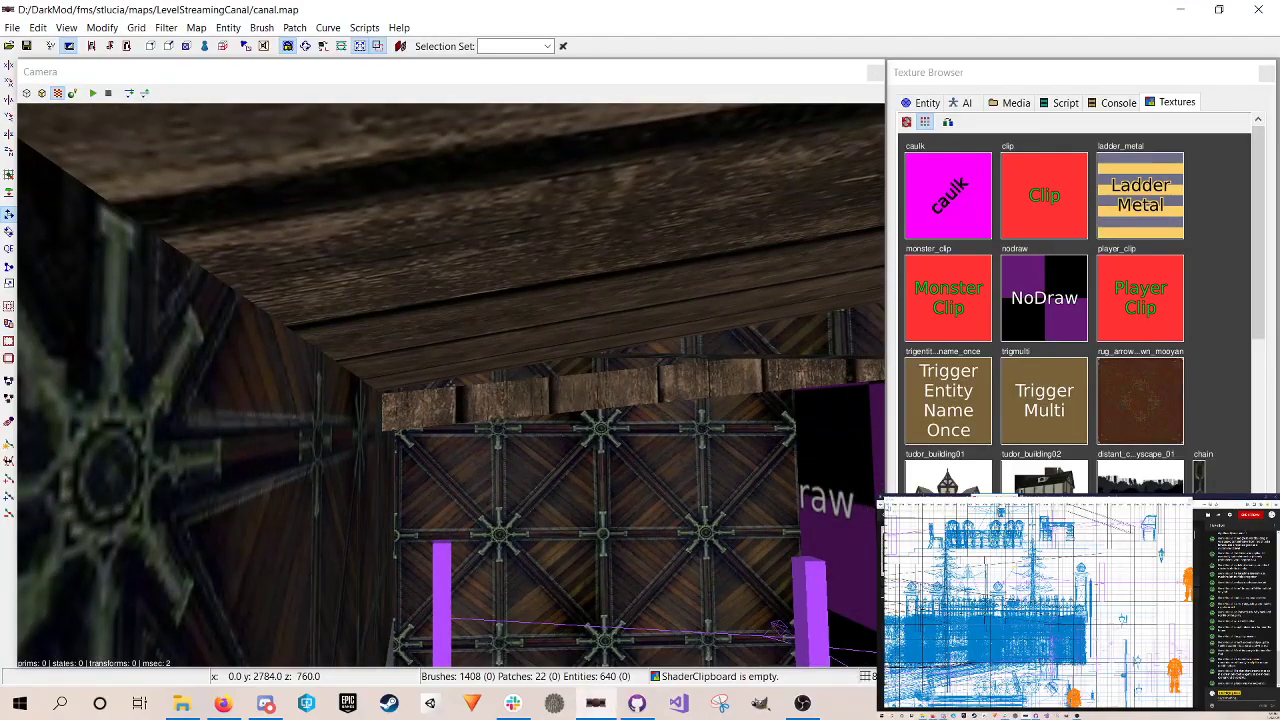
key(Up)
key(Down)
right_click(395, 471)
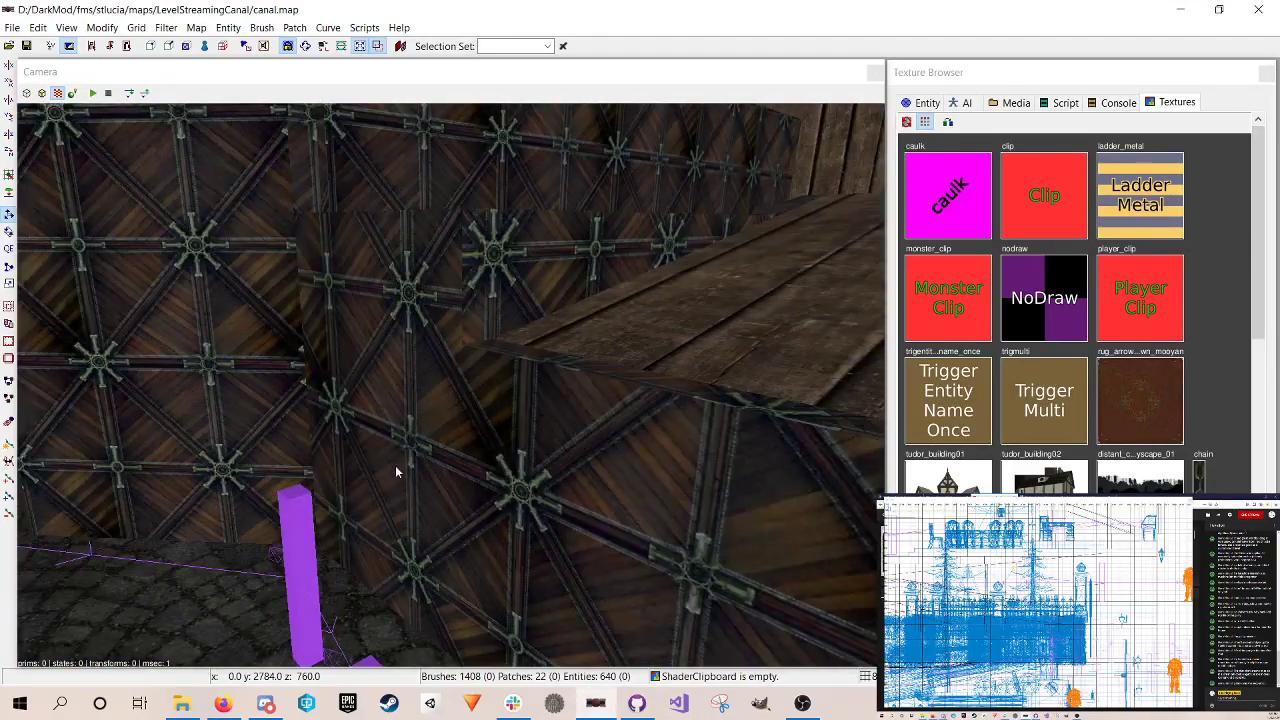
Step: Lower the top of the narrow street-side end wall to the level of the sloped roof segment's street end
shift+click(416, 385)
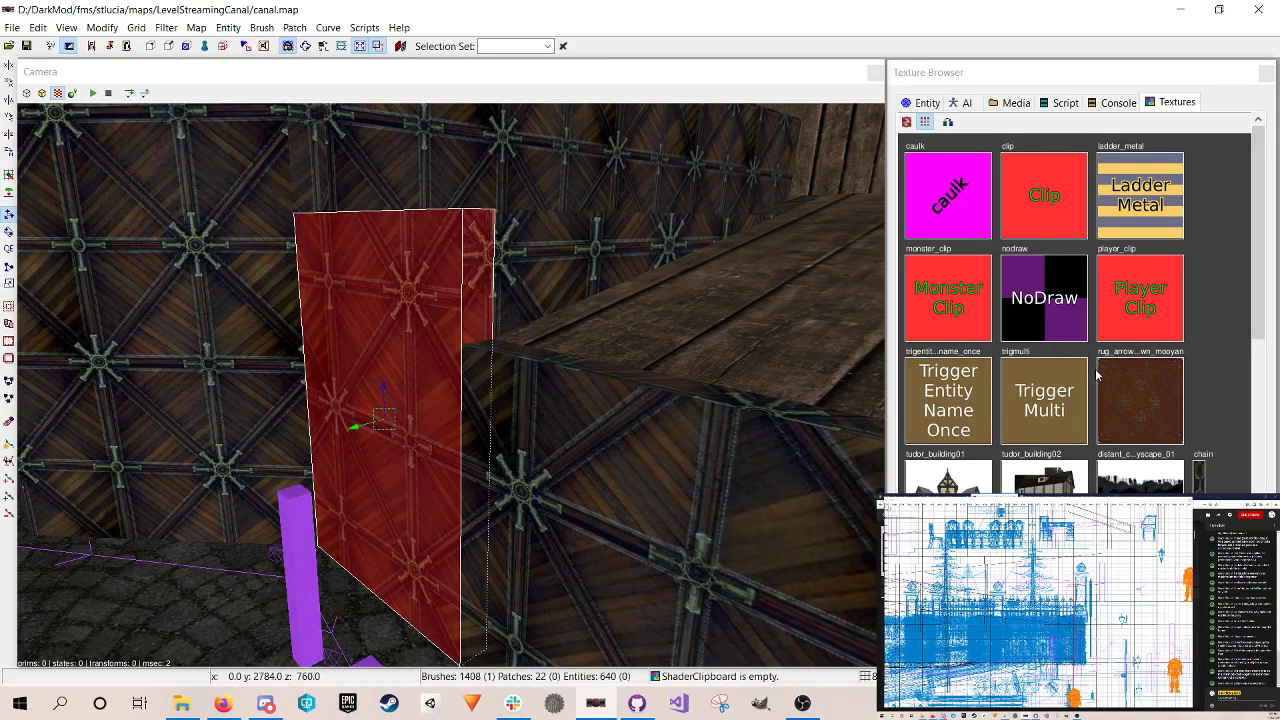
key(q)
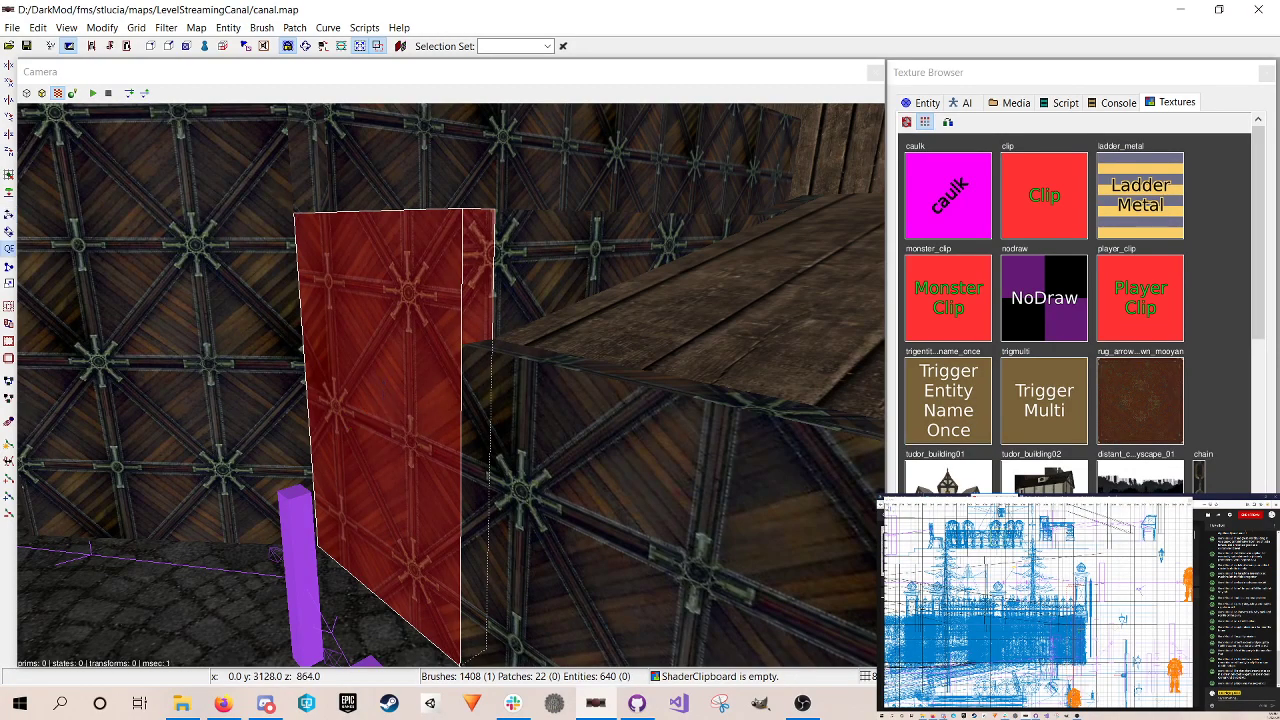
drag(378, 211, 380, 345)
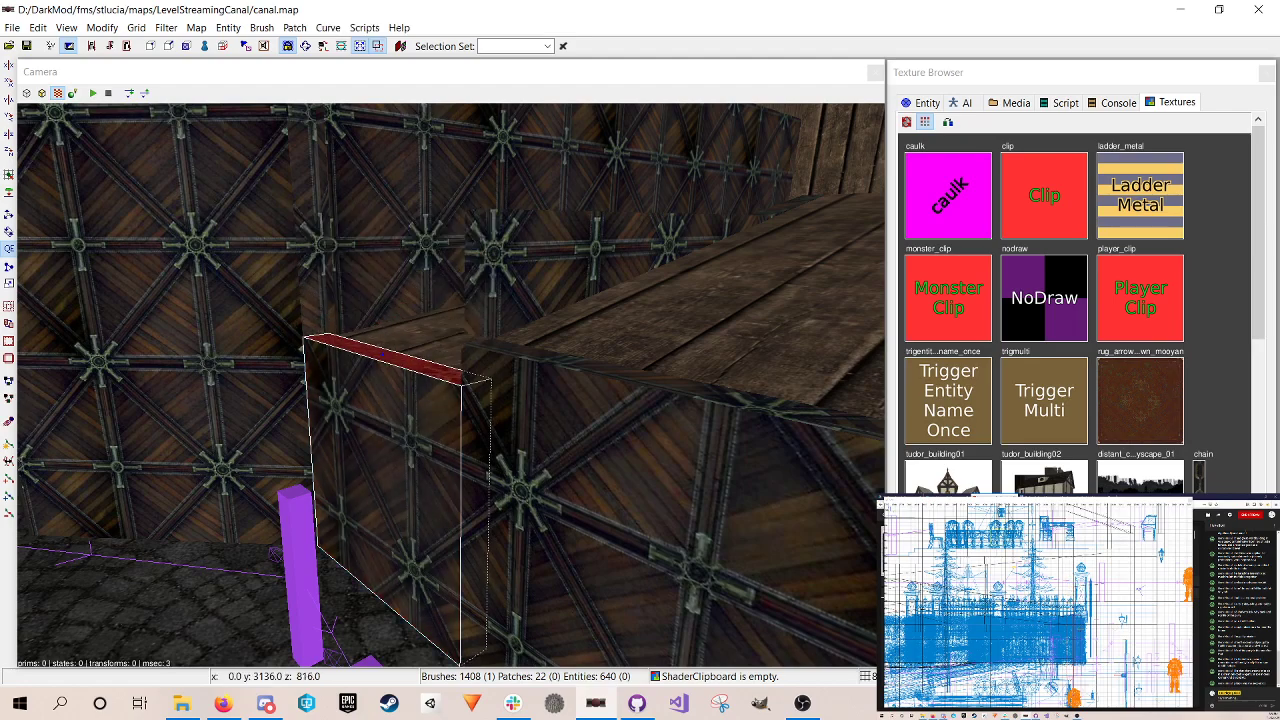
key(Escape)
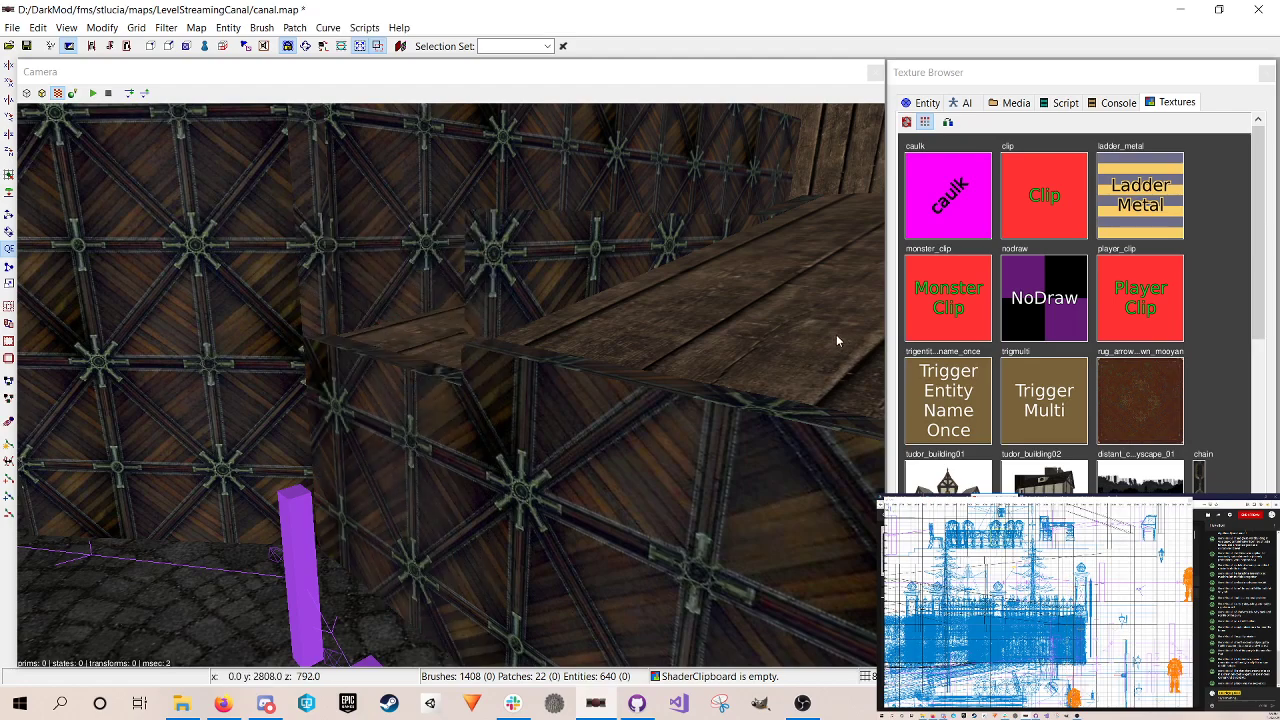
Step: Lower the street-end bottom edge of the short wall between the two roofs to meet the sloped roof segment
shift+click(526, 281)
key(Left)
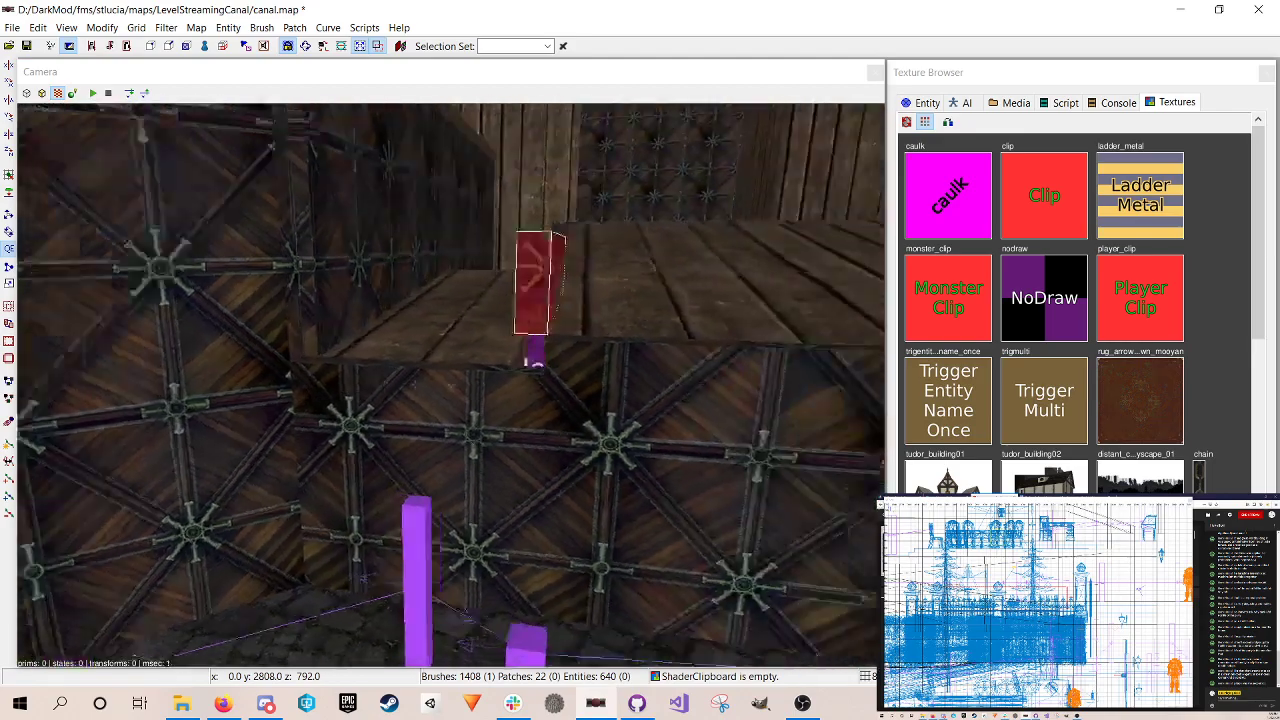
key(Up)
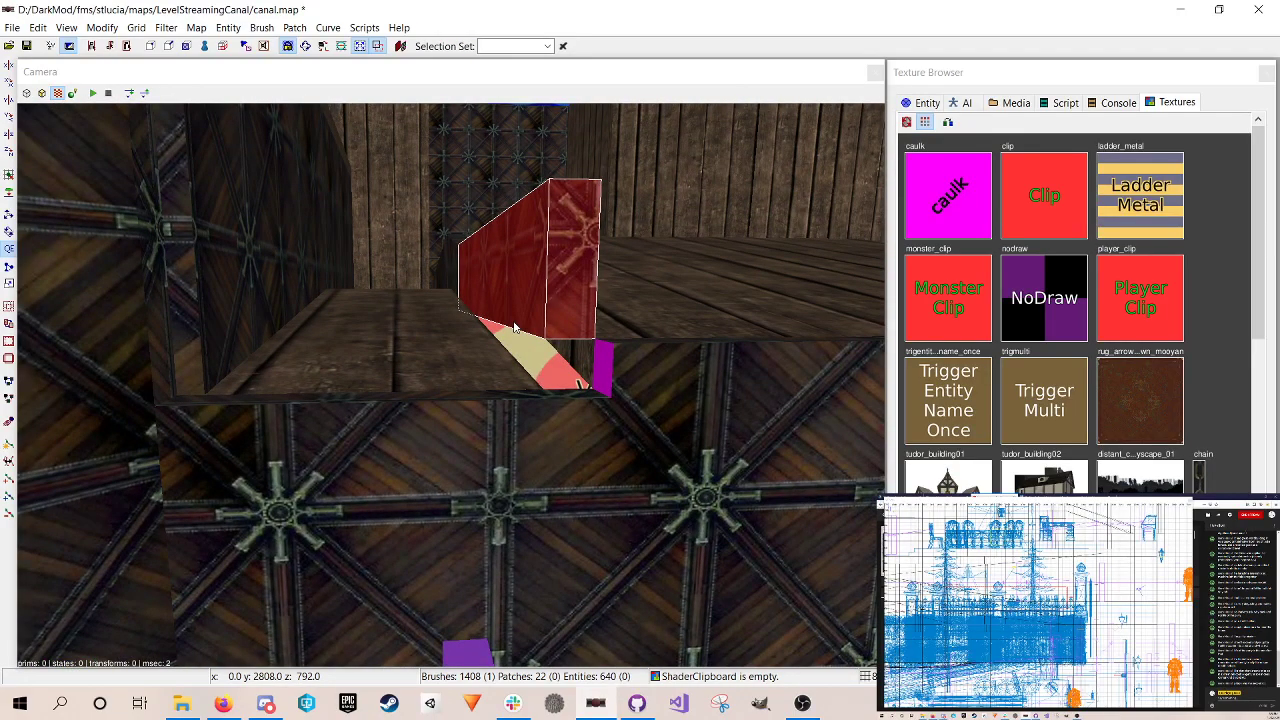
key(v)
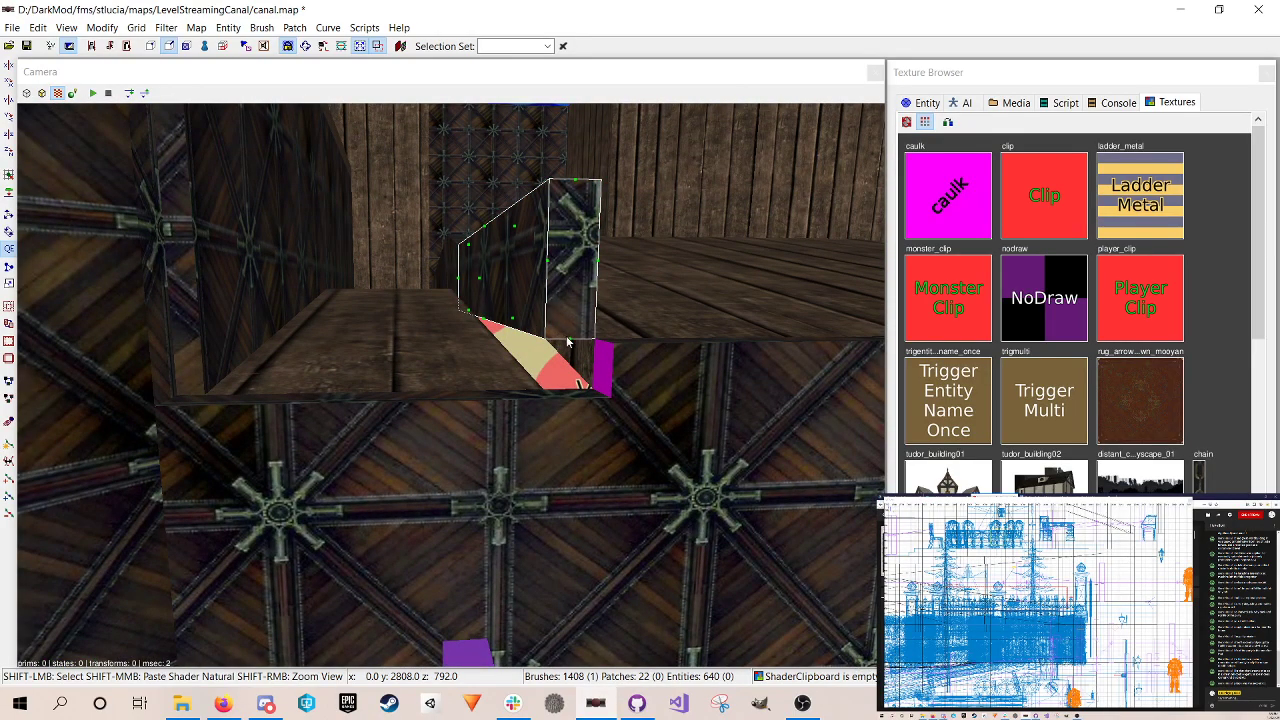
shift+click(568, 338)
key(w)
drag(574, 300, 567, 362)
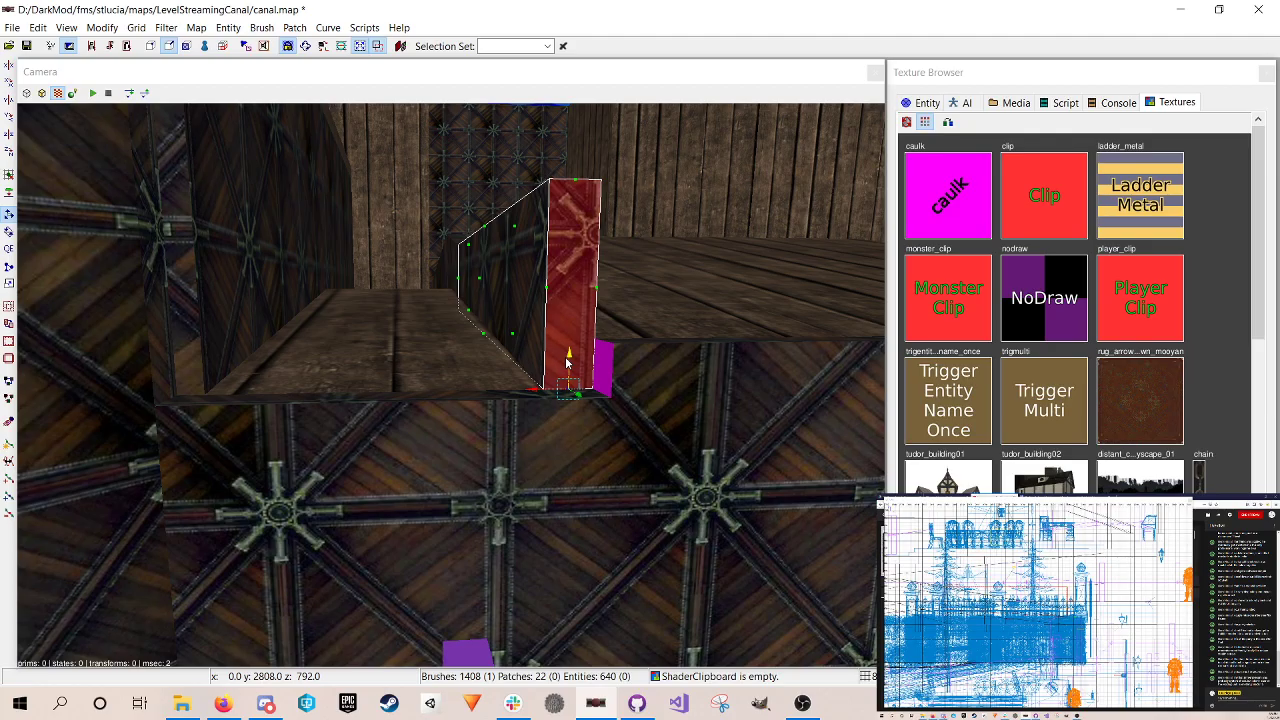
Step: Lower the short wall's street-end and inner bottom edges further so its base follows the underside of the roof segment
key(Up)
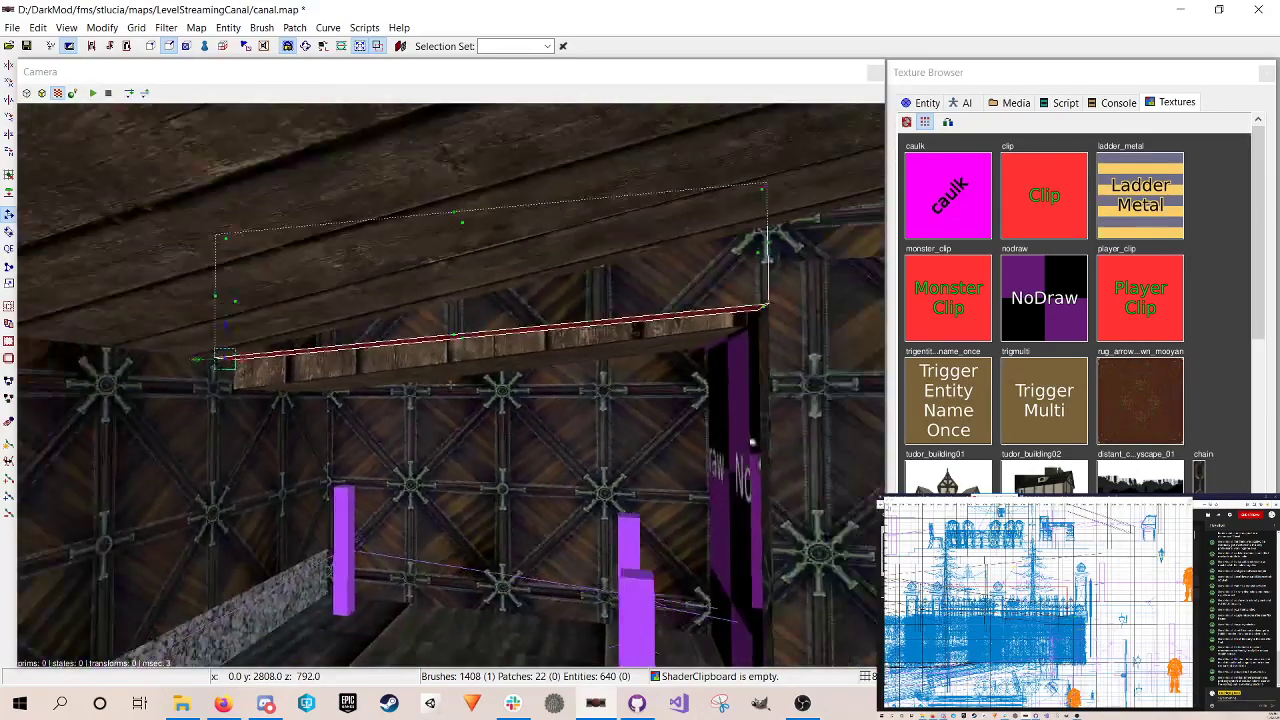
right_click(717, 389)
drag(227, 328, 226, 352)
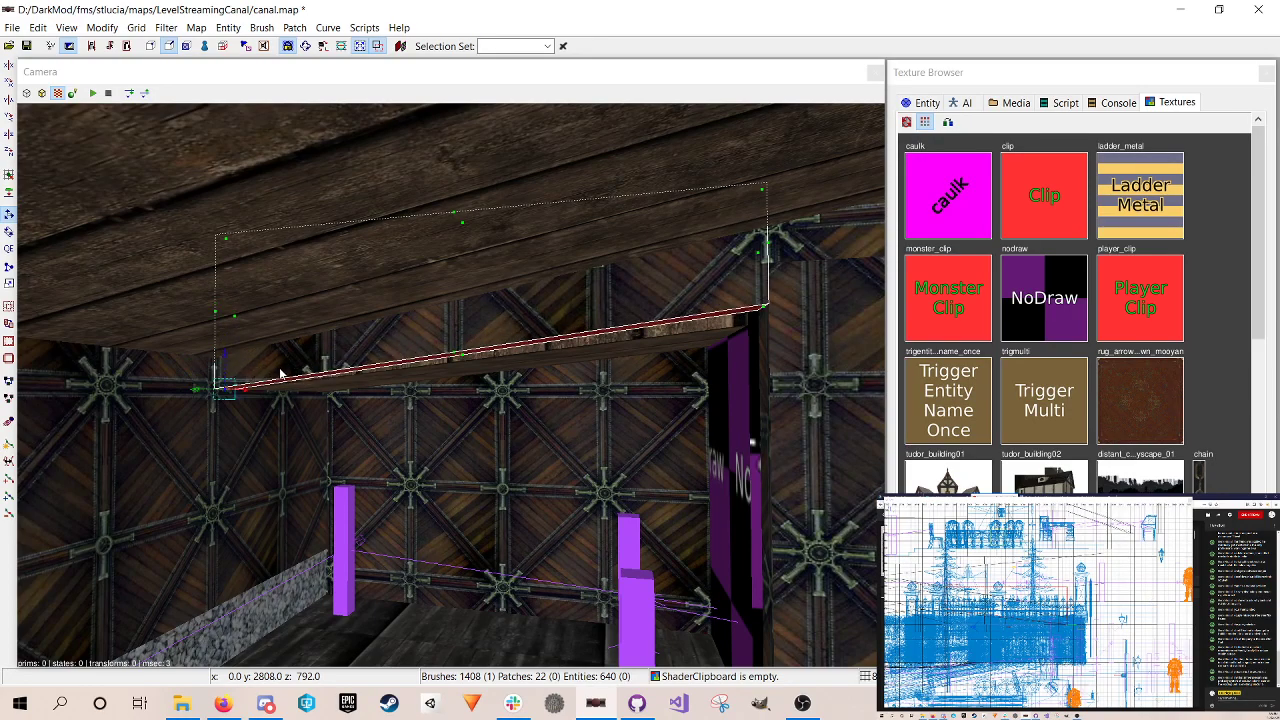
key(Escape)
alt+shift+click(763, 305)
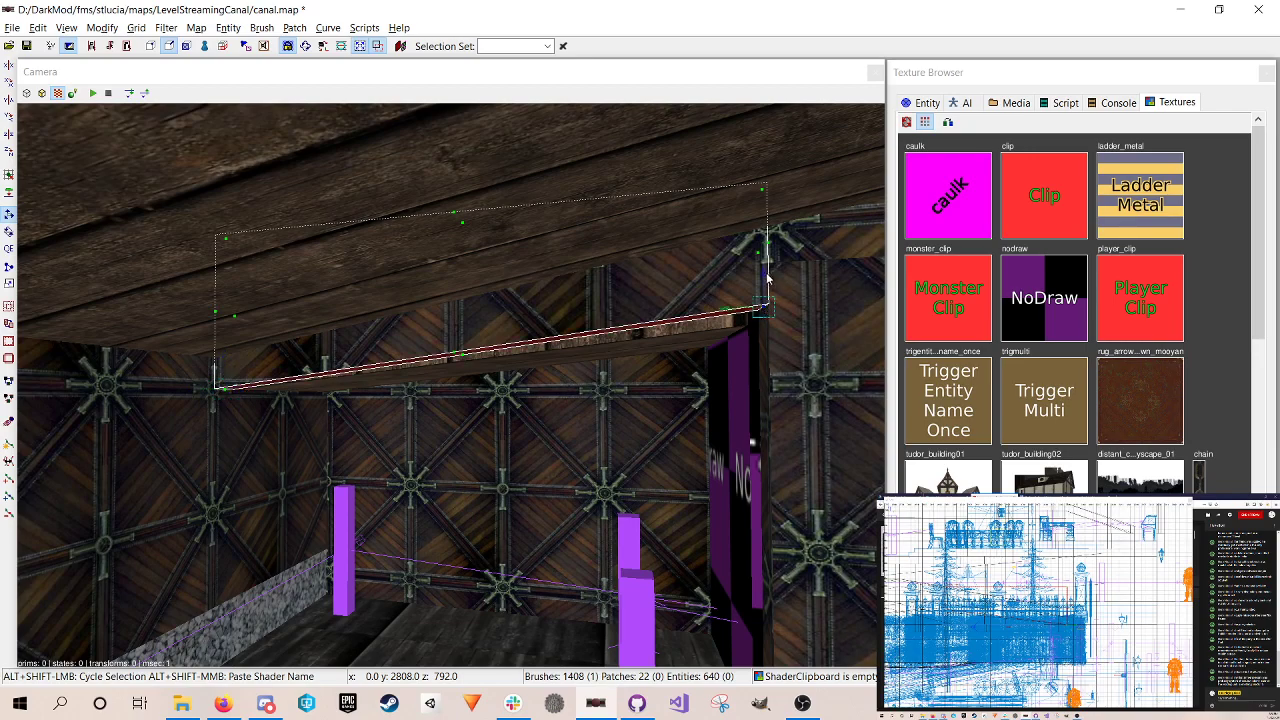
drag(766, 268, 766, 280)
key(Escape)
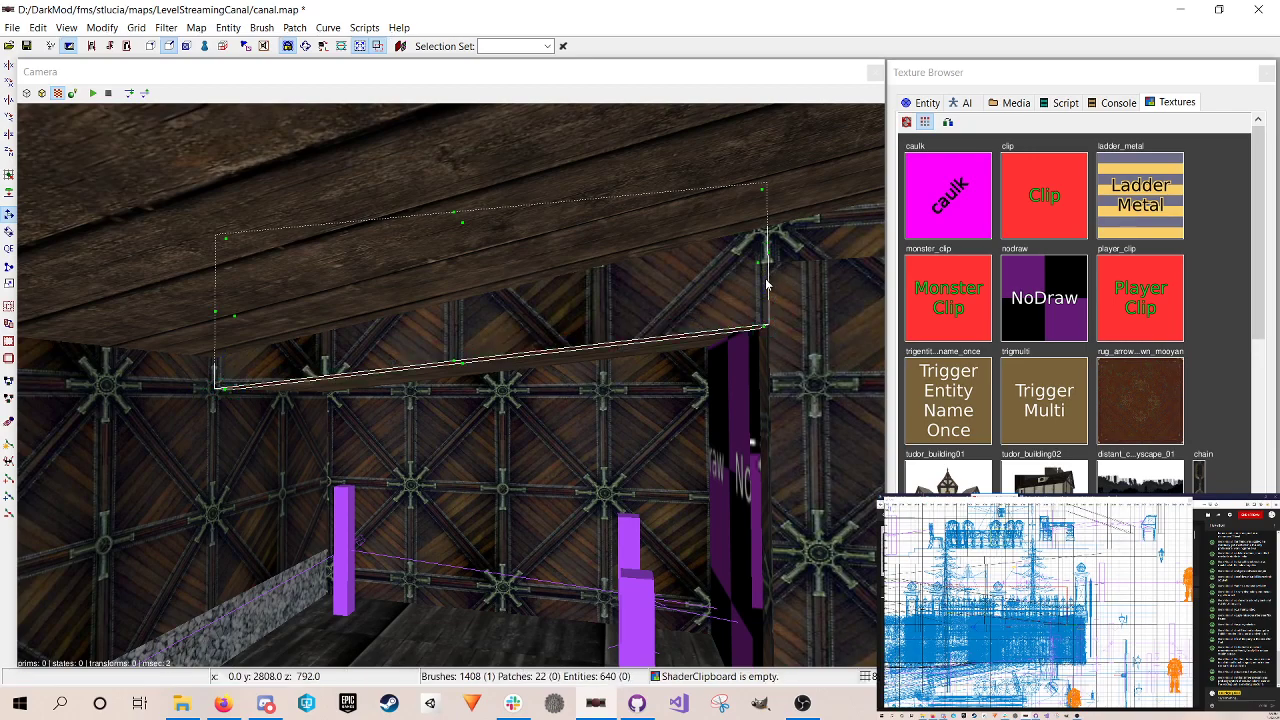
Step: Lower the short wall's street-end top edge so its top slopes along the neighbouring plank roof
shift+click(226, 240)
mouse_move(228, 214)
mouse_down()
mouse_move(232, 300)
mouse_move(230, 278)
mouse_up()
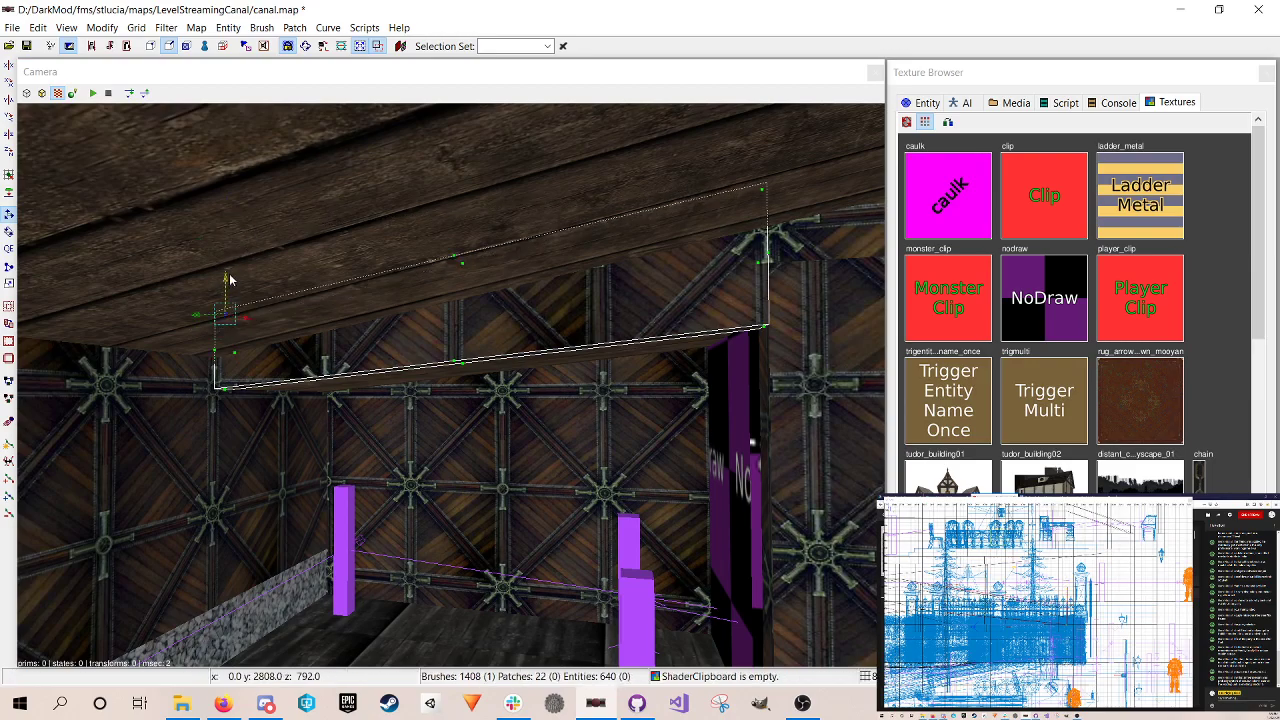
right_click(561, 293)
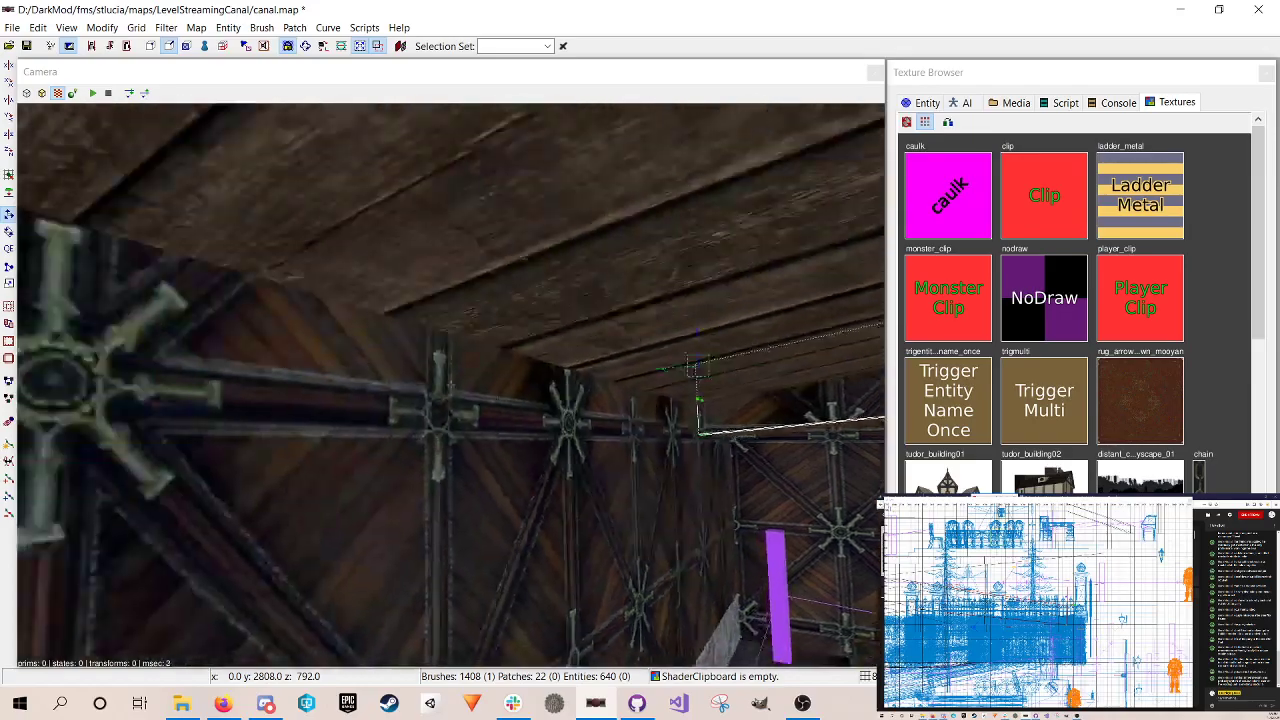
Step: Drop the short wall's street-end top edge to the height of the adjacent magenta caulk face
key(Up)
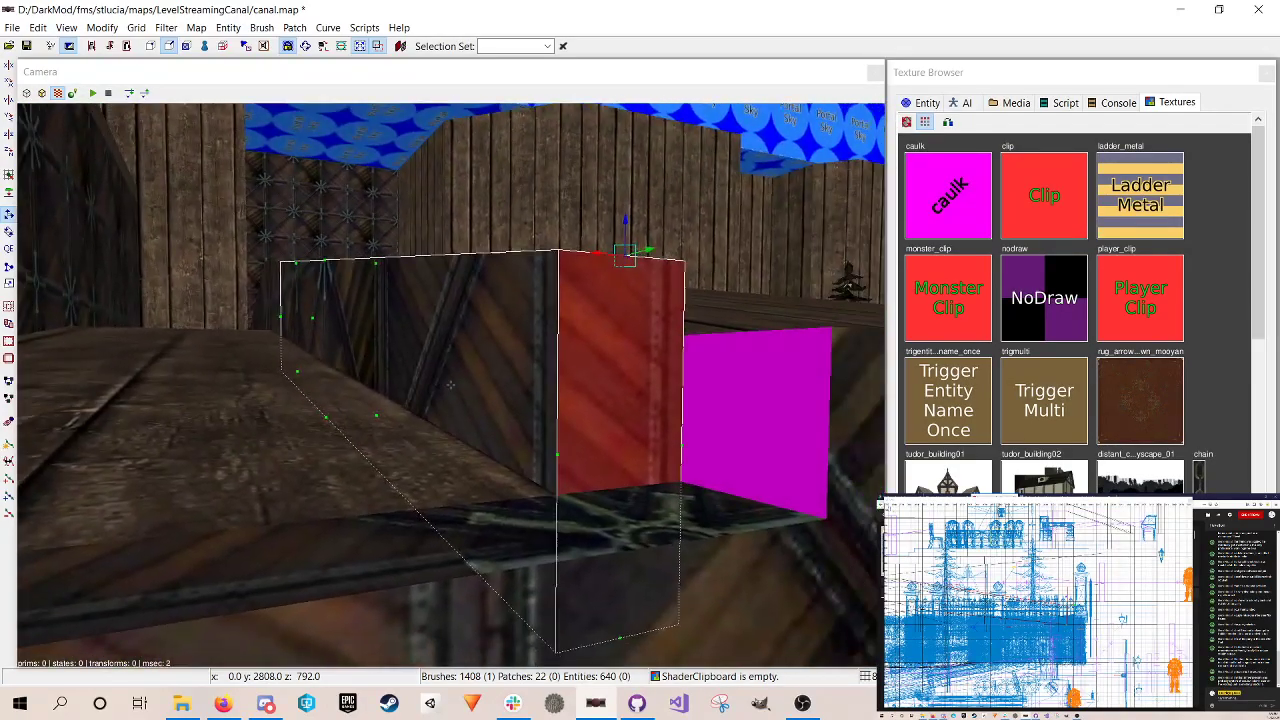
right_click(558, 286)
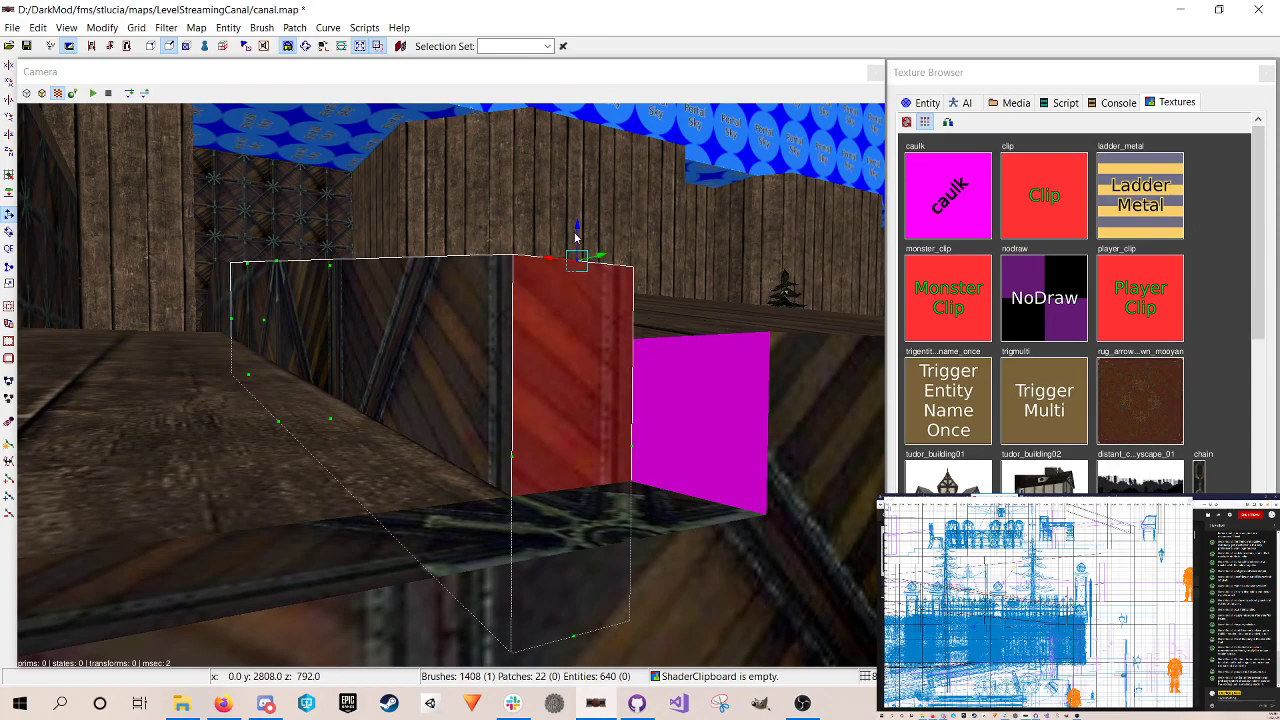
drag(577, 237, 585, 288)
key(q)
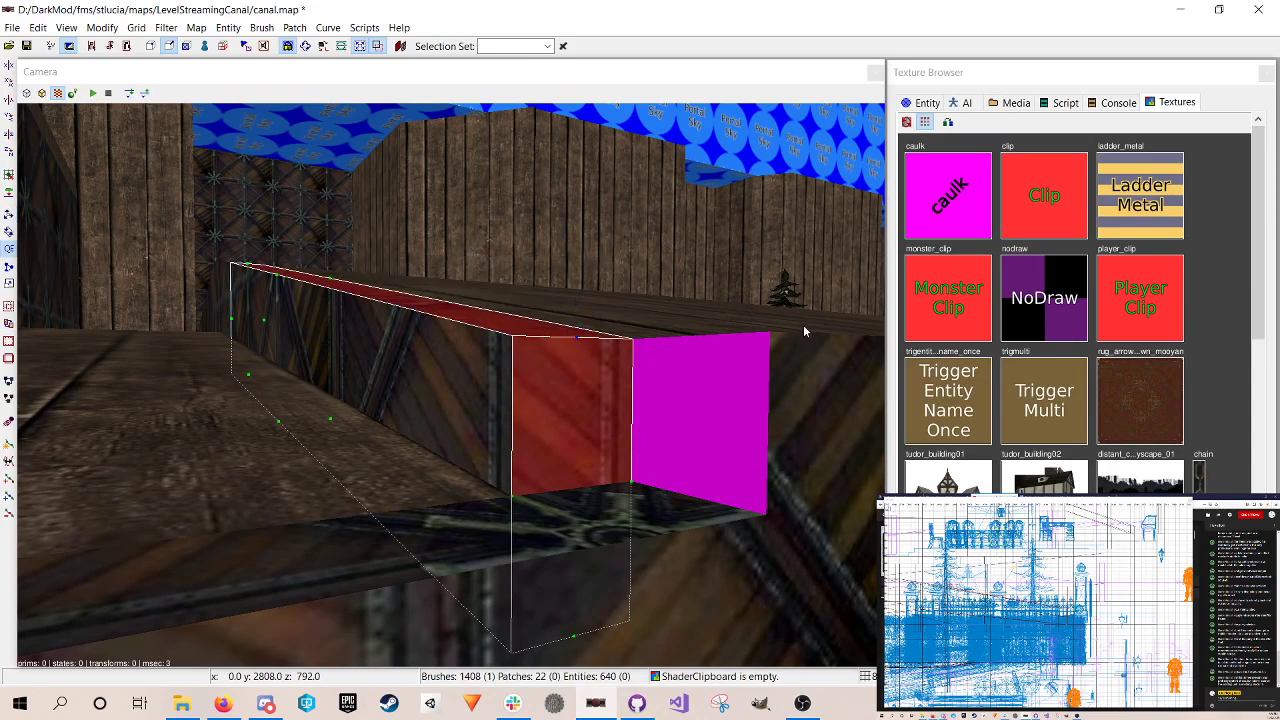
Step: Extend the street end of the short wall between the roofs out to the neighbouring building's front face
key(e)
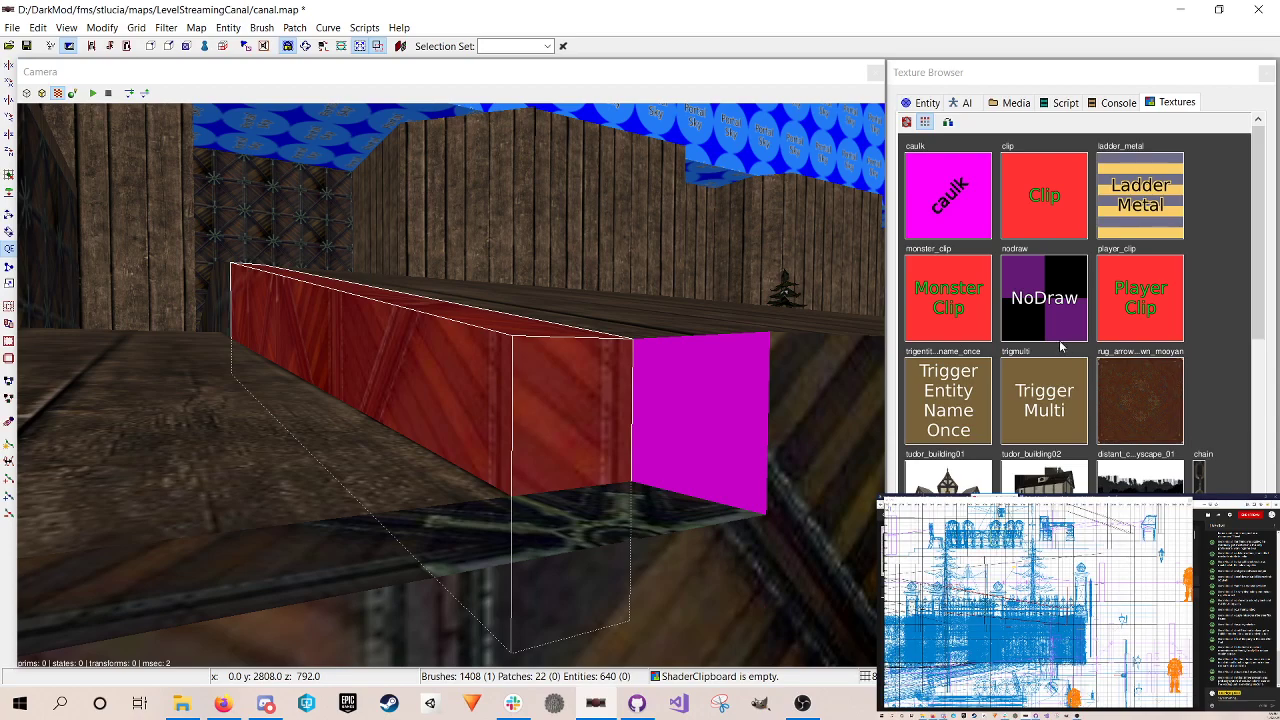
drag(1122, 618, 1130, 624)
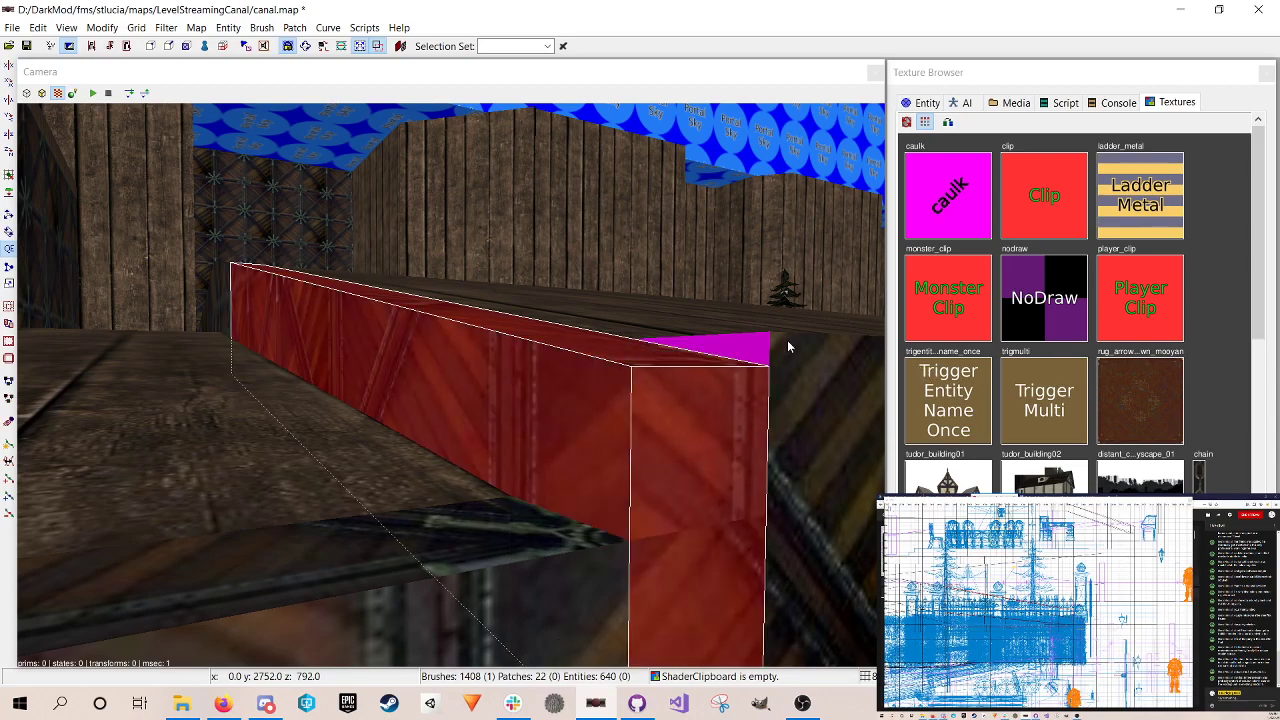
key(e)
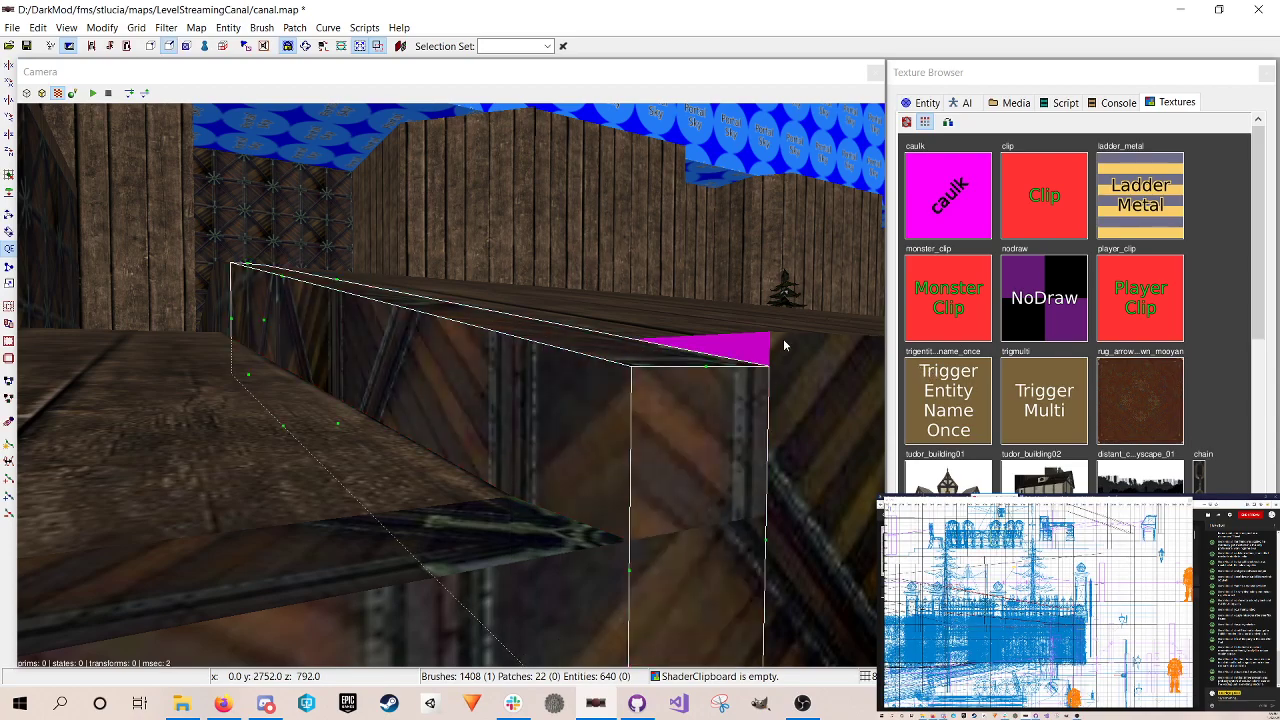
Step: Examine from above and below how the extended short wall meets both plank roofs and the adjoining wall segment
right_click(702, 368)
key(Right)
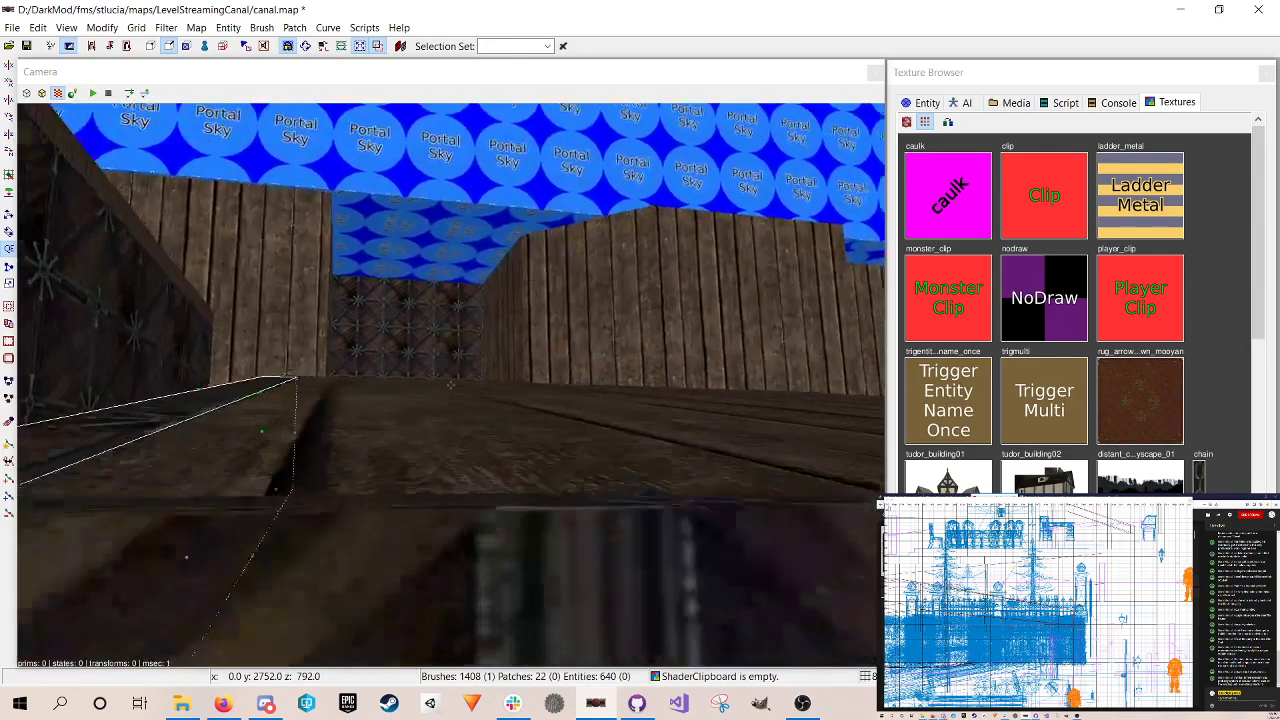
key(Down)
key(Left)
key(Up)
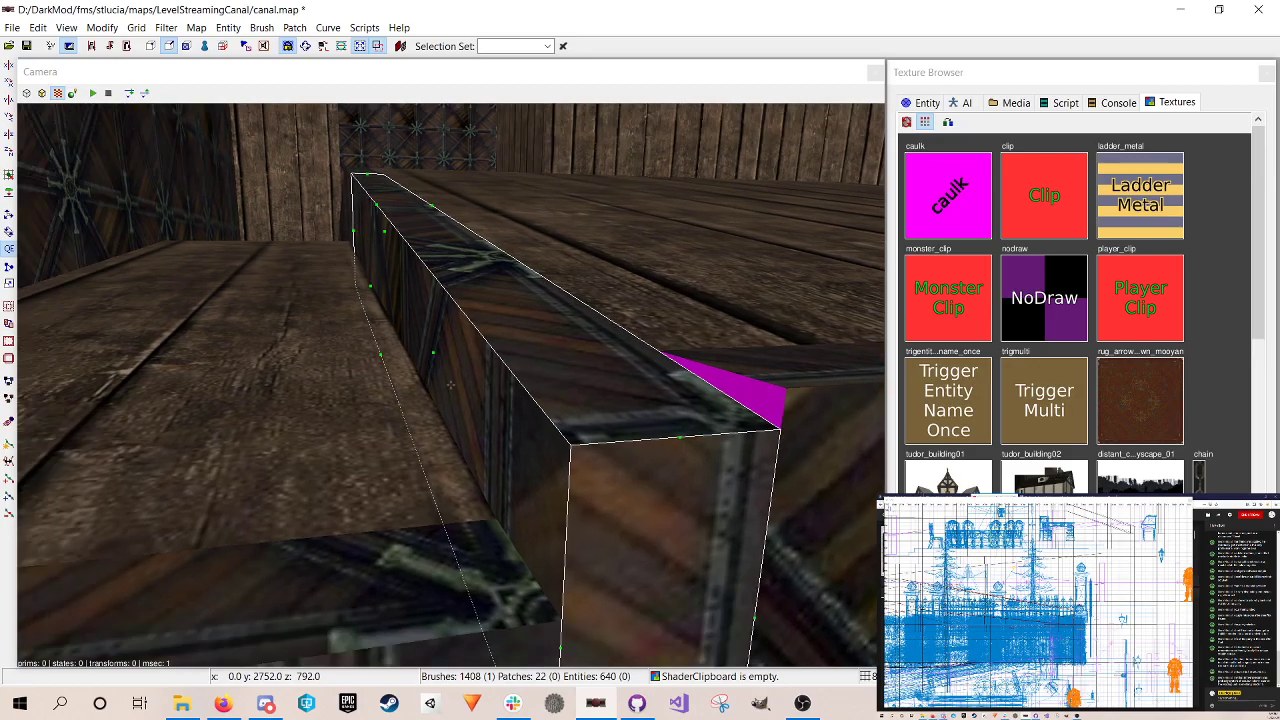
key(e)
key(Down)
key(Up)
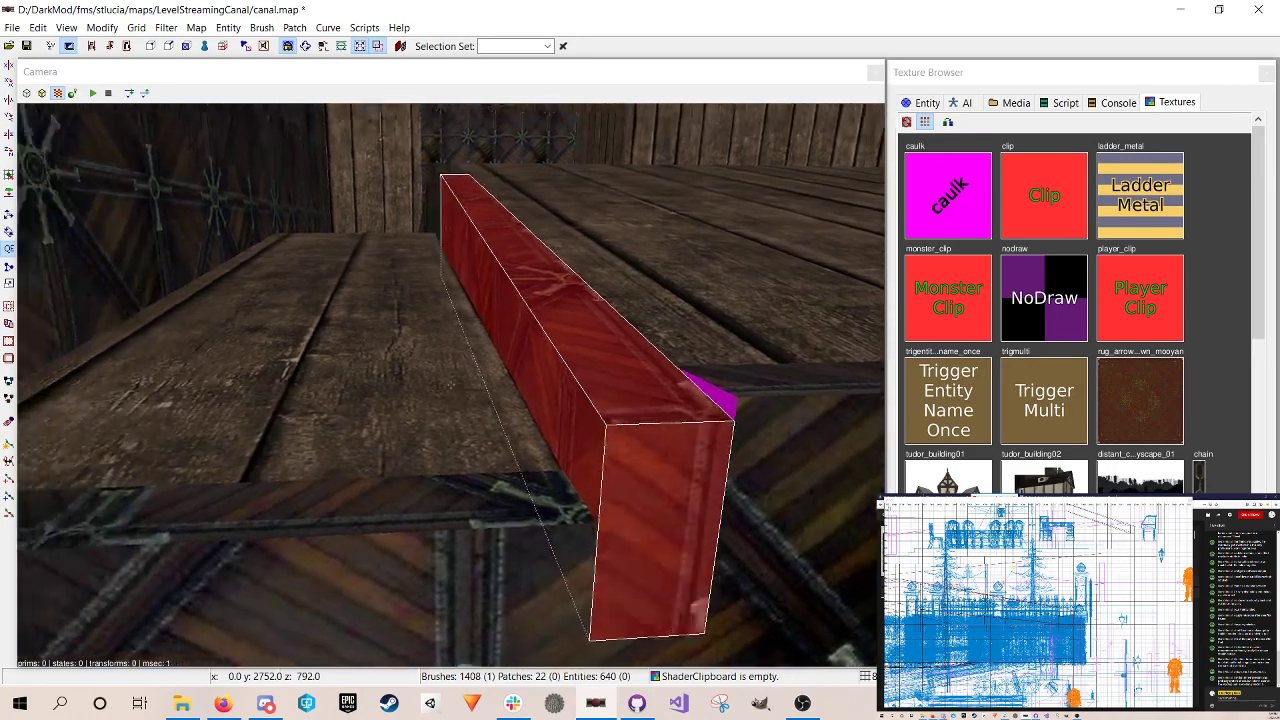
key(Right)
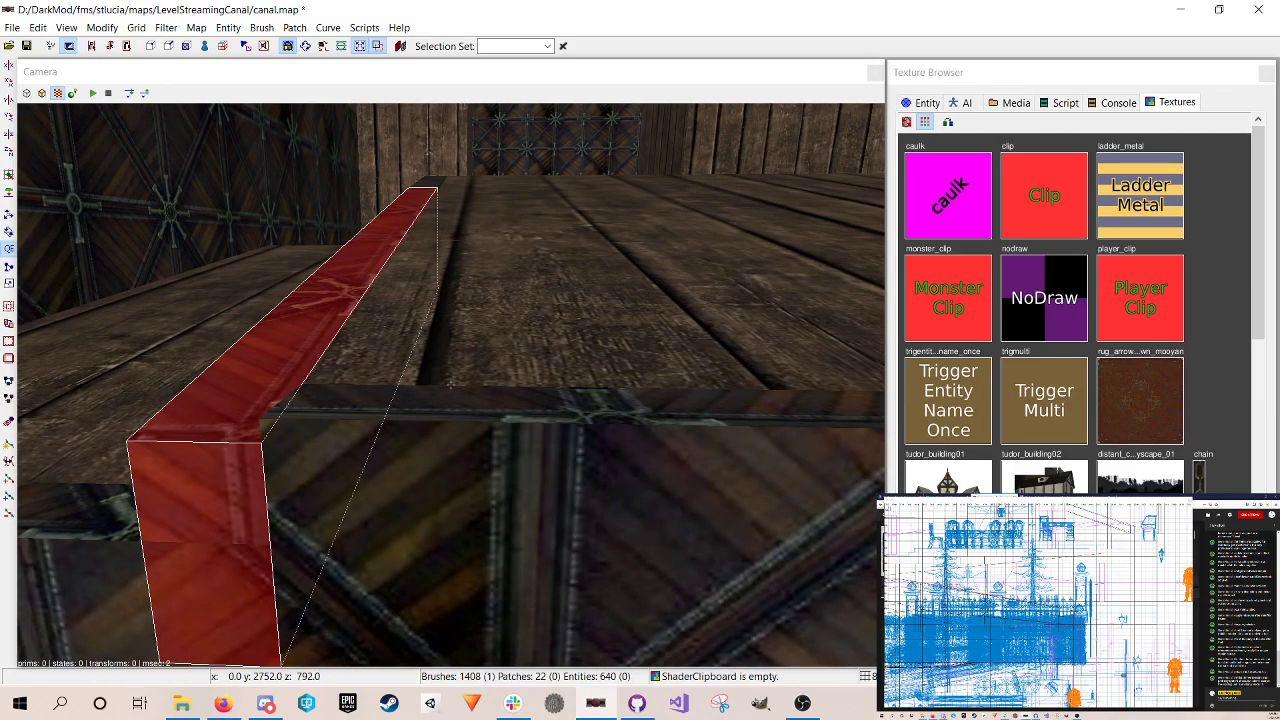
key(Up)
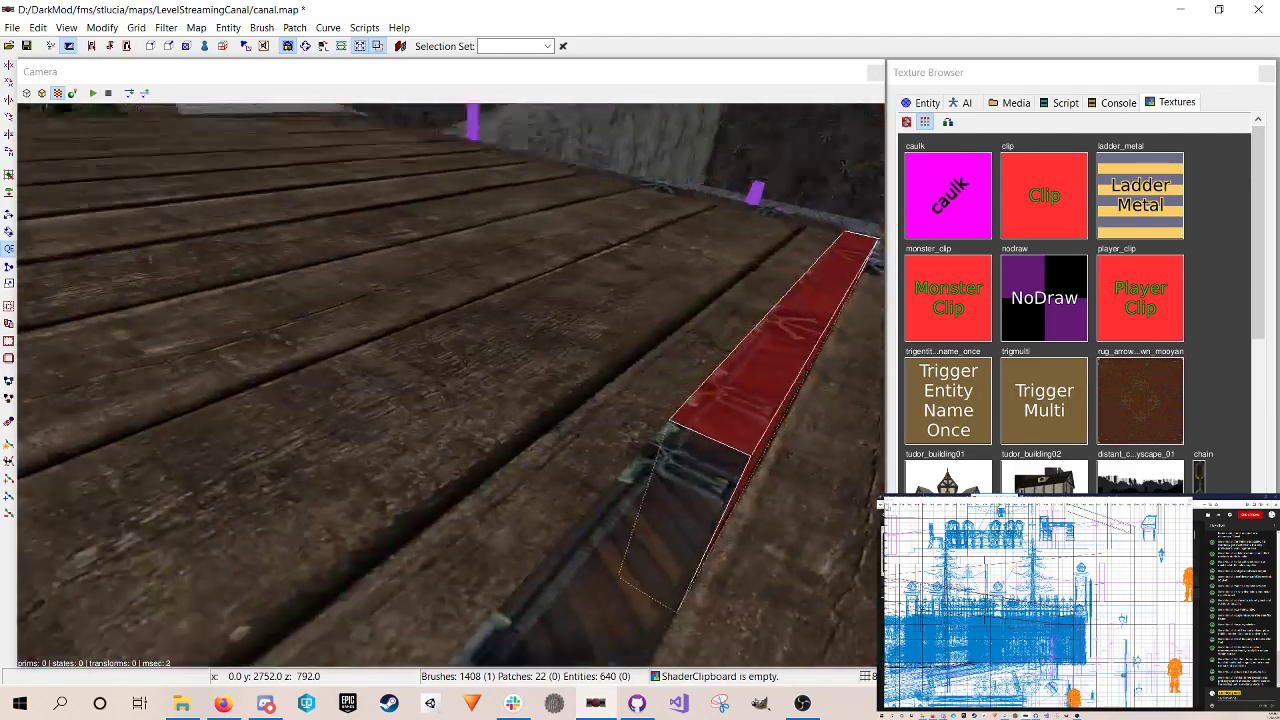
key(Down)
key(Up)
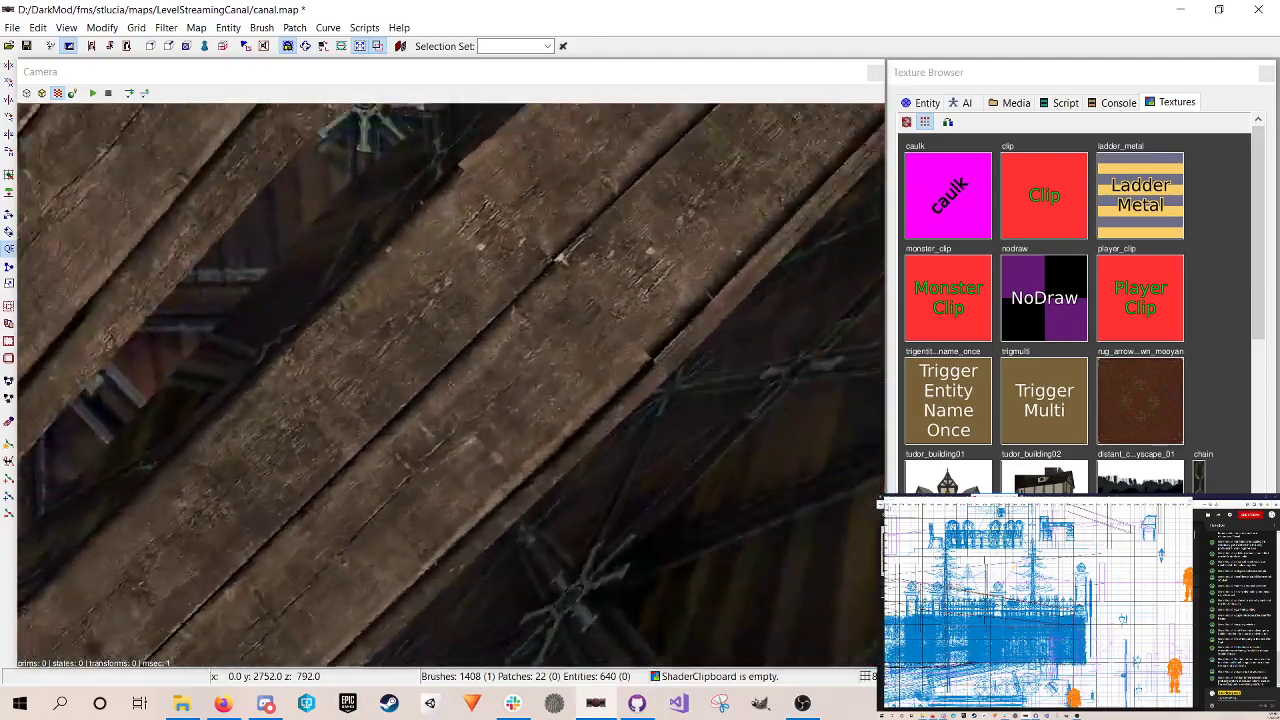
key(Down)
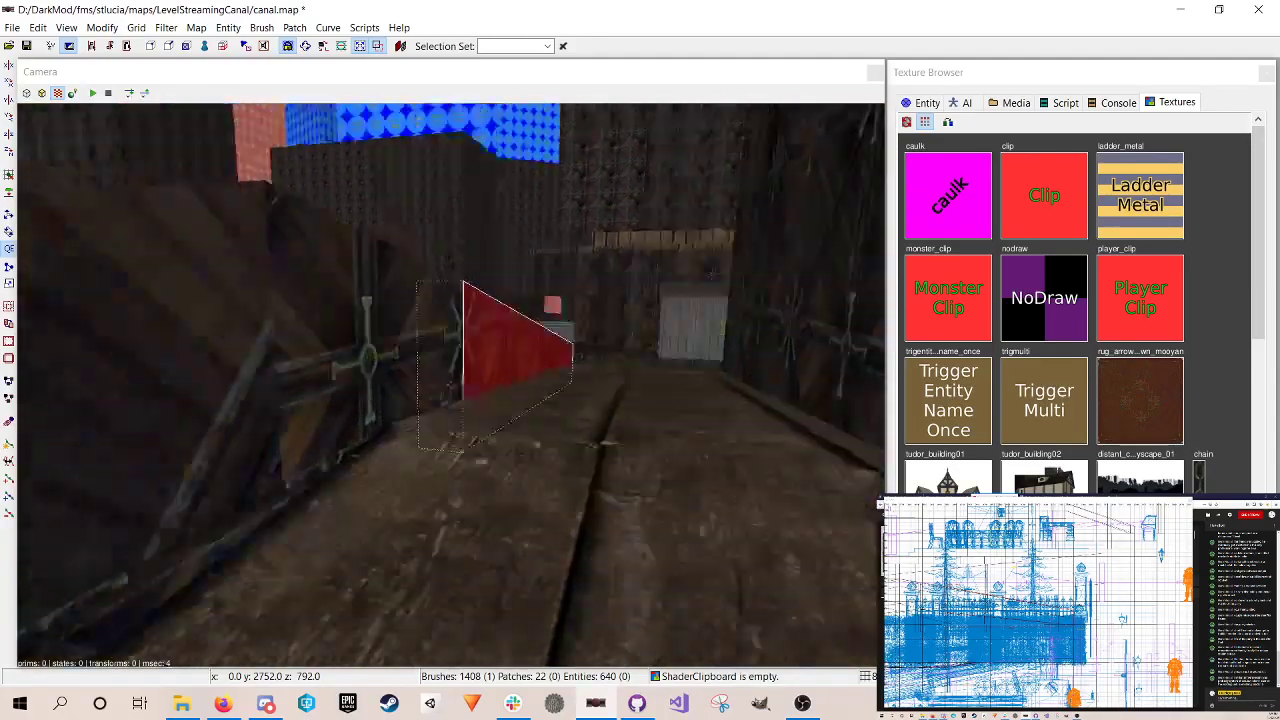
key(Up)
key(Down)
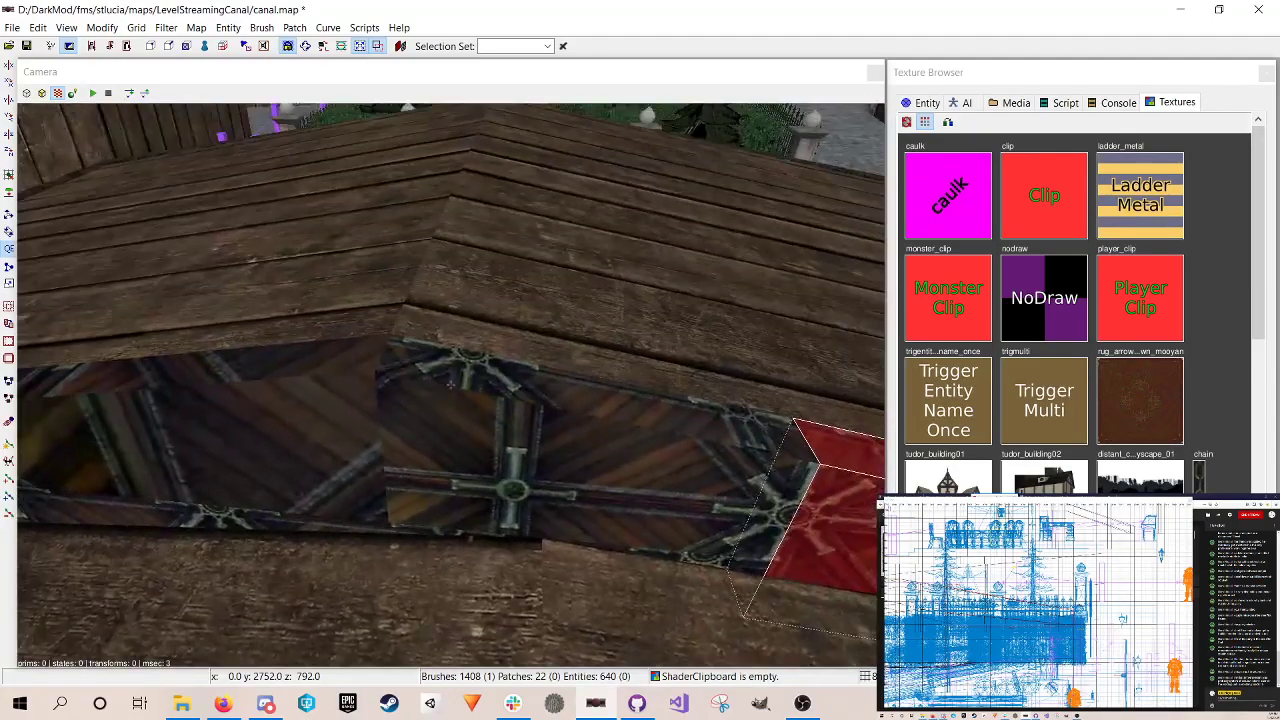
key(Up)
key(Down)
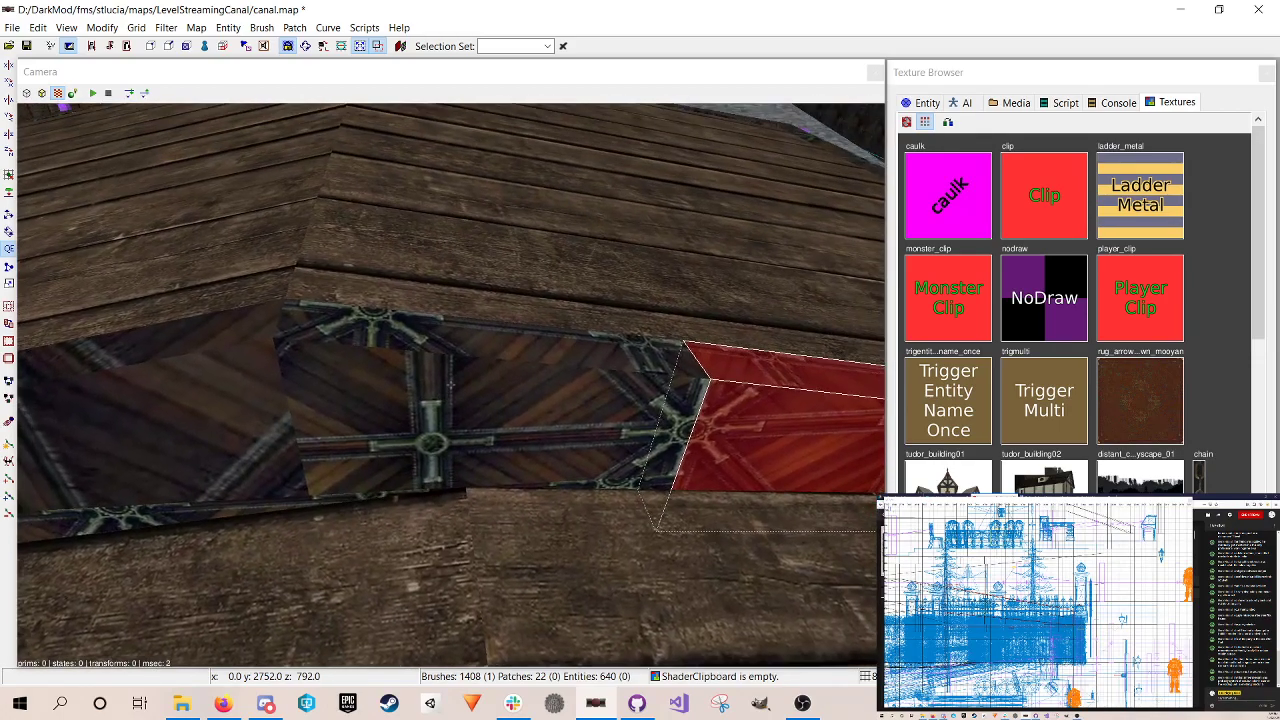
Step: Select the adjoining wall segment behind the short wall and examine its underside from inside the building
right_click(451, 385)
key(Escape)
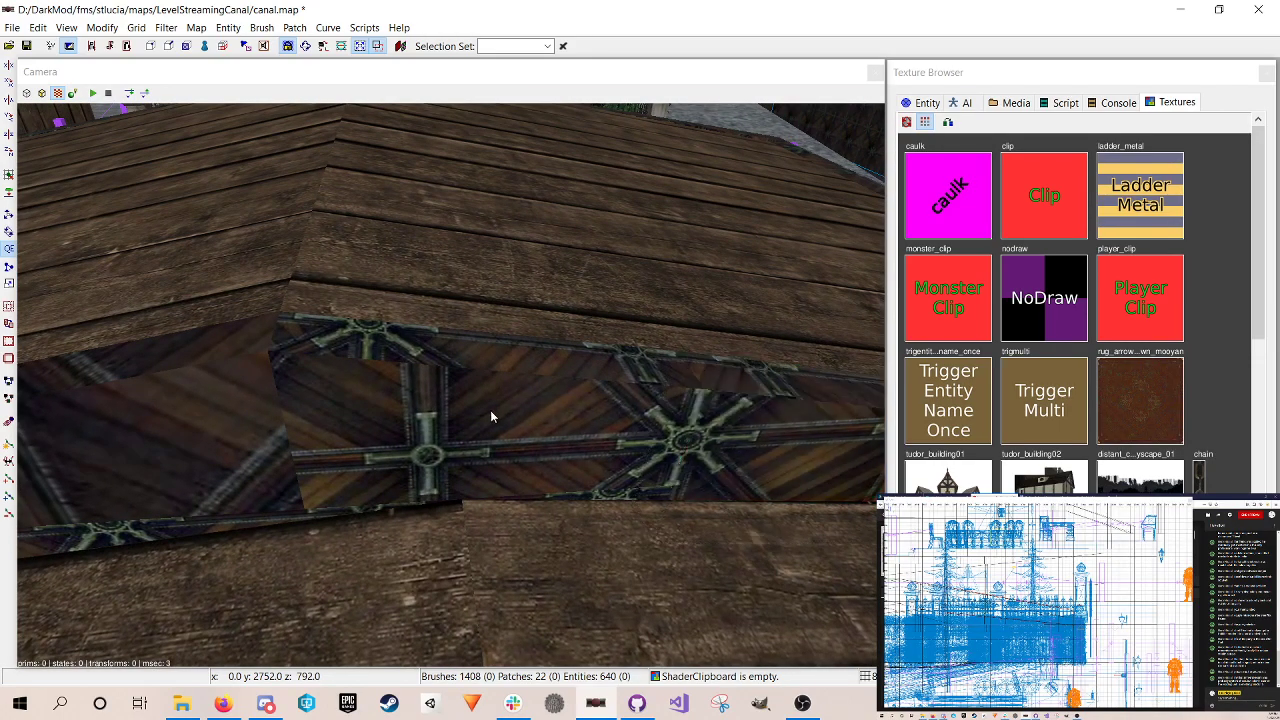
shift+click(490, 415)
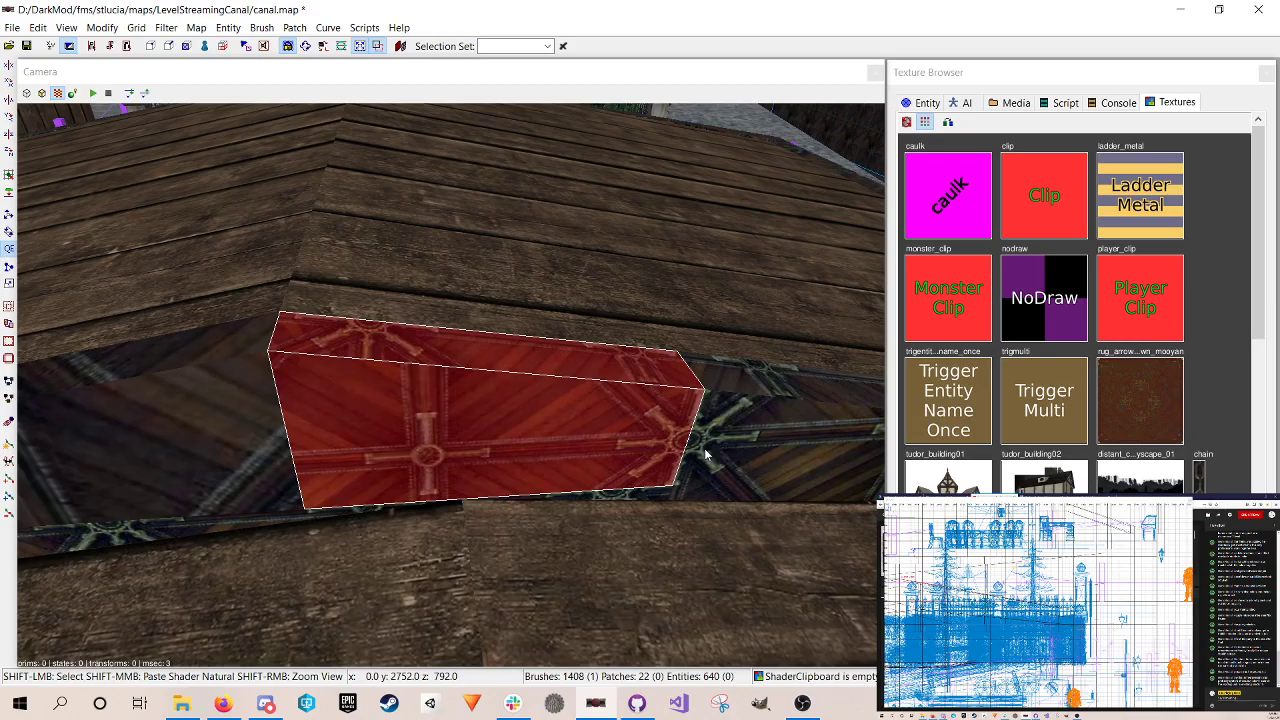
right_click(647, 458)
key(Up)
key(Down)
key(Right)
right_click(647, 455)
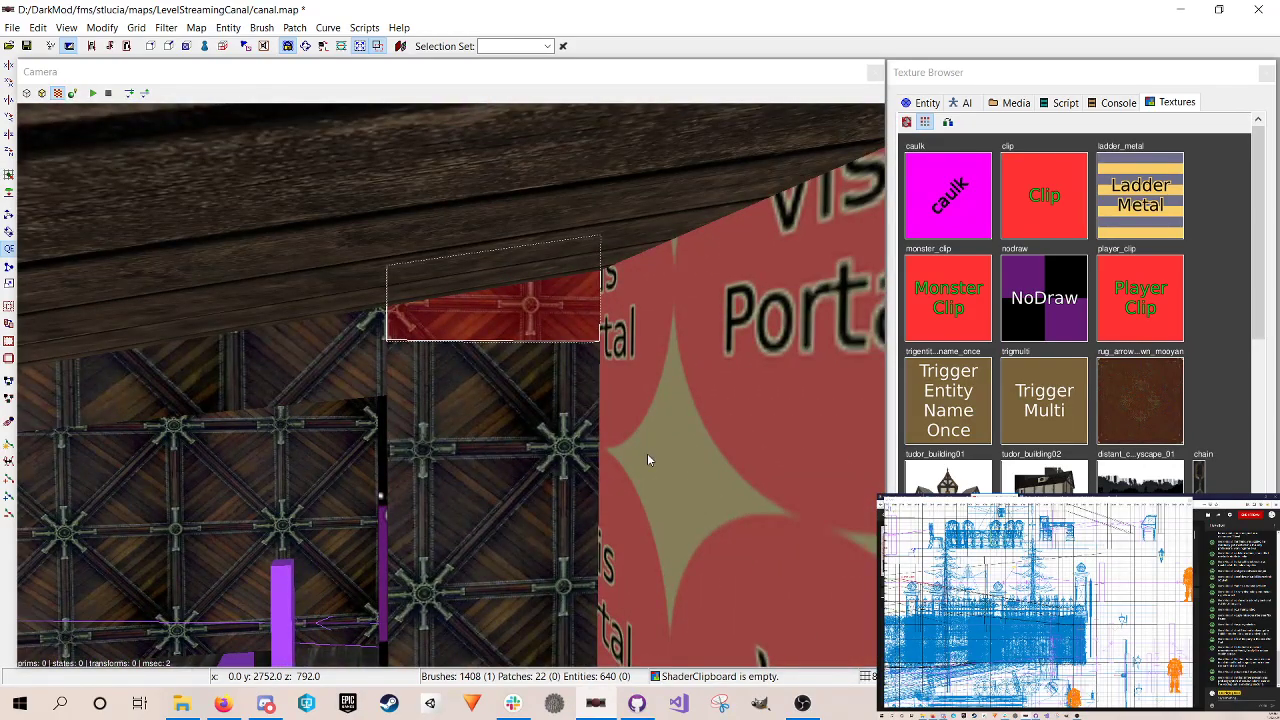
Step: Select the short sloped wall again and examine its underside and street end from inside and outside the building
key(Escape)
shift+click(317, 379)
right_click(317, 379)
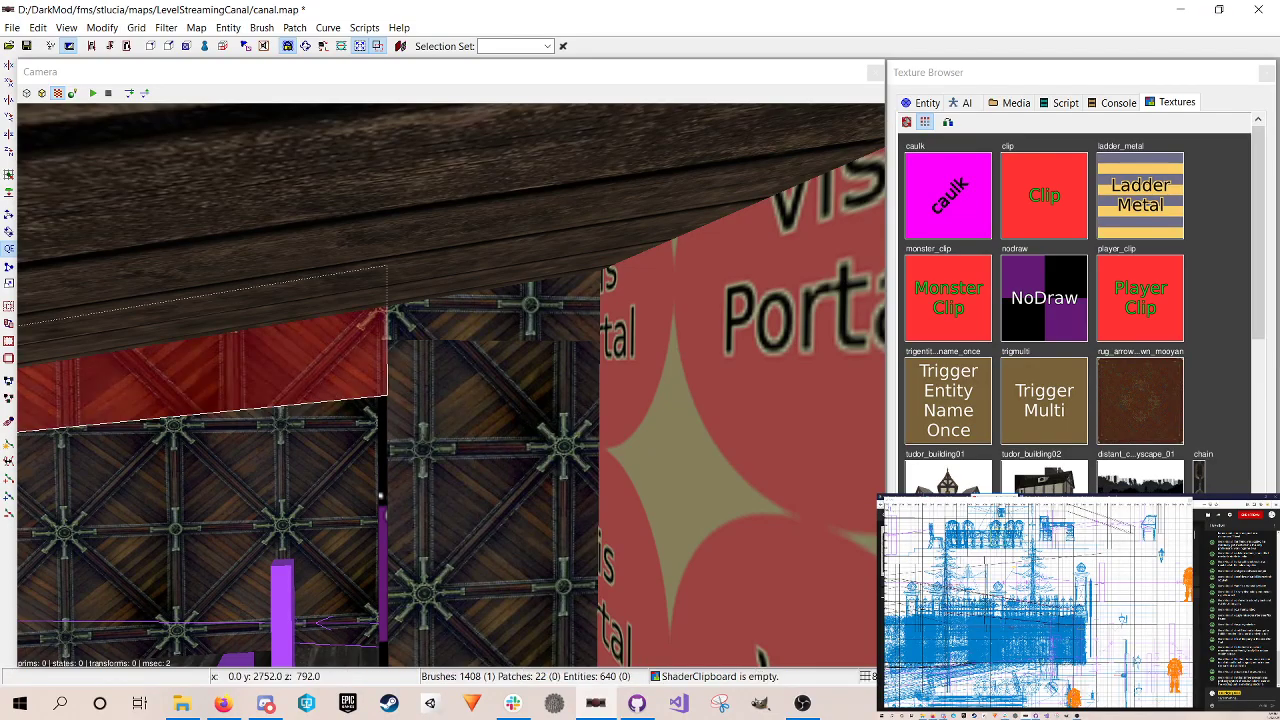
key(Up)
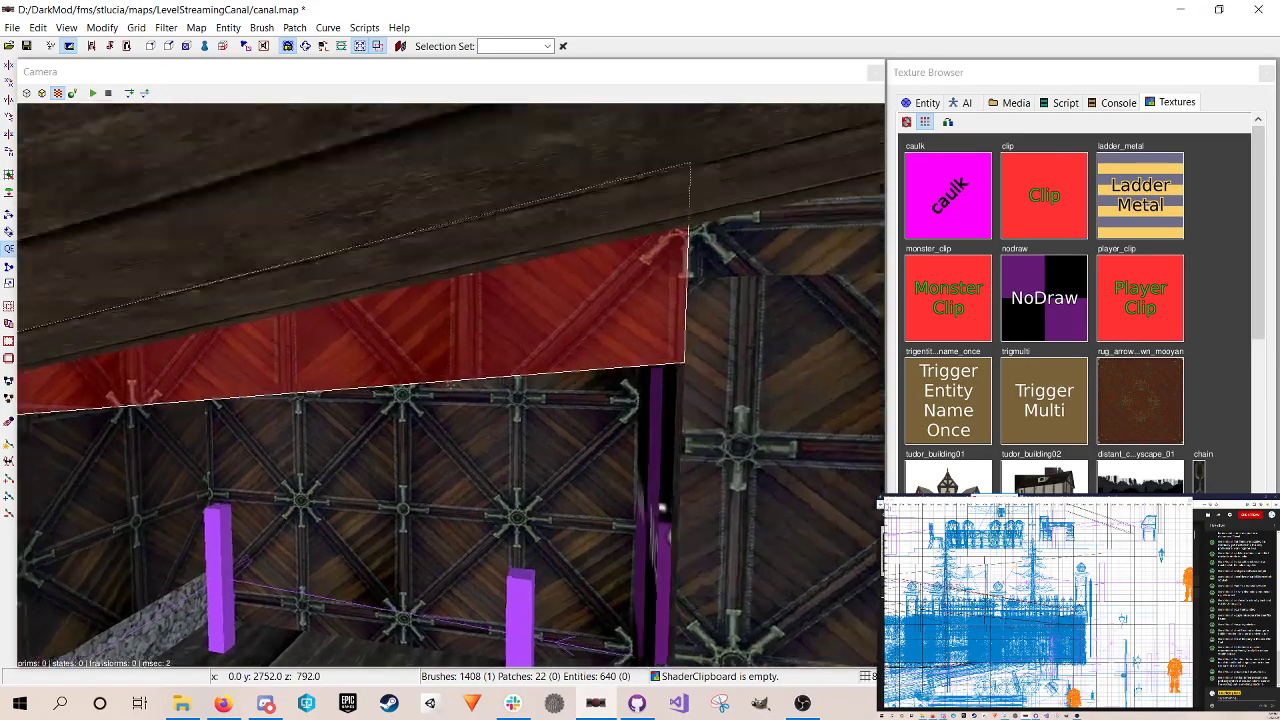
key(Down)
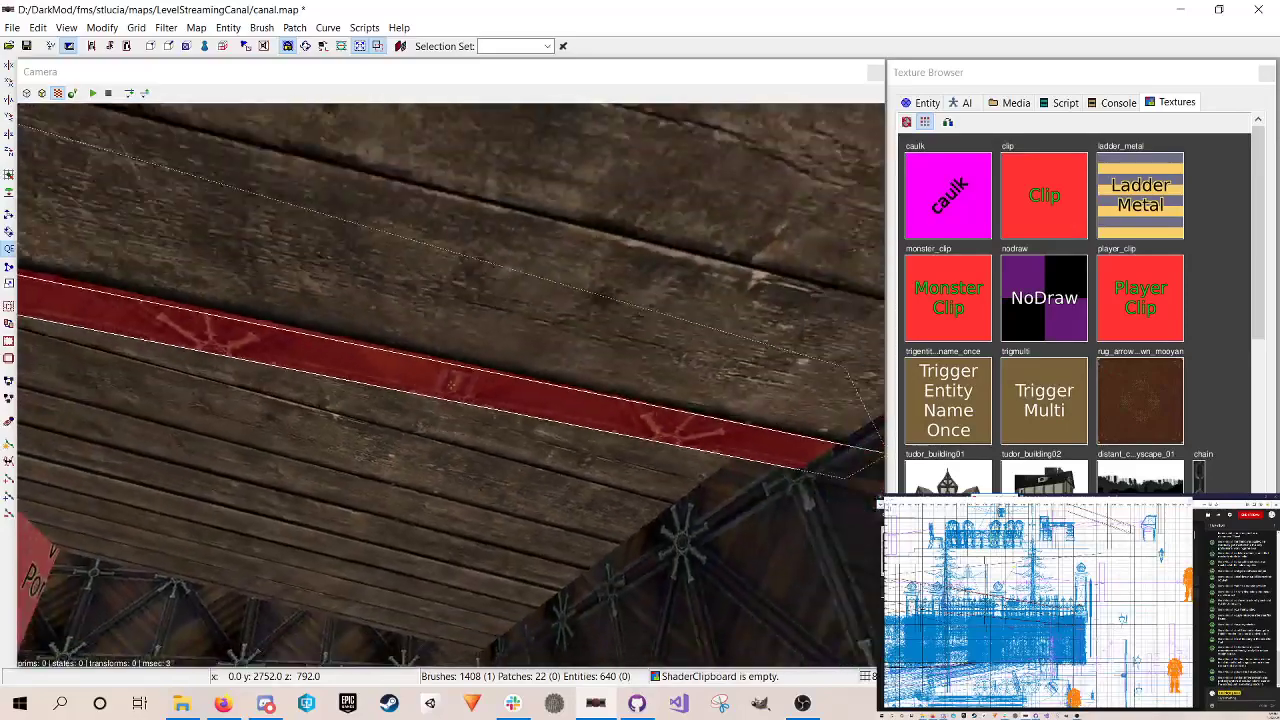
key(Up)
key(Up)
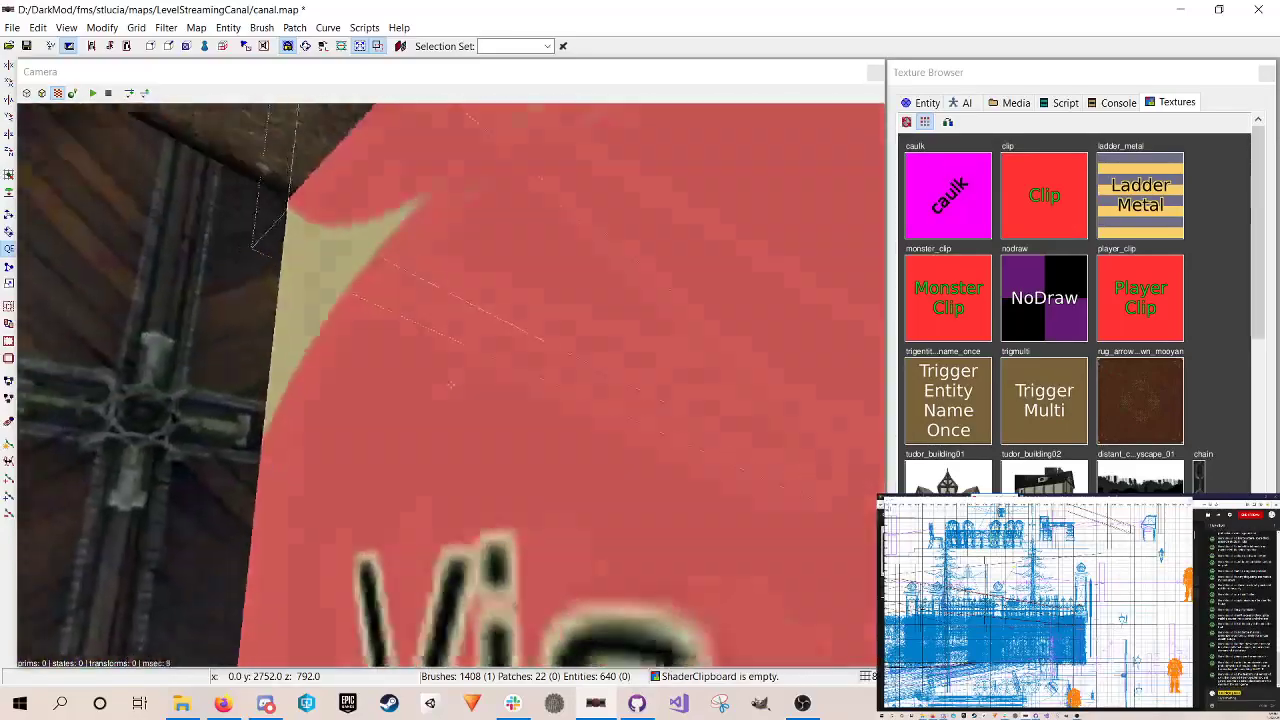
key(Down)
key(Up)
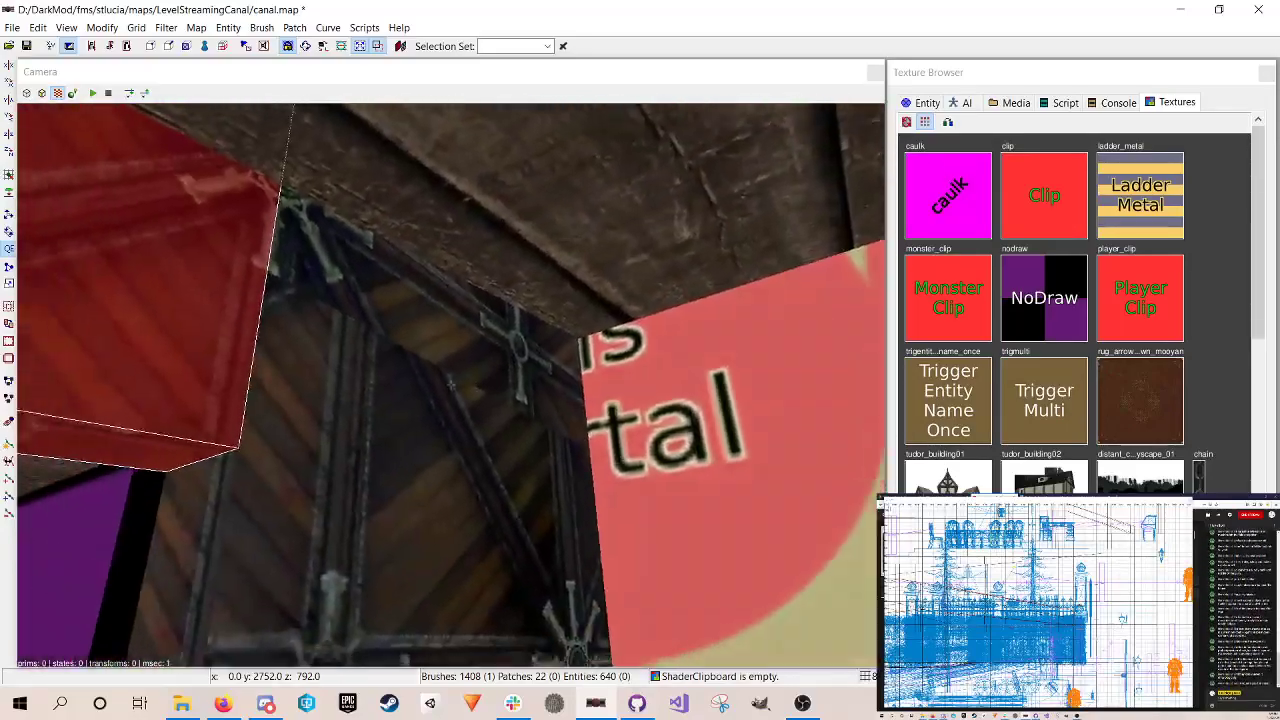
key(Down)
key(Down)
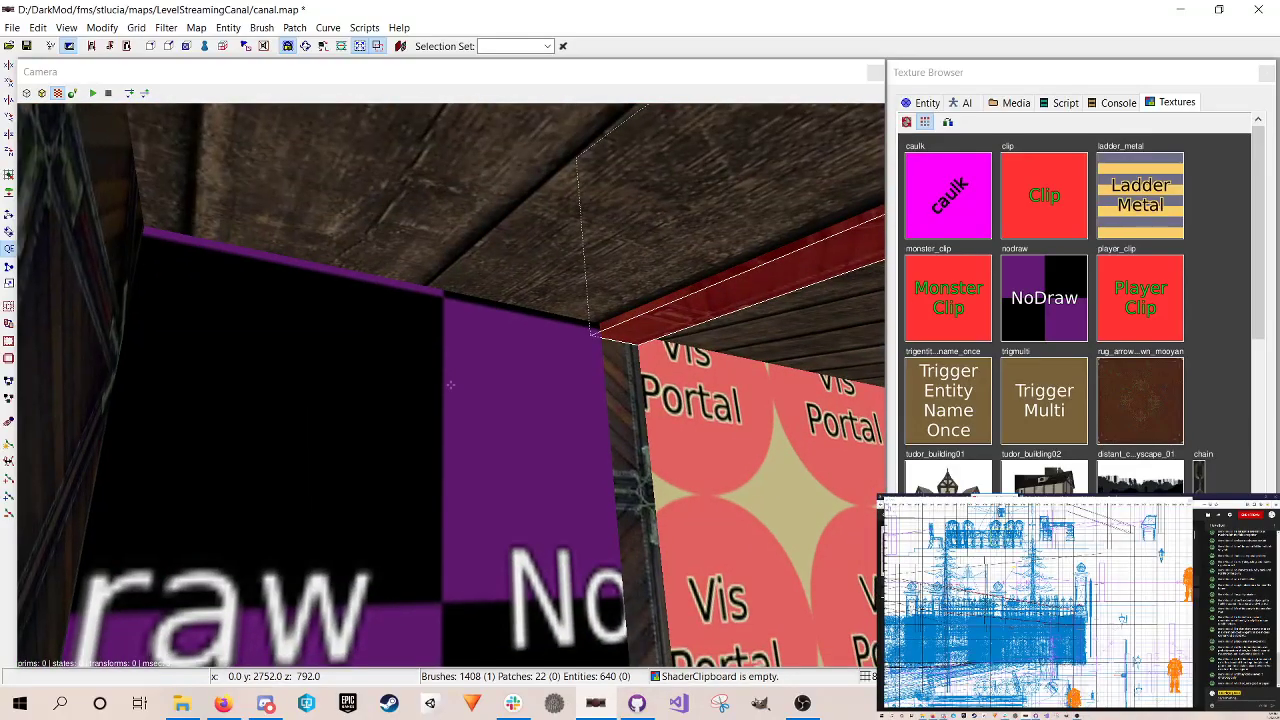
key(Up)
key(Up)
key(Down)
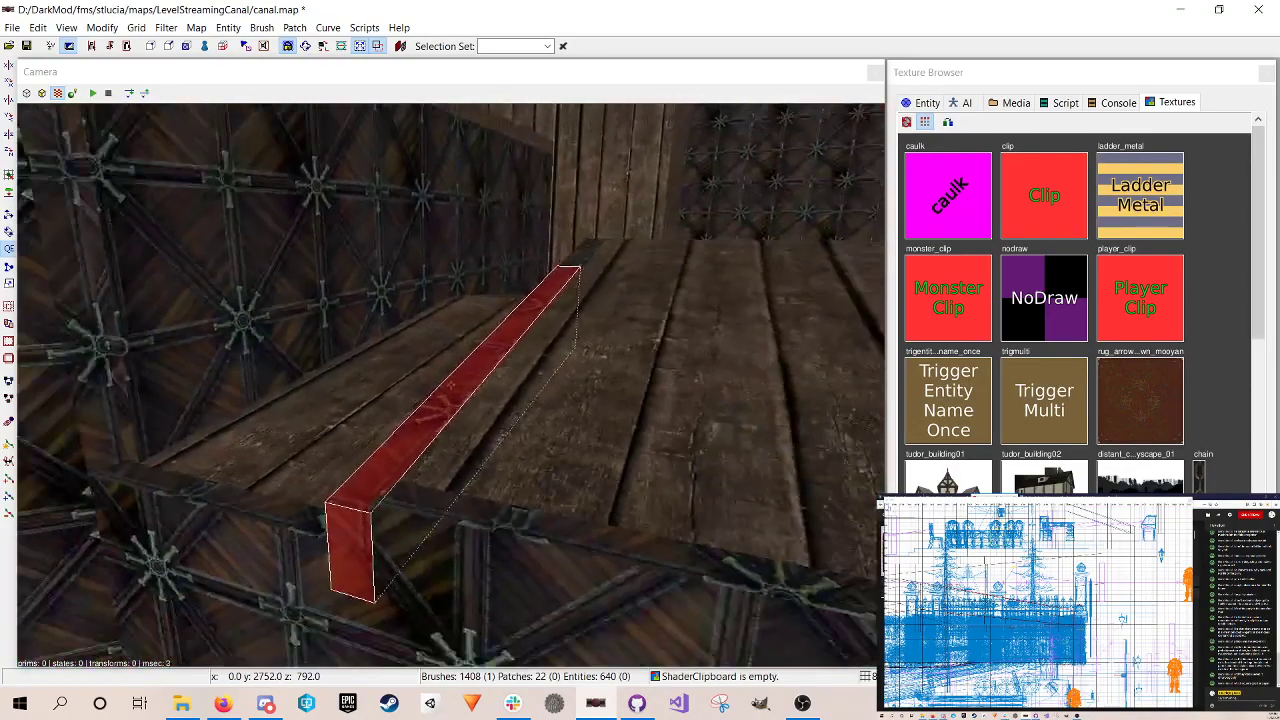
key(Up)
key(Up)
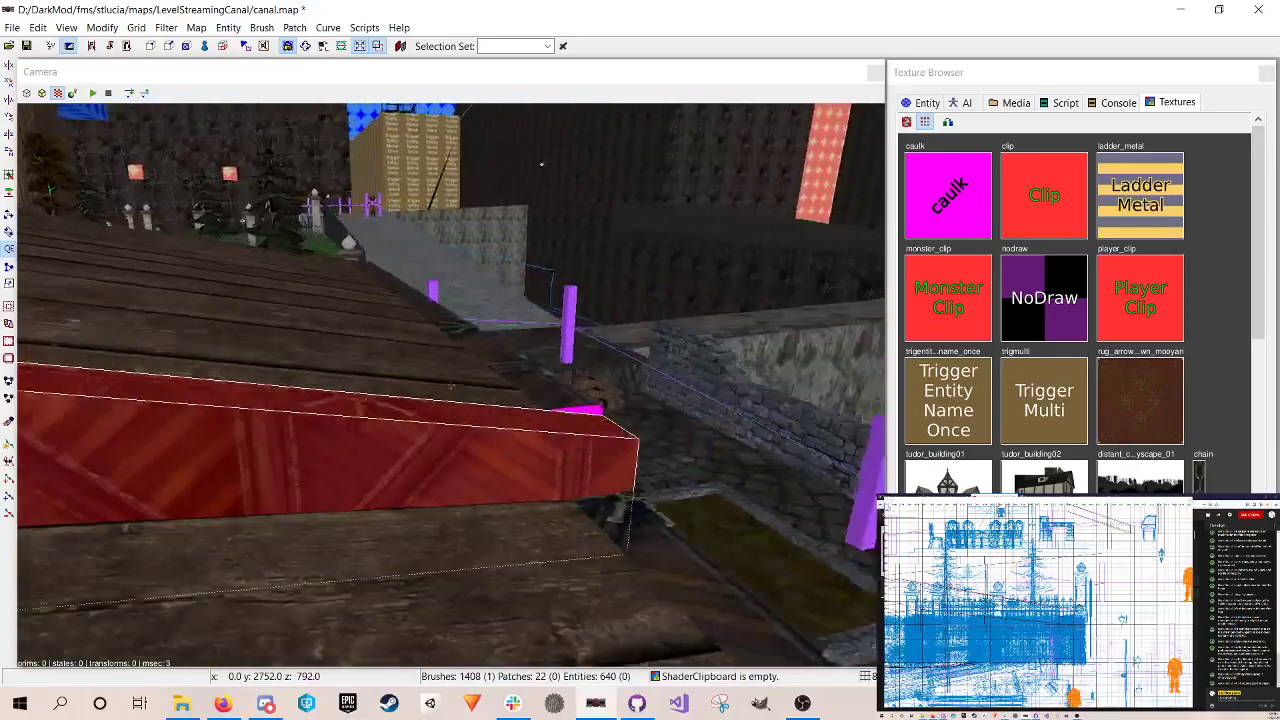
key(Right)
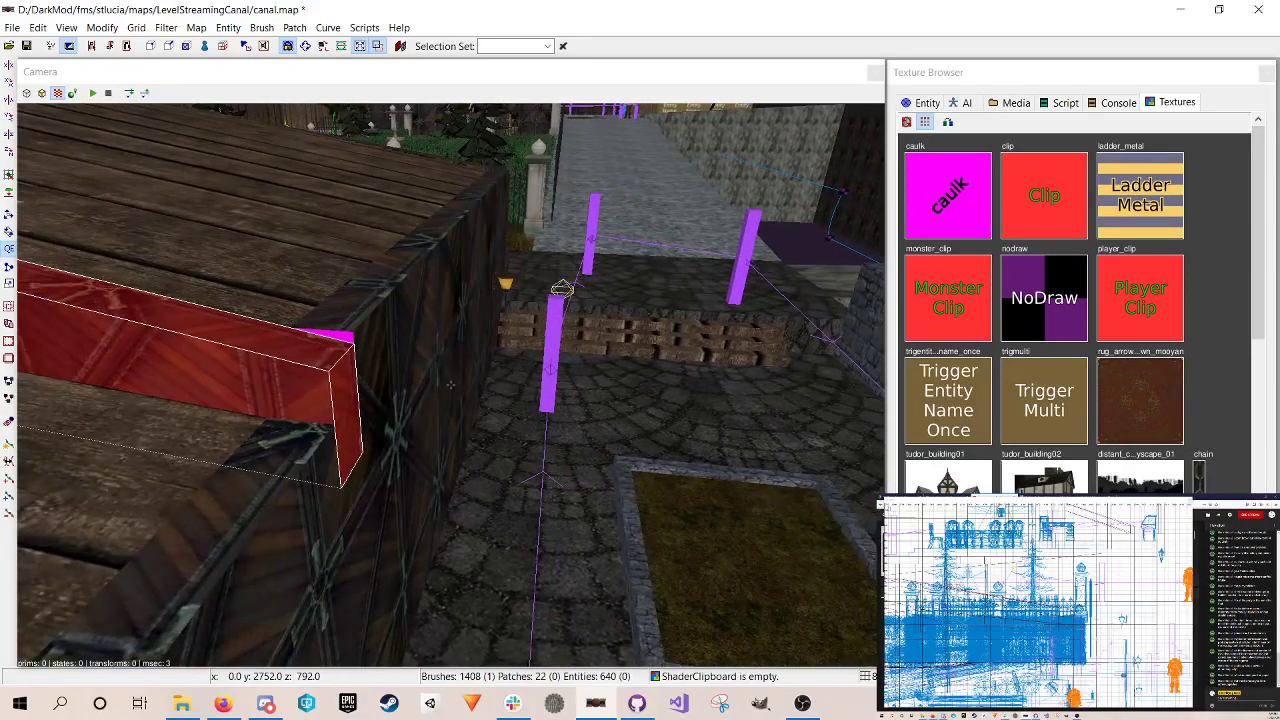
Step: Raise the short wall's street-end top edge slightly on a finer grid to cover the exposed caulk, and save the map
right_click(513, 422)
key(Escape)
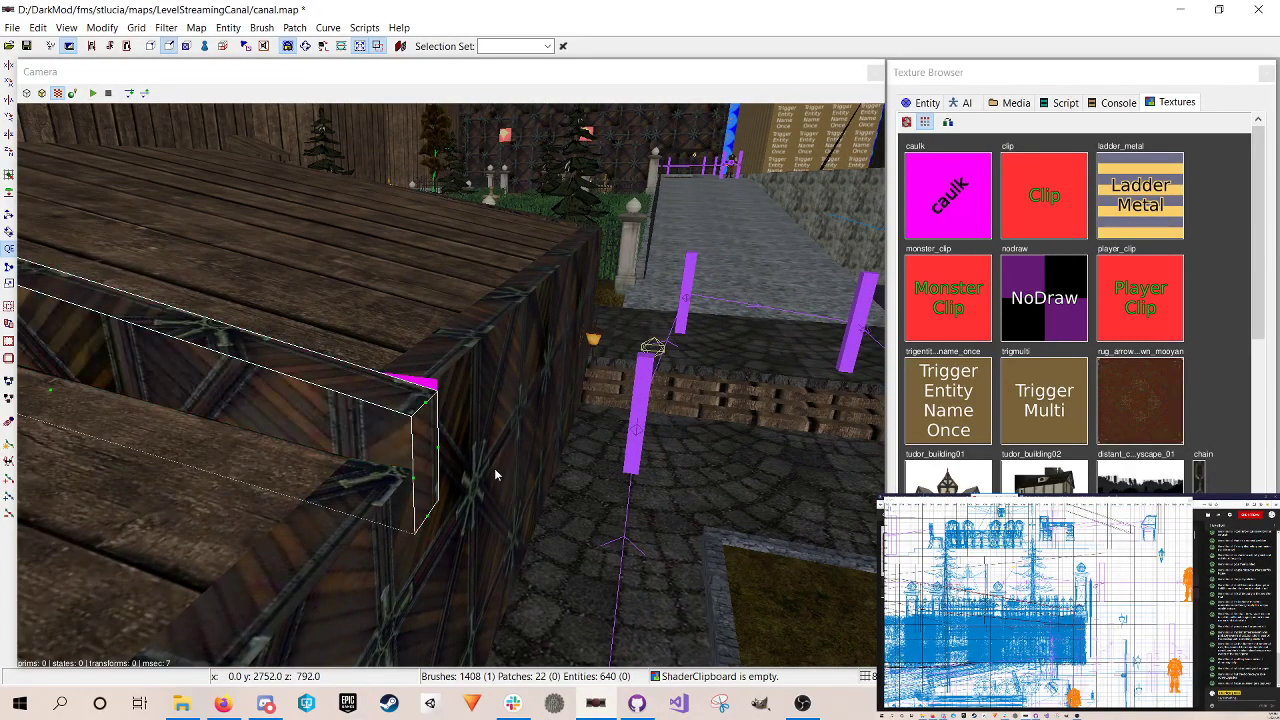
ctrl+shift+click(425, 405)
key(w)
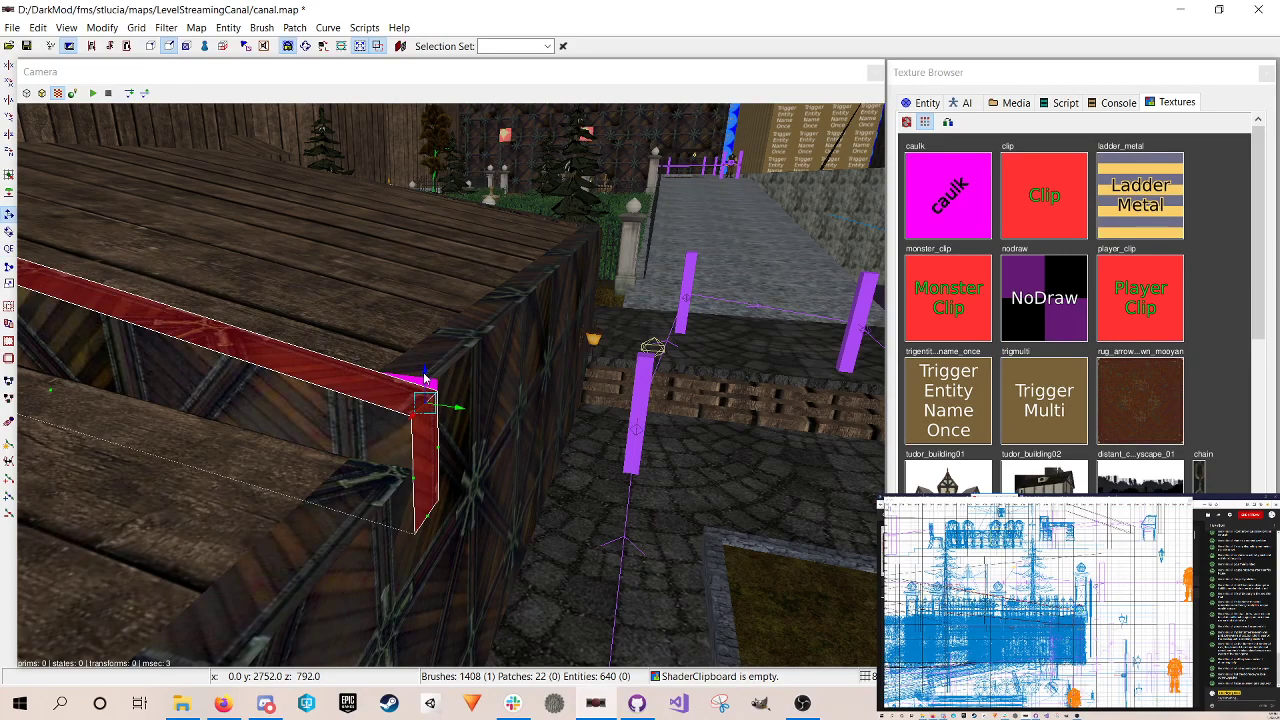
mouse_move(426, 366)
mouse_down()
mouse_move(420, 346)
mouse_move(426, 368)
mouse_up()
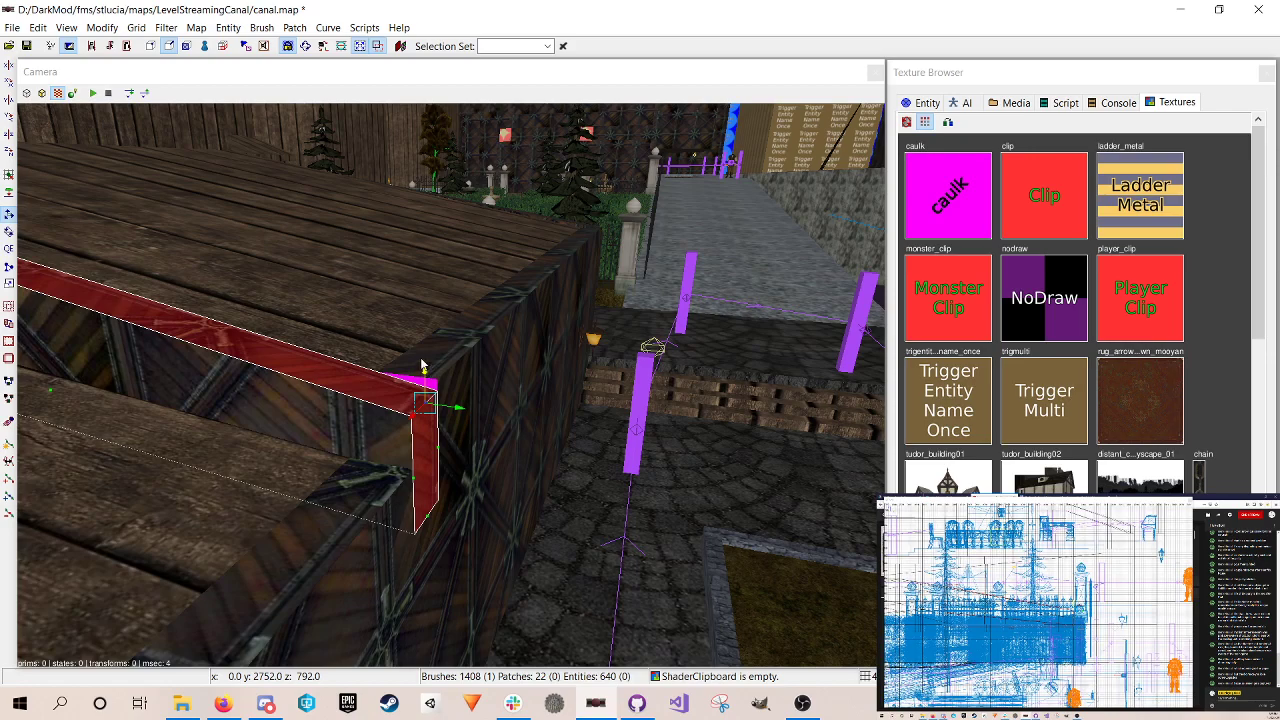
key(Escape)
key(Escape)
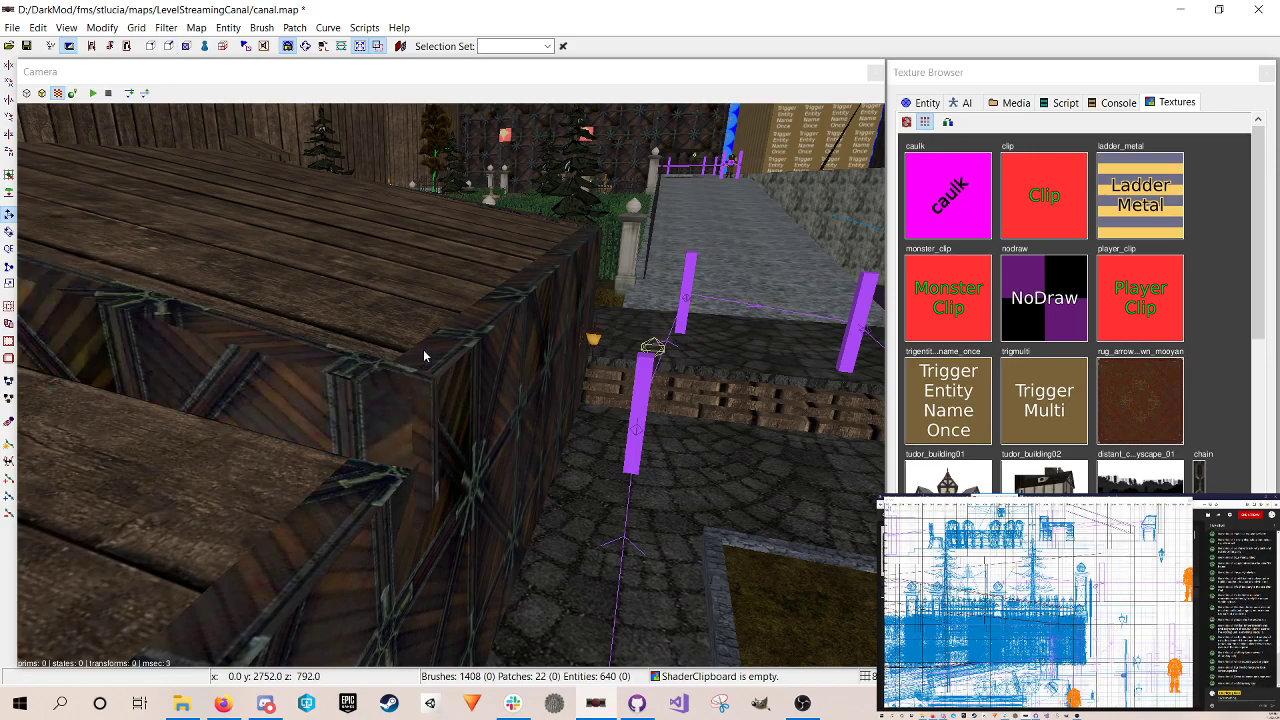
key(ctrl+s)
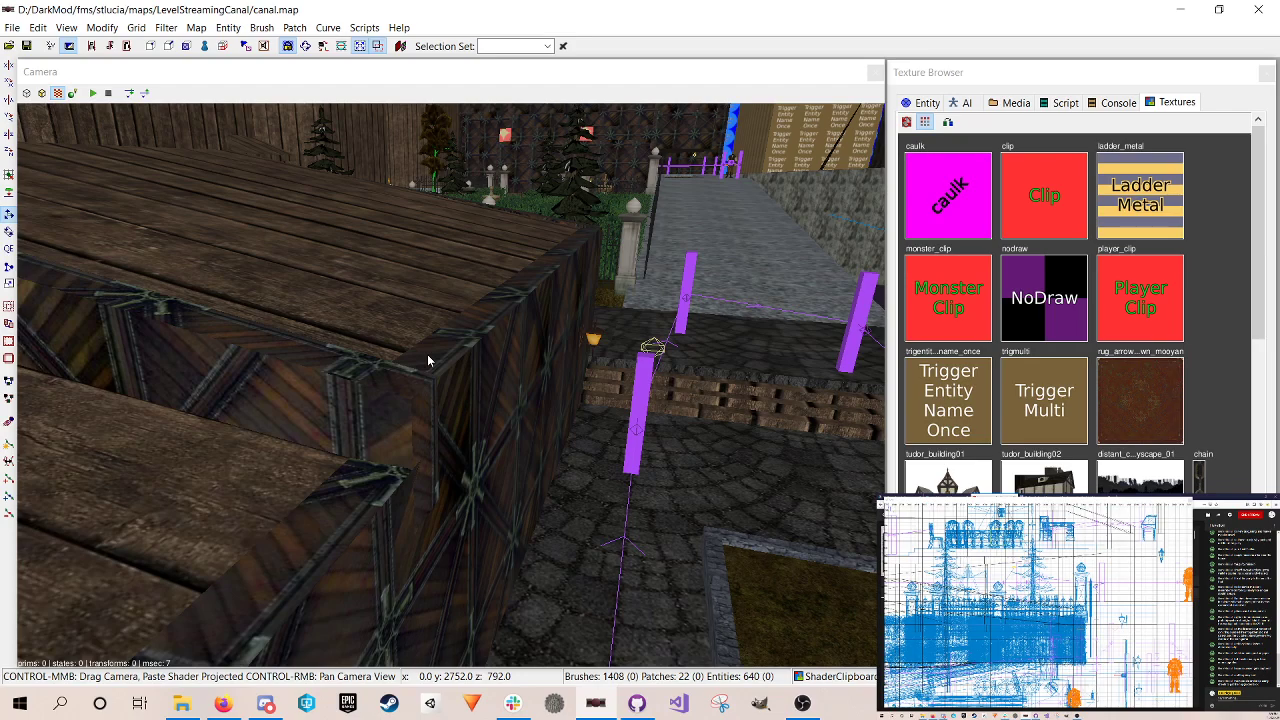
Step: Examine the street end of both plank roofs, selecting the low end wall and the short sloped wall in turn
right_click(427, 354)
key(Right)
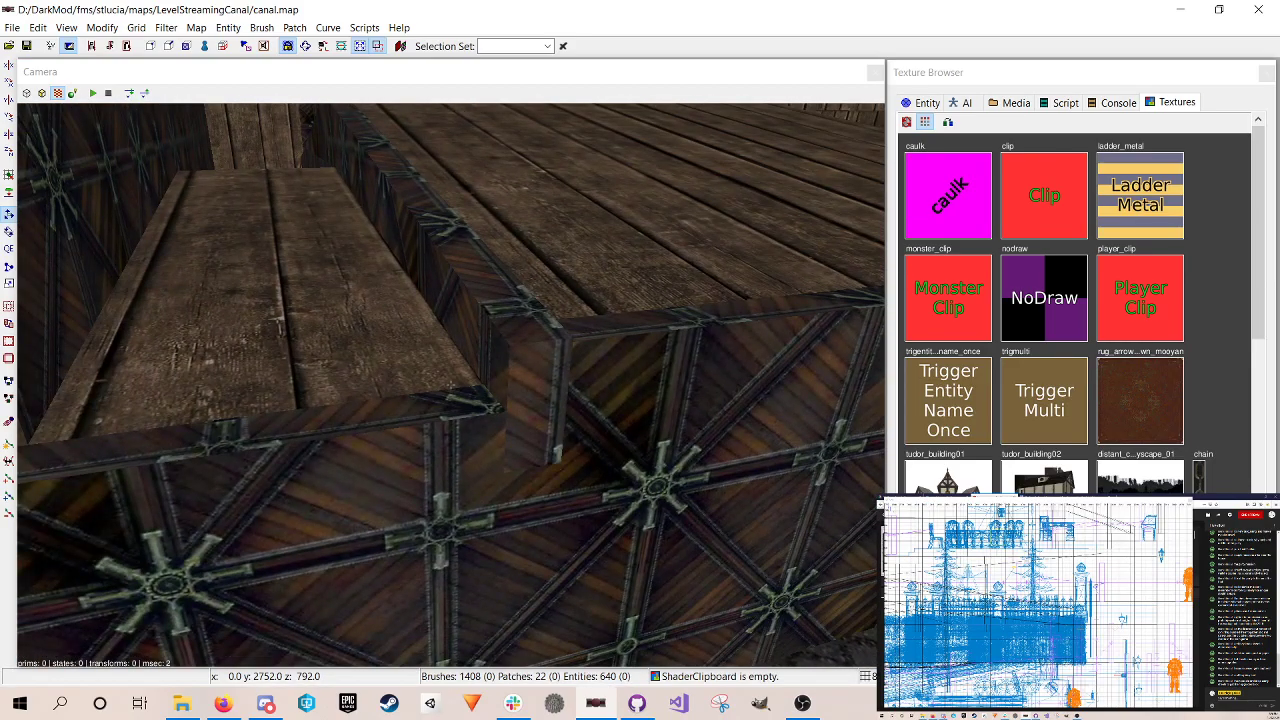
right_click(428, 357)
shift+click(436, 422)
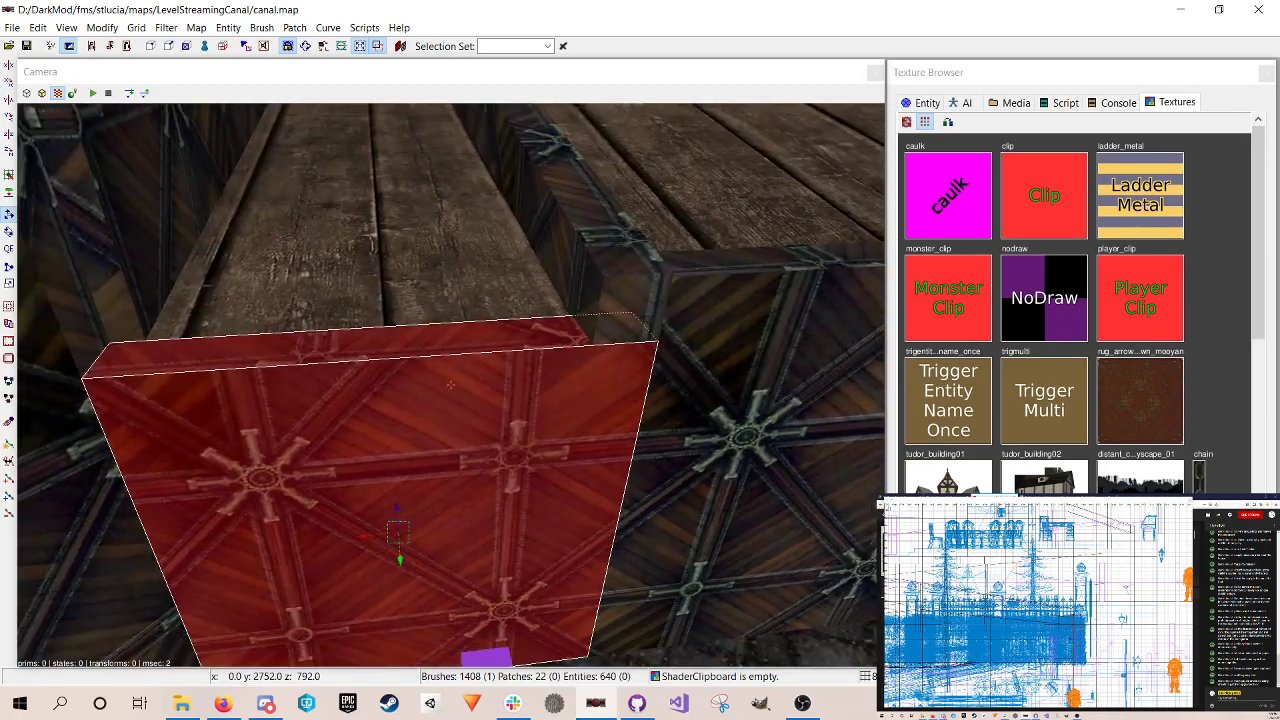
right_click(490, 450)
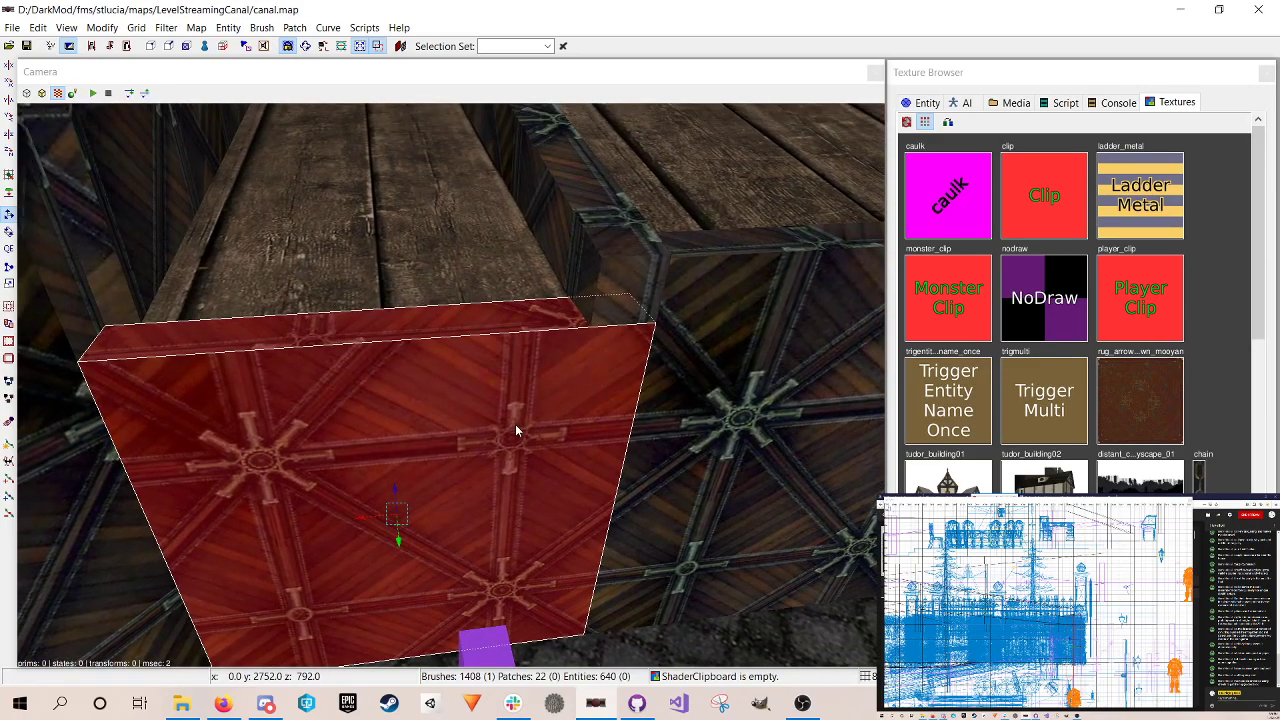
key(Escape)
shift+click(597, 289)
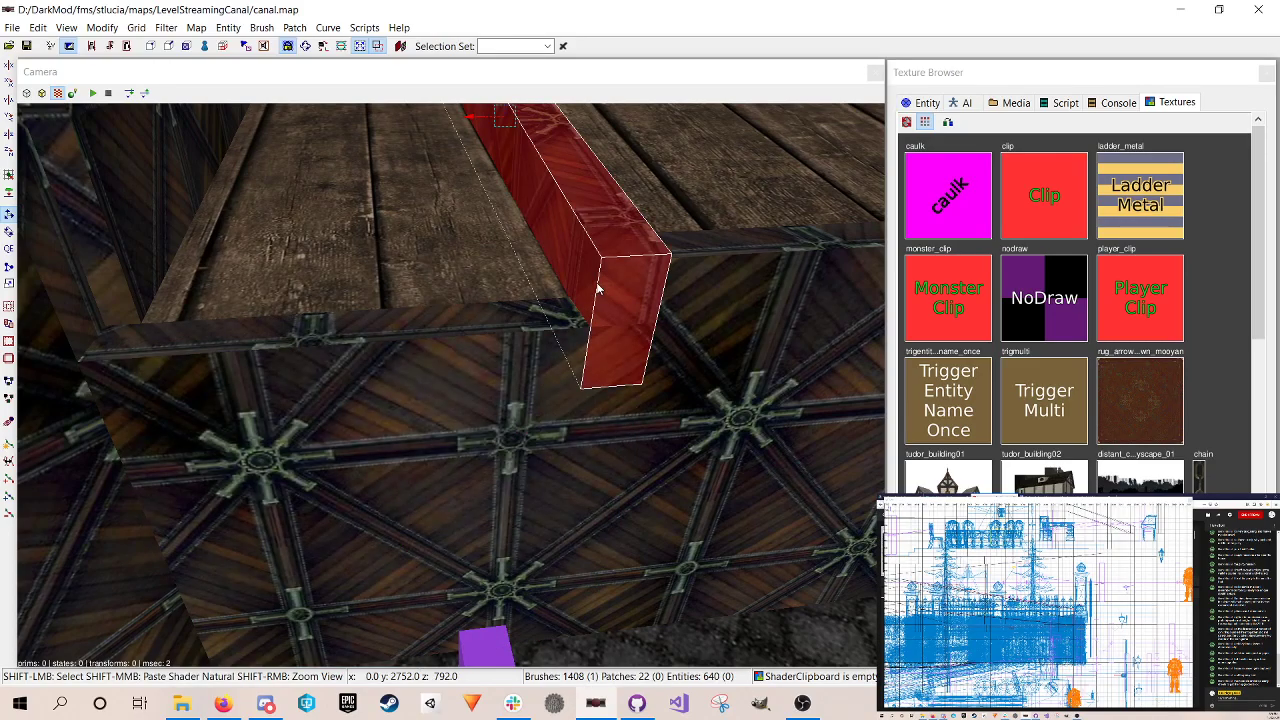
right_click(597, 289)
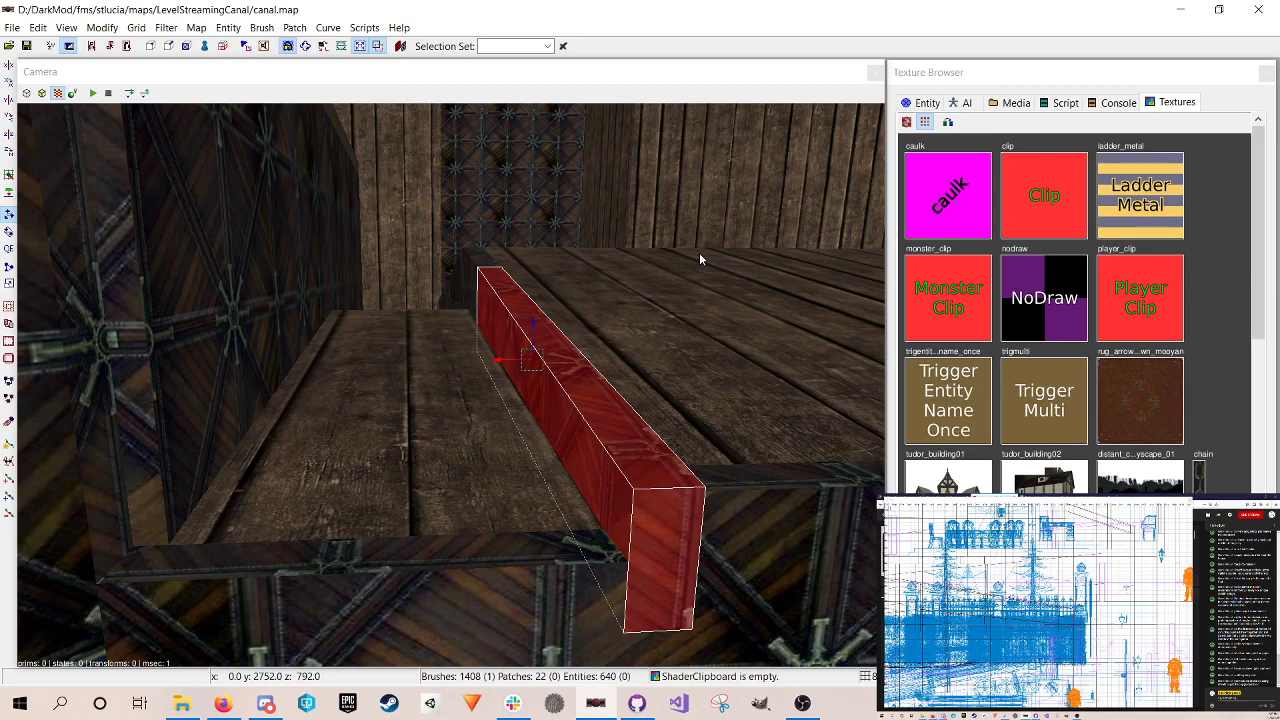
right_click(651, 277)
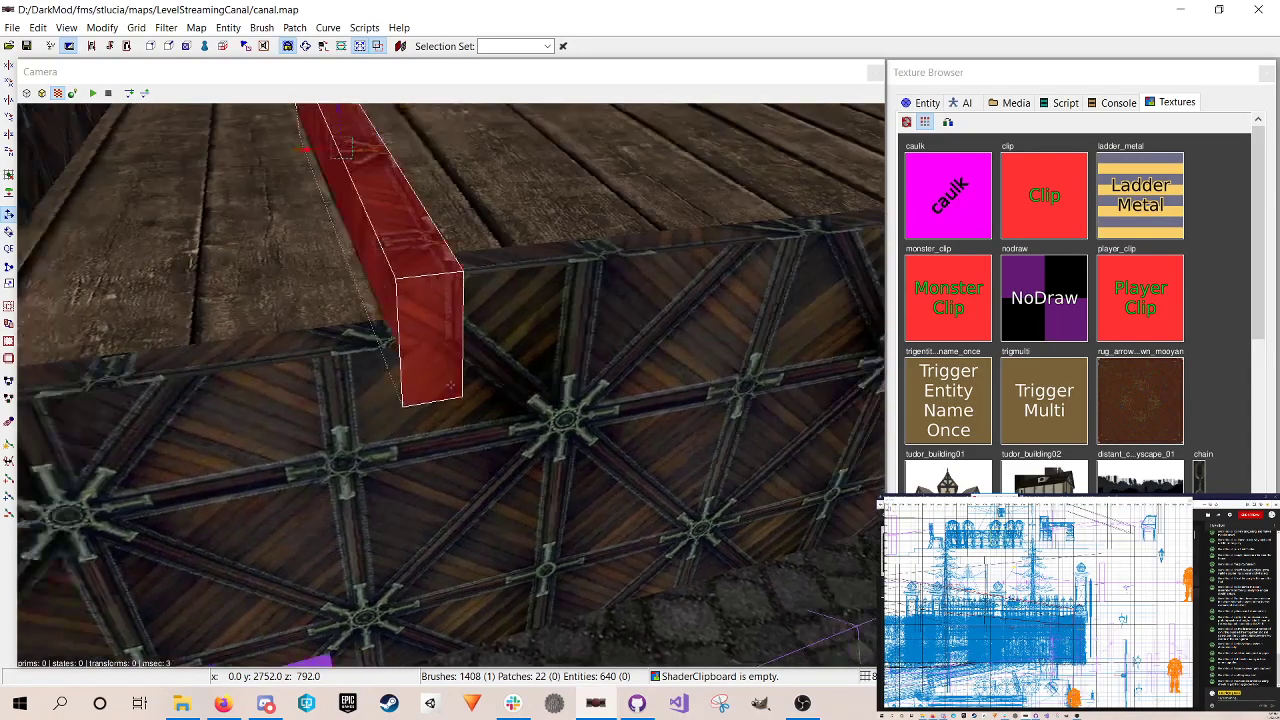
scroll(451, 384, down, 2)
right_click(539, 317)
key(Escape)
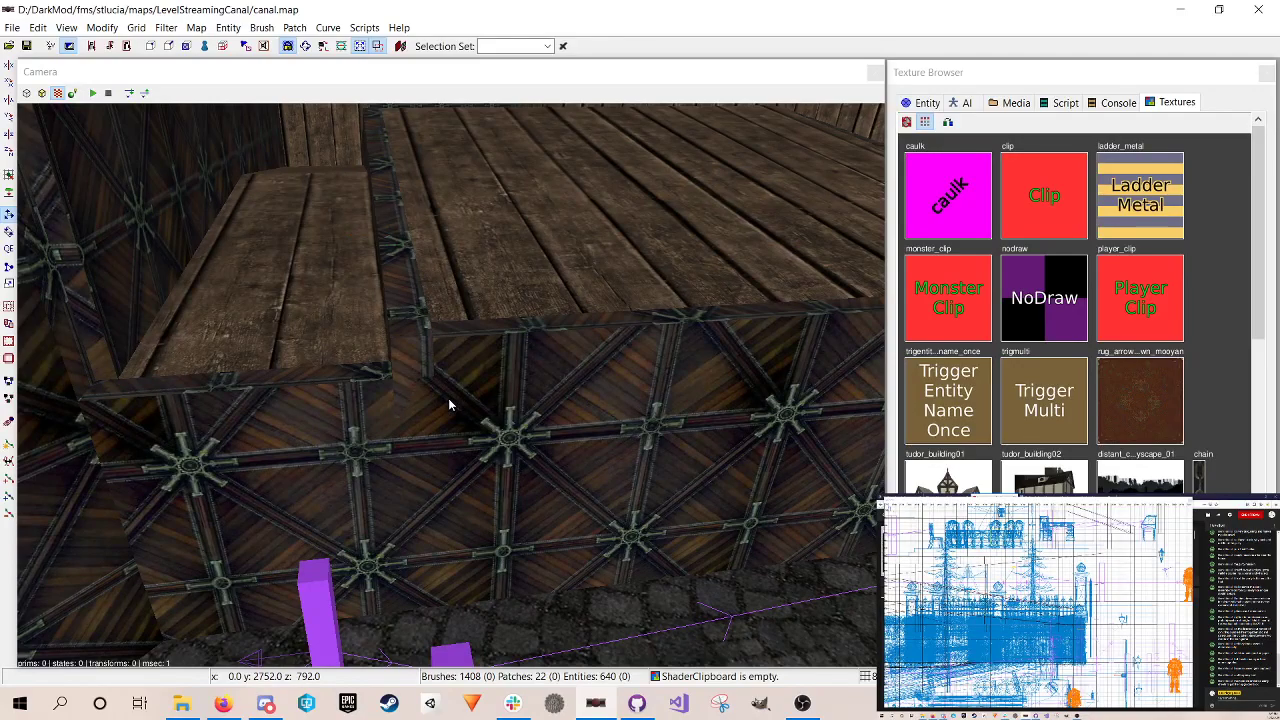
Step: Select both end-wall segments together, select the low one alone, and examine the corner where they meet the short sloped wall
shift+click(446, 395)
shift+click(356, 418)
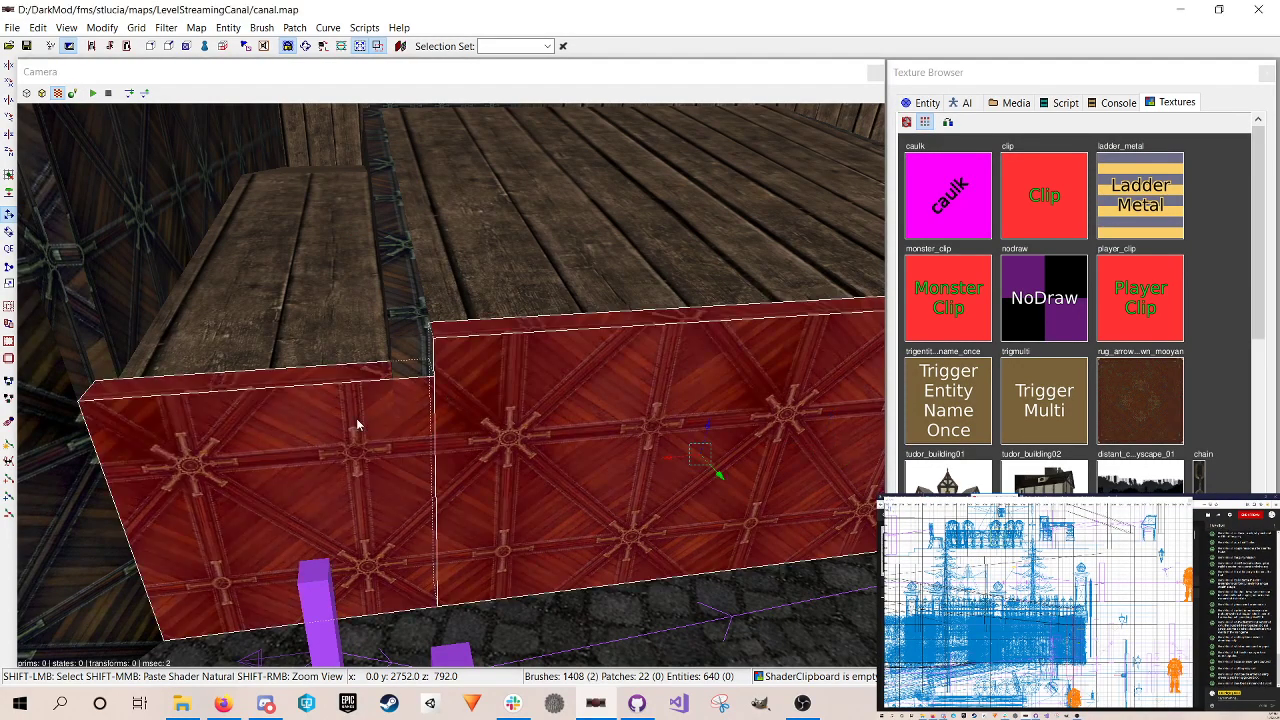
key(Escape)
shift+click(356, 418)
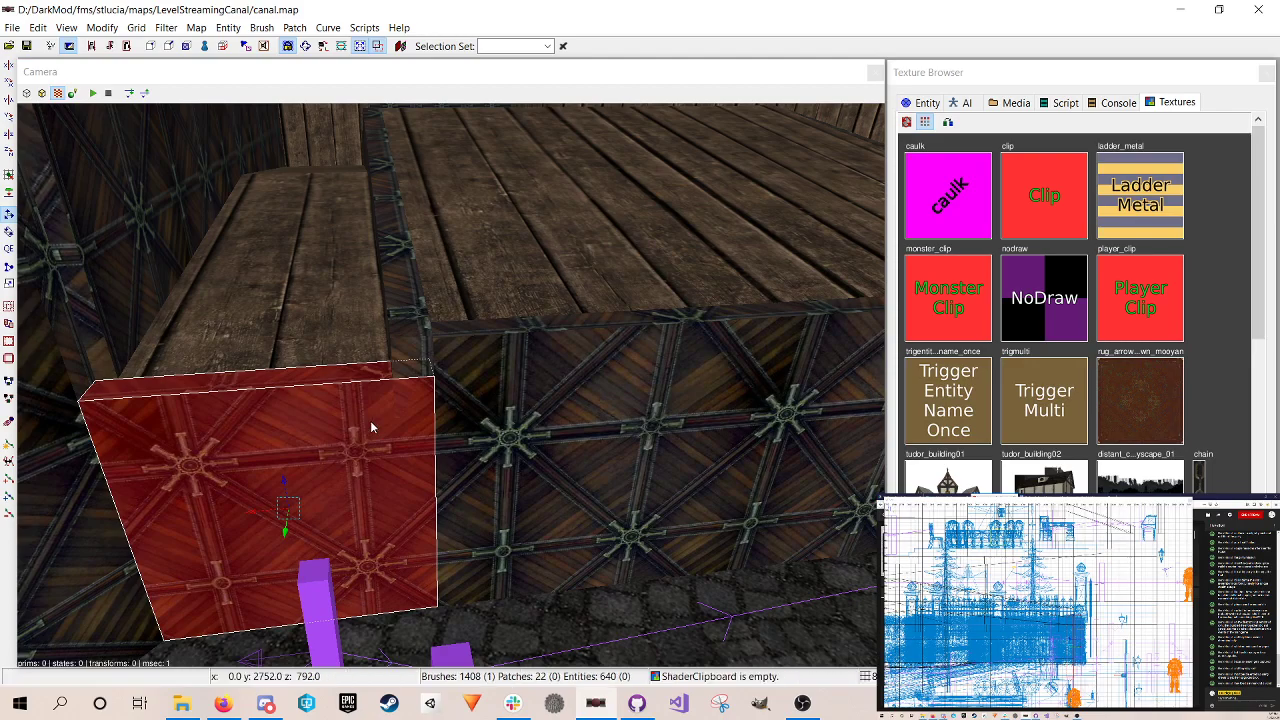
key(Escape)
right_click(345, 452)
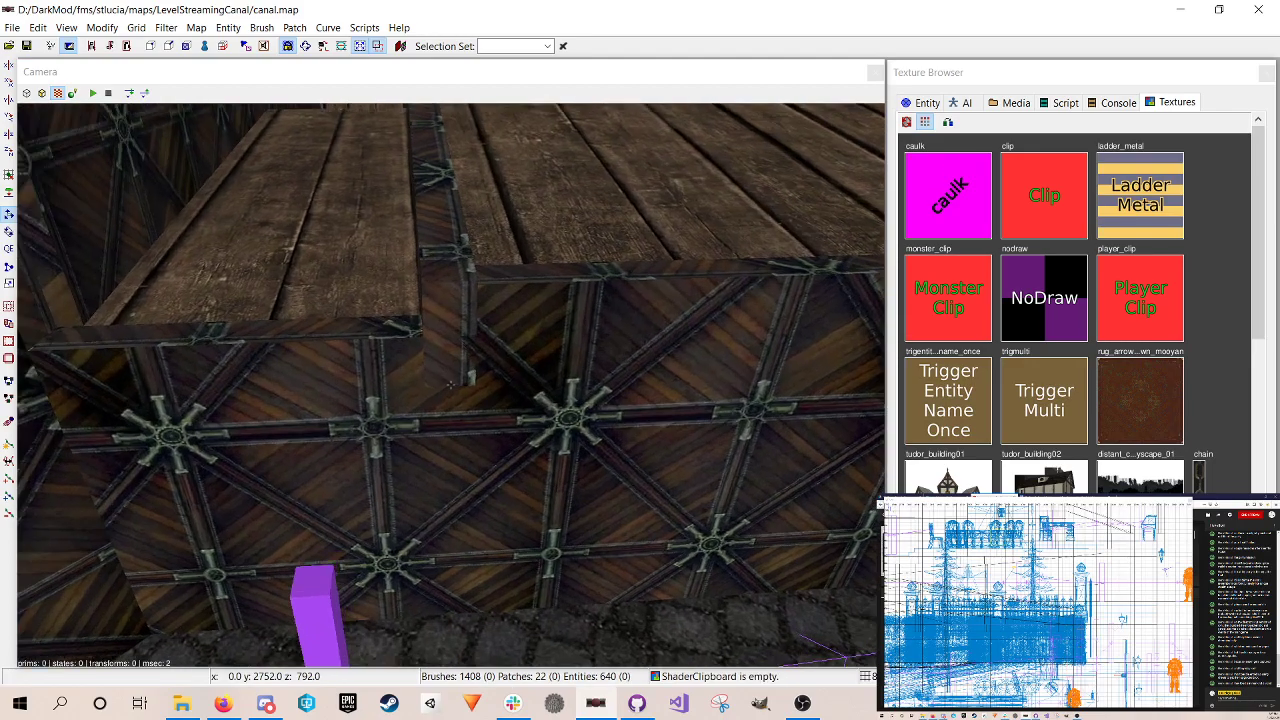
key(Up)
key(Left)
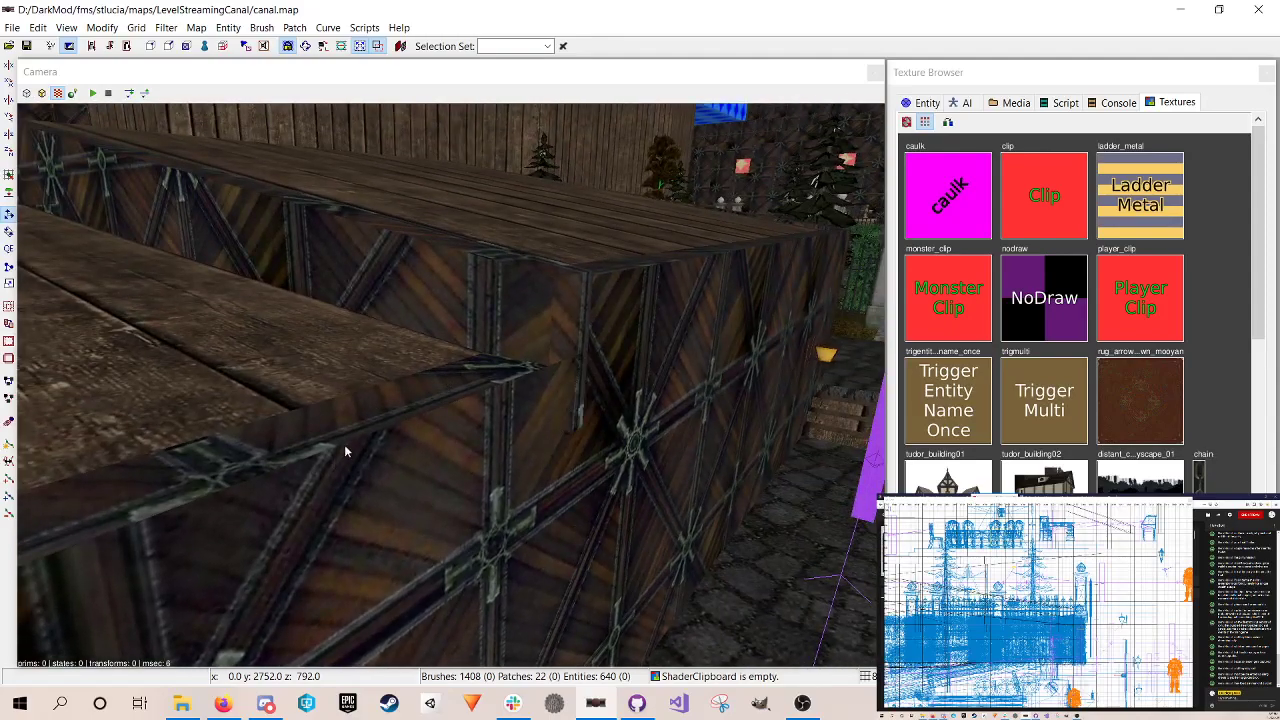
Step: Shorten the short sloped wall at its street end so it stops behind the tall end wall
shift+click(490, 305)
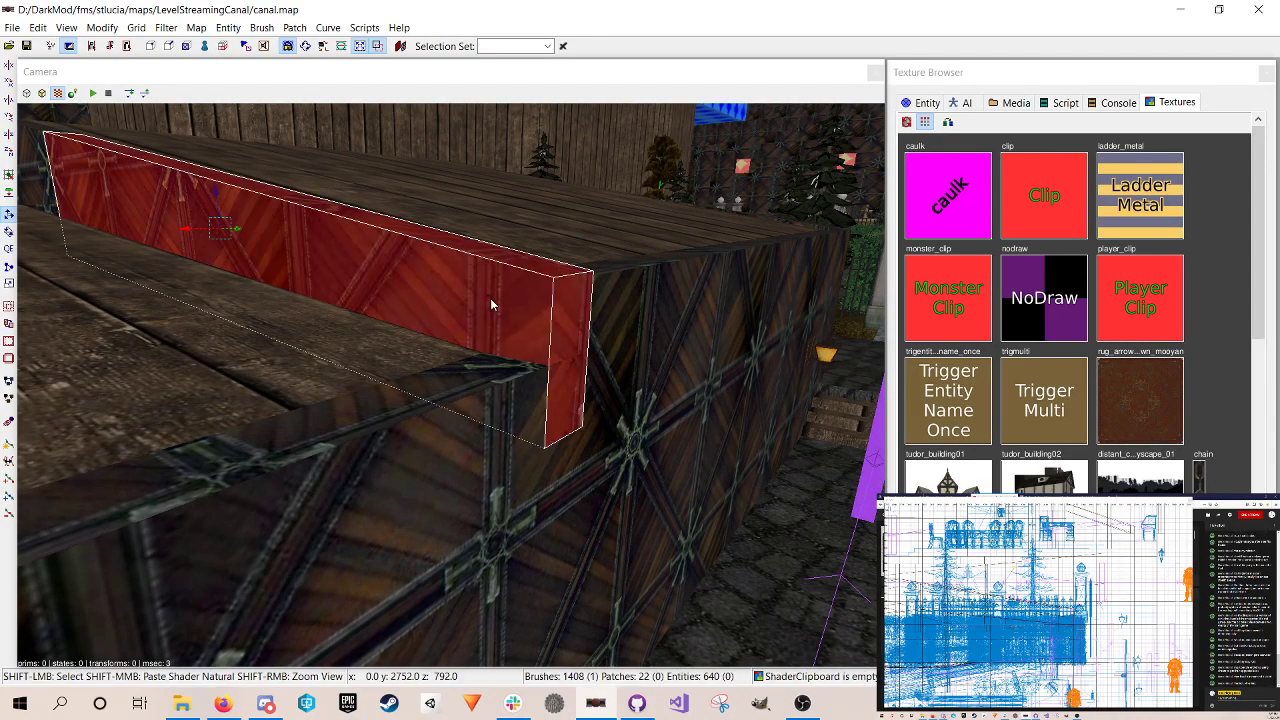
key(q)
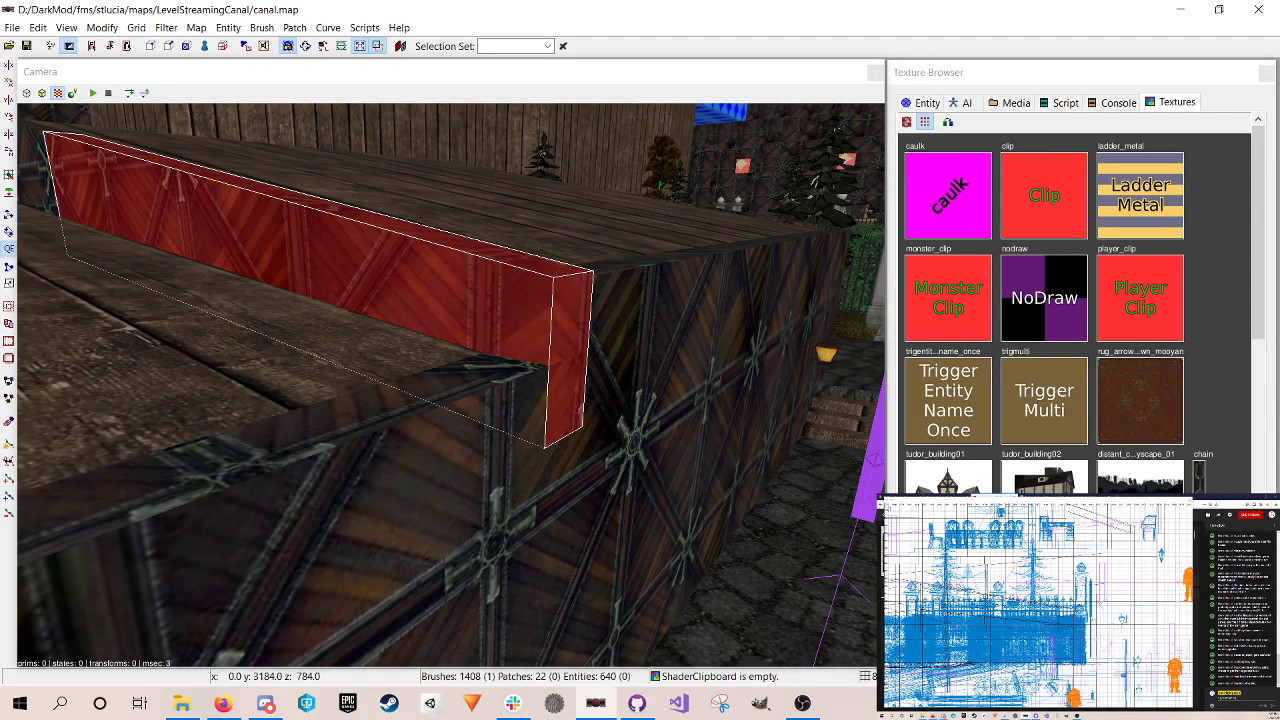
key(Escape)
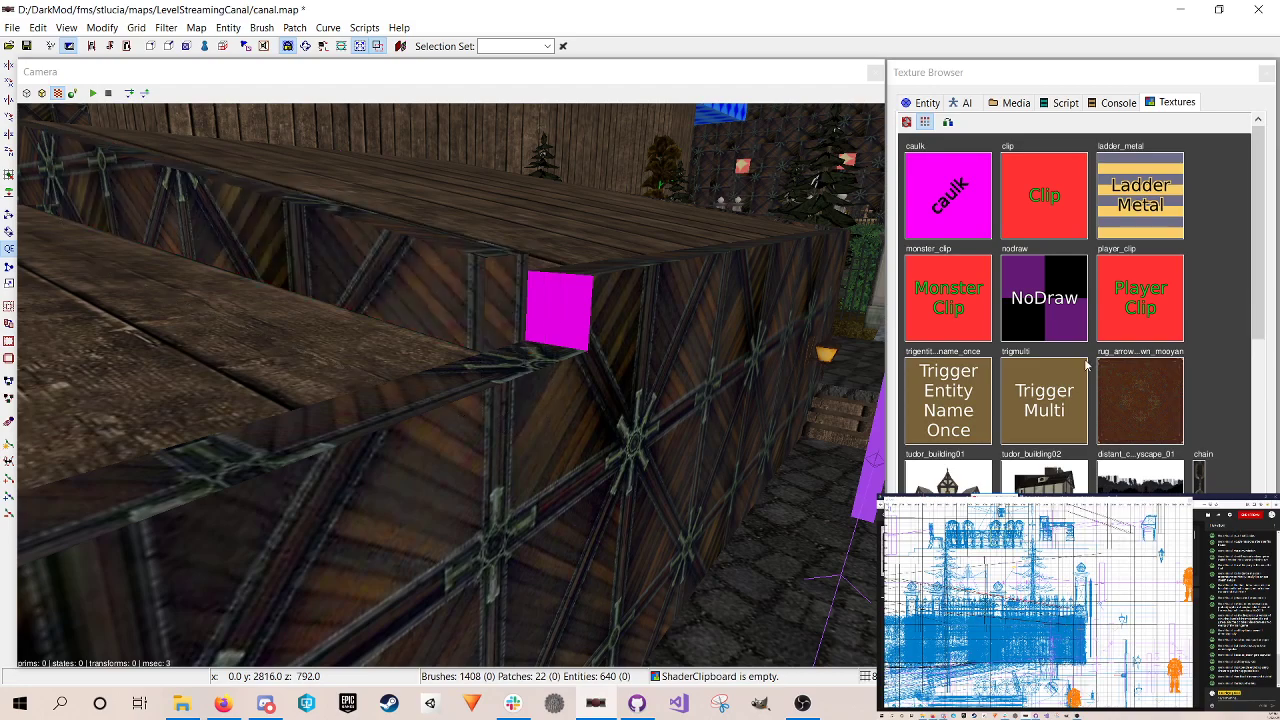
Step: Try to move the side edge of the tall end wall in the top view
shift+click(660, 328)
key(Escape)
shift+click(672, 309)
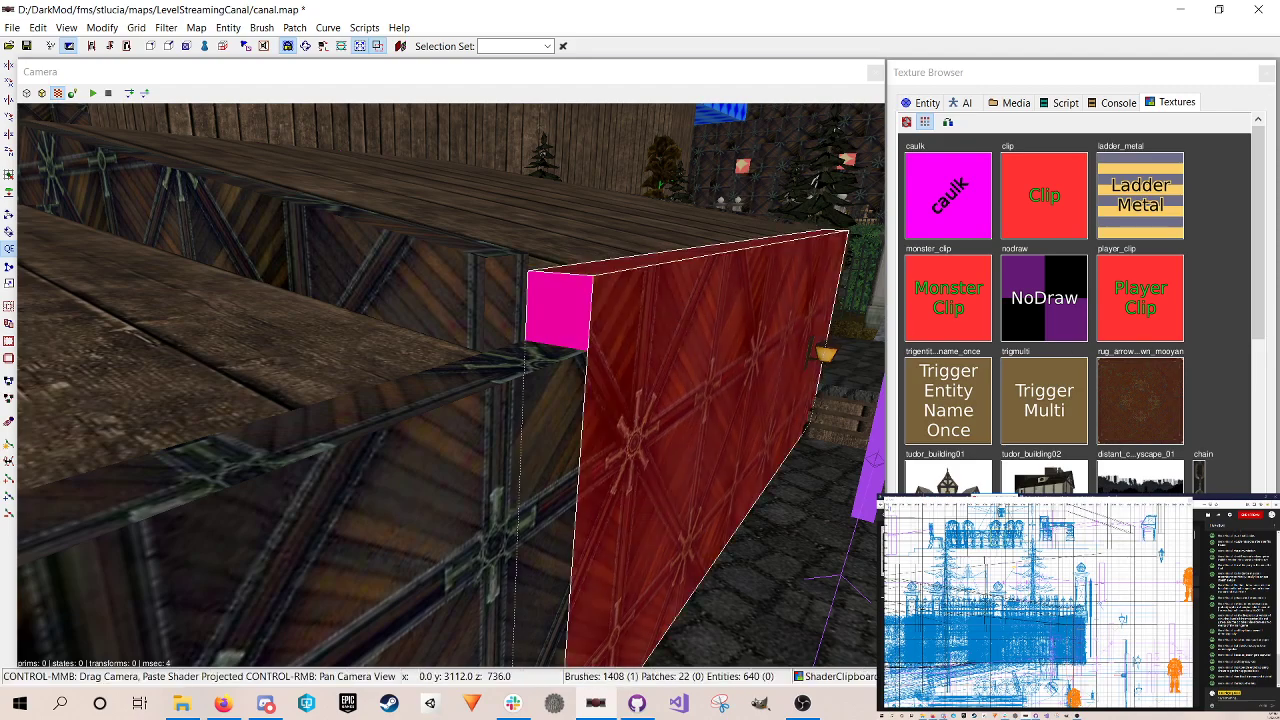
key(ctrl+Tab)
right_drag(930, 609, 963, 619)
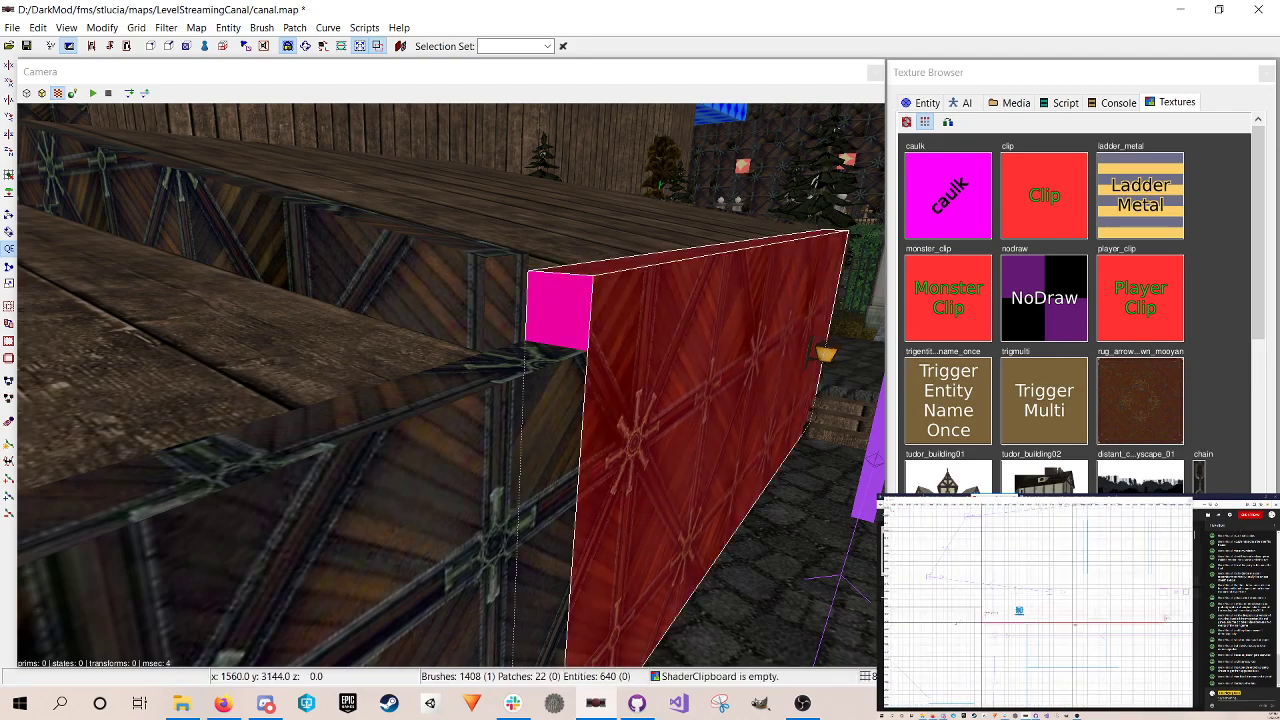
drag(975, 619, 967, 619)
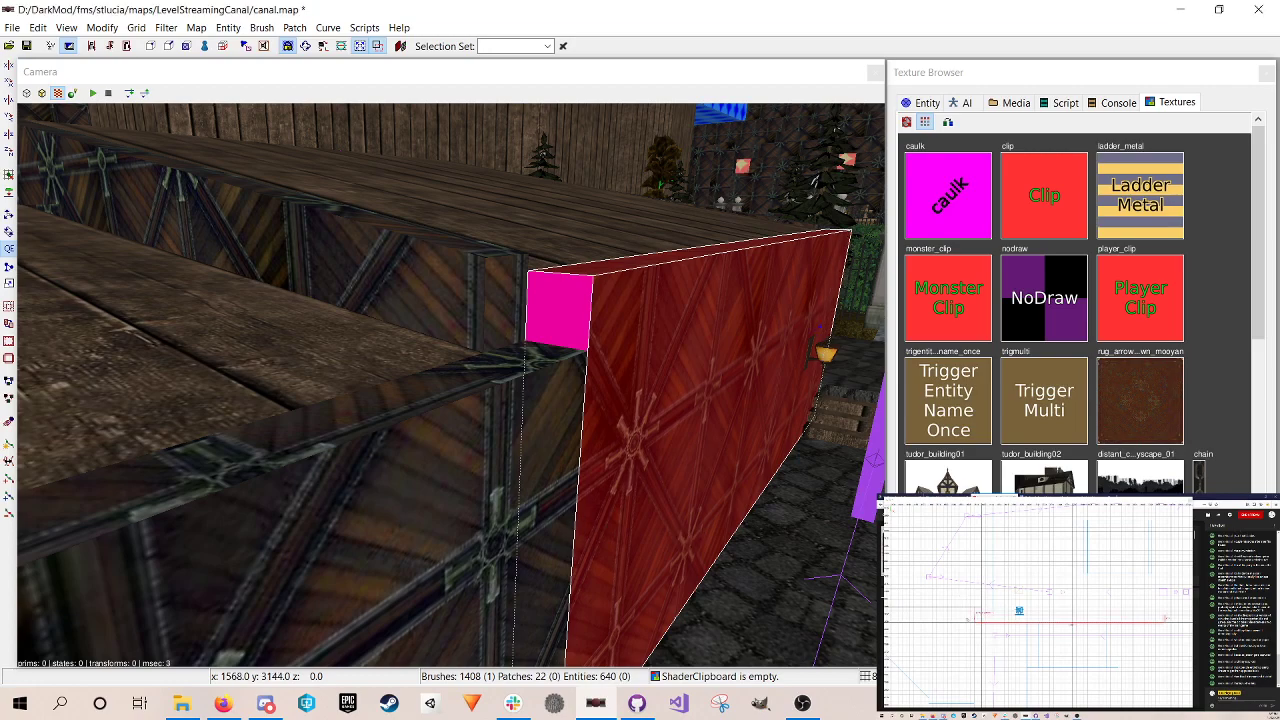
key(Escape)
Step: Widen the tall end wall toward the low end wall, with the low one shortened to meet it, in the top view
shift+click(507, 513)
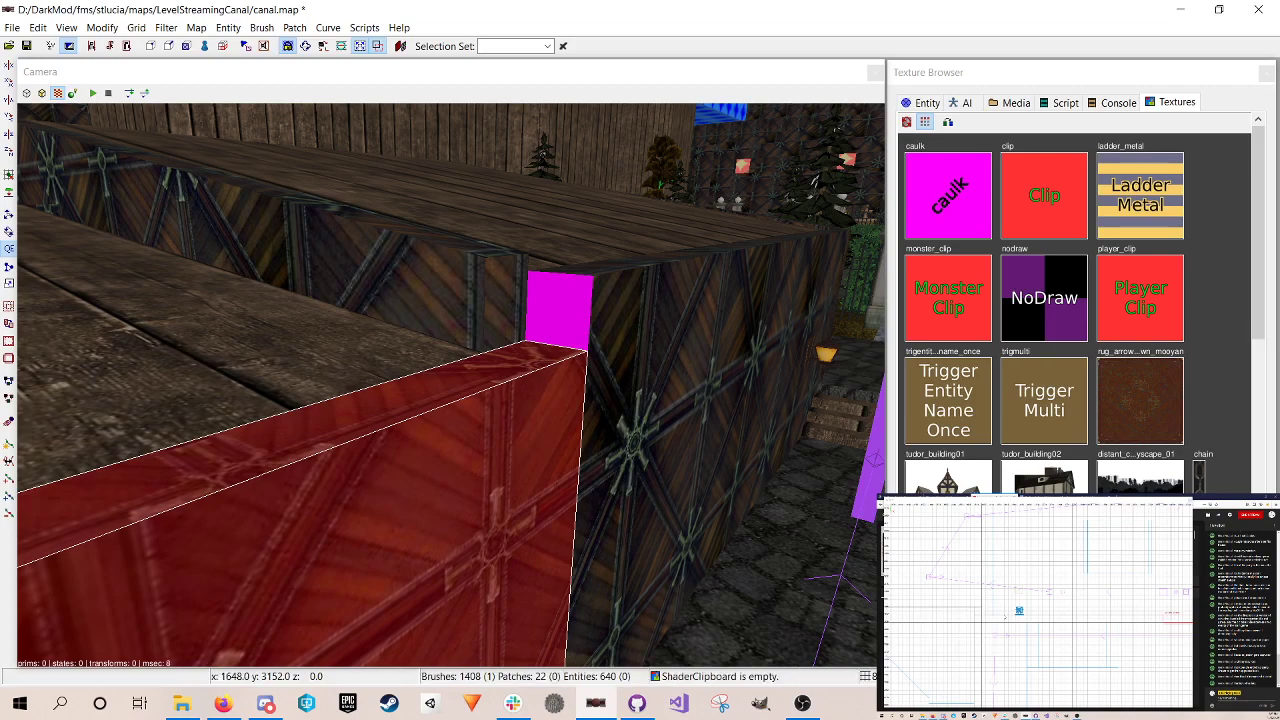
shift+click(618, 358)
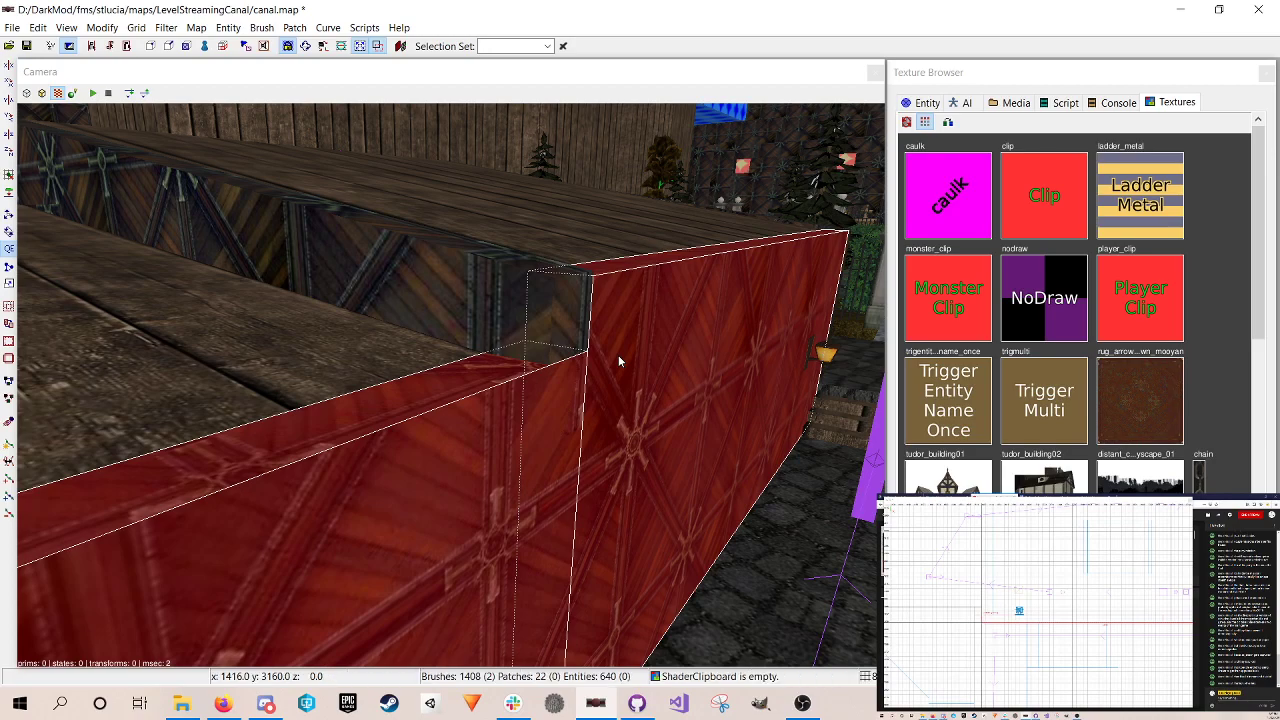
key(Escape)
shift+click(618, 357)
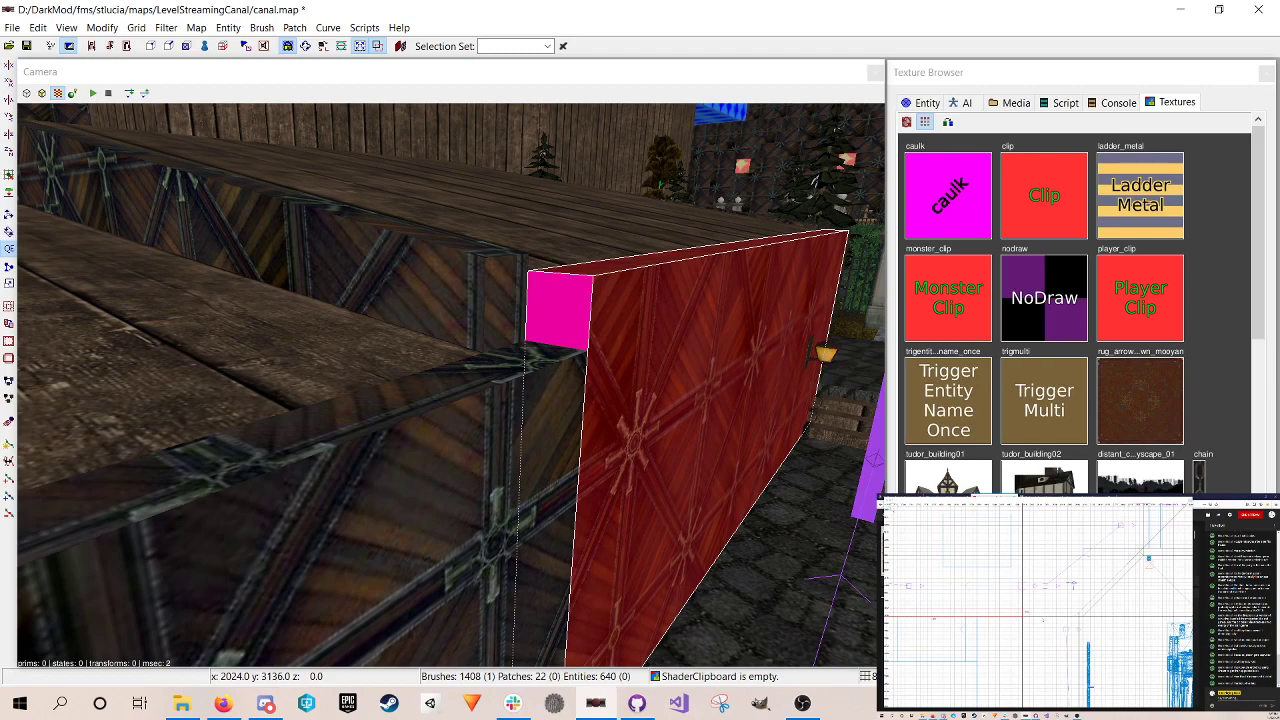
drag(1043, 620, 1050, 620)
key(Escape)
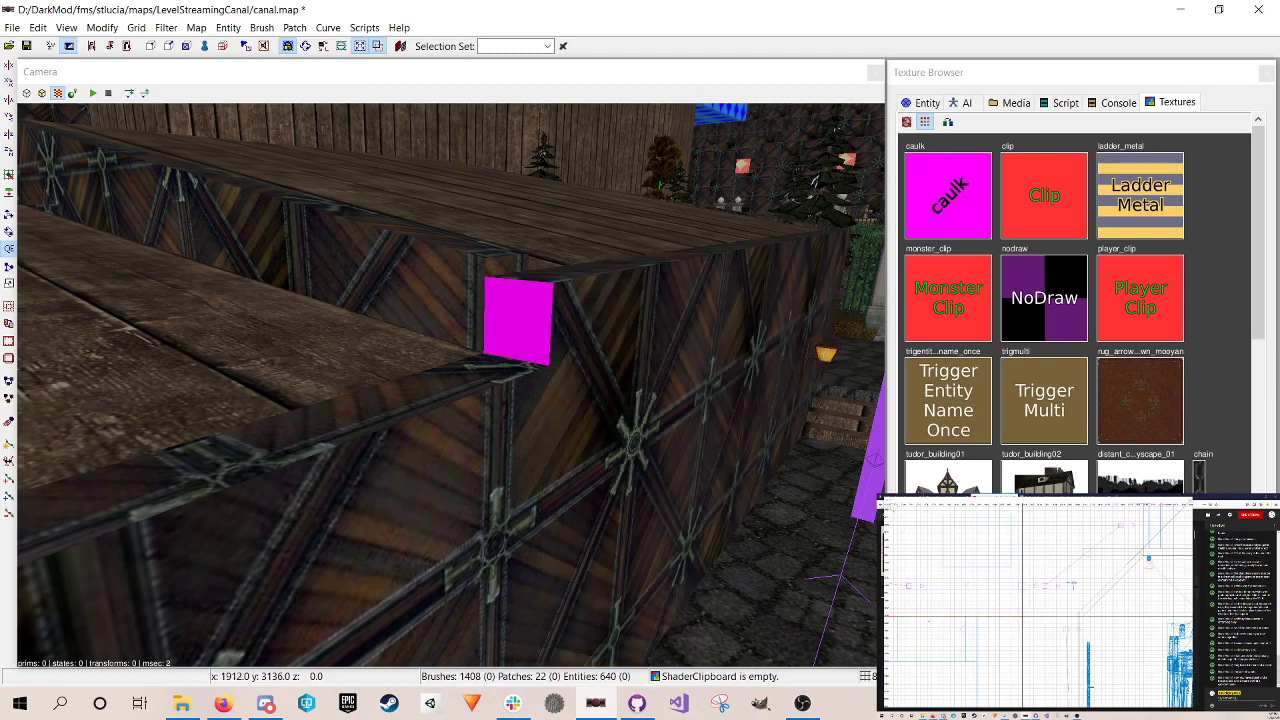
shift+click(423, 466)
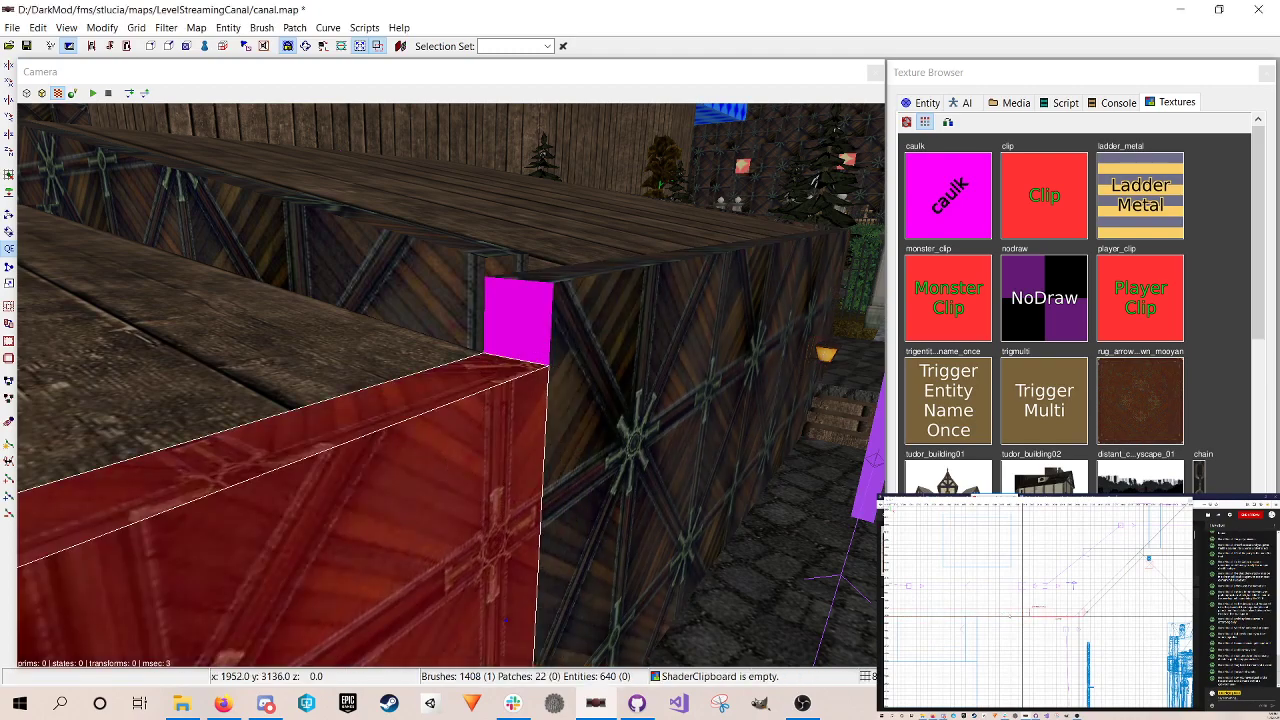
key(Escape)
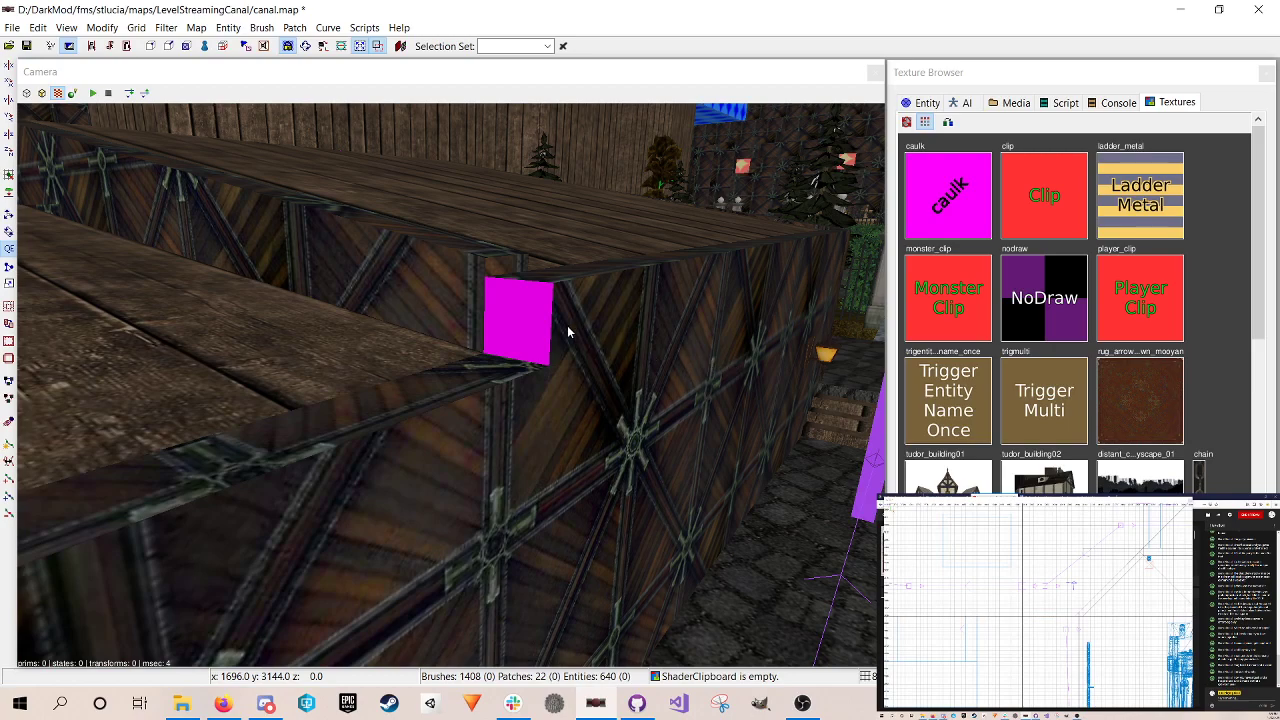
Step: Apply the metal_decorated texture to the exposed caulk side face of the tall end wall and save the map
ctrl+shift+click(522, 320)
scroll(1032, 444, down, 6)
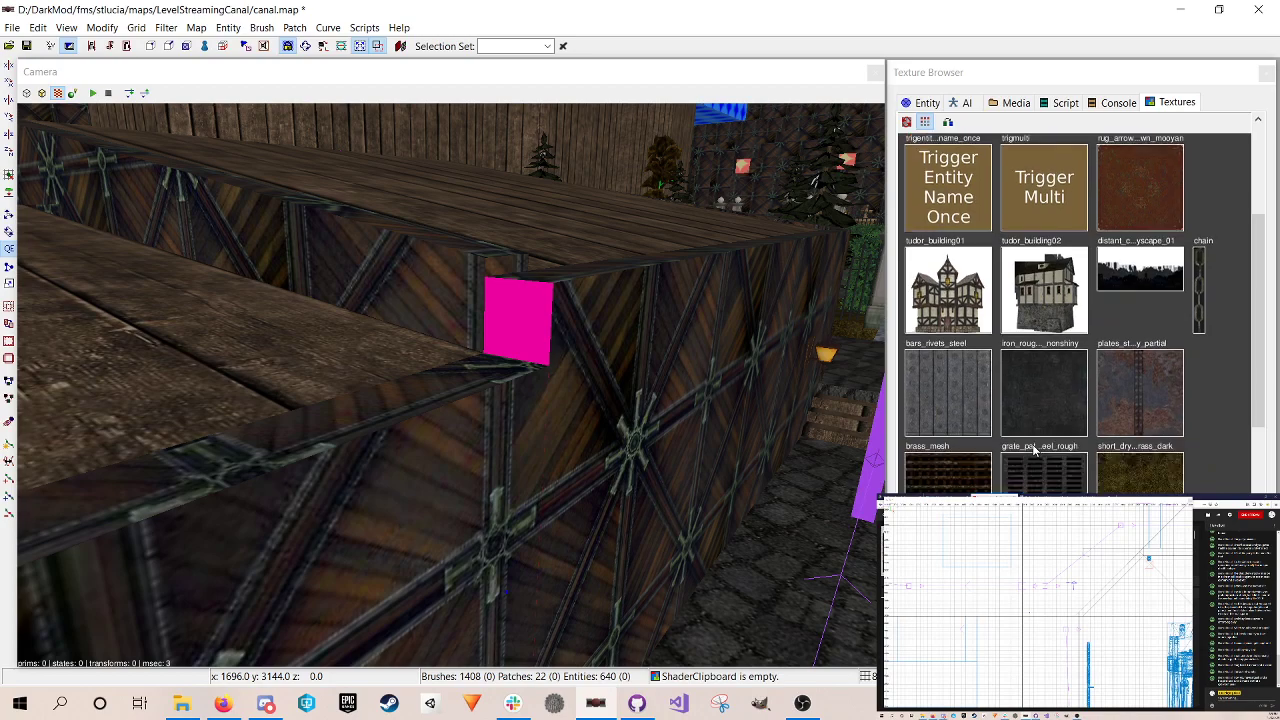
scroll(1032, 444, down, 1)
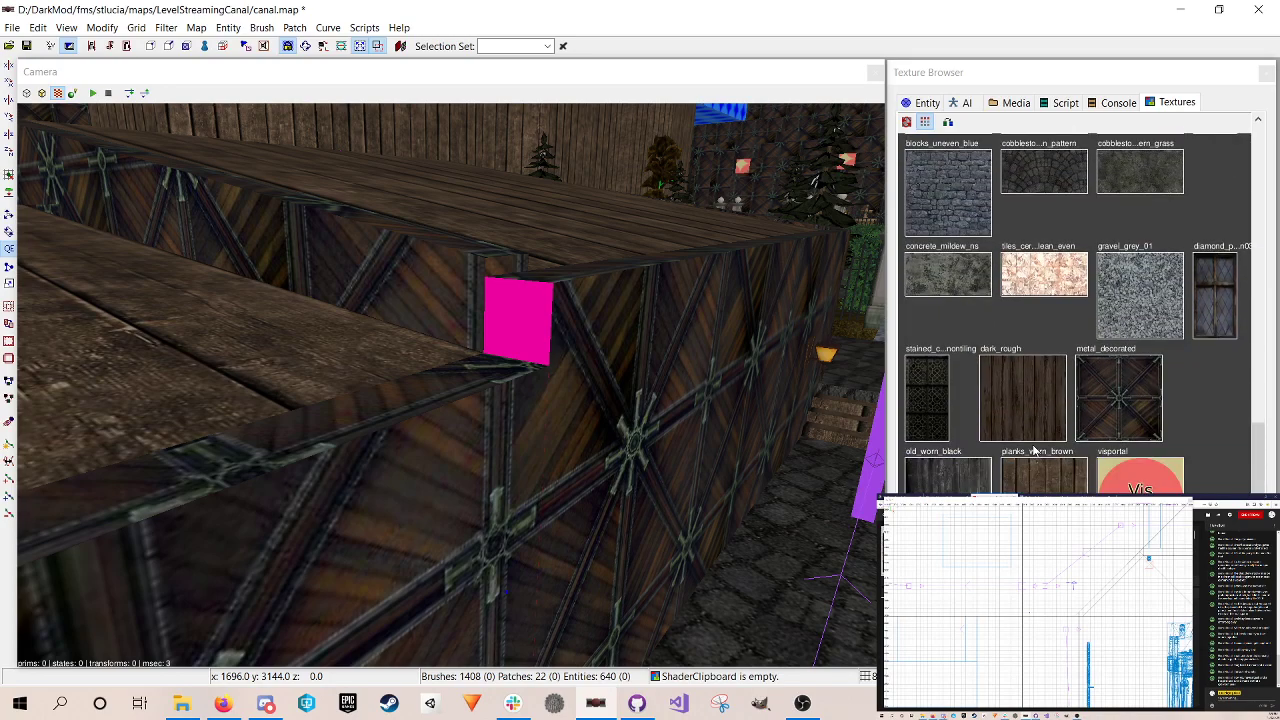
click(1109, 400)
key(ctrl+s)
Step: Lower the street-end top edge of the short sloped wall slightly to match the tall end wall's top, and save the map
shift+click(416, 285)
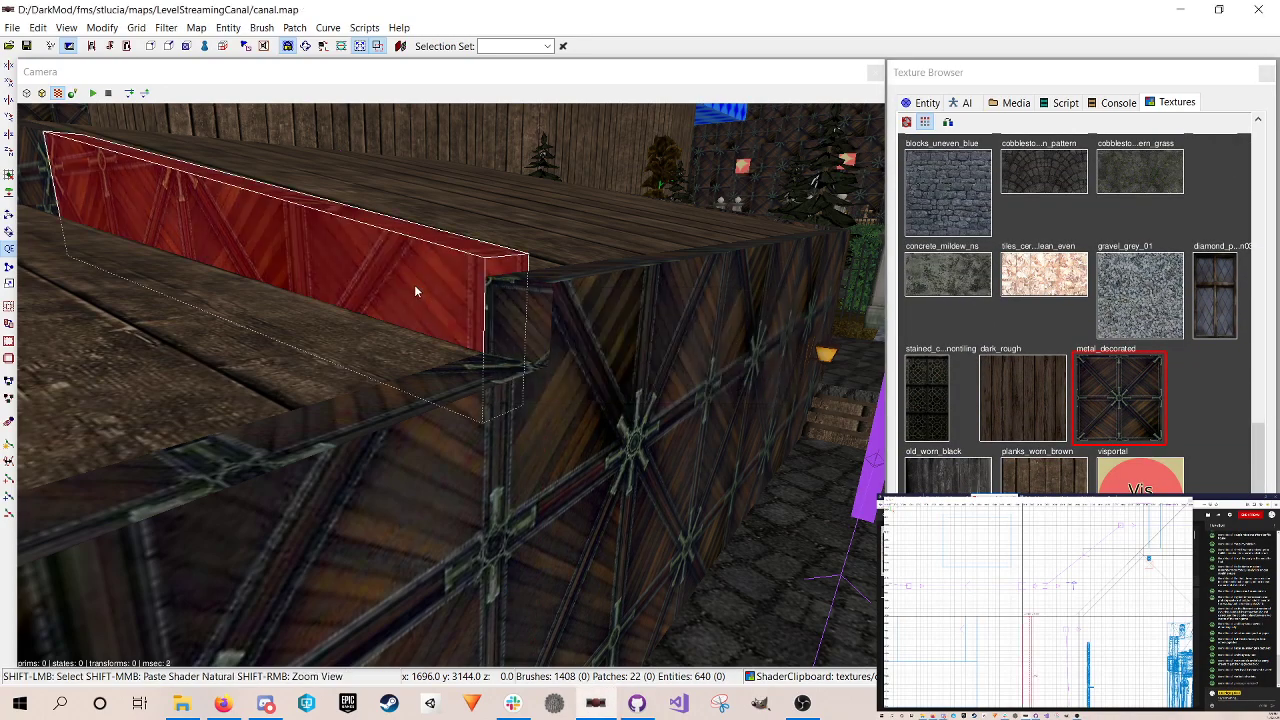
key(e)
key(shift)
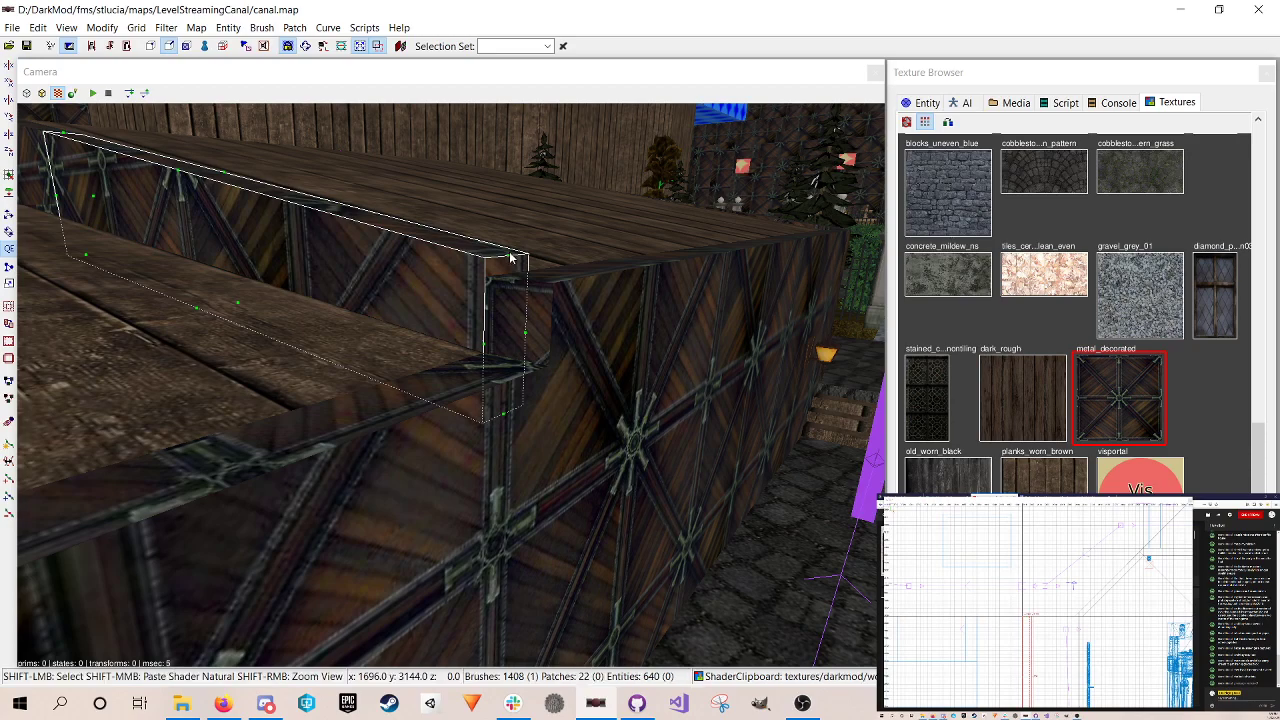
shift+click(510, 258)
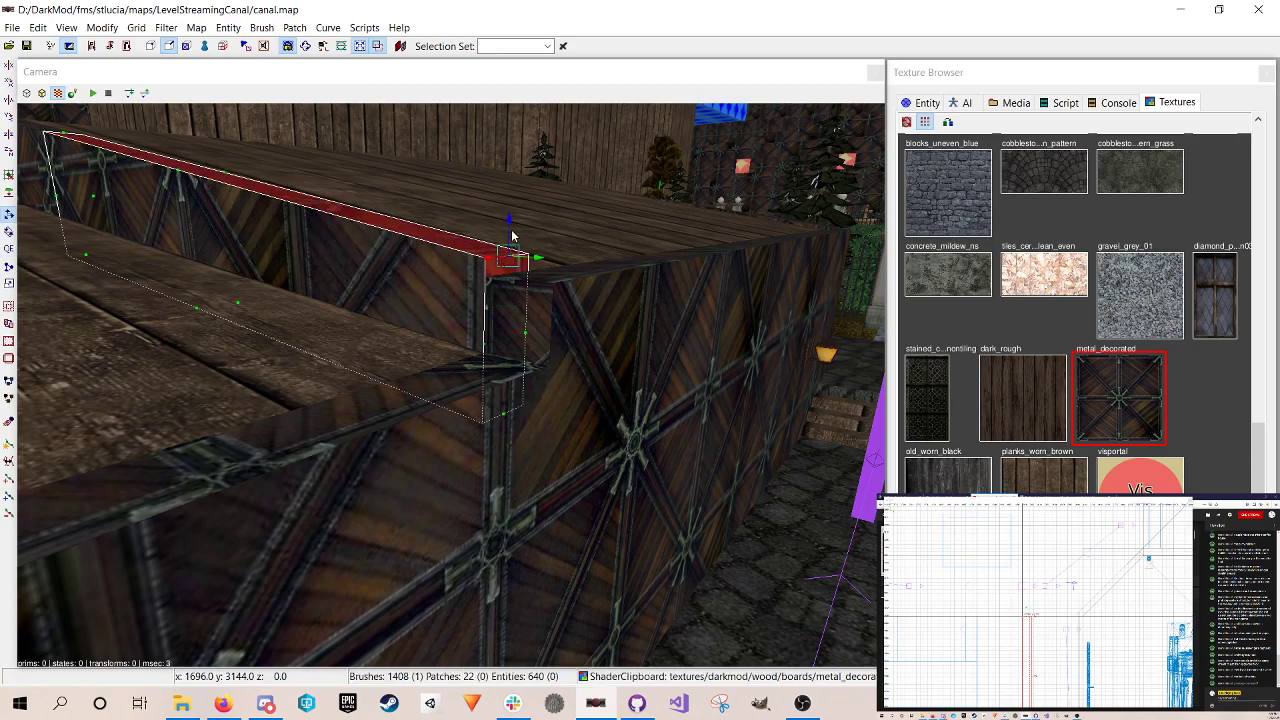
drag(511, 229, 510, 244)
key(Escape)
key(Escape)
key(ctrl+s)
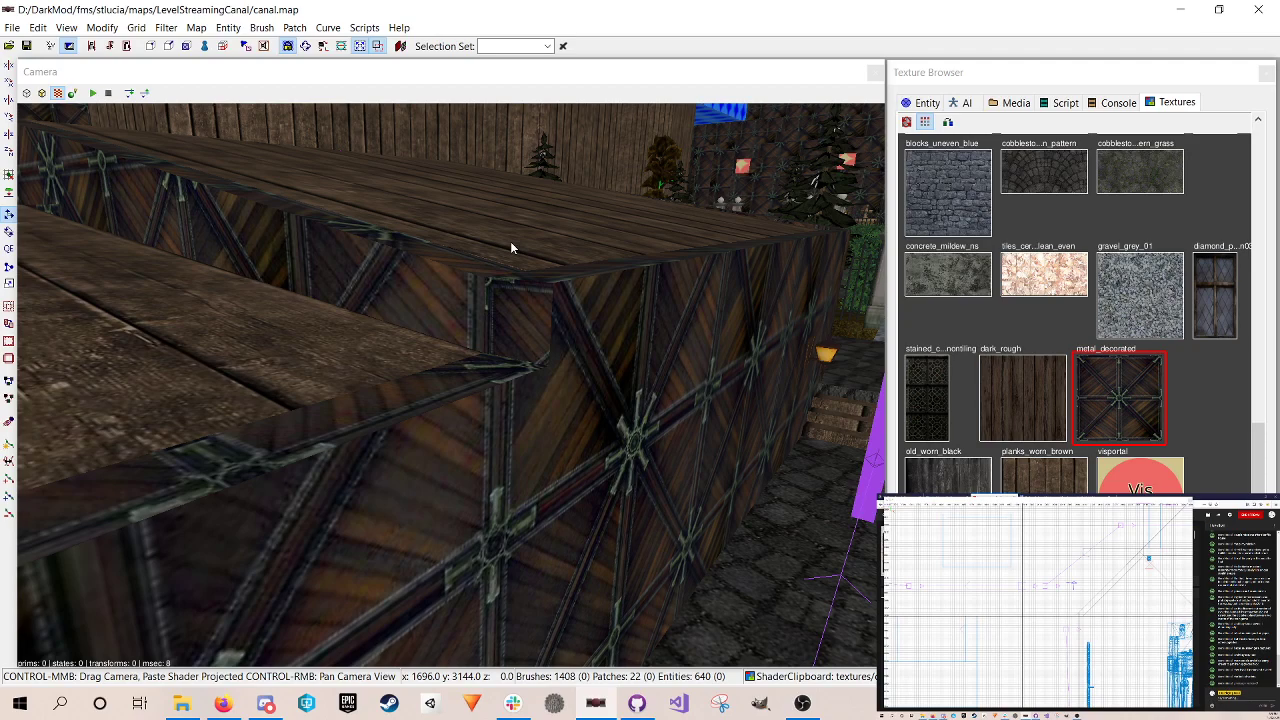
key(ctrl+s)
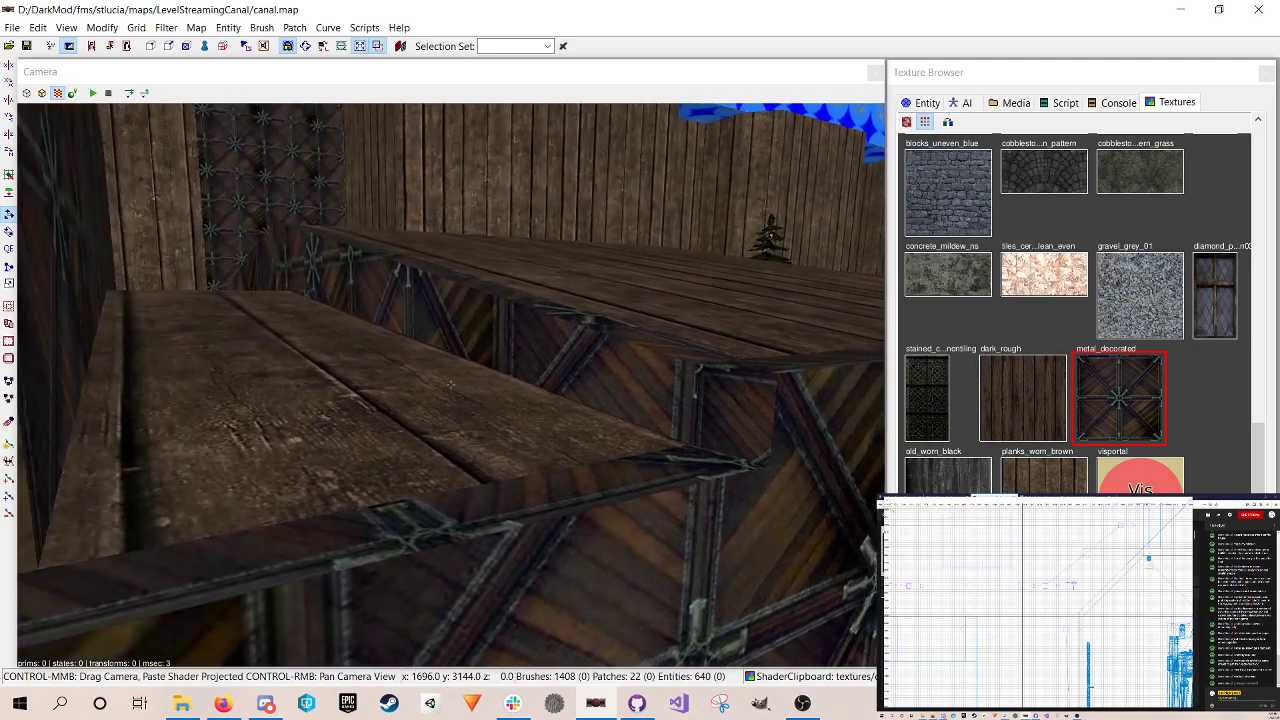
Step: Examine the reworked wall junction and plank roofs from above, from the street and from inside the building
scroll(451, 385, up, 3)
scroll(451, 385, down, 5)
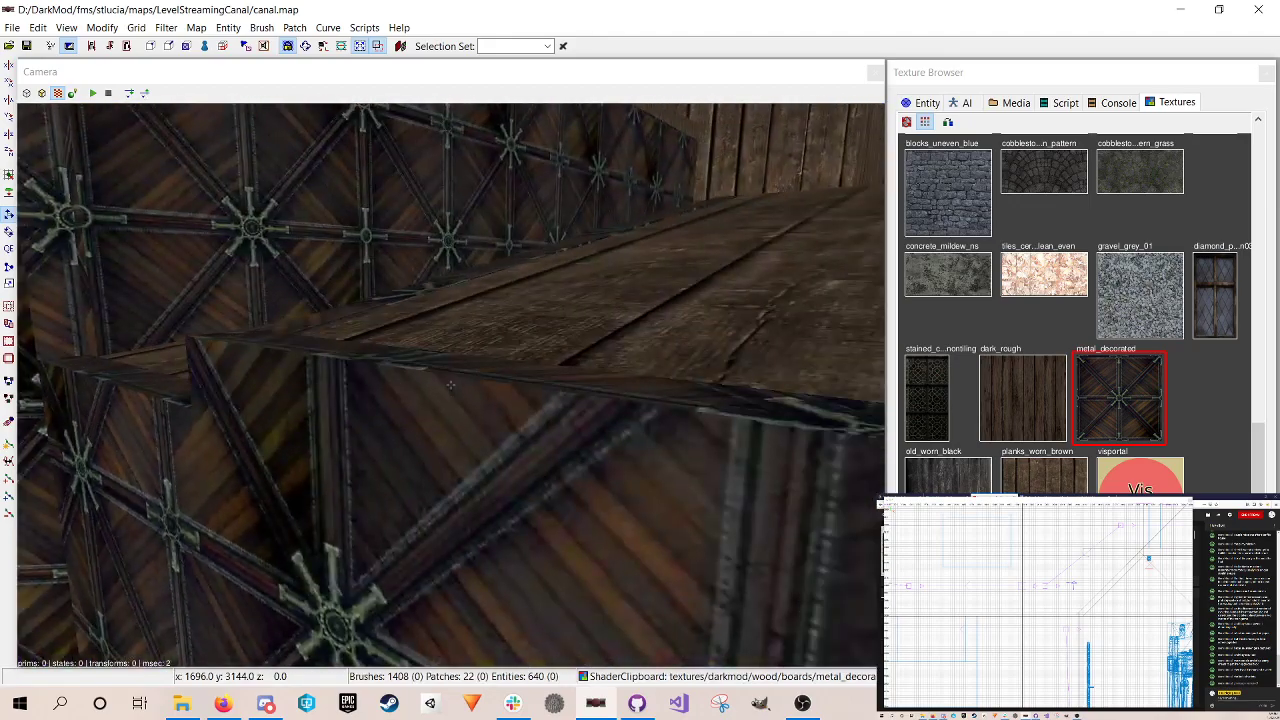
scroll(451, 385, down, 2)
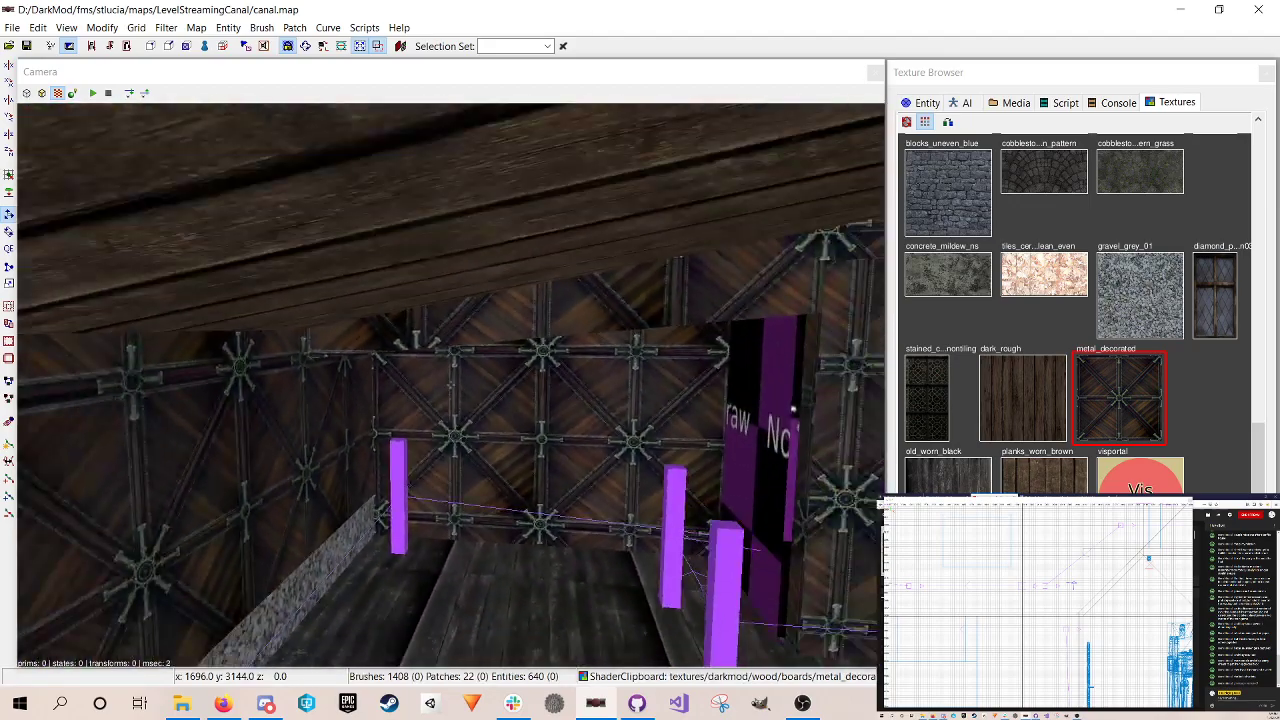
scroll(451, 385, down, 3)
scroll(451, 385, up, 2)
scroll(451, 385, up, 3)
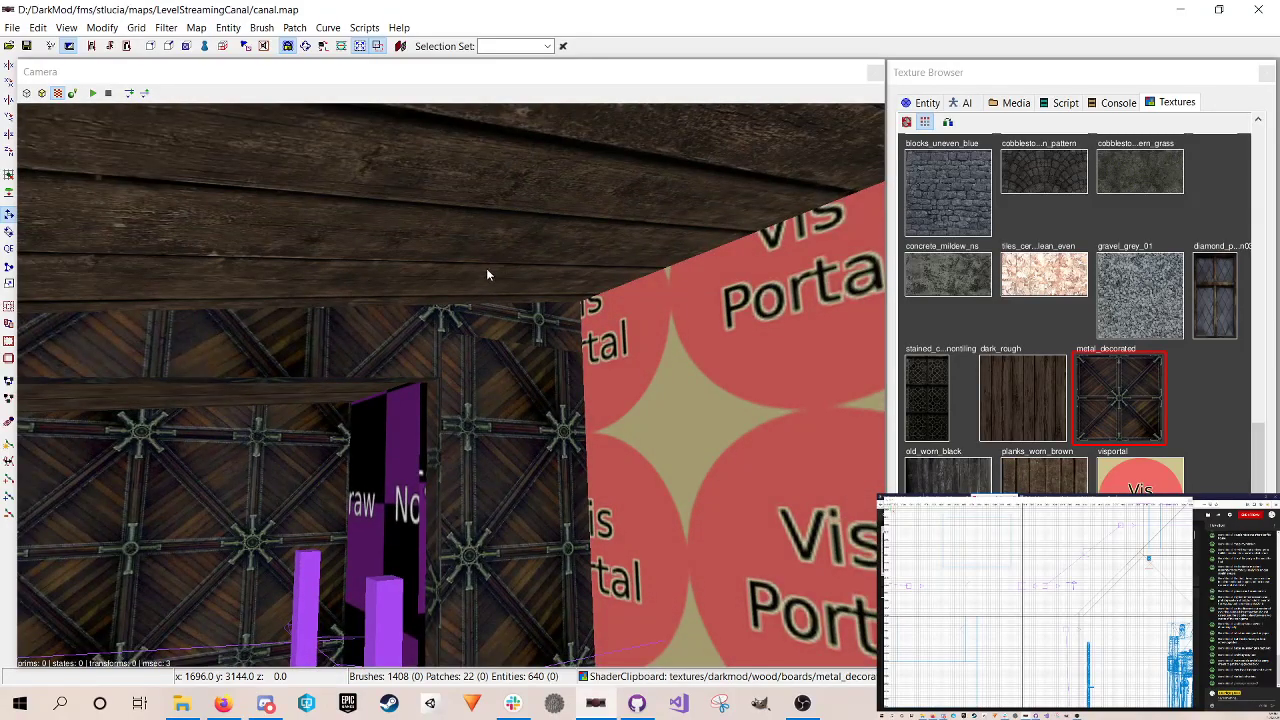
right_click(487, 270)
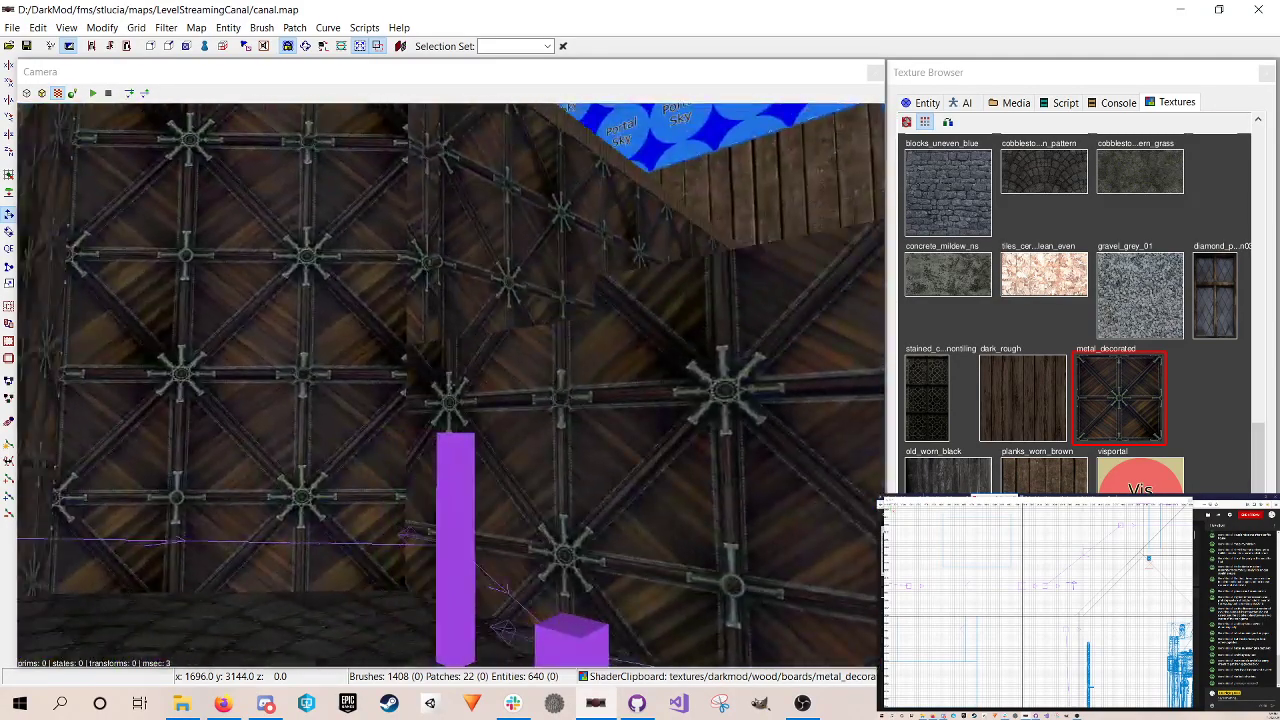
scroll(451, 385, up, 6)
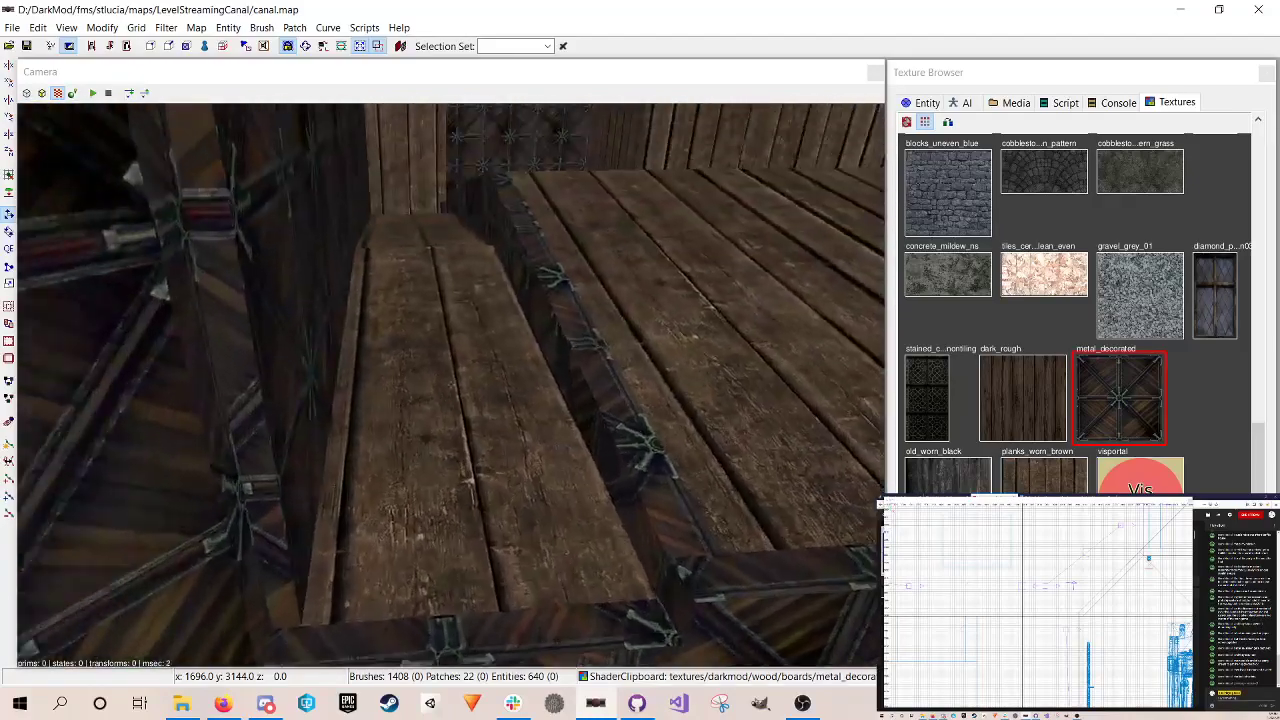
Step: Examine the narrow plank roof strip between the tall metal_decorated wall and the neighbouring plank roof
scroll(451, 385, up, 4)
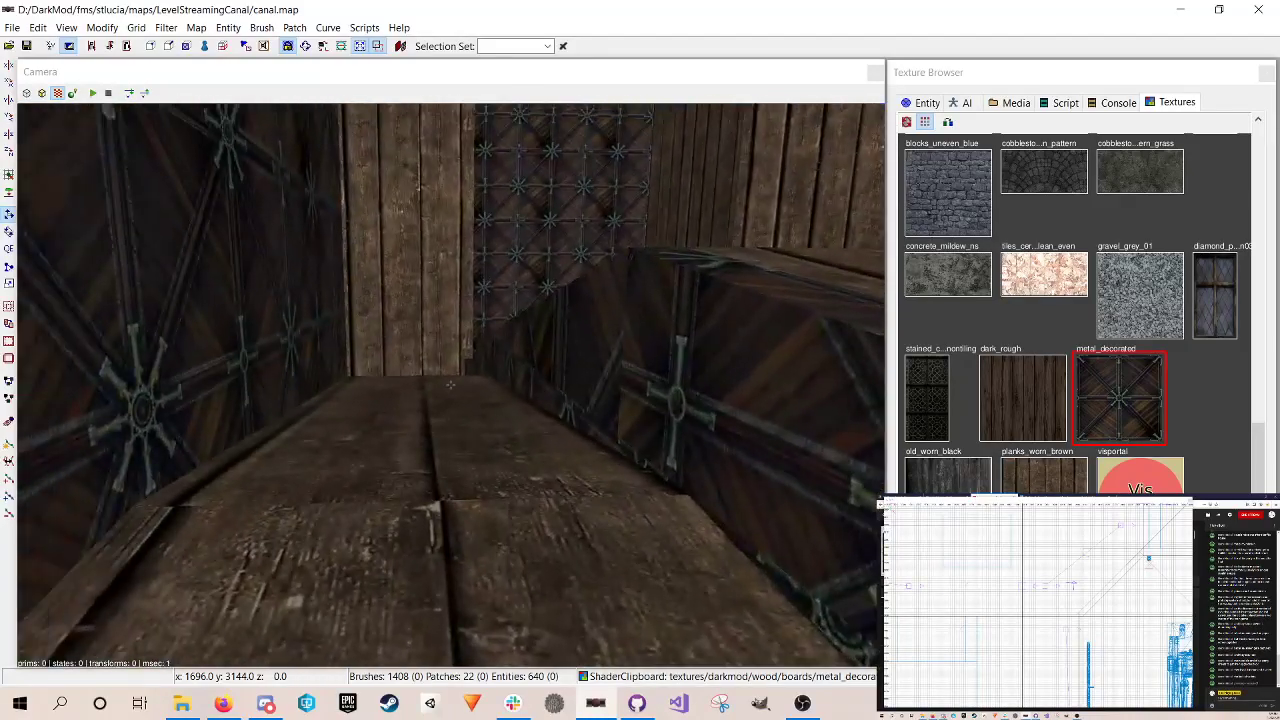
scroll(451, 385, up, 2)
scroll(451, 385, down, 4)
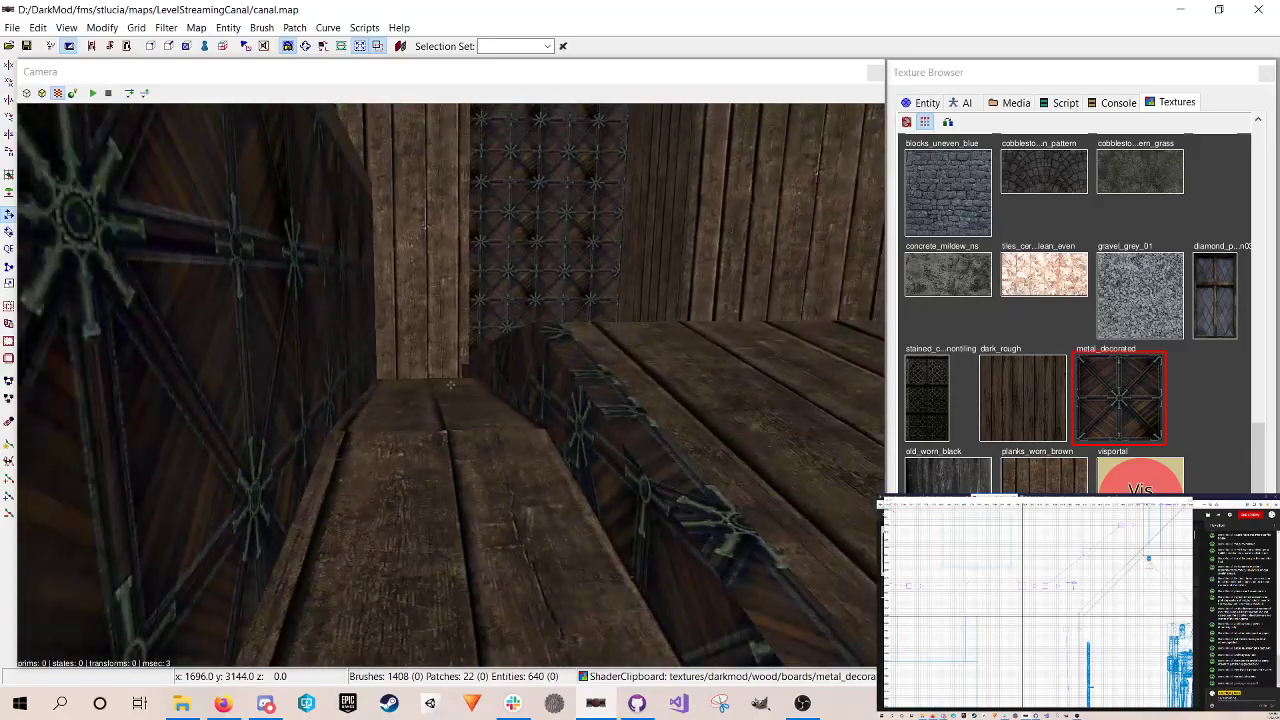
right_click(386, 364)
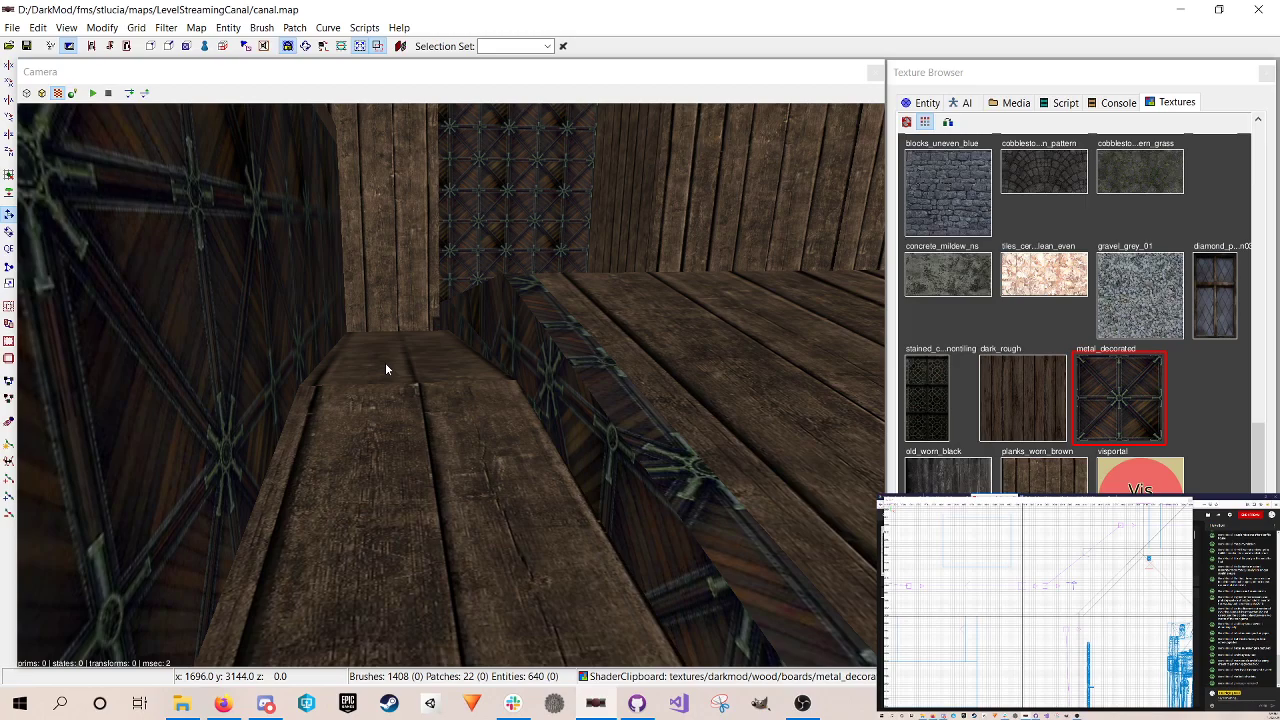
right_click(386, 369)
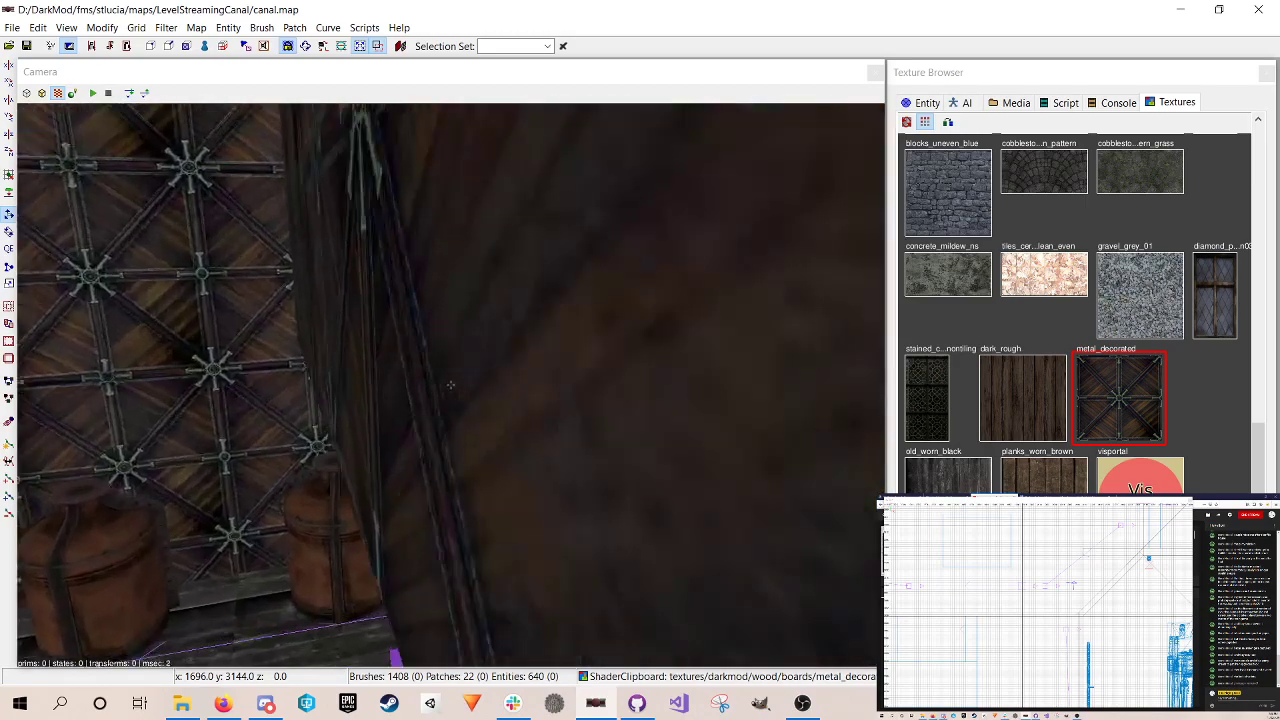
key(Up)
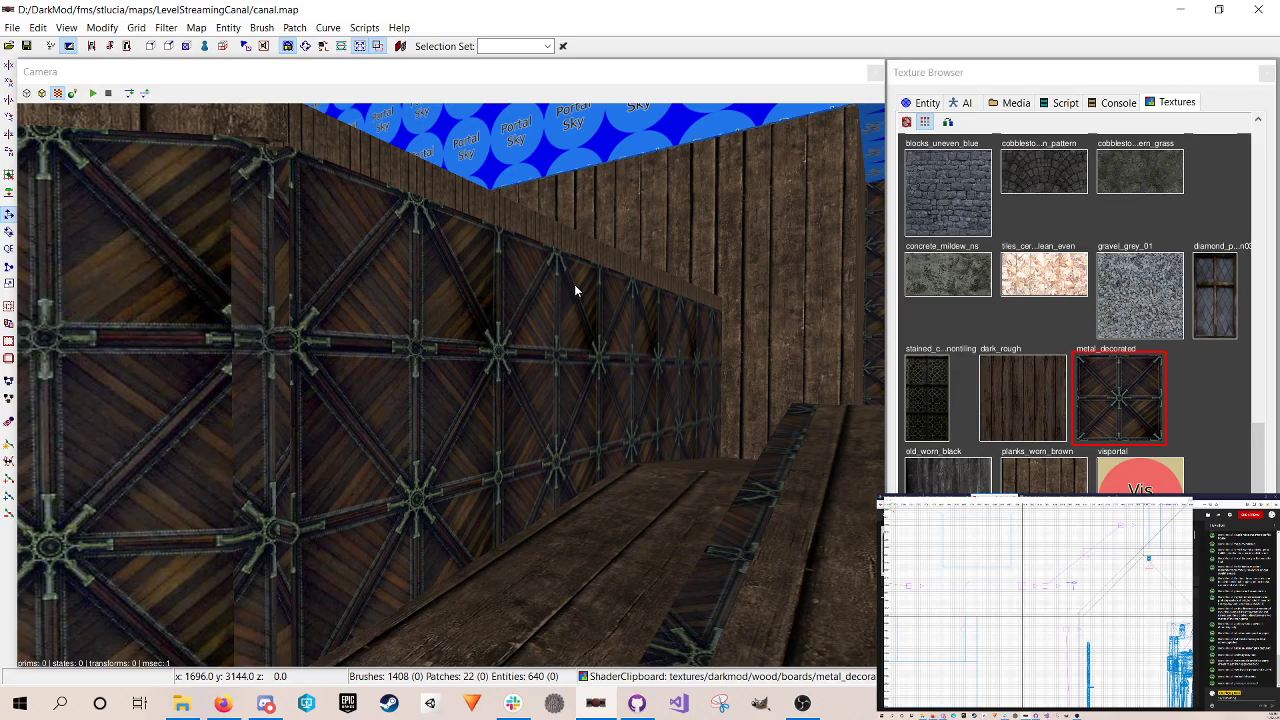
right_click(445, 260)
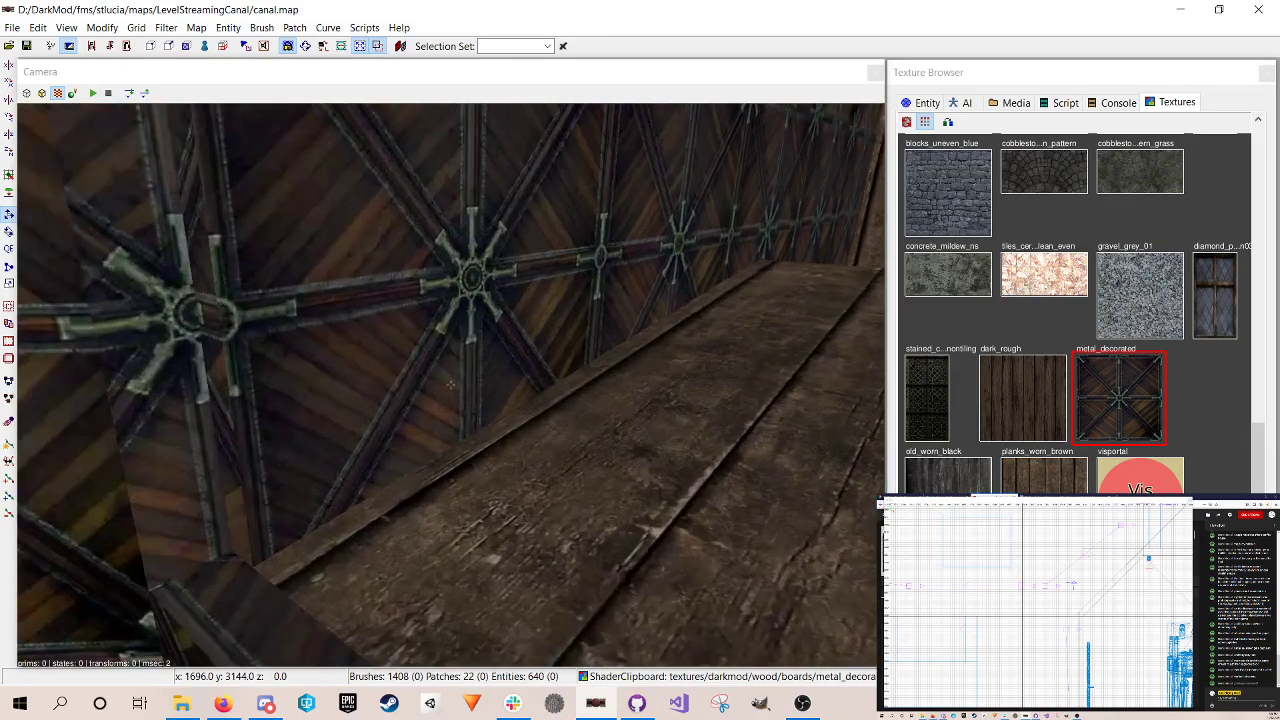
scroll(450, 384, up, 4)
scroll(450, 384, down, 4)
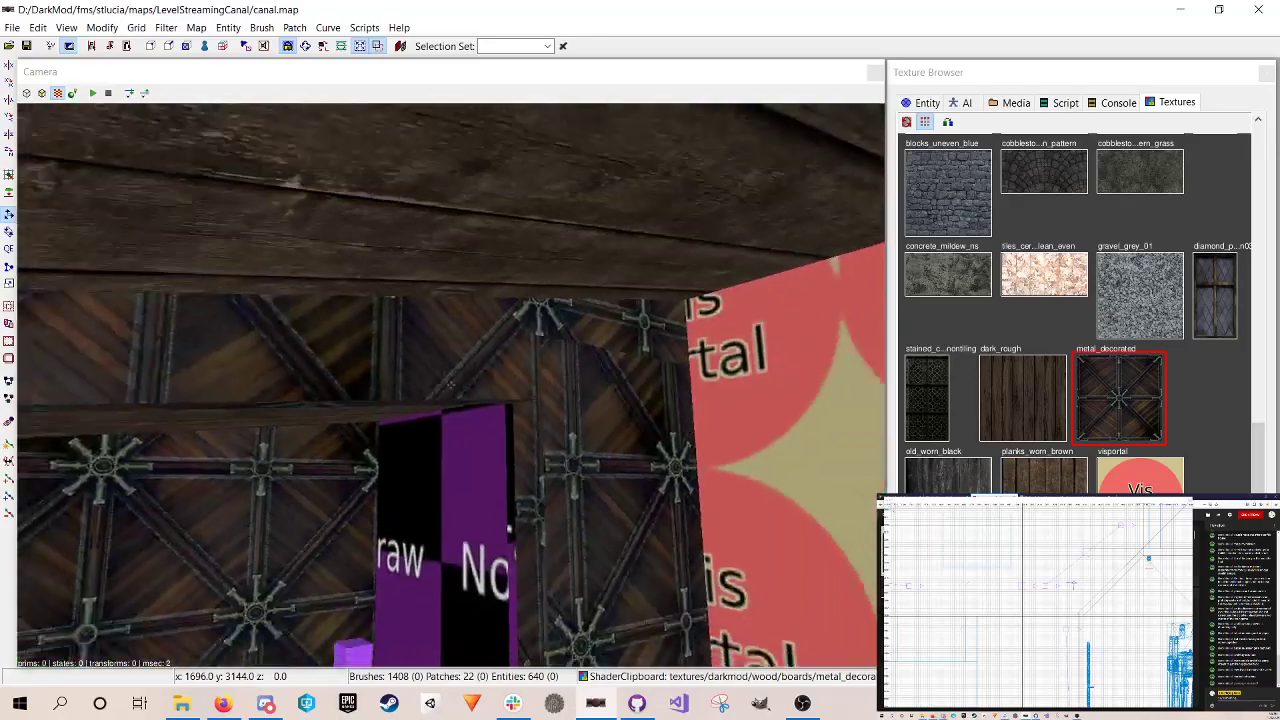
Step: Inspect the machine room's interior walls, beams and sloped ceiling around the boilers and machinery
scroll(450, 384, up, 6)
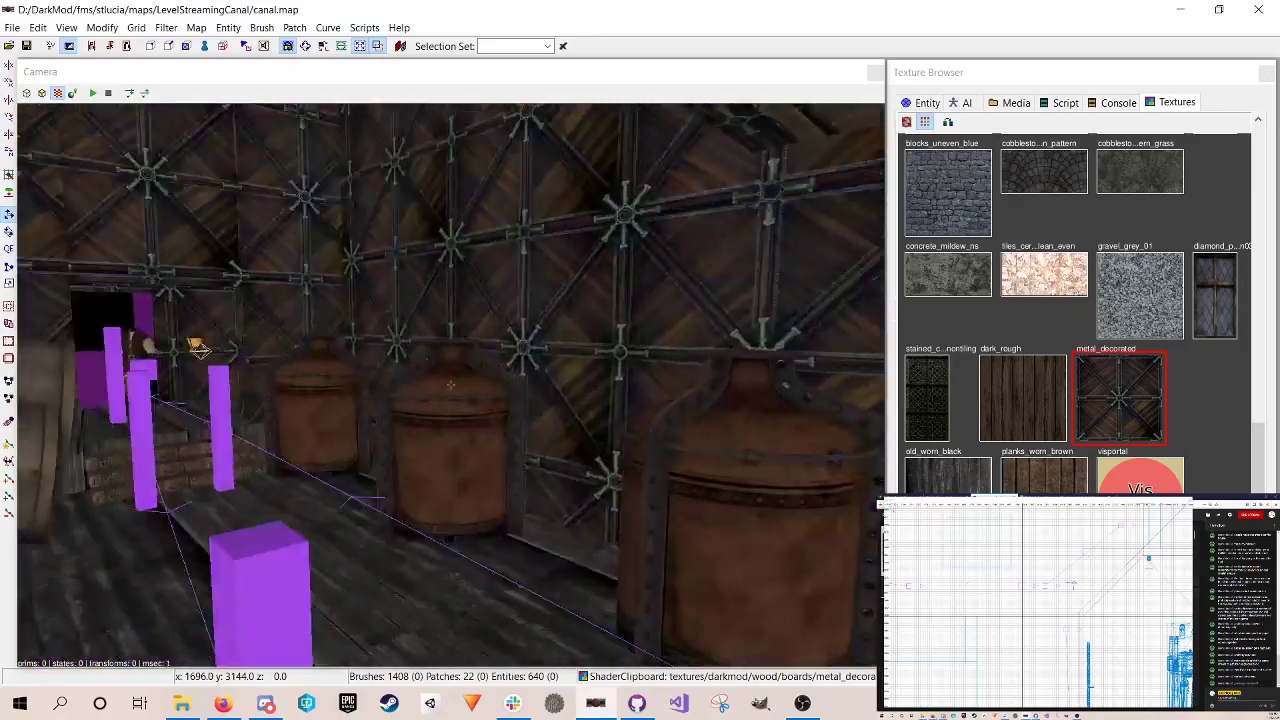
scroll(450, 384, down, 4)
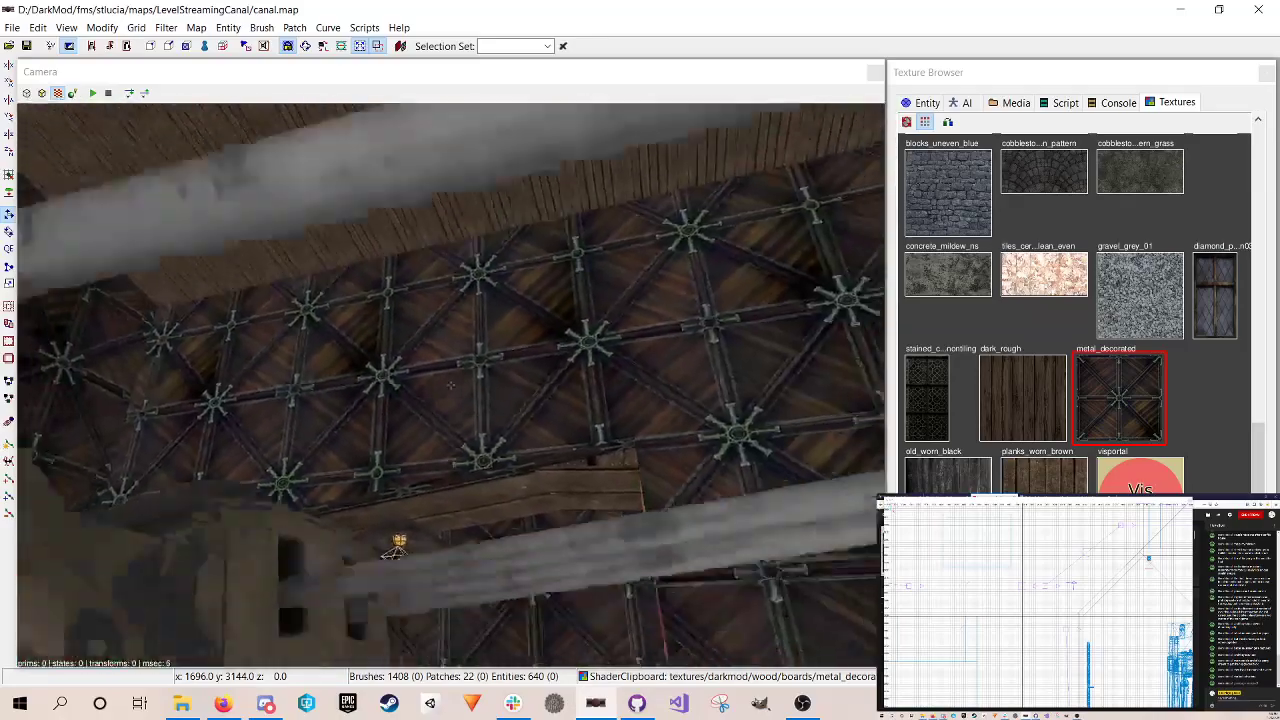
scroll(450, 384, up, 4)
scroll(450, 384, down, 4)
scroll(450, 384, up, 5)
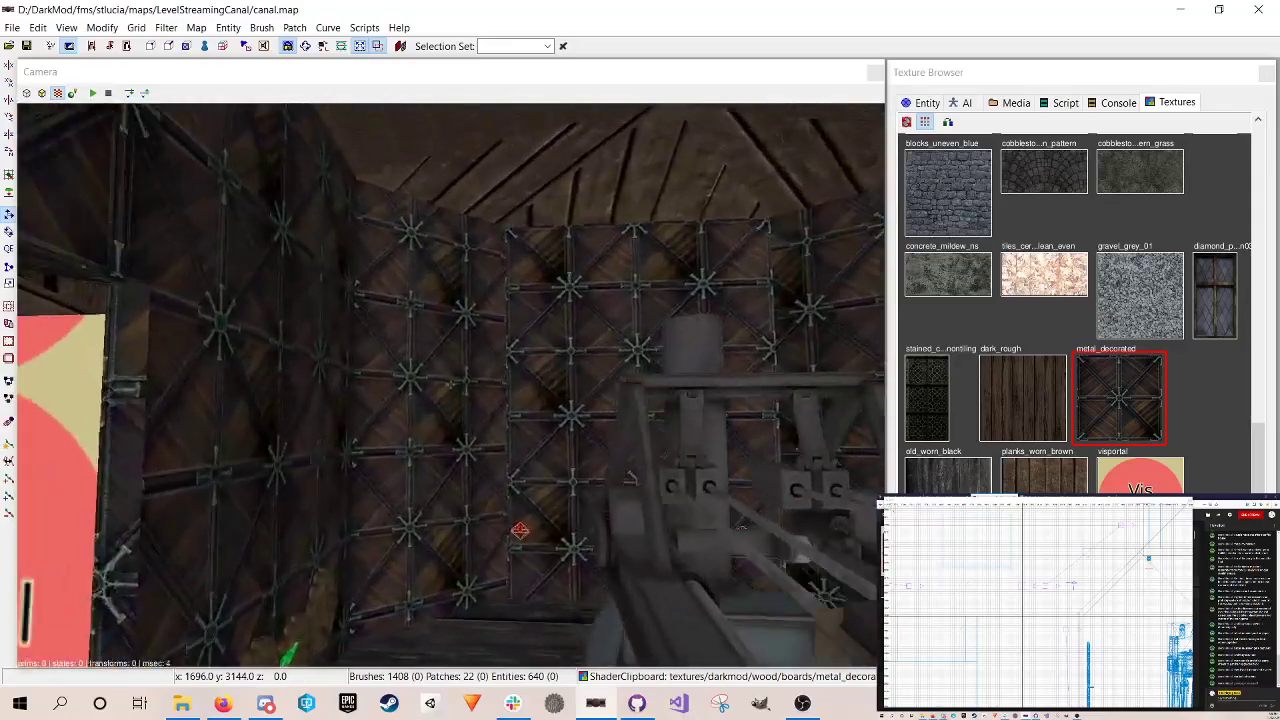
scroll(450, 384, down, 5)
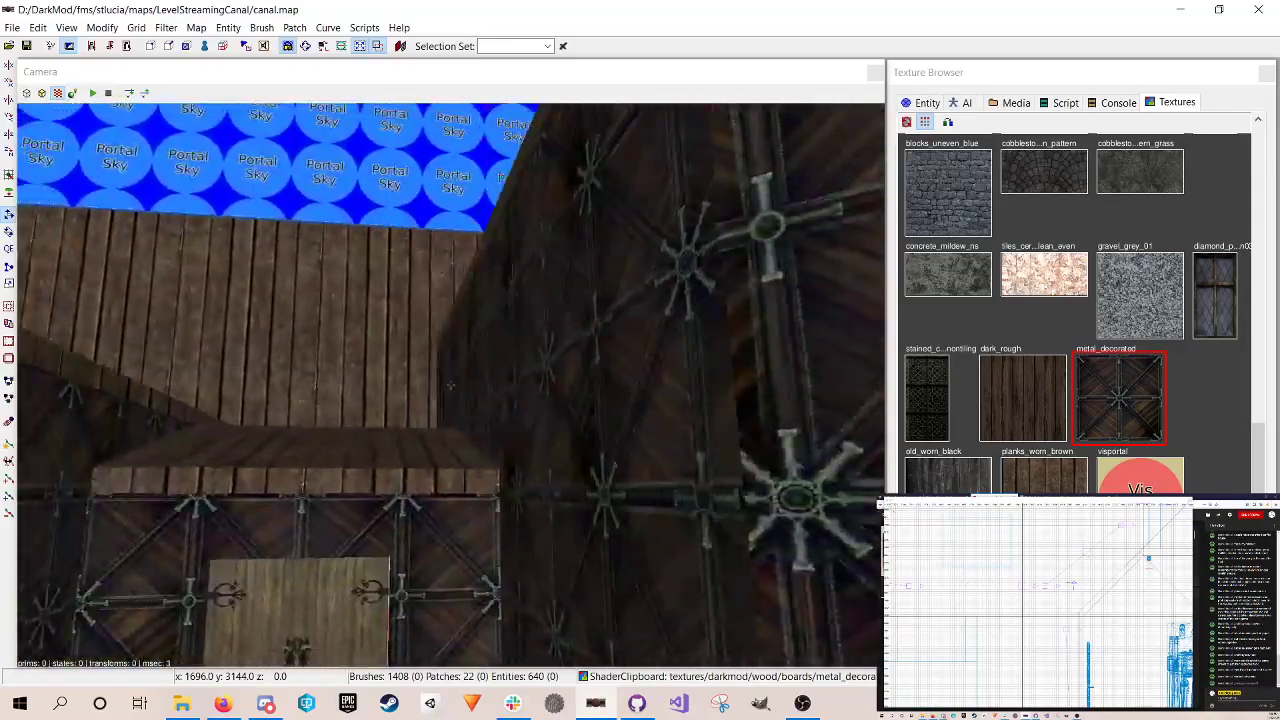
Step: Examine the cobbled courtyard outside, including the wooden door, its plank roof and the surrounding walls
scroll(450, 384, up, 4)
scroll(450, 384, down, 4)
scroll(450, 384, down, 4)
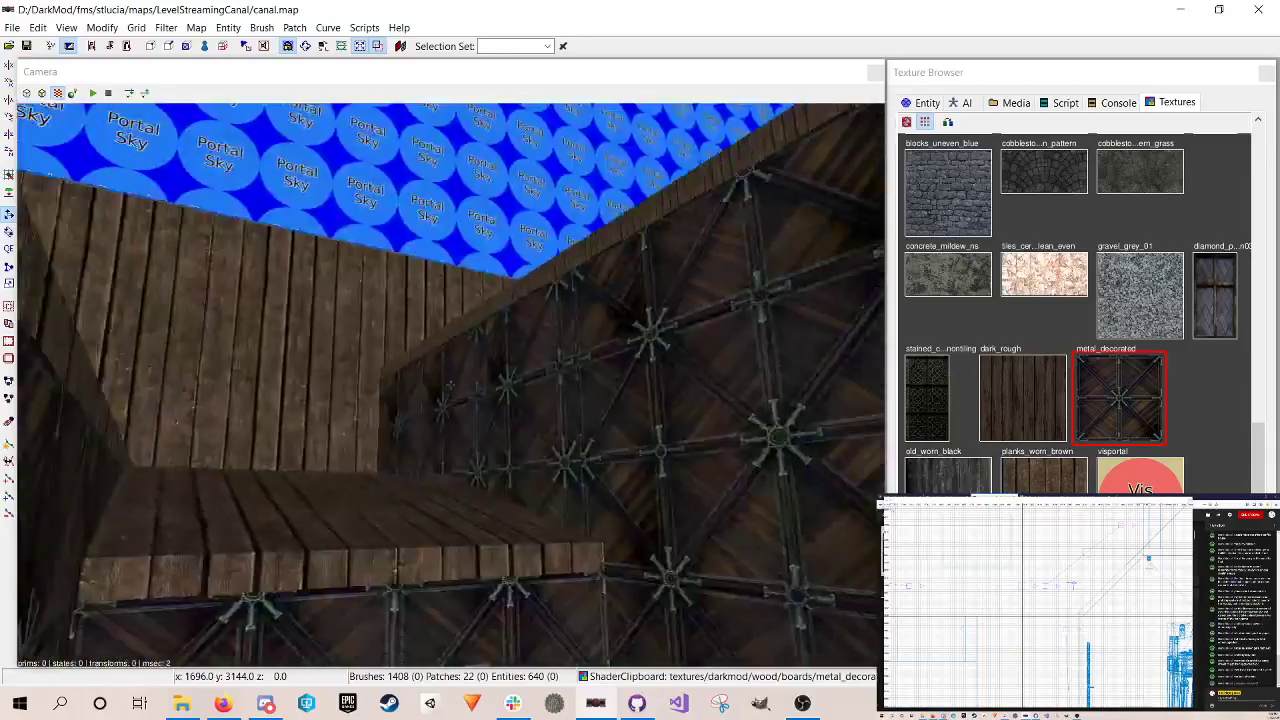
scroll(450, 384, up, 3)
scroll(450, 384, down, 5)
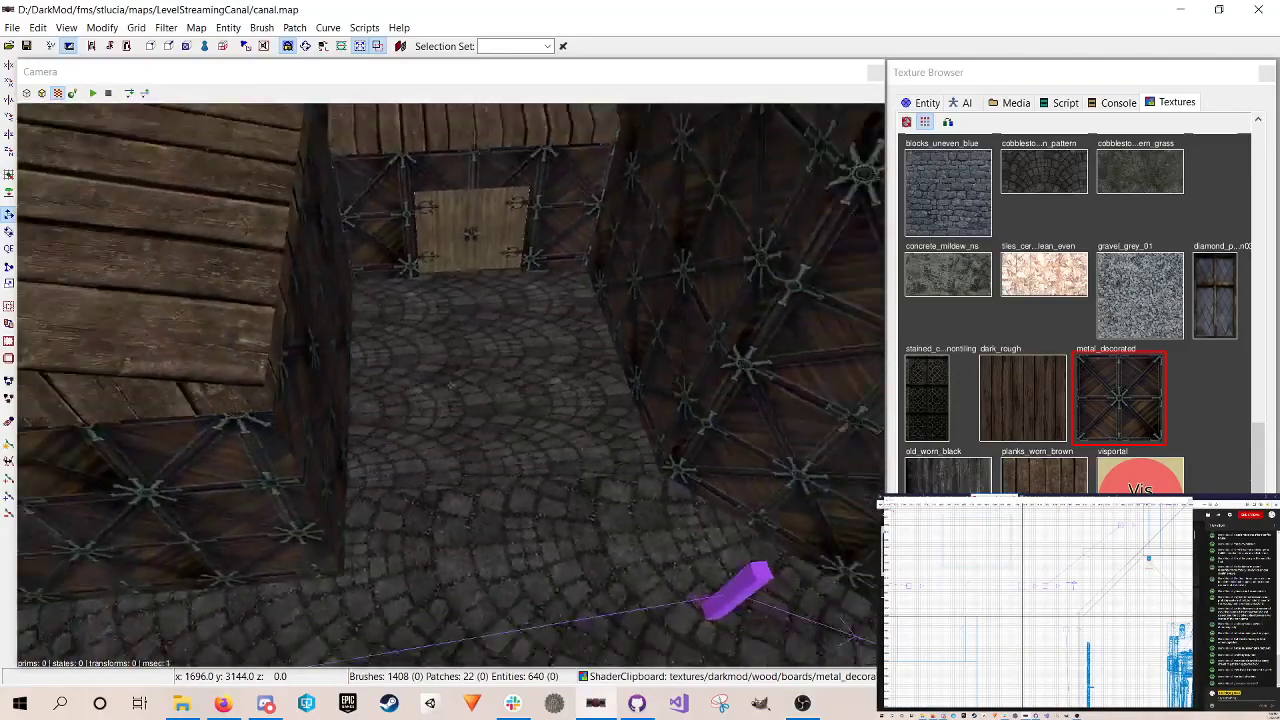
scroll(450, 384, up, 1)
right_click(447, 265)
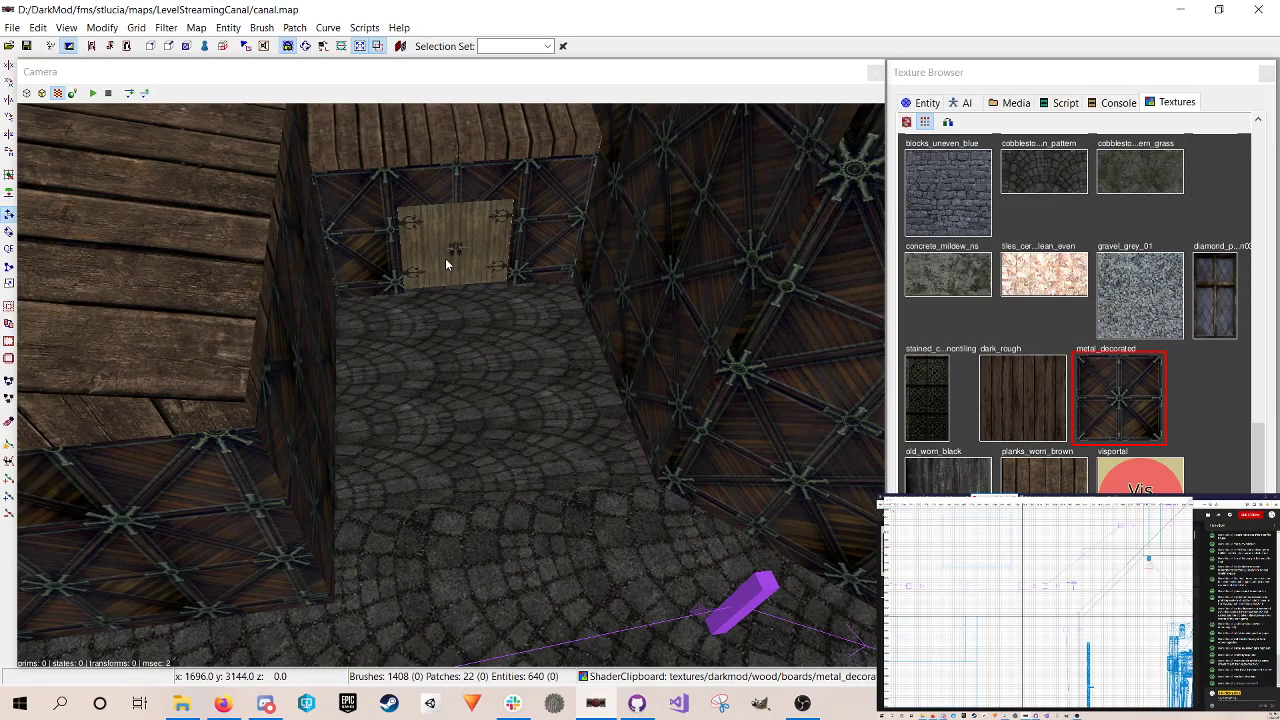
right_click(447, 265)
Step: Check the raised machine room's ceiling line and its overhanging side wall above the boilers from several viewpoints
scroll(450, 384, up, 5)
scroll(450, 384, up, 4)
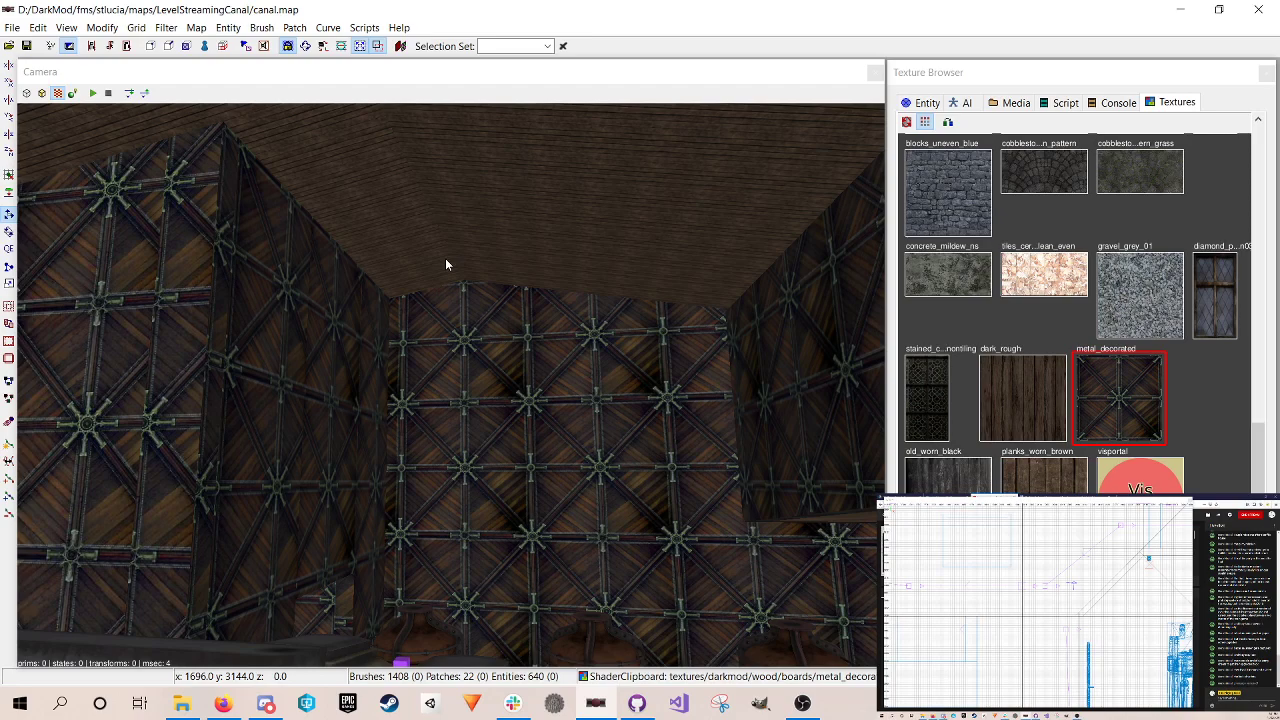
right_click(446, 260)
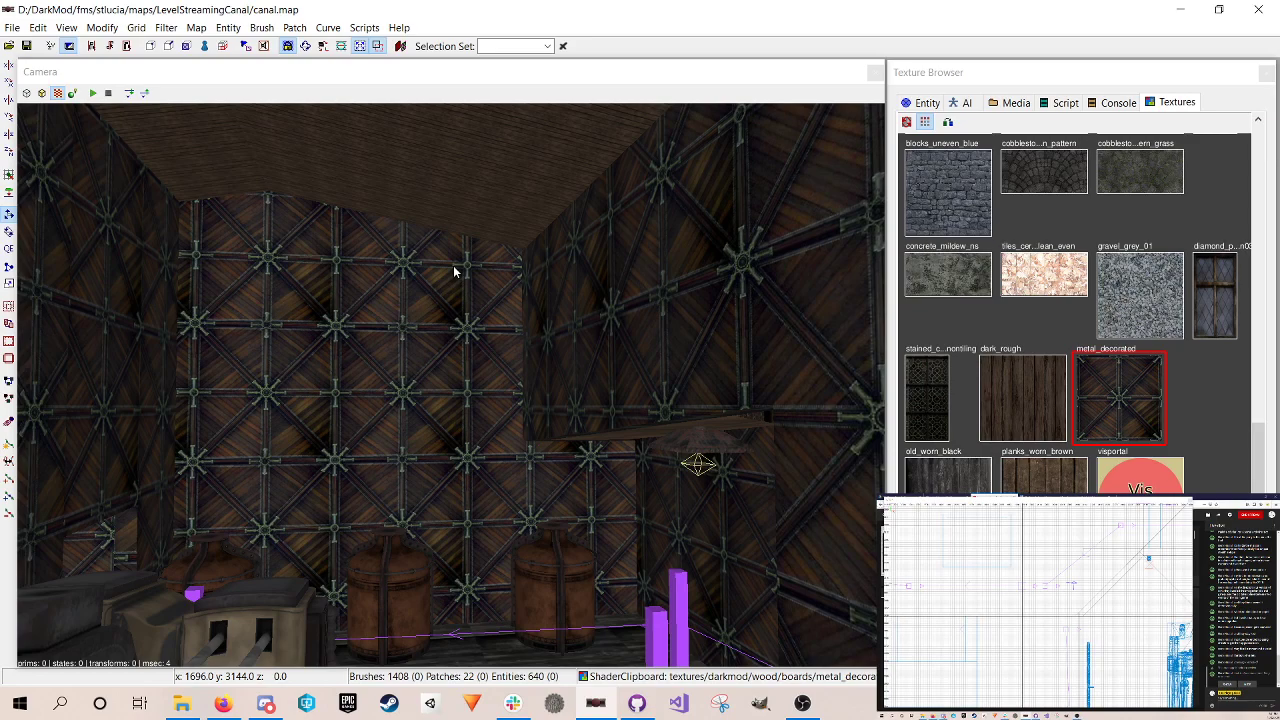
right_click(453, 265)
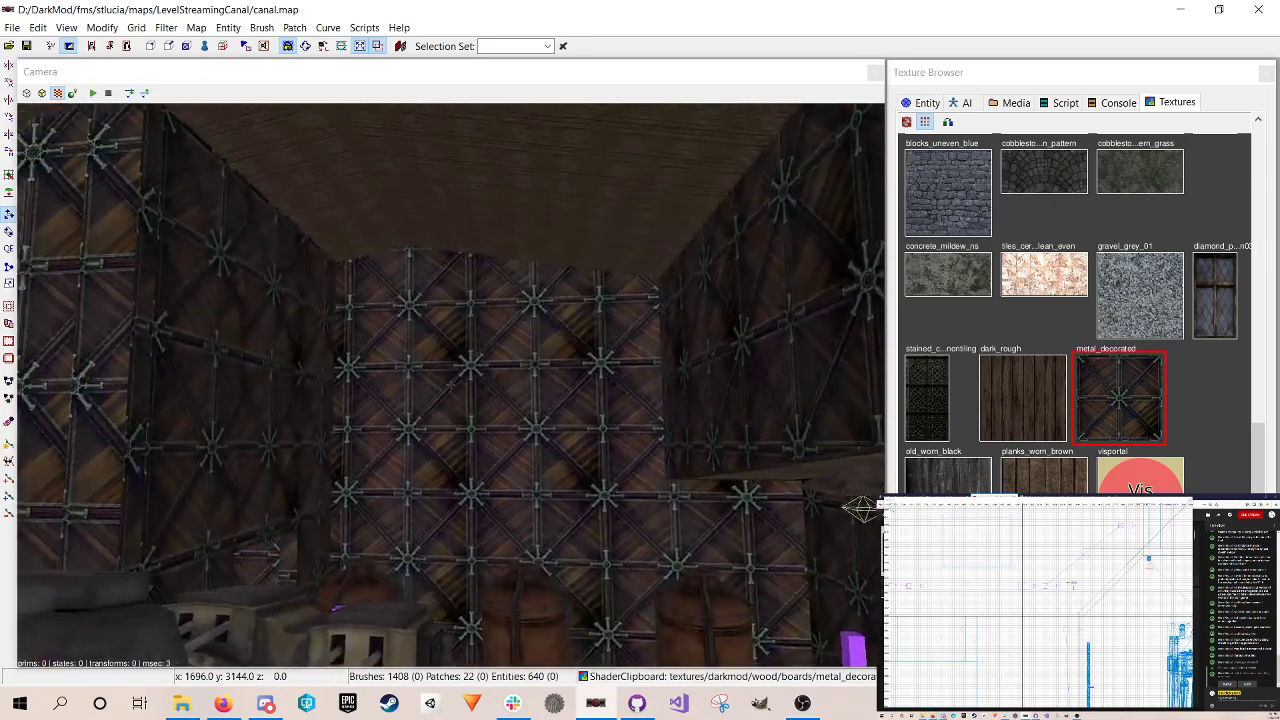
right_click(453, 265)
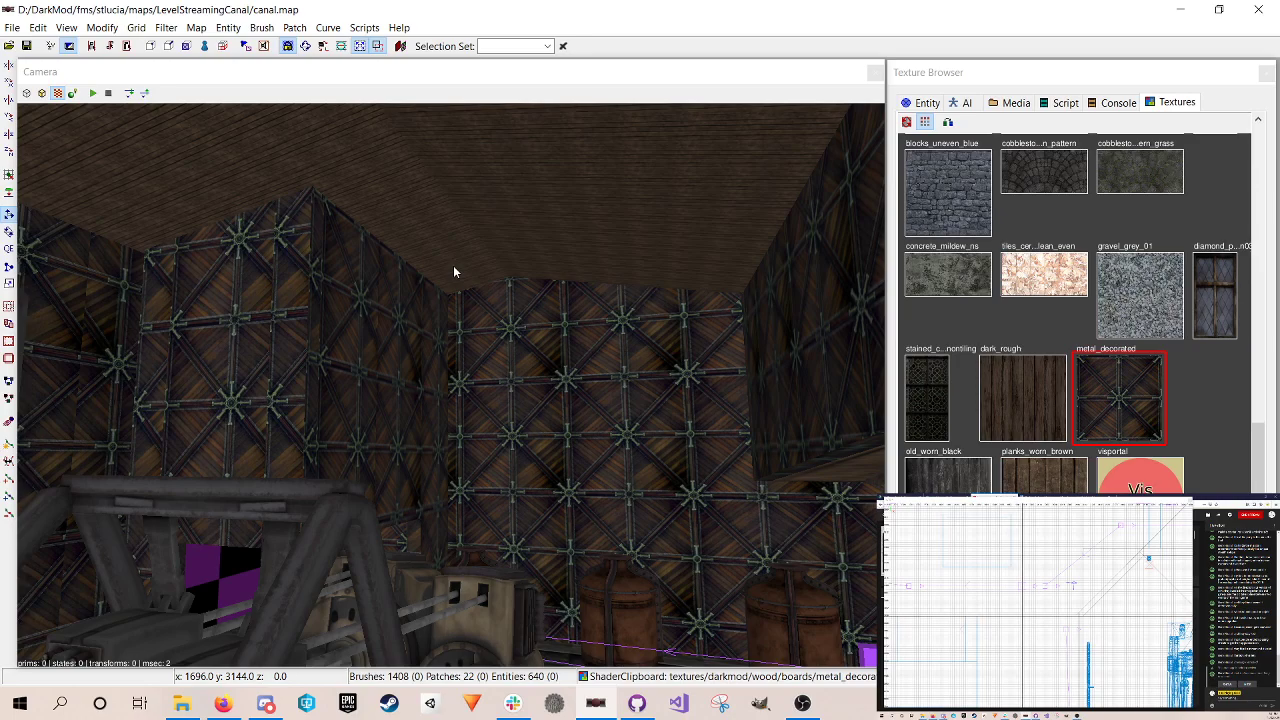
right_click(453, 265)
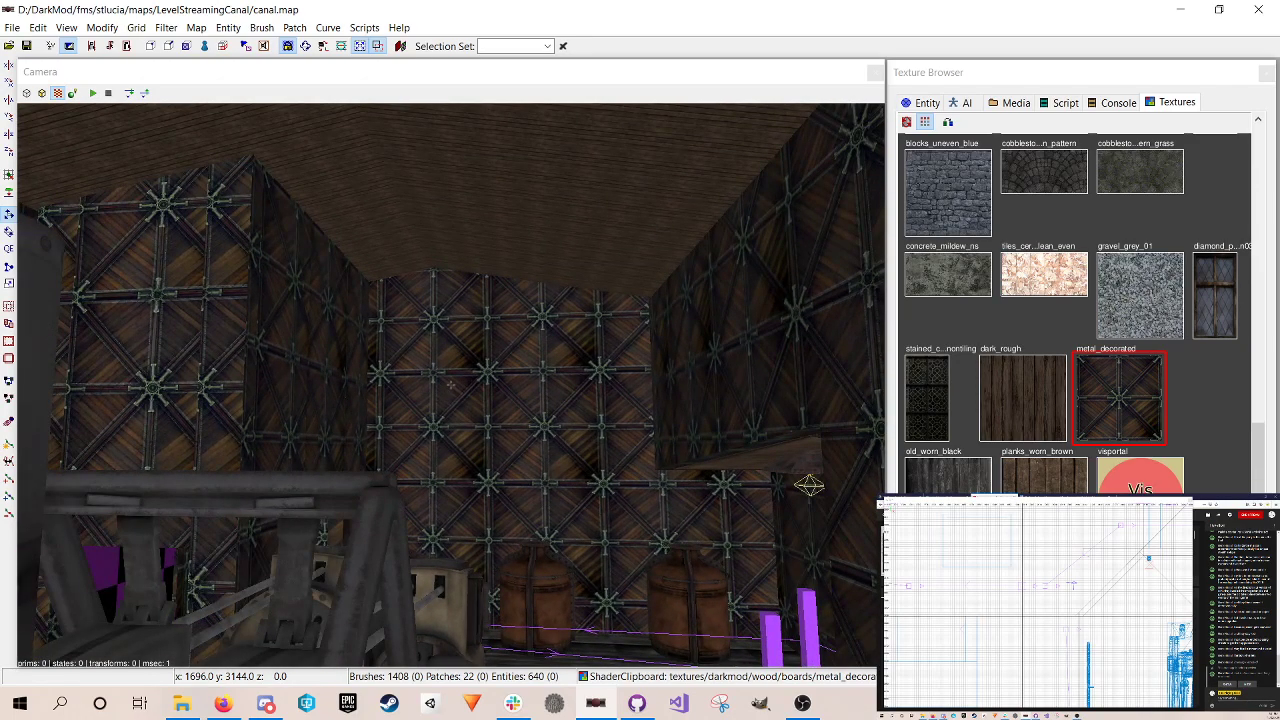
key(Up)
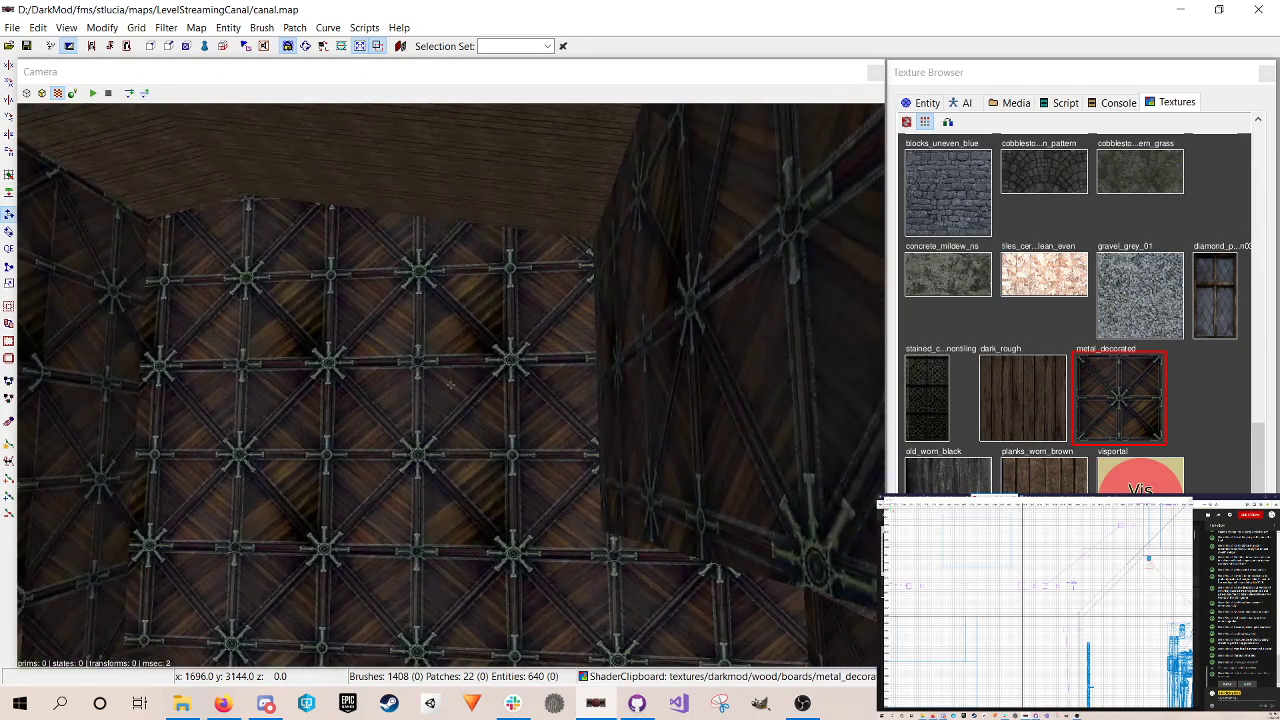
key(Down)
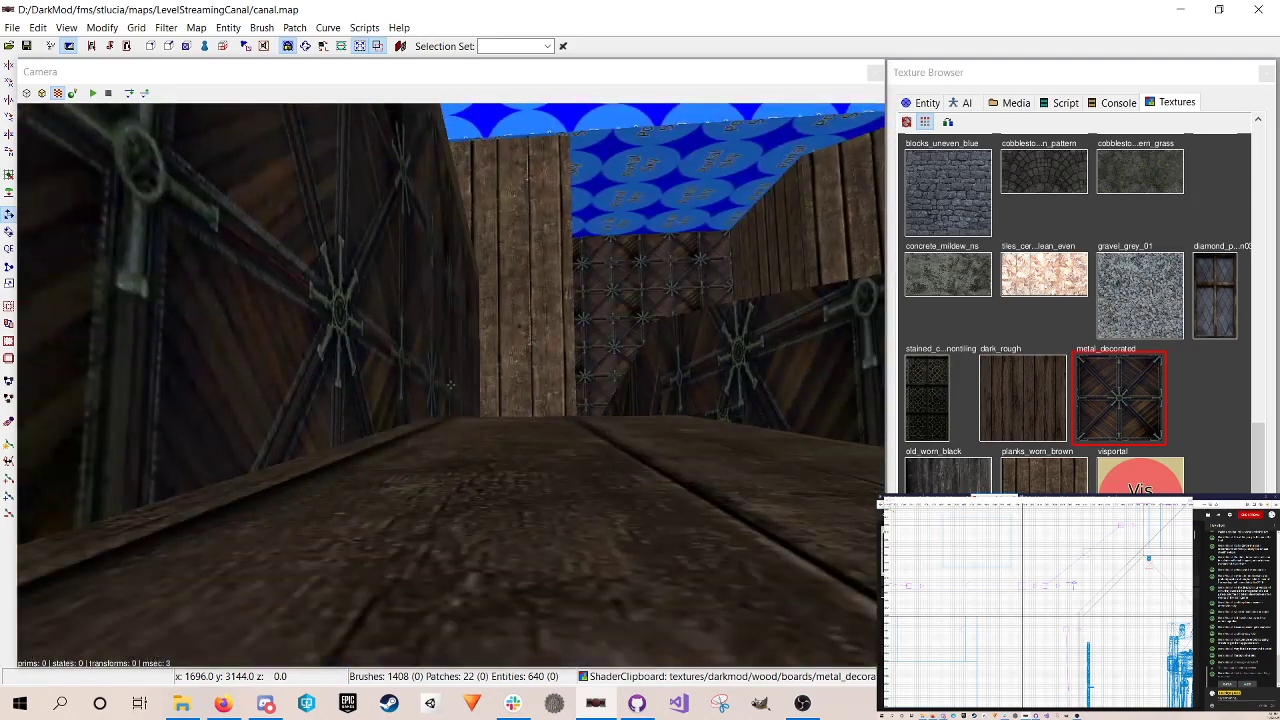
key(Down)
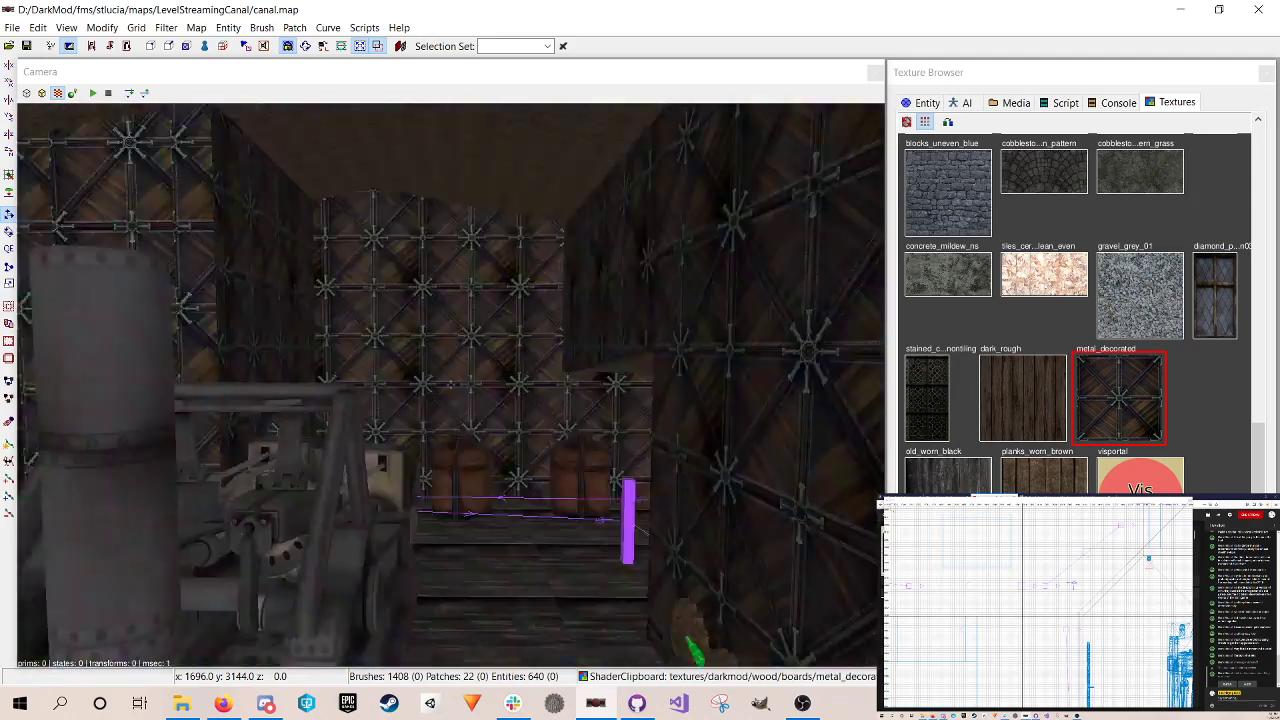
key(Up)
right_click(489, 311)
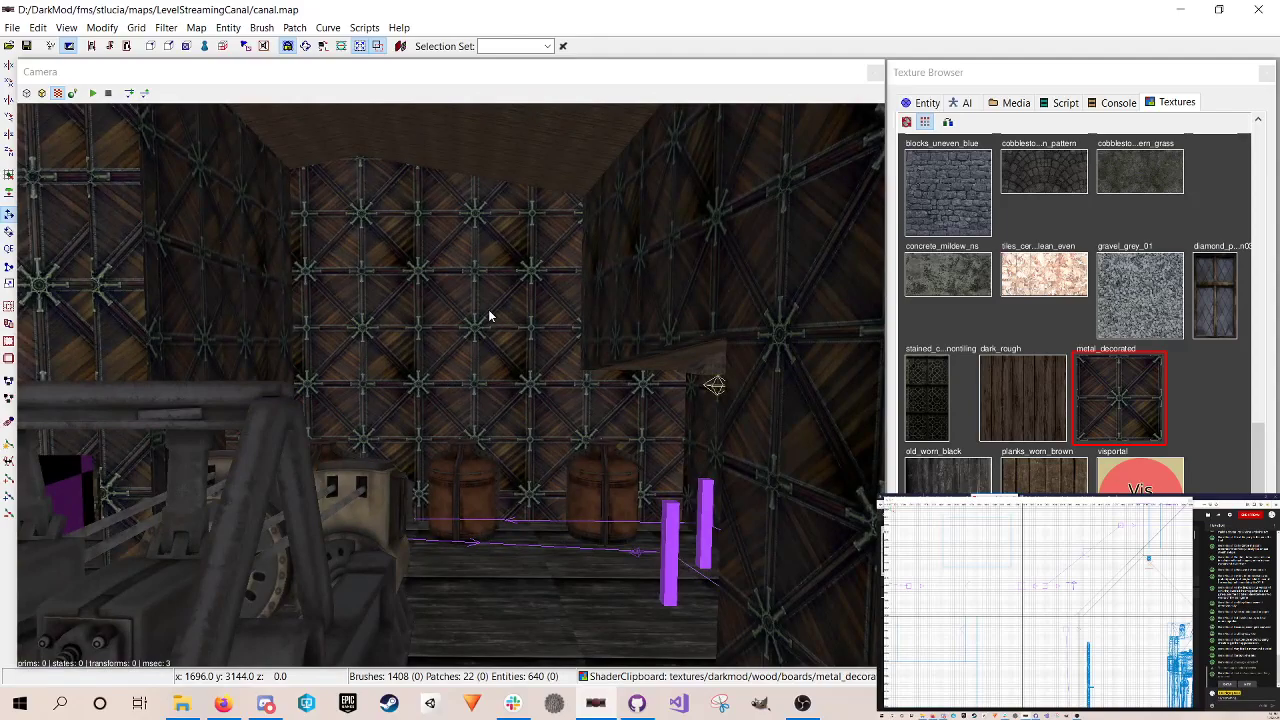
right_click(469, 266)
right_click(469, 266)
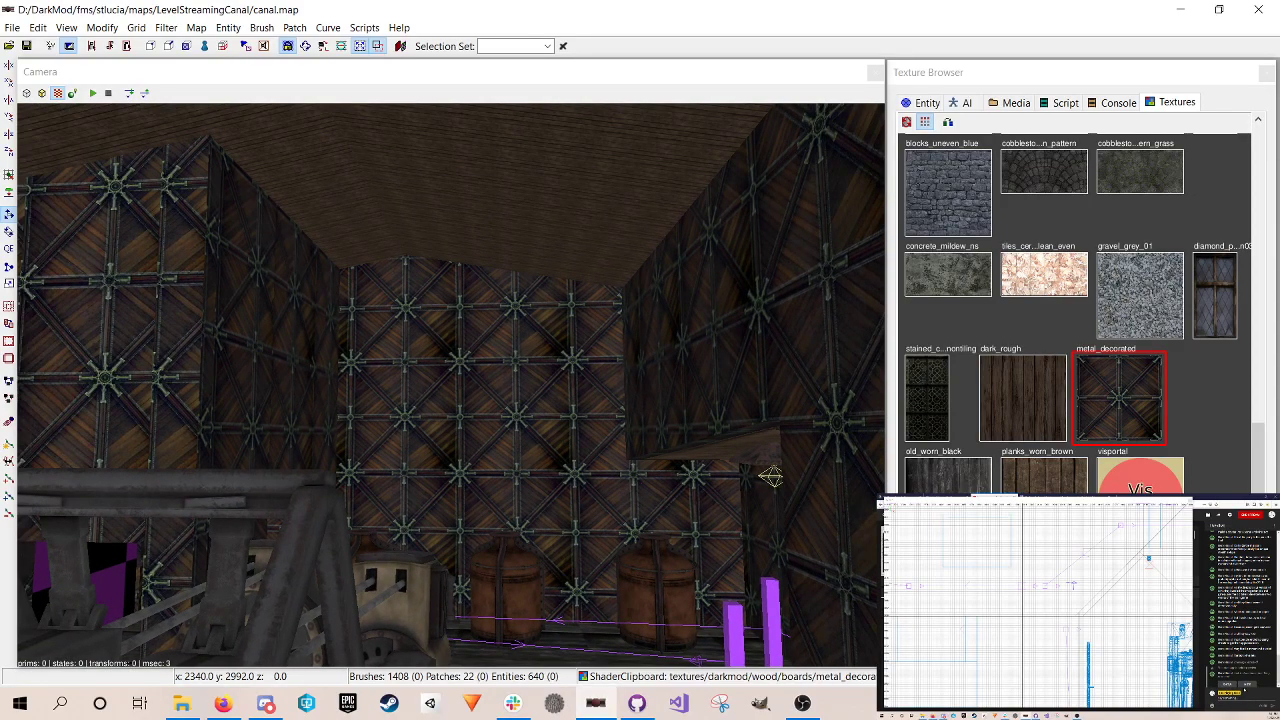
click(1229, 685)
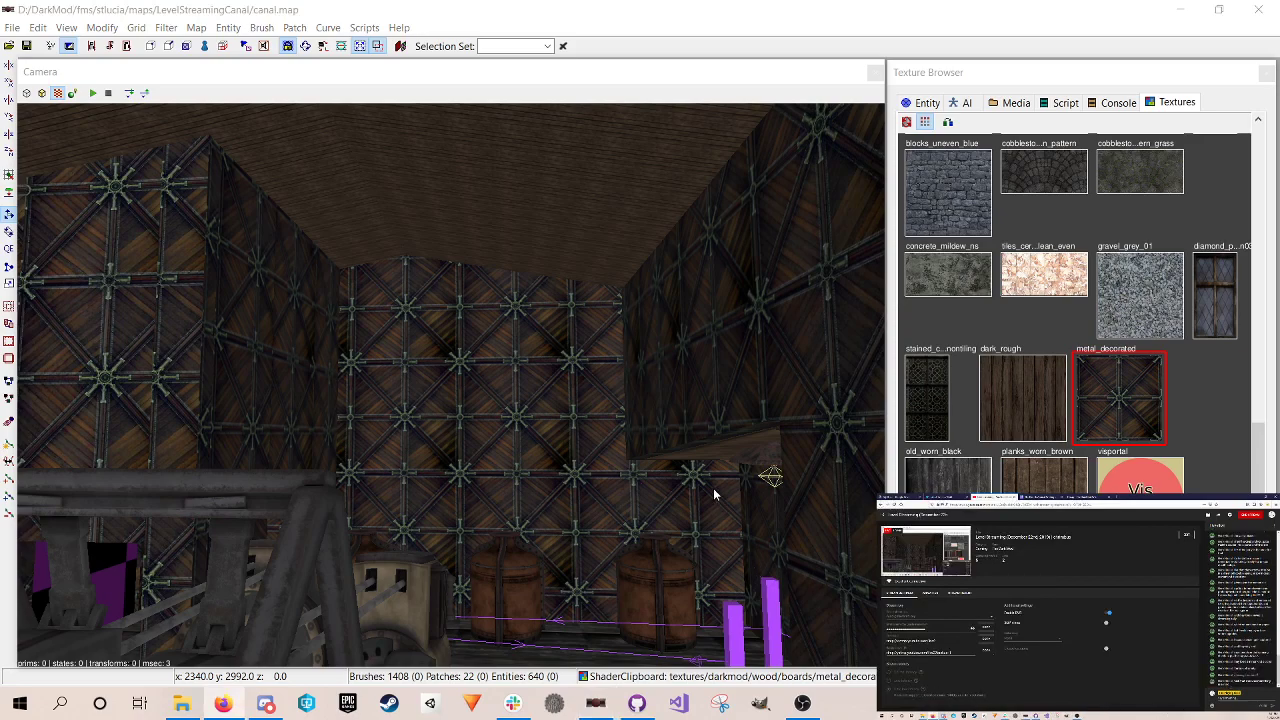
click(740, 24)
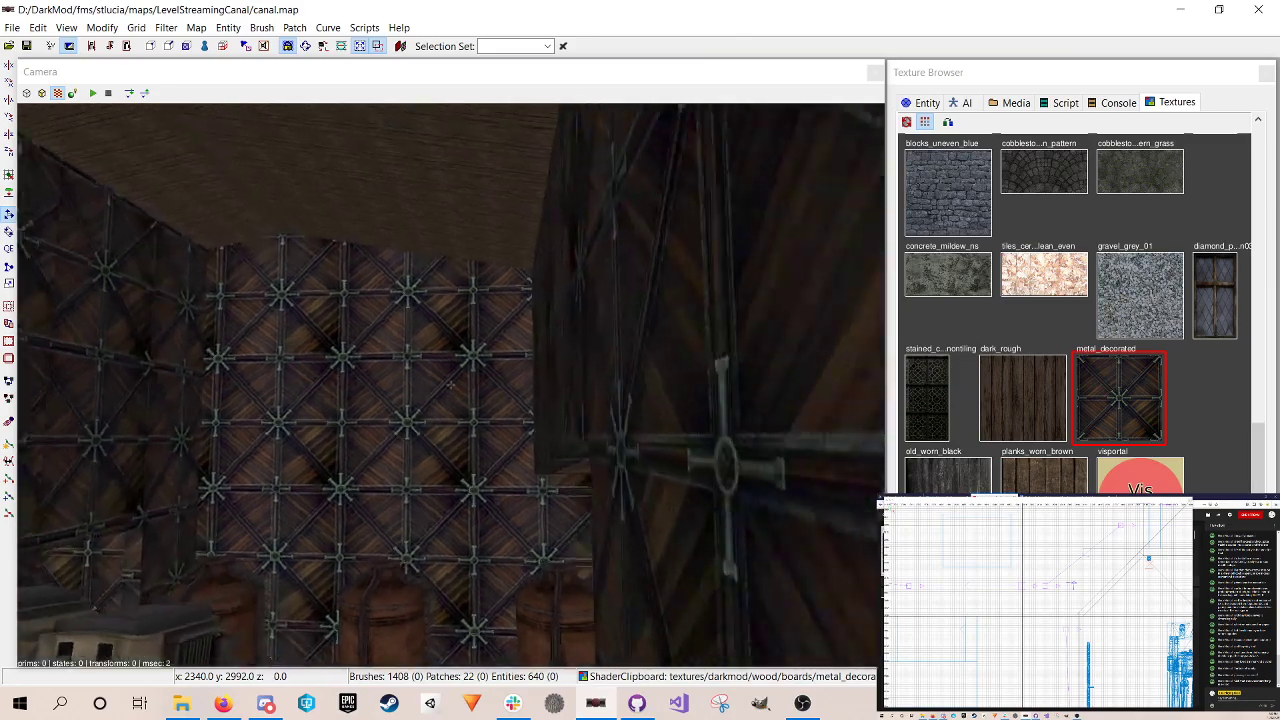
Step: Examine how the roof strip and lower plank roofs meet the gravel street and the tall plank wall
key(Down)
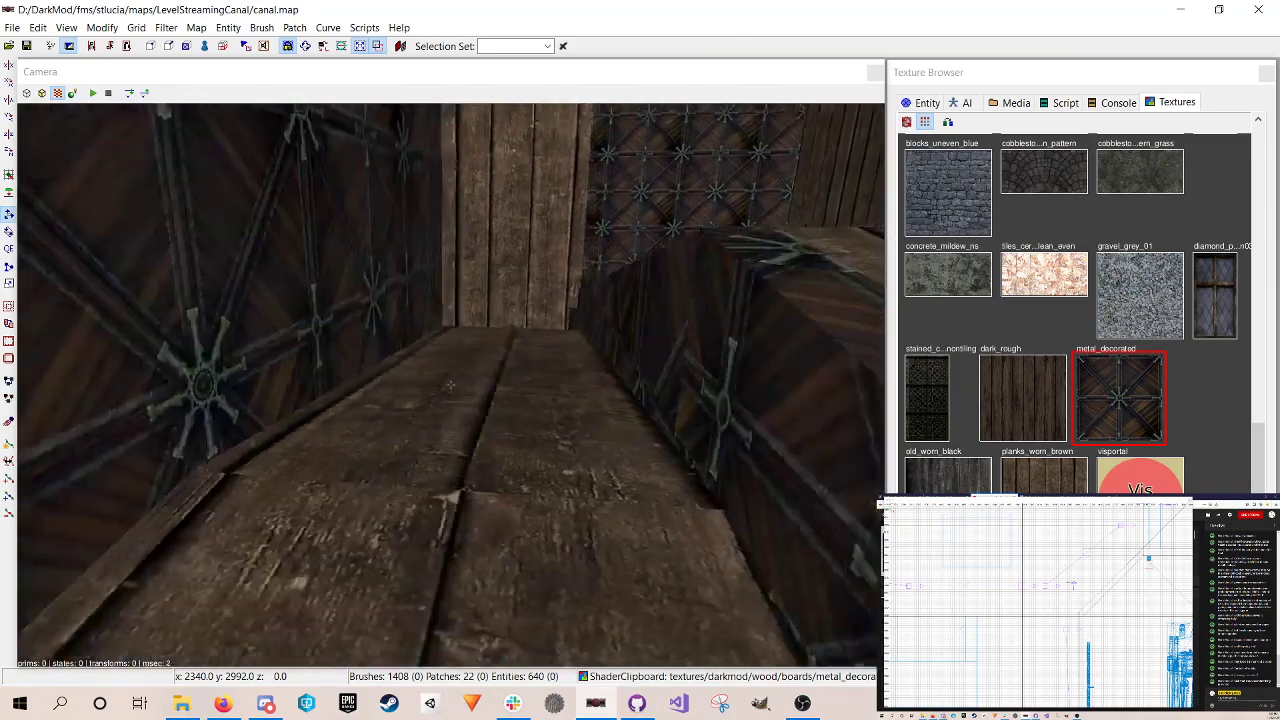
key(Up)
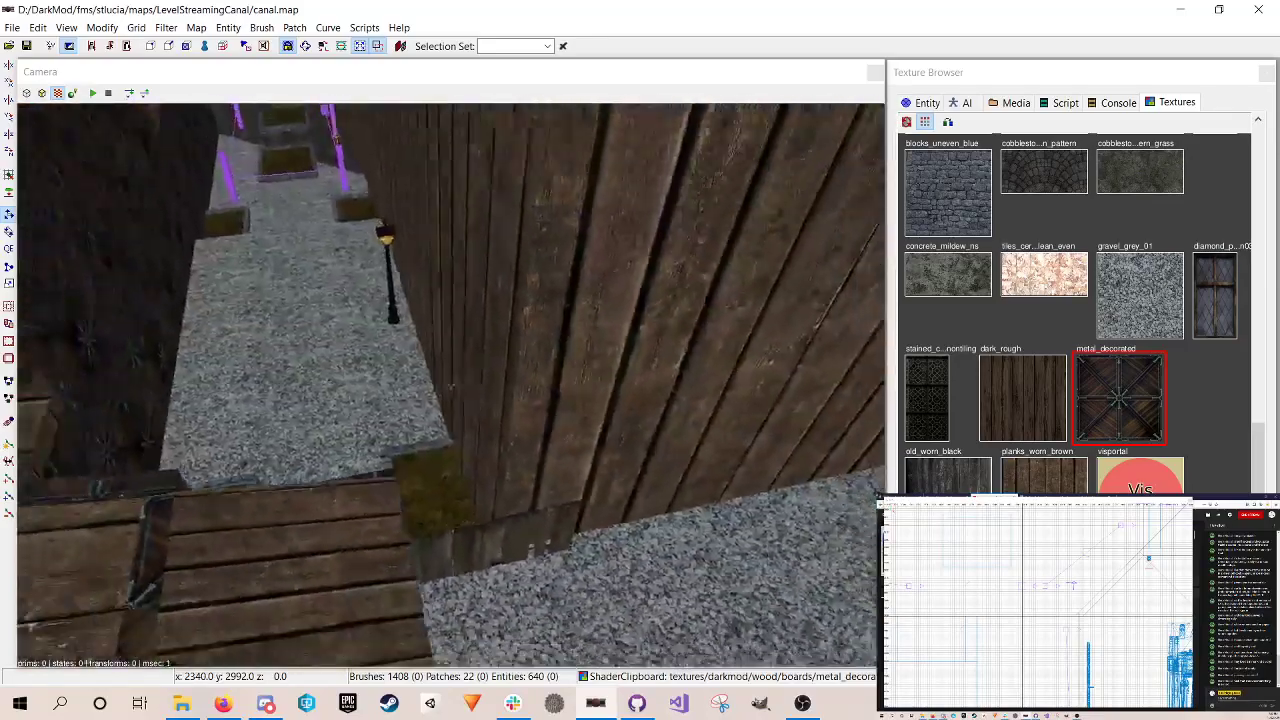
key(Up)
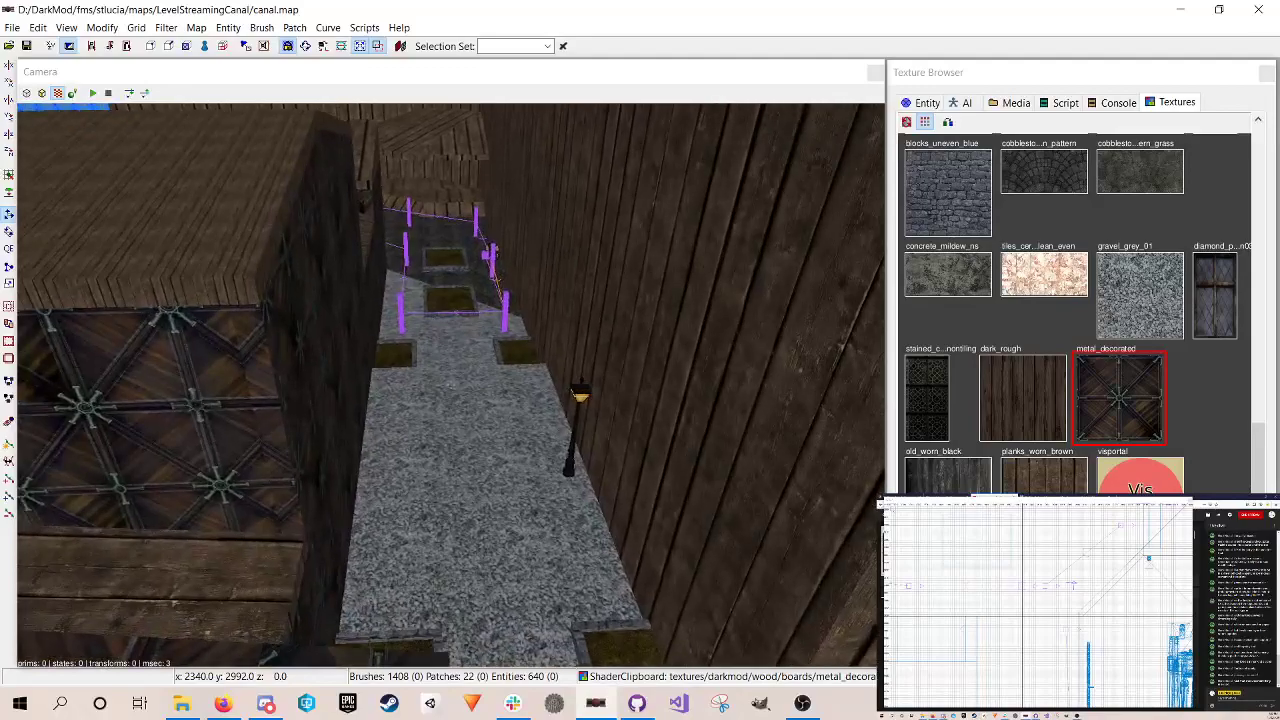
key(Down)
key(Left)
key(Right)
key(Left)
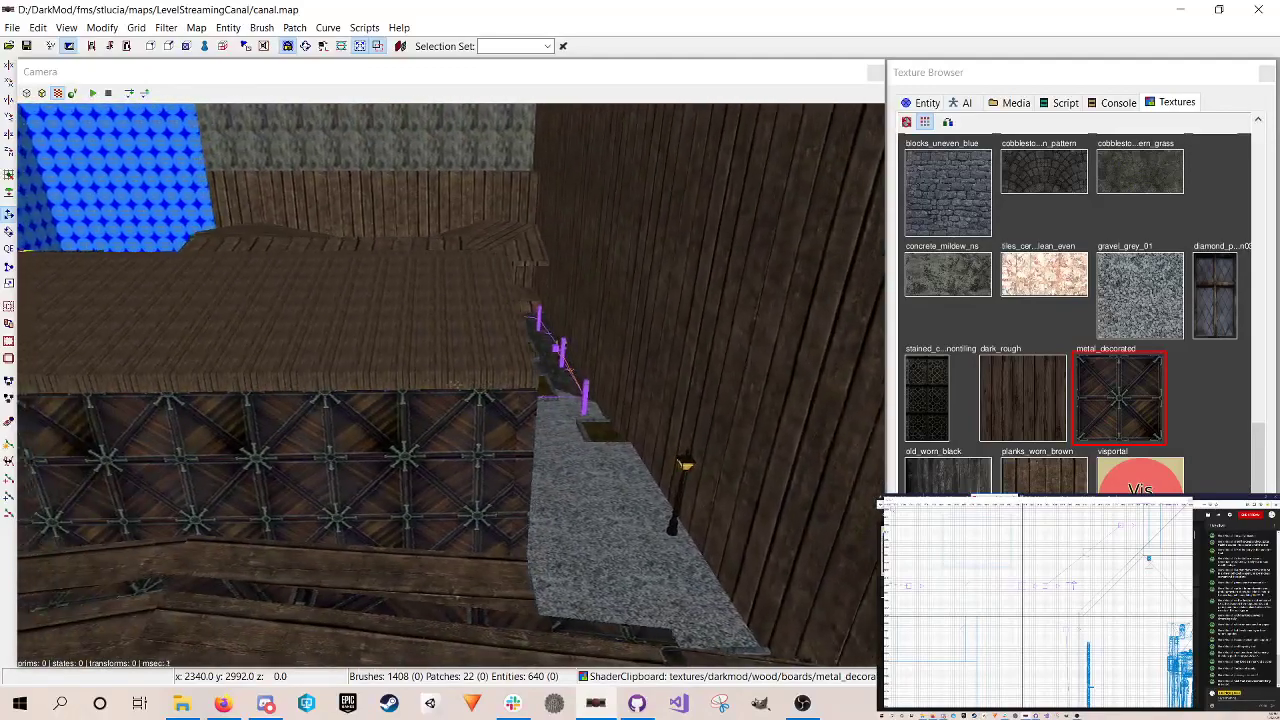
key(Right)
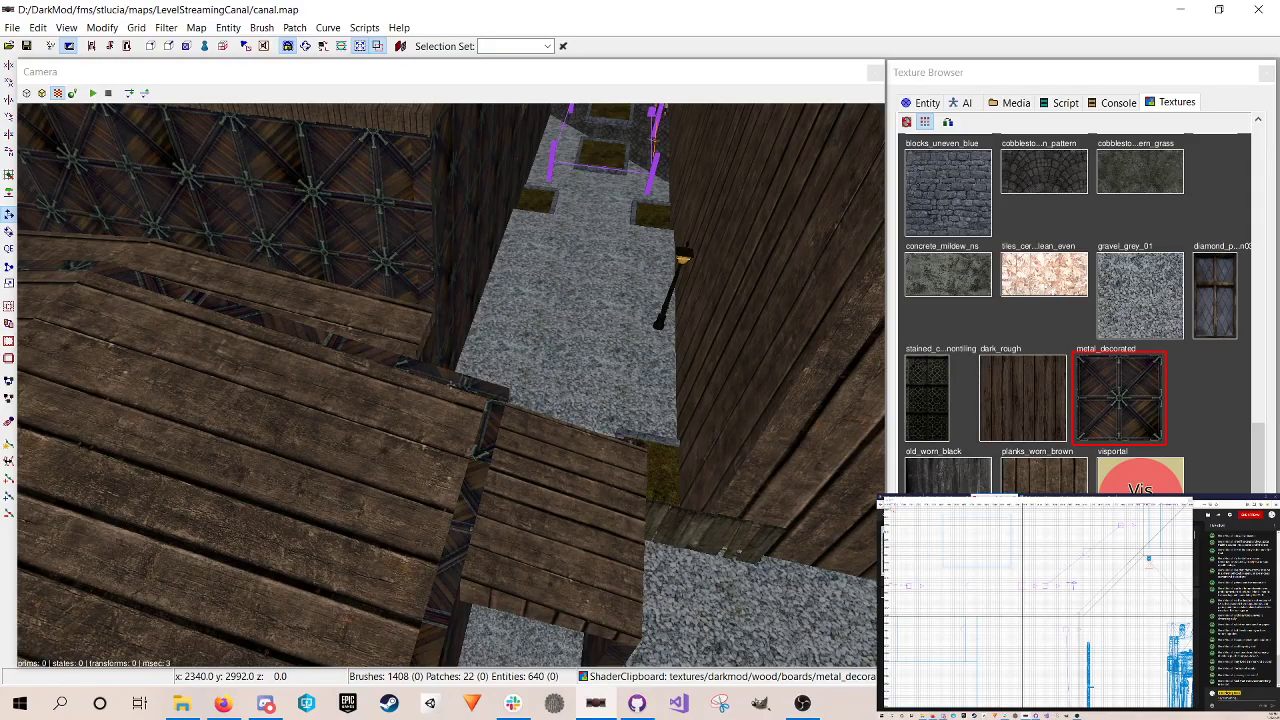
key(Up)
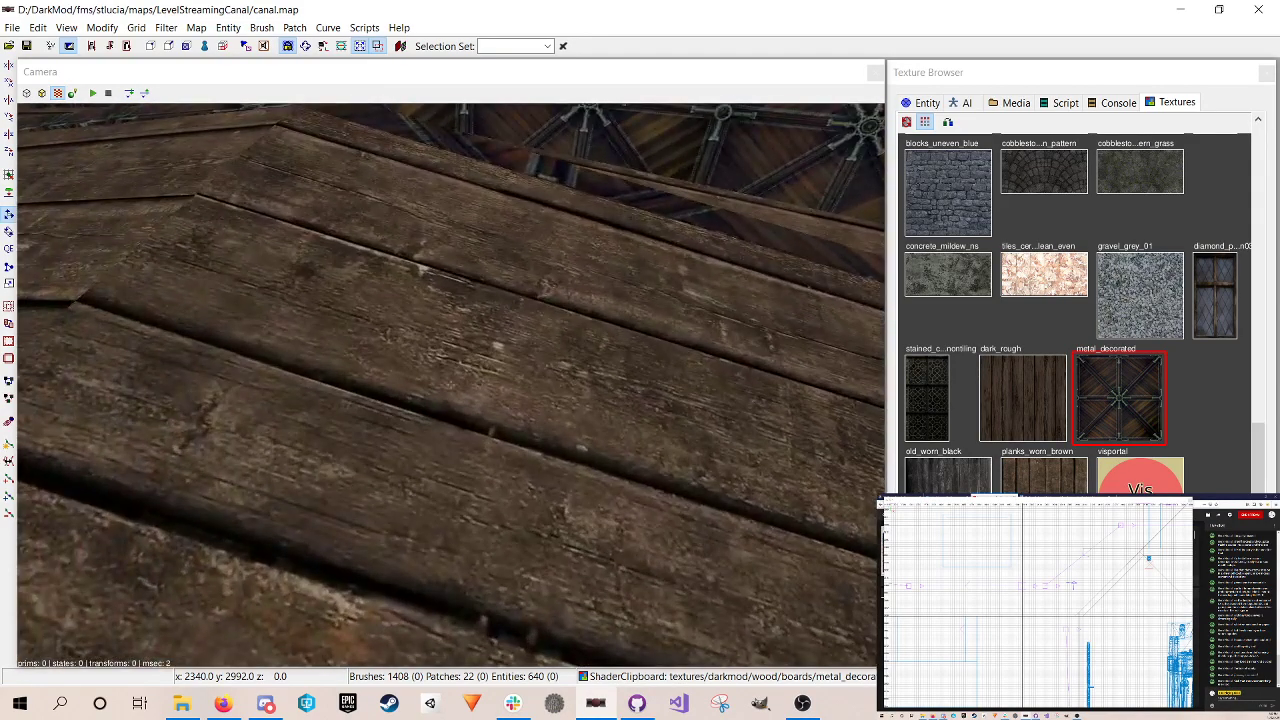
key(Up)
key(Up)
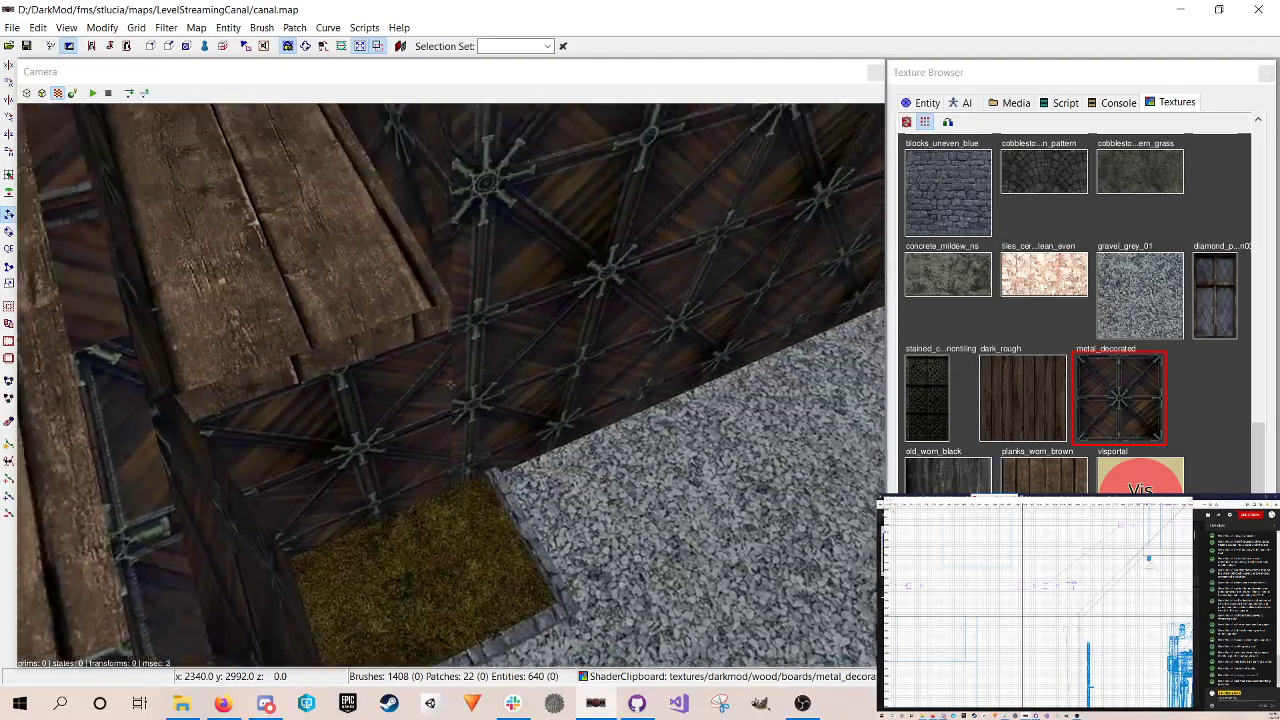
right_click(620, 358)
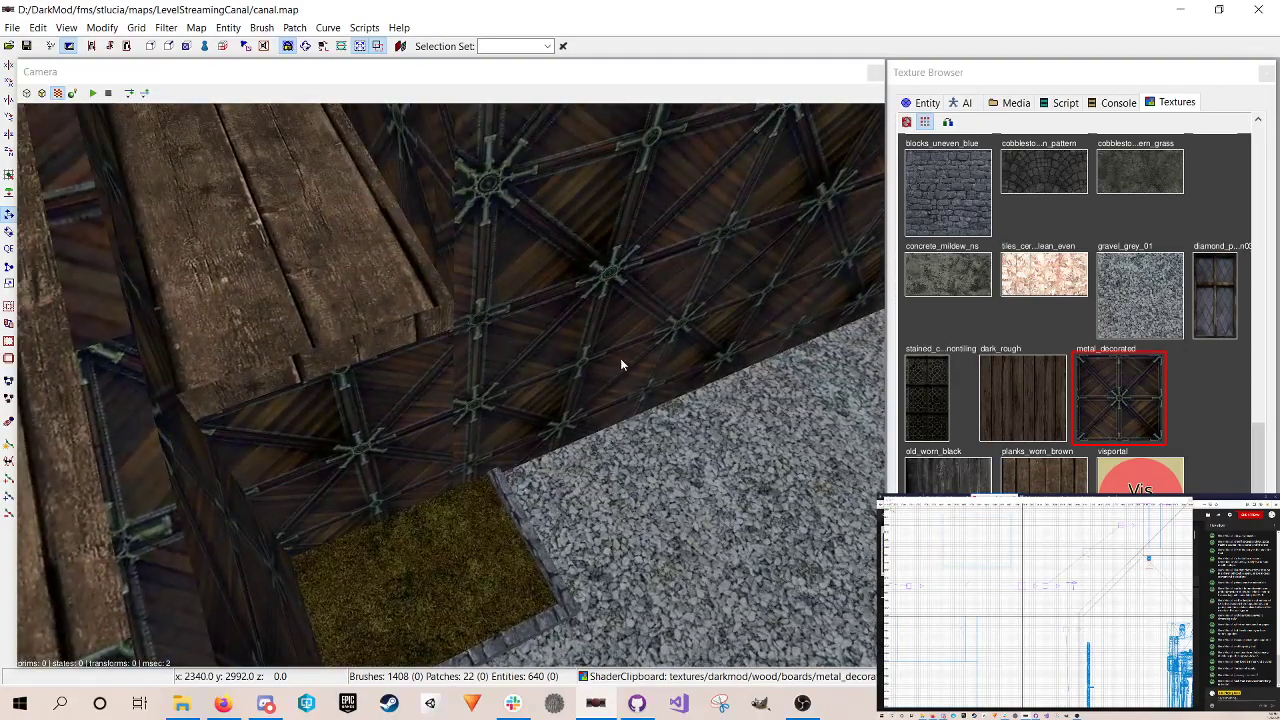
right_click(620, 358)
key(Up)
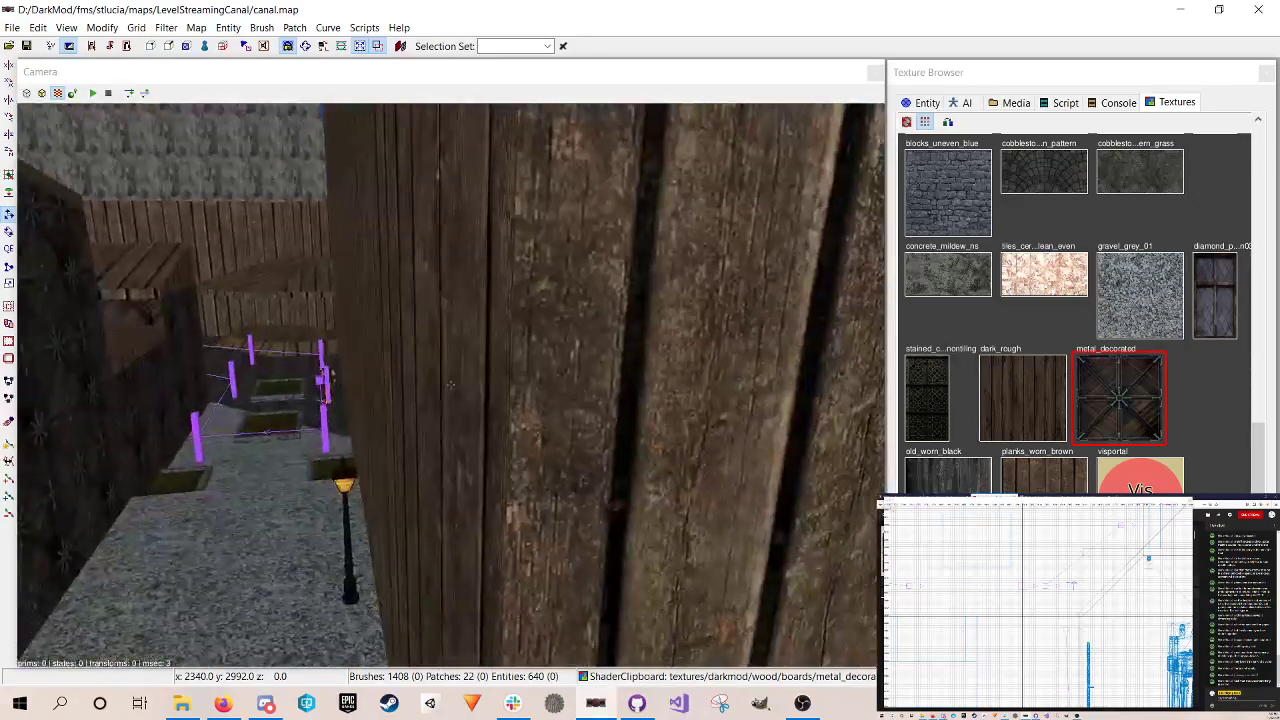
key(Down)
Step: Inspect the short wooden fence between the plank-roofed building's corner and the tall plank wall, briefly selecting it
right_click(542, 396)
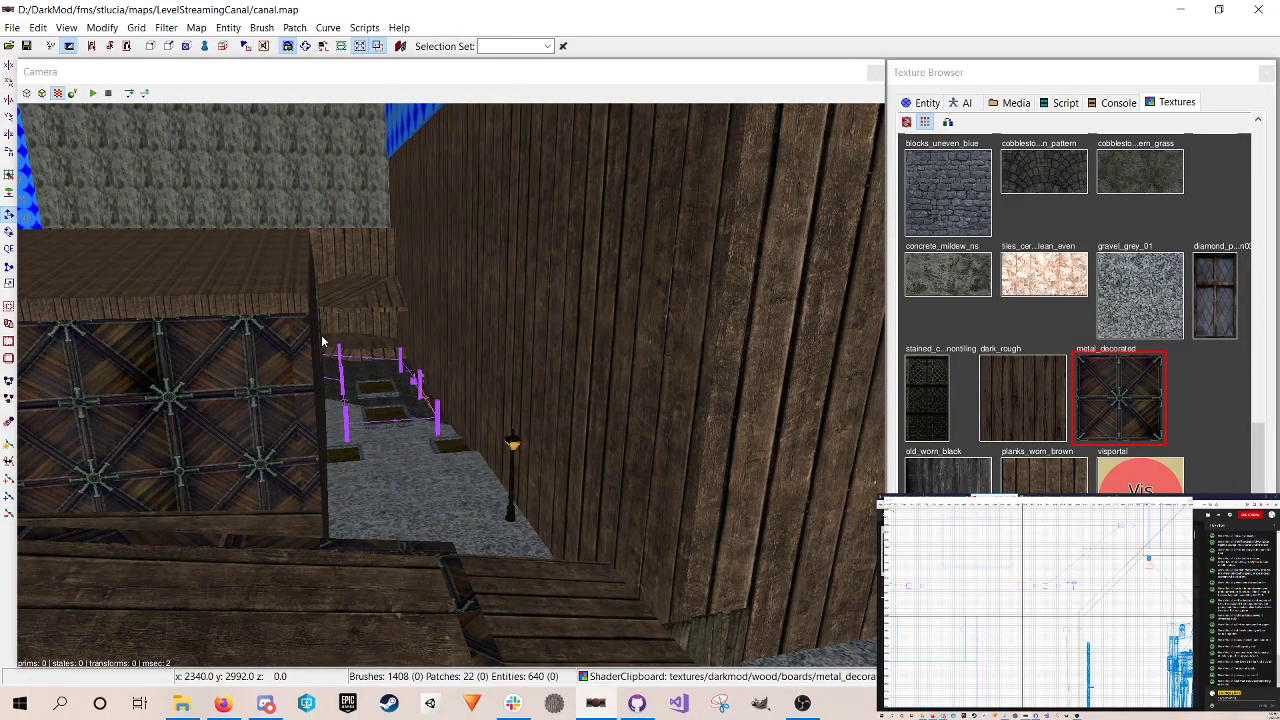
right_click(328, 392)
key(Up)
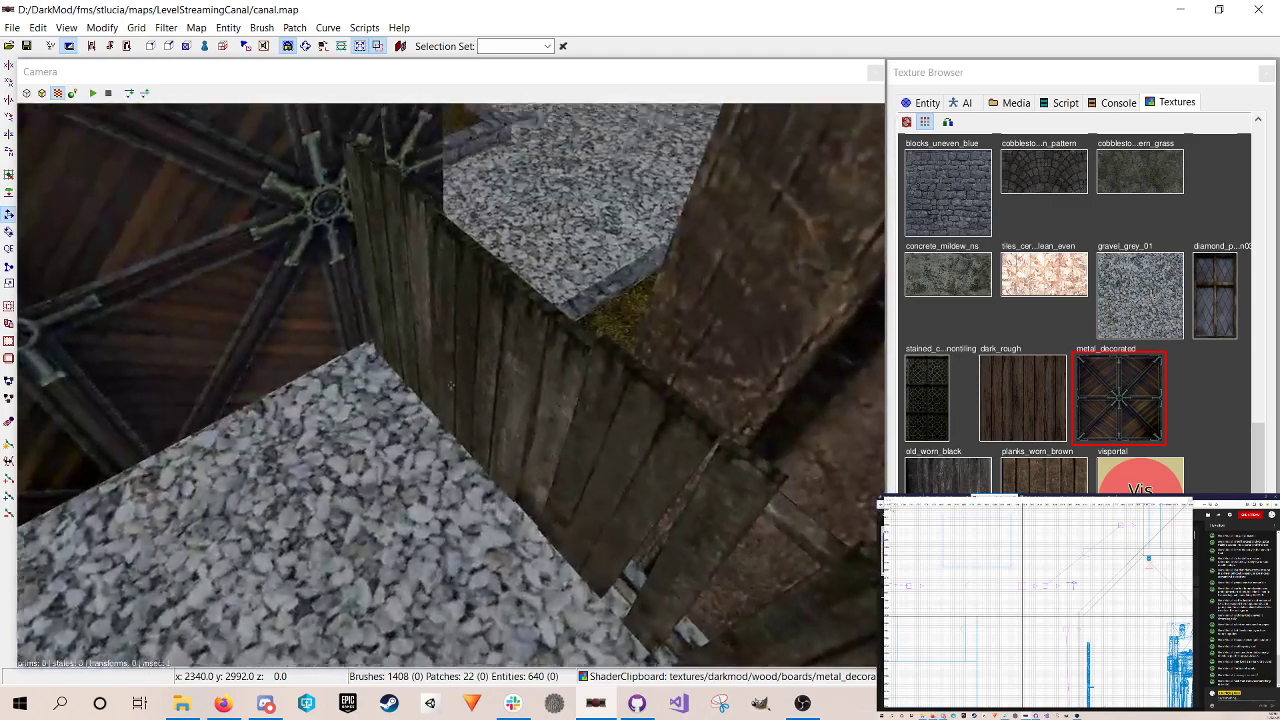
key(Down)
right_click(329, 387)
shift+click(516, 434)
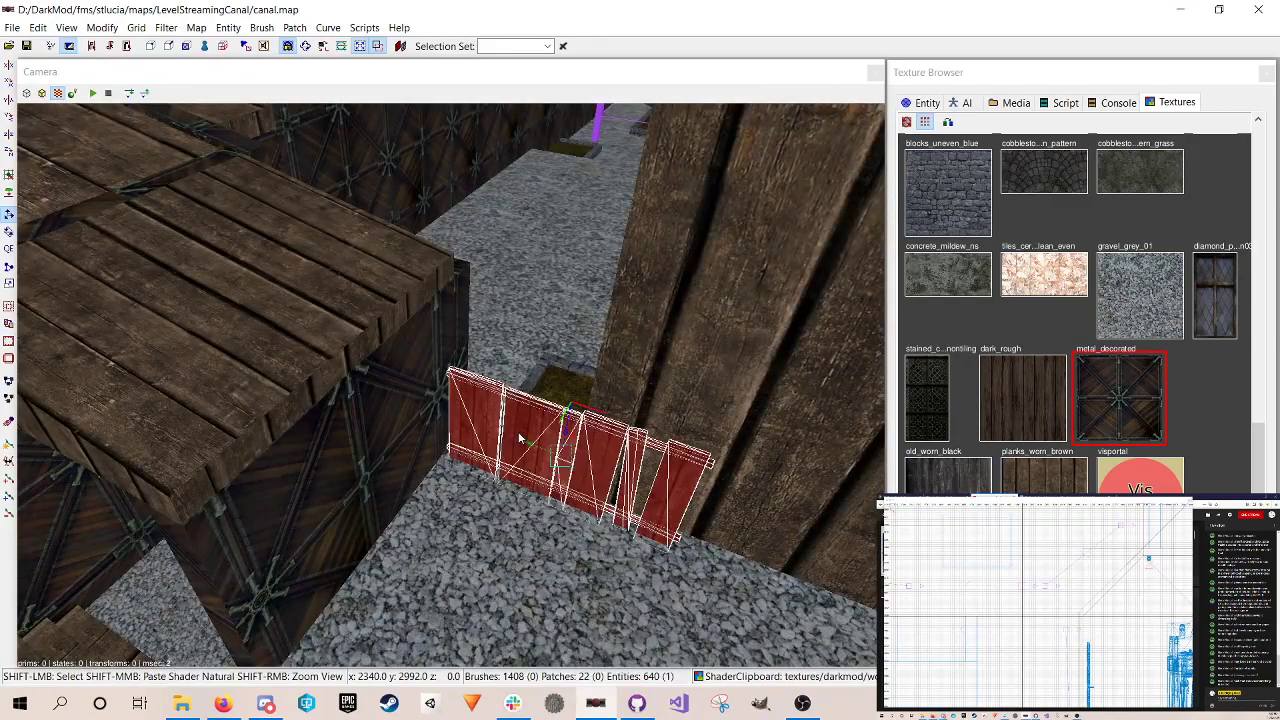
key(Escape)
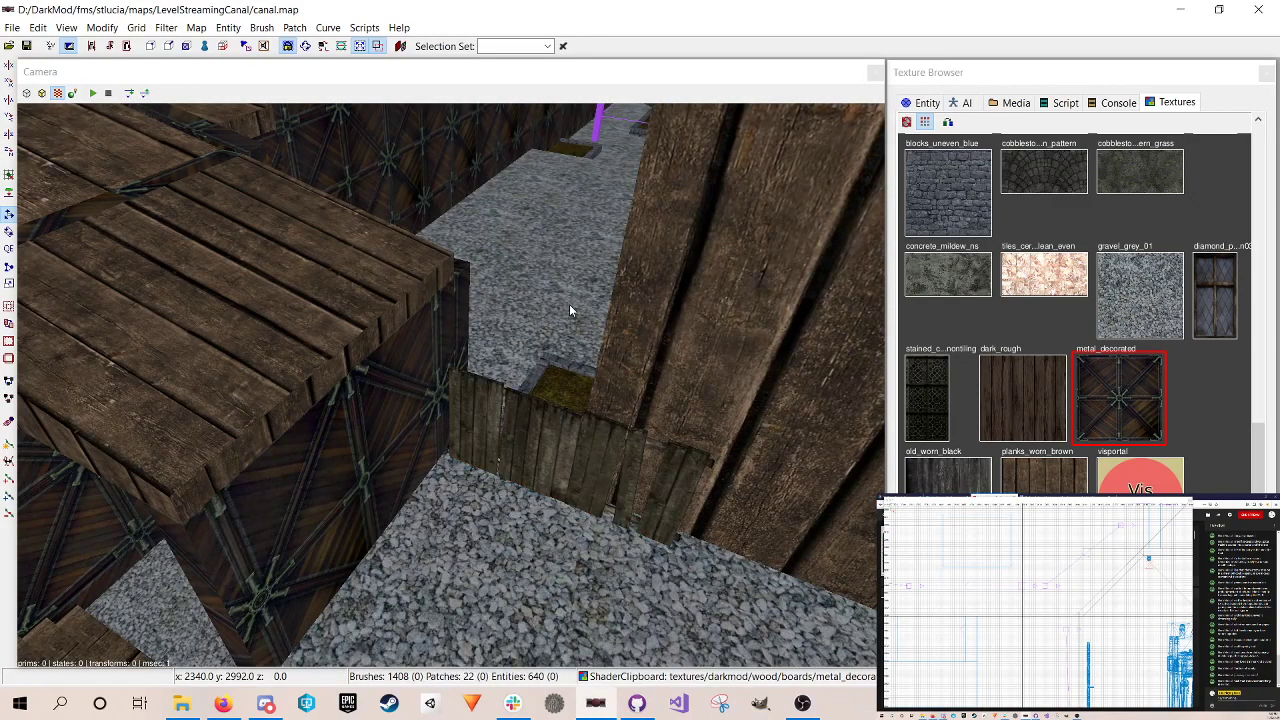
right_click(570, 304)
key(Up)
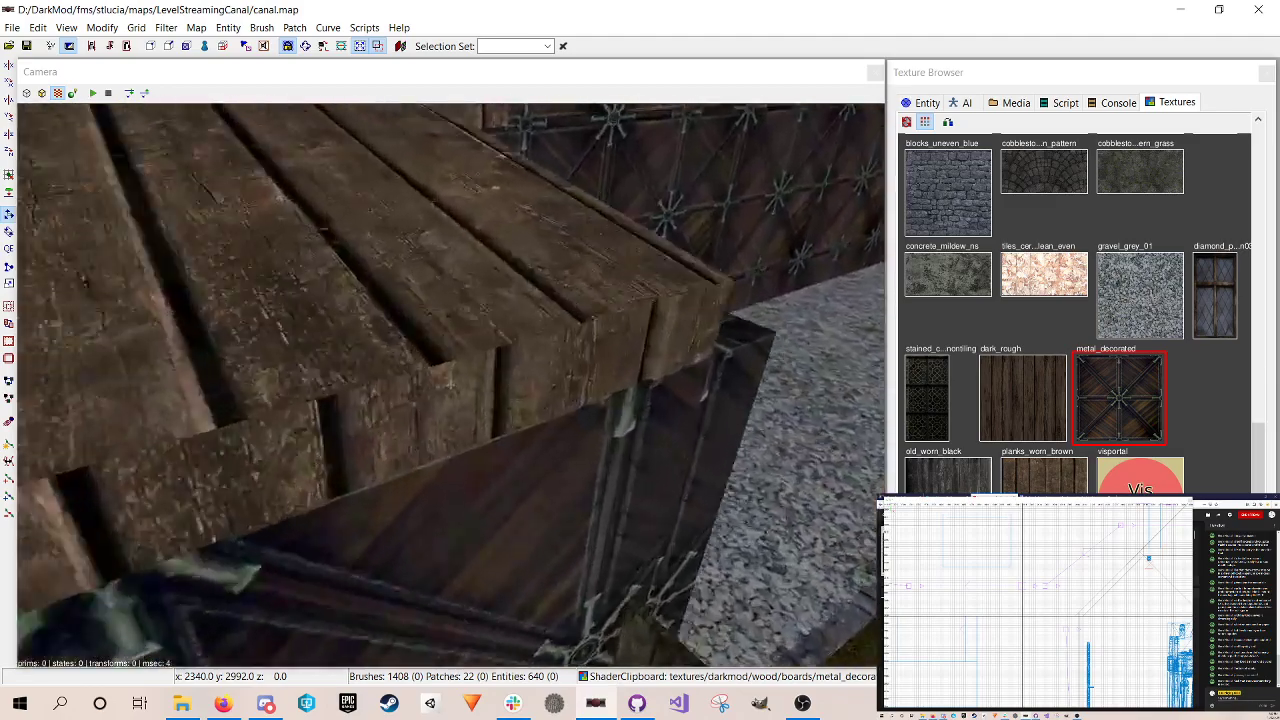
Step: Examine the plank roofs, the metal-decorated walls and the gravel walkway outside the building
right_click(569, 304)
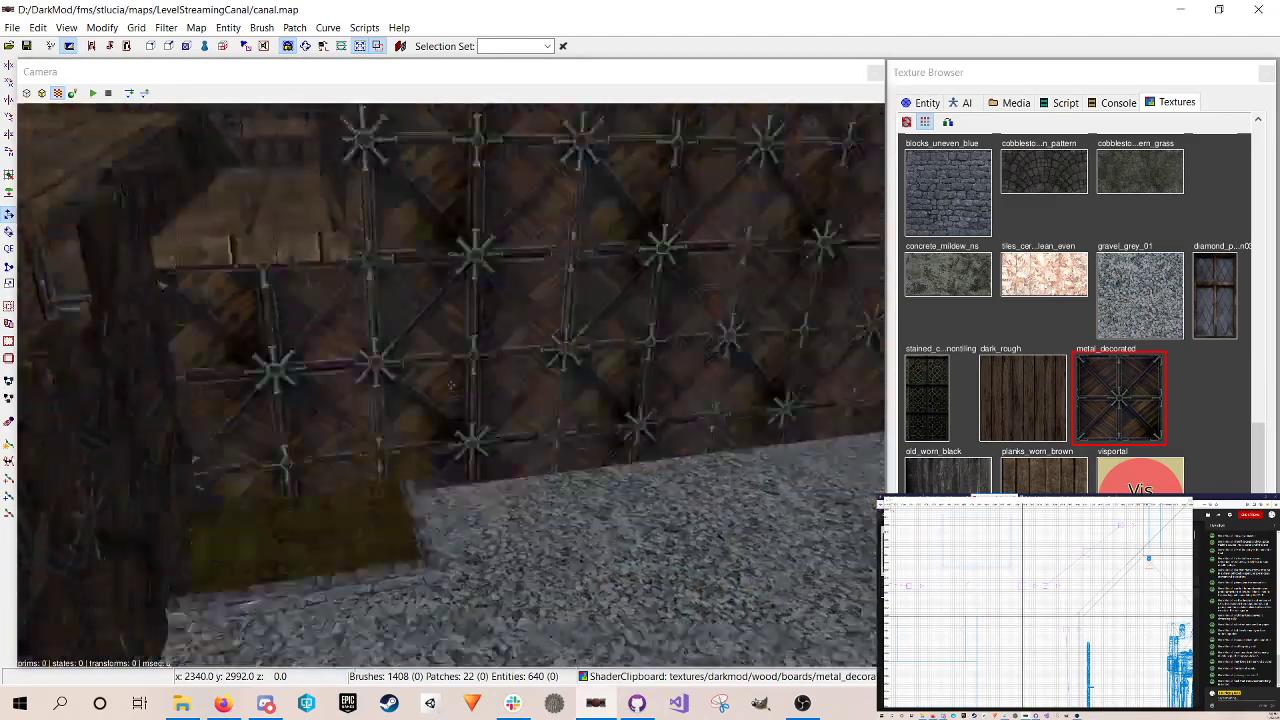
right_click(434, 354)
right_click(468, 416)
key(Up)
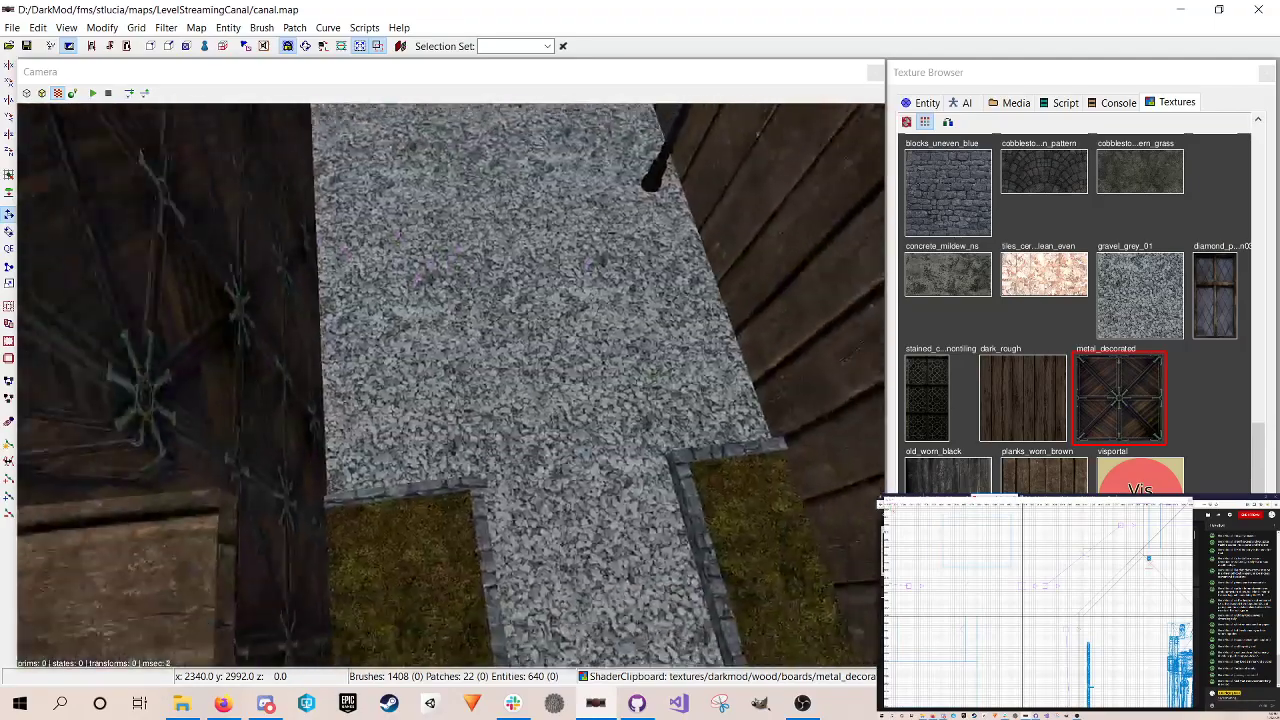
key(Down)
right_click(532, 330)
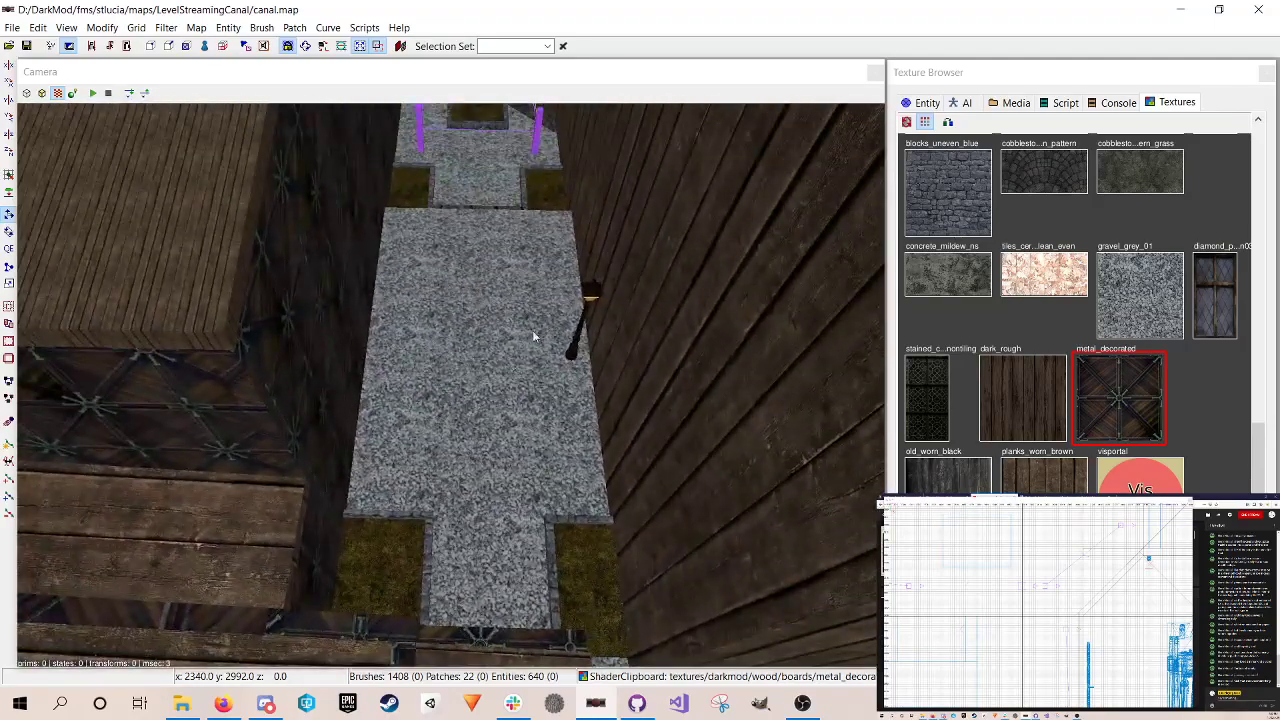
shift+click(652, 198)
key(Escape)
right_click(473, 412)
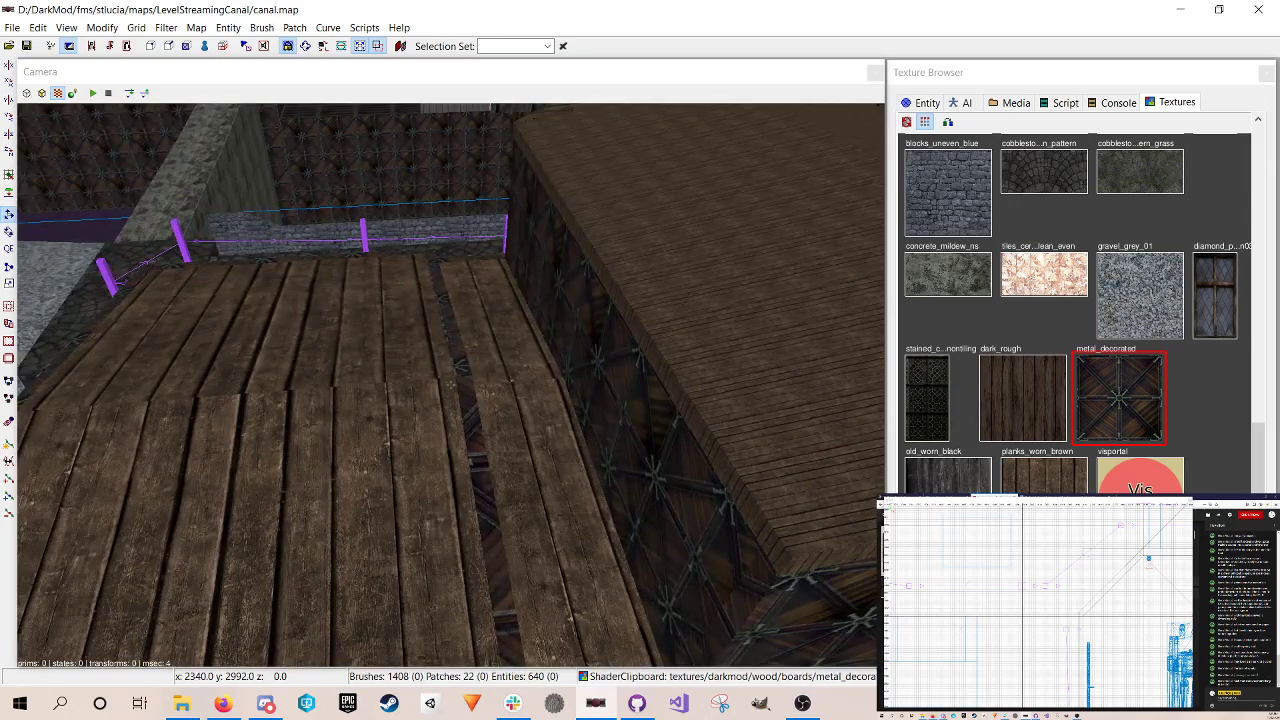
Step: Examine the machine hall's interior, covering the upper walls, the ceiling and the space around the large engine
key(Up)
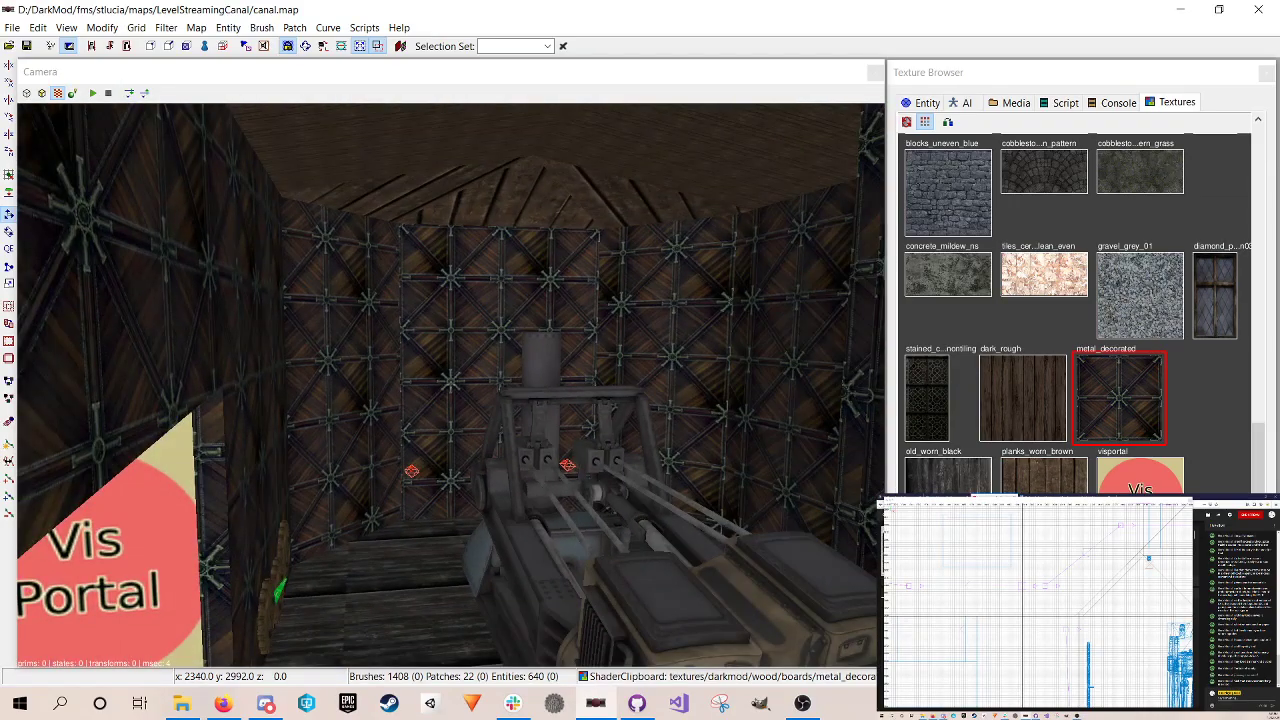
right_click(473, 412)
right_click(334, 421)
key(Down)
right_click(334, 421)
right_click(335, 432)
key(Down)
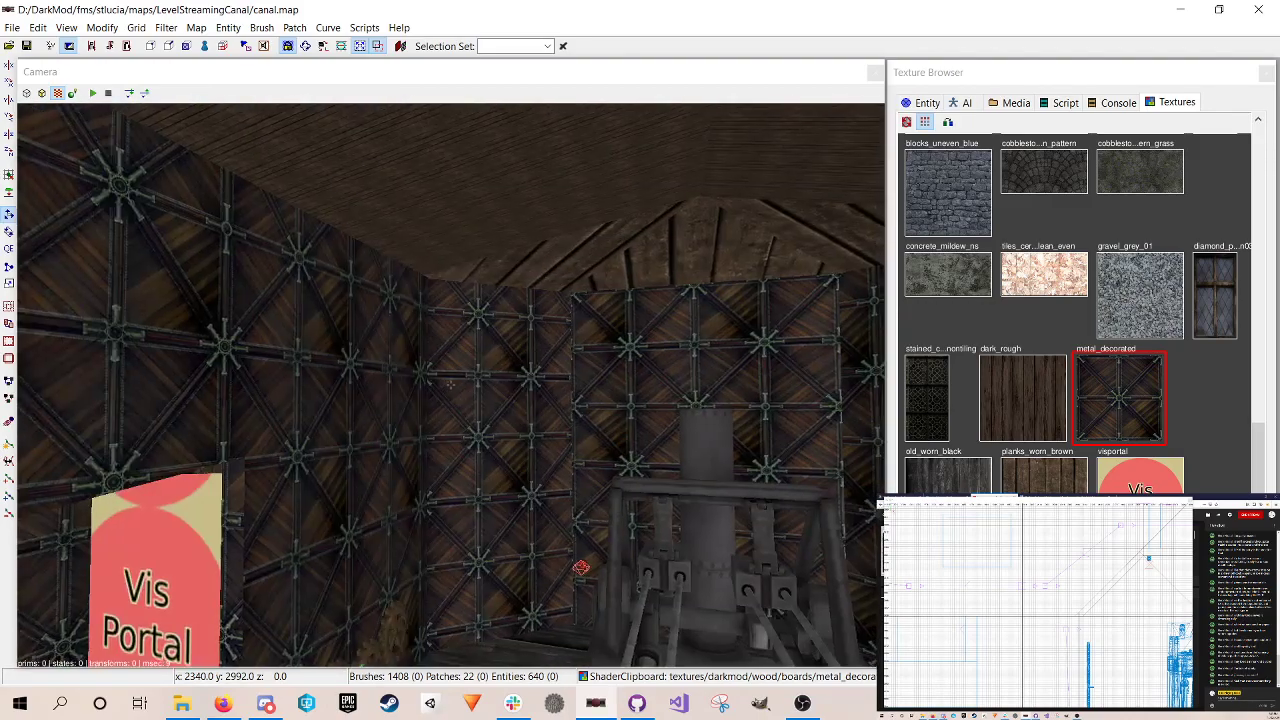
right_click(620, 423)
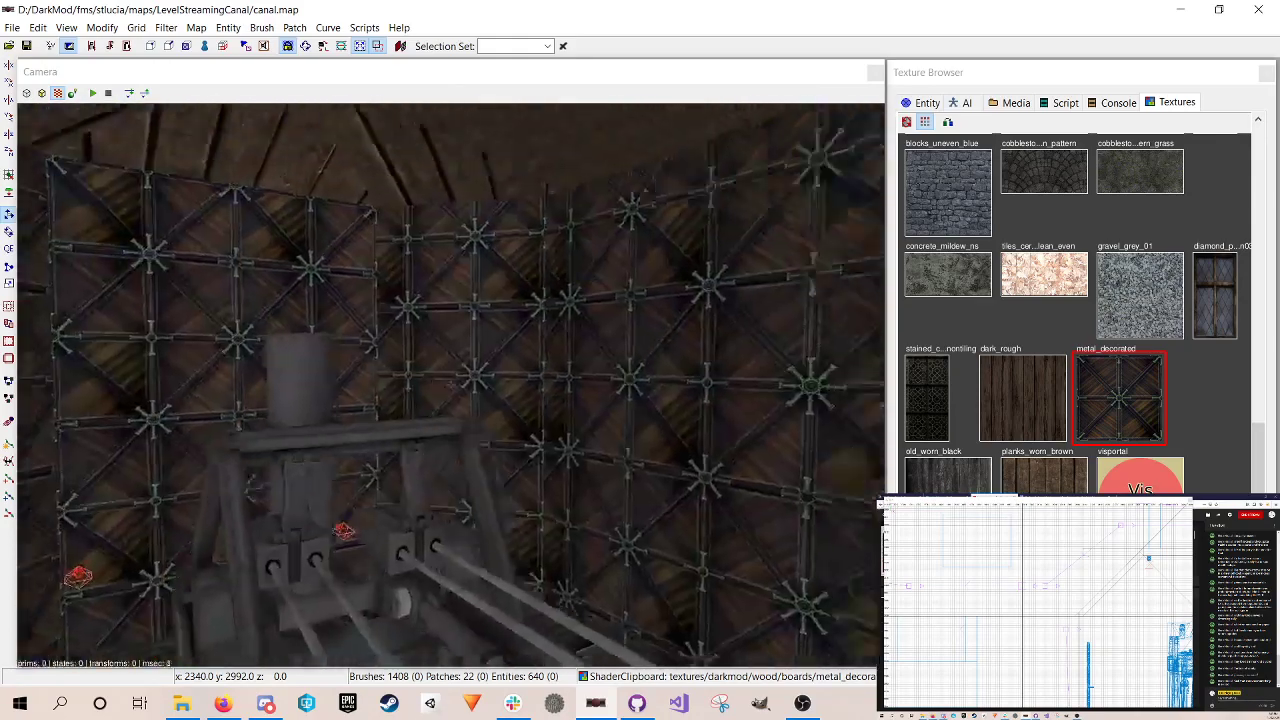
right_click(432, 373)
right_click(432, 373)
right_click(356, 363)
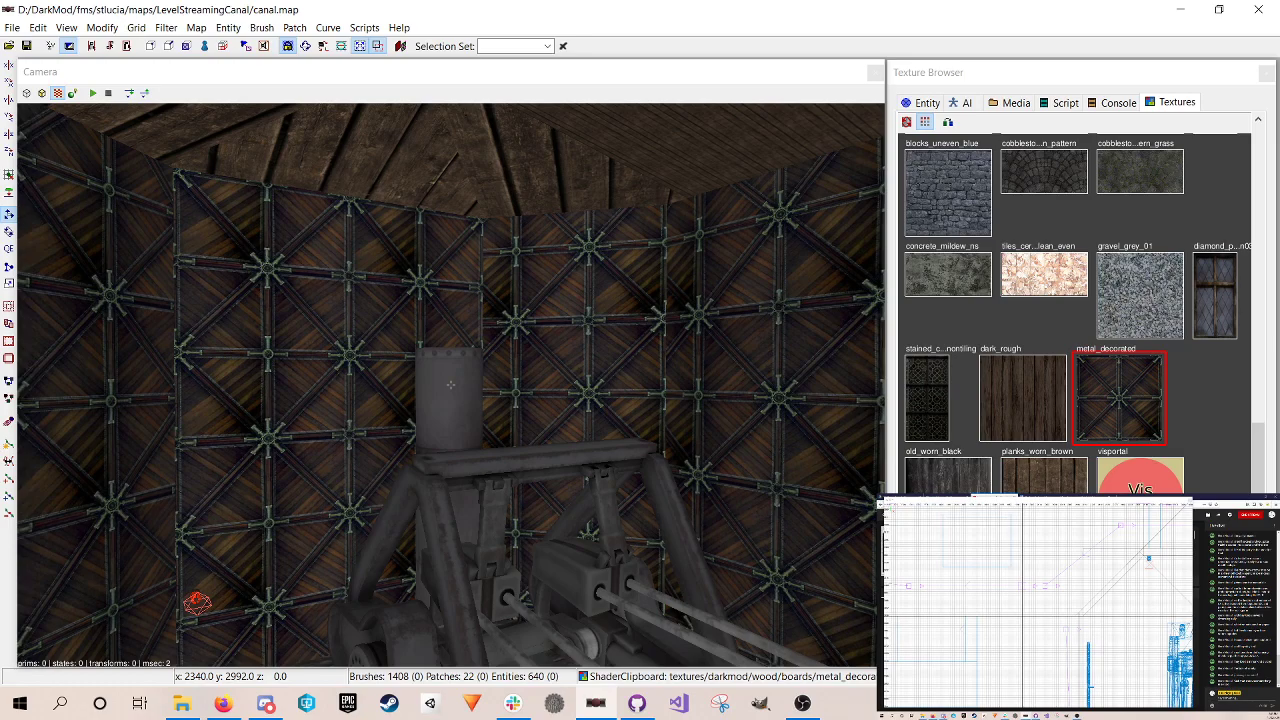
key(Up)
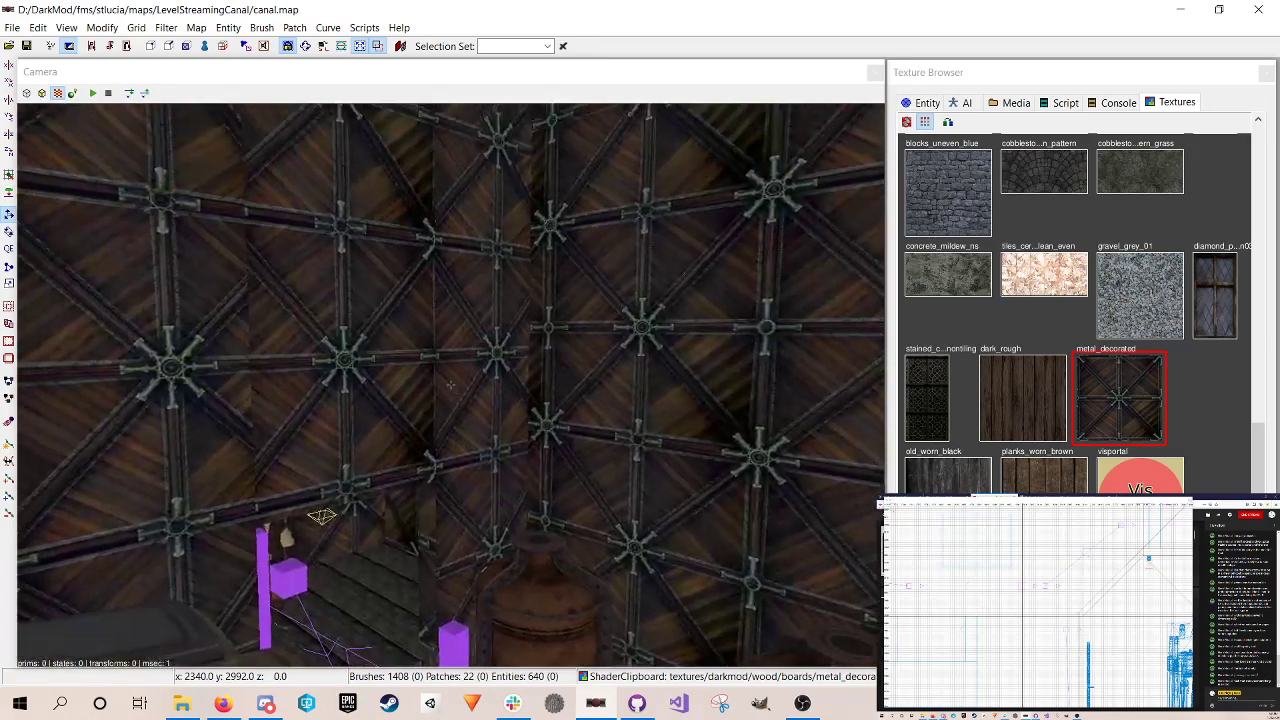
right_click(476, 344)
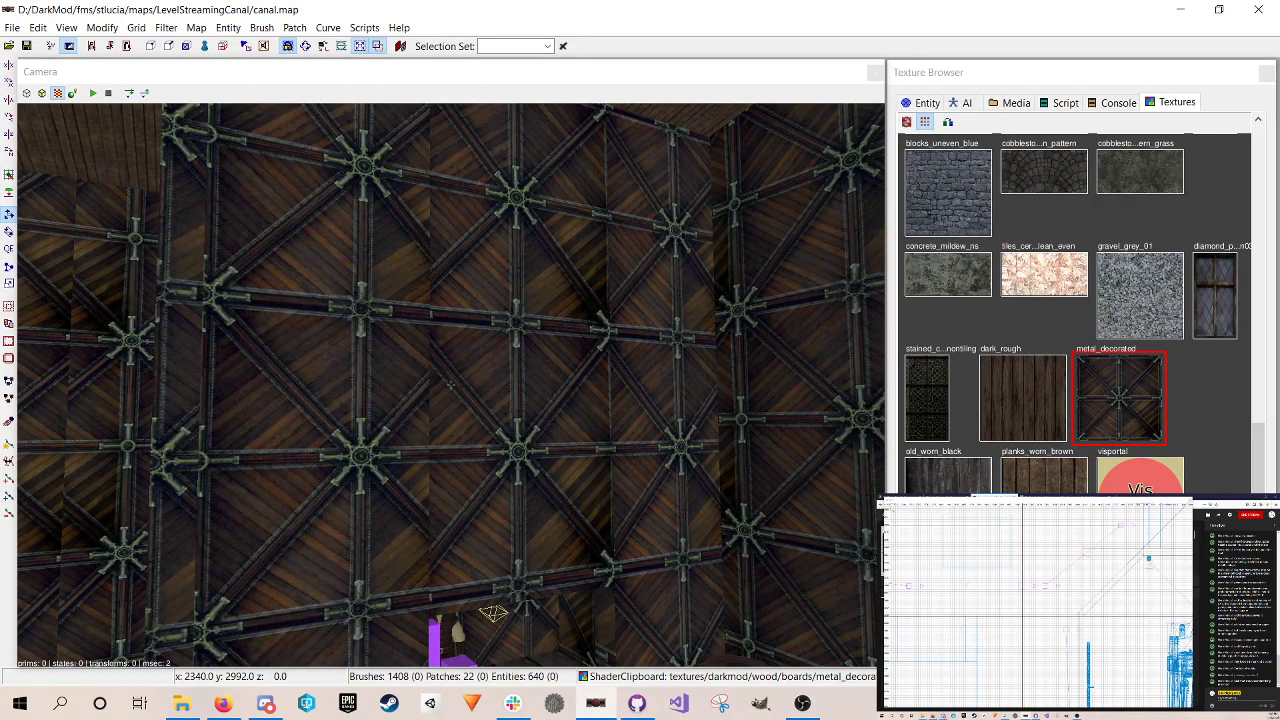
key(Down)
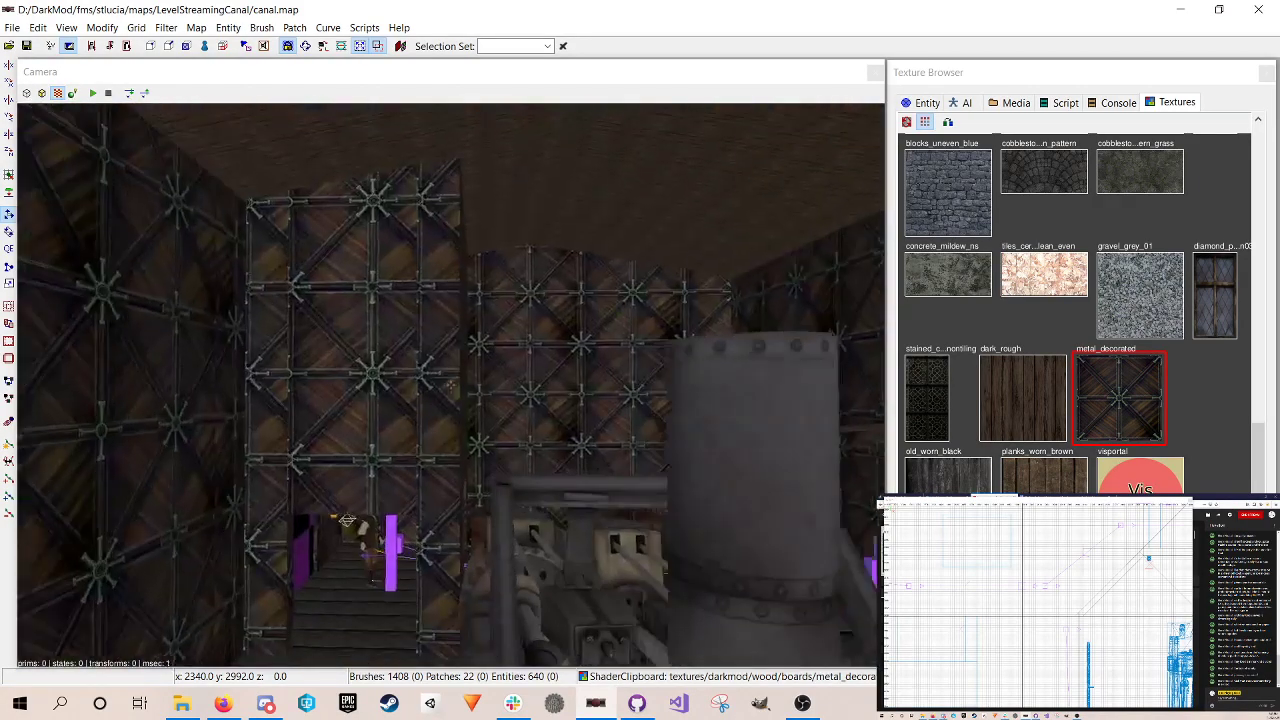
key(Up)
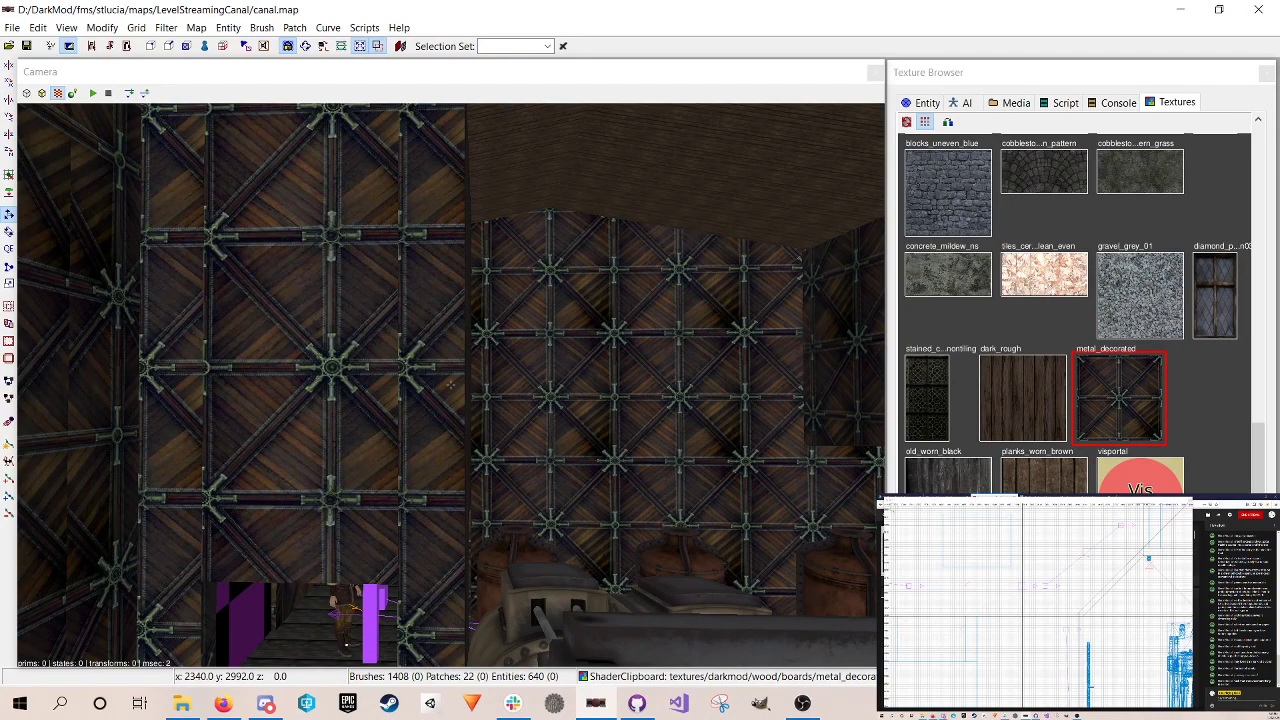
key(Down)
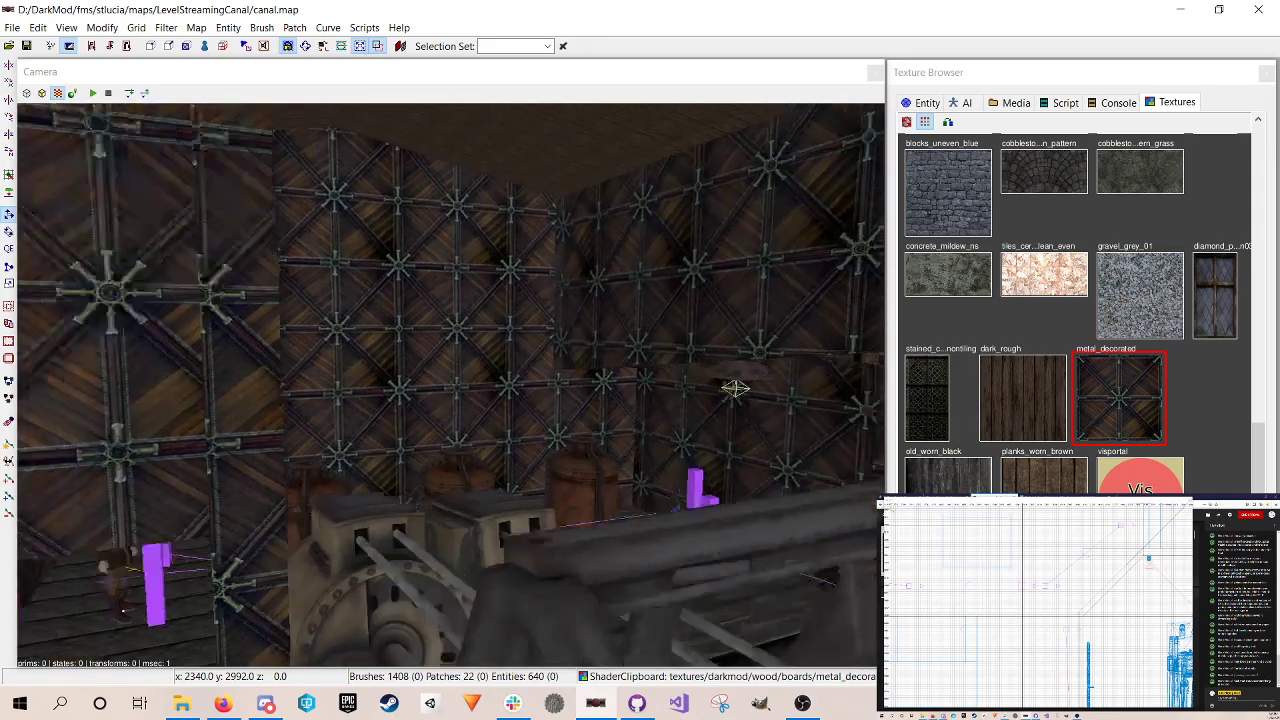
Step: Raise the cluster of gears beside the visportal high up the metal-decorated wall, then clear the selection
key(Down)
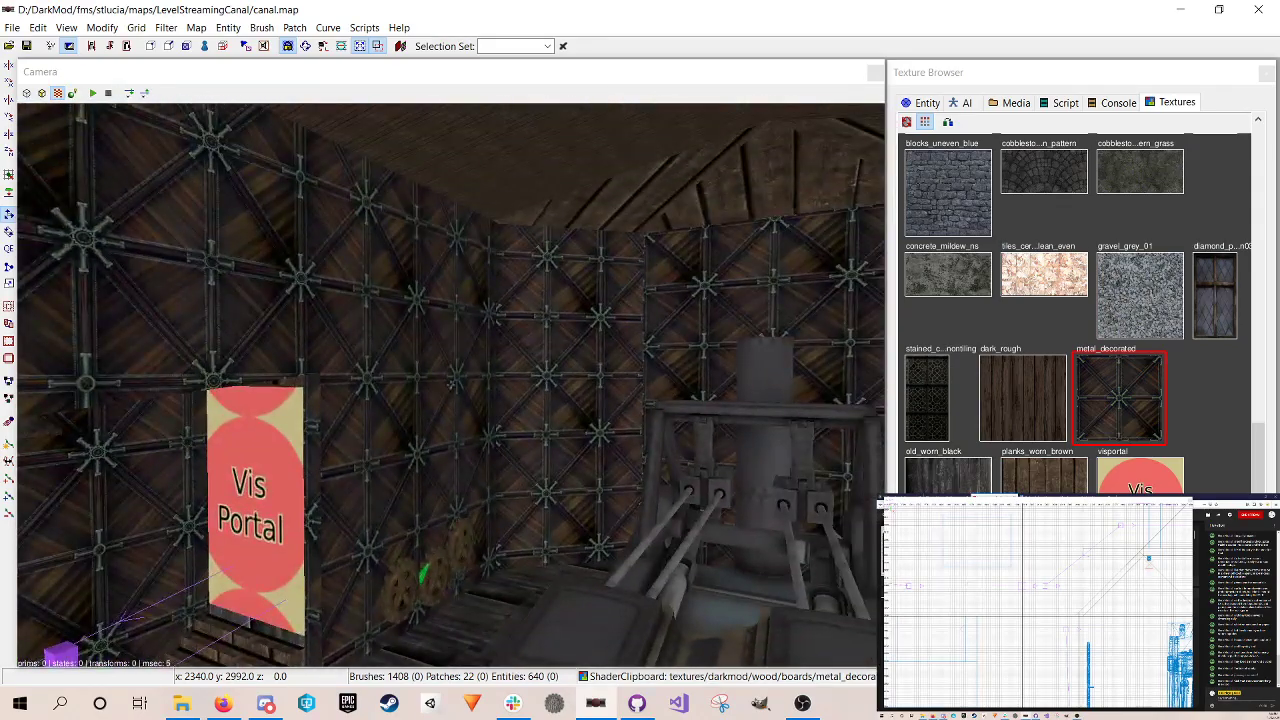
key(Left)
right_click(589, 442)
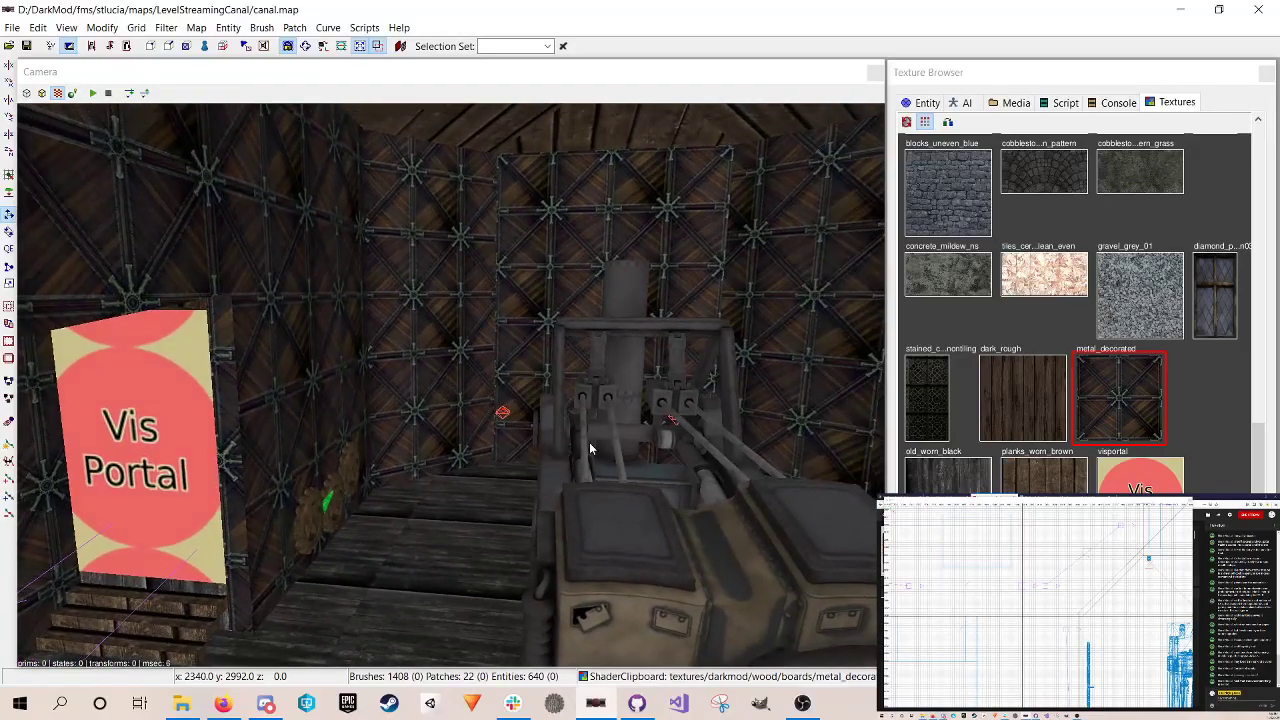
shift+click(327, 504)
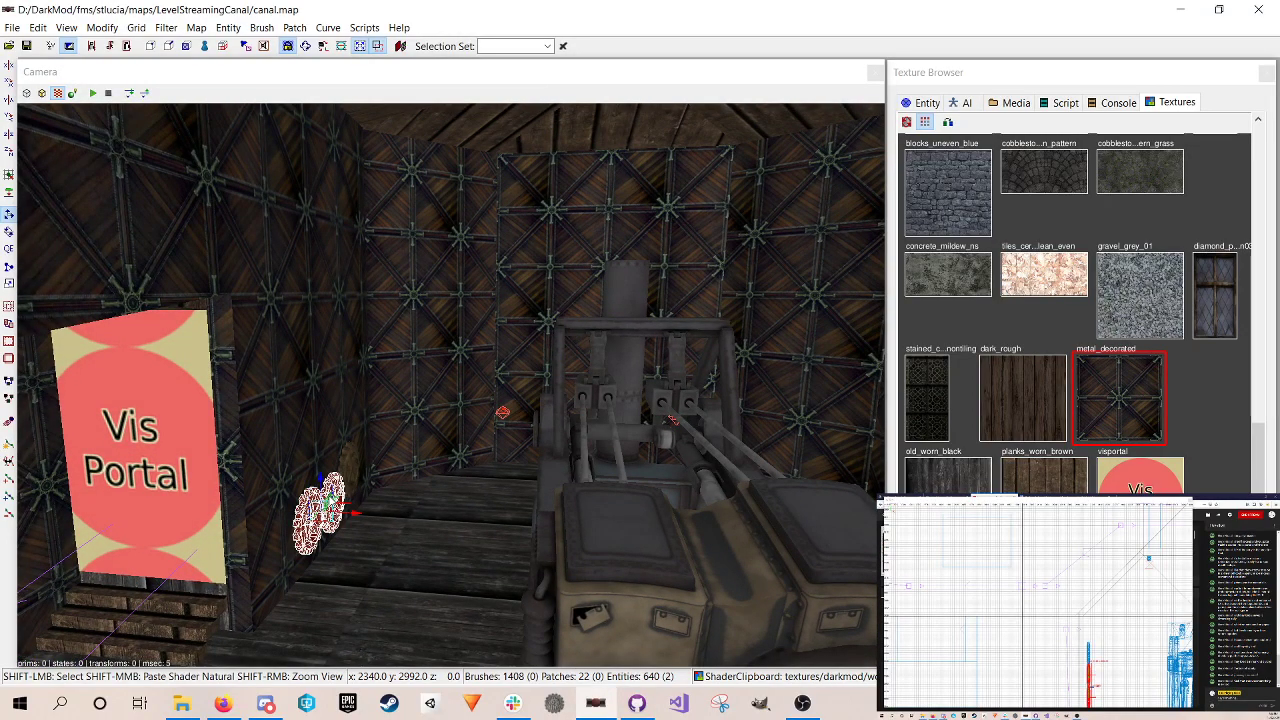
shift+click(348, 468)
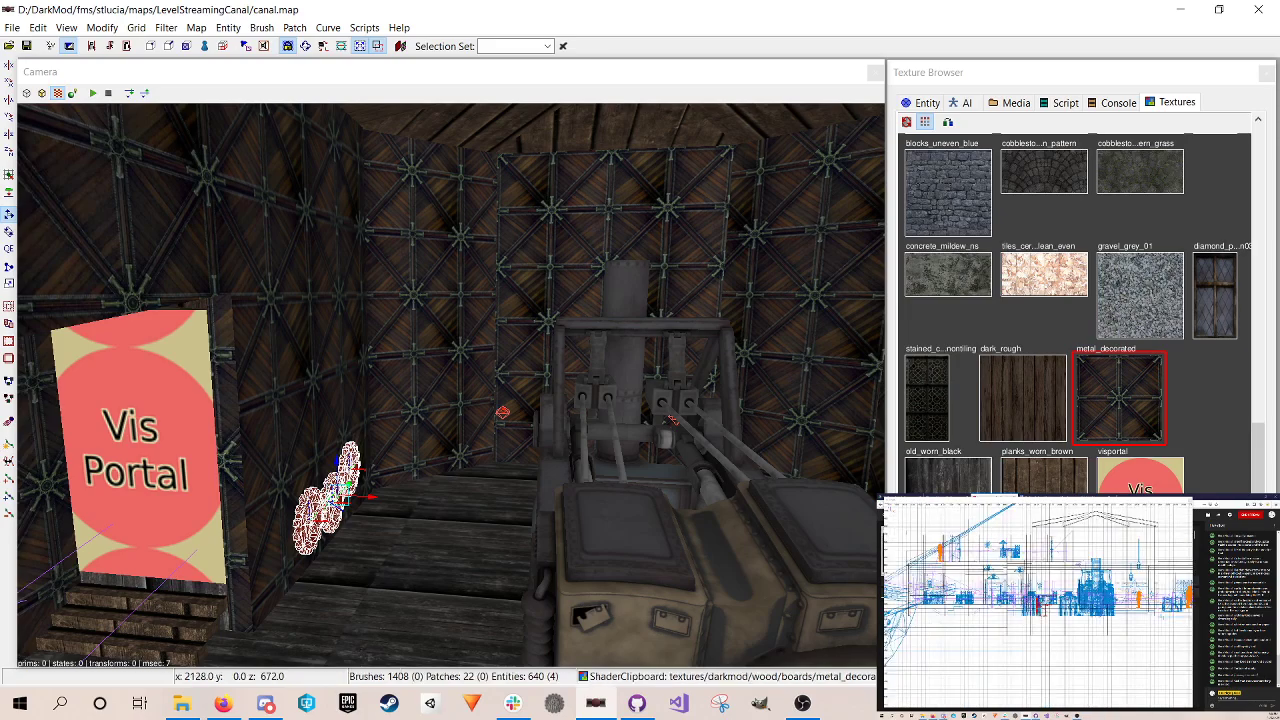
drag(1040, 605, 1040, 547)
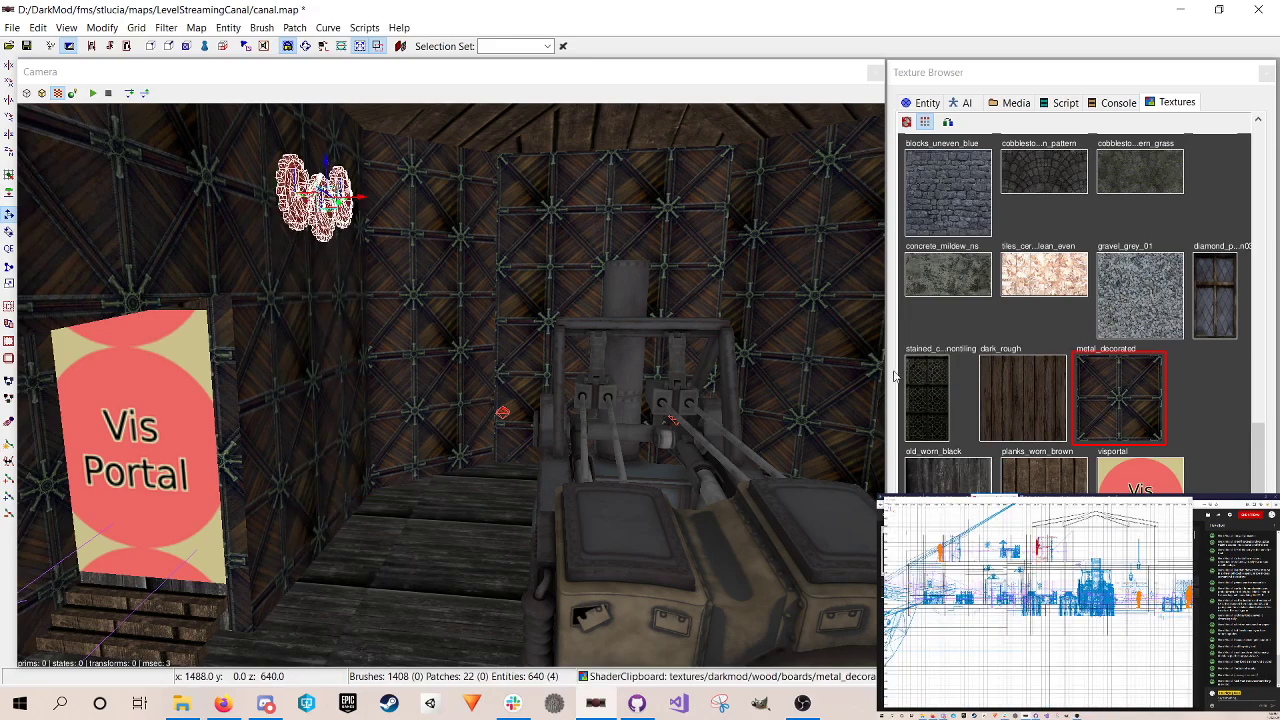
right_click(451, 384)
right_click(519, 426)
key(Escape)
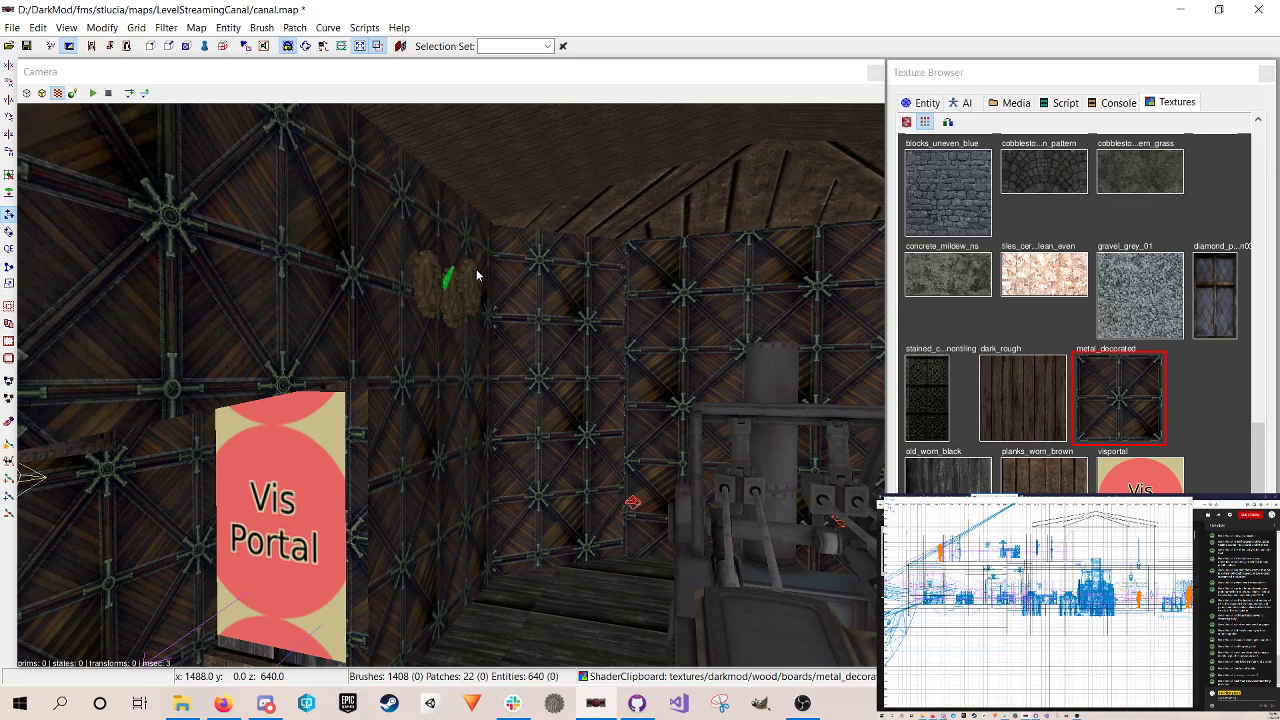
Step: Examine the machine hall and its raised gears from the doorway, the visportal and the floor beside the engine
right_click(629, 182)
key(Up)
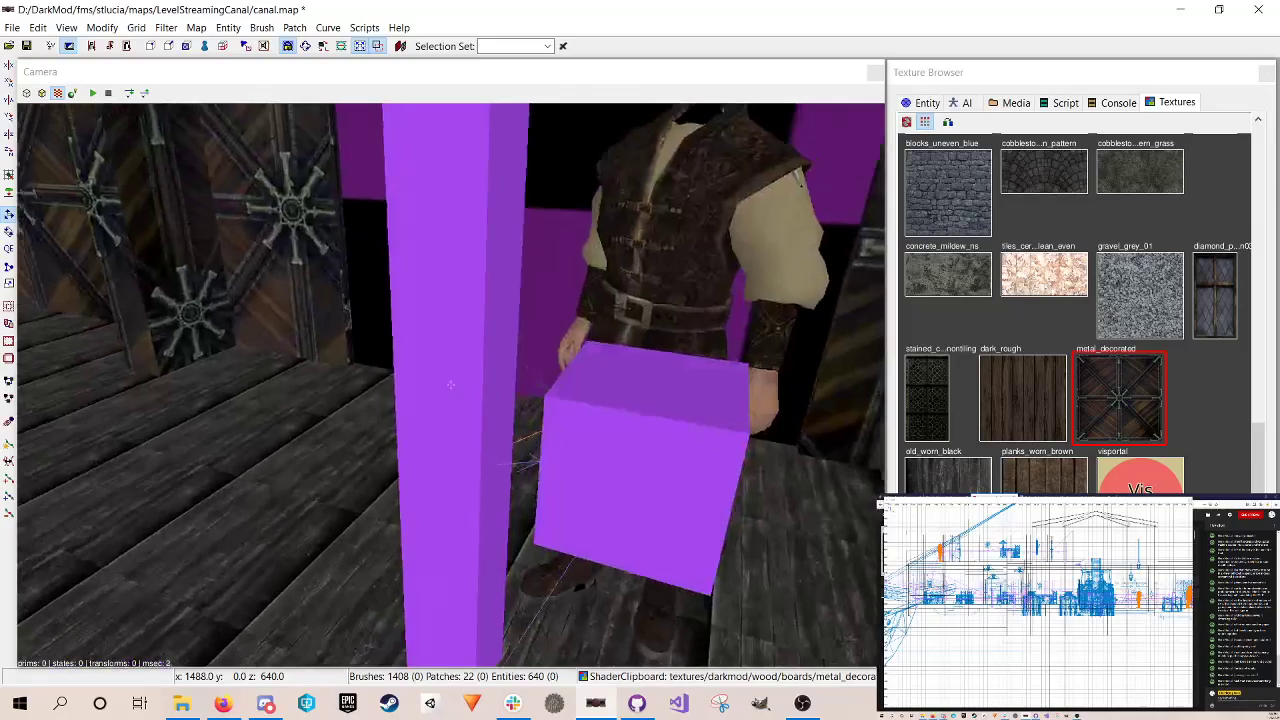
key(Up)
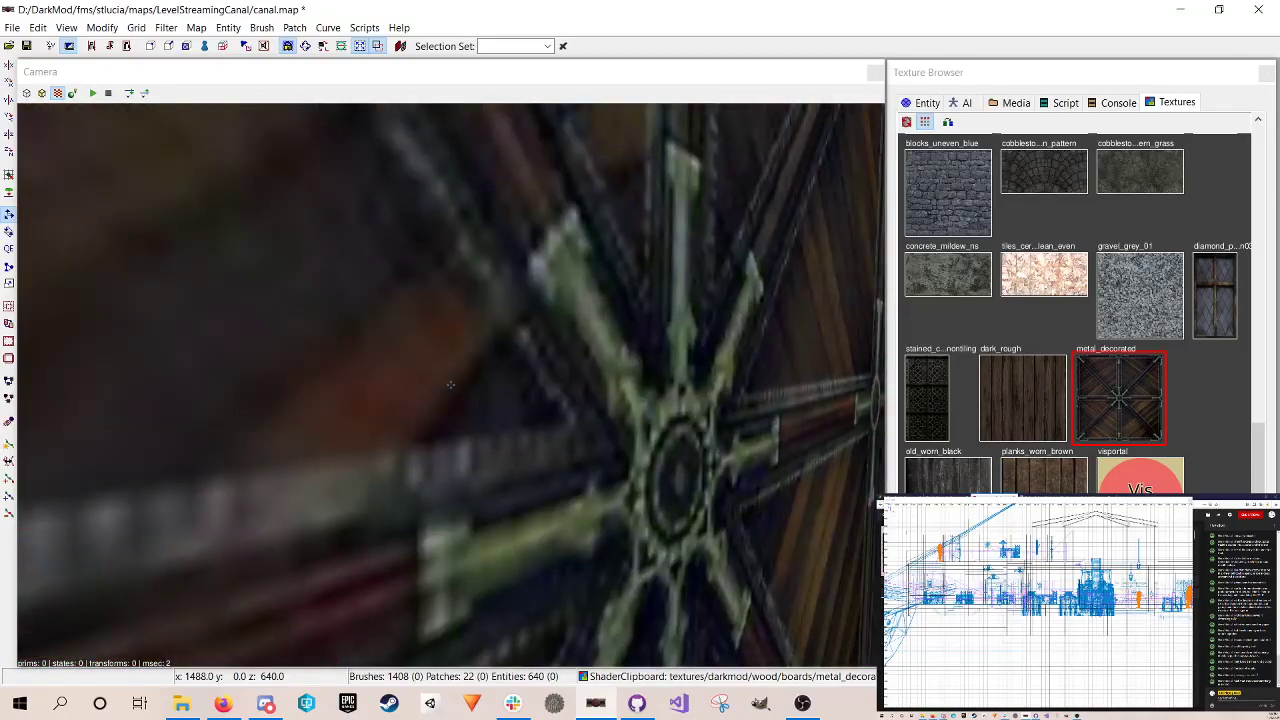
key(Down)
key(Down)
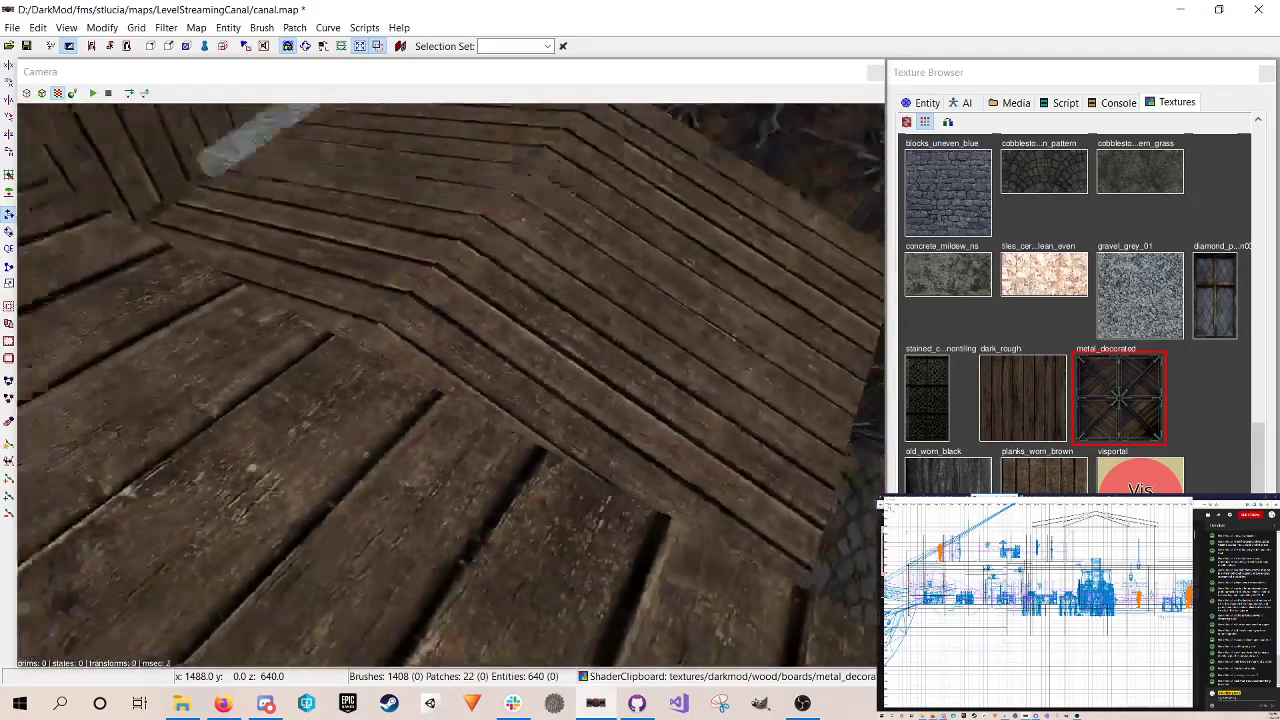
key(Up)
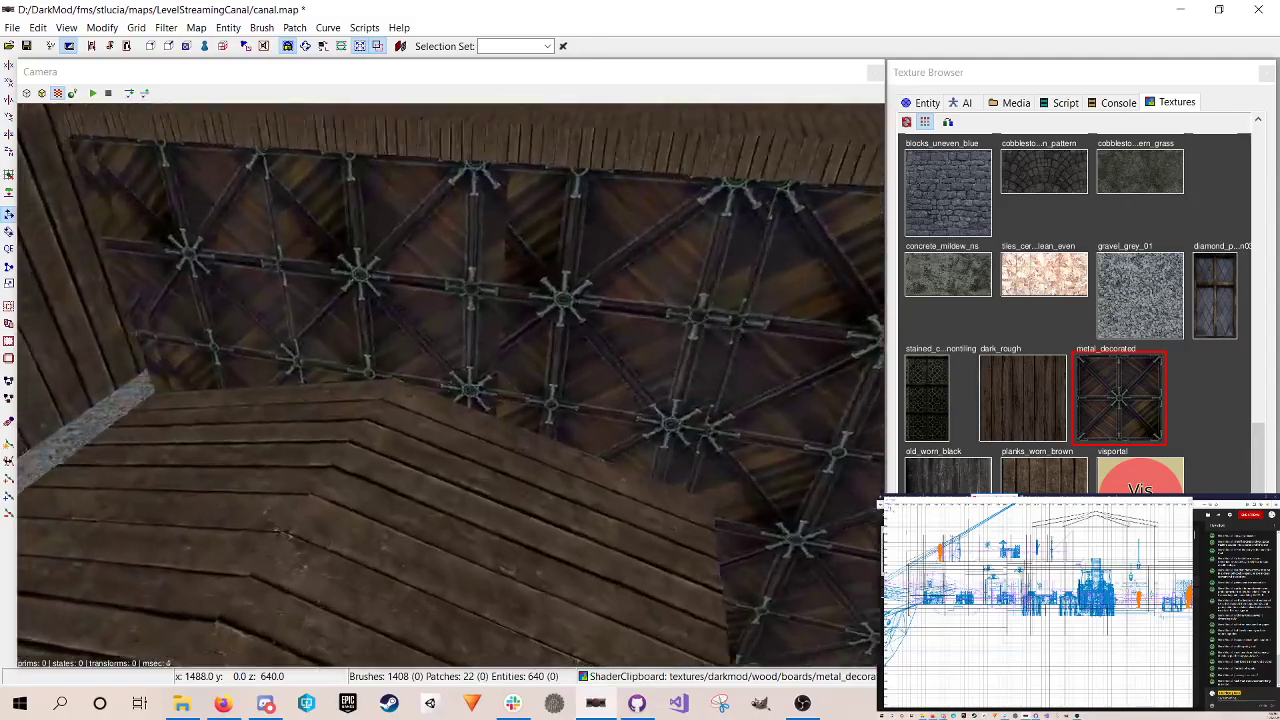
key(Up)
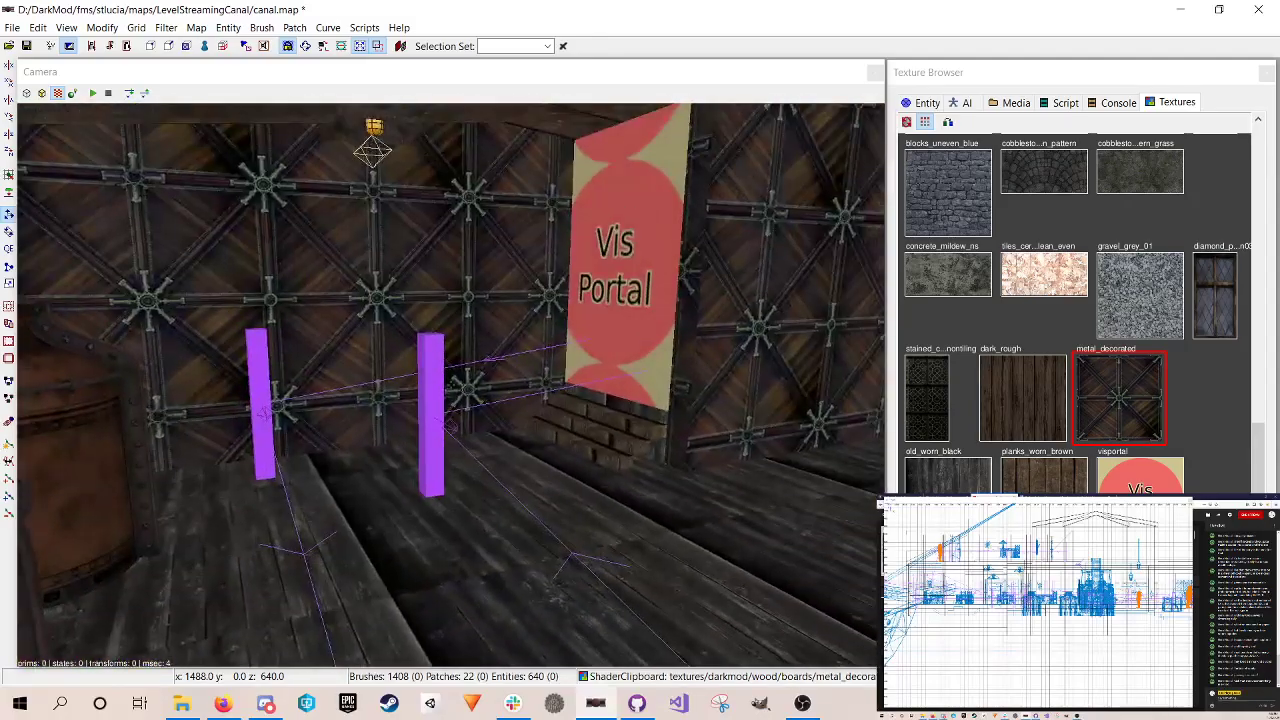
key(Up)
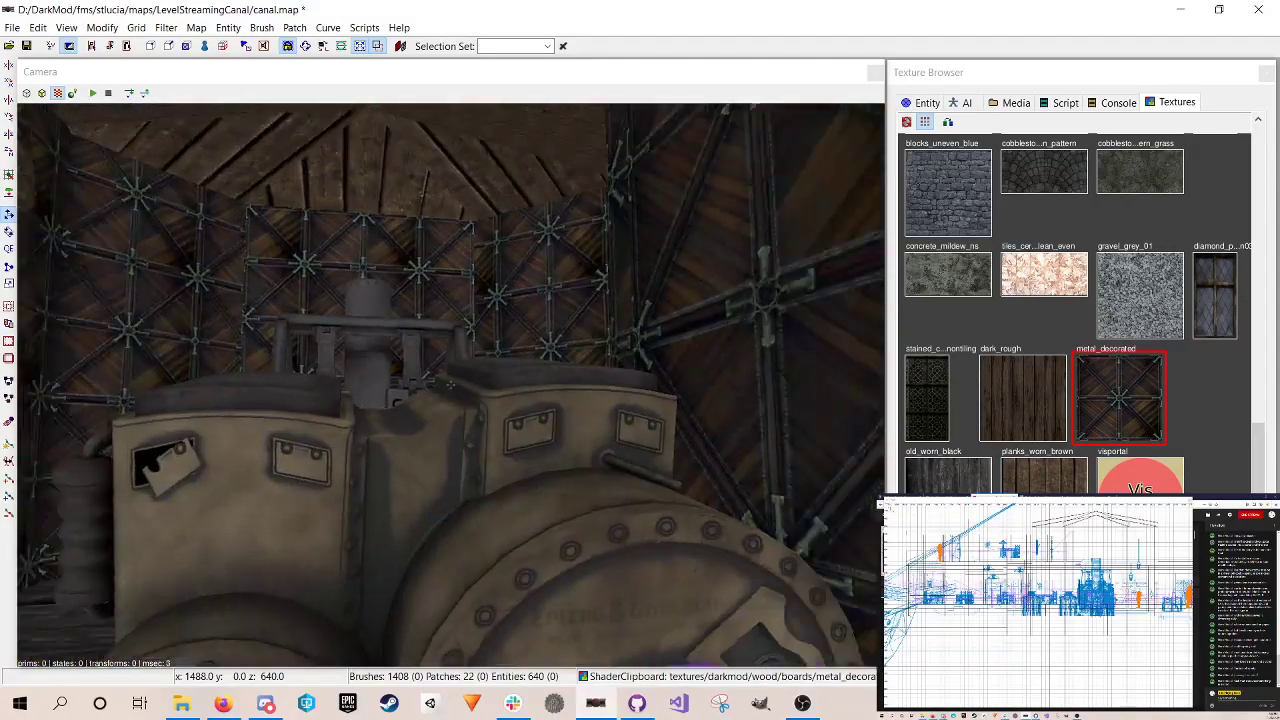
key(Up)
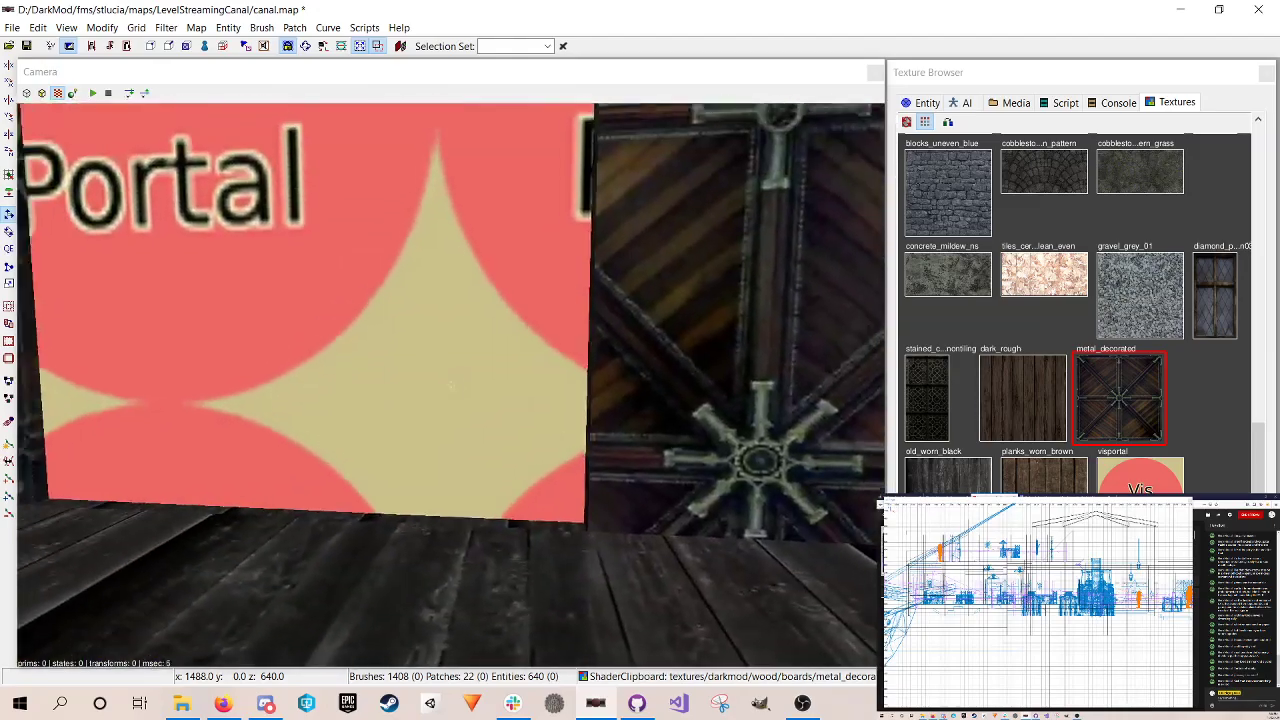
key(Up)
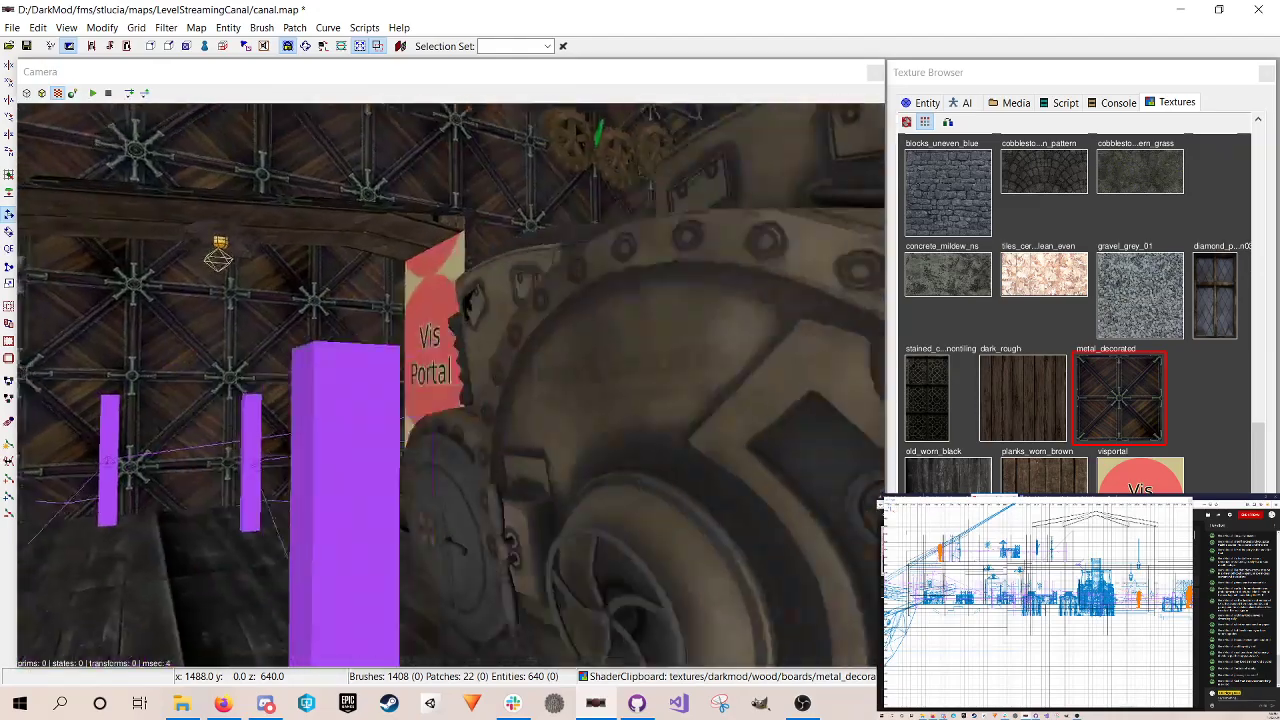
key(Down)
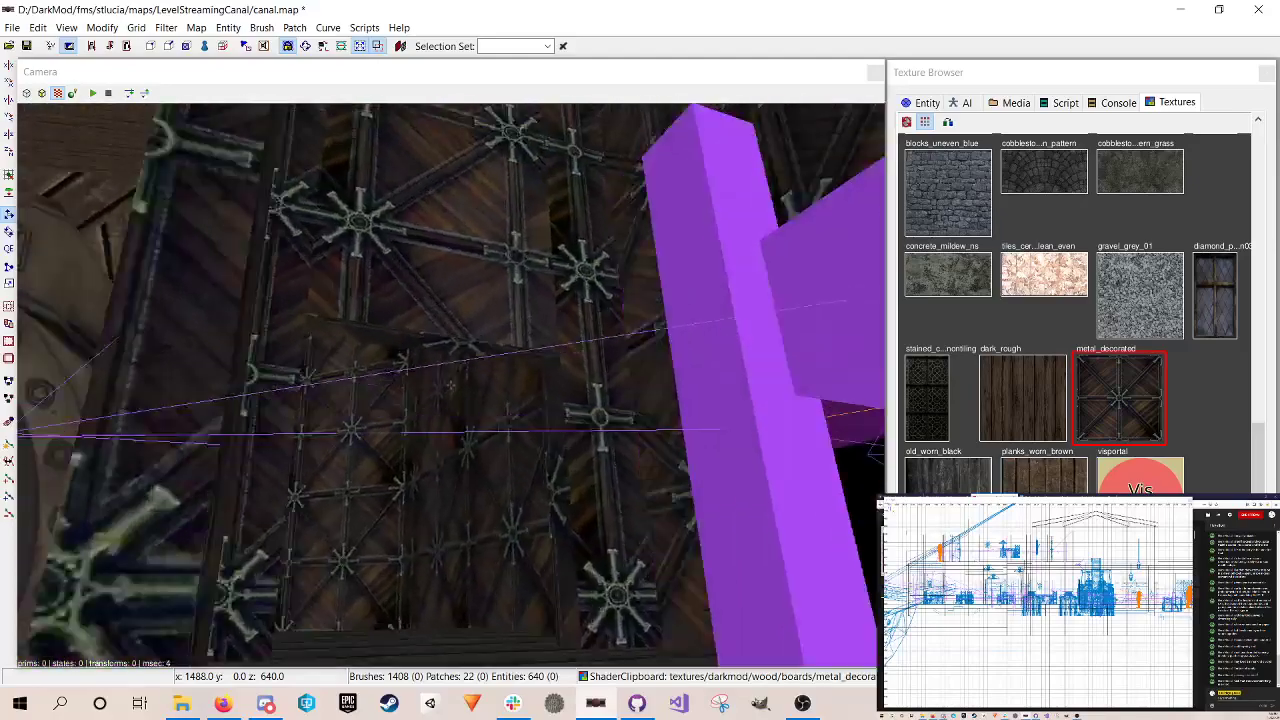
key(Up)
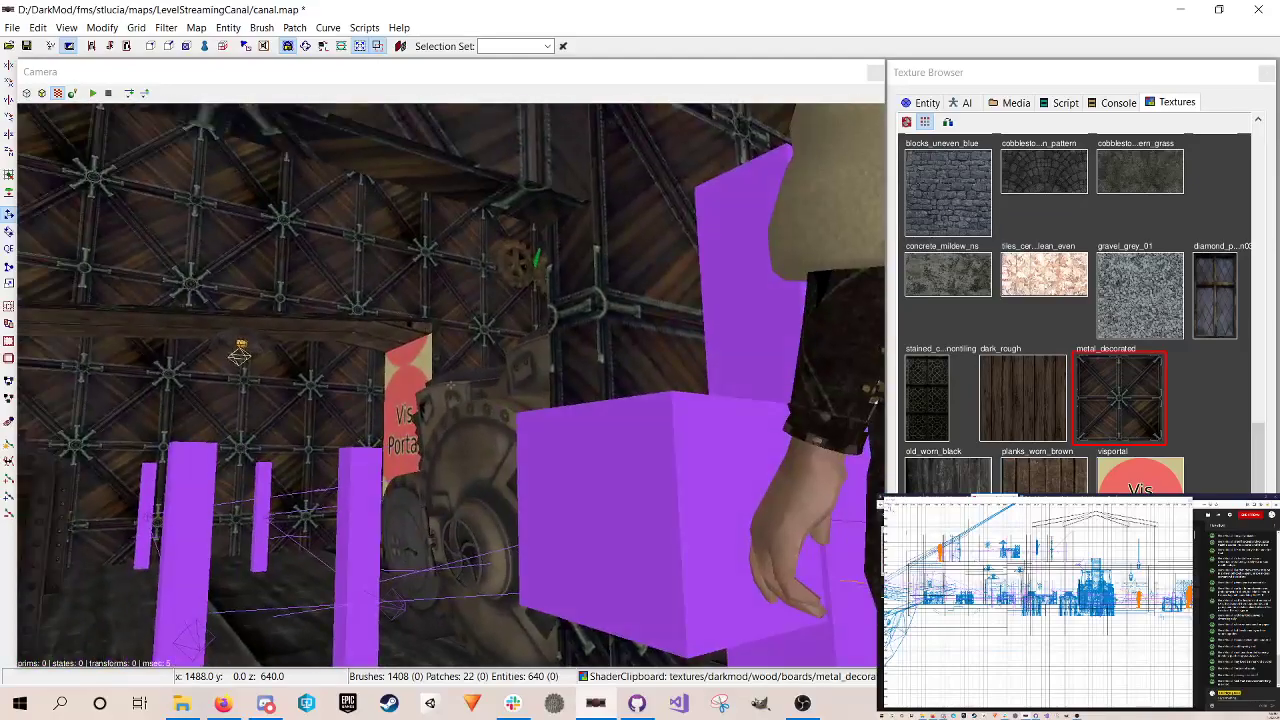
Step: Inspect the light entity near the standing figure by selecting it, then clear the selection
right_click(522, 244)
key(Up)
right_click(530, 235)
right_click(530, 235)
key(Down)
right_click(538, 225)
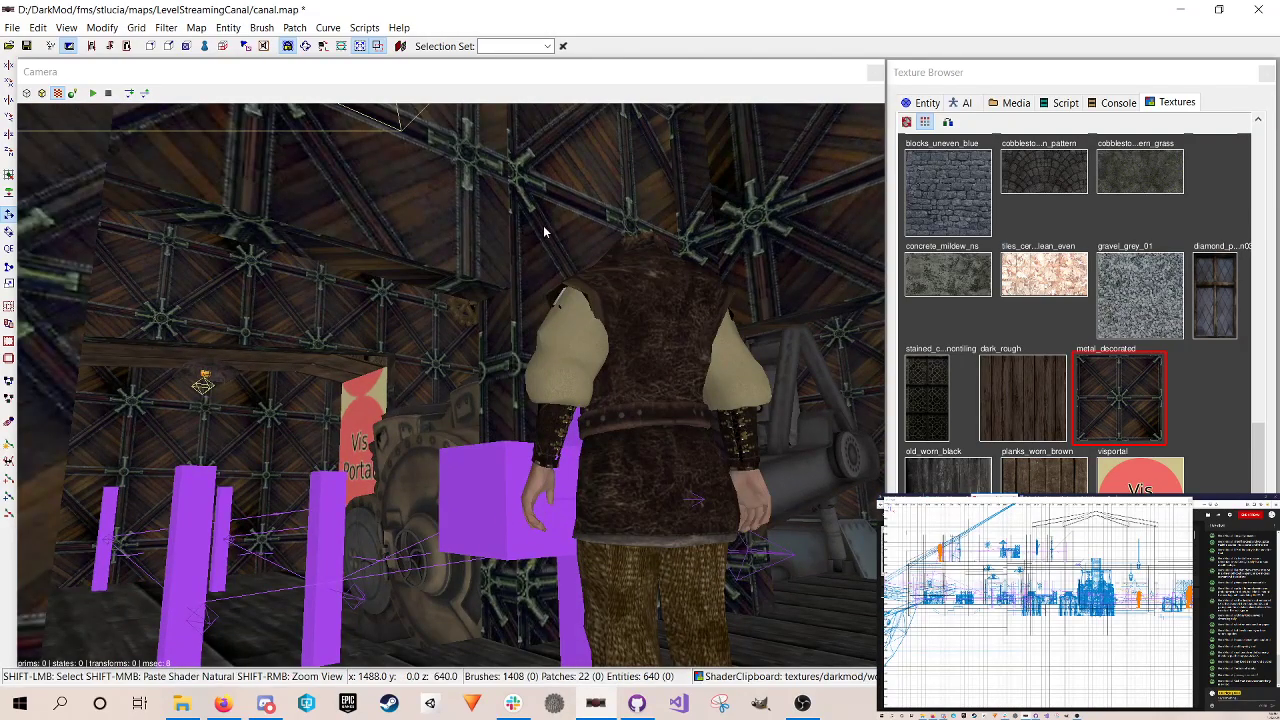
shift+click(560, 215)
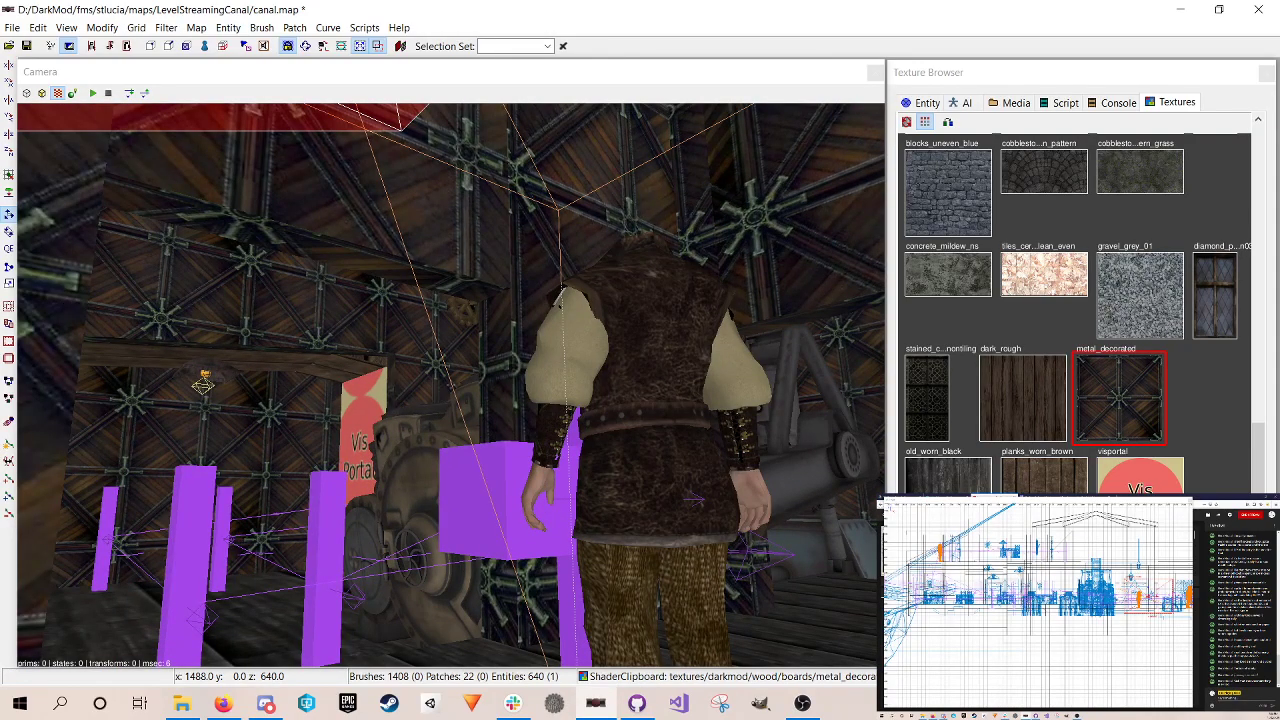
key(Escape)
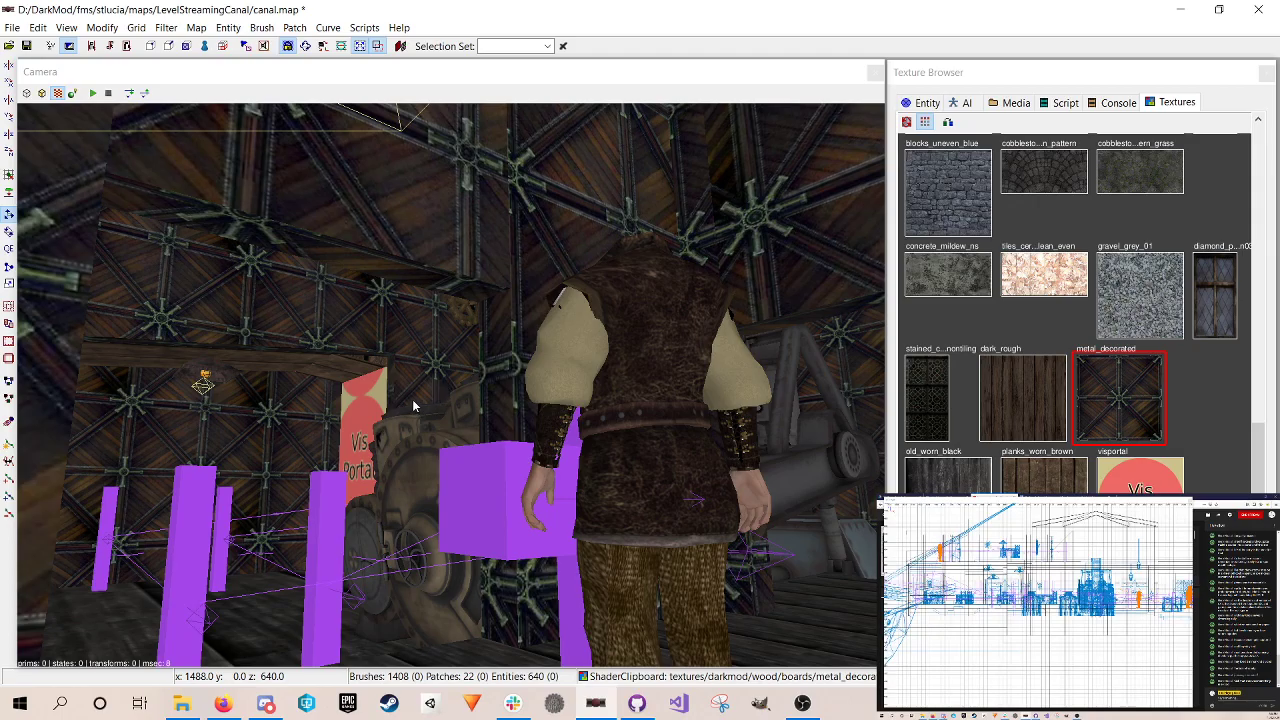
Step: Examine the hall's doorway, steps, engine and ceiling from floor level and from beside the visportal
right_click(413, 403)
right_click(413, 403)
right_click(343, 374)
scroll(343, 374, up, 3)
scroll(450, 385, up, 8)
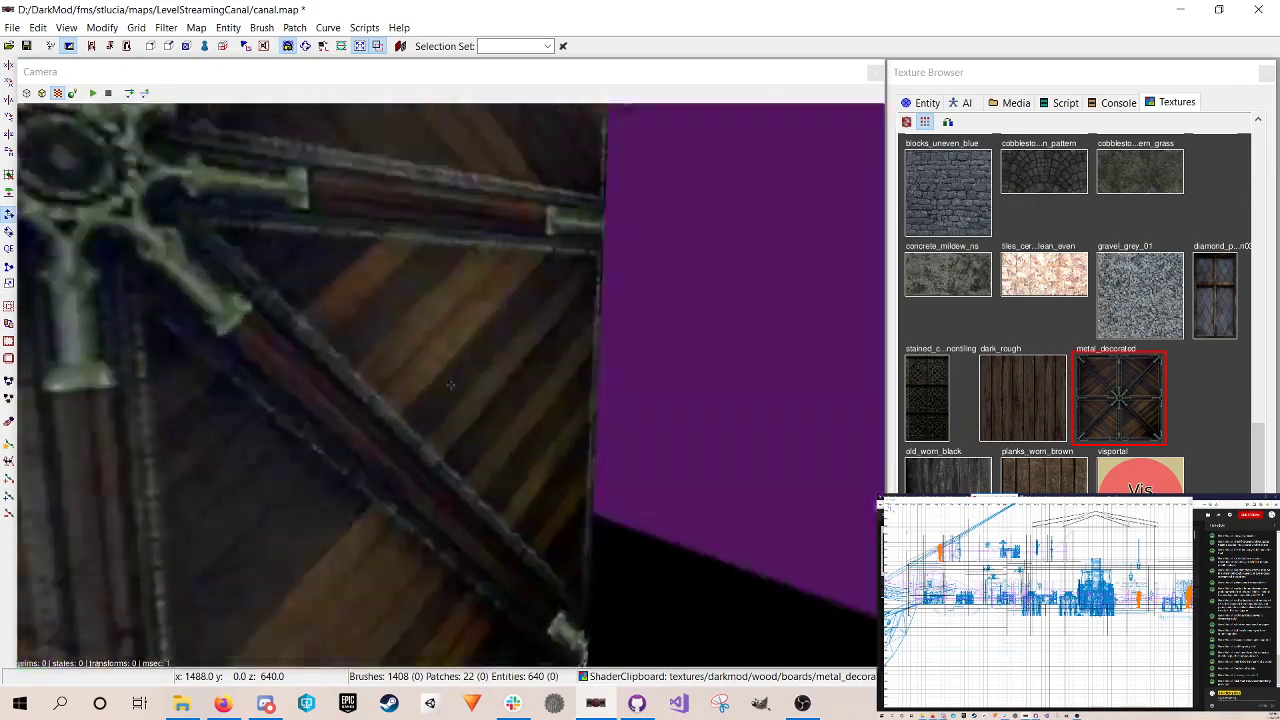
scroll(450, 385, down, 8)
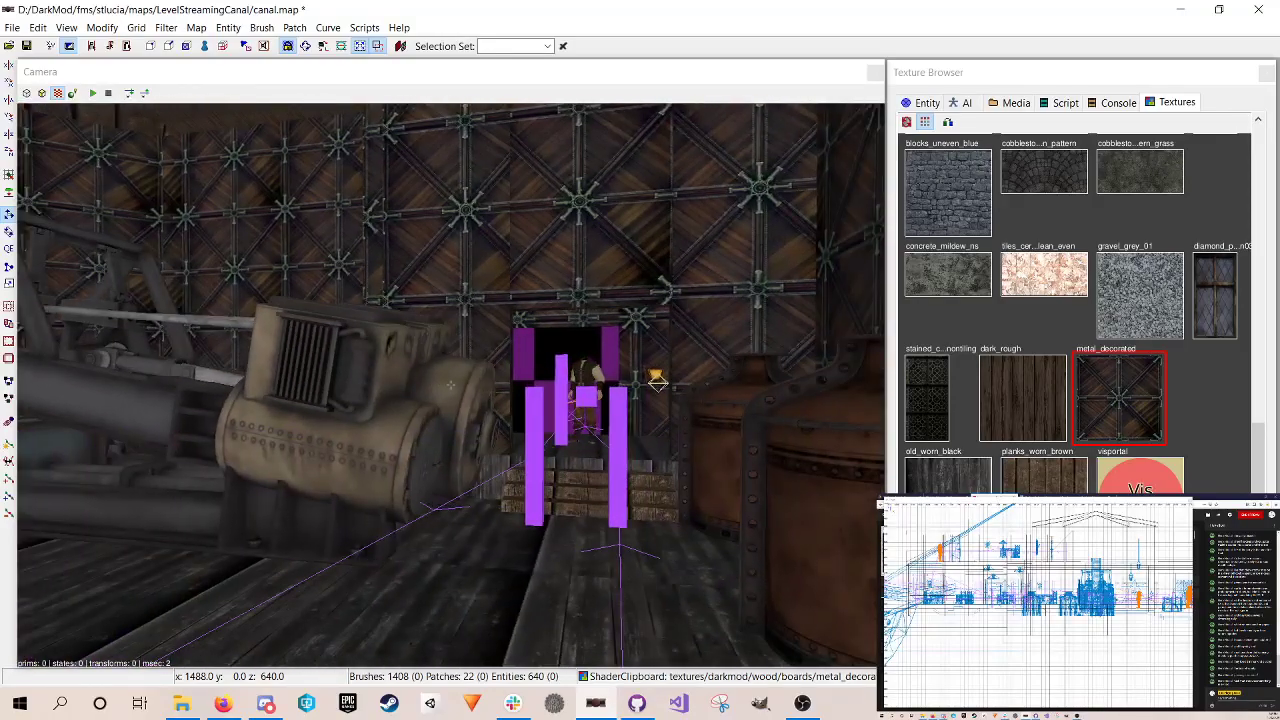
scroll(450, 385, down, 4)
right_click(348, 371)
right_click(348, 371)
scroll(348, 371, up, 5)
scroll(450, 385, up, 4)
scroll(450, 385, down, 4)
right_click(114, 436)
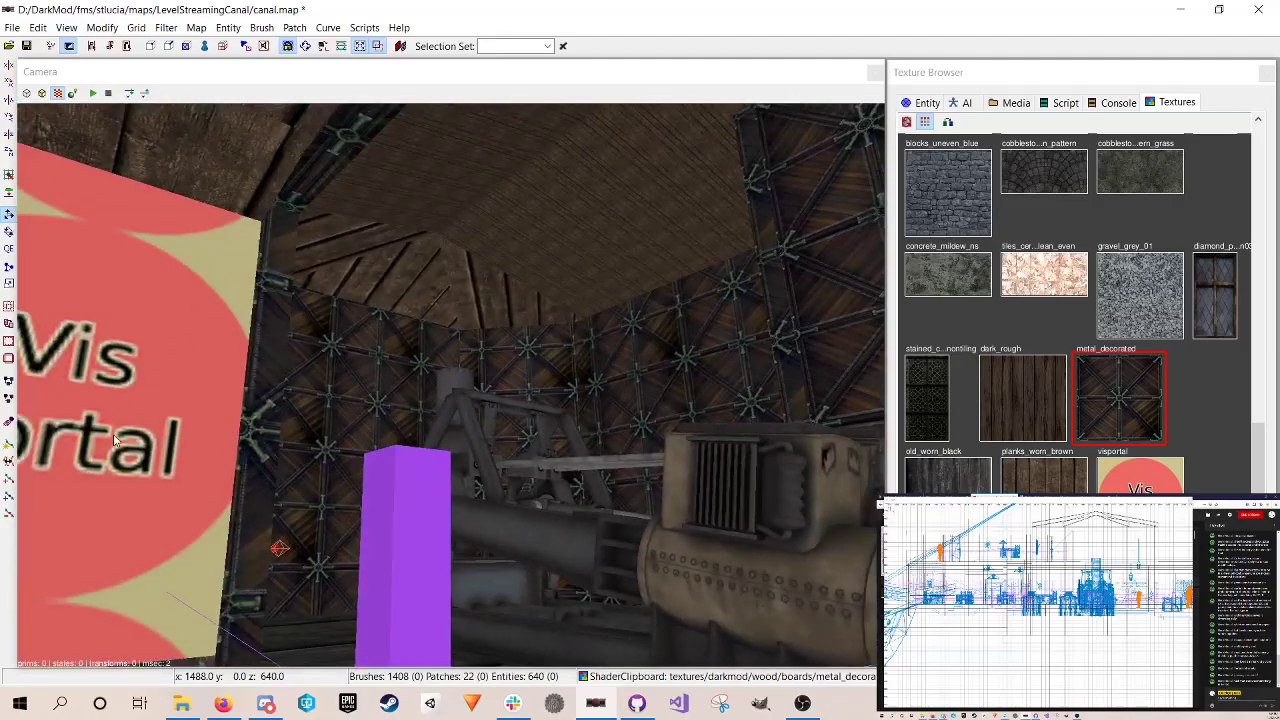
Step: Switch to the browser to check the live stream's dashboard and another open page, then return to the map editor
right_click(329, 442)
right_click(327, 440)
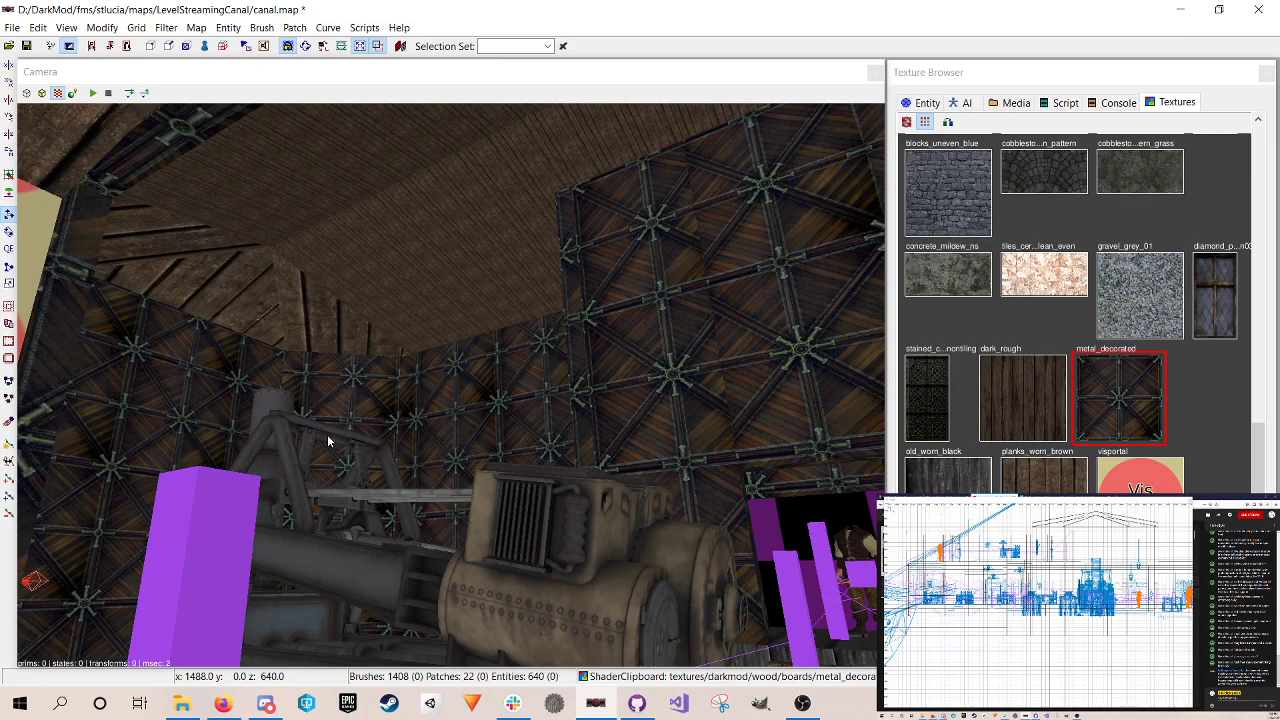
key(ctrl+s)
click(1180, 494)
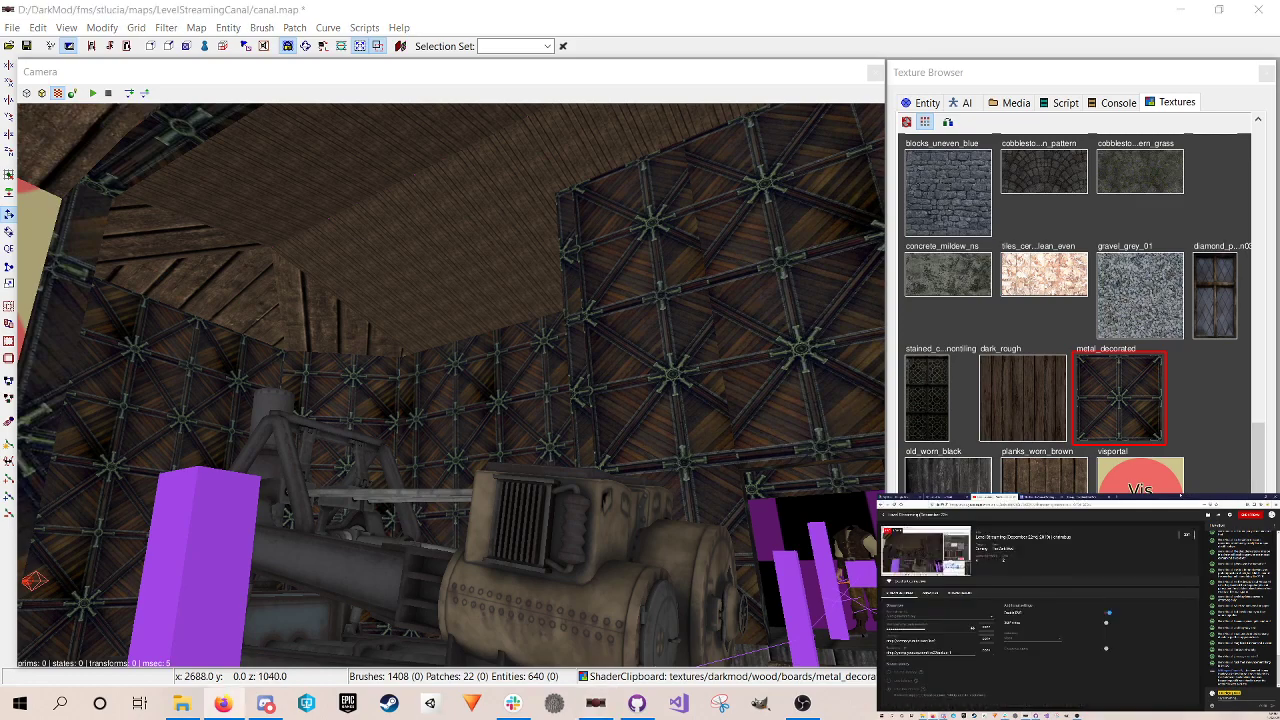
click(1042, 496)
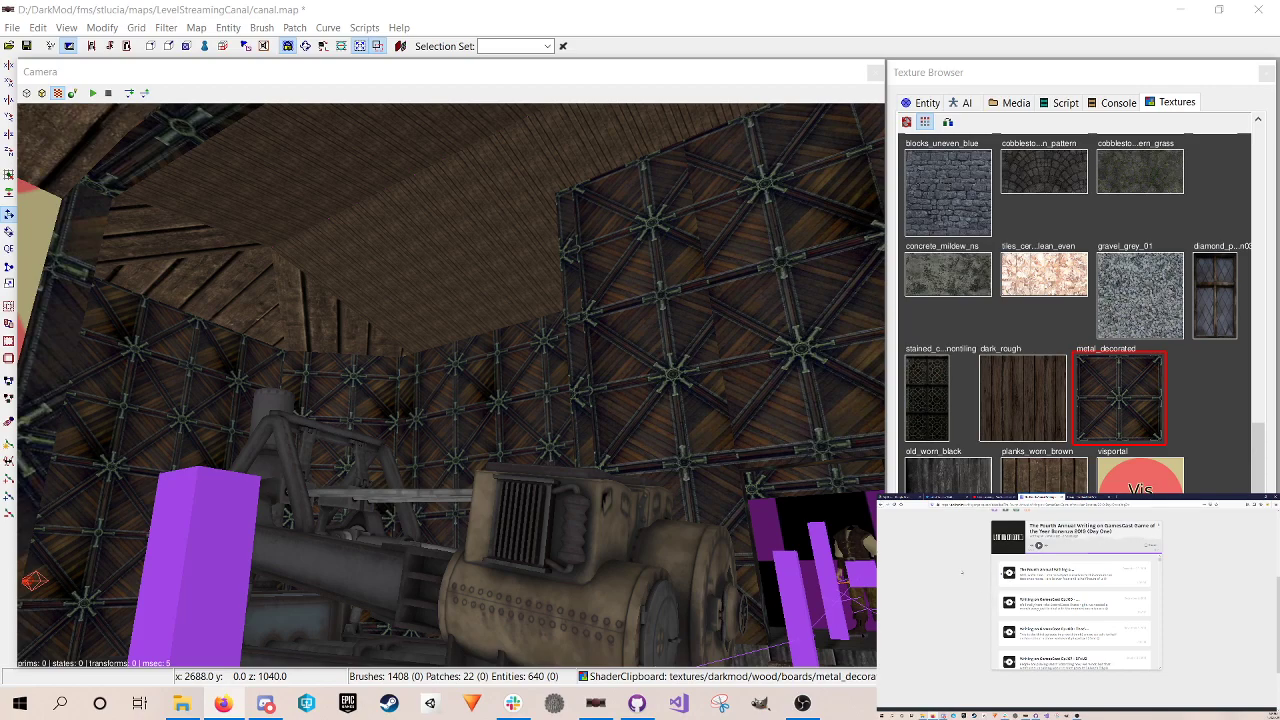
click(994, 497)
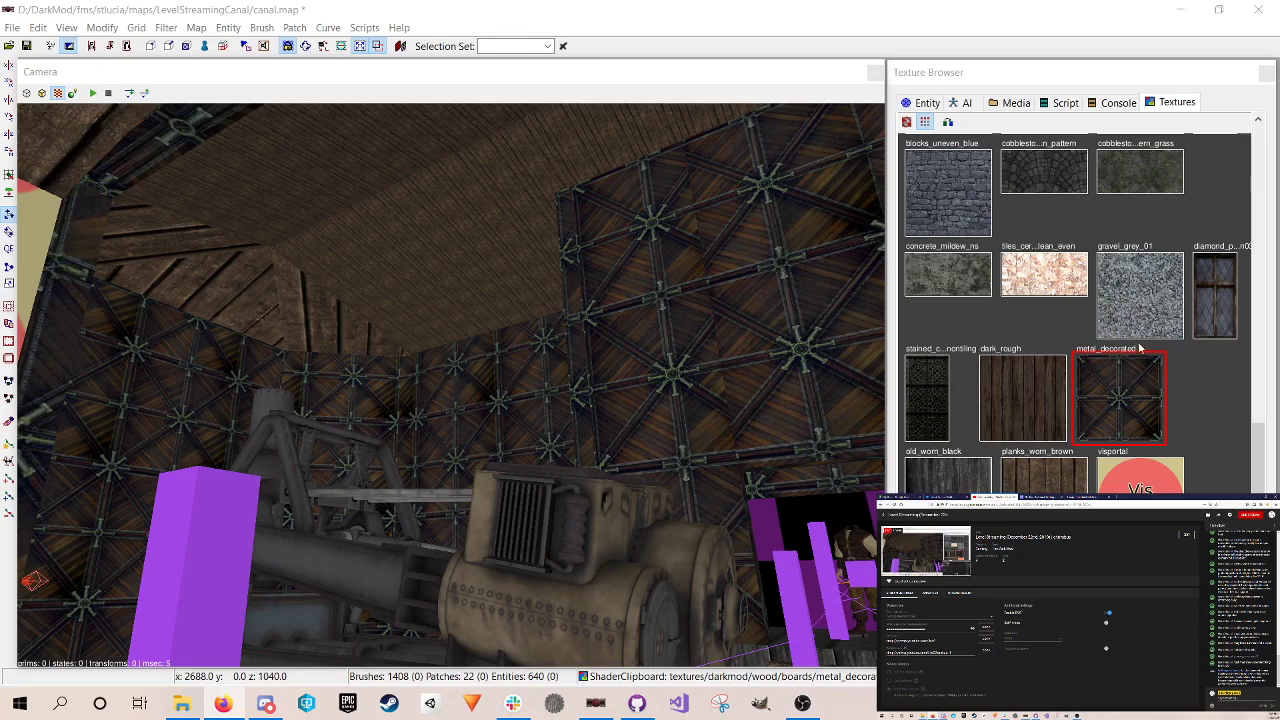
click(1008, 28)
Step: Examine the machine hall's engine and metal-decorated walls, then the gravel street outside between the garden and the canal
right_click(546, 397)
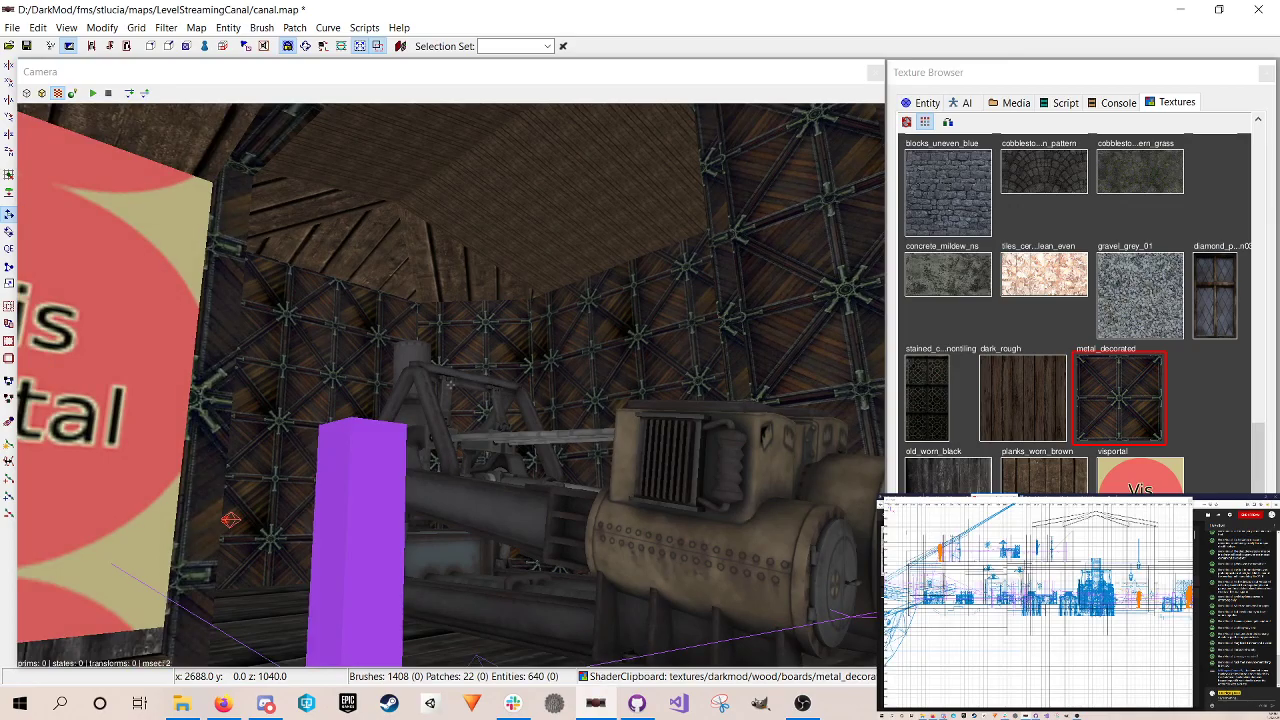
key(Up)
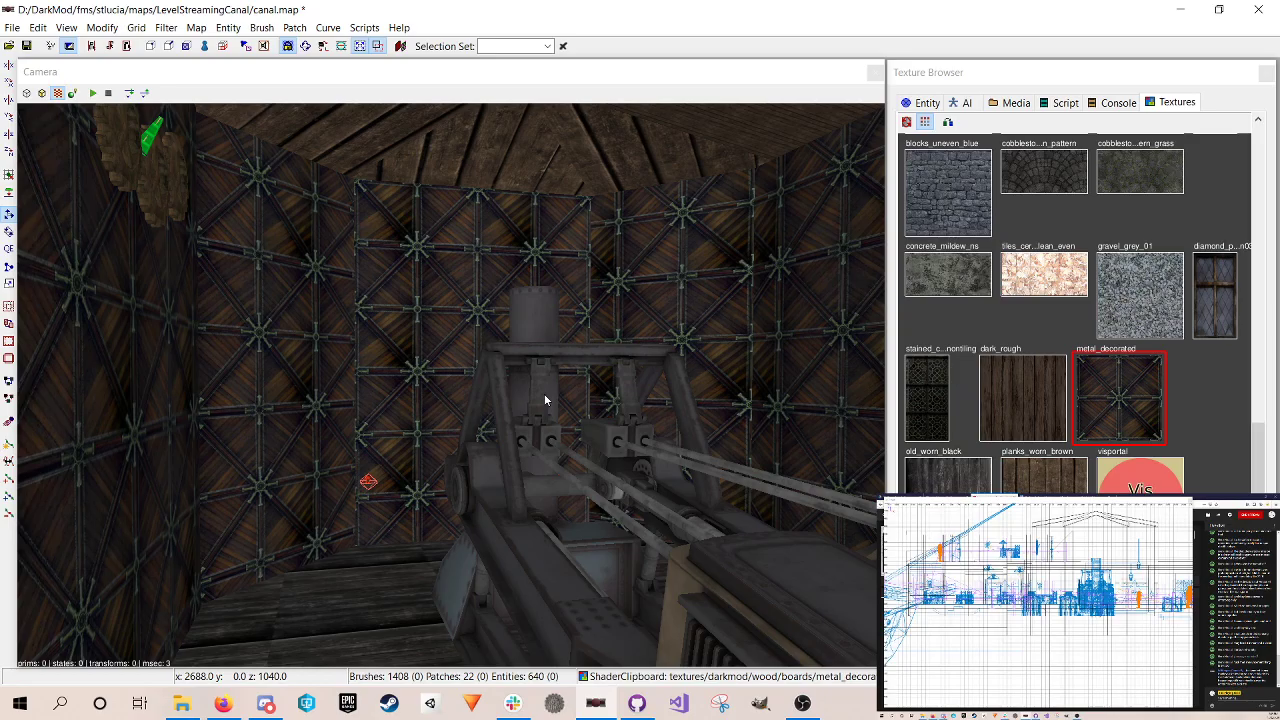
right_click(545, 400)
key(Up)
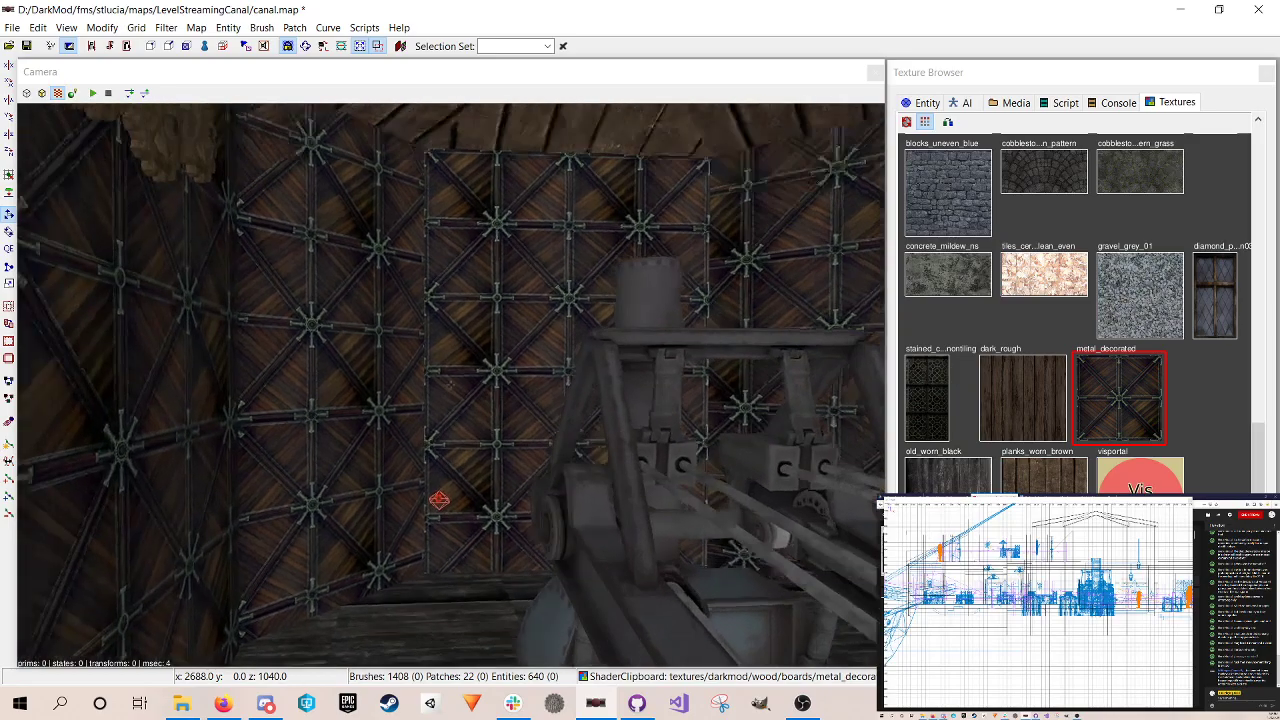
key(Up)
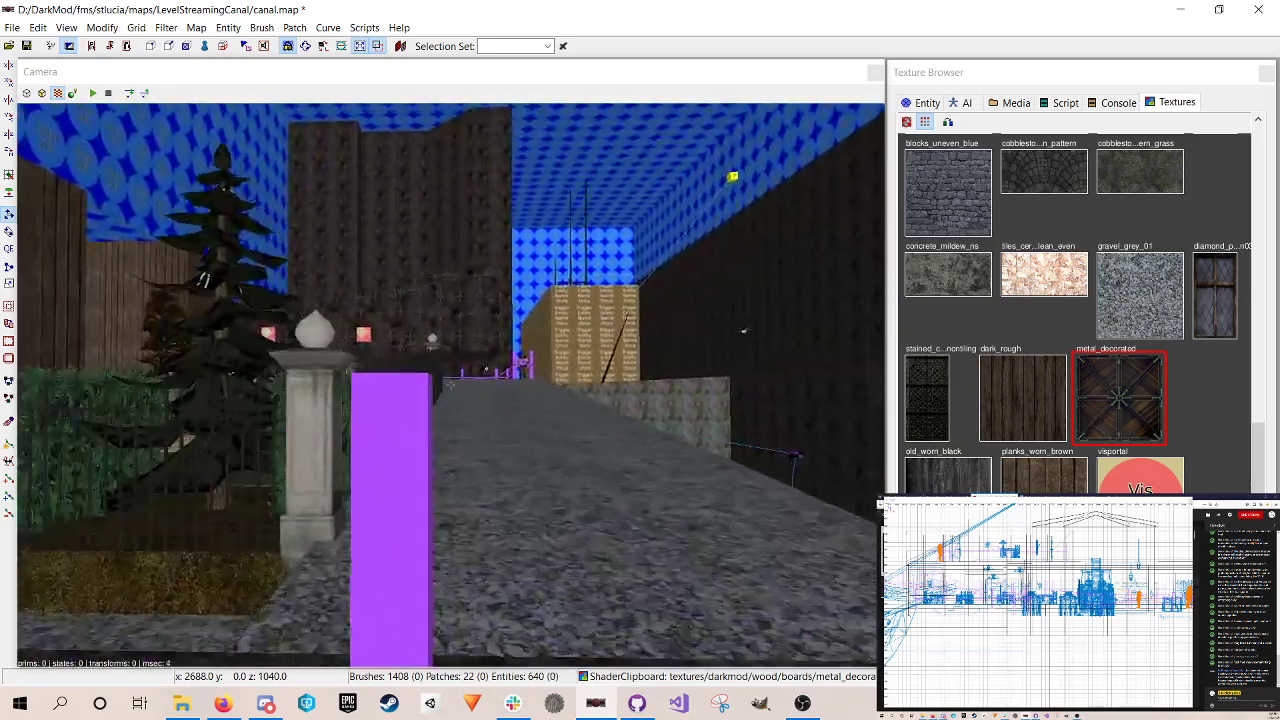
key(Up)
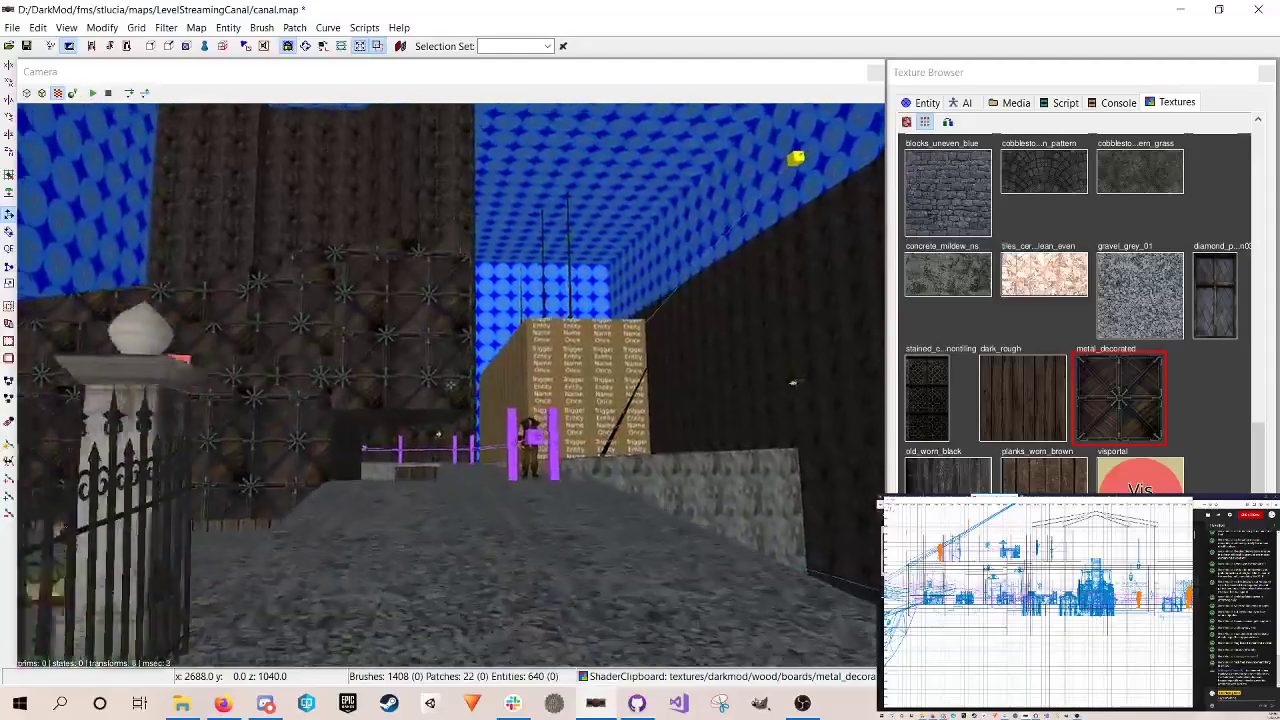
key(Up)
key(Down)
key(Up)
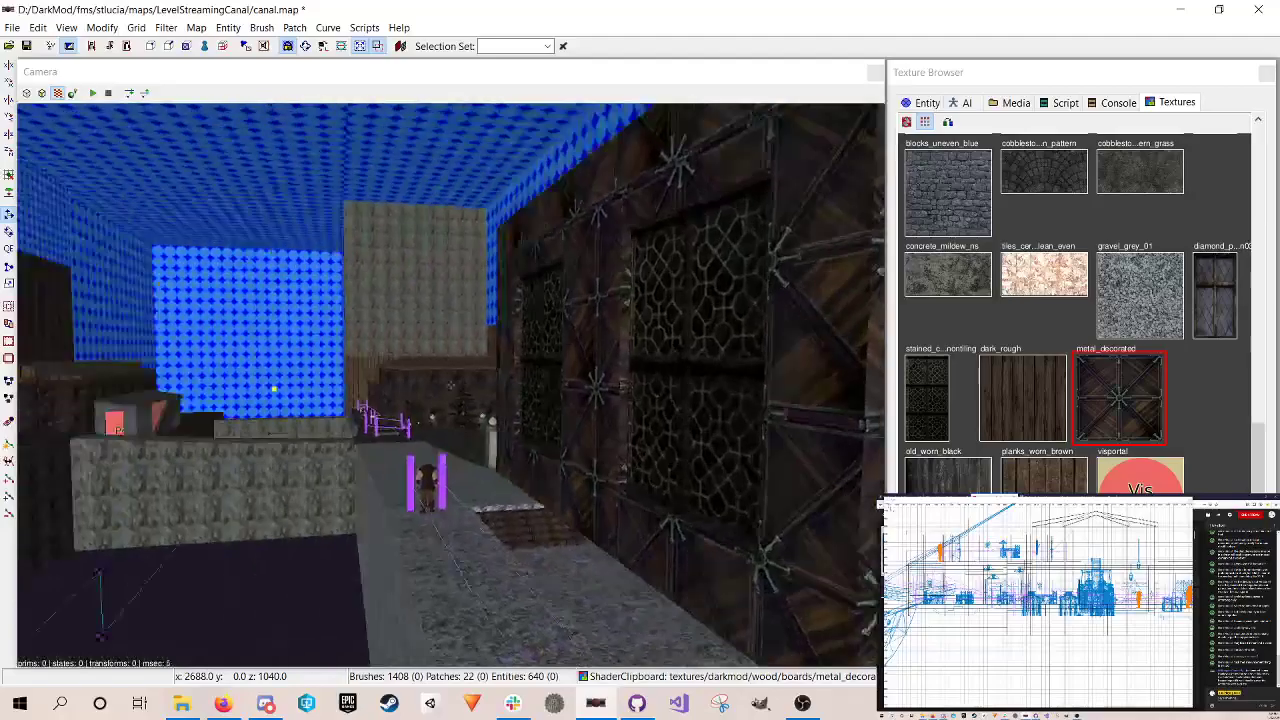
Step: Examine the room with the desk and tiled steps, then survey the rooftops, canal and fenced garden from above
key(Up)
key(Down)
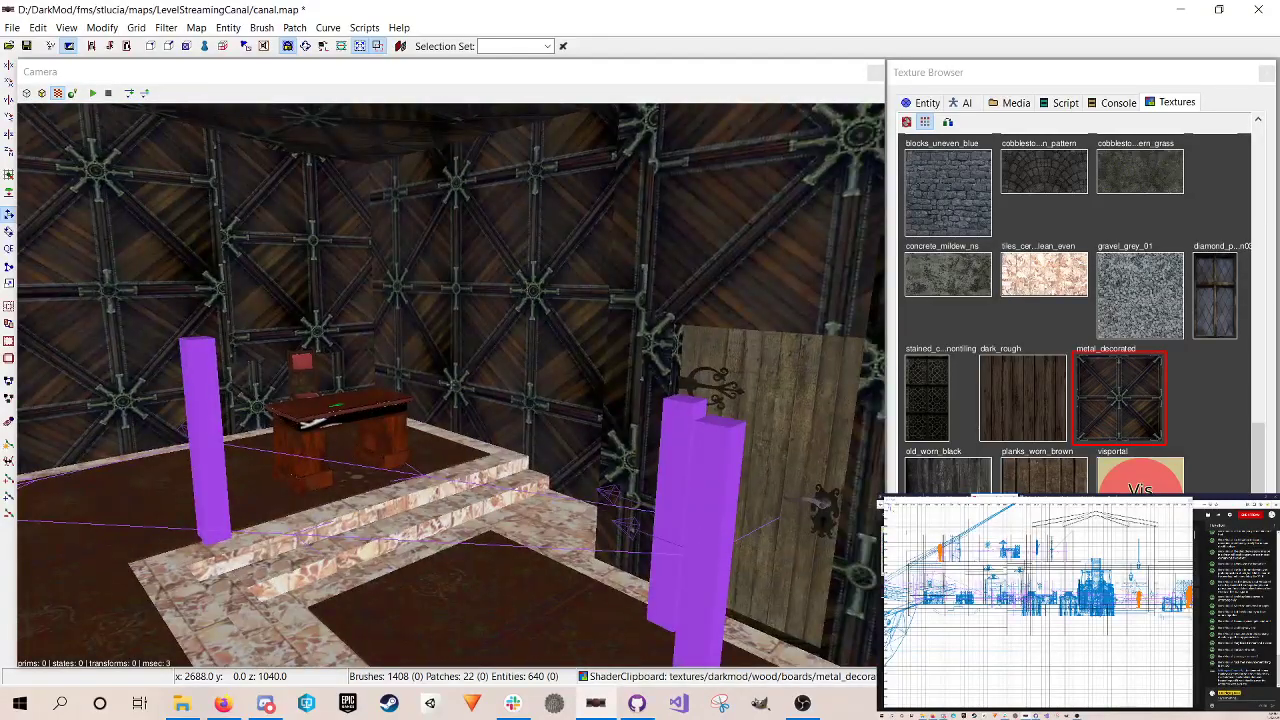
key(Down)
key(Up)
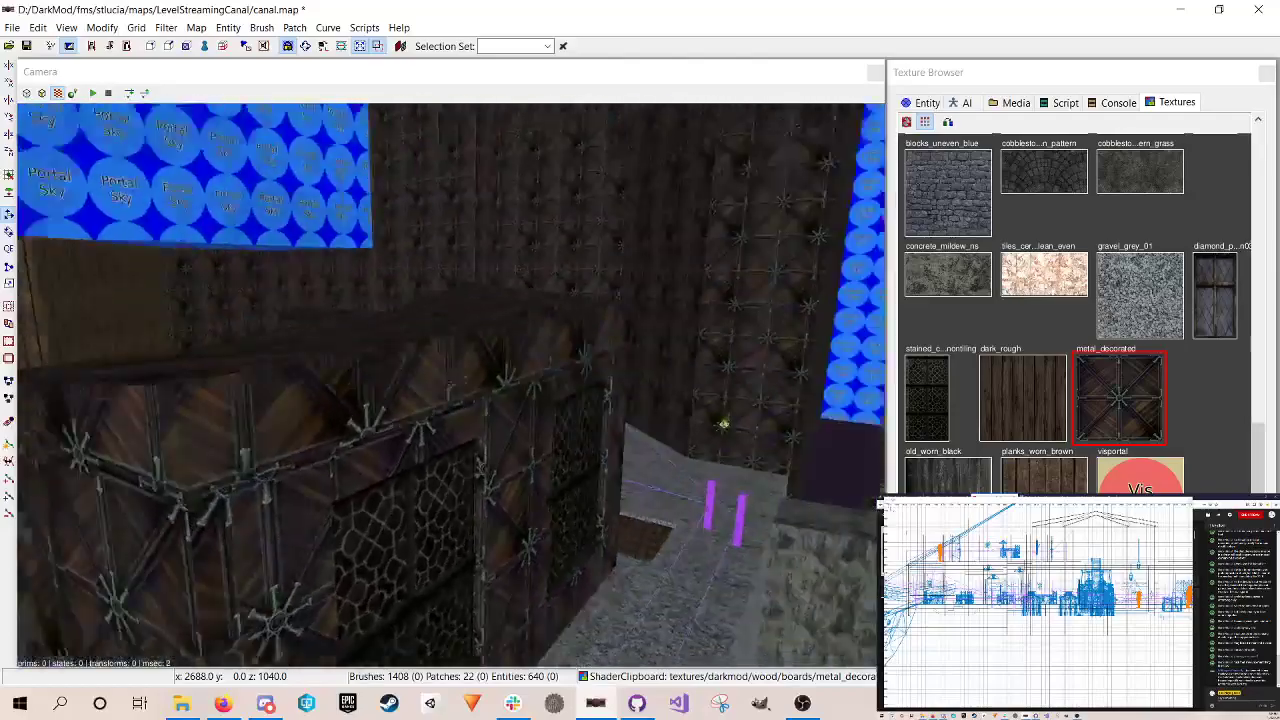
key(Down)
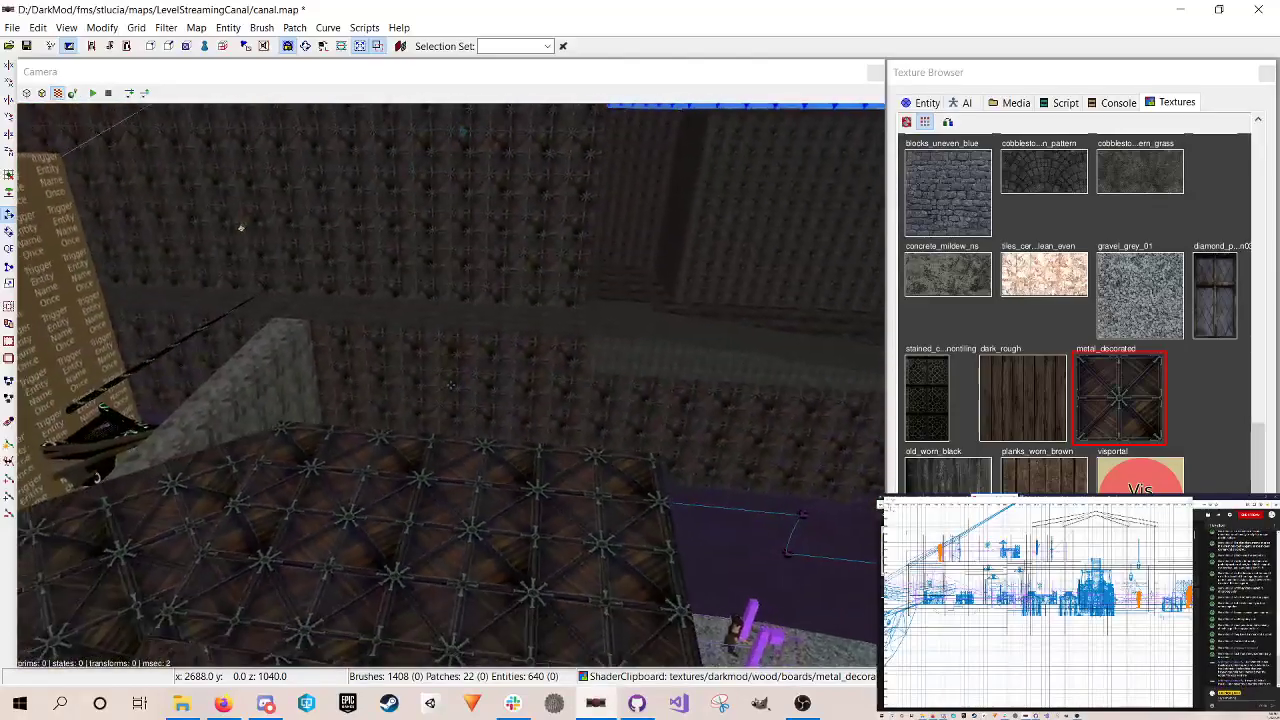
right_click(508, 385)
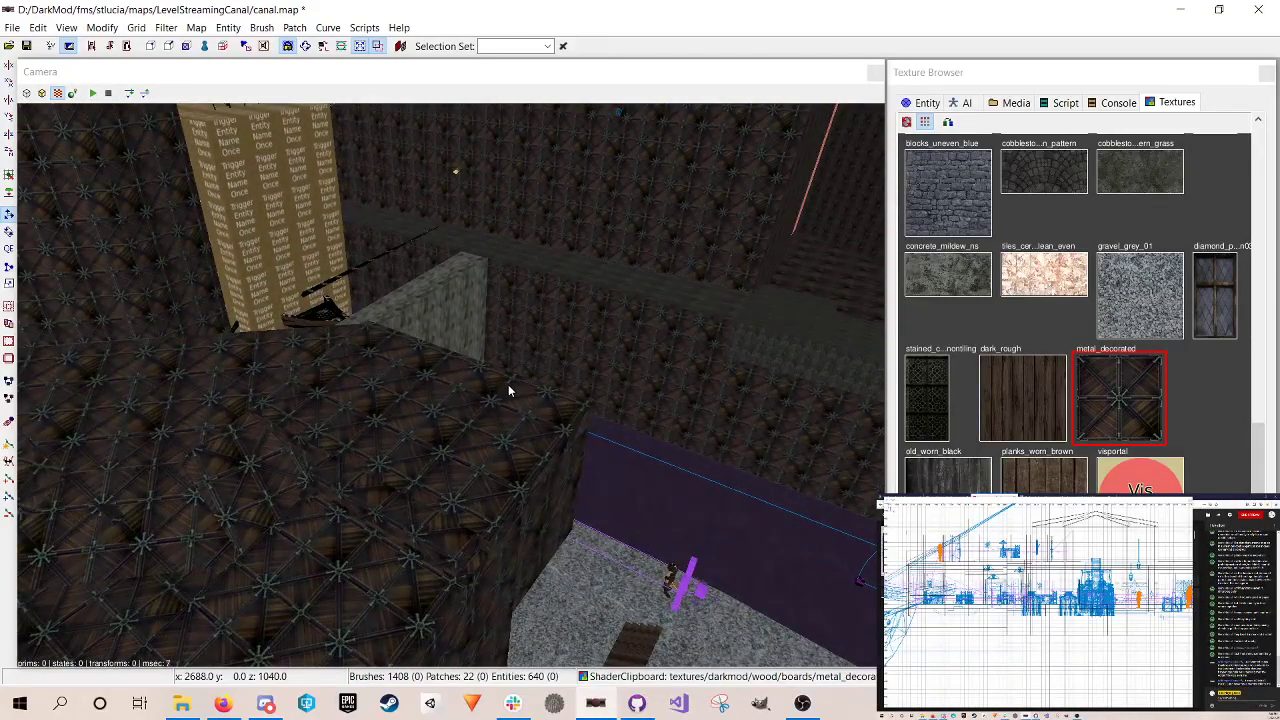
right_click(511, 408)
right_click(405, 314)
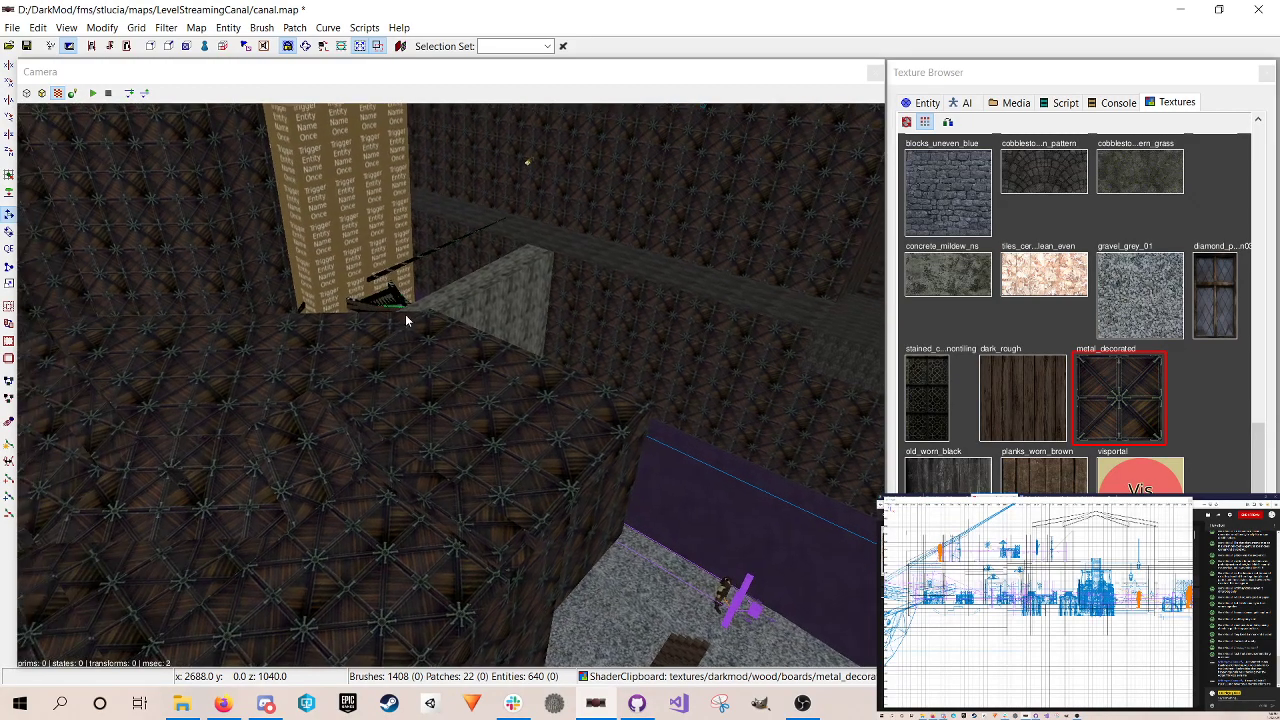
key(Down)
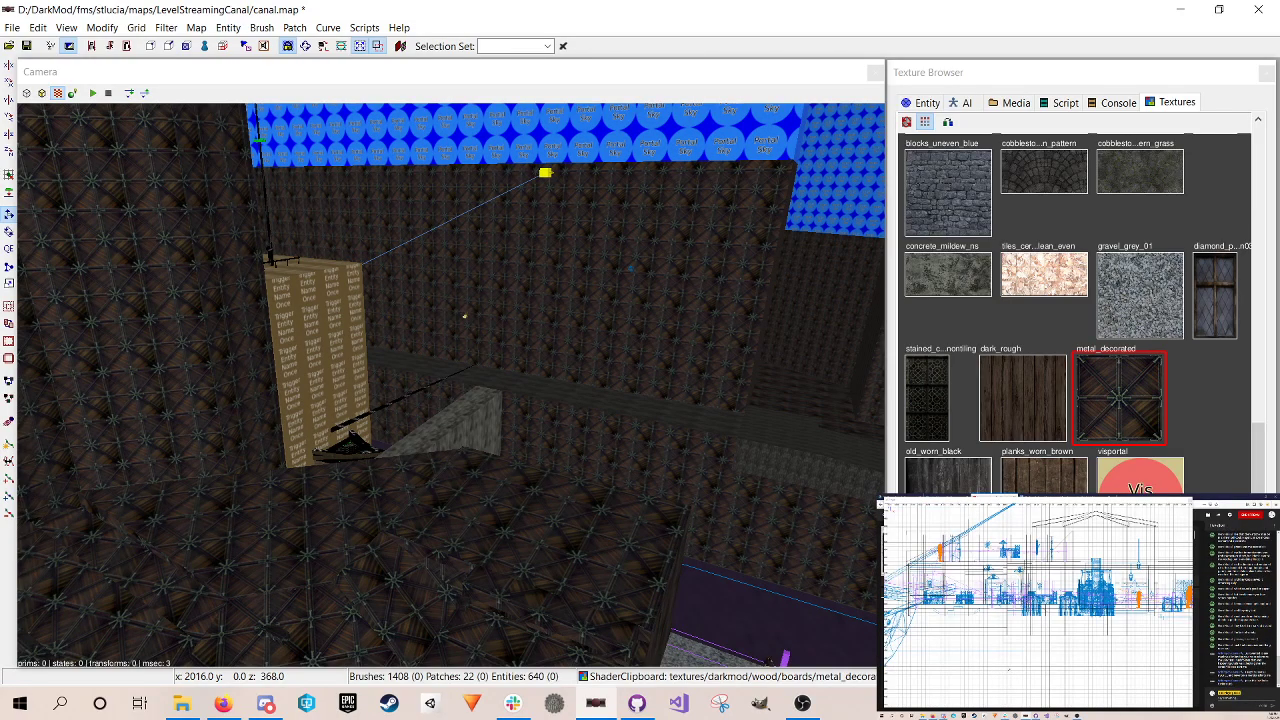
right_click(588, 458)
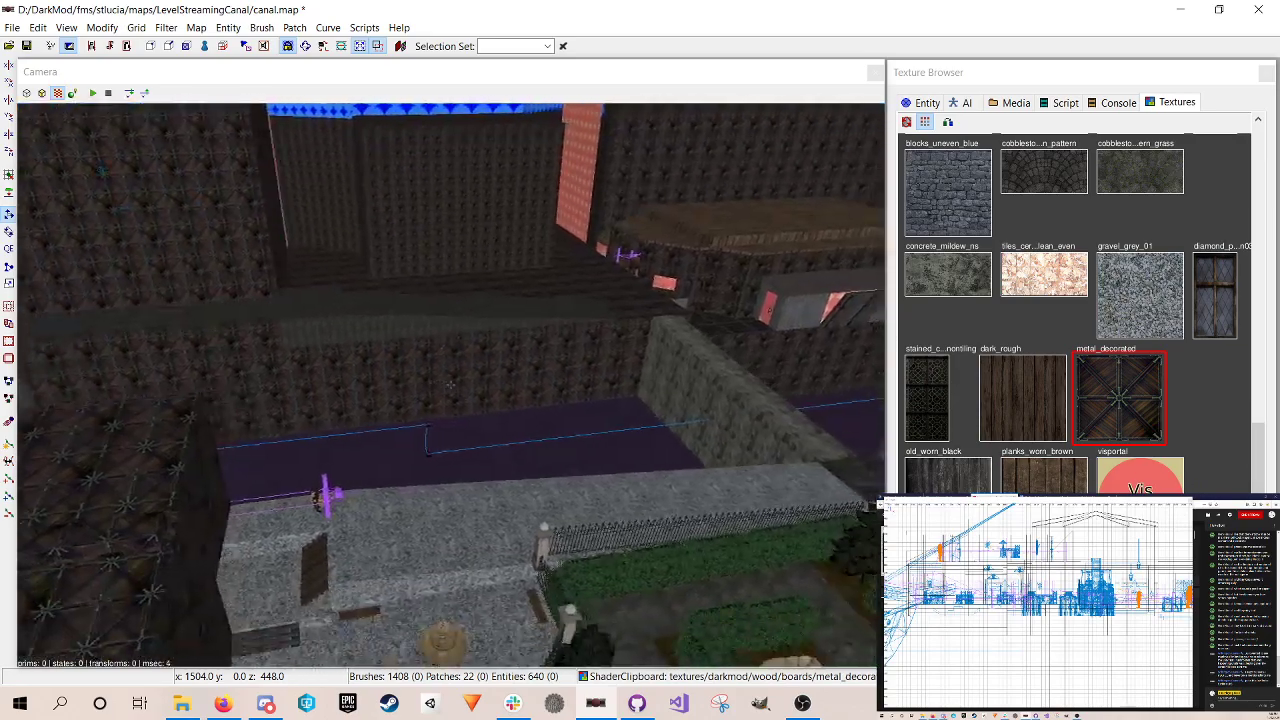
right_click(449, 424)
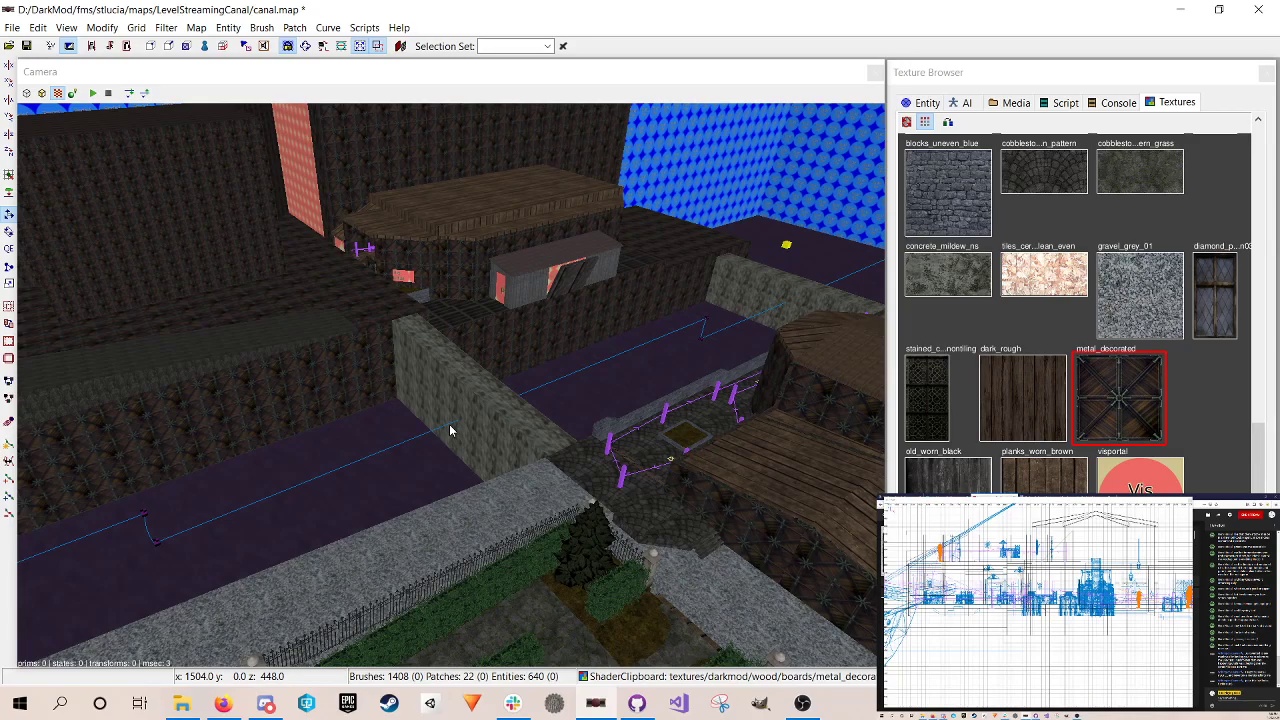
Step: Switch to the browser and open the level's floor-plan drawing from its project folder in Google Drive
click(1221, 495)
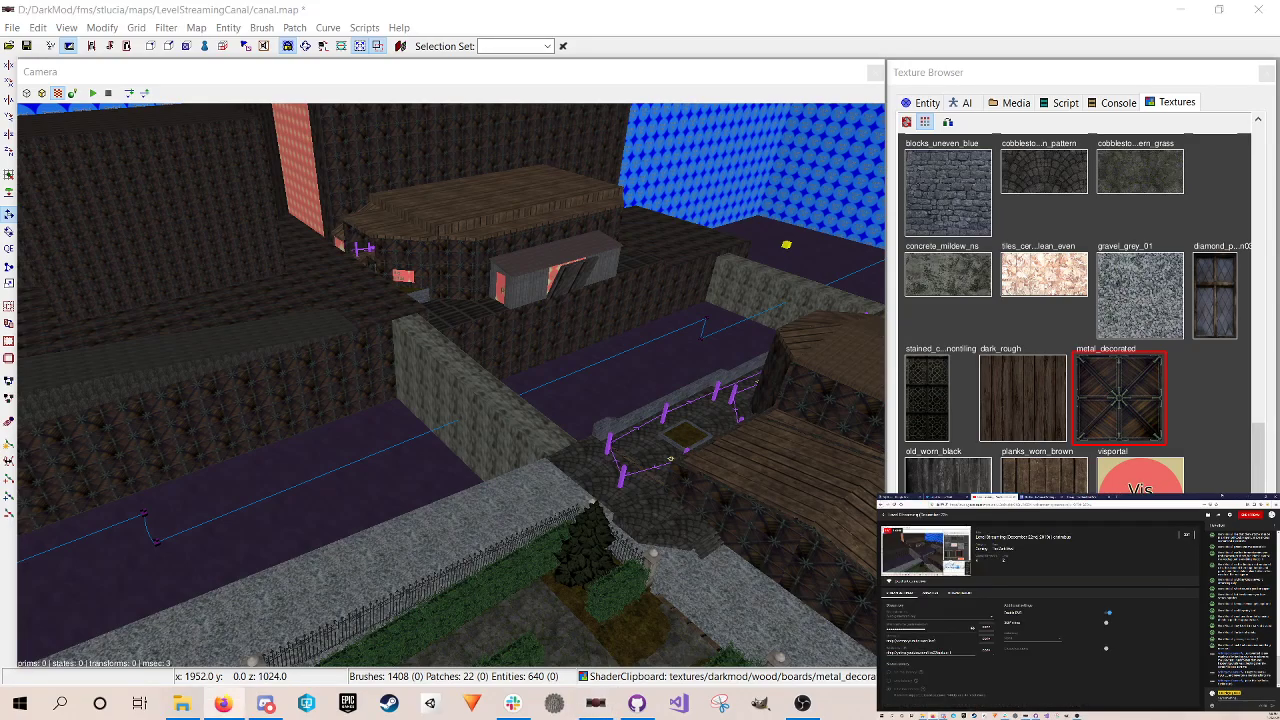
click(900, 497)
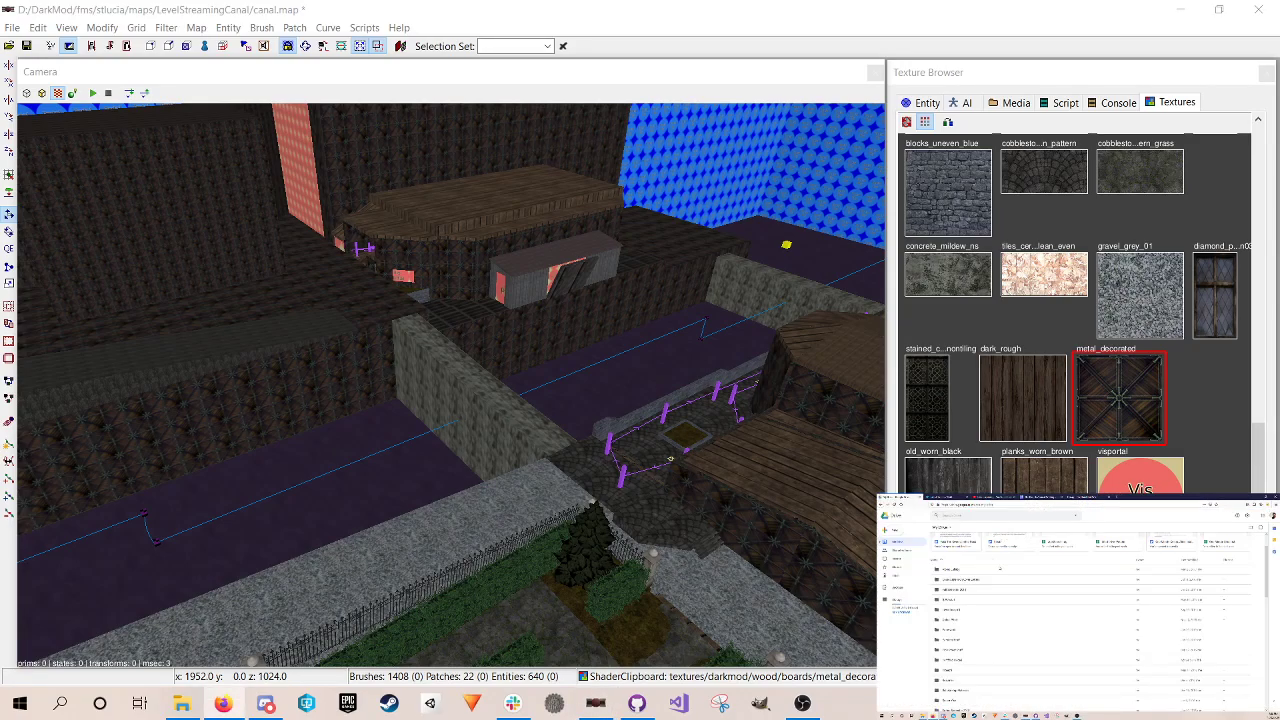
scroll(990, 638, down, 5)
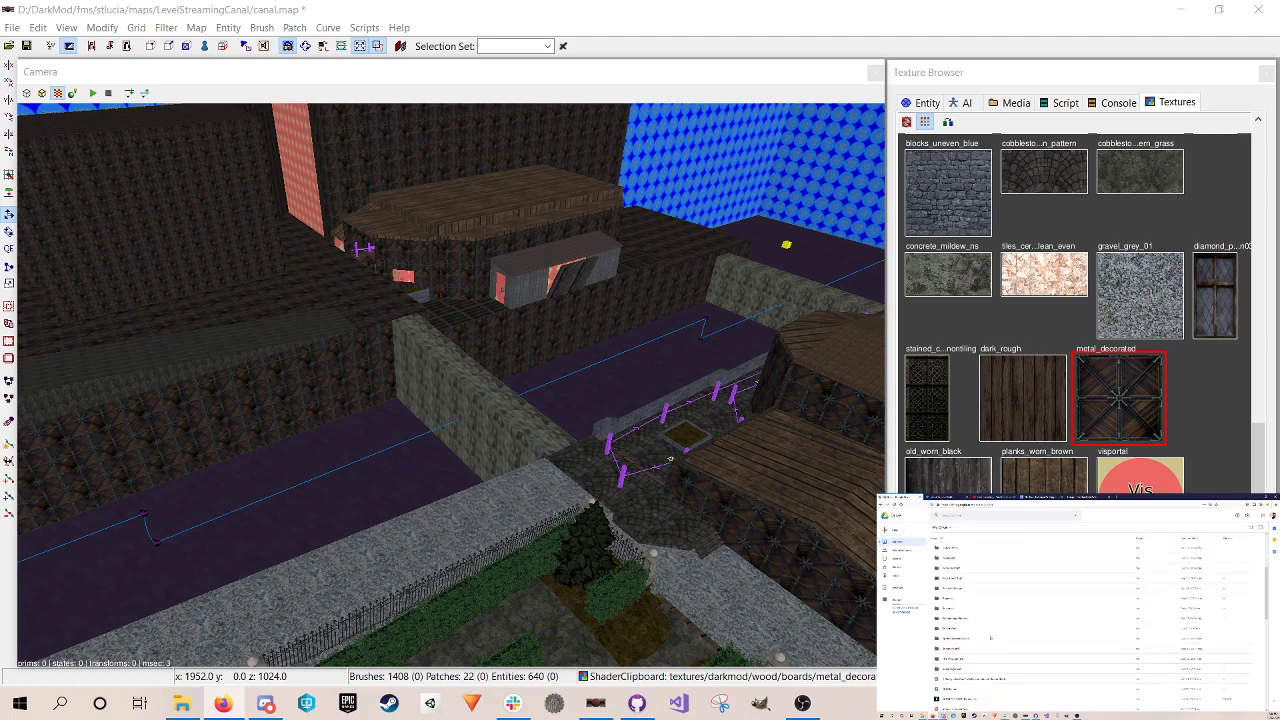
double_click(986, 650)
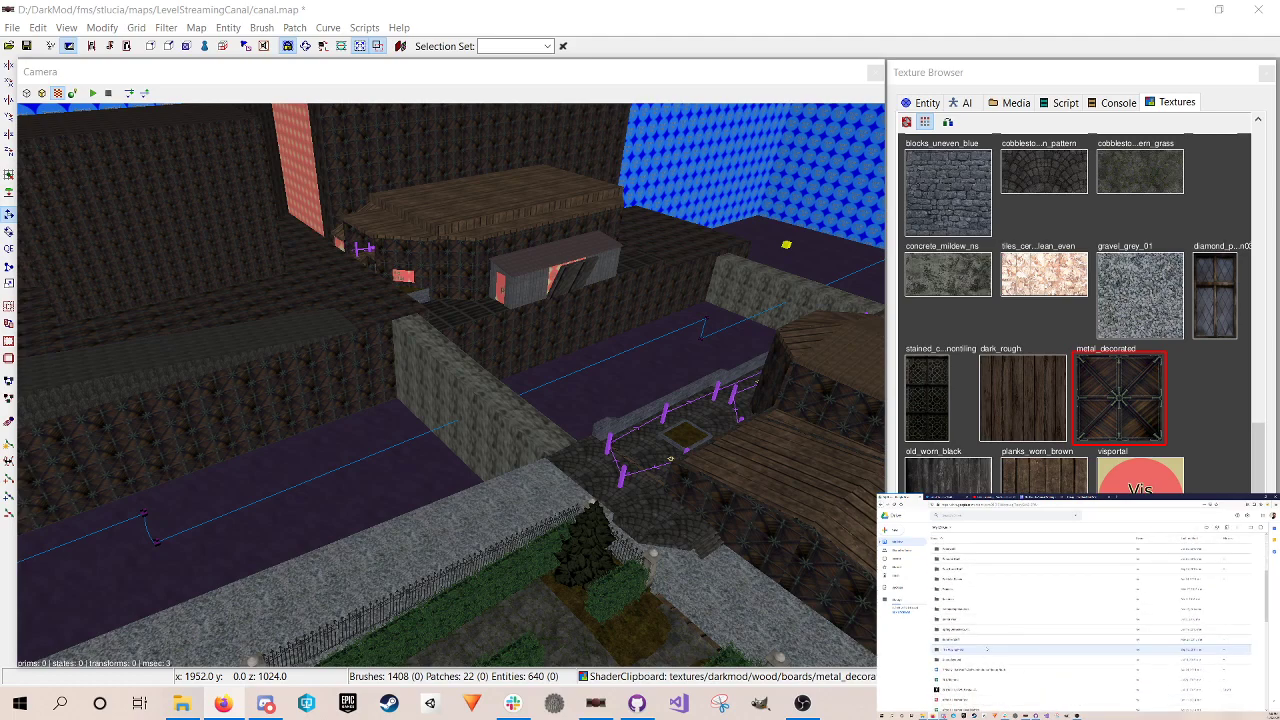
double_click(981, 608)
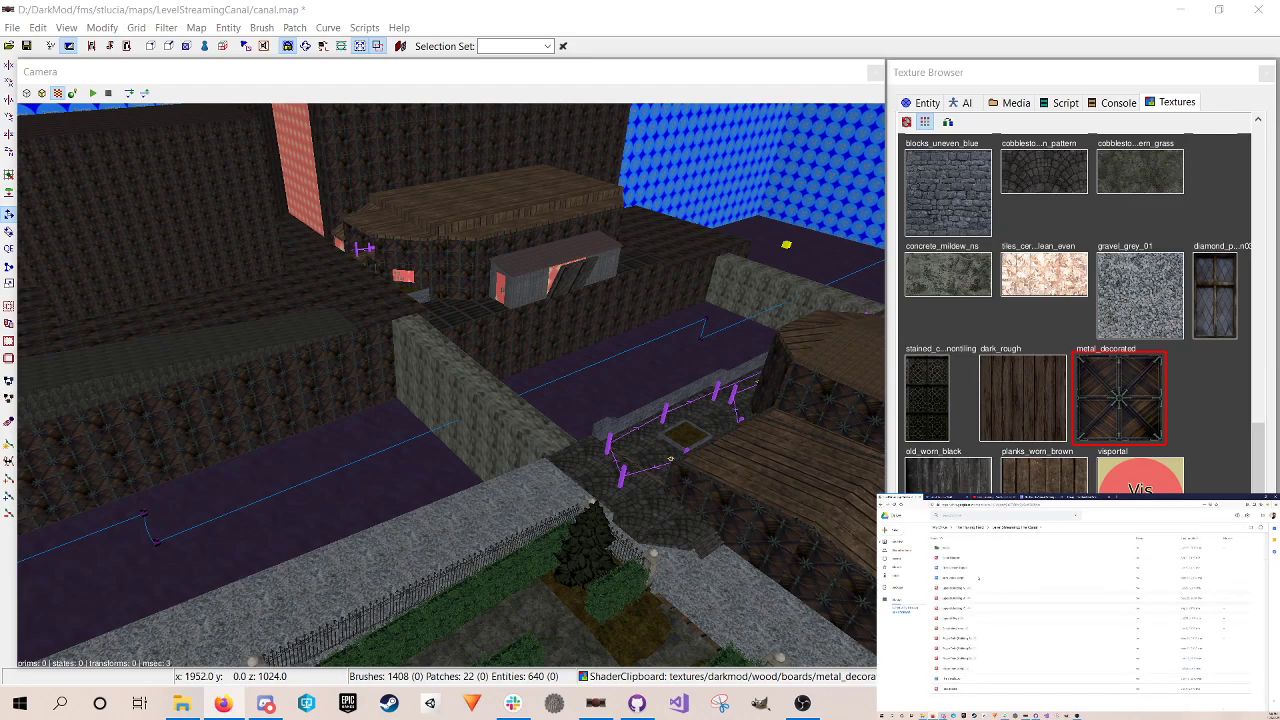
double_click(975, 589)
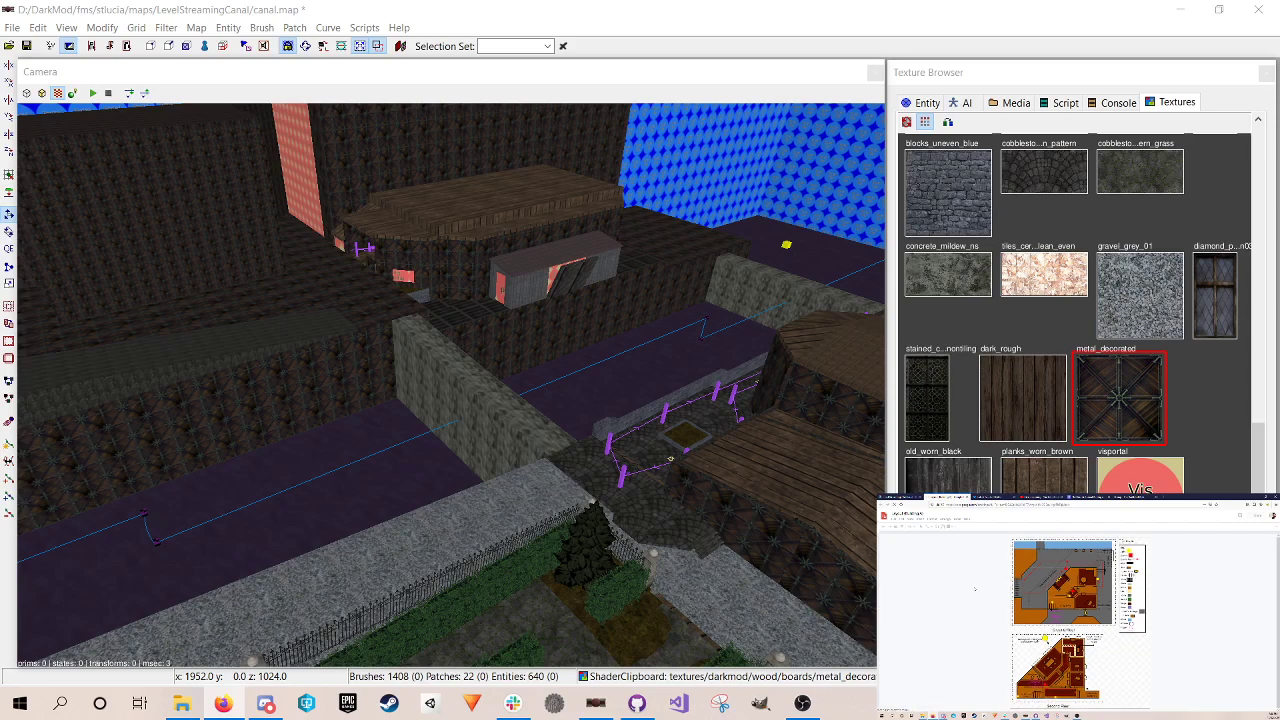
Step: Enlarge the floor-plan drawing and examine its Second Floor plan
click(902, 519)
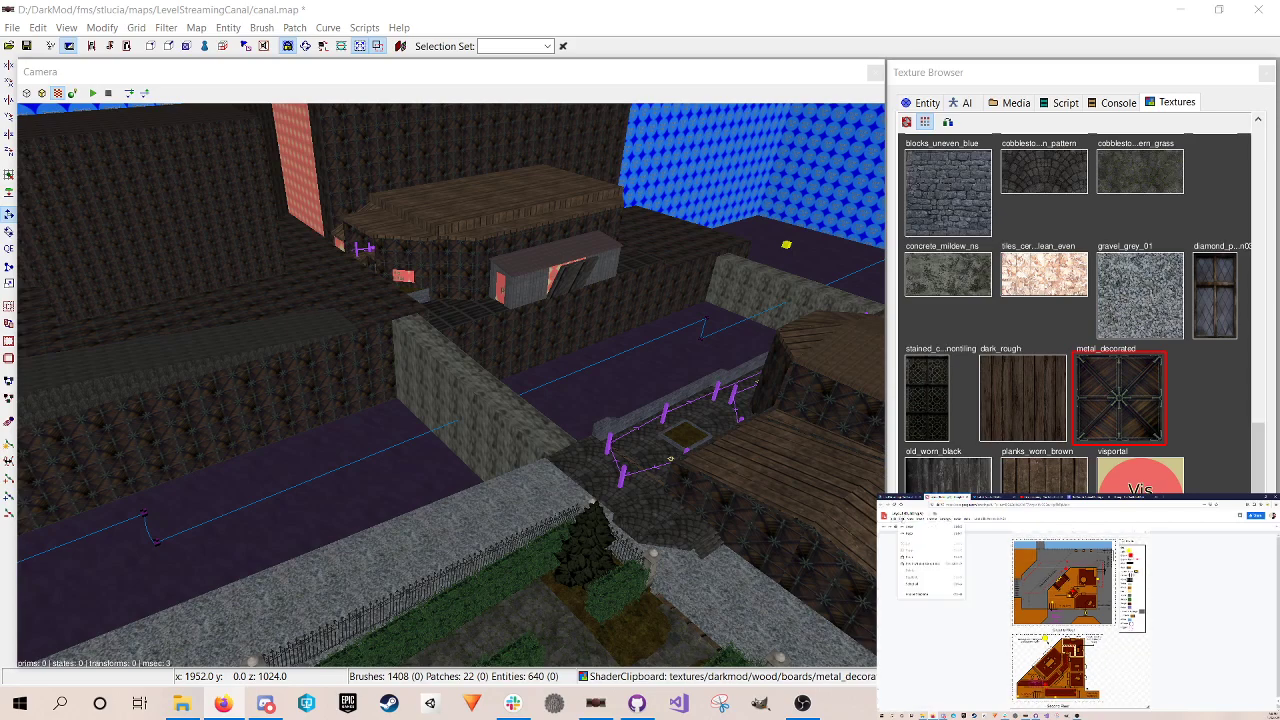
mouse_move(911, 520)
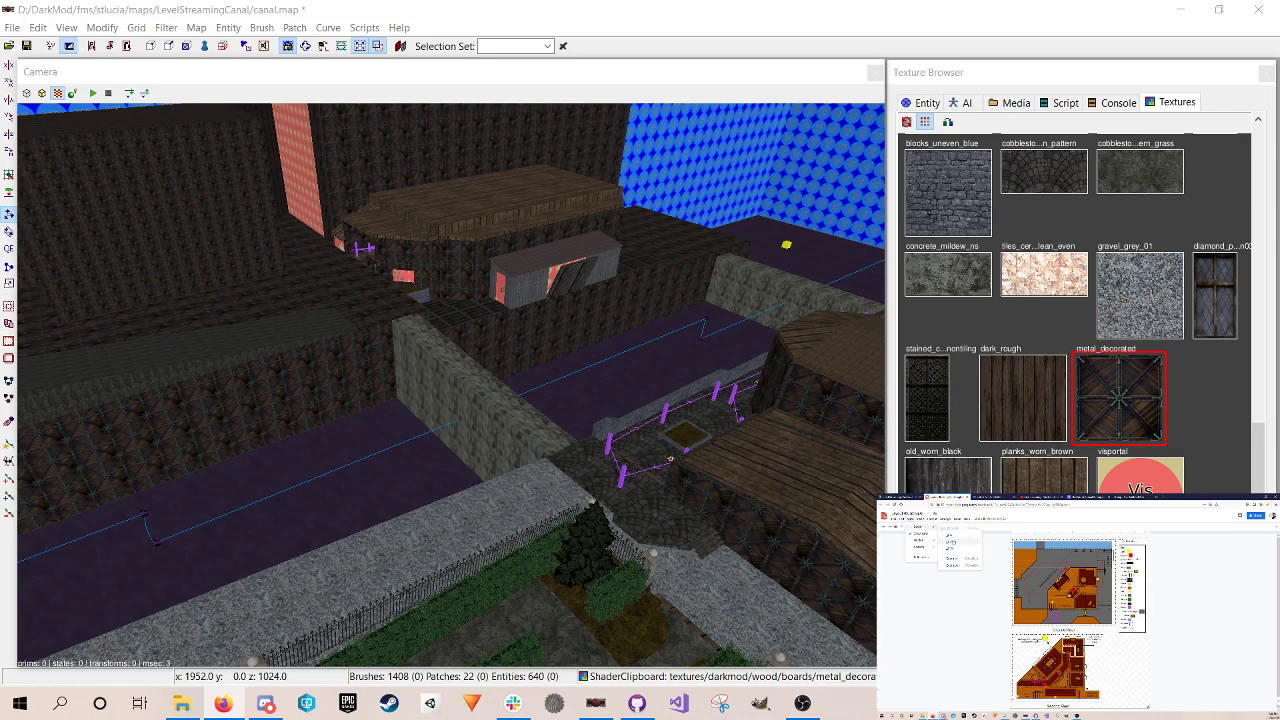
click(957, 541)
scroll(1050, 620, down, 3)
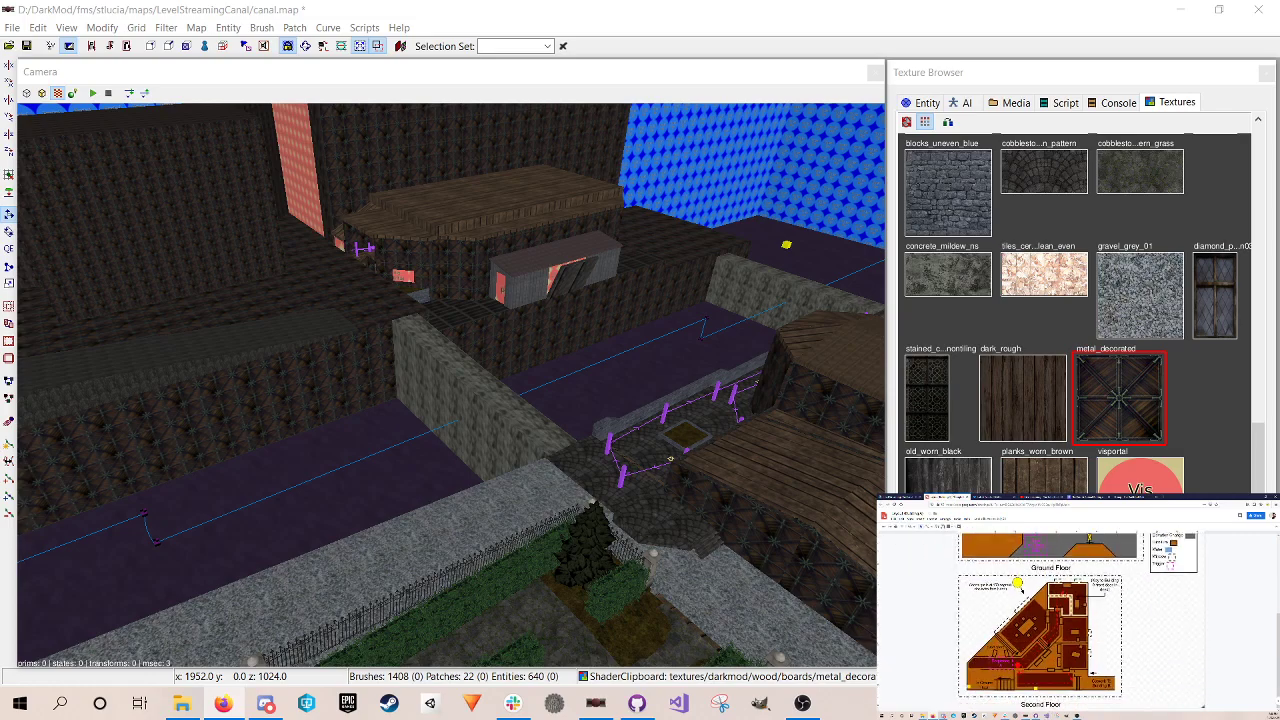
click(997, 589)
Step: Return to the map editor and examine the canal basin, its stone dividing walls, the metal-decorated building's exterior and the machine hall
right_click(420, 315)
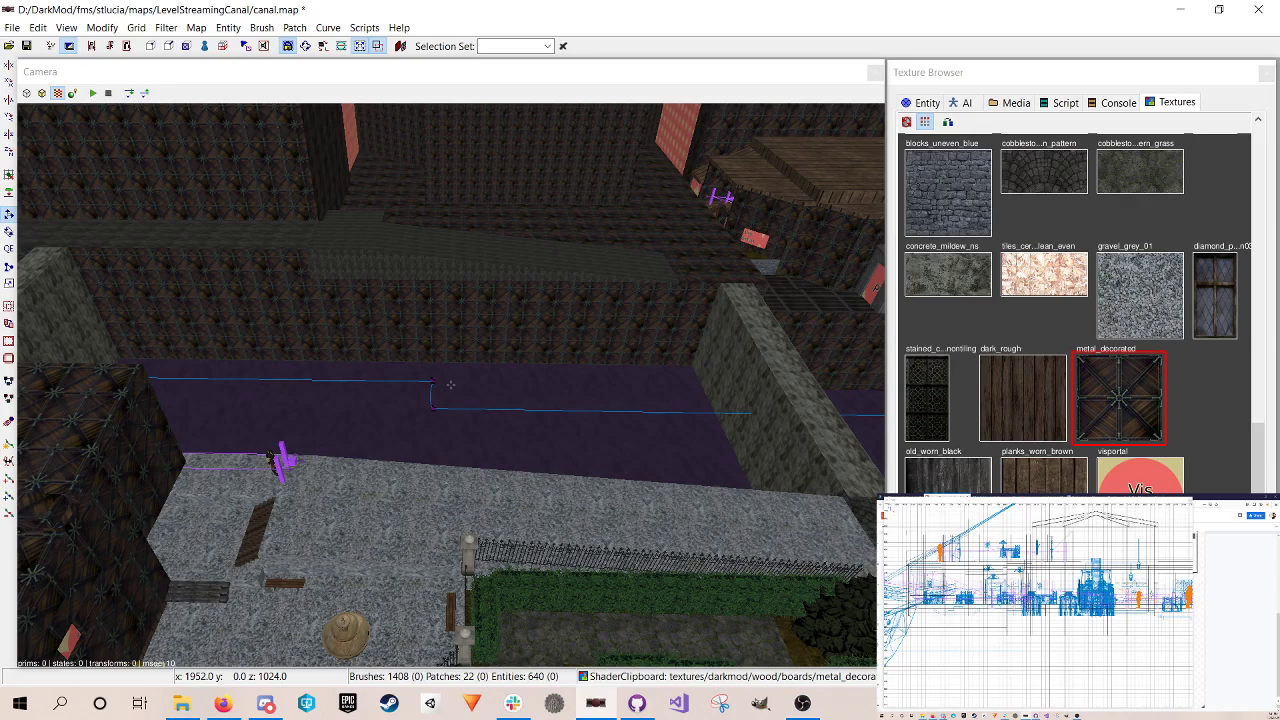
right_click(450, 385)
right_click(415, 324)
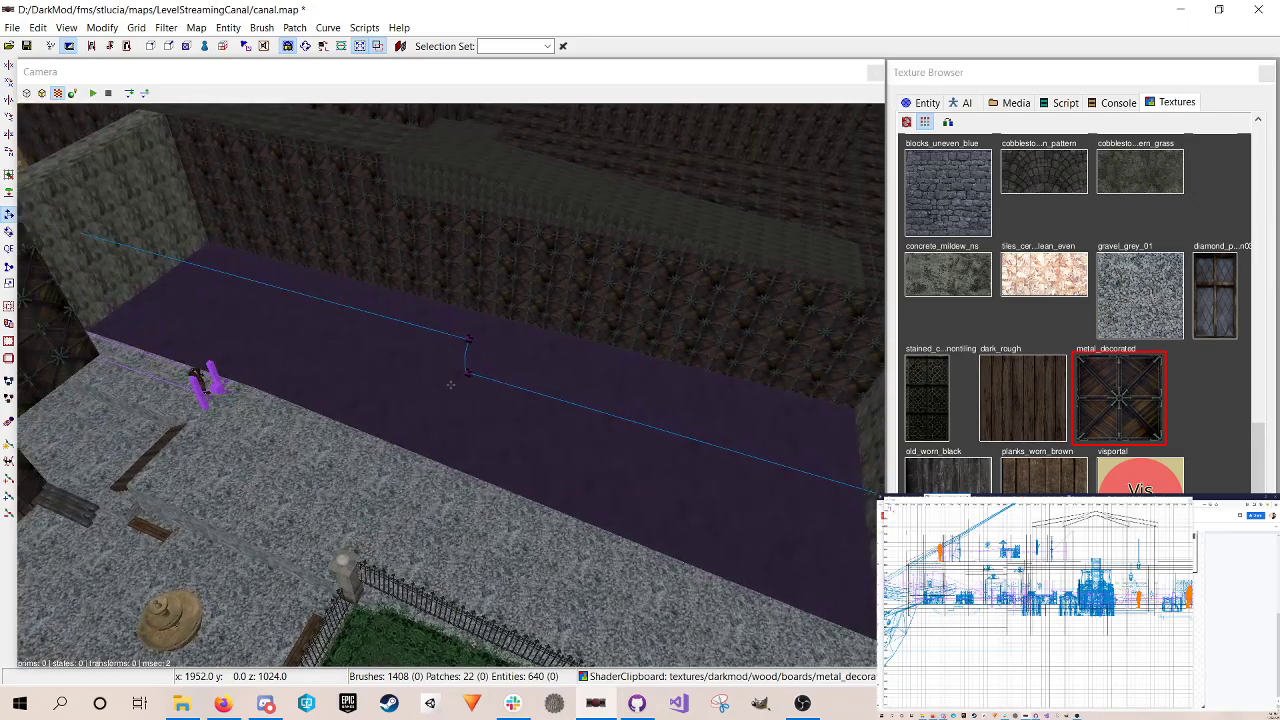
key(Up)
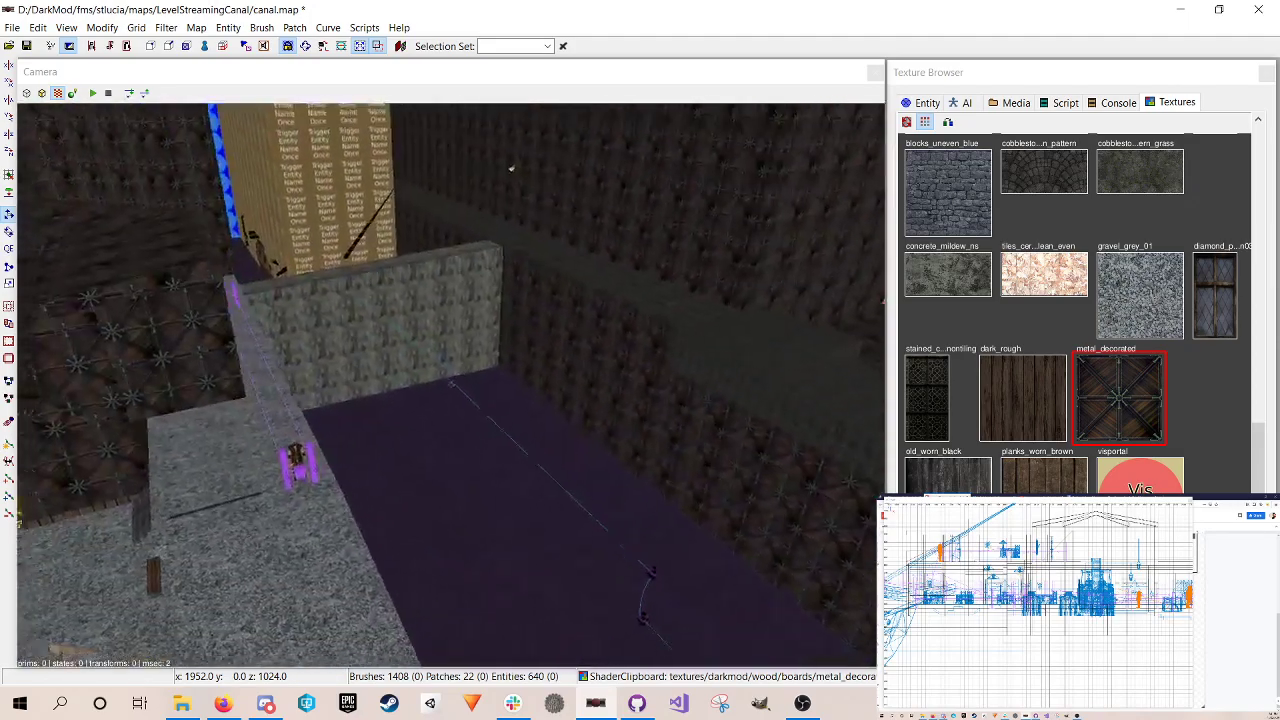
key(Up)
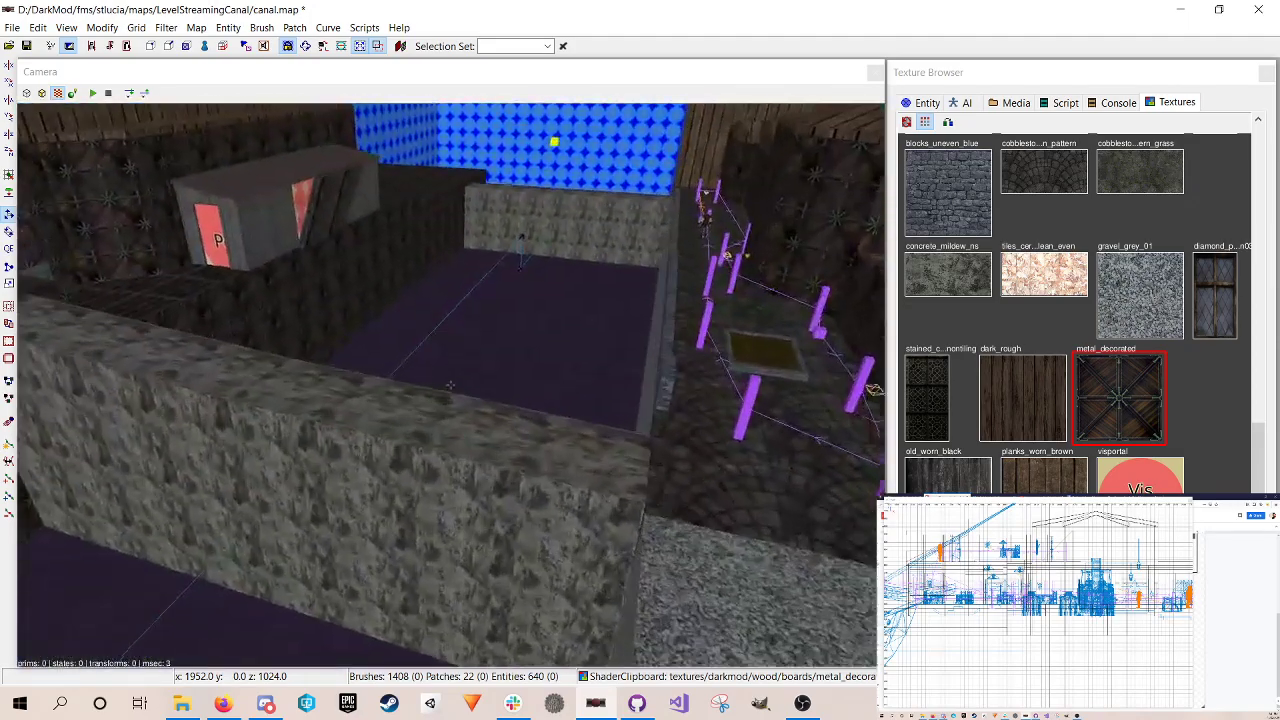
key(Up)
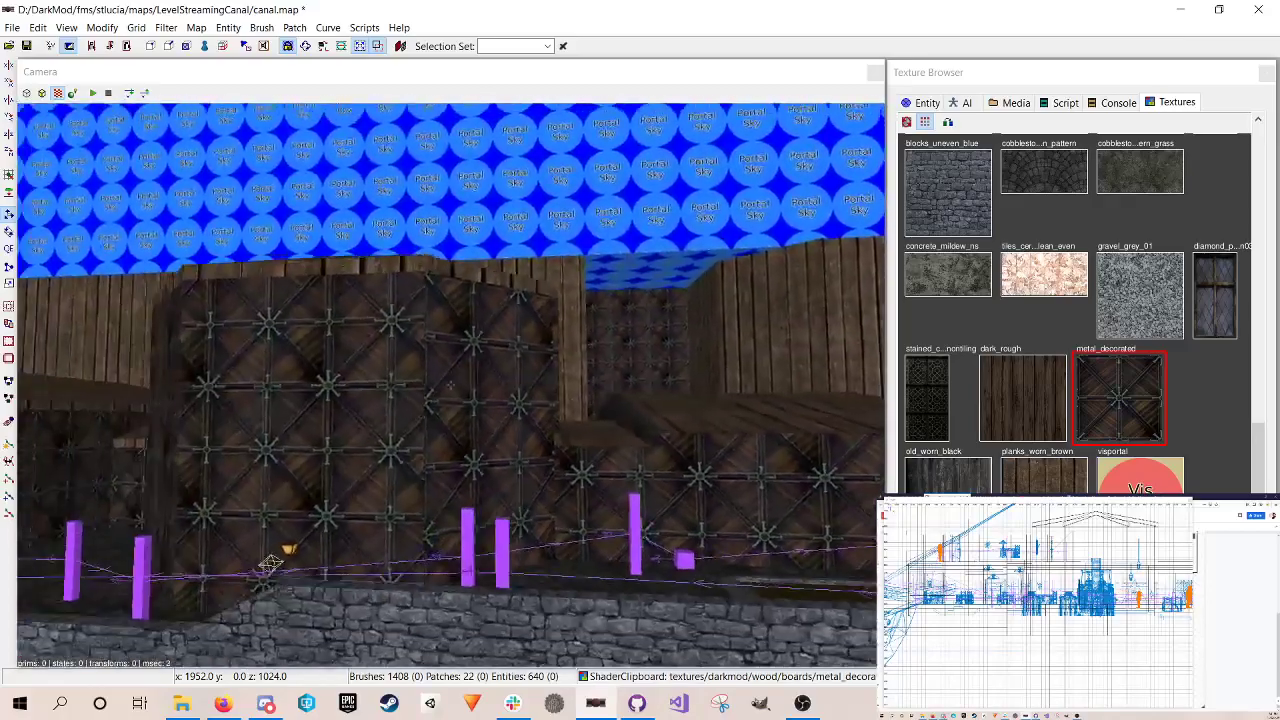
key(Down)
right_click(451, 385)
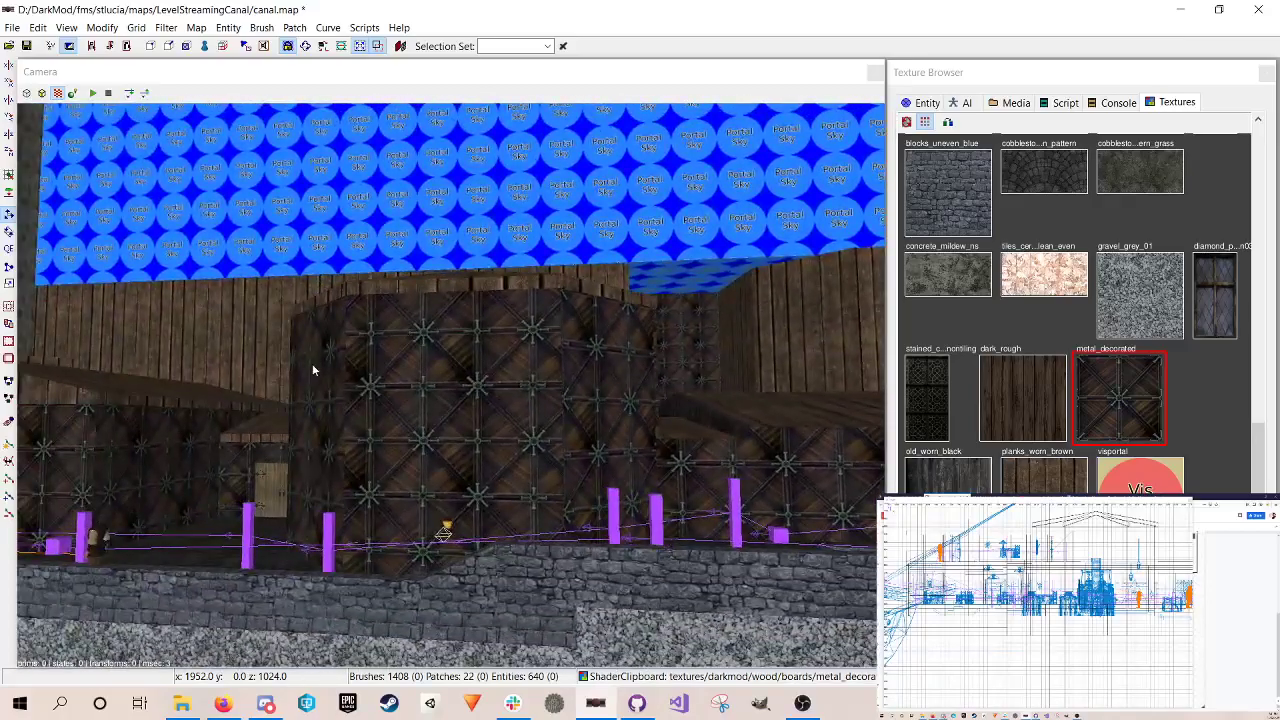
right_click(656, 342)
key(Up)
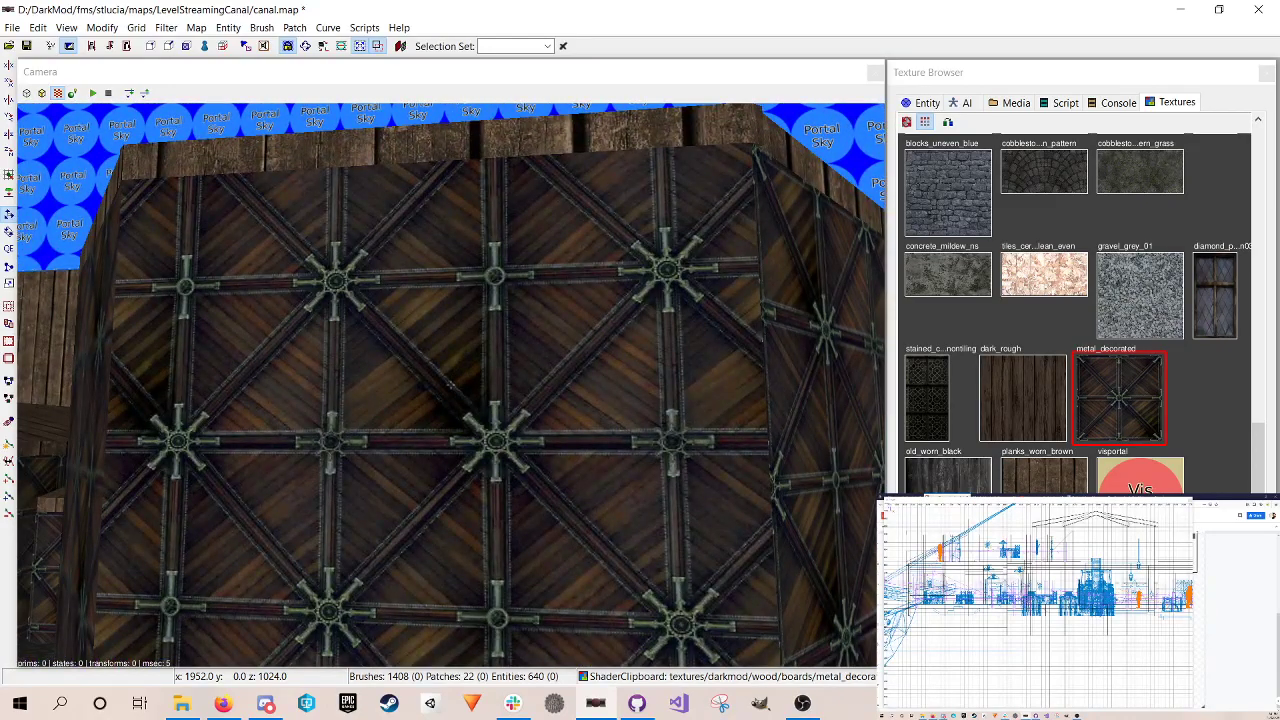
key(Up)
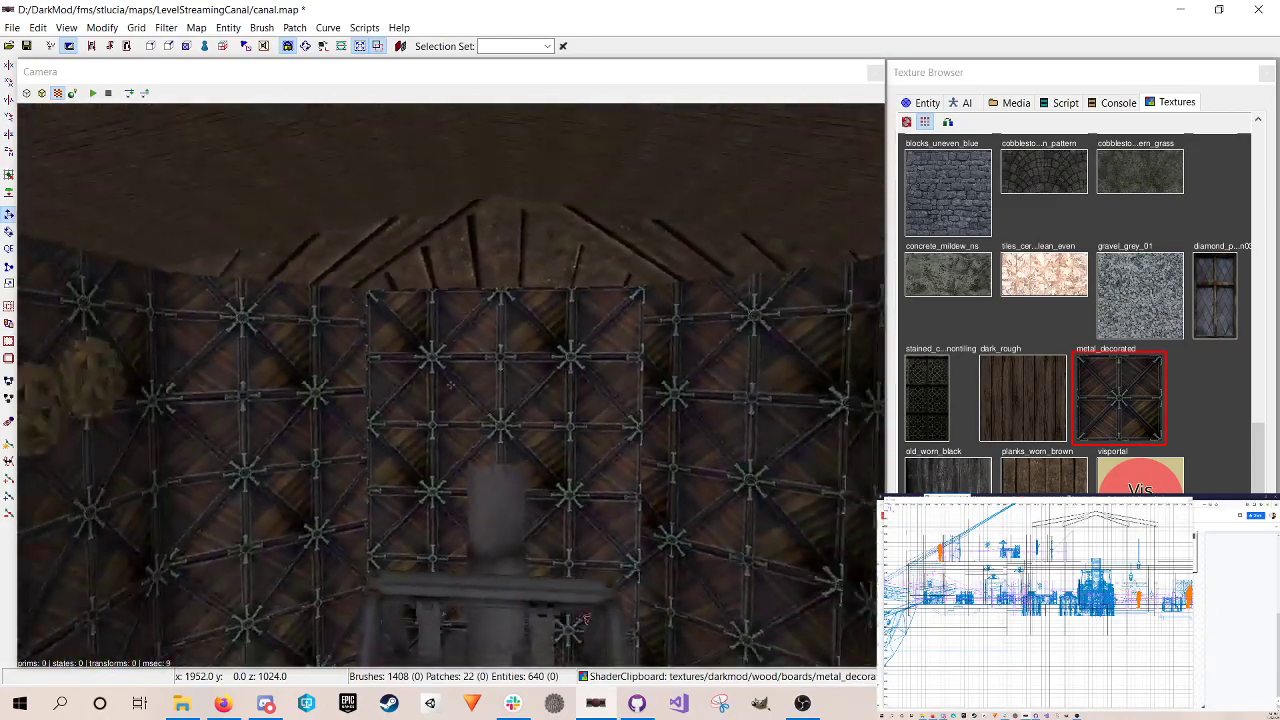
Step: Examine the machine hall's metal-decorated walls, wall-mounted gears, plank ceiling and gable from several angles
key(Down)
right_click(451, 385)
right_click(364, 320)
key(Up)
right_click(451, 385)
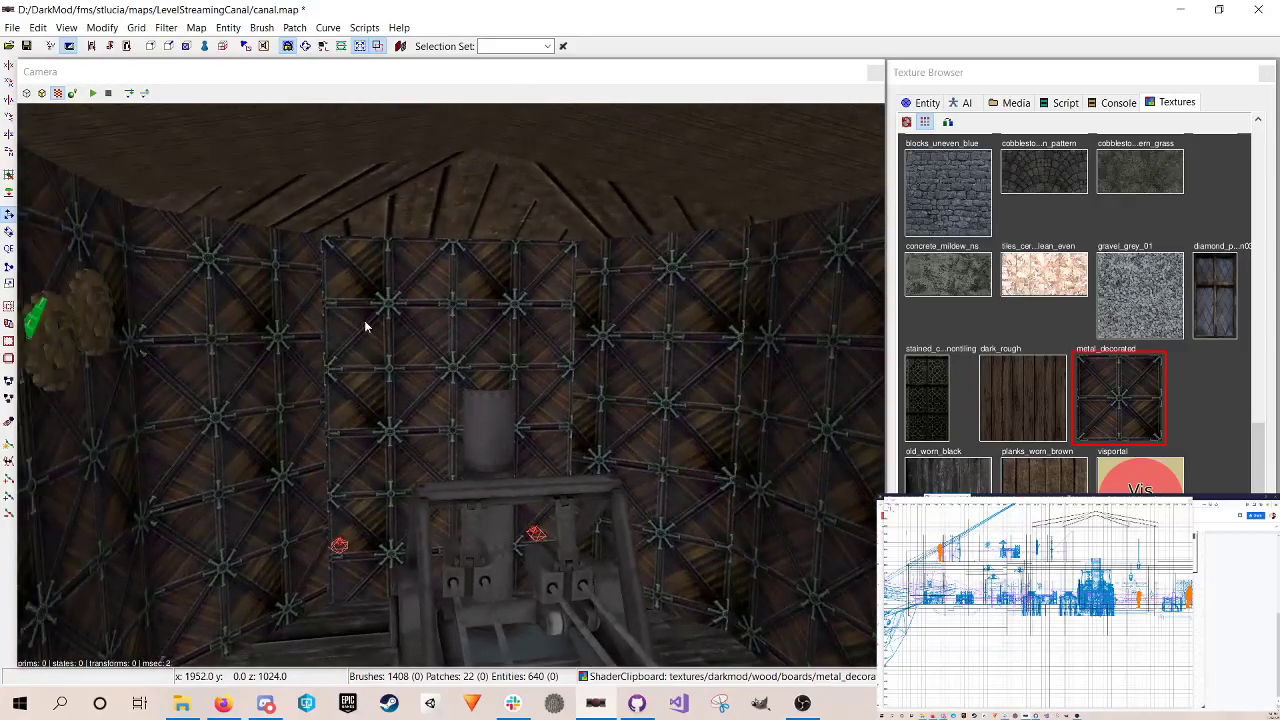
right_click(145, 320)
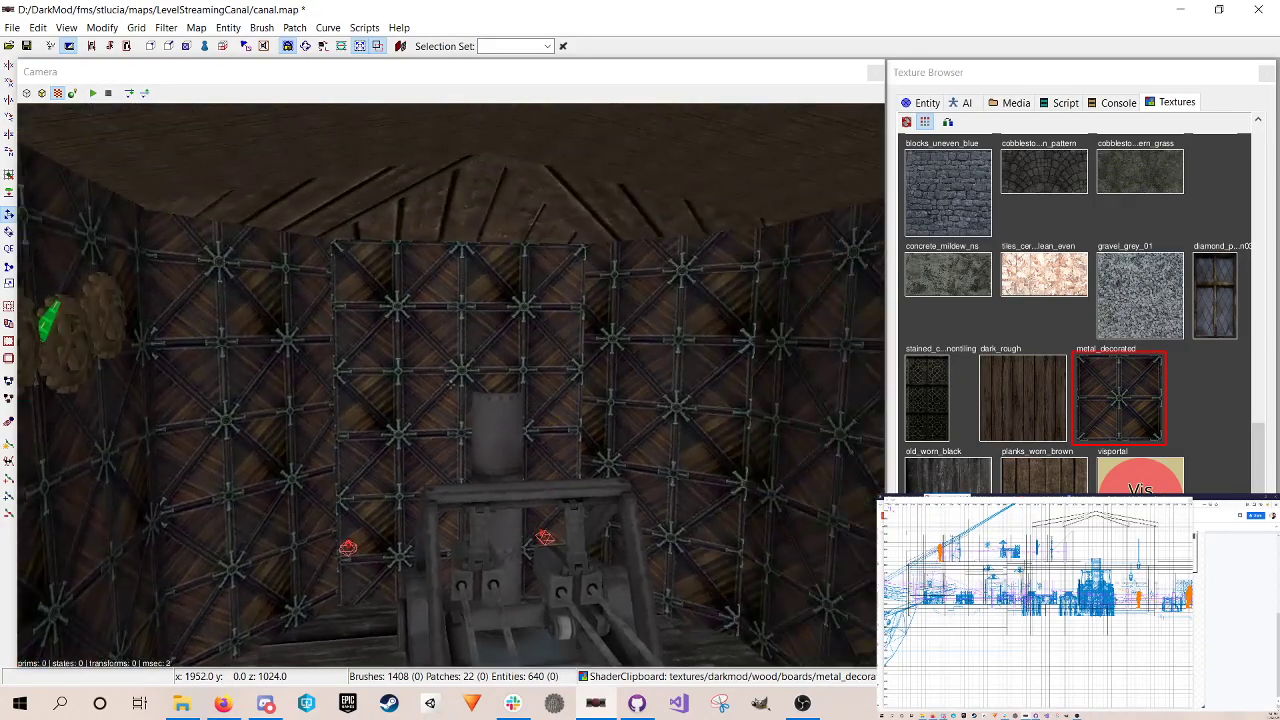
right_click(178, 325)
right_click(135, 297)
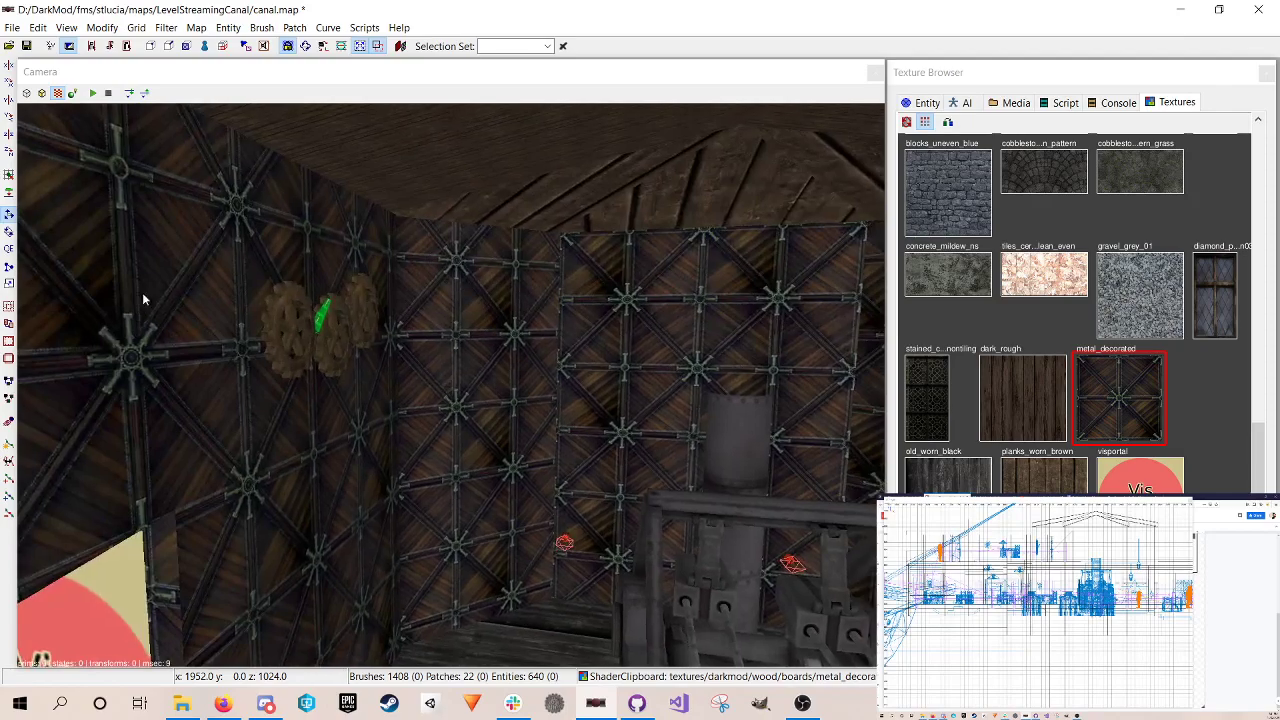
right_click(457, 330)
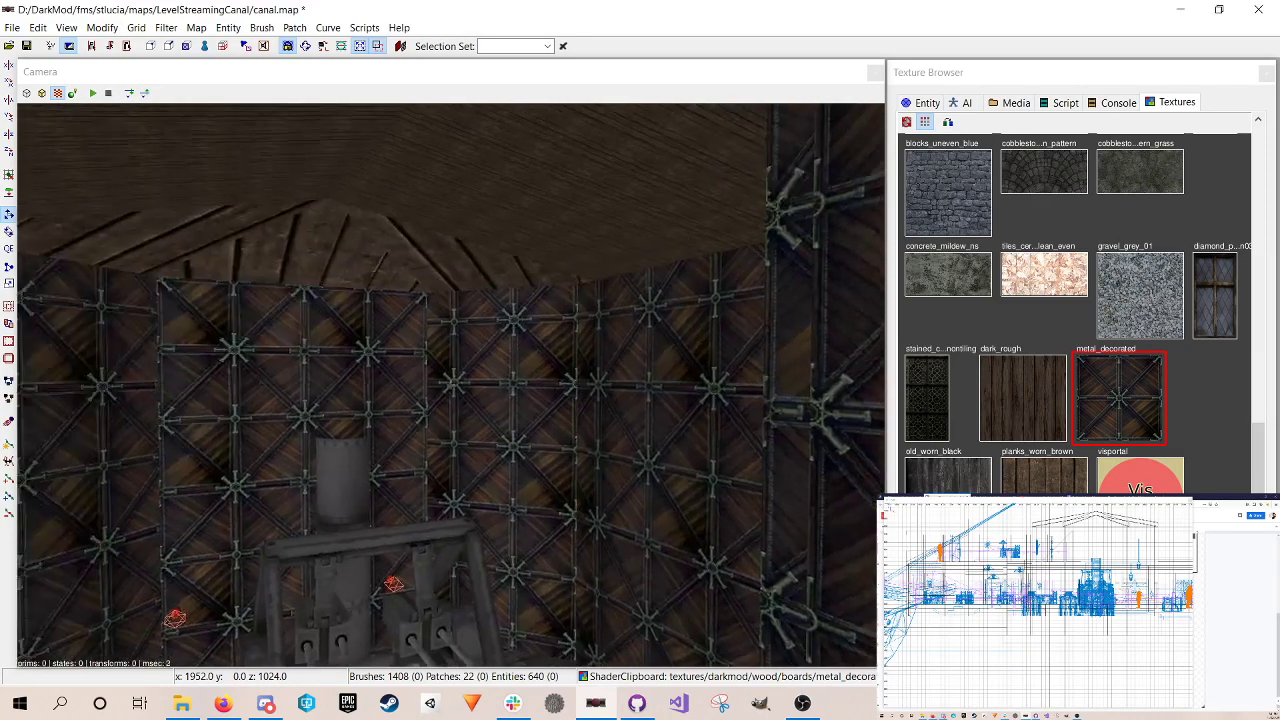
right_click(499, 340)
key(Up)
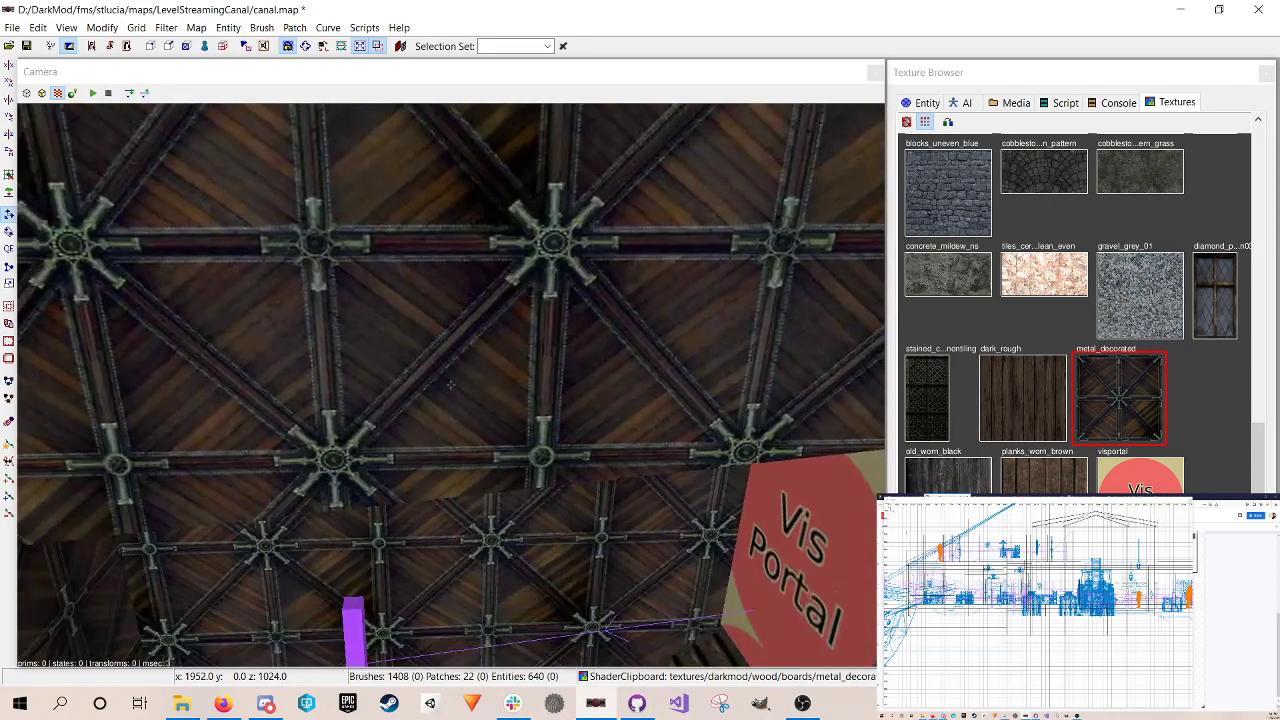
key(Up)
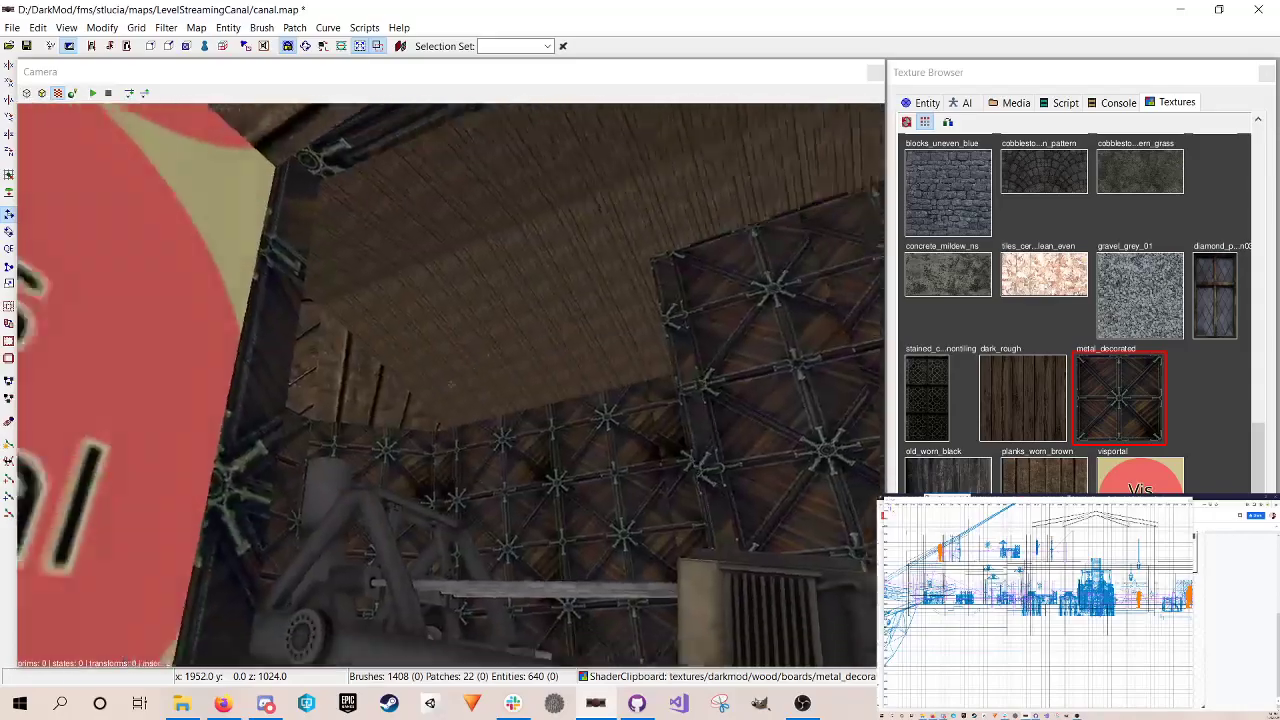
Step: Survey the low plank-roofed building, its covered passage and the gravel street beside the fenced garden from above
key(Down)
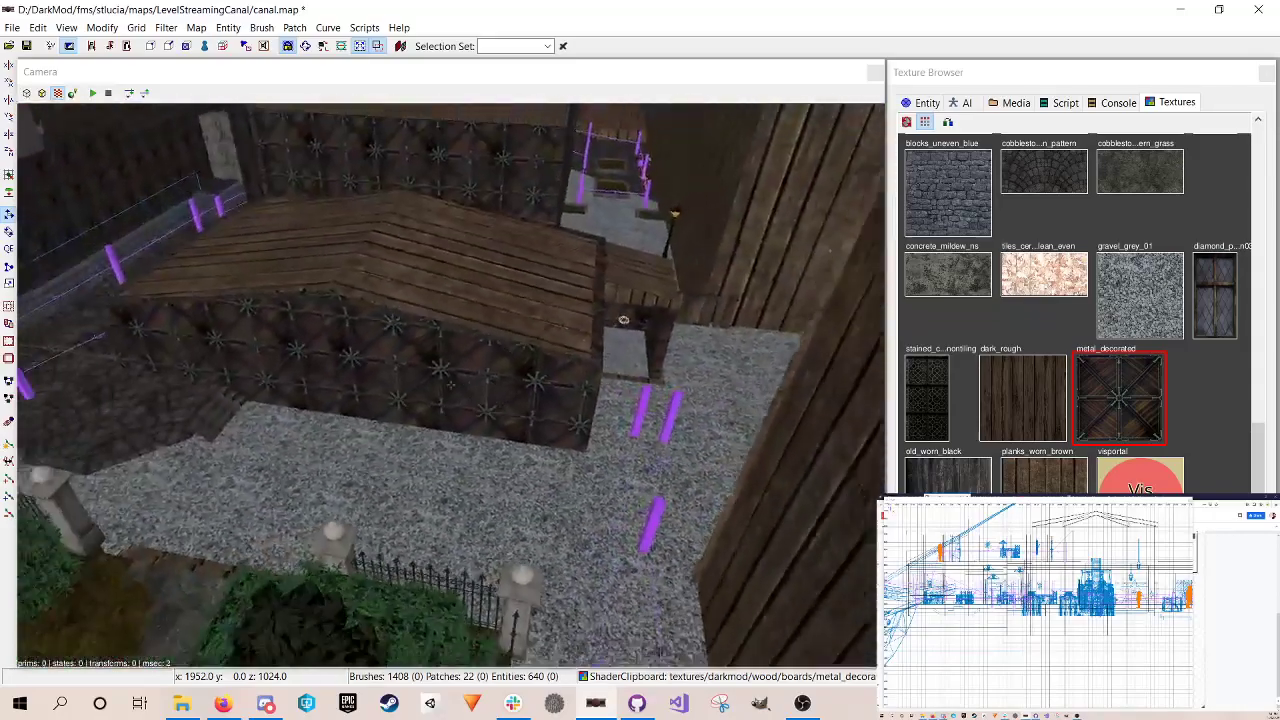
right_click(676, 375)
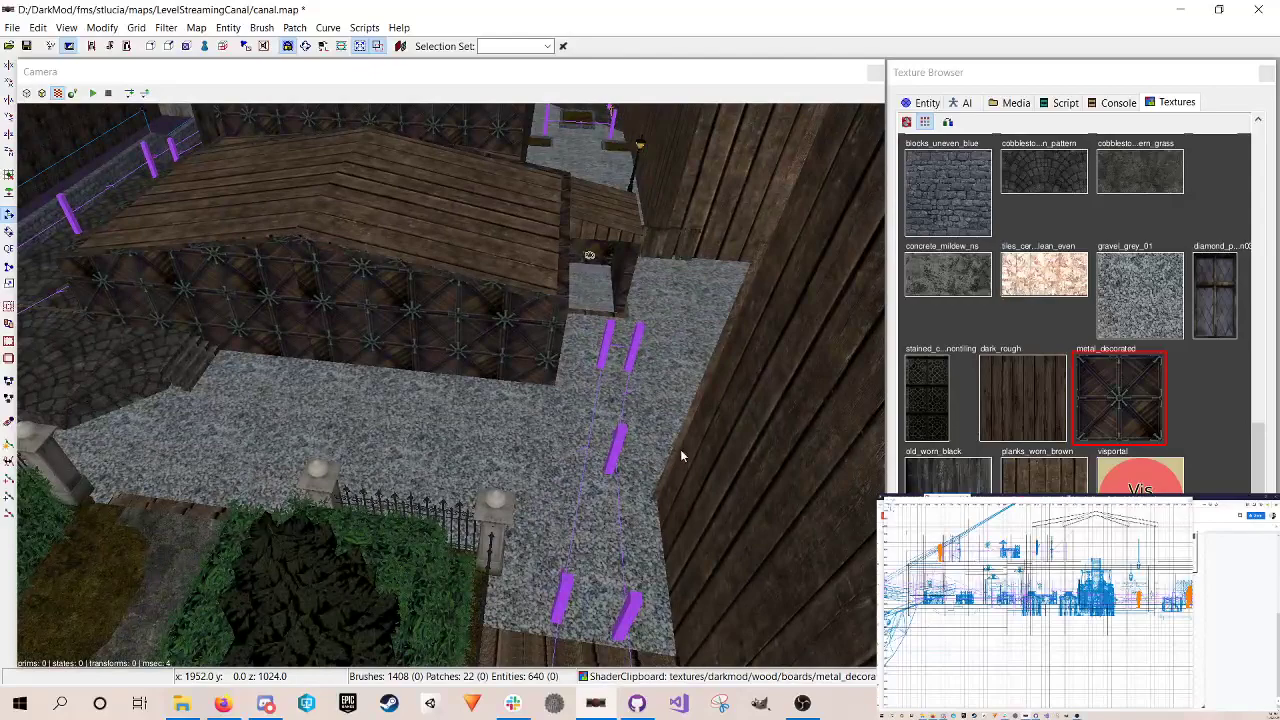
right_click(609, 320)
key(Down)
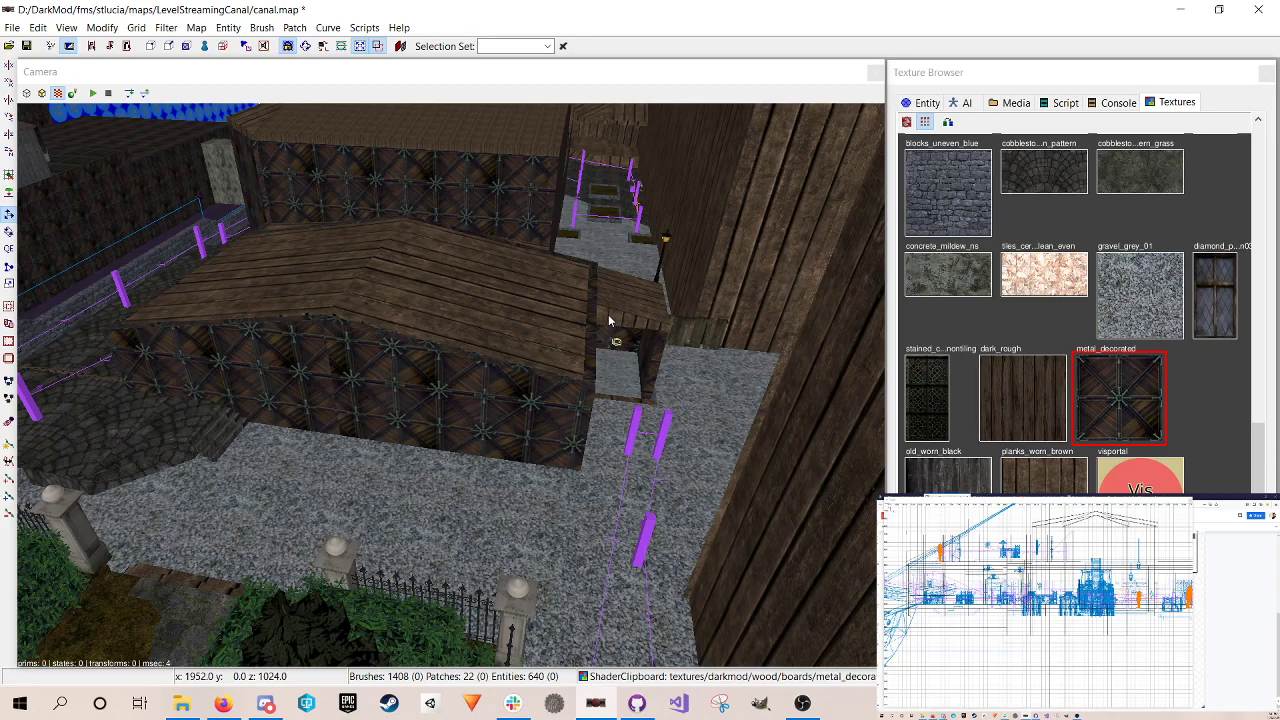
right_click(616, 373)
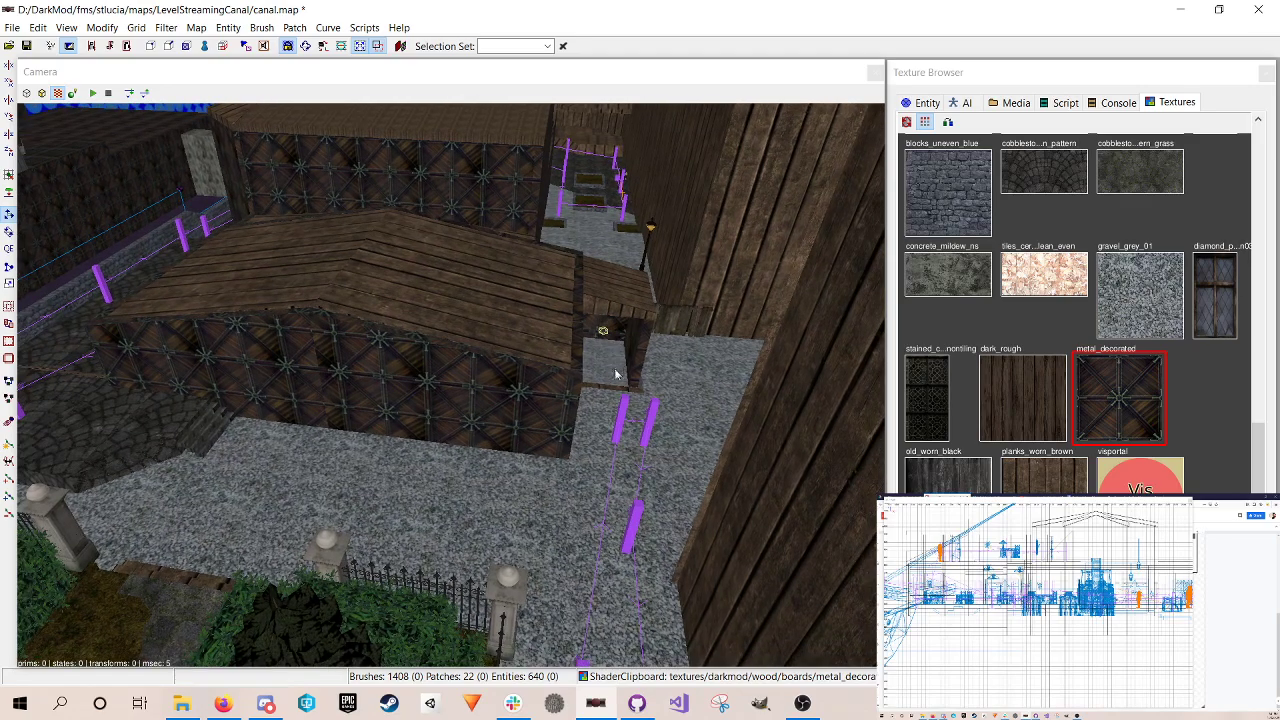
right_click(649, 322)
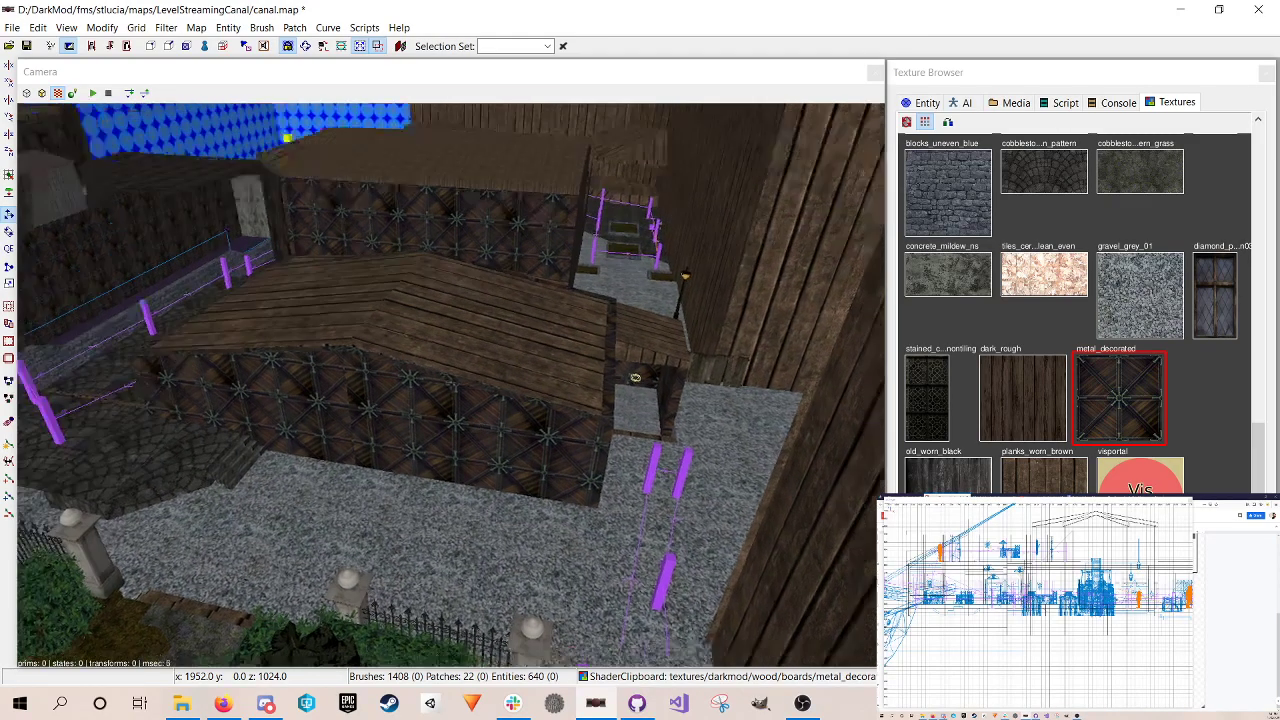
right_click(649, 324)
right_click(587, 186)
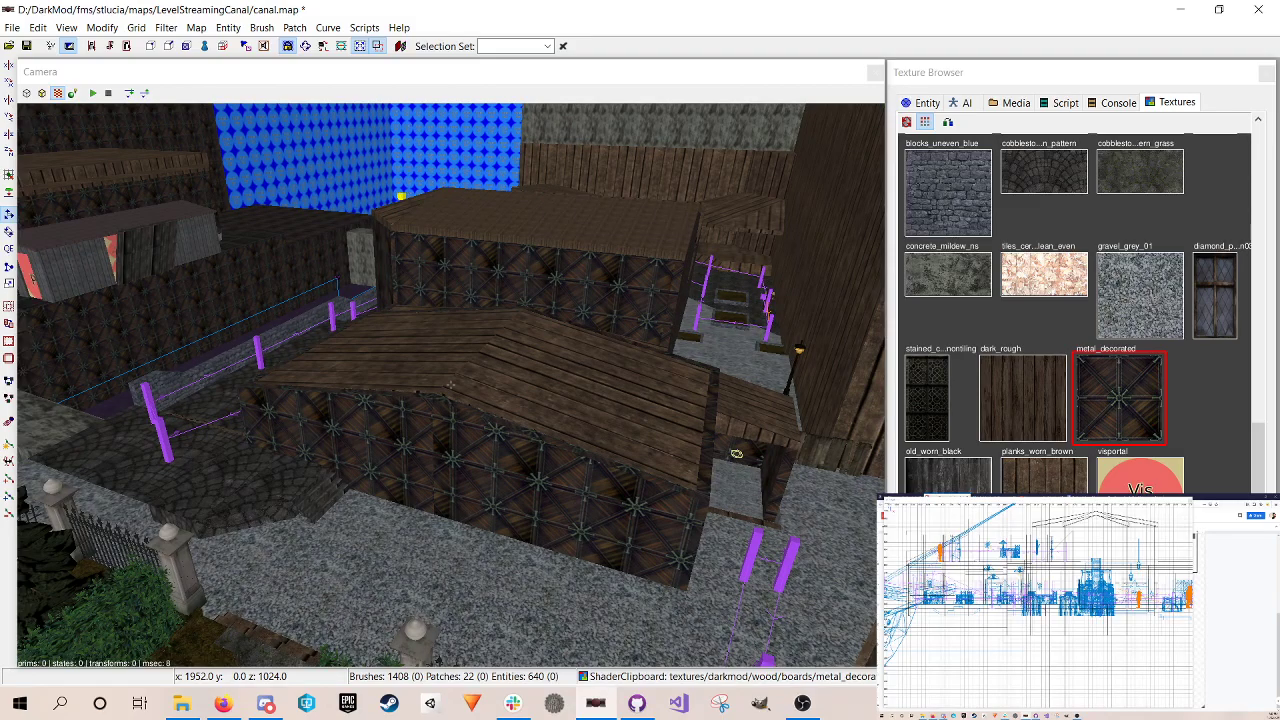
Step: Examine the cobbled canal-side walkway with its double-door entrance, patrol path nodes and planting bed
key(Up)
key(Left)
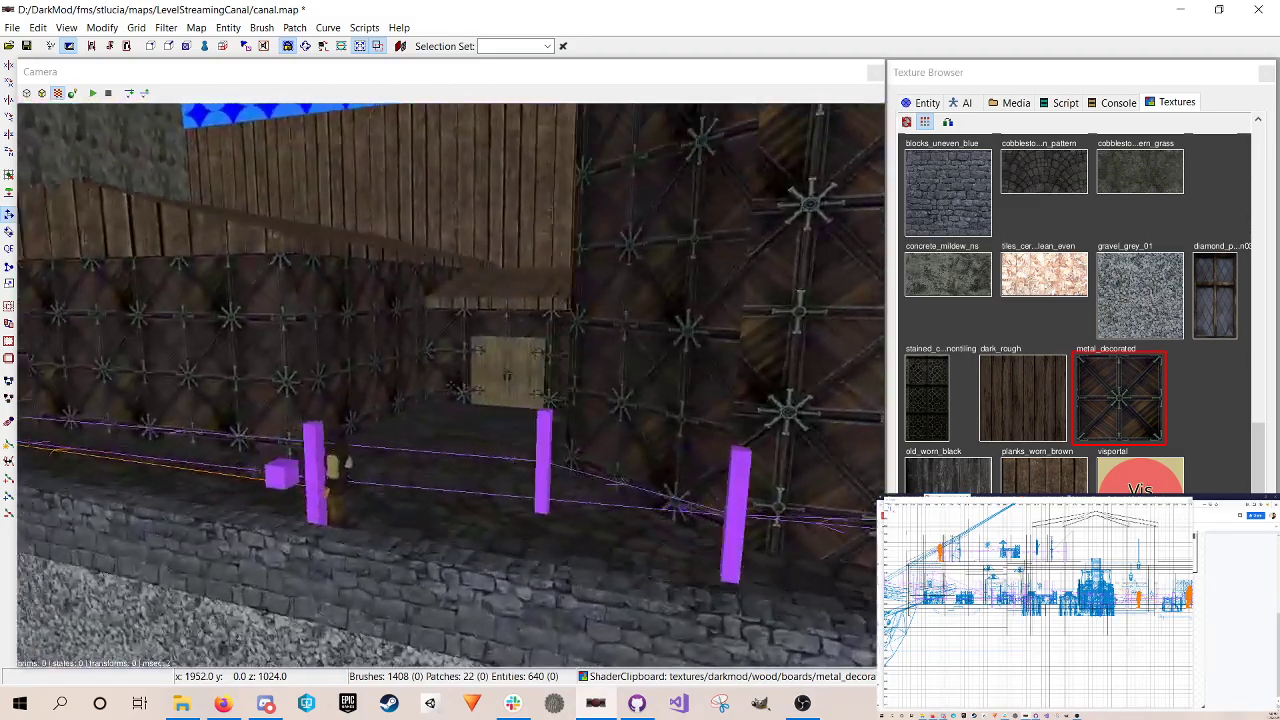
right_click(518, 313)
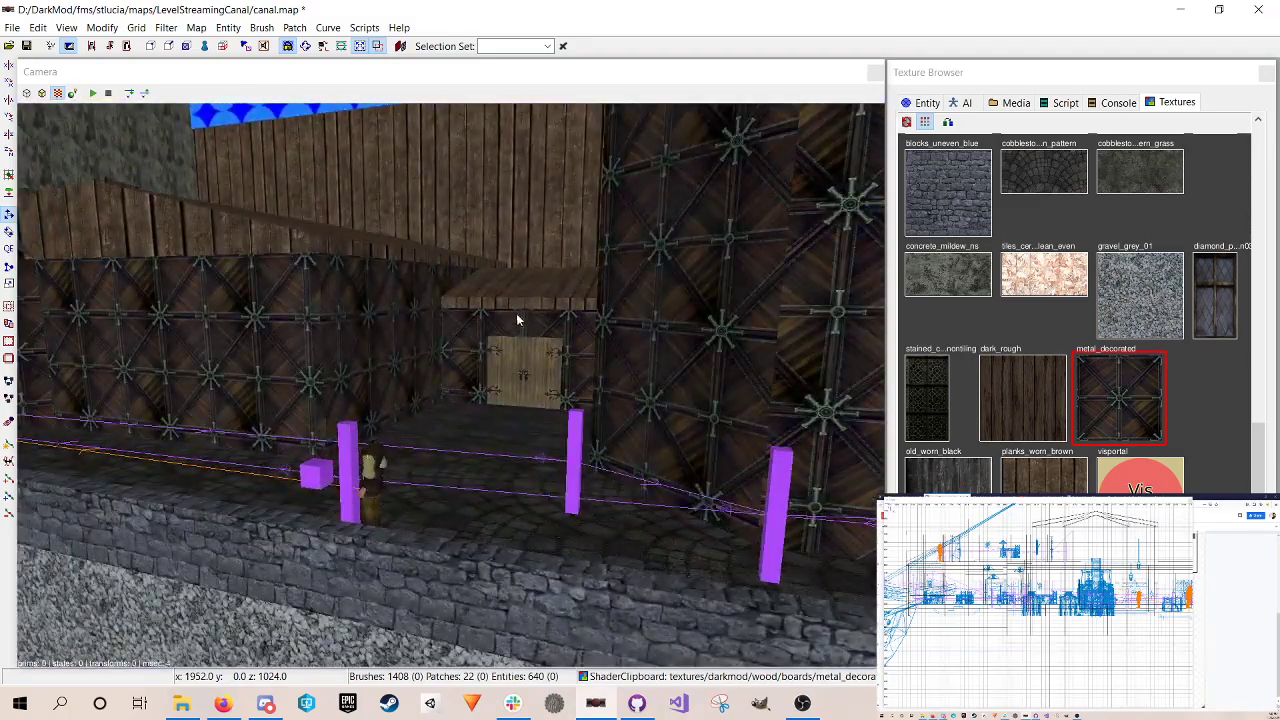
right_click(463, 309)
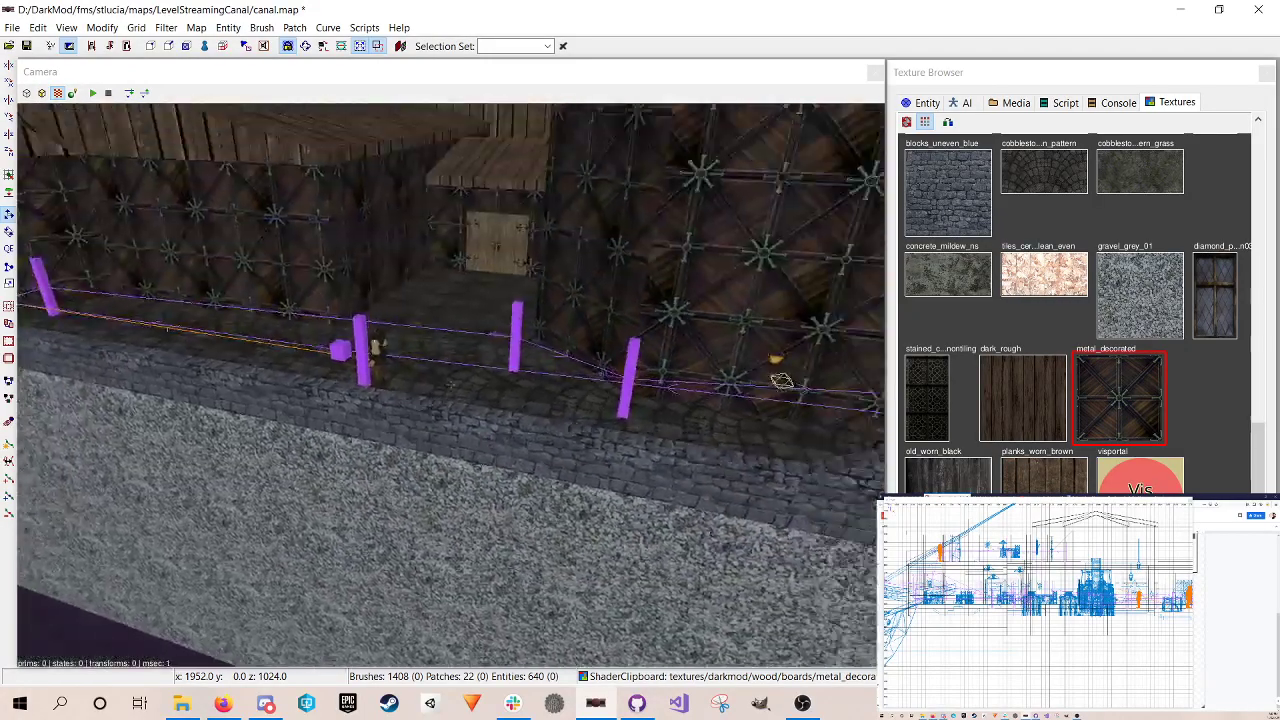
key(Right)
key(Up)
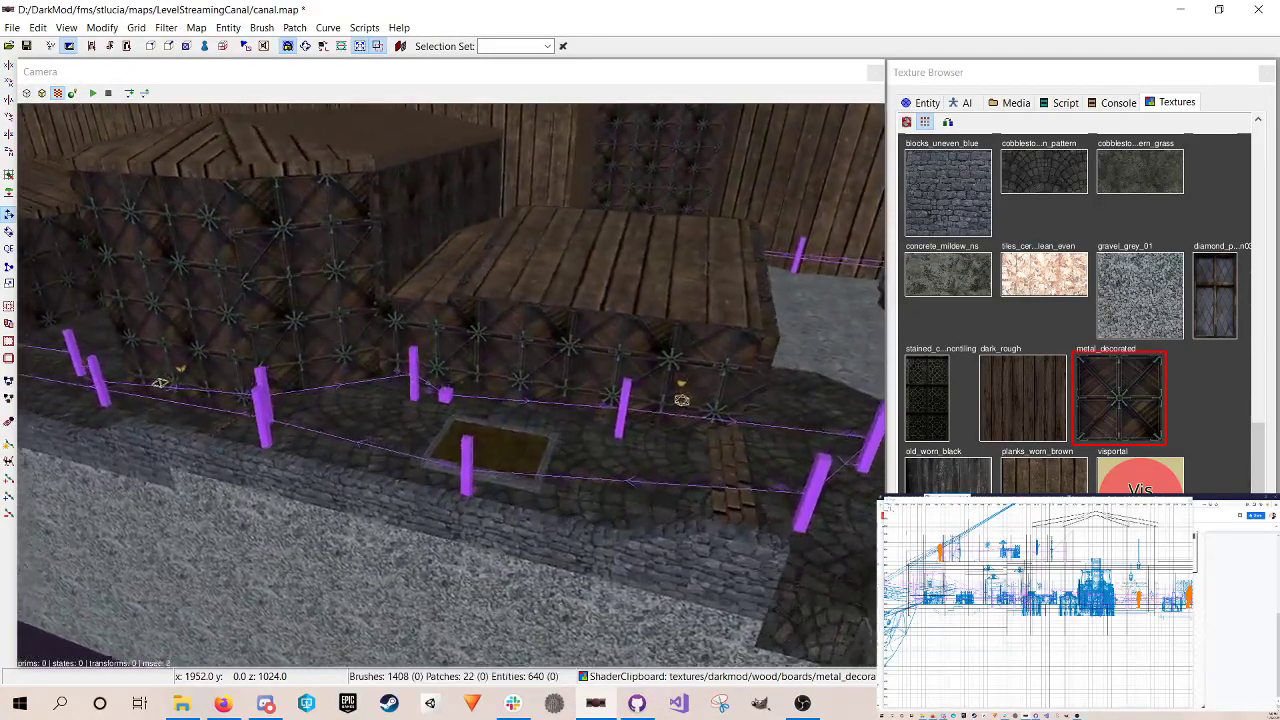
key(Right)
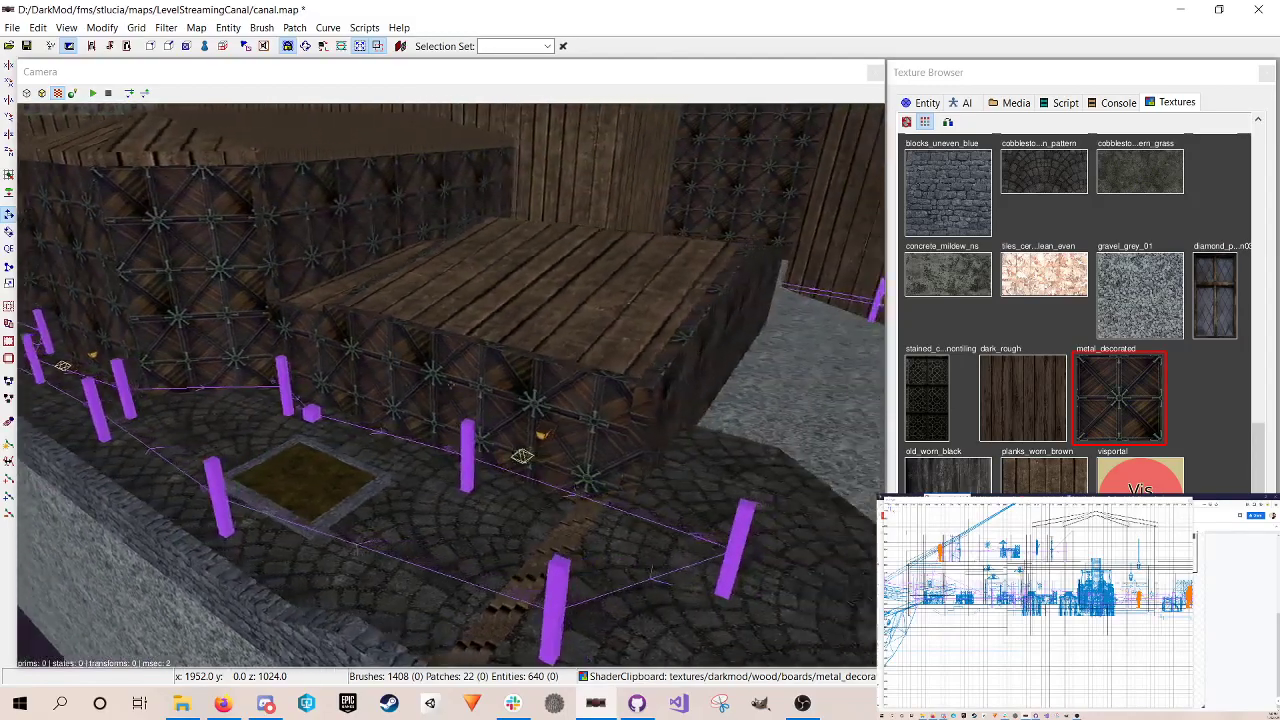
key(Right)
key(Up)
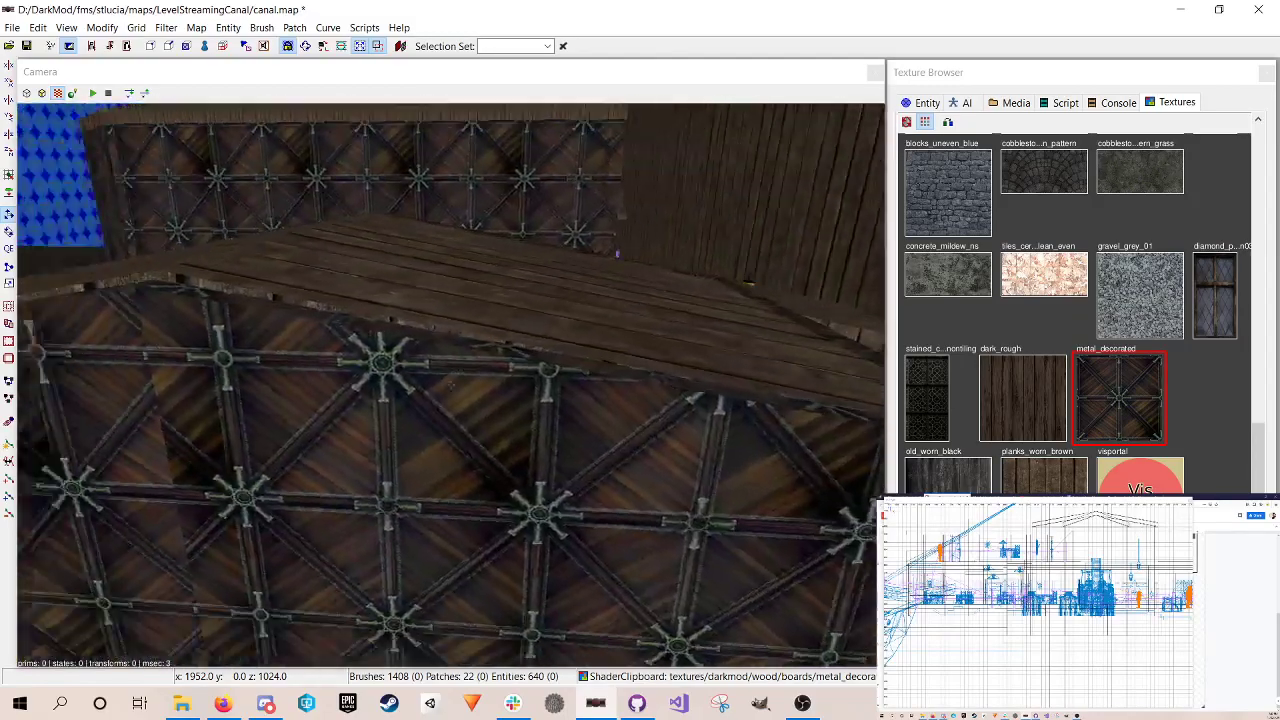
Step: Inspect the low building's corner and covered passage, the hedge garden, and the canal with its tall walls
key(Down)
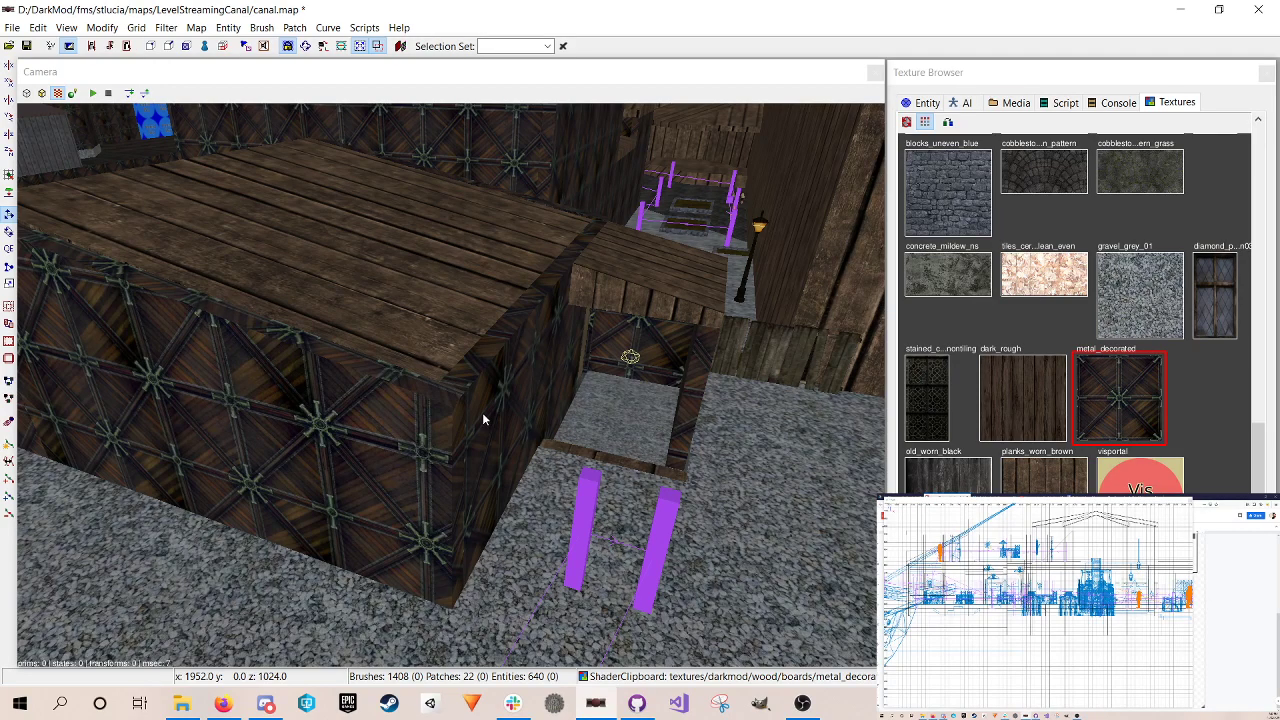
right_click(532, 400)
key(Down)
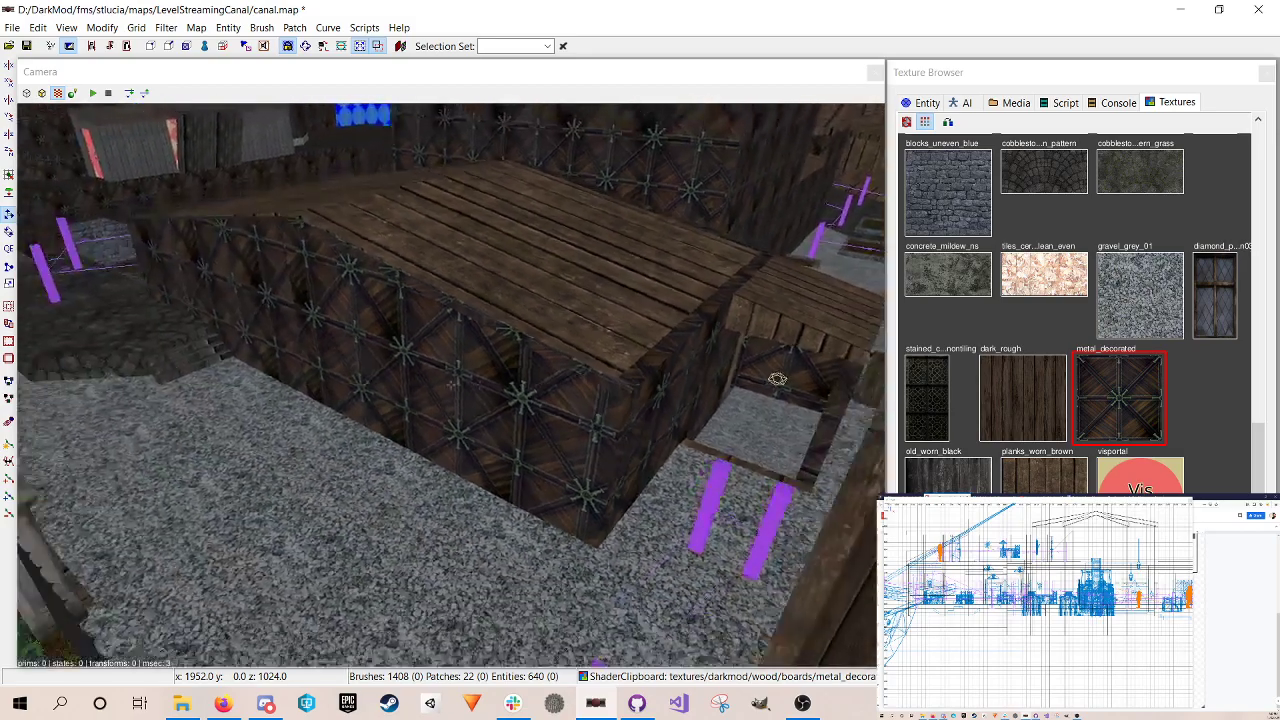
key(Down)
right_click(532, 400)
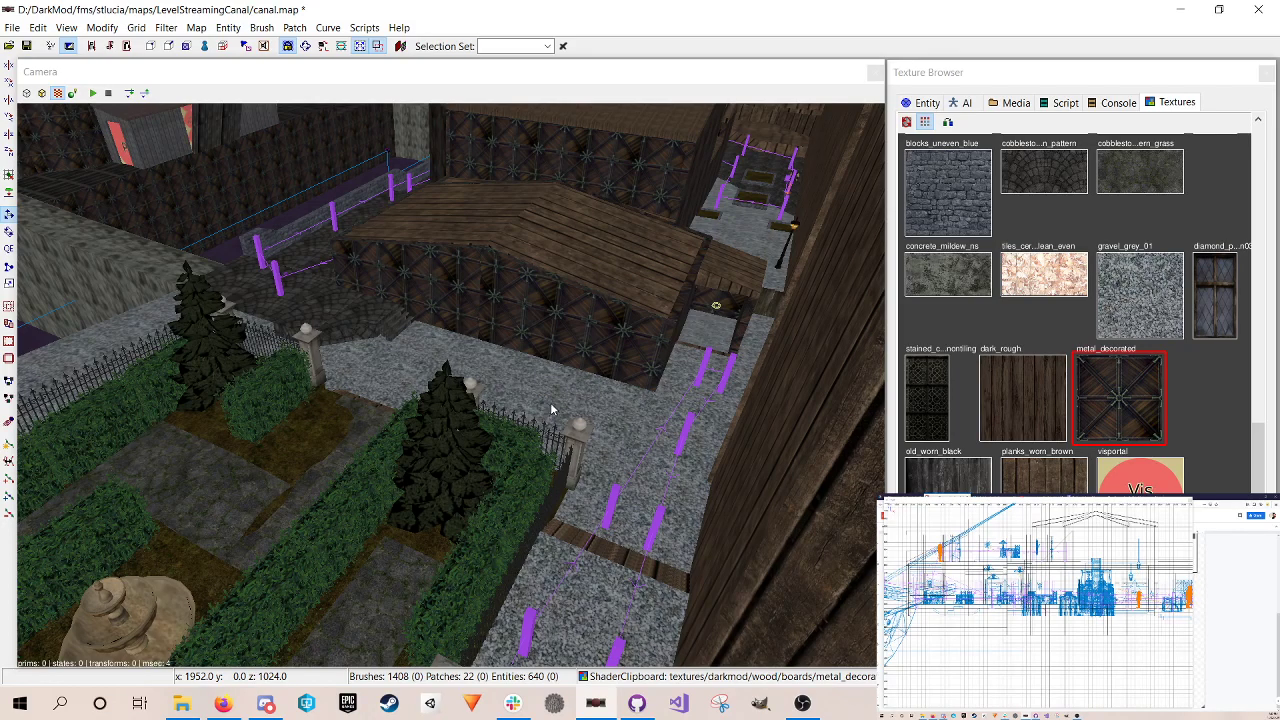
right_click(552, 410)
key(Up)
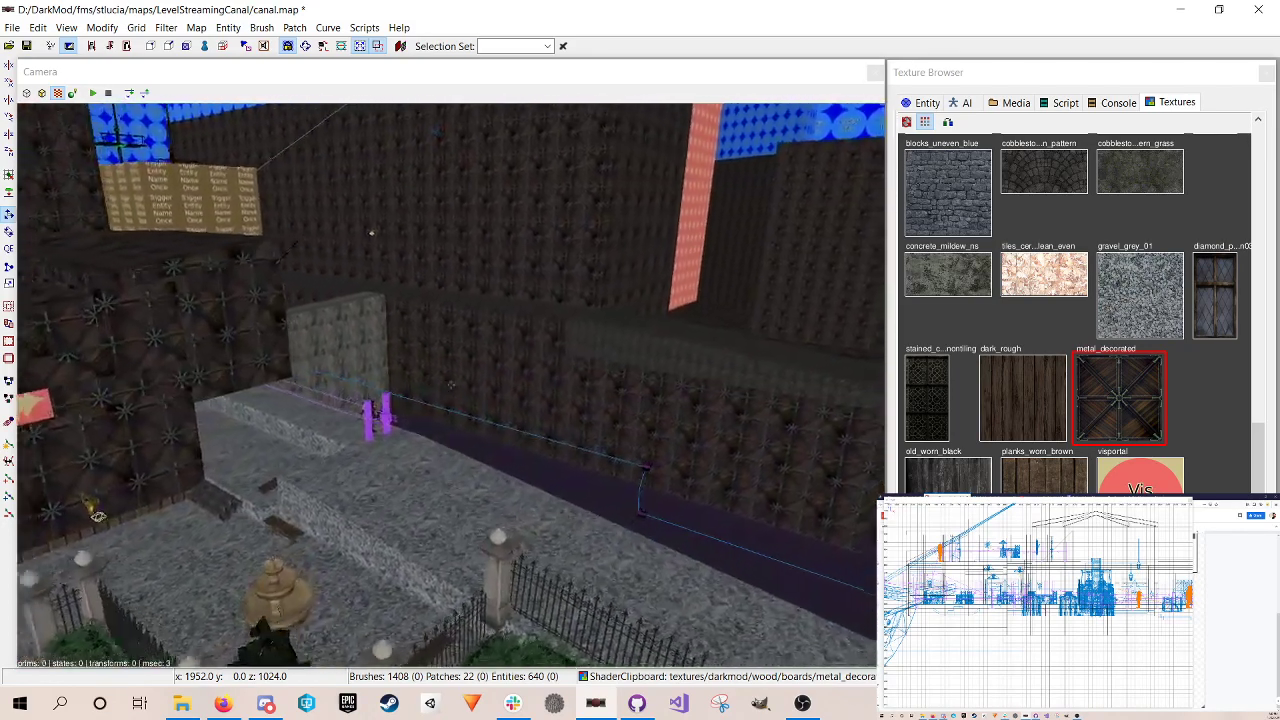
right_click(551, 397)
right_click(551, 397)
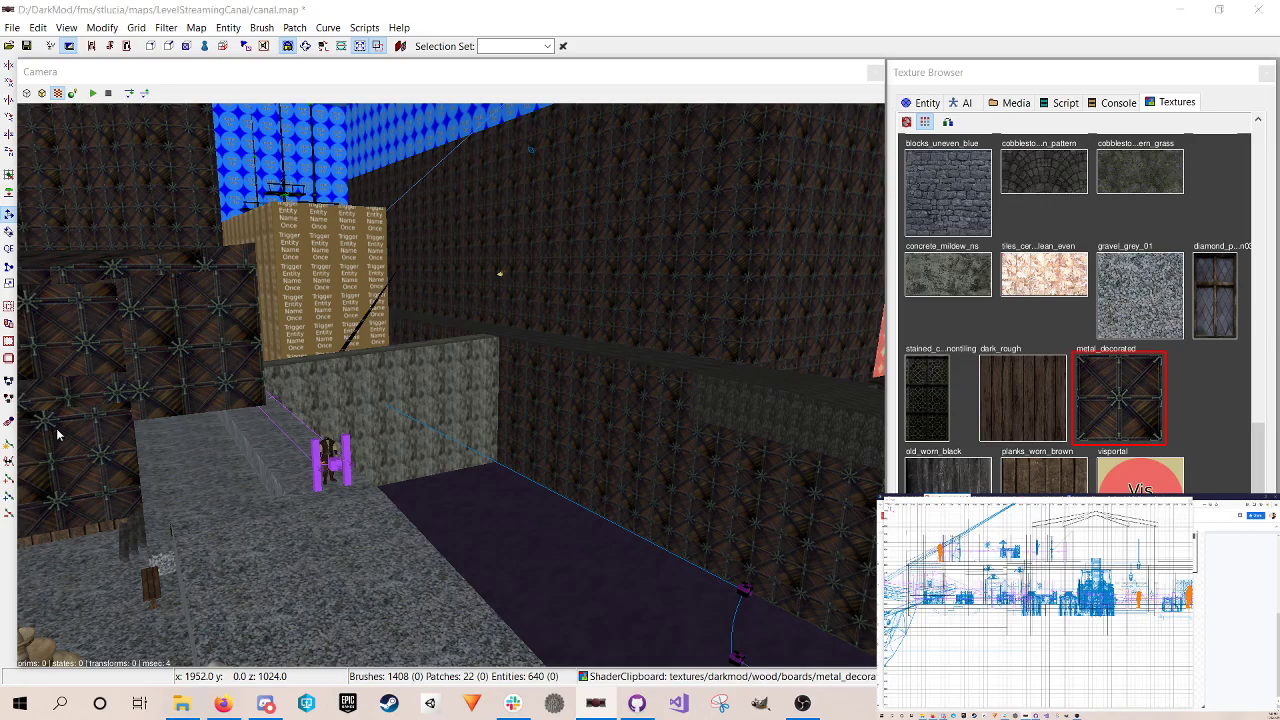
Step: Return inside the machine hall and examine its visportal doorway, wall gears, engine and gabled ceiling
right_click(56, 430)
scroll(450, 385, up, 10)
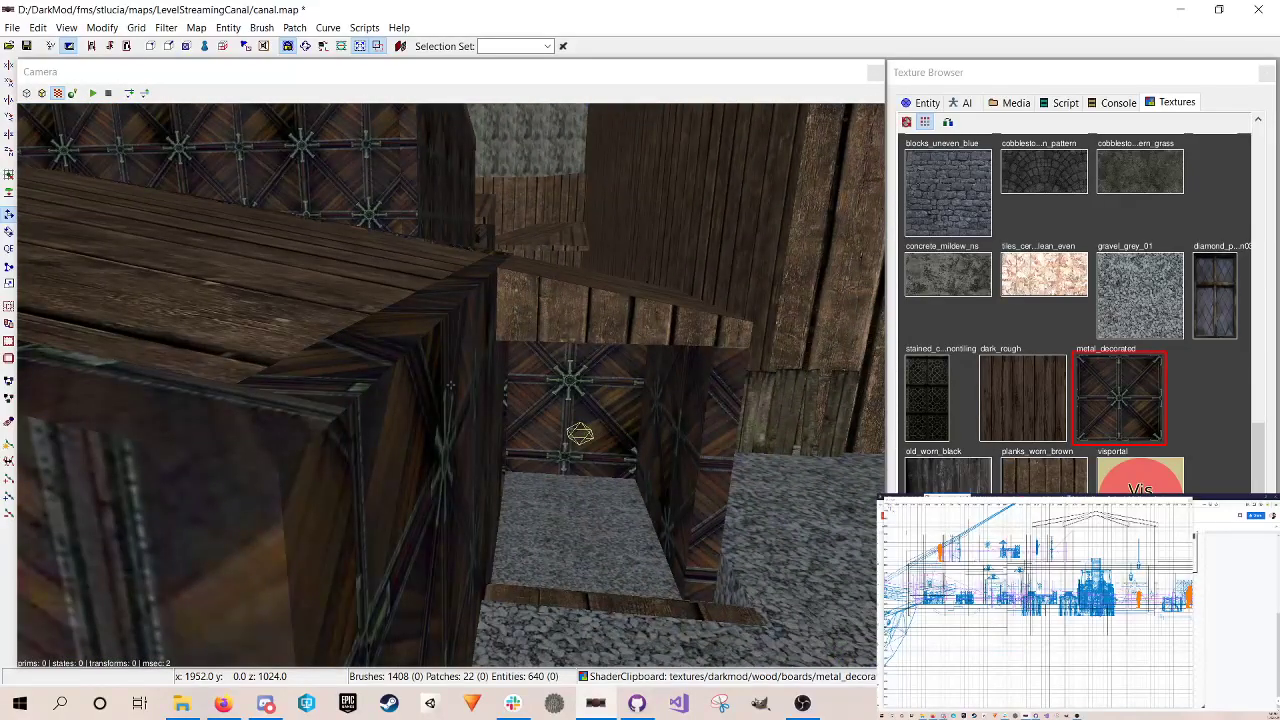
scroll(450, 385, up, 10)
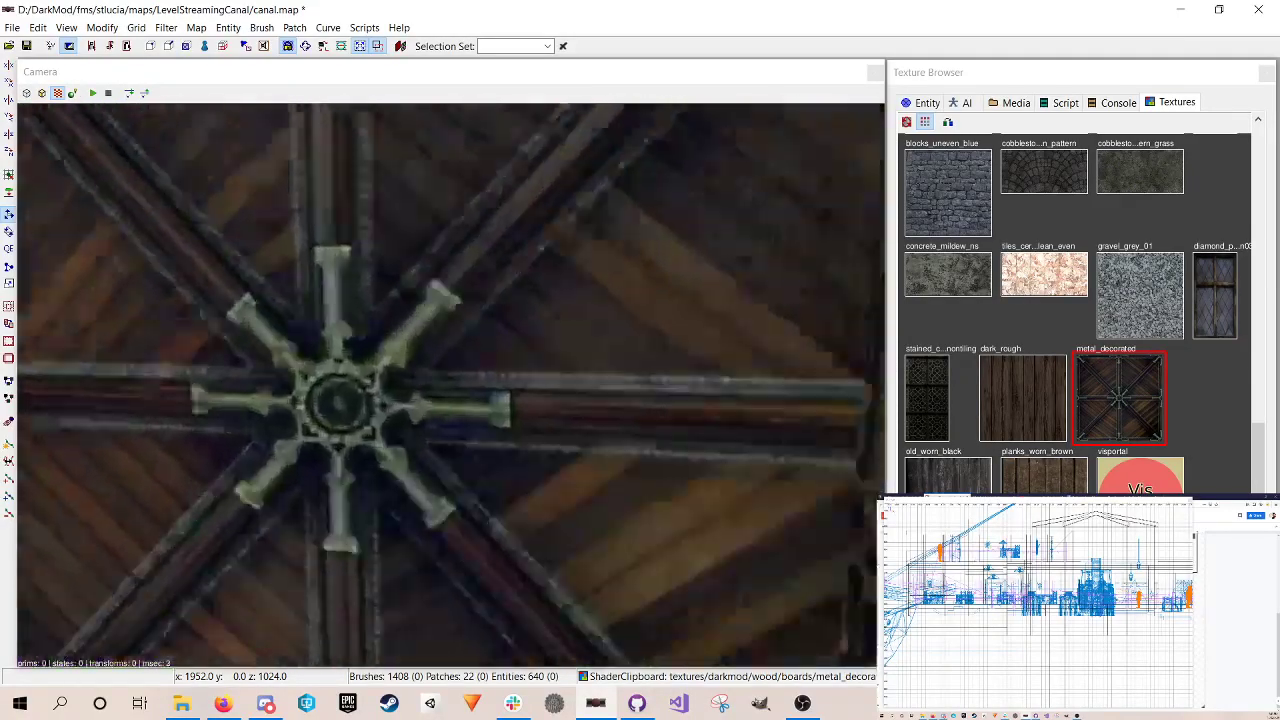
scroll(450, 385, up, 10)
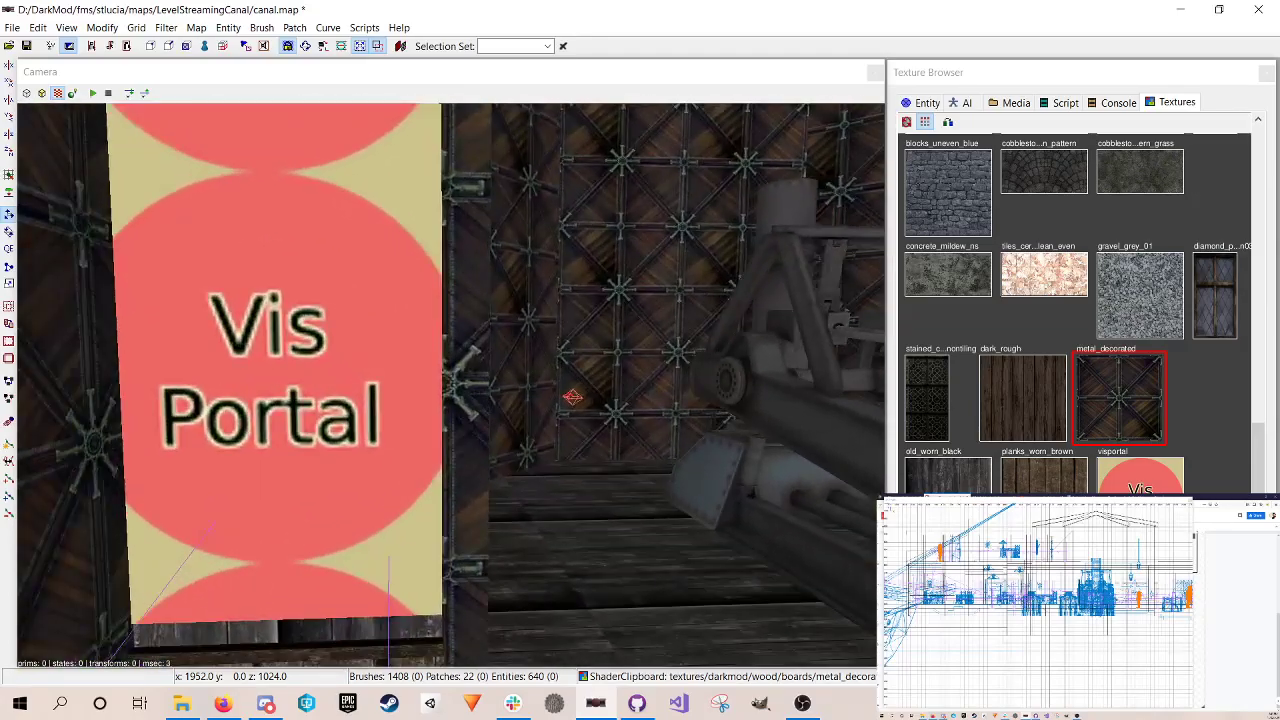
scroll(391, 307, down, 6)
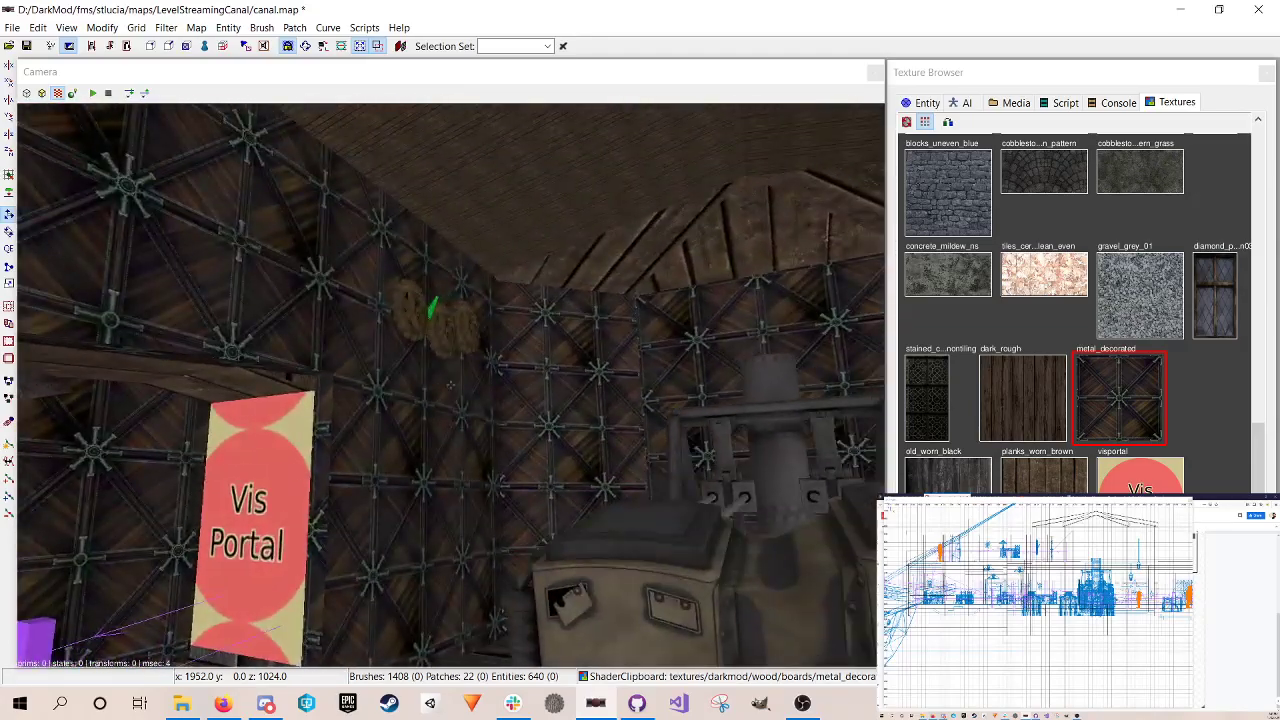
right_click(391, 307)
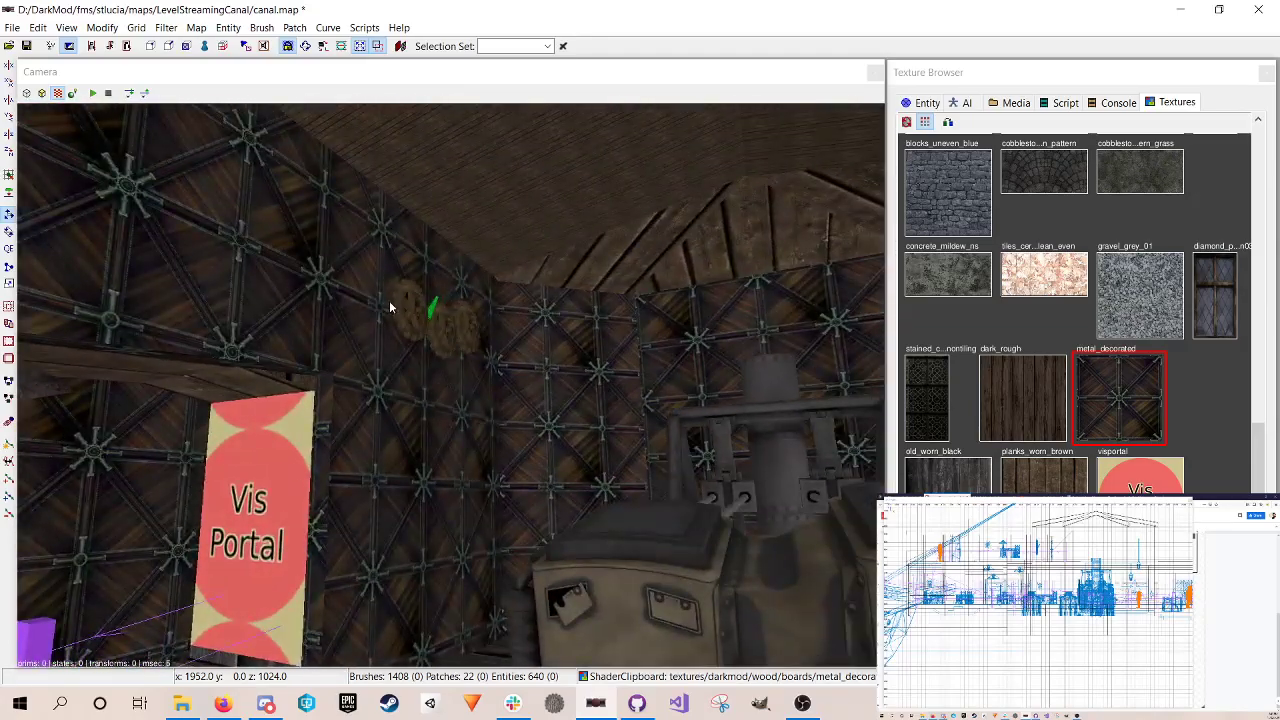
right_click(534, 303)
scroll(450, 385, up, 8)
scroll(450, 385, down, 8)
right_click(534, 305)
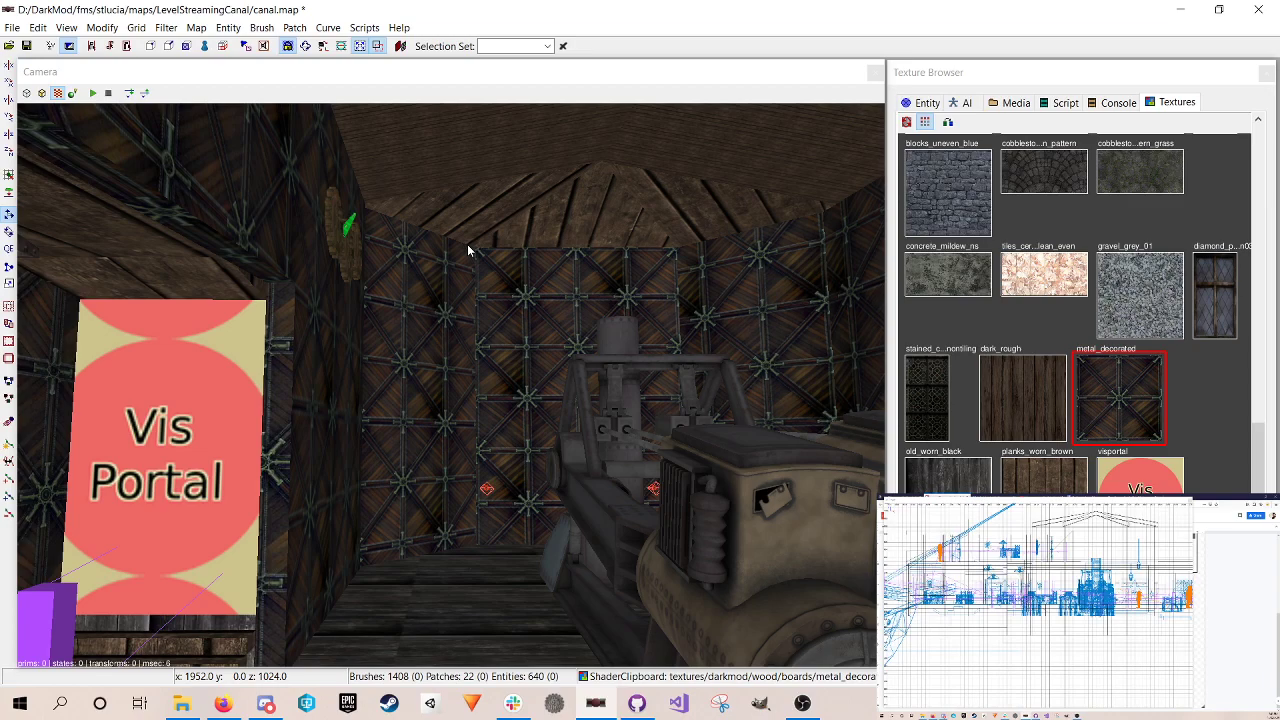
right_click(459, 247)
right_click(459, 247)
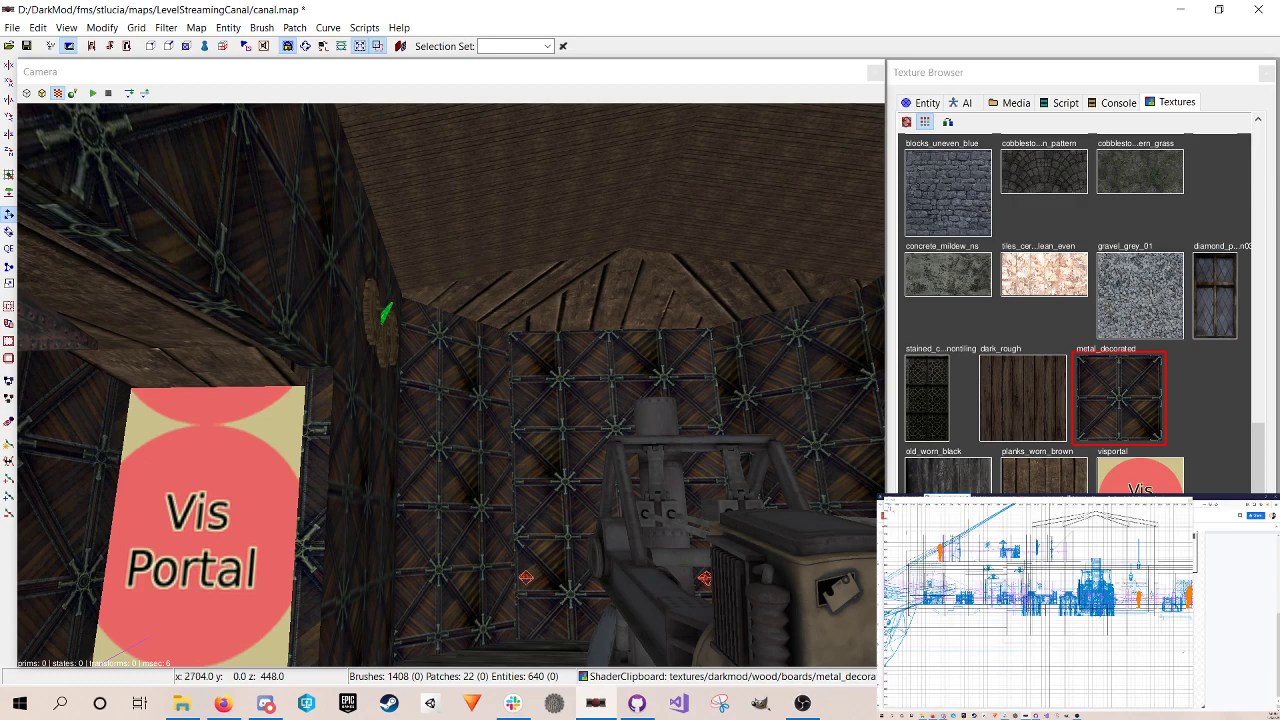
Step: Check the livestream page in the browser and re-examine the machine hall's engine, back wall and ceiling in the map editor
click(1024, 496)
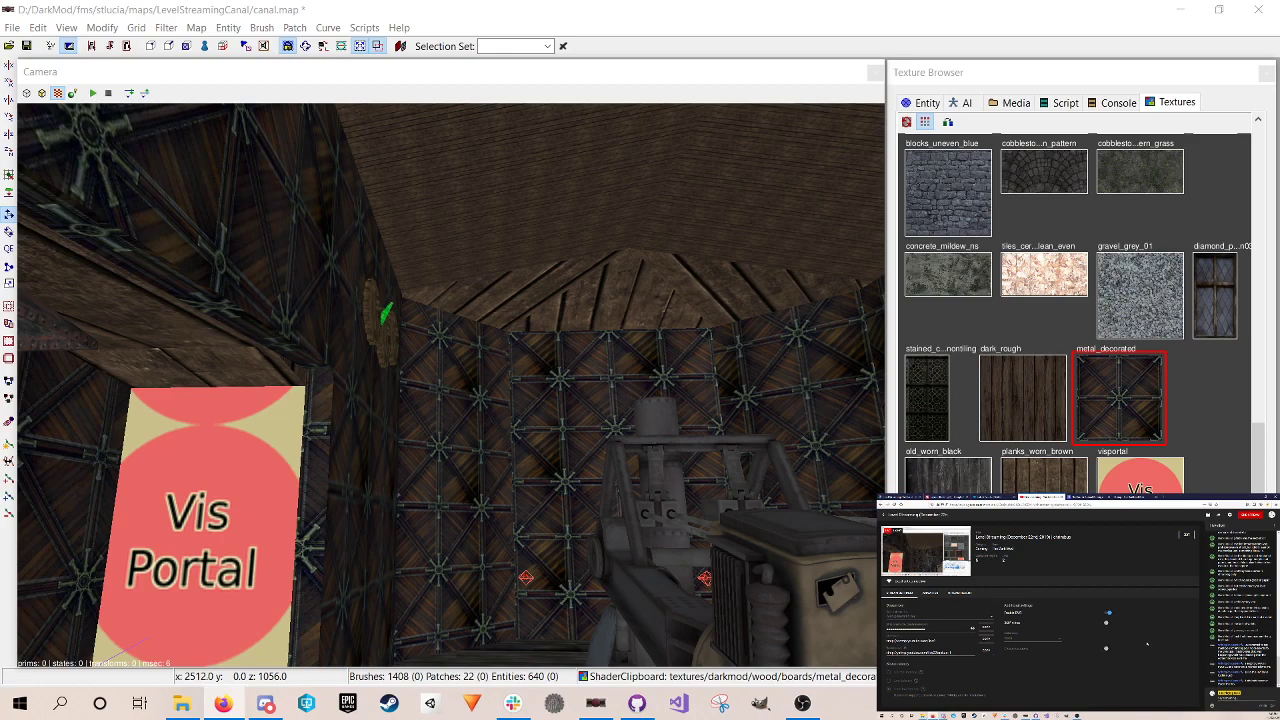
right_click(523, 369)
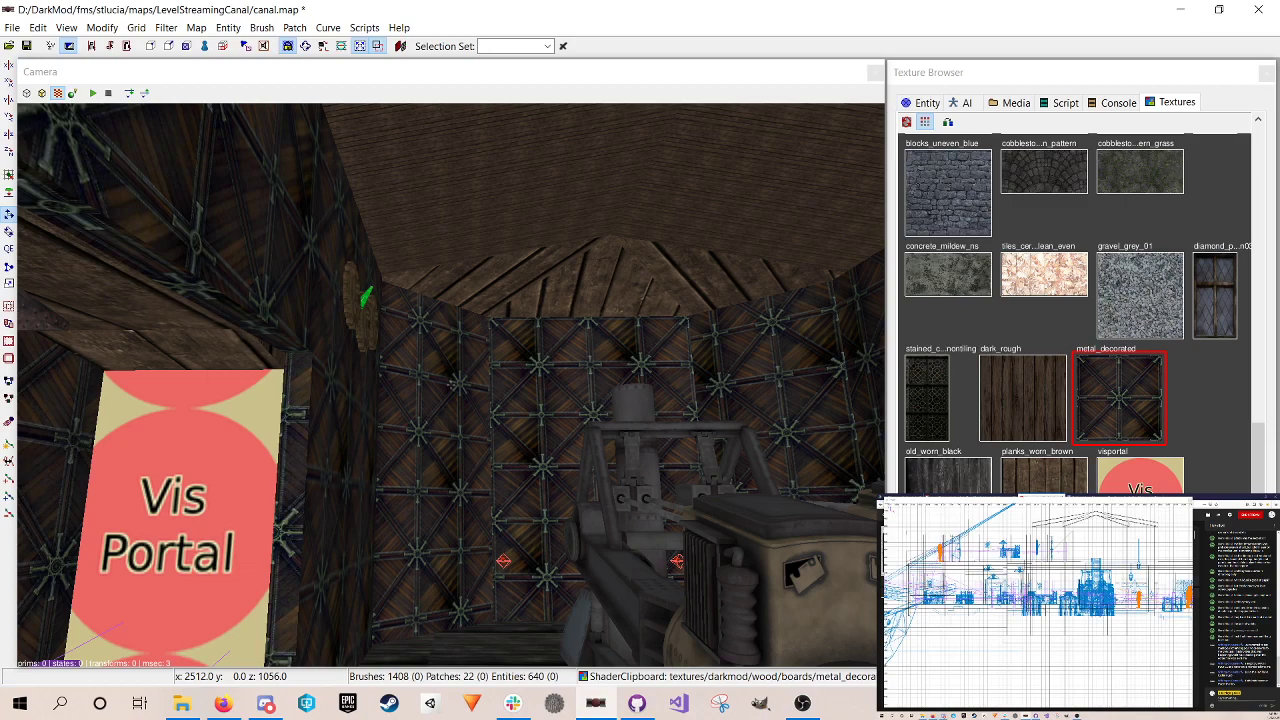
key(Down)
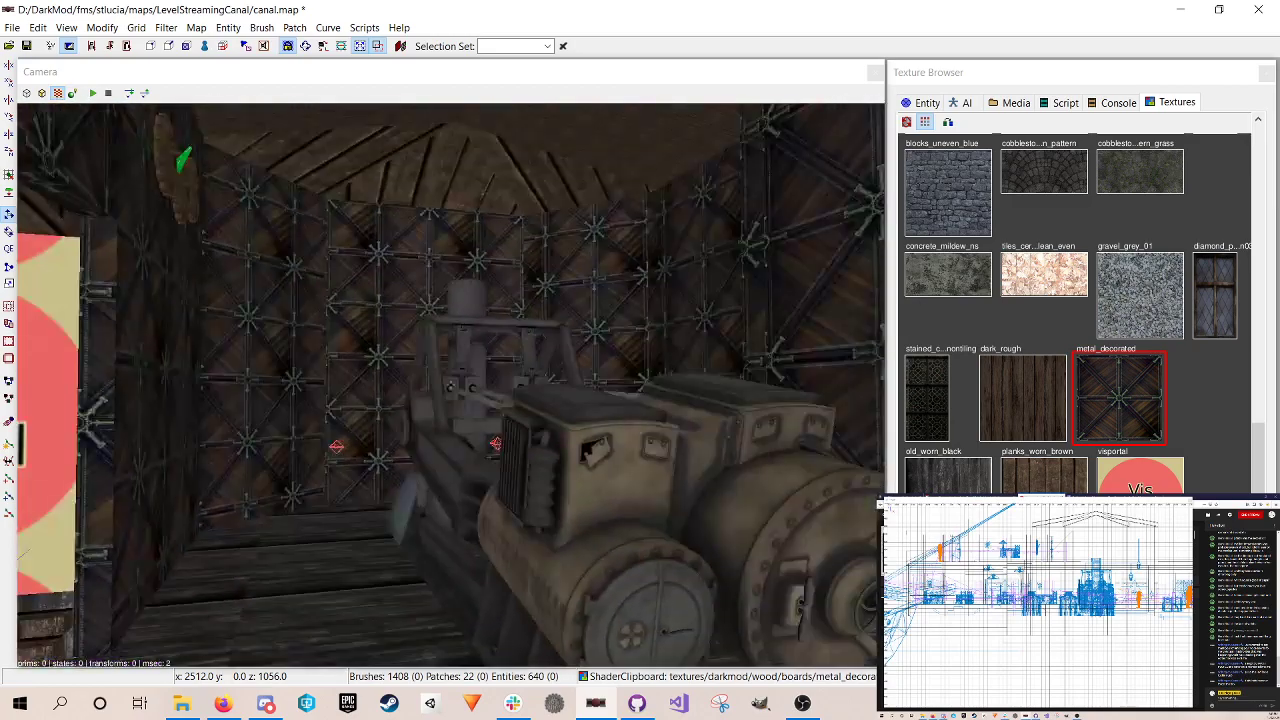
key(Up)
right_click(523, 364)
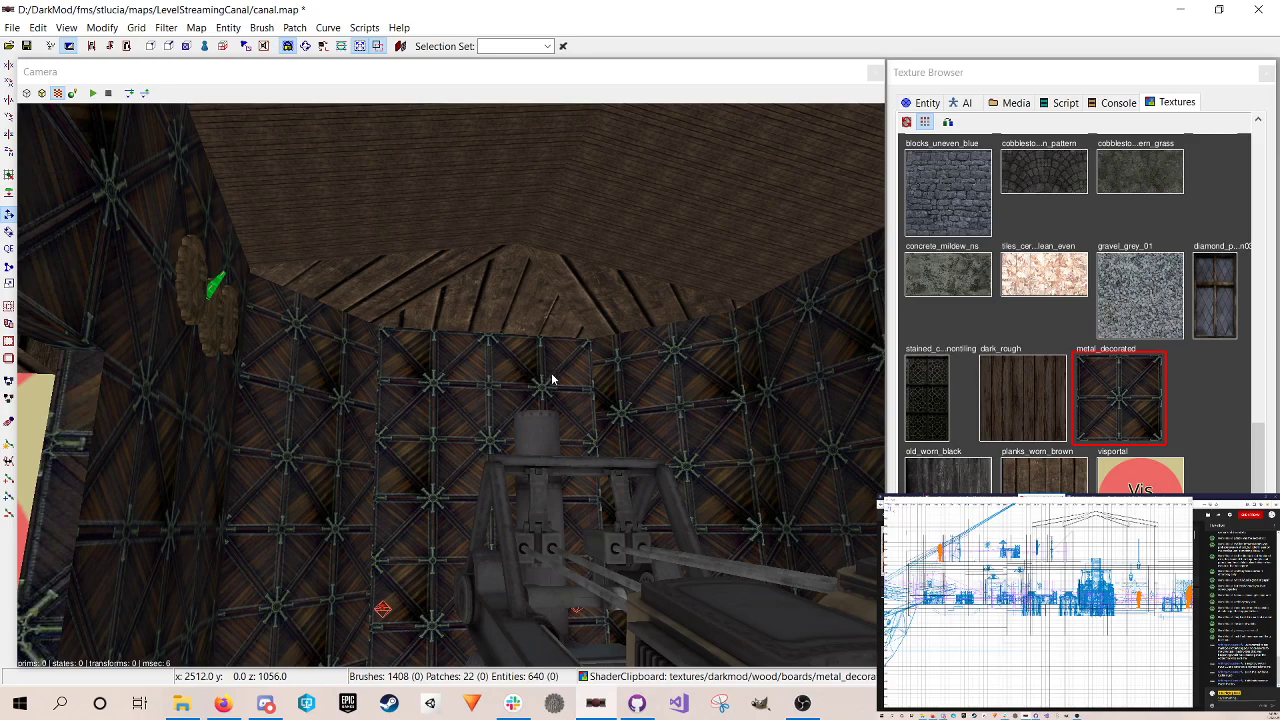
right_click(516, 376)
key(Down)
key(Up)
right_click(516, 376)
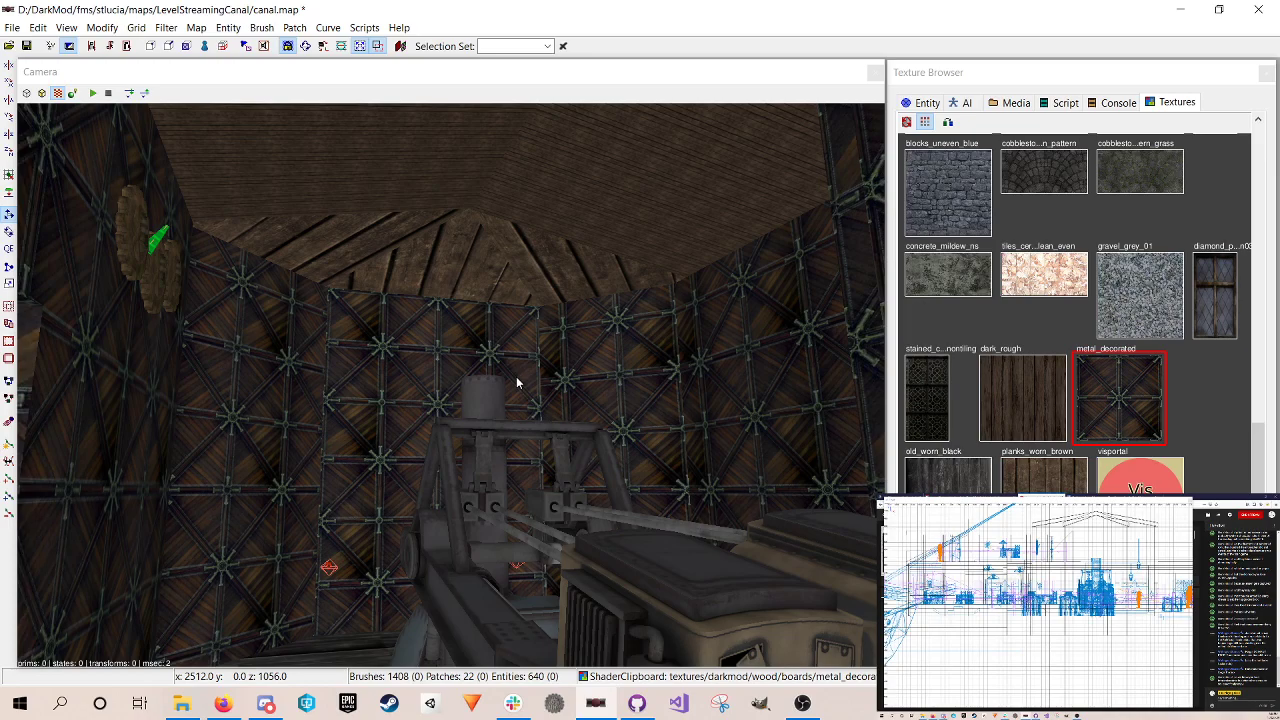
Step: Re-examine the machine hall's engine, back wall, ceiling and wall-mounted gears from around the visportal doorway
right_click(517, 381)
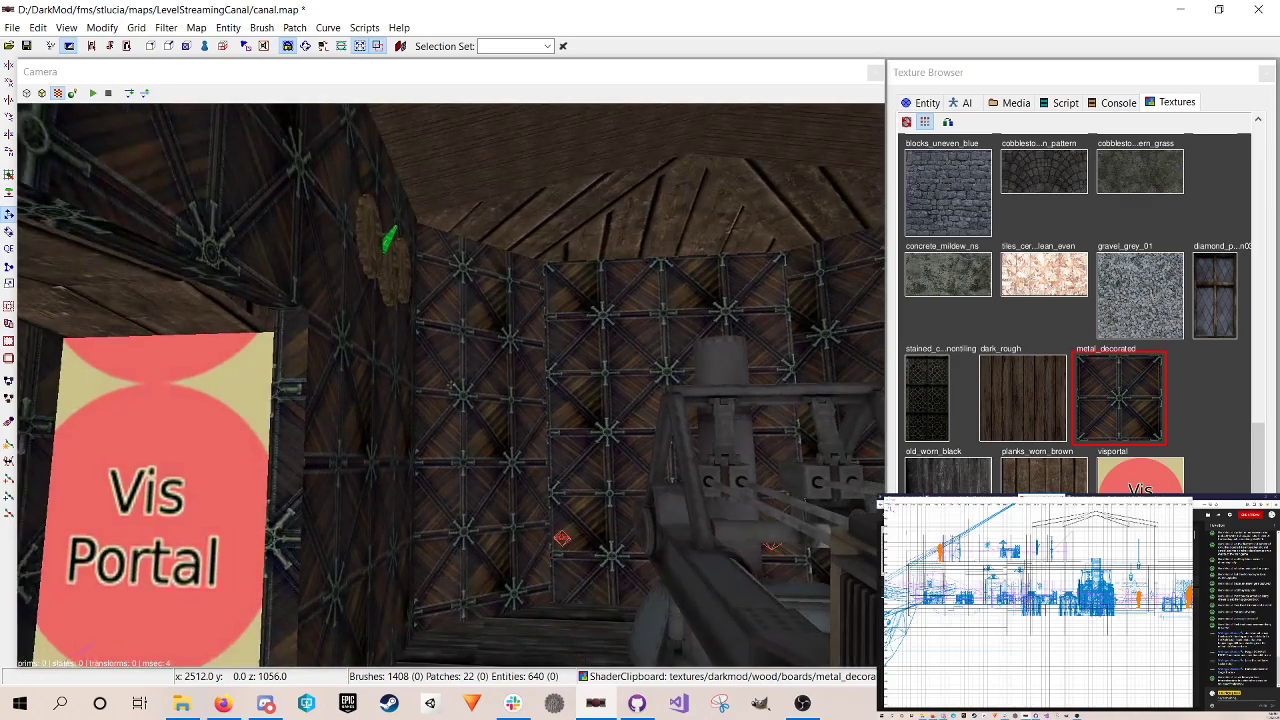
right_click(503, 375)
right_click(503, 375)
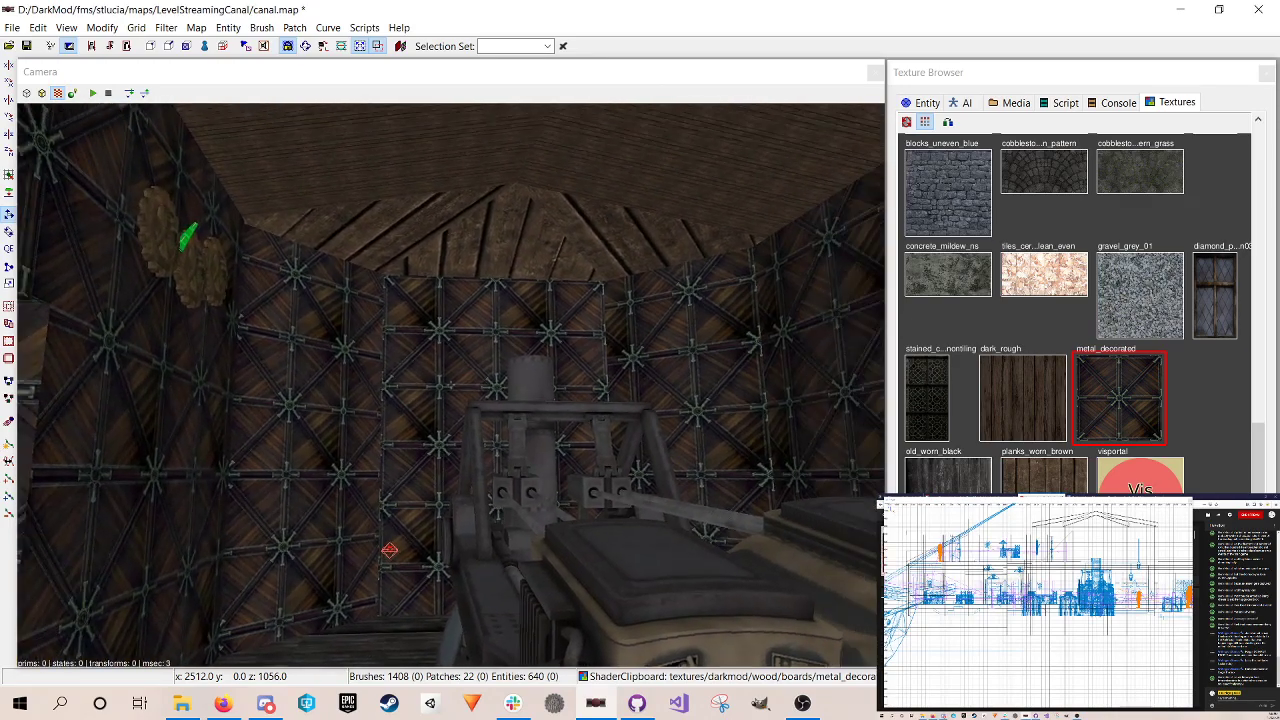
right_click(501, 381)
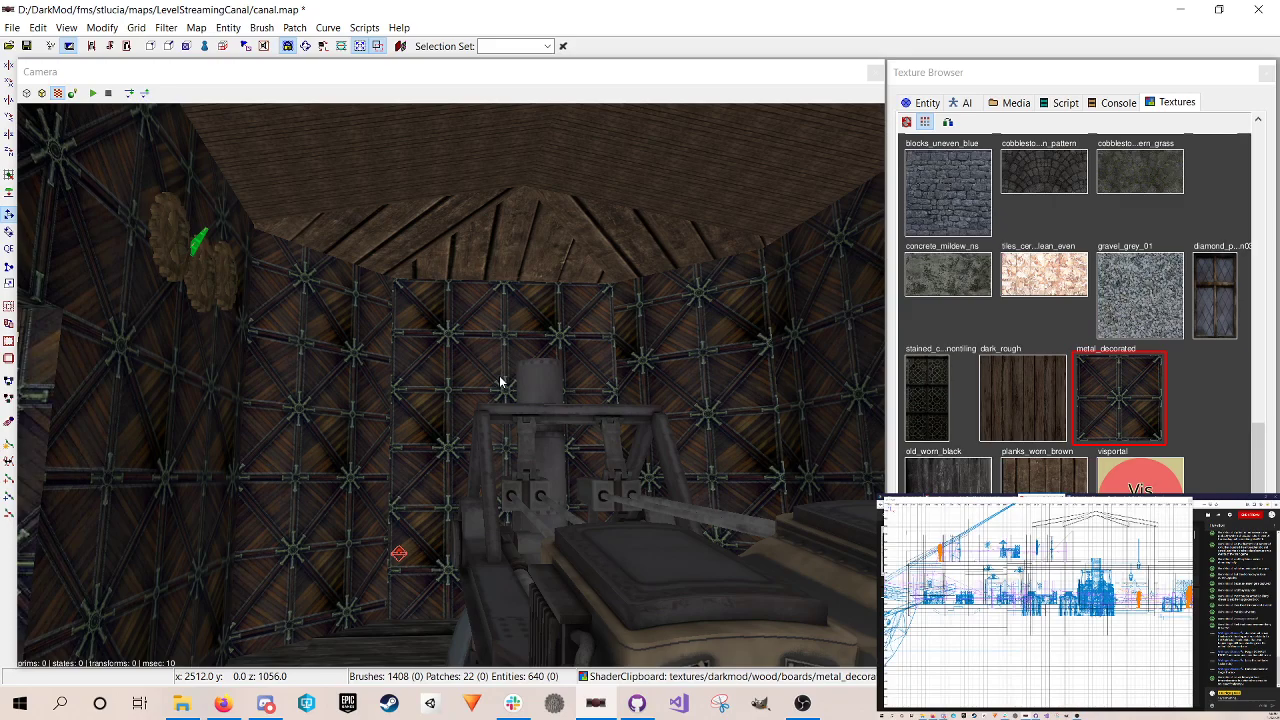
right_drag(500, 376, 500, 376)
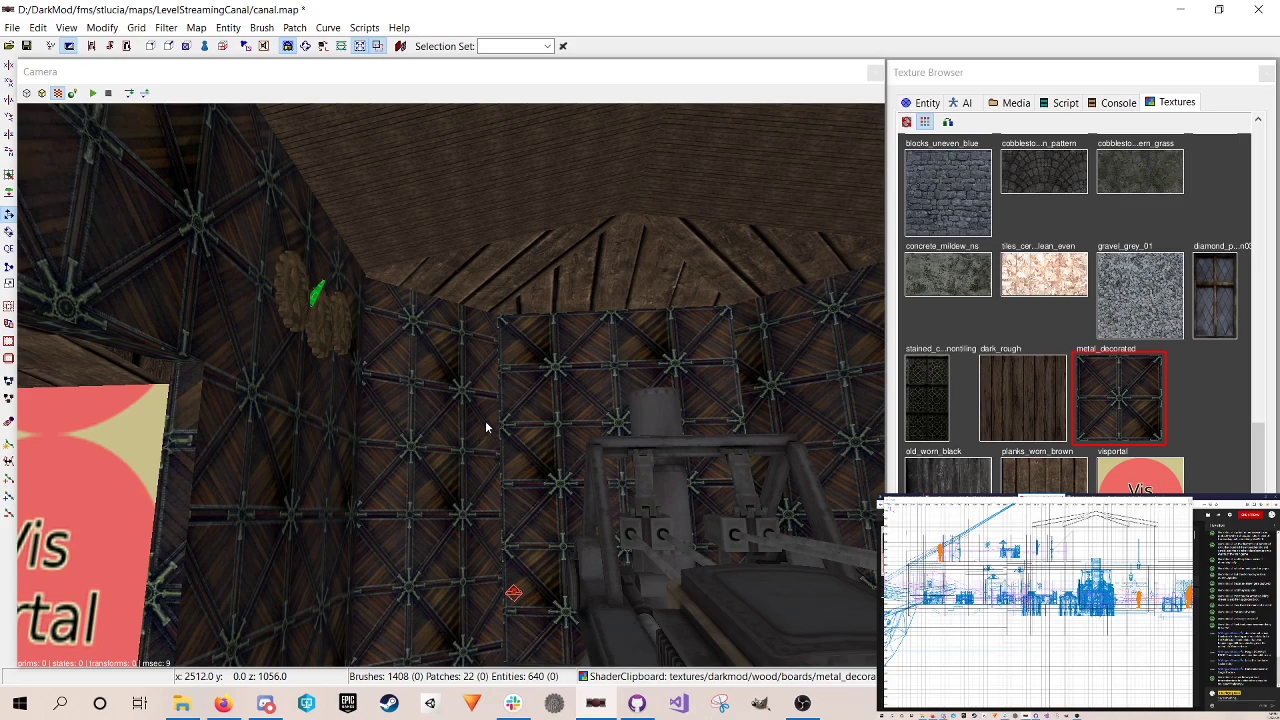
right_click(485, 424)
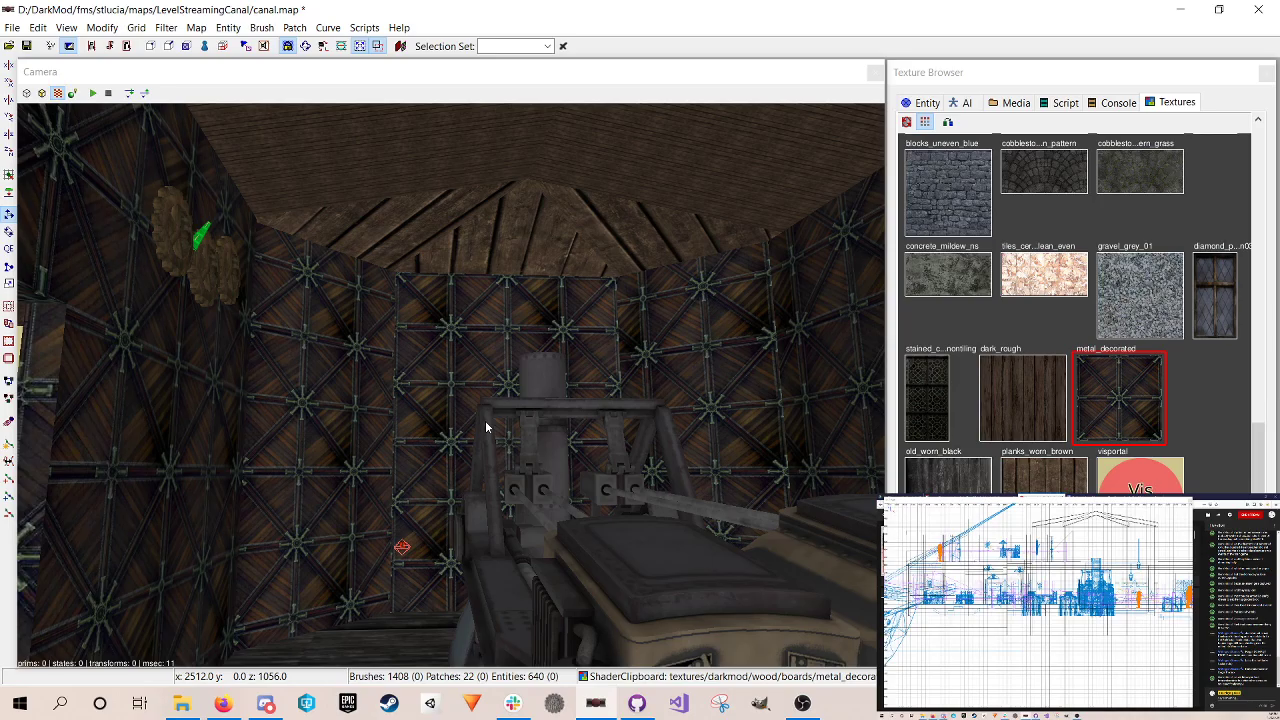
right_click(485, 427)
key(Up)
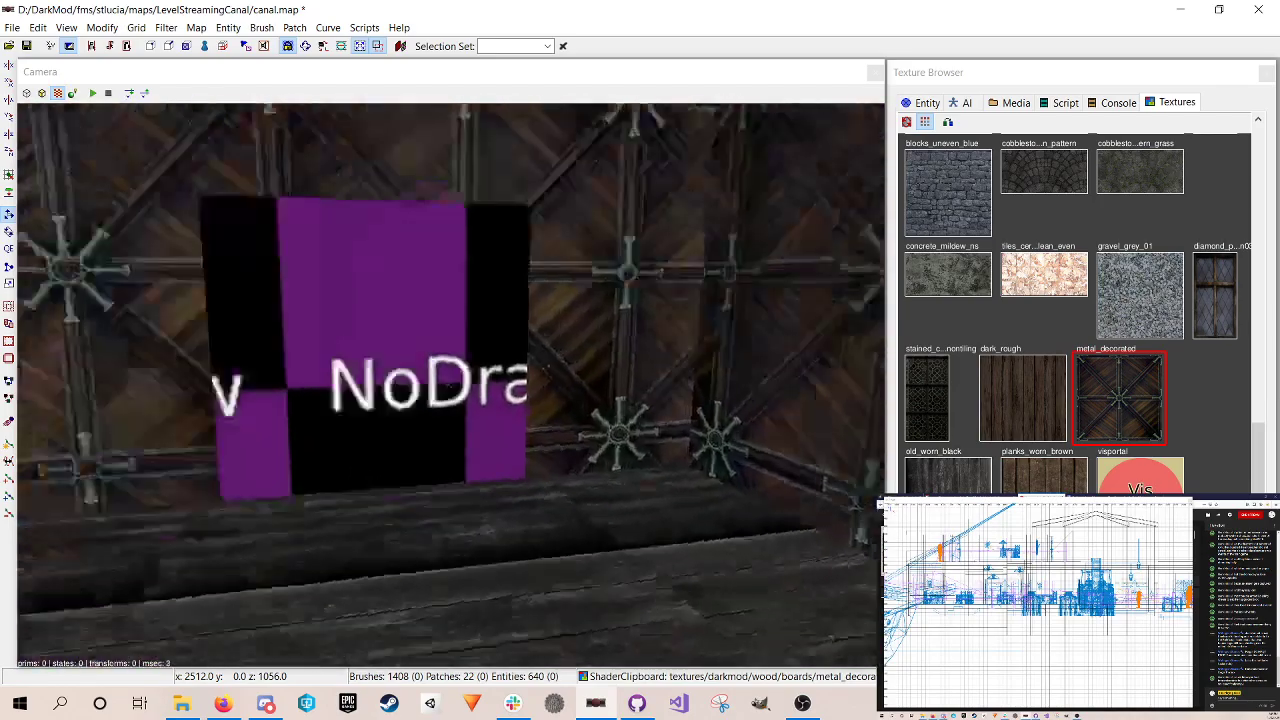
key(Up)
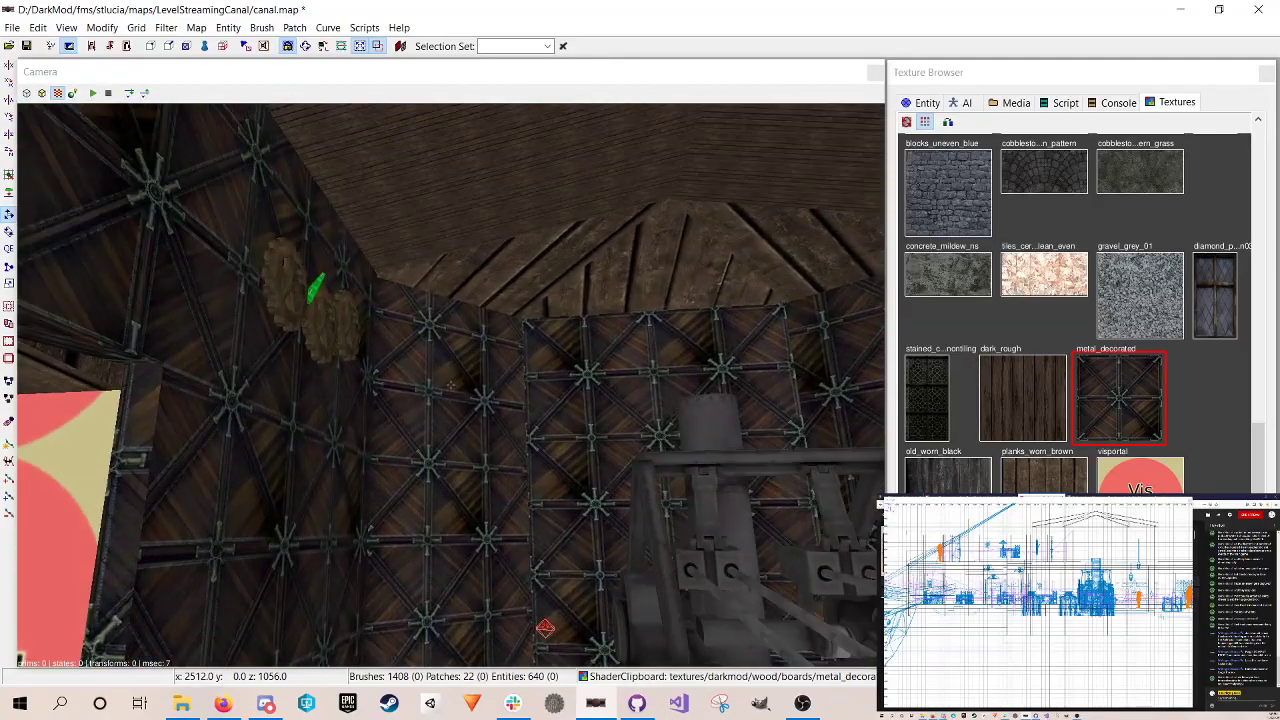
right_click(453, 415)
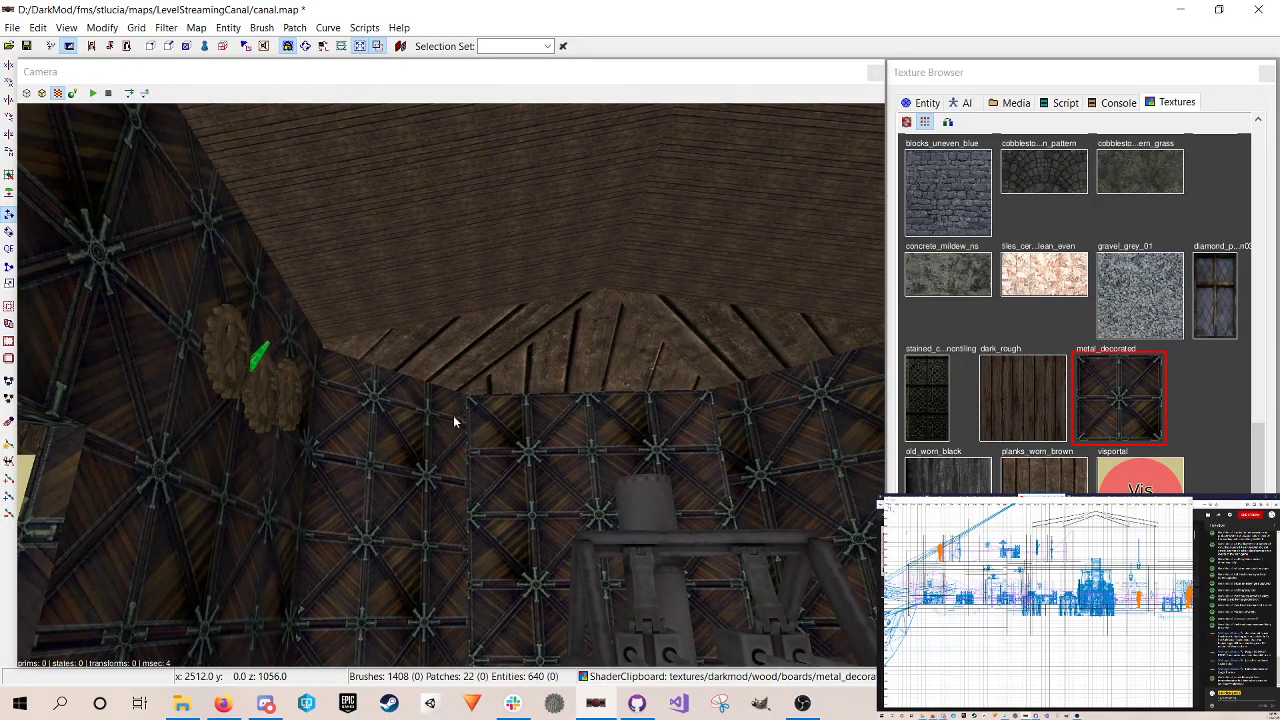
Step: Try moving the wall-mounted gears and their connecting piece to the hall's centreline, just beyond the engine, in the top view
shift+click(262, 357)
shift+click(233, 370)
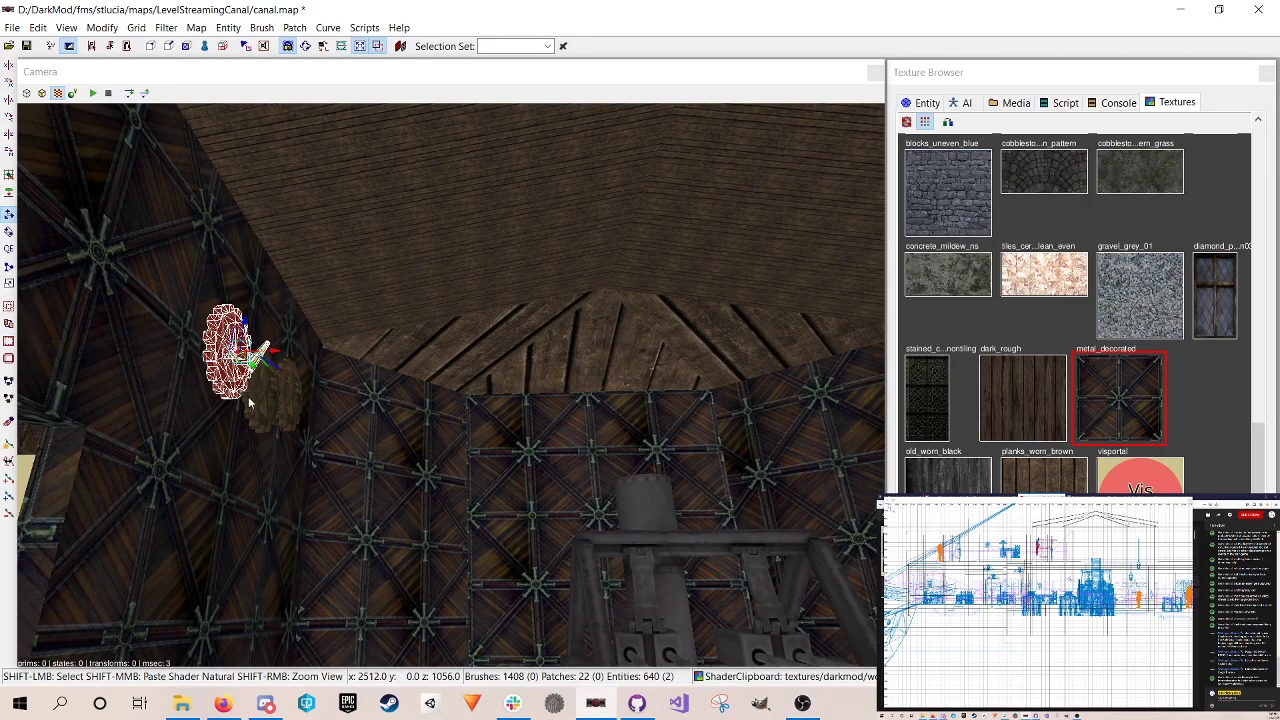
shift+click(265, 398)
shift+click(296, 403)
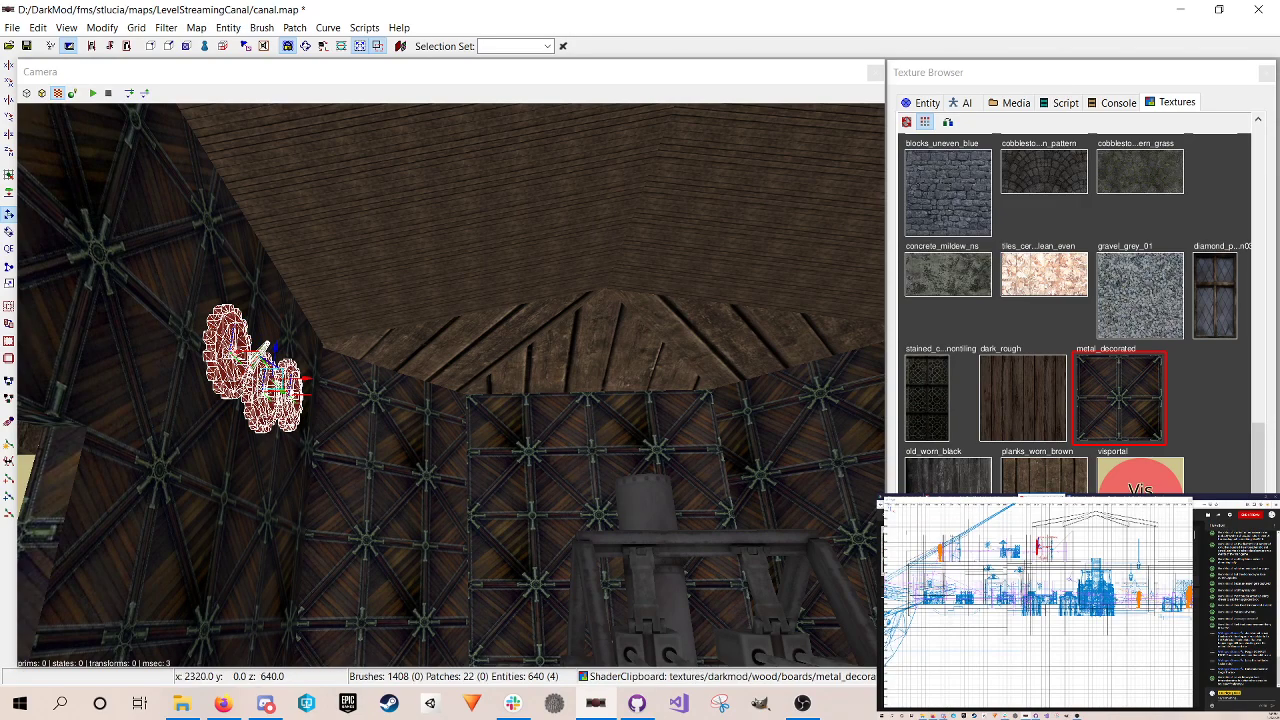
key(ctrl+Tab)
key(ctrl+Tab)
scroll(1037, 602, down, 2)
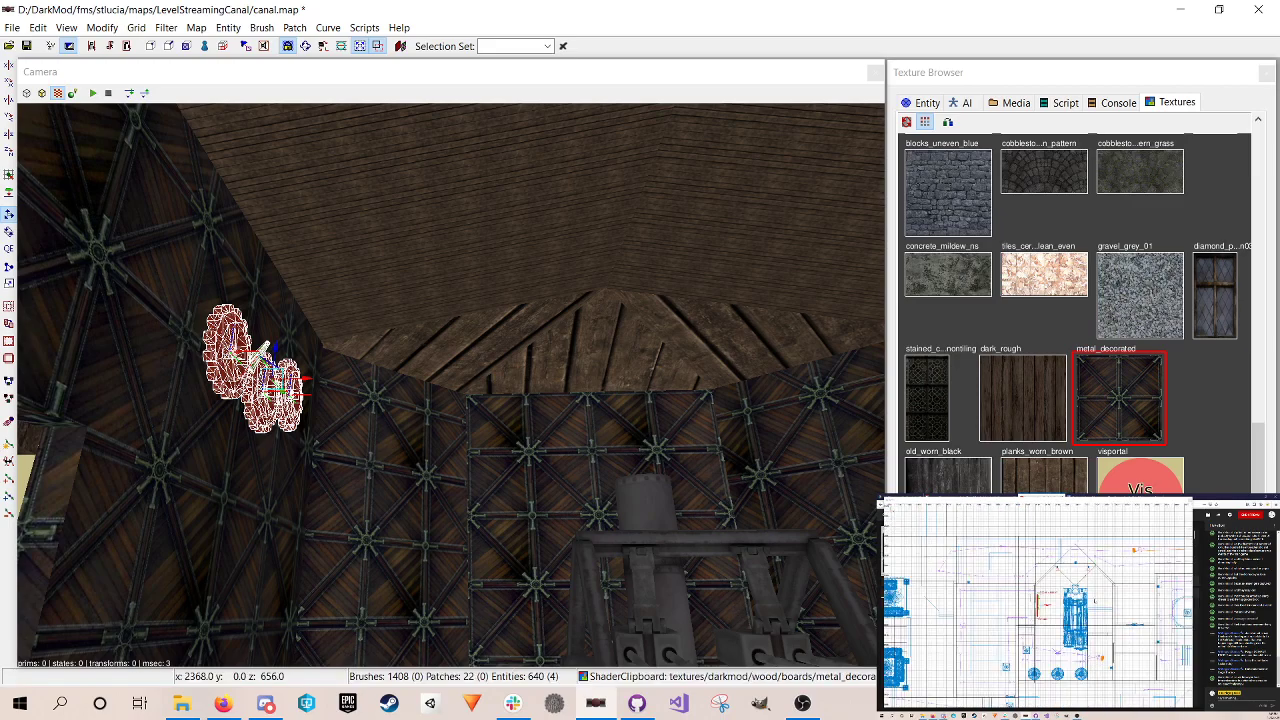
scroll(1090, 580, up, 3)
right_drag(1075, 590, 1051, 591)
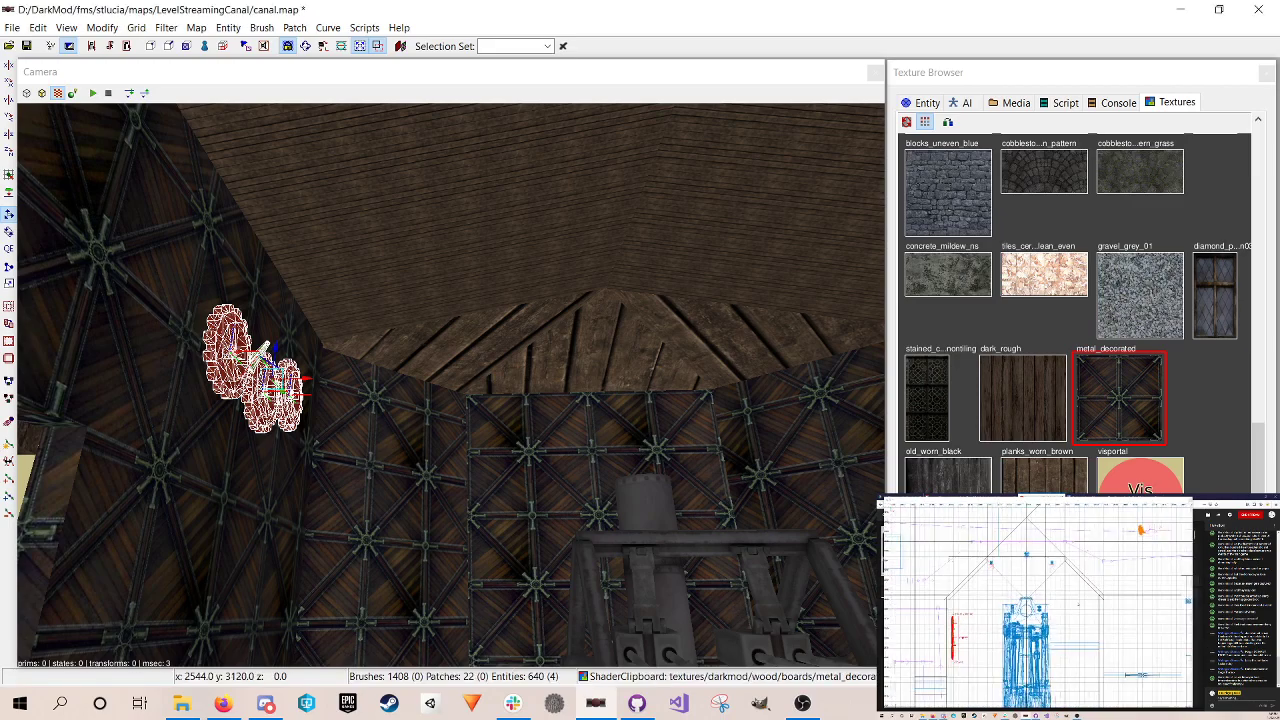
drag(952, 638, 1025, 565)
Step: Try rotating the selected gear assembly in the top view so it faces down the hall, parallel to the back wall
key(r)
key(r)
key(r)
key(e)
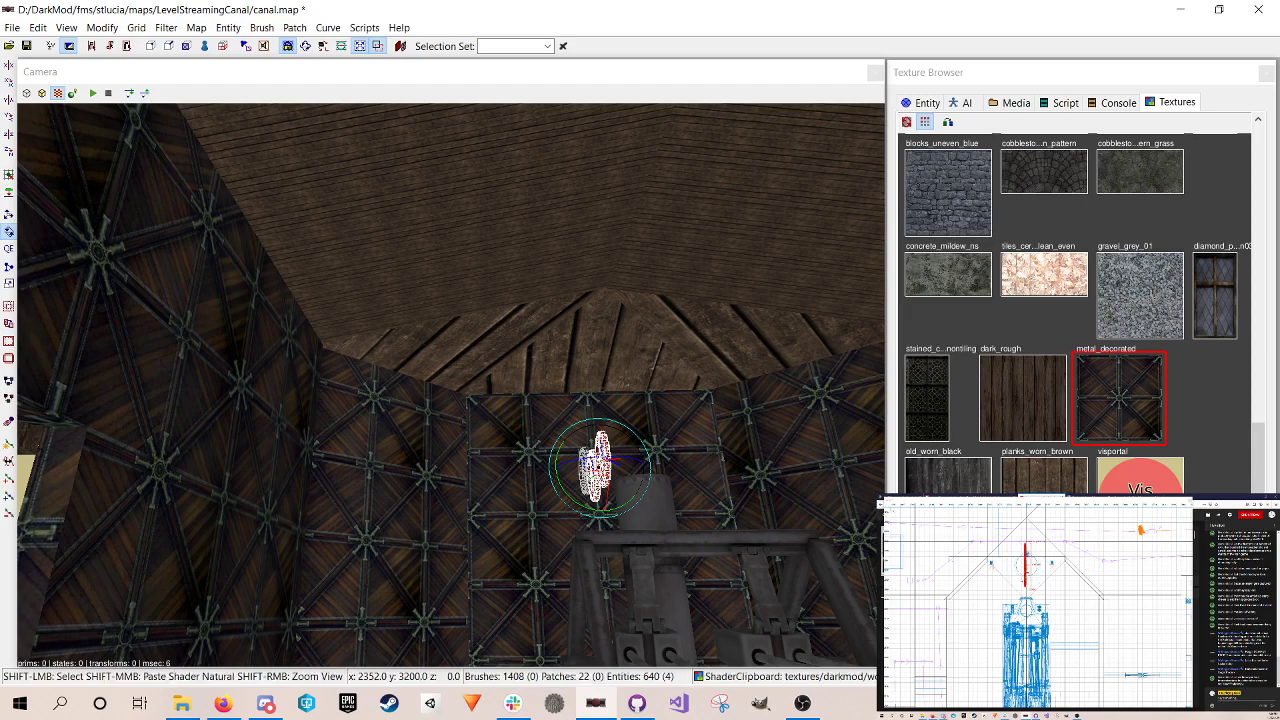
drag(1039, 573, 1018, 575)
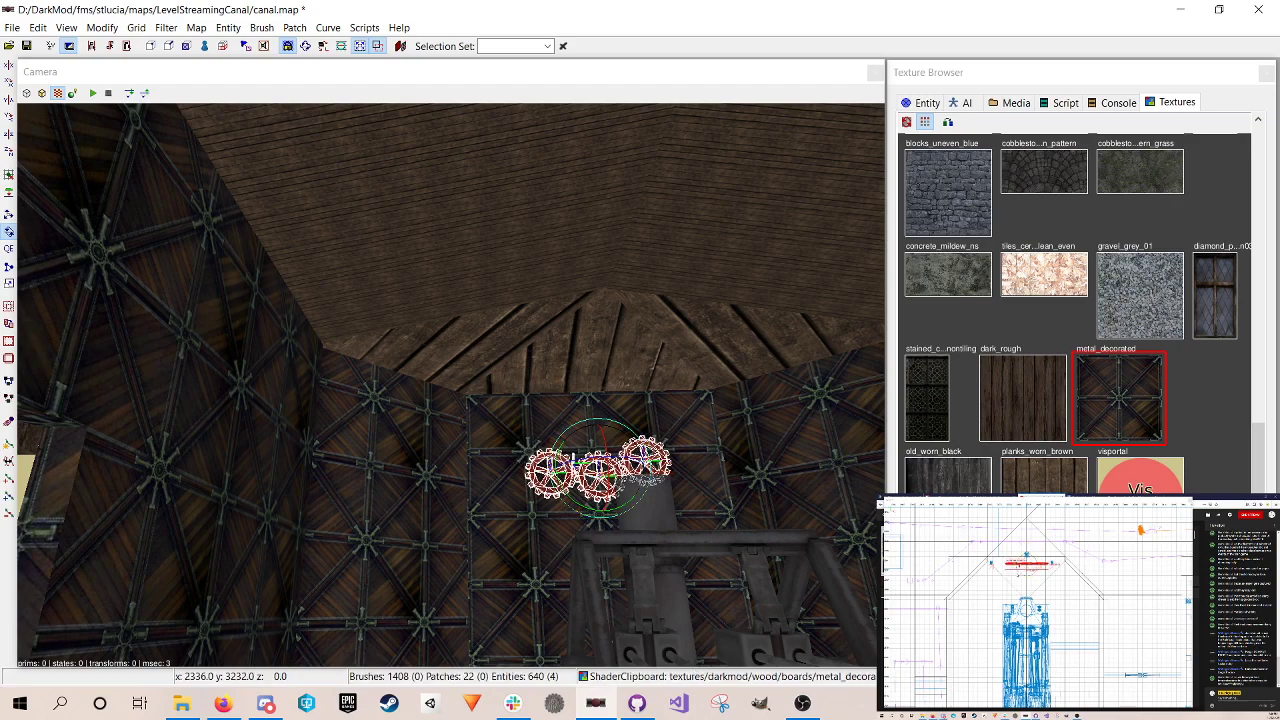
key(w)
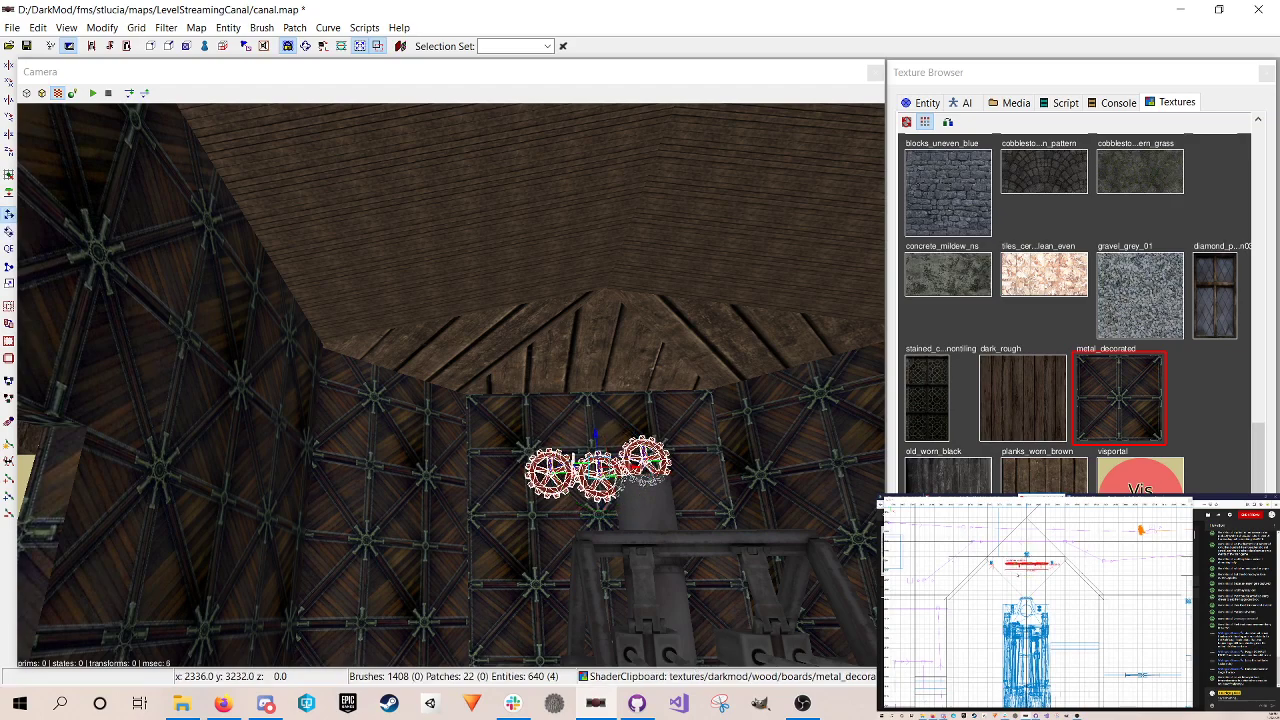
scroll(1028, 573, up, 3)
right_drag(1028, 573, 1028, 607)
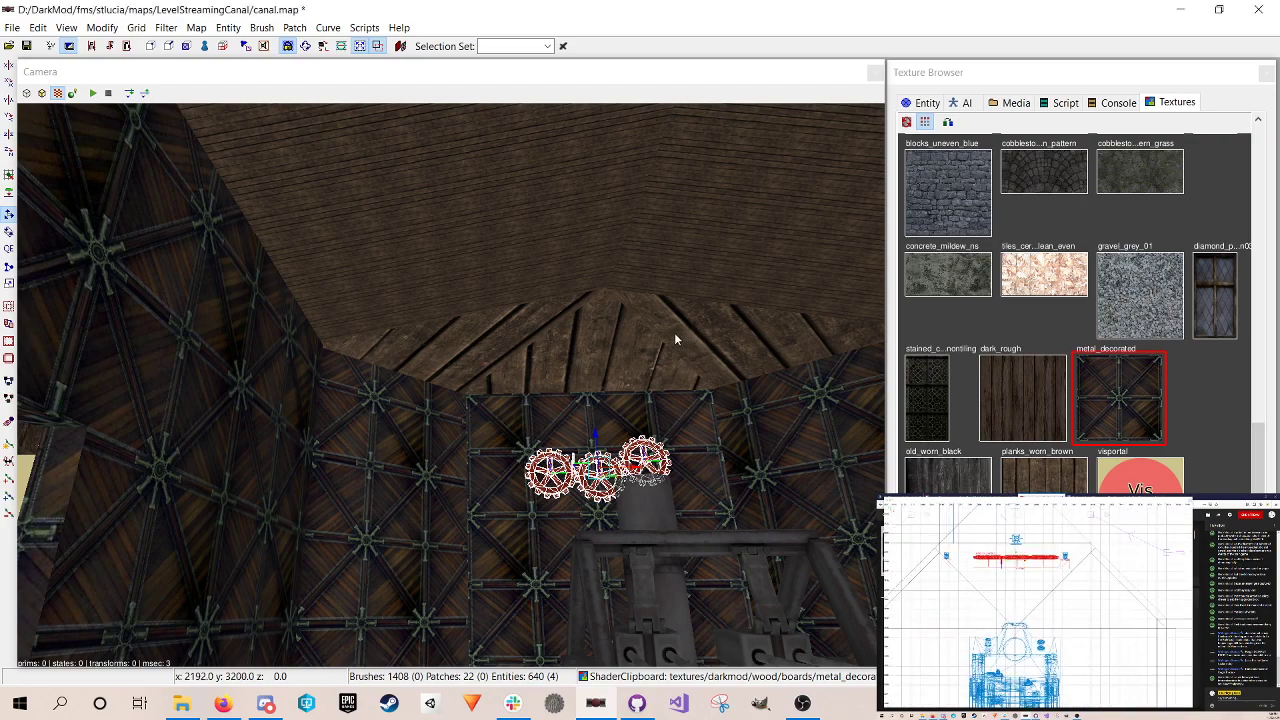
Step: Undo the gear assembly's rotation and move, and clear the selection
key(ctrl+z)
key(ctrl+z)
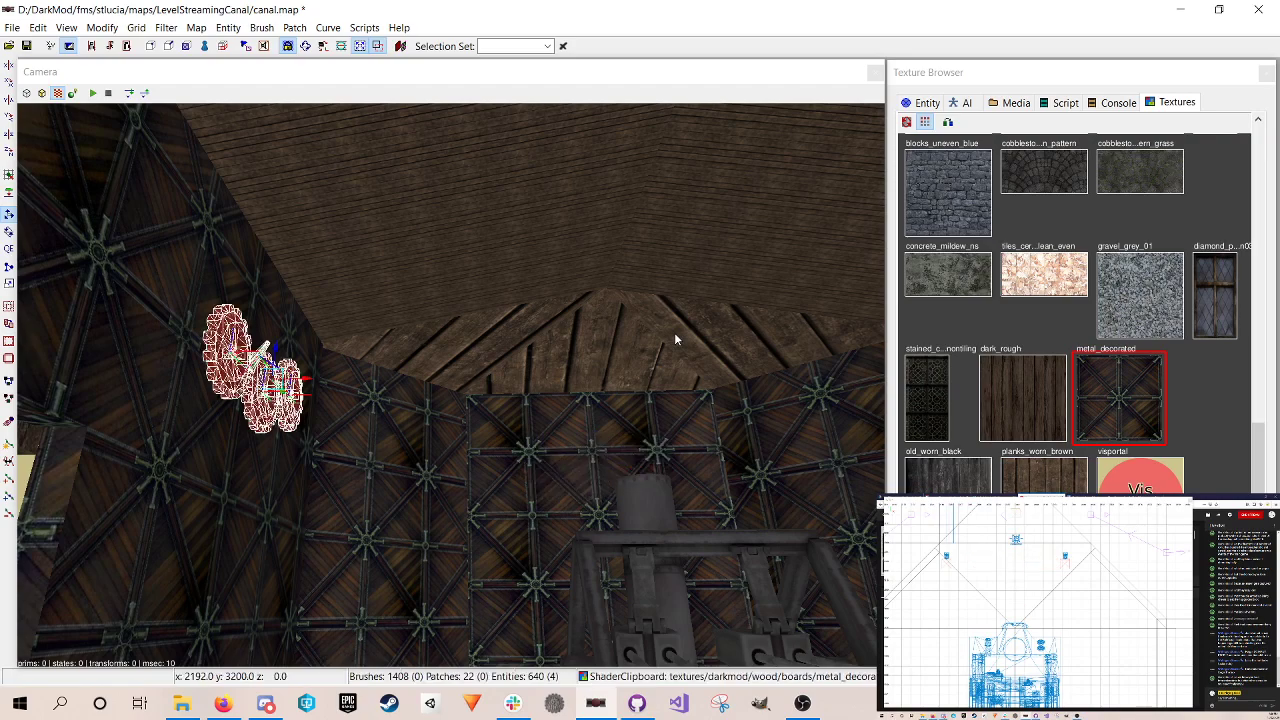
key(Escape)
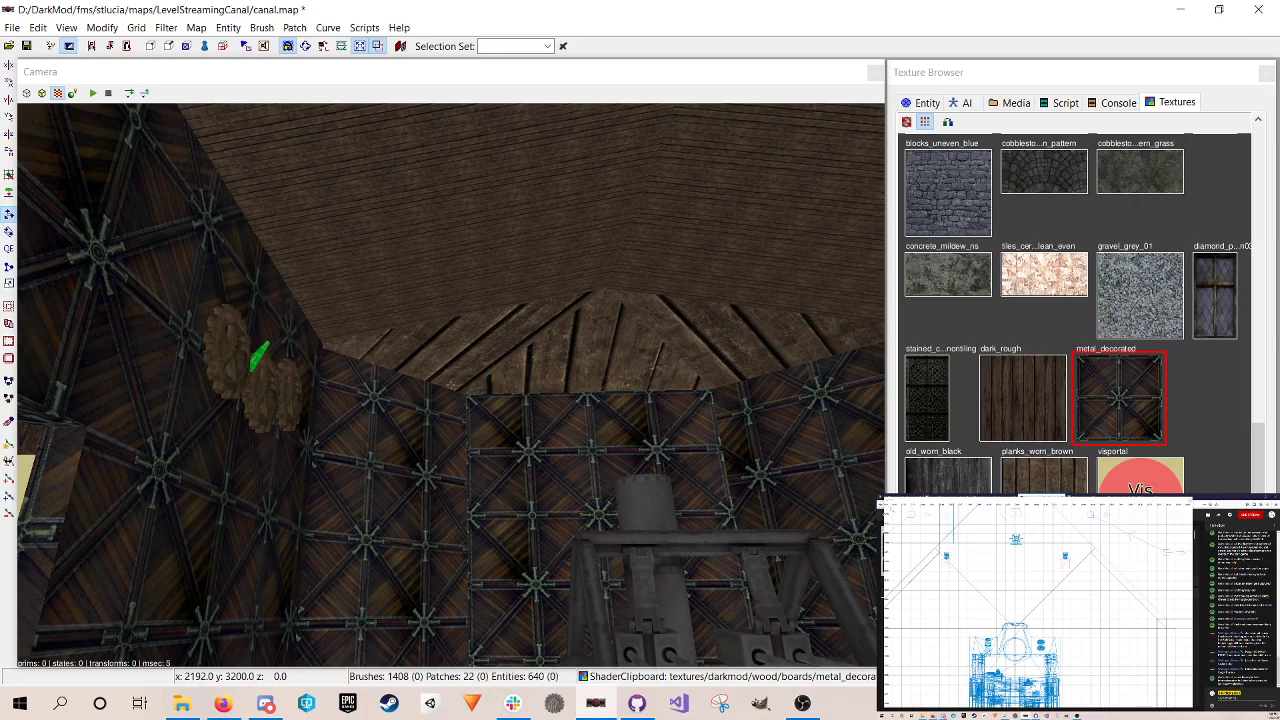
Step: Inspect the rooms beyond the machine hall, including the vat room's ceiling lamps, planked upper room, grated walkway and stairs
right_click(492, 503)
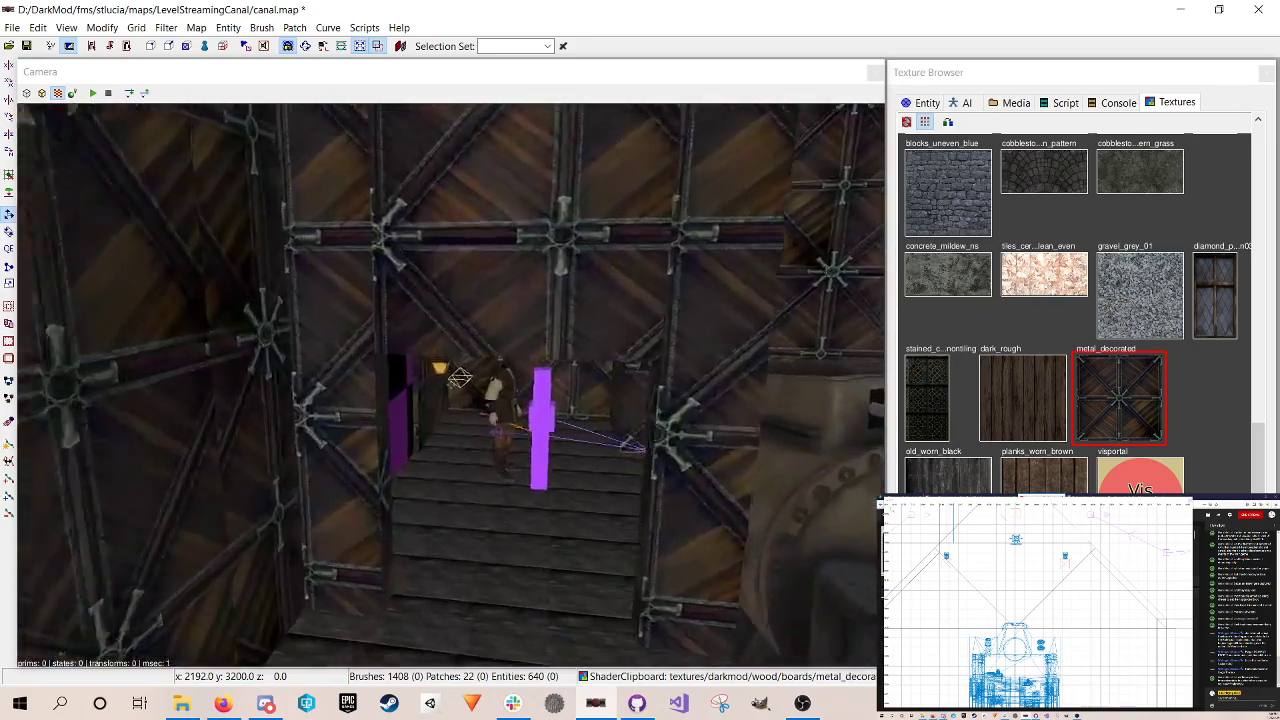
key(Up)
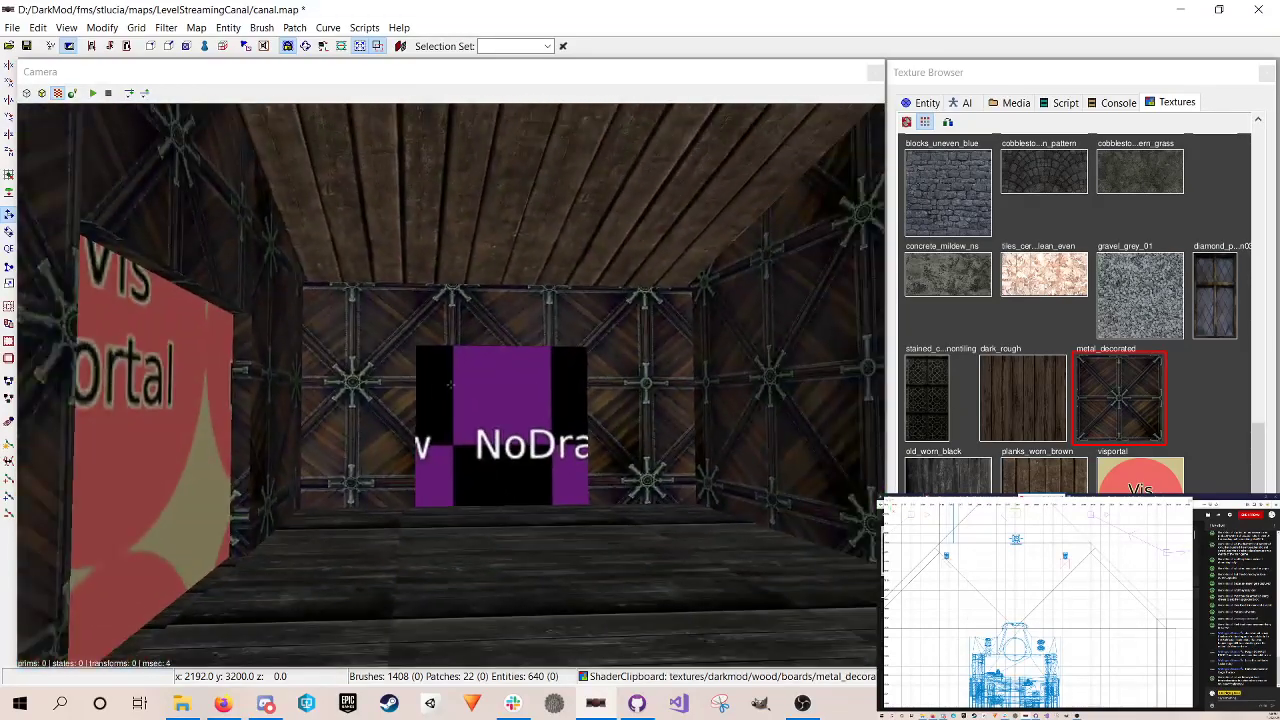
key(Up)
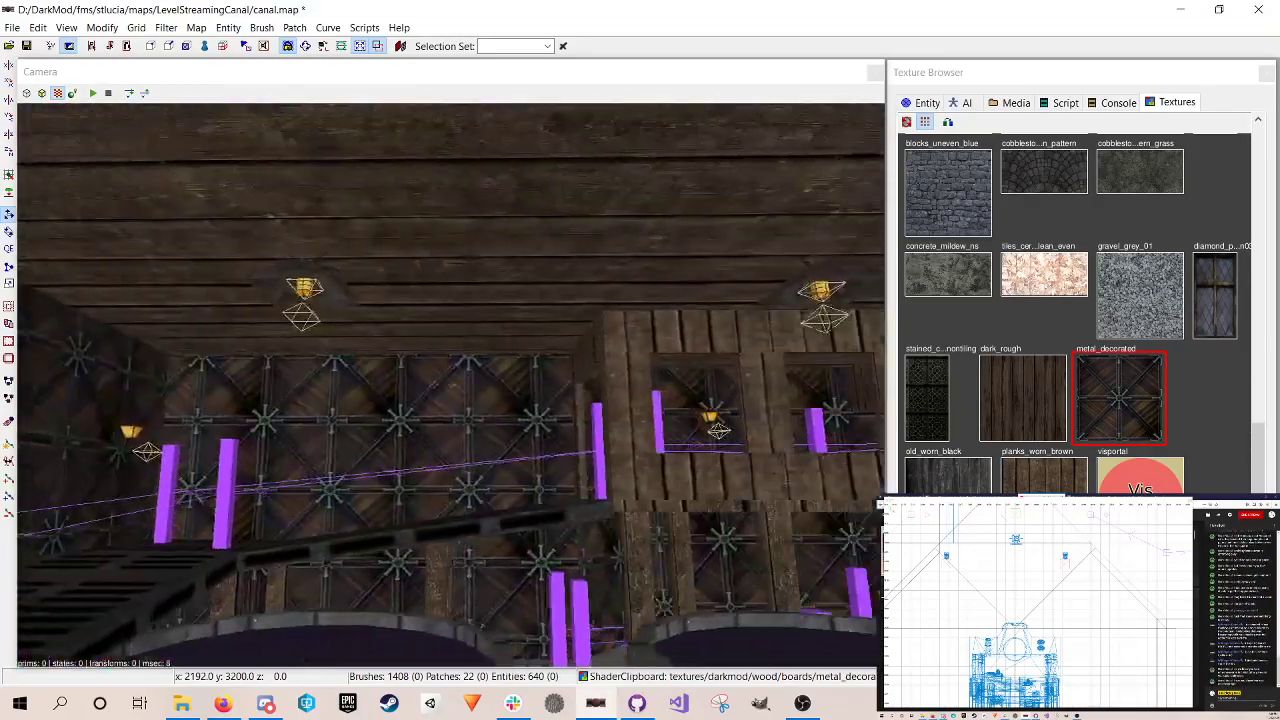
key(Left)
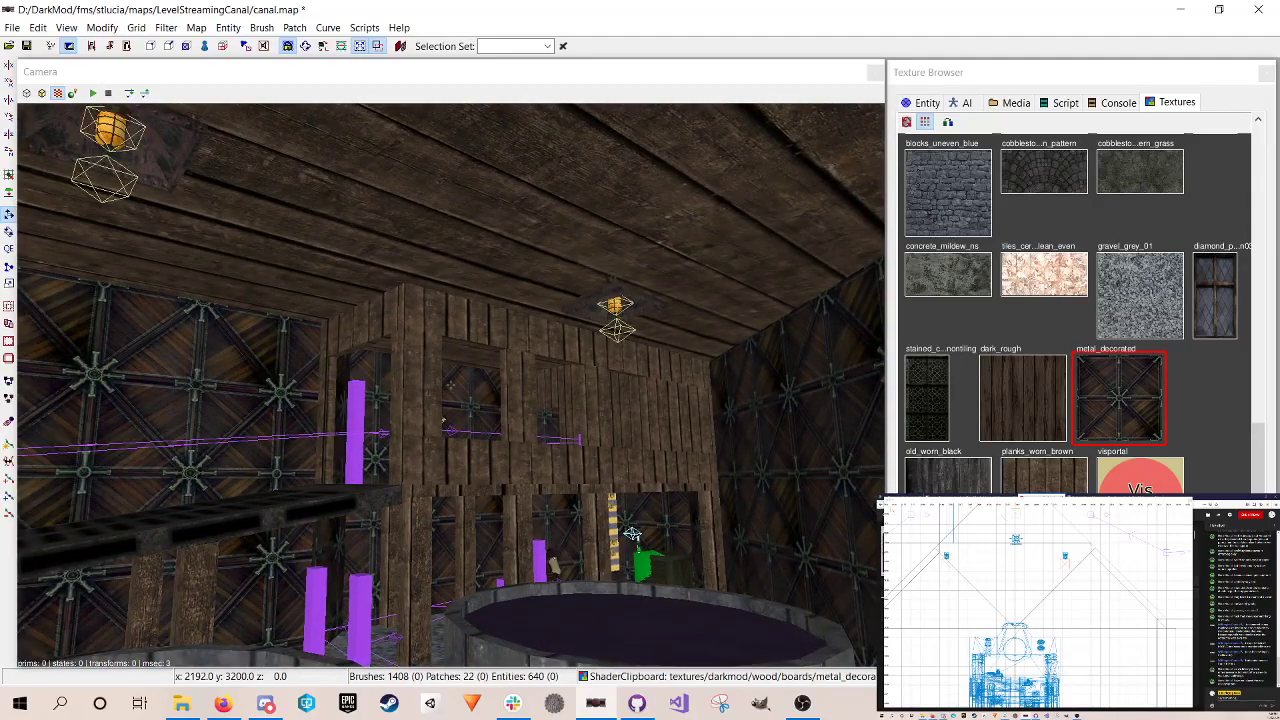
key(Up)
key(Down)
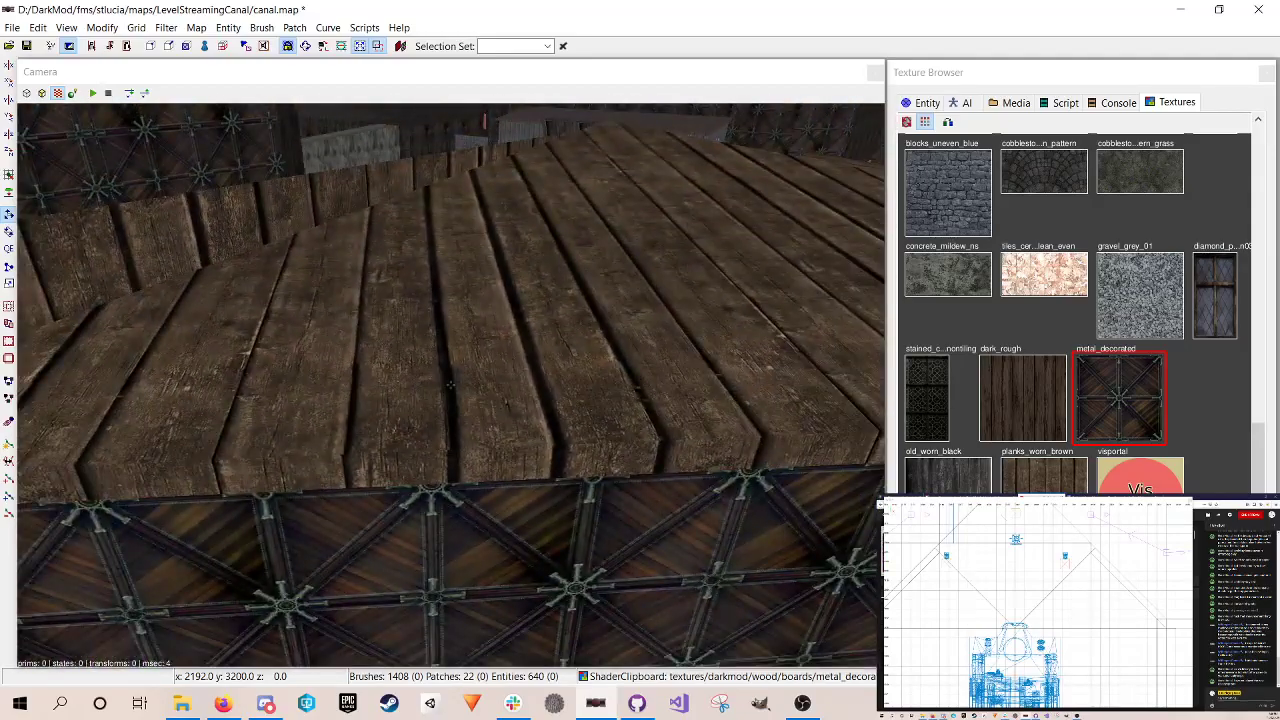
key(Up)
key(Down)
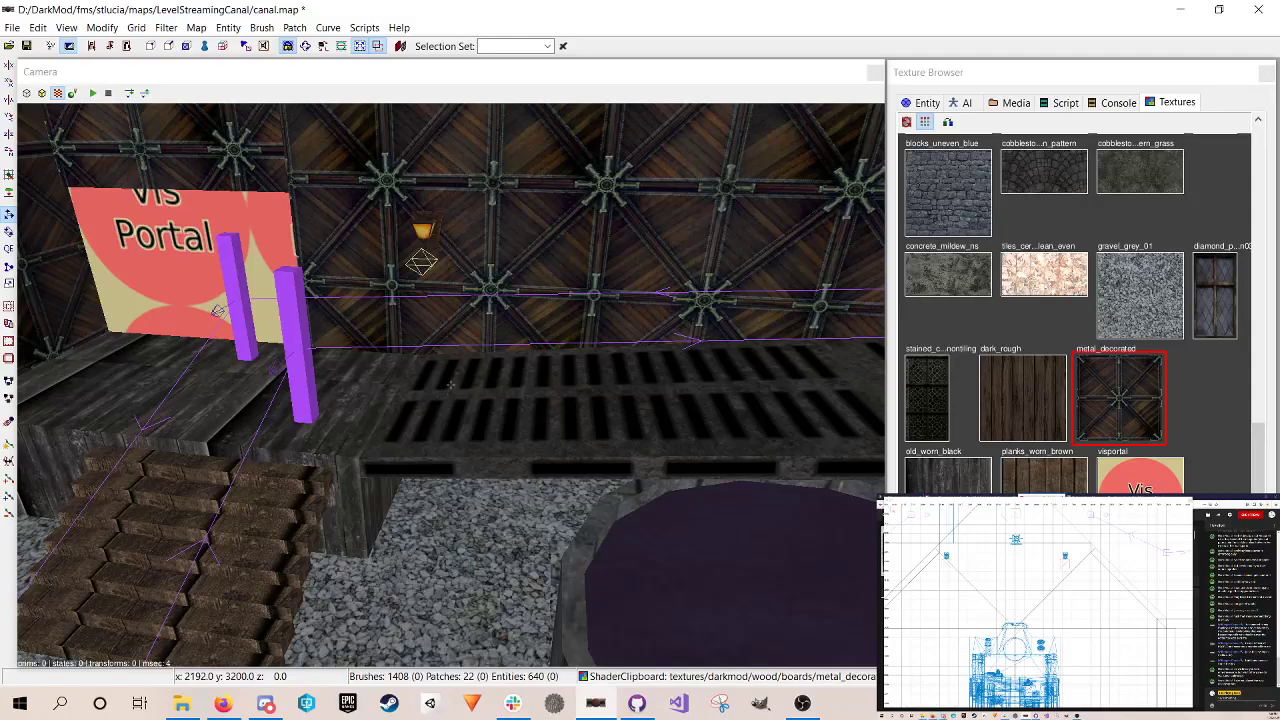
key(Up)
key(Down)
key(Up)
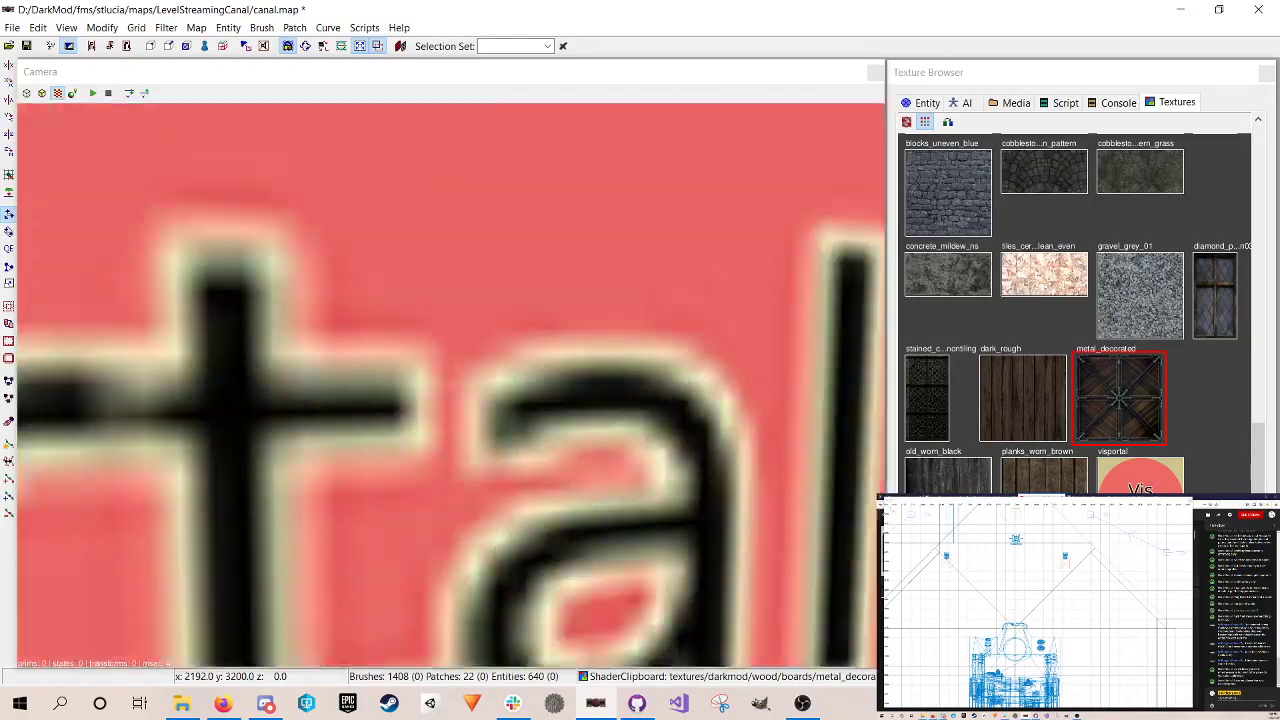
Step: Examine the connecting room's nodraw panel, sloped plank ceiling and visportal opening in the decorated wall
key(Down)
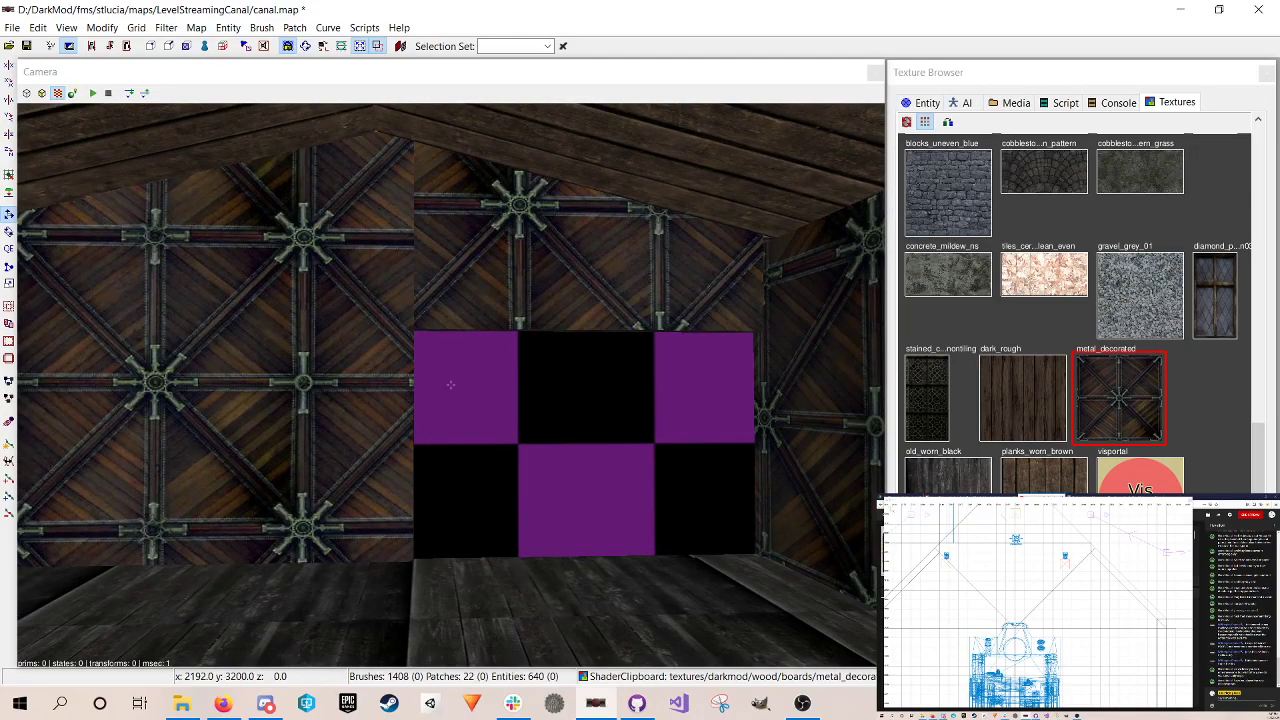
key(Down)
key(Up)
key(Down)
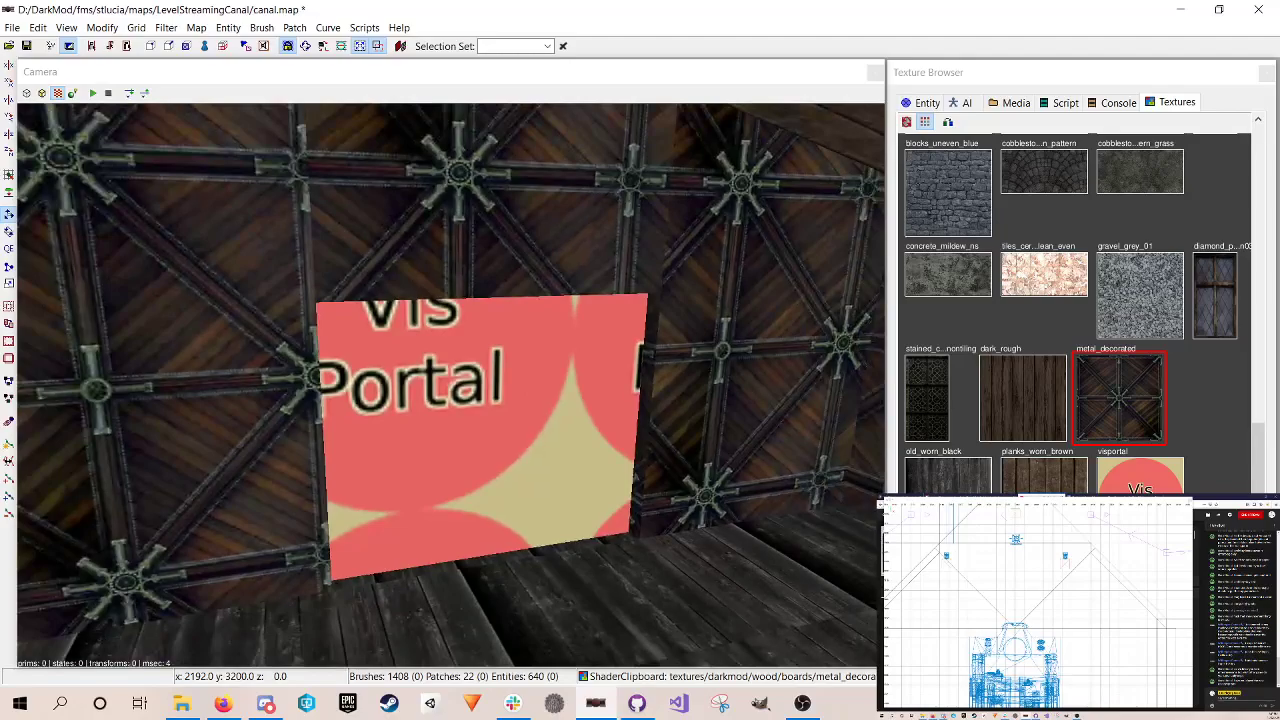
key(Up)
key(Down)
right_click(493, 498)
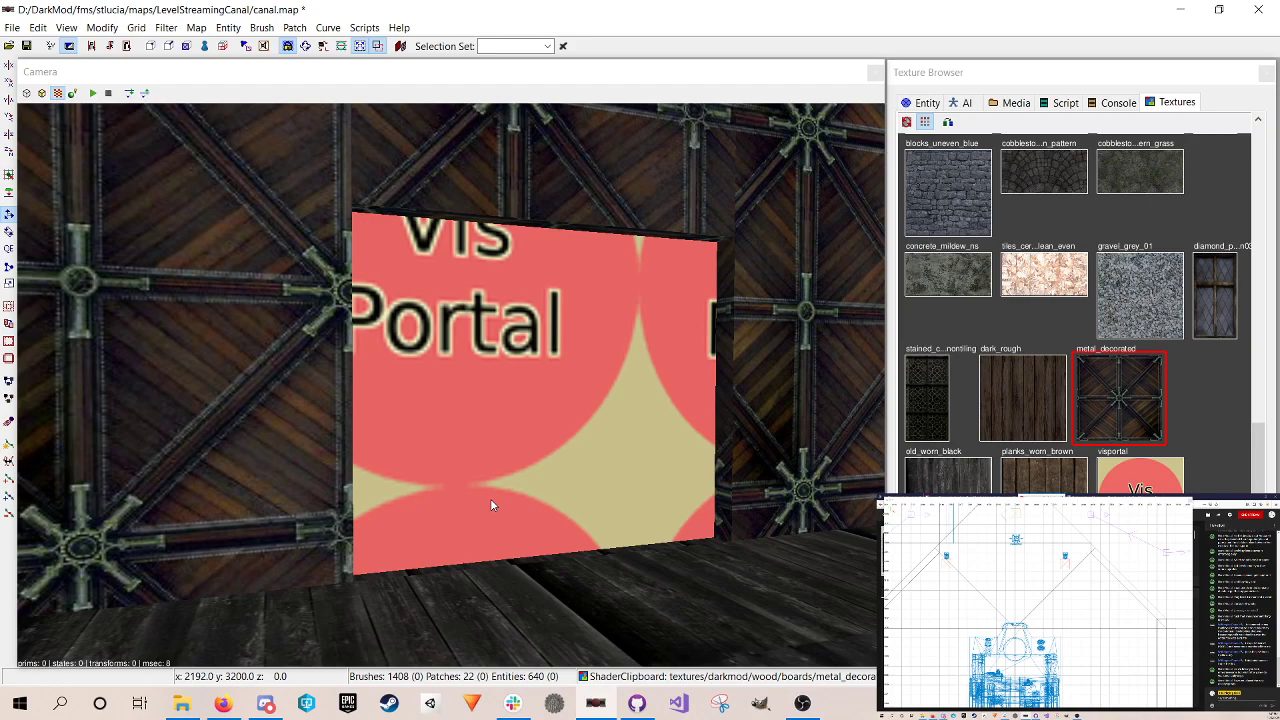
Step: Pass through the visportal opening and examine the tall decorated wall, engine and openings behind the standing worker
key(Up)
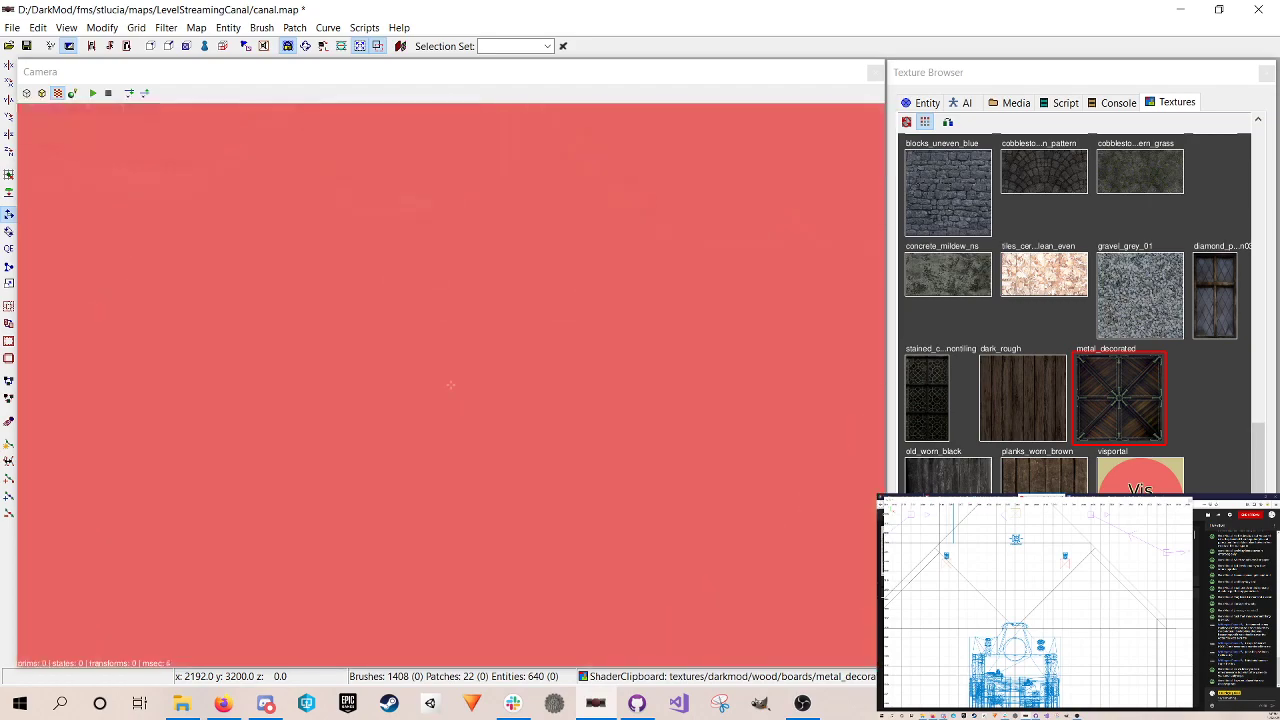
key(Up)
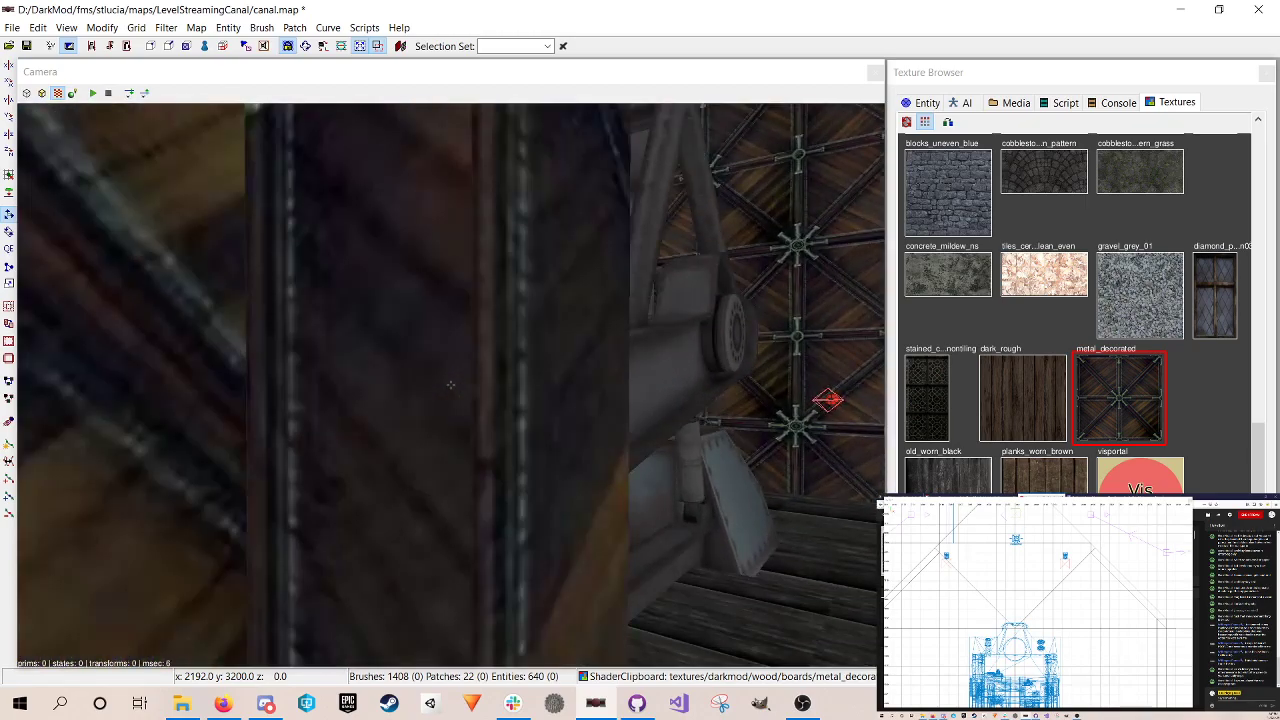
key(Down)
key(Down)
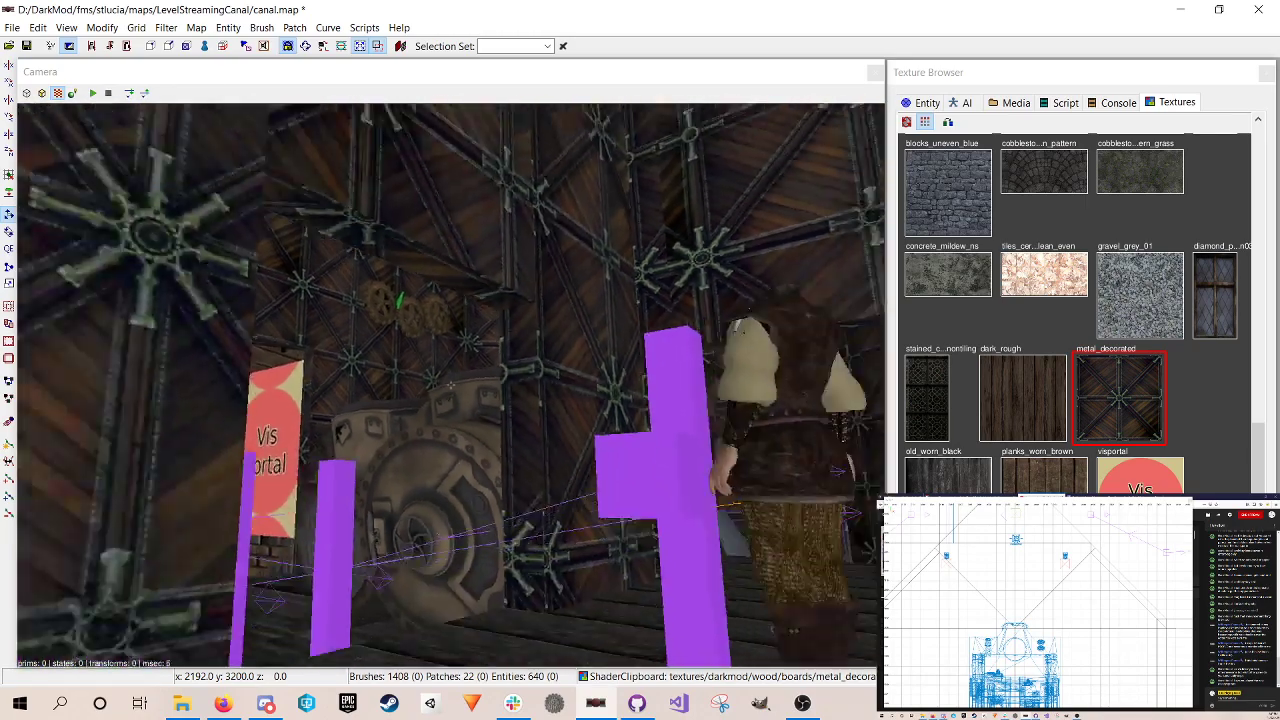
key(Up)
key(Down)
key(Down)
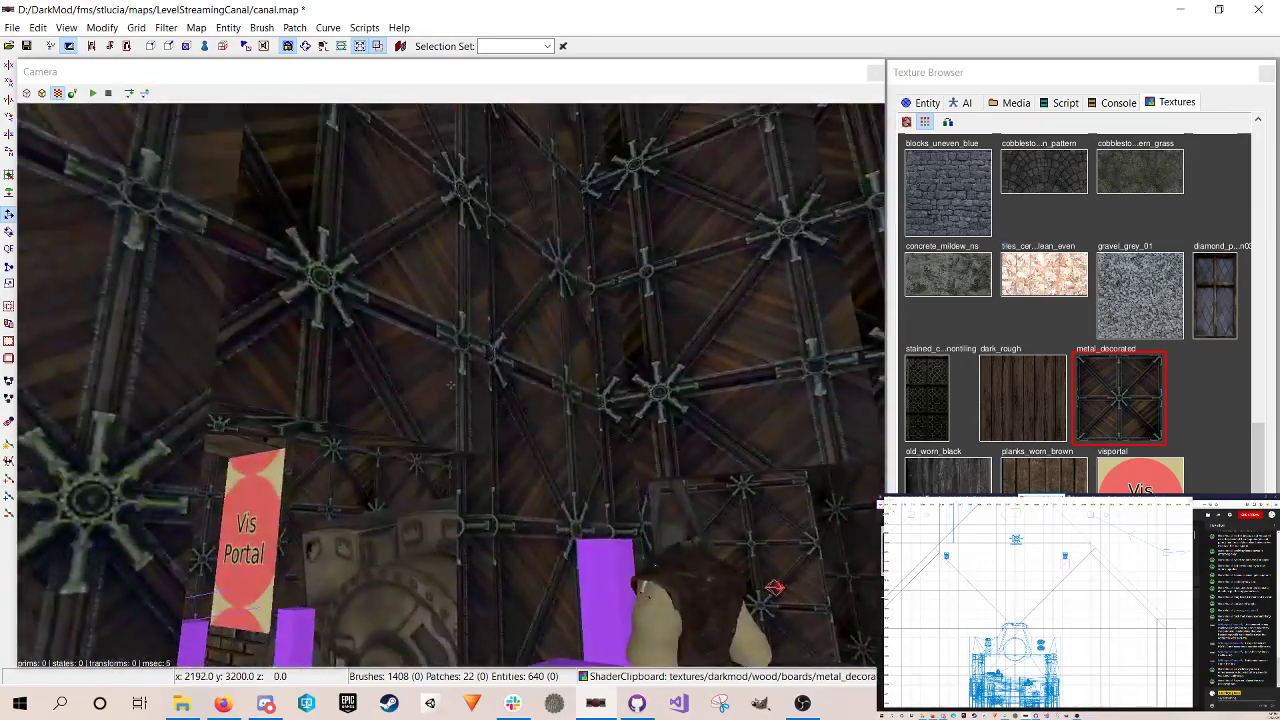
right_click(484, 432)
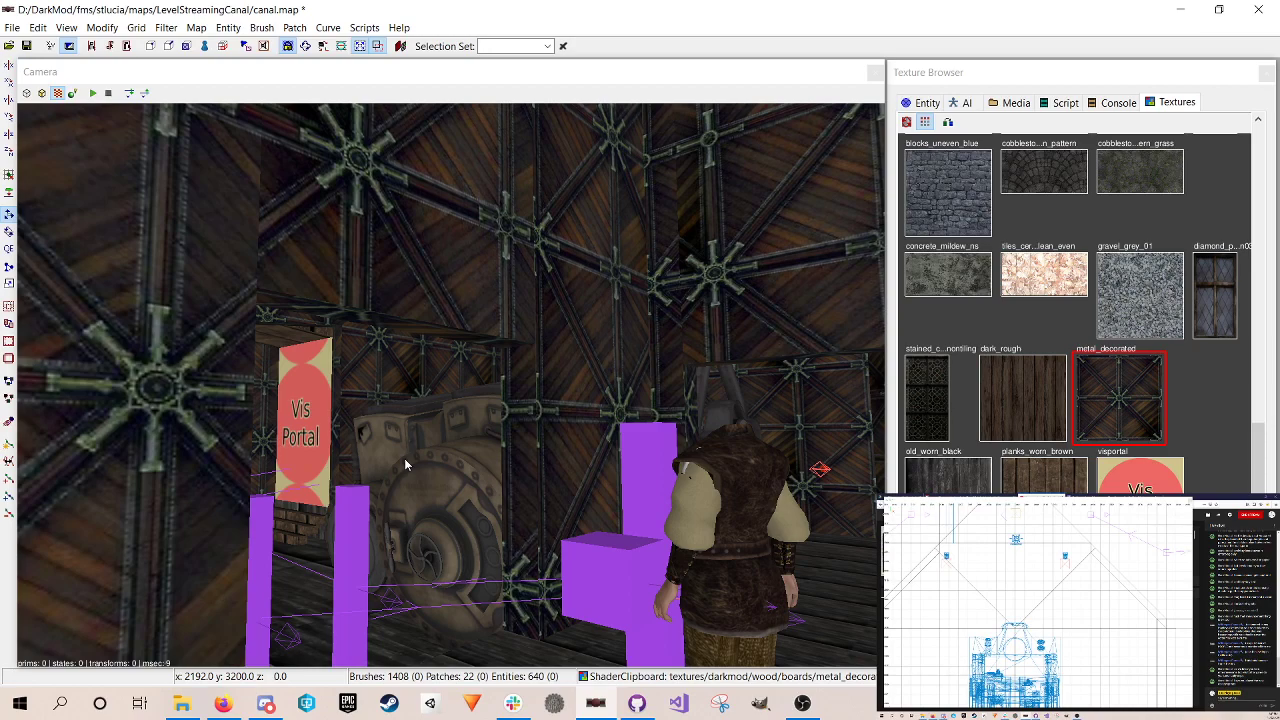
right_click(376, 448)
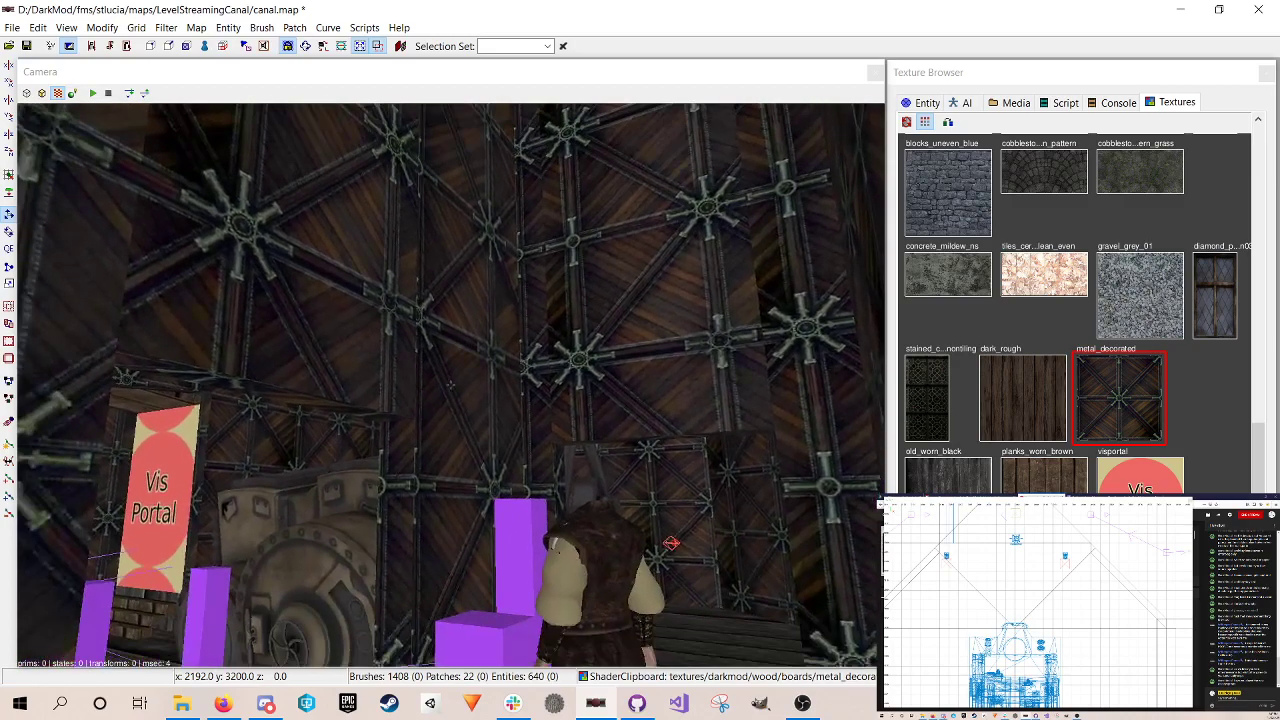
right_click(378, 452)
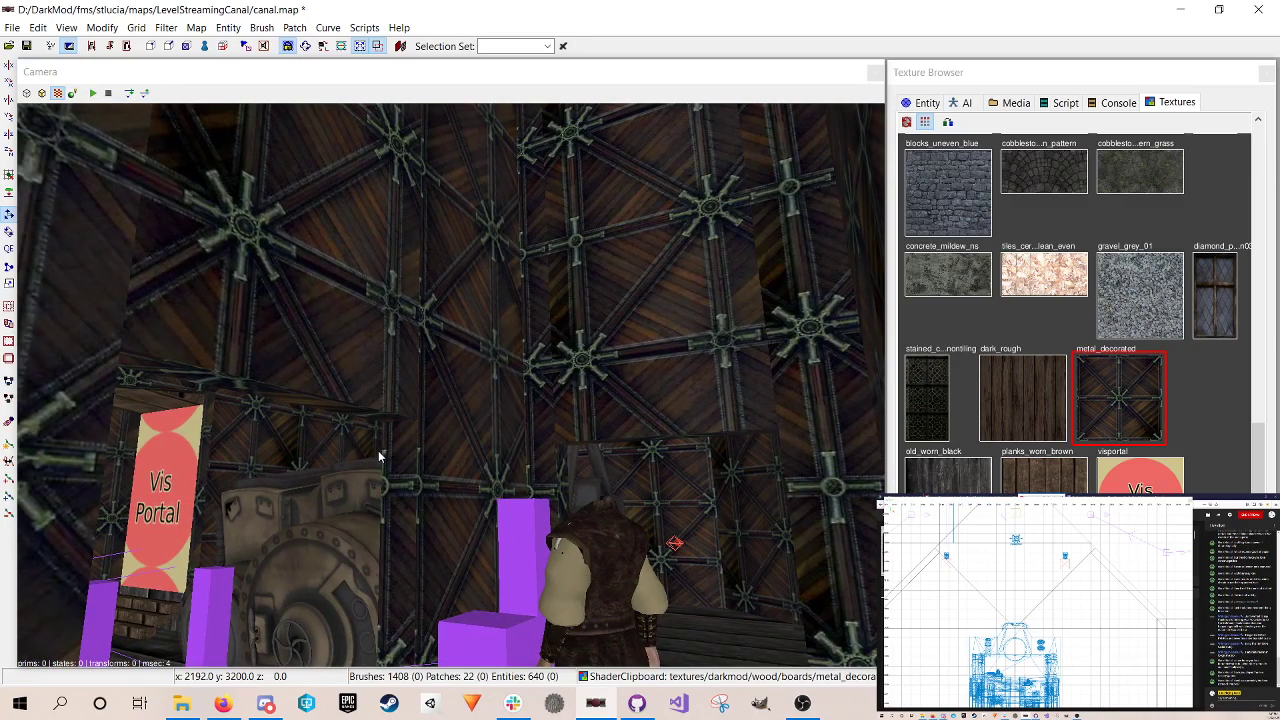
Step: Try deleting the narrow decorated wall brush behind the standing worker, save the map, and undo the deletion
shift+click(446, 428)
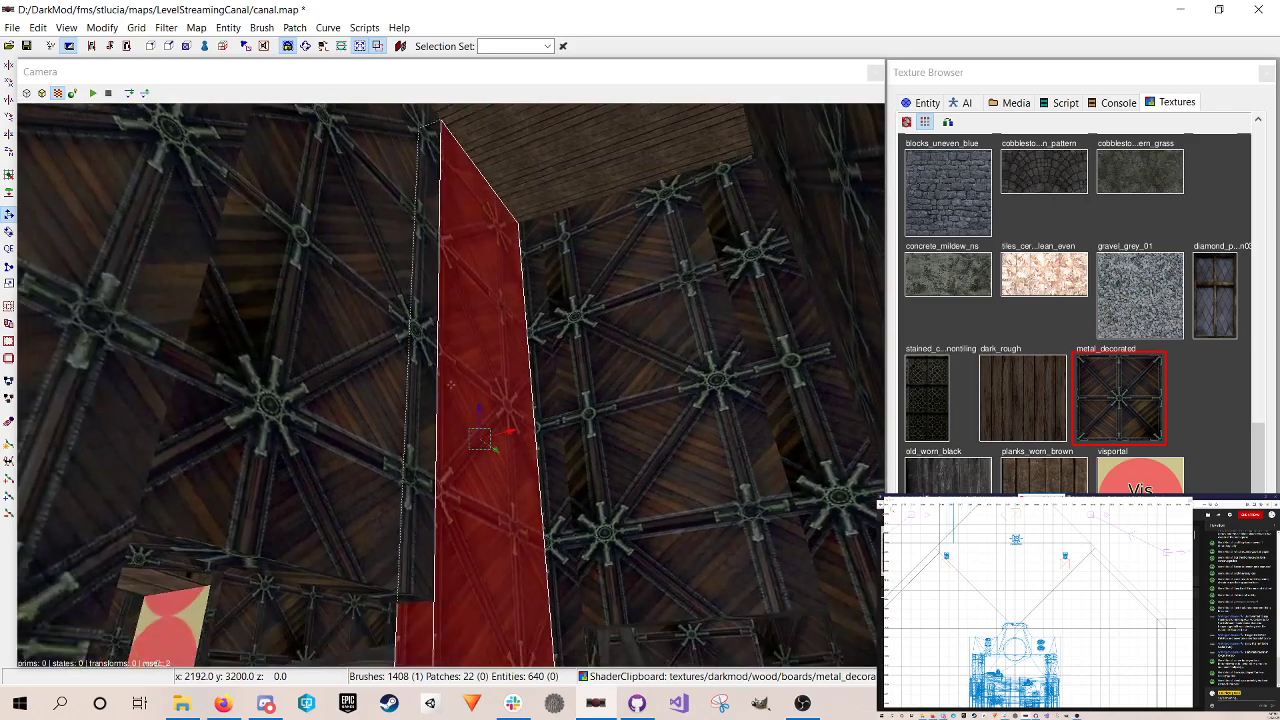
right_click(514, 427)
key(BackSpace)
key(ctrl+s)
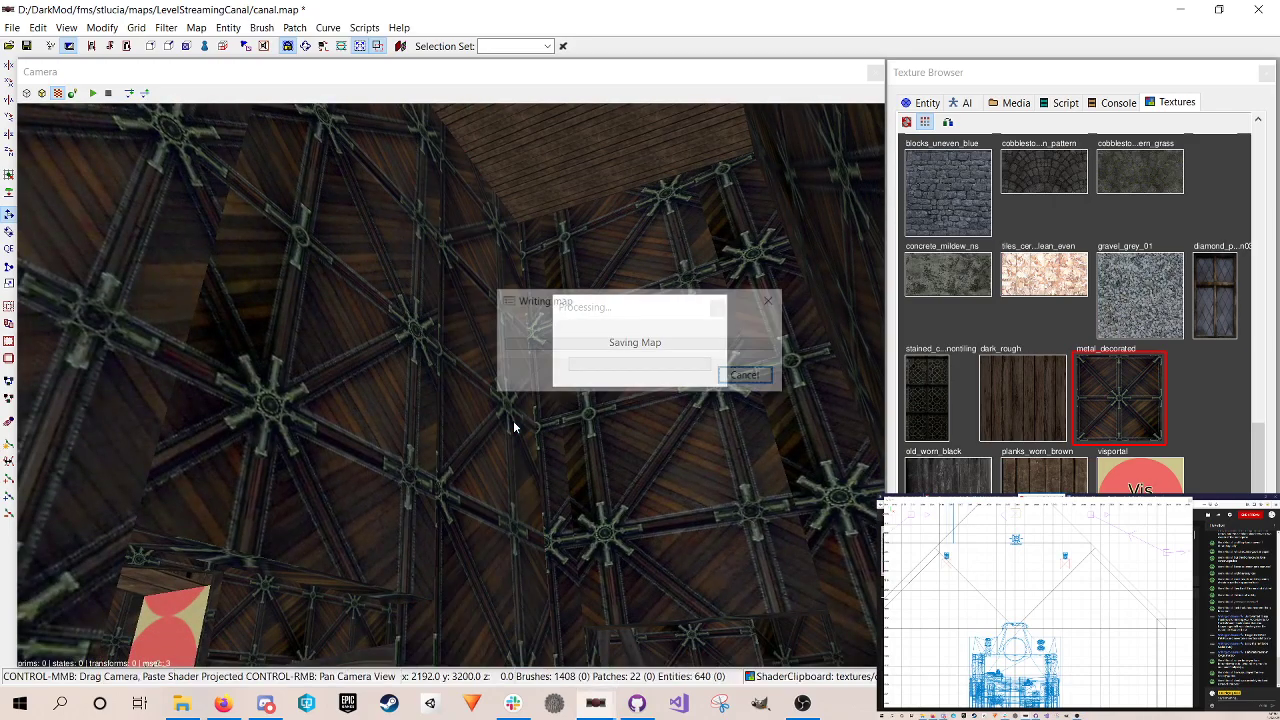
right_click(501, 391)
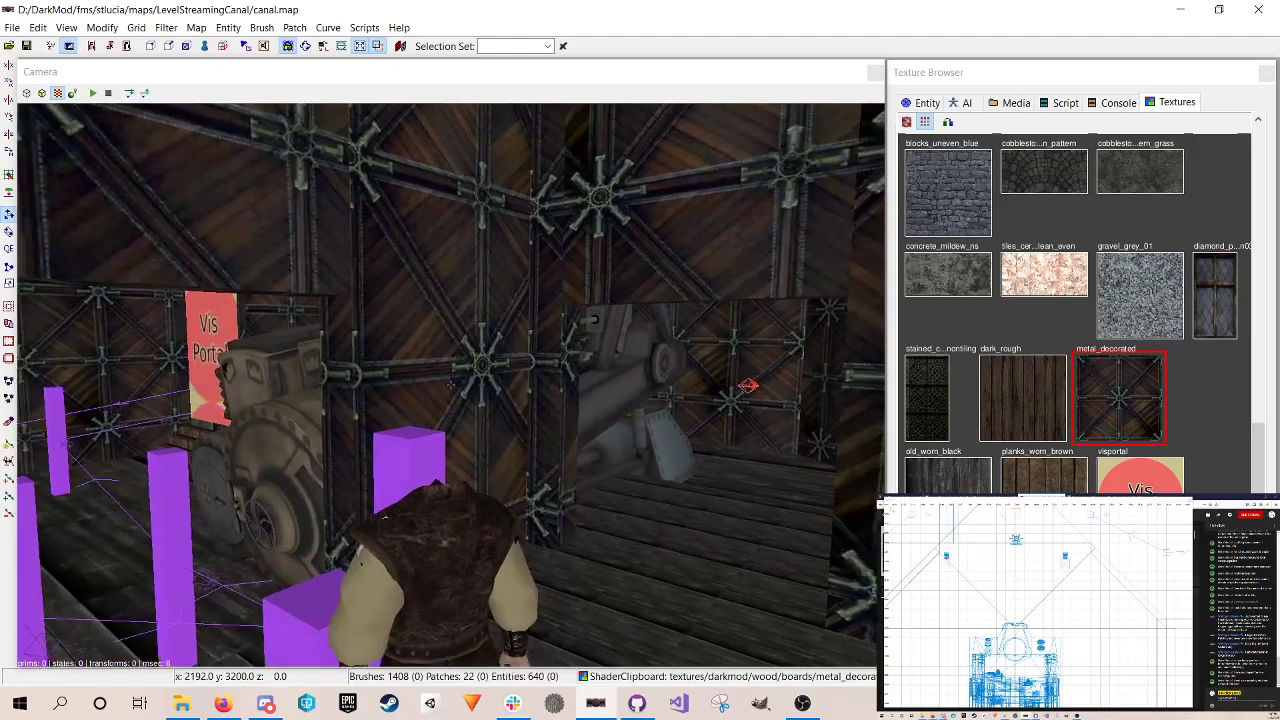
right_click(497, 378)
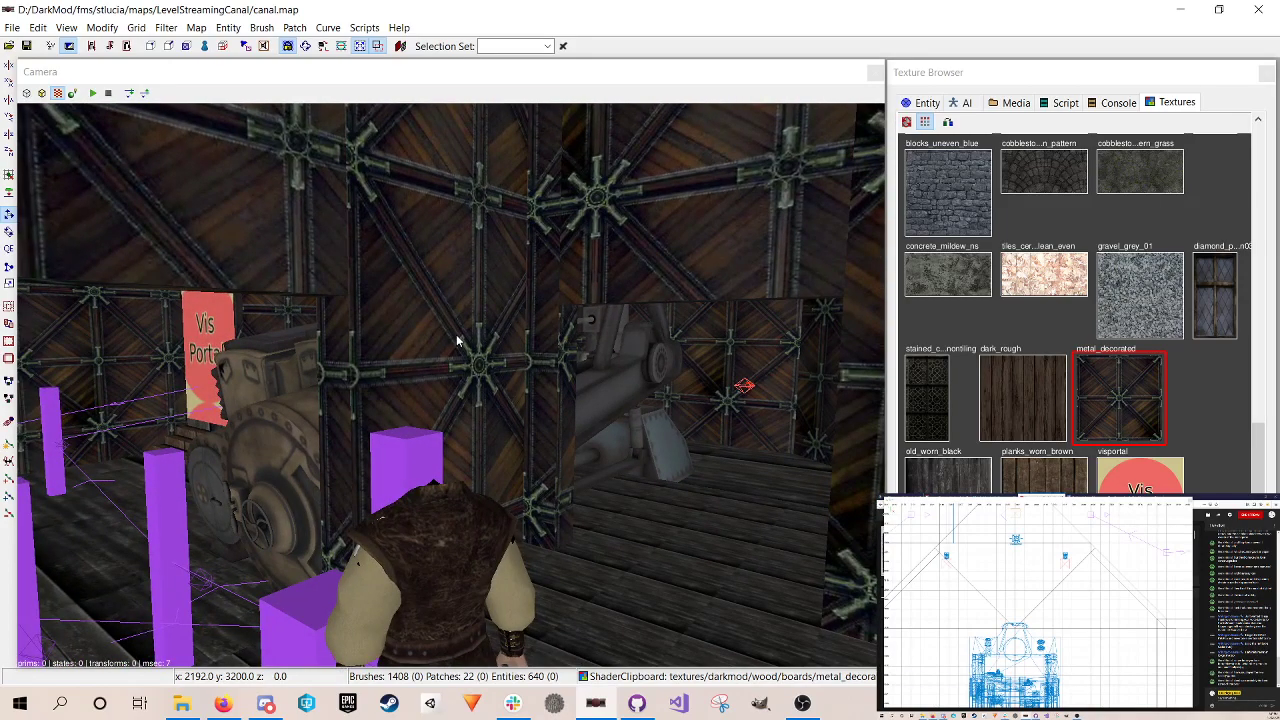
key(ctrl+z)
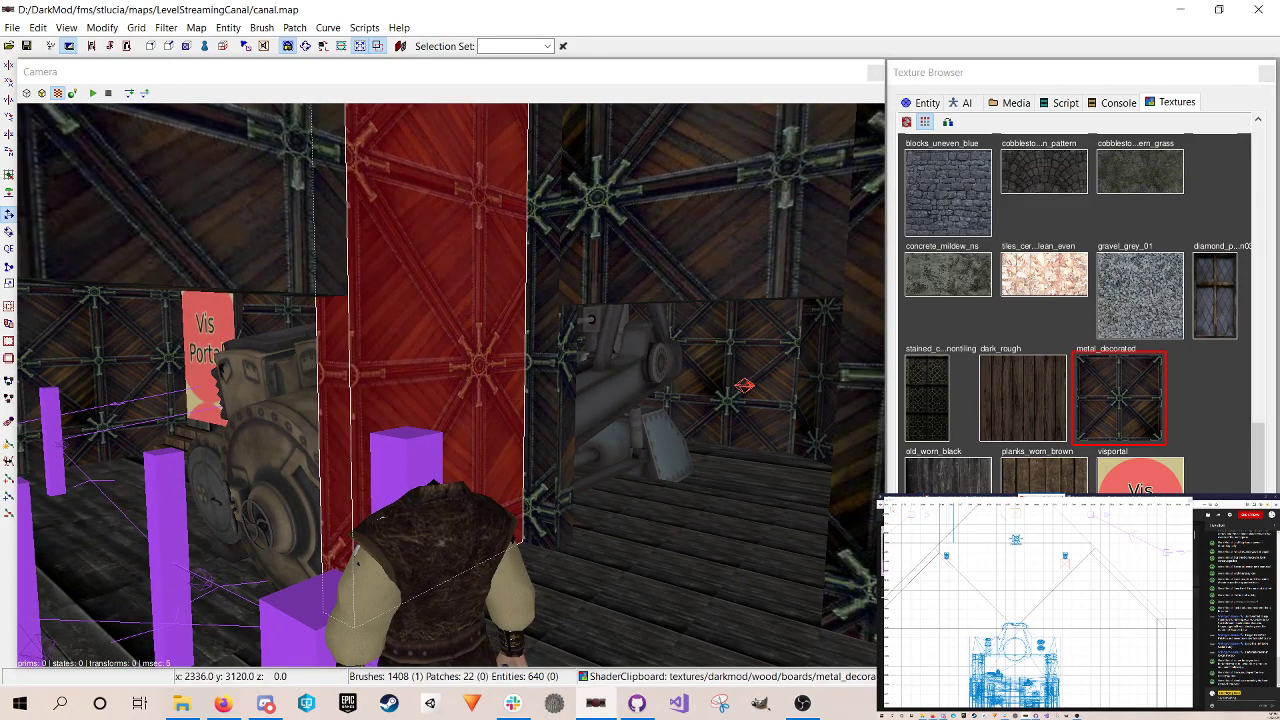
Step: Raise the bottom edge of the narrow decorated wall brush to about z 720, opening the space beside the engine
right_drag(1040, 630, 1038, 594)
scroll(1040, 604, down, 3)
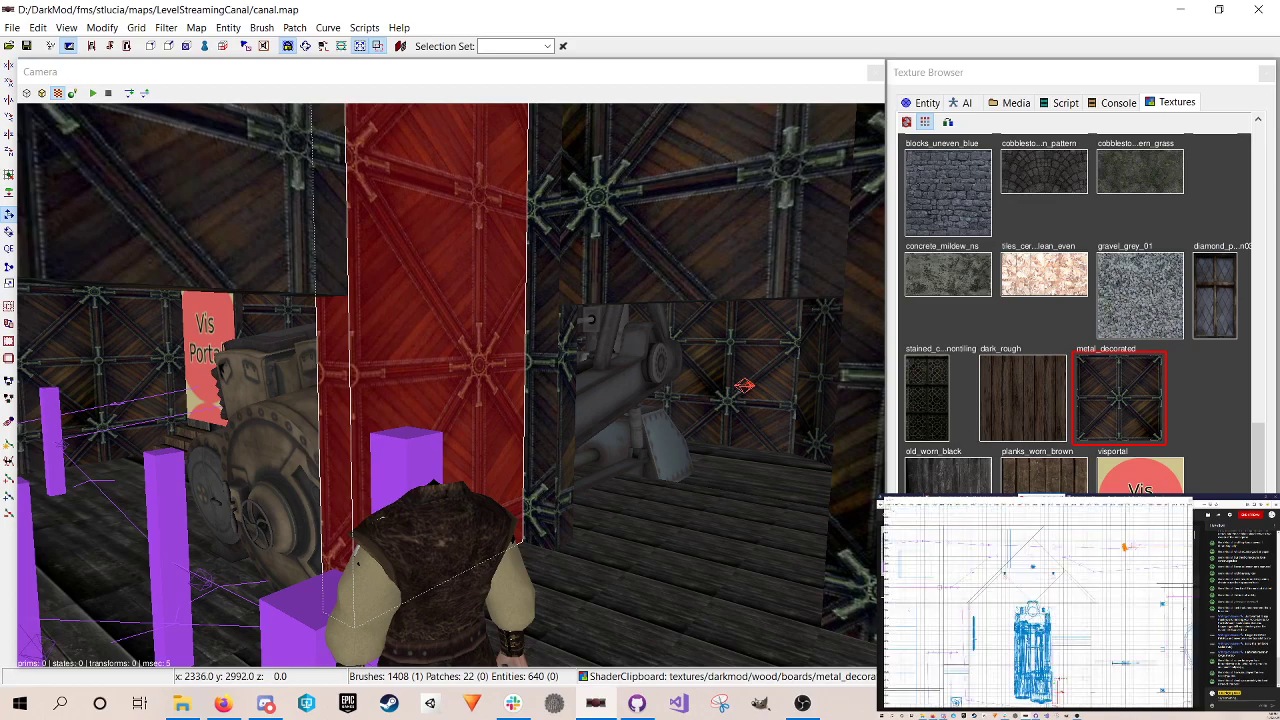
key(ctrl+Tab)
scroll(1050, 620, up, 3)
scroll(1050, 620, down, 2)
scroll(1036, 620, up, 2)
key(ctrl+Tab)
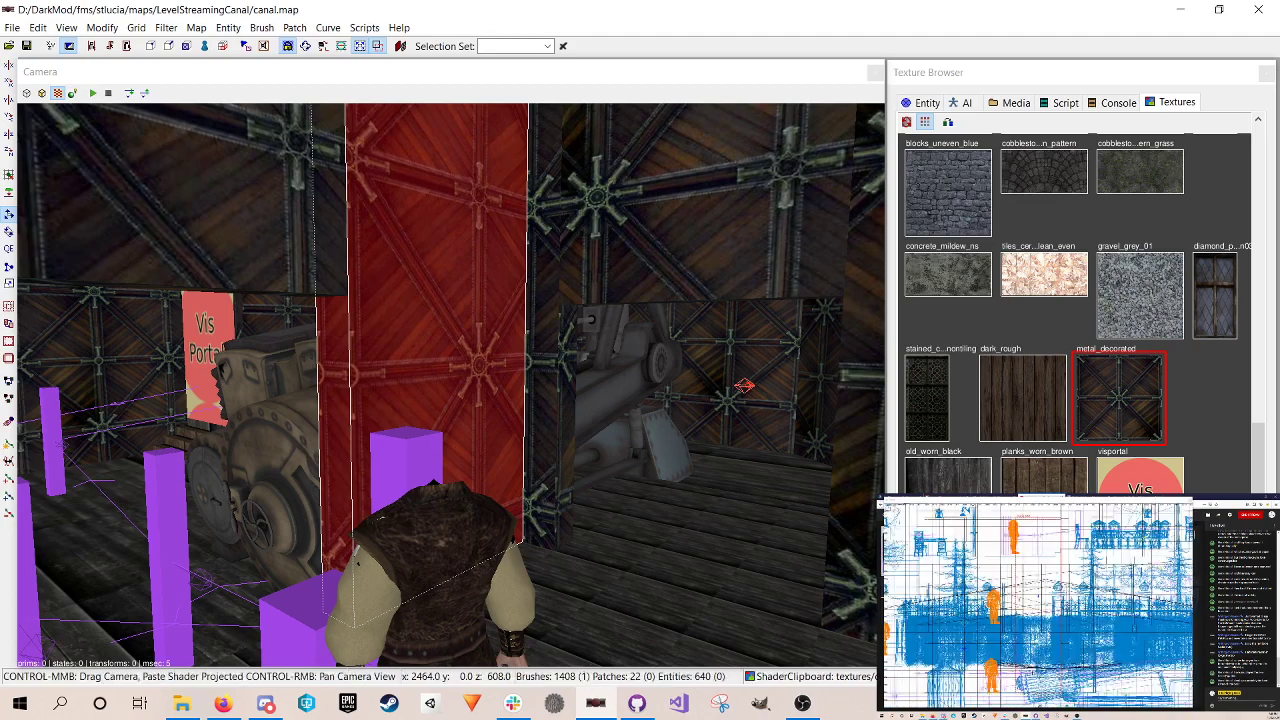
scroll(1036, 620, down, 3)
key(q)
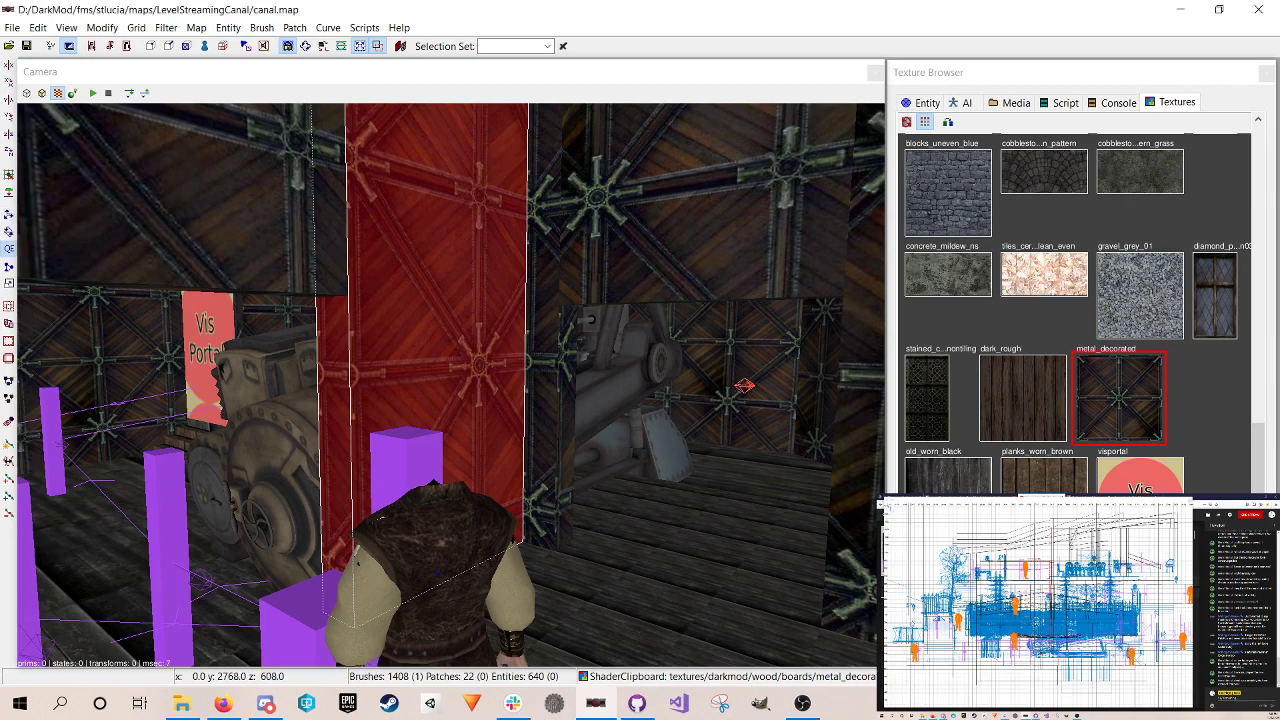
drag(1034, 672, 1034, 646)
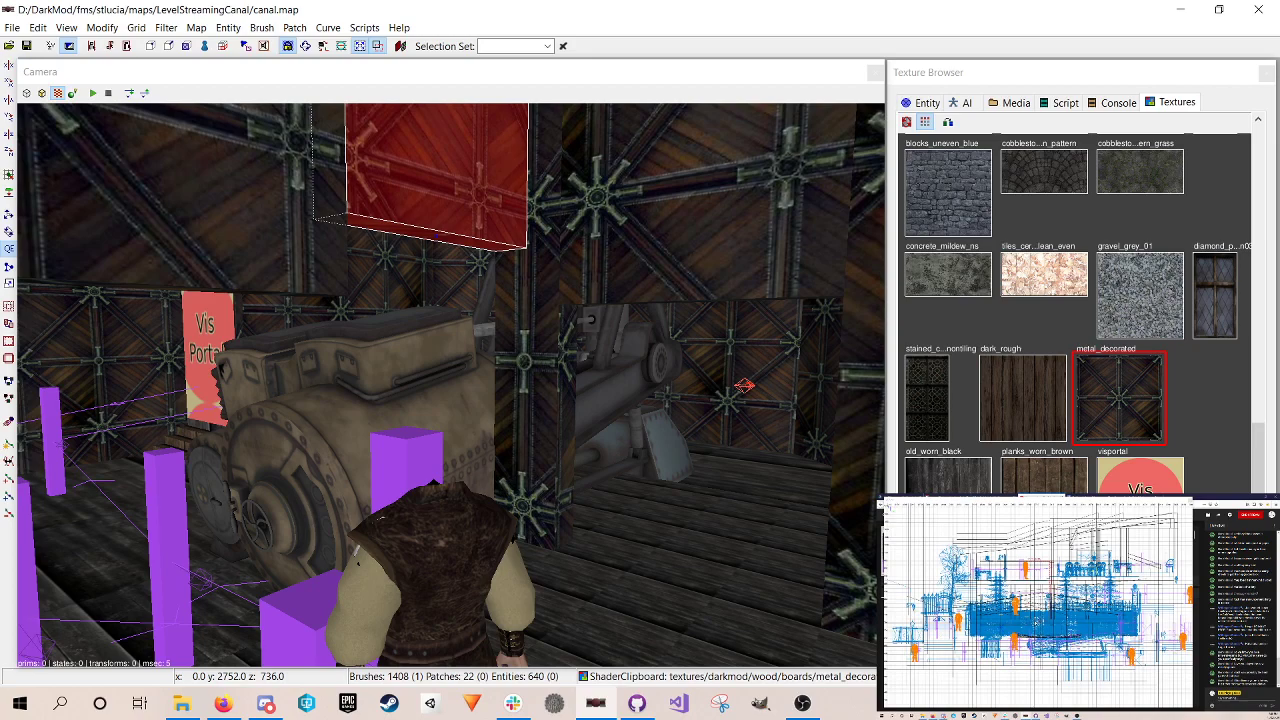
drag(1036, 622, 1036, 625)
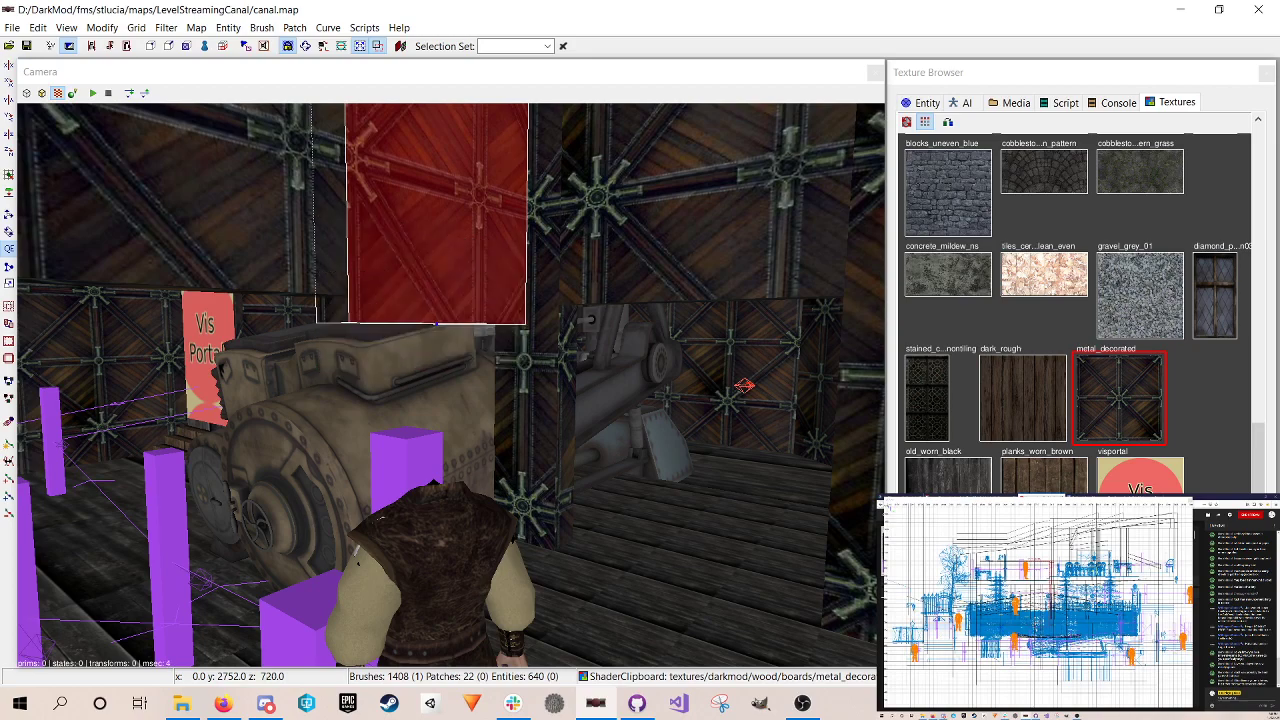
Step: Delete the narrow decorated wall brush between the overhead wall panel and the machine hall corner
right_click(632, 423)
right_click(632, 423)
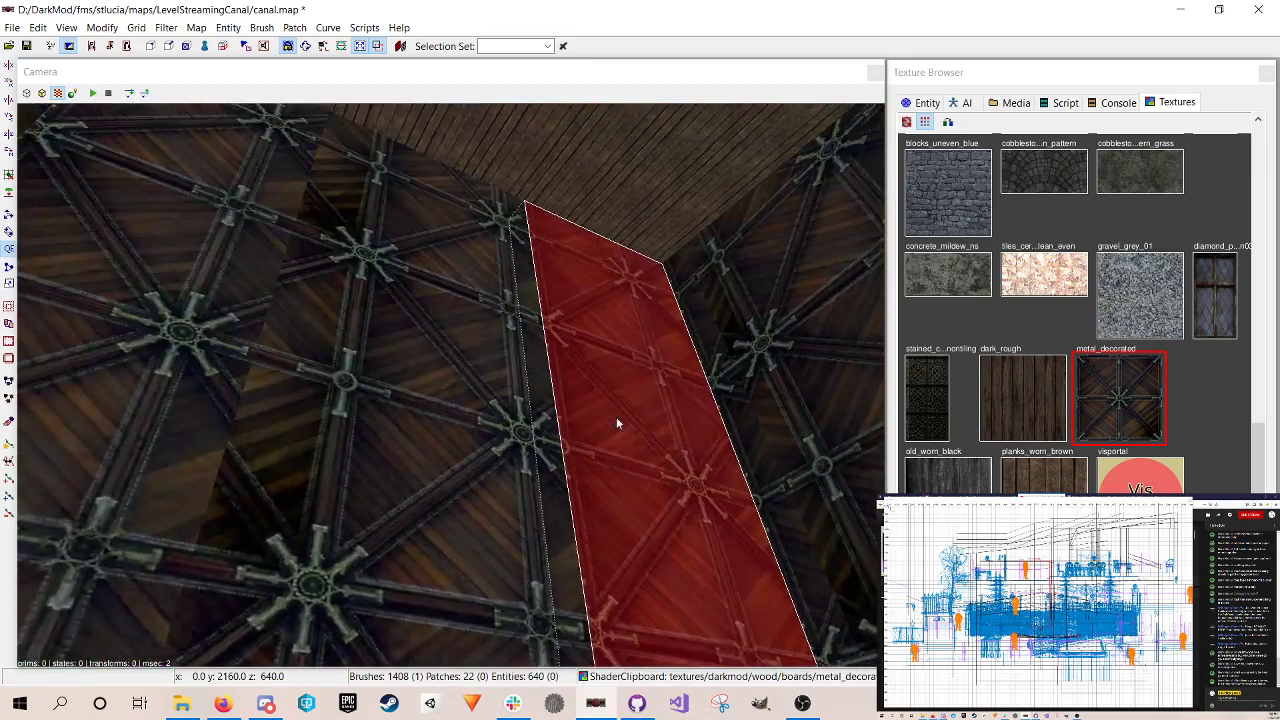
shift+click(420, 397)
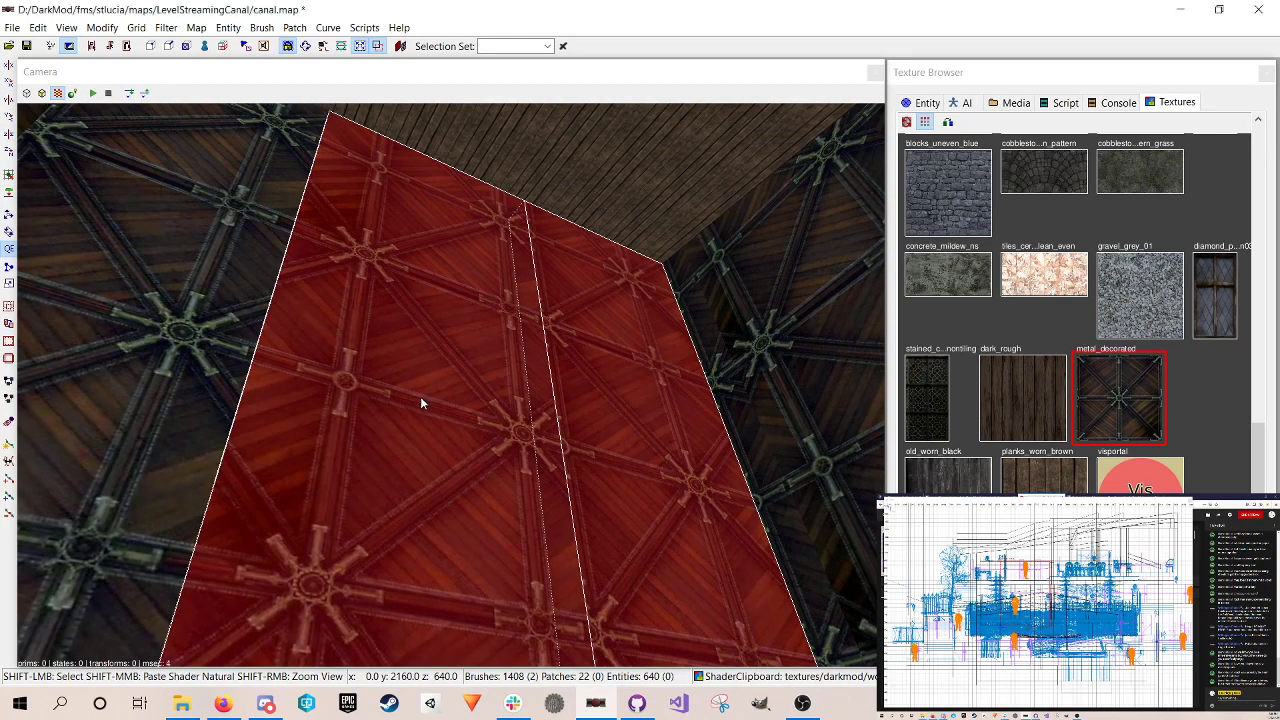
shift+click(420, 396)
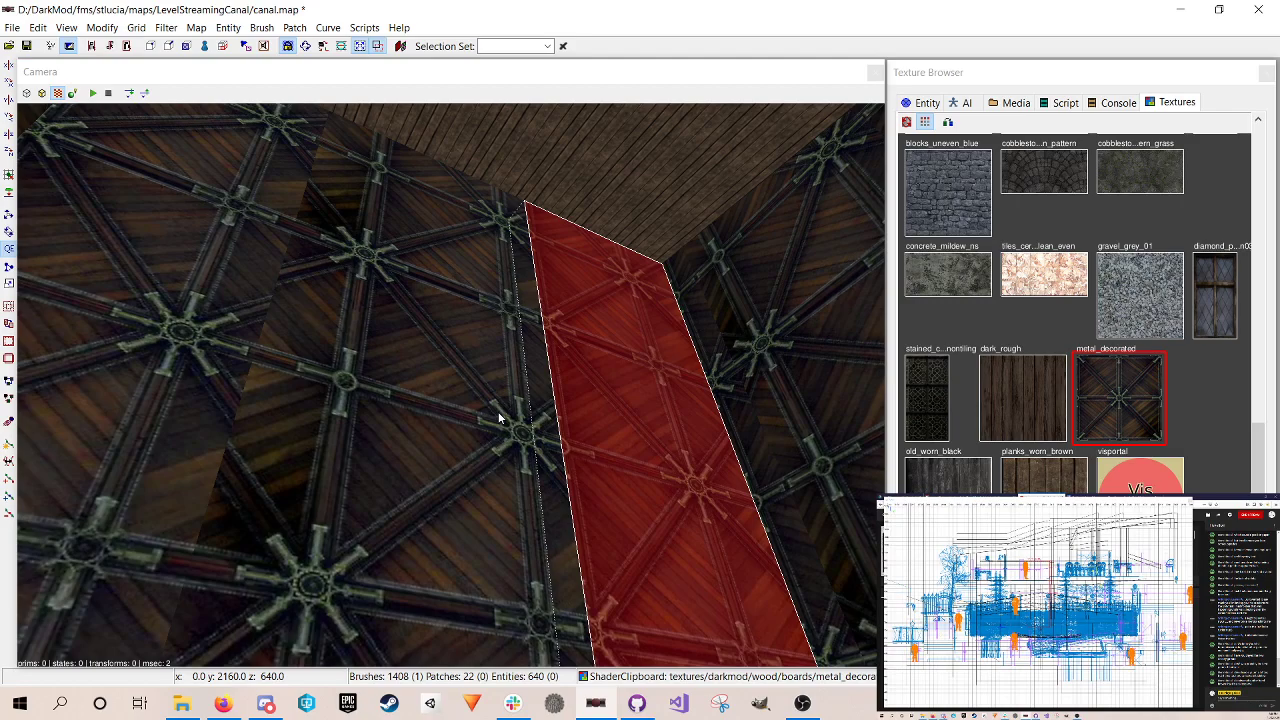
key(Delete)
Step: Select the remaining overhead decorated wall panel and examine how it hangs over the worker's area from inside the machine hall and the connecting room
shift+click(516, 370)
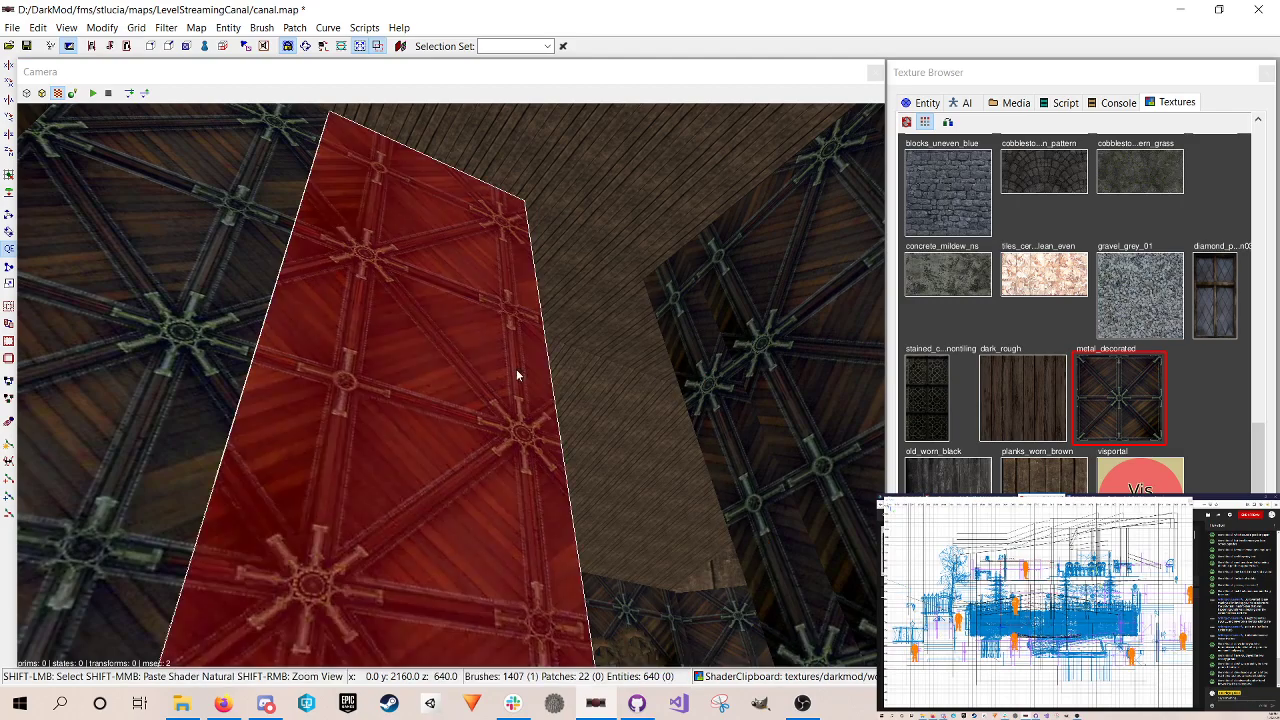
right_click(516, 370)
key(Down)
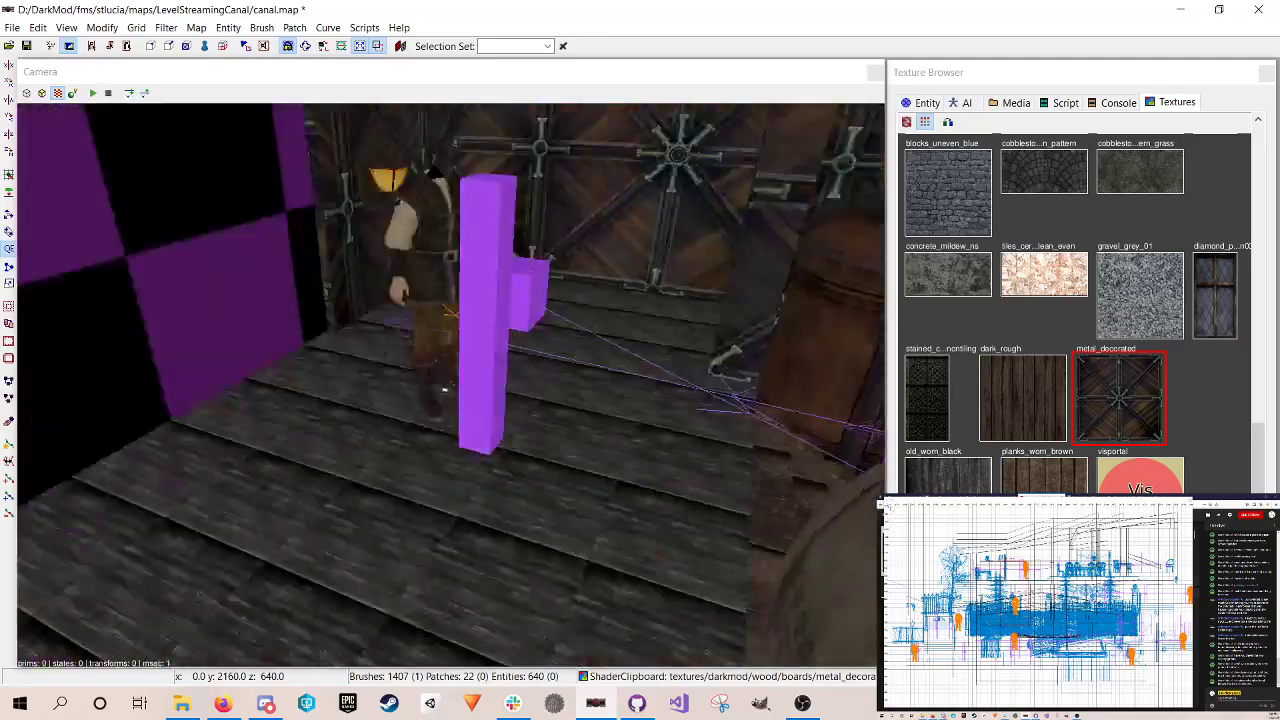
key(Down)
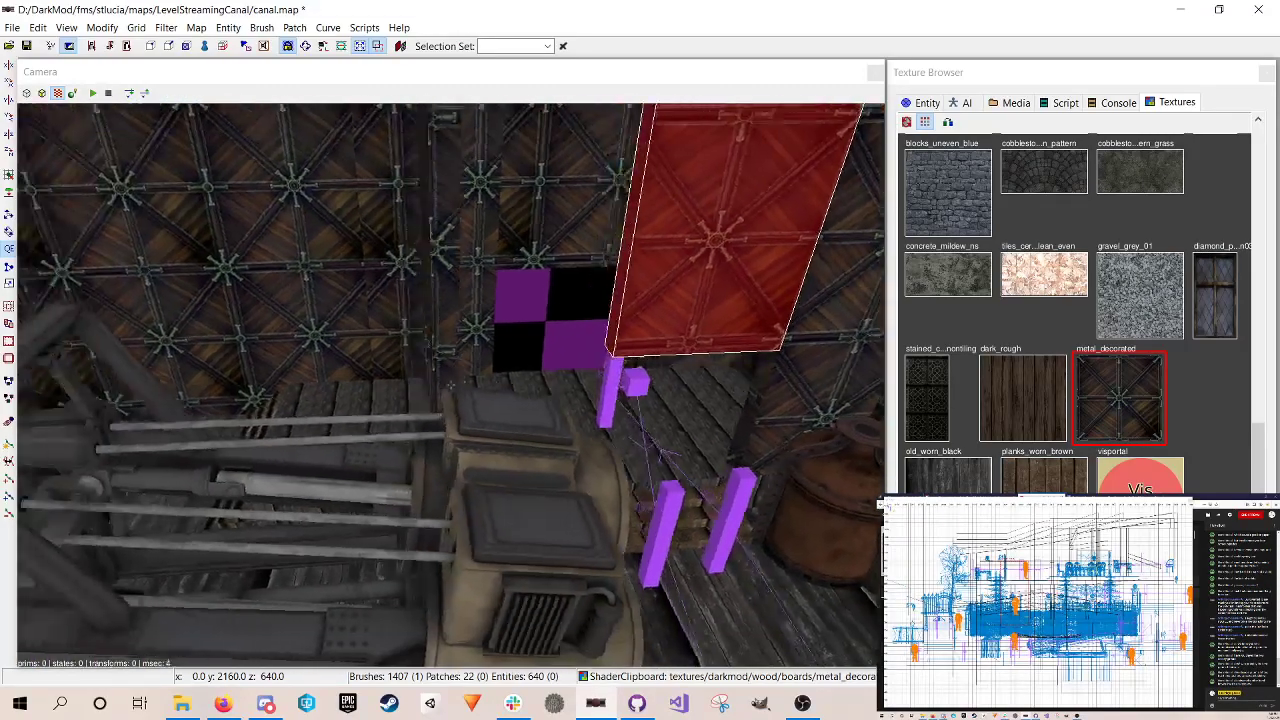
key(Down)
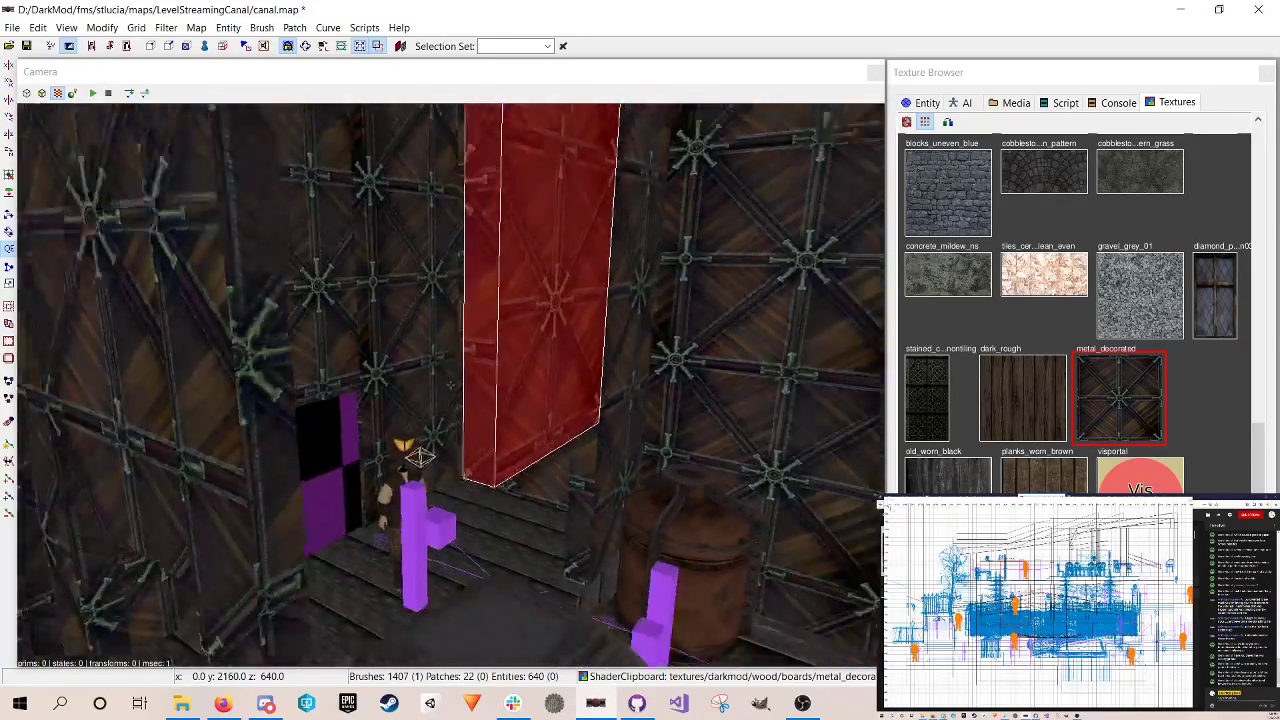
key(Up)
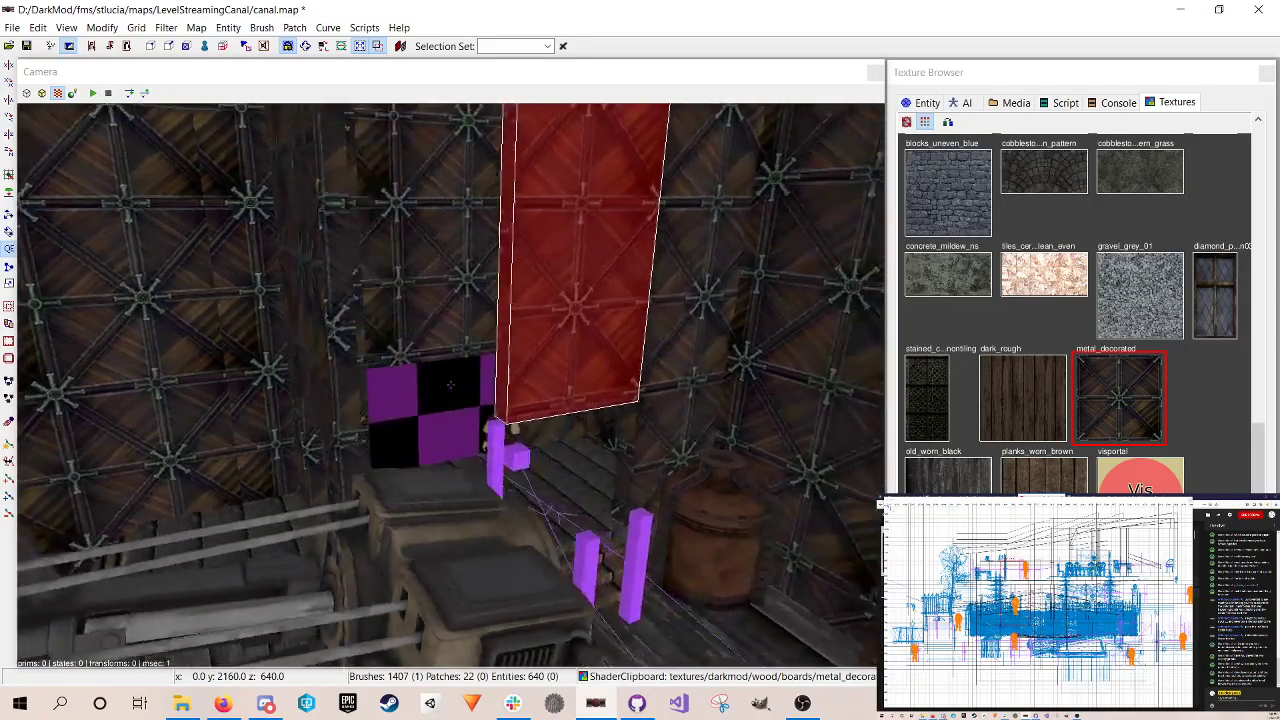
key(Down)
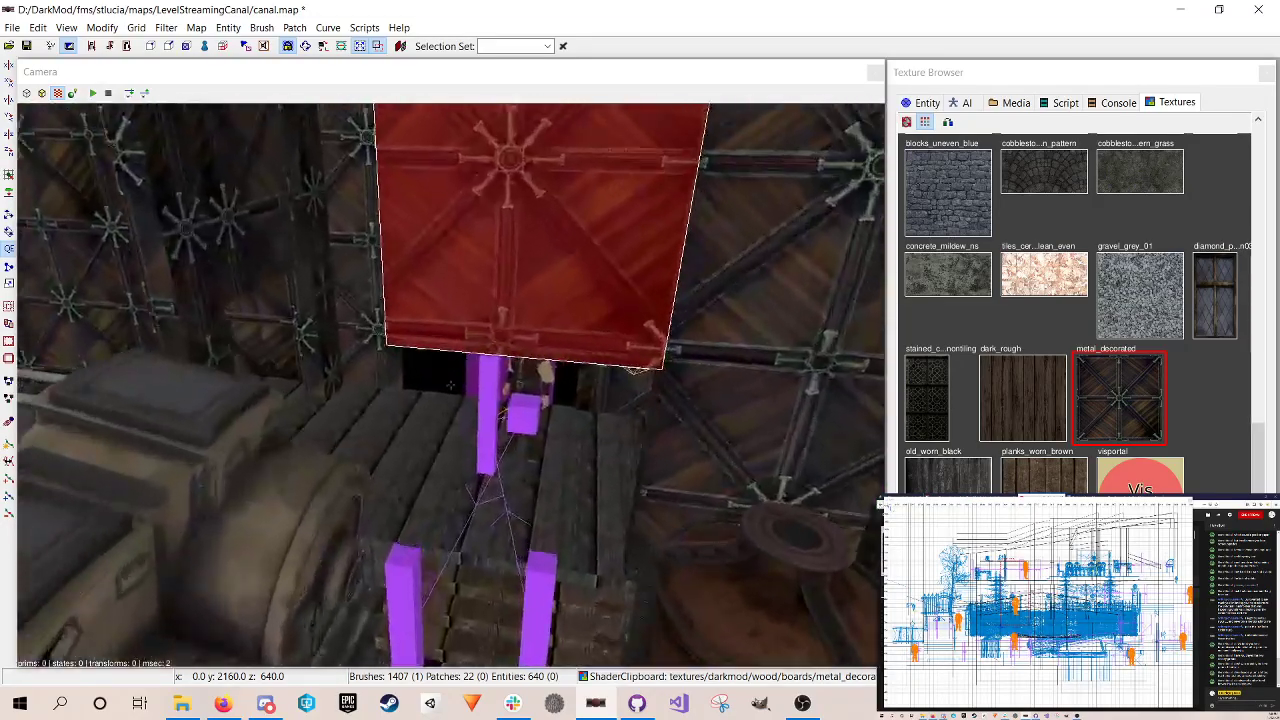
key(Up)
key(Down)
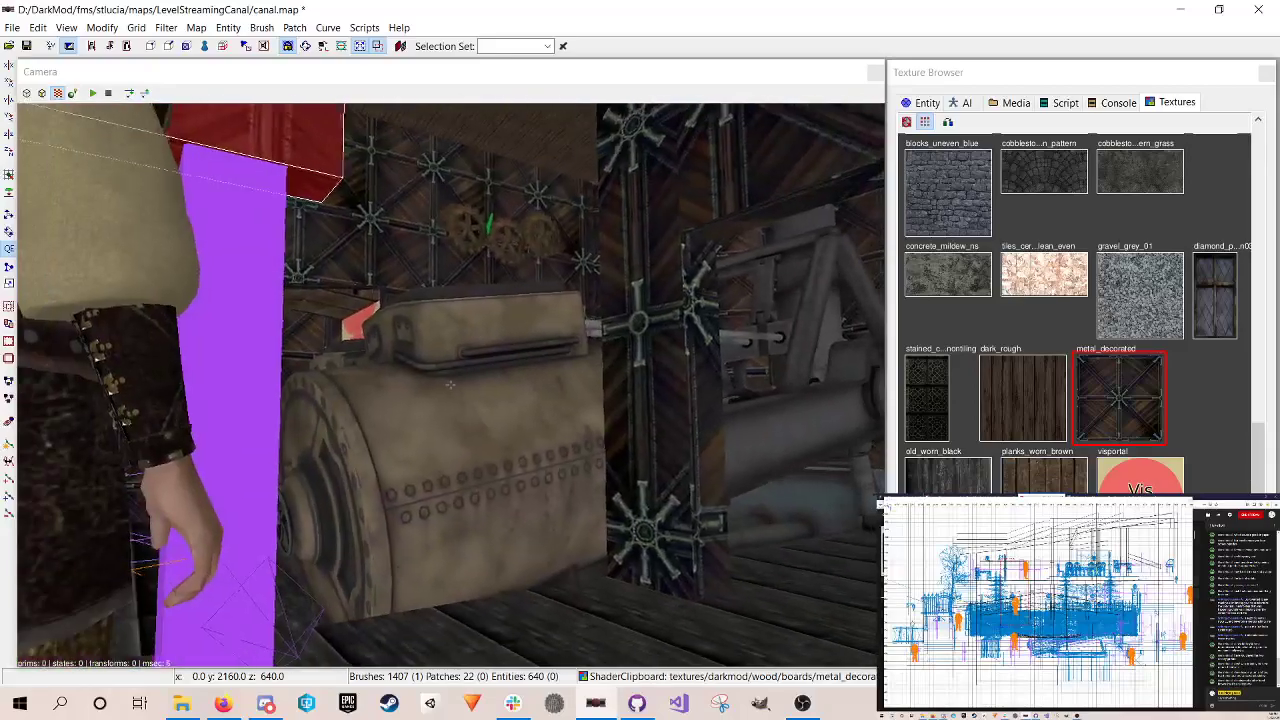
key(Up)
key(Down)
right_click(450, 385)
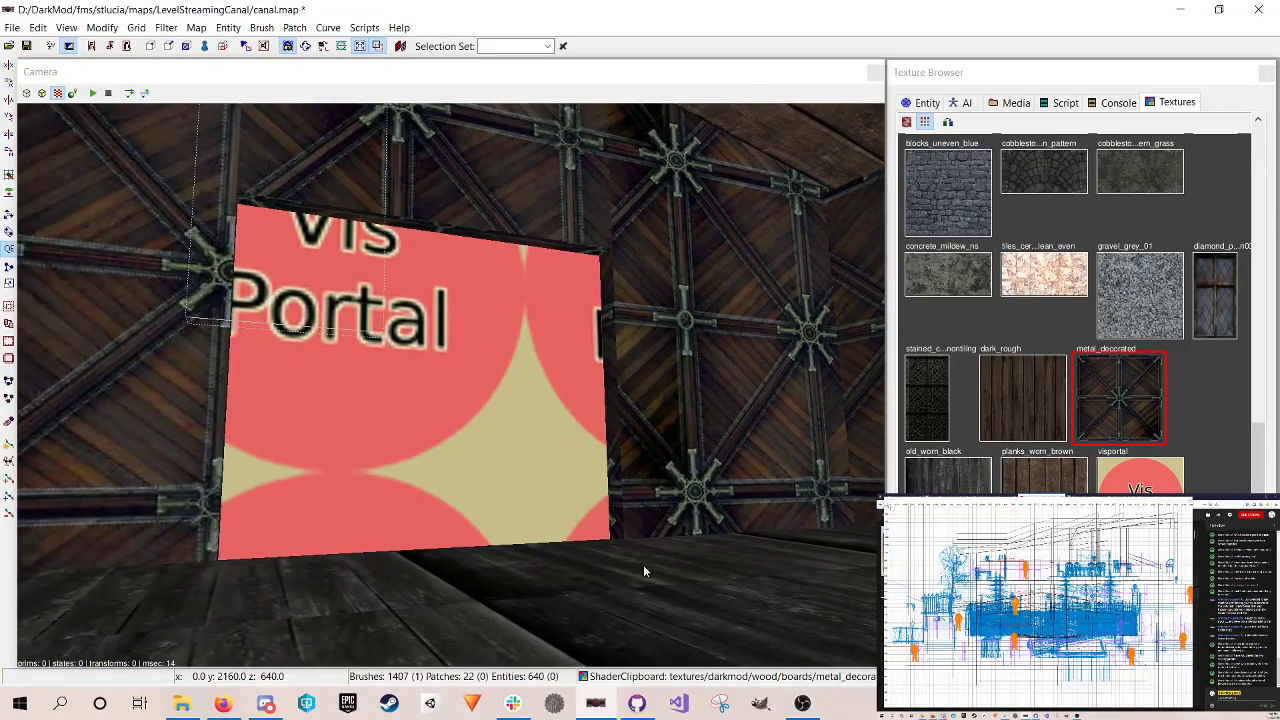
Step: Preview the doorway and machine hall in lighting mode, checking the engine, wall gears and red light
click(72, 93)
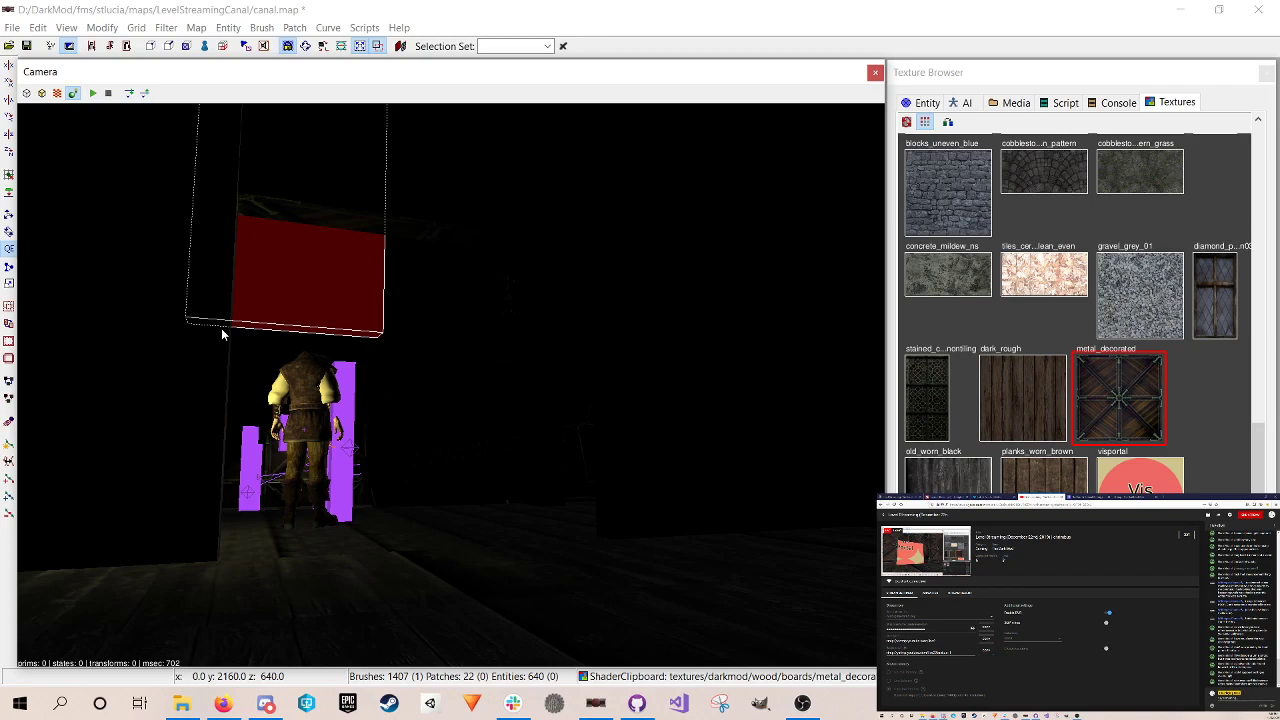
right_click(232, 327)
key(Up)
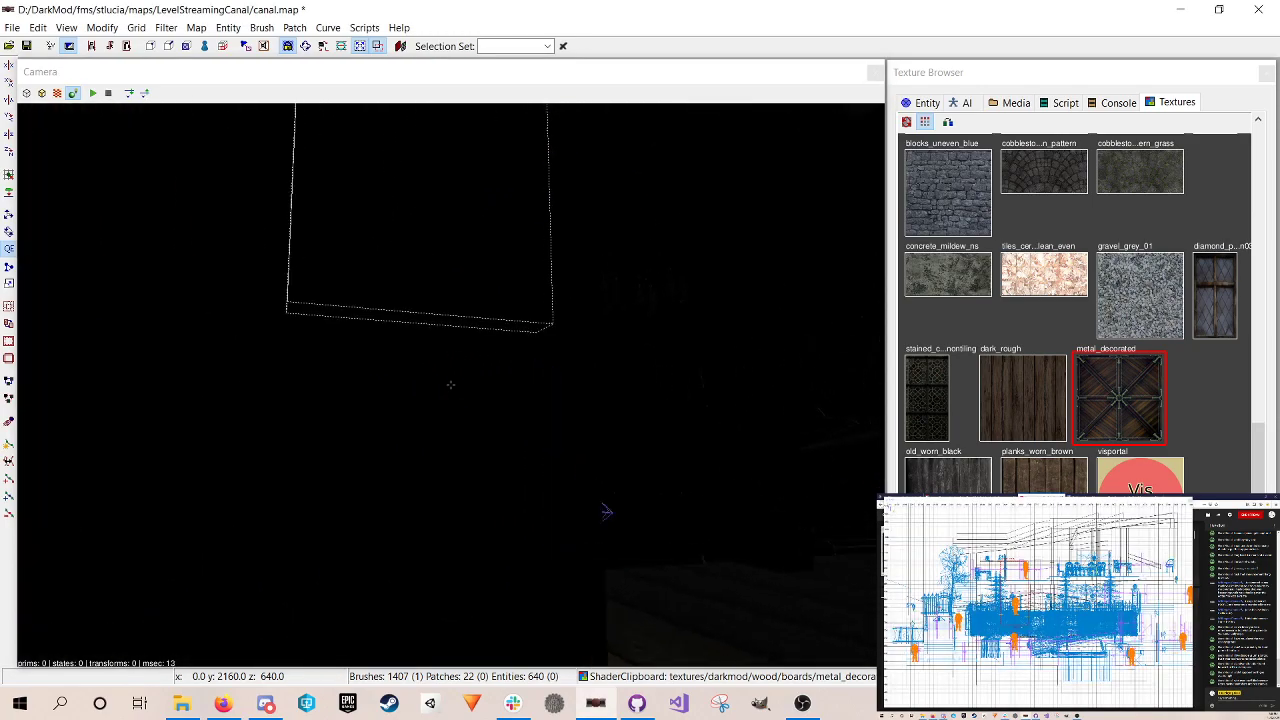
key(Up)
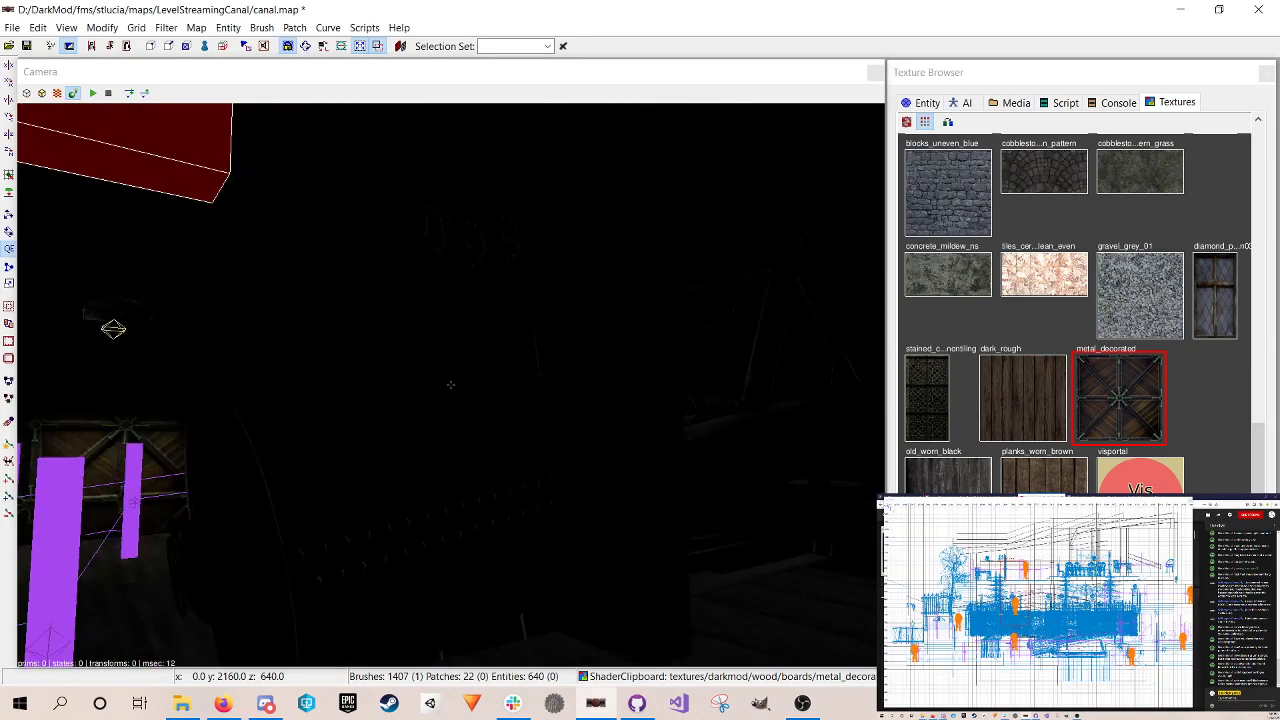
key(Up)
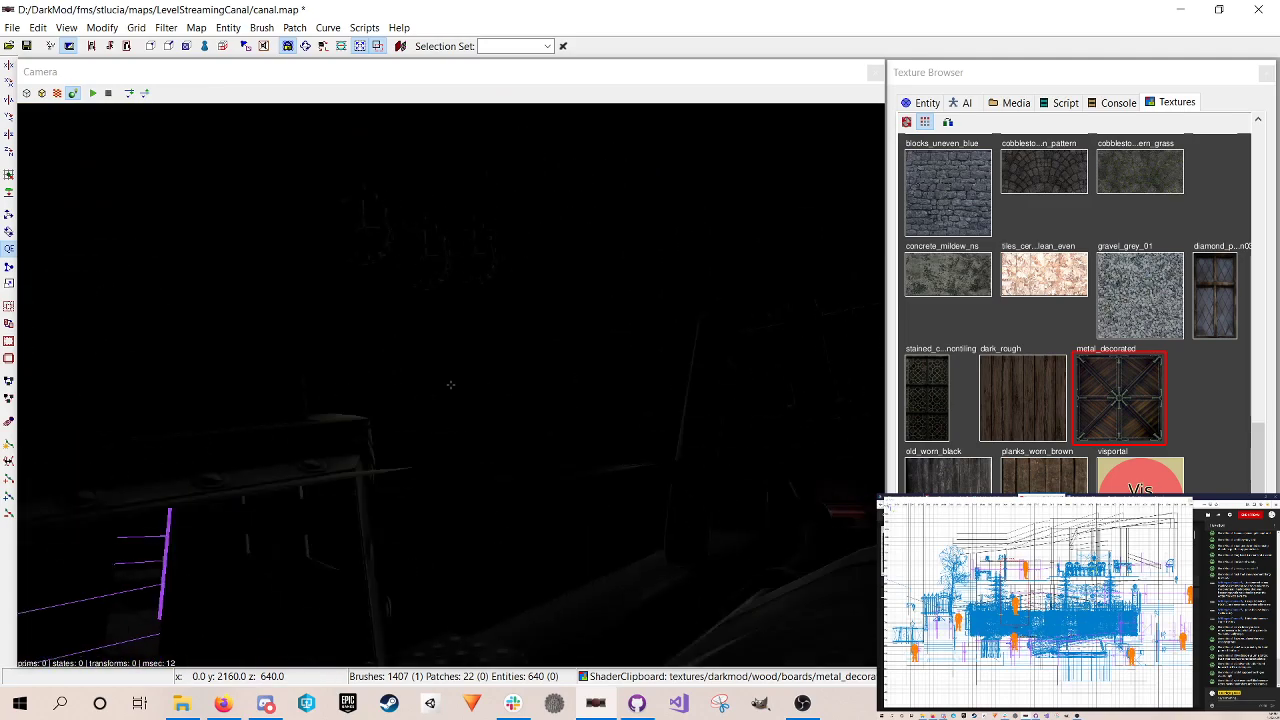
key(Up)
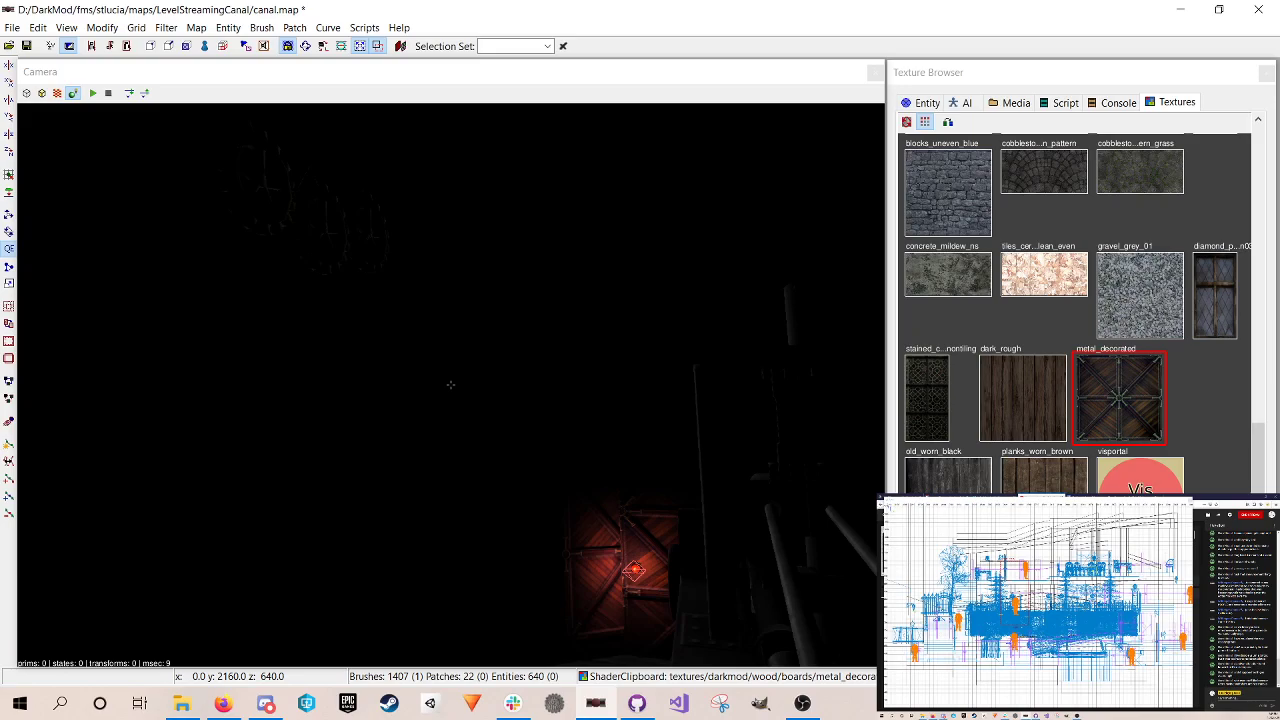
right_click(330, 332)
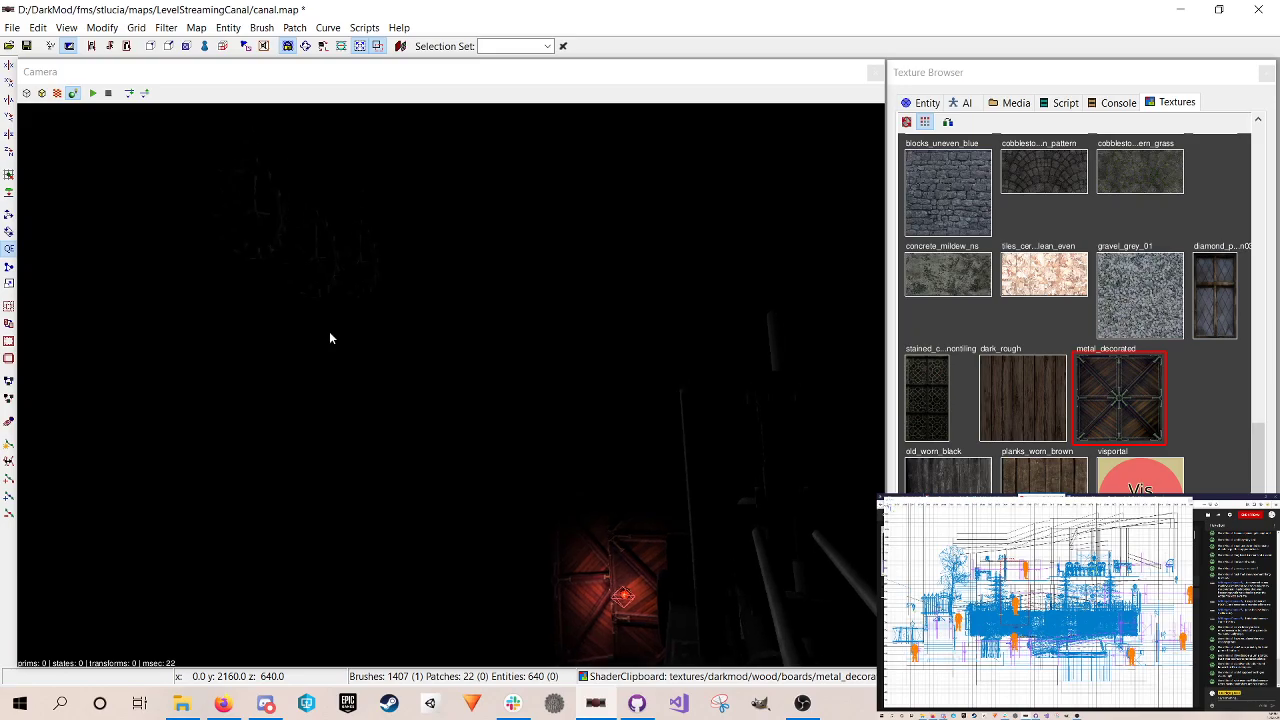
Step: Return the camera to textured rendering and hide the visportal brush covering the doorway
click(57, 93)
right_click(65, 113)
key(Up)
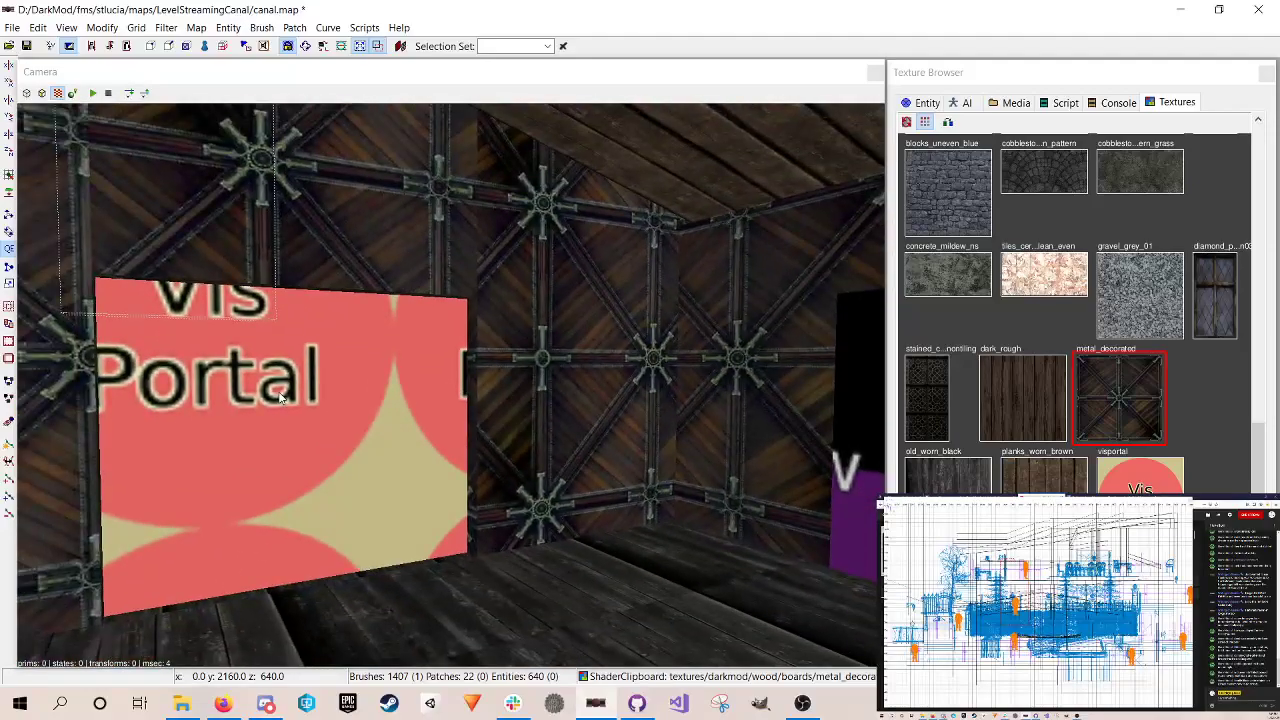
right_click(284, 398)
shift+click(287, 390)
key(h)
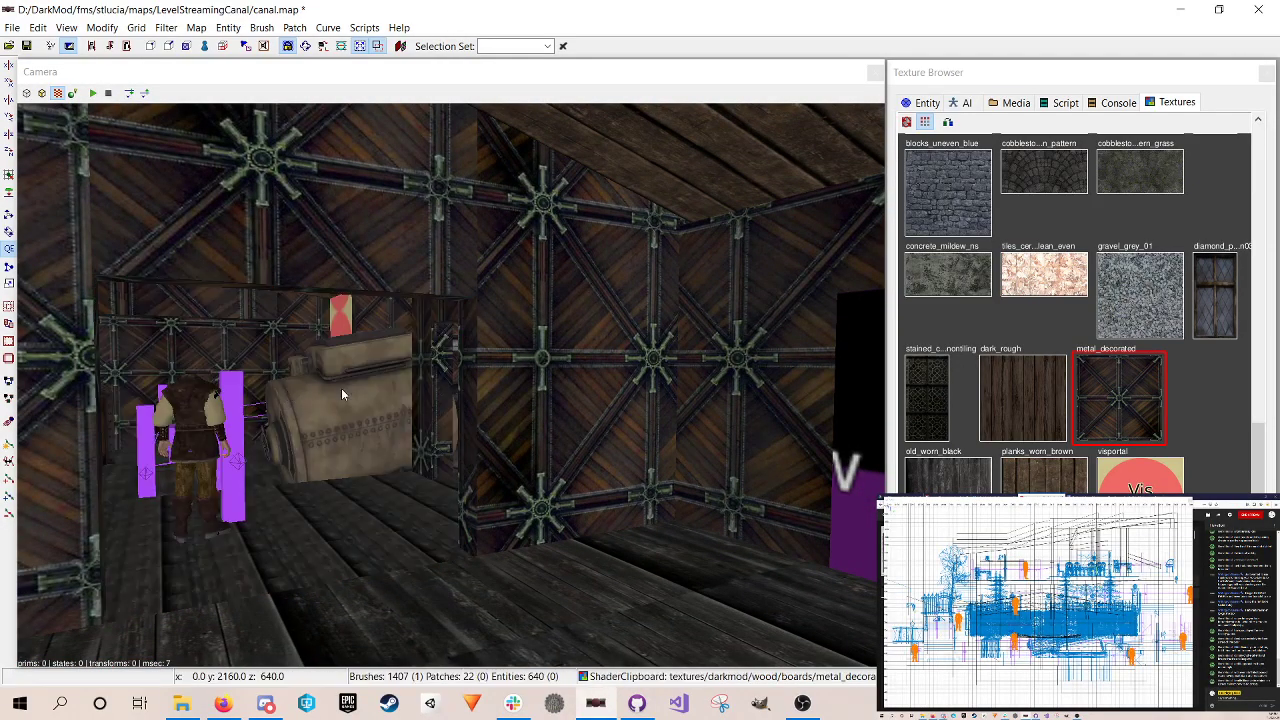
Step: Check the view through the doorway towards the engine and wall gears, selecting the overhead wall panel and clearing the selection
right_click(341, 388)
key(Up)
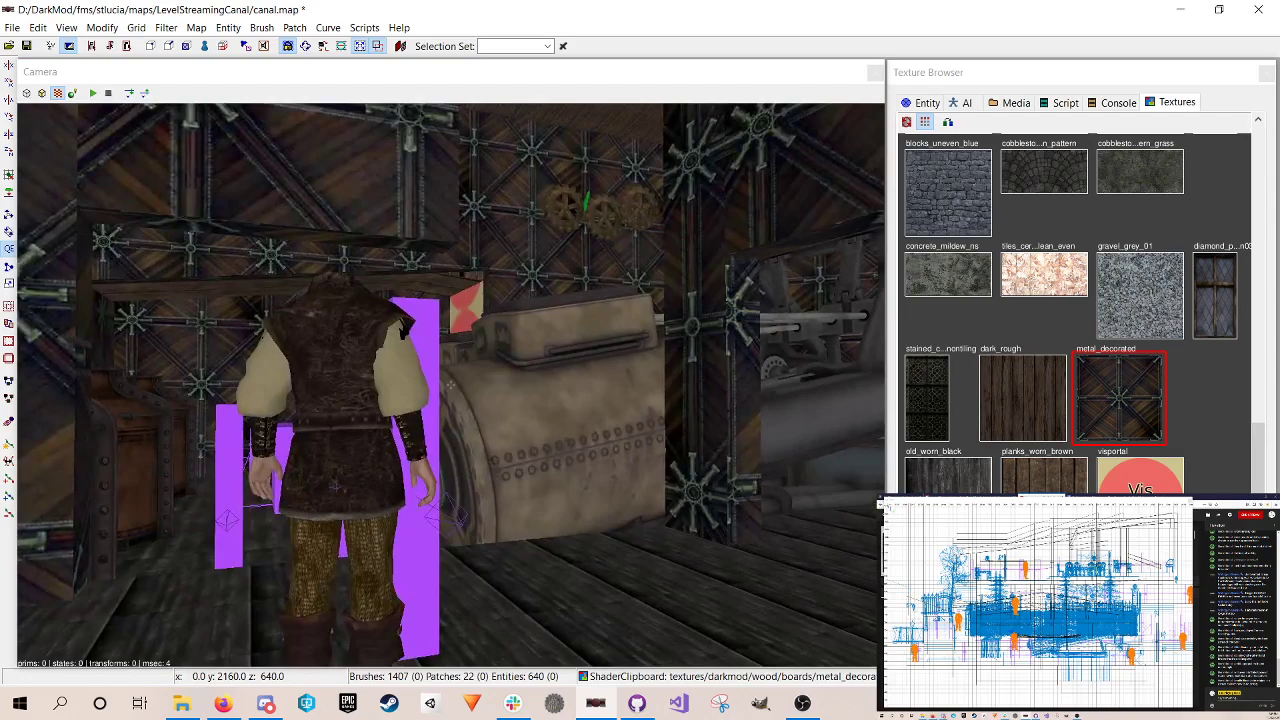
key(Down)
key(Up)
key(Down)
right_click(318, 227)
shift+click(318, 227)
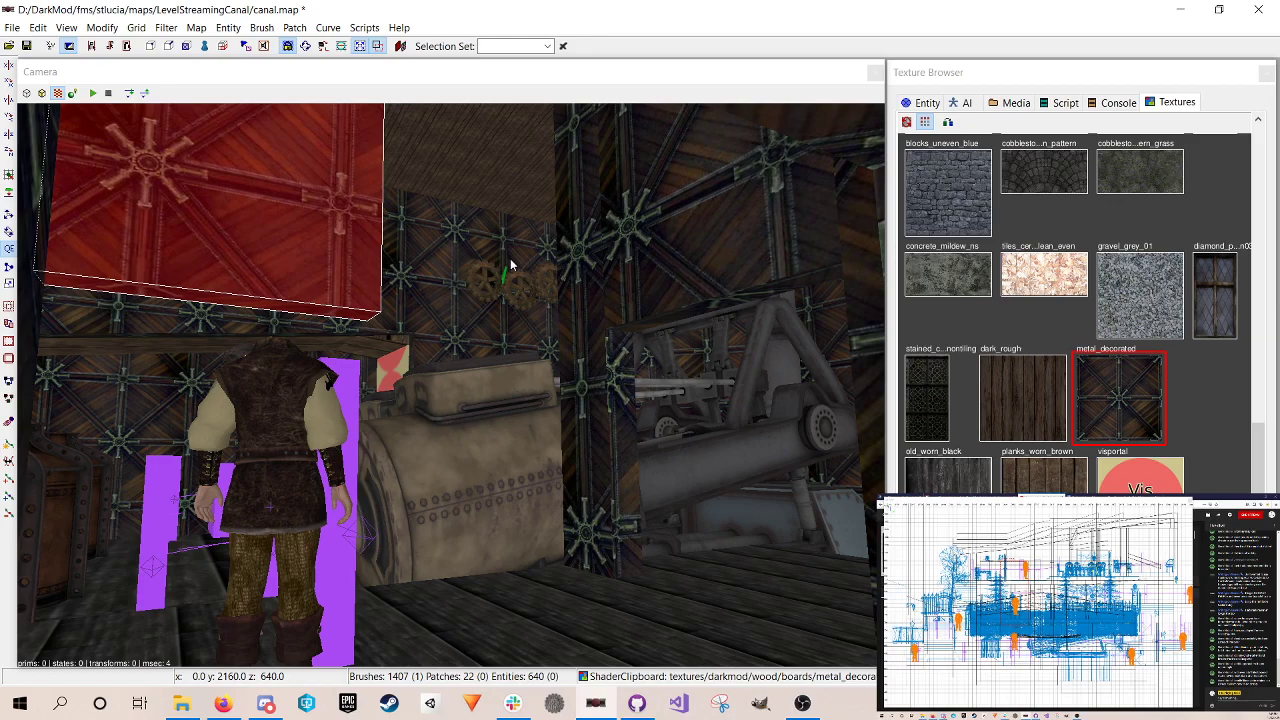
key(Escape)
Step: Examine the overhead wall panel, the widened opening and the surrounding decorated walls from across the machine hall
right_click(579, 435)
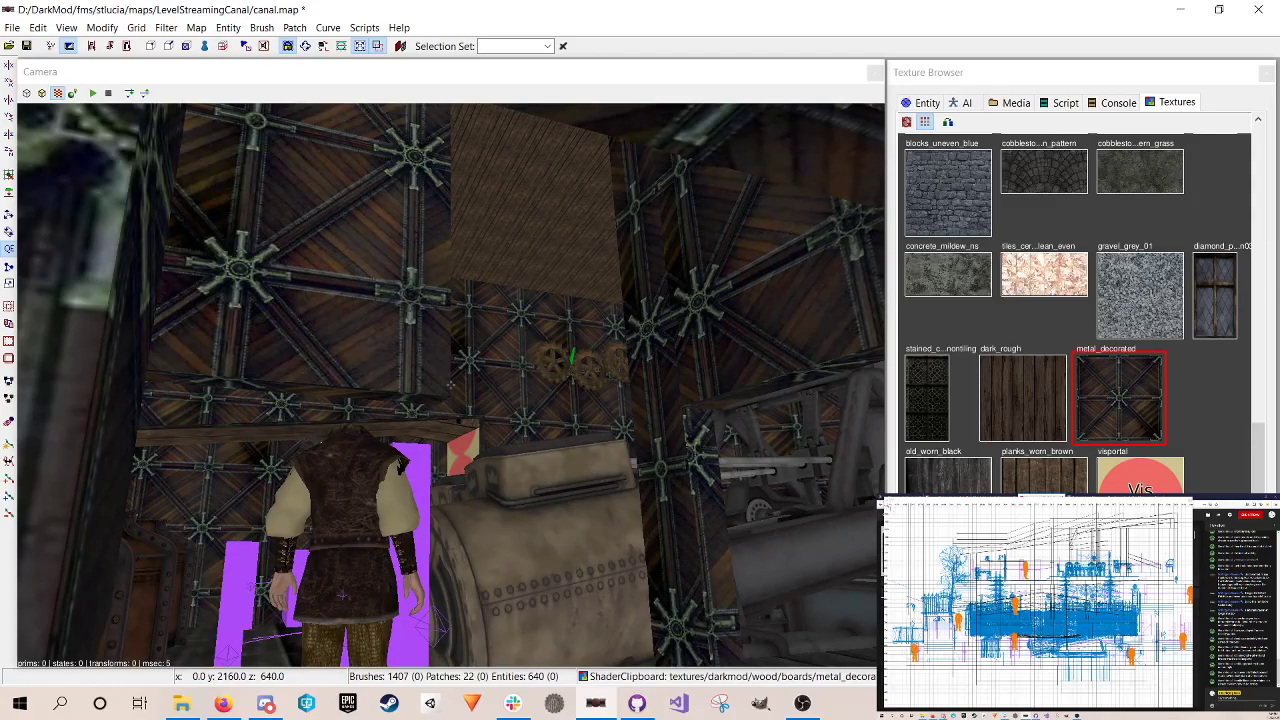
key(Up)
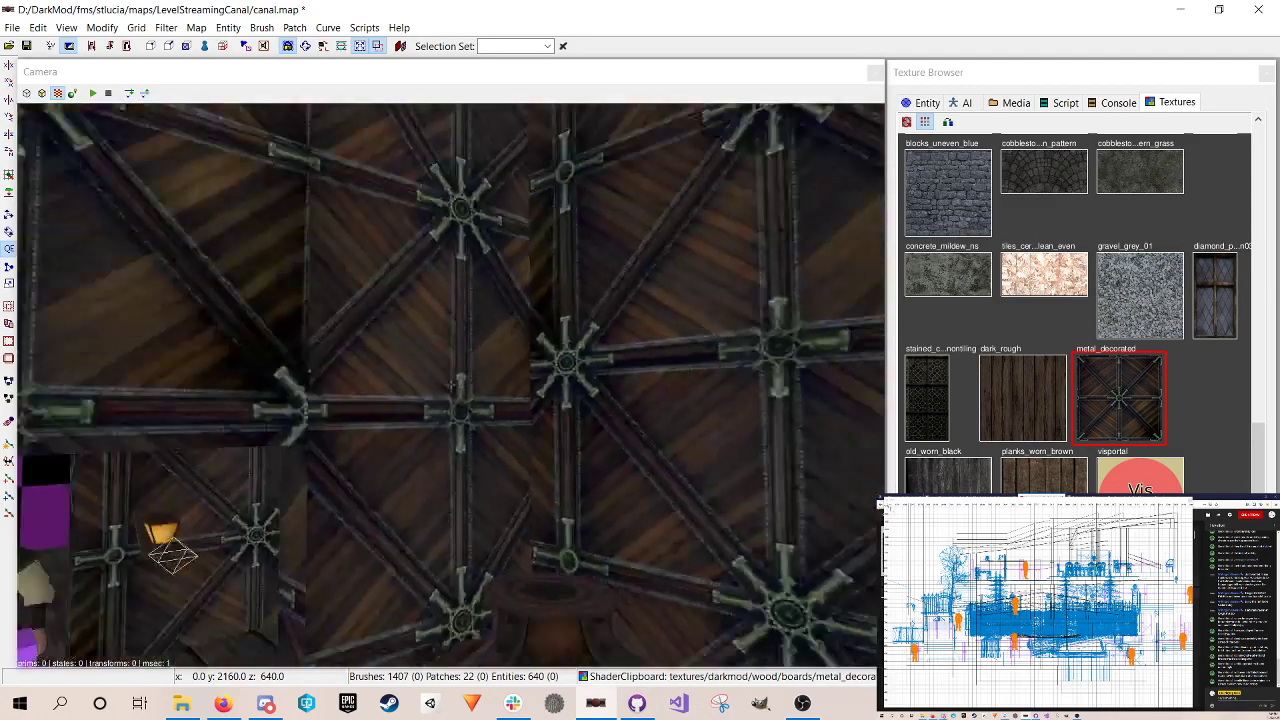
key(Down)
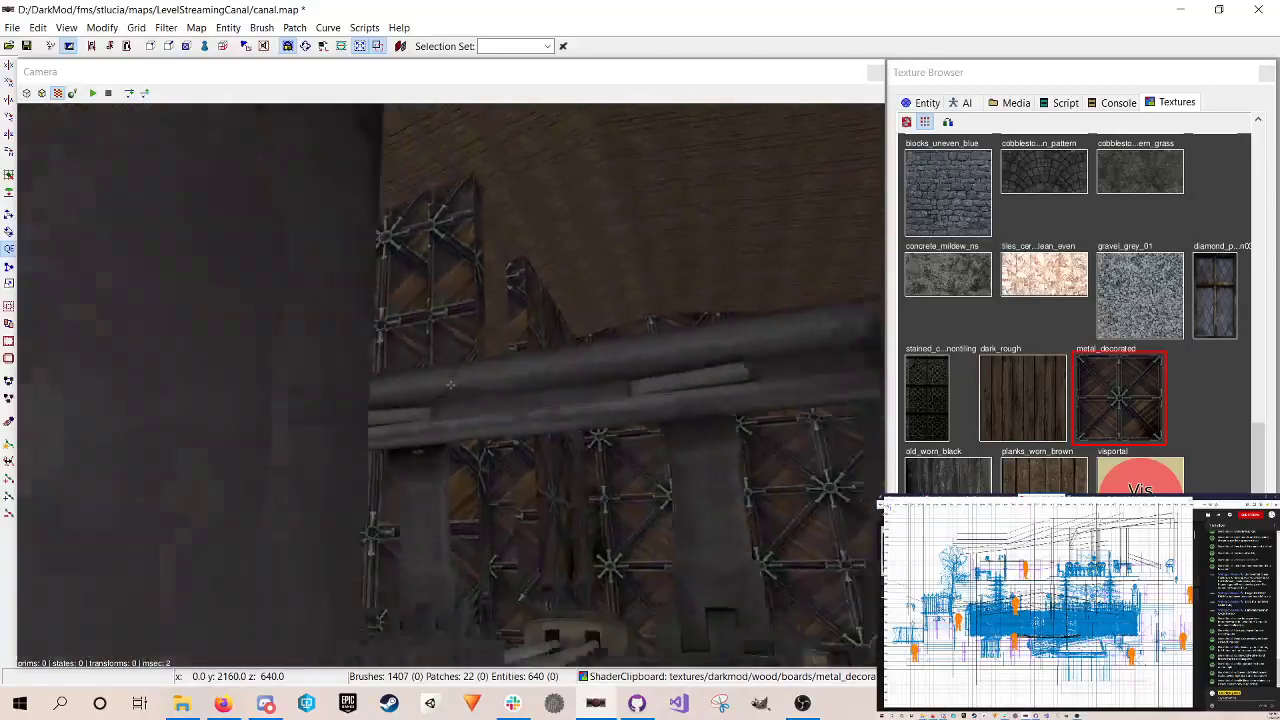
key(Up)
key(Down)
right_click(579, 435)
right_click(588, 270)
key(Up)
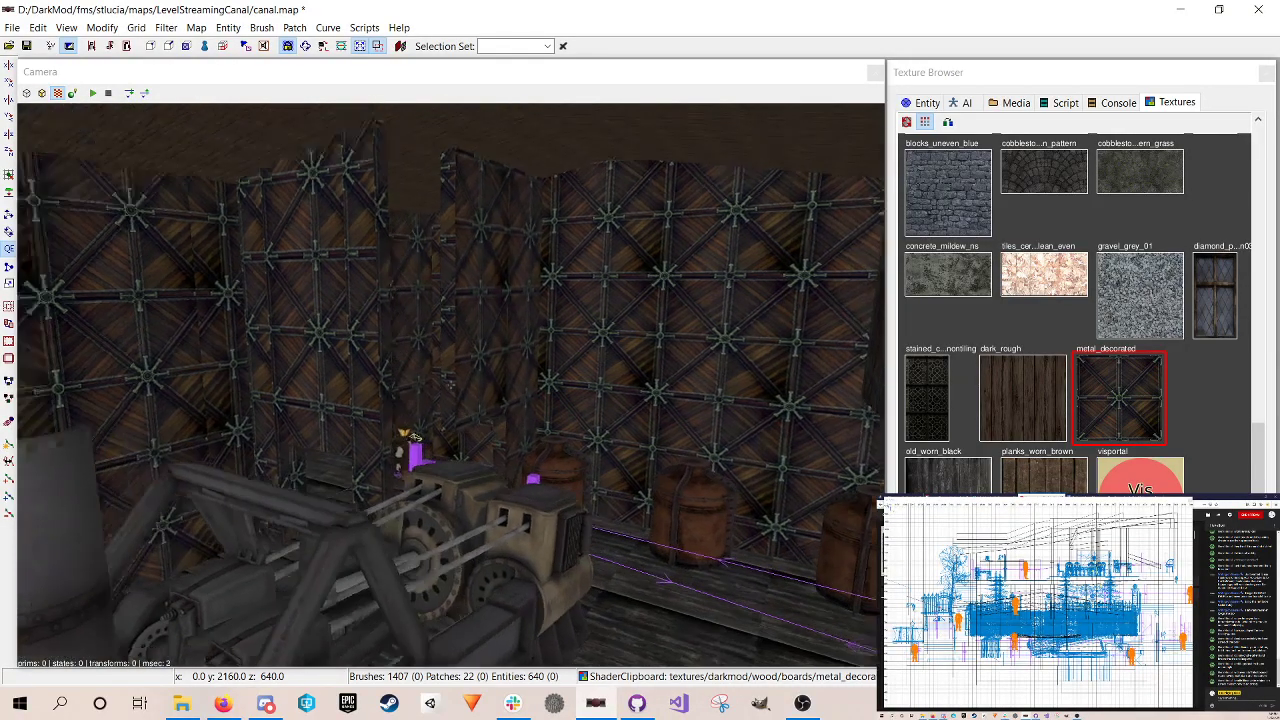
Step: Delete the five decorated wall brushes enclosing the worker's corner of the machine hall and save the map
right_click(451, 384)
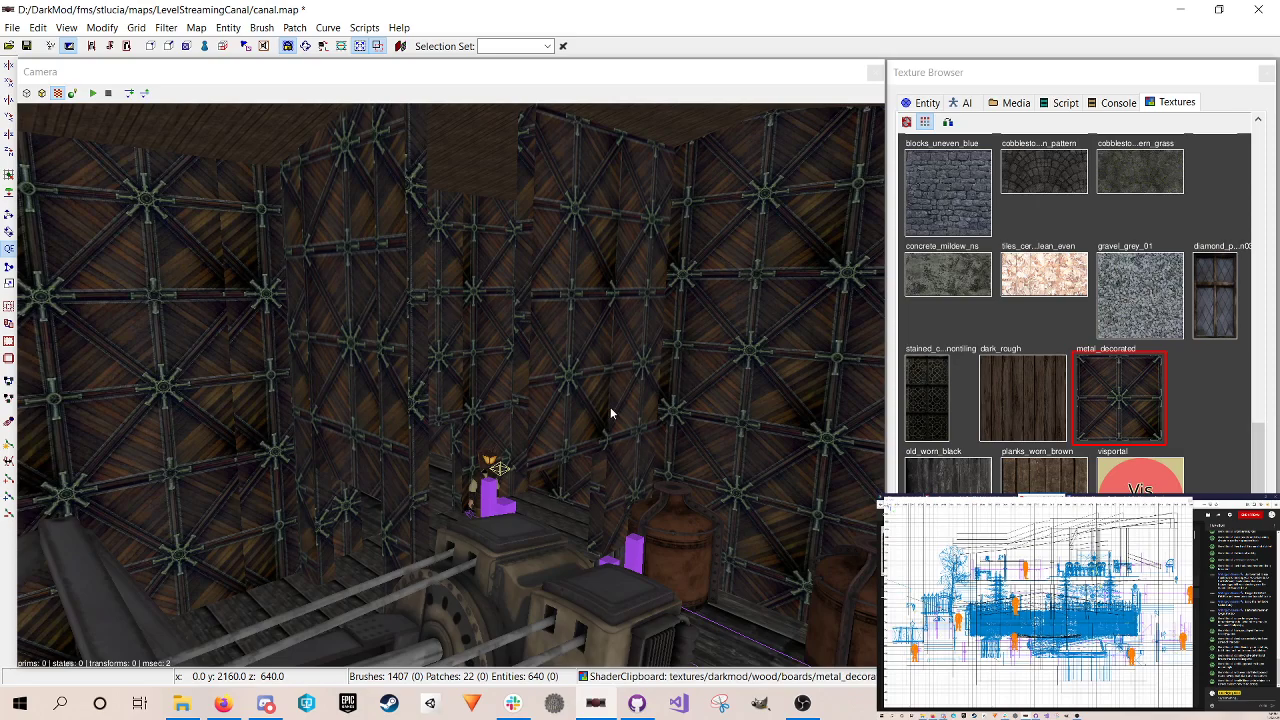
shift+click(293, 264)
shift+click(344, 278)
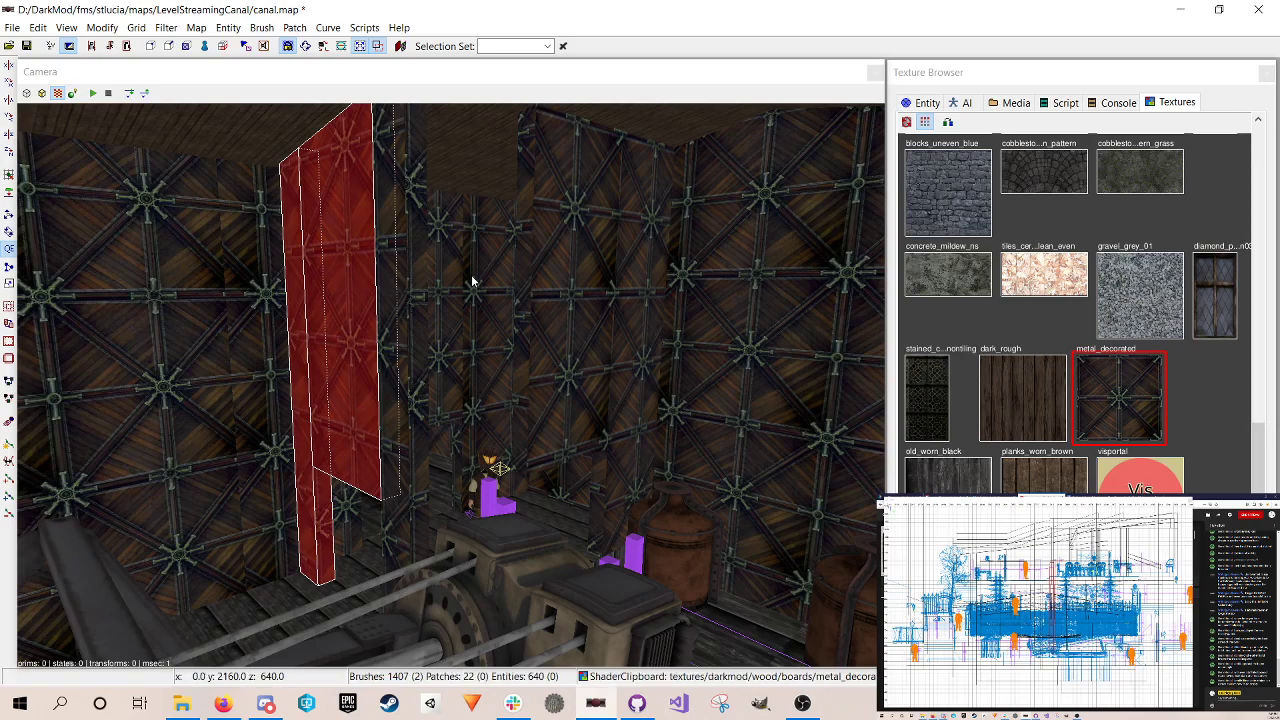
shift+click(407, 284)
shift+click(581, 263)
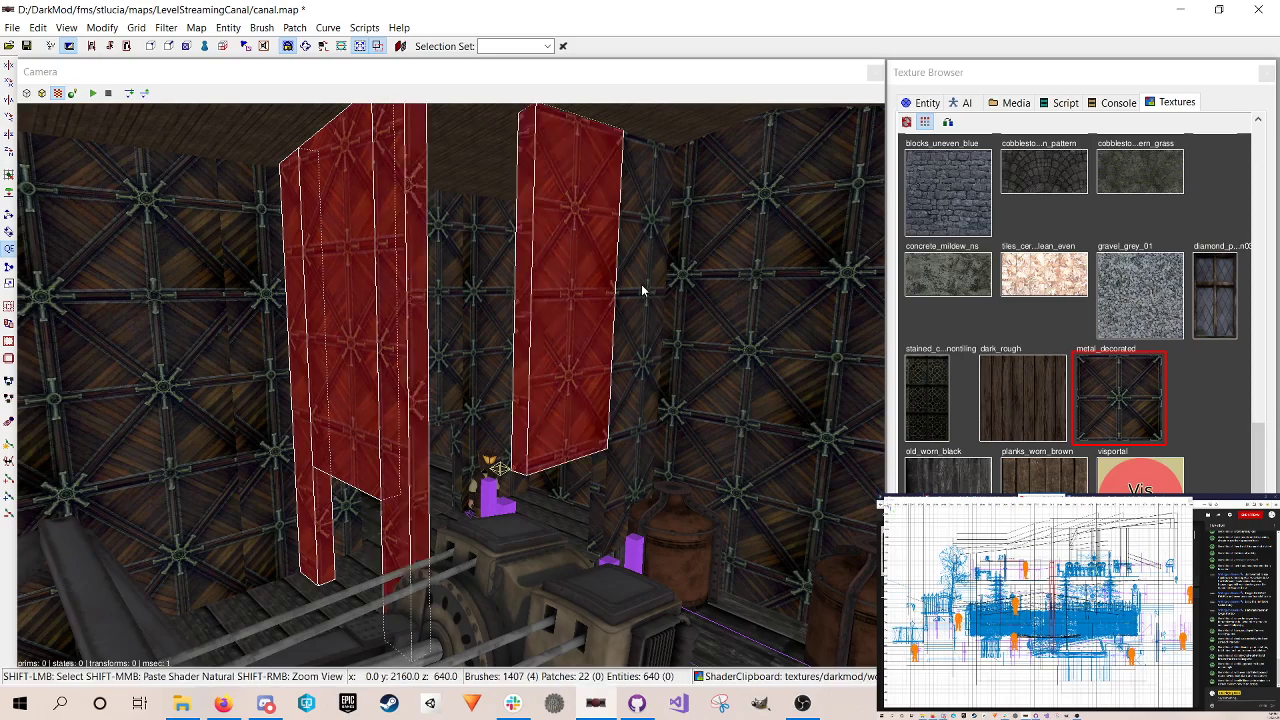
shift+click(624, 296)
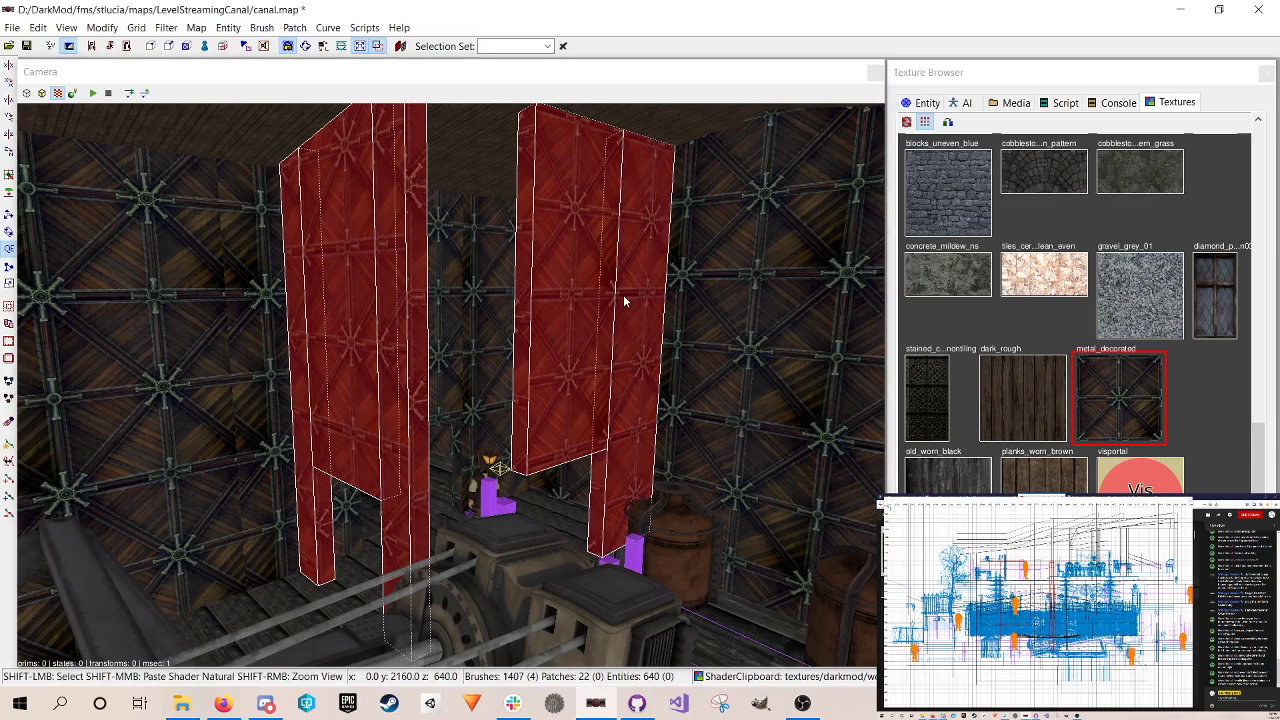
key(BackSpace)
key(ctrl+s)
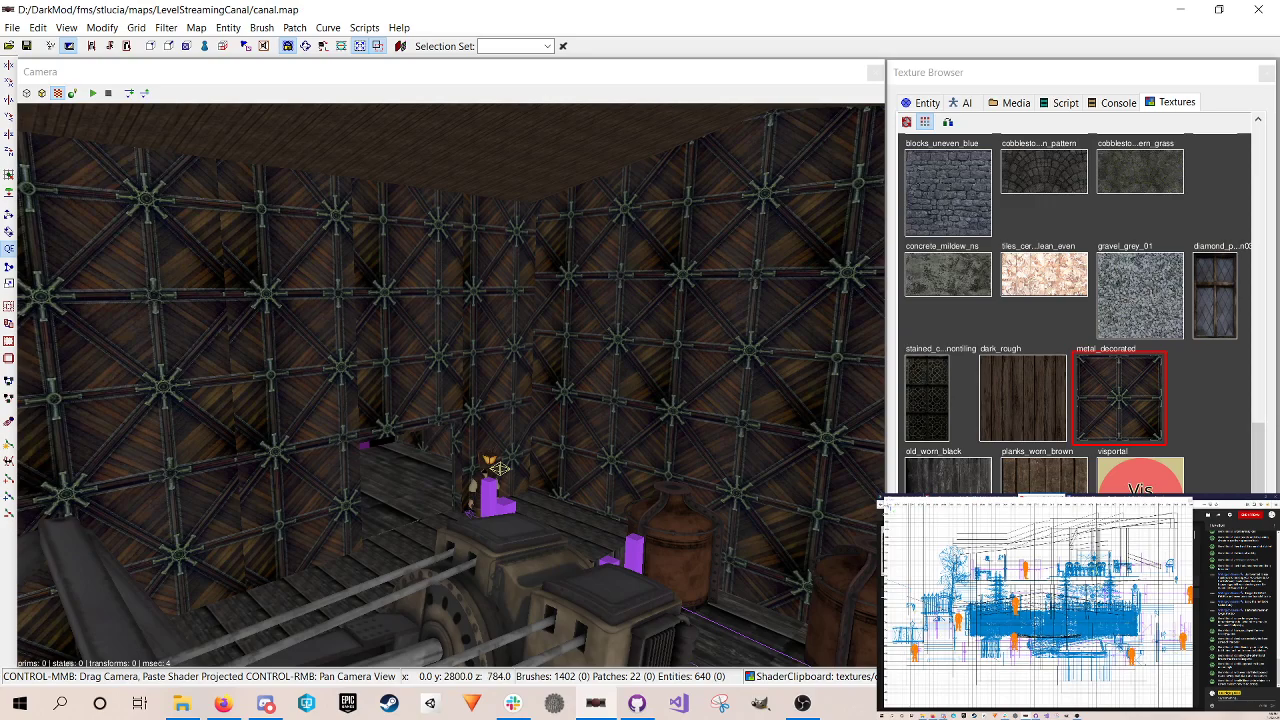
Step: Draw a new block brush over the worker's corner, positioning its footprint beside the engine in the top view
key(ctrl+Tab)
right_drag(1120, 665, 1052, 525)
right_drag(1172, 646, 1091, 649)
mouse_move(1062, 589)
mouse_down()
mouse_move(1006, 655)
mouse_move(1018, 655)
mouse_move(1003, 530)
mouse_up()
right_drag(1003, 530, 986, 586)
mouse_move(1019, 621)
mouse_down()
mouse_move(955, 626)
mouse_move(966, 628)
mouse_up()
key(ctrl+Tab)
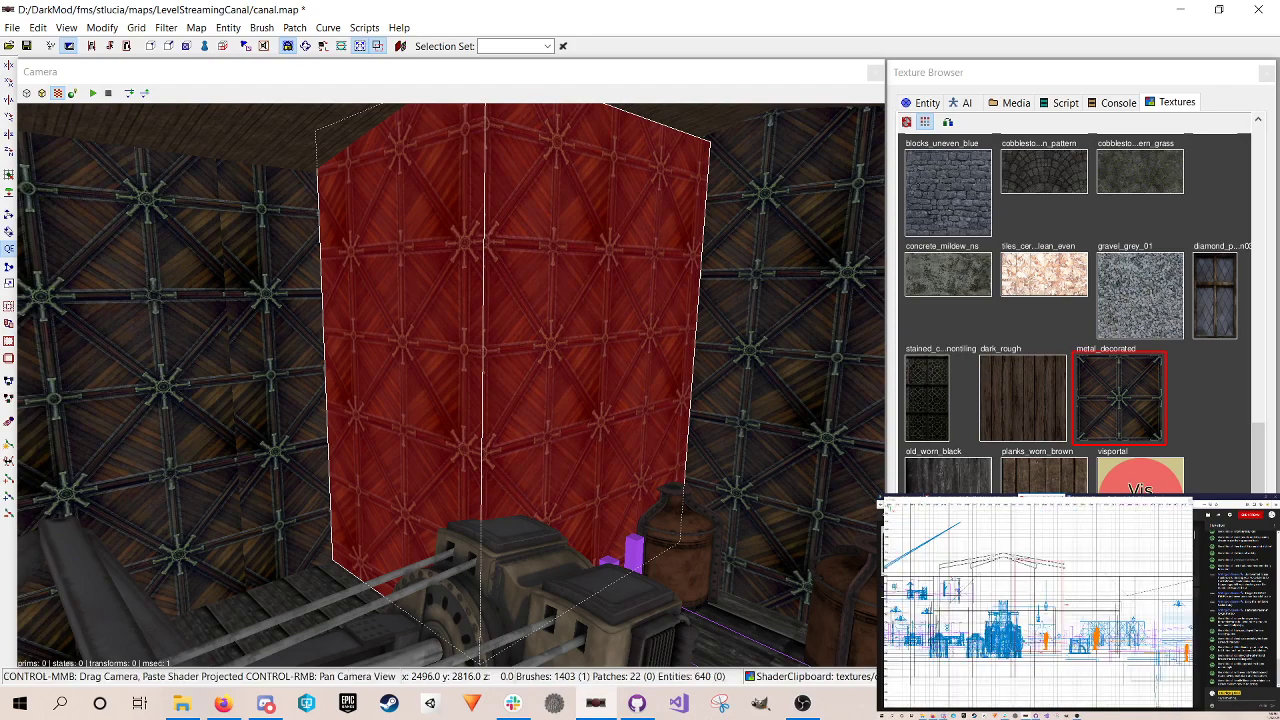
Step: Reduce the new block's height from both above and below, refining it on a smaller grid into a thin horizontal slab above the worker
drag(1042, 566, 1042, 600)
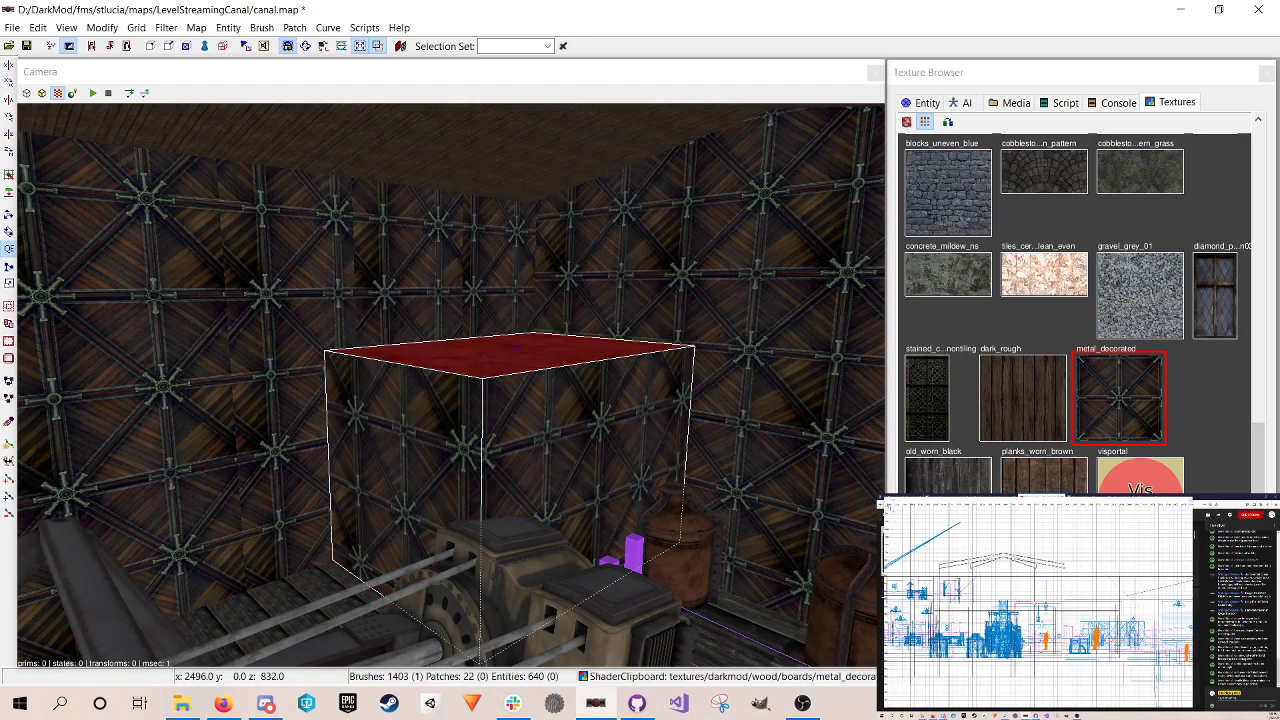
drag(1042, 652, 1042, 616)
right_click(784, 498)
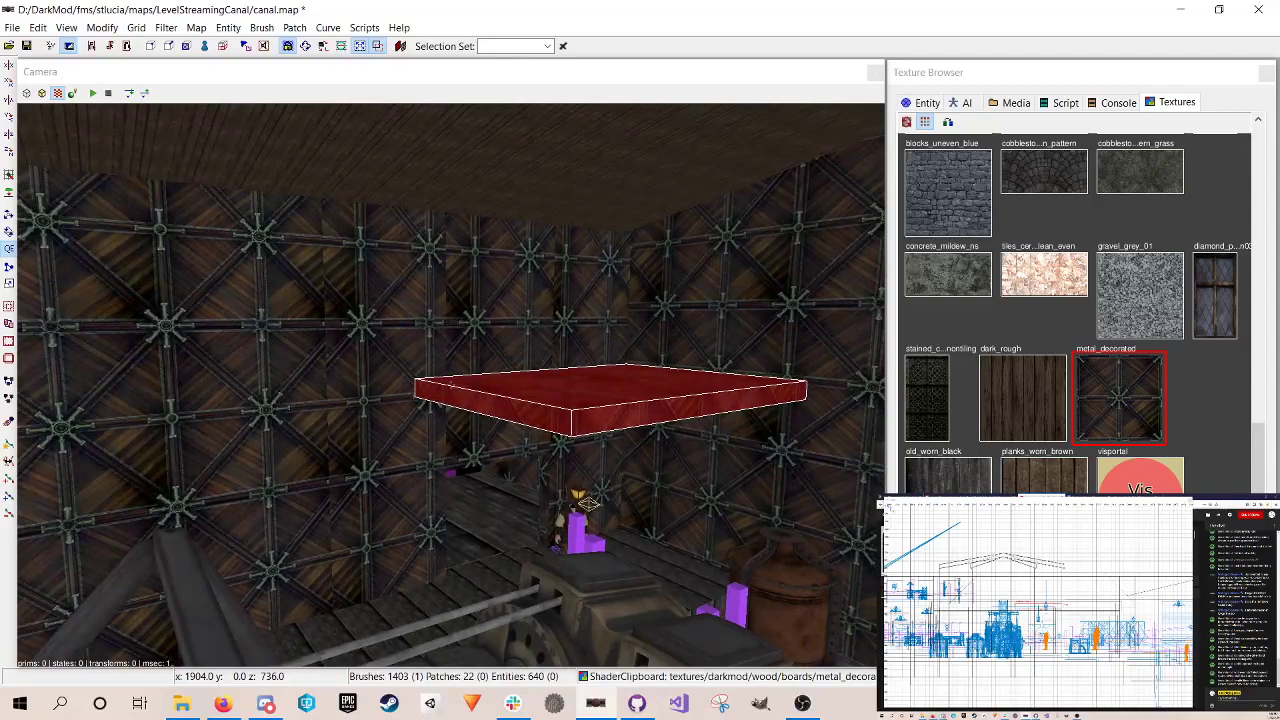
right_click(783, 507)
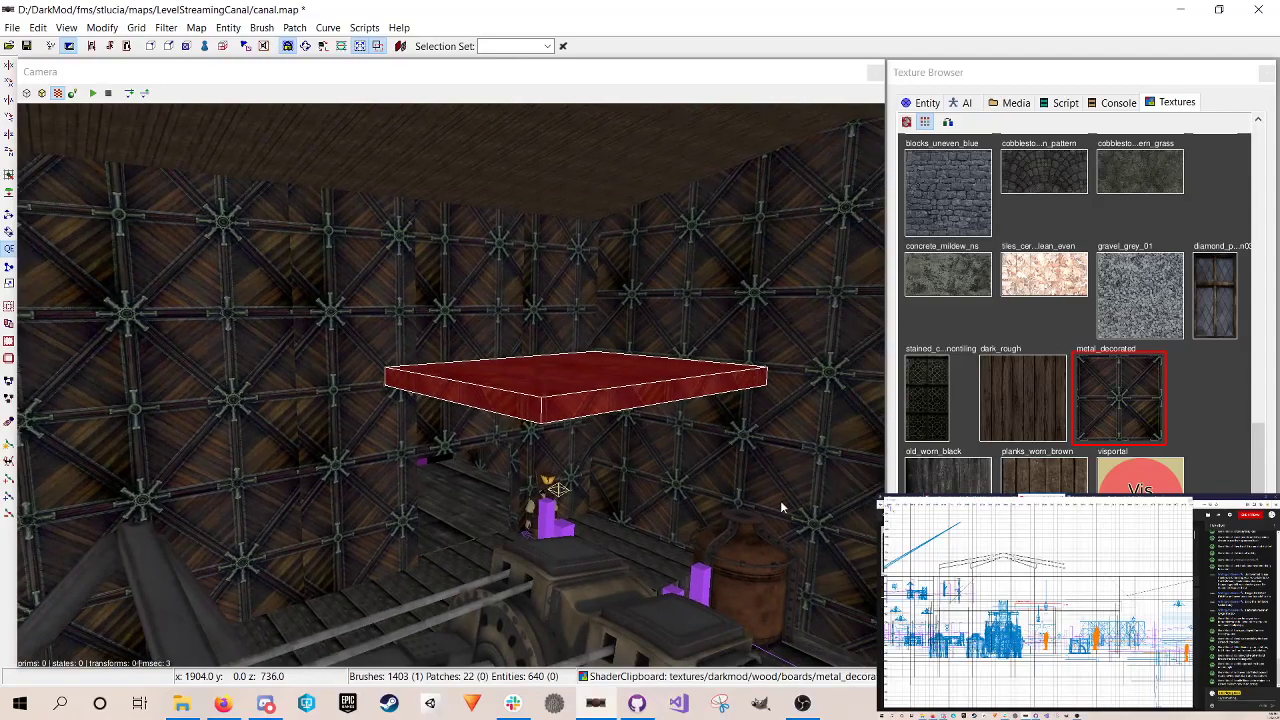
scroll(1058, 612, up, 4)
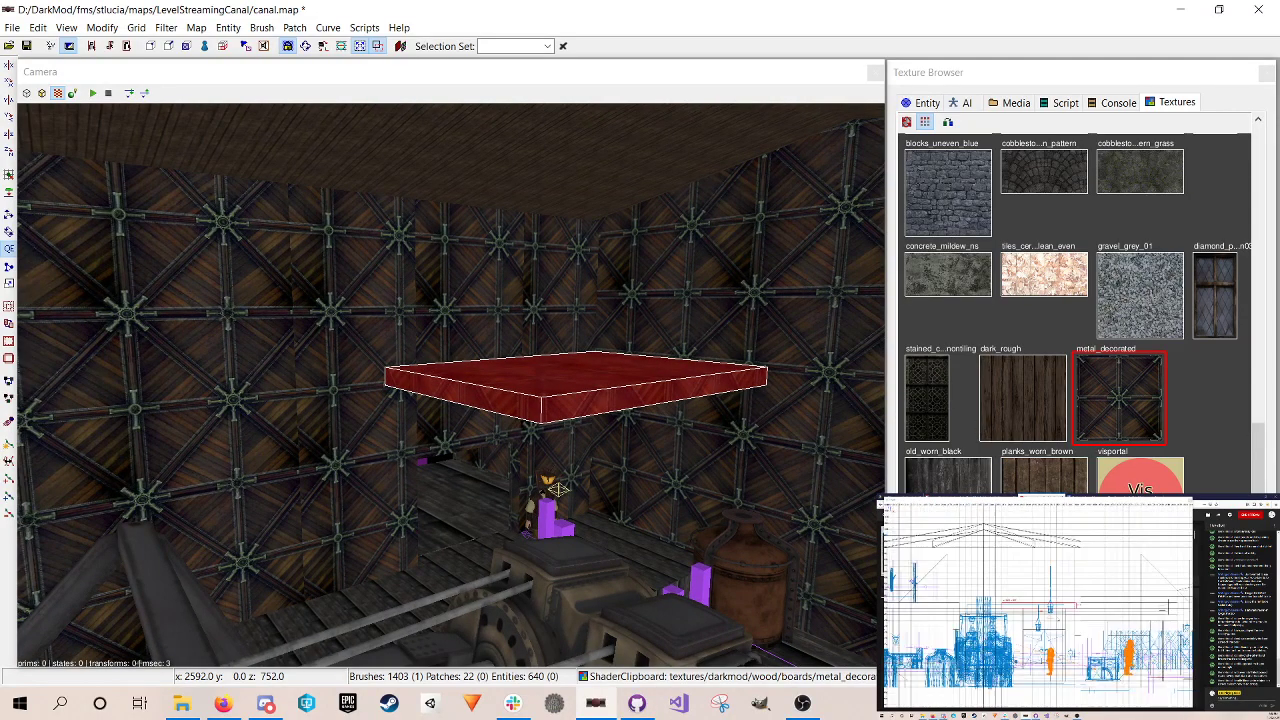
key(4)
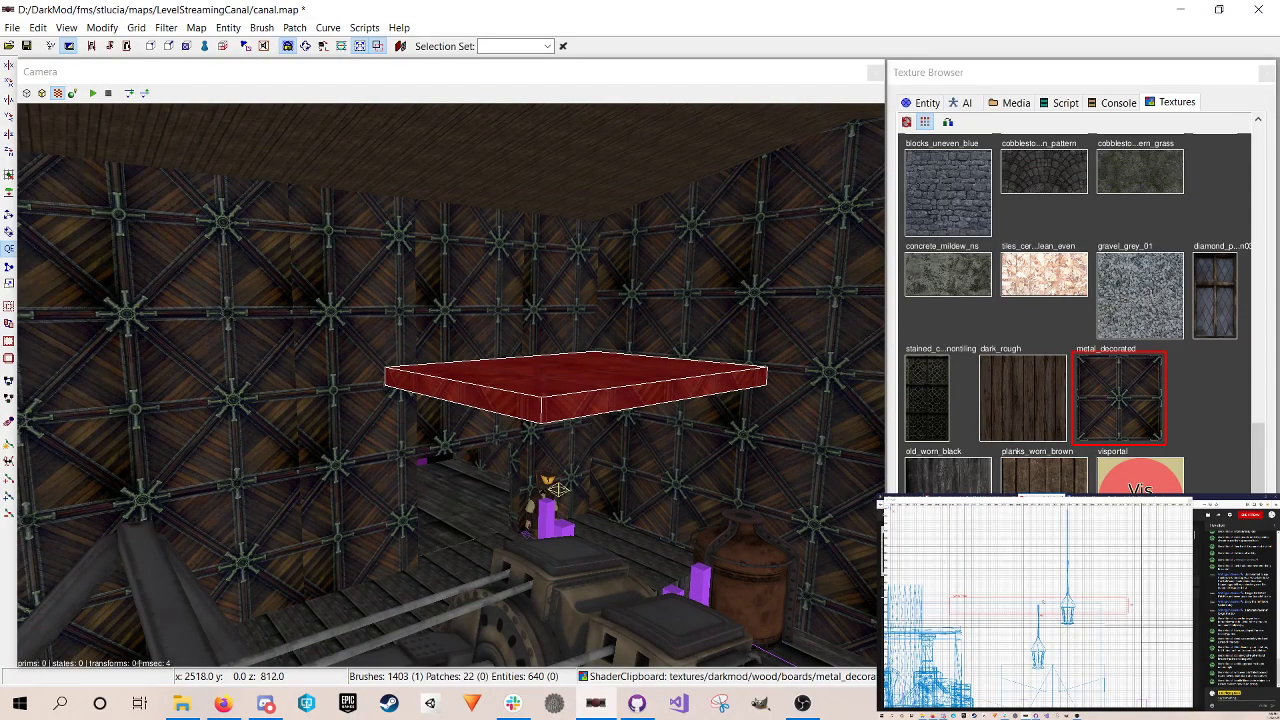
drag(1042, 598, 1042, 610)
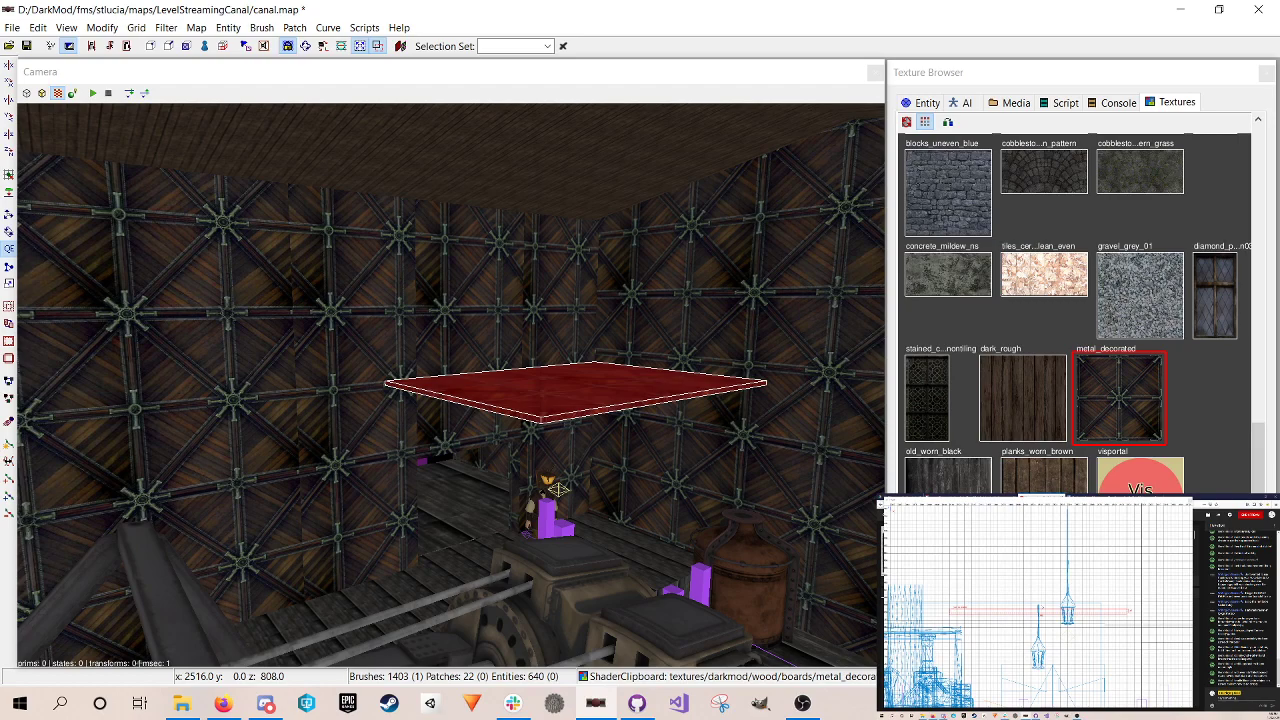
Step: Apply the grate_pattern_steel_rough texture to the overhead slab, clear the selection and save the map
right_click(684, 411)
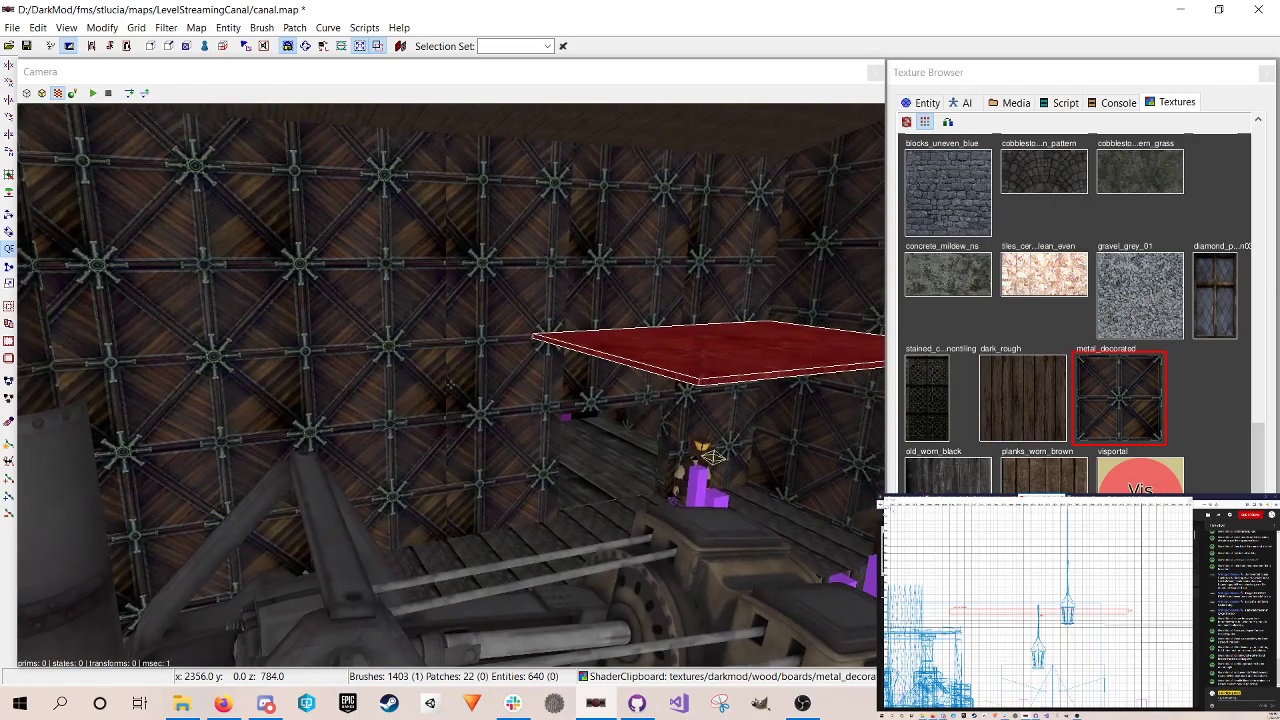
key(ctrl+Tab)
key(ctrl+Tab)
scroll(1038, 605, down, 5)
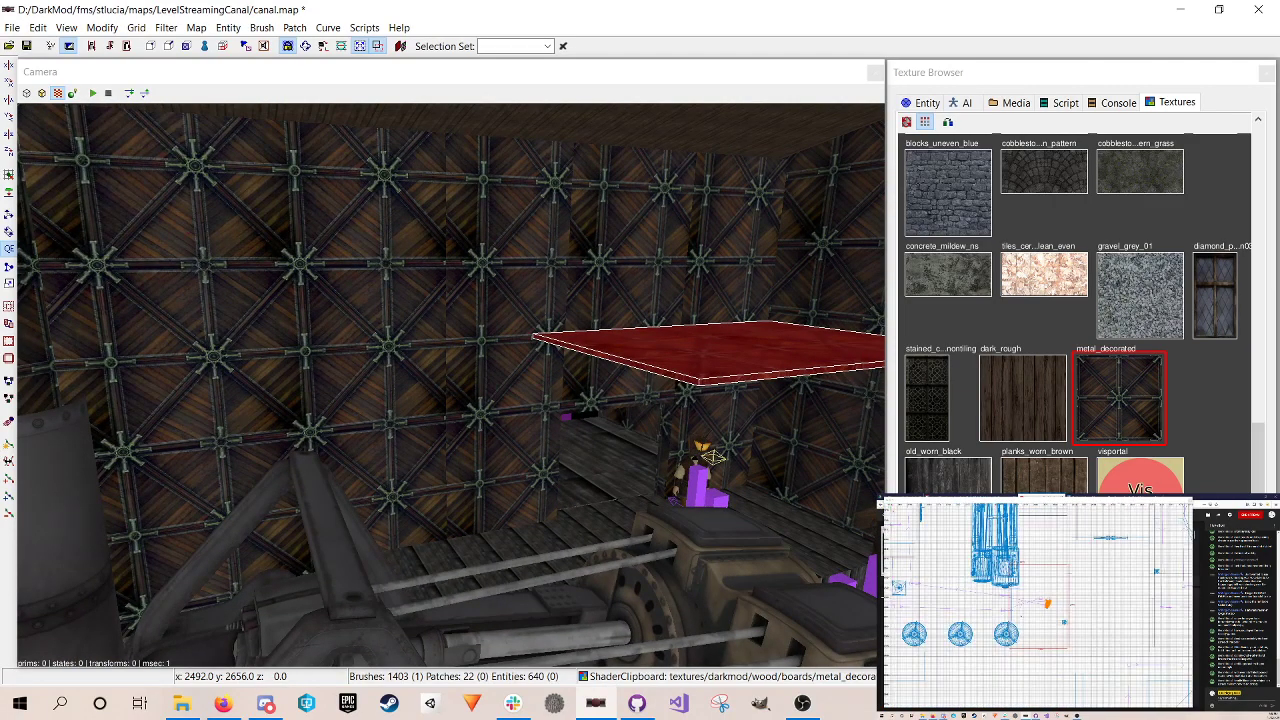
scroll(1038, 605, up, 1)
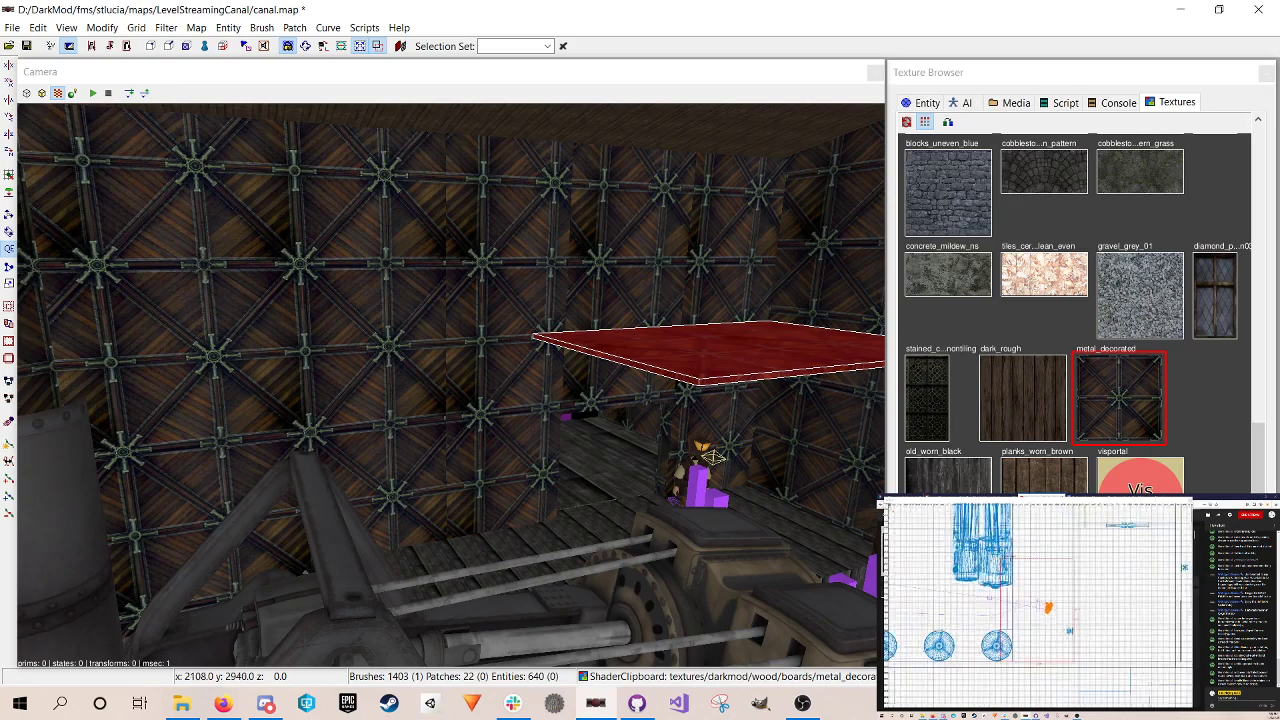
scroll(1063, 366, up, 2)
scroll(1062, 364, up, 6)
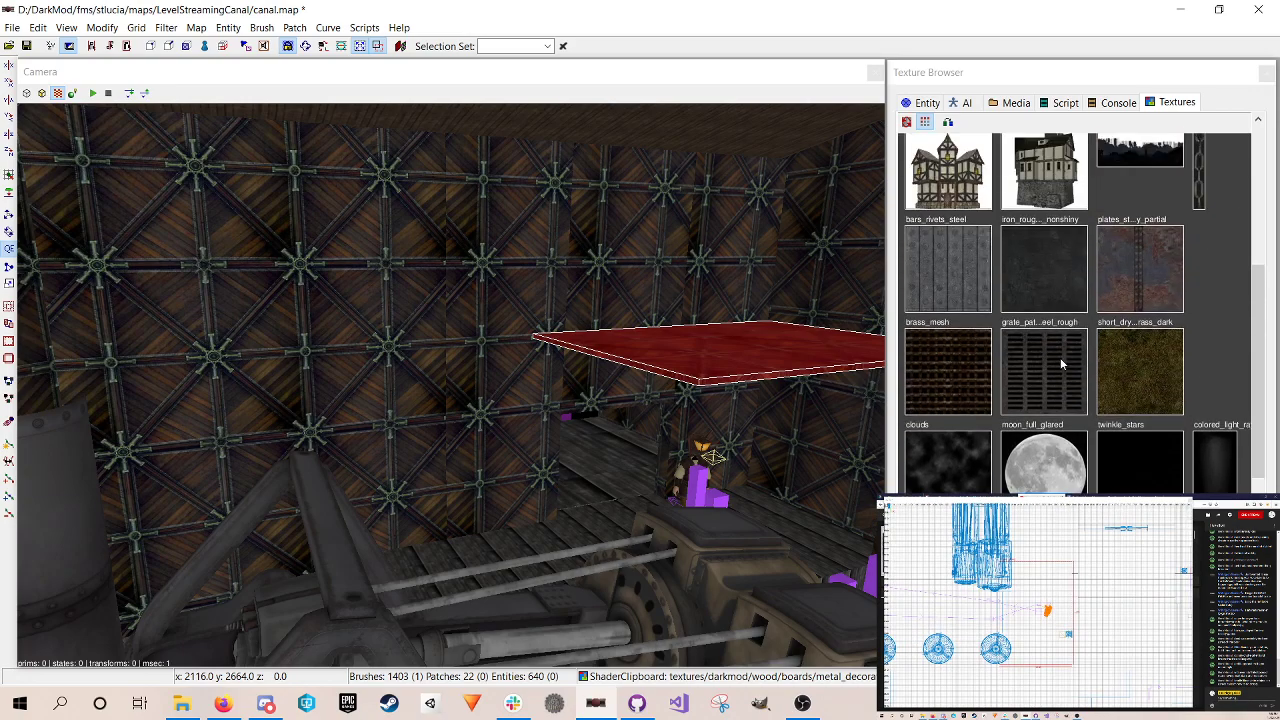
scroll(1062, 364, down, 2)
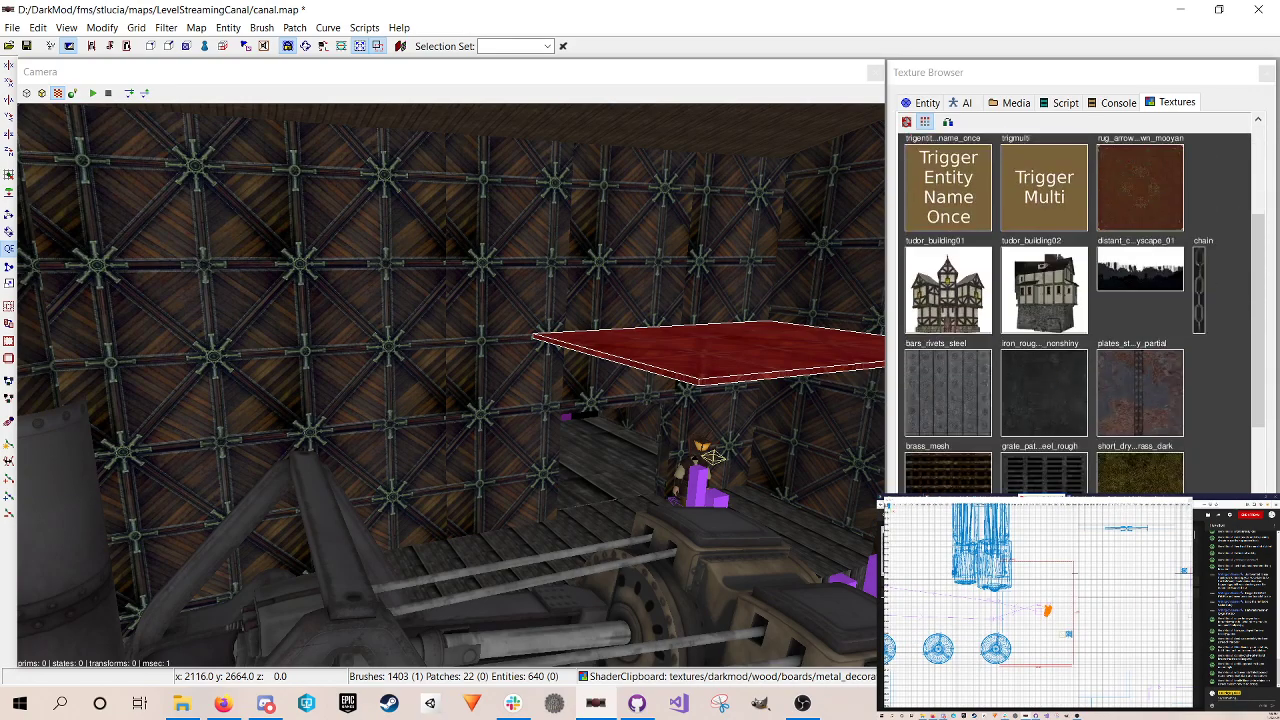
click(1047, 502)
right_click(512, 411)
right_click(512, 411)
key(Escape)
key(ctrl+s)
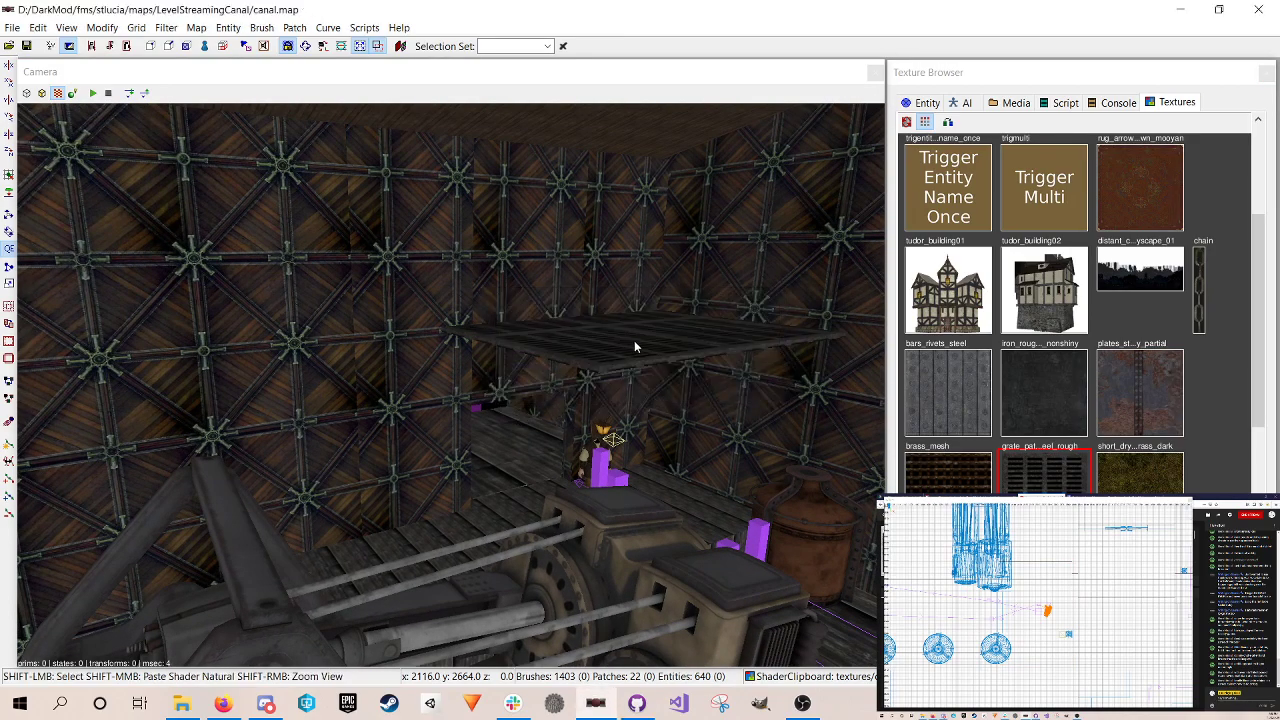
Step: Select the grate slab and look through the loaded textures for other surface options
shift+click(627, 337)
scroll(1032, 377, down, 3)
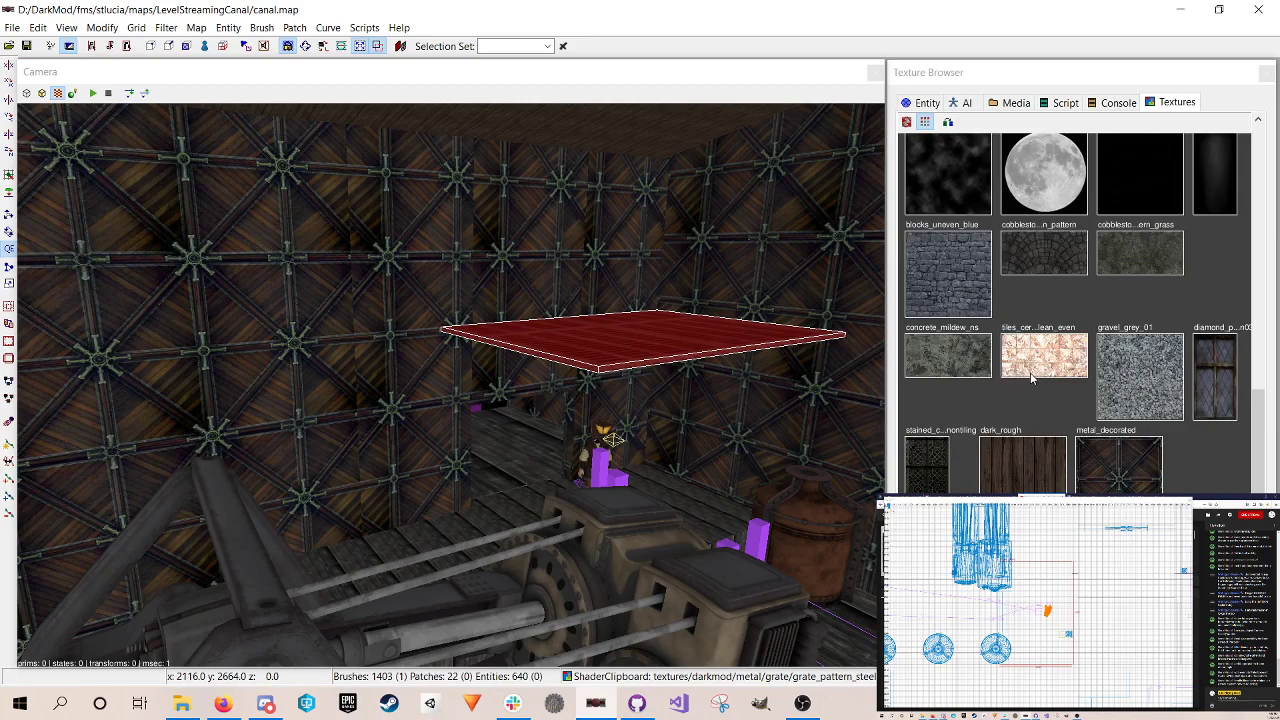
scroll(1032, 377, down, 1)
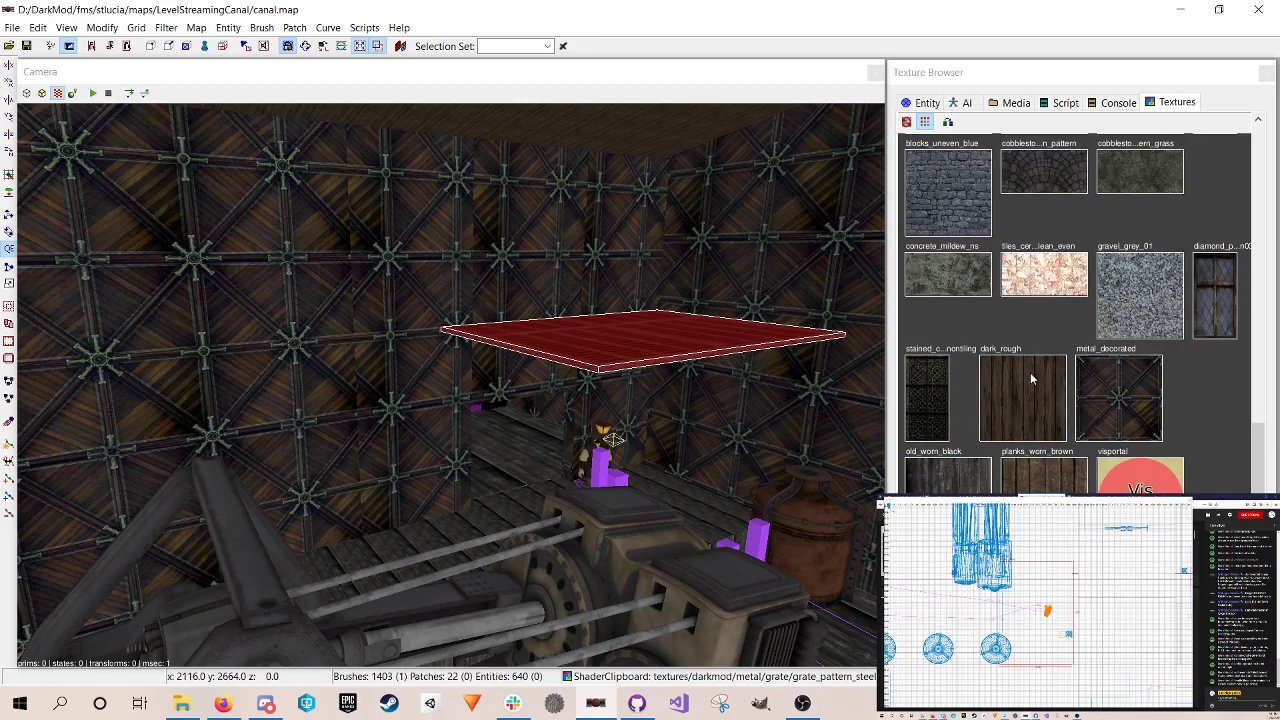
scroll(1030, 377, up, 5)
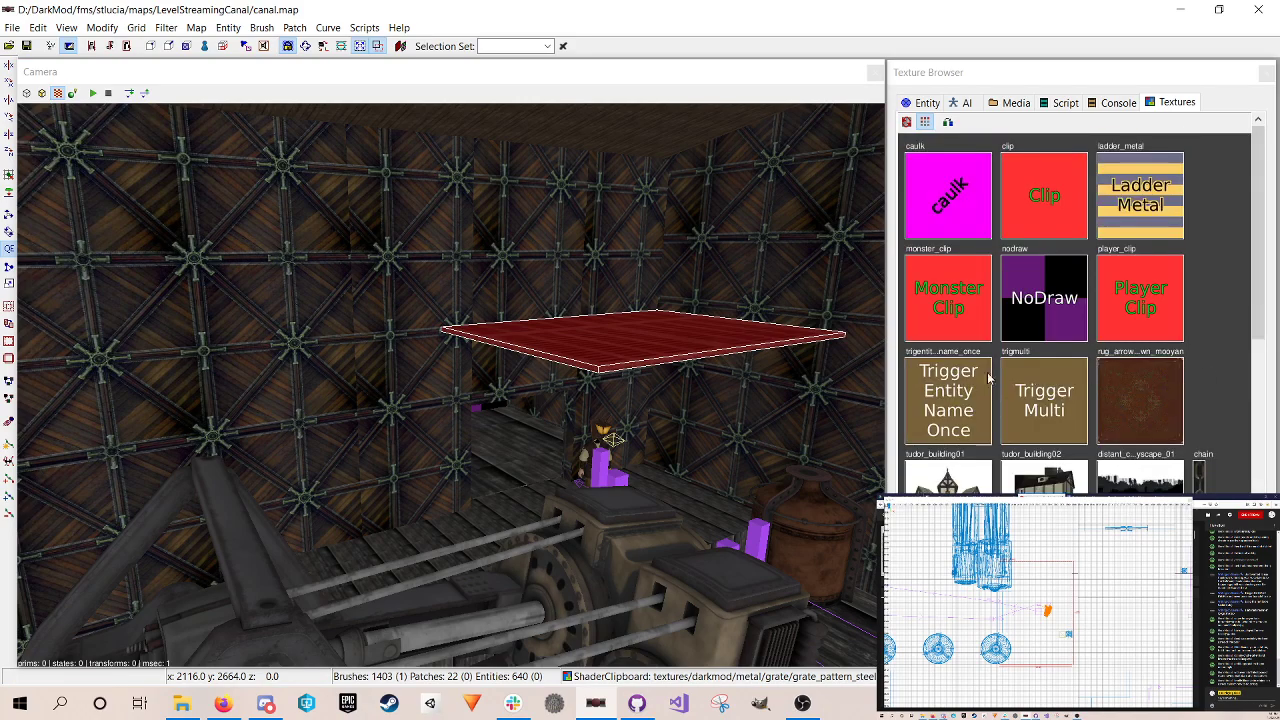
Step: Examine the grate platform from above, at its edges and from the hall floor, comparing it with the worker, engine and surrounding walls
right_click(640, 380)
key(Up)
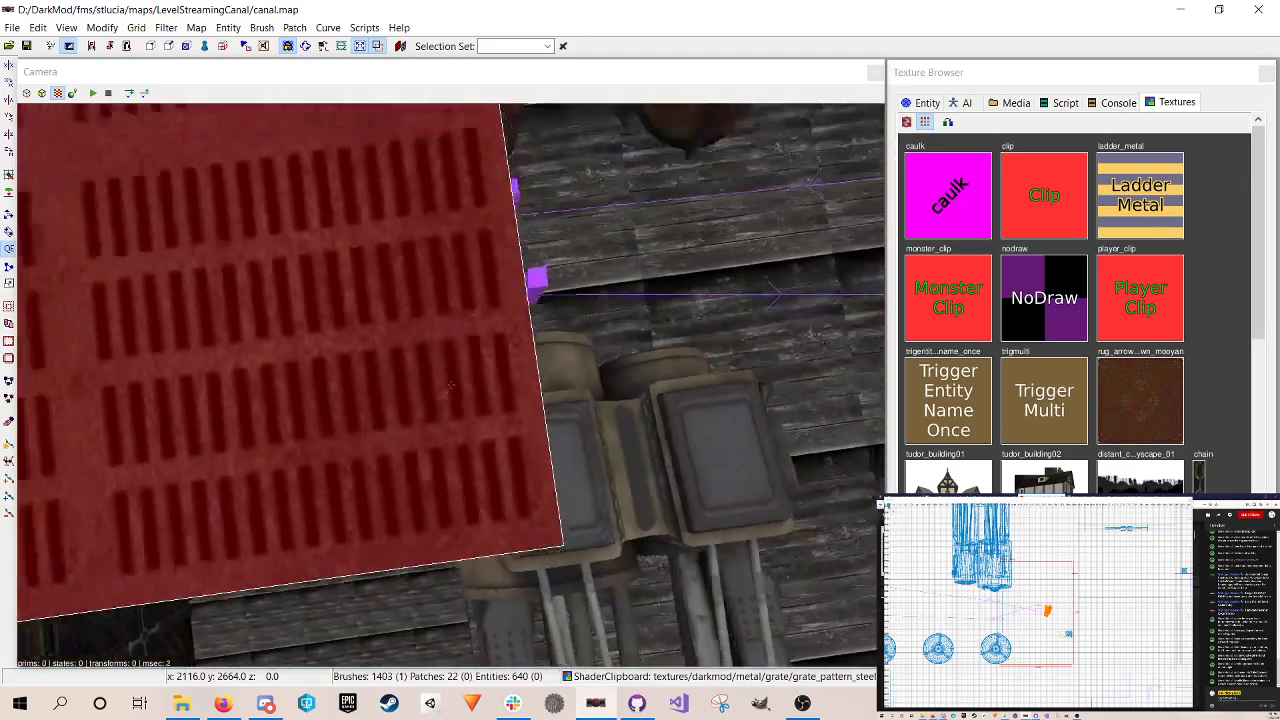
right_click(660, 362)
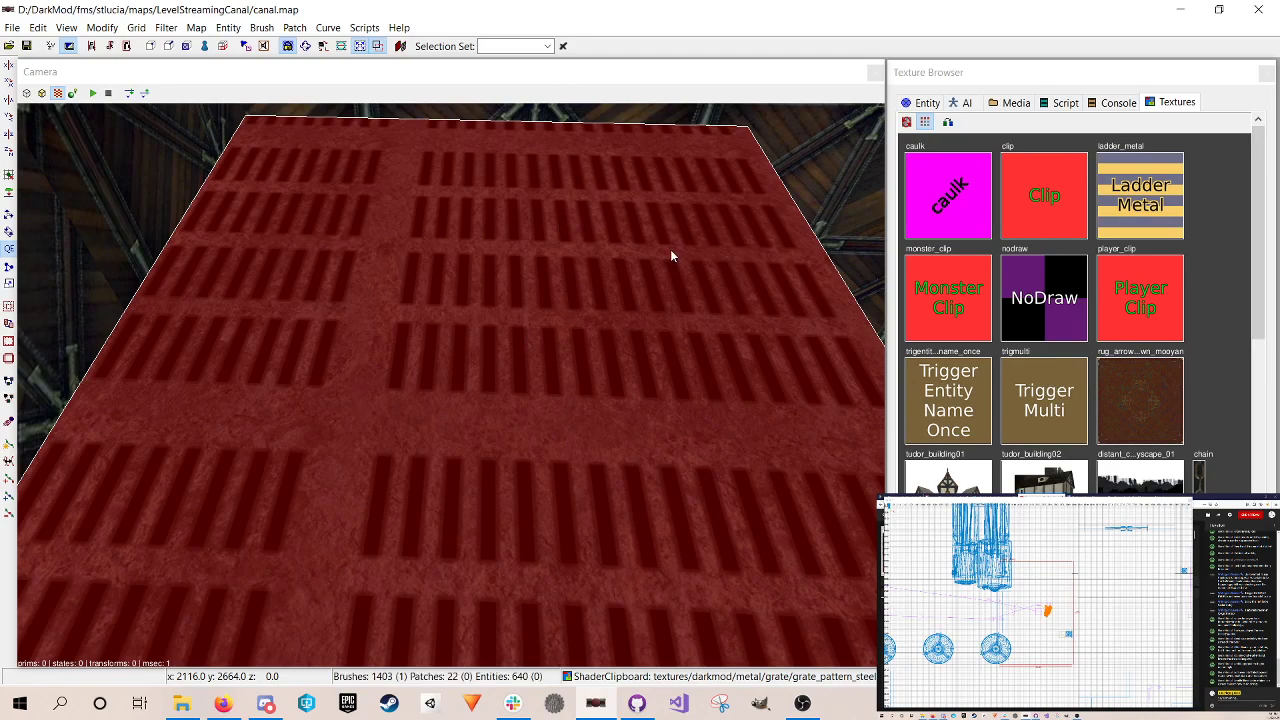
right_click(782, 241)
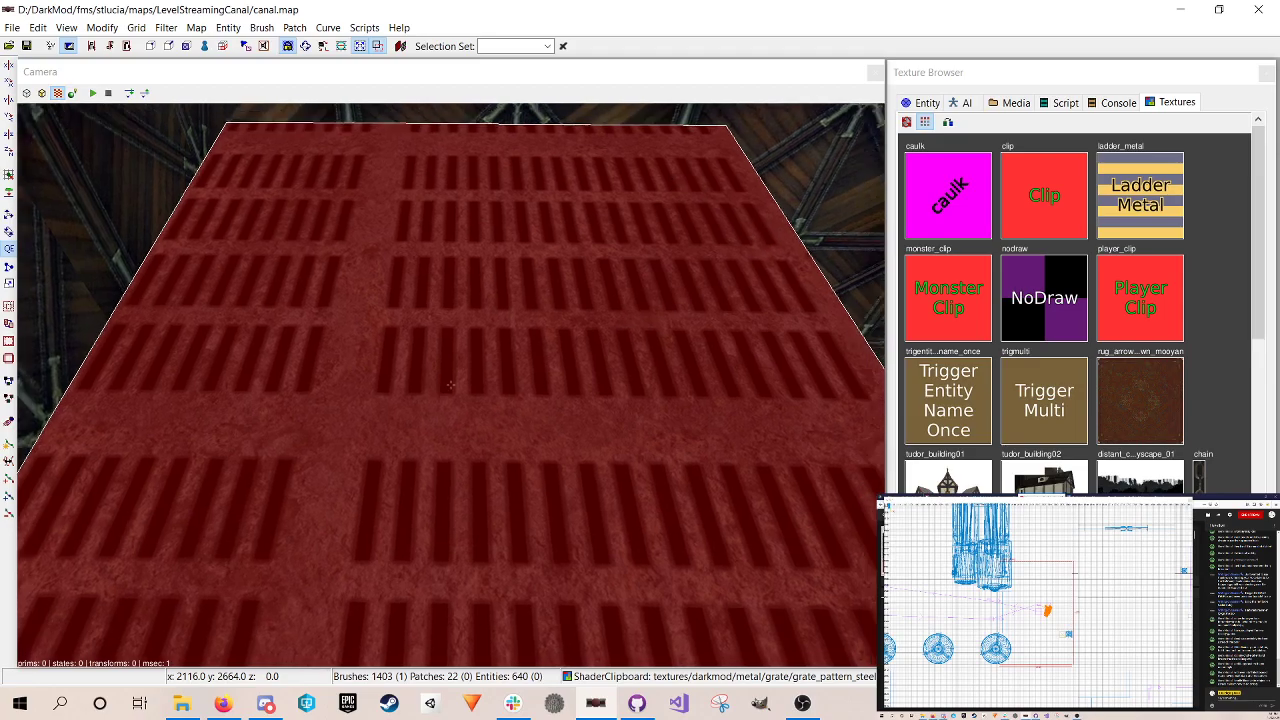
key(Down)
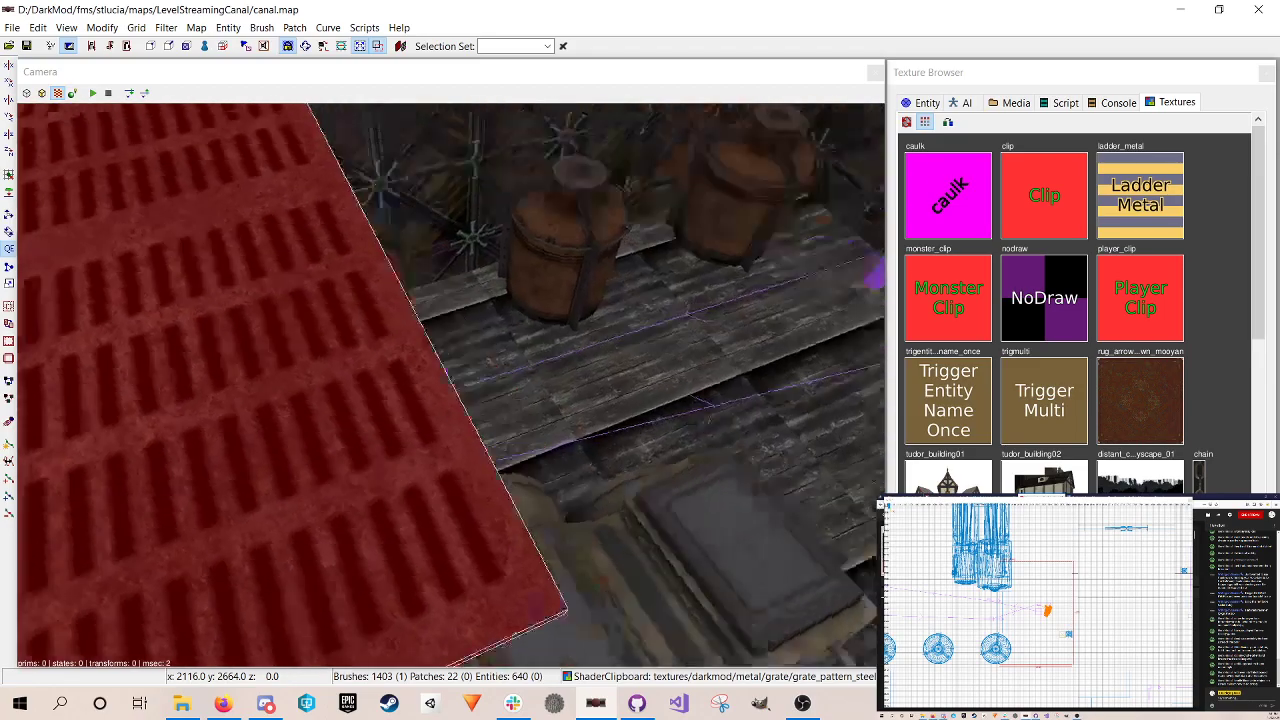
key(Up)
key(Down)
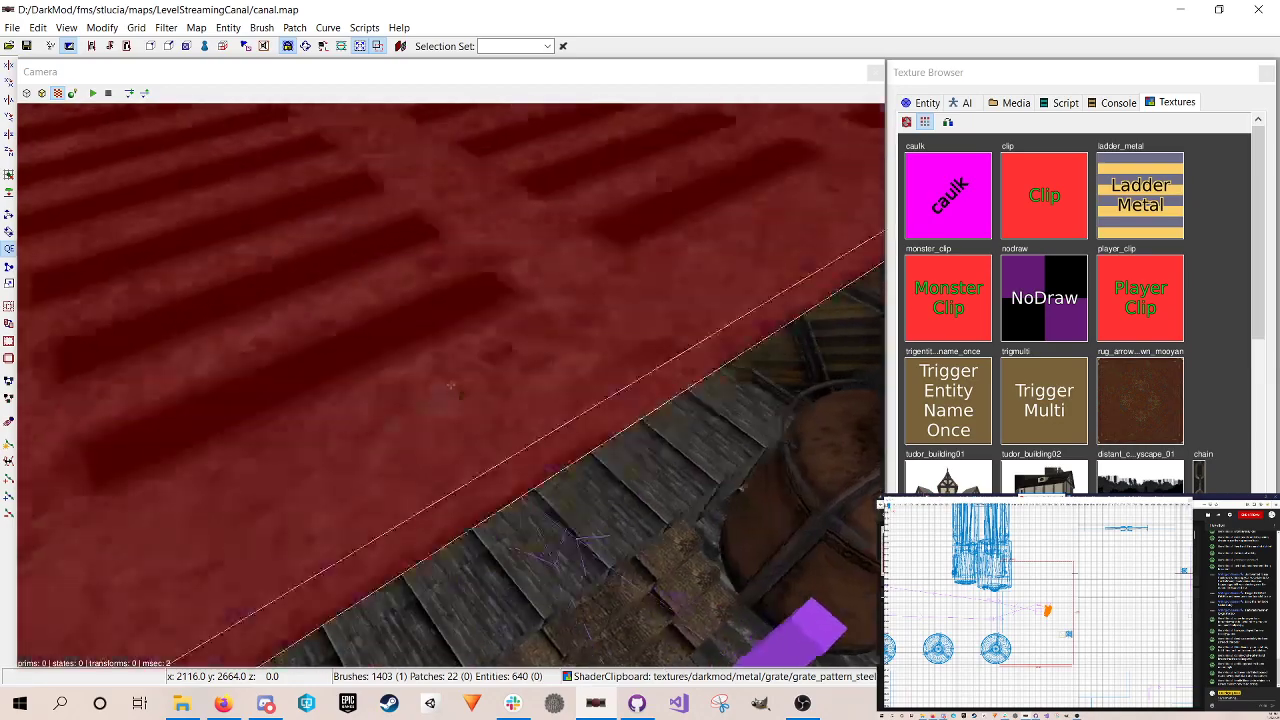
key(Up)
key(Up)
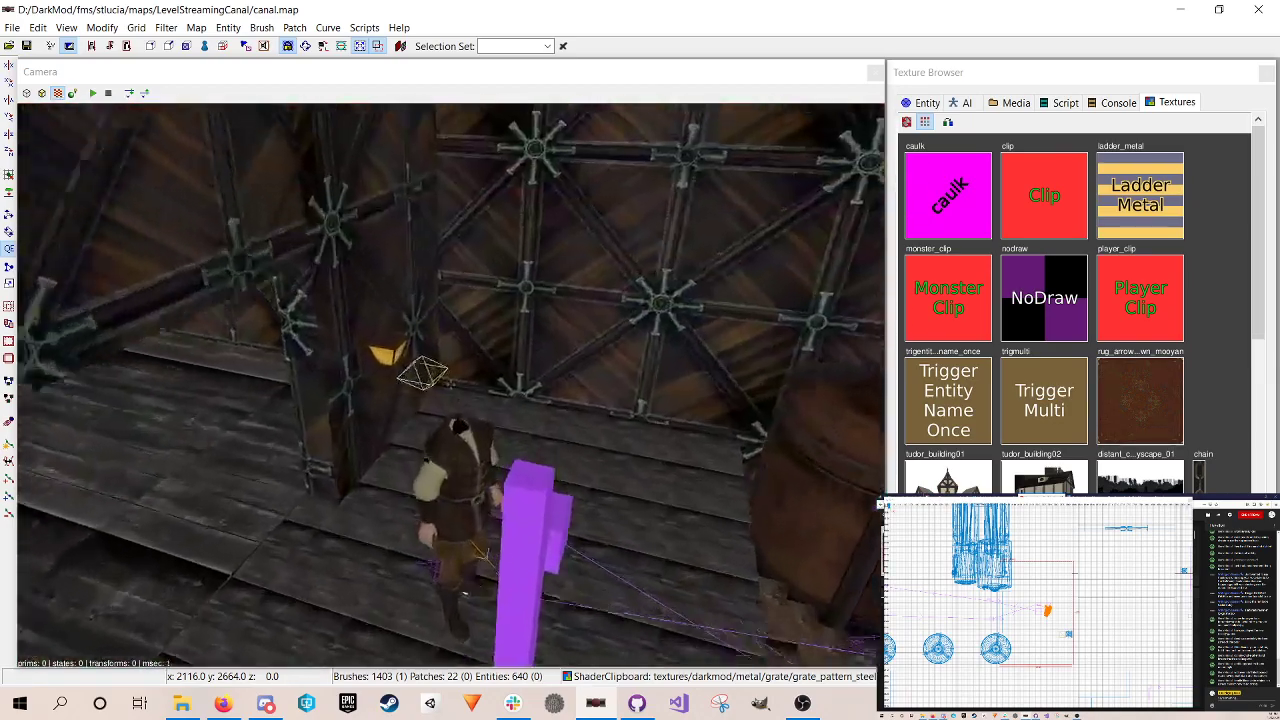
key(Down)
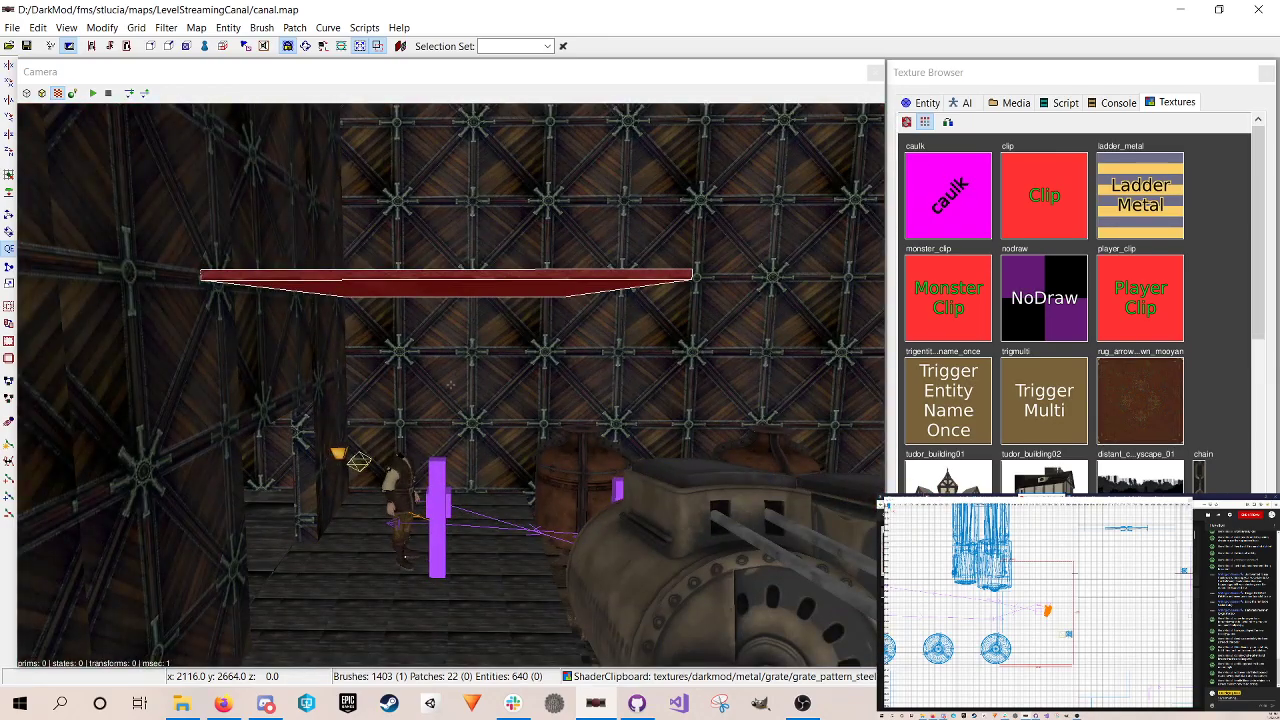
key(Up)
right_click(691, 181)
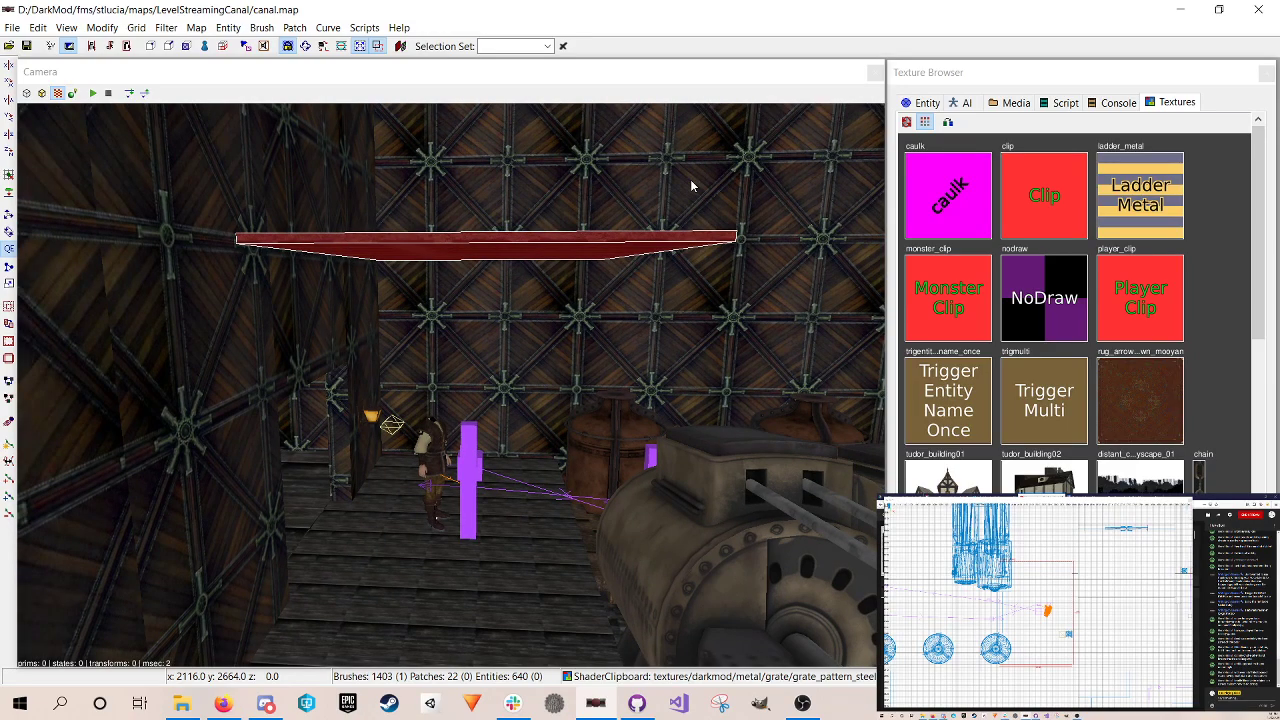
right_click(690, 179)
key(Down)
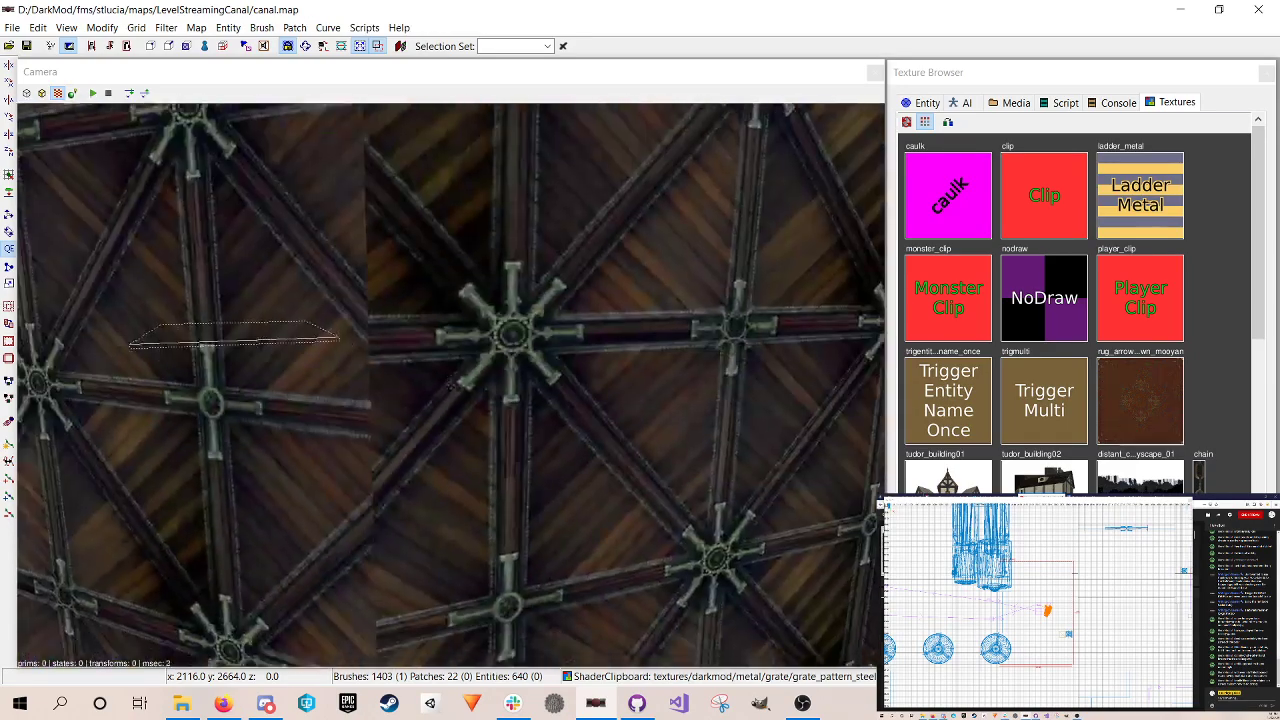
key(Up)
key(Down)
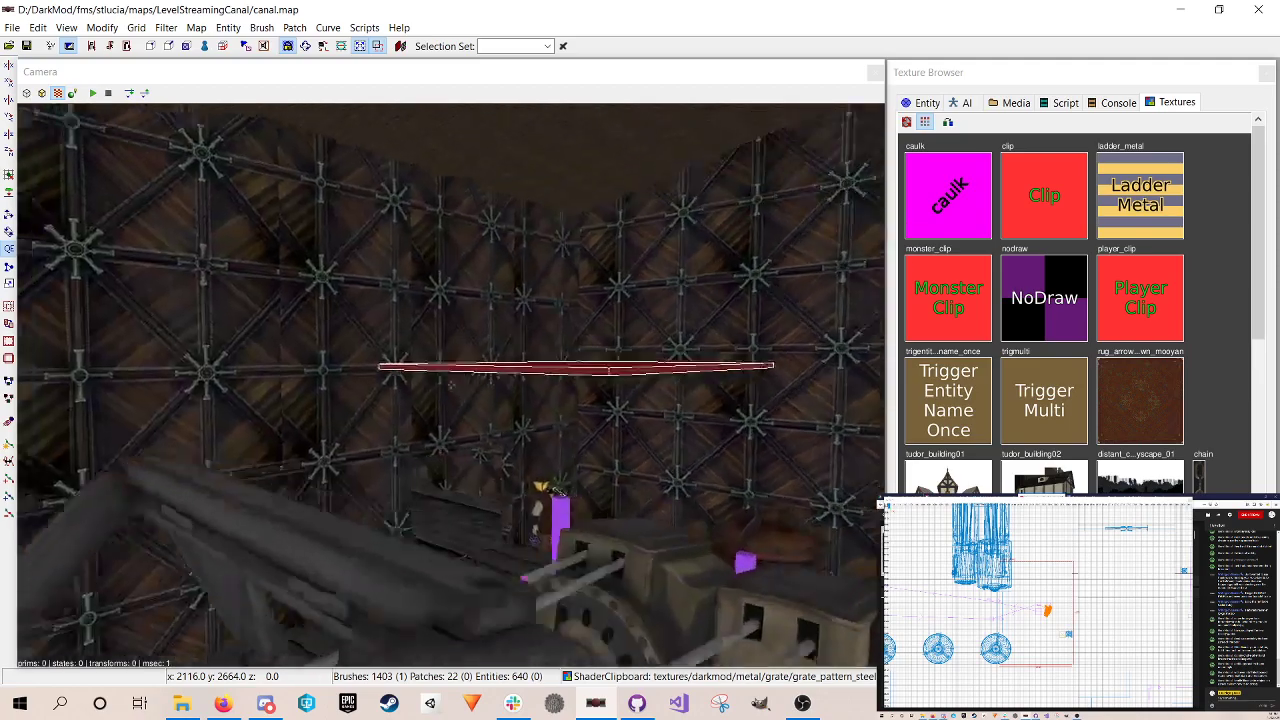
right_click(690, 179)
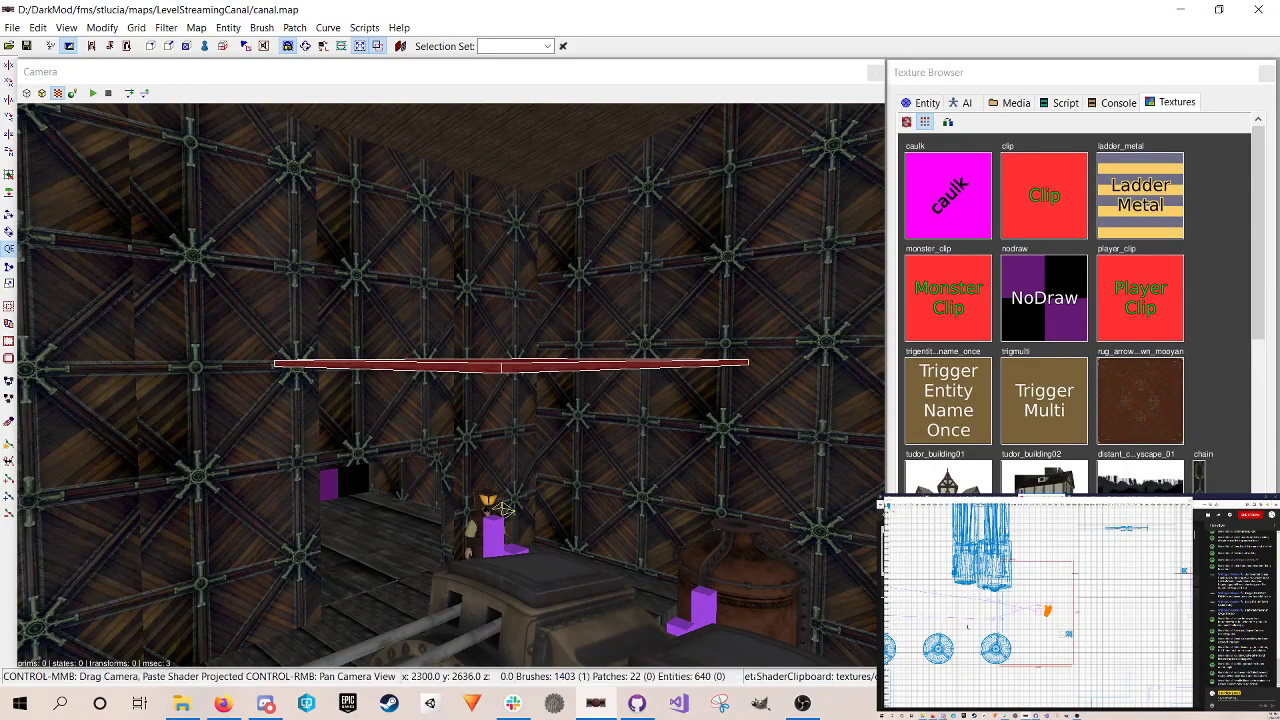
Step: Lower the grate platform slightly towards the worker, clear the selection and save the map
key(ctrl+Tab)
key(w)
drag(527, 329, 527, 347)
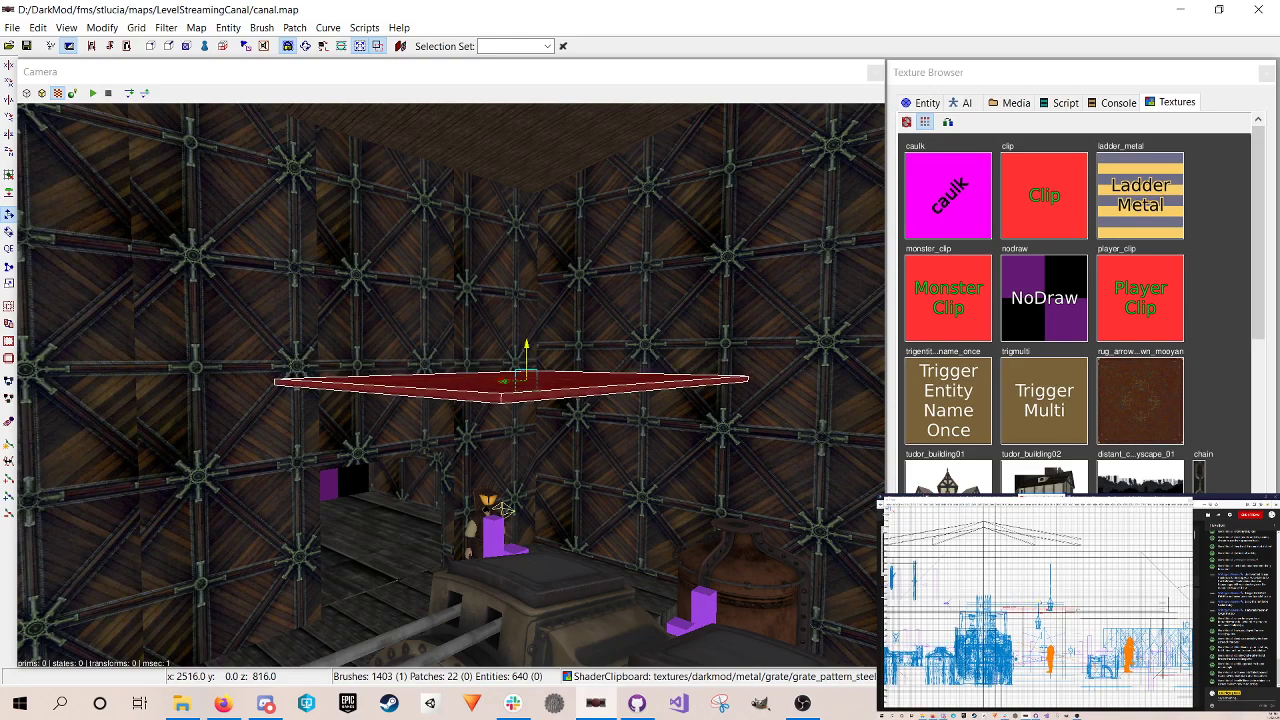
drag(527, 347, 527, 352)
key(Escape)
key(ctrl+s)
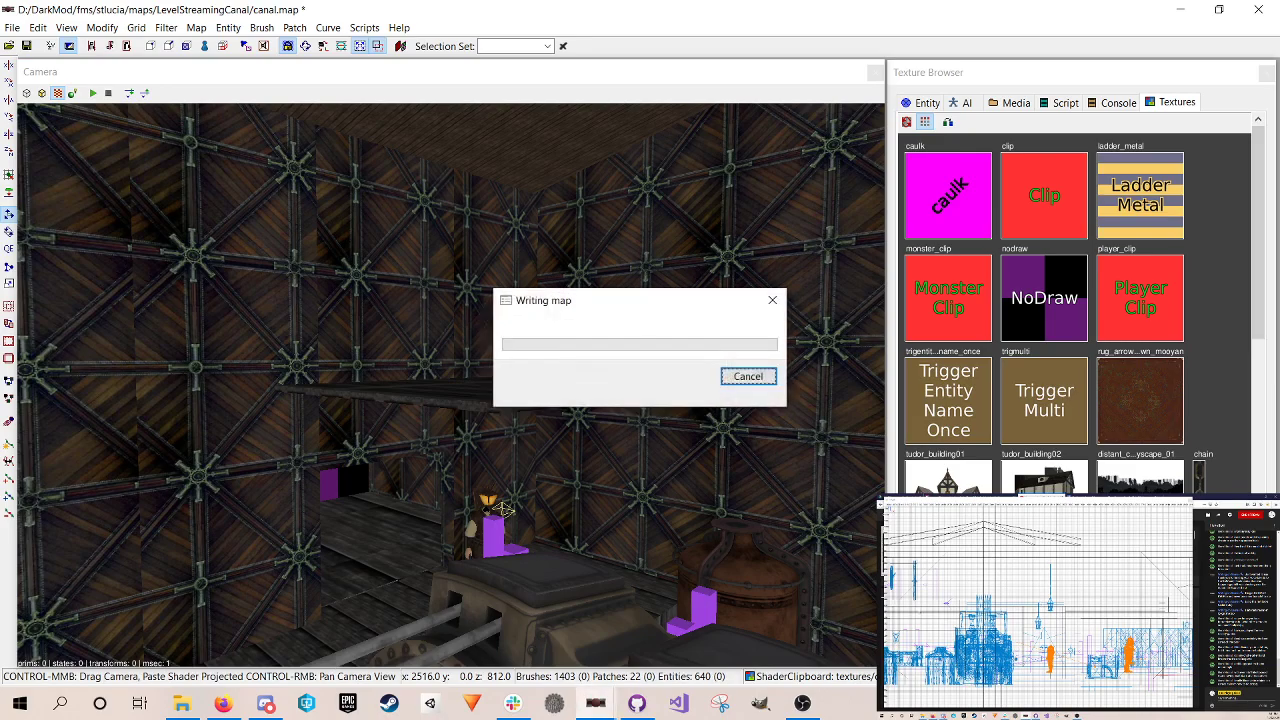
shift+click(467, 388)
key(Escape)
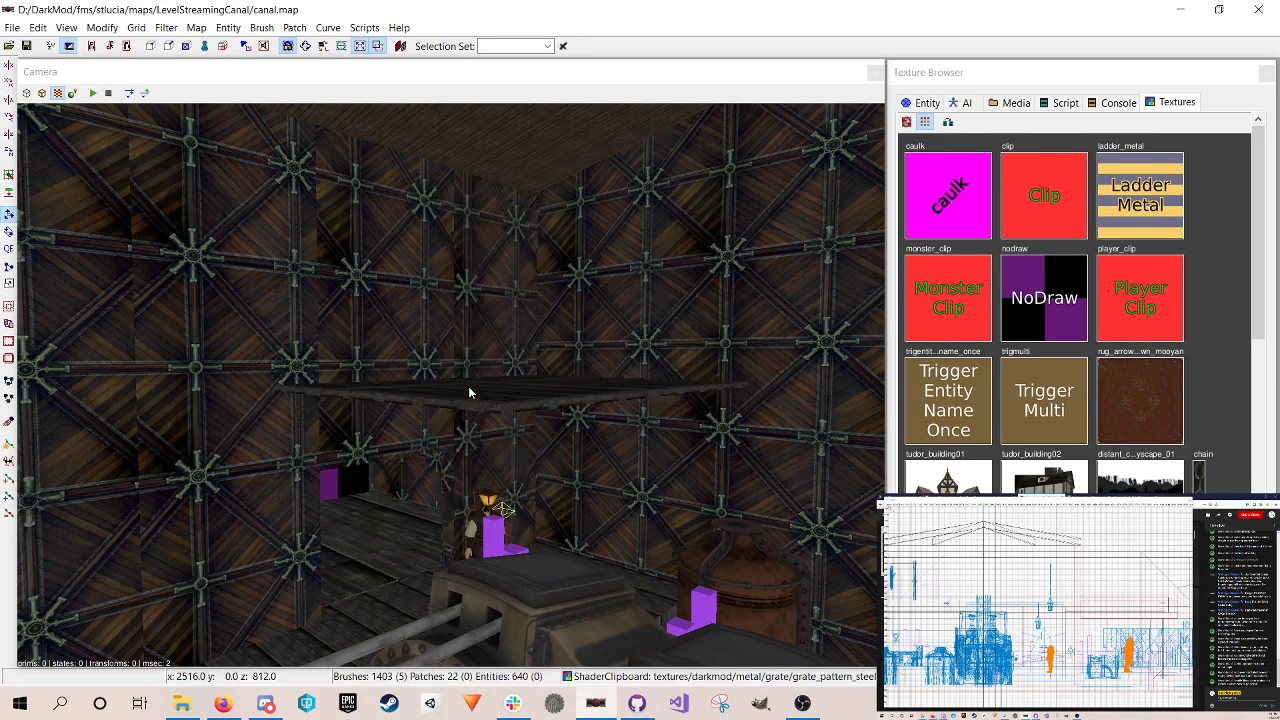
Step: Select the raised grate slab and pull its southern edge inward to shorten it, leaving a strip free along that side
shift+click(559, 396)
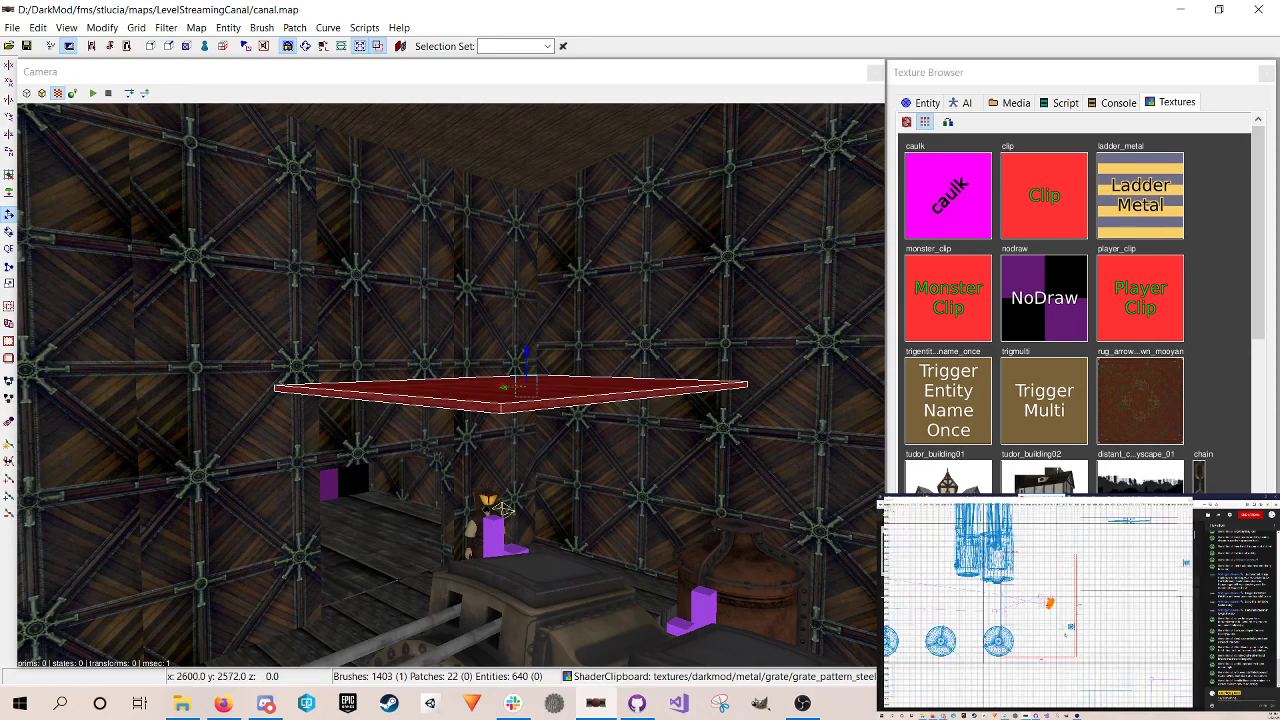
mouse_move(1035, 657)
mouse_down()
mouse_move(1037, 627)
mouse_move(1041, 655)
mouse_up()
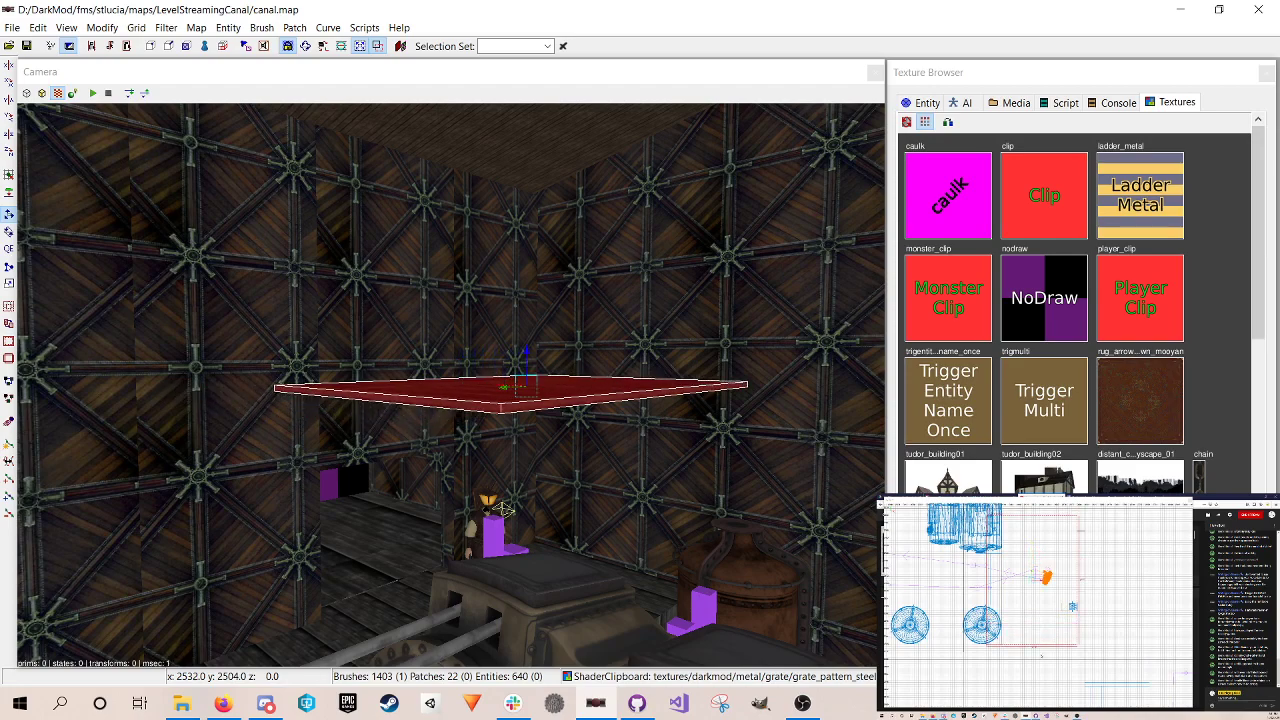
key(q)
key(8)
key(7)
key(6)
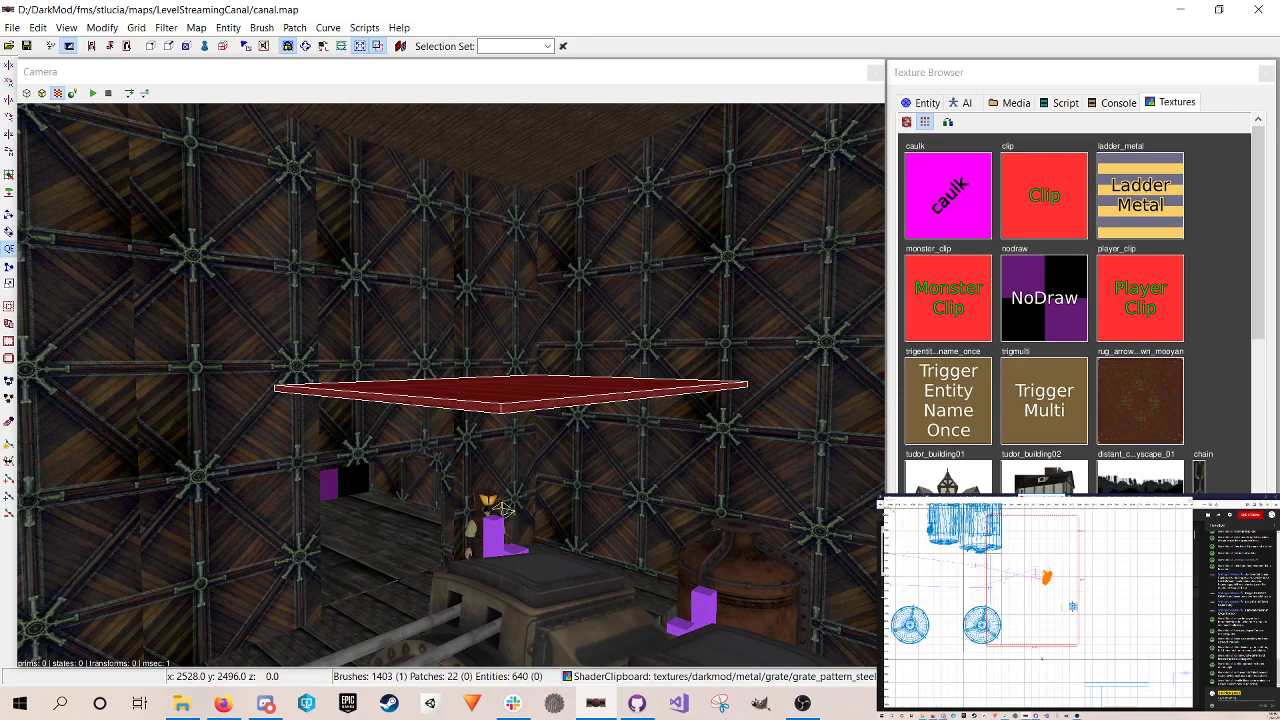
drag(1041, 659, 1041, 636)
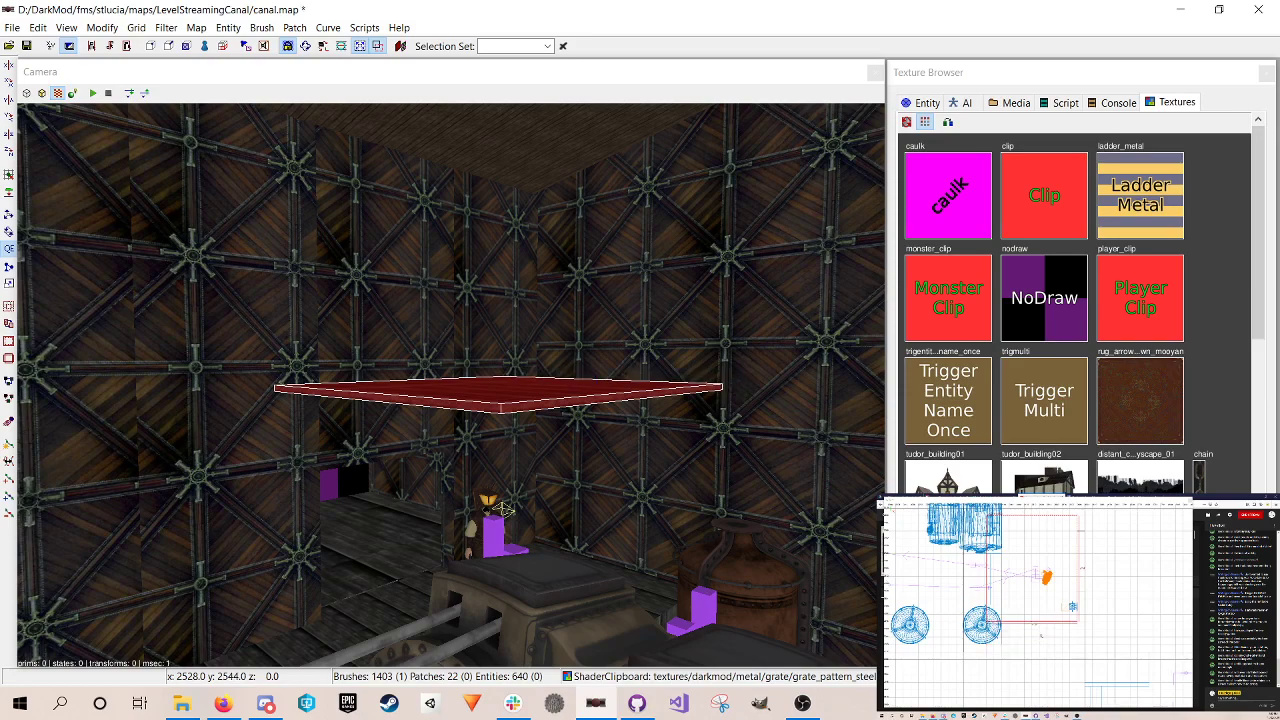
Step: Duplicate the shortened grate slab and reshape two copies into edge strips with a ladder gap between them, then save the map
key(space)
drag(1040, 604, 1034, 622)
mouse_move(1034, 534)
mouse_down()
mouse_move(1034, 608)
mouse_move(1013, 634)
mouse_move(1050, 634)
mouse_up()
key(space)
key(Delete)
key(ctrl+s)
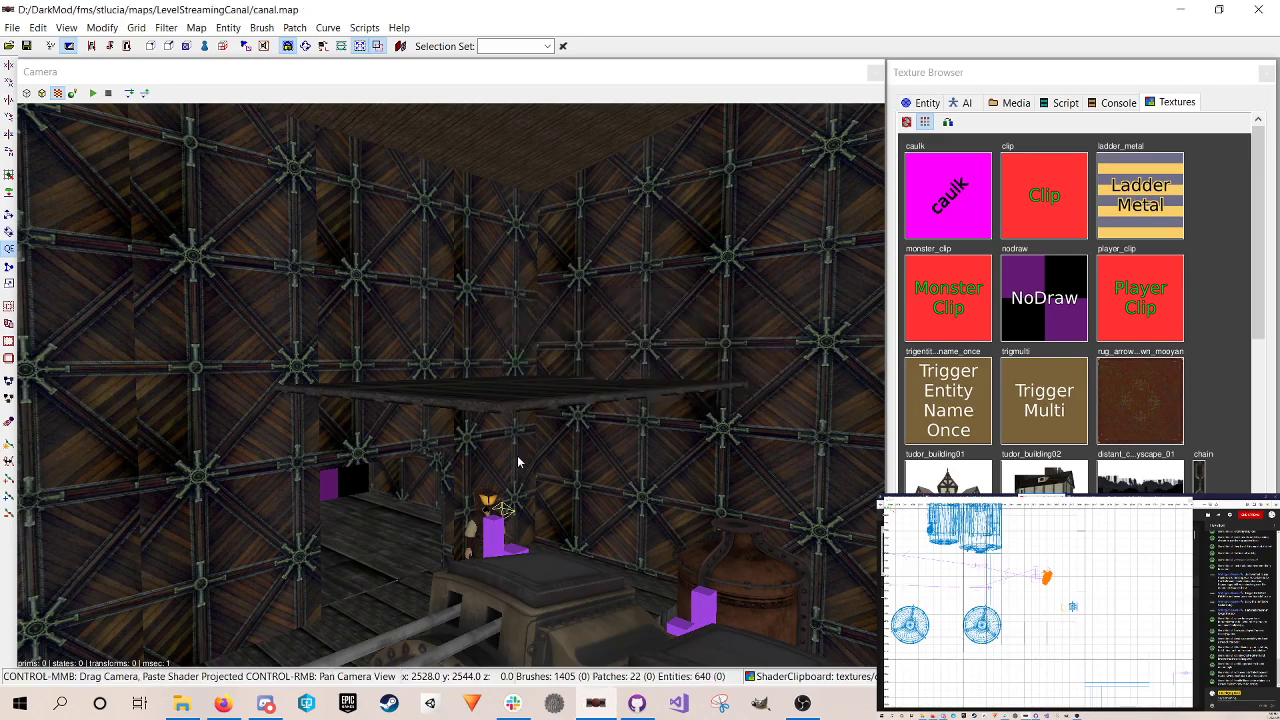
Step: Find the existing metal ladder elsewhere in the building and select both its model and its ladder_metal brush
right_click(517, 457)
key(Up)
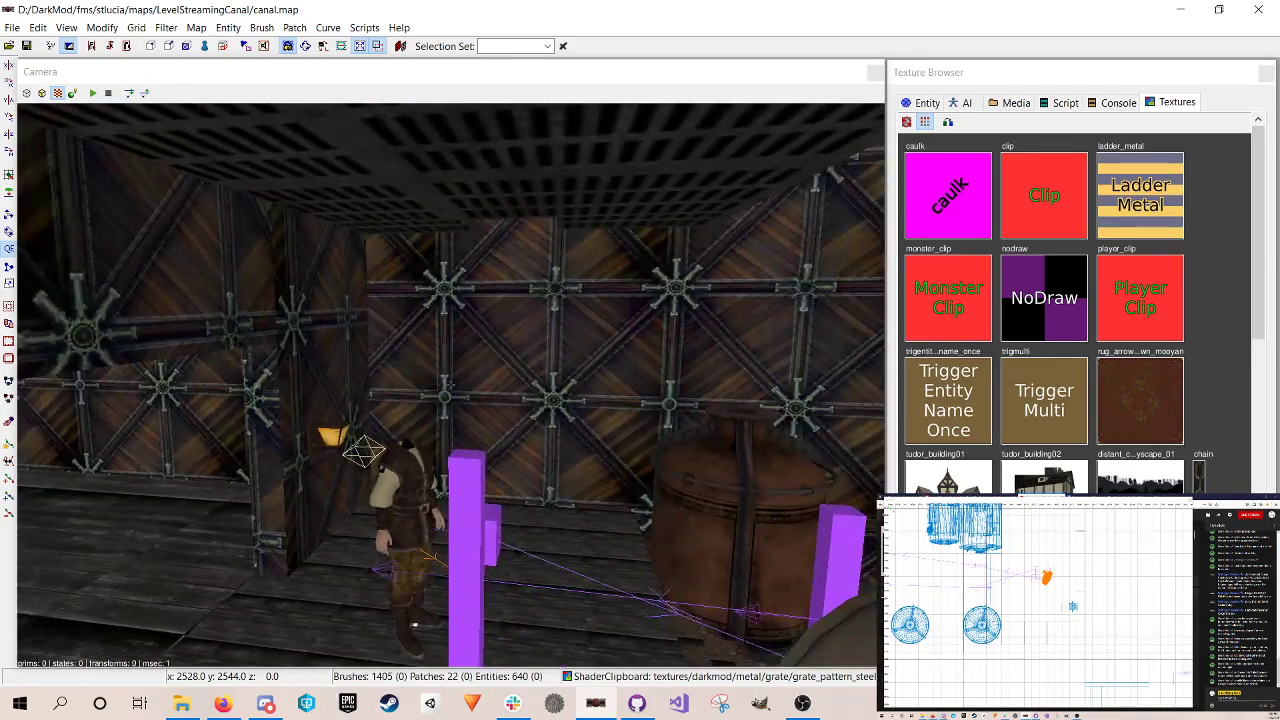
key(Left)
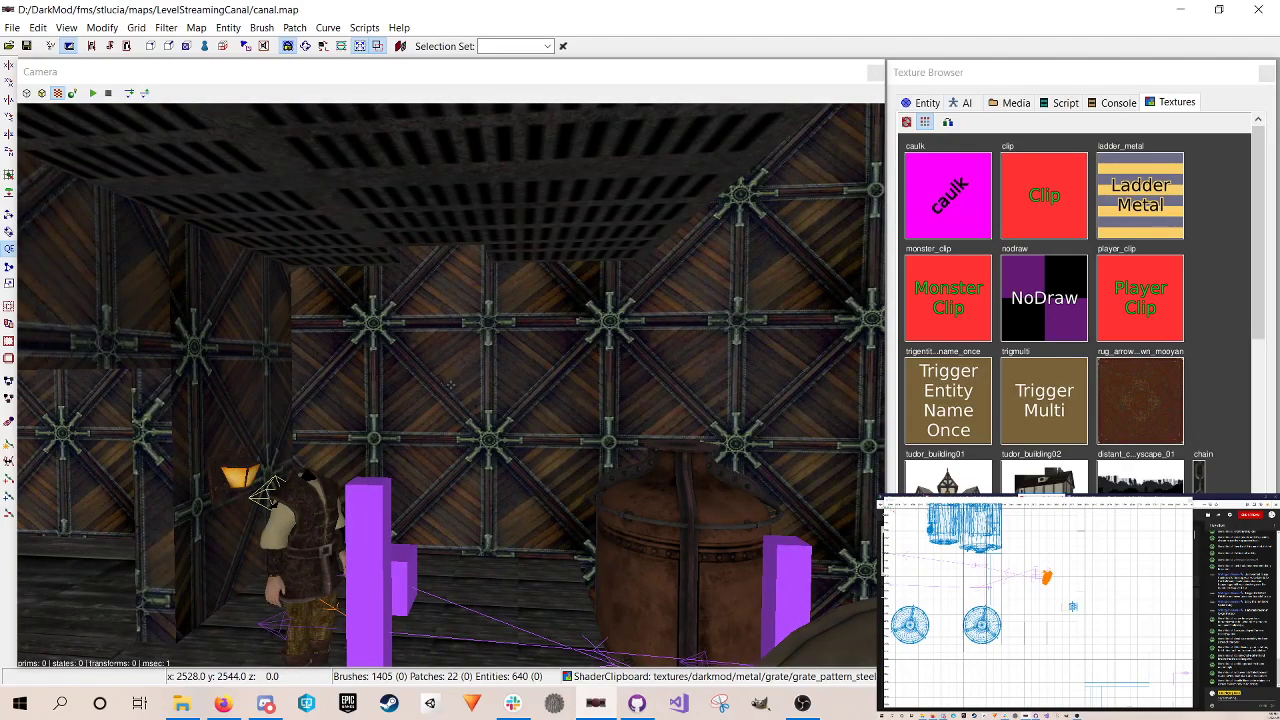
key(Up)
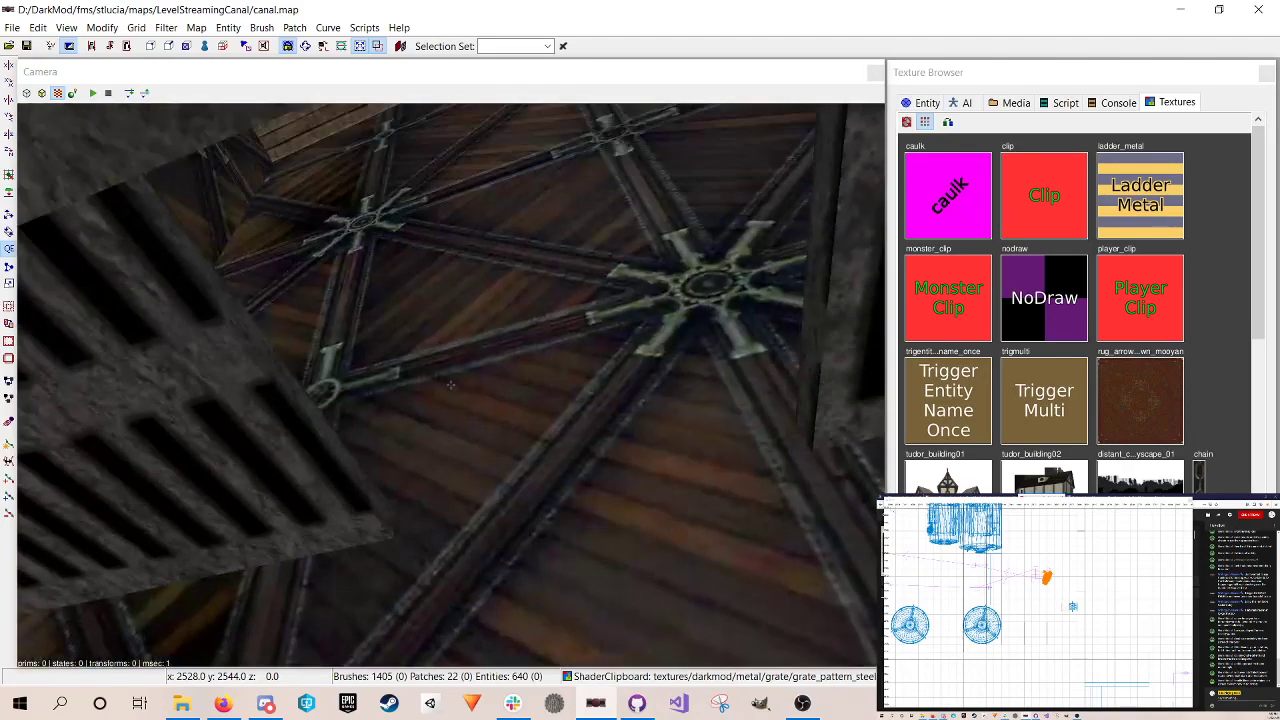
key(Up)
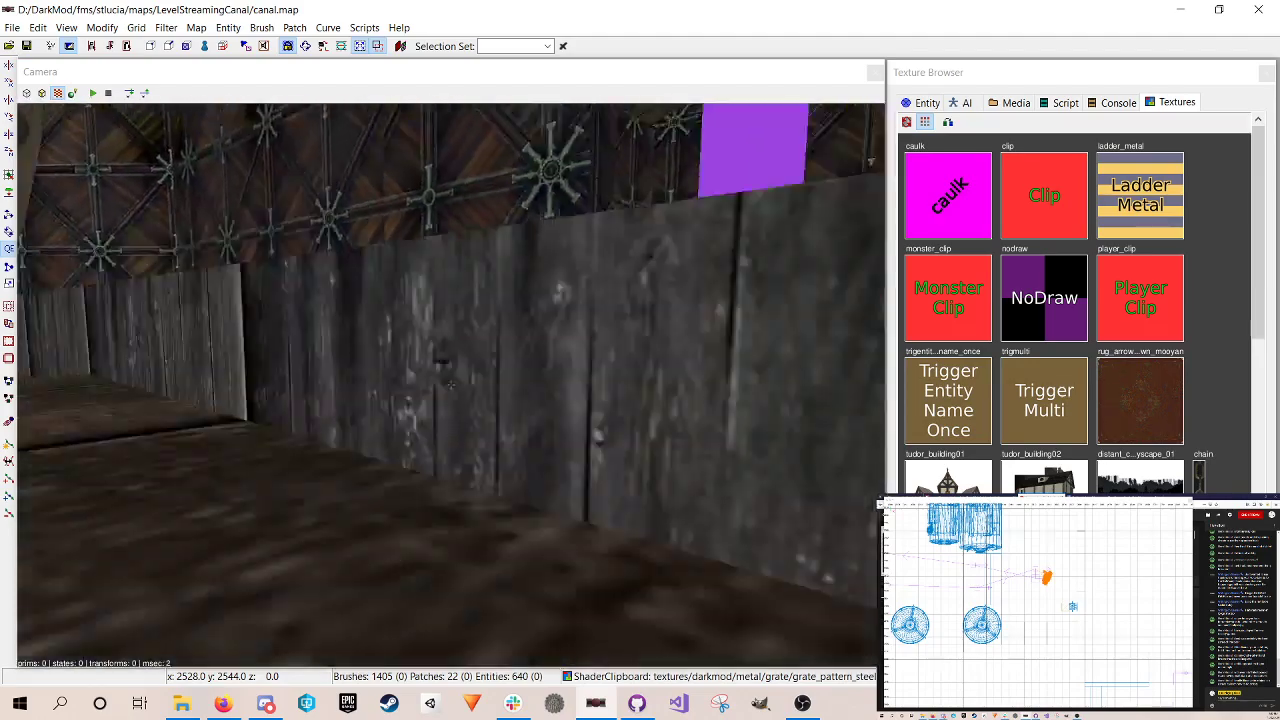
key(Up)
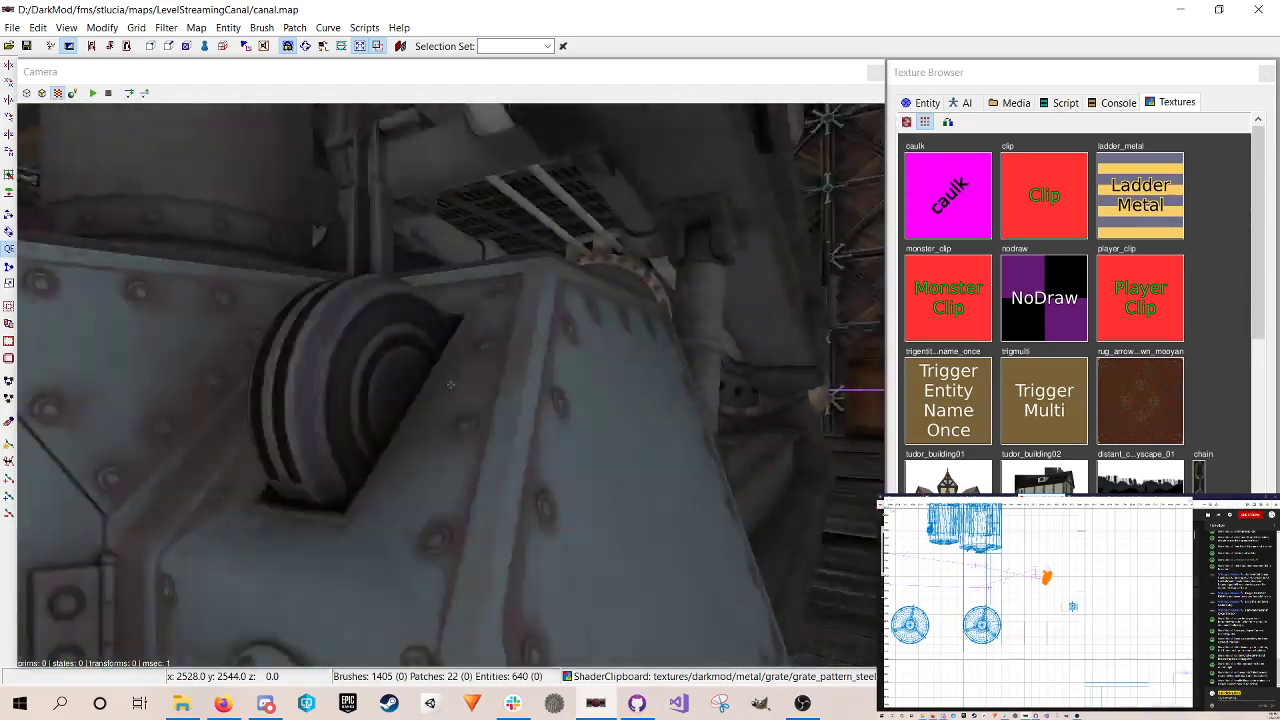
key(Up)
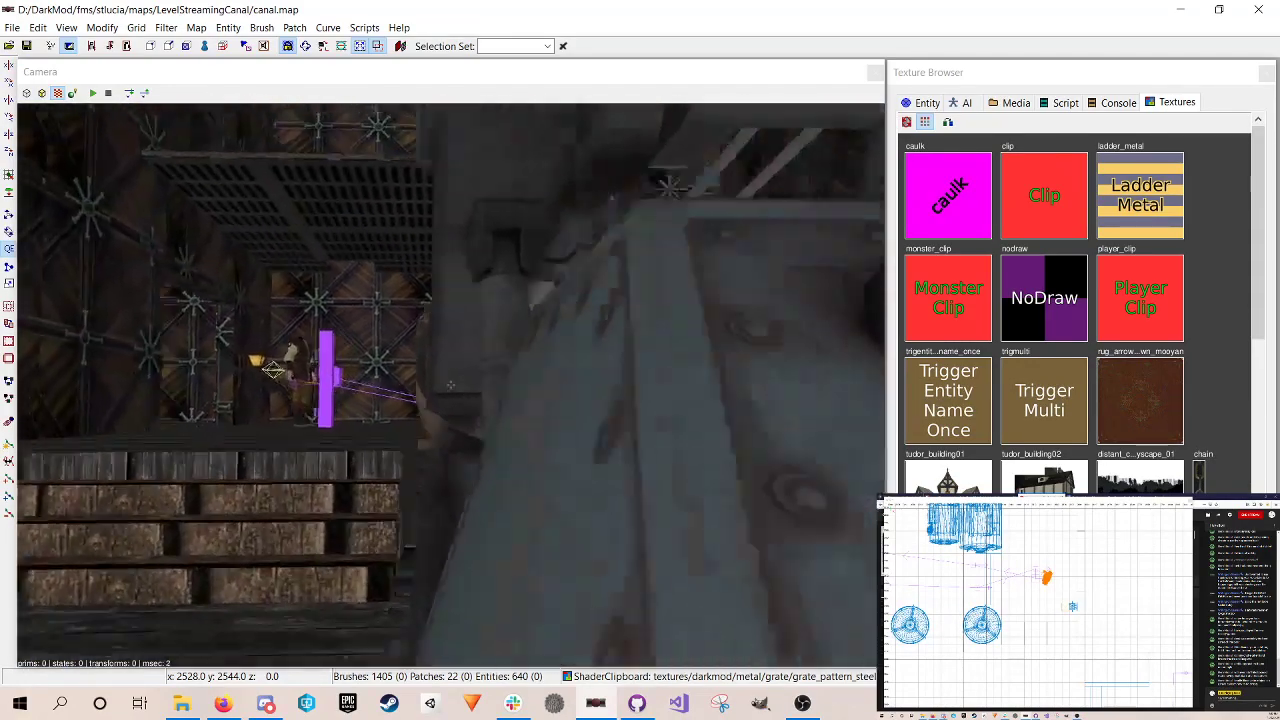
key(Up)
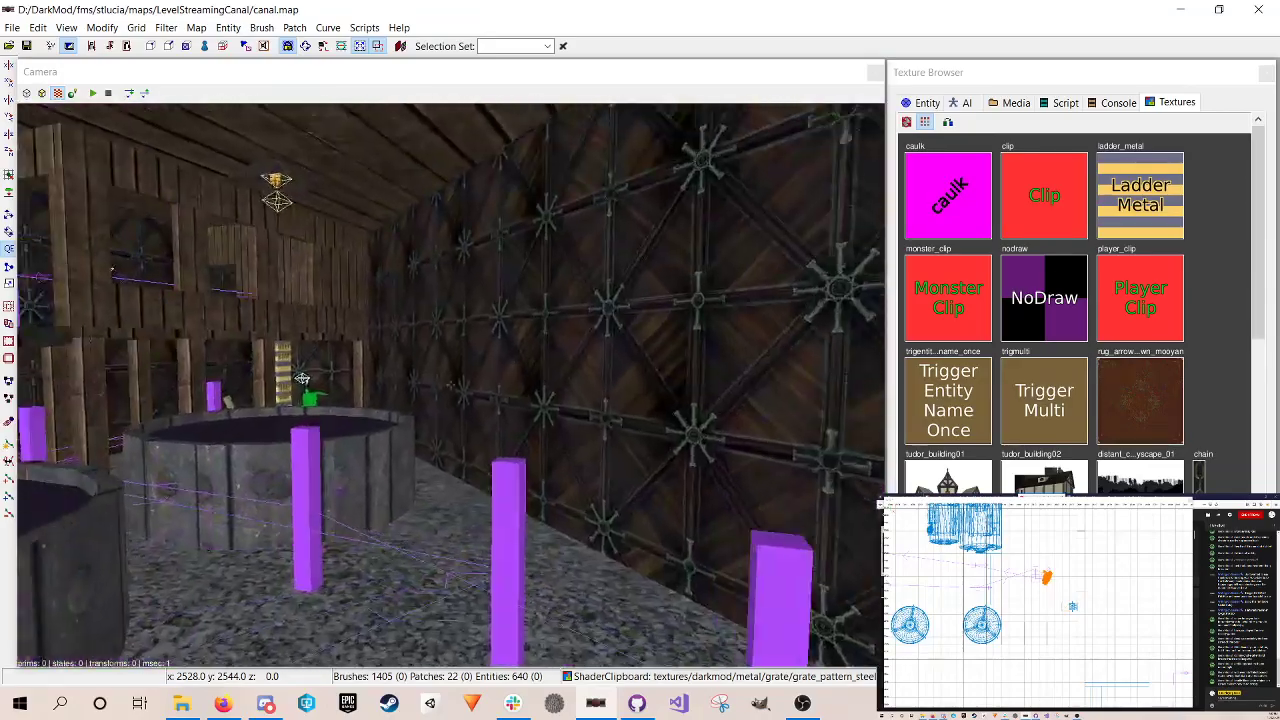
key(Up)
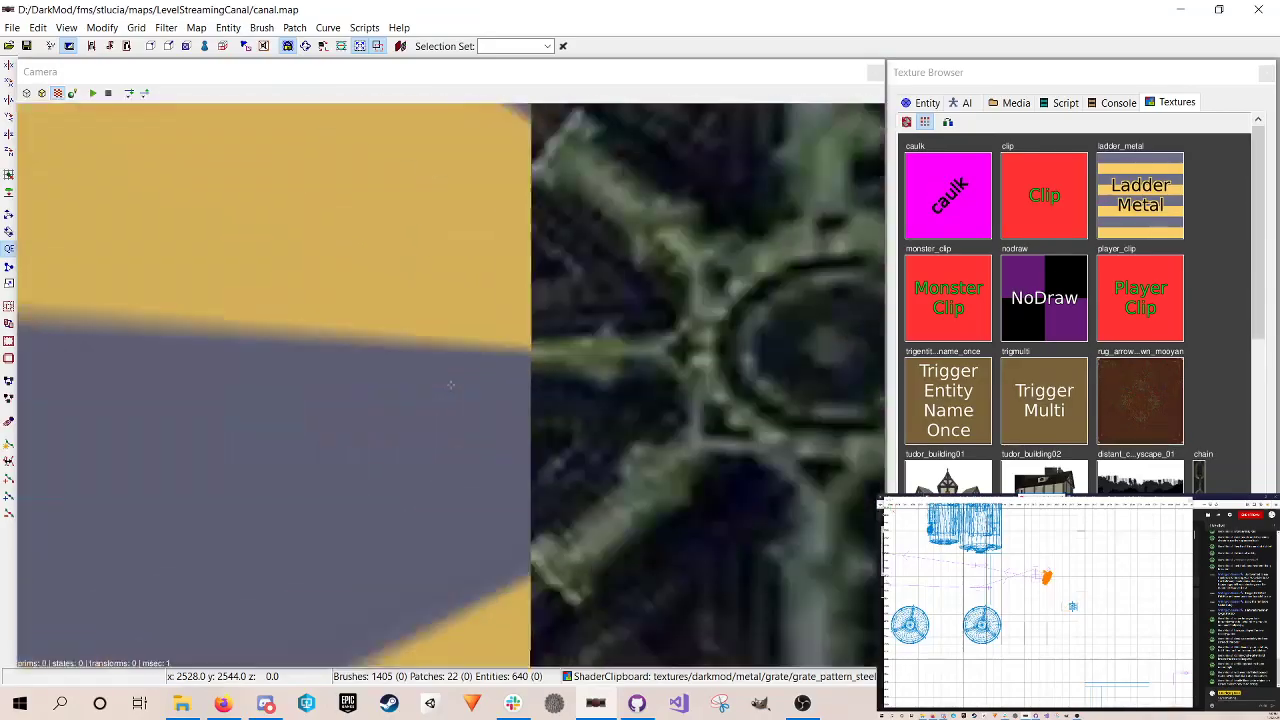
key(Up)
key(Down)
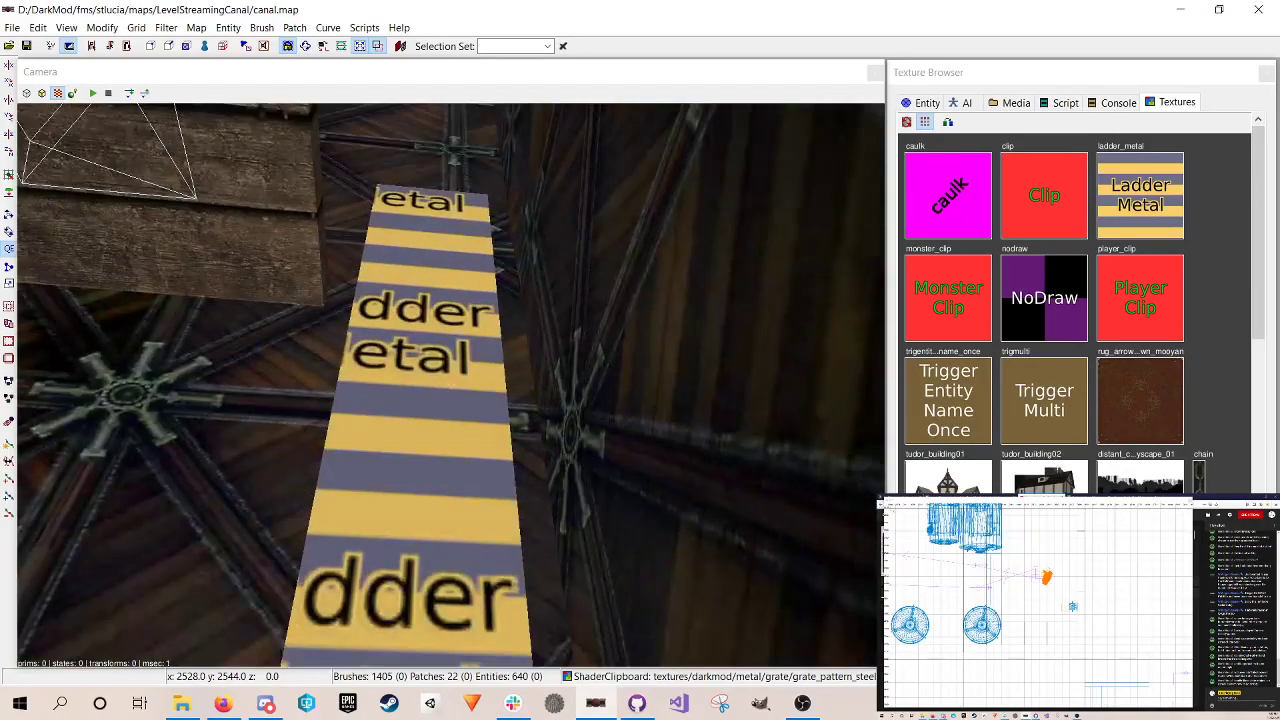
shift+click(456, 440)
shift+middle_click(456, 440)
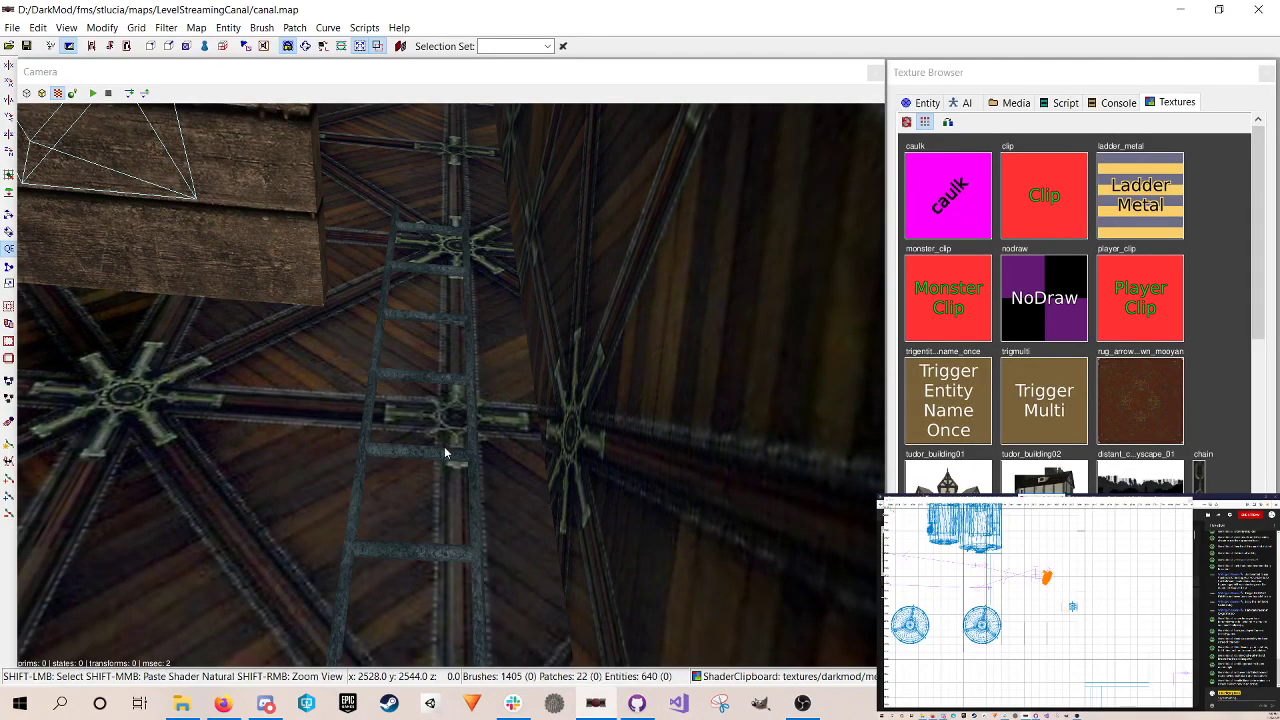
shift+click(446, 453)
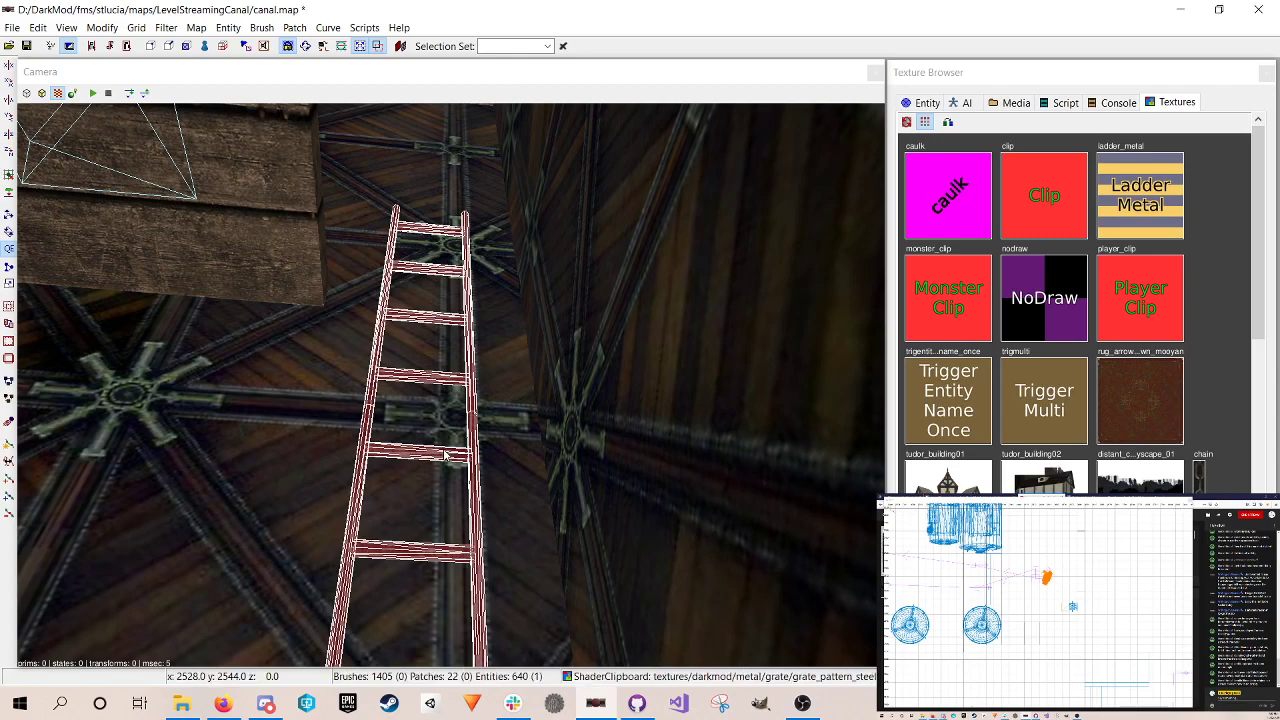
key(shift+h)
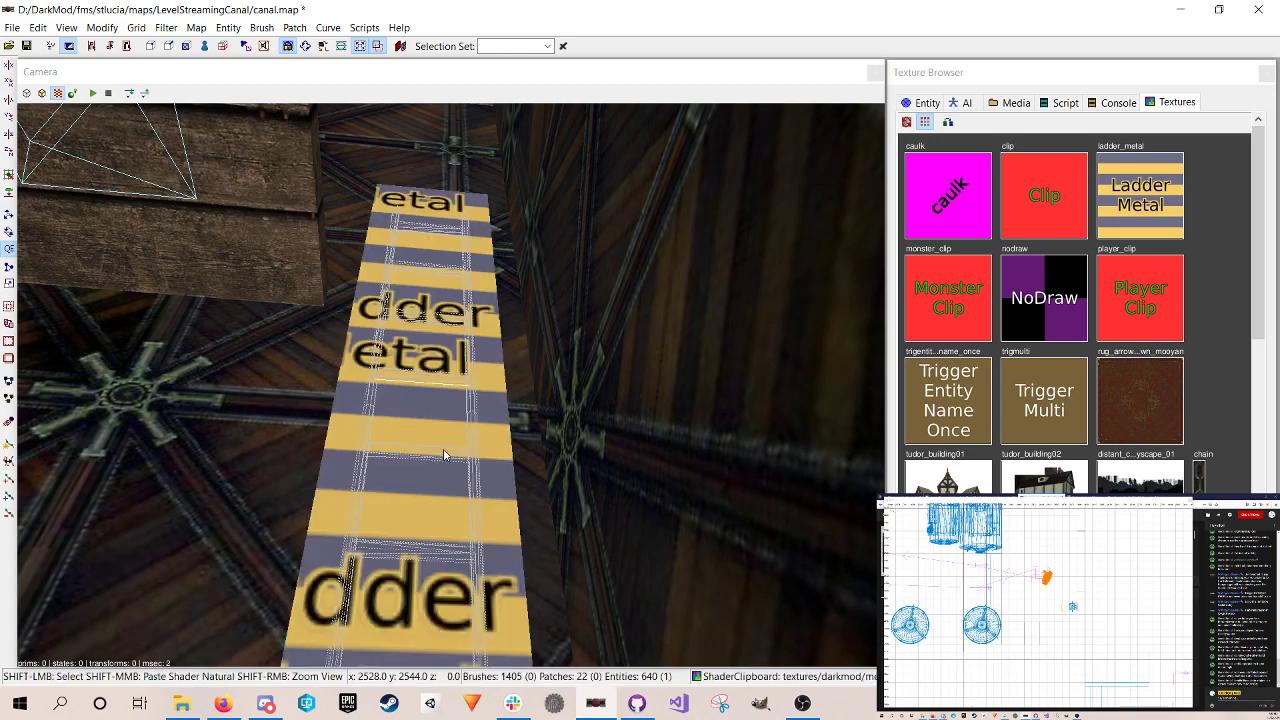
shift+click(482, 502)
right_click(482, 502)
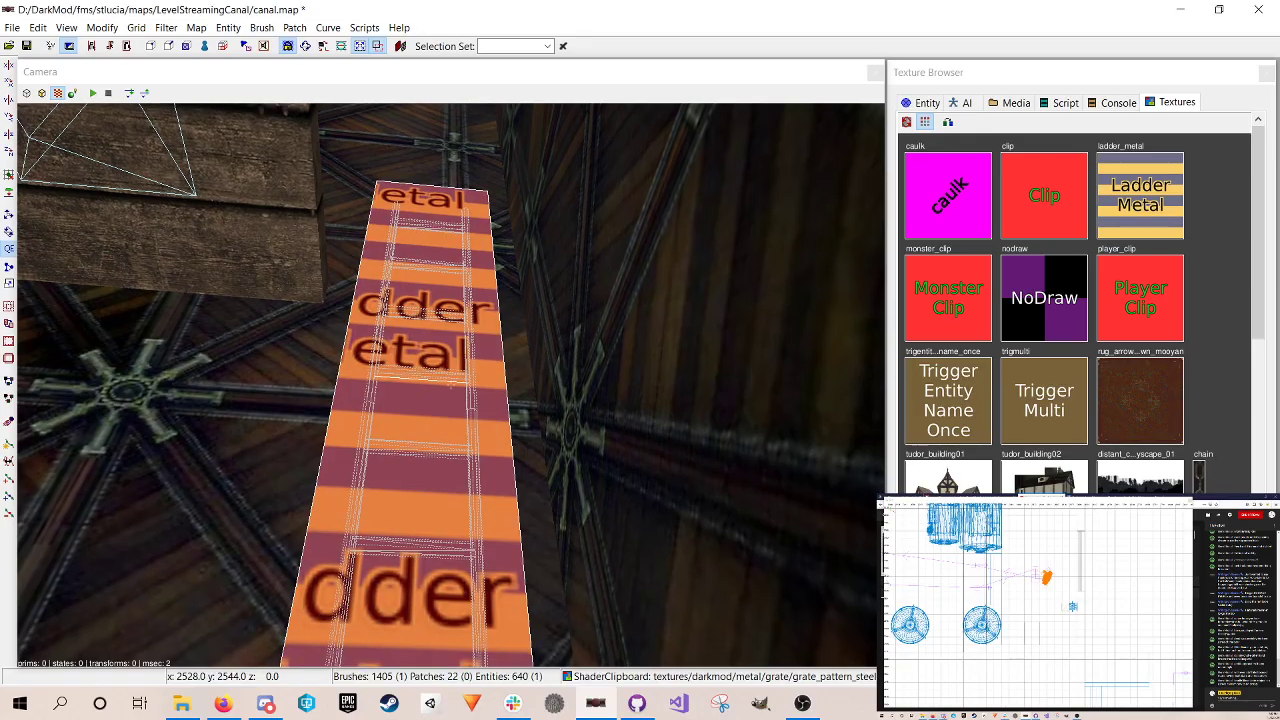
Step: Duplicate the ladder model with its ladder_metal brush and move the copy to the machine hall beneath the grate platform's gap
scroll(451, 385, up, 8)
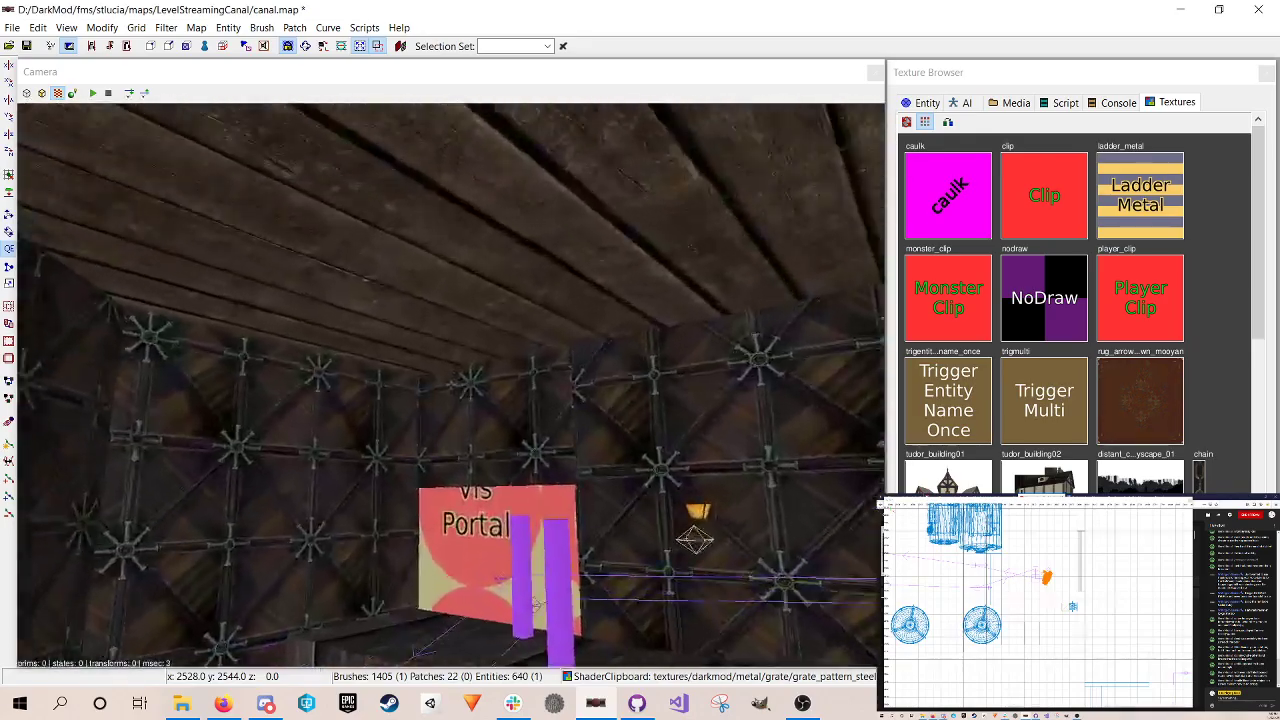
scroll(451, 385, down, 4)
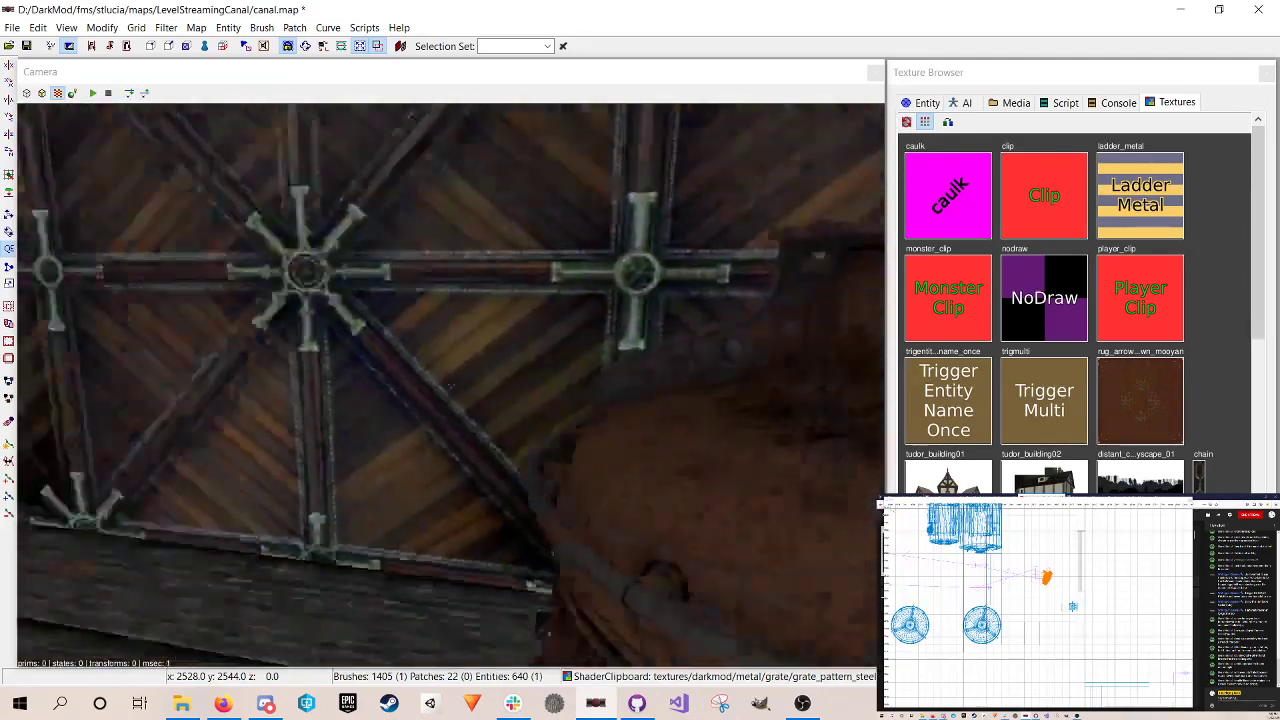
scroll(451, 385, up, 4)
right_click(451, 385)
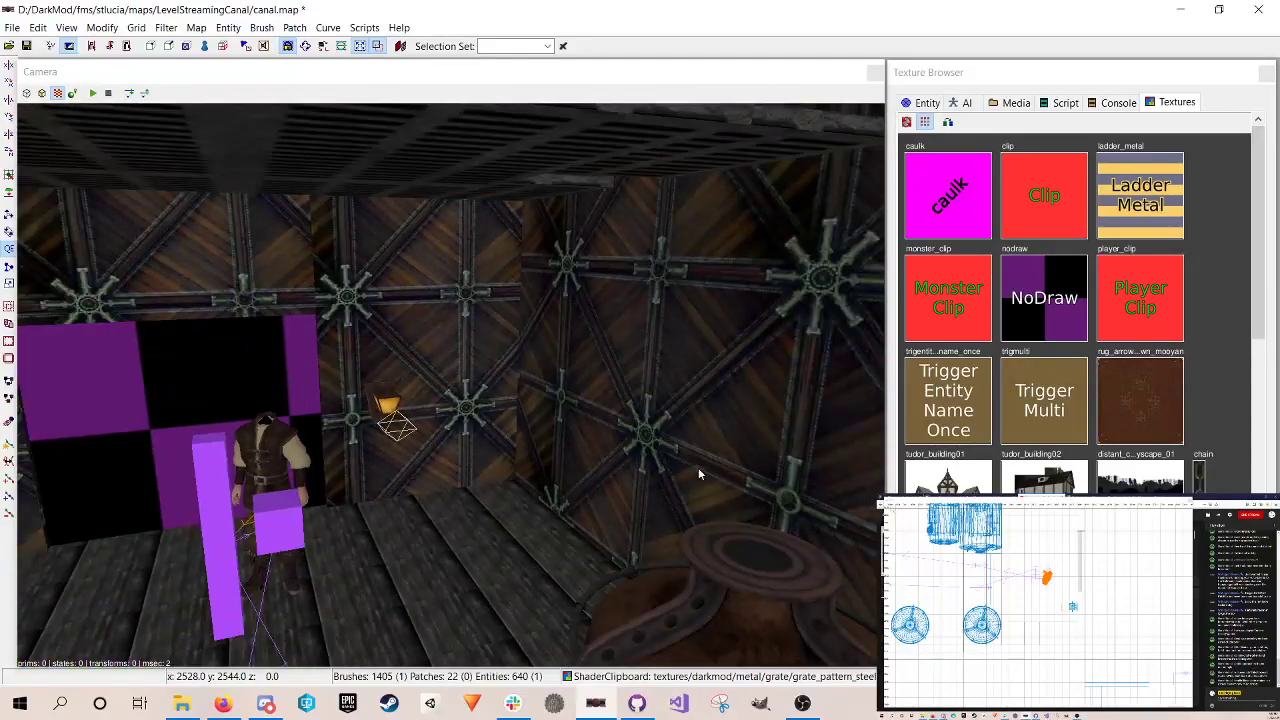
scroll(1010, 625, down, 6)
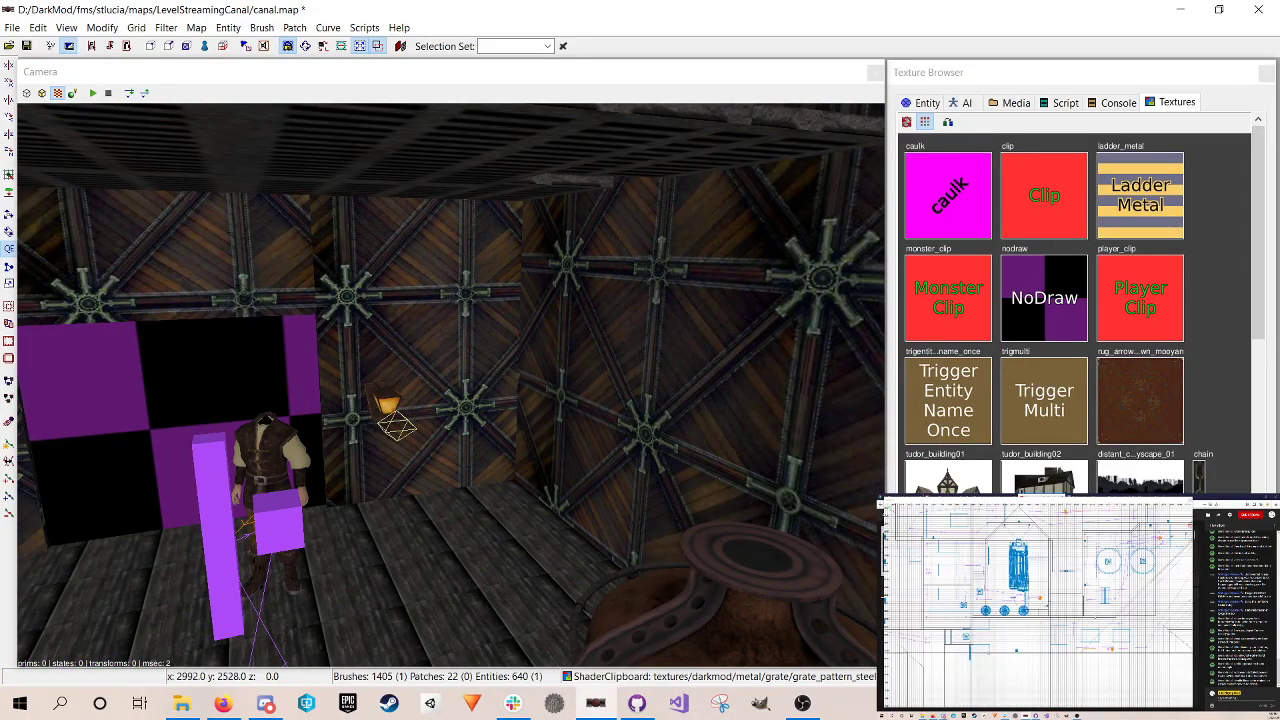
right_drag(1085, 612, 979, 630)
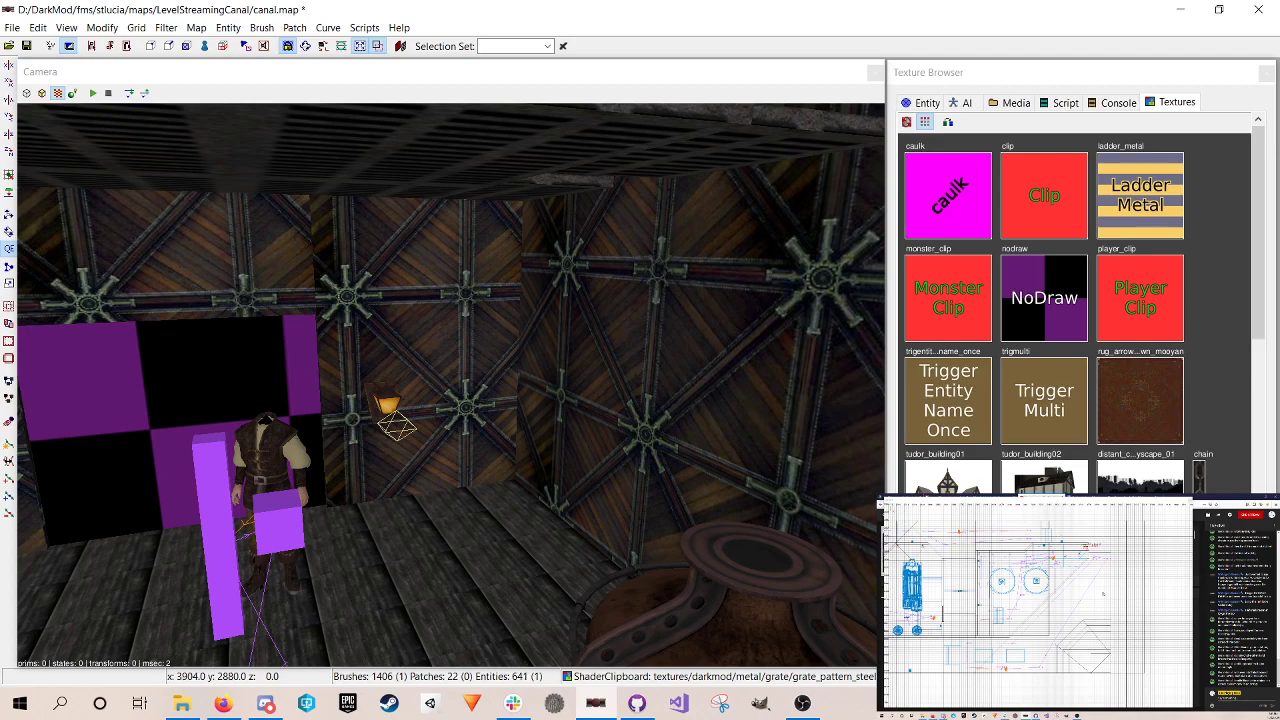
key(w)
drag(1091, 547, 937, 632)
right_drag(937, 632, 987, 619)
scroll(982, 620, up, 5)
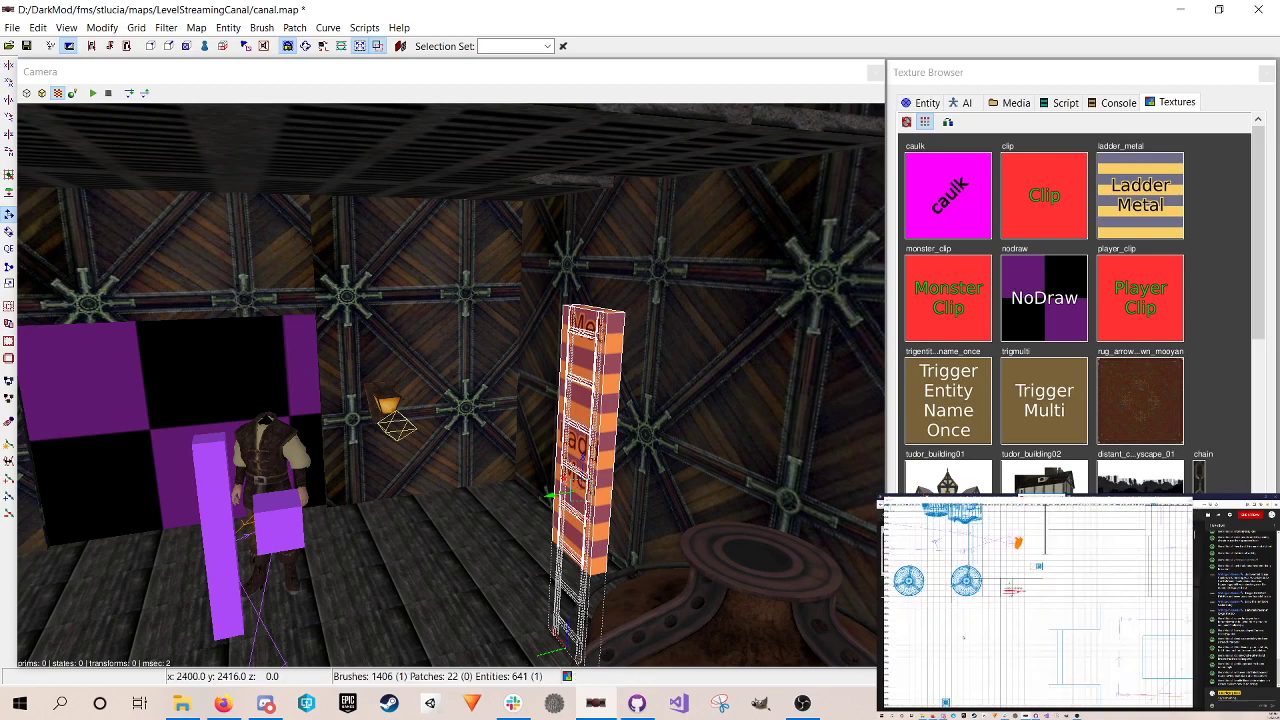
scroll(986, 618, up, 2)
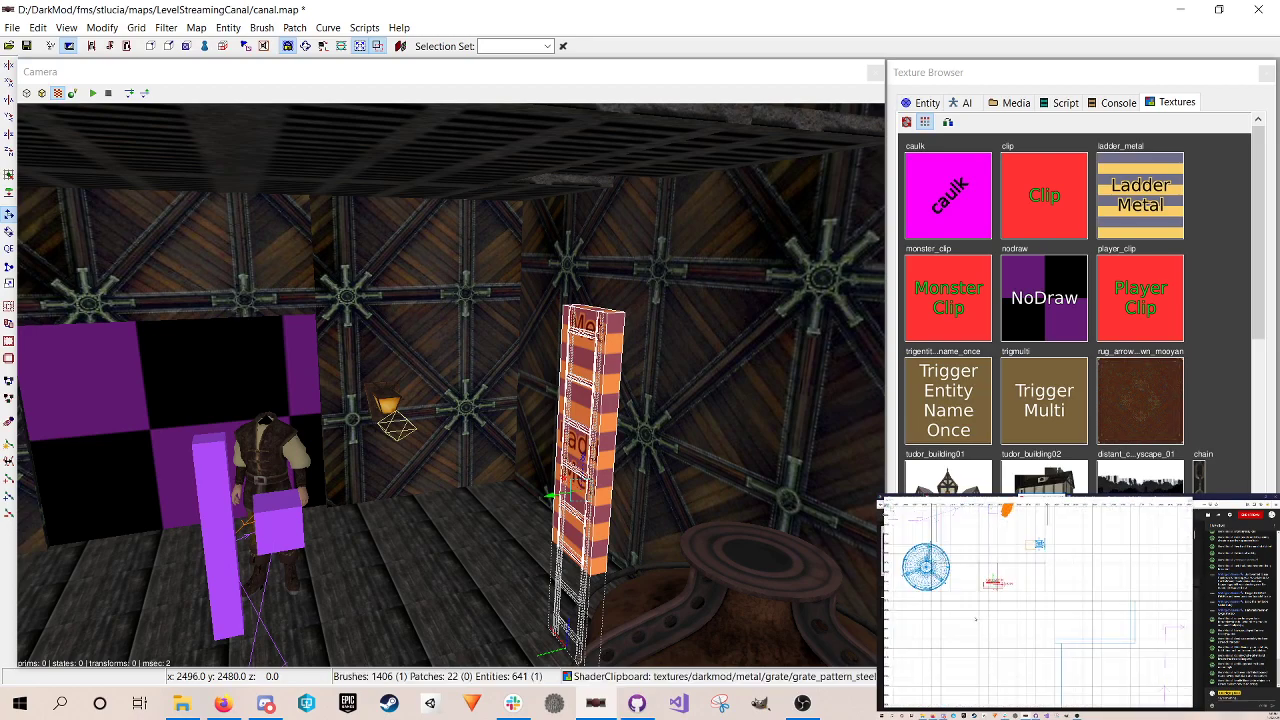
Step: Compare the copied ladder with the gap in the grate and rotate it half a turn to face the opposite way
right_click(632, 399)
scroll(450, 385, up, 5)
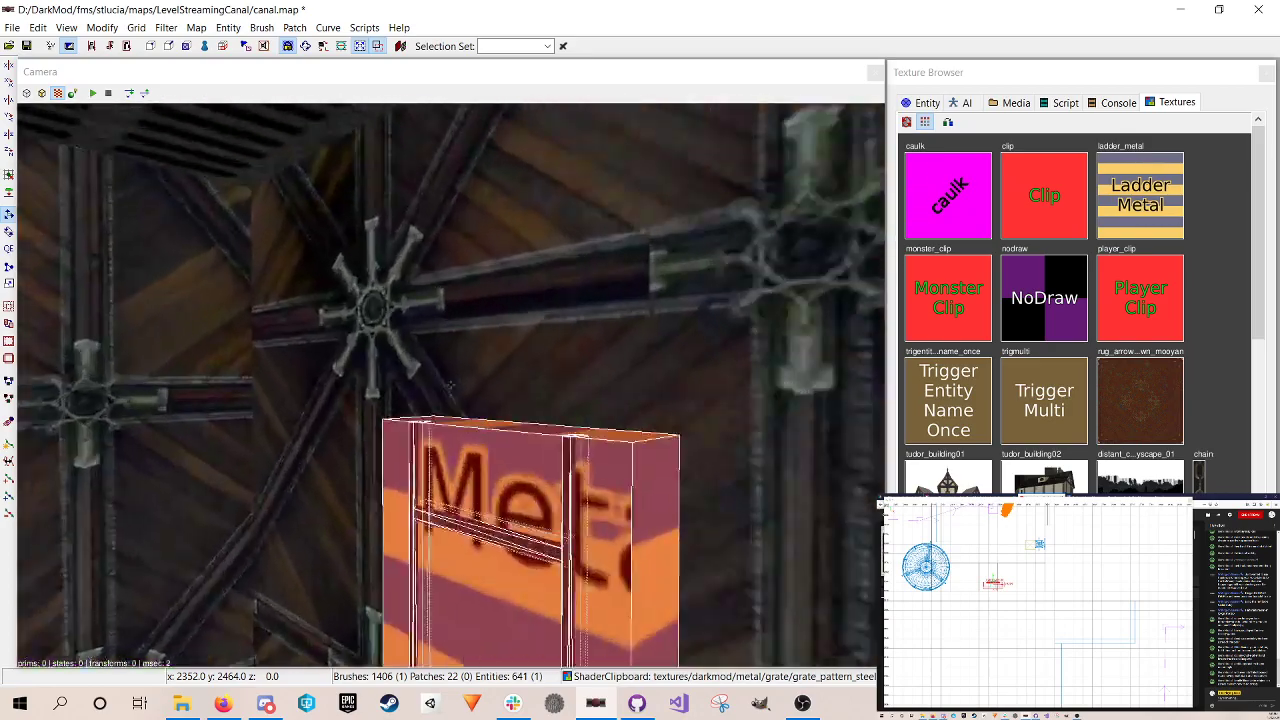
scroll(450, 385, down, 4)
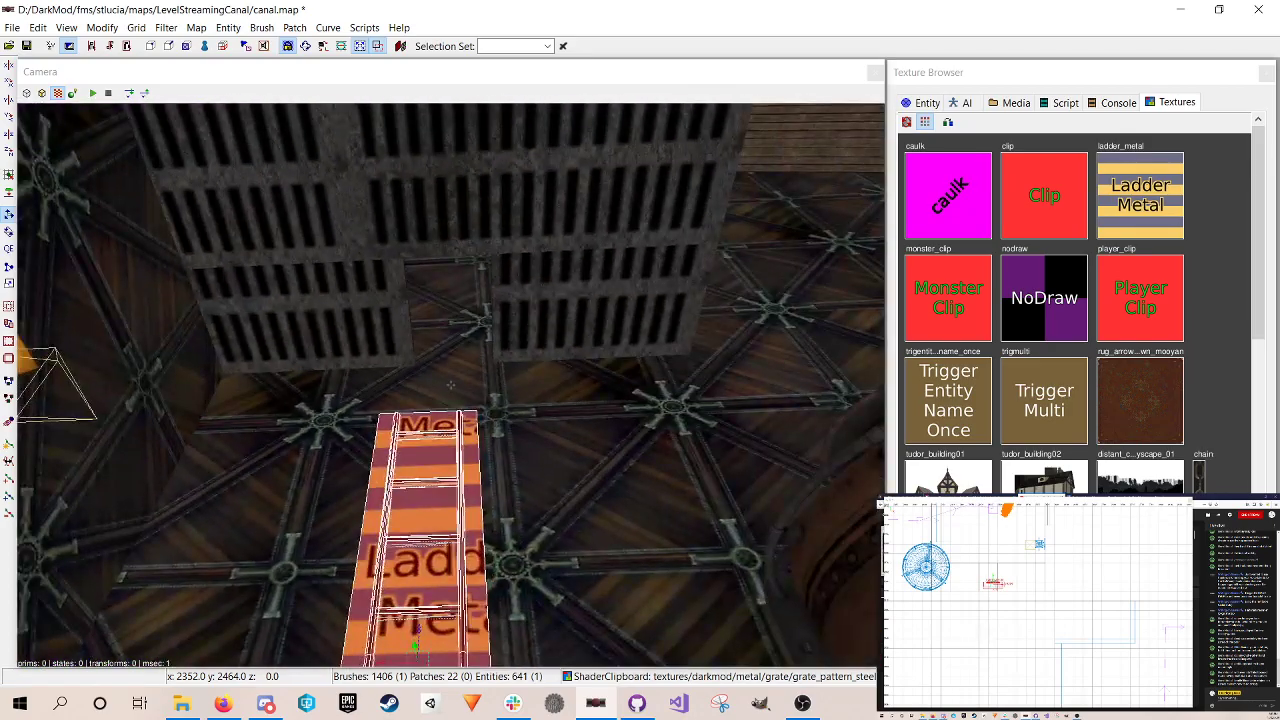
scroll(450, 385, up, 4)
scroll(450, 385, down, 3)
scroll(631, 395, up, 3)
scroll(631, 395, down, 3)
right_click(631, 395)
scroll(974, 611, up, 2)
right_drag(976, 609, 988, 628)
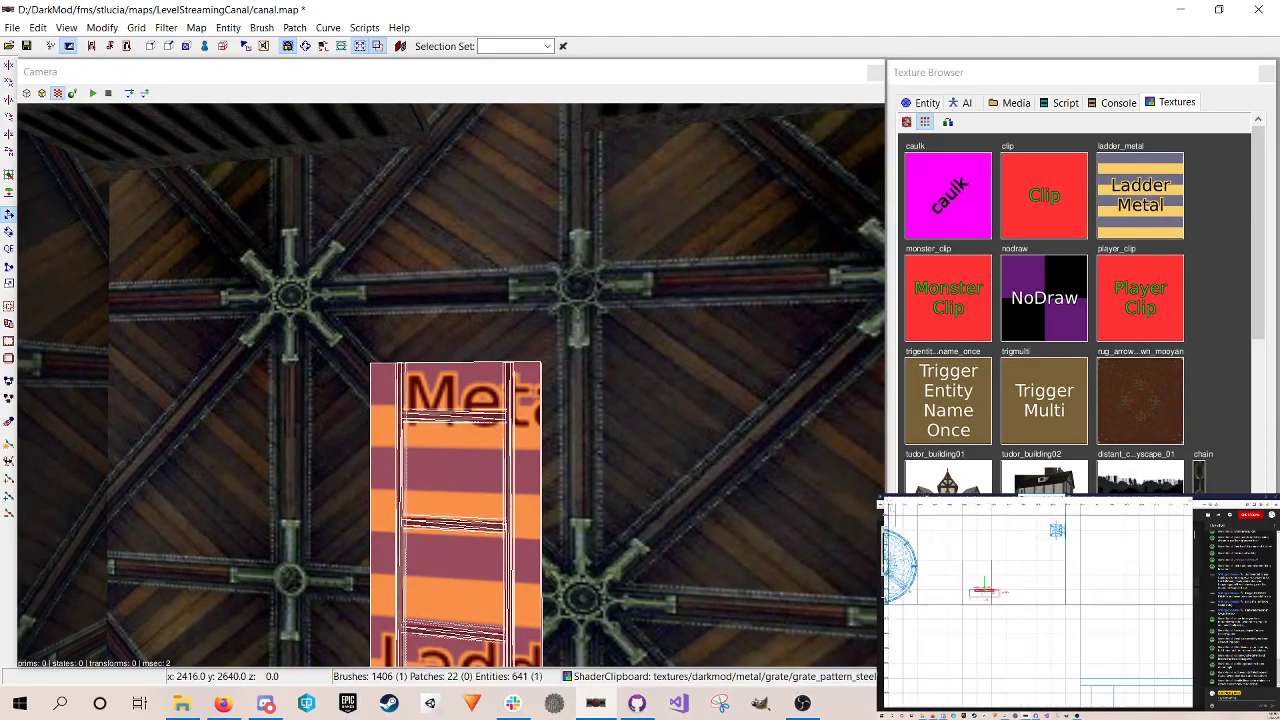
key(t)
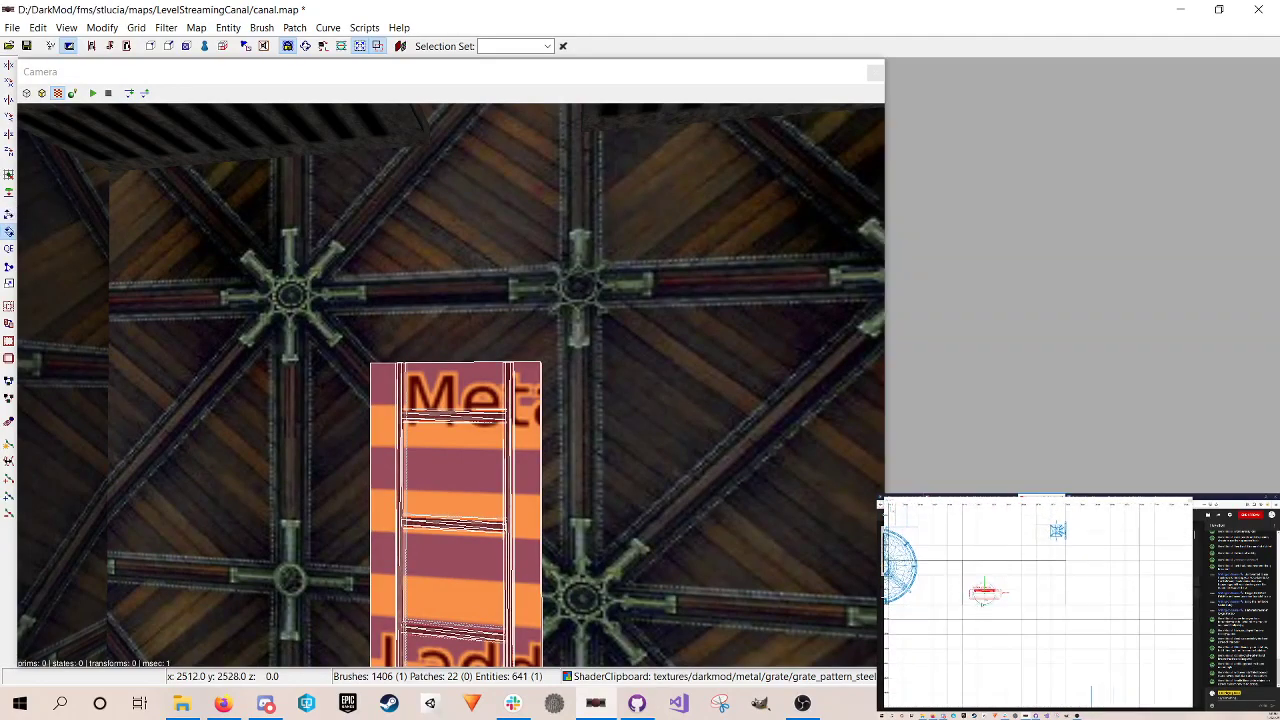
mouse_move(984, 605)
mouse_down()
mouse_move(1000, 602)
mouse_move(1000, 567)
mouse_move(984, 562)
mouse_move(988, 575)
mouse_up()
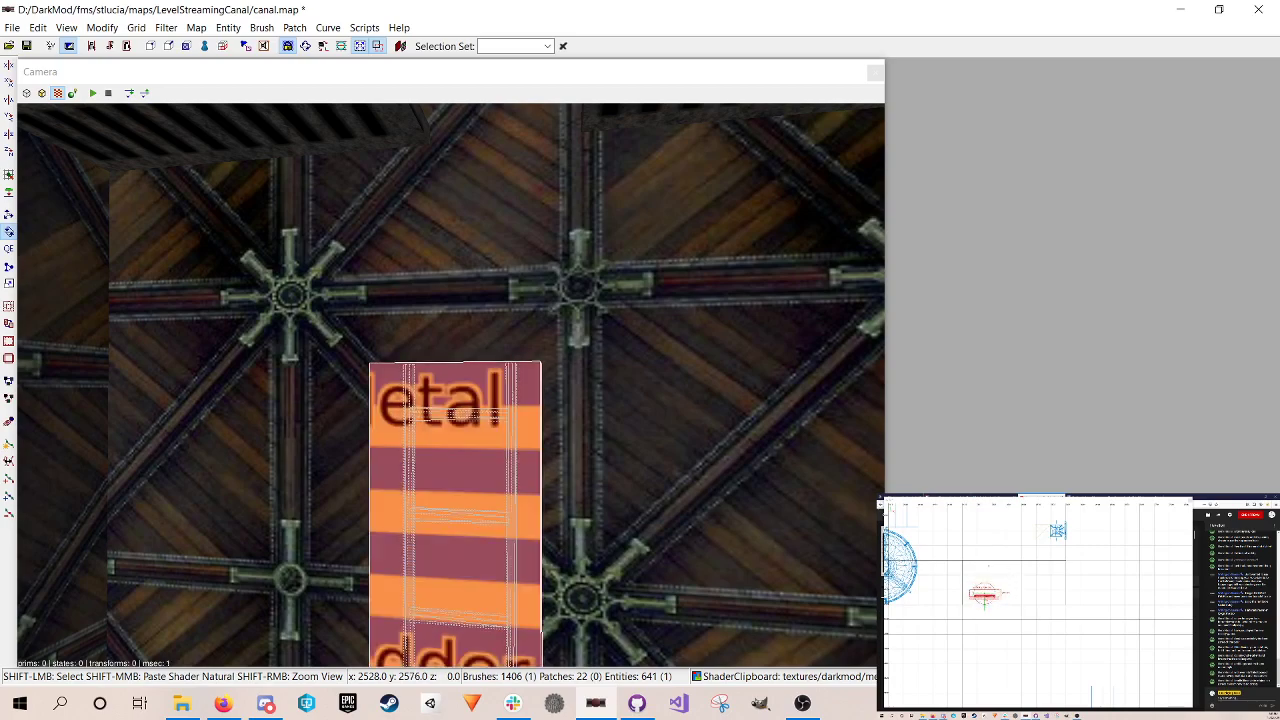
Step: Shift the rotated ladder and its brush slightly south on a finer grid to line up with the platform edge, and clear the selection
key(w)
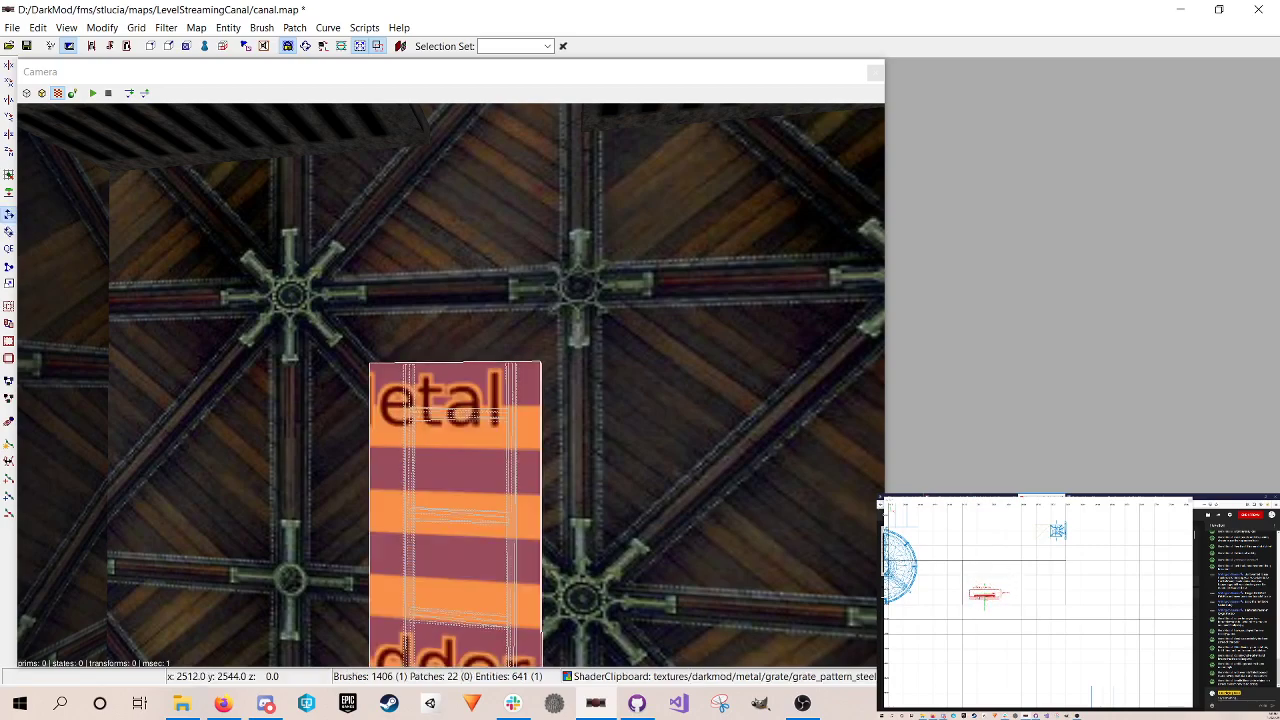
right_drag(979, 598, 983, 594)
key(q)
key(bracketleft)
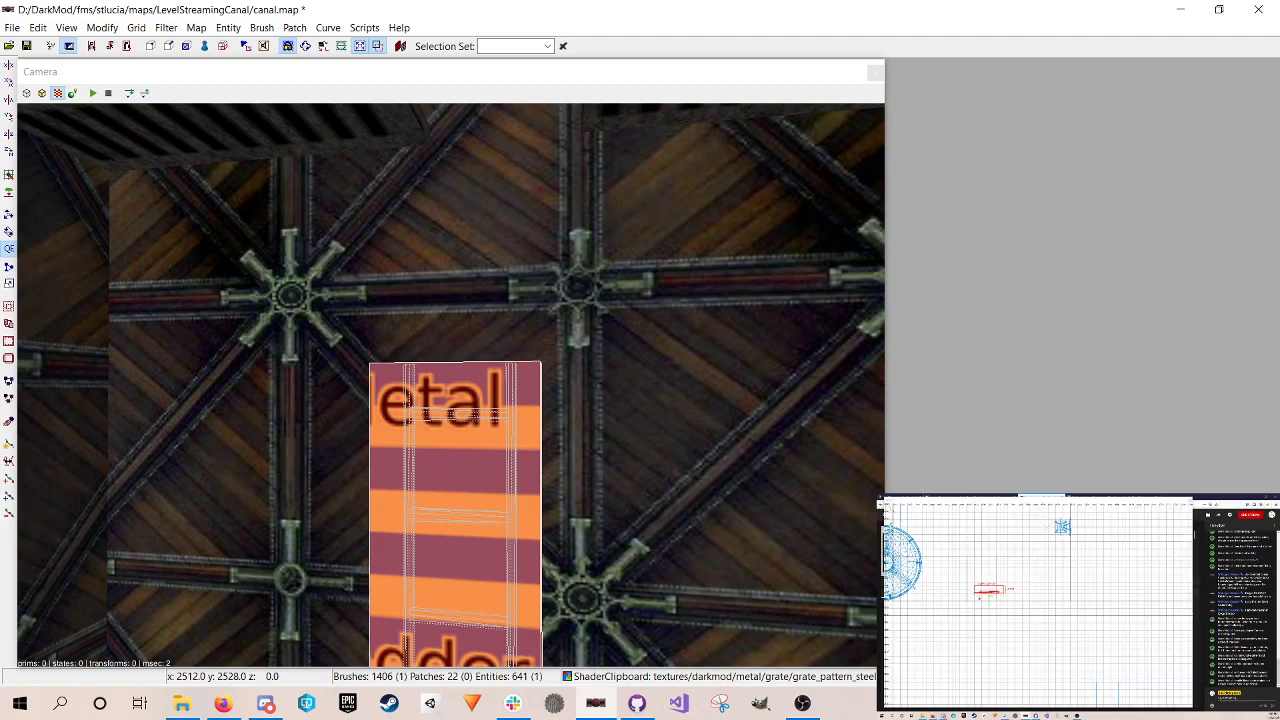
drag(984, 590, 984, 597)
key(Escape)
Step: Shorten the grate strip on the western side of the gap to widen the ladder opening, clear the selection and save the map
right_click(364, 354)
right_click(364, 354)
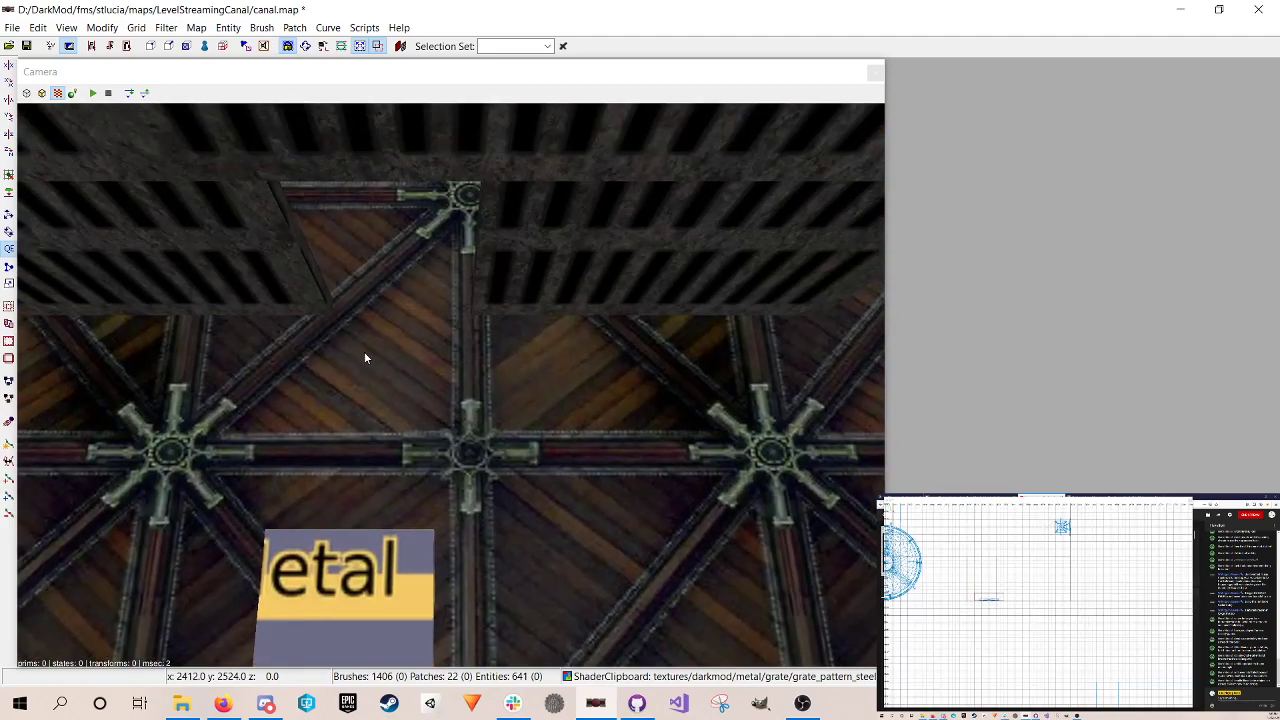
shift+click(264, 285)
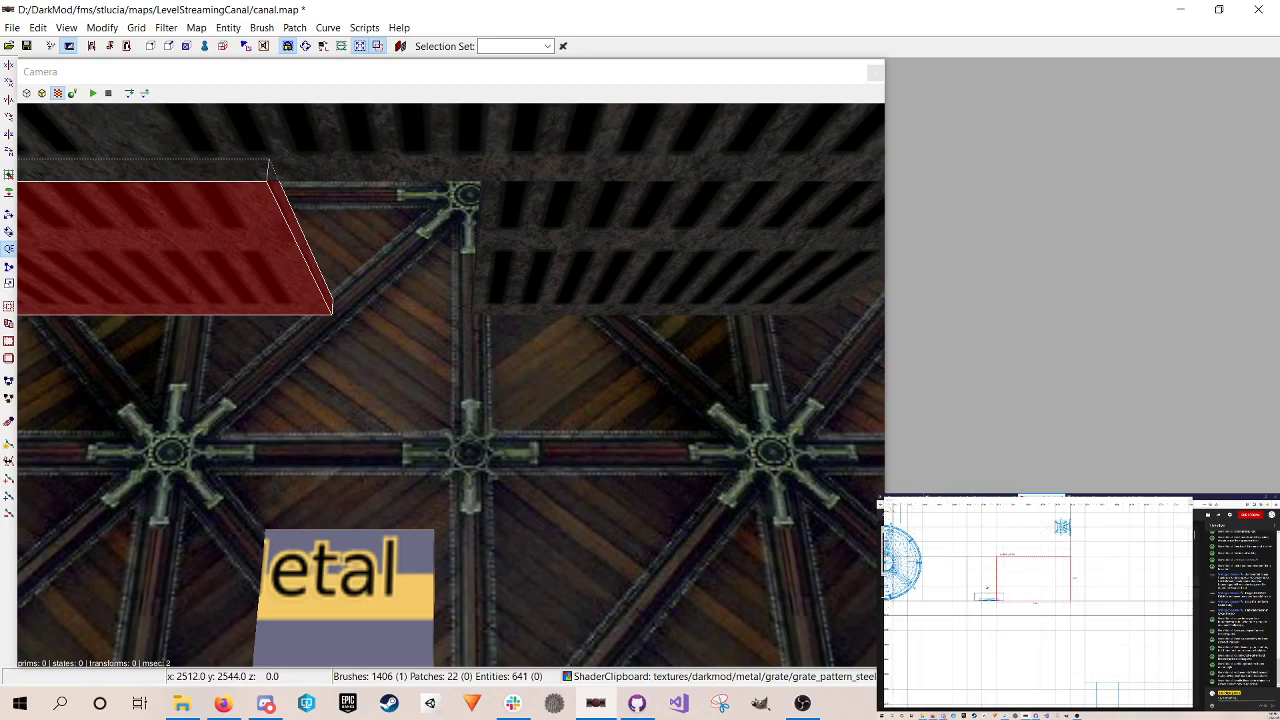
key(Escape)
key(ctrl+s)
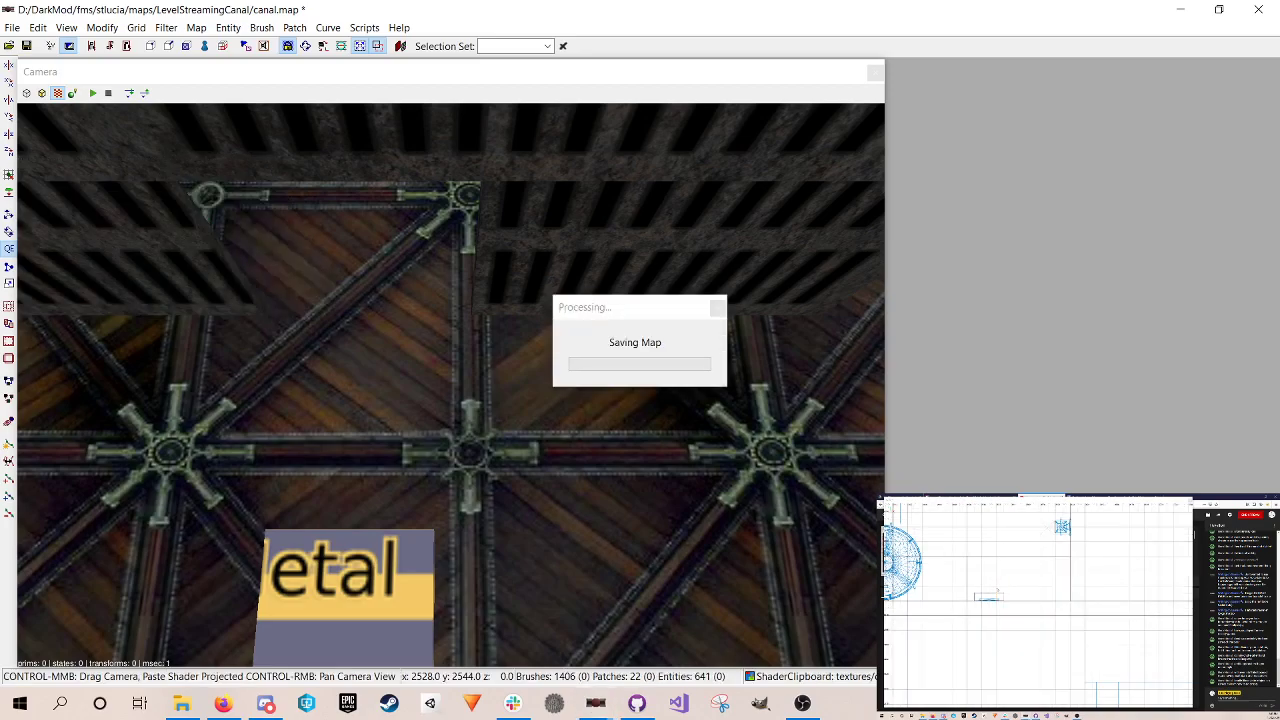
key(Down)
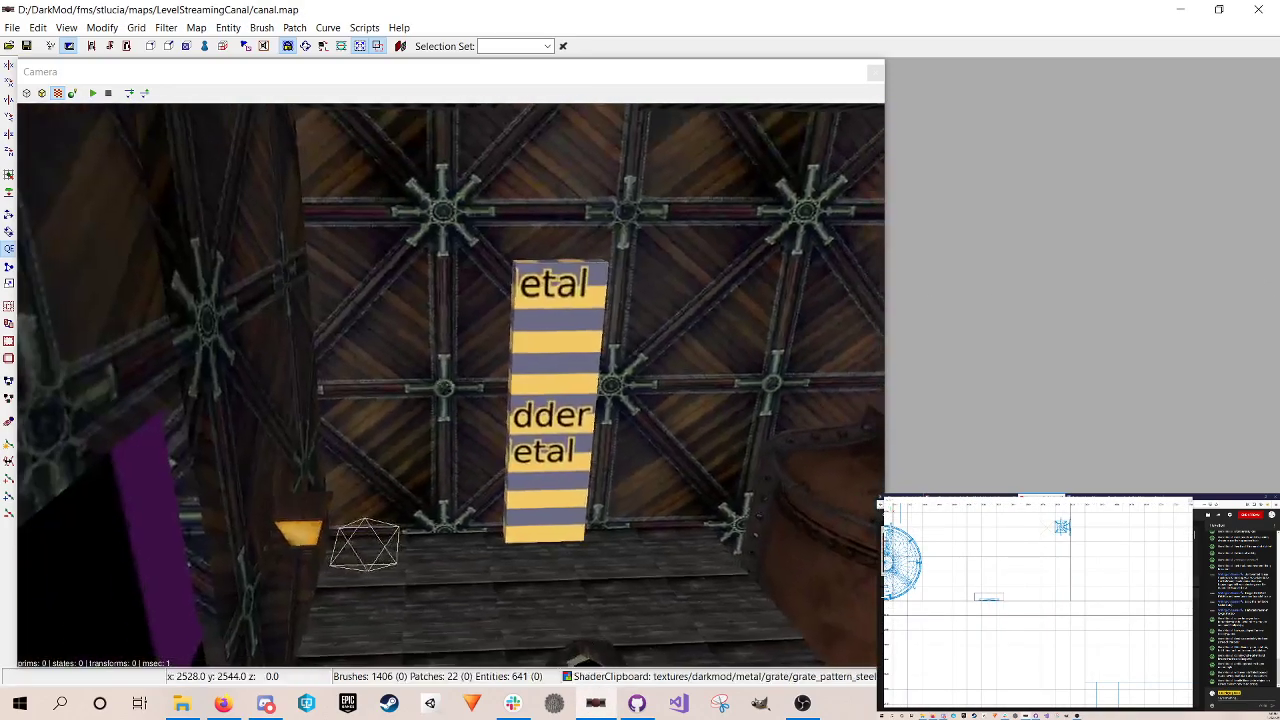
key(Up)
right_click(651, 342)
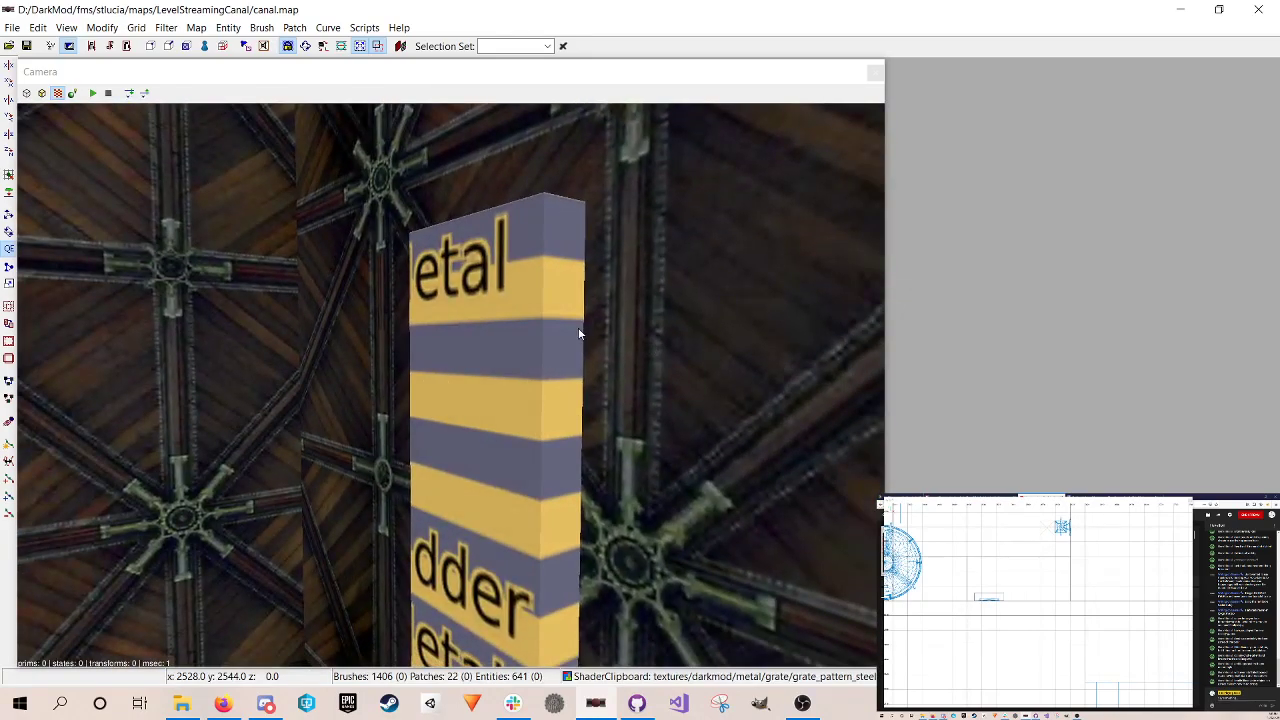
key(t)
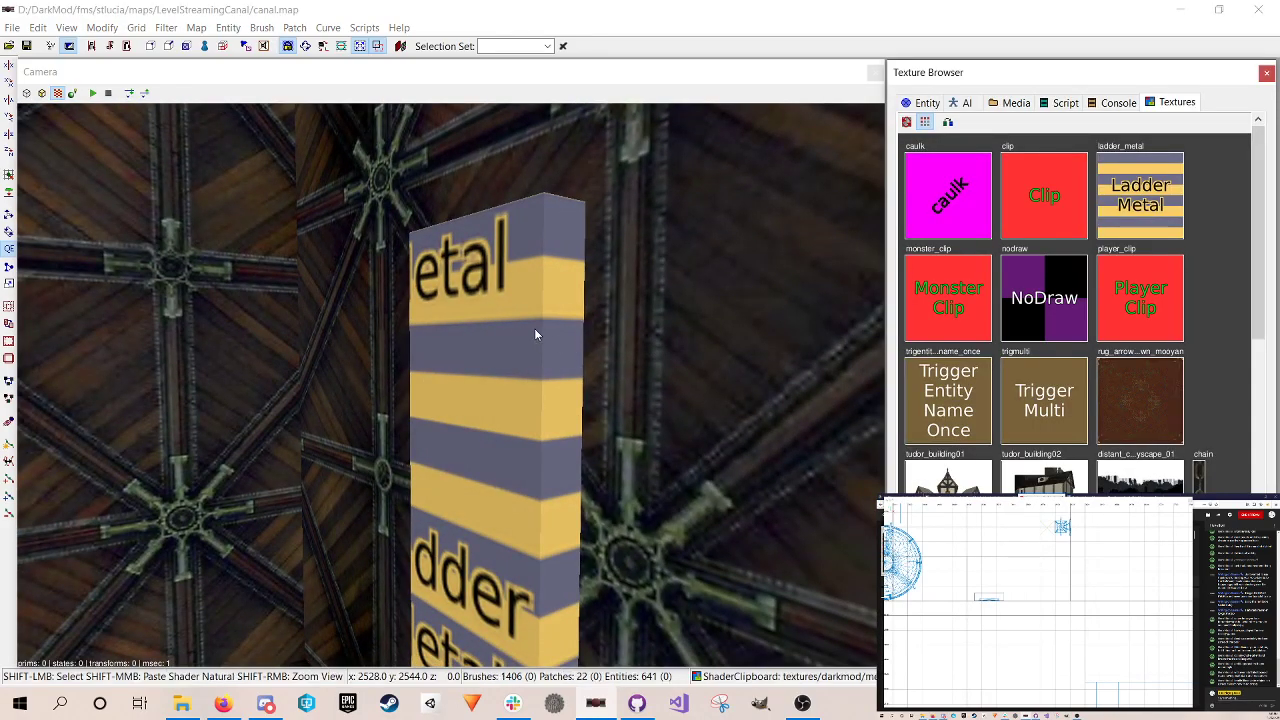
shift+click(535, 333)
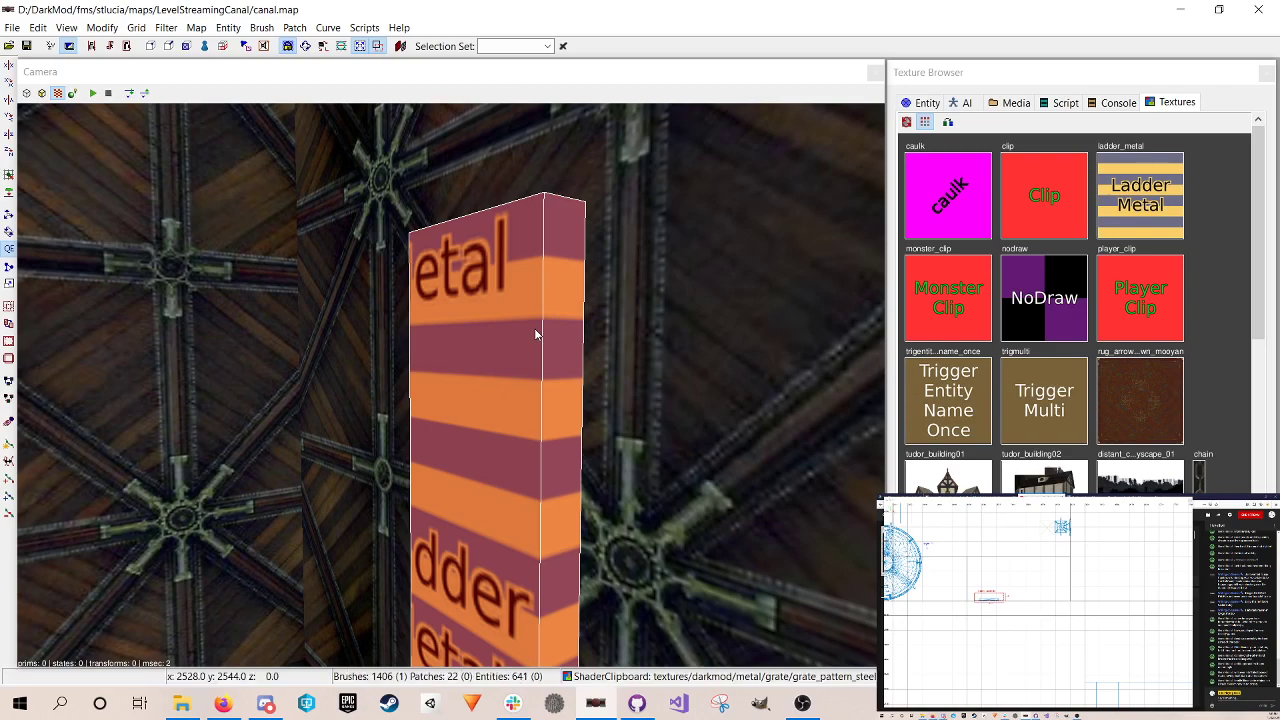
key(Escape)
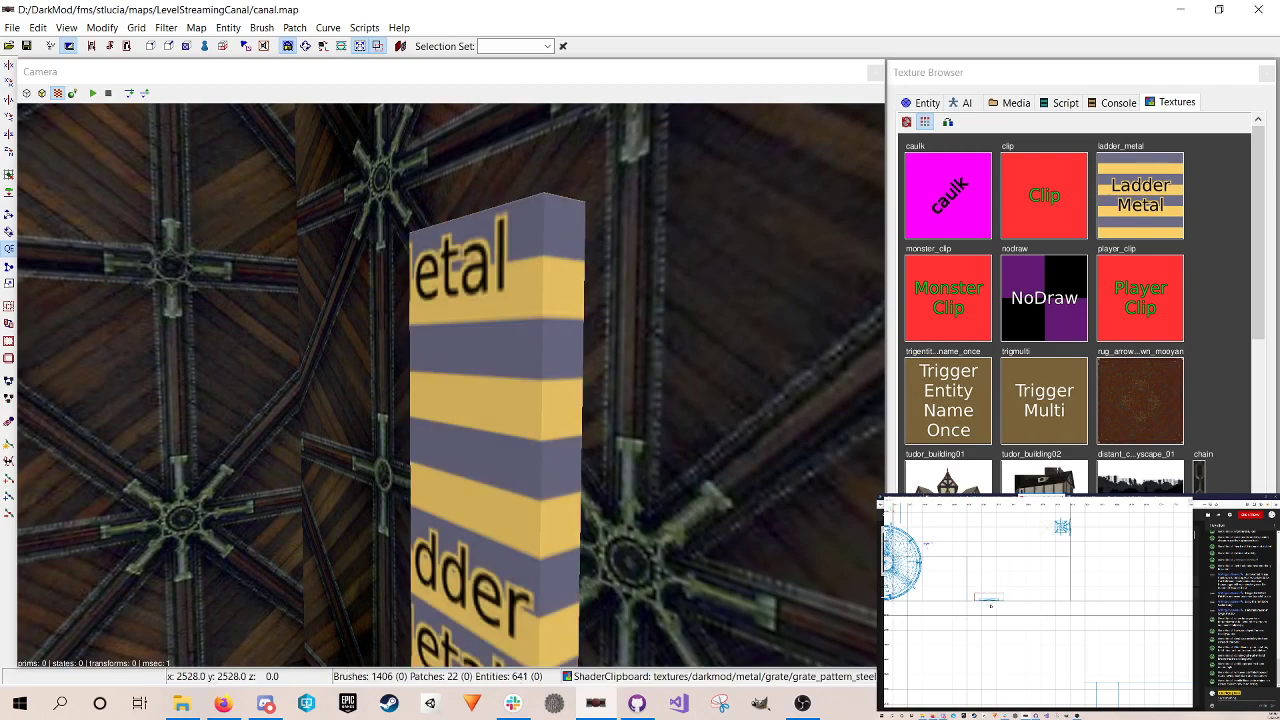
Step: Insert the ladder_16steps.ase model from the darkmod architecture ladders folder next to the existing ladder in the machine hall
right_click(990, 600)
click(1002, 596)
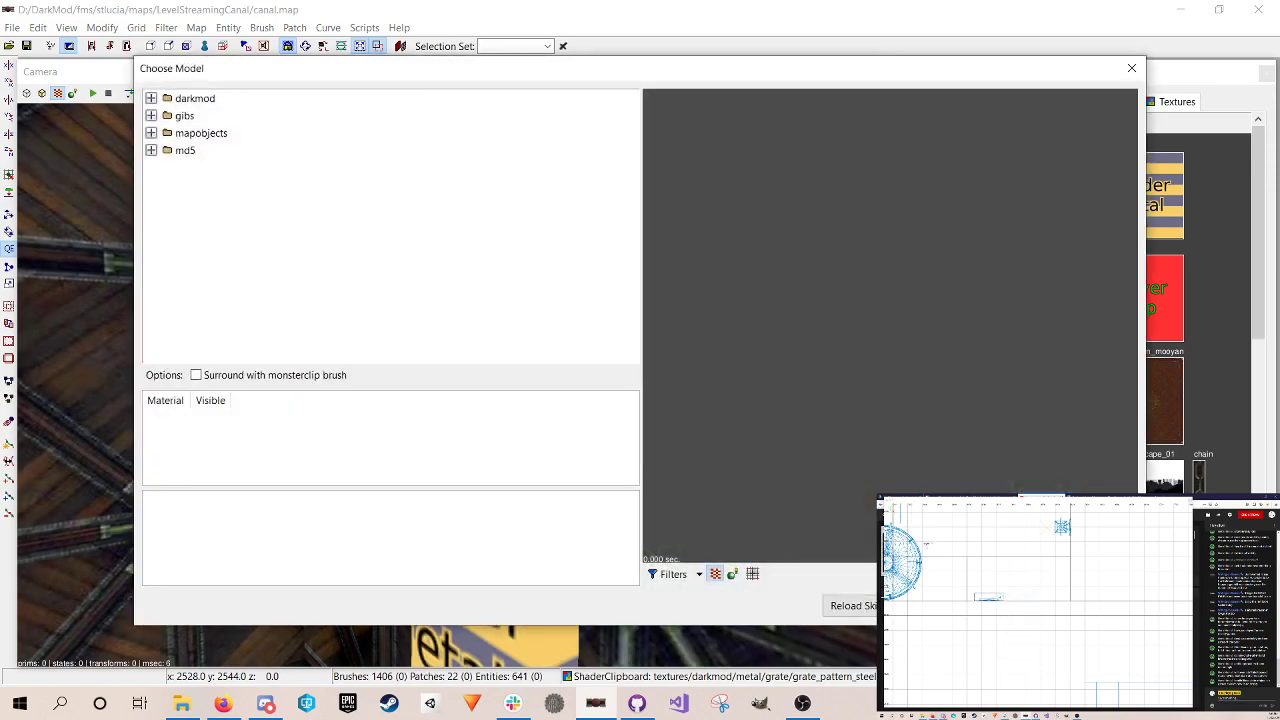
click(151, 99)
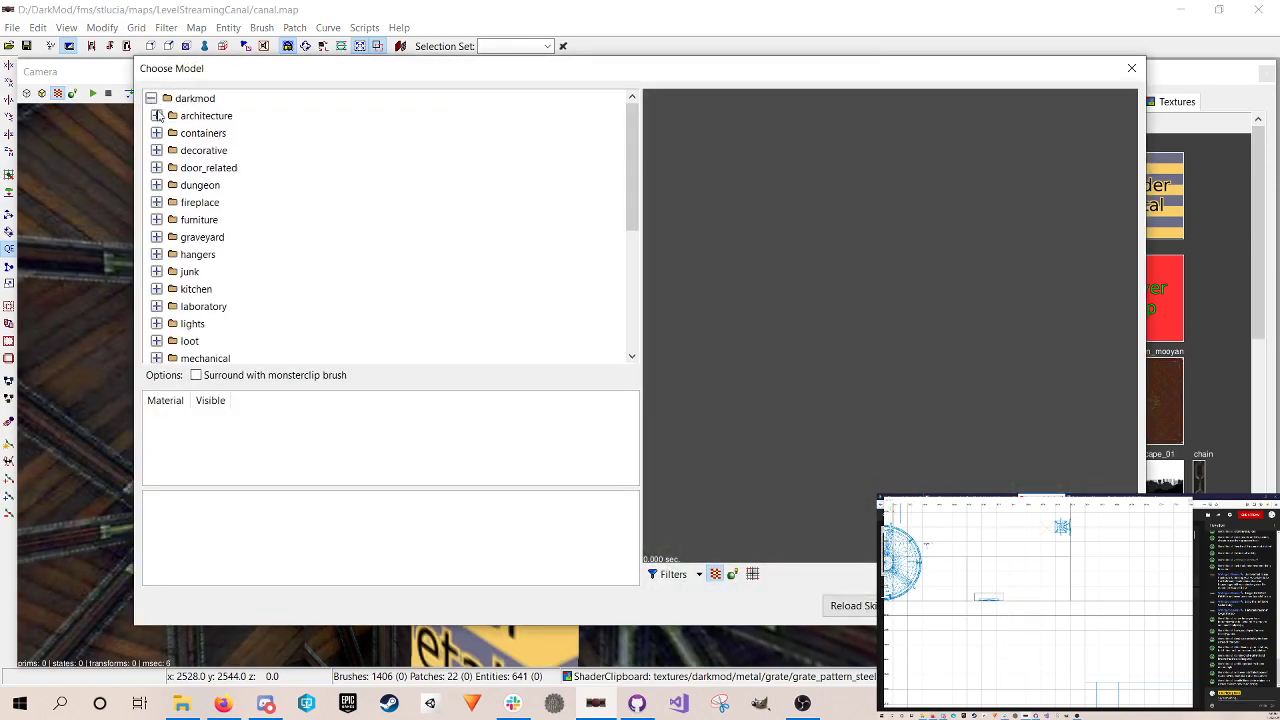
click(156, 116)
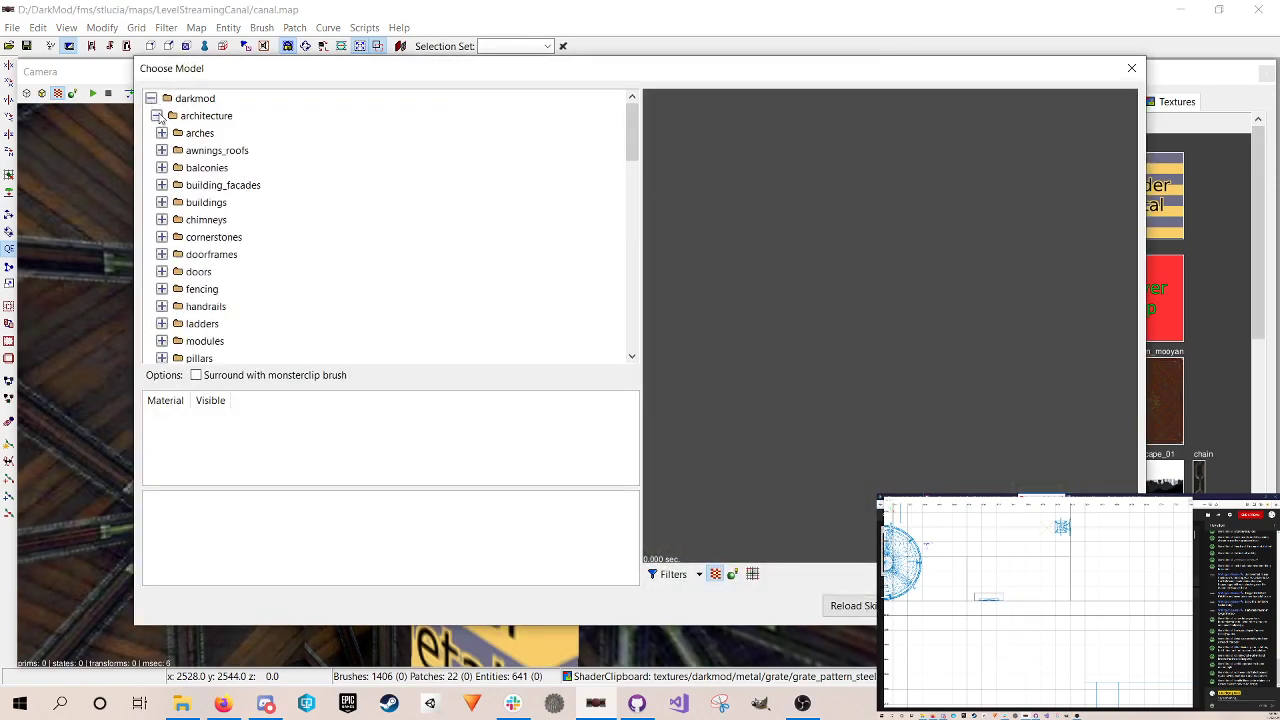
click(162, 323)
scroll(247, 320, down, 3)
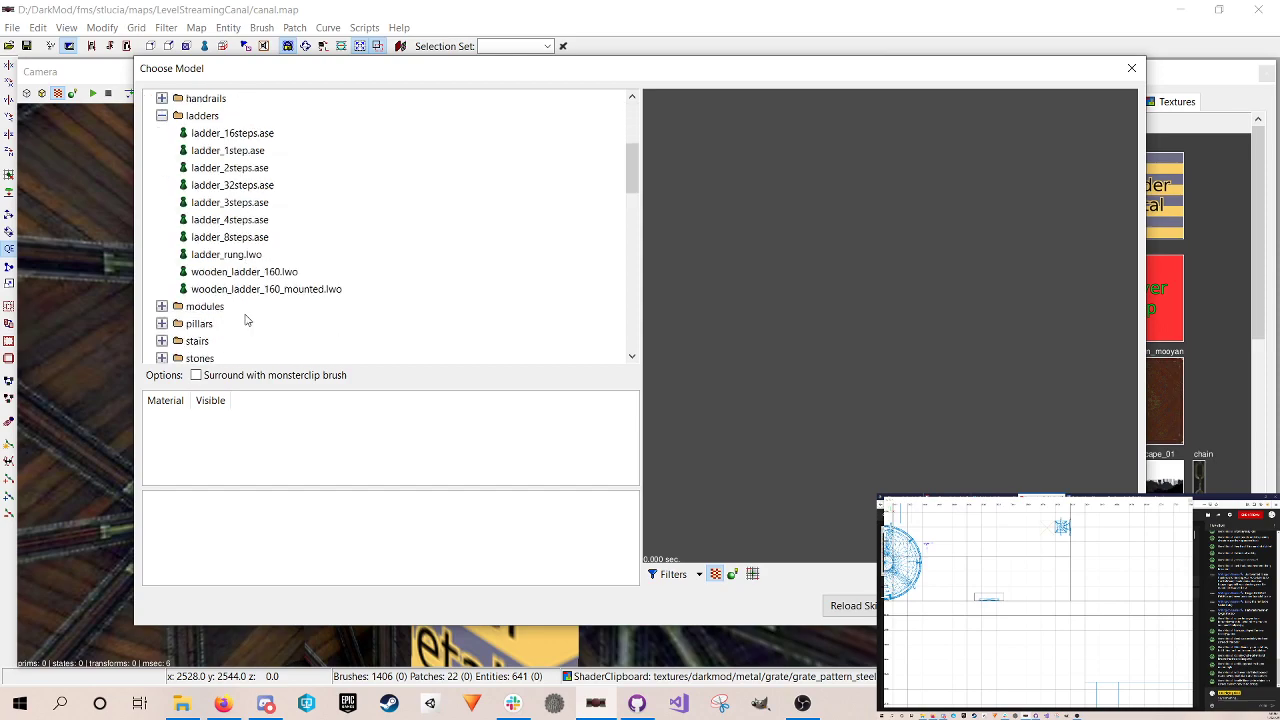
click(236, 189)
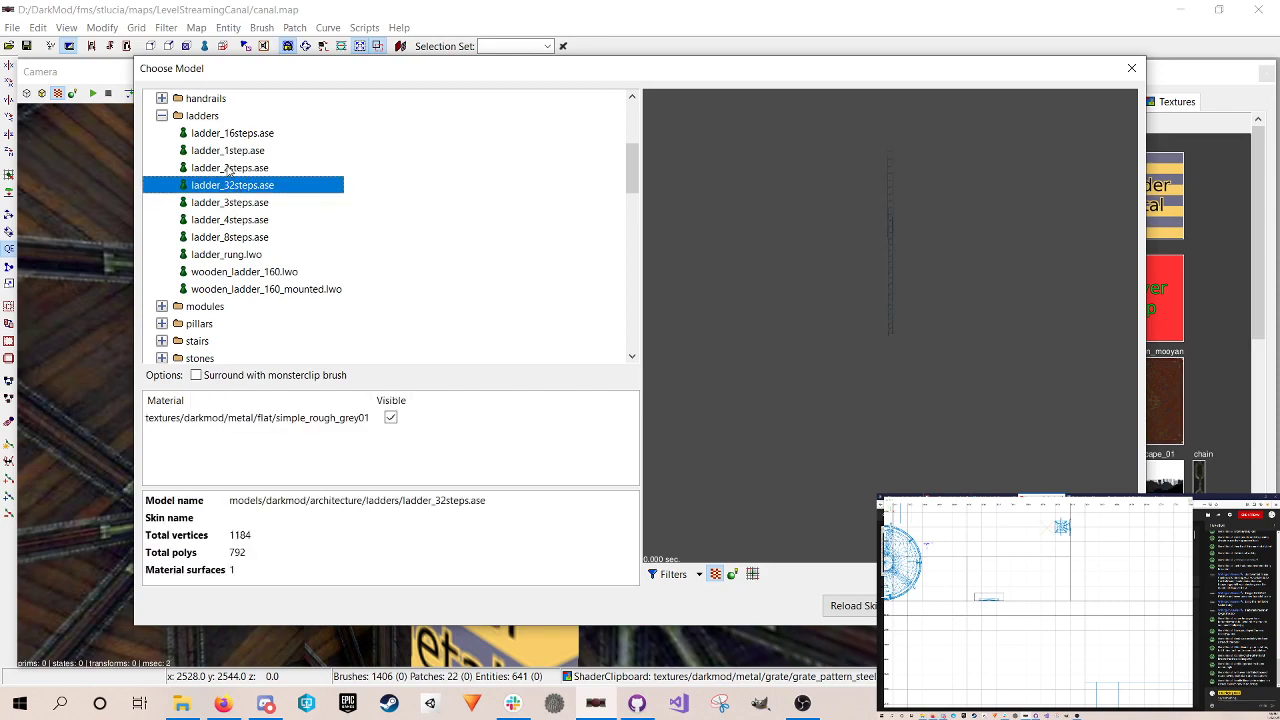
click(239, 140)
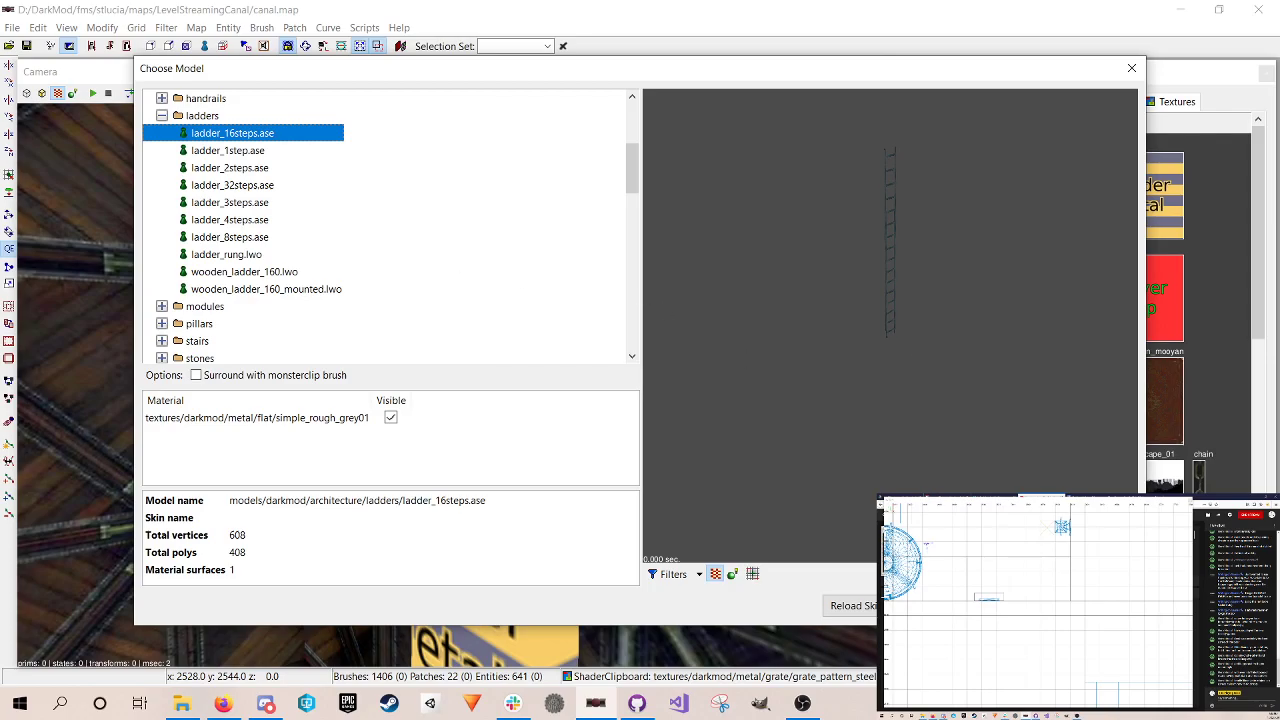
click(1020, 606)
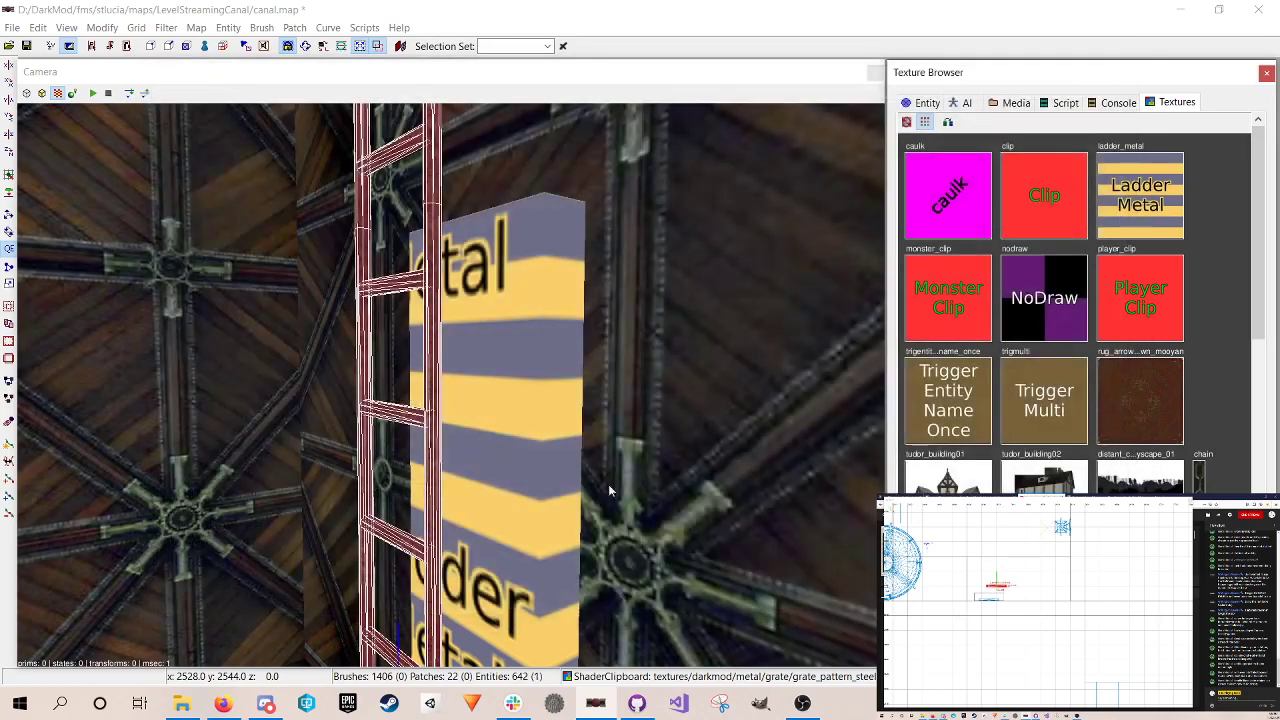
Step: Examine how the new 16-step ladder reaches the grate platform and how it compares with the old ladder behind it
right_click(608, 484)
key(Down)
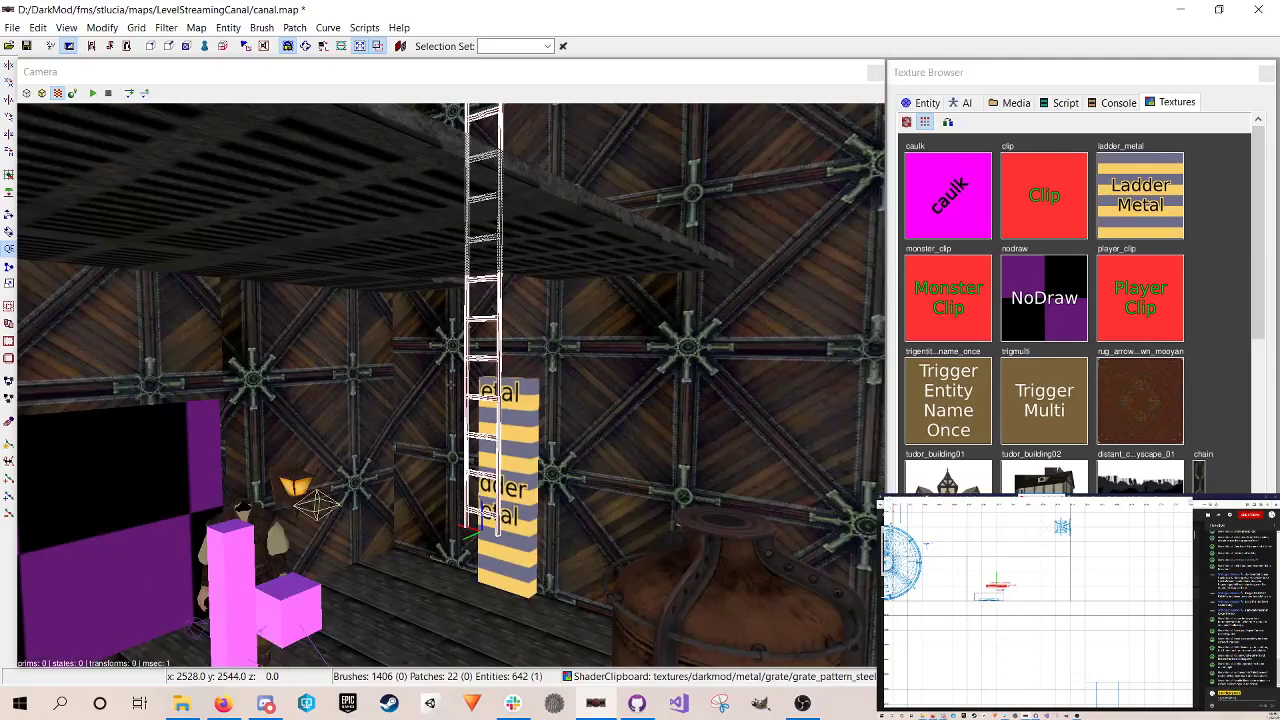
key(Up)
key(Right)
right_click(522, 470)
right_click(522, 470)
right_click(522, 470)
right_click(522, 470)
key(Up)
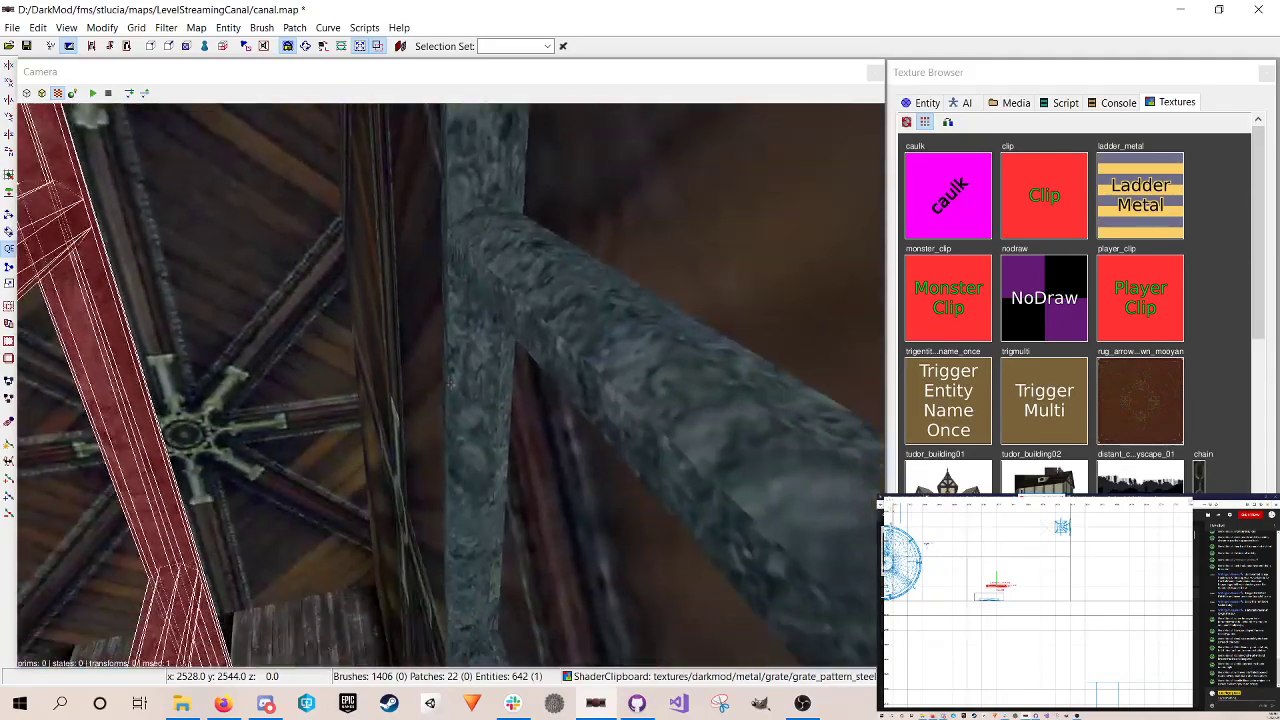
right_click(522, 379)
Step: Check the old ladder_8steps entity's properties and delete that ladder from beneath the grate opening
key(Escape)
shift+click(550, 349)
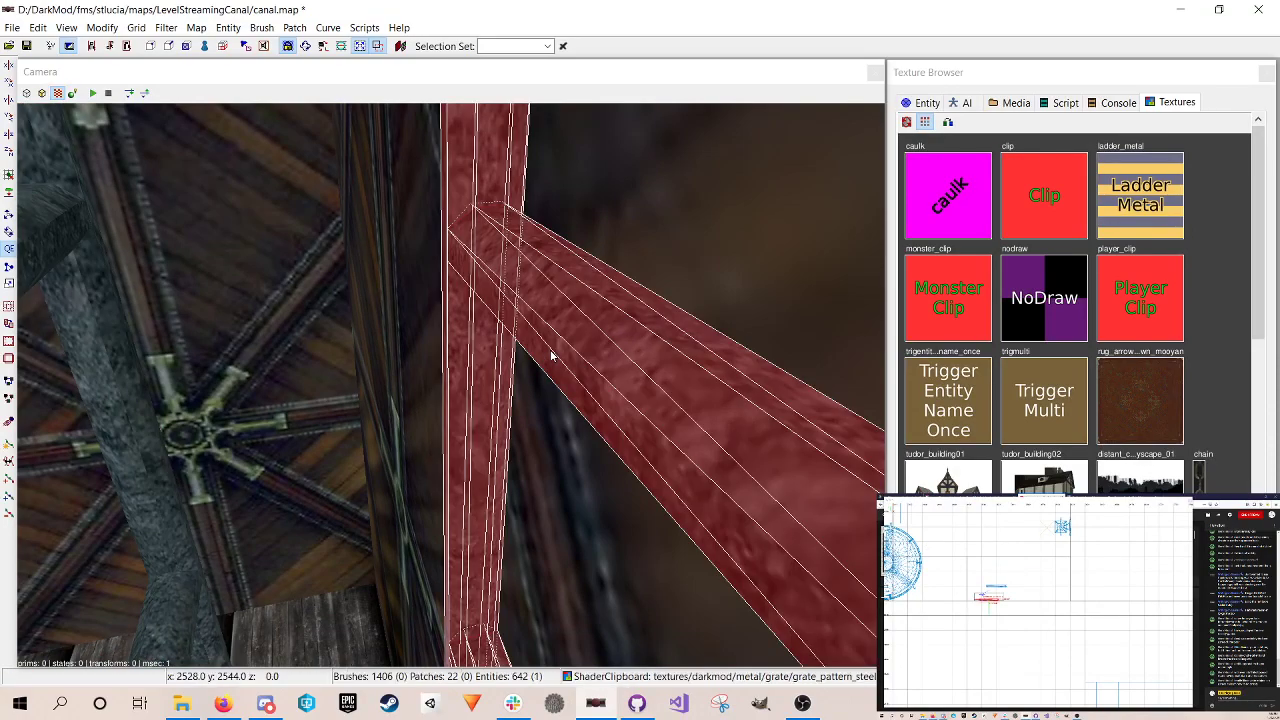
click(943, 103)
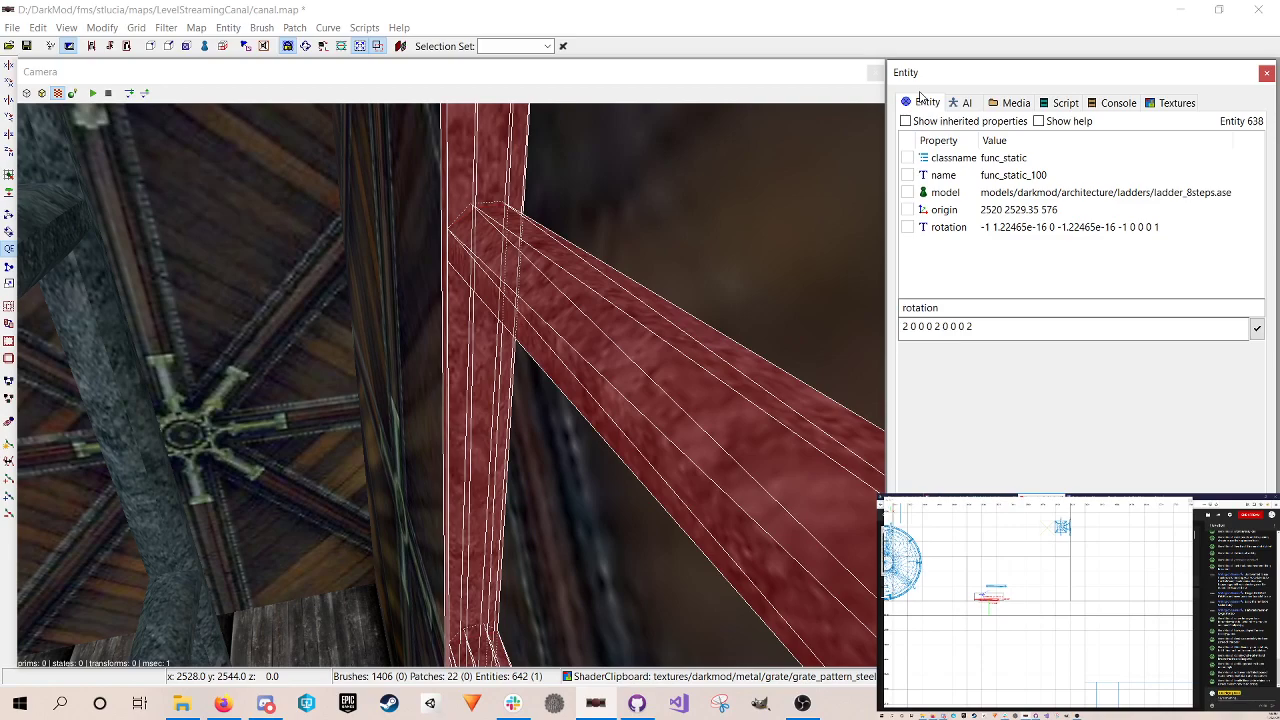
key(Escape)
shift+click(519, 284)
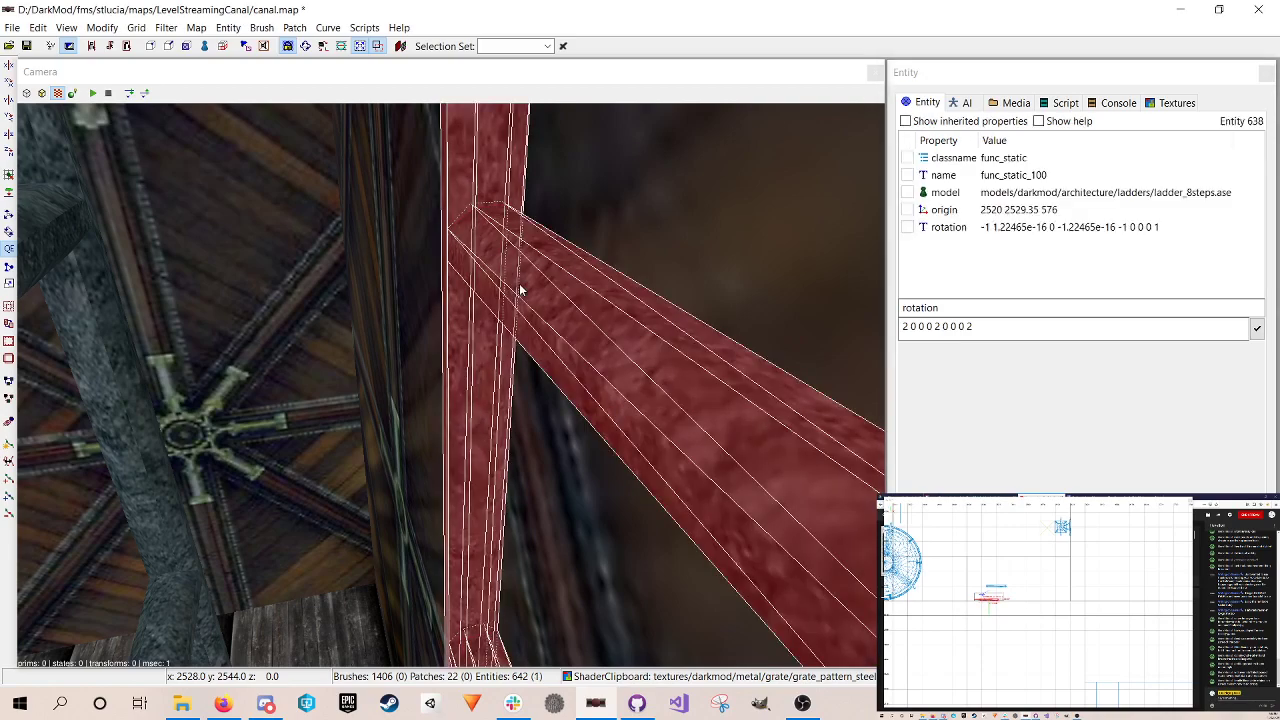
key(Delete)
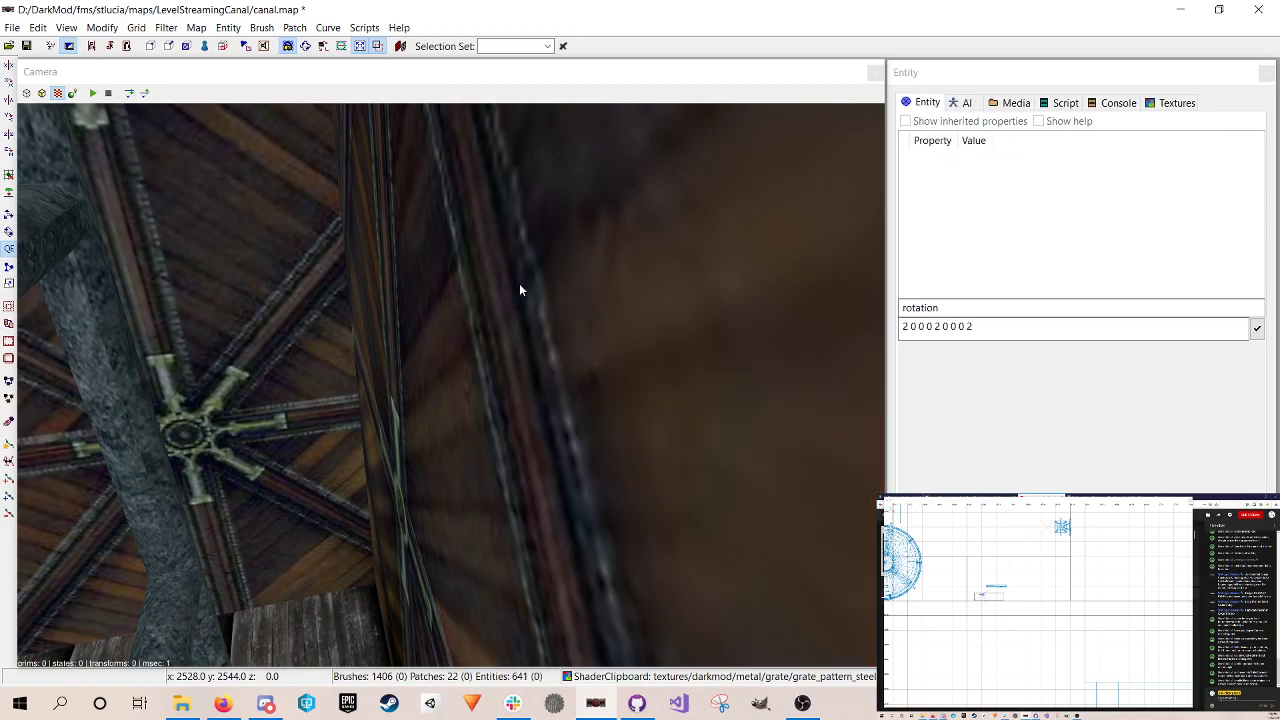
Step: Move the 16-step ladder into the removed ladder's place at x 2520, y 2530, using a finer grid for the final shift
shift+click(170, 392)
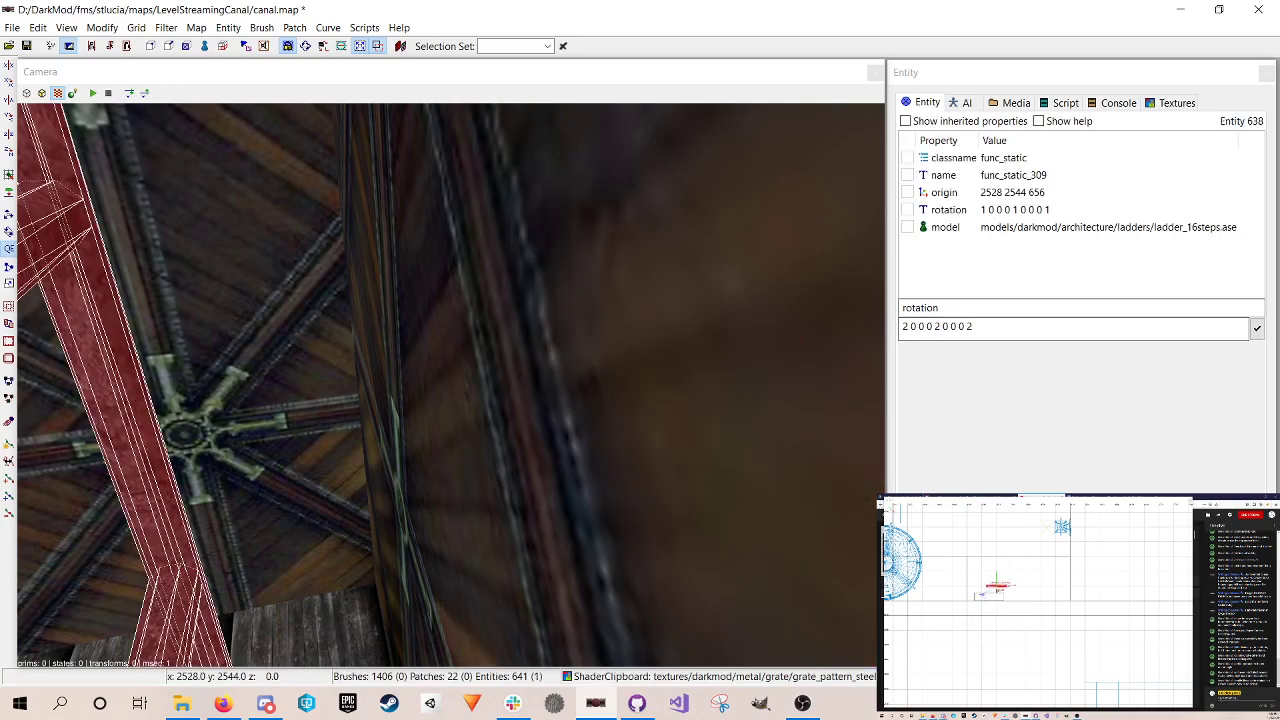
drag(997, 586, 997, 600)
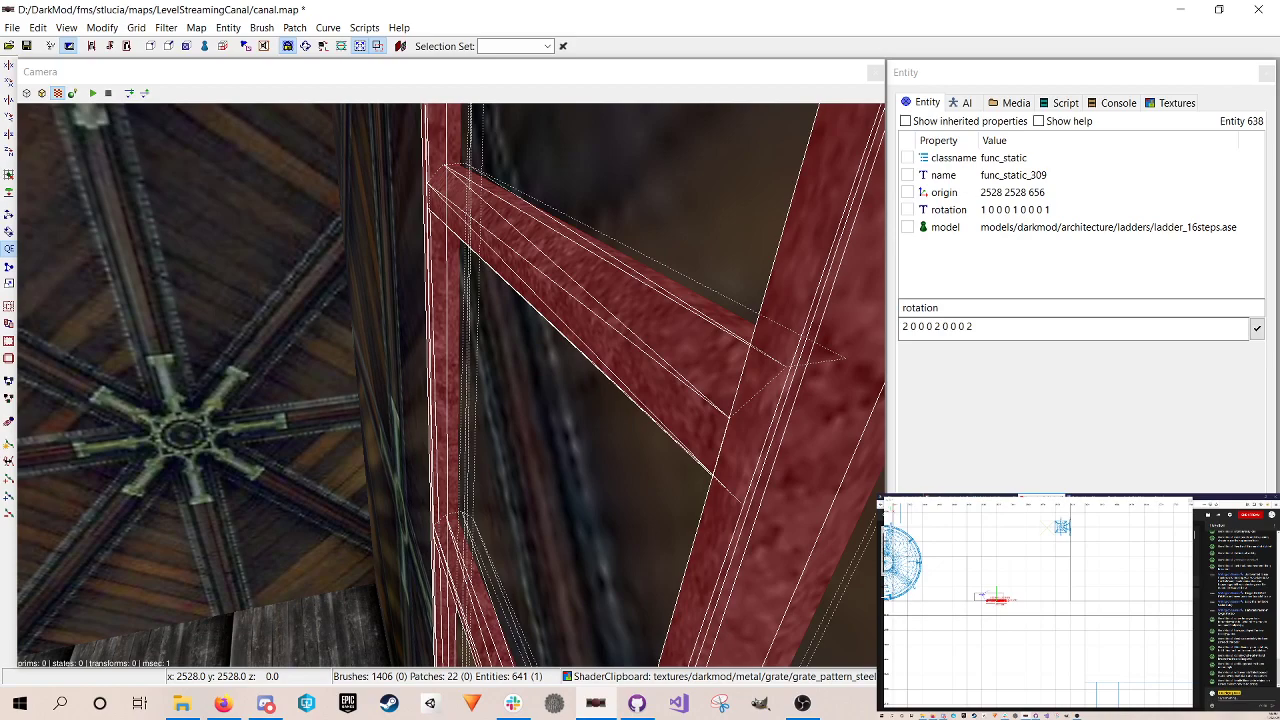
key(4)
drag(997, 600, 990, 601)
key(2)
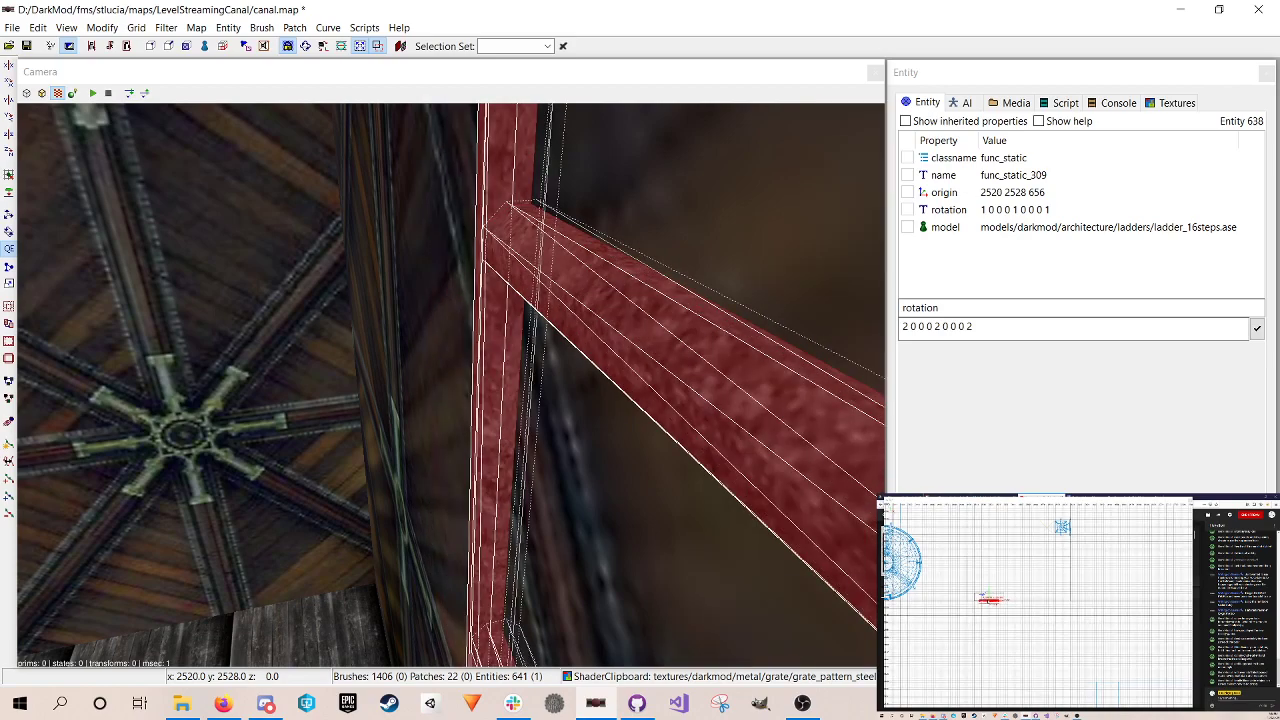
drag(990, 601, 990, 599)
key(4)
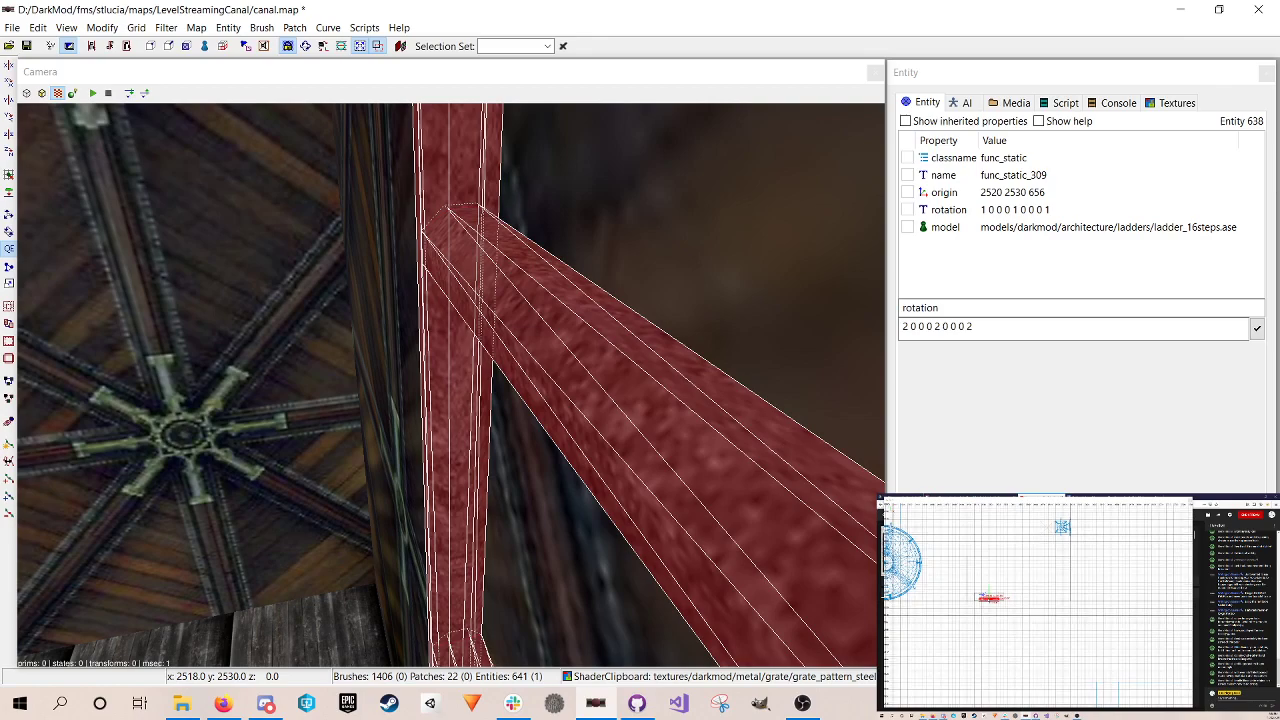
key(2)
drag(990, 599, 990, 599)
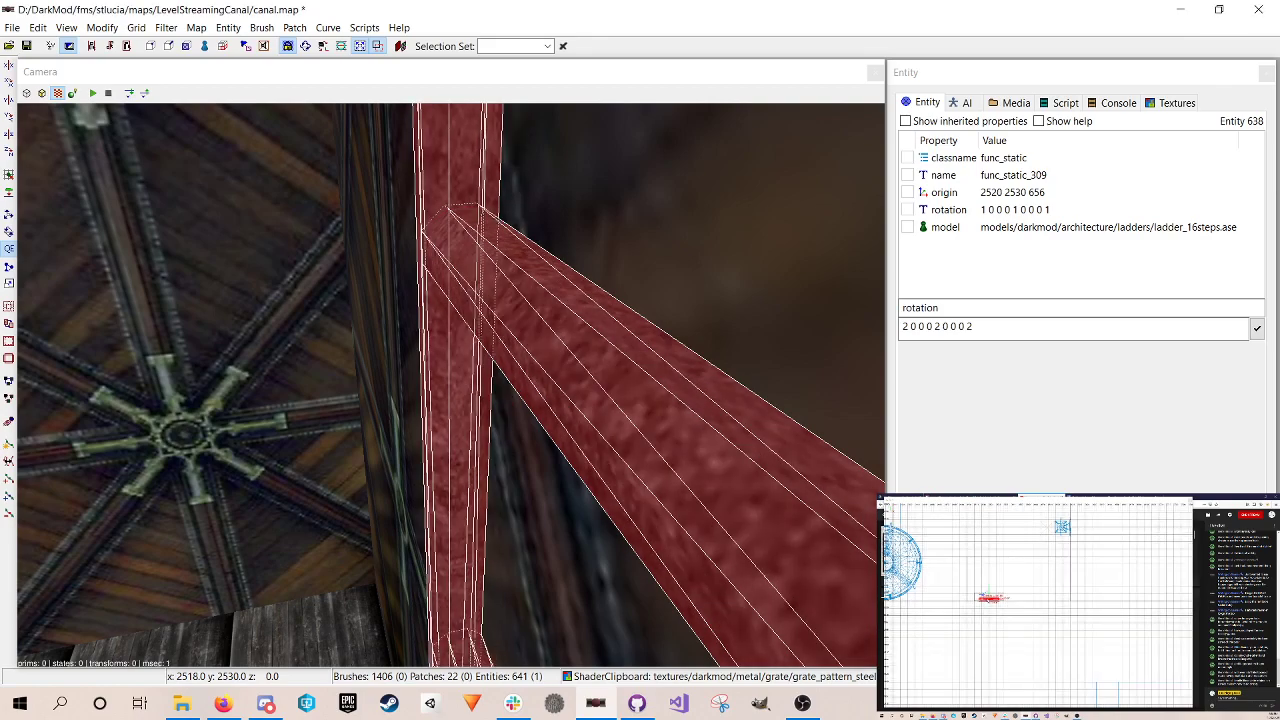
Step: Lower the 16-step ladder vertically so its origin sits at z 624
right_click(451, 386)
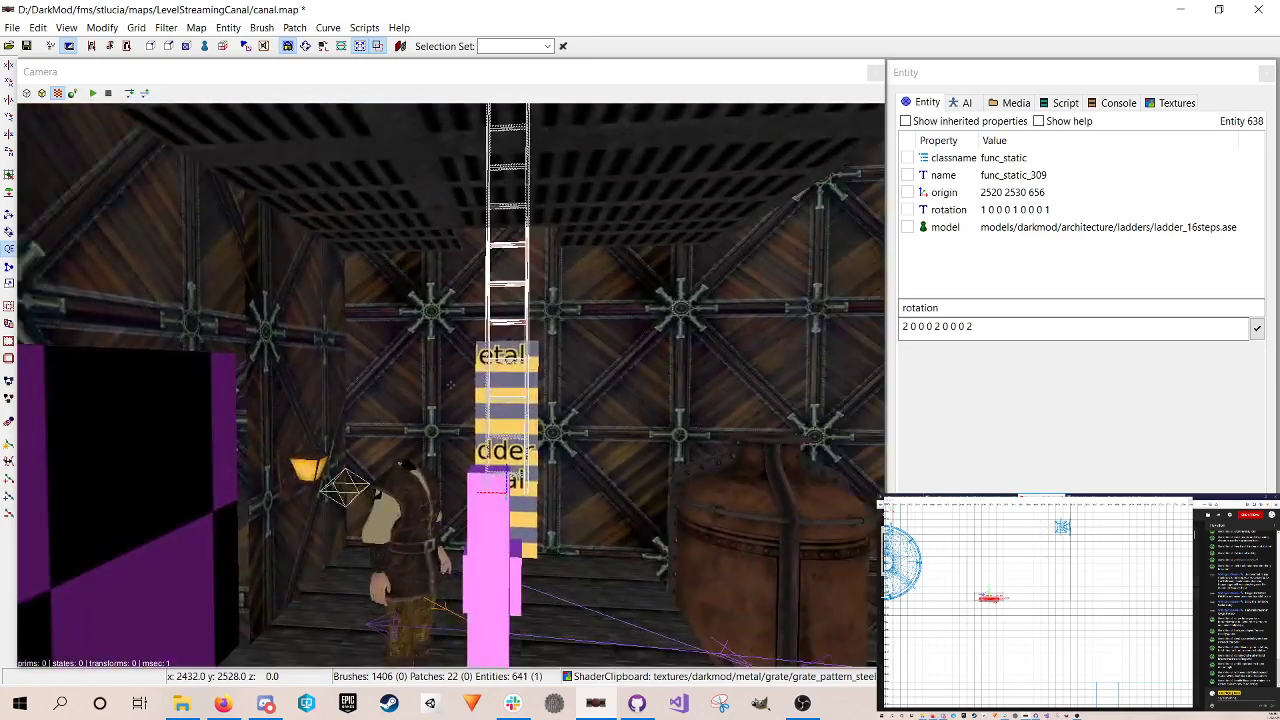
key(Up)
key(Down)
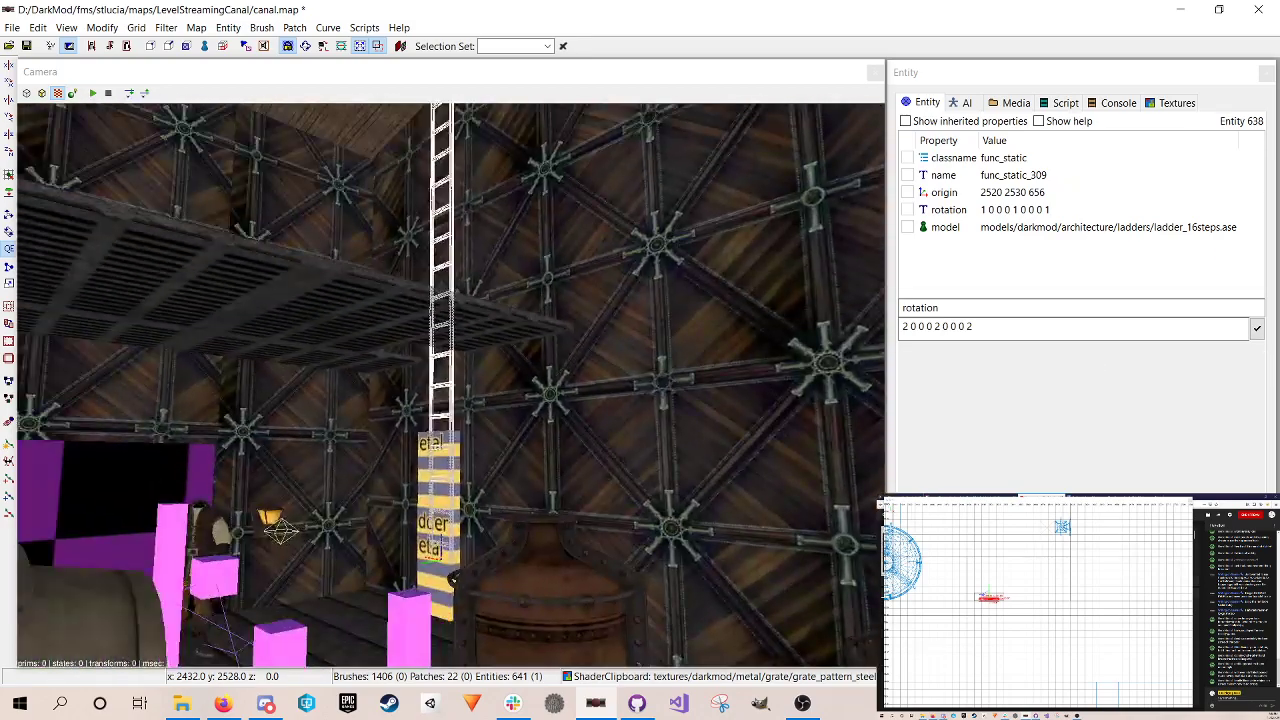
right_click(638, 358)
right_click(638, 358)
key(w)
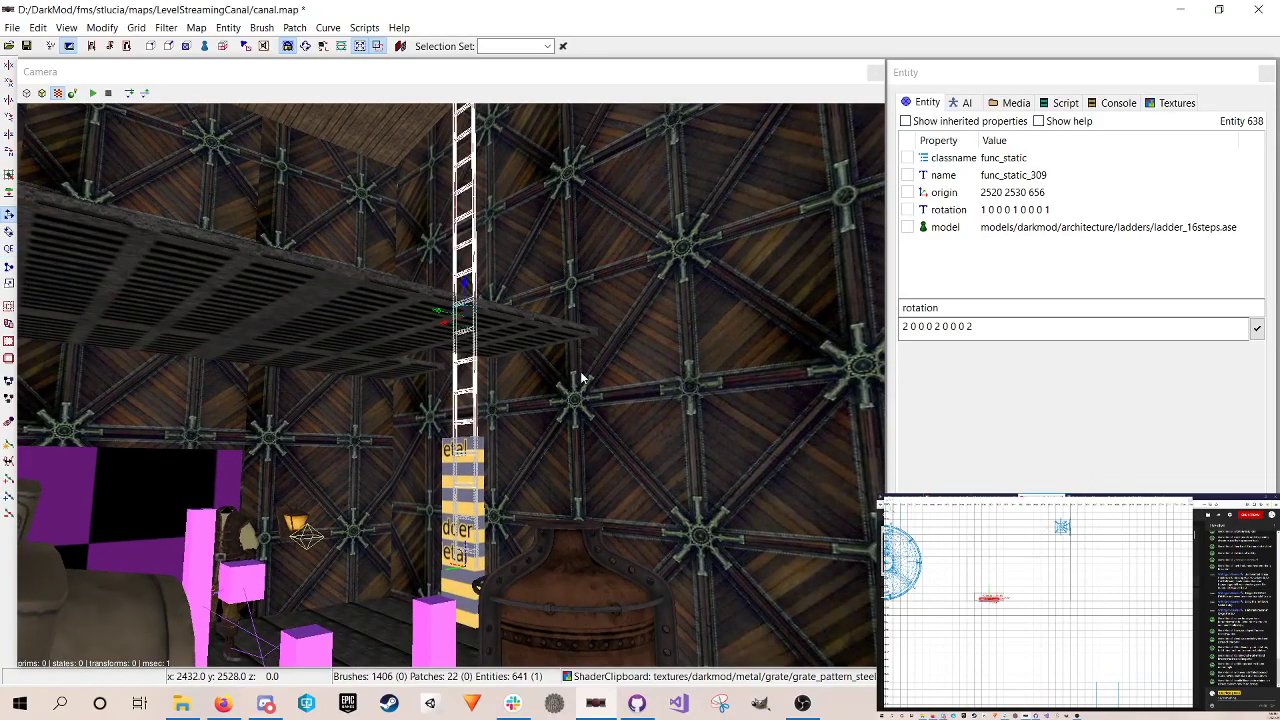
drag(463, 287, 477, 328)
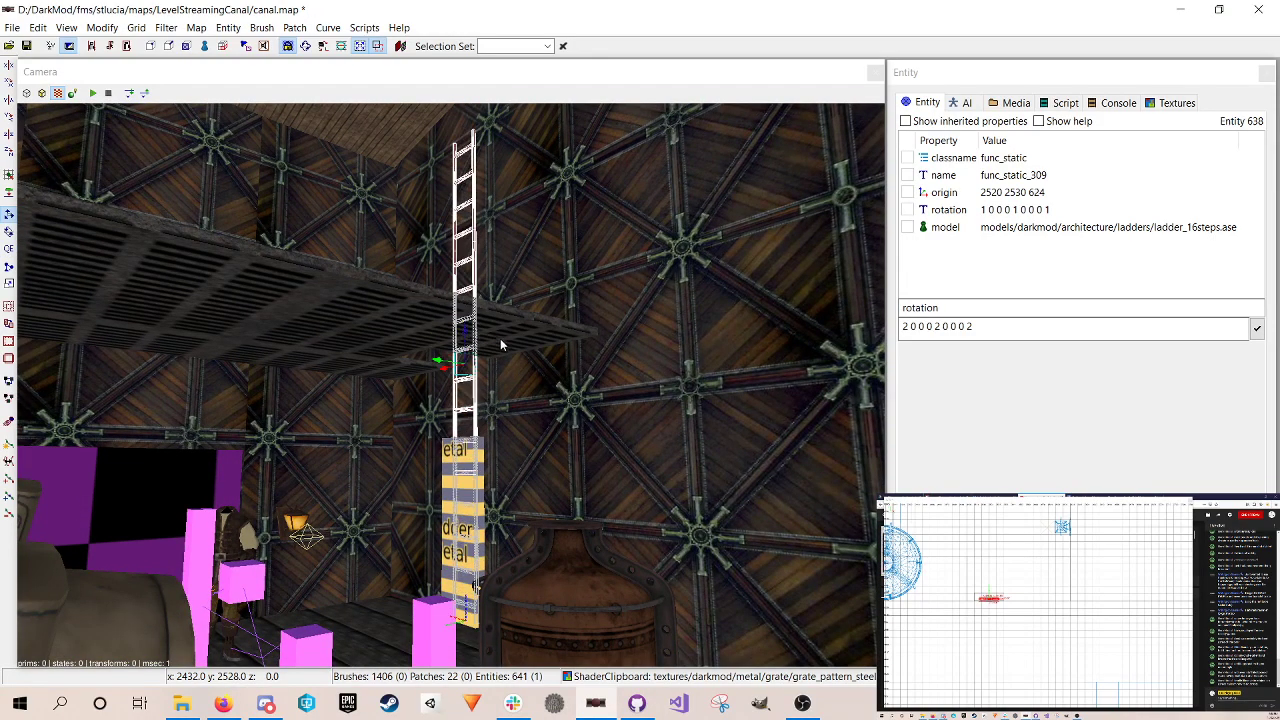
Step: Check the lowered ladder's foot against the floor, clear the selection and save the map
right_click(496, 340)
key(Up)
key(Up)
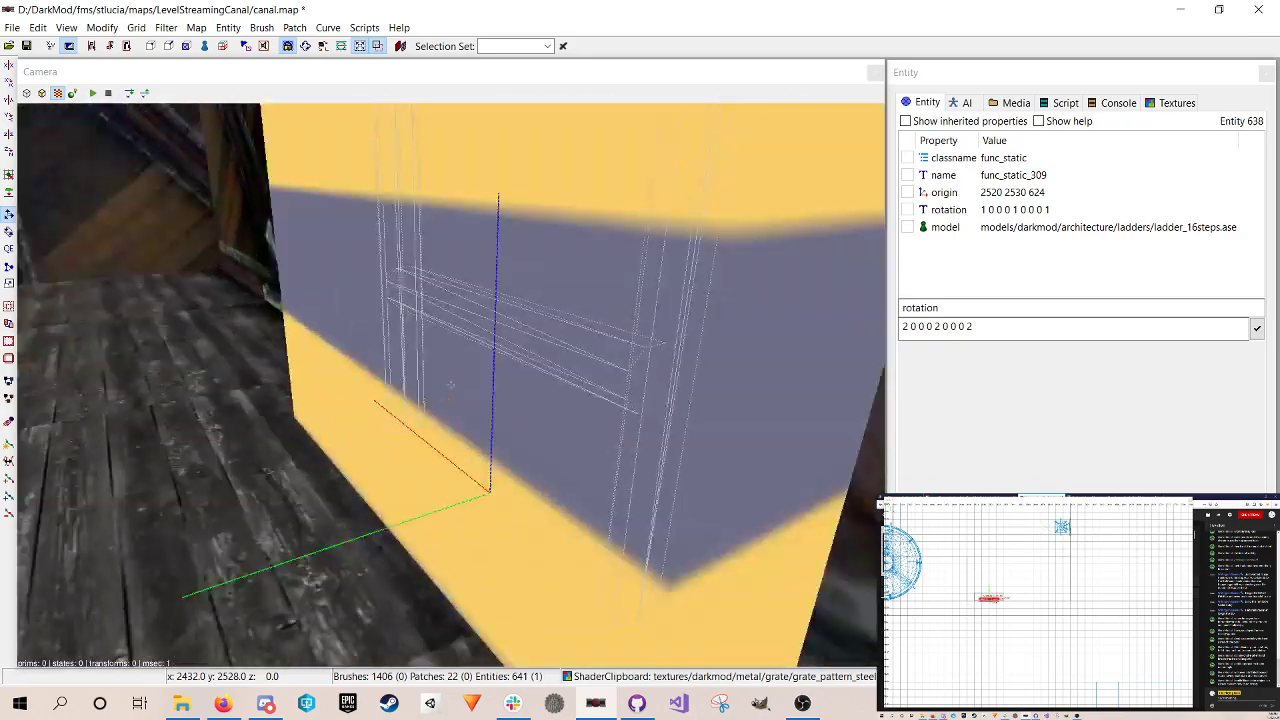
key(Down)
key(Left)
key(Down)
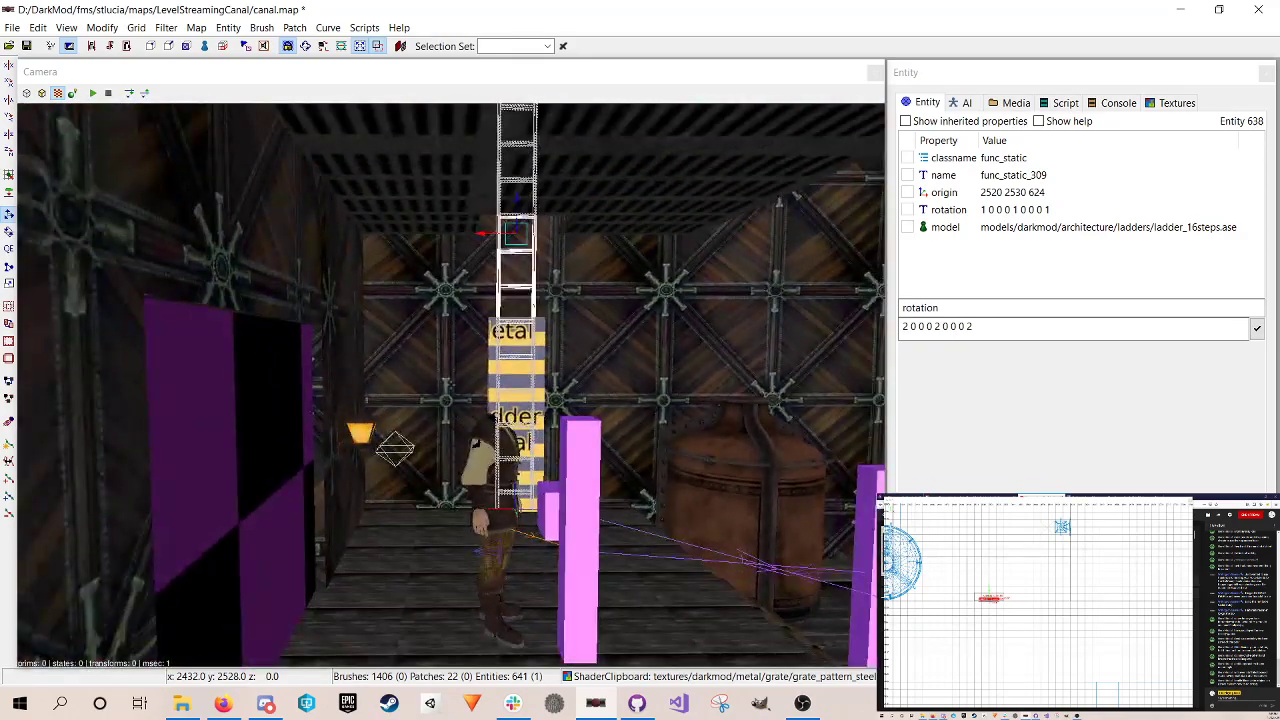
right_click(517, 350)
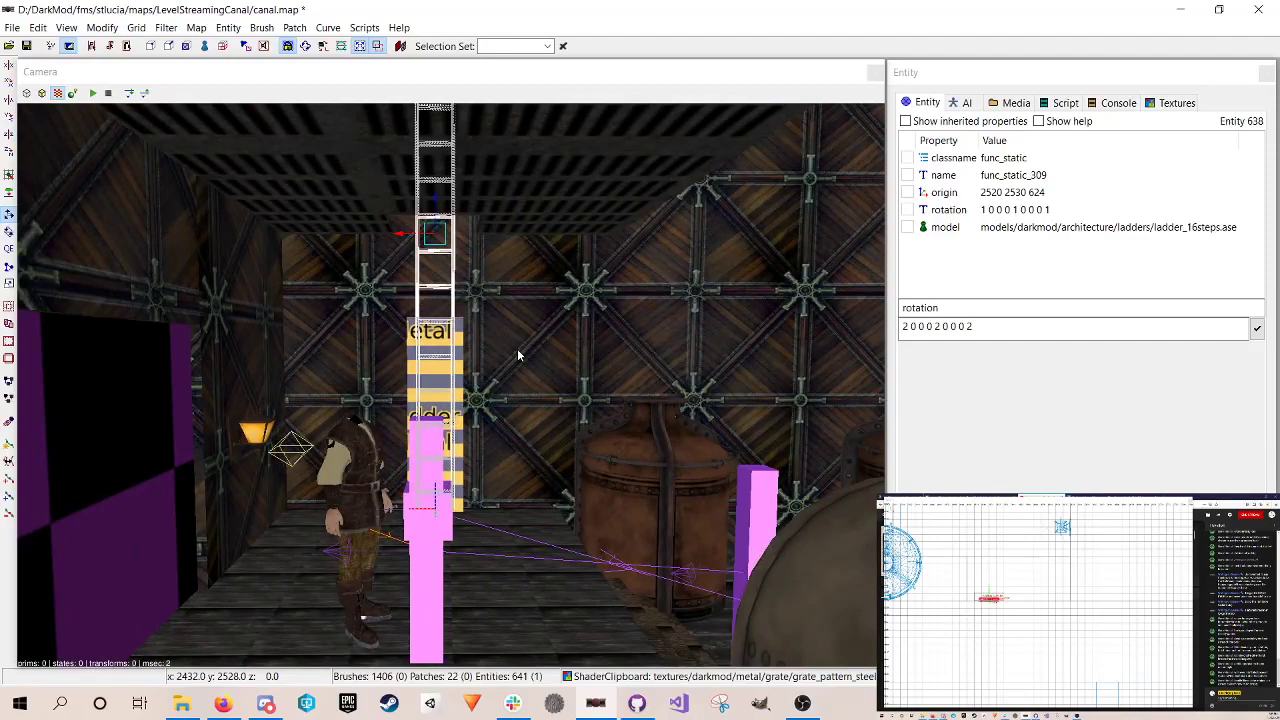
key(Escape)
key(ctrl+s)
Step: Stretch the ladder_metal brush upward along the 16-step ladder until it extends through the opening and above the grate platform
shift+click(430, 340)
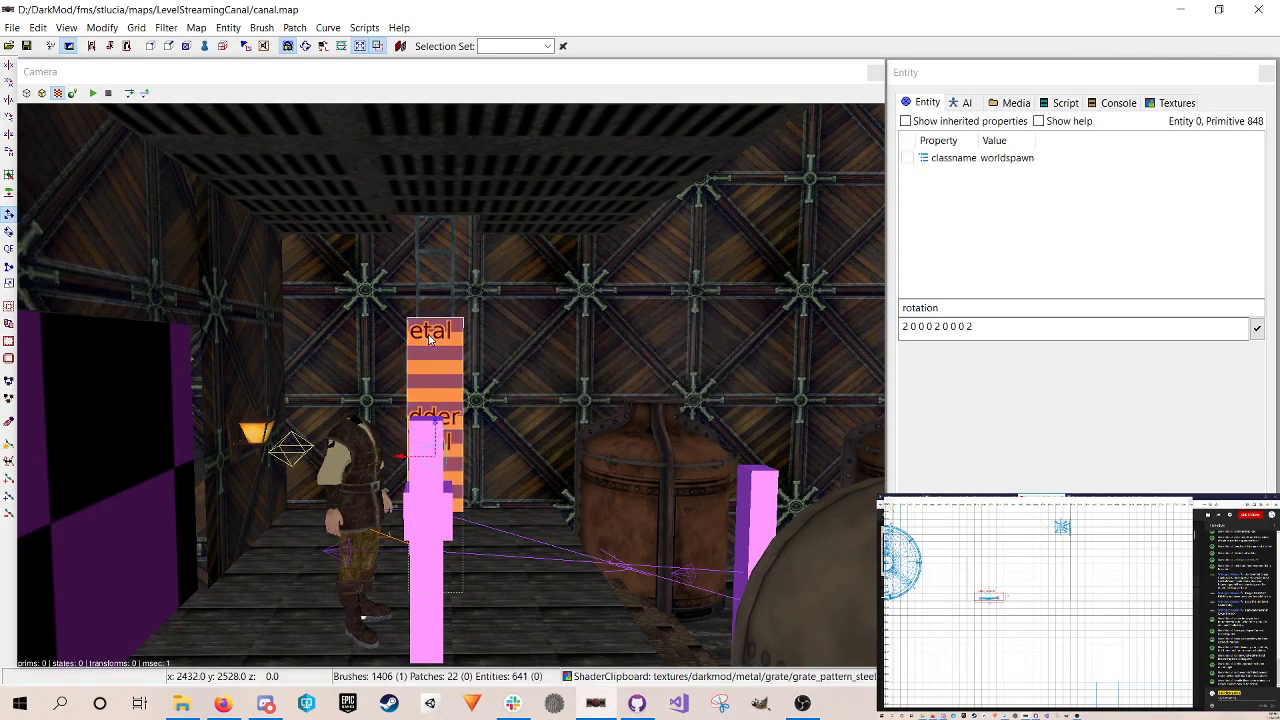
key(q)
key(ctrl+Tab)
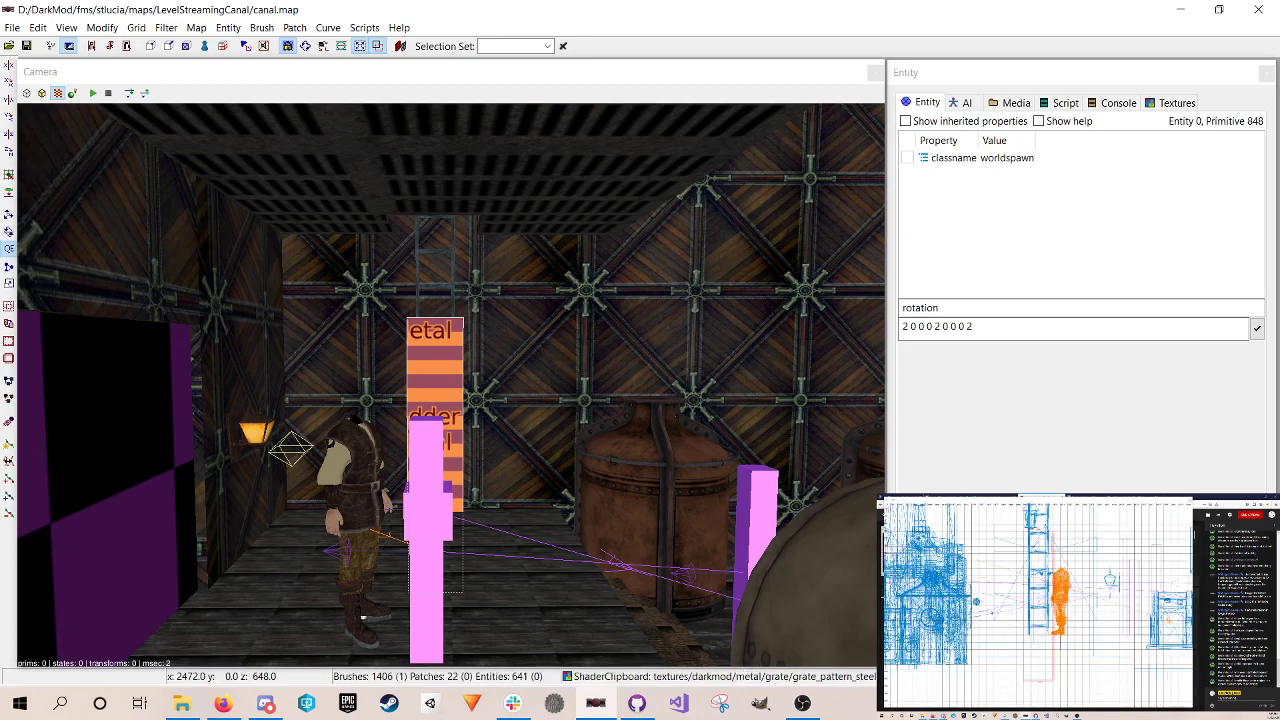
drag(1040, 608, 1040, 568)
right_drag(1040, 568, 1027, 655)
scroll(1027, 655, down, 2)
right_drag(1030, 600, 1024, 611)
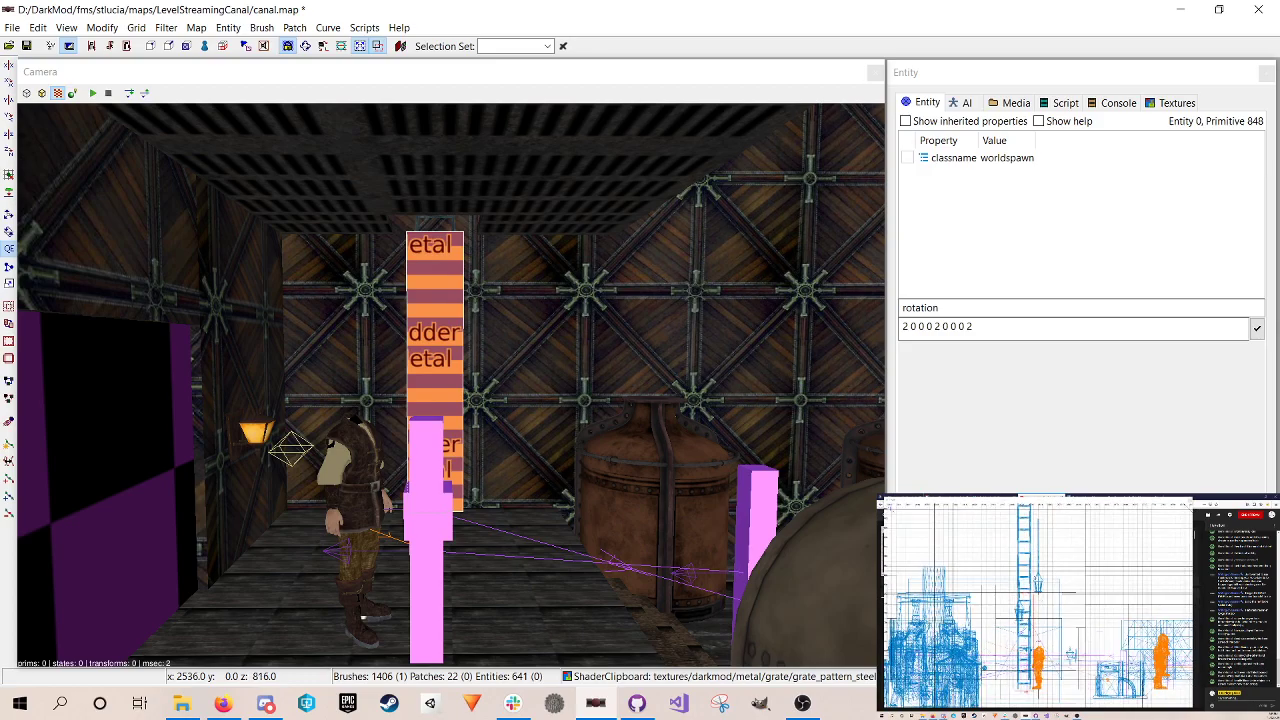
drag(1024, 603, 1024, 521)
right_click(506, 363)
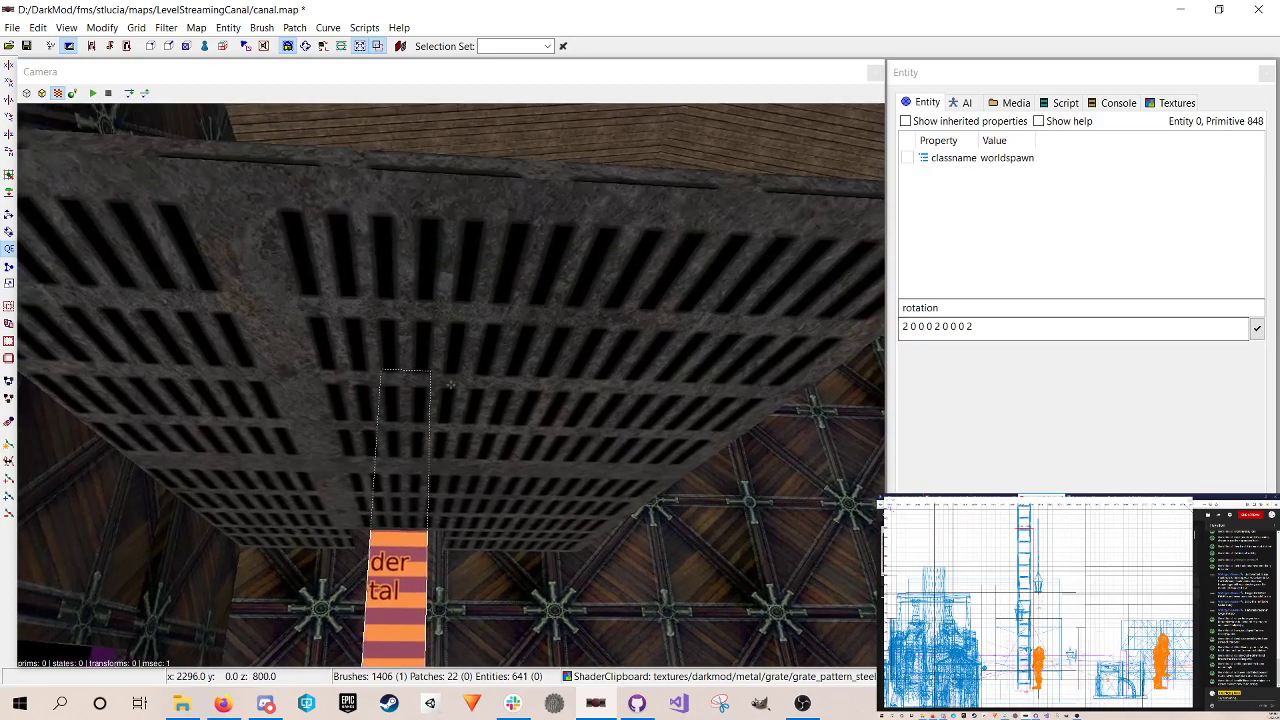
scroll(506, 363, up, 4)
scroll(506, 360, down, 4)
scroll(506, 360, up, 2)
right_click(506, 360)
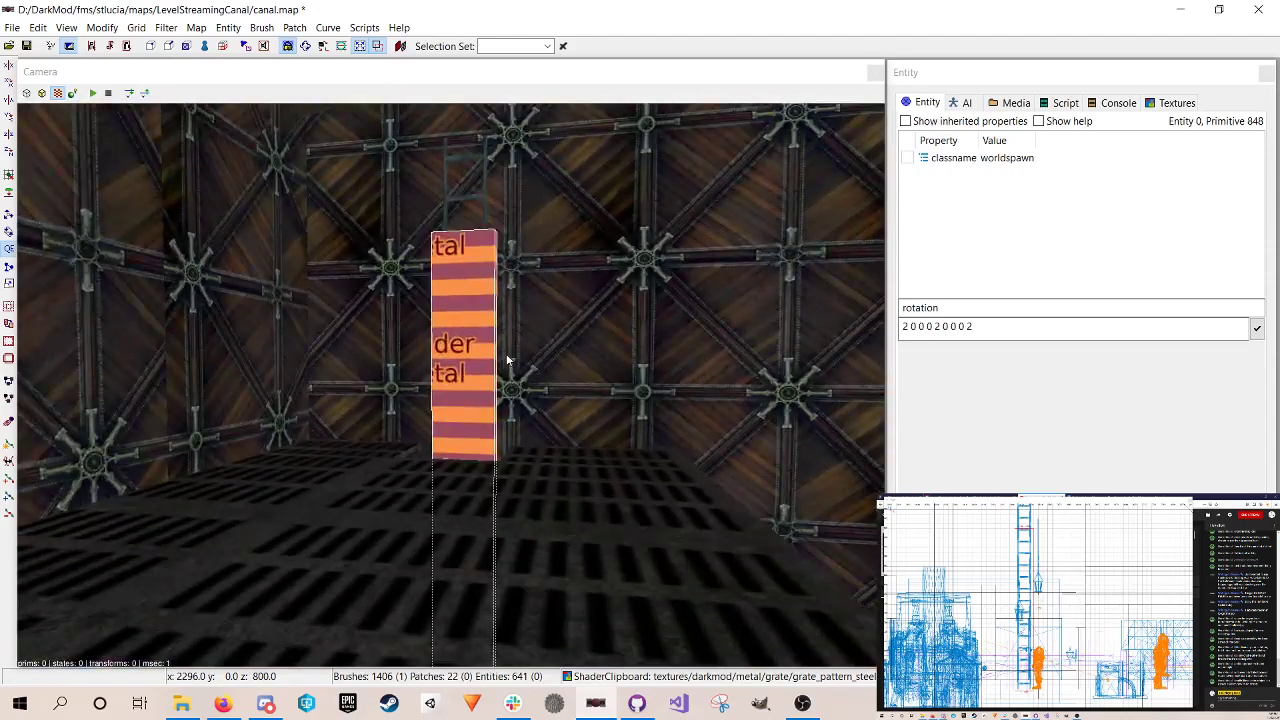
Step: Clear the selection of the stretched ladder_metal brush and save the map
key(Escape)
key(ctrl+s)
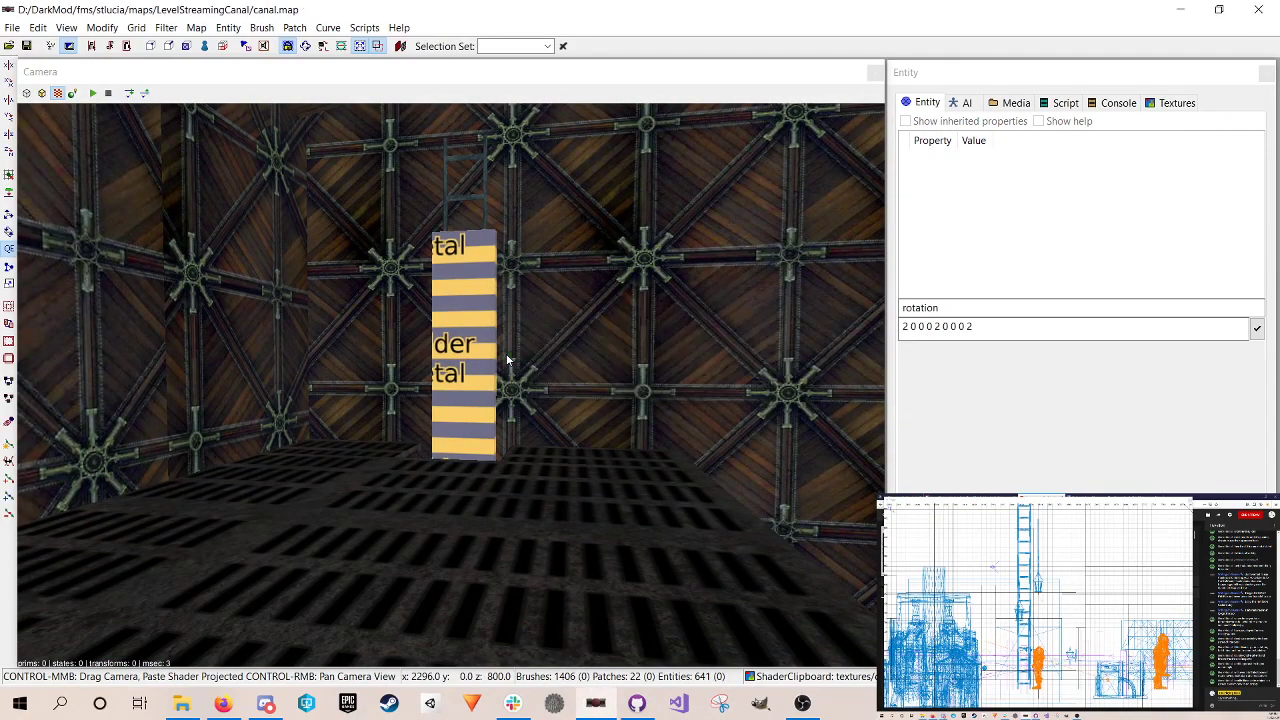
Step: Examine the ladder's passage through the grate platform and the surrounding machine hall from several viewpoints
right_click(506, 360)
scroll(506, 360, up, 3)
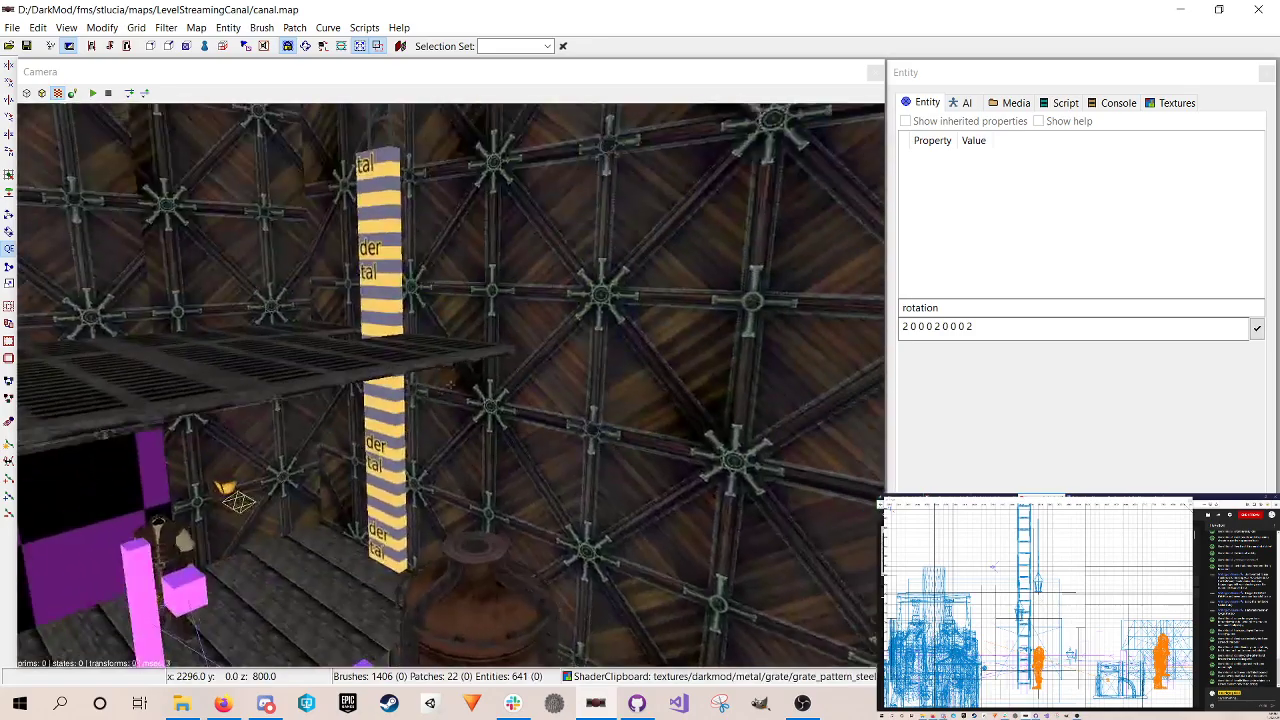
scroll(451, 385, up, 3)
scroll(451, 385, up, 3)
scroll(451, 385, down, 2)
scroll(451, 385, down, 4)
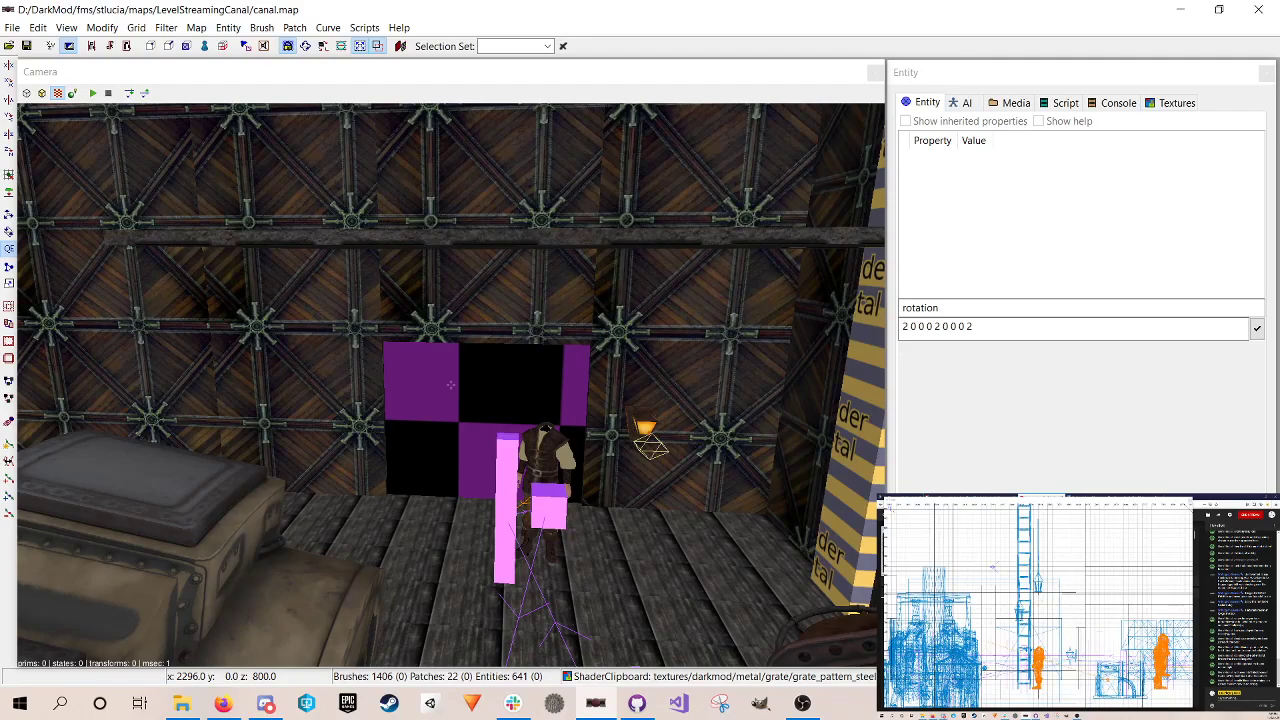
scroll(451, 385, down, 5)
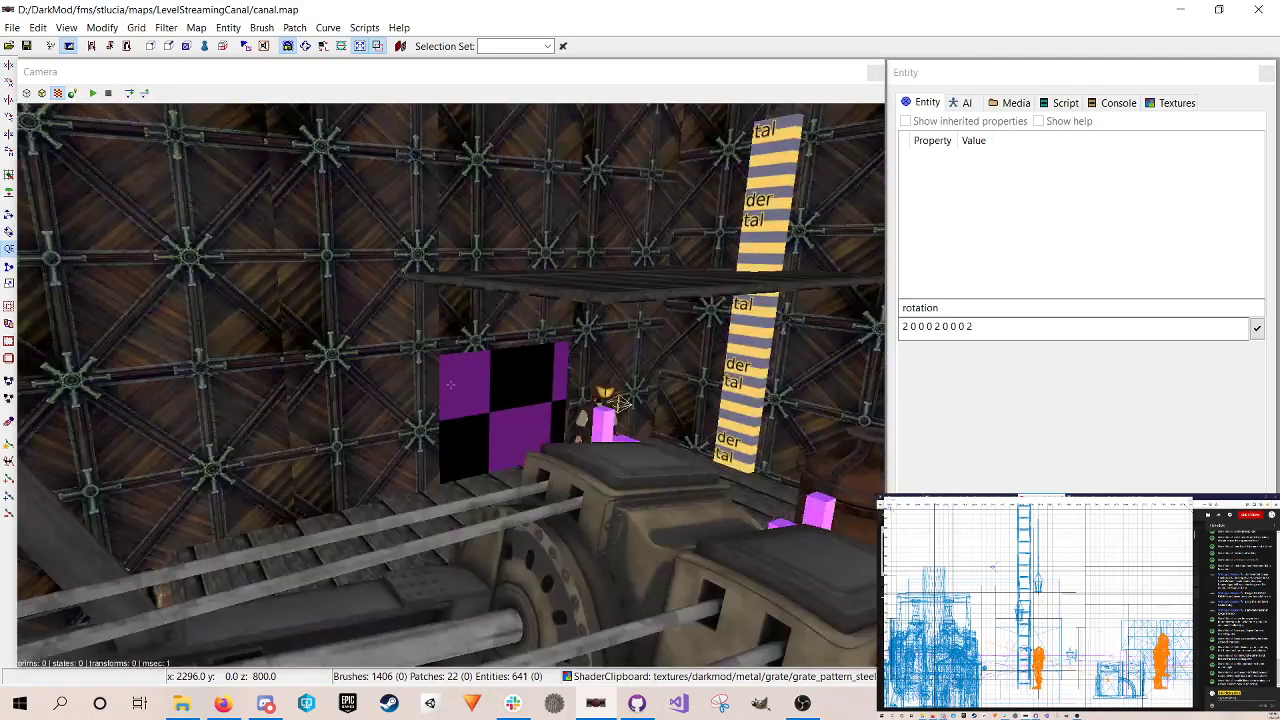
scroll(451, 385, up, 4)
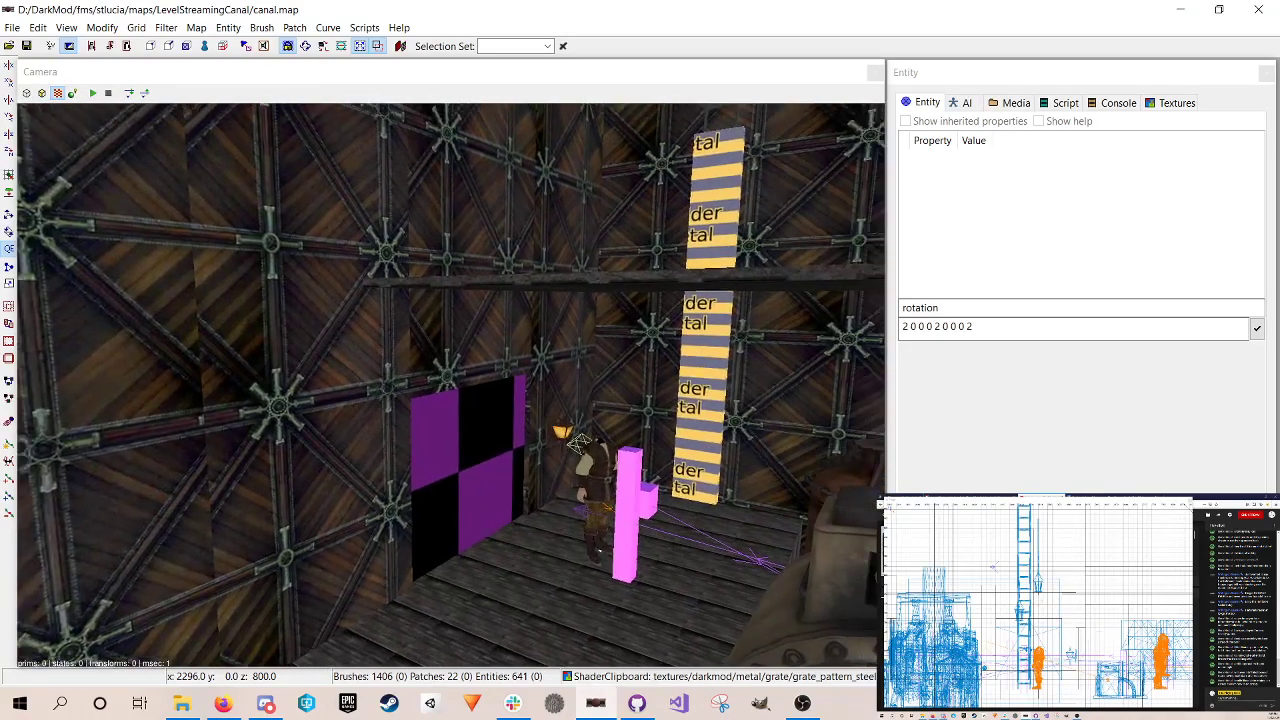
right_click(451, 385)
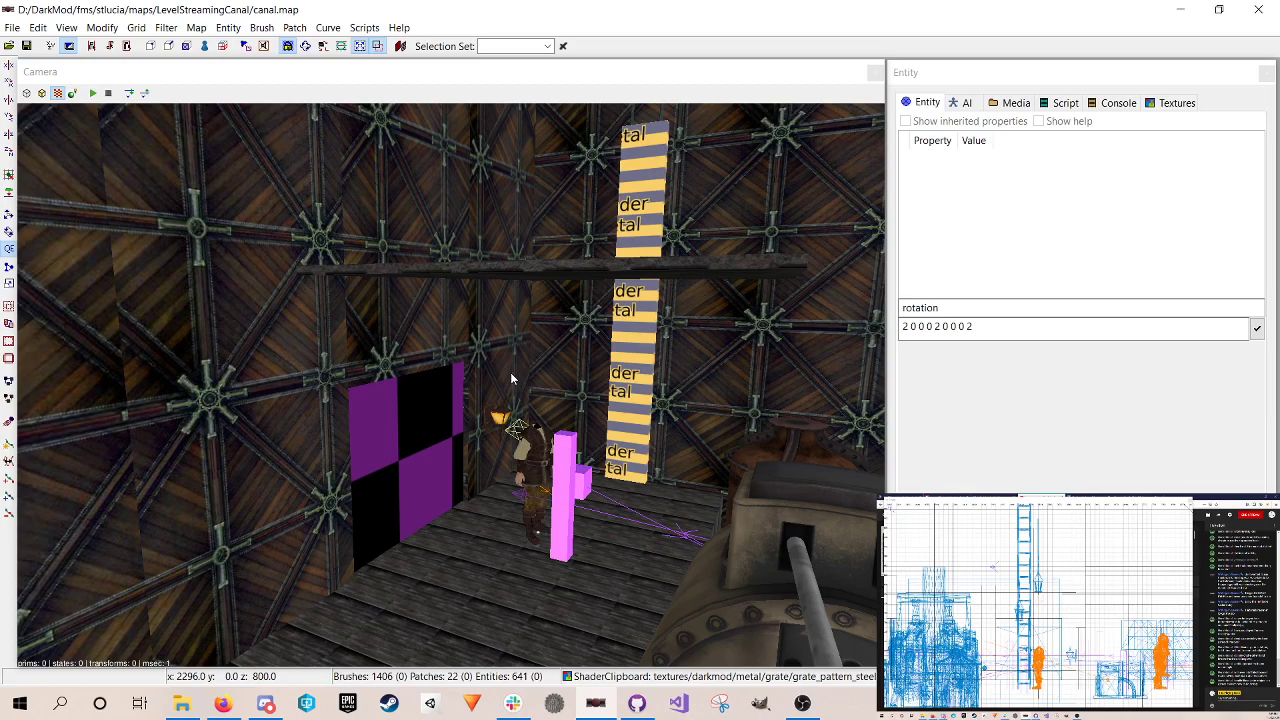
right_click(510, 378)
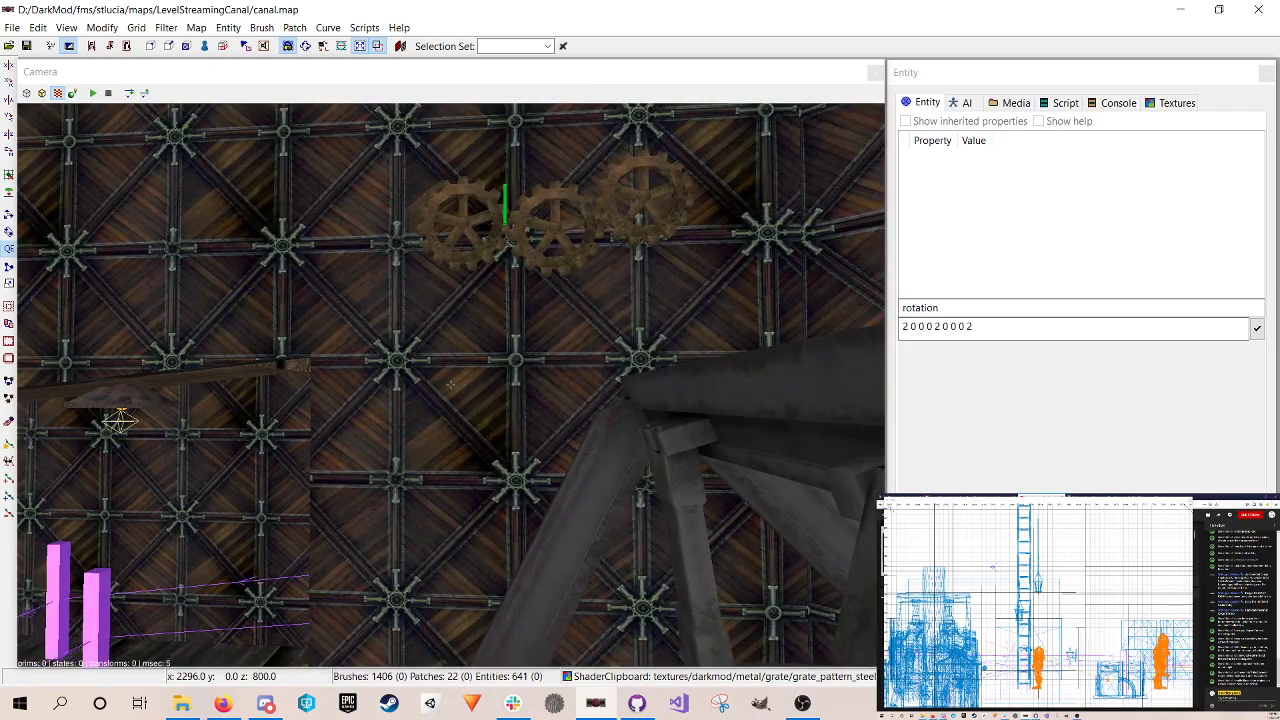
key(Up)
key(Down)
key(Down)
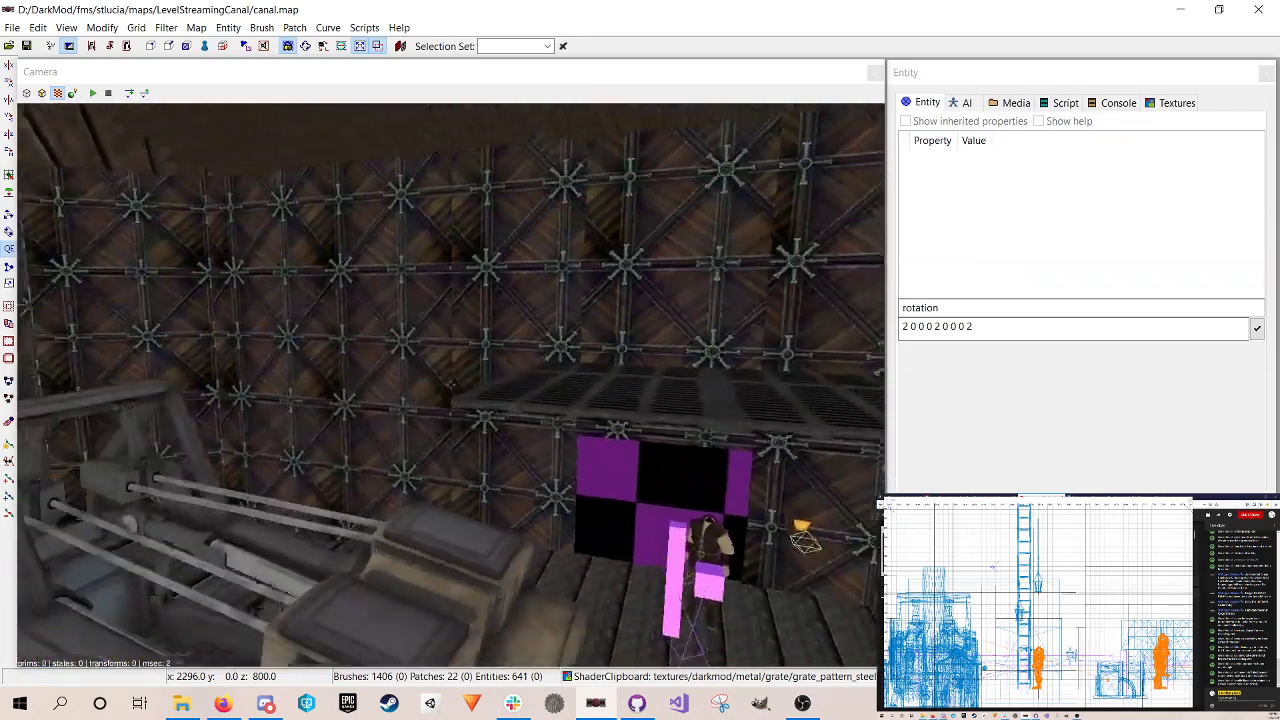
right_click(512, 372)
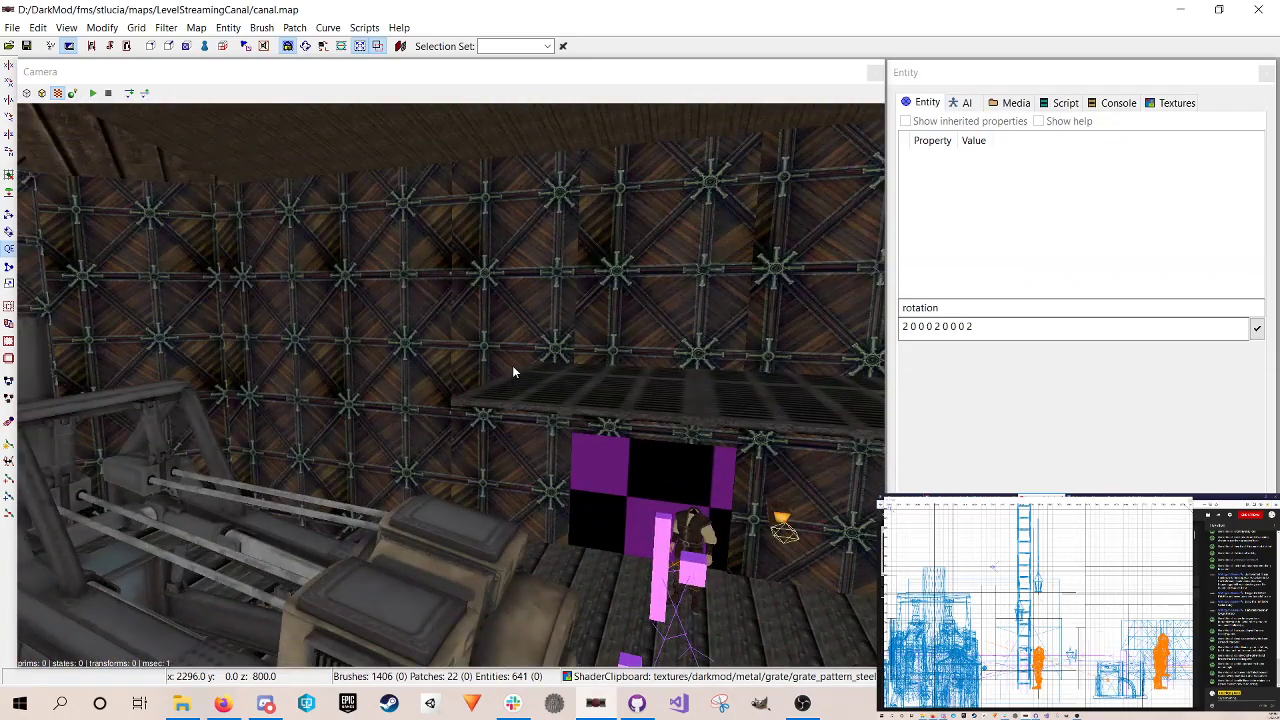
Step: Select the platform's large grate brush, inspect it from above and below, clear the selection and save the map
shift+click(594, 384)
right_click(594, 384)
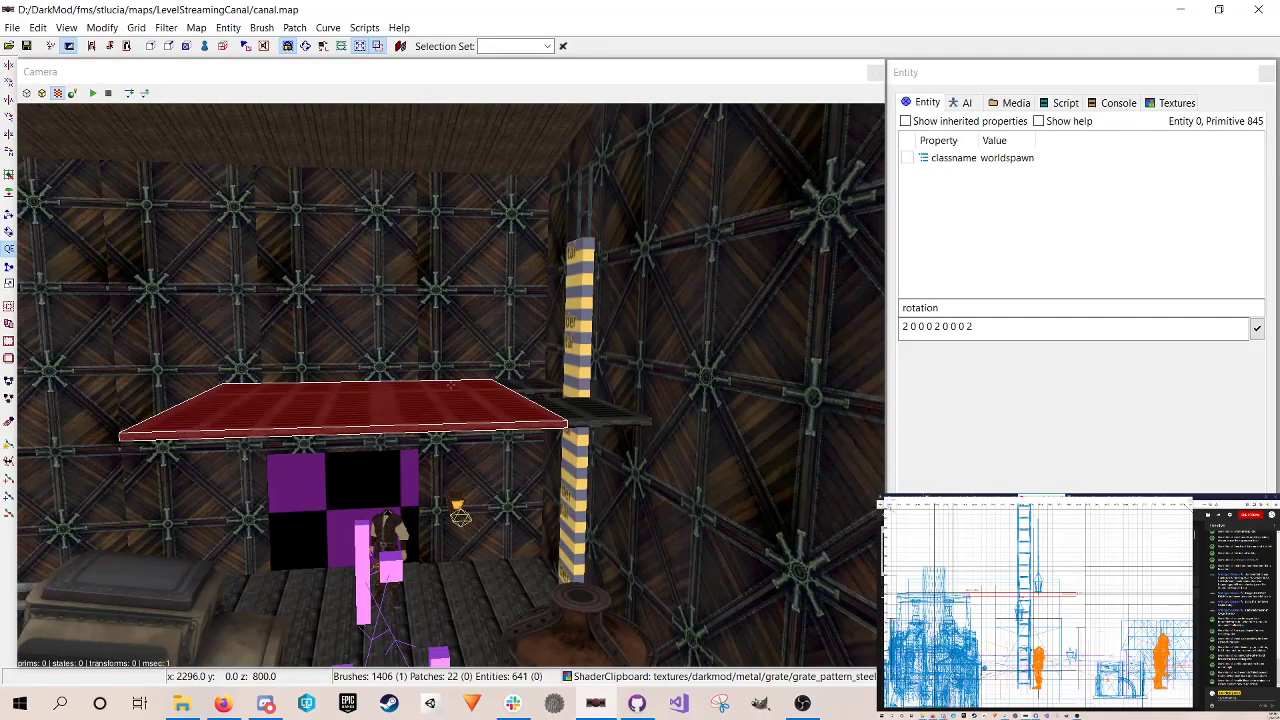
right_click(607, 397)
right_click(607, 397)
key(Up)
key(Down)
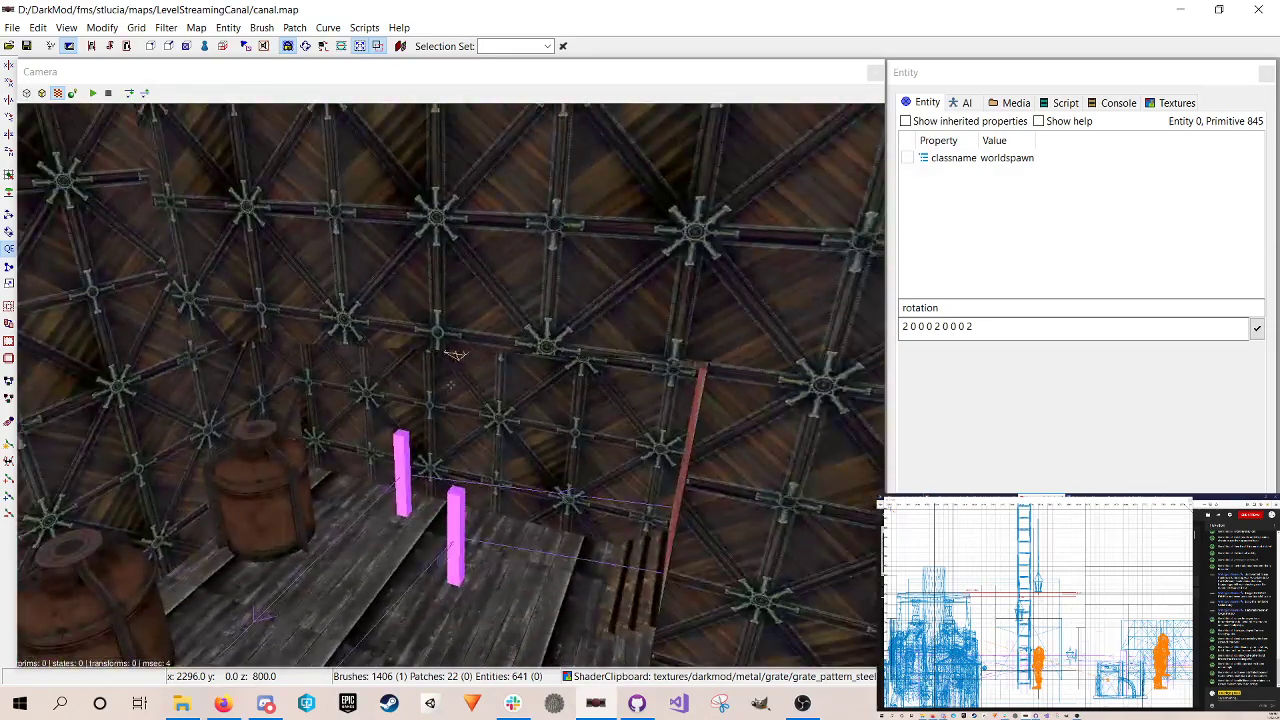
key(Up)
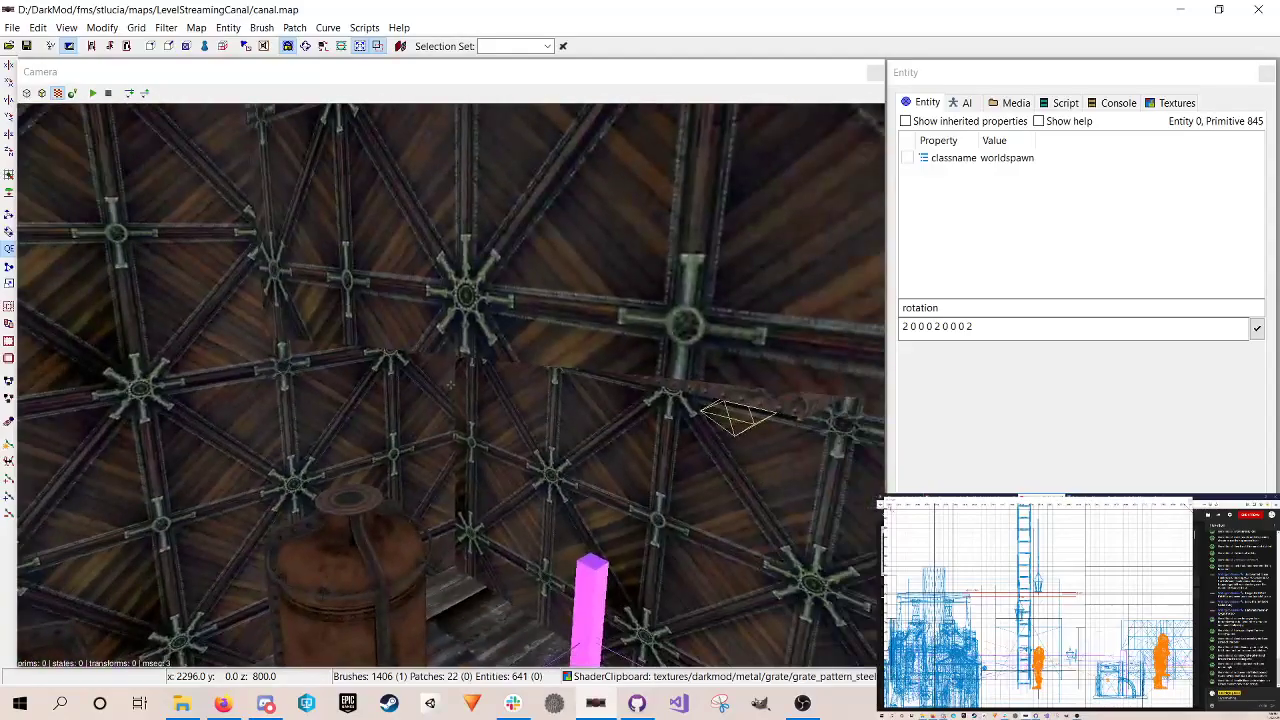
key(Up)
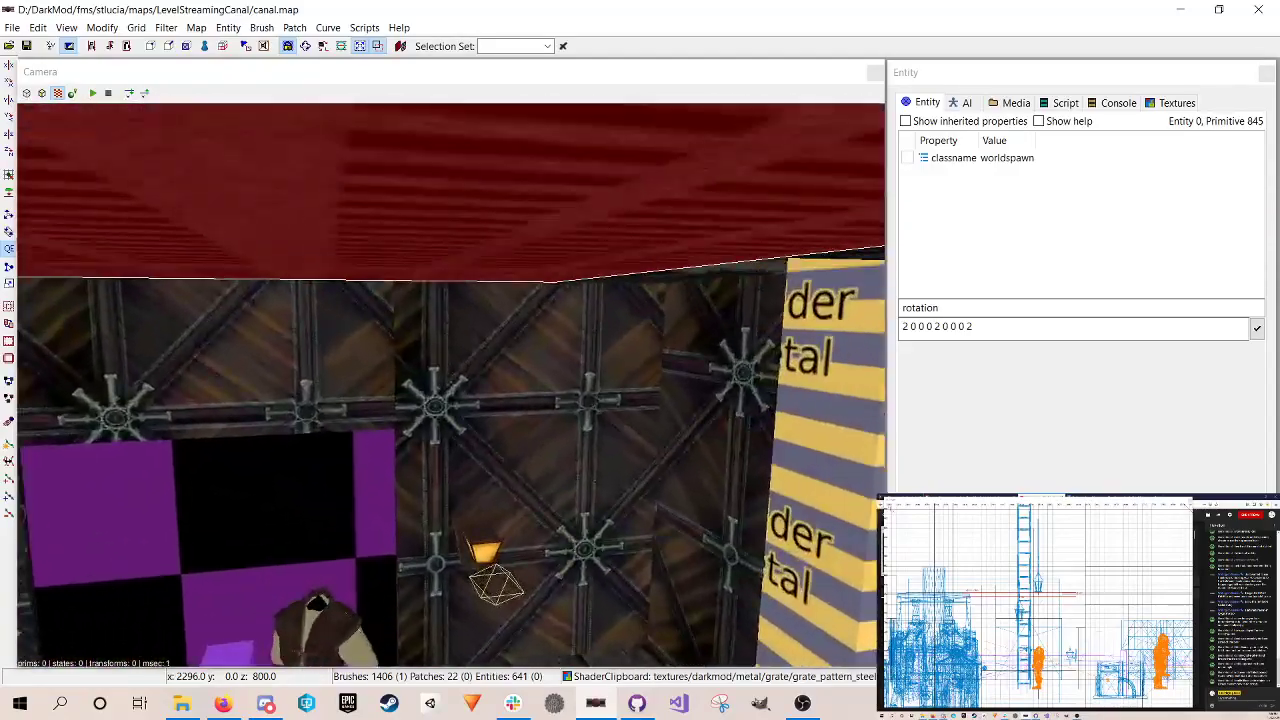
key(Down)
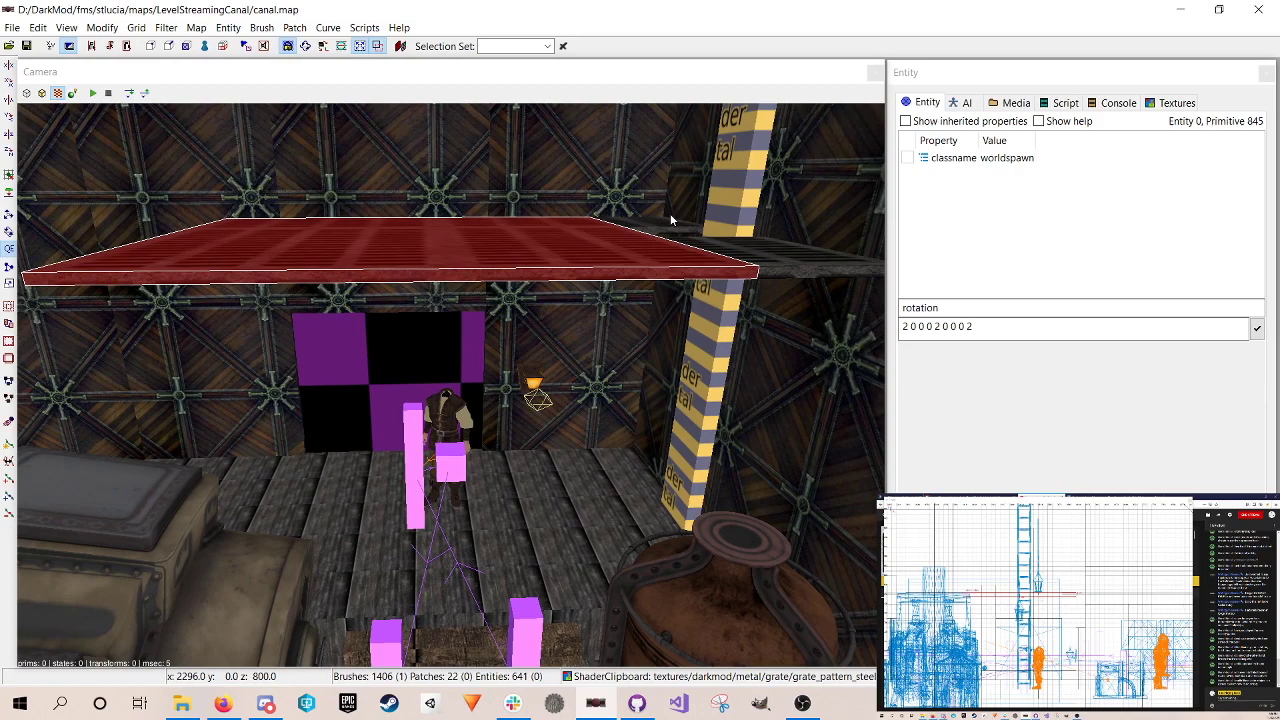
key(Escape)
key(ctrl+s)
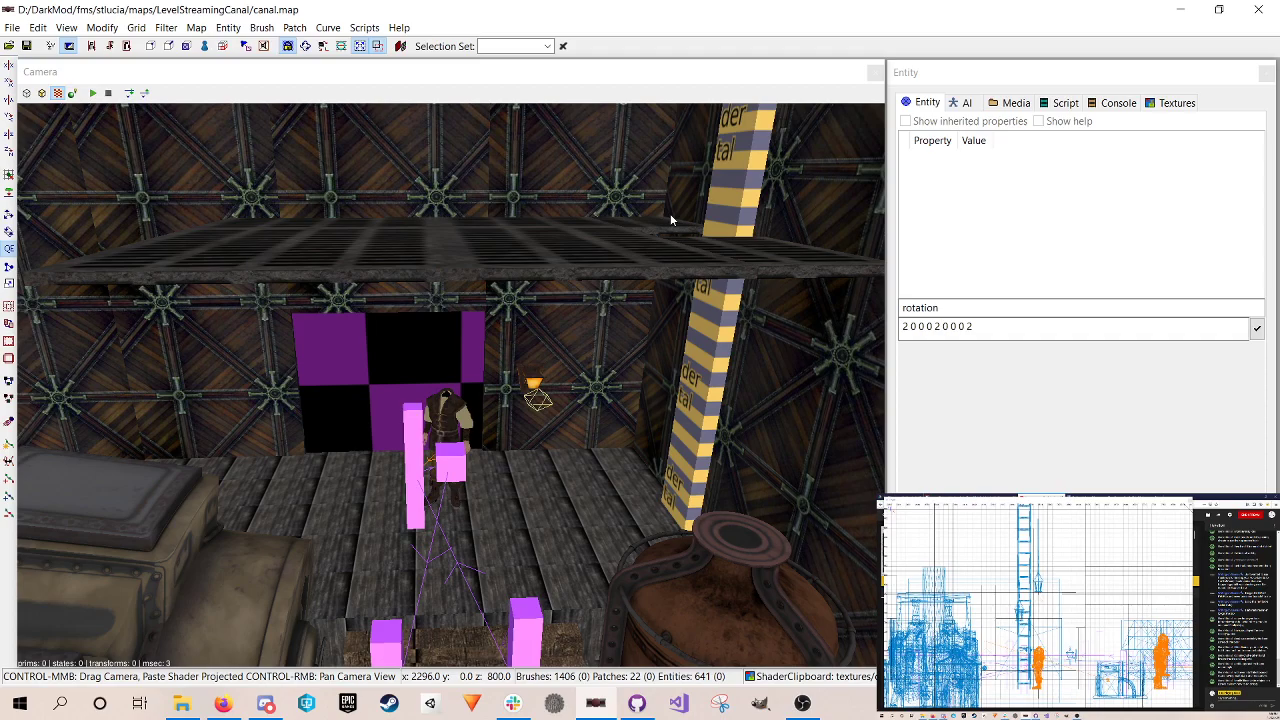
Step: Check the ladder opening at the platform's corner with the ladder brush briefly selected, and compare it with the rest of the hall
right_click(671, 215)
key(Down)
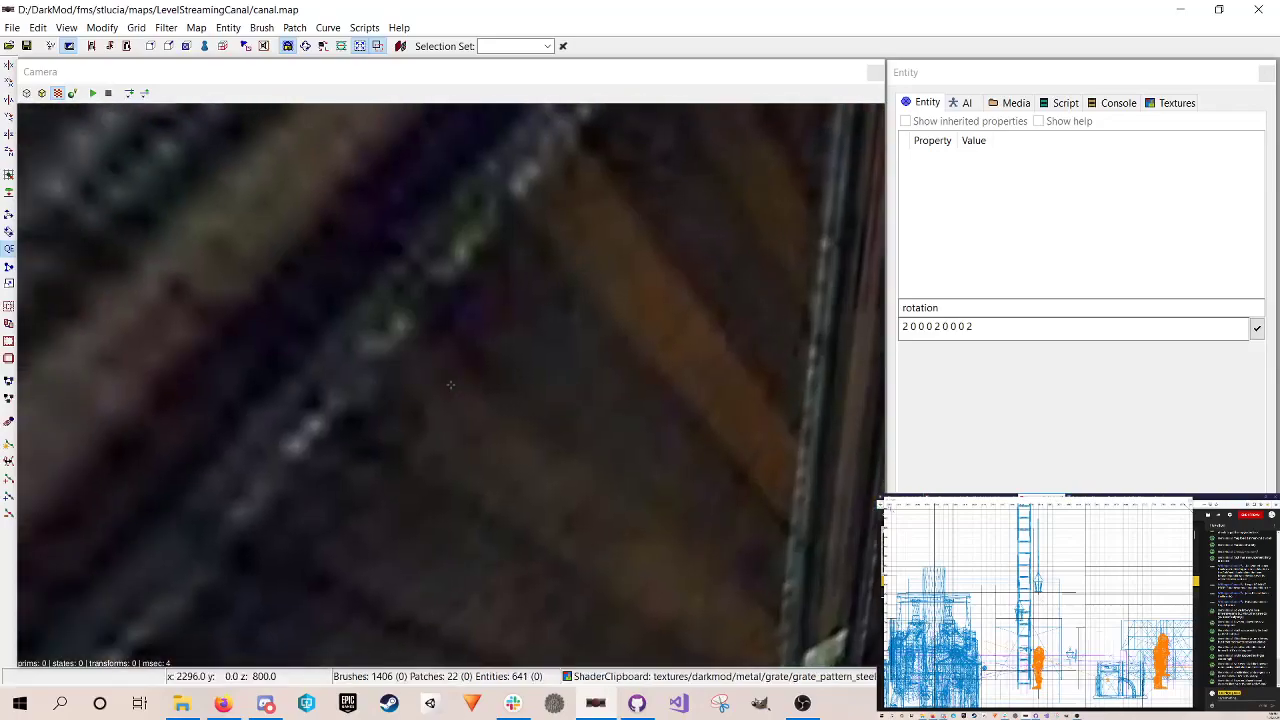
right_click(450, 384)
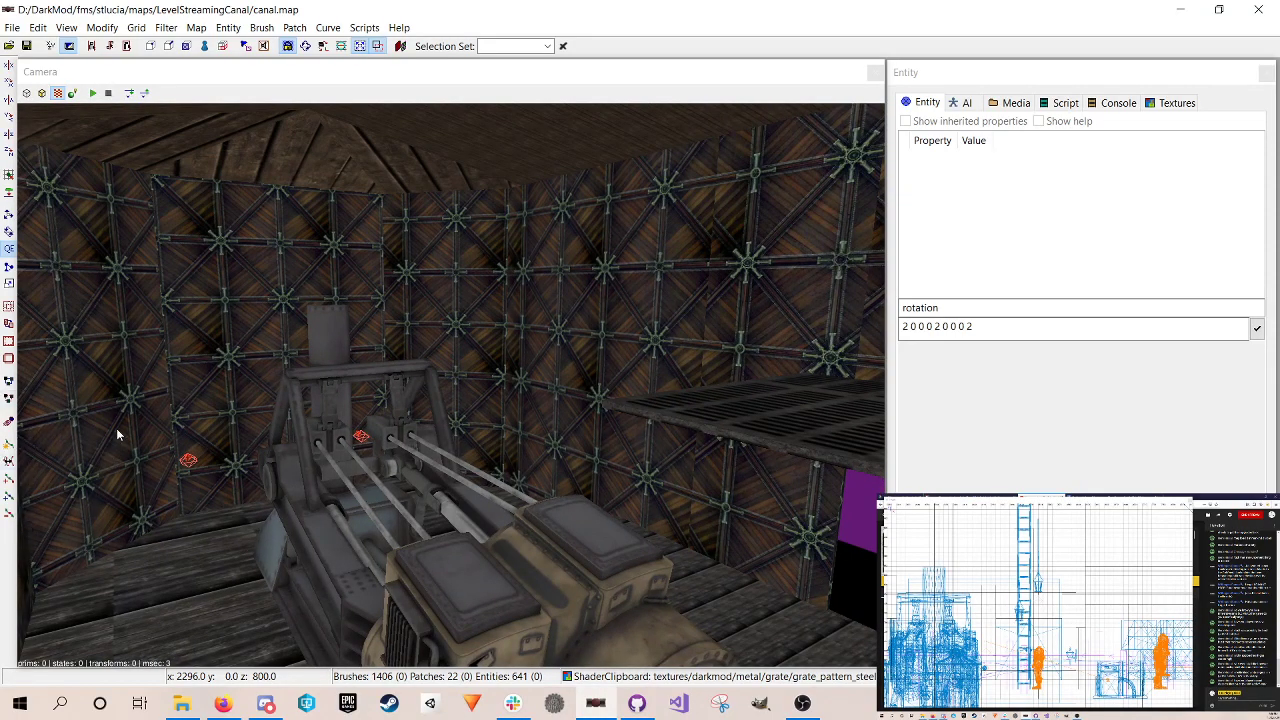
right_click(672, 392)
key(Right)
right_click(671, 392)
right_click(671, 392)
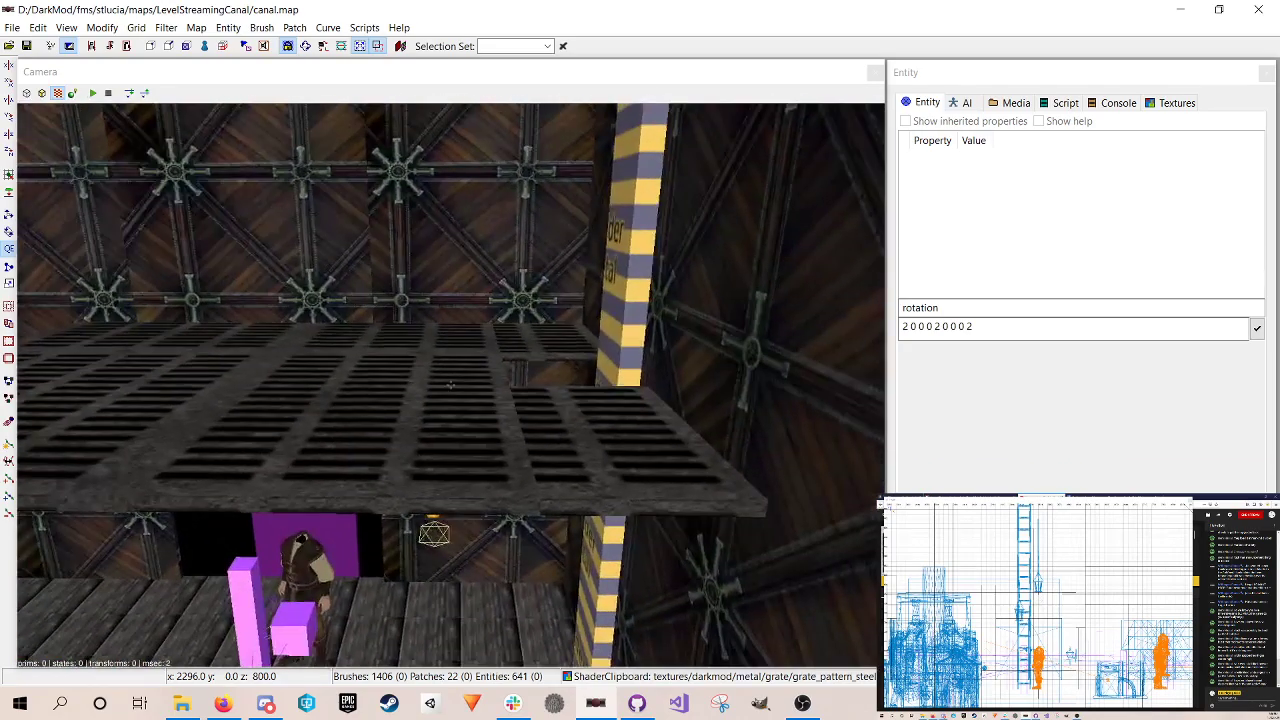
right_click(669, 389)
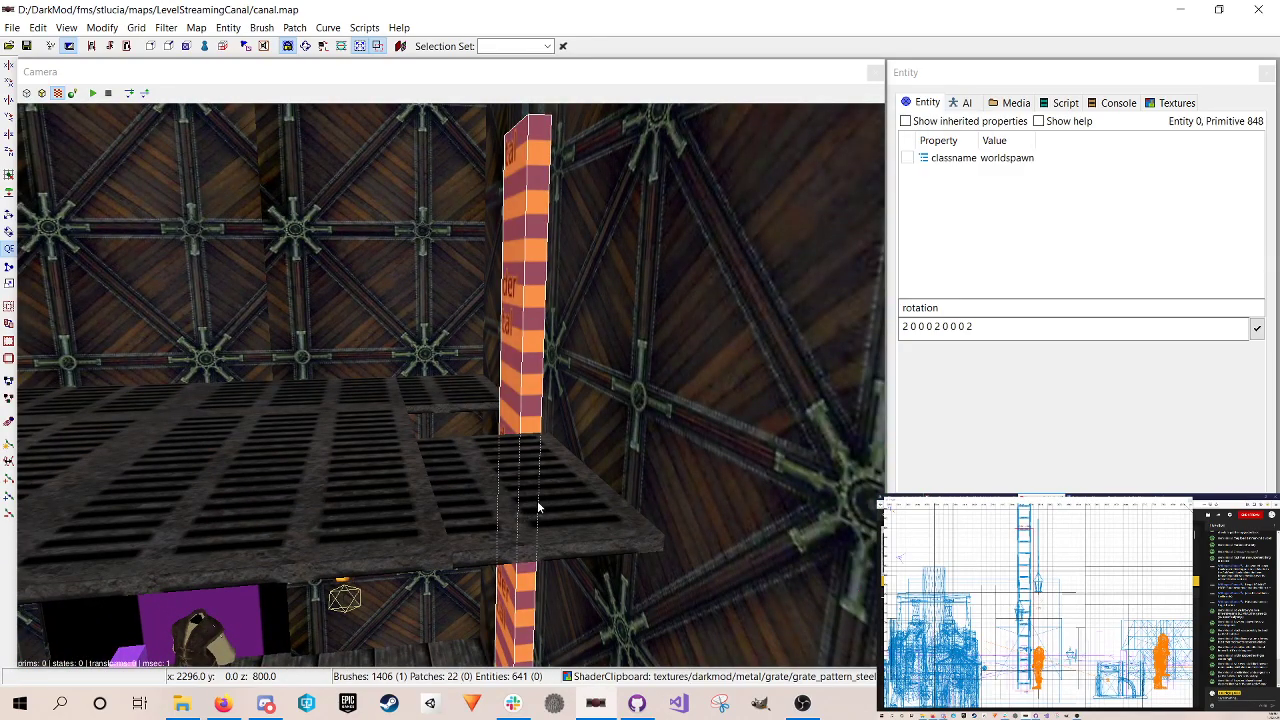
right_click(369, 416)
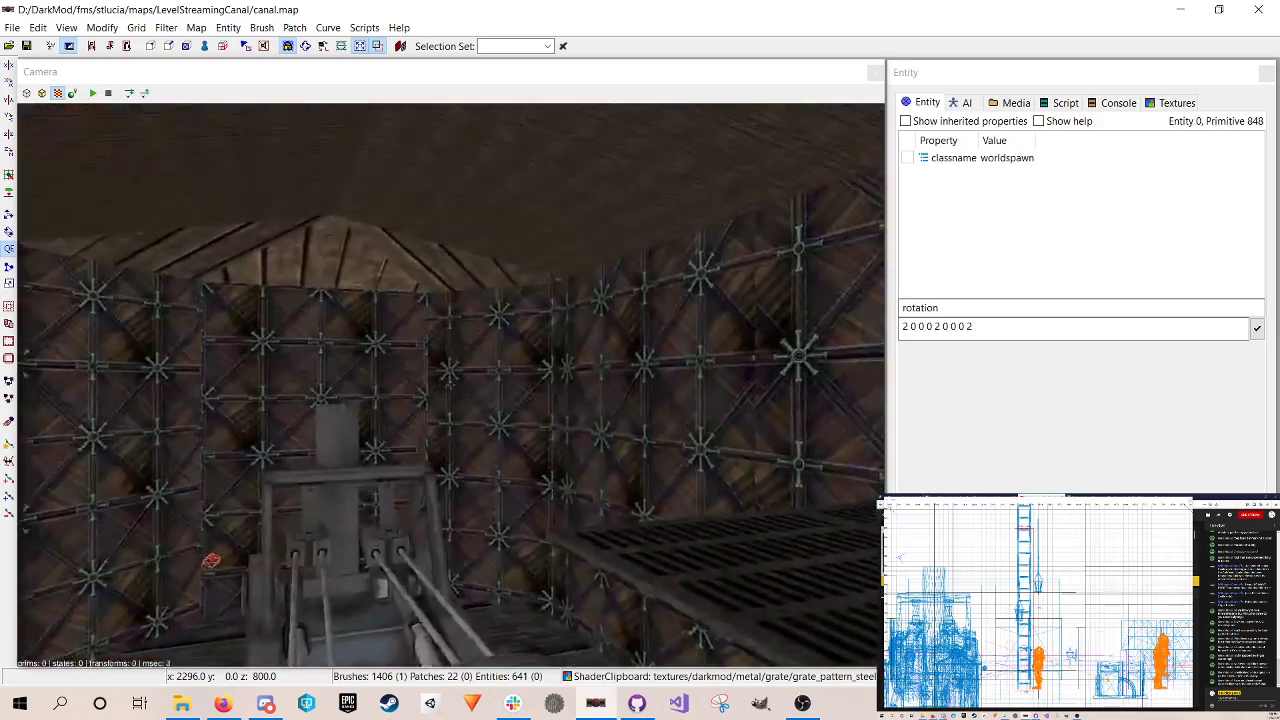
right_click(369, 416)
key(Escape)
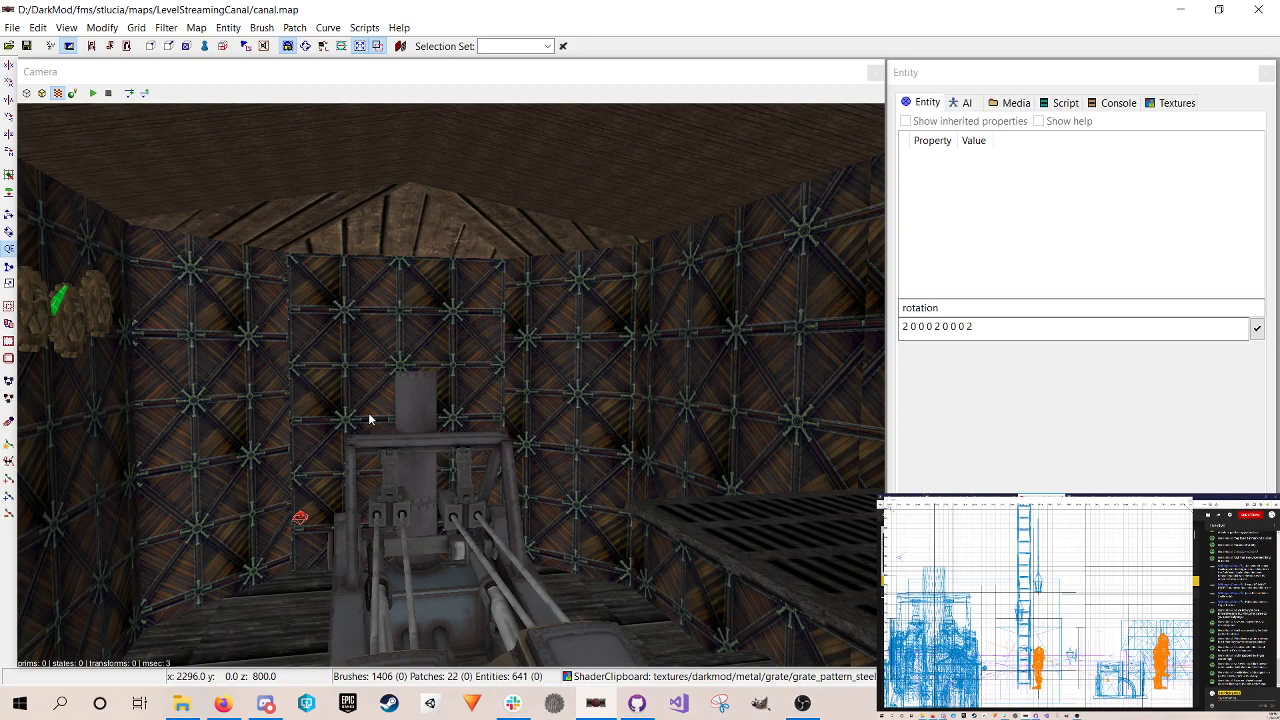
Step: Examine the hall's far end around the machine, the wall gears and the Vis Portal doorway
right_click(331, 443)
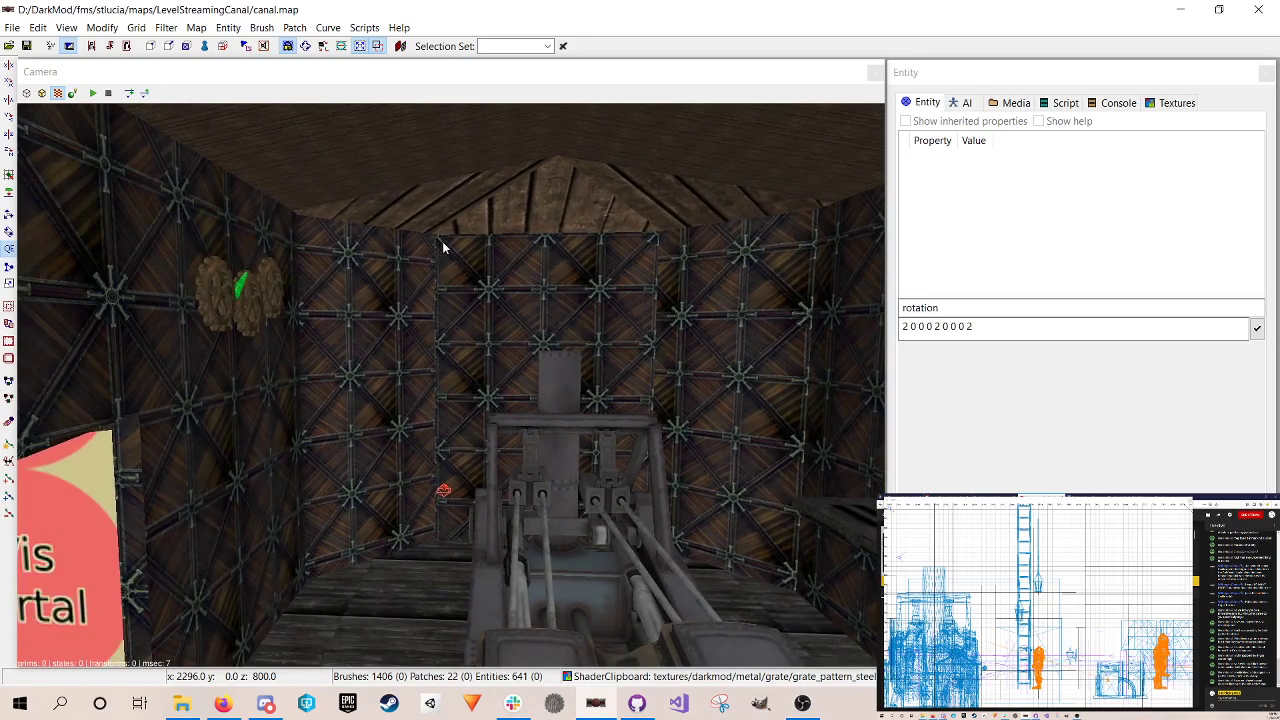
right_click(449, 405)
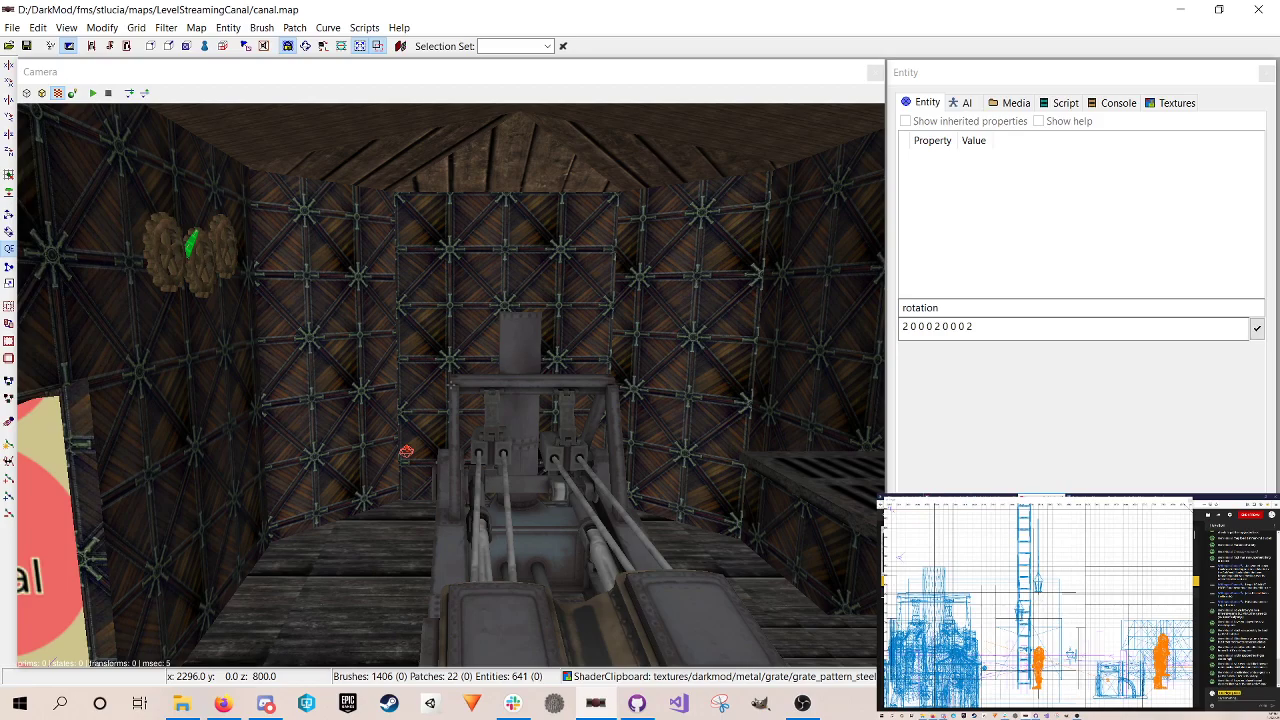
key(Up)
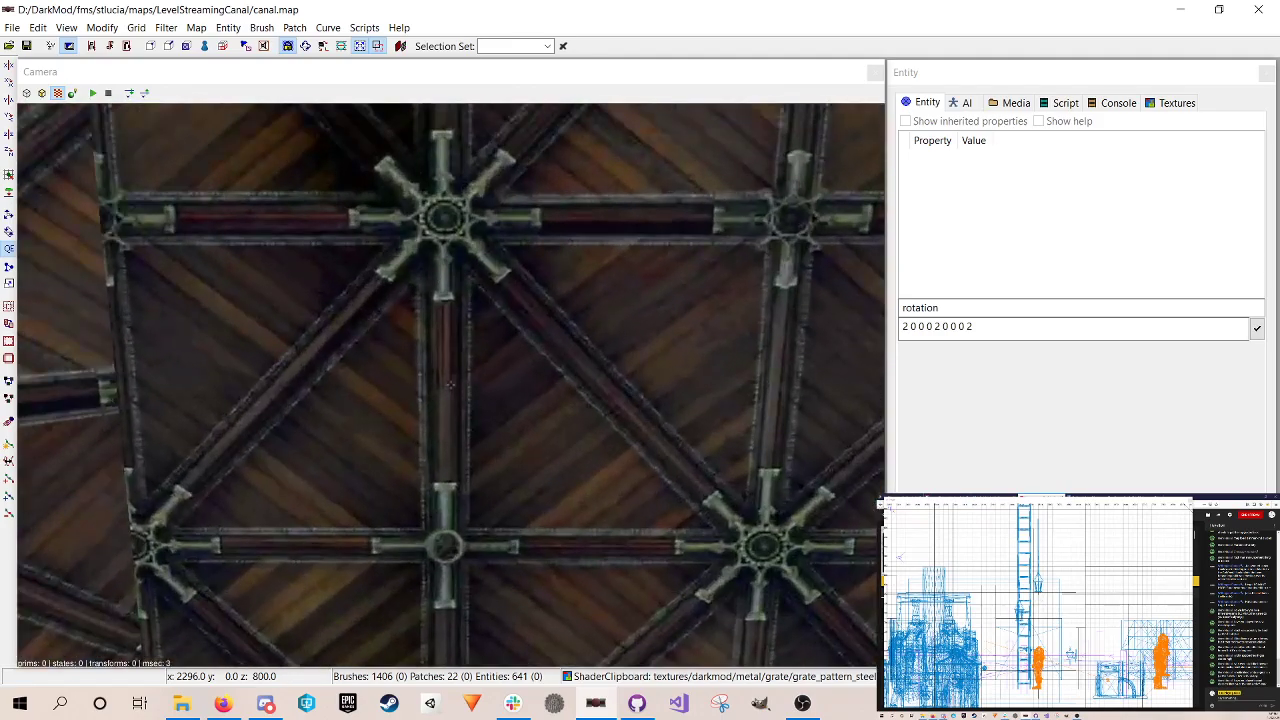
key(Down)
key(Down)
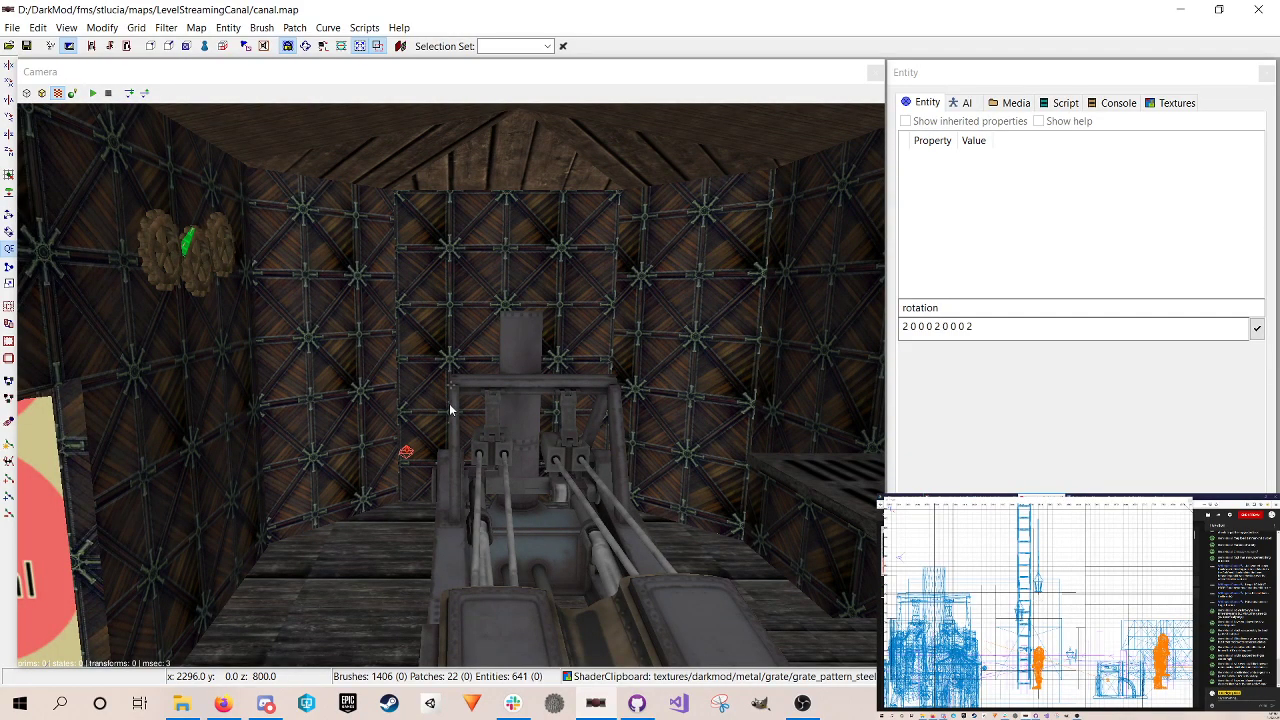
key(Down)
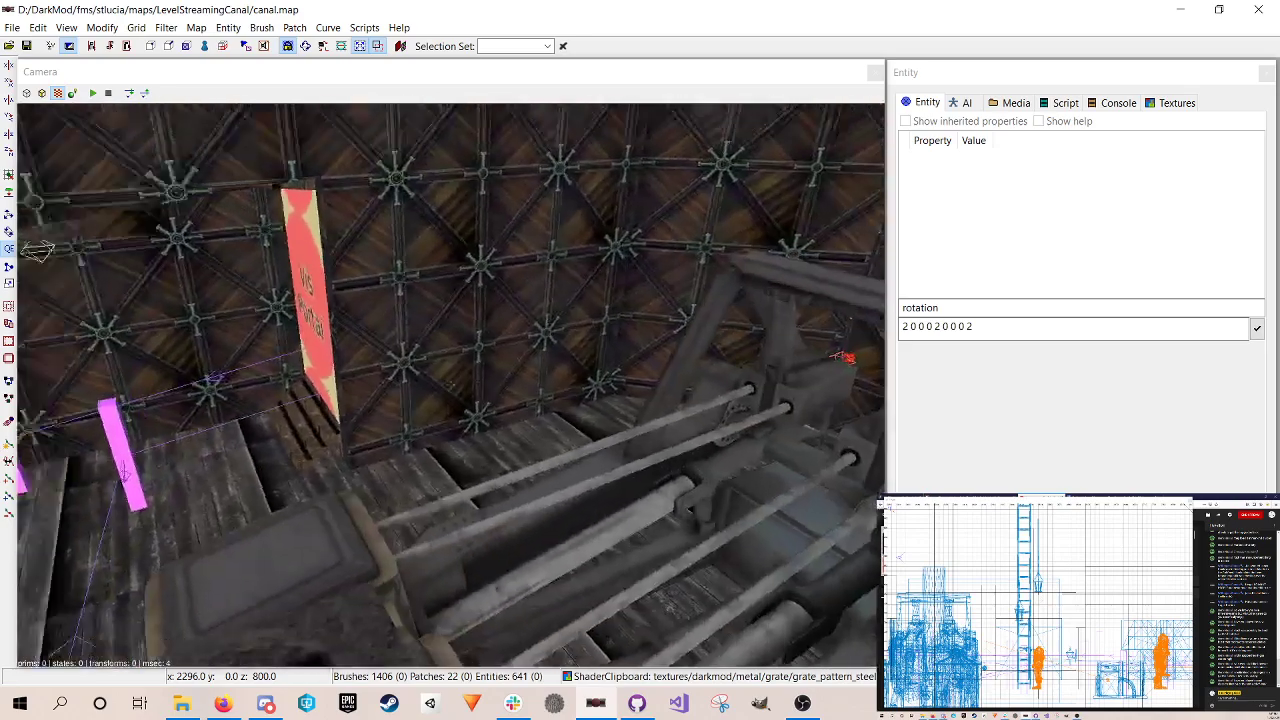
key(Left)
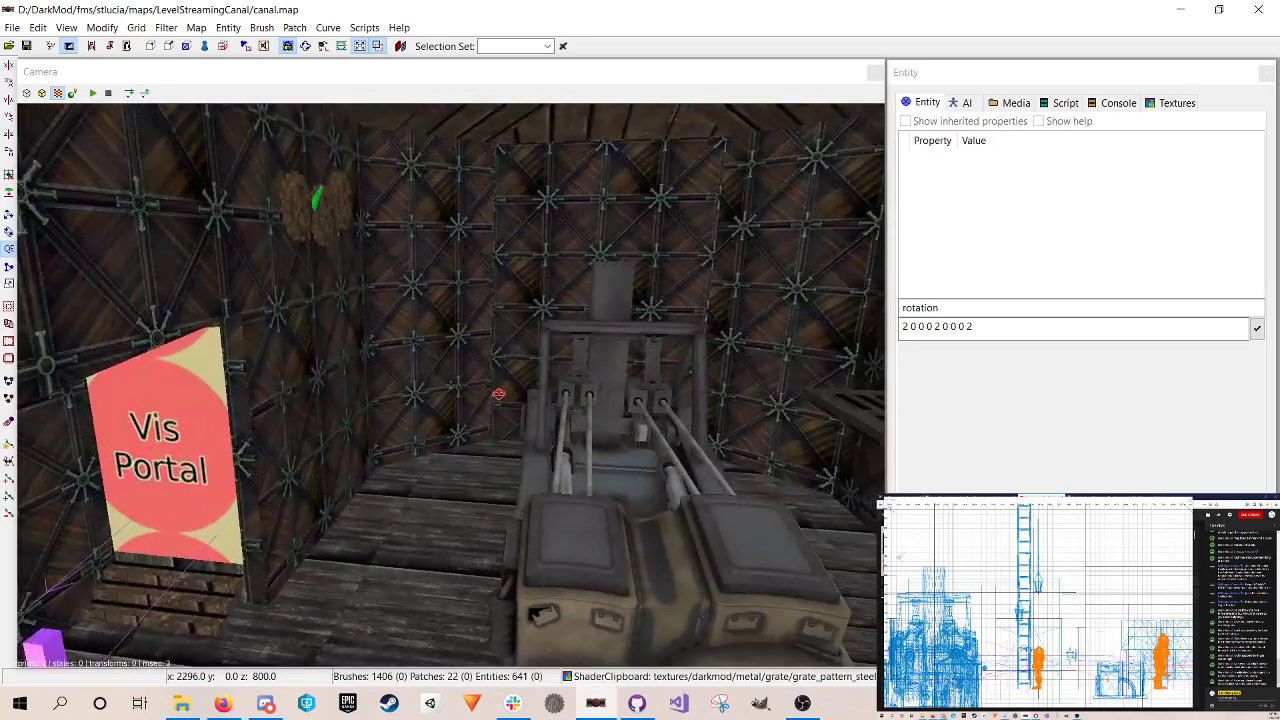
right_click(433, 429)
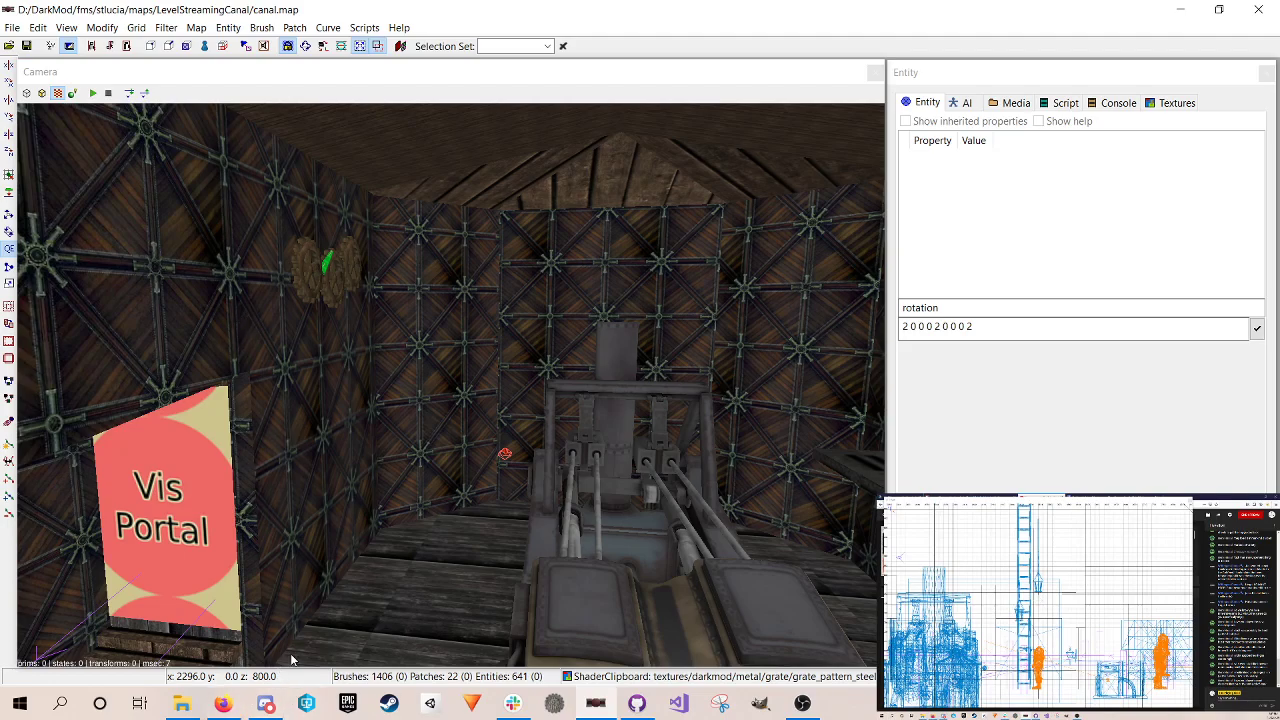
Step: Inspect the grate platform's surface and front edge above the doorway from close up and from a distance
right_click(332, 526)
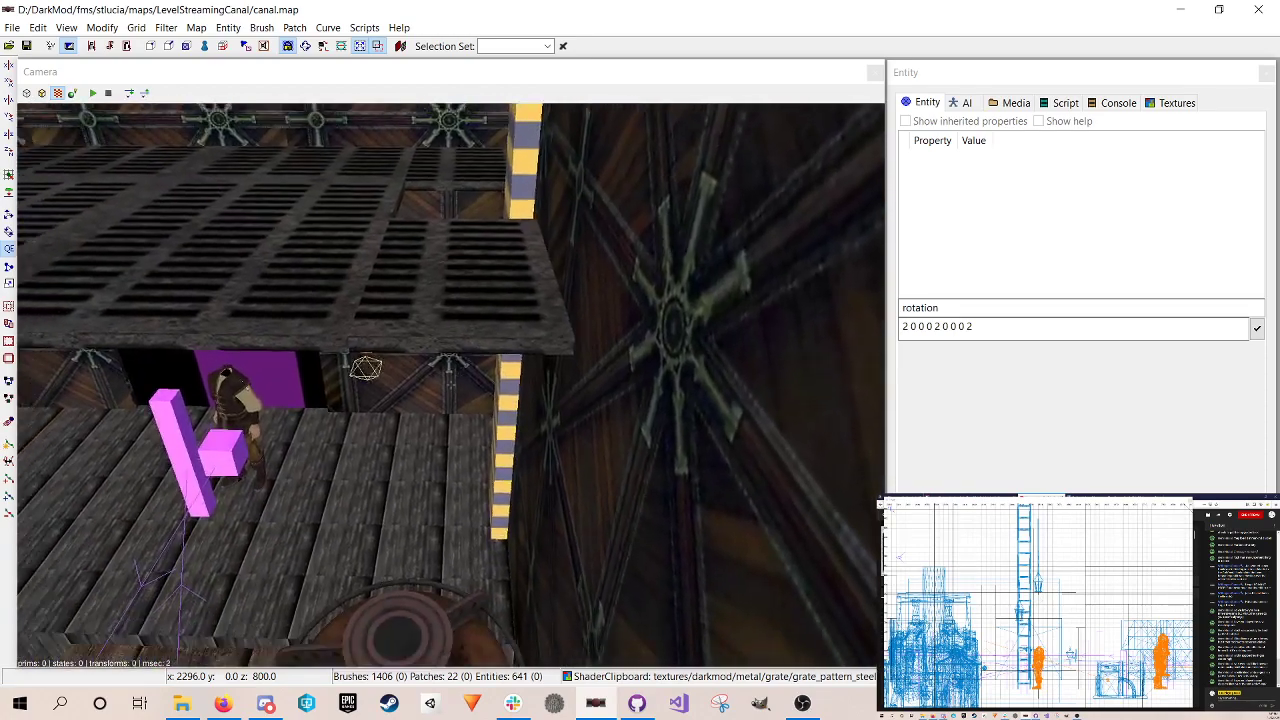
right_click(465, 551)
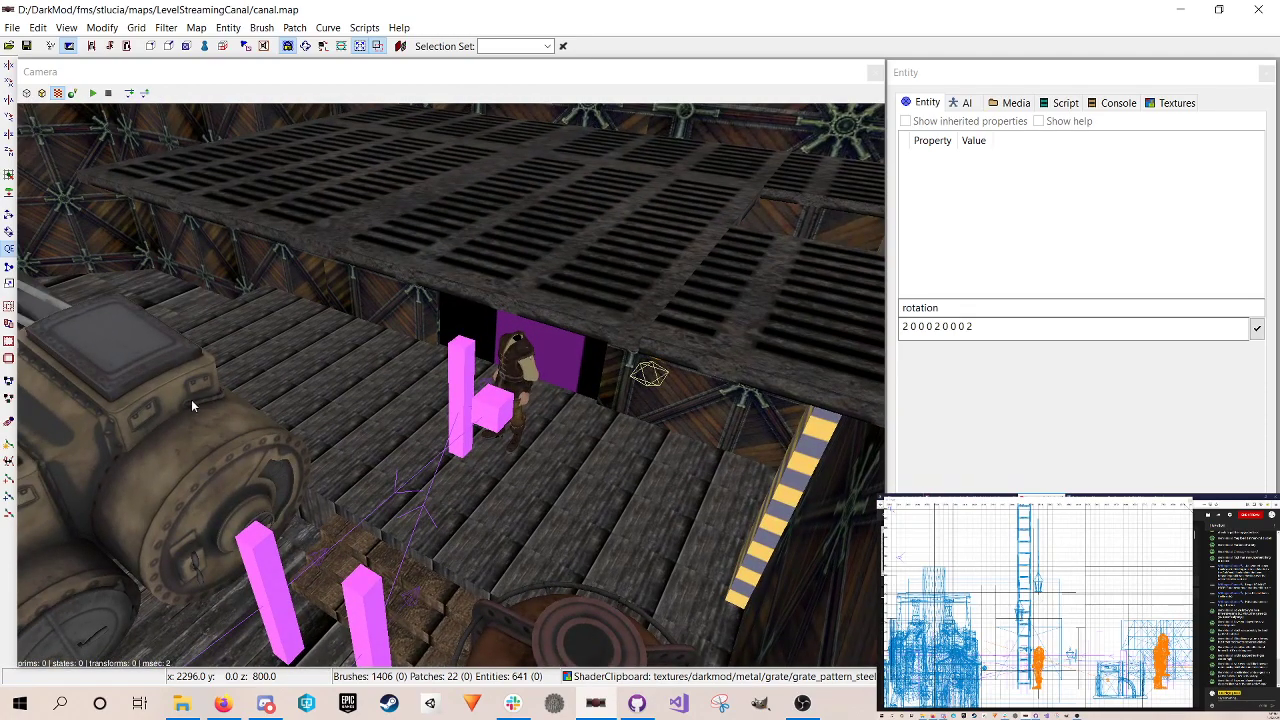
right_click(446, 440)
right_click(474, 391)
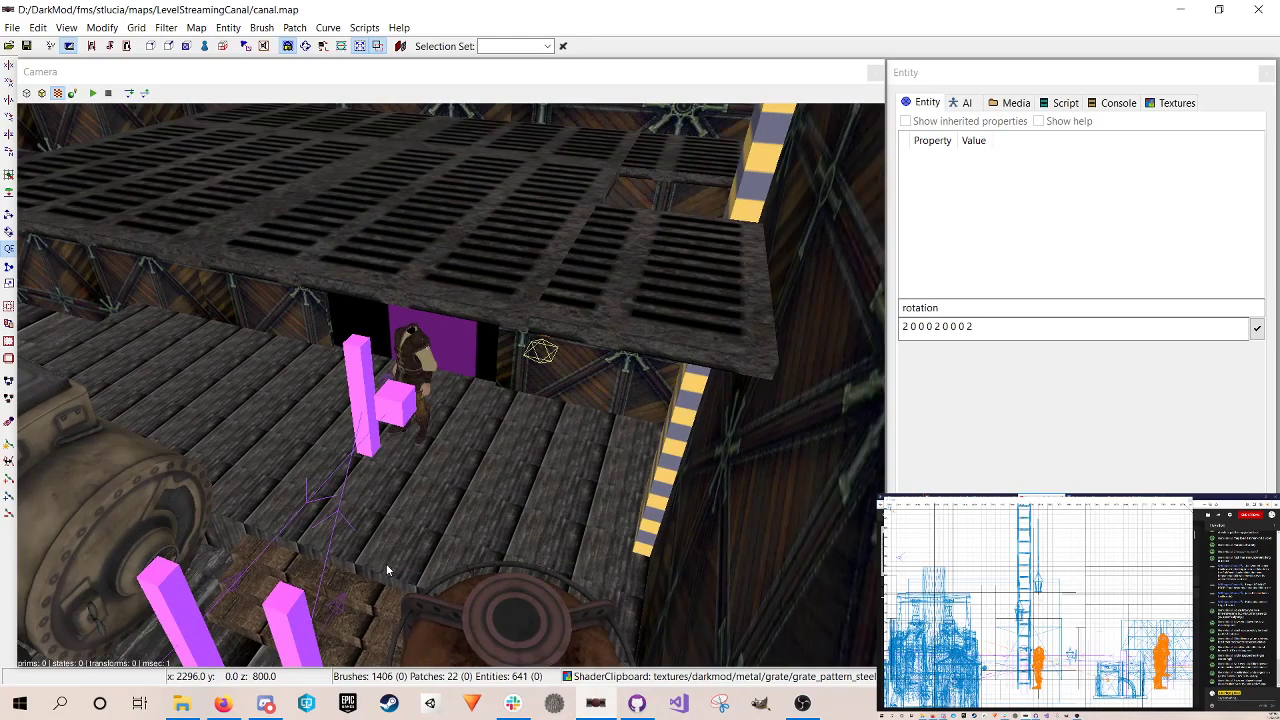
right_click(420, 496)
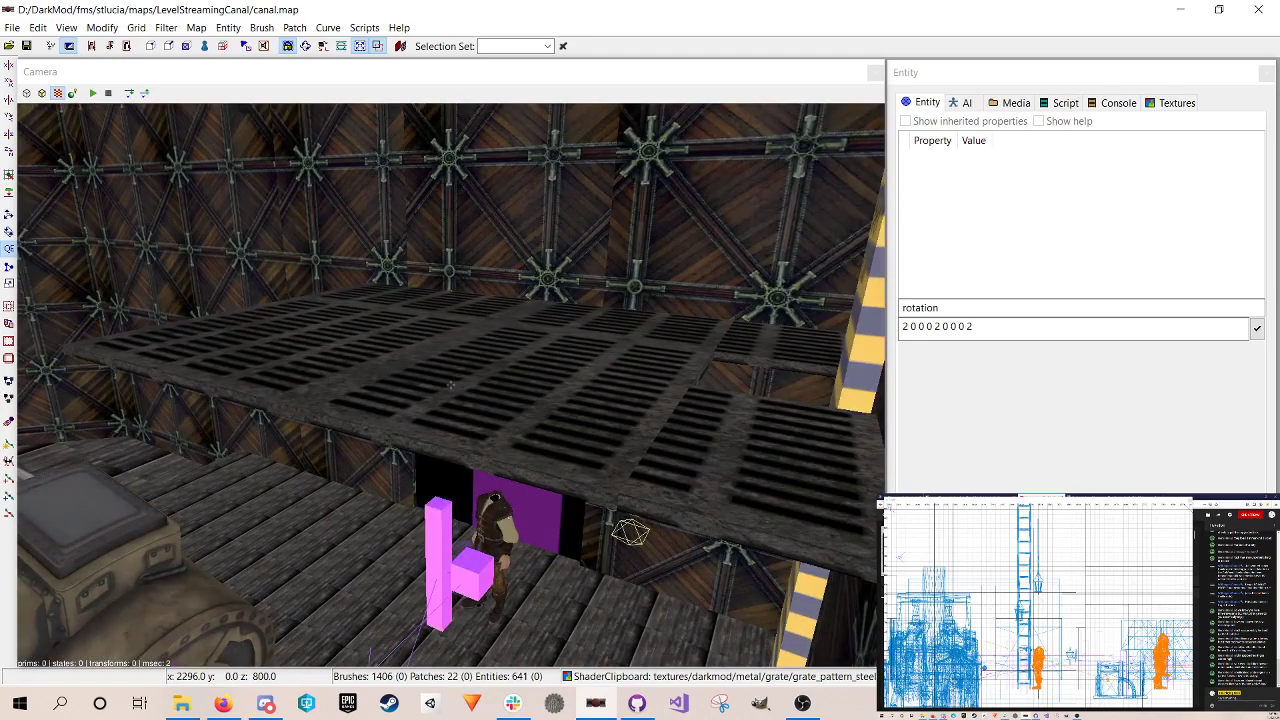
right_click(450, 385)
right_click(535, 404)
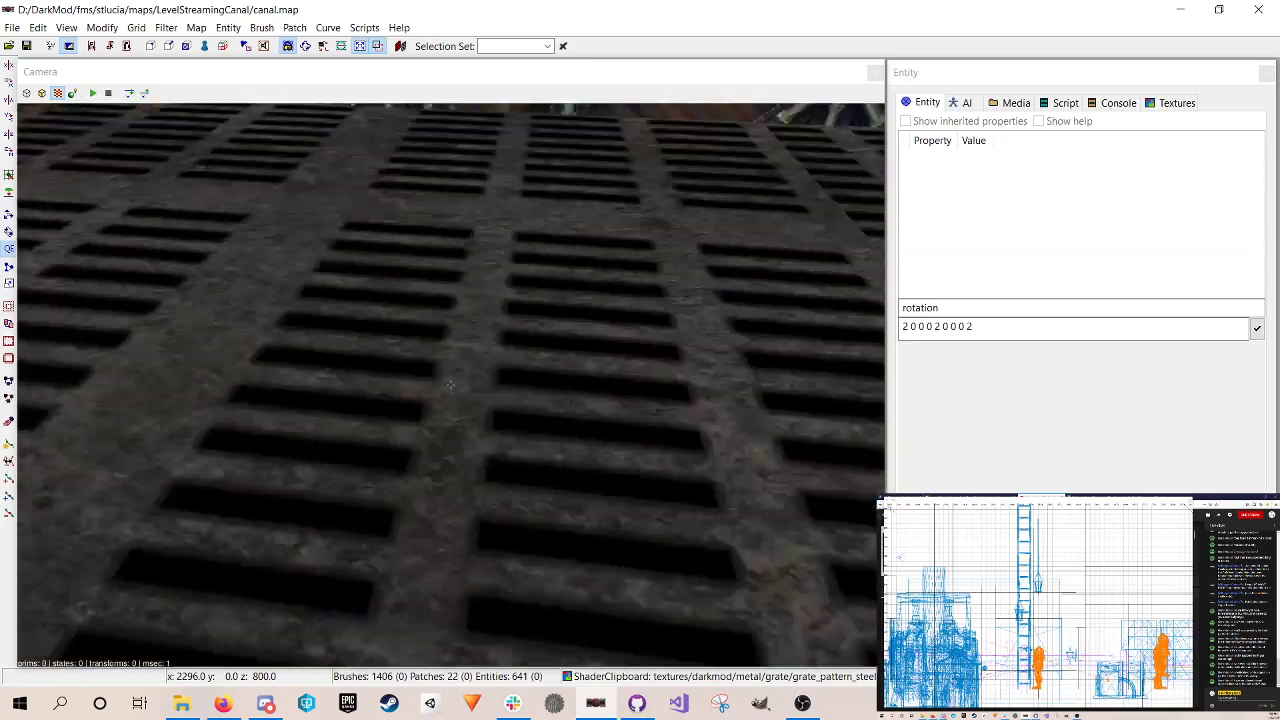
Step: Inspect the grate platform and ladder opening from several angles, with the large grate's top face briefly selected
key(Down)
key(Left)
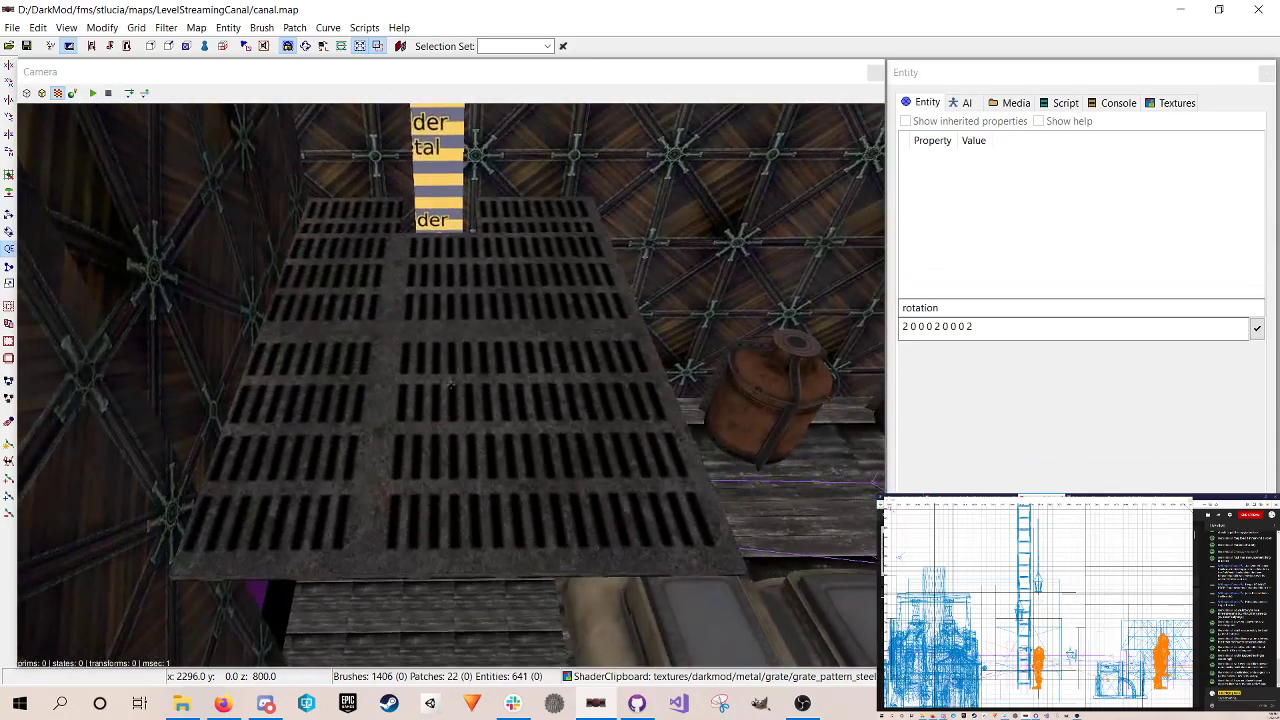
right_click(535, 404)
shift+click(535, 404)
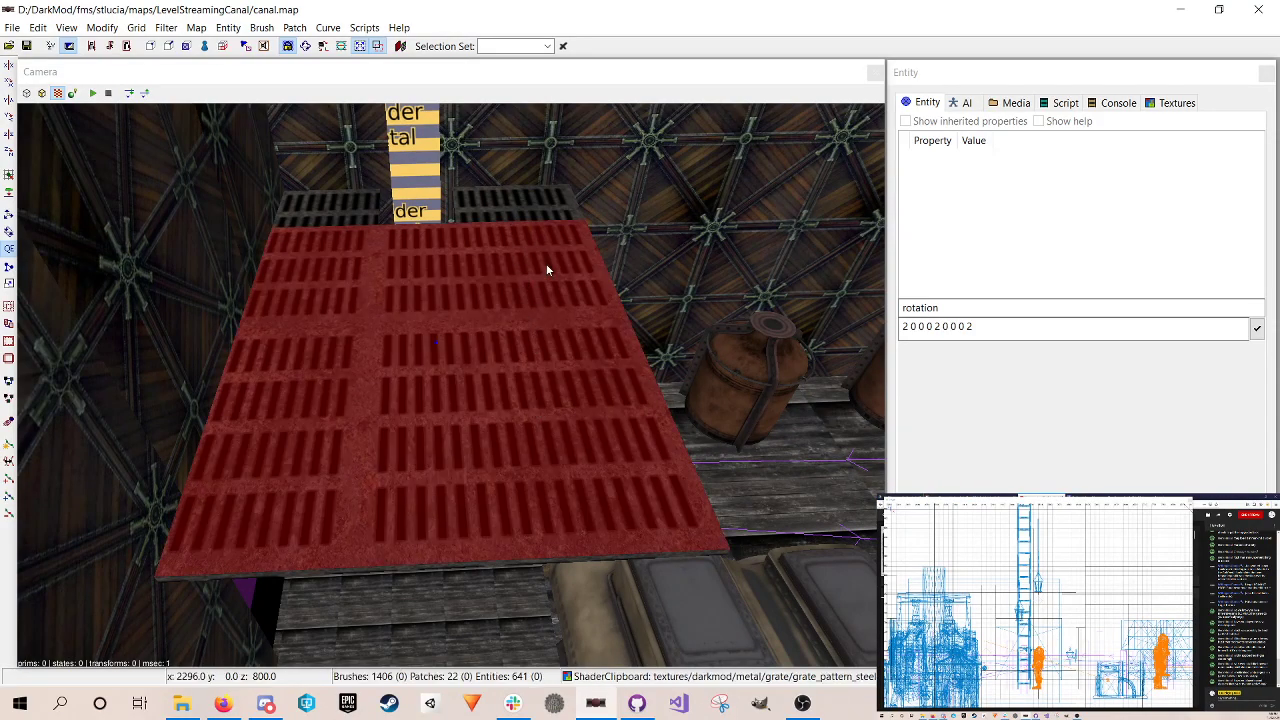
key(Escape)
key(Right)
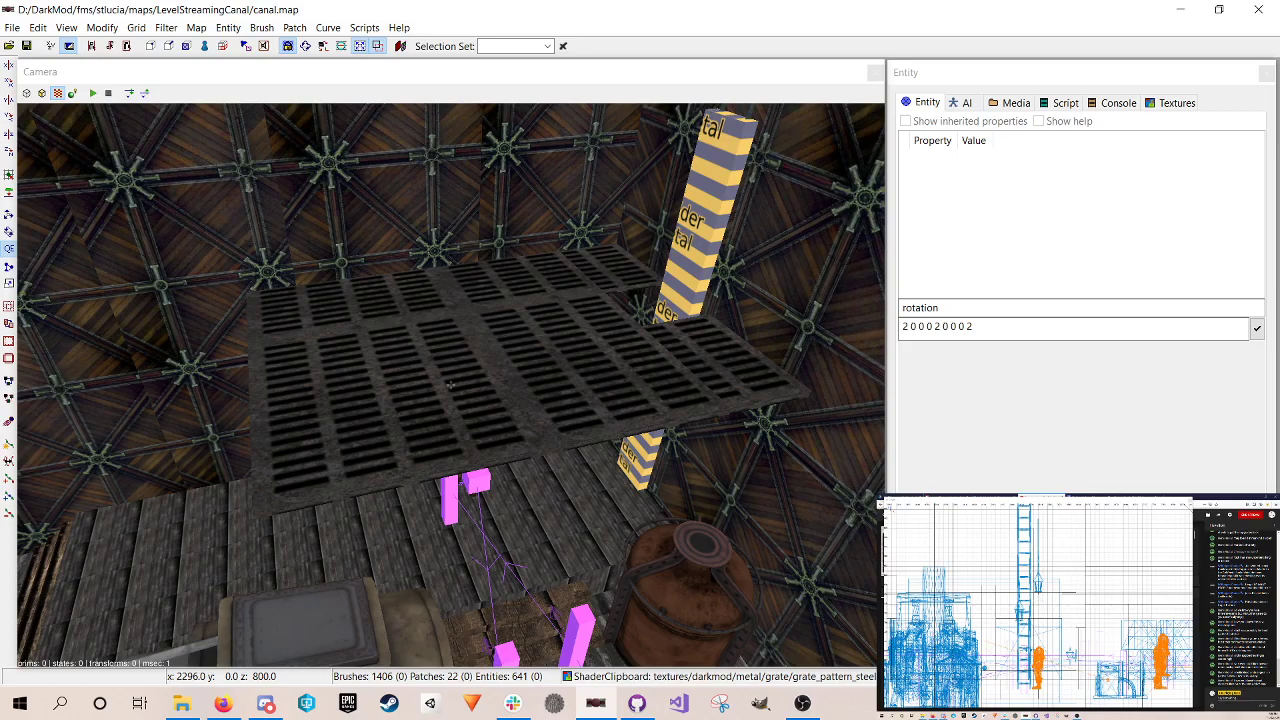
right_click(558, 272)
scroll(558, 272, up, 5)
scroll(450, 385, down, 4)
scroll(450, 385, up, 2)
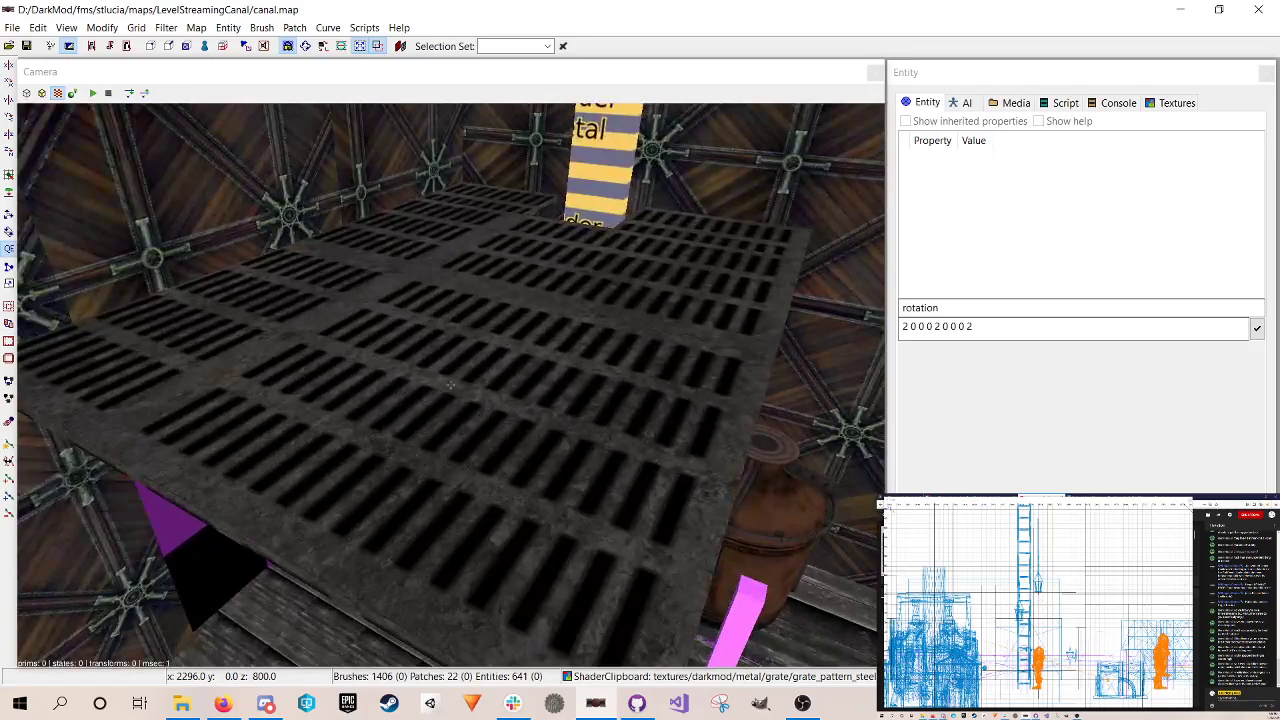
scroll(450, 385, down, 5)
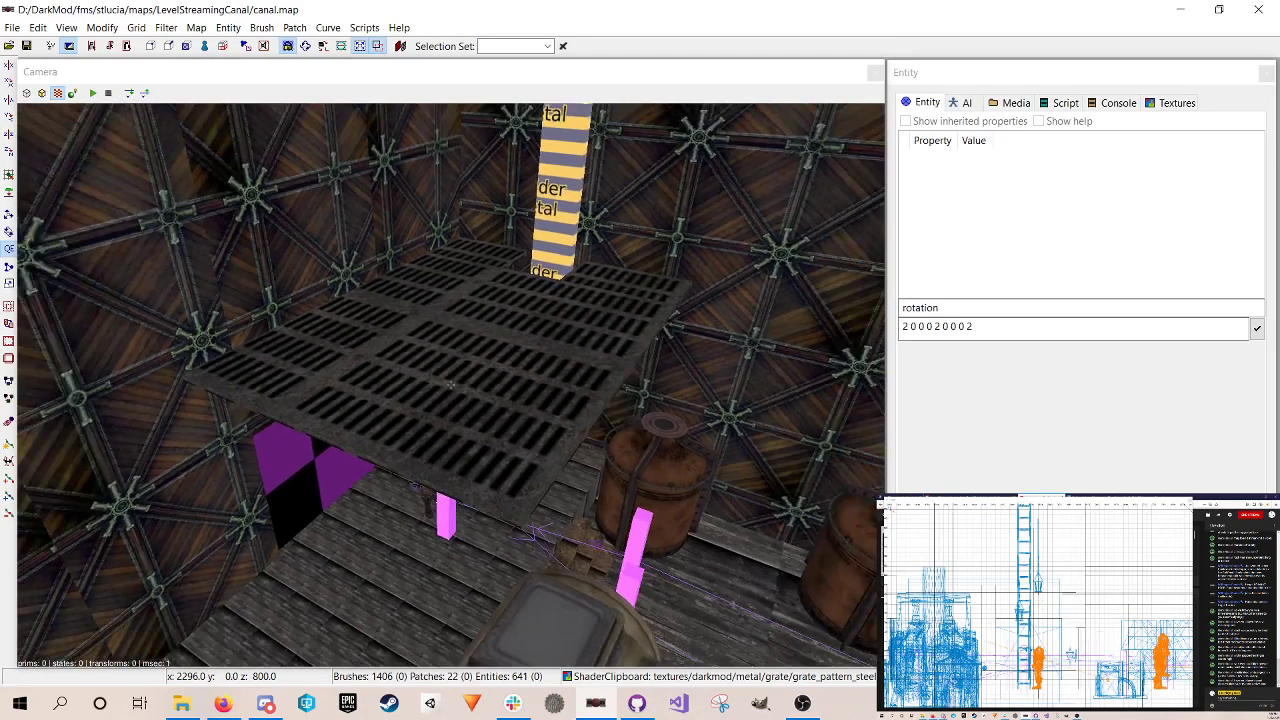
scroll(450, 385, up, 5)
scroll(450, 385, down, 6)
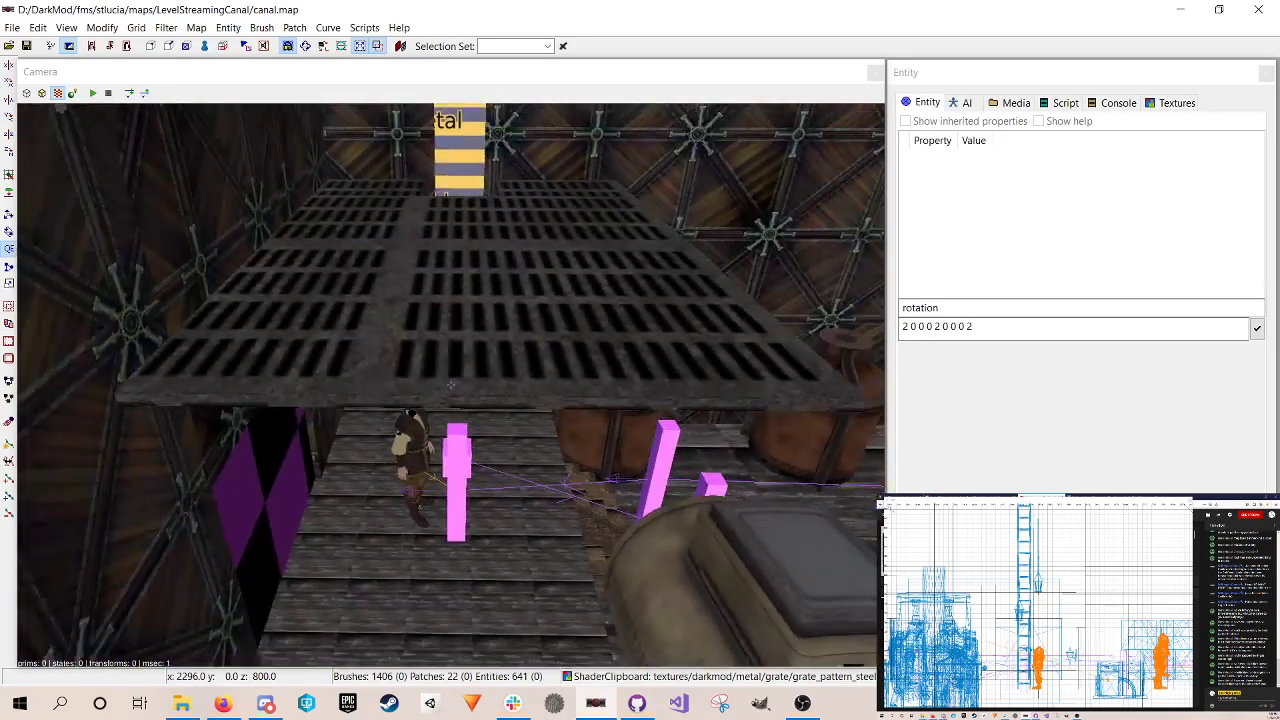
Step: Examine the hall around the platform, including the machine, the tanks, the far walls and the planked floor
scroll(450, 385, down, 6)
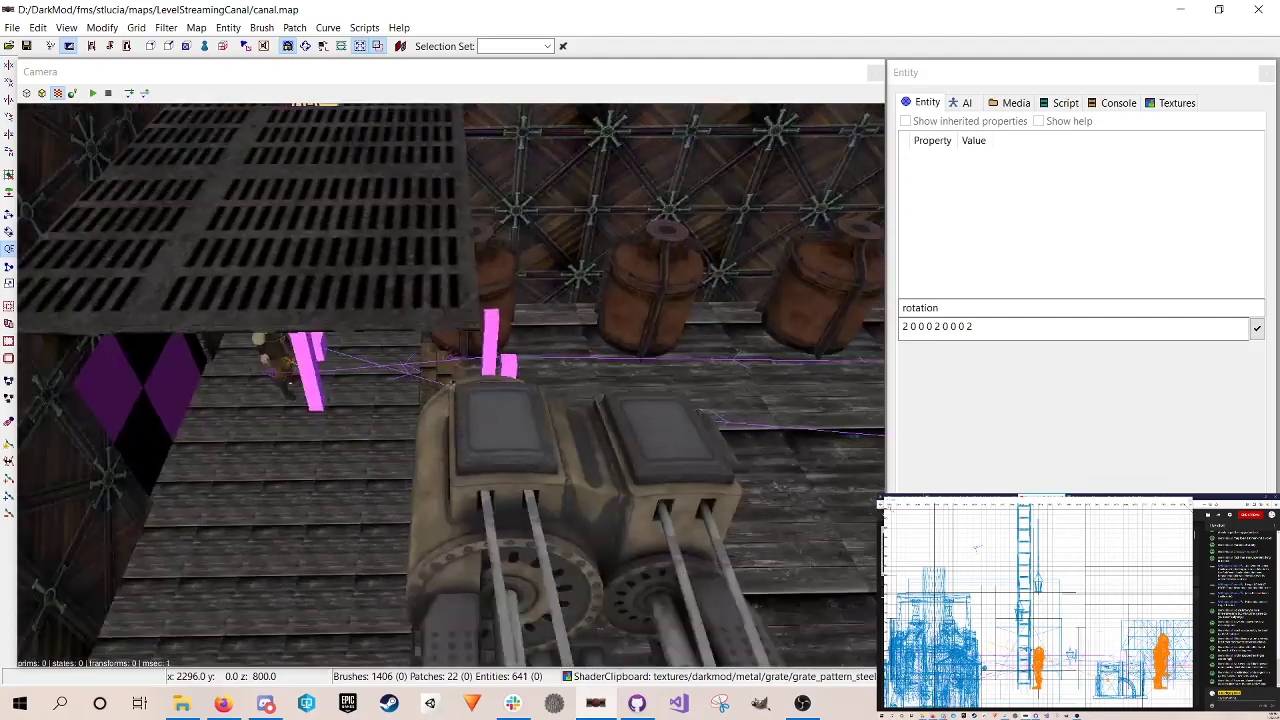
scroll(450, 385, down, 6)
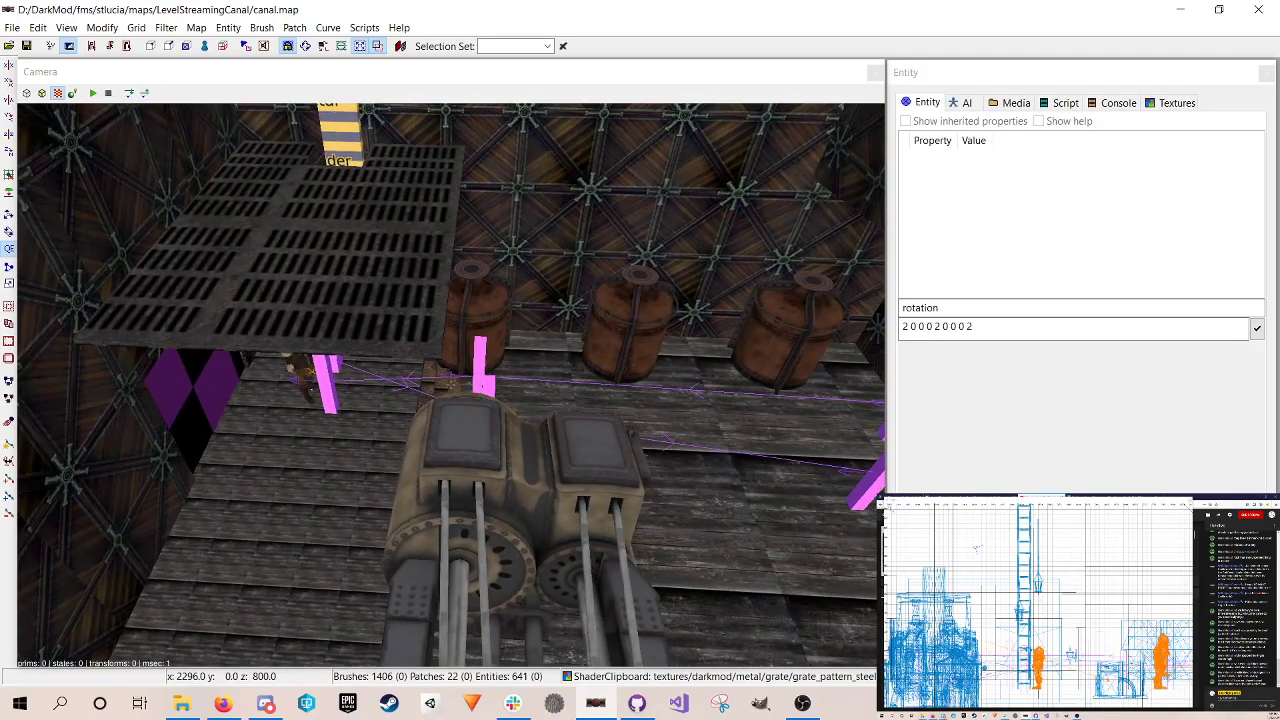
key(Left)
key(Up)
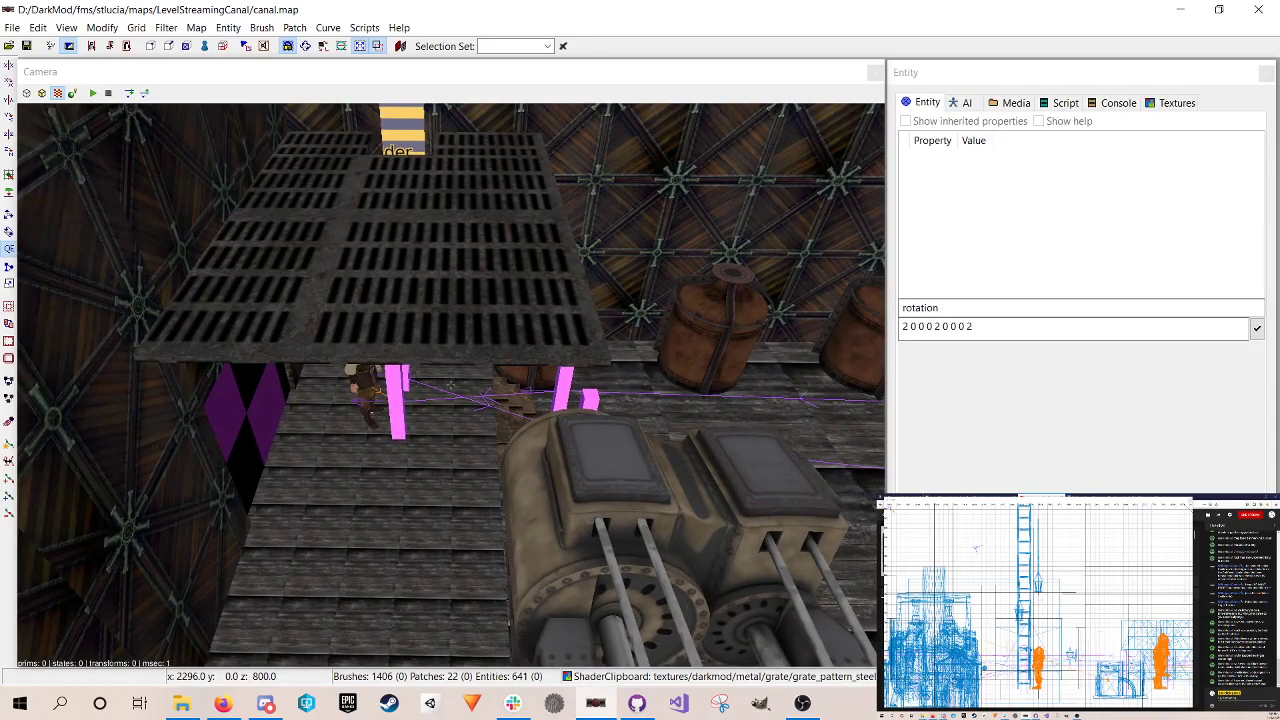
key(Right)
key(Left)
key(Down)
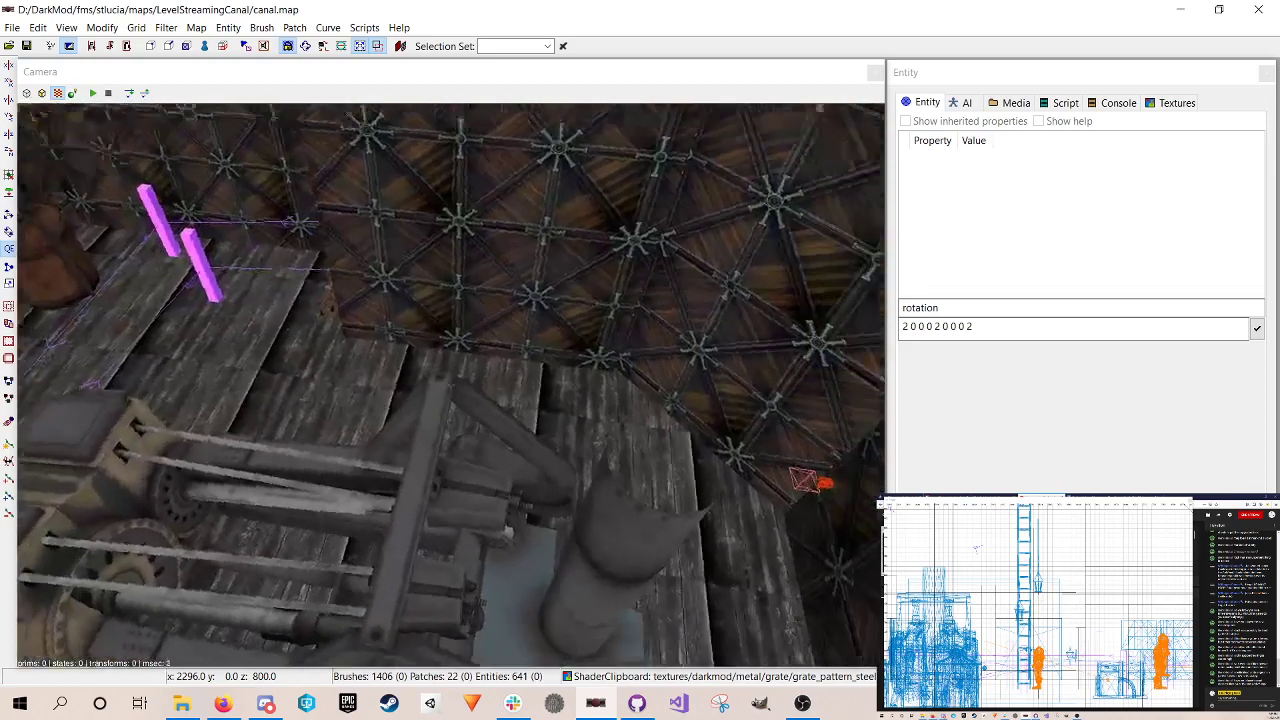
key(Up)
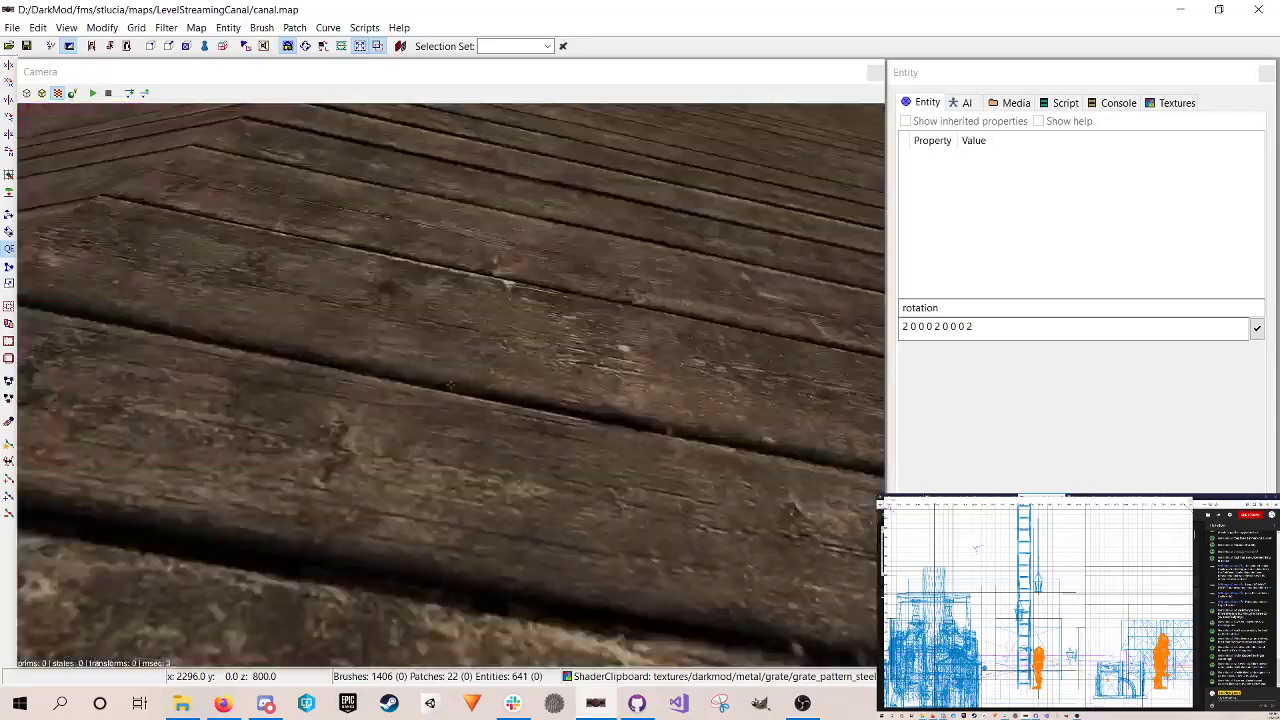
key(Down)
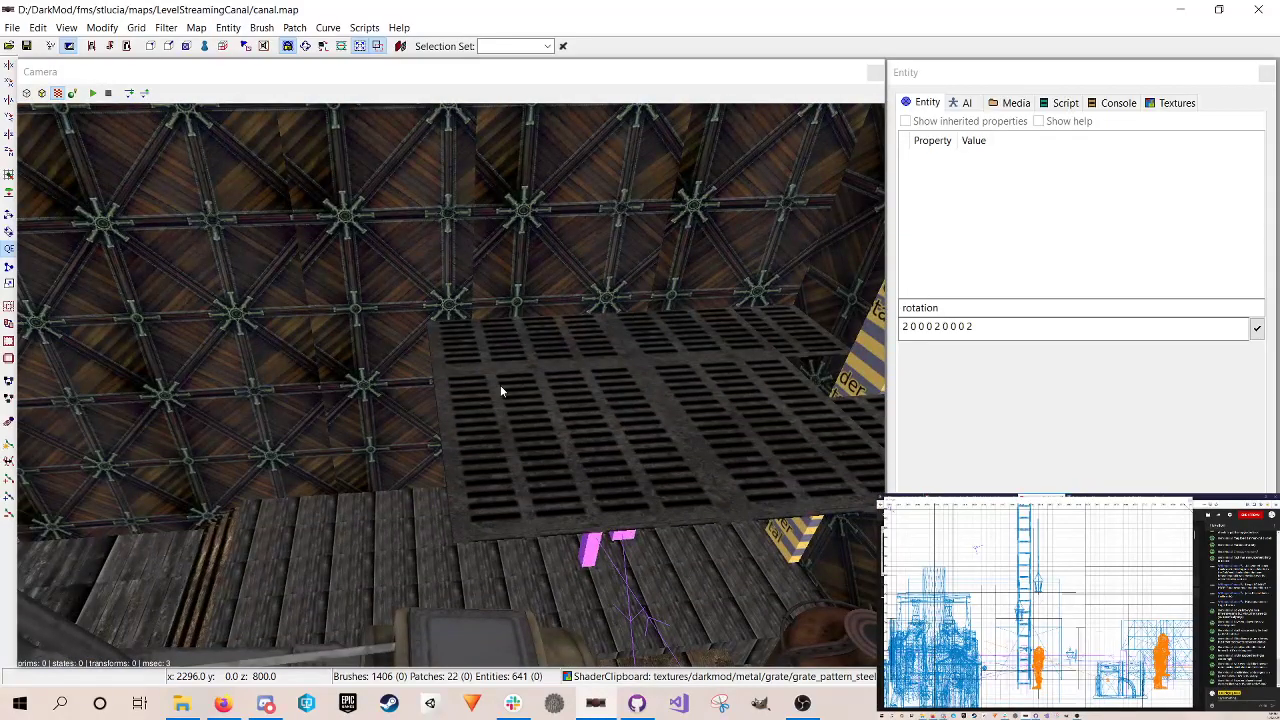
Step: Duplicate the platform's large grate brush in the top view and place the copy end to end with it along the side wall
shift+click(500, 391)
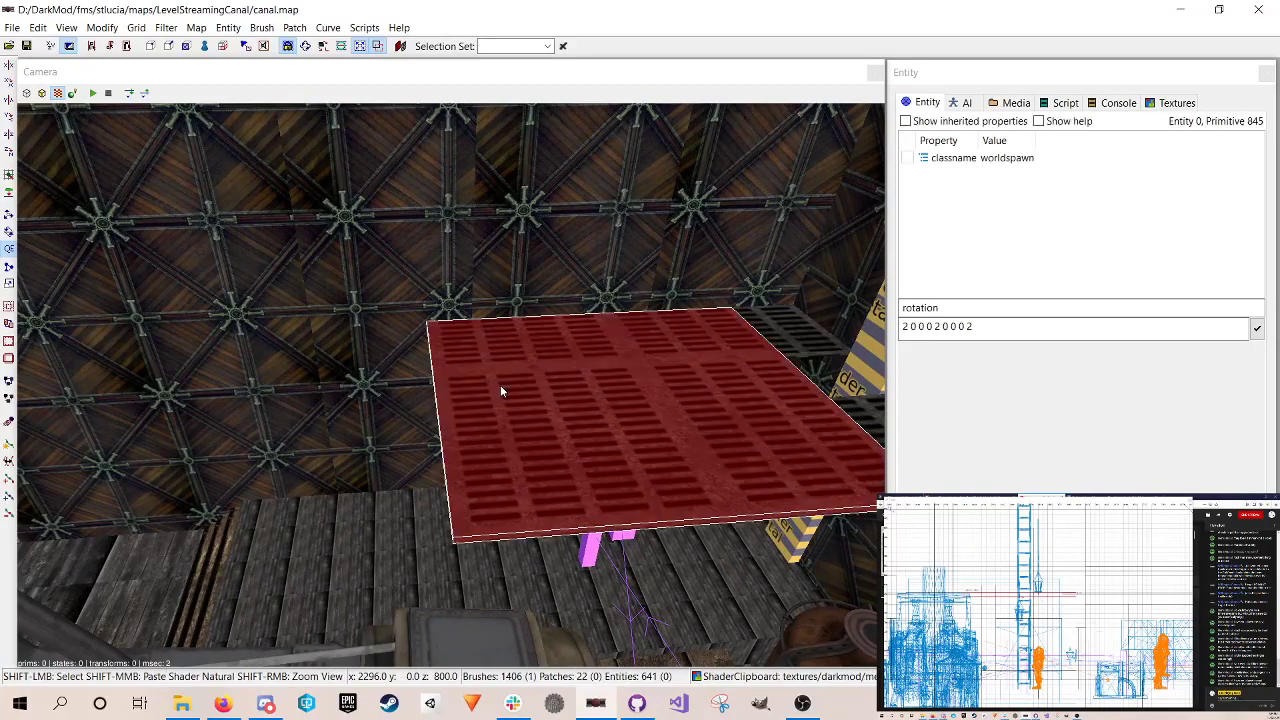
scroll(1097, 607, down, 2)
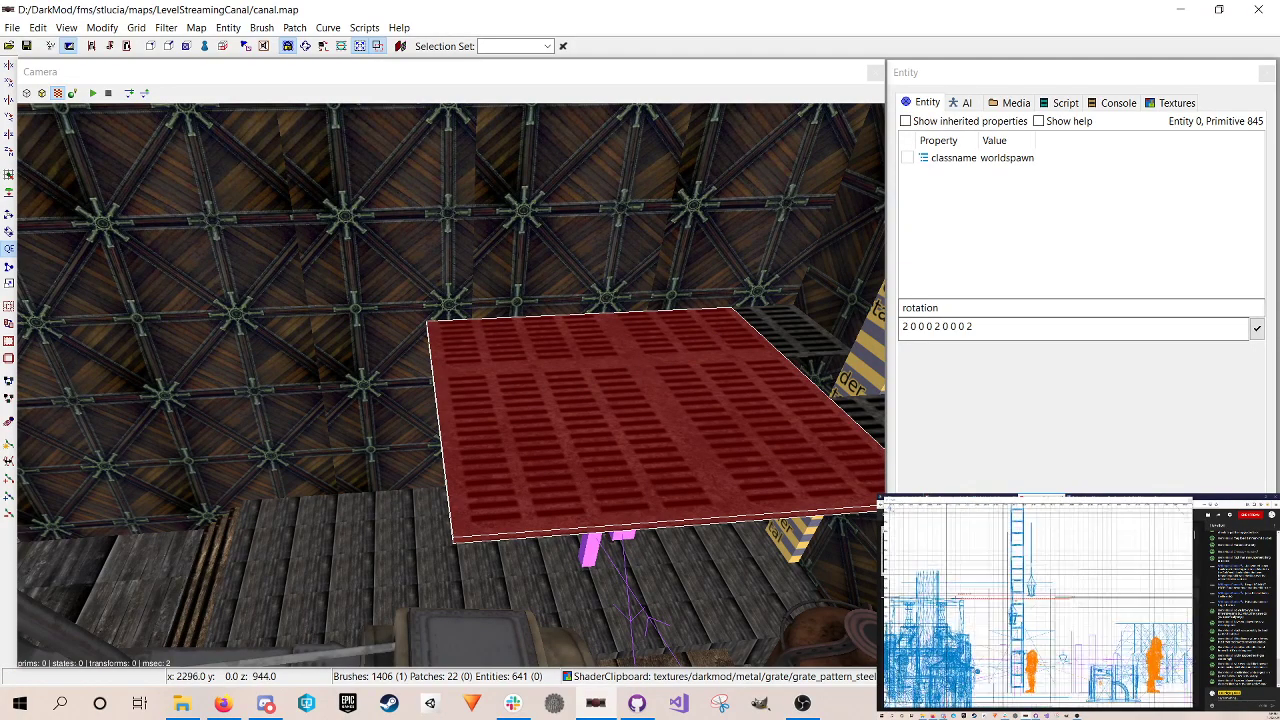
key(ctrl+Tab)
key(ctrl+Tab)
scroll(1095, 604, down, 1)
right_drag(1095, 604, 1065, 624)
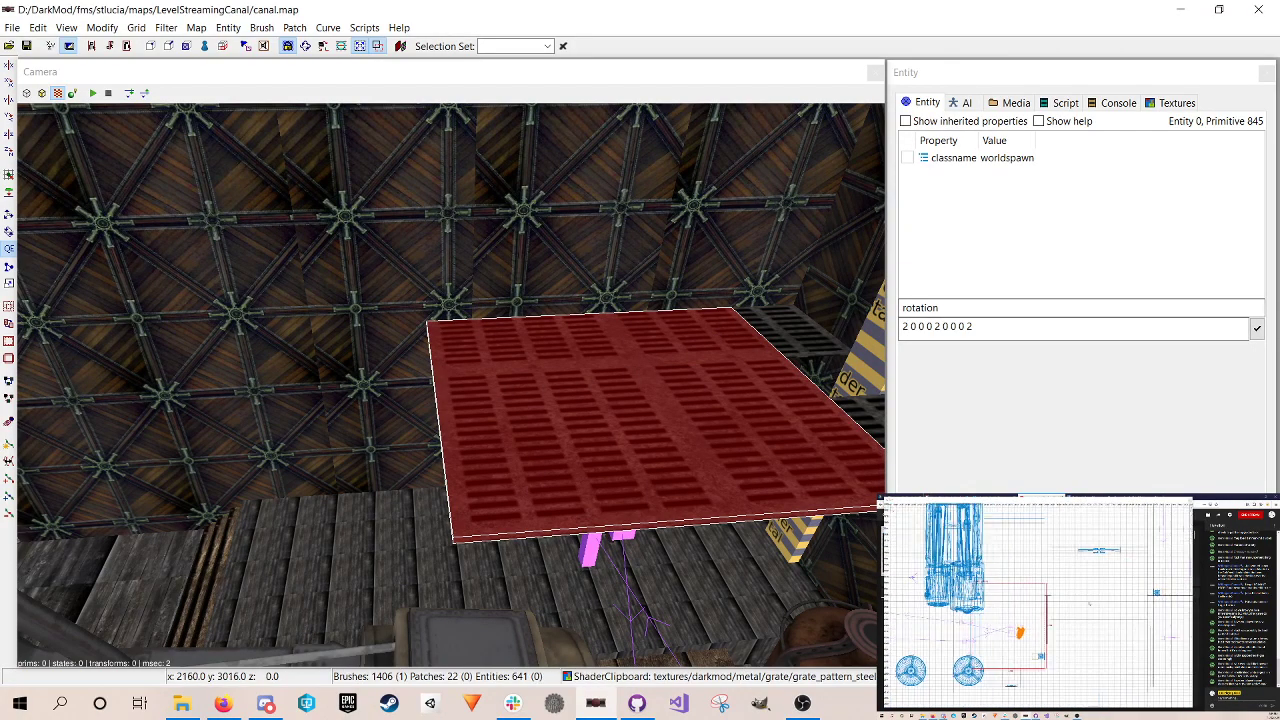
key(space)
drag(1030, 640, 1019, 554)
right_drag(1019, 555, 1022, 612)
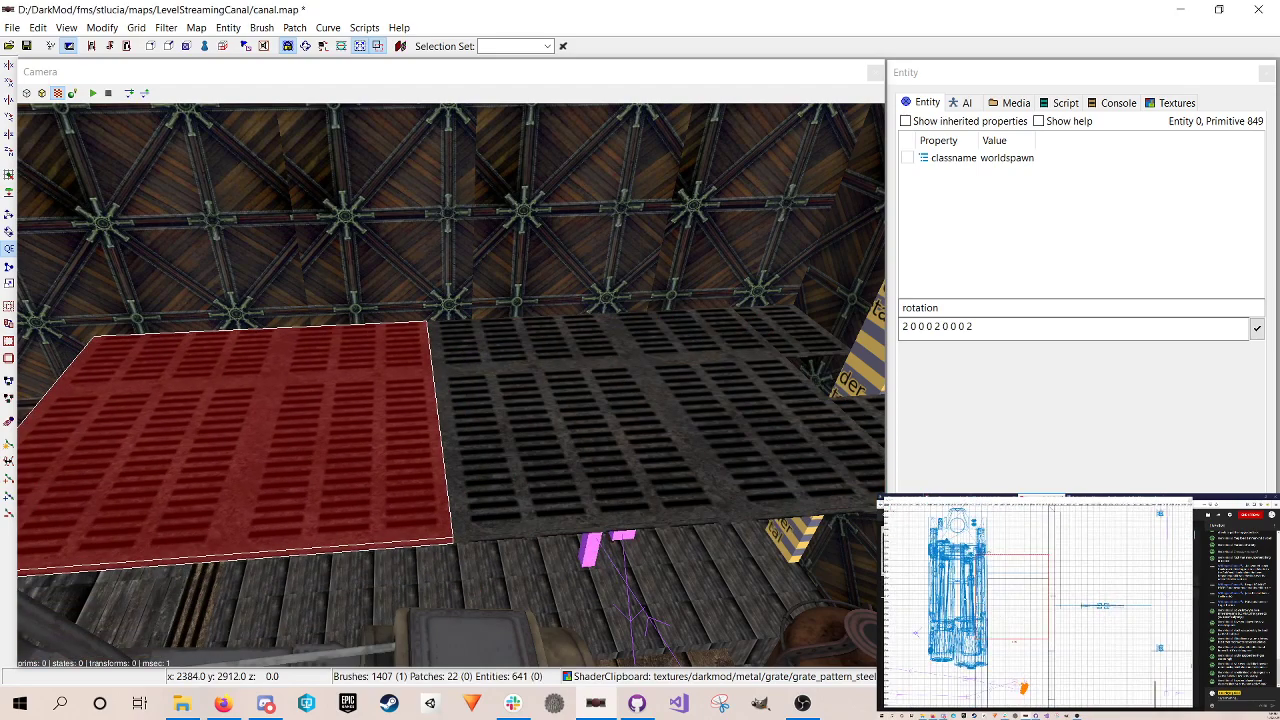
Step: Narrow the duplicated grate into a walkway along the side wall, fine-tuning its inner edge toward the machine
drag(975, 590, 1021, 596)
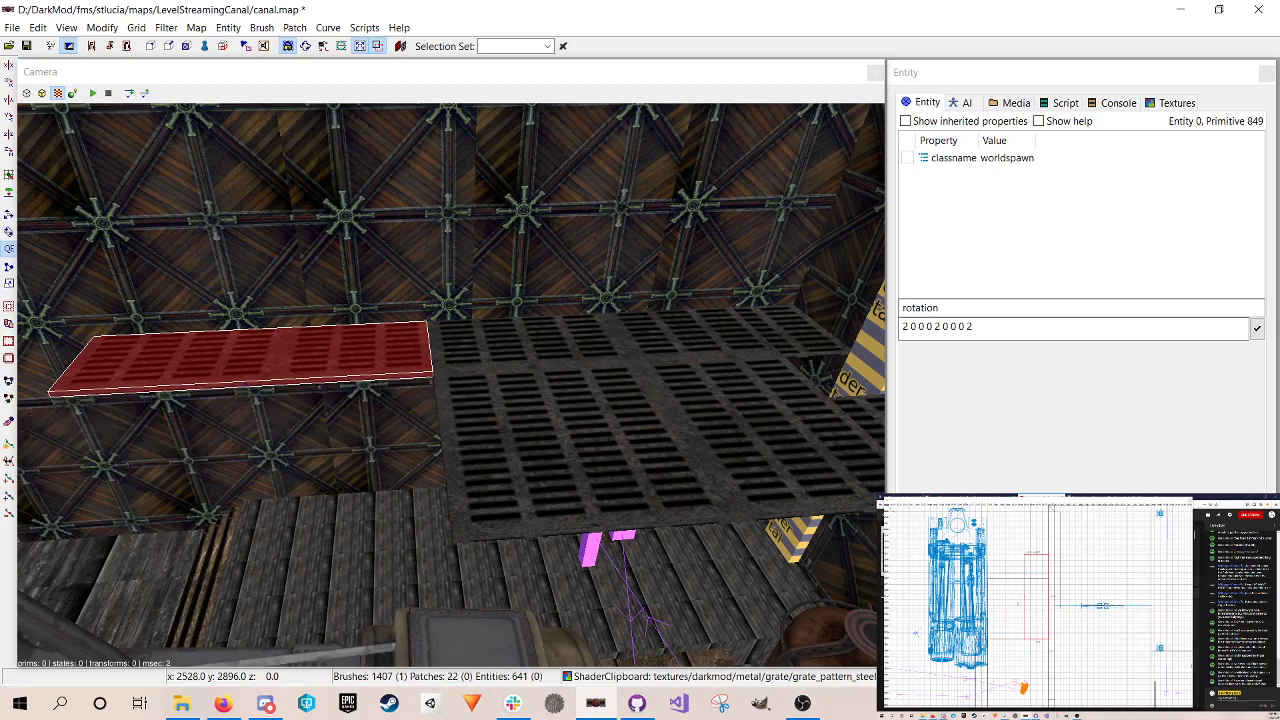
right_click(557, 451)
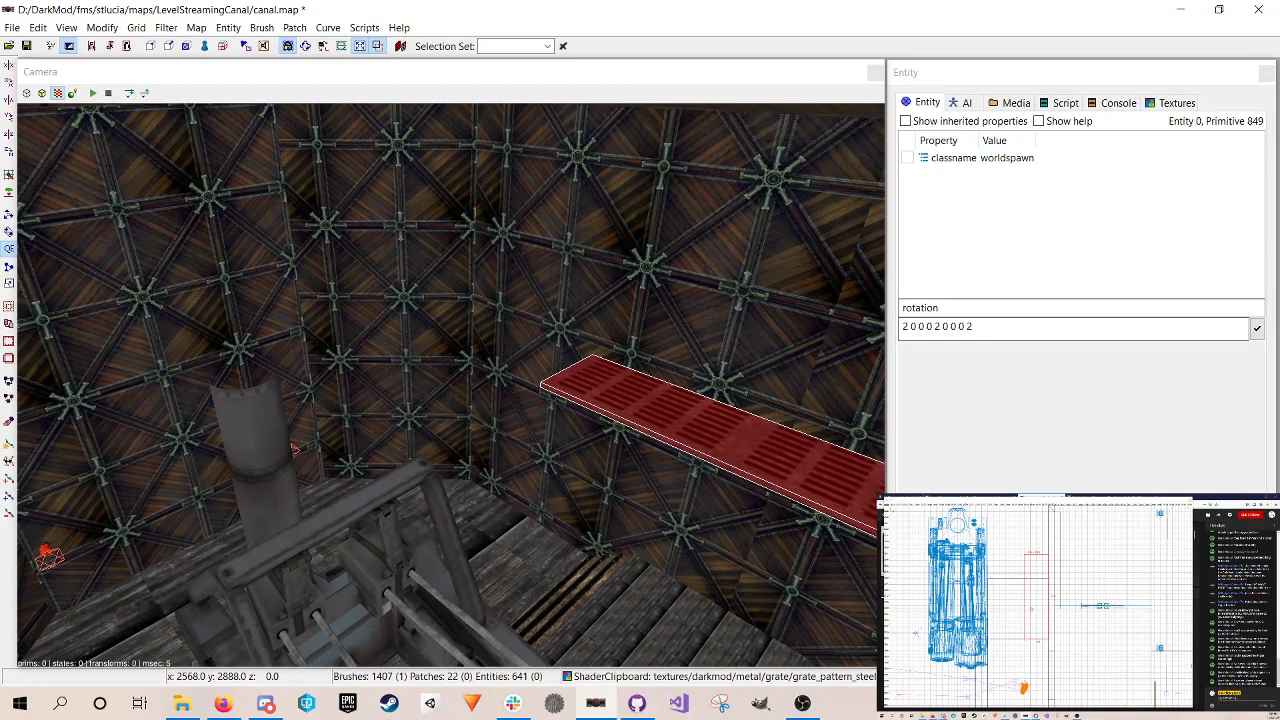
drag(1021, 609, 1017, 607)
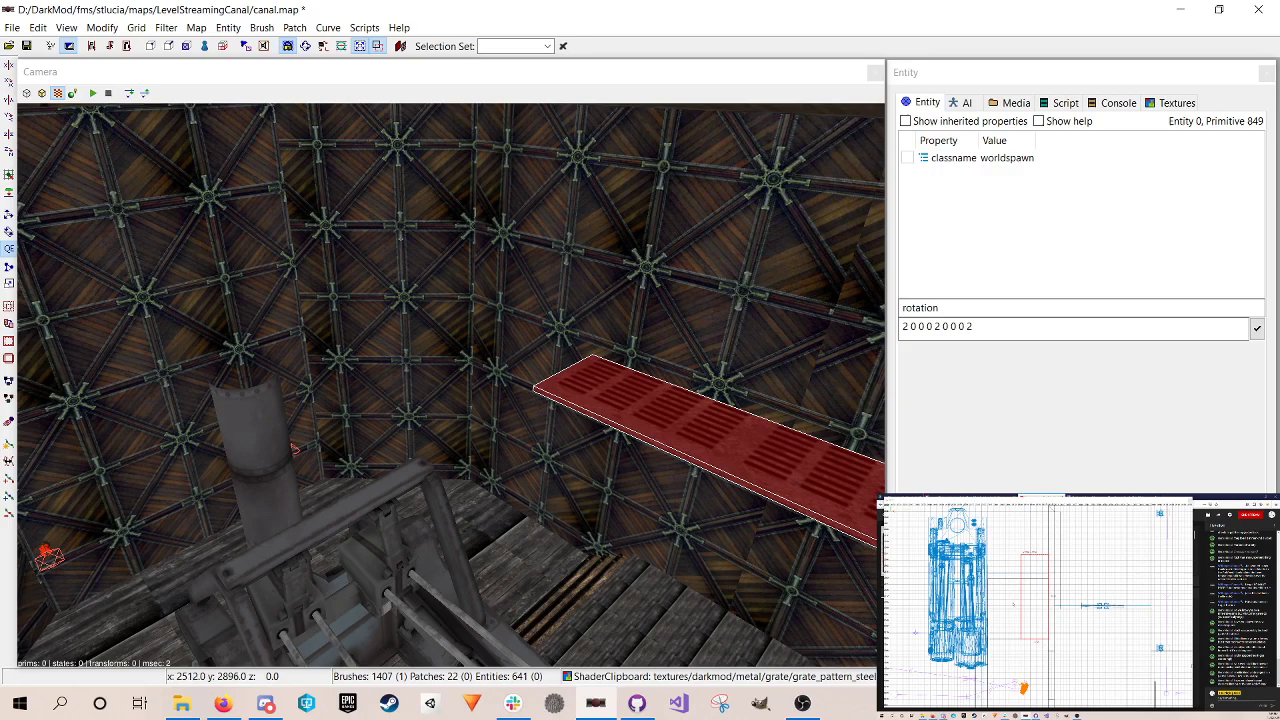
Step: Lengthen the side walkway toward the hall's far corner, clear the selection and check how it meets the platform
scroll(1013, 603, up, 3)
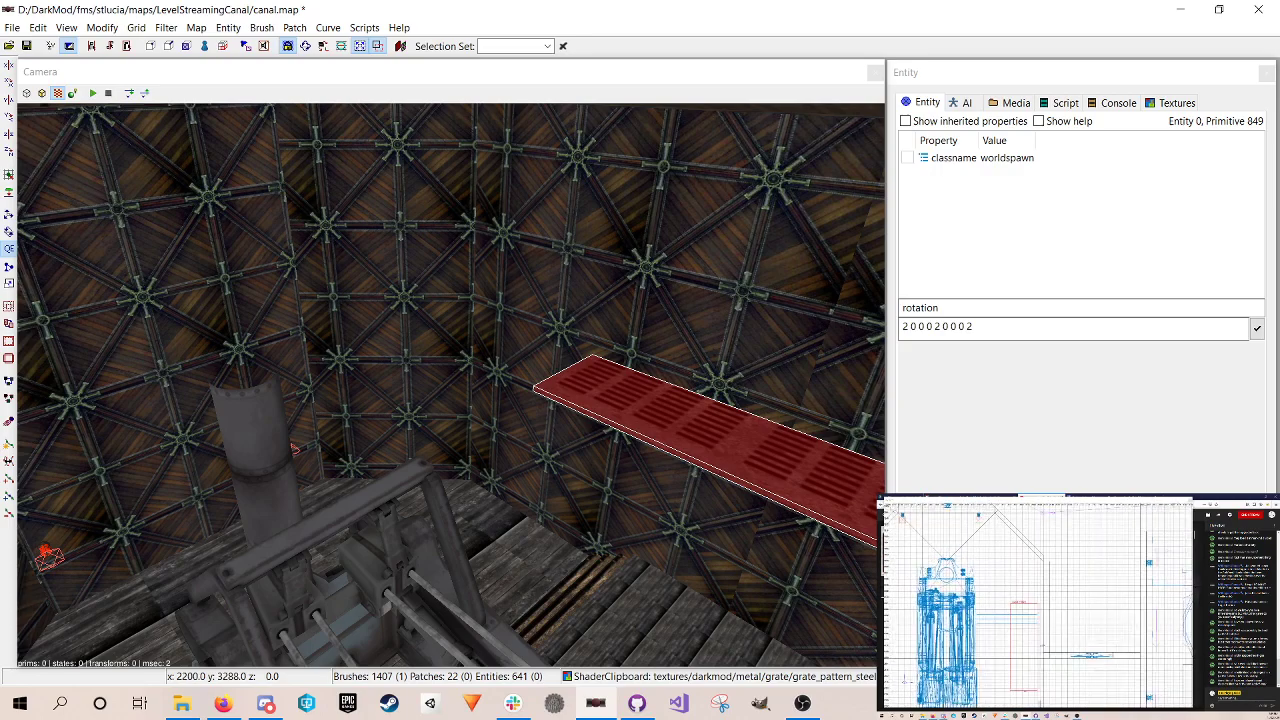
drag(1025, 591, 1028, 548)
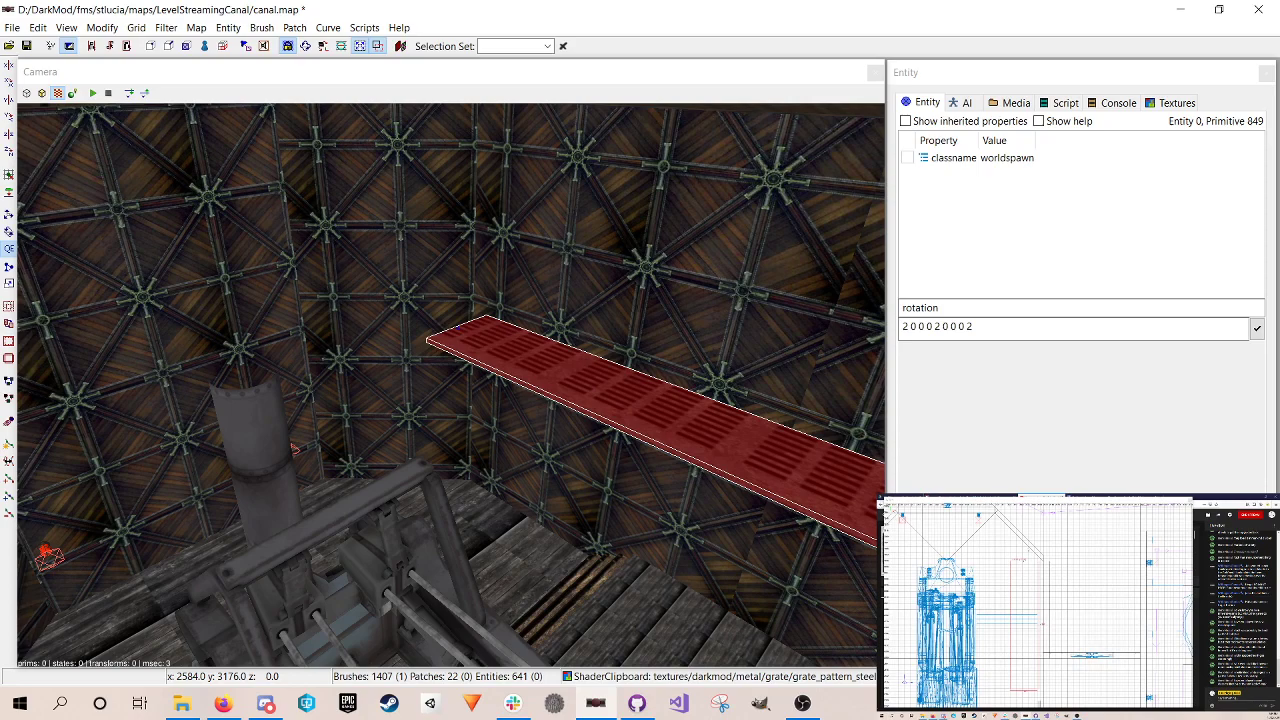
drag(1028, 548, 1028, 542)
right_click(649, 264)
right_click(577, 320)
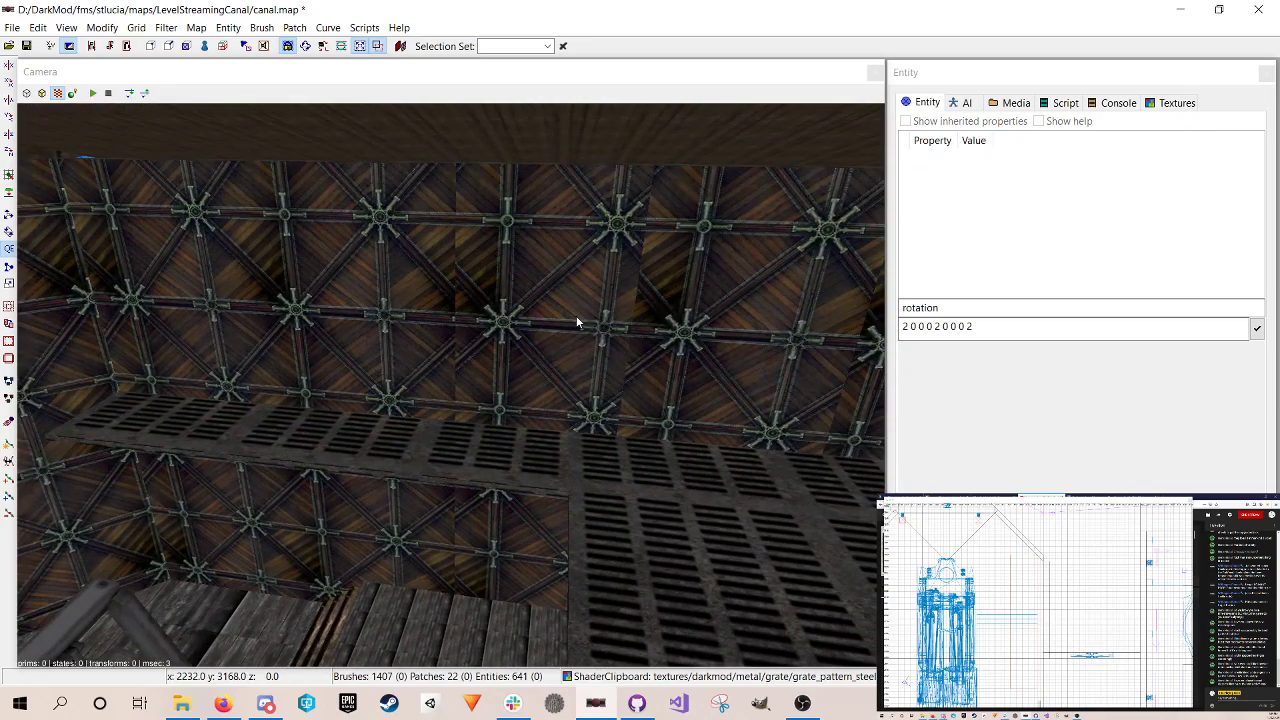
right_click(522, 350)
key(Up)
key(Down)
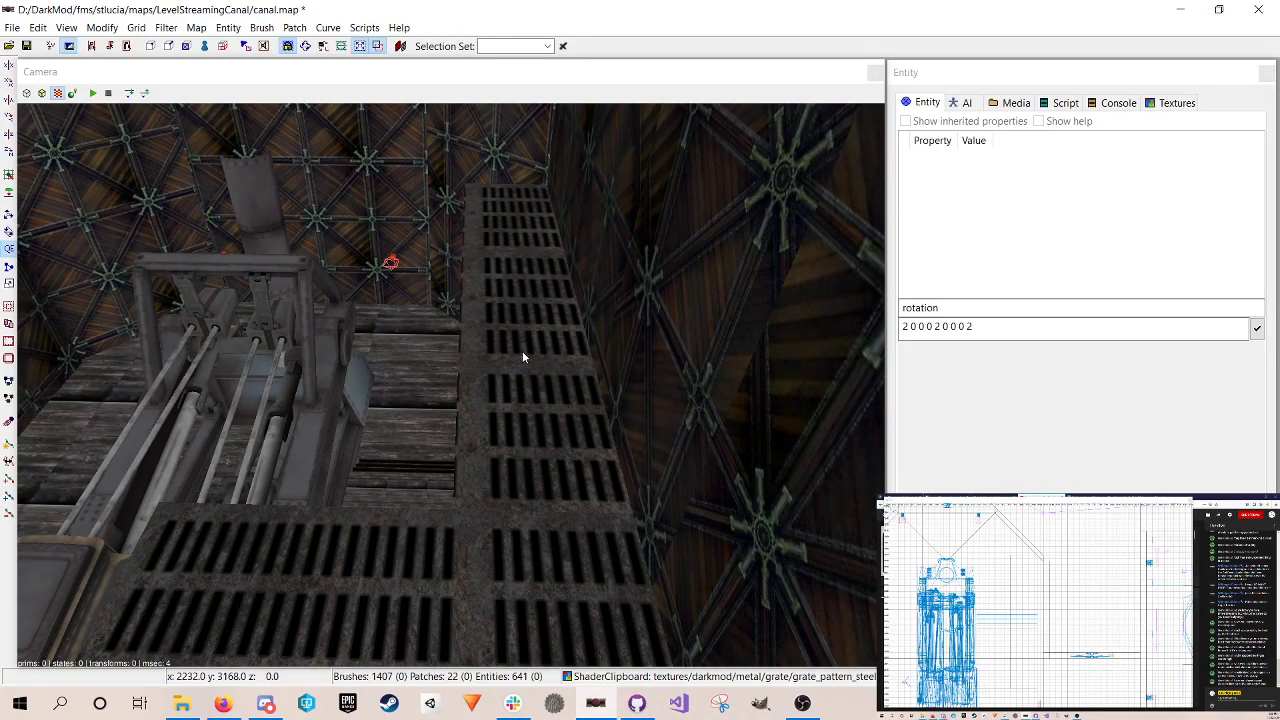
Step: Try out different vertical texture scales on the top face of the side walkway grate
shift+click(522, 351)
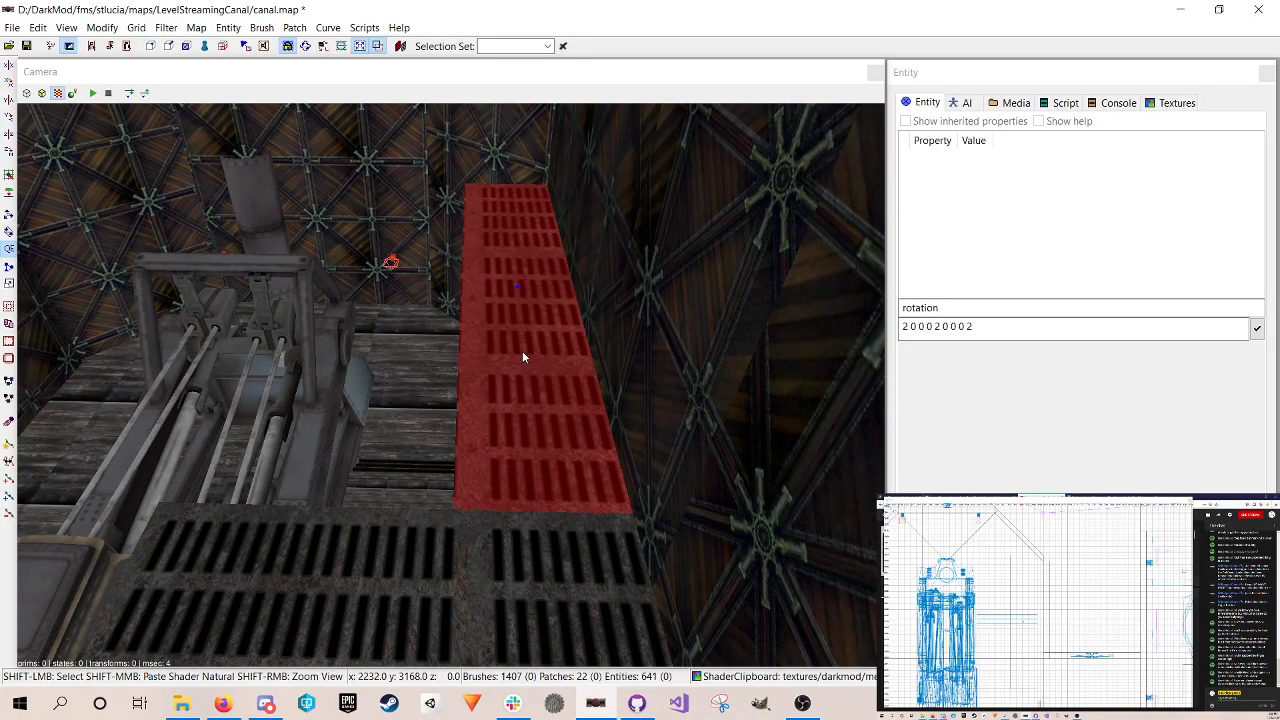
key(ctrl+Down)
key(ctrl+Down)
key(ctrl+Up)
key(ctrl+Up)
key(ctrl+Up)
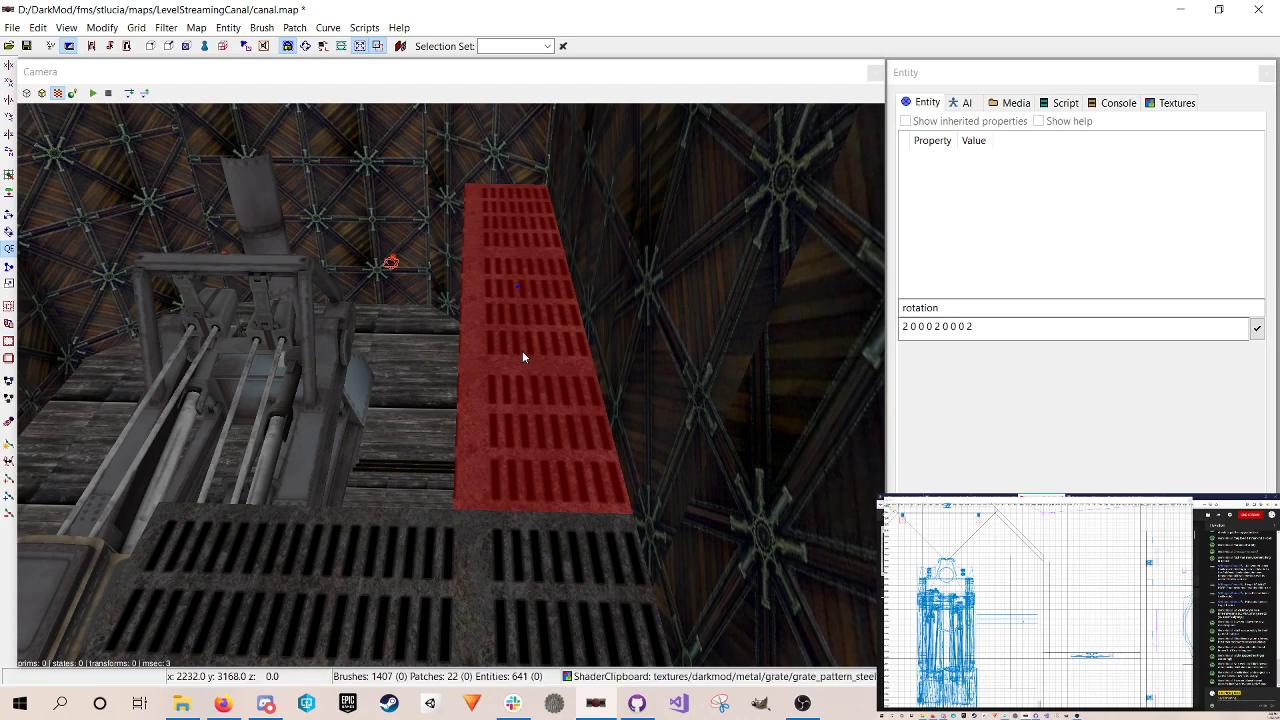
Step: Check the grate pattern where the side walkway meets the platform, clear the face selection and save the map
right_click(512, 334)
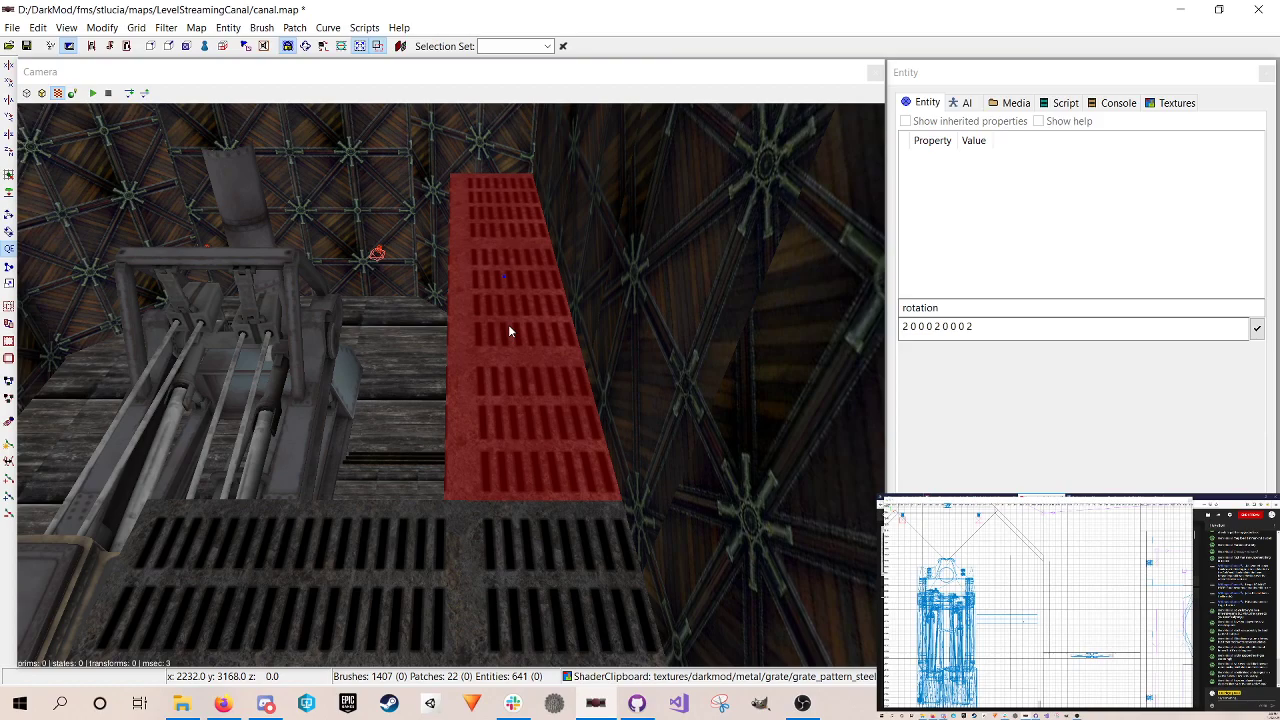
key(Left)
key(Left)
key(Right)
key(Right)
right_click(413, 300)
right_click(415, 294)
key(Escape)
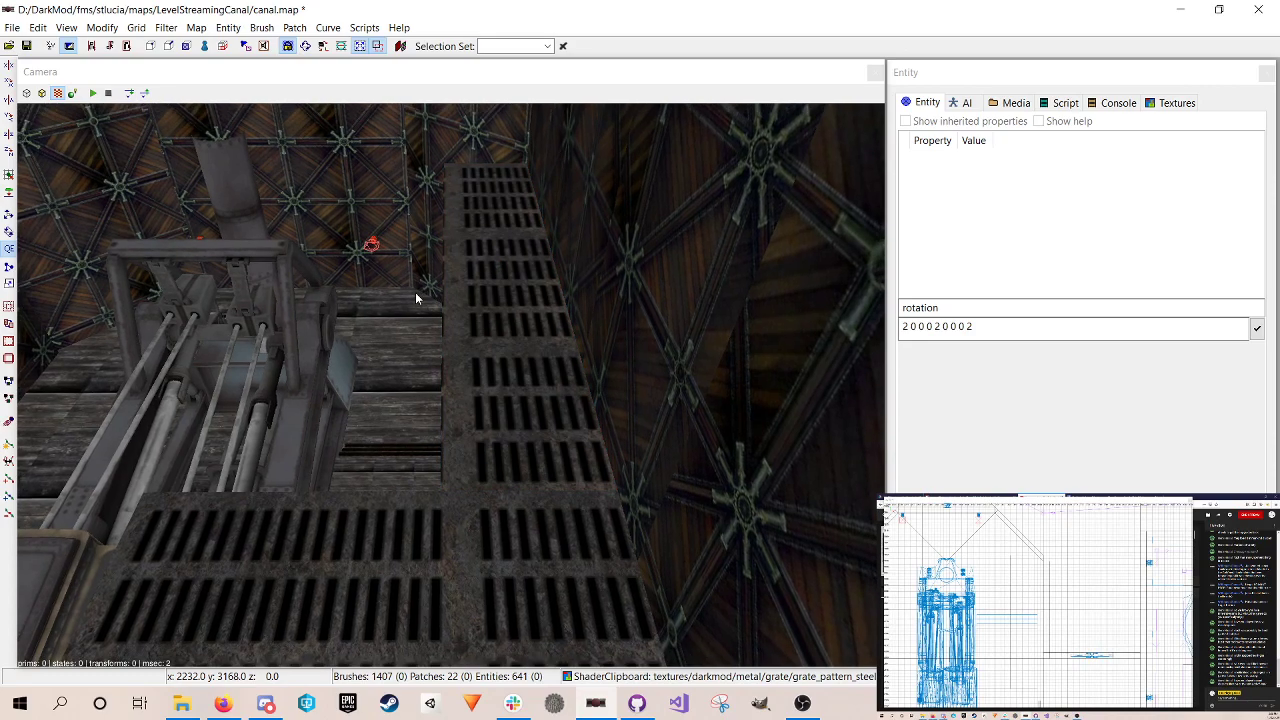
key(ctrl+s)
Step: Duplicate the side walkway brush and move the copy to the hall's far end beyond the machine
shift+click(460, 292)
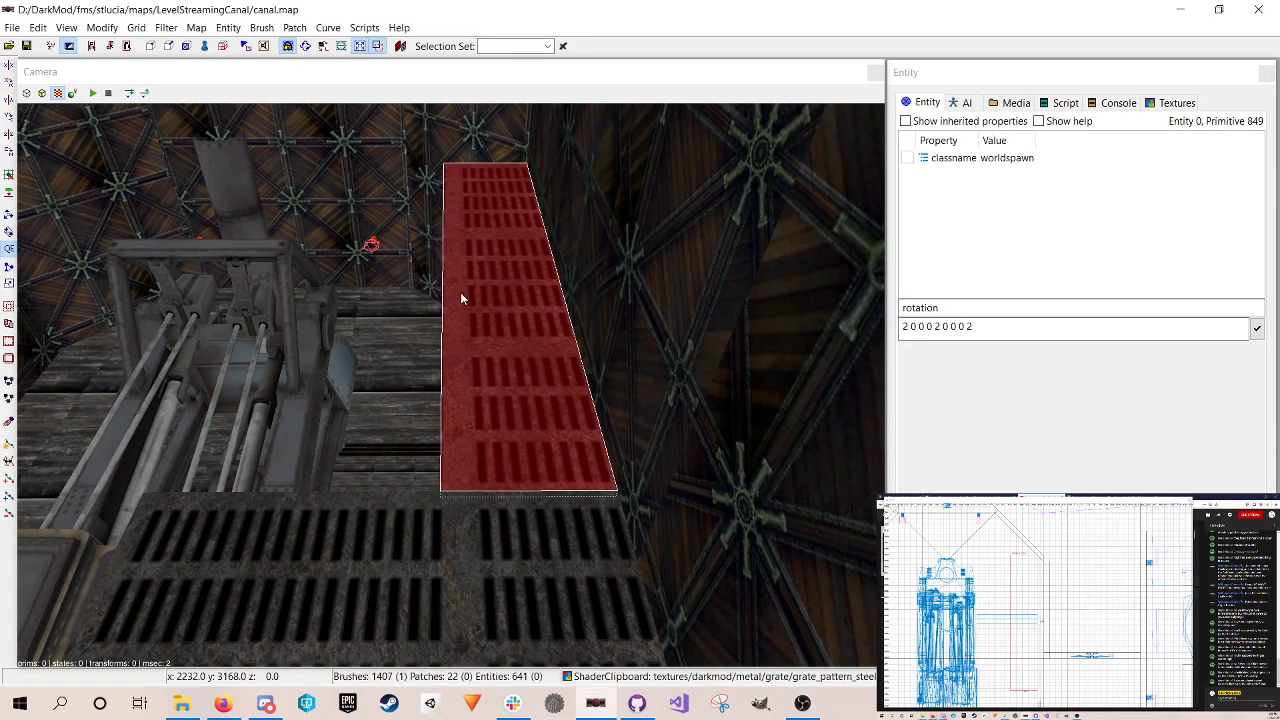
key(space)
mouse_move(1034, 622)
mouse_down()
mouse_move(985, 583)
mouse_move(997, 612)
mouse_move(1033, 603)
mouse_move(1039, 626)
mouse_up()
right_drag(1039, 626, 1038, 629)
drag(1045, 601, 1003, 679)
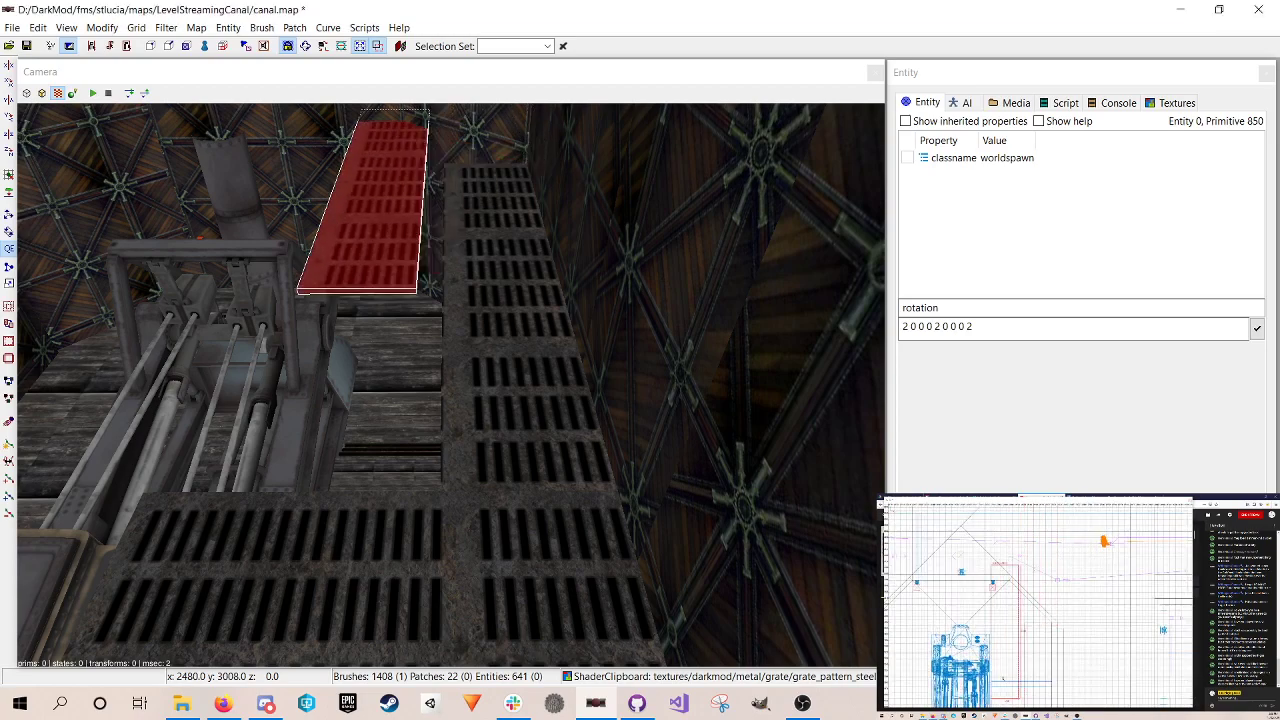
Step: Reshape the duplicated walkway by shortening its length and widening it across the far wall behind the machine
right_drag(997, 621, 1002, 614)
drag(1013, 608, 1005, 633)
drag(1012, 690, 1007, 580)
right_drag(1005, 587, 1050, 624)
drag(1043, 578, 961, 583)
Step: Duplicate the far-end walkway and place the copy at the opposite side wall, across the machine from the first walkway
mouse_move(1010, 590)
right_down()
mouse_move(978, 573)
mouse_move(942, 579)
mouse_move(1076, 568)
mouse_move(1062, 551)
right_up()
key(space)
mouse_move(1058, 553)
mouse_down()
mouse_move(1033, 591)
mouse_move(1000, 598)
mouse_move(1005, 588)
mouse_up()
right_drag(976, 606, 974, 532)
Step: Undo the last drag on the new walkway copy and lengthen it along the opposite side wall beside the machine
mouse_move(979, 532)
mouse_down()
mouse_move(982, 596)
mouse_move(983, 572)
mouse_up()
key(ctrl+z)
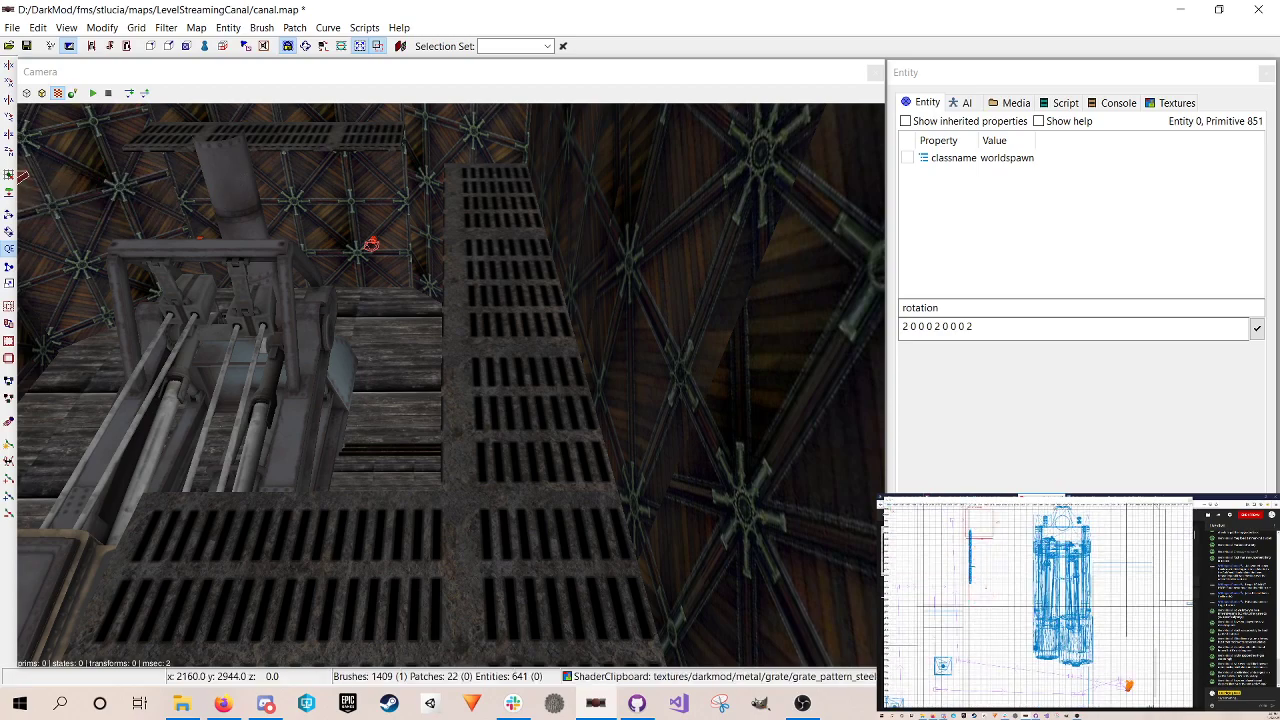
right_drag(979, 543, 985, 571)
drag(985, 571, 986, 643)
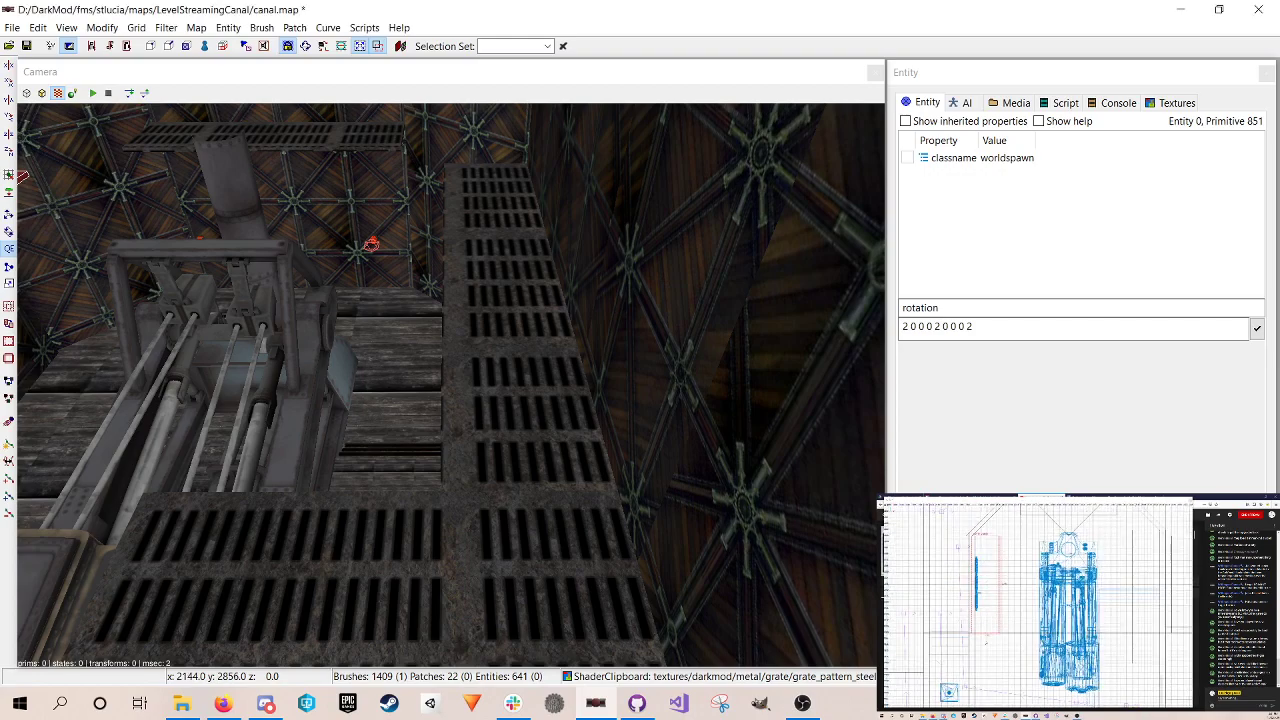
Step: Nudge the selected steel grate walkway on the wall beside the gears slightly toward the machine
right_click(231, 494)
right_click(228, 494)
right_click(278, 480)
right_click(282, 481)
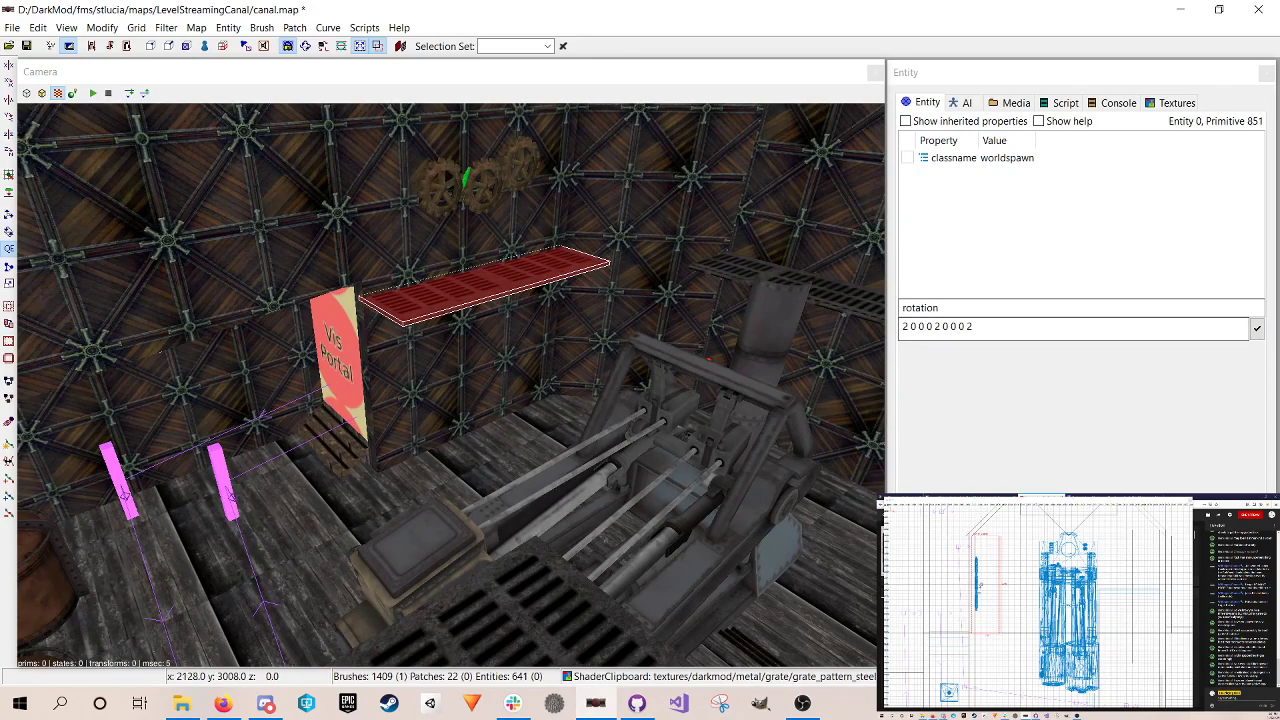
drag(986, 584, 989, 584)
mouse_move(989, 584)
right_down()
mouse_move(986, 619)
mouse_move(1003, 573)
right_up()
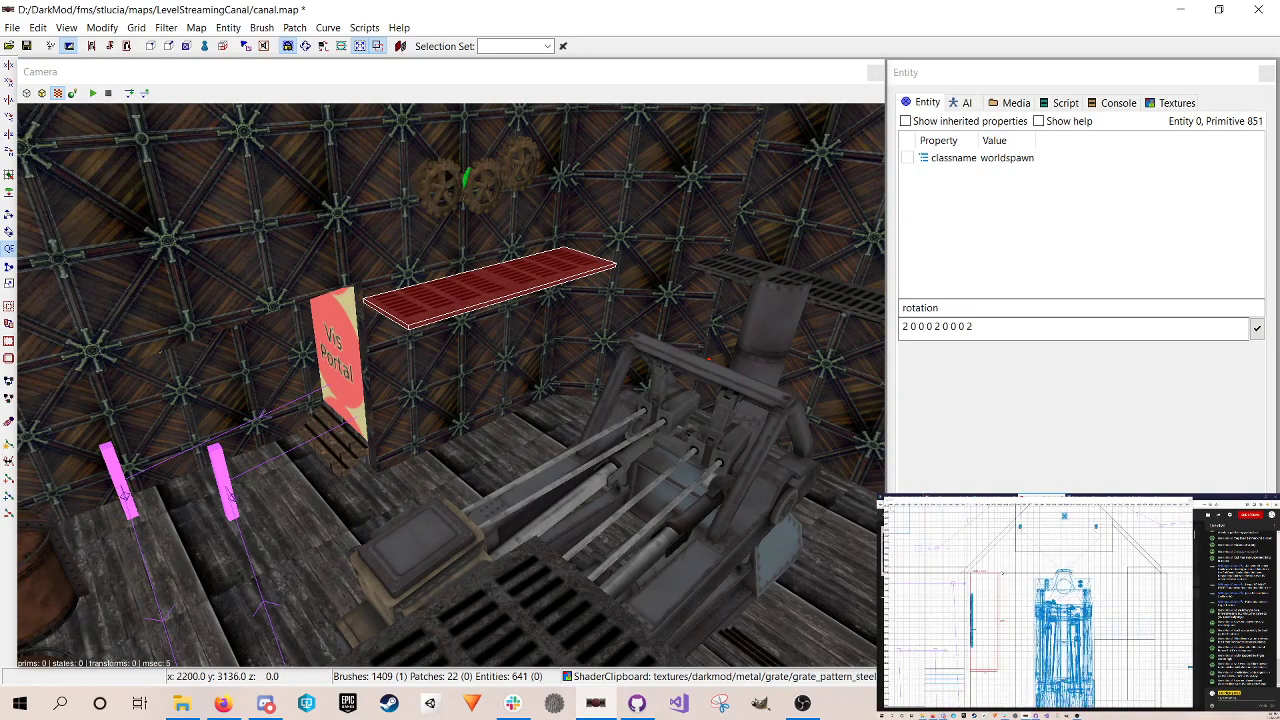
Step: Duplicate the grate walkway and place the copy end to end with the original, toward the room's corner
key(space)
drag(986, 645, 985, 545)
right_drag(985, 545, 974, 596)
Step: Reshape the copied grate by moving its far vertices so it runs along the diagonal corner wall to the adjoining walkway
key(v)
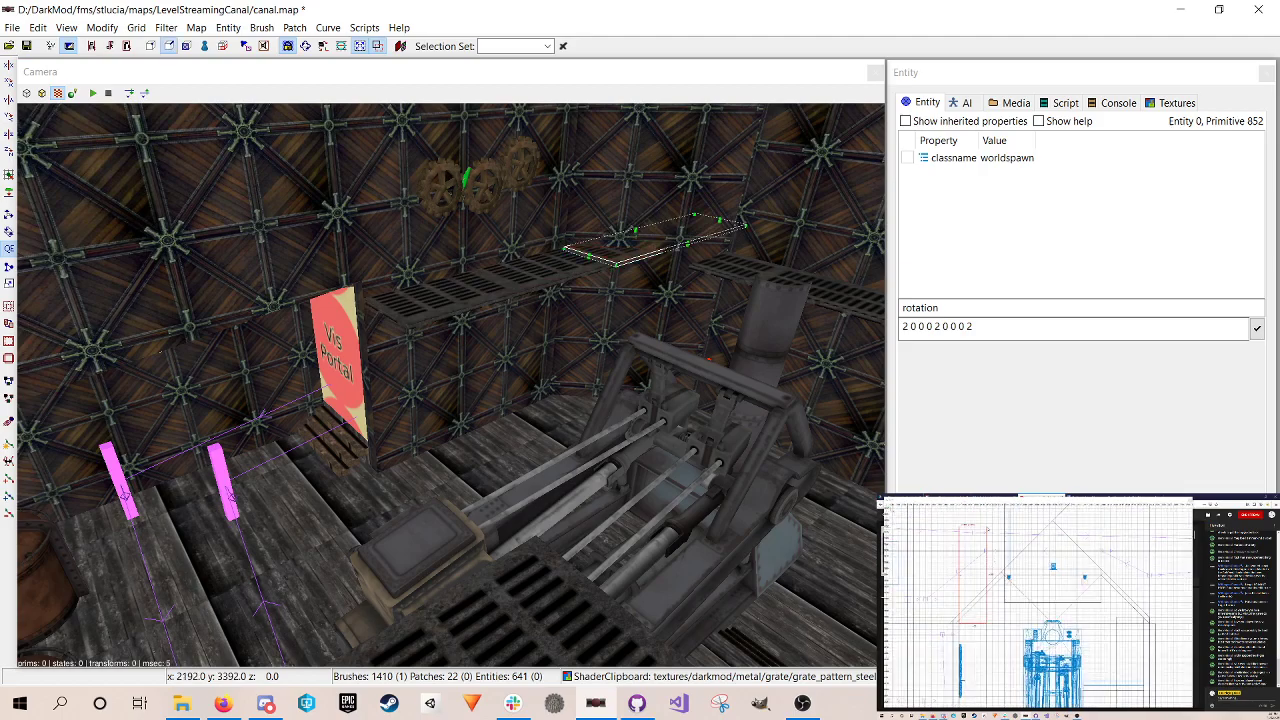
shift+click(988, 529)
key(w)
drag(988, 529, 1004, 601)
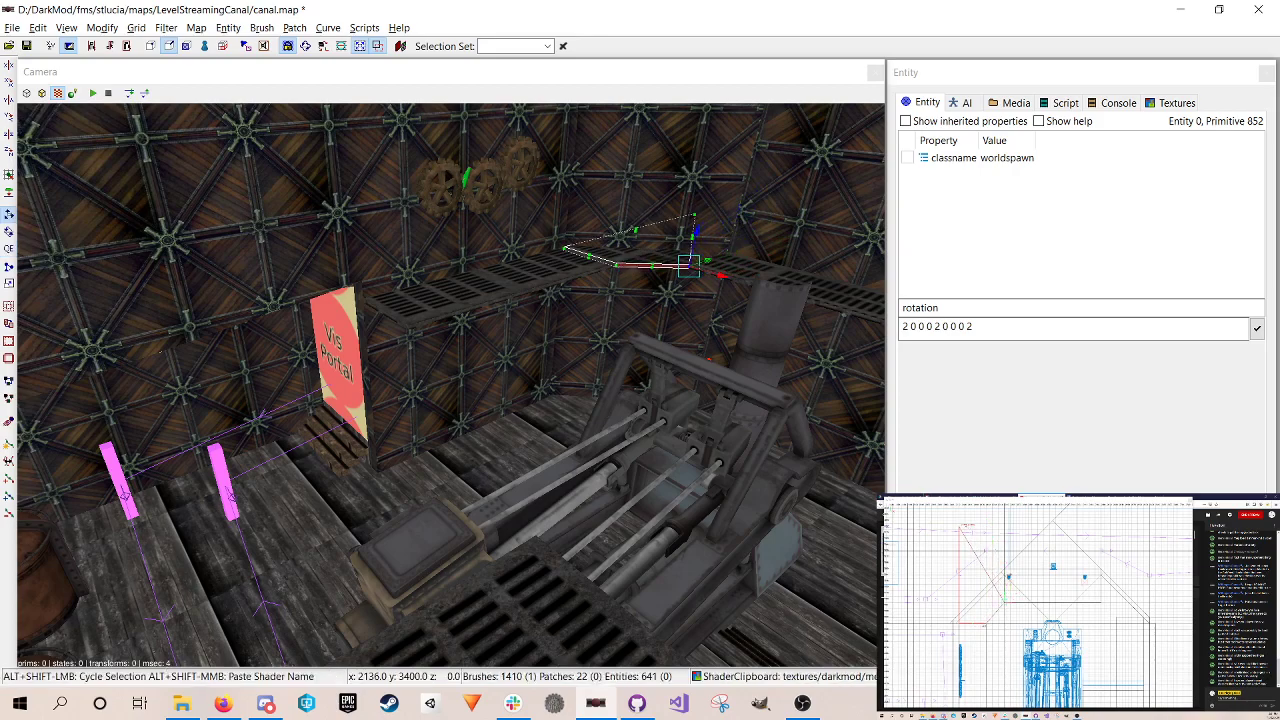
alt+shift+click(960, 528)
drag(960, 528, 1005, 575)
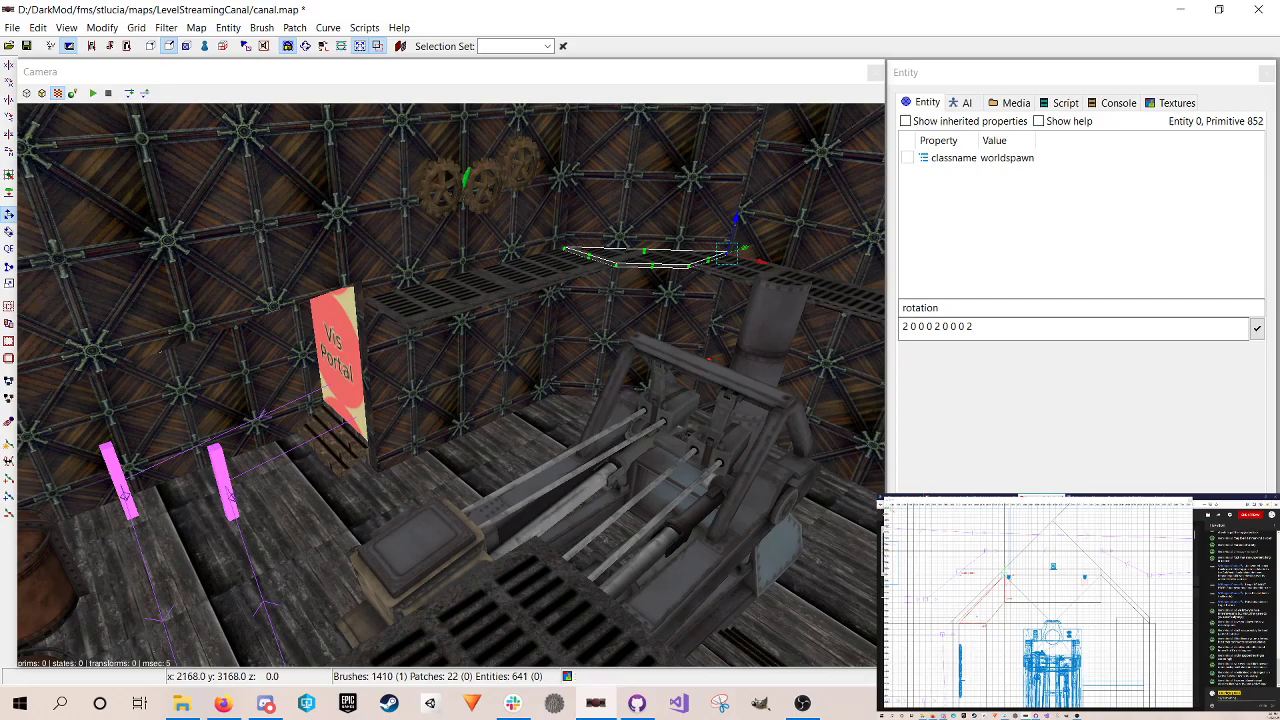
Step: Examine how the angled grate meets the diagonal wall and both neighbouring walkways, and end its vertex editing
right_click(686, 272)
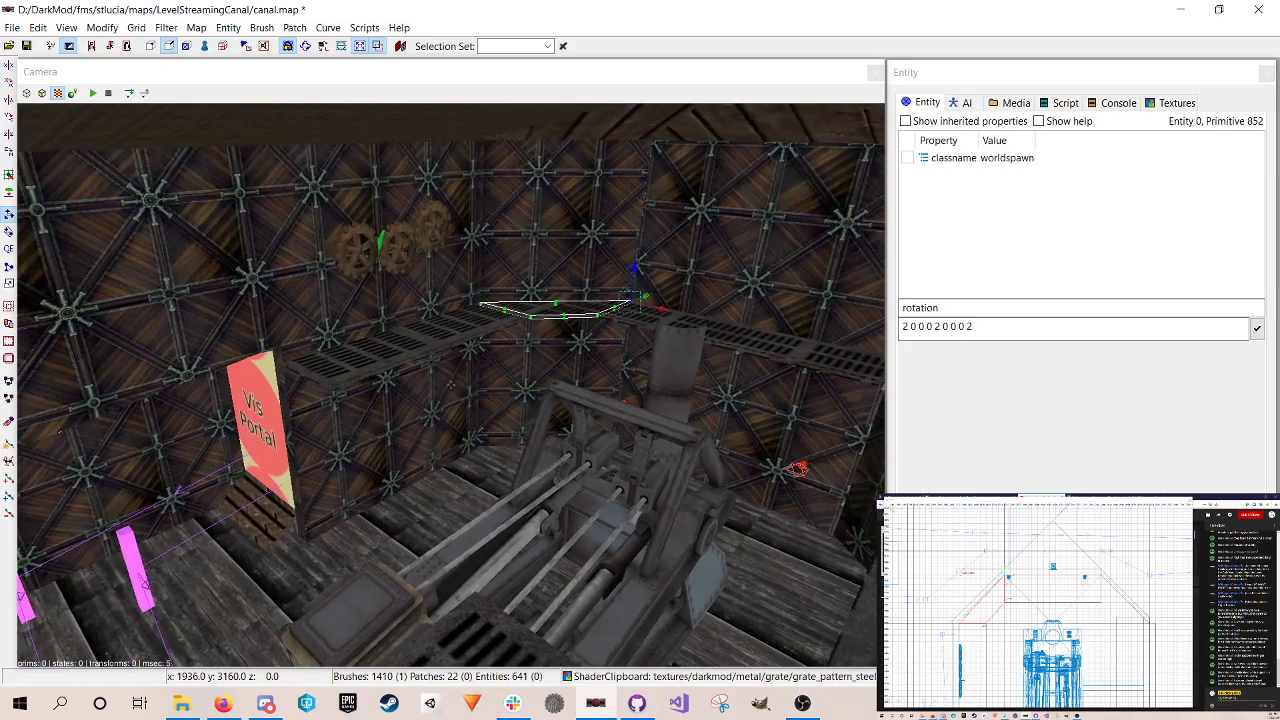
key(Up)
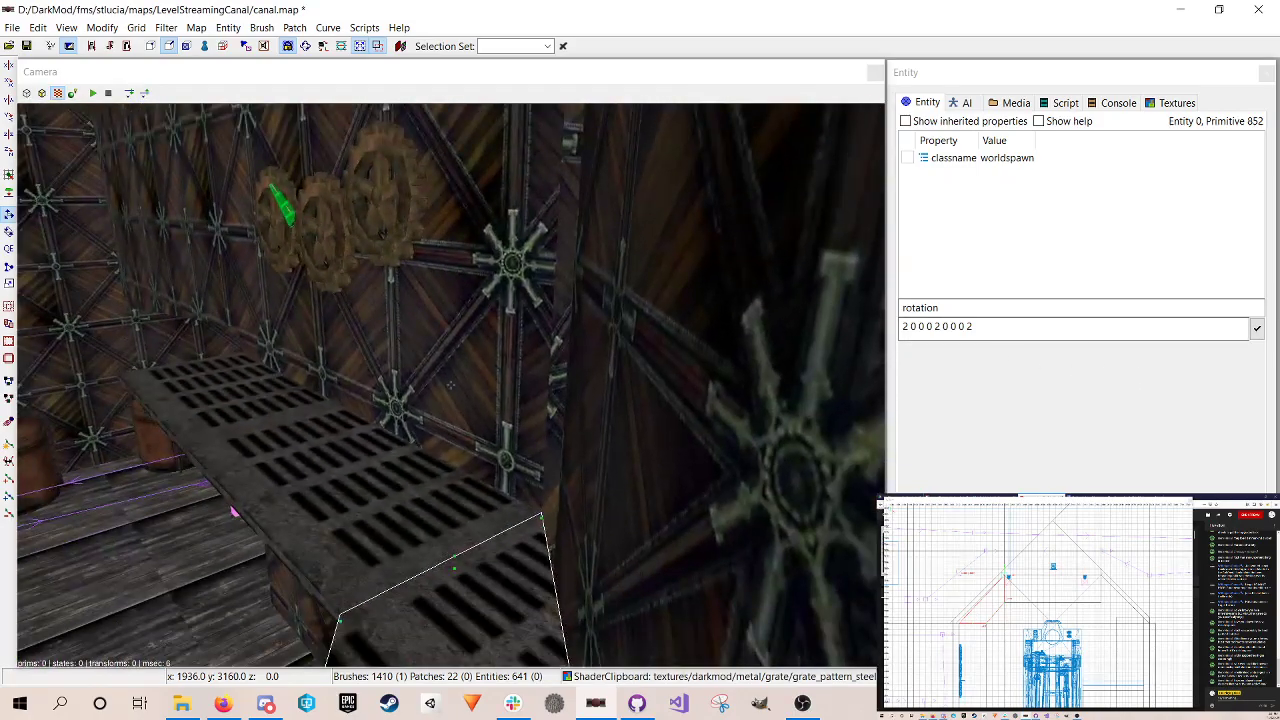
key(Up)
key(Down)
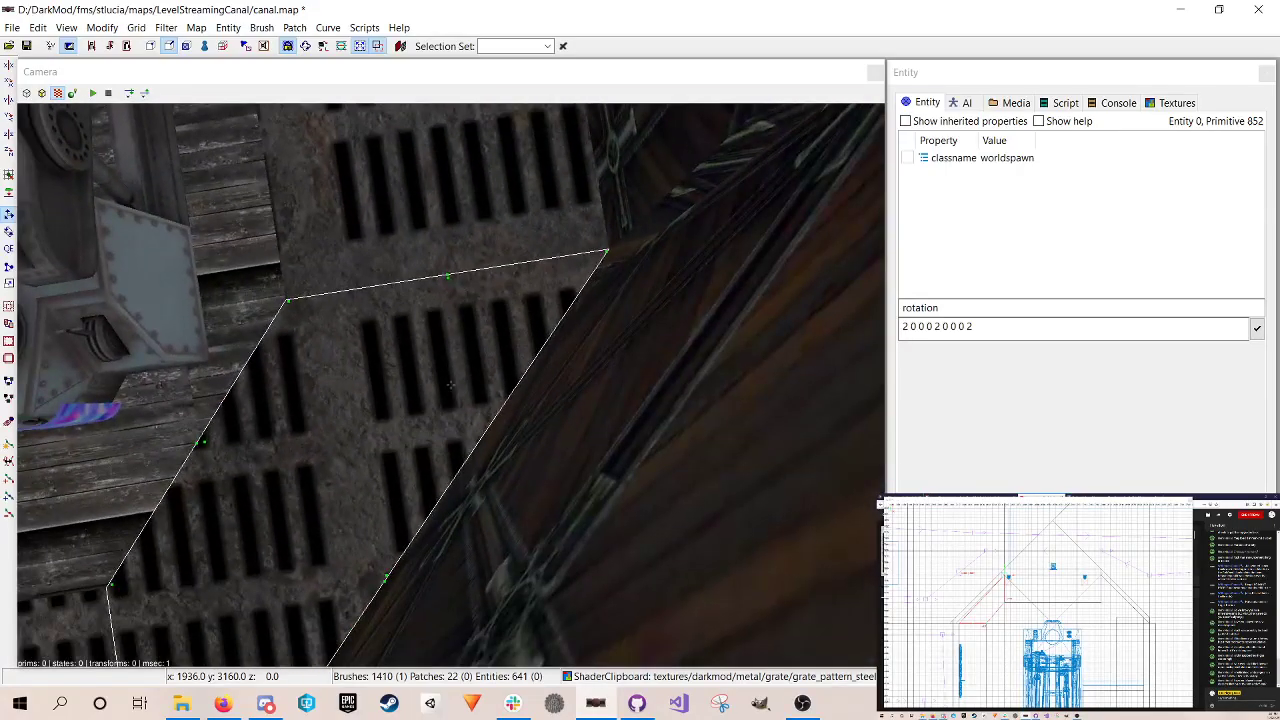
key(Right)
key(Left)
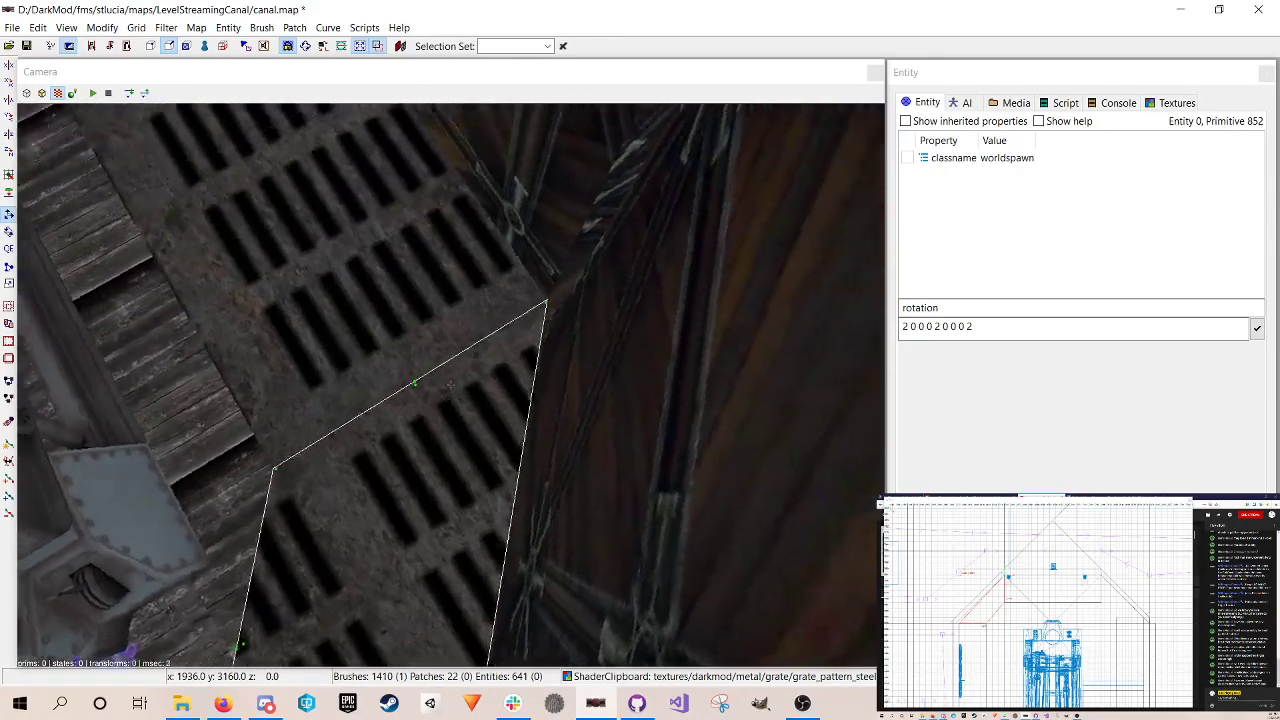
key(Right)
key(Left)
key(Up)
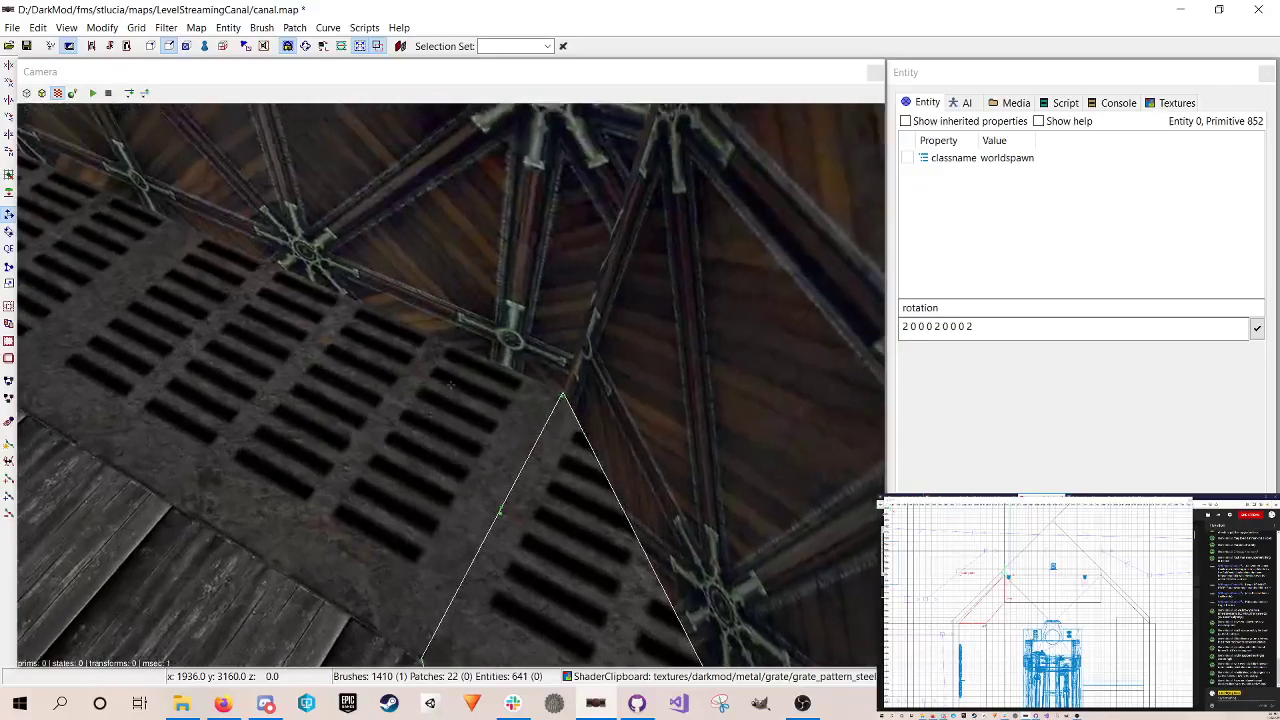
key(Down)
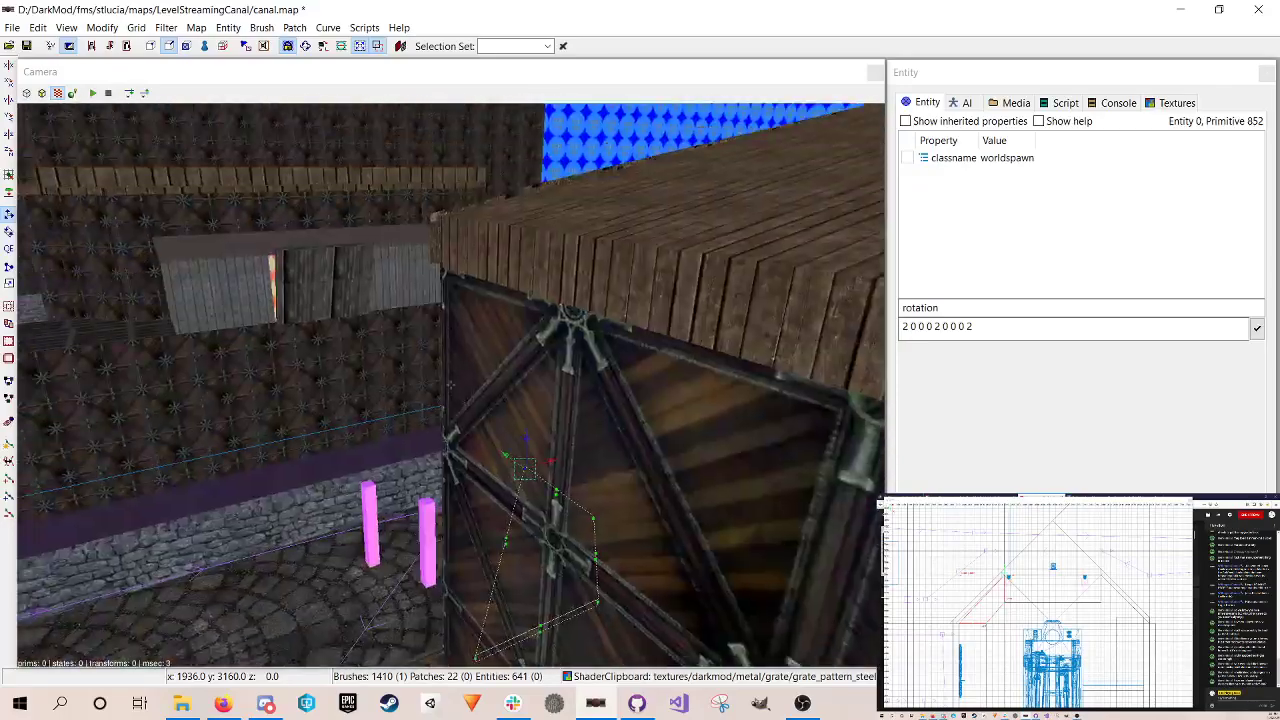
key(Up)
key(Down)
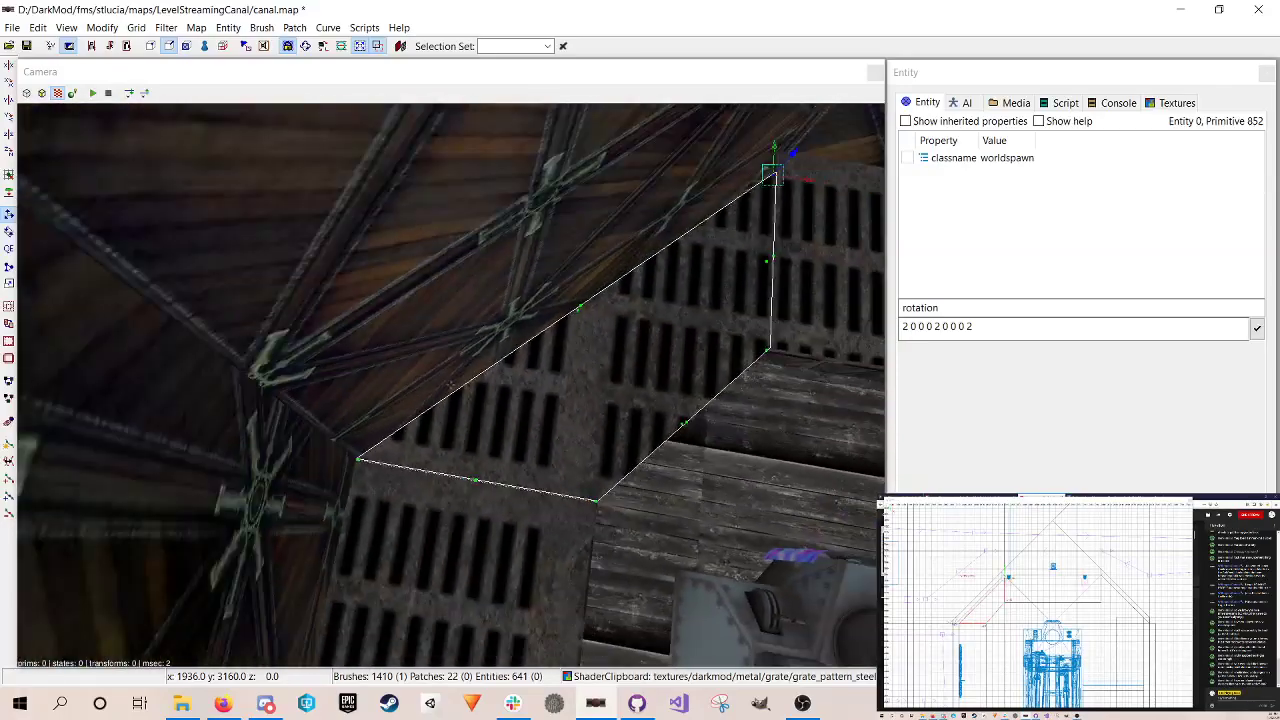
right_click(685, 273)
key(Escape)
key(Escape)
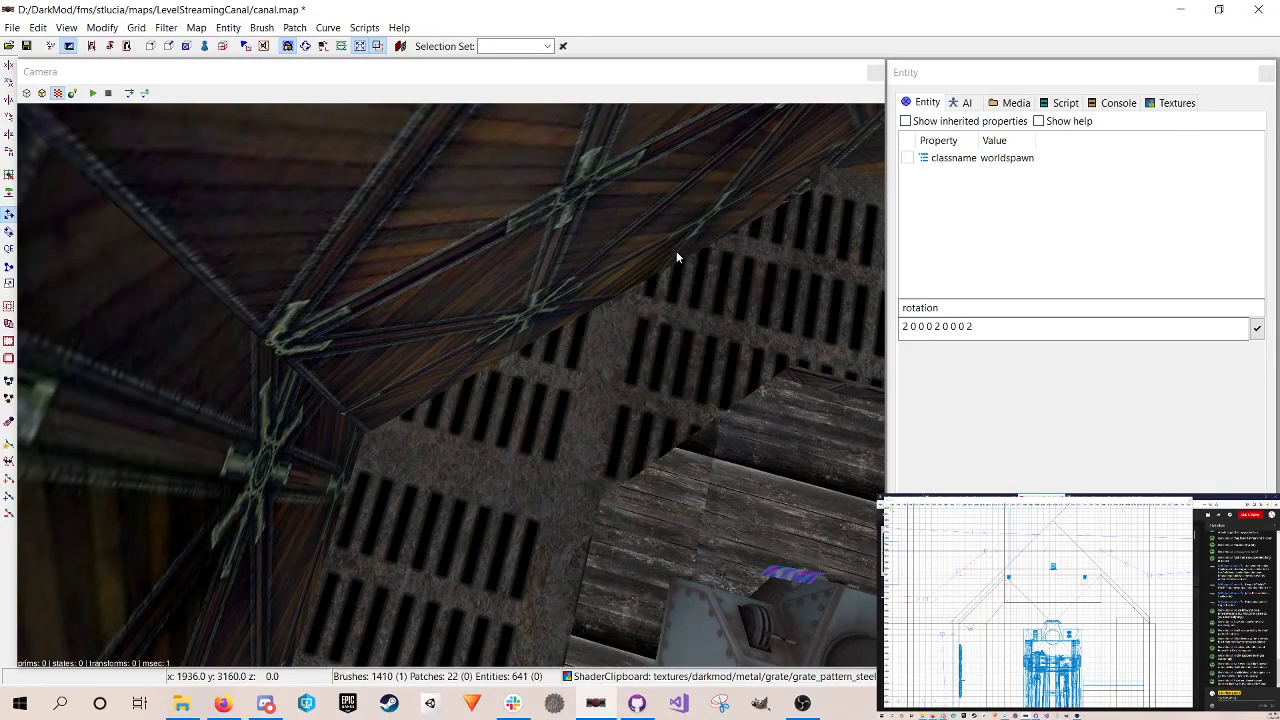
Step: Move the angled grate's outer corner vertex further into the diagonal wall and save the map
right_click(642, 247)
right_click(602, 321)
shift+click(278, 339)
key(Escape)
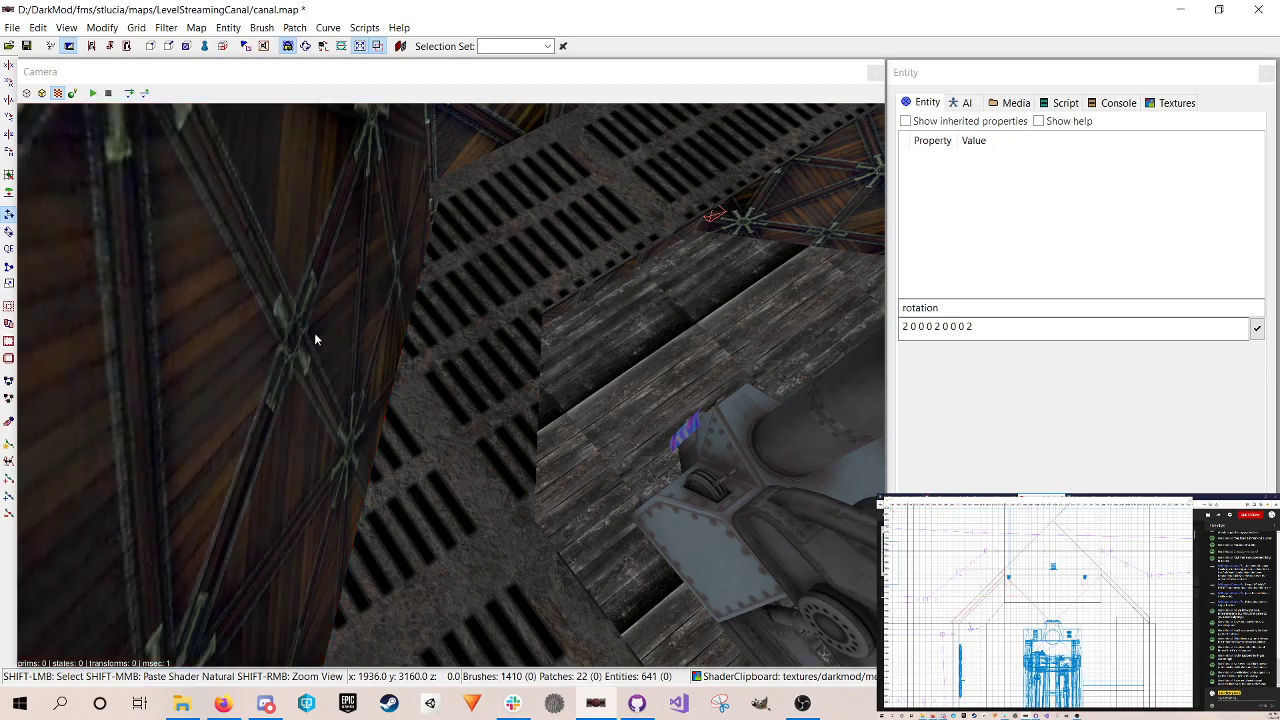
shift+click(454, 303)
key(v)
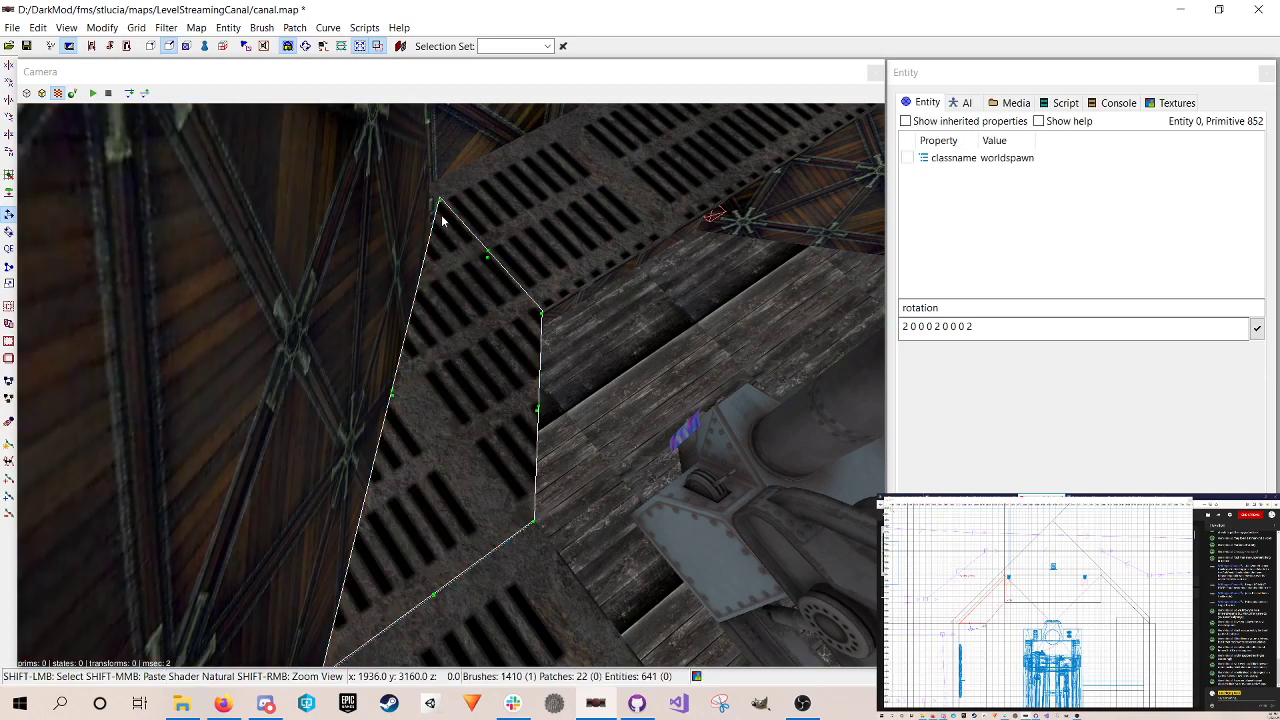
shift+click(440, 205)
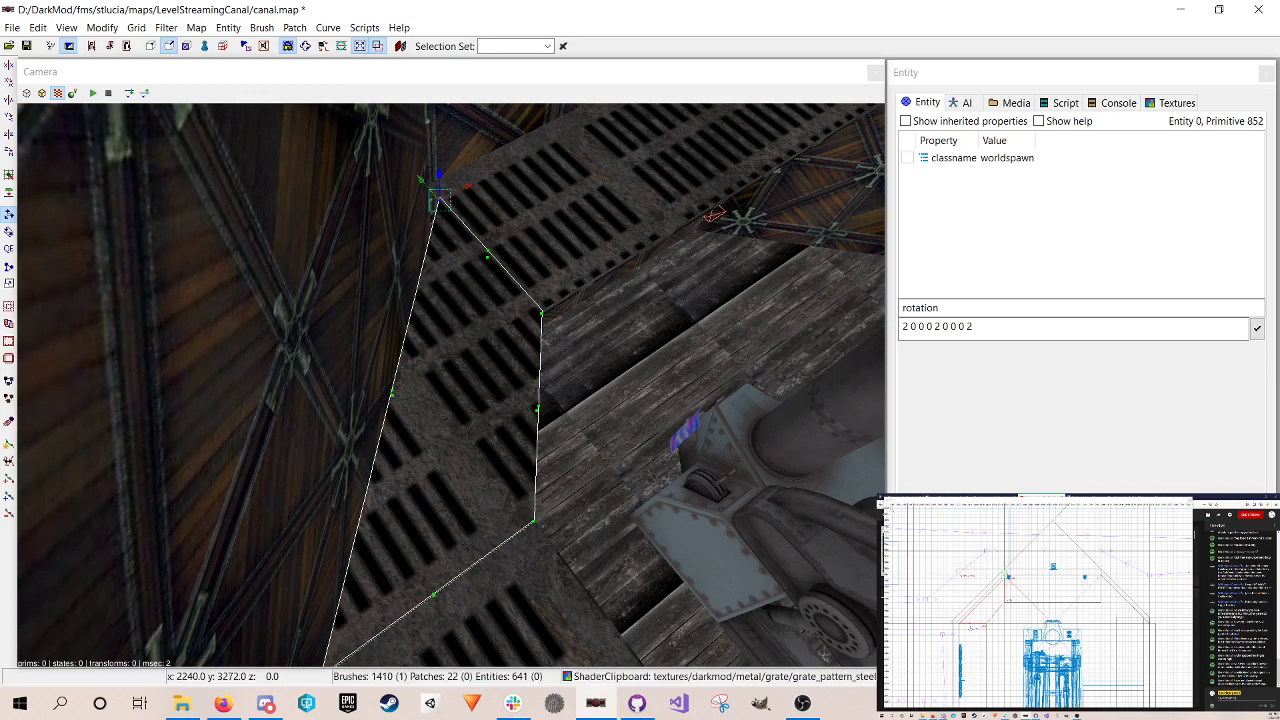
drag(440, 198, 428, 187)
key(v)
key(Escape)
key(ctrl+s)
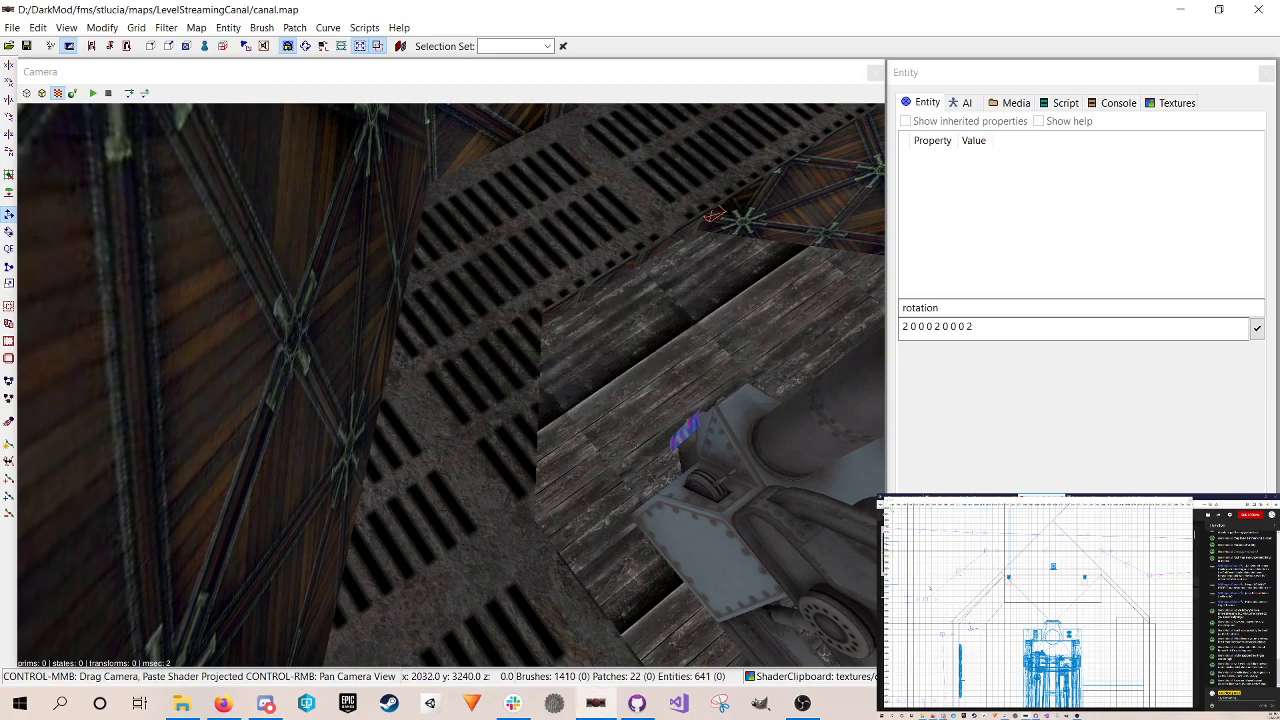
Step: Split the diagonal wall brush near its corner with the clipper and delete the narrow cut-off strip
right_click(304, 244)
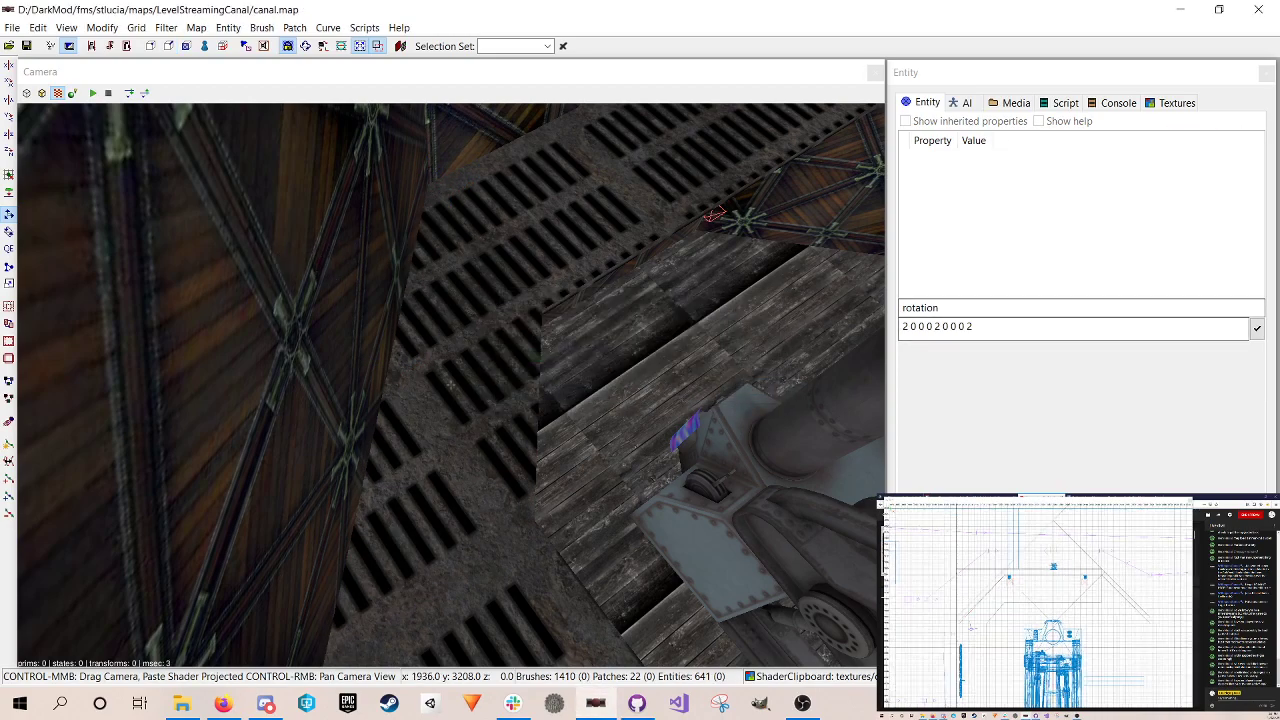
scroll(451, 385, down, 4)
scroll(451, 385, up, 5)
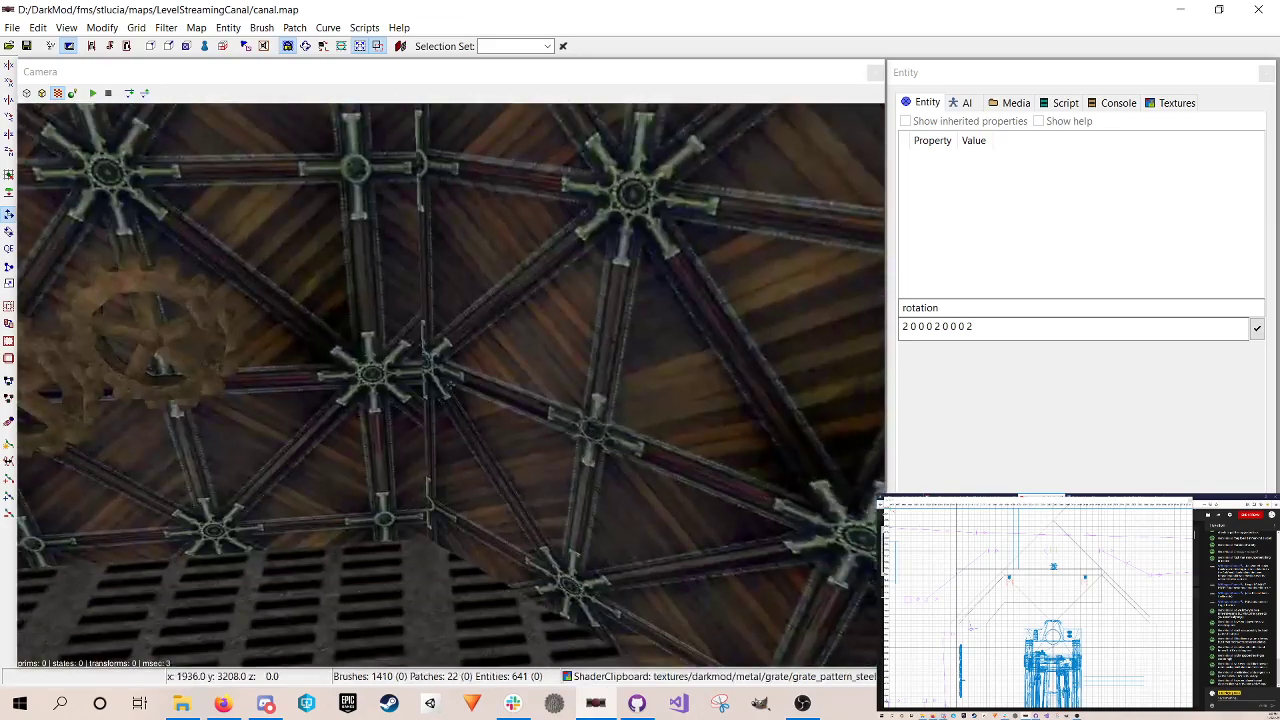
right_click(406, 273)
shift+click(573, 411)
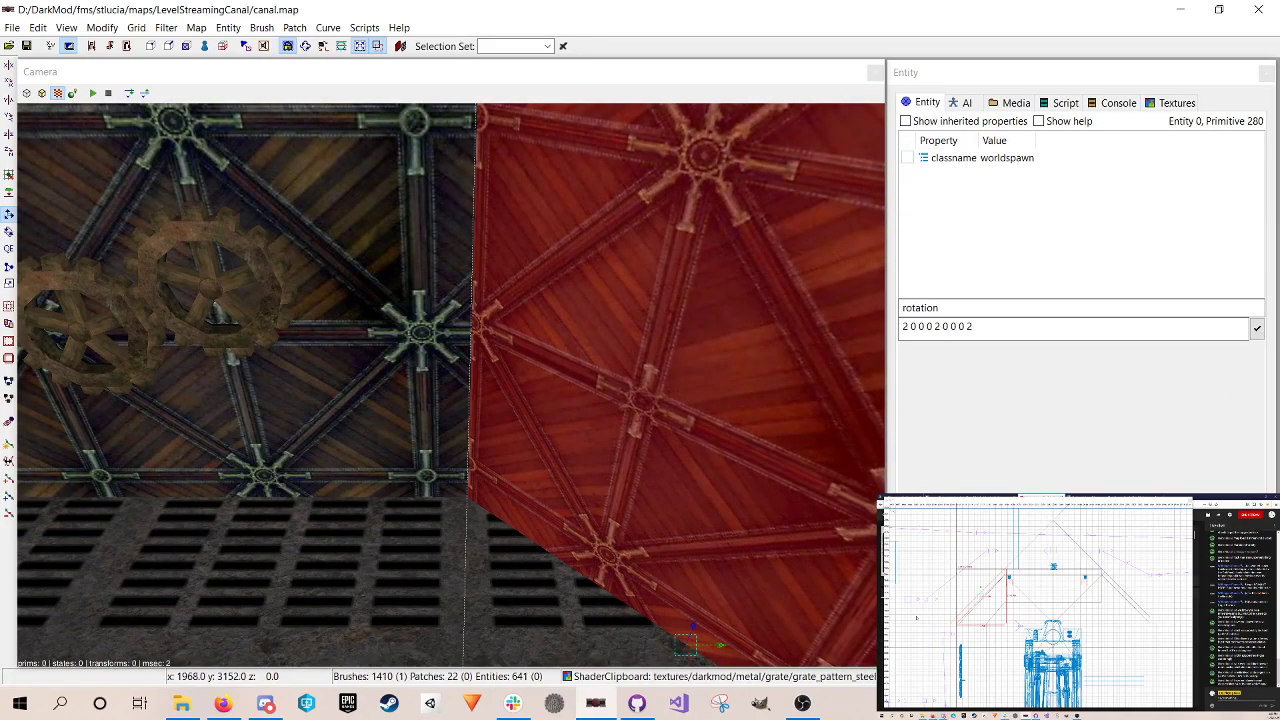
scroll(1034, 604, up, 2)
right_drag(1034, 604, 1057, 578)
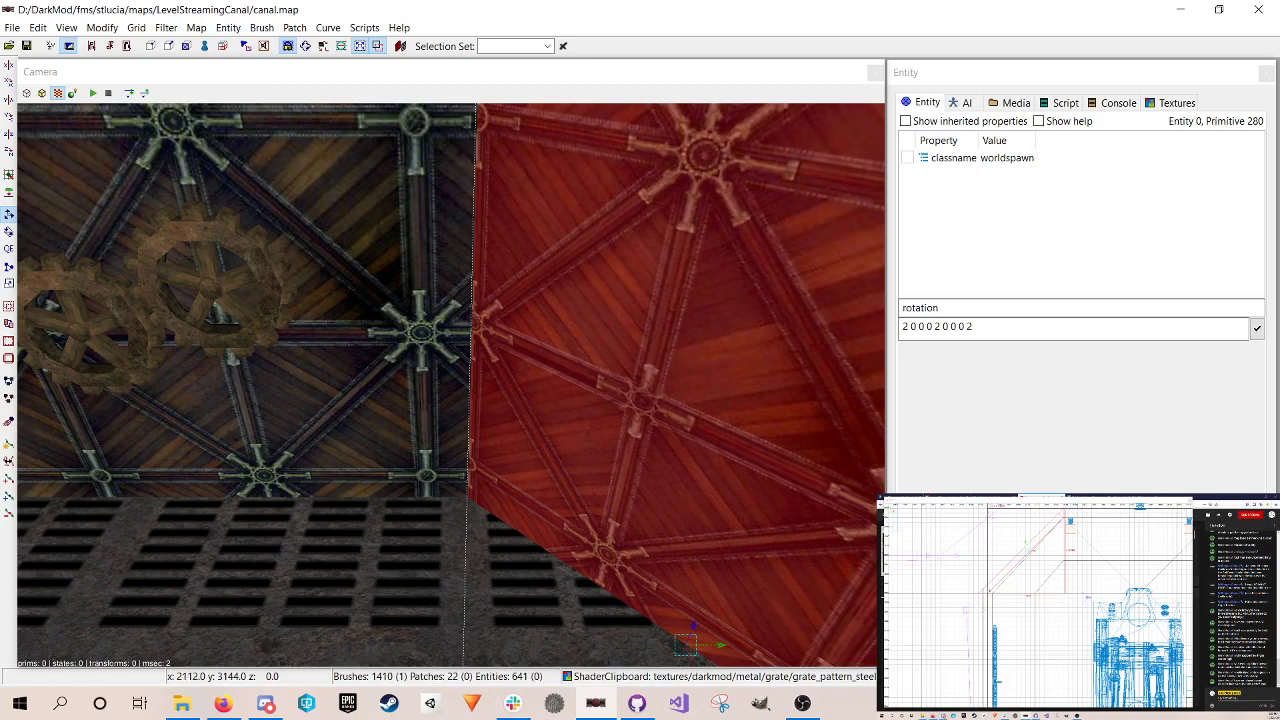
key(x)
click(507, 532)
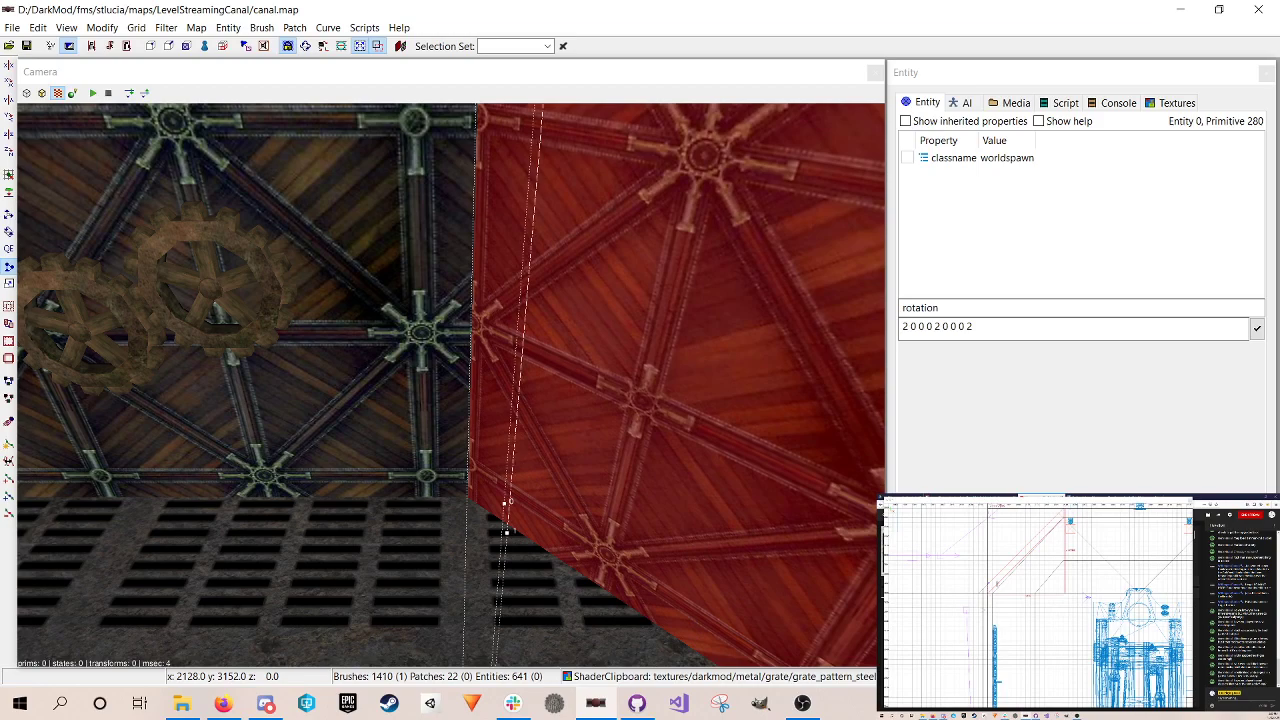
key(shift+Return)
shift+click(487, 290)
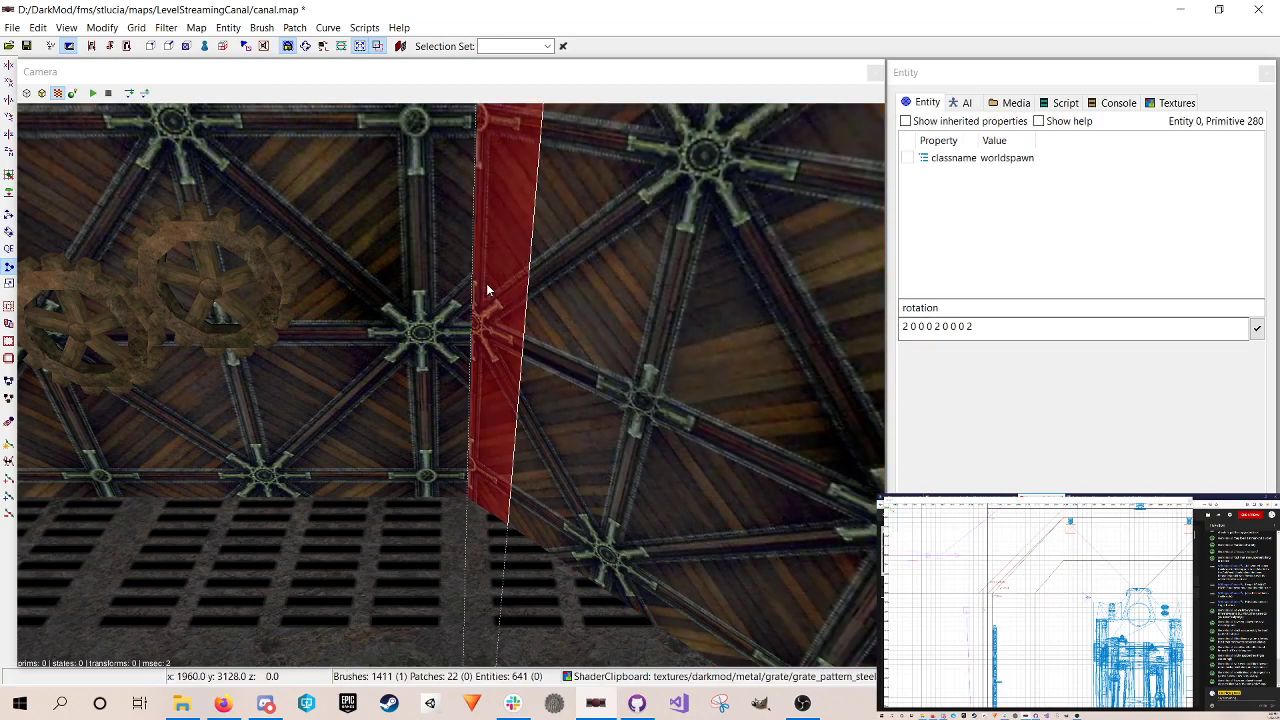
key(Delete)
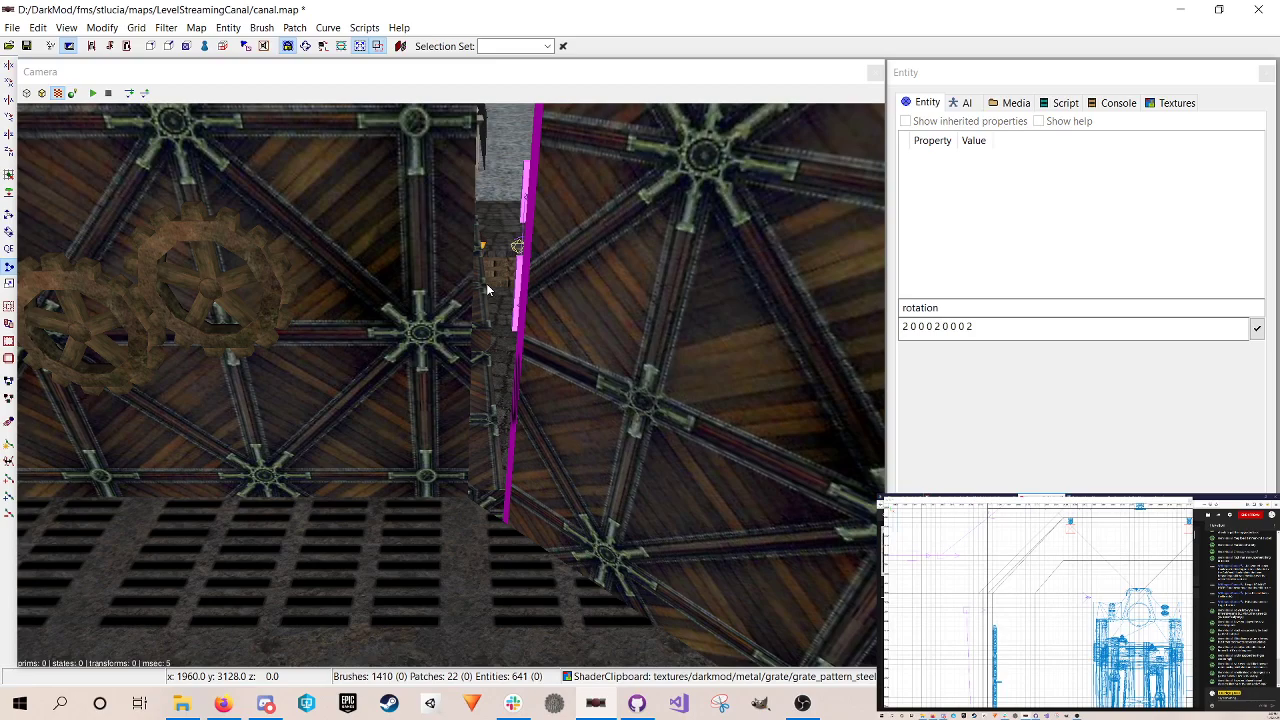
Step: Examine the opening at the corner of the diagonal wall from inside and outside the building
right_click(487, 285)
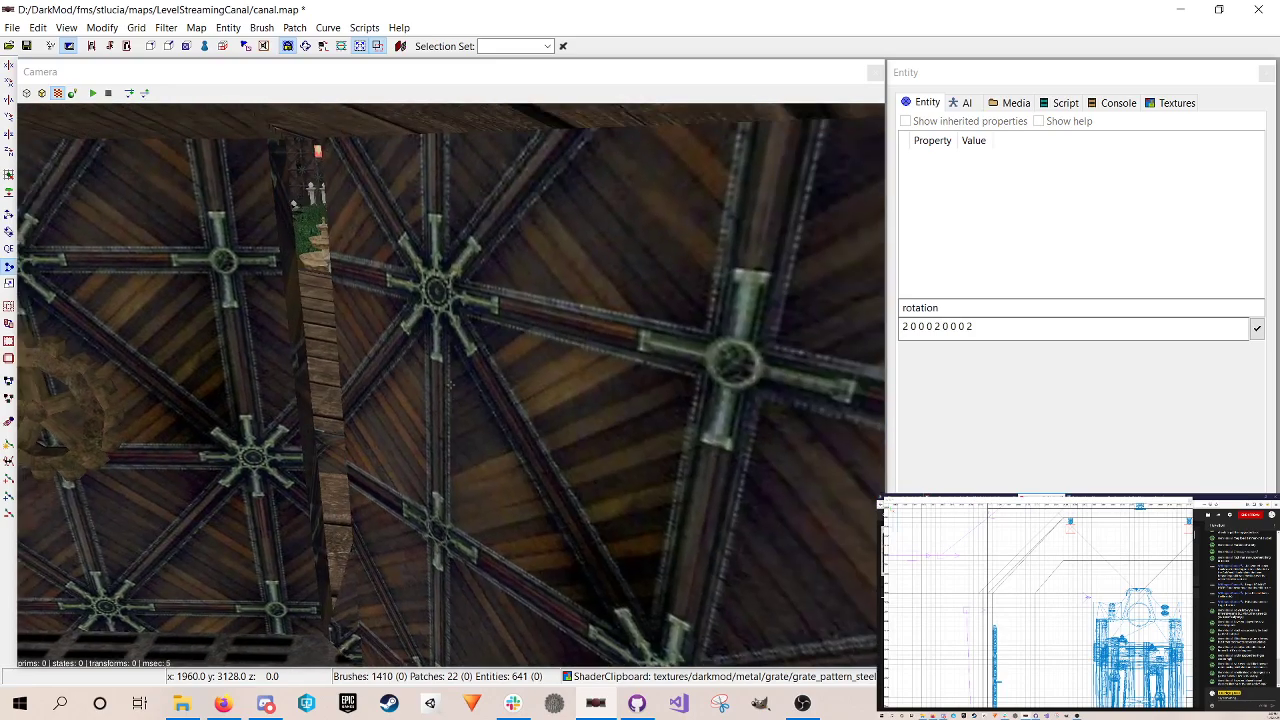
key(Left)
key(Right)
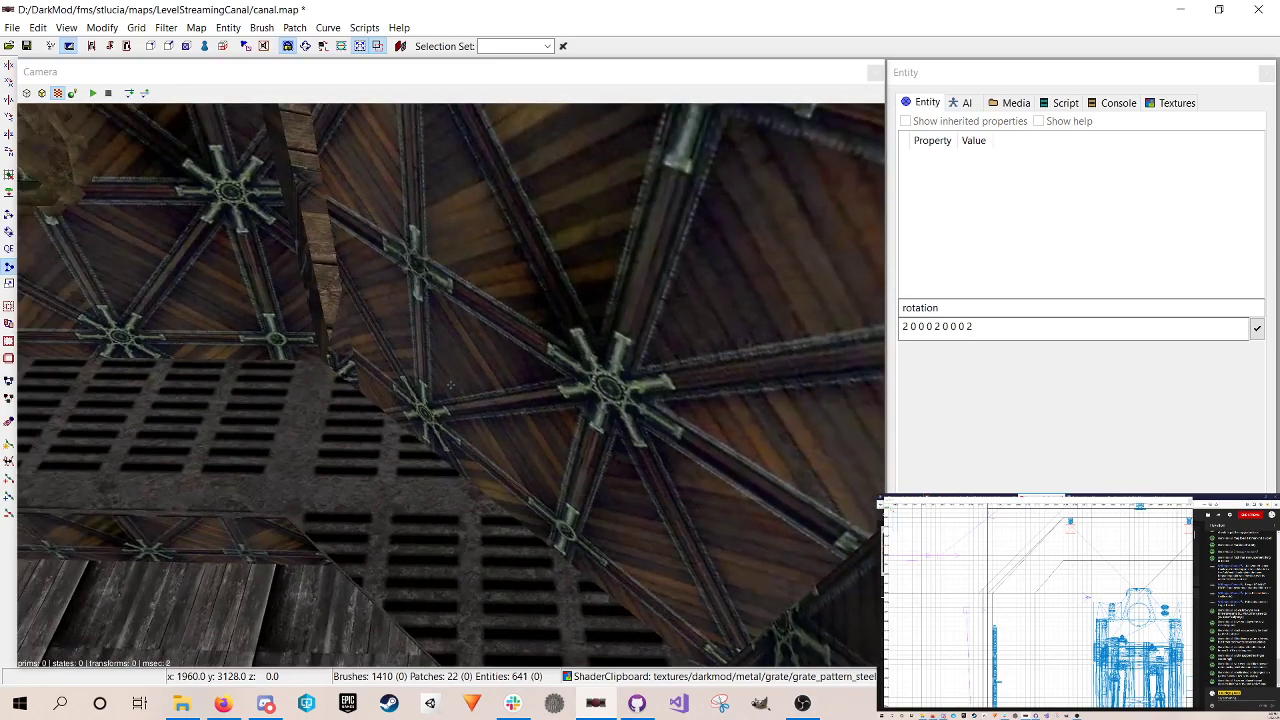
key(Up)
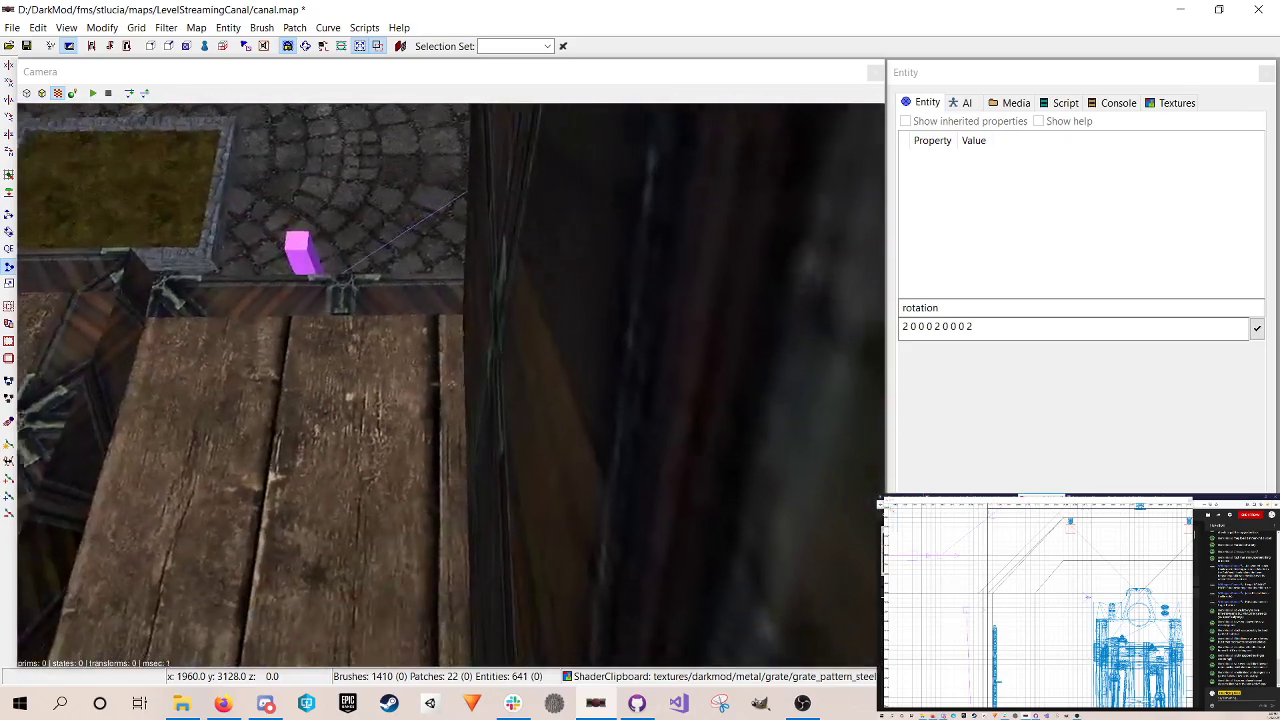
key(Up)
key(Down)
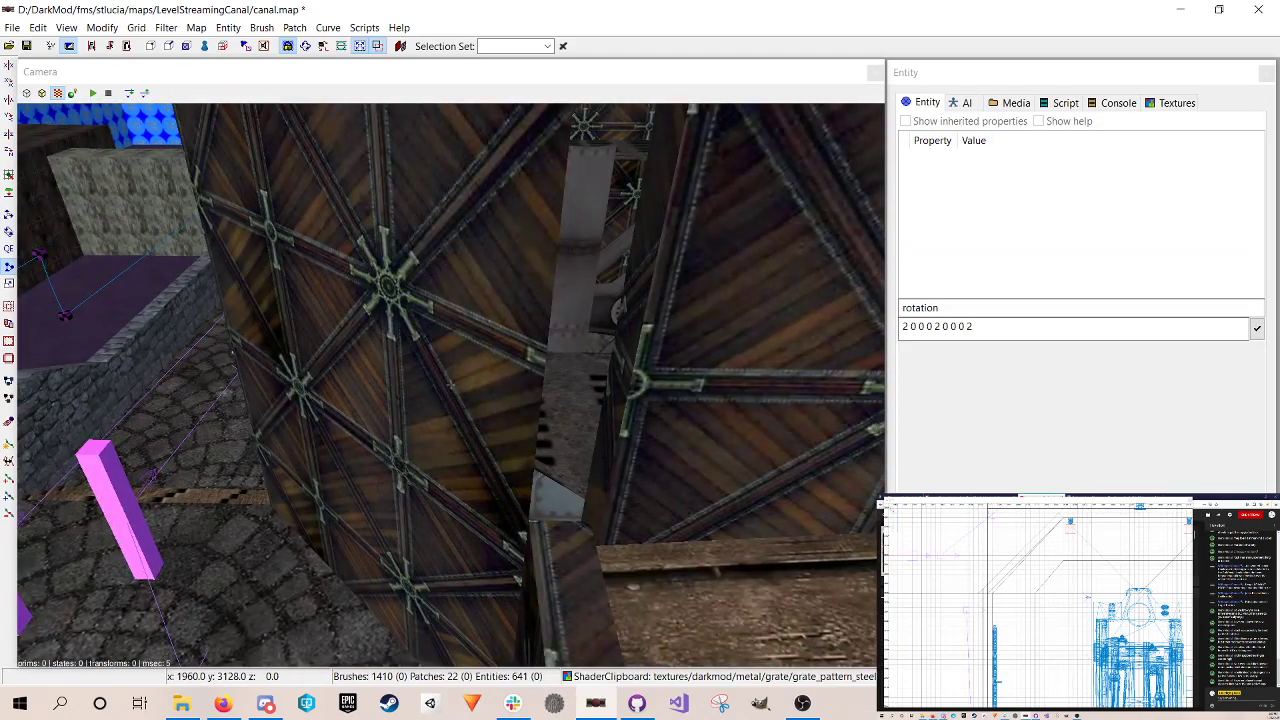
key(Up)
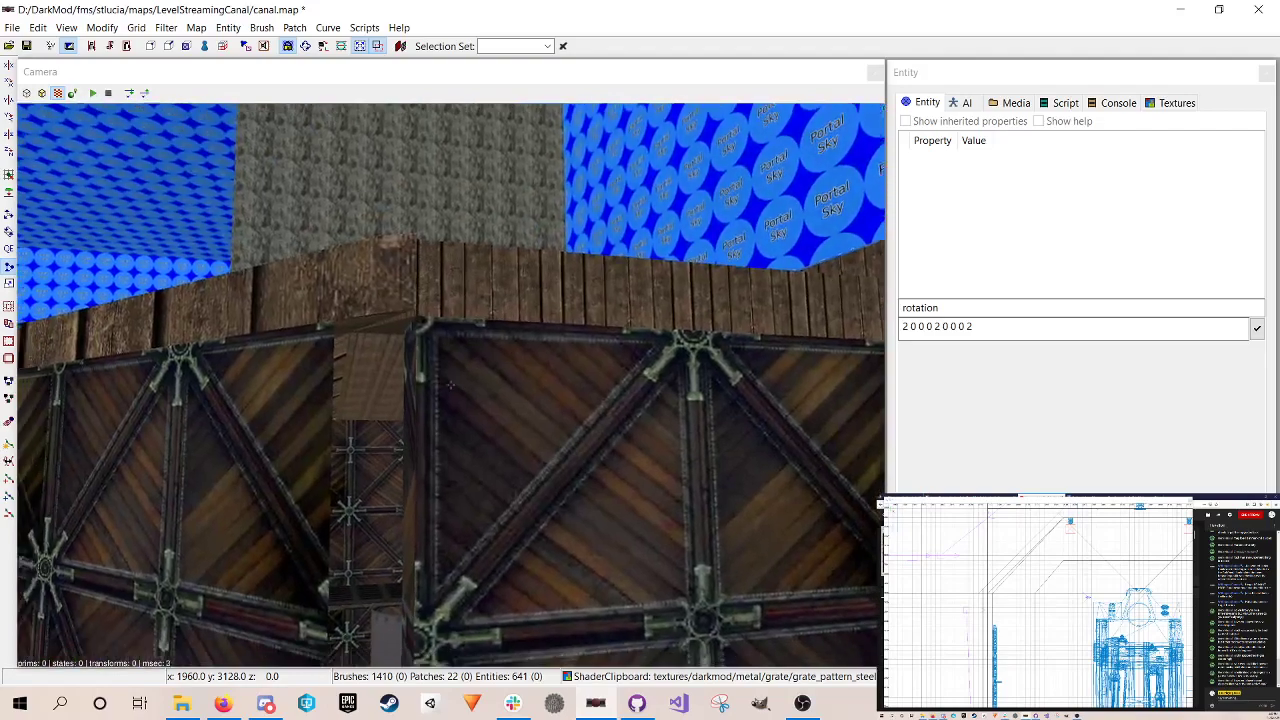
Step: Undo the strip's deletion and the clipping of the diagonal wall, and save the map
right_click(487, 285)
key(ctrl+z)
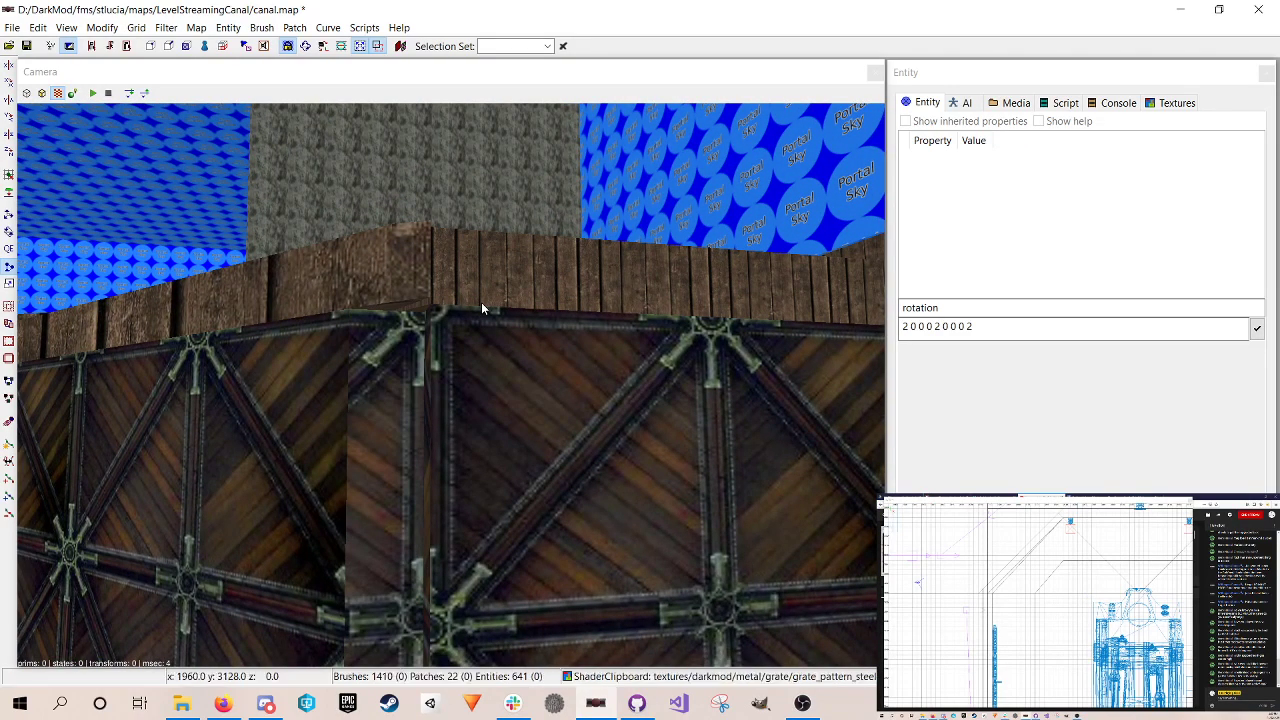
shift+click(396, 418)
key(Escape)
key(ctrl+s)
Step: Move the diagonal wall brush's corner edge slightly inward where it meets the straight side wall
shift+click(468, 423)
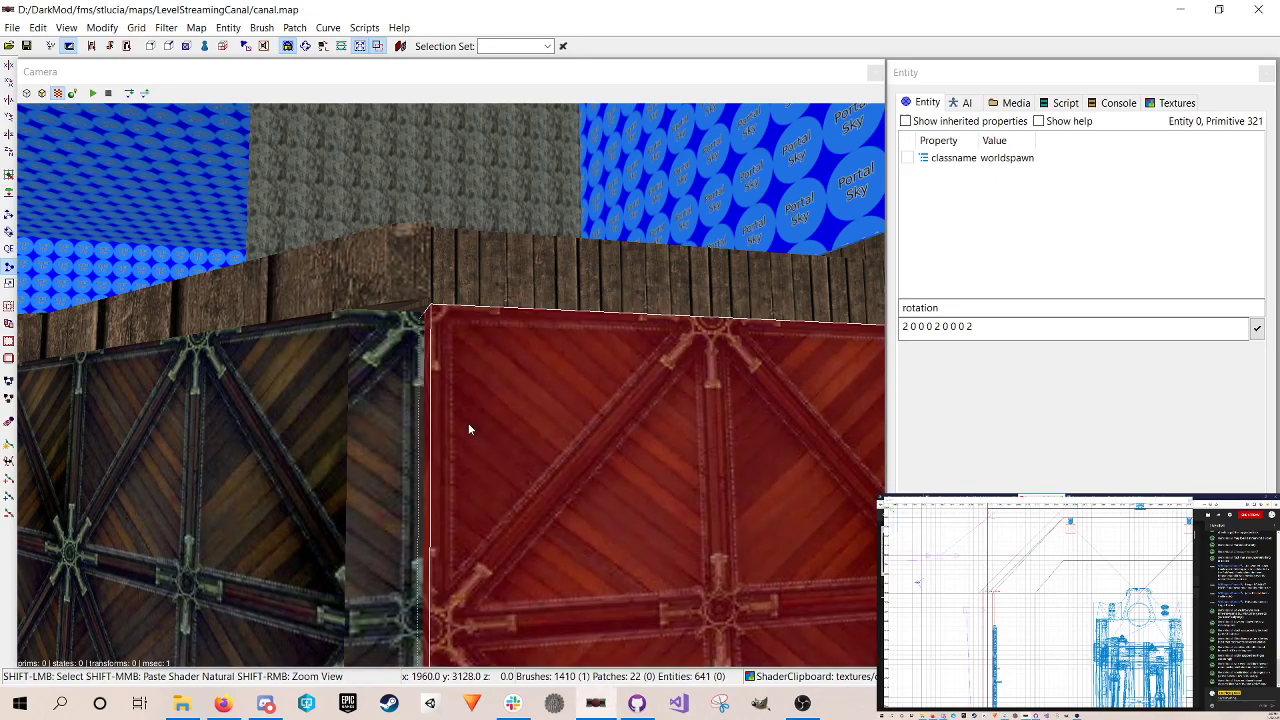
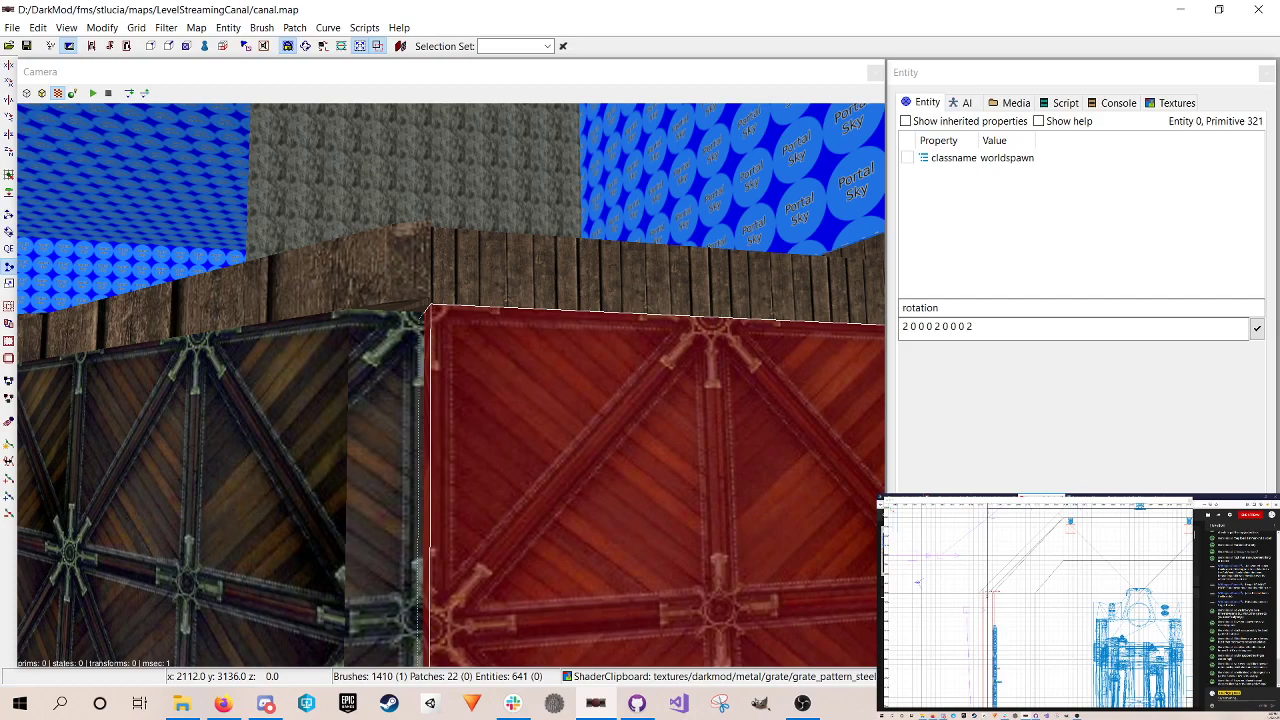
shift+click(374, 405)
key(Escape)
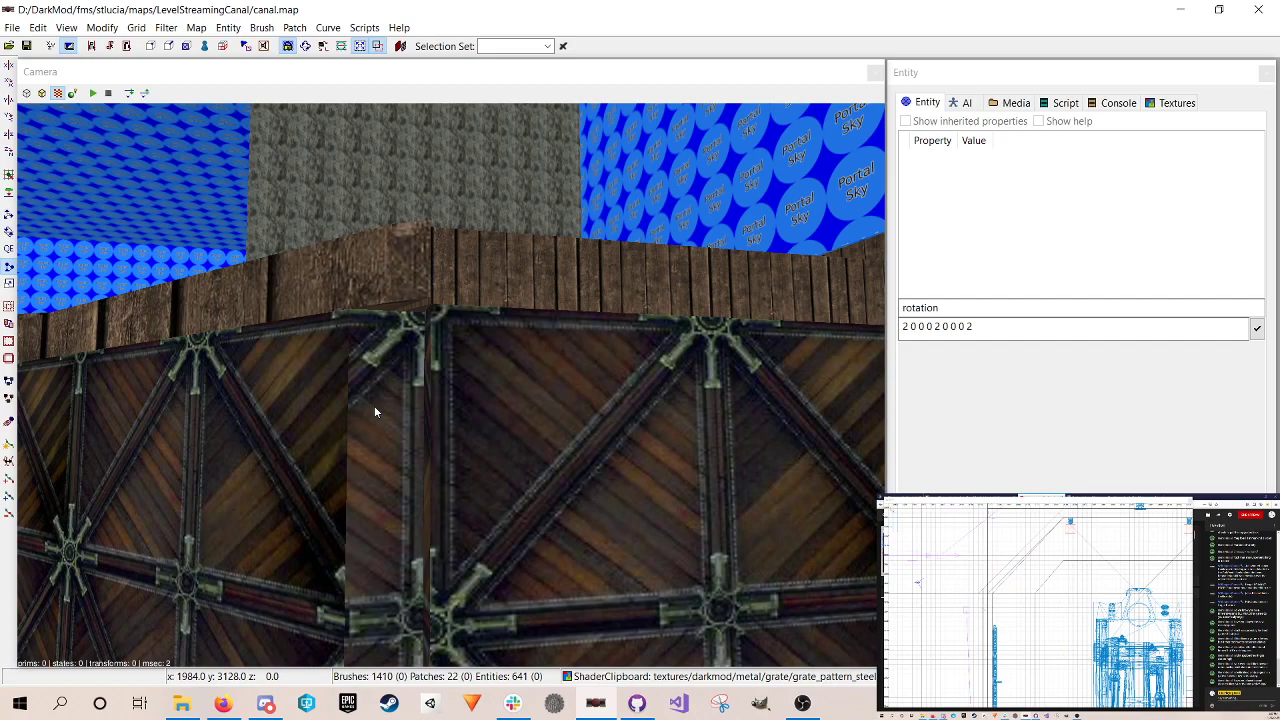
shift+click(374, 405)
key(e)
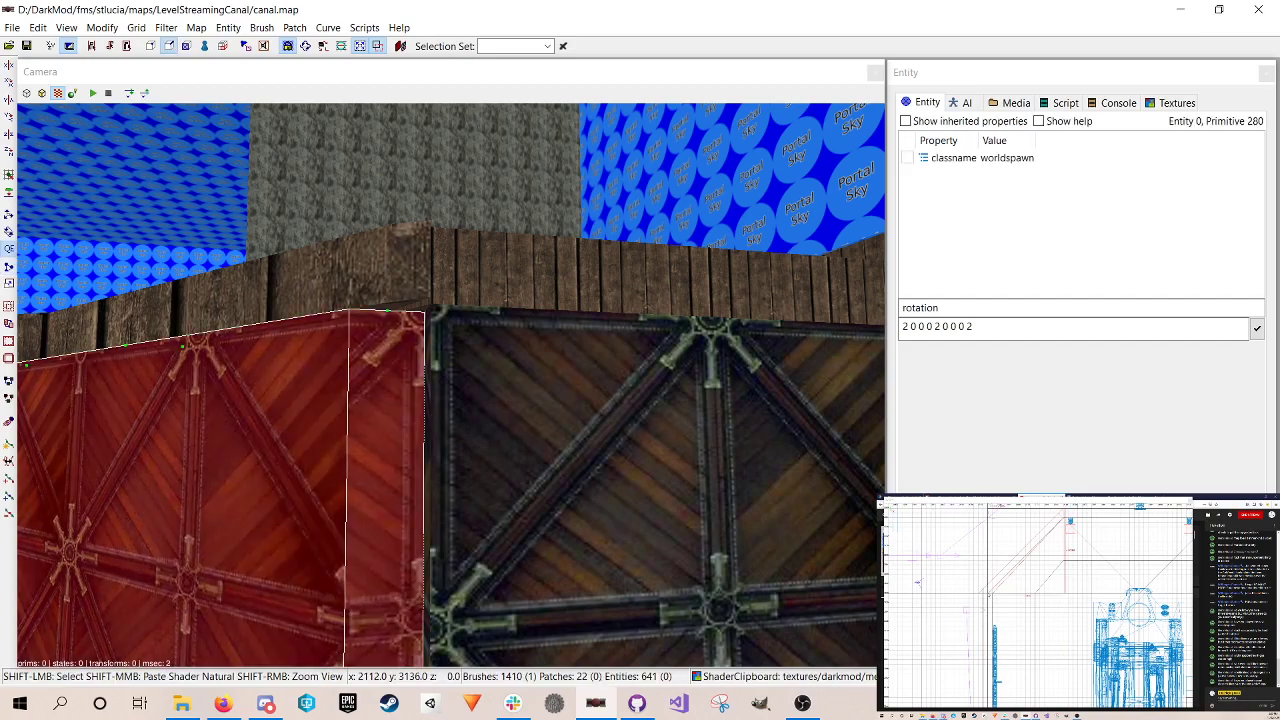
key(w)
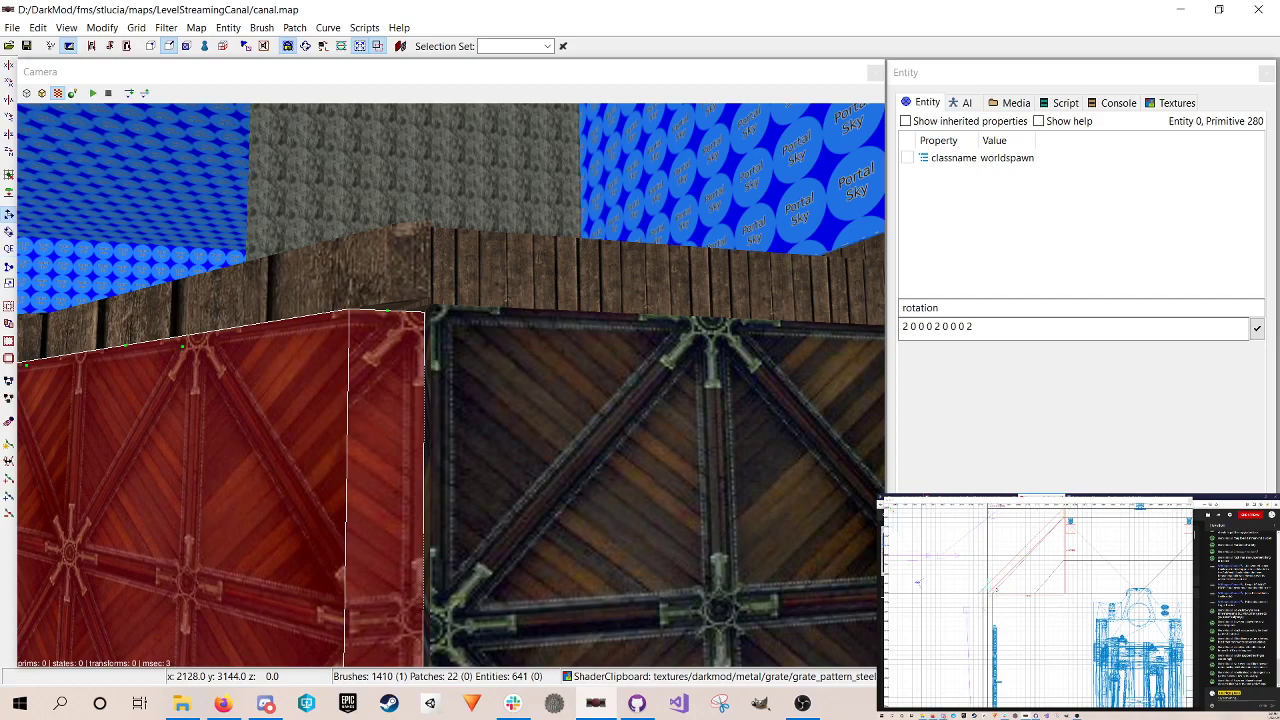
drag(996, 589, 999, 591)
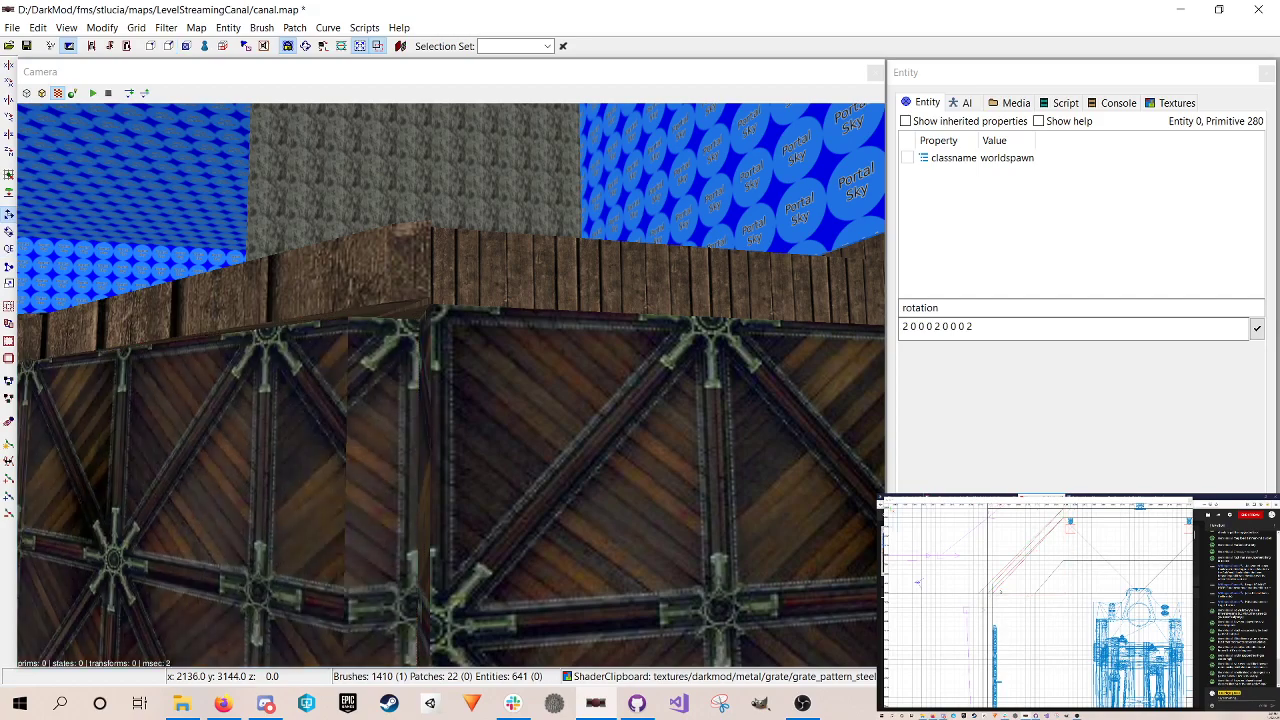
Step: Adjust the ends of the adjoining straight wall and the wall brush beneath it to meet the diagonal wall, and save the map
shift+click(553, 428)
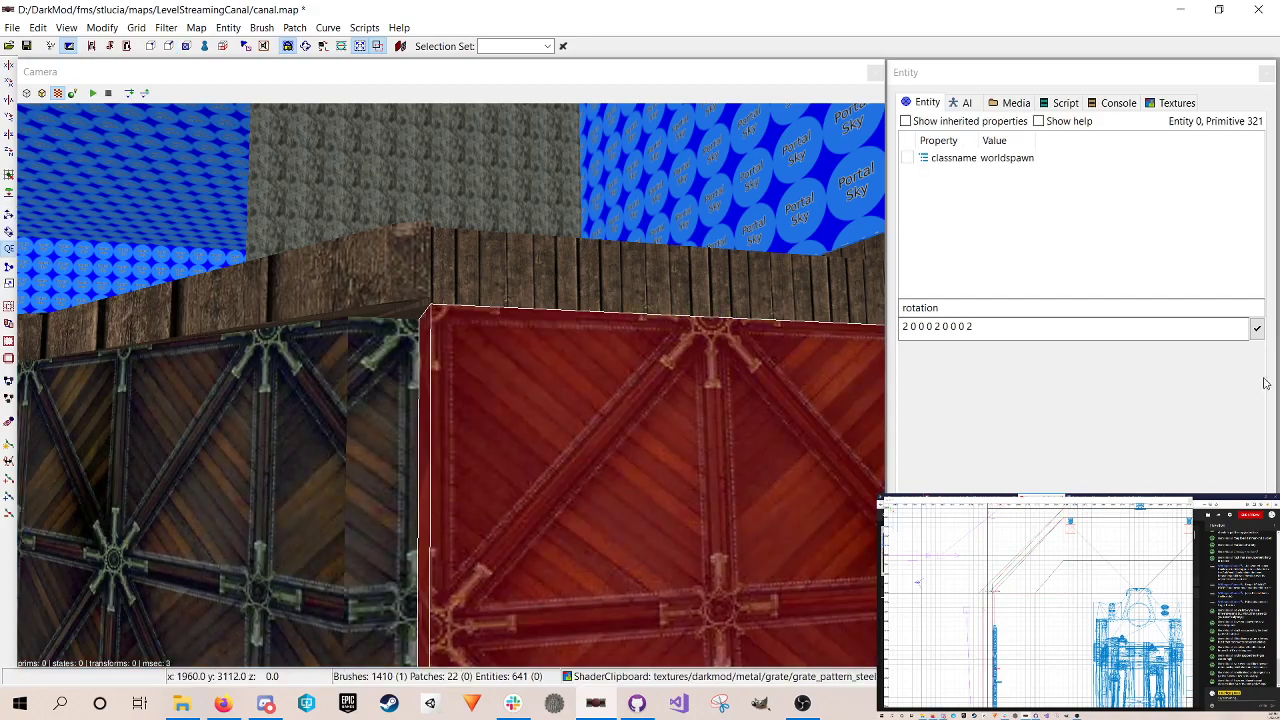
drag(994, 586, 990, 584)
right_drag(626, 326, 626, 326)
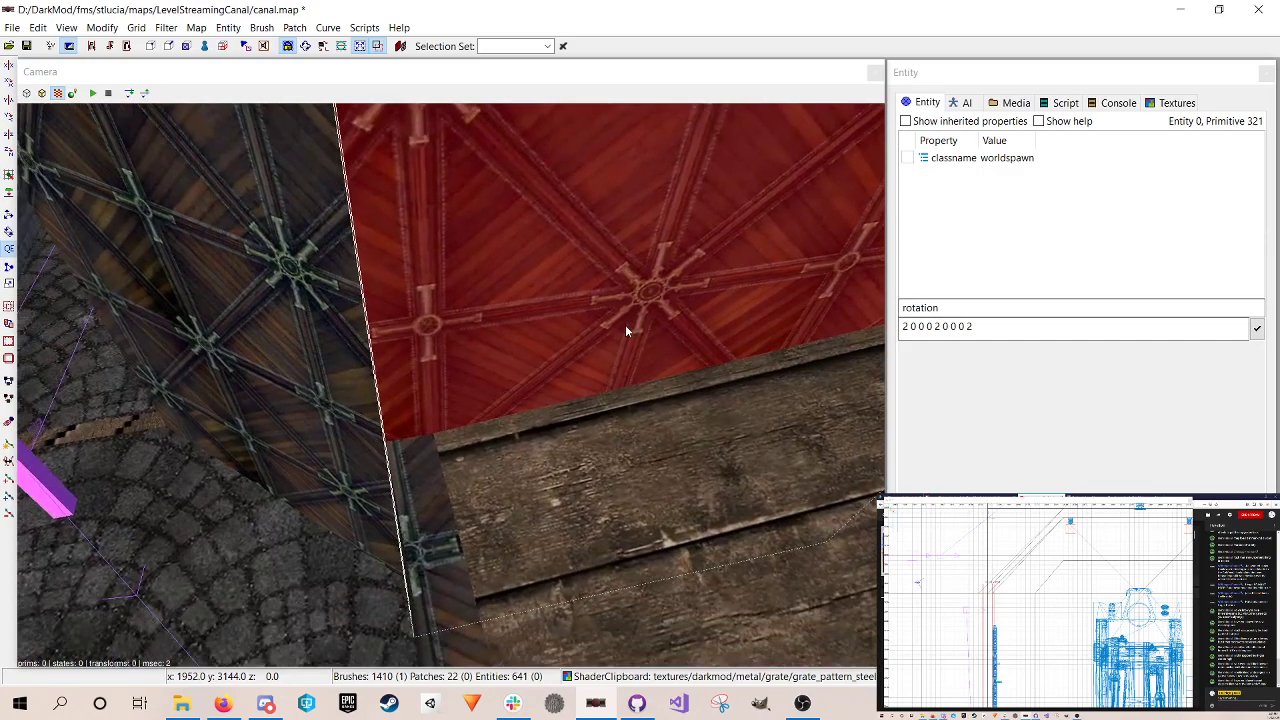
key(Escape)
shift+click(407, 460)
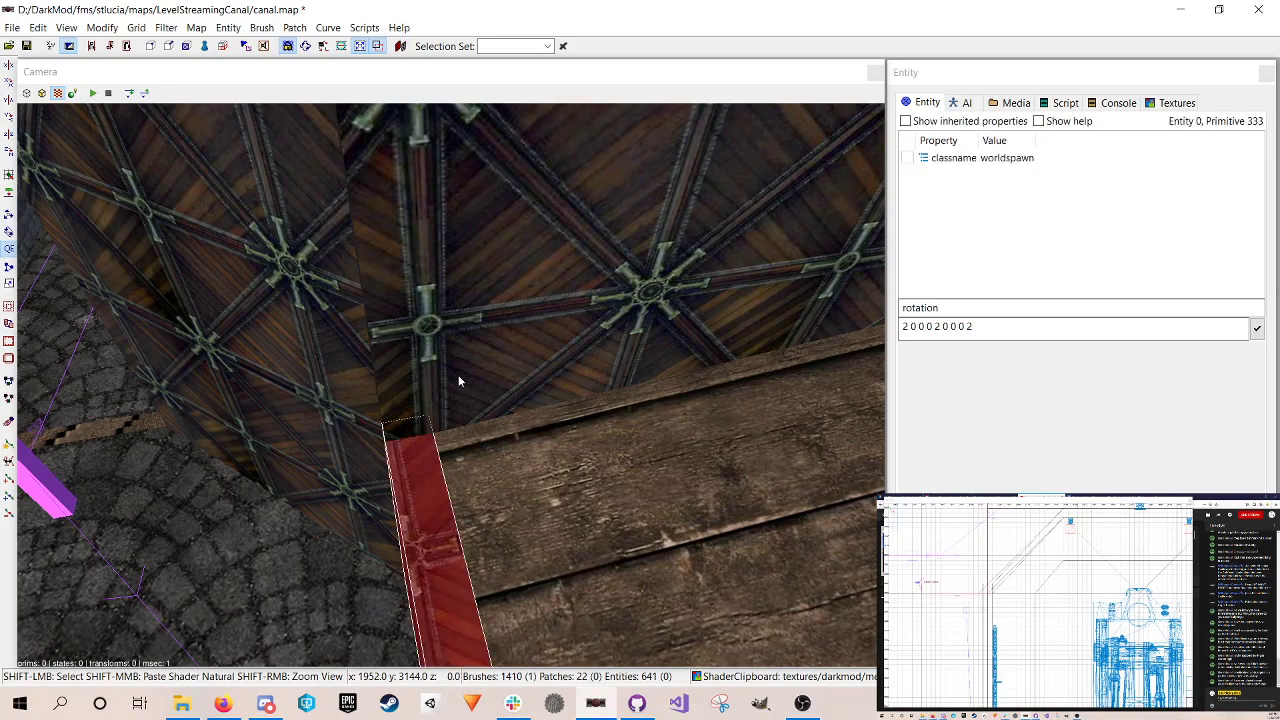
shift+click(441, 327)
shift+click(441, 327)
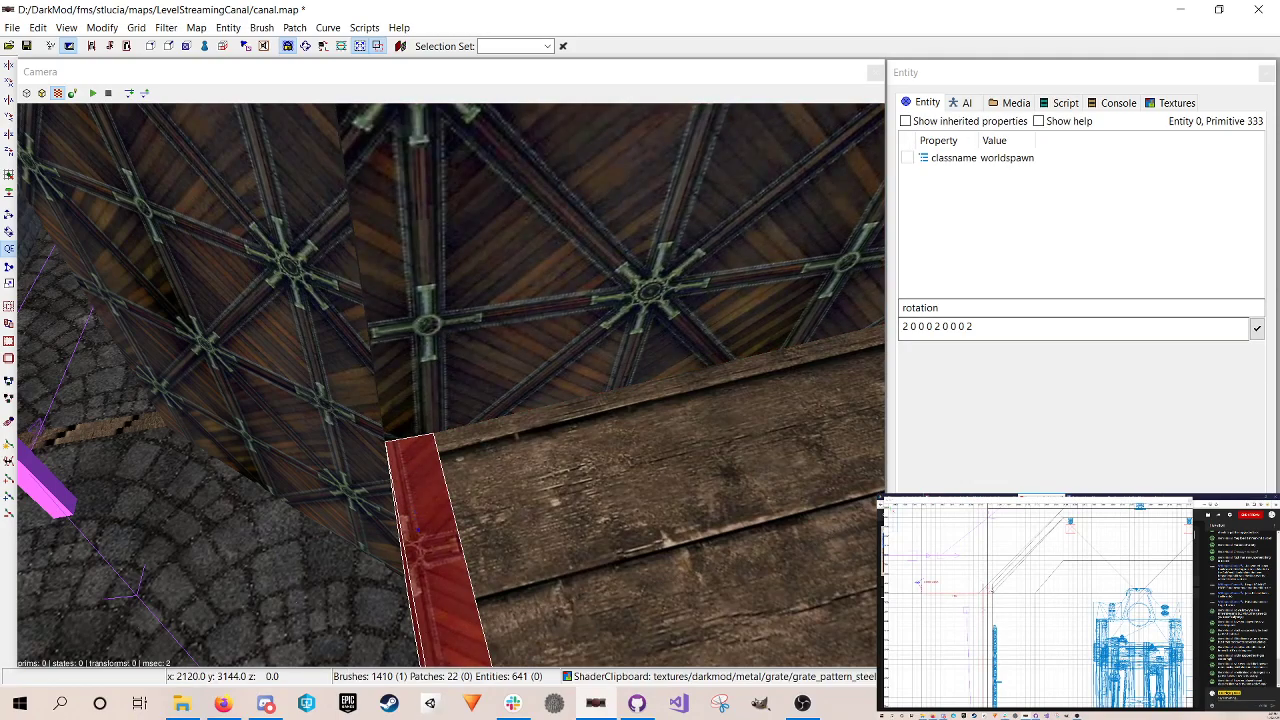
key(Escape)
key(ctrl+s)
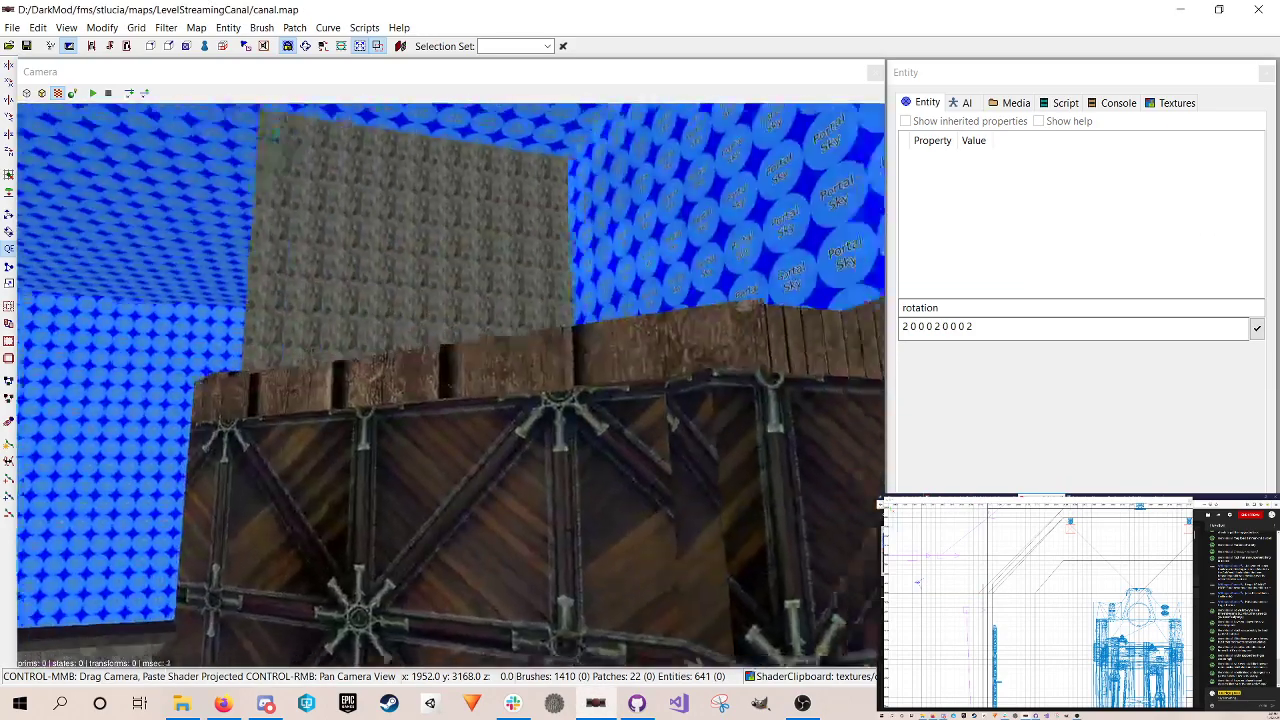
Step: Examine the reworked wall corner from outside and the angled grate's fit against the diagonal wall inside, and save the map
key(Up)
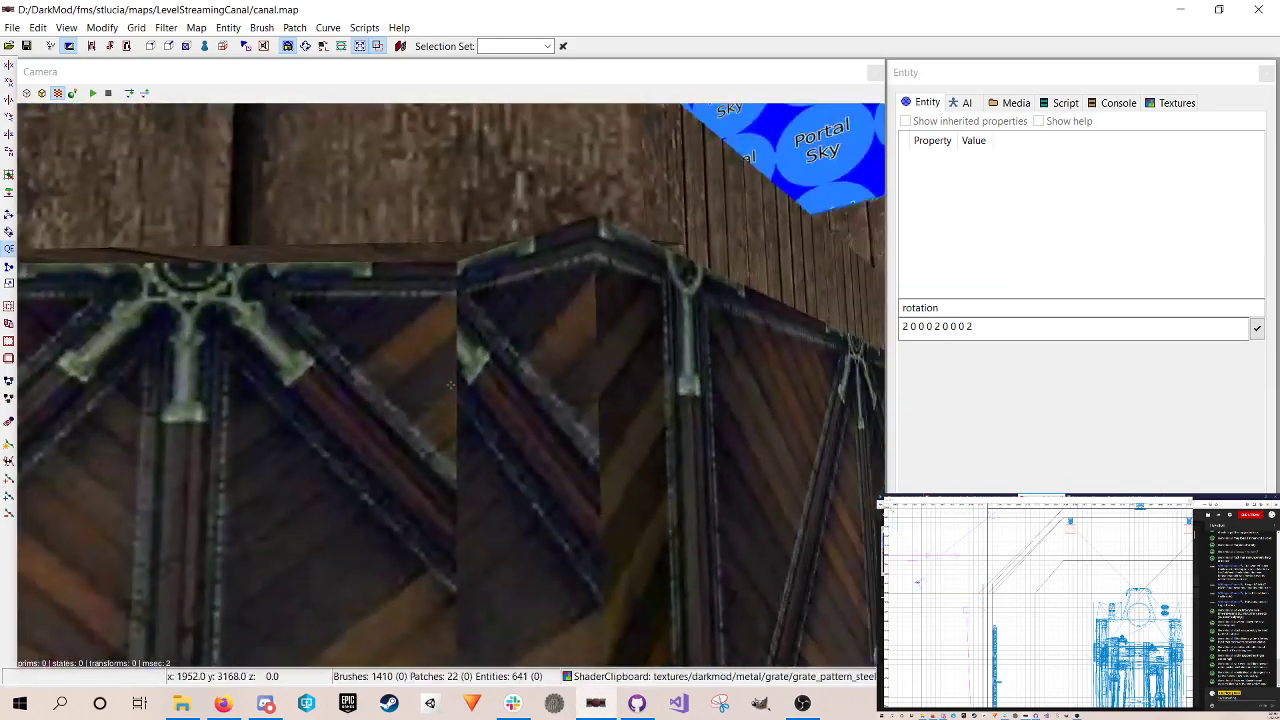
key(Up)
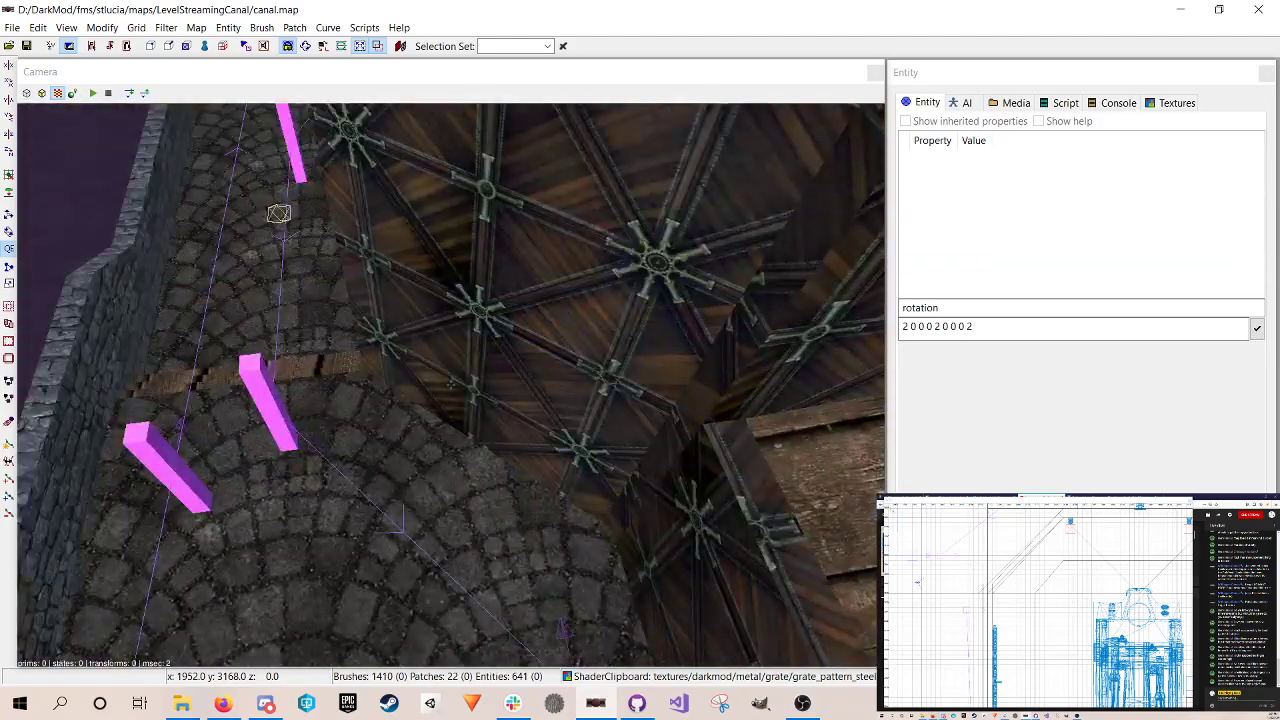
key(Up)
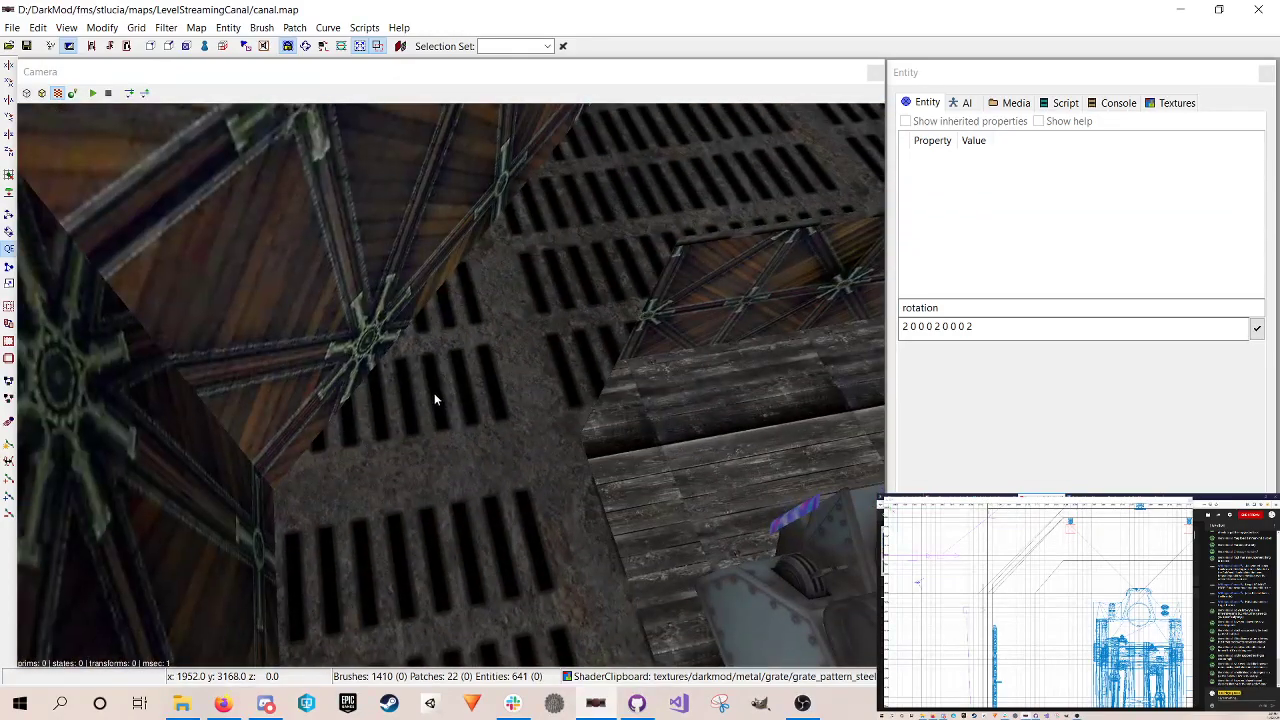
shift+click(434, 392)
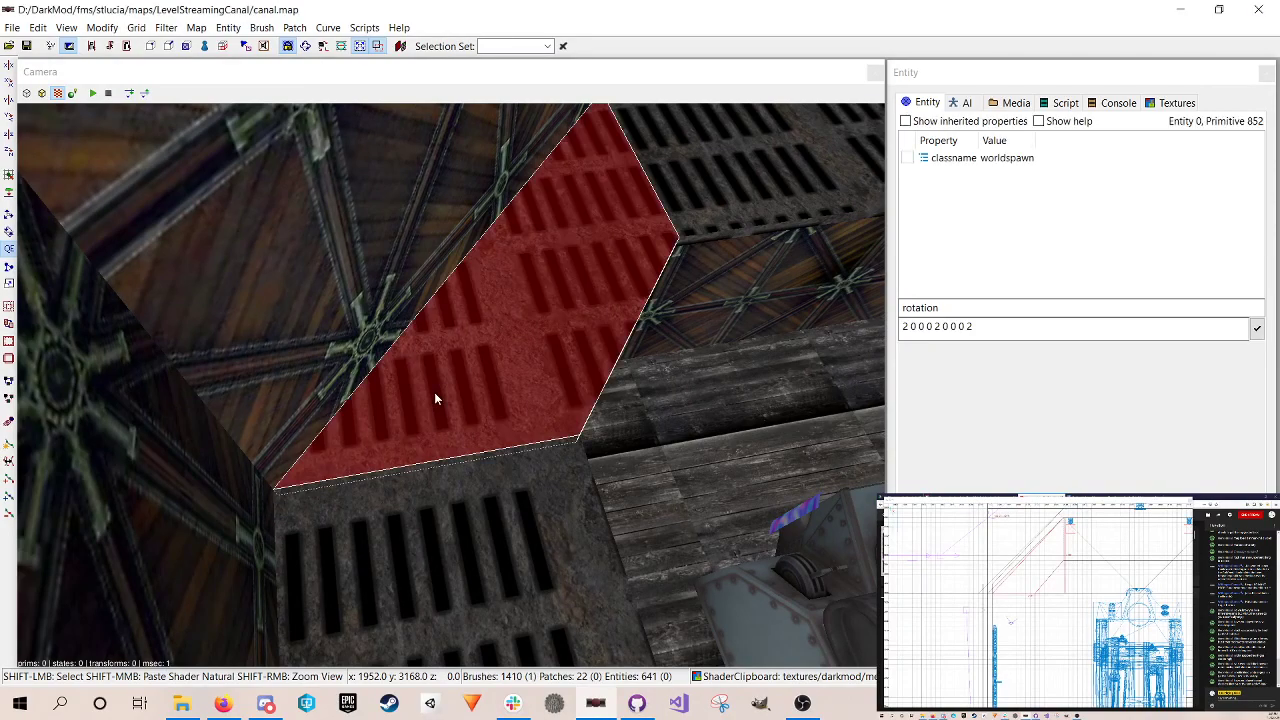
shift+click(321, 308)
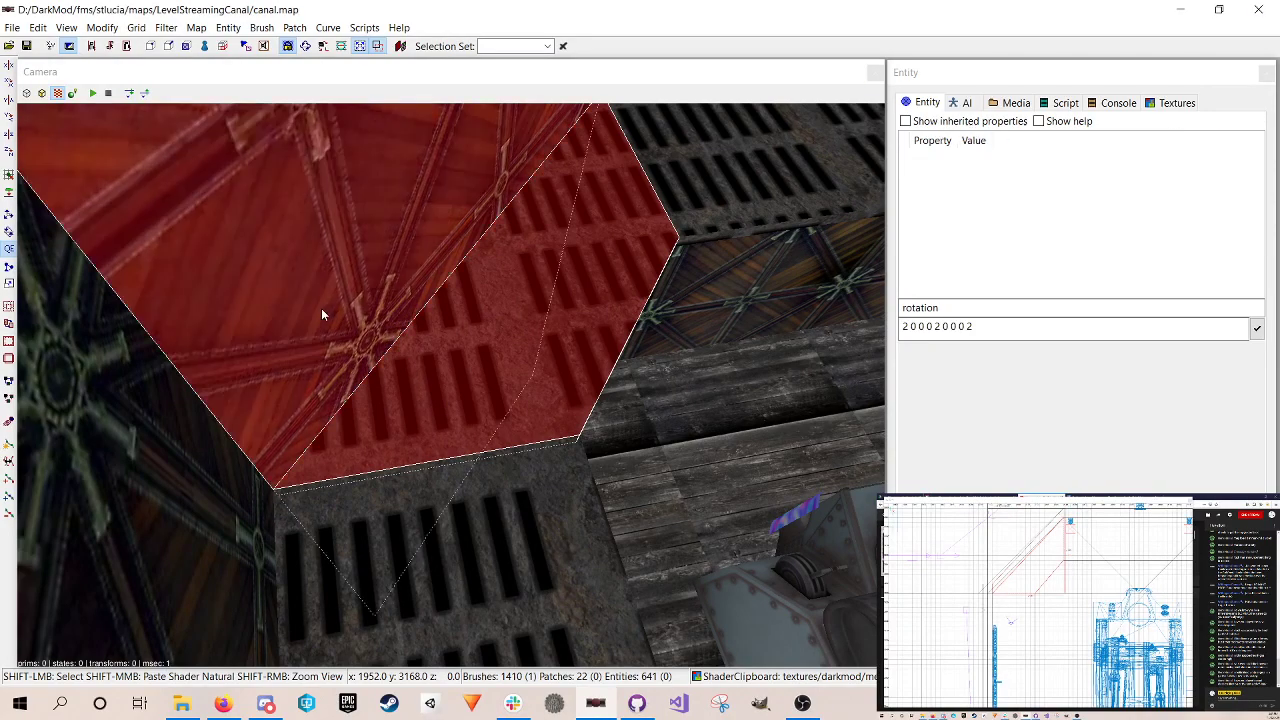
shift+click(321, 308)
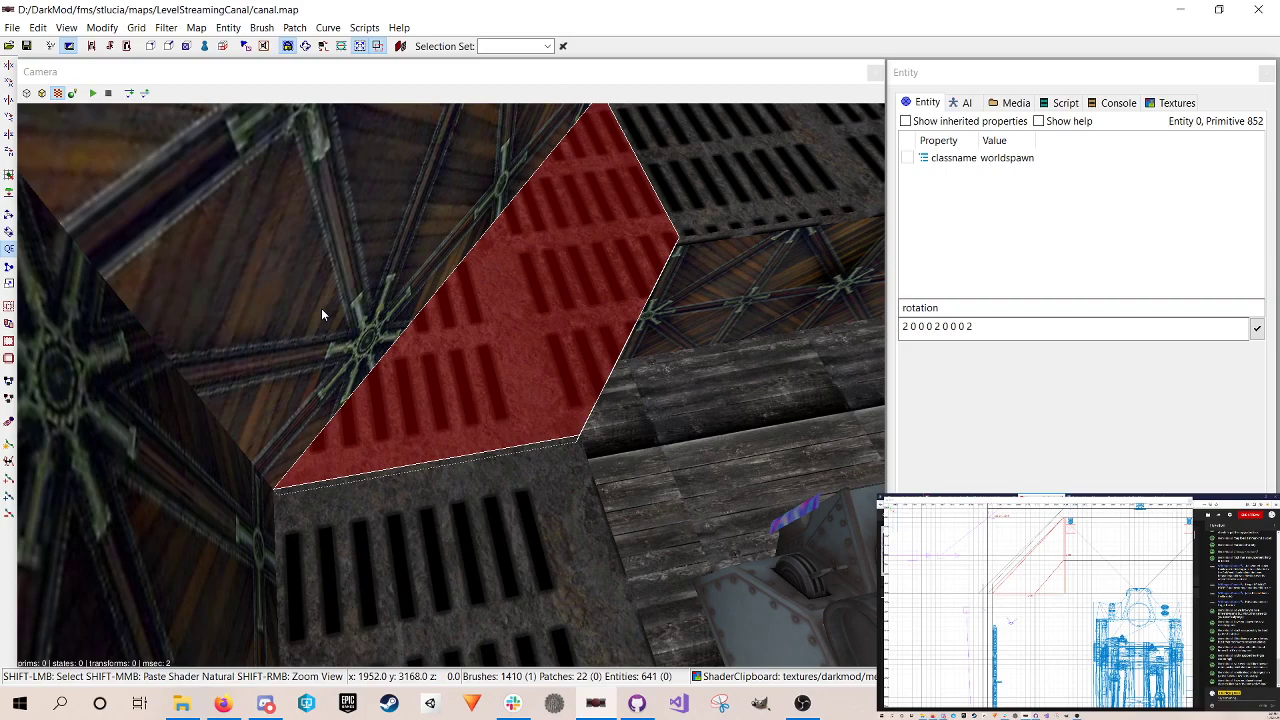
shift+click(321, 308)
shift+click(321, 308)
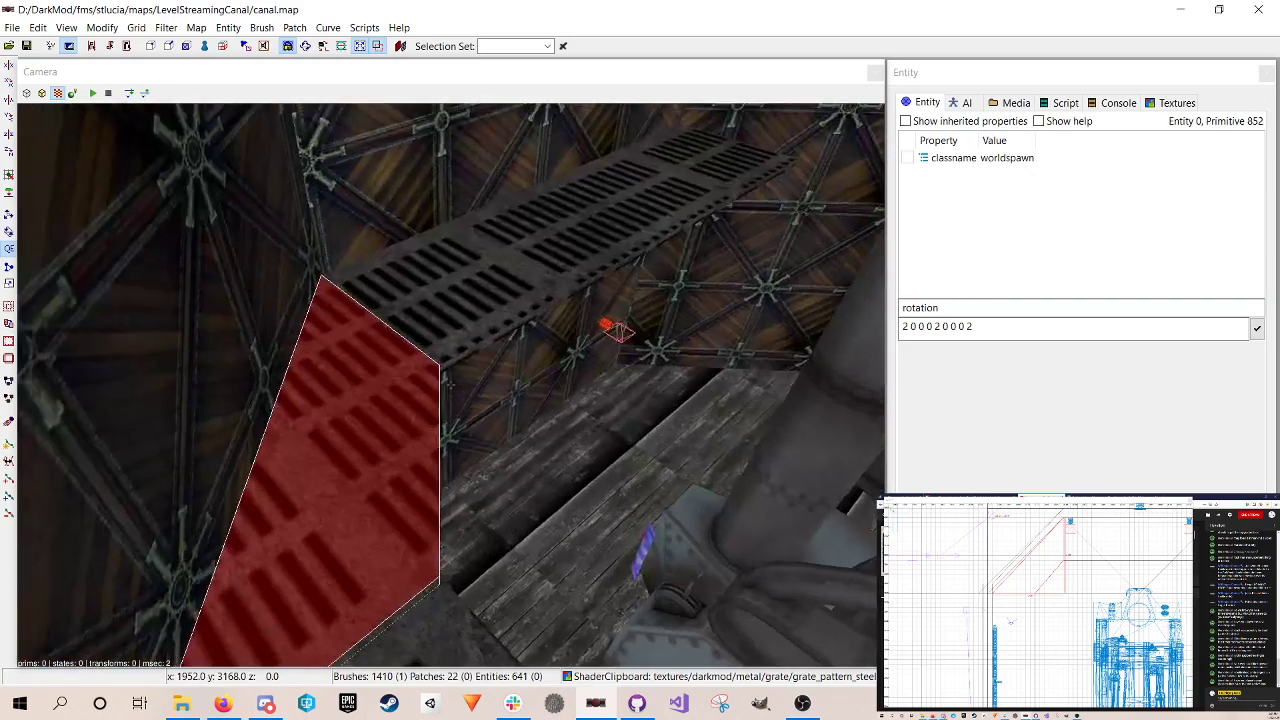
key(ctrl+s)
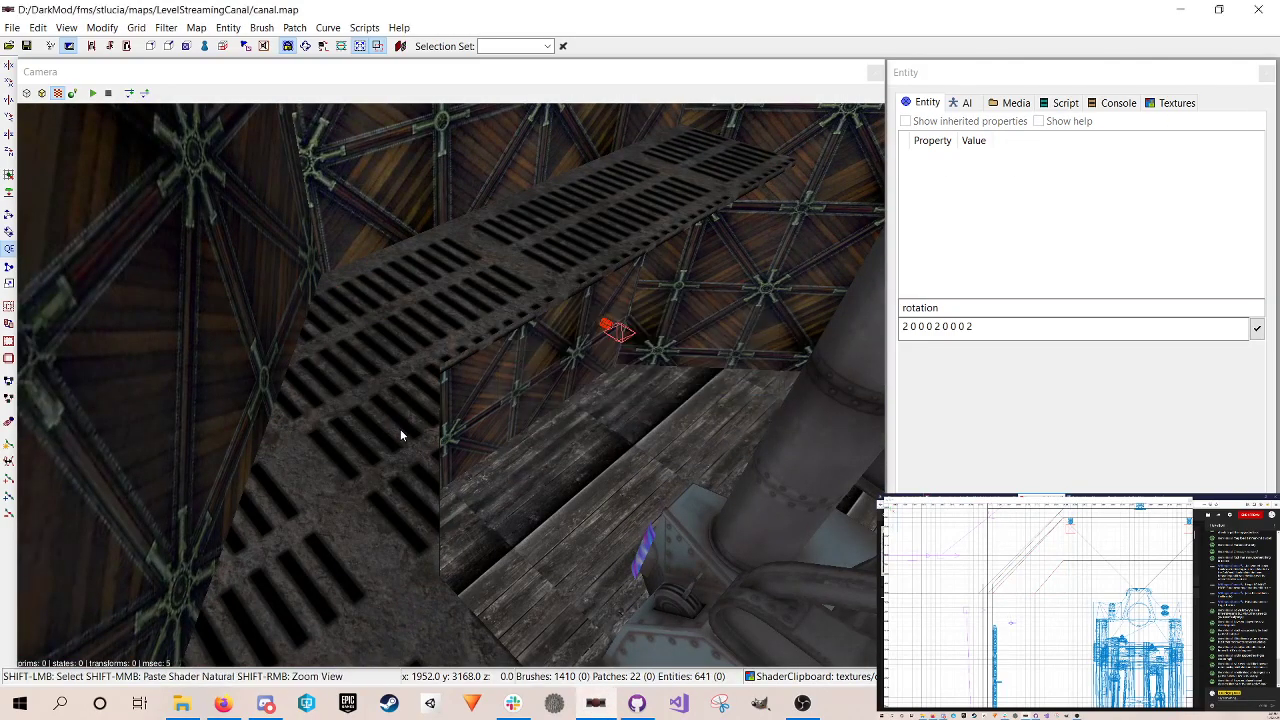
Step: Examine the angled grate's placement and the walkway gap at the opposite diagonal corner of the room
shift+click(400, 429)
right_drag(1050, 600, 977, 611)
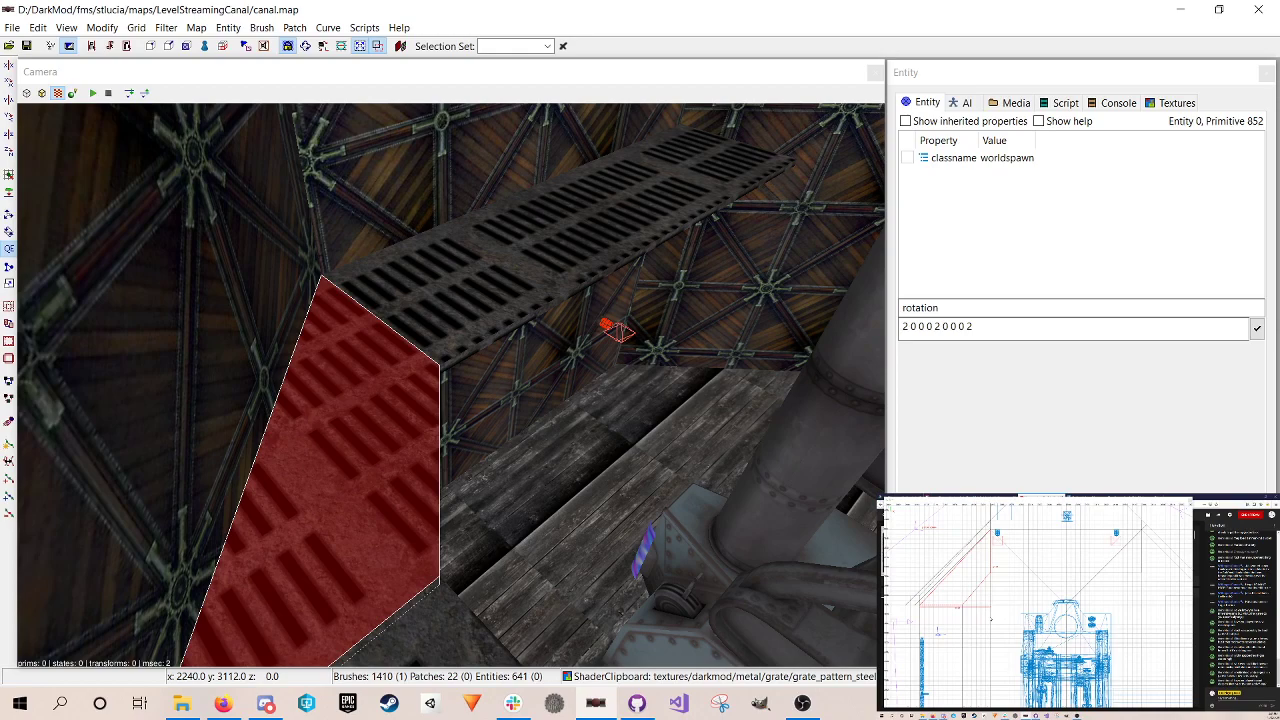
right_click(578, 330)
key(Up)
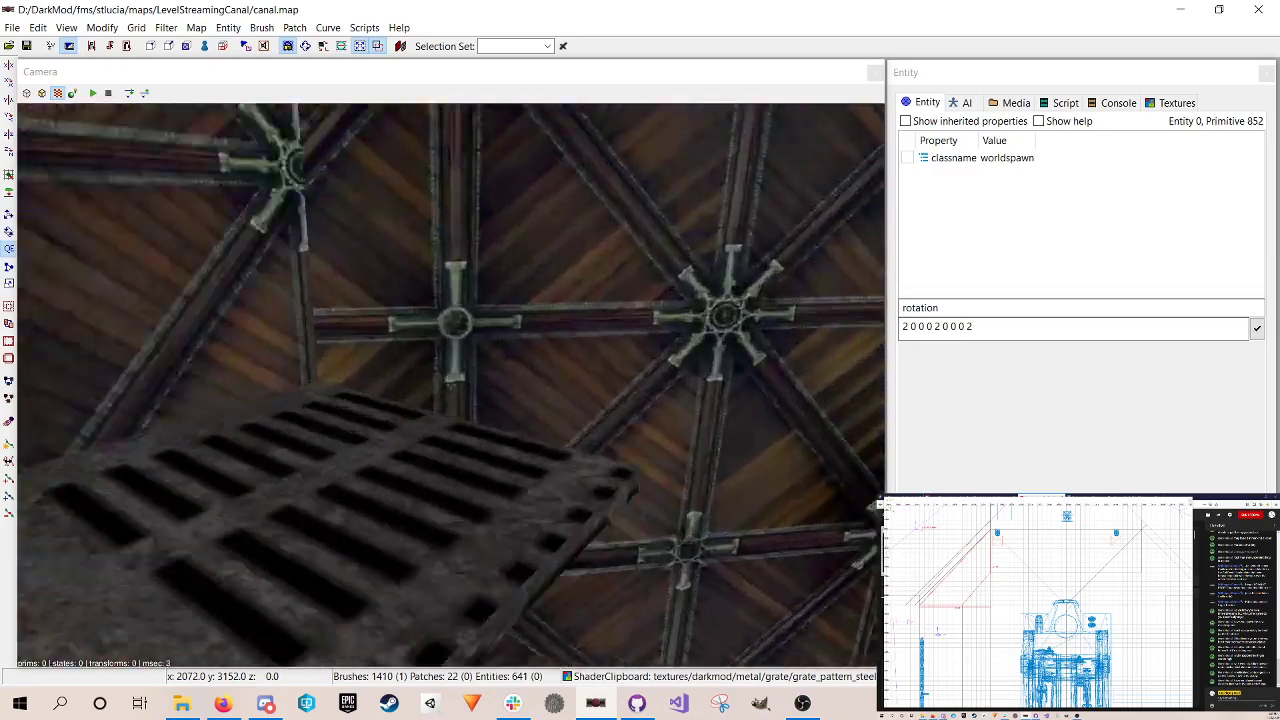
key(Up)
key(Down)
key(Up)
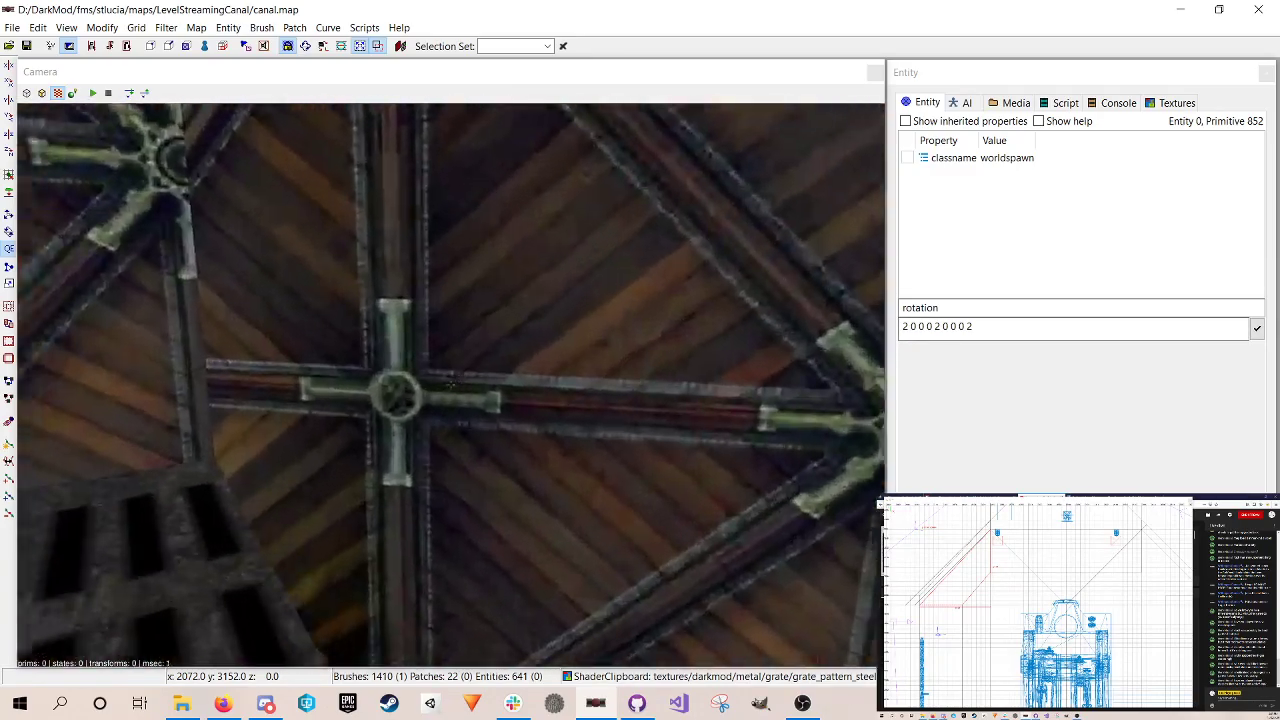
key(Down)
right_click(533, 321)
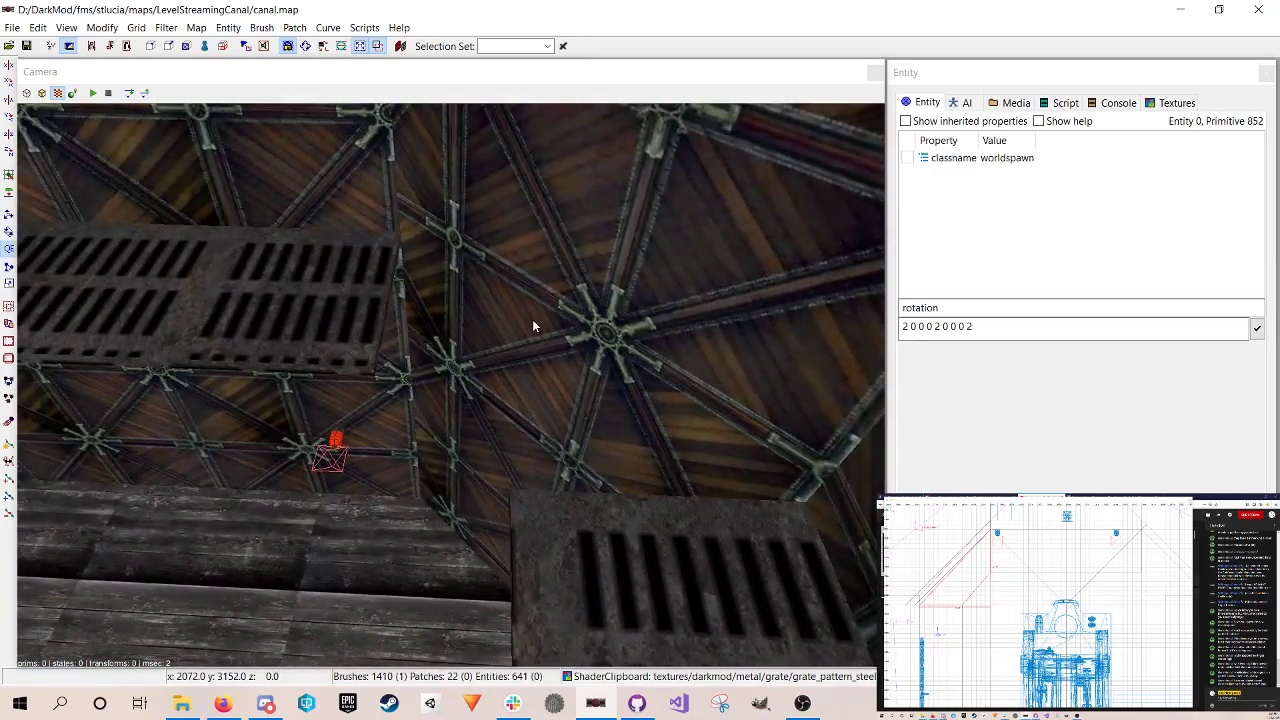
shift+click(296, 295)
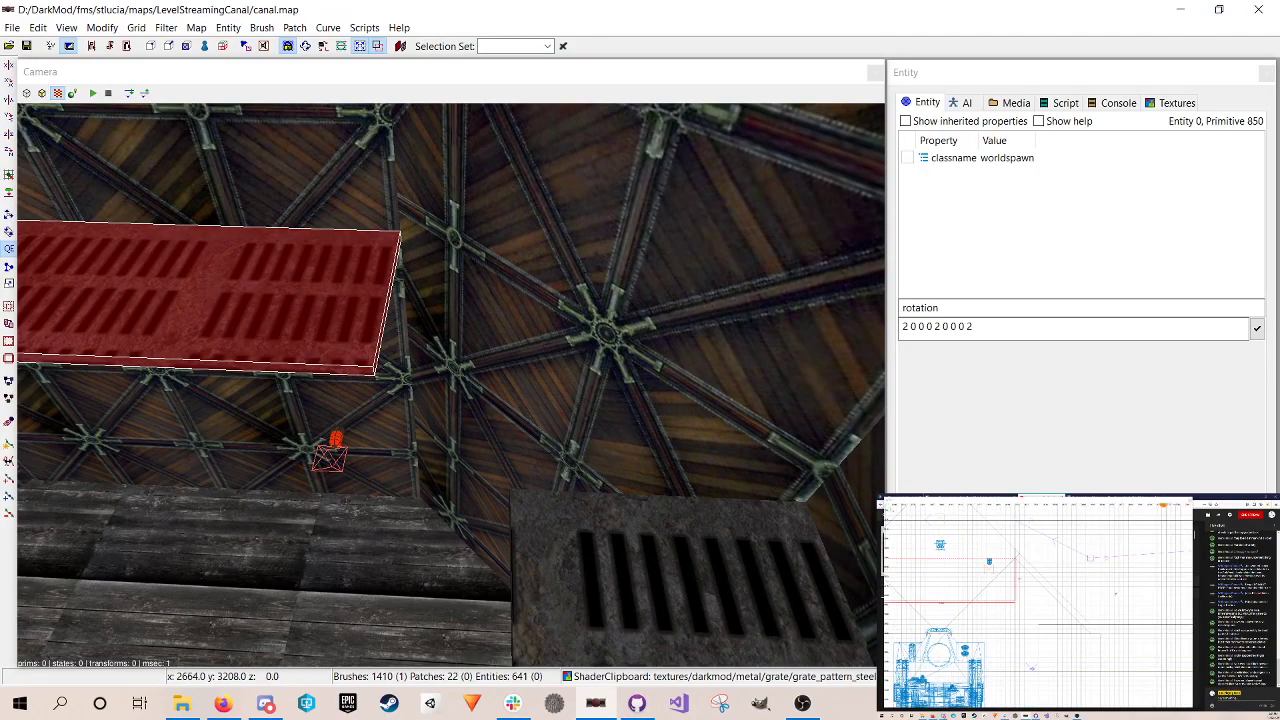
key(Escape)
drag(1016, 557, 1025, 603)
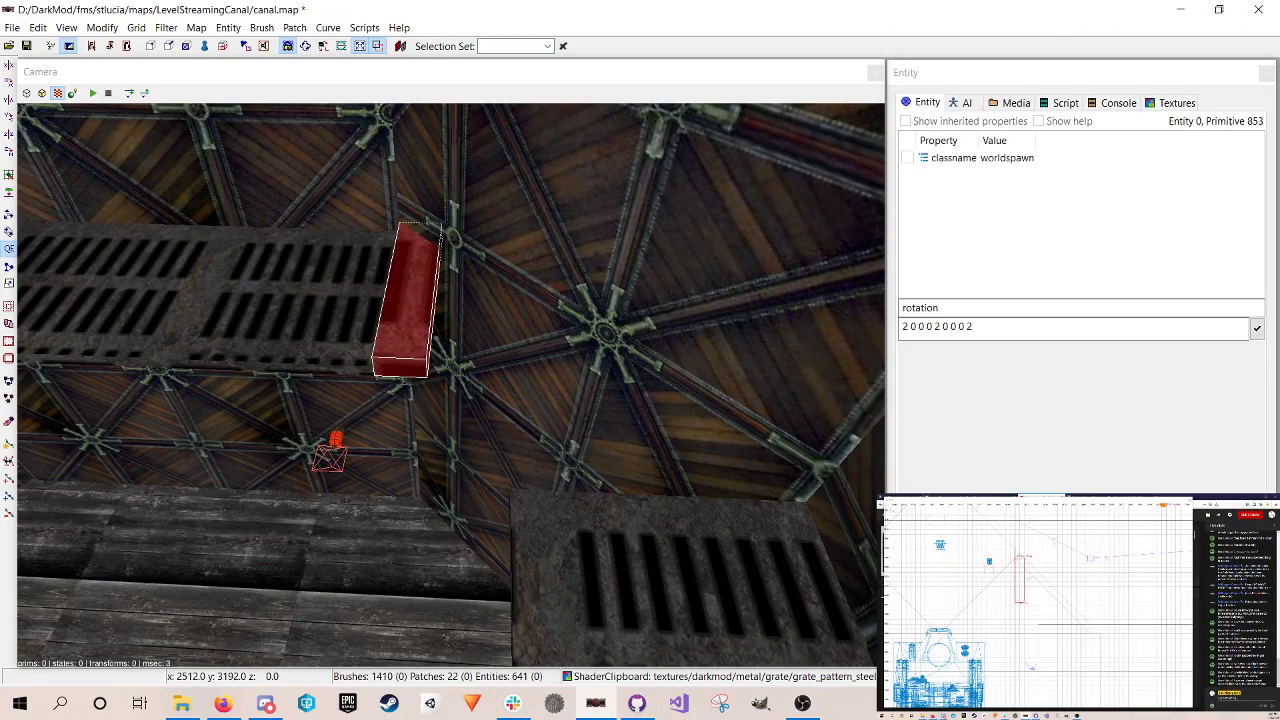
key(Delete)
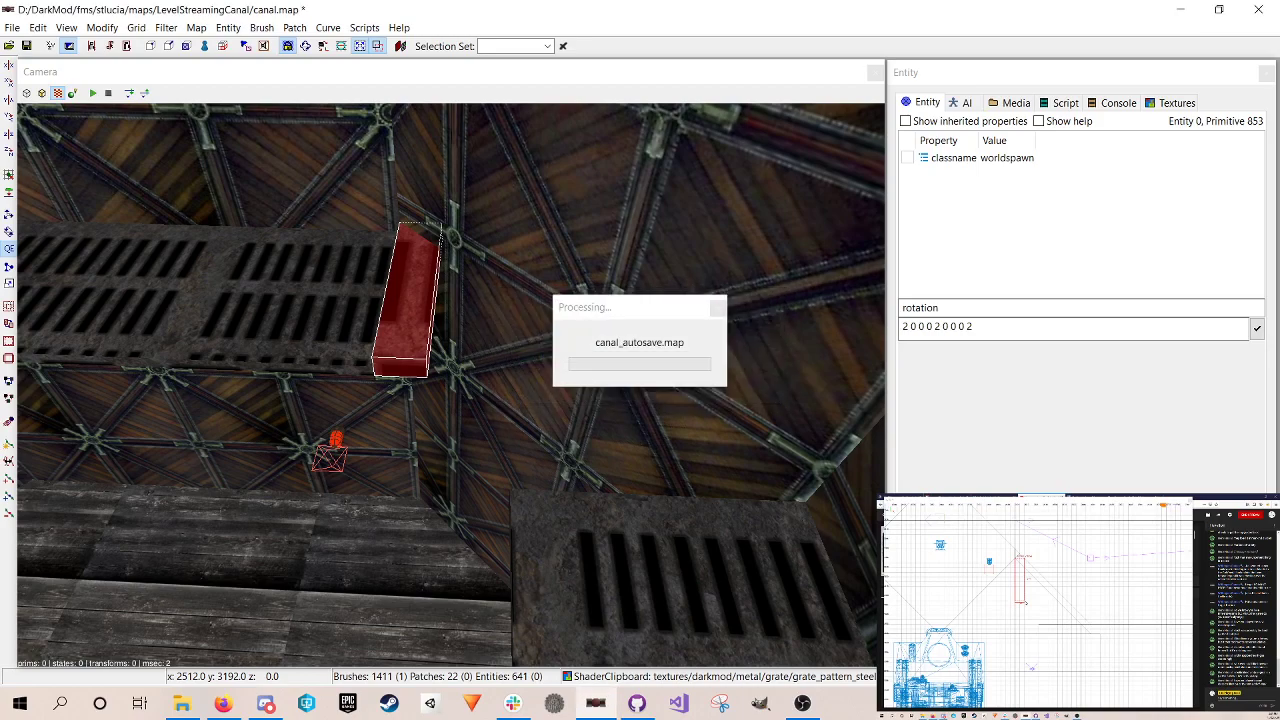
Step: Duplicate the straight grate and resize the copy into a short piece at its open end, beside the opposite diagonal wall
shift+click(355, 260)
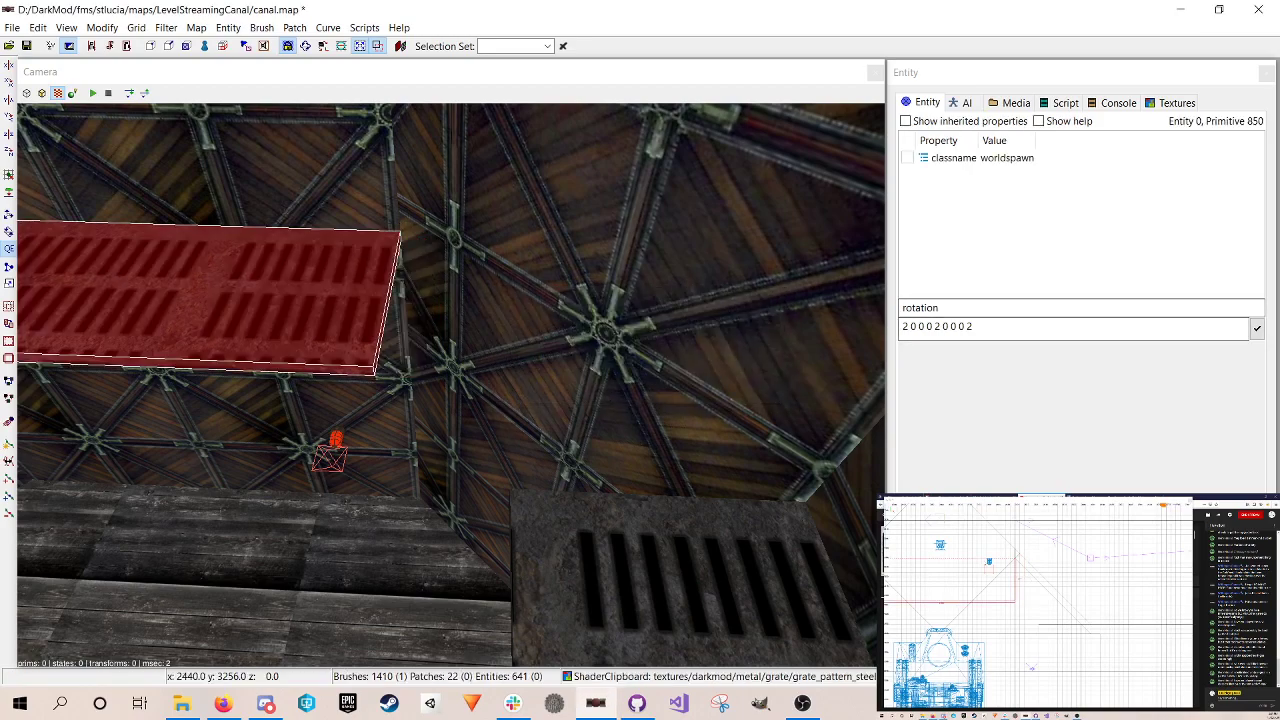
key(space)
mouse_move(944, 588)
mouse_down()
mouse_move(1092, 595)
mouse_move(1130, 580)
mouse_move(1040, 580)
mouse_move(1029, 637)
mouse_move(1028, 613)
mouse_up()
Step: Move the short grate's two free corner edges to the side walkway's inner and outer corners, forming an angled piece, and save the map
key(e)
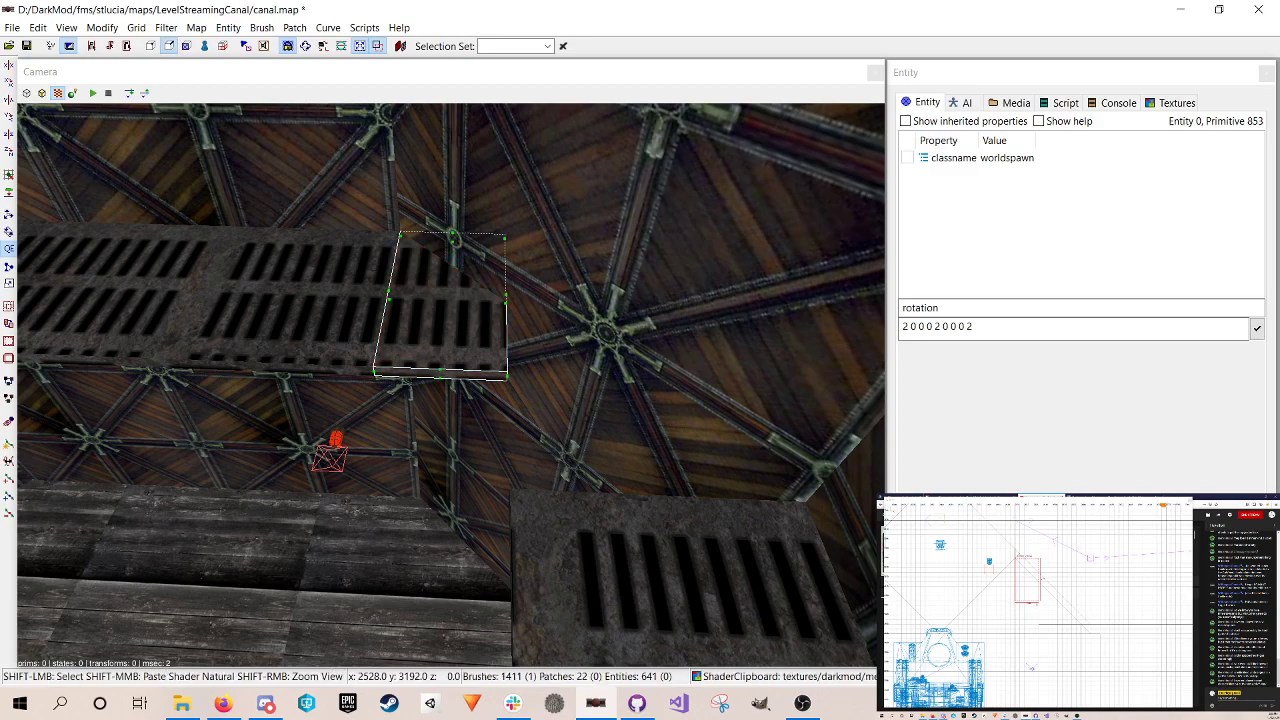
shift+click(507, 377)
key(w)
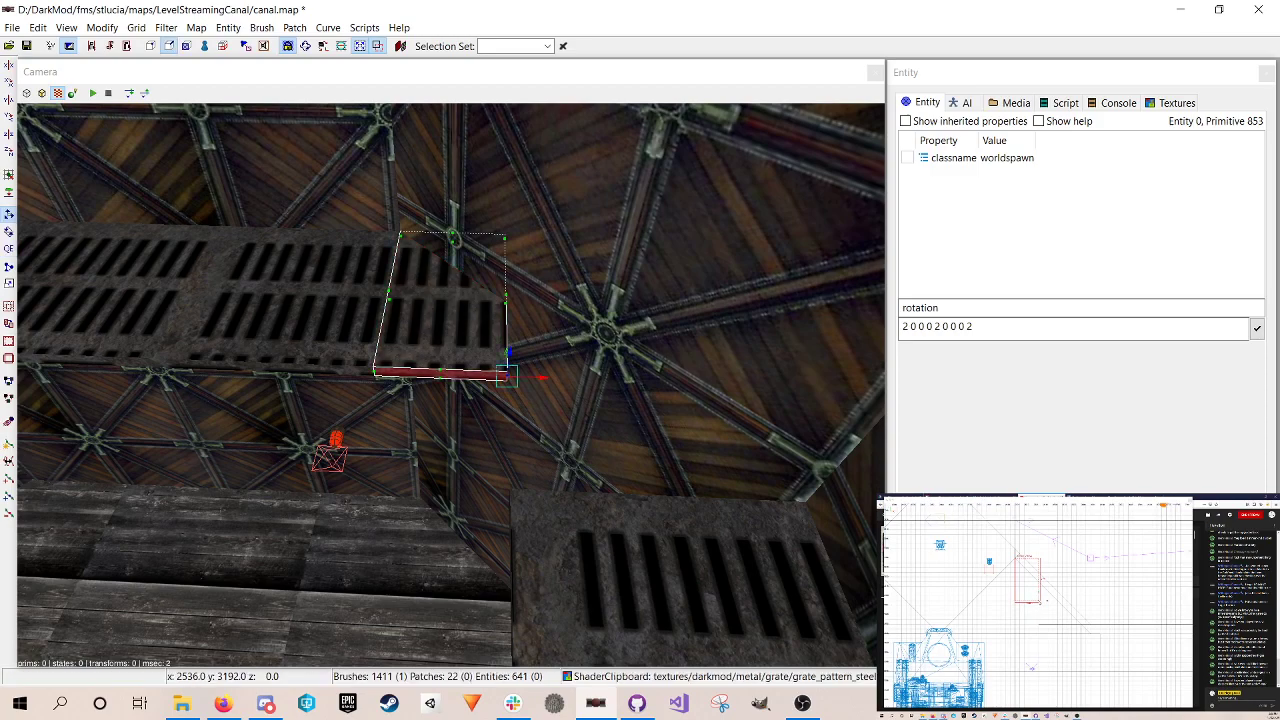
drag(1029, 602, 1029, 625)
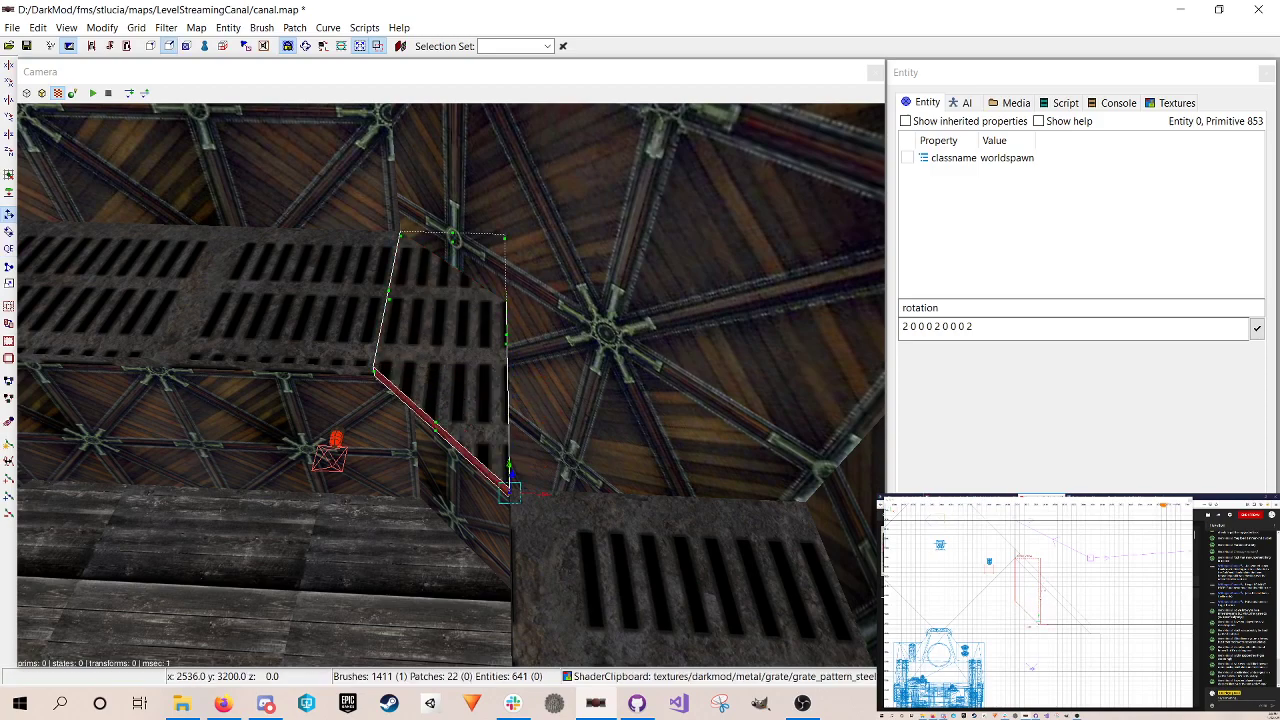
alt+shift+click(1039, 558)
drag(1039, 558, 1082, 626)
right_click(528, 530)
right_click(528, 530)
key(Escape)
key(Escape)
key(Escape)
key(ctrl+s)
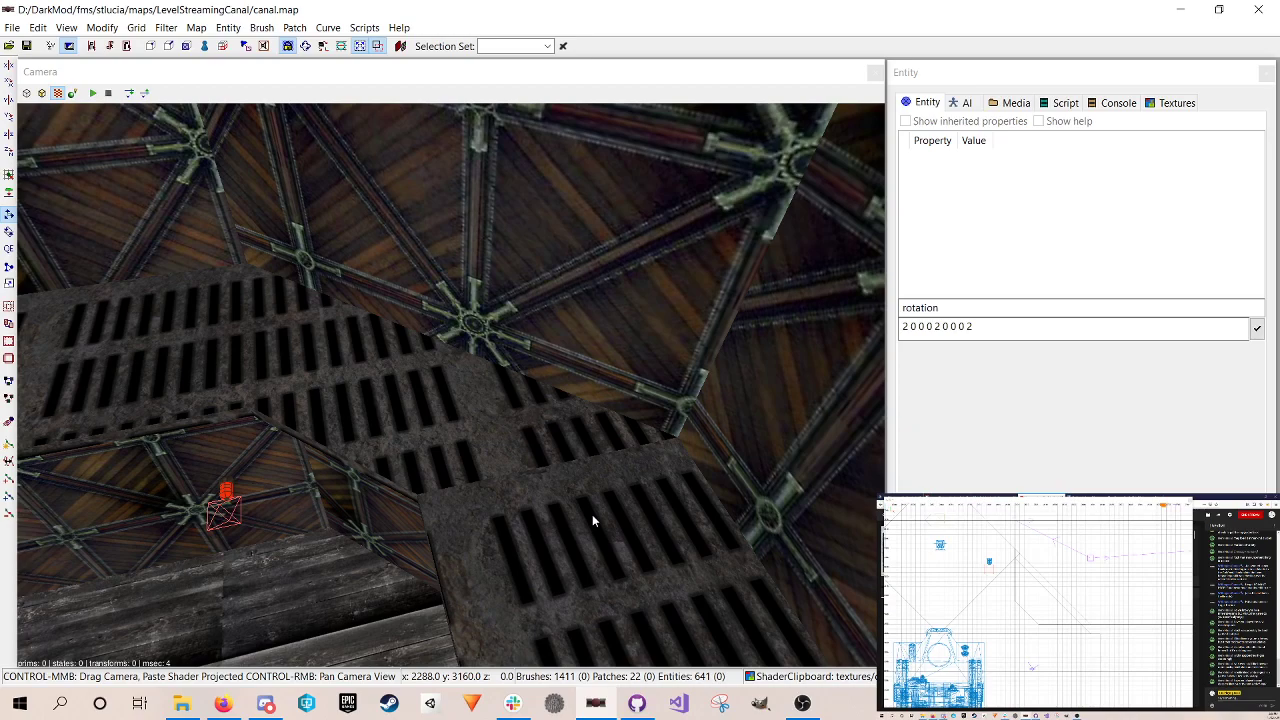
Step: Examine how the new angled grate meets the straight grate, the side walkway and the diagonal wall
right_drag(984, 606, 1102, 585)
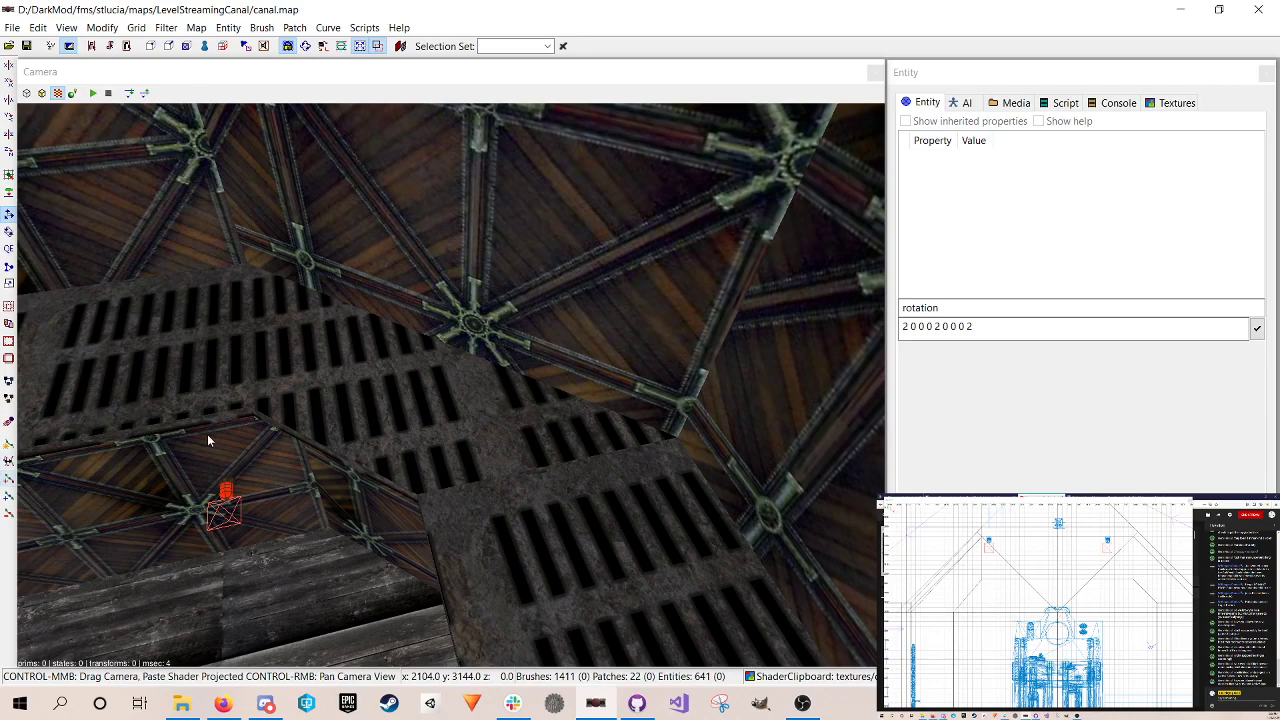
right_click(291, 418)
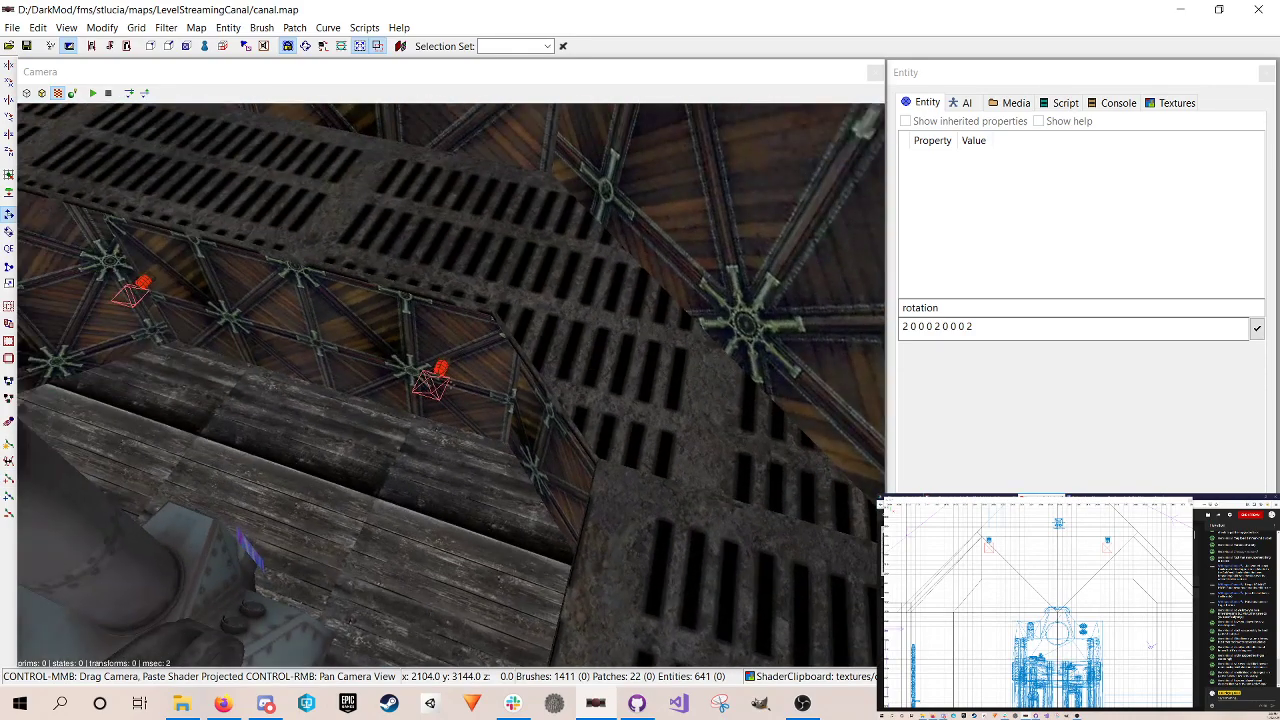
right_click(371, 422)
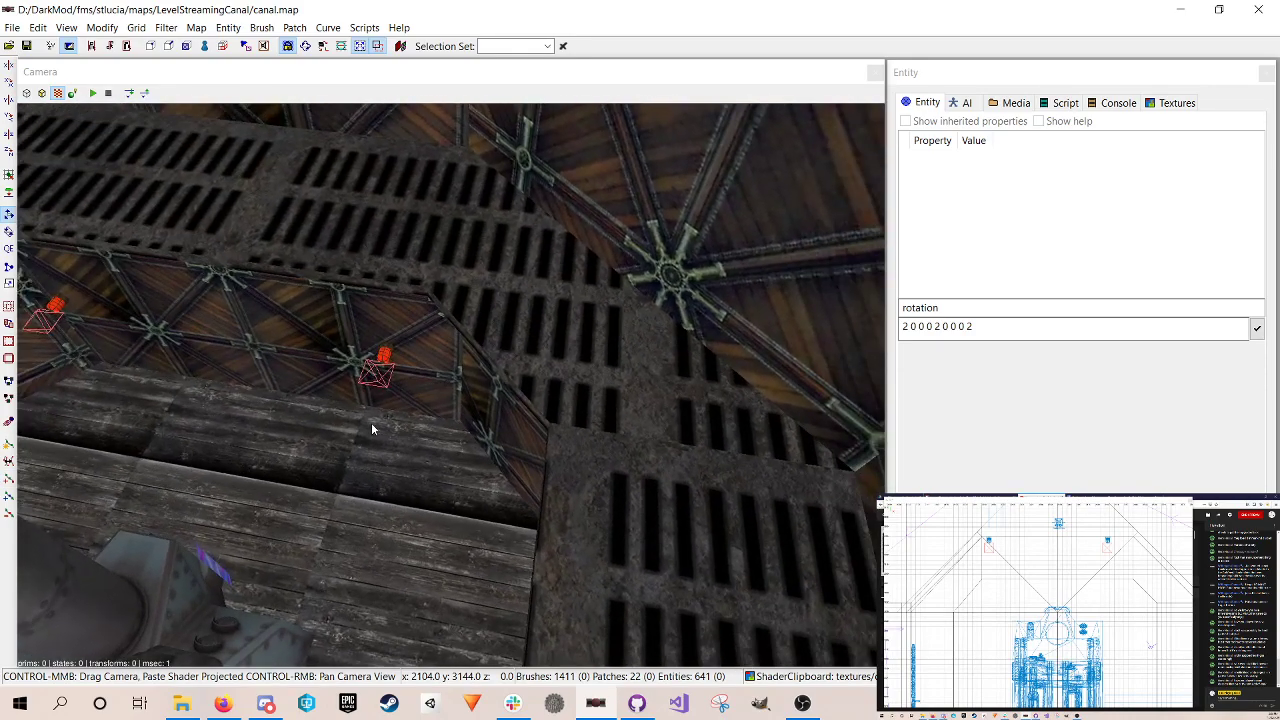
shift+click(577, 338)
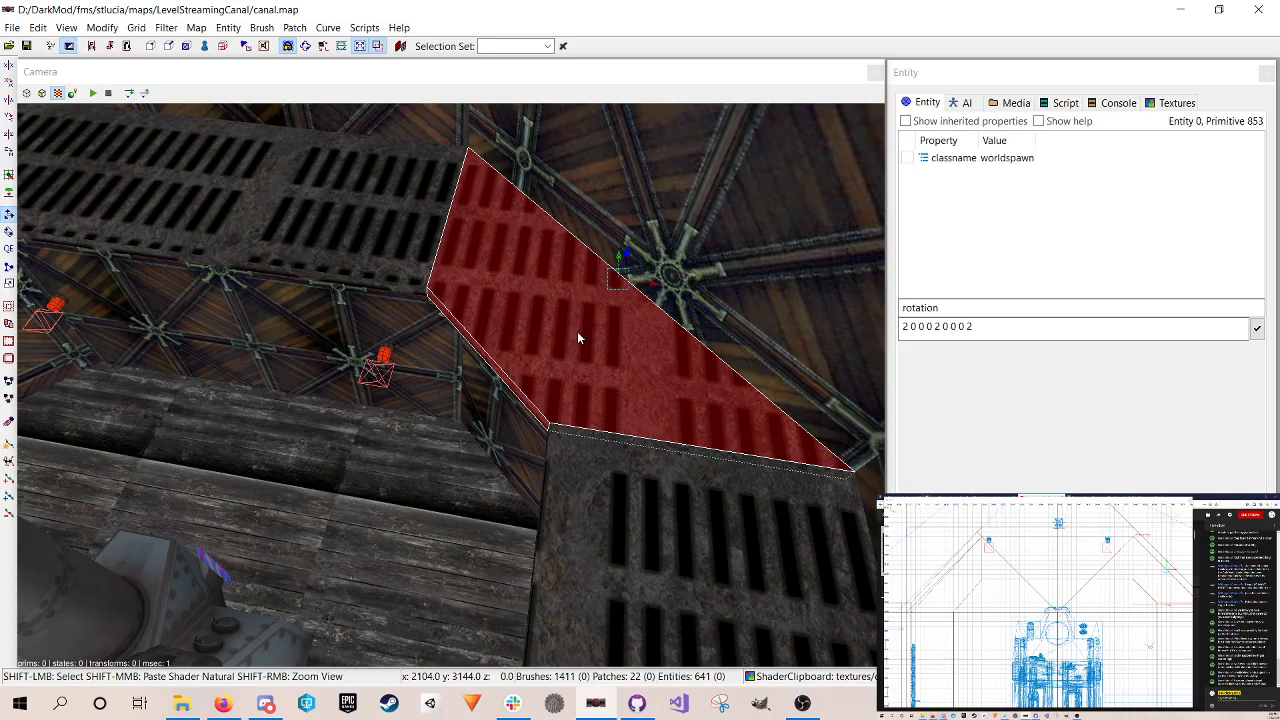
right_click(540, 377)
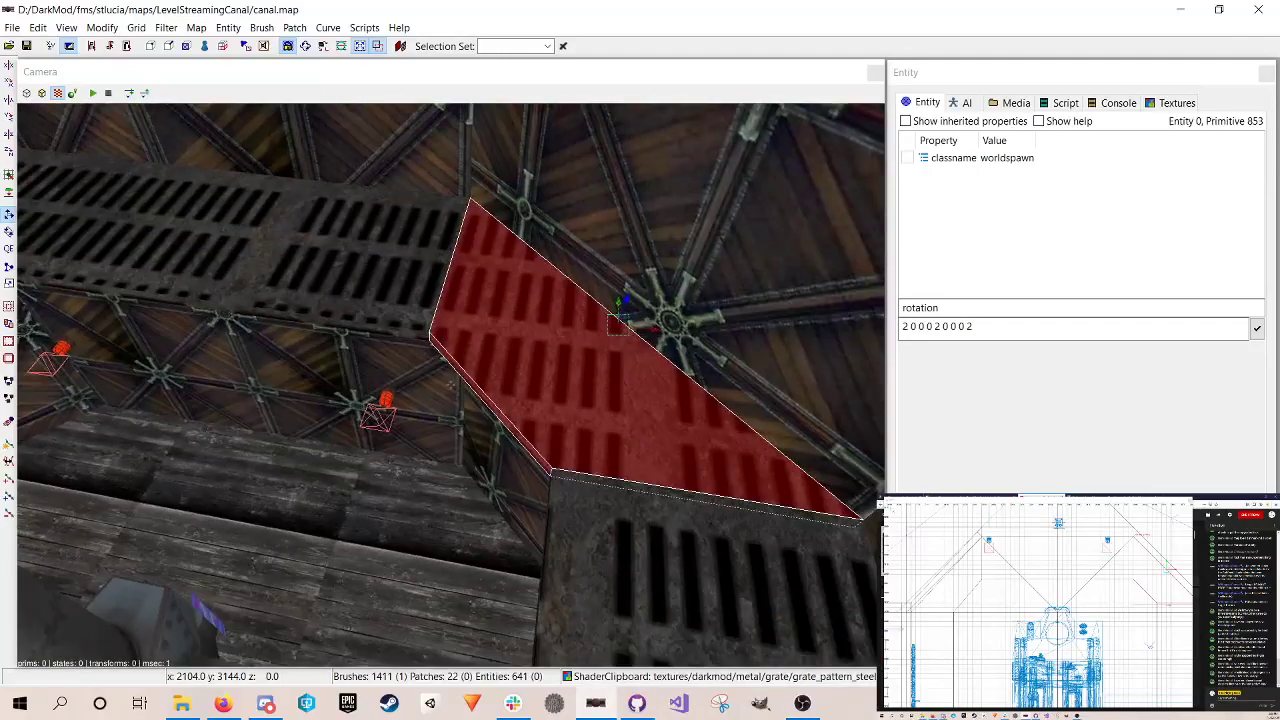
right_click(420, 235)
right_click(420, 235)
right_click(538, 371)
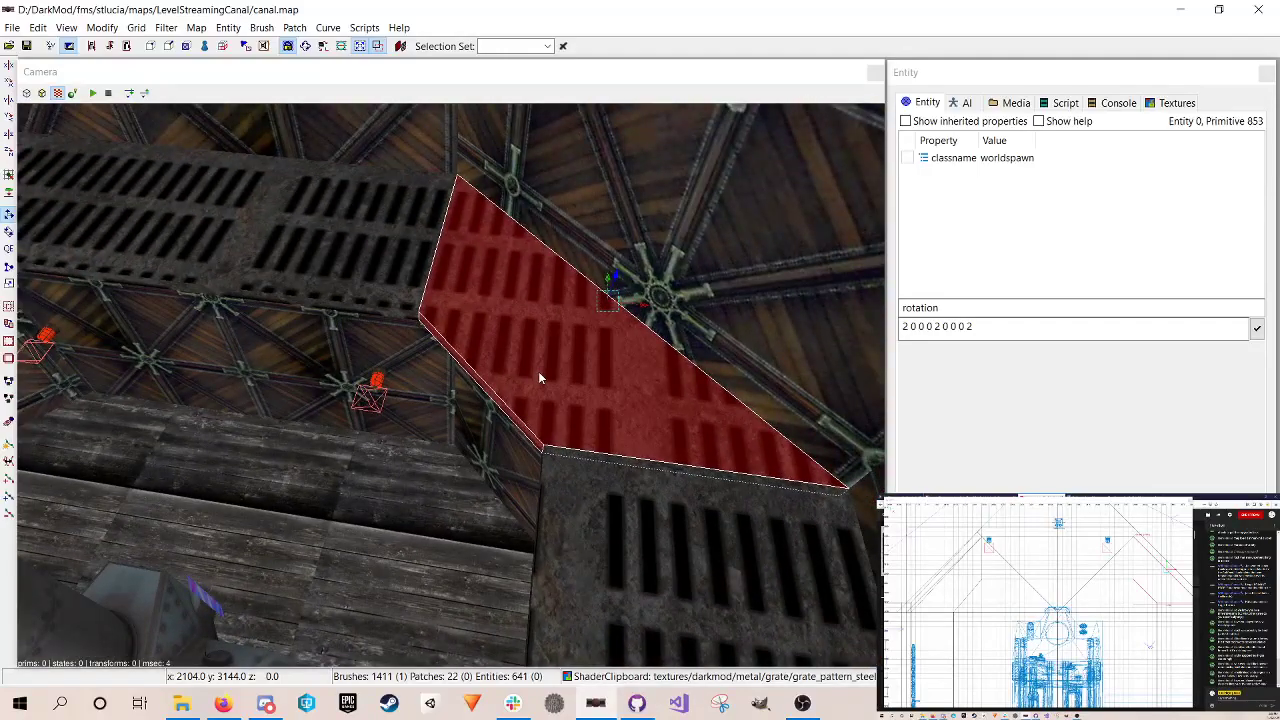
key(Escape)
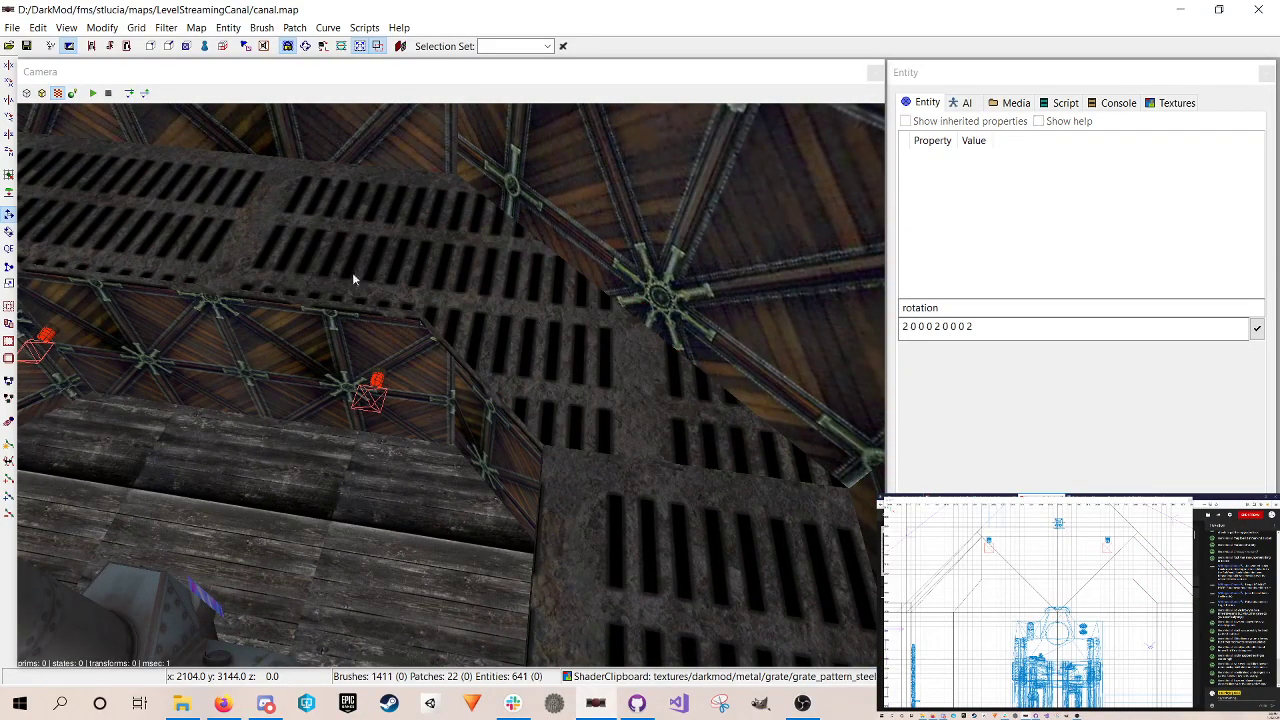
Step: Widen the straight grate along the end wall by extending its inner edge toward the machine
shift+click(338, 269)
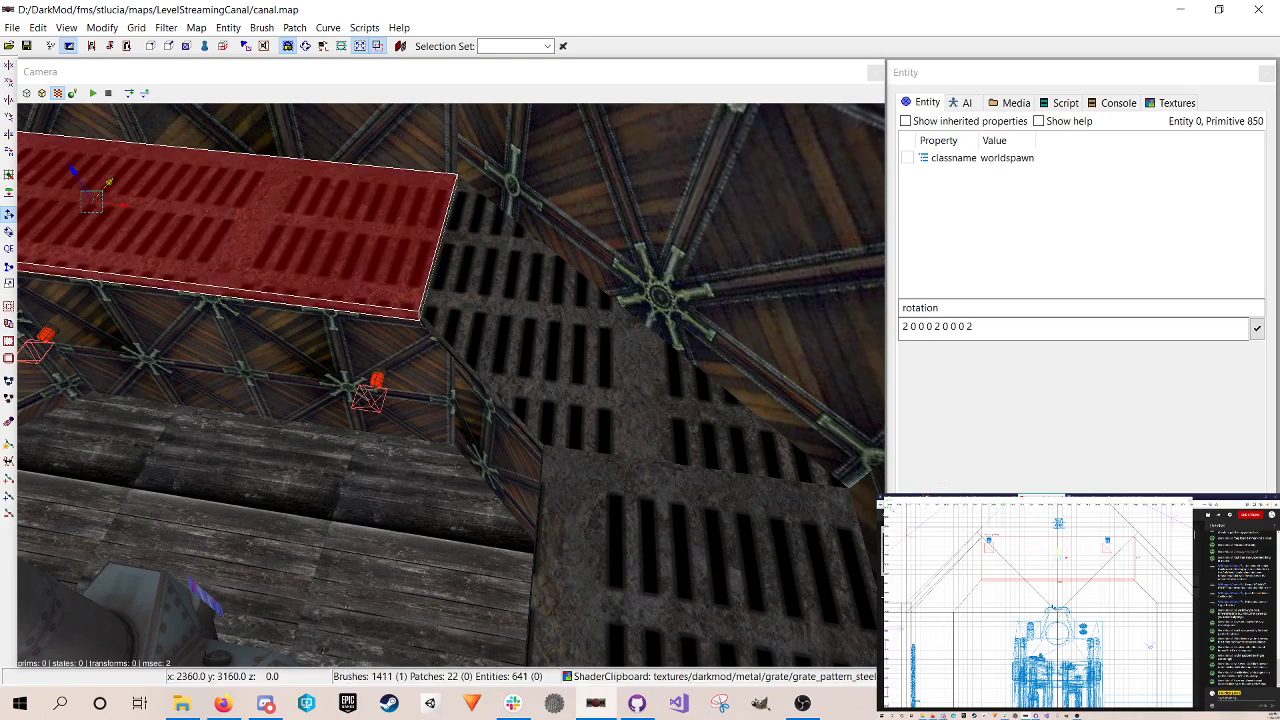
drag(1059, 553, 1059, 558)
key(ctrl+z)
key(q)
drag(1129, 591, 1129, 595)
key(Escape)
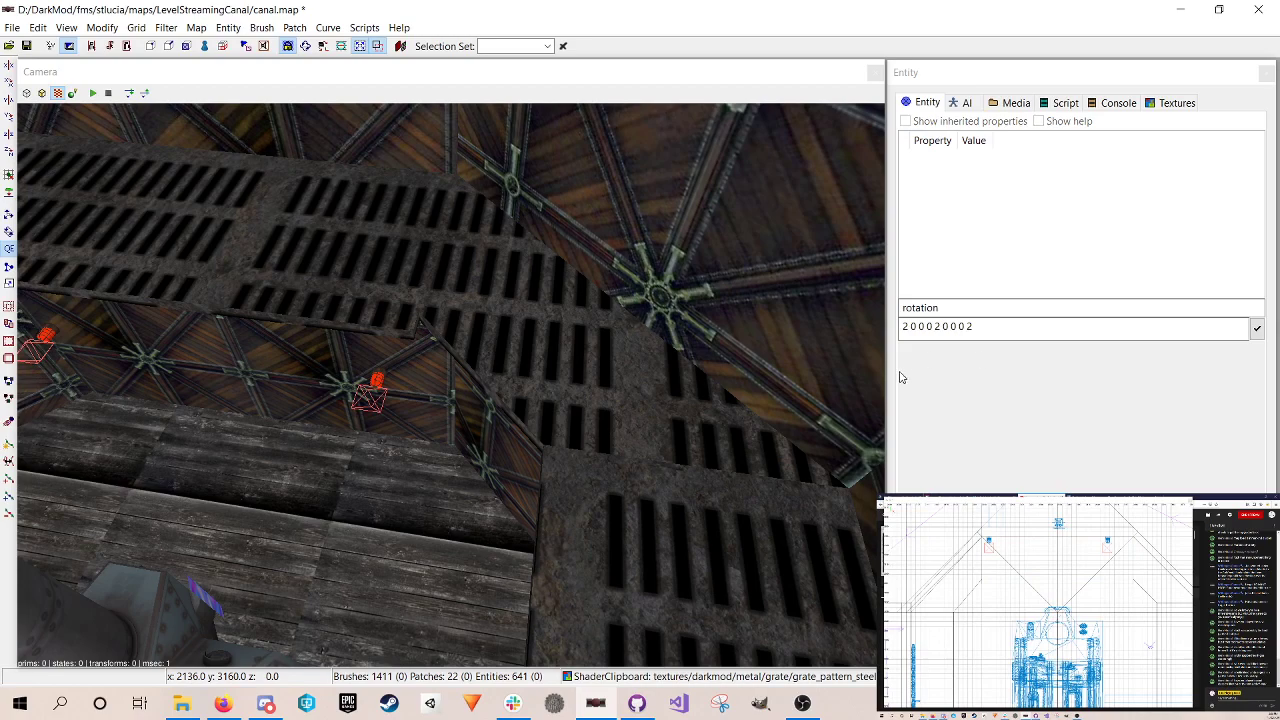
Step: Extend the inner edges of the adjoining angled grate and side grate inward to match the widened walkway, and save the map
shift+click(754, 468)
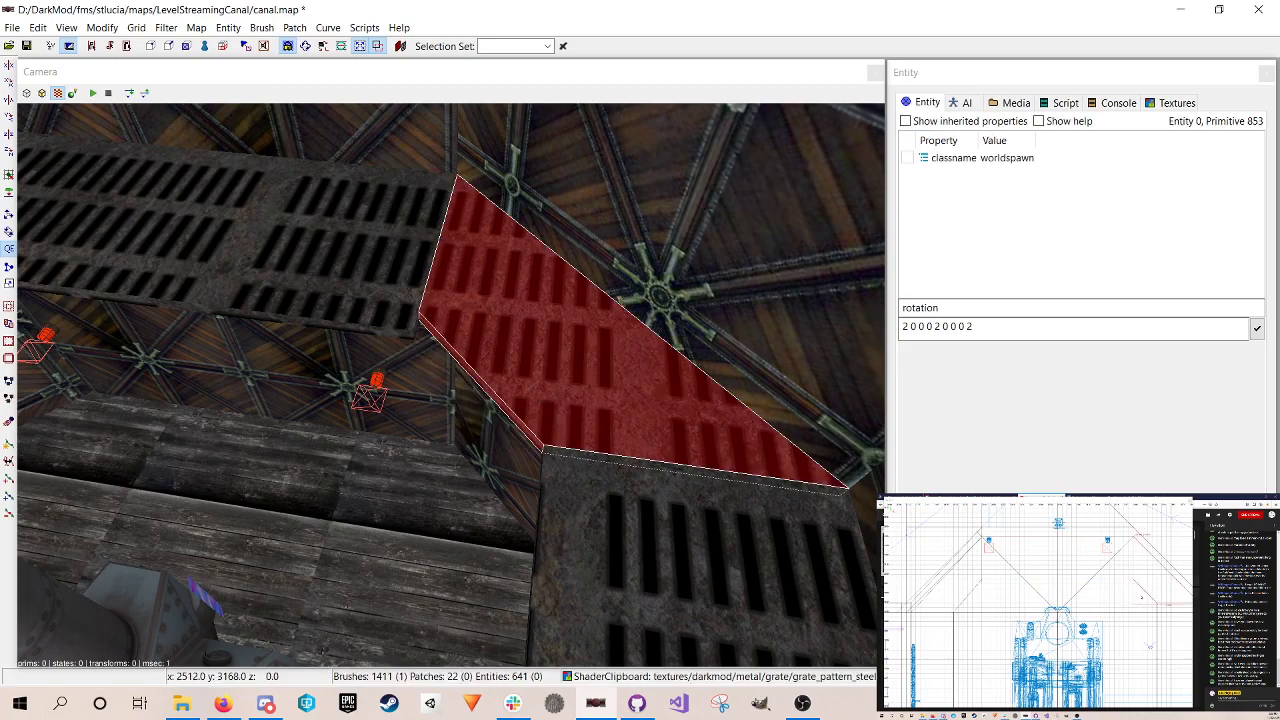
key(h)
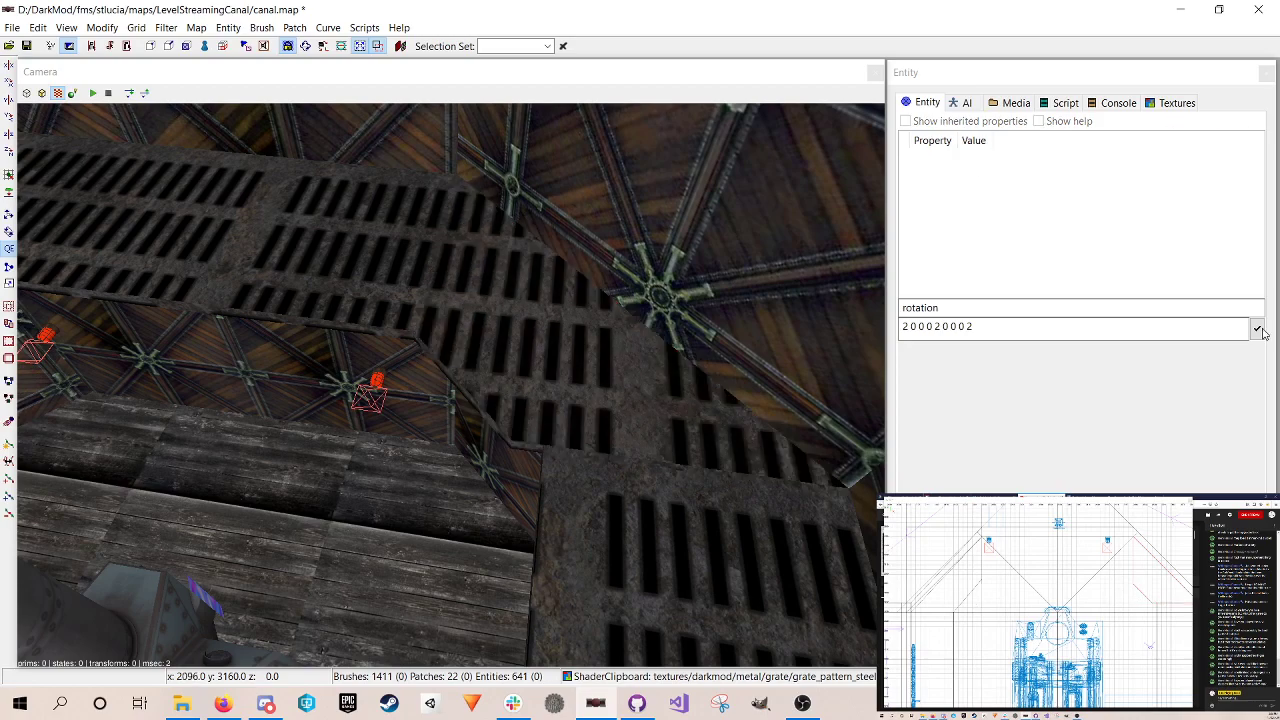
shift+click(592, 515)
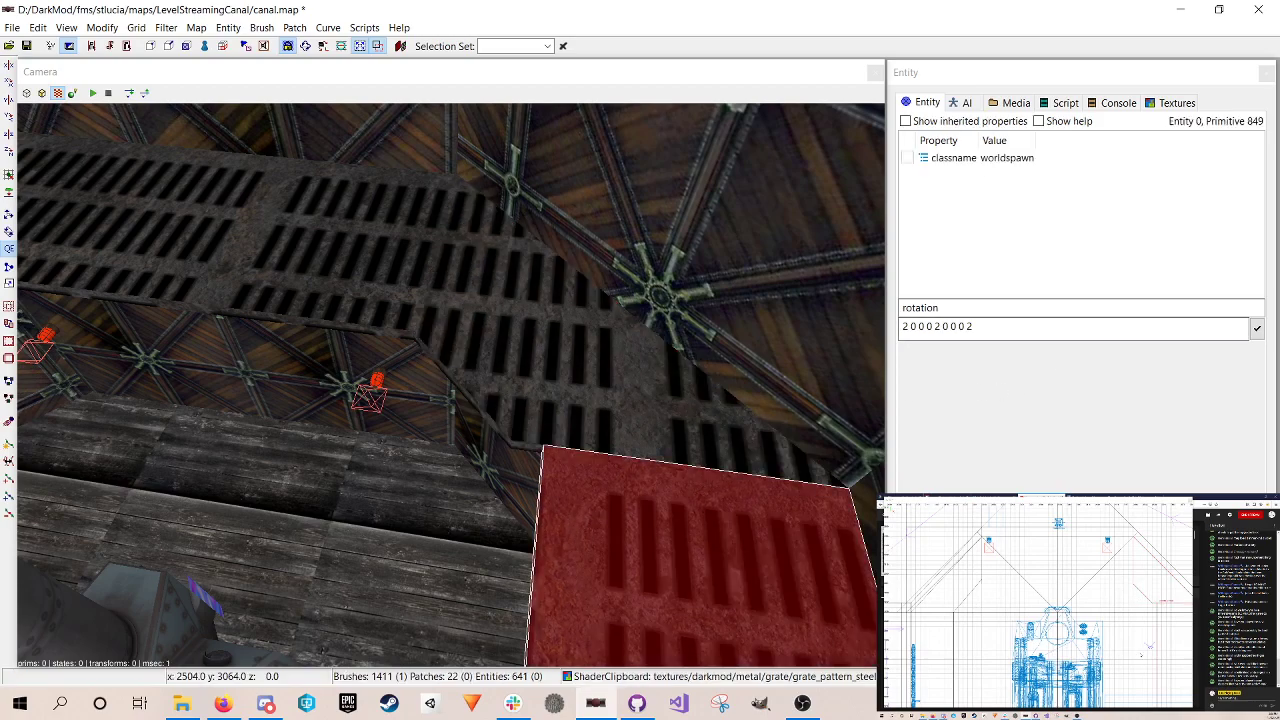
key(Escape)
key(ctrl+s)
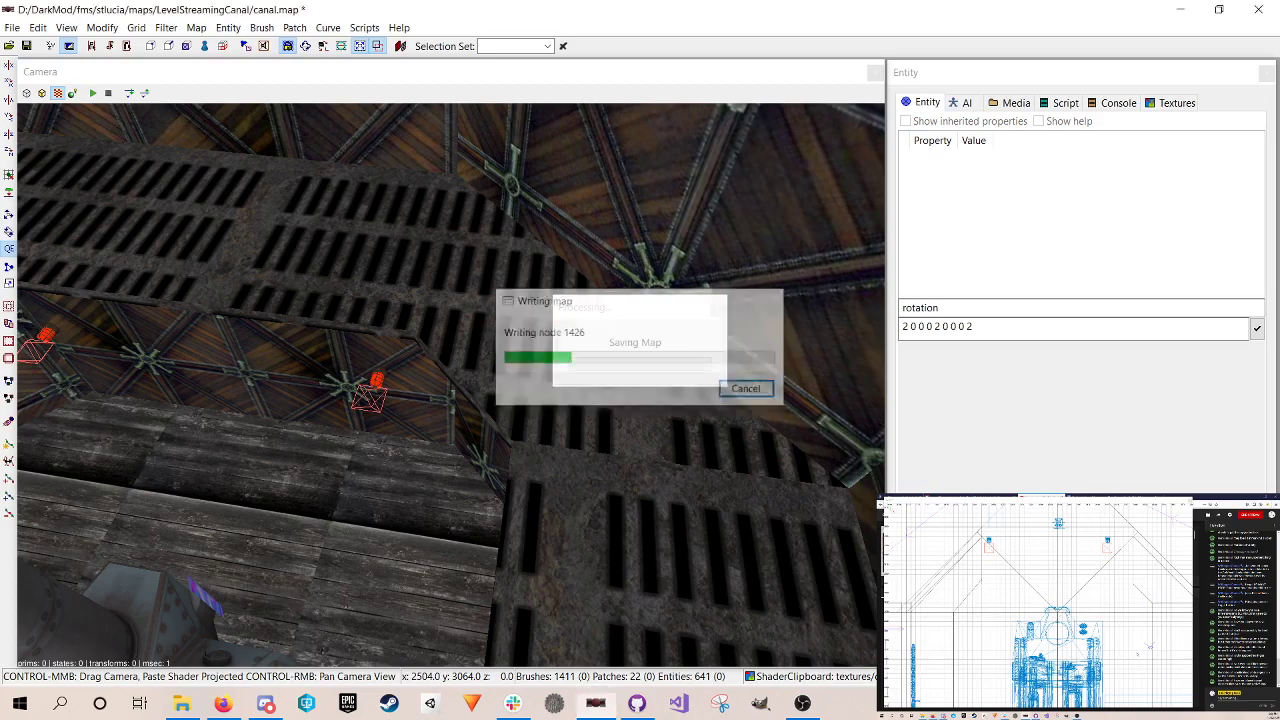
Step: Extend the inner edge of the angled grate at the opposite diagonal corner inward to meet the widened straight grate
right_click(636, 434)
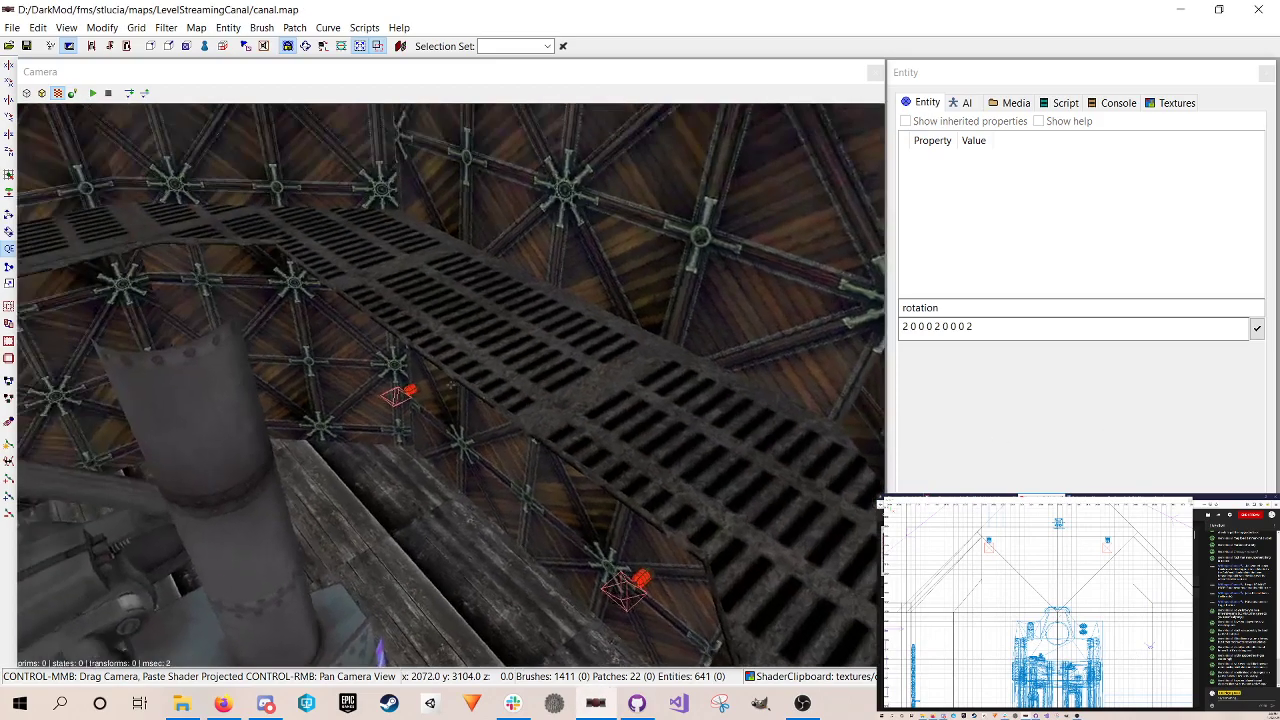
right_click(636, 434)
shift+click(364, 274)
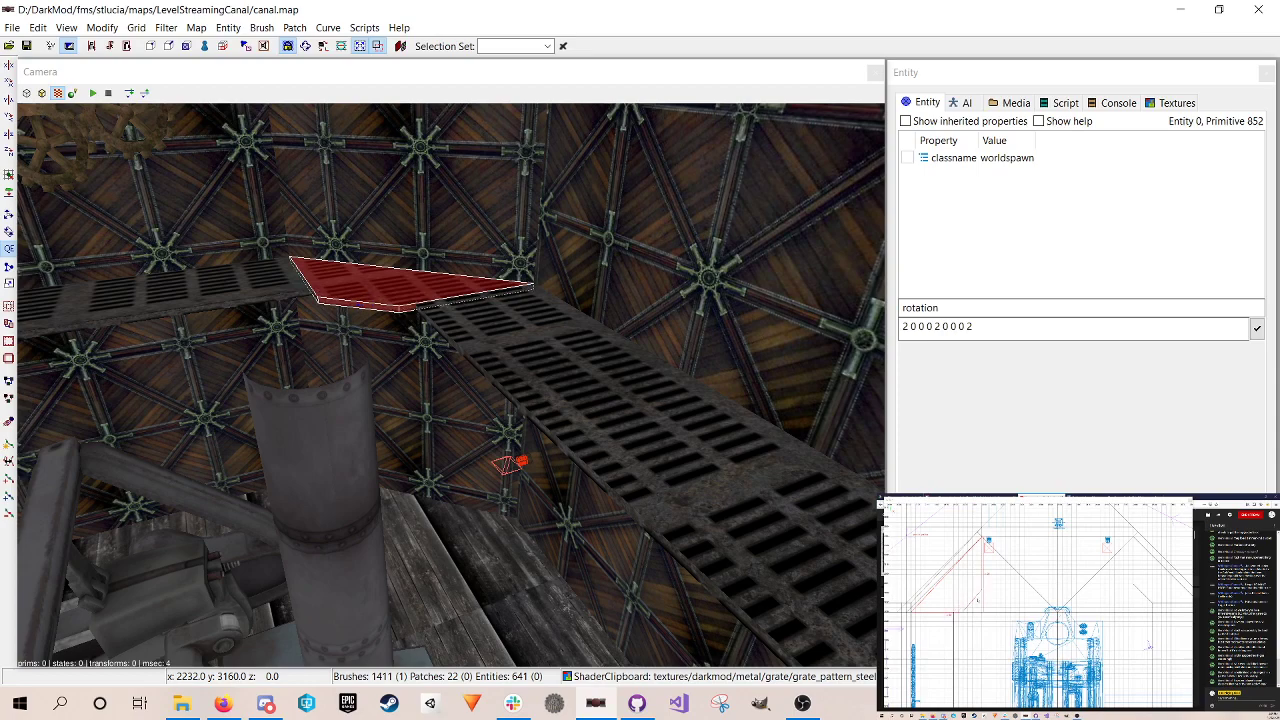
drag(978, 600, 982, 605)
key(Escape)
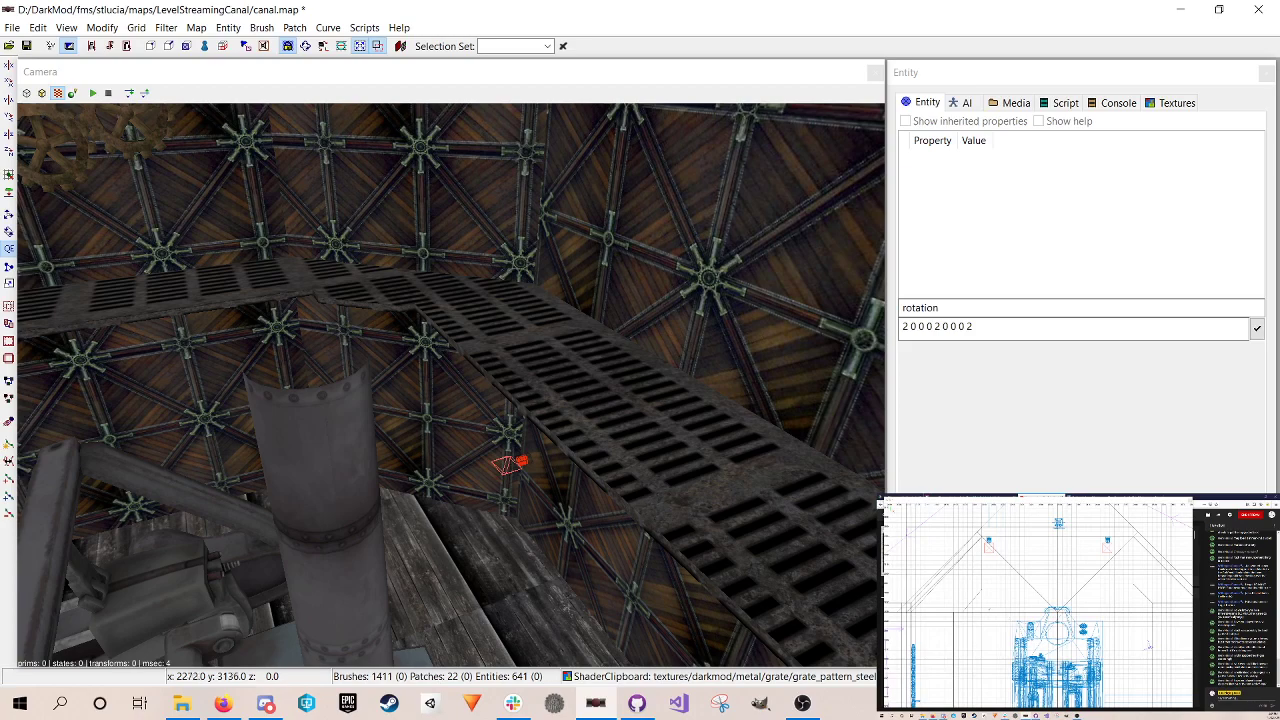
shift+click(376, 288)
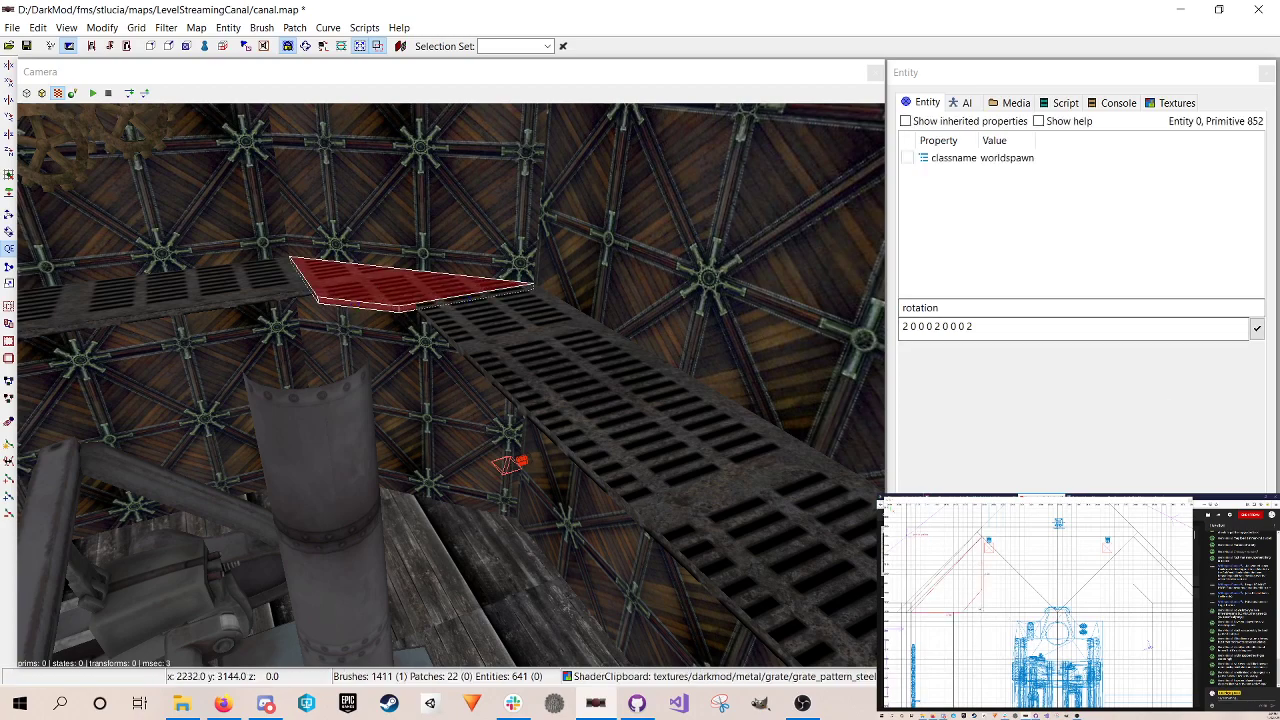
drag(977, 605, 976, 604)
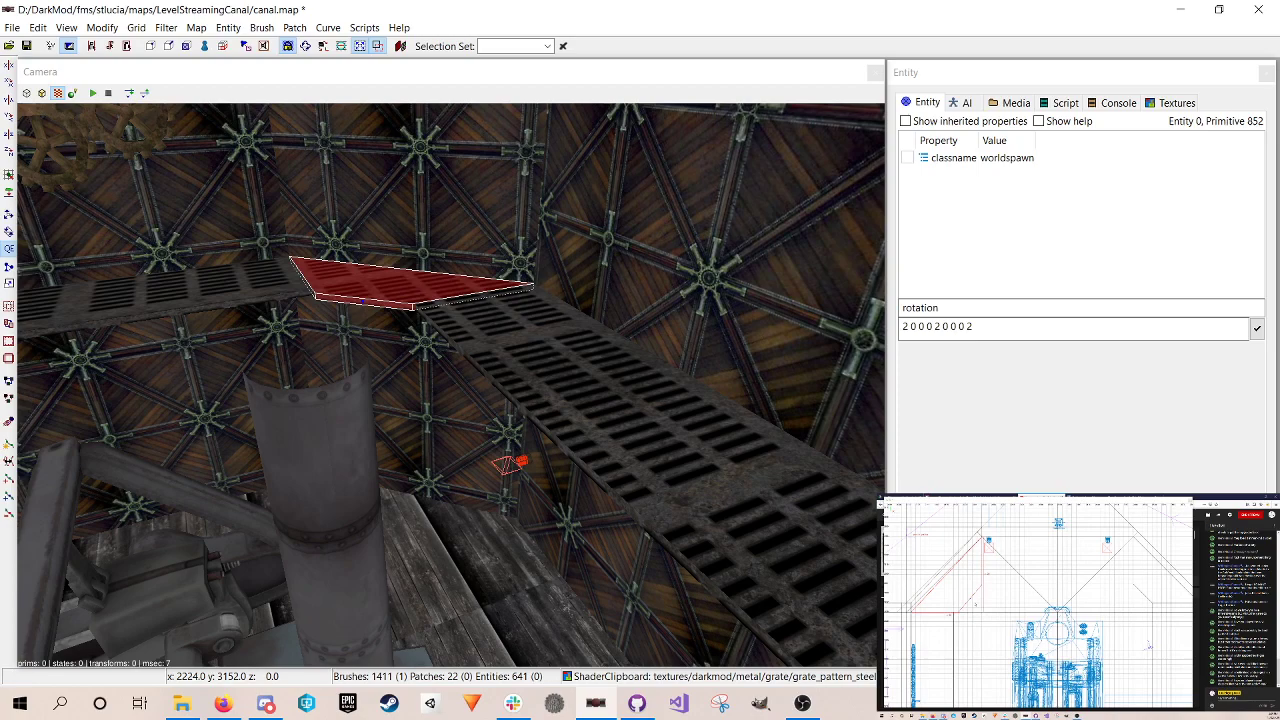
key(Escape)
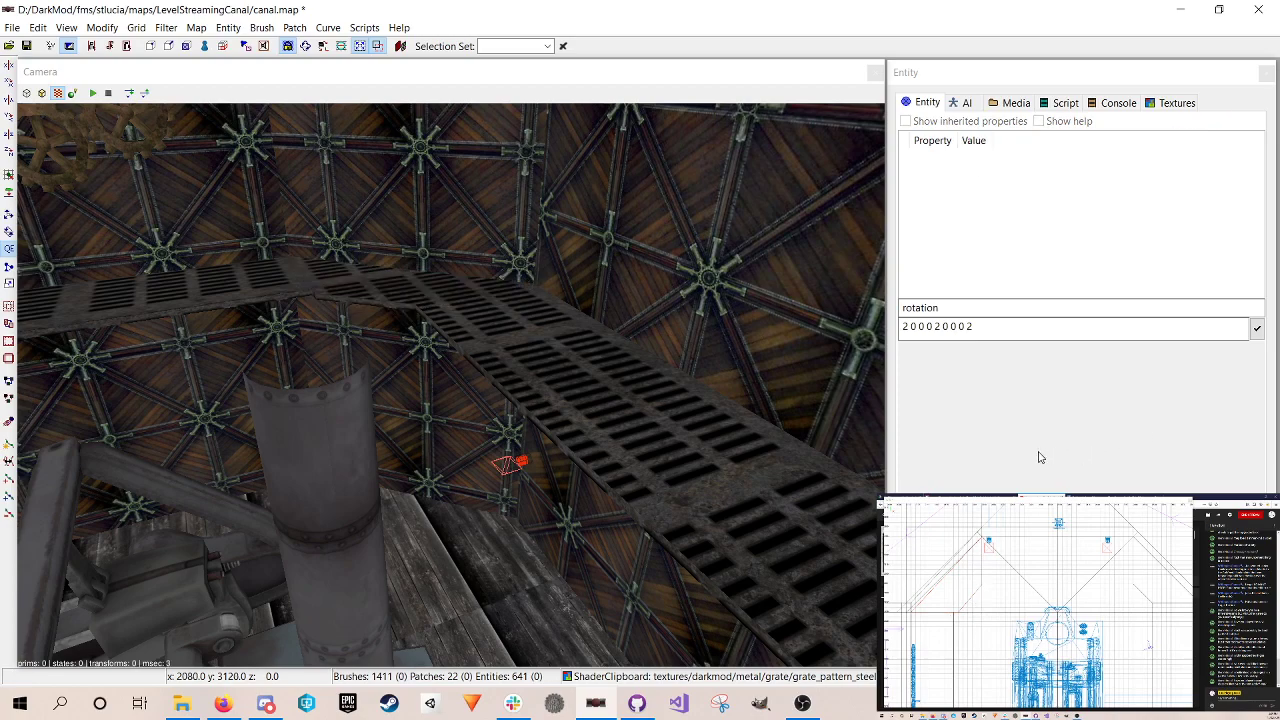
Step: Widen the side grate beside that angled piece inward so their inner edges line up, and save the map
shift+click(211, 300)
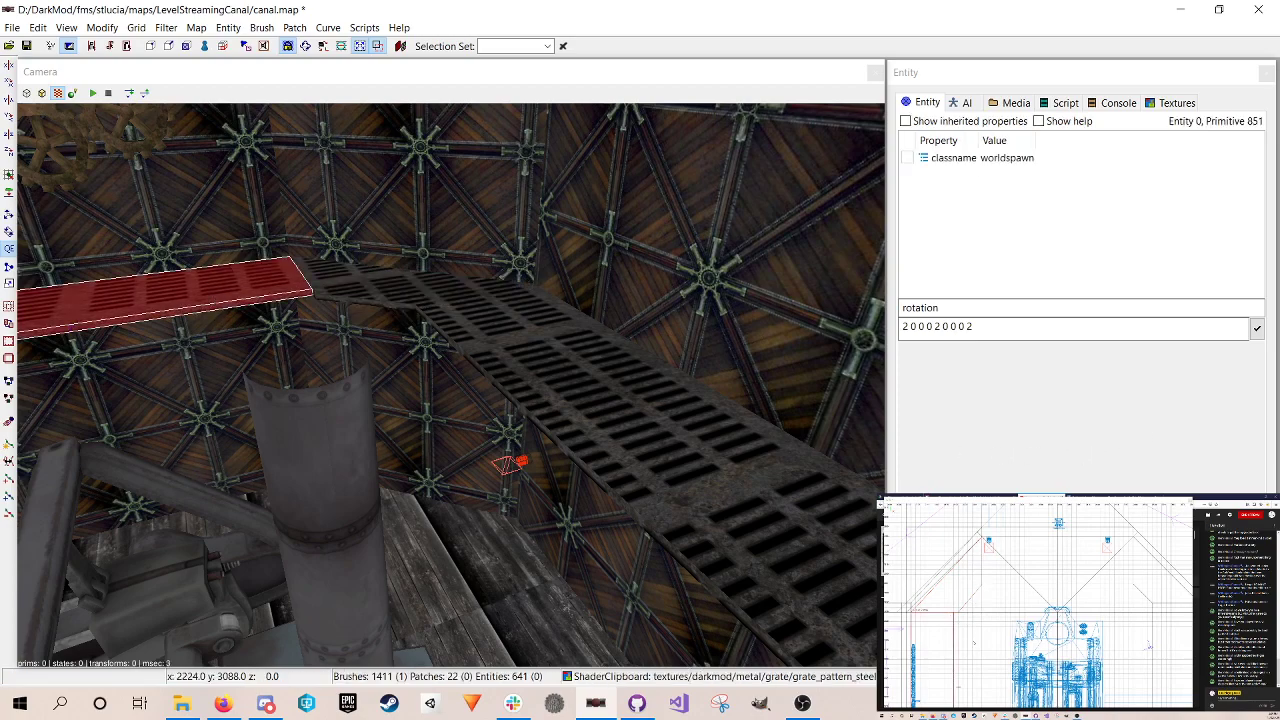
drag(975, 644, 977, 644)
key(Escape)
key(ctrl+s)
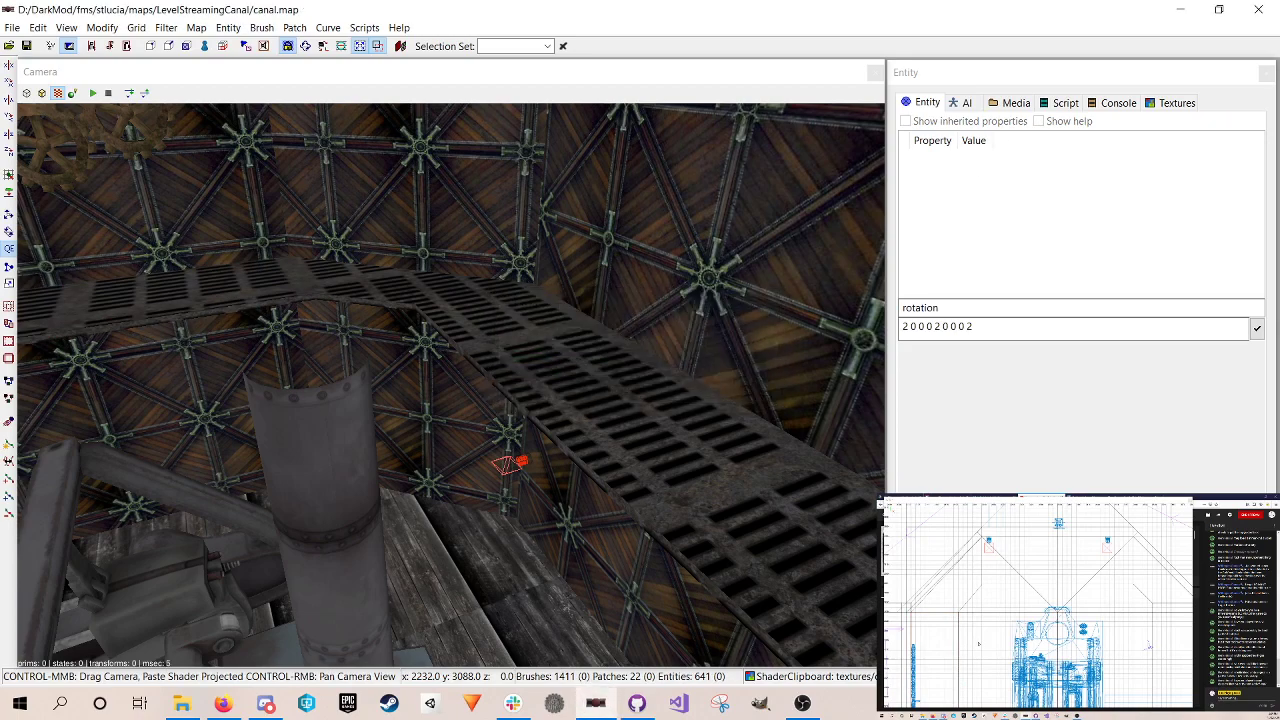
Step: Examine the grate platform beside the ladder and the open wall area above the barrels
shift+click(400, 290)
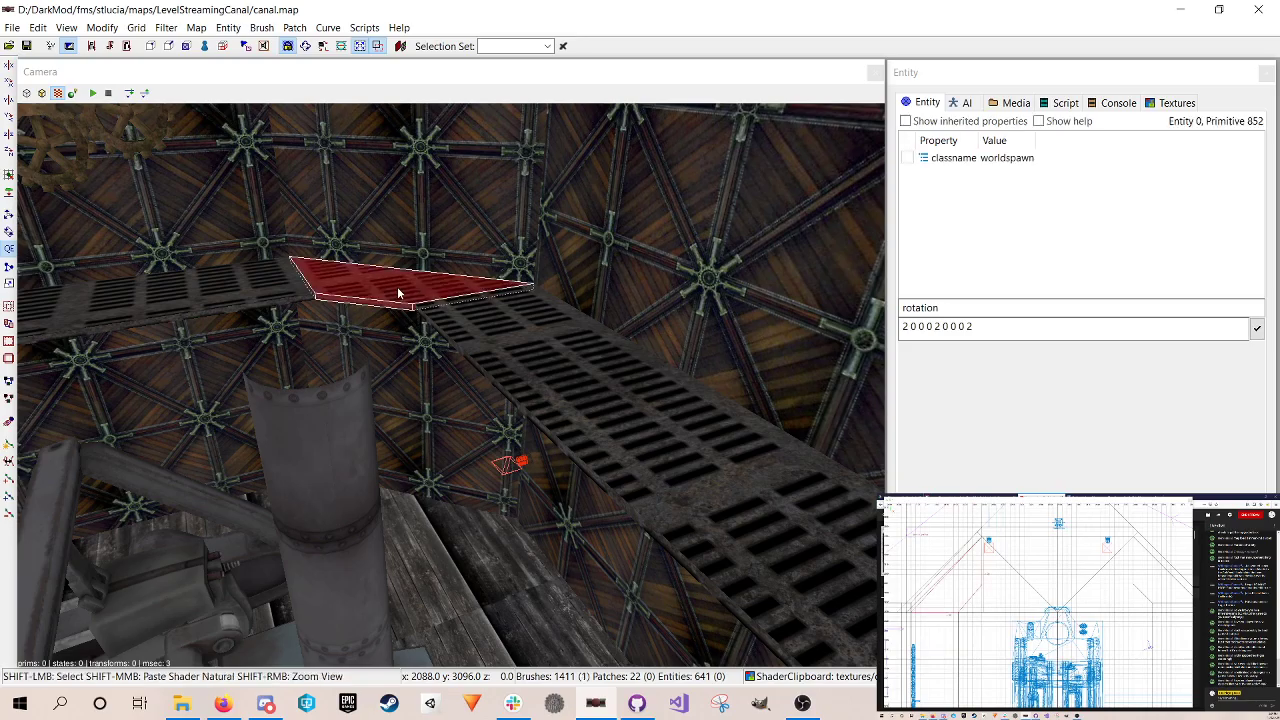
right_click(561, 429)
key(Up)
key(Down)
key(Down)
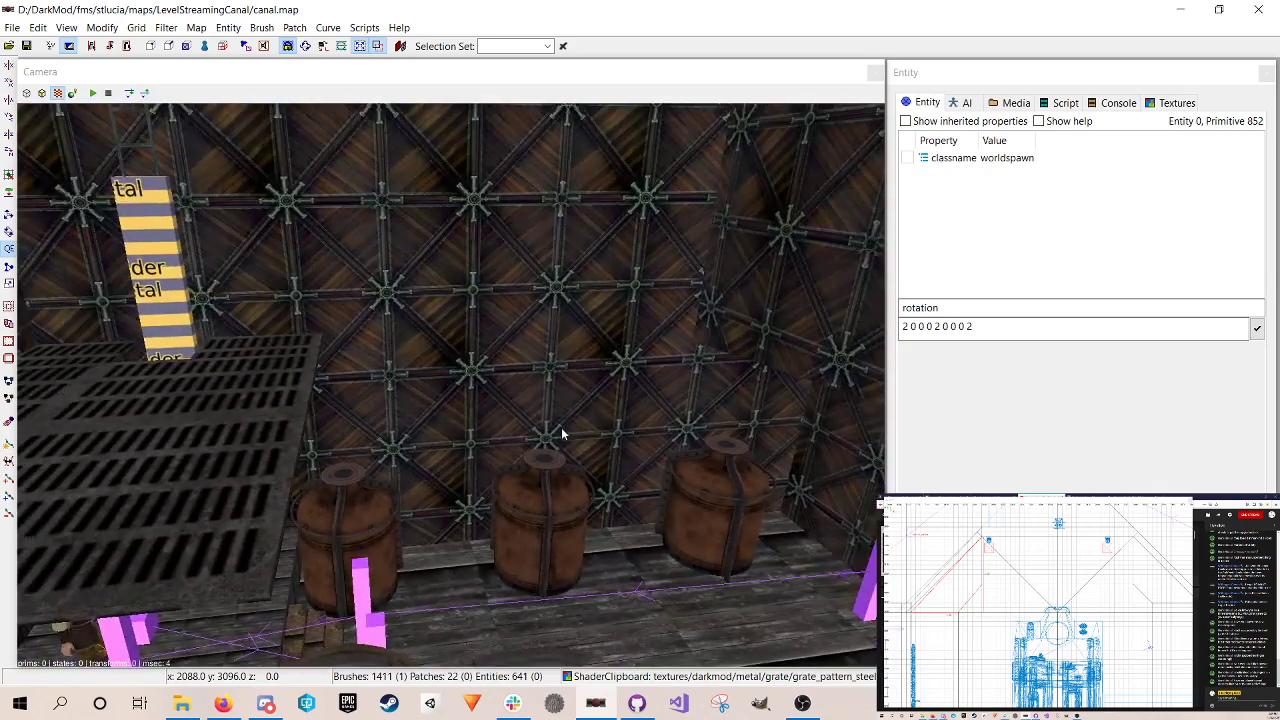
shift+click(235, 410)
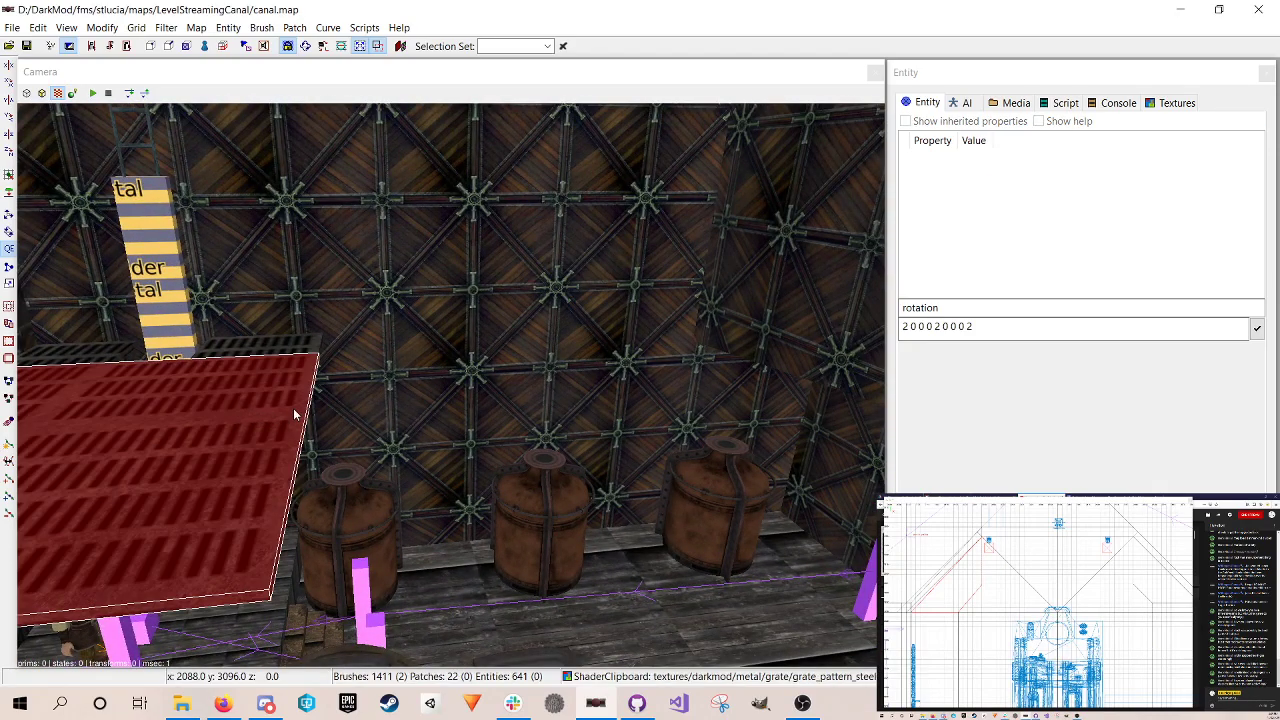
right_click(757, 410)
right_click(757, 410)
right_click(683, 386)
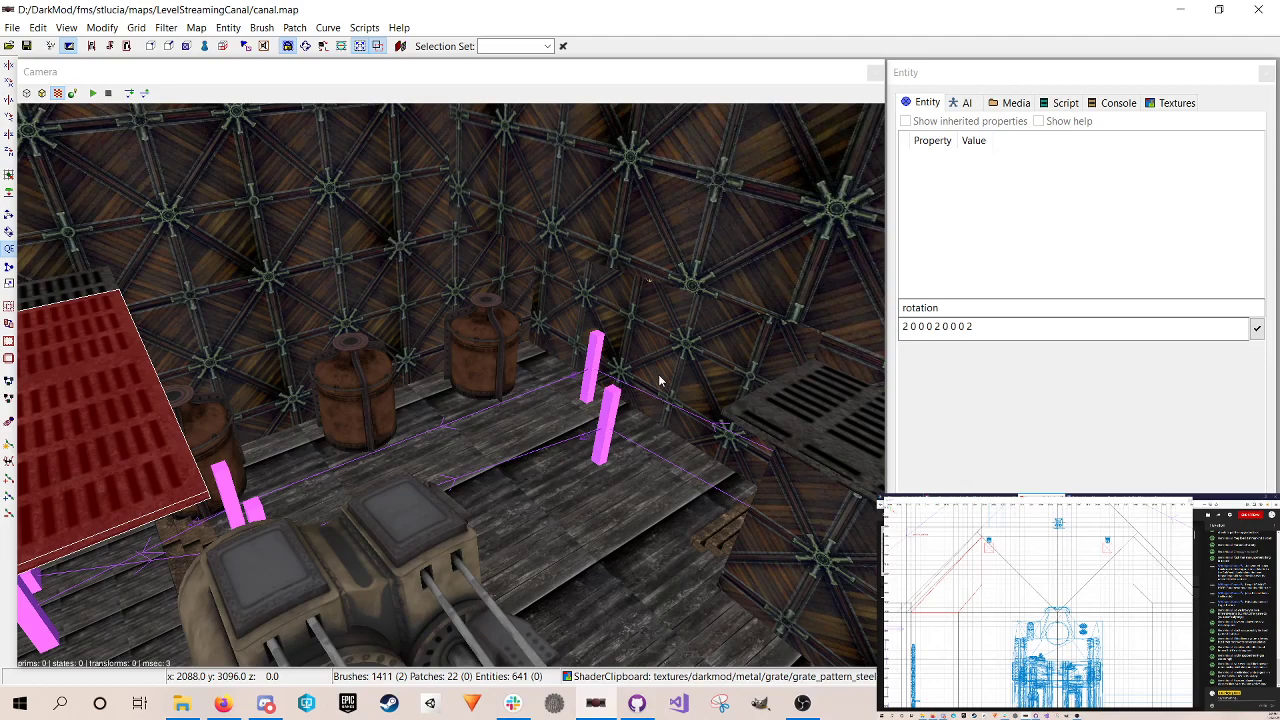
right_click(478, 430)
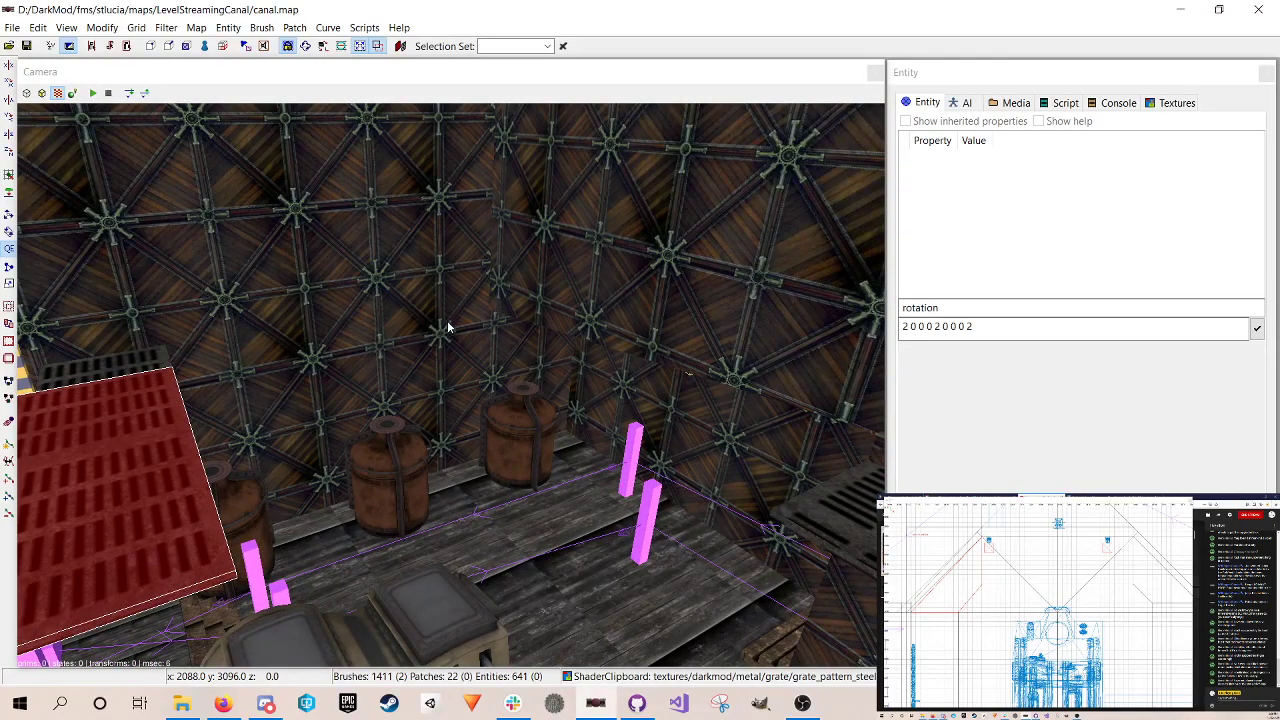
Step: Examine the room's walls and surroundings from inside and outside, clear the grate selection, and save the map
right_click(527, 377)
key(Up)
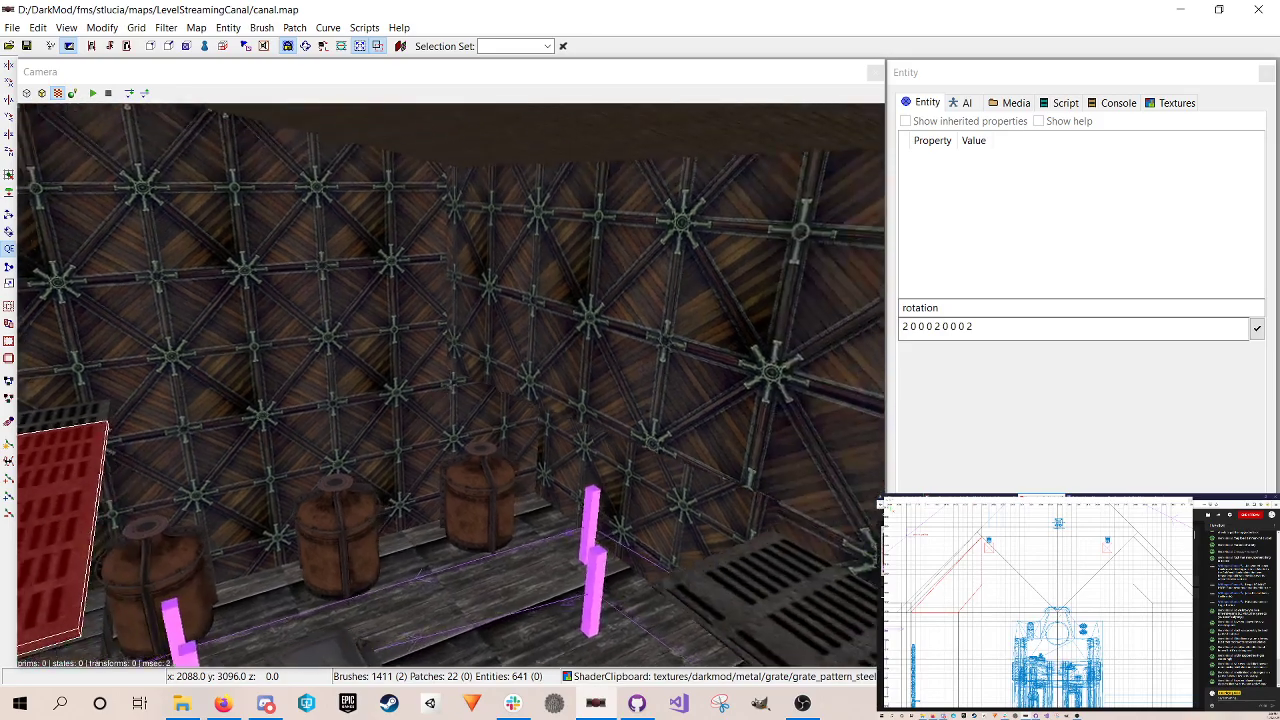
key(Up)
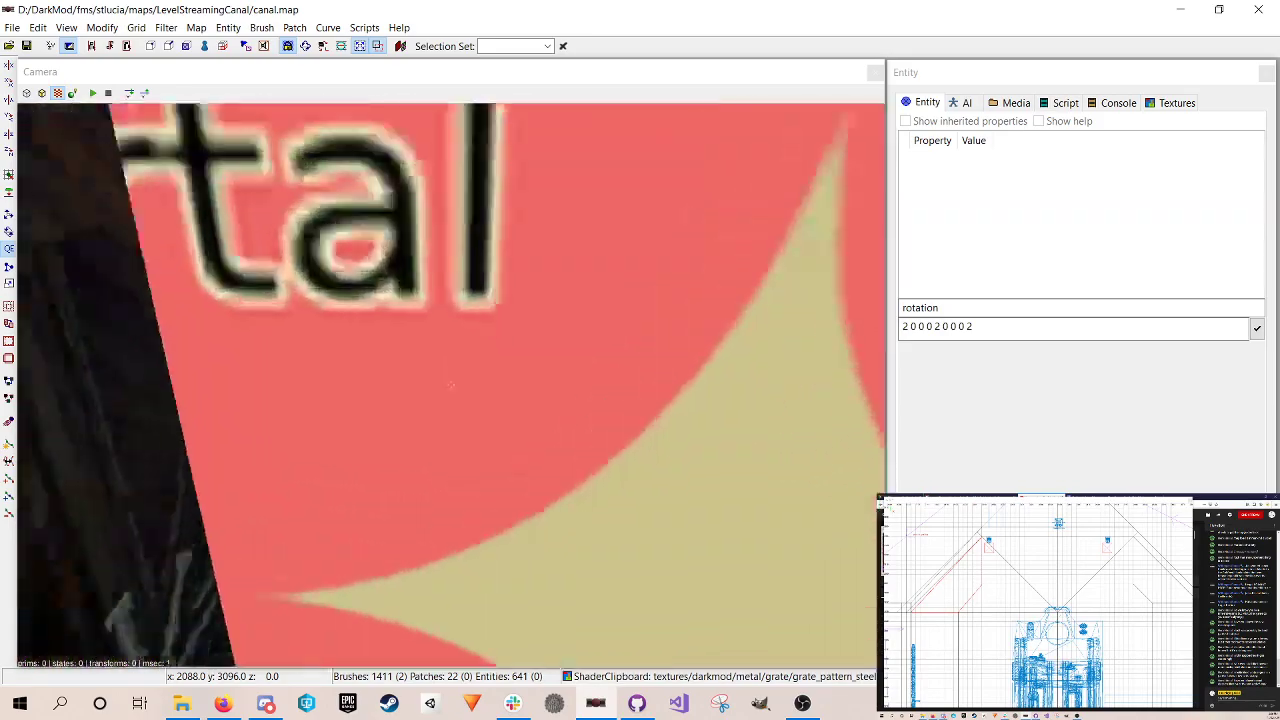
key(Up)
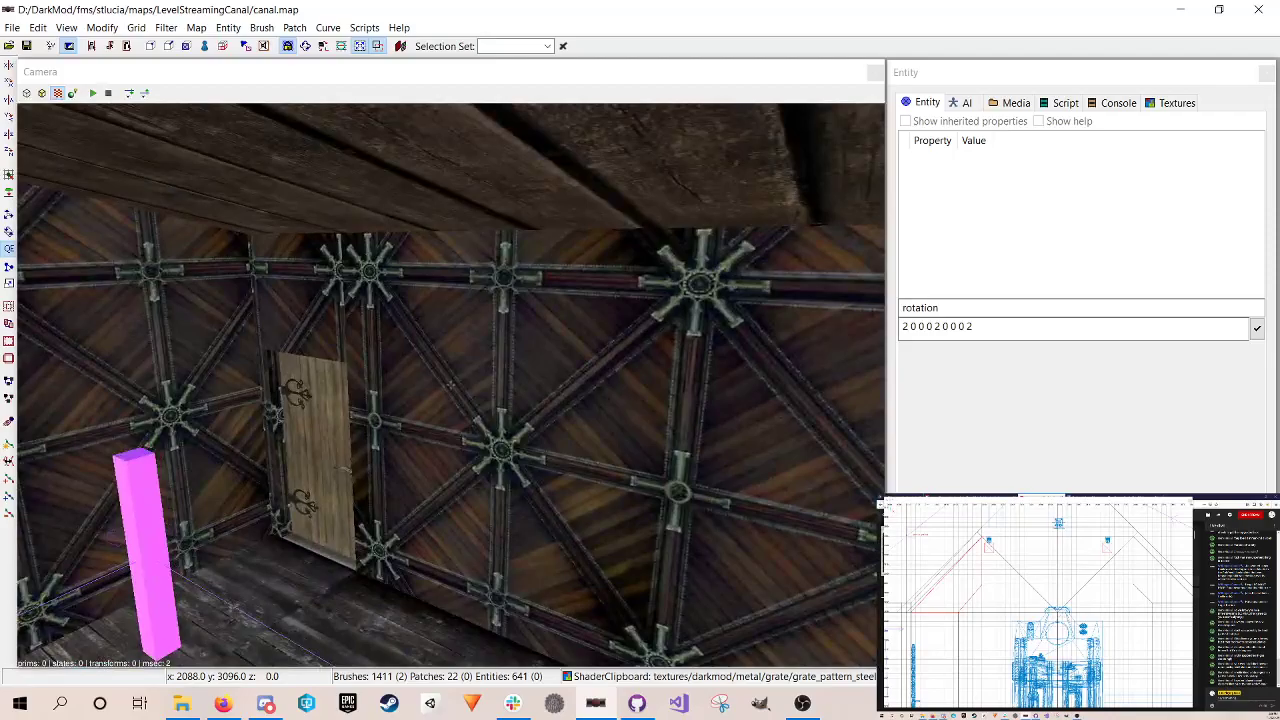
key(Down)
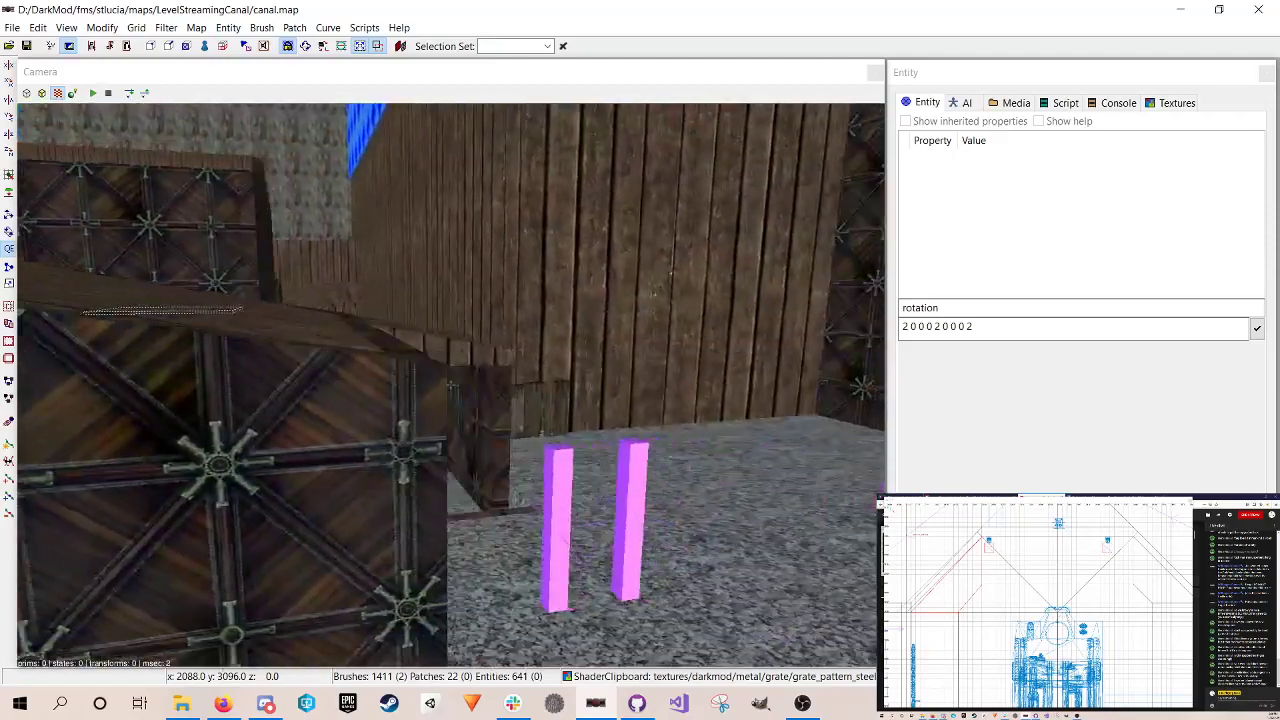
key(Left)
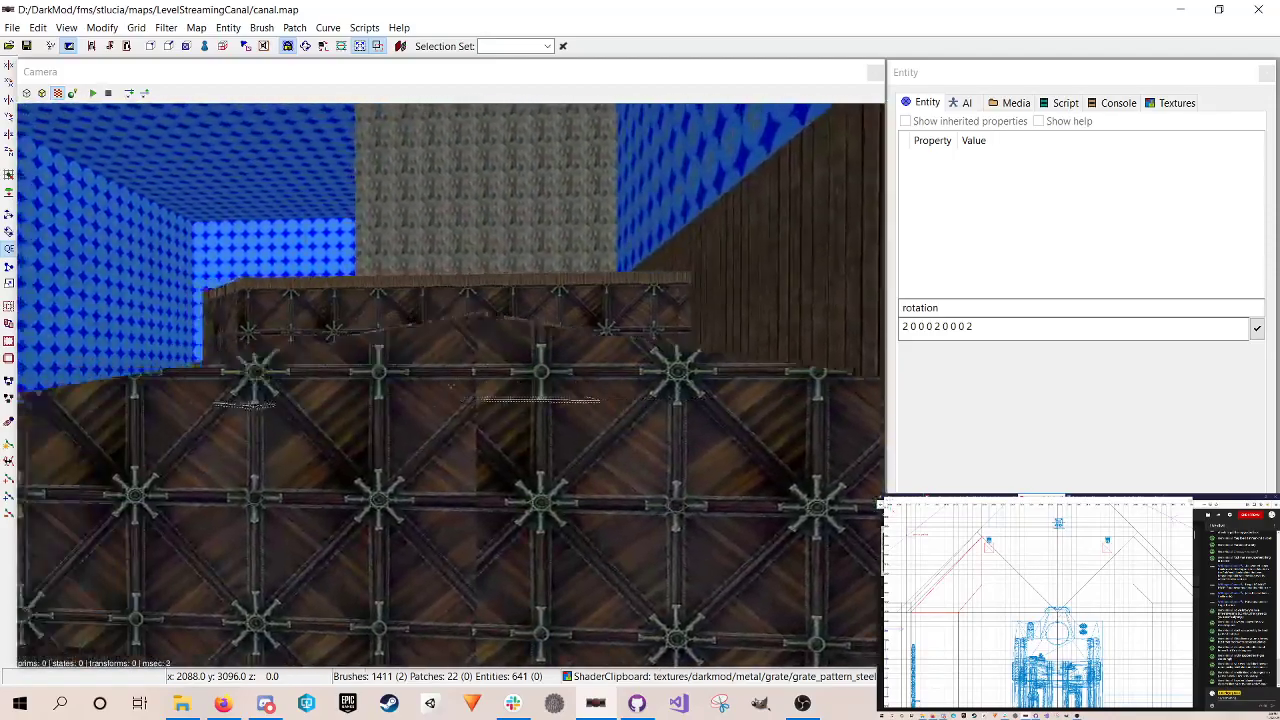
key(Up)
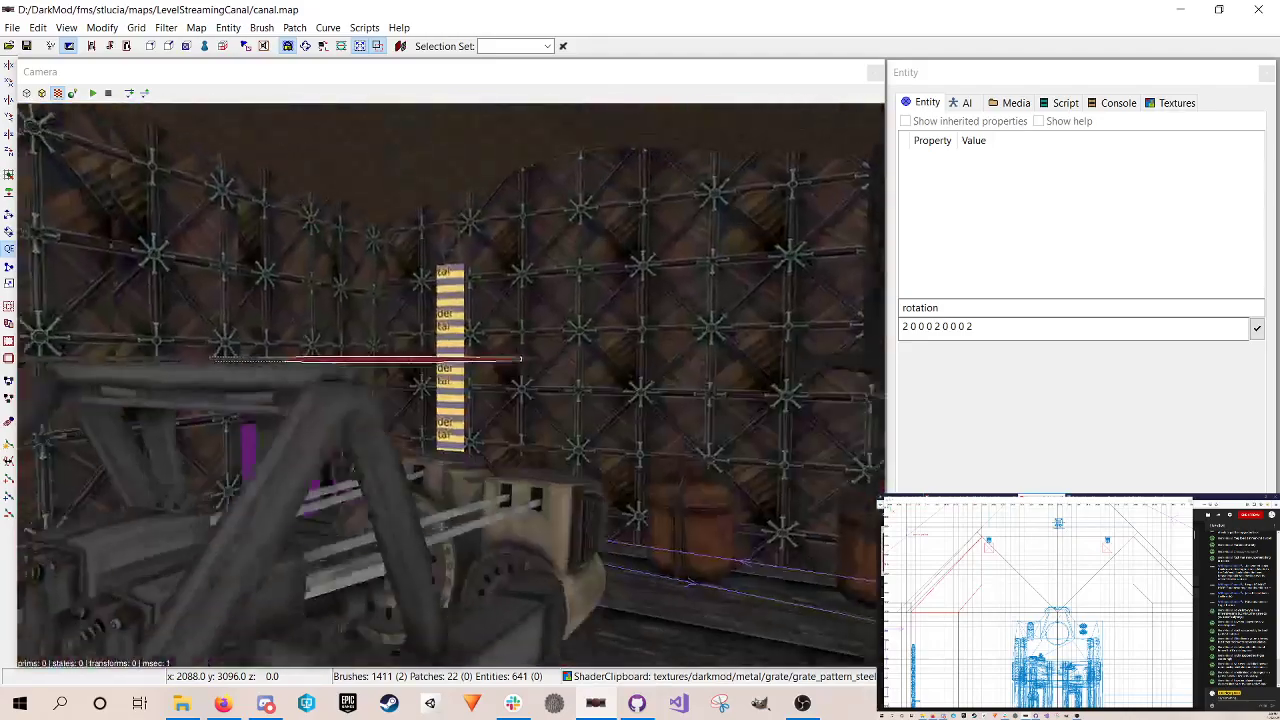
key(Left)
key(Down)
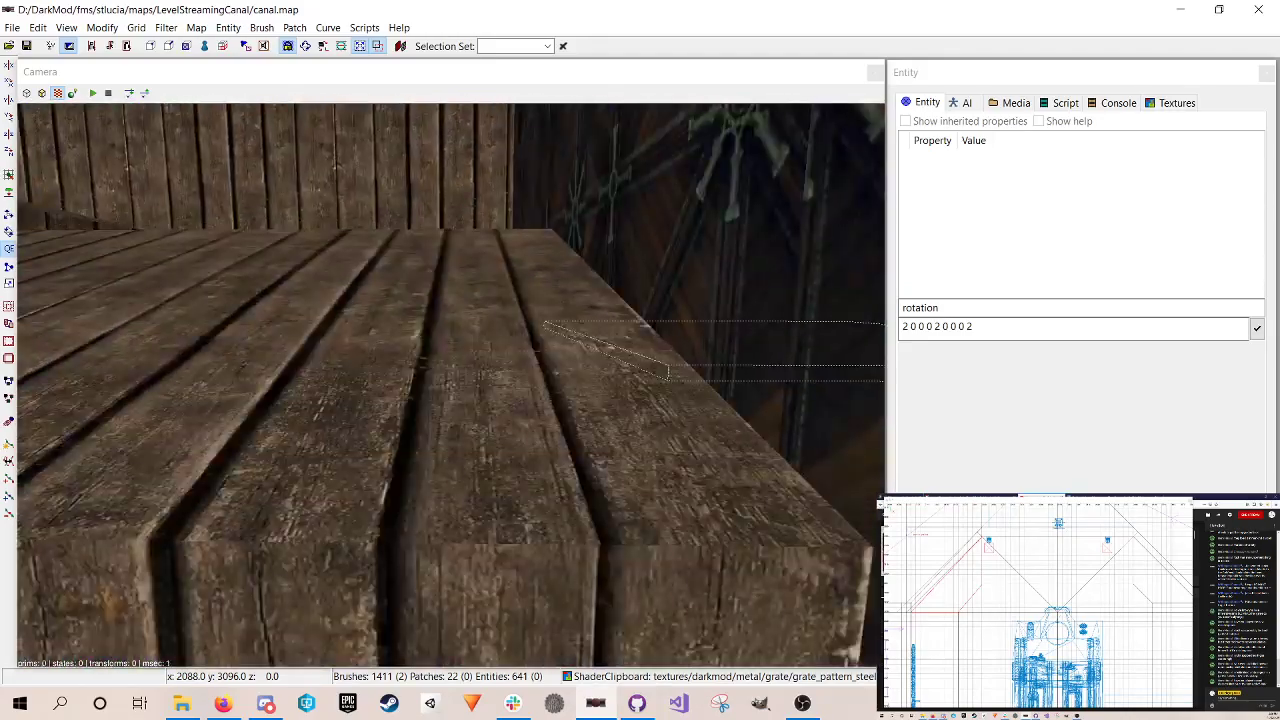
key(Up)
right_click(526, 370)
key(Escape)
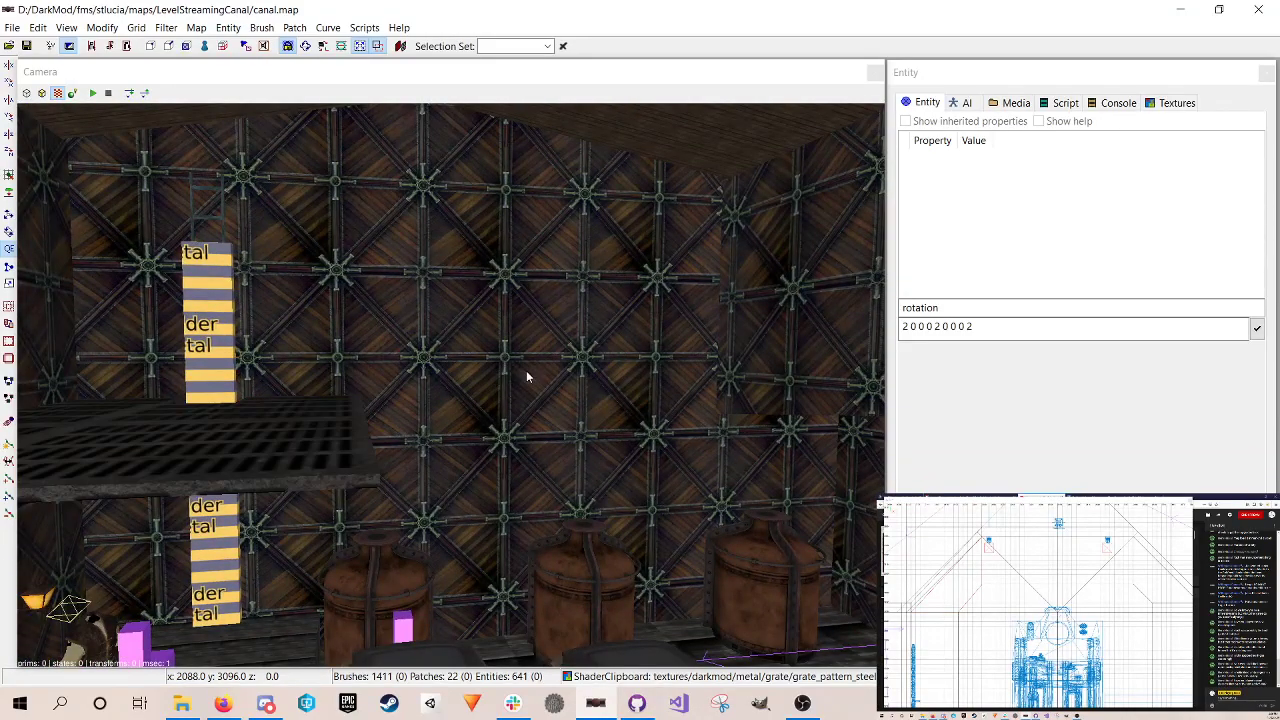
key(ctrl+s)
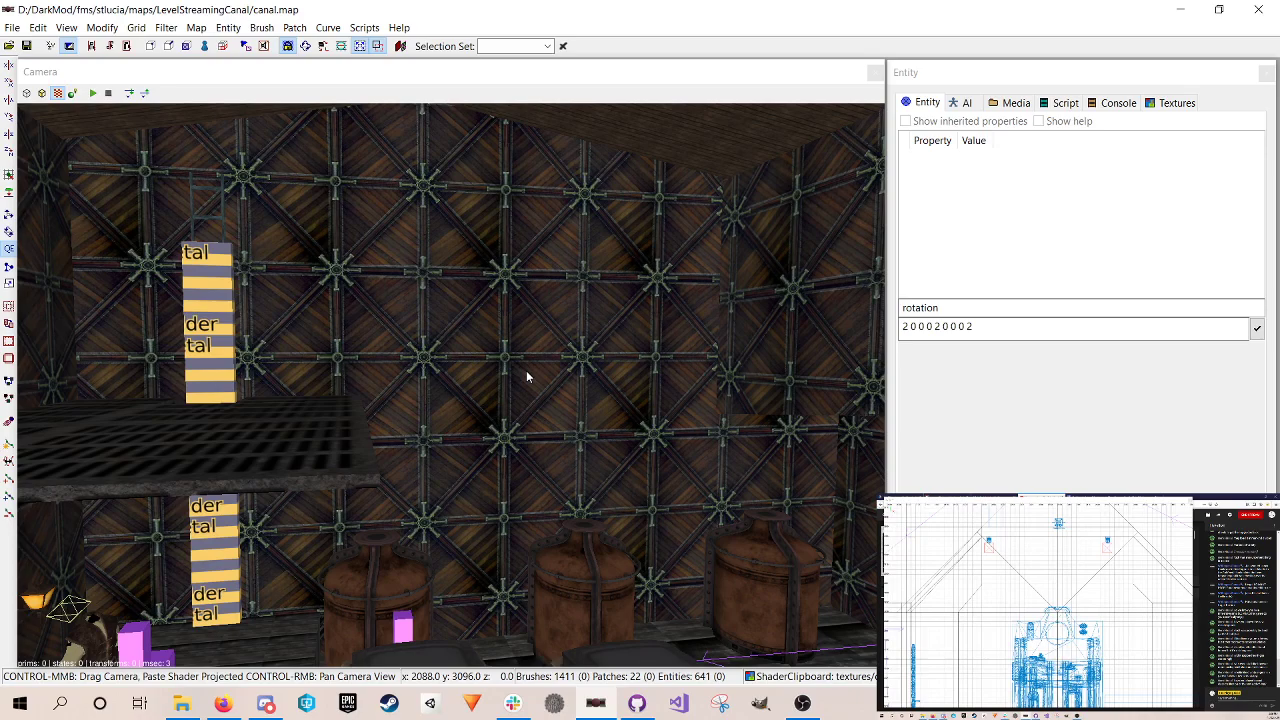
Step: Examine the machine room's walls, roofline and grate walkway from several viewpoints around the machine
right_click(527, 372)
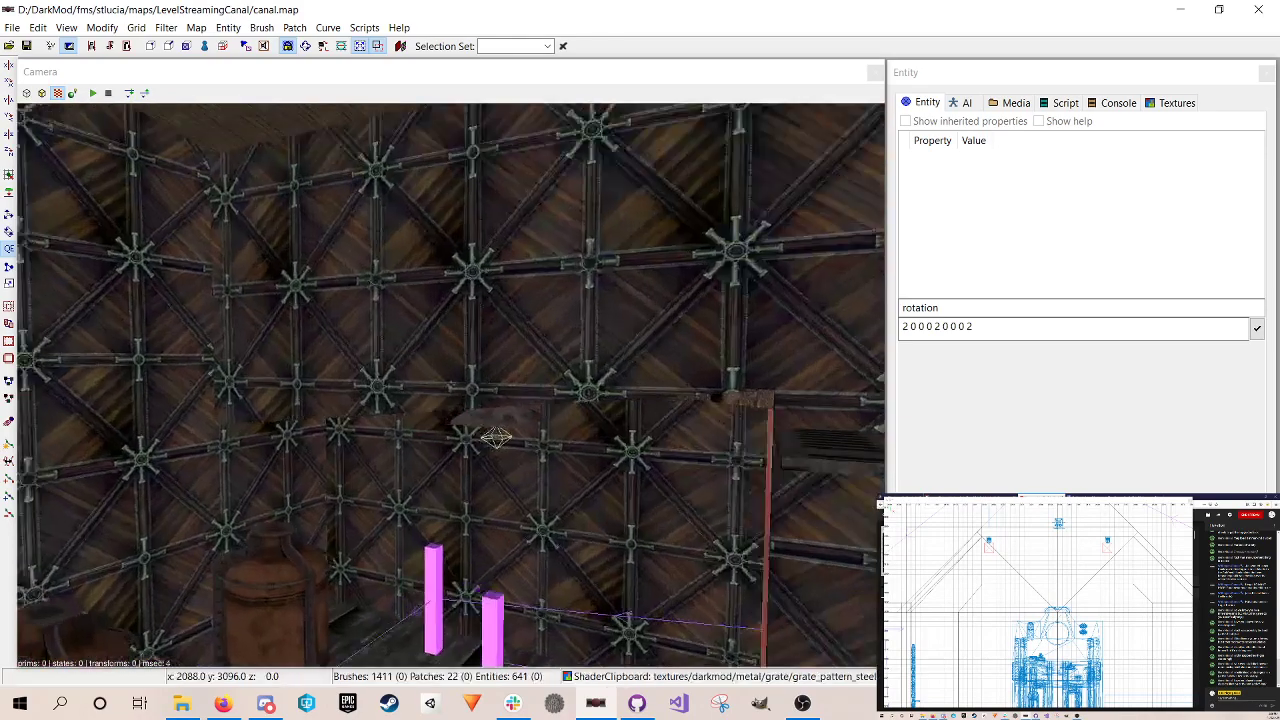
key(Up)
key(Down)
key(Up)
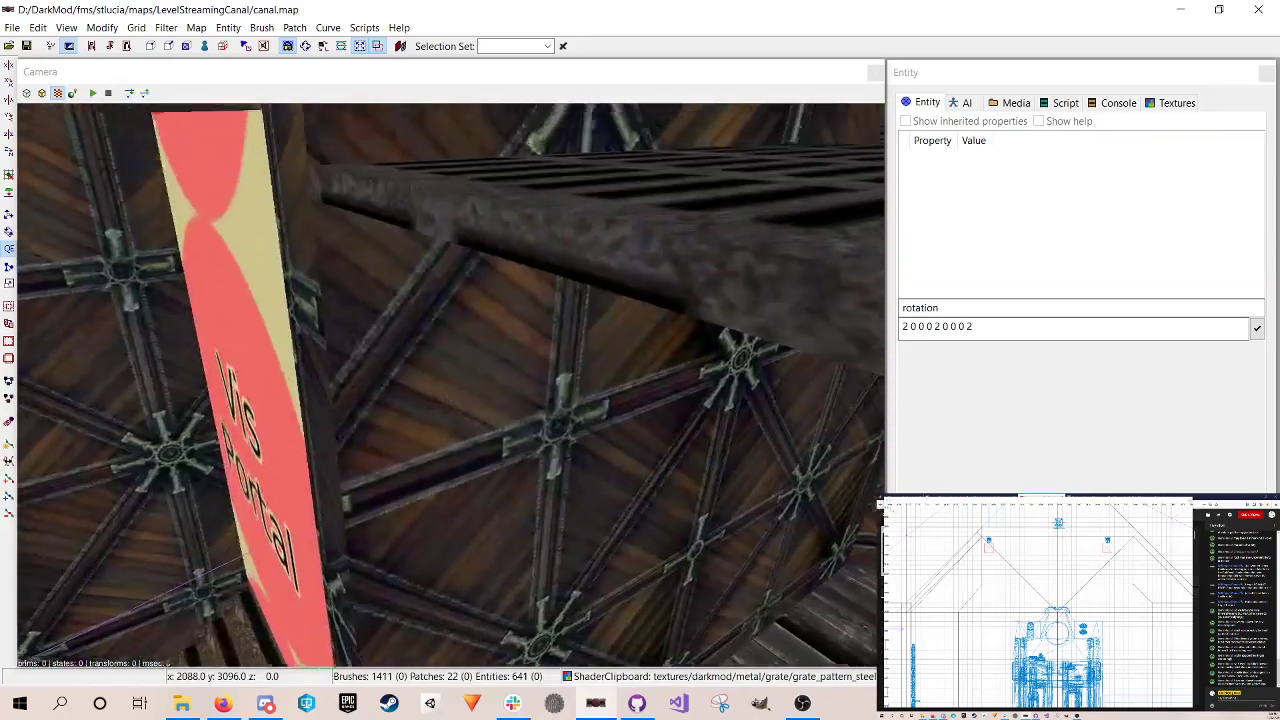
key(Down)
key(Up)
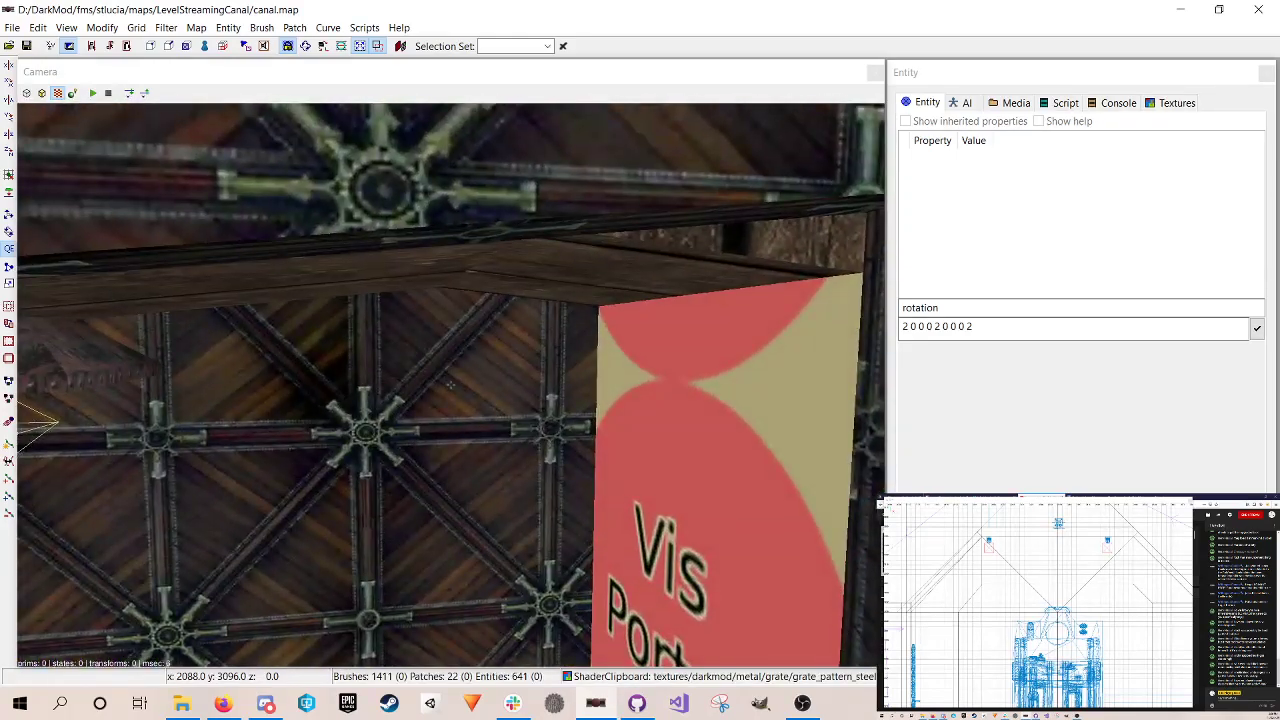
key(Down)
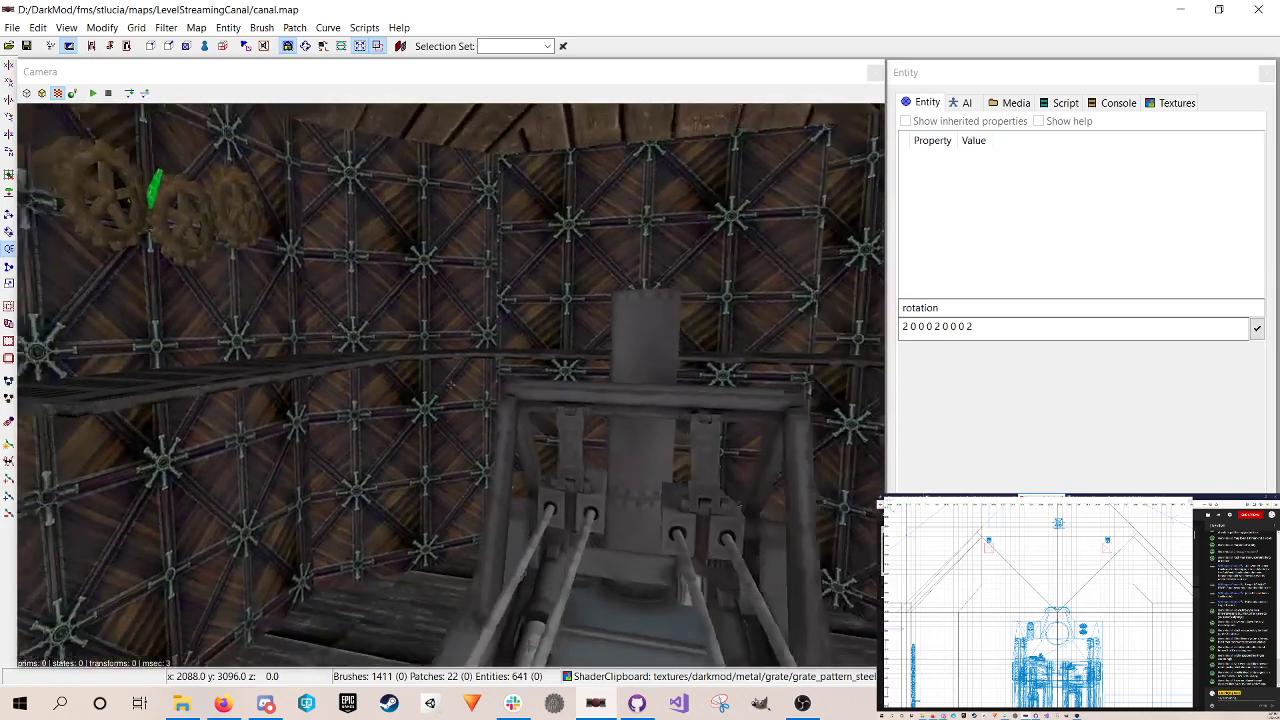
scroll(451, 385, down, 3)
right_click(451, 385)
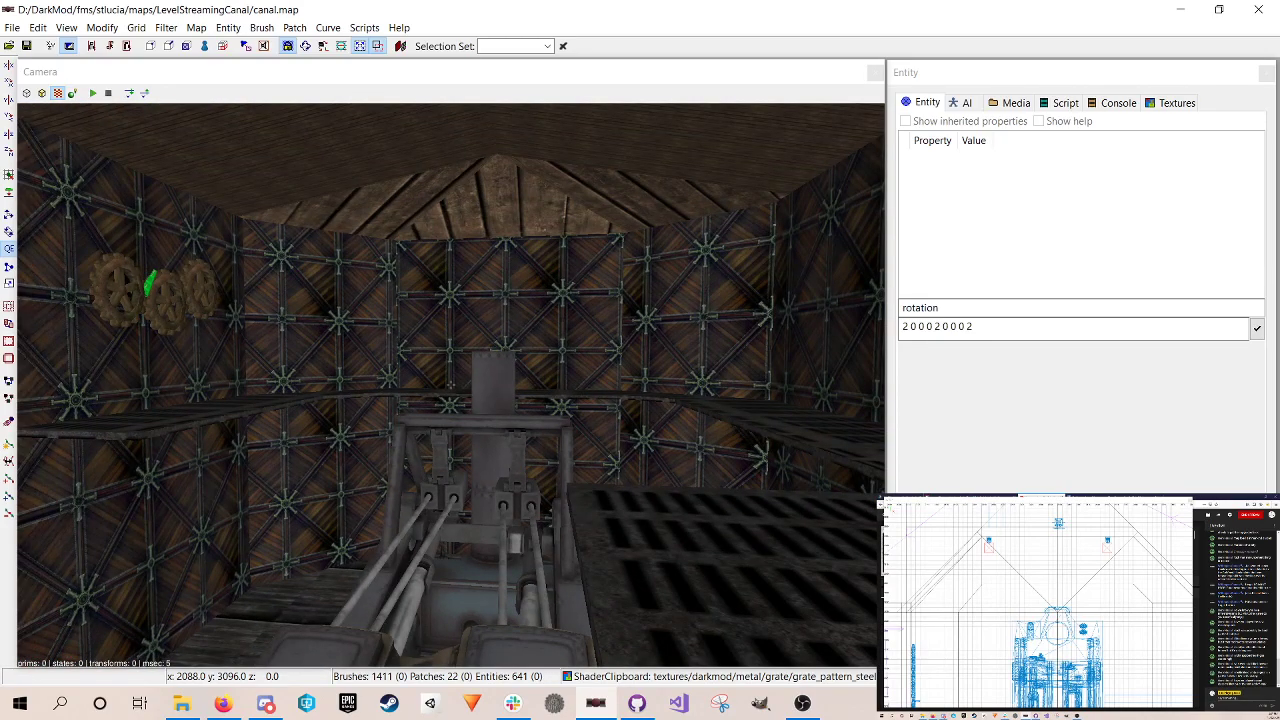
scroll(451, 385, up, 3)
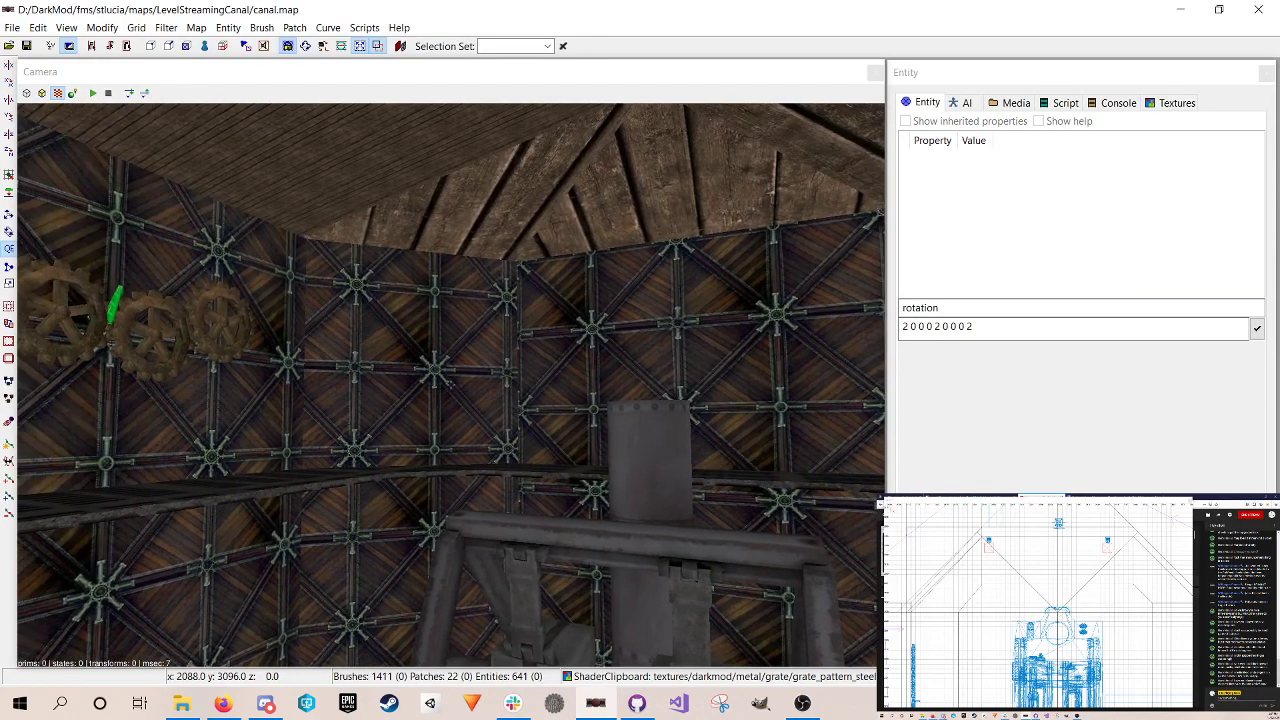
right_click(451, 385)
Step: Cut a wide opening in the end wall behind the machine by lowering the wall brush and fitting a copy as the strip below the roof
shift+click(432, 310)
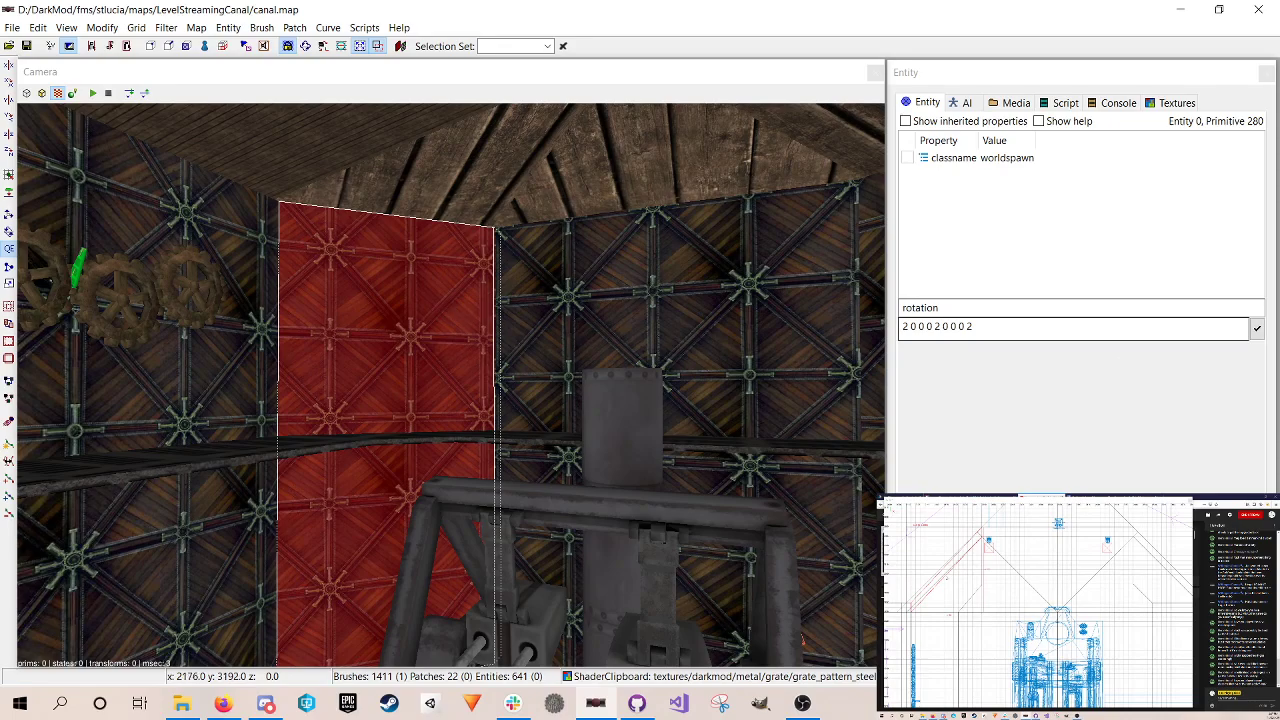
right_click(348, 307)
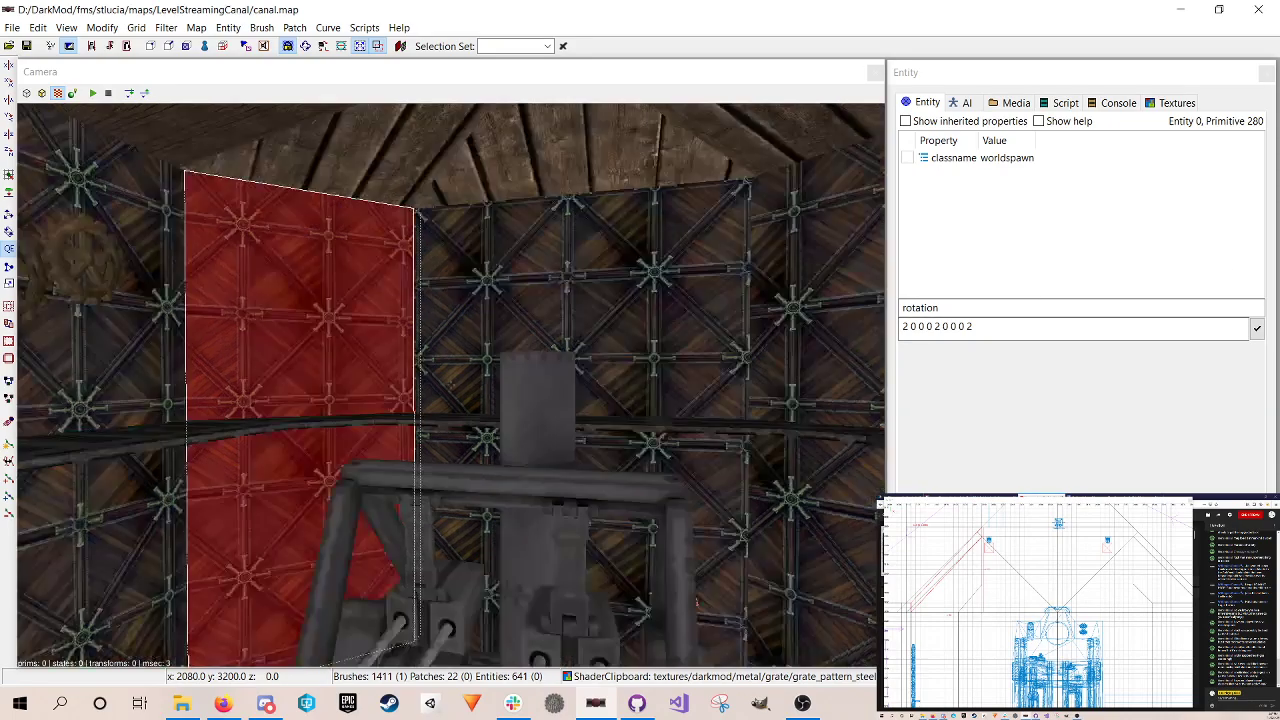
right_click(348, 307)
key(Escape)
shift+click(346, 297)
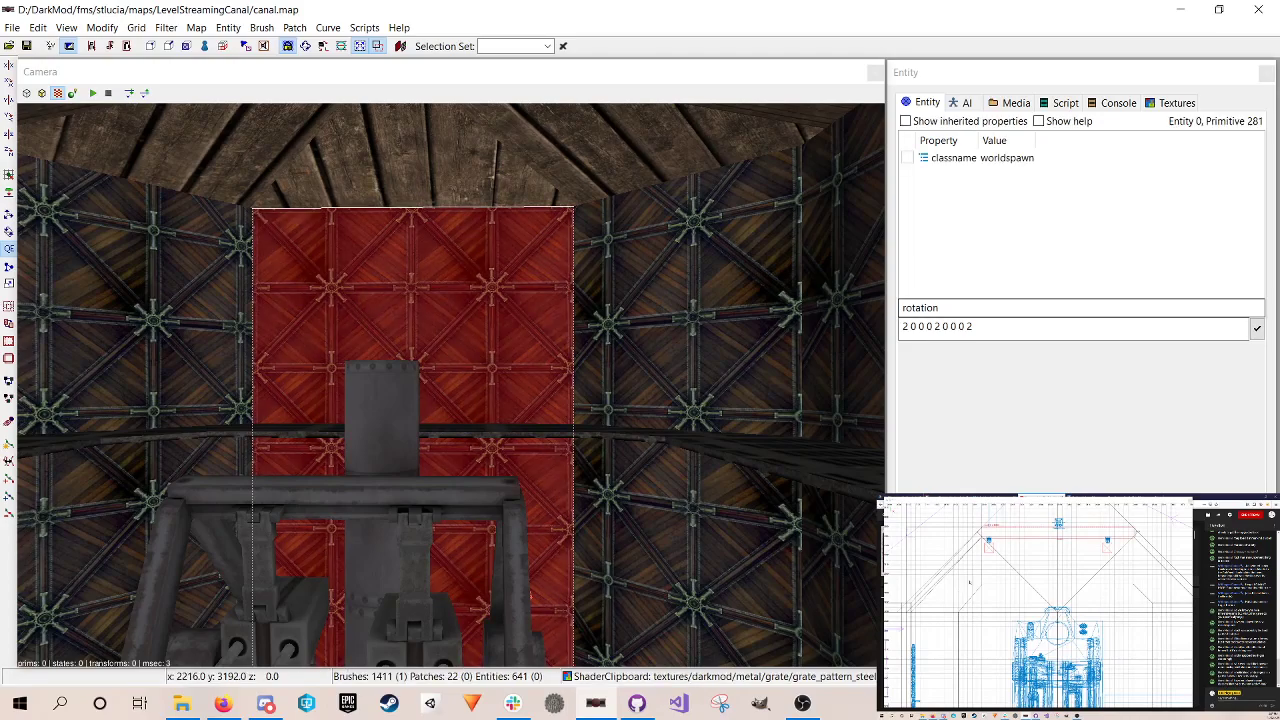
scroll(1040, 600, up, 2)
scroll(1040, 600, down, 2)
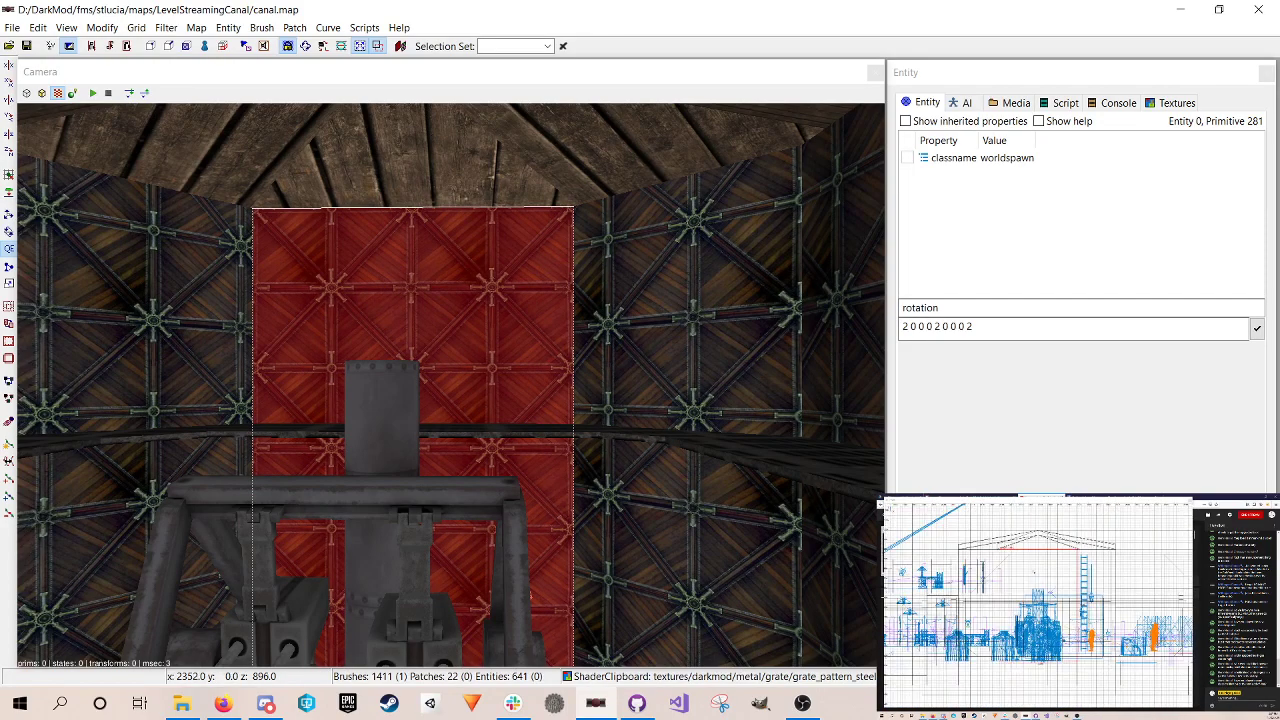
mouse_move(1038, 544)
mouse_down()
mouse_move(1038, 589)
mouse_move(1038, 545)
mouse_move(1037, 579)
mouse_move(1037, 562)
mouse_up()
key(space)
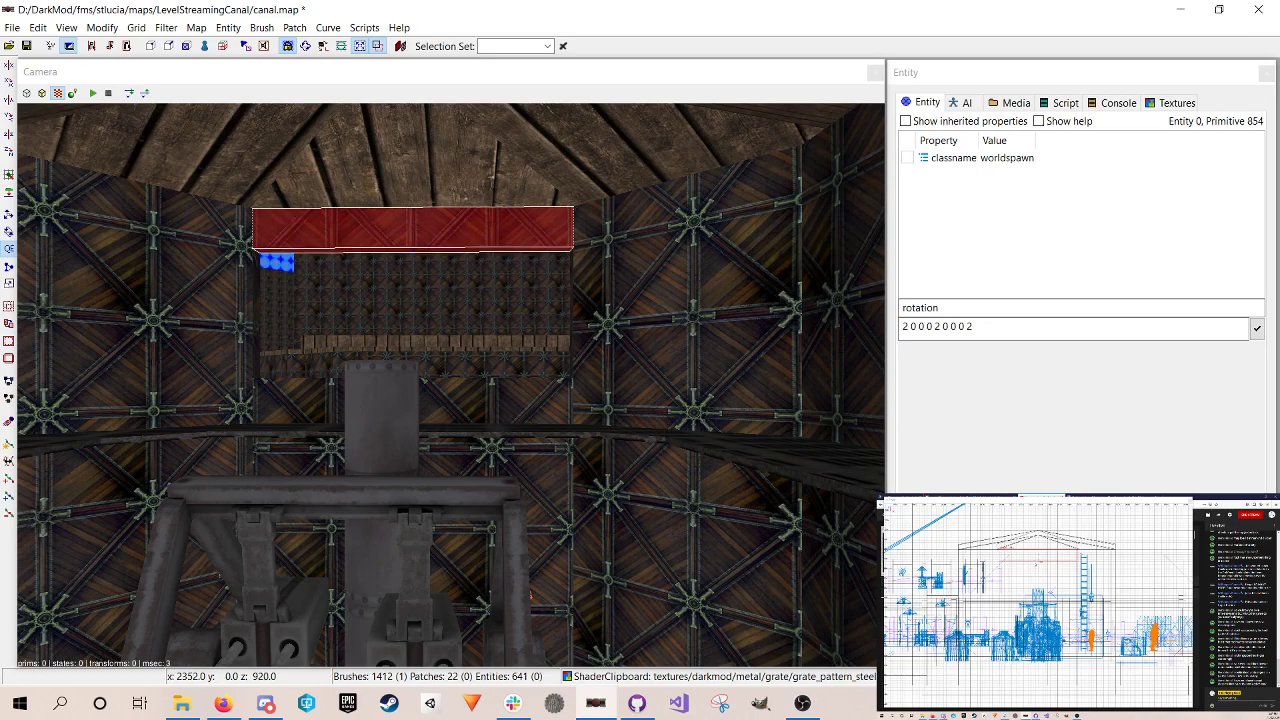
Step: Narrow the end wall's opening with a duplicated wall piece on each side between the lower wall and upper strip, and save the map
key(space)
mouse_move(1040, 561)
mouse_down()
mouse_move(1034, 587)
mouse_move(1010, 594)
mouse_up()
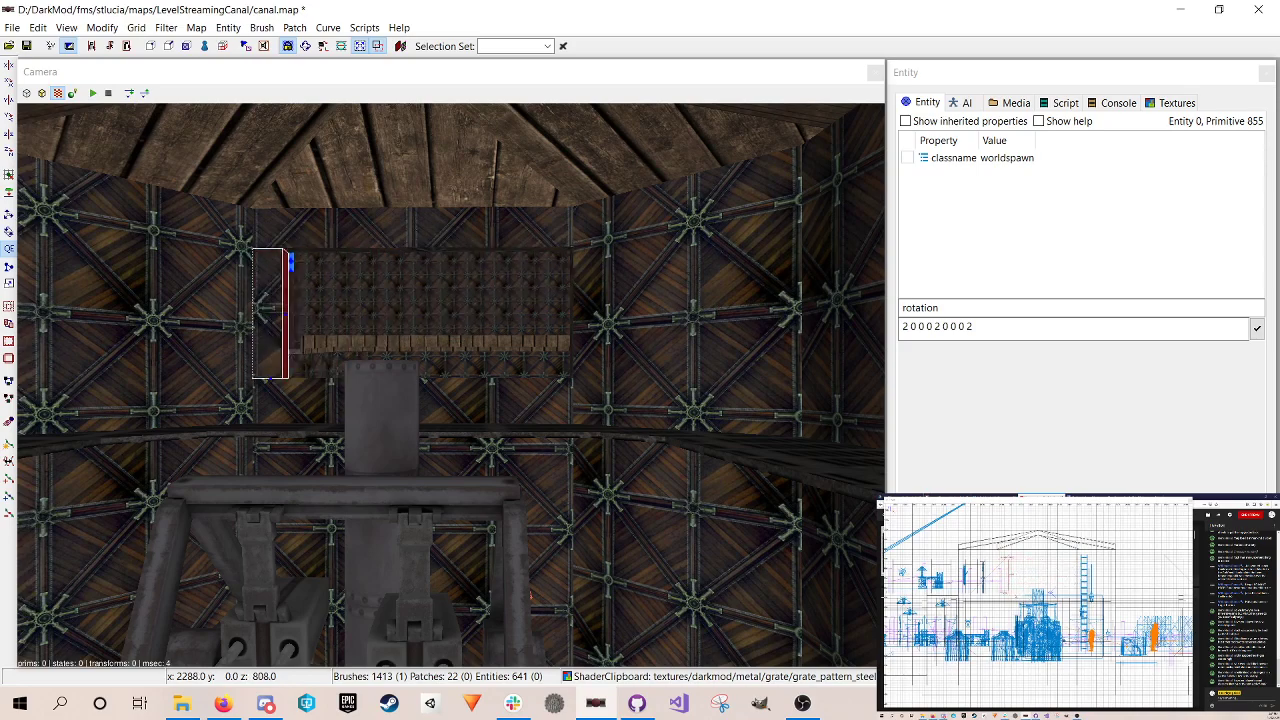
shift+click(271, 409)
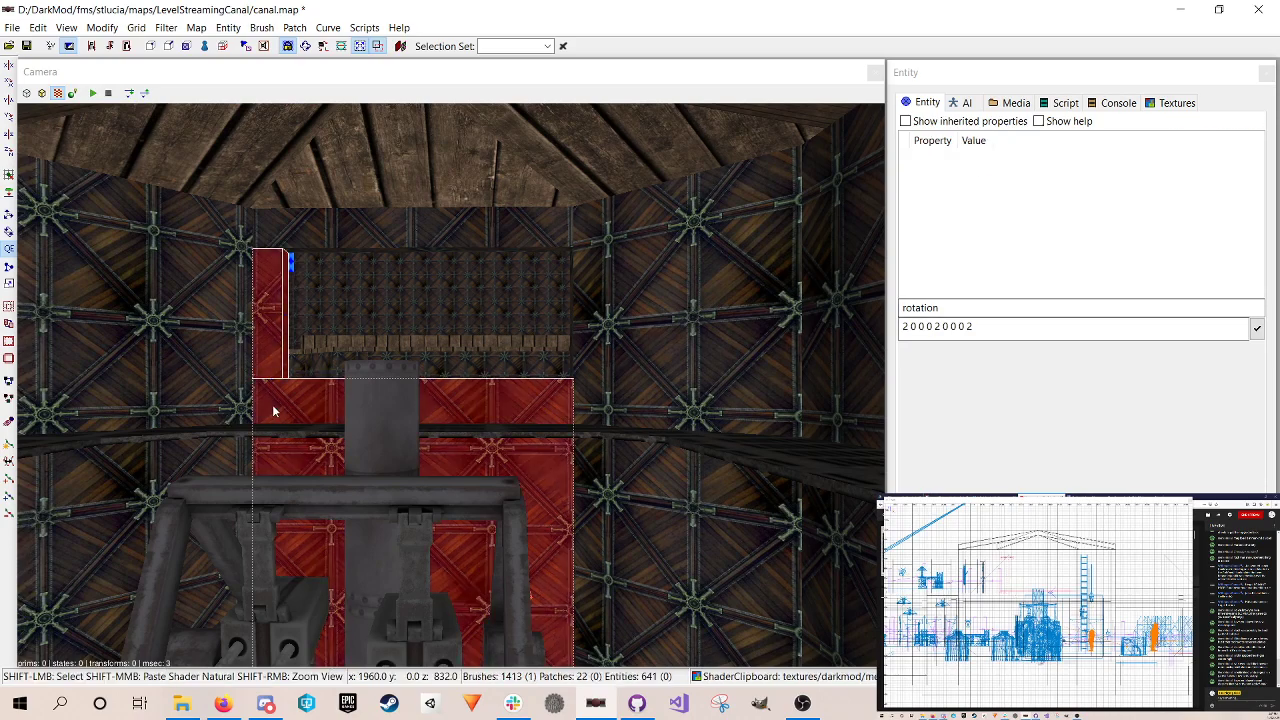
key(Escape)
shift+click(265, 335)
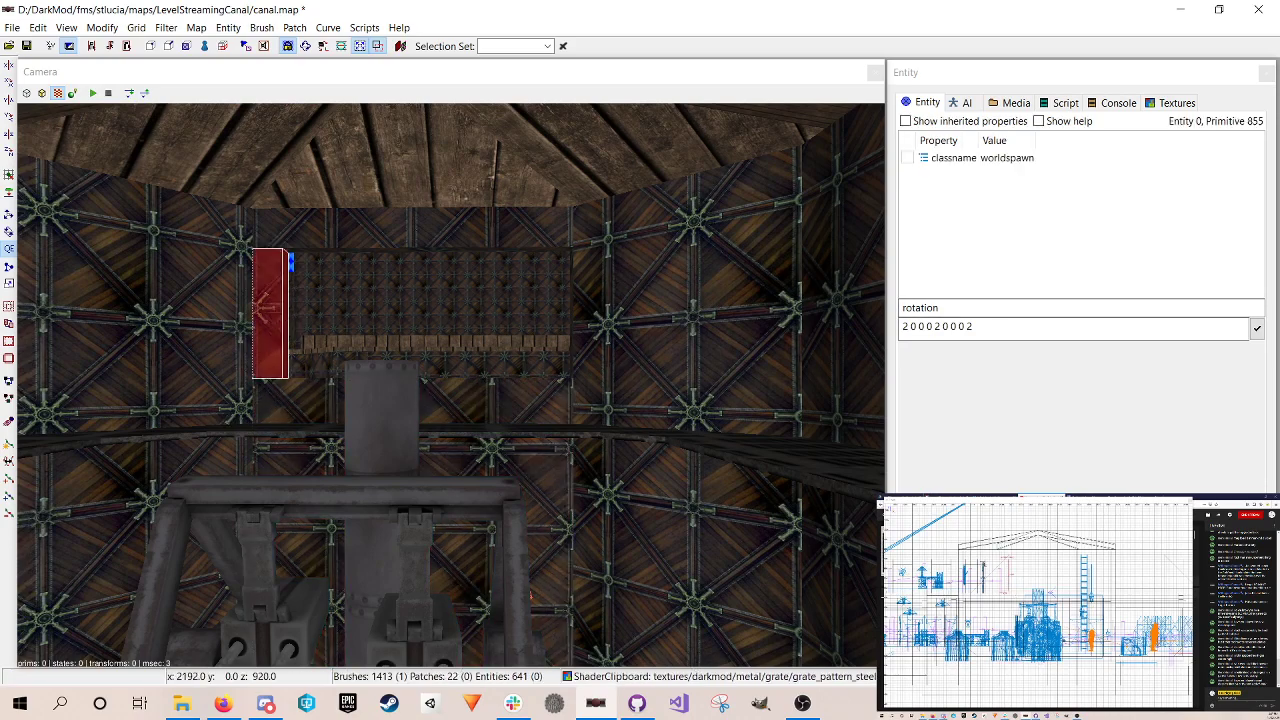
key(space)
drag(1010, 575, 1074, 575)
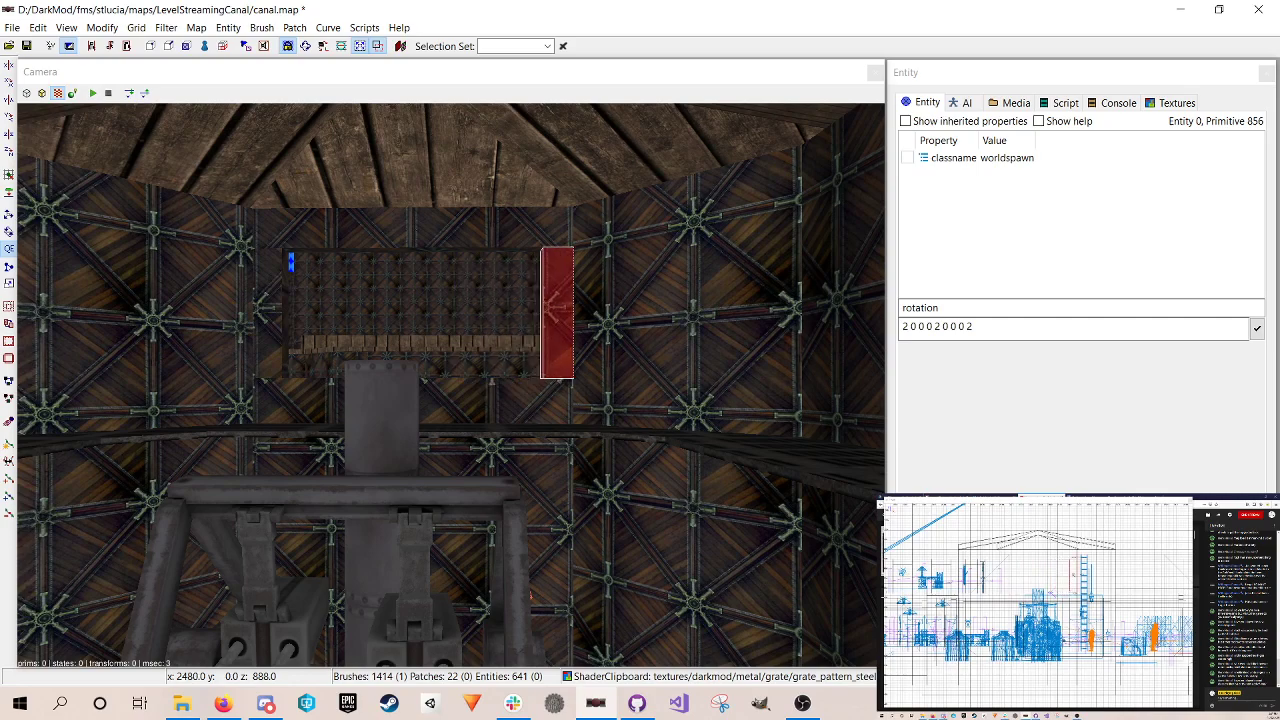
key(Escape)
key(ctrl+s)
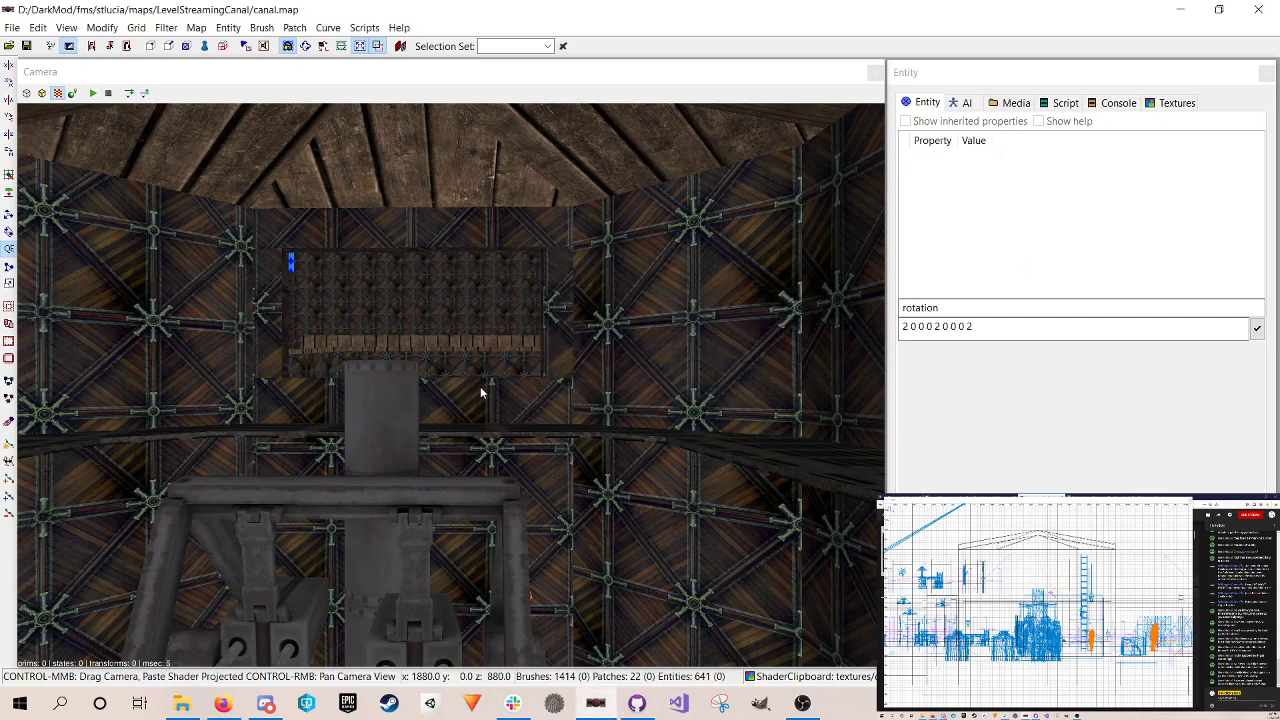
Step: Examine the new window opening from inside the room and the surroundings outside it
right_click(506, 369)
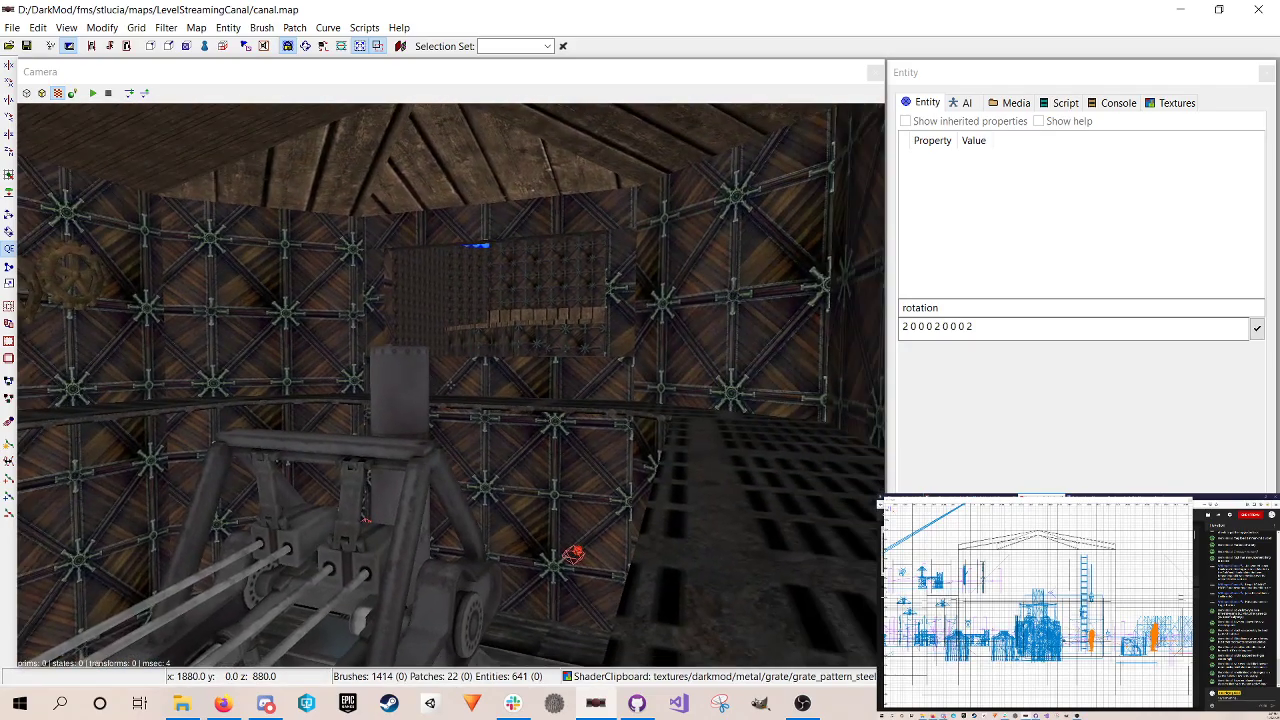
key(Up)
key(Up)
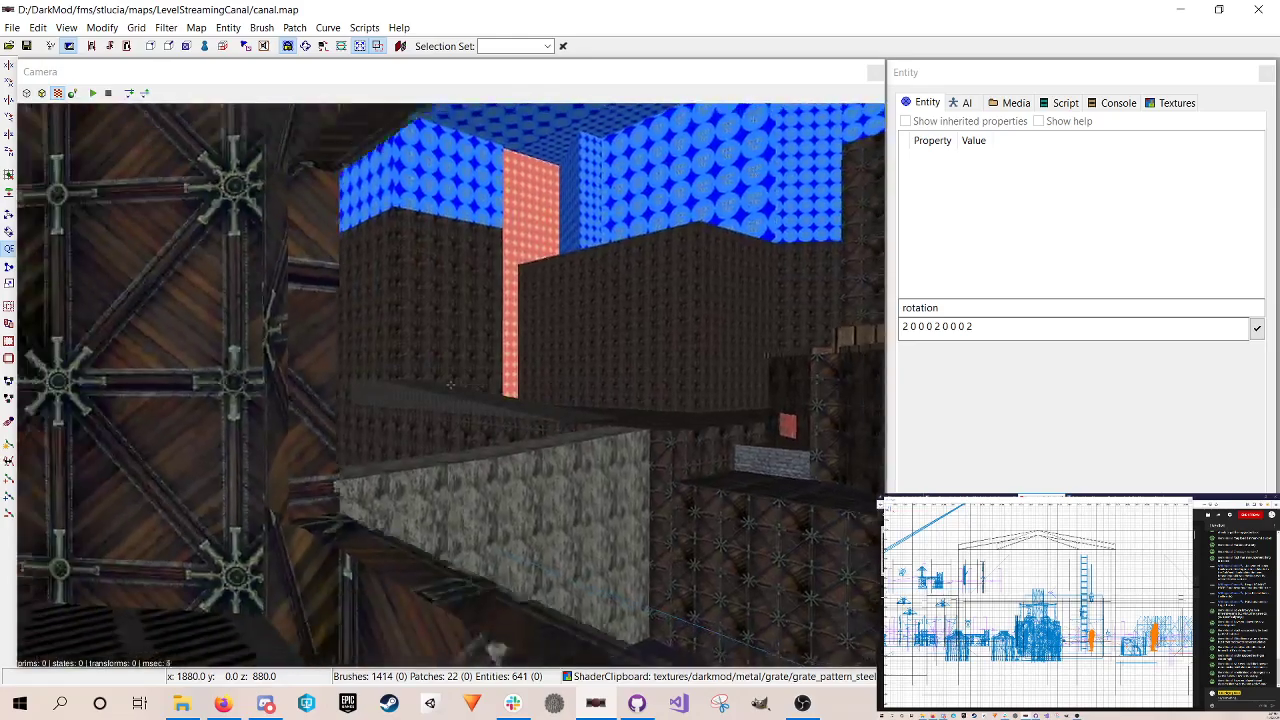
key(Down)
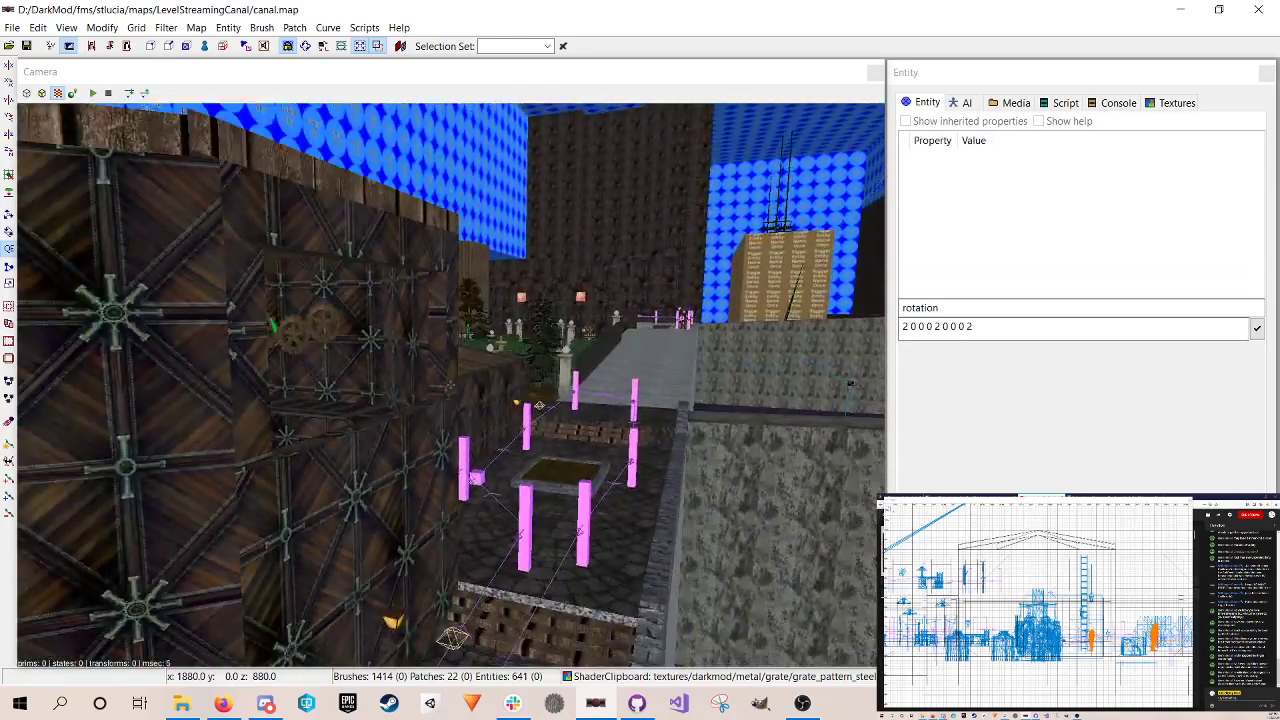
key(Up)
key(Down)
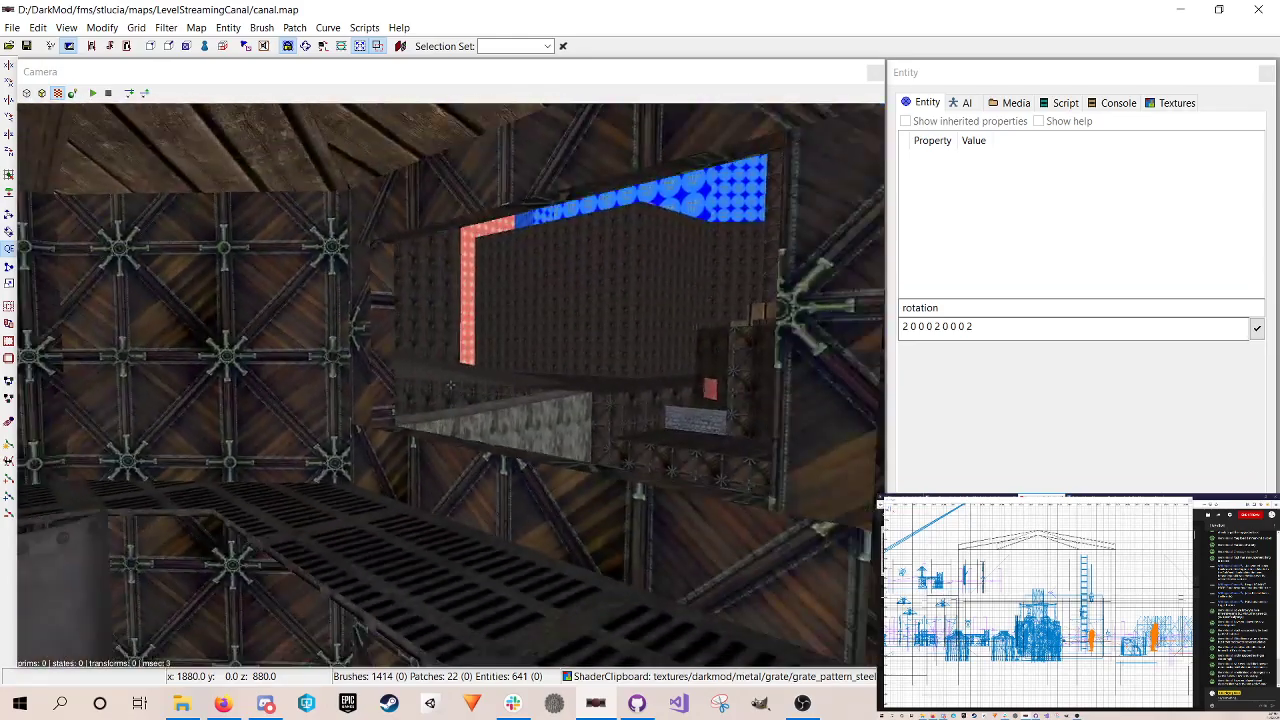
key(Up)
right_click(640, 290)
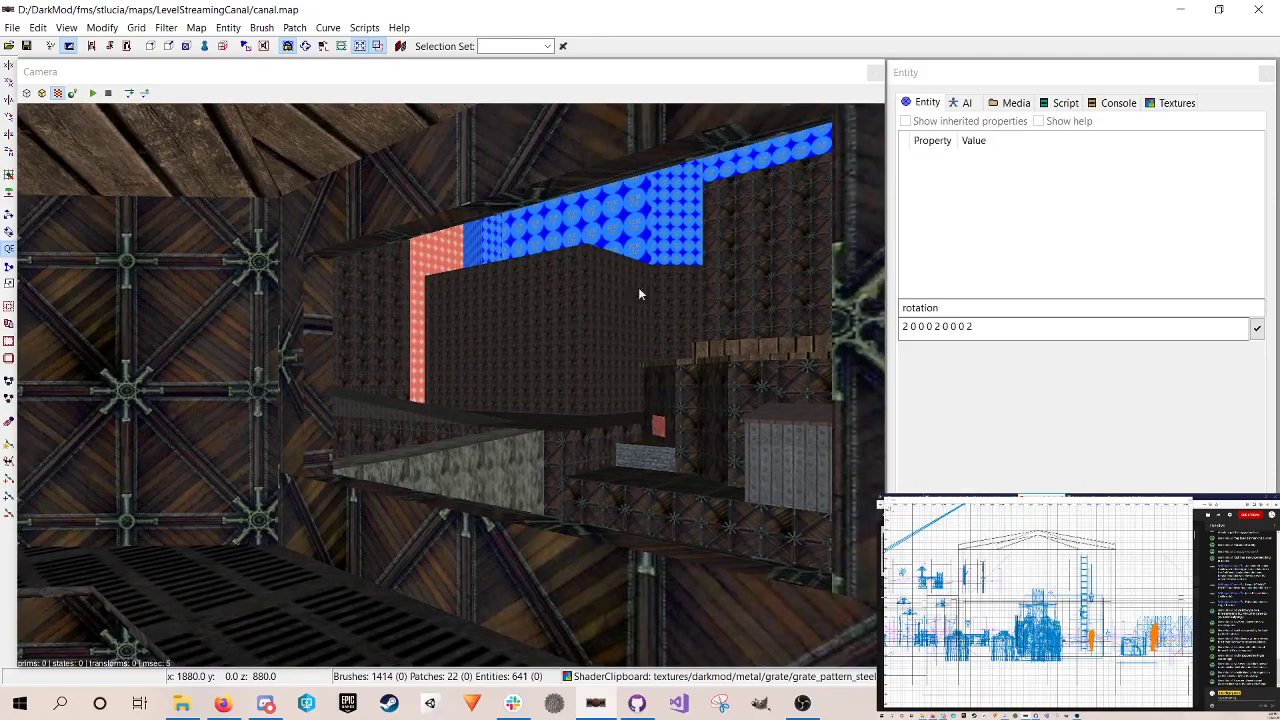
Step: Browse the texture library to the darkmod glass materials
click(1078, 103)
click(1010, 104)
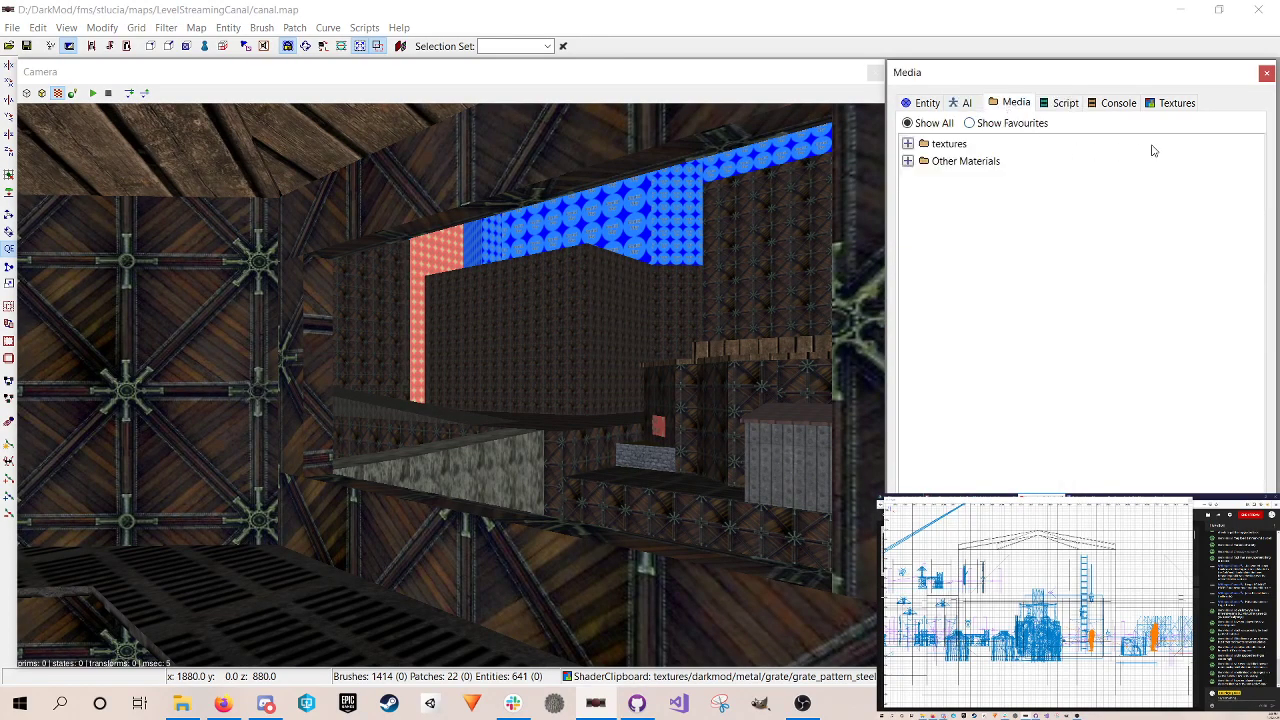
click(1194, 108)
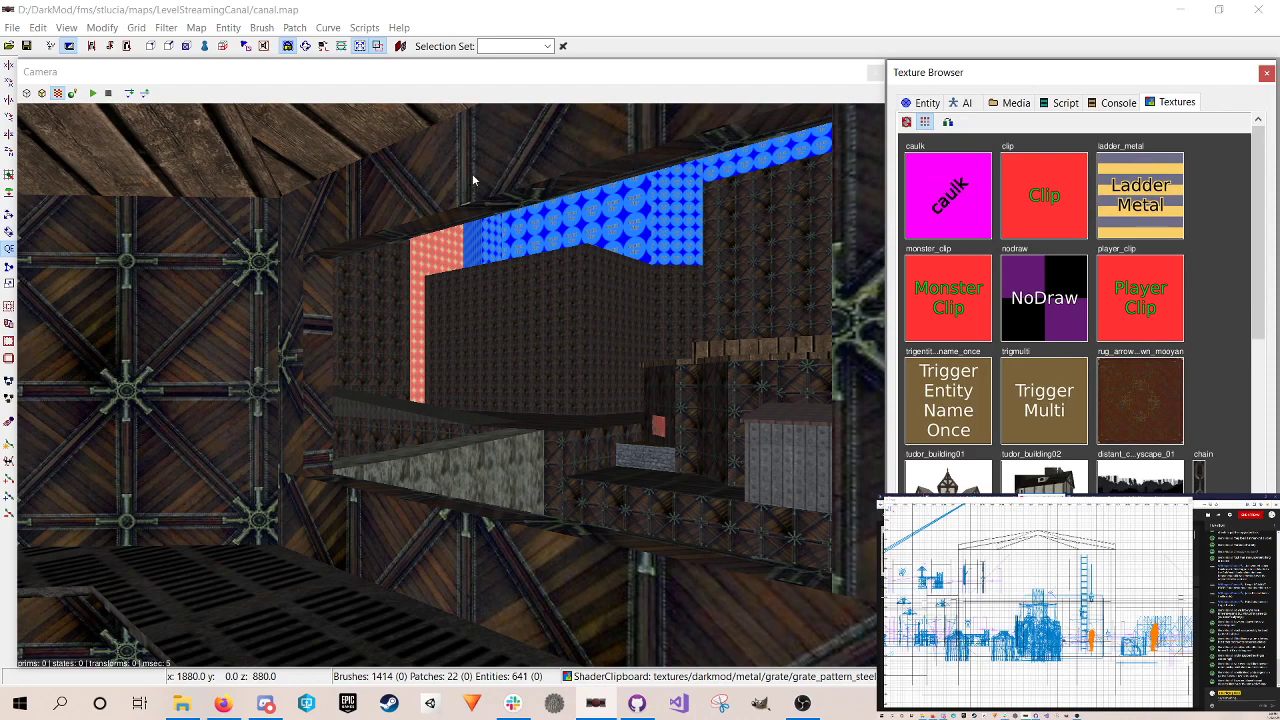
click(962, 102)
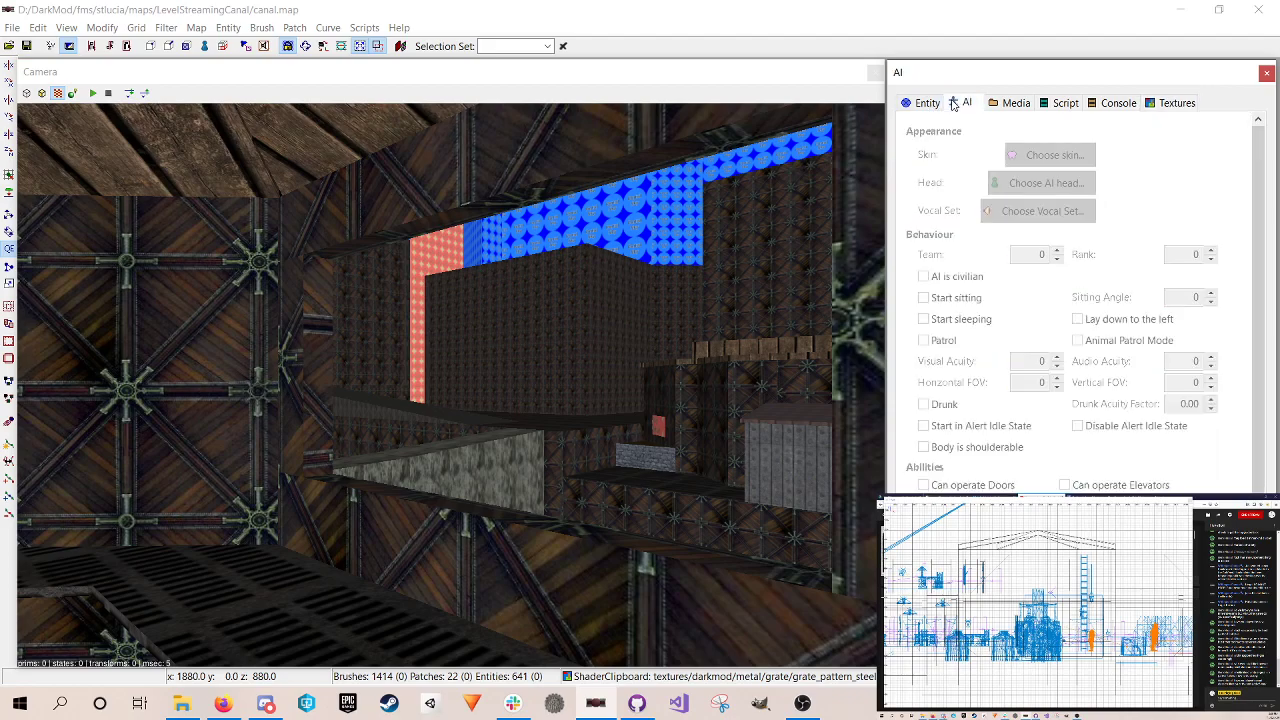
click(922, 102)
click(1017, 108)
click(1117, 102)
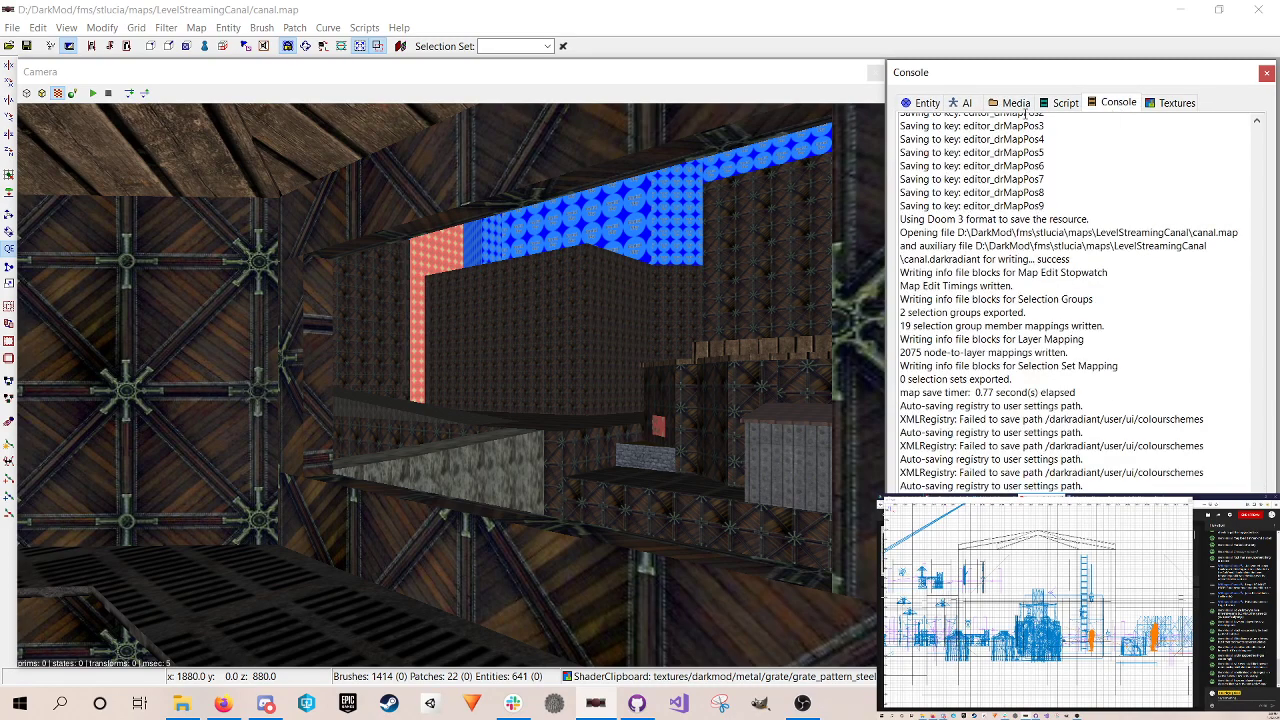
click(1016, 104)
click(908, 144)
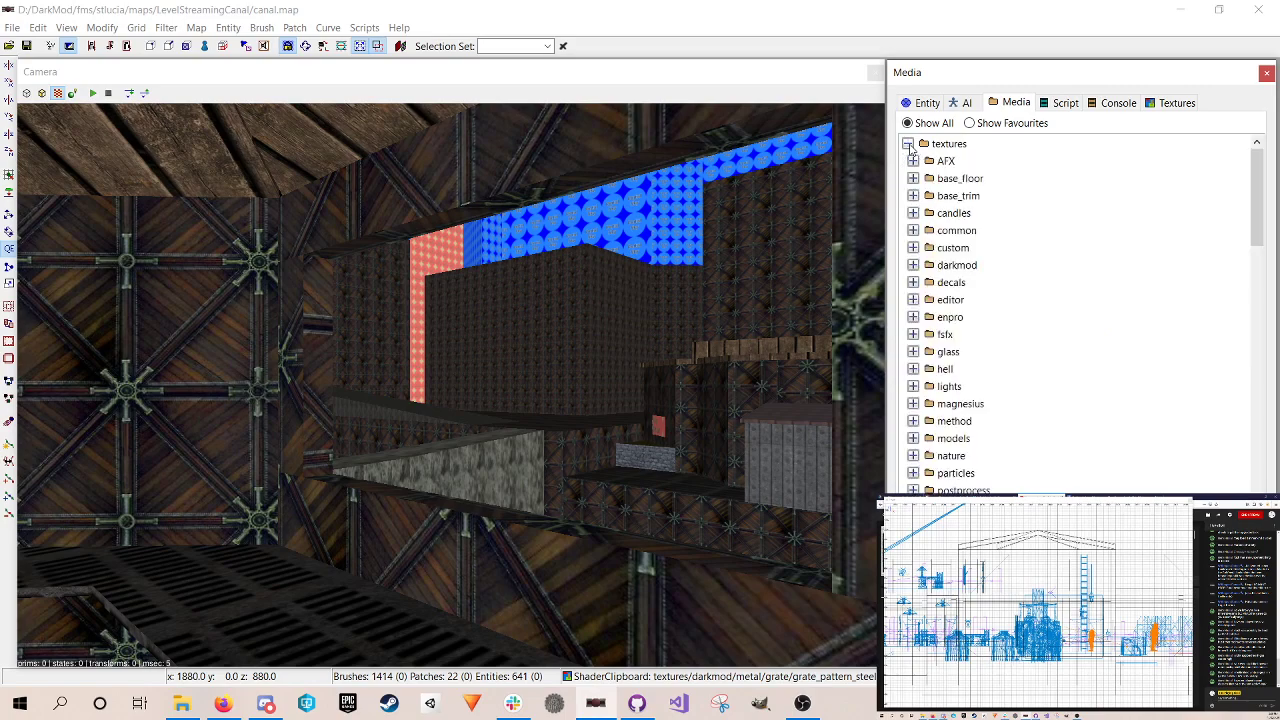
click(913, 265)
scroll(914, 271, down, 2)
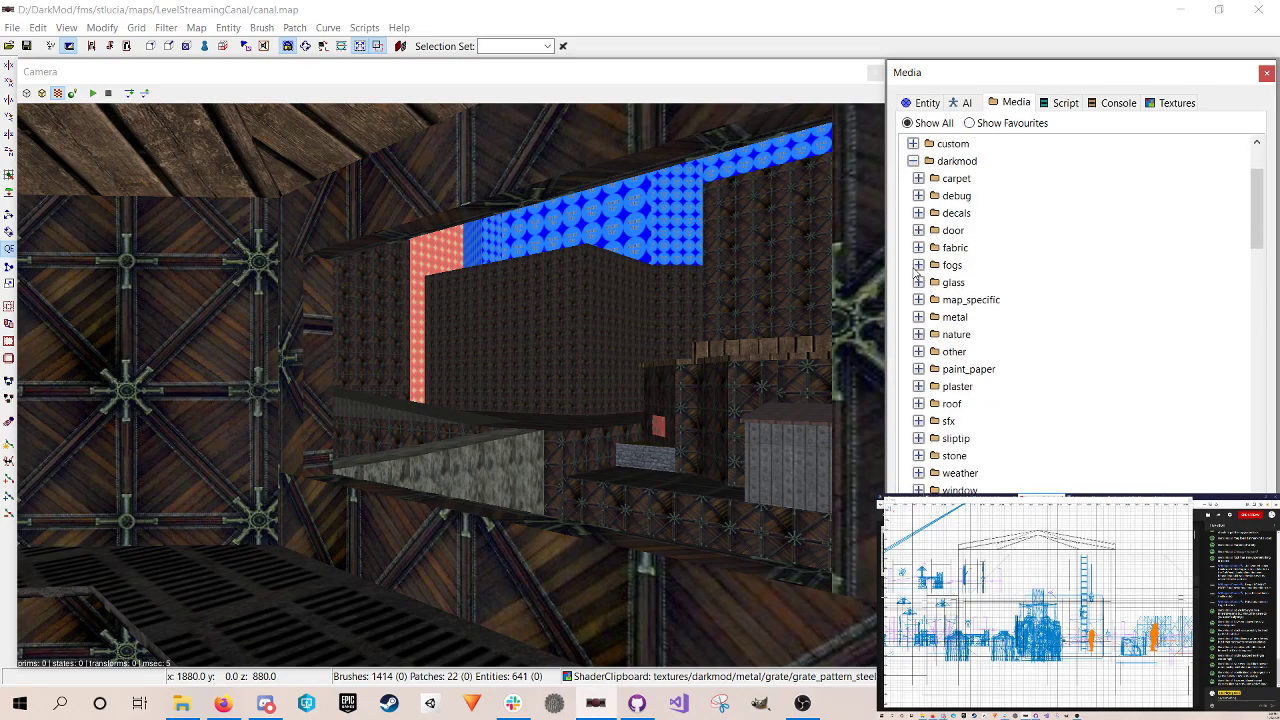
click(918, 282)
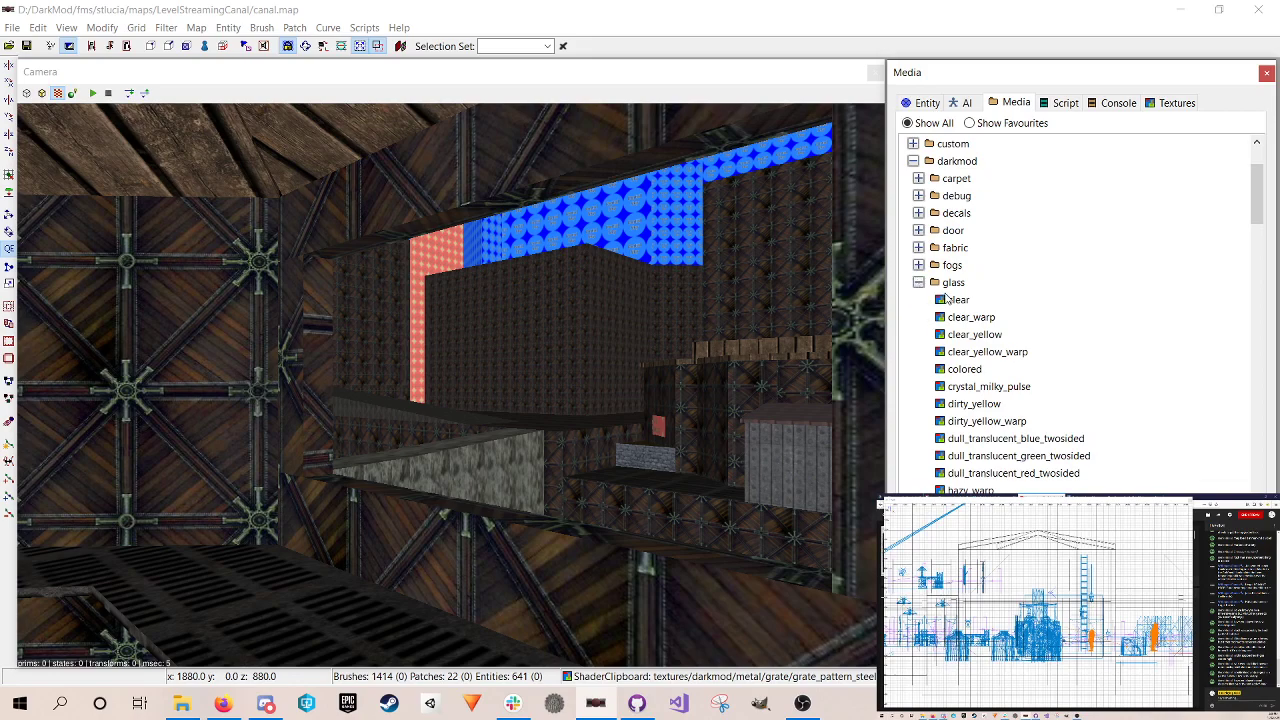
Step: Examine the plain, yellow, coloured, dull translucent, hazy and milky materials in the darkmod glass folder
click(946, 299)
click(1028, 318)
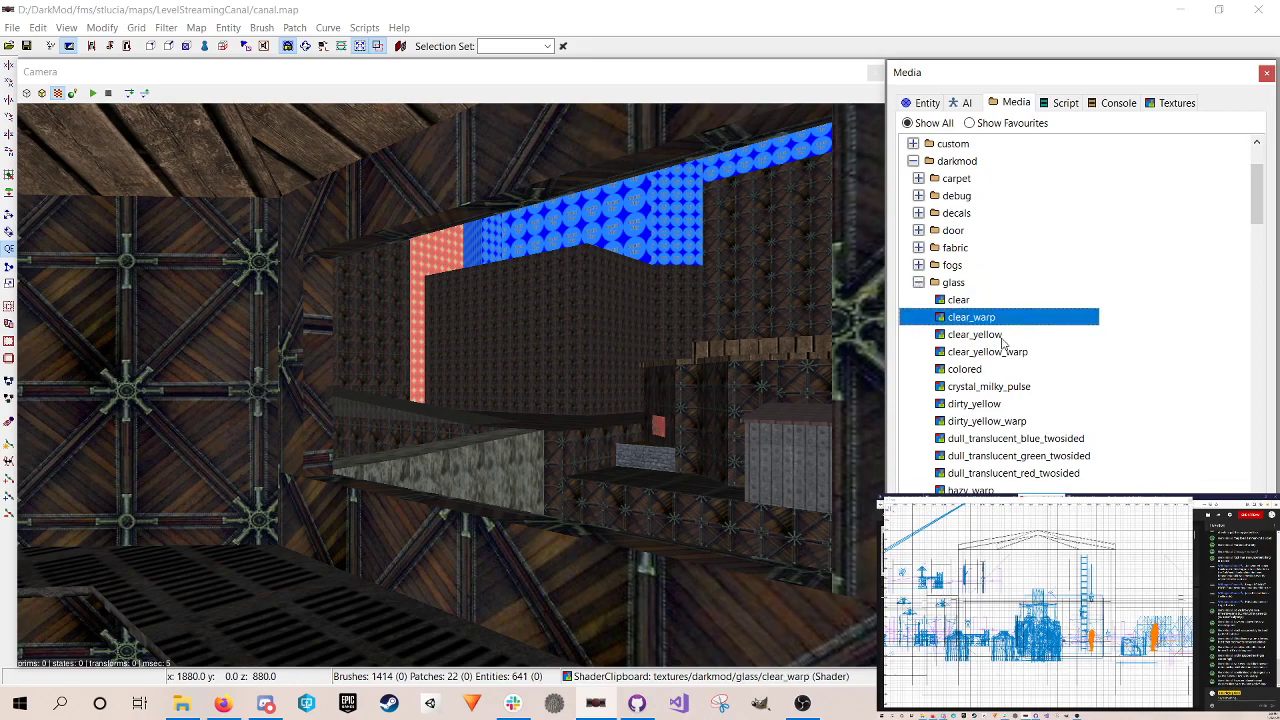
click(1042, 336)
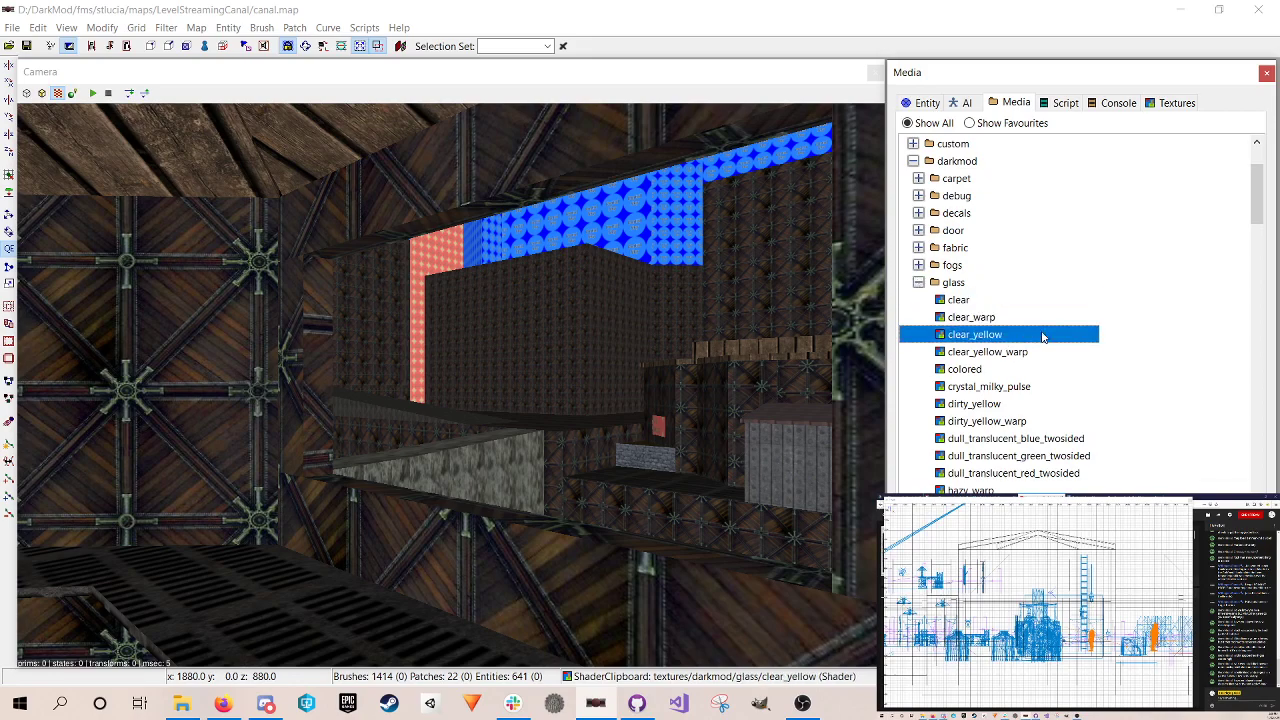
click(1030, 352)
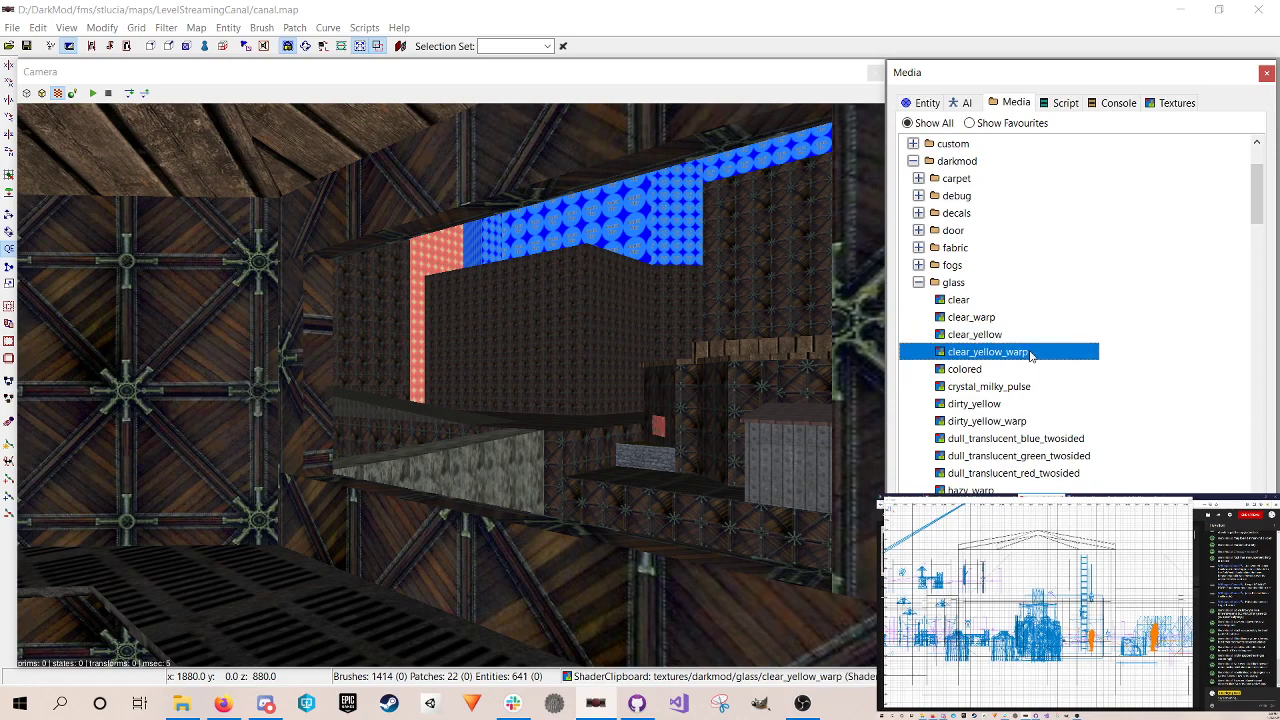
click(1008, 372)
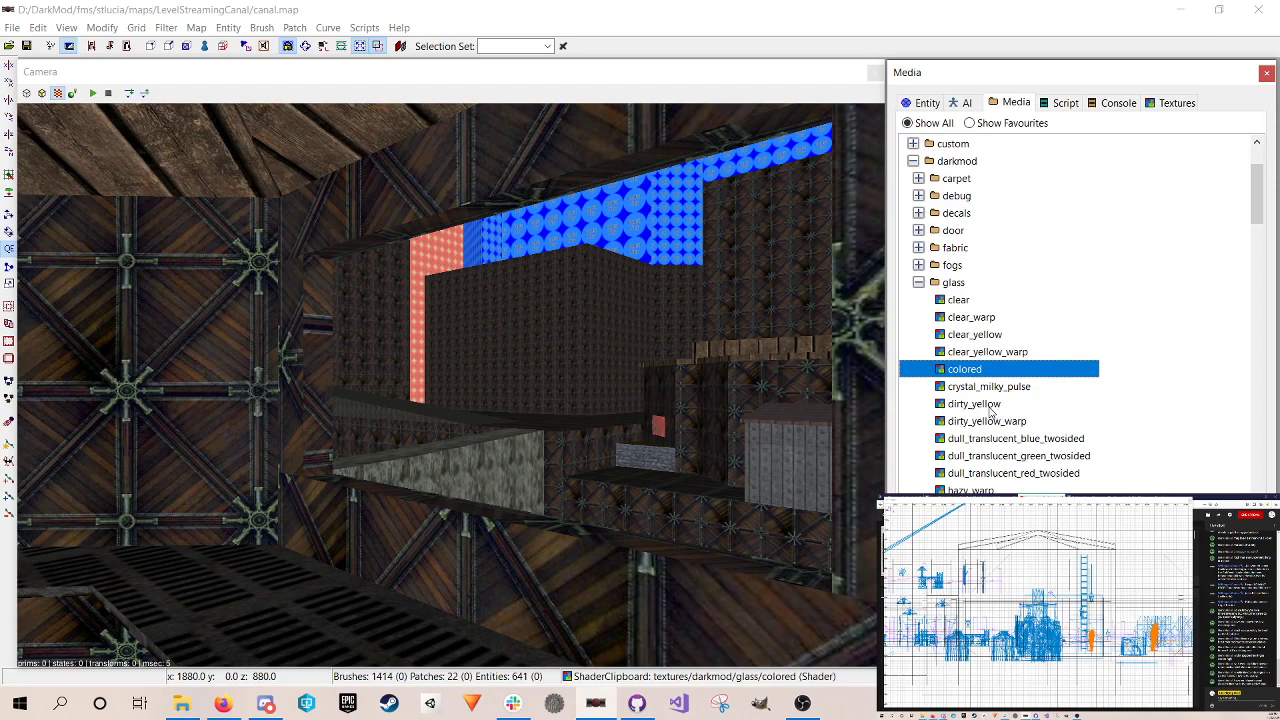
click(998, 440)
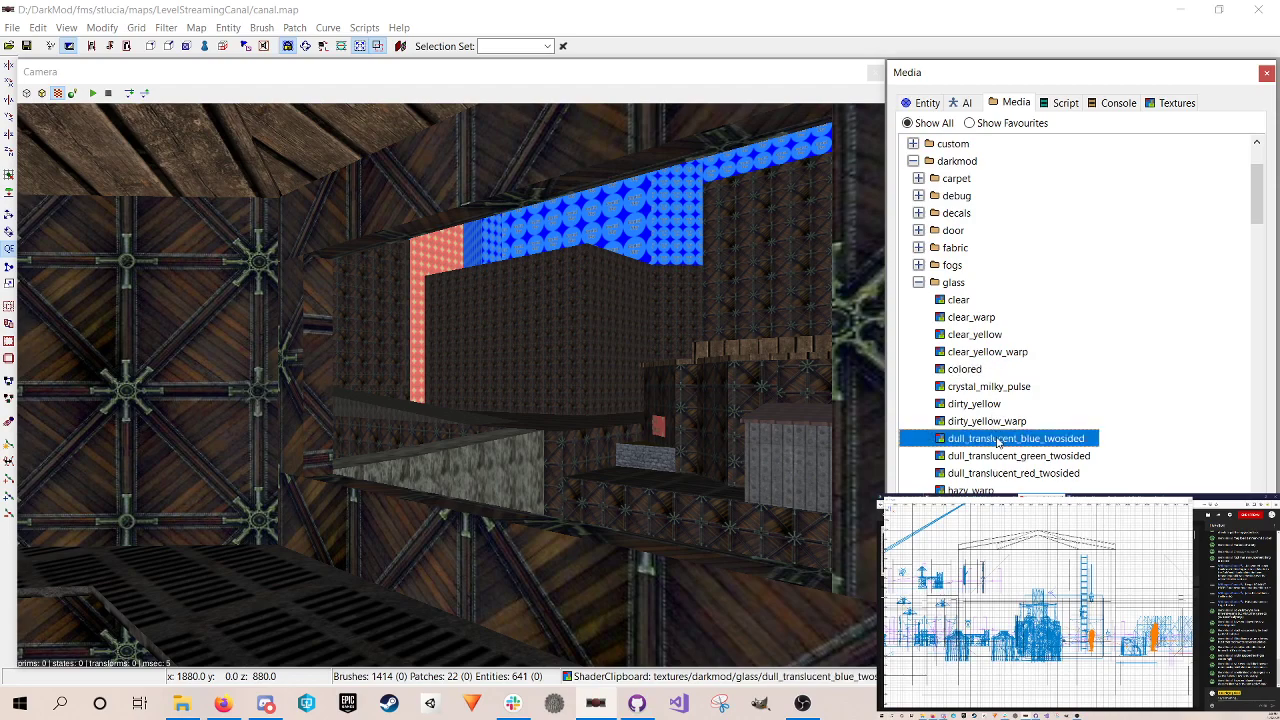
click(993, 457)
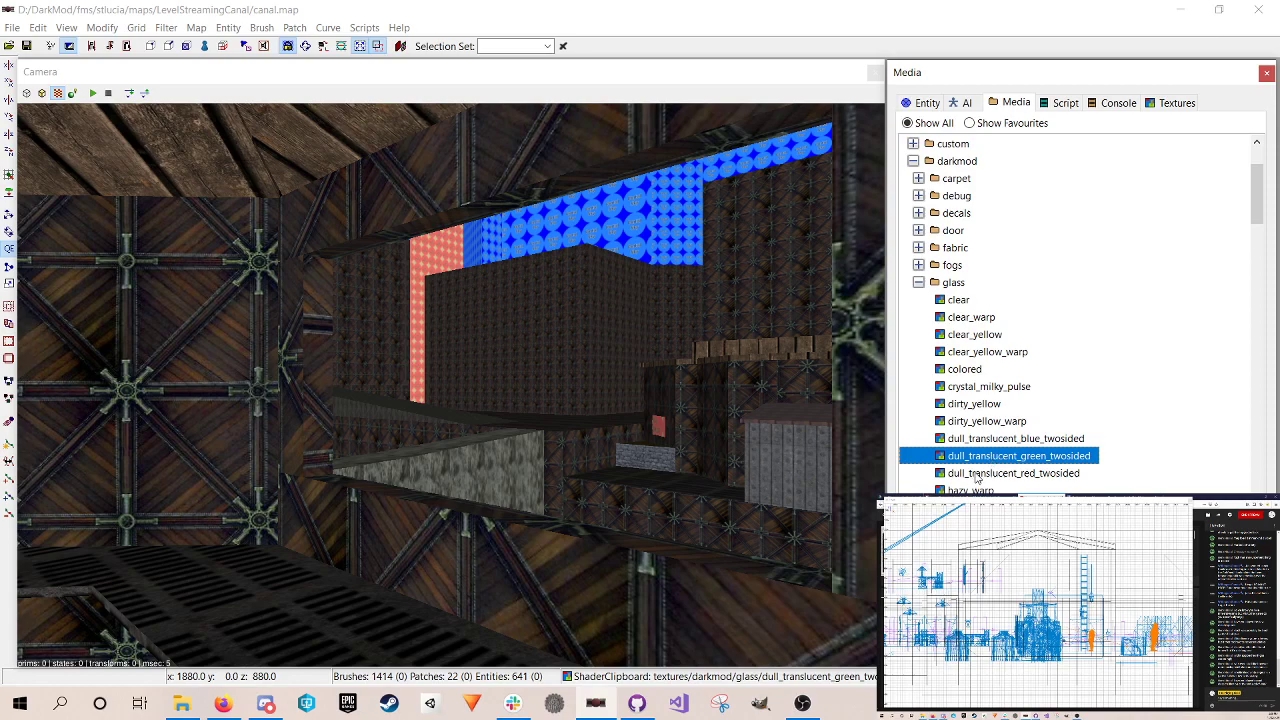
click(978, 489)
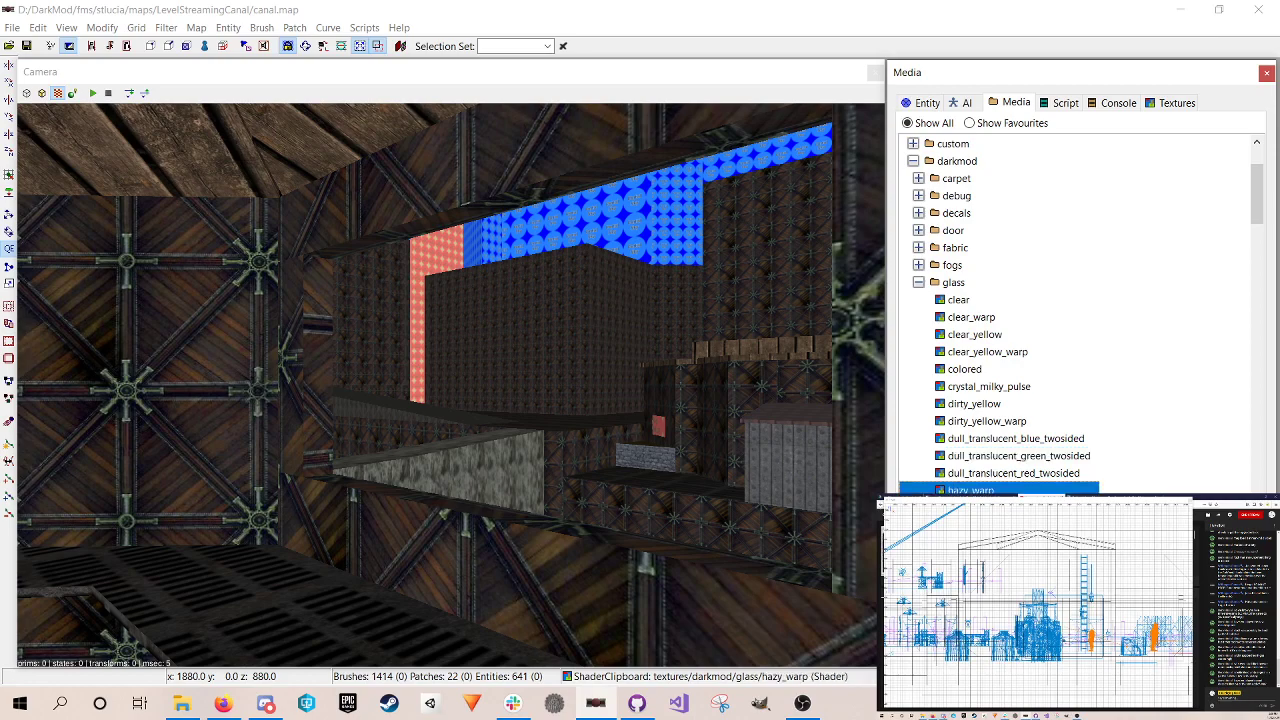
scroll(966, 470, down, 1)
click(965, 458)
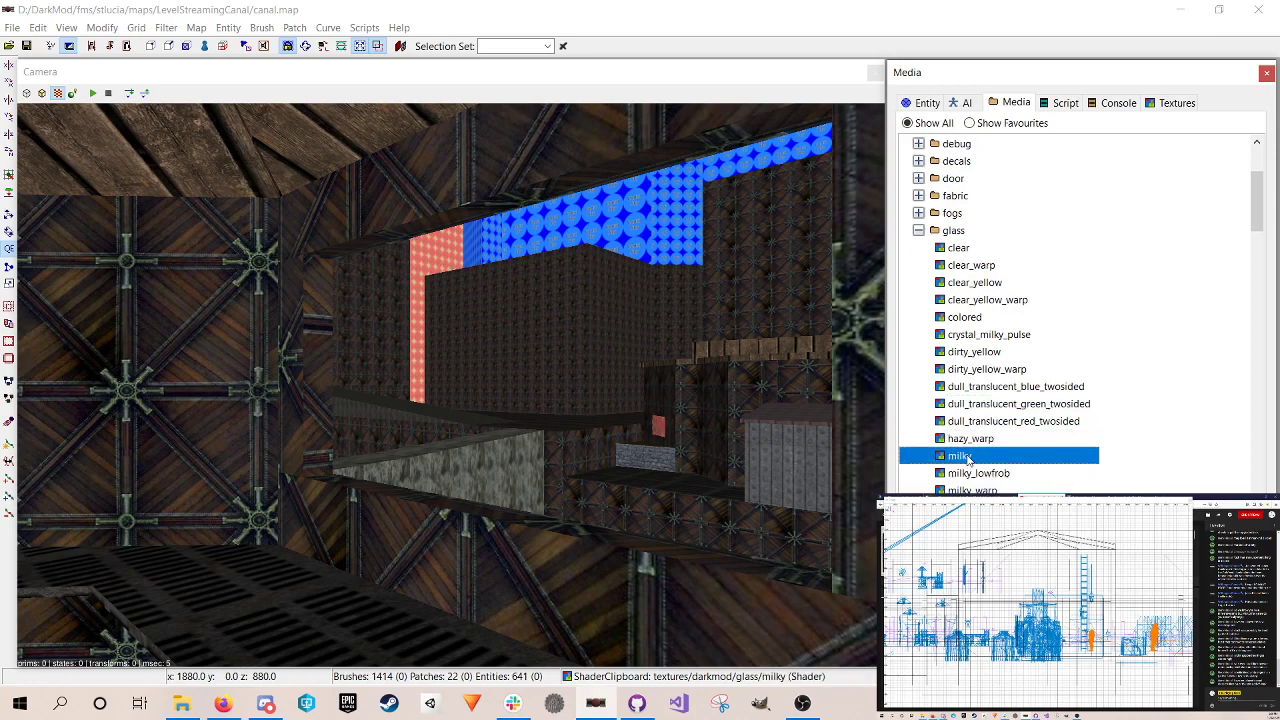
scroll(1022, 490, down, 5)
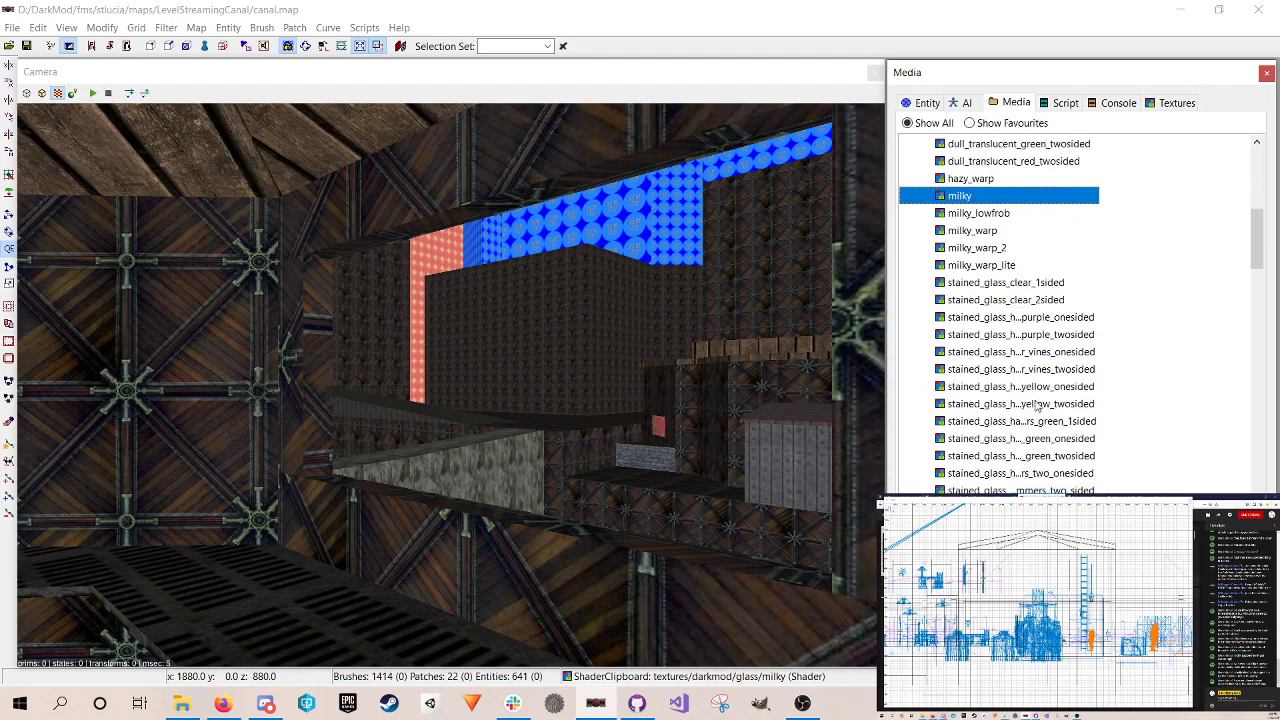
Step: Check the stained glass materials, return to the yellow ones, and choose dirty_yellow_warp for the window
scroll(1039, 410, down, 2)
click(1043, 285)
scroll(1043, 290, up, 4)
click(1043, 285)
click(1033, 197)
scroll(1033, 205, up, 4)
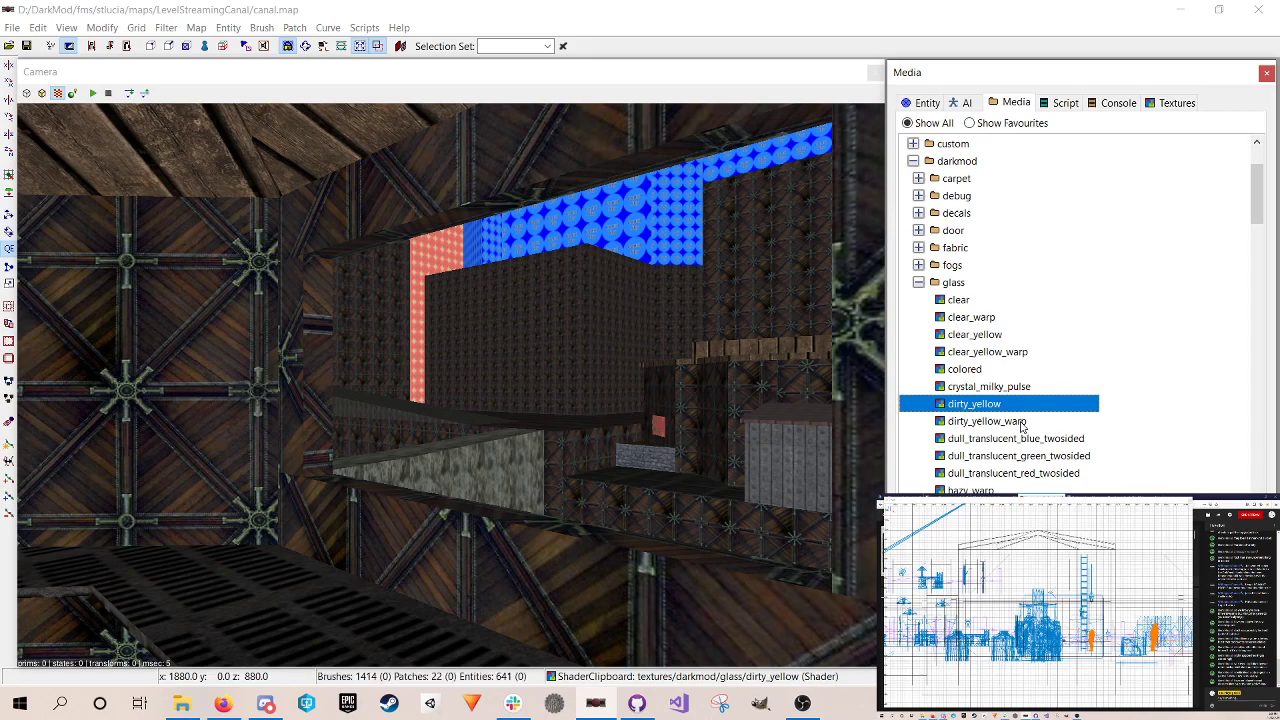
click(1022, 422)
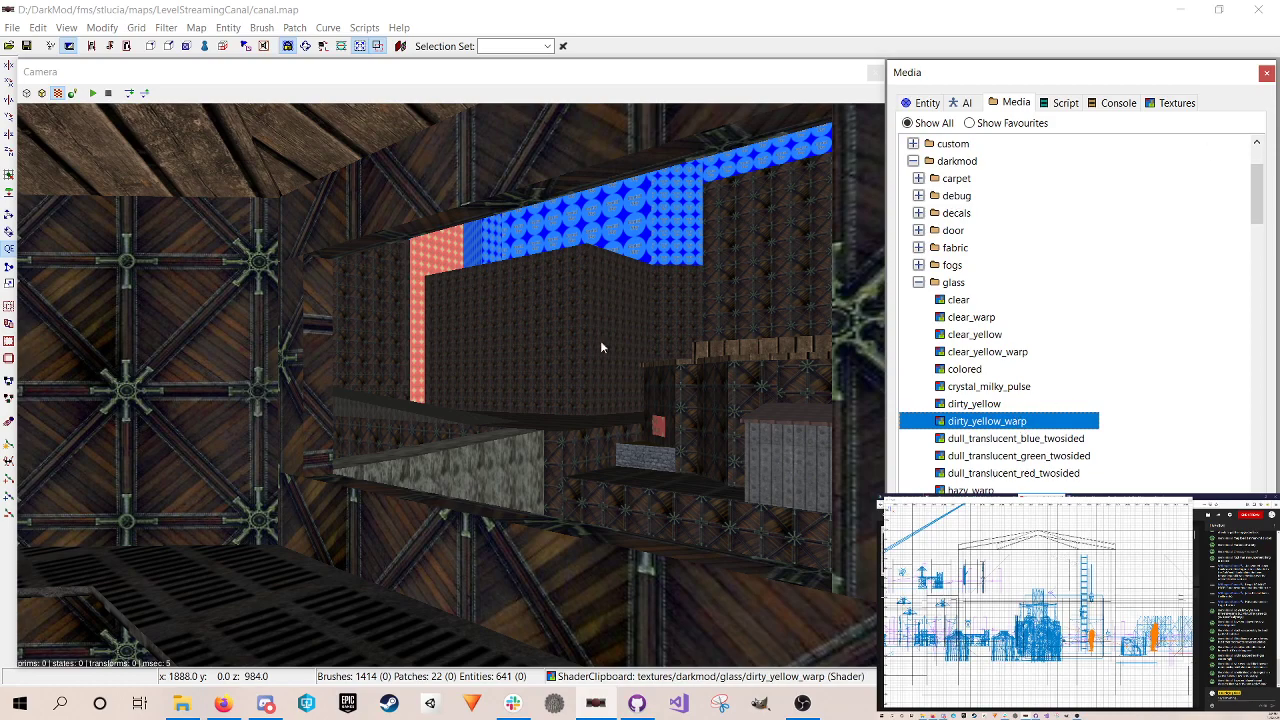
Step: Duplicate the wall strip above the end wall's opening and resize the copy to fill the window opening
key(ctrl+Tab)
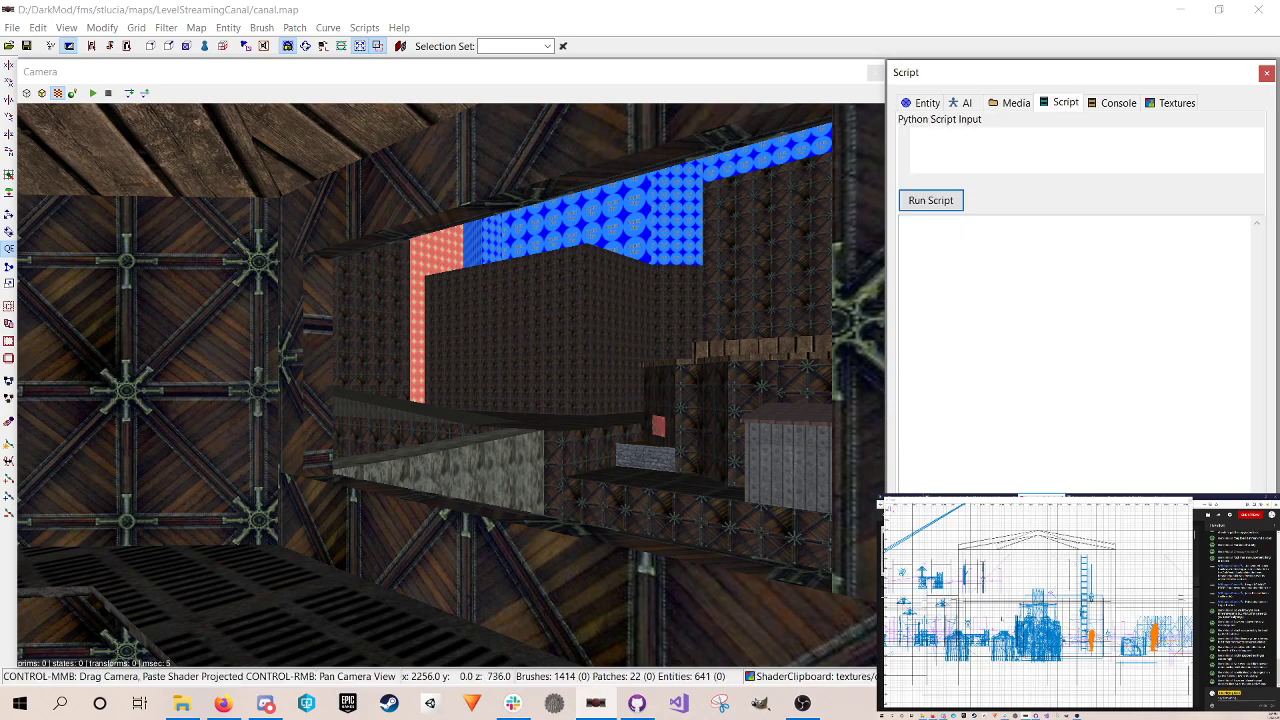
click(1020, 103)
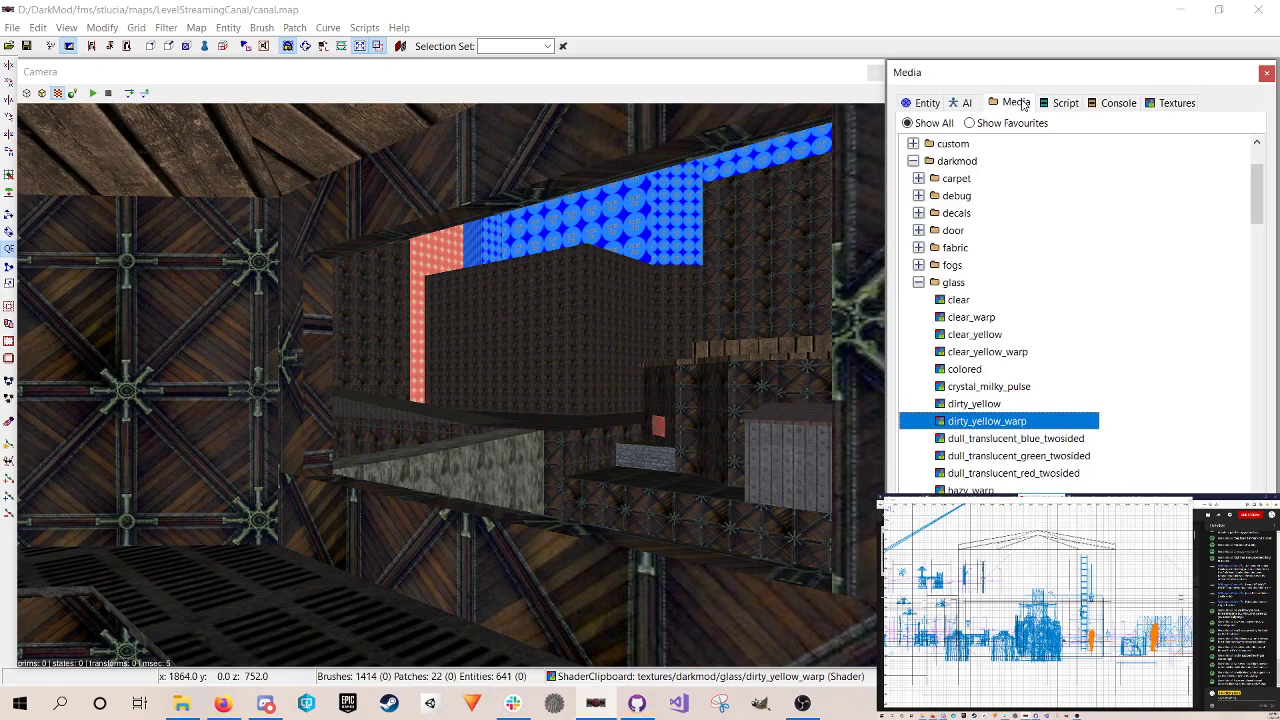
right_drag(1035, 546, 1077, 632)
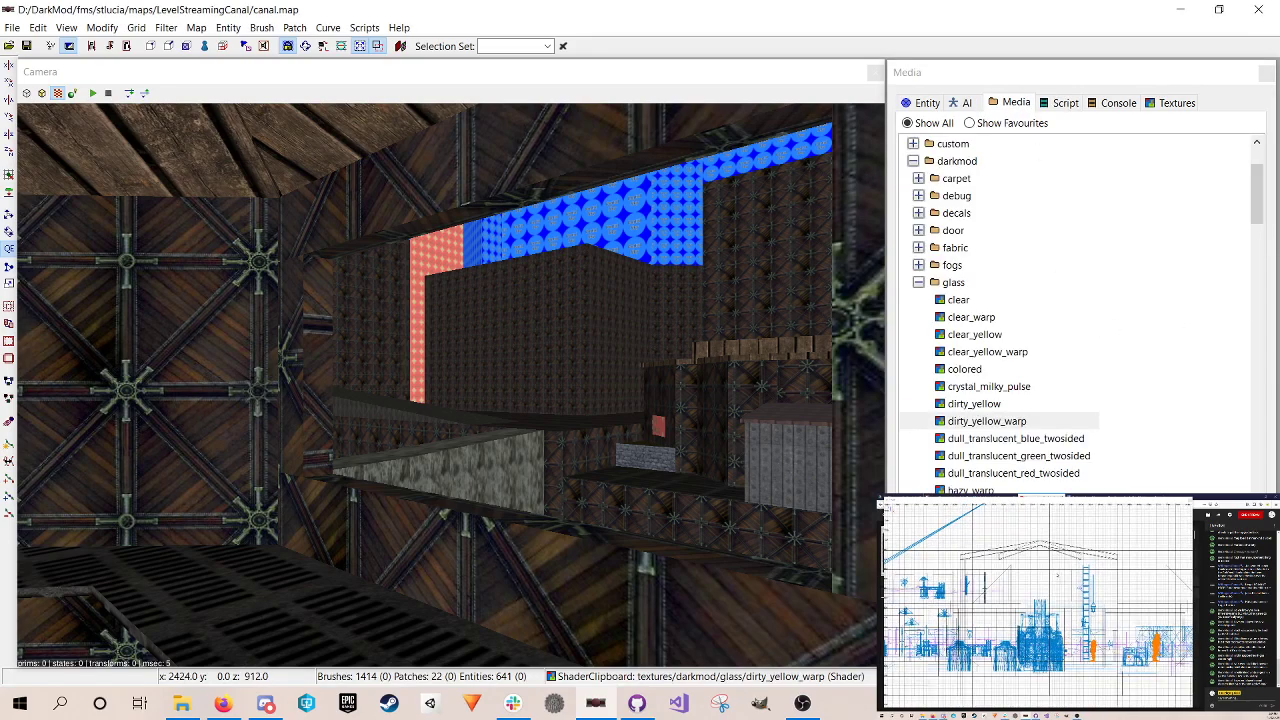
key(ctrl+Tab)
key(ctrl+Tab)
scroll(1036, 600, up, 2)
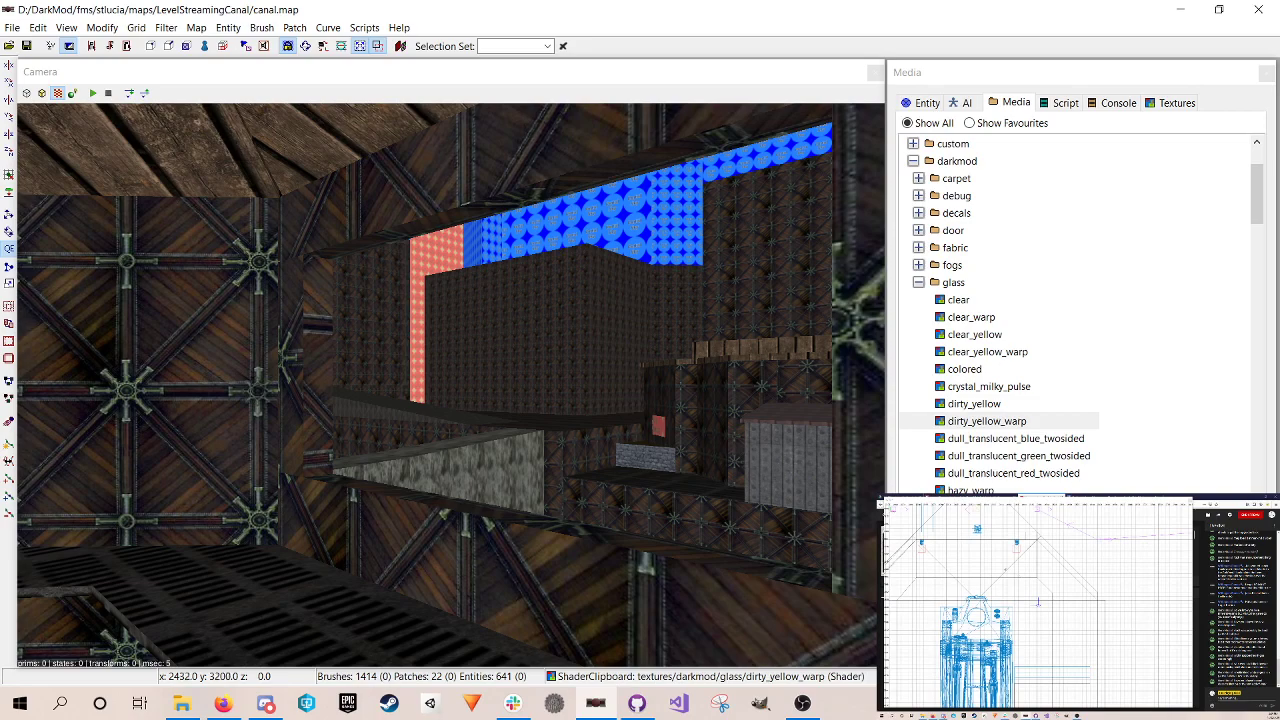
shift+click(398, 533)
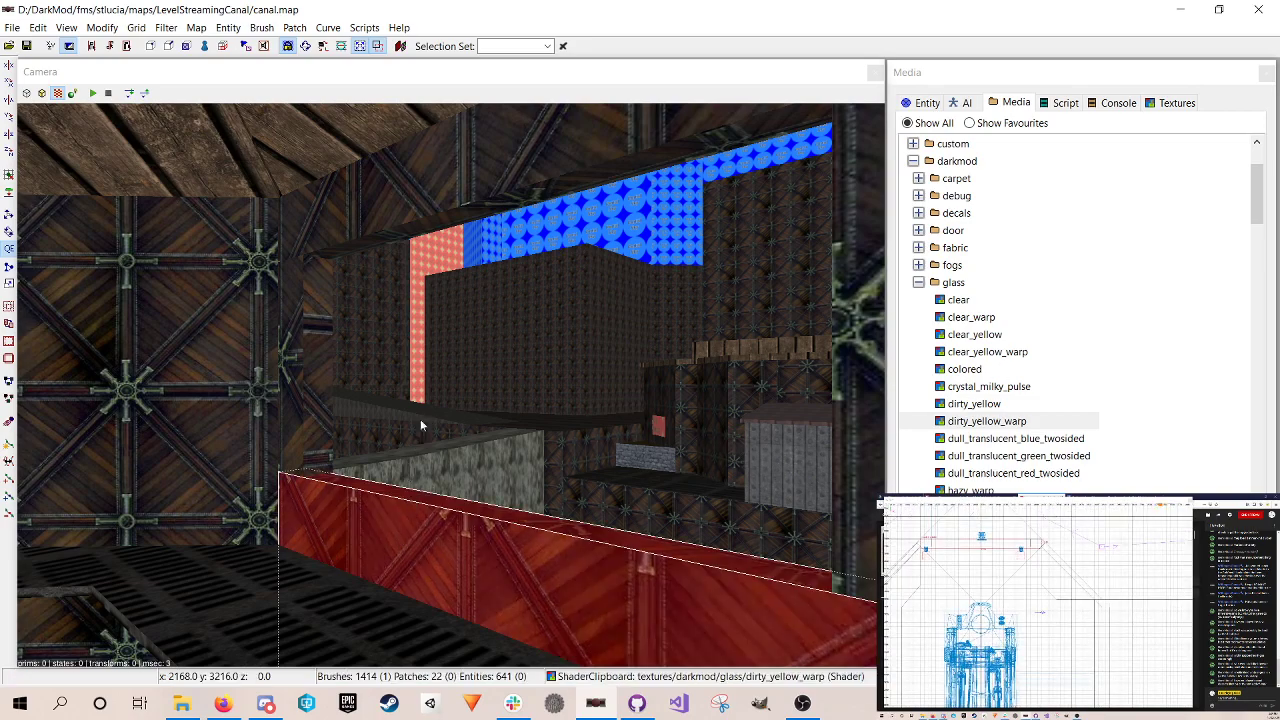
key(Escape)
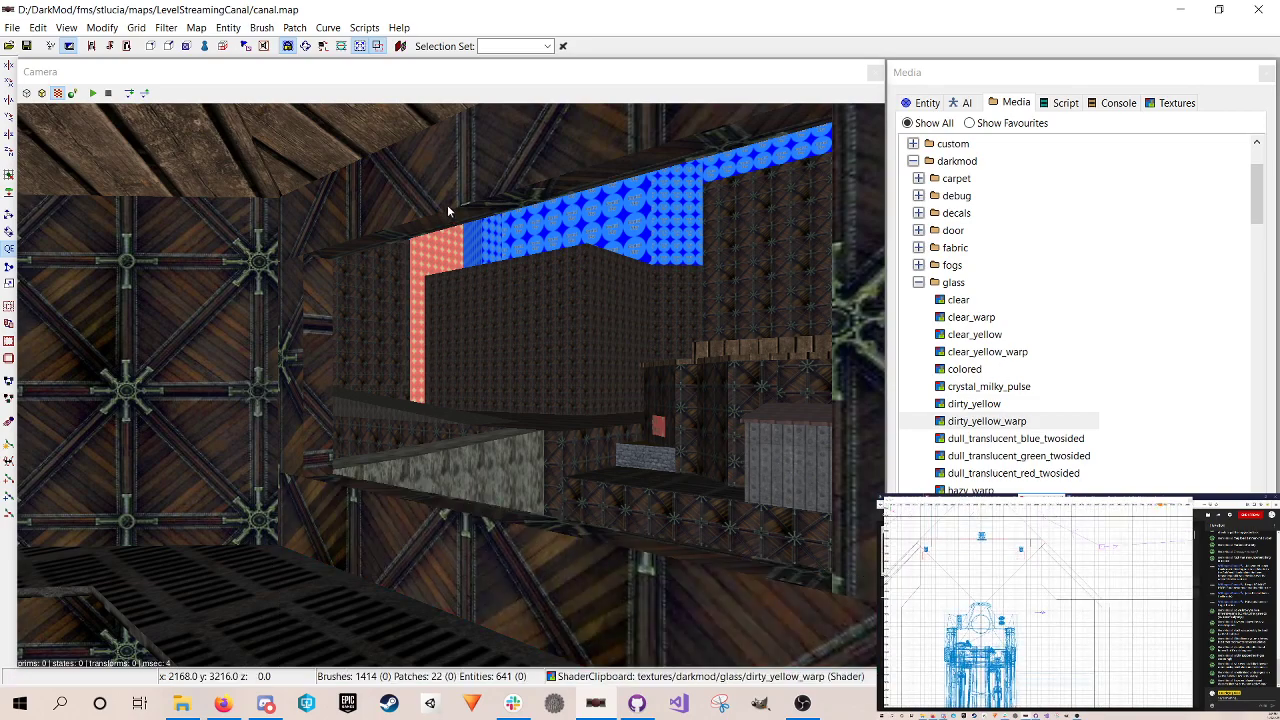
shift+click(449, 209)
key(ctrl+Tab)
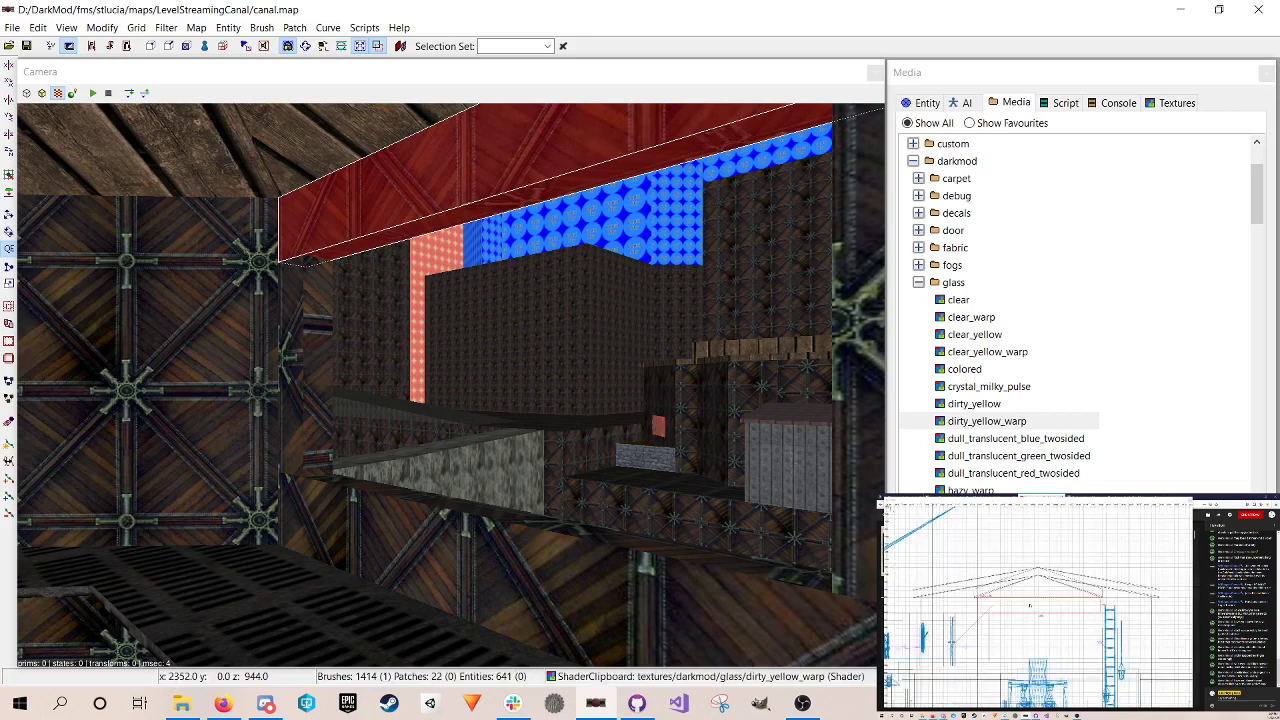
mouse_move(1024, 607)
mouse_down()
mouse_move(1024, 622)
mouse_move(986, 624)
mouse_up()
mouse_move(1098, 620)
mouse_down()
mouse_move(1109, 619)
mouse_move(1062, 668)
mouse_up()
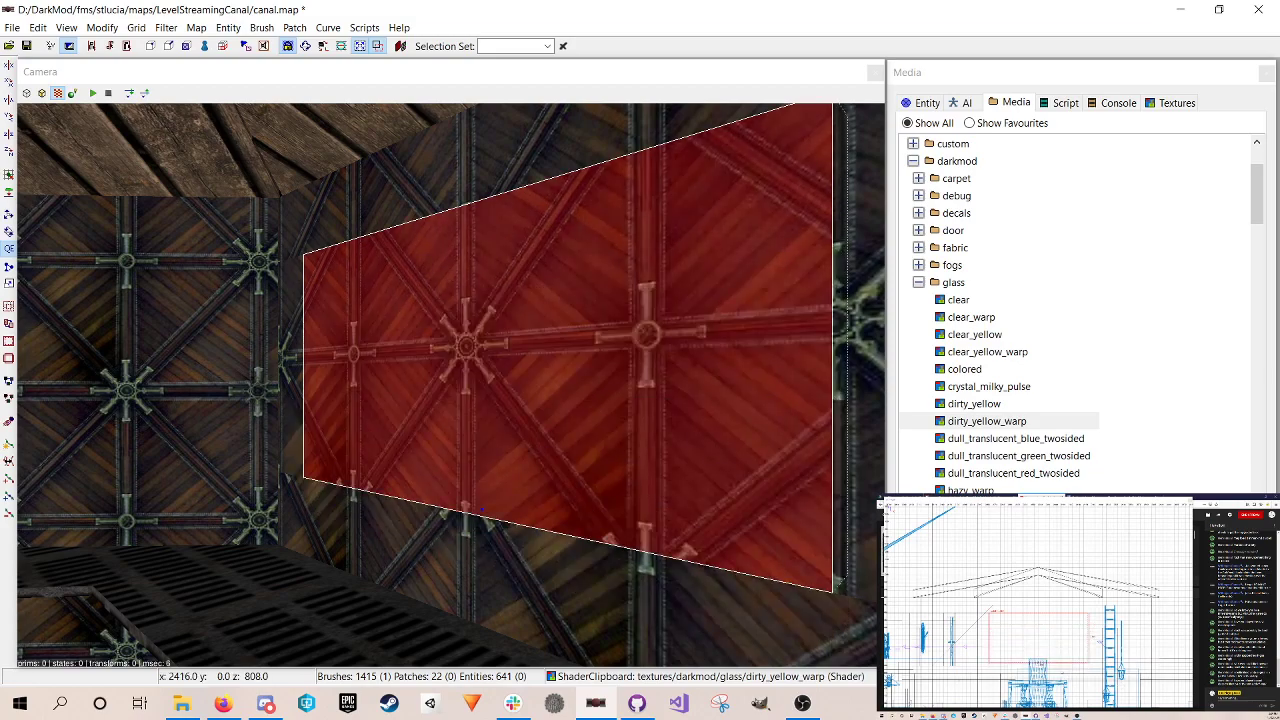
Step: Thin the new window pane brush in plan view so it sits recessed within the wall's thickness
key(ctrl+Tab)
key(ctrl+Tab)
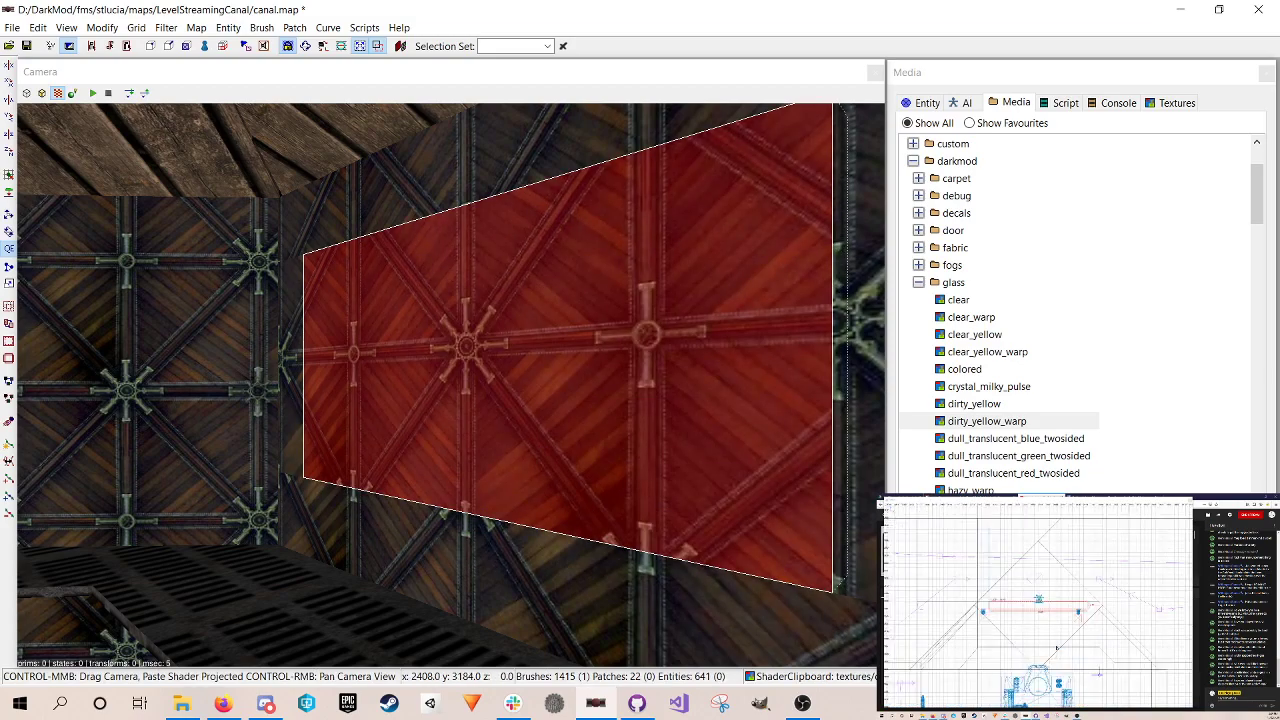
drag(1038, 616, 1037, 622)
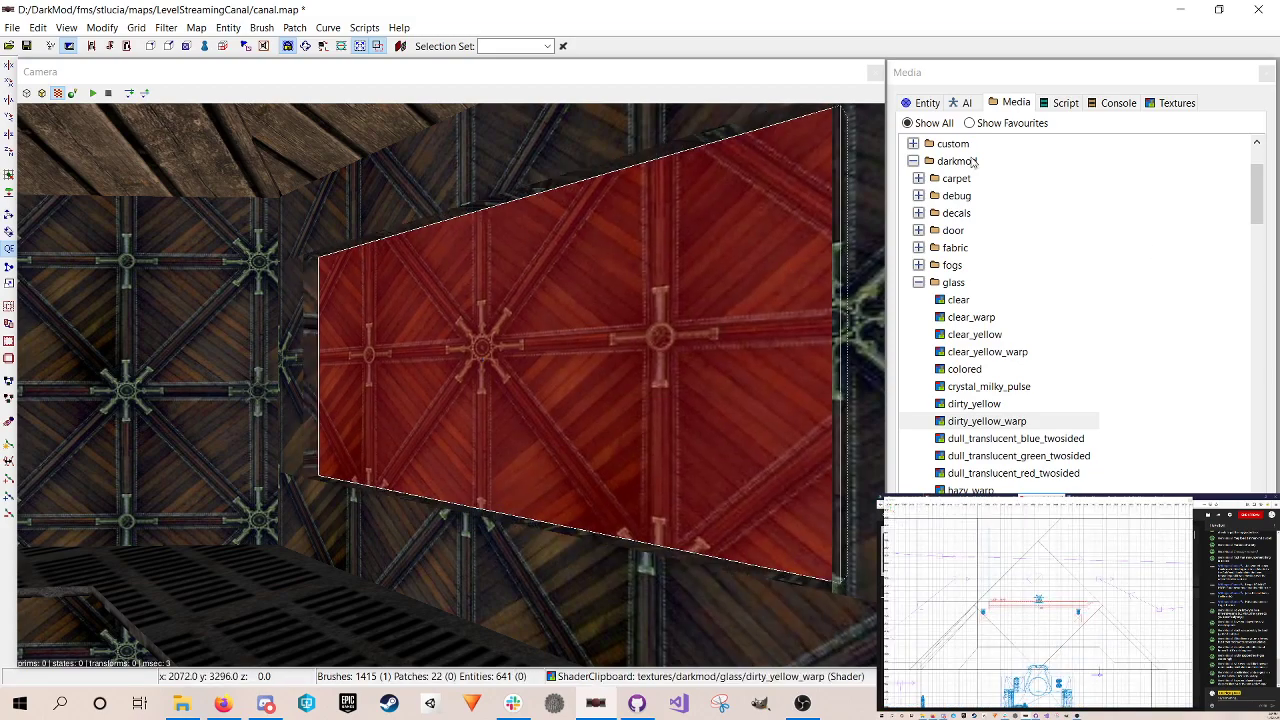
Step: Apply the dirty_yellow_warp glass material to the window pane and save the map
right_click(985, 428)
click(1003, 448)
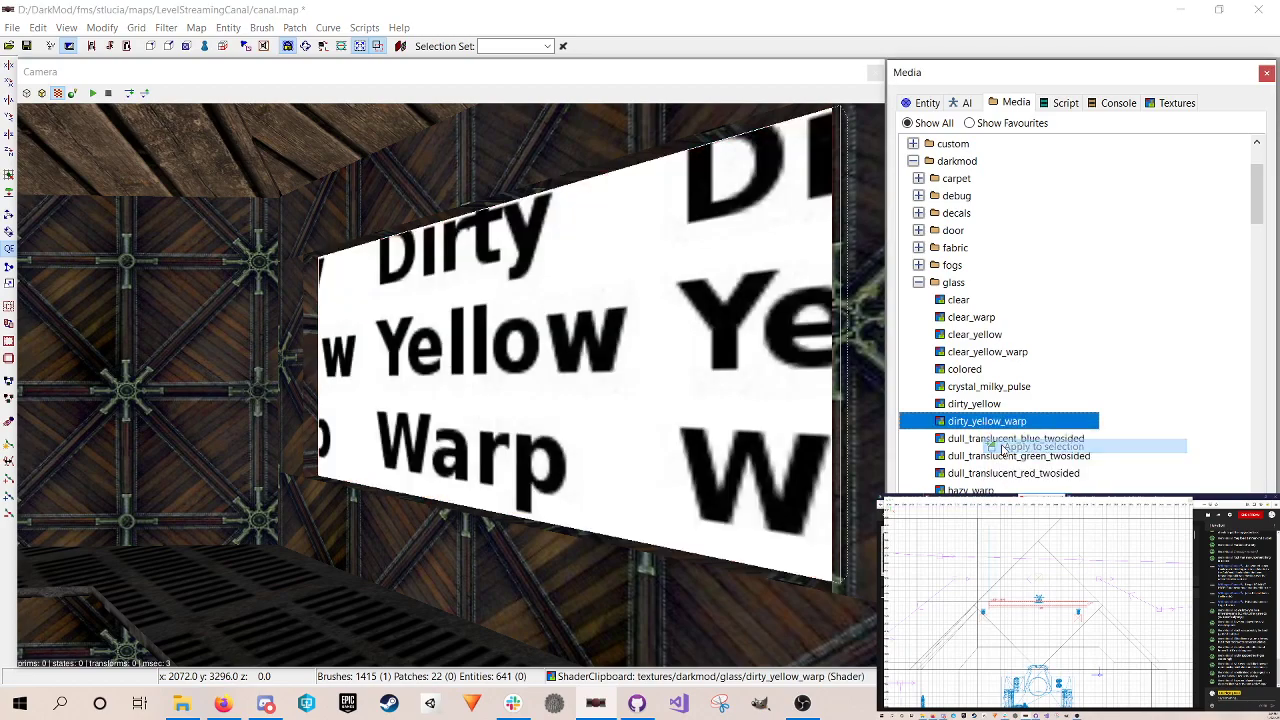
key(ctrl+s)
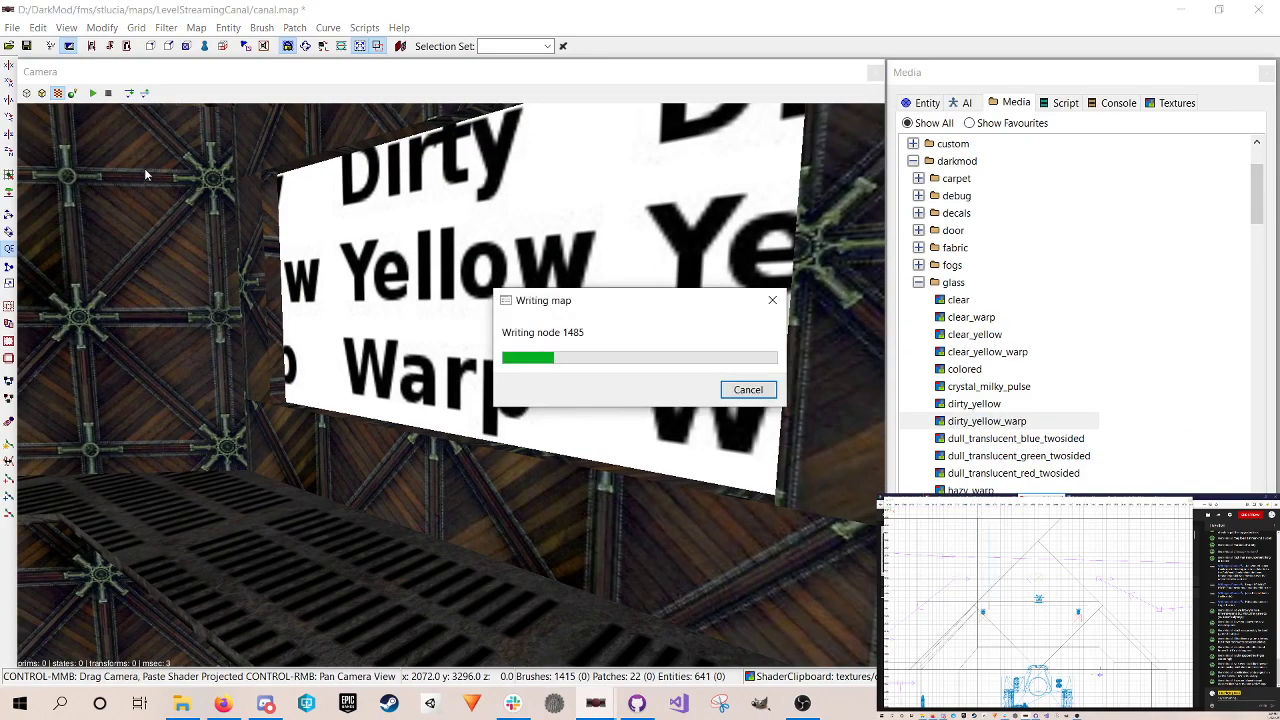
Step: Examine the glazed window from around the machine room in the camera's lighting preview
click(73, 94)
right_click(367, 243)
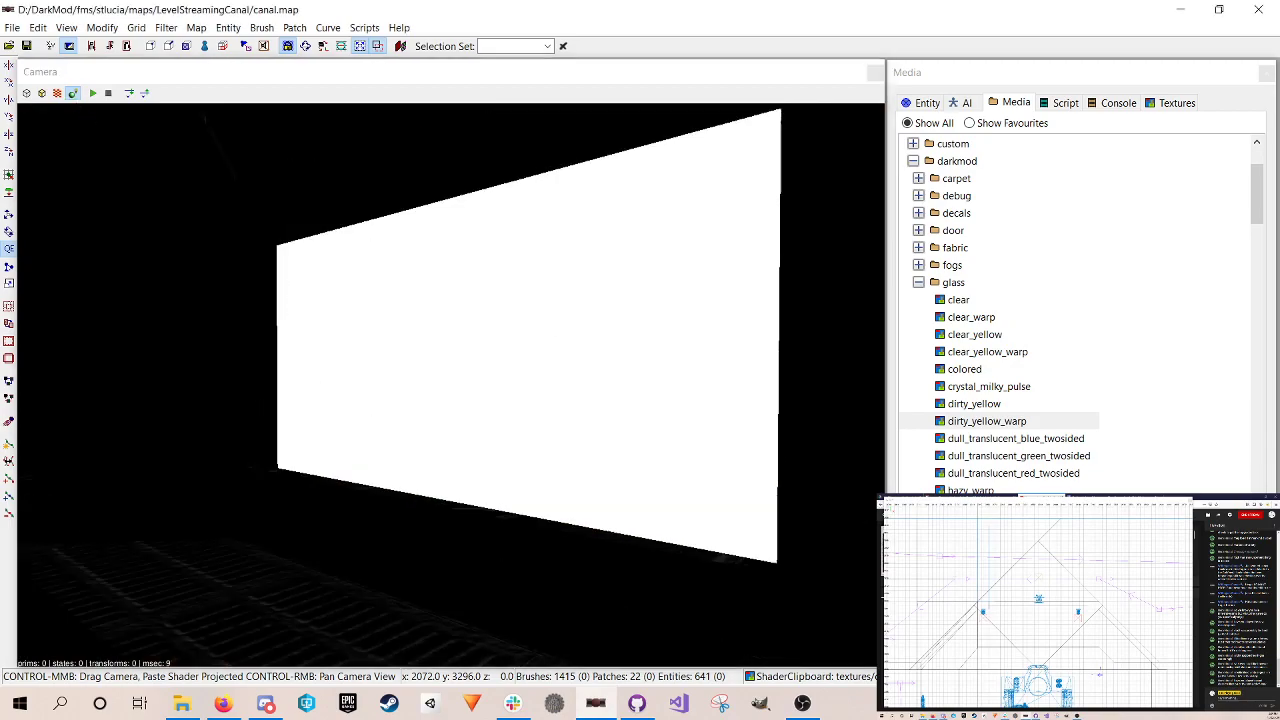
key(Up)
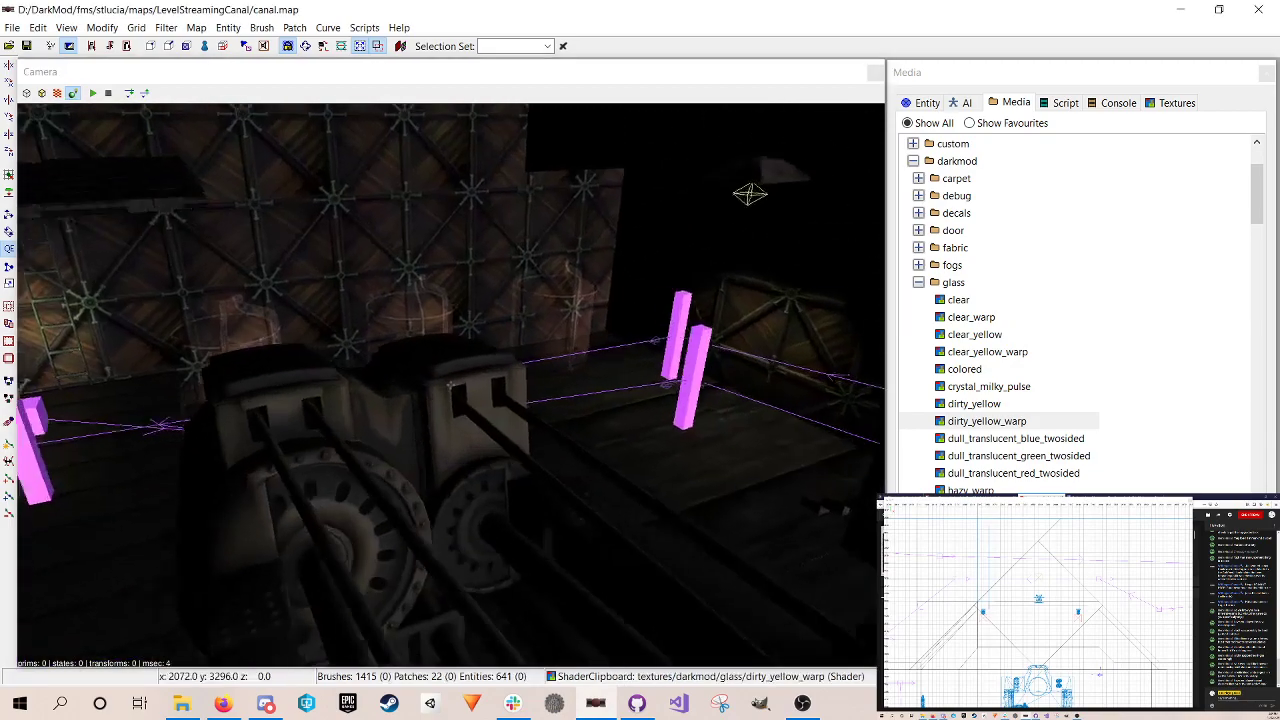
key(Up)
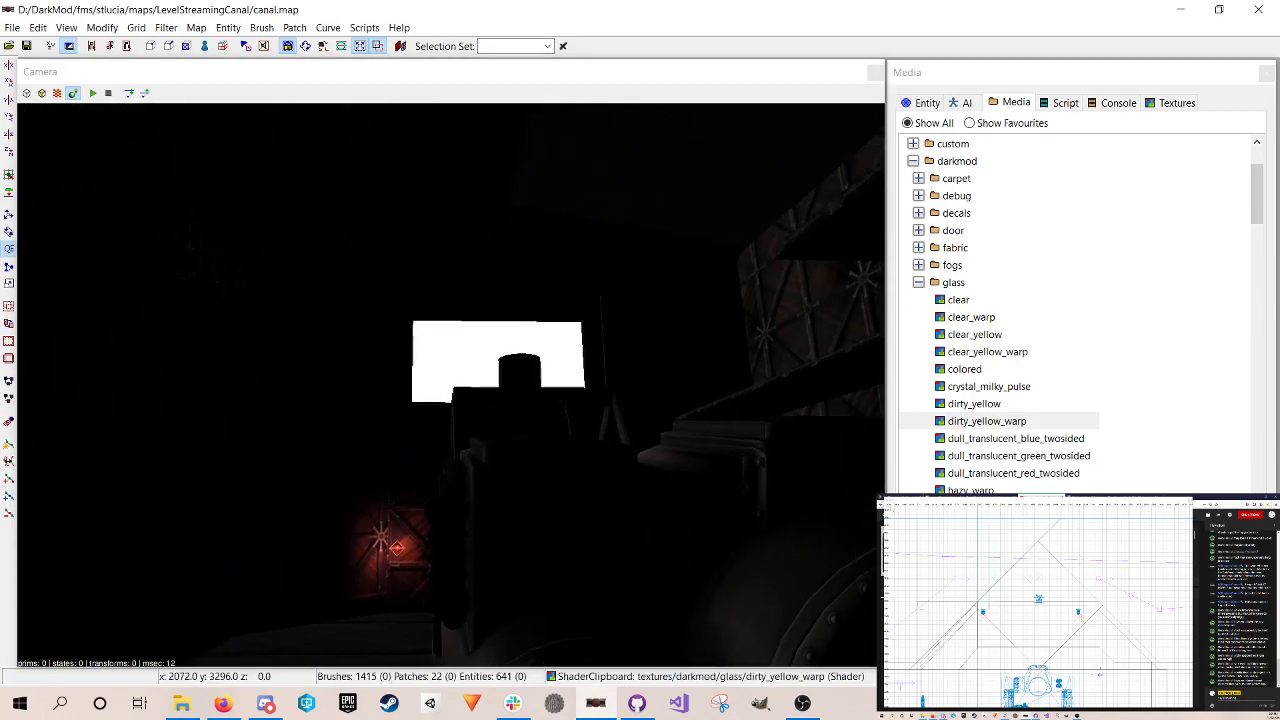
right_click(377, 275)
key(Right)
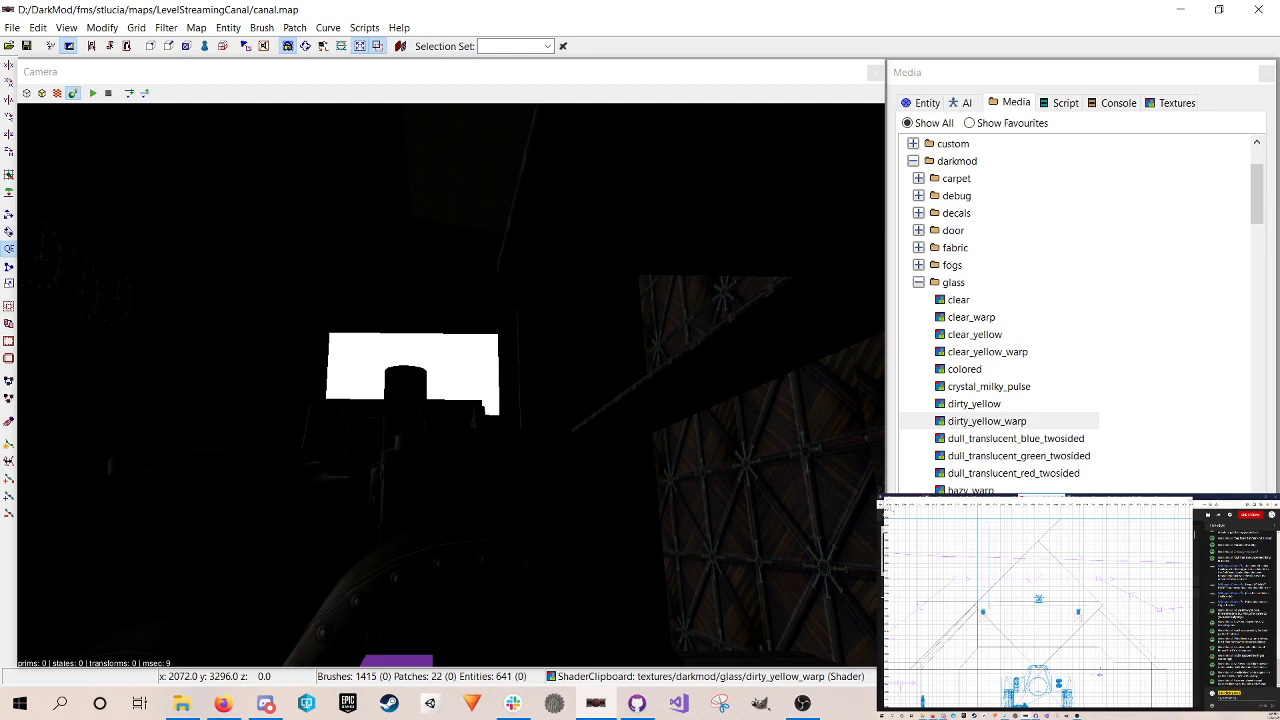
key(Up)
key(Down)
key(Right)
key(Up)
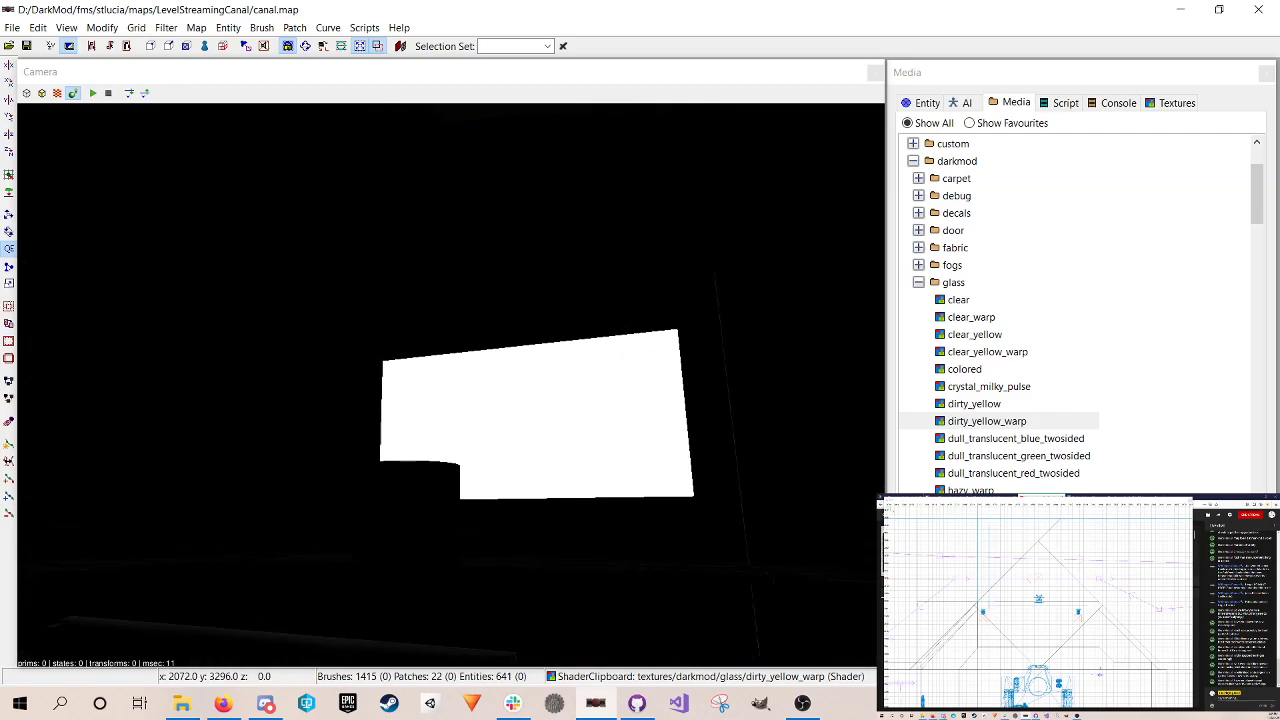
Step: Compare the room in textured, solid and lighting preview modes, and start render time in the lit view
click(57, 94)
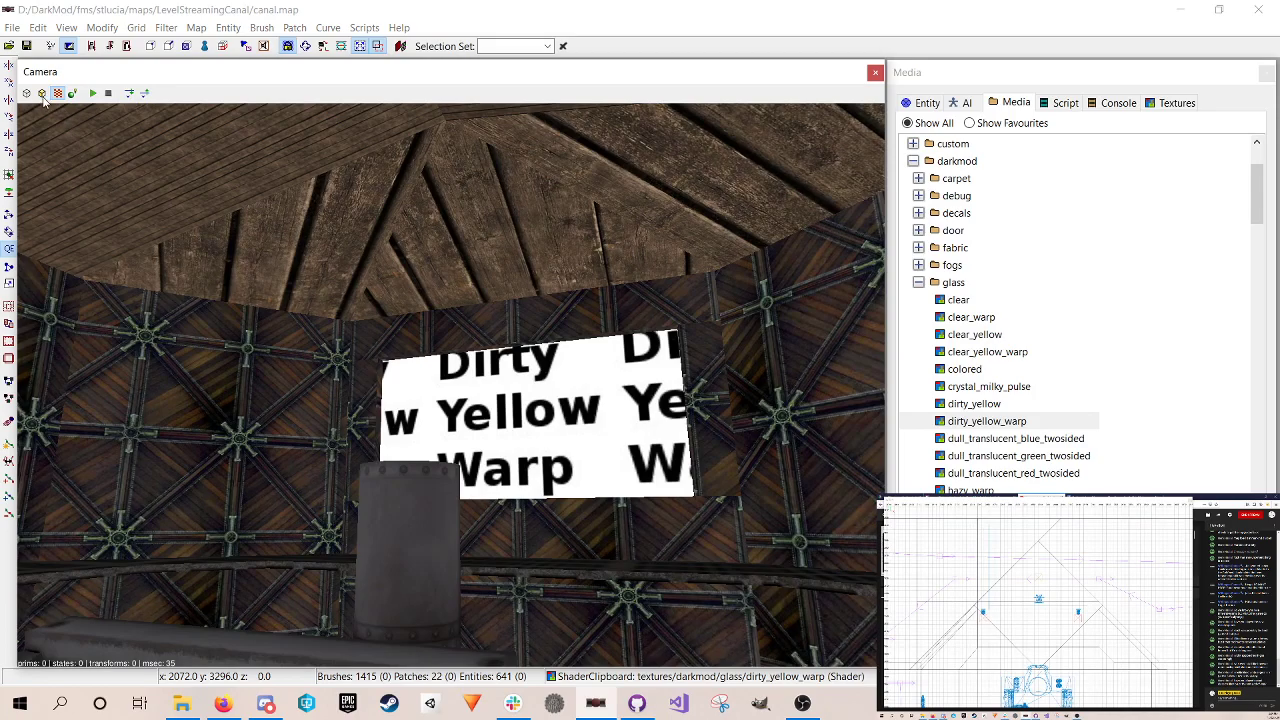
click(43, 95)
right_click(338, 390)
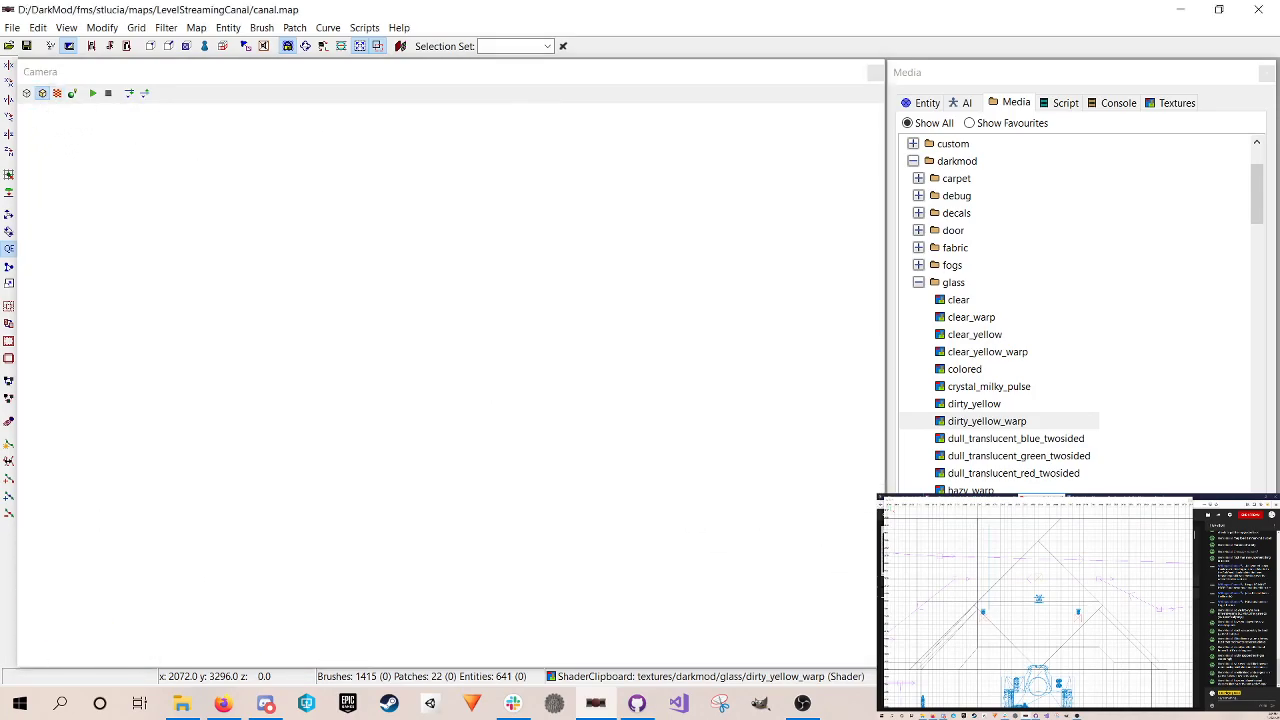
right_click(336, 381)
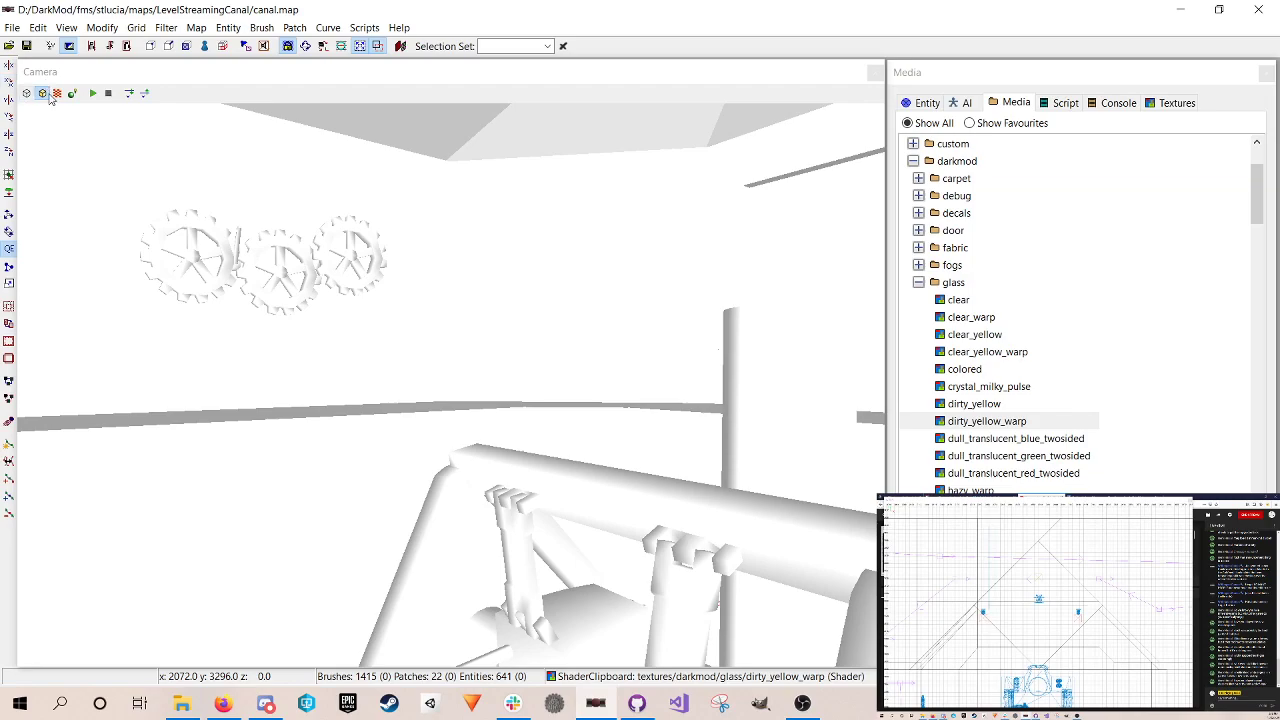
right_click(132, 203)
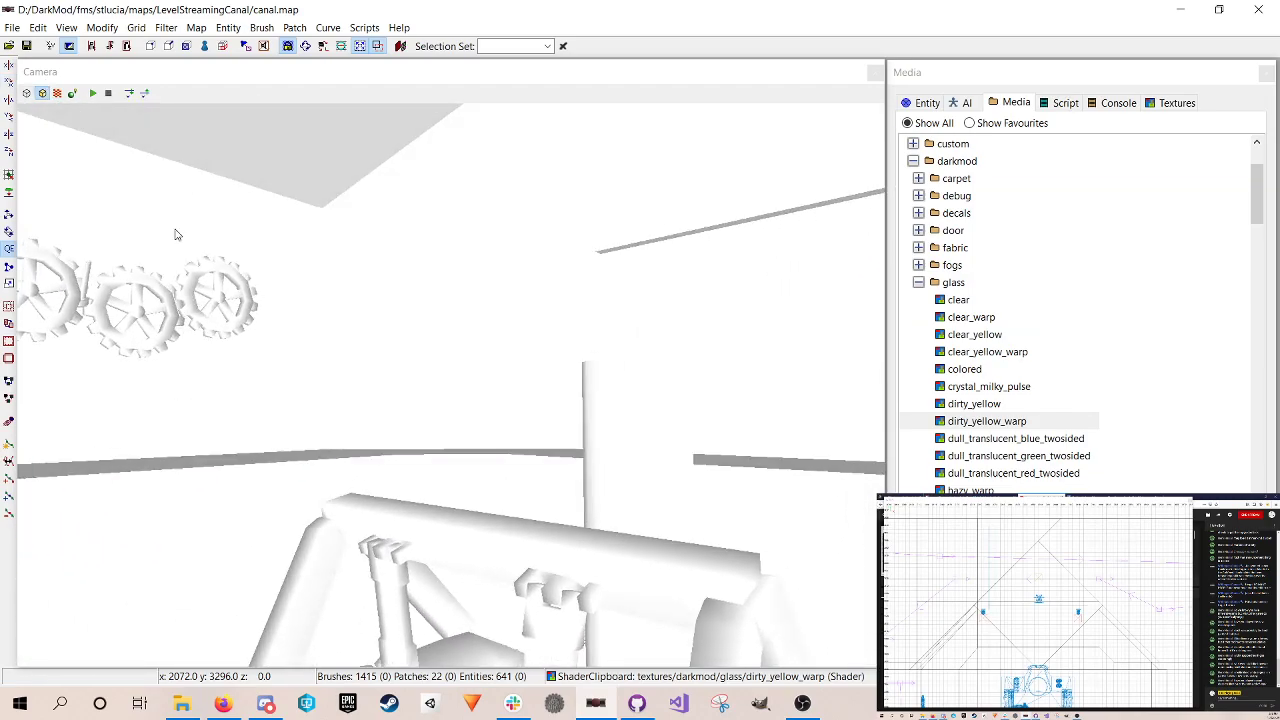
click(57, 94)
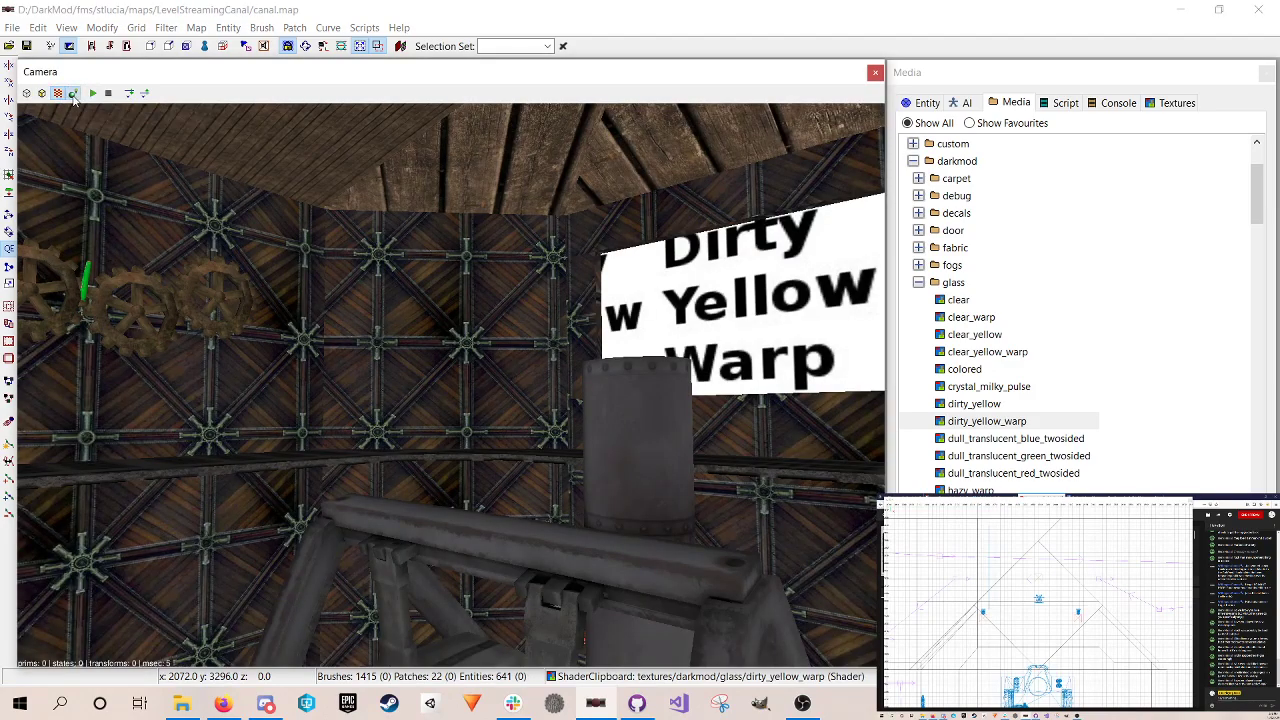
click(73, 94)
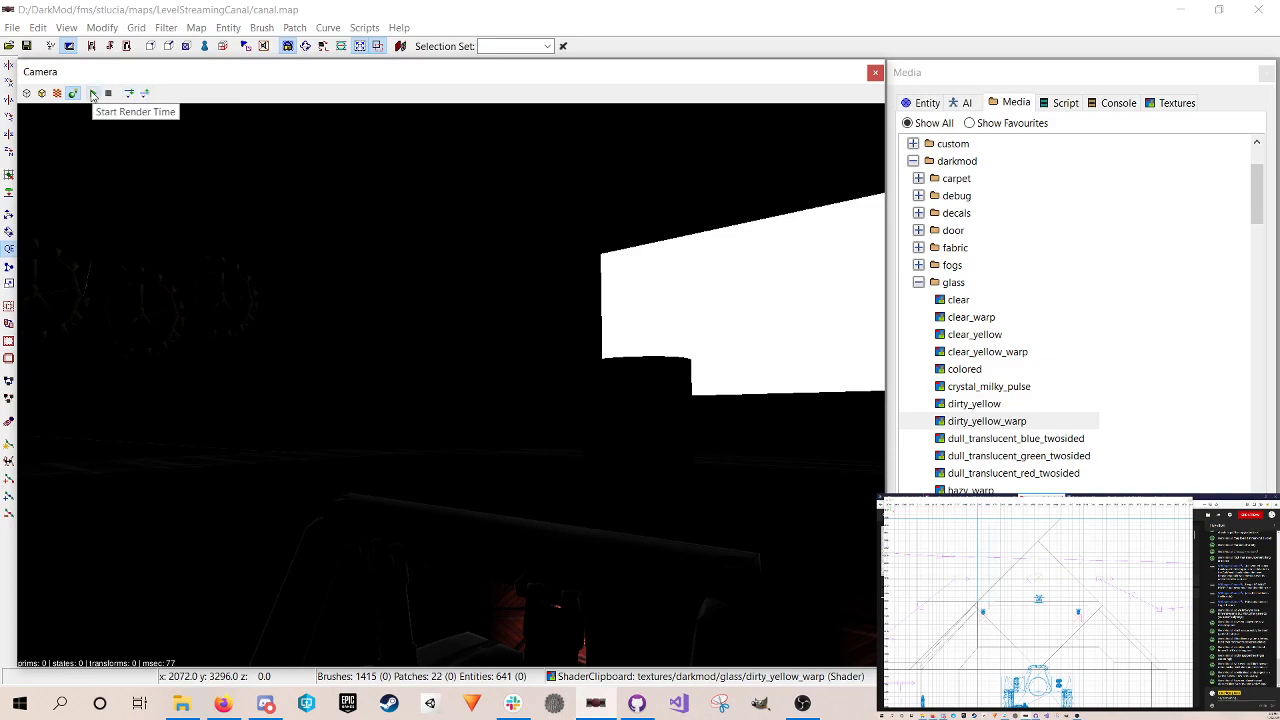
click(93, 94)
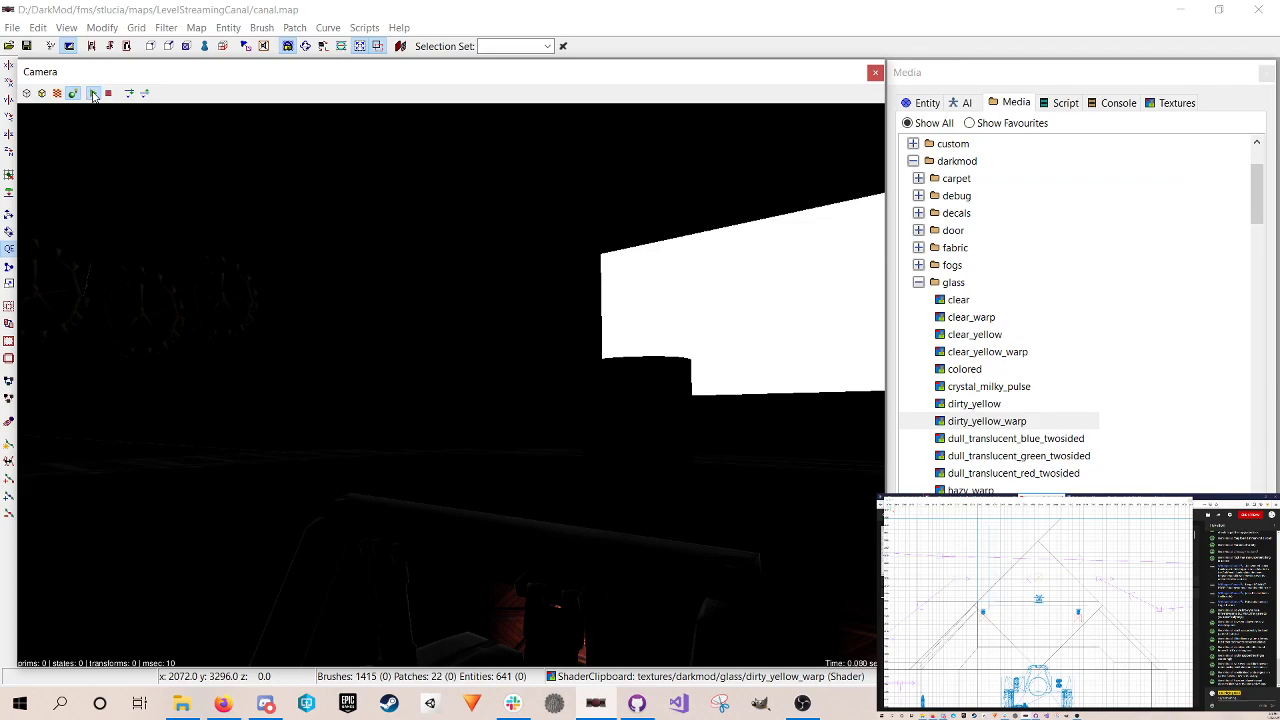
Step: Examine the machine and the red-lit wall in the lighting preview while render time runs, and stop render time
right_click(147, 206)
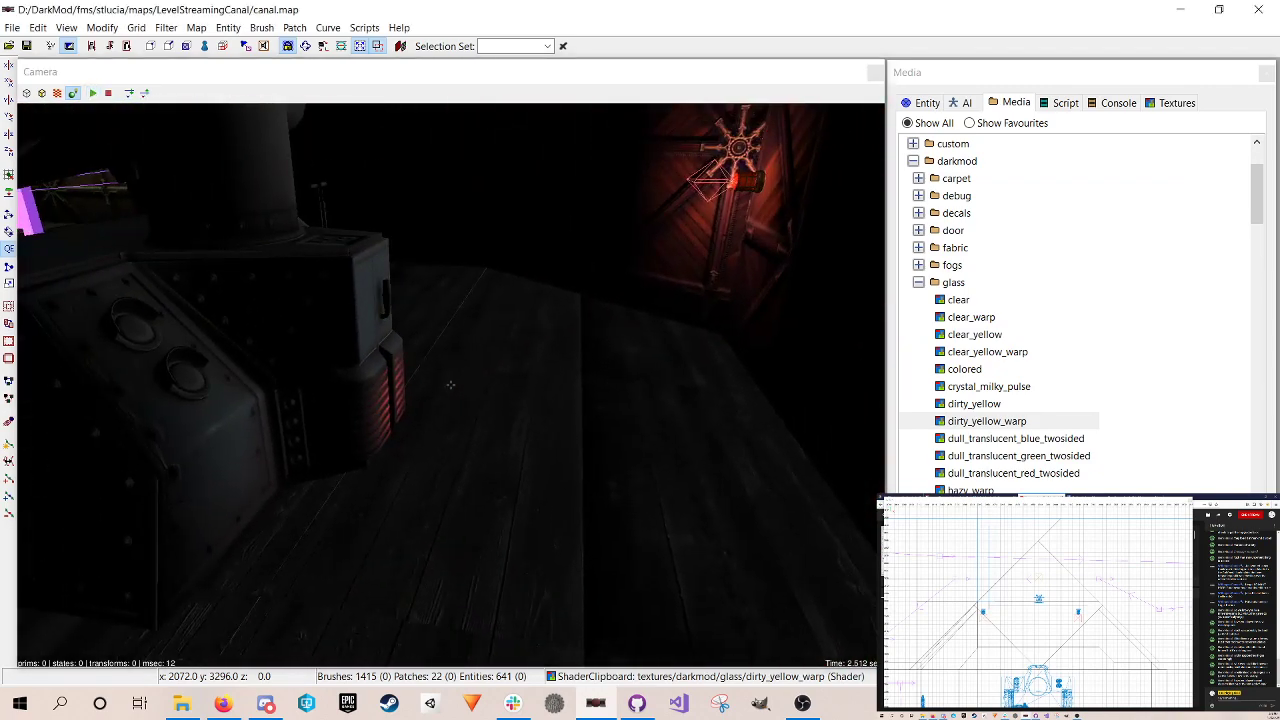
key(Up)
key(Down)
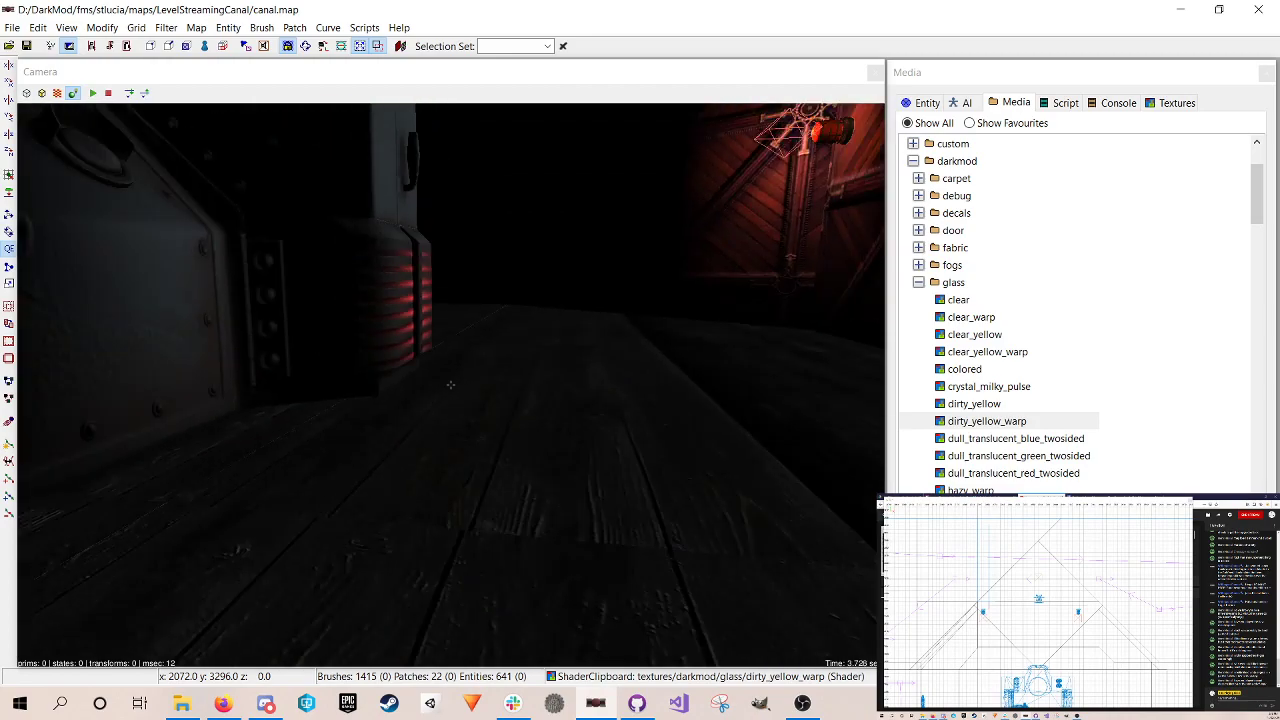
key(Up)
key(Down)
right_click(451, 385)
click(108, 94)
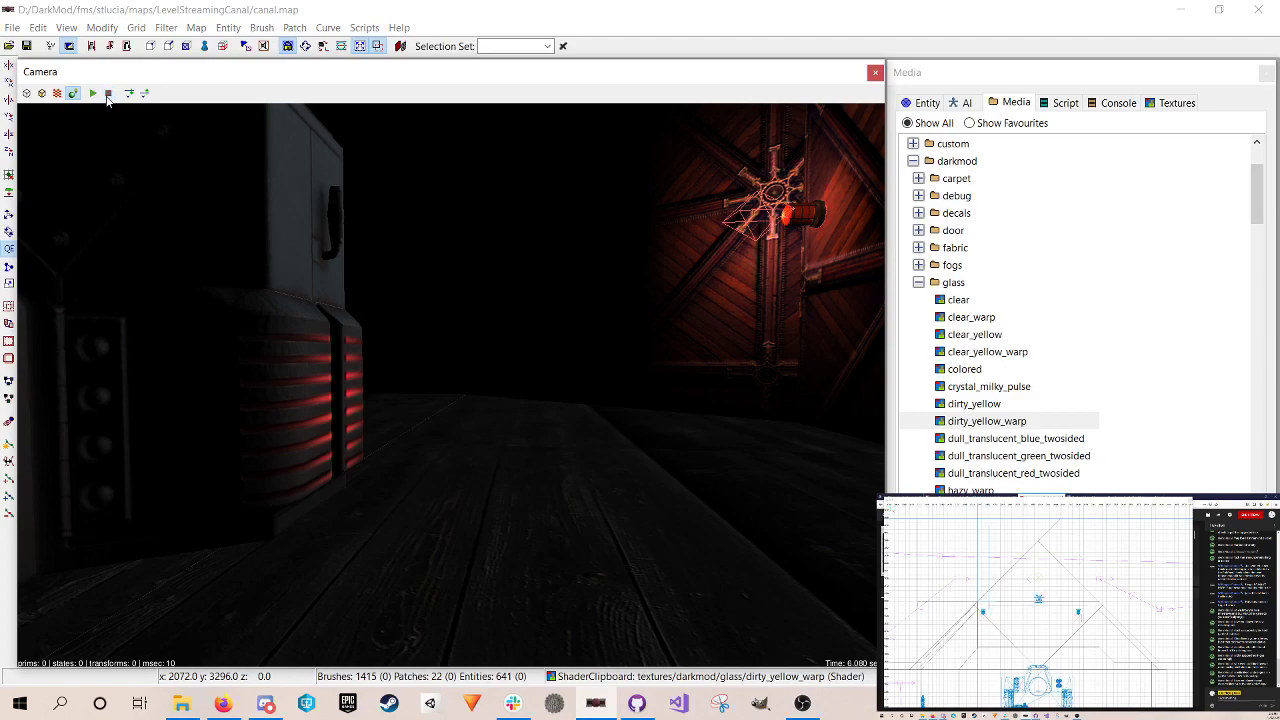
Step: Compare the machine room in textured and lighting preview modes, briefly run render time, and return to textured mode
click(57, 93)
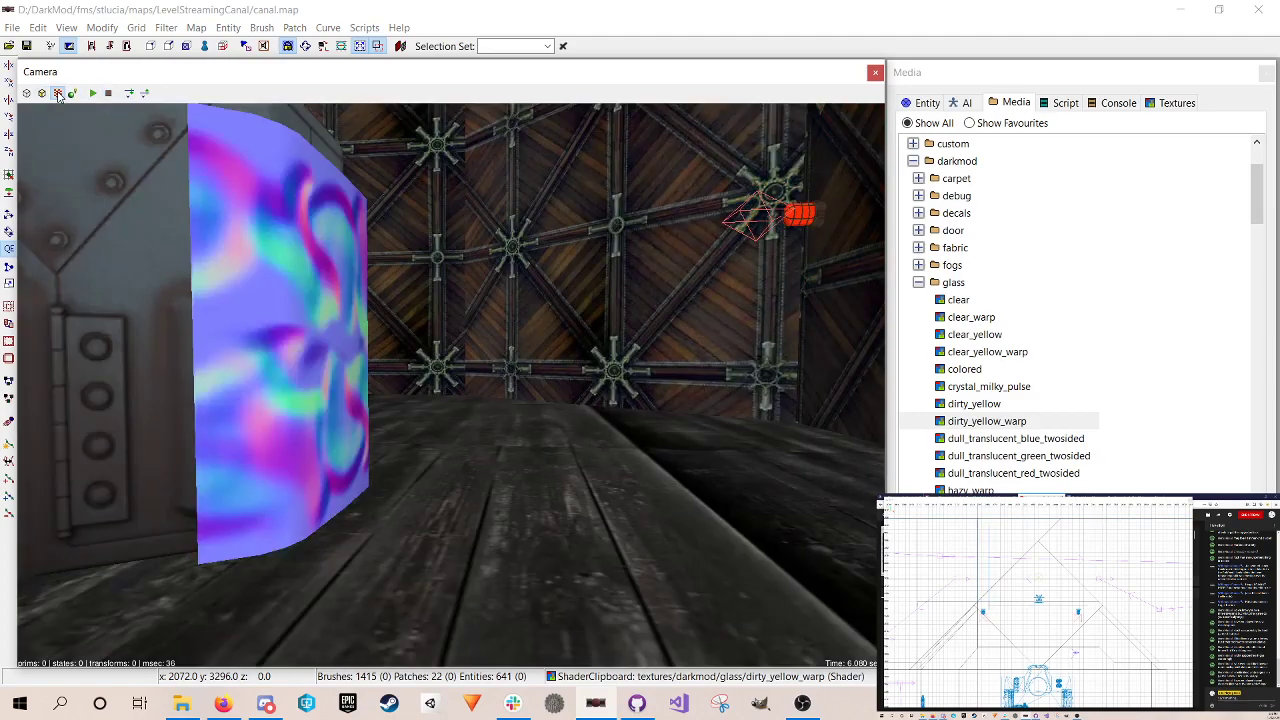
click(93, 94)
click(108, 94)
click(72, 93)
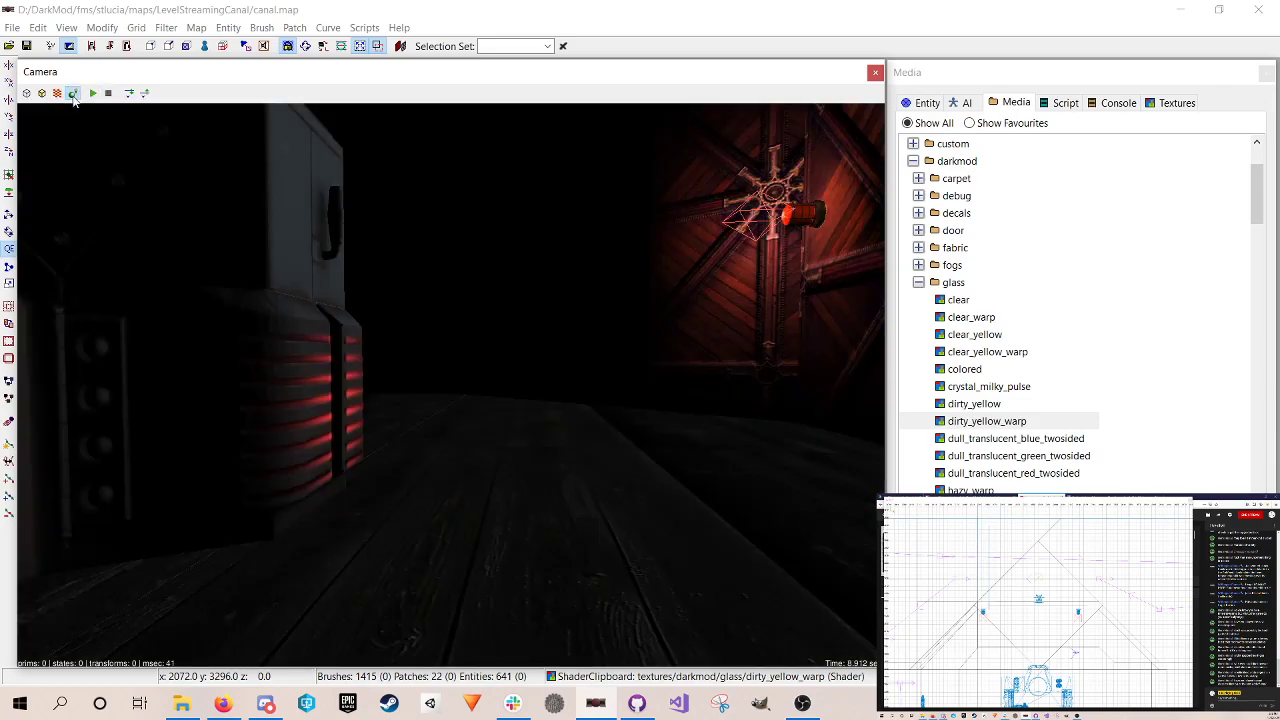
right_click(342, 277)
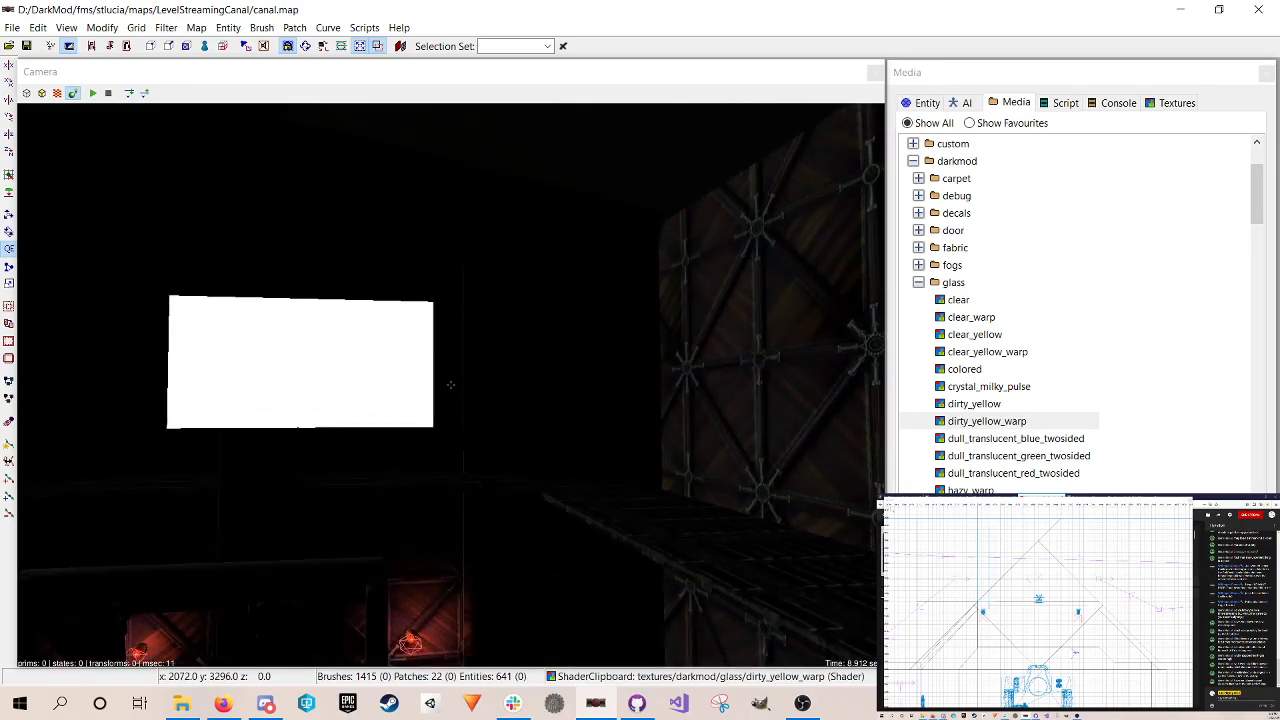
click(57, 93)
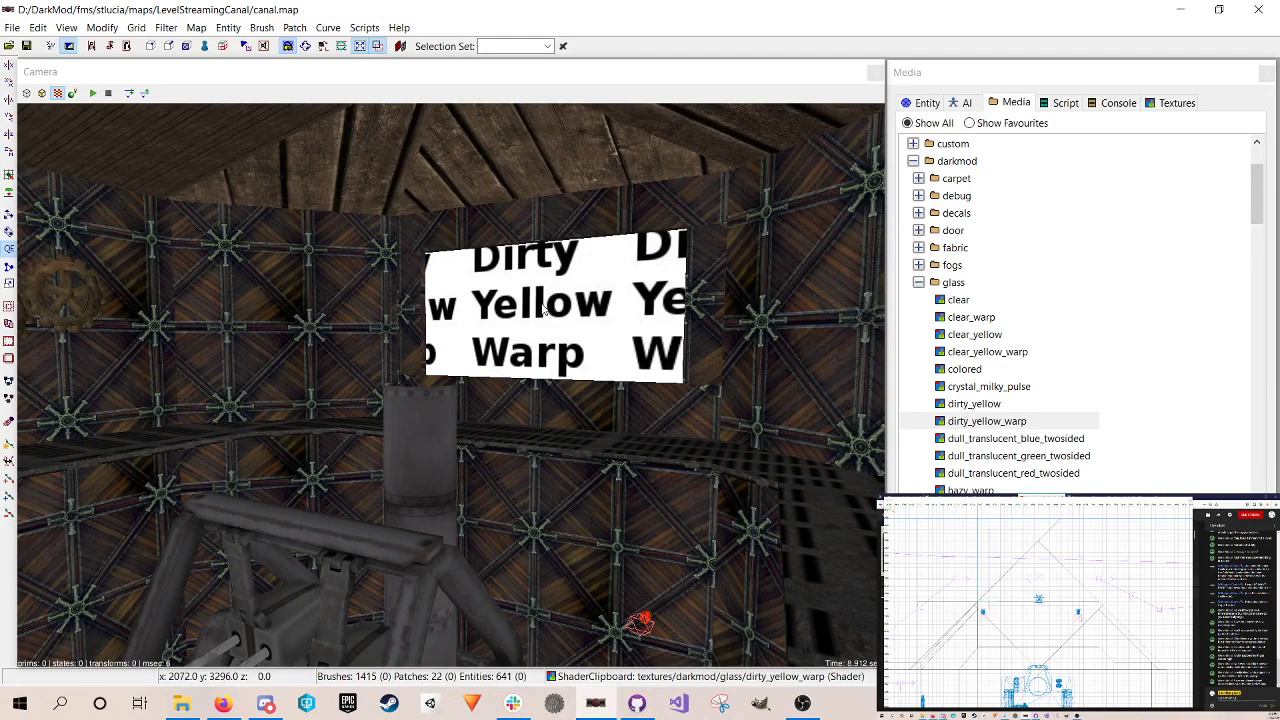
Step: Lower the top of the wall brush left of the glazed window to the window's sill height in side view
shift+click(543, 311)
key(Escape)
shift+click(300, 309)
right_drag(1010, 640, 1087, 589)
key(ctrl+Tab)
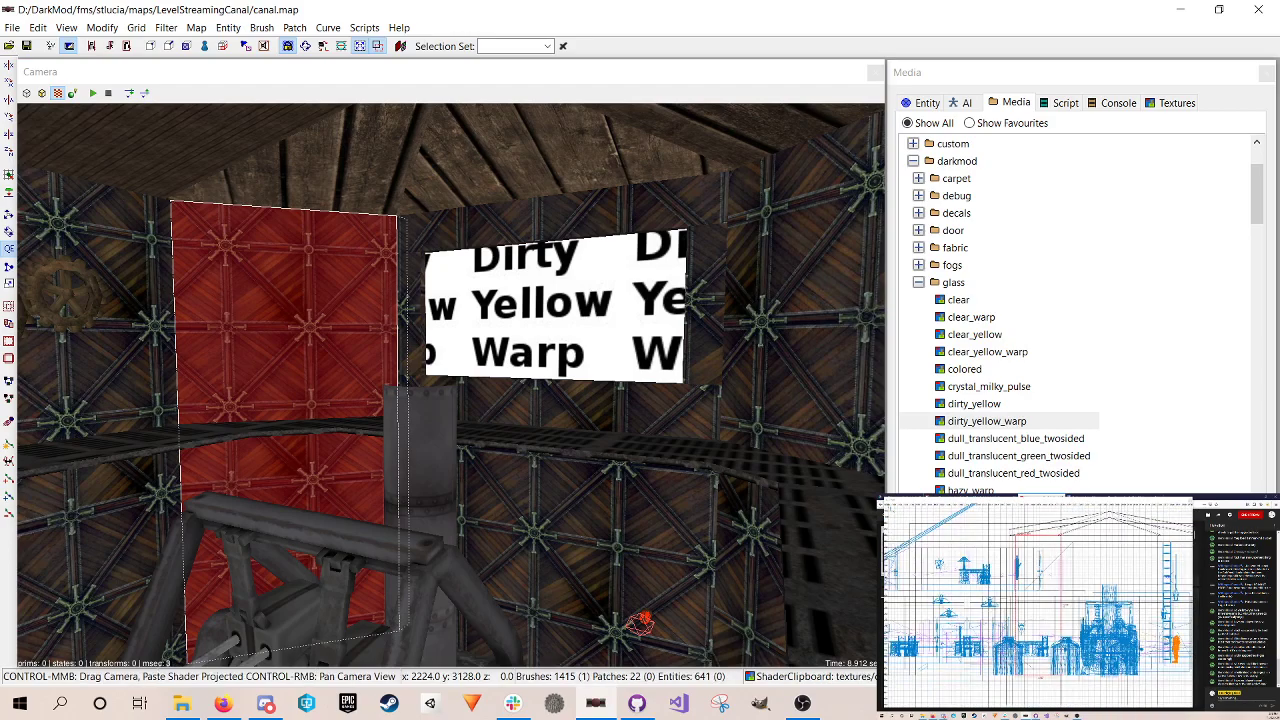
drag(1037, 534, 1037, 584)
key(Escape)
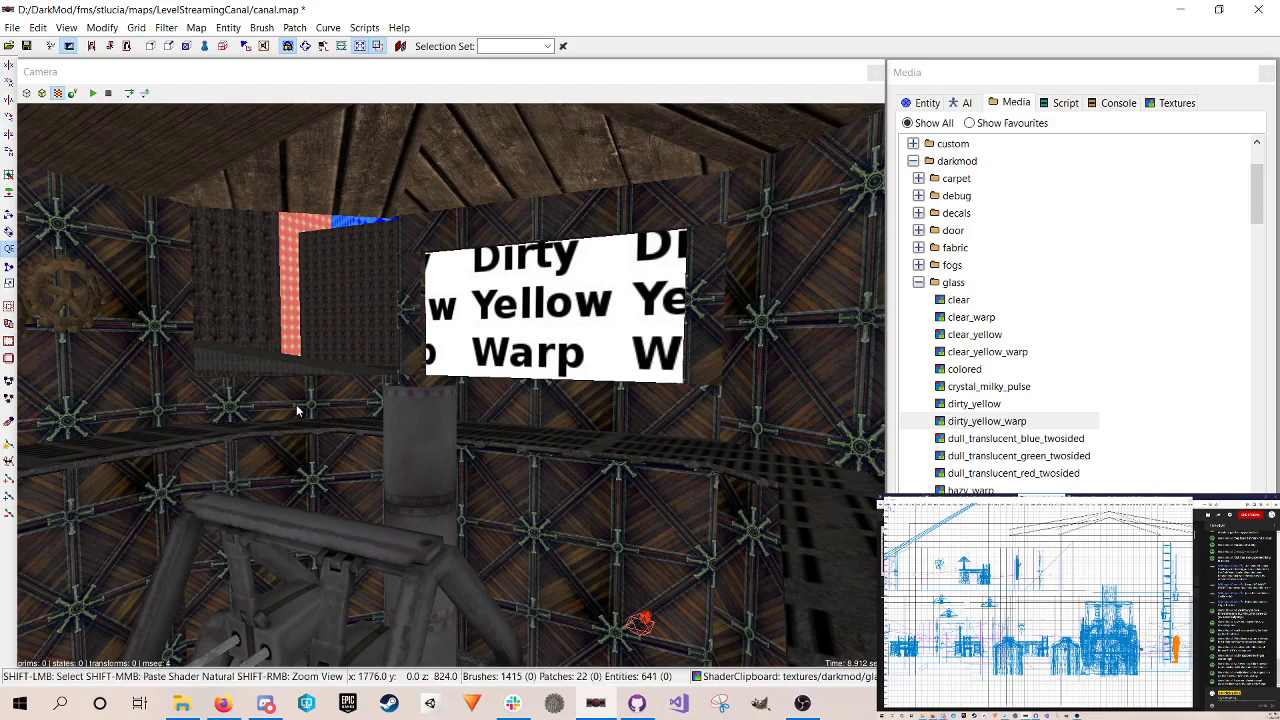
Step: Duplicate the shortened wall brush and resize the copy into a header strip above the new opening, and save the map
shift+click(297, 410)
key(space)
drag(1049, 632, 1043, 594)
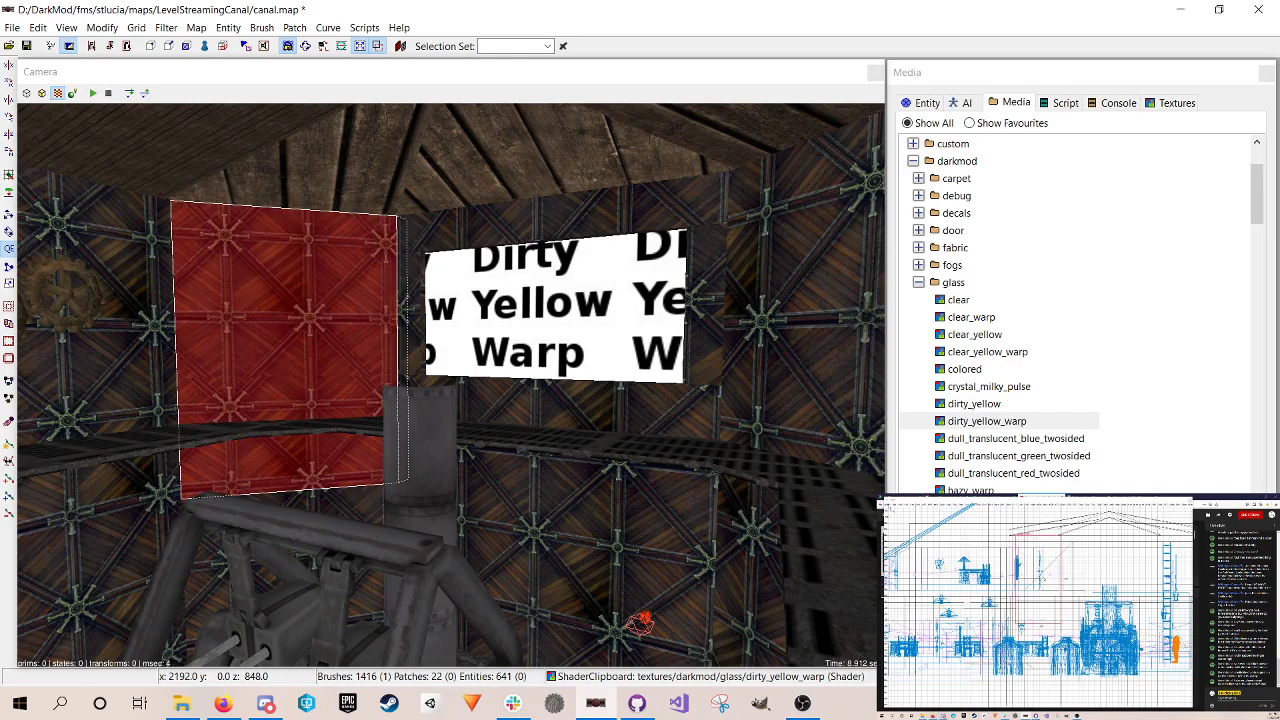
drag(1038, 628, 1038, 546)
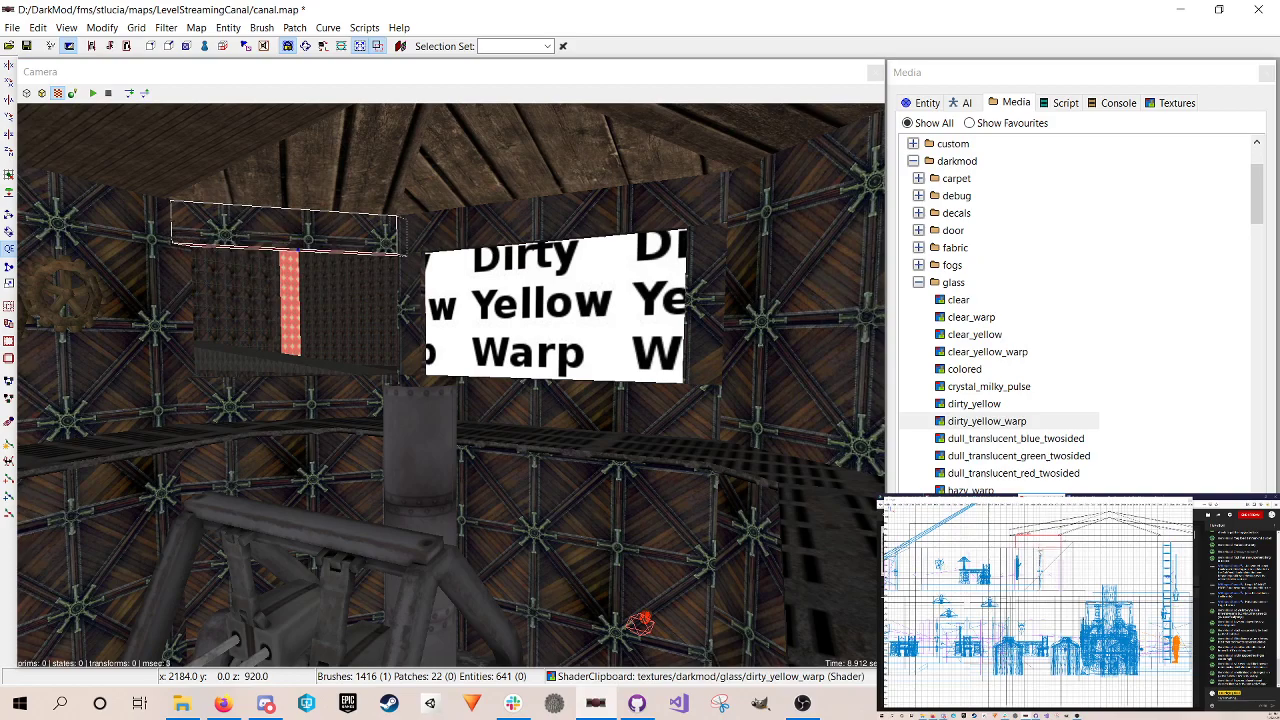
key(Escape)
key(ctrl+s)
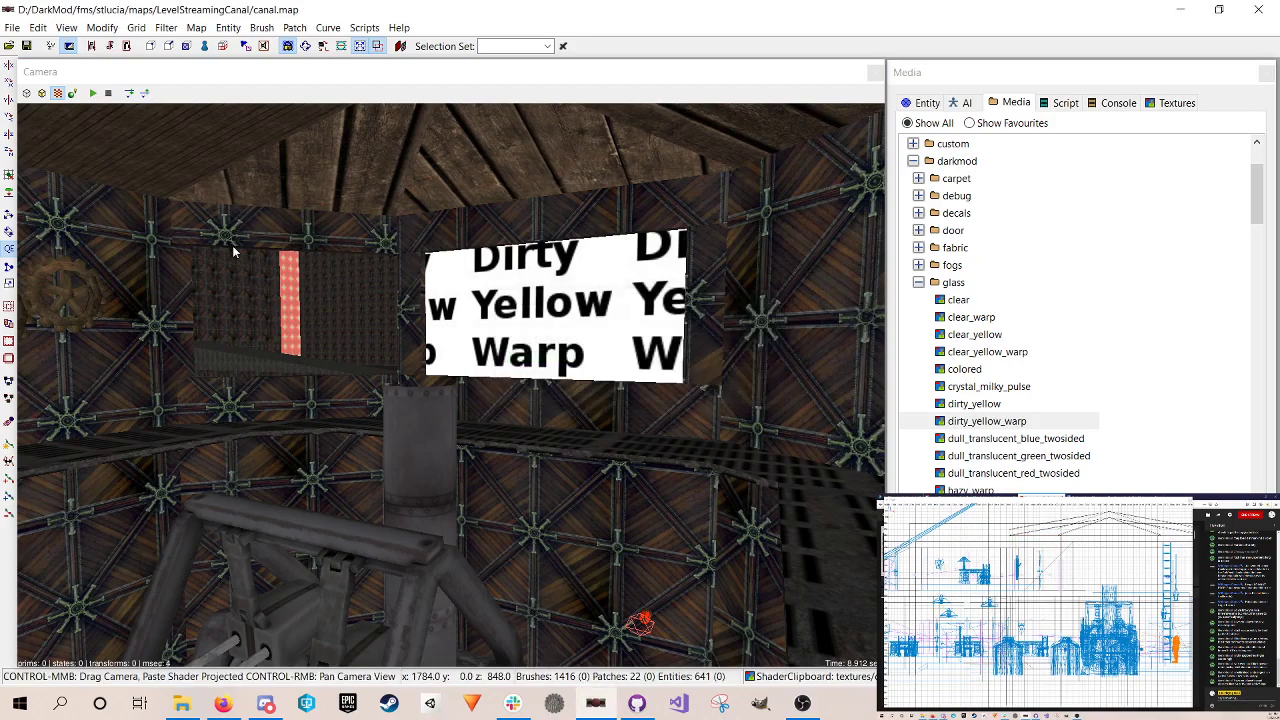
Step: Duplicate the header to fill the opening below it, apply dirty_yellow_warp to the copy and save the map
shift+click(252, 236)
drag(1030, 546, 1028, 557)
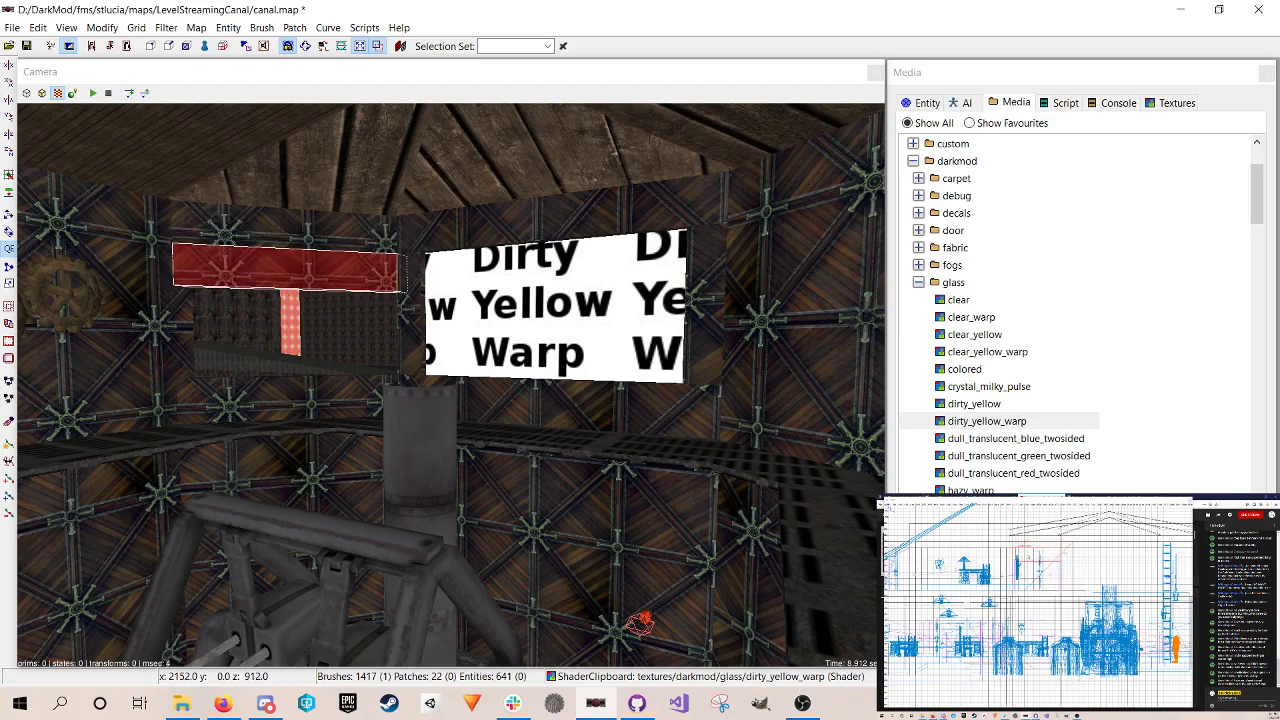
drag(1039, 566, 1041, 592)
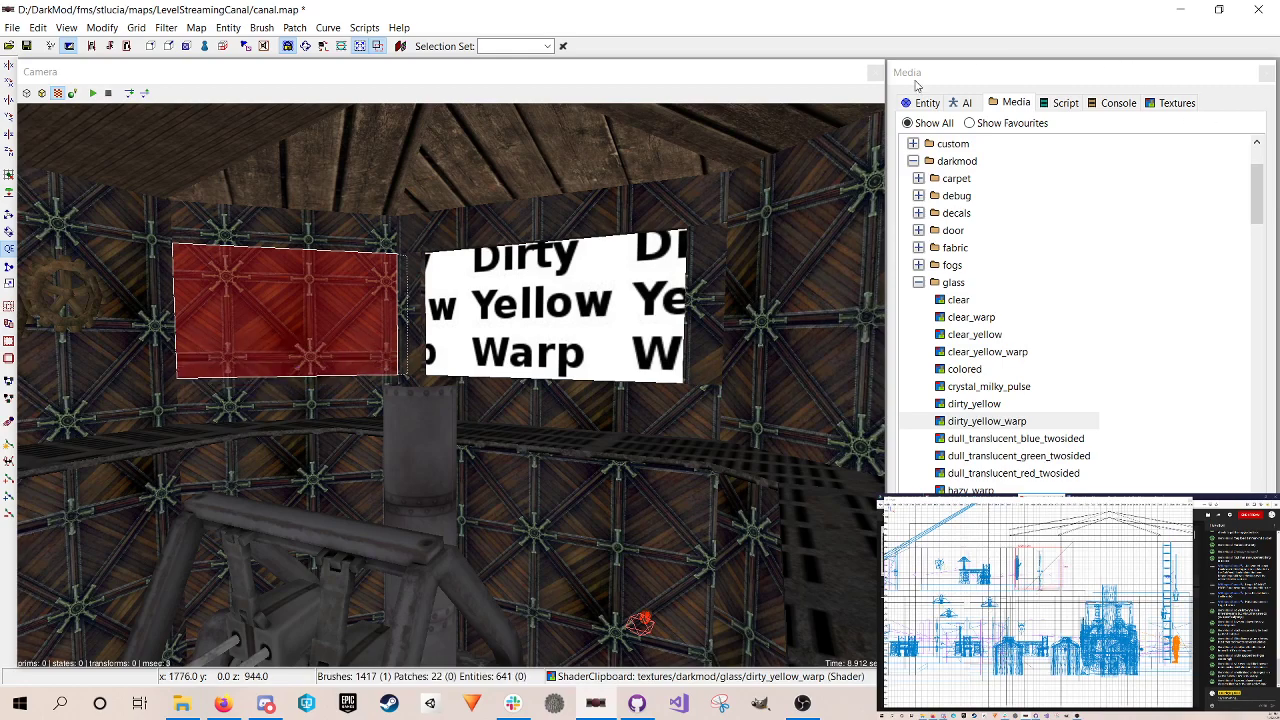
click(1151, 104)
scroll(940, 300, down, 5)
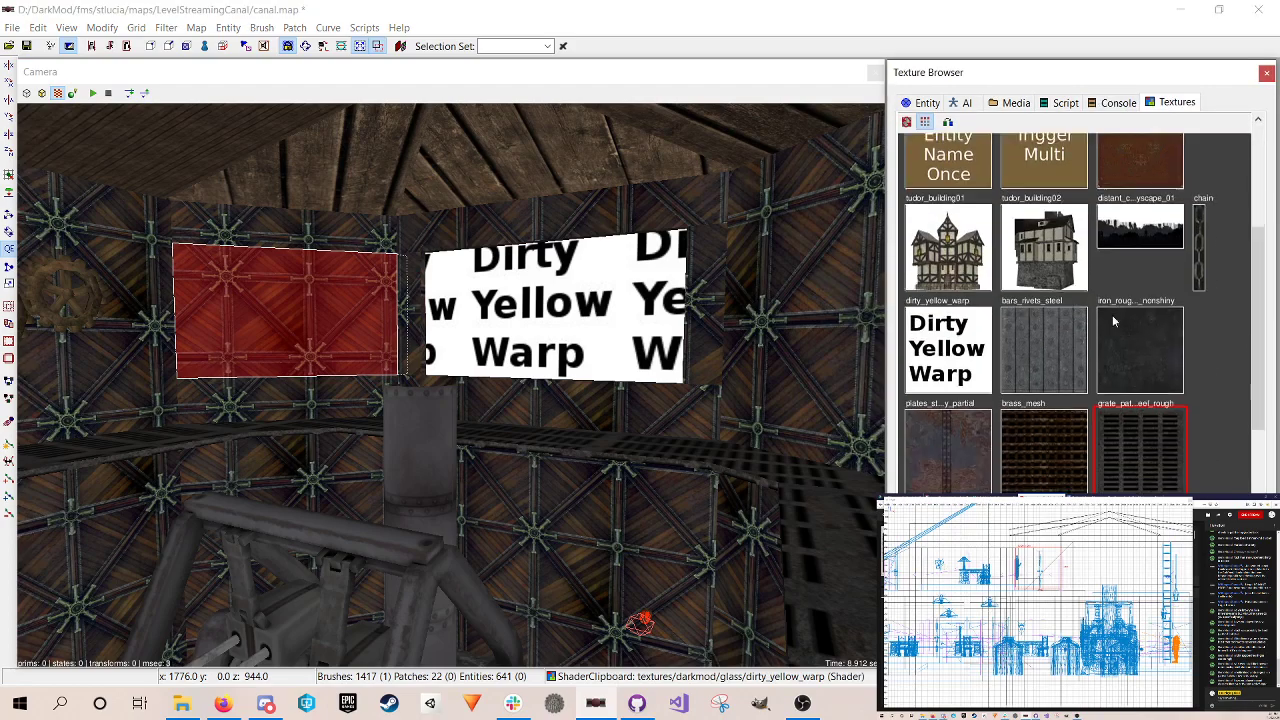
click(928, 305)
right_click(338, 257)
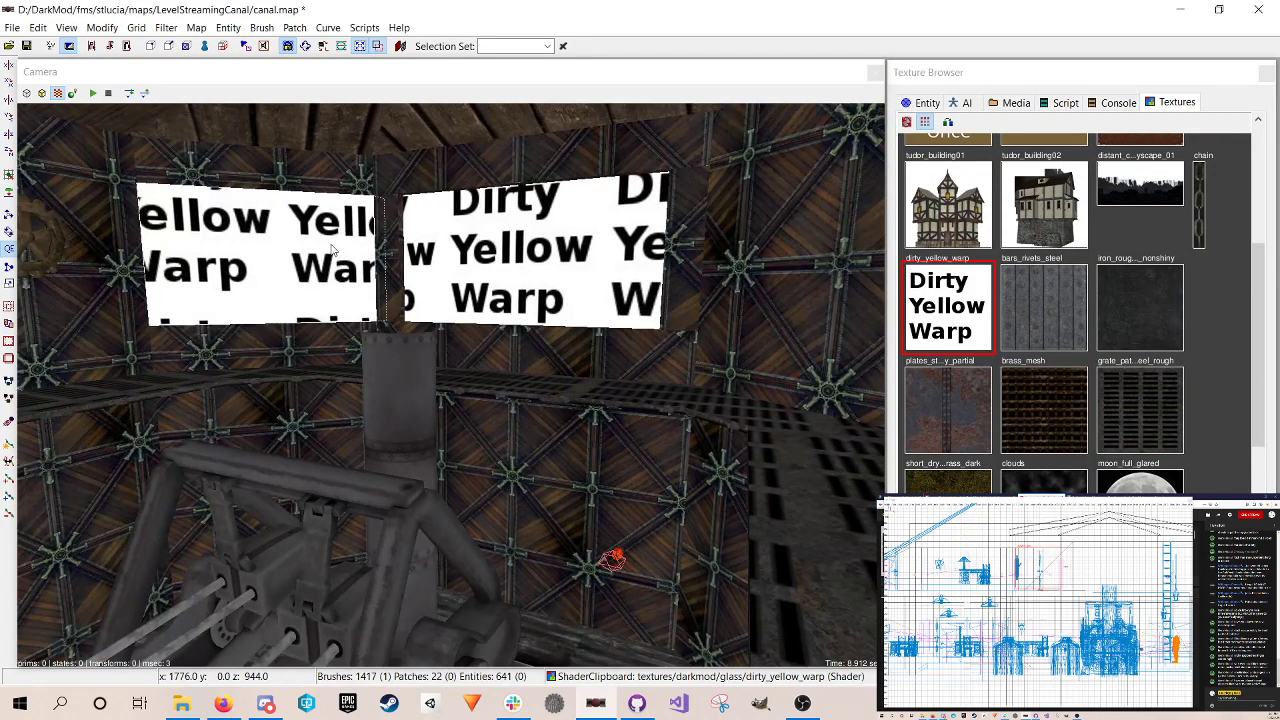
key(ctrl+s)
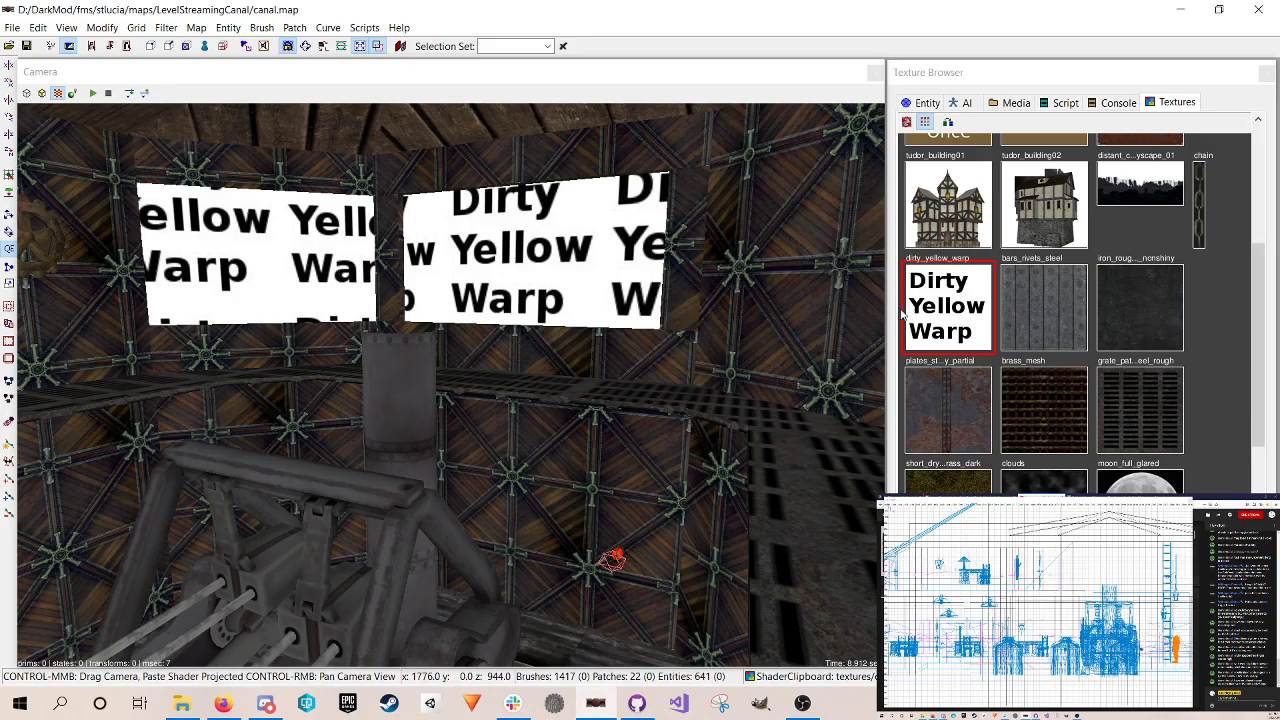
Step: Lower the top of the wall brush right of the middle window to the window sill height
scroll(1024, 332, down, 2)
scroll(1024, 332, up, 4)
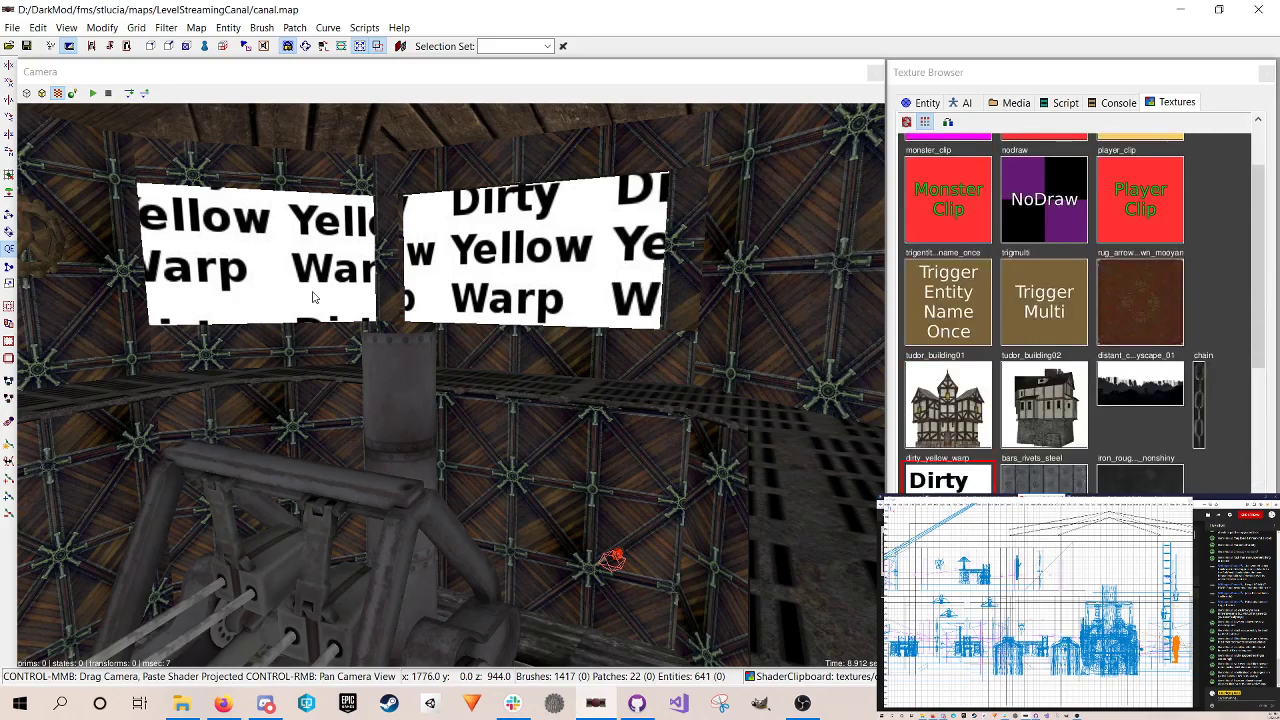
right_click(312, 297)
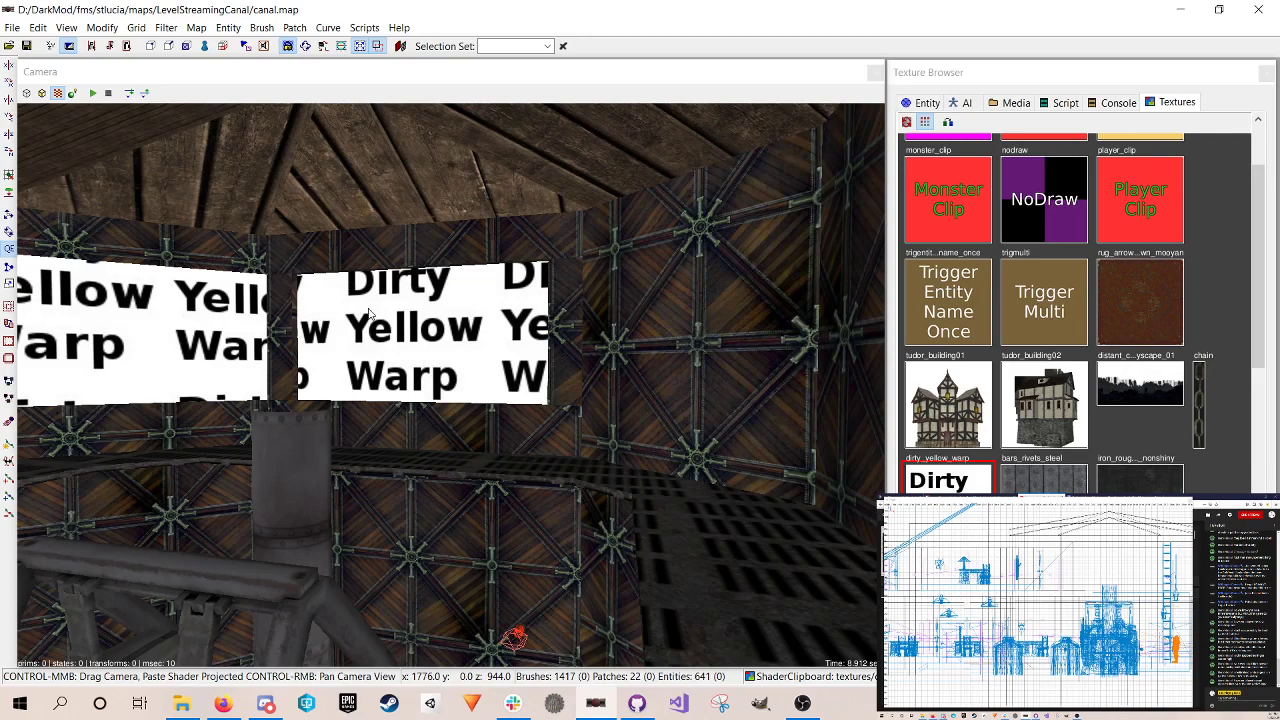
shift+click(695, 327)
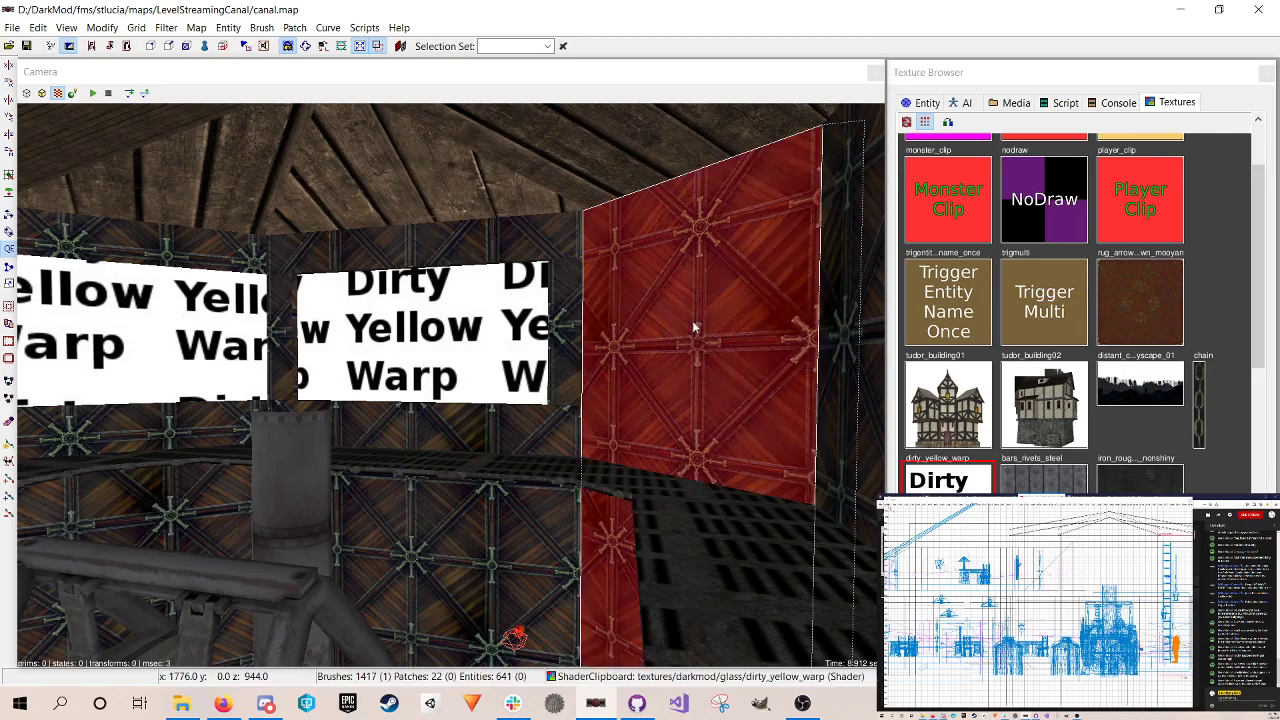
key(Escape)
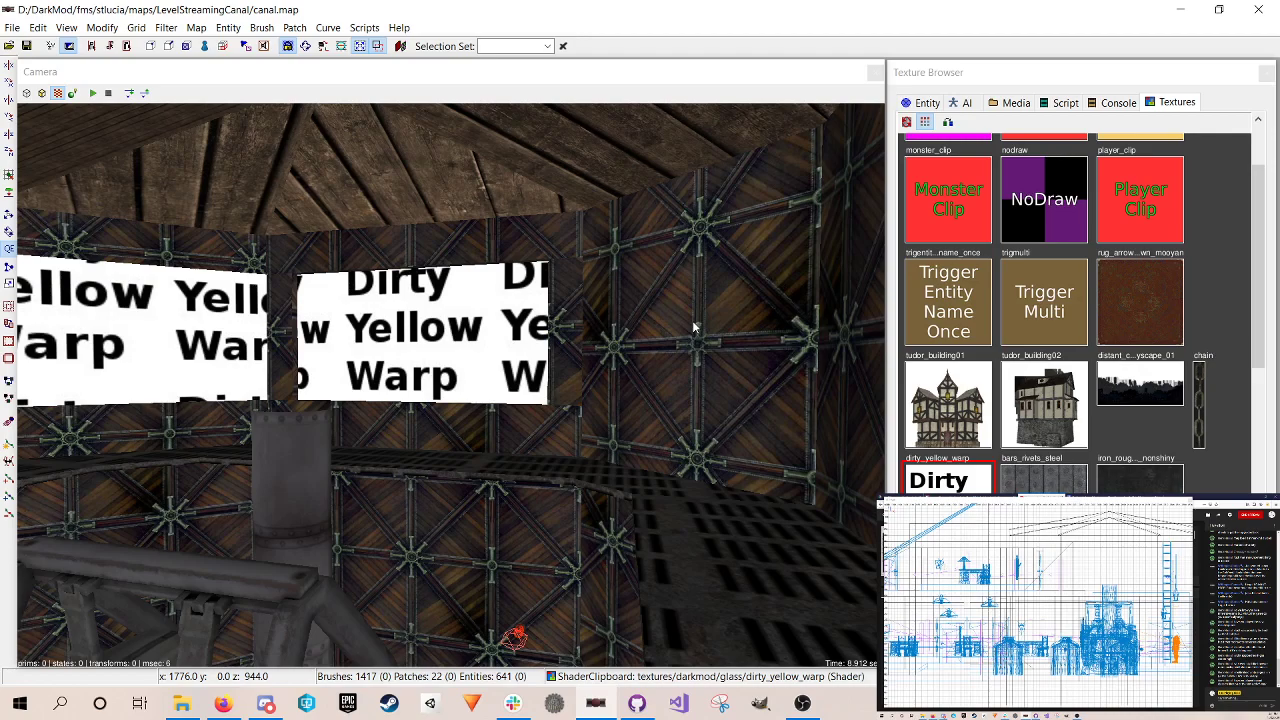
shift+click(694, 327)
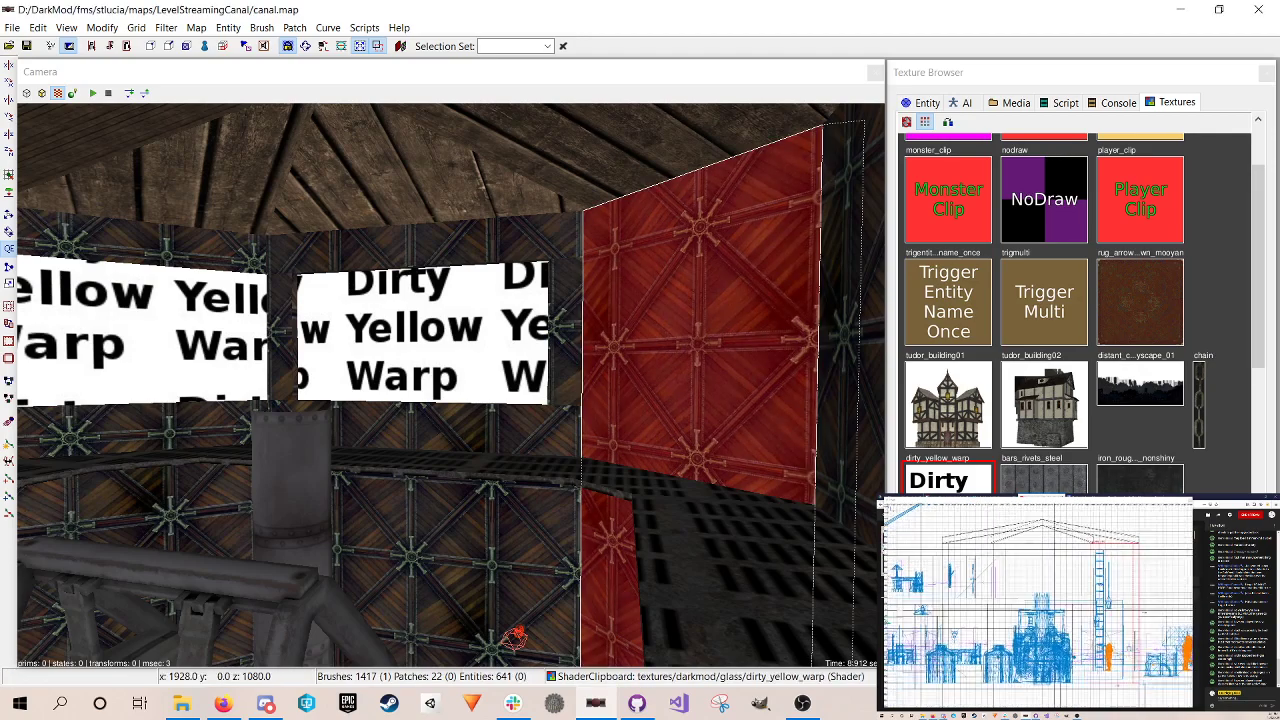
mouse_move(1112, 549)
mouse_down()
mouse_move(1113, 612)
mouse_move(1112, 582)
mouse_up()
Step: Duplicate the shortened right wall brush and resize the copy into a header strip above the opening
key(space)
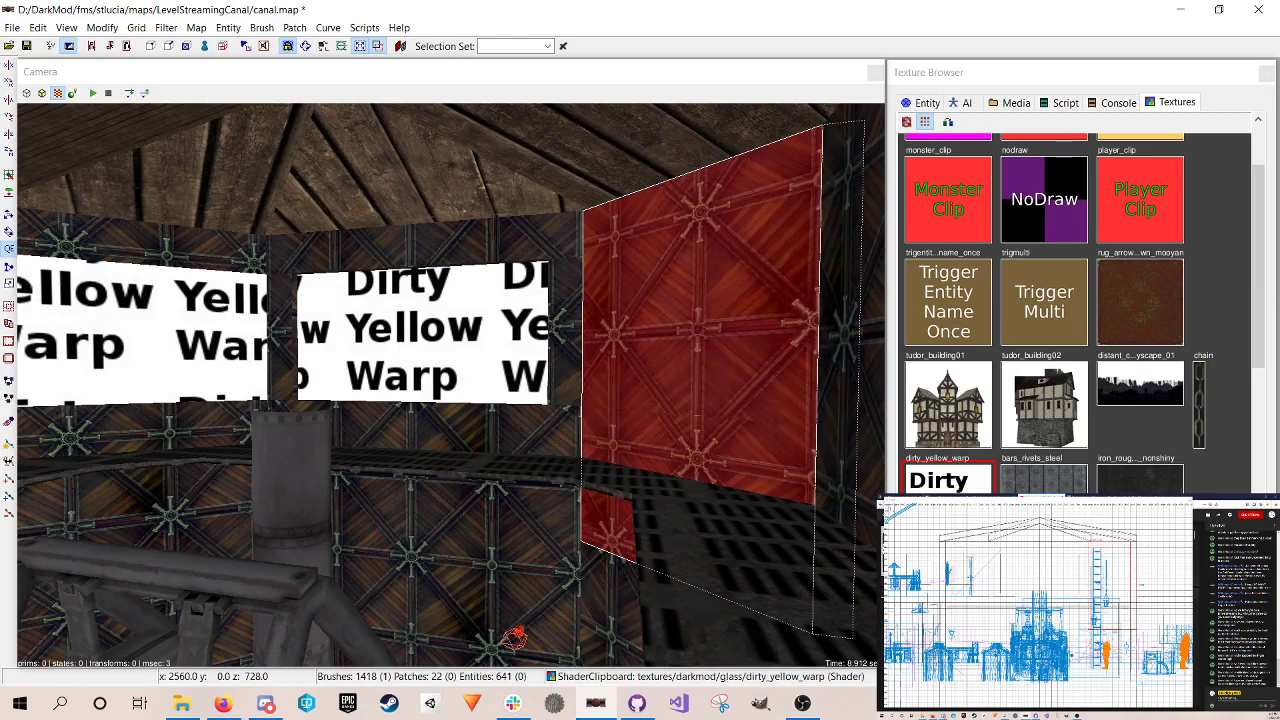
drag(1115, 631, 1115, 562)
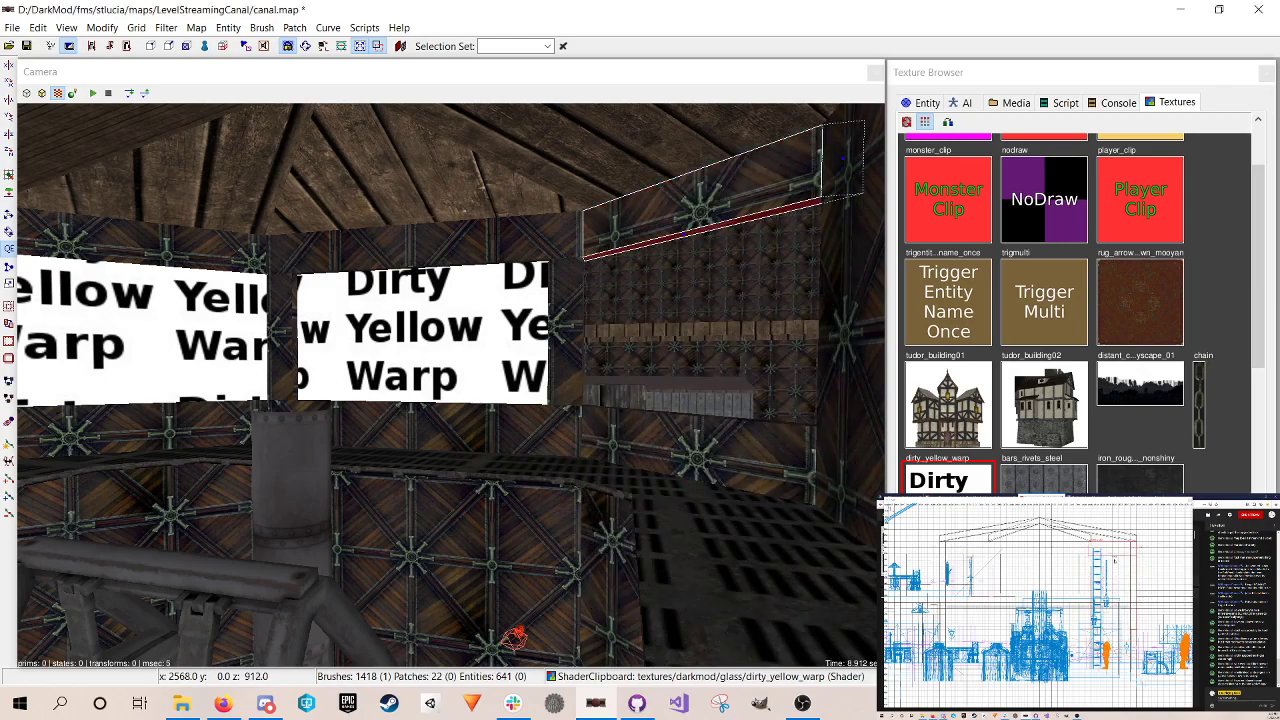
key(Escape)
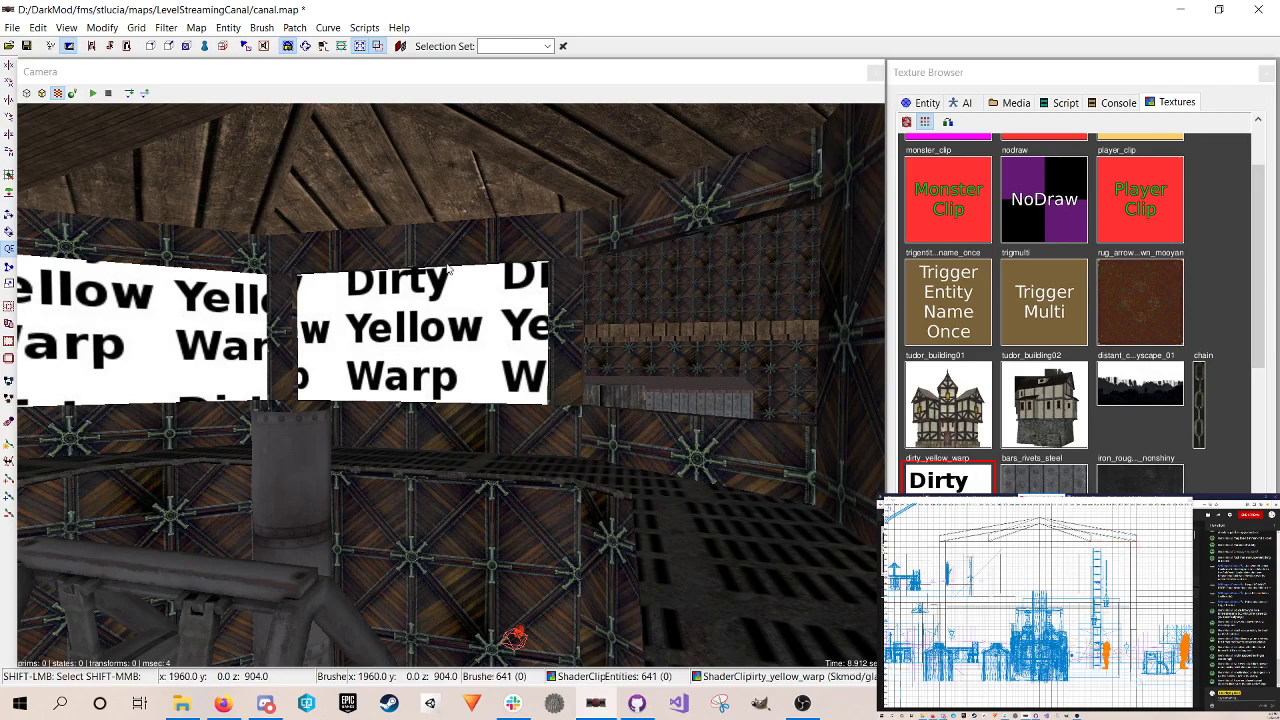
Step: Duplicate the right wall's header to fill its opening, apply dirty_yellow_warp to the copy and save the map
shift+click(720, 206)
key(space)
drag(1122, 550, 1117, 598)
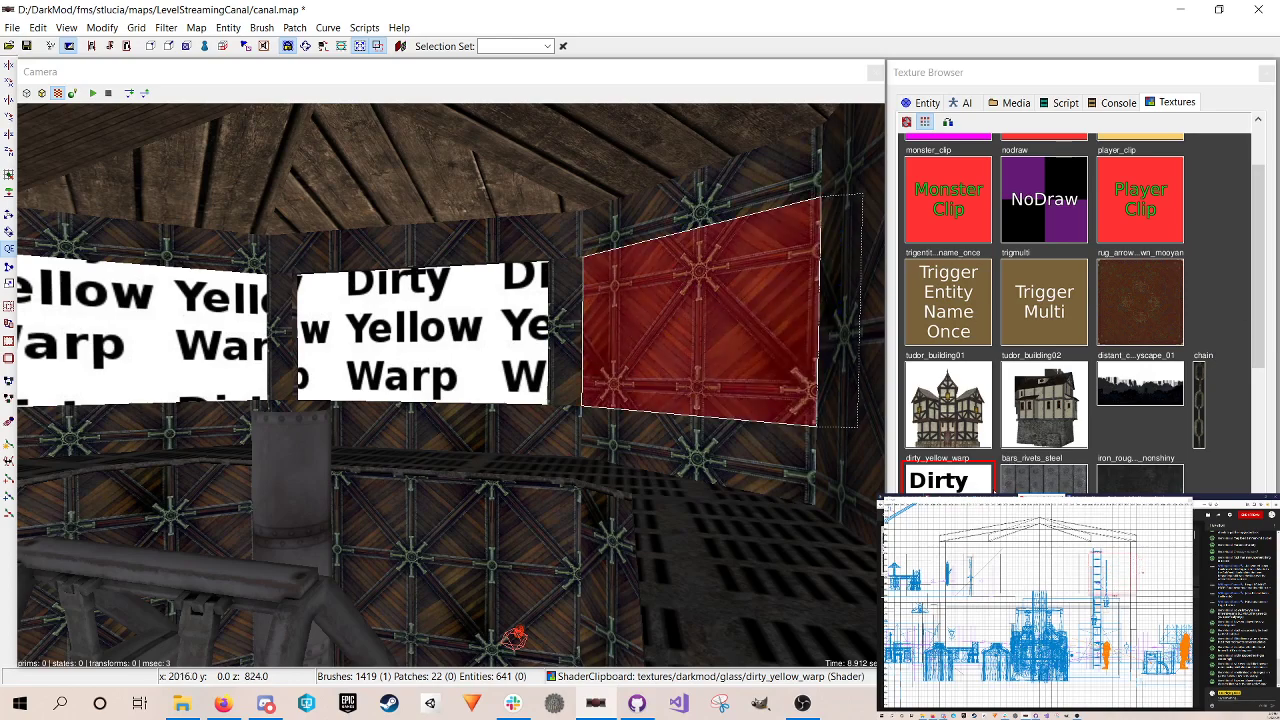
click(955, 492)
key(Escape)
right_drag(472, 367, 492, 380)
key(ctrl+s)
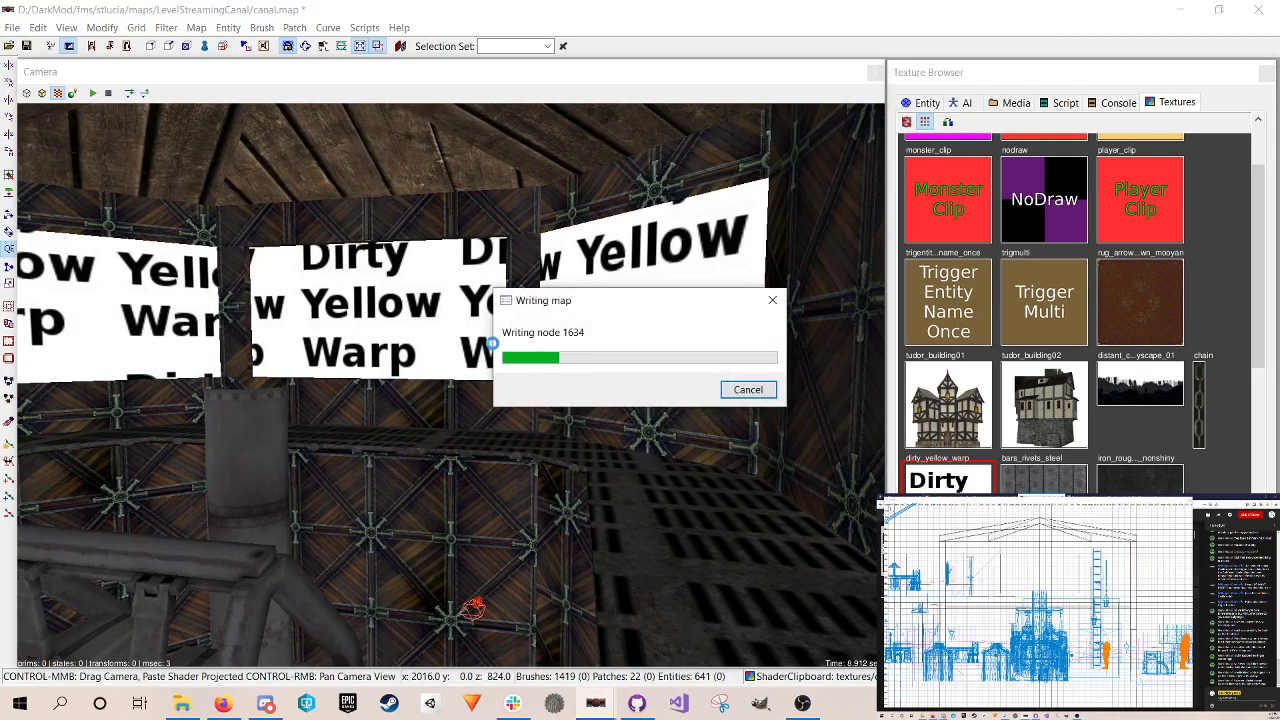
Step: Examine the new windows from outside the building, checking how the panes sit in the walls around its corners
right_click(450, 385)
scroll(450, 385, down, 10)
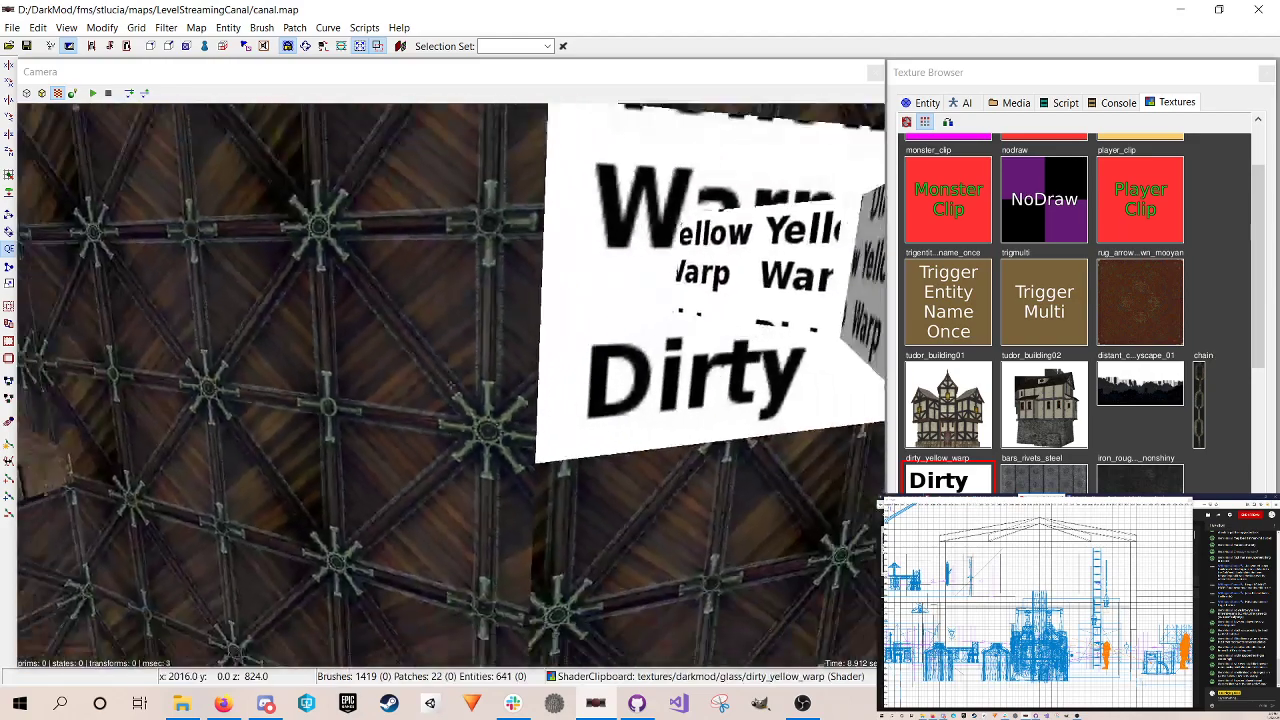
key(Up)
key(Left)
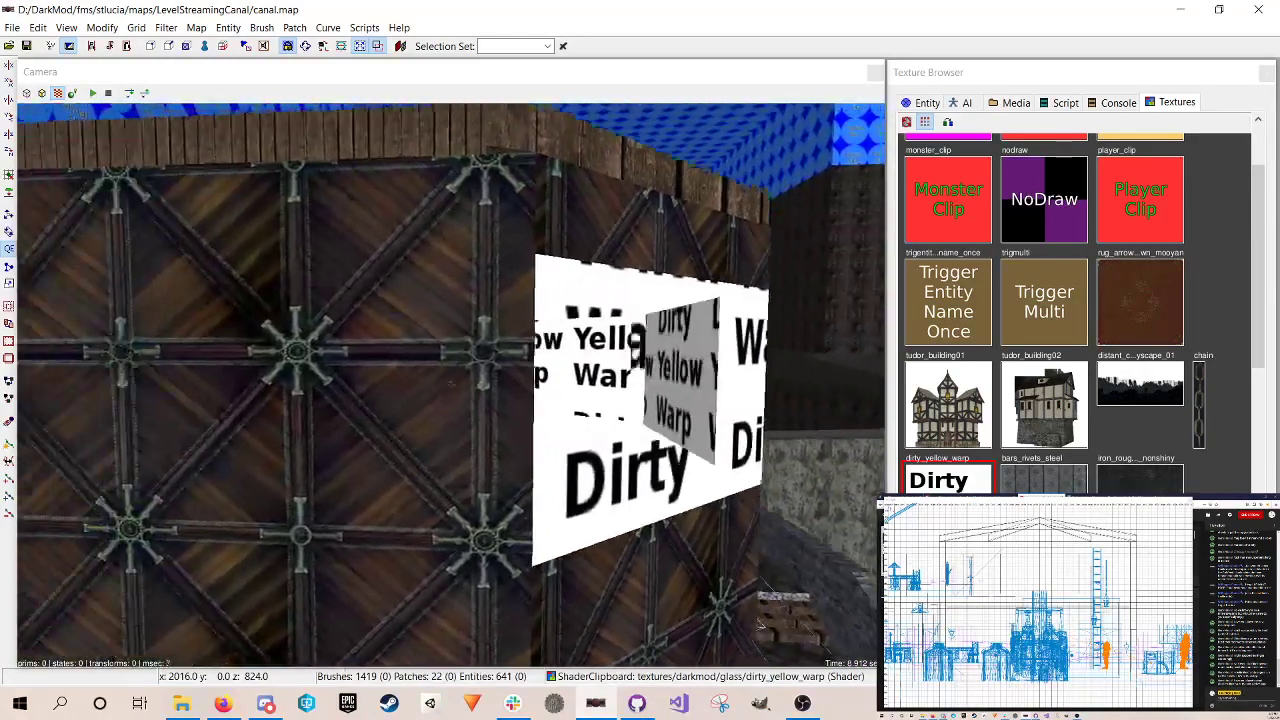
key(Right)
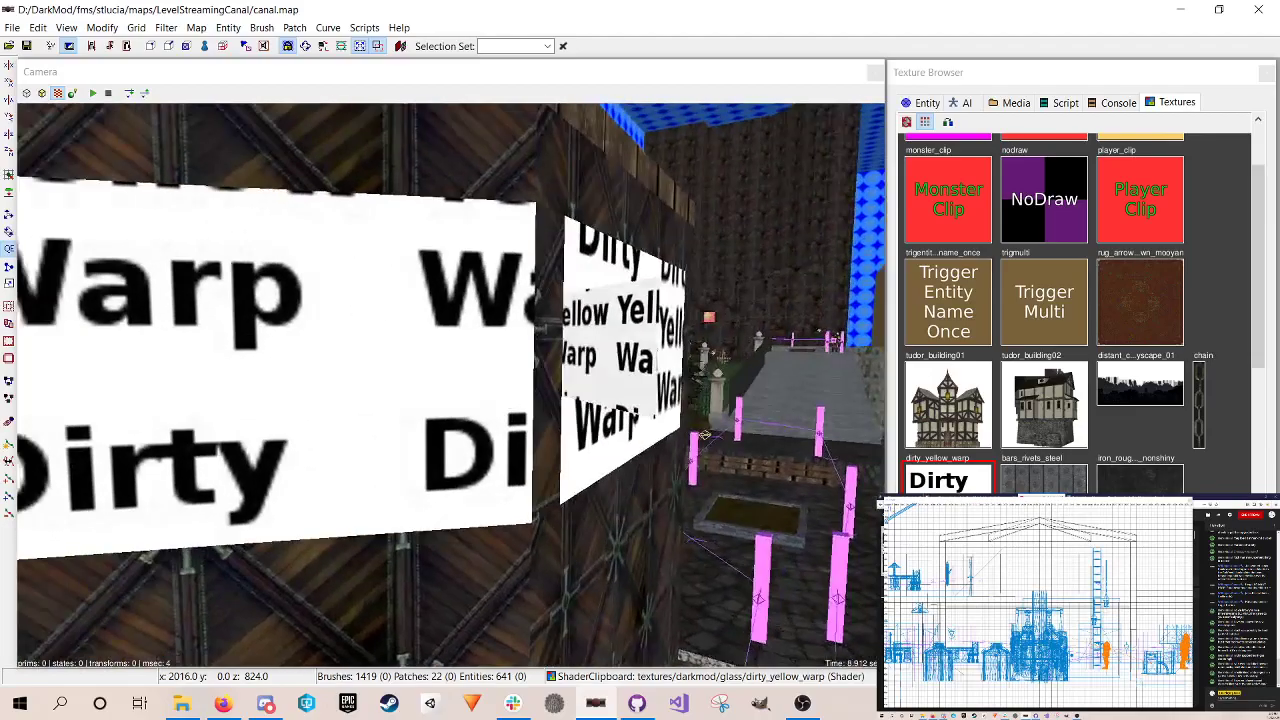
key(Right)
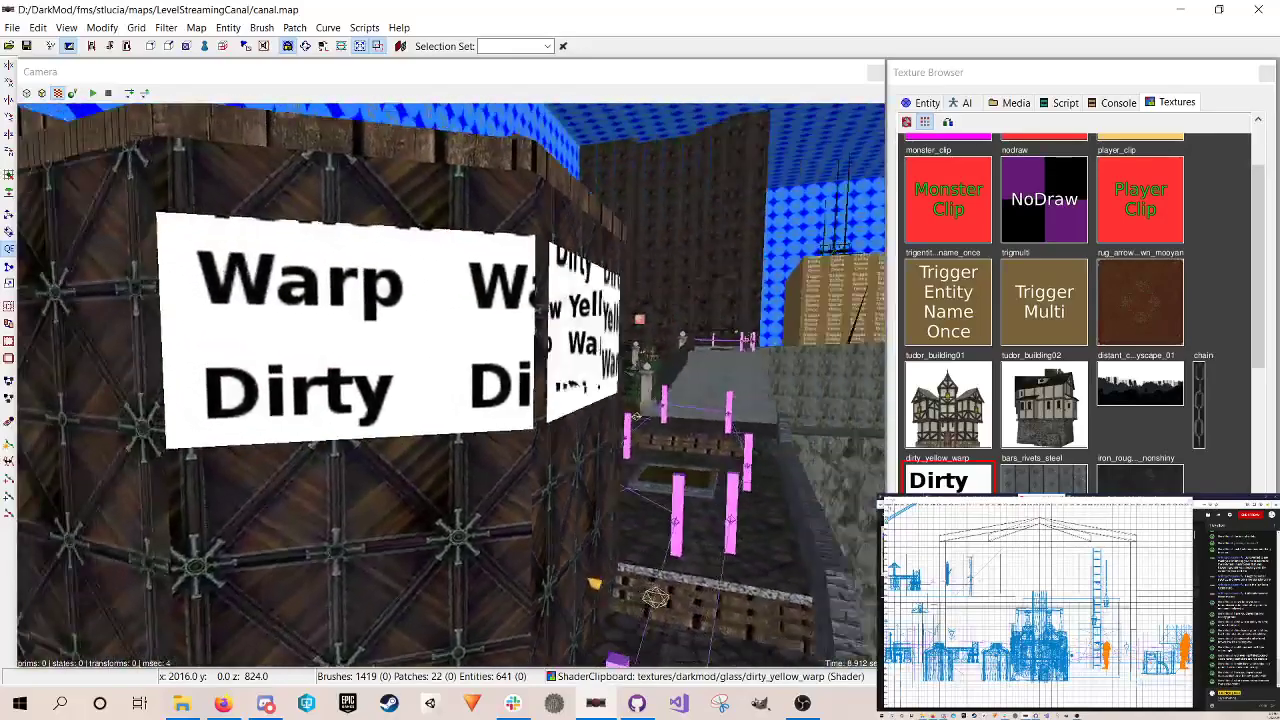
key(Down)
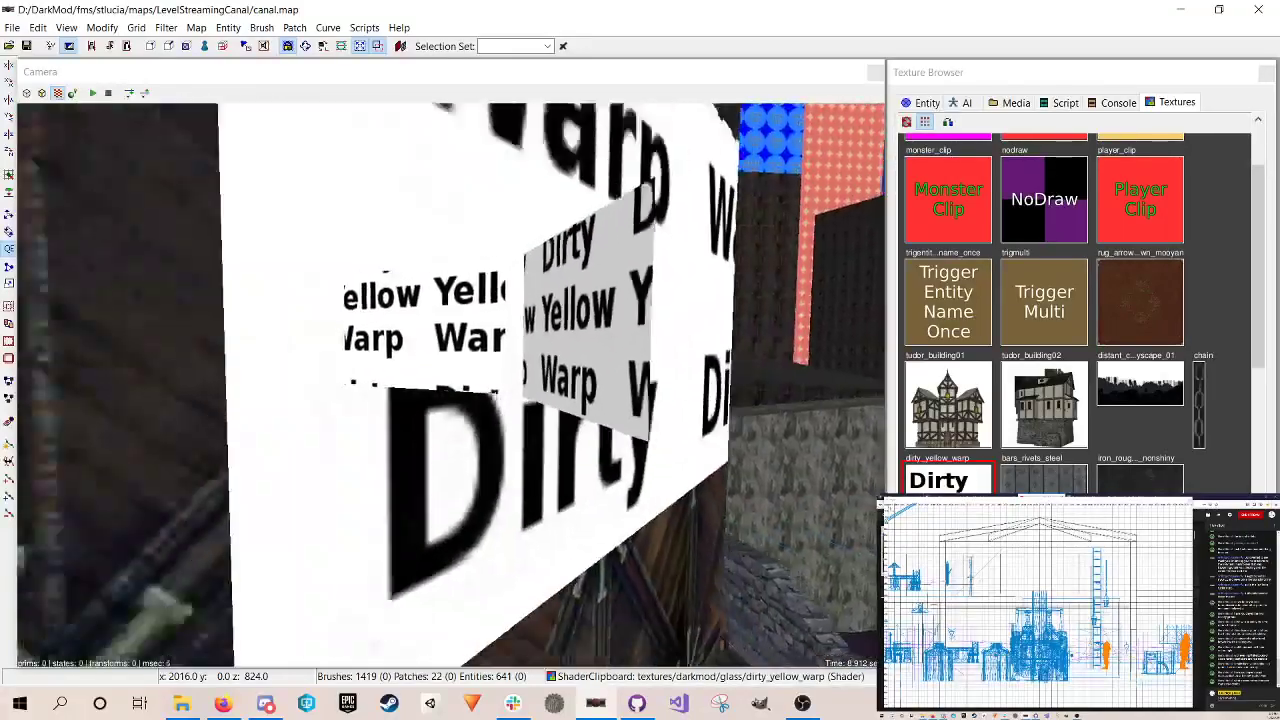
key(Up)
key(Up)
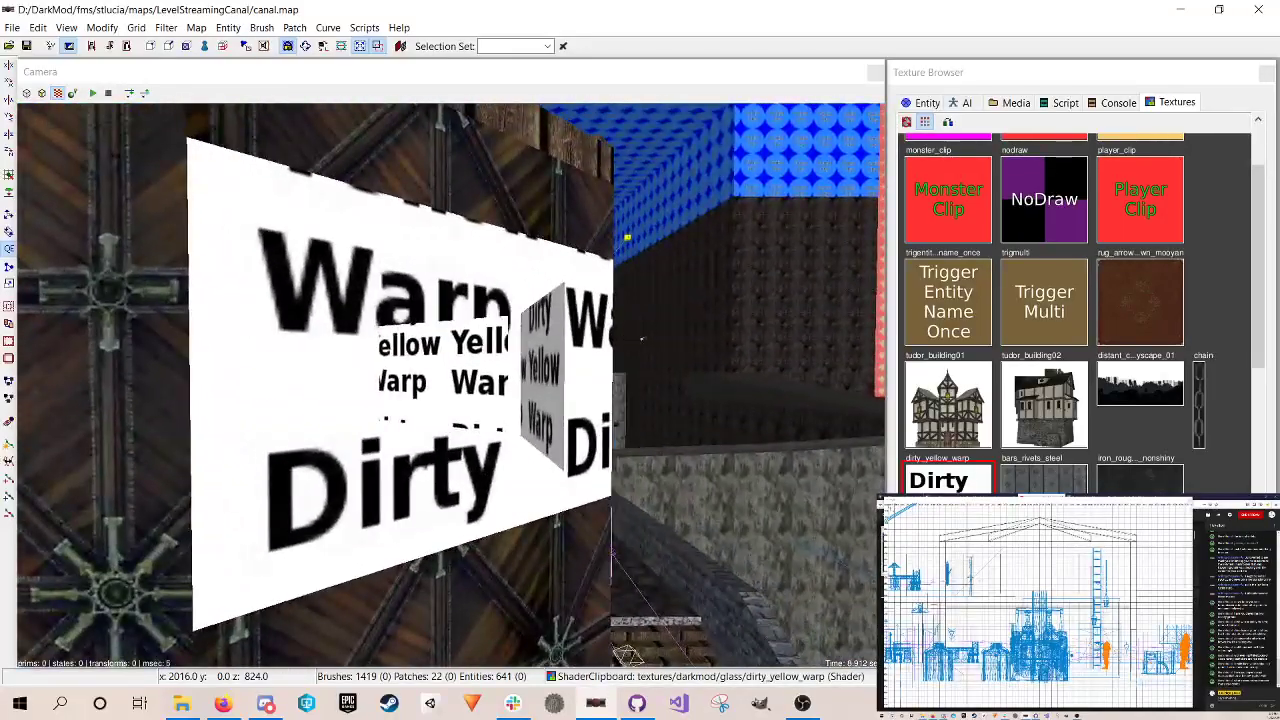
key(Down)
key(Right)
key(Right)
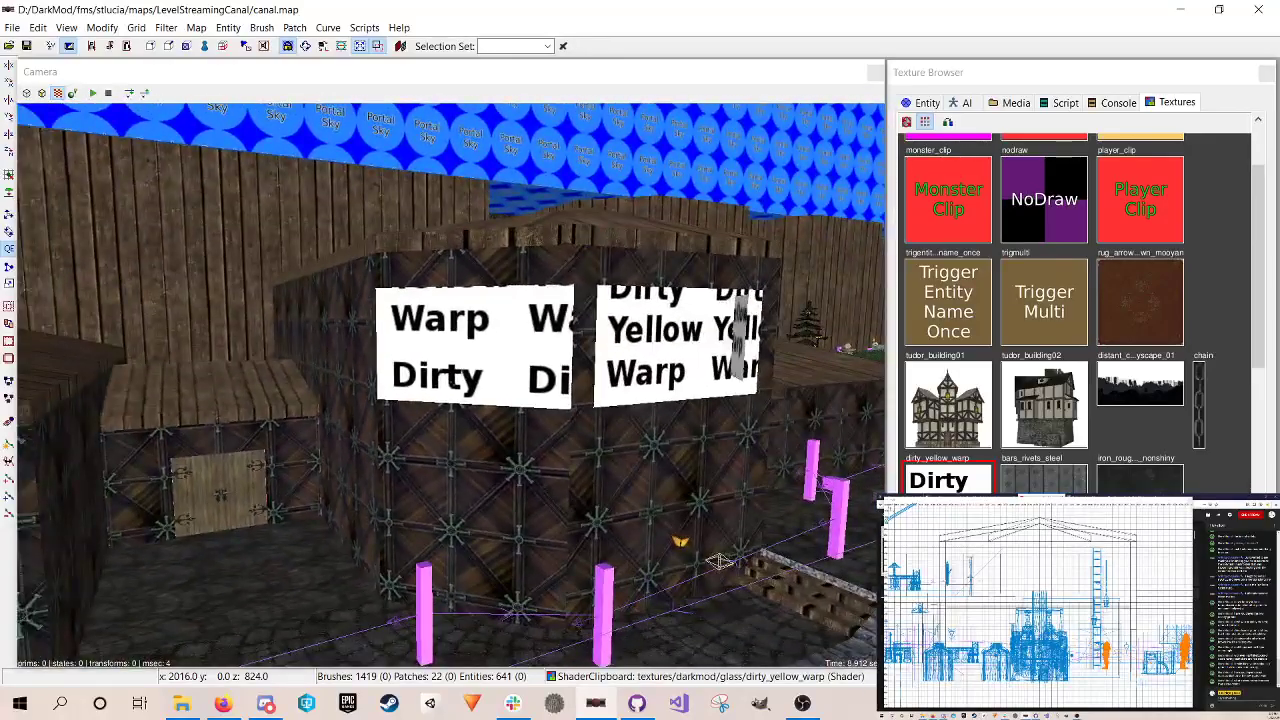
key(Left)
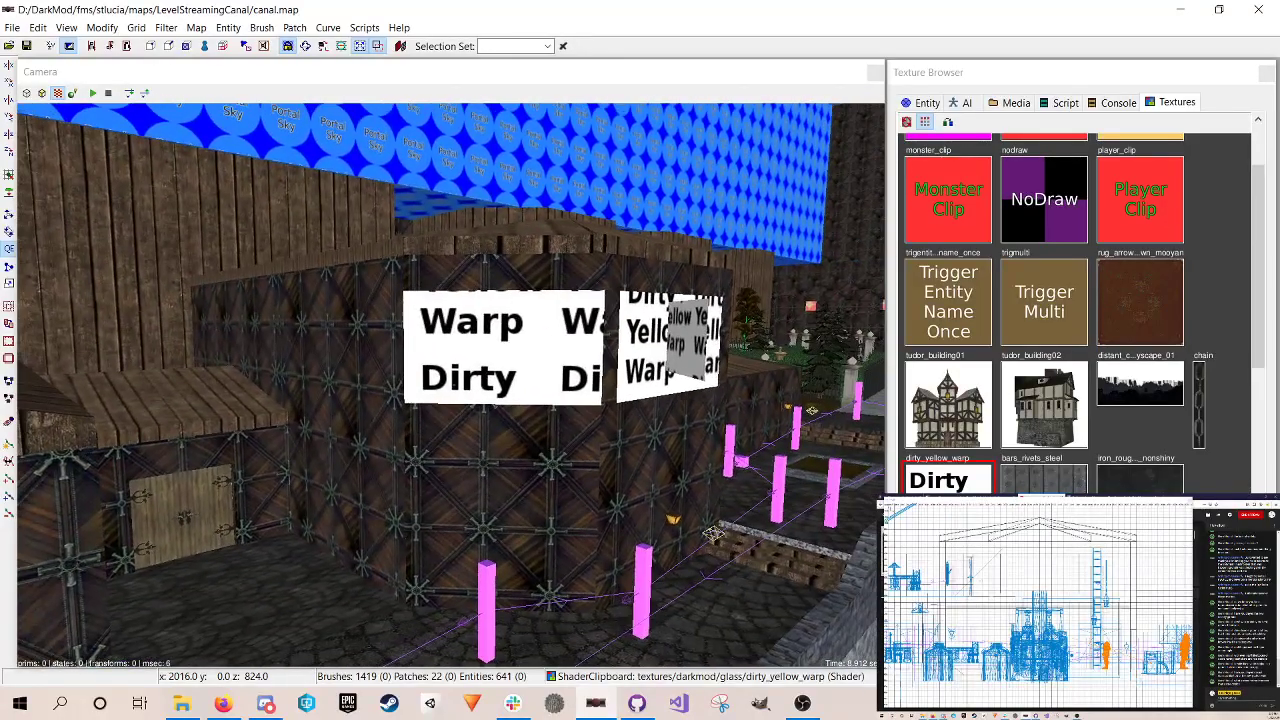
Step: Examine the outside faces of the end wall windows around the building's corner, and return to the walkway inside the machine room
key(Up)
key(Right)
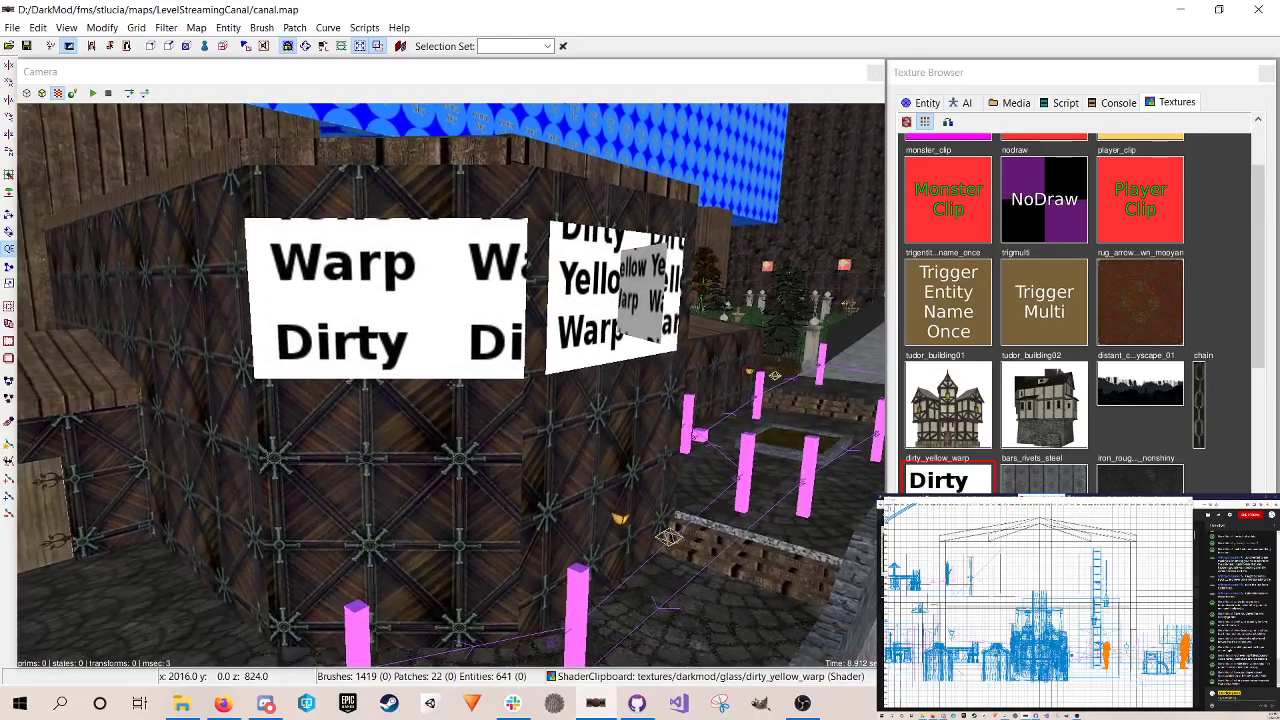
key(Up)
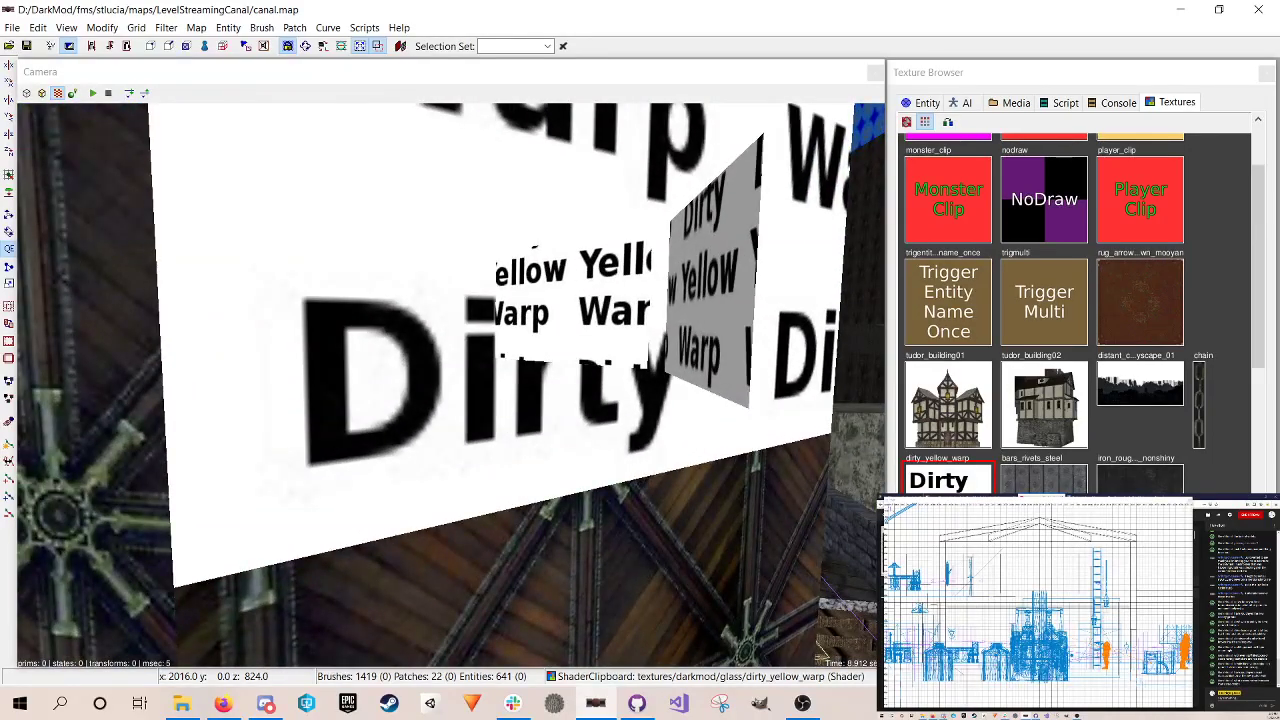
key(Down)
key(Up)
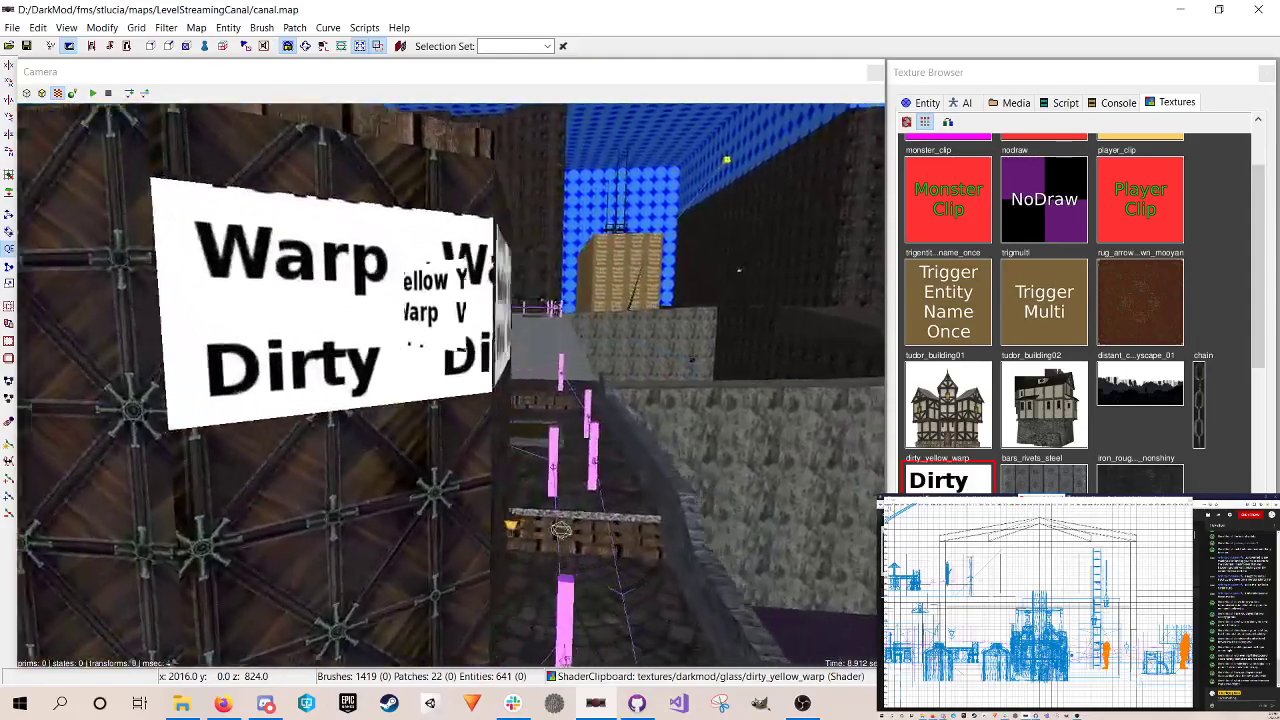
key(Up)
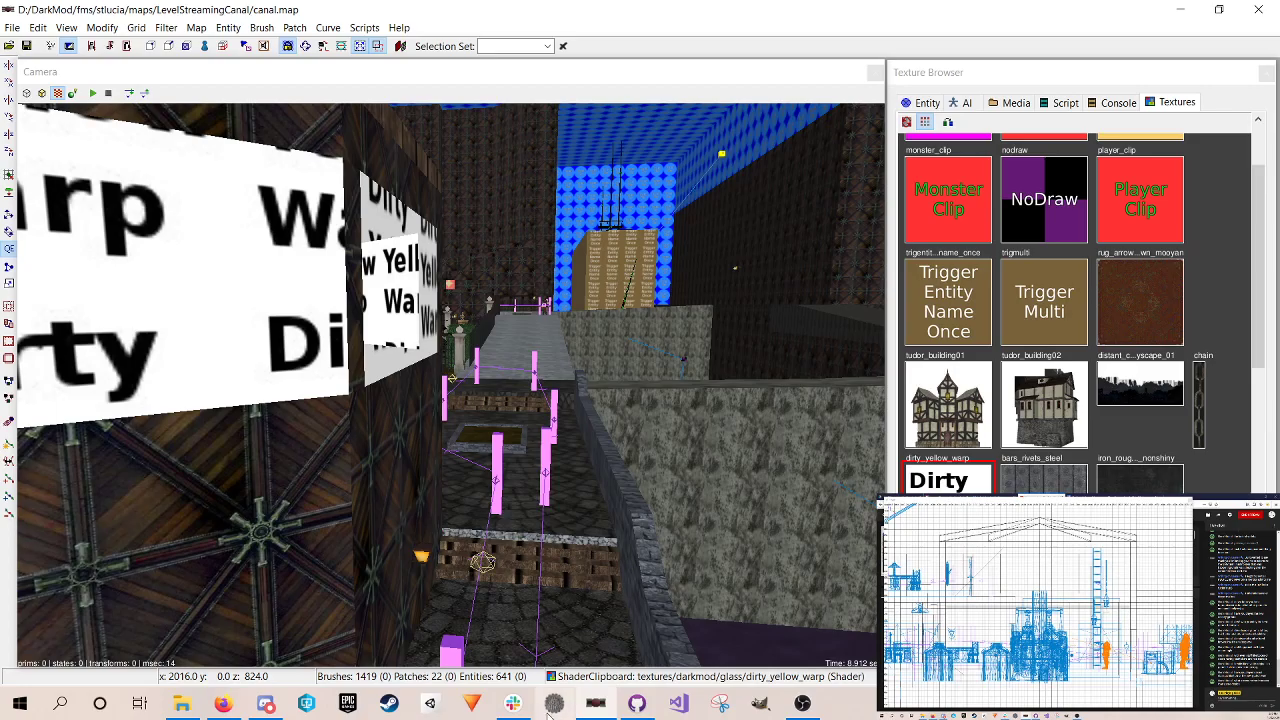
right_click(762, 447)
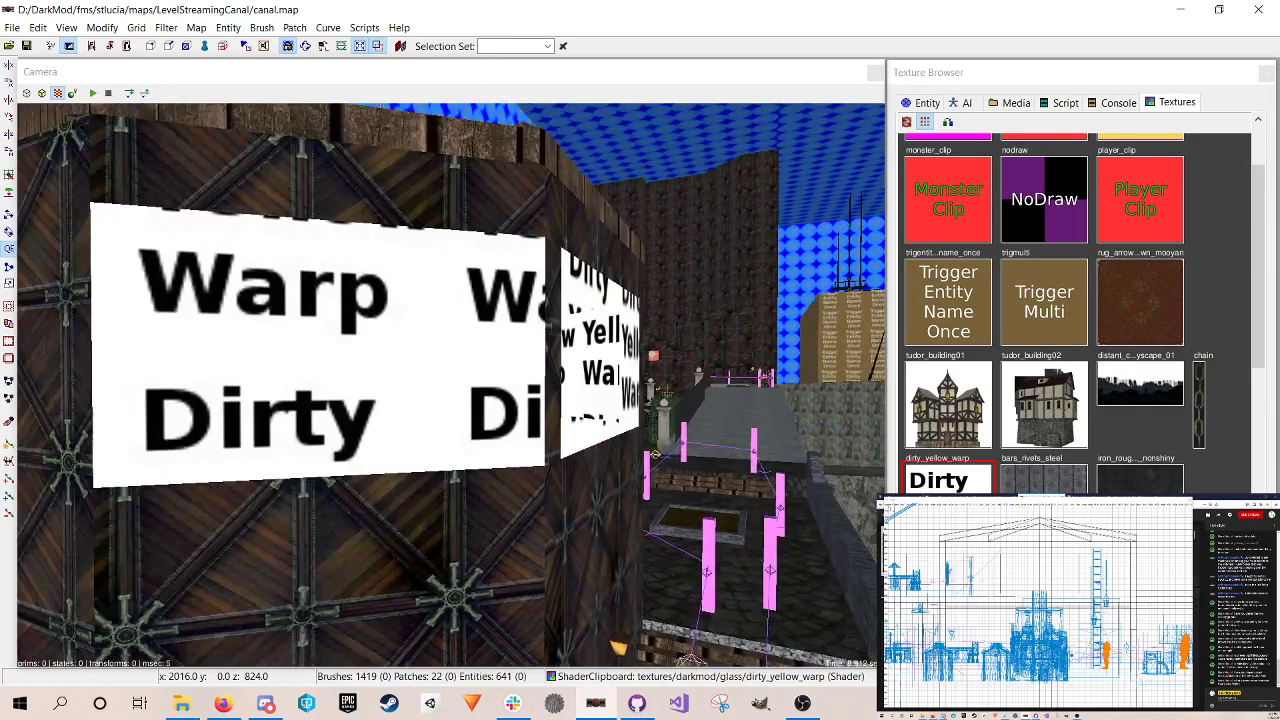
key(Up)
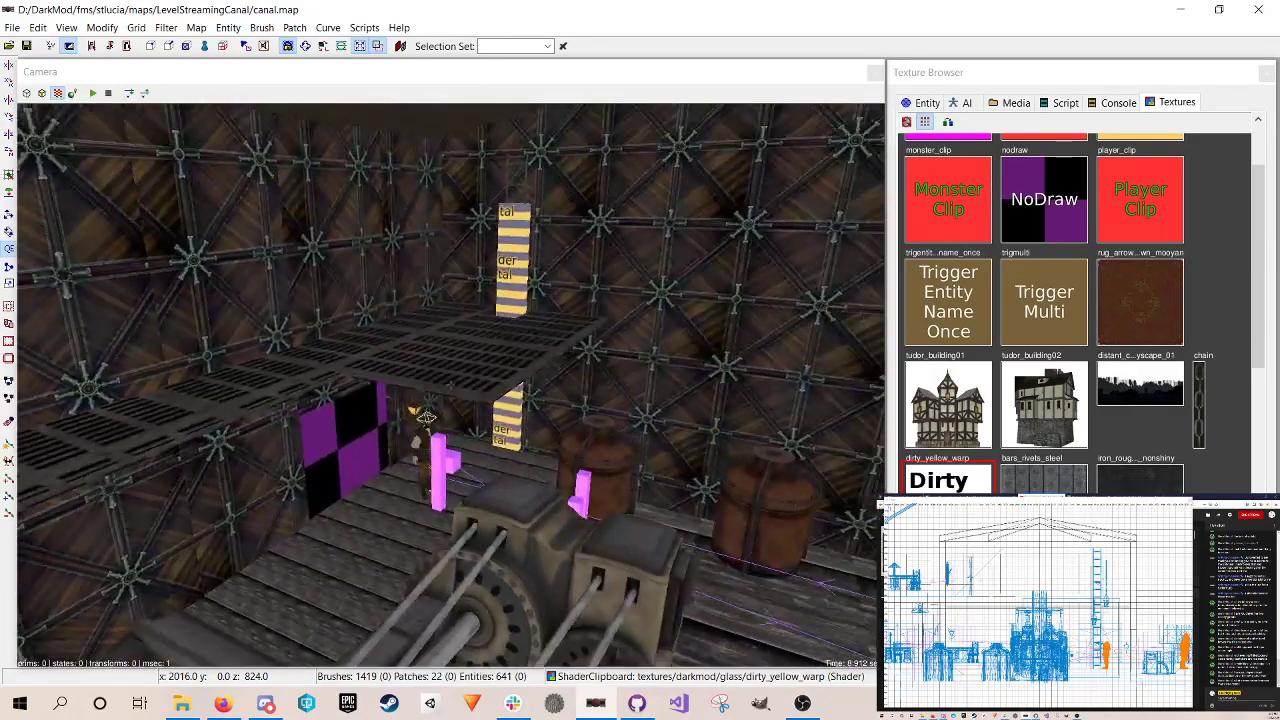
Step: Select all eight grate brushes of the machine room walkway, convert them into one entity and save the map
shift+click(437, 318)
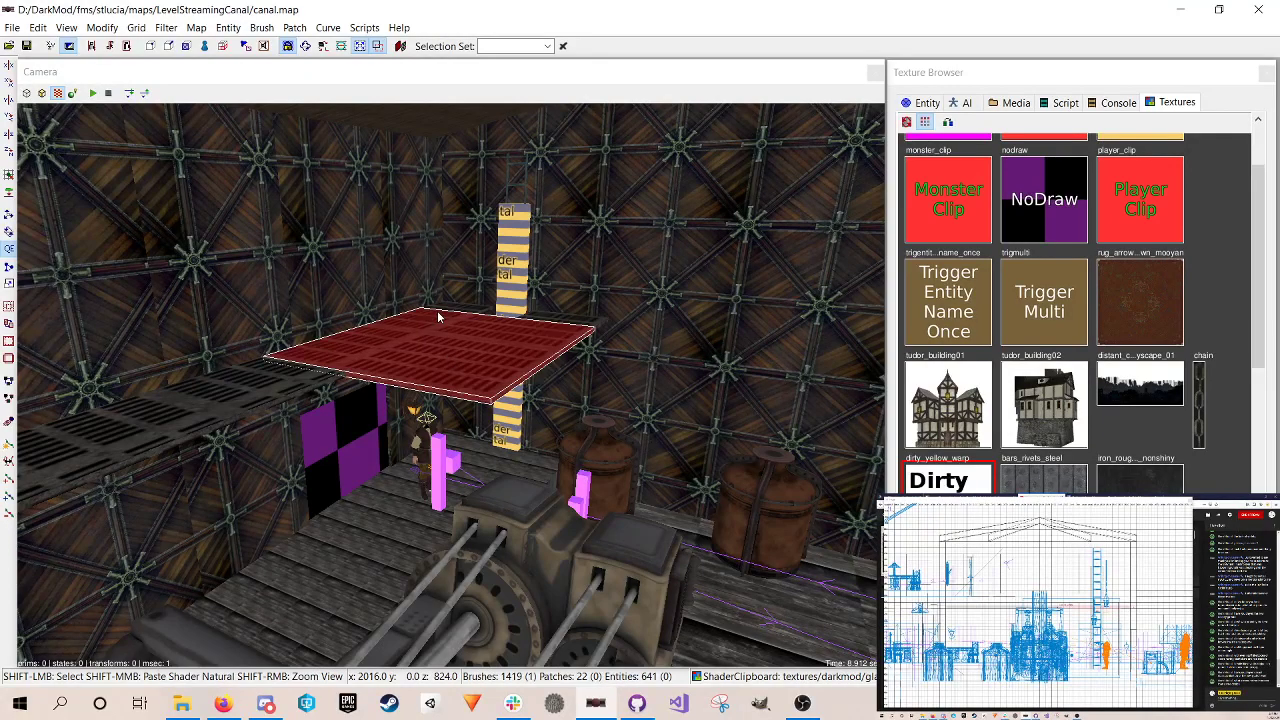
shift+click(462, 313)
shift+click(538, 324)
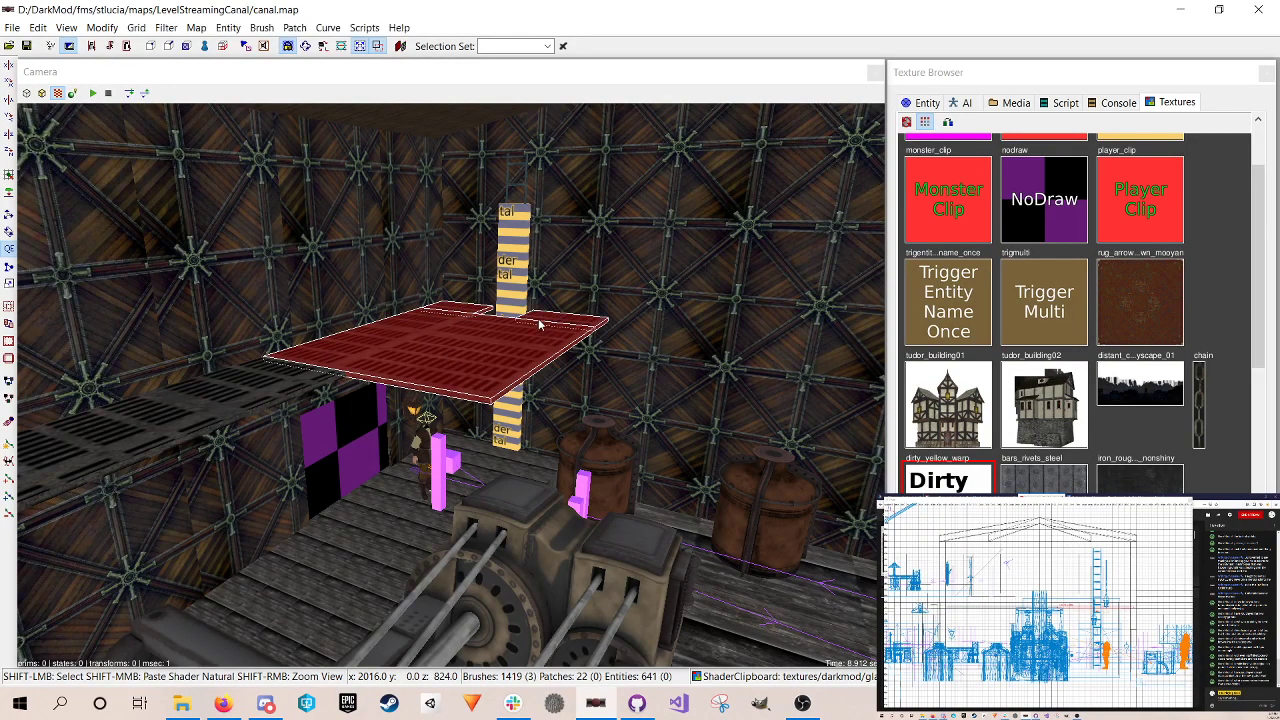
shift+click(260, 390)
right_click(434, 360)
right_click(434, 360)
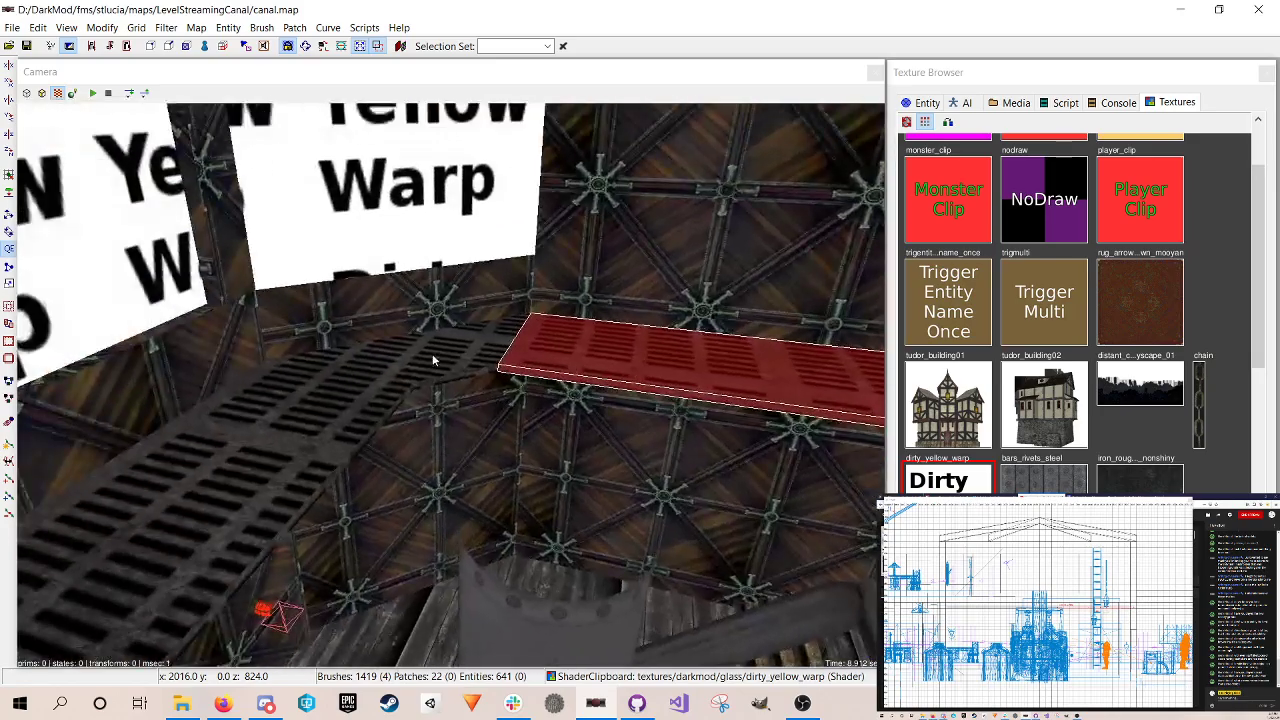
shift+click(424, 362)
shift+click(375, 403)
right_click(594, 371)
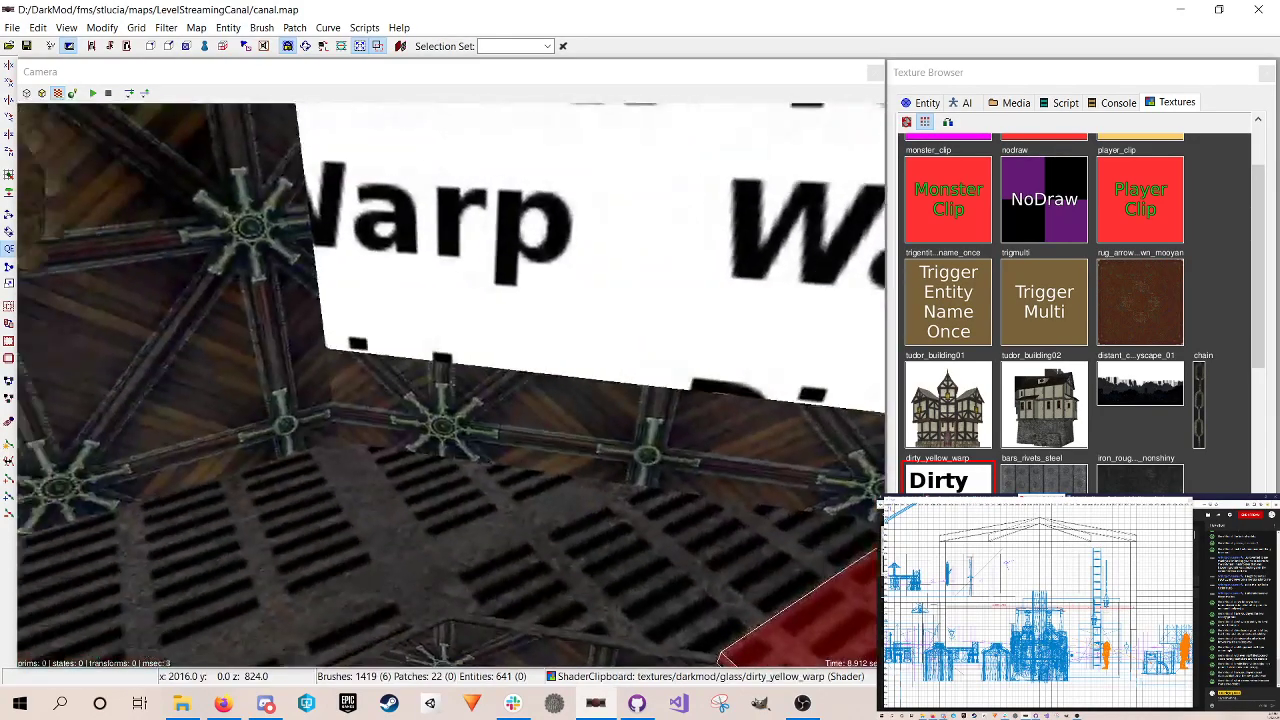
right_click(594, 371)
shift+click(494, 414)
shift+click(214, 437)
right_click(412, 424)
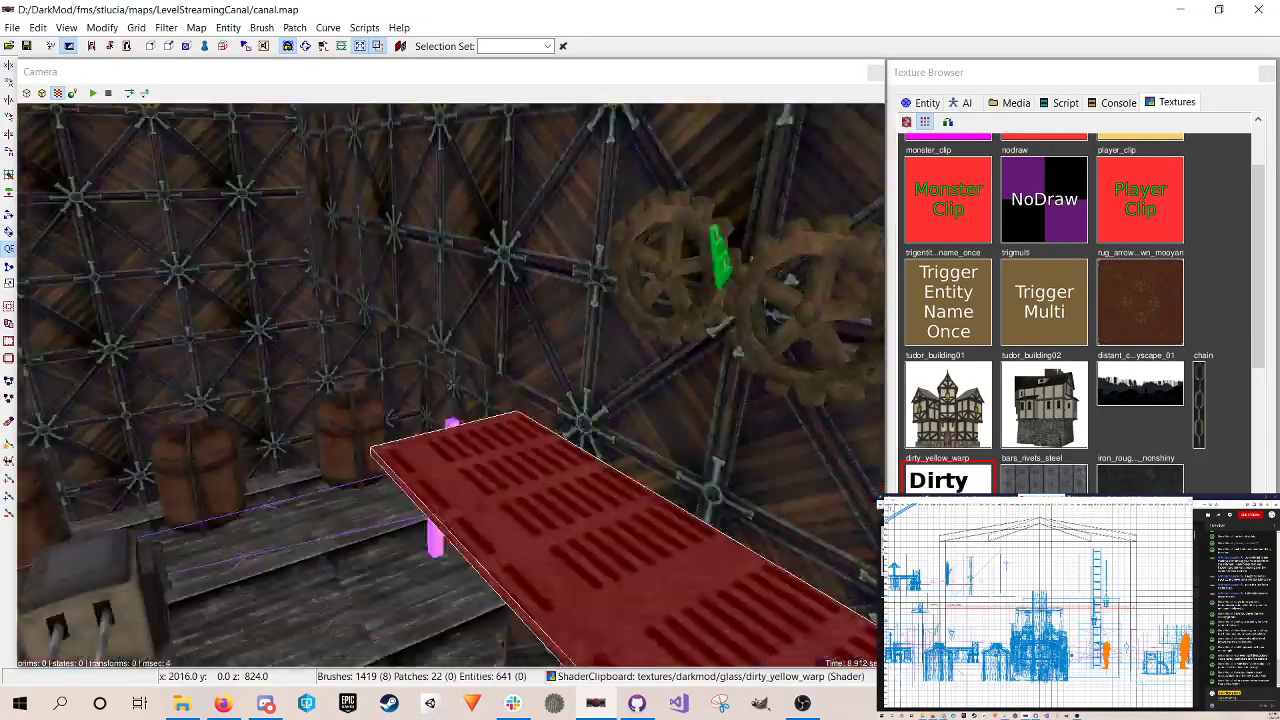
right_click(412, 424)
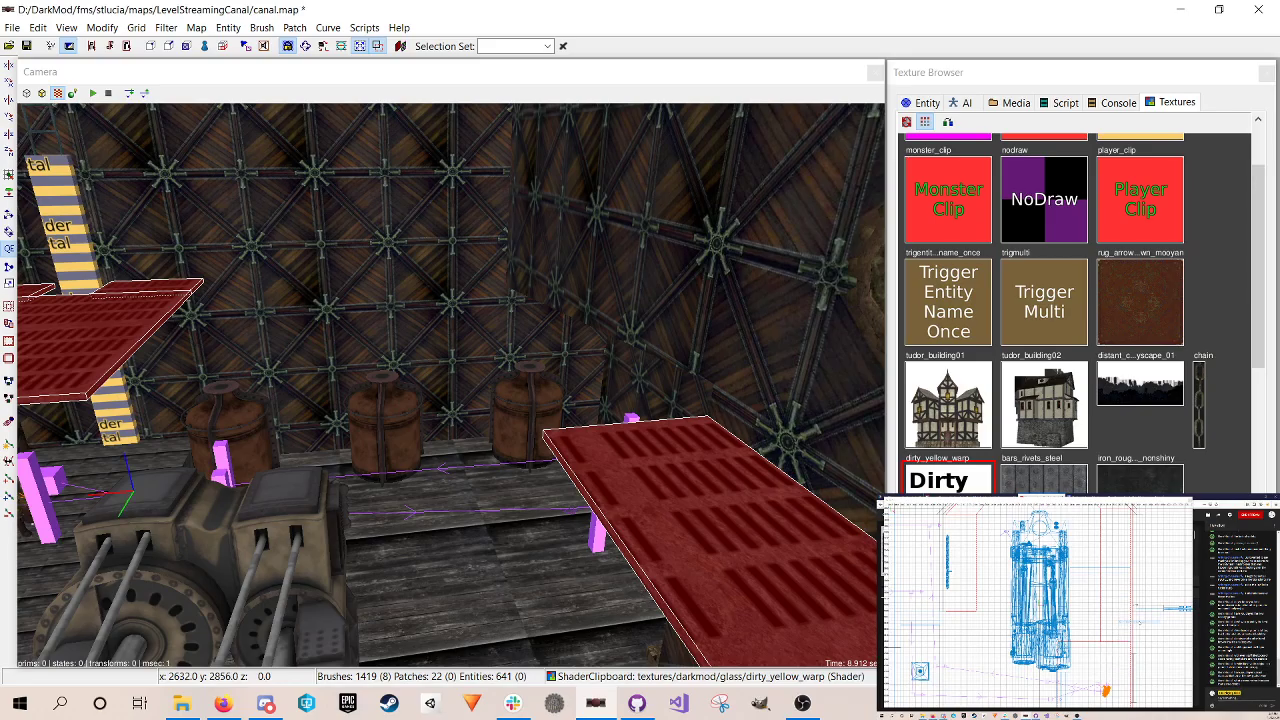
key(Escape)
key(ctrl+s)
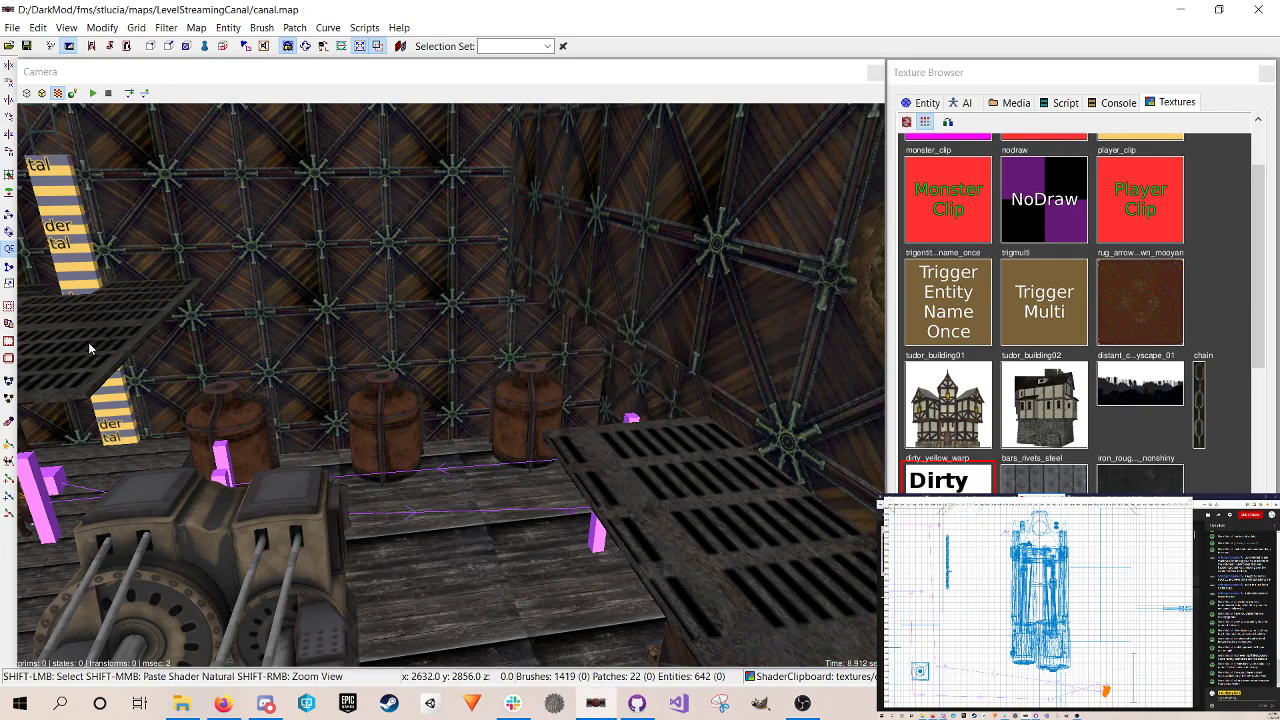
Step: Check the walkway entity's grate sections around the room, and identify the nodraw panel in the wall below it
shift+click(88, 342)
right_click(387, 378)
right_click(451, 386)
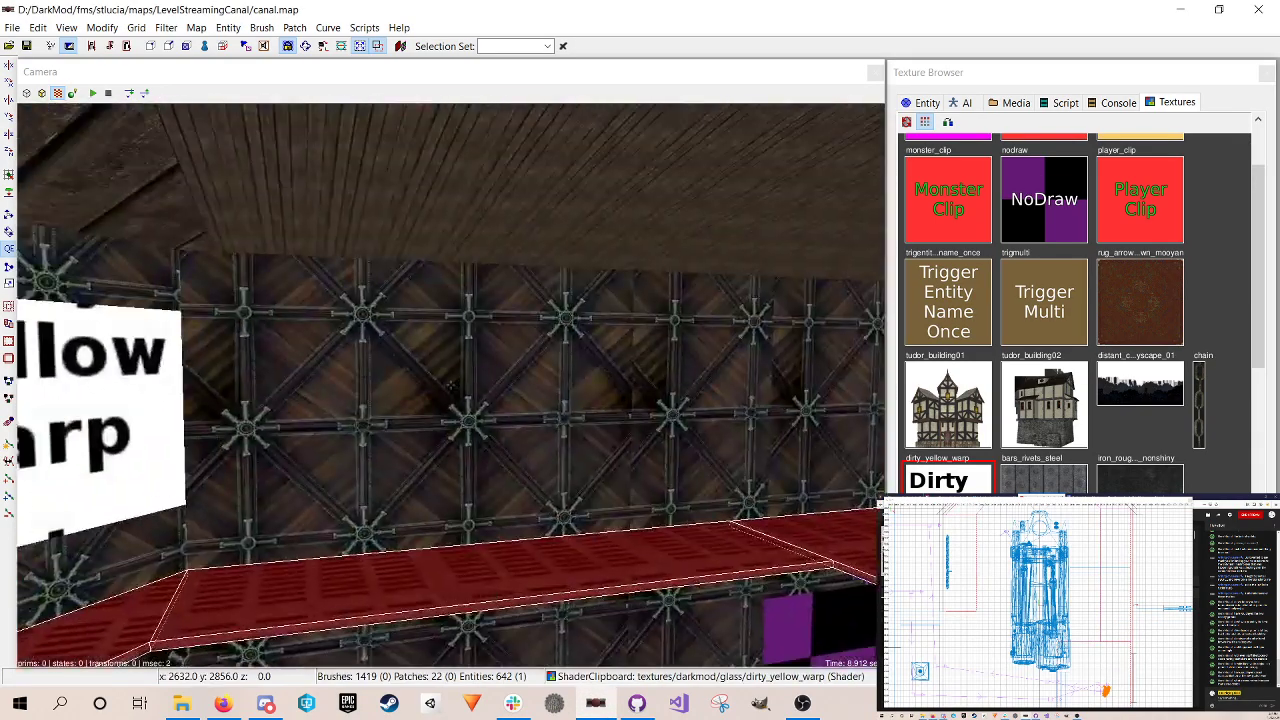
right_click(590, 510)
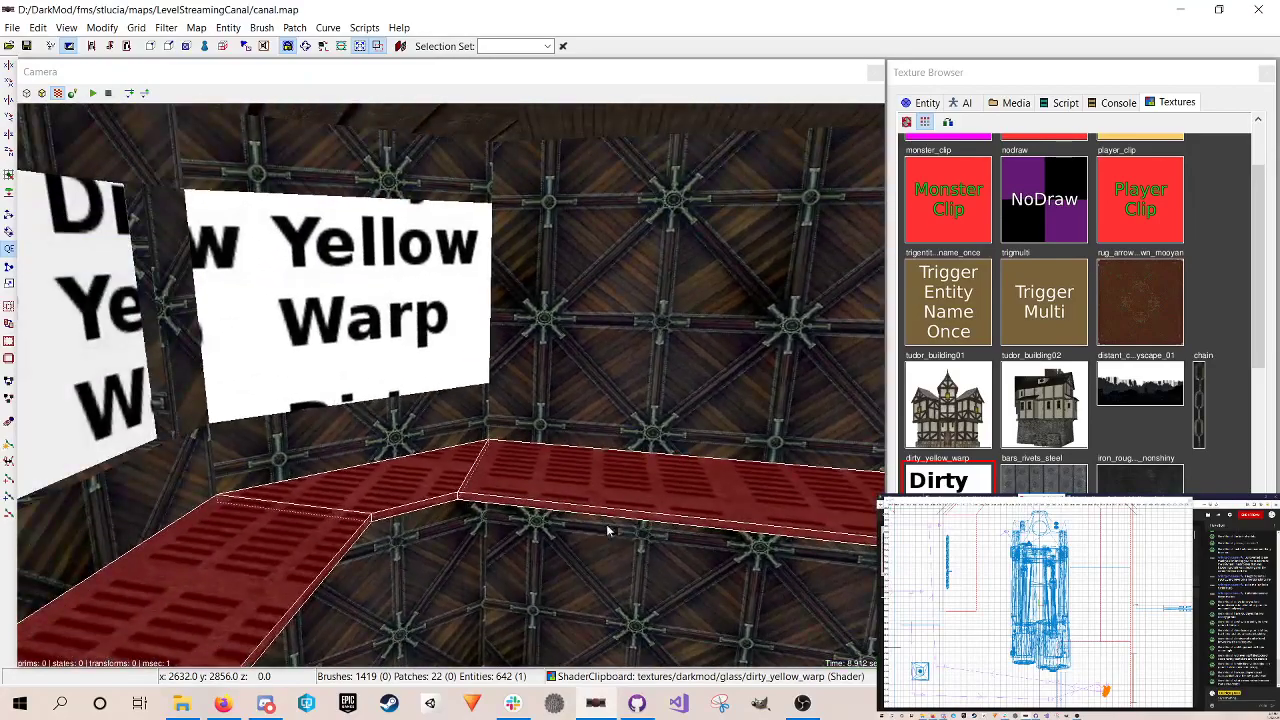
right_click(406, 458)
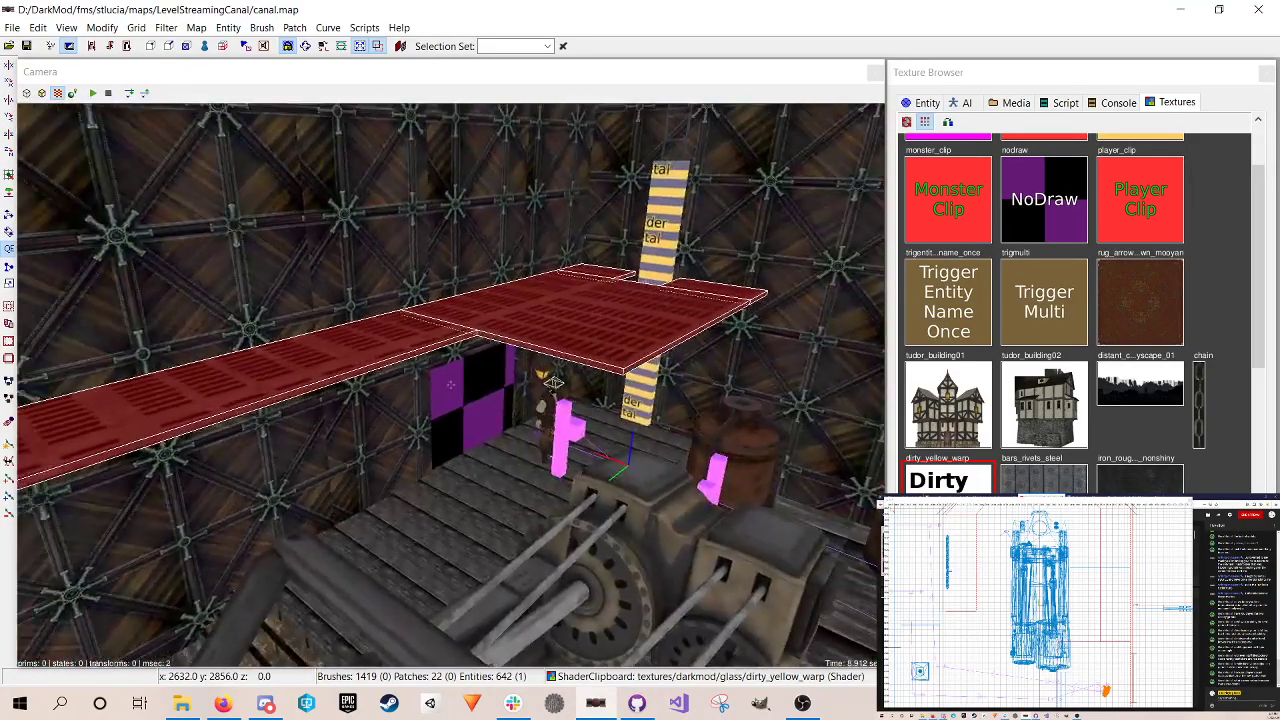
right_click(416, 460)
key(Escape)
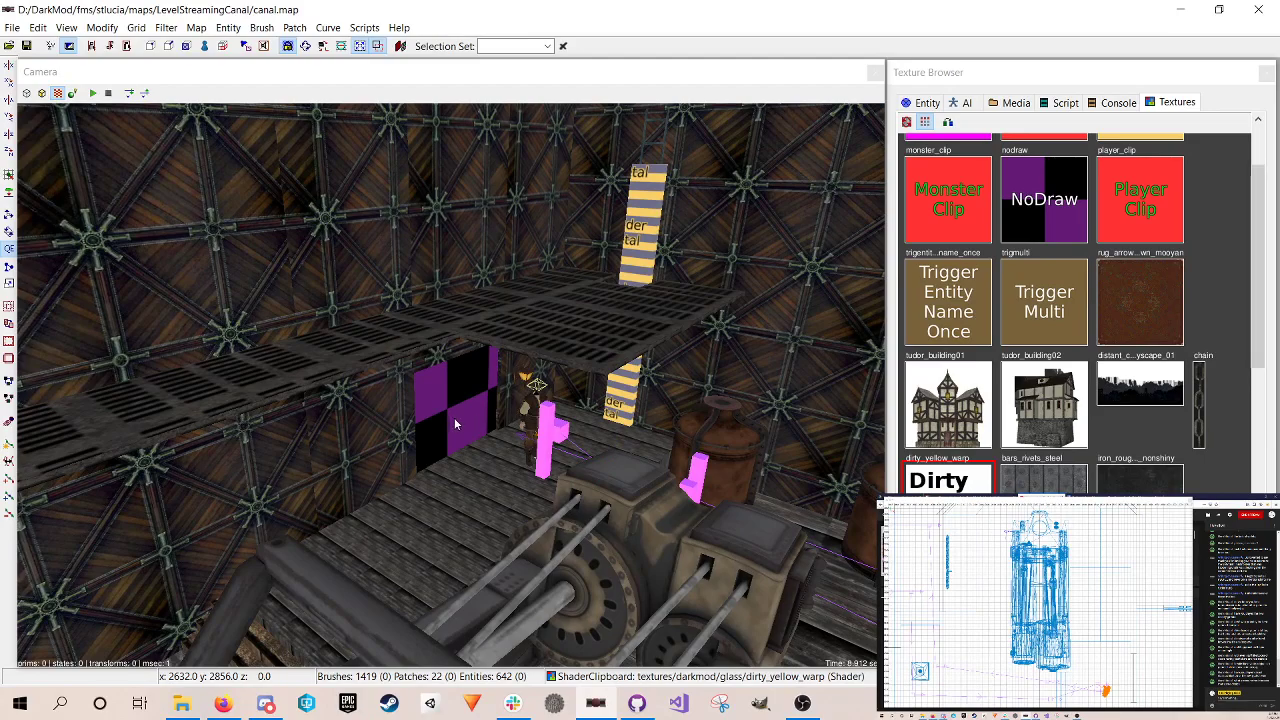
shift+click(454, 417)
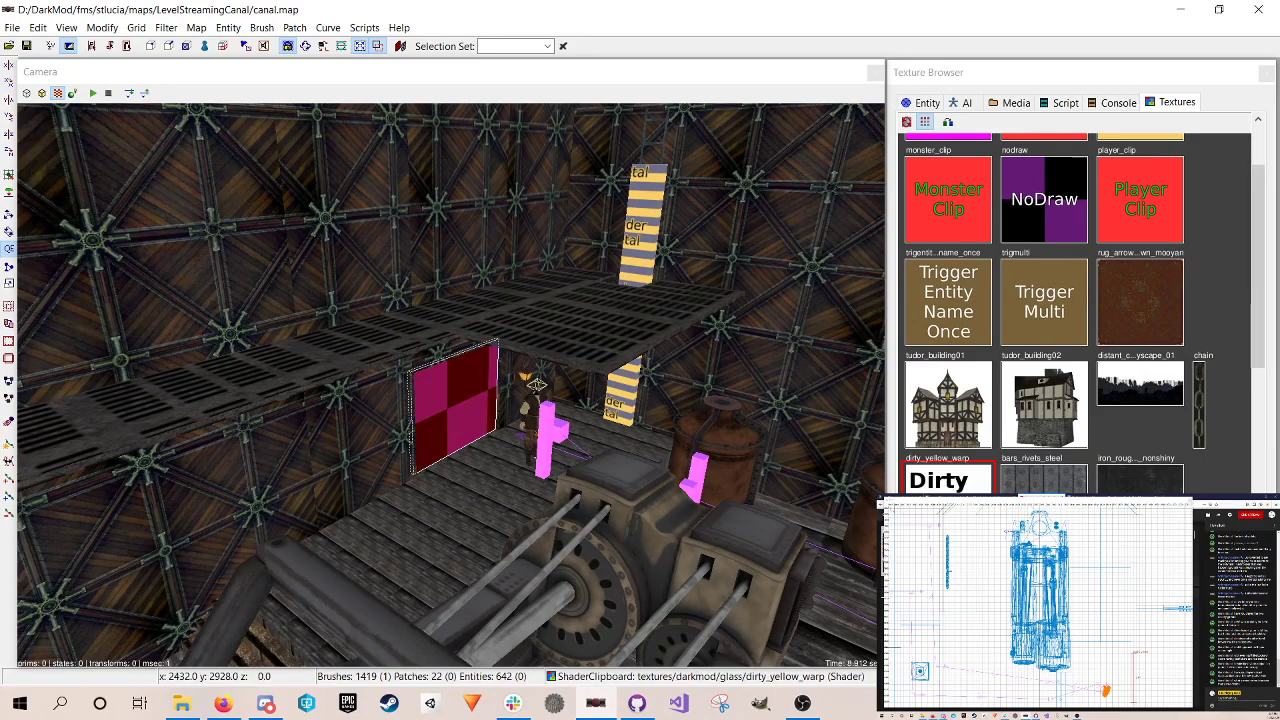
key(Escape)
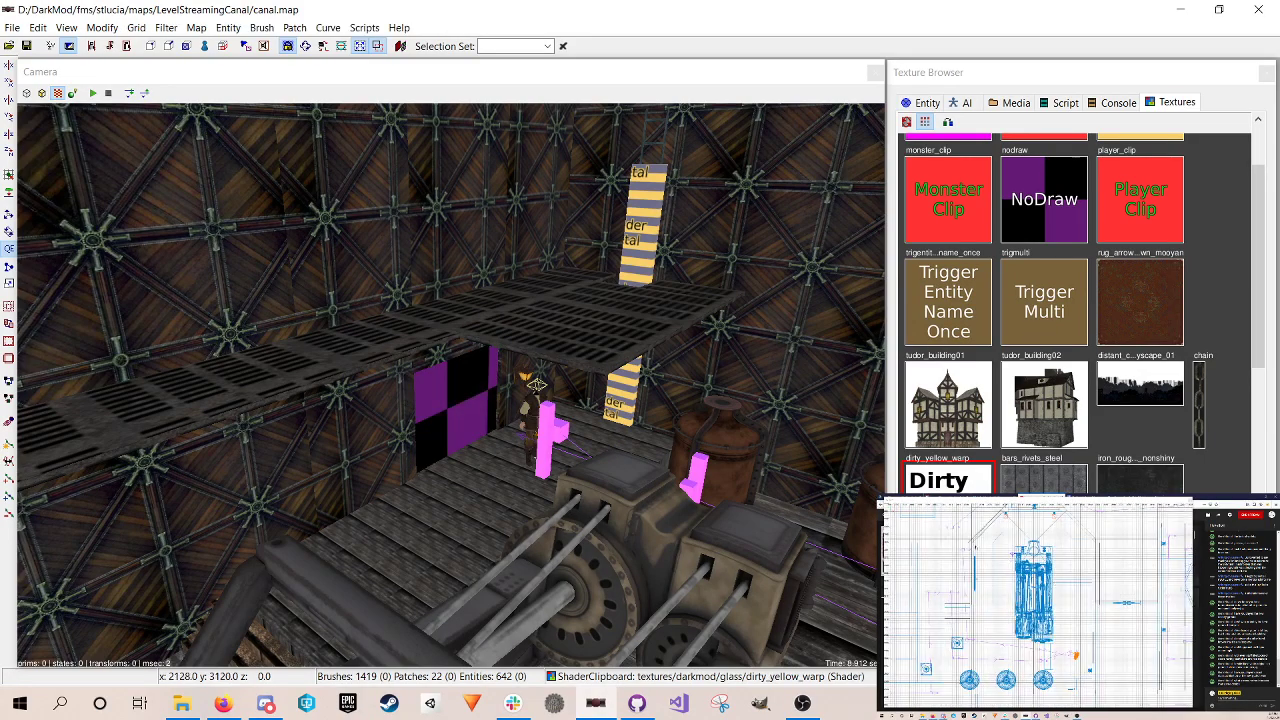
Step: Draw a new brush over the machine room's floor plan and extend it to cover the angled window end
drag(973, 541, 1094, 691)
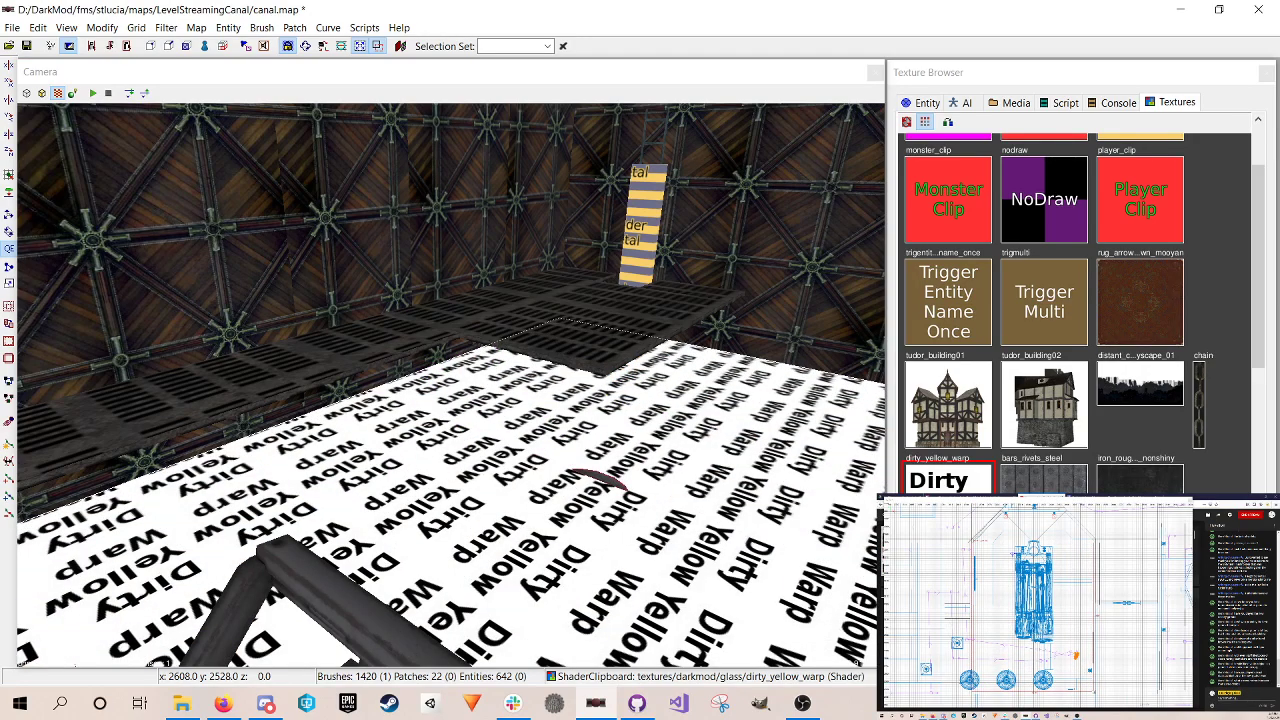
right_drag(1002, 630, 1000, 634)
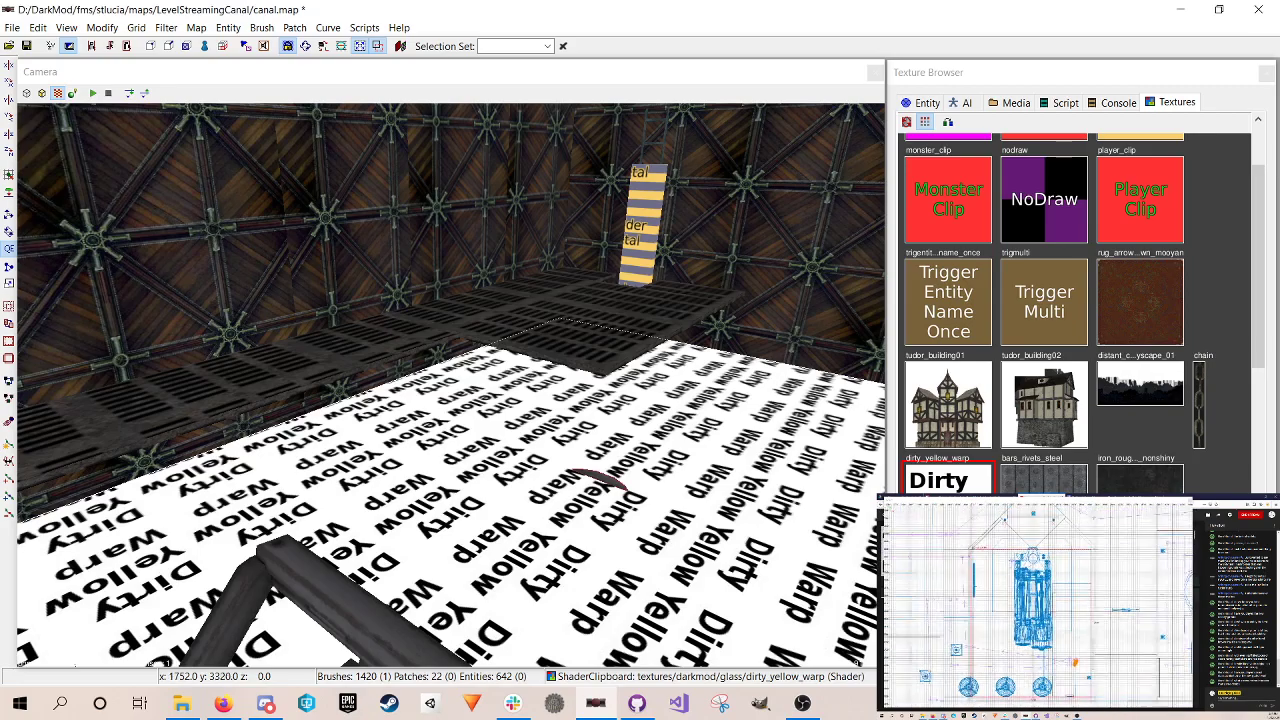
right_click(640, 400)
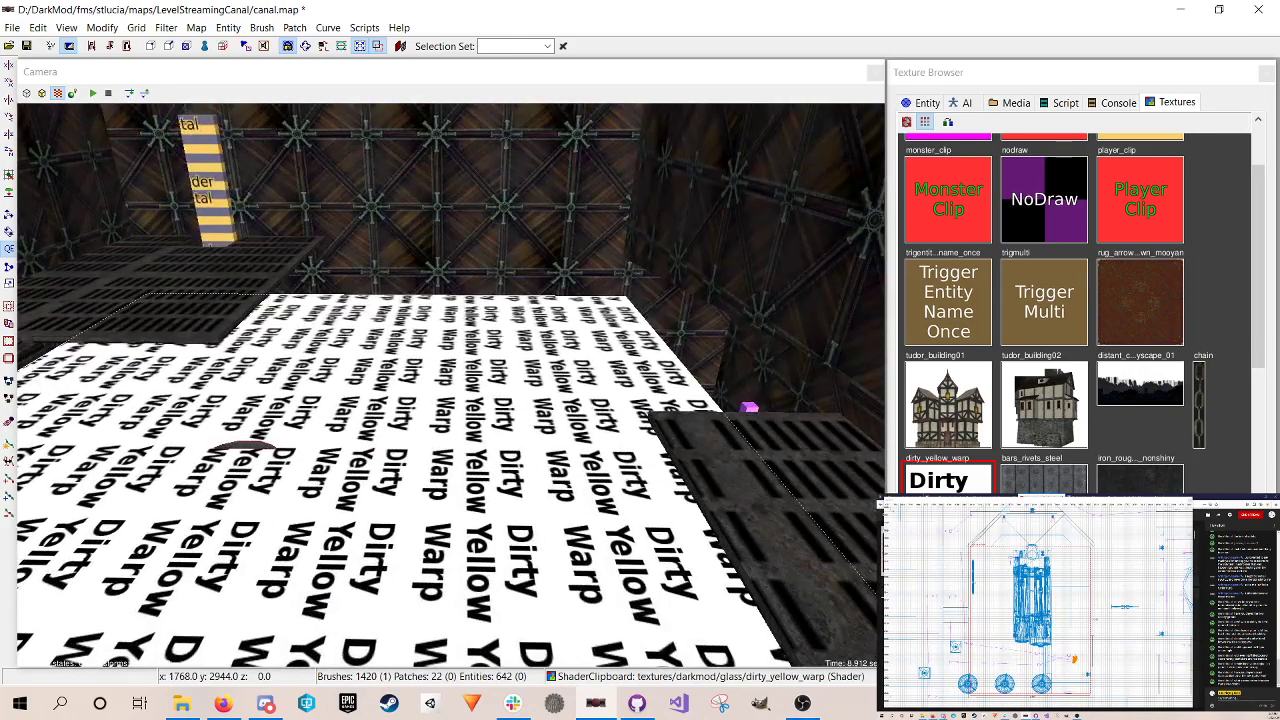
right_click(636, 398)
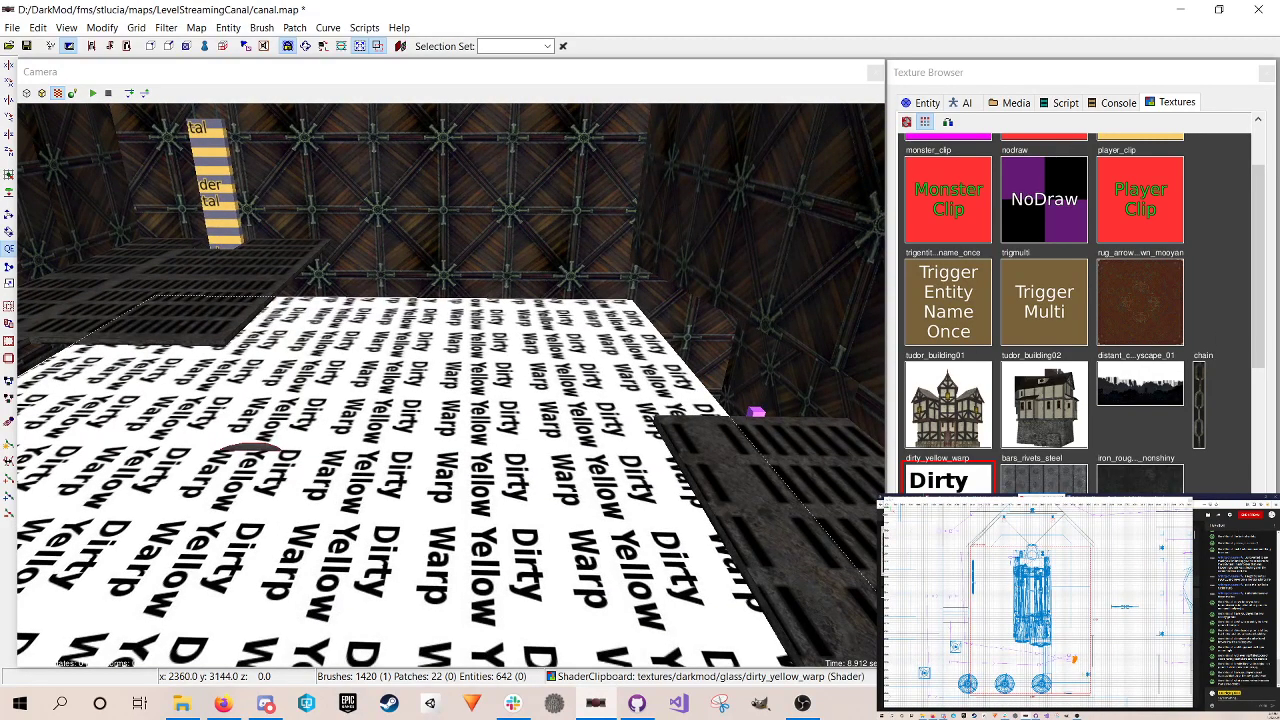
right_drag(1040, 524, 1042, 545)
drag(1042, 546, 1042, 515)
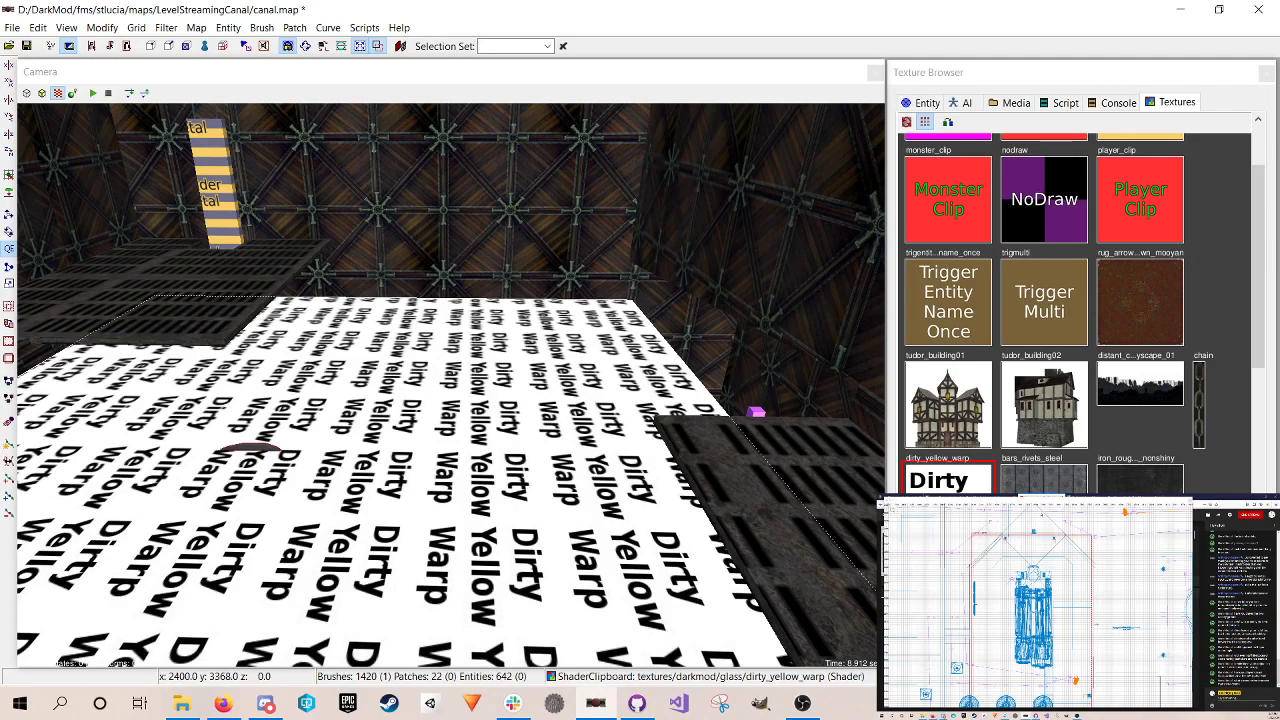
Step: Raise the new room-wide brush above the grate walkway in the side view and check its level against the walls and windows
key(ctrl+Tab)
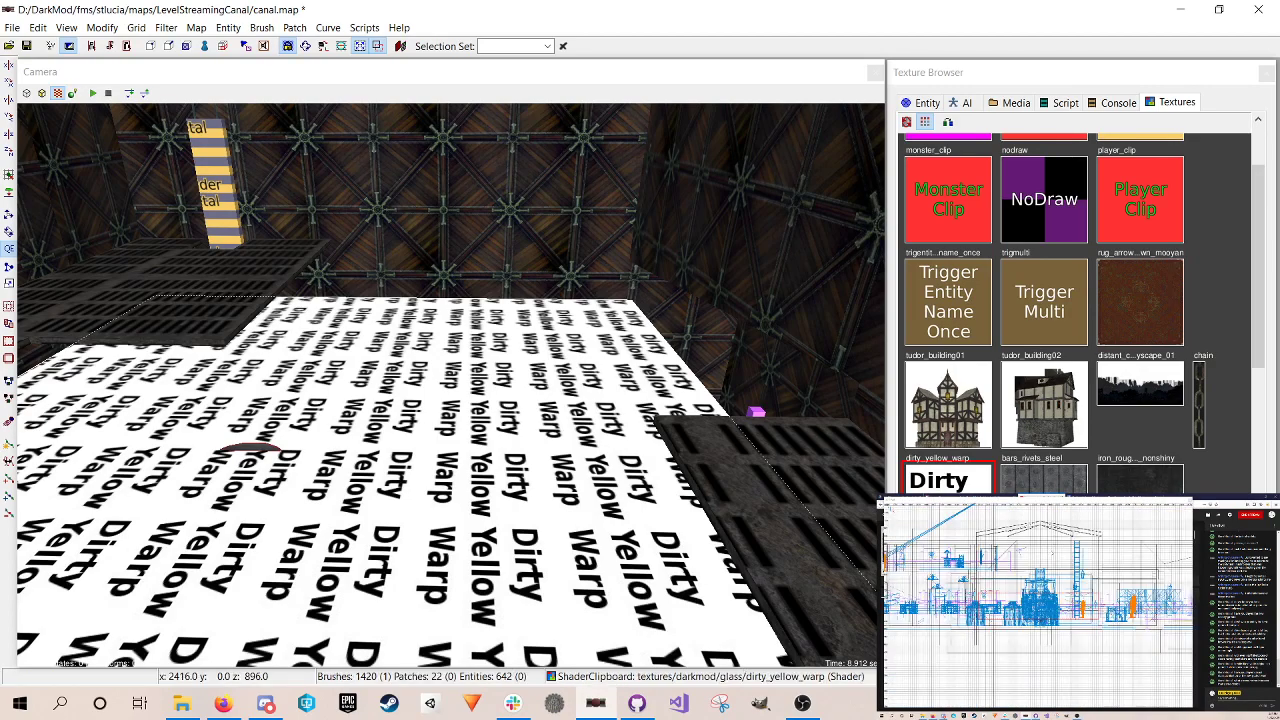
drag(1038, 609, 1039, 601)
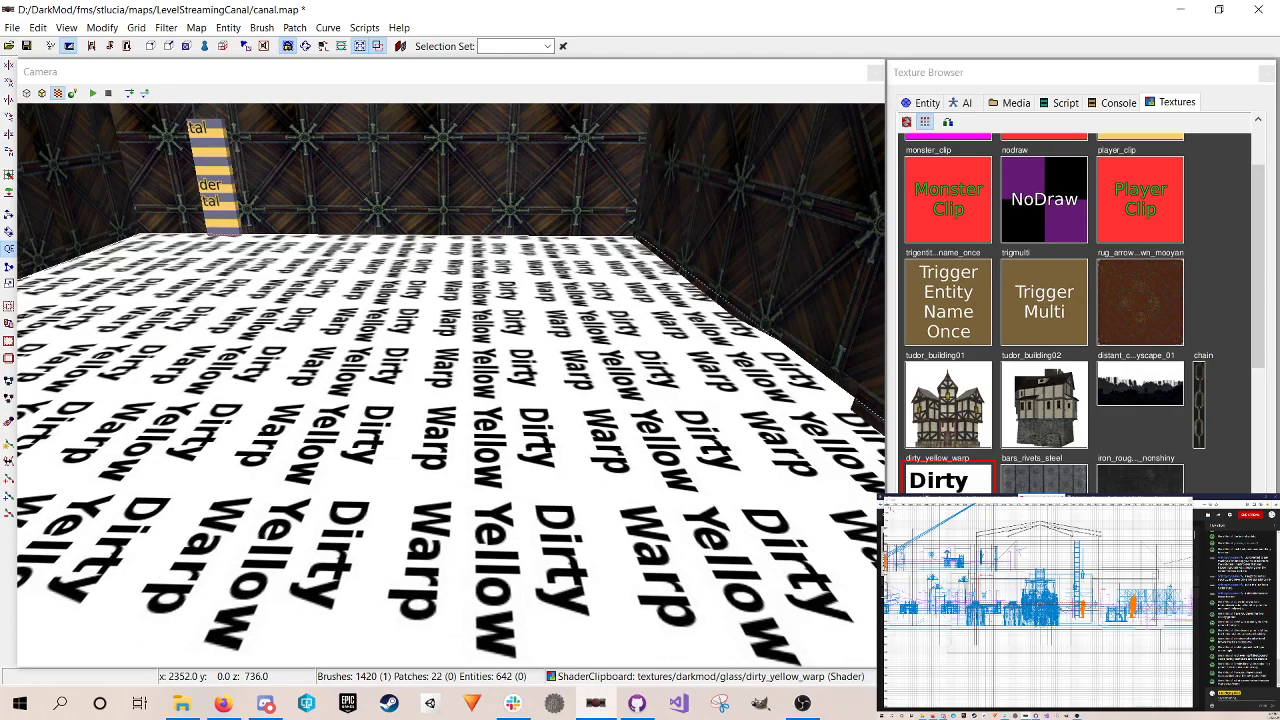
right_drag(1039, 601, 1045, 604)
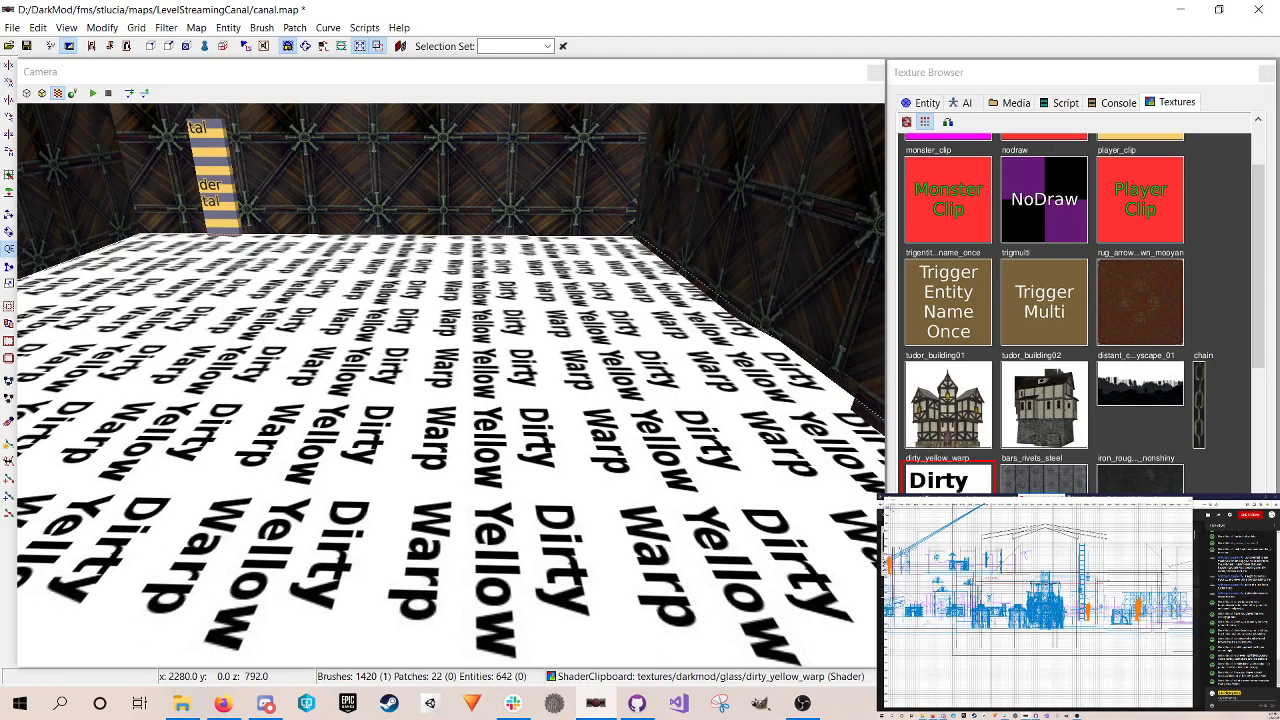
right_click(586, 446)
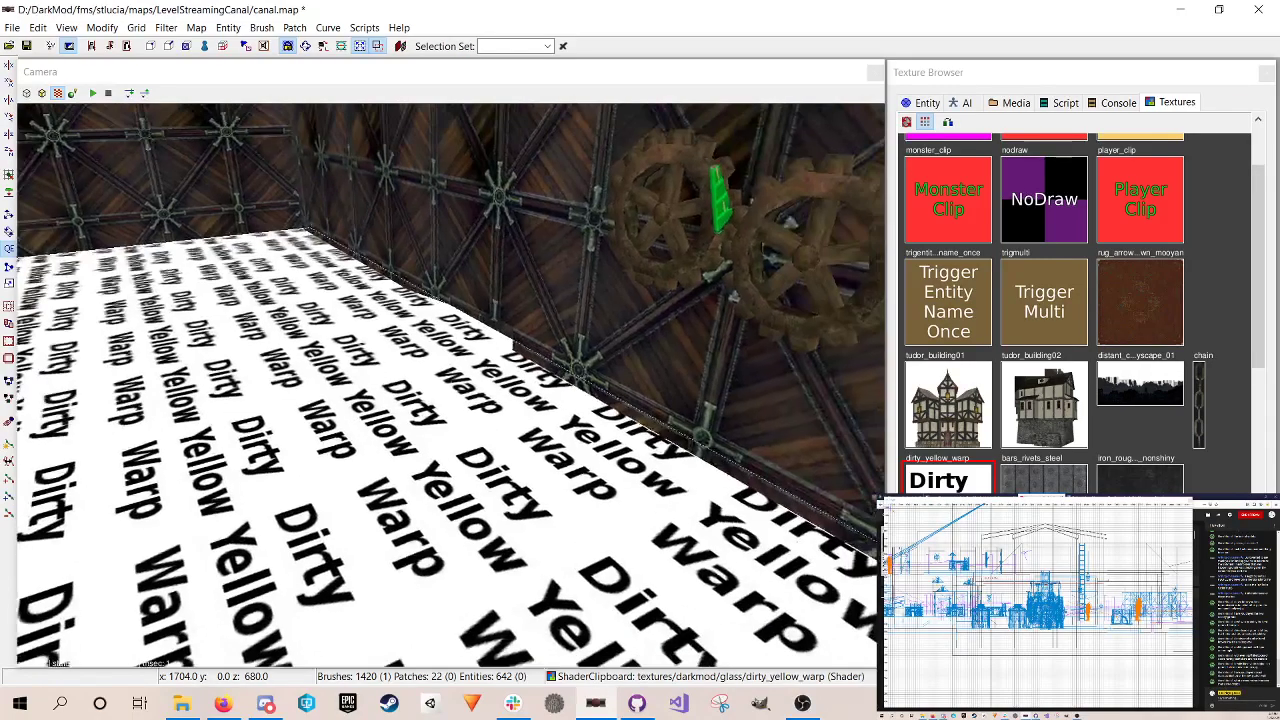
right_click(586, 446)
key(Up)
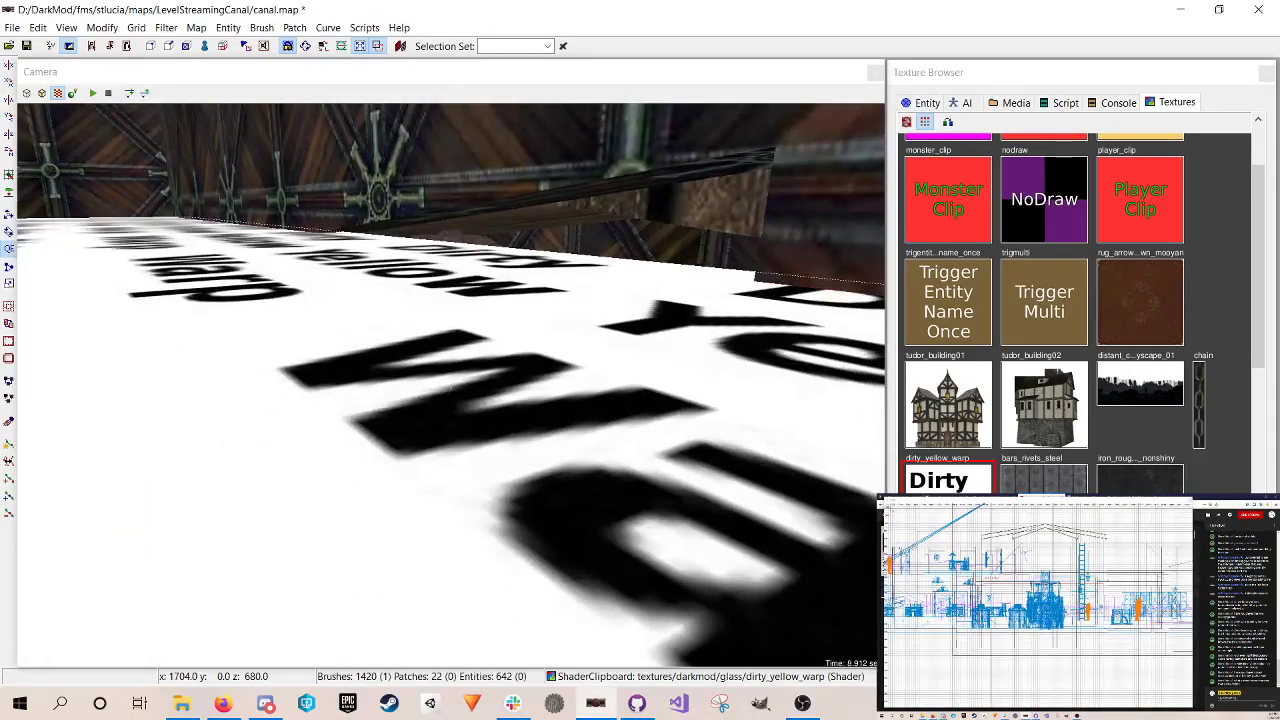
key(Up)
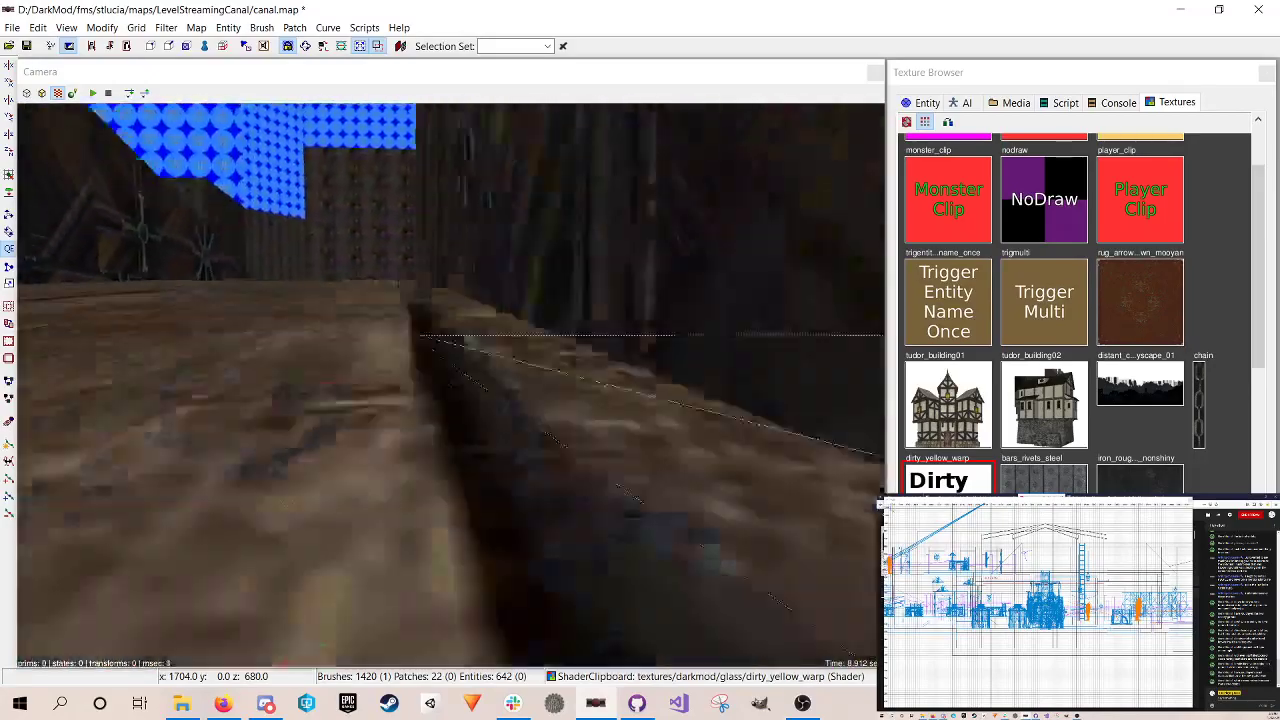
key(Up)
right_click(412, 426)
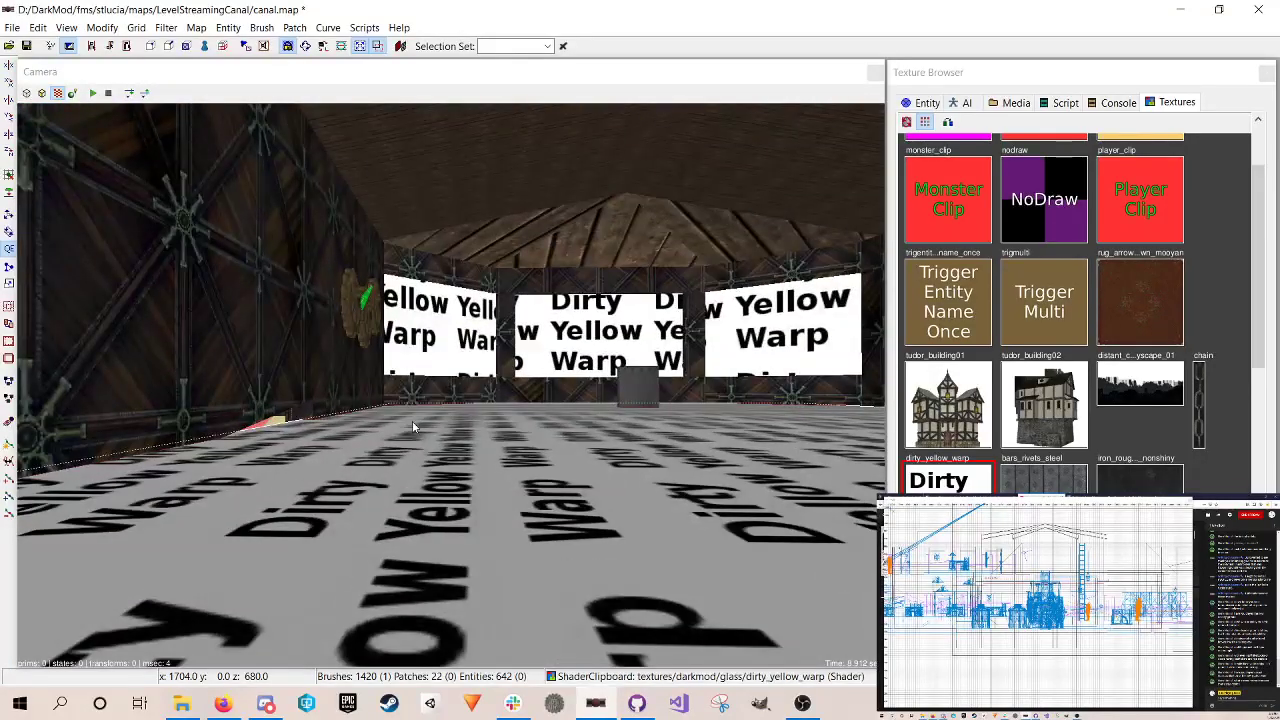
Step: Raise the room-wide brush's top closer to the window sills and check it along the window walls
right_drag(977, 620, 965, 645)
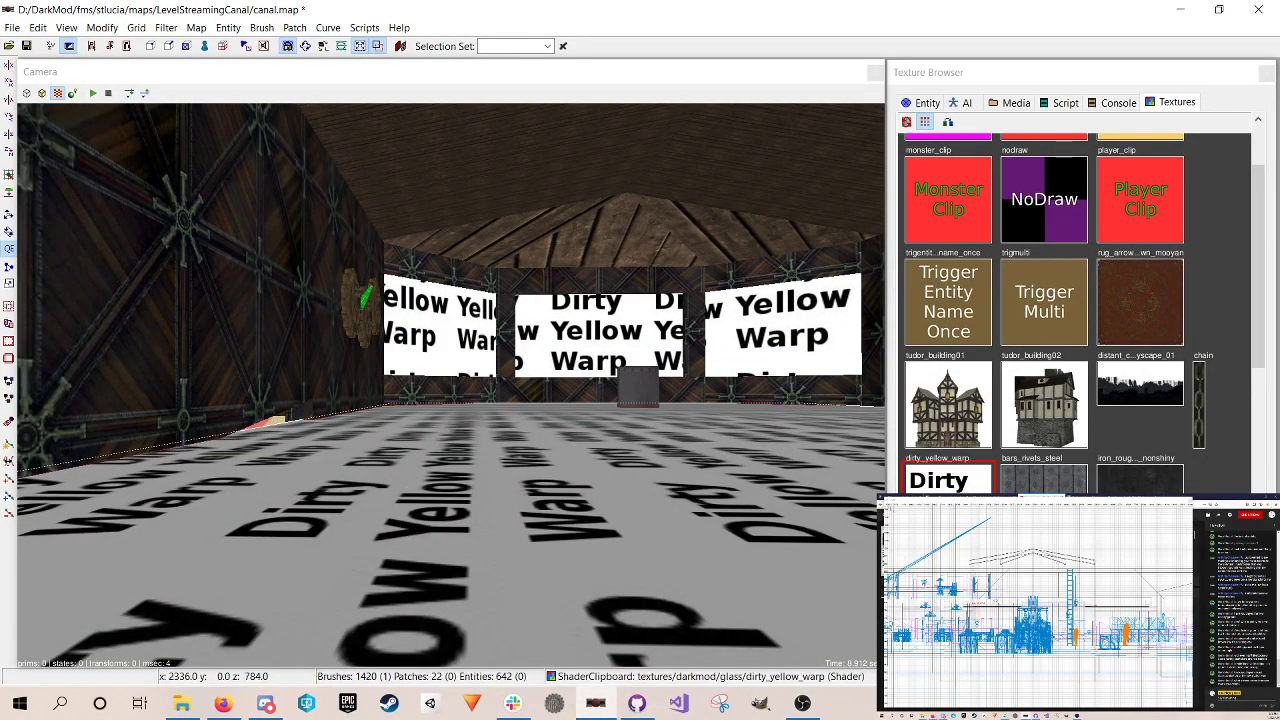
drag(977, 623, 977, 622)
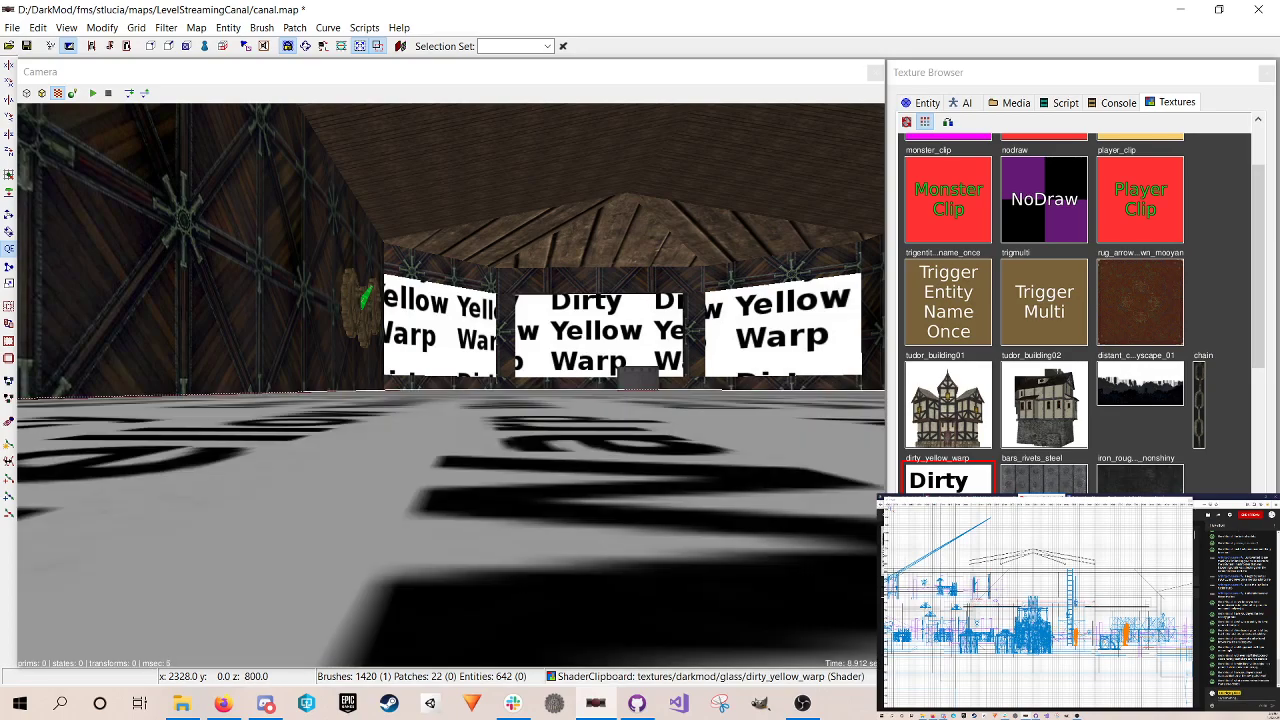
right_click(414, 385)
key(Up)
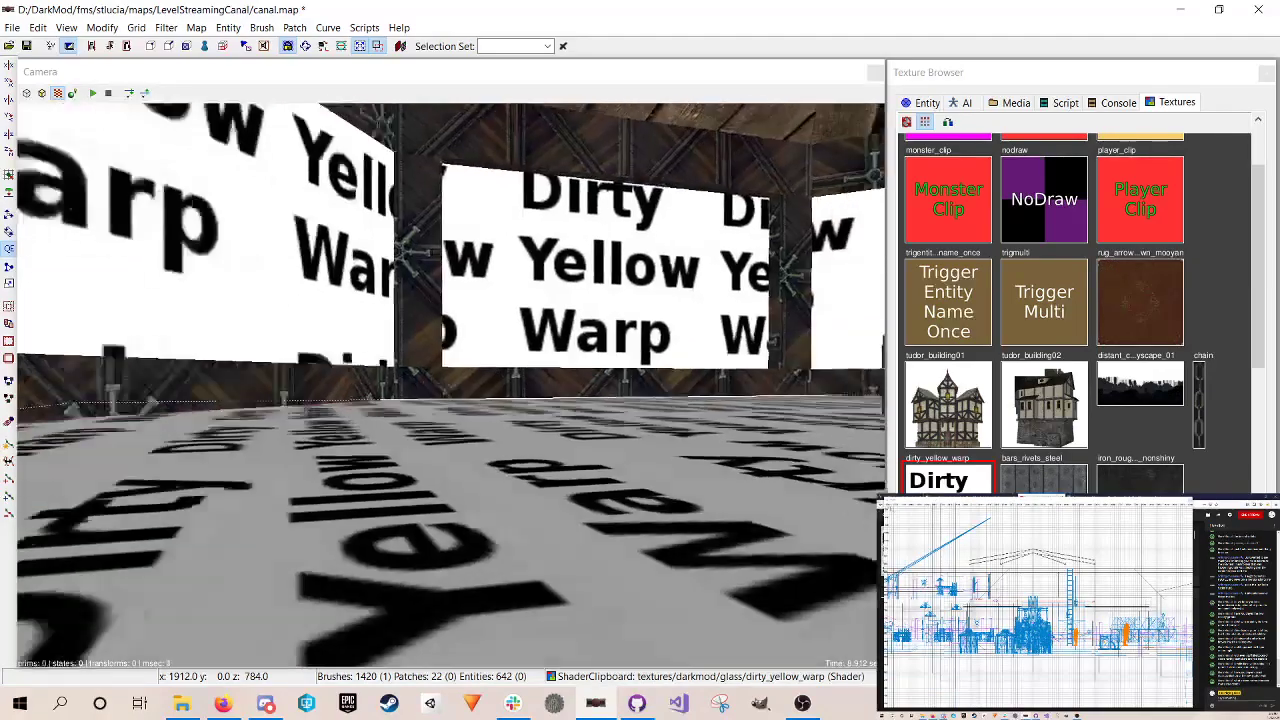
key(Up)
key(Down)
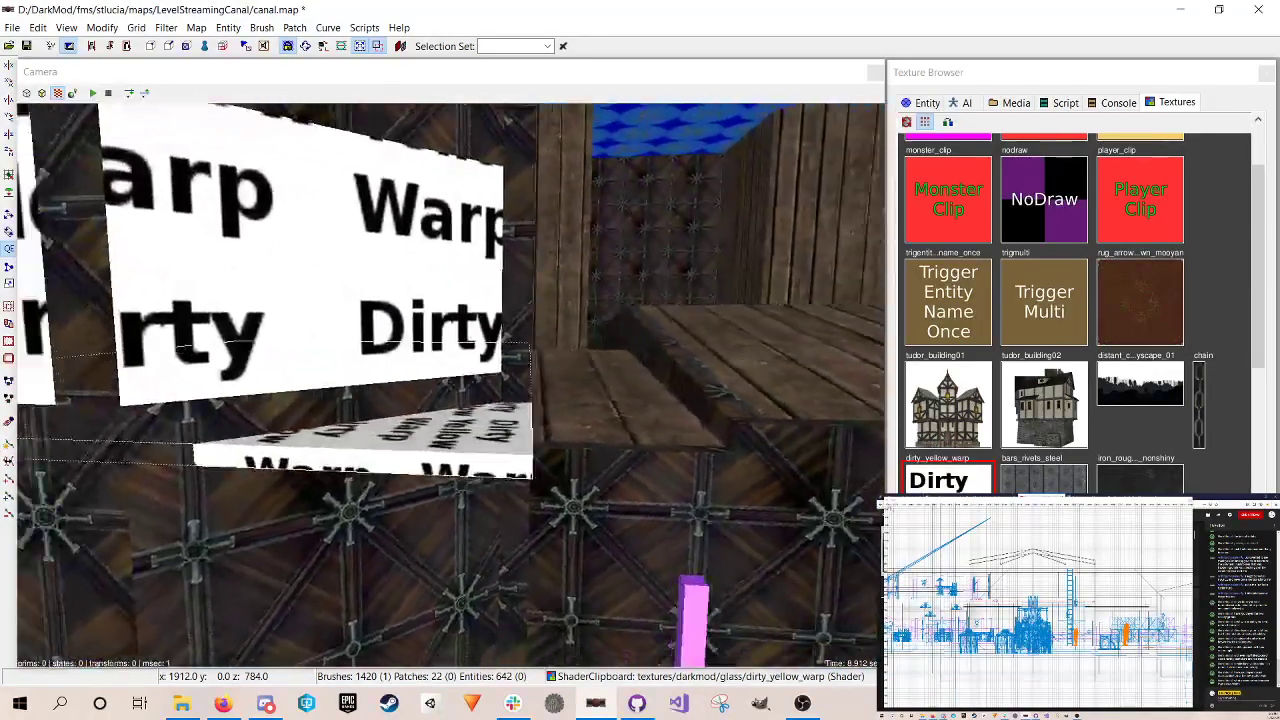
Step: Check the room-wide brush's edges against the machine room's walls, from inside and in the top view
key(Down)
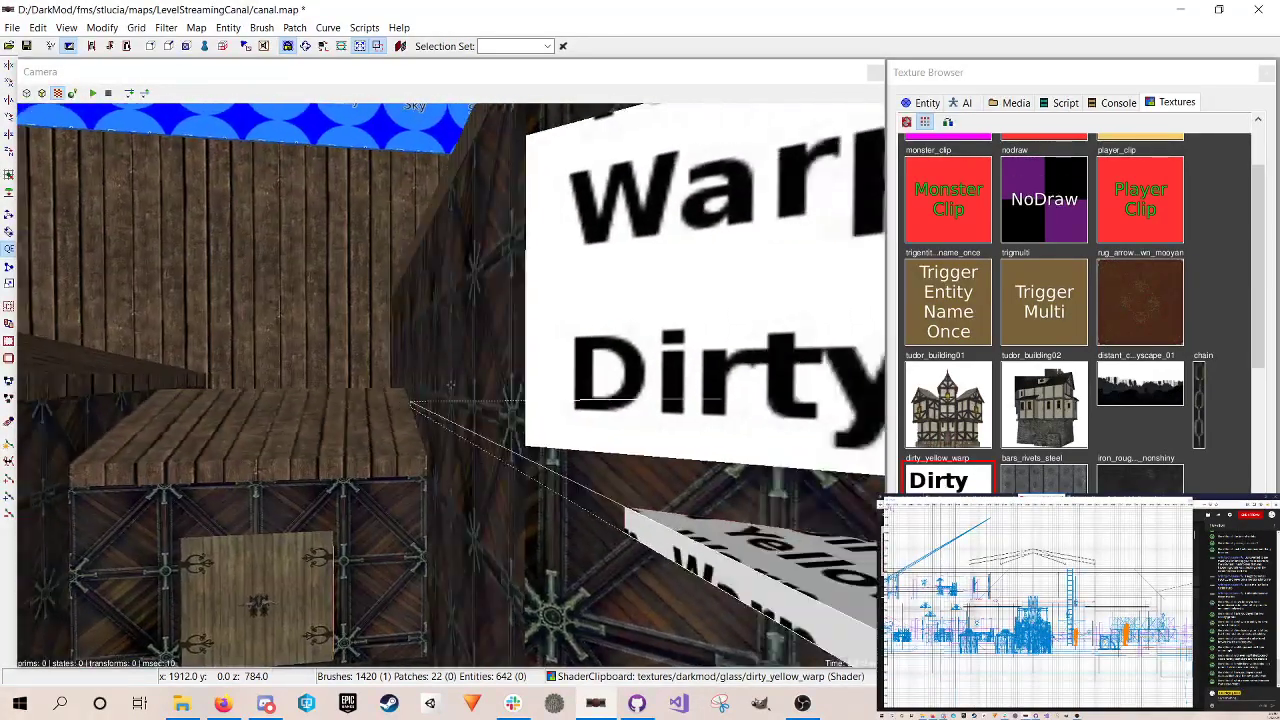
key(Up)
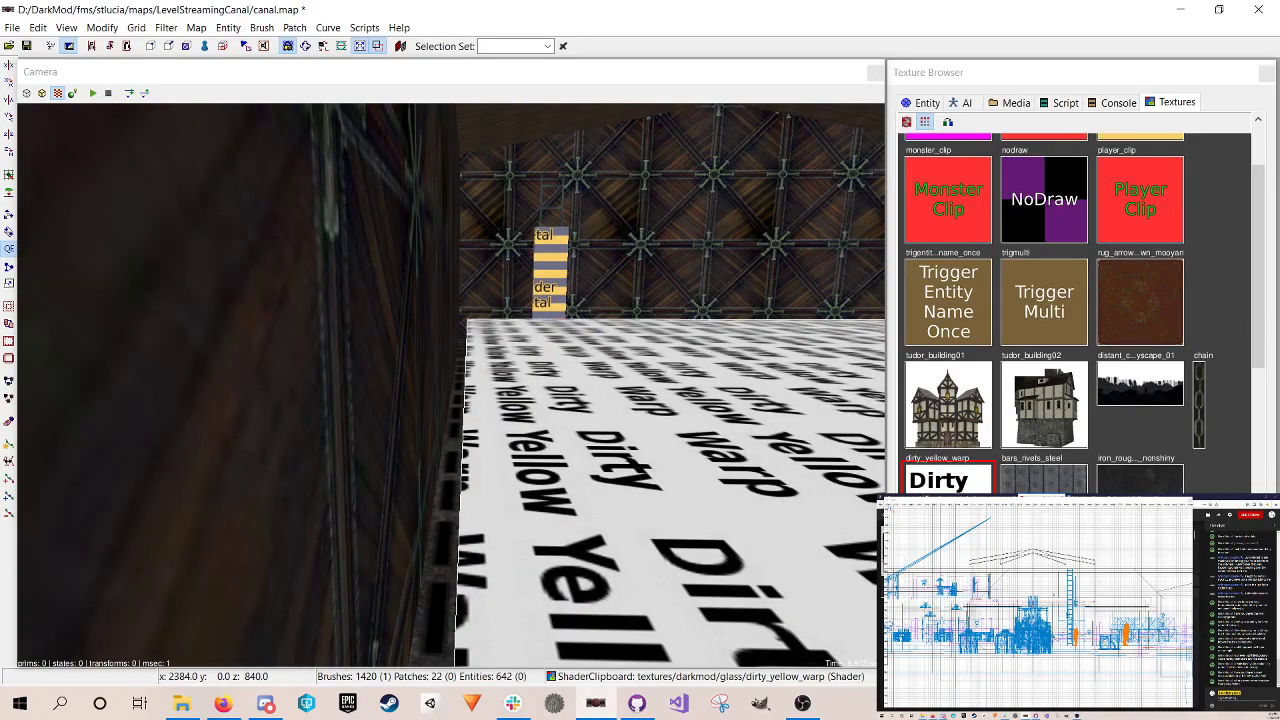
key(ctrl+Tab)
key(ctrl+Tab)
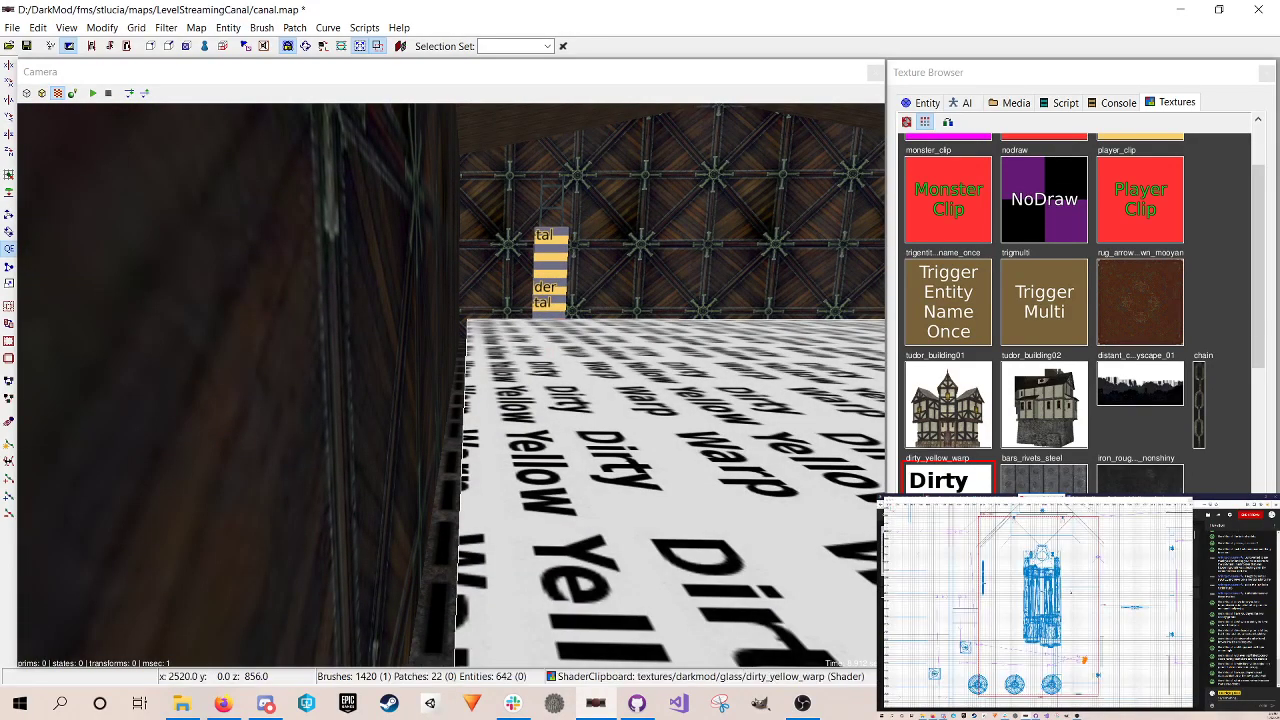
drag(1040, 606, 1038, 606)
right_click(523, 373)
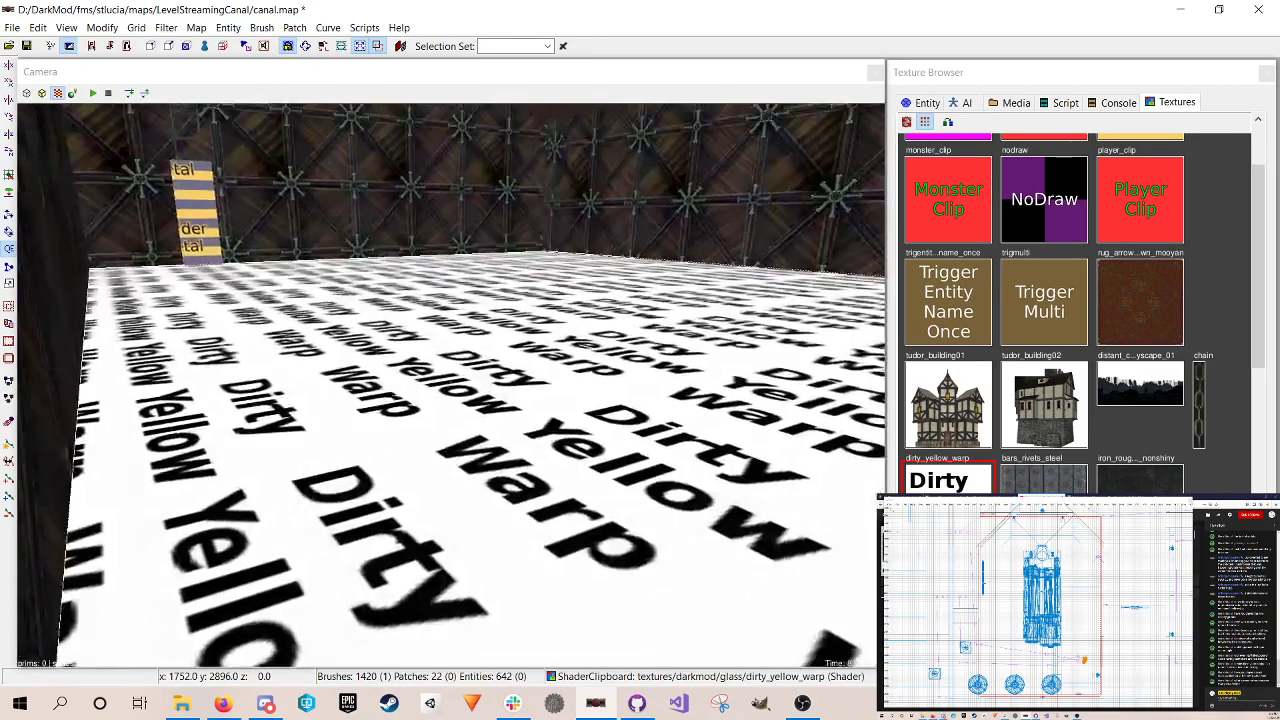
right_click(523, 373)
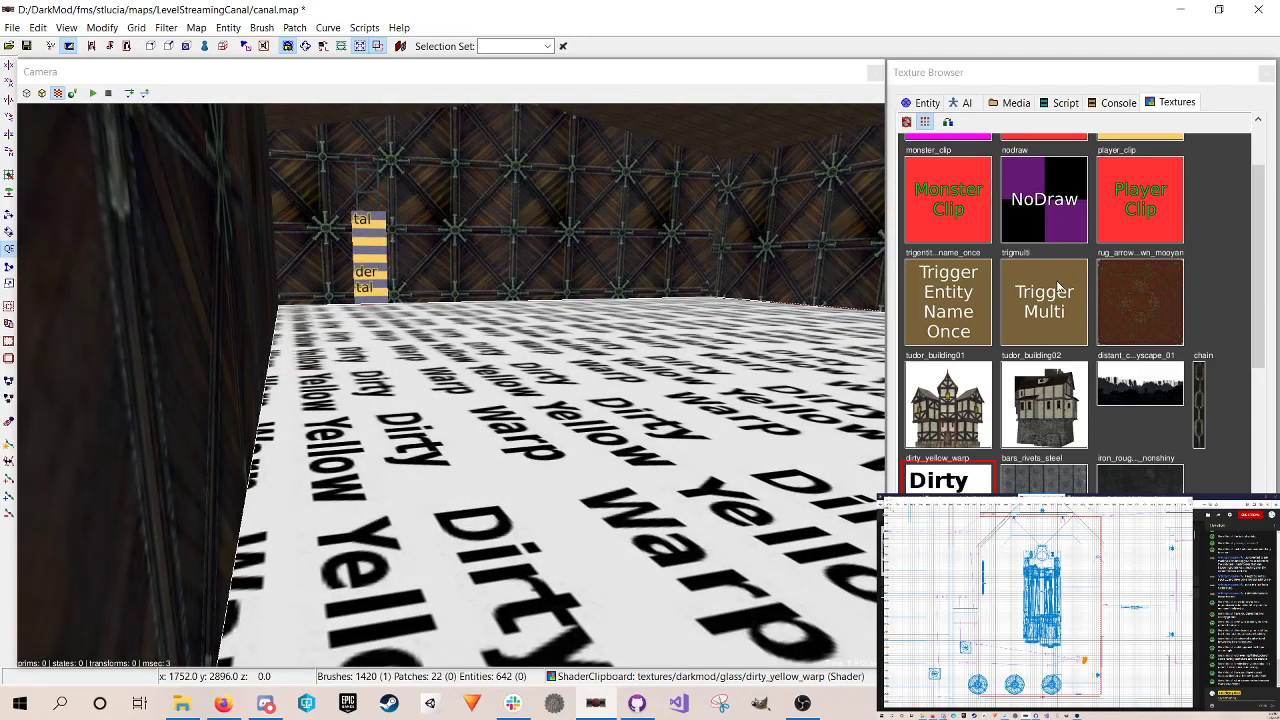
Step: Convert the room-wide brush into a visportal, deselect it and save the map
right_click(1055, 569)
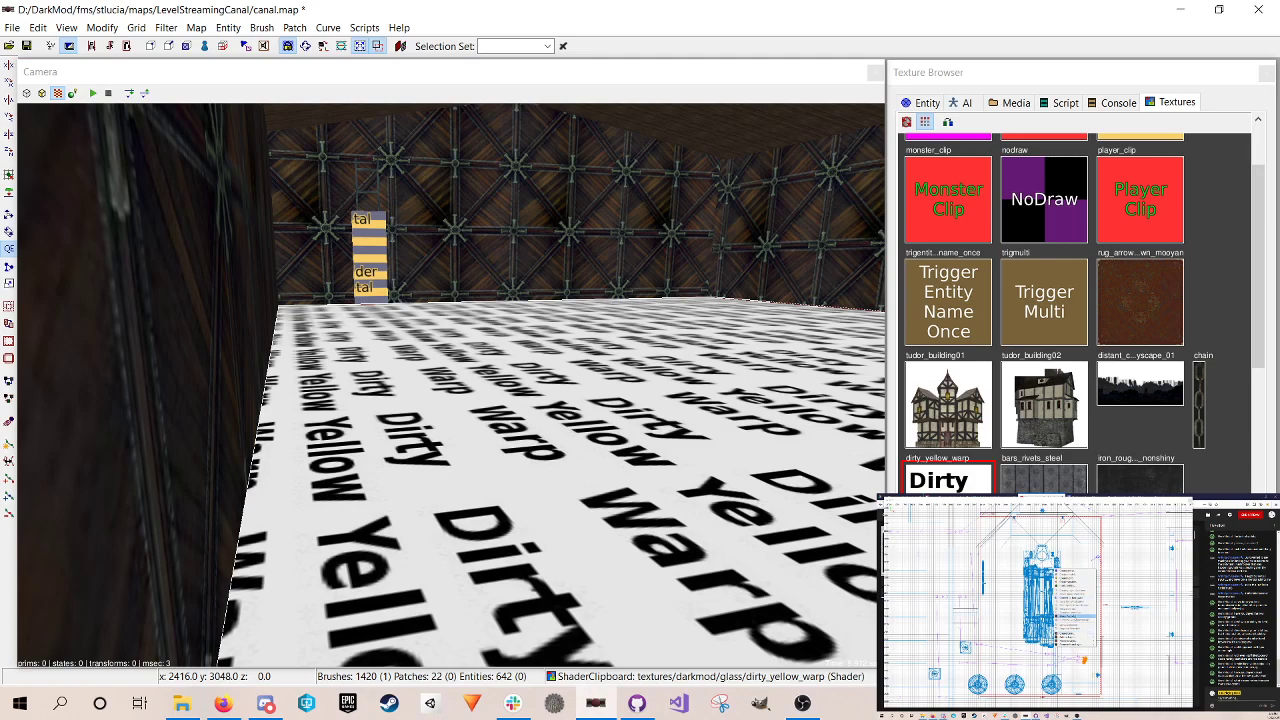
click(1075, 617)
right_click(467, 436)
key(Escape)
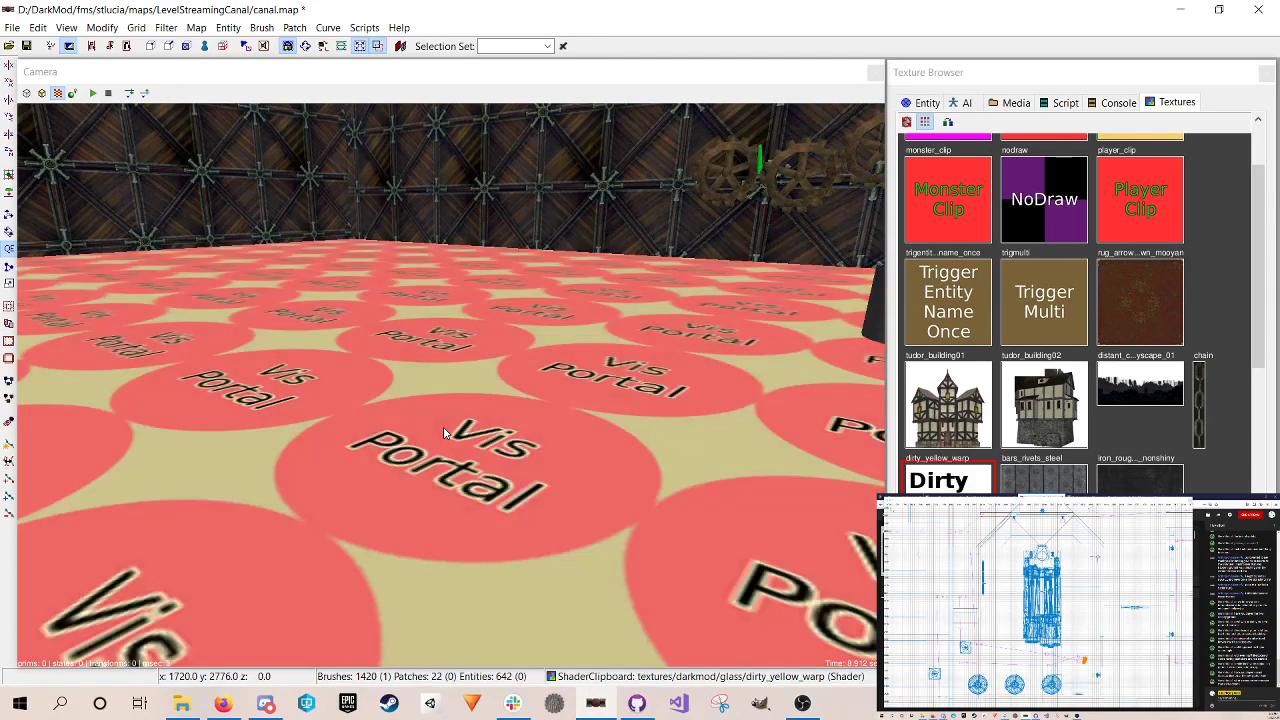
key(ctrl+s)
Step: Examine the machine room's exterior around the angled windows, where the visportal's corners meet the outer walls
right_click(436, 430)
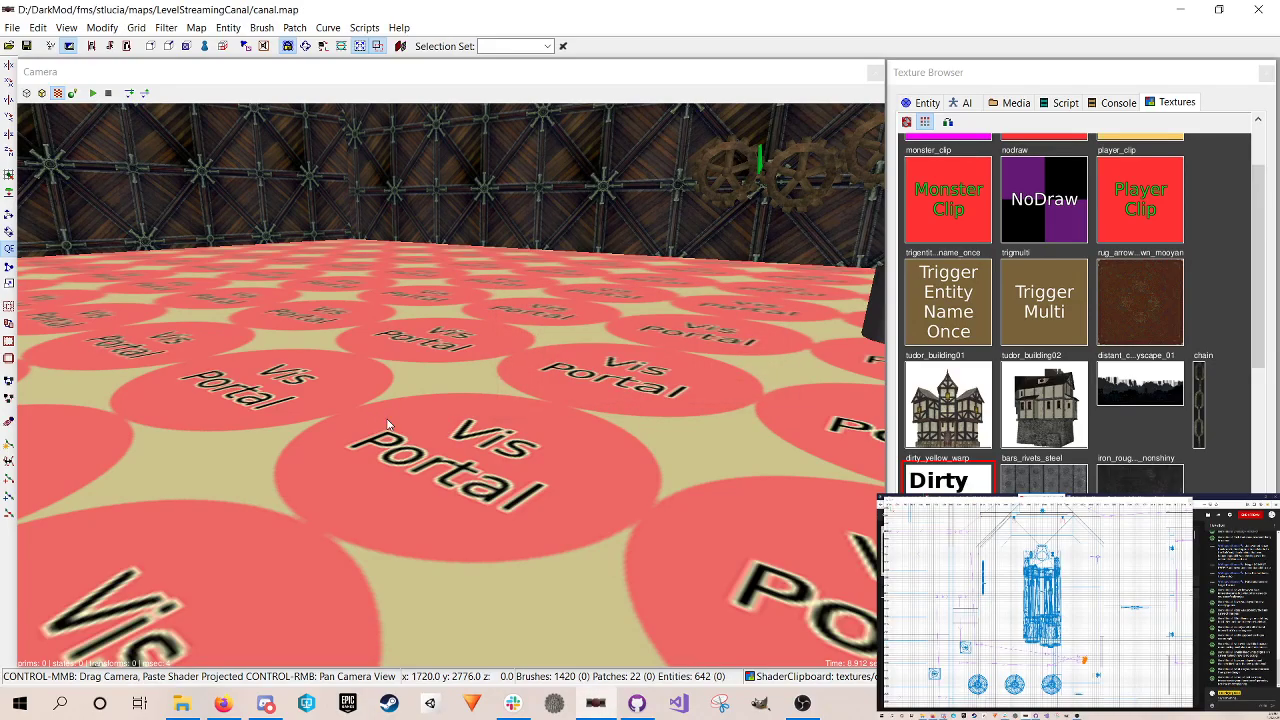
key(Up)
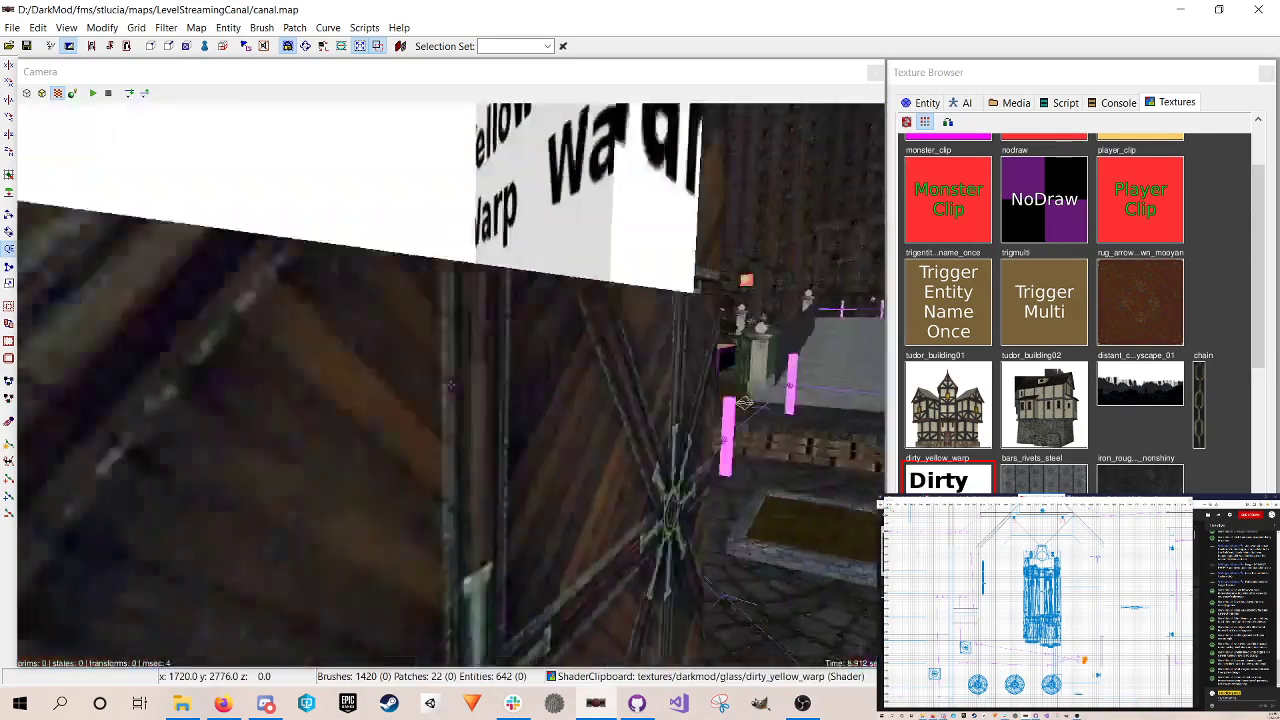
key(Down)
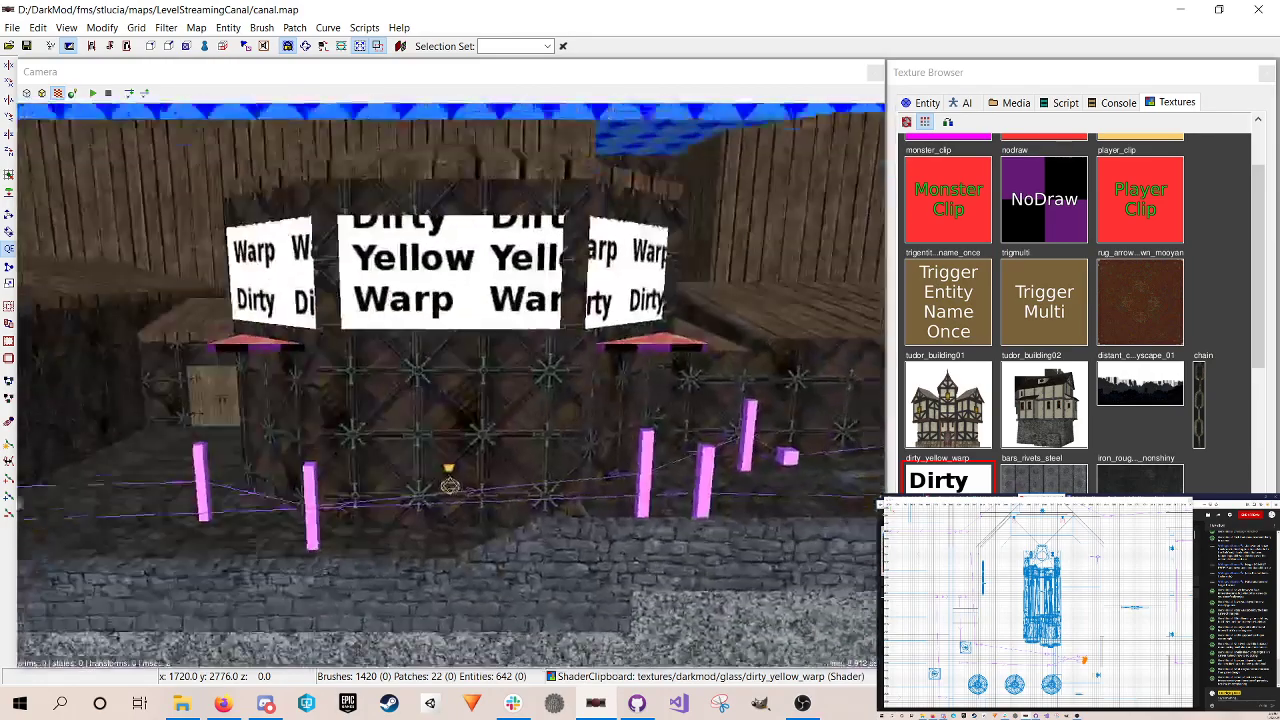
right_click(451, 385)
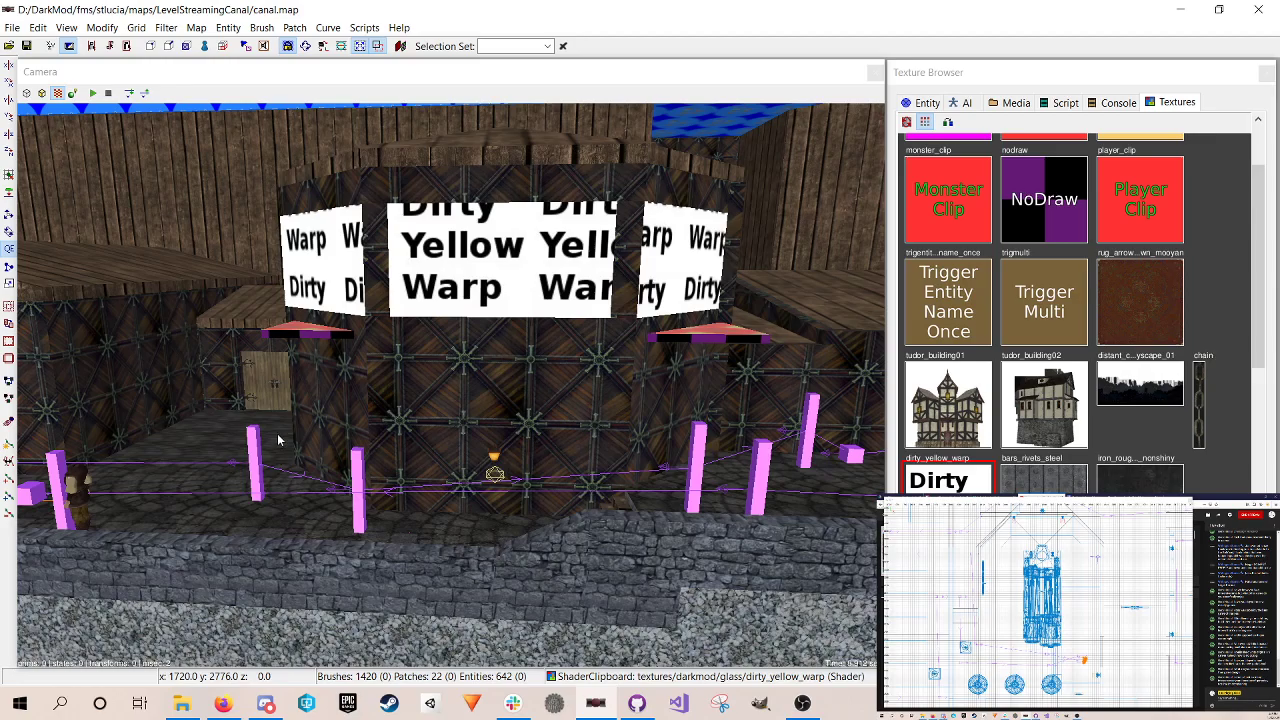
right_click(279, 440)
right_click(279, 440)
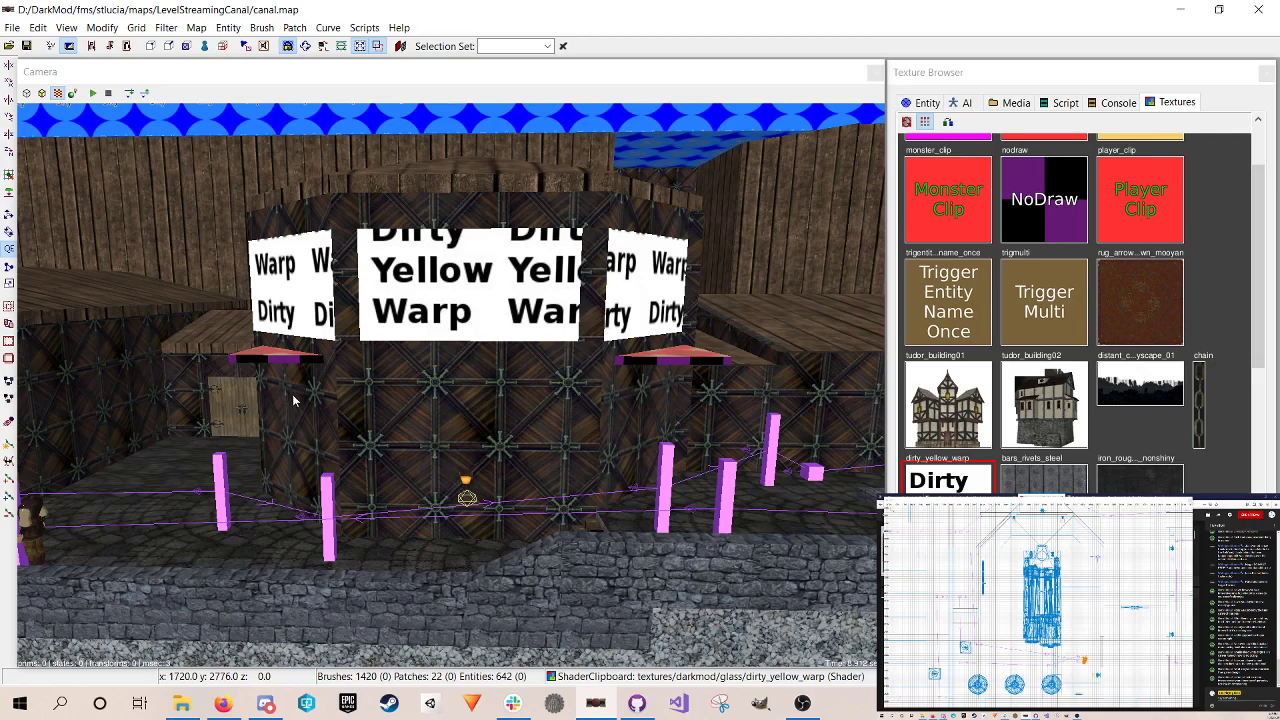
right_click(387, 409)
key(Up)
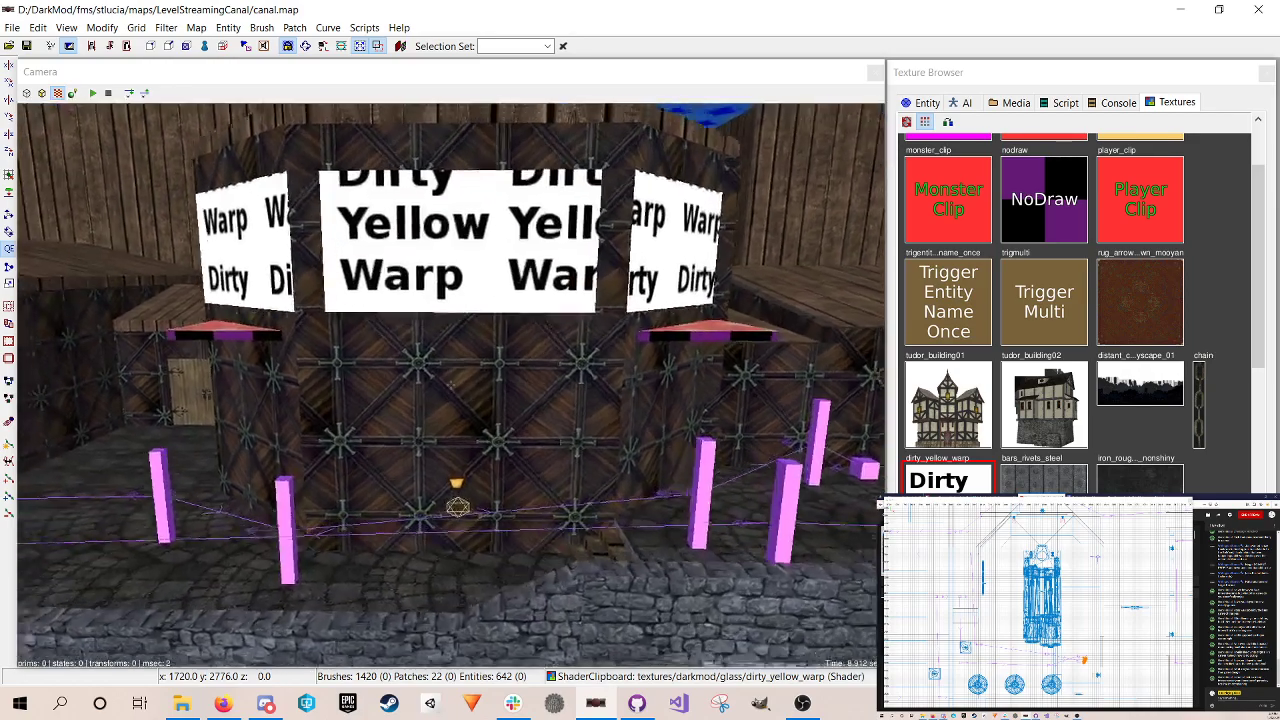
key(Down)
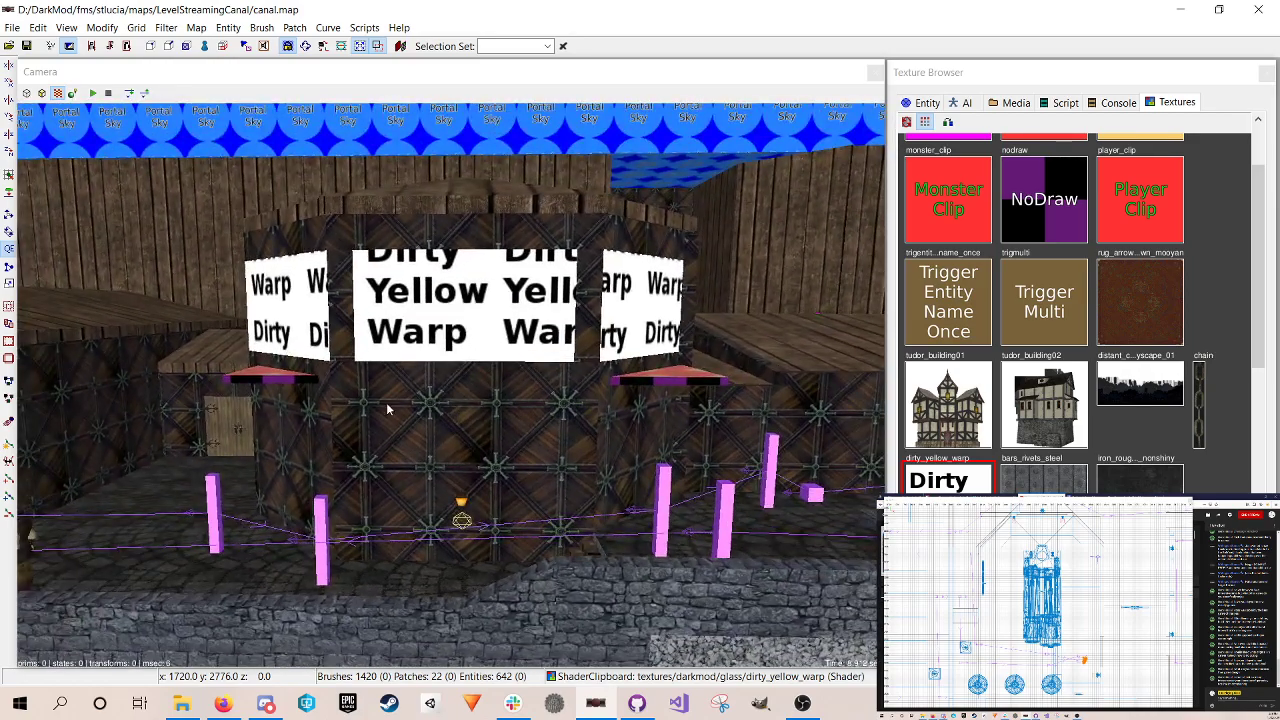
key(Down)
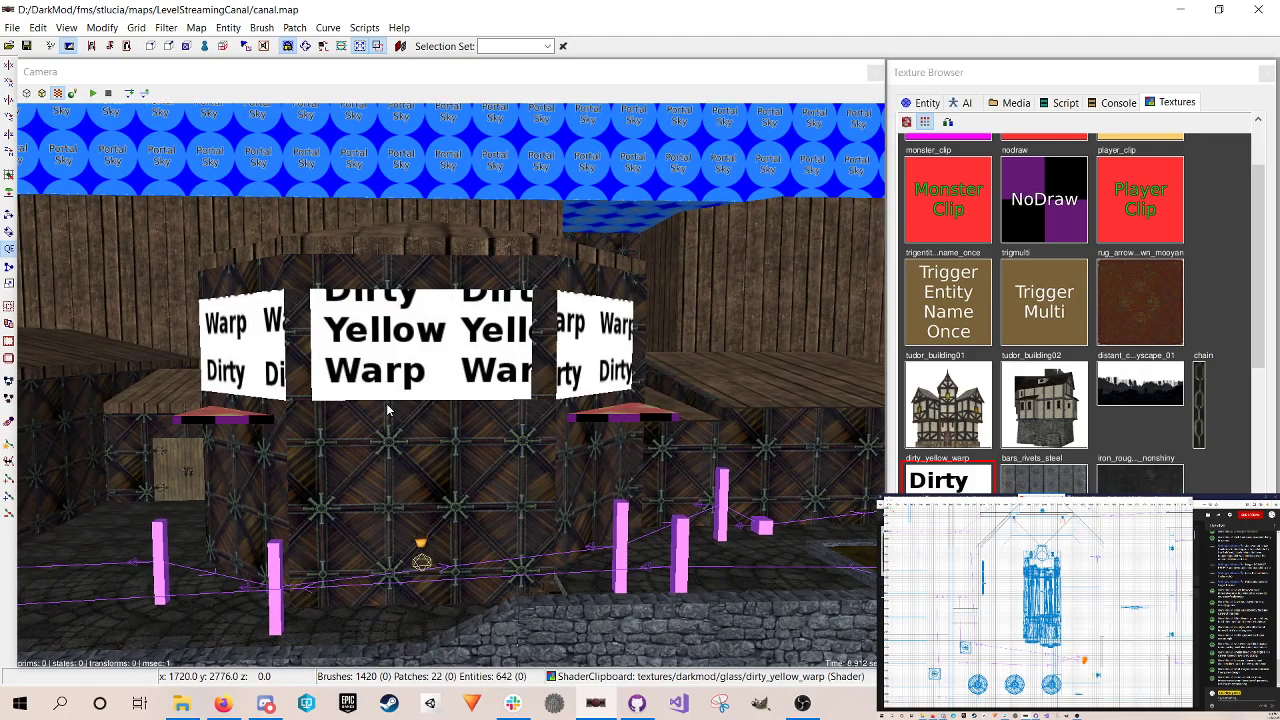
right_click(384, 405)
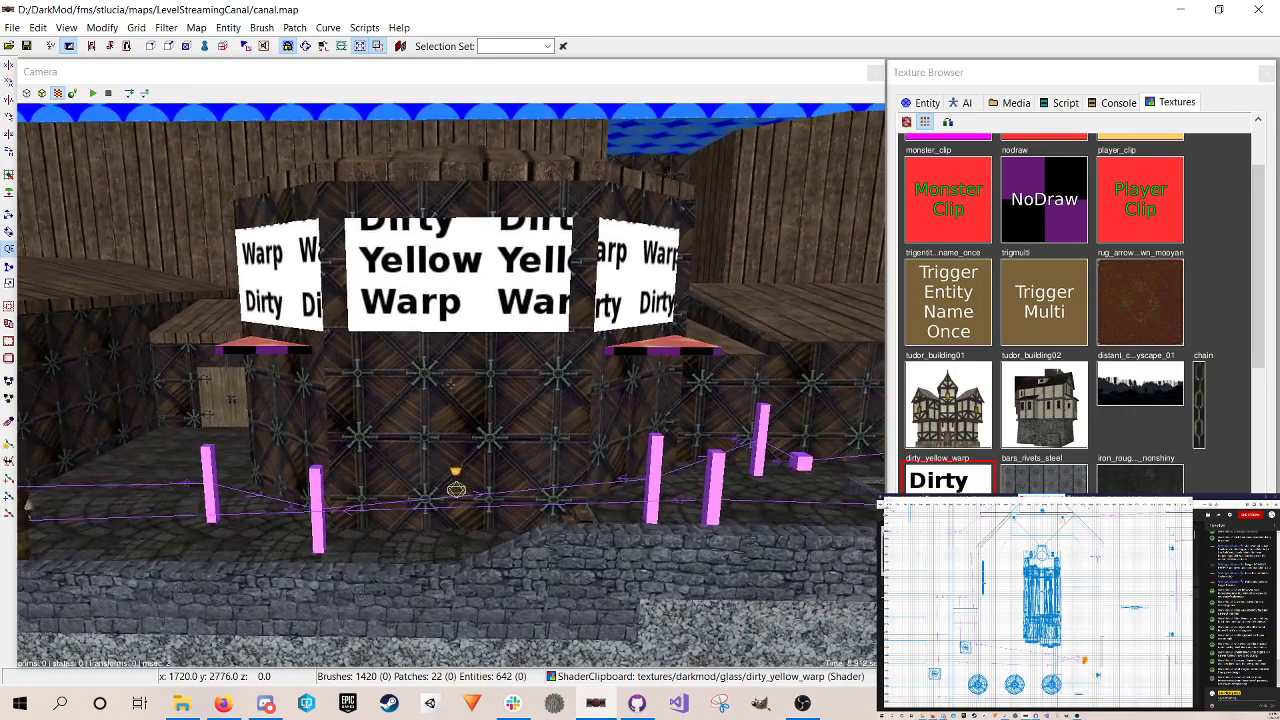
scroll(451, 385, up, 5)
scroll(451, 385, down, 3)
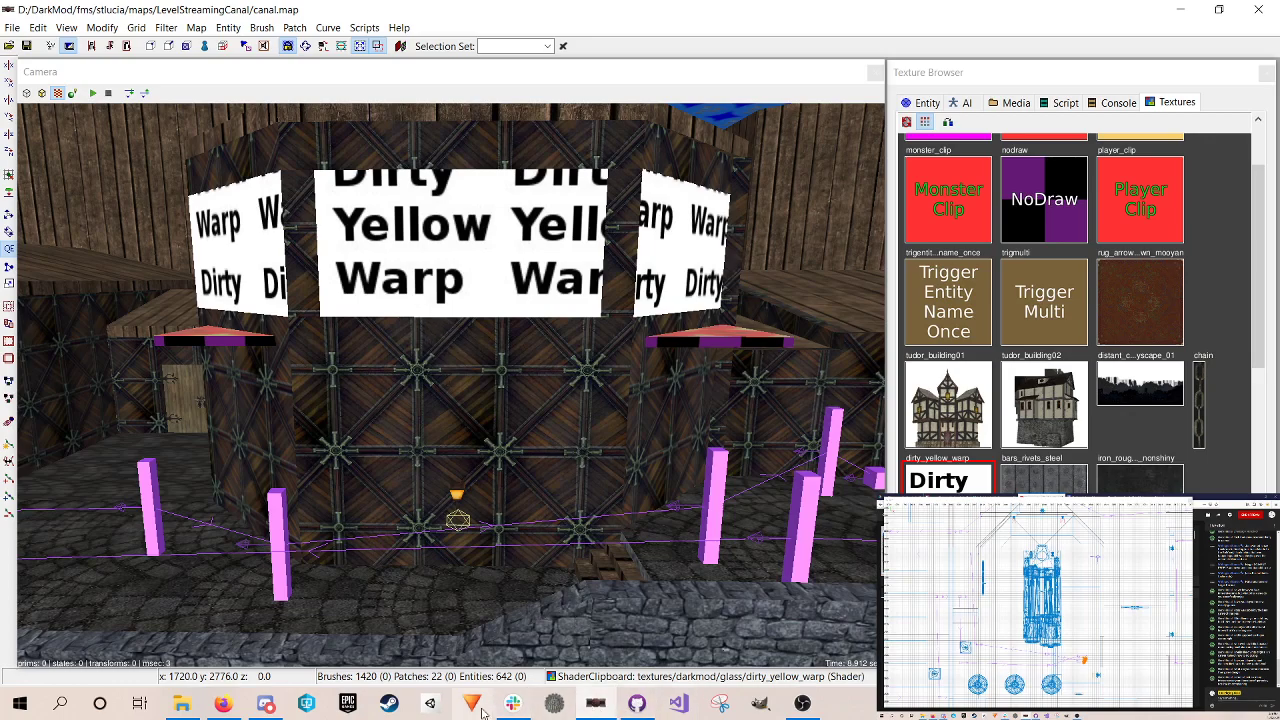
Step: Switch to The Dark Mod, recompile the map by repeating the last dmap console command, and quit the game
click(557, 706)
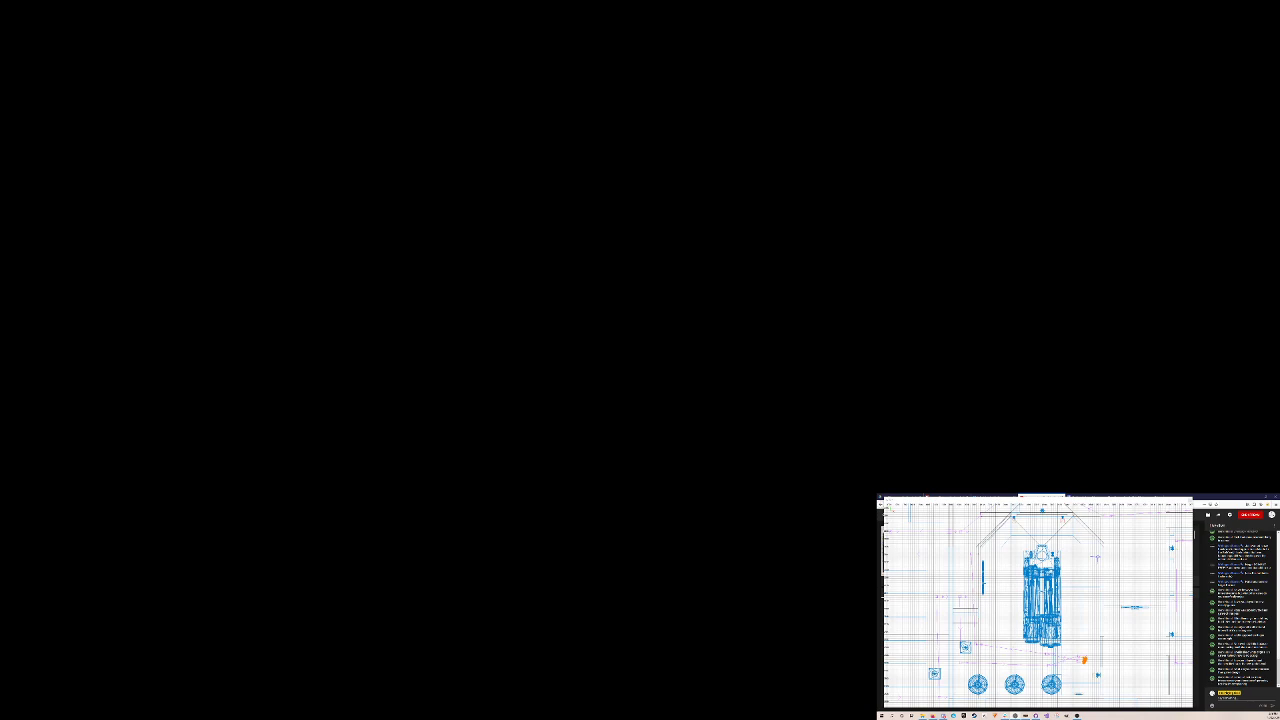
key(Up)
key(Return)
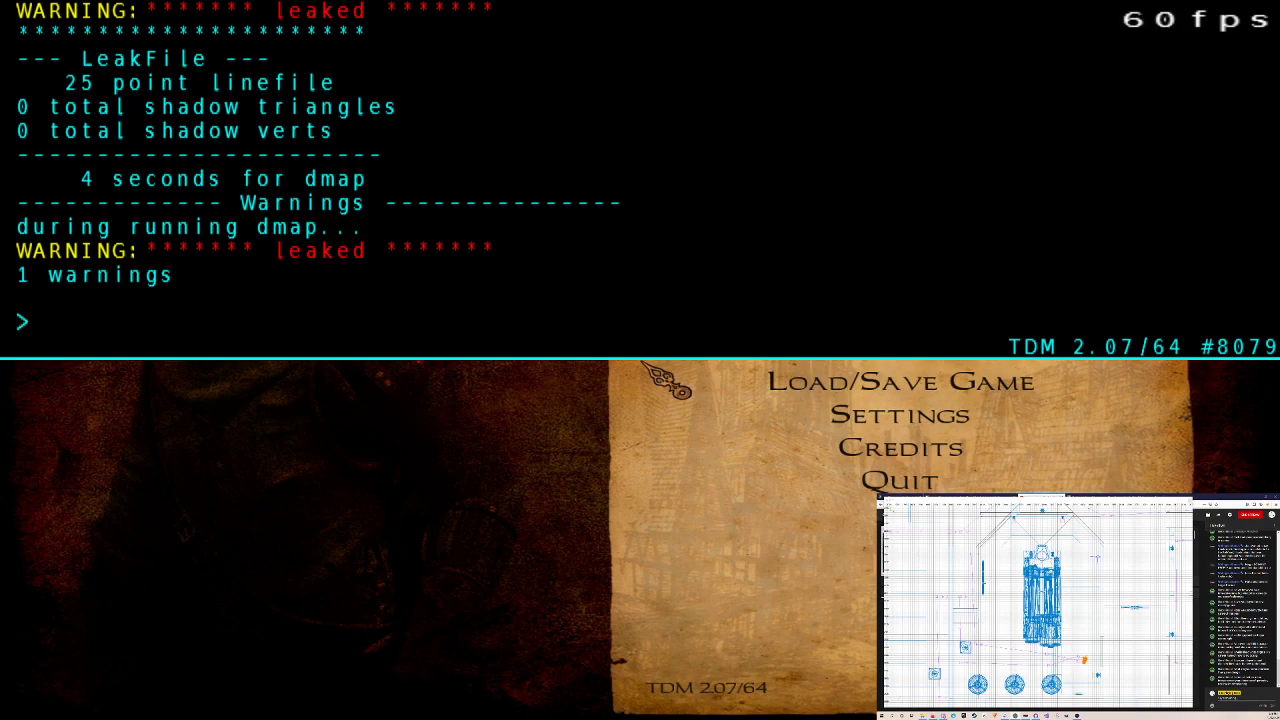
key(grave)
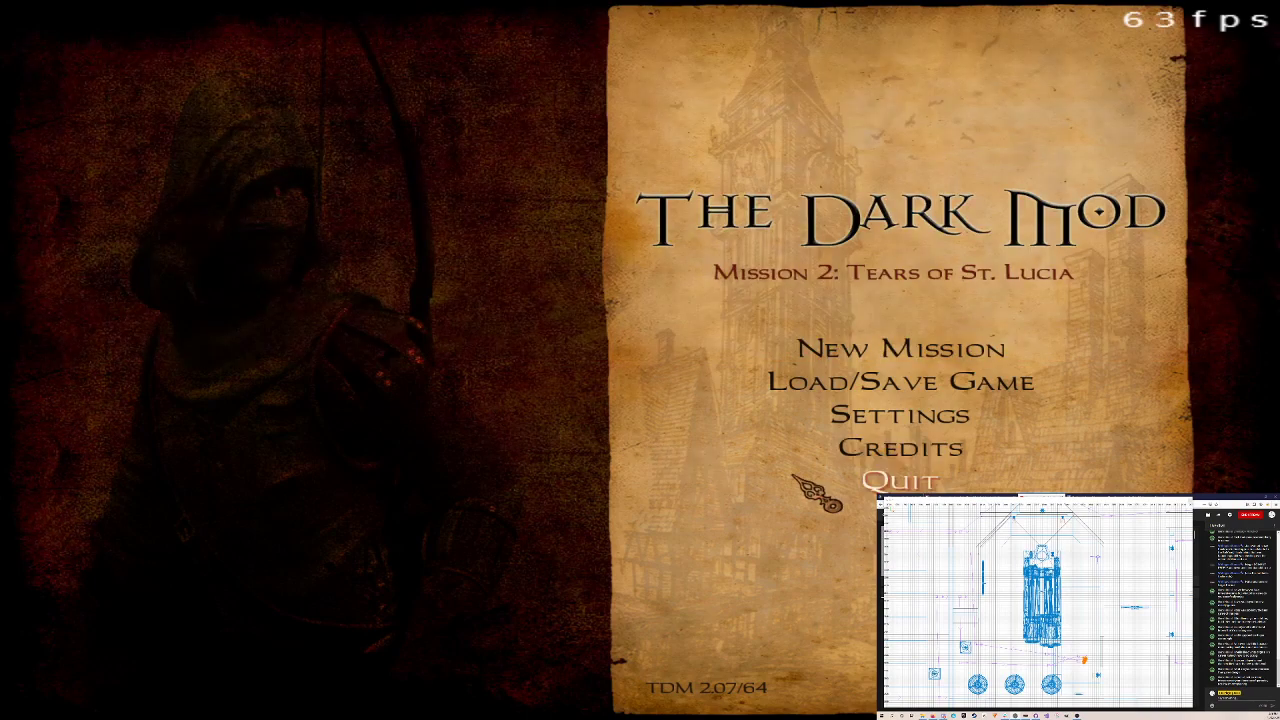
click(848, 482)
click(570, 410)
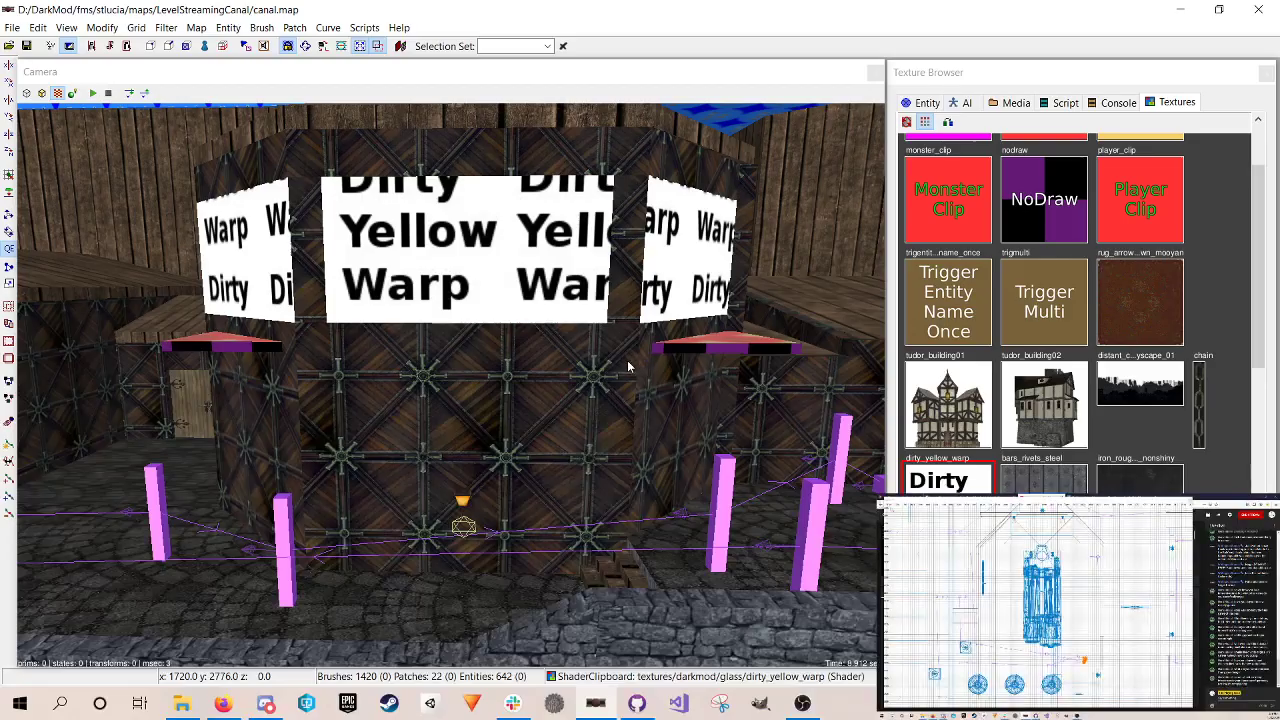
Step: Load the compile's pointfile to show the leak path in the map
right_click(629, 366)
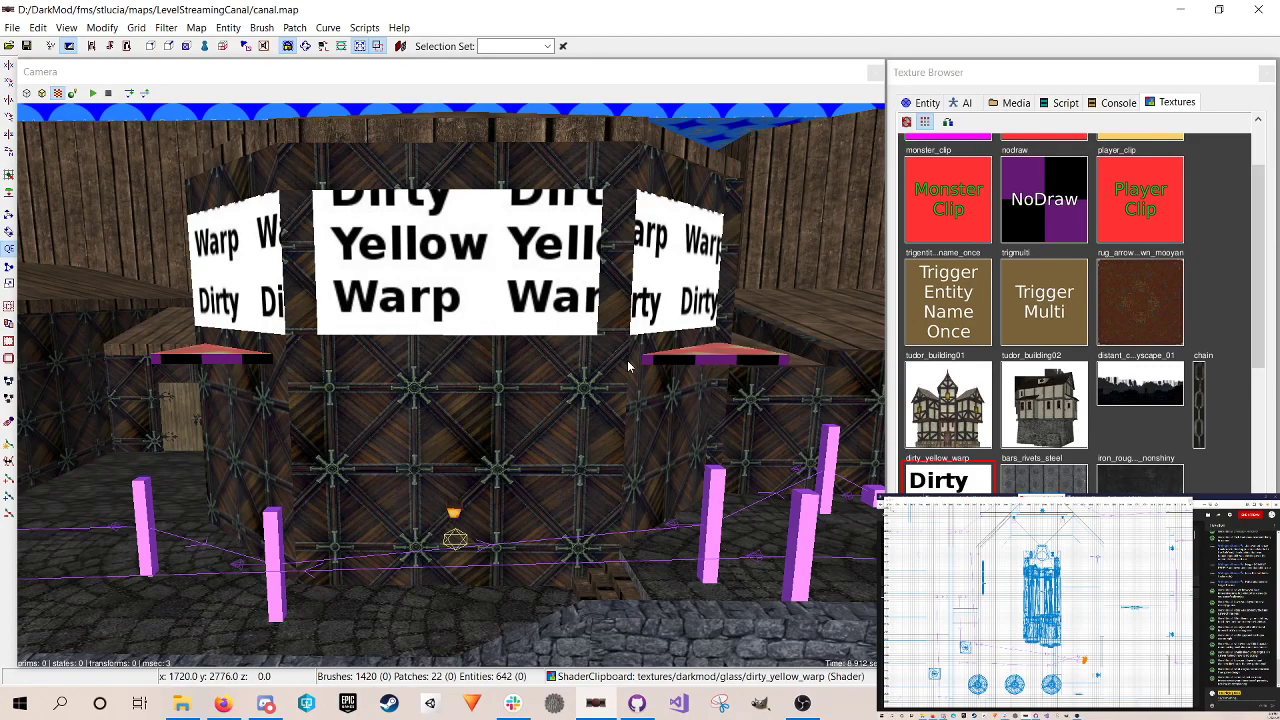
right_click(521, 321)
right_click(520, 321)
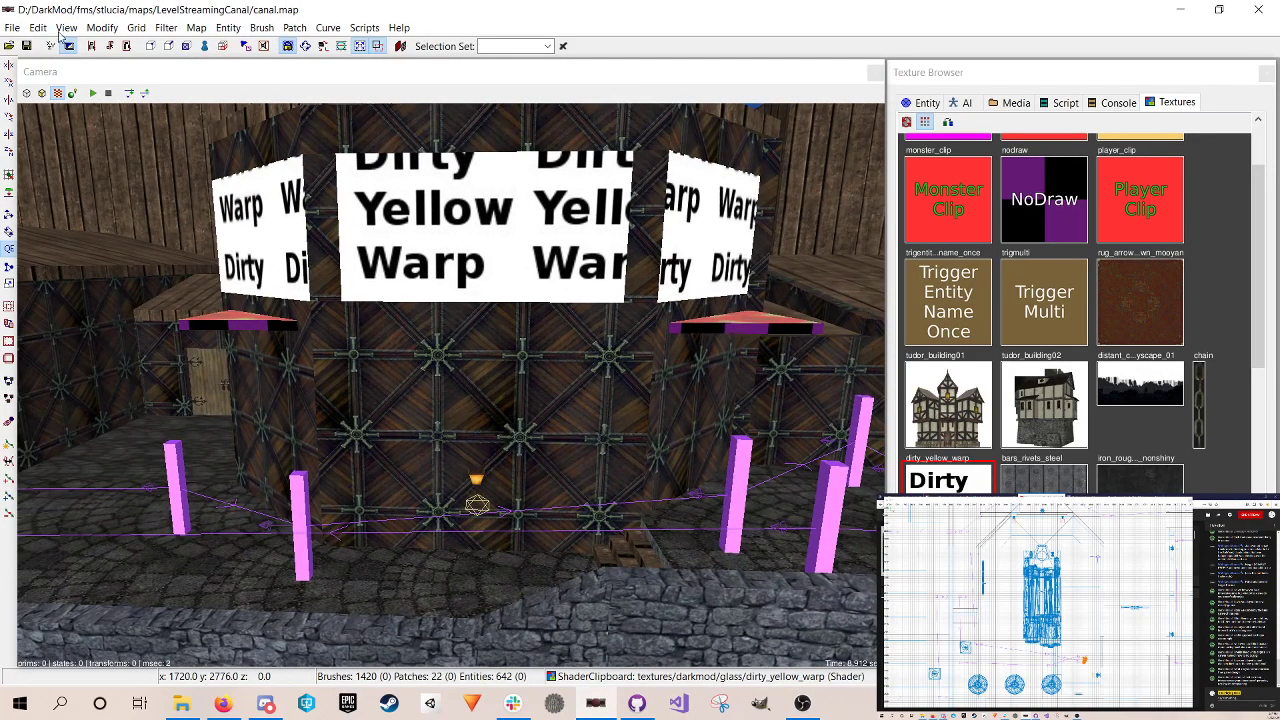
click(12, 27)
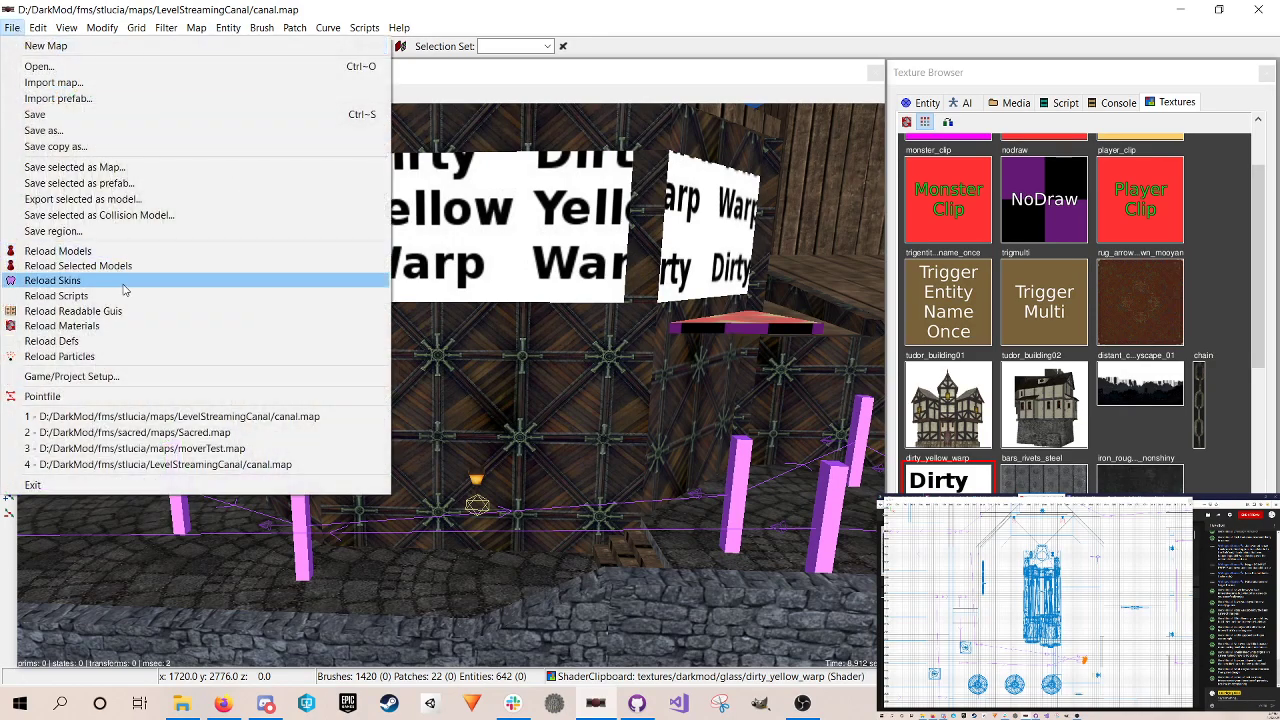
click(143, 398)
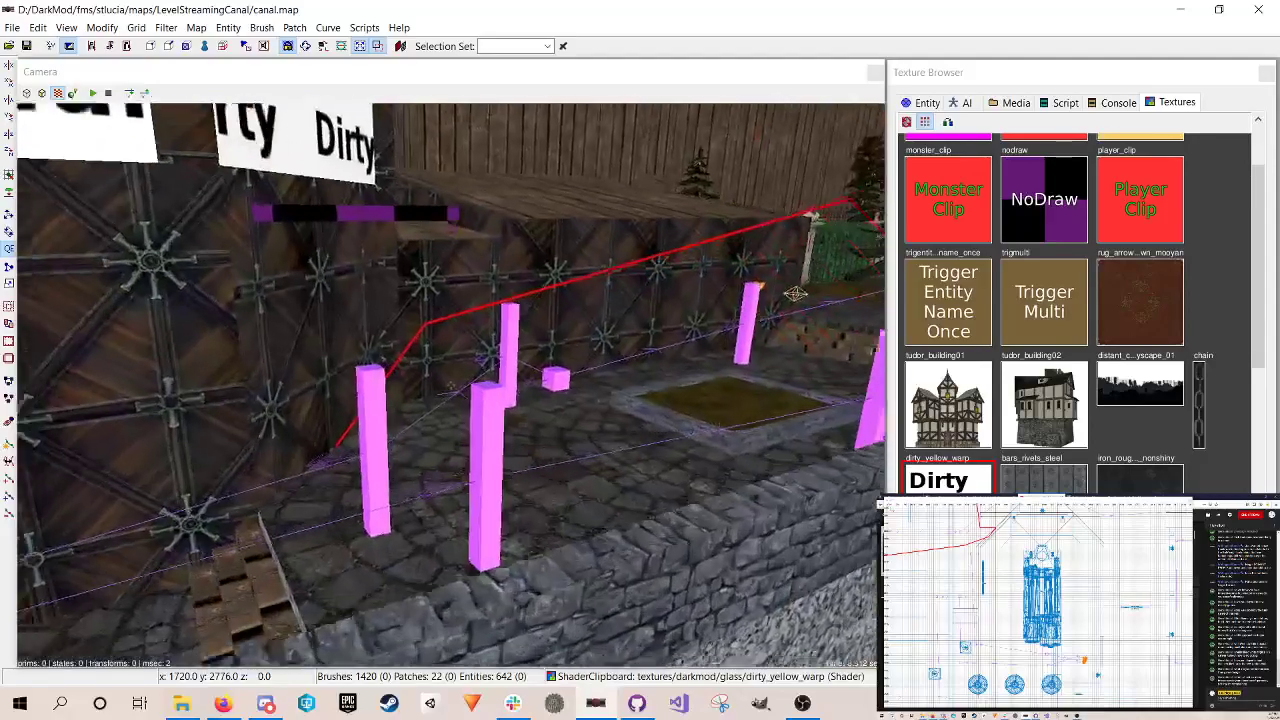
Step: Follow the leak line along the cobblestone ground and inspect where it enters the machine room's wall
key(Up)
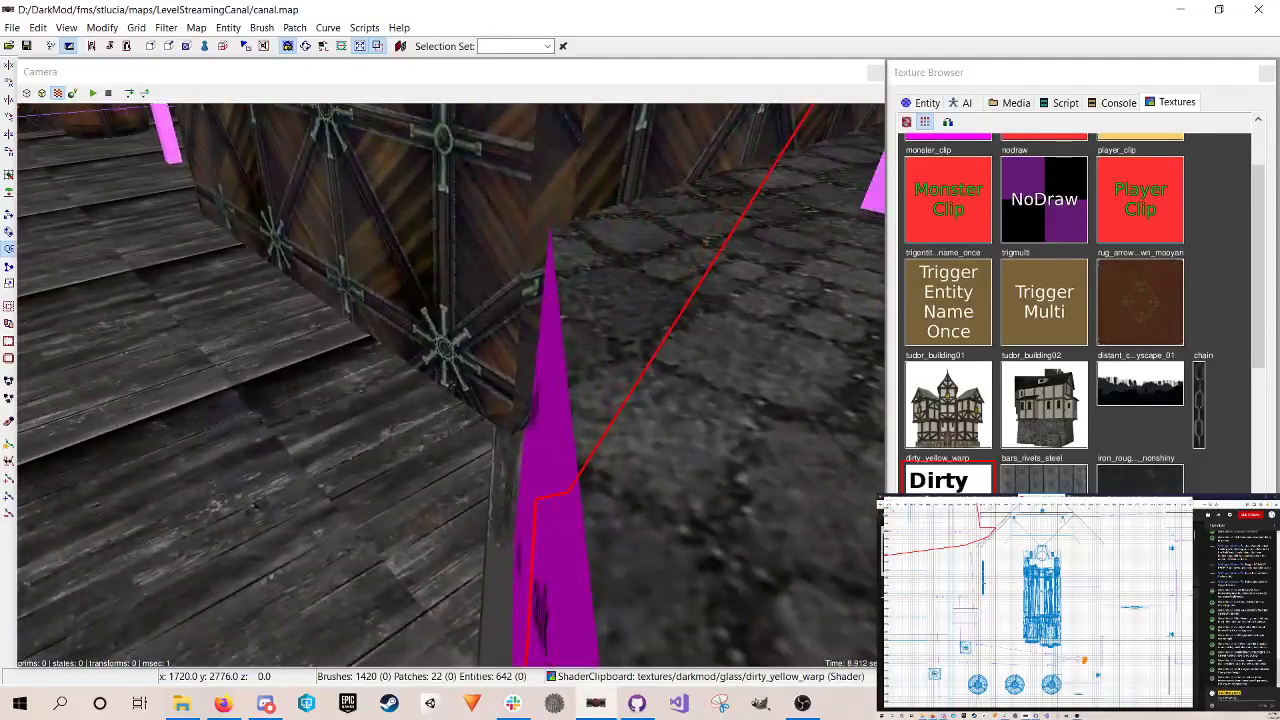
key(Up)
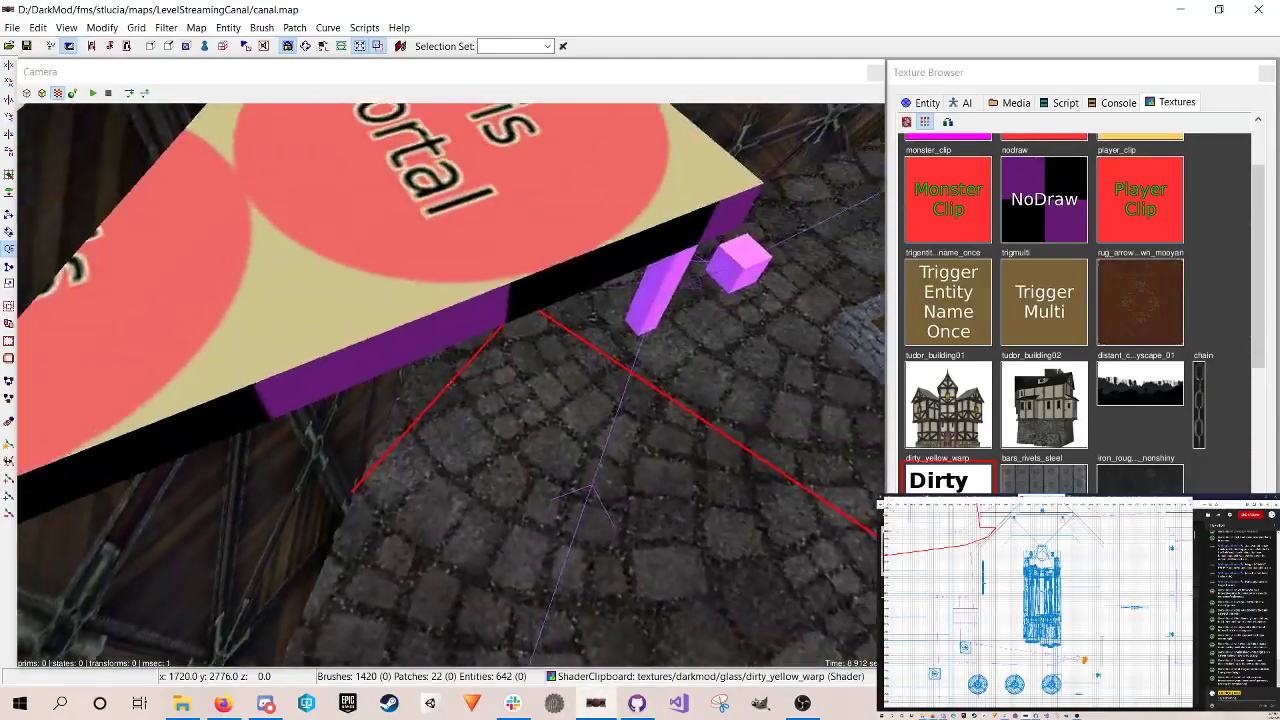
key(Up)
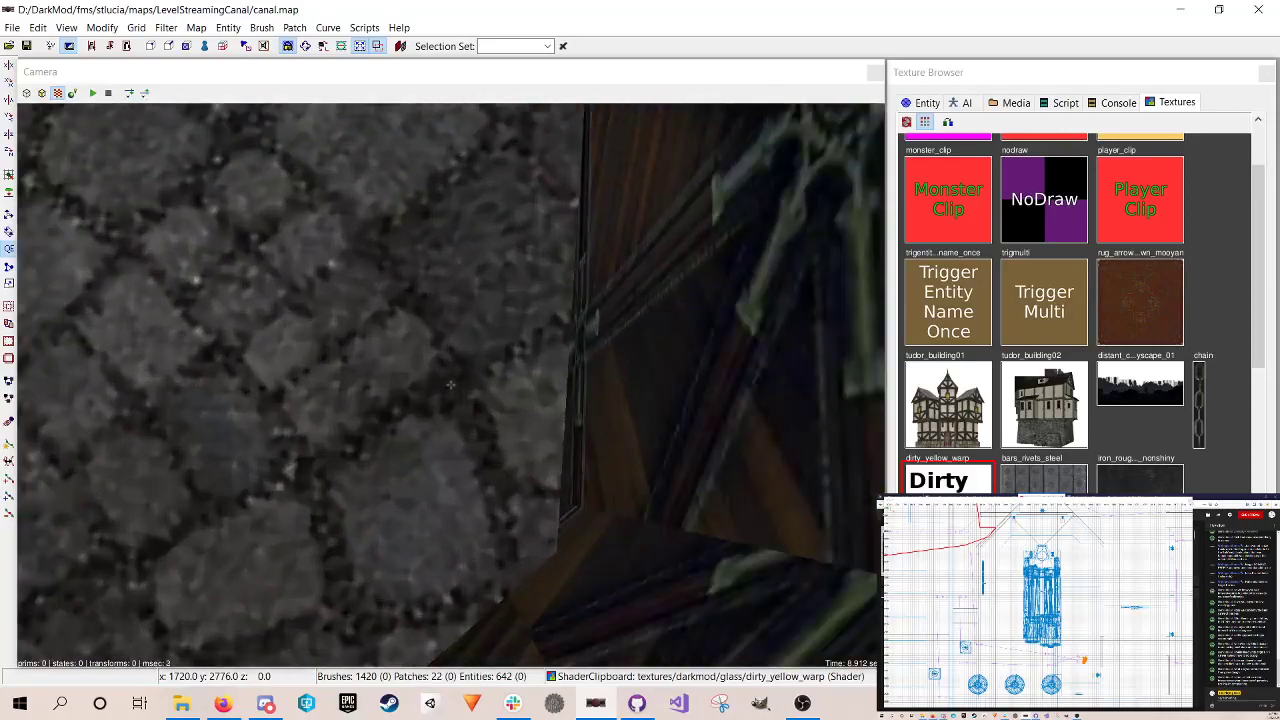
key(Down)
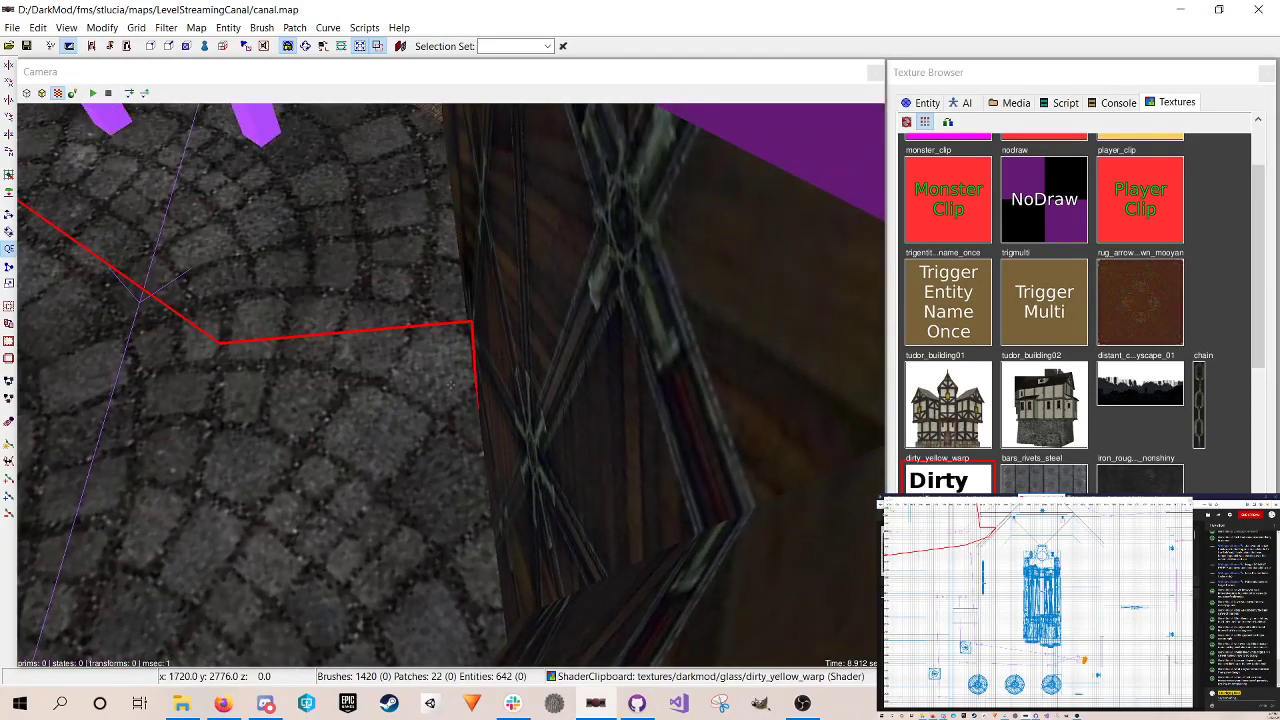
key(Down)
key(Up)
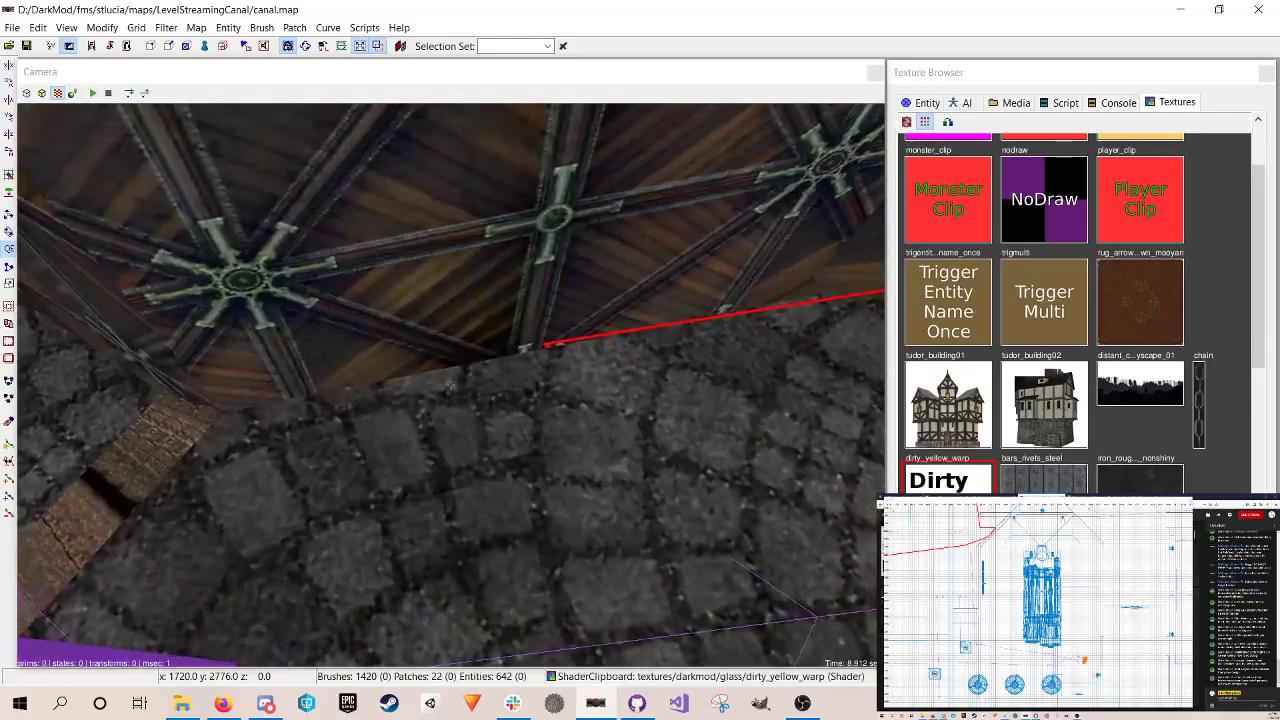
key(Down)
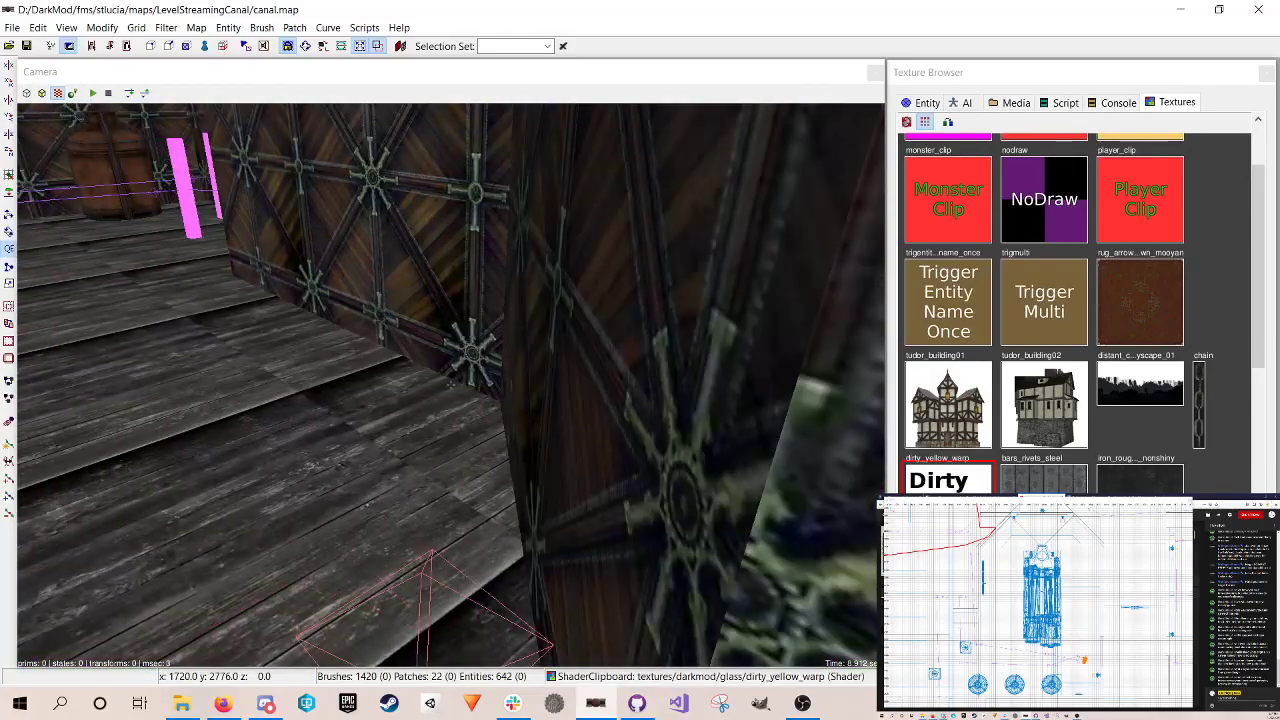
key(Up)
key(Down)
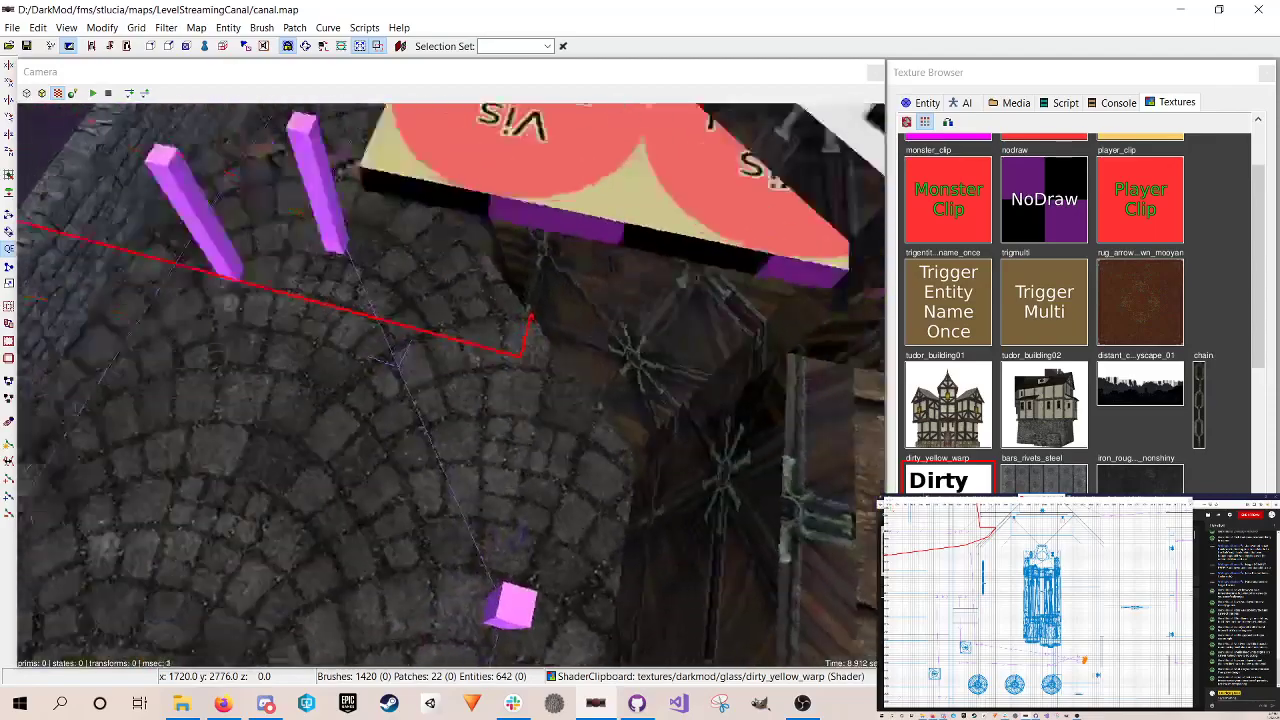
key(Up)
Step: Extend the diagonal edge of the triangular cobblestone floor brush under the machine room's wall, where the leak line passes through
right_click(267, 398)
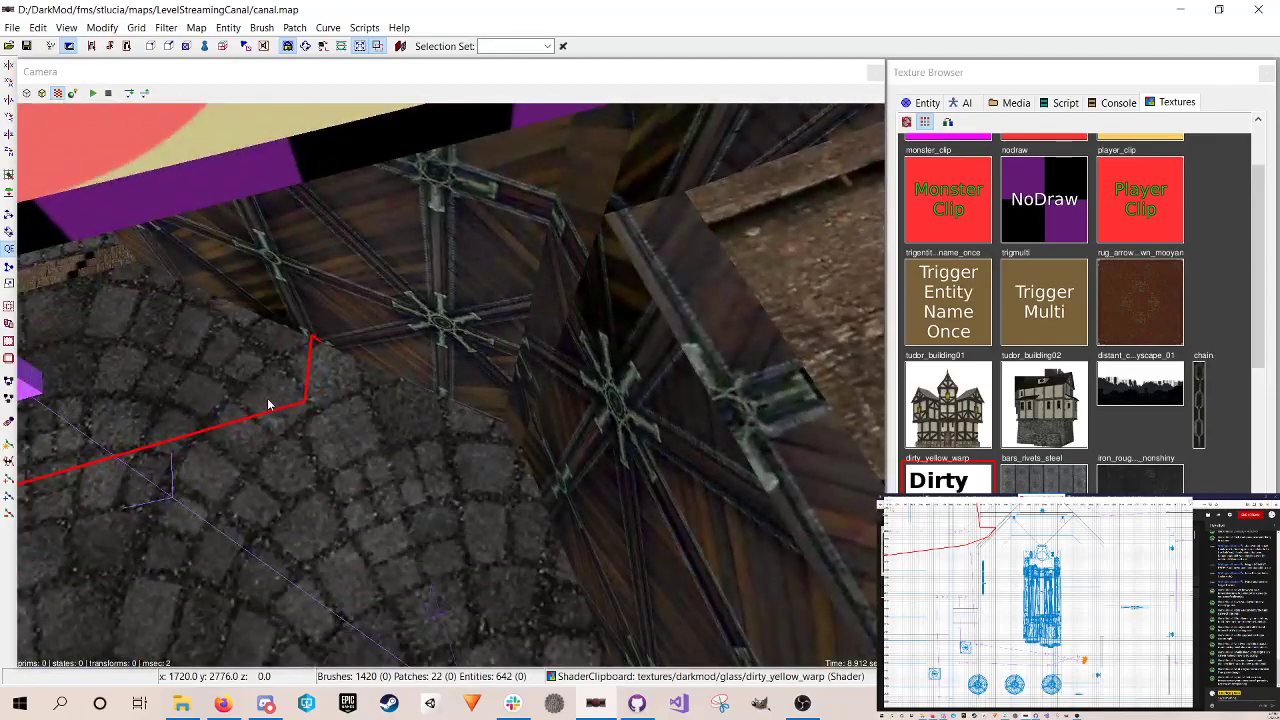
shift+click(428, 432)
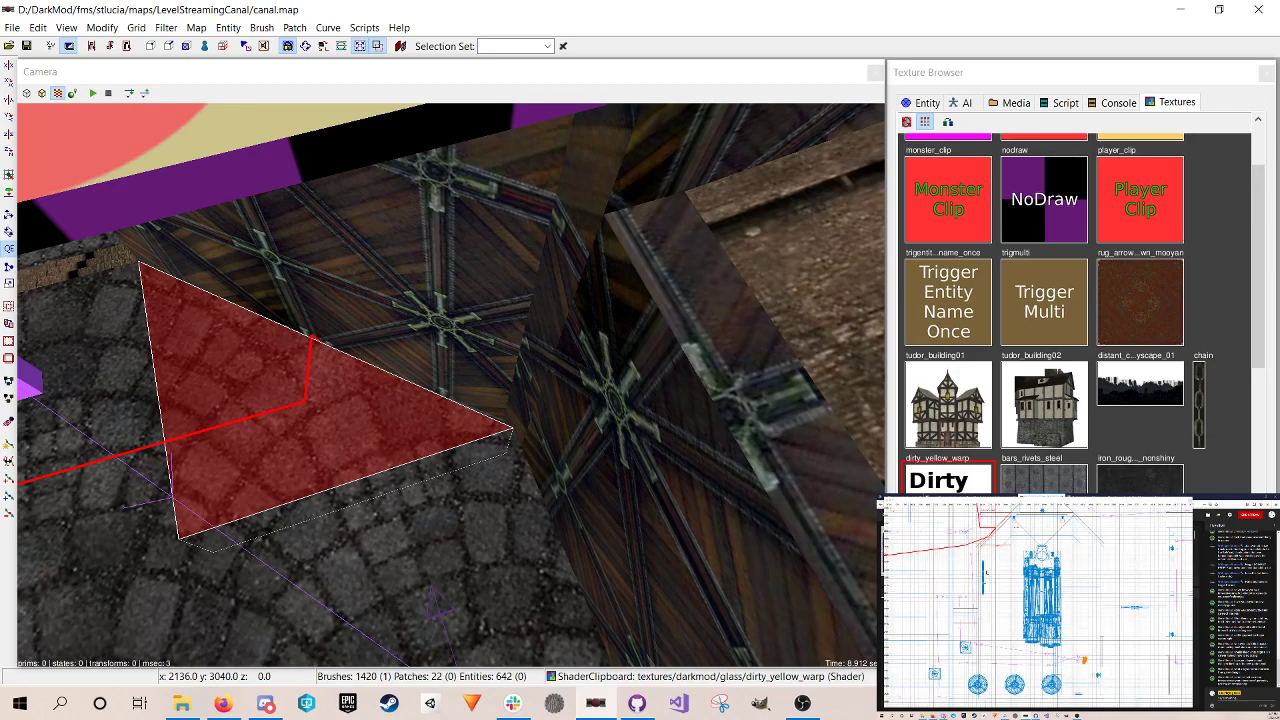
scroll(995, 533, up, 3)
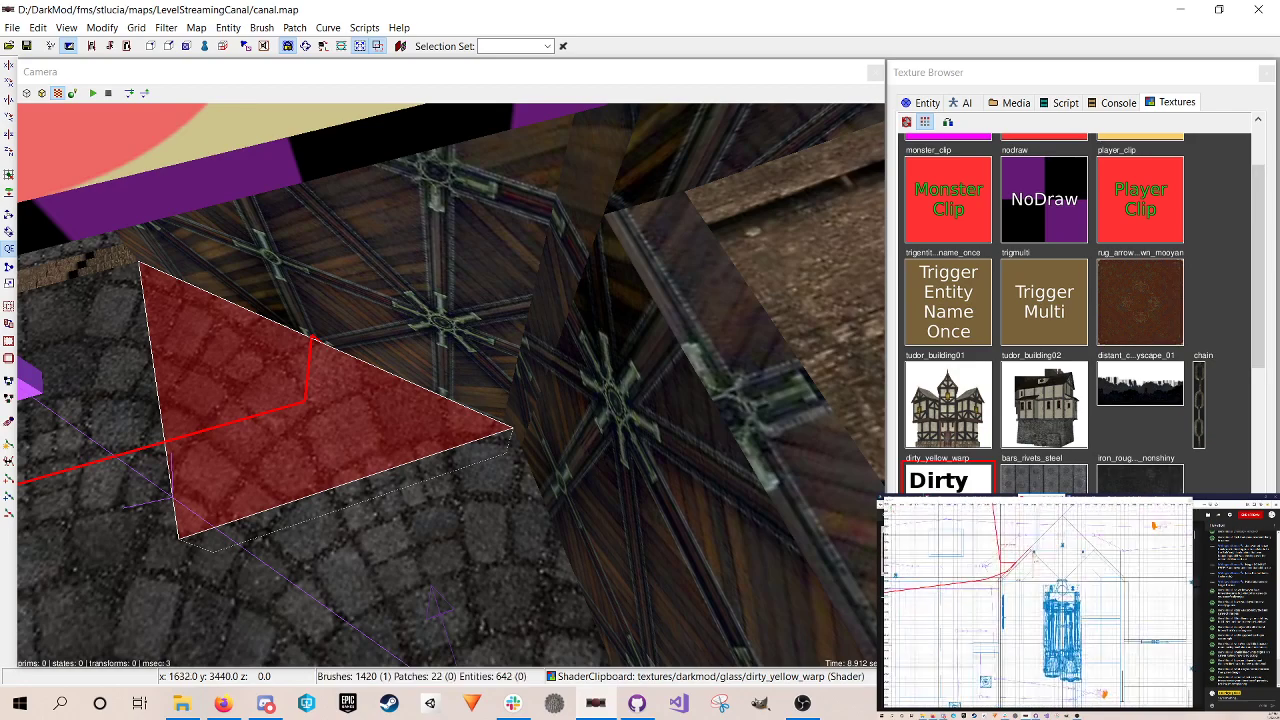
right_drag(931, 540, 989, 571)
scroll(982, 575, up, 4)
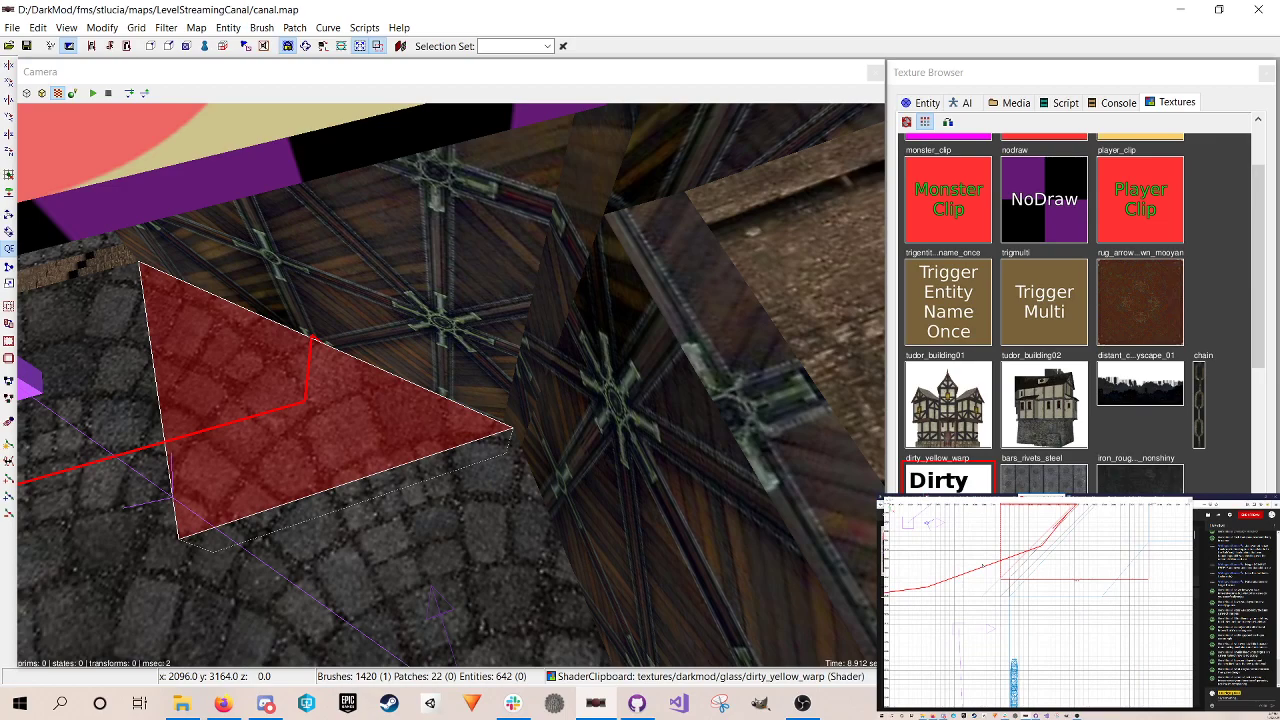
key(w)
key(Delete)
key(ctrl+z)
key(q)
right_drag(1018, 561, 1003, 575)
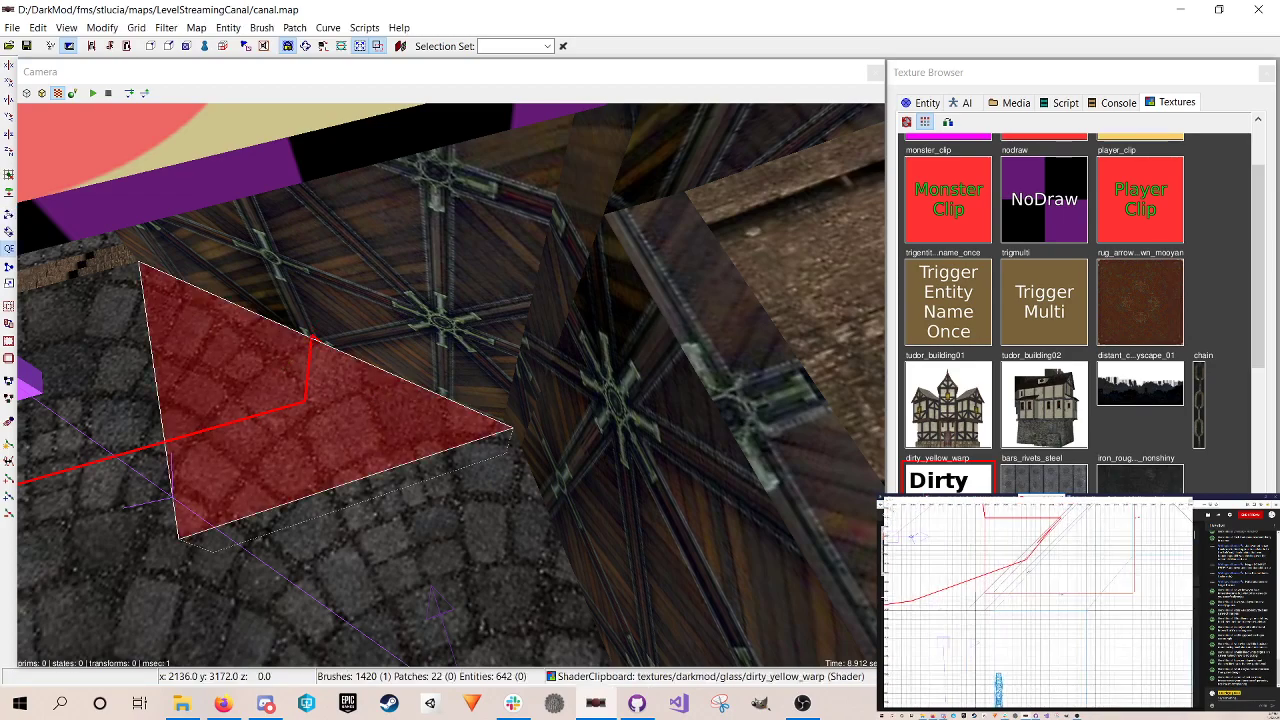
drag(1039, 569, 1041, 571)
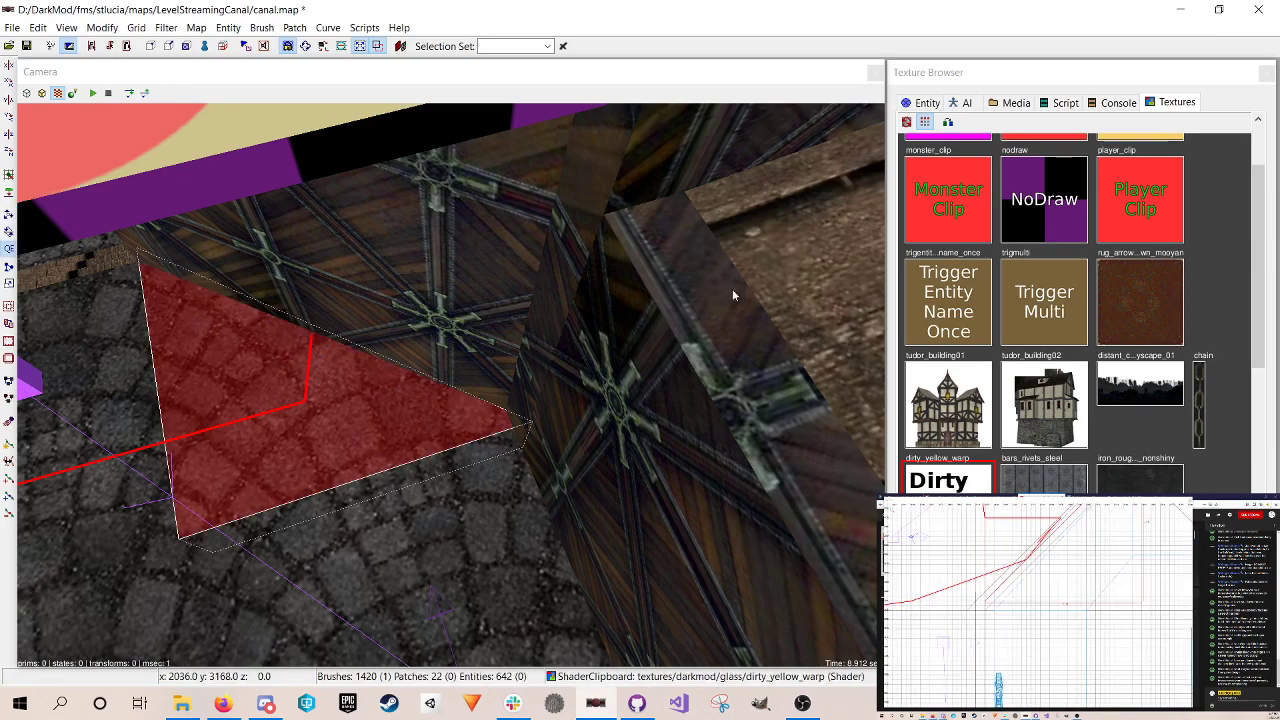
Step: Inspect the extended floor brush from inside and outside the wall to check how its edge overlaps the wall's base
key(Up)
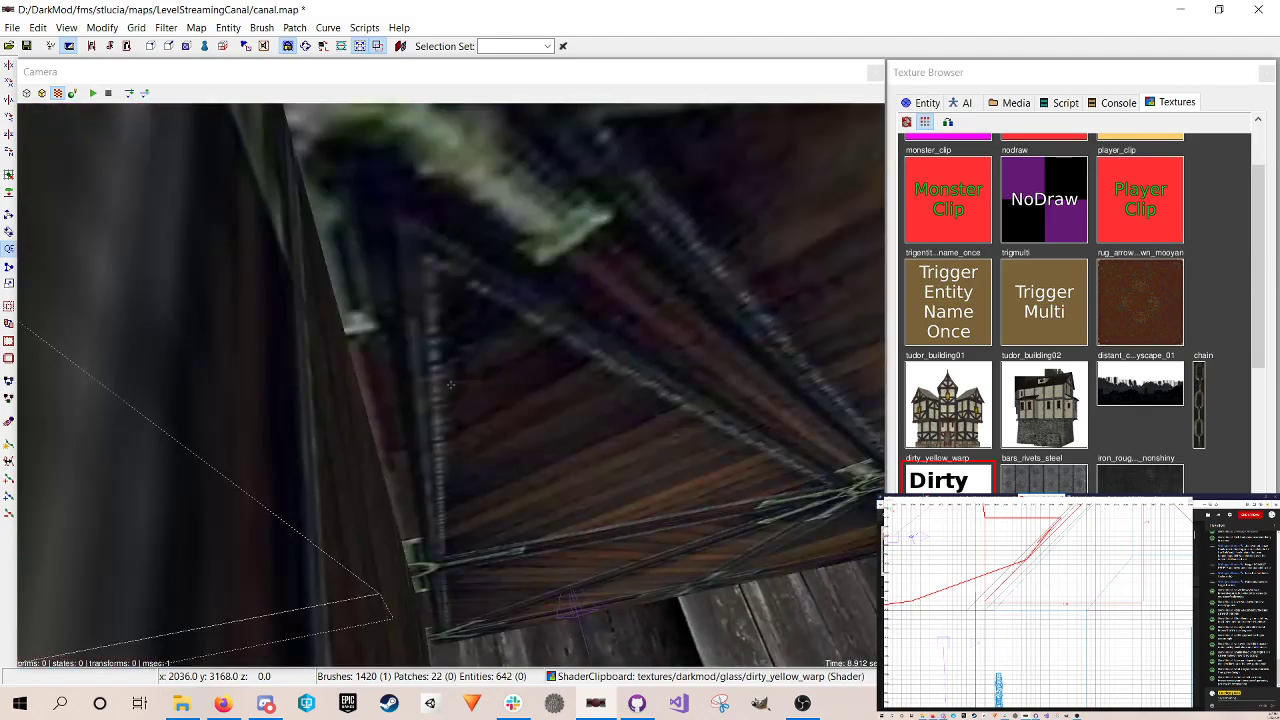
key(Up)
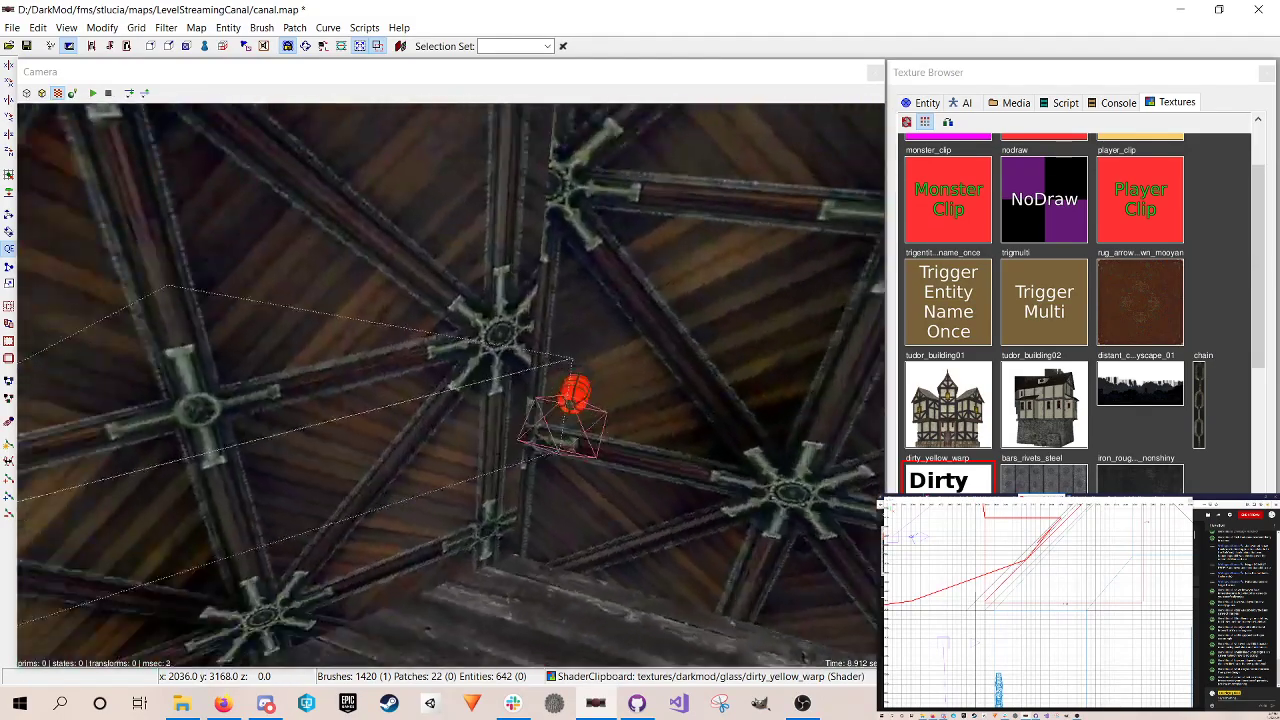
key(Up)
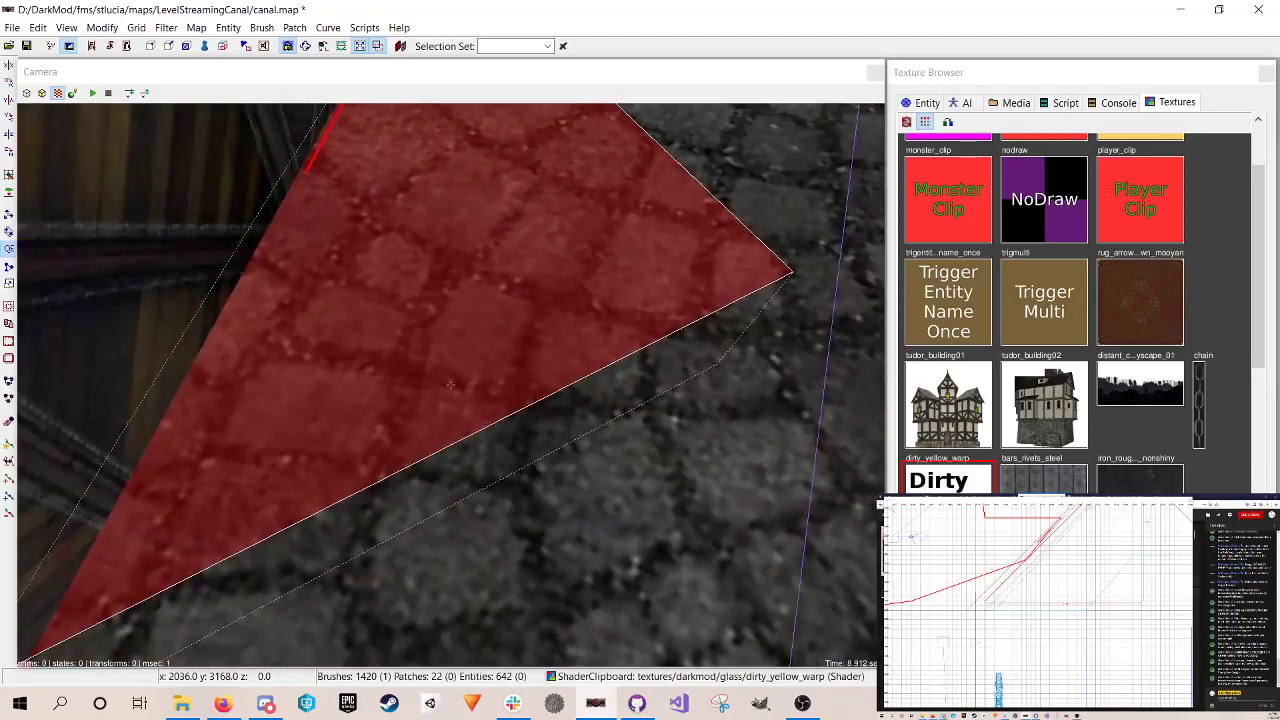
key(Up)
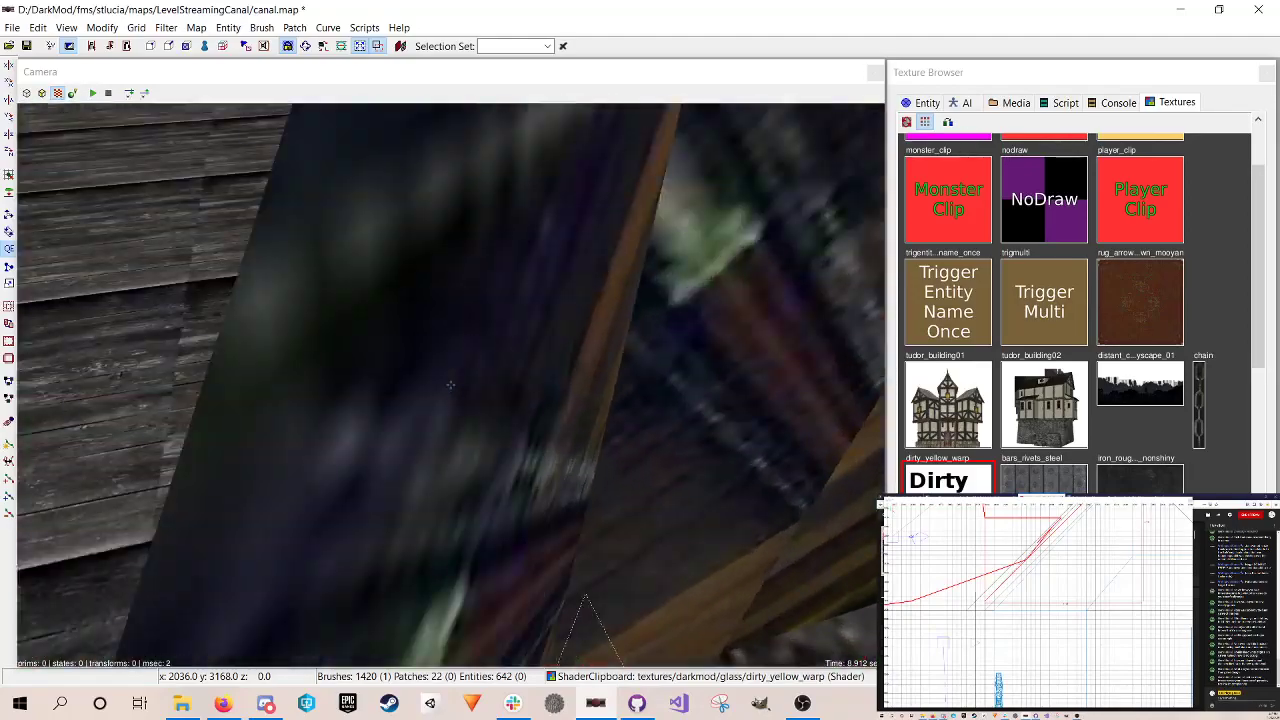
key(Up)
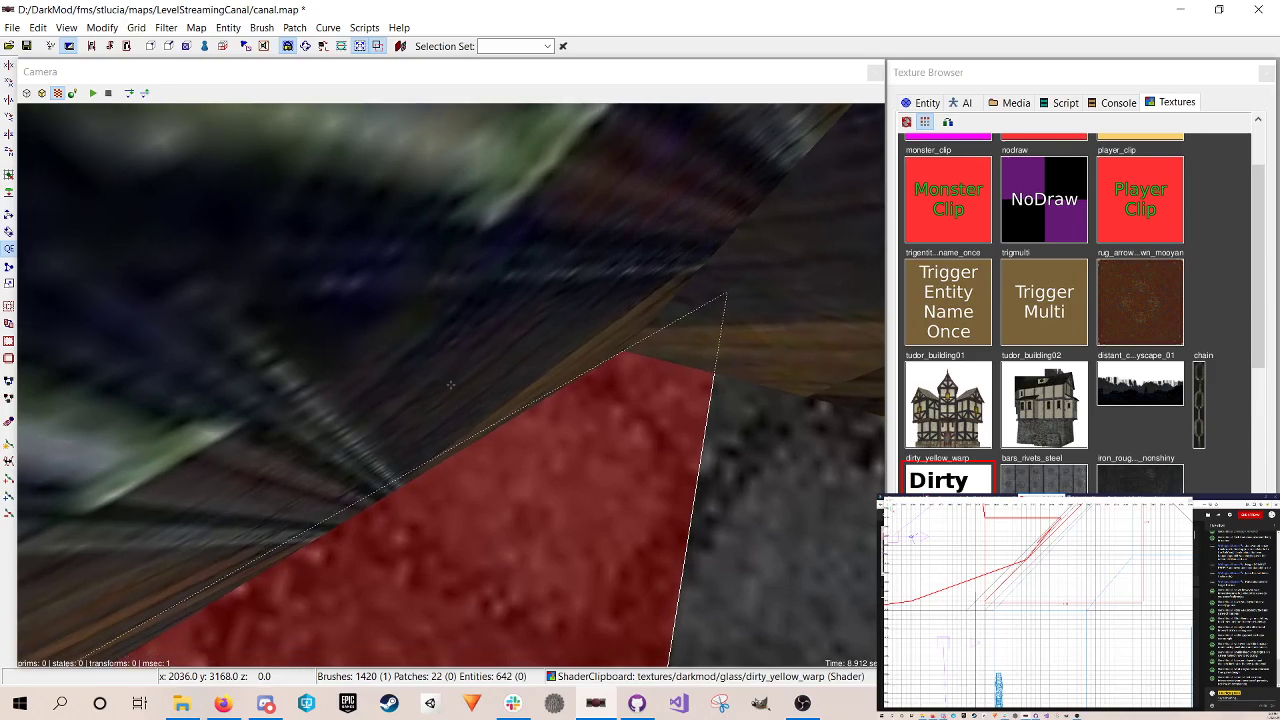
key(Up)
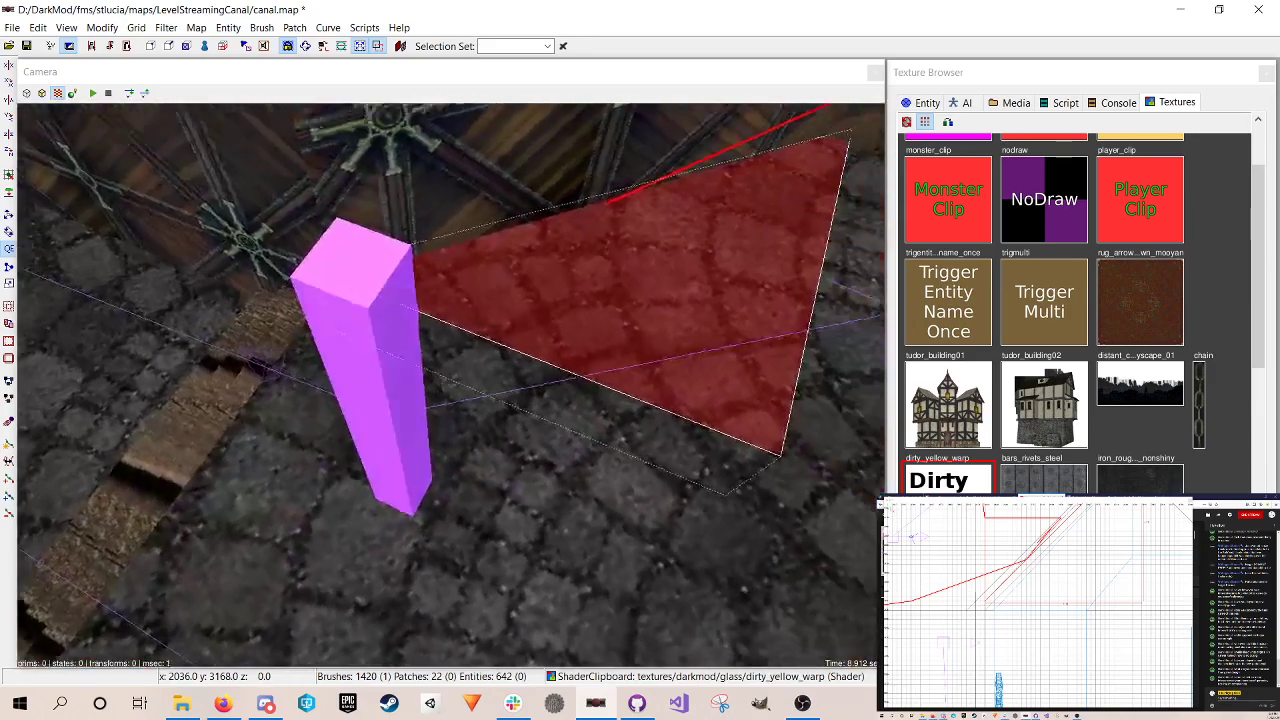
right_click(471, 328)
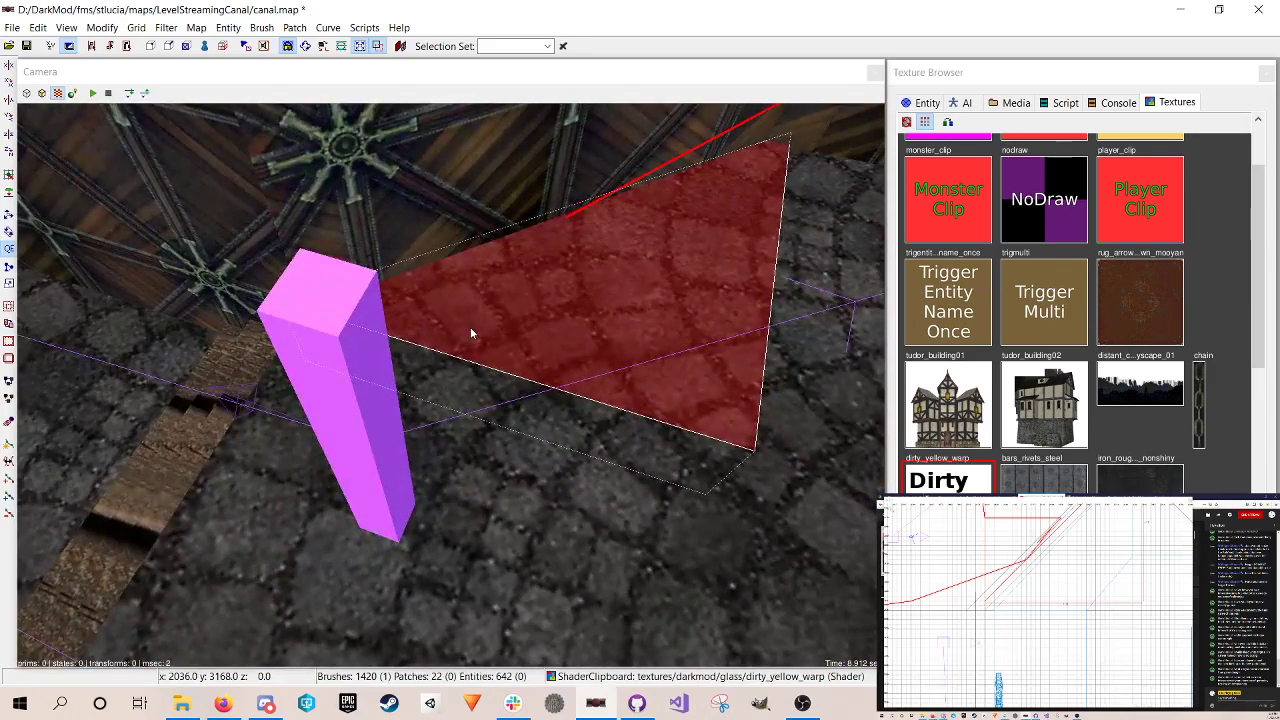
Step: Deselect the floor brush, save the map and hide the leak line
key(Escape)
key(ctrl+s)
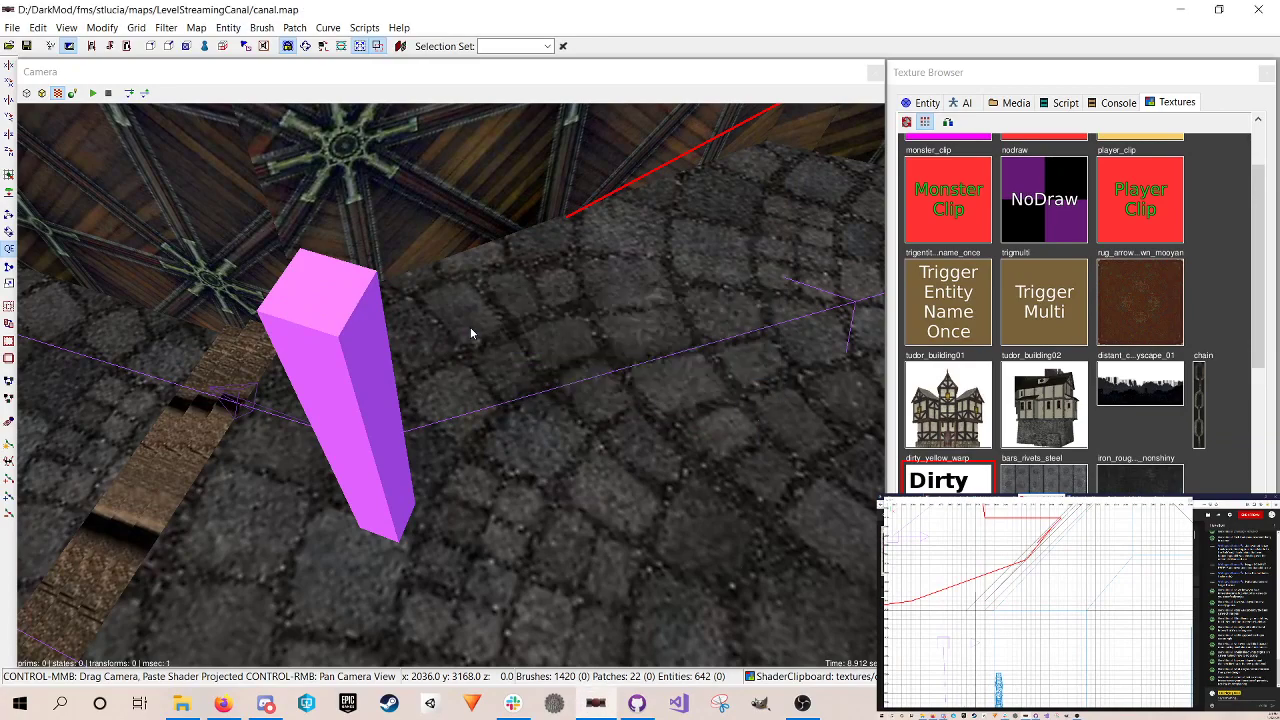
scroll(467, 315, down, 3)
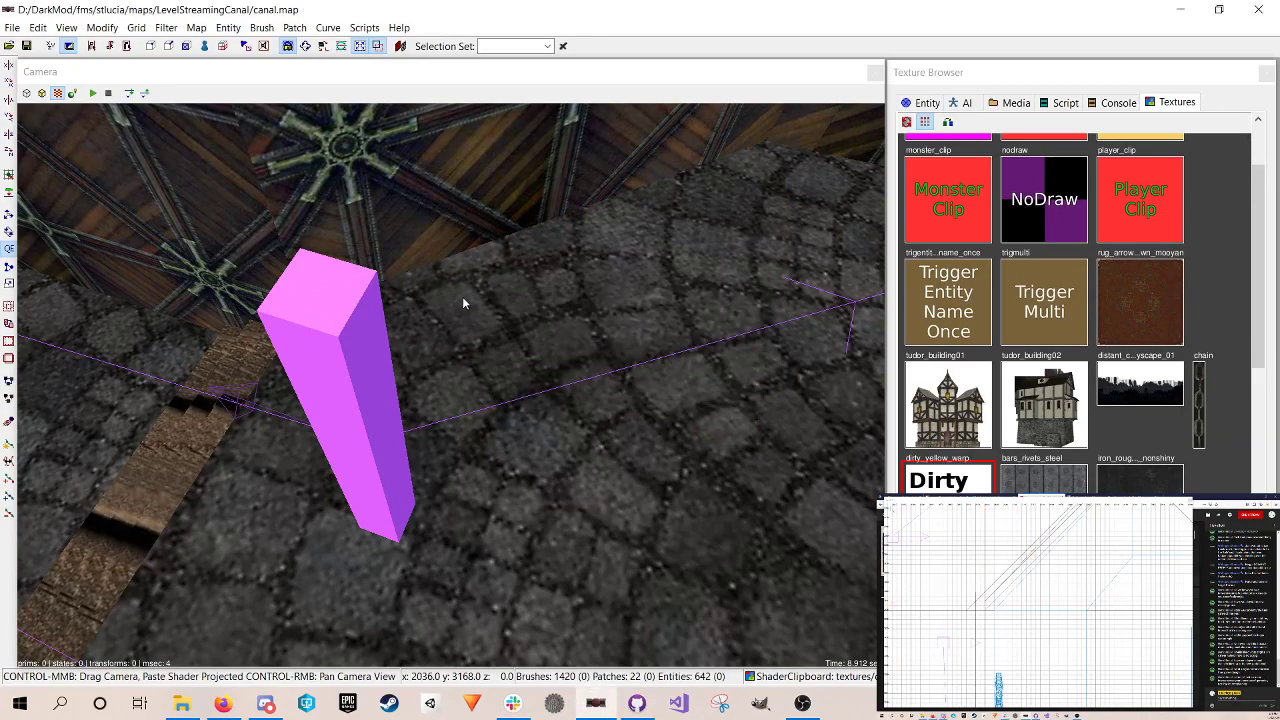
Step: Examine the machine room's exterior around the angled windows and the visportal corners protruding below them
right_click(463, 299)
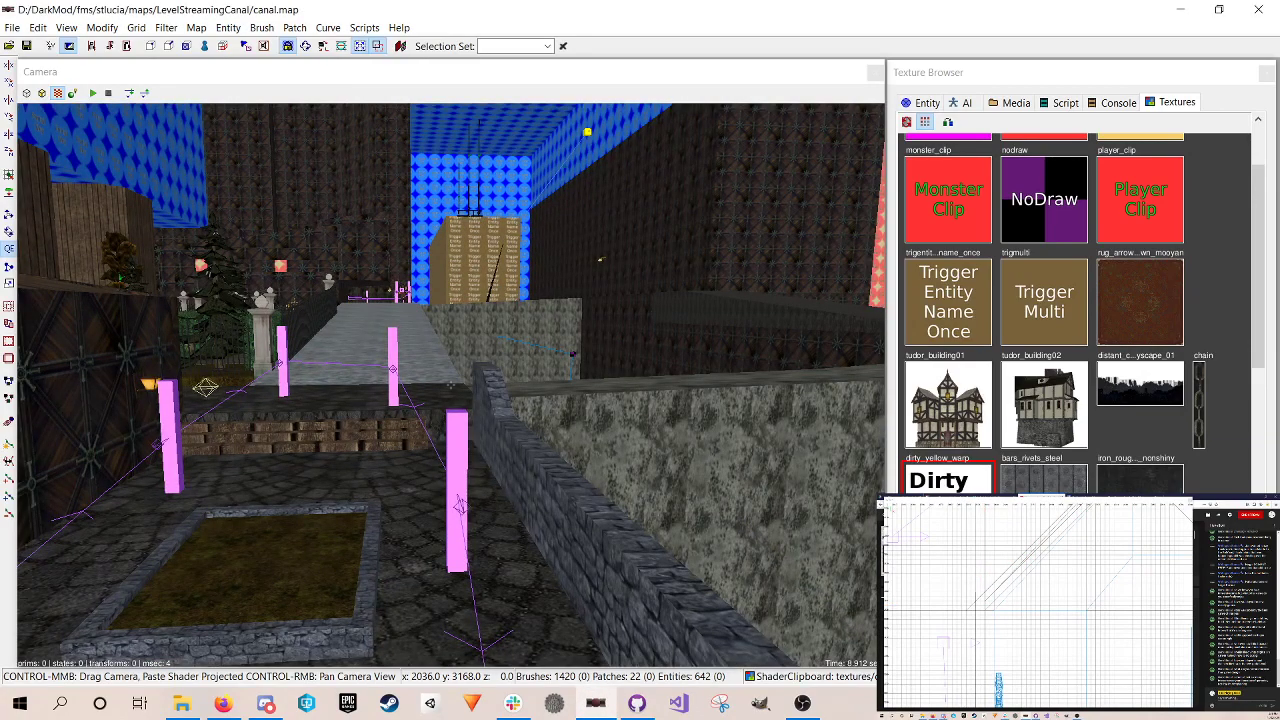
key(Up)
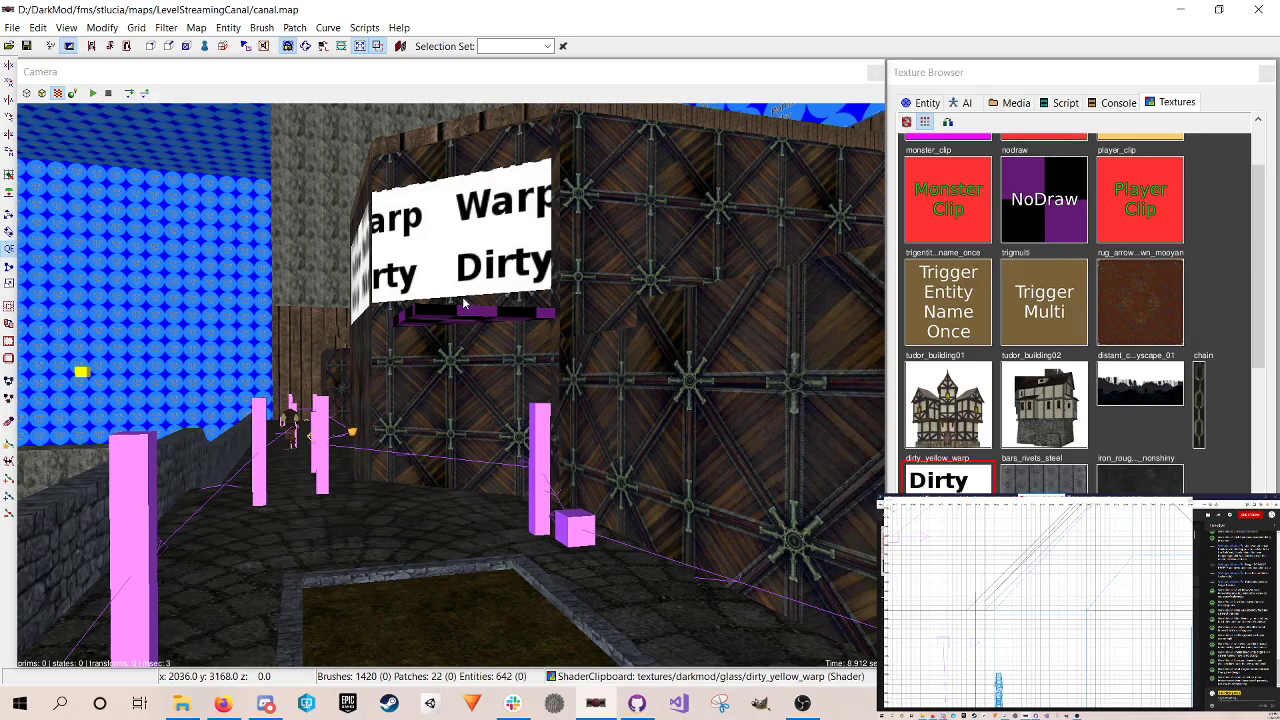
key(Up)
key(Down)
key(Down)
key(Up)
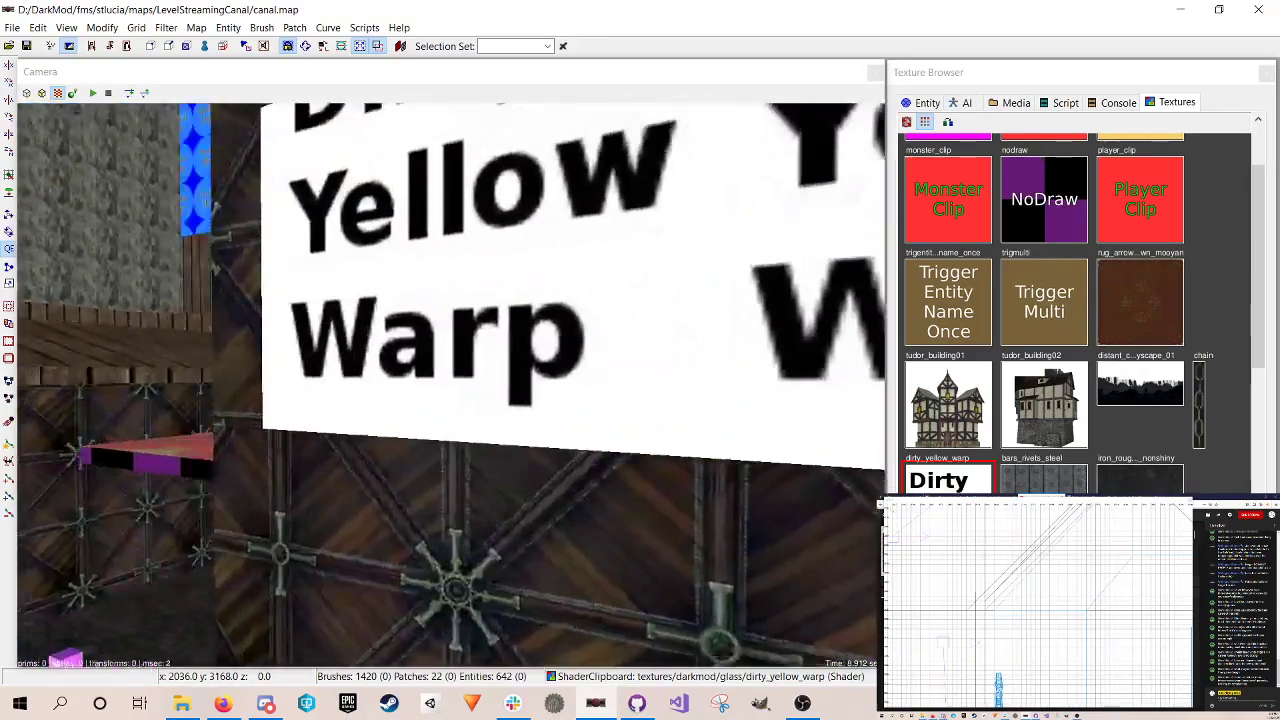
key(Down)
key(Down)
key(Up)
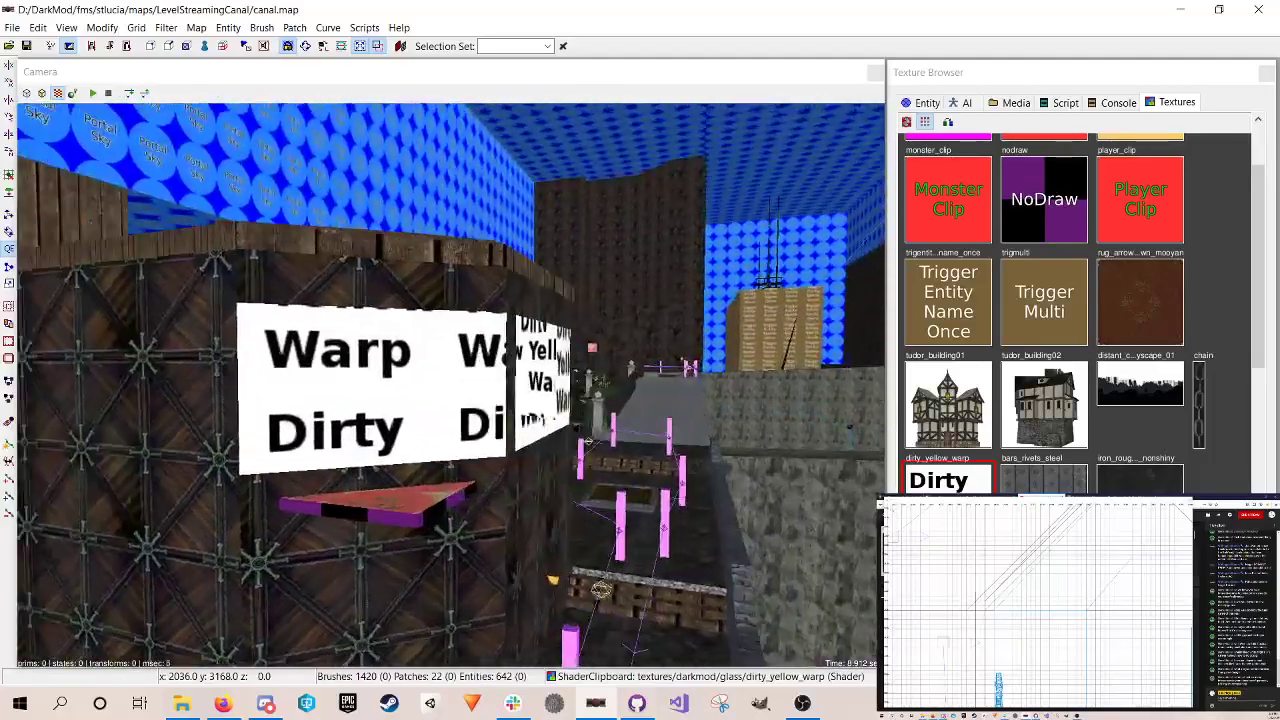
key(Up)
key(Down)
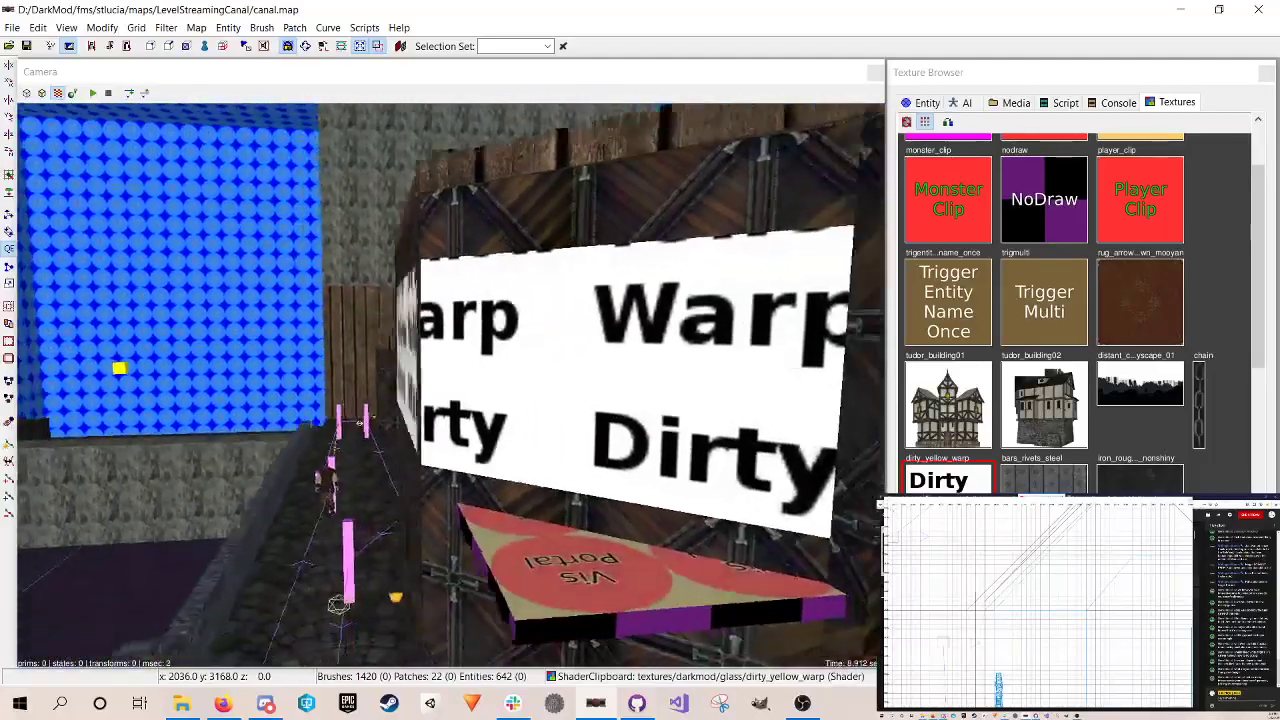
key(Down)
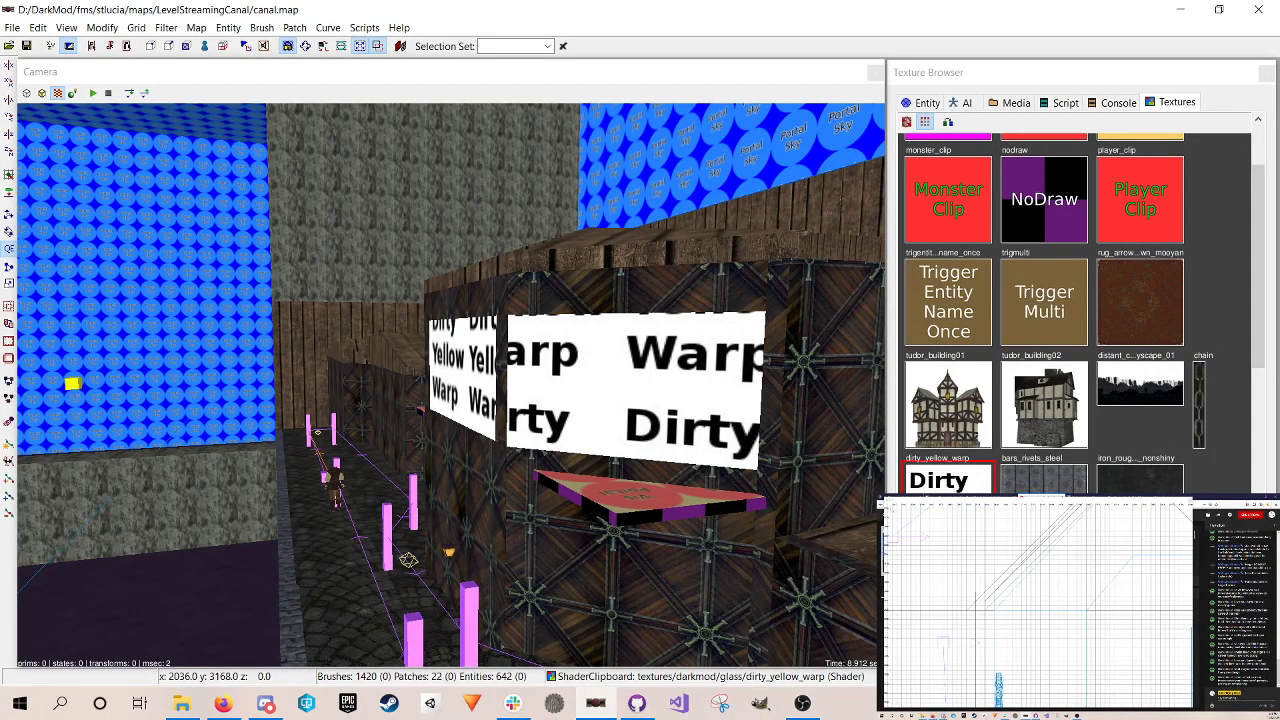
key(Up)
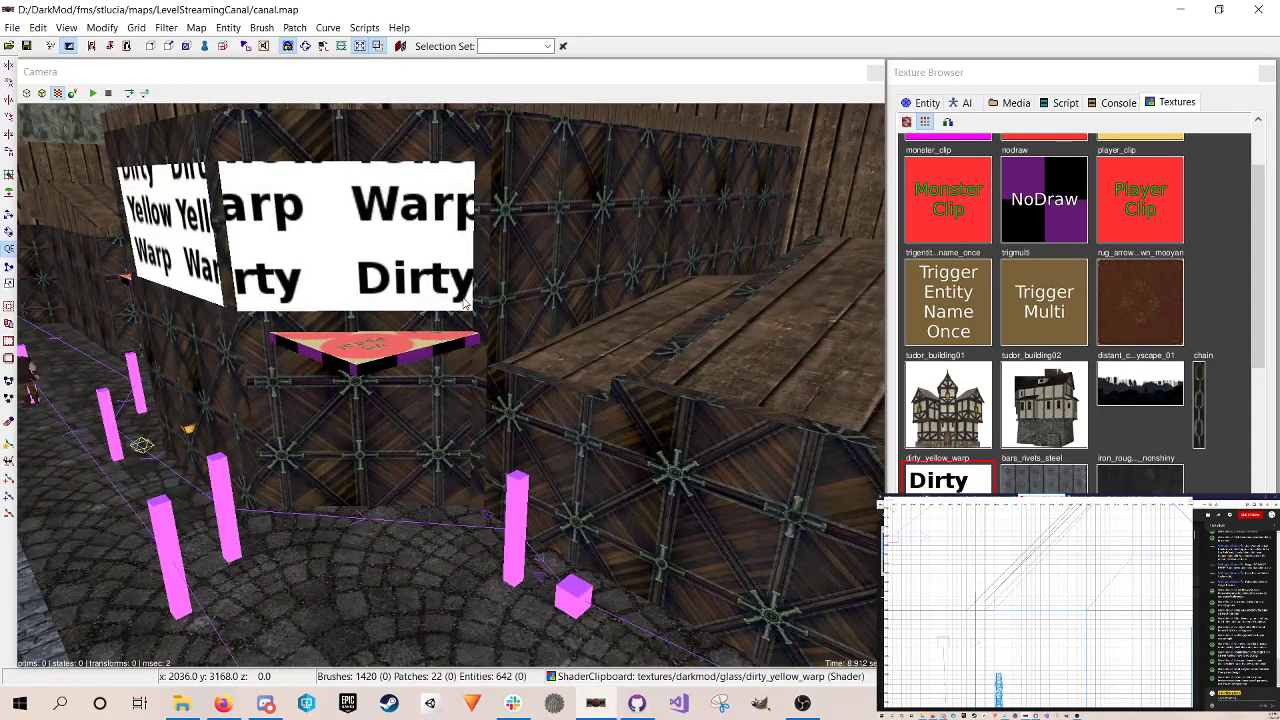
Step: Switch to The Dark Mod and recompile the map with the console command dmap levelstreamingcanal/canal
click(552, 703)
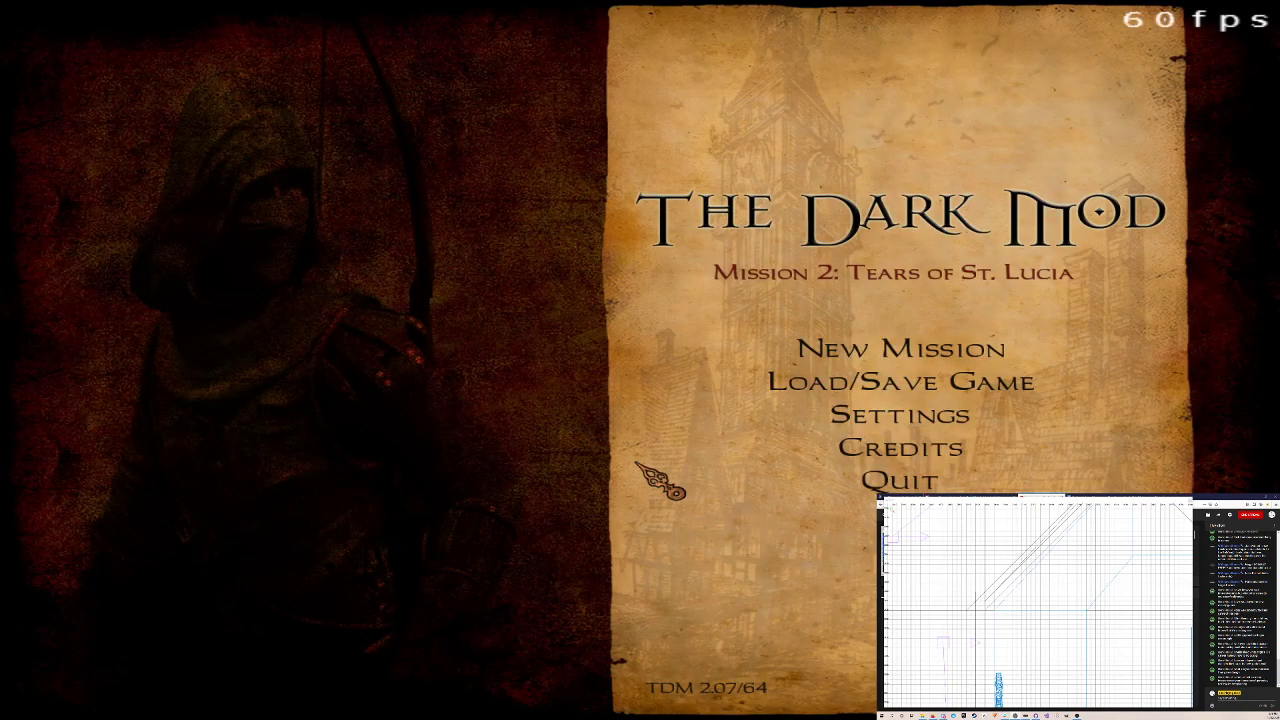
key(grave)
key(Up)
key(Up)
key(Down)
key(Return)
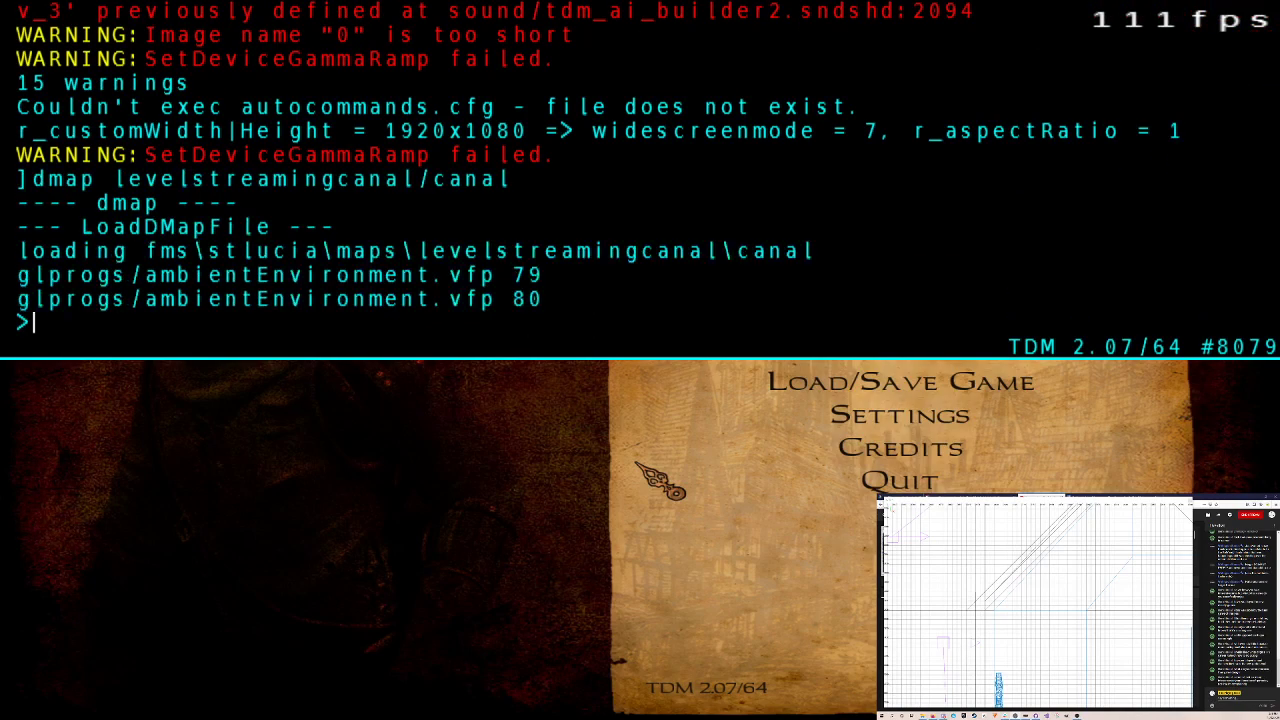
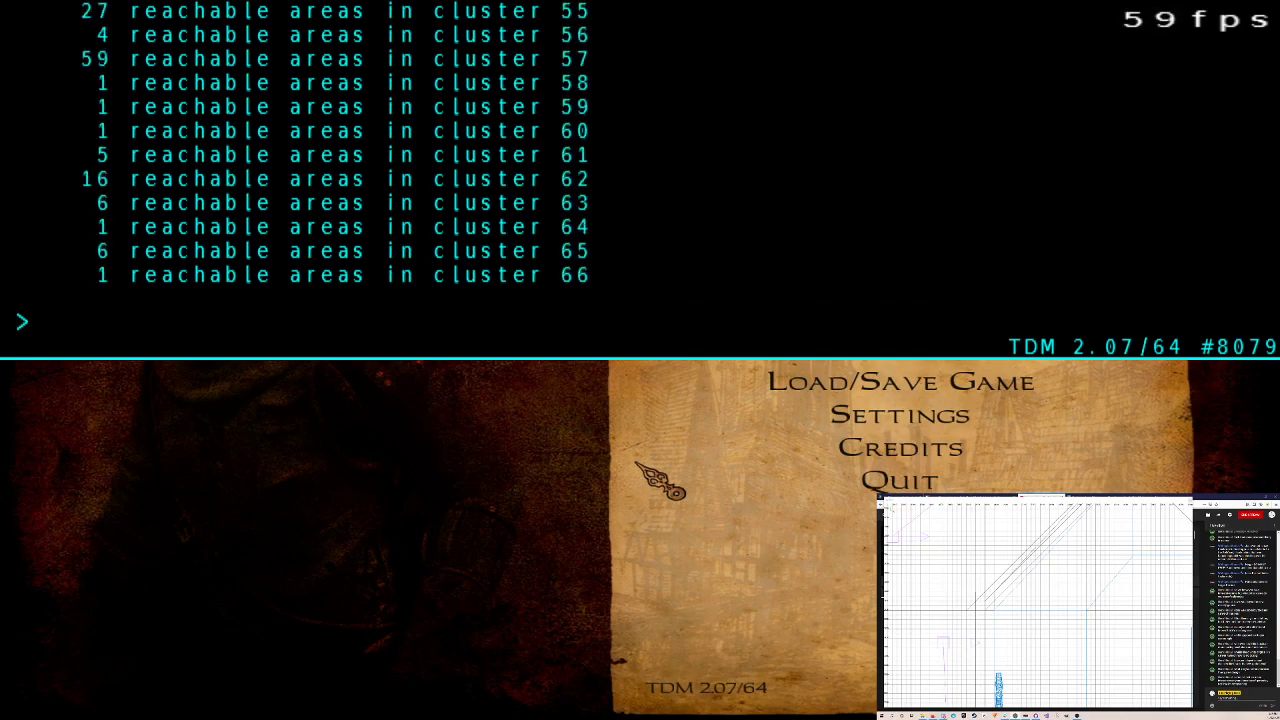
Step: Load the compiled canal map from the console and start the mission
key(Up)
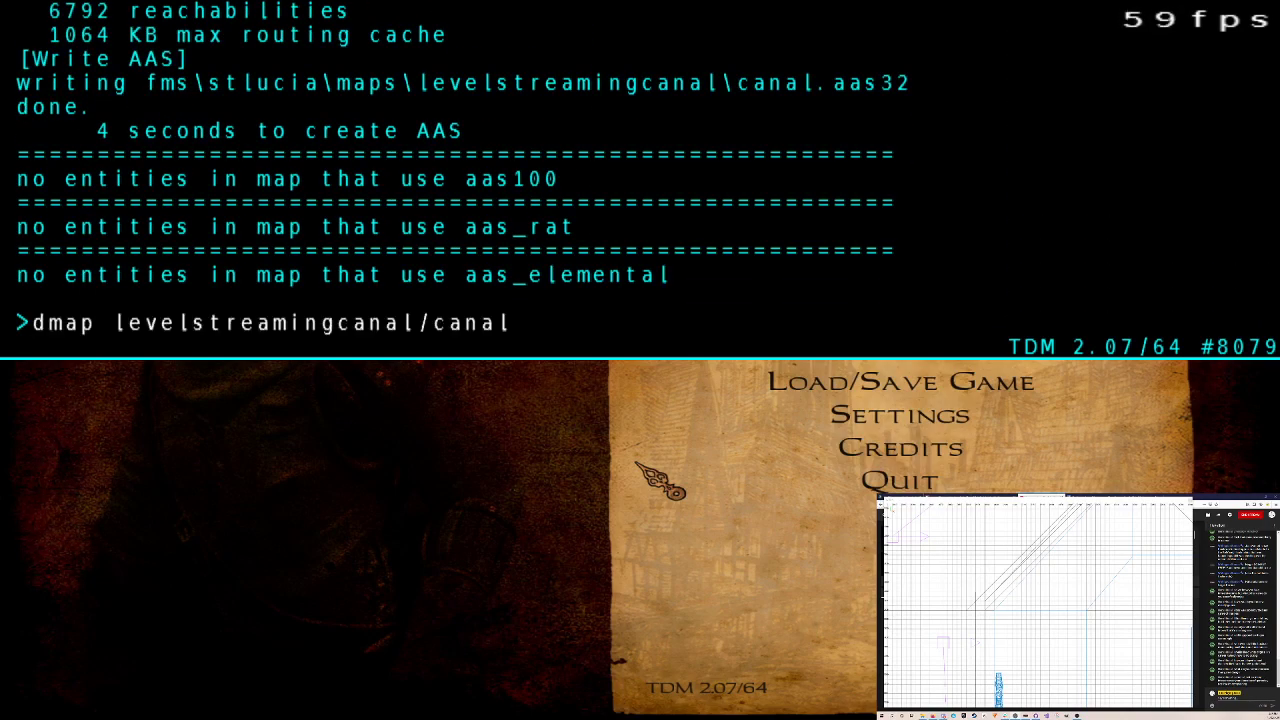
key(ctrl+alt+grave)
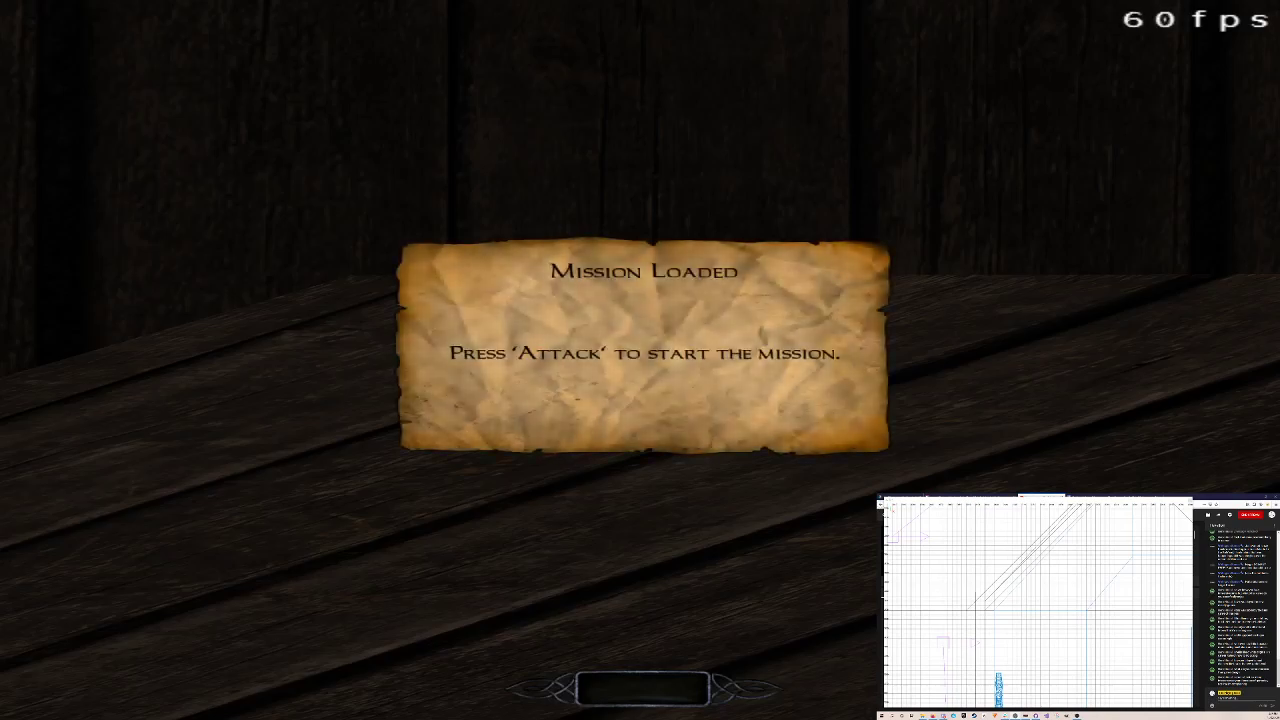
click(640, 360)
Step: Walk from the mission start through the iron gate and along the lamp-lit timber wall to the stone steps
key(w)
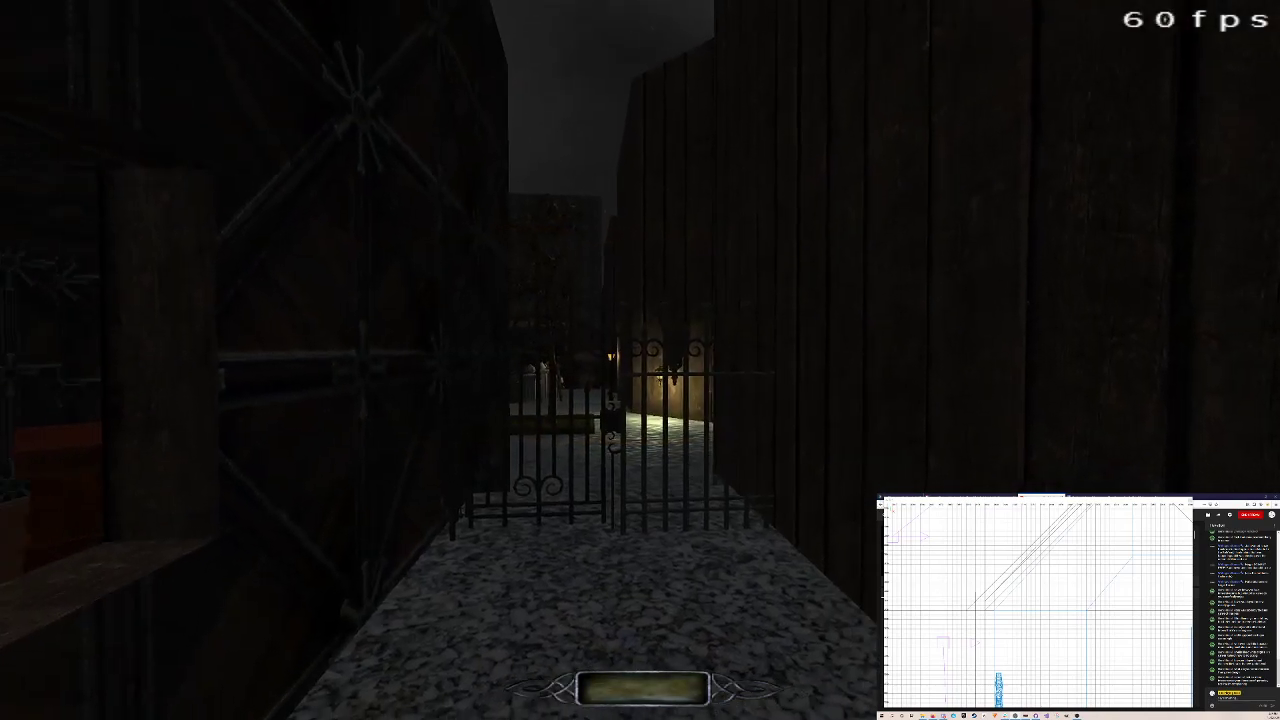
key(w)
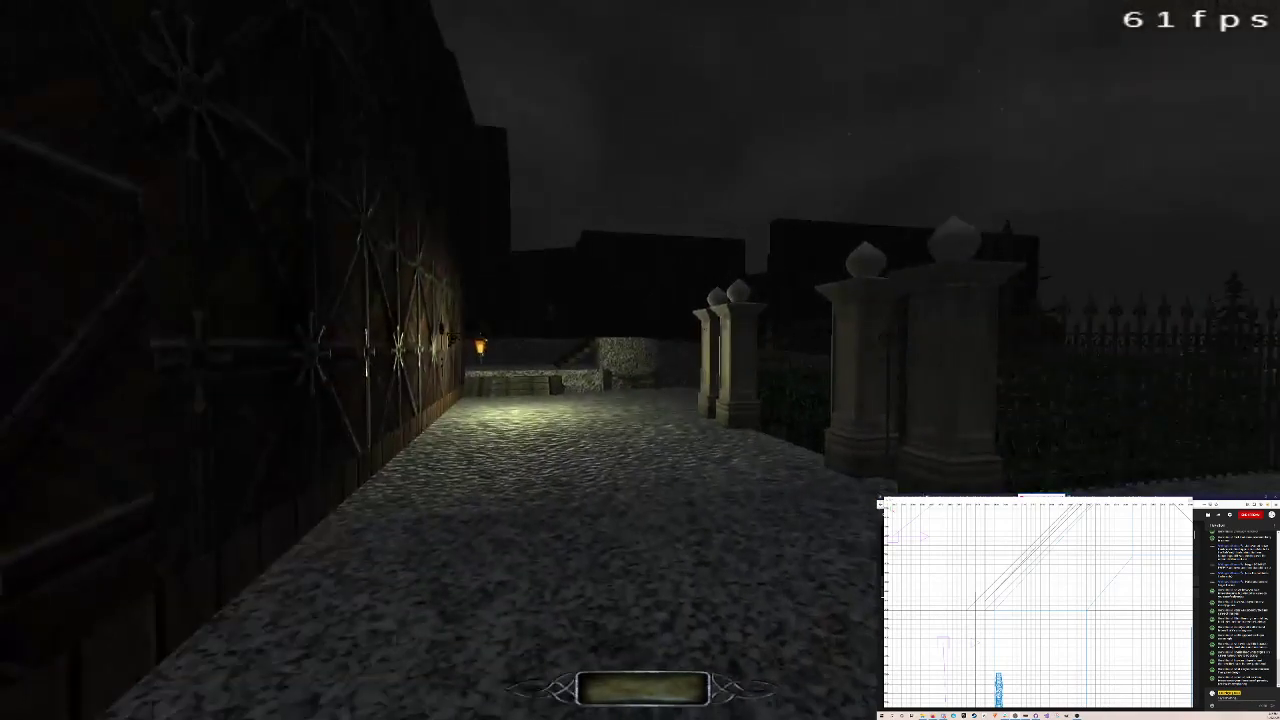
key(w)
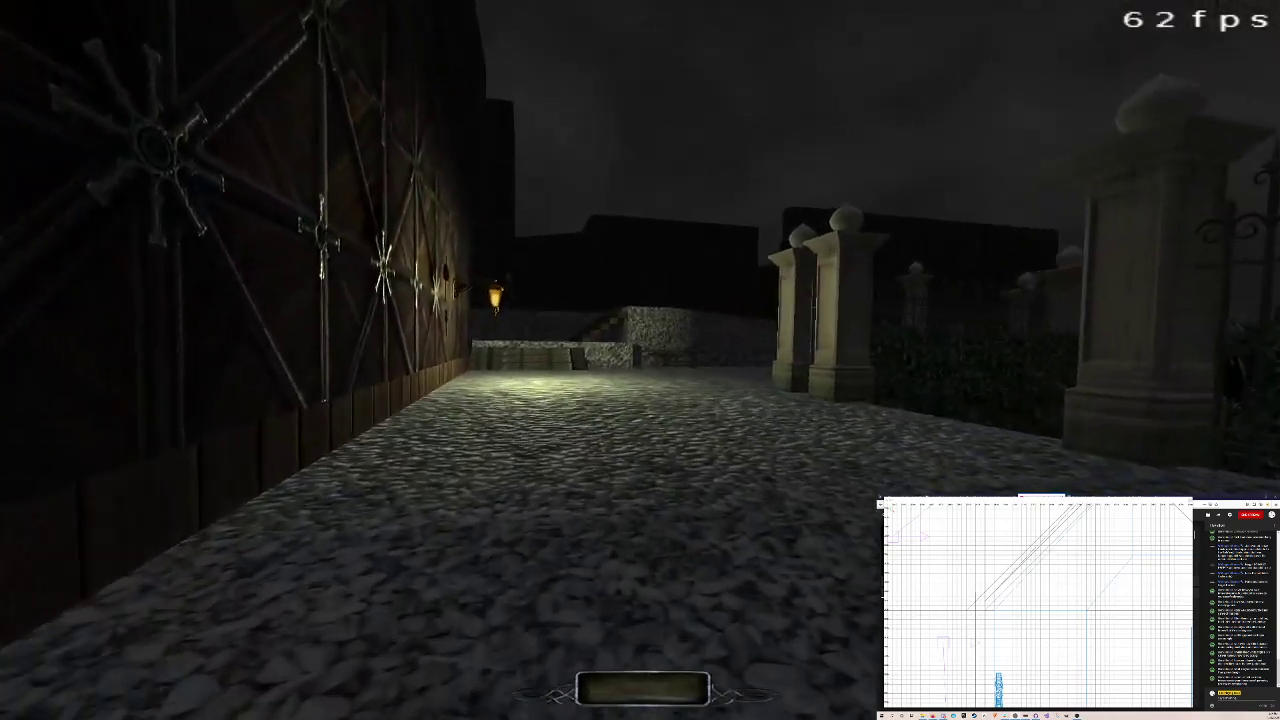
key(w)
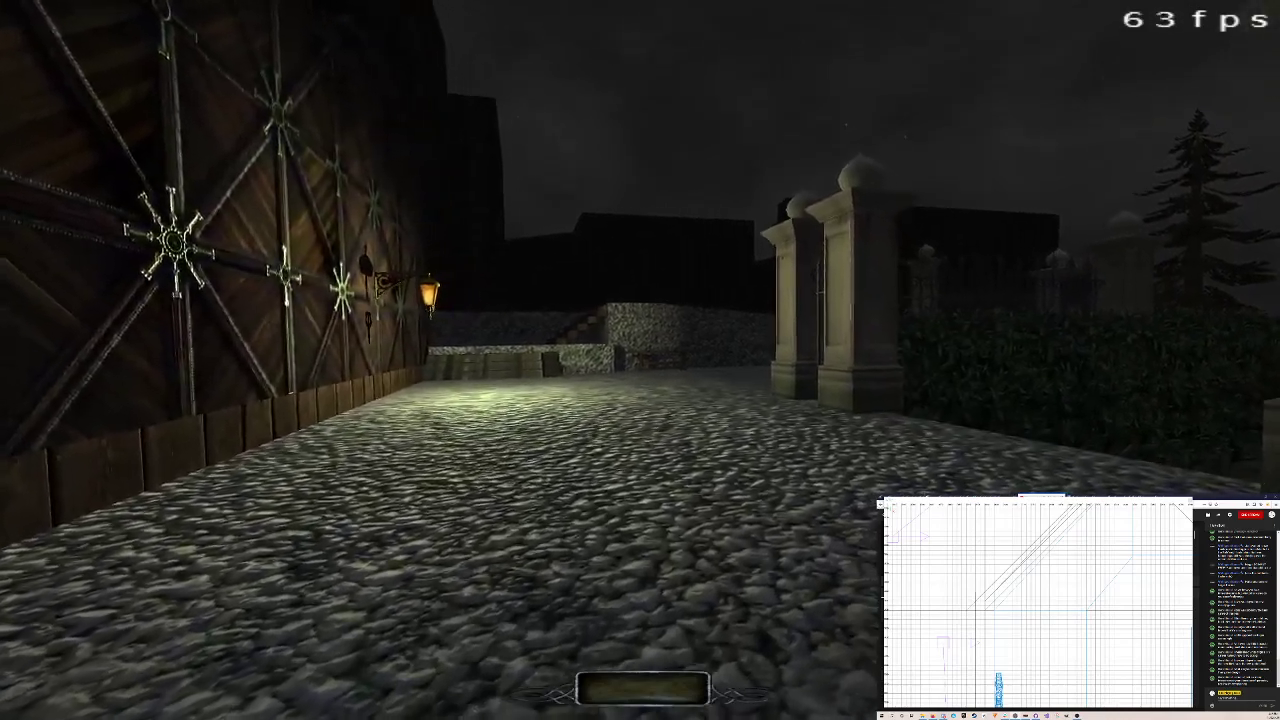
key(w)
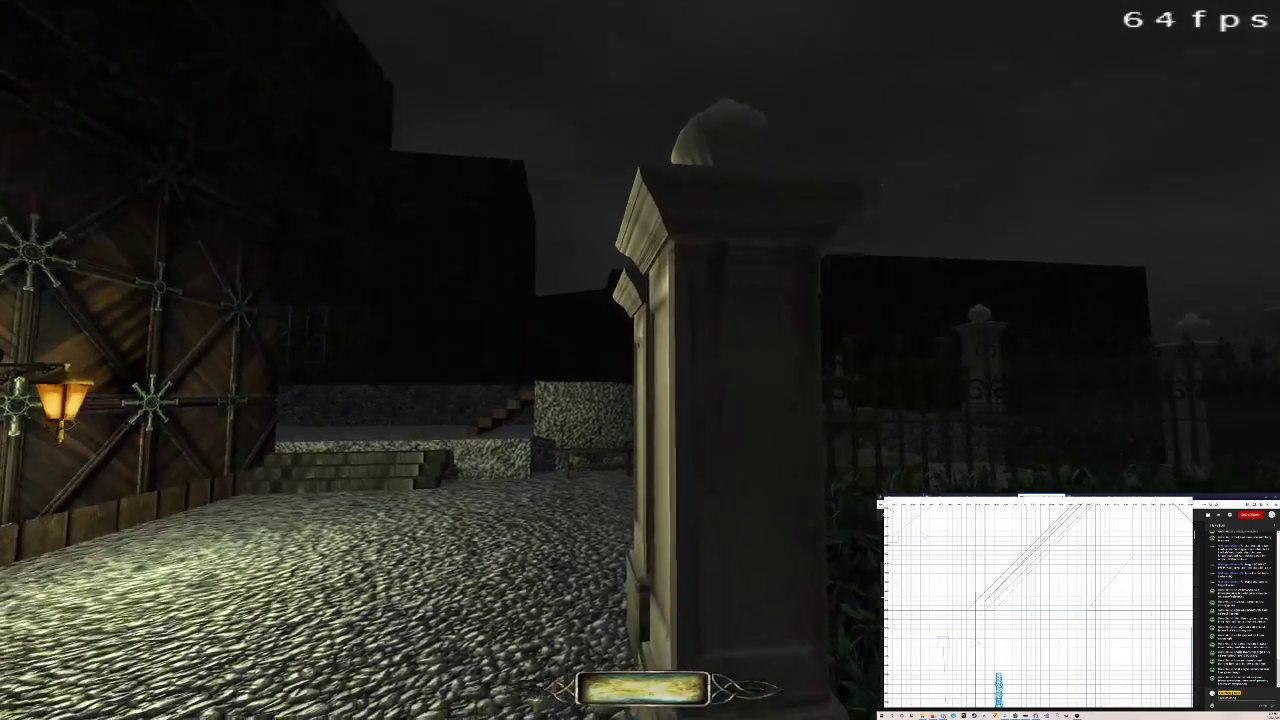
key(w)
key(w)
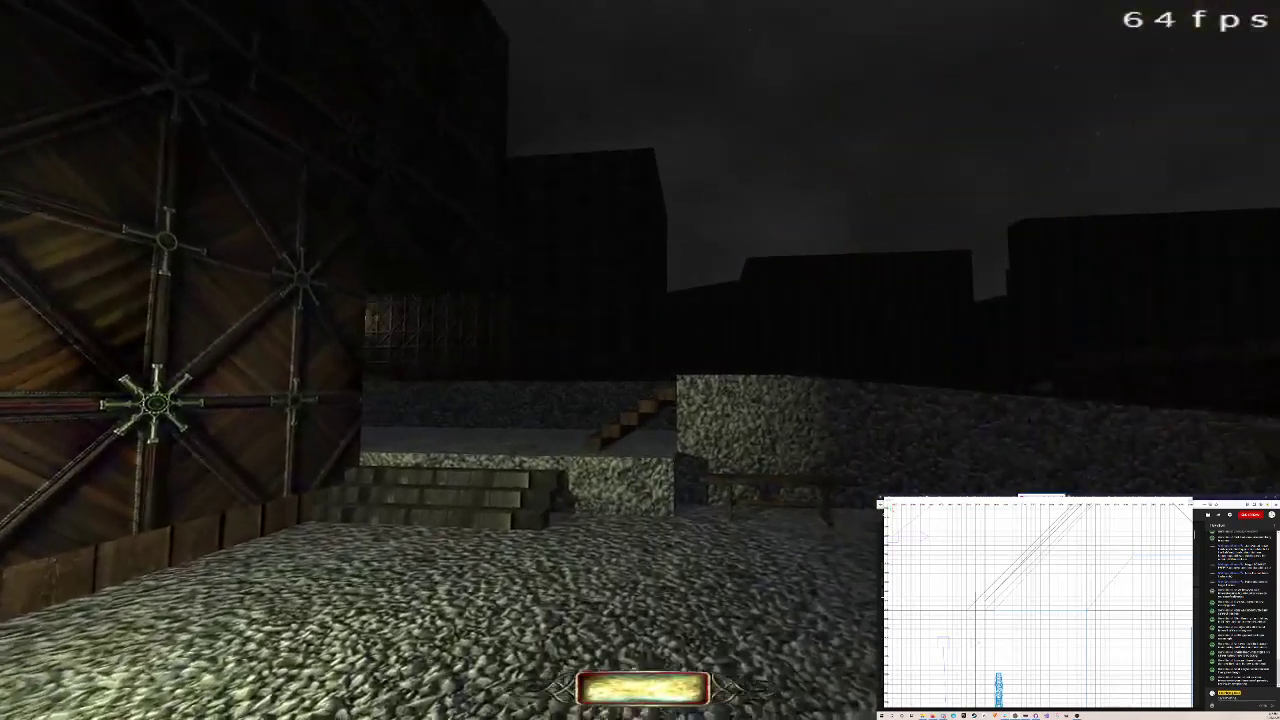
key(w)
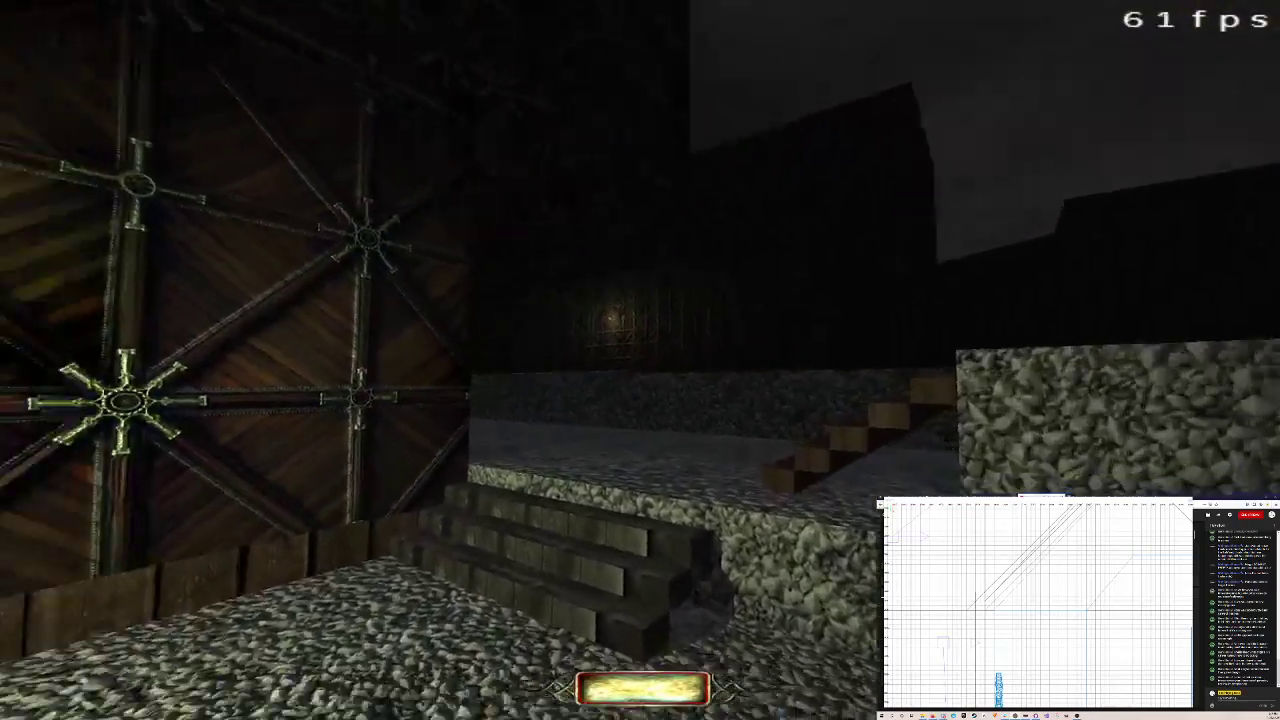
key(w)
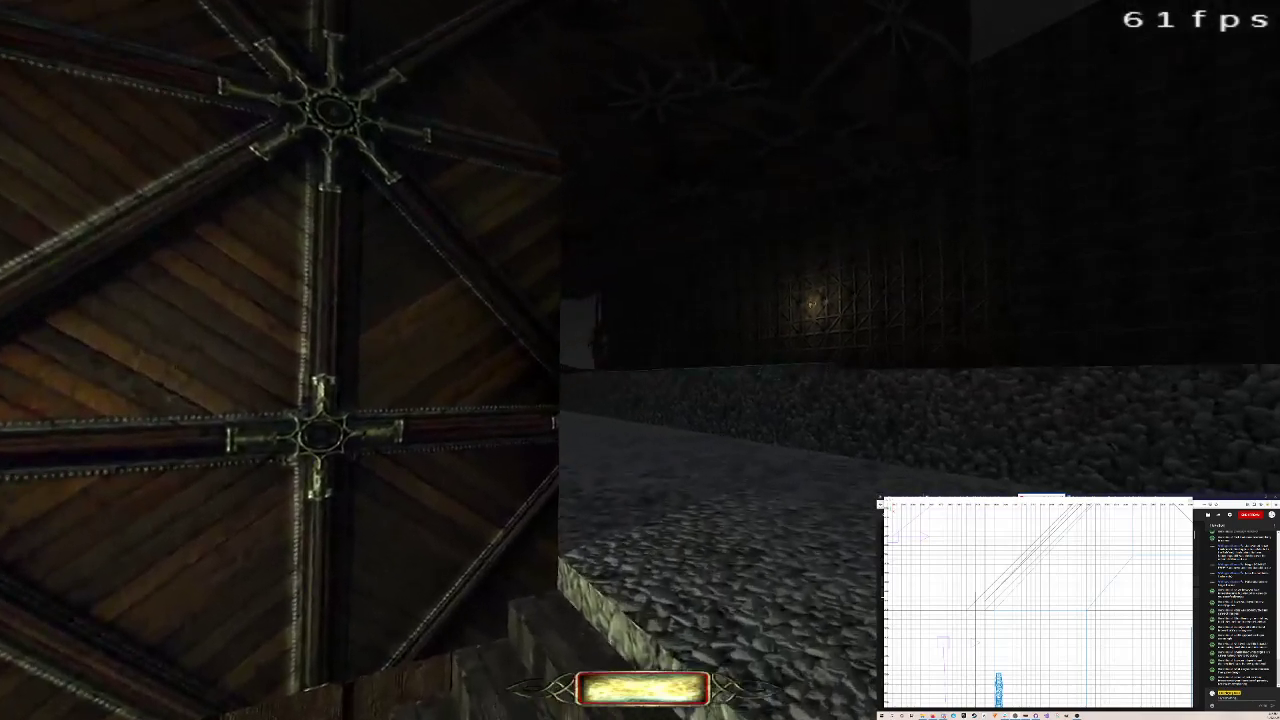
Step: Climb the steps and follow the raised stone walkway beside the fenced garden towards the building with lit windows
key(w)
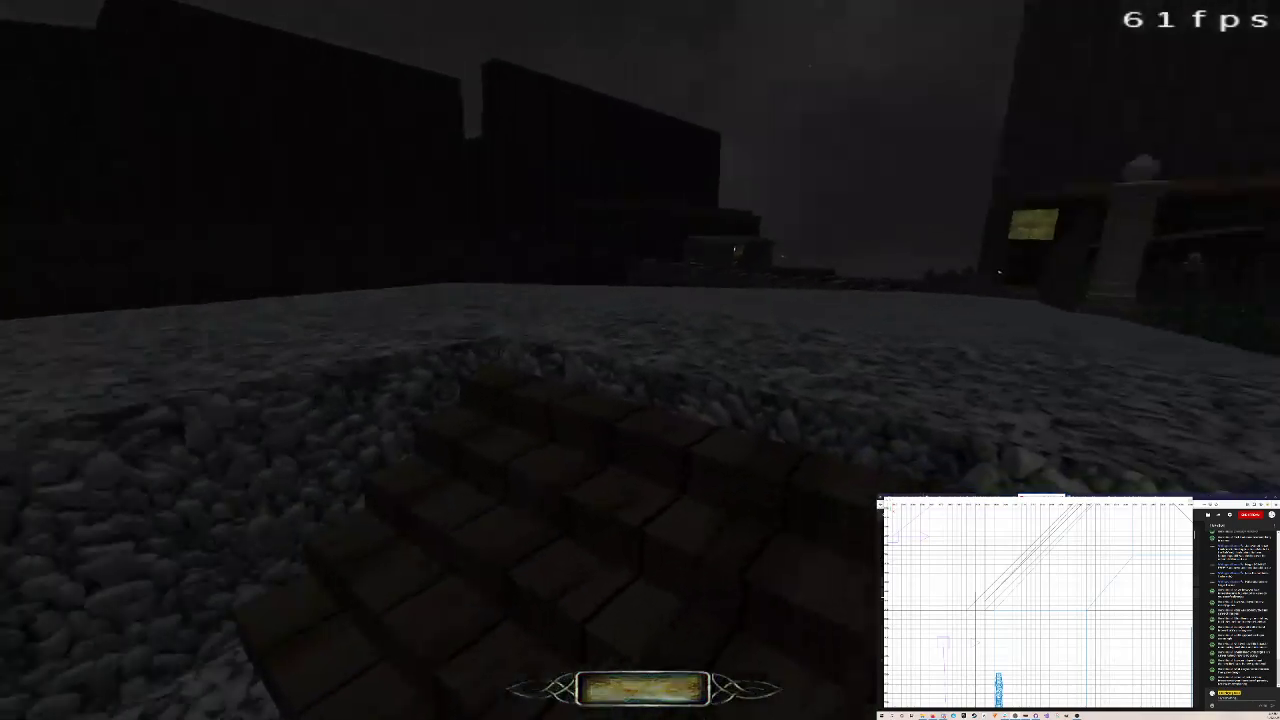
key(w)
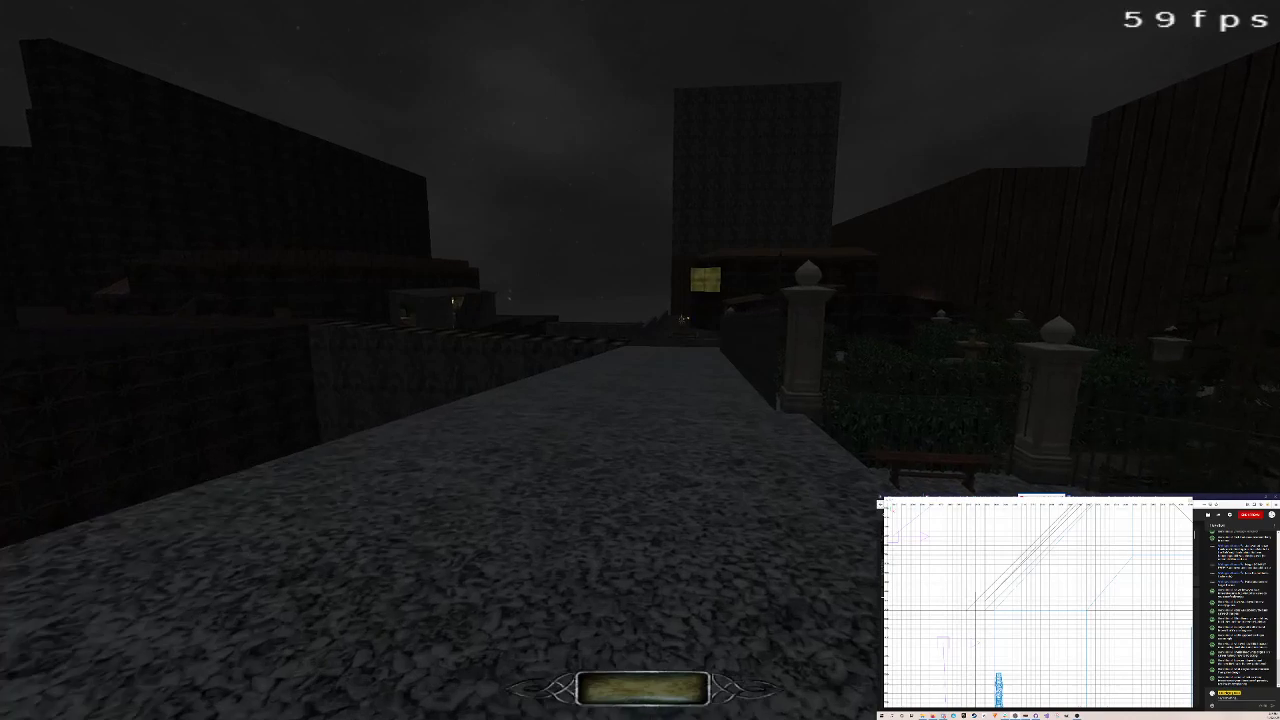
key(w)
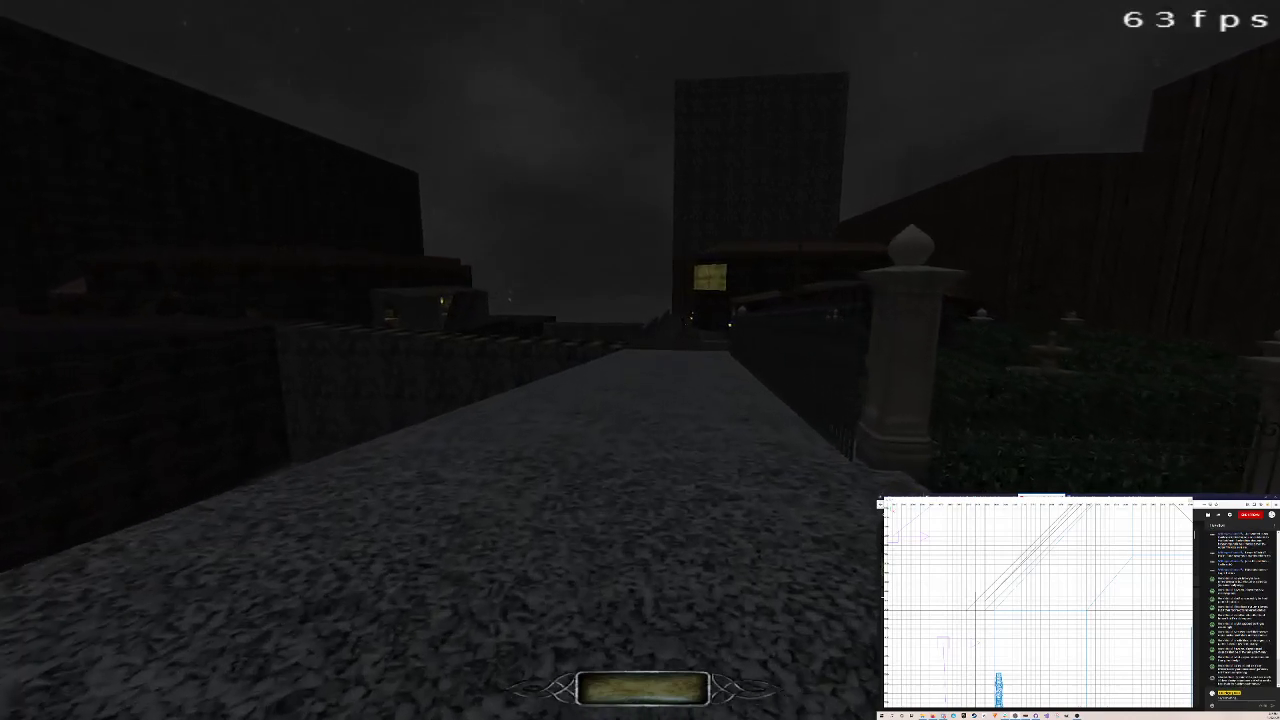
key(w)
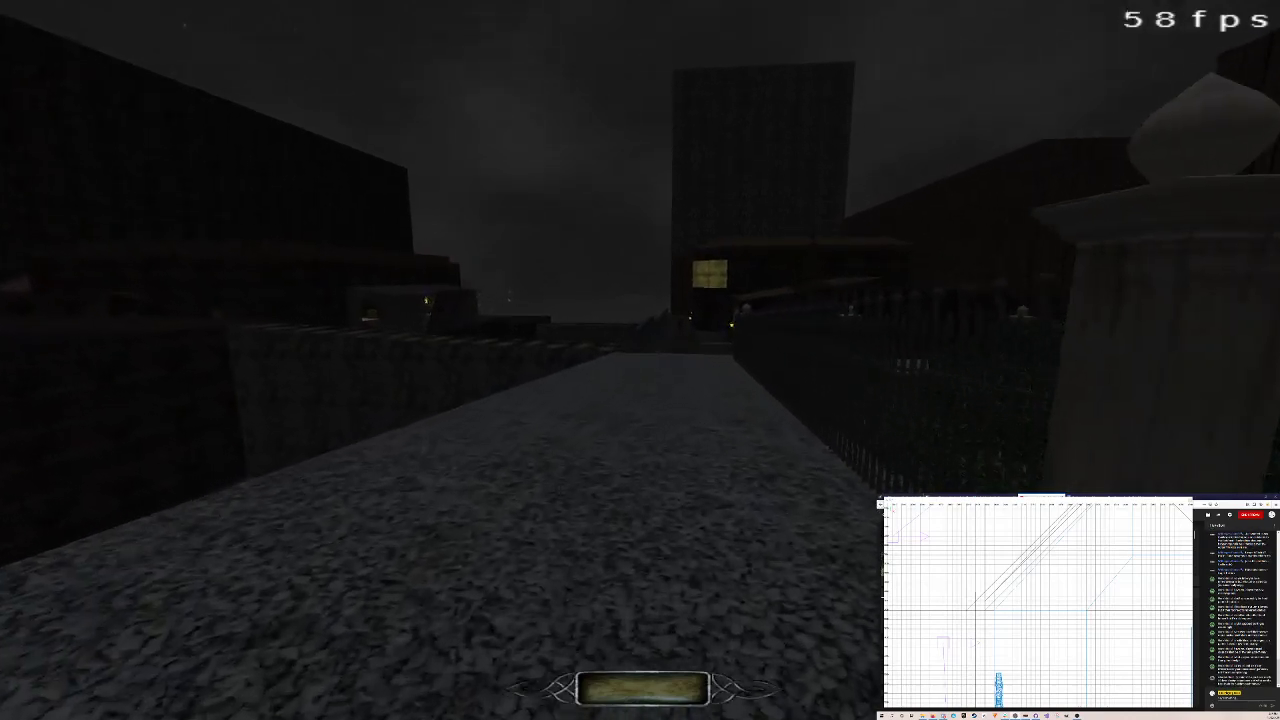
key(w)
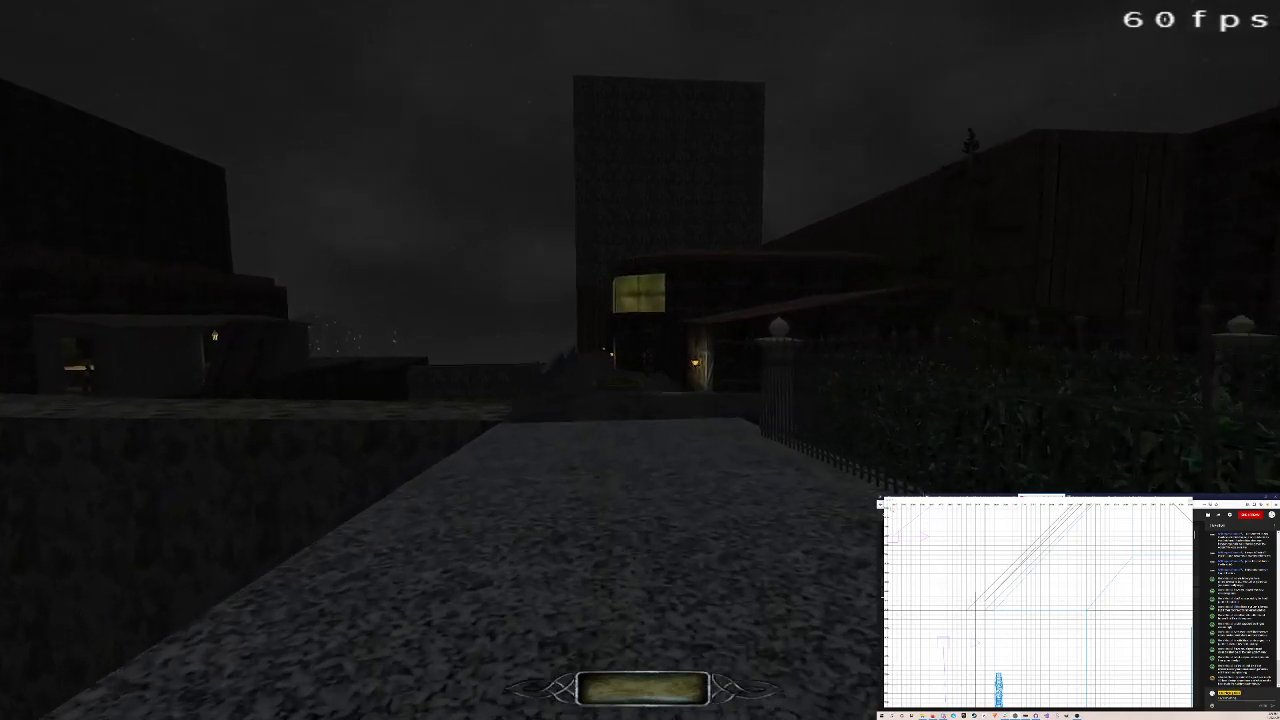
key(w)
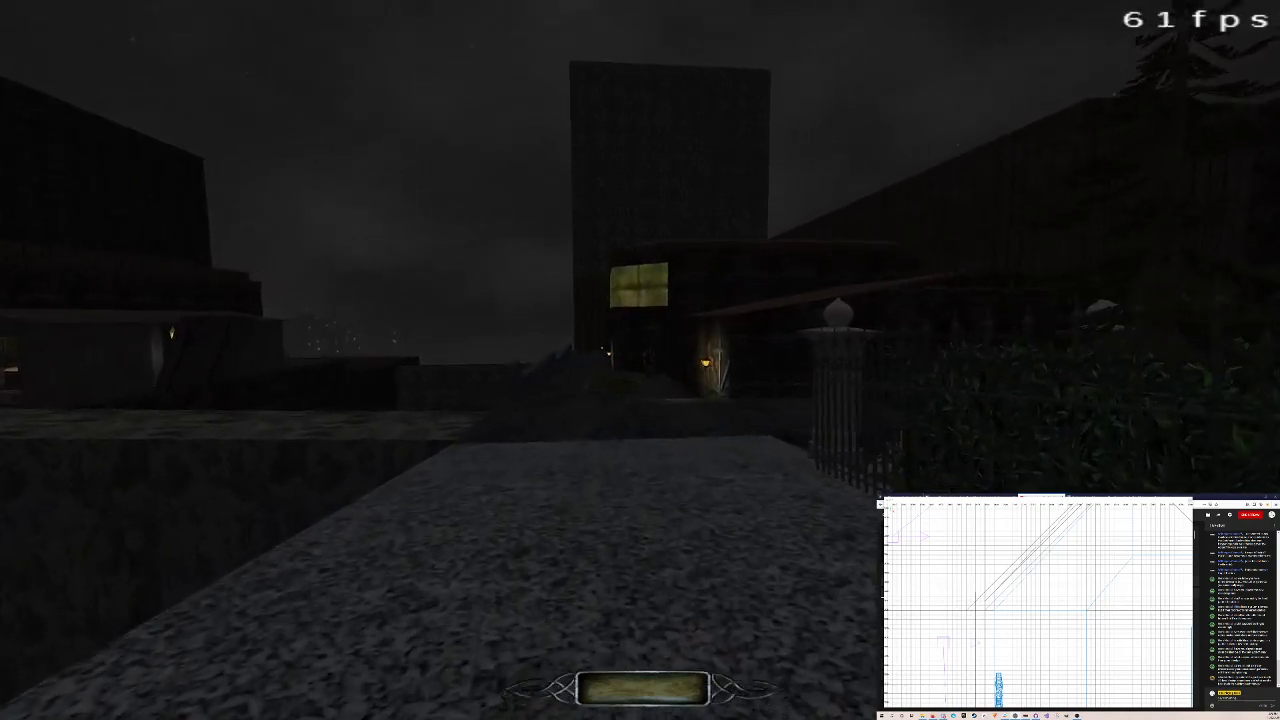
key(w)
key(w)
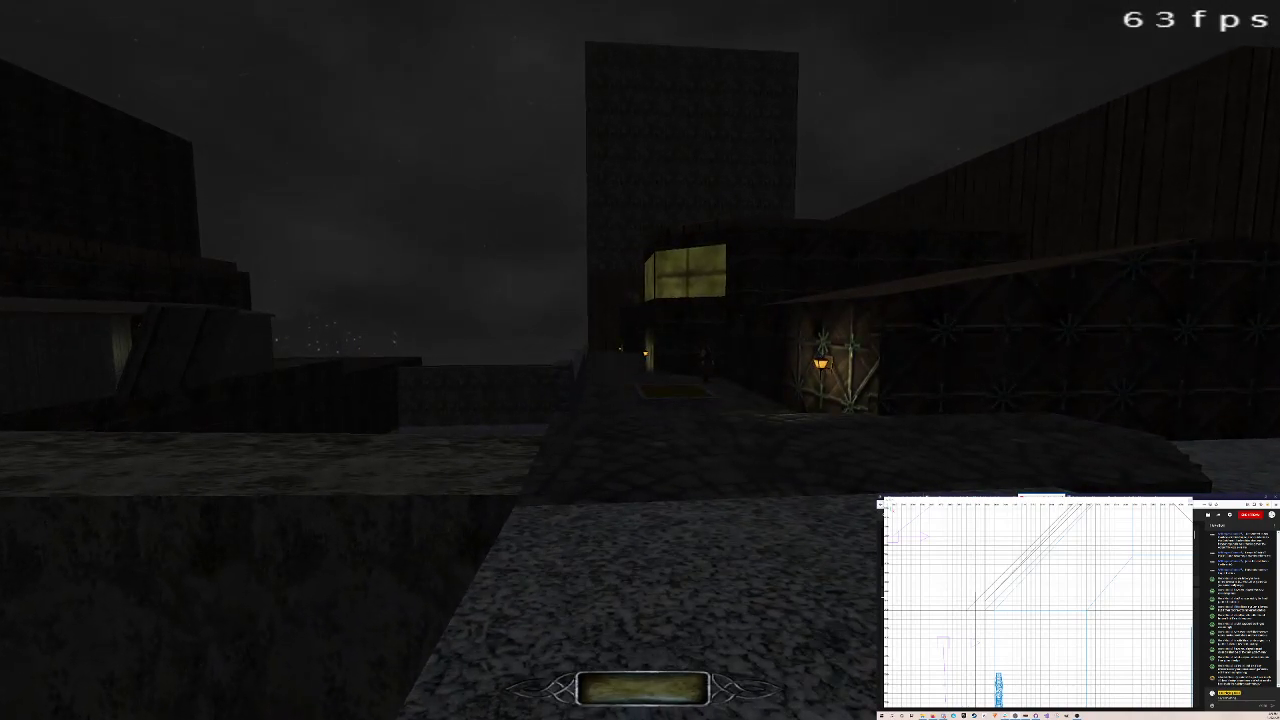
key(w)
key(w)
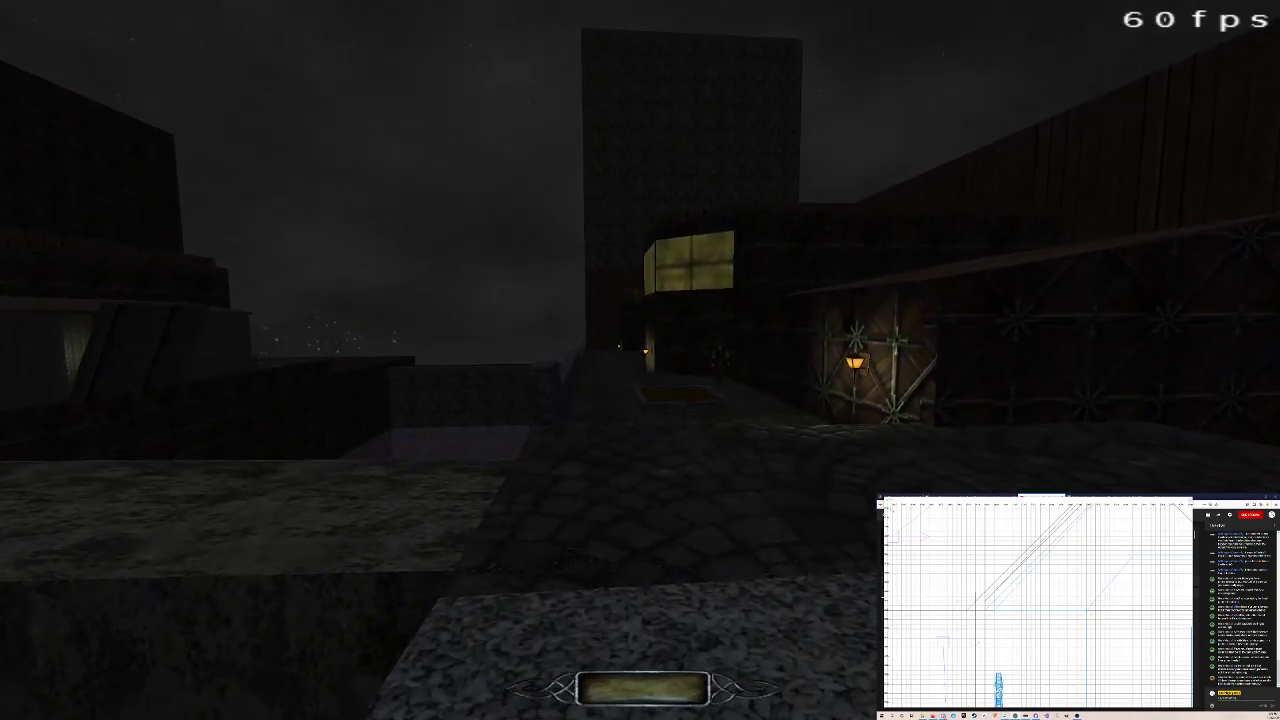
Step: Cross the cobbled bridge towards the building with the angled lit windows and inspect its exterior
key(c)
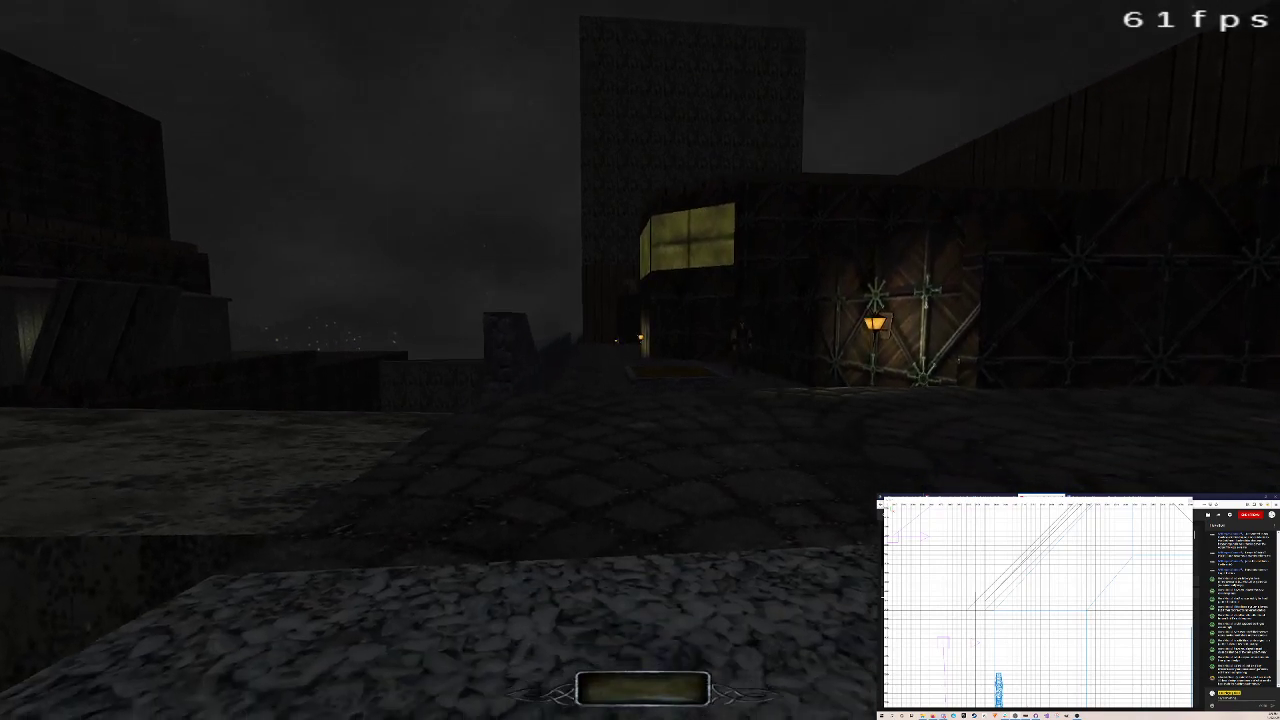
key(w)
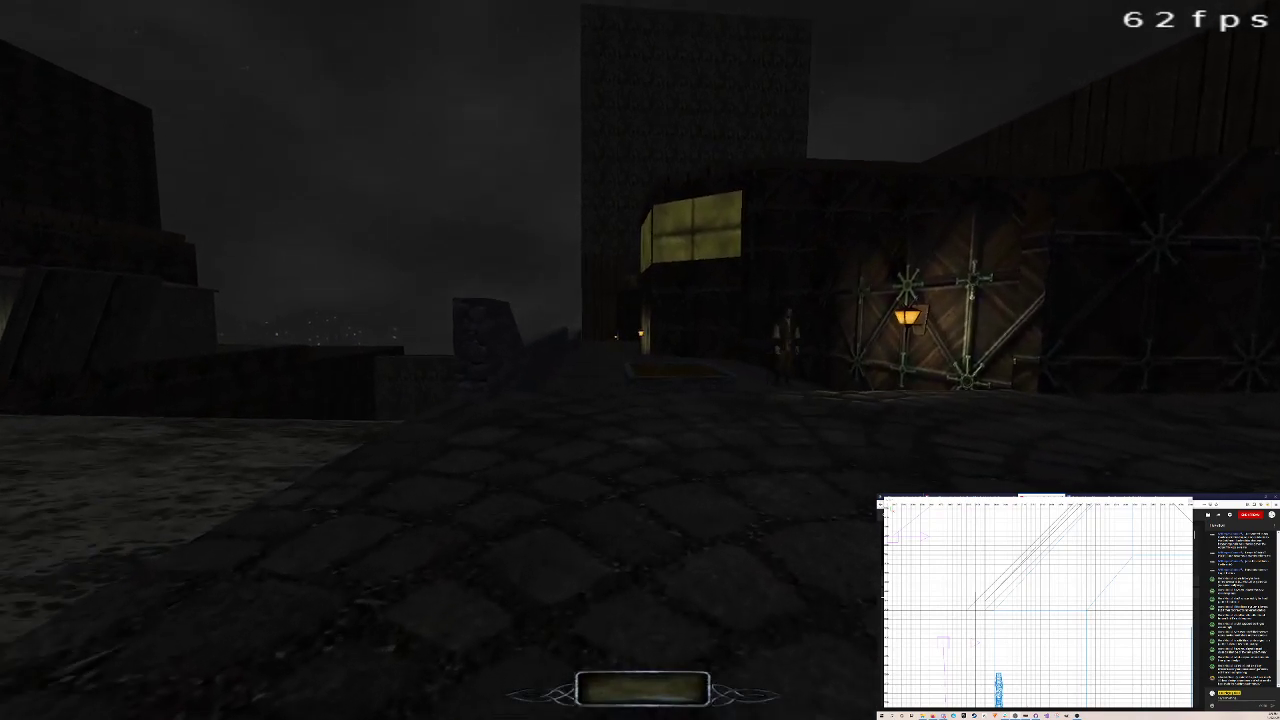
key(w)
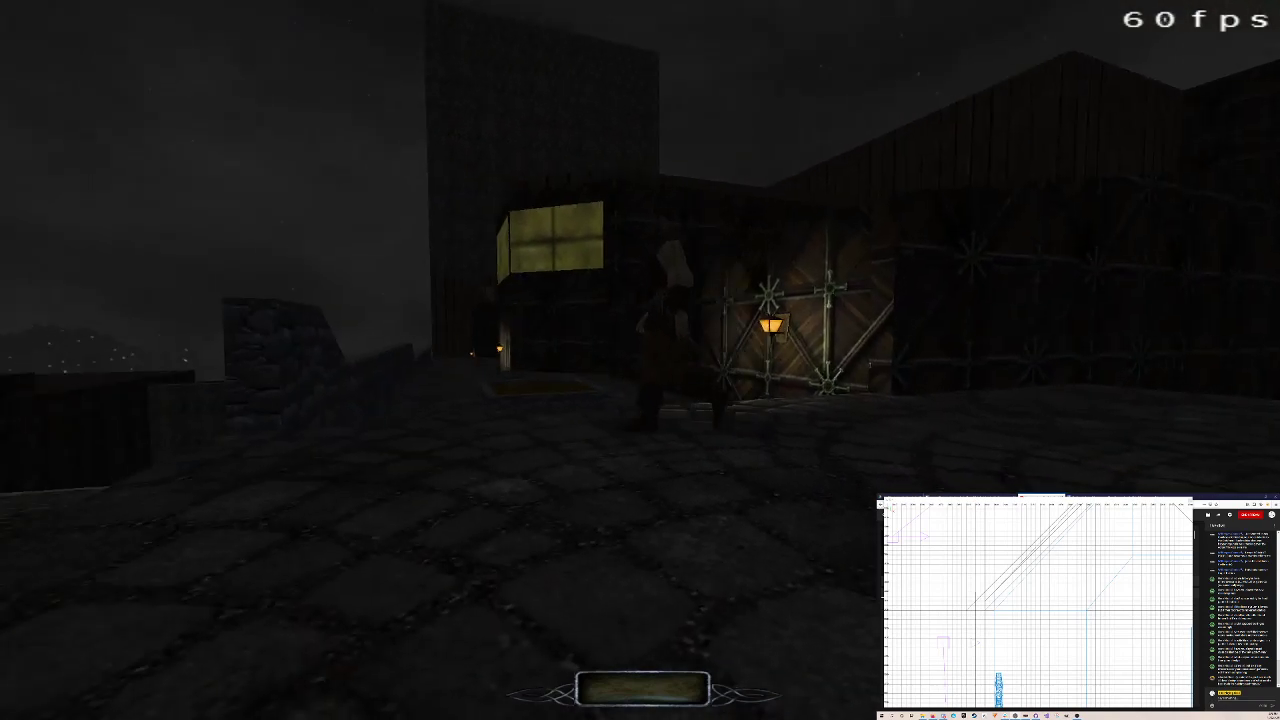
key(w)
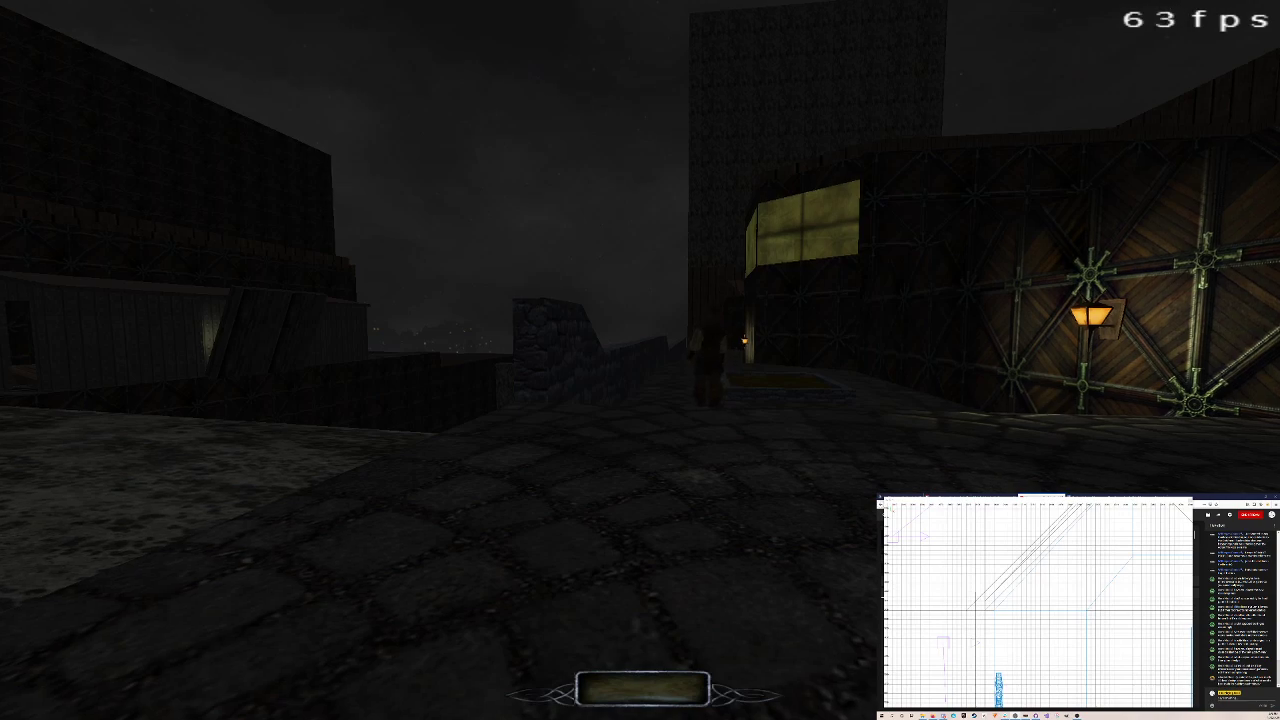
key(w)
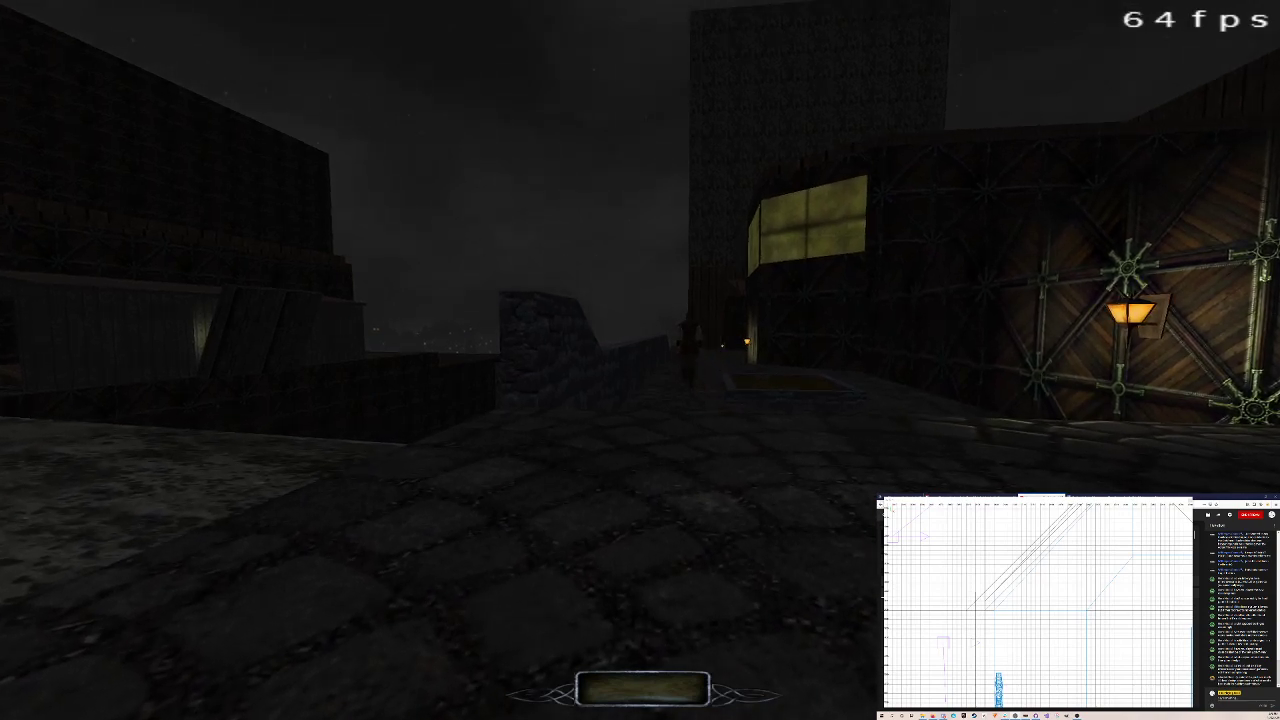
key(w)
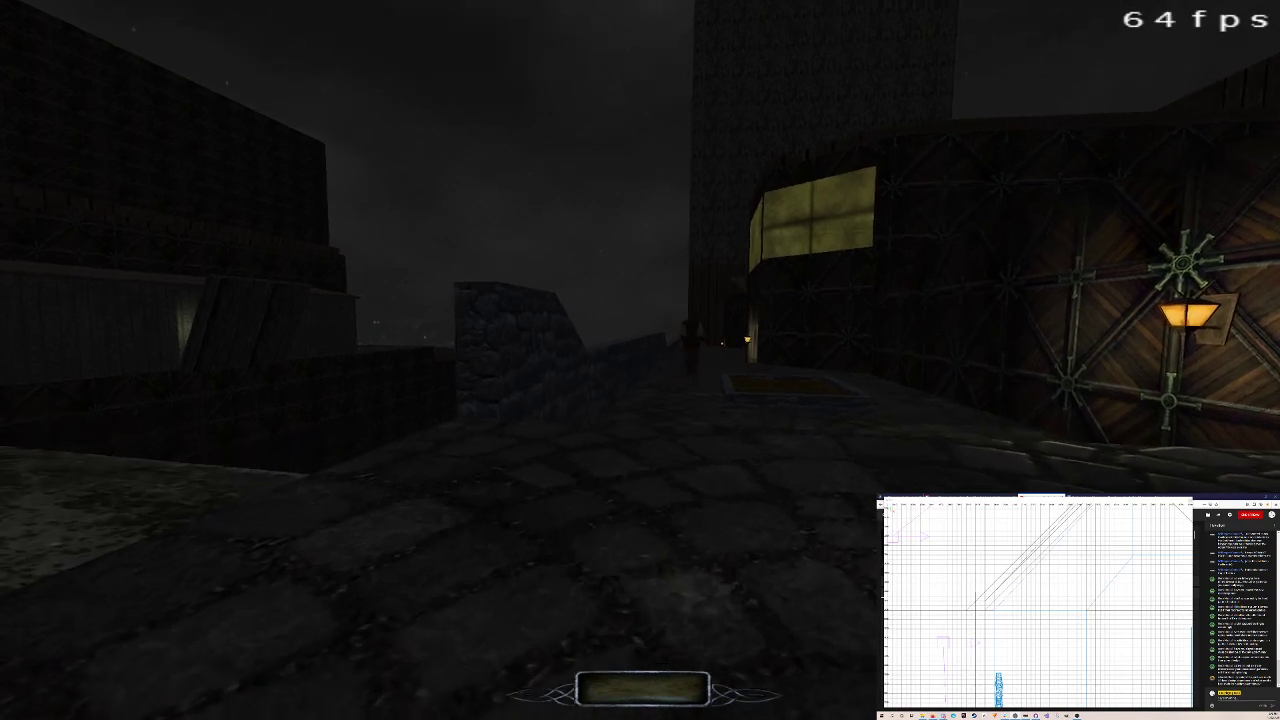
key(w)
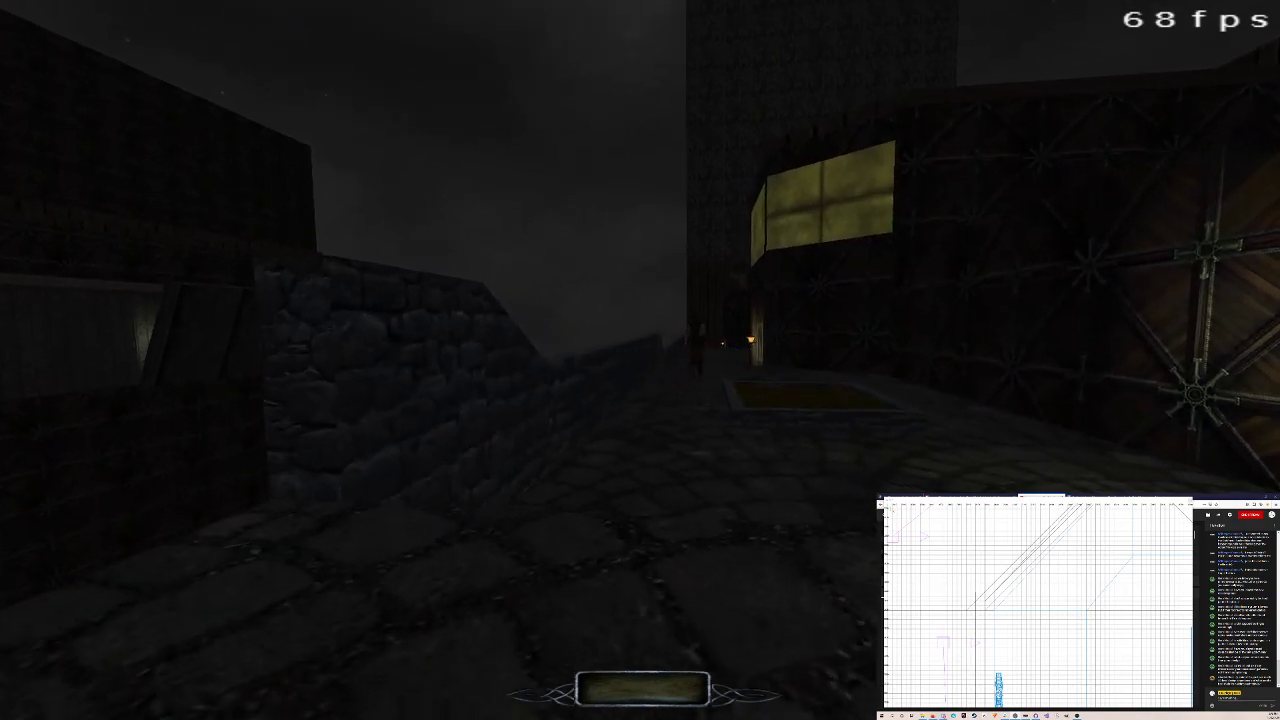
Step: Follow the building's side wall past the garden hedge to the far end of the gravel lane
key(w)
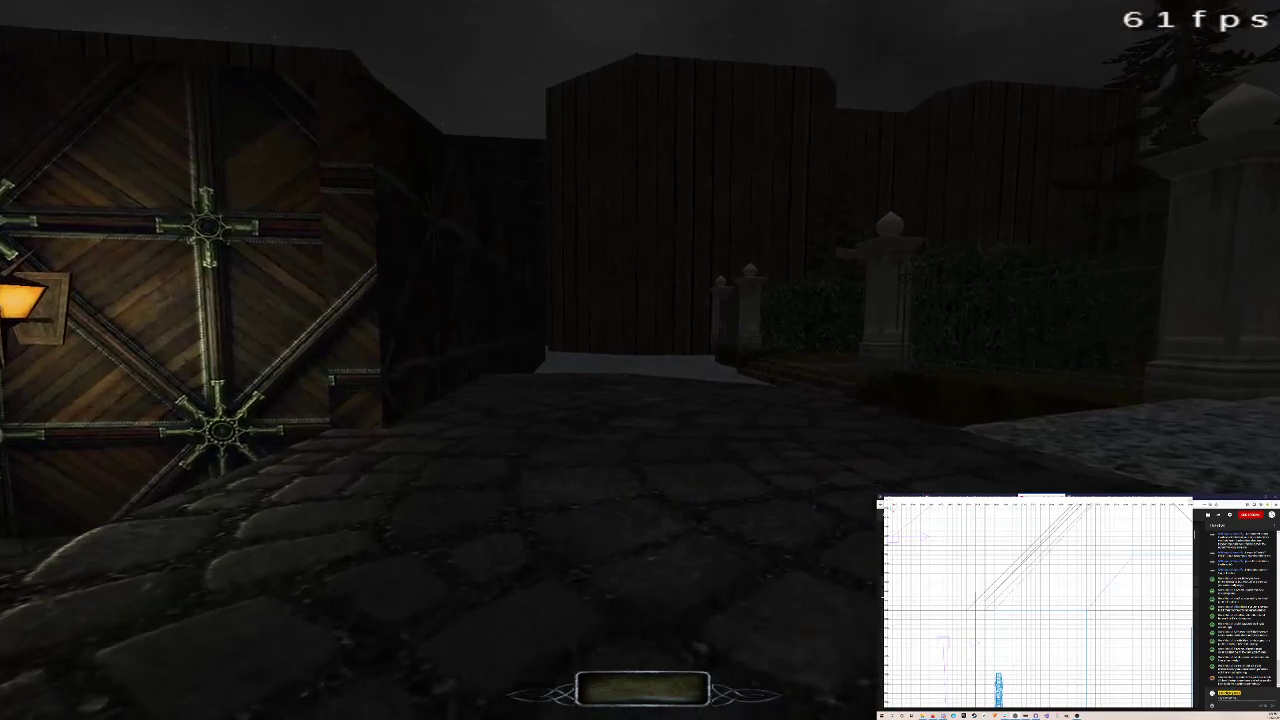
key(w)
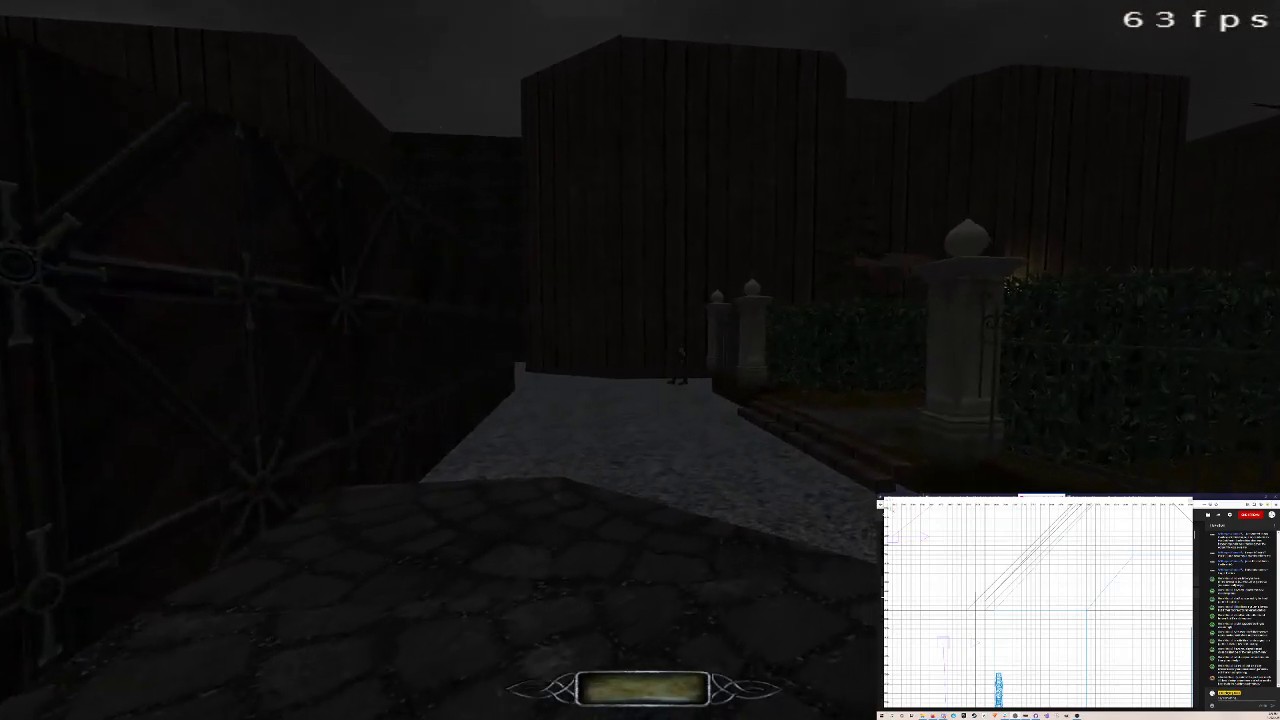
key(w)
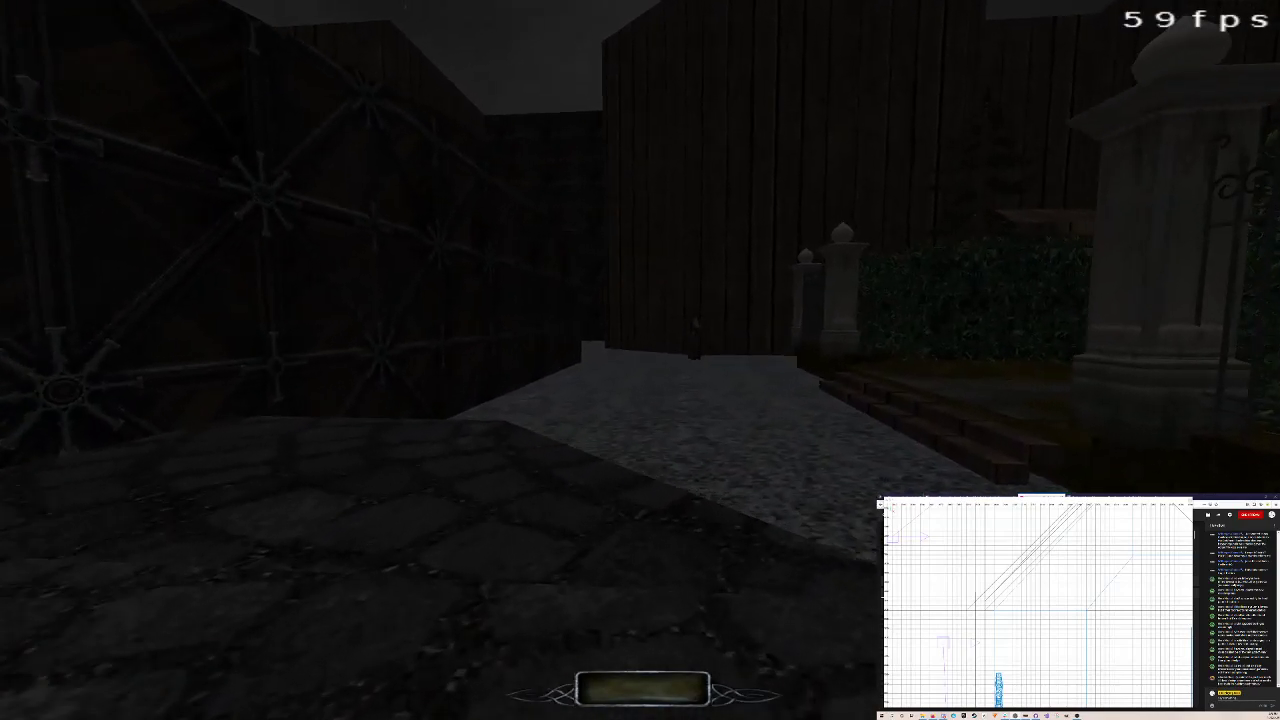
key(w)
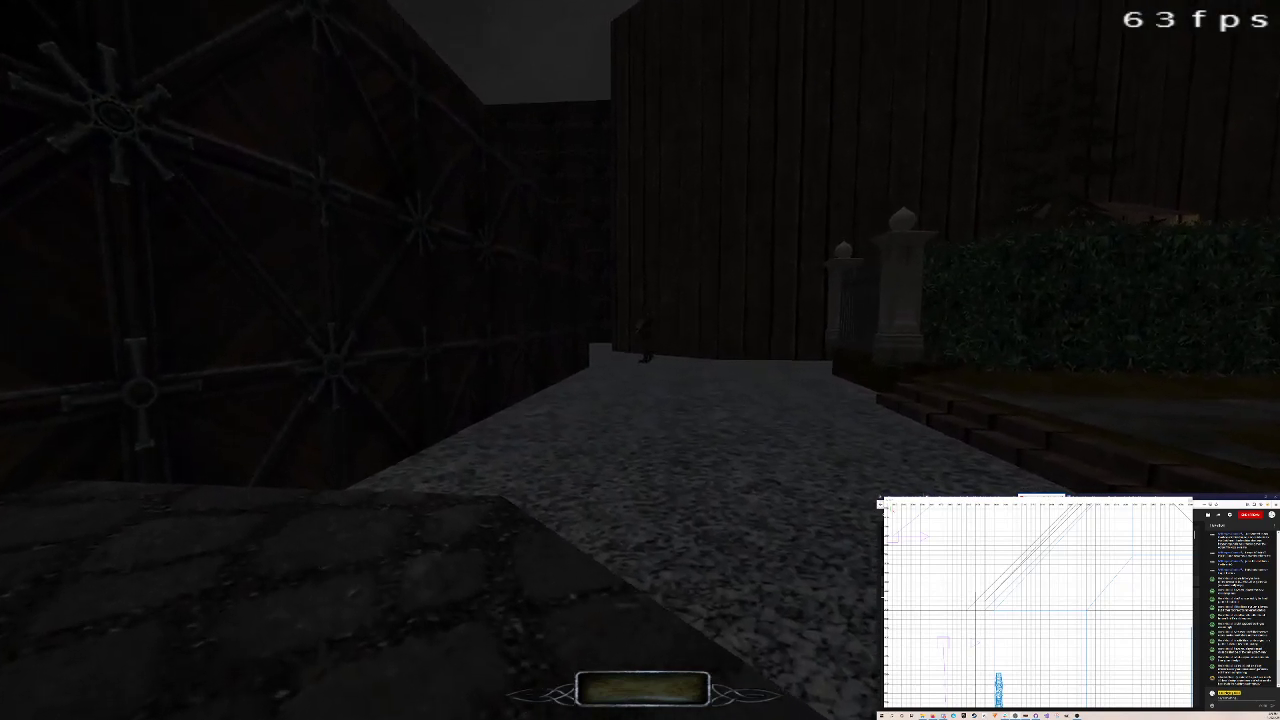
key(w)
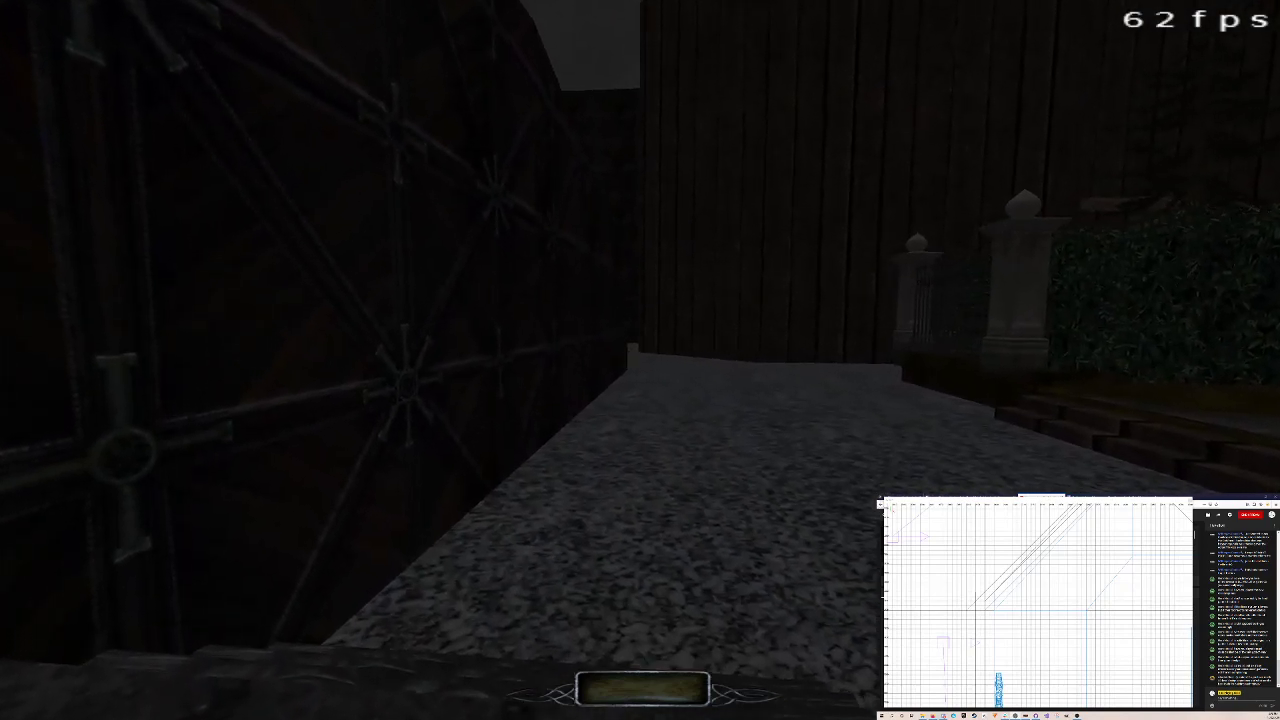
key(w)
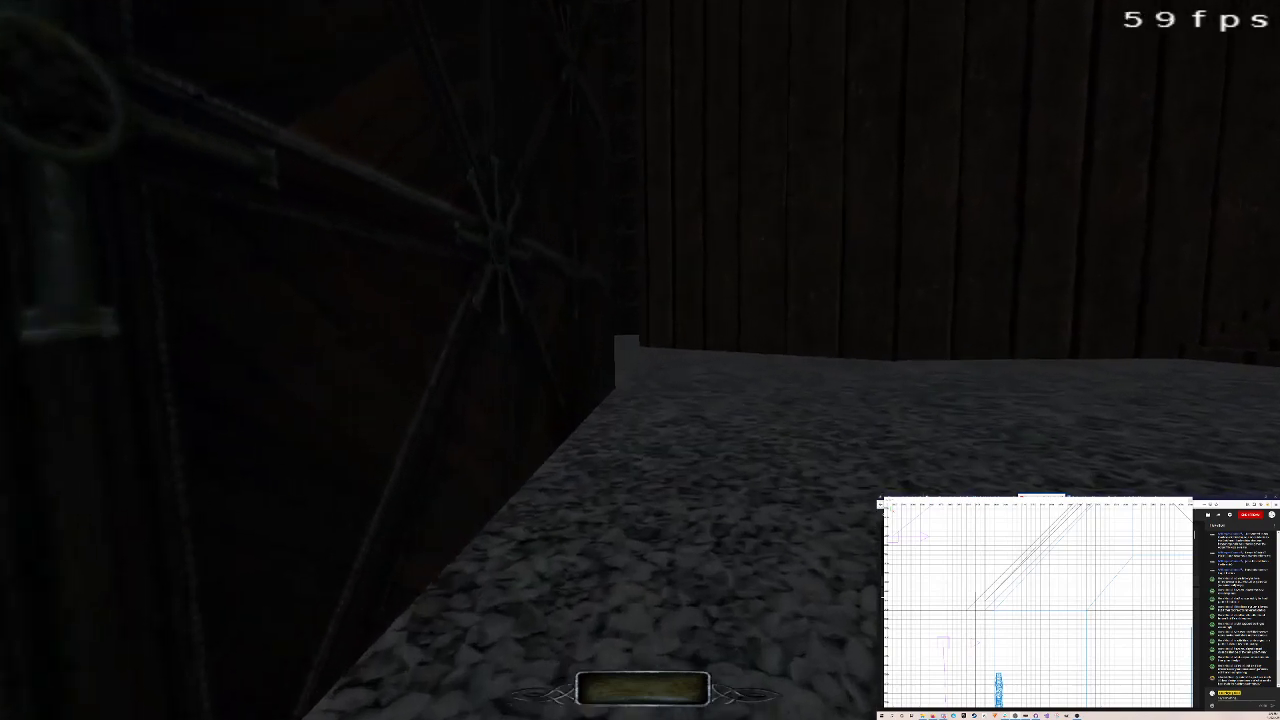
key(w)
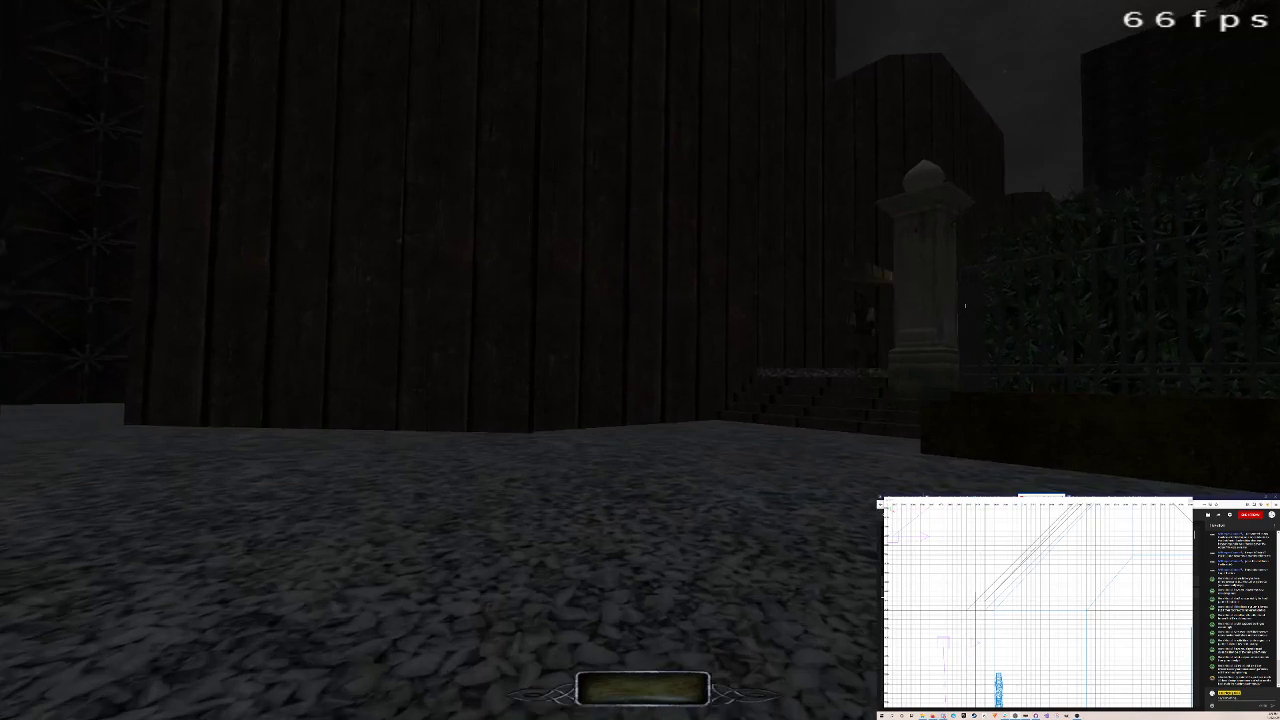
Step: Walk from the gravel lane along the timber wall, down the steps to the lamp-lit recess, and enter the building through its wooden door
key(w)
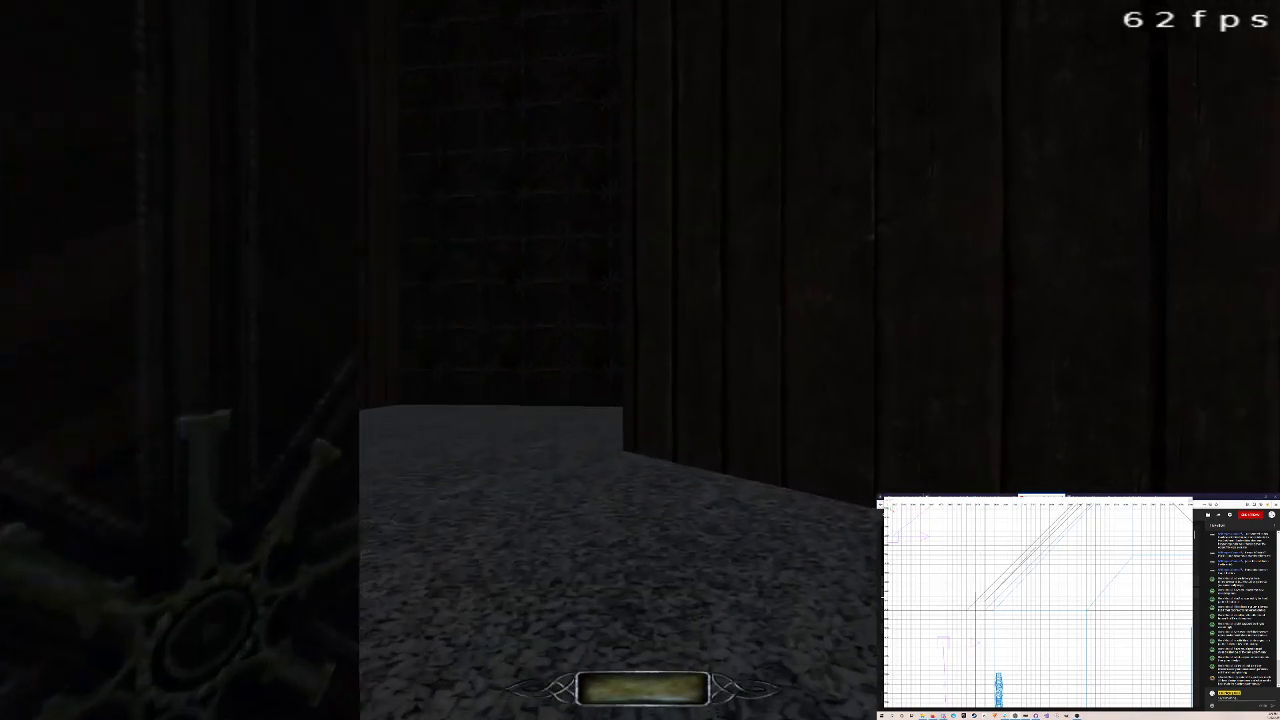
key(w)
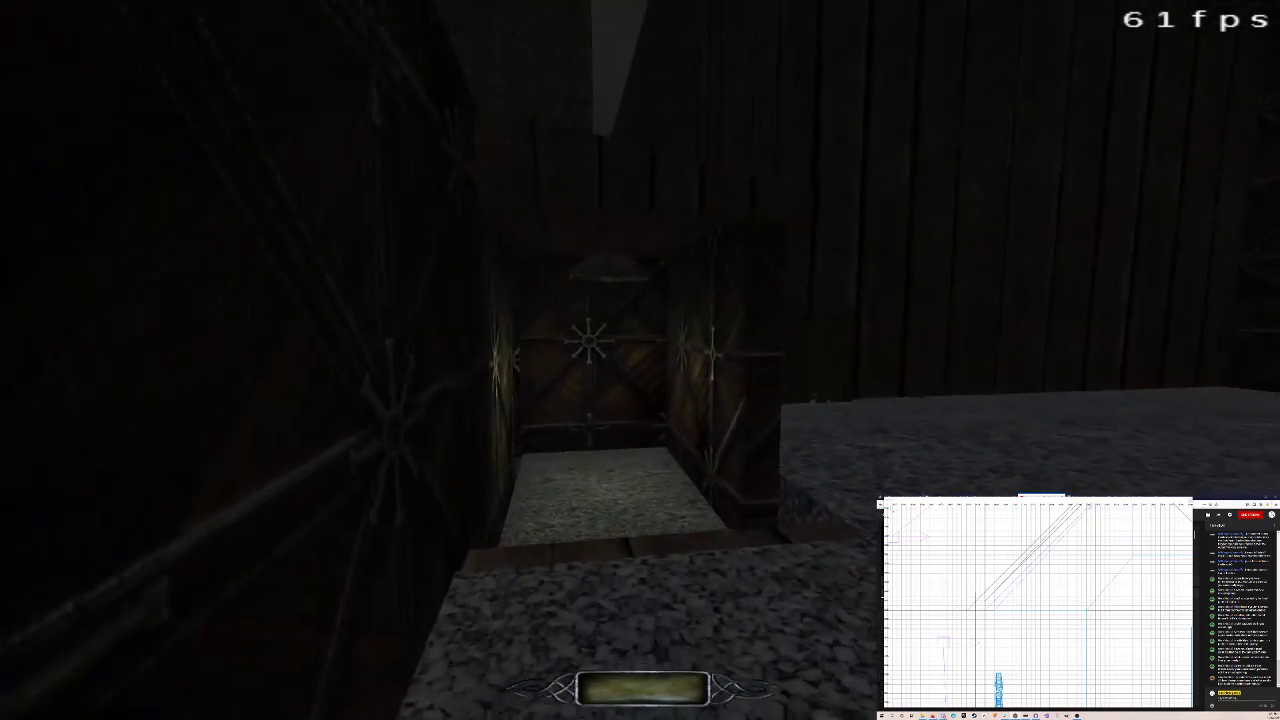
key(w)
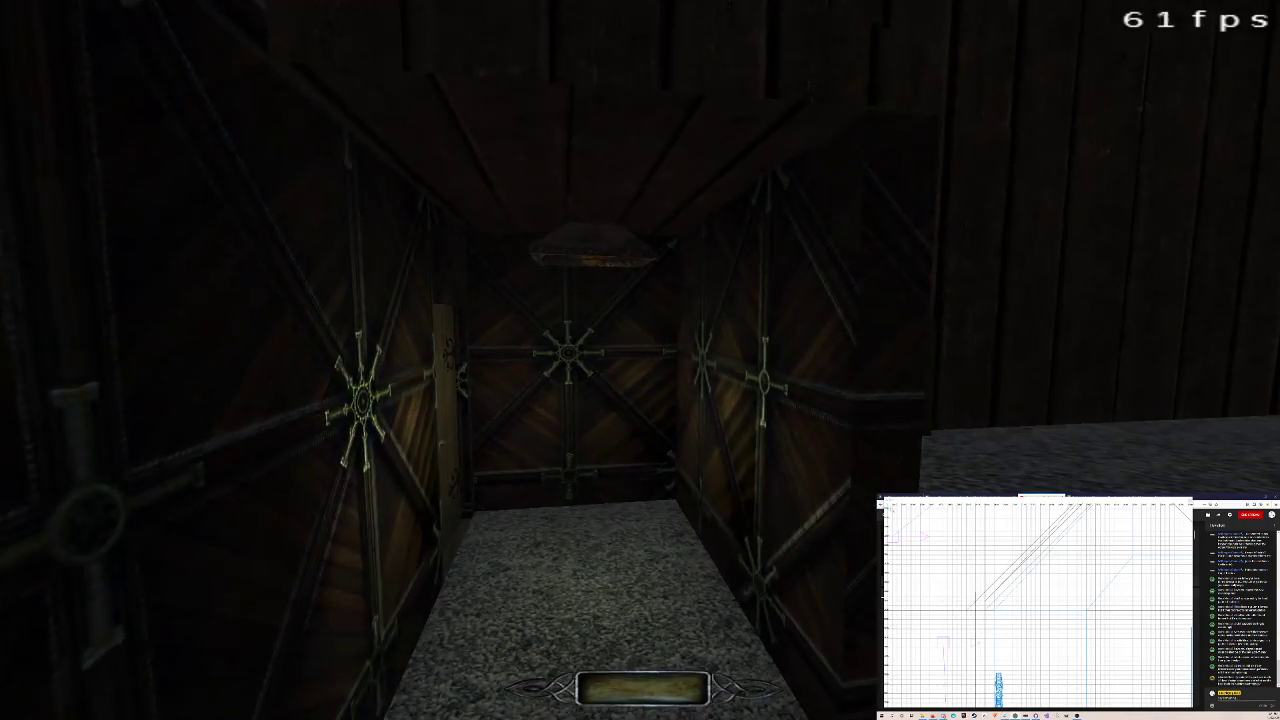
key(w)
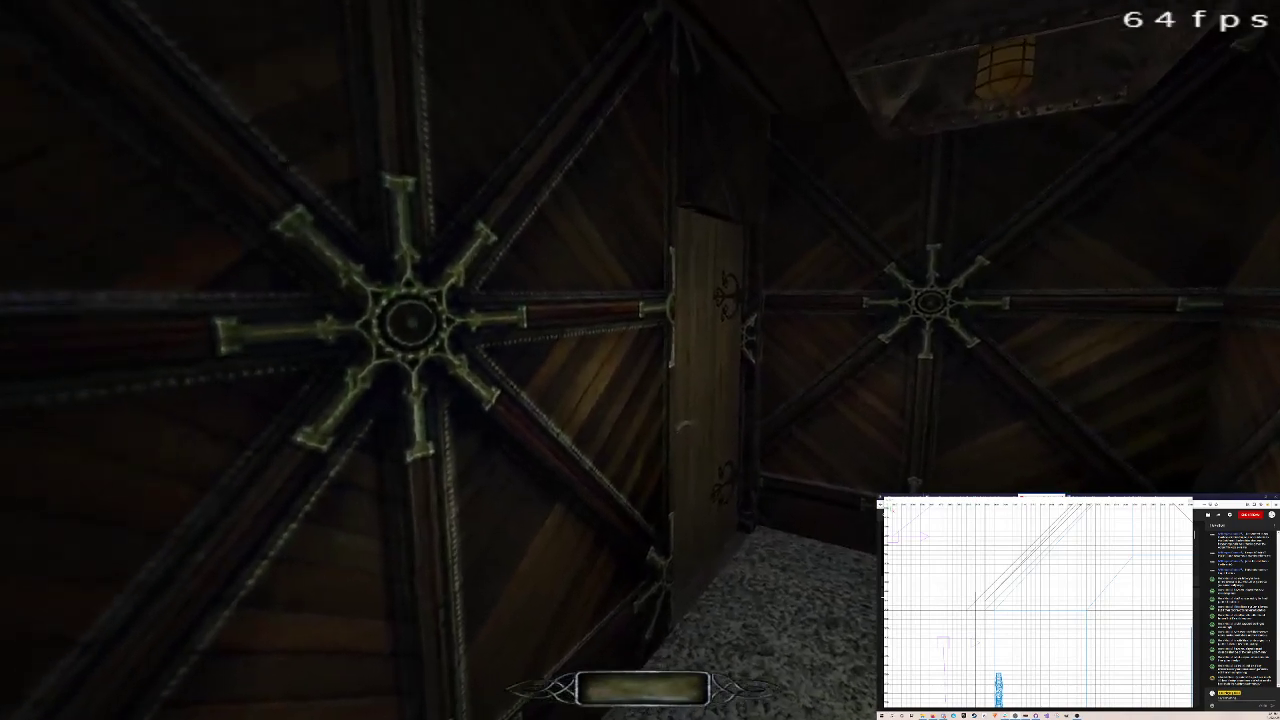
key(w)
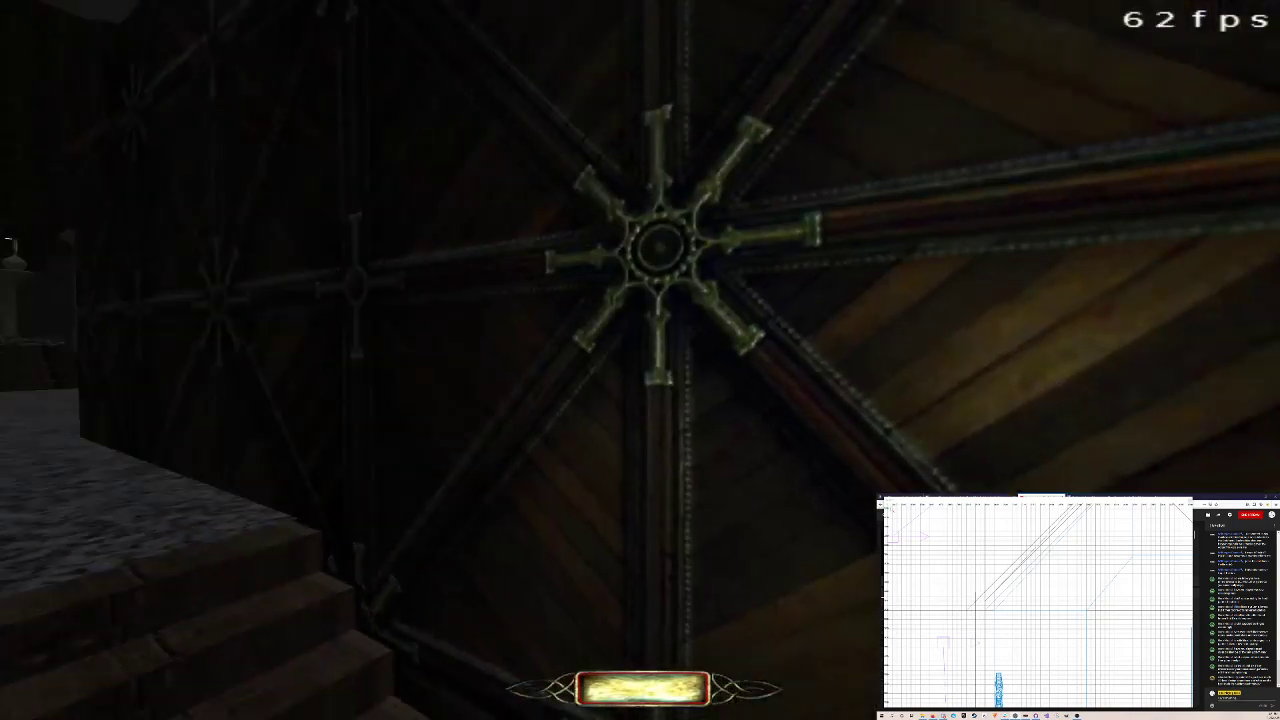
key(w)
key(w)
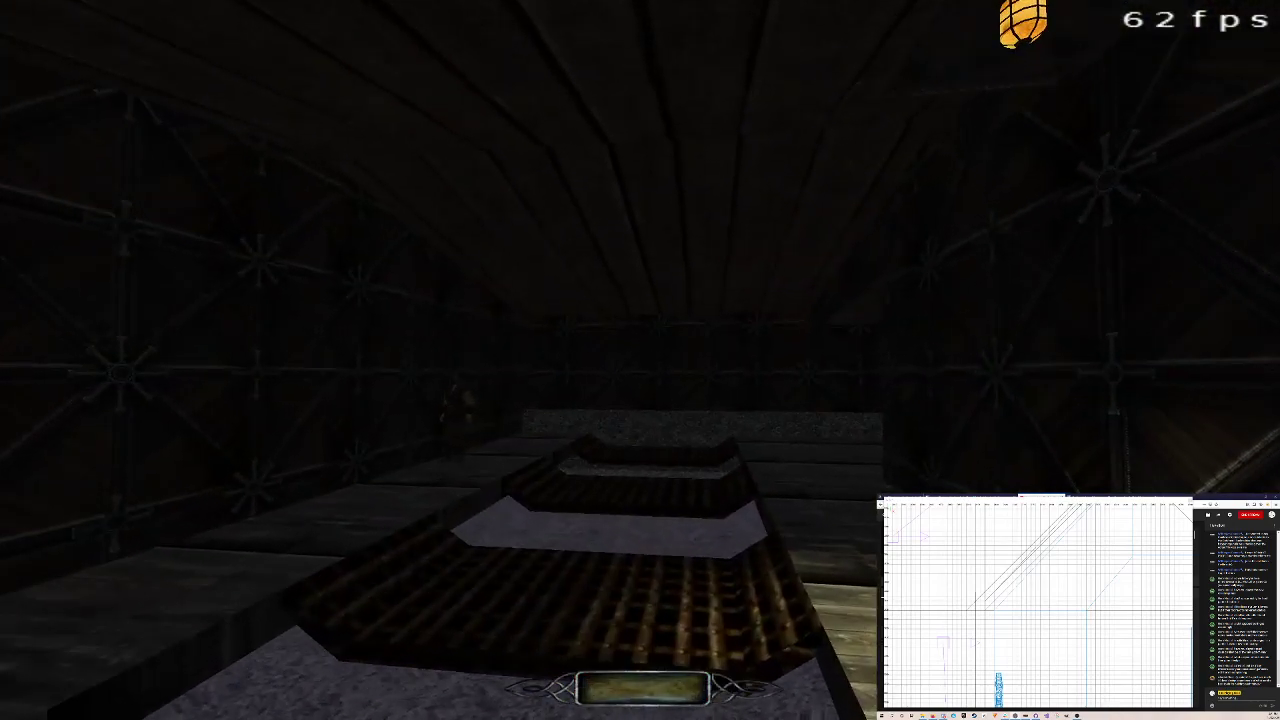
Step: Follow the plank walkway beside the floor grates into the machine room and inspect the red tanks and machinery
key(w)
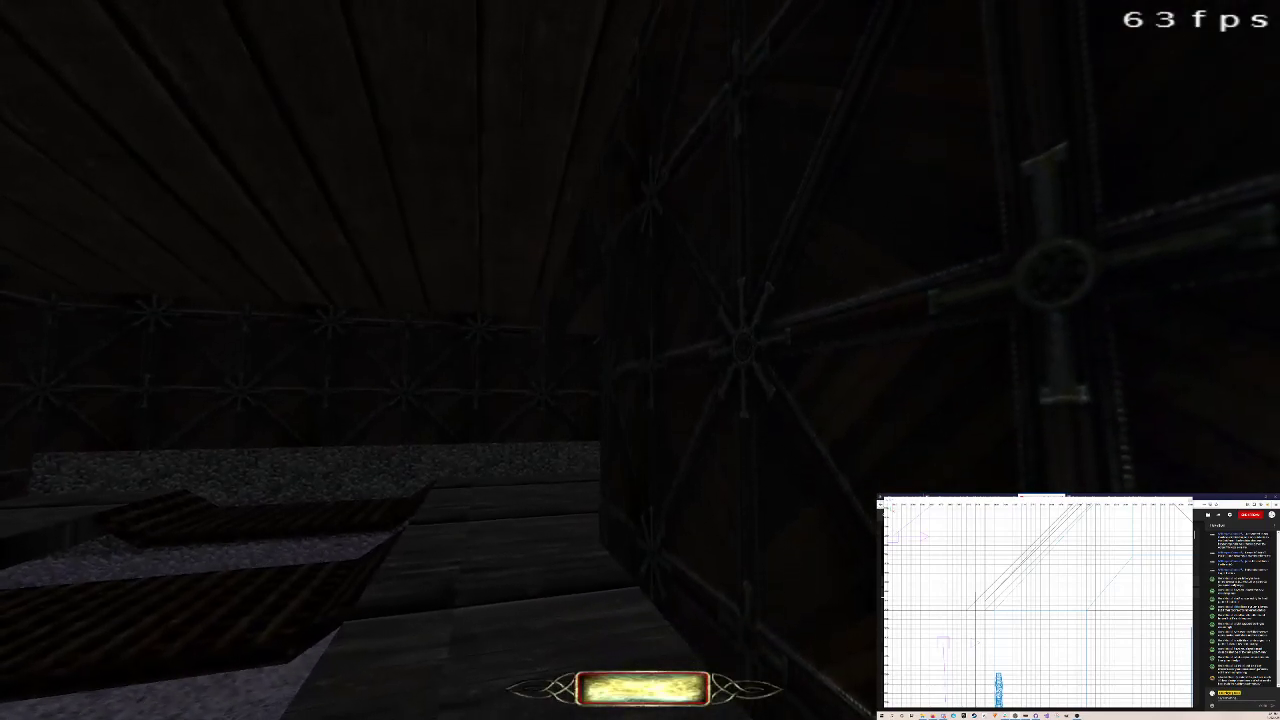
key(w)
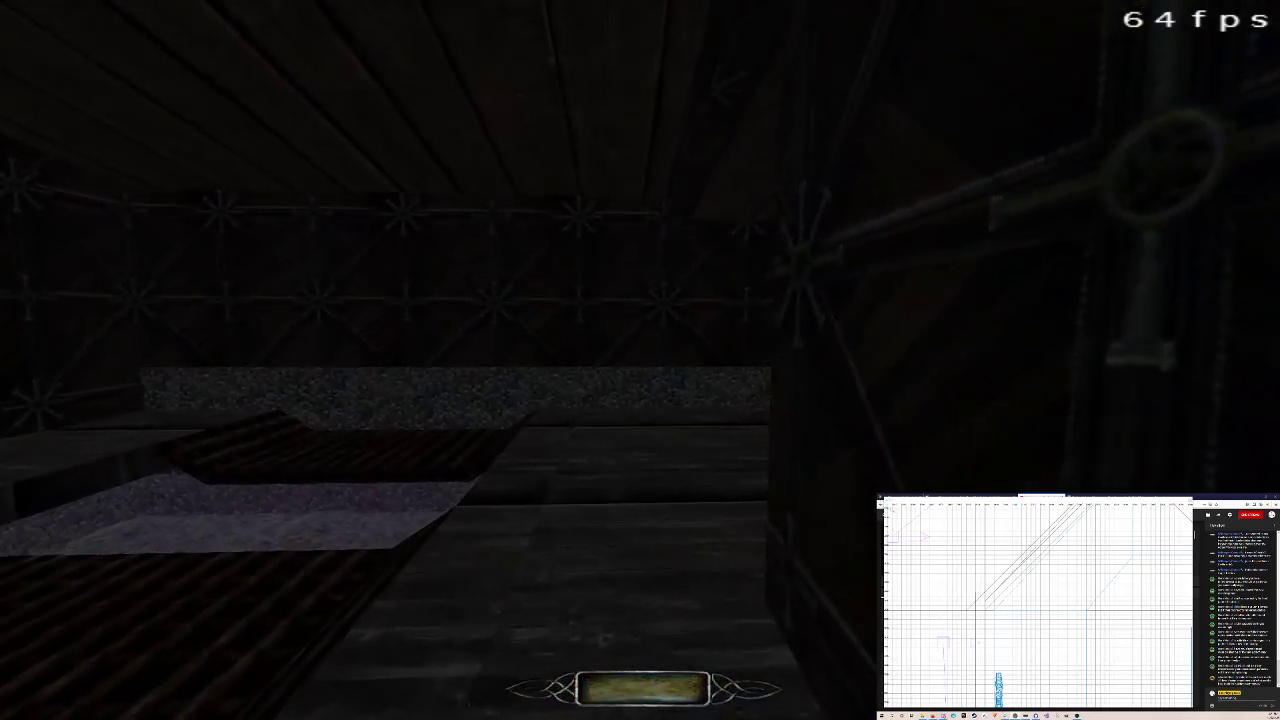
key(w)
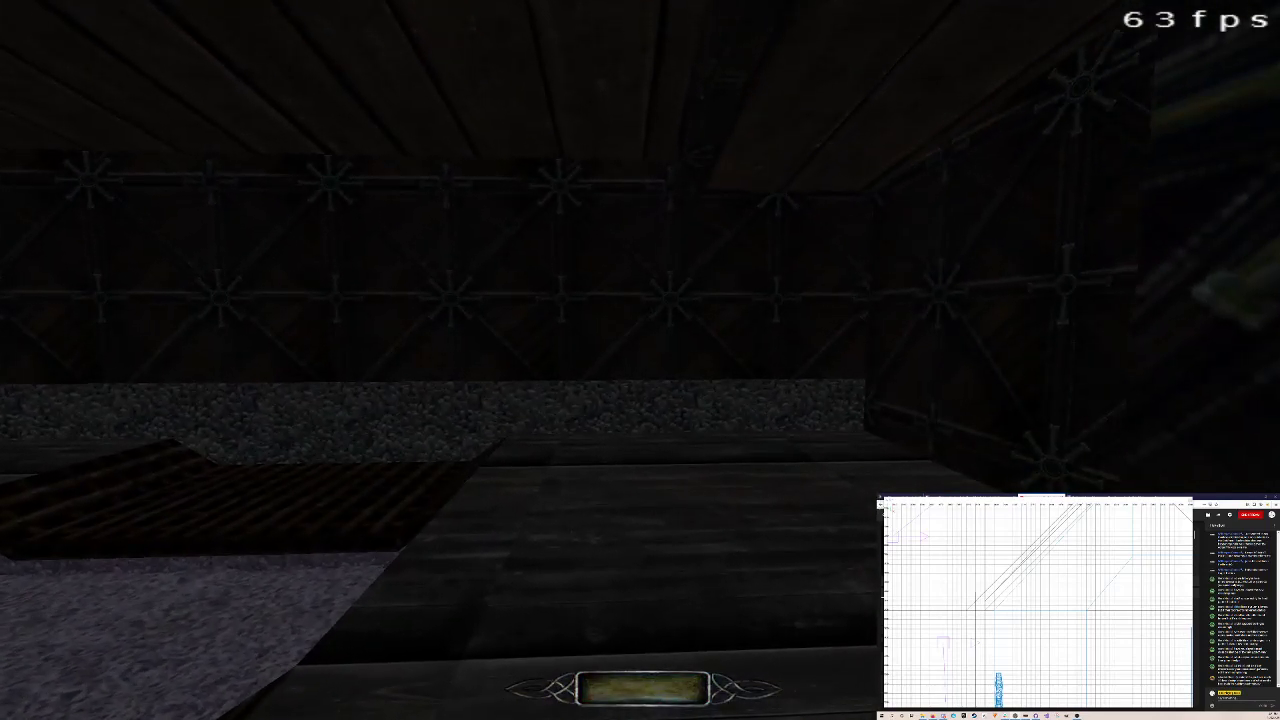
key(w)
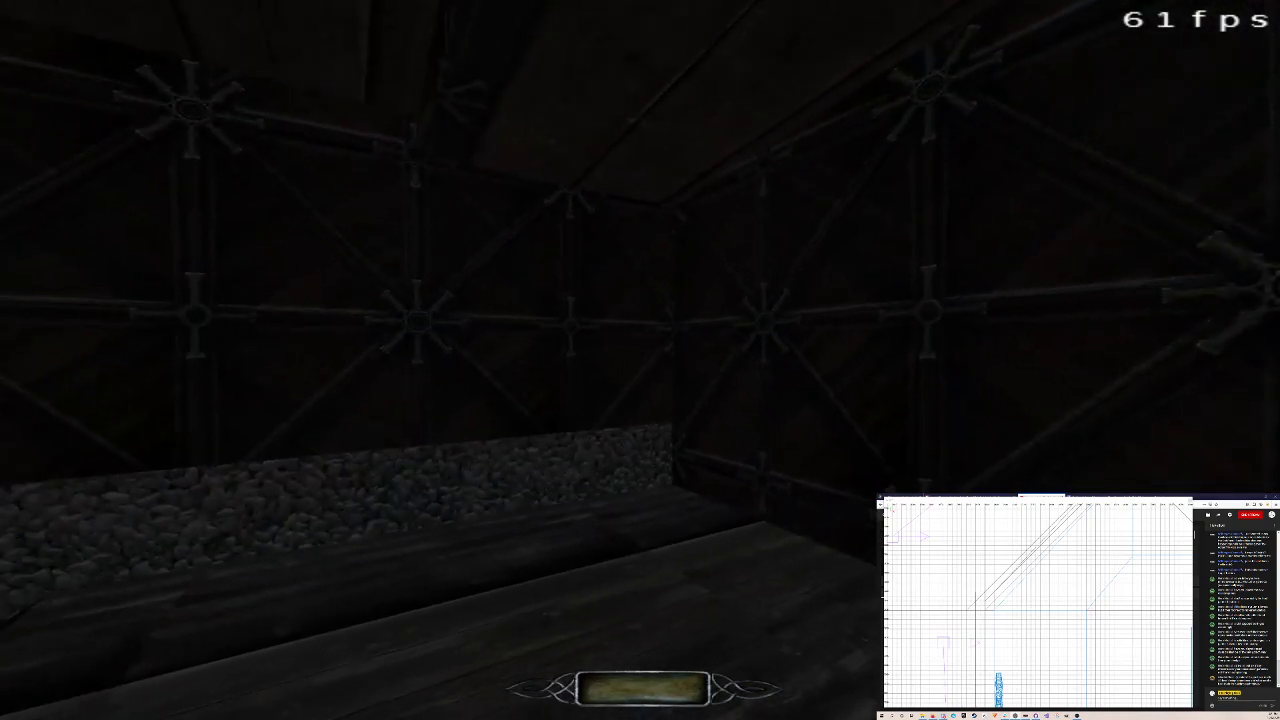
key(w)
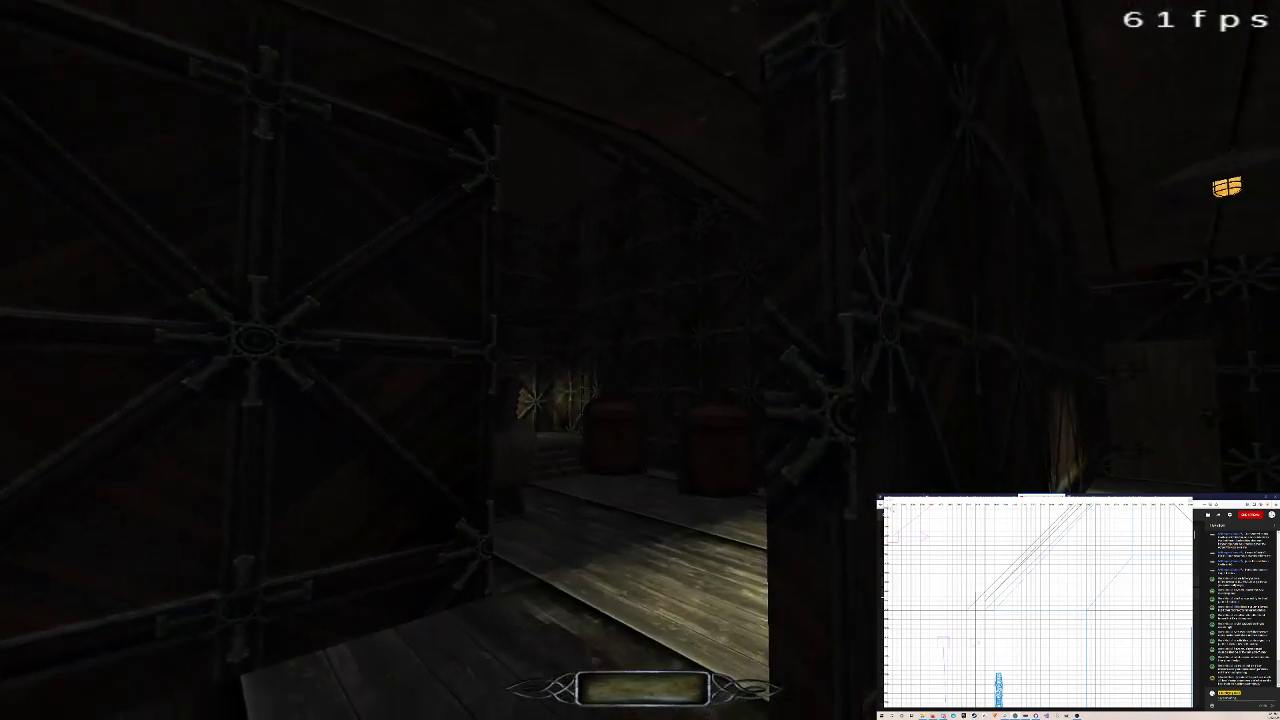
key(w)
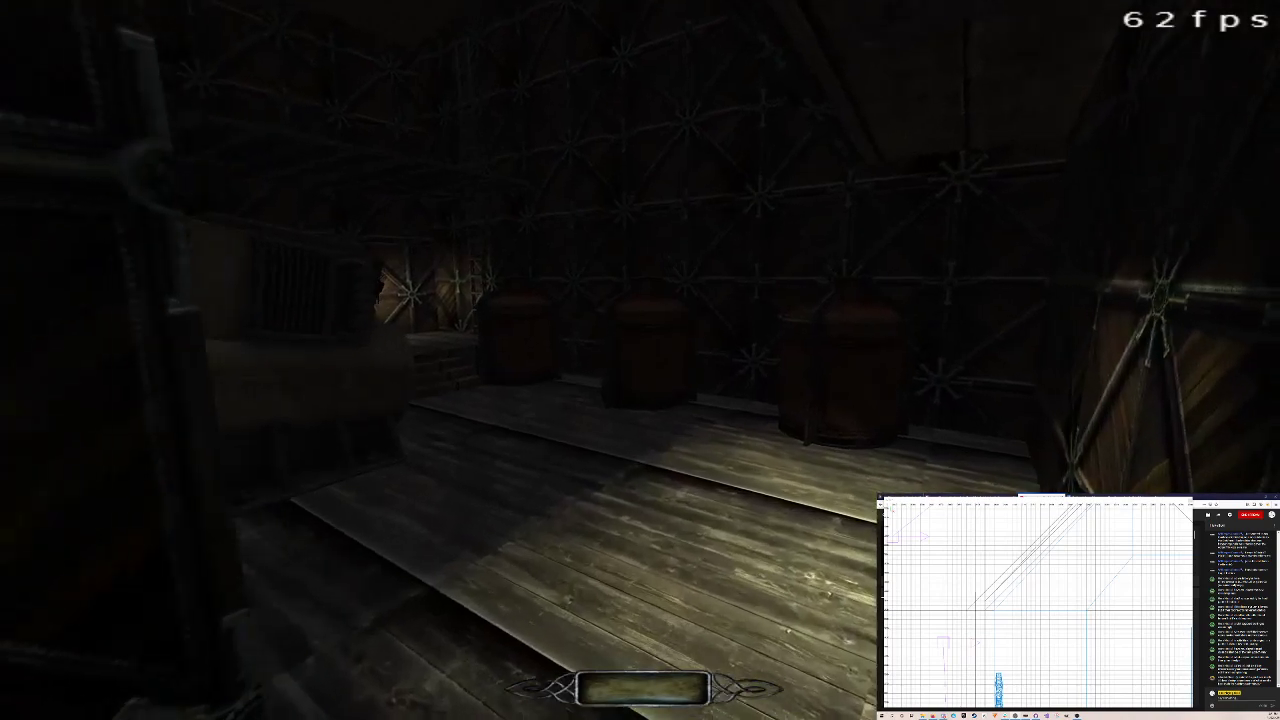
key(w)
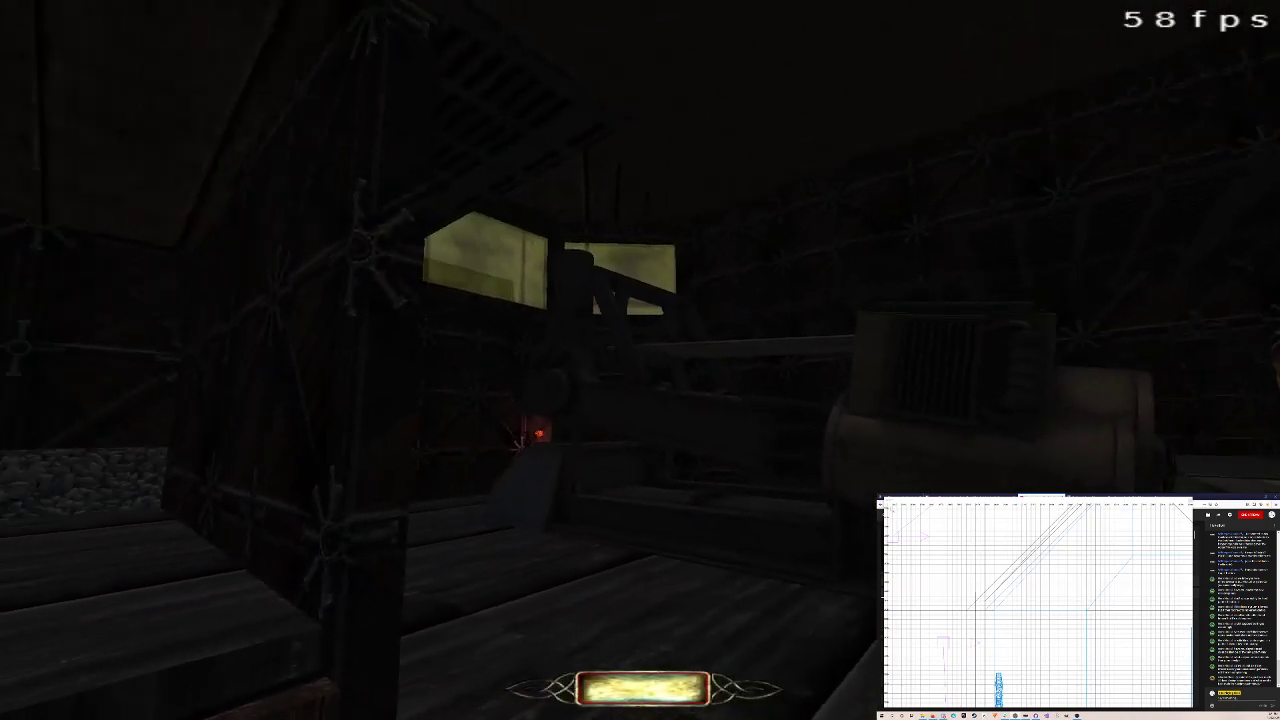
key(w)
Step: Turn on the visportal outlines with the console command r_showportals 1 and return to the game view
key(grave)
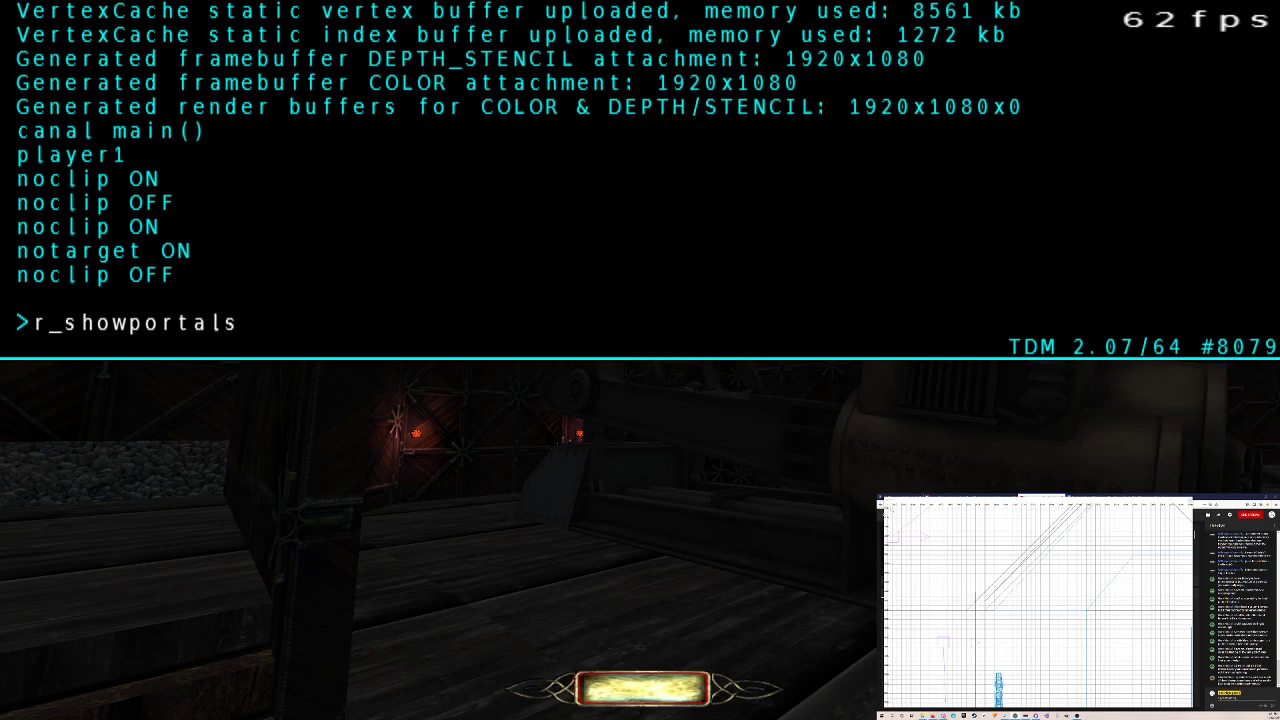
key(Return)
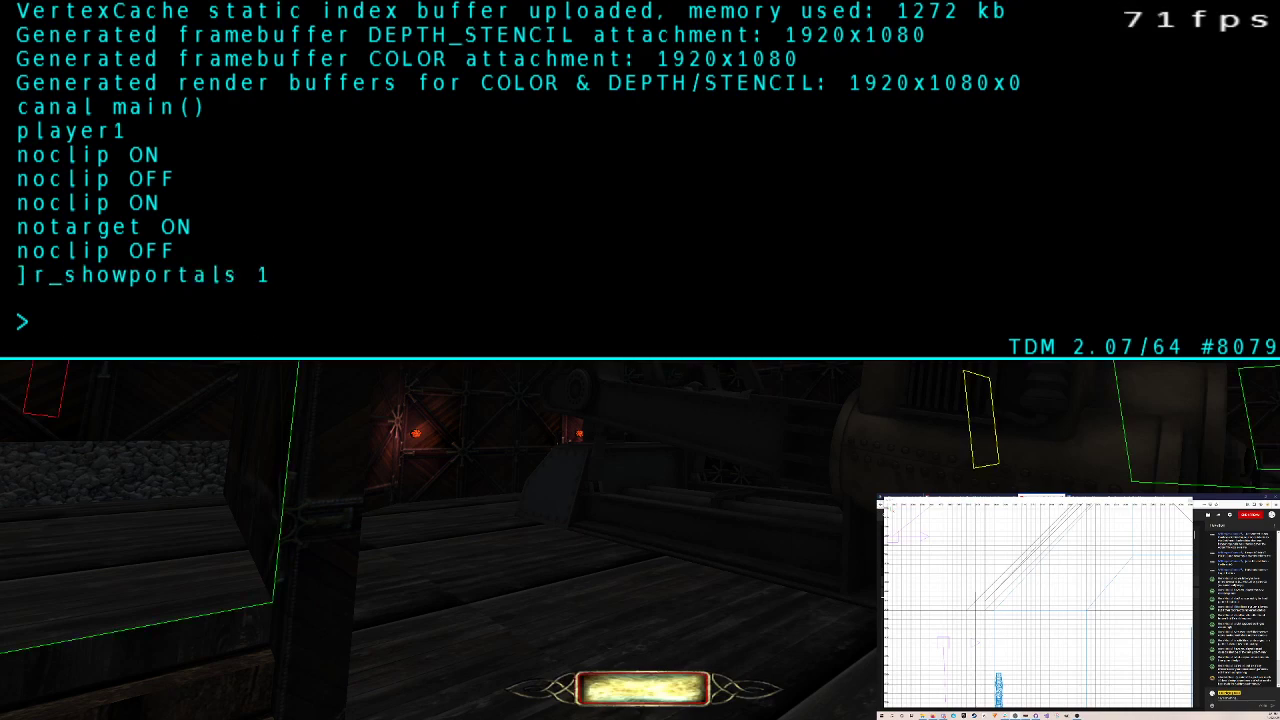
key(alt+Tab)
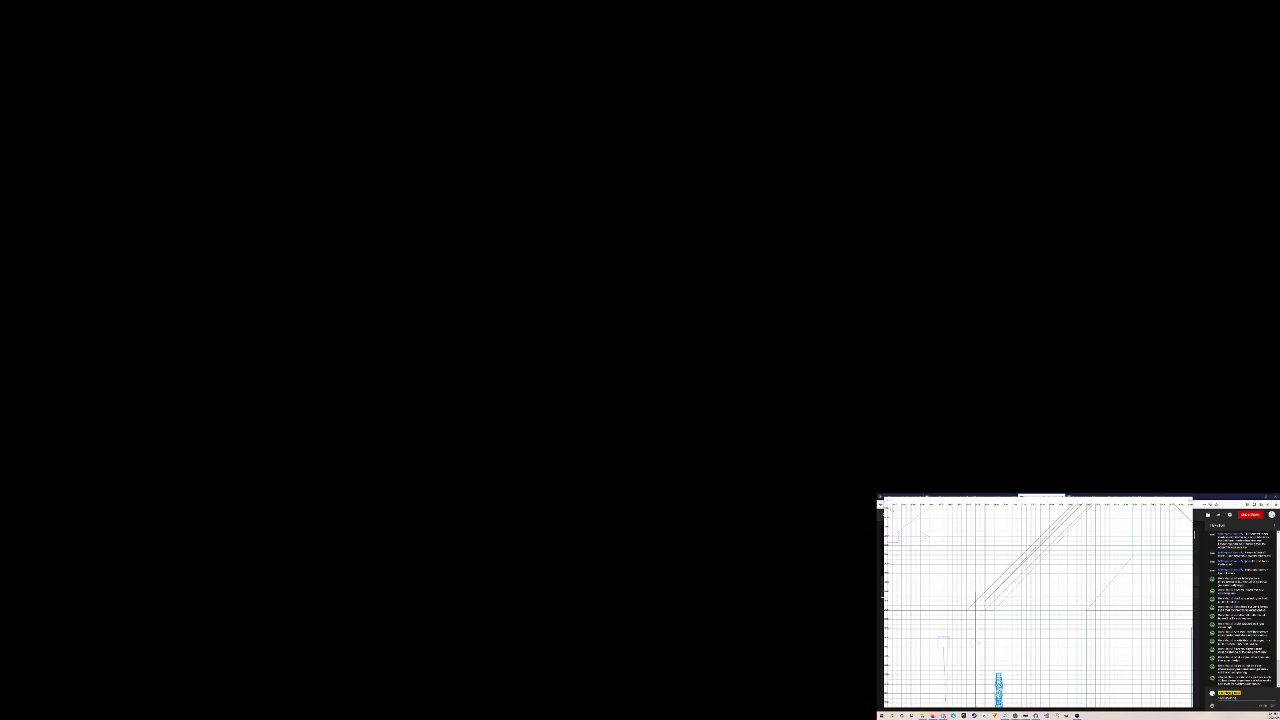
key(alt+Tab)
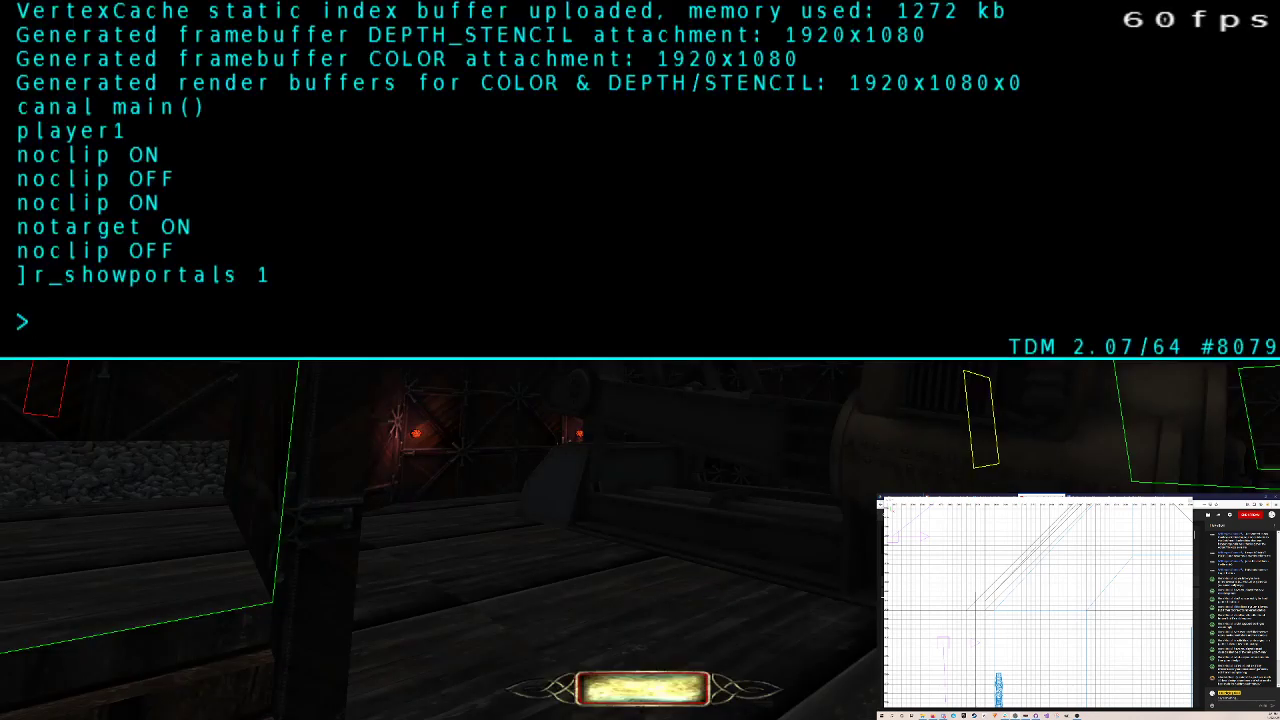
key(grave)
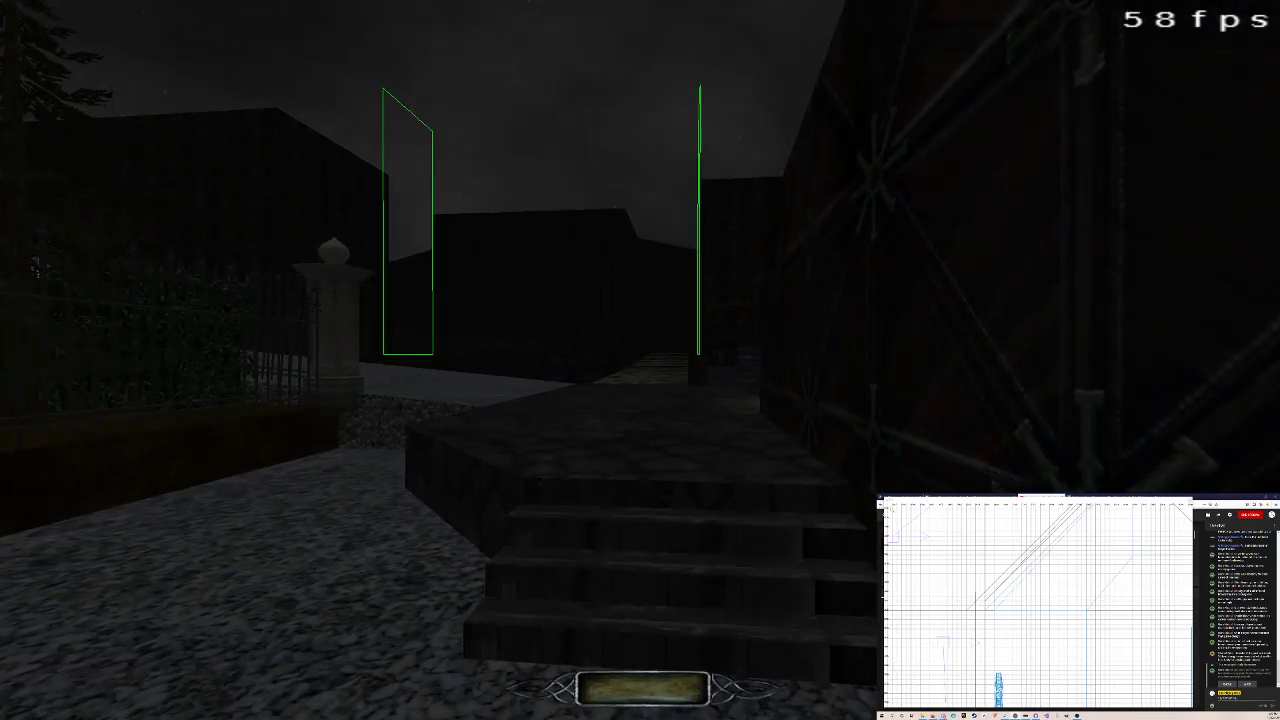
Step: Climb the stone steps outside and round the timber building to examine the portal outlines near its angled lit window
key(w)
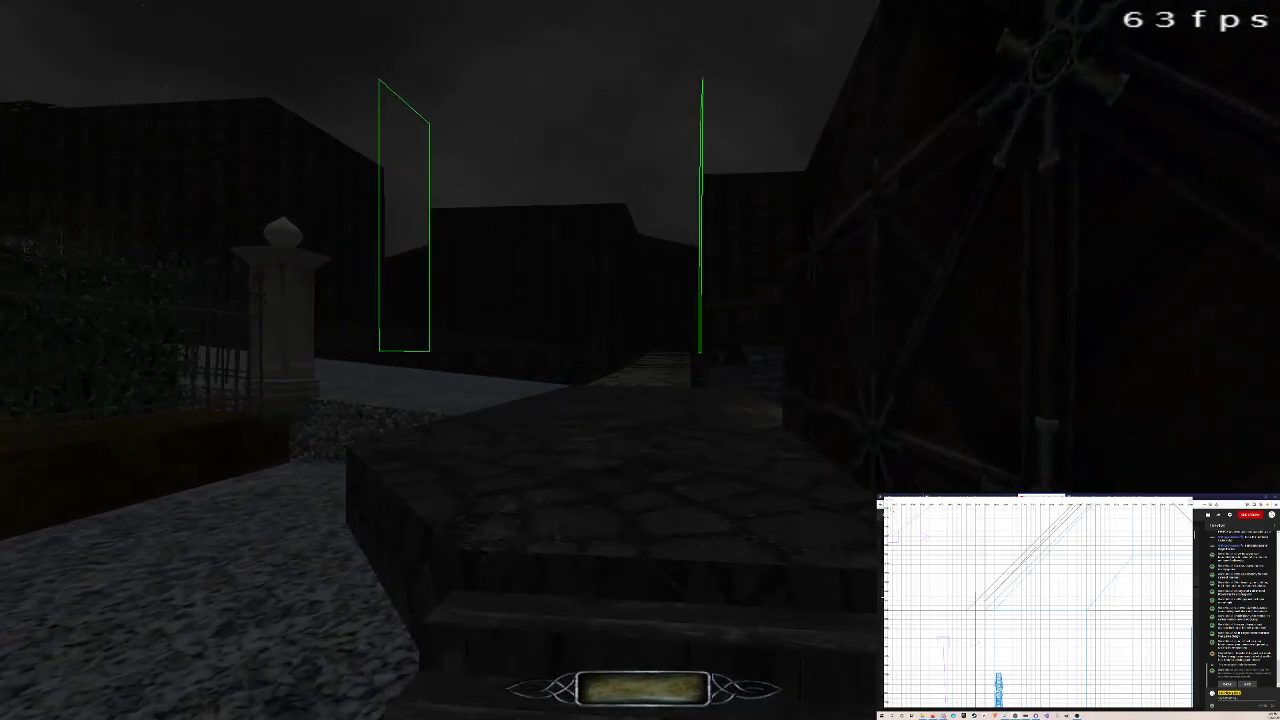
key(s)
key(d)
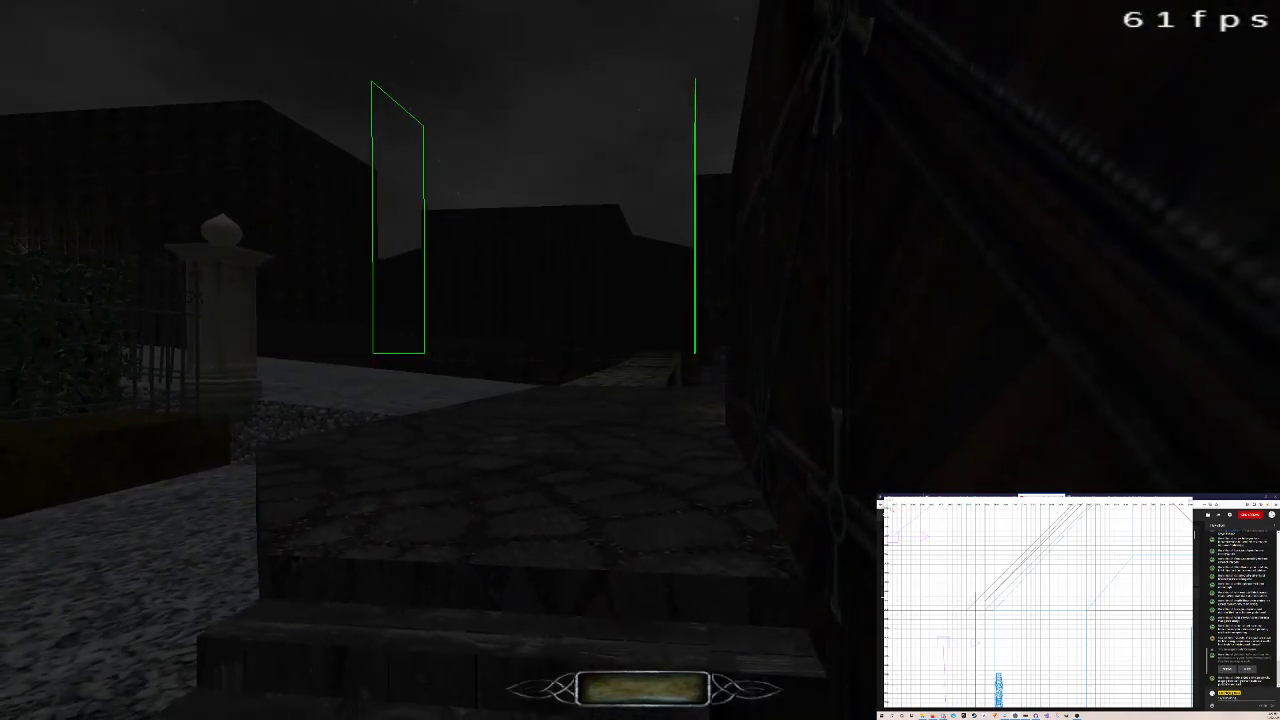
key(w)
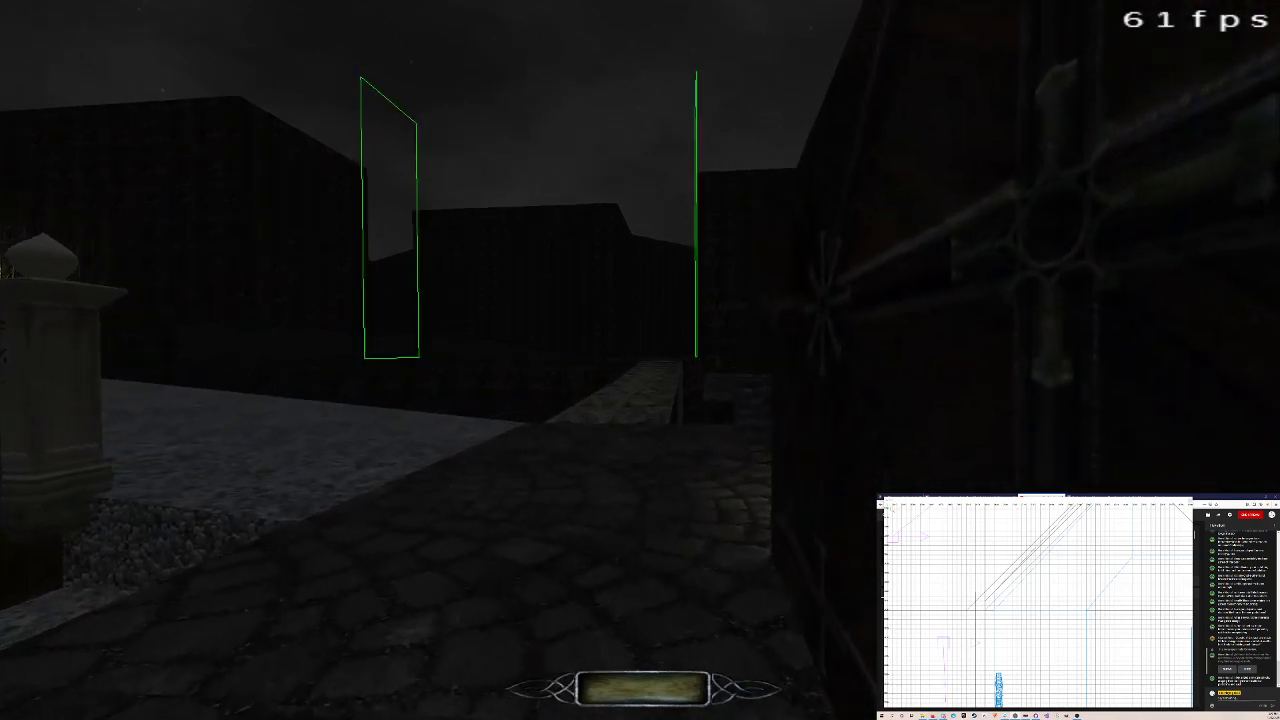
key(w)
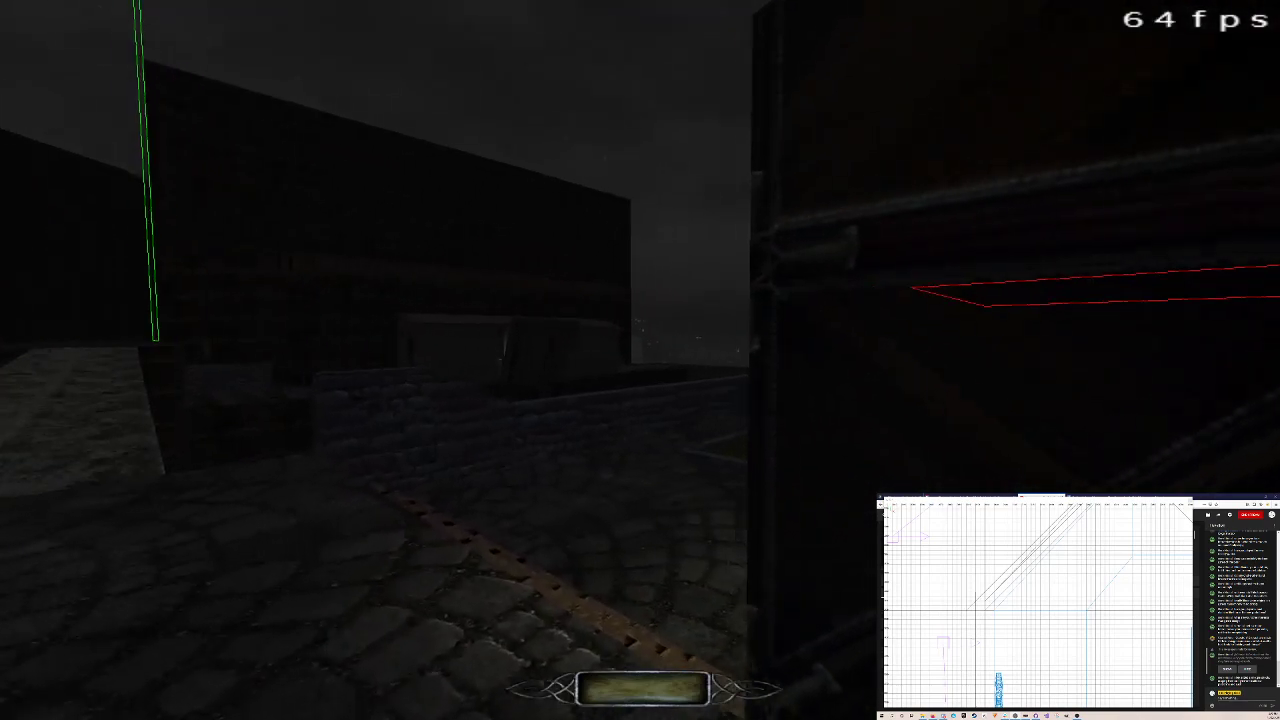
key(a)
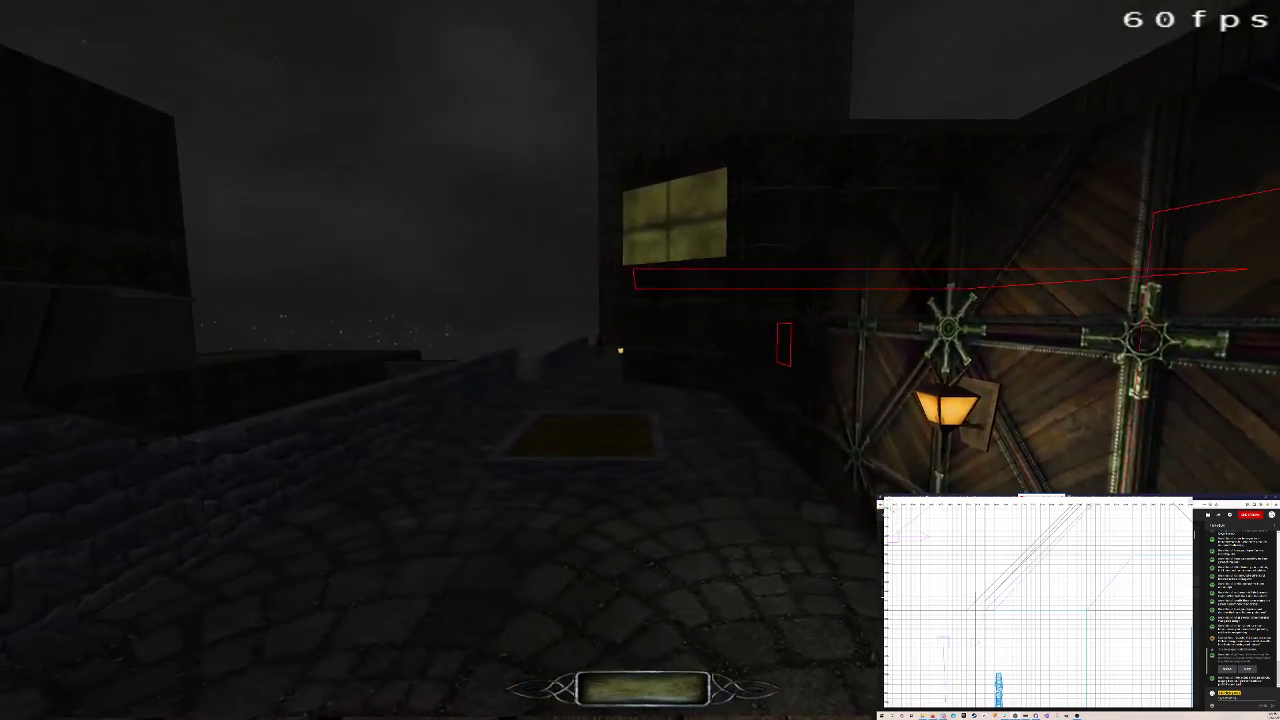
key(w)
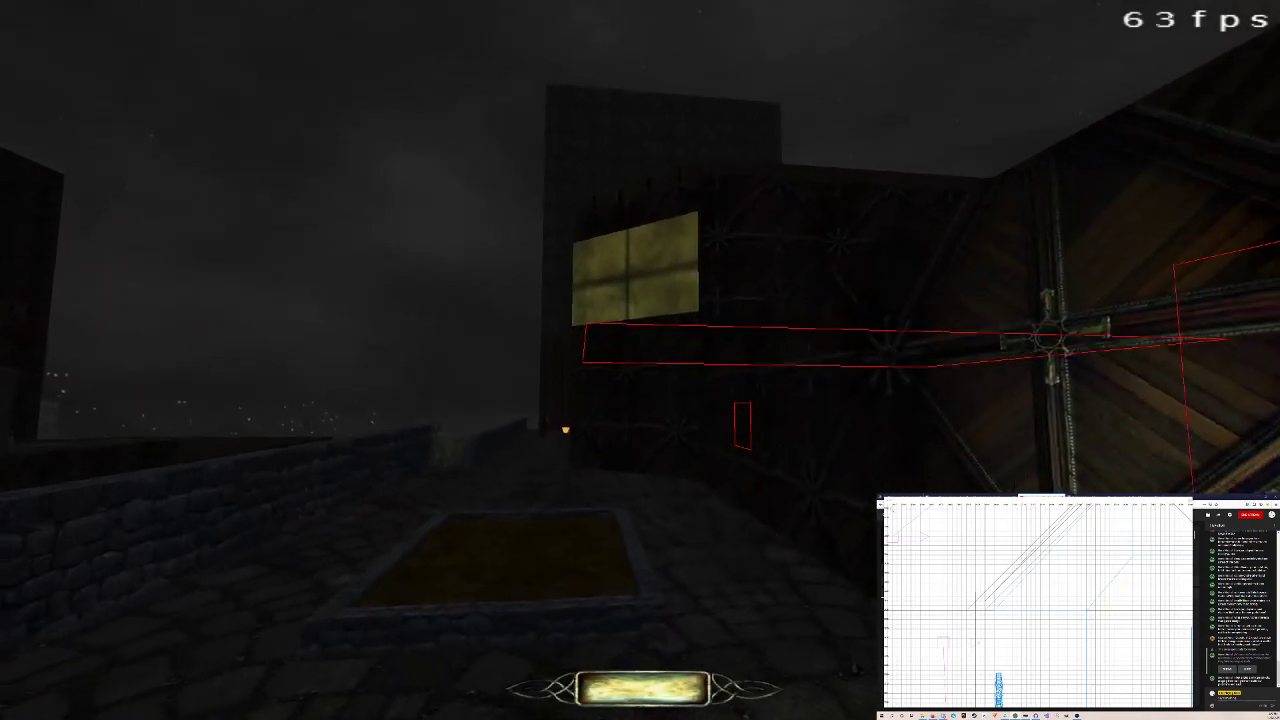
key(w)
key(s)
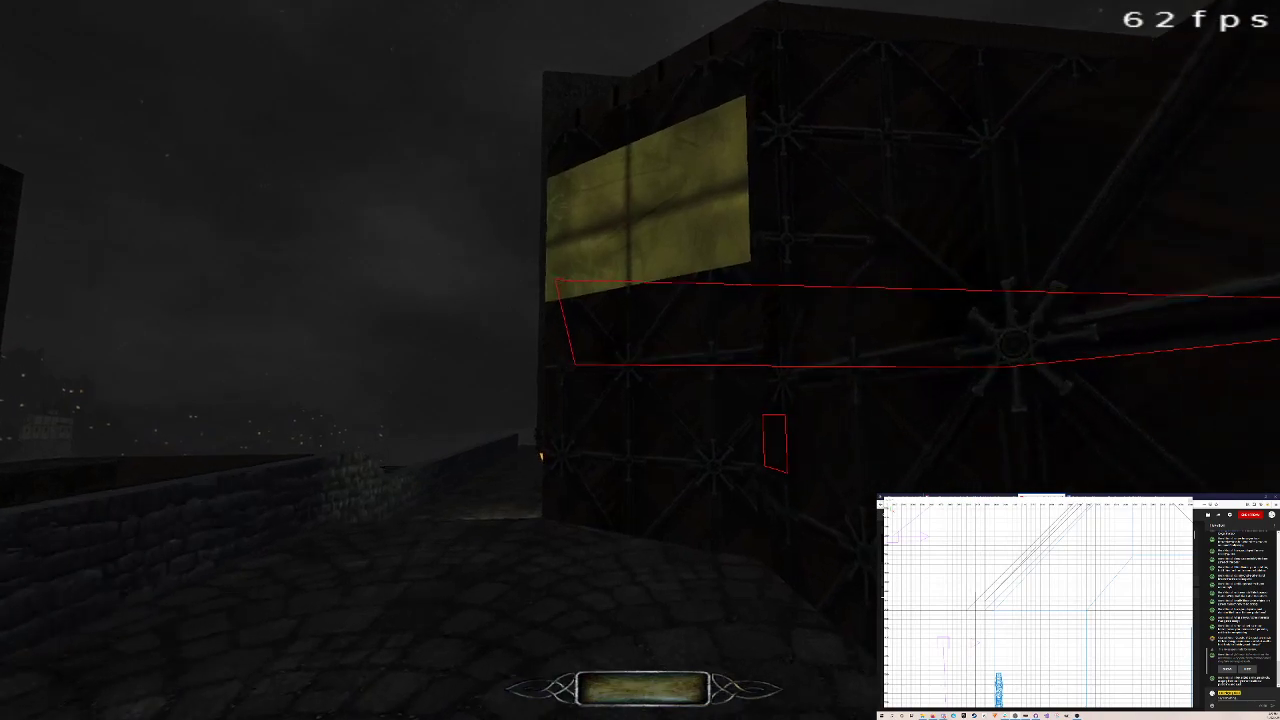
Step: Inspect the building's yellow window glass and the surrounding street in the running mission
key(w)
key(w)
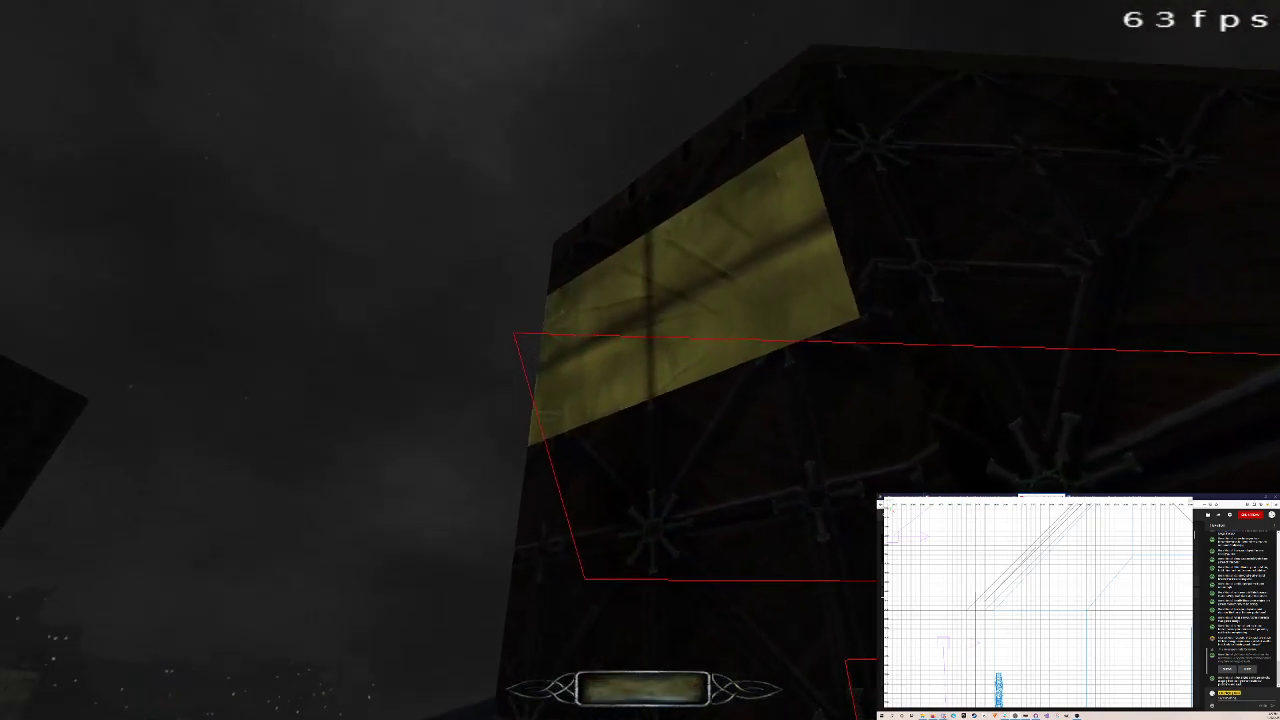
key(a)
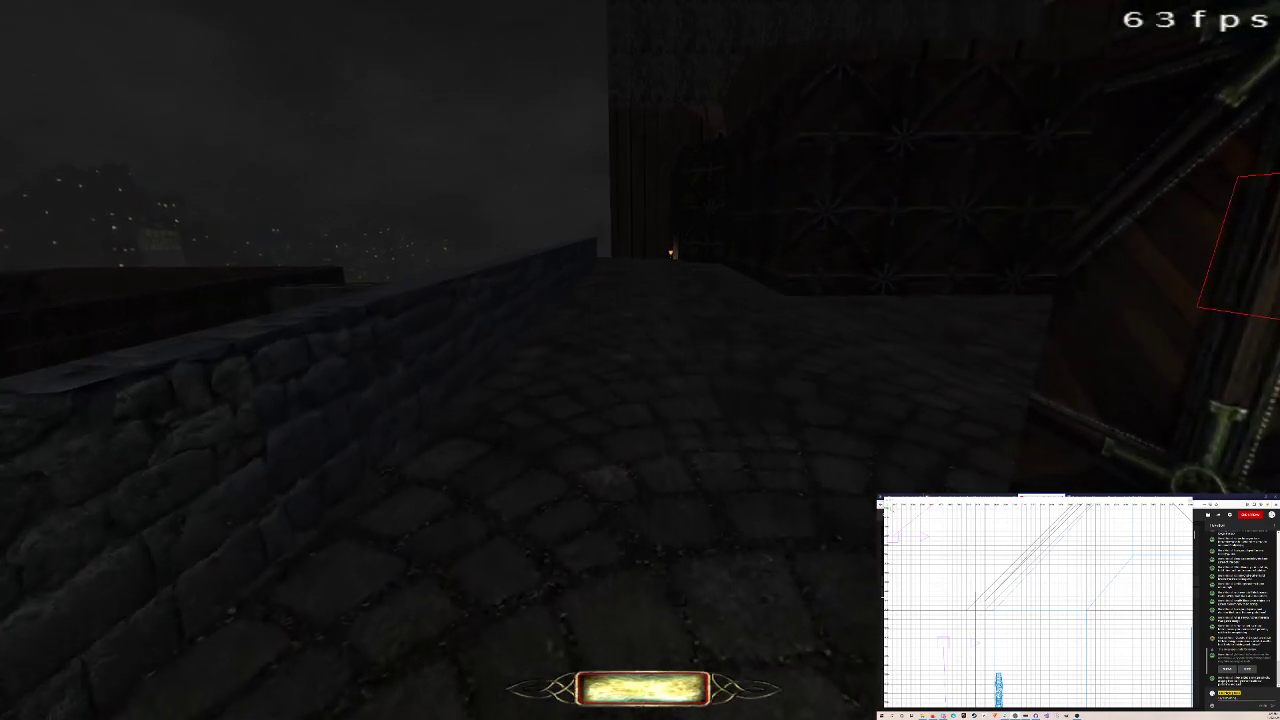
key(w)
key(d)
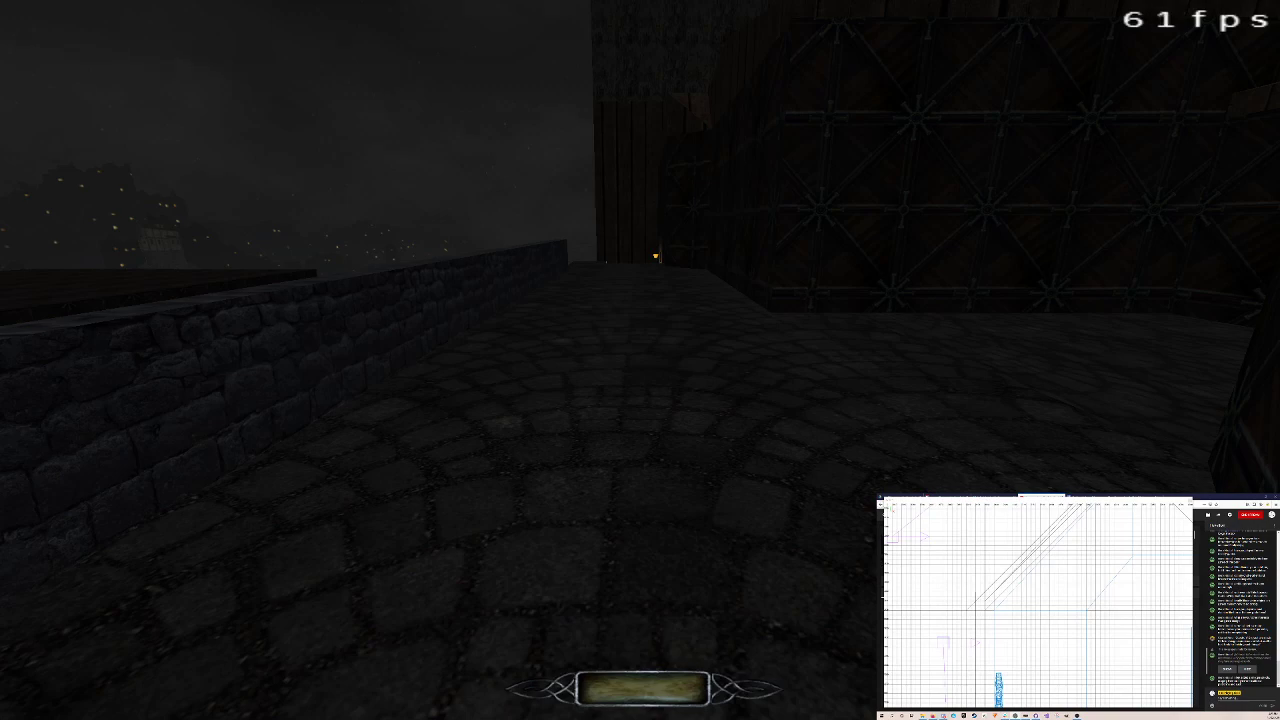
Step: Quit the running mission and exit the game to return to the map editor
key(Escape)
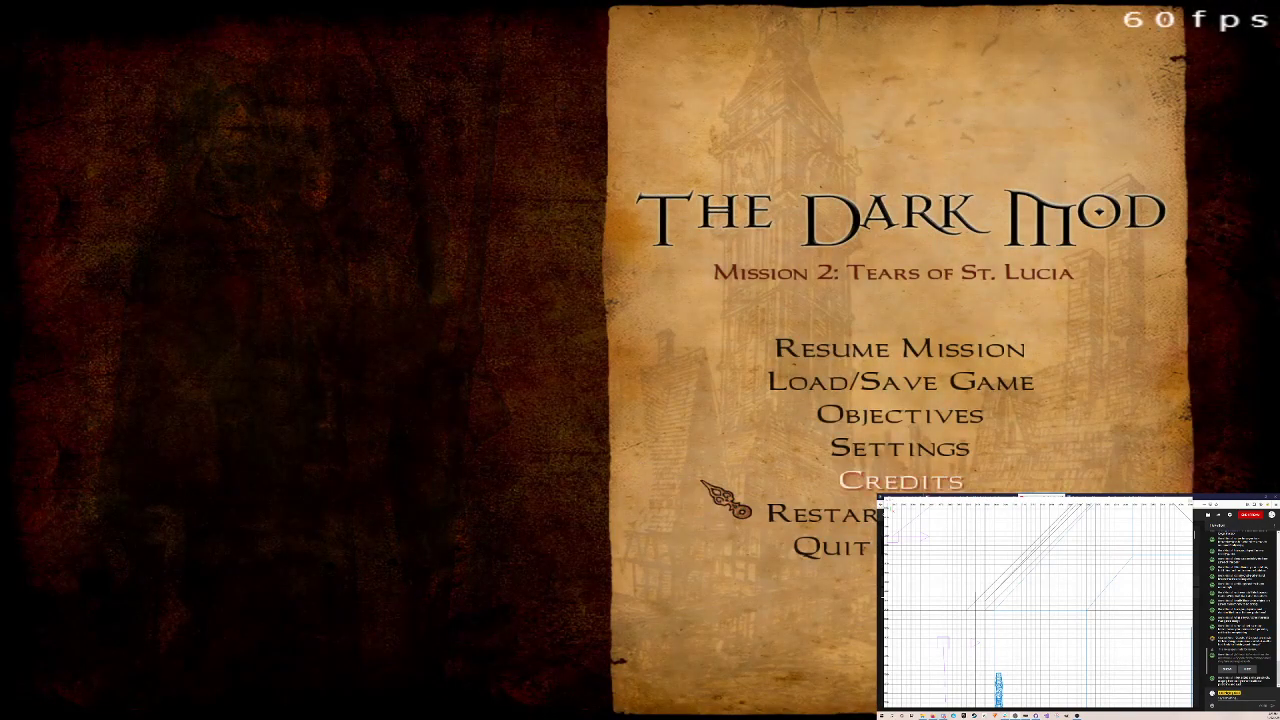
click(830, 545)
click(590, 392)
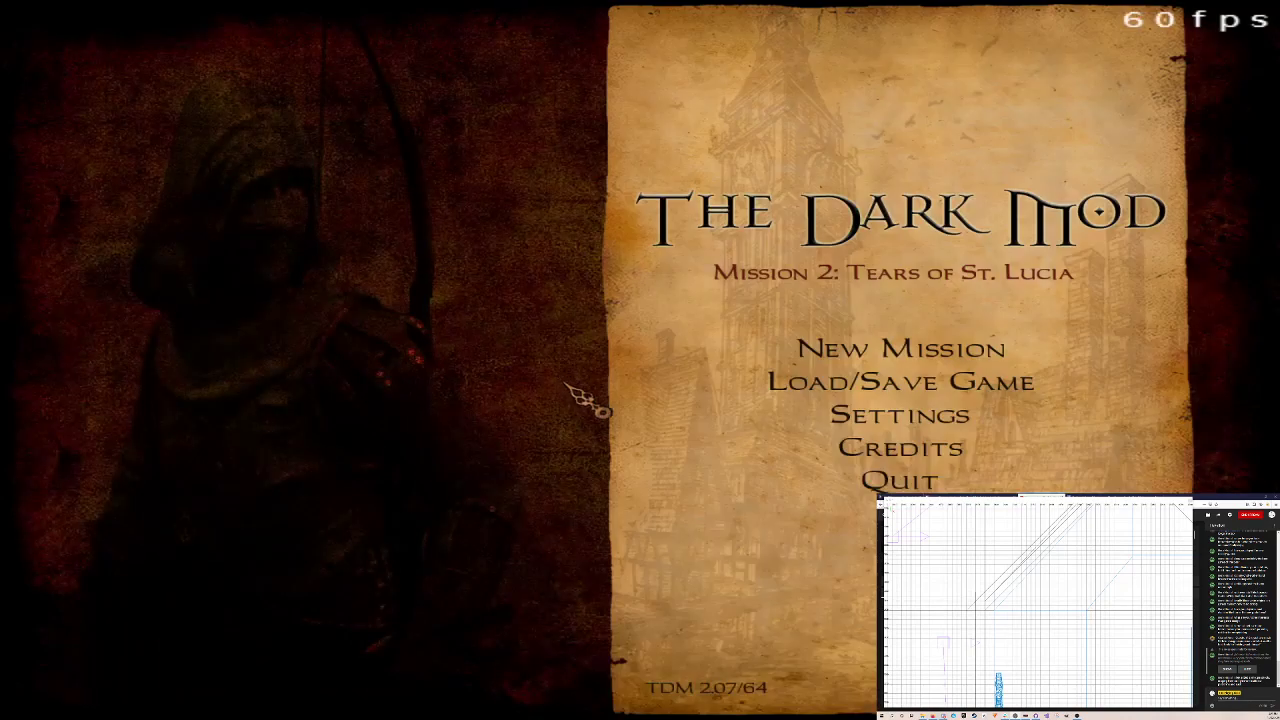
click(855, 484)
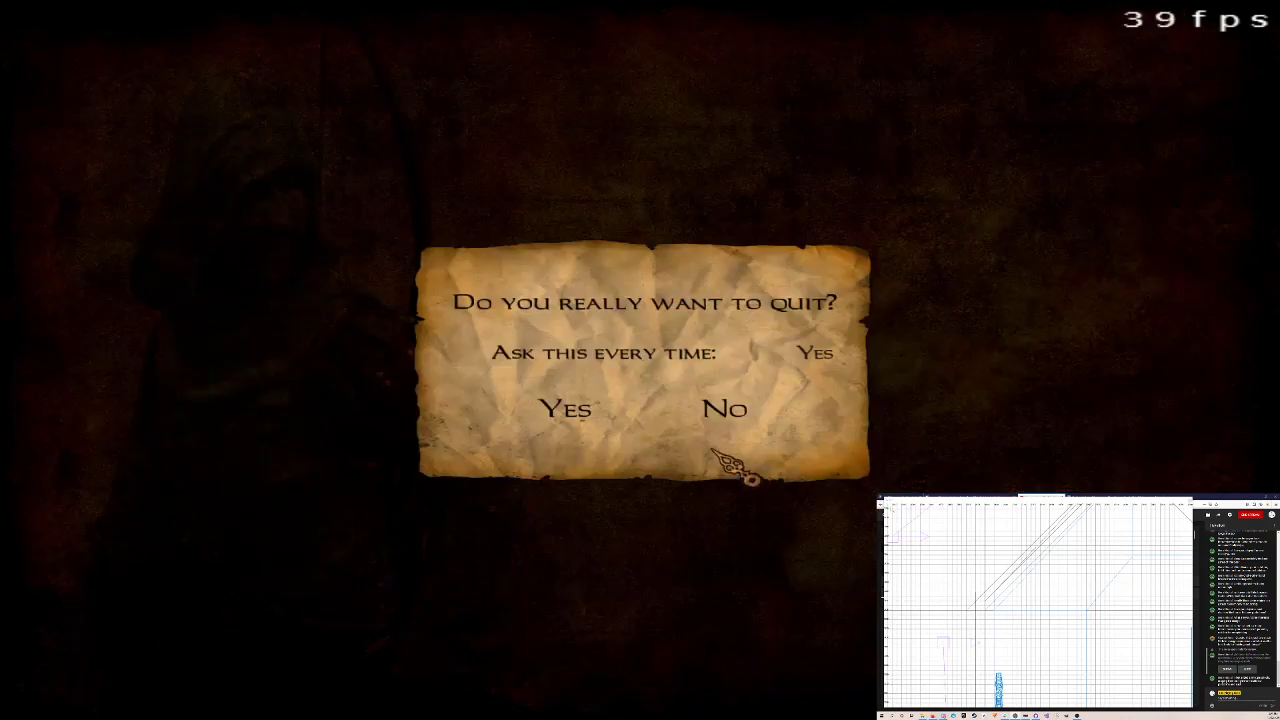
click(565, 407)
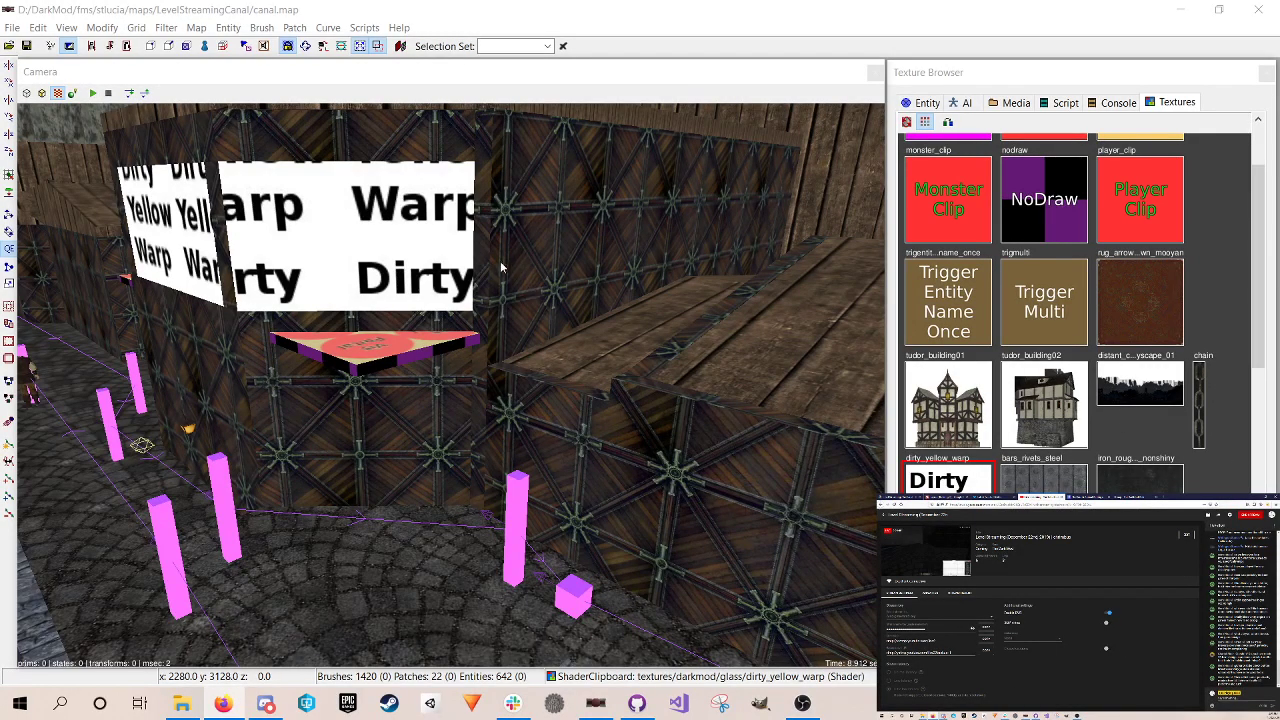
Step: Examine the dirty_yellow_warp windows, wooden roofs and street around the building in the 3D view
right_click(542, 377)
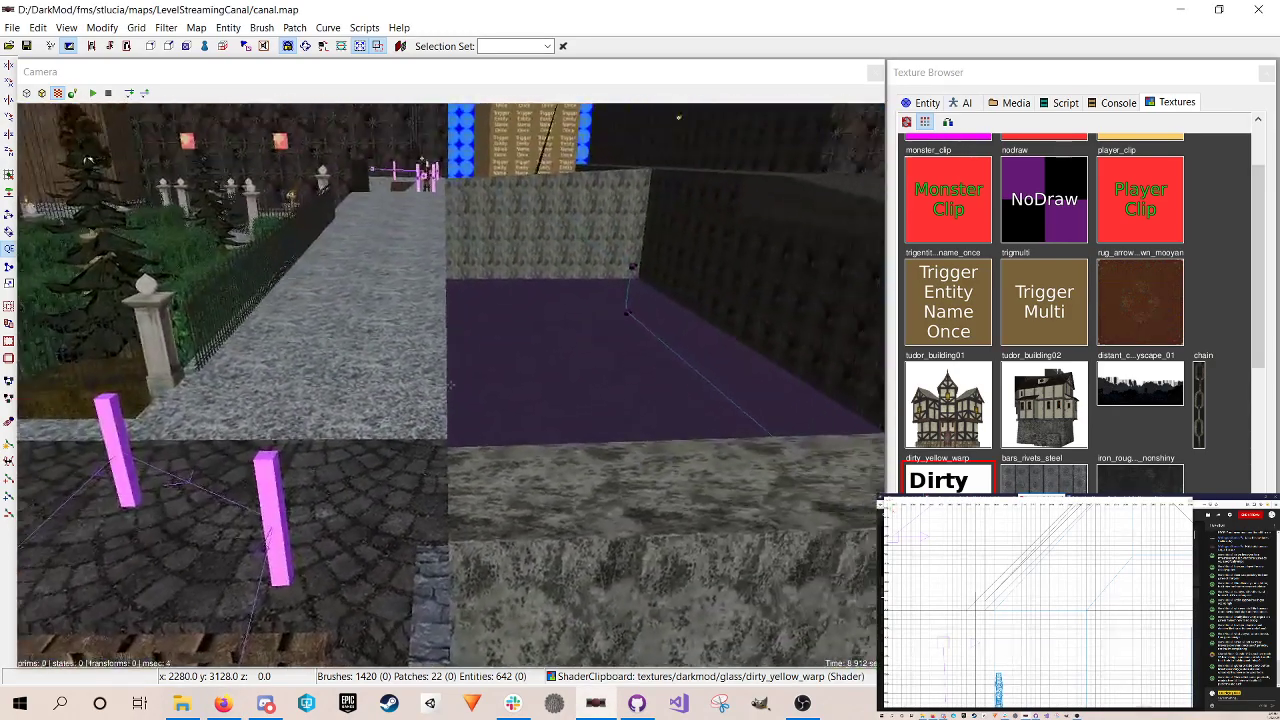
key(Up)
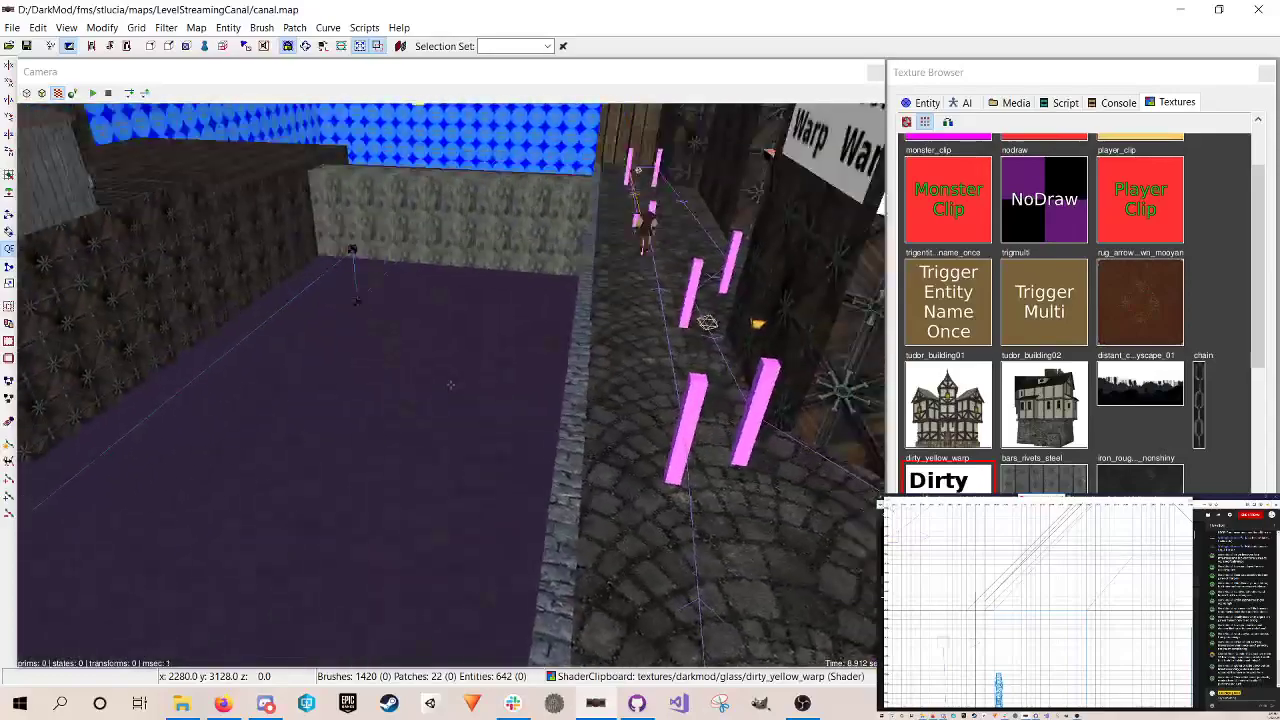
right_click(541, 370)
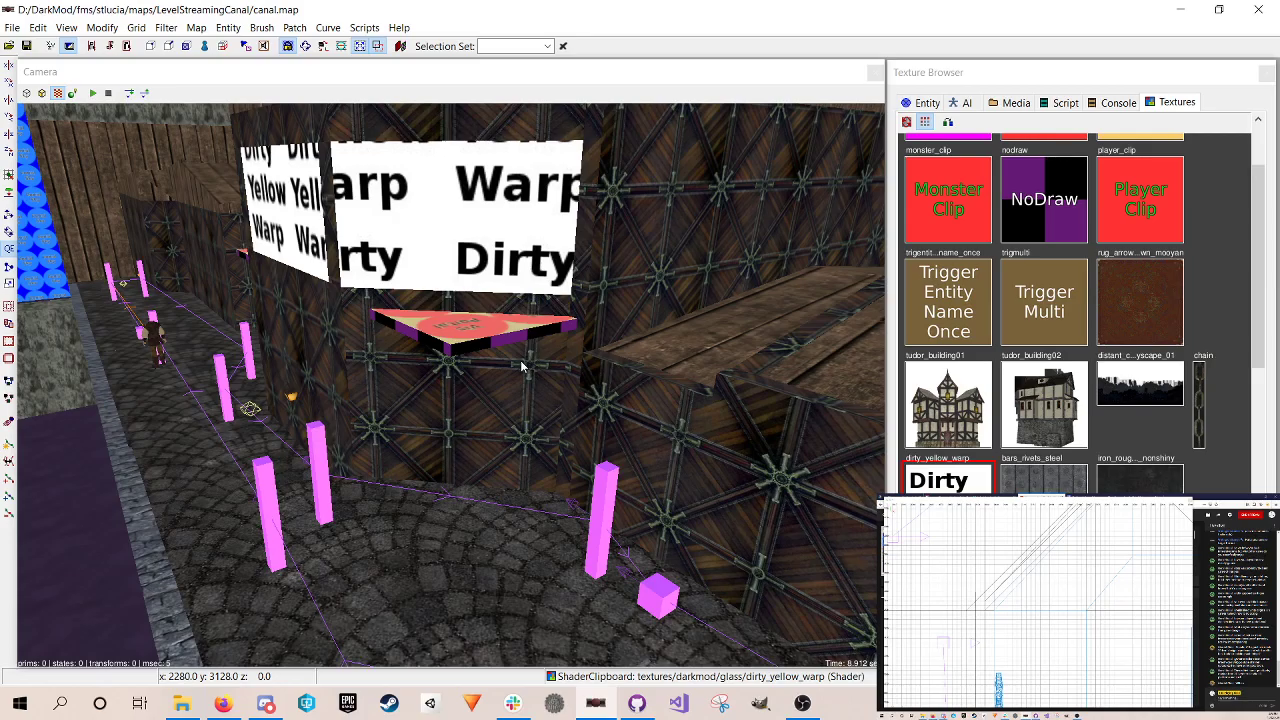
right_click(520, 360)
scroll(450, 384, up, 4)
scroll(451, 384, up, 8)
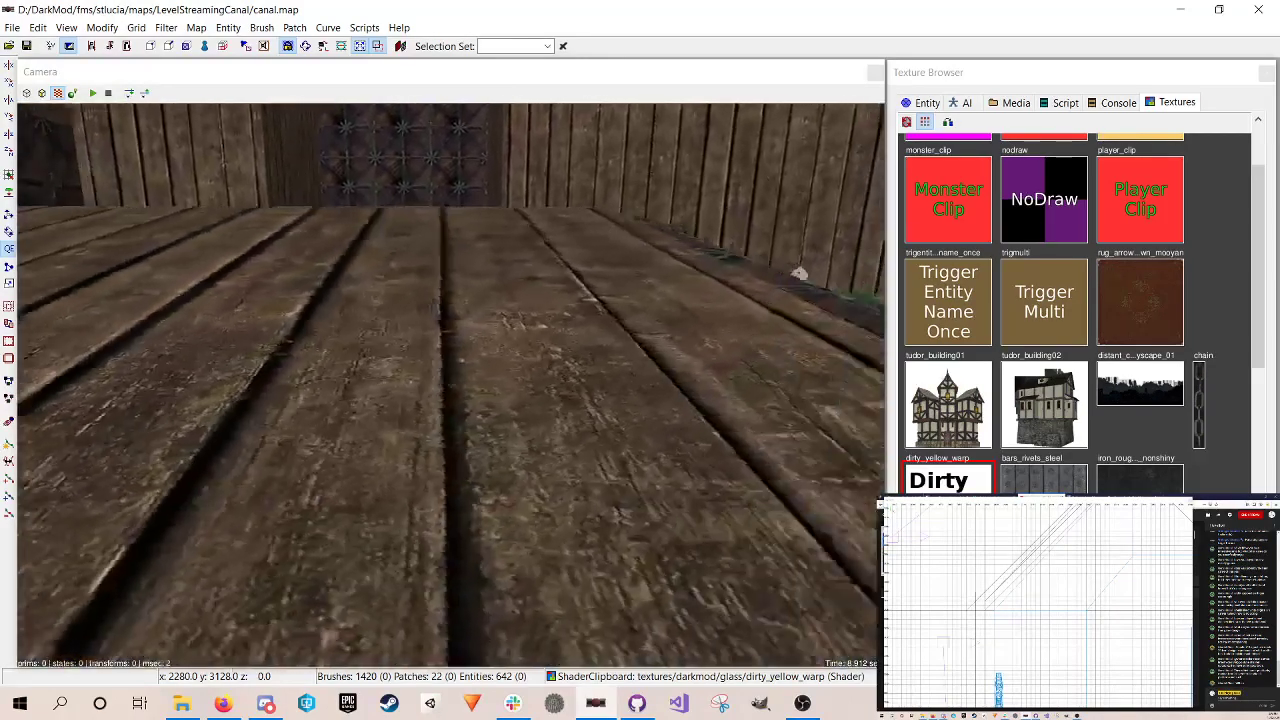
scroll(451, 384, down, 8)
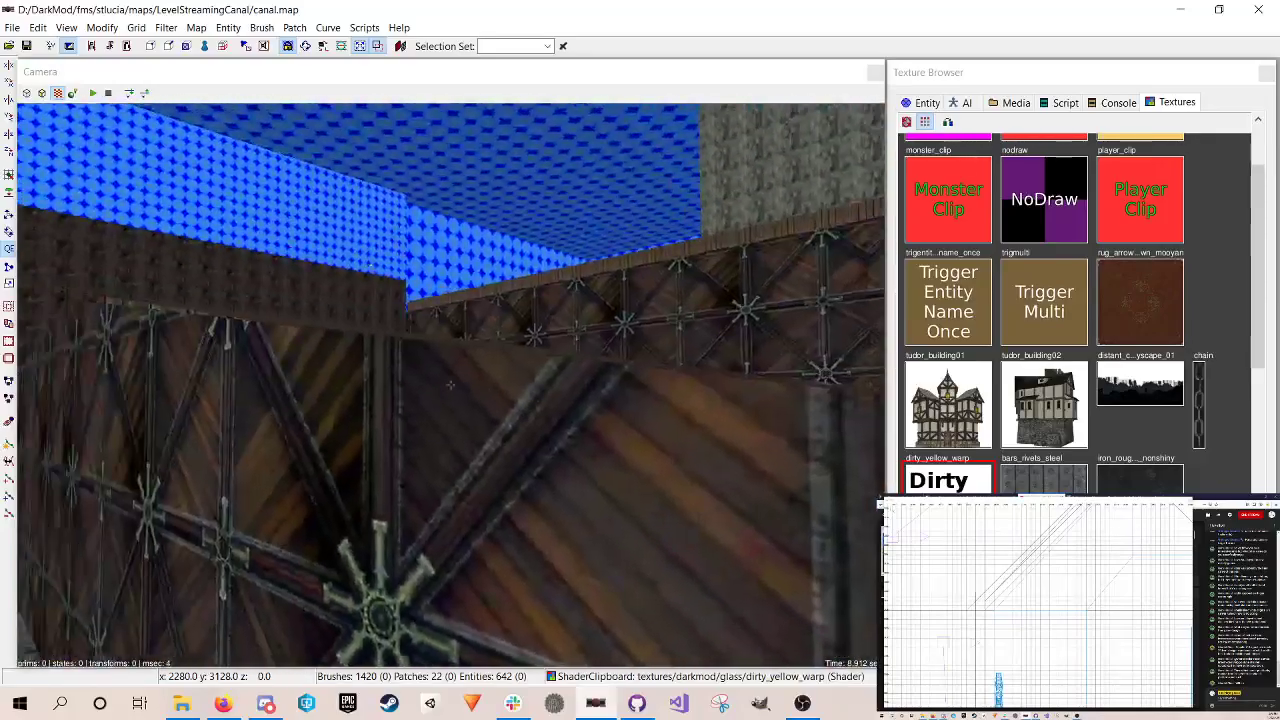
scroll(451, 384, down, 8)
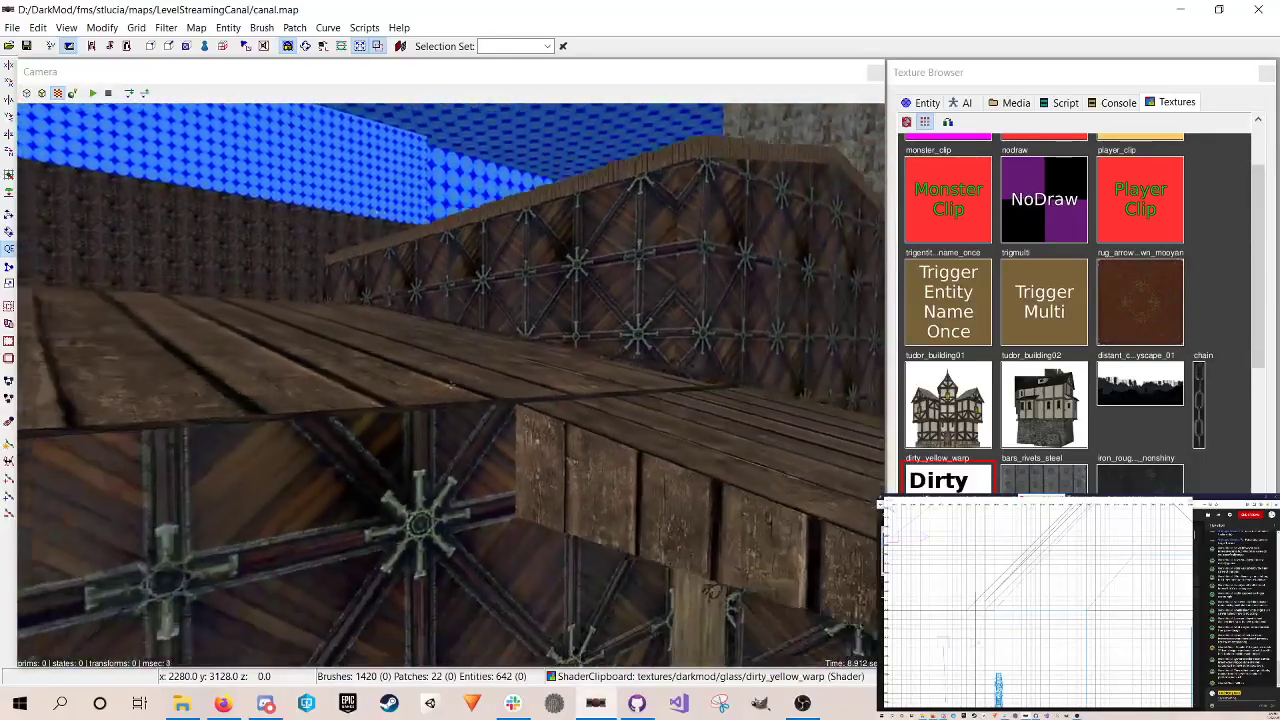
scroll(451, 384, up, 8)
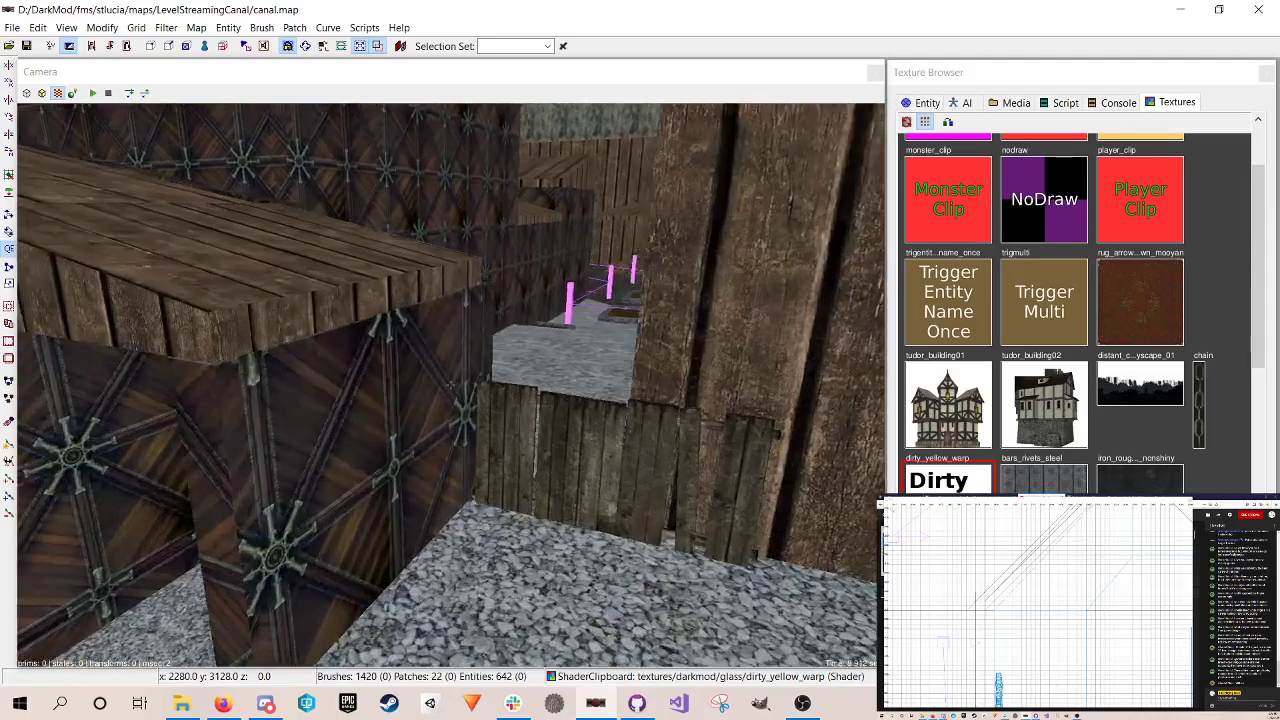
scroll(451, 384, up, 4)
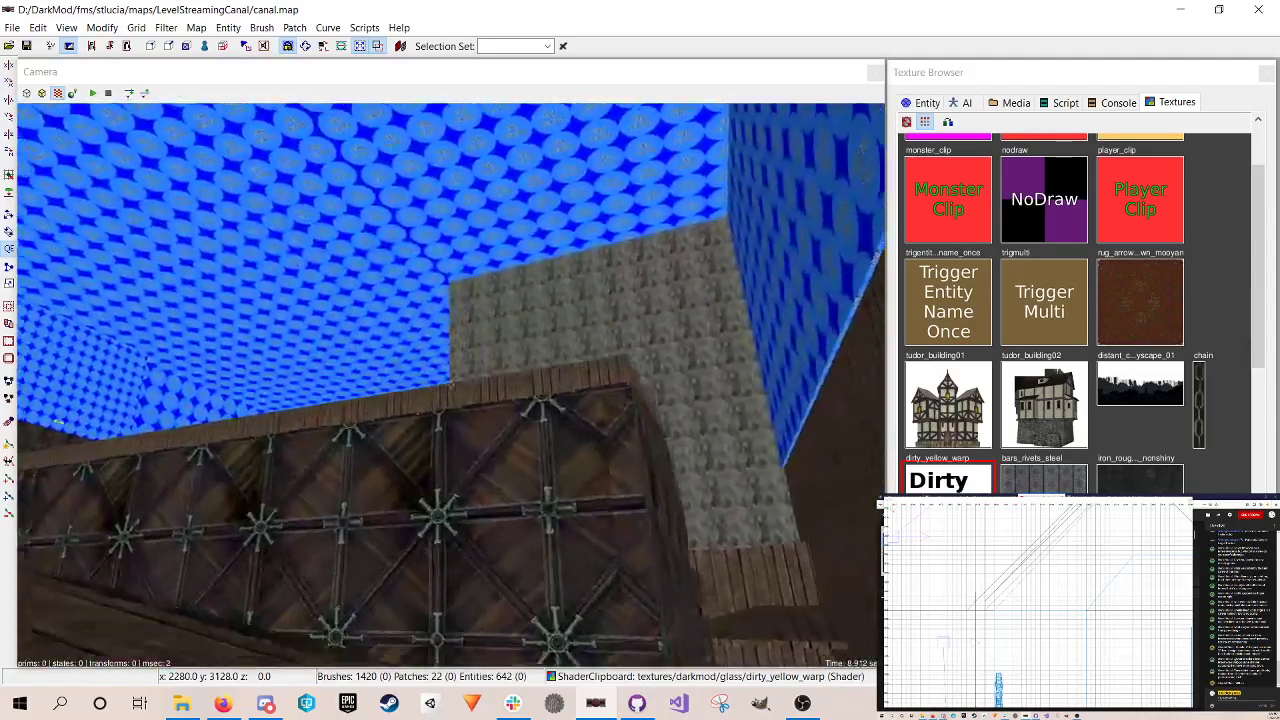
scroll(451, 384, down, 5)
scroll(451, 384, down, 5)
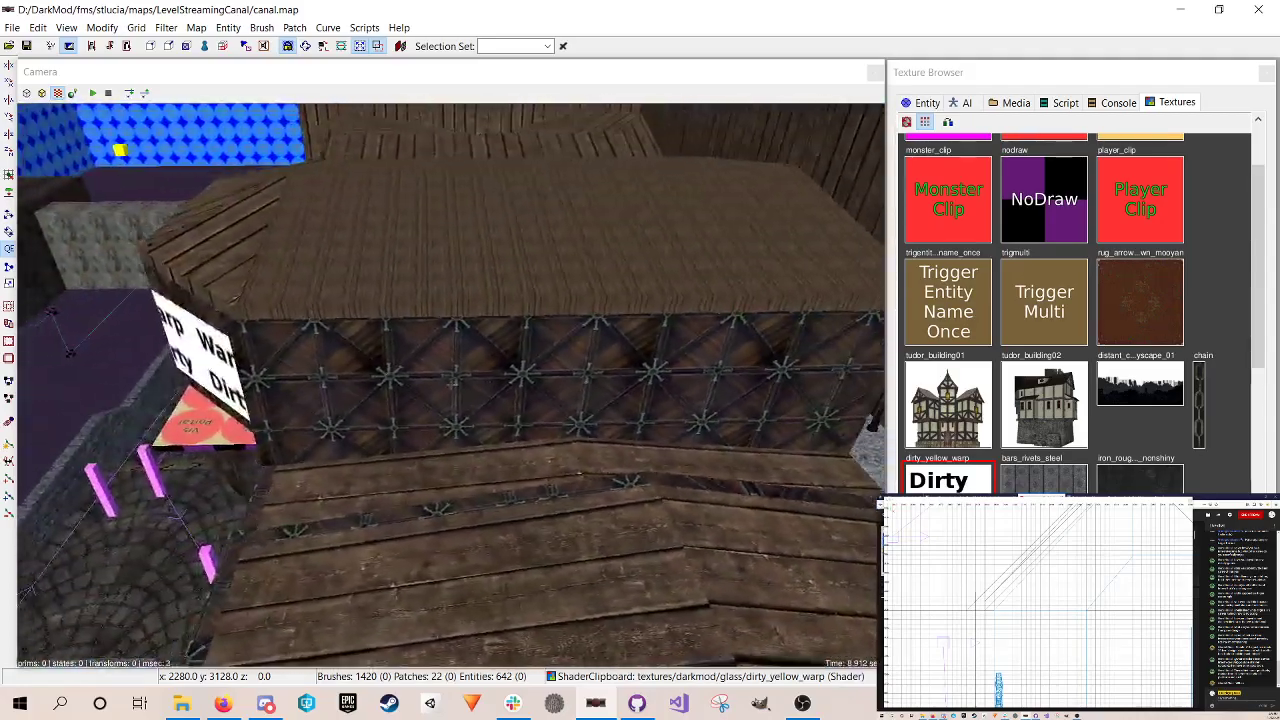
scroll(451, 384, up, 5)
scroll(521, 366, up, 4)
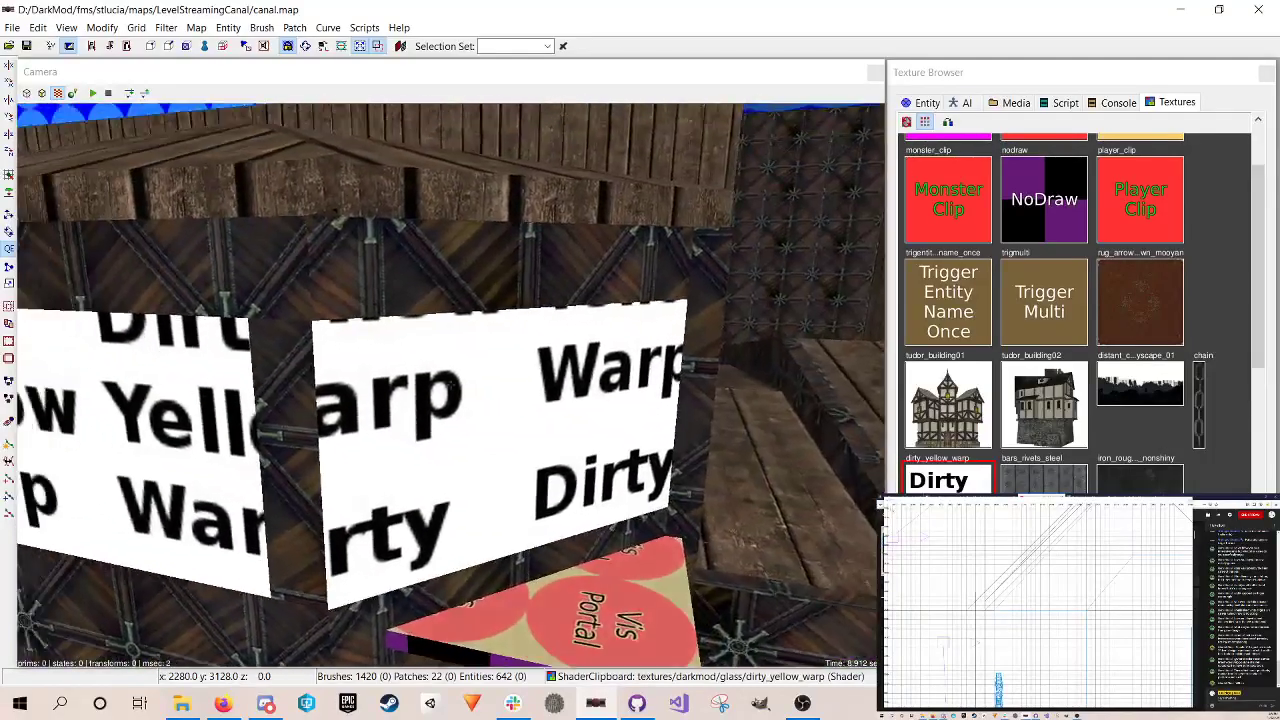
right_click(521, 366)
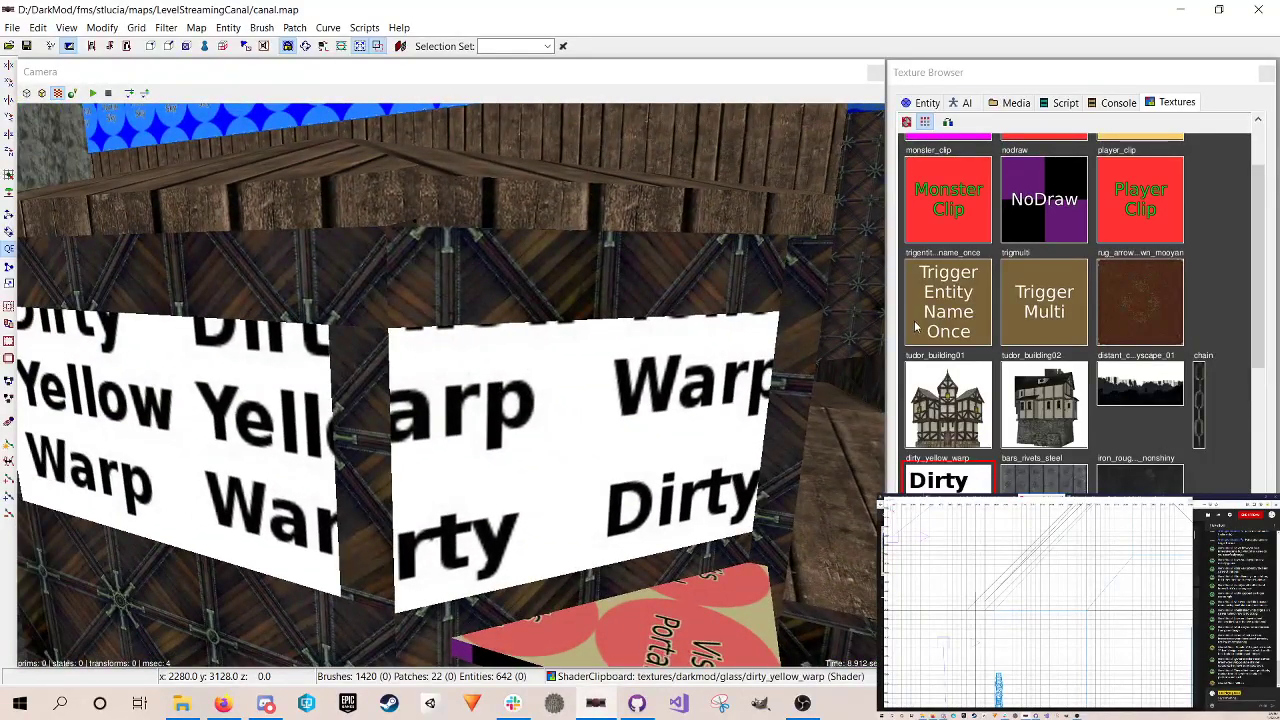
Step: Browse the darkmod glass materials and choose the clear_warp shader
click(1016, 104)
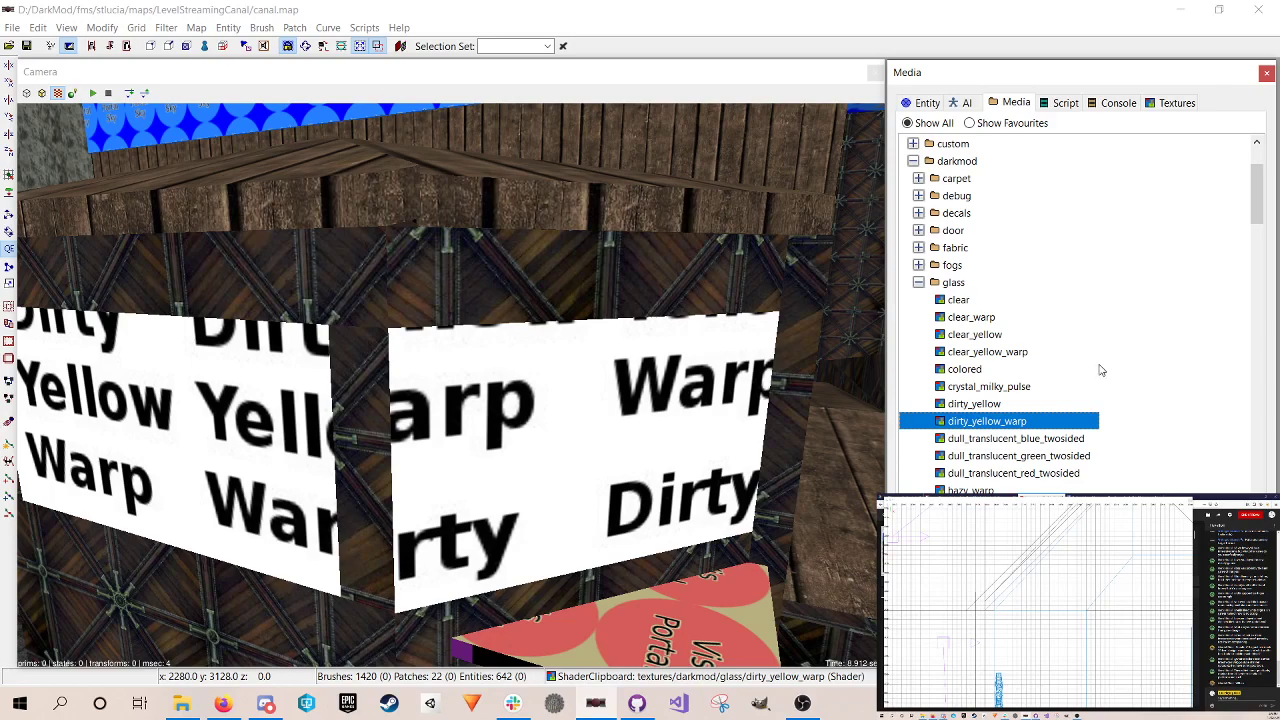
click(1007, 369)
click(1005, 353)
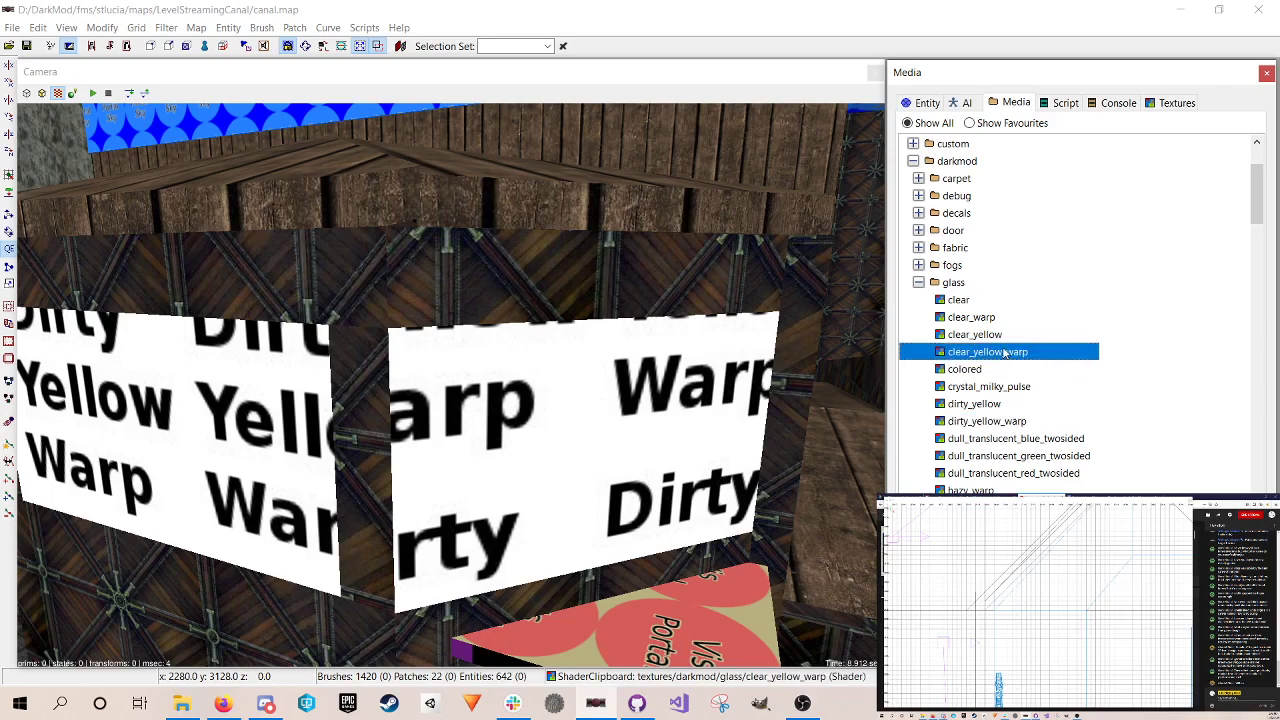
click(1000, 336)
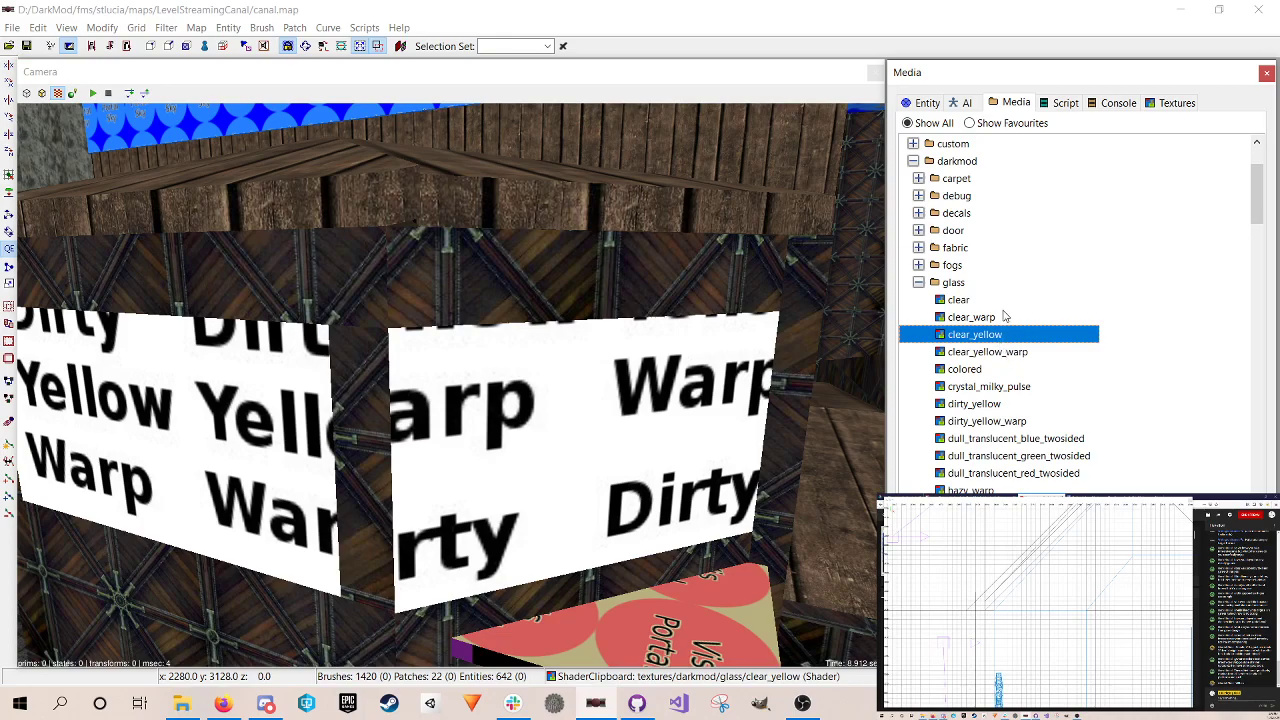
click(1004, 321)
Step: Select the building's three window brushes and apply the clear_warp glass shader to them
right_click(641, 396)
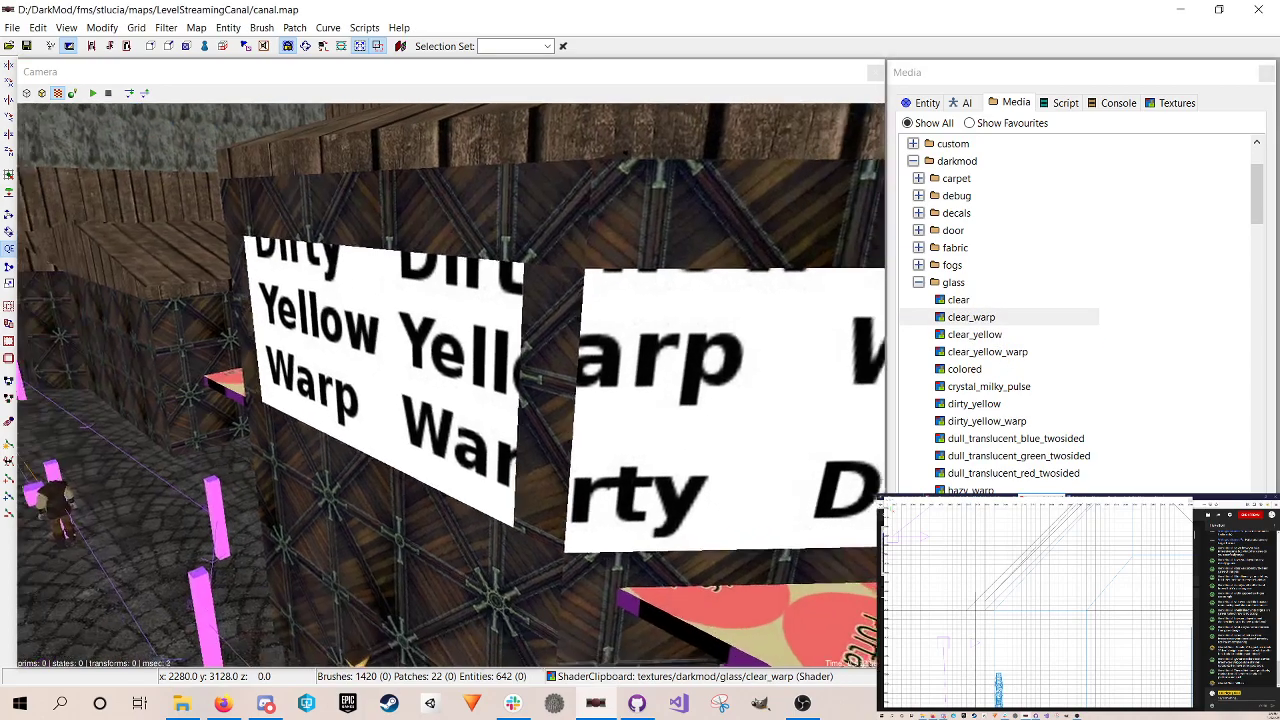
right_click(641, 398)
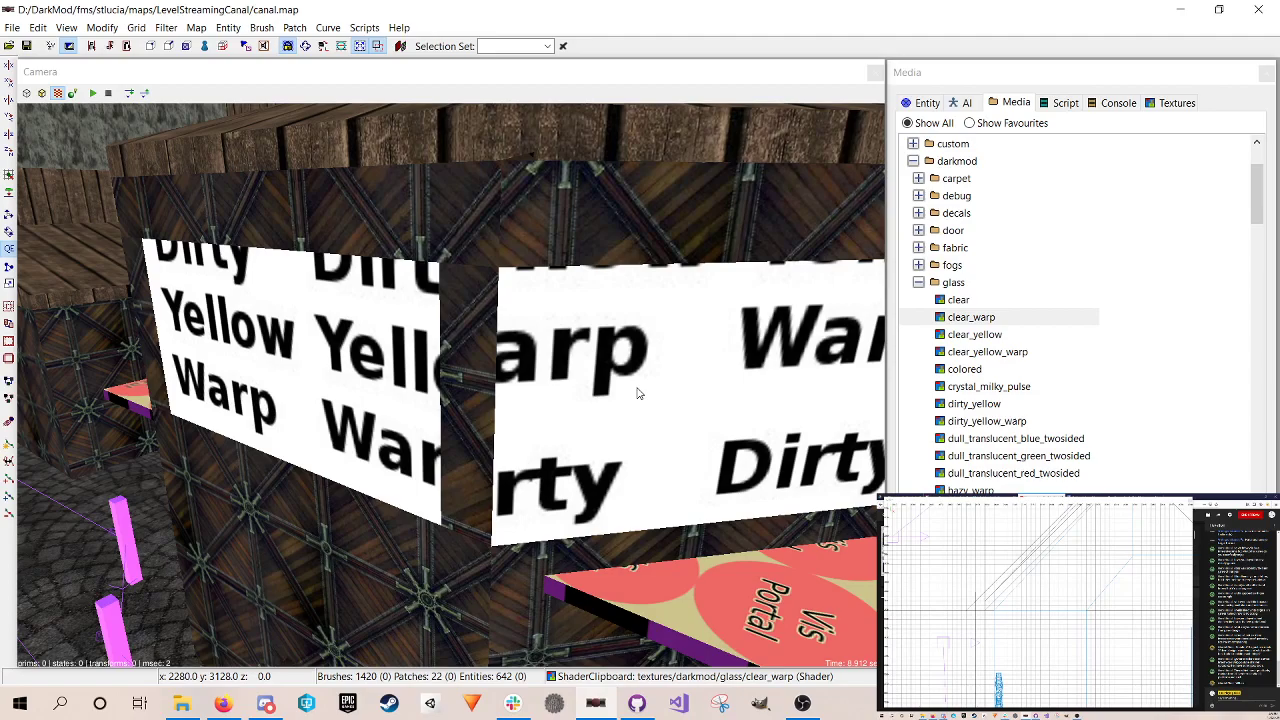
shift+click(531, 406)
shift+click(306, 356)
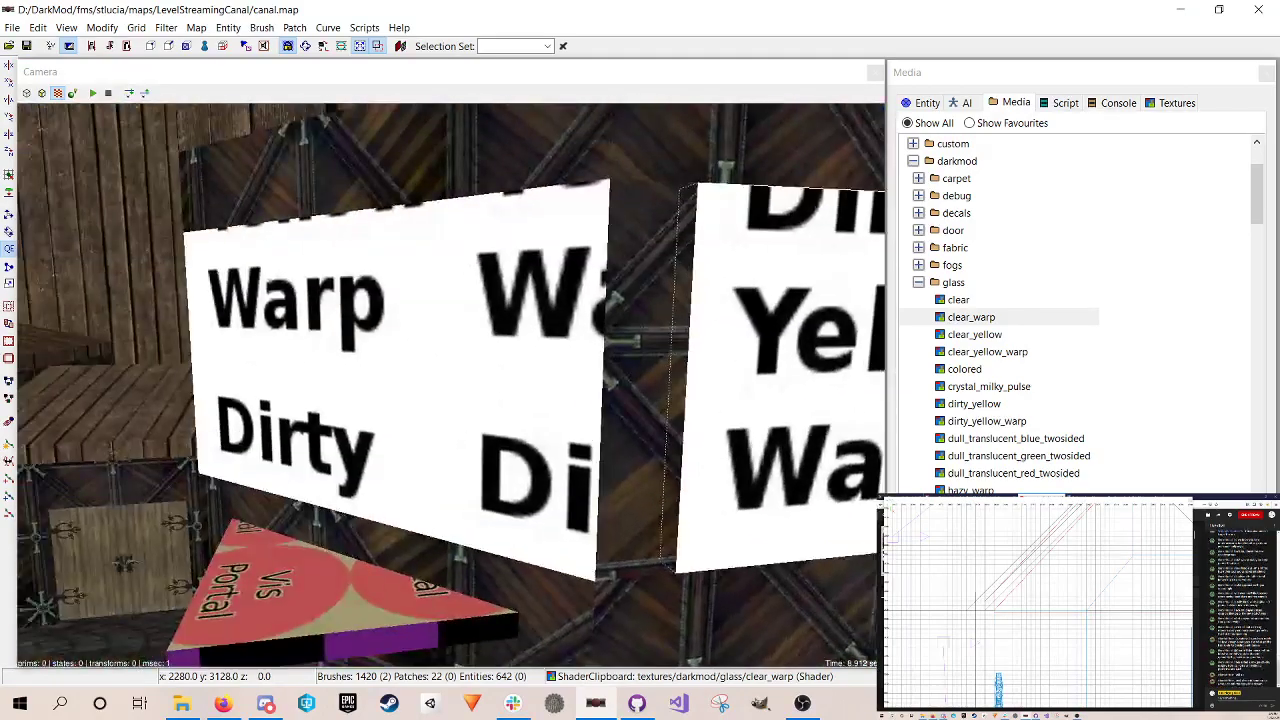
right_click(306, 351)
click(927, 103)
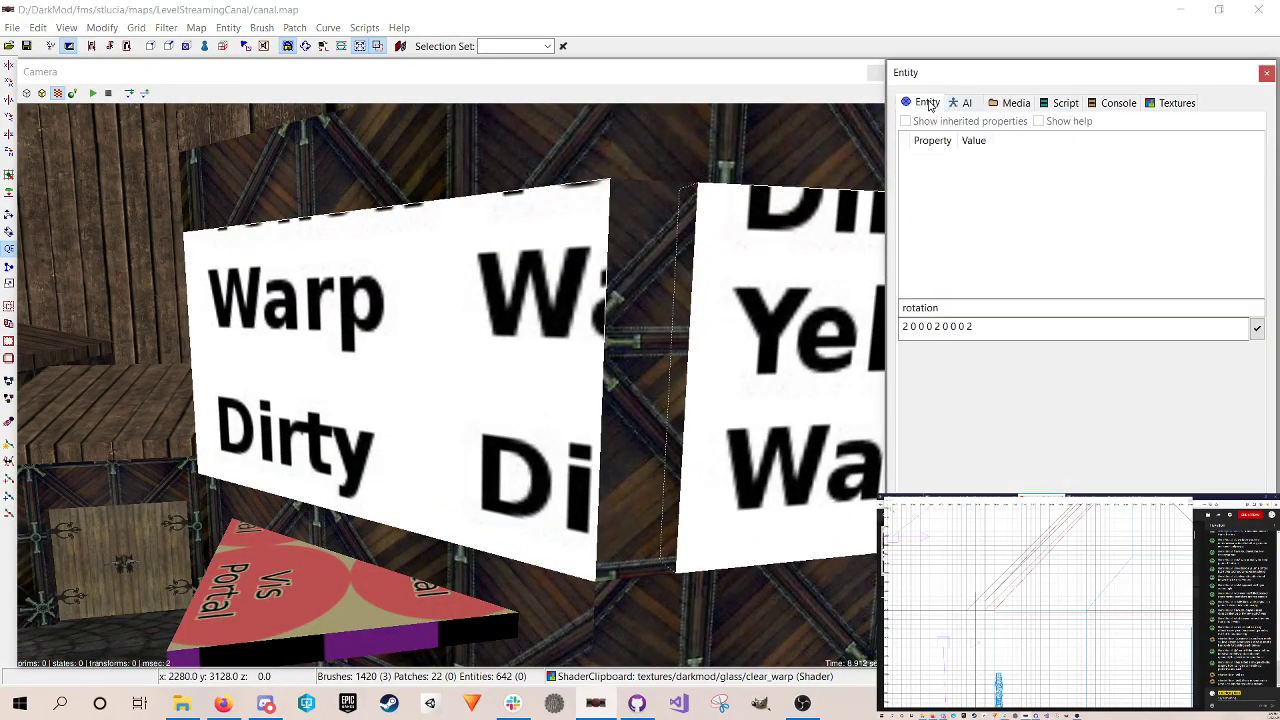
click(1008, 104)
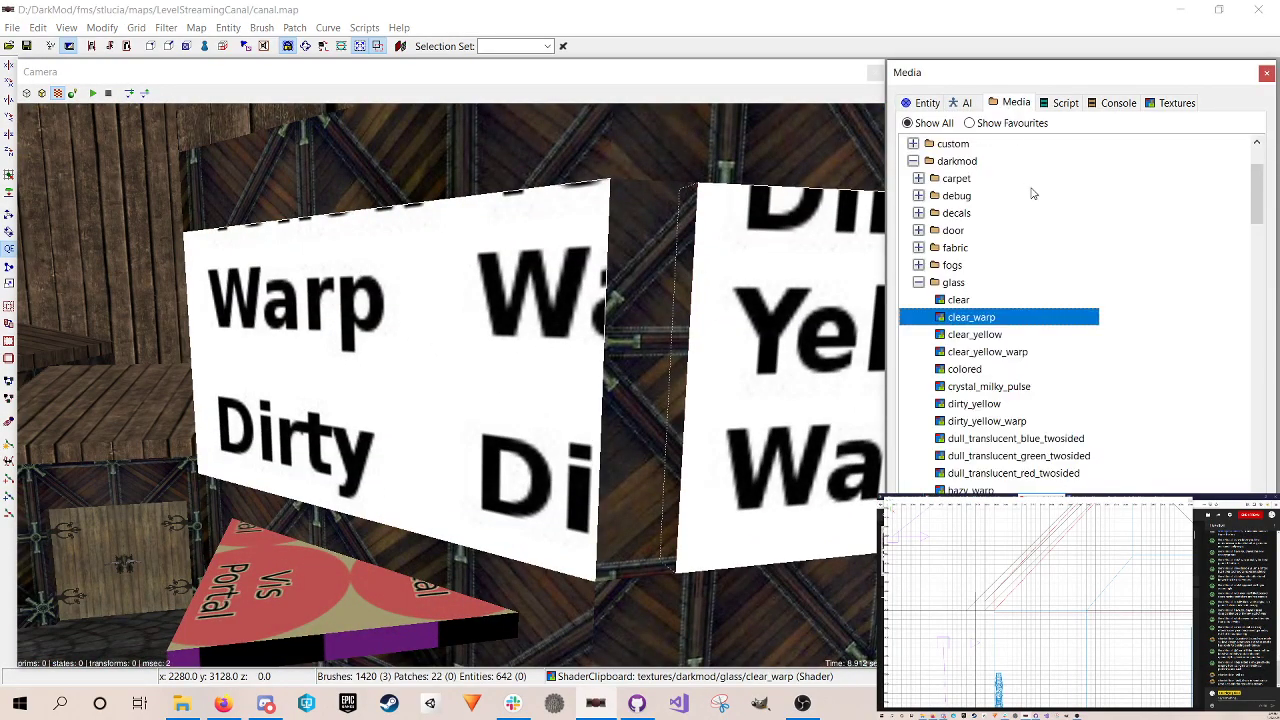
right_click(1031, 324)
click(1062, 340)
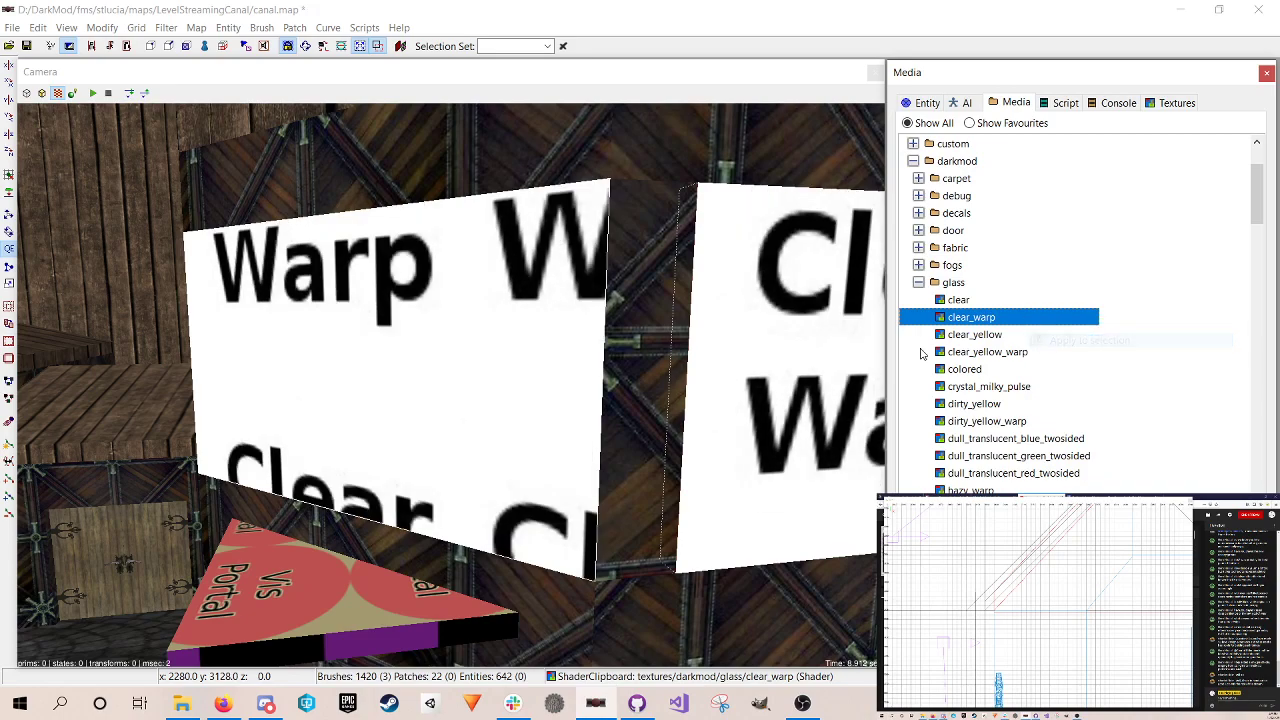
Step: Deselect the window brushes and save the map
right_click(474, 364)
right_click(474, 364)
key(ctrl+s)
scroll(474, 364, up, 2)
scroll(474, 364, down, 3)
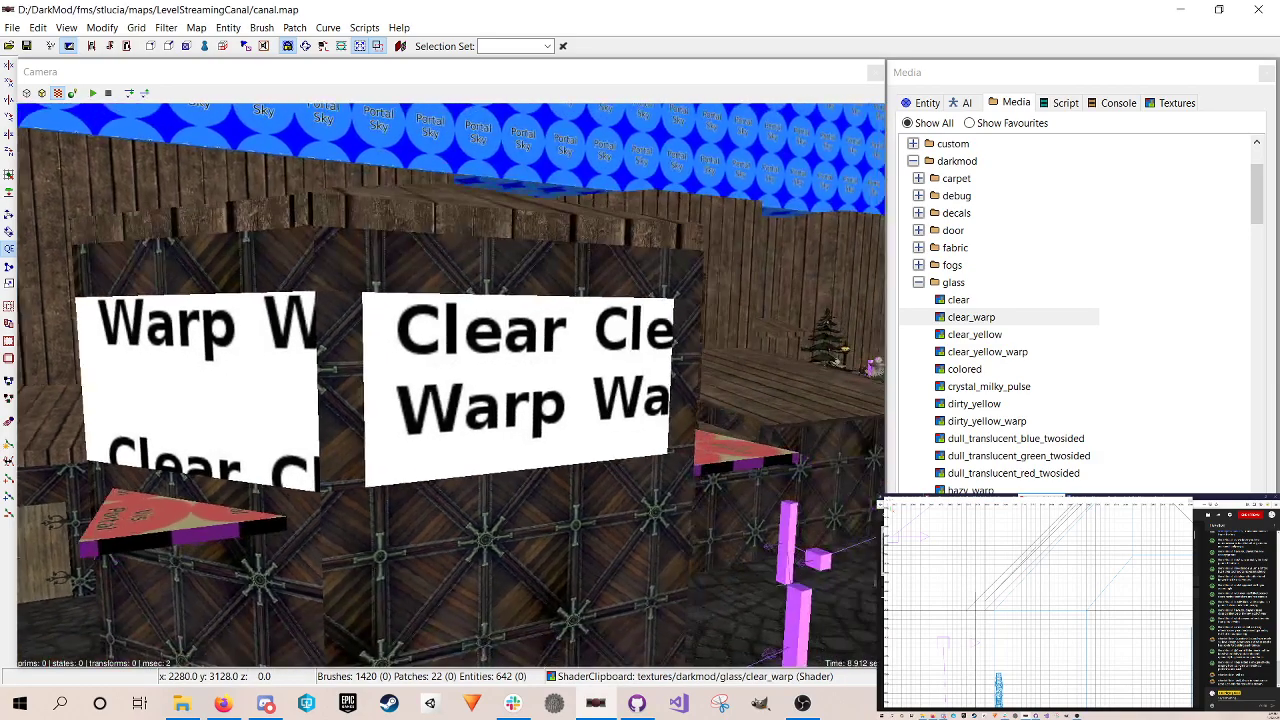
Step: Select the three clear_warp window brushes and check their shared texture properties in the Surface Inspector
right_click(568, 355)
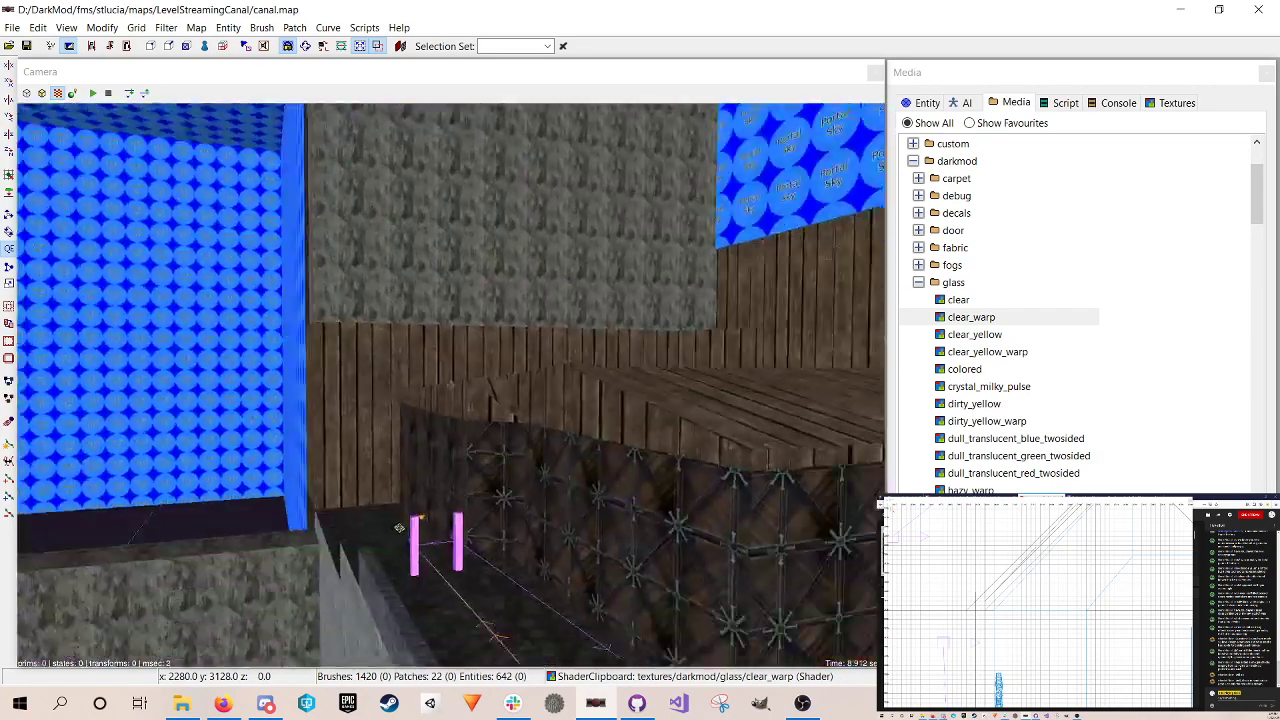
right_click(568, 355)
key(alt+Tab)
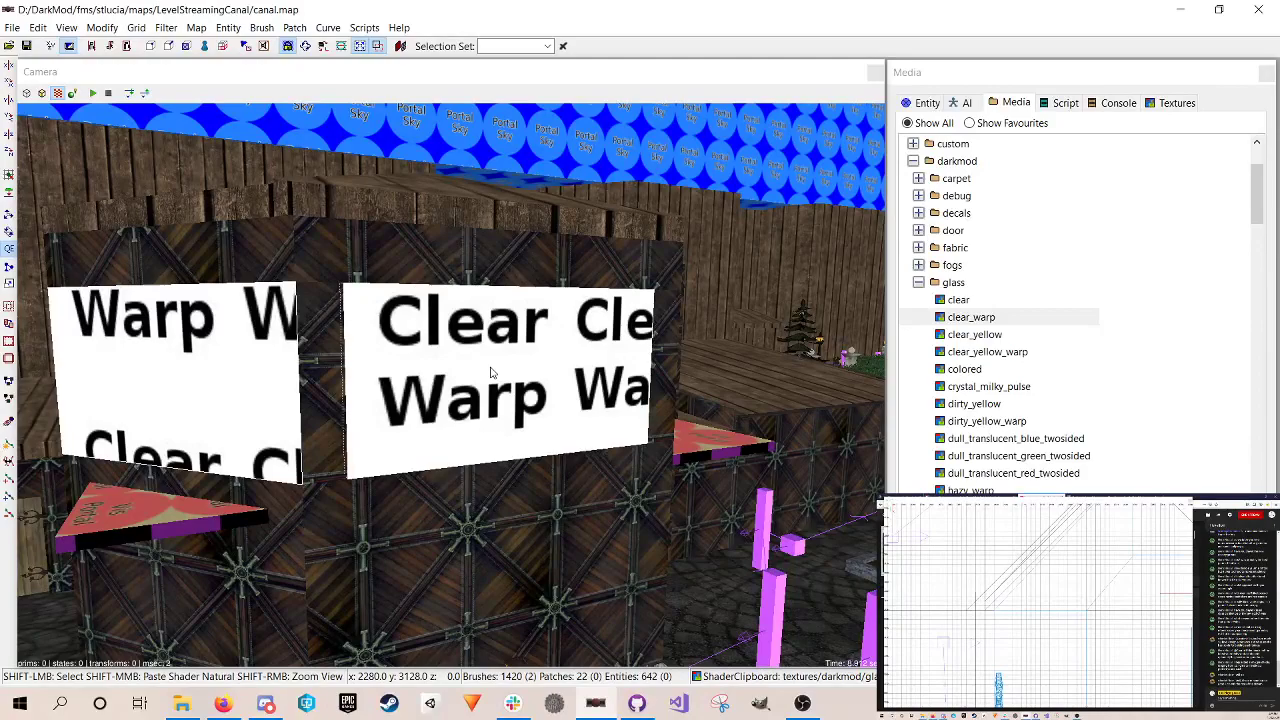
right_click(490, 371)
right_click(491, 372)
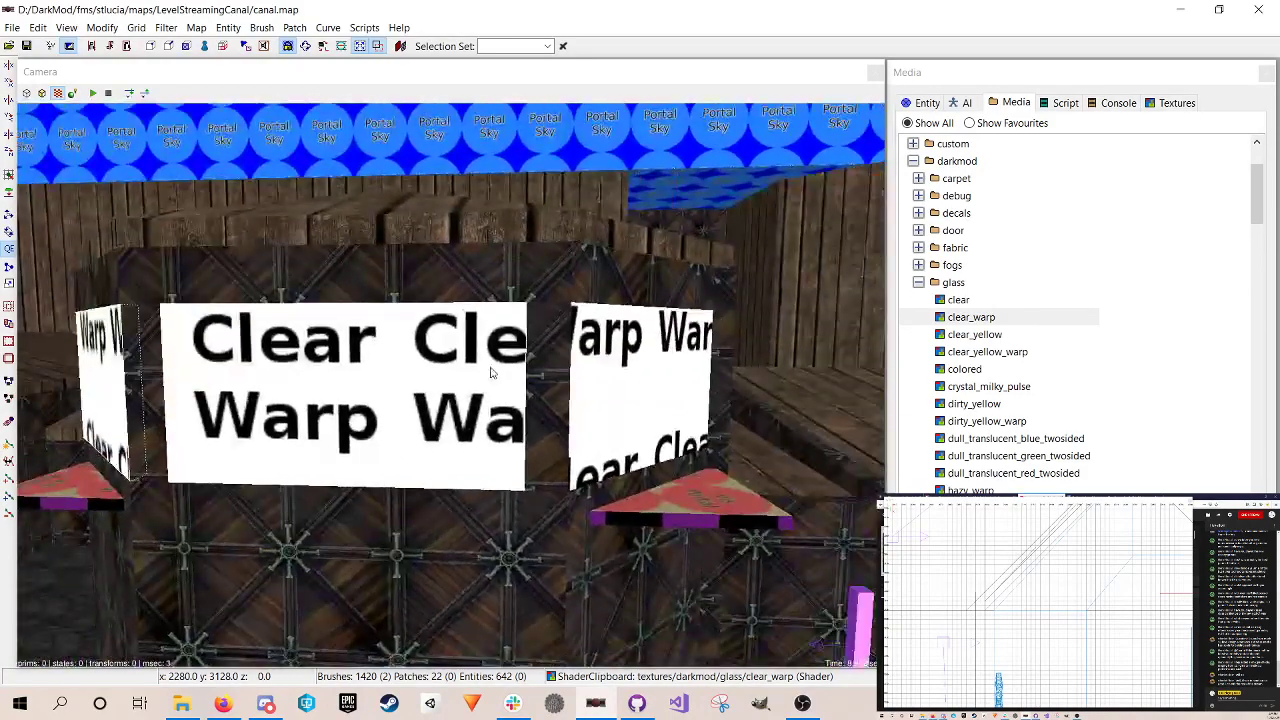
shift+click(610, 376)
key(s)
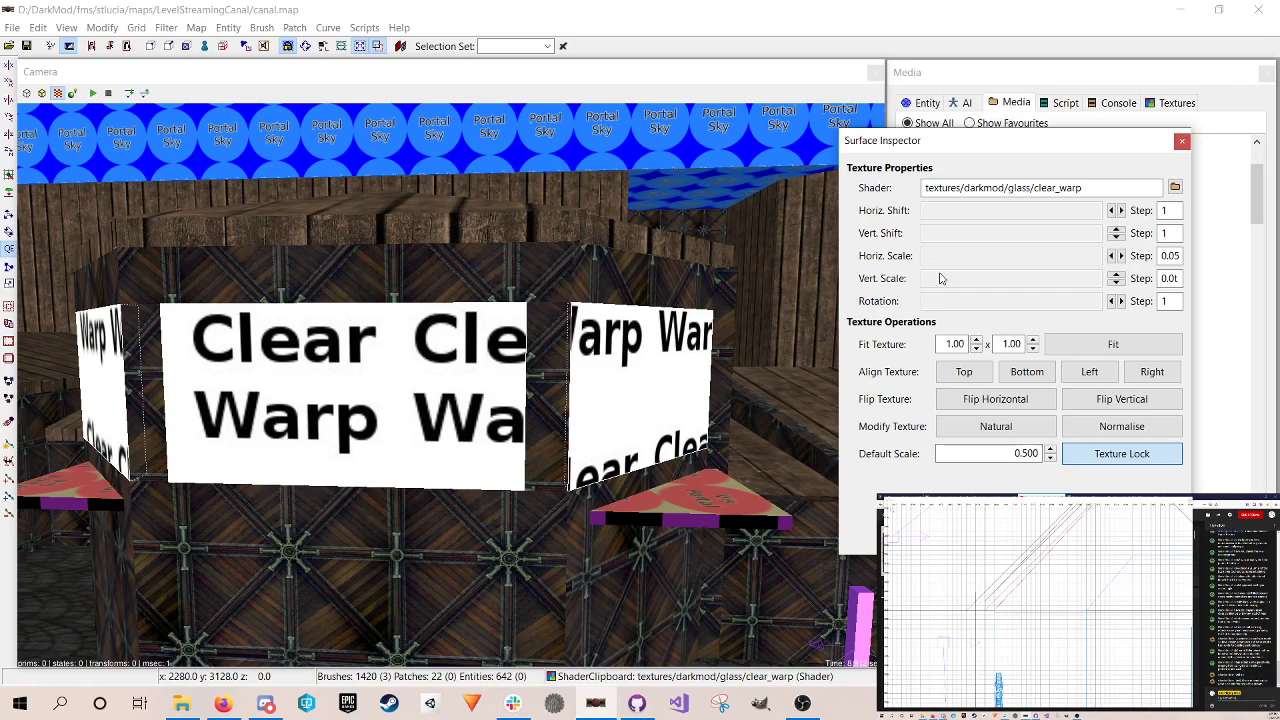
click(1182, 141)
key(Escape)
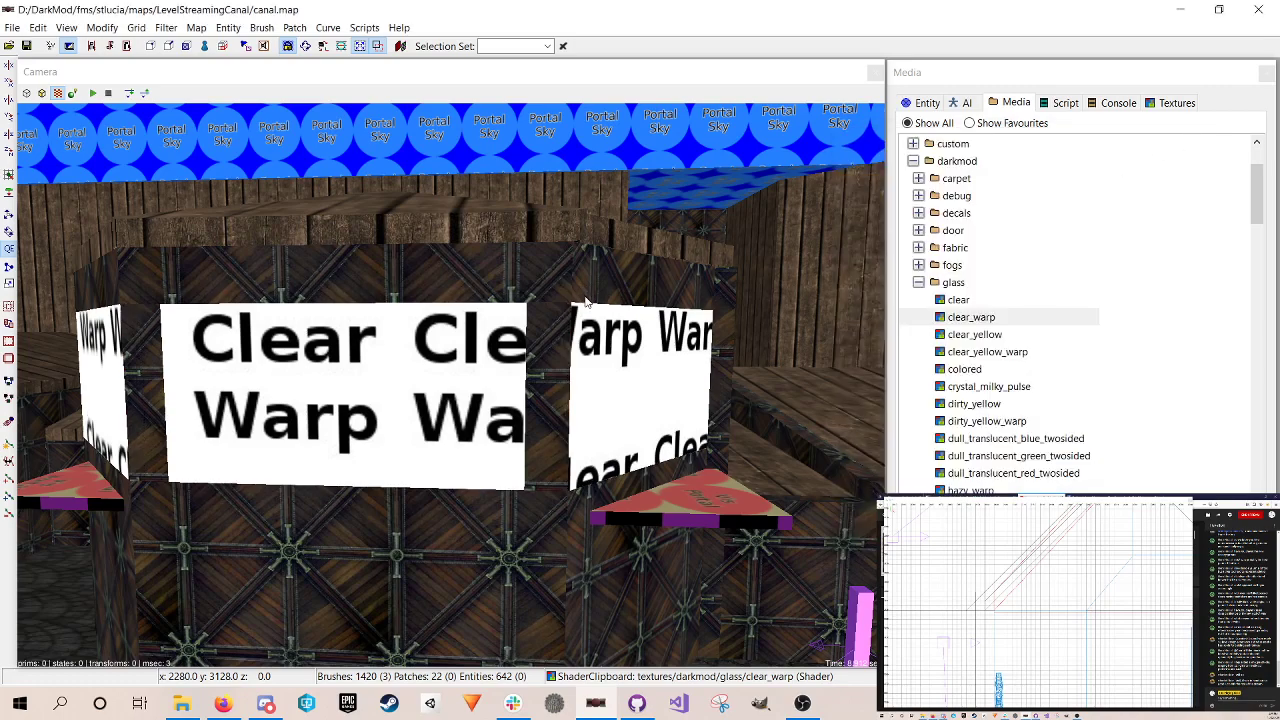
Step: Check the texture properties of only the angled side window brush in the Surface Inspector
shift+click(621, 358)
key(s)
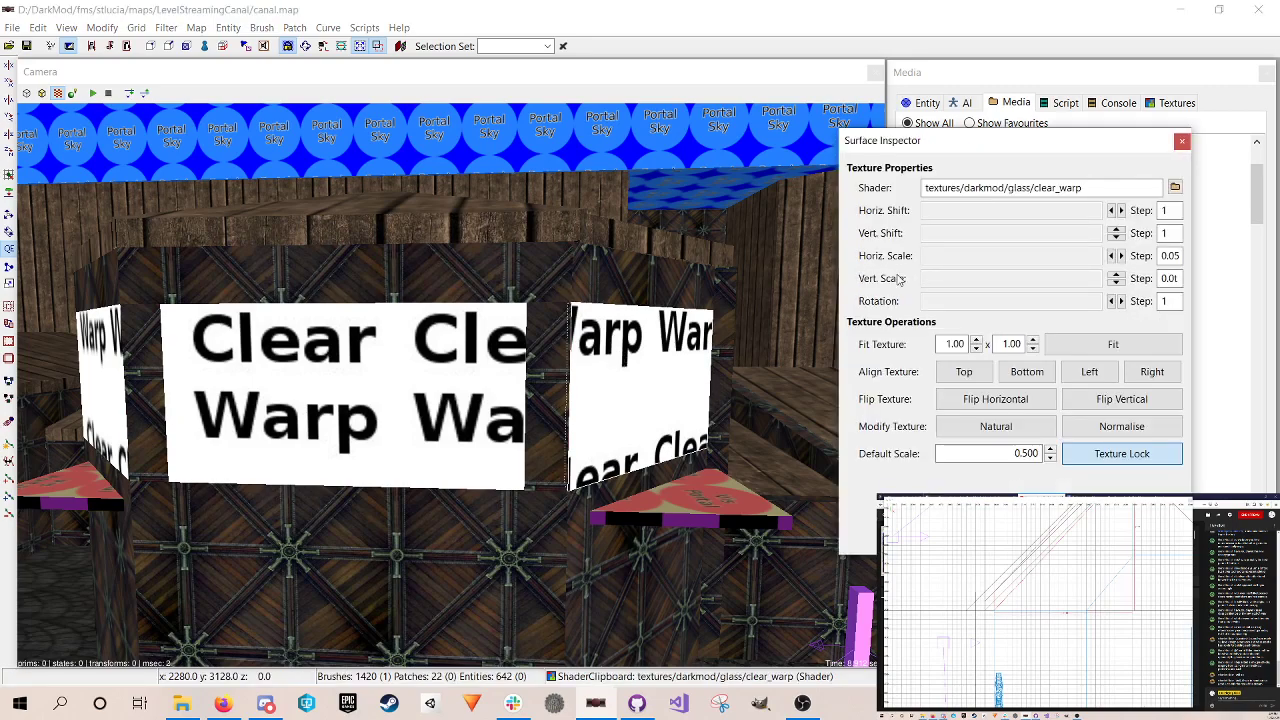
click(1182, 141)
key(Escape)
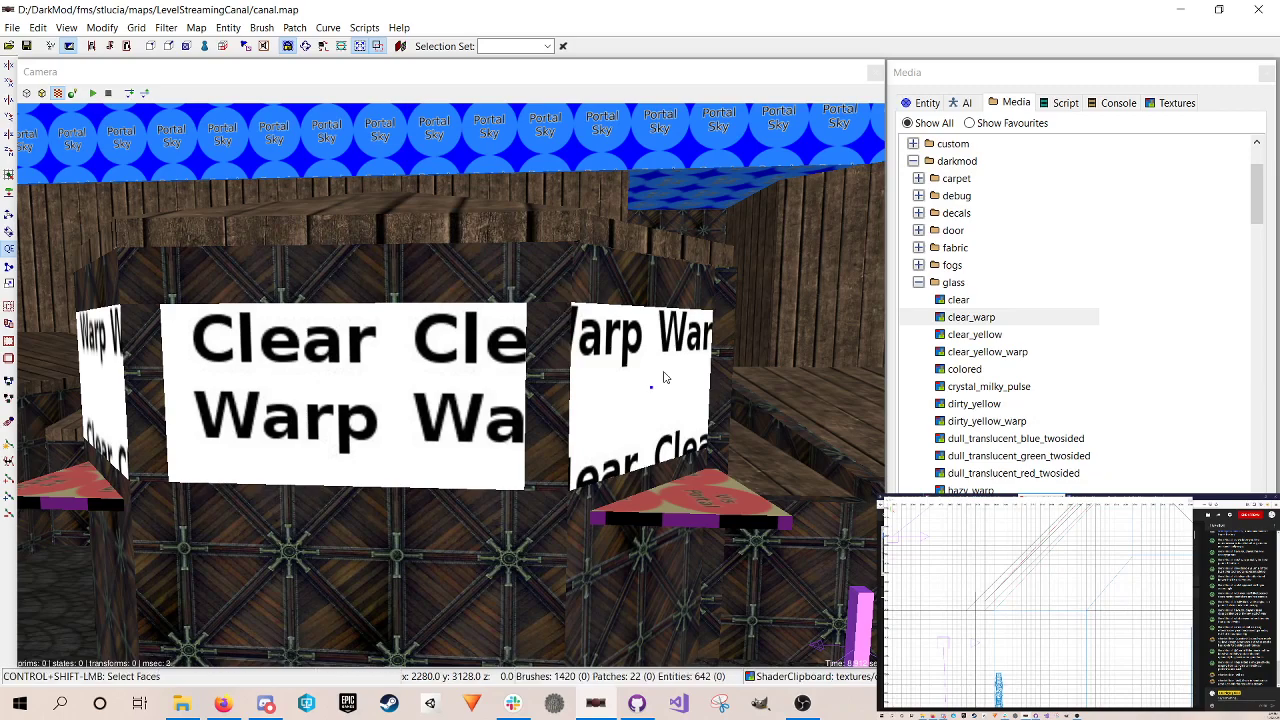
Step: Check the texture properties of the clear_warp window glass in the Surface Inspector and save the map
key(s)
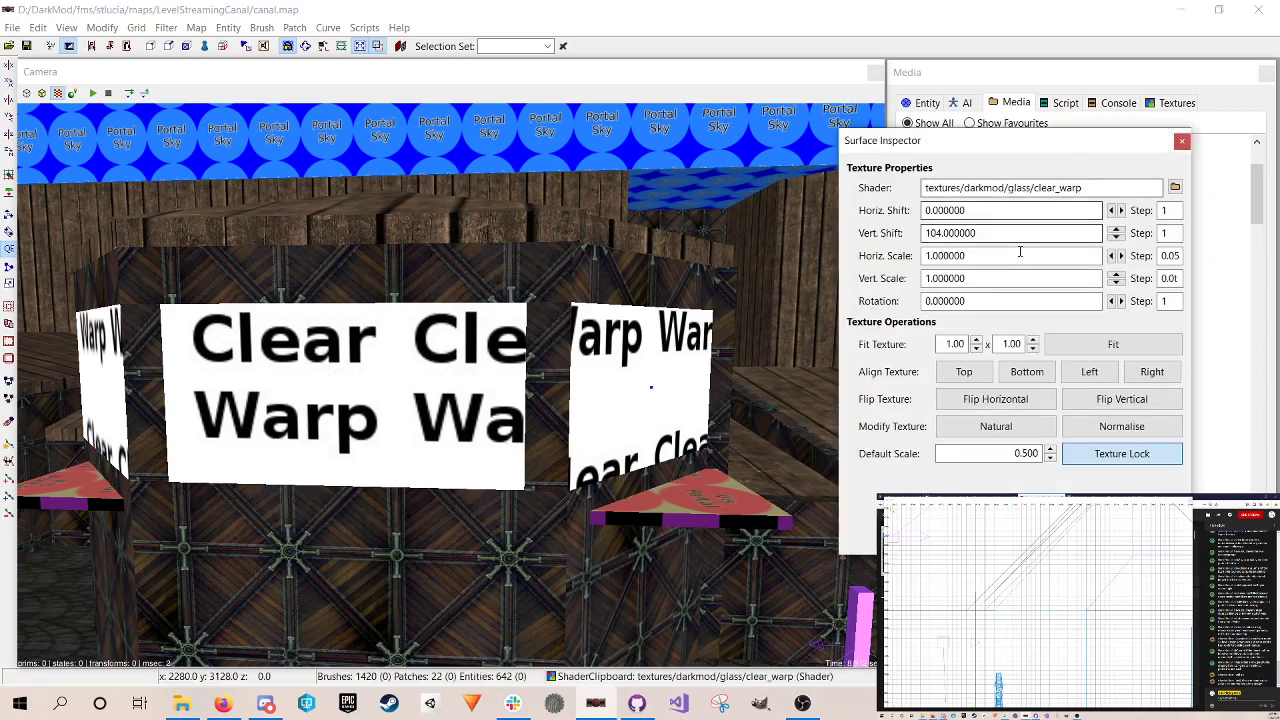
click(1182, 142)
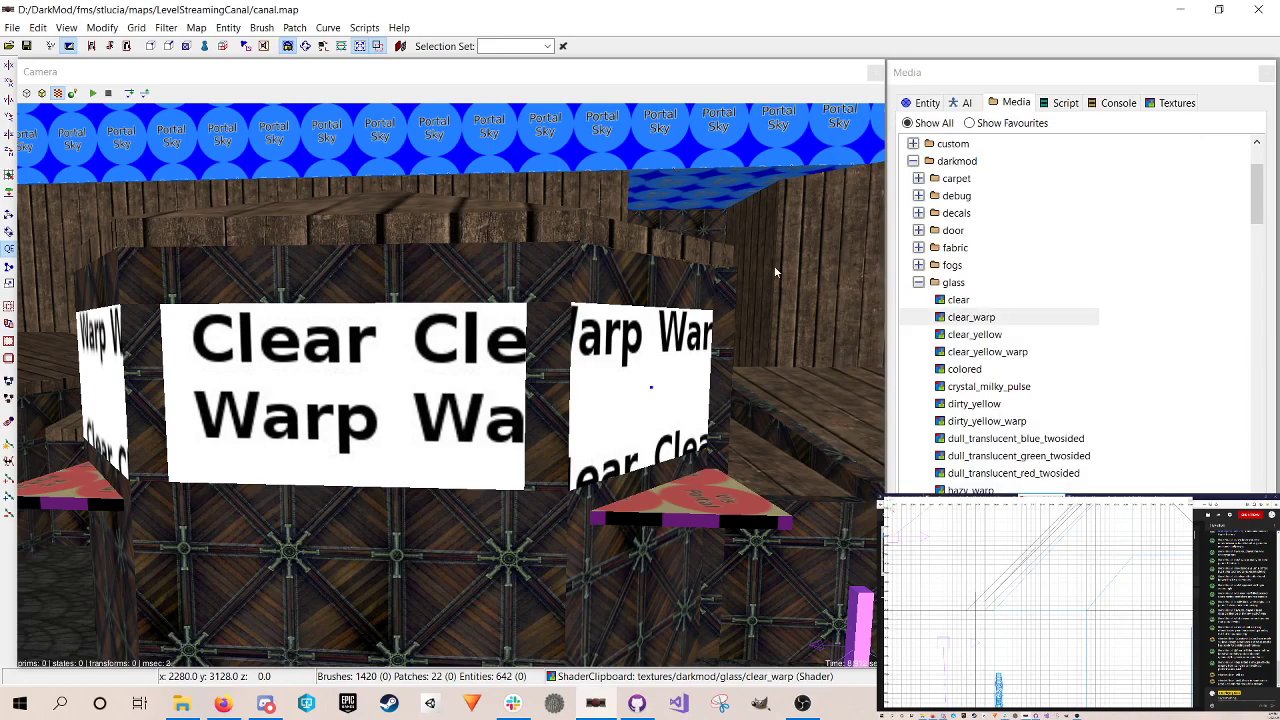
scroll(752, 308, up, 2)
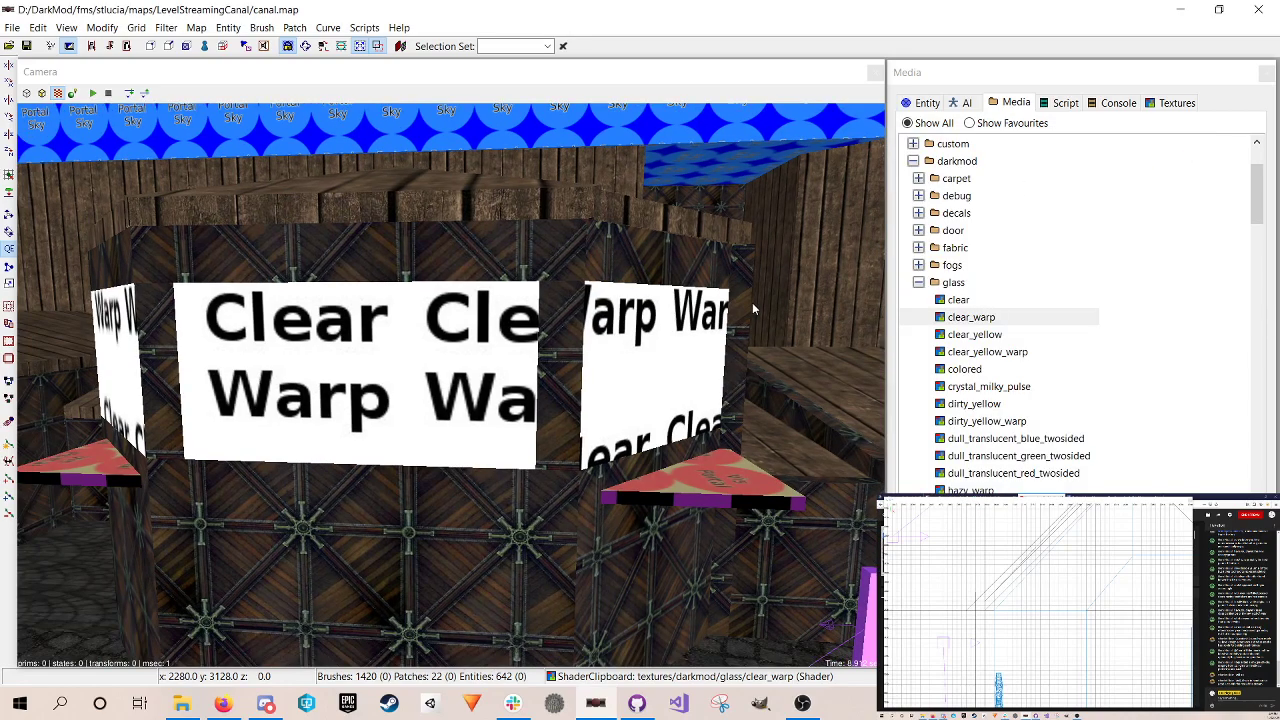
key(ctrl+s)
Step: Hide the large horizontal visportal brush that covers the interior of the windowed building
right_click(752, 308)
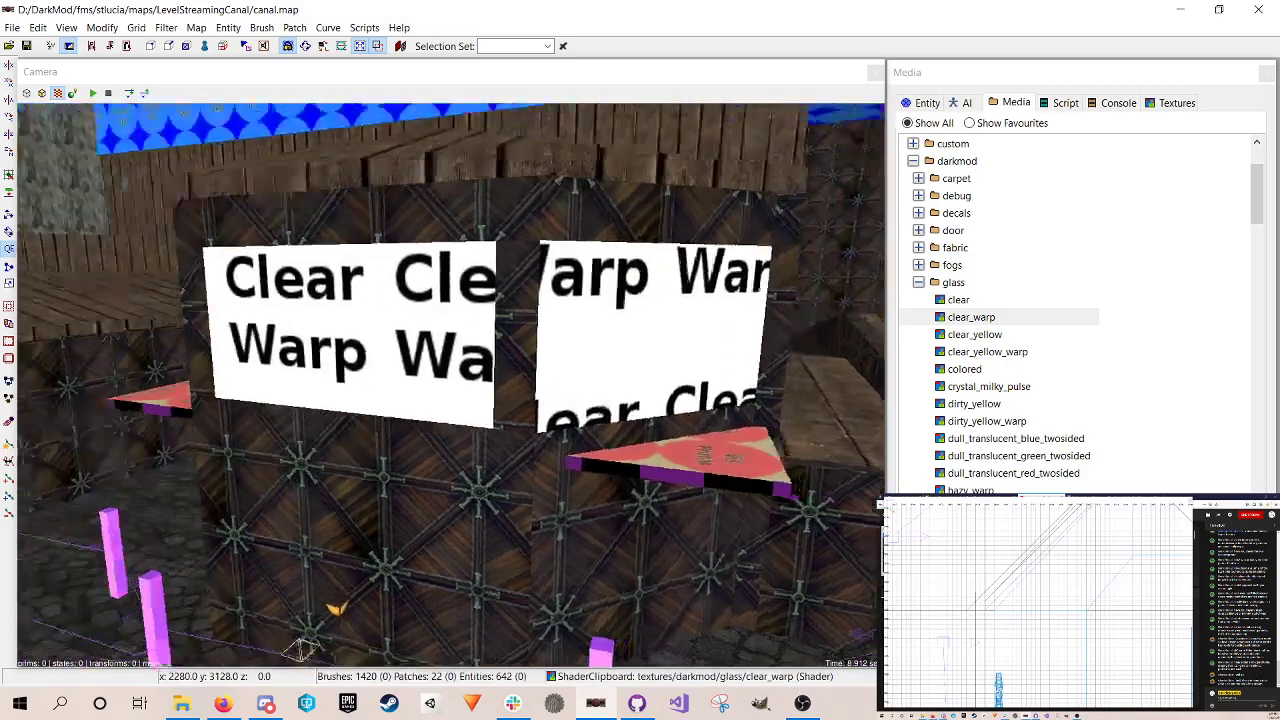
scroll(450, 385, up, 4)
scroll(450, 385, down, 3)
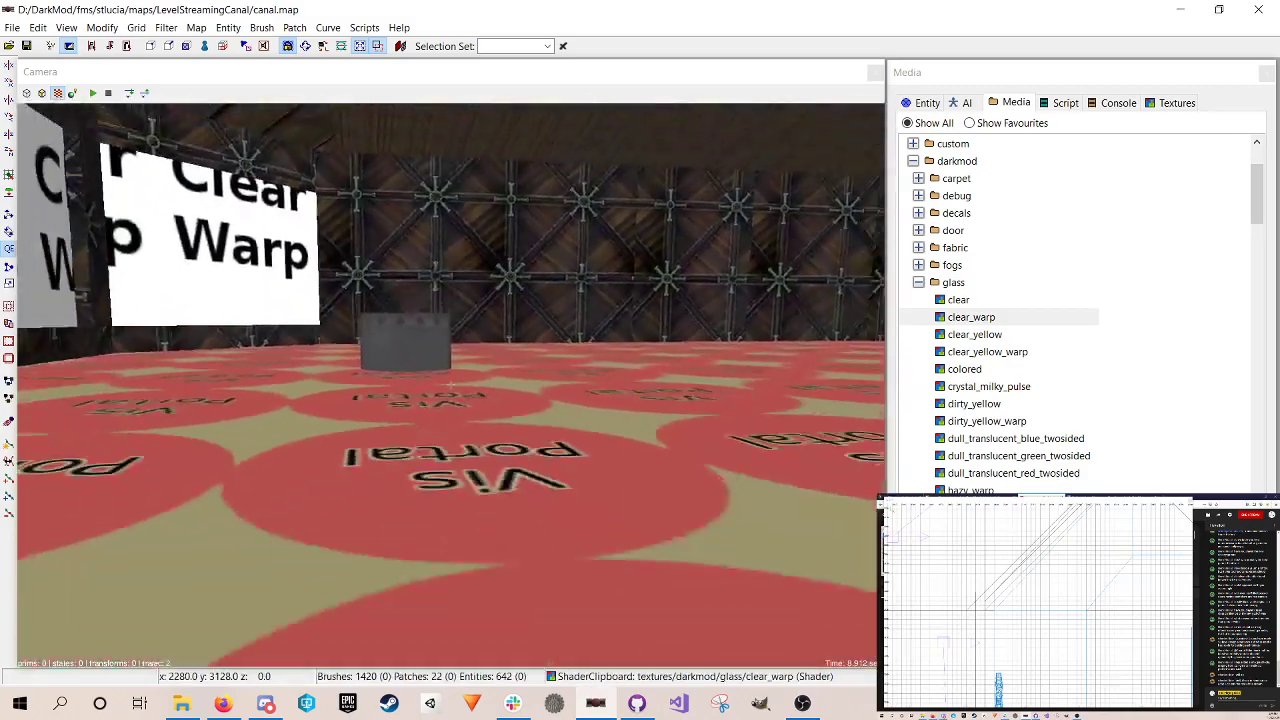
scroll(450, 385, up, 5)
scroll(450, 385, down, 4)
scroll(450, 385, down, 2)
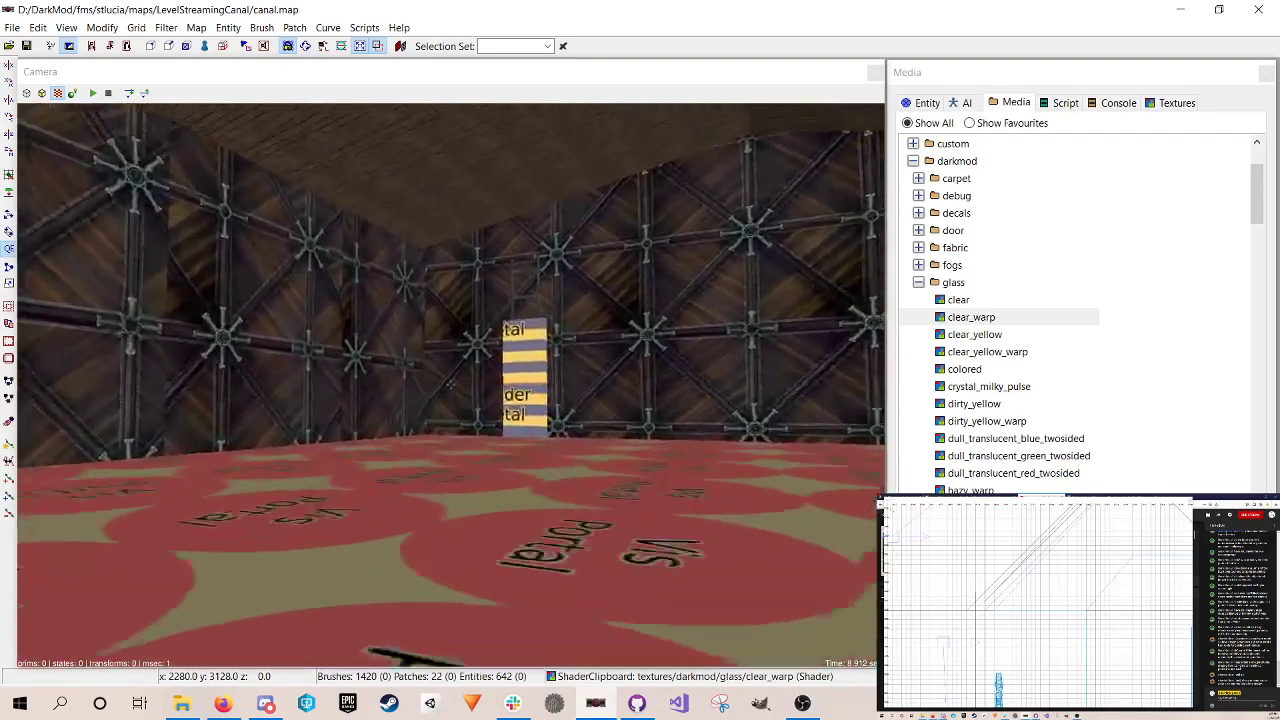
scroll(450, 385, up, 4)
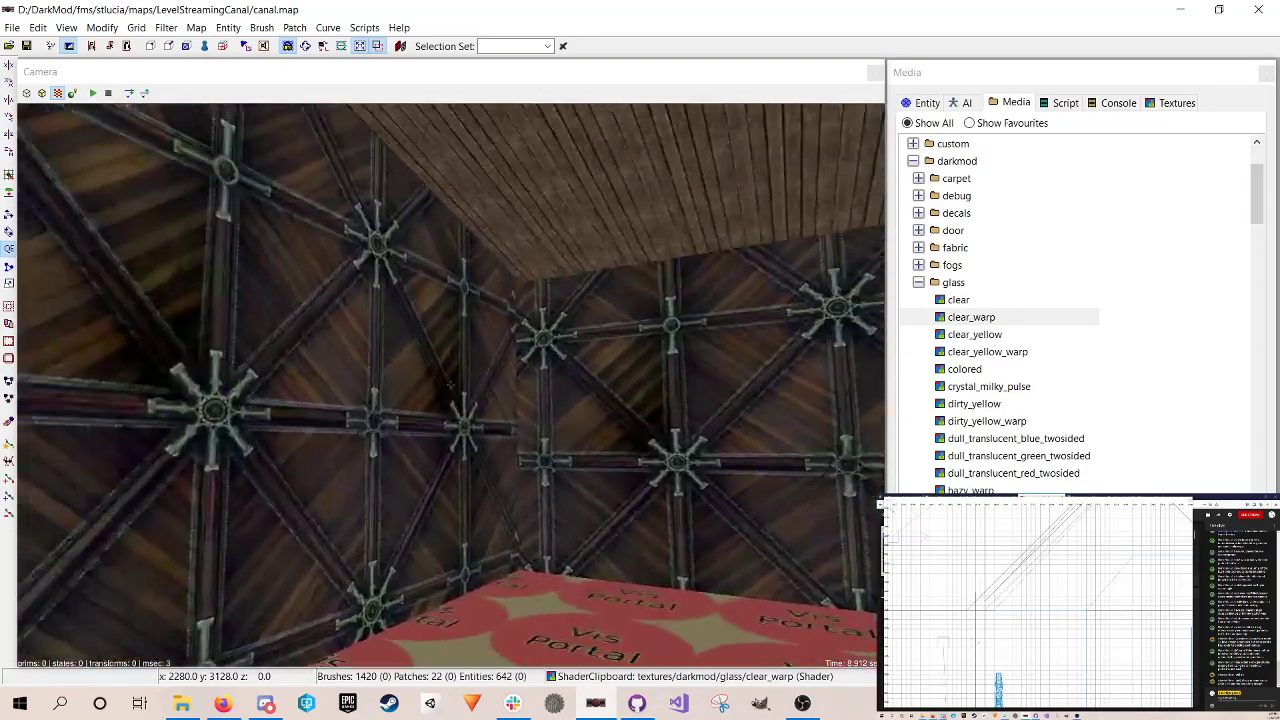
scroll(450, 385, down, 2)
scroll(450, 385, down, 3)
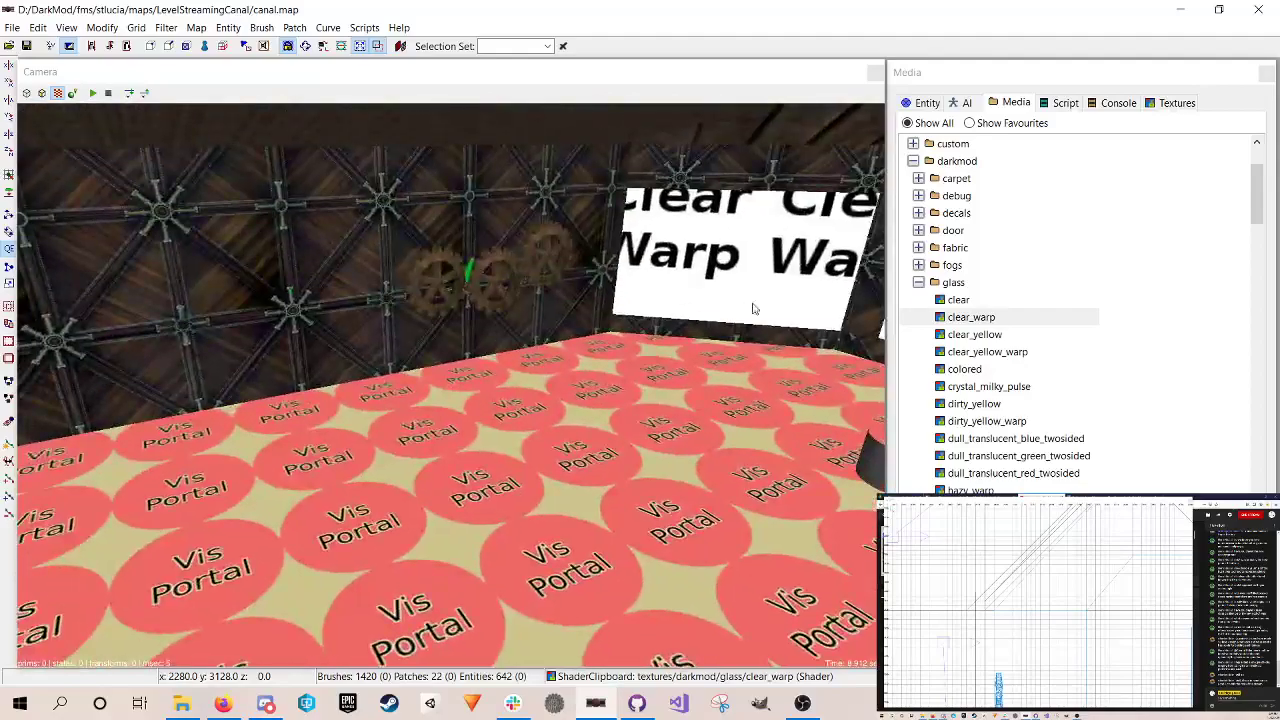
shift+click(603, 518)
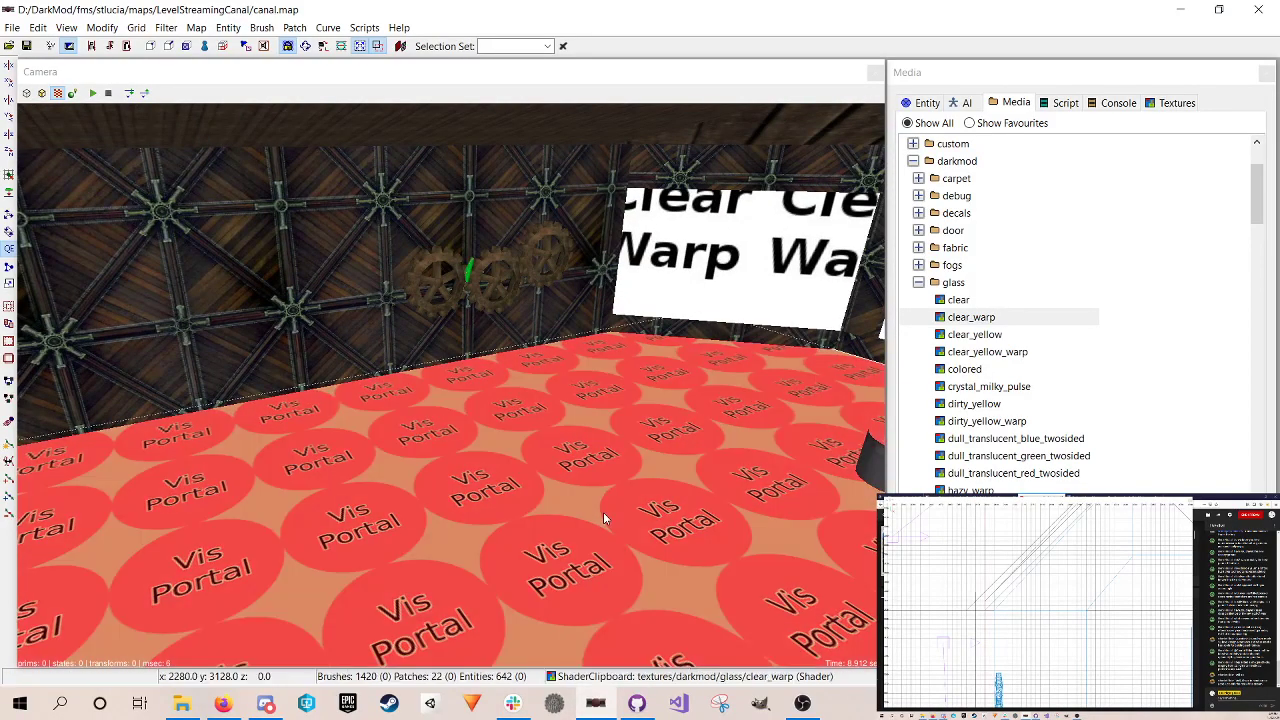
key(h)
Step: Examine the building's interior from several angles, including the barrels, machine, doorway visportal, grated walkways and wall gears
right_click(603, 518)
key(Left)
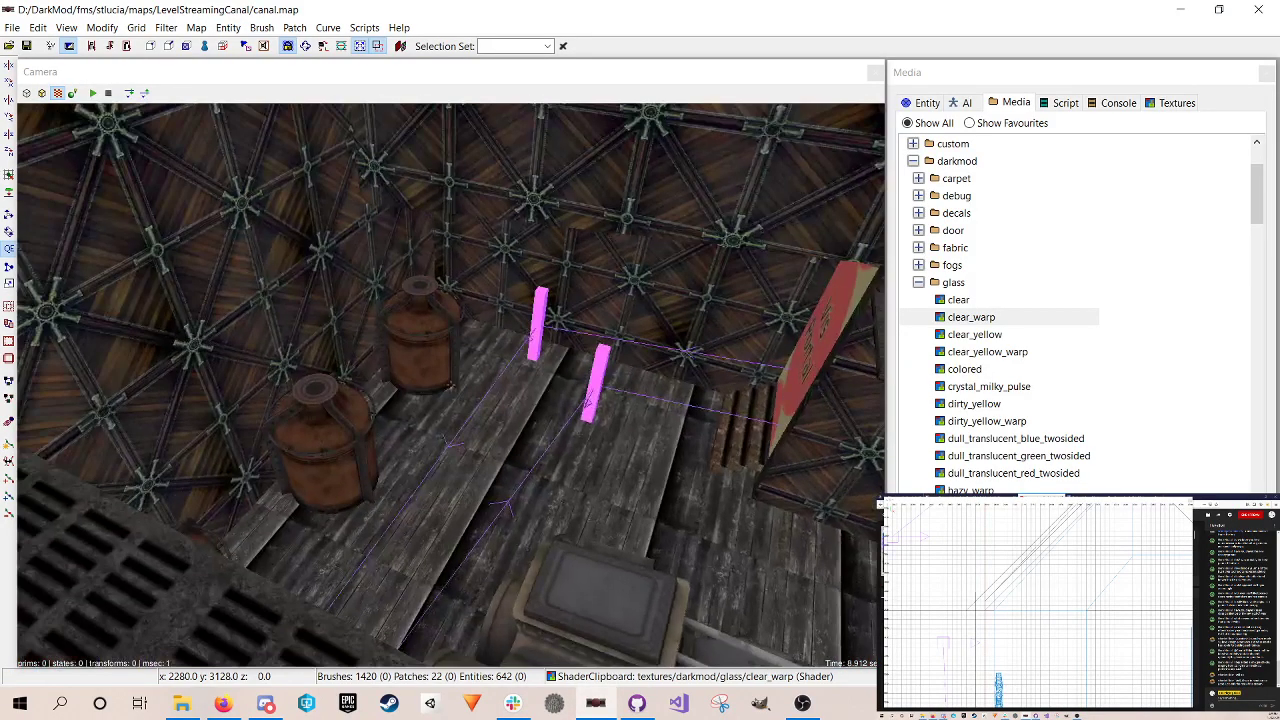
key(Right)
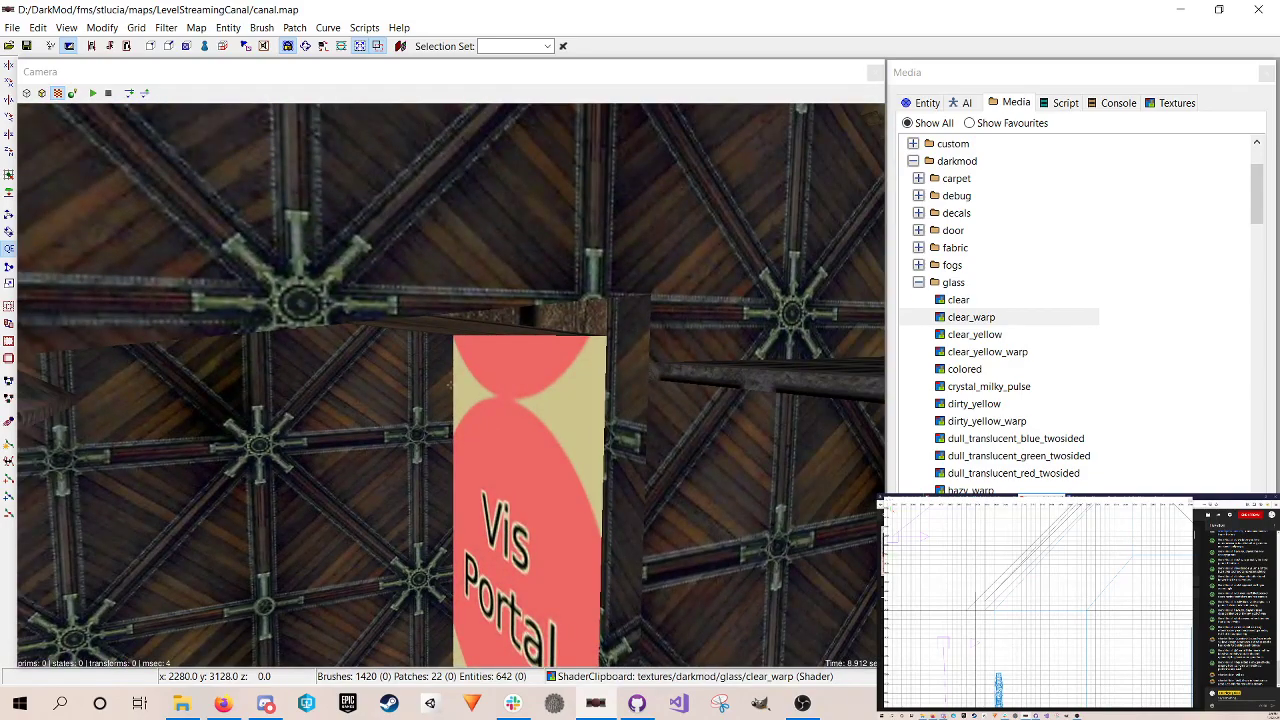
key(Down)
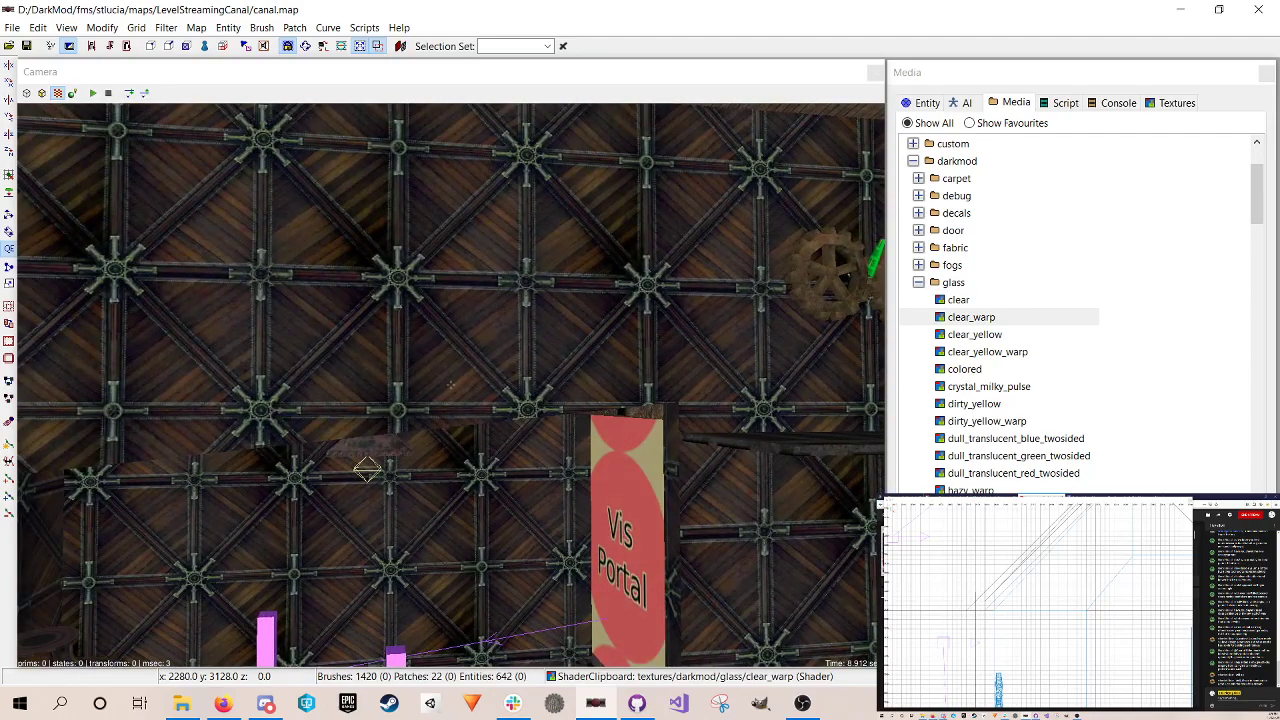
key(Up)
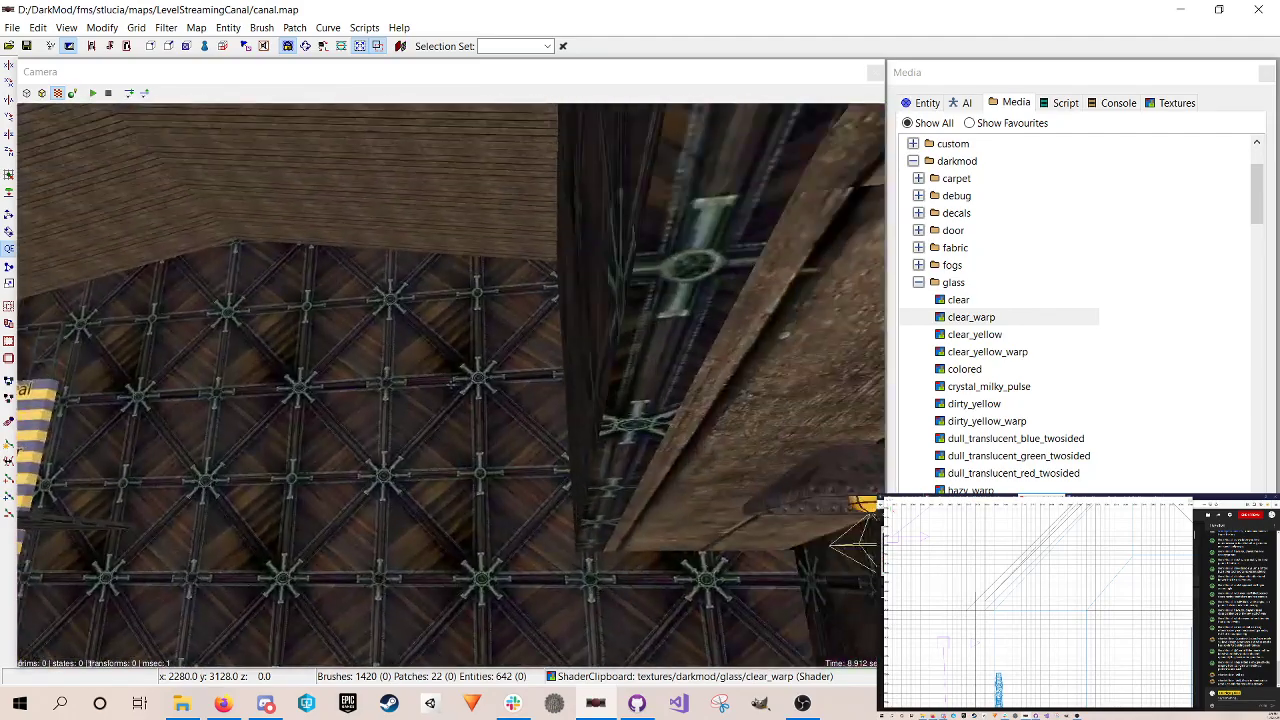
key(Down)
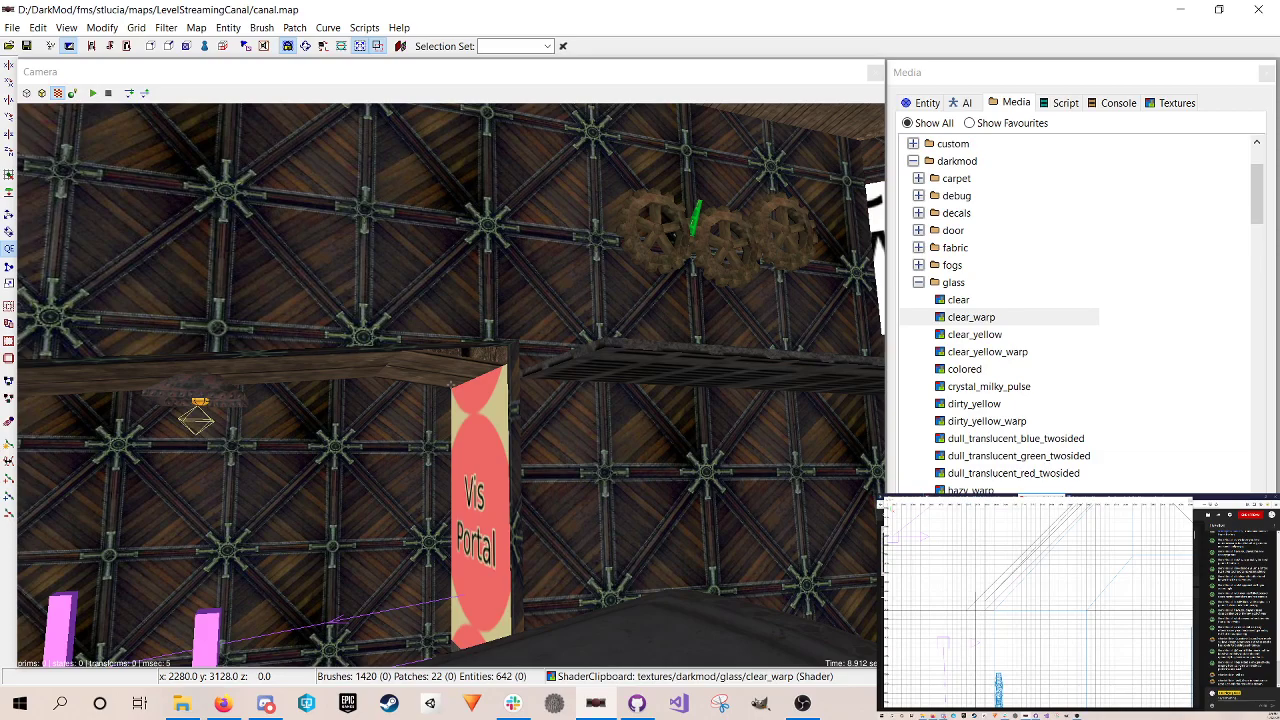
key(Down)
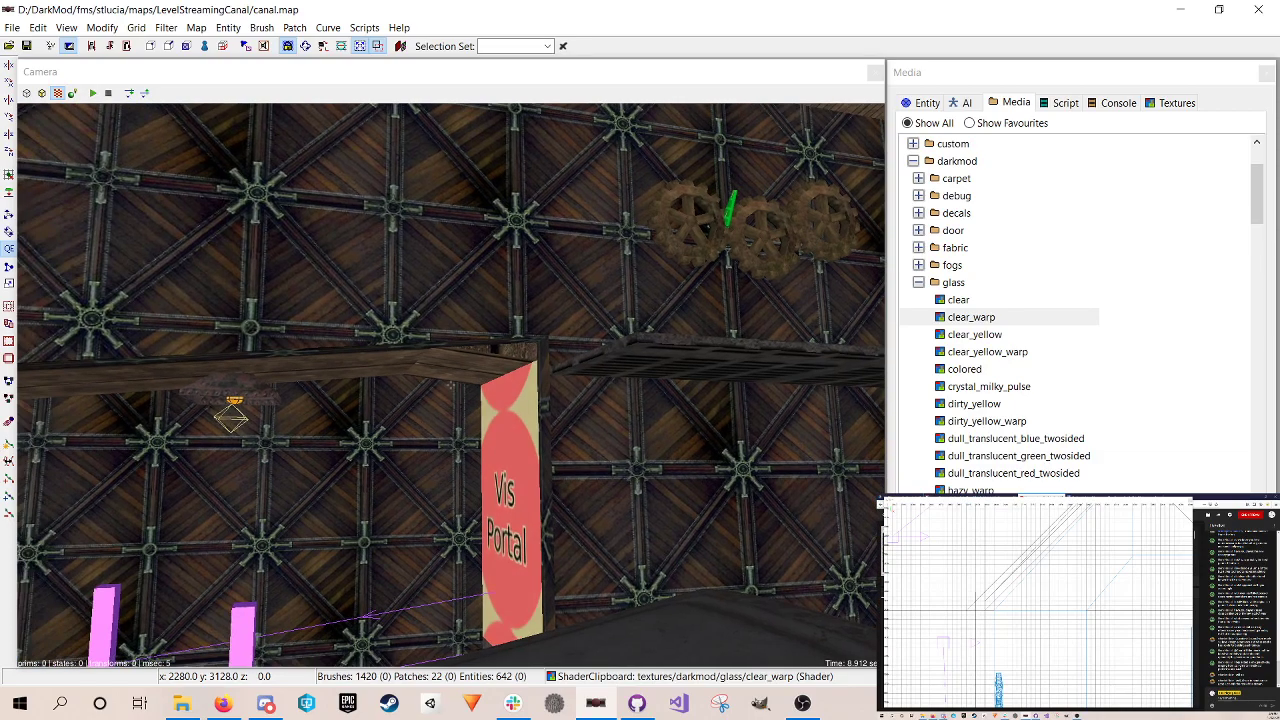
key(Up)
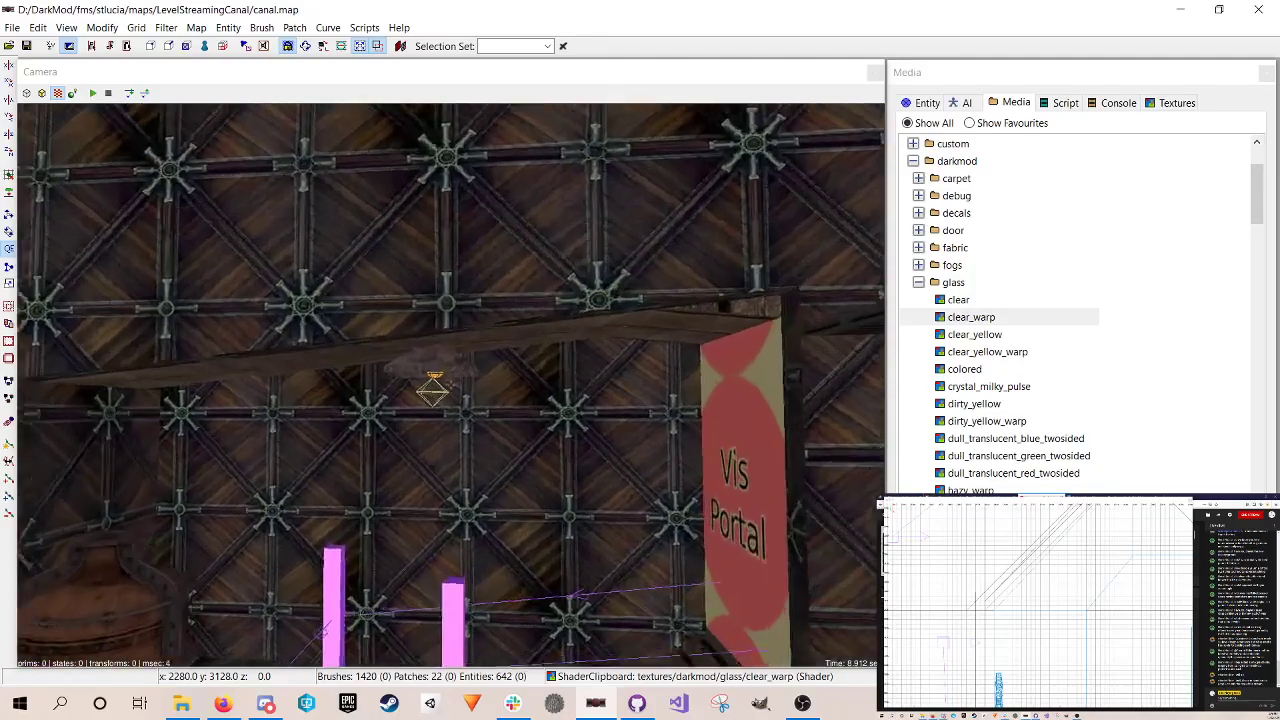
key(Down)
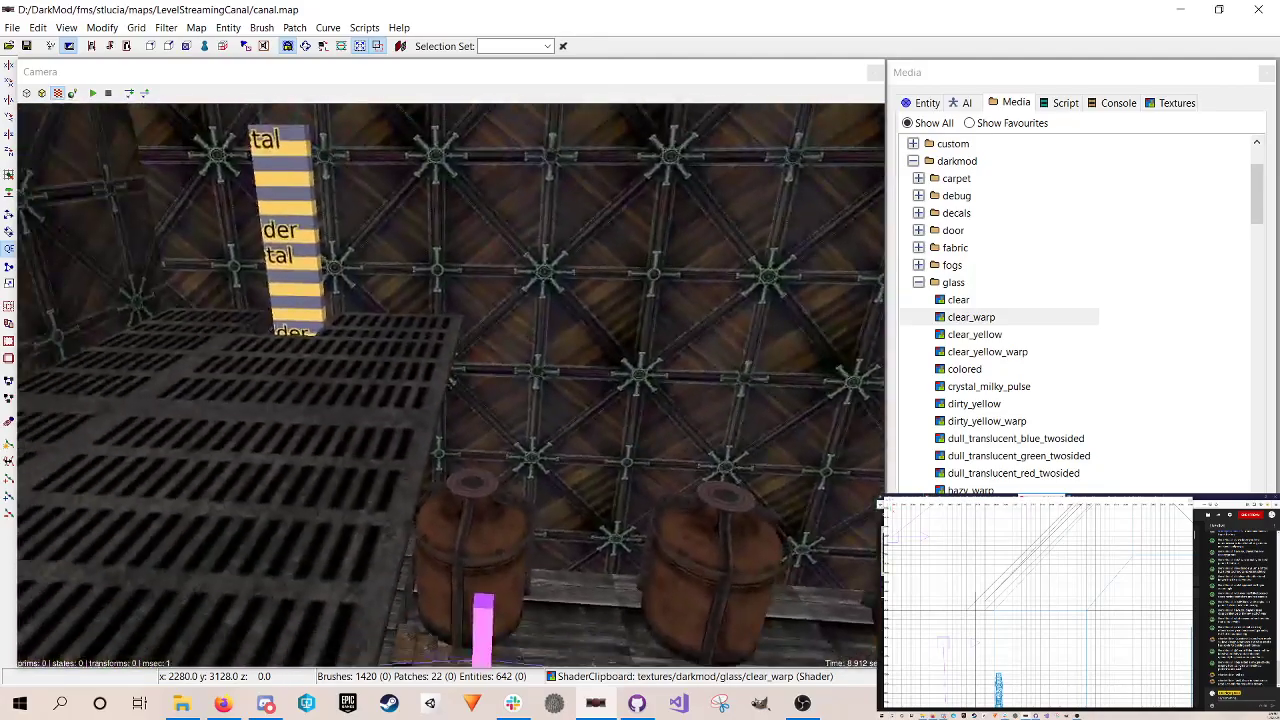
key(Down)
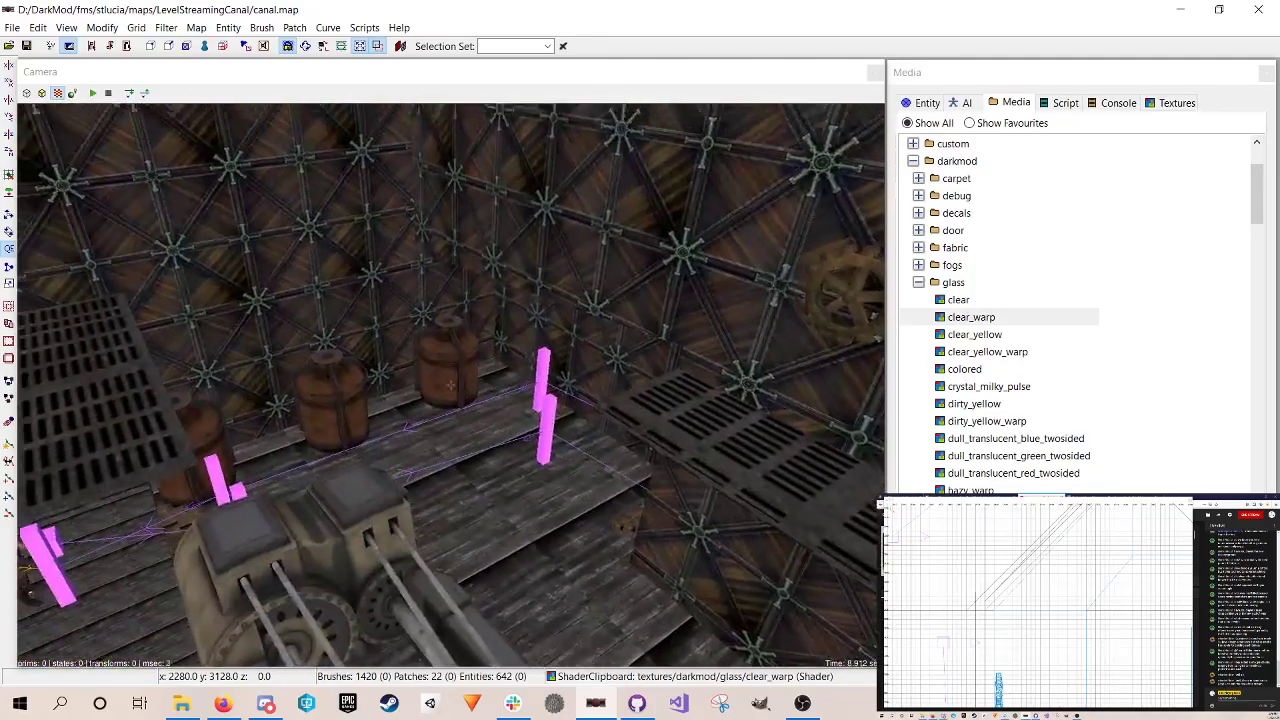
right_click(567, 460)
Step: Select the grated walkway entity to locate it in the top view, and clear that selection
shift+click(112, 381)
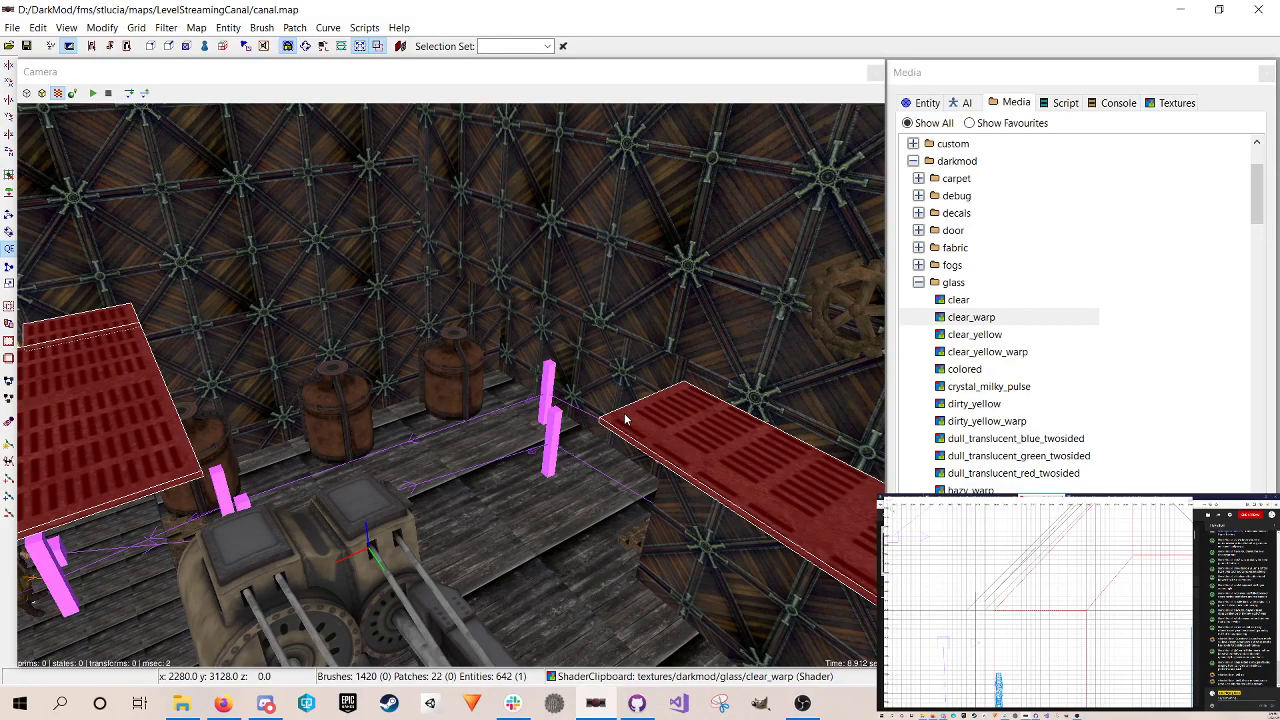
scroll(1038, 604, down, 5)
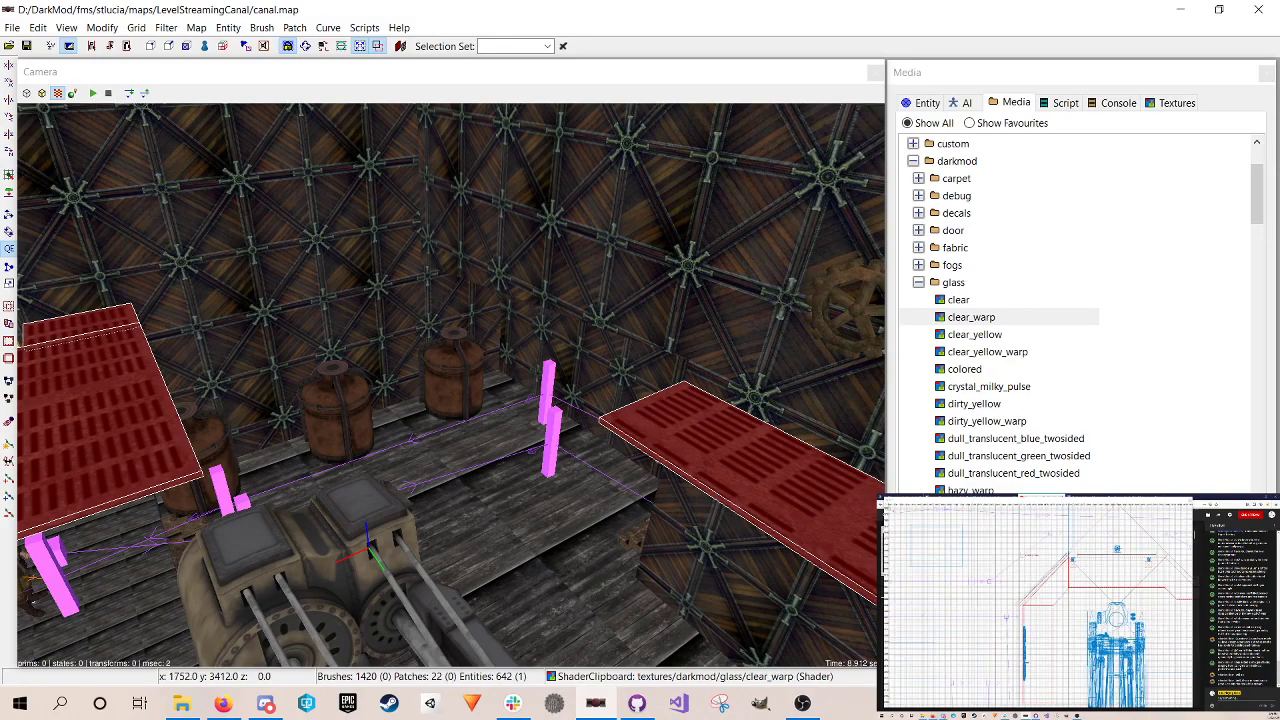
right_drag(1080, 640, 1008, 548)
right_drag(1040, 620, 1039, 604)
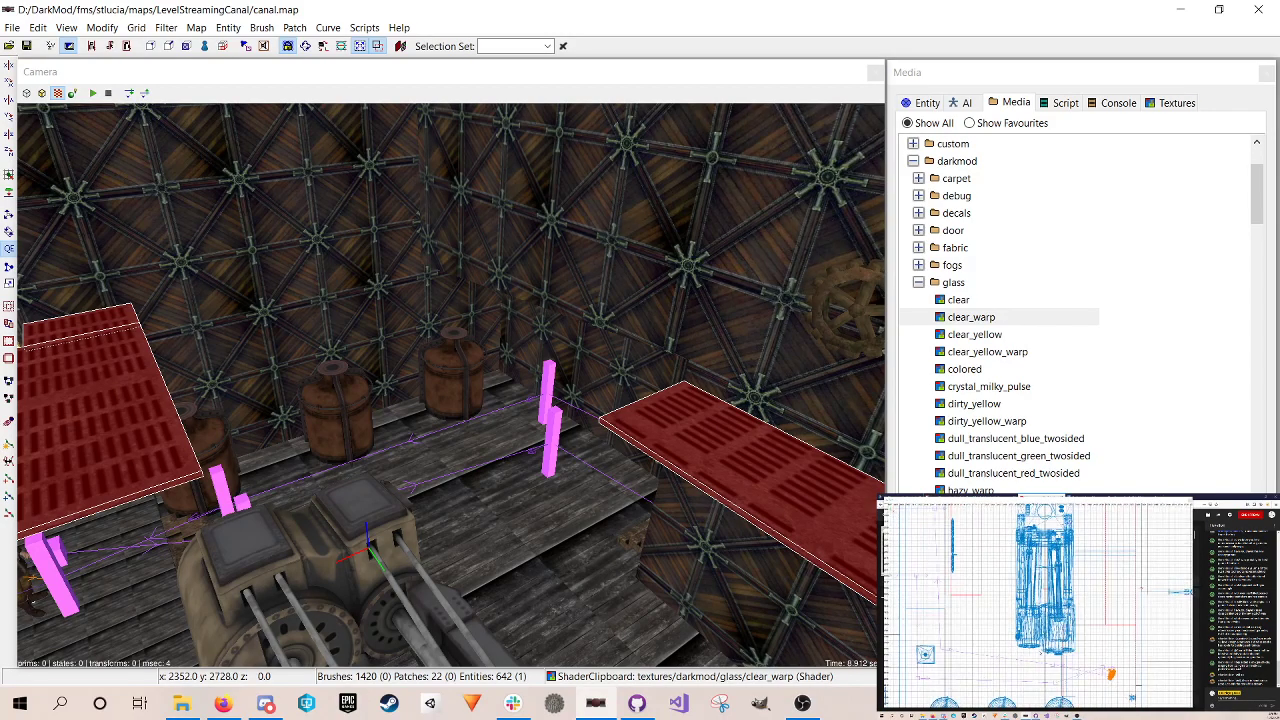
key(Escape)
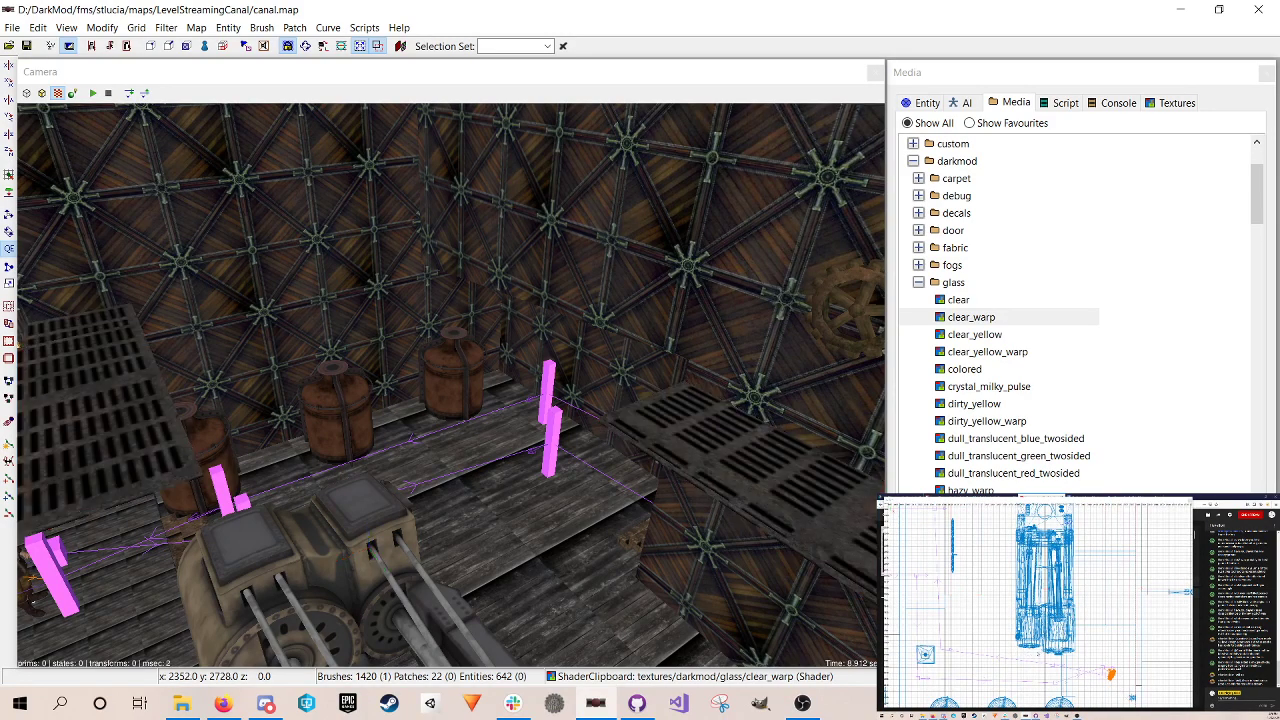
Step: Duplicate the small grate brush near the striped portal column and move the copy to the end of the opposite walkway
right_click(431, 434)
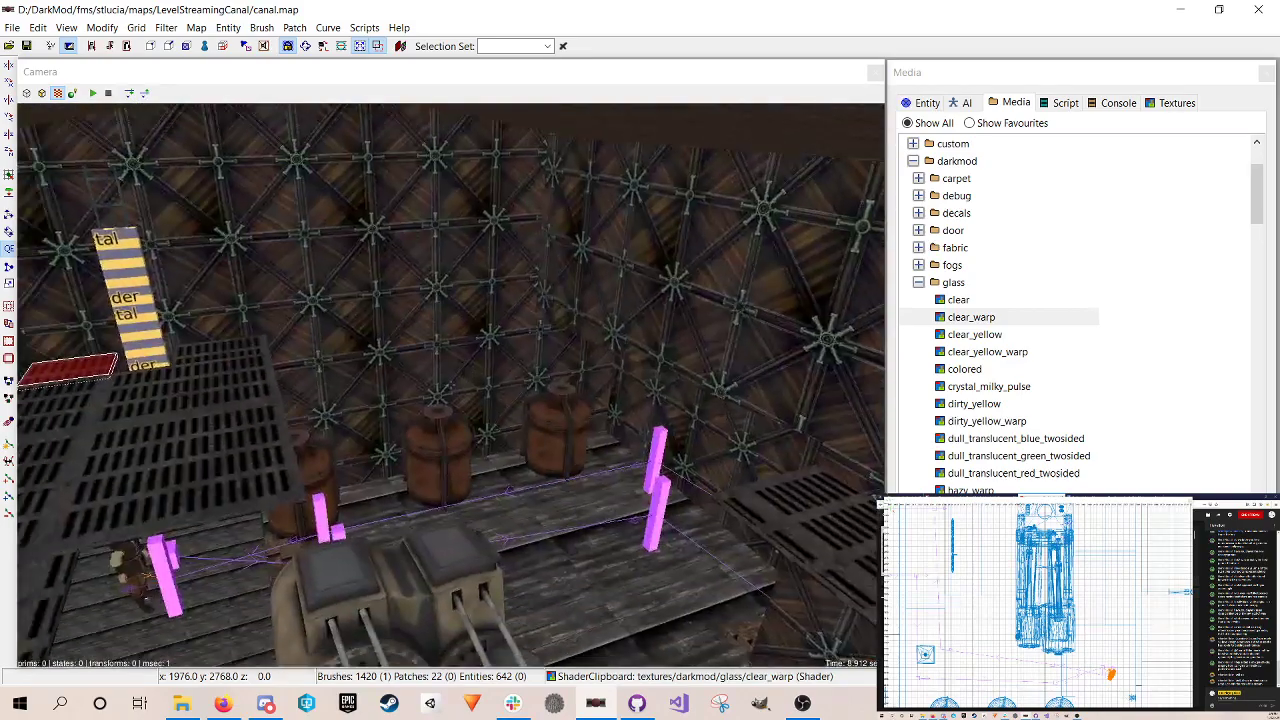
right_click(445, 415)
scroll(1040, 600, down, 4)
key(space)
drag(1072, 627, 1002, 578)
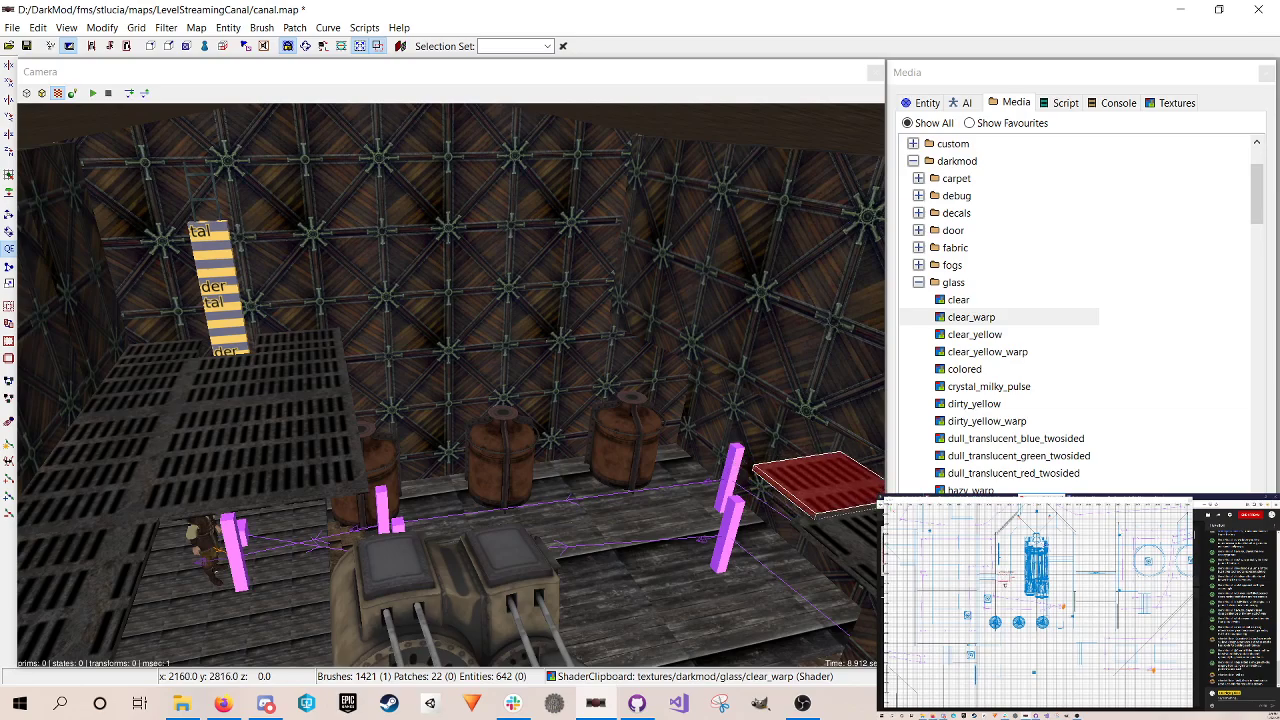
Step: Widen the copied grate brush toward the machine and lengthen it over the barrels to the back wall
scroll(1032, 589, up, 5)
drag(966, 557, 993, 560)
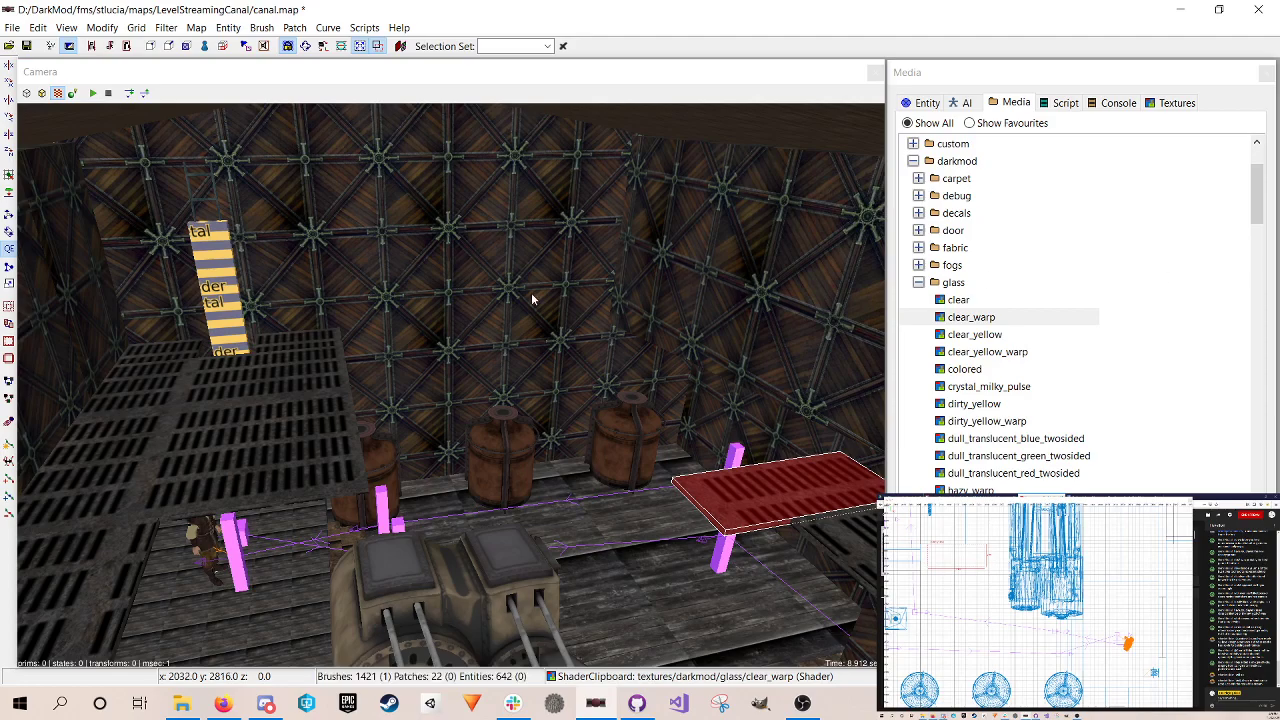
right_click(538, 325)
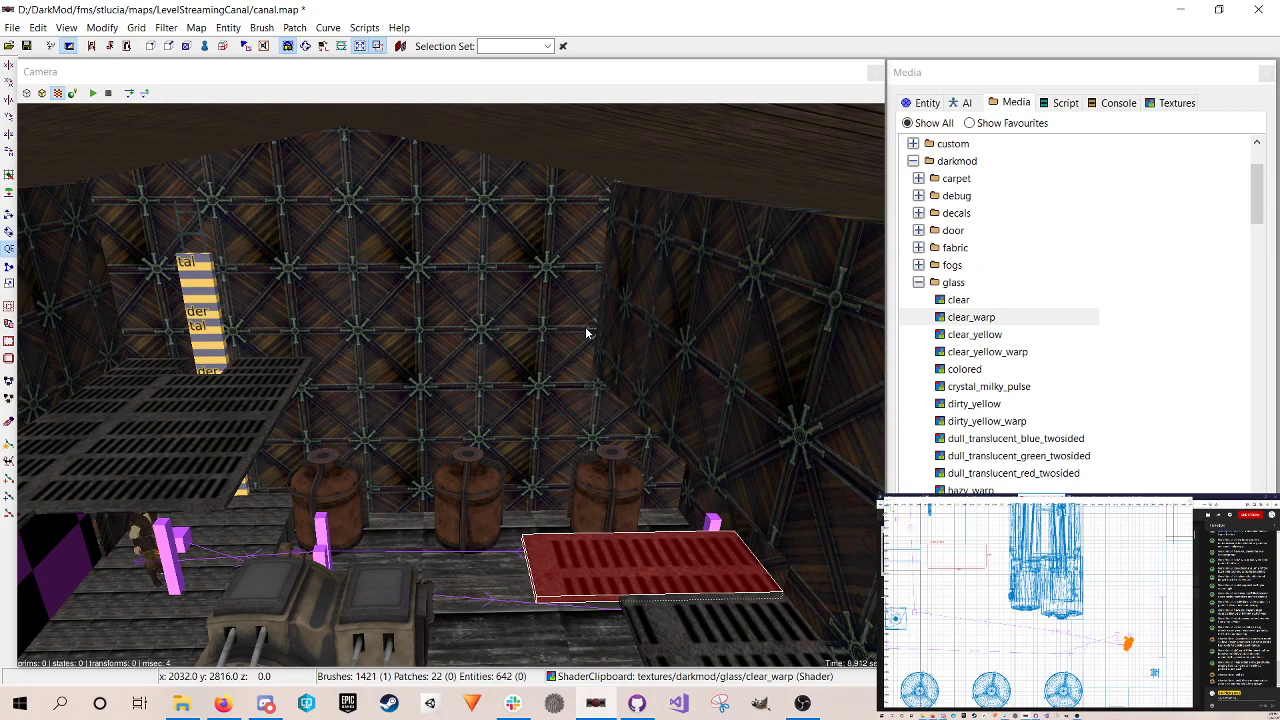
right_click(543, 357)
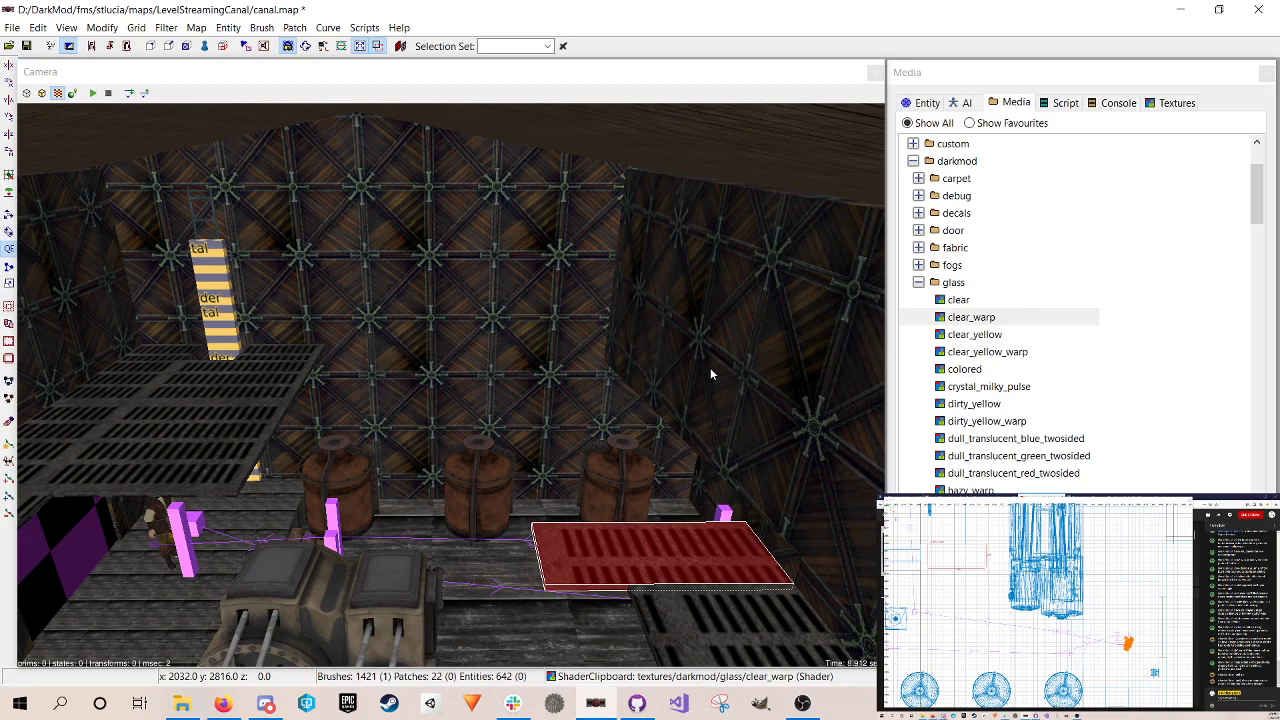
right_click(642, 362)
right_click(642, 362)
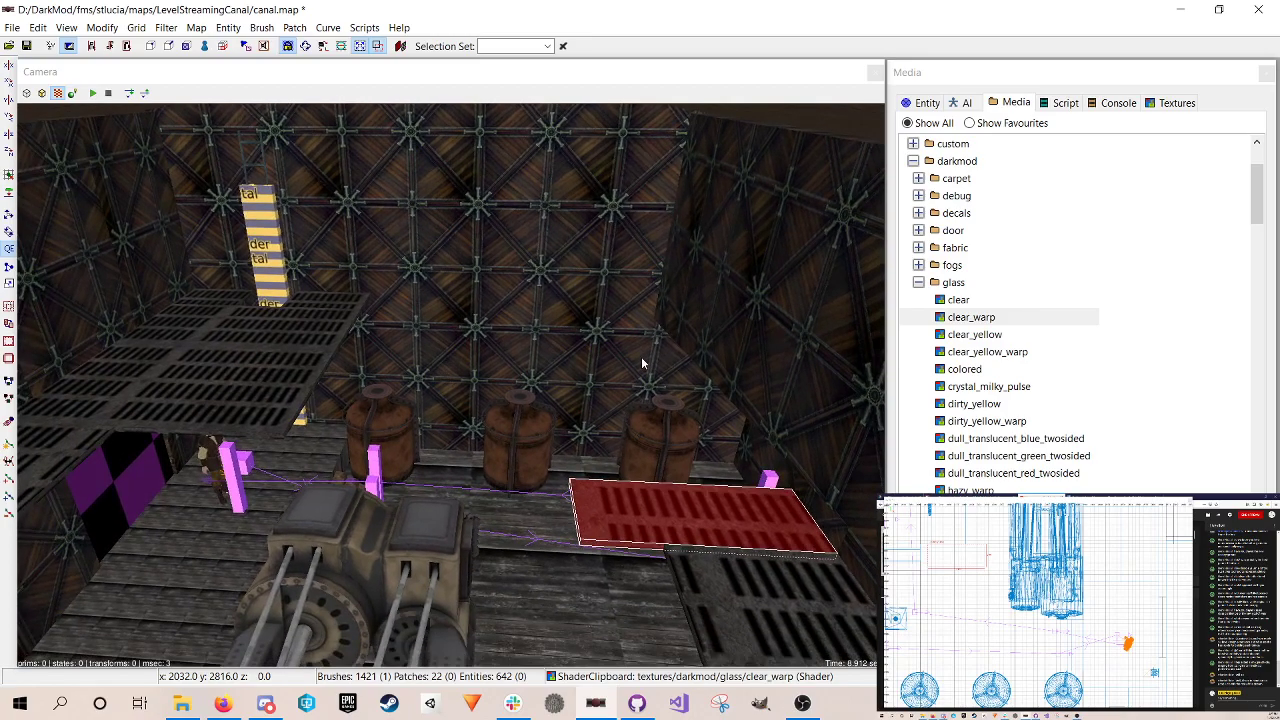
right_drag(1040, 625, 1061, 582)
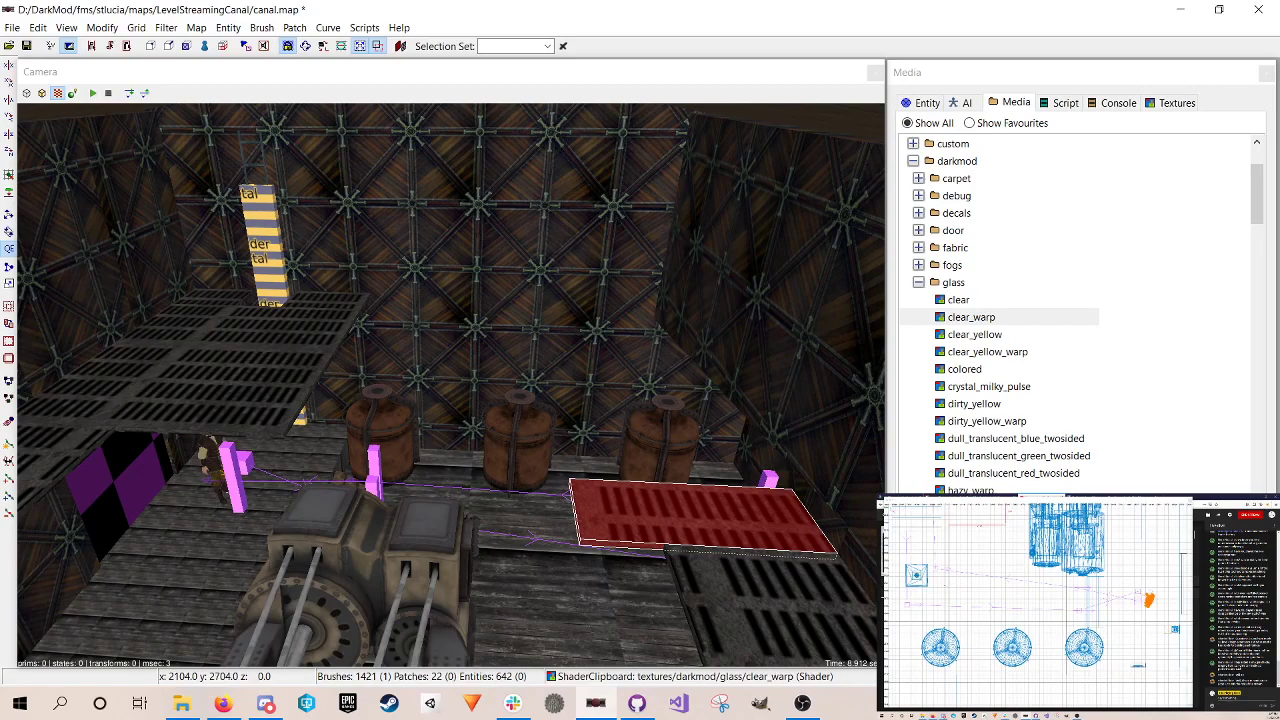
drag(976, 540, 971, 675)
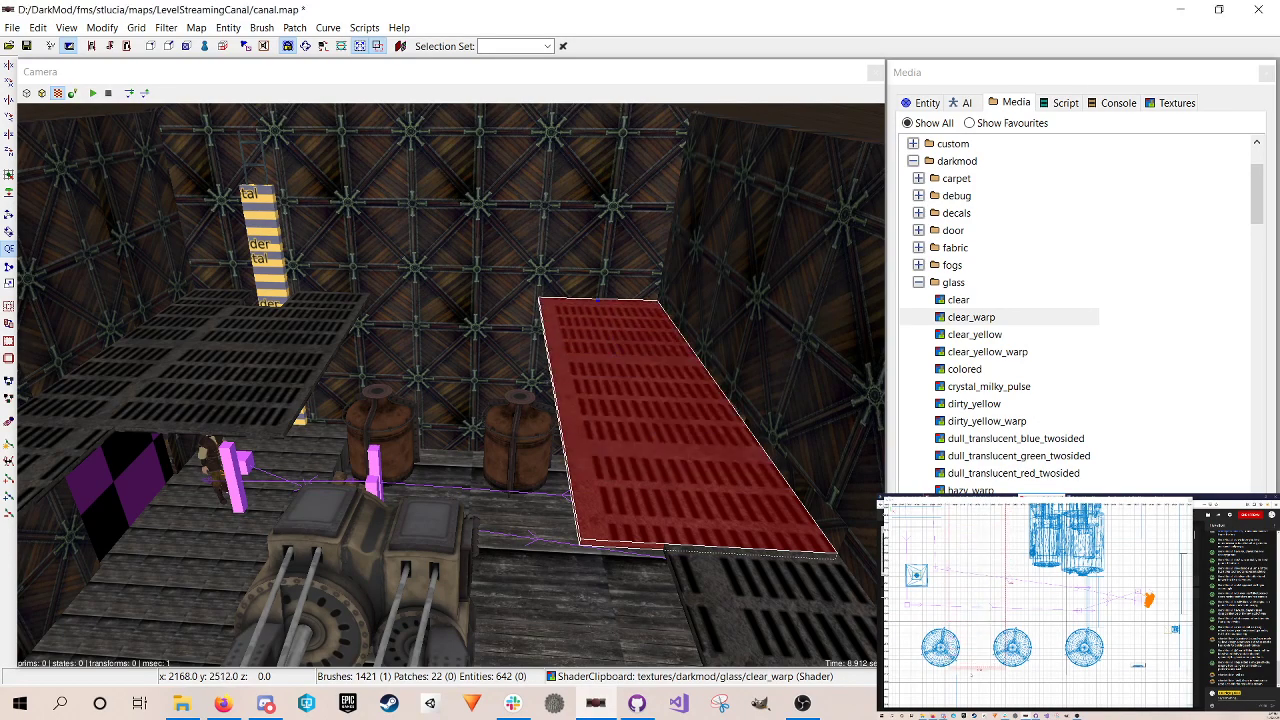
Step: Delete the enlarged grate brush from above the barrels and save the map
right_click(472, 390)
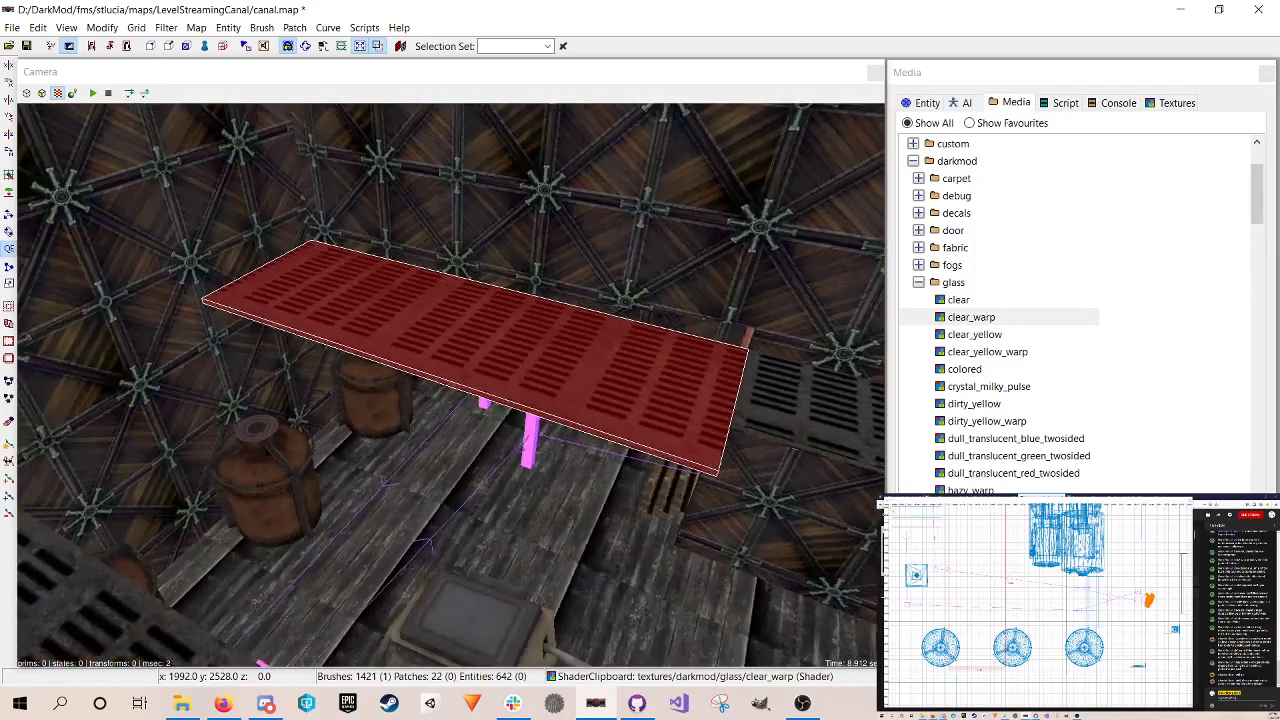
right_click(451, 385)
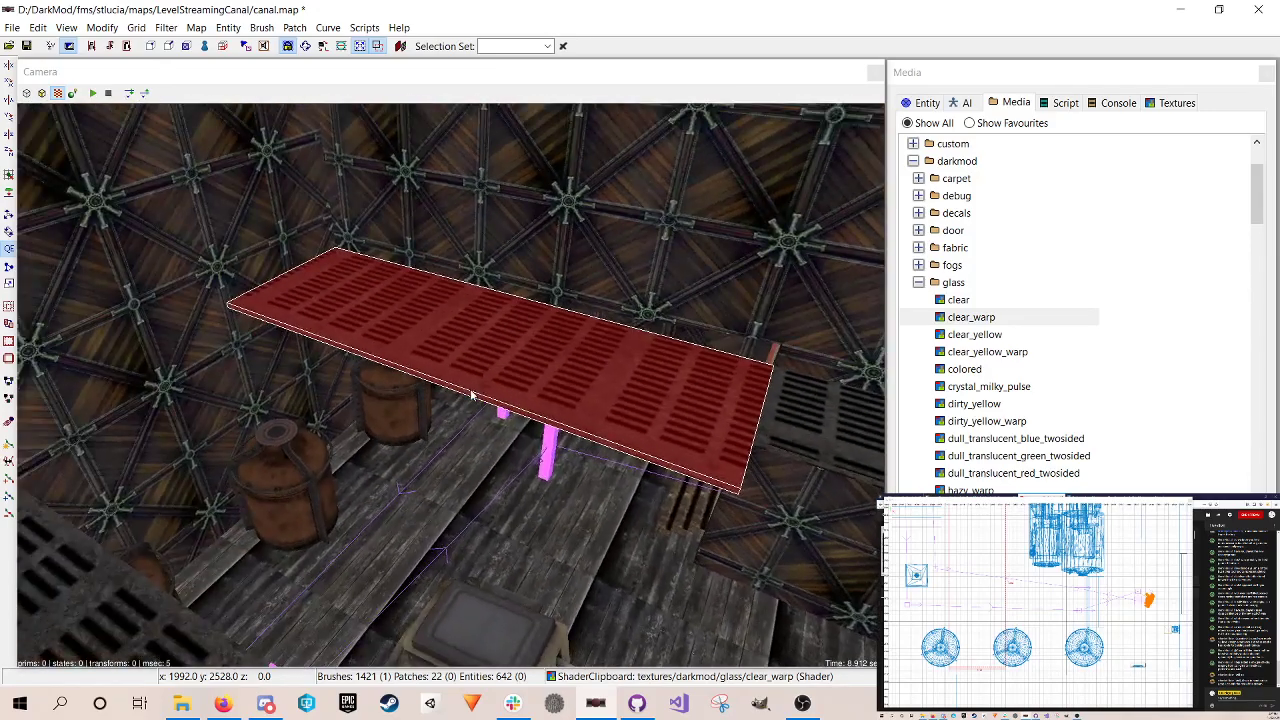
key(Delete)
key(ctrl+s)
Step: Try selecting the wall brush behind the gears and the walkway beneath them, clearing each selection
right_click(398, 240)
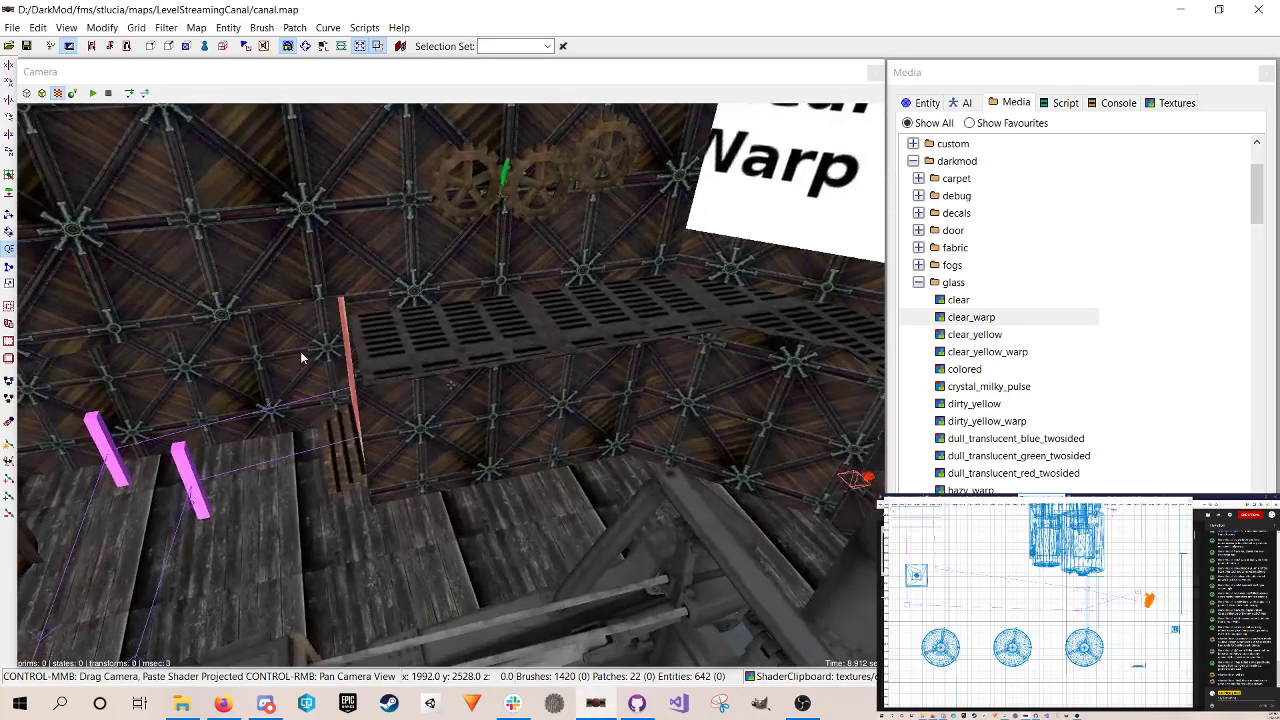
right_click(433, 282)
shift+click(433, 282)
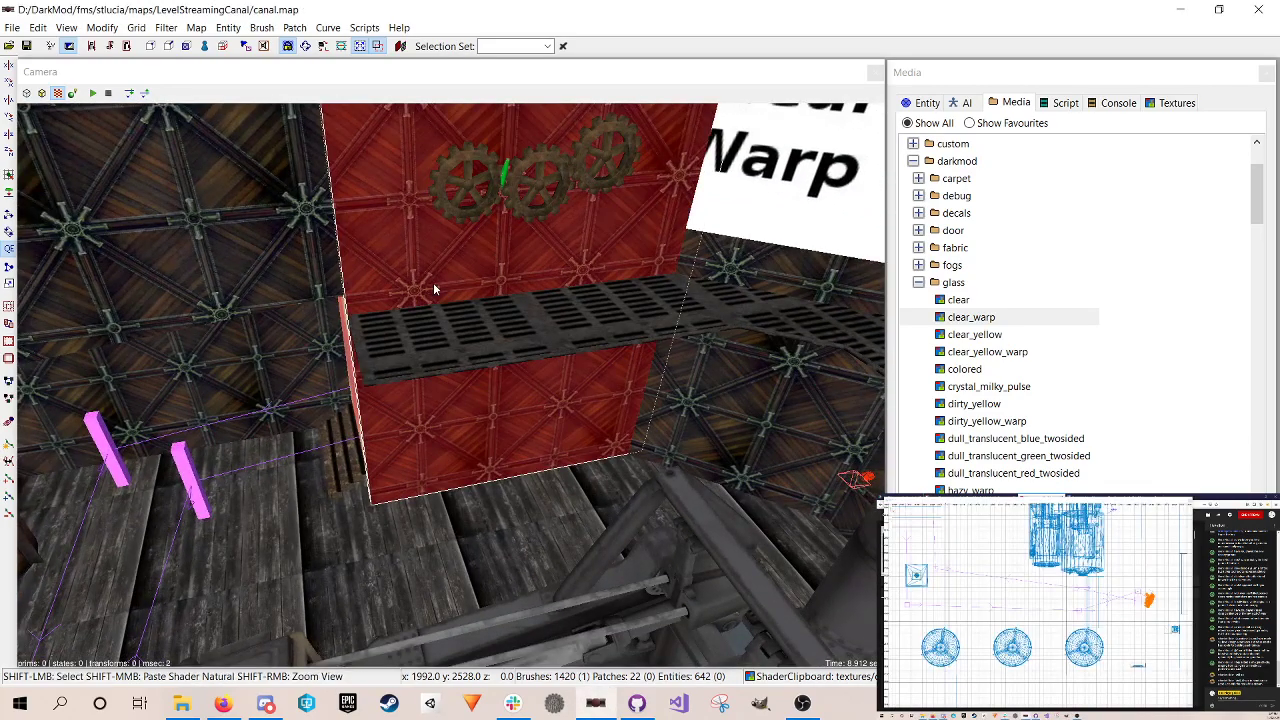
key(Escape)
shift+click(477, 320)
key(Escape)
Step: Select the three wall gears with the green piece between them, shift them along the wall toward the clear_warp window, and save the map
right_click(499, 321)
key(Up)
right_click(544, 322)
shift+click(346, 302)
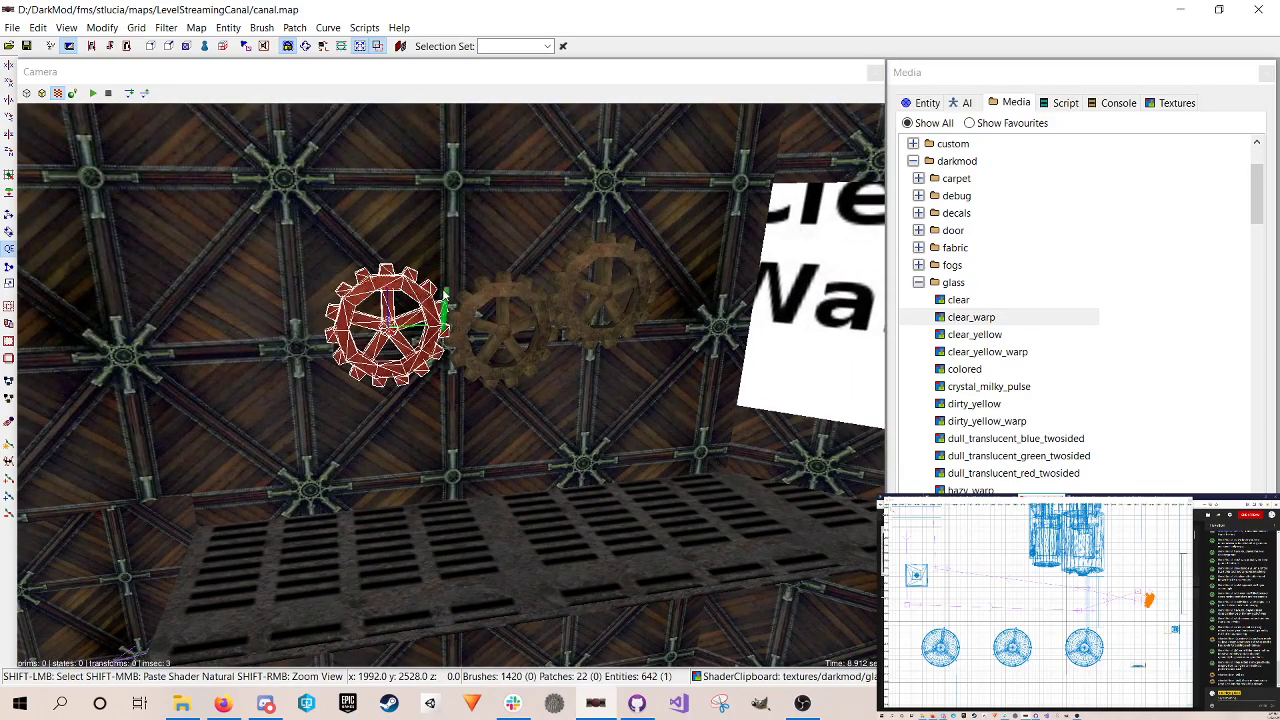
shift+click(515, 299)
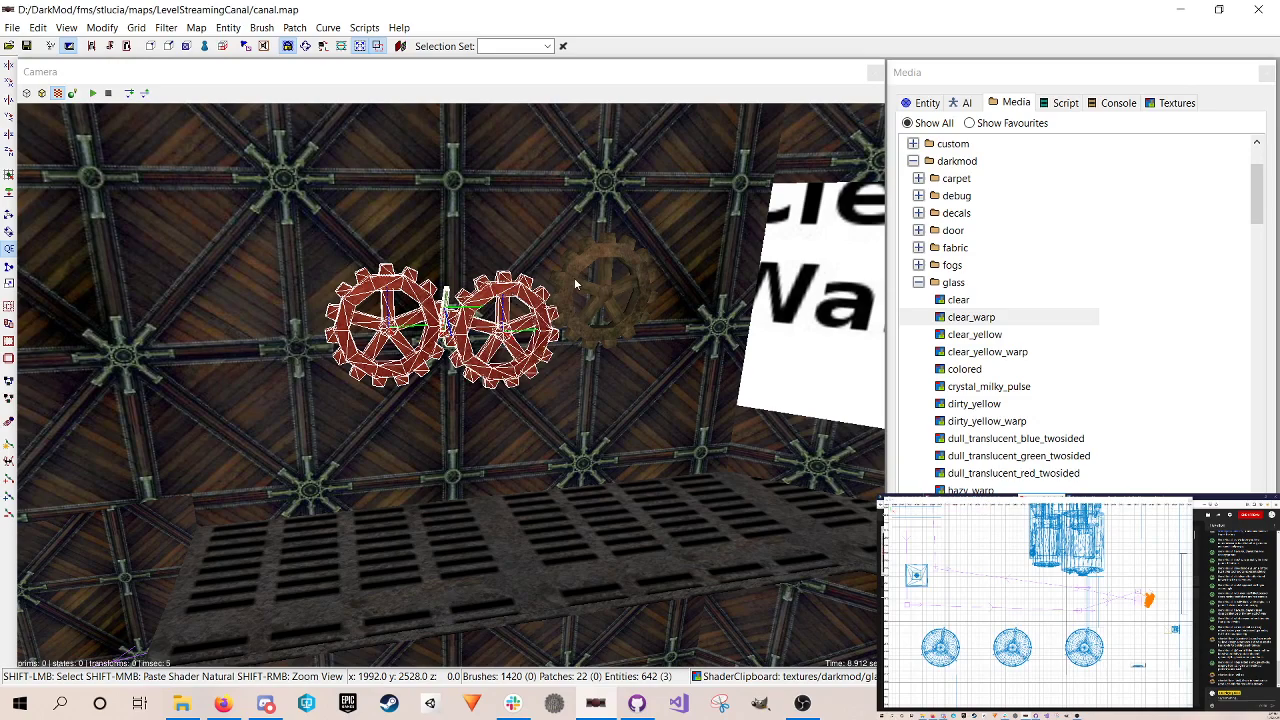
shift+click(577, 286)
key(w)
drag(537, 317, 615, 317)
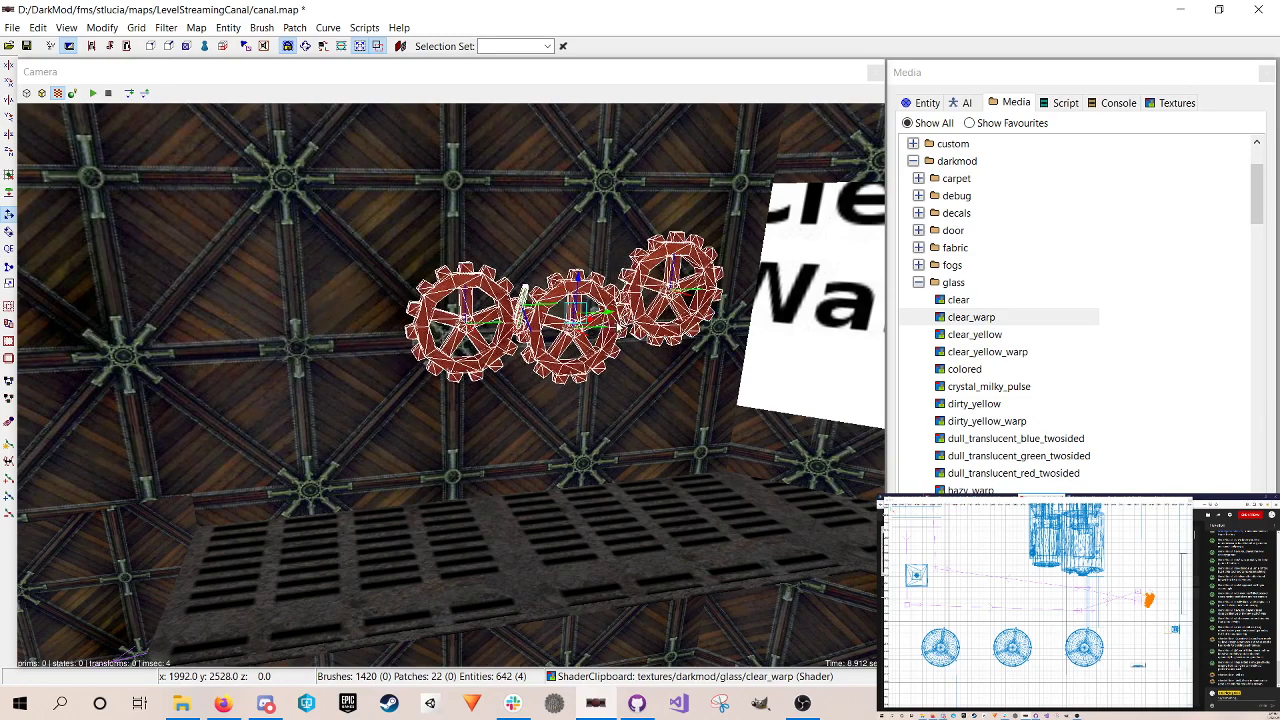
right_click(481, 351)
right_click(481, 351)
key(Escape)
key(ctrl+s)
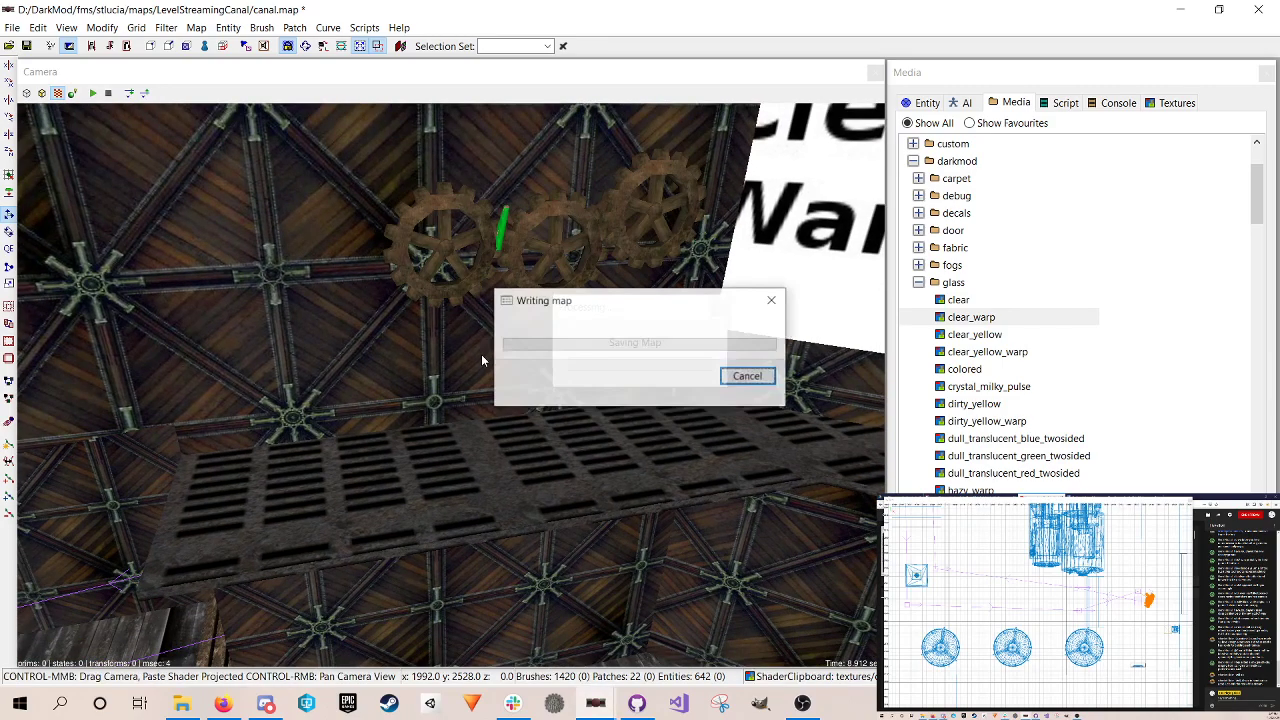
Step: Reselect the three gears and the green piece and lower them on the wall, closer to the walkway
shift+click(486, 247)
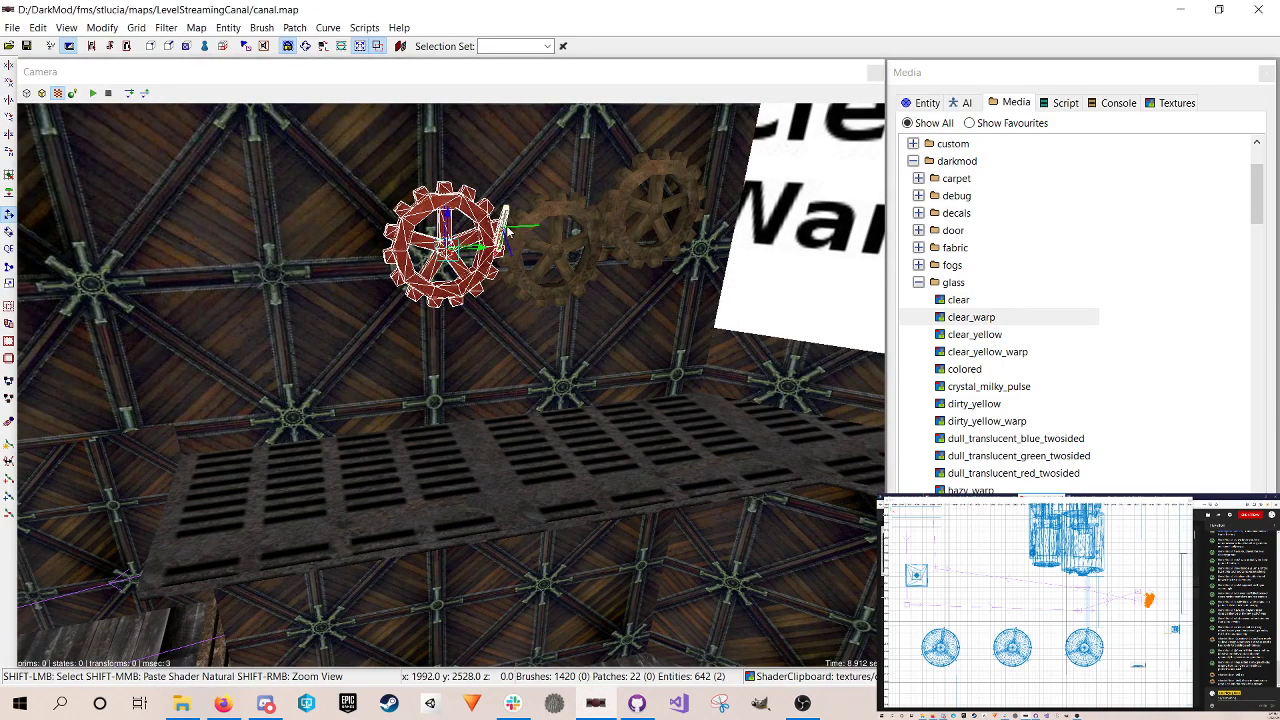
shift+click(508, 234)
shift+click(632, 195)
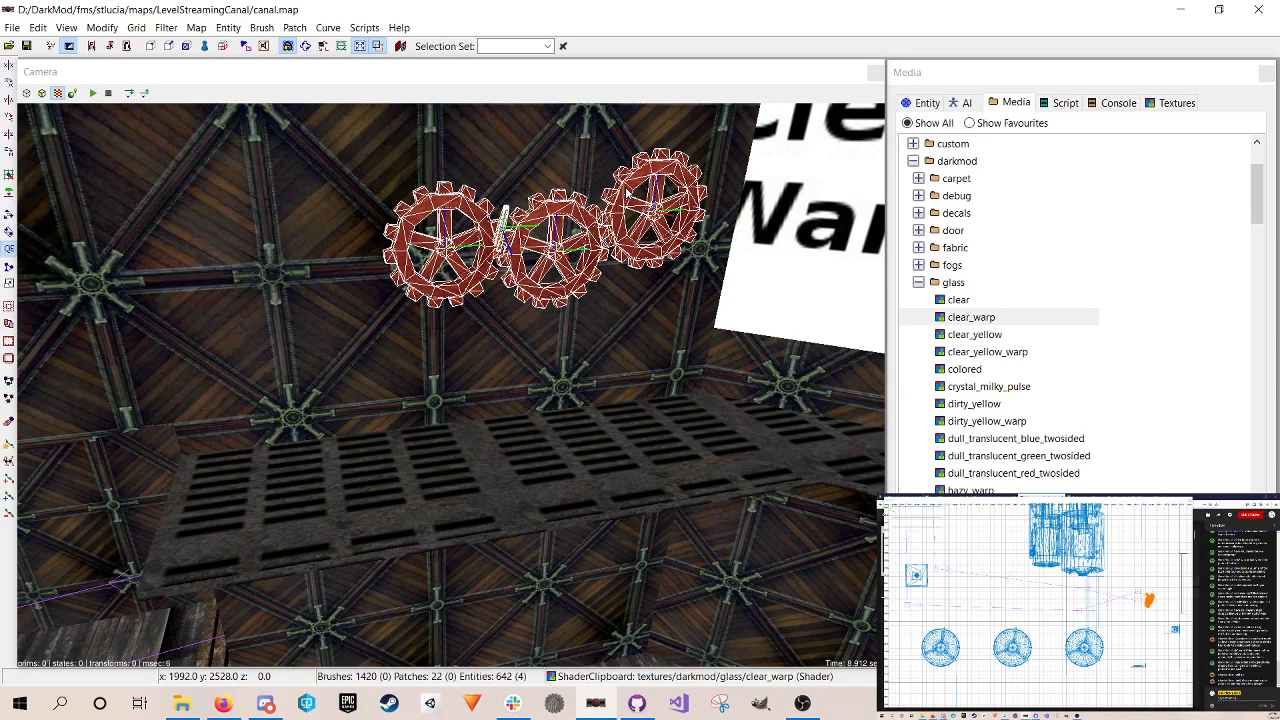
drag(566, 205, 554, 262)
key(Escape)
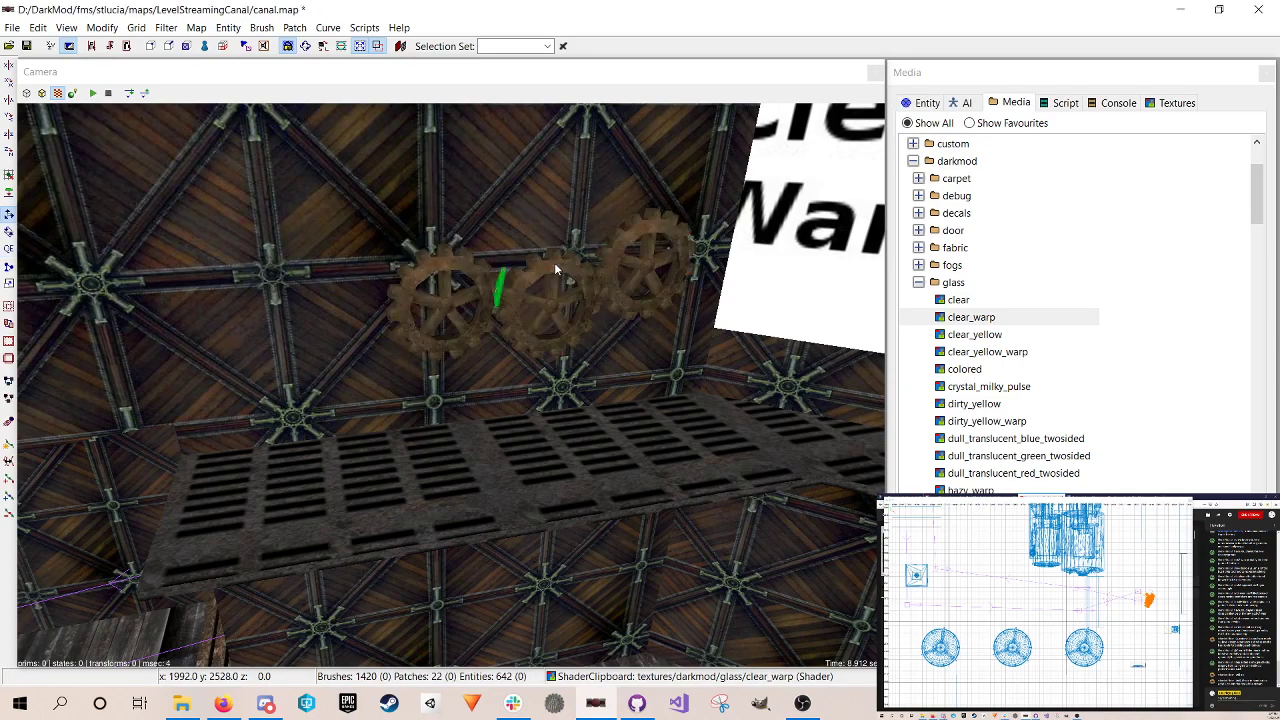
Step: Select the grate walkway brush beneath the gears, examine its end from several angles, and clear the selection
right_click(558, 281)
right_click(426, 401)
shift+click(426, 401)
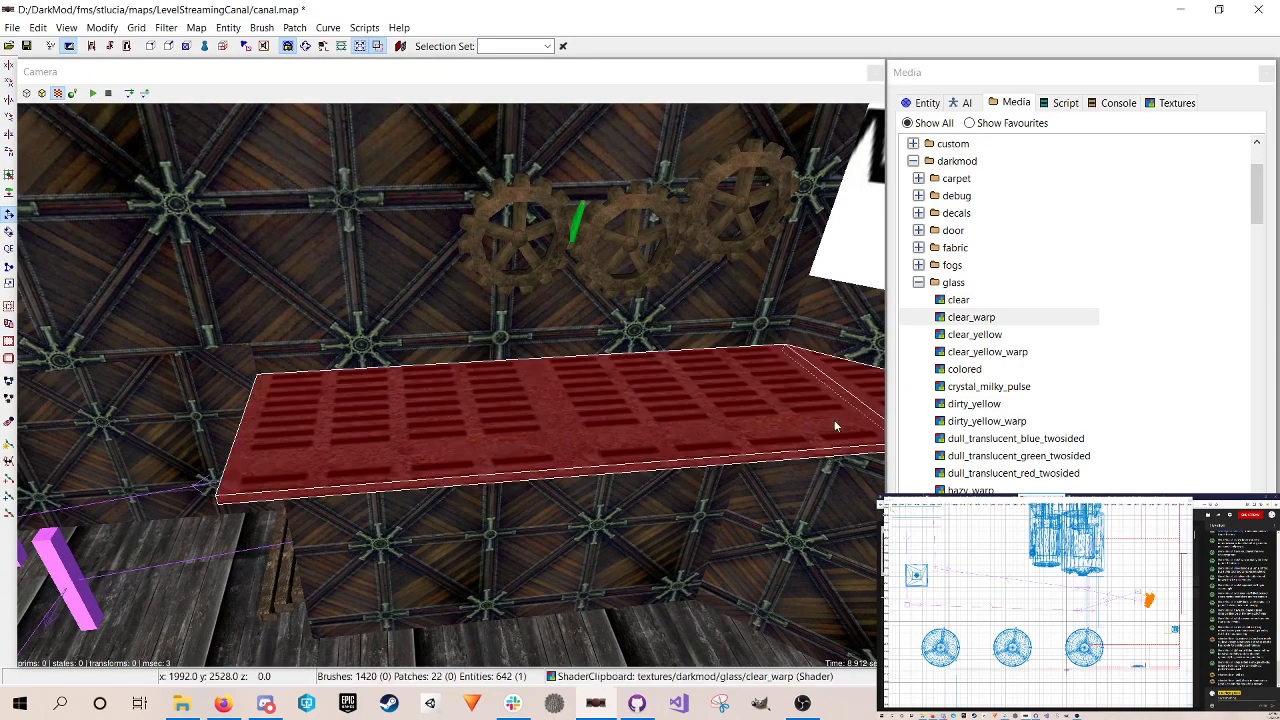
scroll(1038, 606, down, 3)
right_drag(1070, 606, 1028, 605)
right_click(682, 443)
right_click(451, 385)
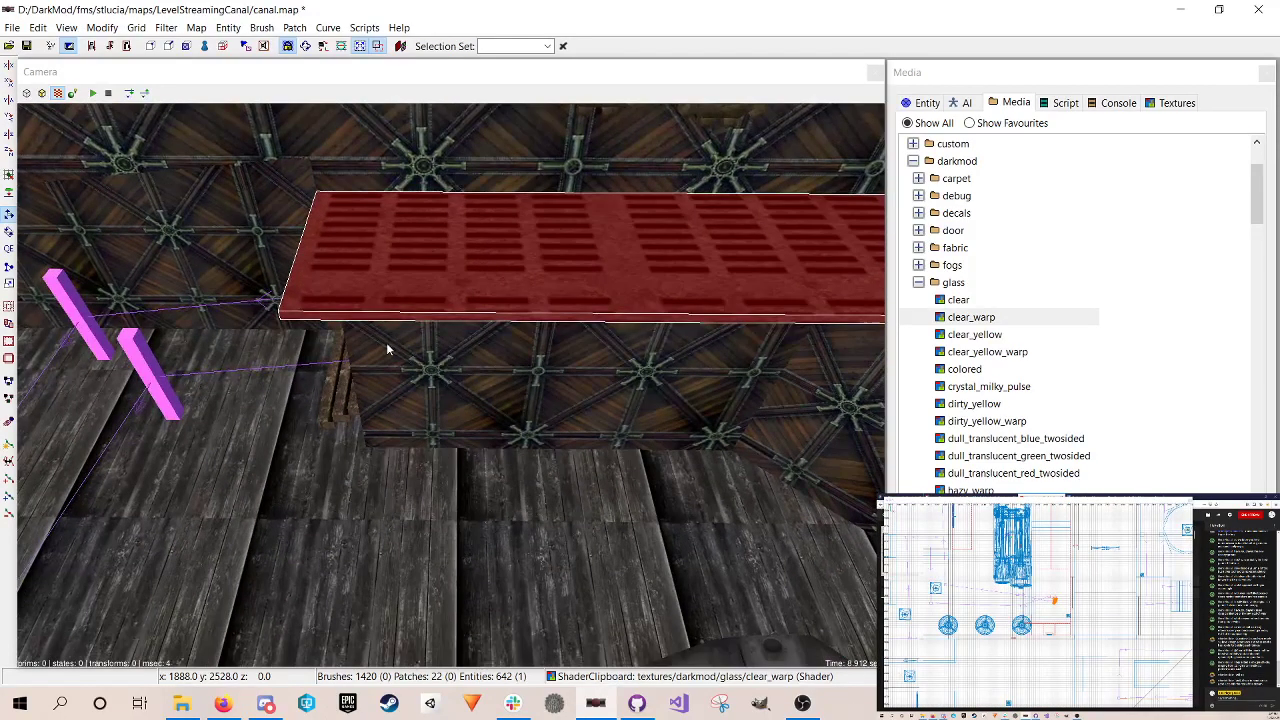
right_click(456, 341)
right_click(456, 341)
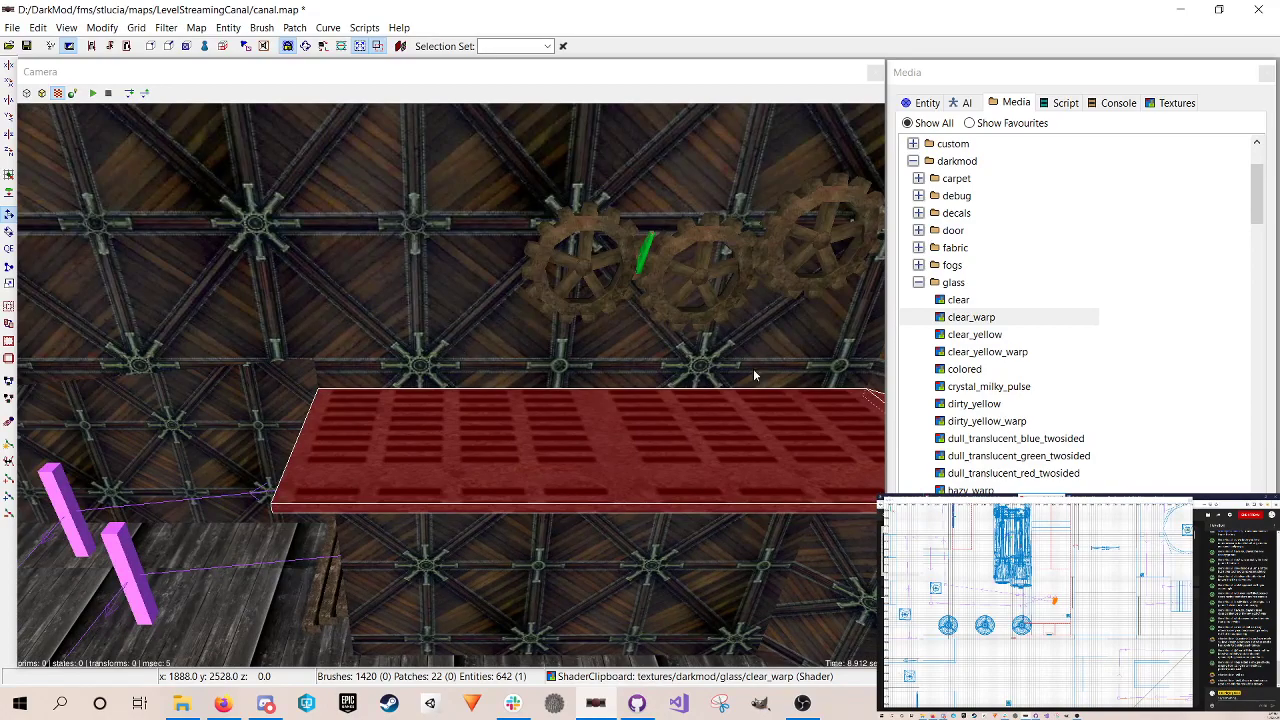
key(Escape)
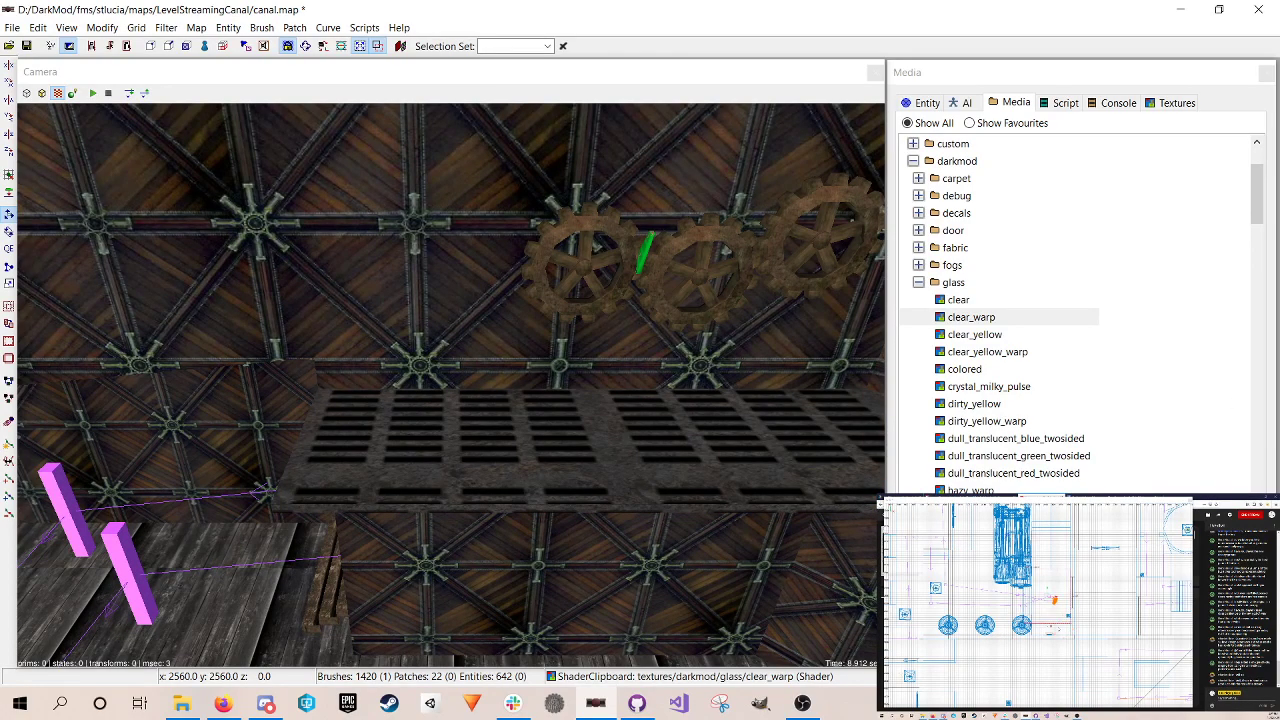
Step: Select the grate walkway brush beneath the gears and shorten it at the end farthest from the clear_warp window
shift+click(1059, 629)
key(Escape)
shift+click(1059, 629)
alt+shift+click(1059, 629)
alt+shift+click(1059, 628)
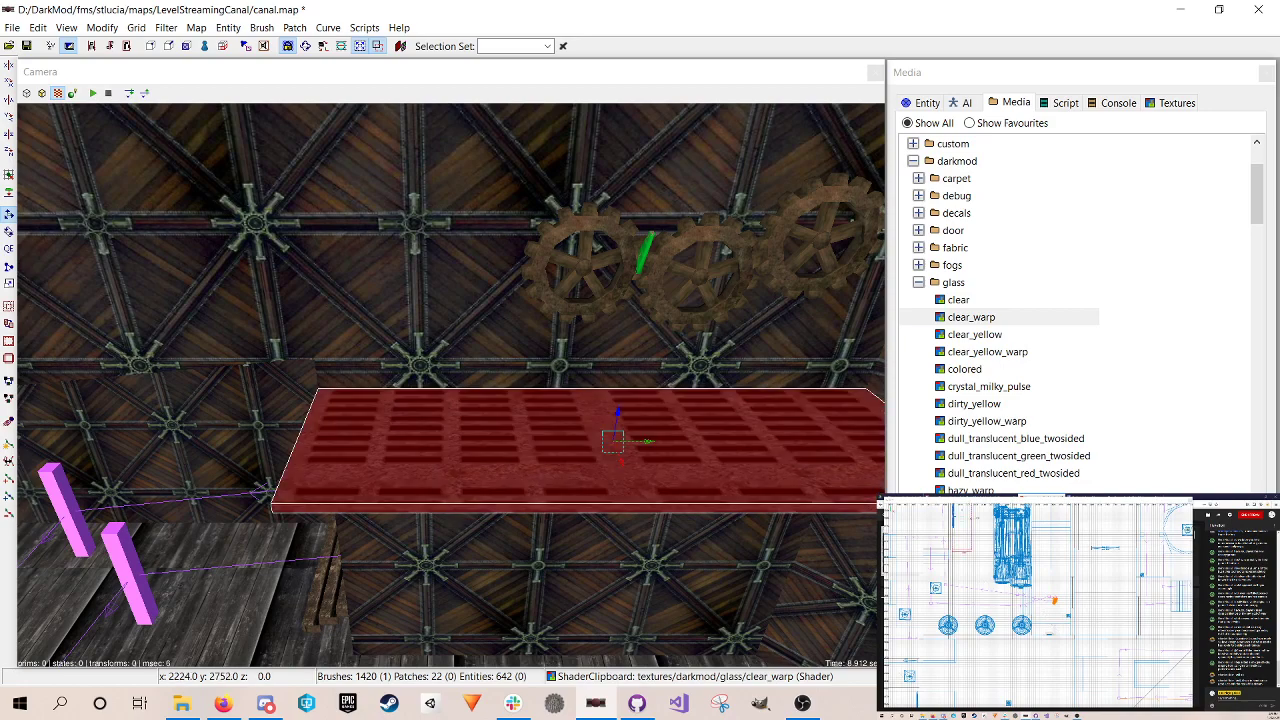
right_drag(990, 585, 1017, 636)
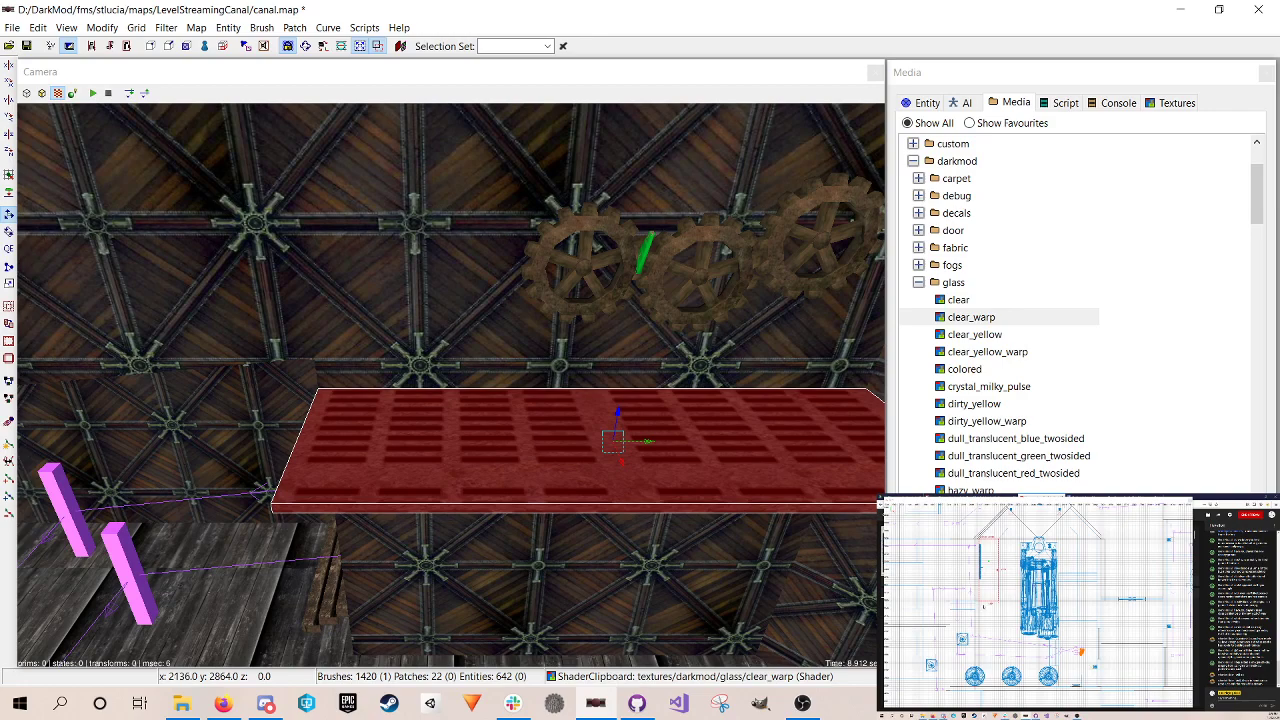
scroll(983, 606, up, 2)
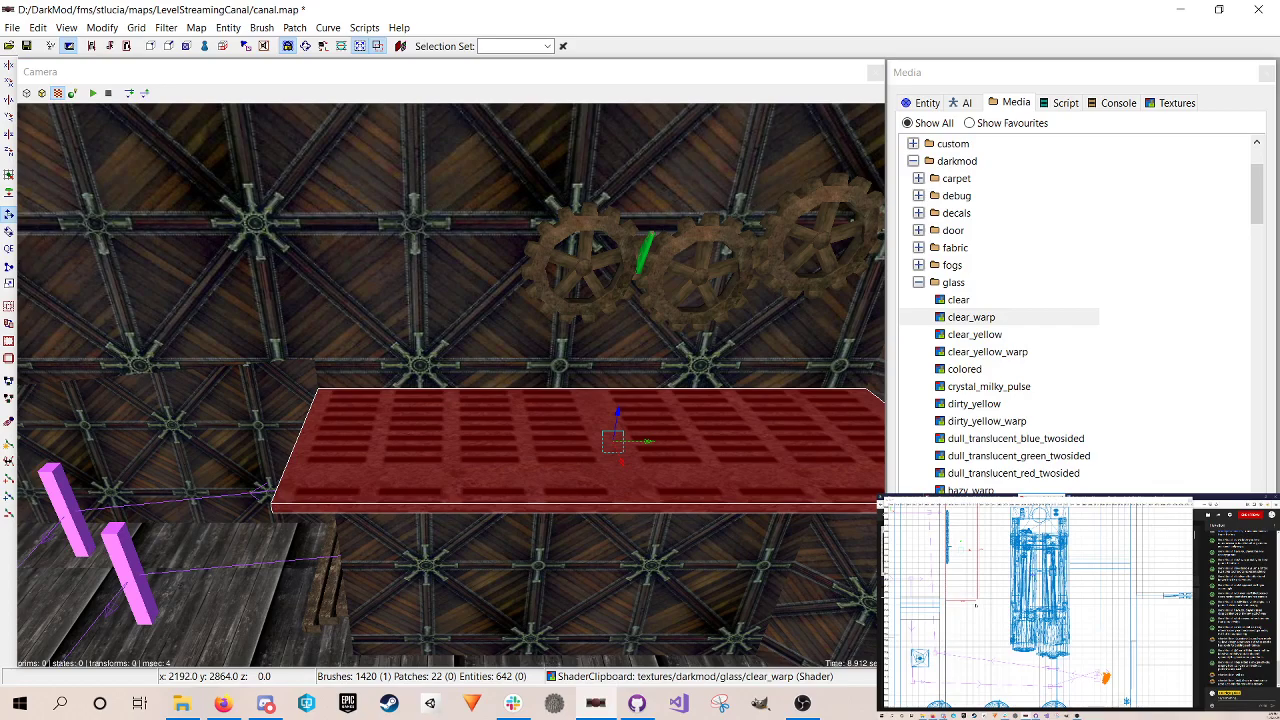
right_drag(976, 605, 996, 614)
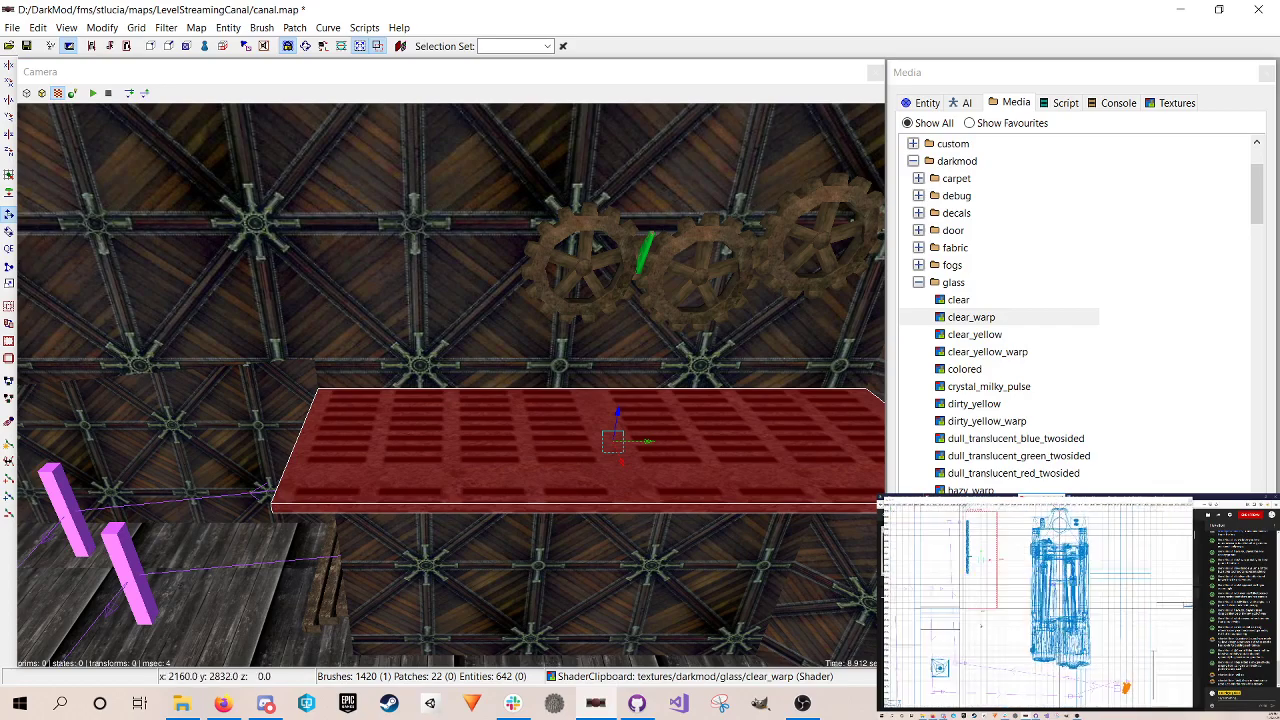
key(q)
mouse_move(983, 606)
mouse_down()
mouse_move(983, 577)
mouse_move(986, 592)
mouse_move(970, 588)
mouse_move(983, 592)
mouse_up()
Step: Duplicate the shortened grate brush and size the copies to fill around a ladder opening at the walkway's end, and save the map
key(space)
mouse_move(990, 540)
mouse_down()
mouse_move(992, 583)
mouse_move(974, 597)
mouse_move(990, 607)
mouse_up()
key(space)
right_drag(362, 431, 362, 430)
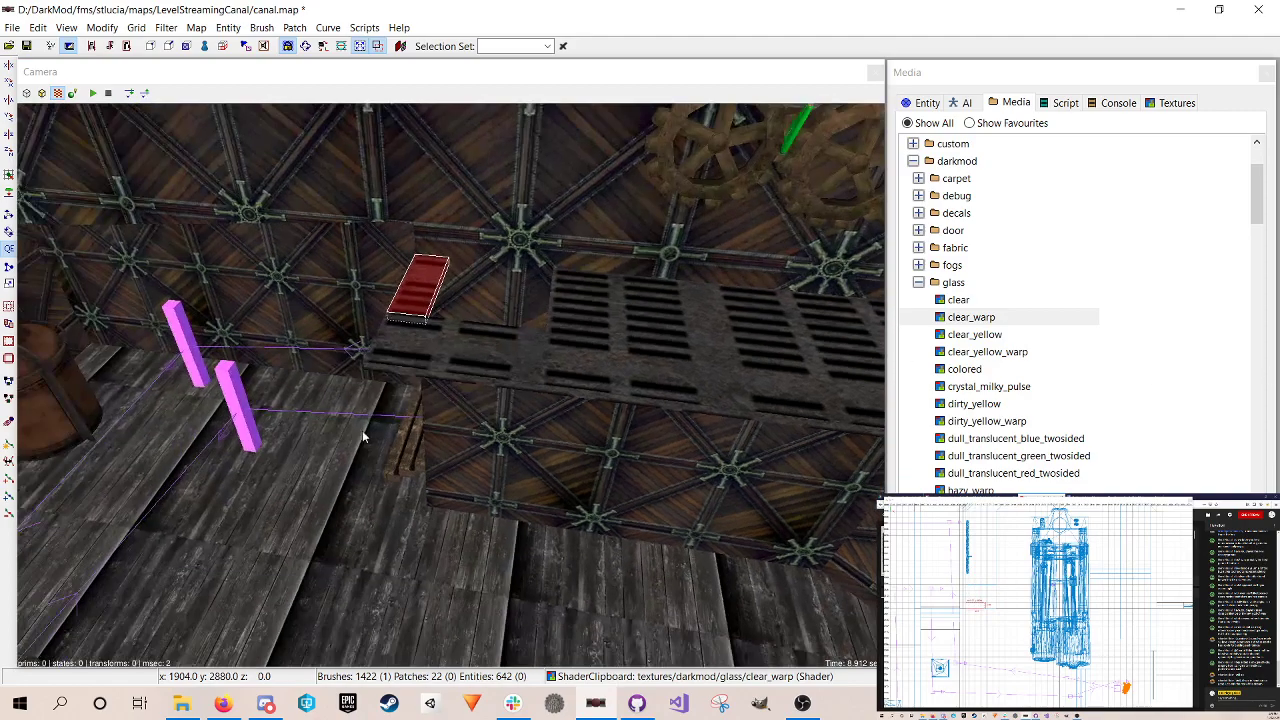
key(Escape)
key(ctrl+s)
Step: Duplicate the ladder at the opposite walkway and move the copy to the new opening near the gears
right_click(426, 353)
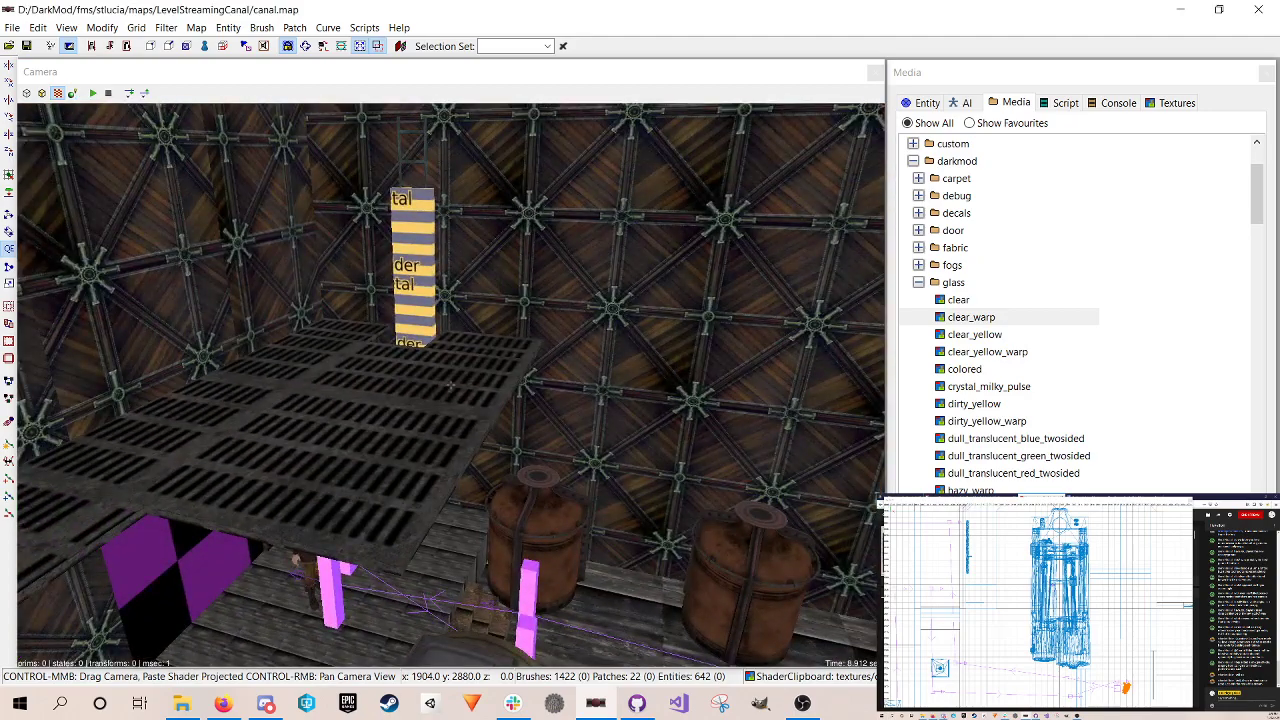
right_click(434, 402)
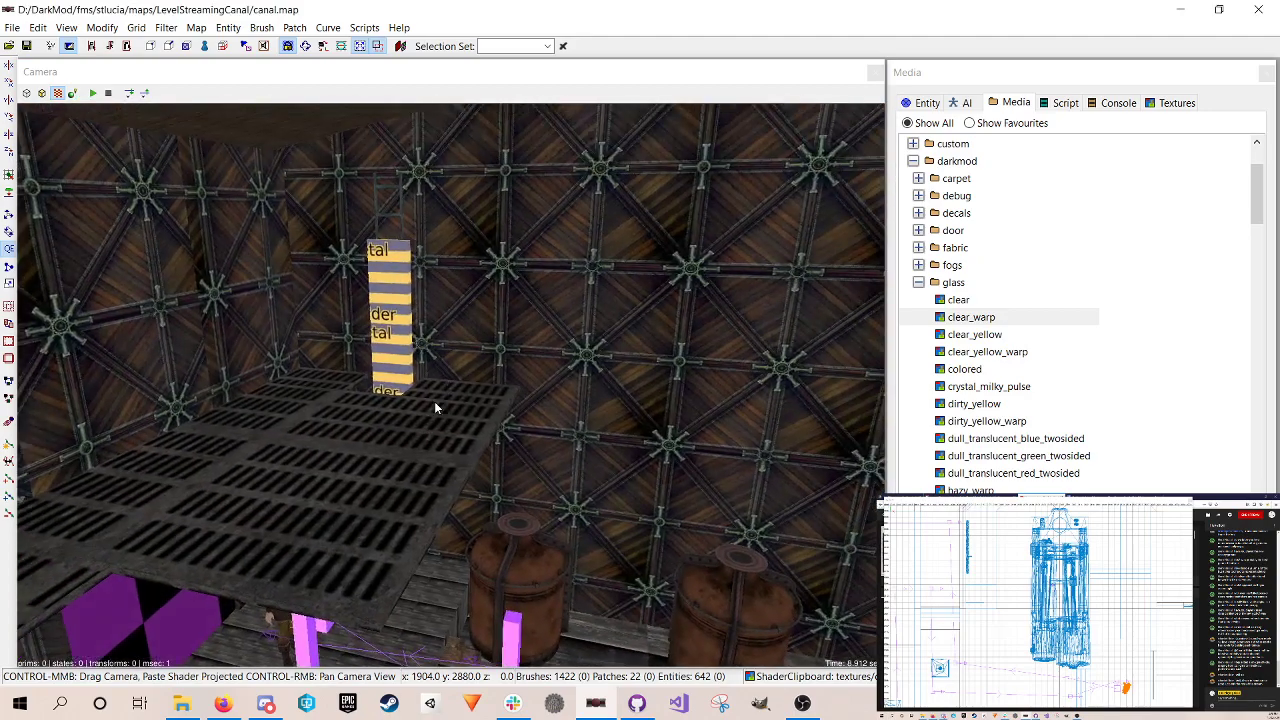
shift+click(386, 194)
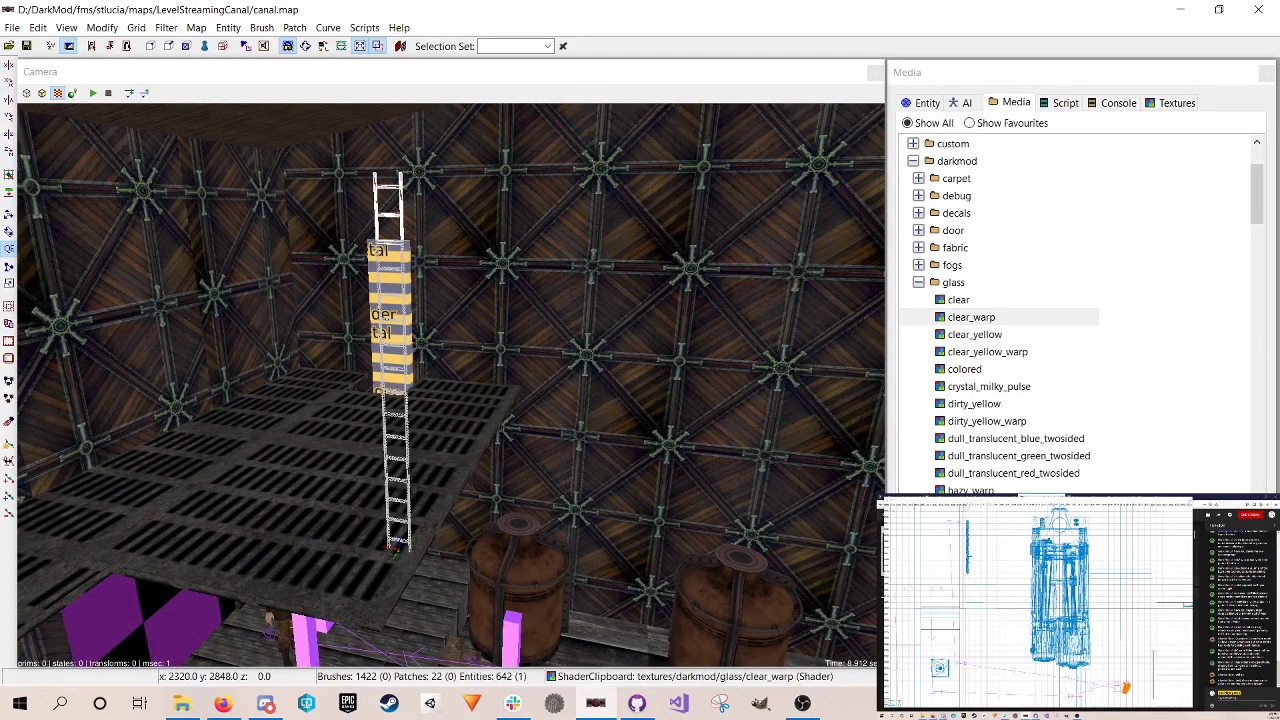
scroll(1038, 605, down, 5)
scroll(1038, 605, up, 3)
drag(1102, 693, 1001, 600)
right_click(613, 388)
right_click(567, 378)
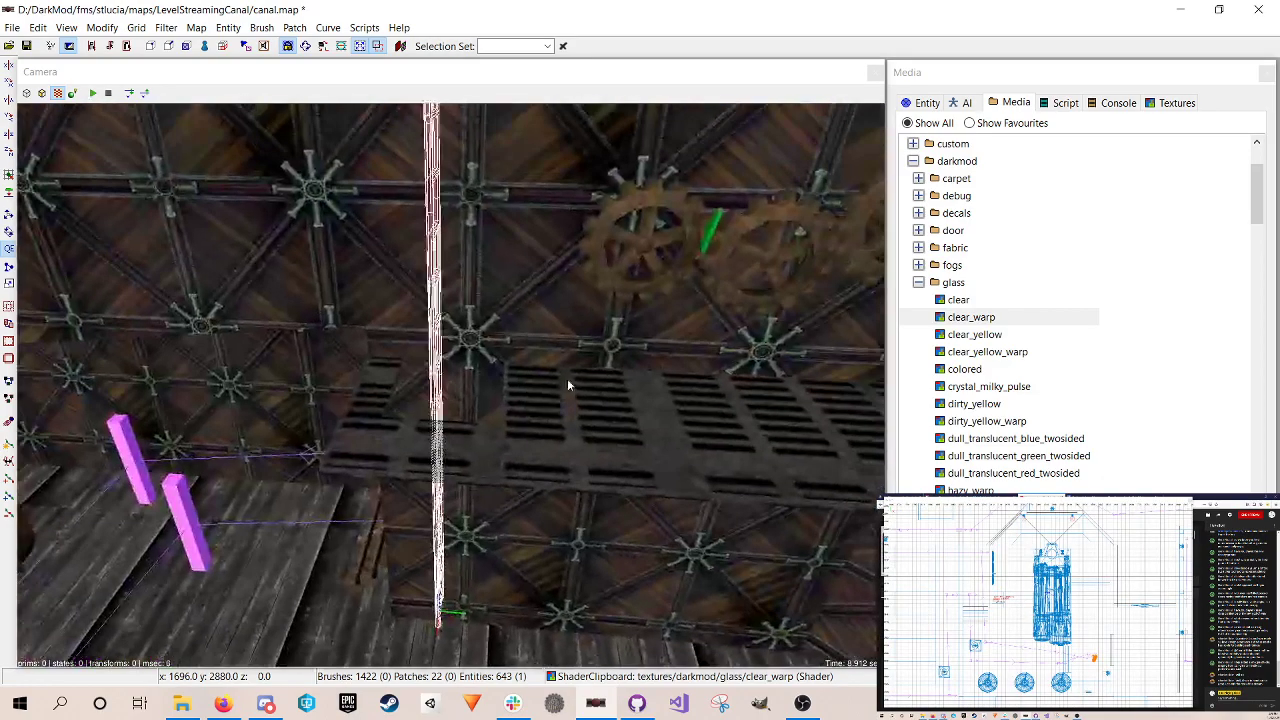
Step: Rotate the copied ladder a quarter turn so it stands flat against the gear wall
key(r)
scroll(1005, 593, up, 3)
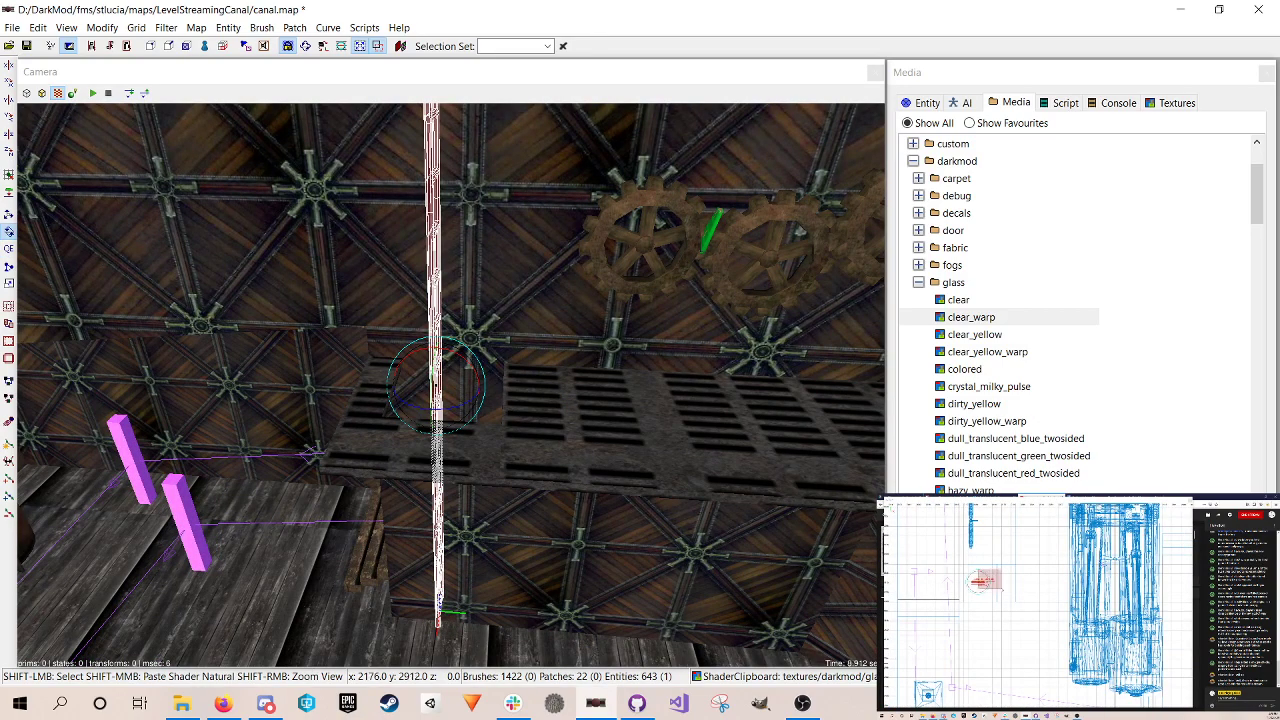
shift+click(1002, 590)
key(Escape)
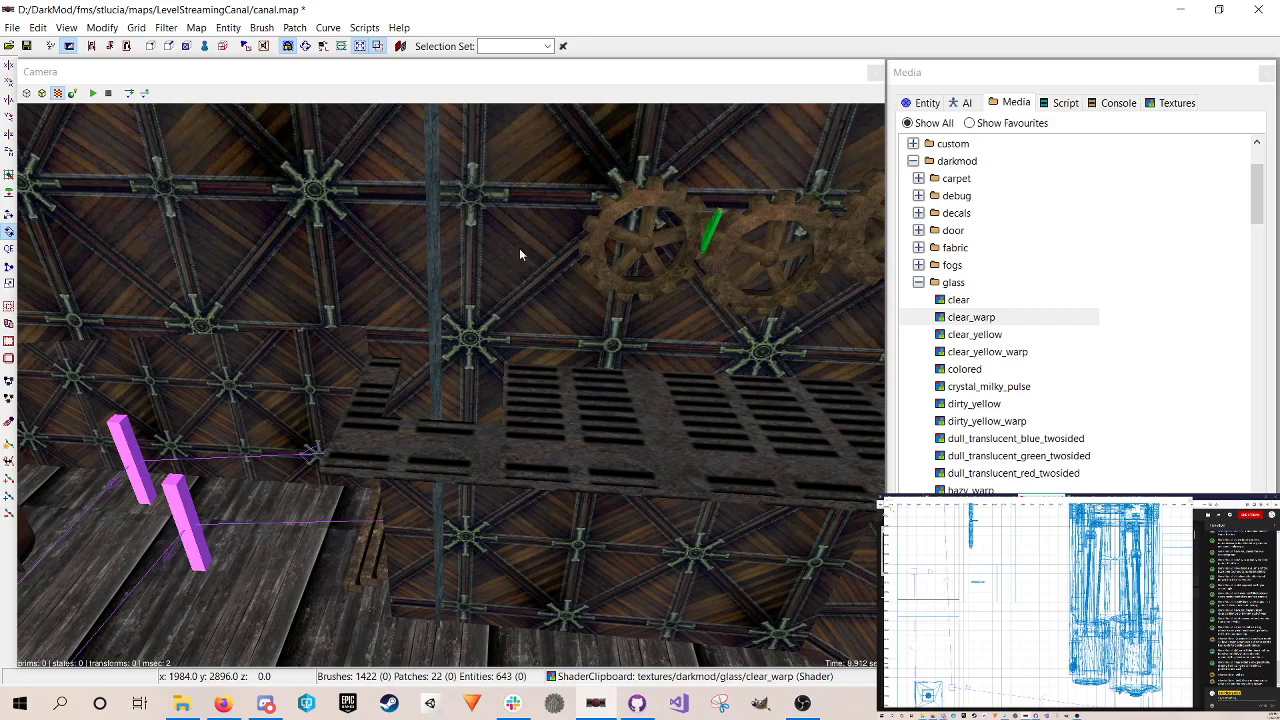
shift+click(429, 242)
drag(989, 574, 986, 591)
Step: Move the rotated ladder against the wall into the walkway opening and save the map
key(w)
right_drag(985, 588, 1001, 592)
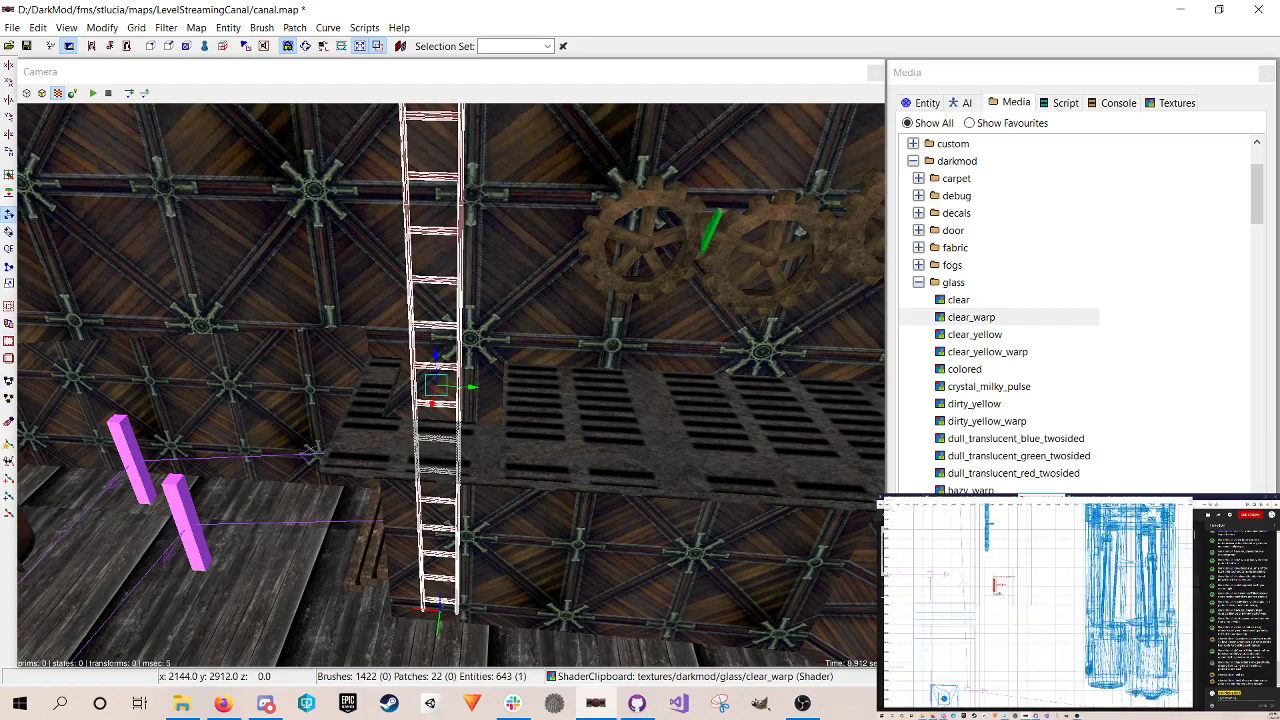
key(4)
drag(998, 586, 998, 586)
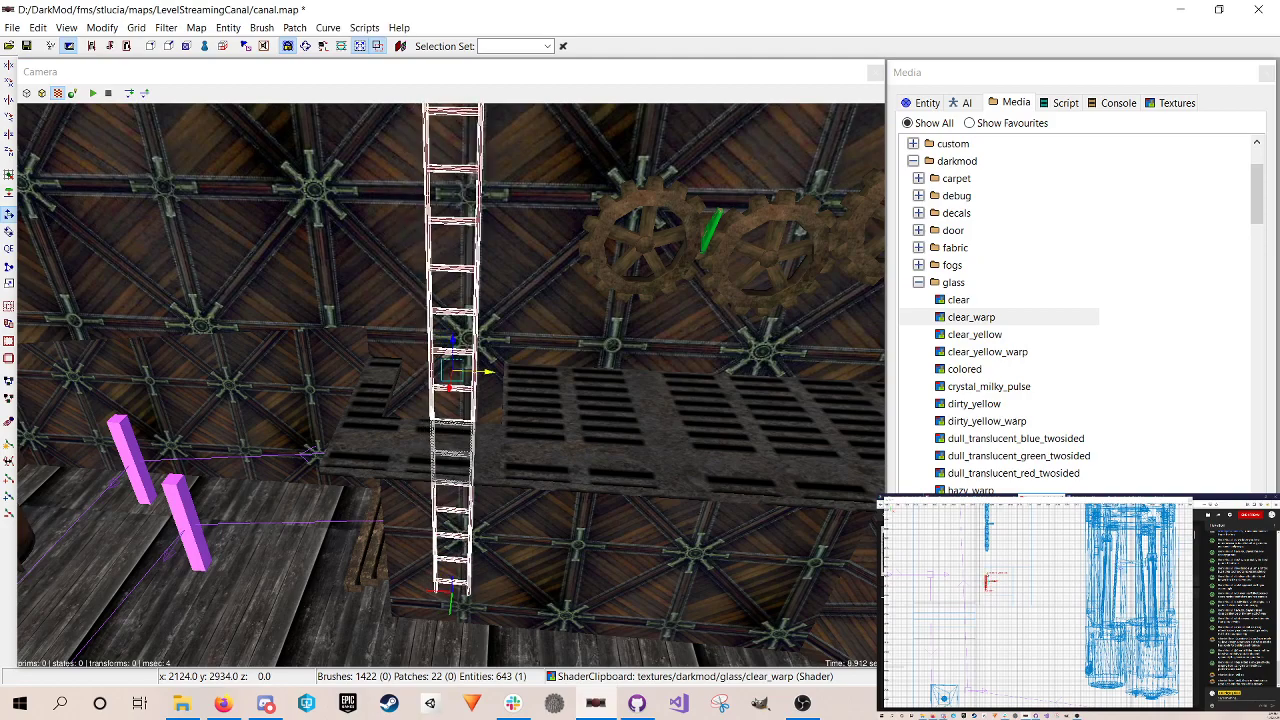
key(3)
key(Escape)
key(ctrl+s)
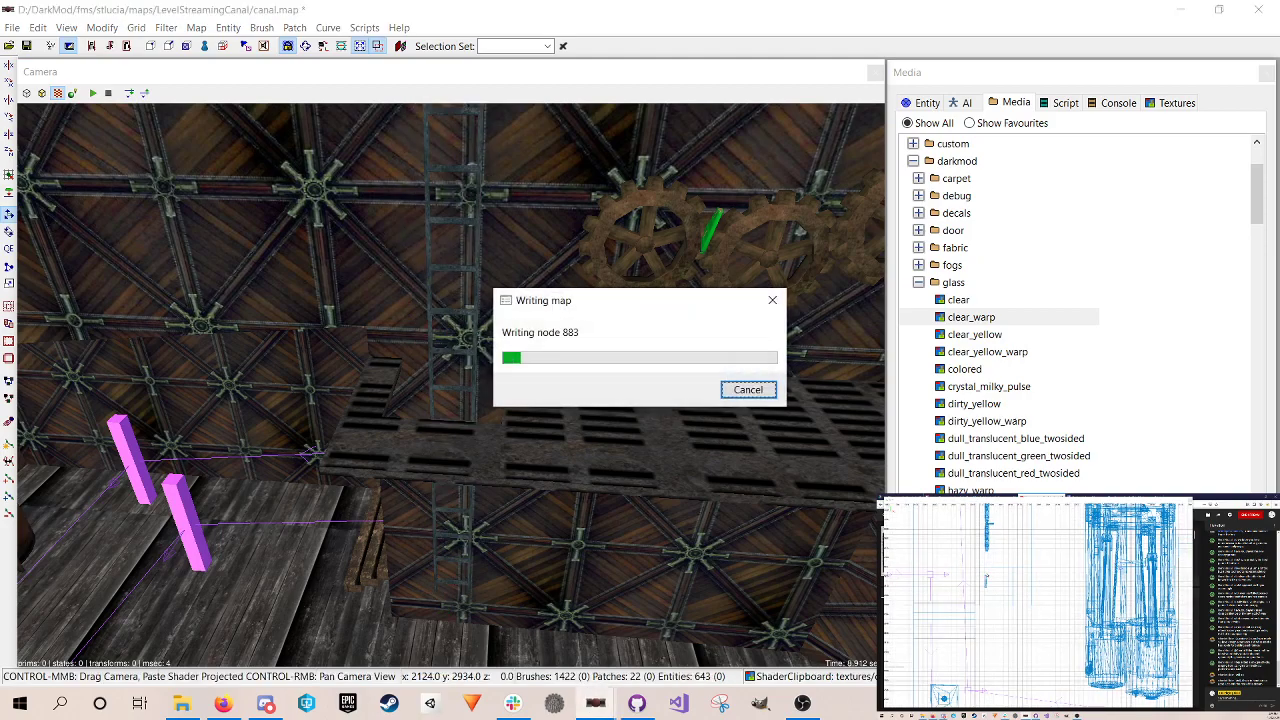
Step: Duplicate the striped ladder brush at the opposite walkway and move the copy over the new ladder
right_click(705, 305)
right_click(705, 305)
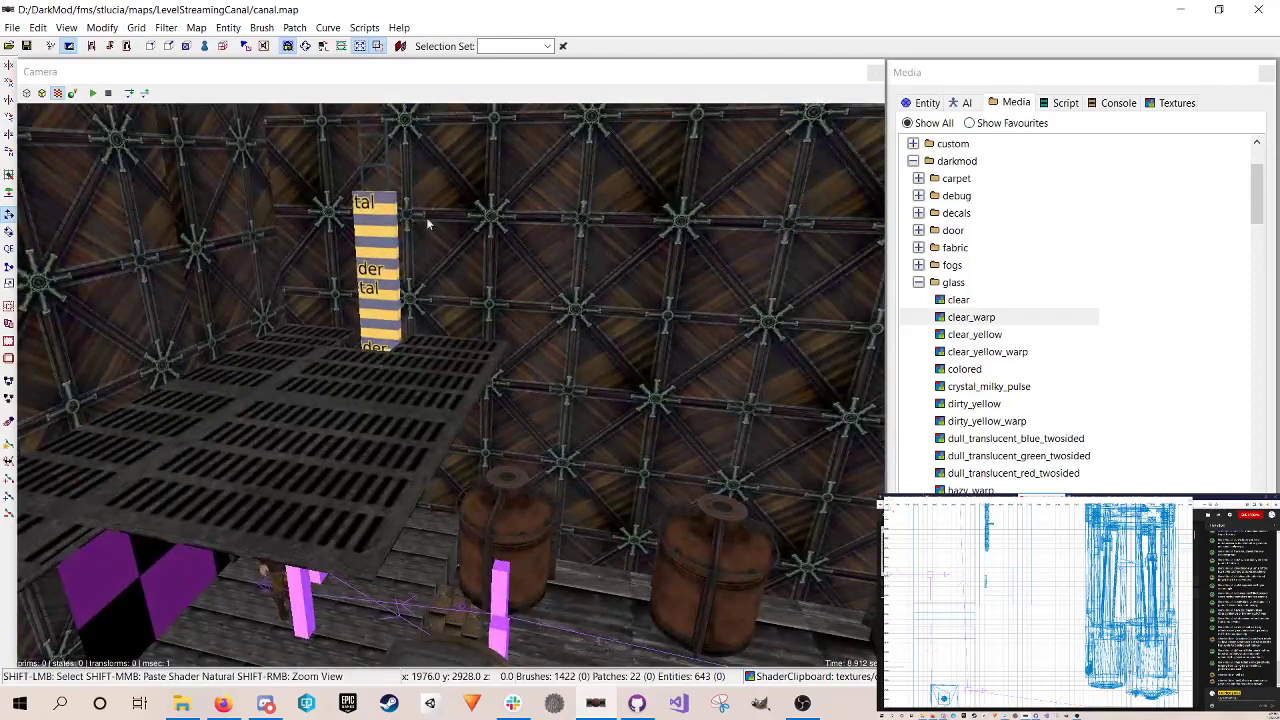
shift+click(384, 215)
scroll(1050, 610, down, 4)
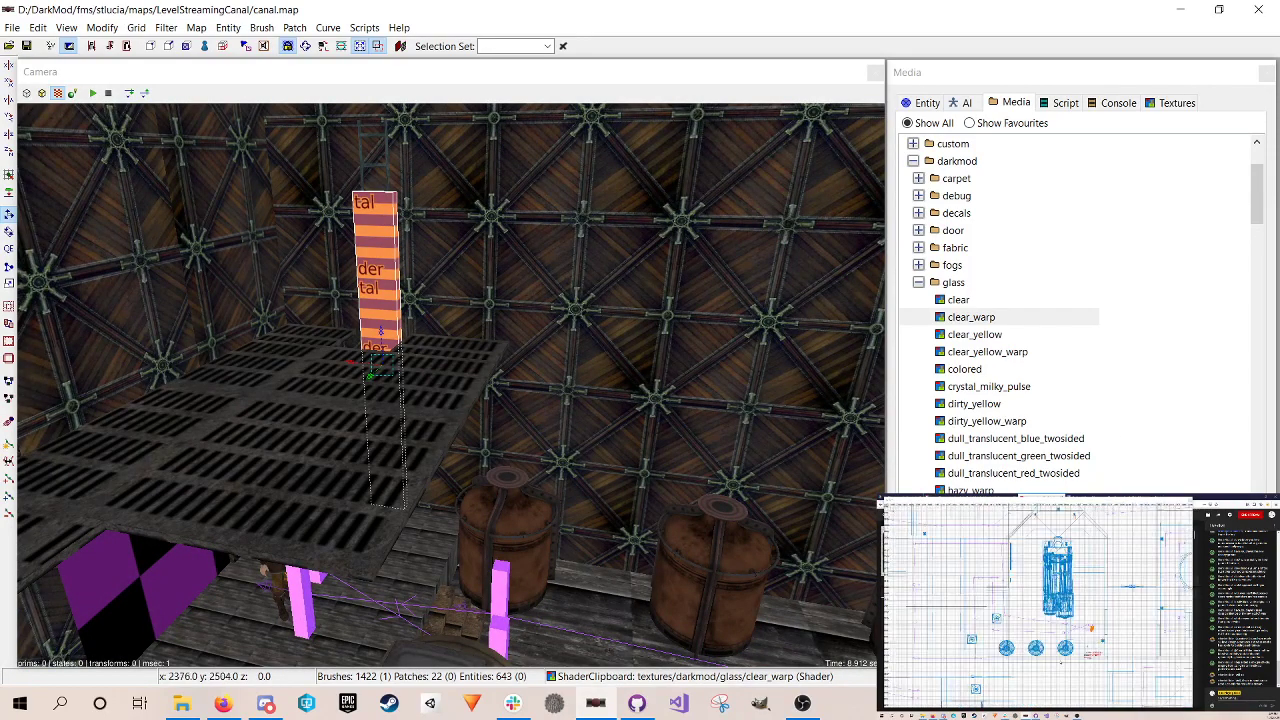
scroll(1050, 610, up, 2)
right_drag(1100, 650, 1086, 632)
key(space)
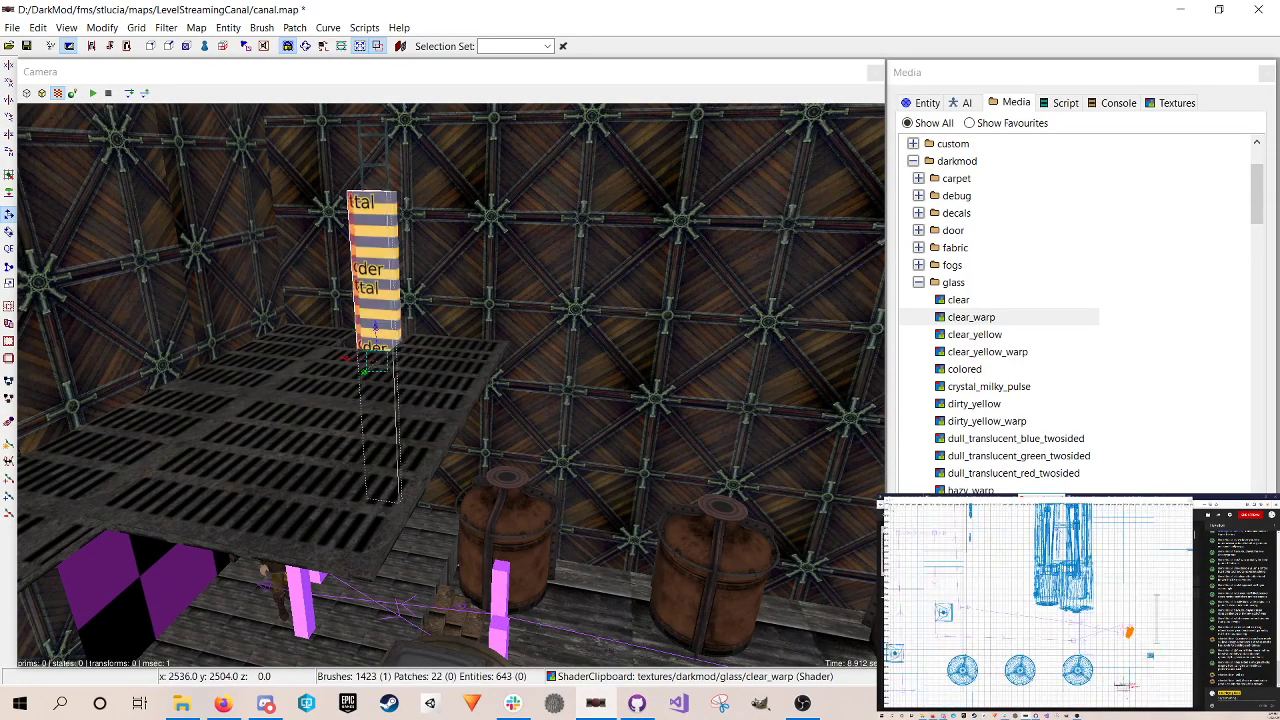
mouse_move(1124, 685)
mouse_down()
mouse_move(1001, 688)
mouse_move(1006, 545)
mouse_move(977, 545)
mouse_up()
mouse_move(977, 545)
right_down()
mouse_move(1036, 633)
mouse_move(1043, 624)
right_up()
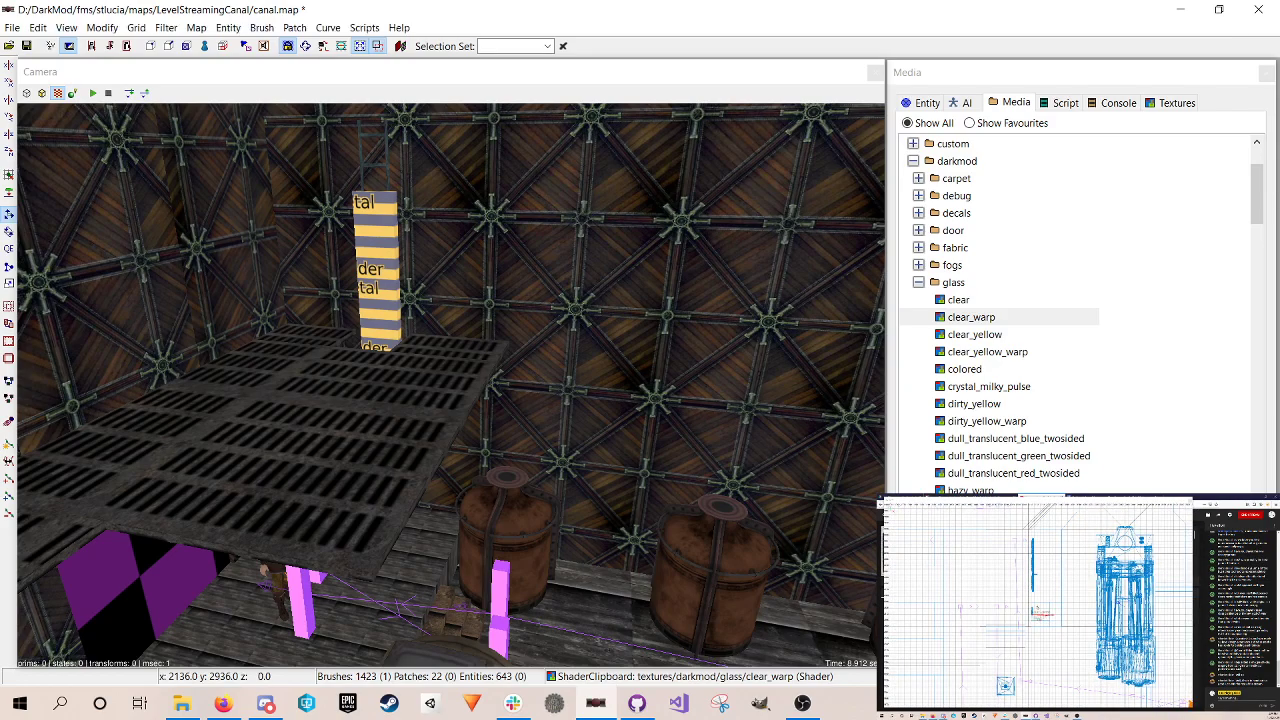
Step: Resize the copied striped brush to fit around the new ladder and clear the selection
key(q)
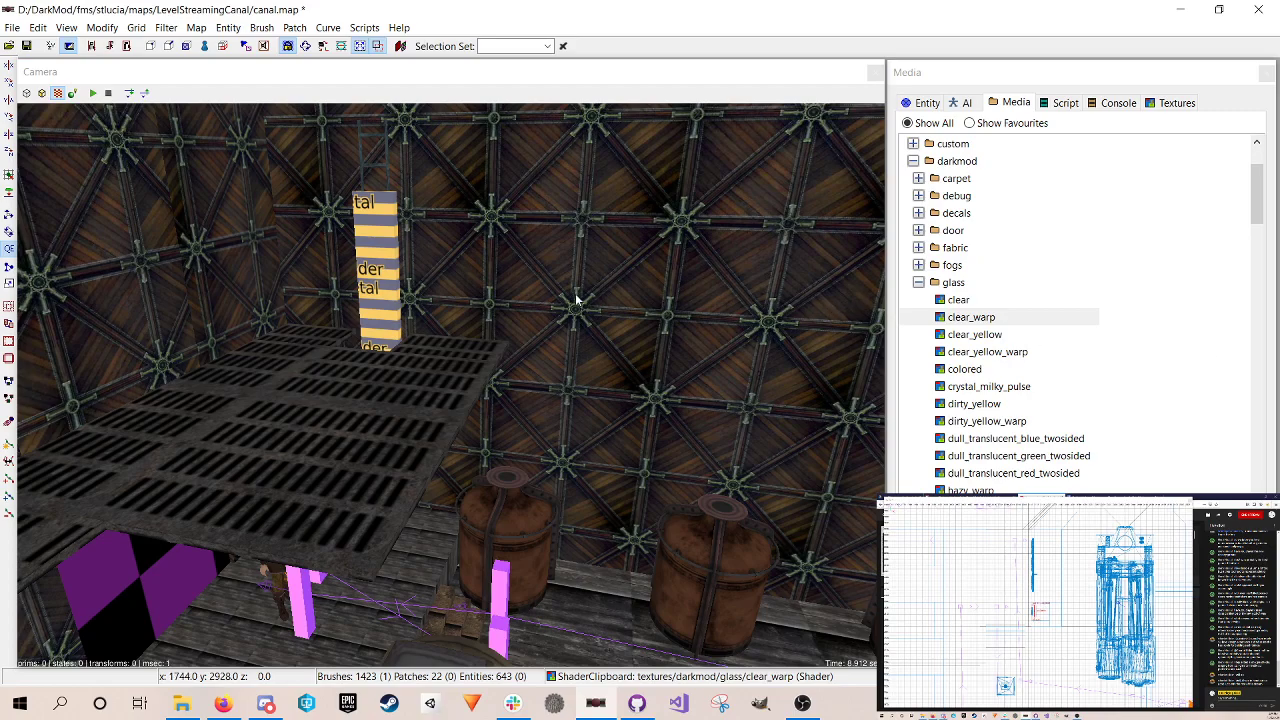
right_click(521, 301)
right_click(521, 301)
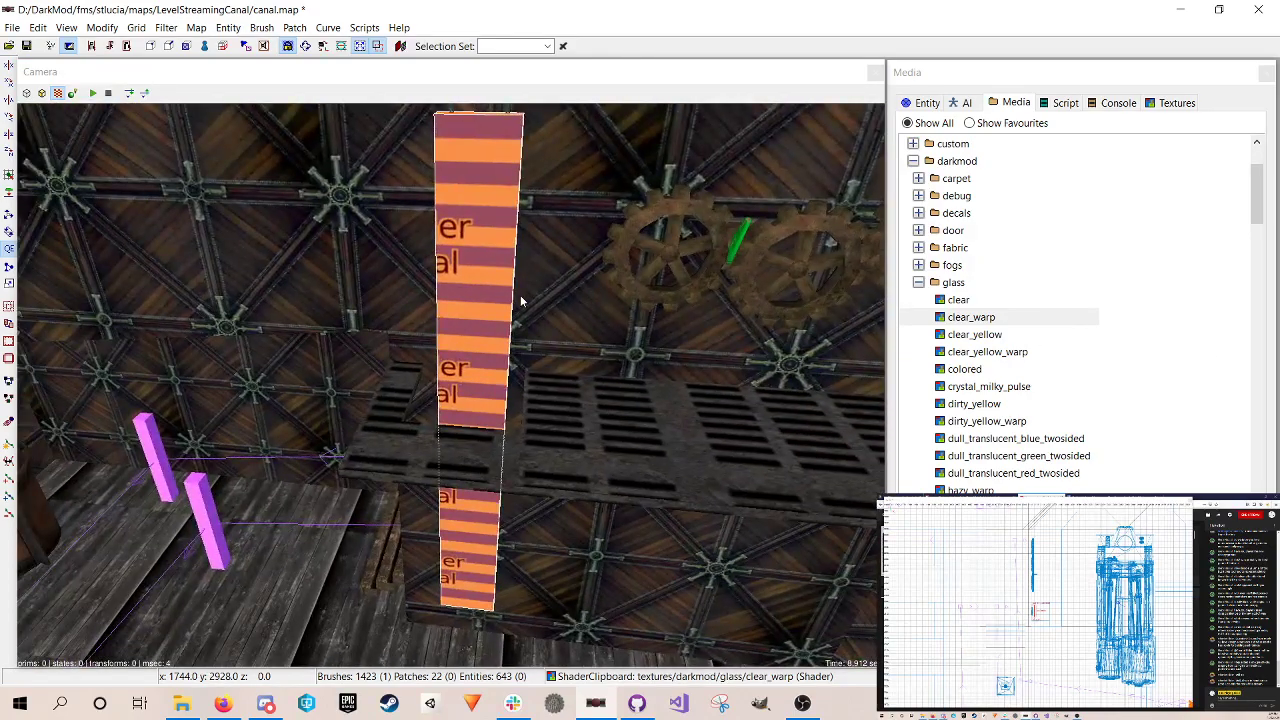
key(Escape)
right_click(521, 301)
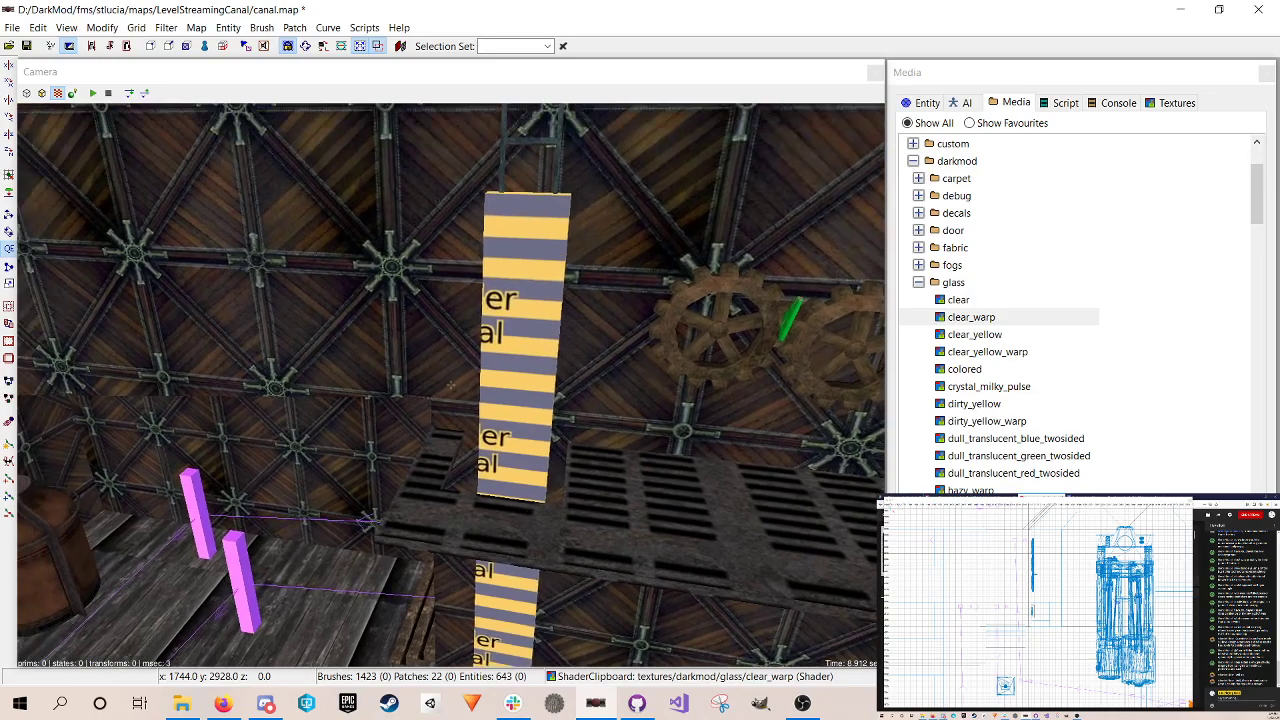
right_click(521, 301)
Step: Select the new ladder together with its striped brush and lower both along the wall
shift+click(512, 289)
shift+click(506, 175)
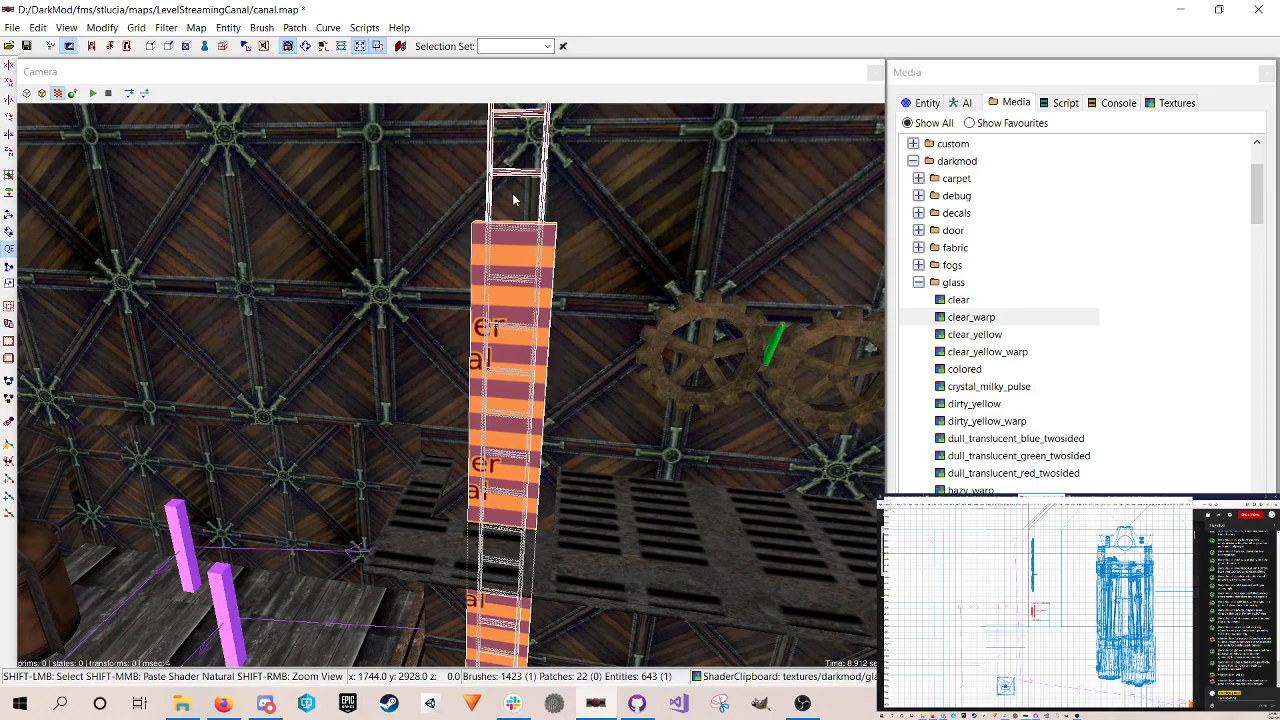
right_click(447, 448)
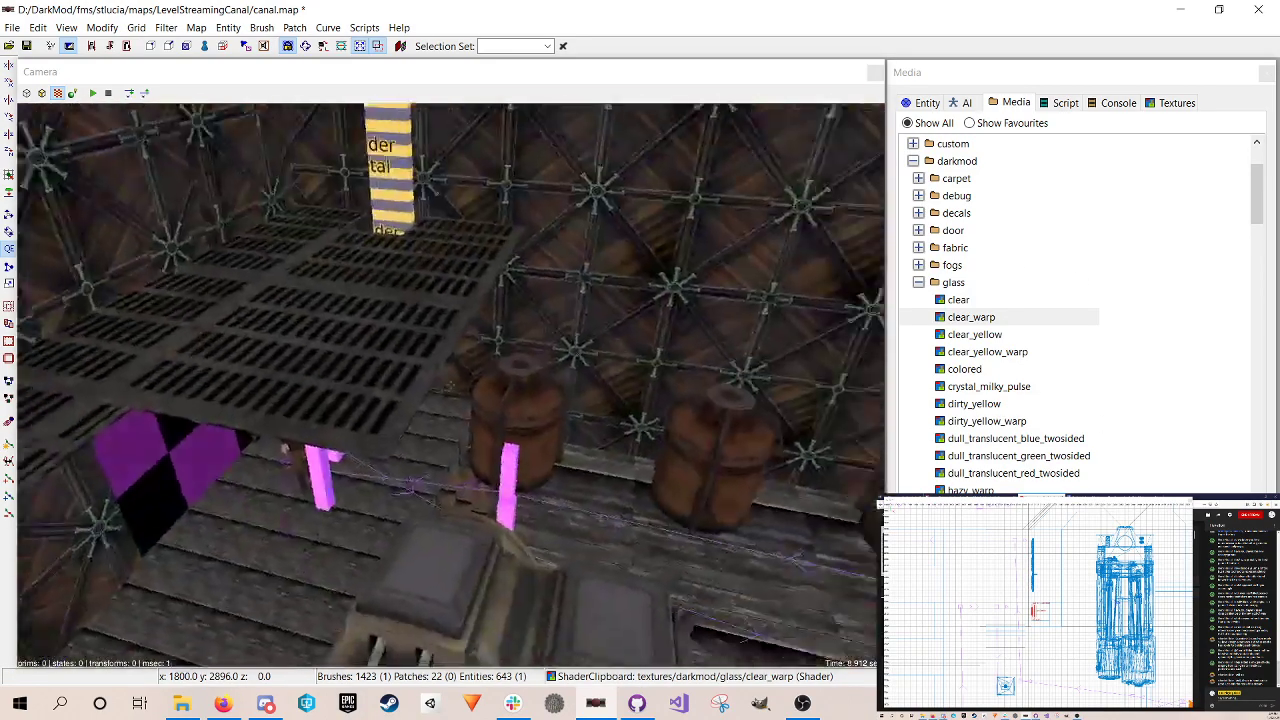
right_click(444, 489)
right_click(444, 489)
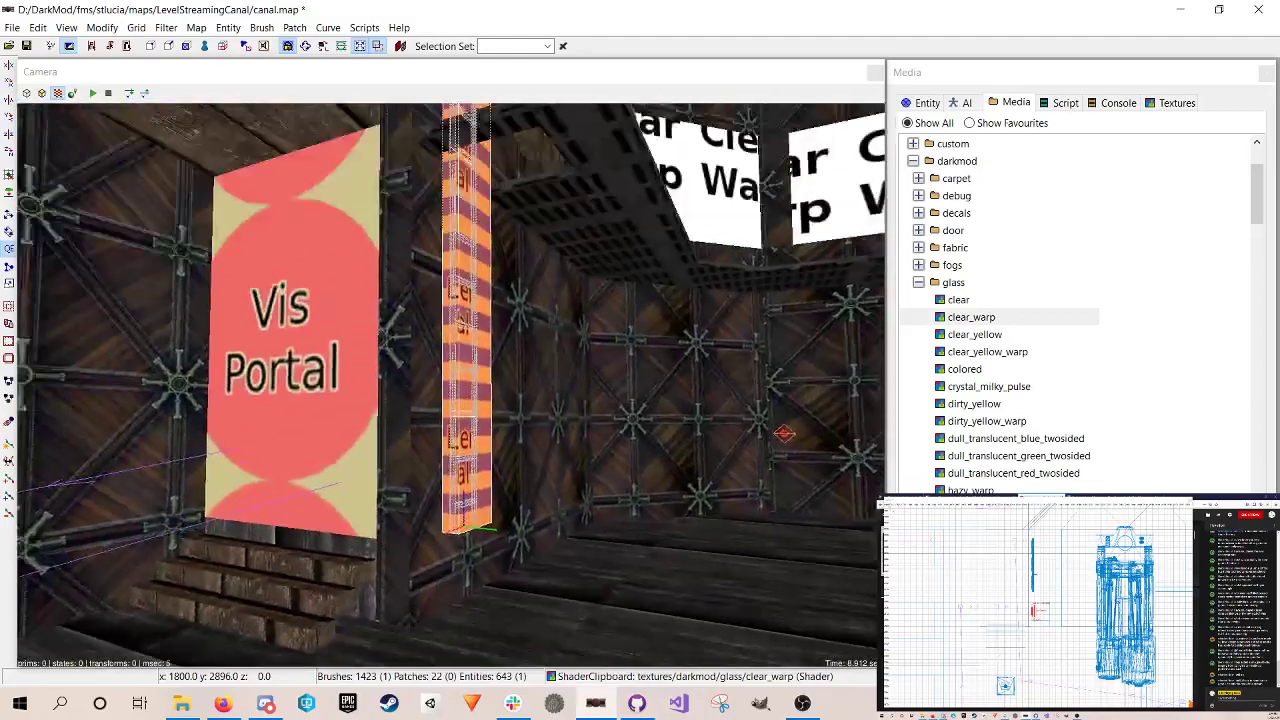
right_click(380, 430)
right_click(427, 456)
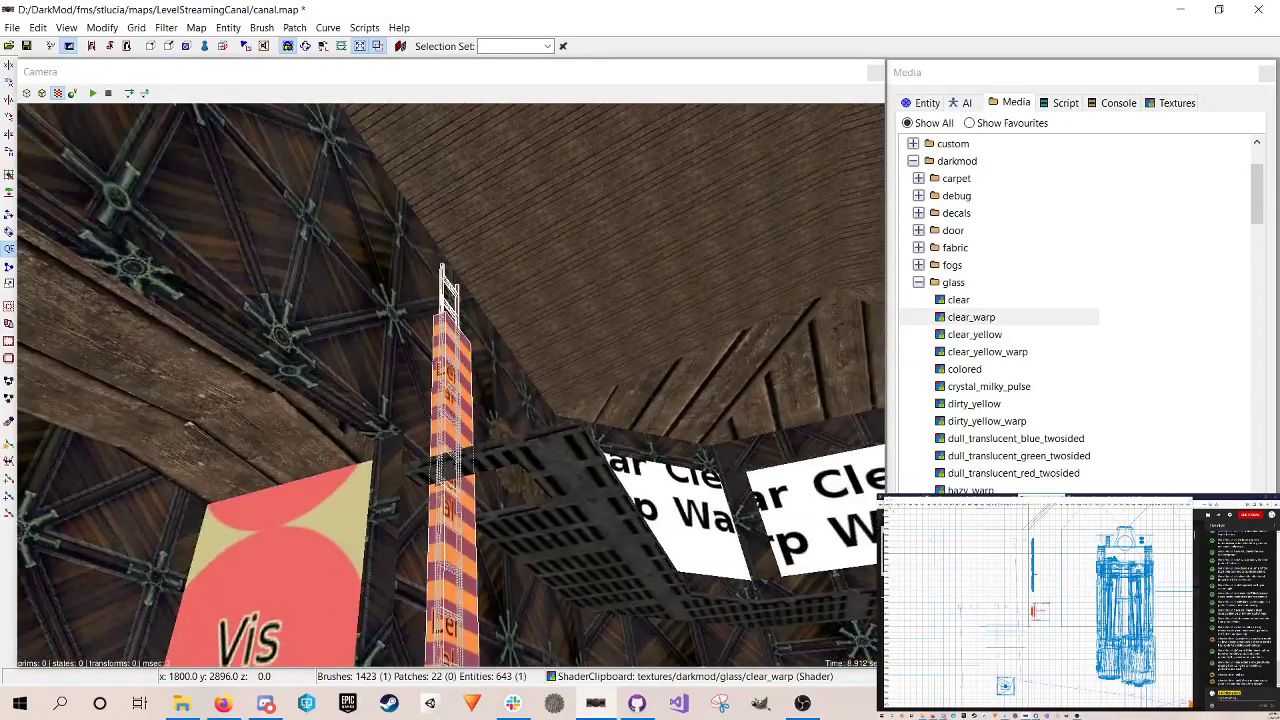
right_click(429, 453)
key(w)
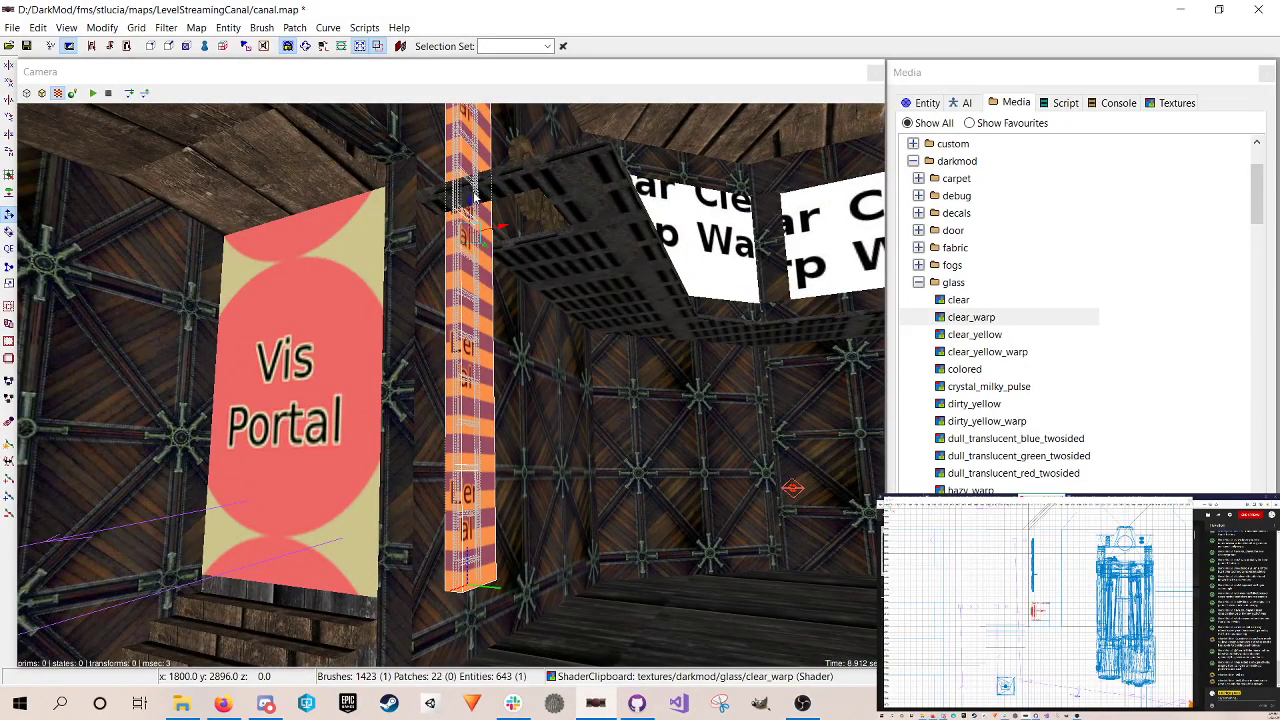
drag(474, 196, 467, 264)
right_click(466, 257)
Step: Extend only the striped brush upward to cover the top of the new ladder, clear the selection and save the map
key(Escape)
right_click(474, 248)
shift+click(474, 248)
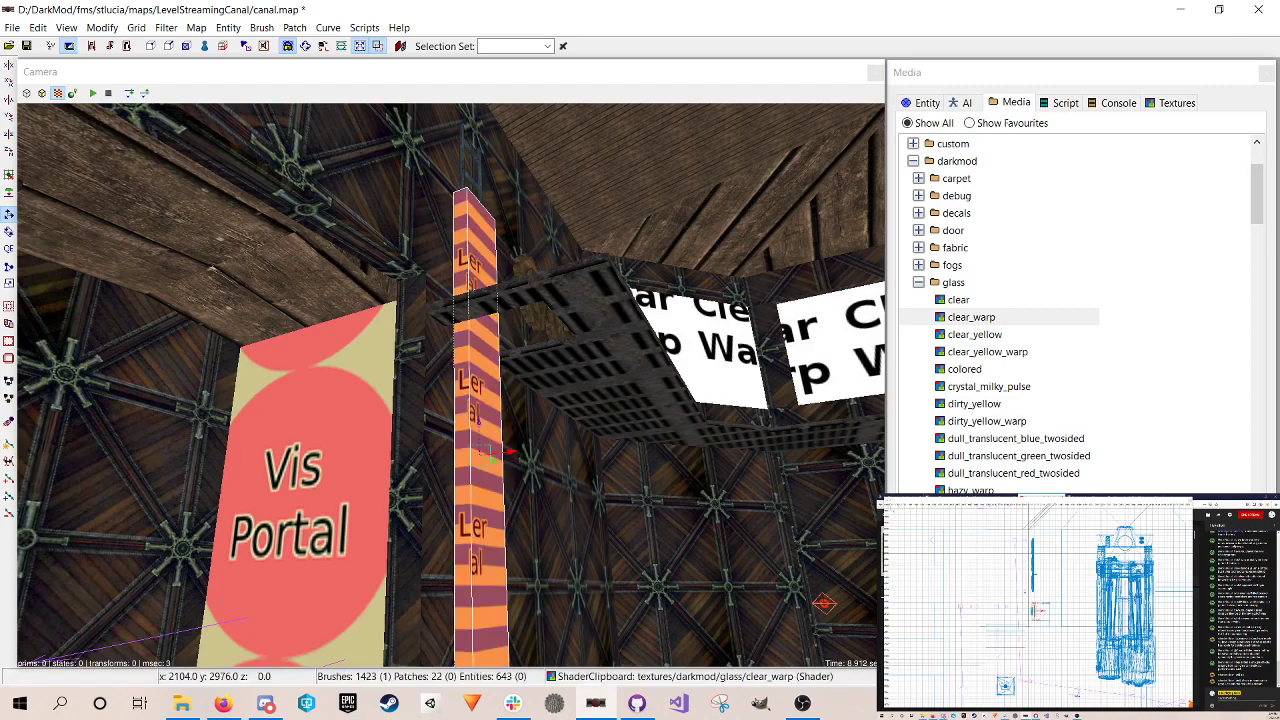
key(ctrl+Tab)
key(q)
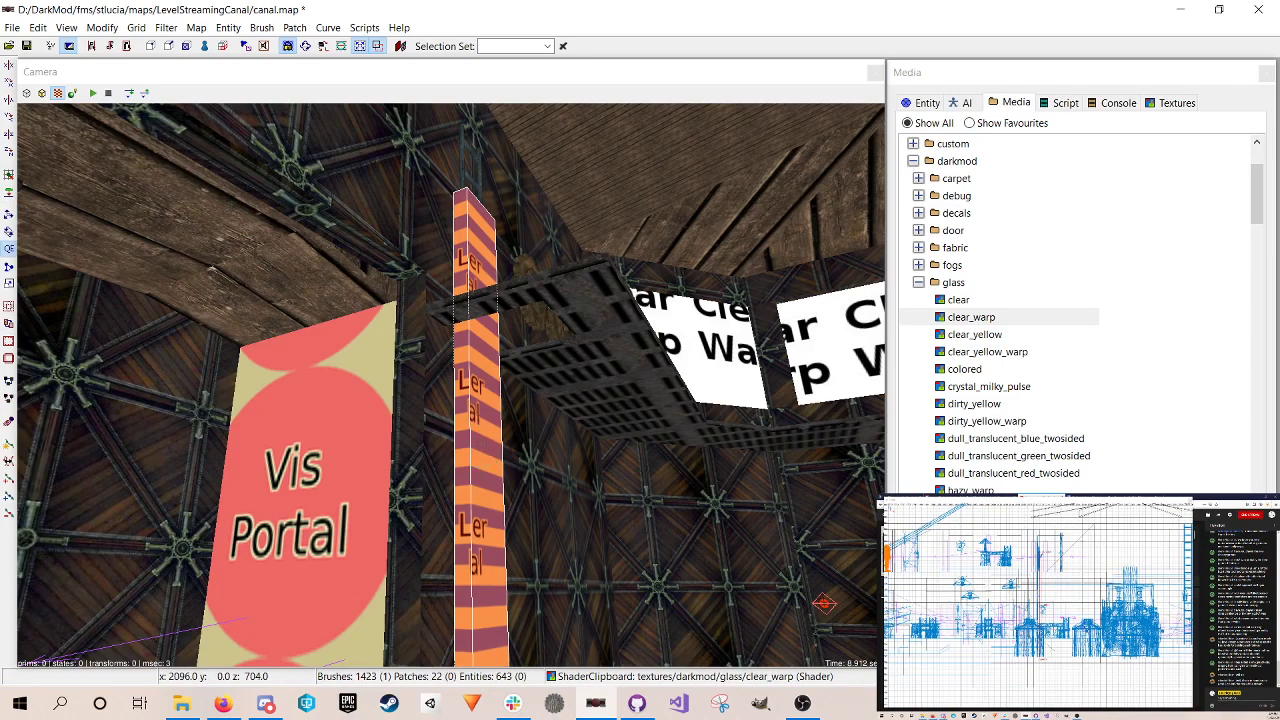
drag(1045, 552, 1046, 545)
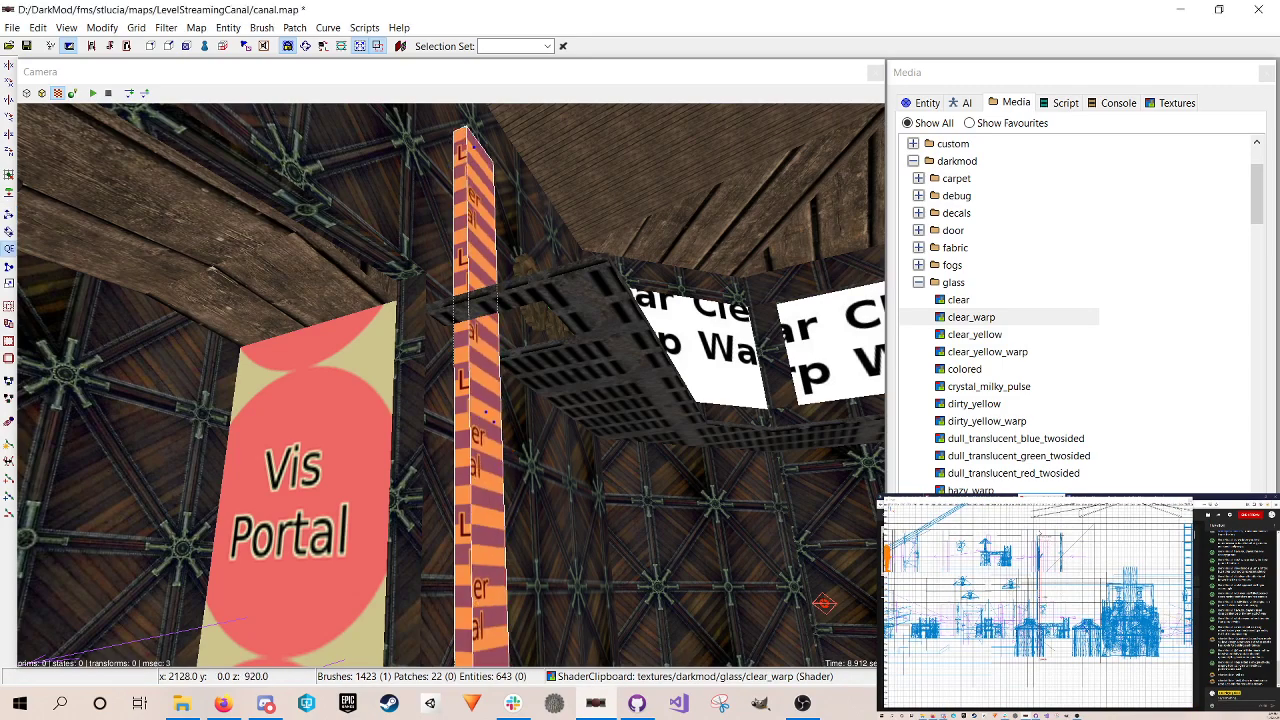
key(Escape)
key(ctrl+s)
Step: Inspect the room's interior around both ladders, the grate walkway, the windows and the portal opening
right_click(760, 275)
key(Up)
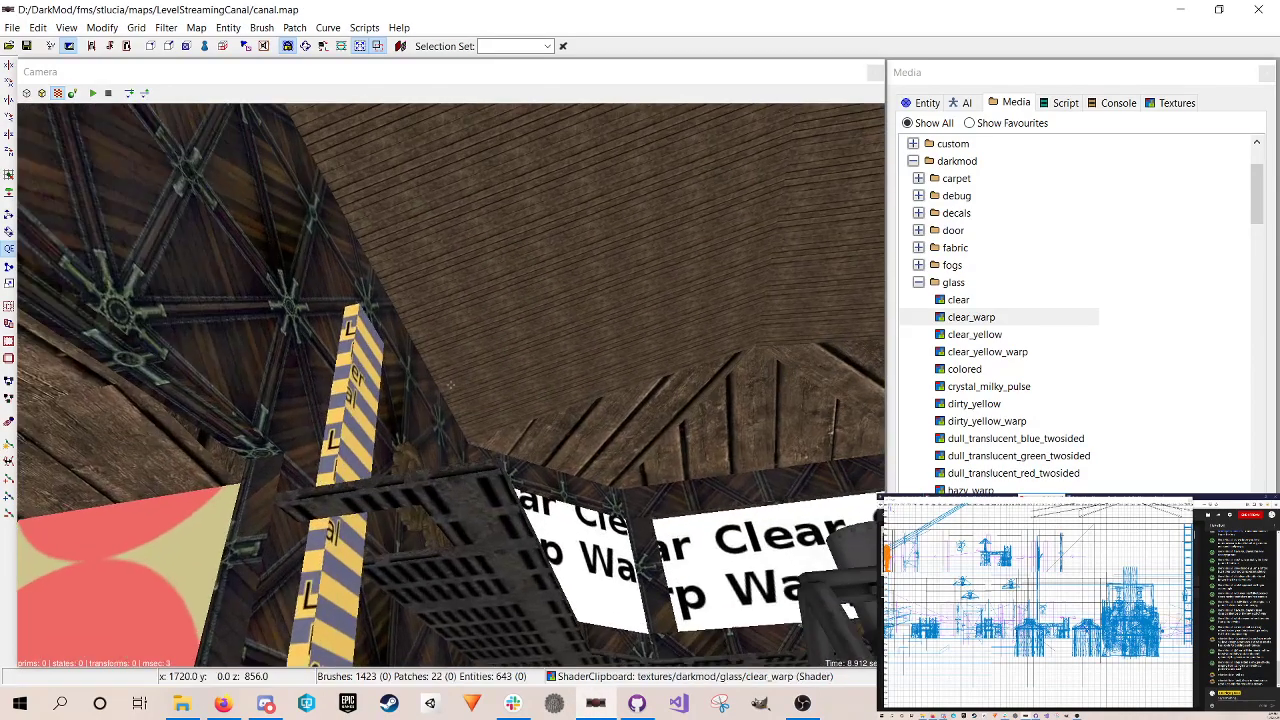
key(Down)
key(Down)
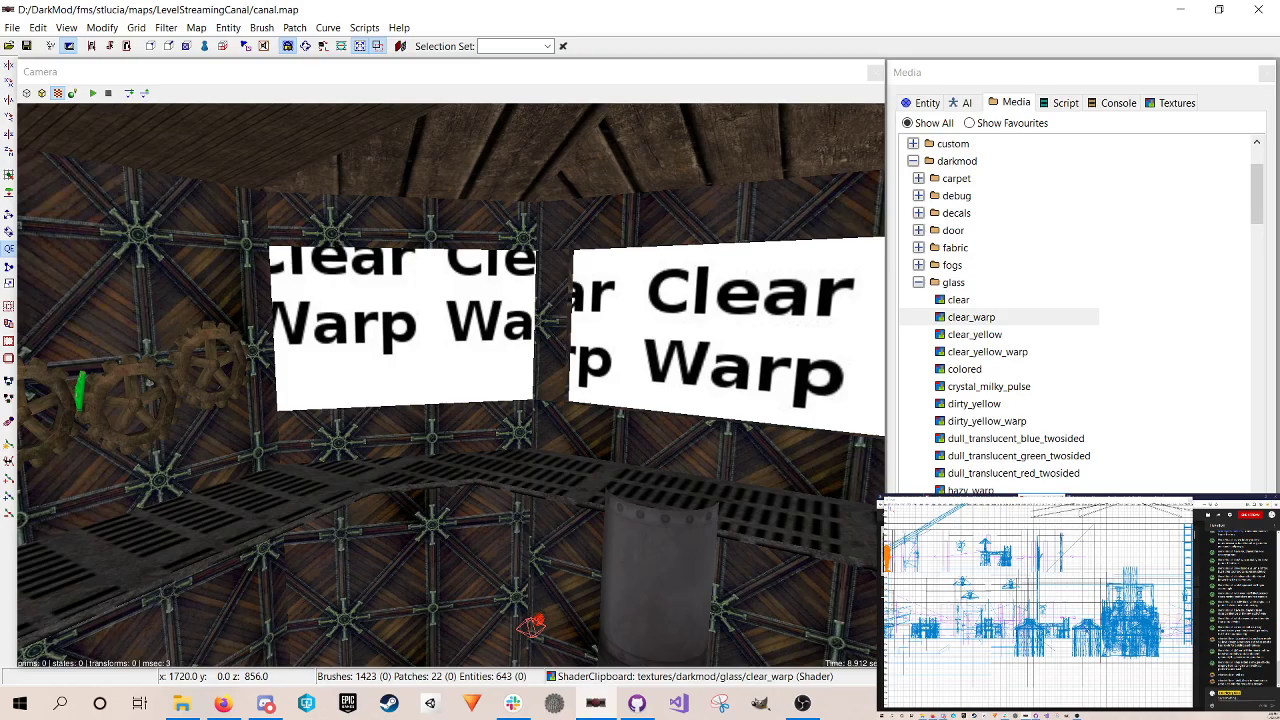
key(Down)
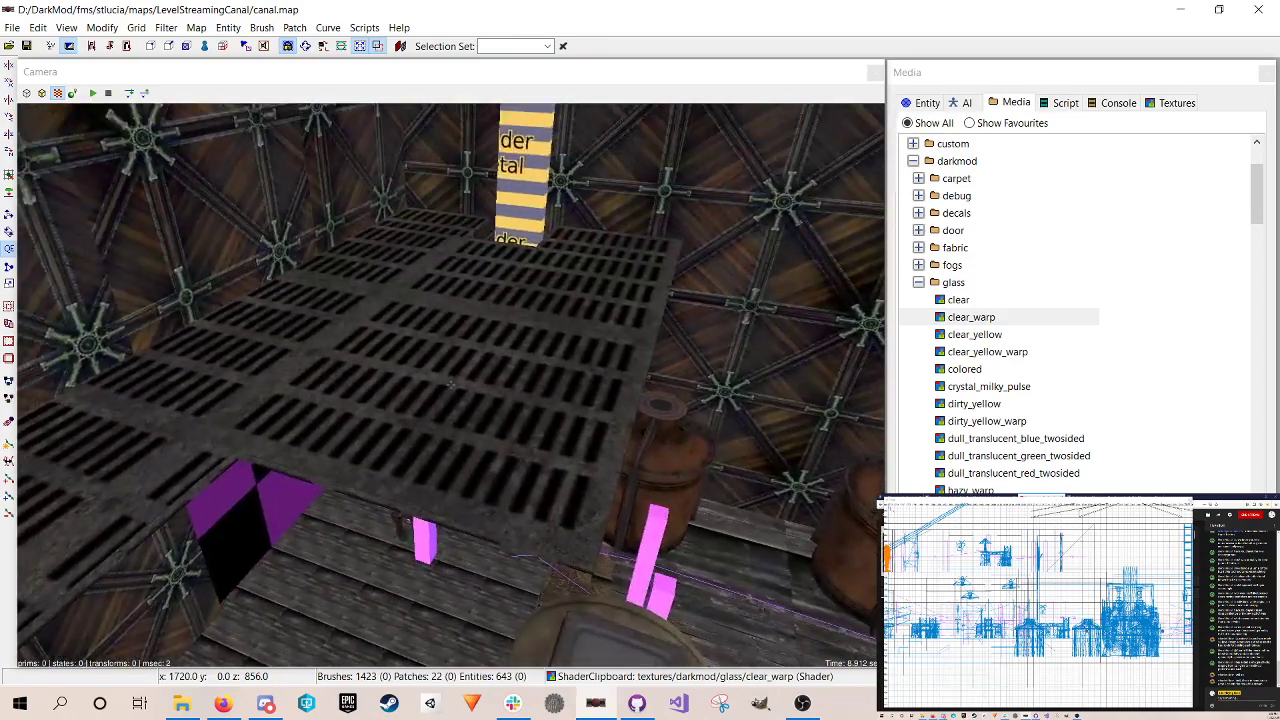
key(Up)
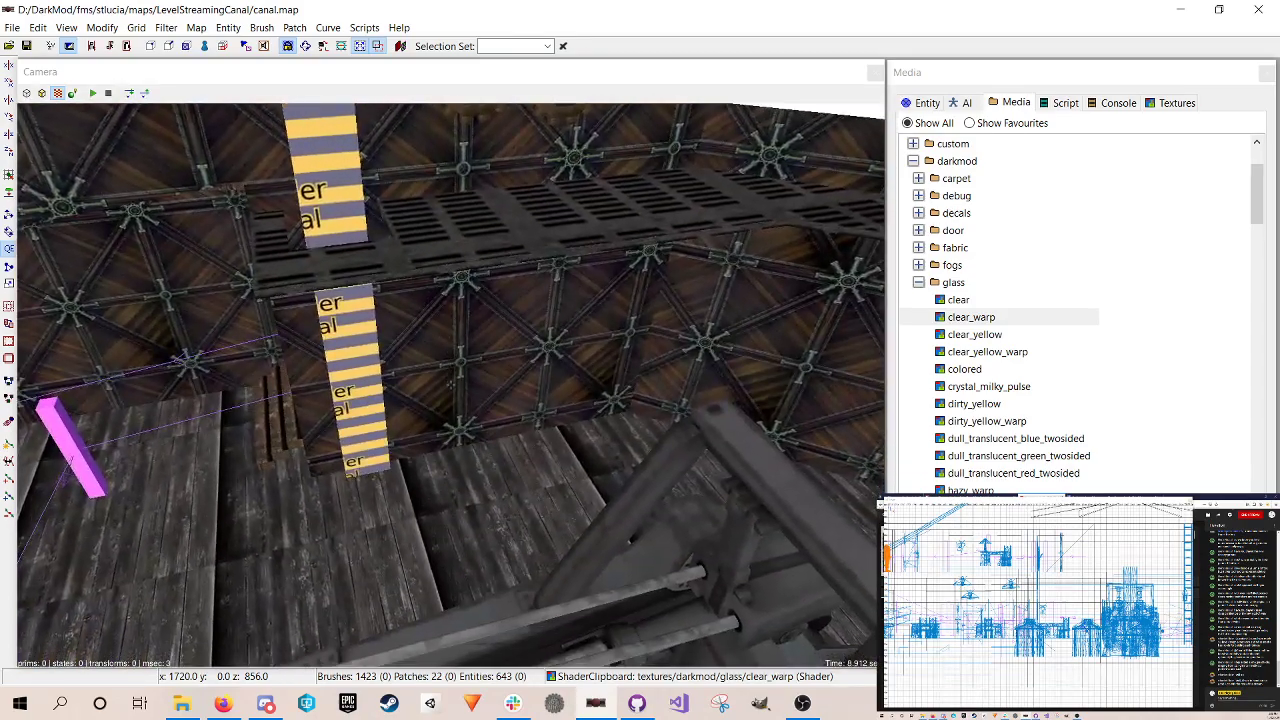
key(Down)
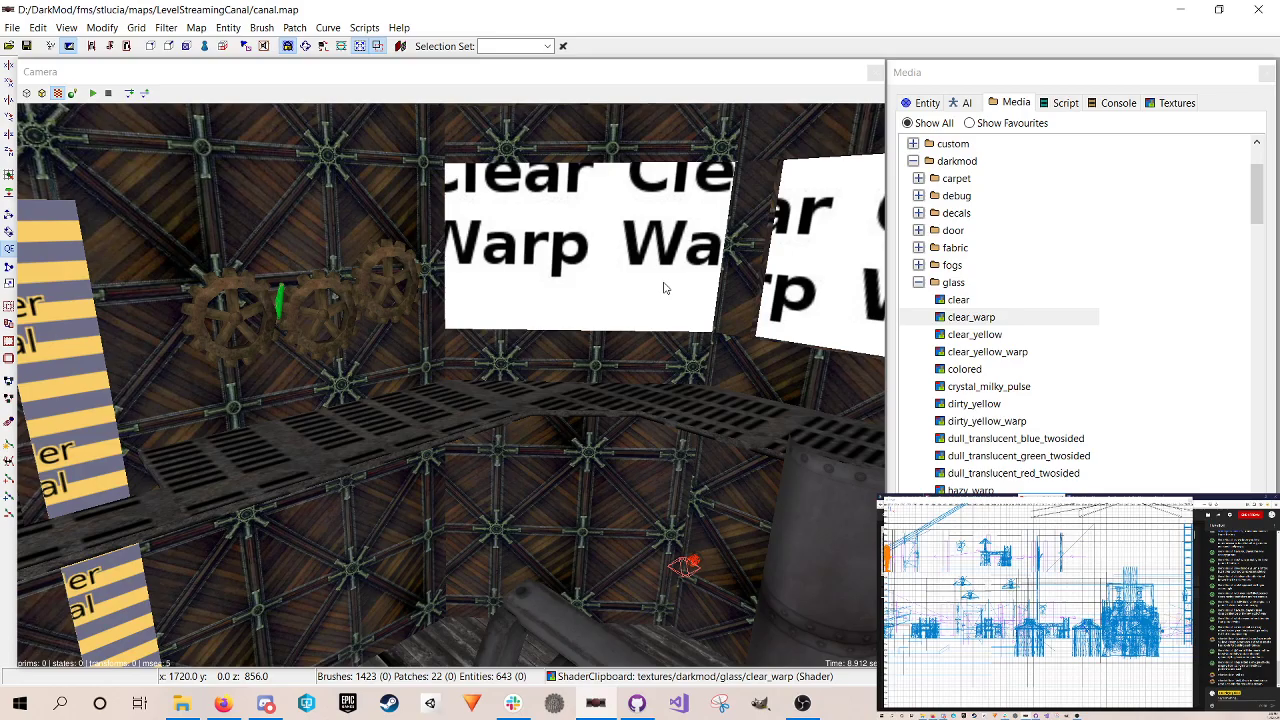
right_click(665, 288)
key(Up)
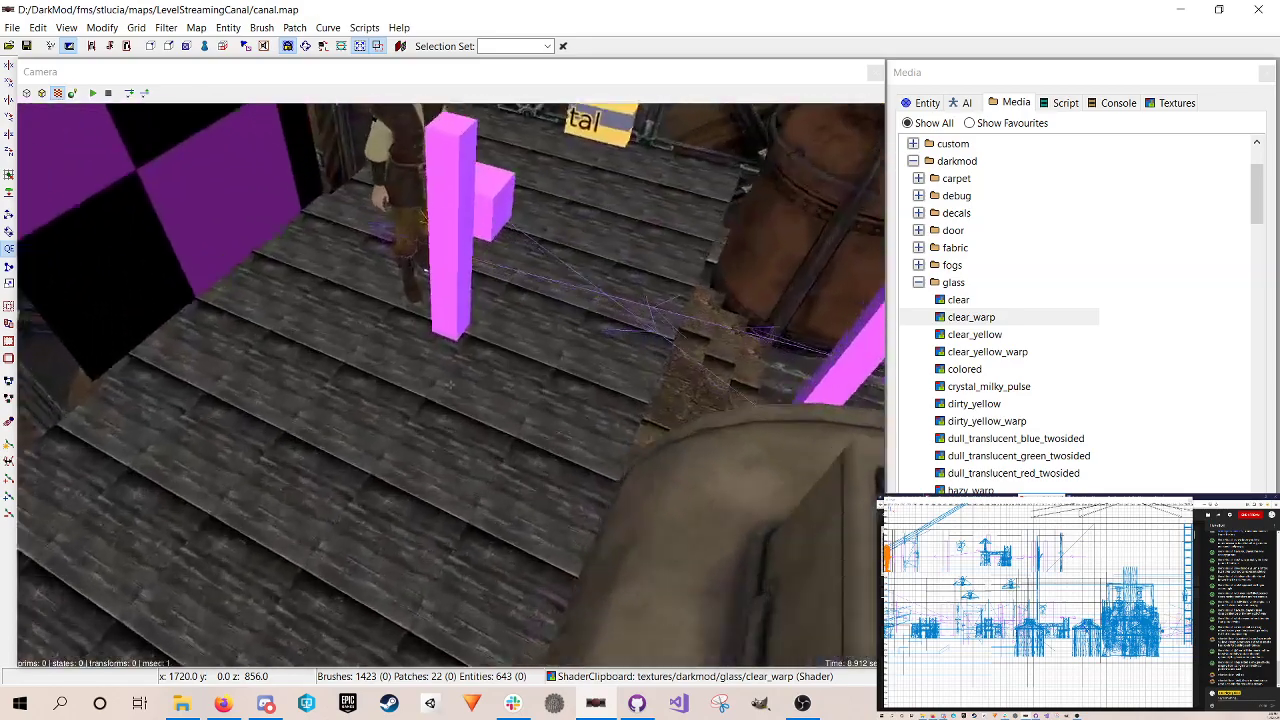
key(Down)
right_click(663, 288)
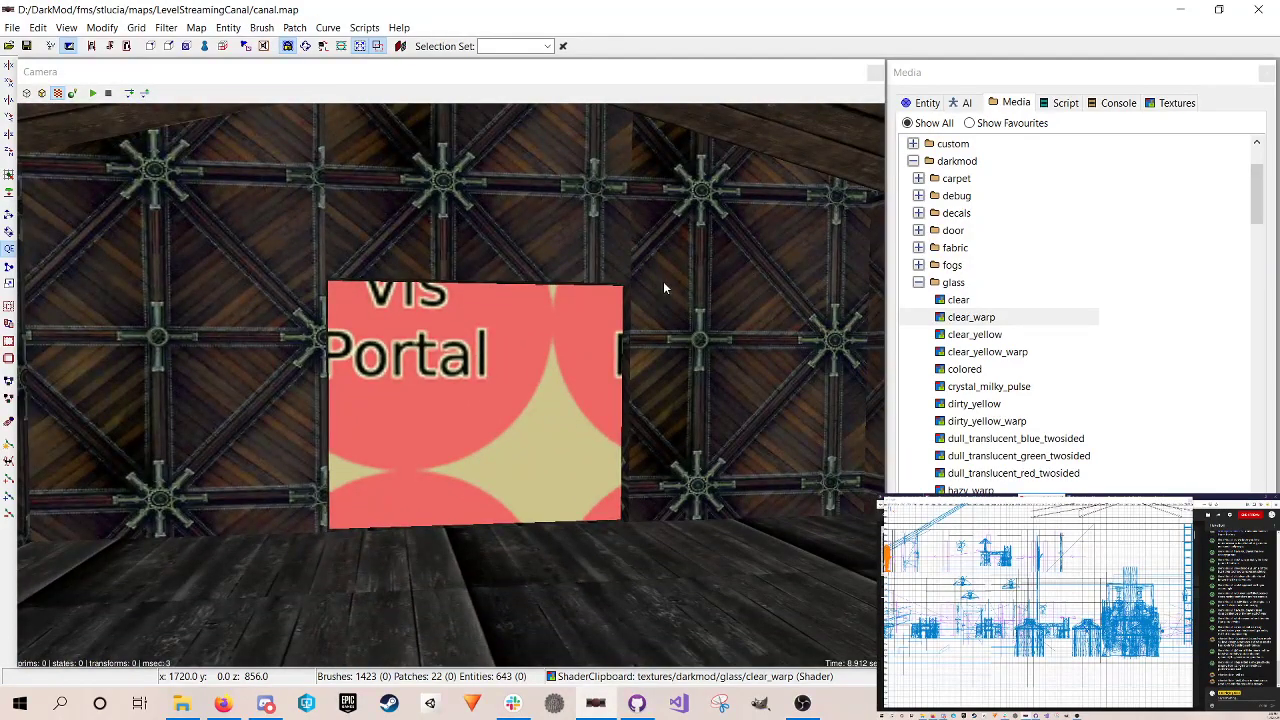
Step: Preview the machine room from the entrance with lighting rendered and return to the textured view
click(74, 95)
right_click(120, 150)
key(Down)
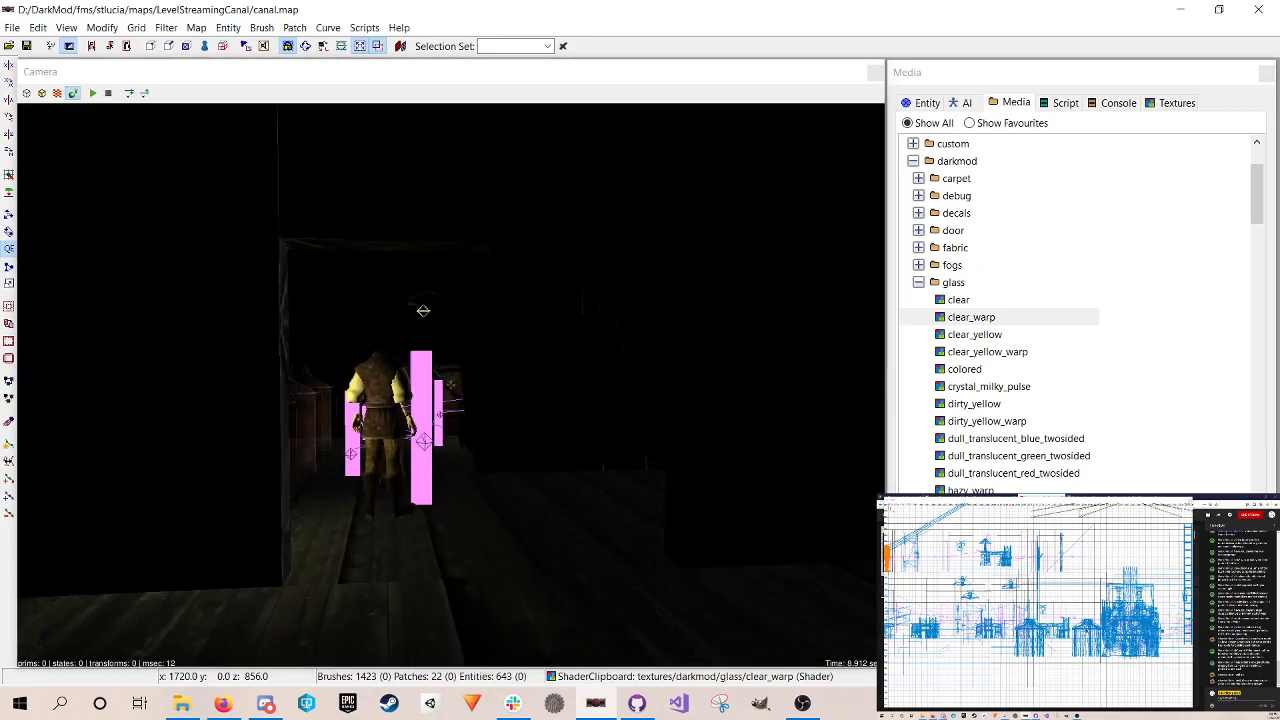
key(Right)
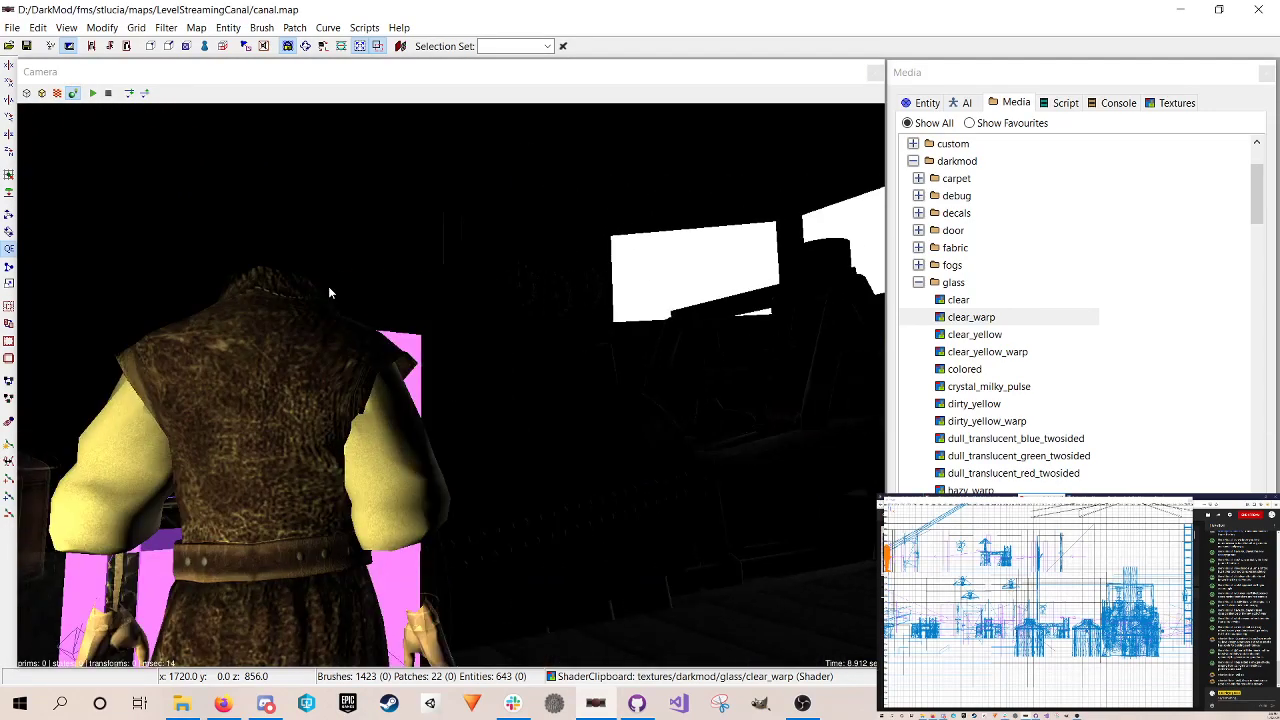
click(59, 95)
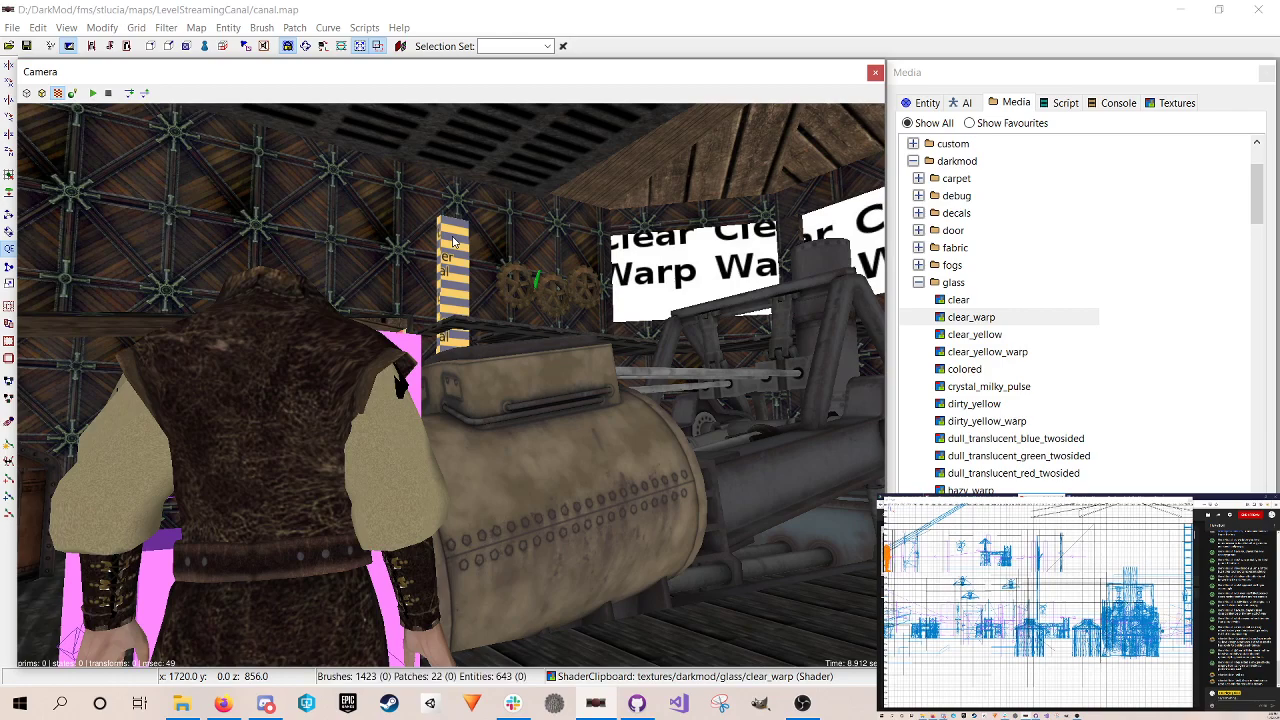
Step: Hide the vis portal brush covering the machine room's doorway
right_click(548, 271)
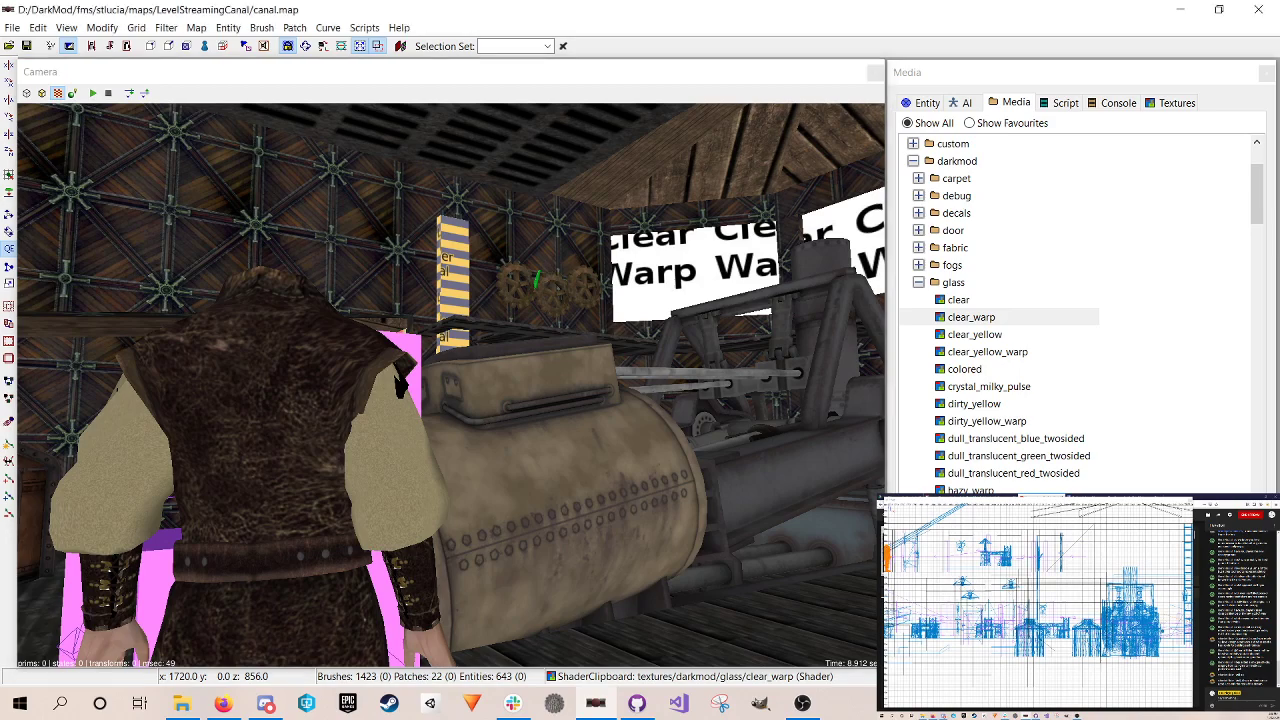
right_click(550, 272)
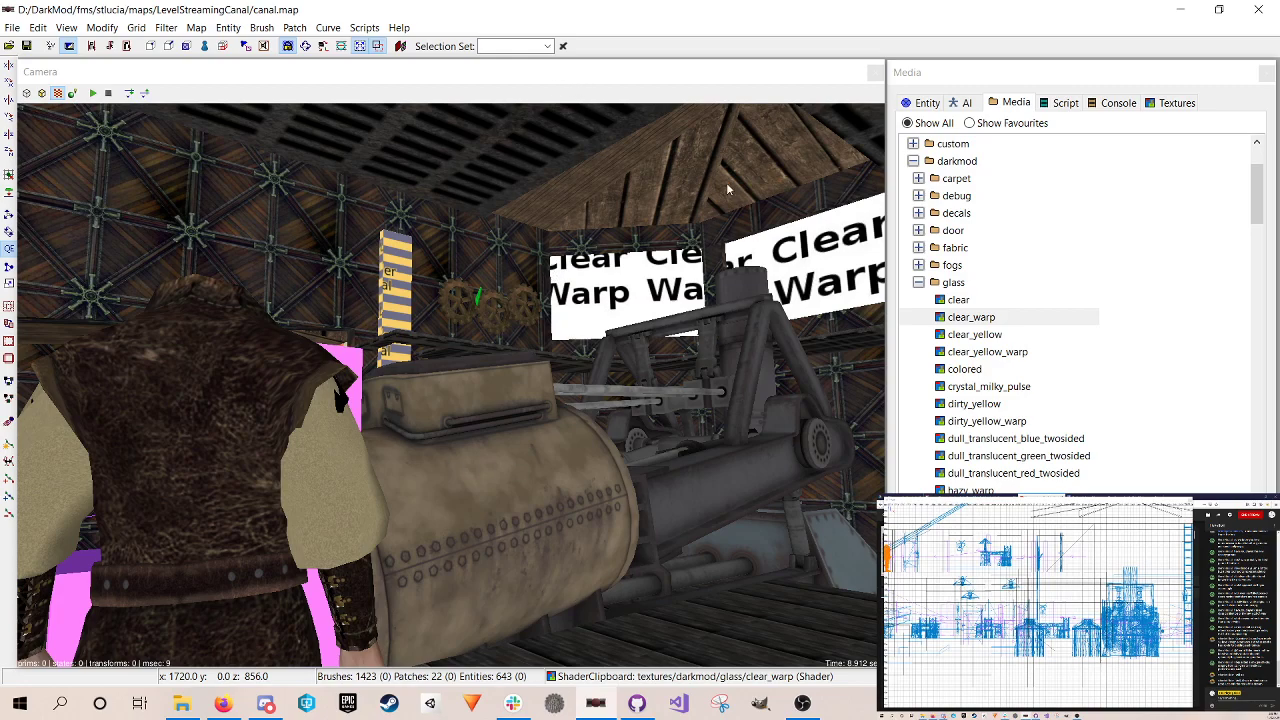
right_click(495, 330)
scroll(450, 385, up, 8)
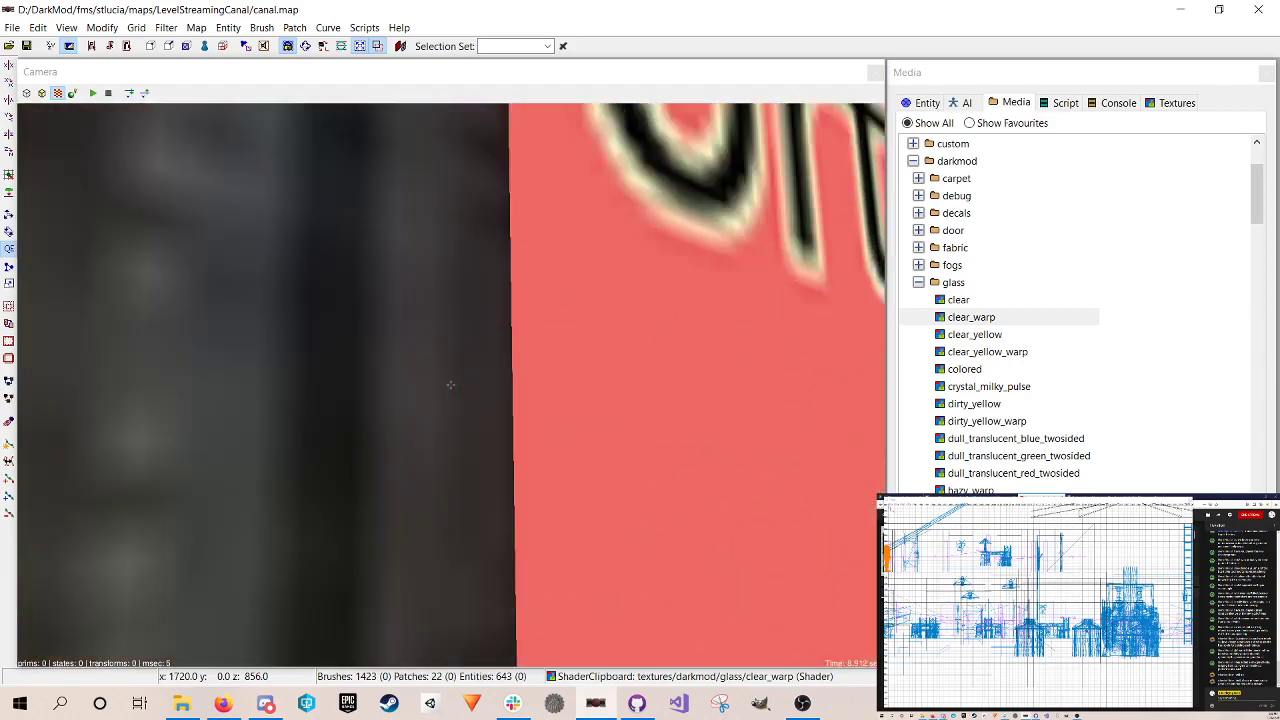
scroll(450, 385, down, 3)
right_click(506, 327)
shift+click(506, 327)
key(h)
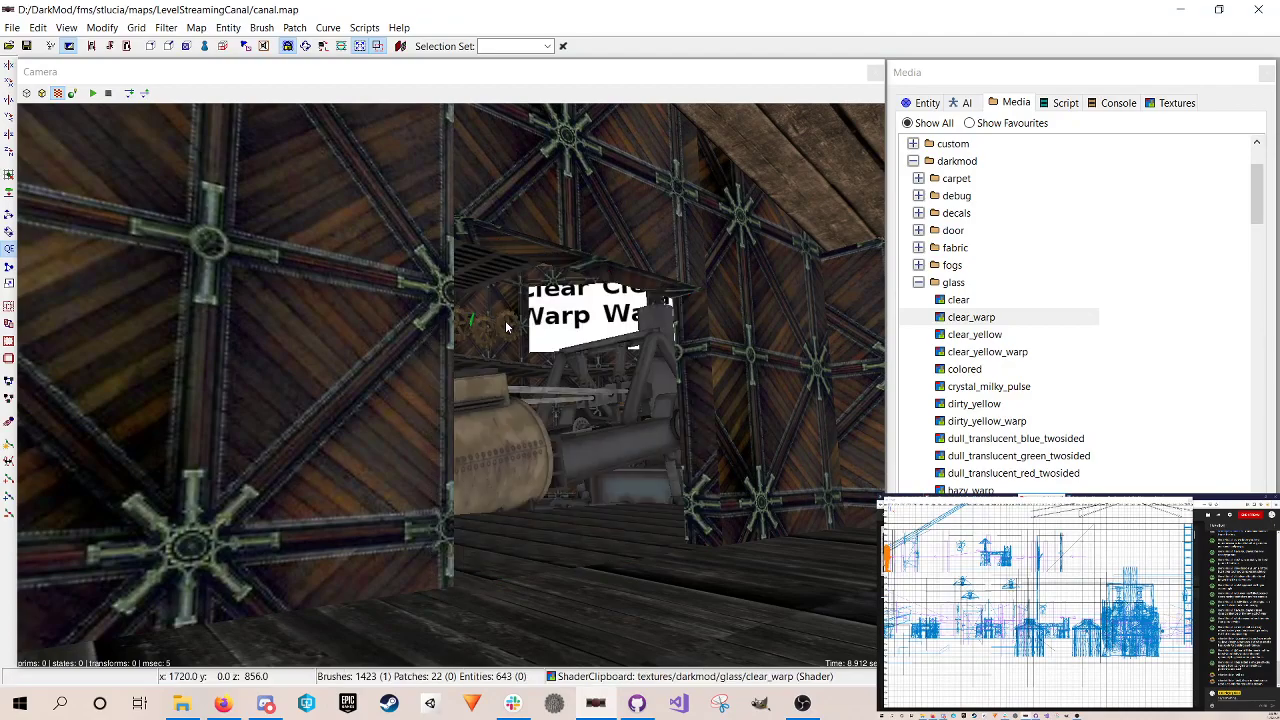
Step: Examine how the engine, ladder, gears and windows look when entering and leaving through the doorway
right_click(506, 327)
scroll(450, 385, down, 3)
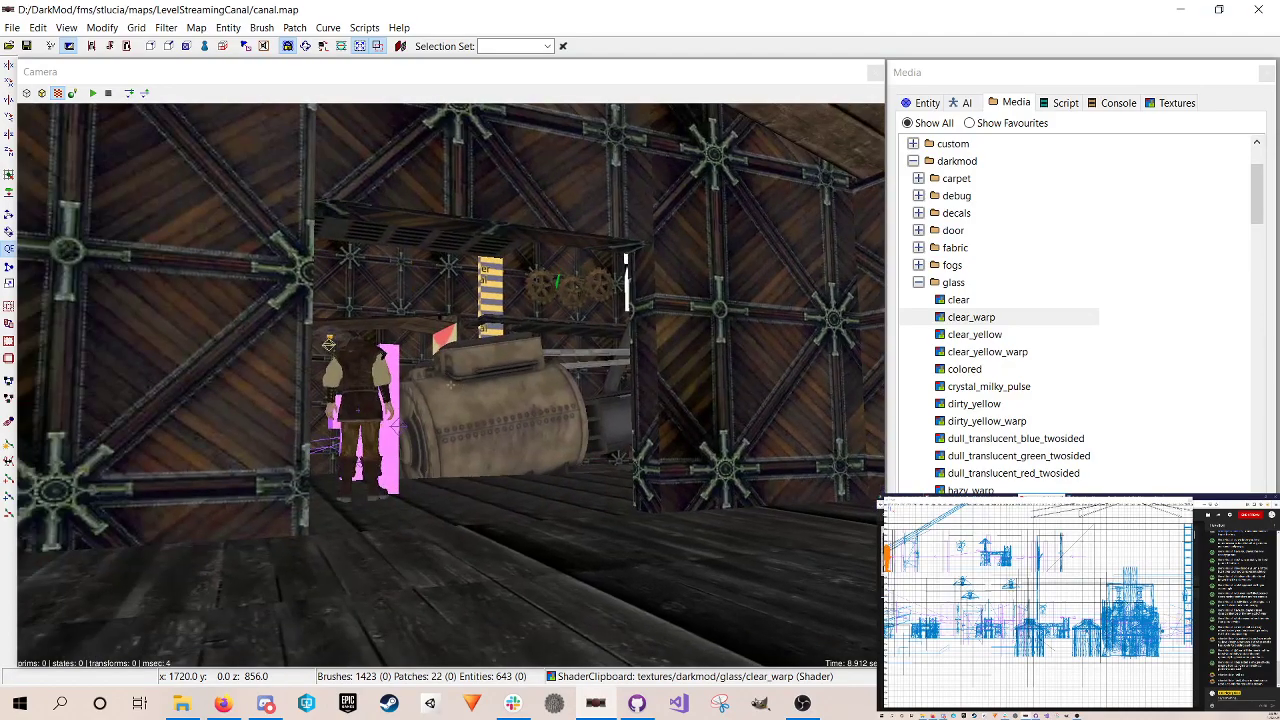
scroll(450, 385, up, 5)
scroll(450, 385, down, 3)
scroll(450, 385, up, 5)
scroll(450, 385, down, 6)
scroll(450, 385, up, 4)
scroll(450, 385, down, 3)
scroll(450, 385, up, 5)
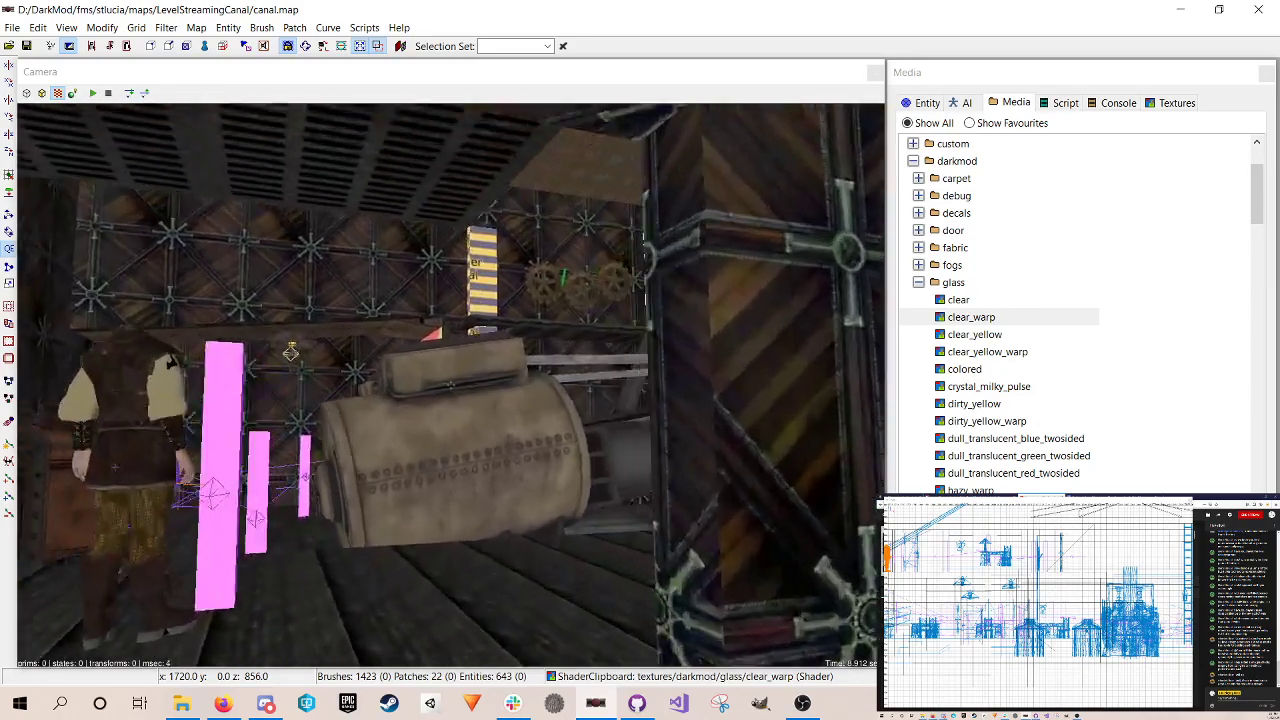
scroll(450, 385, down, 5)
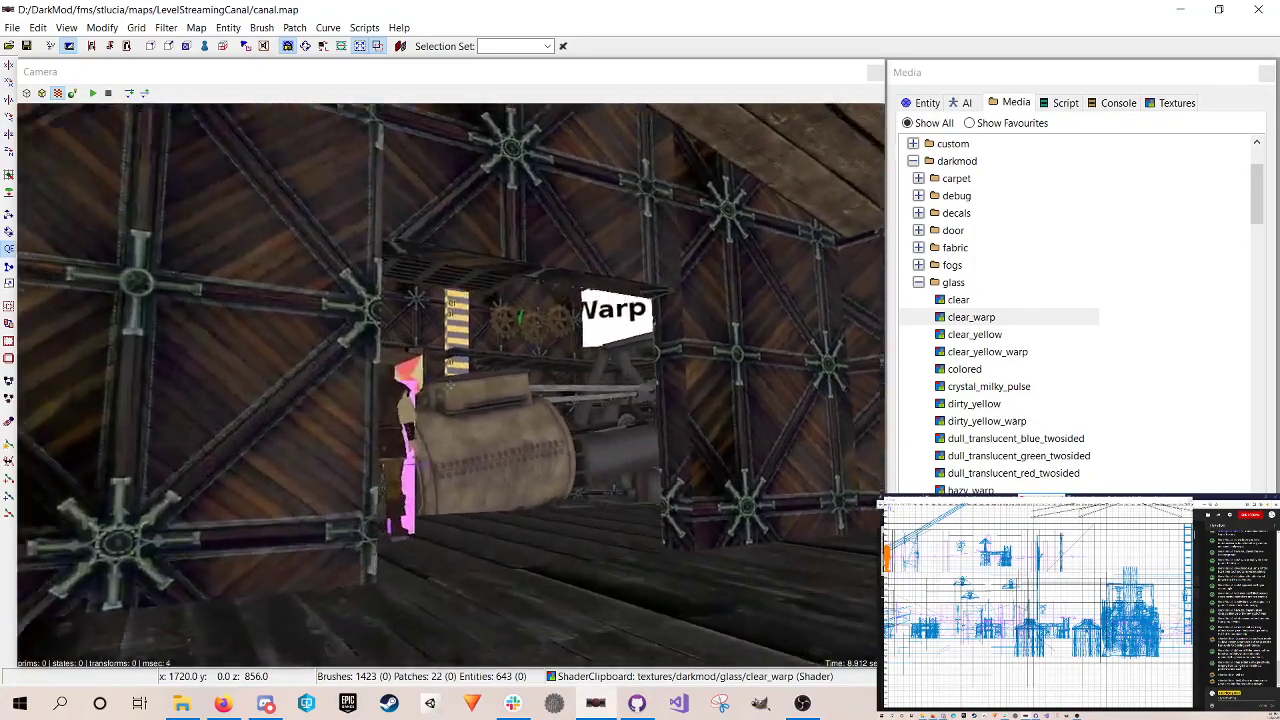
scroll(450, 385, up, 5)
scroll(450, 385, down, 4)
scroll(450, 385, up, 5)
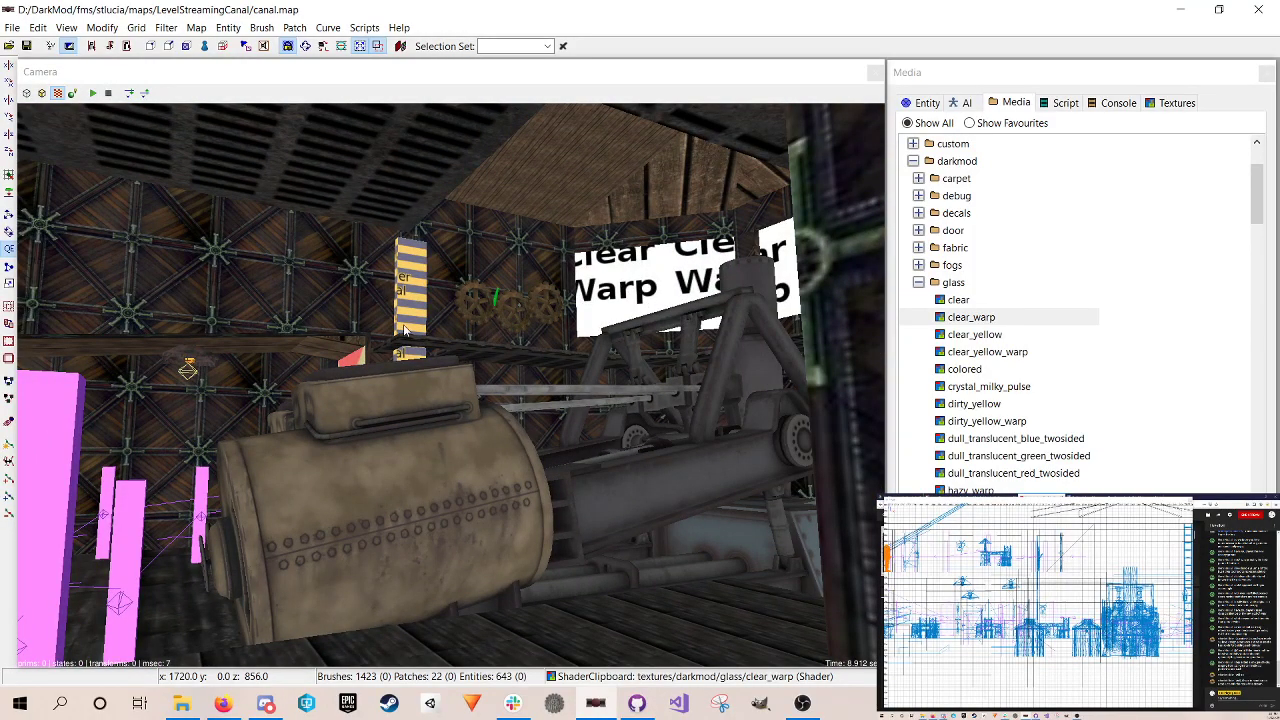
right_click(473, 317)
scroll(450, 385, down, 6)
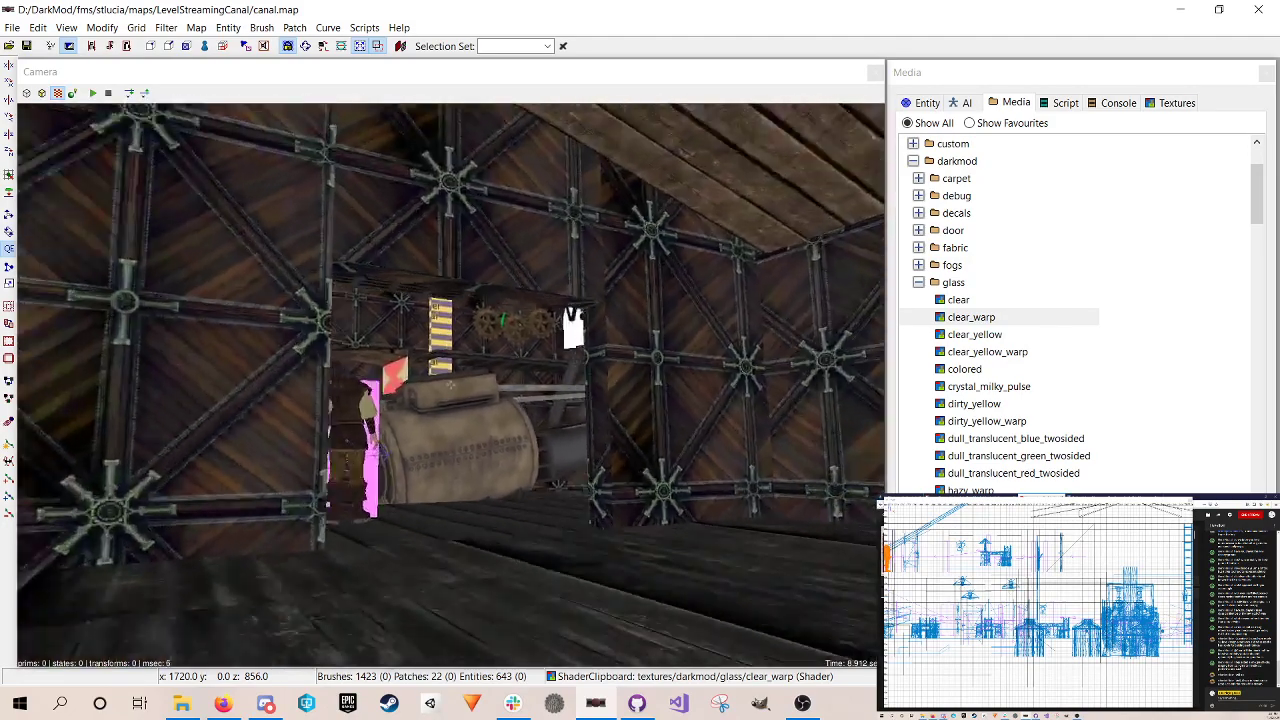
scroll(450, 385, up, 6)
scroll(450, 385, down, 6)
scroll(450, 385, up, 6)
right_click(478, 313)
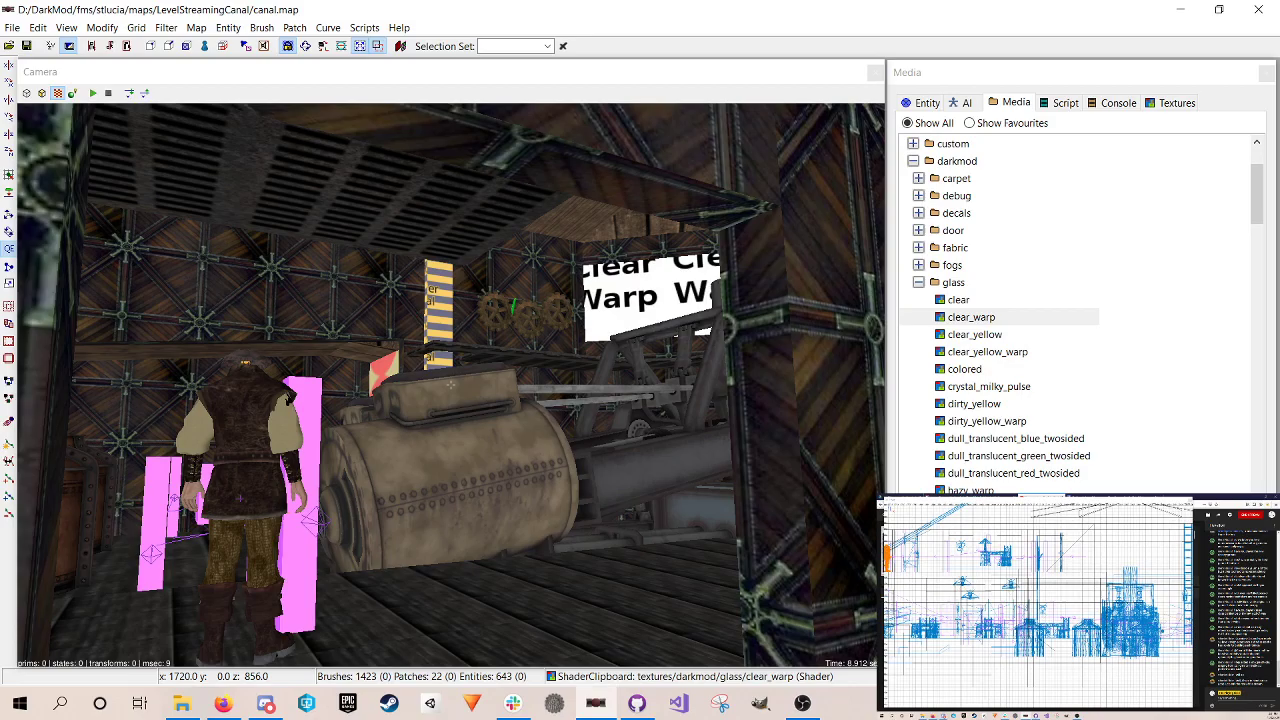
key(Down)
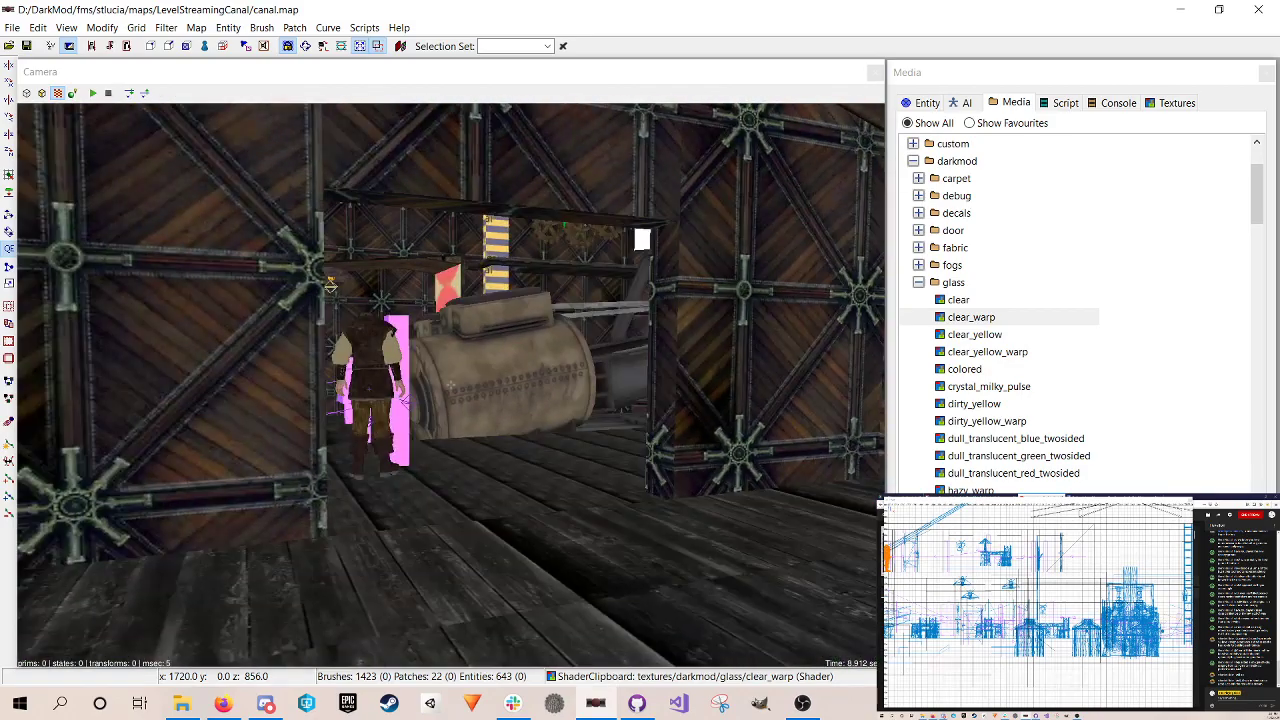
key(Up)
key(Up)
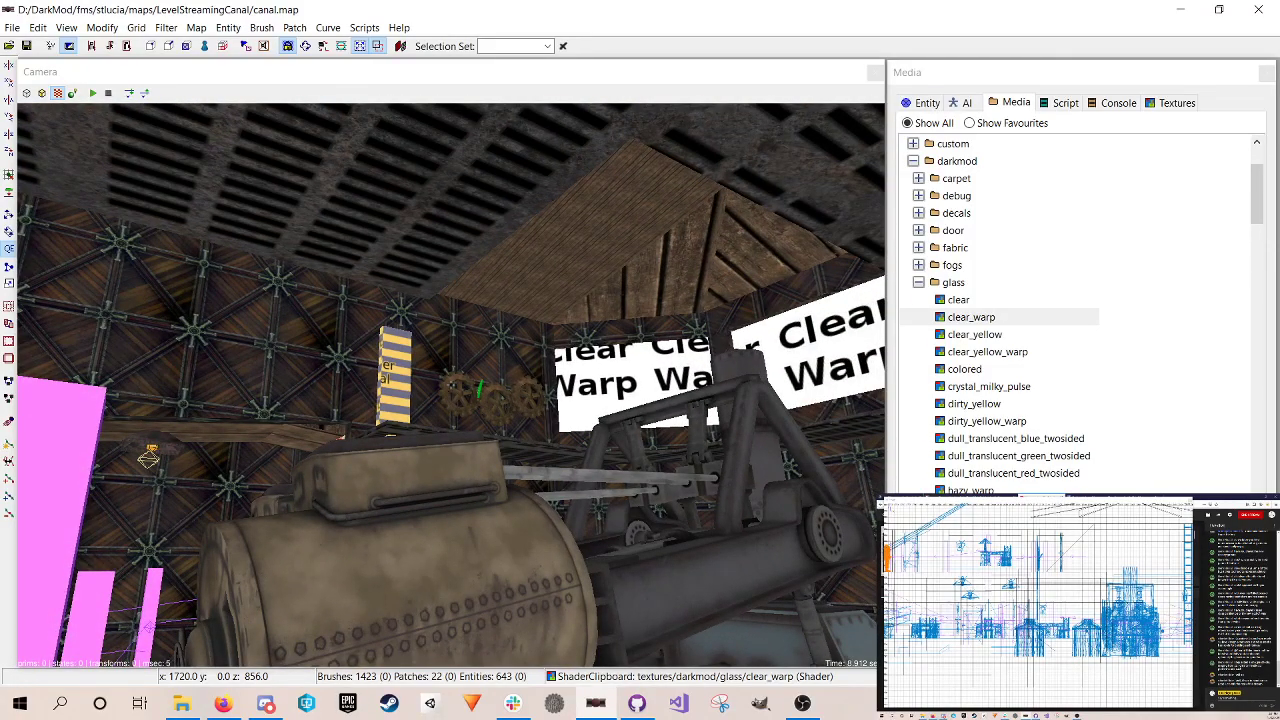
key(Down)
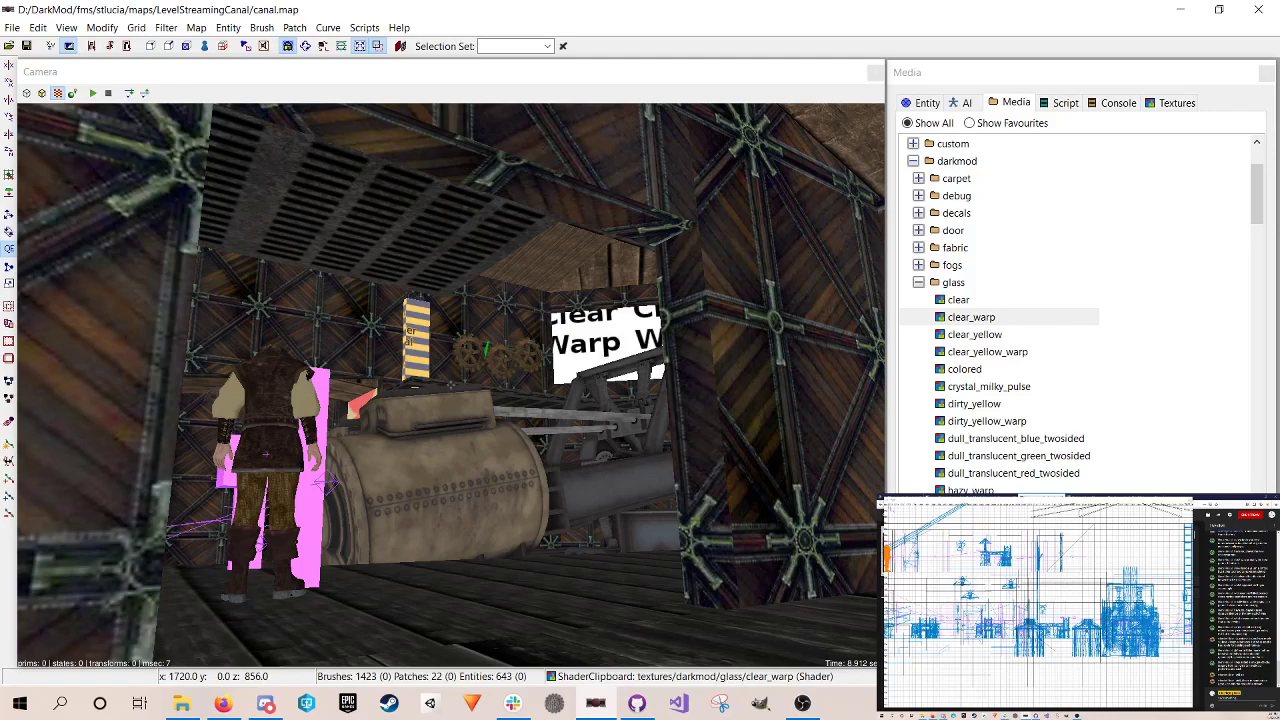
Step: Check the grate walkway's entity properties and look through the metal textures used in the map
shift+click(490, 268)
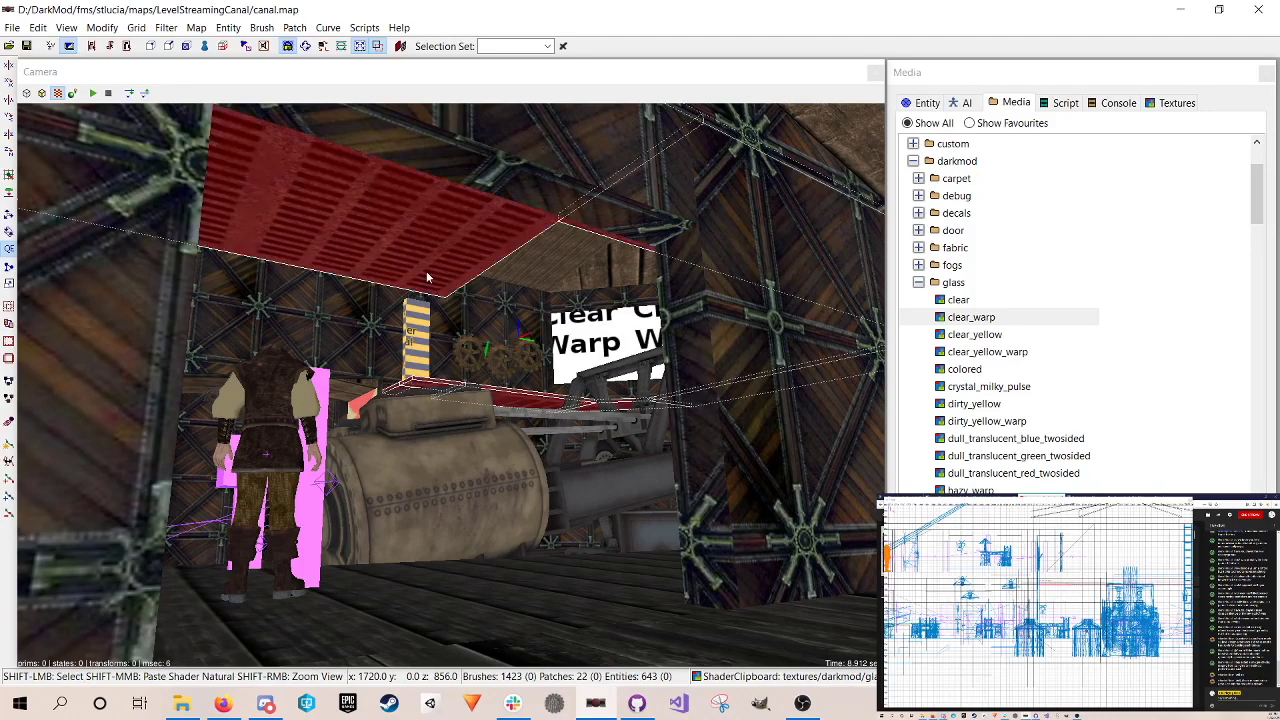
click(921, 104)
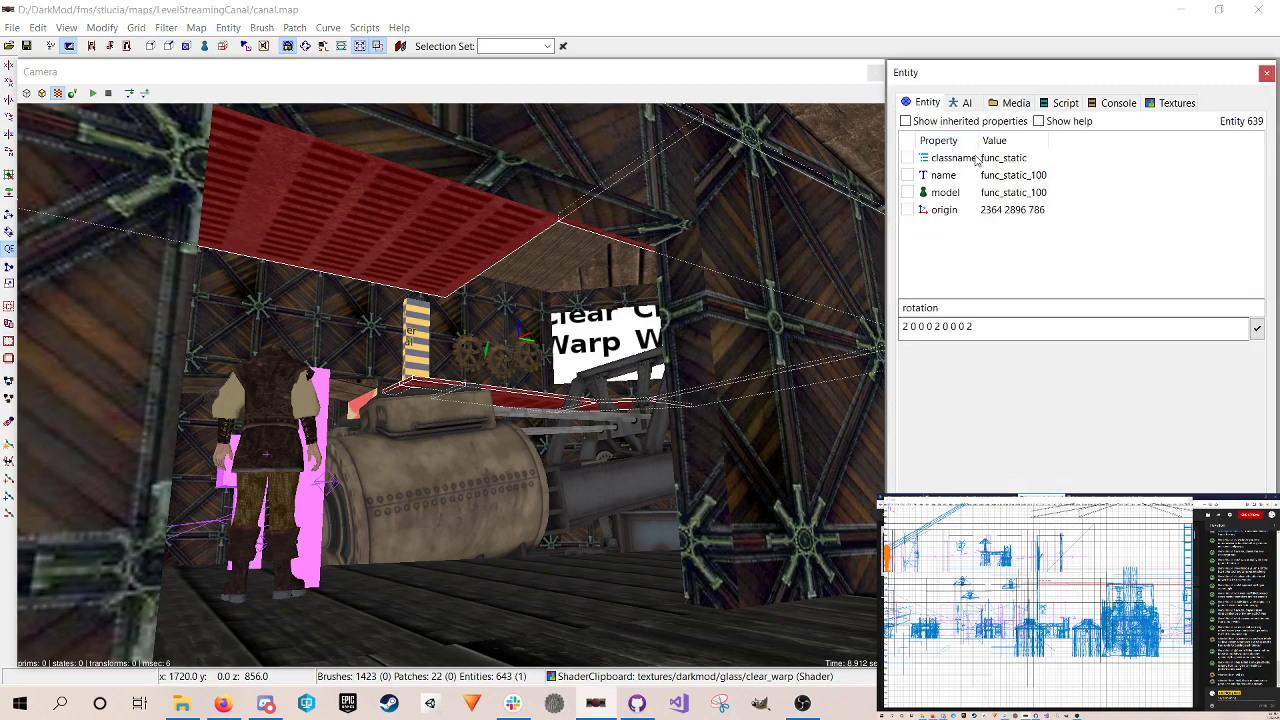
click(1160, 104)
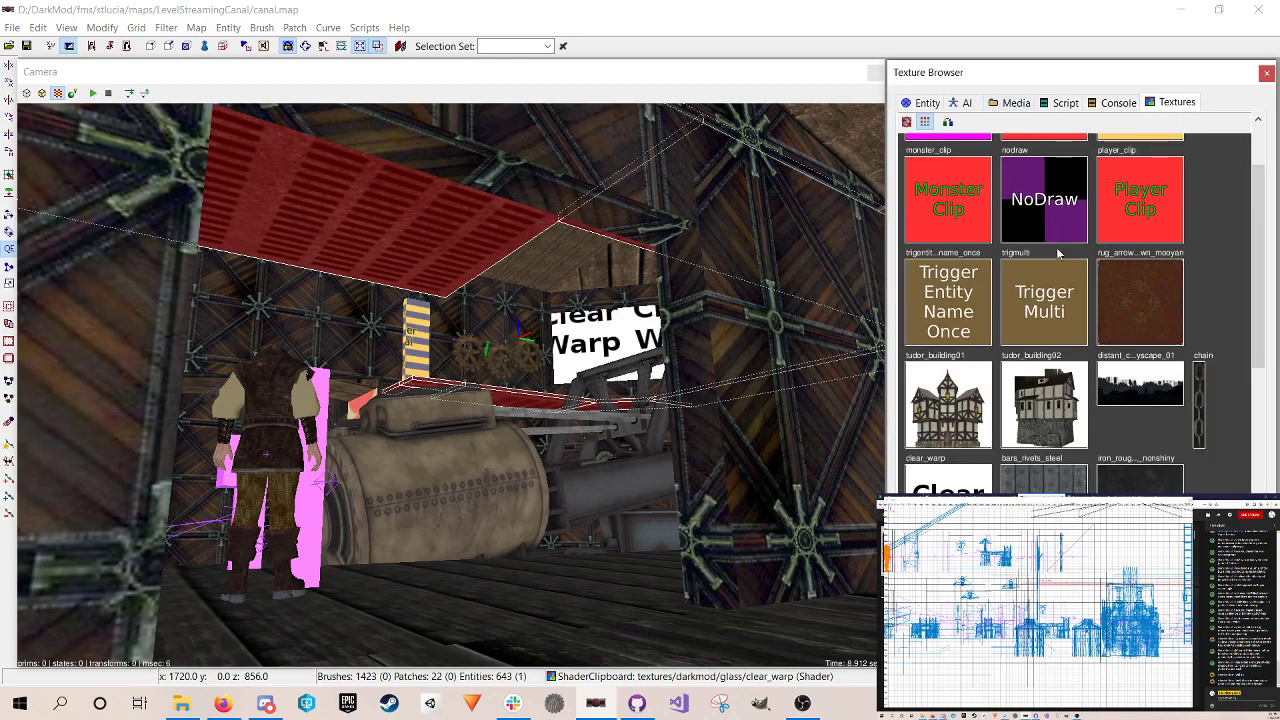
scroll(1050, 280, down, 3)
scroll(1048, 283, up, 1)
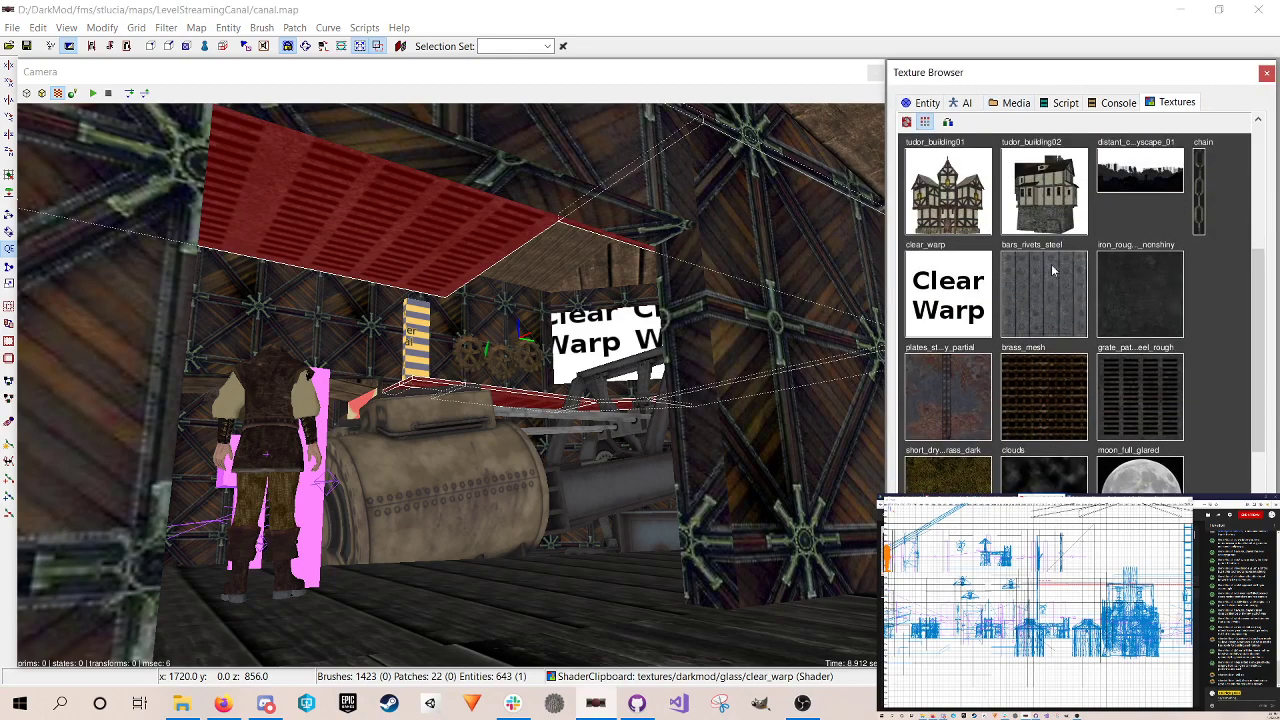
click(1045, 290)
key(Escape)
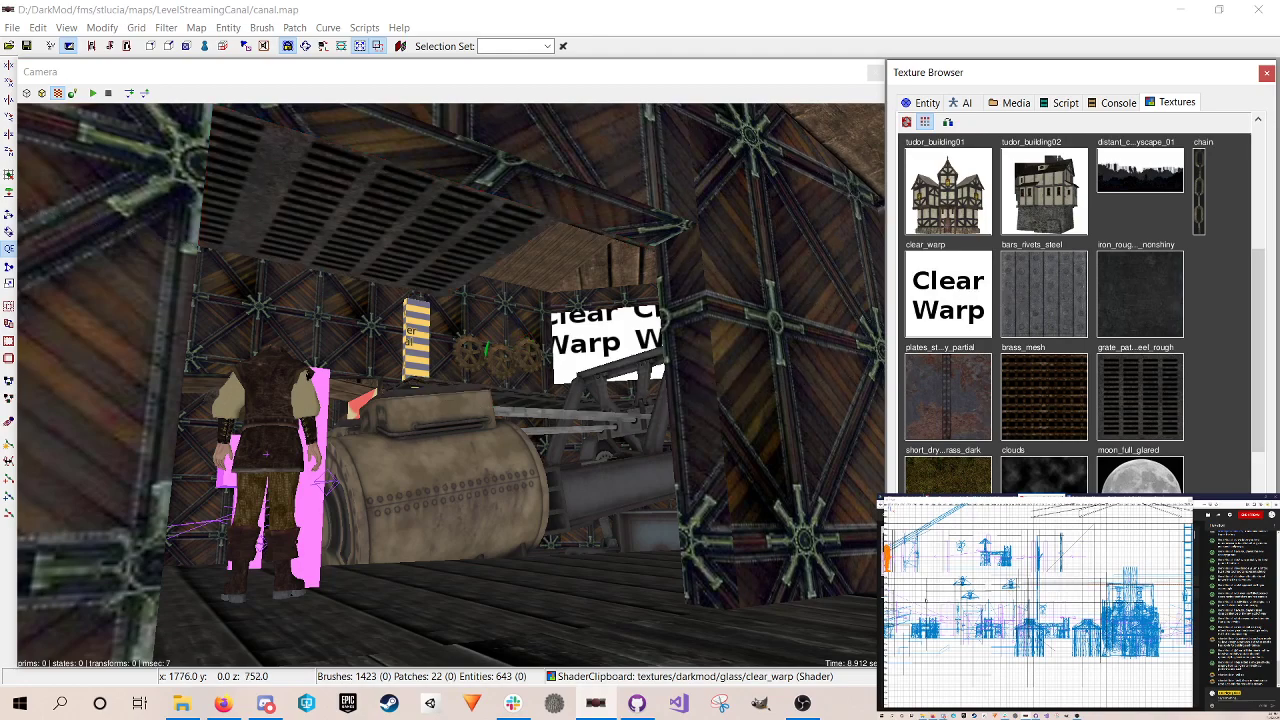
Step: Locate the grate walkway in the top view and draw a small new brush beside the engine, near the walkway's edge
shift+click(390, 266)
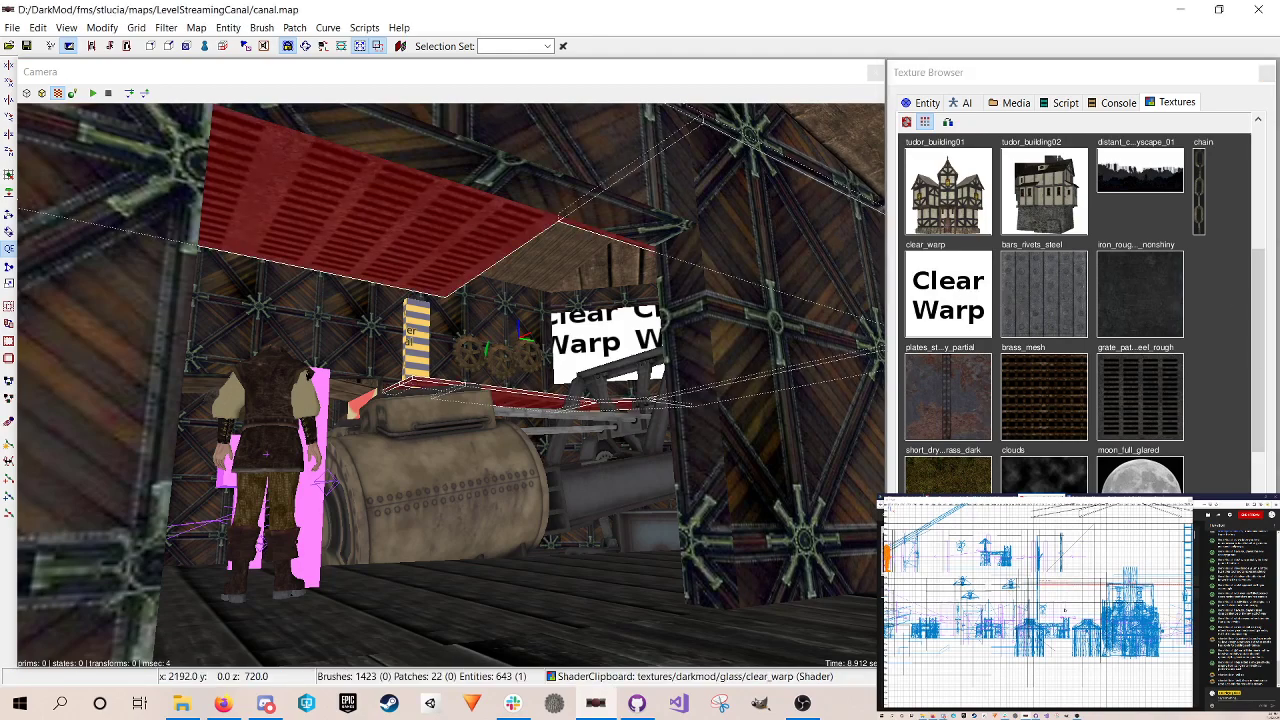
scroll(1065, 610, down, 3)
key(ctrl+Tab)
key(ctrl+Tab)
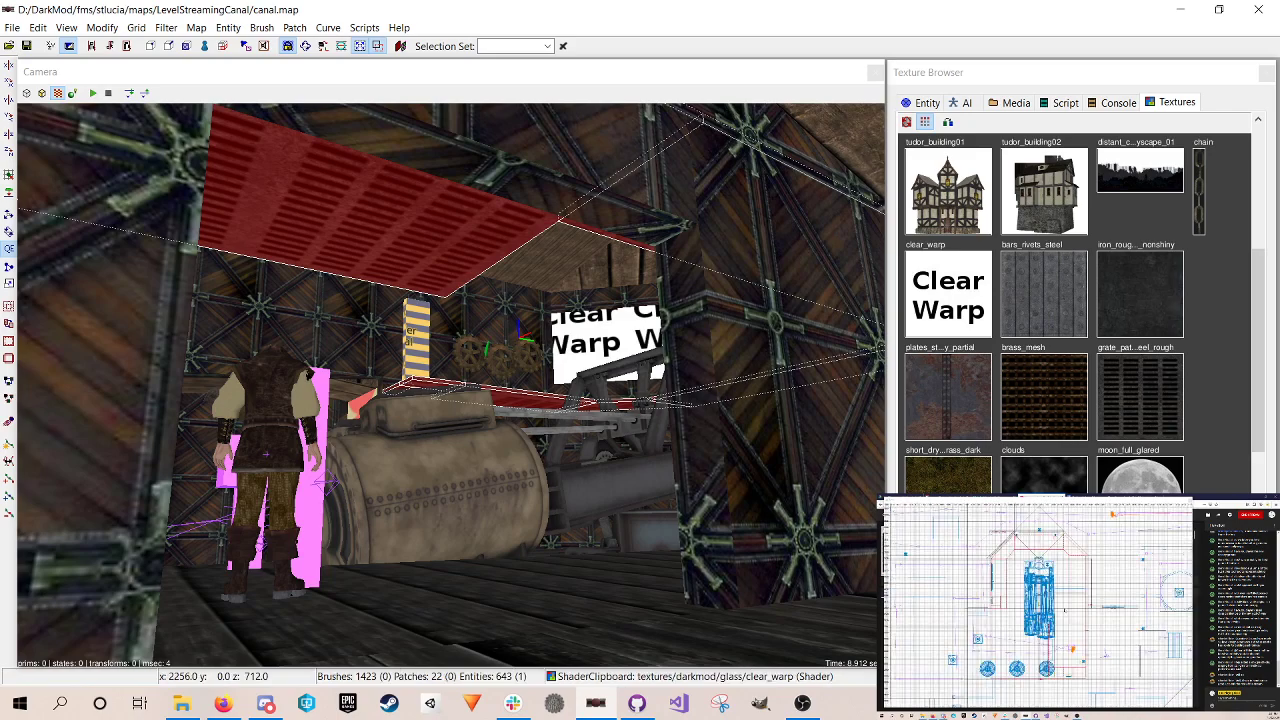
scroll(1065, 610, up, 2)
right_drag(1060, 618, 1051, 602)
key(Escape)
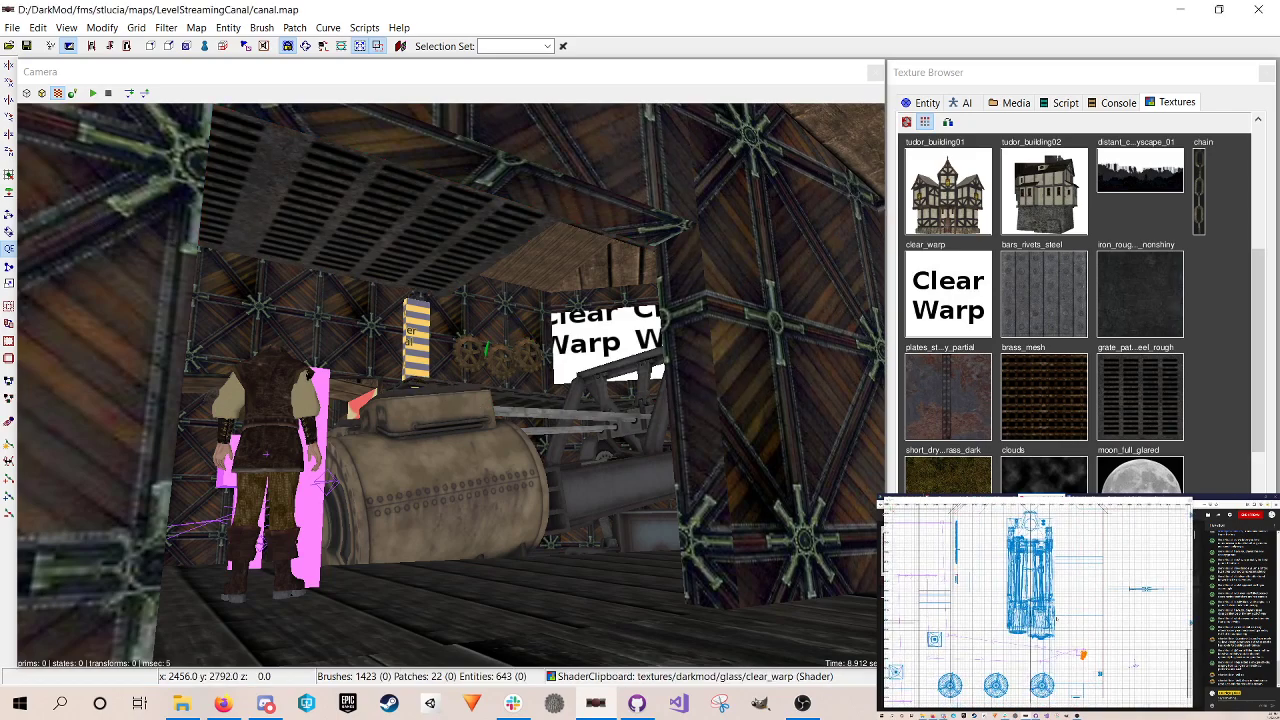
drag(1055, 616, 1058, 621)
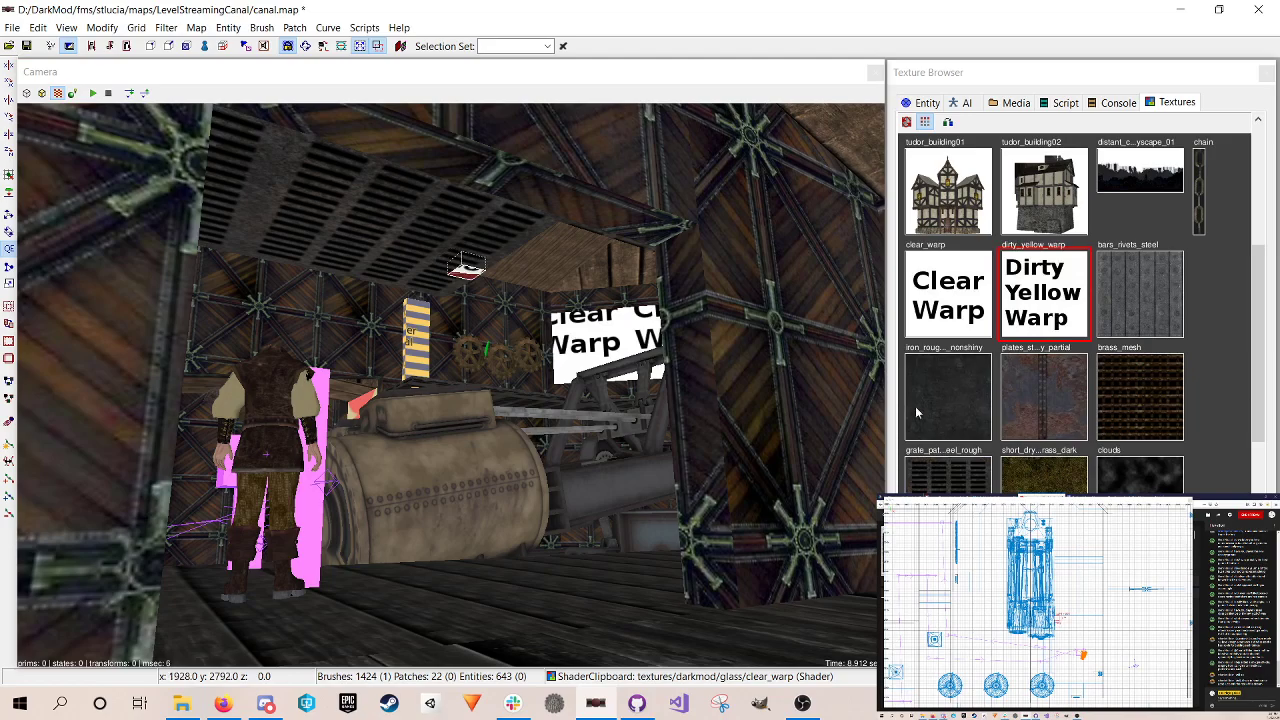
Step: Check the new brush from the room's entrance and reposition it beneath the edge of the grate walkway
right_click(585, 374)
key(Up)
scroll(451, 385, up, 1)
scroll(451, 385, down, 2)
scroll(451, 385, up, 2)
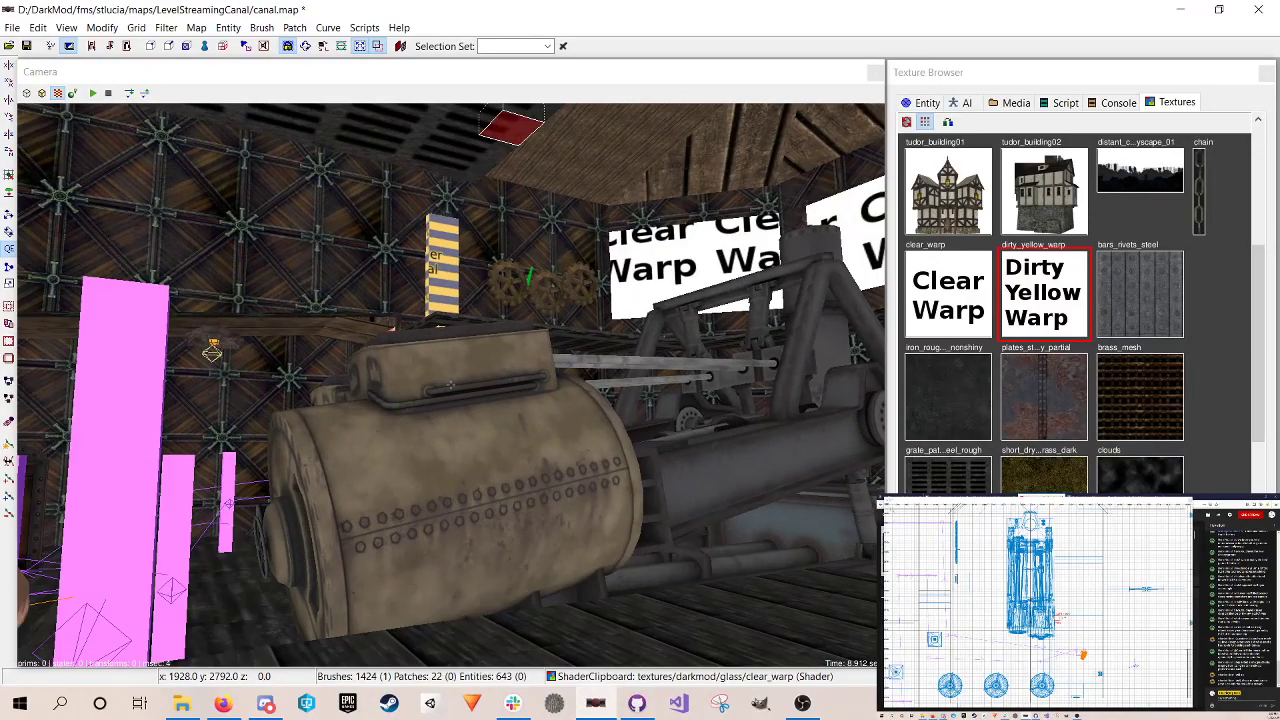
right_click(585, 374)
scroll(512, 360, down, 1)
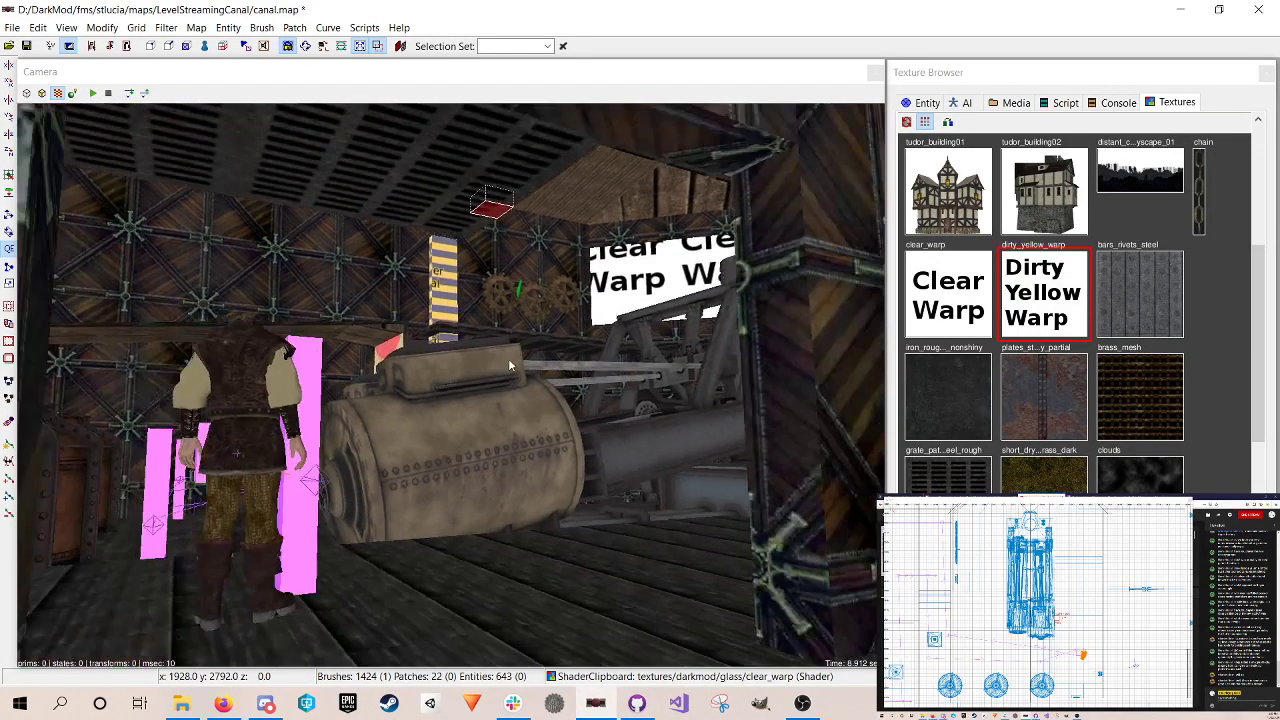
right_drag(1064, 661, 1054, 617)
scroll(1040, 608, up, 1)
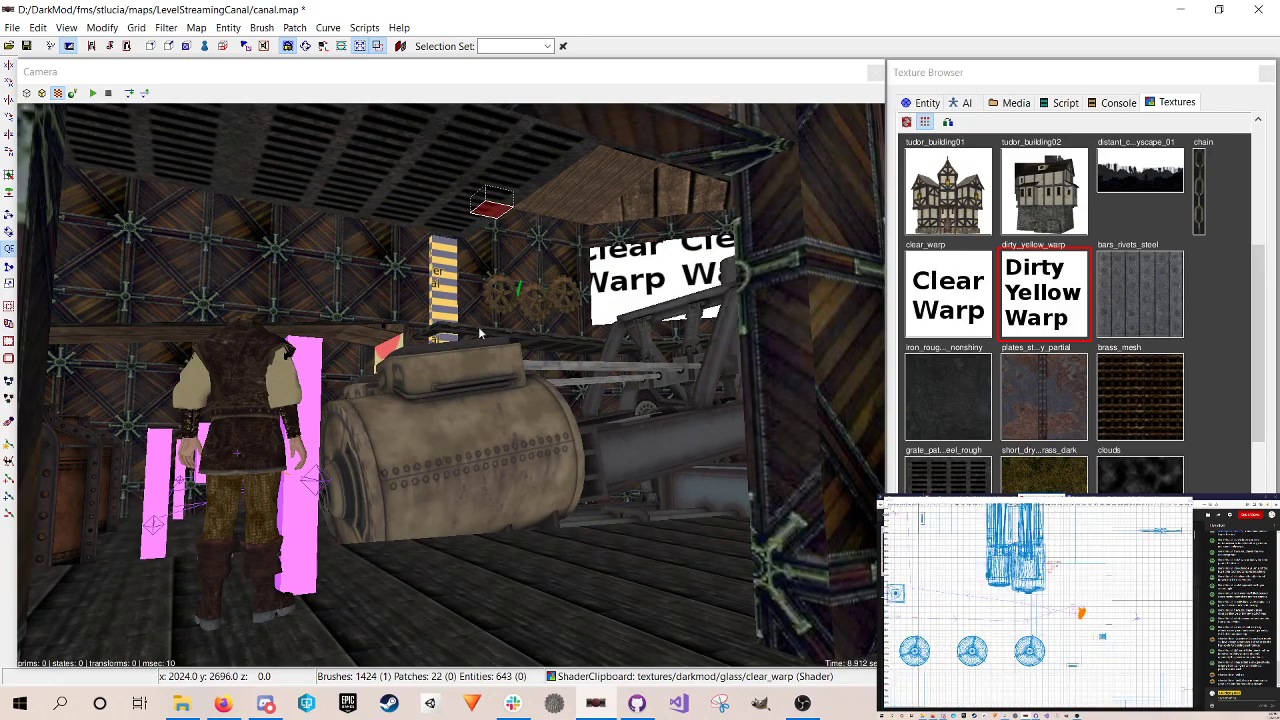
drag(1053, 566, 1053, 572)
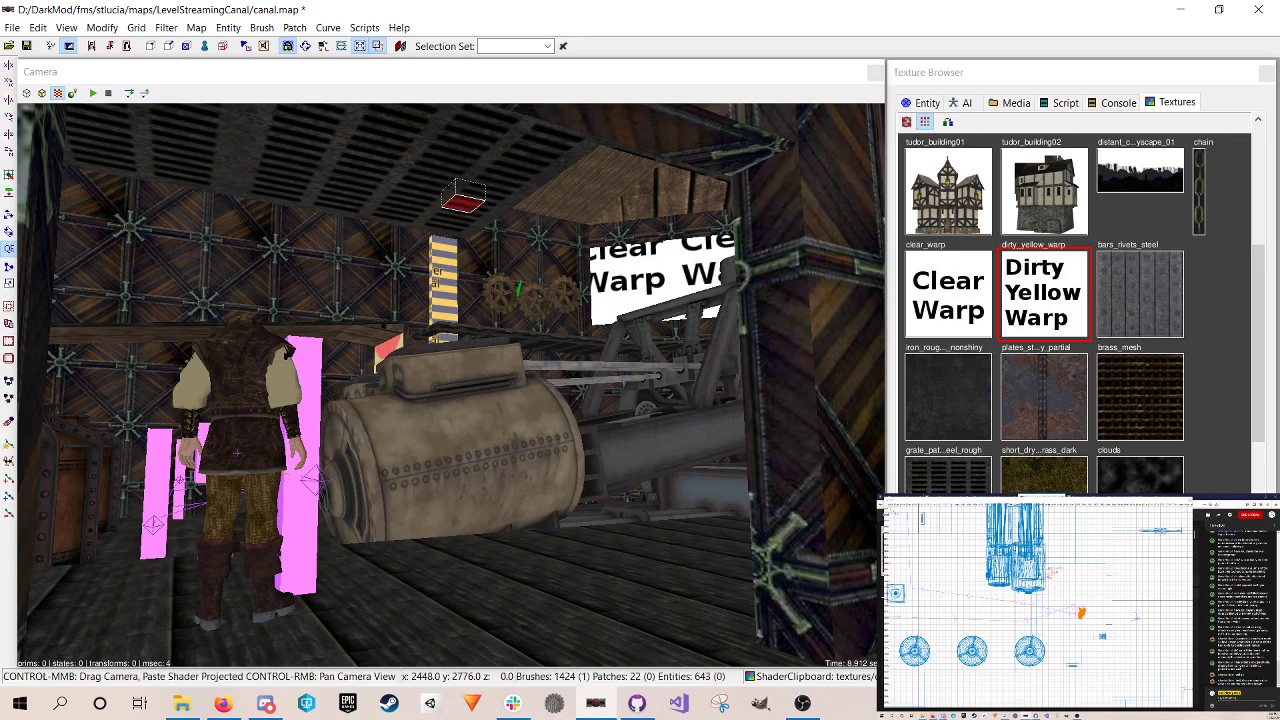
Step: Narrow the brush and stretch it vertically into a thin support post running from the grate walkway down to the floor
key(ctrl+Tab)
drag(1042, 604, 1042, 607)
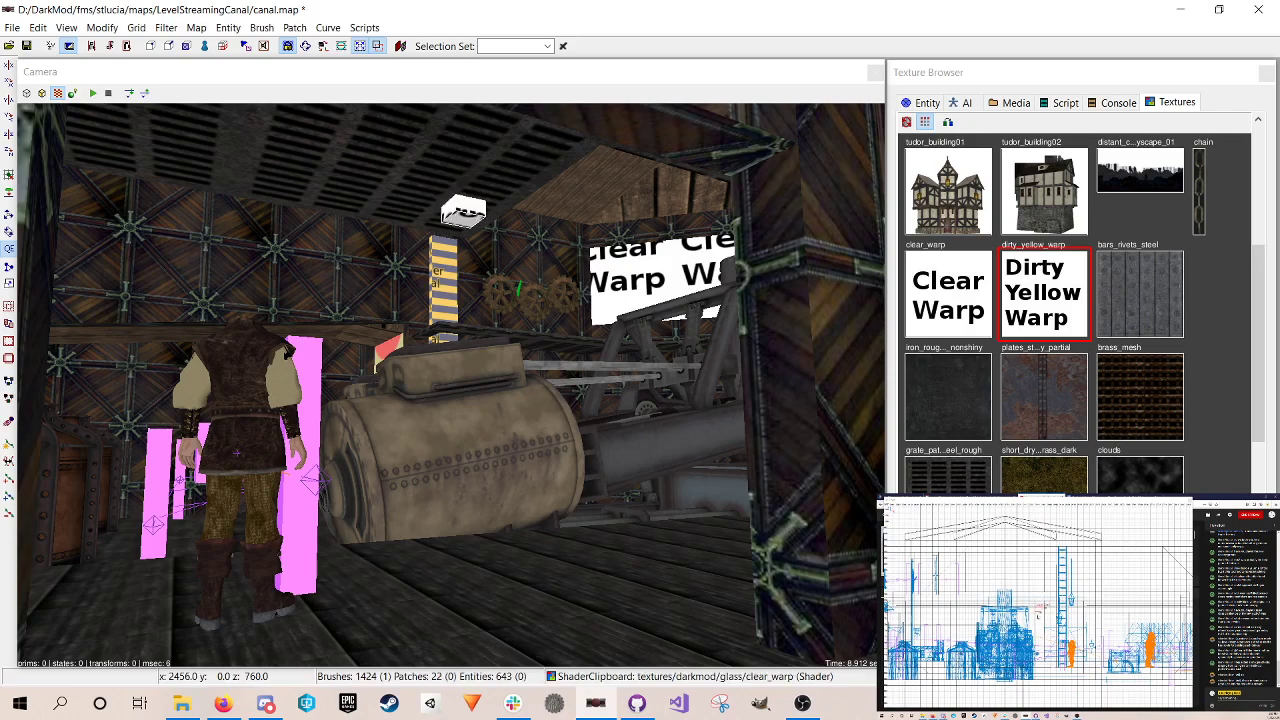
key(ctrl+Tab)
key(ctrl+Tab)
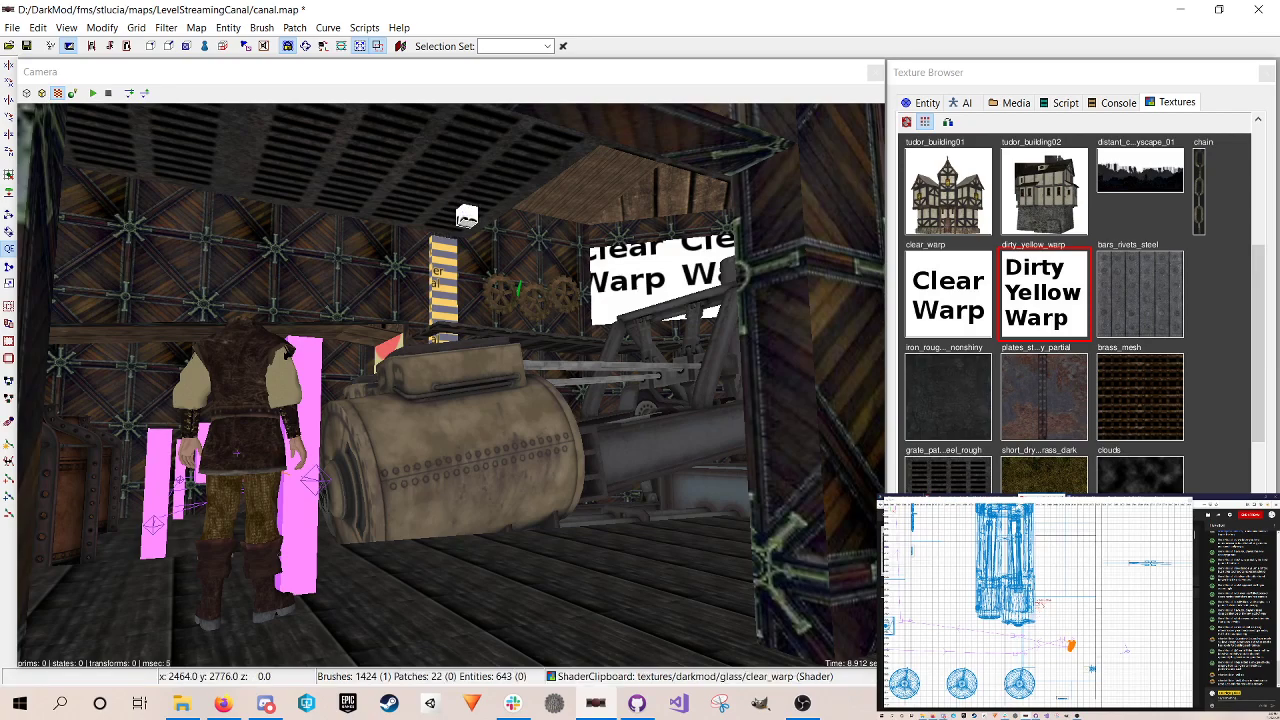
key(ctrl+Tab)
drag(1041, 604, 1041, 667)
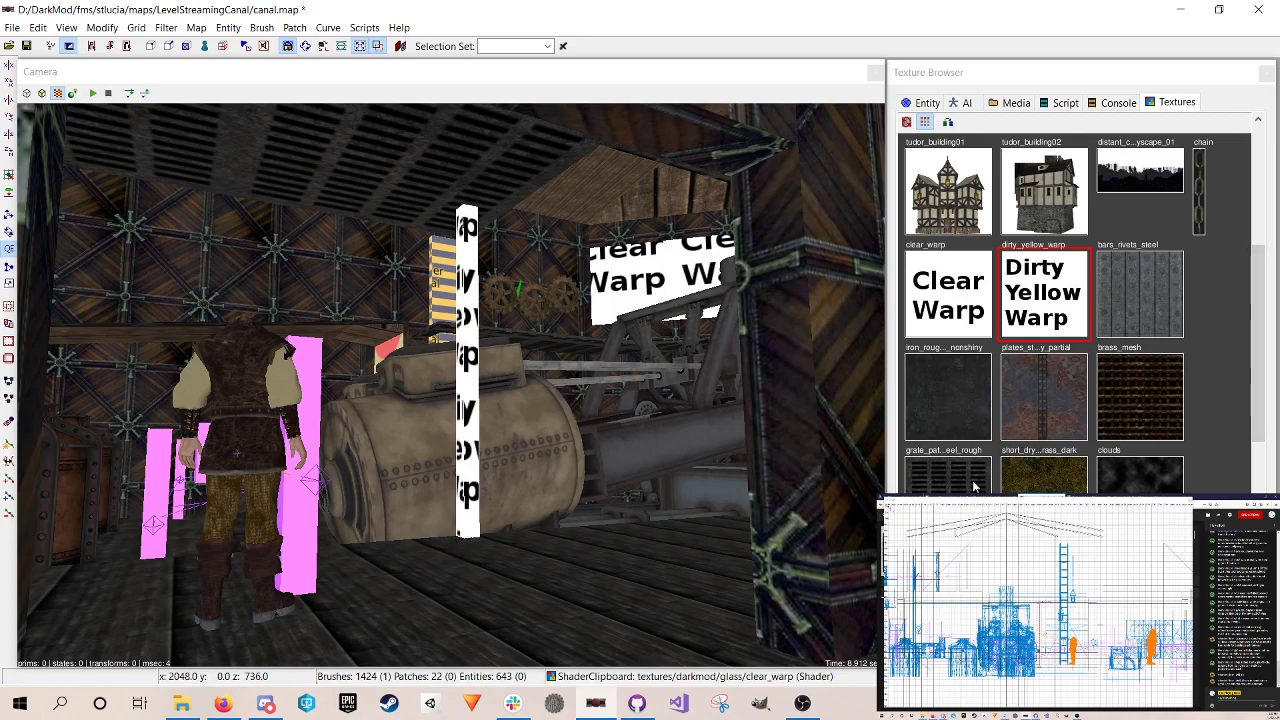
Step: Texture the support post with the rusty riveted plates material plates_stripe_rivets_rusty_partial and save the map
click(1124, 296)
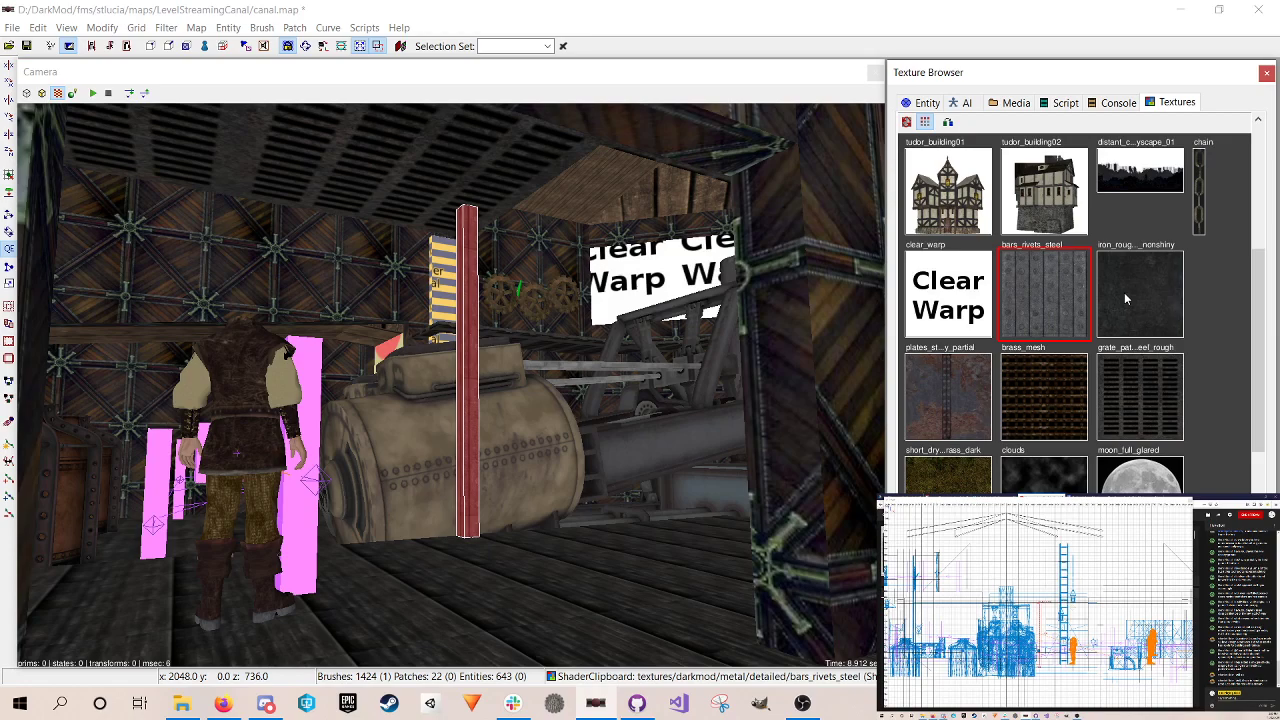
click(972, 397)
click(533, 378)
key(Escape)
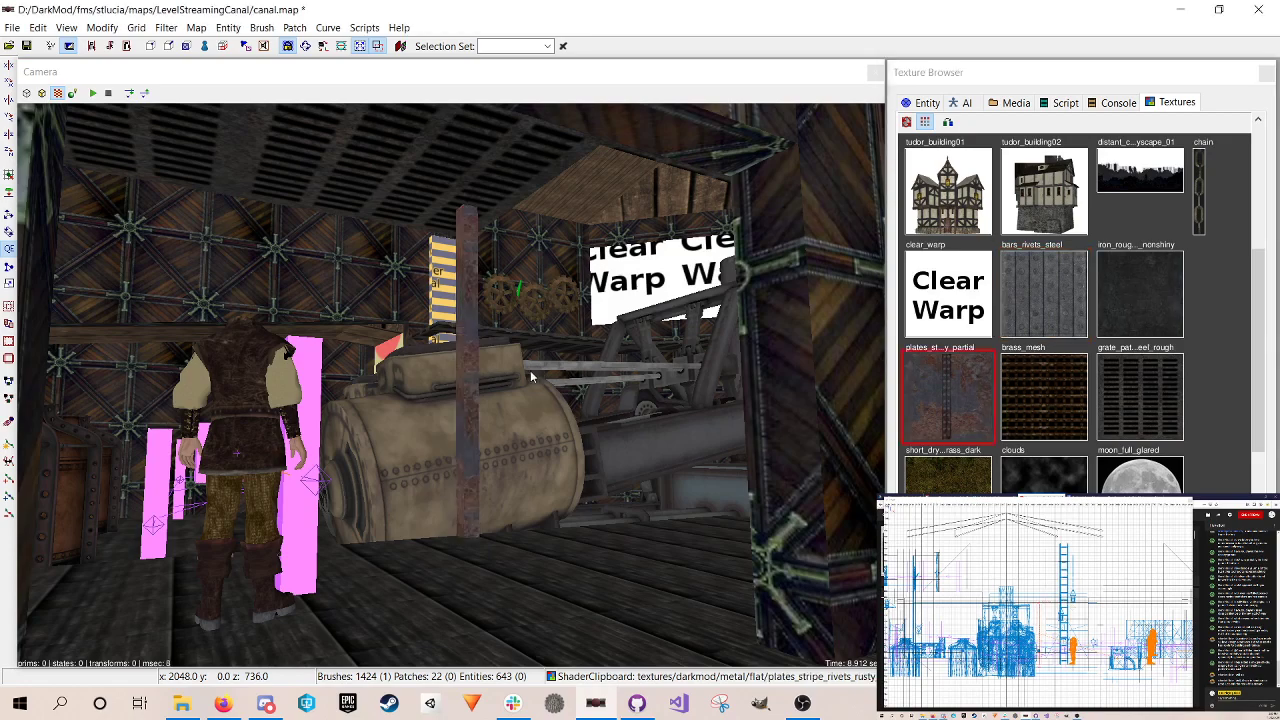
key(ctrl+s)
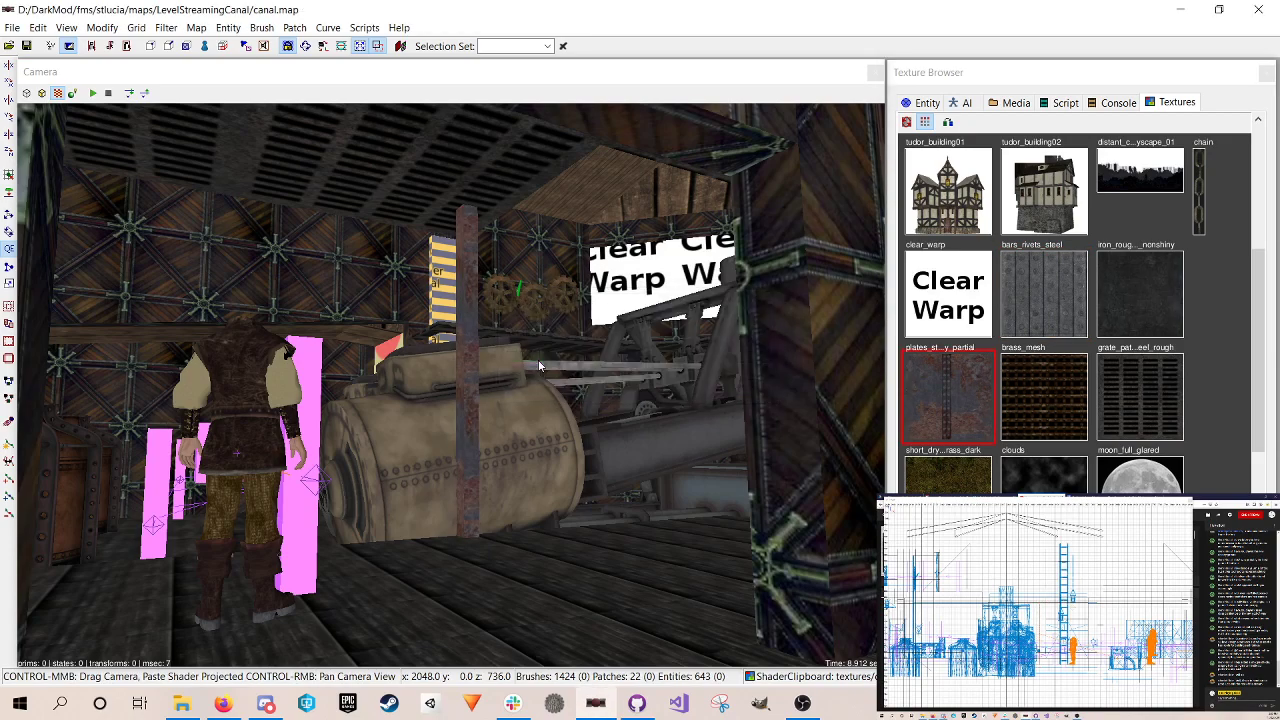
Step: Convert the support post to a func_static entity and save the map
right_click(539, 366)
shift+click(470, 380)
key(ctrl+Tab)
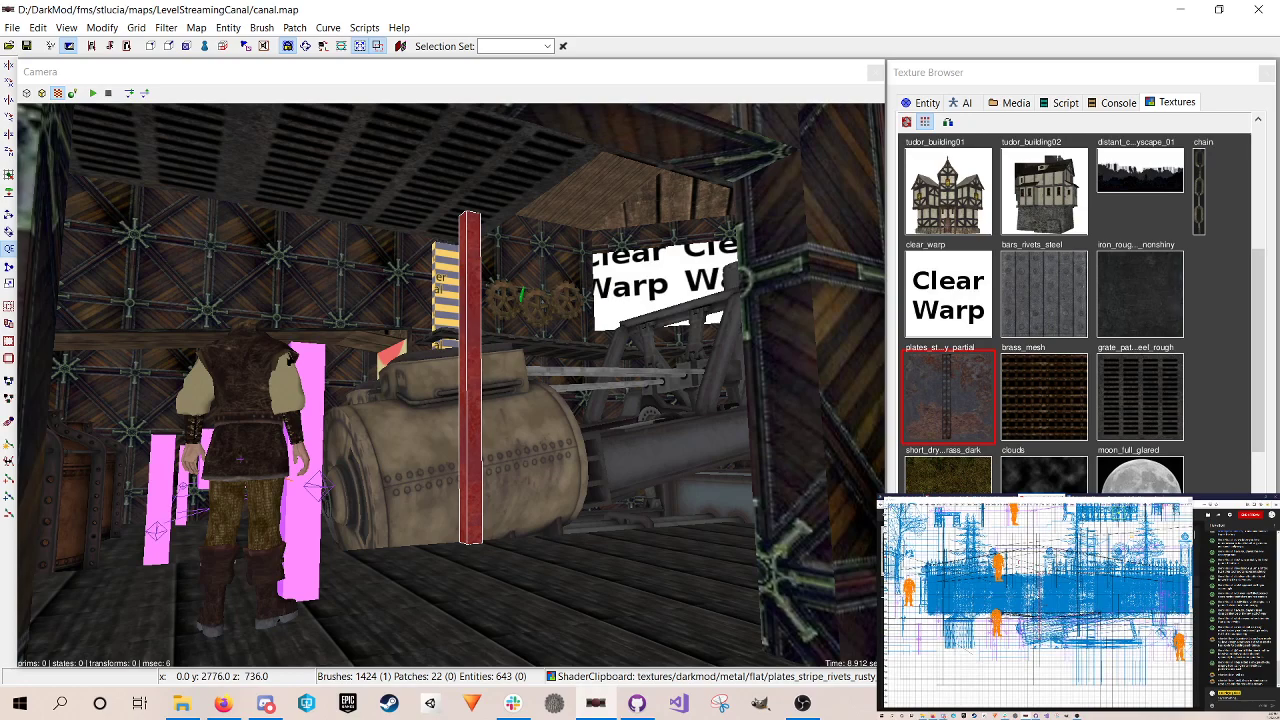
right_click(1036, 594)
click(1047, 627)
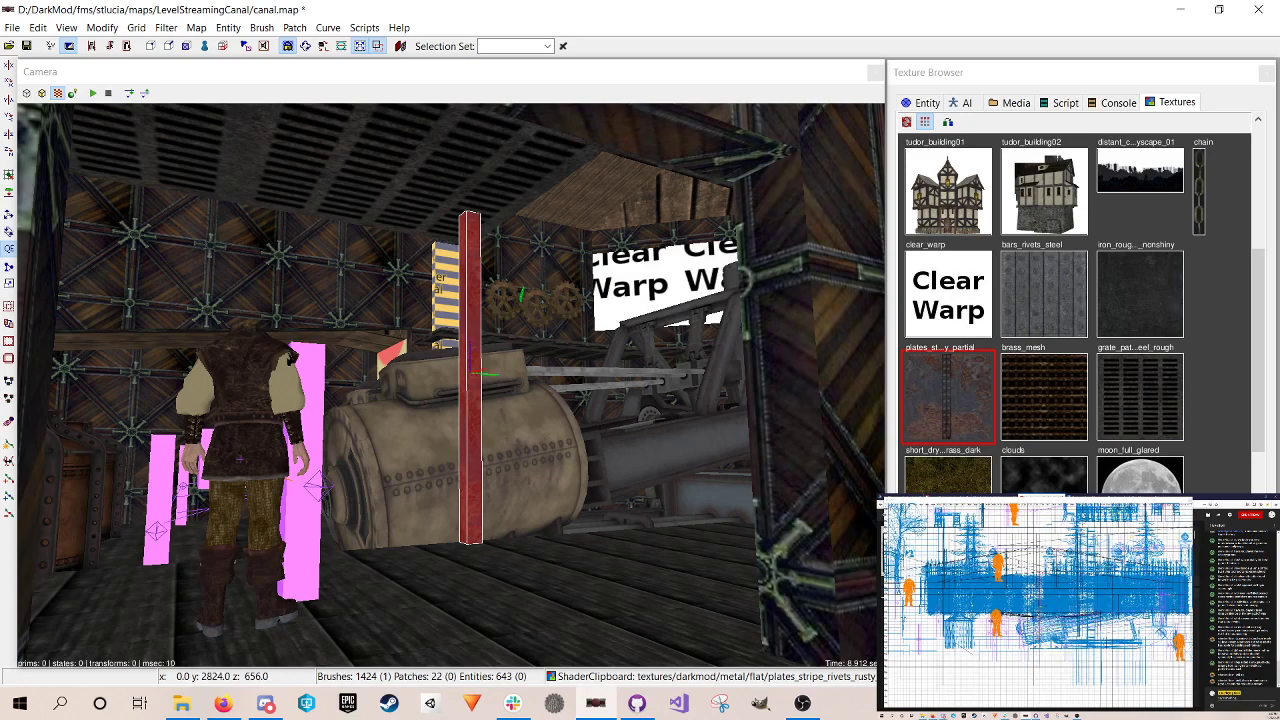
key(ctrl+s)
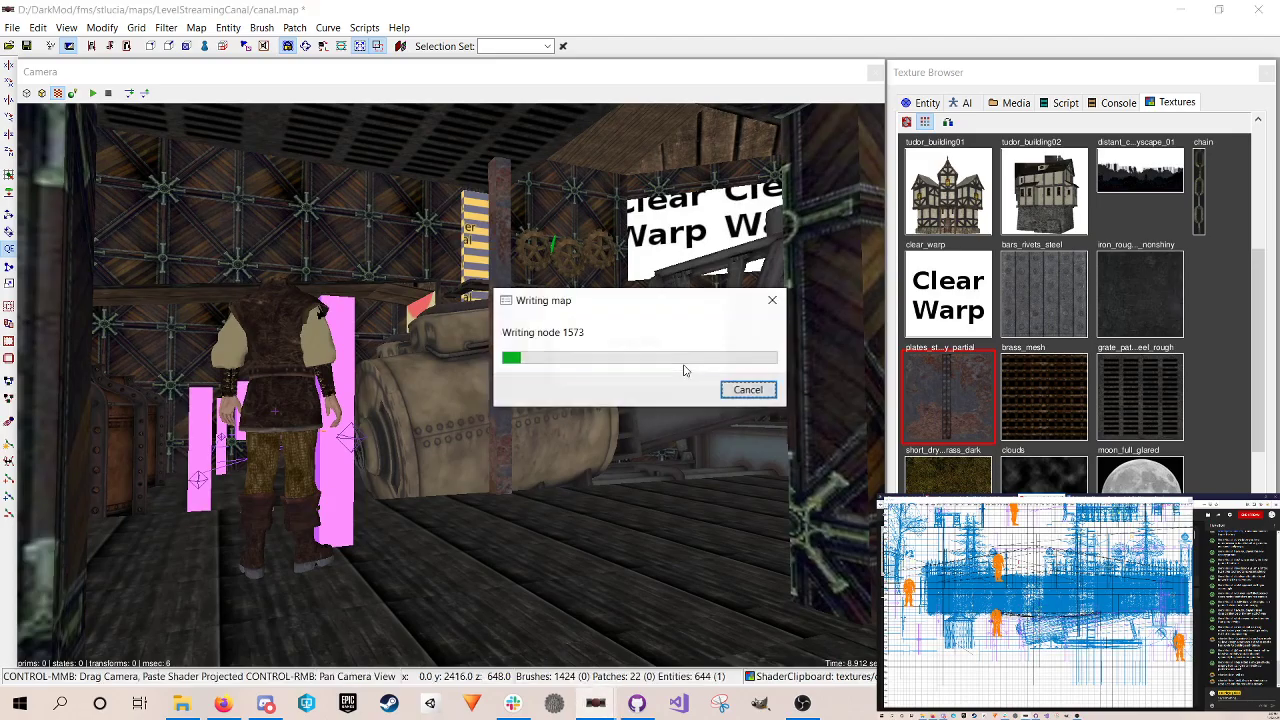
Step: Examine how the support post looks against the engine and walkway from the doorway and inside the room
key(Down)
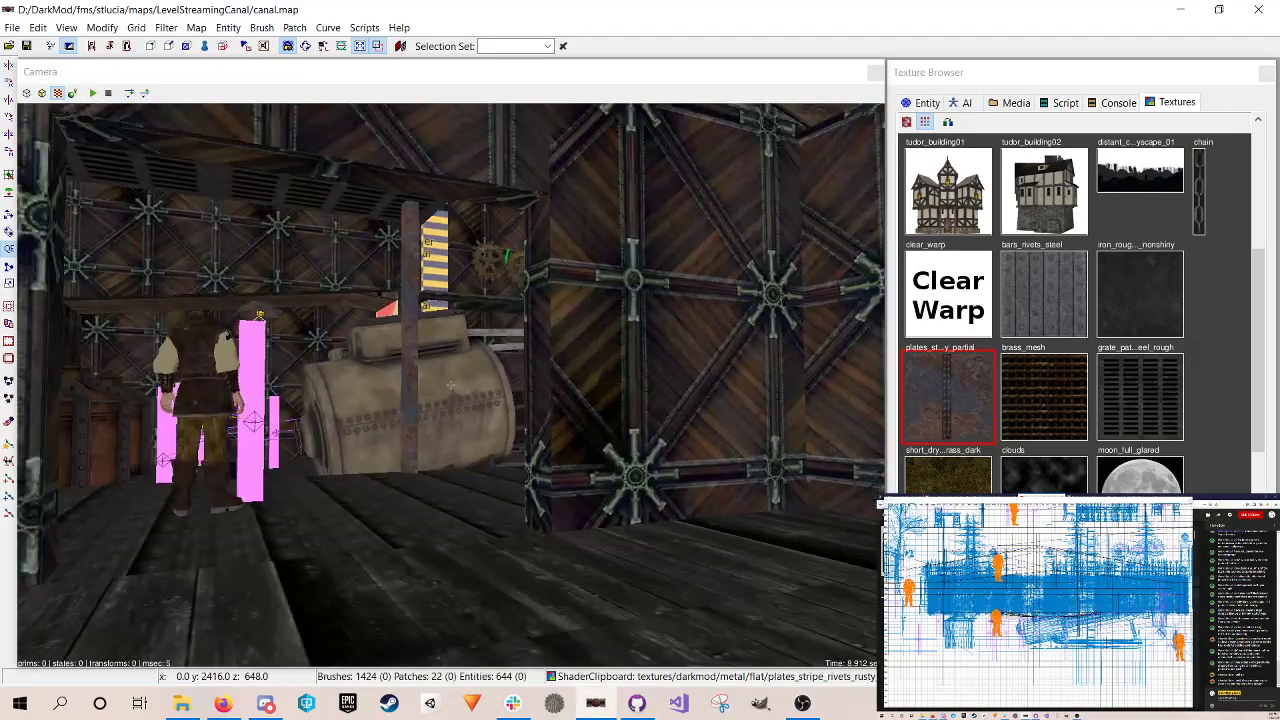
key(Down)
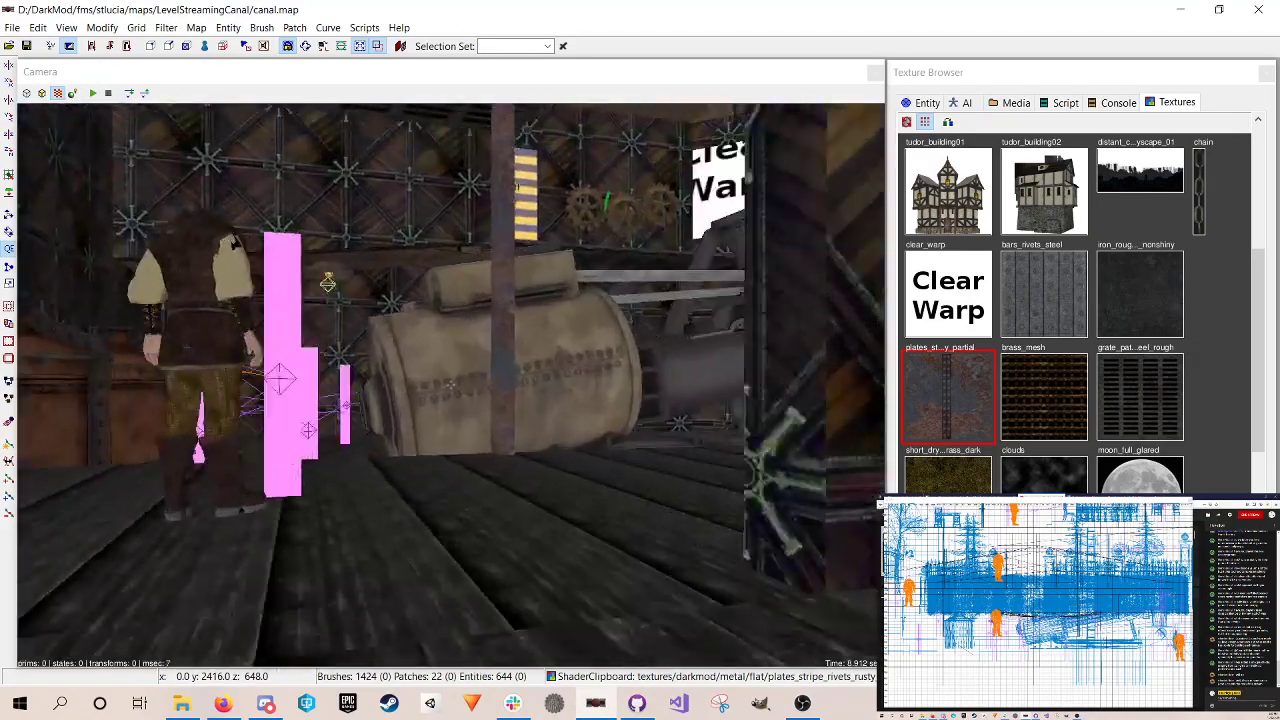
key(Up)
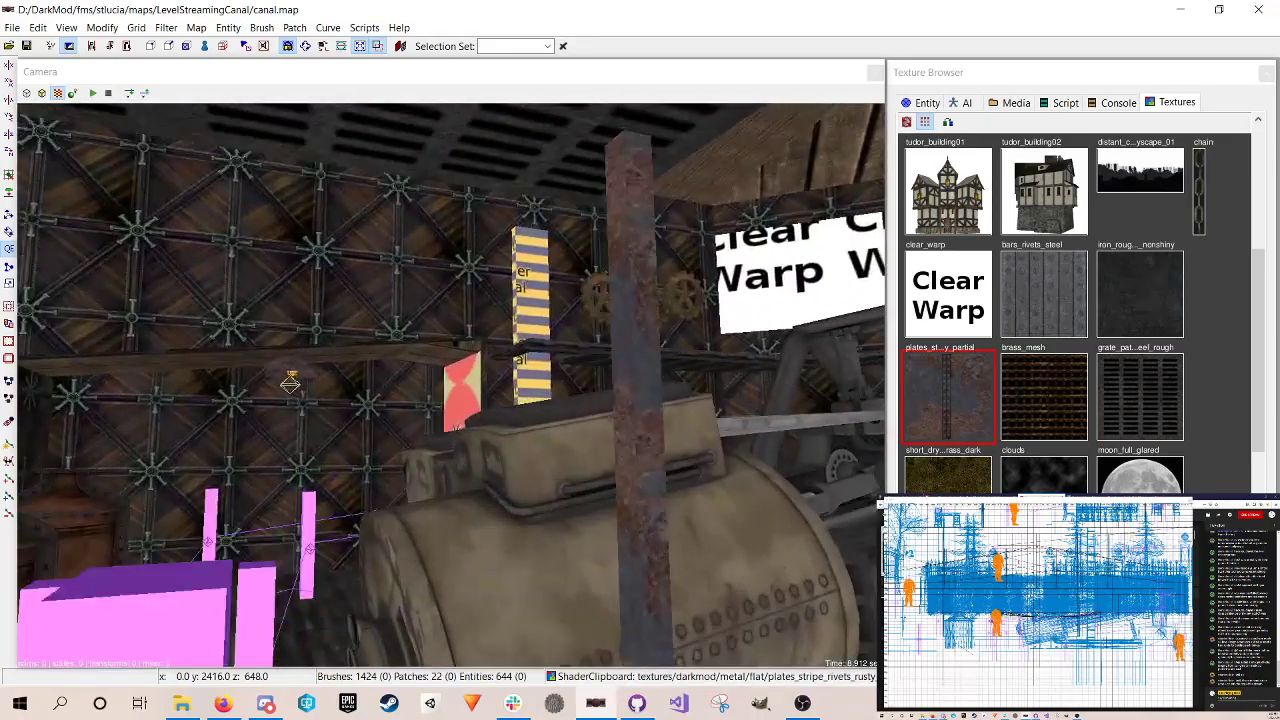
key(Down)
key(Up)
key(Down)
key(Up)
key(Down)
right_click(684, 364)
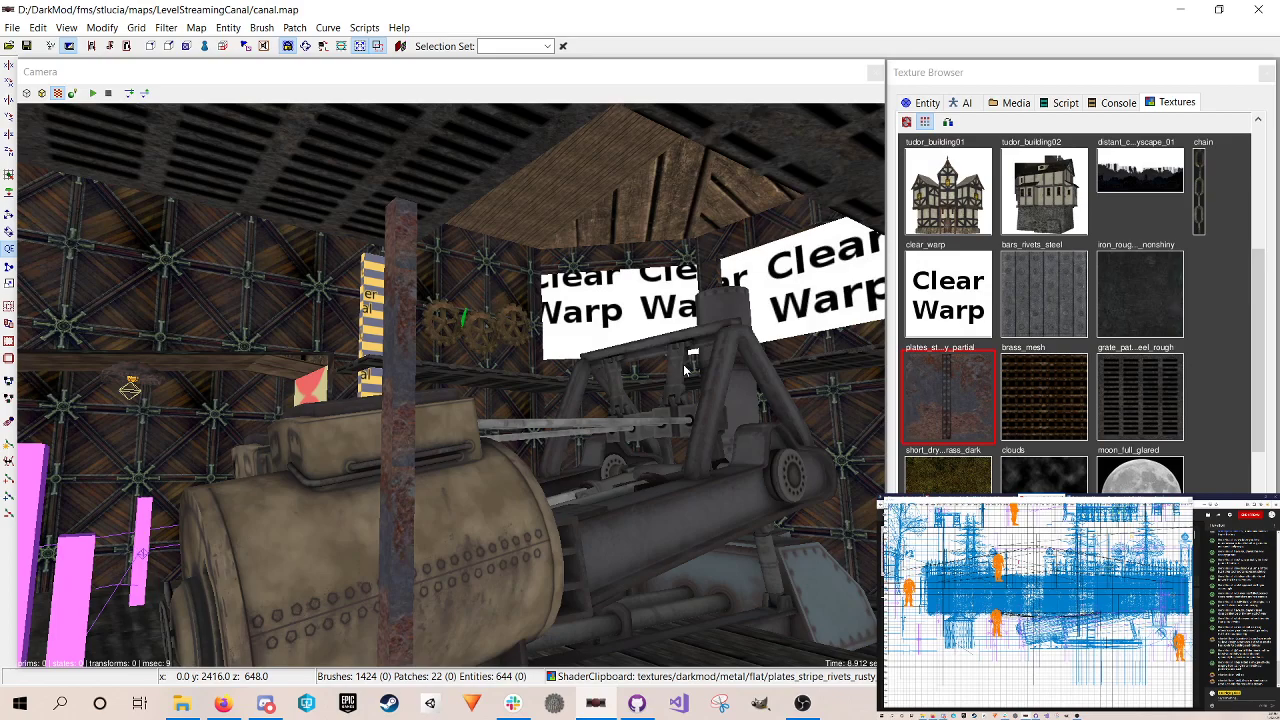
Step: Inspect the walls, wall lights, gears and ladder around and below the grate walkway
right_click(610, 364)
key(Up)
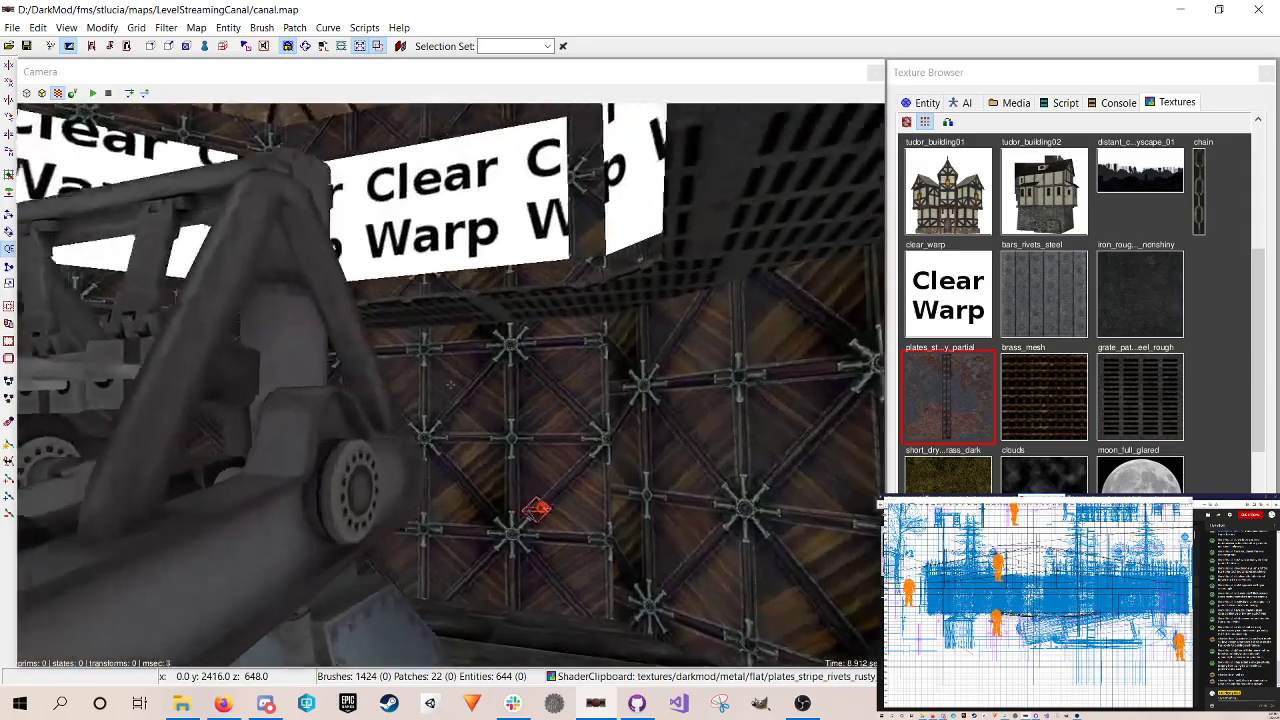
key(Up)
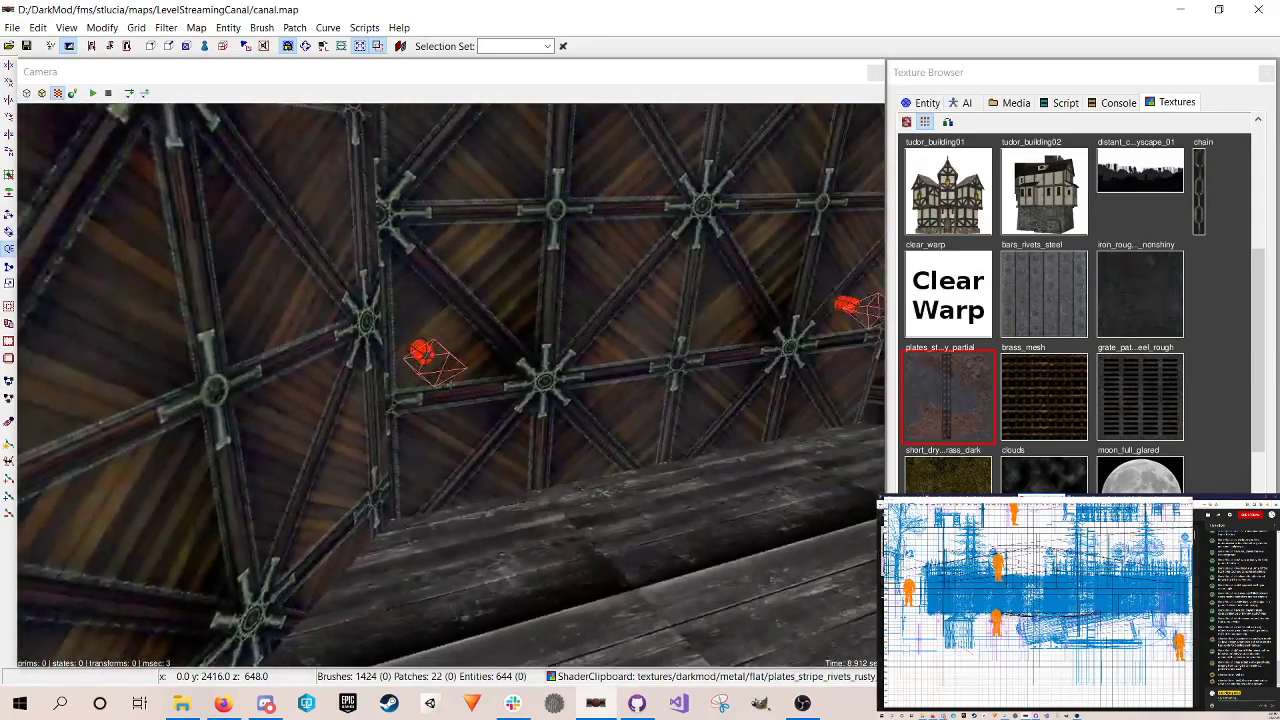
right_click(609, 359)
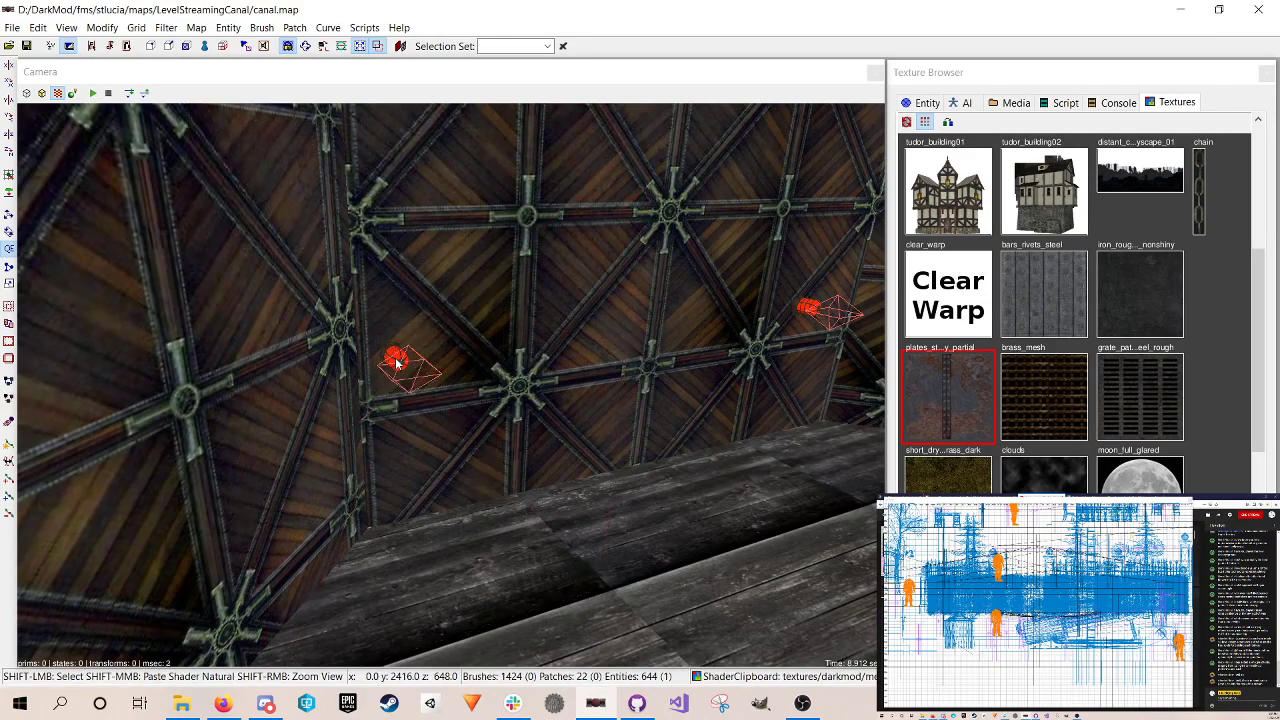
right_click(444, 459)
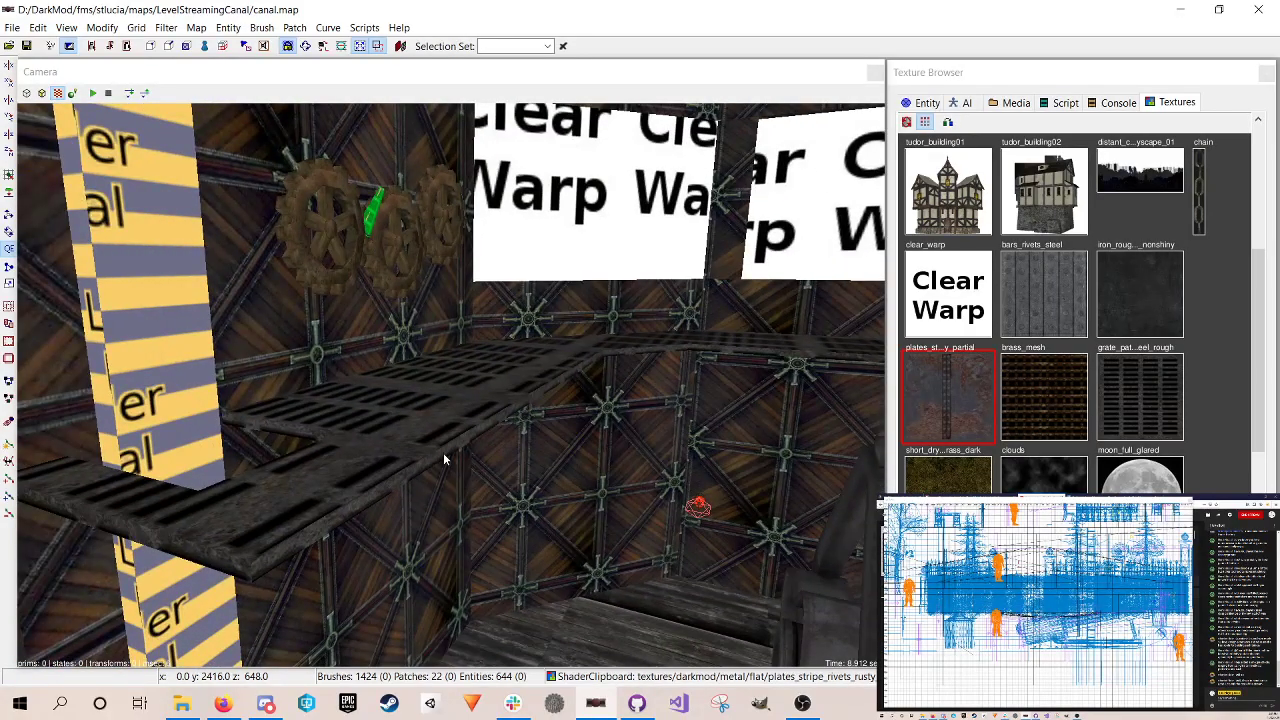
Step: Duplicate the red light together with its lamp model on the corner wall beneath the grate walkway
shift+click(698, 507)
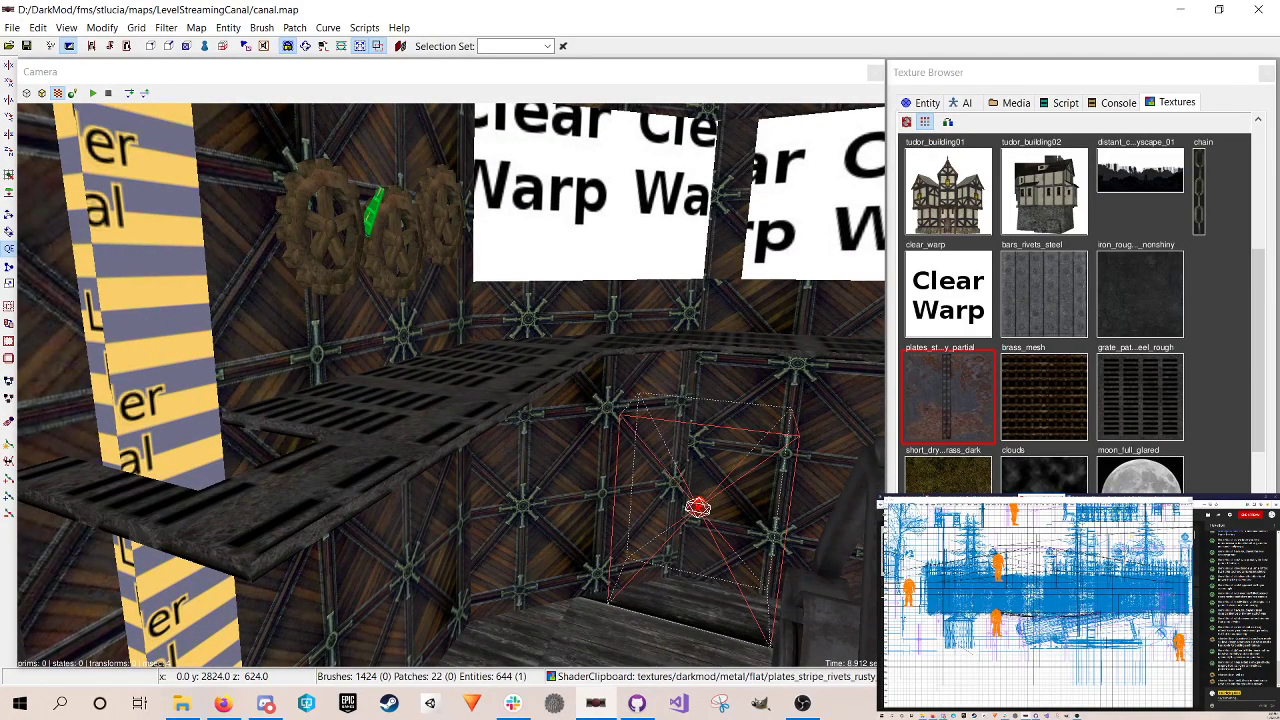
scroll(1038, 605, down, 3)
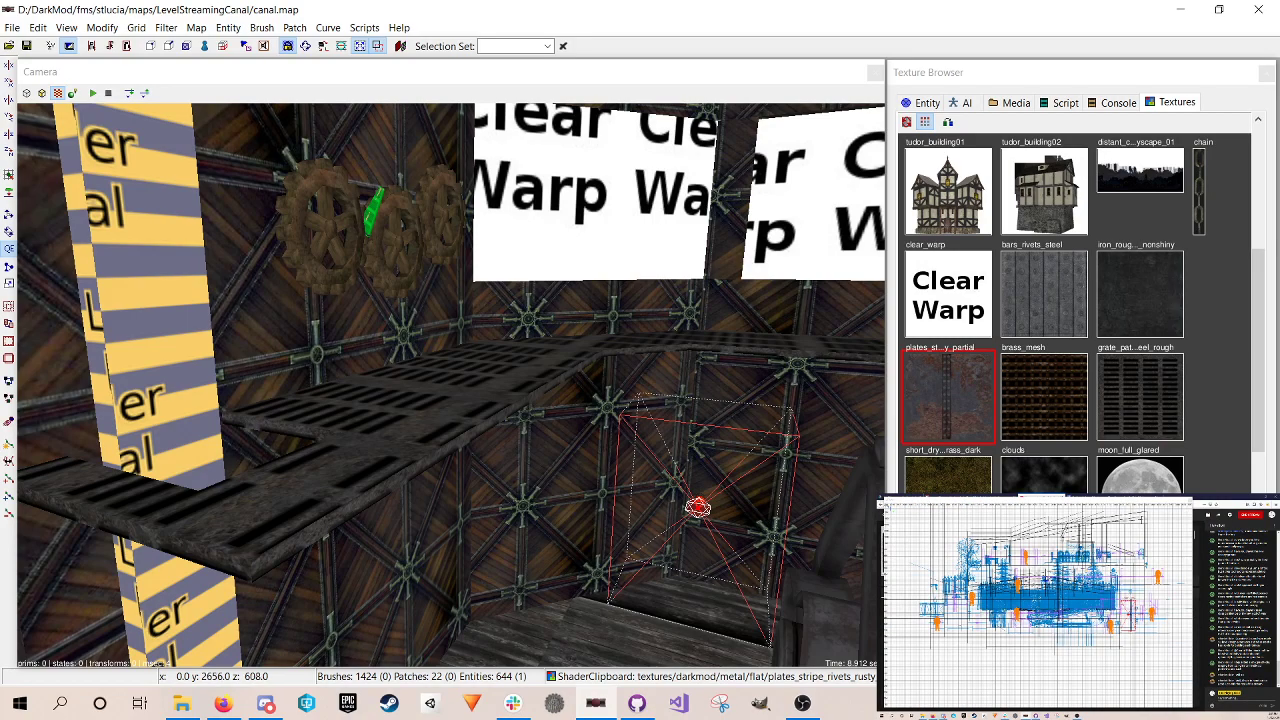
key(ctrl+Tab)
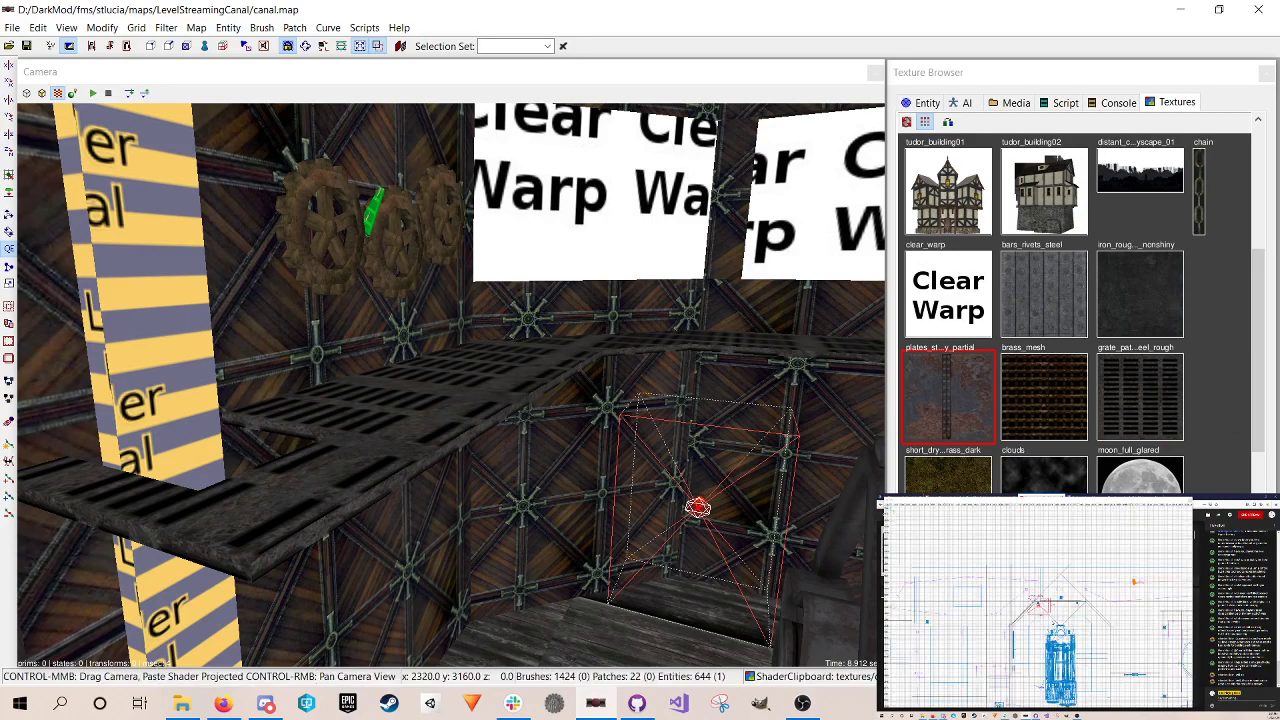
scroll(1038, 605, up, 6)
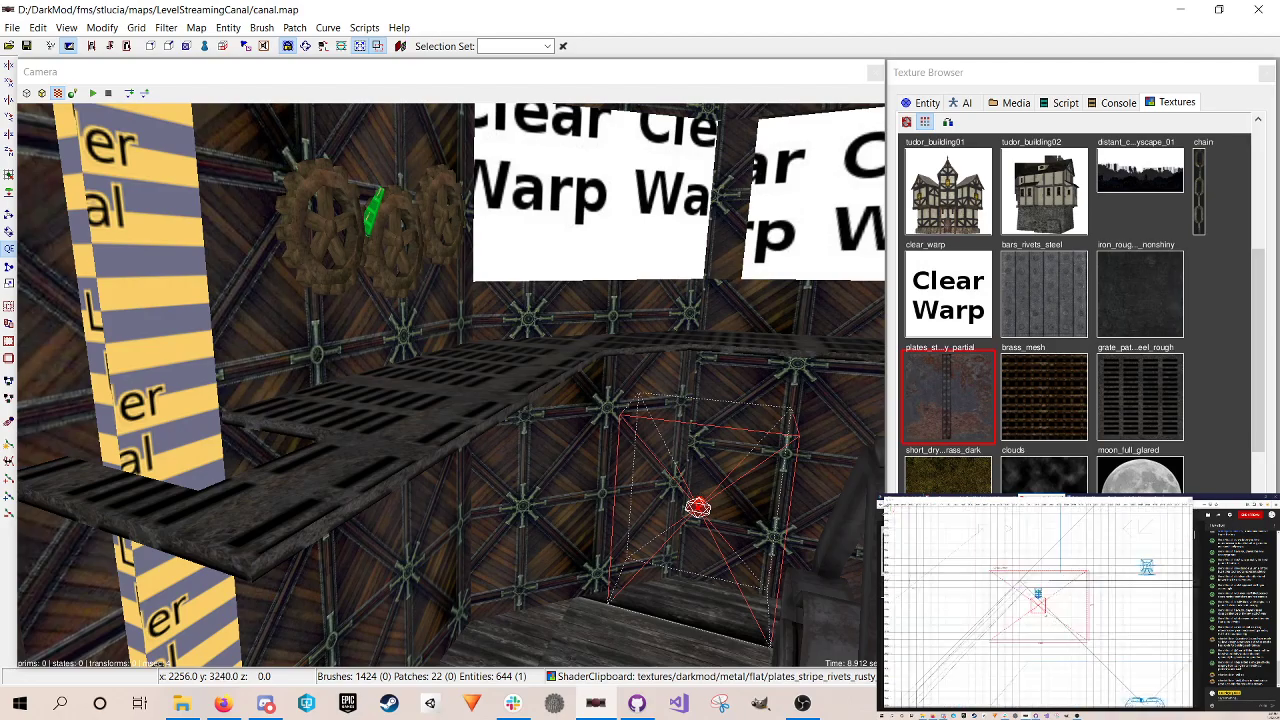
right_click(579, 406)
key(Up)
key(Up)
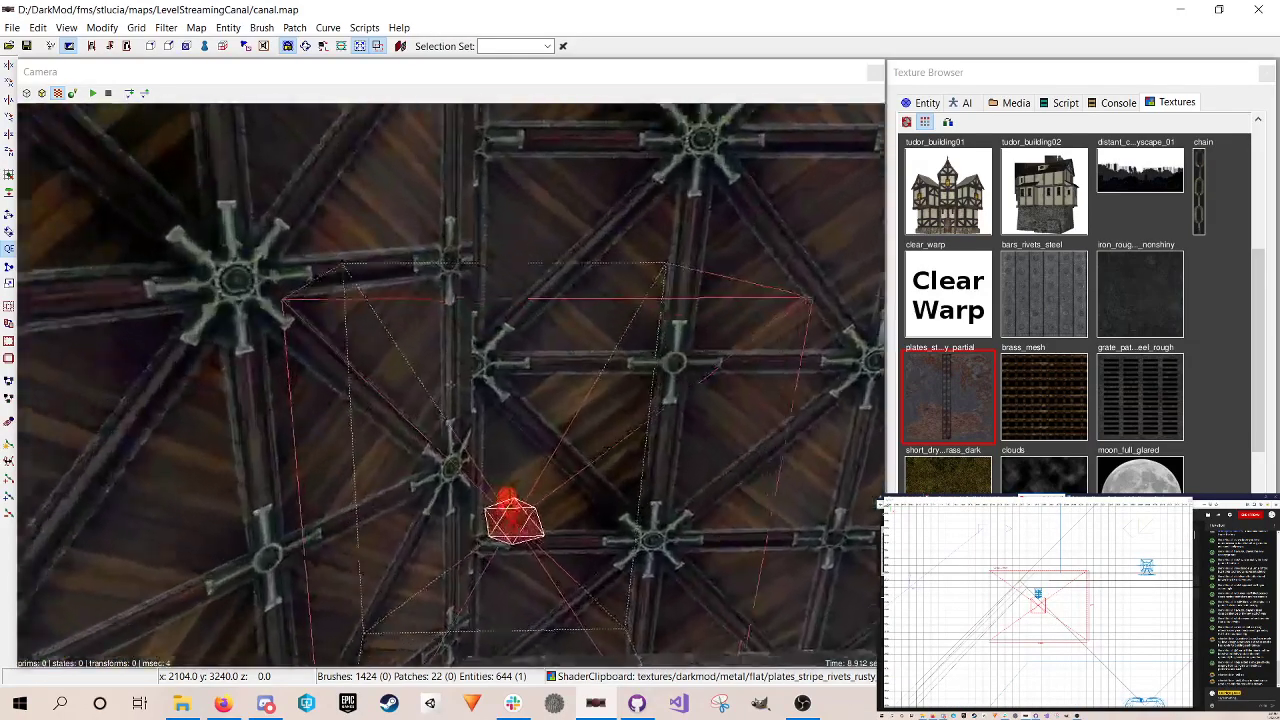
right_click(580, 412)
shift+click(547, 440)
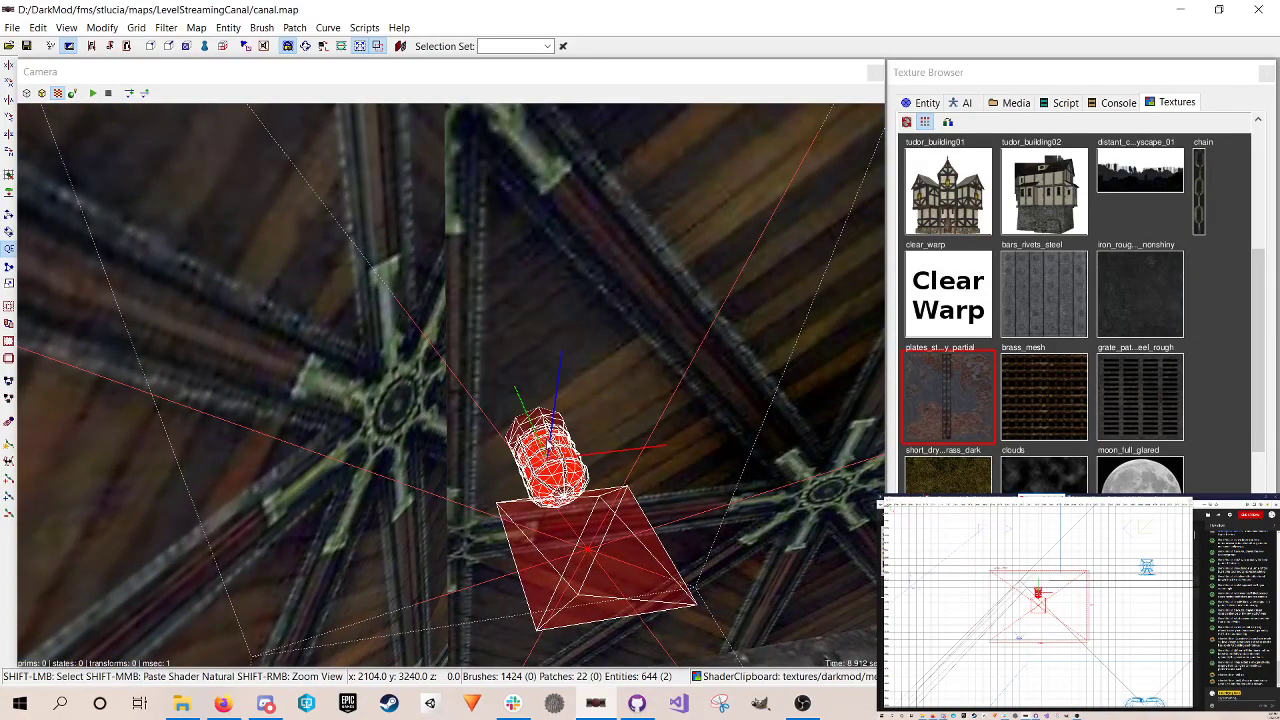
right_click(547, 440)
key(Down)
key(Down)
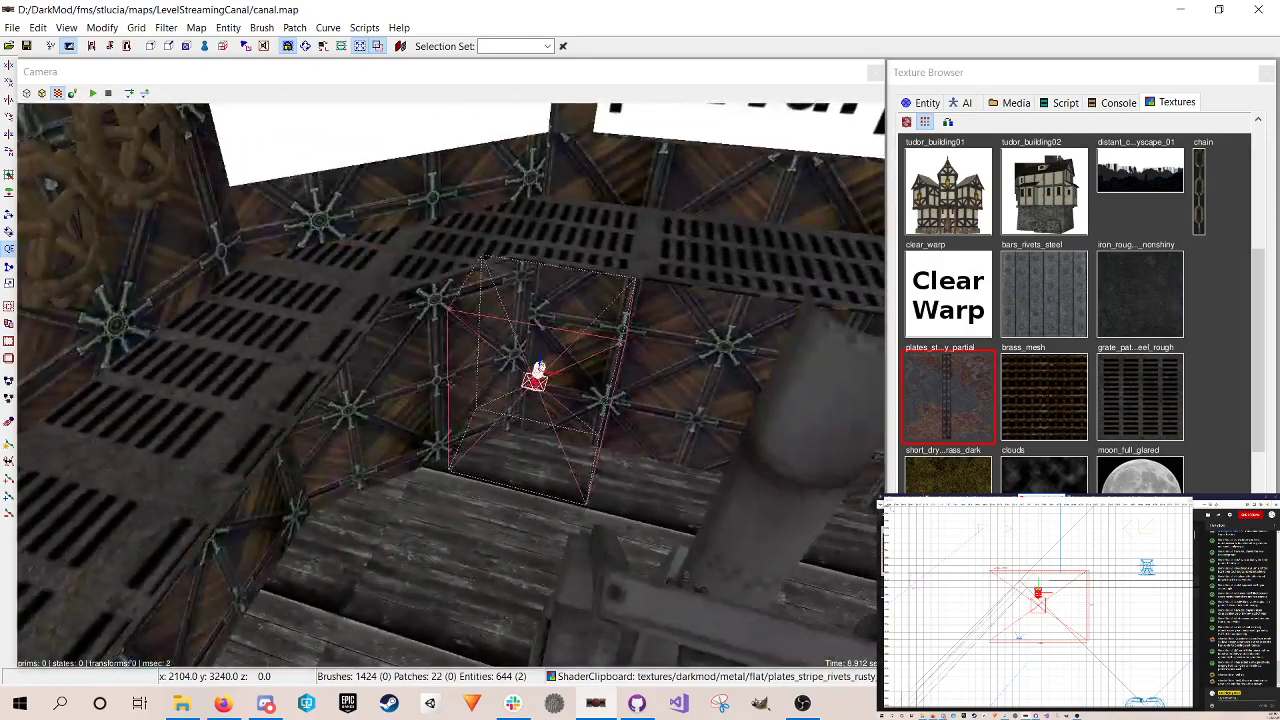
right_click(549, 439)
right_click(459, 315)
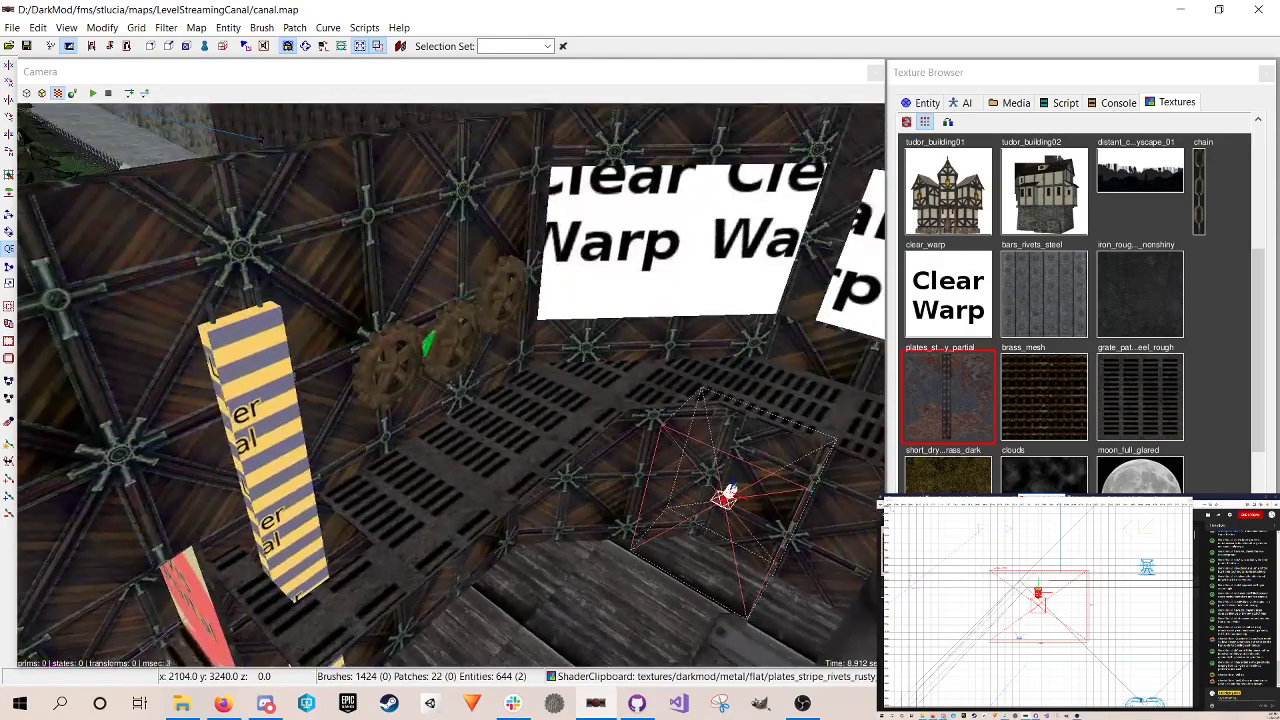
scroll(1038, 605, down, 9)
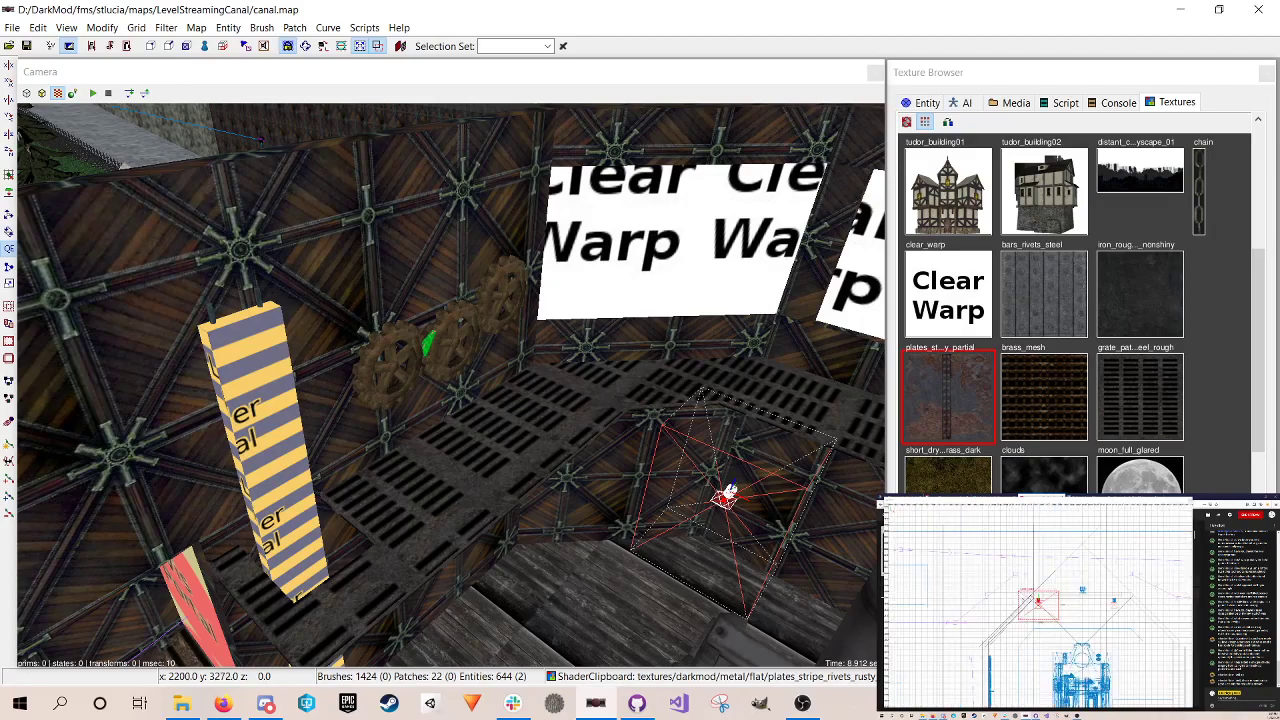
scroll(1038, 605, up, 6)
key(space)
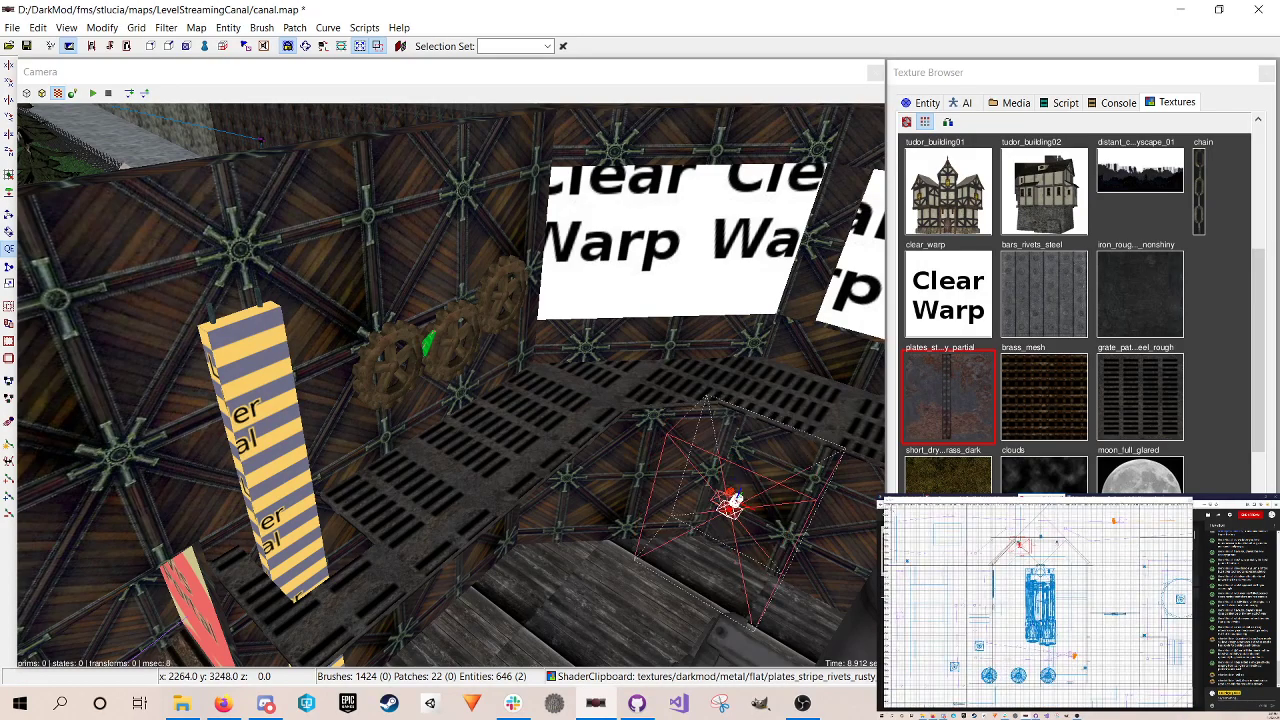
Step: Move the copied light and lamp beside the post, rotate them to face away from the gear wall, and raise them above the walkway
mouse_move(730, 505)
mouse_down()
mouse_move(385, 655)
mouse_move(395, 645)
mouse_up()
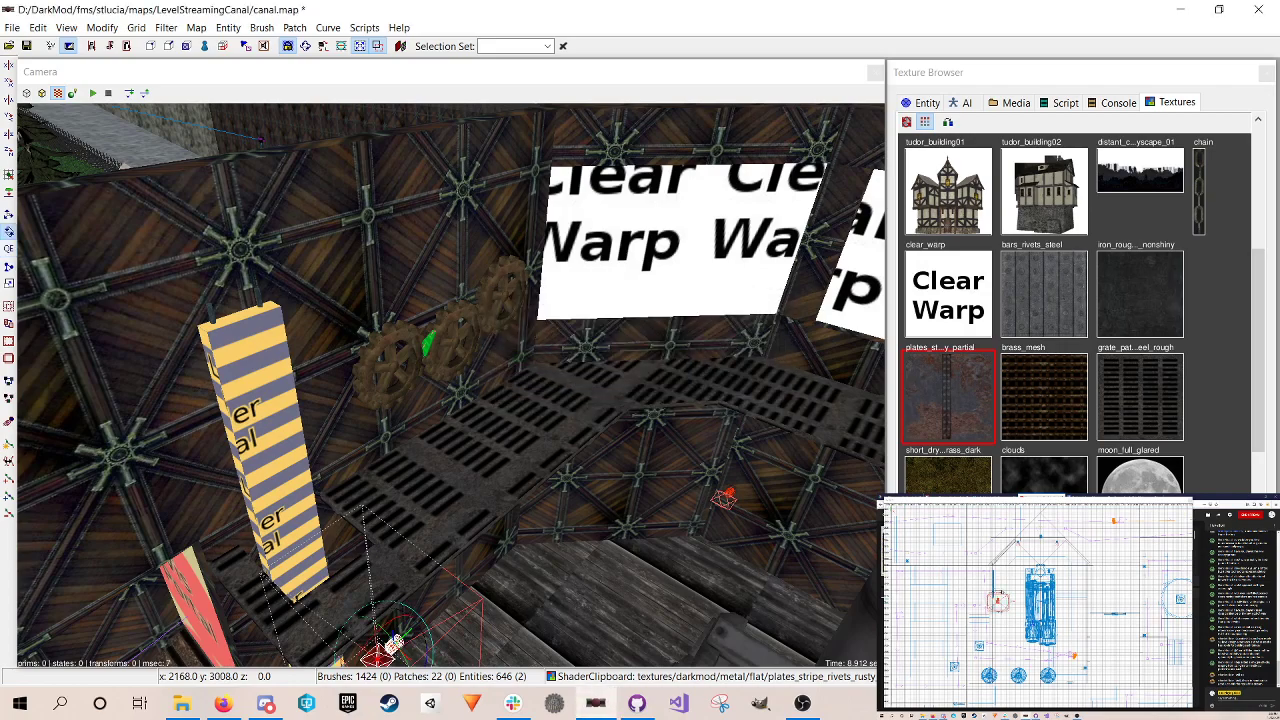
drag(1003, 606, 1006, 602)
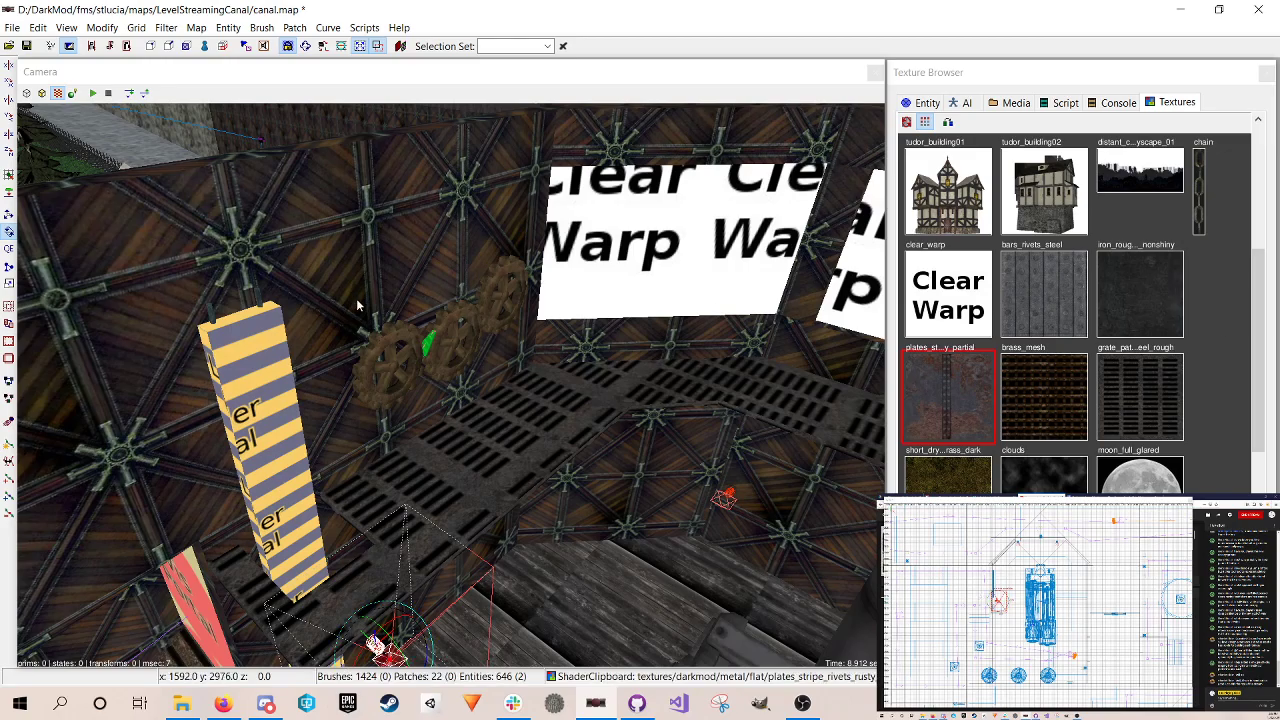
right_click(359, 305)
right_click(356, 303)
key(w)
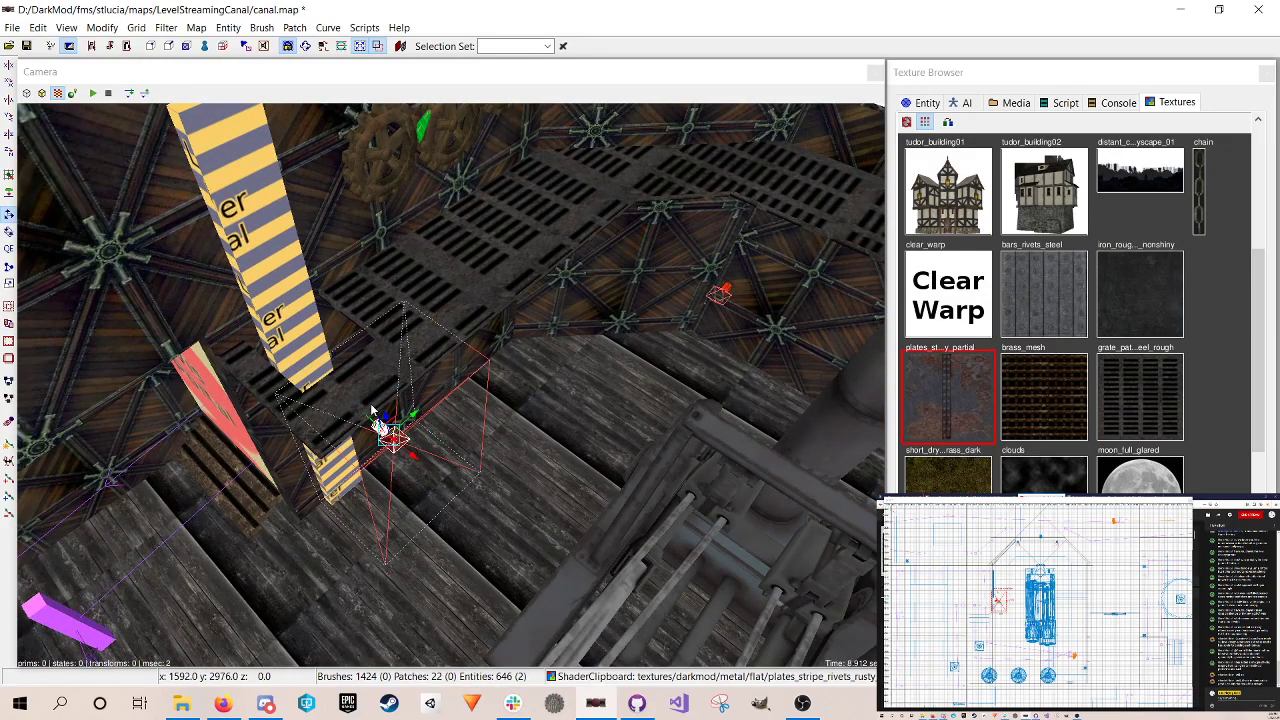
drag(372, 410, 338, 137)
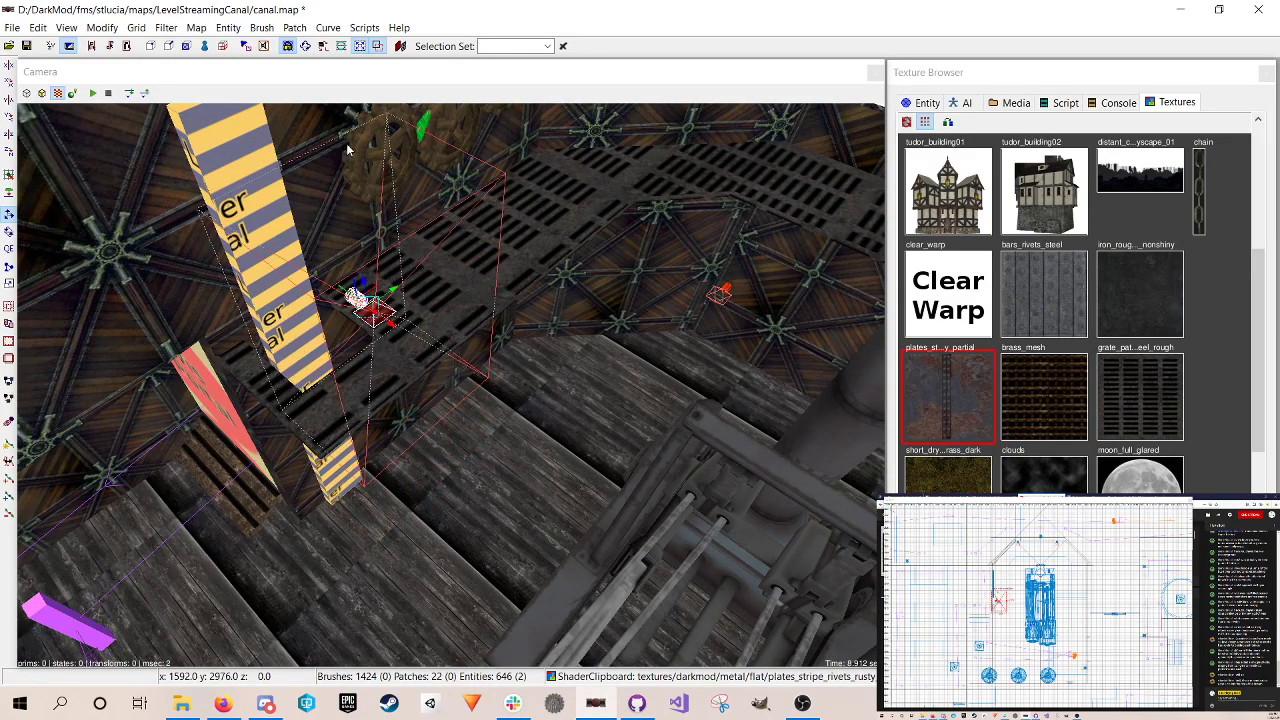
Step: Shift the copied light and lamp to the gear wall and raise them between the post and the first gear
right_click(338, 137)
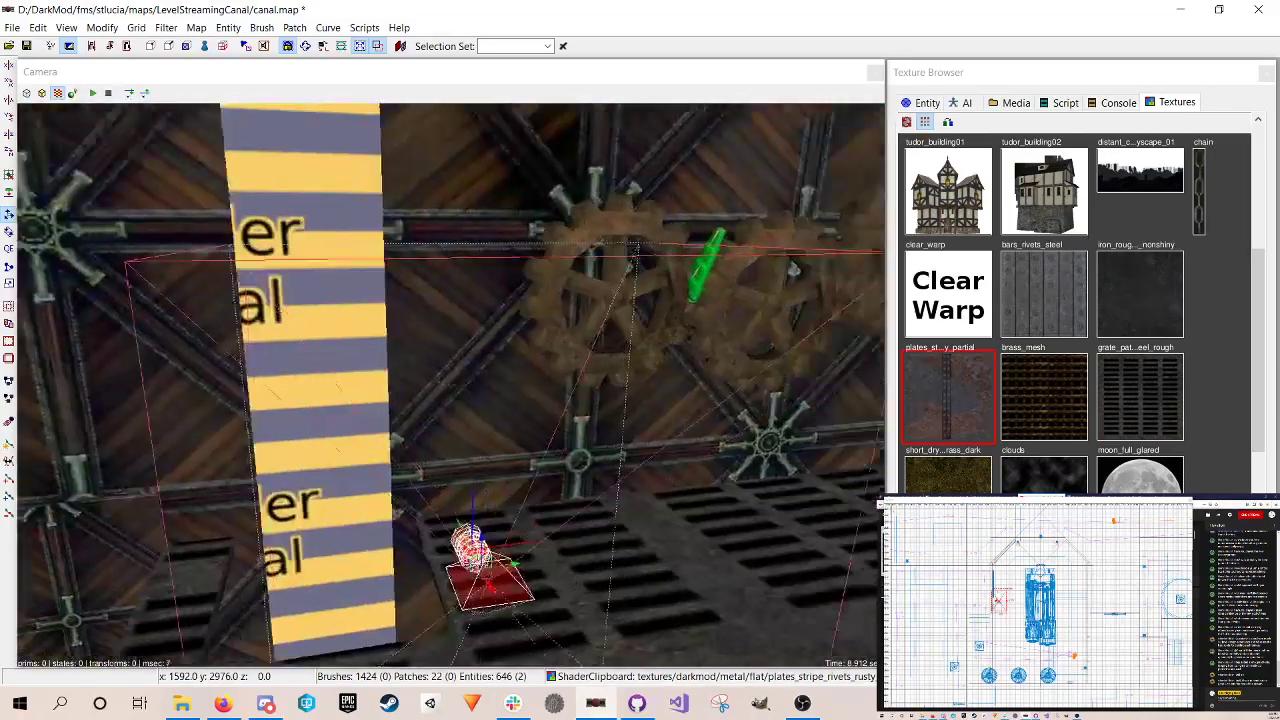
right_click(617, 478)
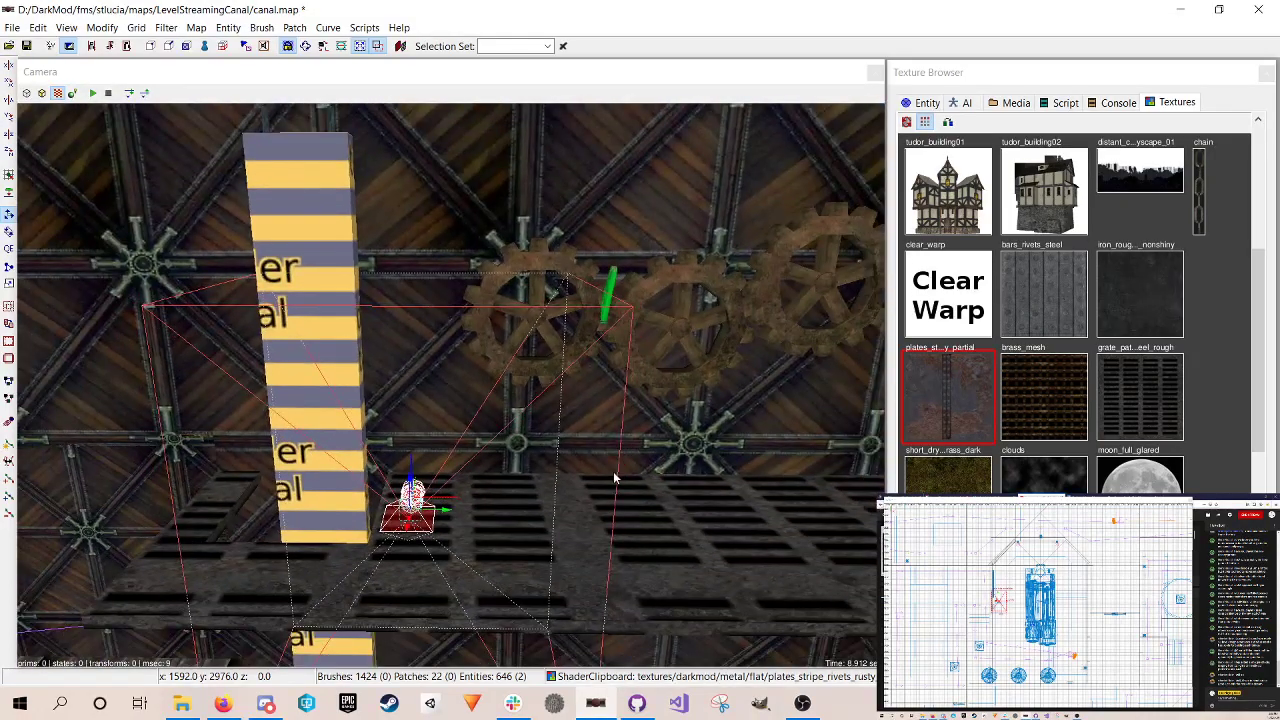
right_click(622, 602)
right_click(738, 548)
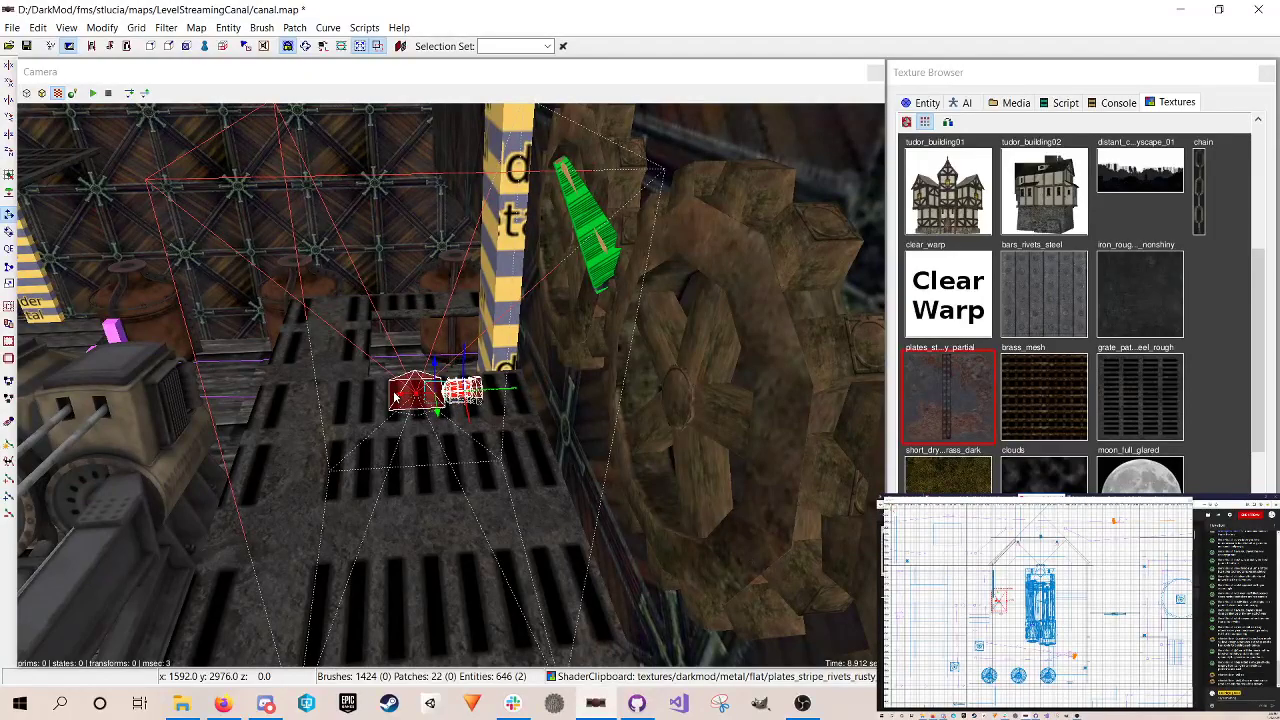
drag(395, 397, 452, 398)
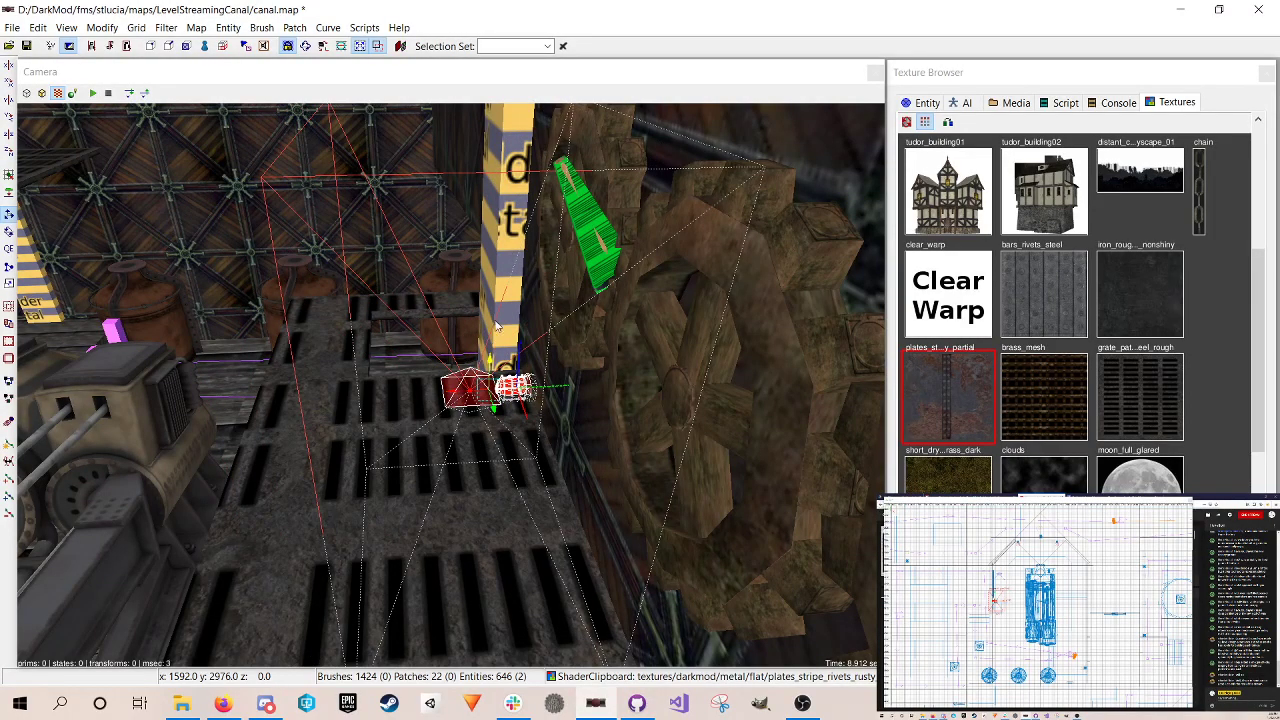
right_click(496, 325)
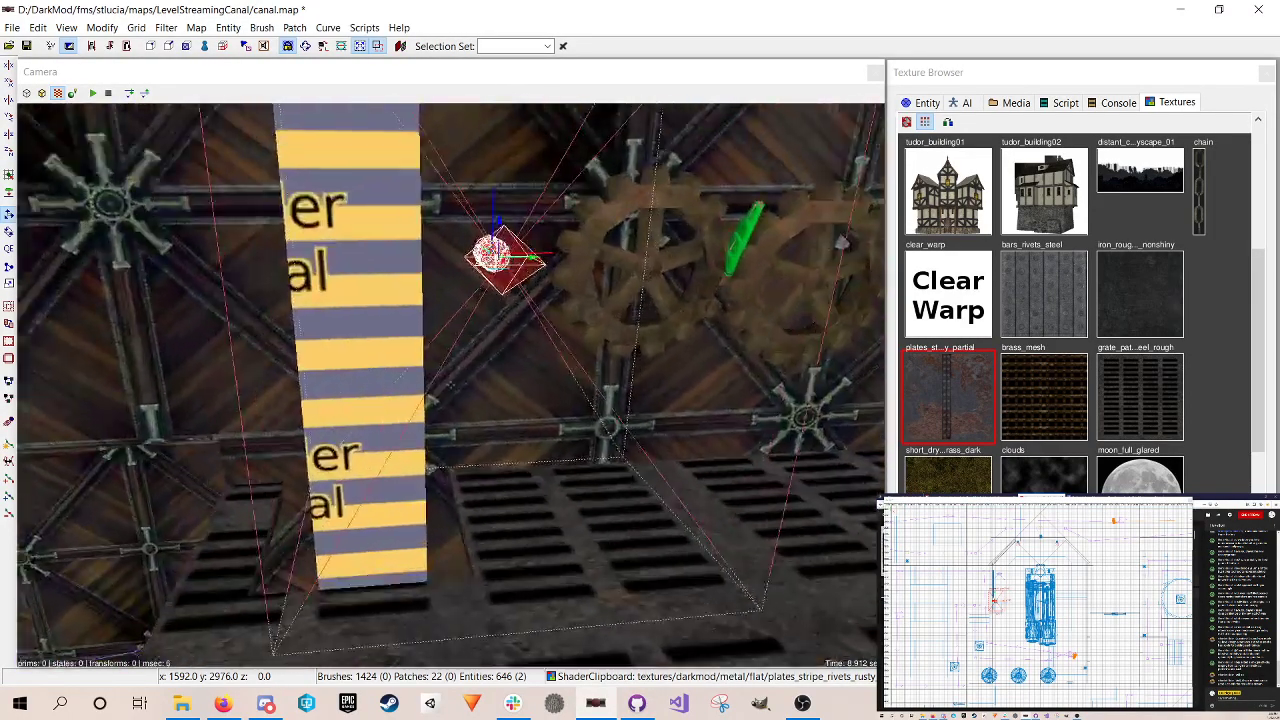
right_click(441, 333)
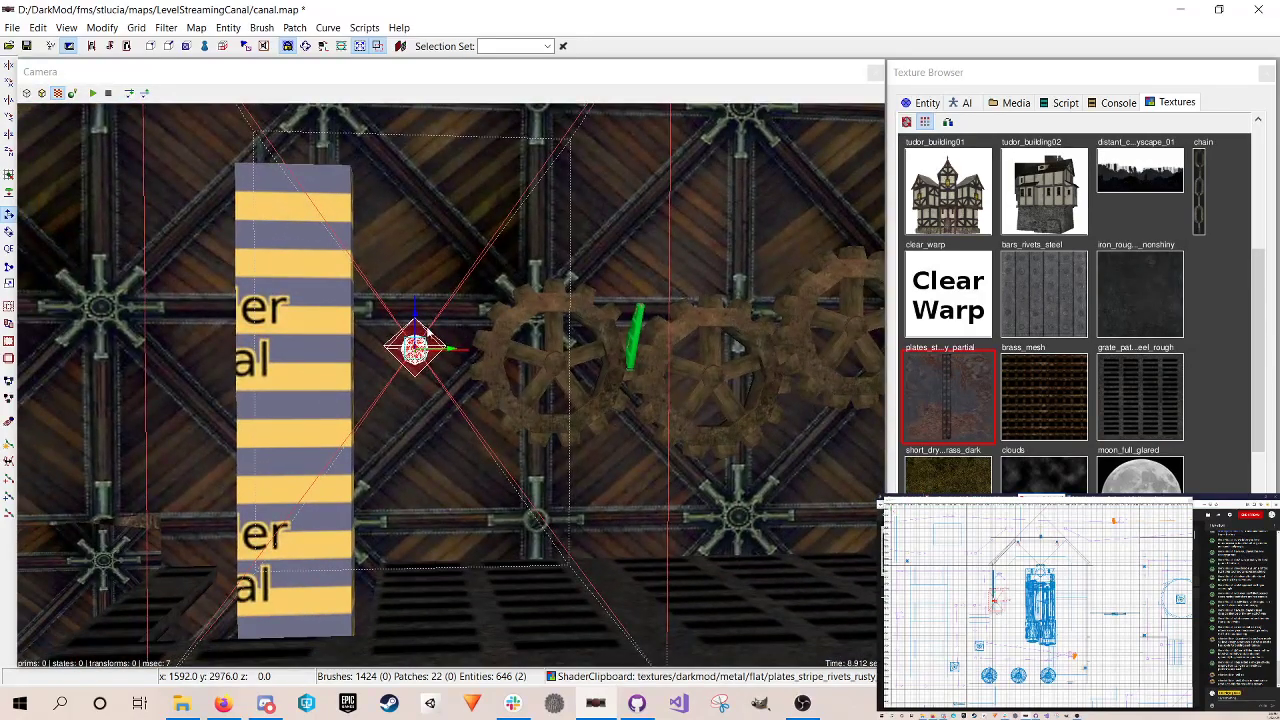
drag(425, 330, 471, 234)
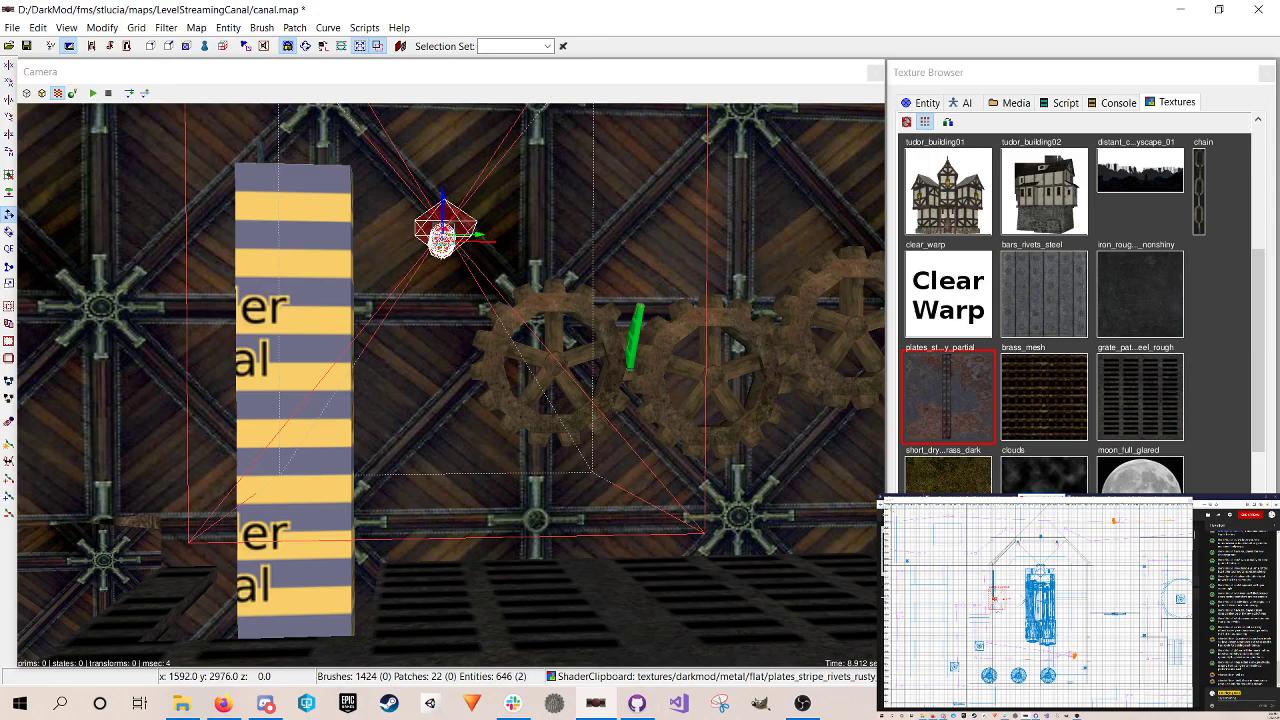
Step: Fine-position the copied light and lamp against the wall in the top view using a smaller grid
scroll(488, 296, down, 3)
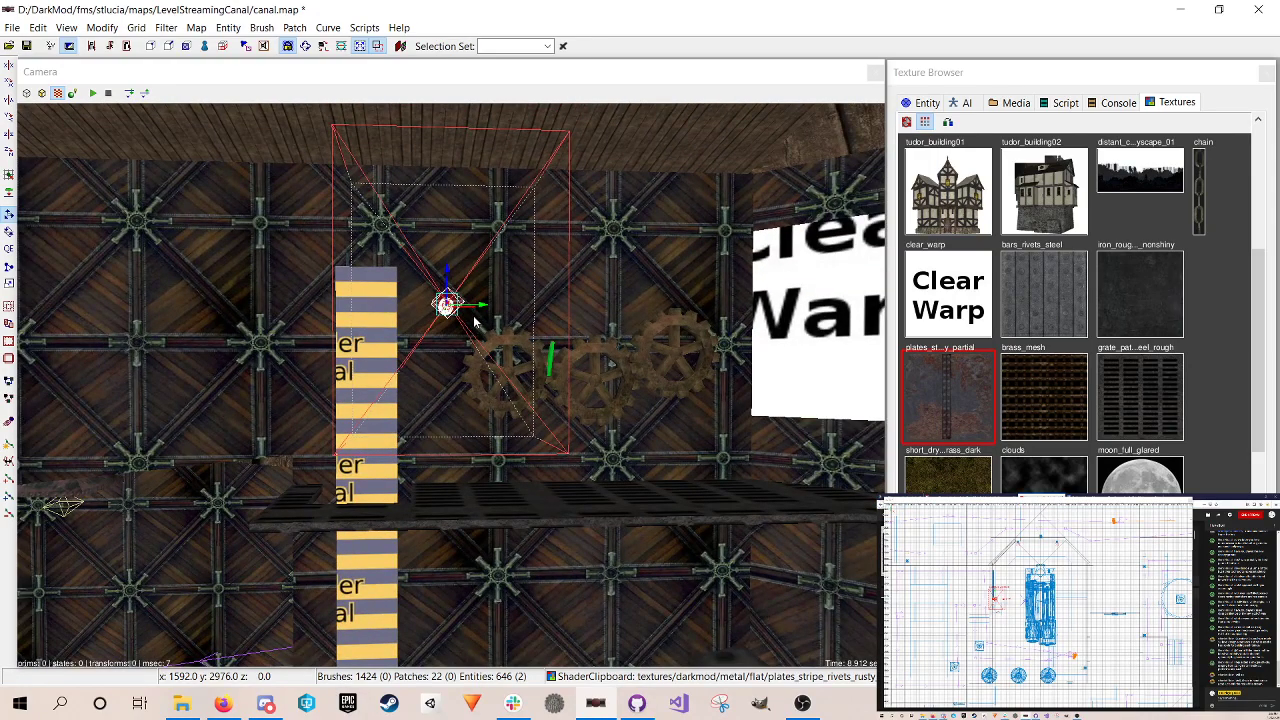
scroll(938, 597, up, 6)
right_drag(938, 597, 1075, 598)
scroll(938, 597, up, 1)
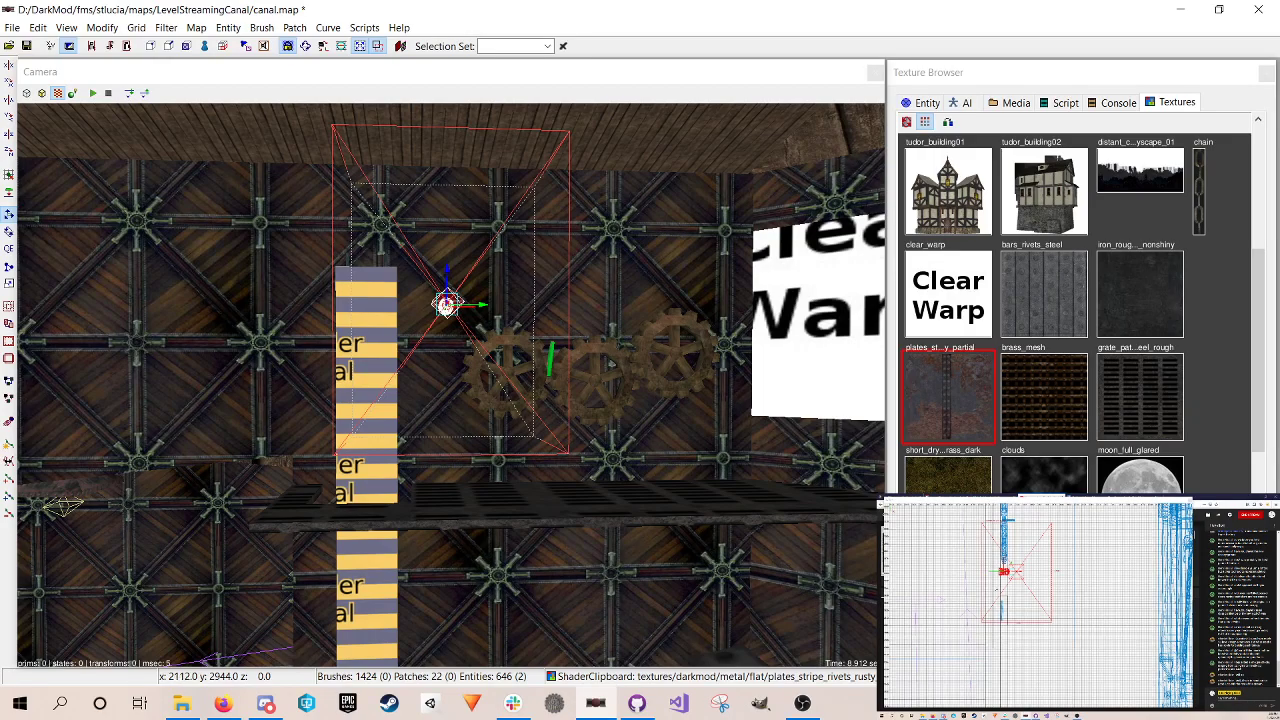
scroll(996, 590, up, 1)
drag(1011, 563, 1014, 563)
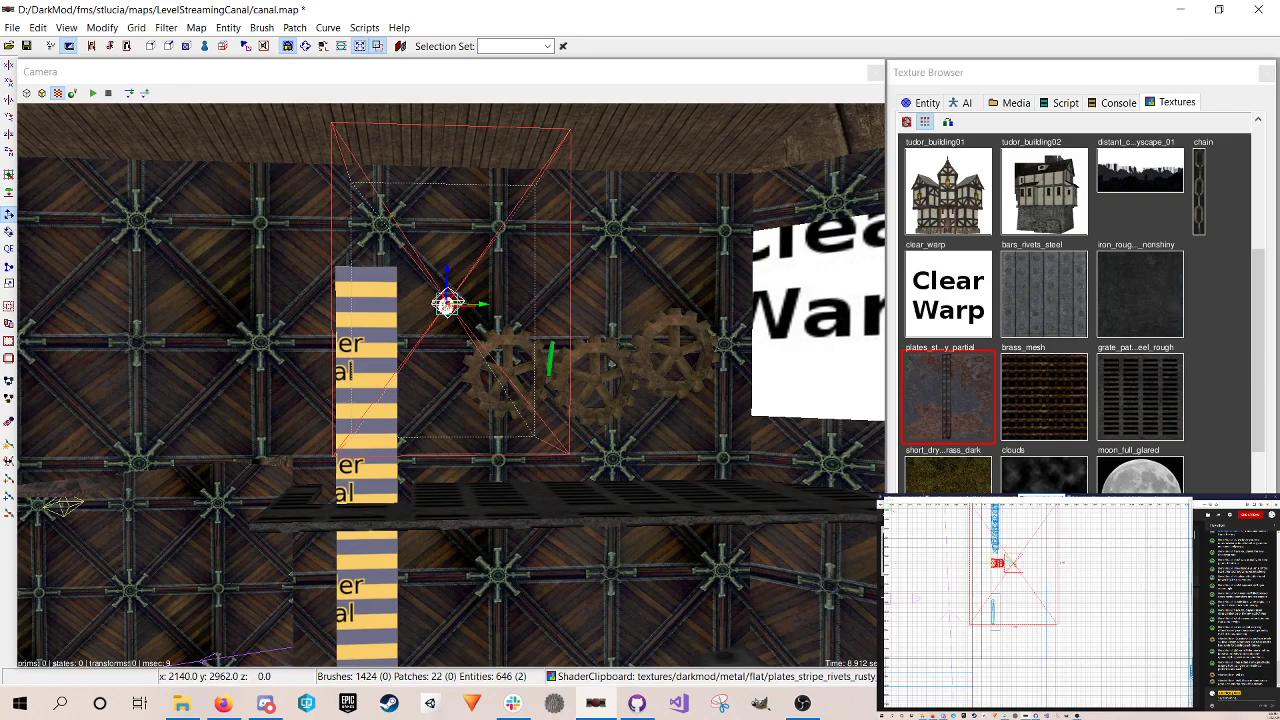
key(bracketleft)
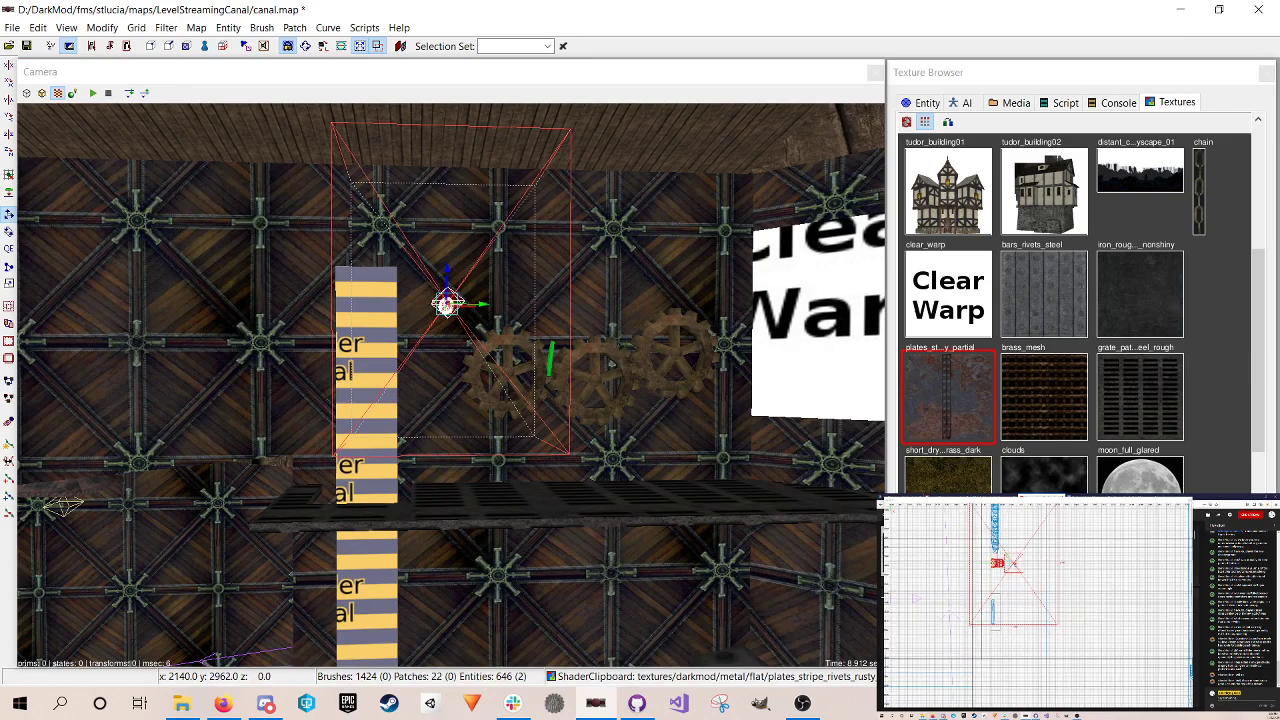
drag(1014, 563, 1012, 563)
key(bracketright)
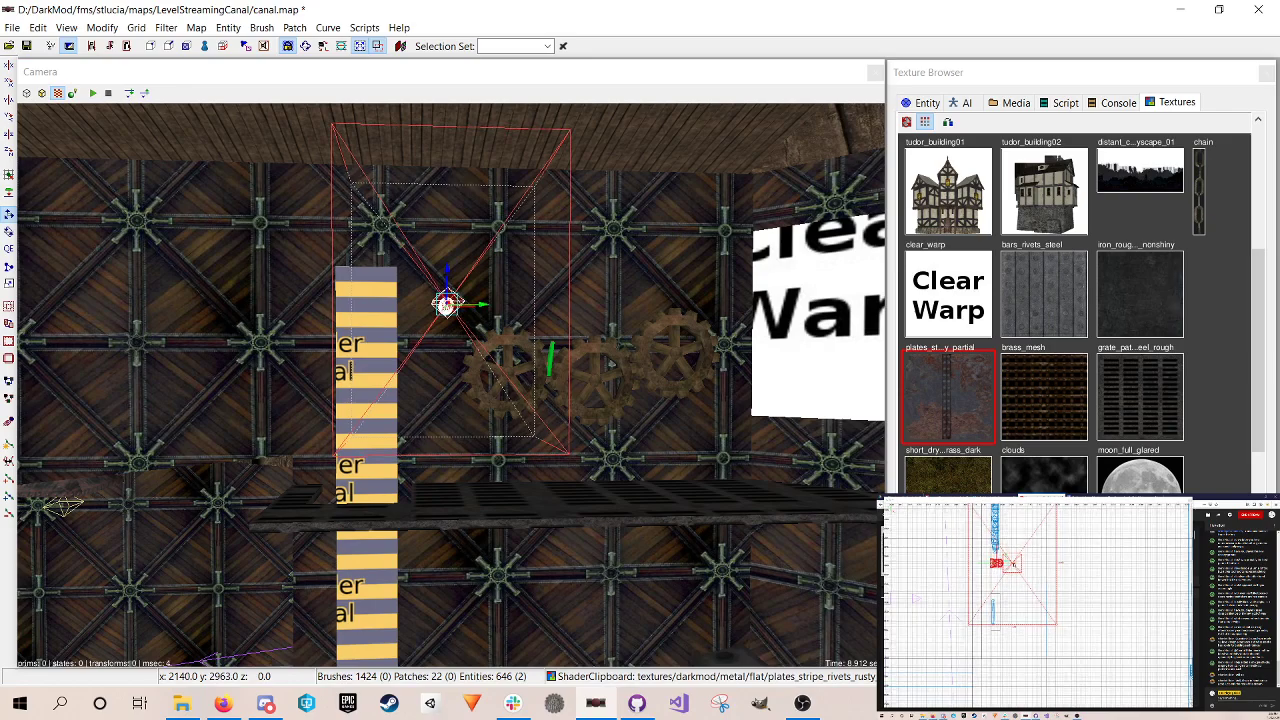
Step: Lower only the copied red light below its lamp, check it in the lighting preview, and save the map
right_click(549, 323)
key(Escape)
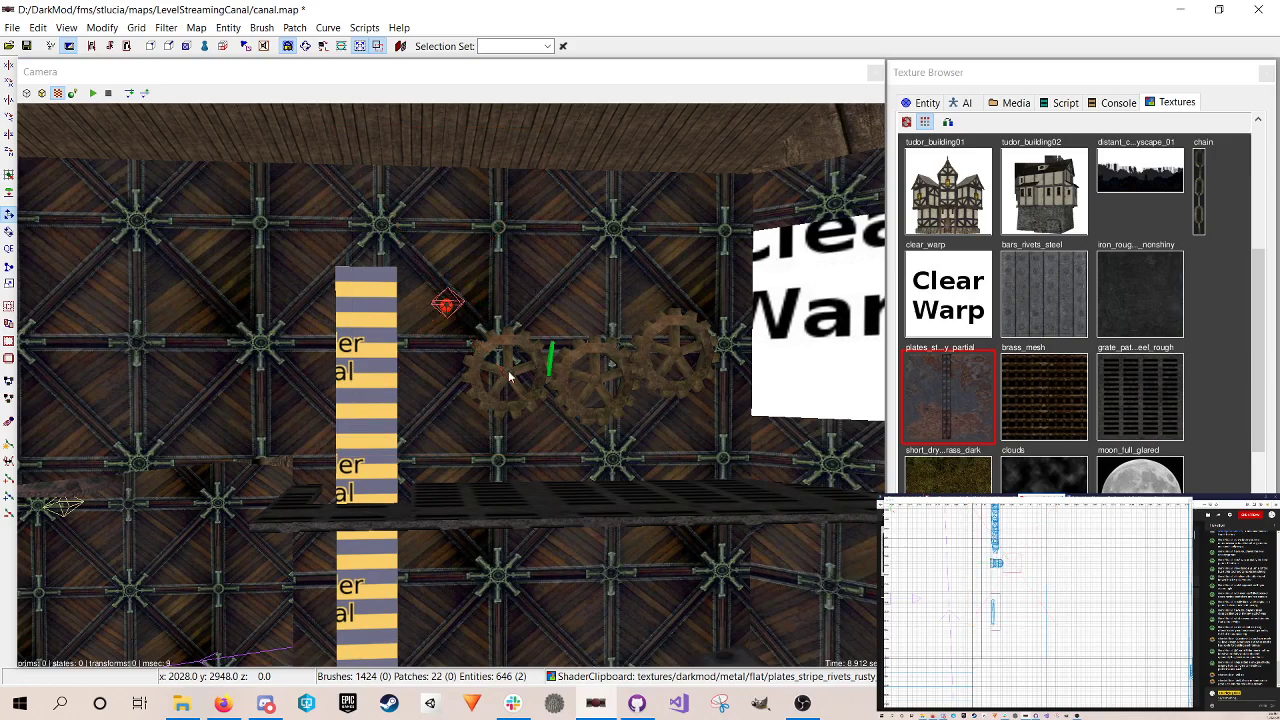
shift+click(455, 305)
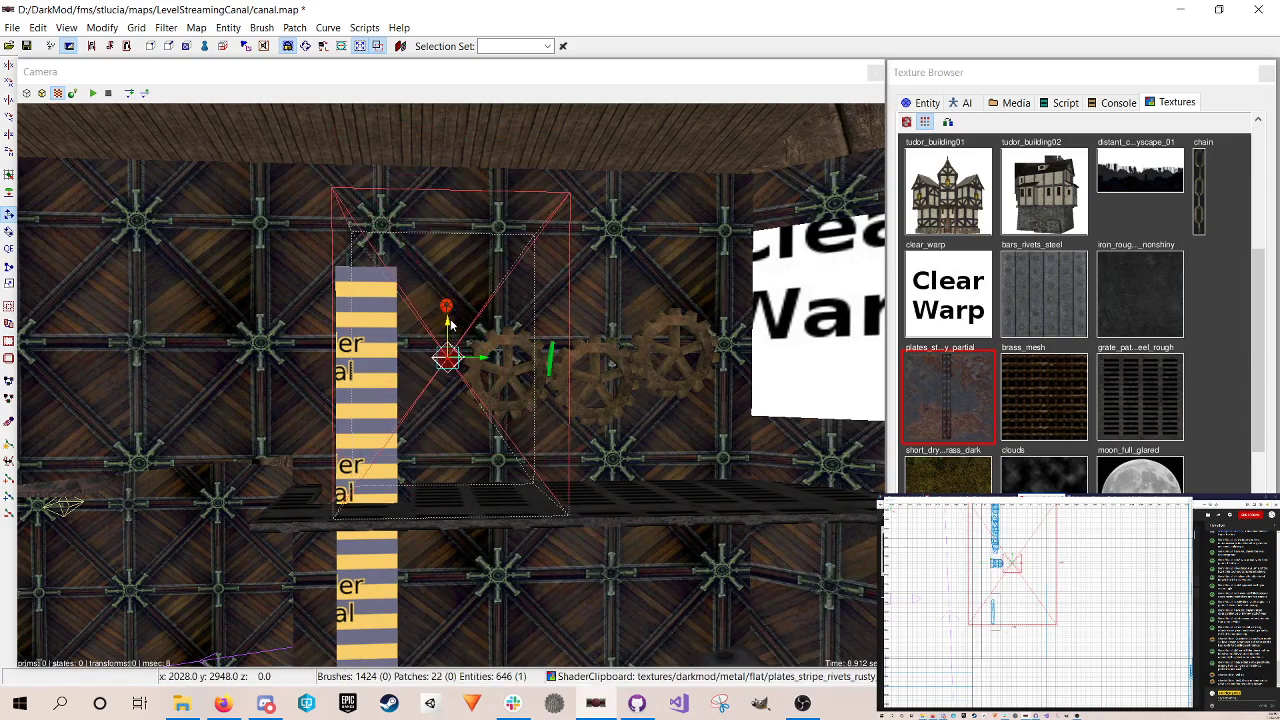
click(73, 94)
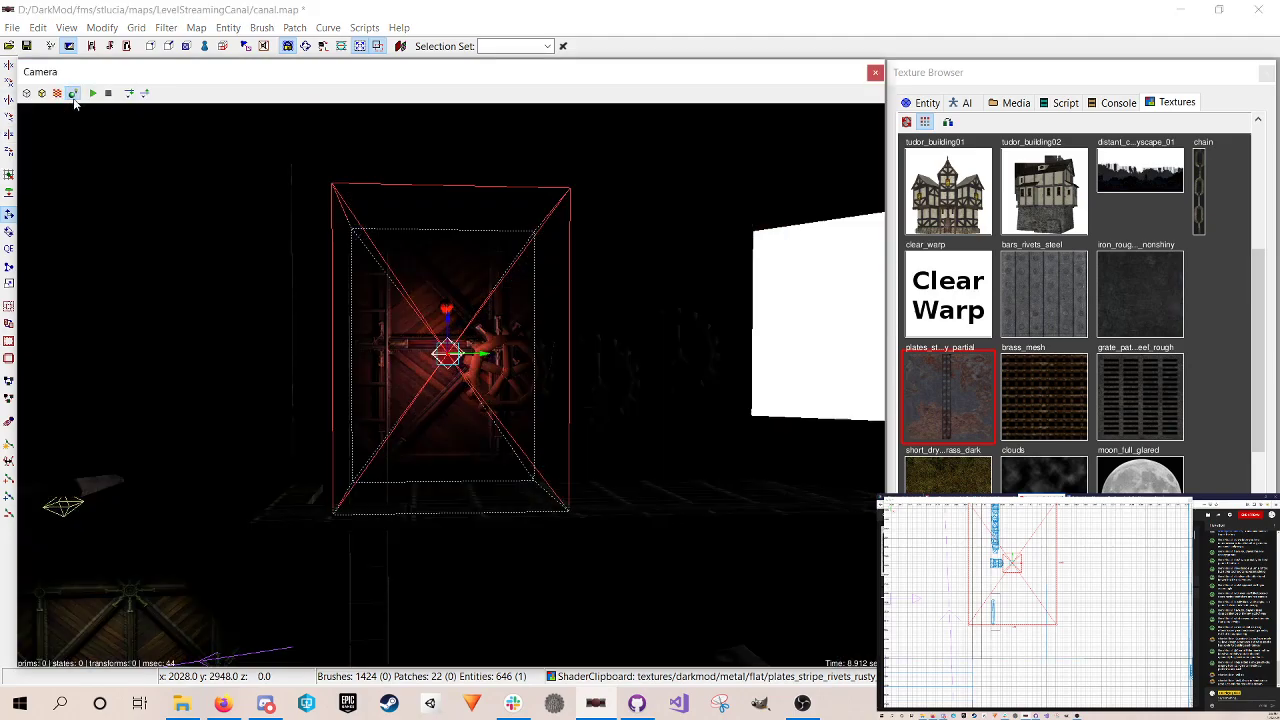
key(Escape)
key(ctrl+s)
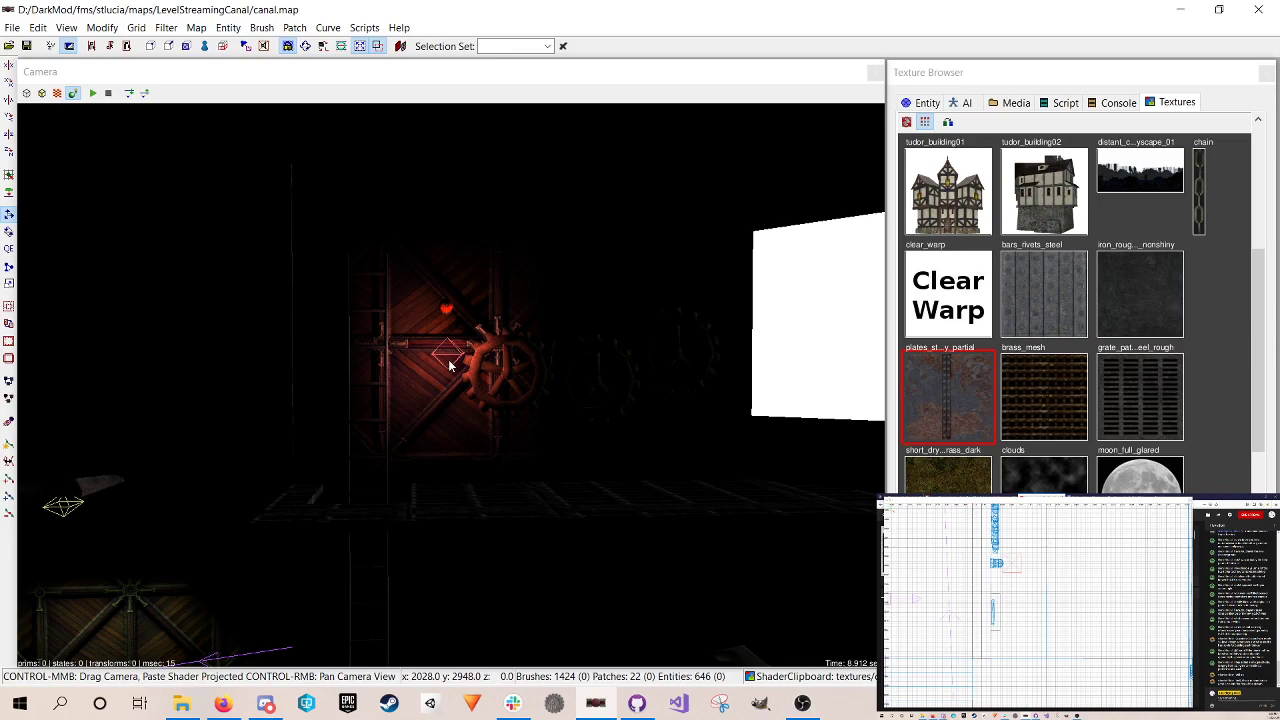
Step: Try to raise the red light to the height of its lamp model
shift+click(445, 308)
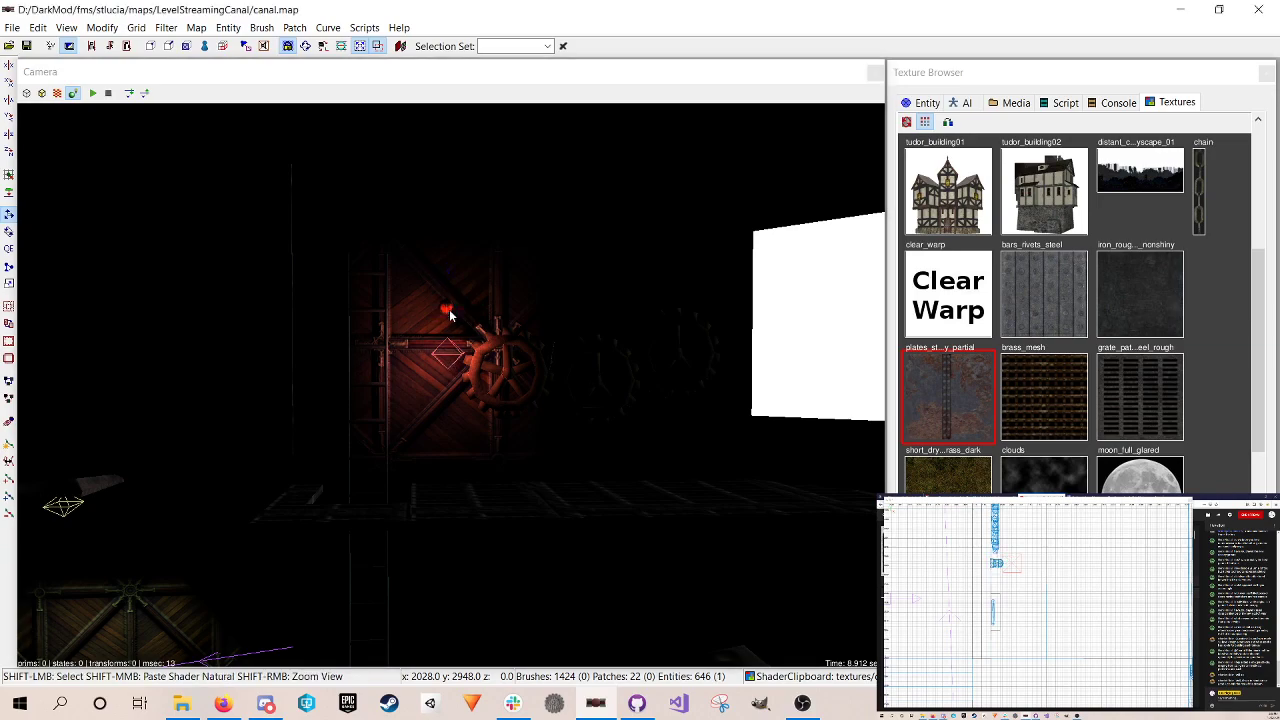
shift+click(447, 360)
drag(447, 320, 448, 282)
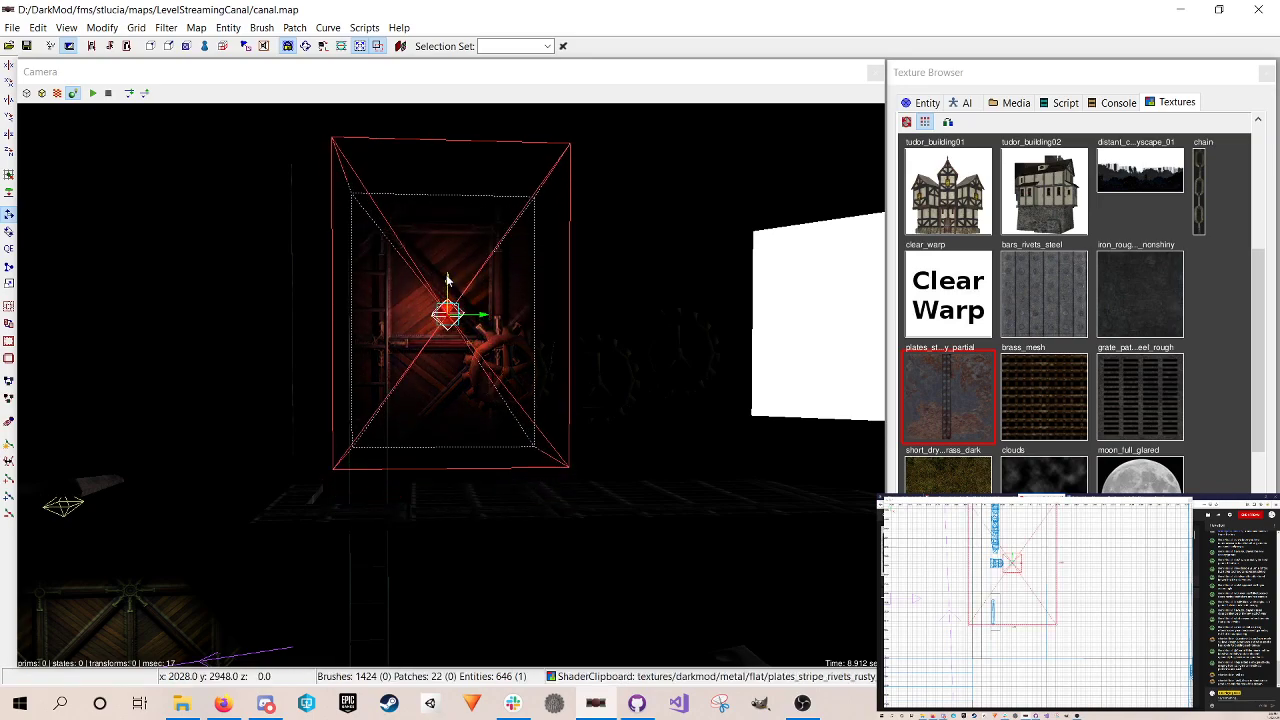
key(ctrl+z)
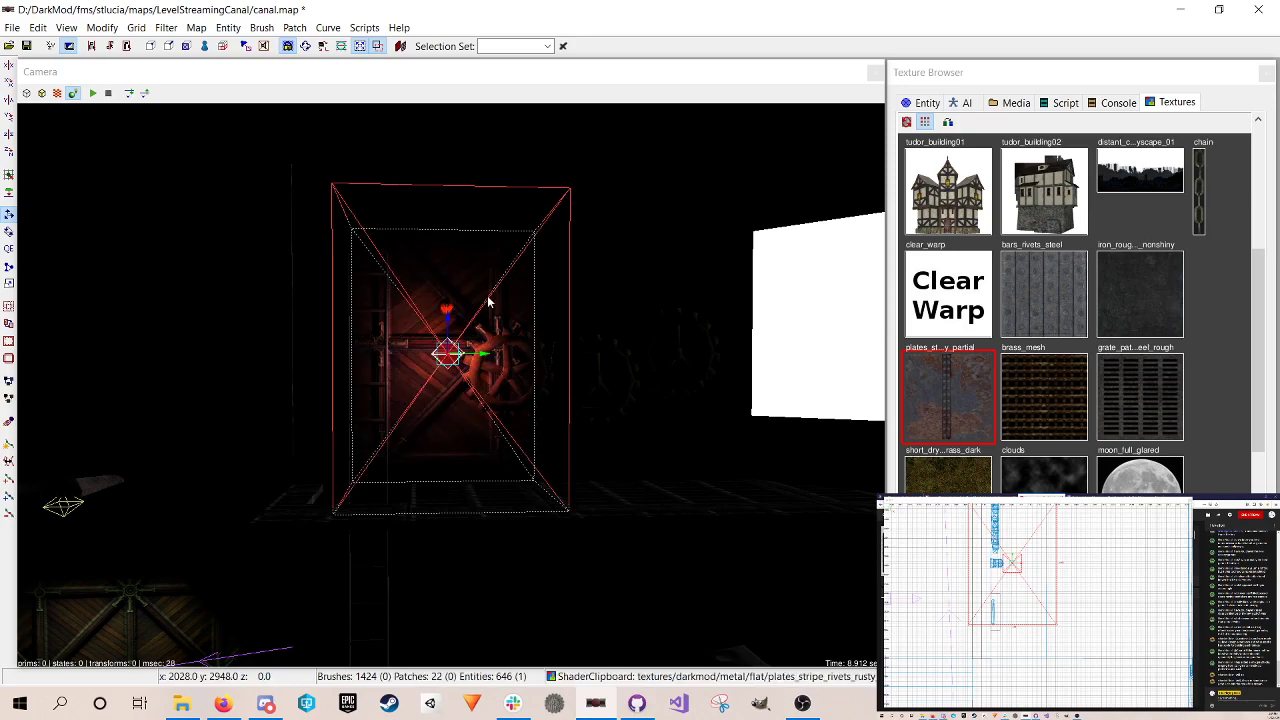
Step: Stretch the red light's volume vertically in the side view so it reaches farther above and below the lamp
scroll(1038, 605, down, 3)
scroll(1038, 605, up, 2)
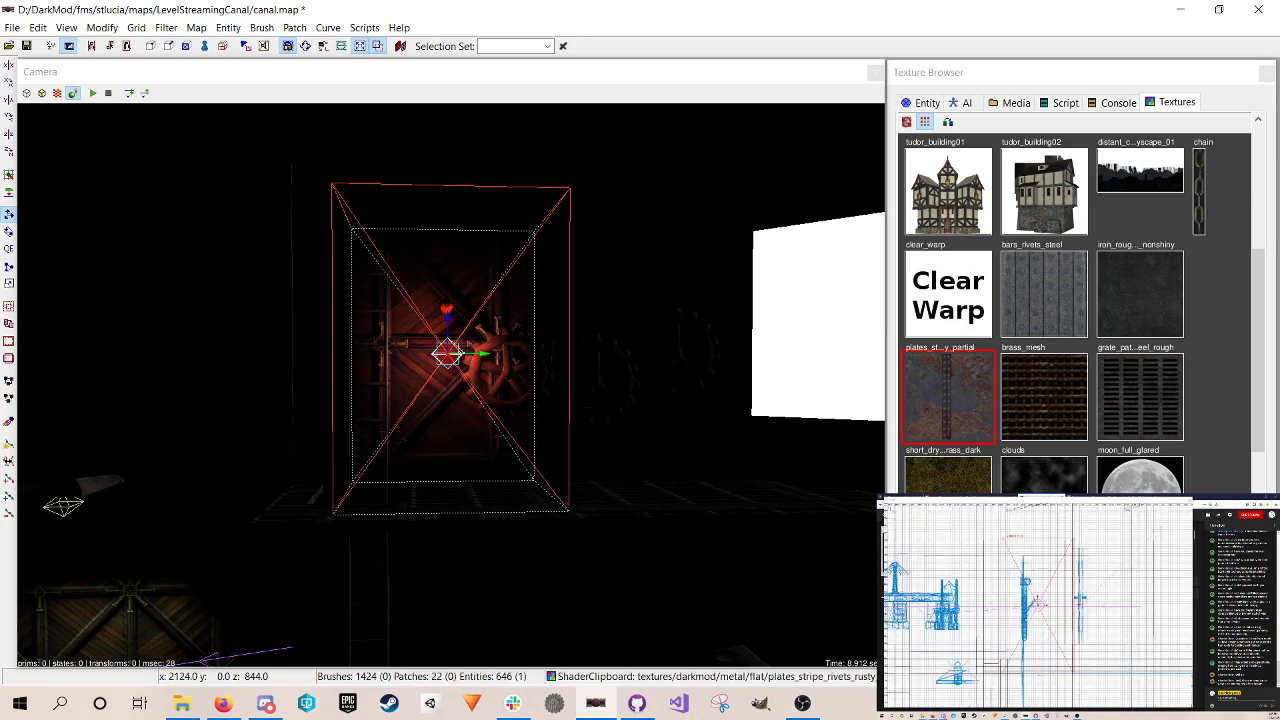
key(q)
drag(1034, 530, 1034, 517)
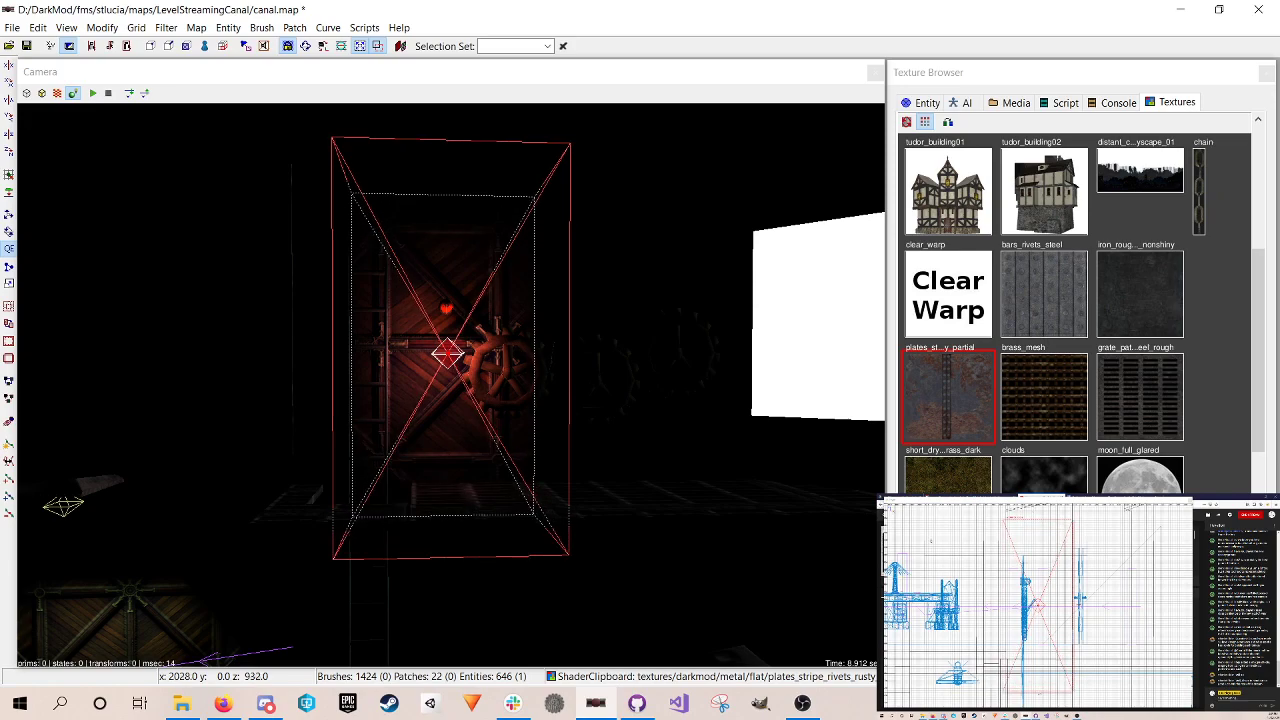
Step: Raise the red light so it sits just beneath its lamp model on the wall
key(w)
drag(447, 318, 455, 290)
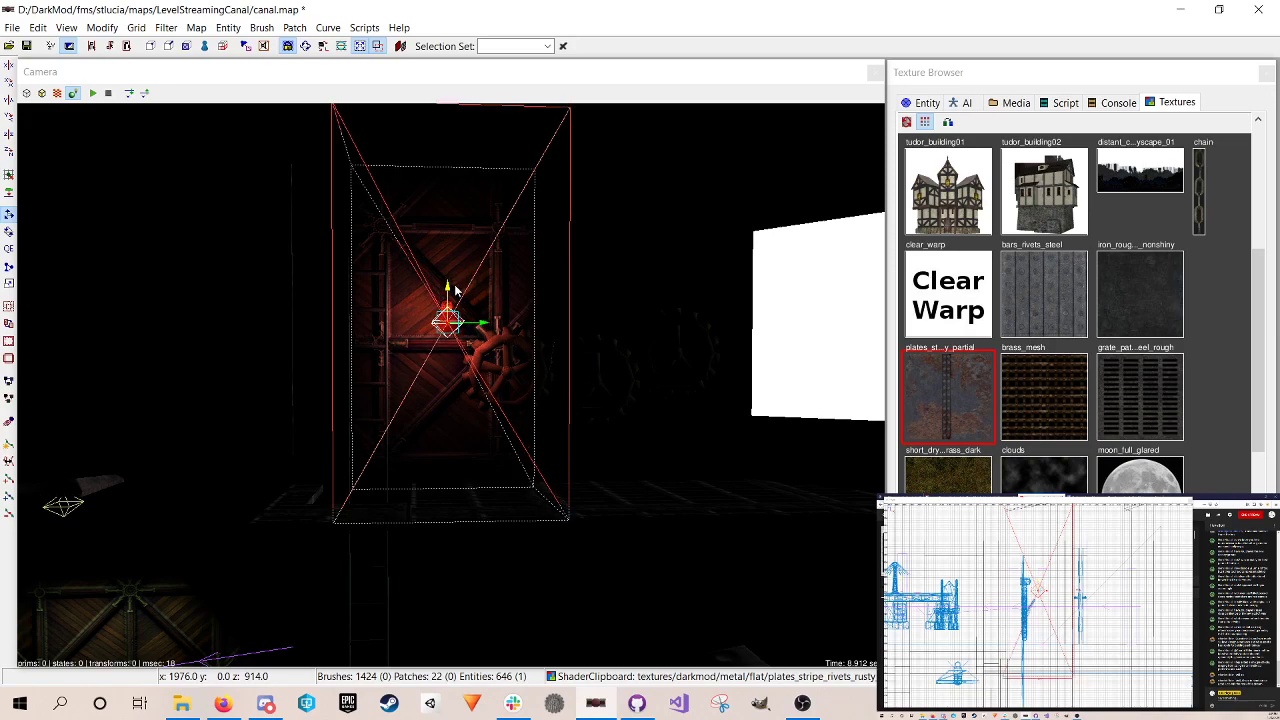
key(Escape)
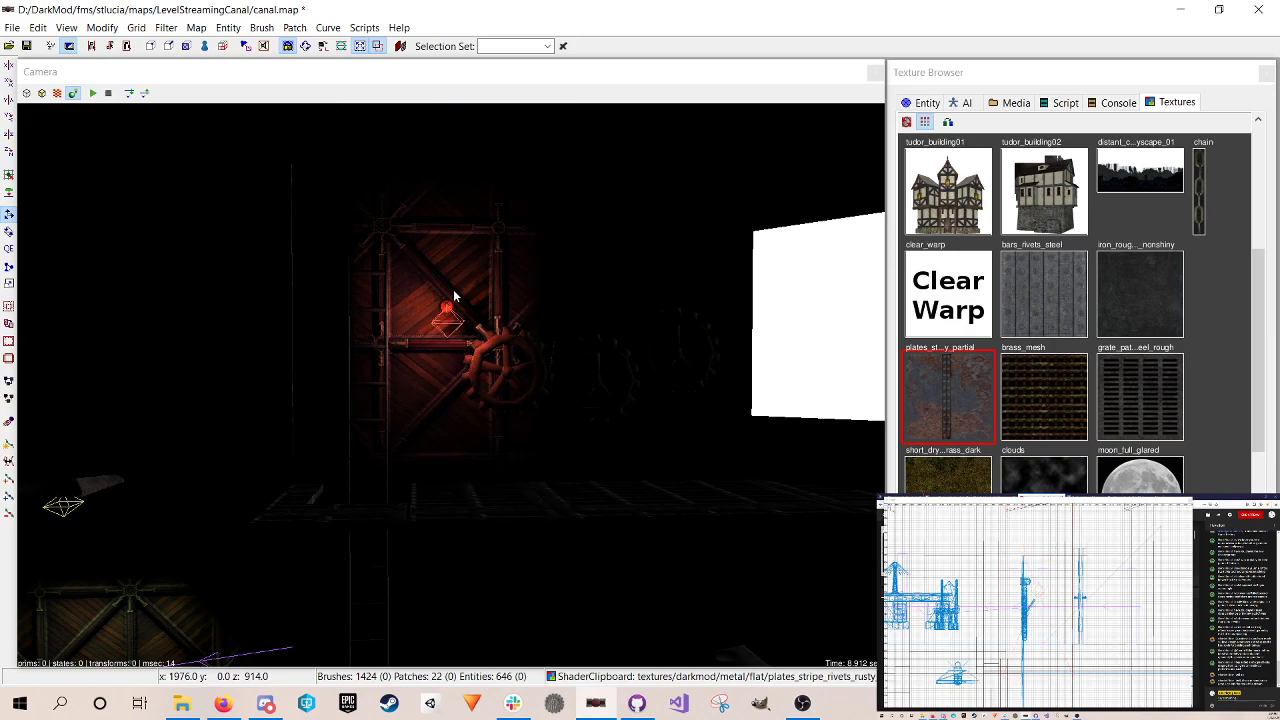
Step: Widen the red light's volume horizontally along the gear wall and save the map
shift+click(438, 332)
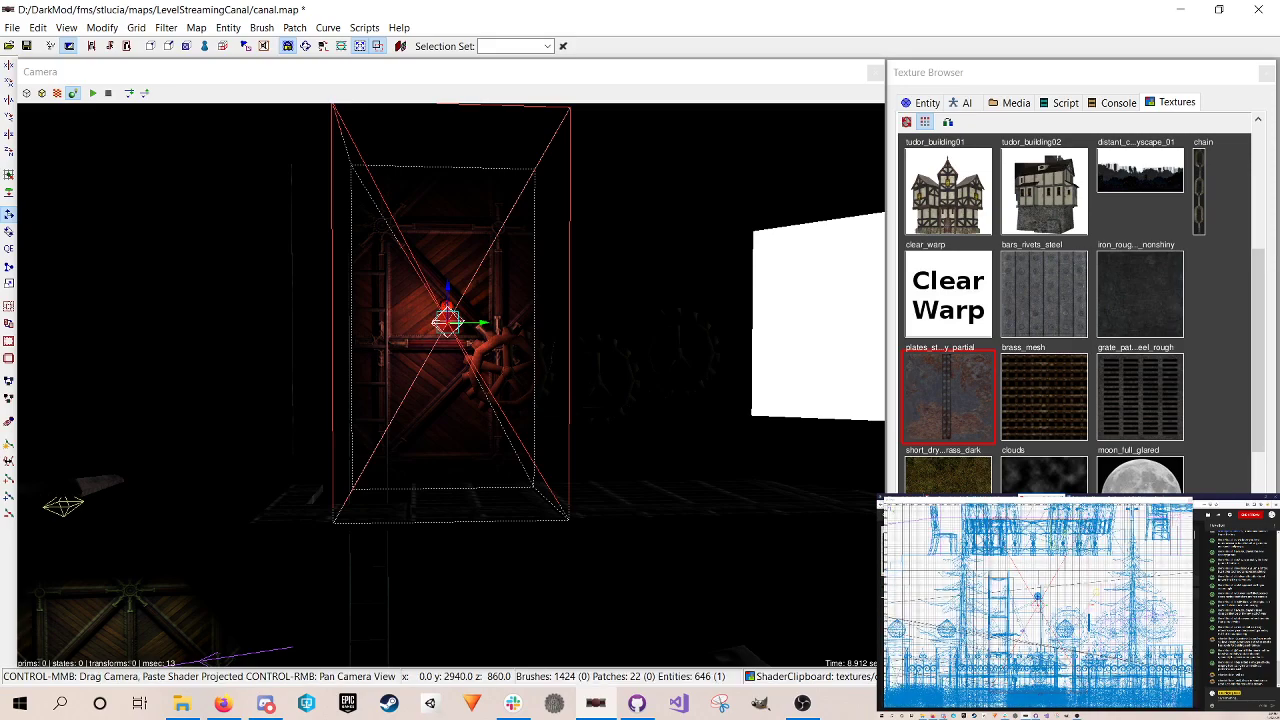
drag(1008, 600, 1000, 600)
key(Escape)
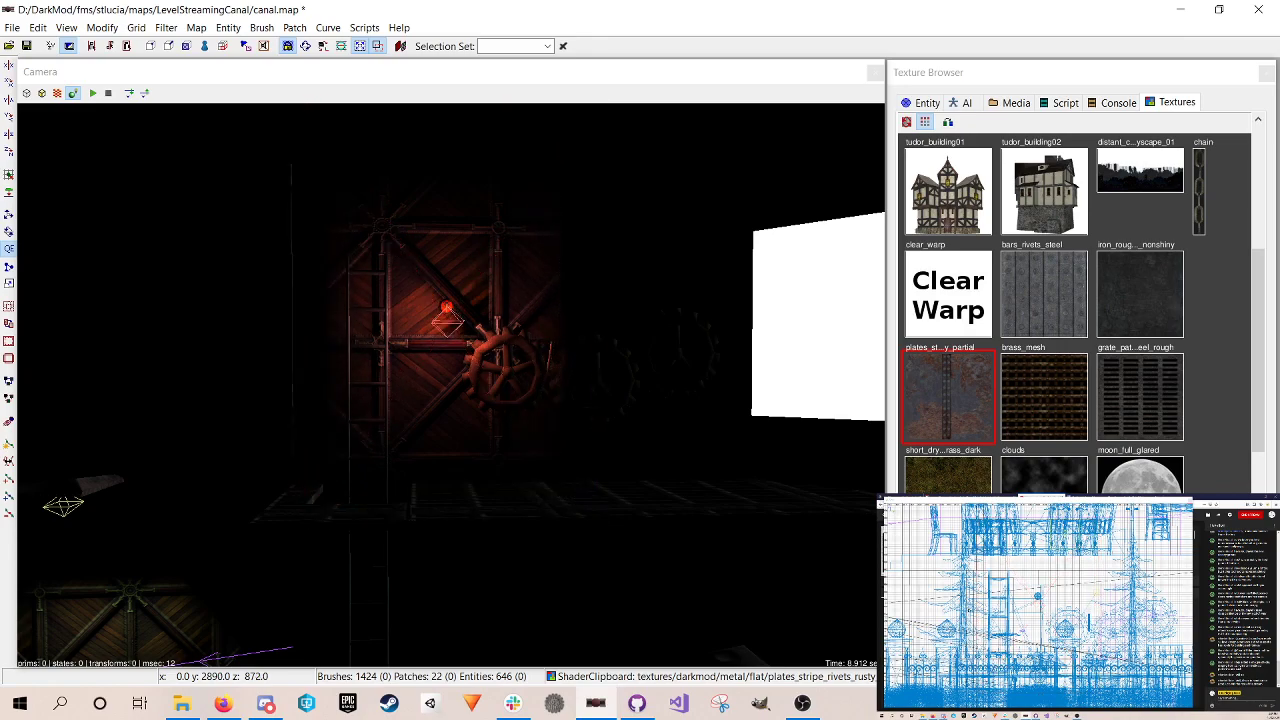
key(ctrl+s)
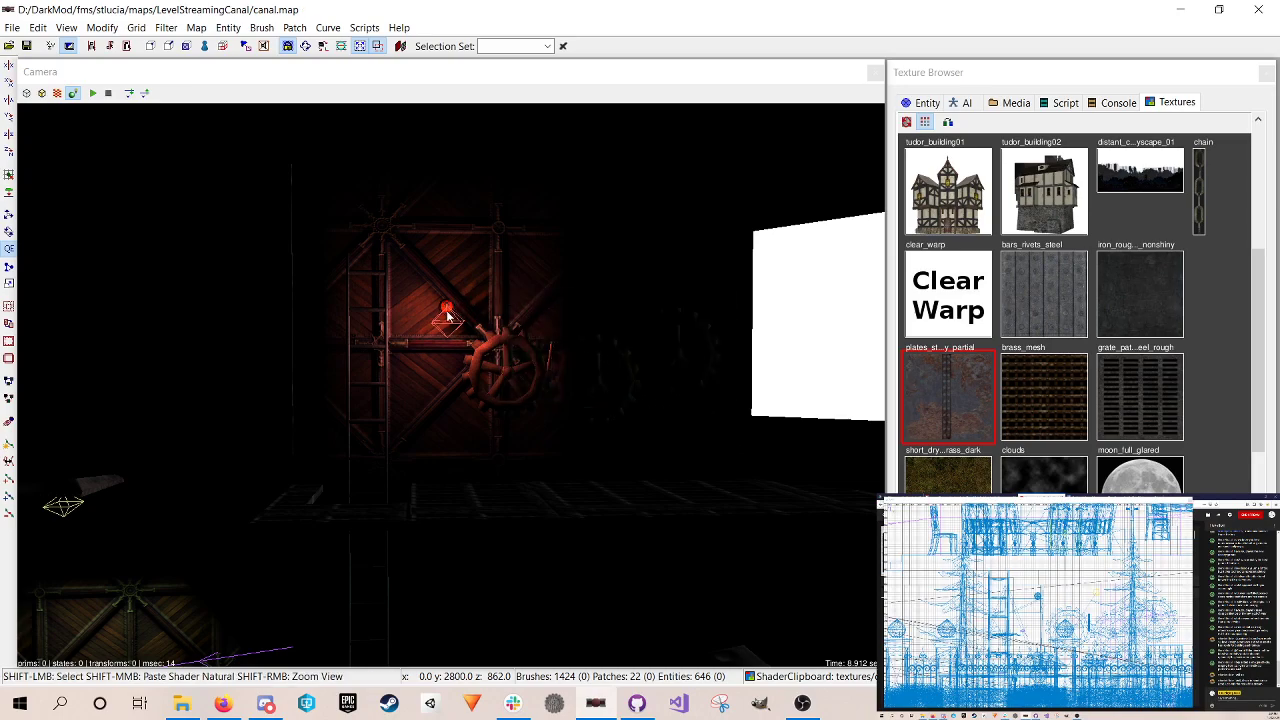
Step: Duplicate the red light with its lamp, place the pair along the wall near the window, and save the map
shift+click(447, 313)
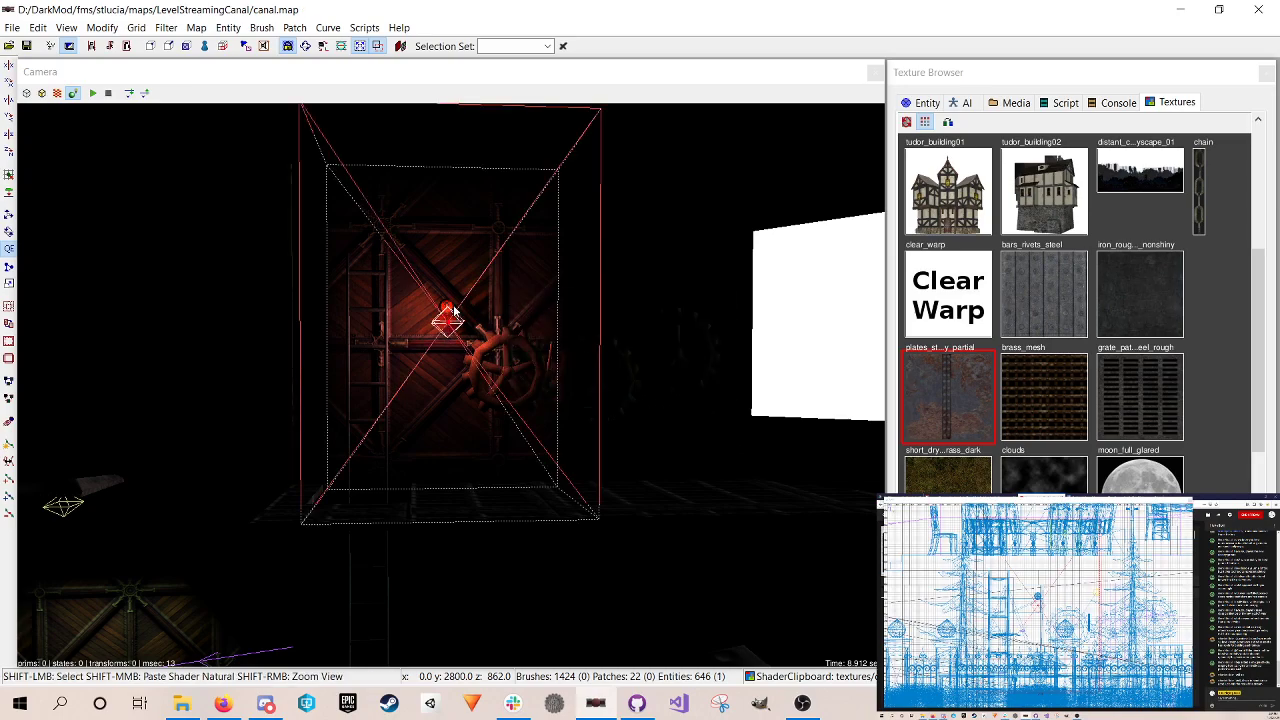
shift+click(448, 308)
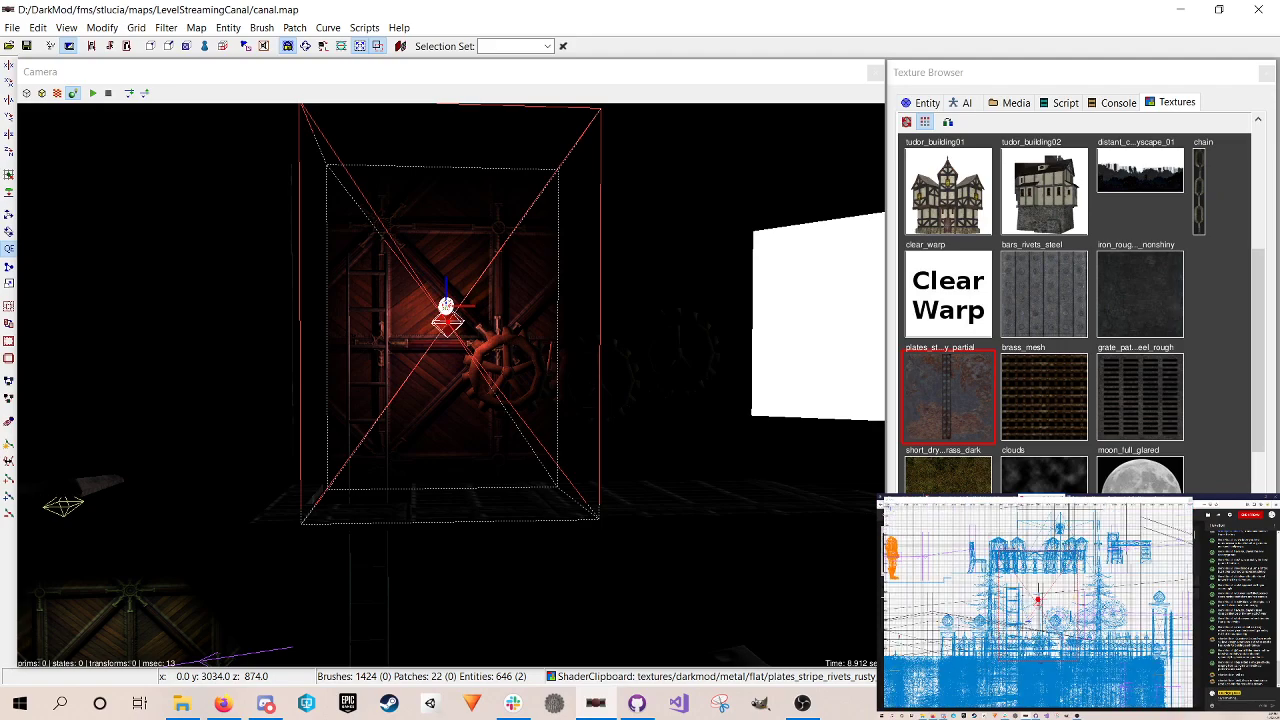
right_drag(1038, 600, 972, 605)
drag(972, 605, 1056, 604)
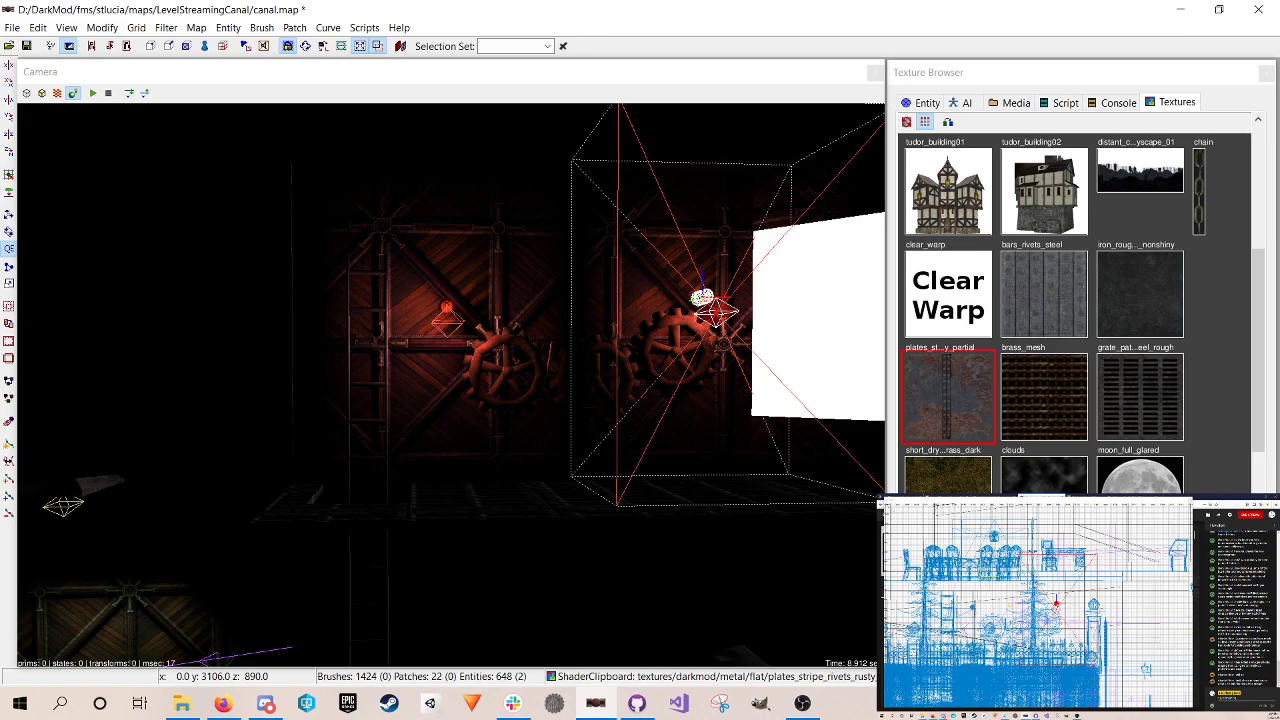
shift+click(436, 327)
shift+click(437, 327)
key(Escape)
key(ctrl+s)
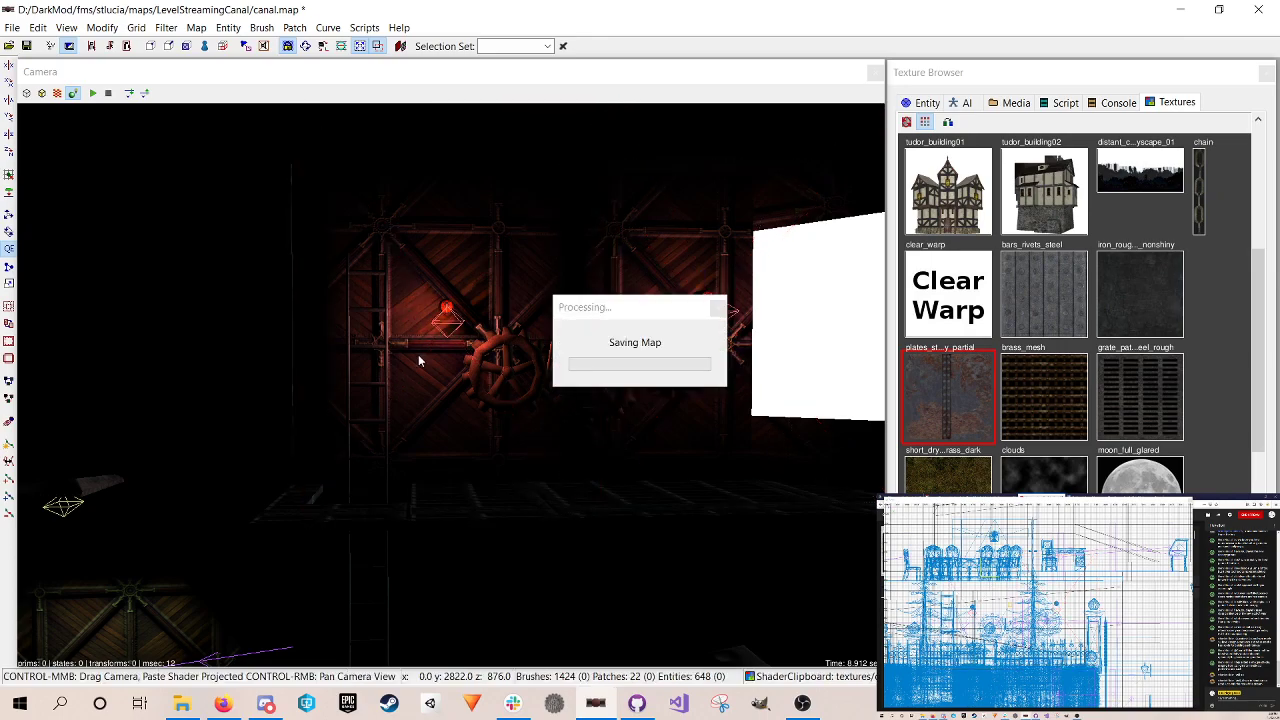
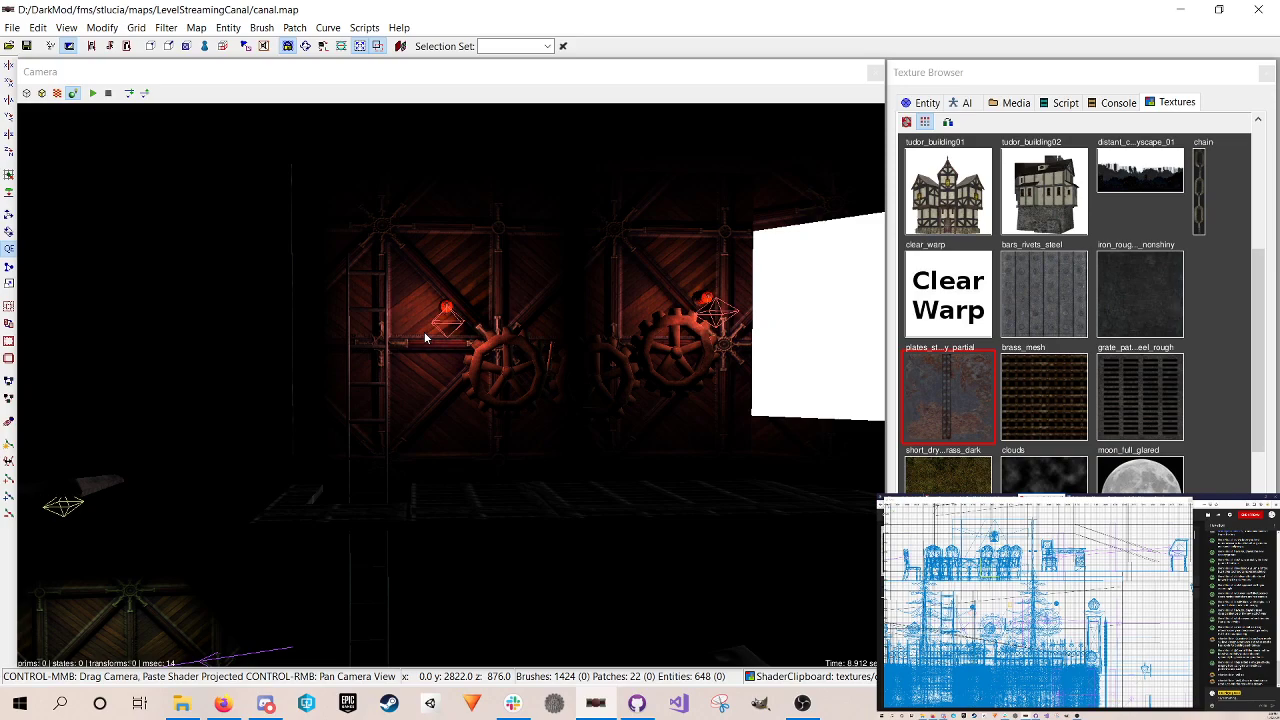
Step: Examine the two red wall lights from across the machine room, comparing the textured view with the lighting preview
right_click(529, 369)
scroll(529, 369, up, 5)
scroll(451, 385, down, 5)
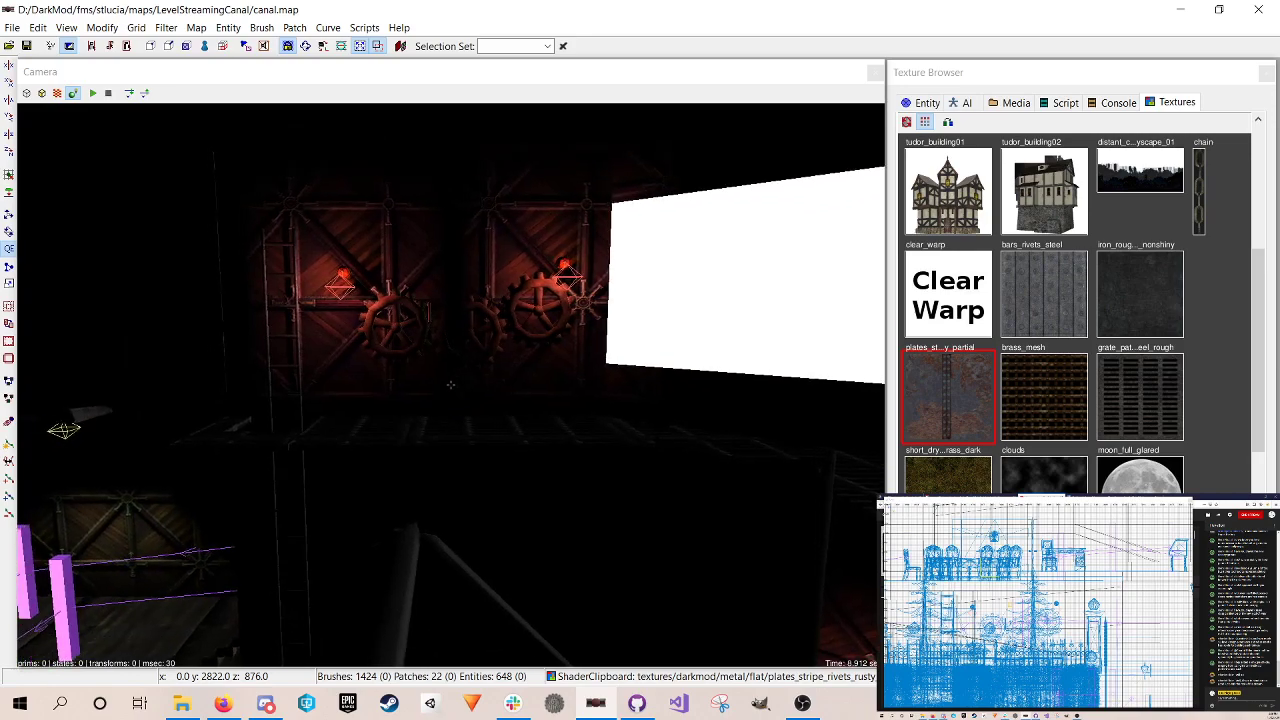
scroll(451, 385, up, 6)
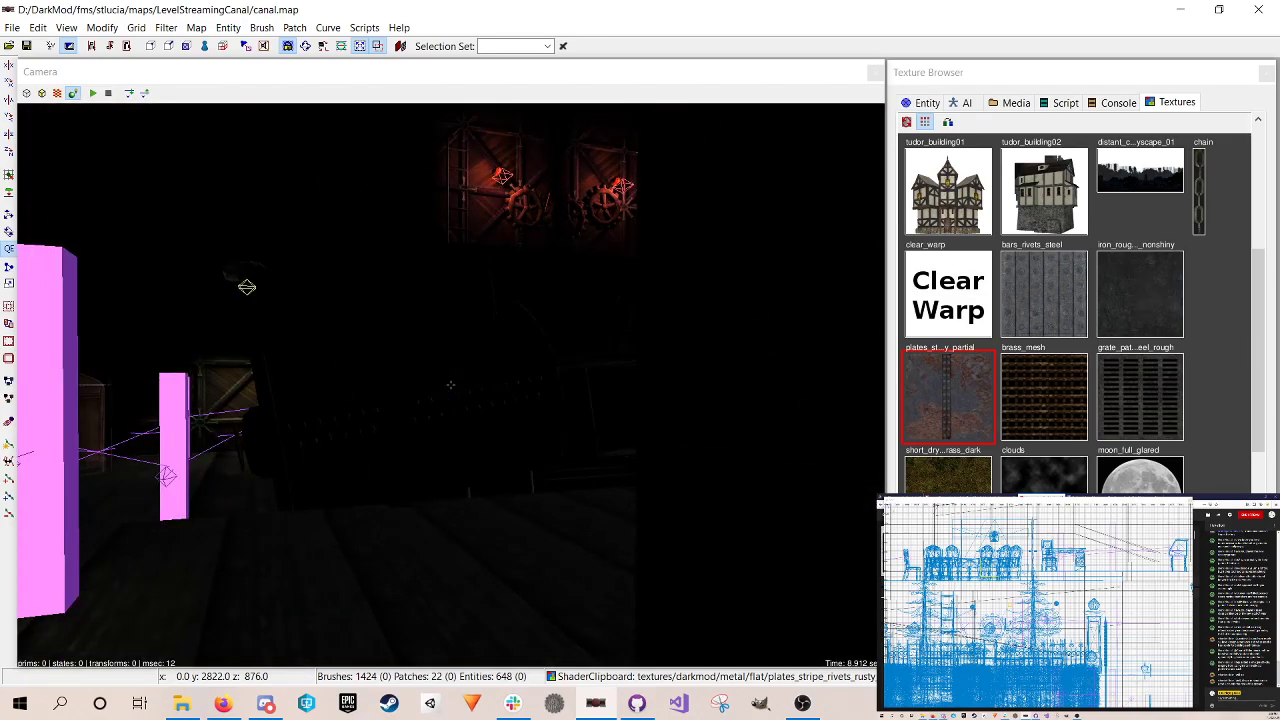
scroll(451, 385, down, 4)
scroll(451, 385, up, 3)
scroll(451, 385, down, 3)
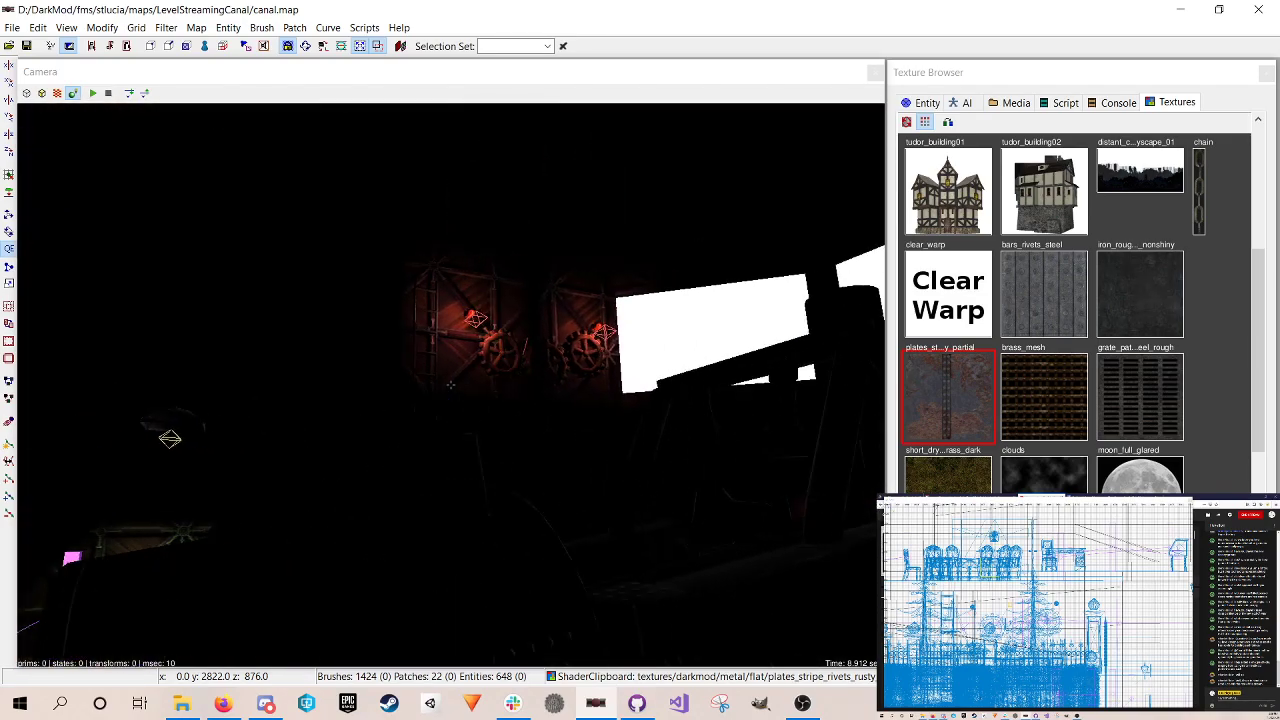
scroll(451, 385, down, 3)
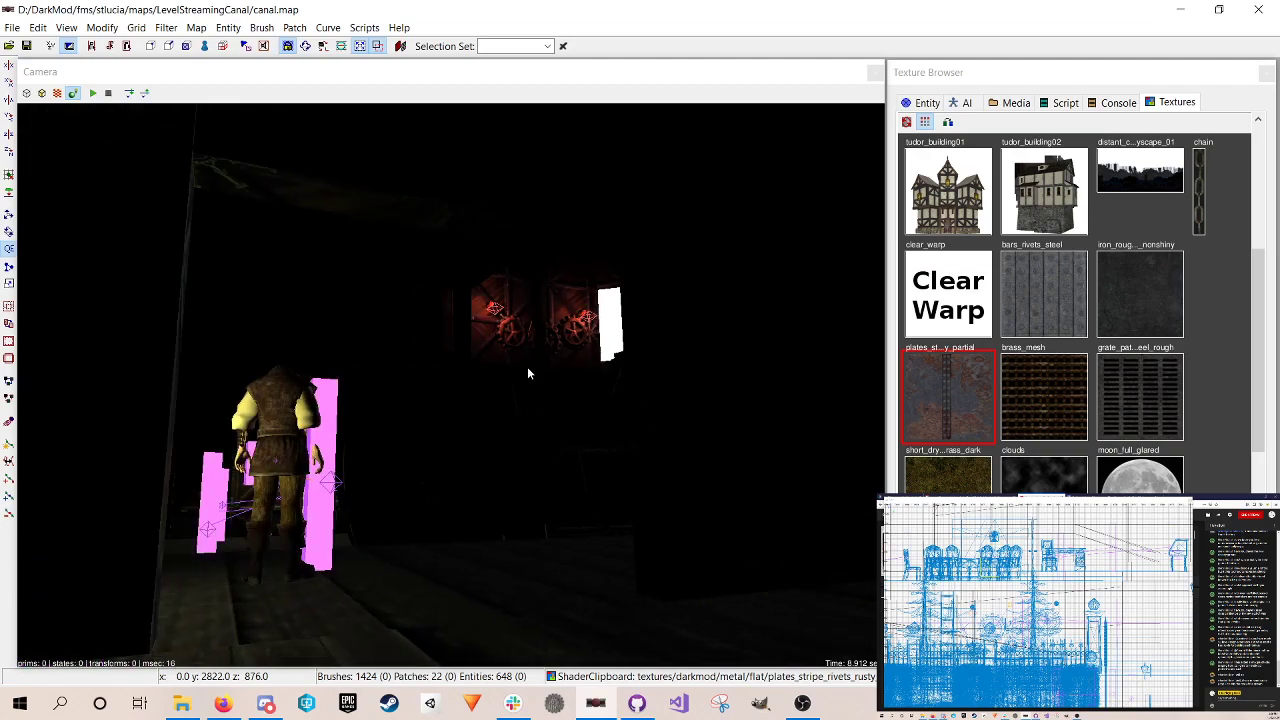
click(58, 93)
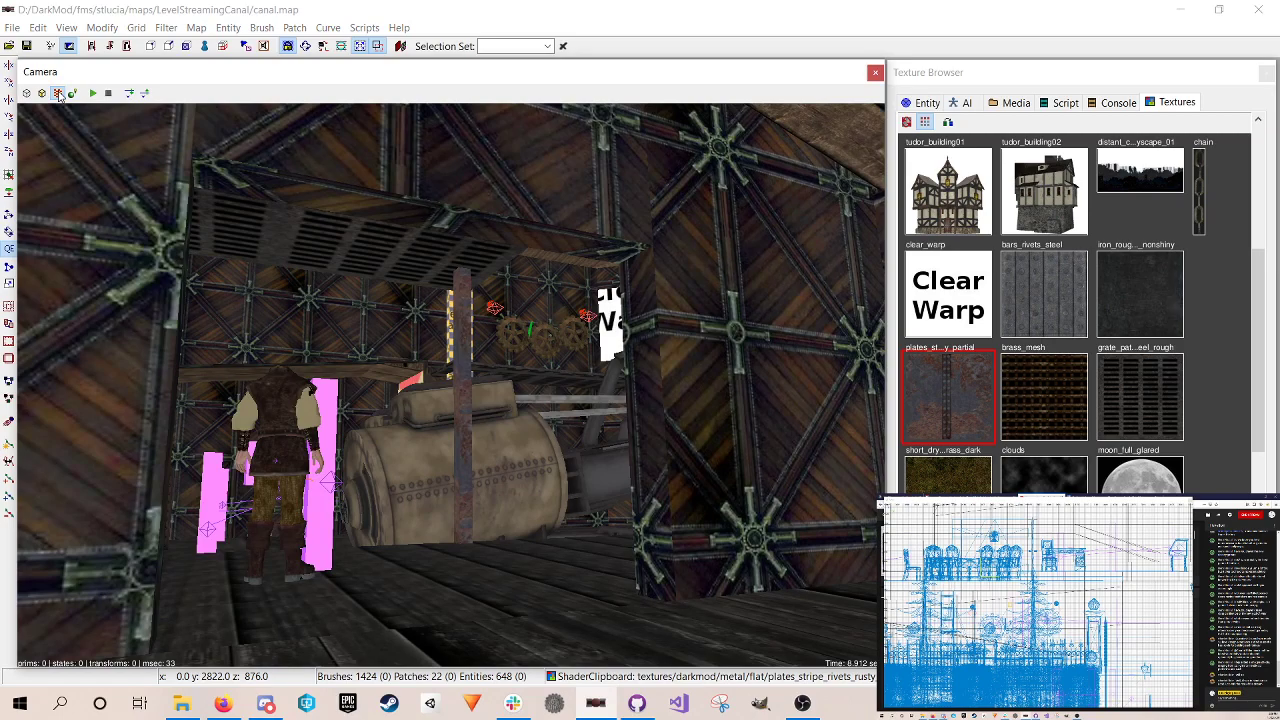
click(72, 94)
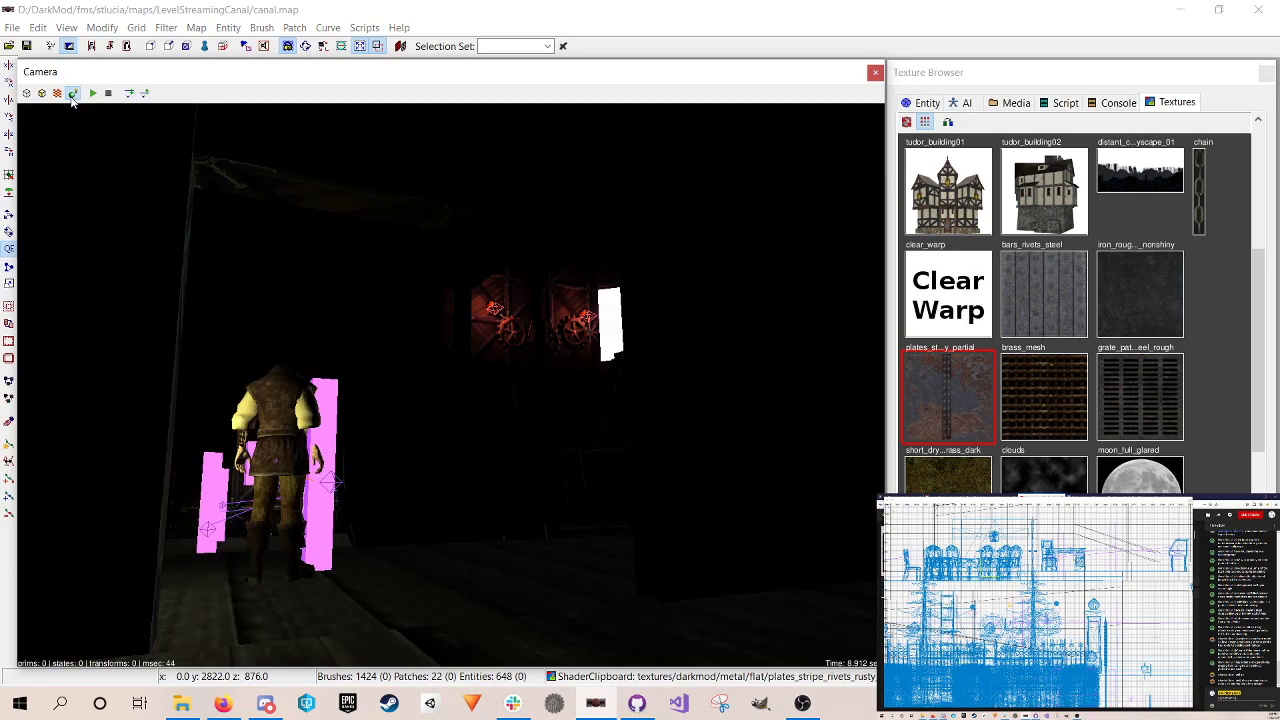
right_click(551, 331)
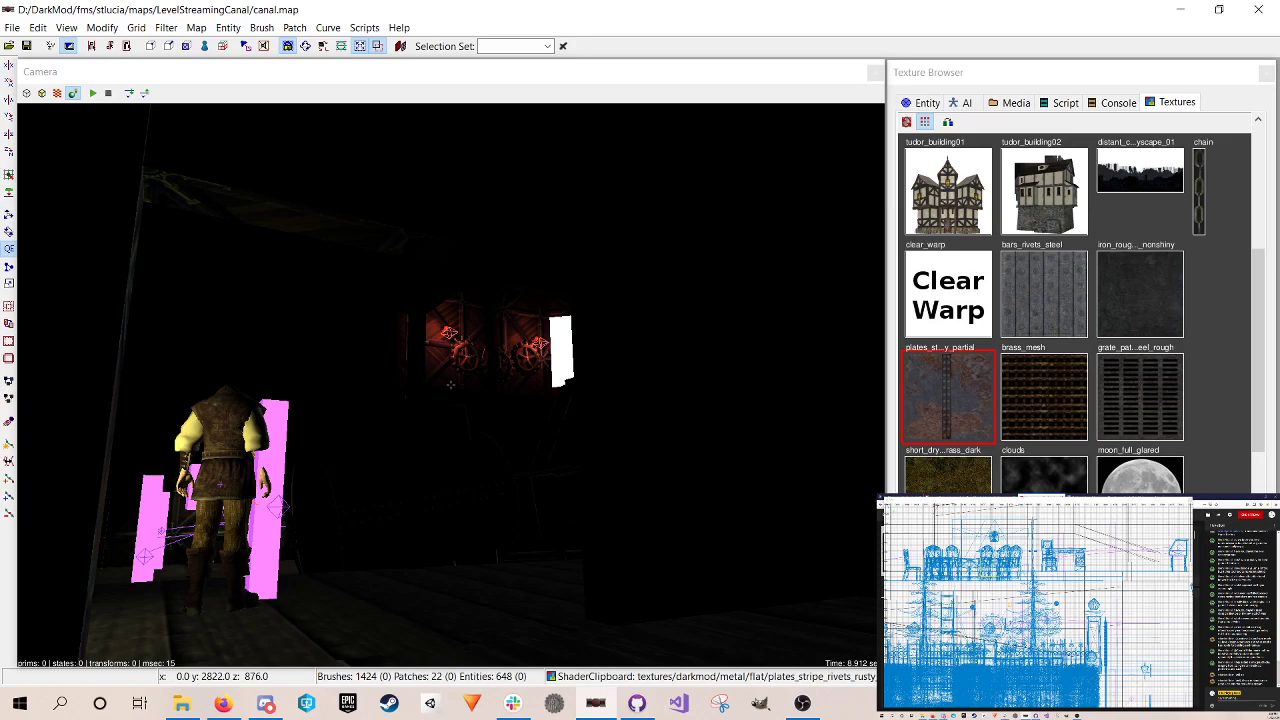
key(Up)
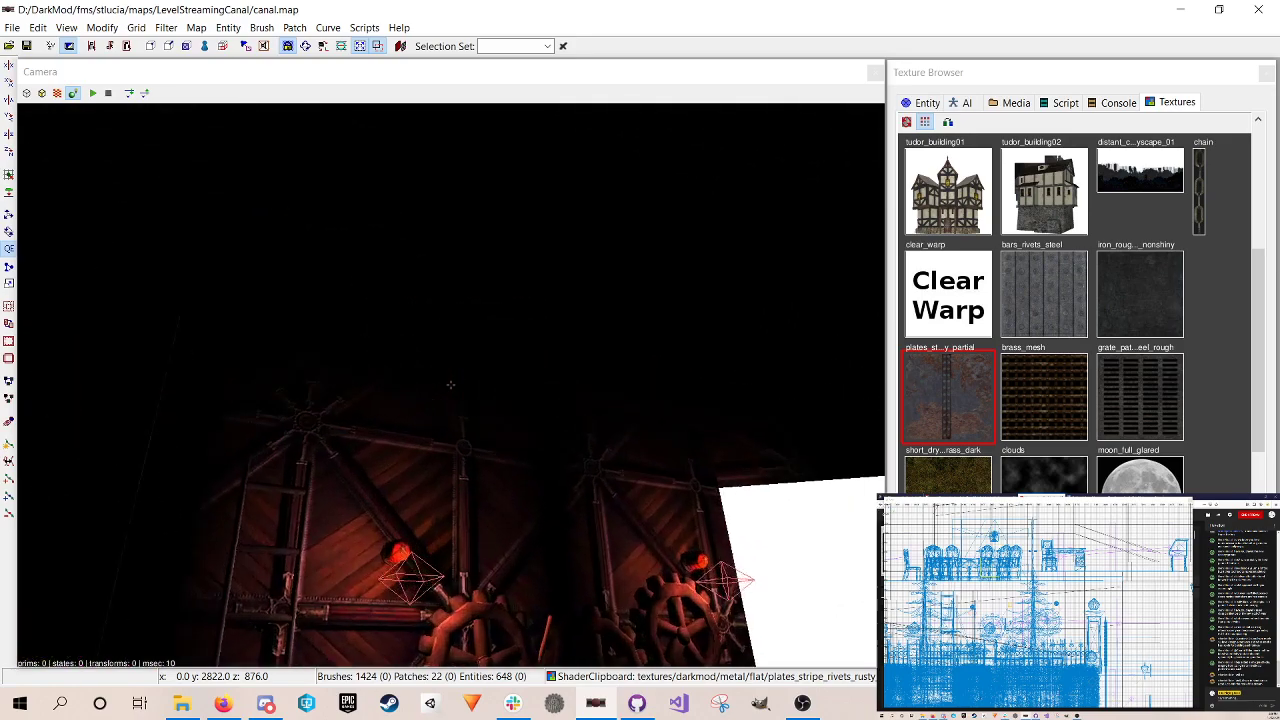
key(Up)
key(Down)
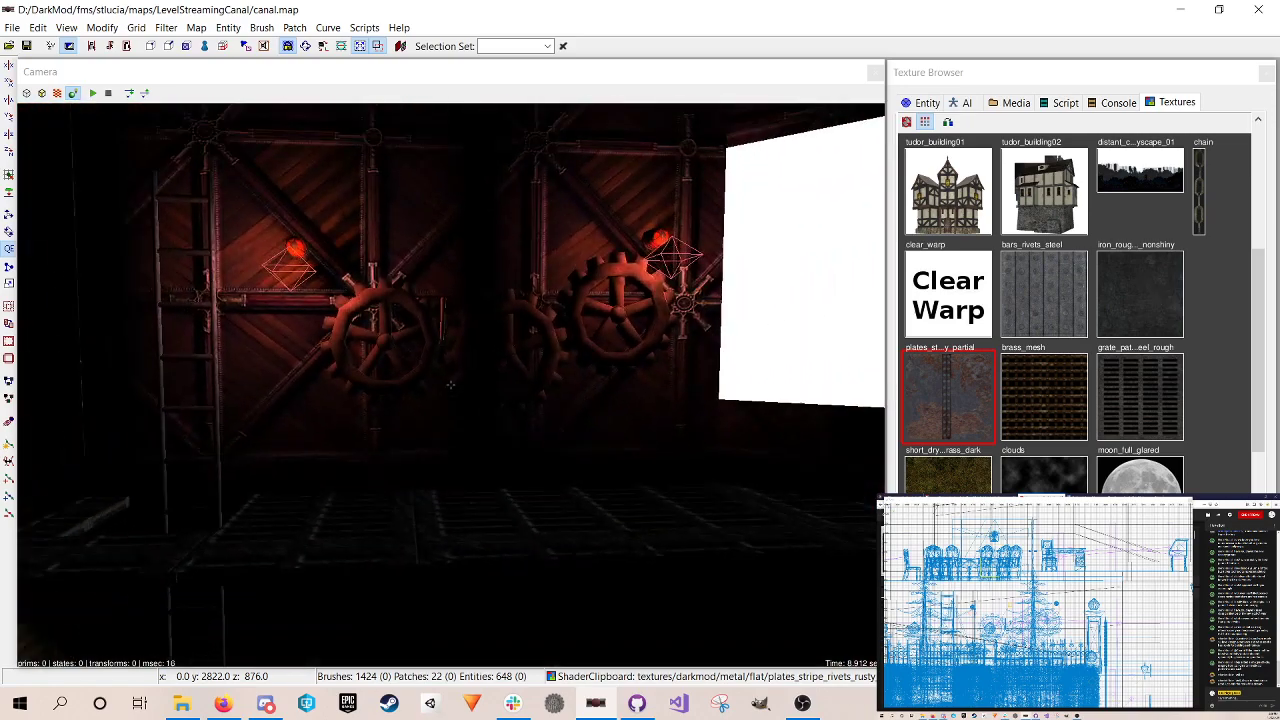
Step: Delete the copied red light near the window, keeping its lamp model
right_click(451, 384)
shift+click(685, 261)
key(BackSpace)
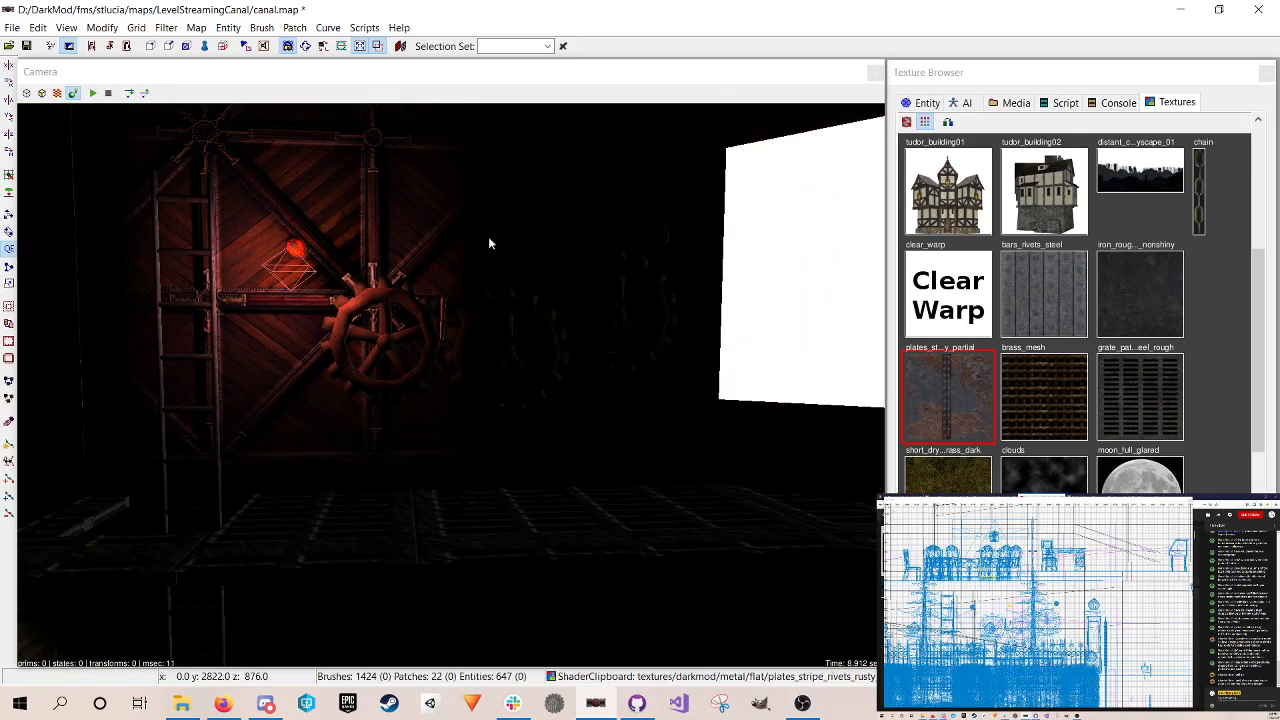
Step: Center the remaining red light between the two lamps and widen its volume to cover the whole gear wall
shift+click(296, 278)
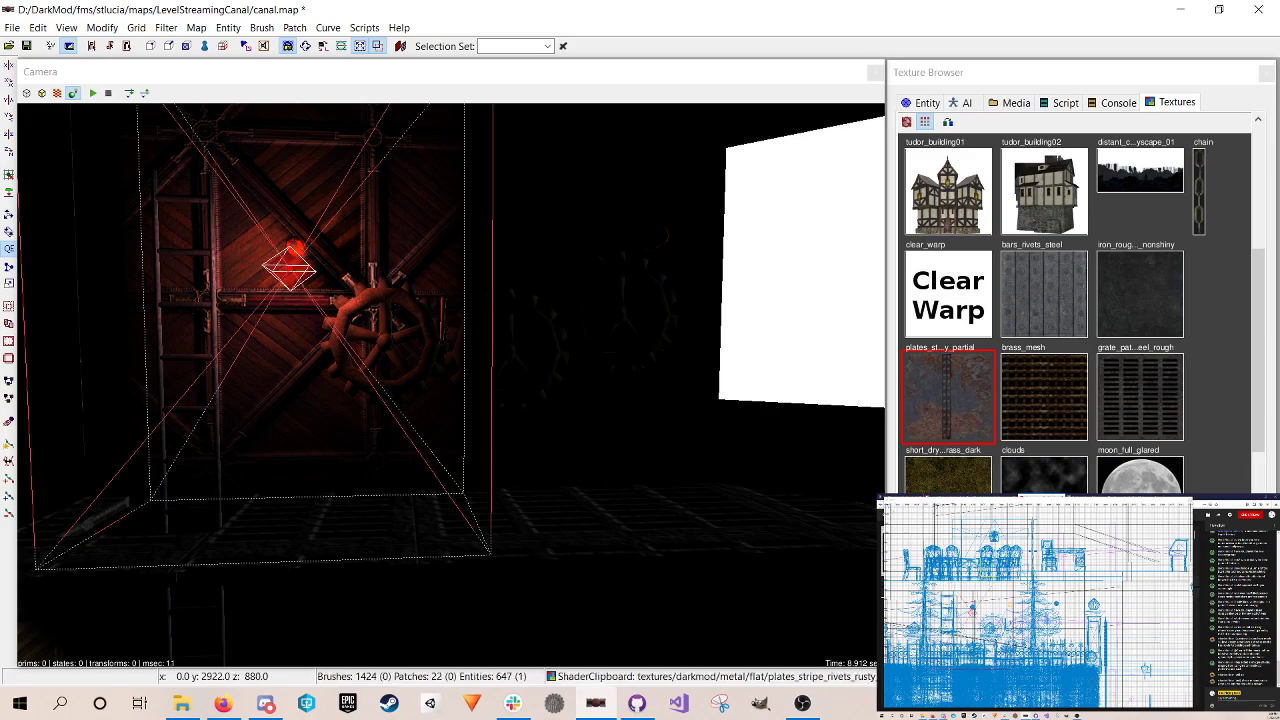
key(w)
drag(980, 610, 1022, 610)
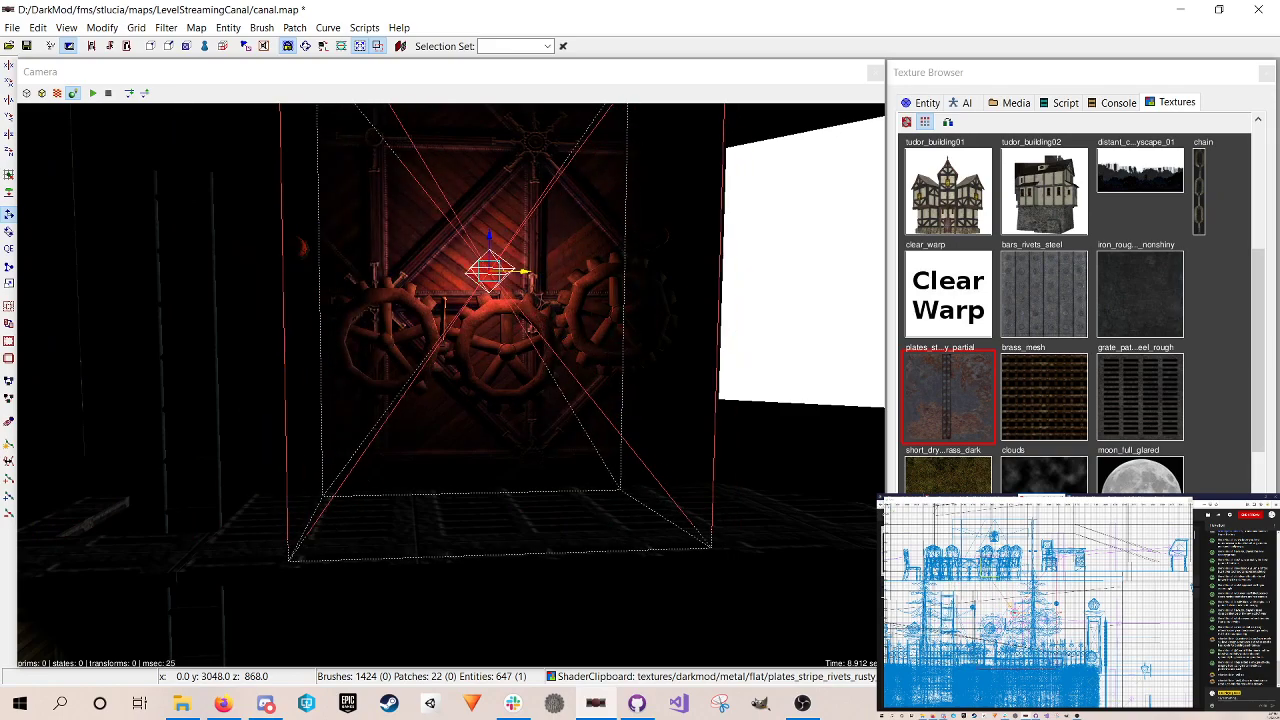
key(q)
drag(1038, 610, 1068, 612)
key(w)
drag(1027, 606, 1019, 606)
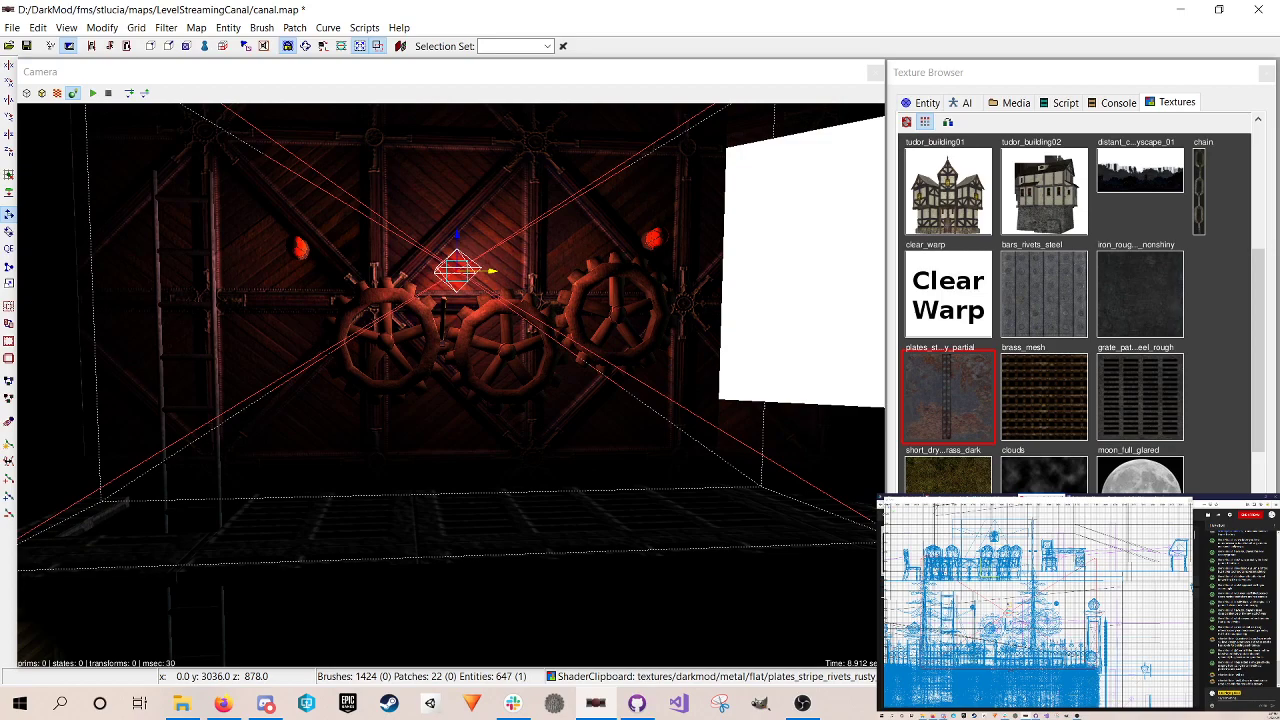
Step: Show the shared red light's entity properties and move the light slightly away from the wall into the room
click(922, 103)
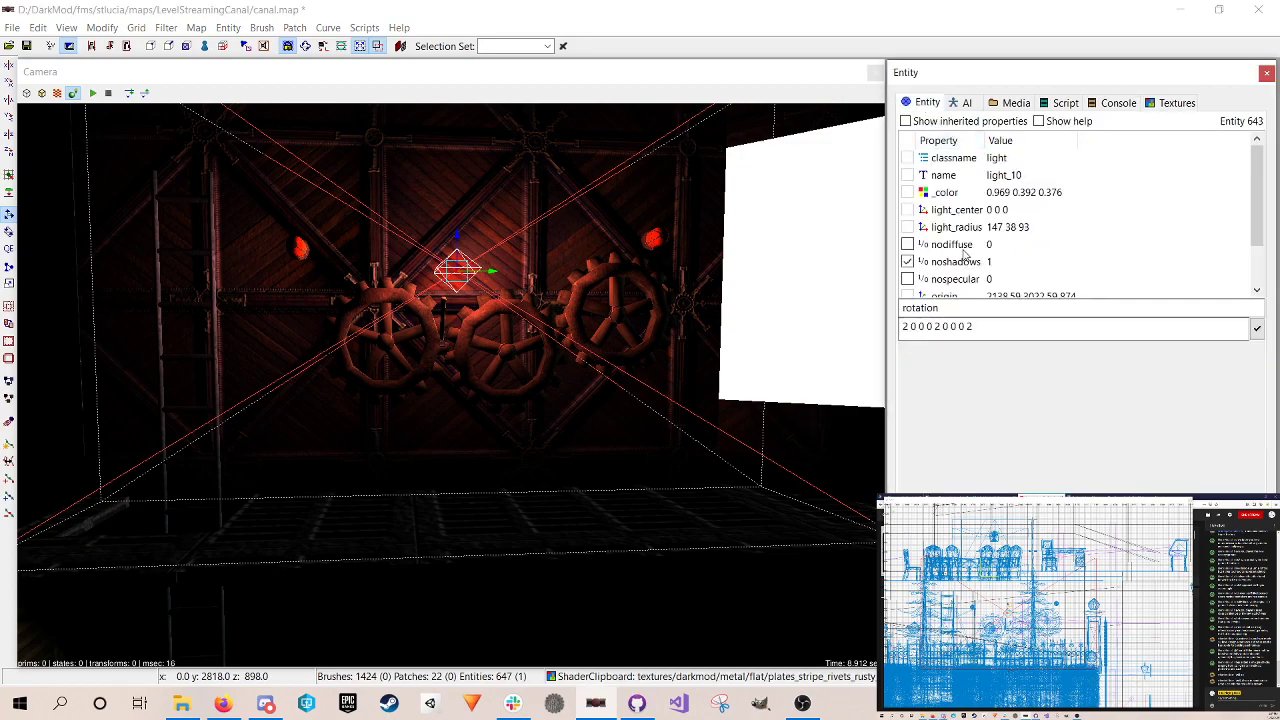
right_click(419, 297)
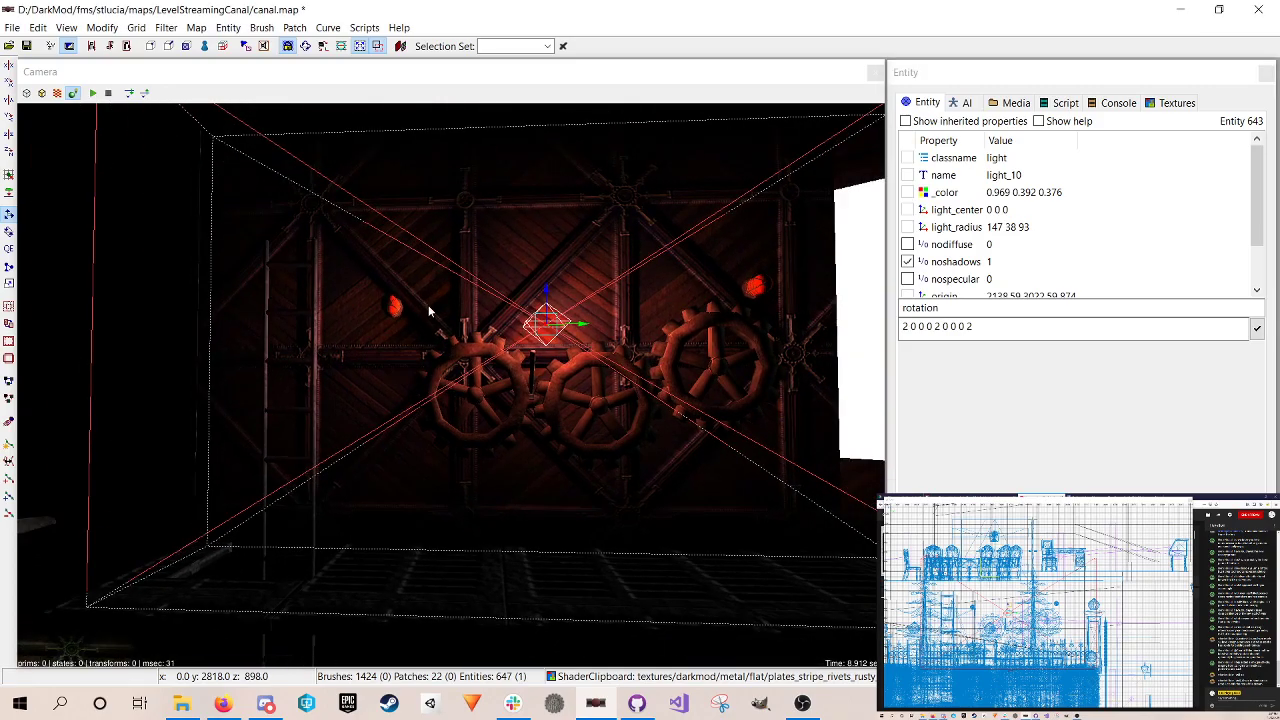
key(Left)
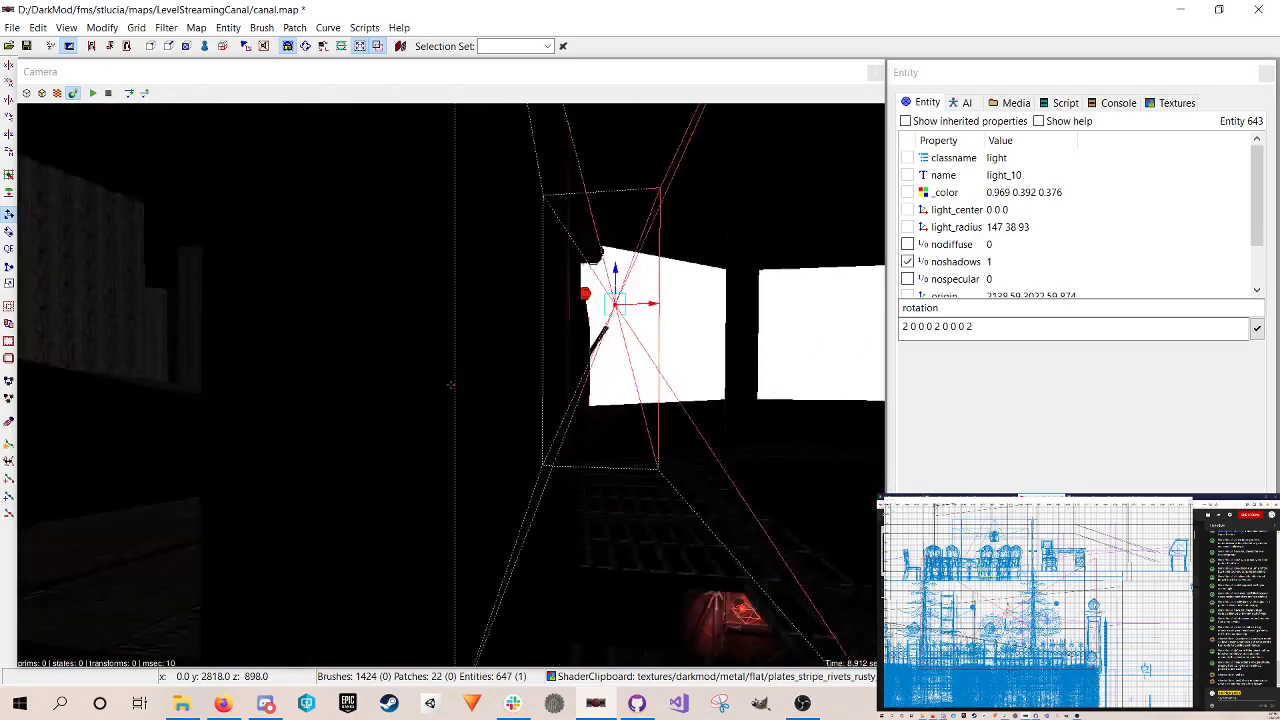
right_click(450, 385)
right_click(432, 309)
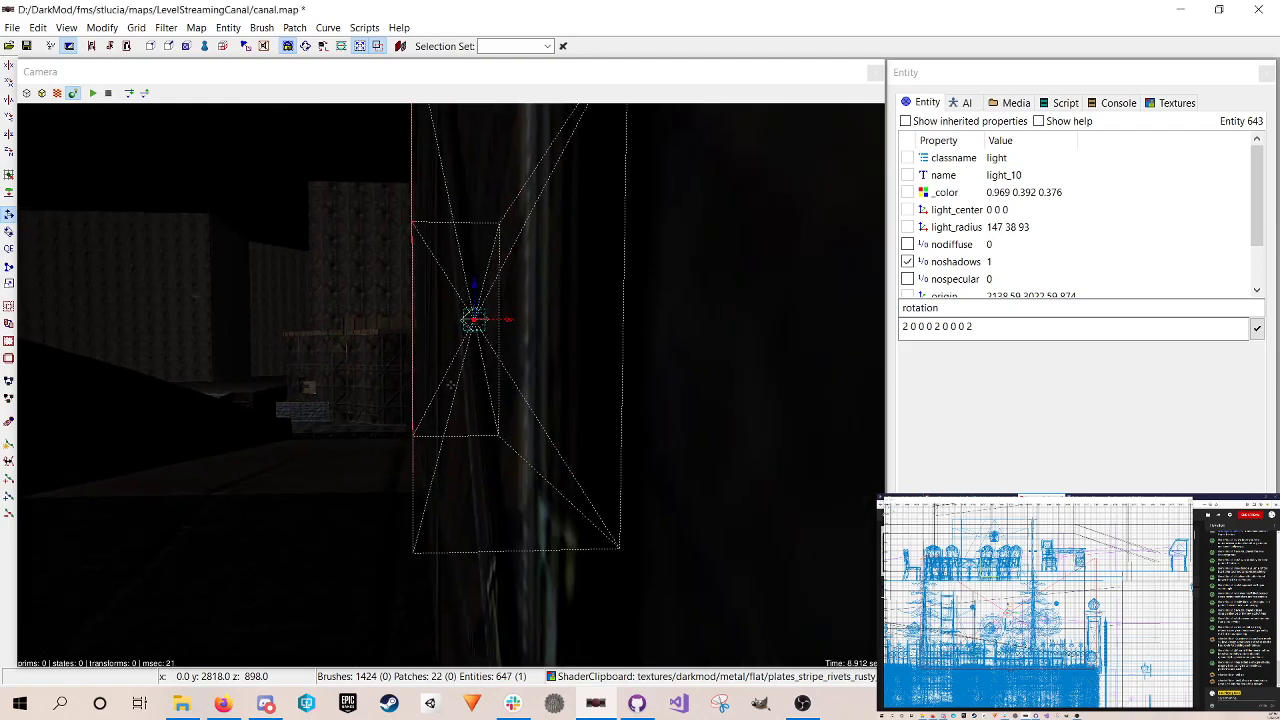
key(Right)
drag(421, 320, 432, 326)
right_click(432, 326)
Step: Examine how the red light's volume crosses the gear wall from inside and outside the building
key(Left)
key(Right)
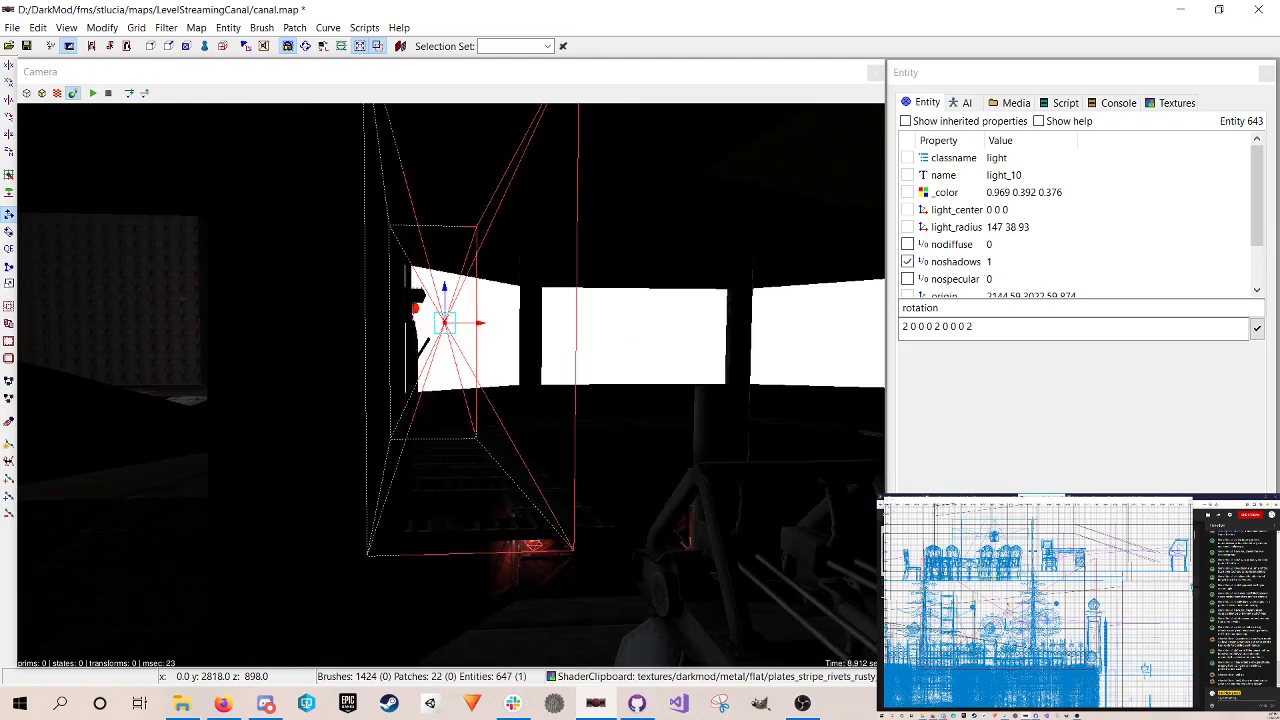
key(Down)
key(Up)
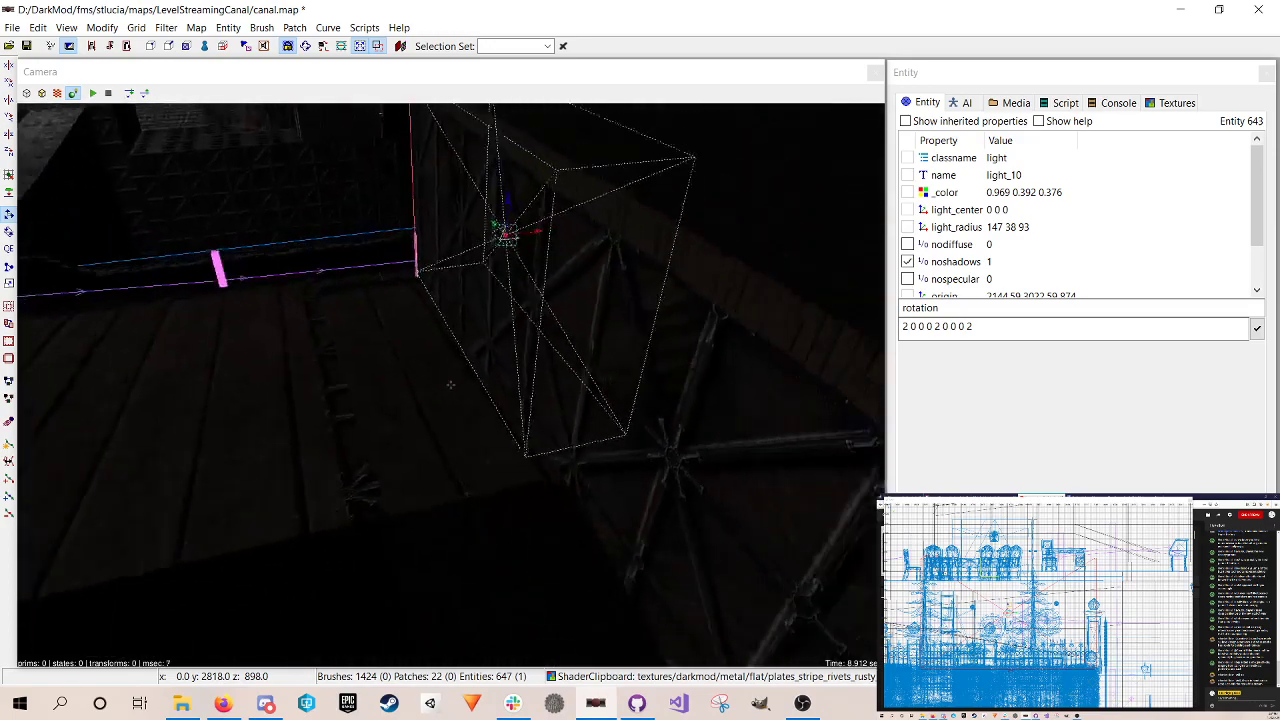
key(Down)
key(Left)
key(Up)
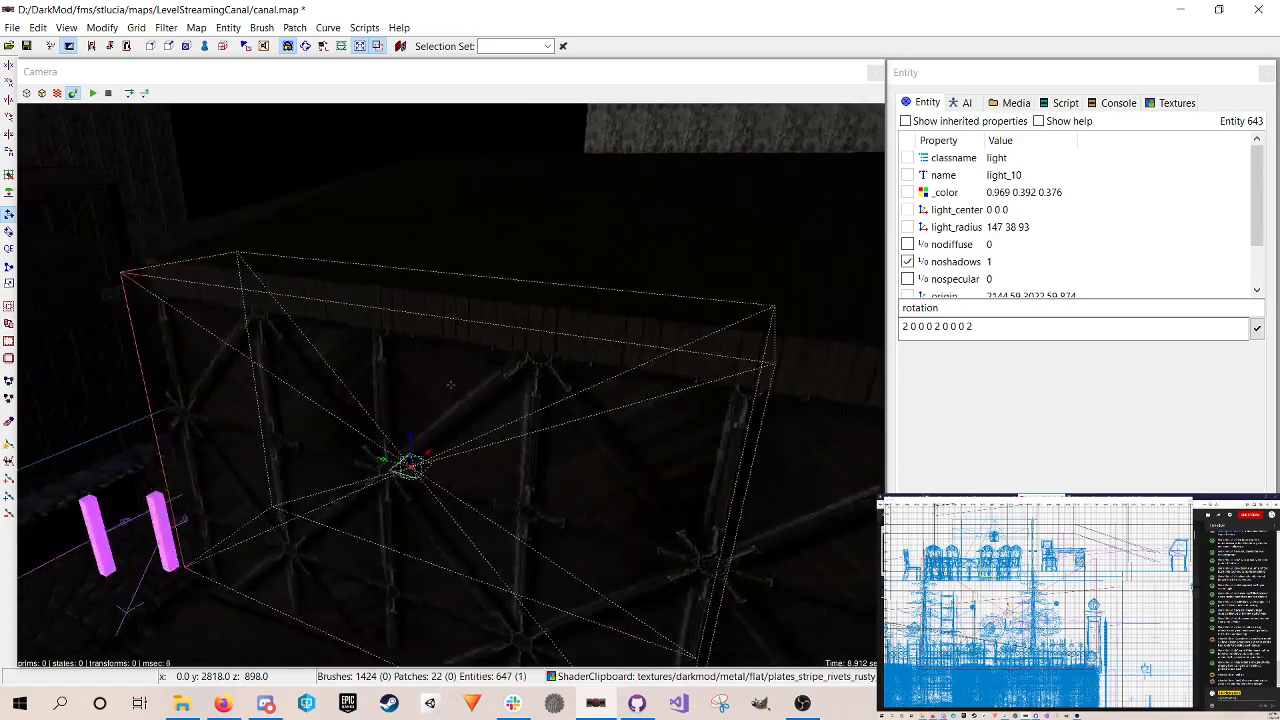
key(Left)
key(Up)
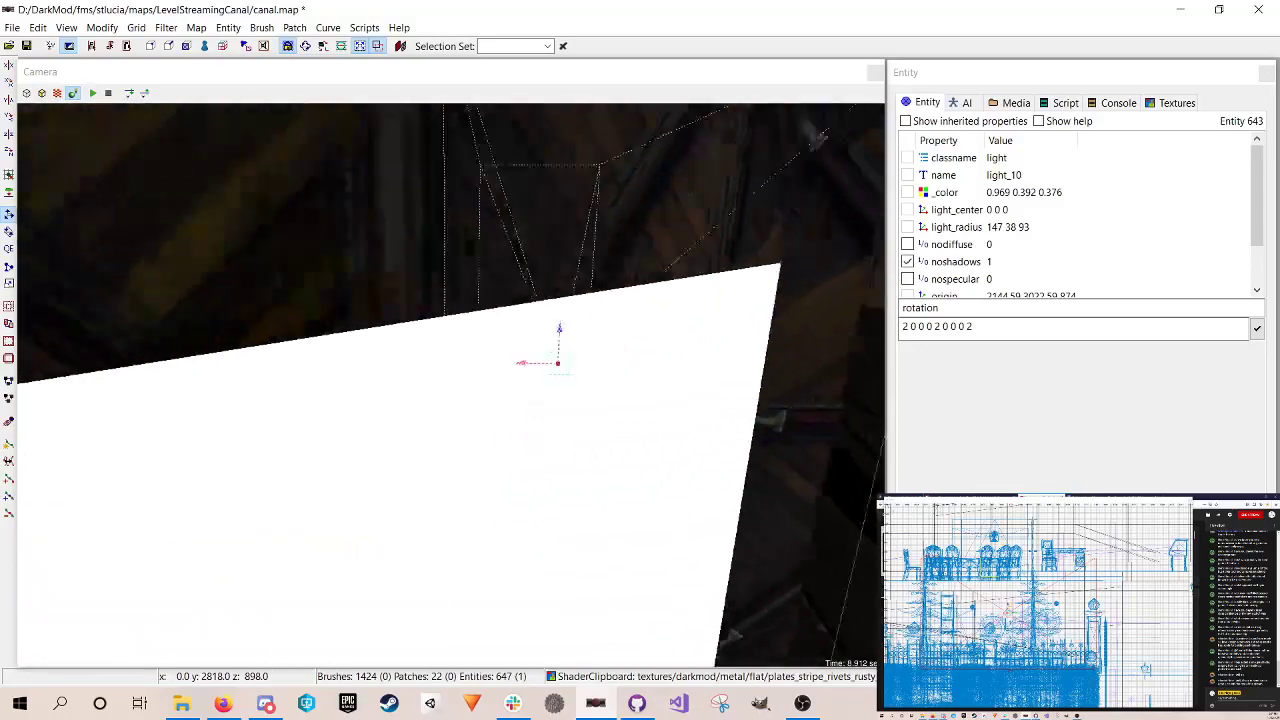
key(Left)
key(Down)
right_click(431, 328)
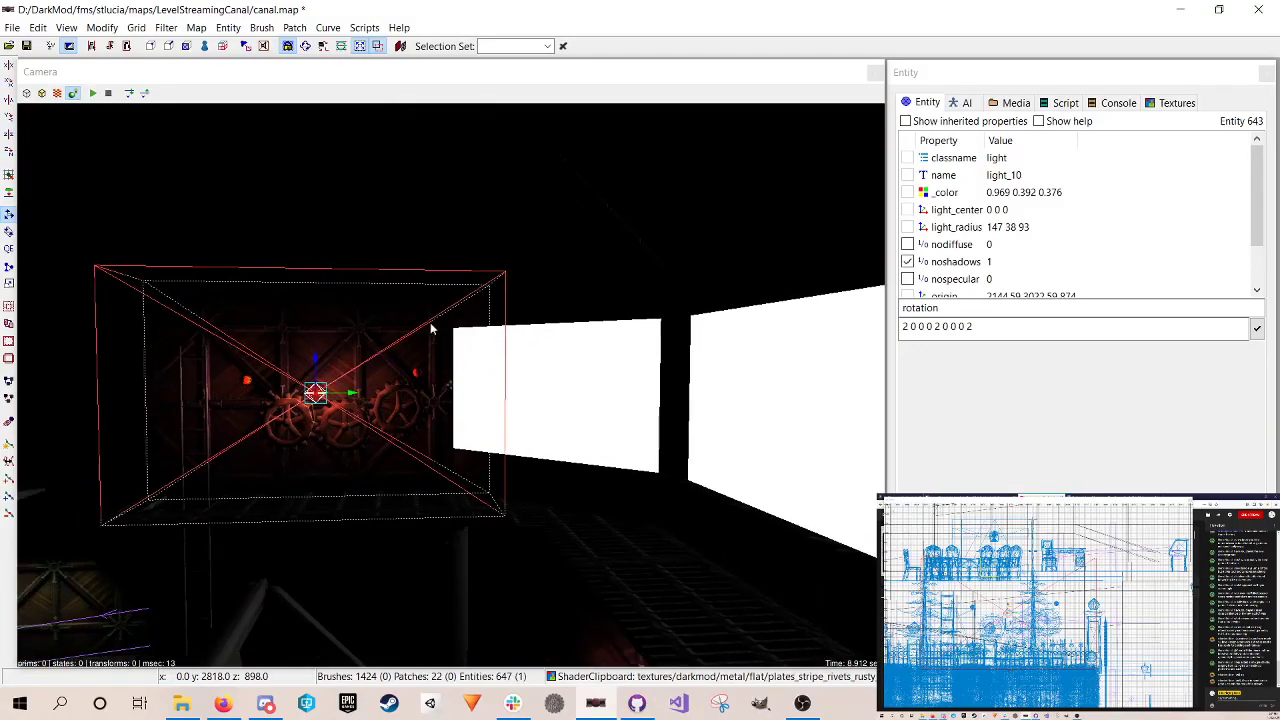
Step: Stretch the shared red light's volume vertically so it reaches slightly farther above and below the gears
right_click(436, 324)
key(Up)
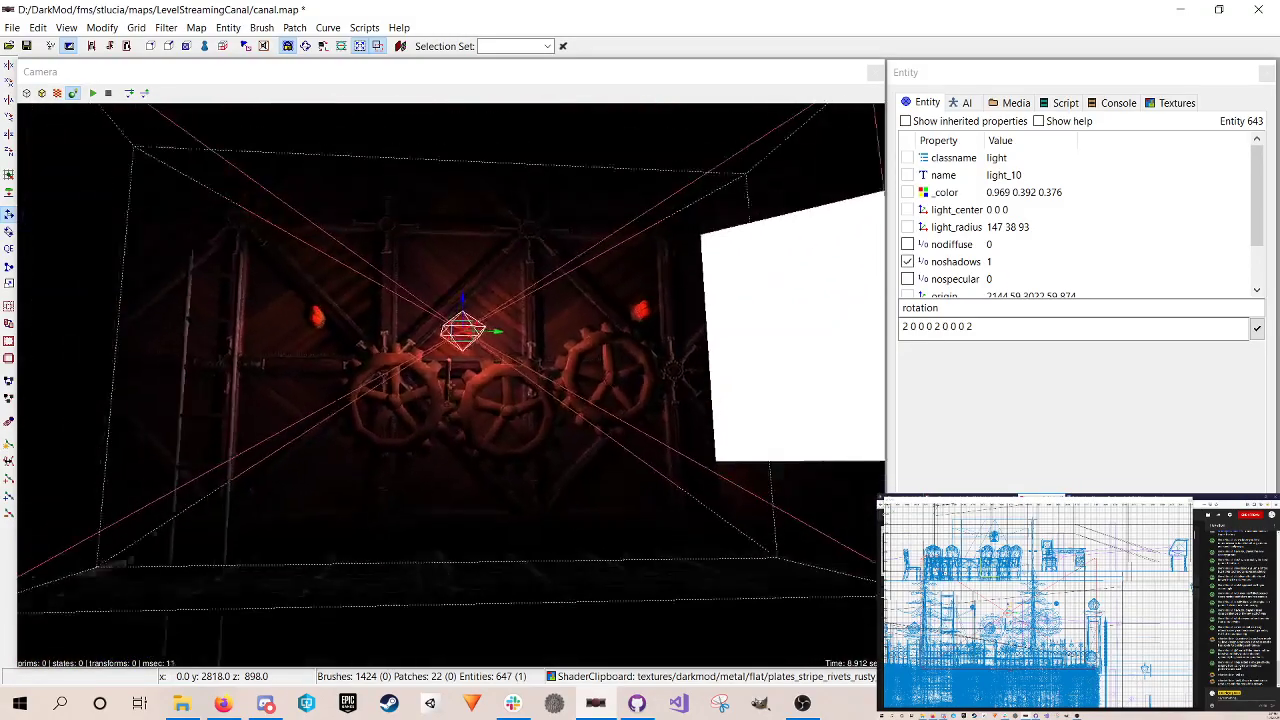
key(Down)
key(q)
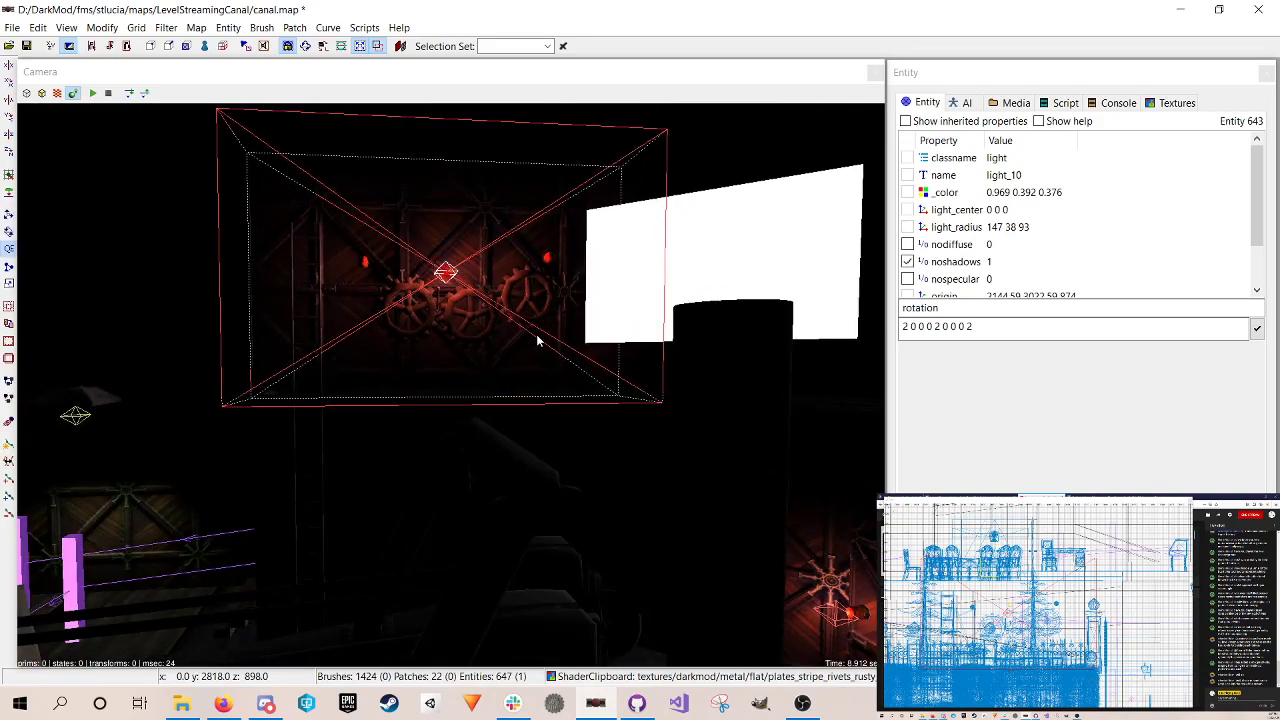
drag(1007, 602, 1007, 598)
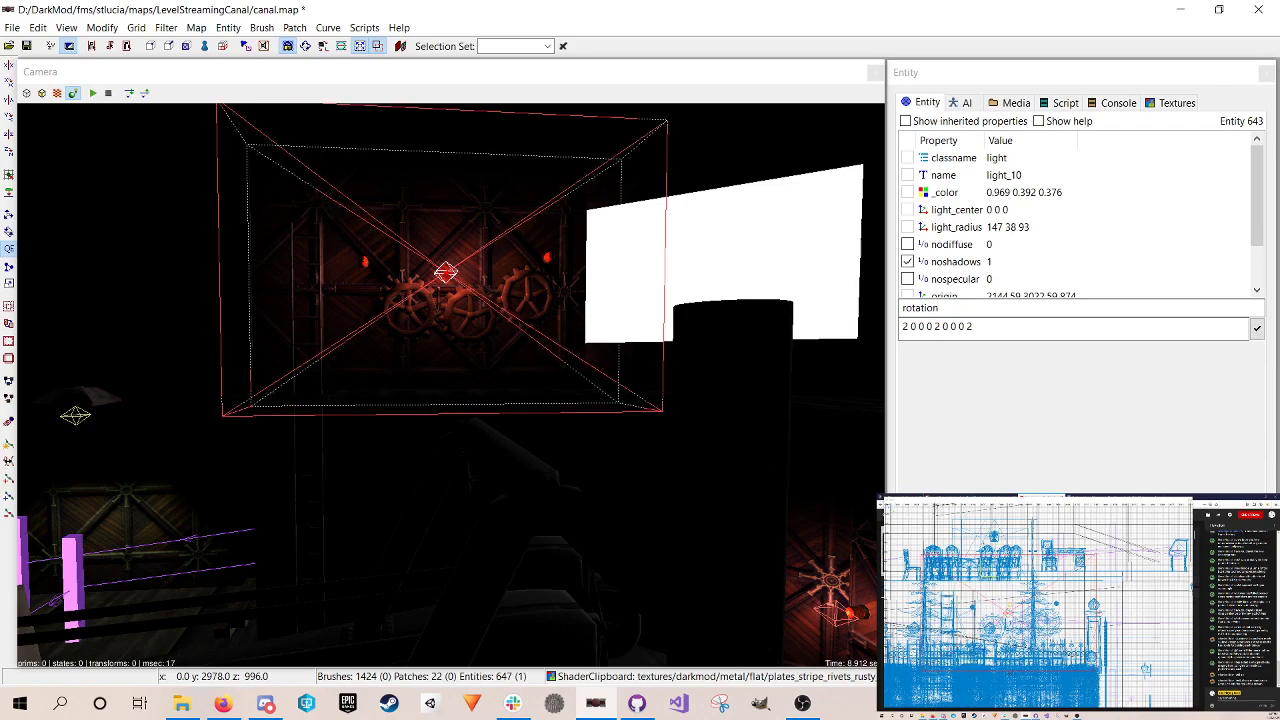
Step: Stretch the shared red light's vertical radius to 99, compare the gear wall in textured and lit preview, deselect it, and save the map
drag(1007, 598, 1007, 598)
click(55, 93)
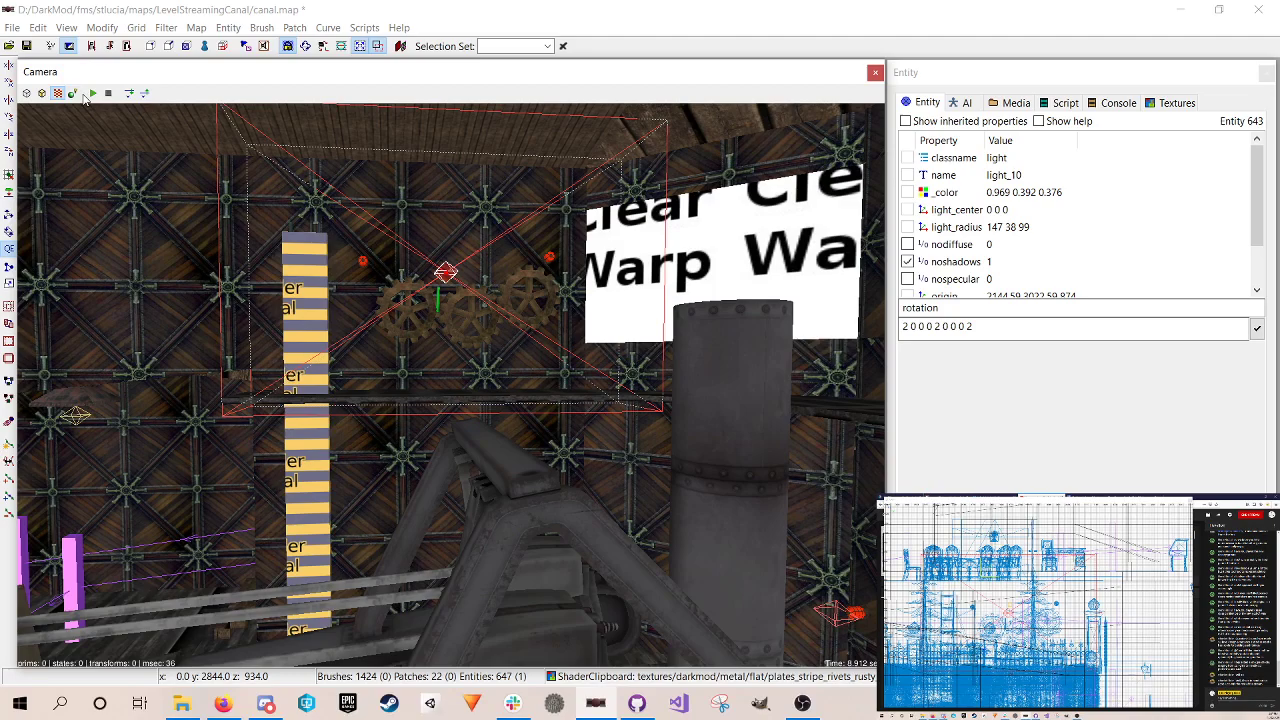
click(74, 94)
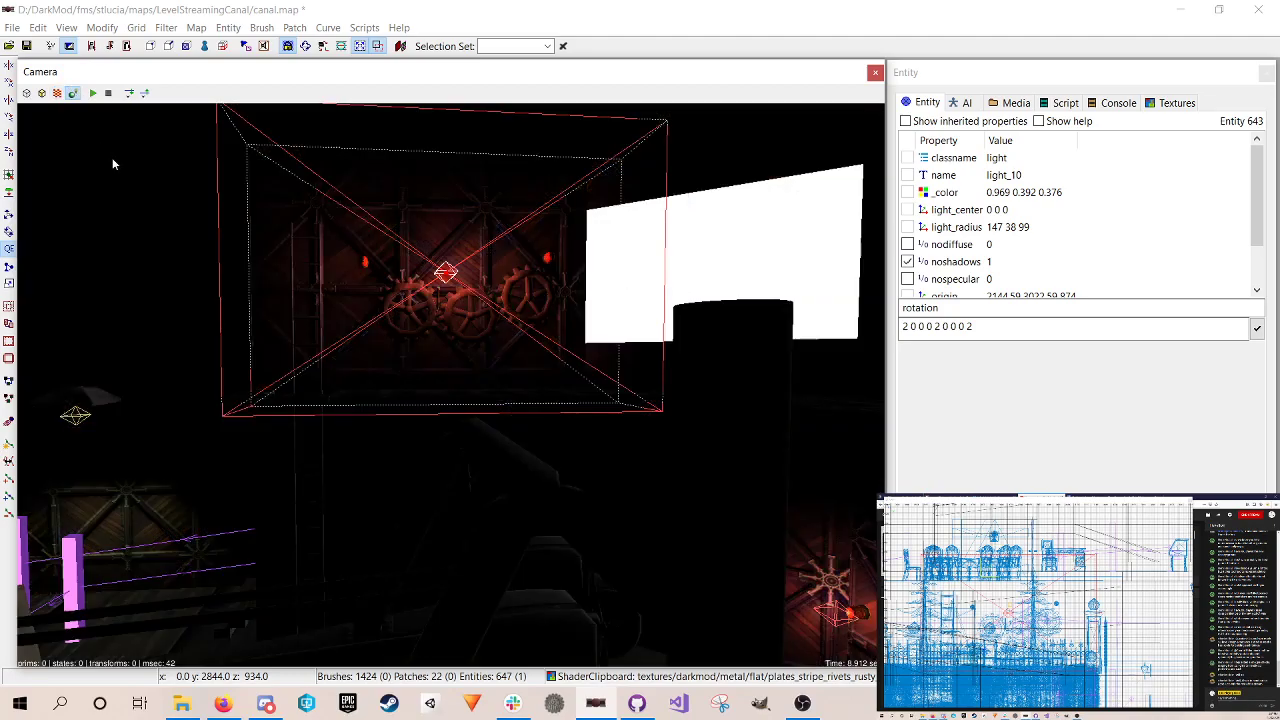
right_click(113, 162)
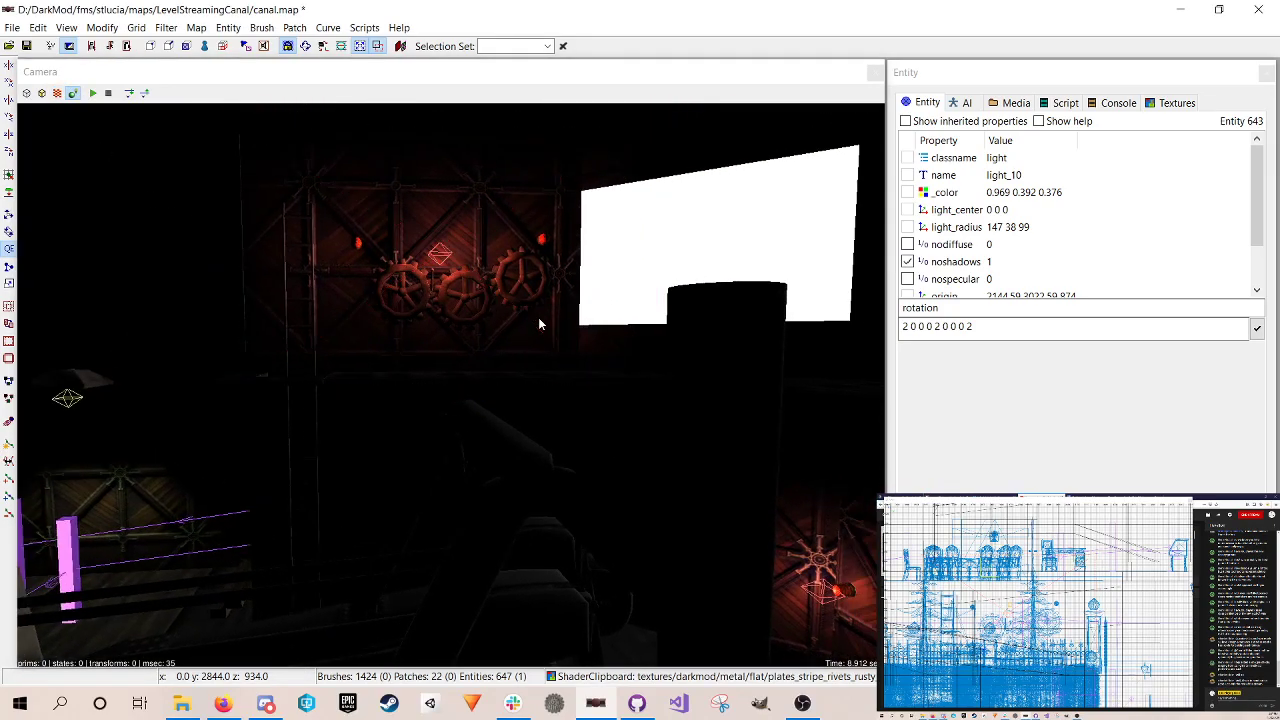
right_click(538, 317)
key(ctrl+s)
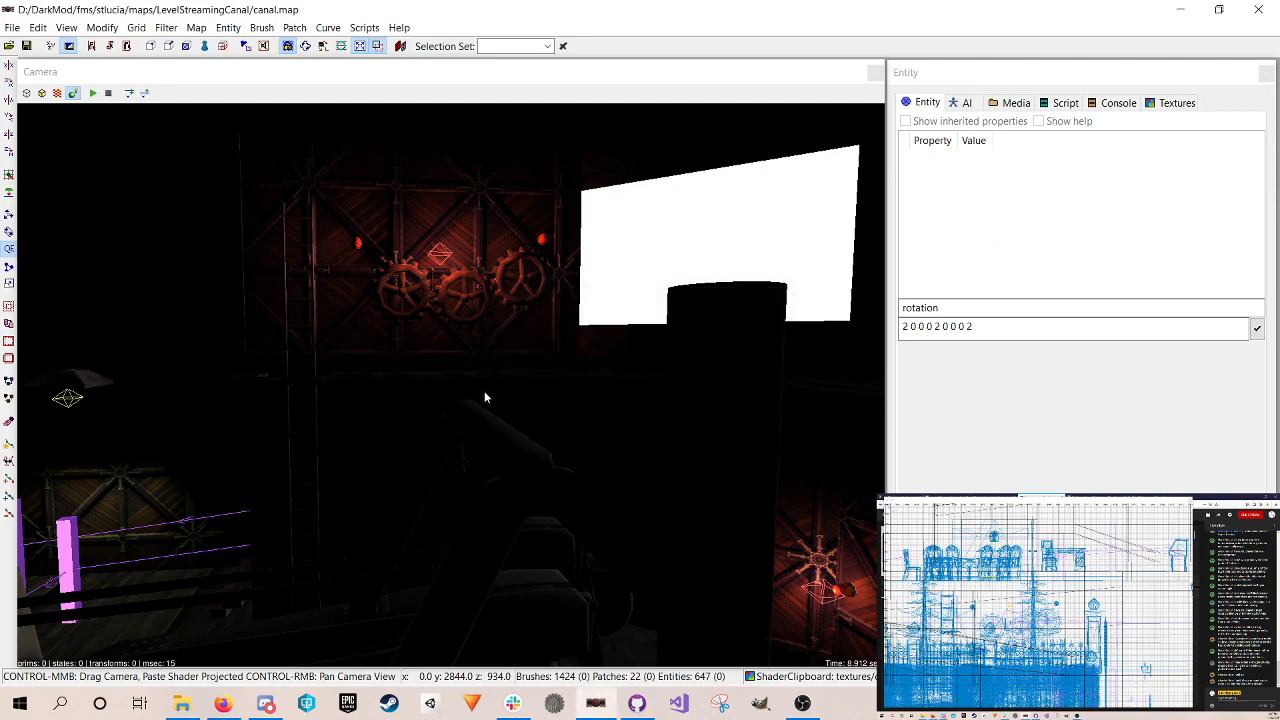
Step: Examine the machine room's red lighting in the lit preview, and its walls, floor and steam engine in the textured preview
right_click(514, 397)
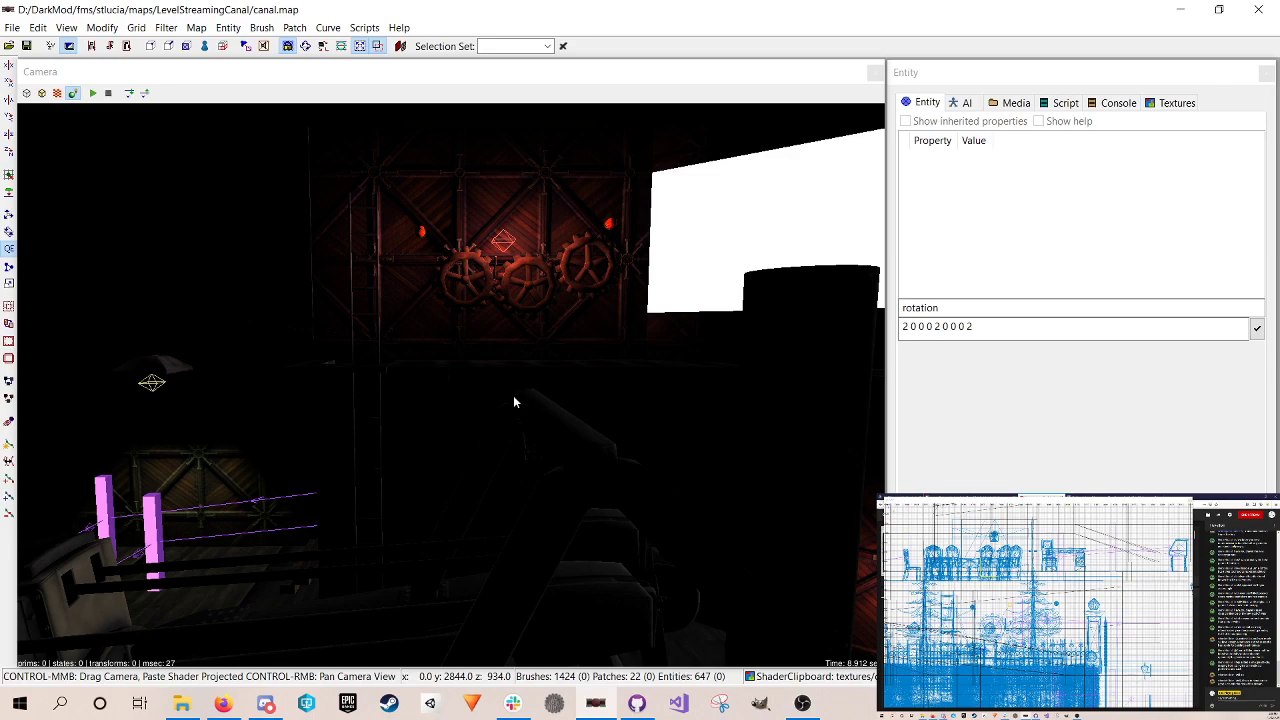
right_click(563, 410)
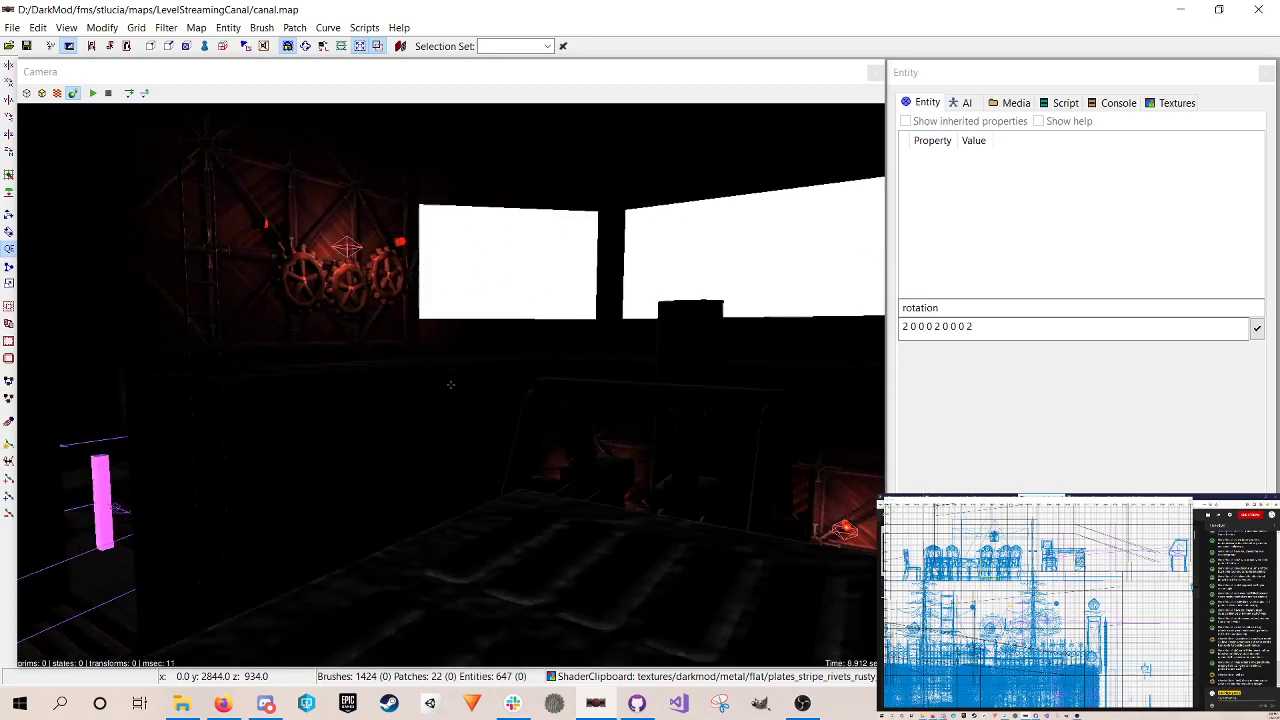
key(Left)
key(Down)
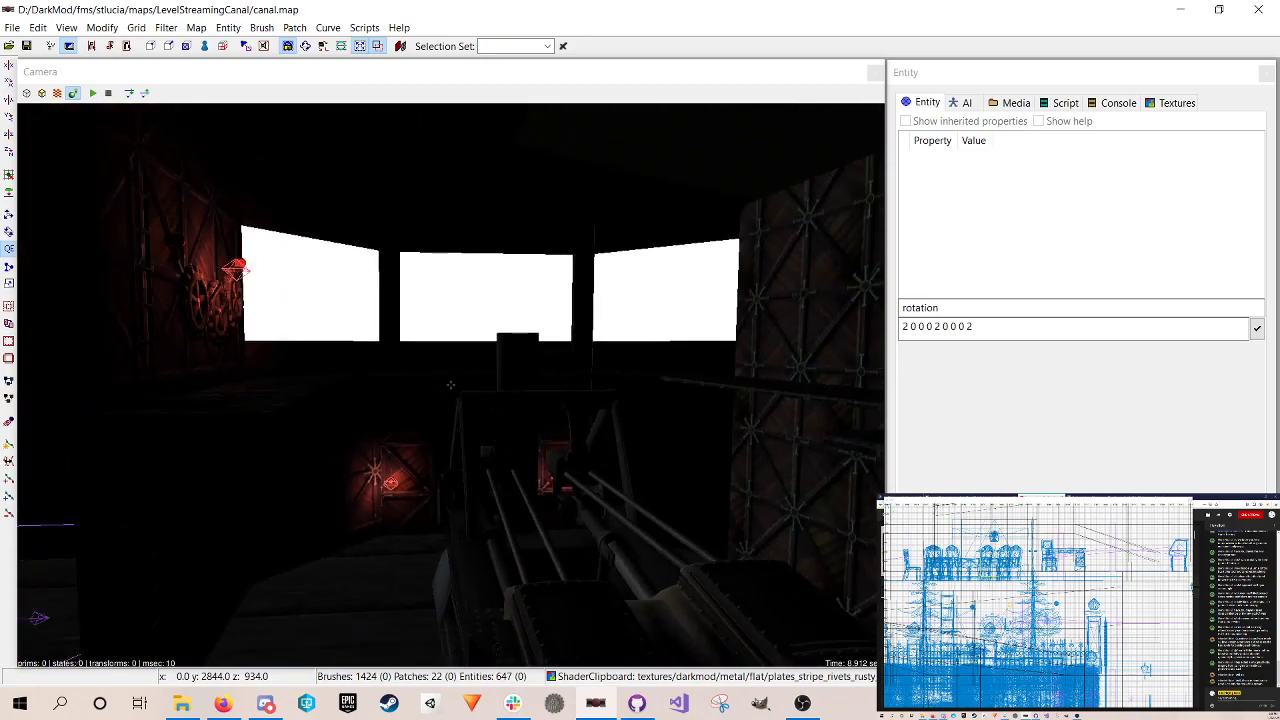
key(Right)
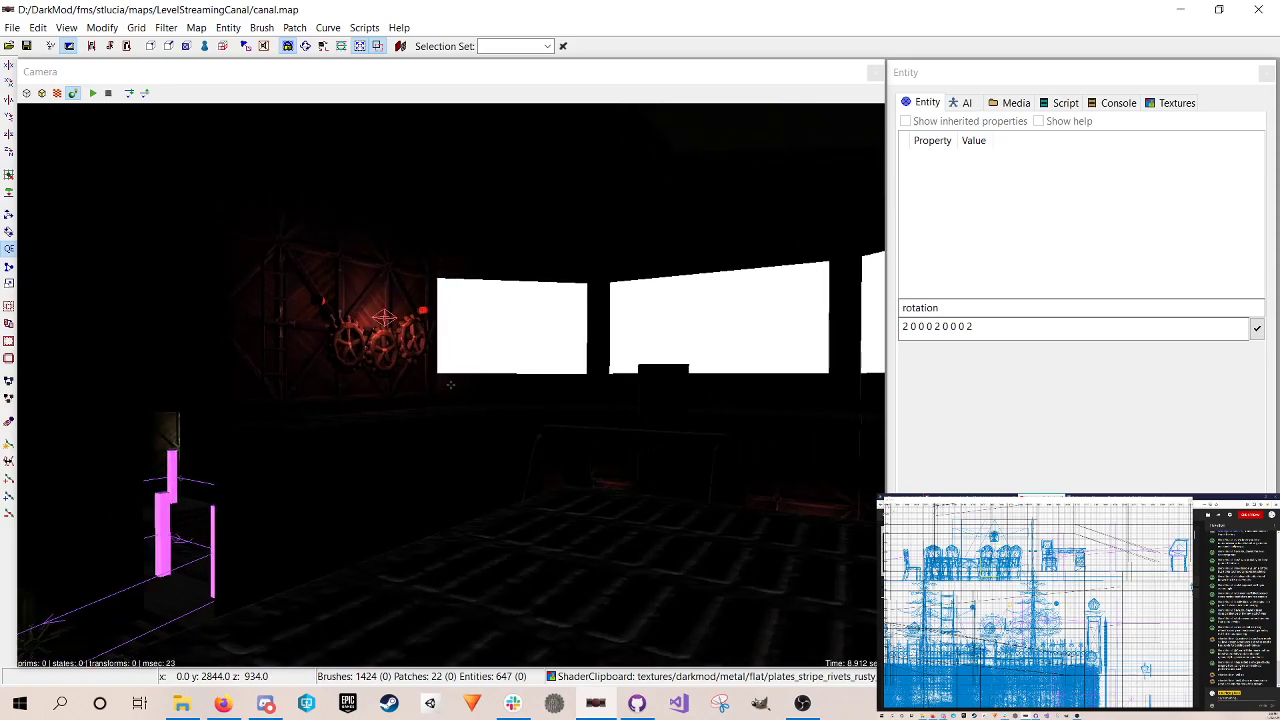
click(57, 93)
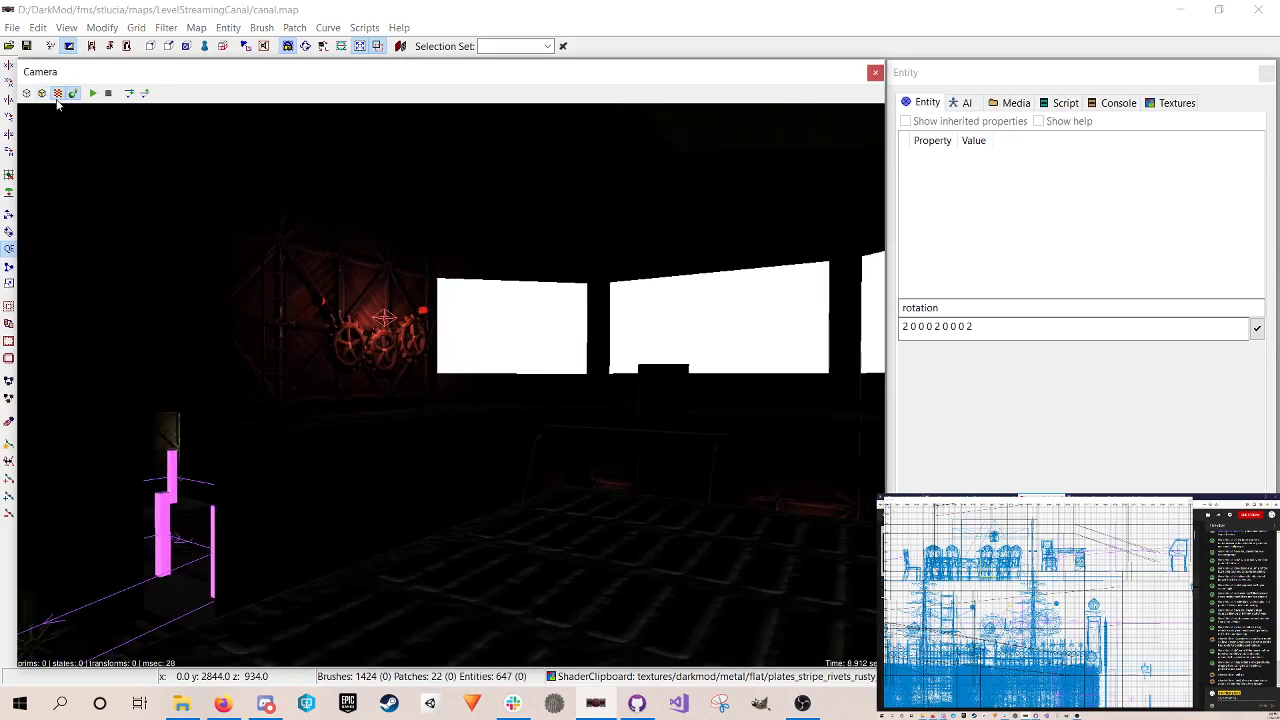
right_click(482, 465)
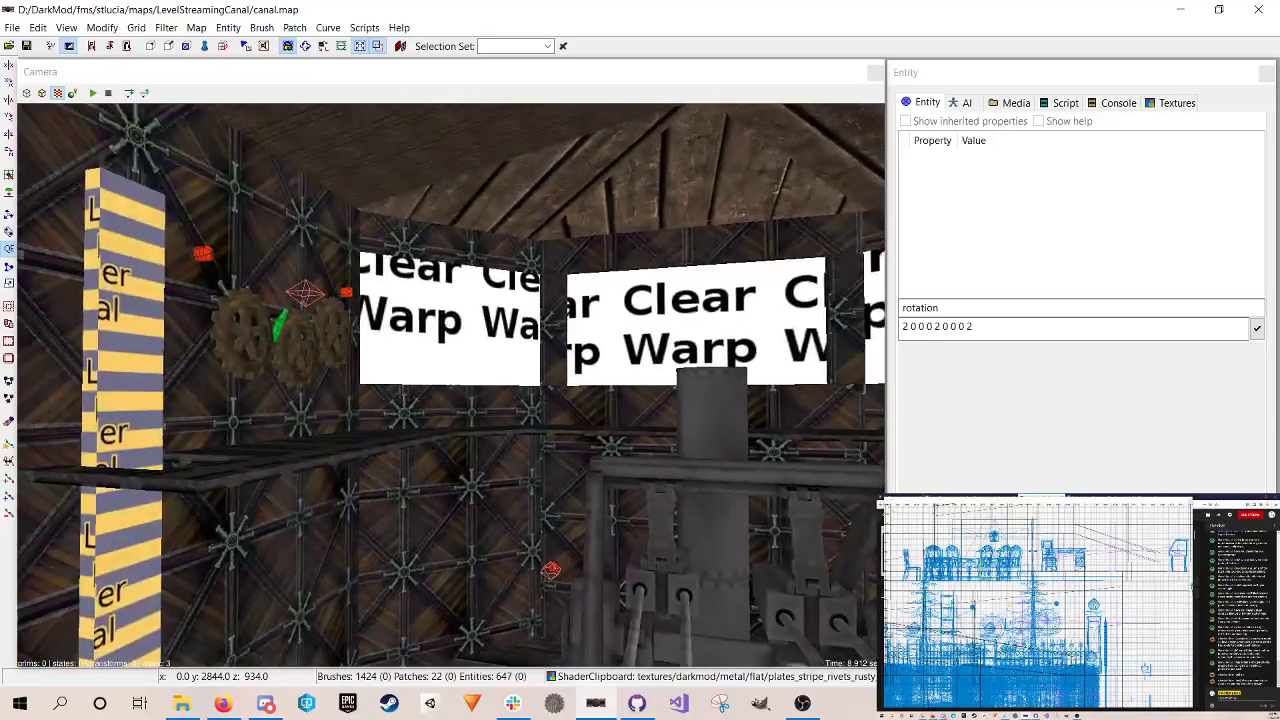
key(Down)
key(Up)
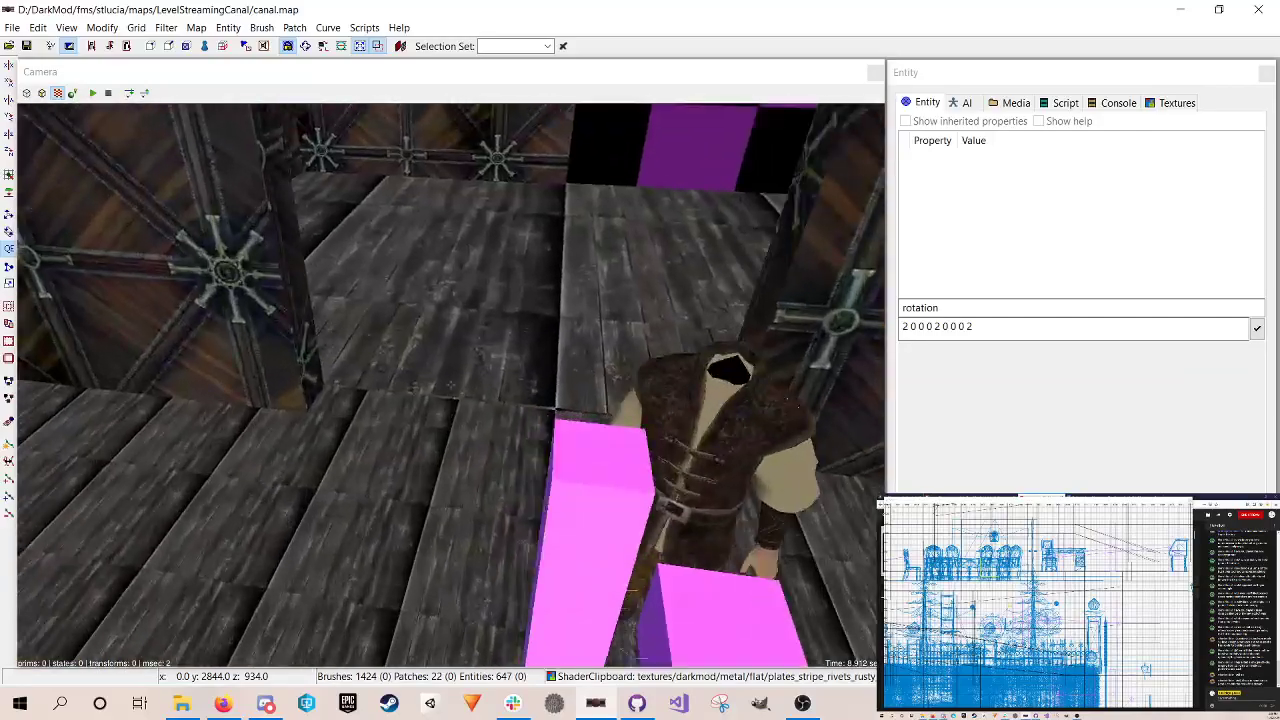
key(Up)
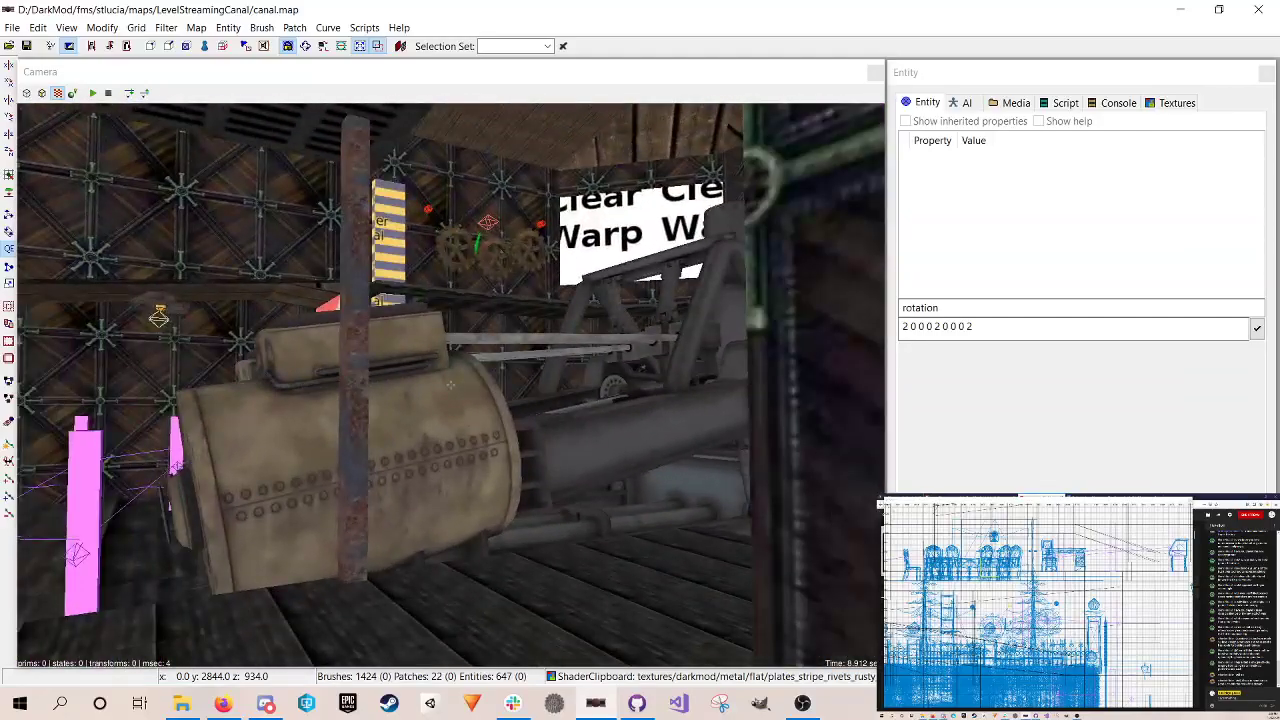
key(Right)
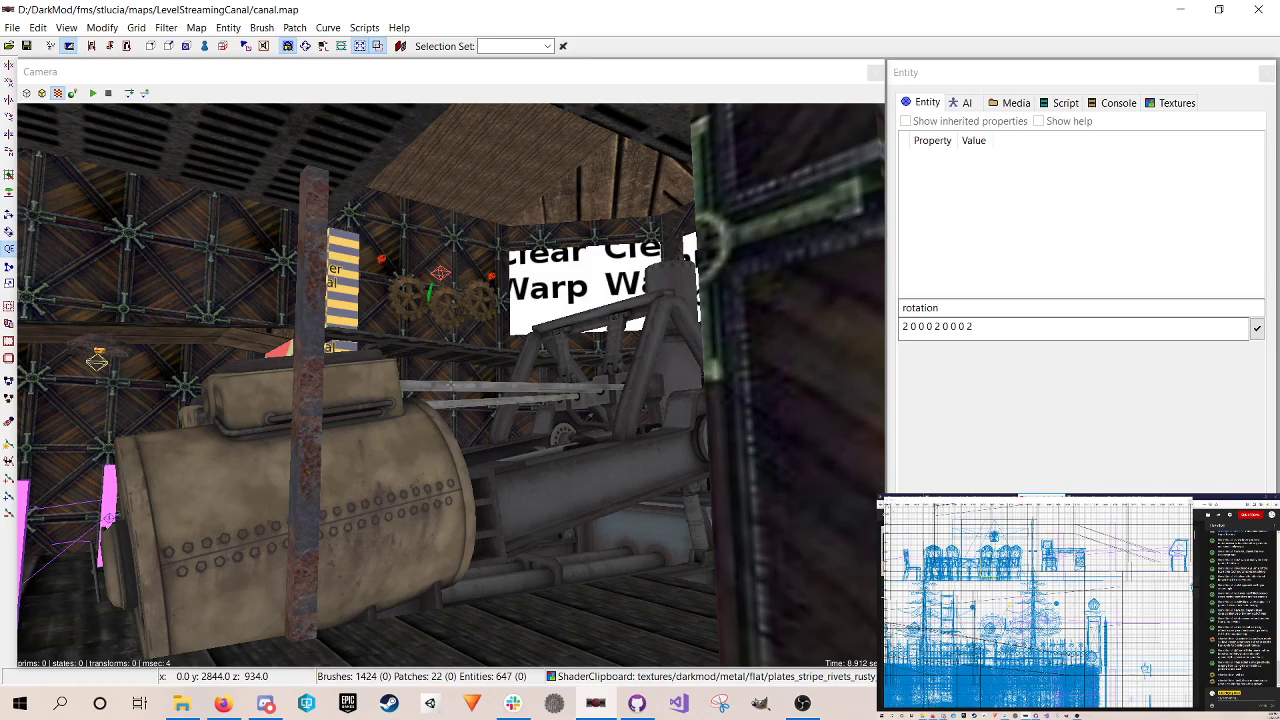
key(Left)
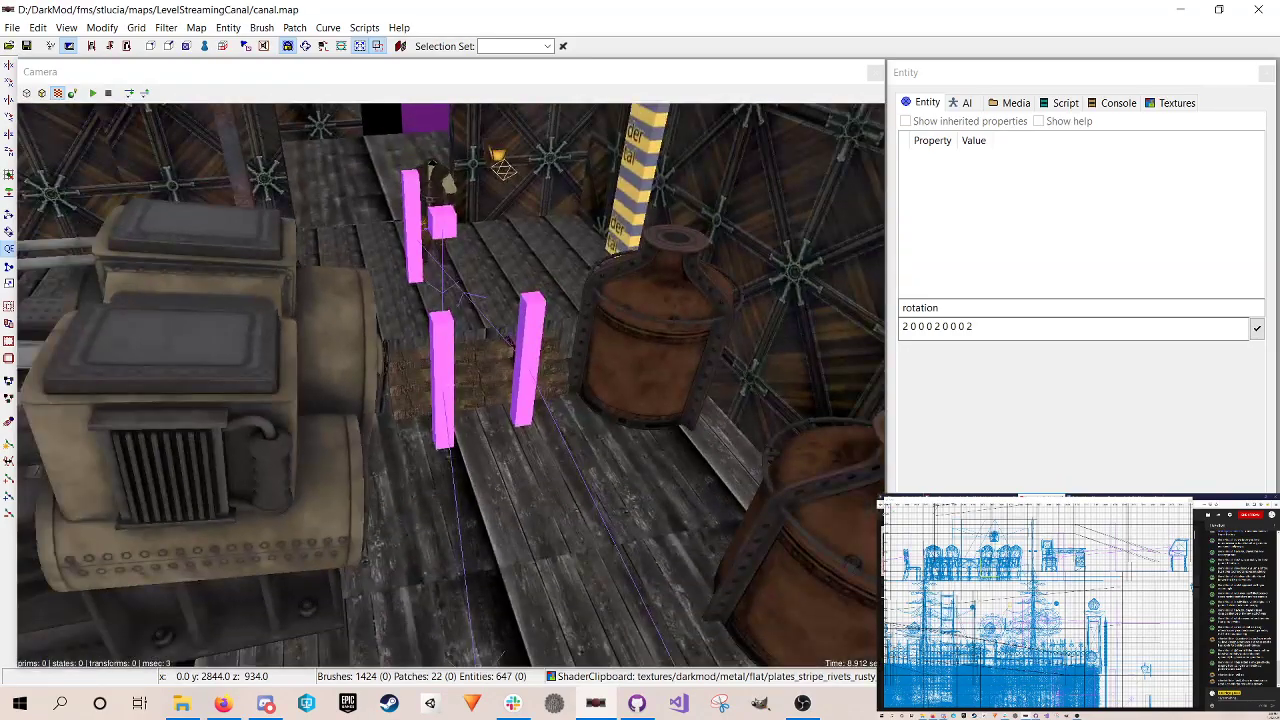
key(Up)
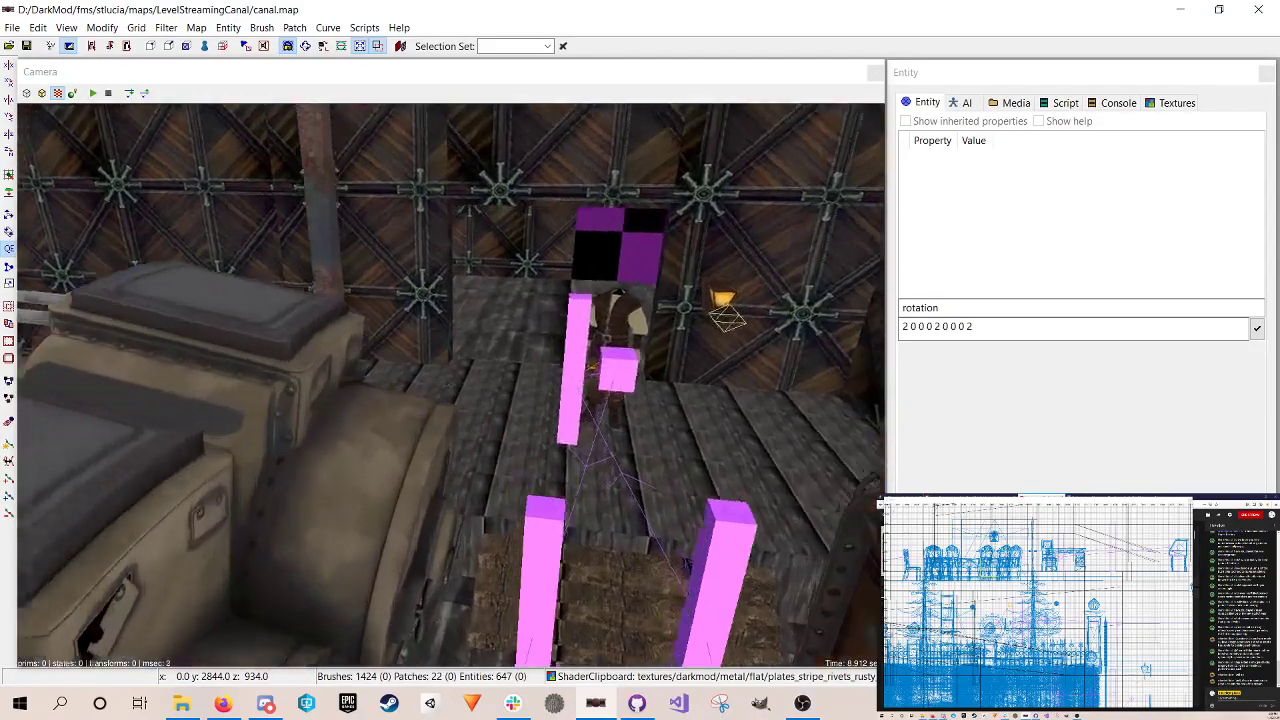
key(Up)
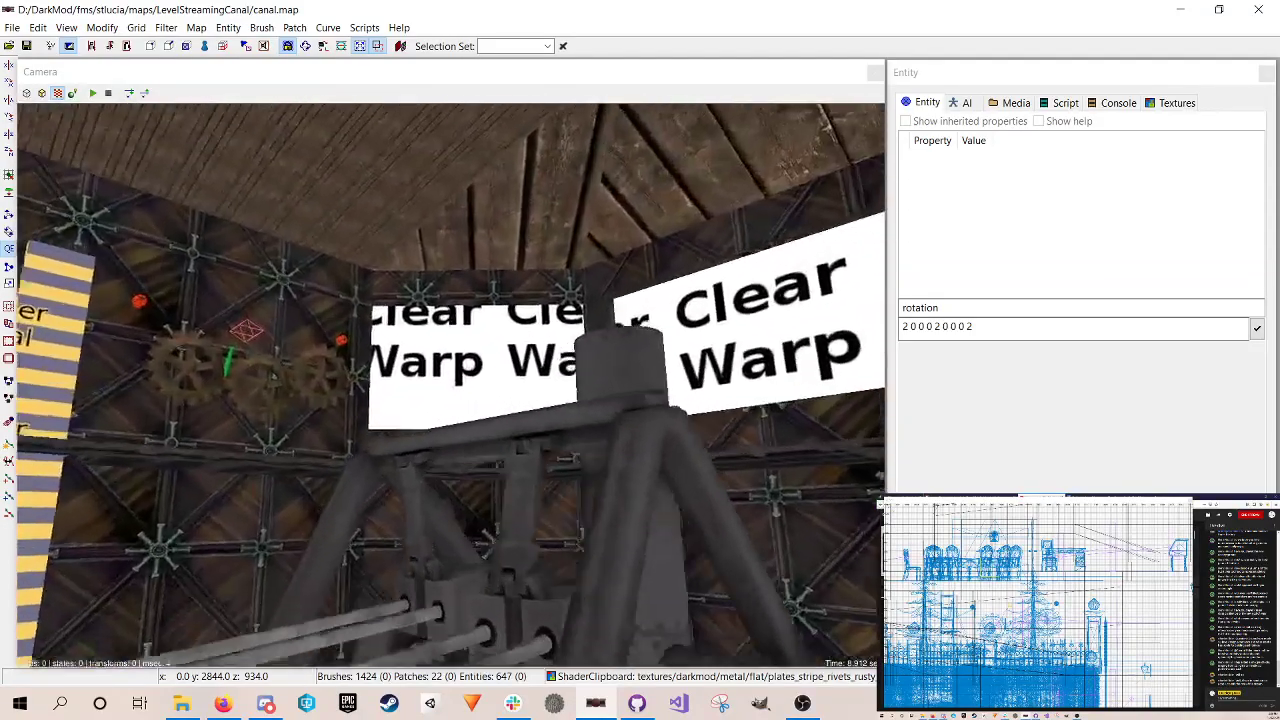
key(Up)
key(Down)
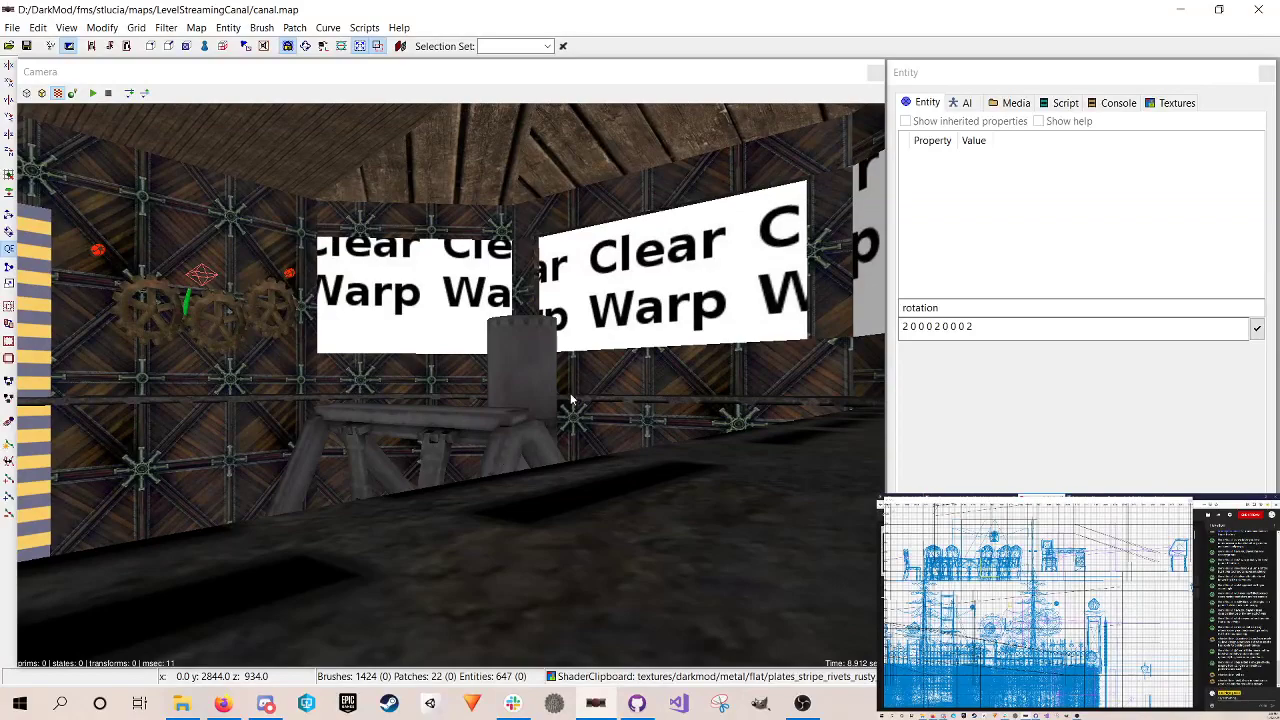
Step: Locate the steam engine's vertical pipe in the orthographic view and draw a new brush directly above its upper end
shift+click(522, 363)
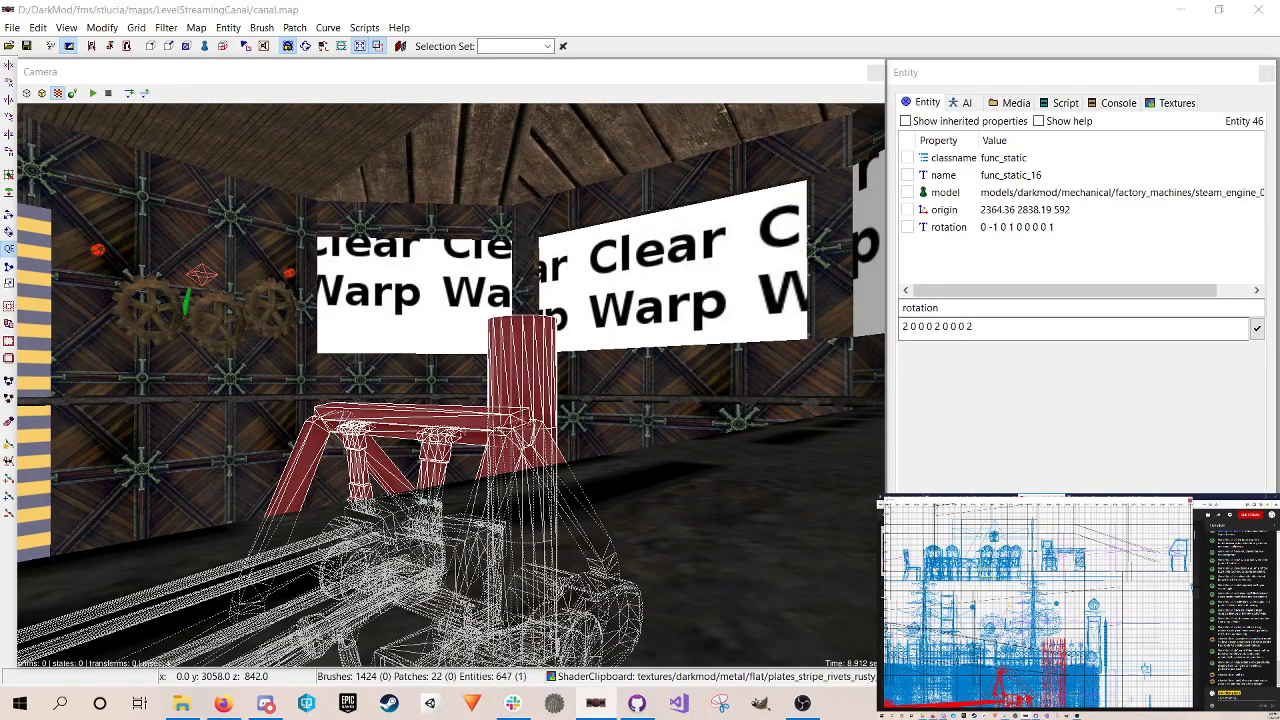
scroll(1038, 605, up, 4)
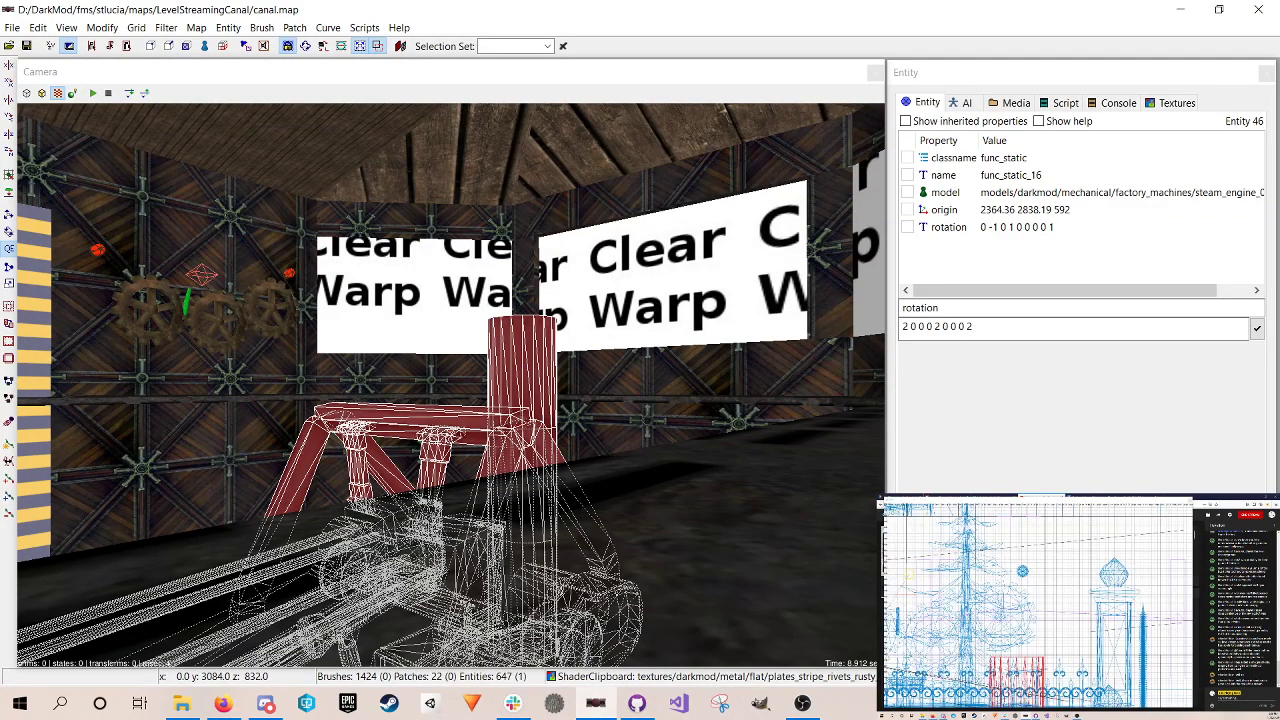
key(Escape)
mouse_move(990, 657)
mouse_down()
mouse_move(1040, 655)
mouse_move(1043, 641)
mouse_up()
scroll(1038, 605, down, 3)
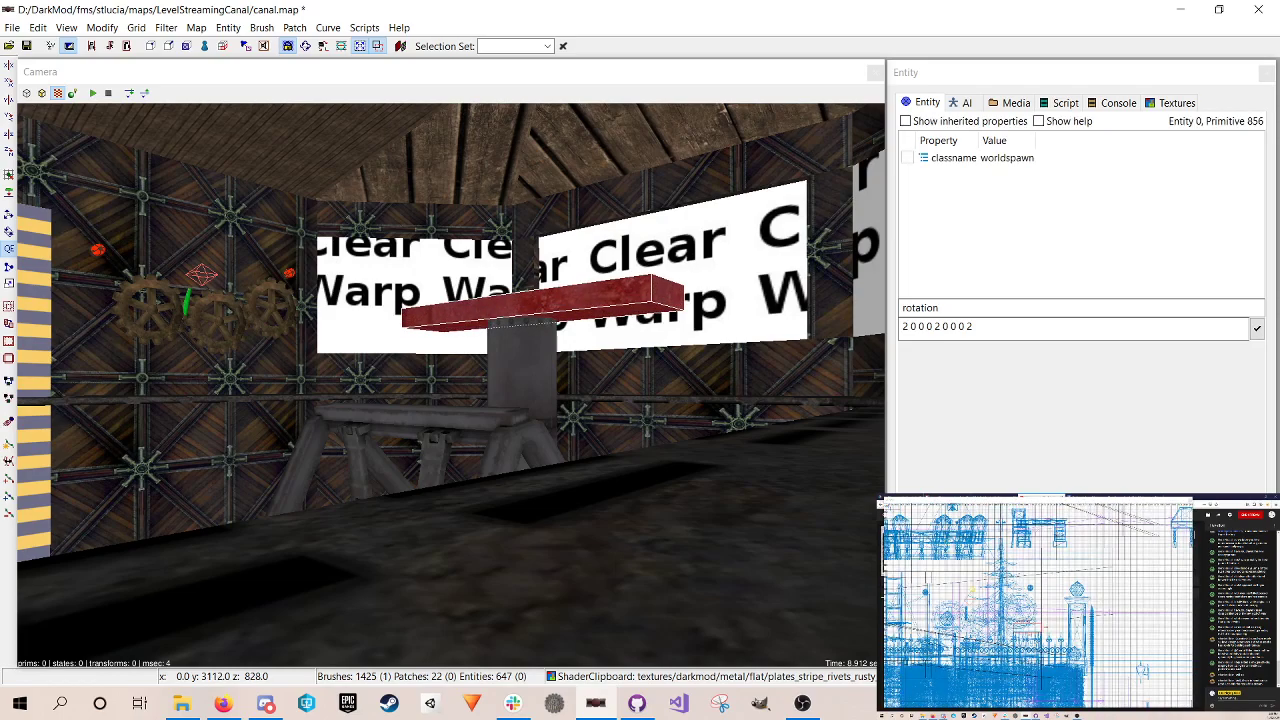
Step: Narrow the new brush from both sides in the plan view so it fits closely around the engine's pipe
scroll(1038, 605, down, 2)
key(ctrl+Tab)
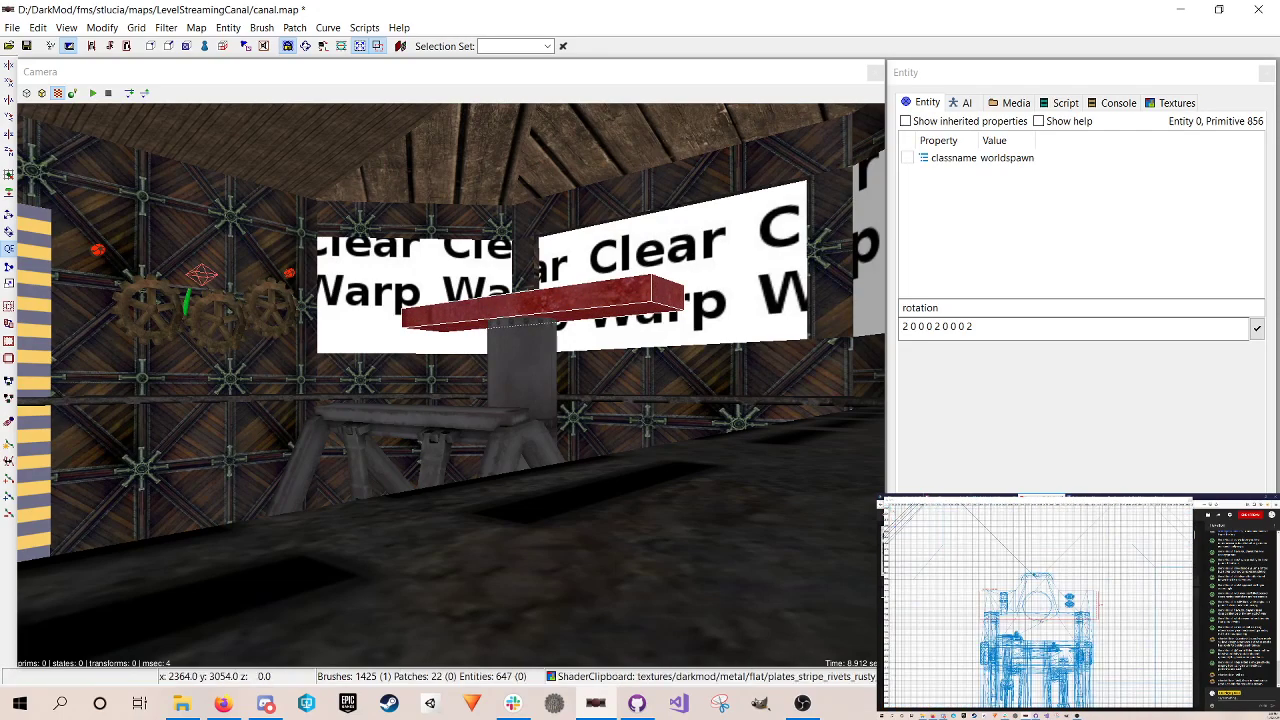
drag(984, 605, 1024, 605)
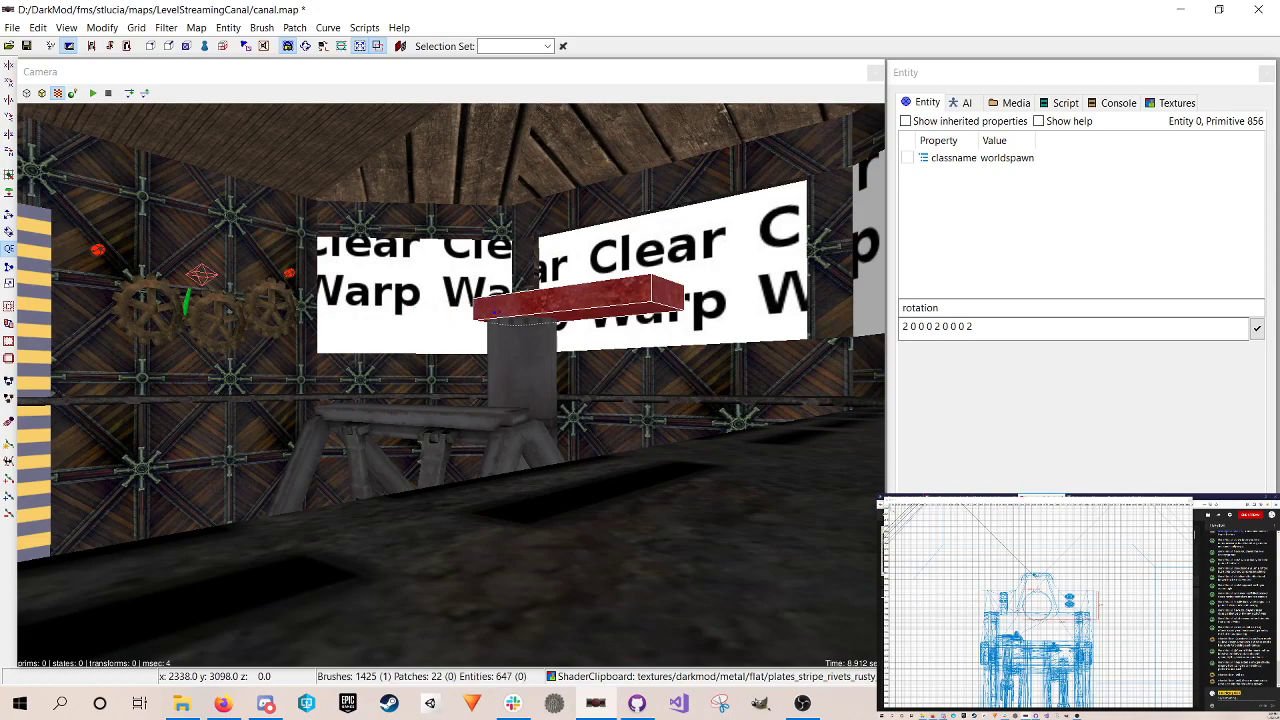
drag(1103, 605, 1057, 605)
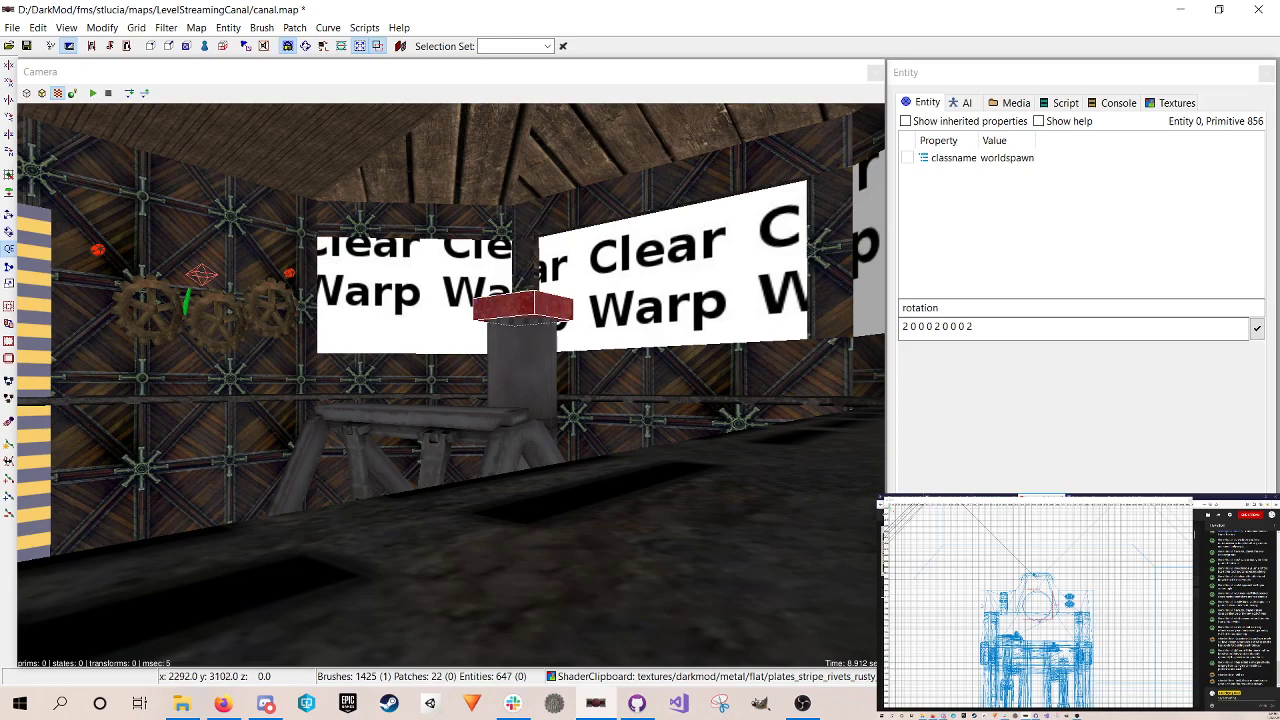
Step: Stretch the brush above the engine's pipe upward in the side view until it reaches the roof peak
key(ctrl+Tab)
right_drag(1038, 590, 1027, 619)
drag(1027, 628, 1022, 566)
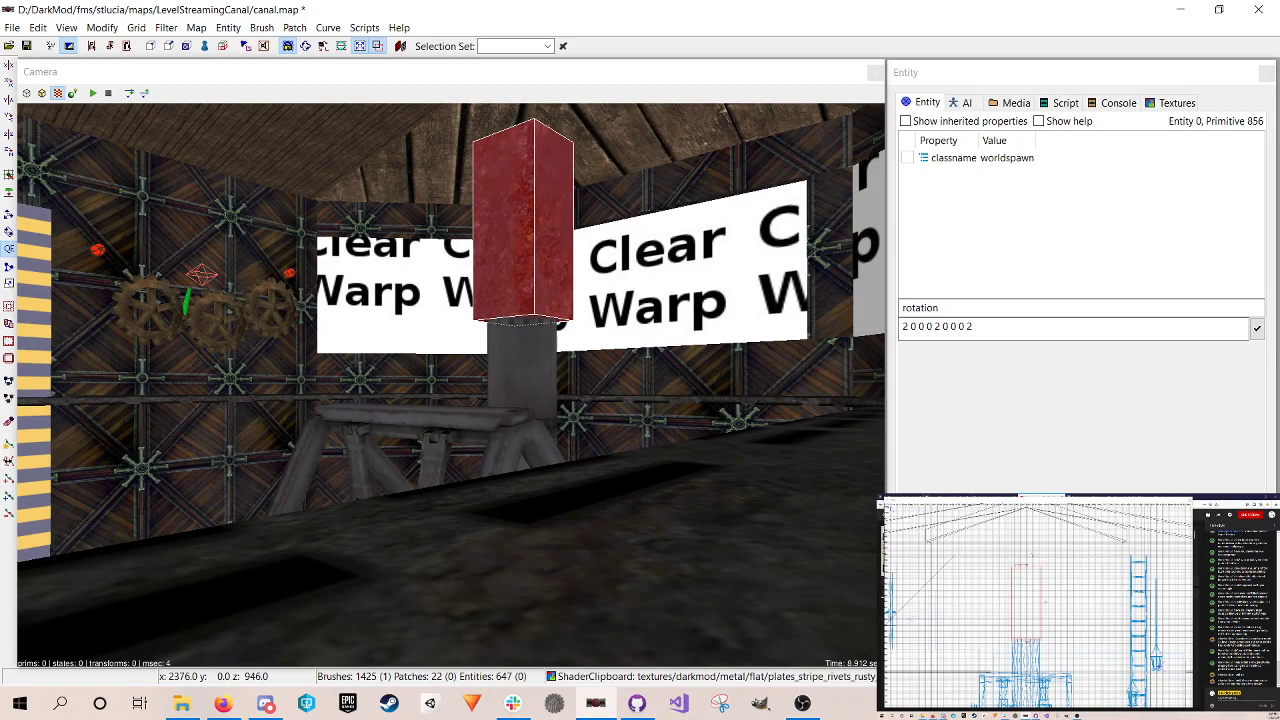
scroll(1022, 566, up, 2)
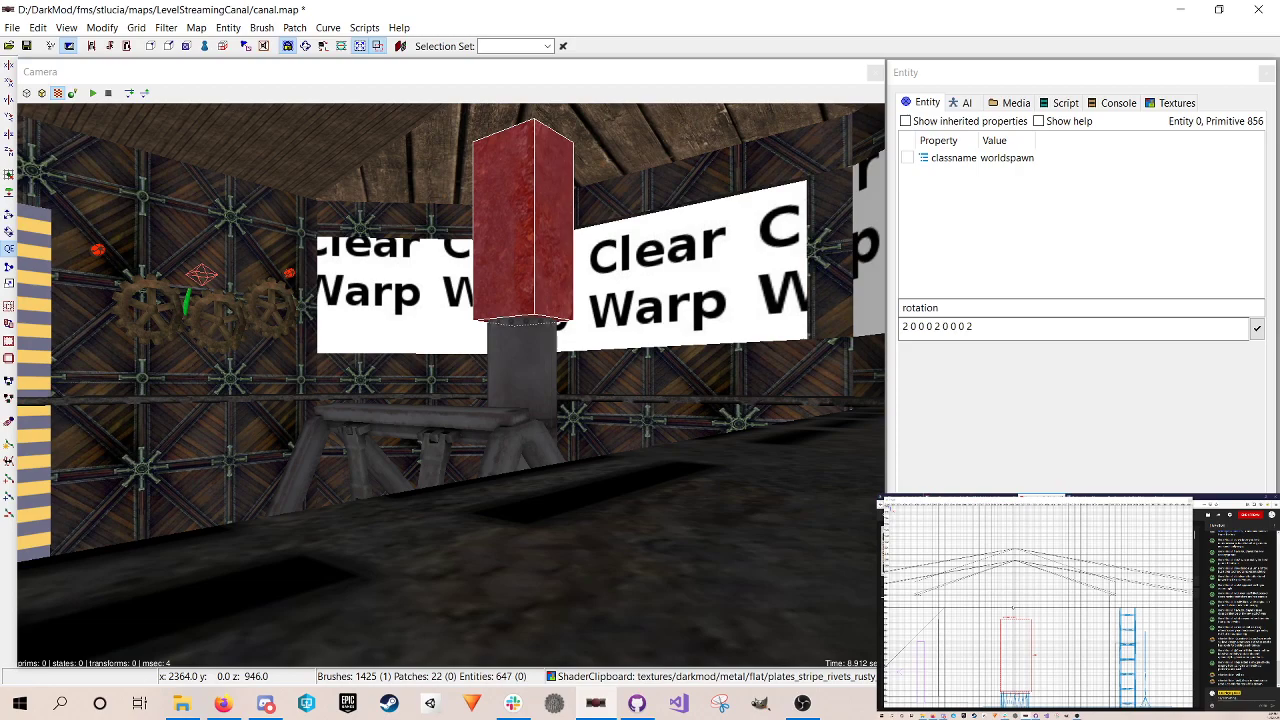
drag(1013, 607, 1014, 595)
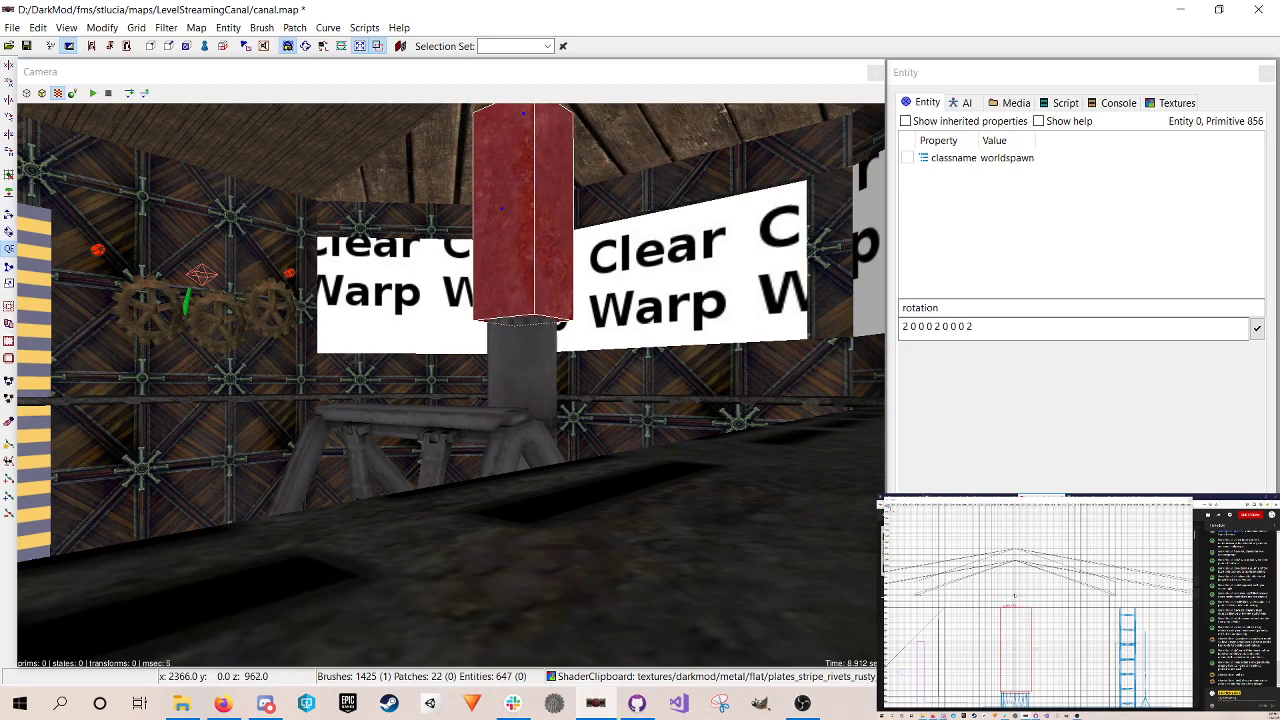
drag(1013, 605, 1014, 560)
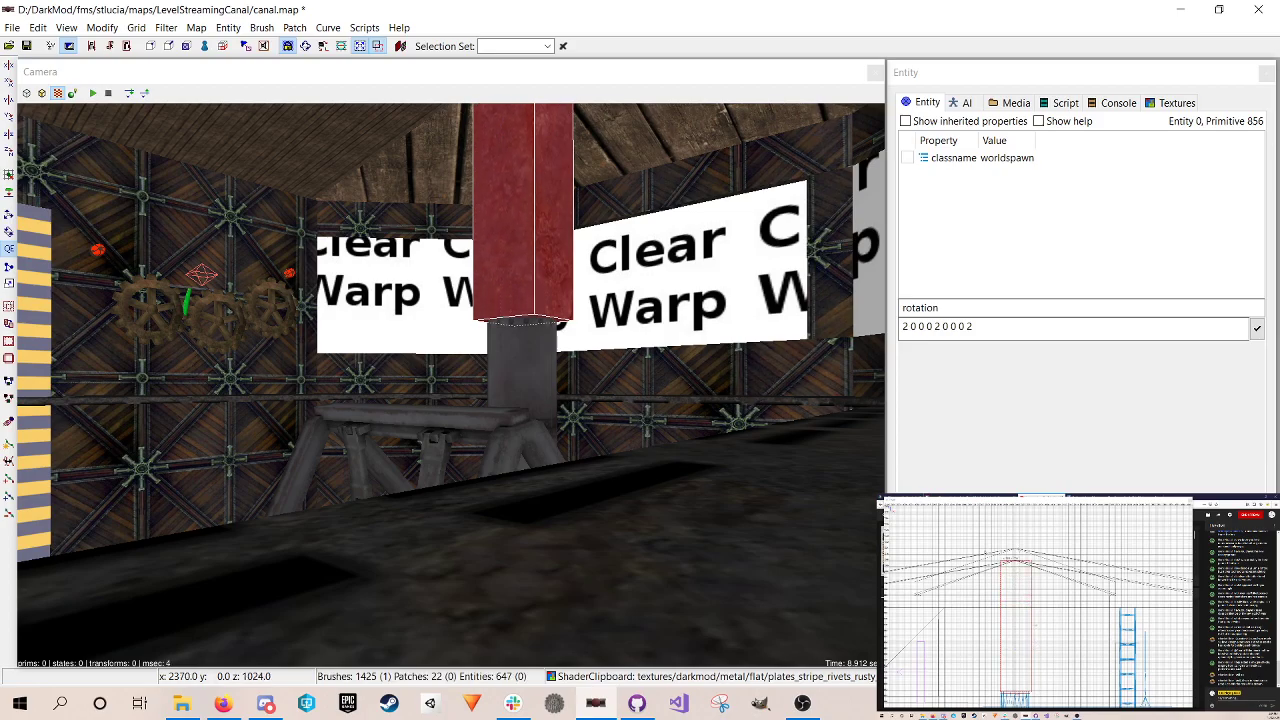
Step: Try shifting the tall brush sideways over the engine's pipe, and undo the move
right_click(457, 269)
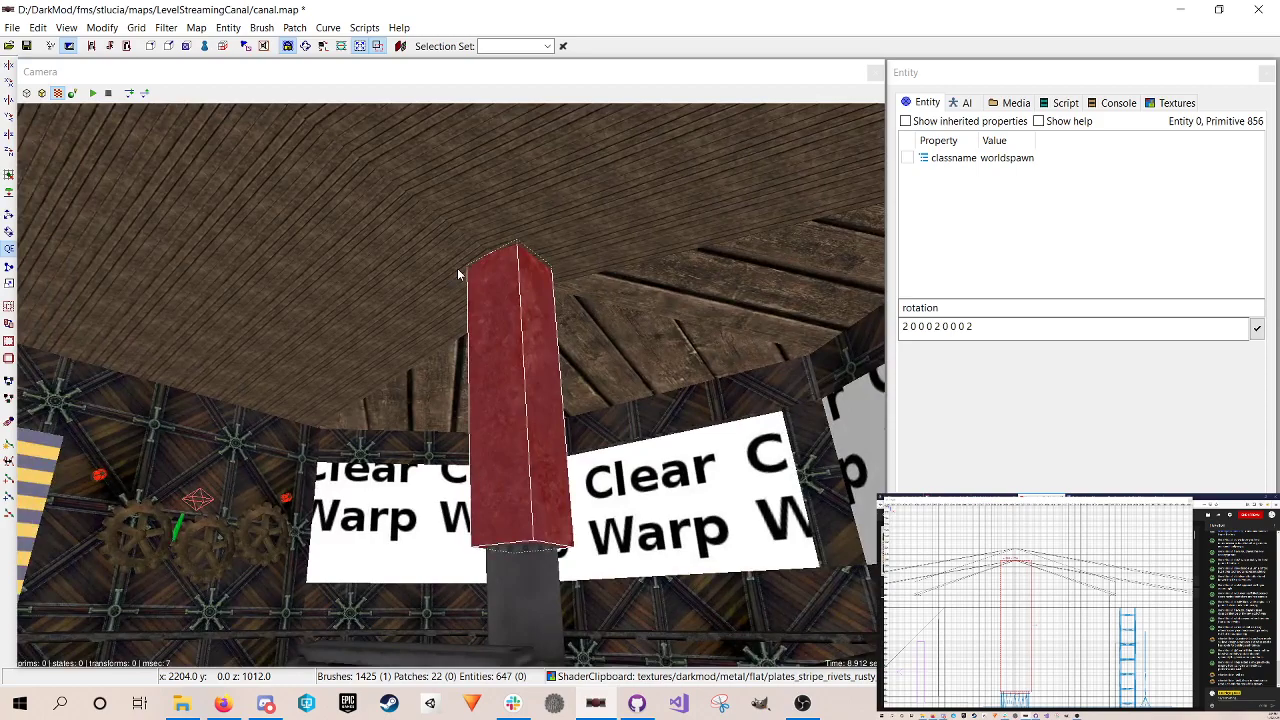
key(Escape)
shift+click(510, 364)
drag(1017, 628, 1011, 624)
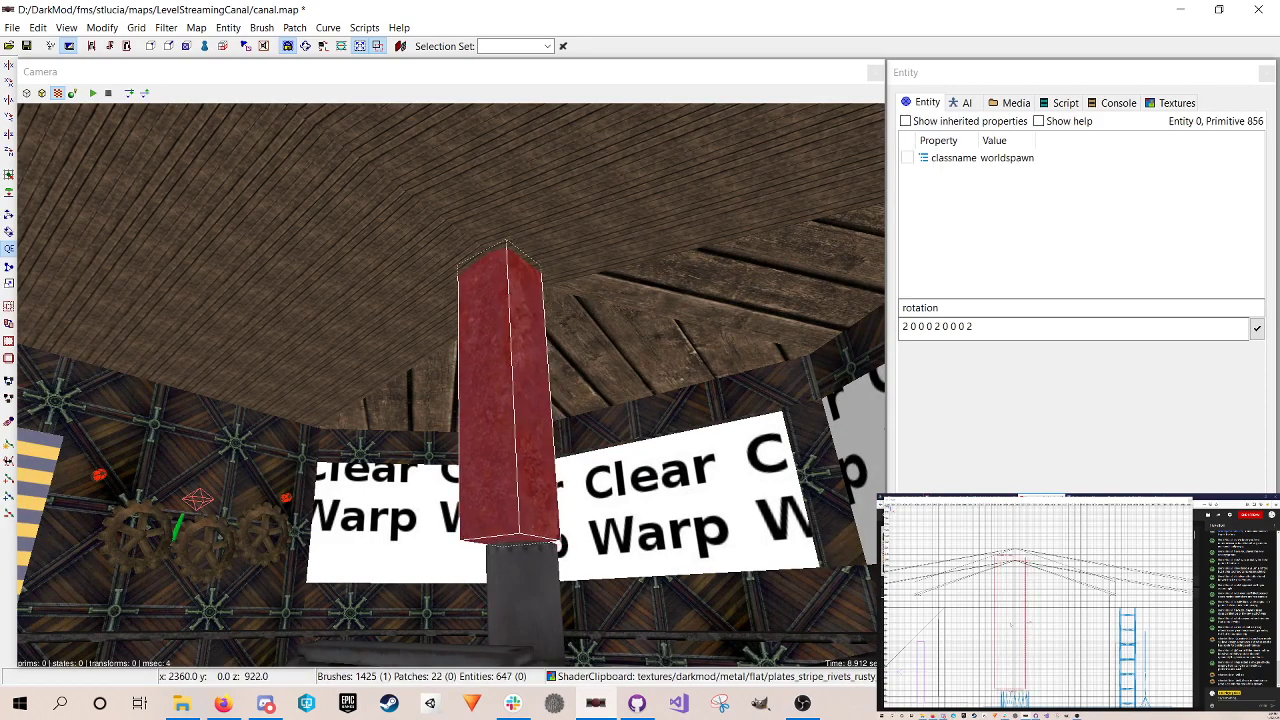
key(ctrl+z)
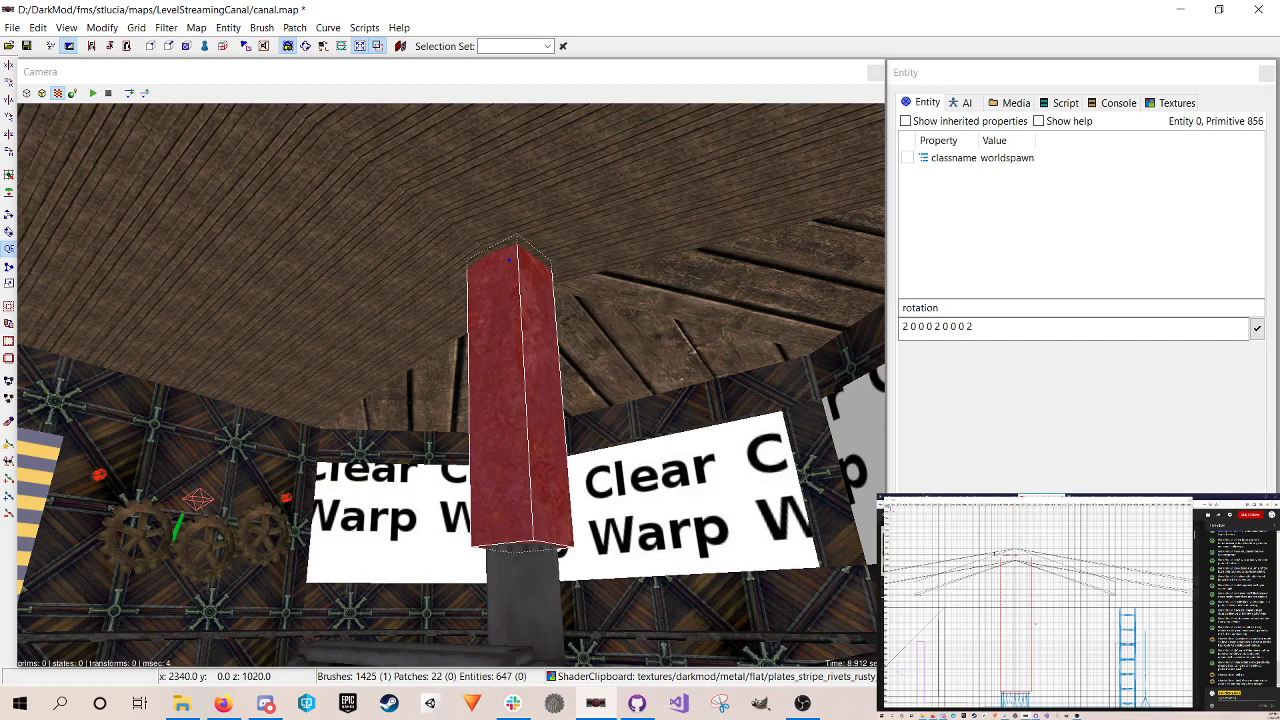
Step: Fine-tune the tall brush's upper end where it meets the roof peak, undoing the stray sideways change
mouse_move(1005, 553)
mouse_down()
mouse_move(1032, 562)
mouse_move(1026, 553)
mouse_up()
drag(1019, 588, 1018, 588)
key(ctrl+z)
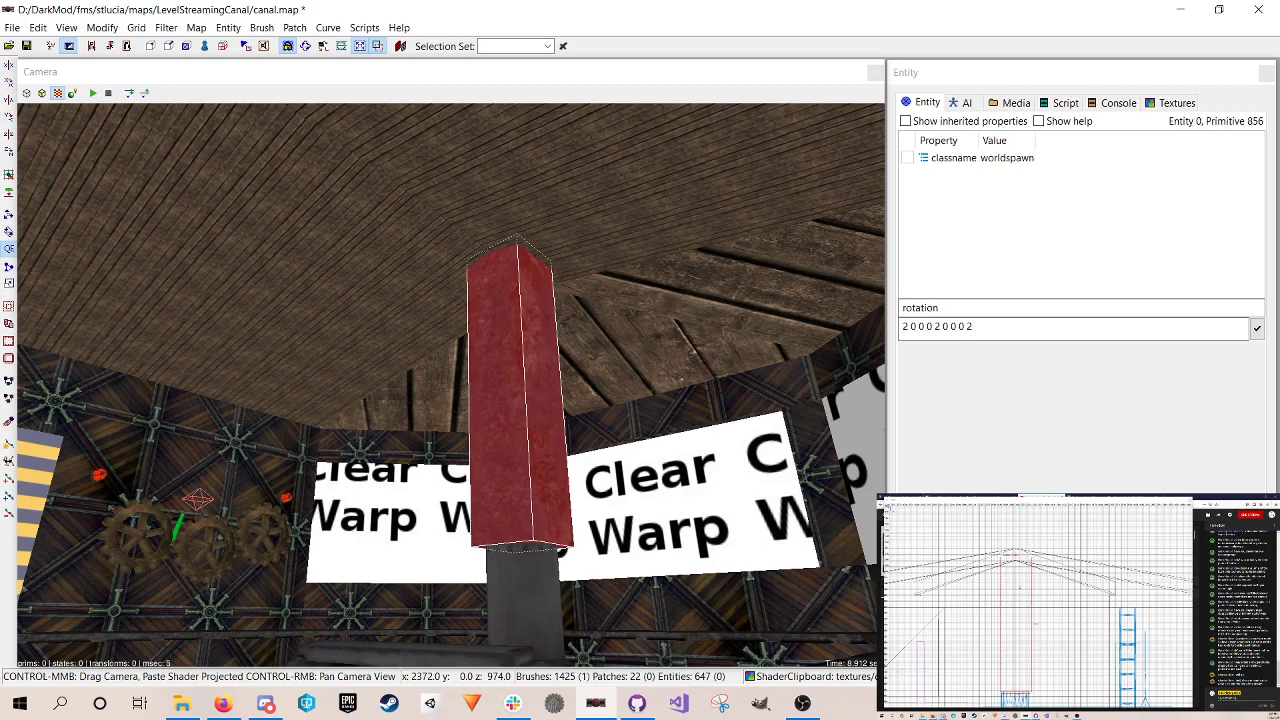
drag(1017, 553, 1017, 555)
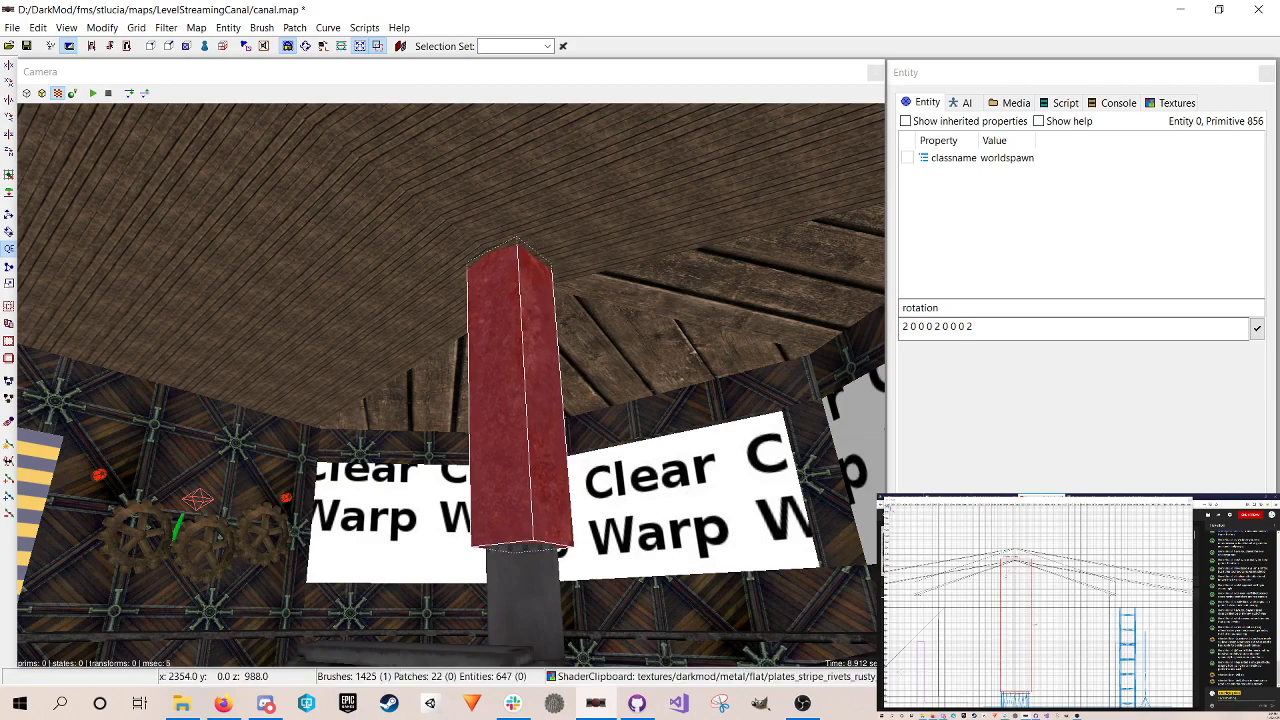
click(223, 29)
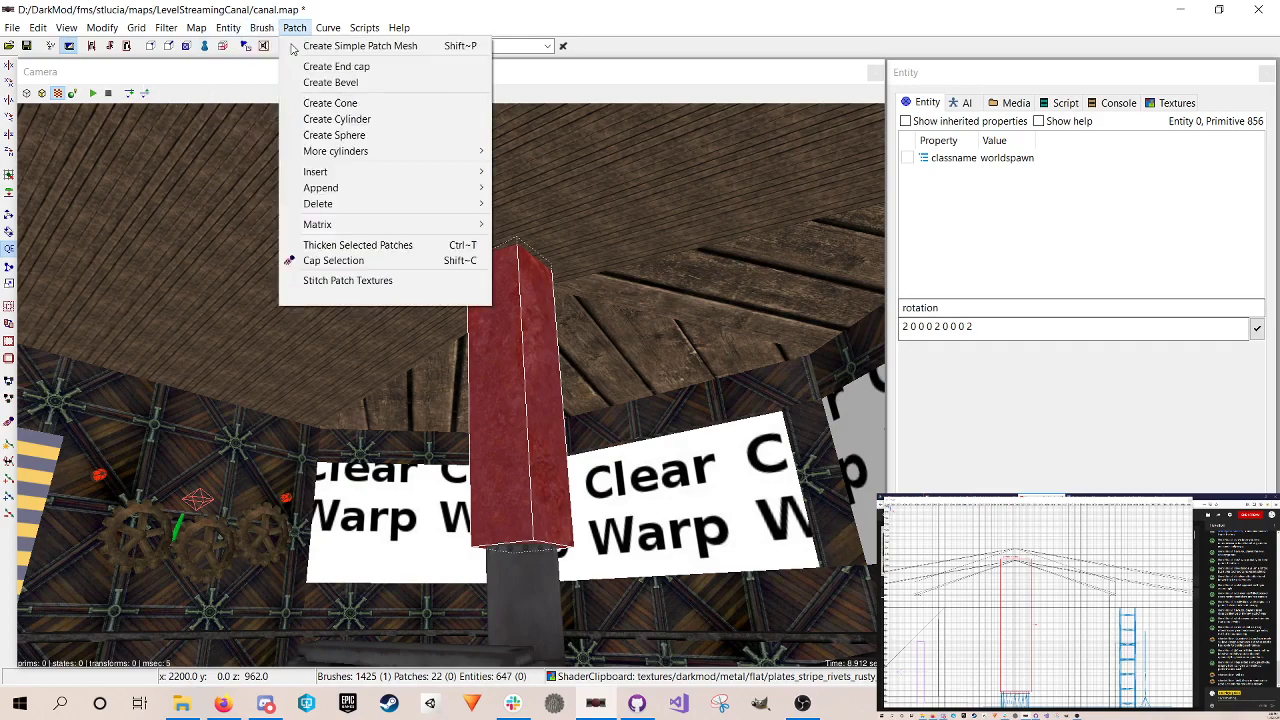
mouse_move(279, 99)
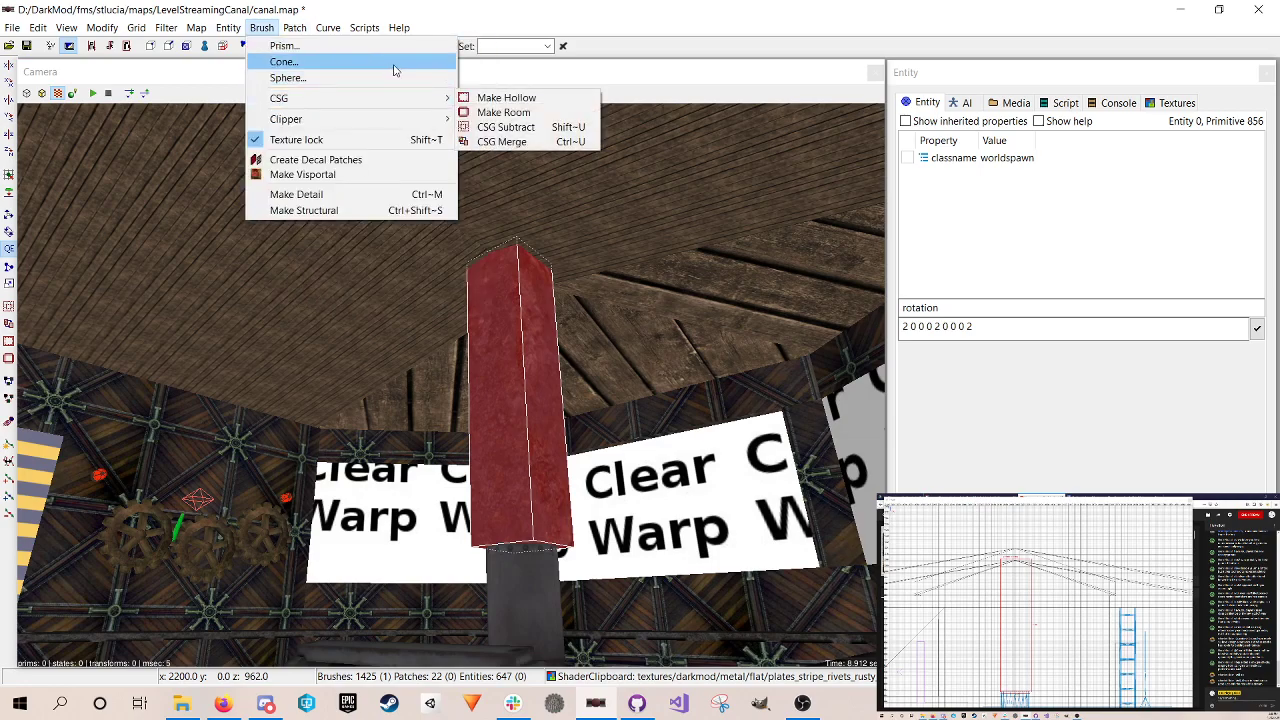
mouse_move(136, 27)
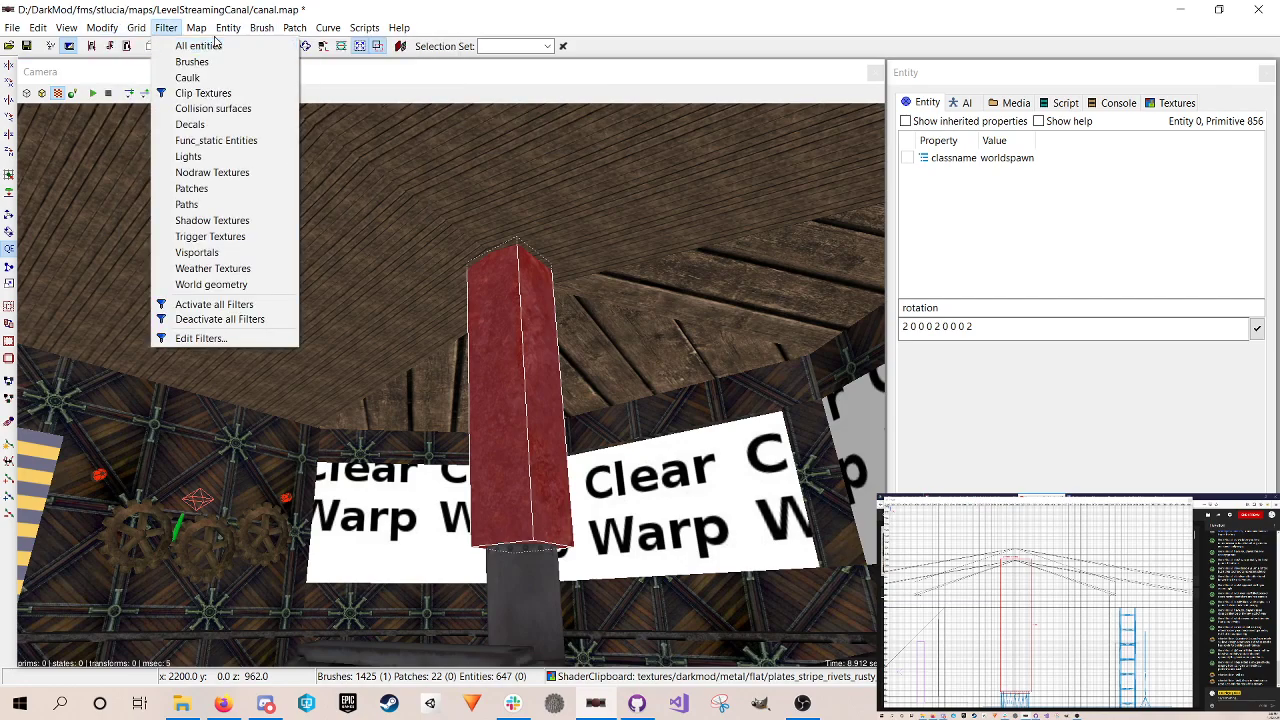
mouse_move(188, 31)
mouse_move(273, 33)
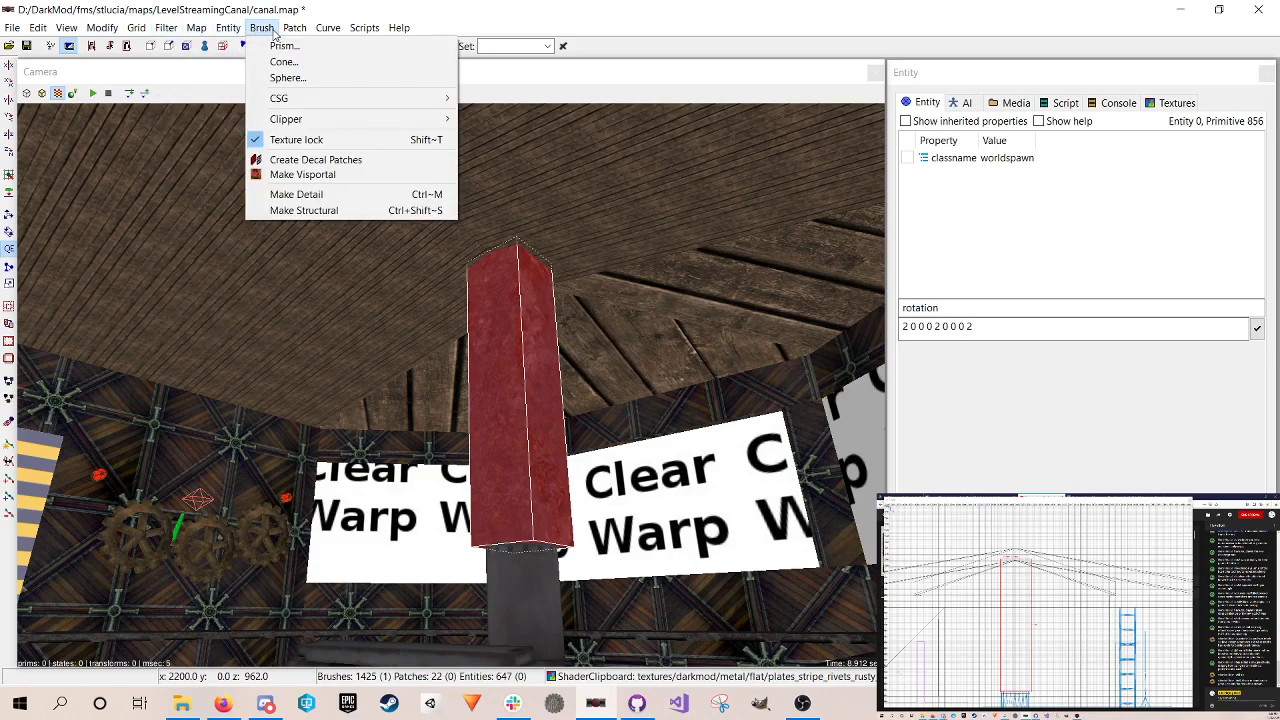
mouse_move(318, 105)
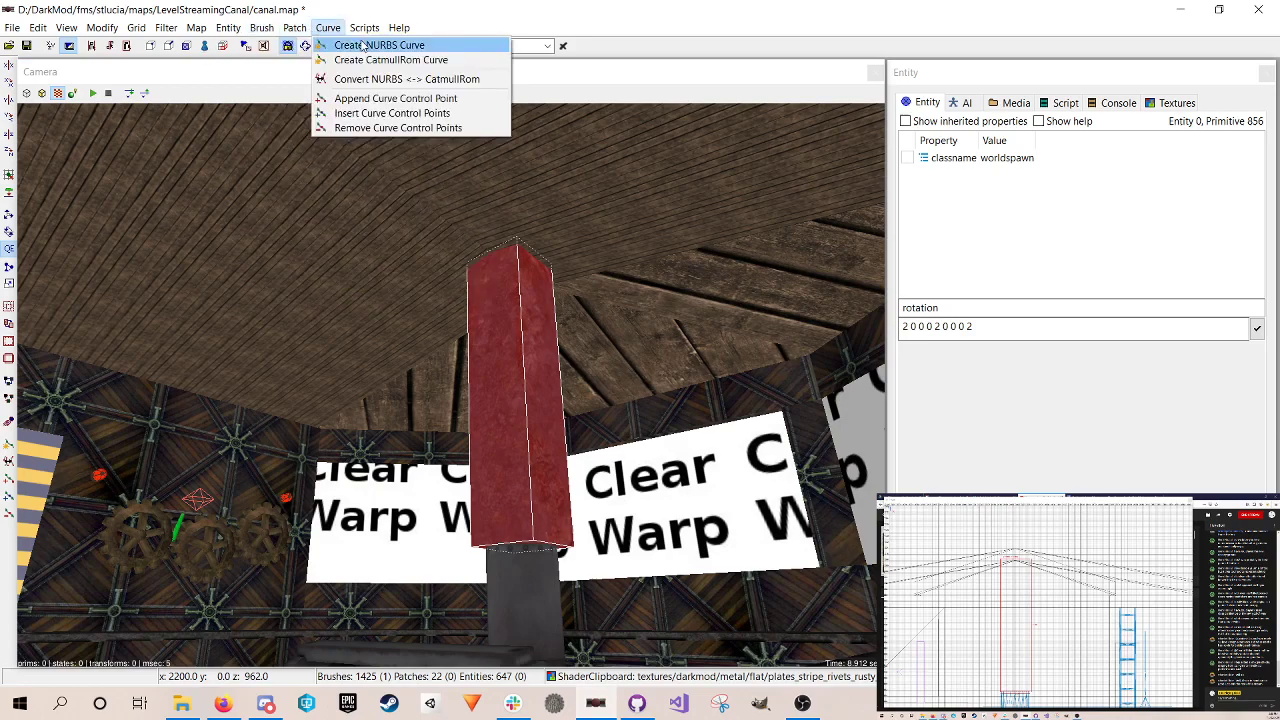
mouse_move(367, 31)
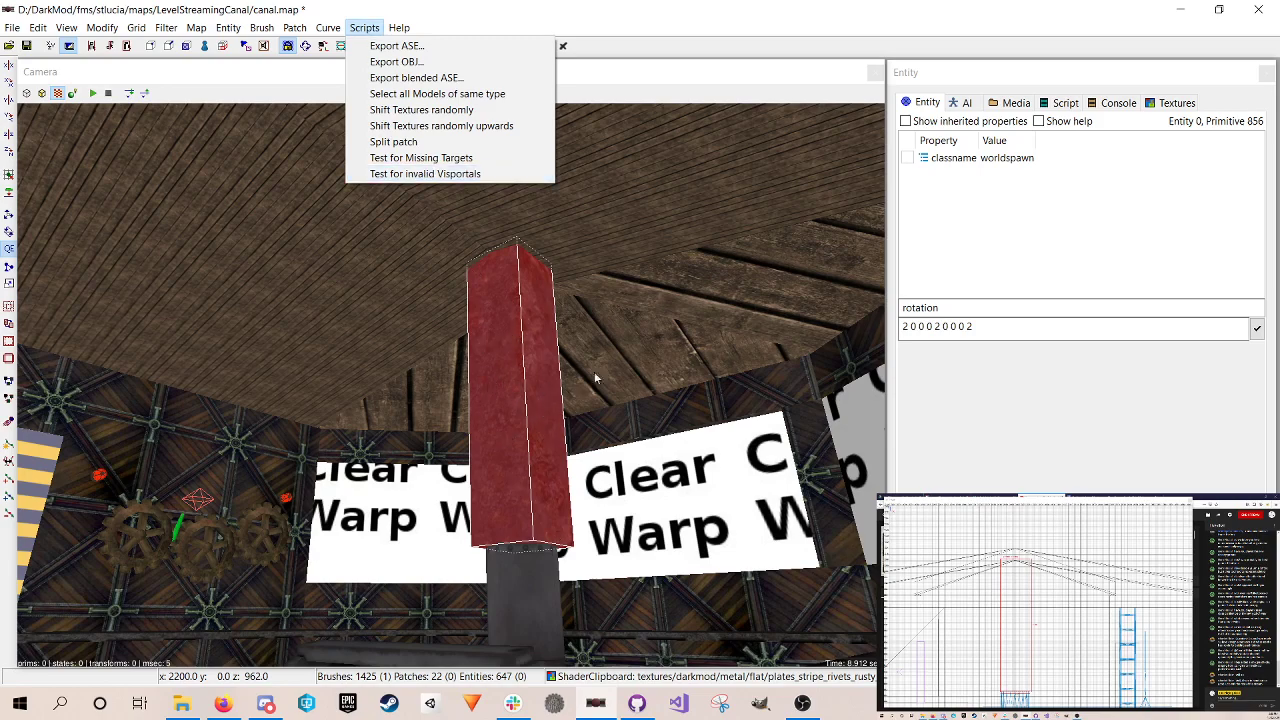
click(492, 29)
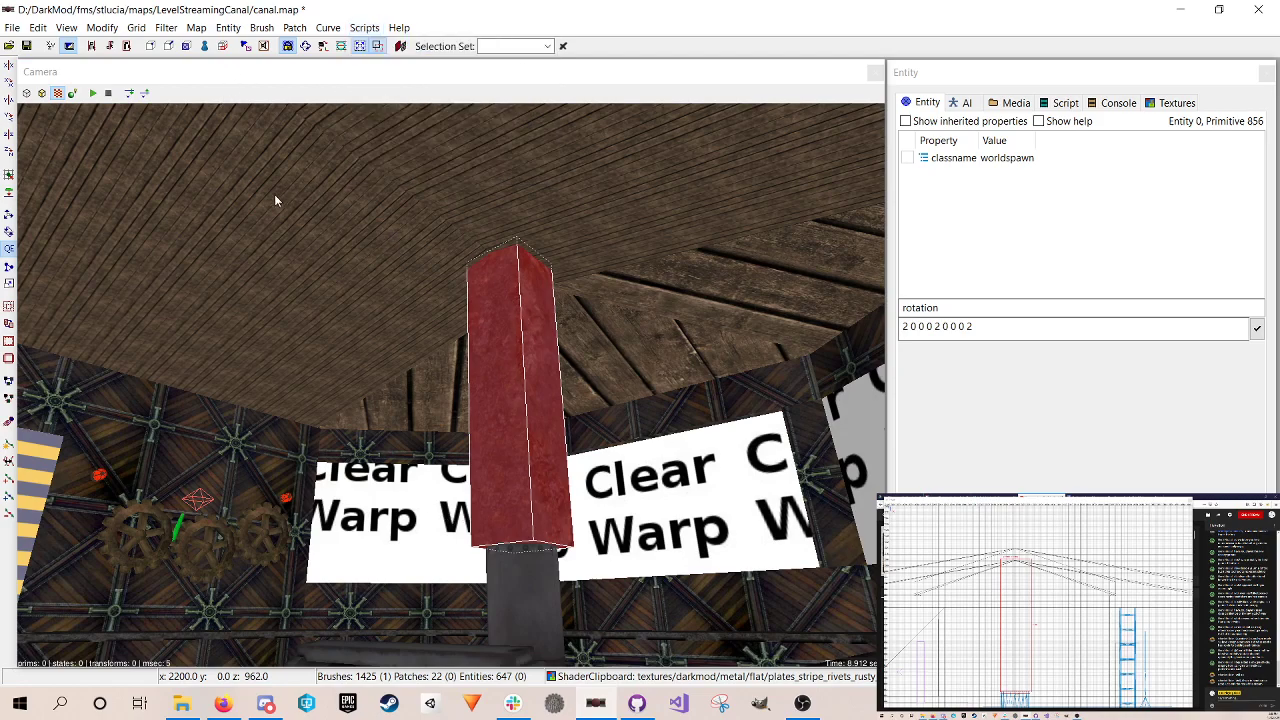
Step: Try to turn the tall brush above the engine's pipe into an 8-sided prism from the side view, and undo it
click(136, 27)
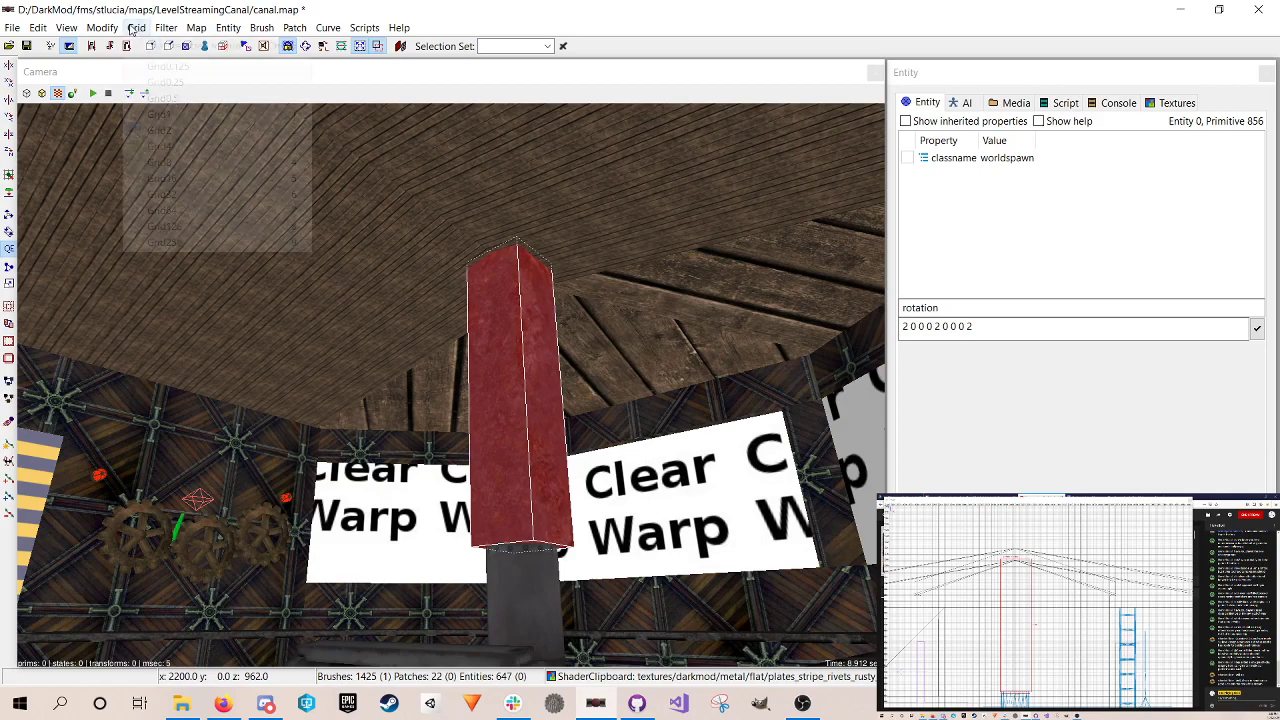
click(184, 30)
click(40, 29)
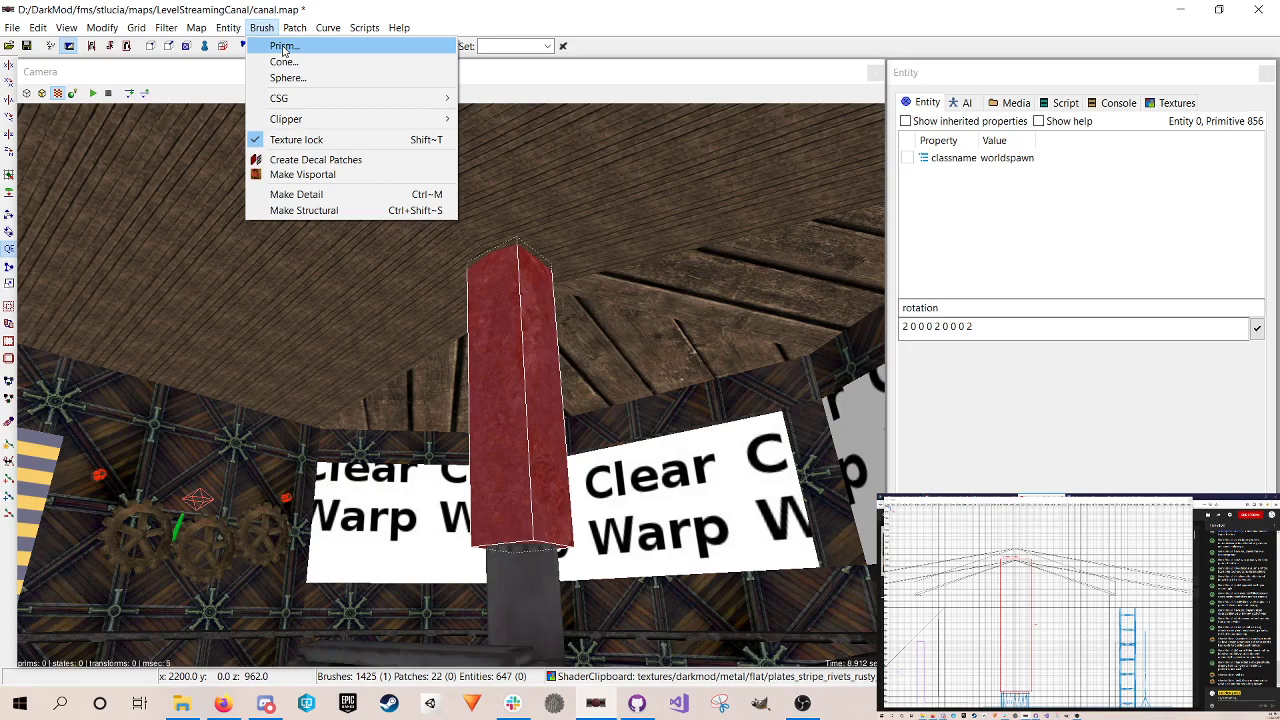
click(283, 46)
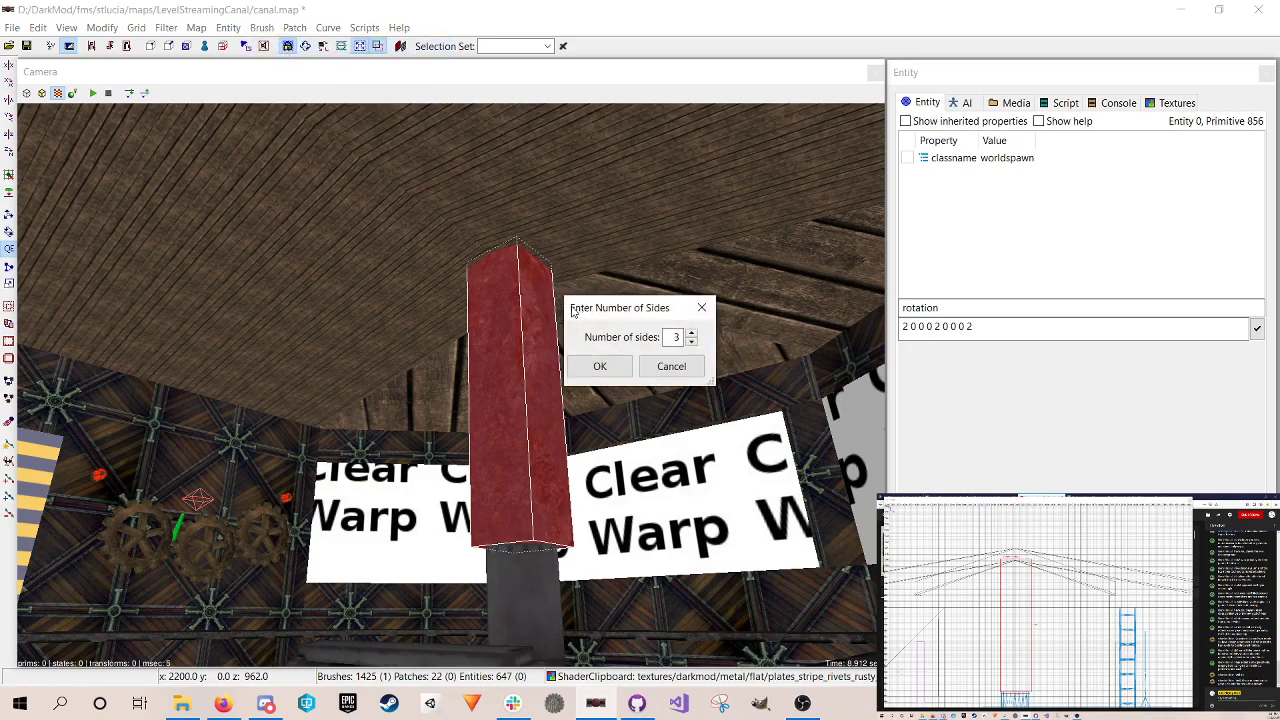
click(691, 334)
click(691, 334)
click(691, 334)
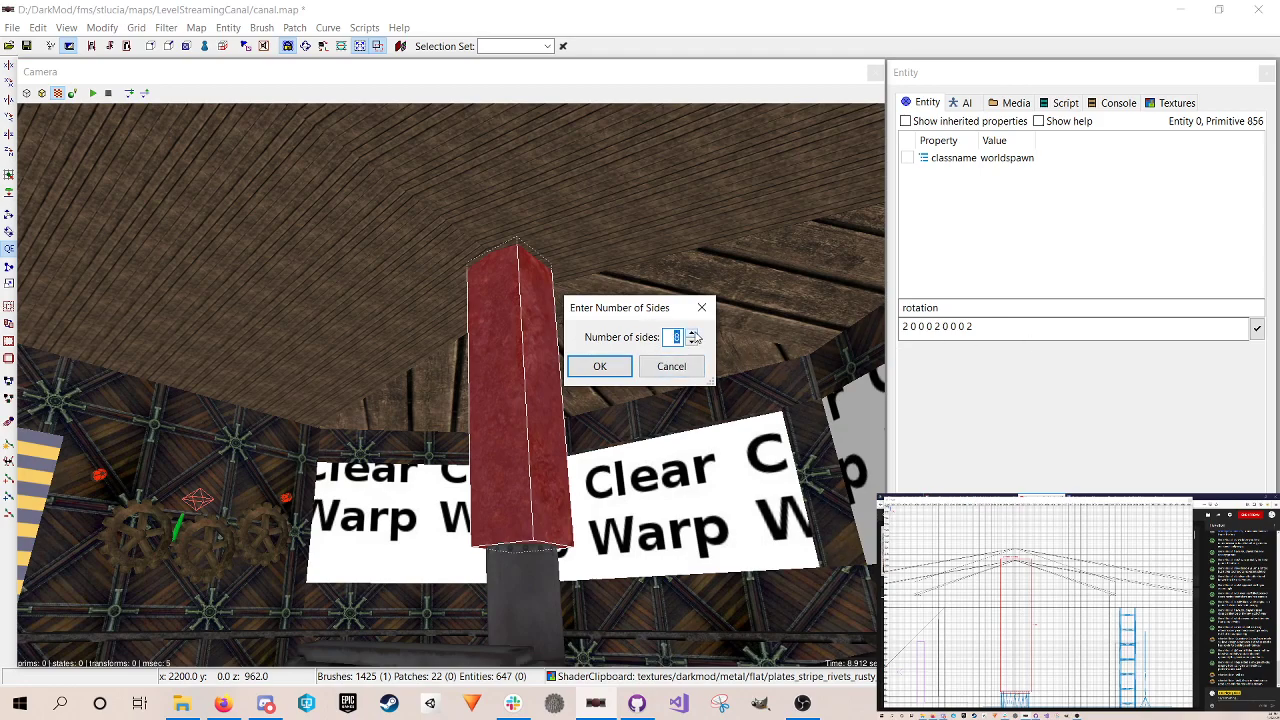
click(608, 366)
key(ctrl+z)
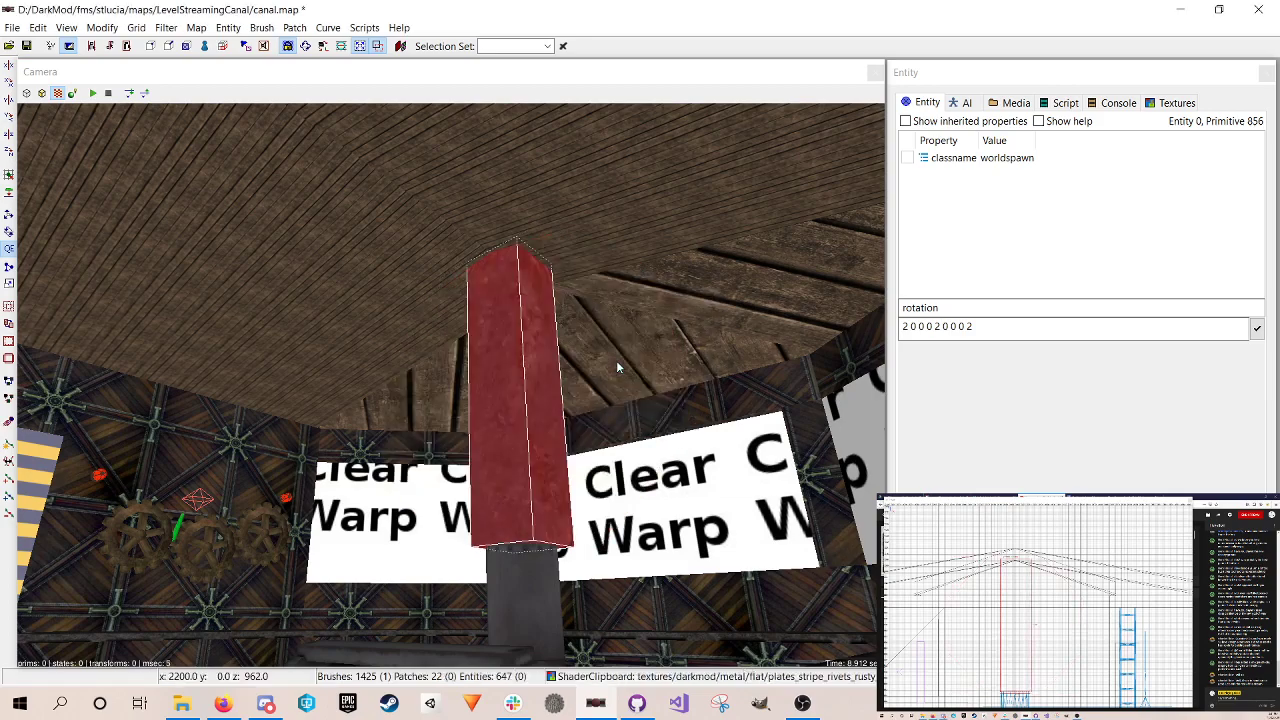
Step: Switch the 2D view to the plan view and try turning the tall brush into a prism with fewer than 16 sides, then undo it
key(ctrl+Tab)
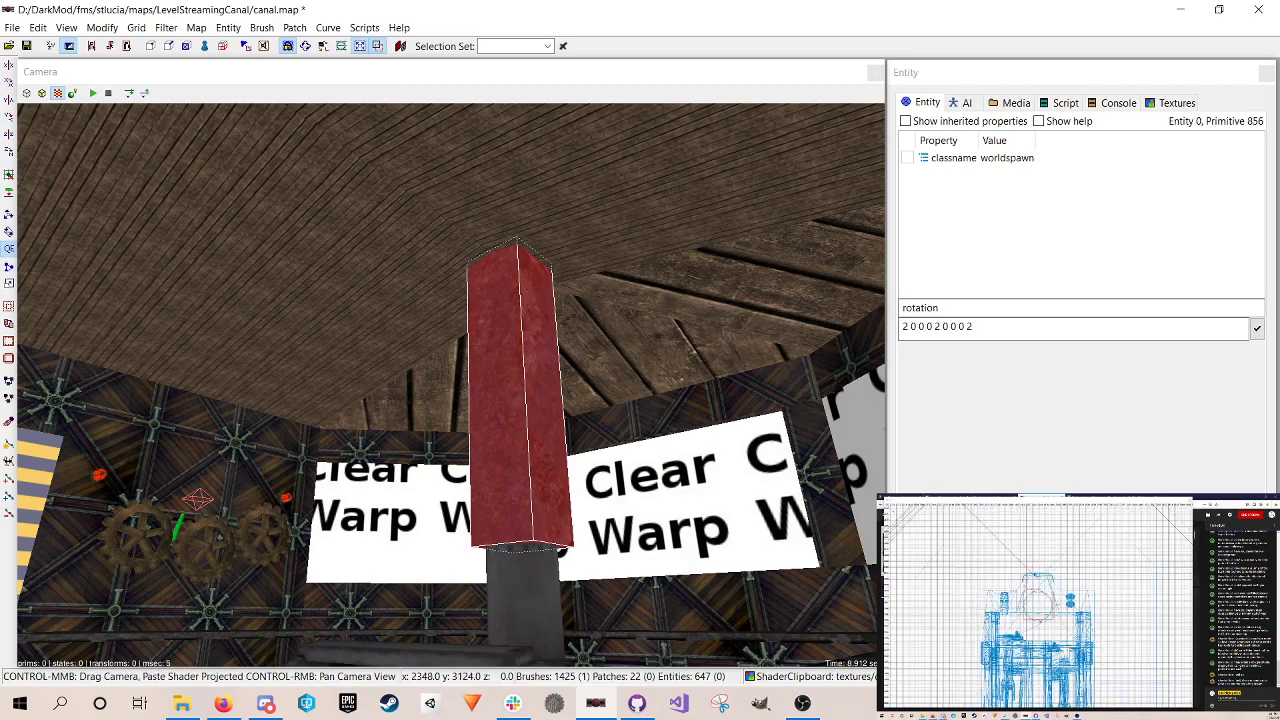
click(261, 28)
mouse_move(287, 28)
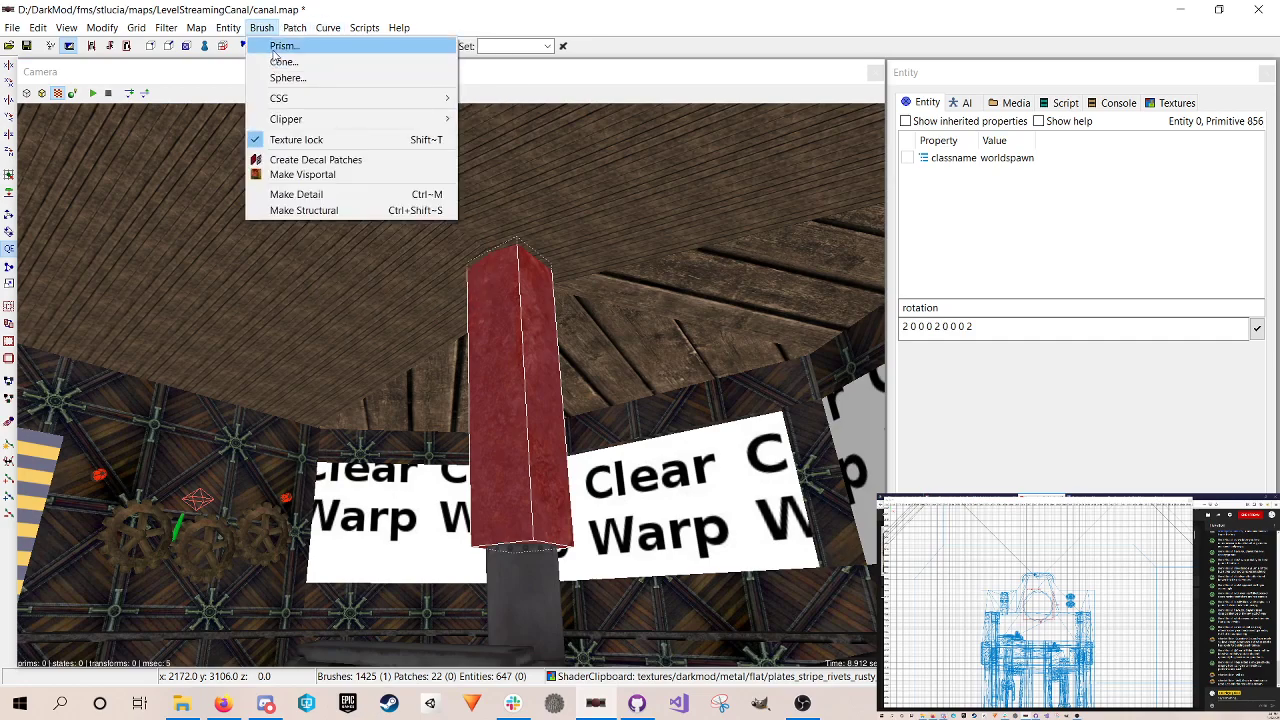
click(275, 63)
double_click(693, 334)
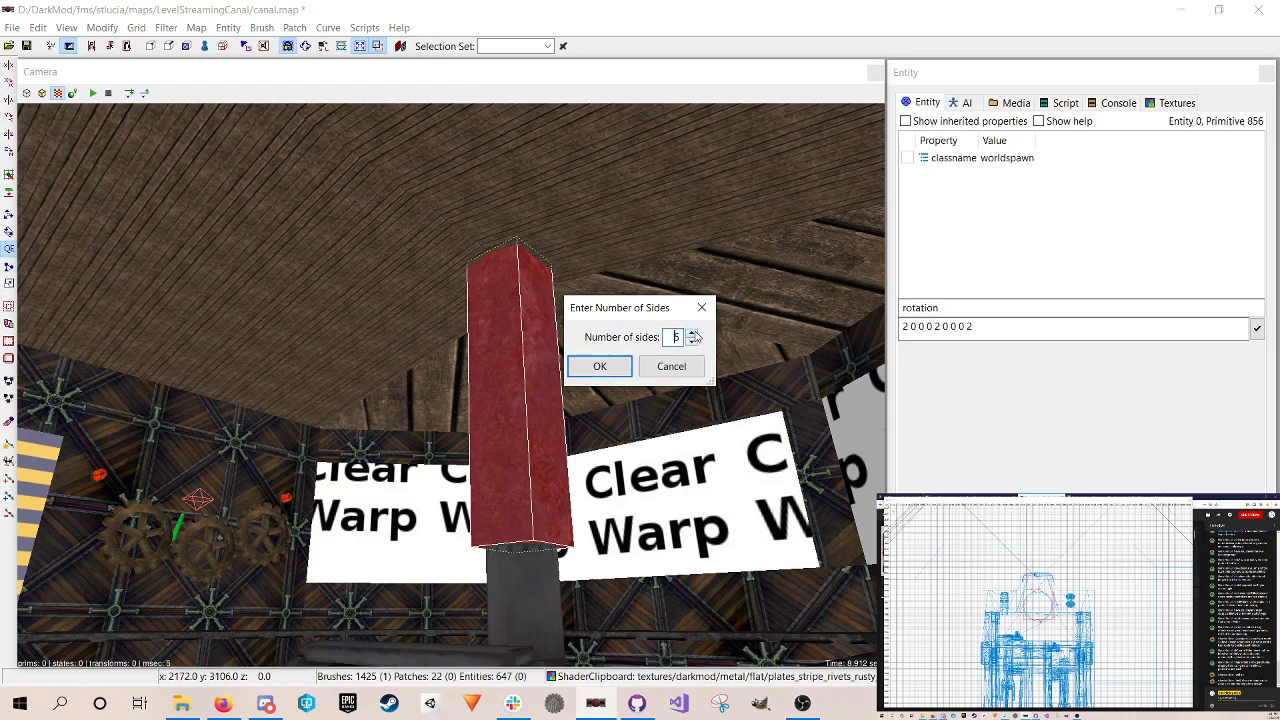
click(597, 366)
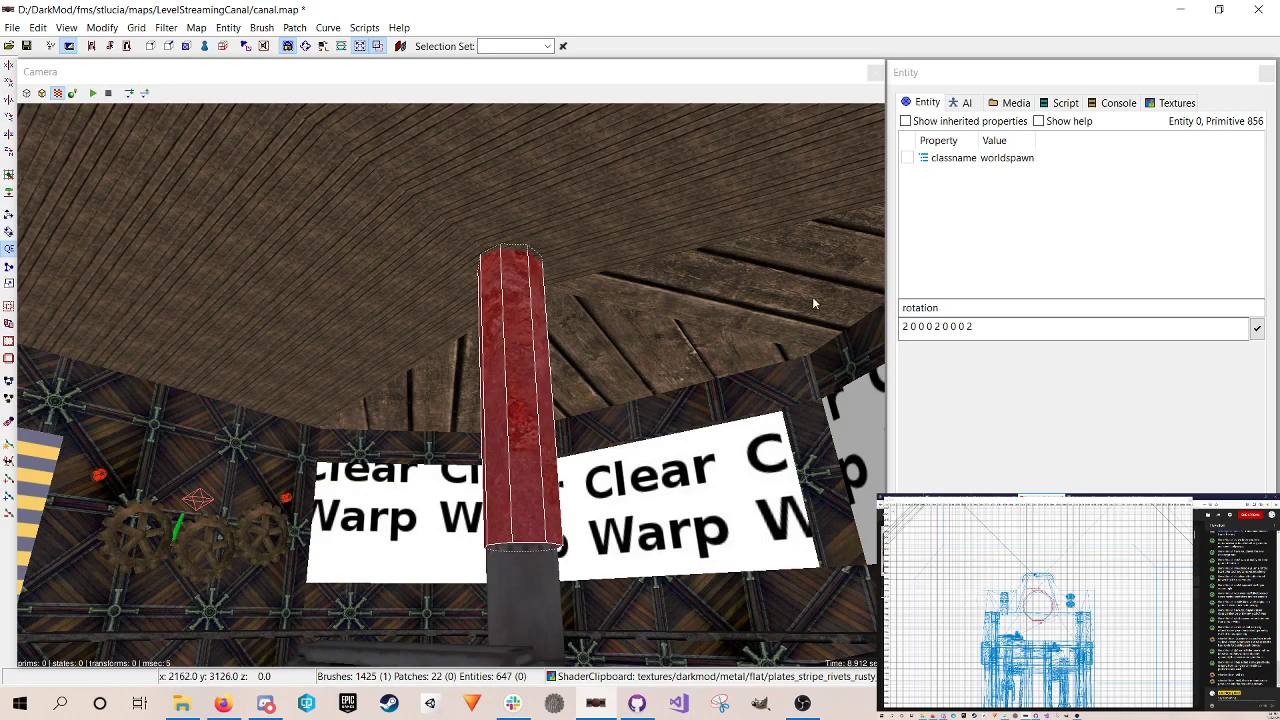
key(ctrl+z)
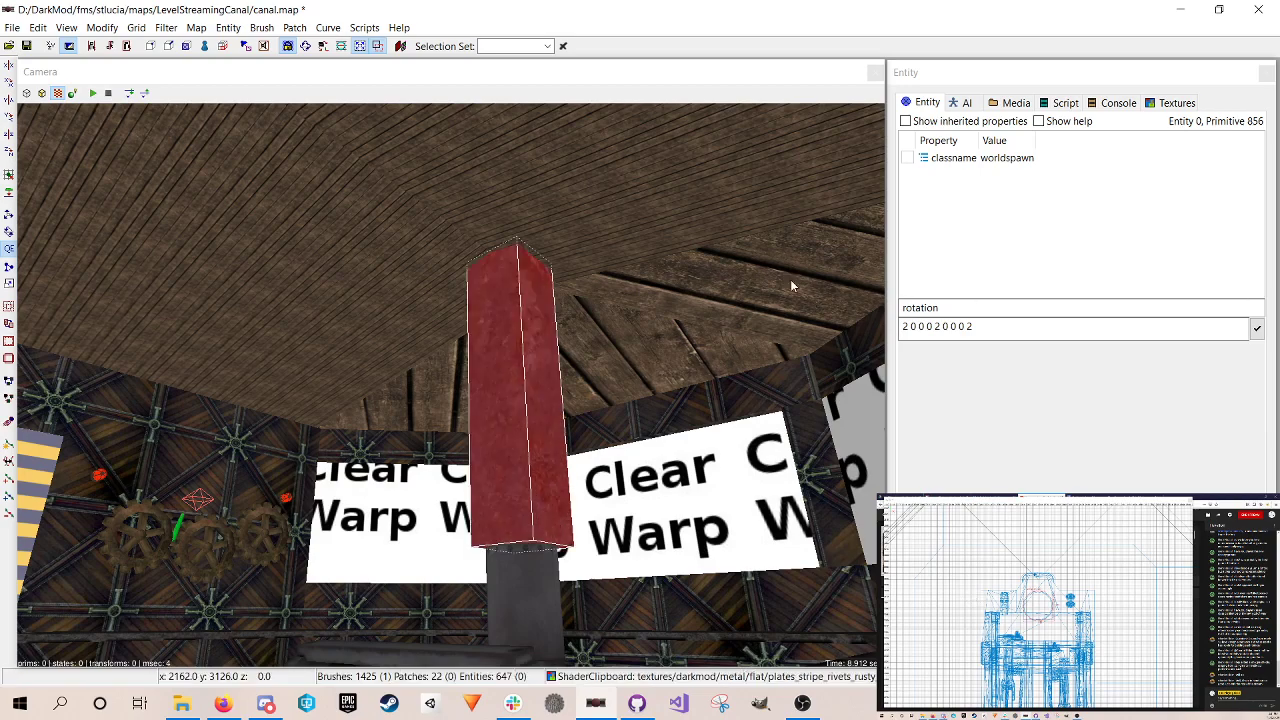
Step: Turn the tall brush into a 16-sided prism in the plan view, deselect it and save the map
click(290, 27)
click(300, 59)
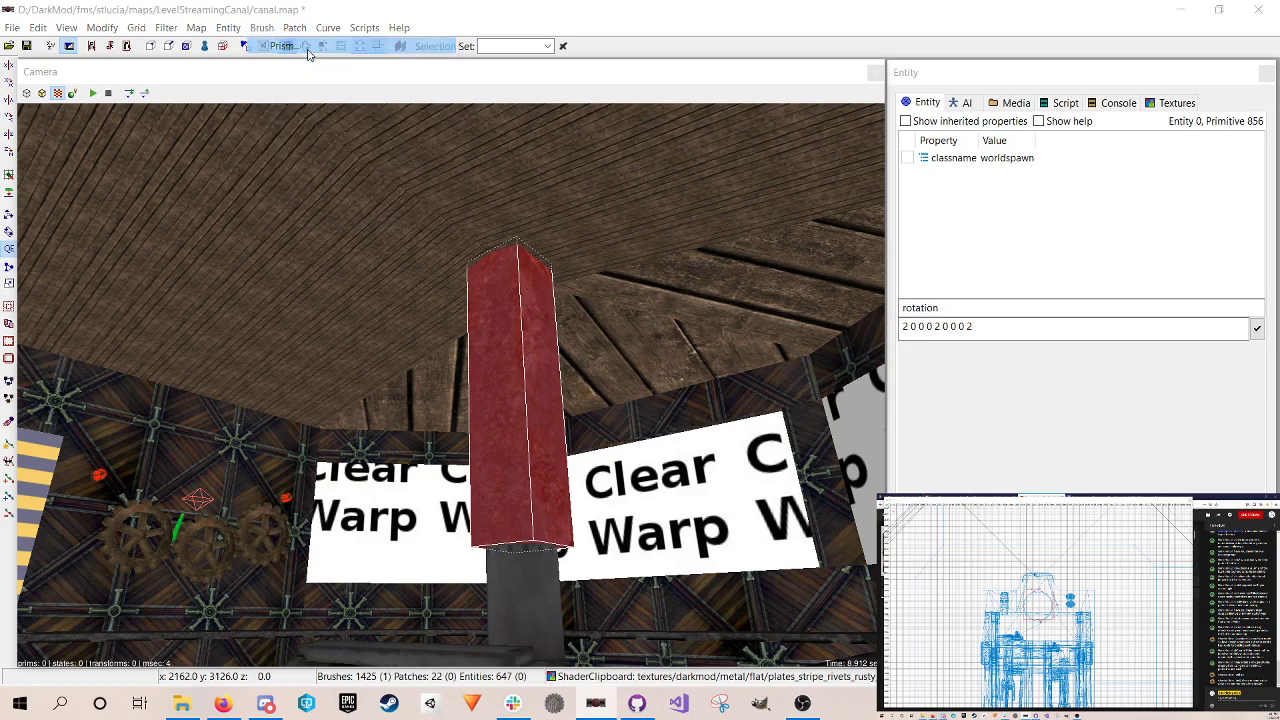
click(680, 338)
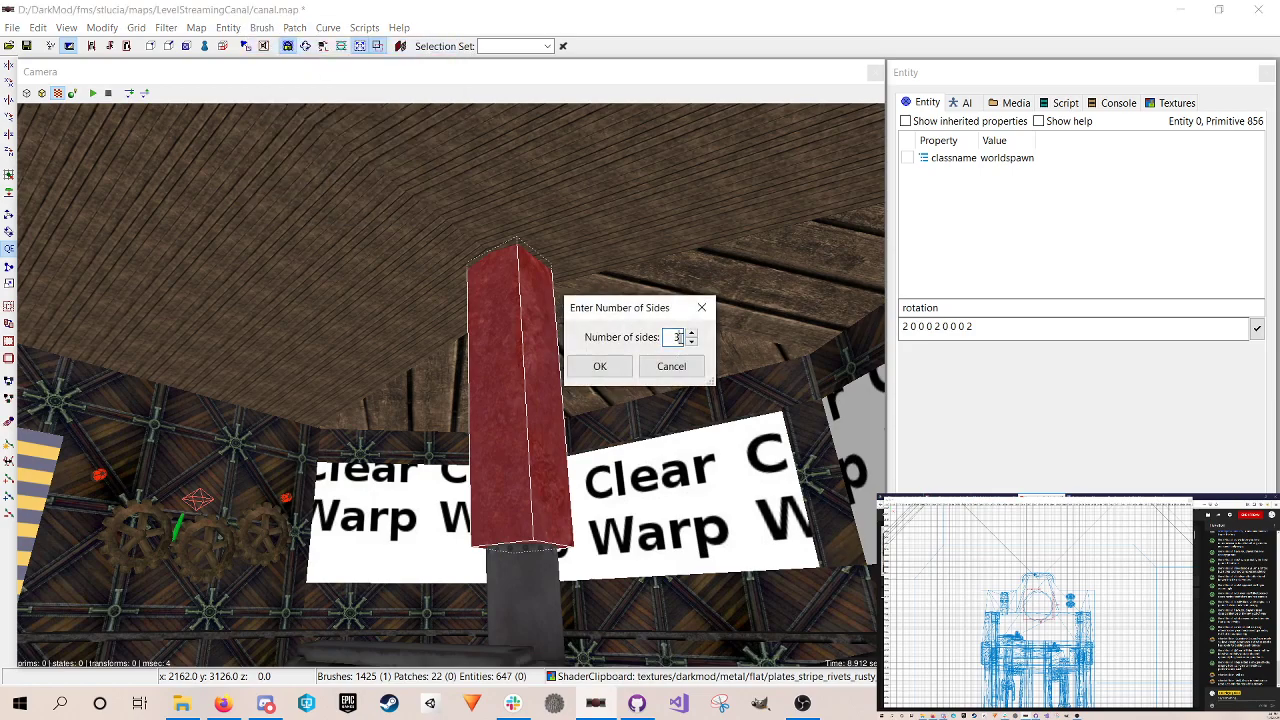
text(16)
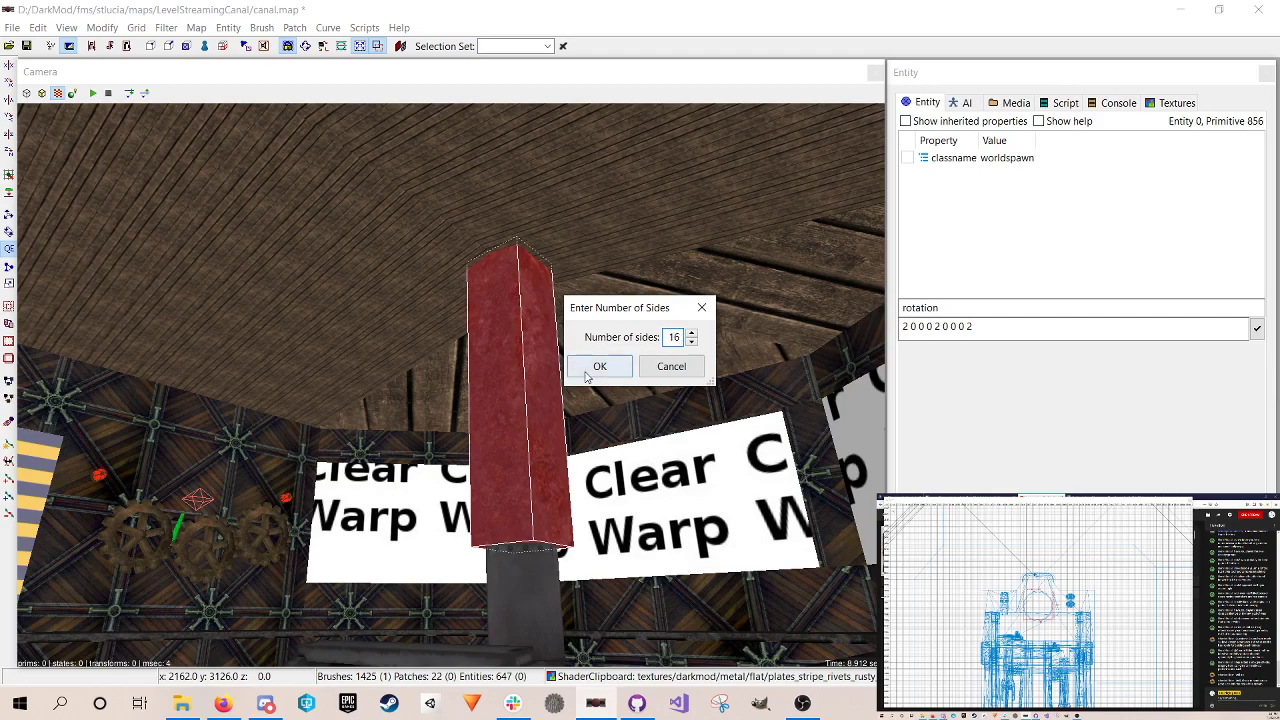
click(594, 367)
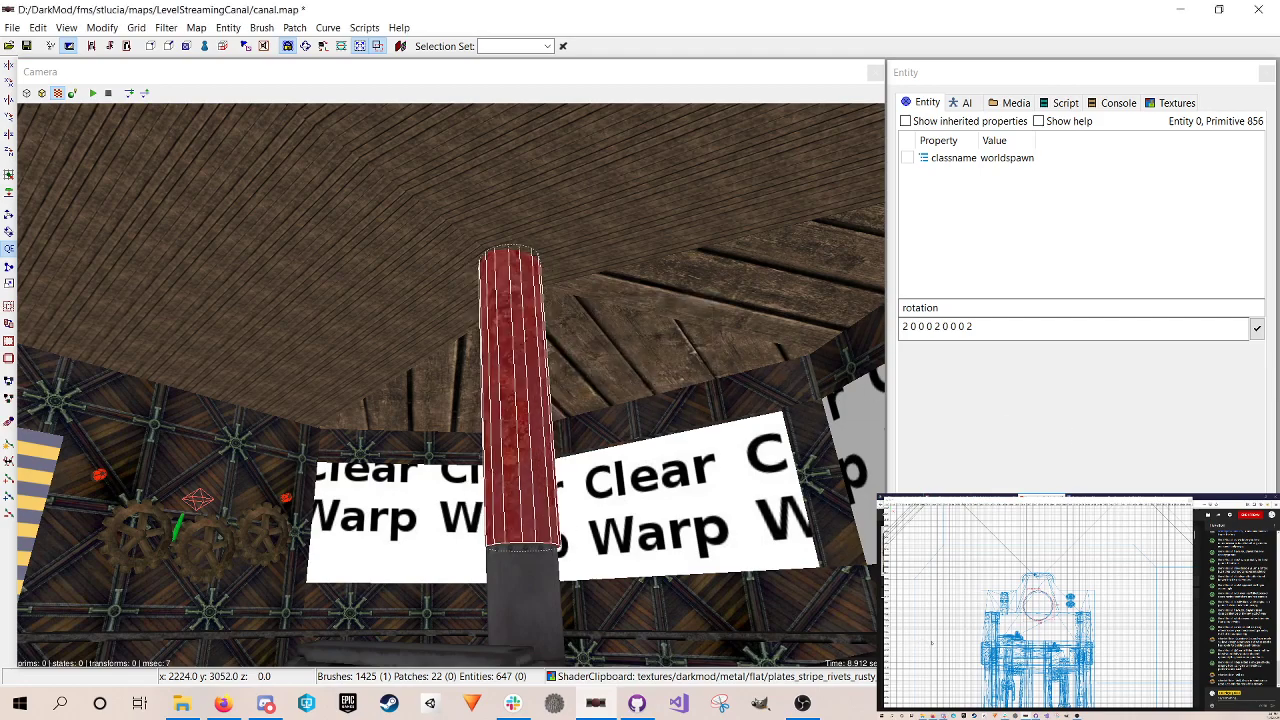
right_click(492, 346)
right_click(492, 346)
key(Escape)
key(ctrl+s)
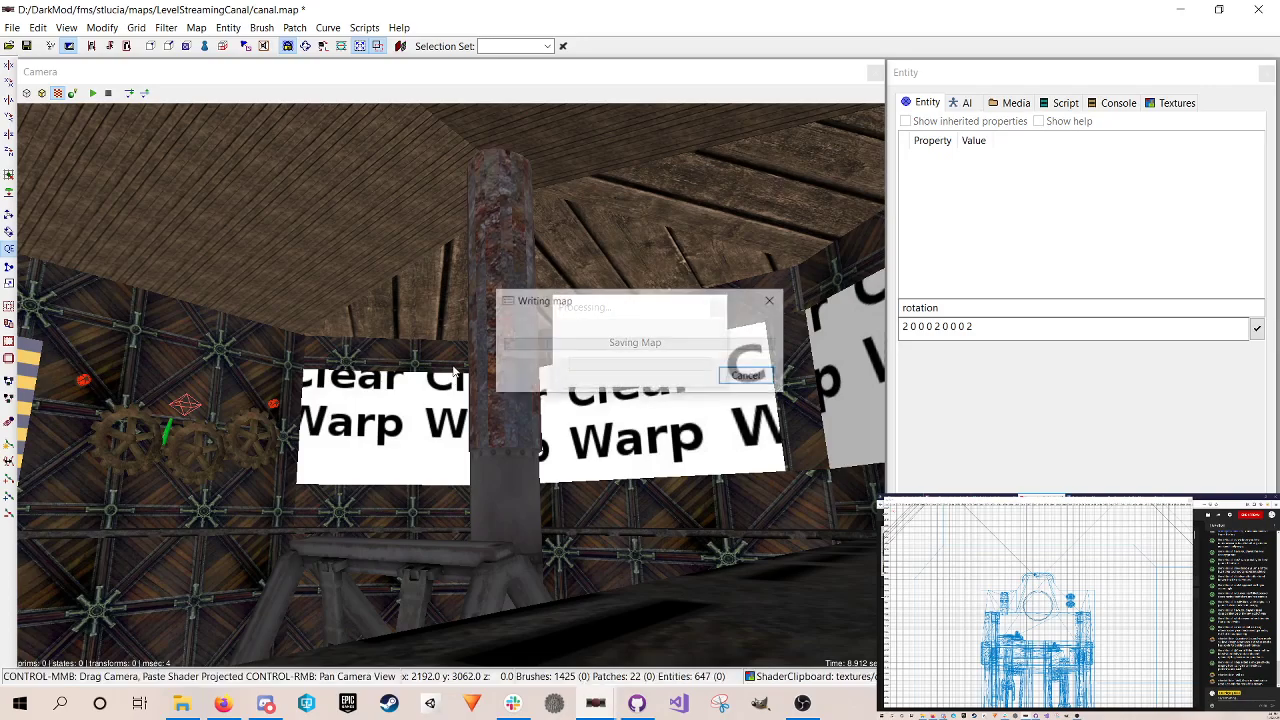
Step: Convert the 16-sided pipe brush into a func_static entity, deselect it and save the map
shift+click(500, 337)
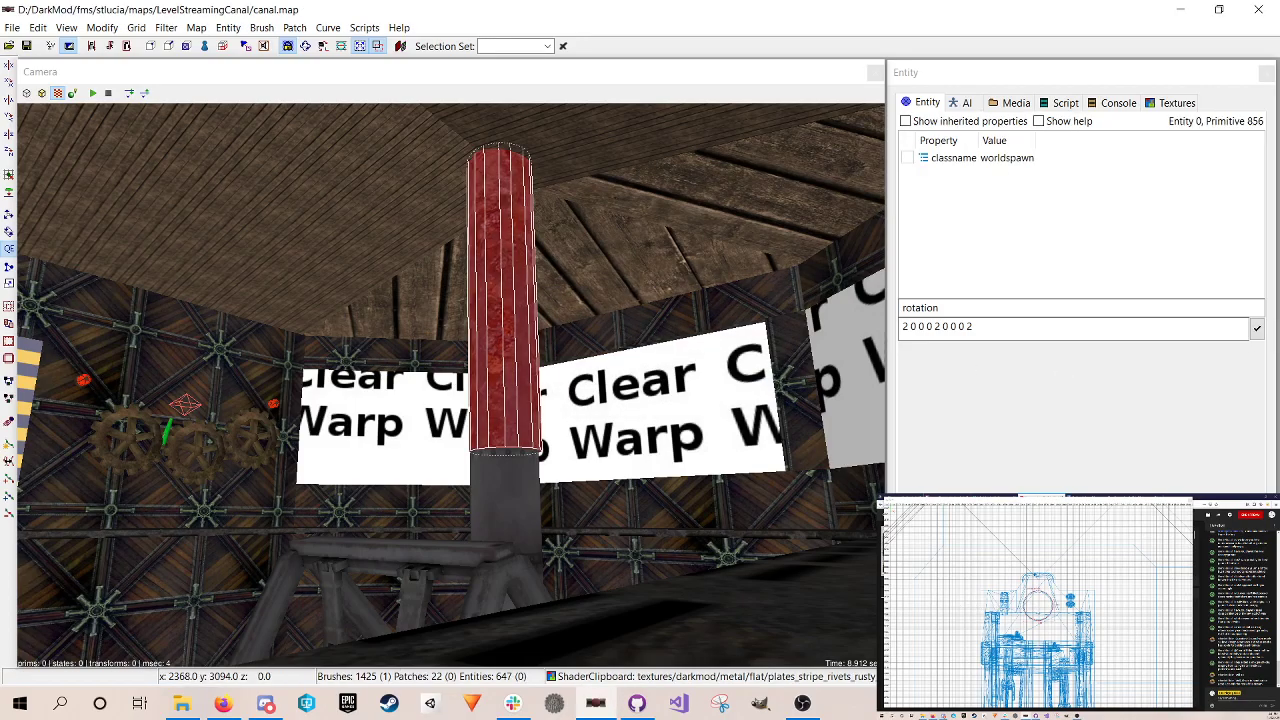
click(1038, 611)
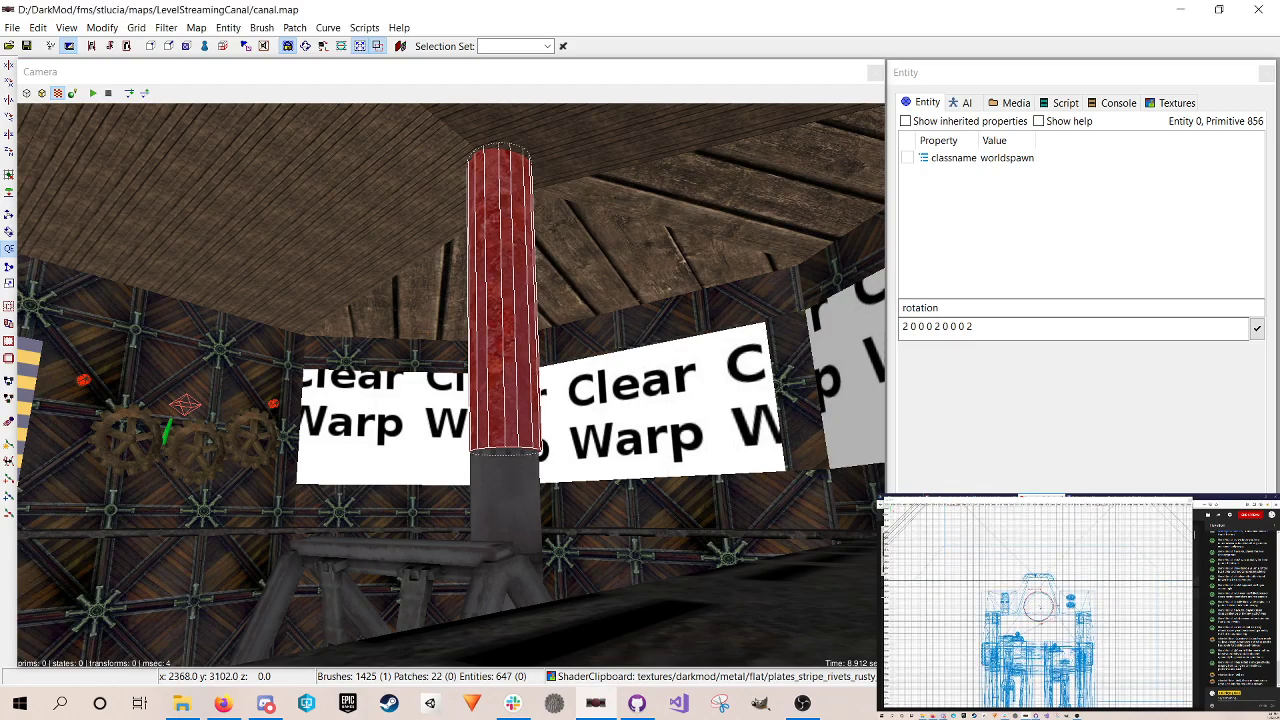
right_click(1046, 609)
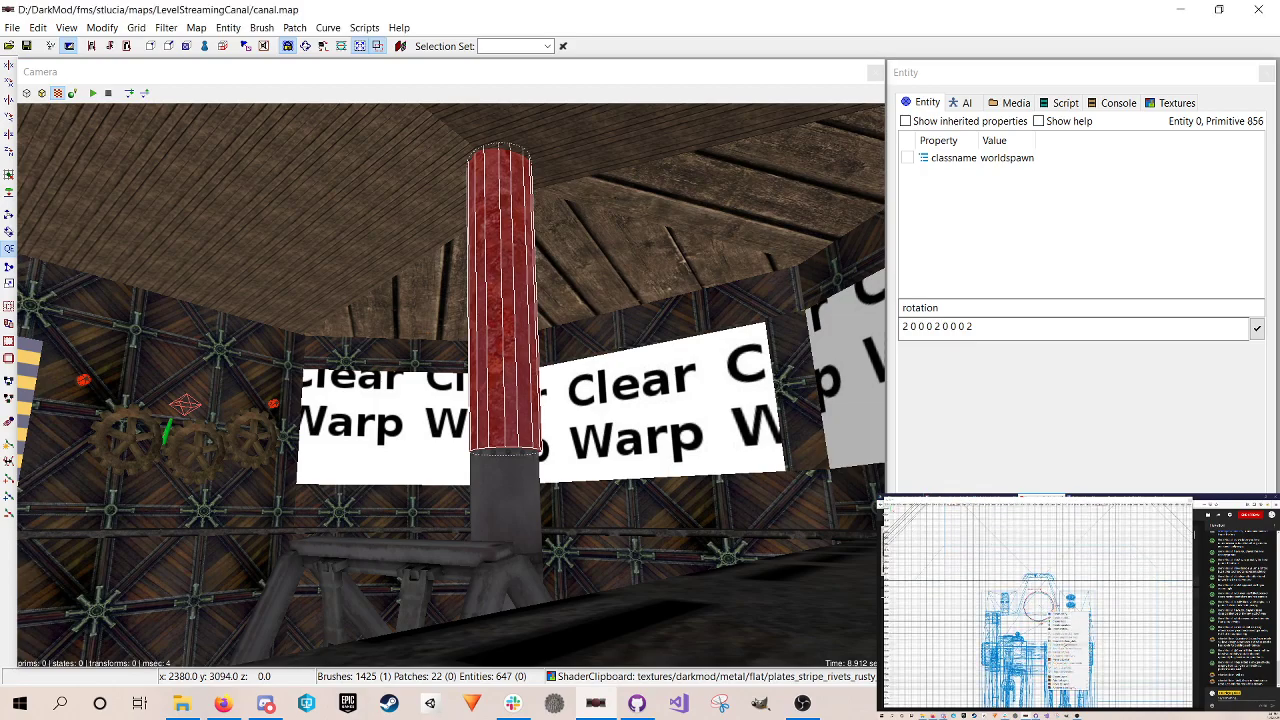
click(1064, 641)
right_click(645, 327)
key(Escape)
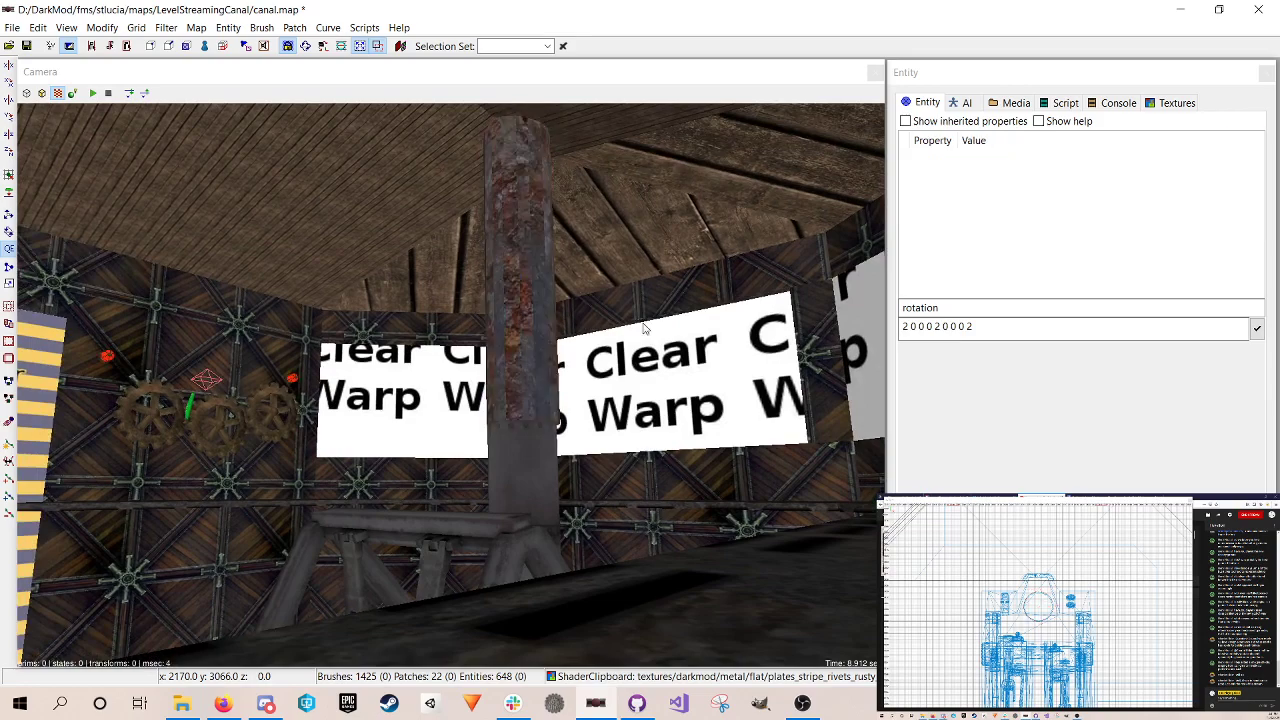
key(ctrl+s)
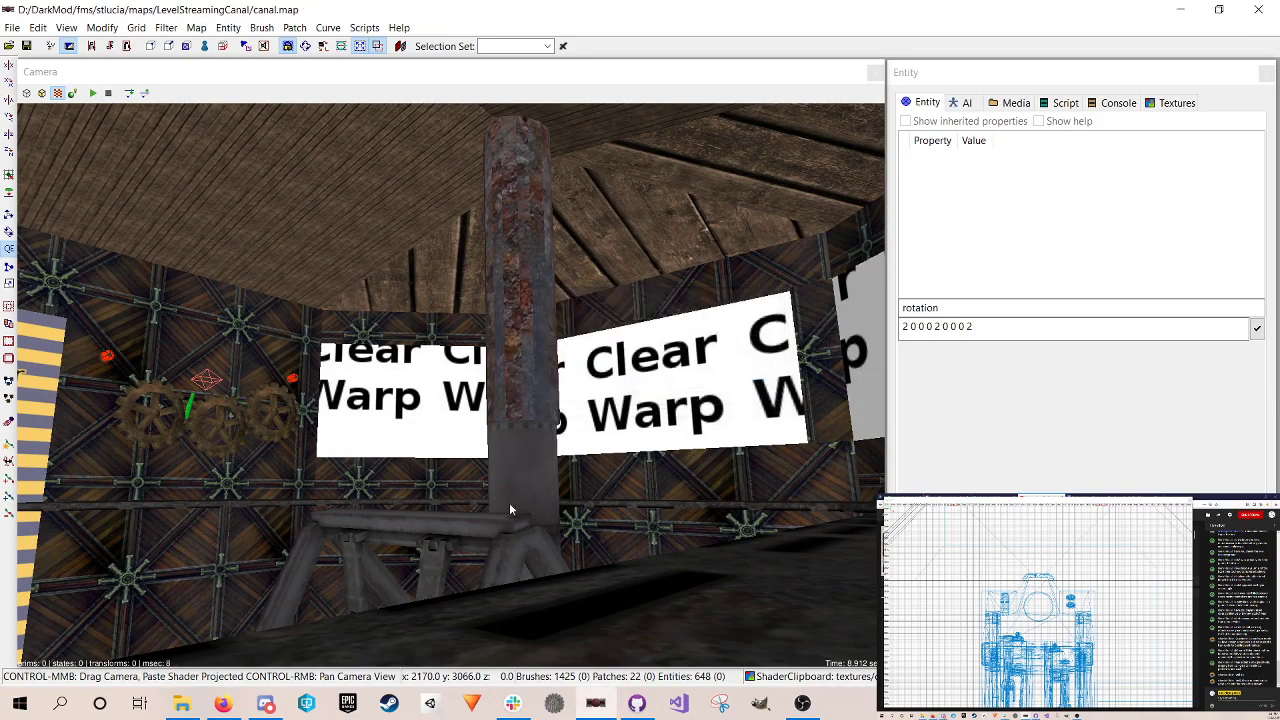
Step: Select the pipe func_static above the engine and preview the textures in the darkmod/metal/machine folder
shift+click(509, 508)
key(Escape)
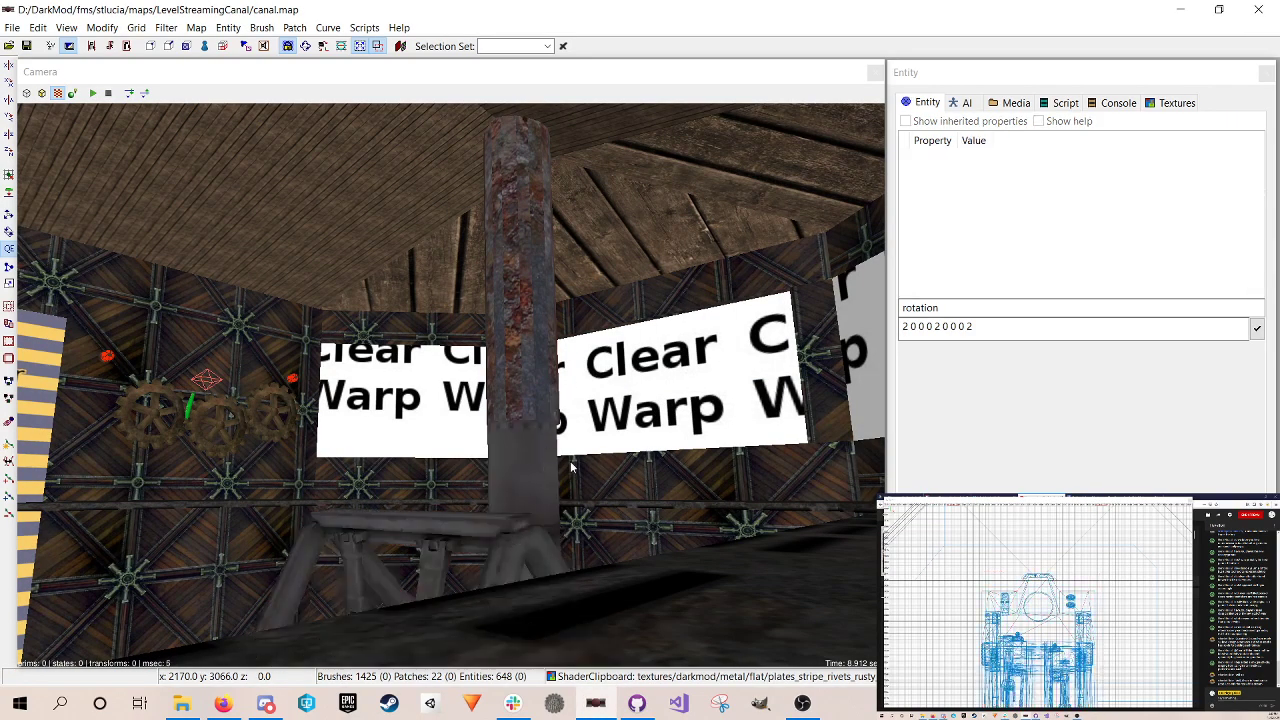
shift+click(520, 254)
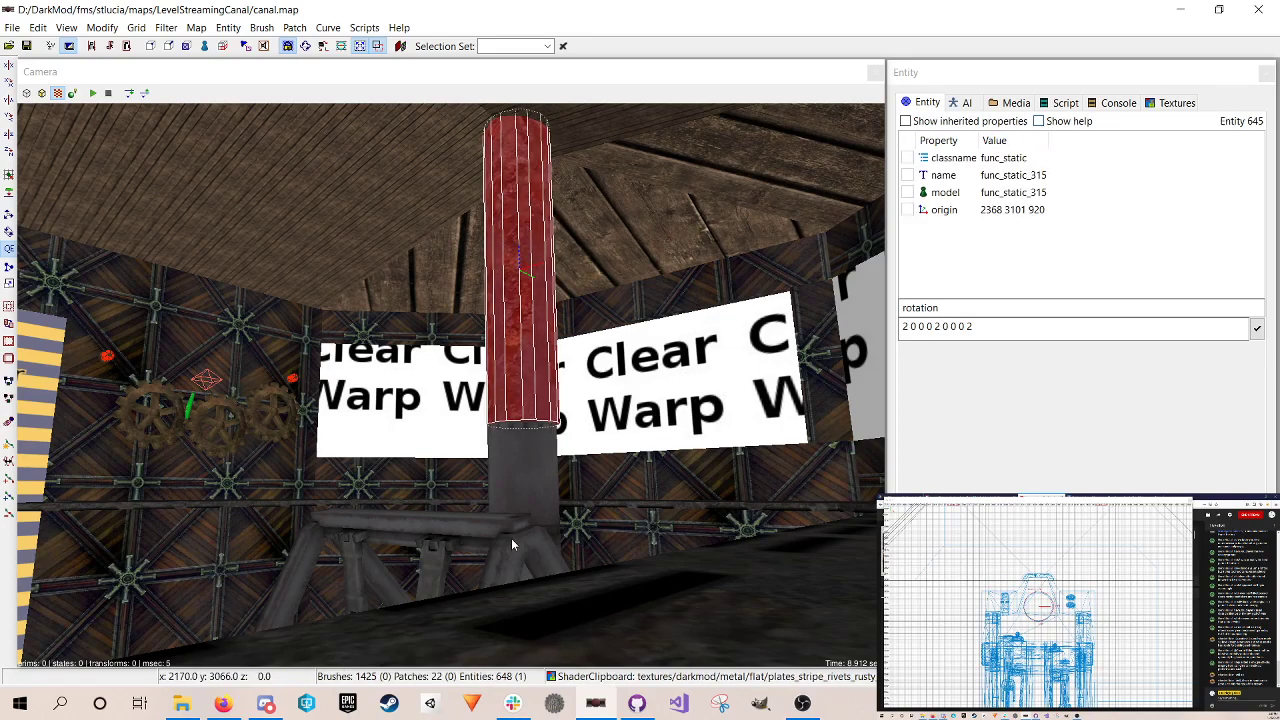
click(1010, 103)
click(919, 282)
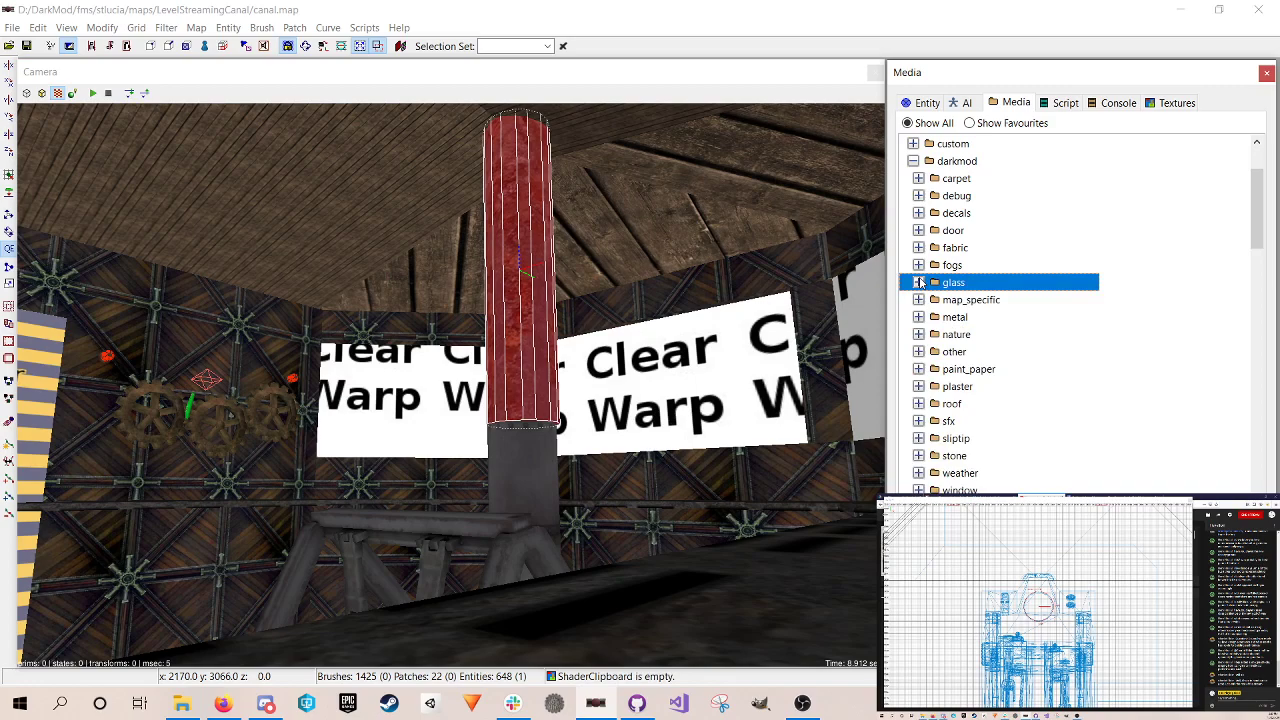
click(919, 317)
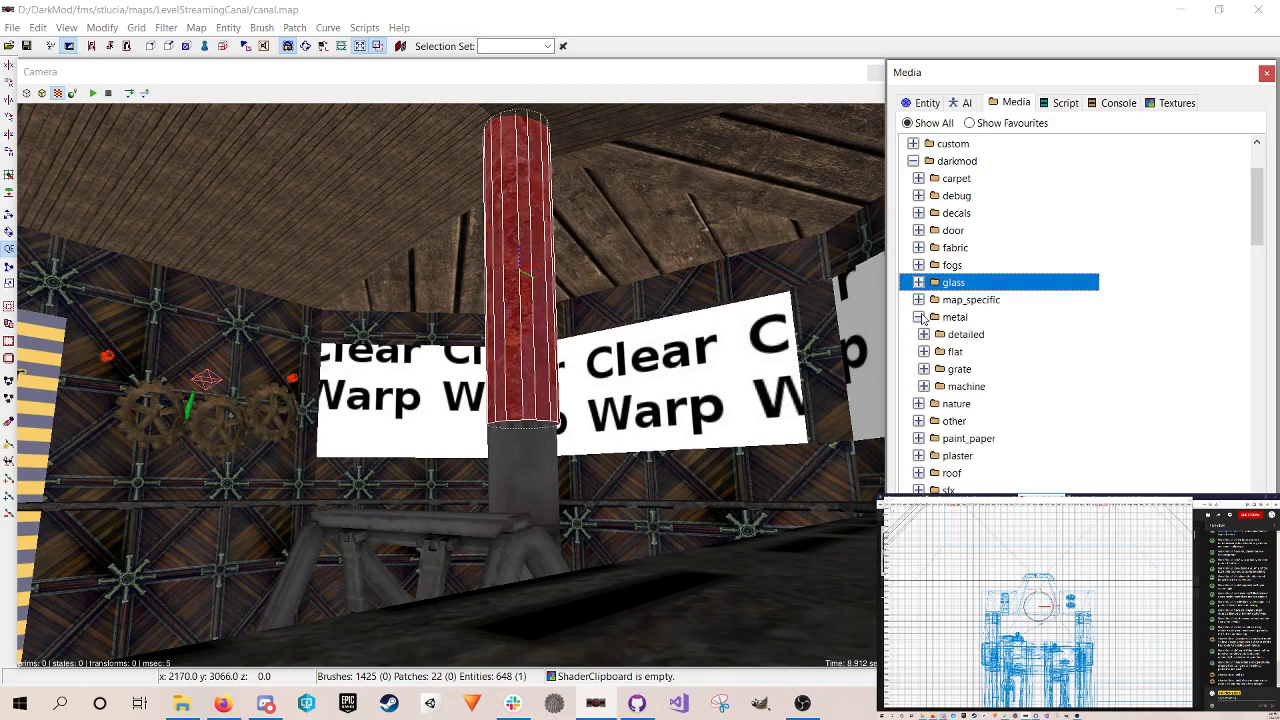
click(924, 387)
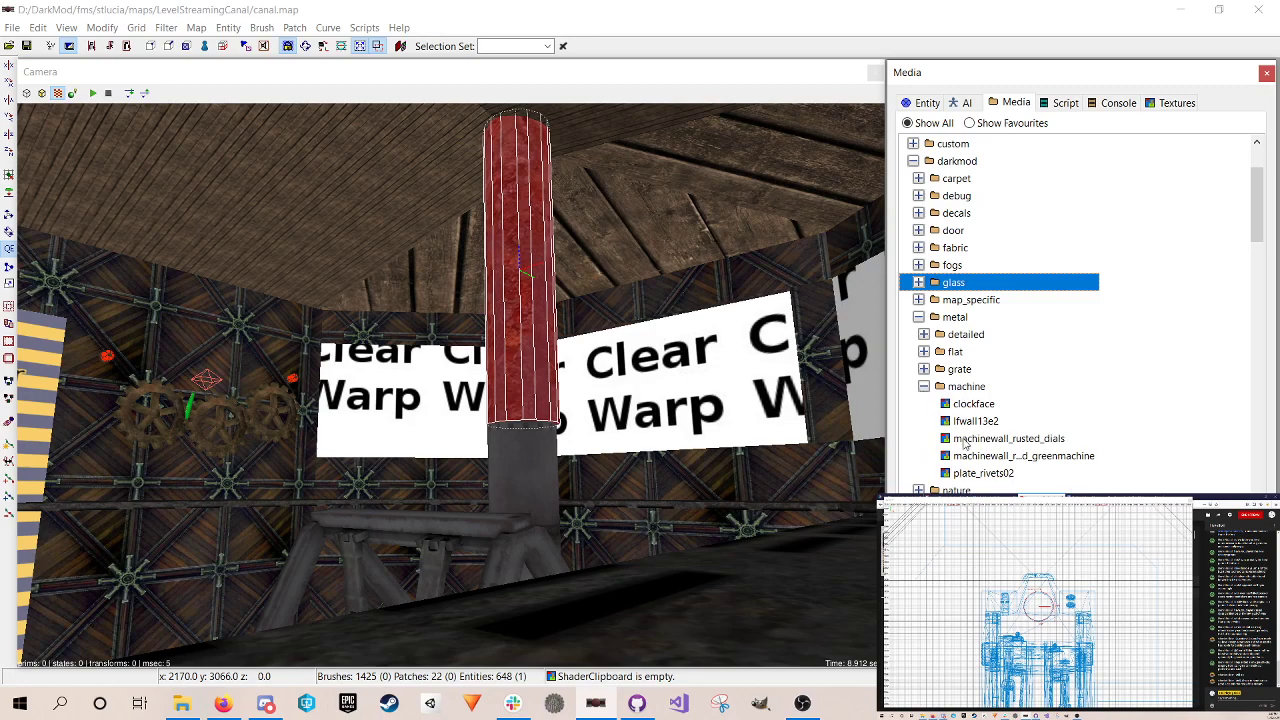
click(975, 405)
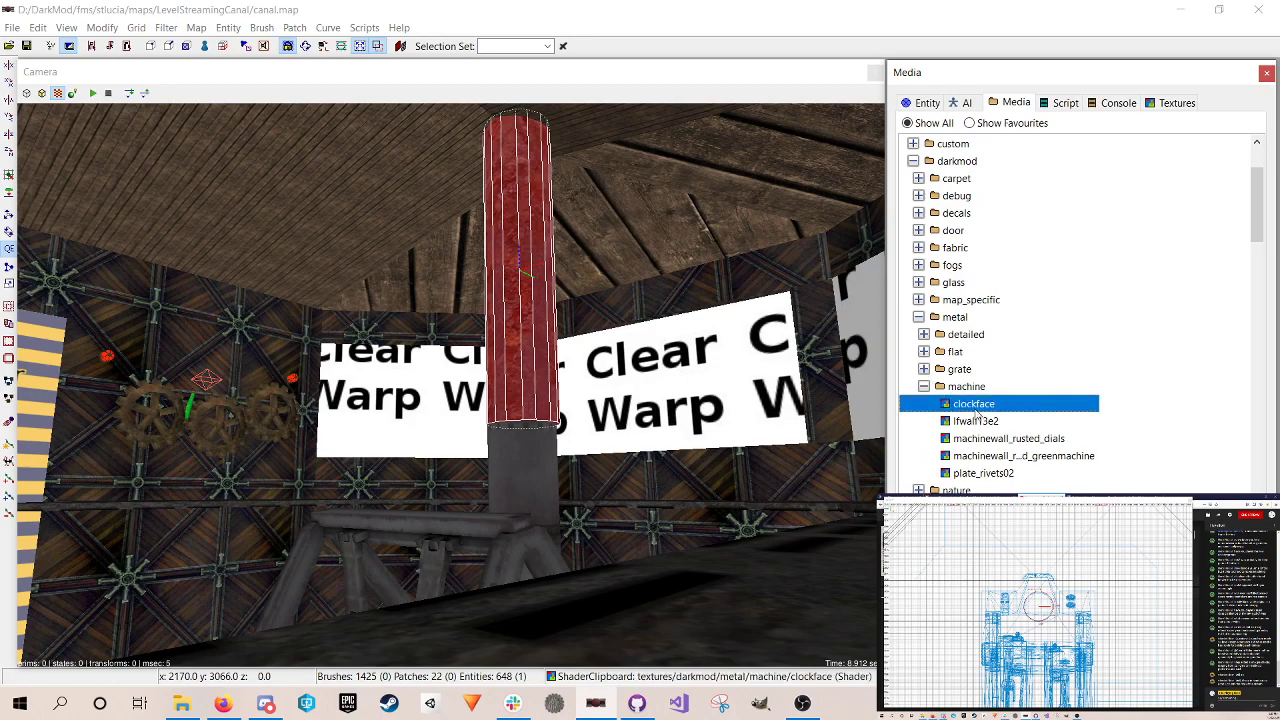
click(981, 421)
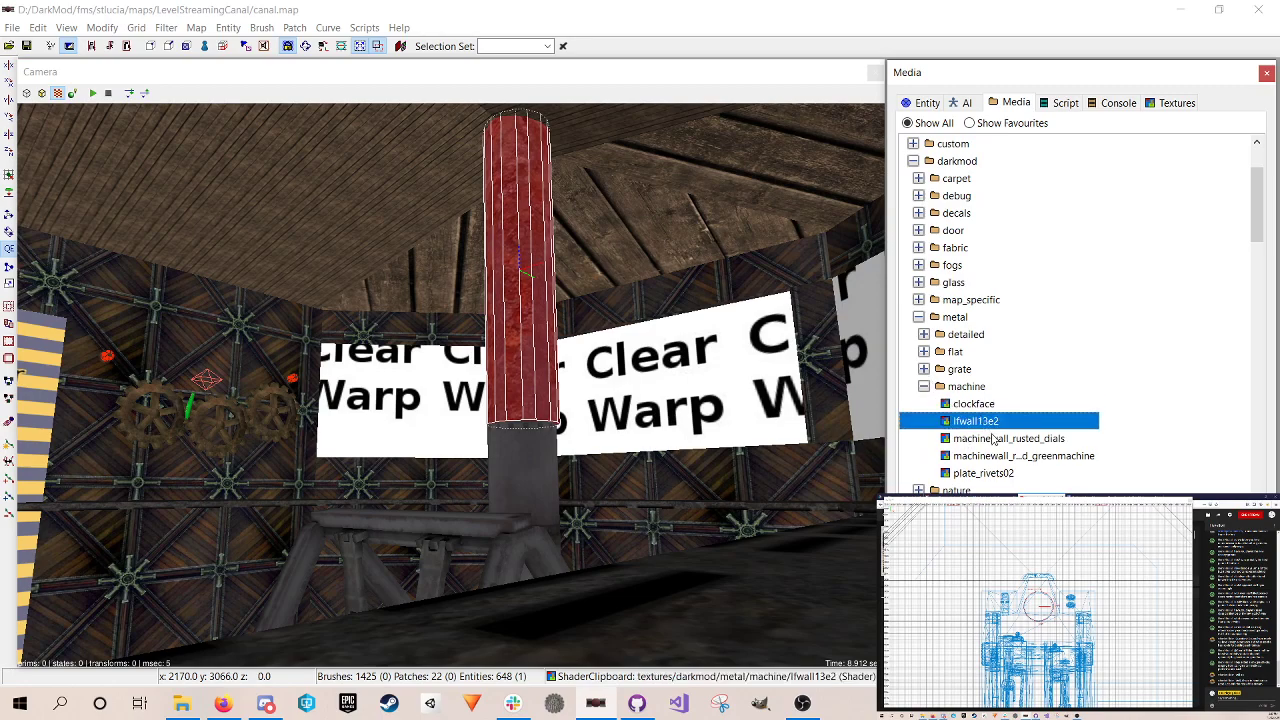
click(993, 440)
click(996, 457)
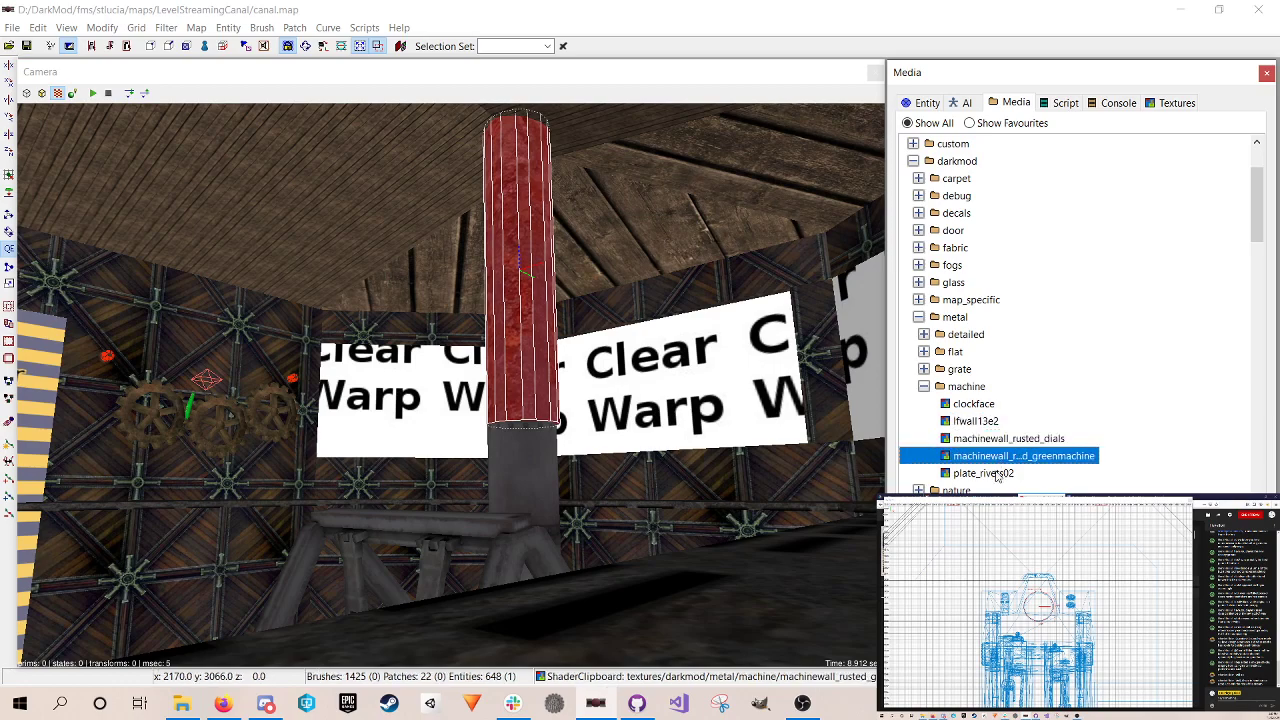
click(998, 474)
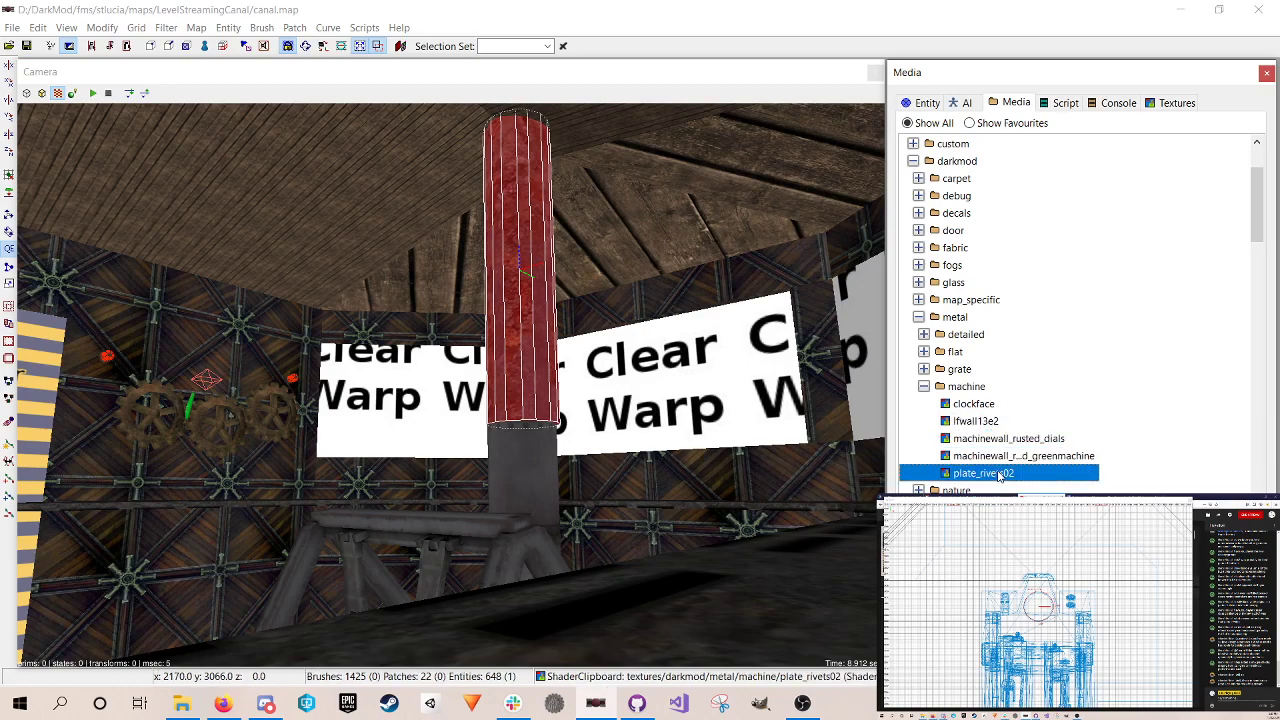
Step: Browse the darkmod/metal/flat folder and preview its brushed steel and greenish brass textures for the pipe
click(924, 387)
click(923, 352)
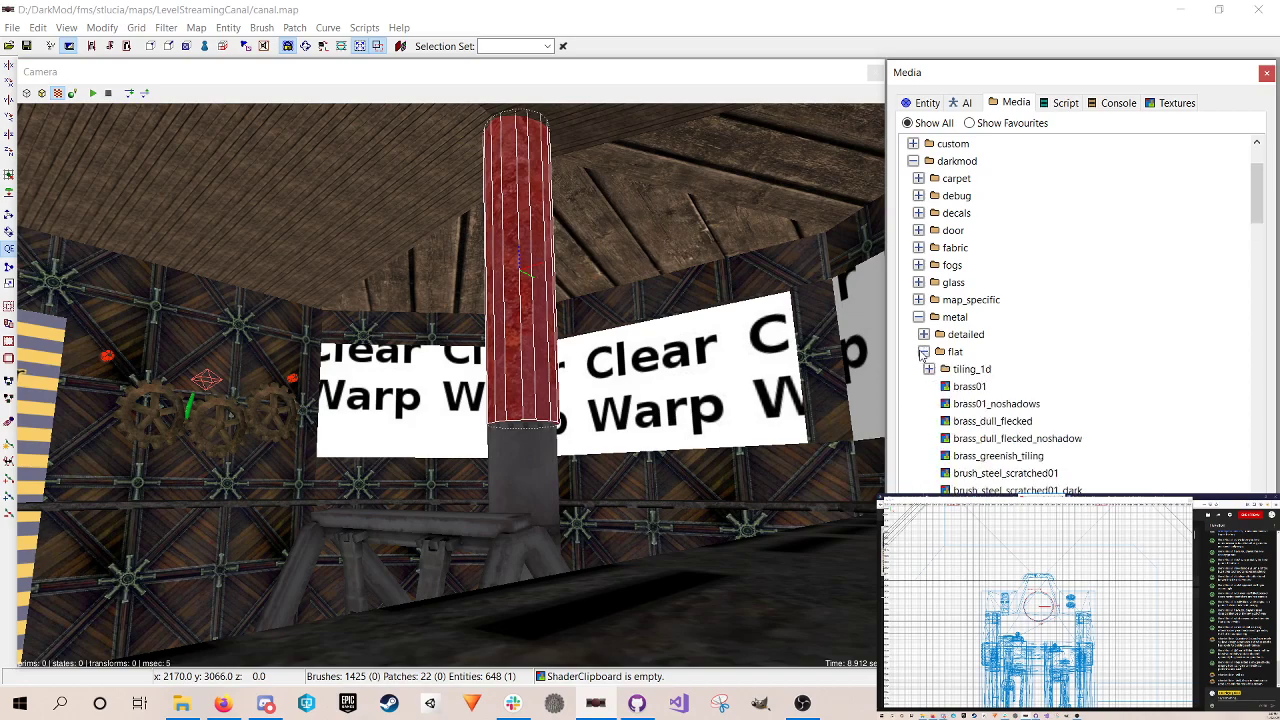
scroll(958, 387, down, 2)
scroll(970, 305, down, 2)
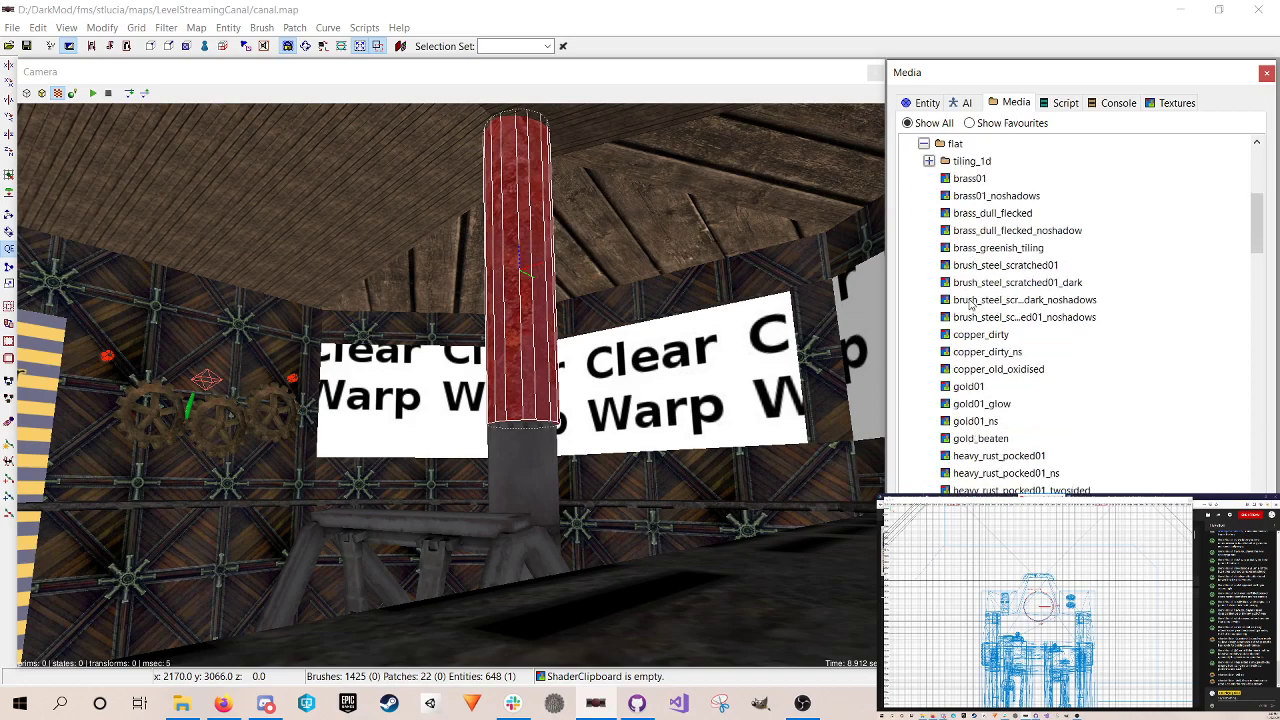
scroll(970, 305, down, 1)
click(964, 265)
click(957, 236)
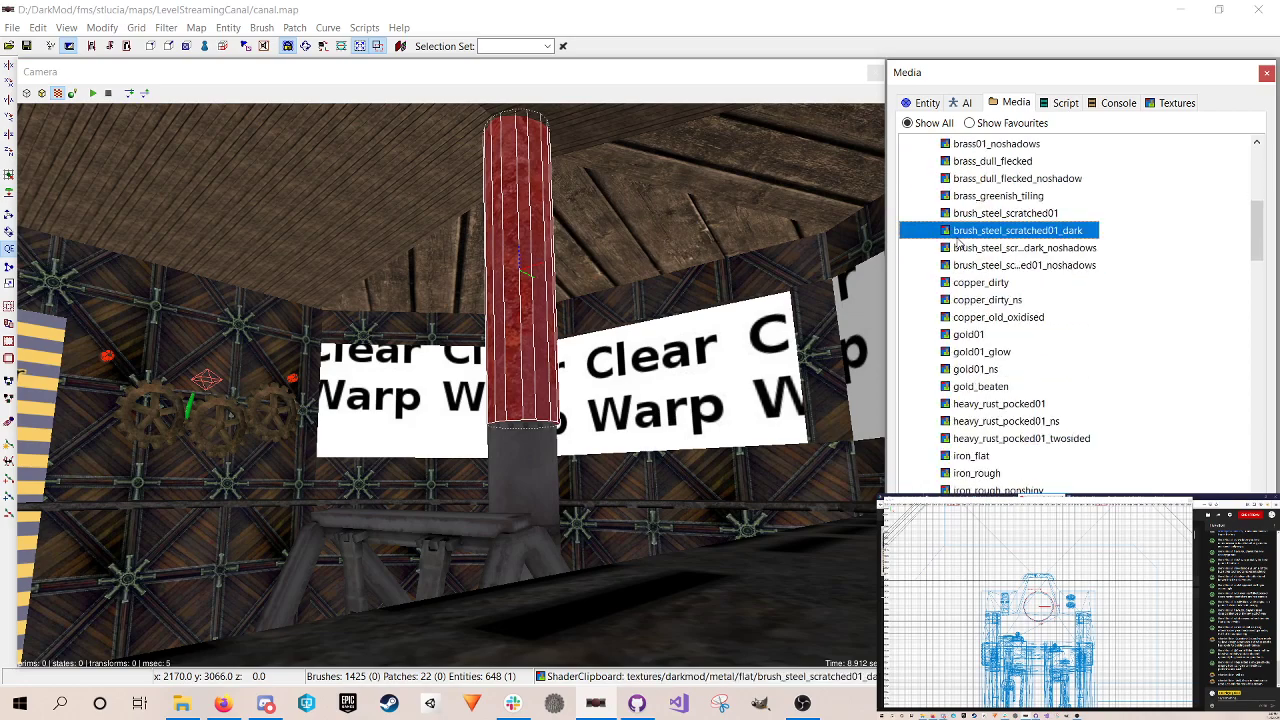
click(964, 250)
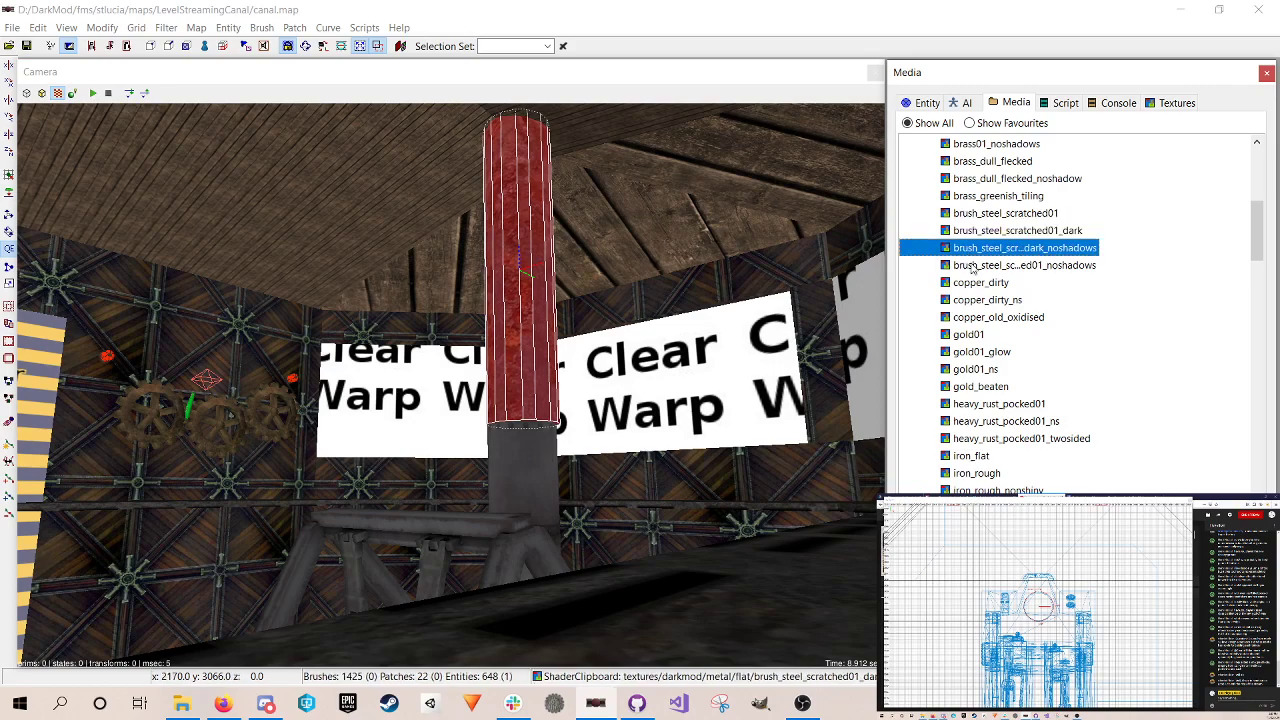
click(970, 265)
click(974, 214)
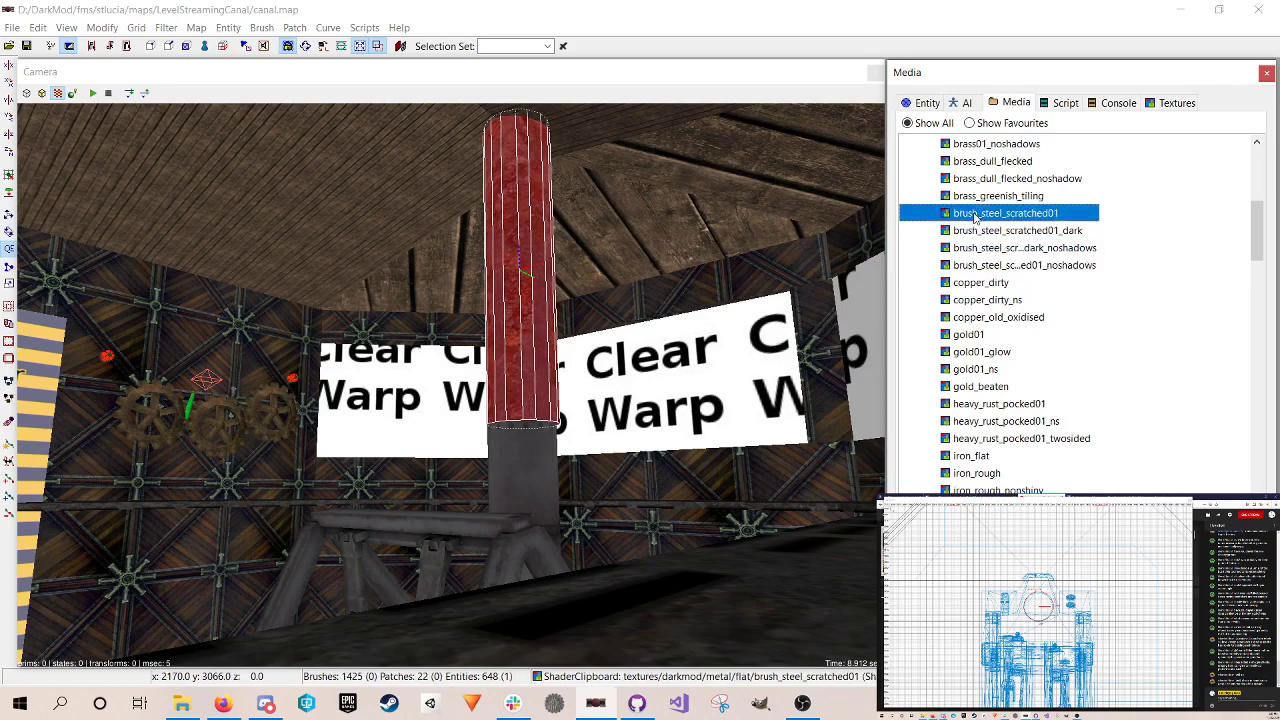
click(968, 198)
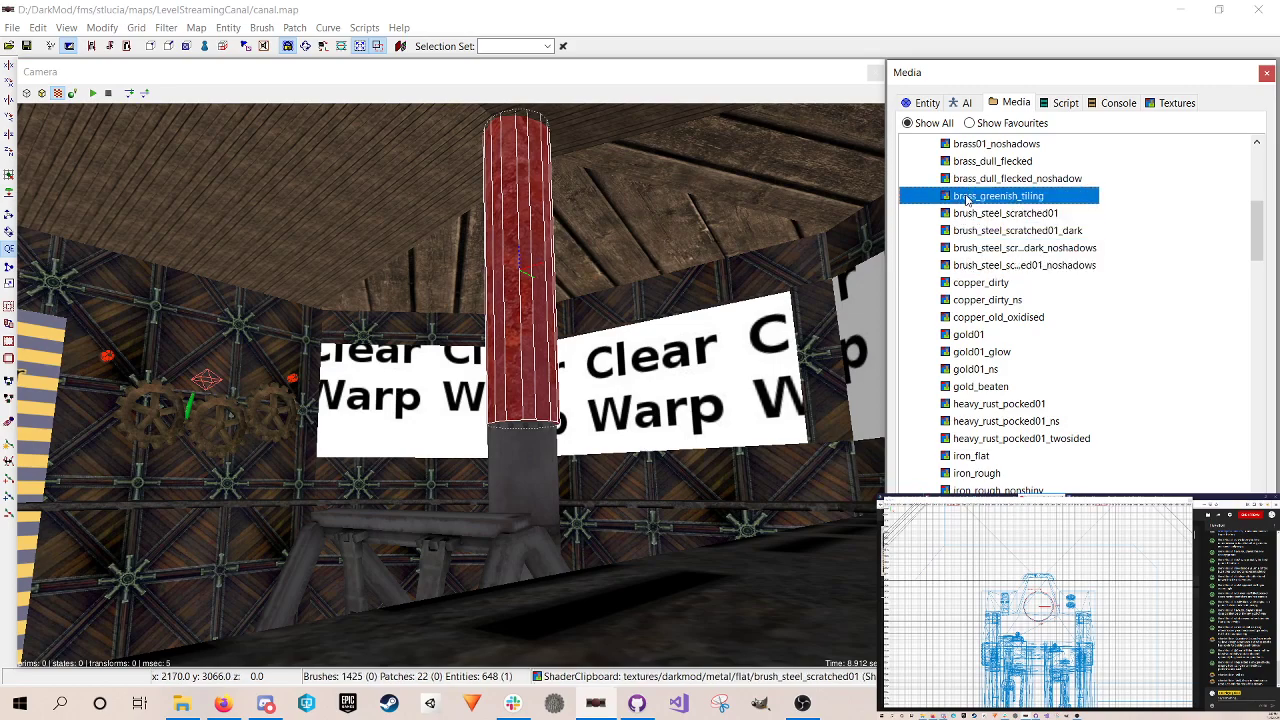
Step: Preview the oxidised copper, iron, riveted plate, simple grey, solid rust and blotchy steel textures in the flat folder
click(982, 318)
scroll(982, 318, down, 2)
click(985, 352)
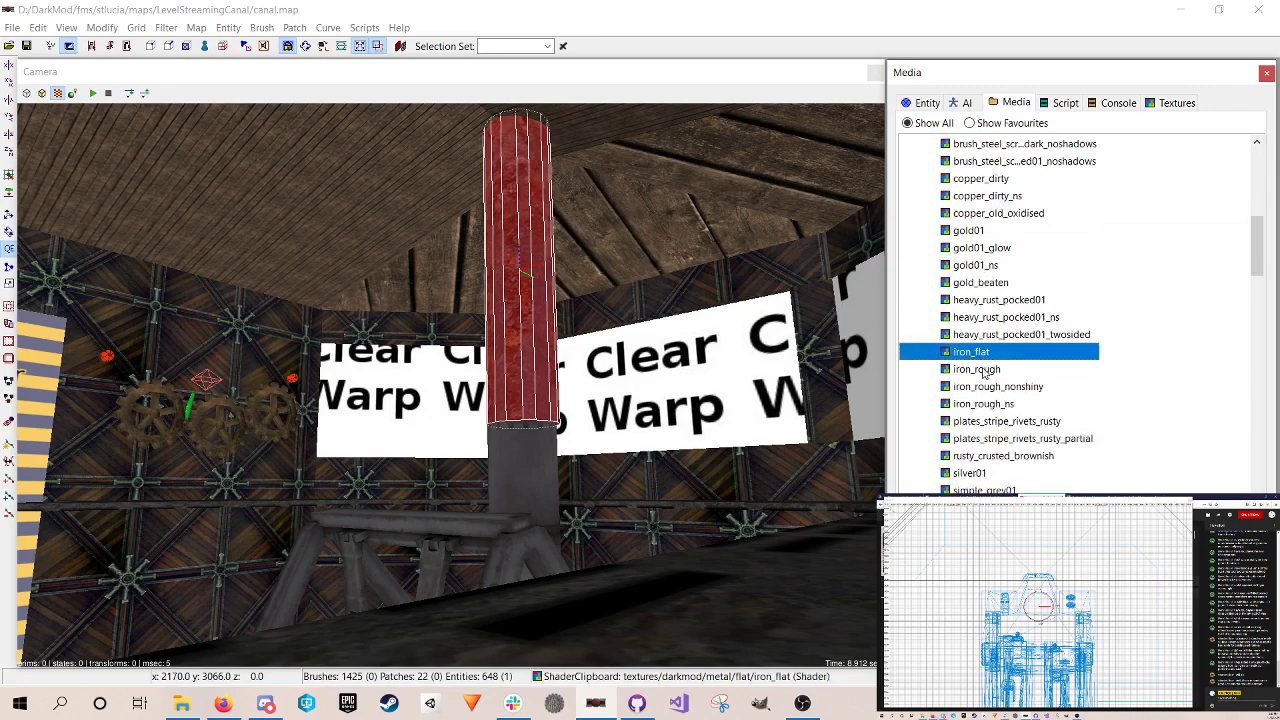
click(984, 370)
click(981, 390)
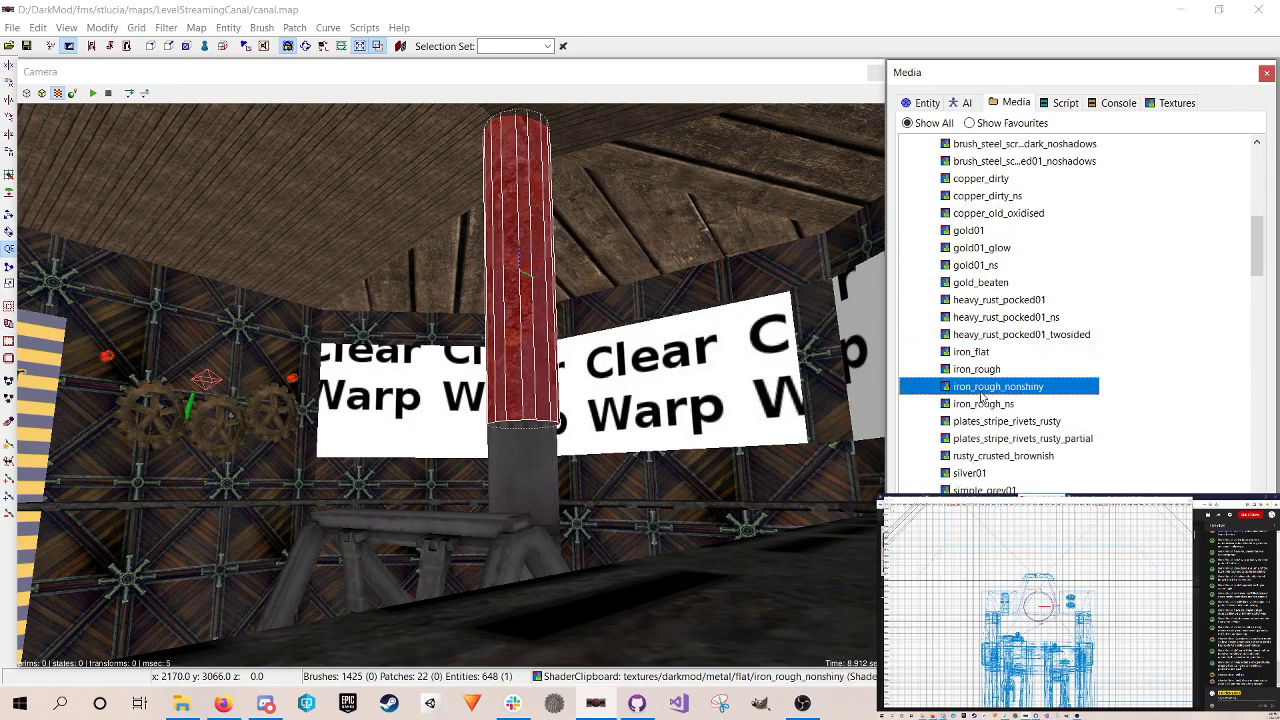
scroll(982, 397, down, 1)
click(983, 355)
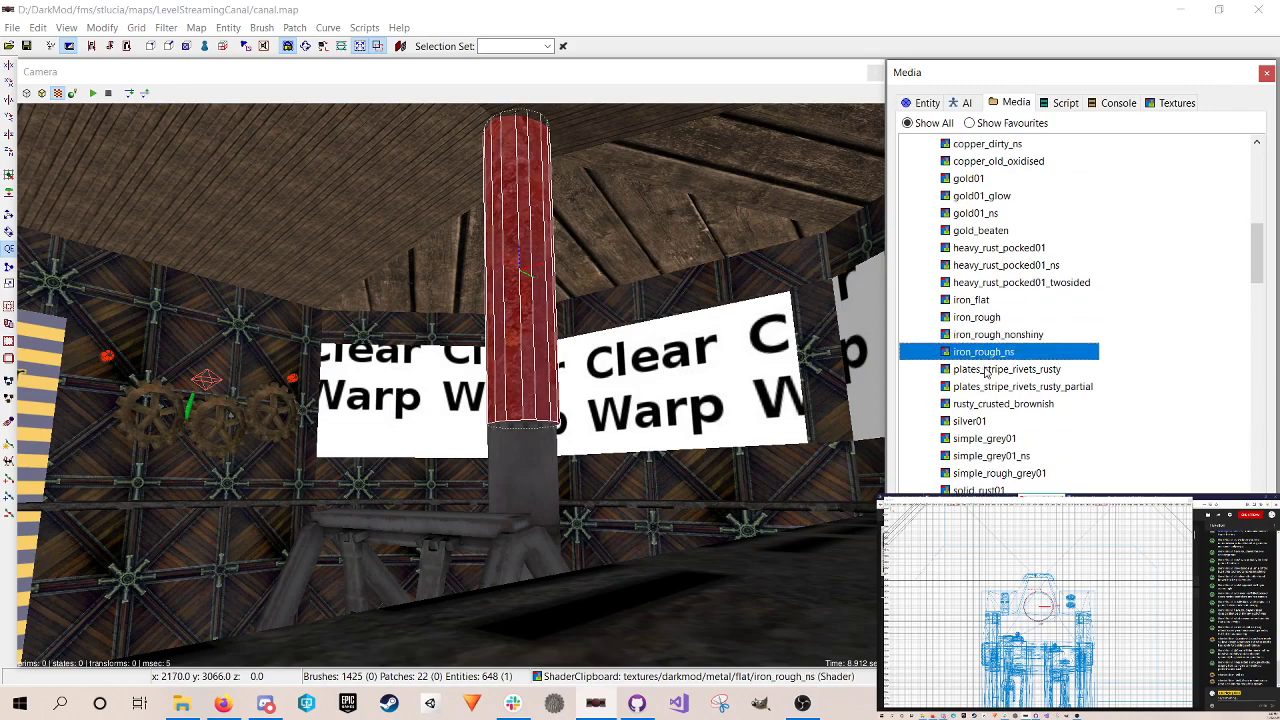
click(986, 372)
click(983, 390)
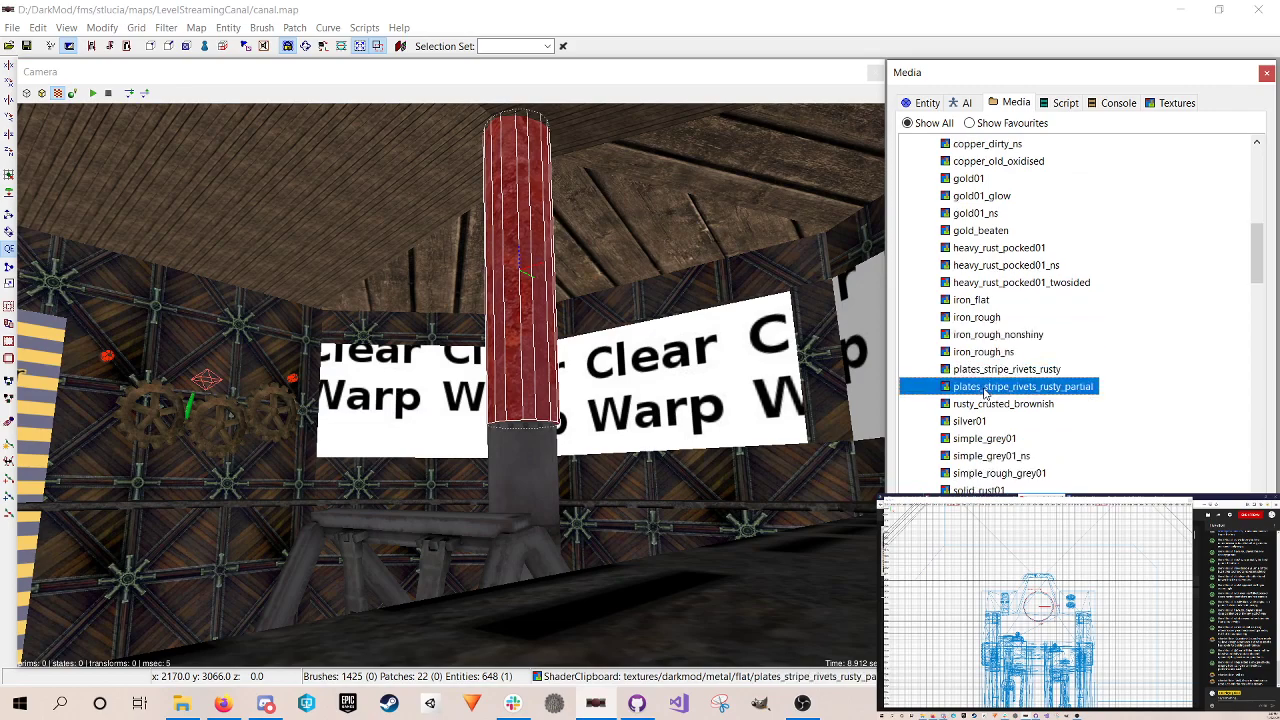
scroll(985, 393, down, 2)
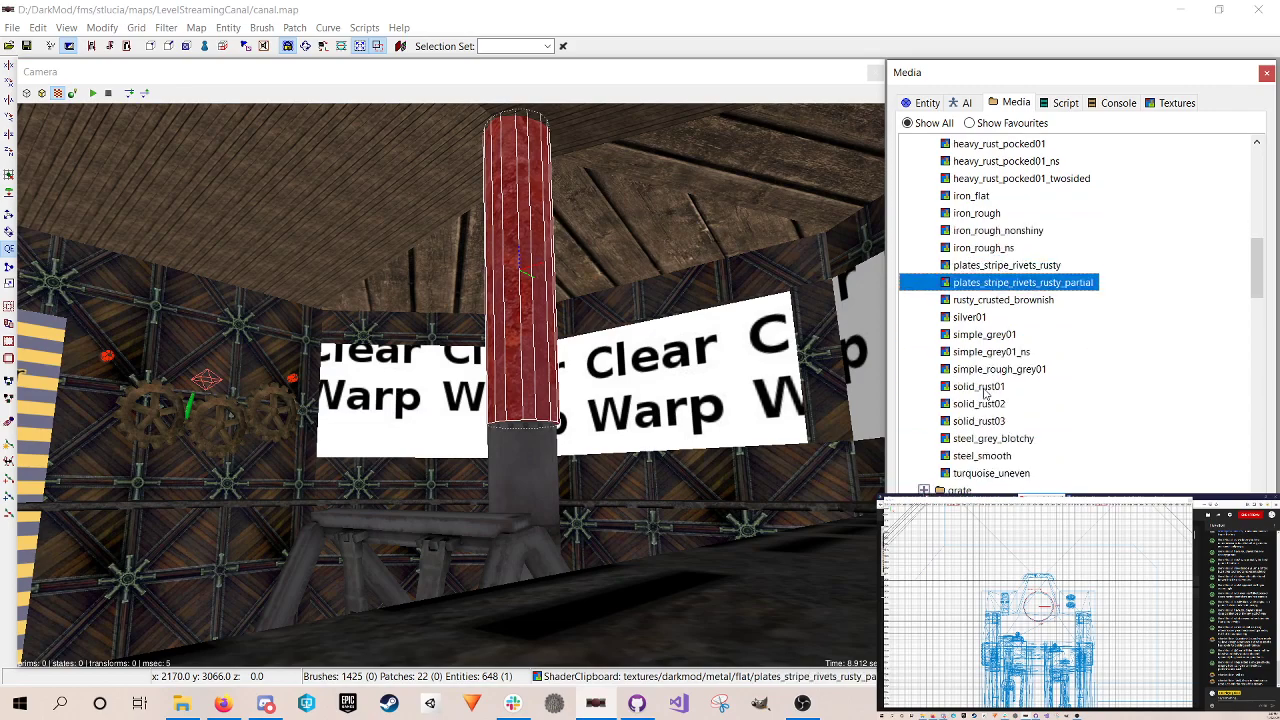
click(979, 338)
click(982, 352)
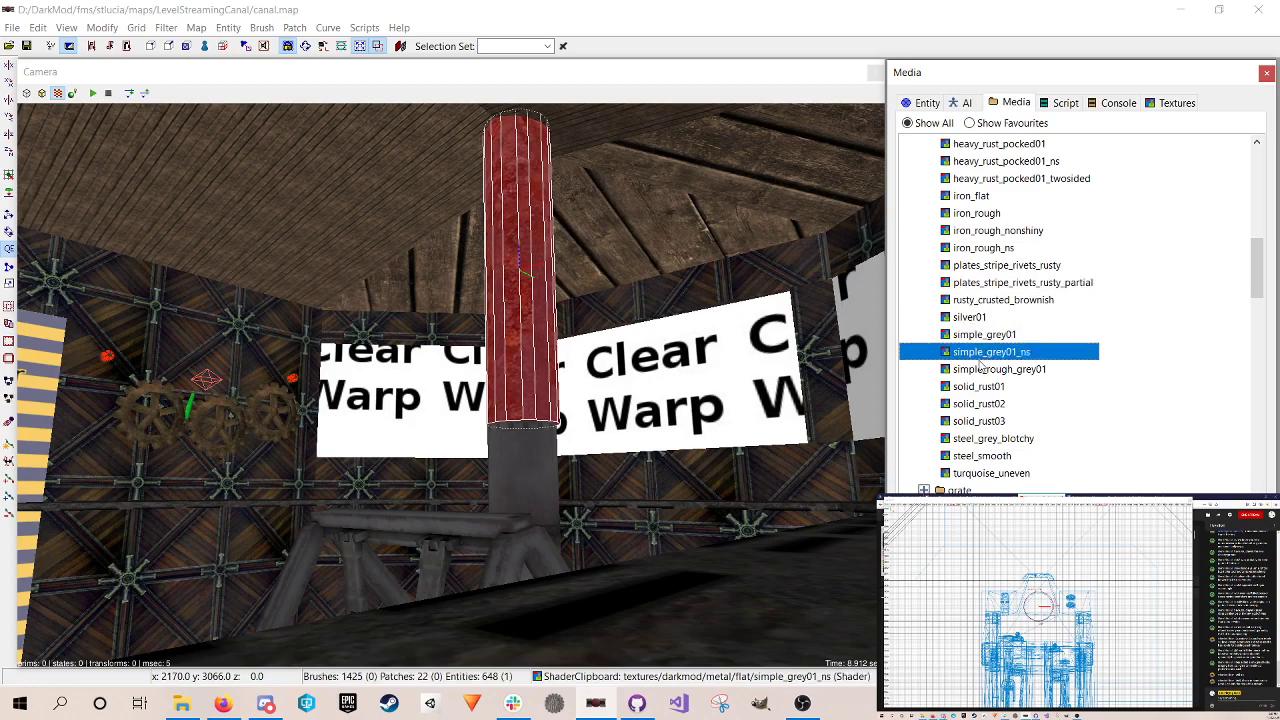
click(980, 386)
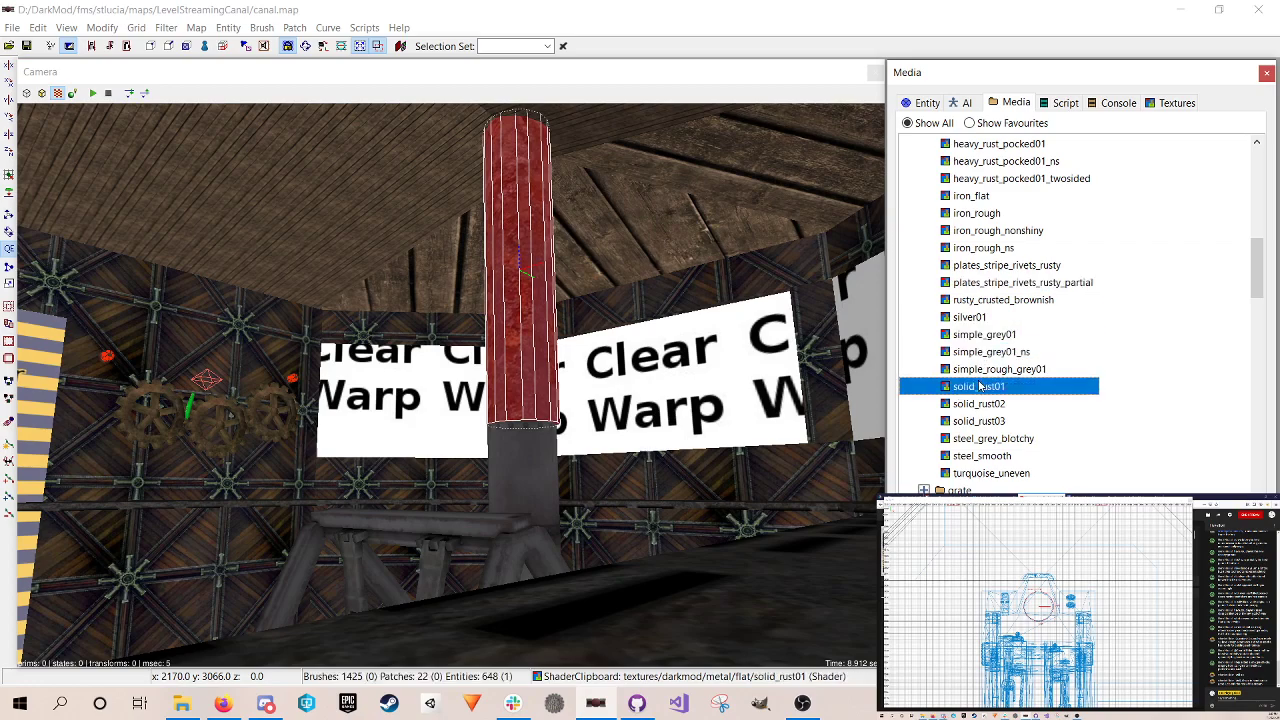
click(985, 444)
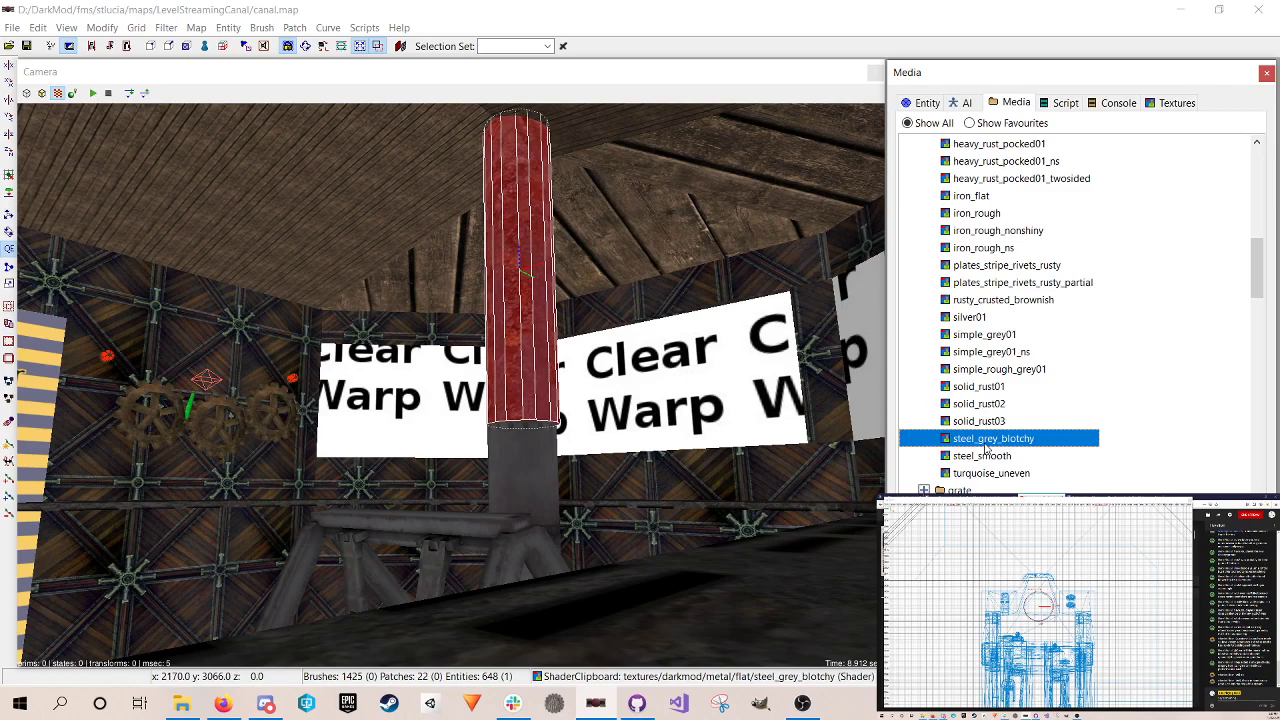
Step: Apply the steel_smooth texture to the selected pipe, then deselect it to check the look
click(988, 462)
right_click(988, 462)
click(1002, 478)
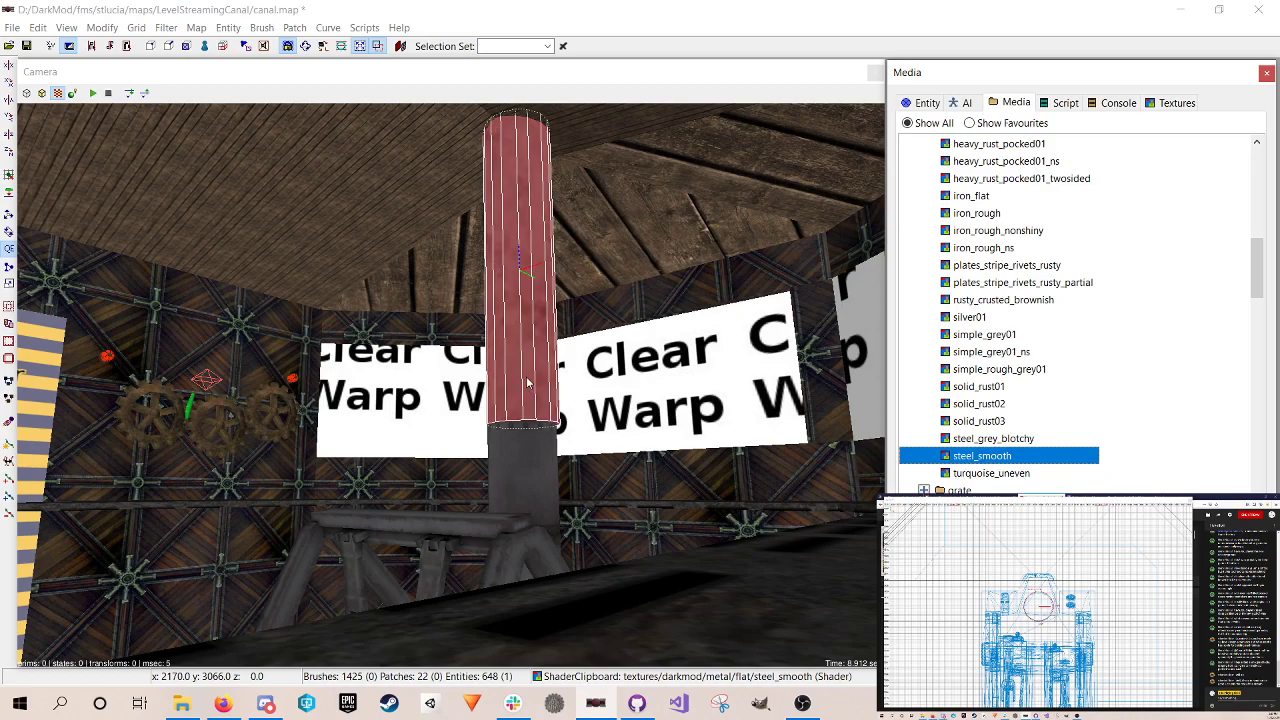
right_click(529, 382)
key(Escape)
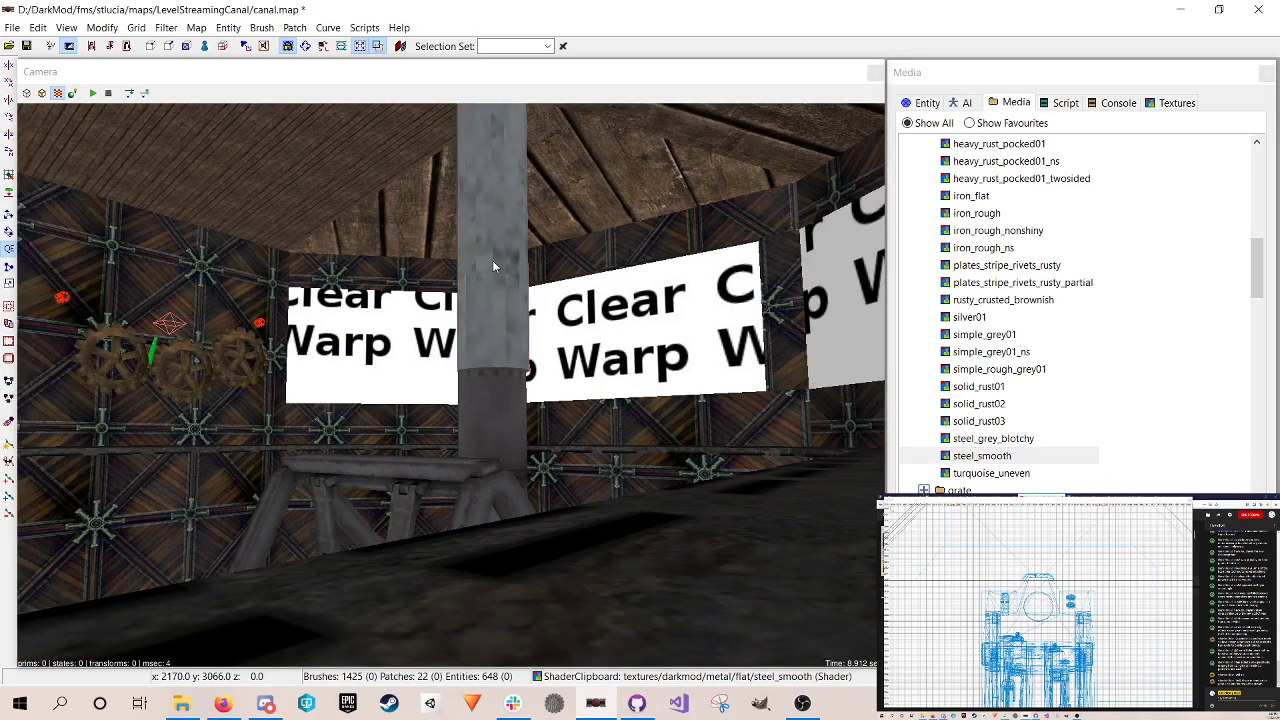
Step: Reselect the pipe, apply the steel_grey_blotchy texture to it, deselect it and save the map
shift+click(491, 259)
right_click(992, 439)
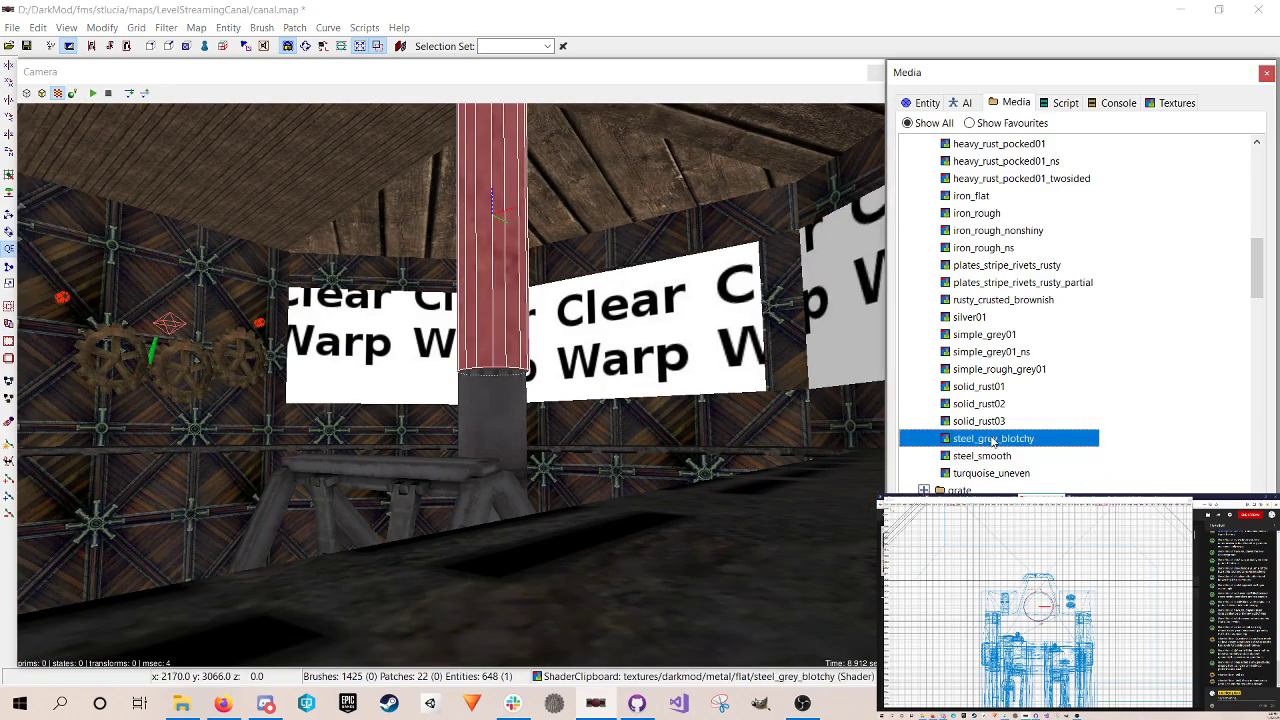
click(1020, 461)
key(Escape)
key(ctrl+s)
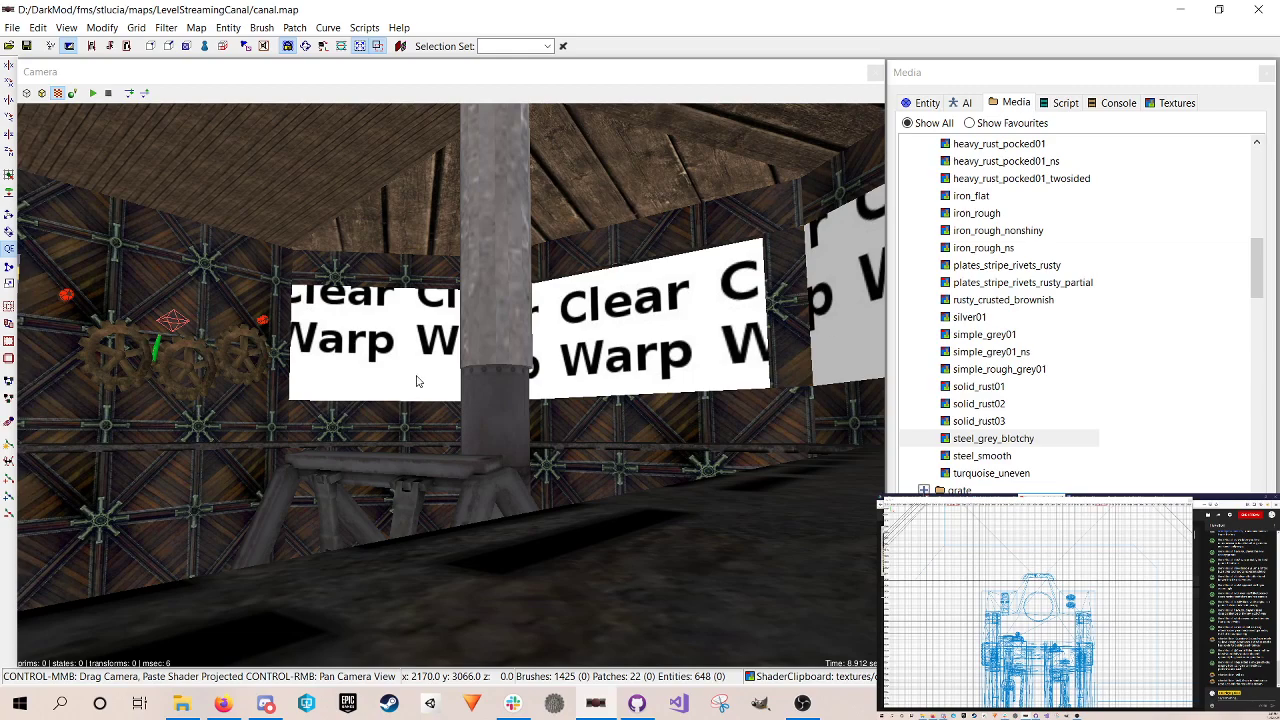
Step: Adjust the horizontal and vertical scale of the pipe's texture in the Surface Inspector, deselect the pipe and save the map
shift+click(486, 217)
key(s)
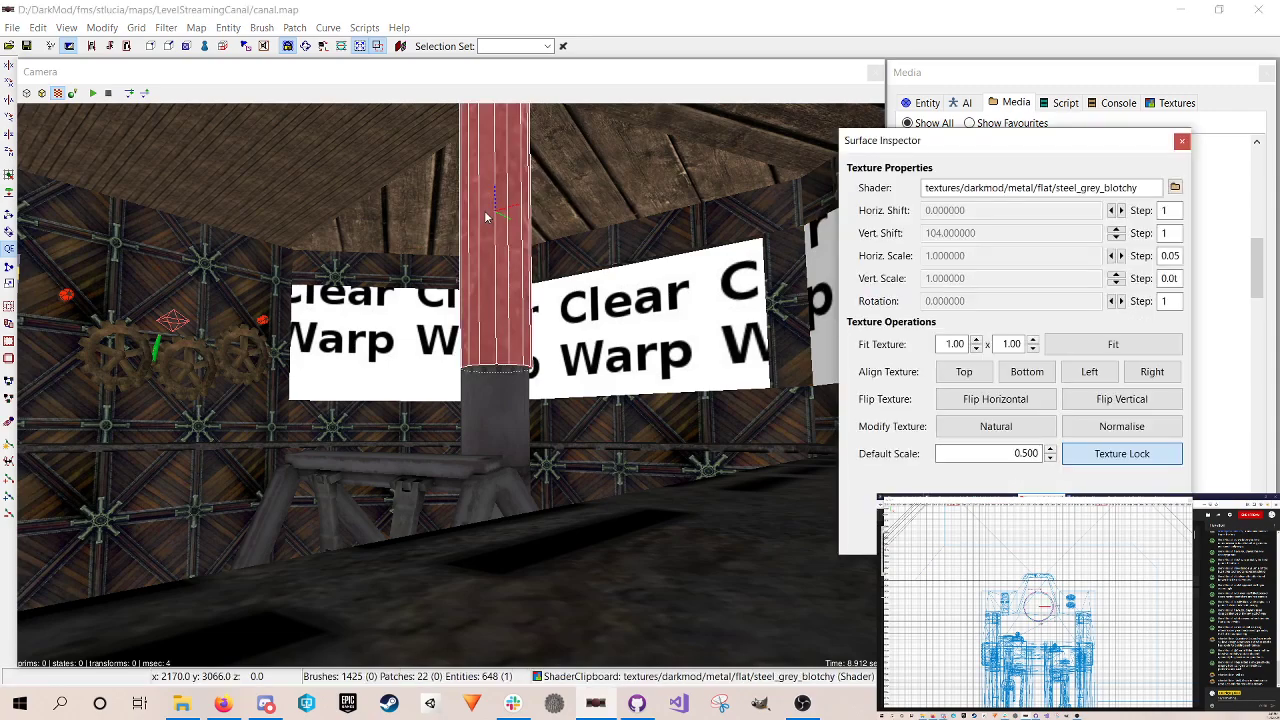
click(1116, 256)
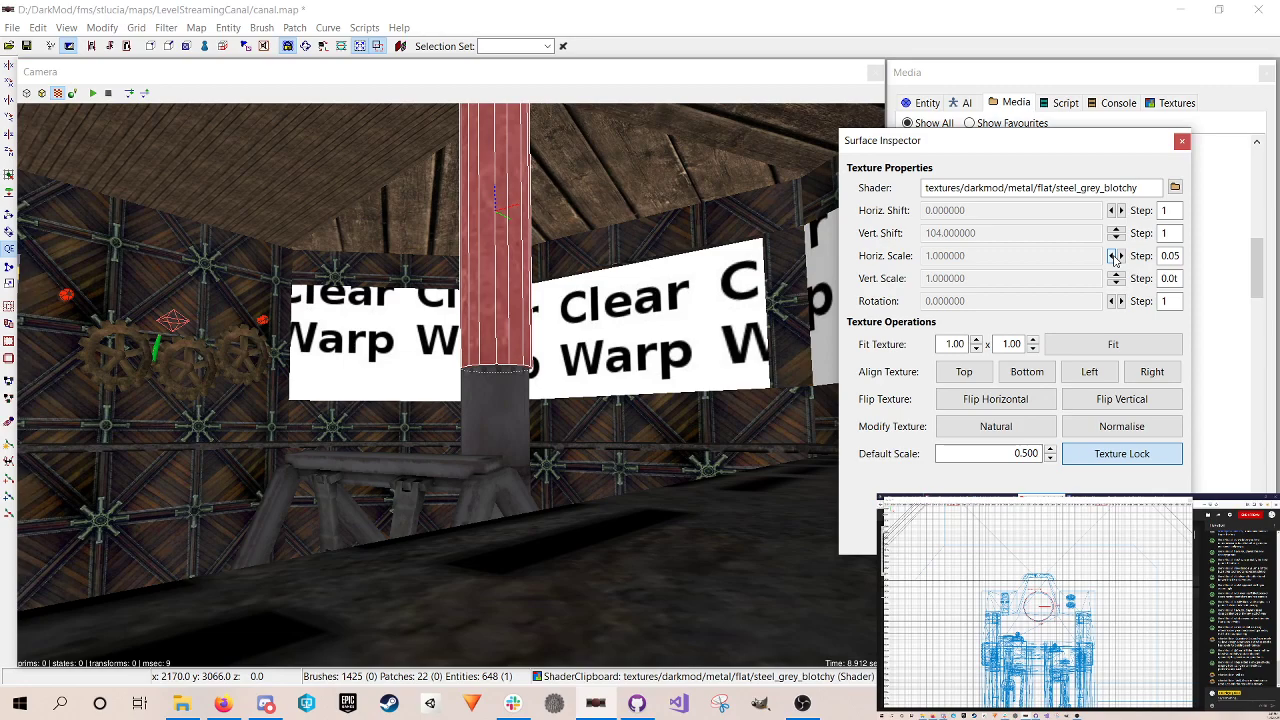
click(1116, 257)
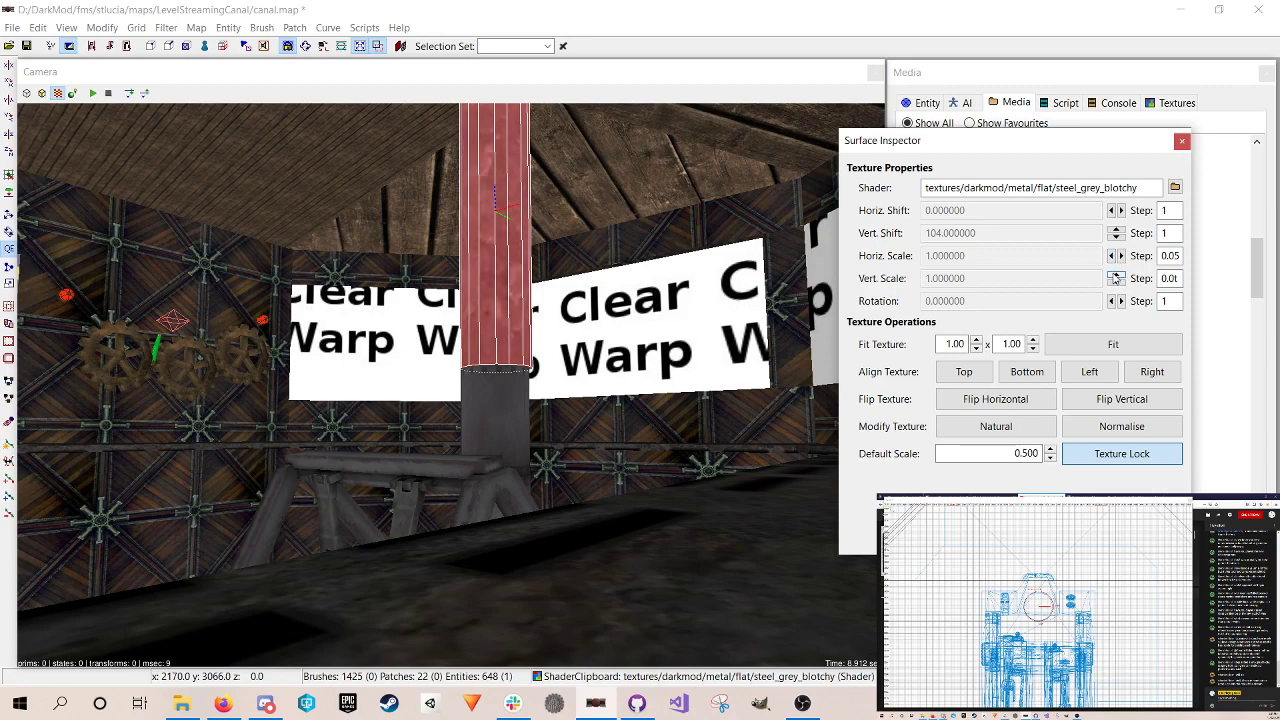
click(1113, 258)
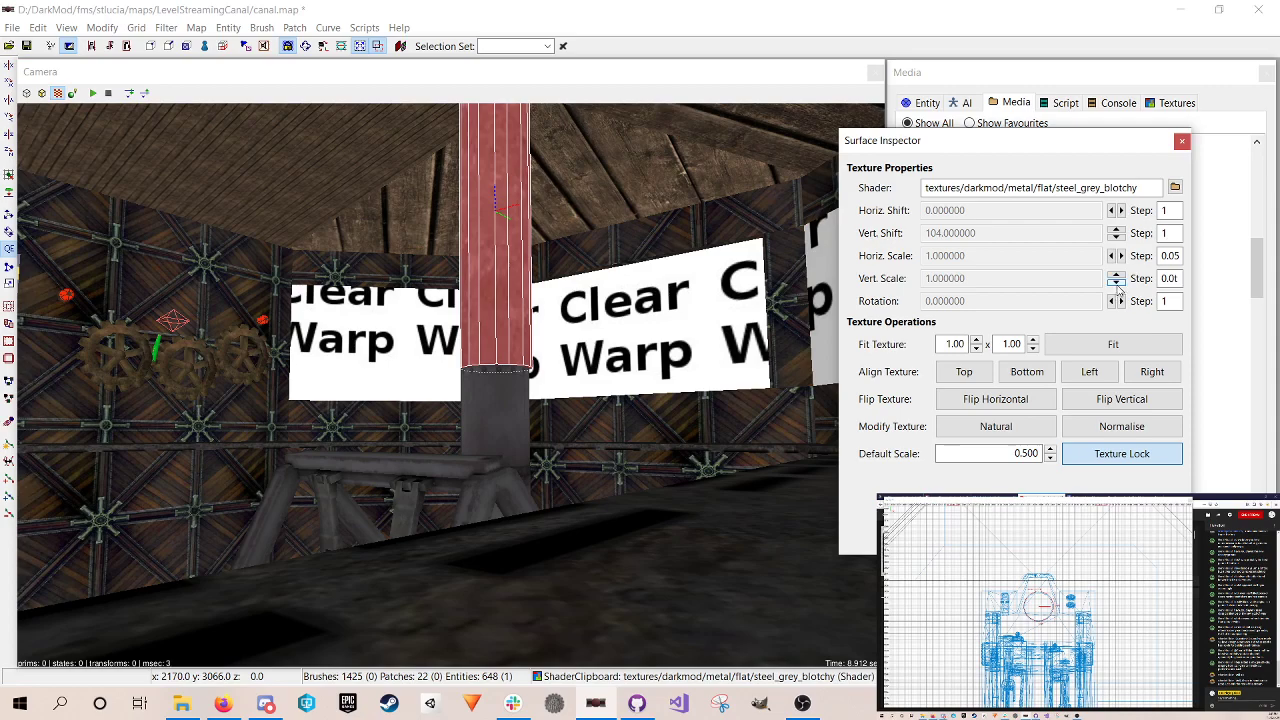
click(1181, 141)
key(Escape)
key(ctrl+s)
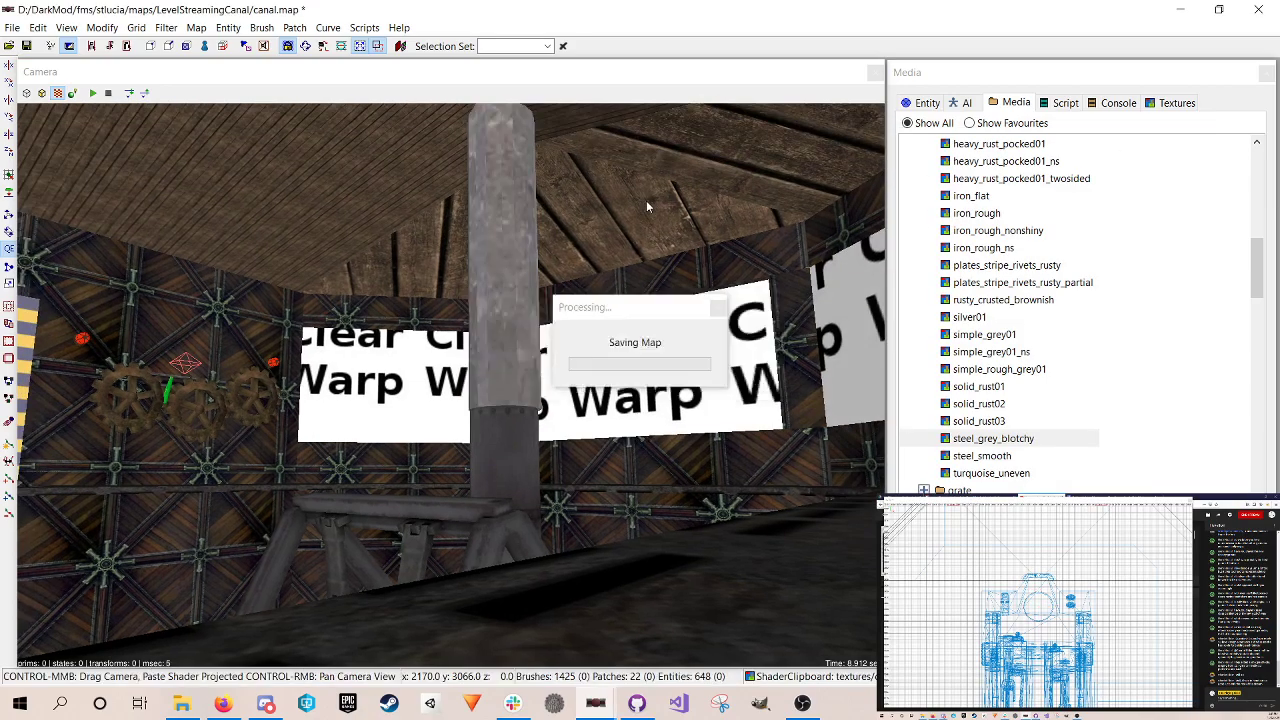
Step: Inspect the textured pipe where it meets the roof and from below beside the steam engine
right_click(639, 214)
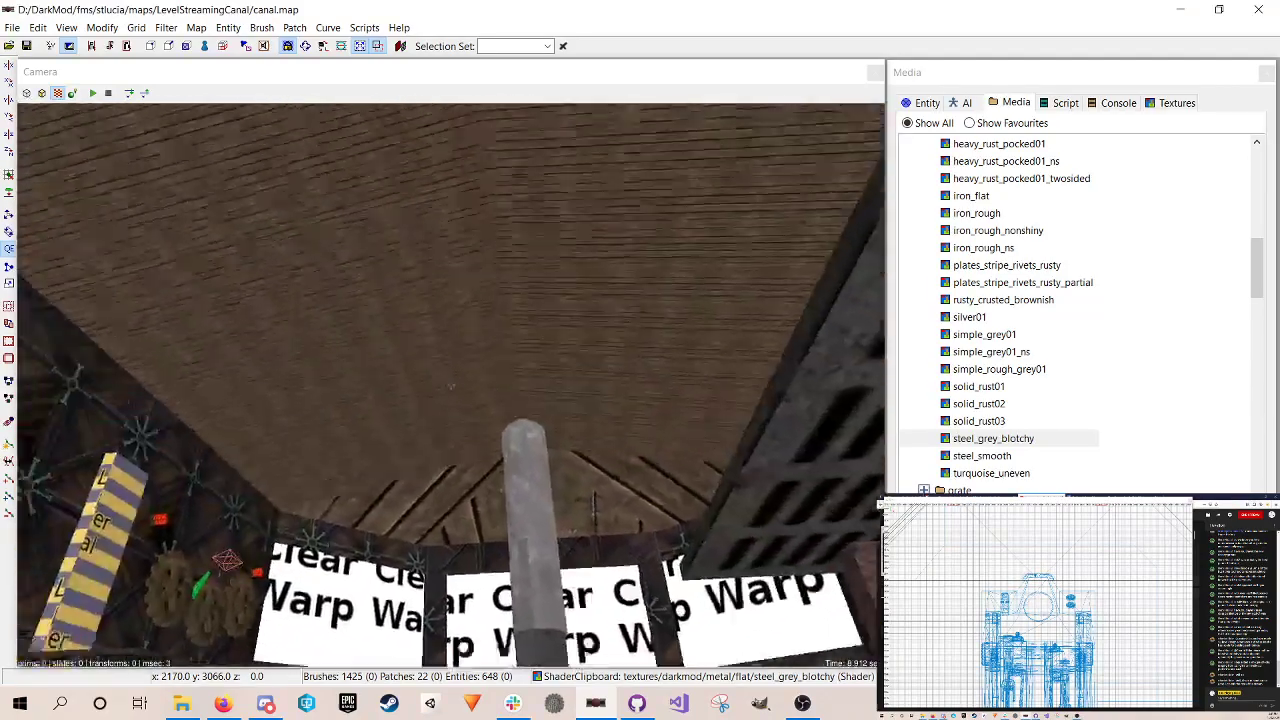
right_click(452, 385)
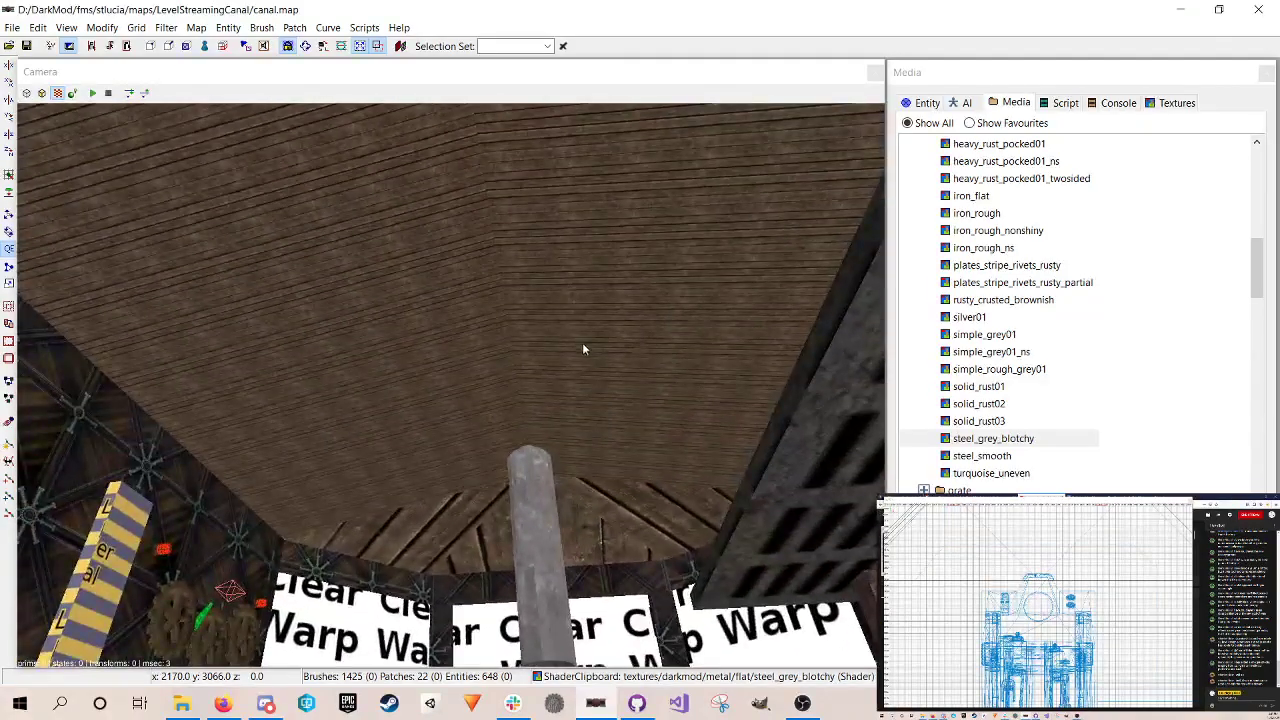
right_click(335, 240)
right_click(400, 490)
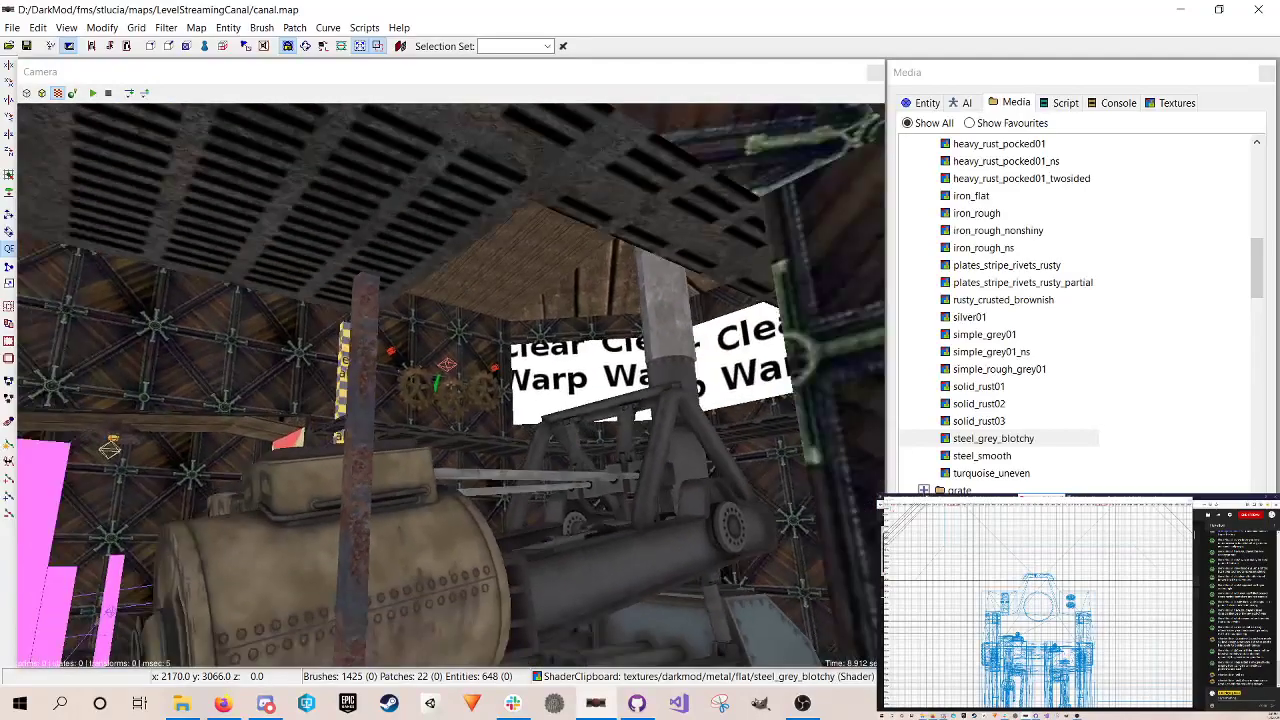
Step: Examine the building's interior, from the steam engine and its pipe through the vat room and back along the grated walkway
right_click(562, 187)
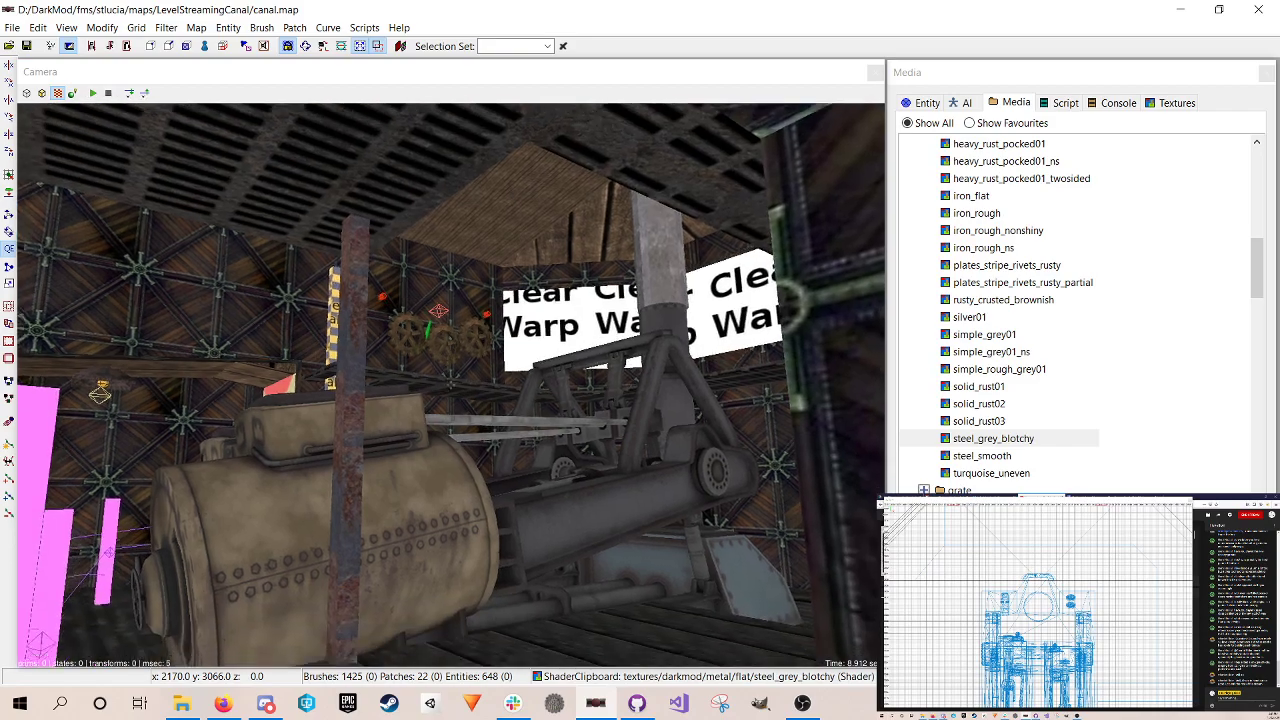
scroll(451, 385, down, 3)
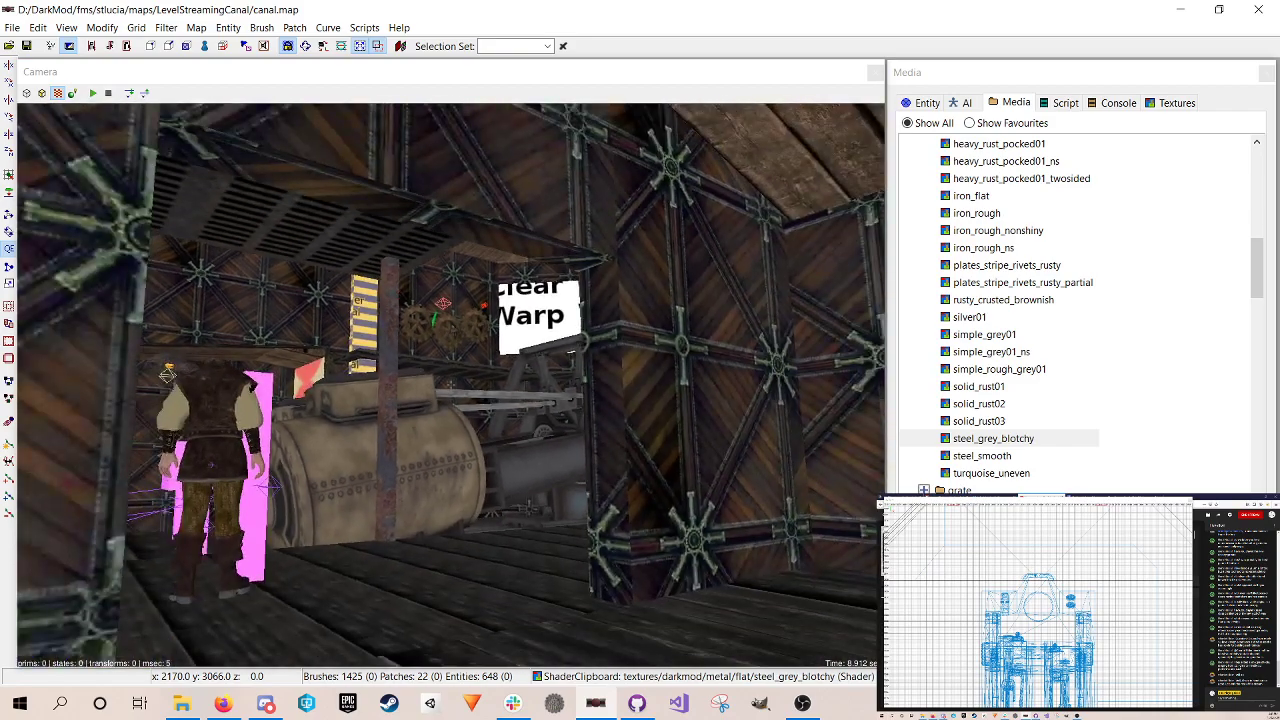
right_click(482, 245)
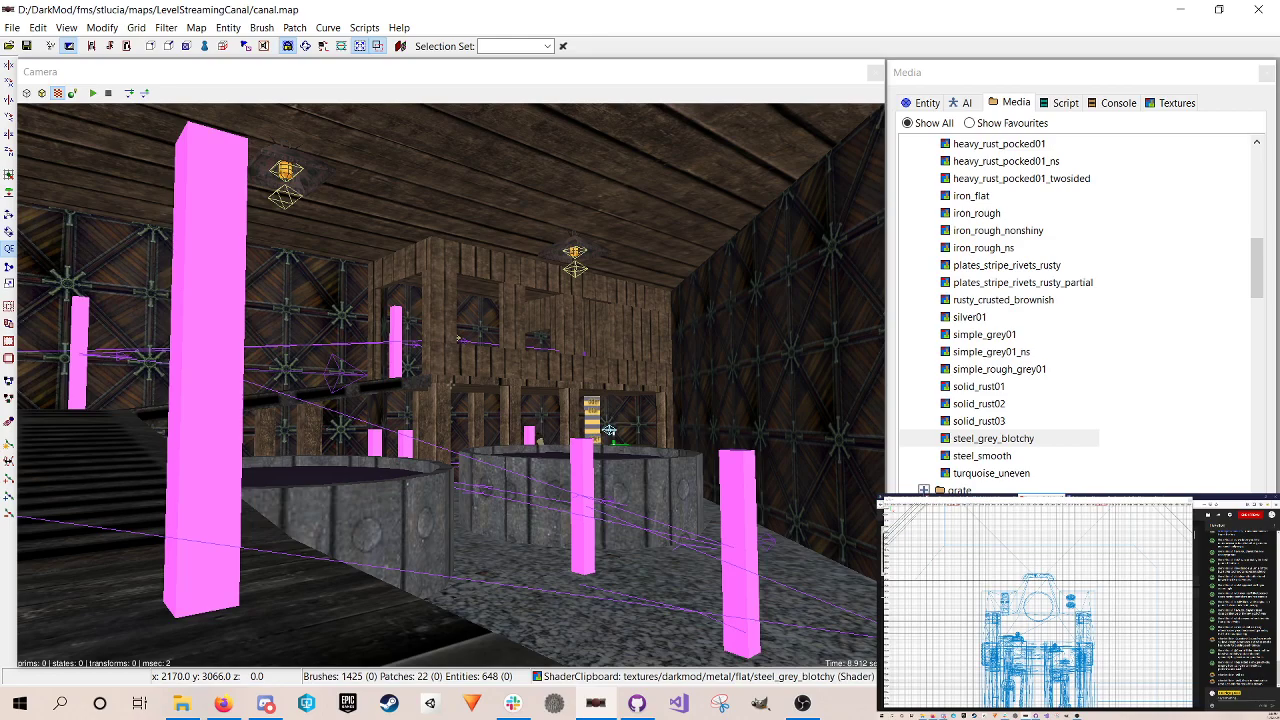
right_click(609, 430)
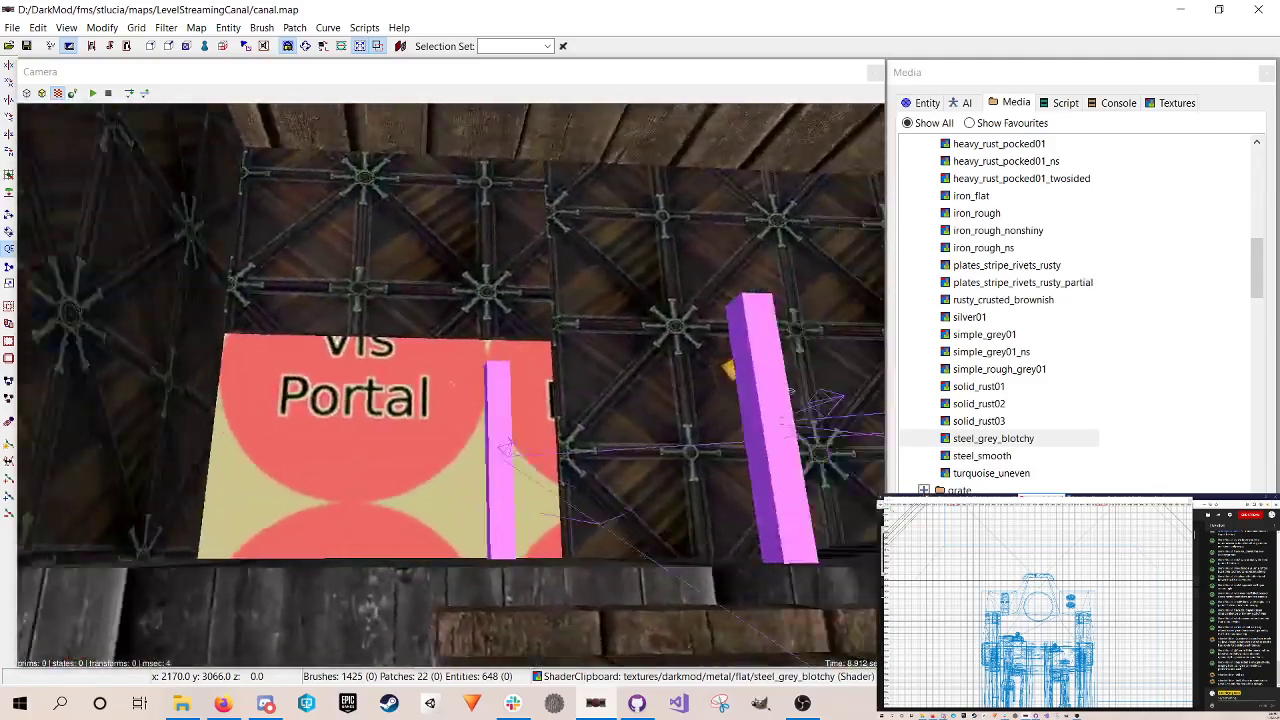
scroll(451, 386, up, 5)
scroll(451, 386, down, 10)
scroll(451, 386, up, 10)
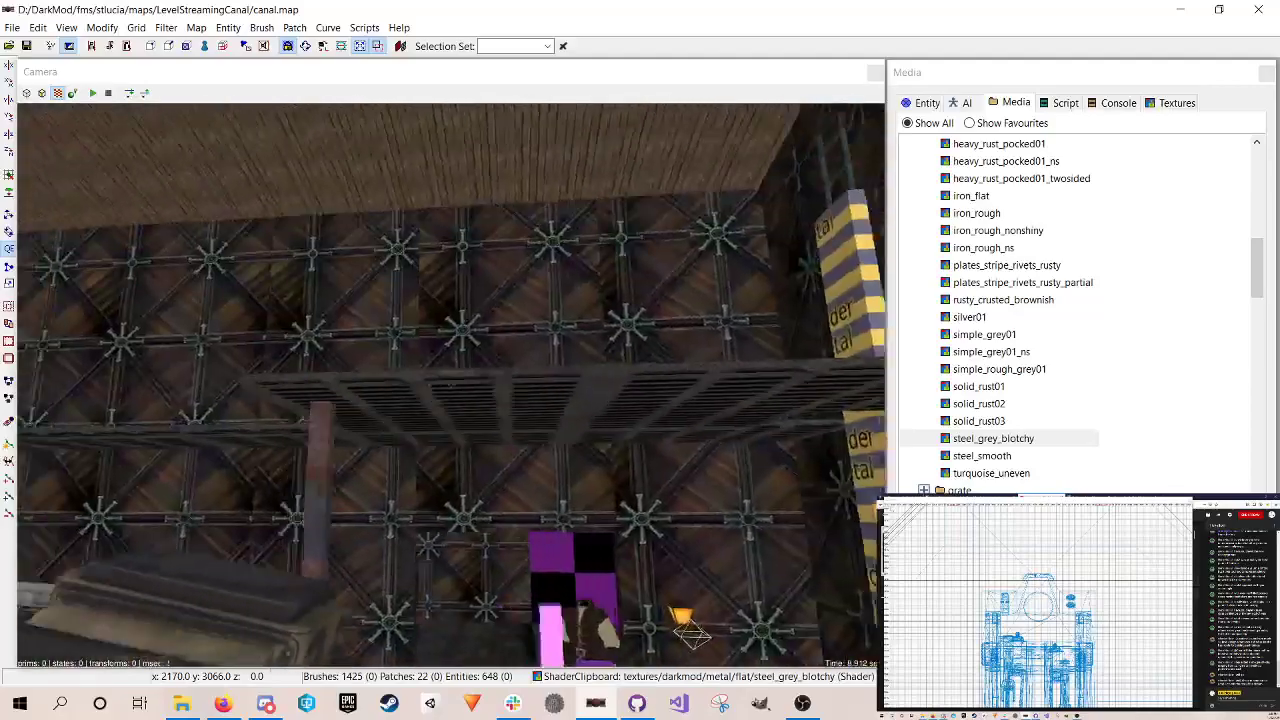
scroll(451, 386, down, 8)
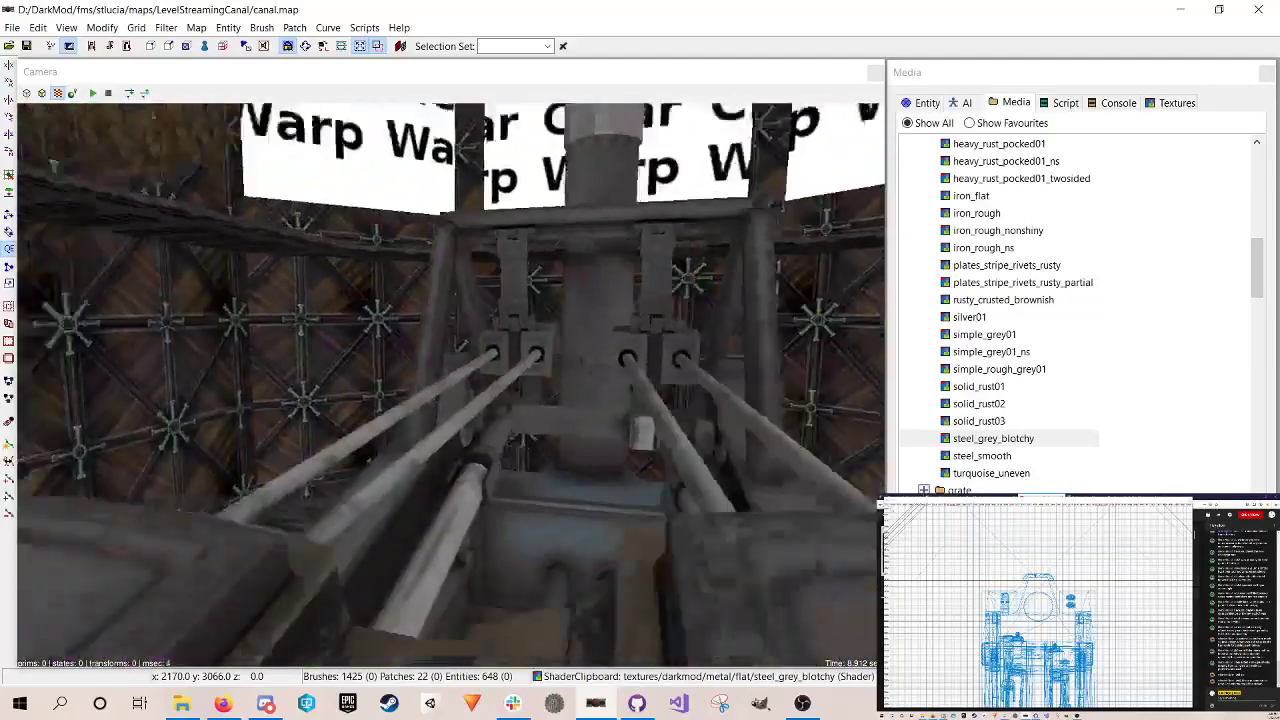
scroll(451, 386, down, 5)
scroll(451, 386, up, 3)
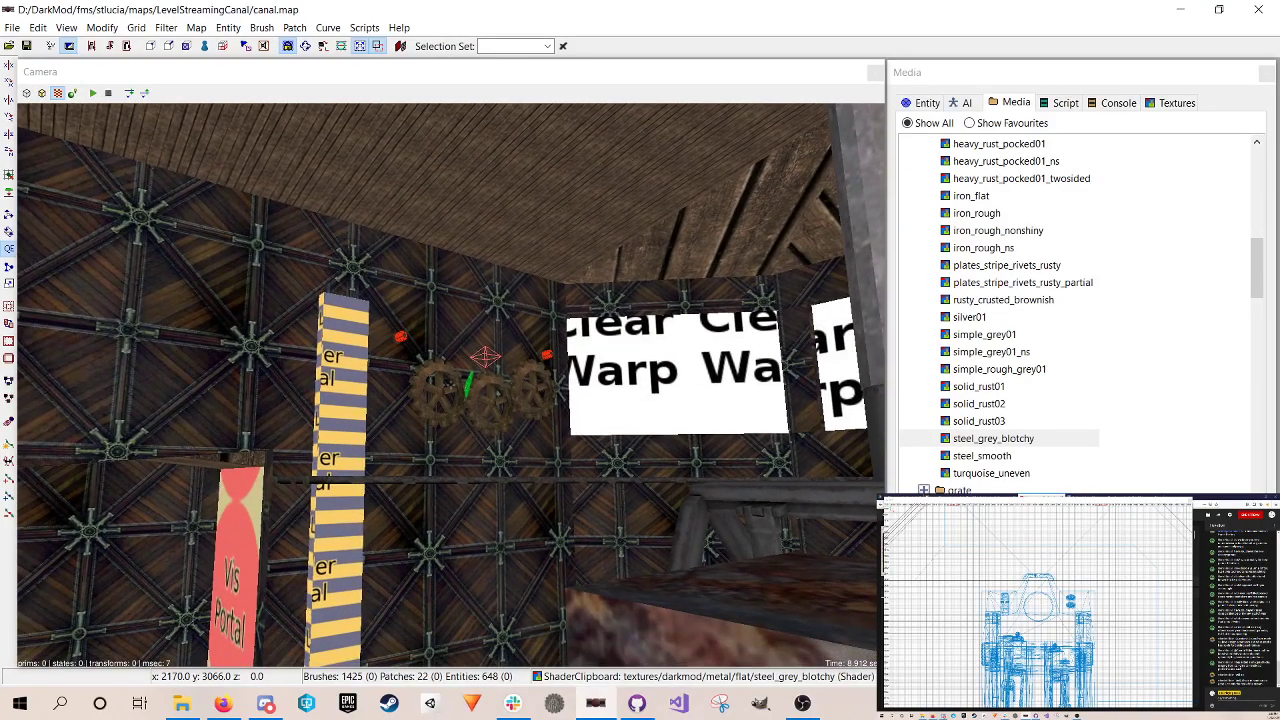
right_click(425, 313)
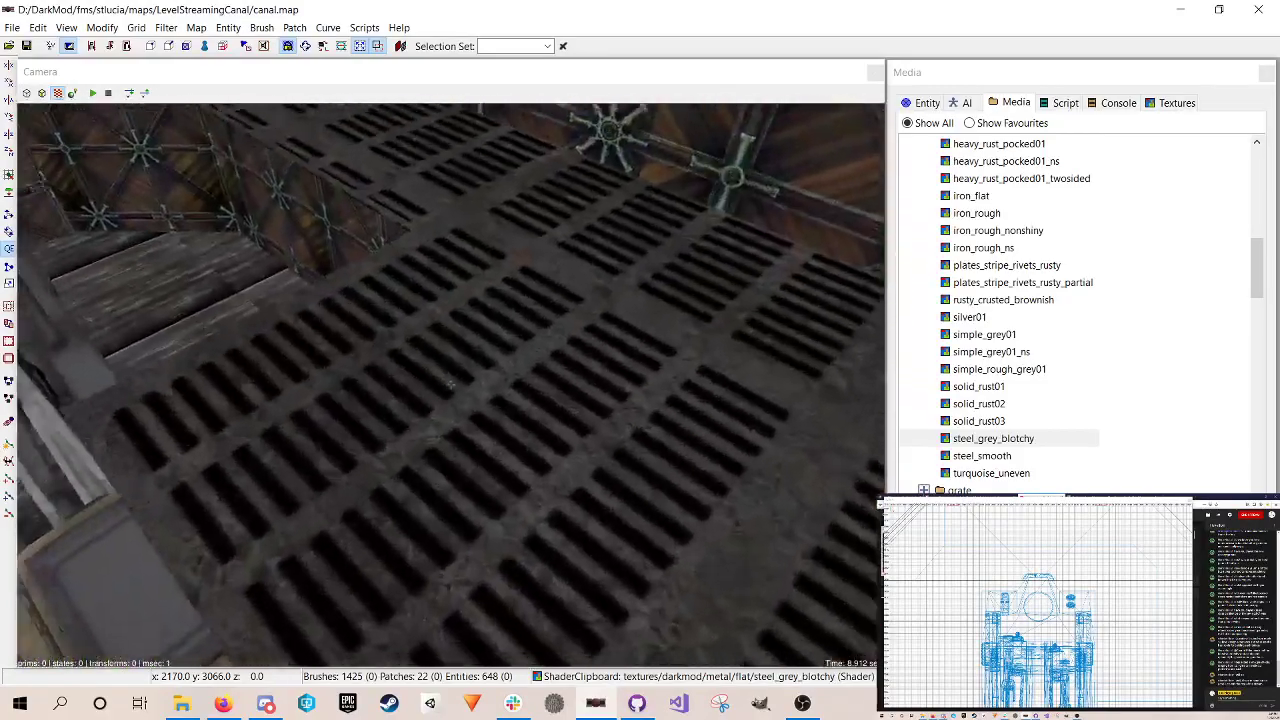
key(Up)
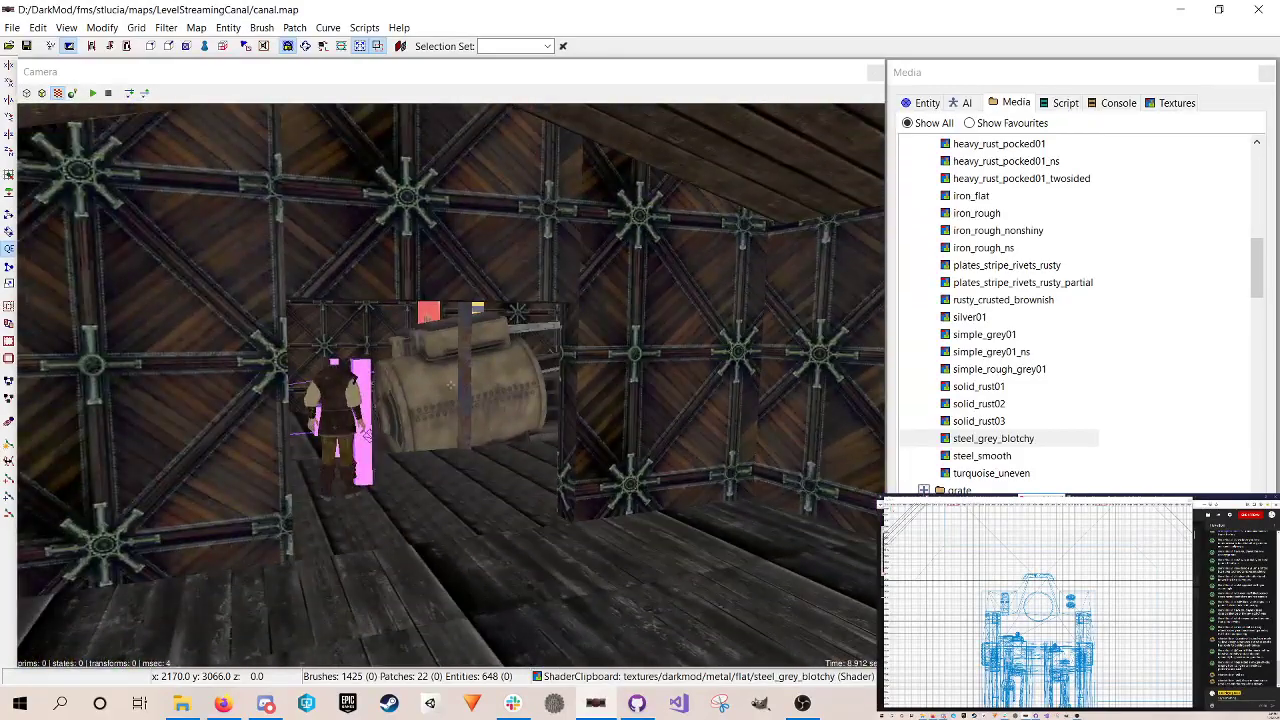
Step: Examine the building's exterior from the canal side, including the window openings, roofs, cobbled path and the garden beyond
key(Up)
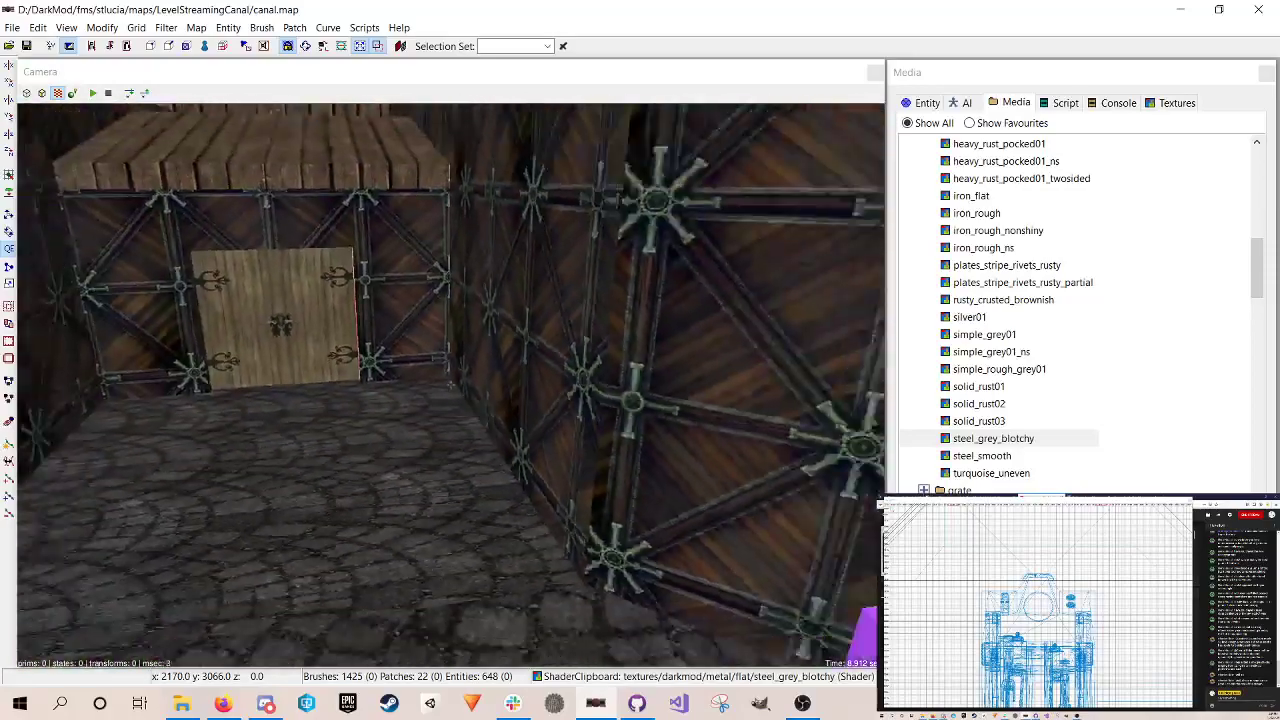
key(Down)
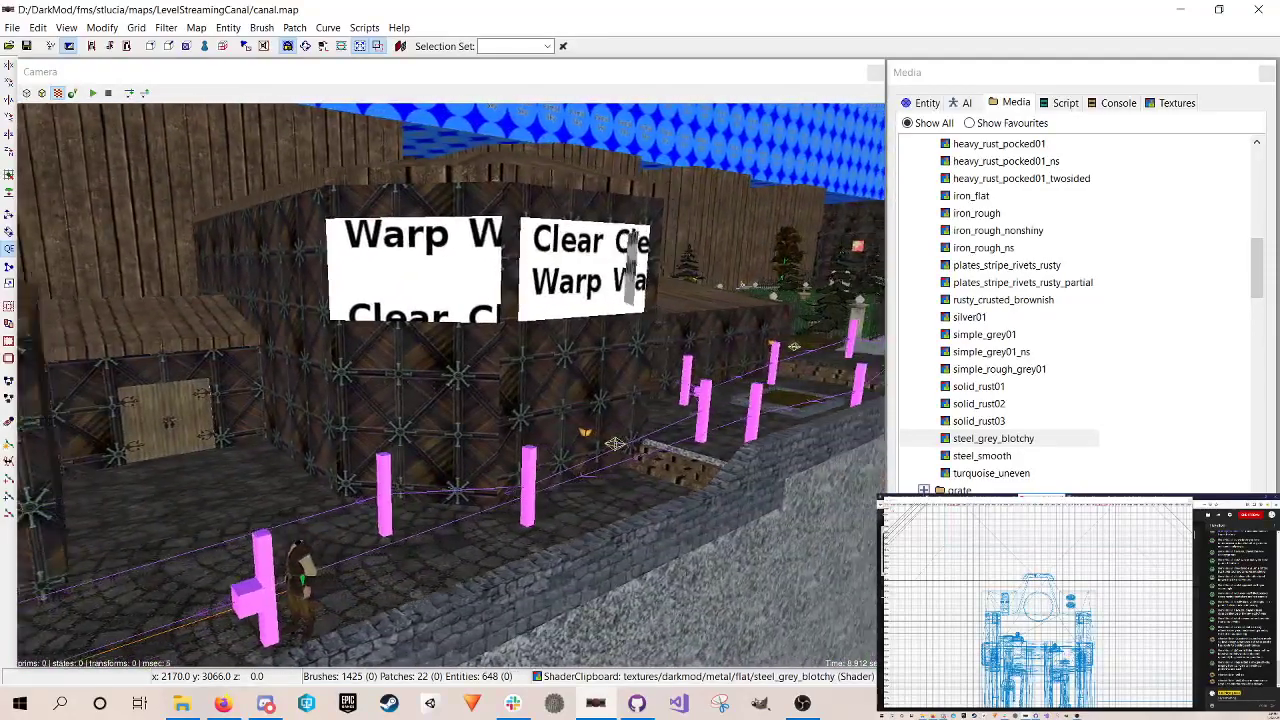
key(Up)
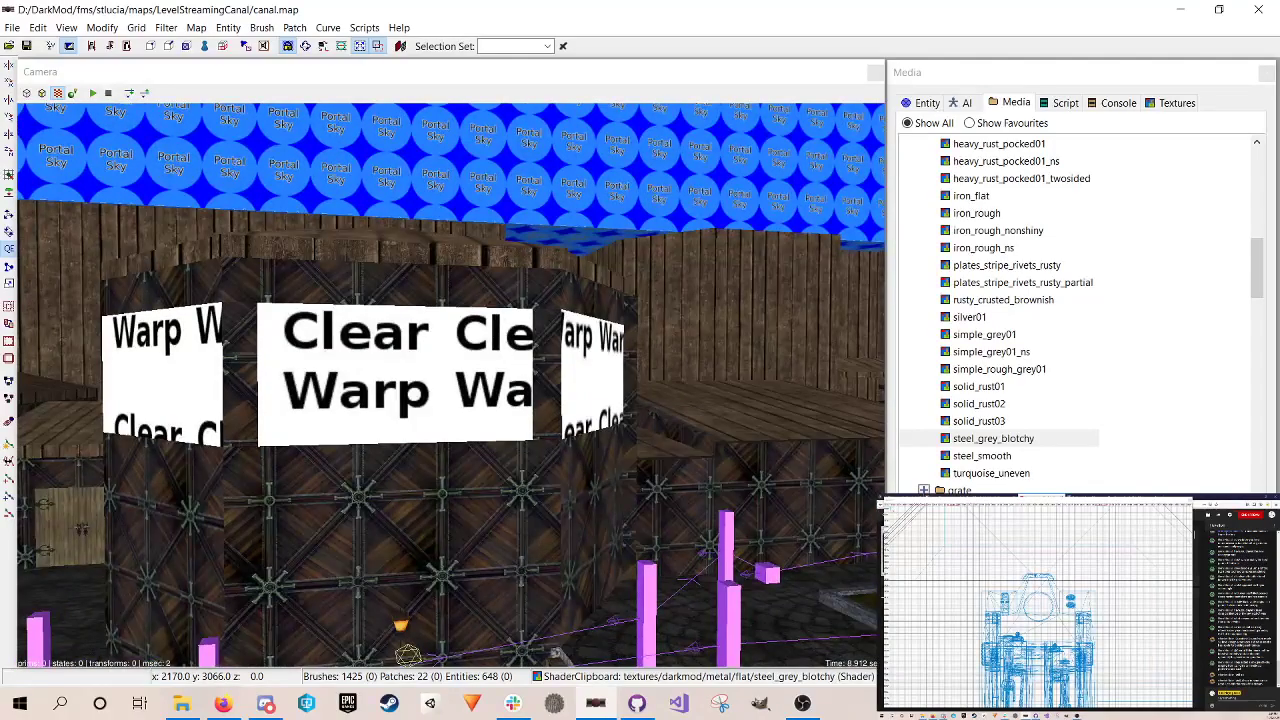
right_click(425, 307)
right_click(394, 267)
key(Right)
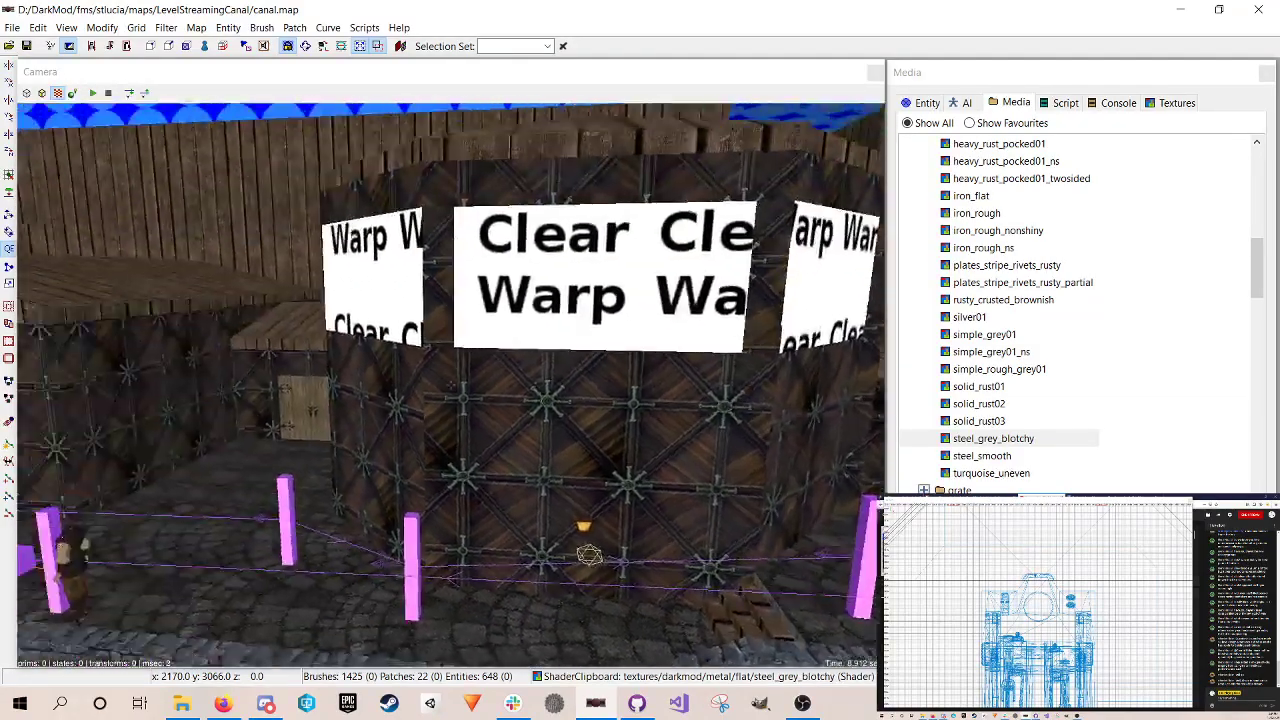
key(Right)
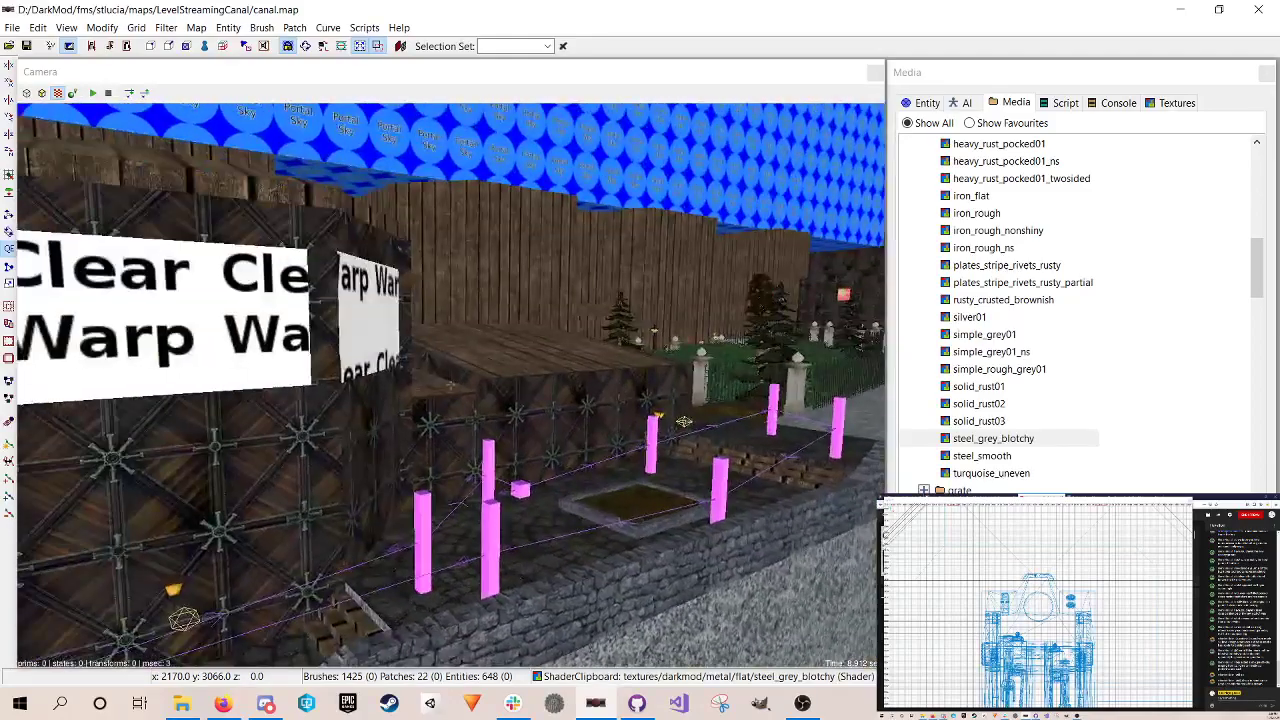
right_click(355, 280)
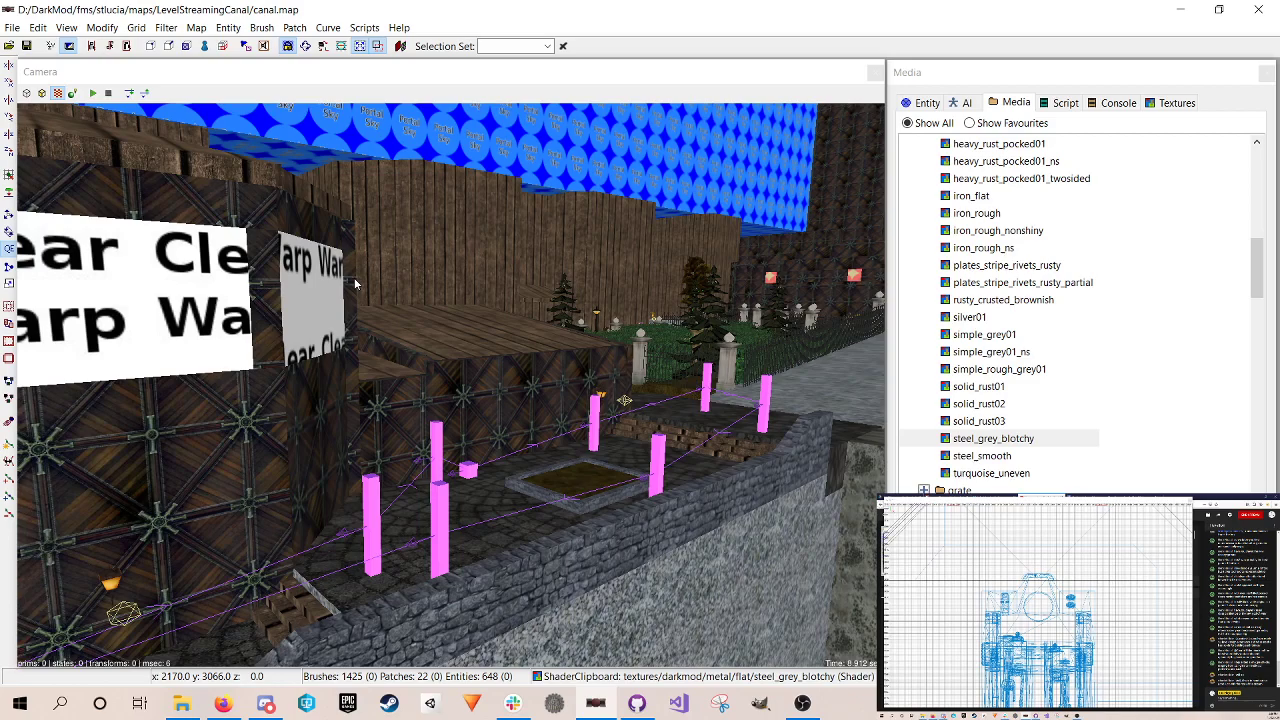
right_click(374, 184)
right_click(384, 188)
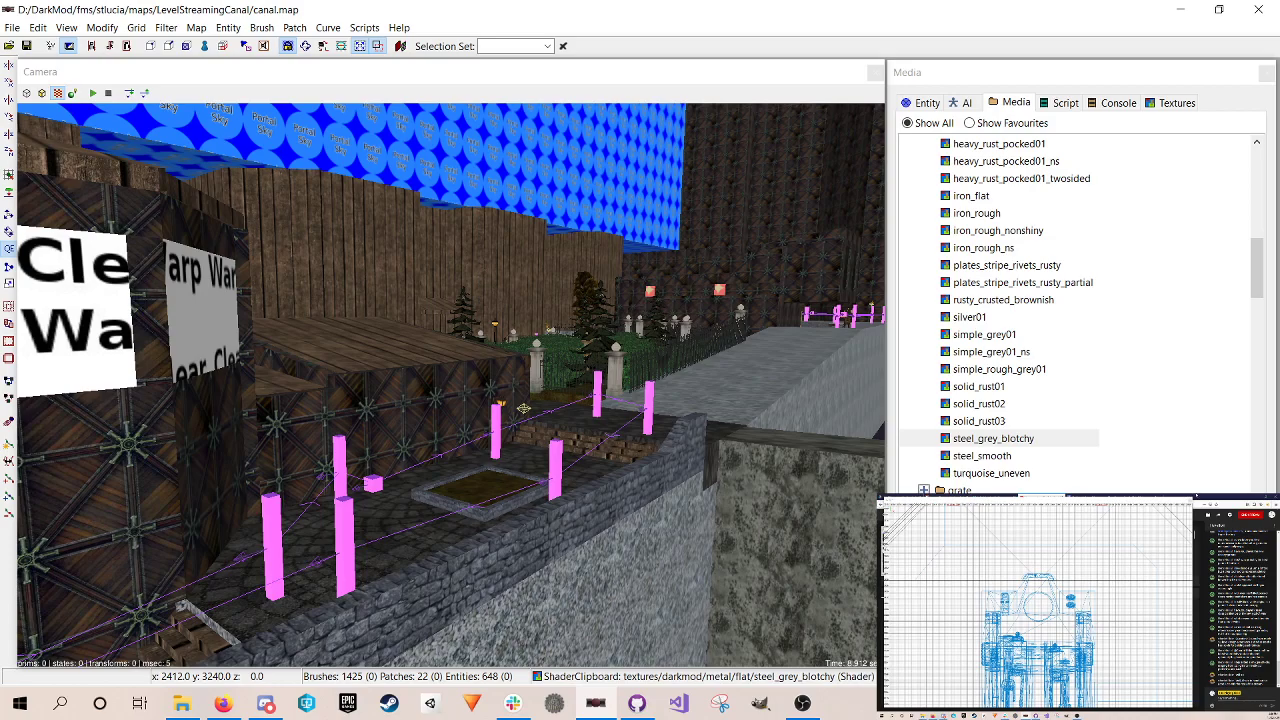
Step: Switch to the browser's live stream dashboard and bring up the OBS Studio window
click(1196, 495)
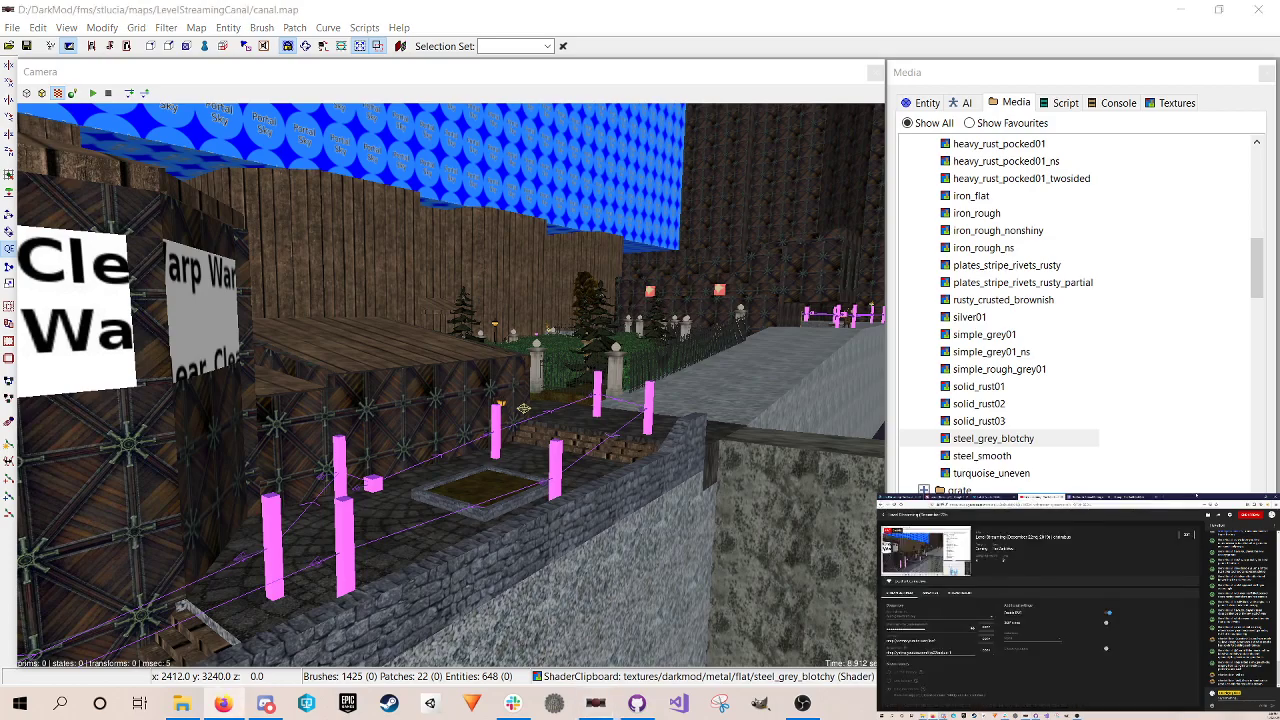
click(1077, 716)
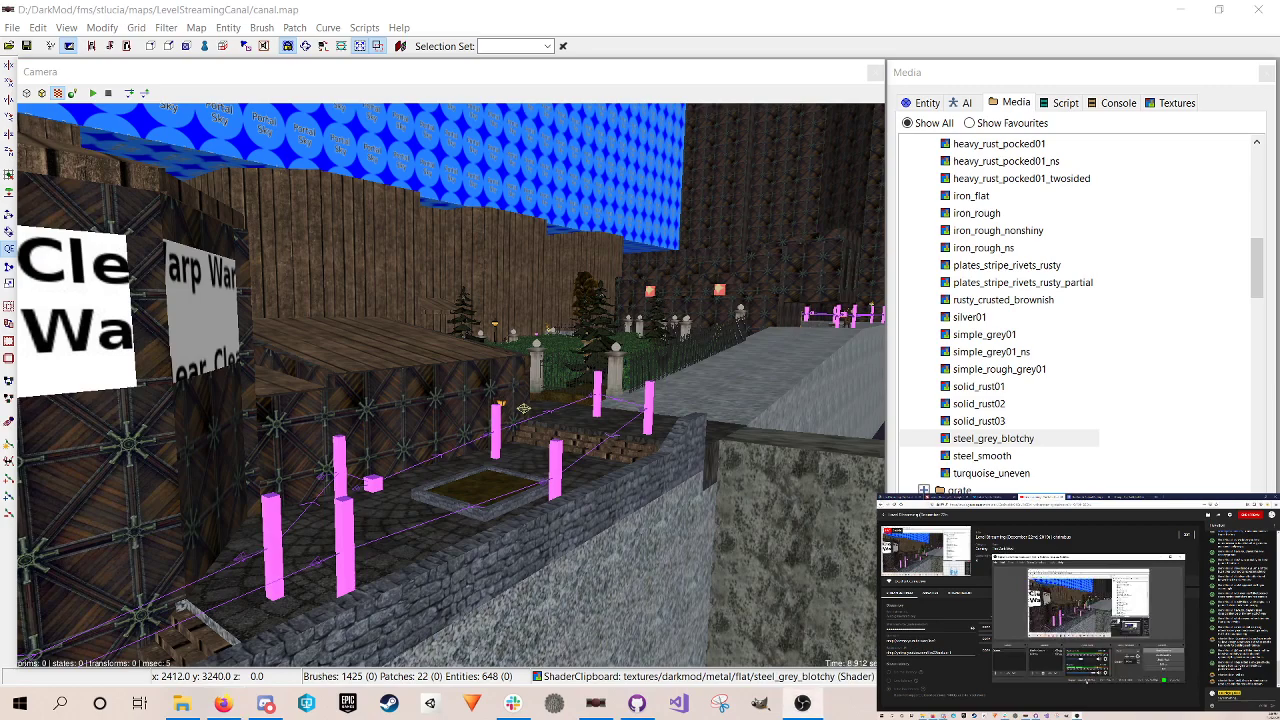